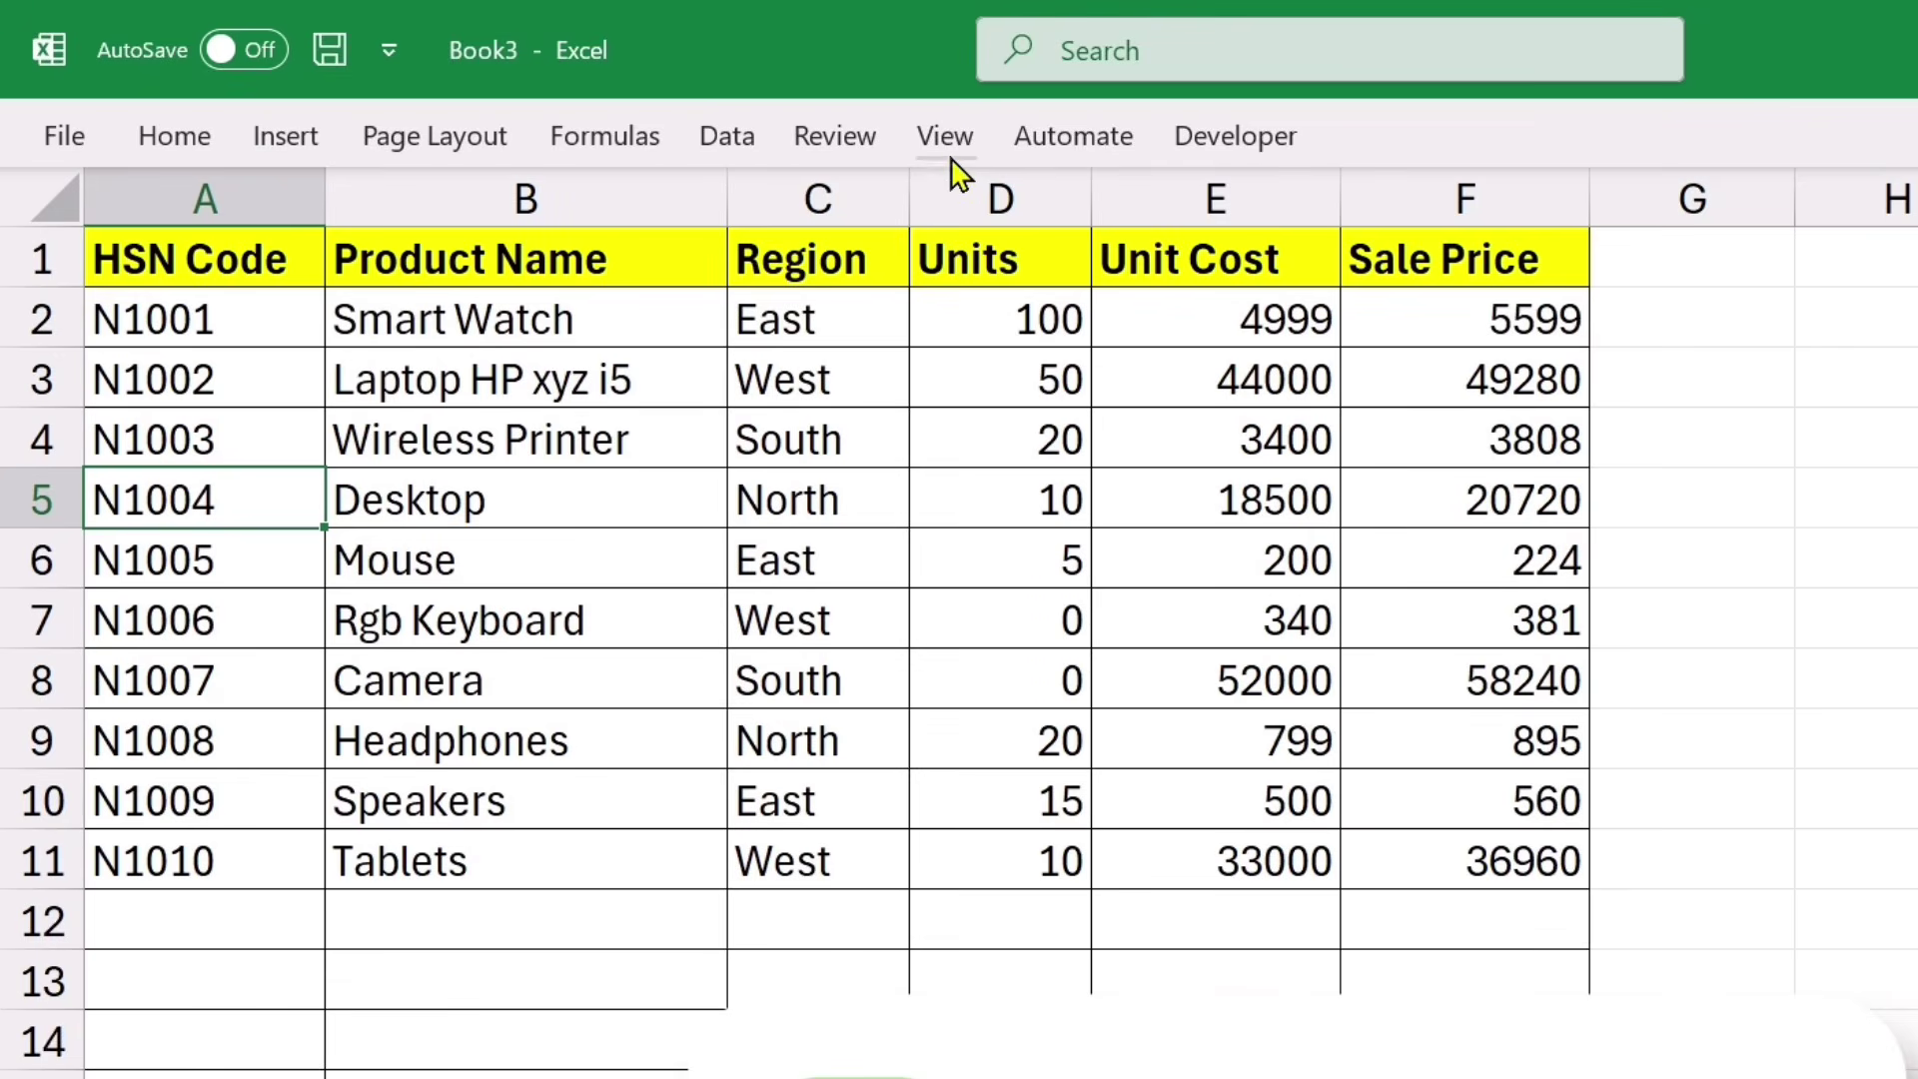
Step: Turn on Focus Cell highlighting from the View tab
left_click(944, 141)
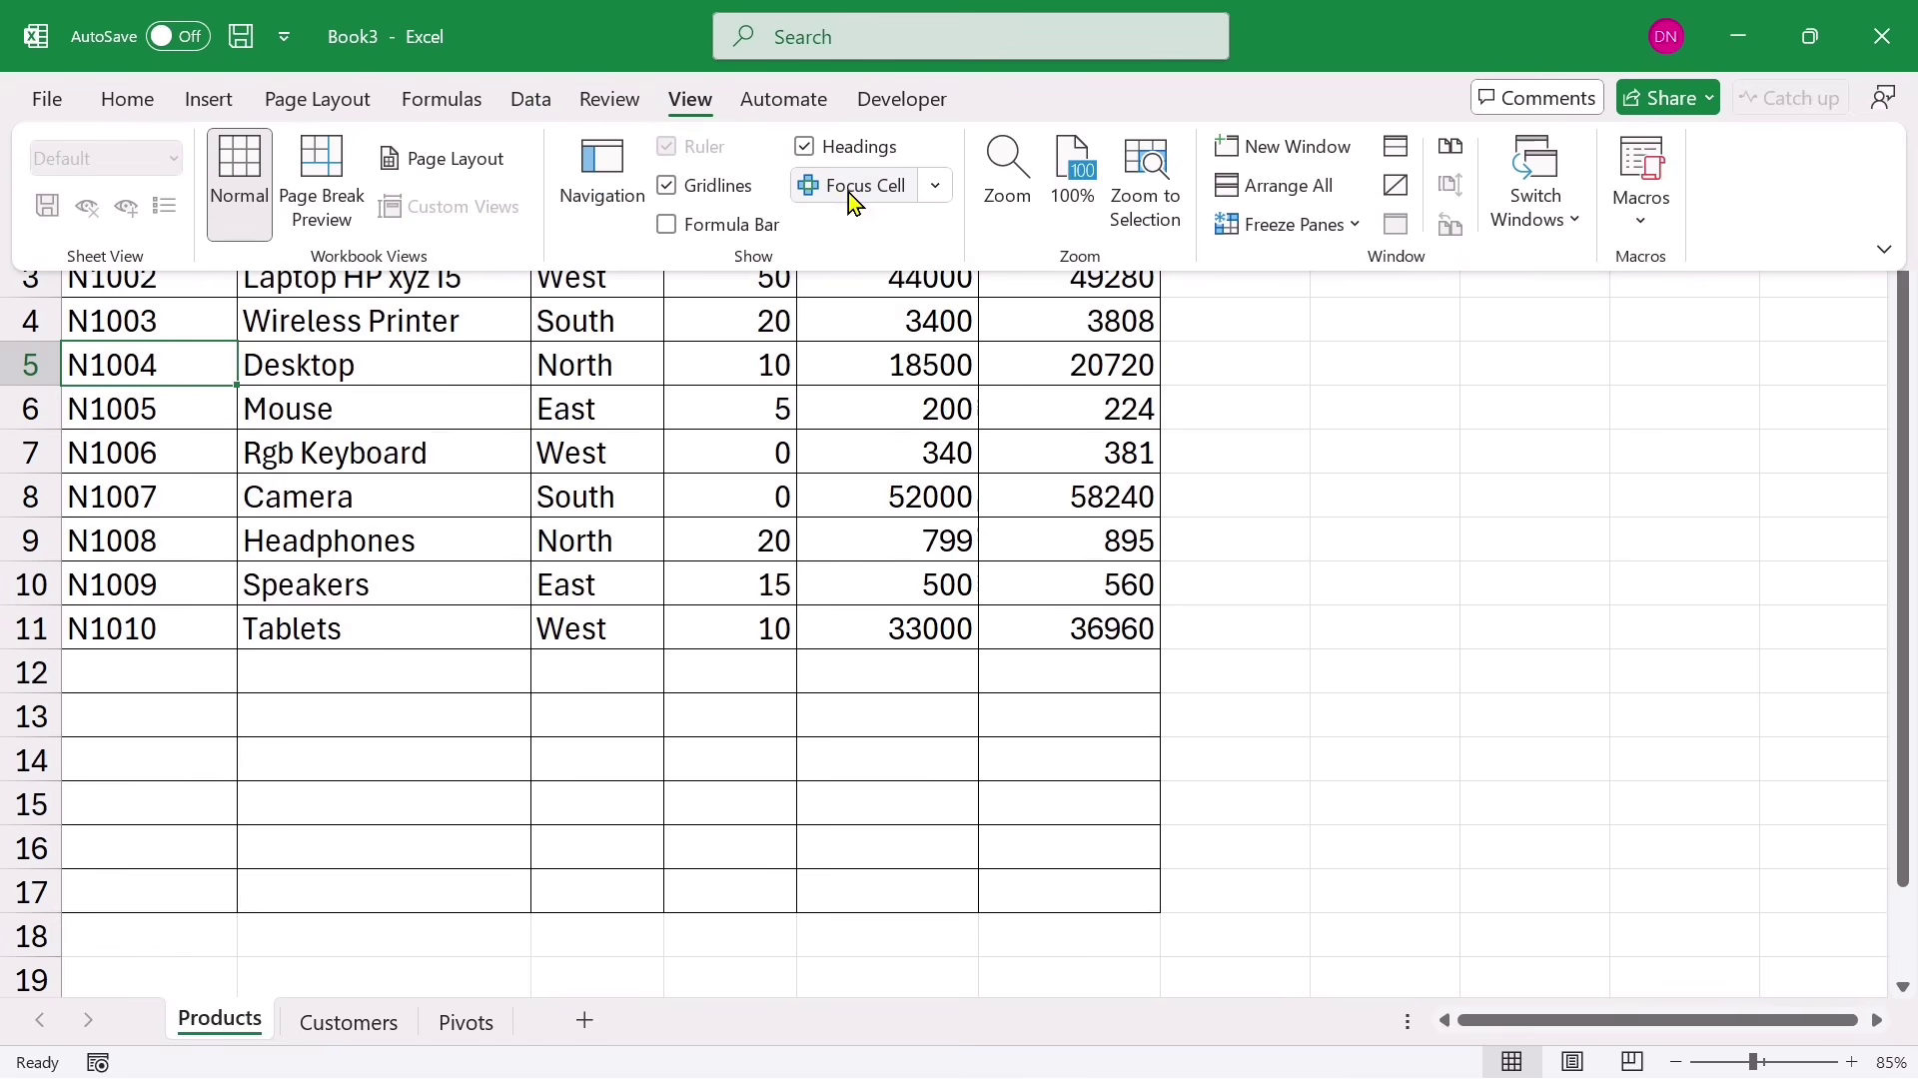
left_click(839, 186)
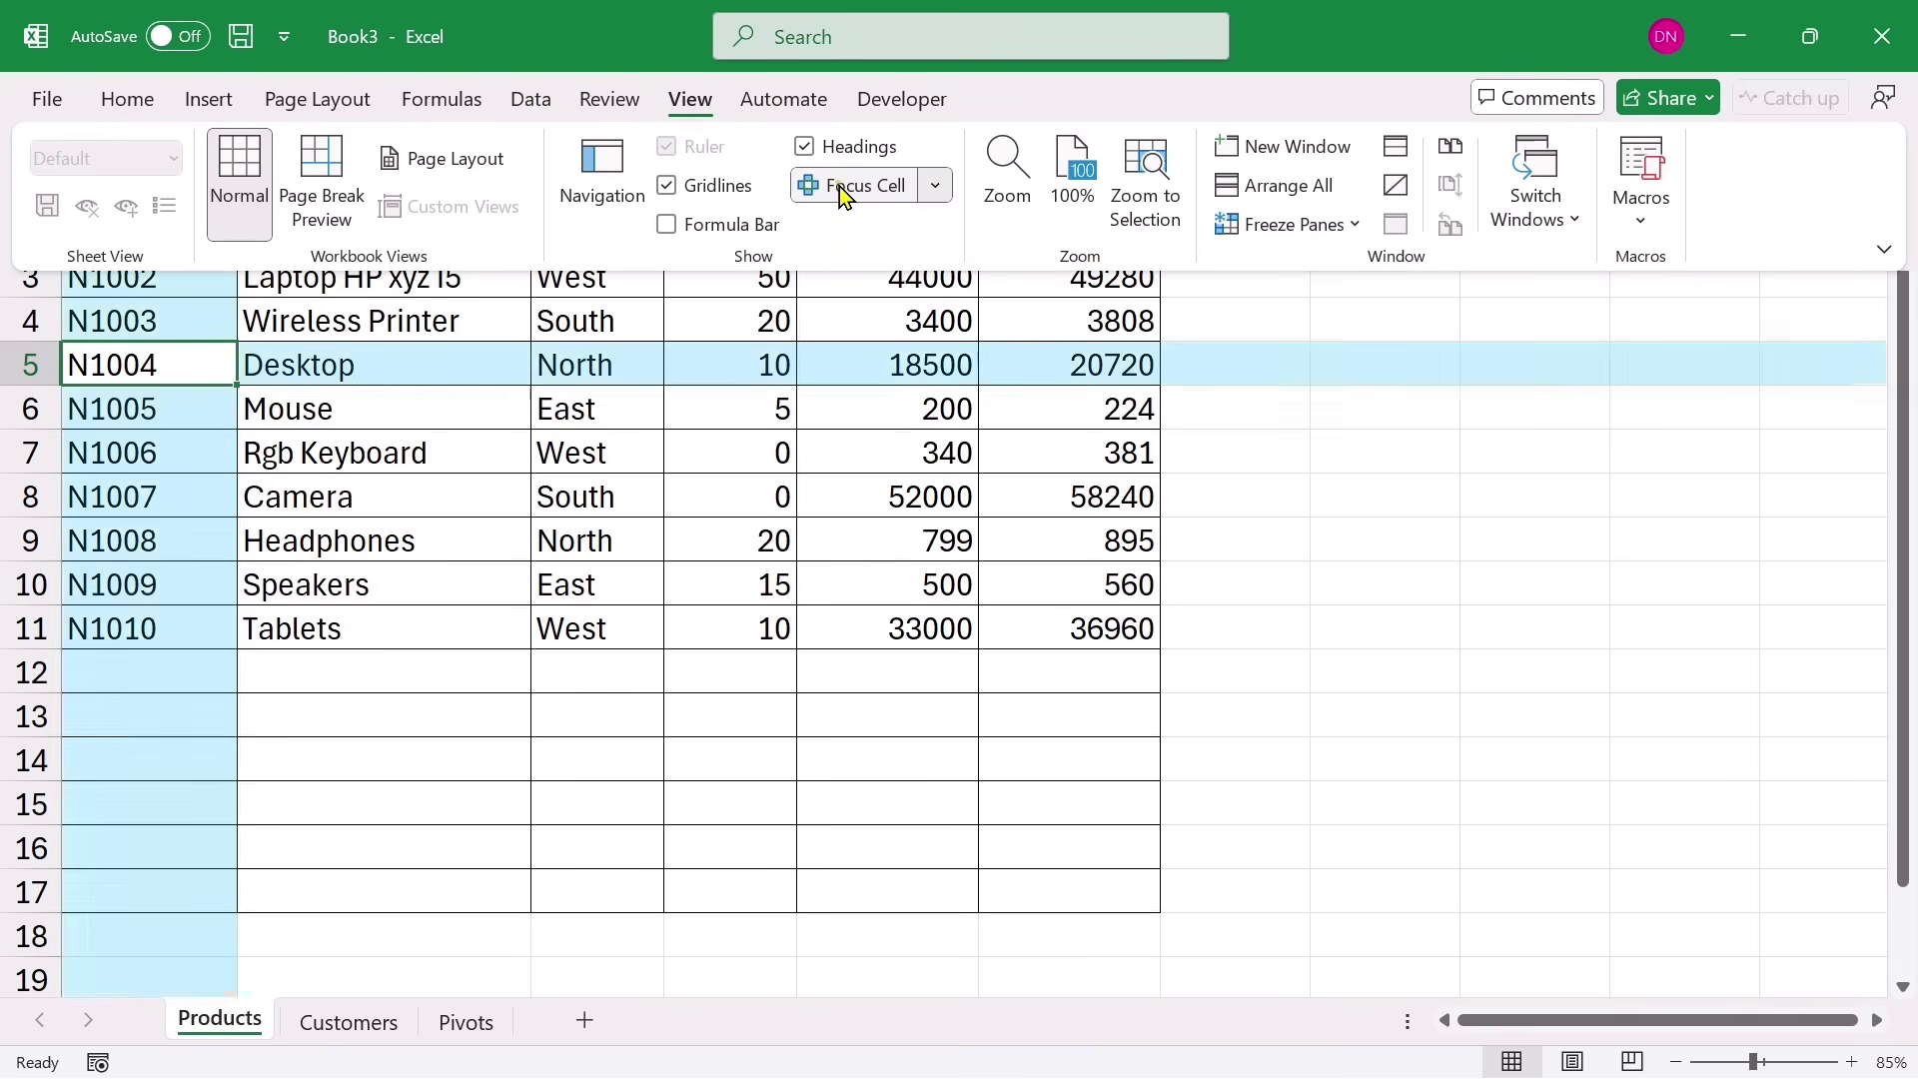
left_click(623, 566)
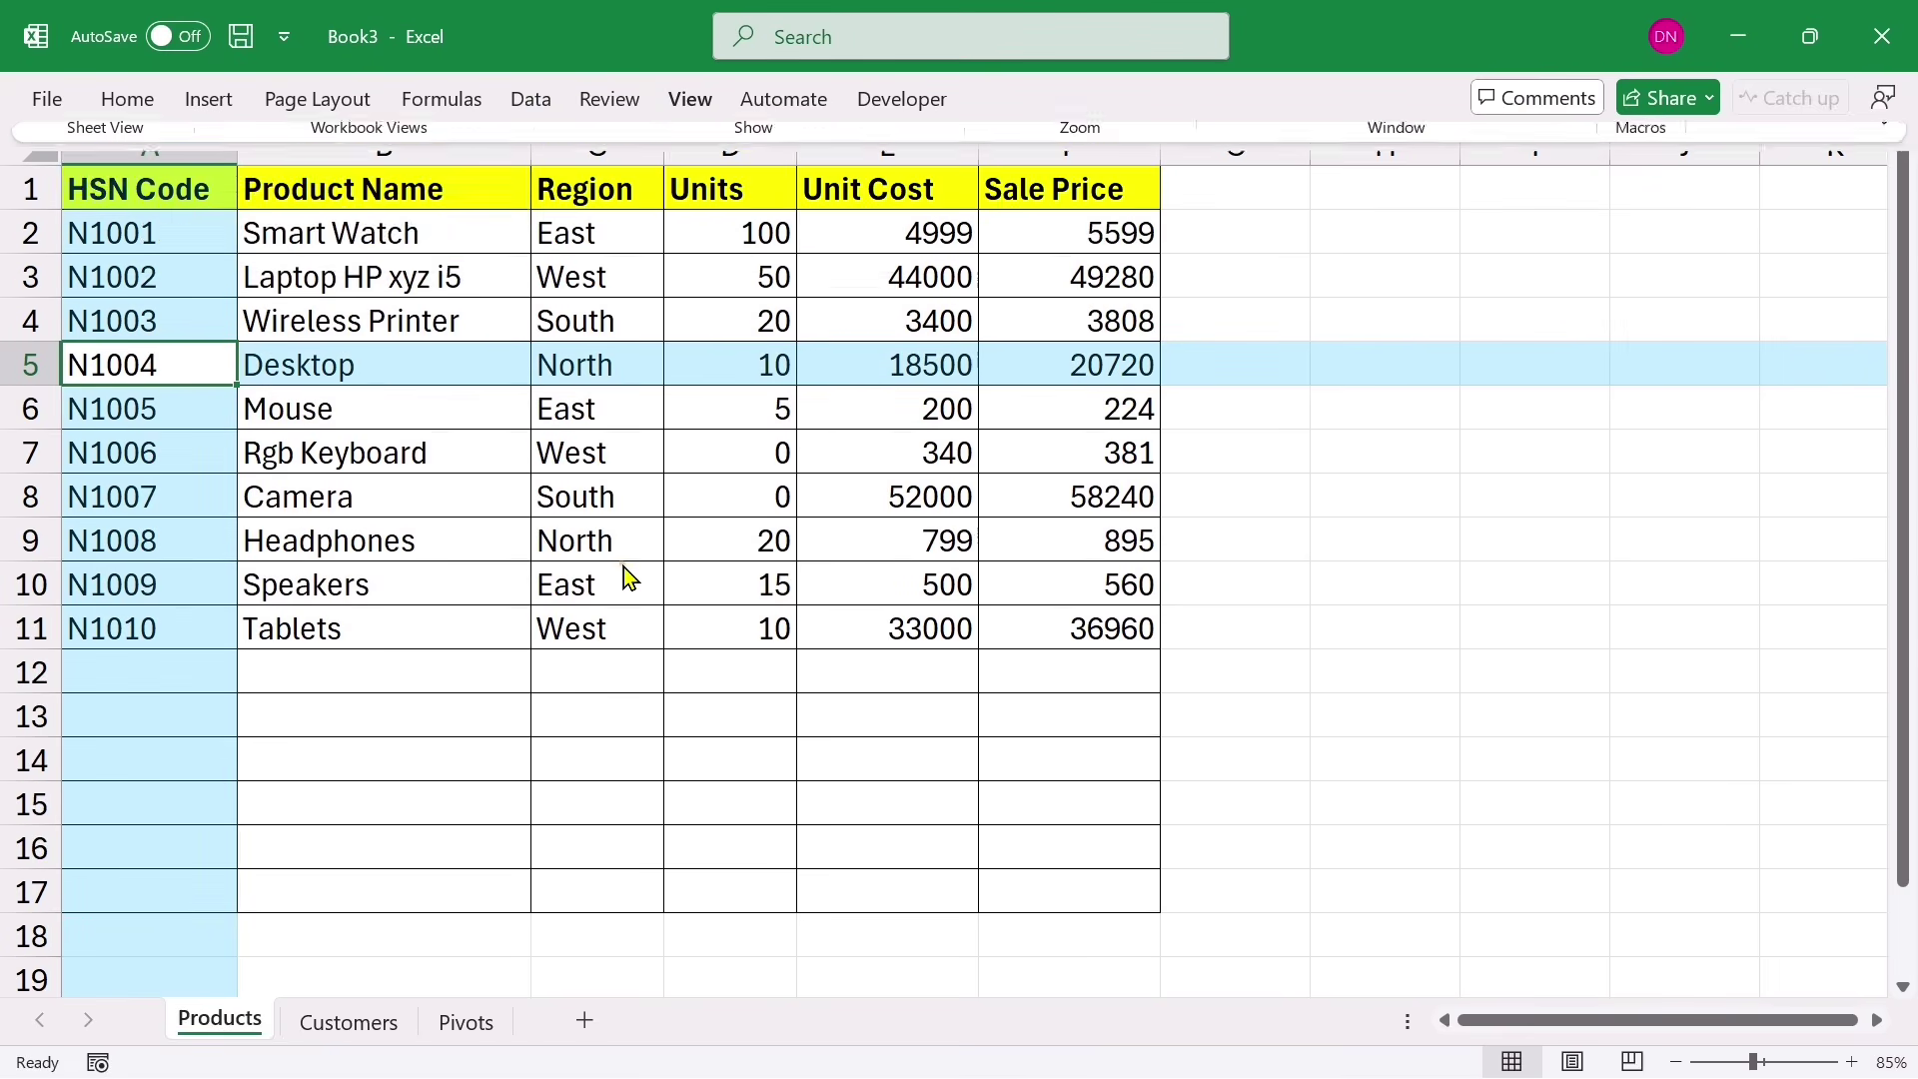
Step: Select cells B10, D8, B13, D7, B7, D13 and B8 to watch the row/column highlight follow
left_click(503, 584)
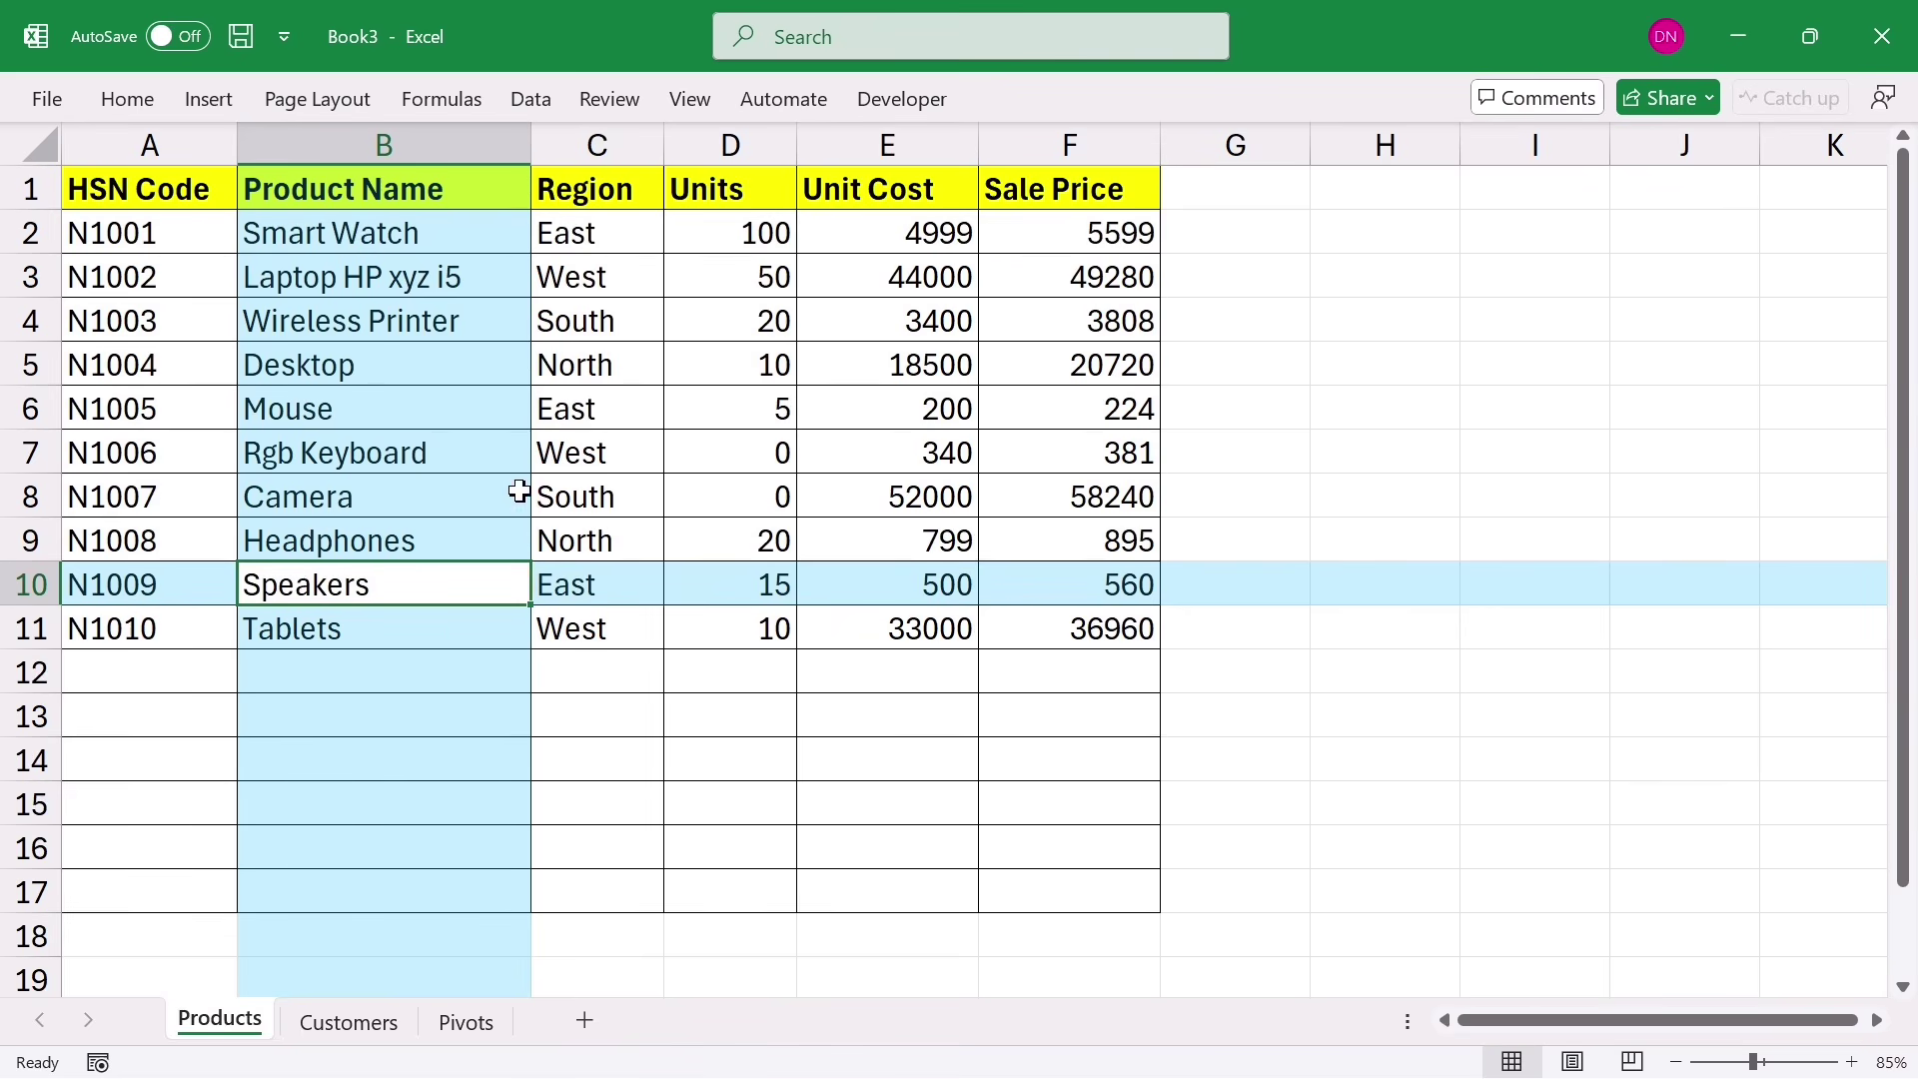
left_click(736, 496)
left_click(392, 704)
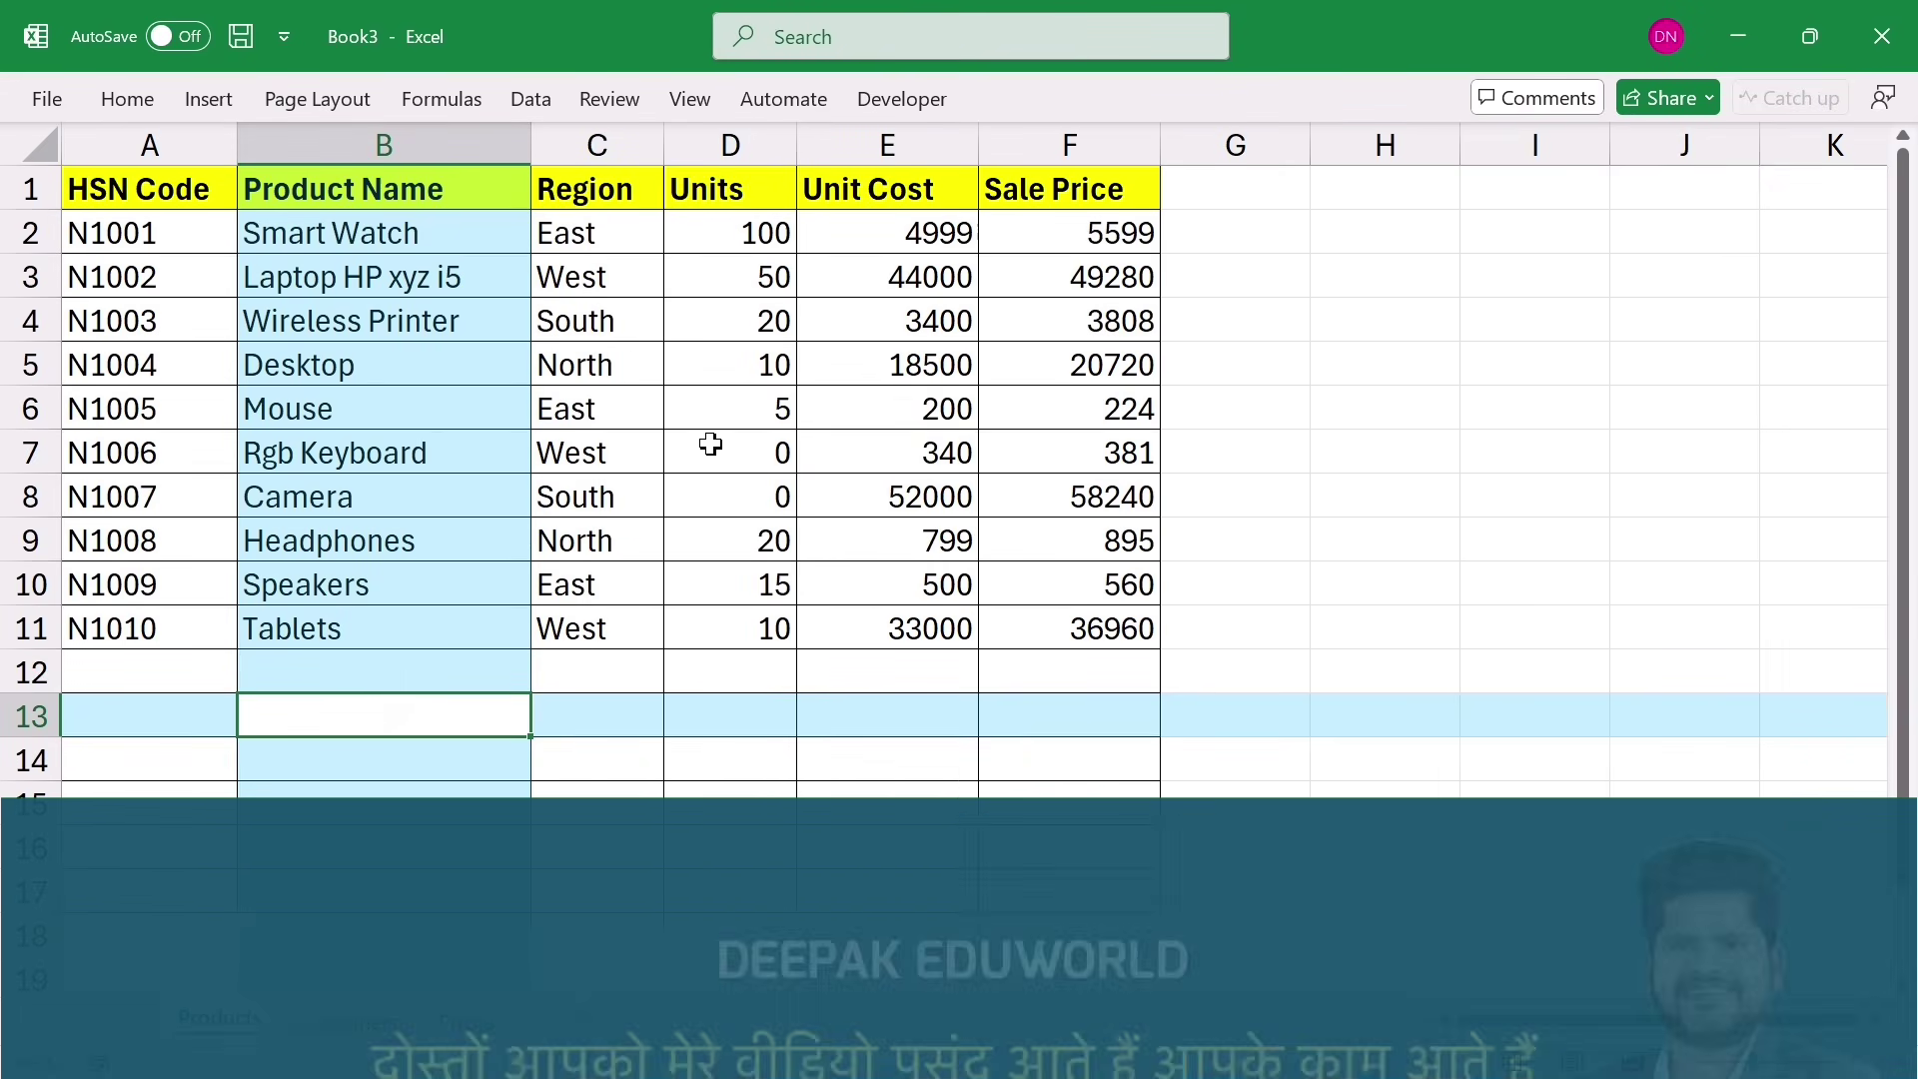
left_click(710, 444)
left_click(391, 704)
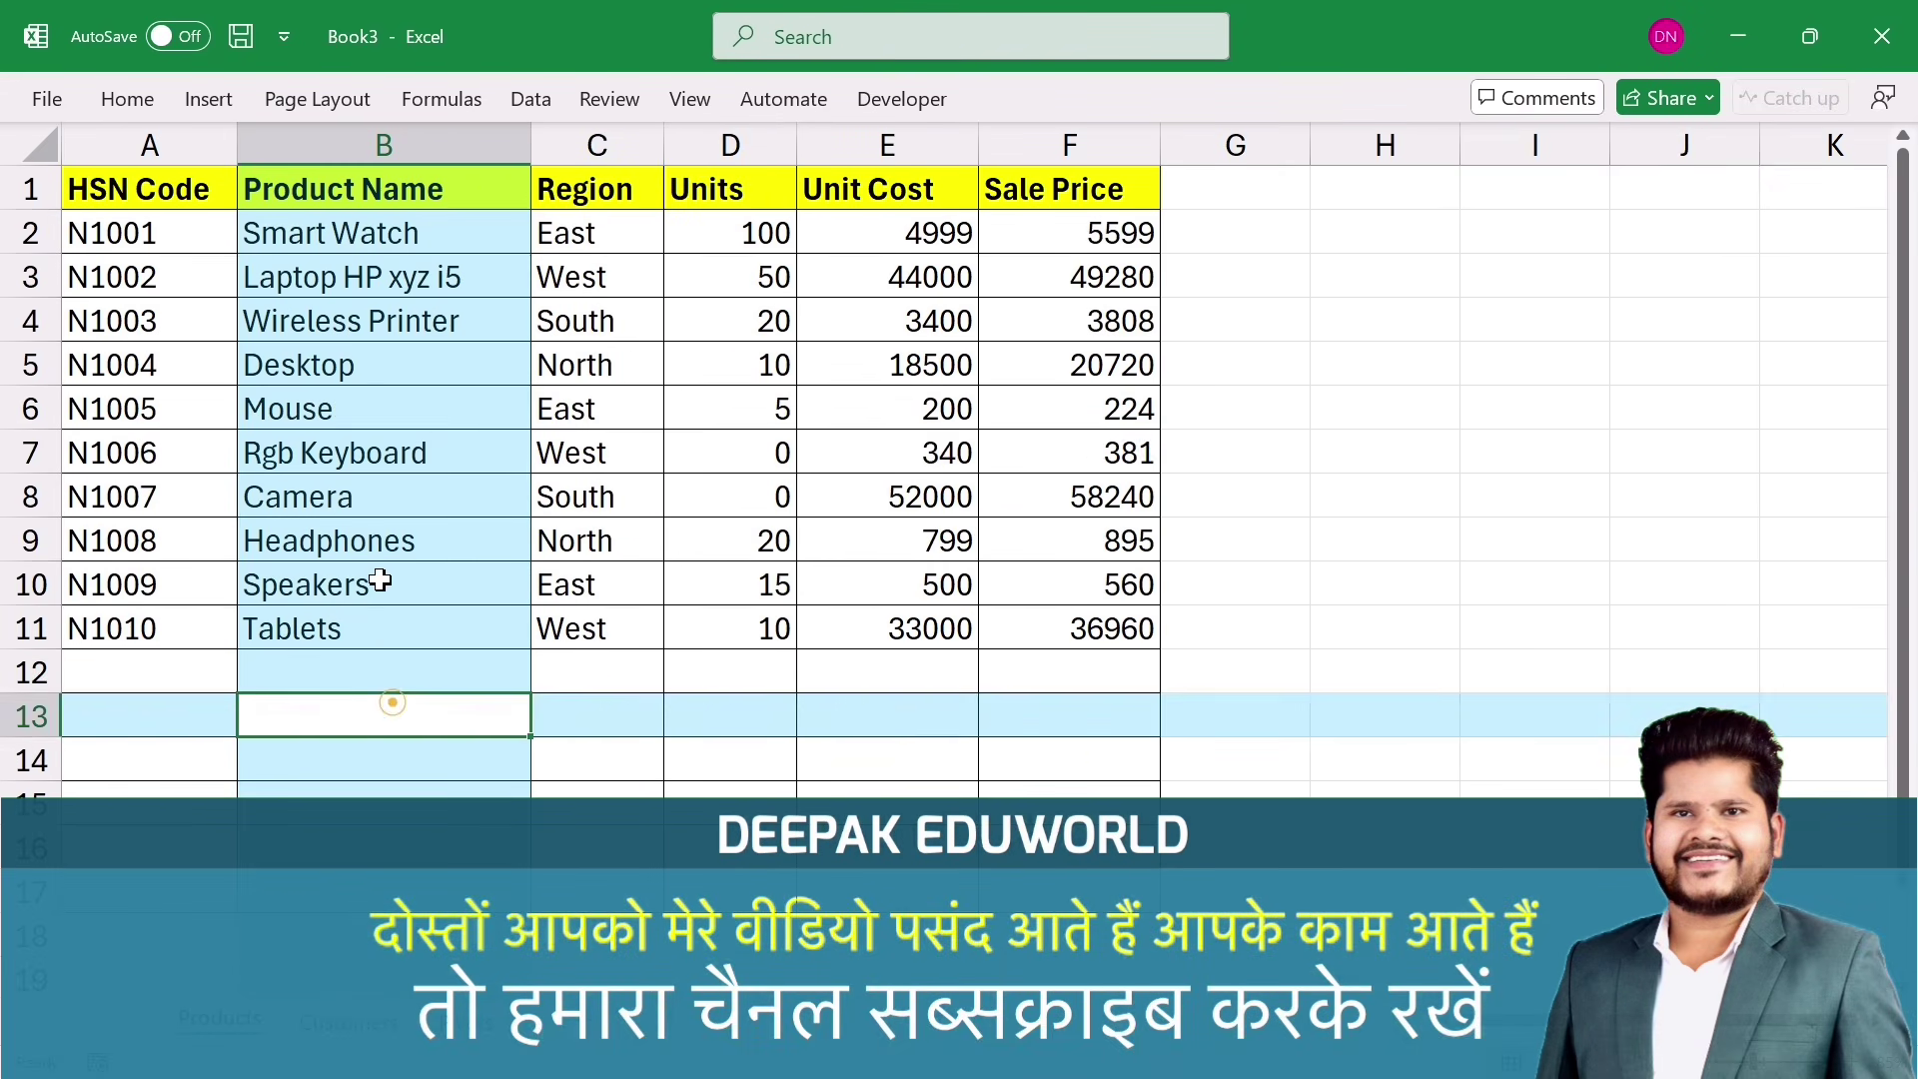
left_click(370, 444)
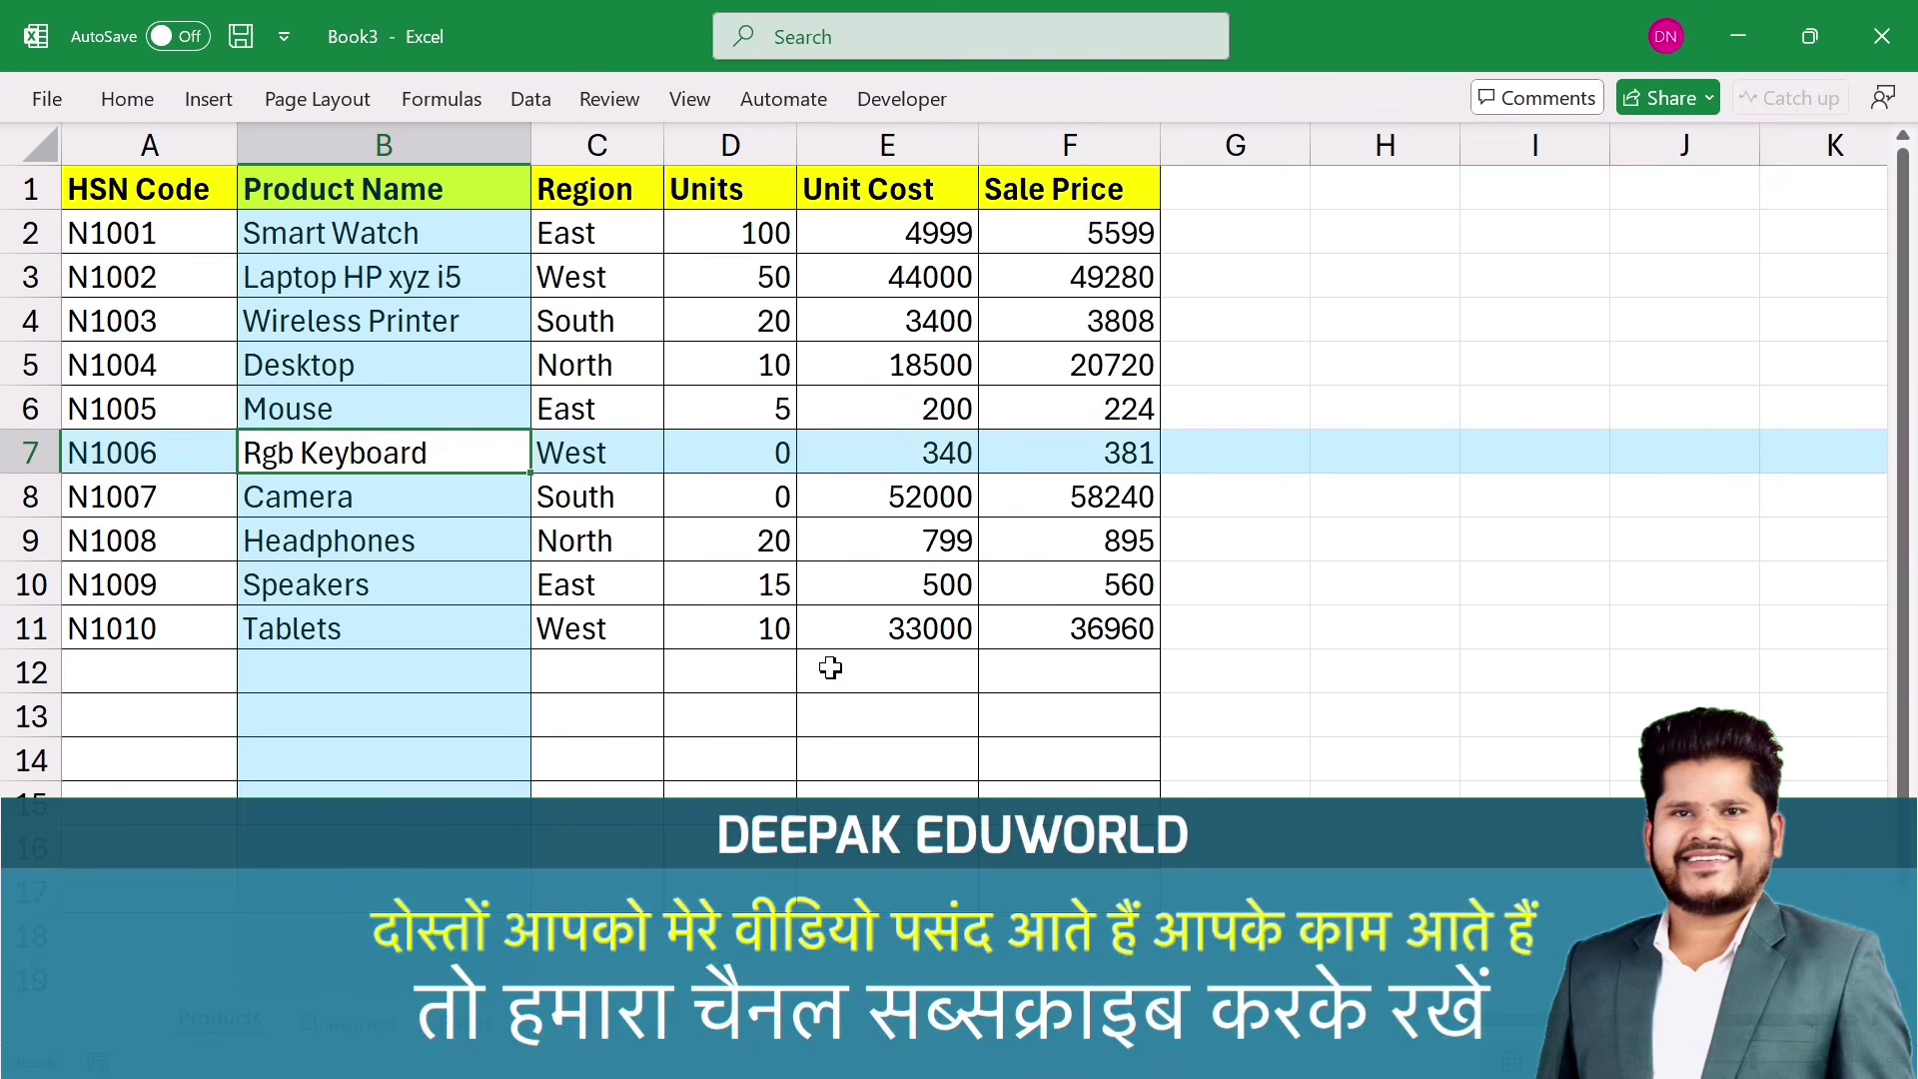
left_click(680, 708)
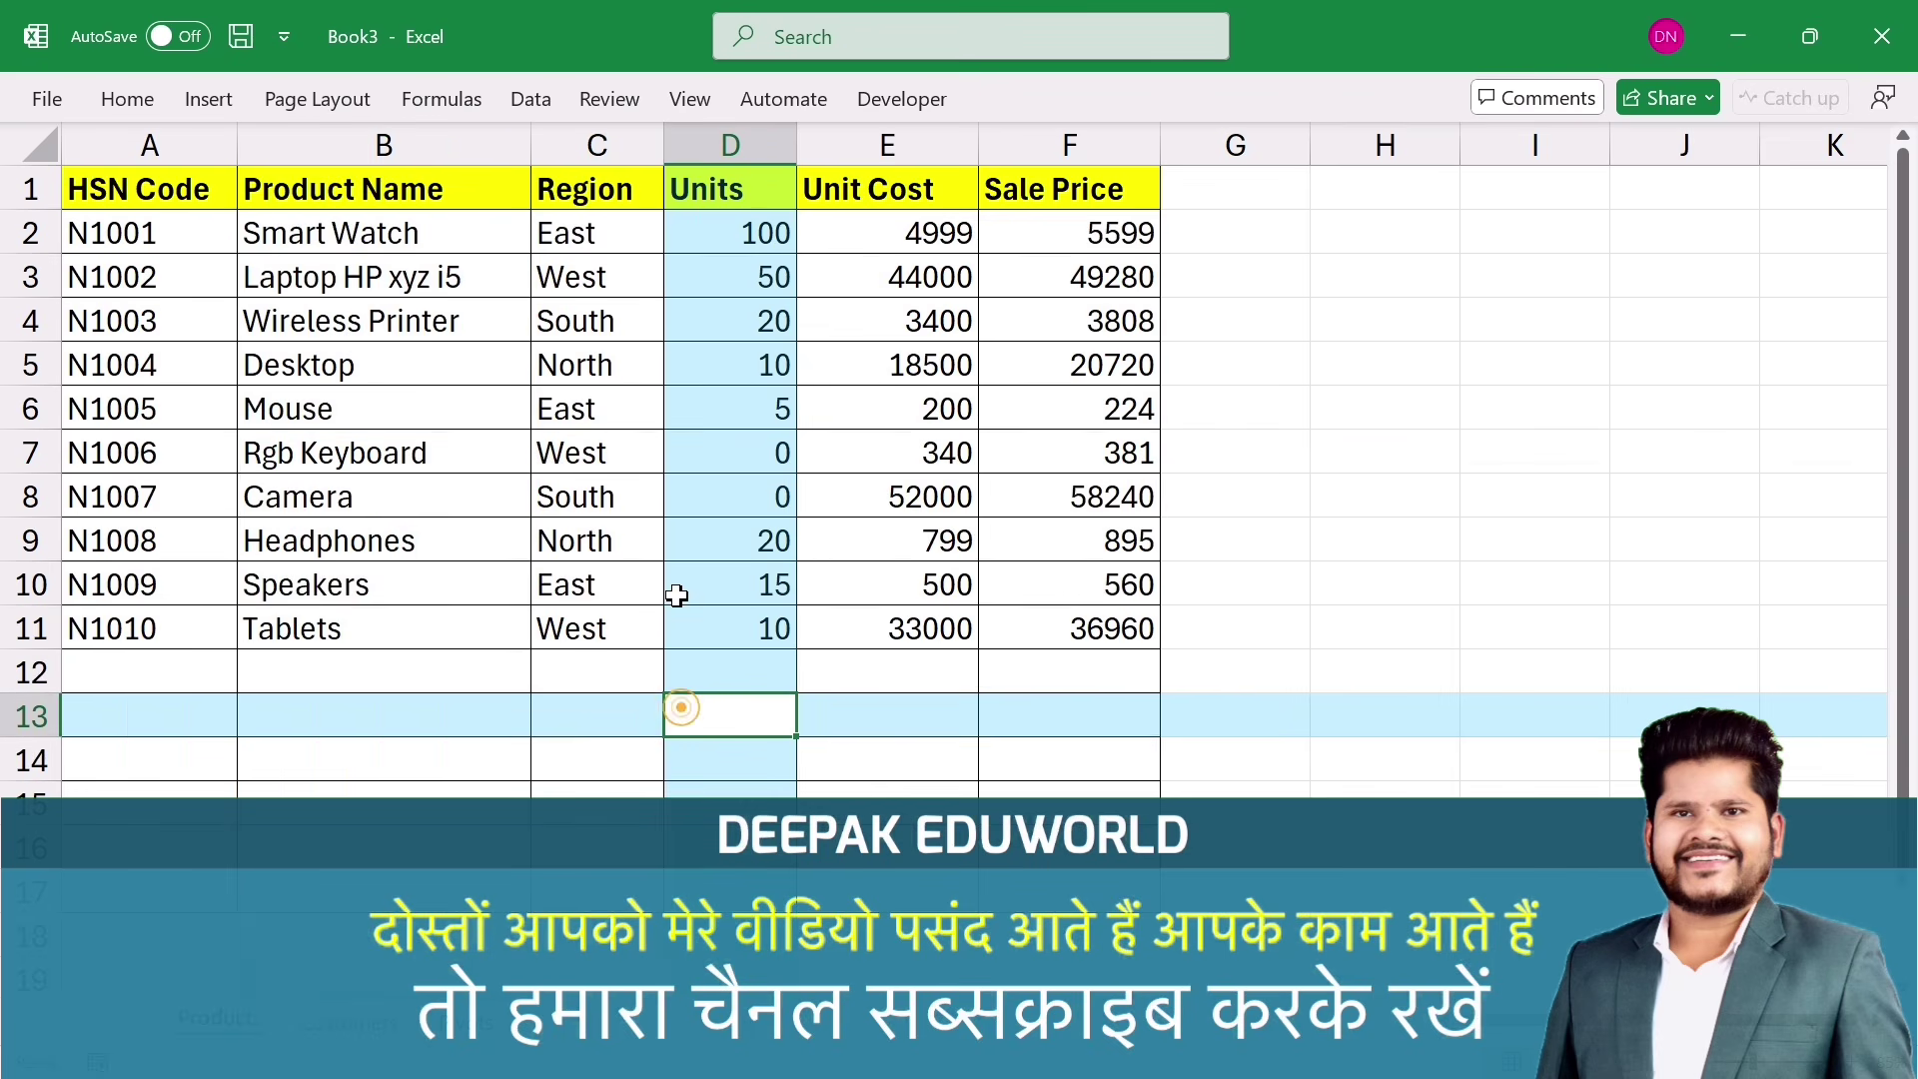
left_click(303, 496)
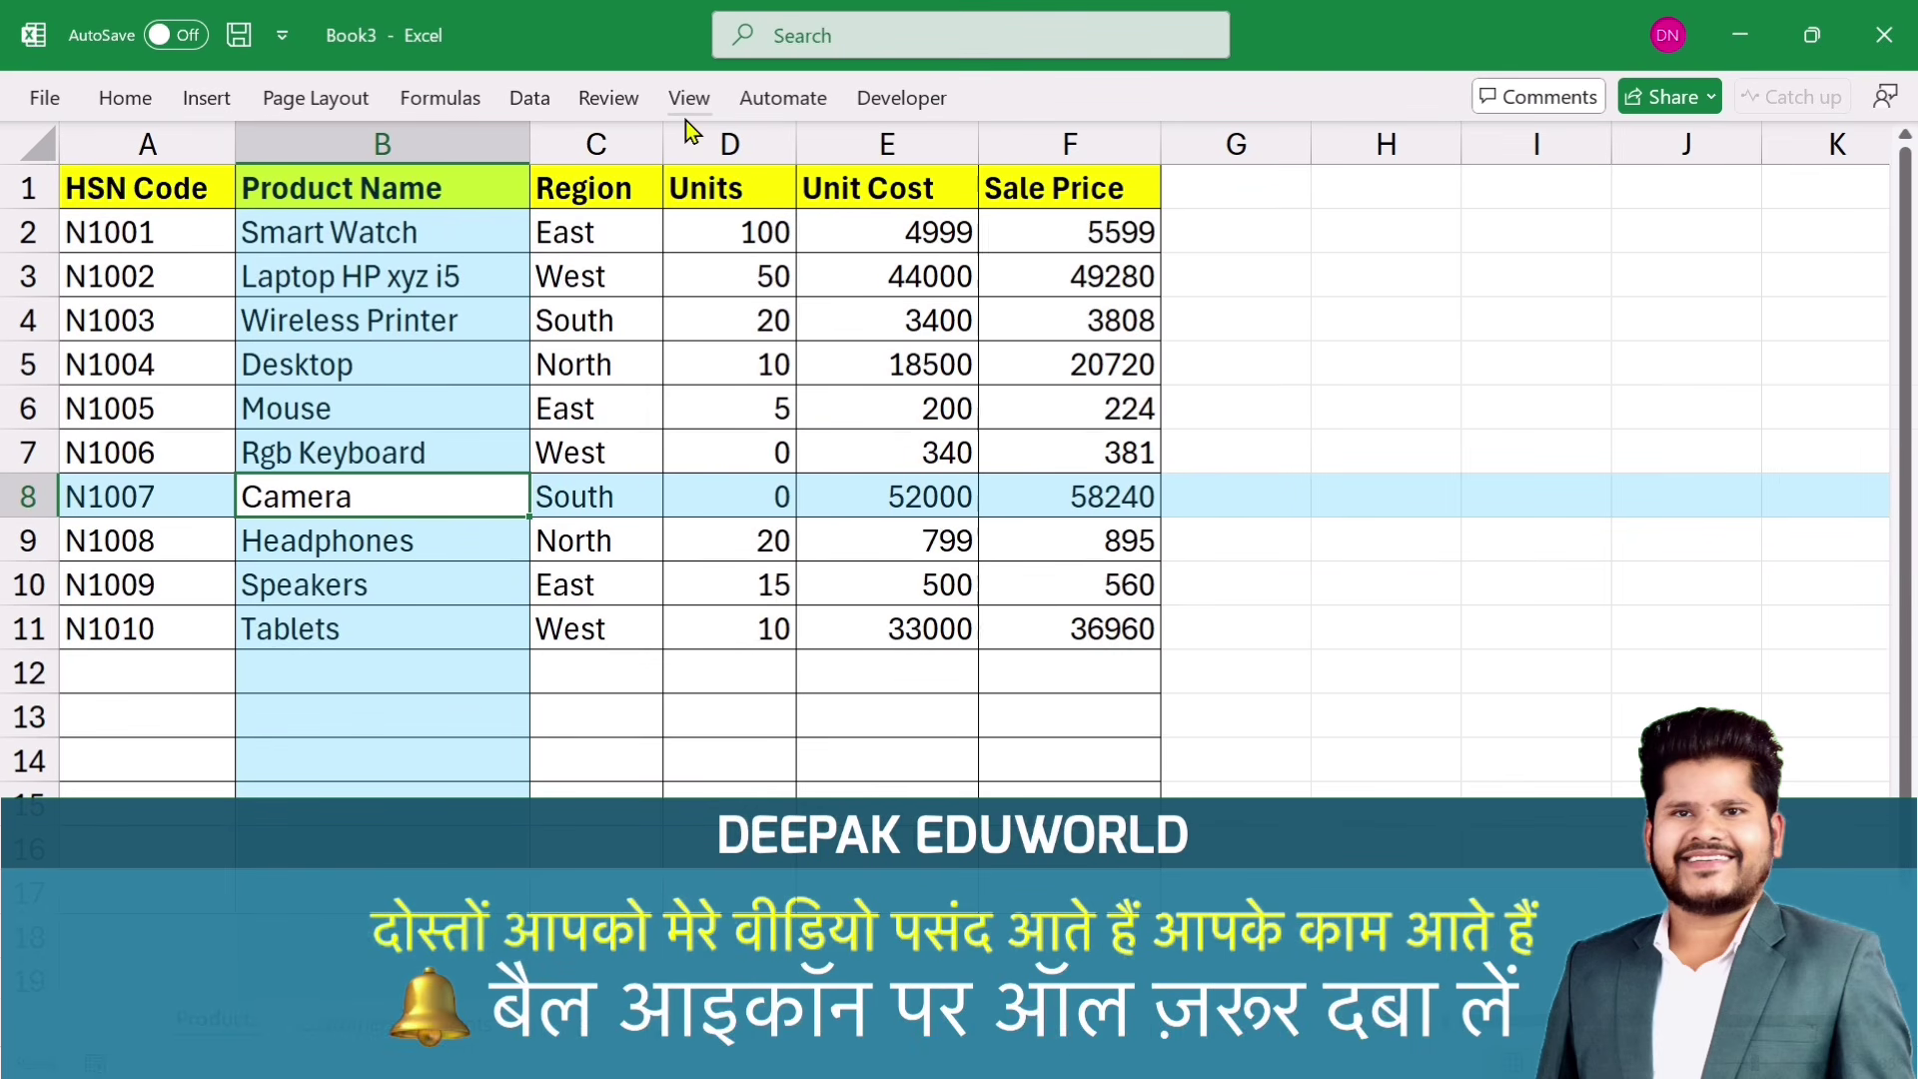
Step: Change the Focus Cell highlight colour to Yellow
left_click(689, 98)
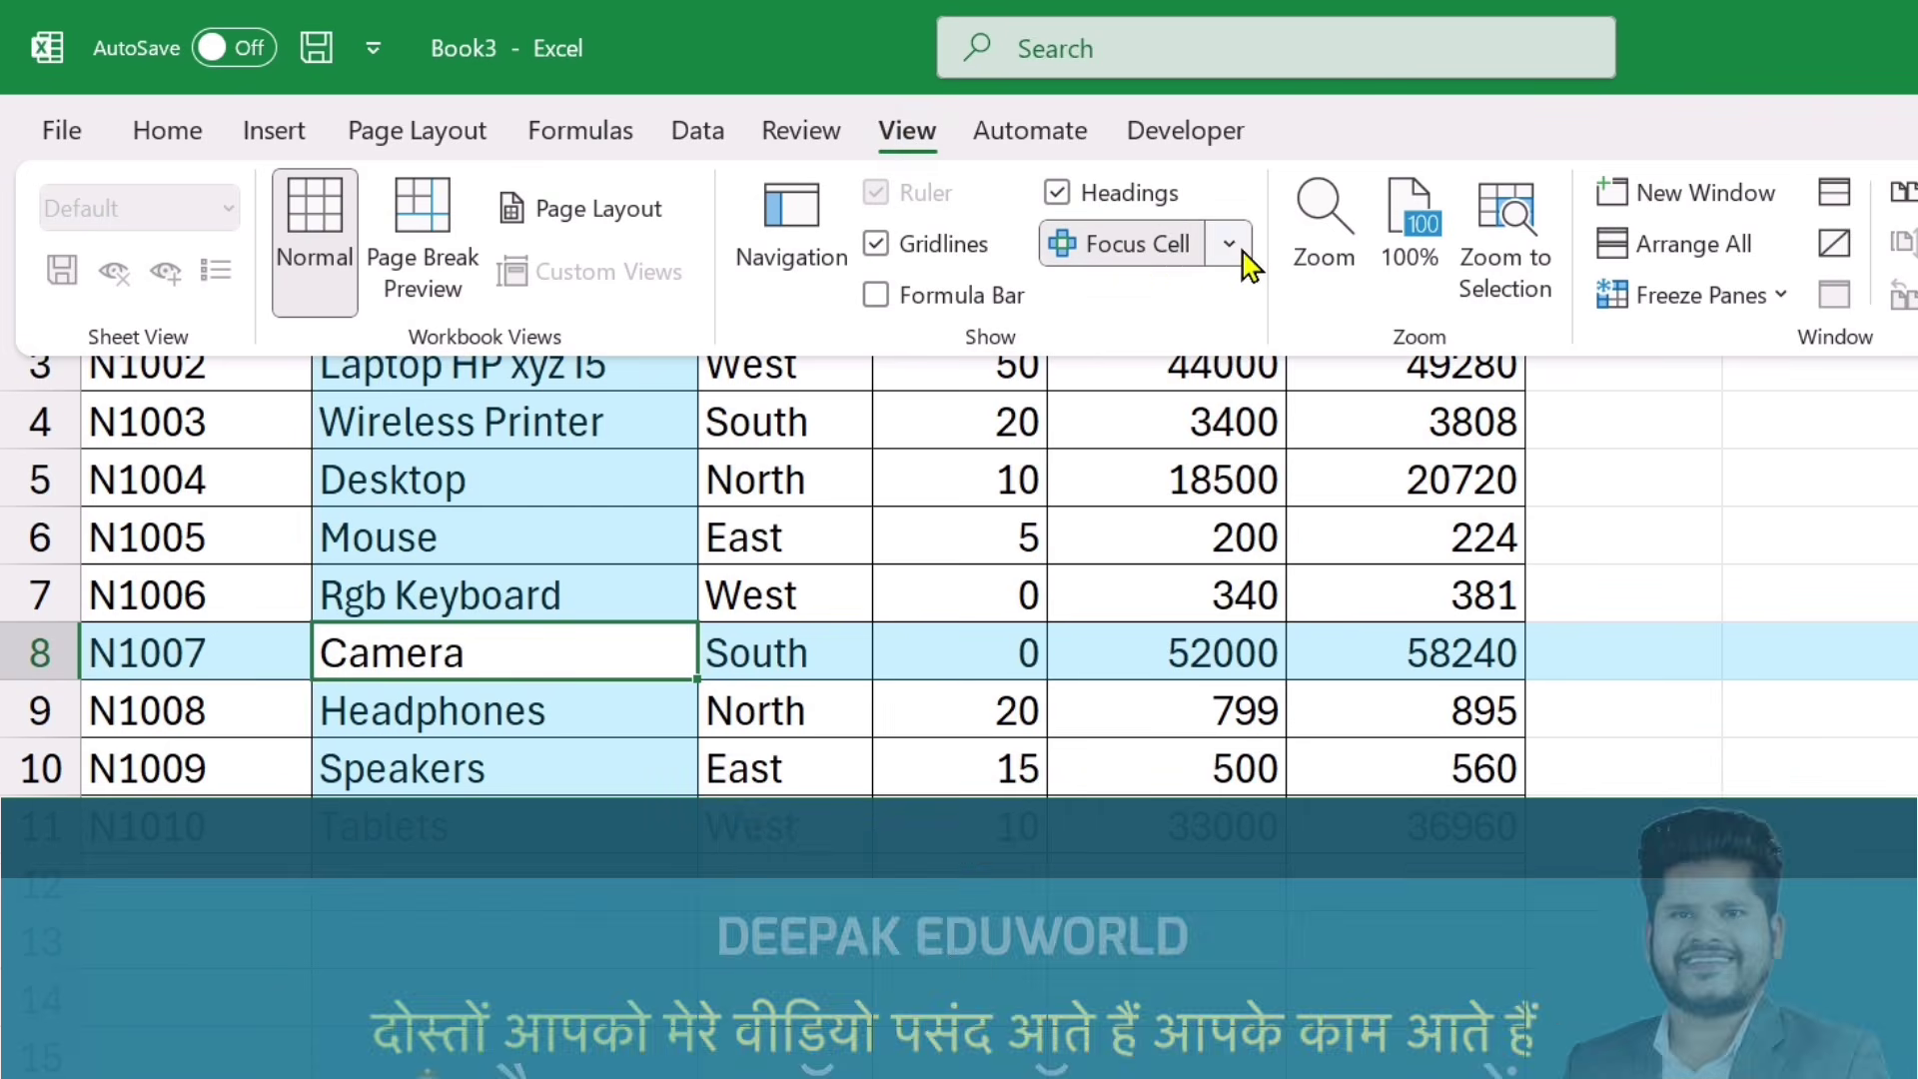
left_click(1237, 252)
mouse_move(1200, 370)
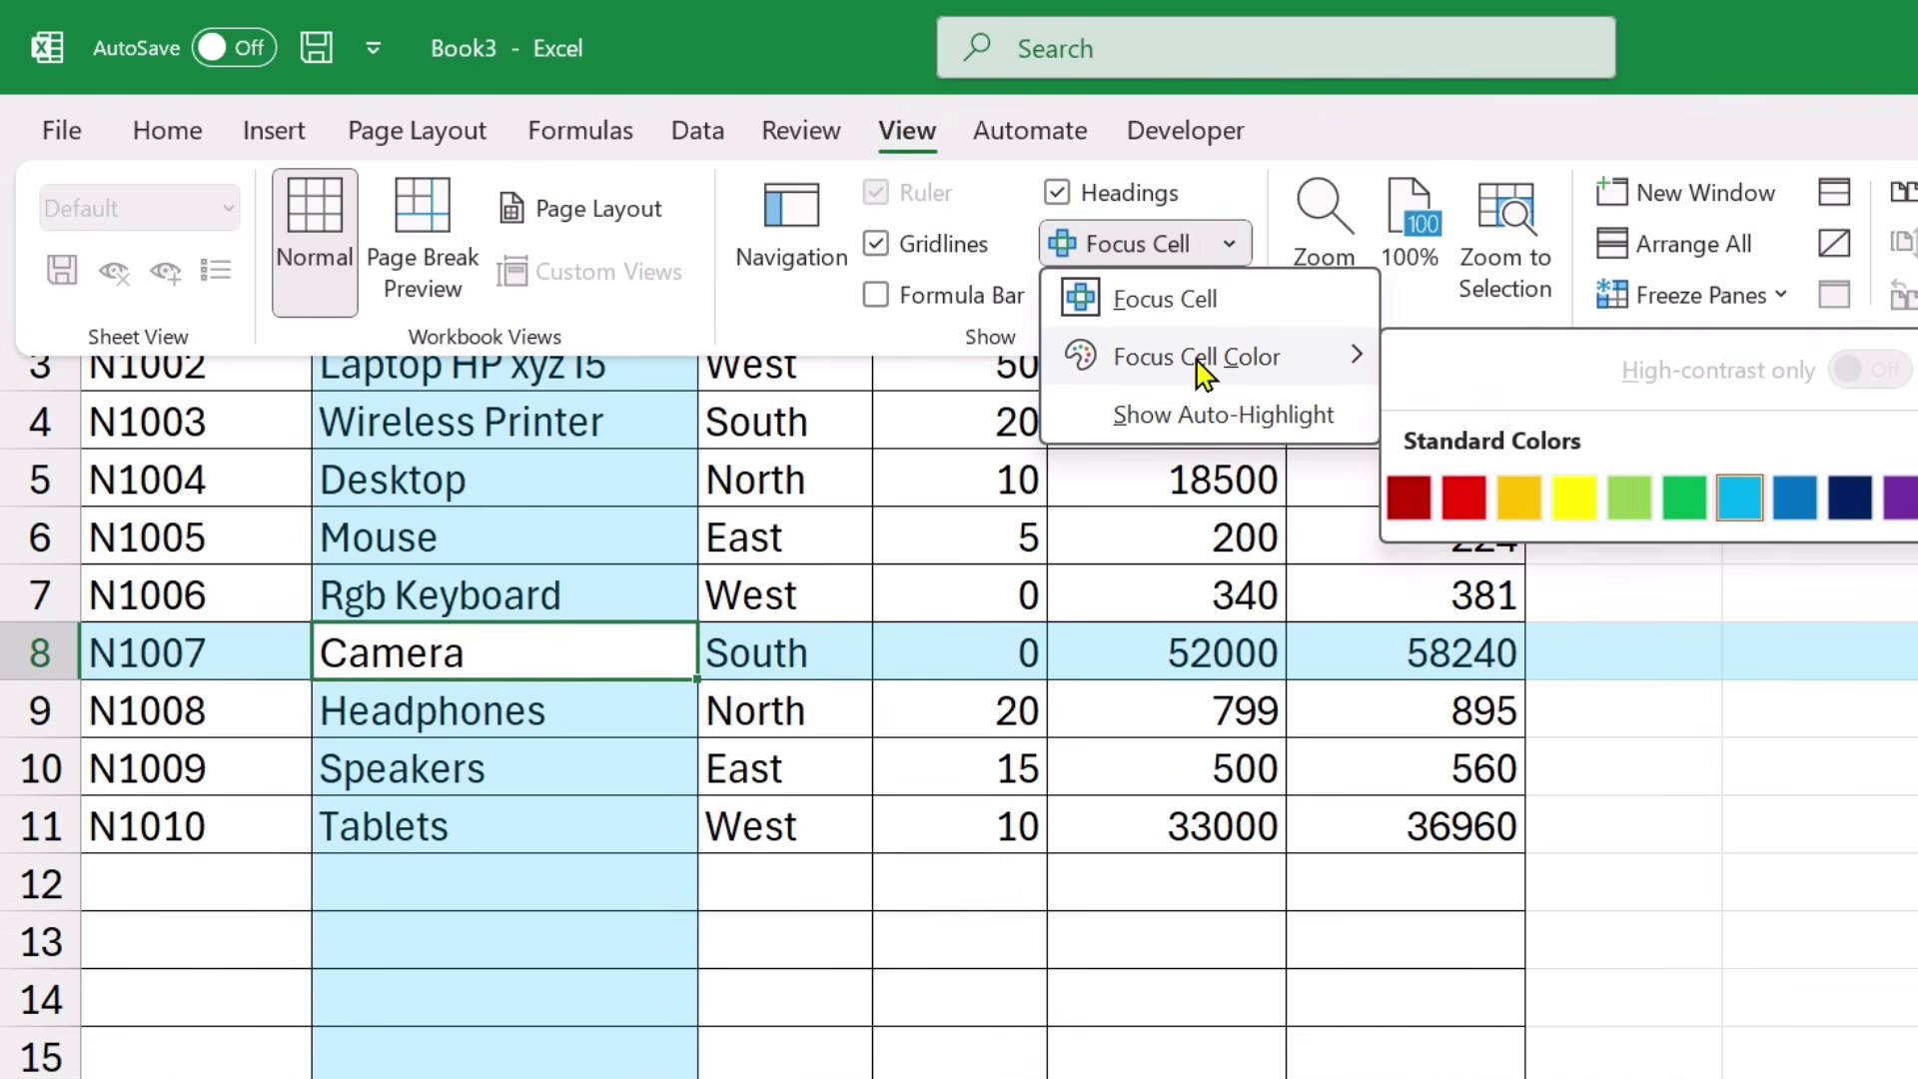
left_click(1575, 497)
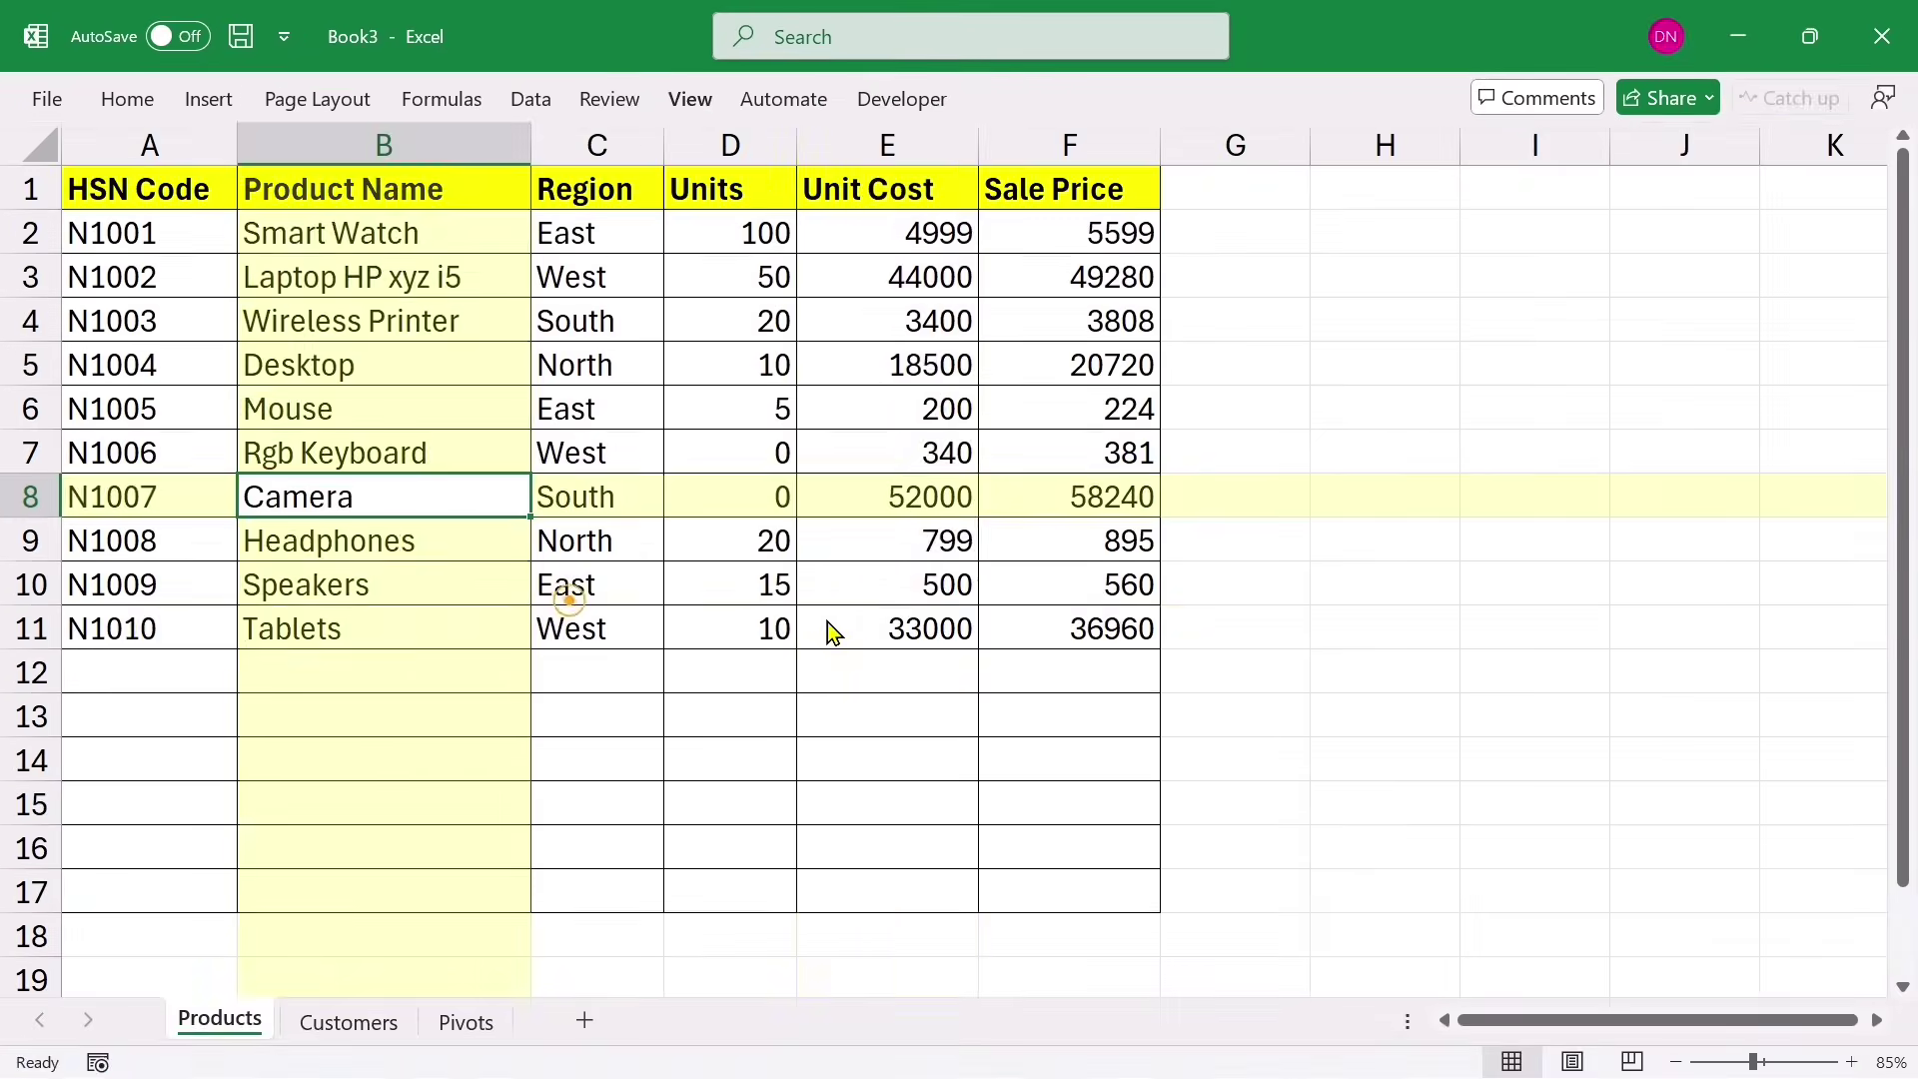
Step: Check the yellow highlight on E11, B13 and C7, then switch Focus Cell off
left_click(844, 630)
left_click(450, 723)
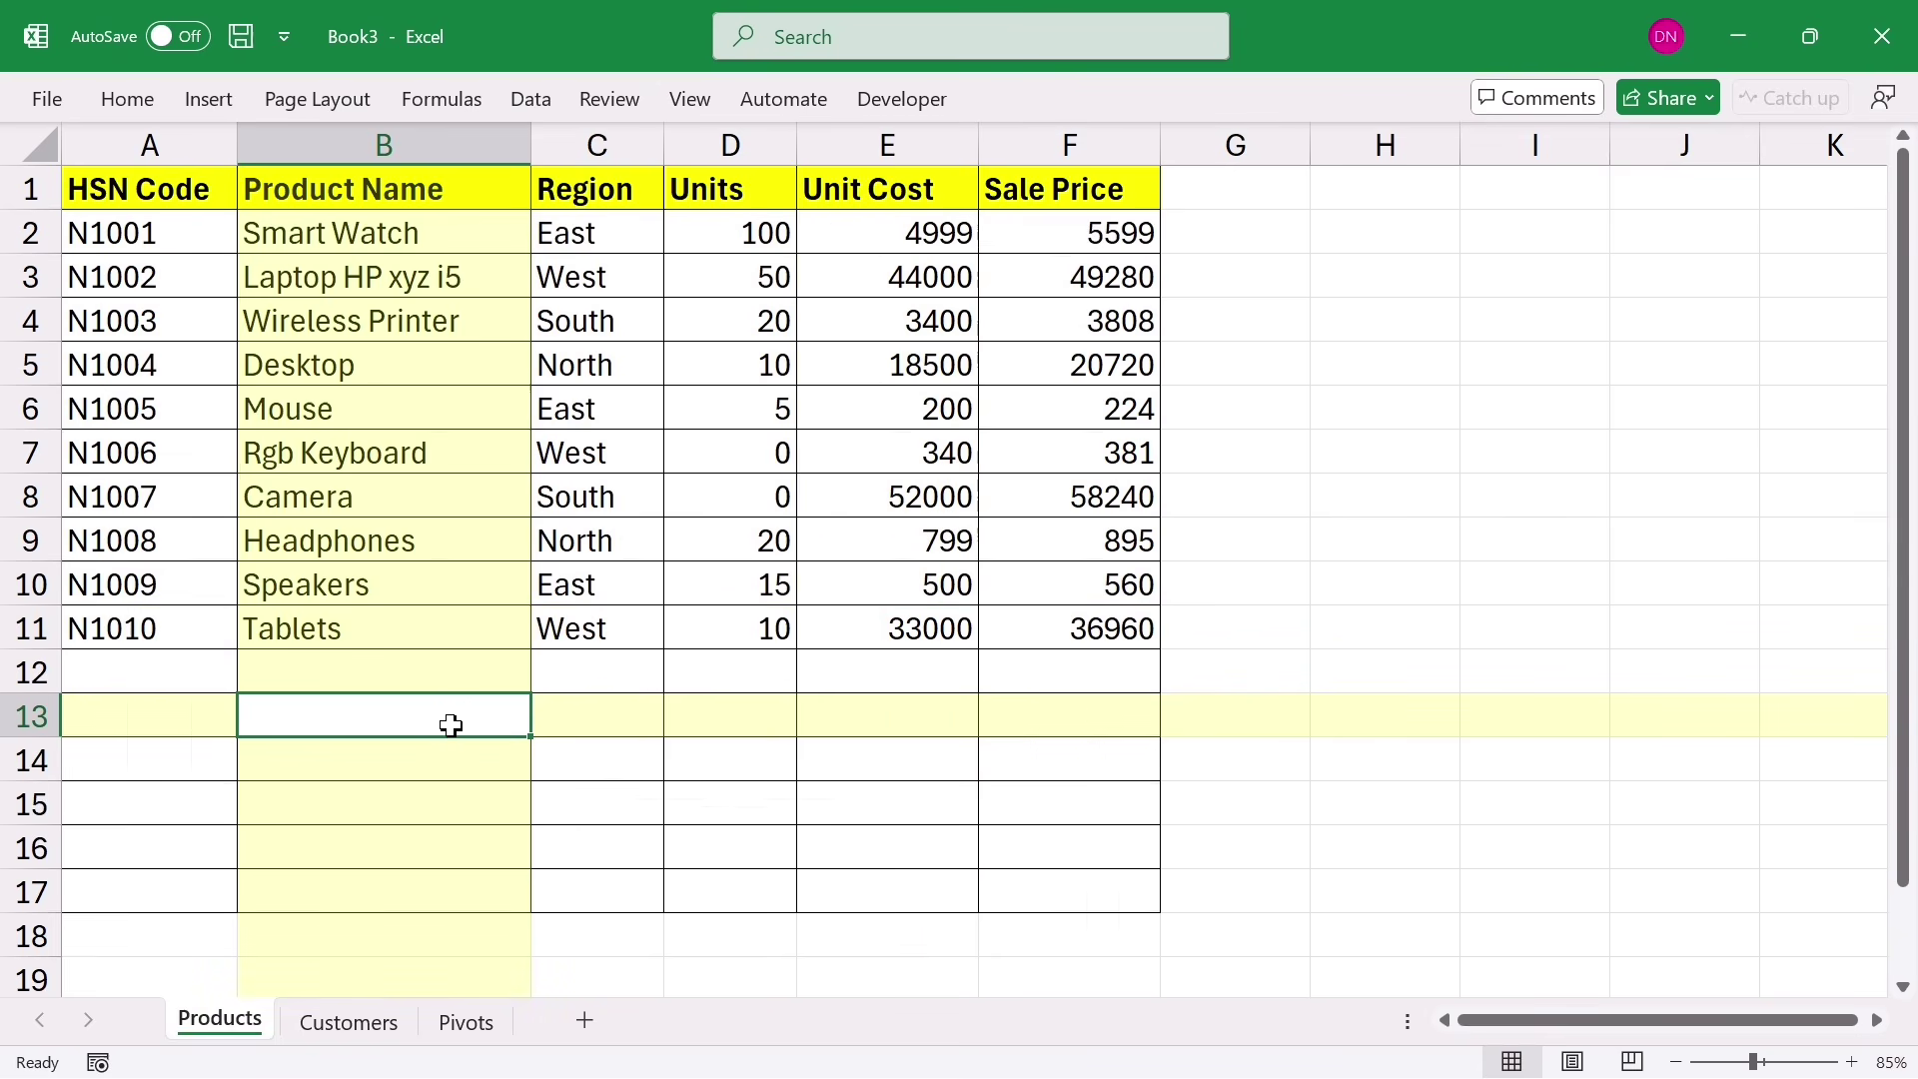
left_click(606, 460)
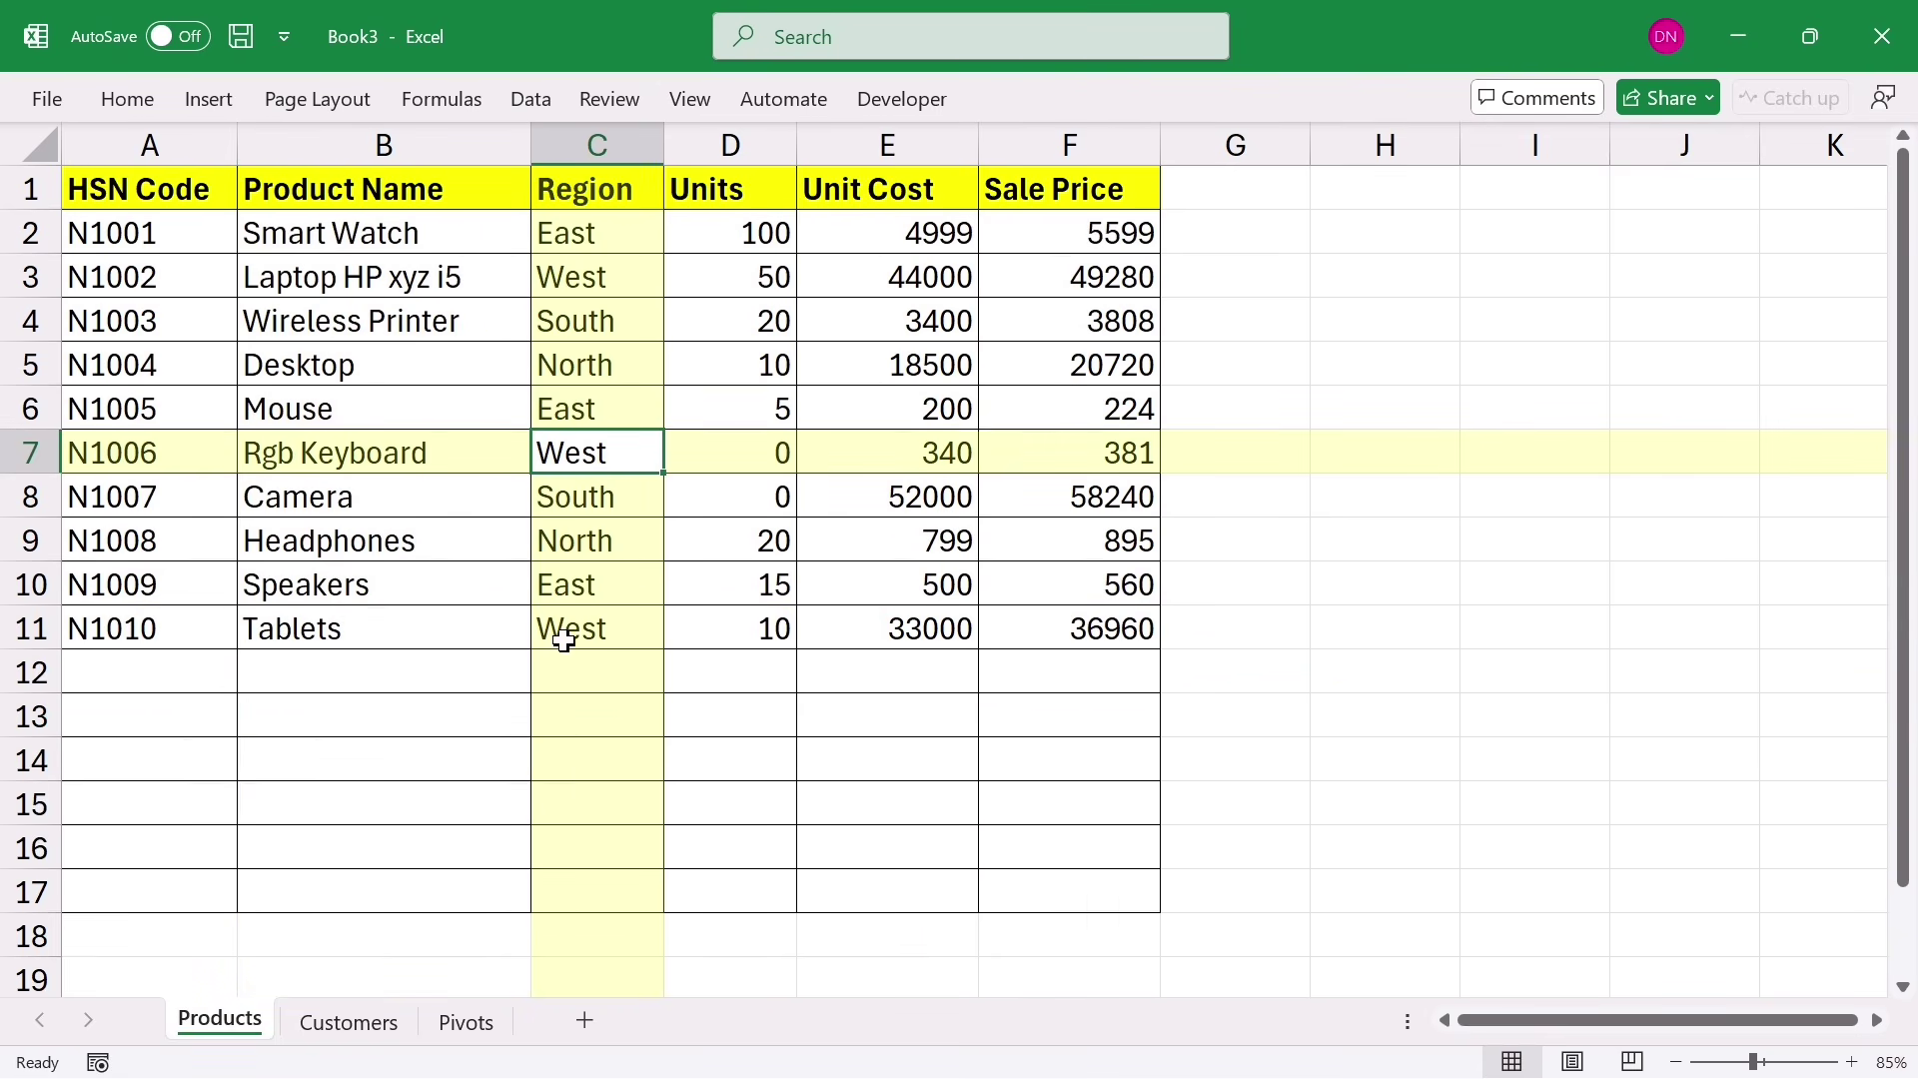
left_click(689, 102)
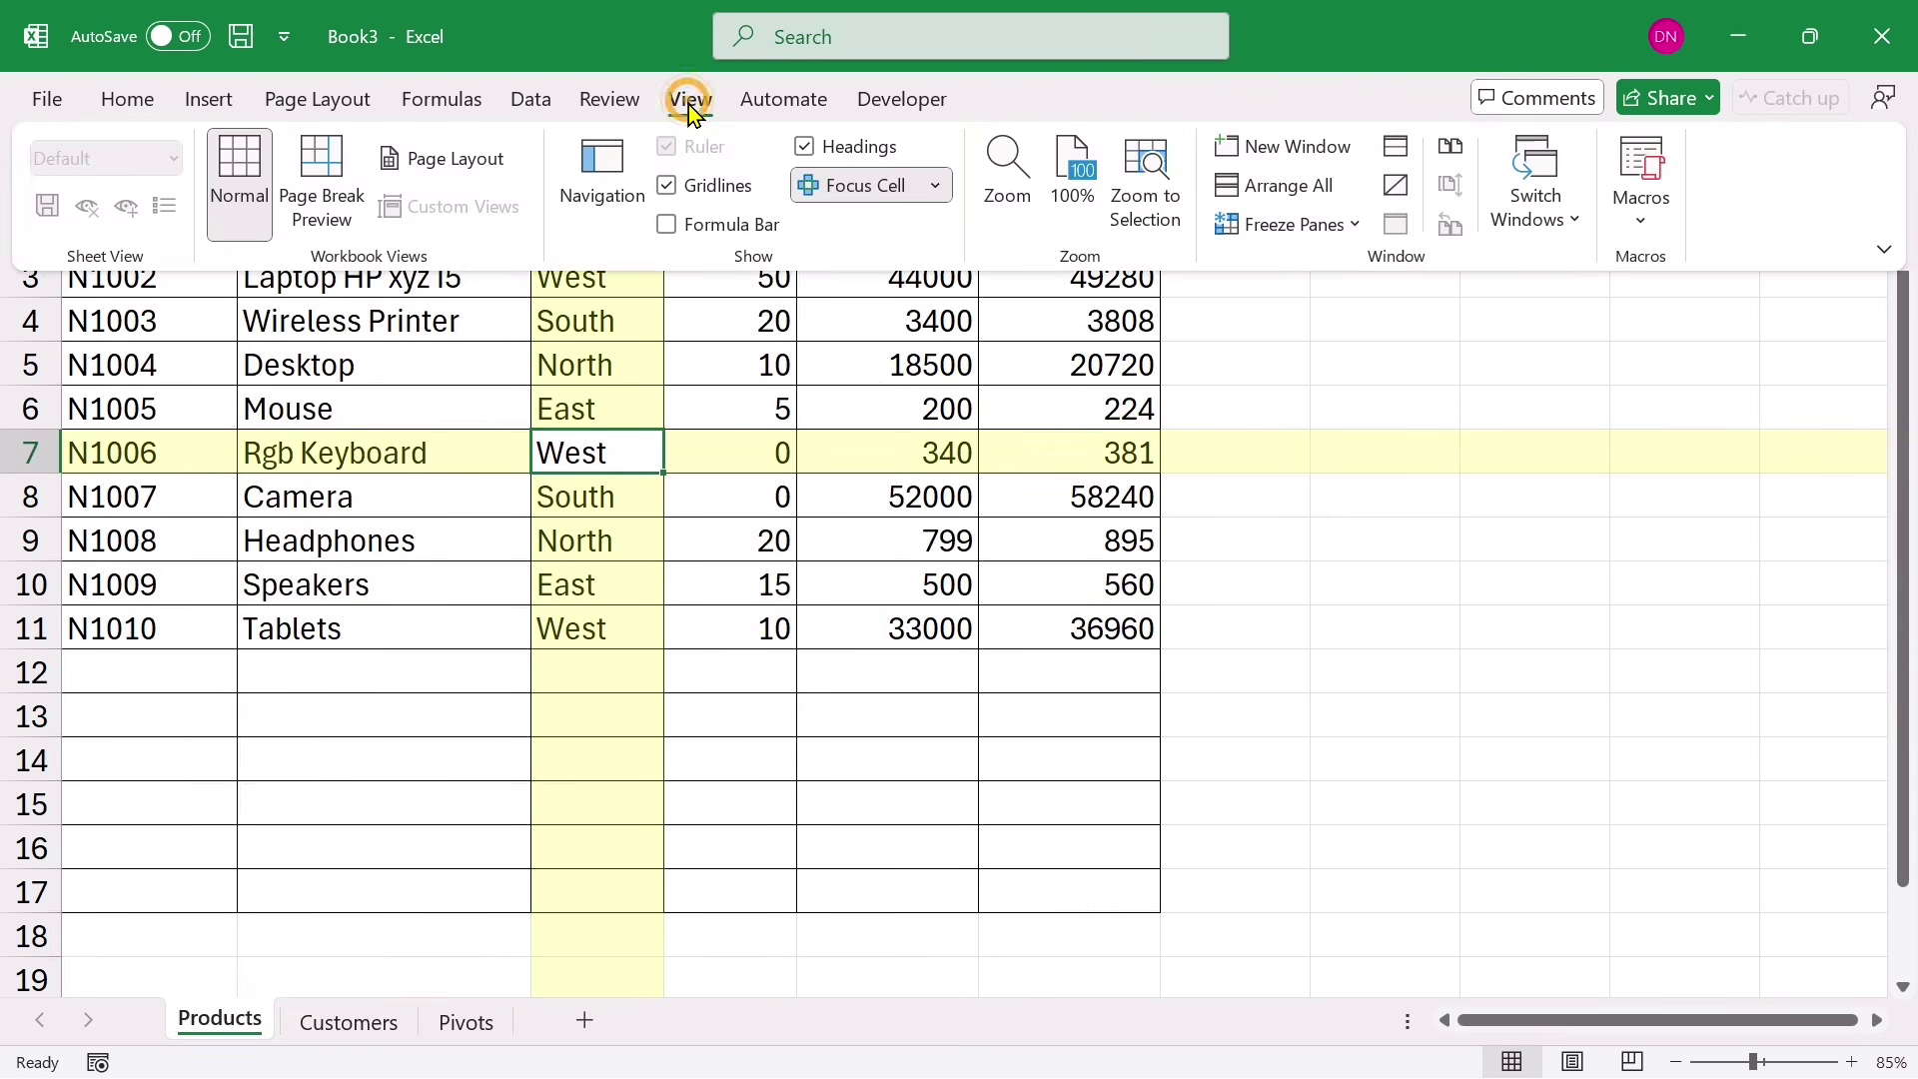
left_click(831, 195)
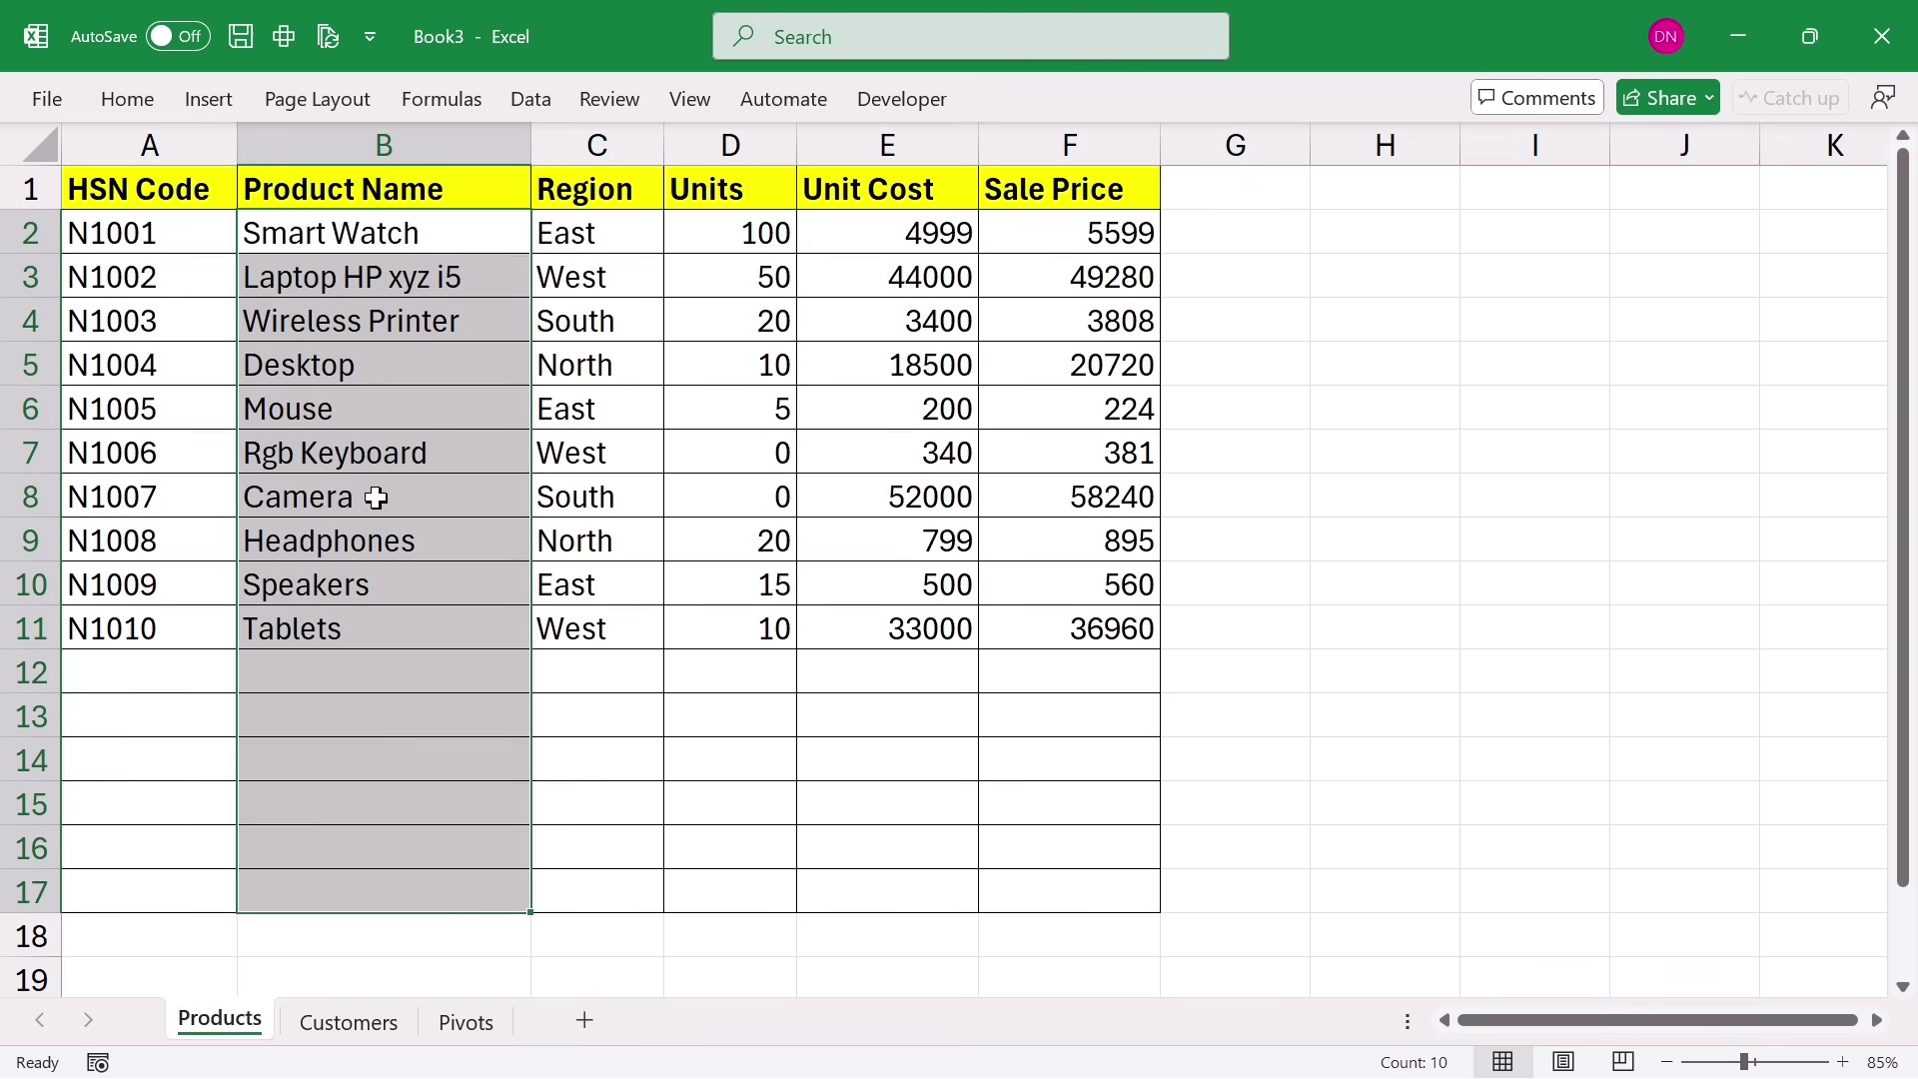
Step: Apply List data validation with in-cell dropdown and source =$B$2:$B$17 to the Product Name cells
left_click(539, 101)
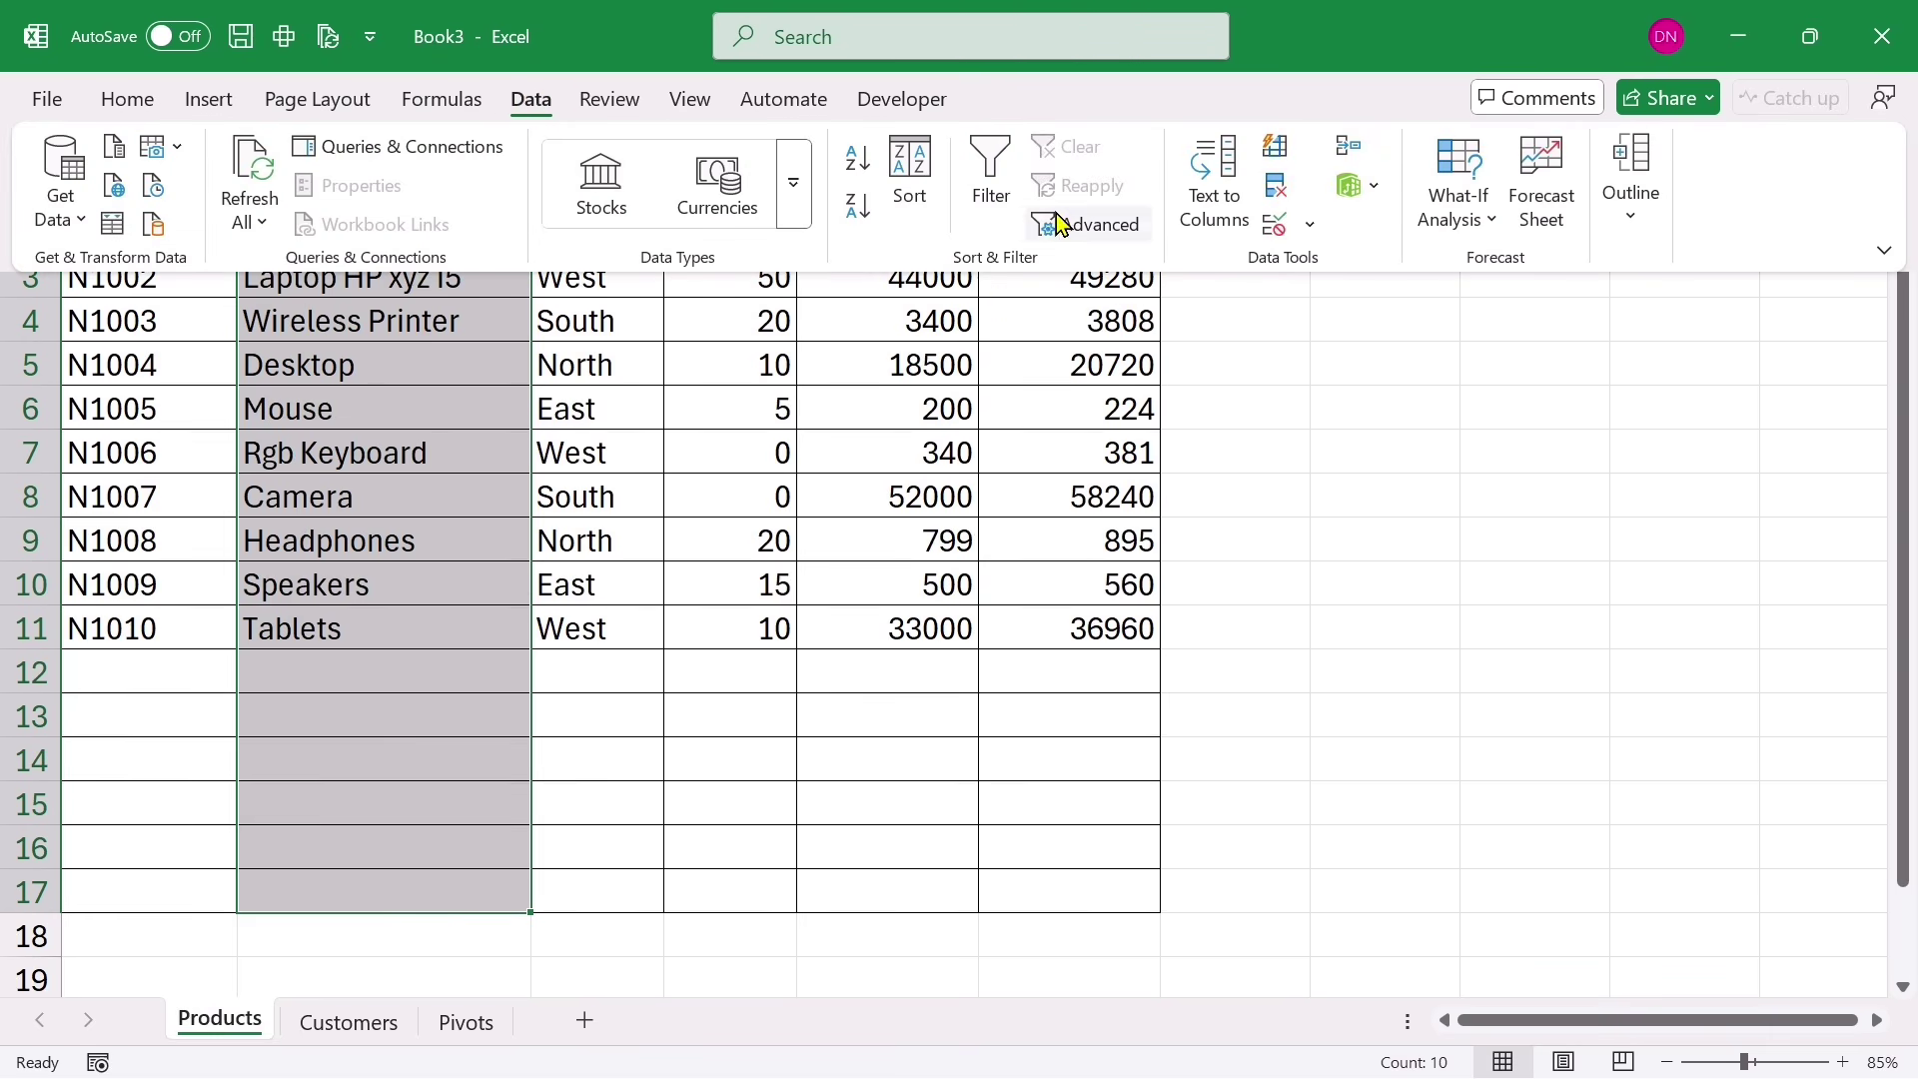
left_click(1273, 226)
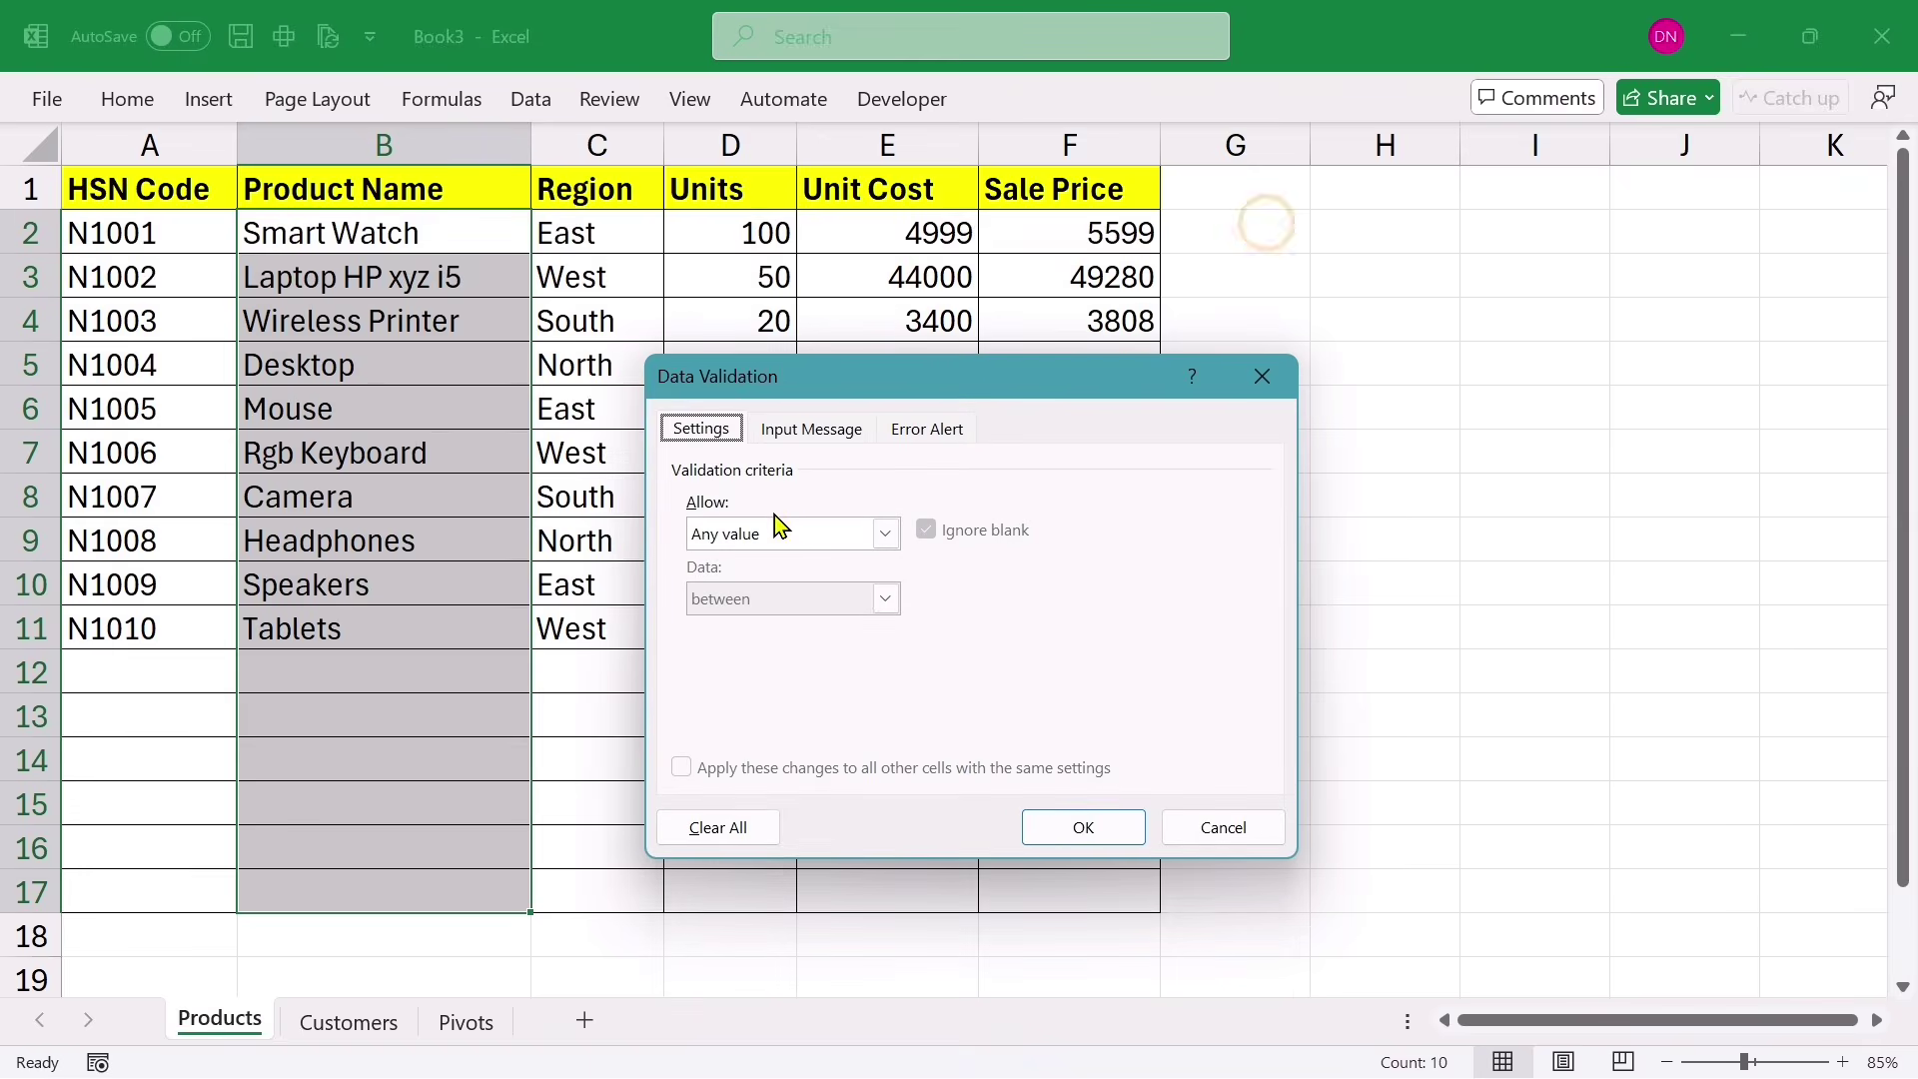
left_click(760, 531)
left_click(890, 693)
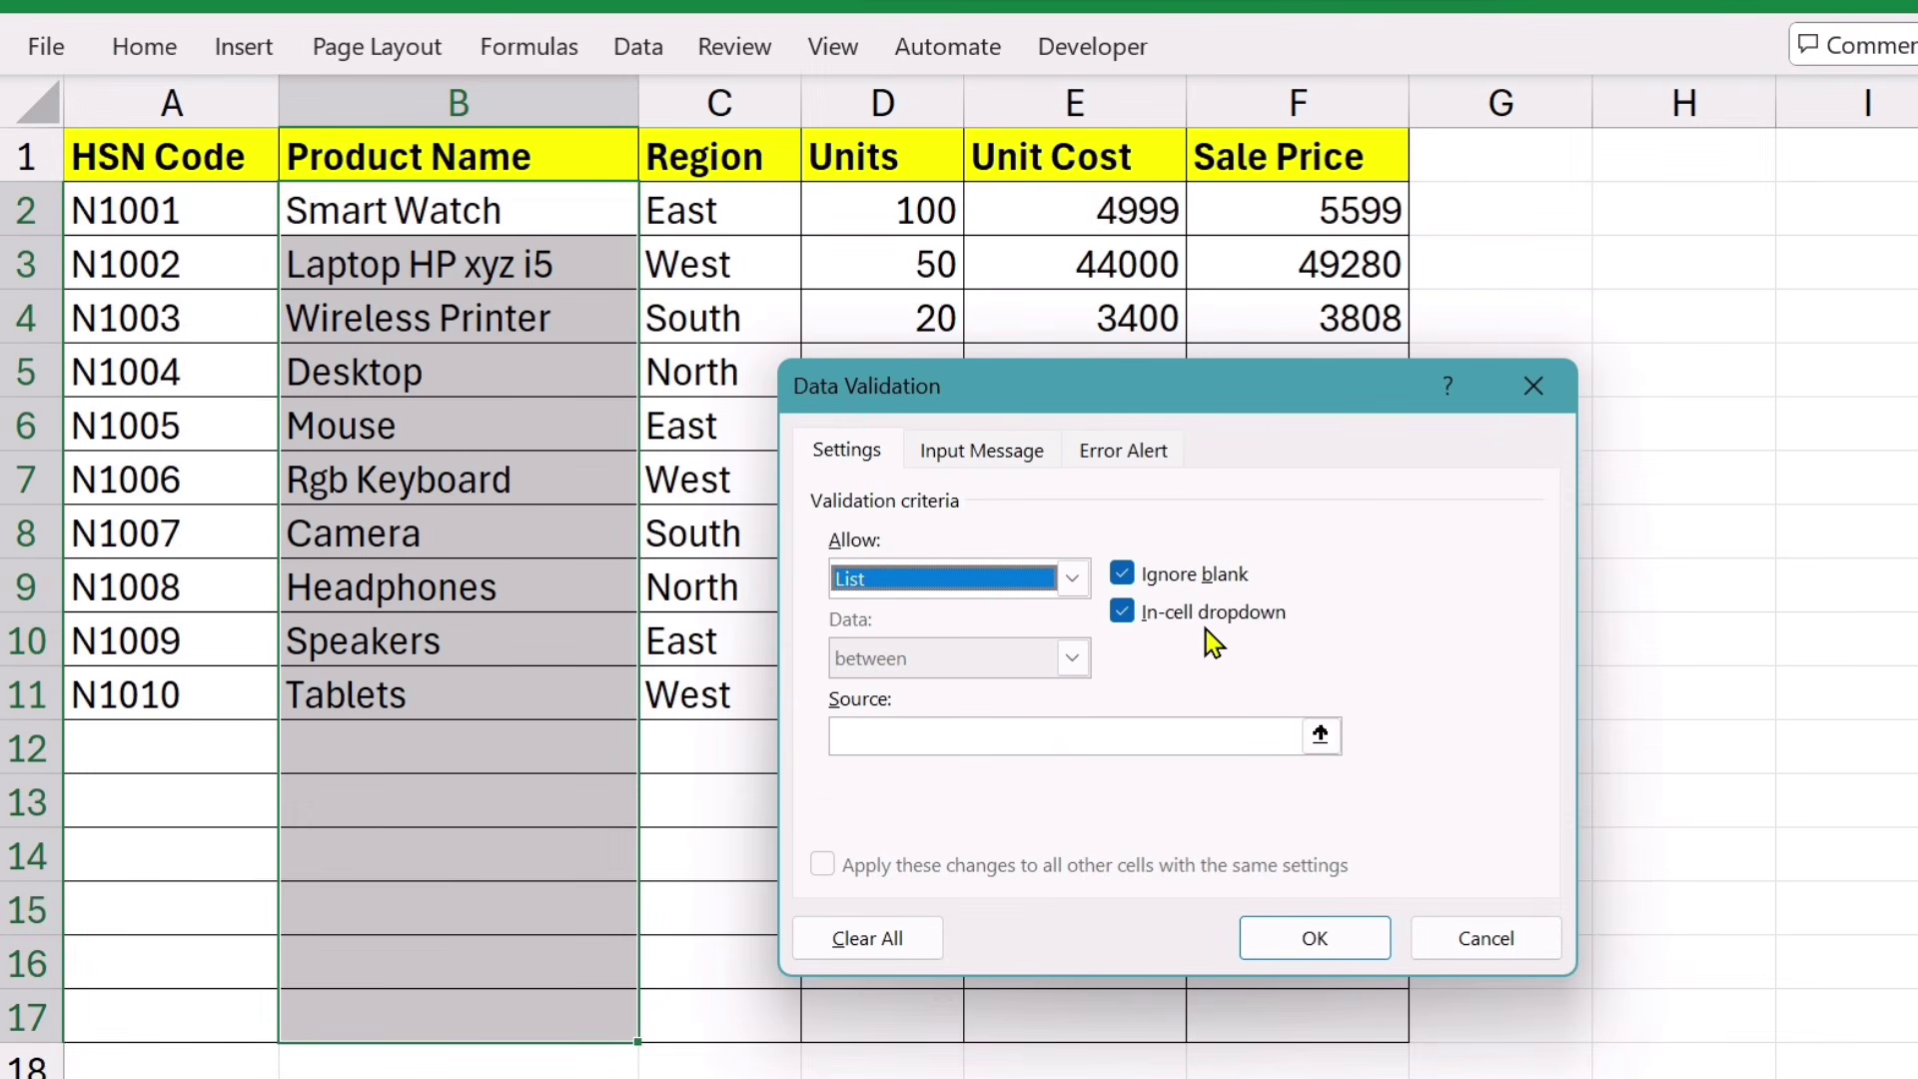
left_click(1127, 615)
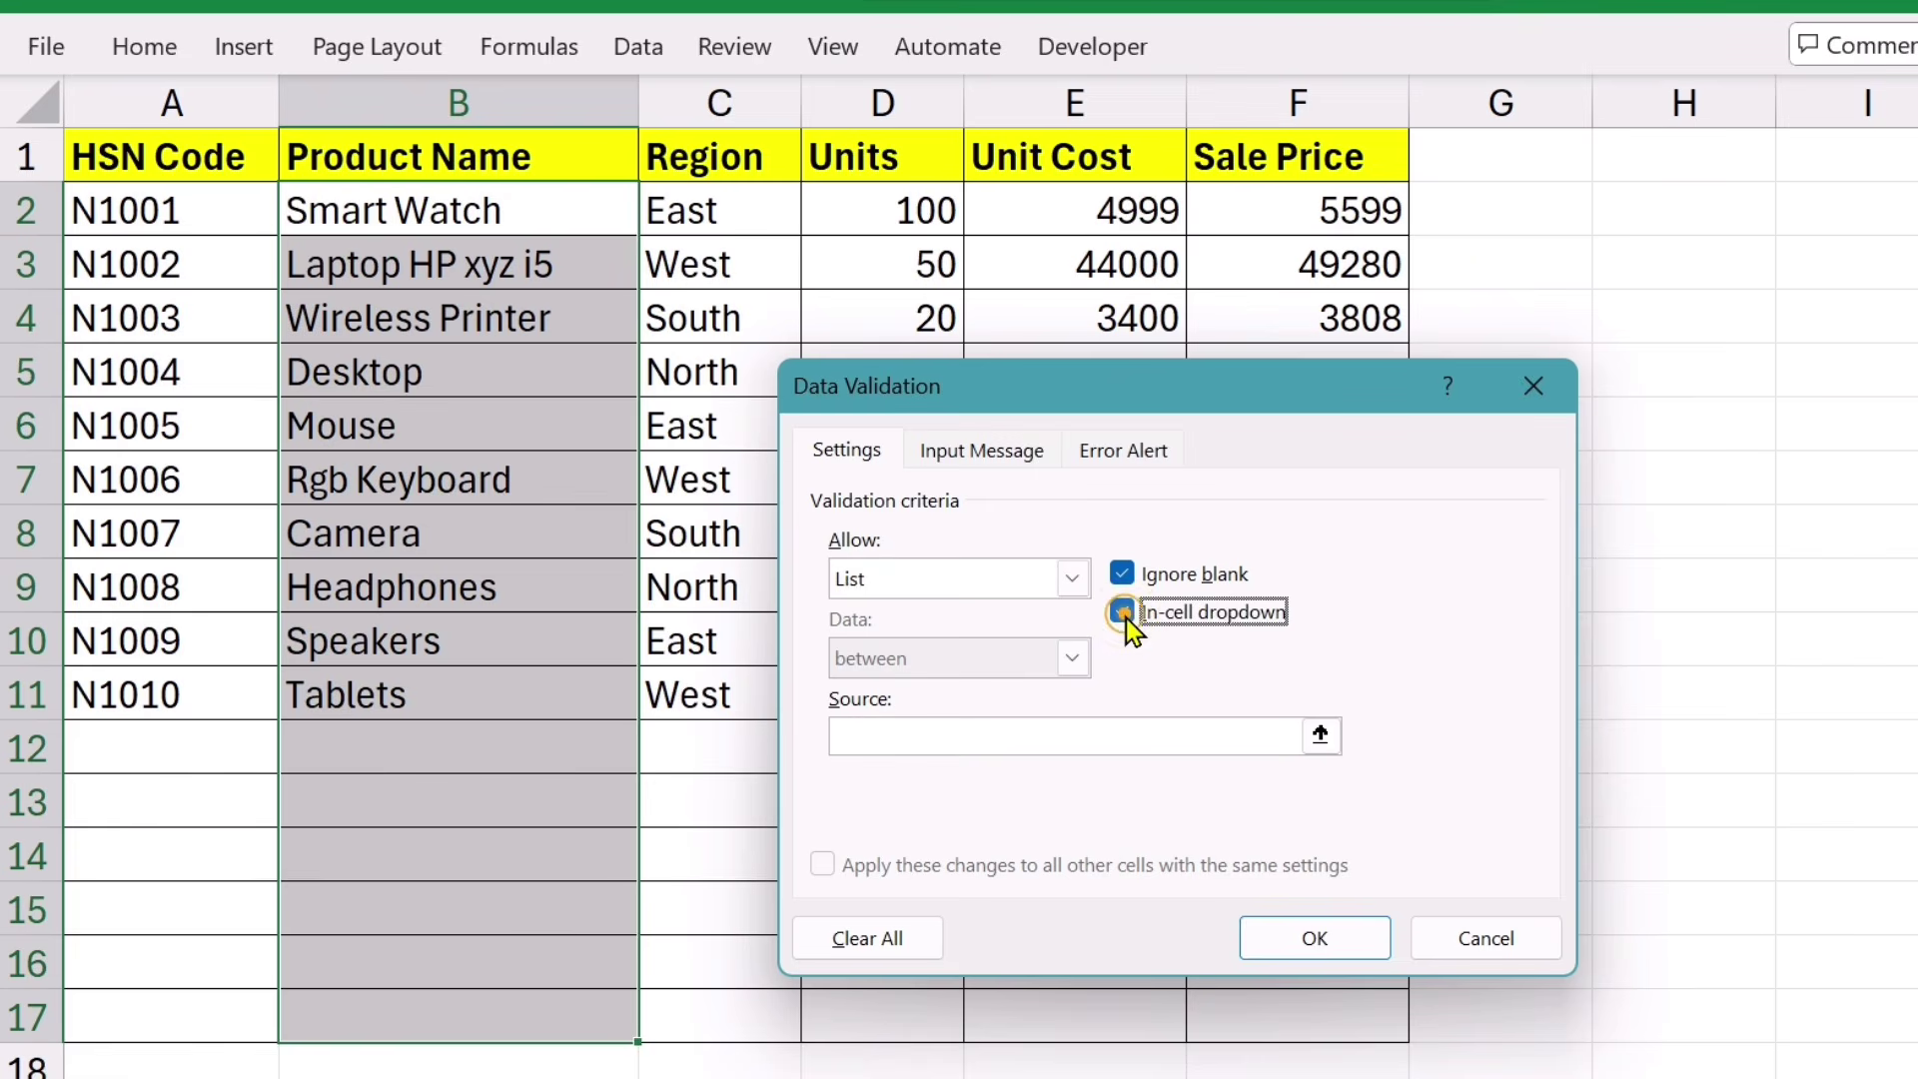
left_click(870, 734)
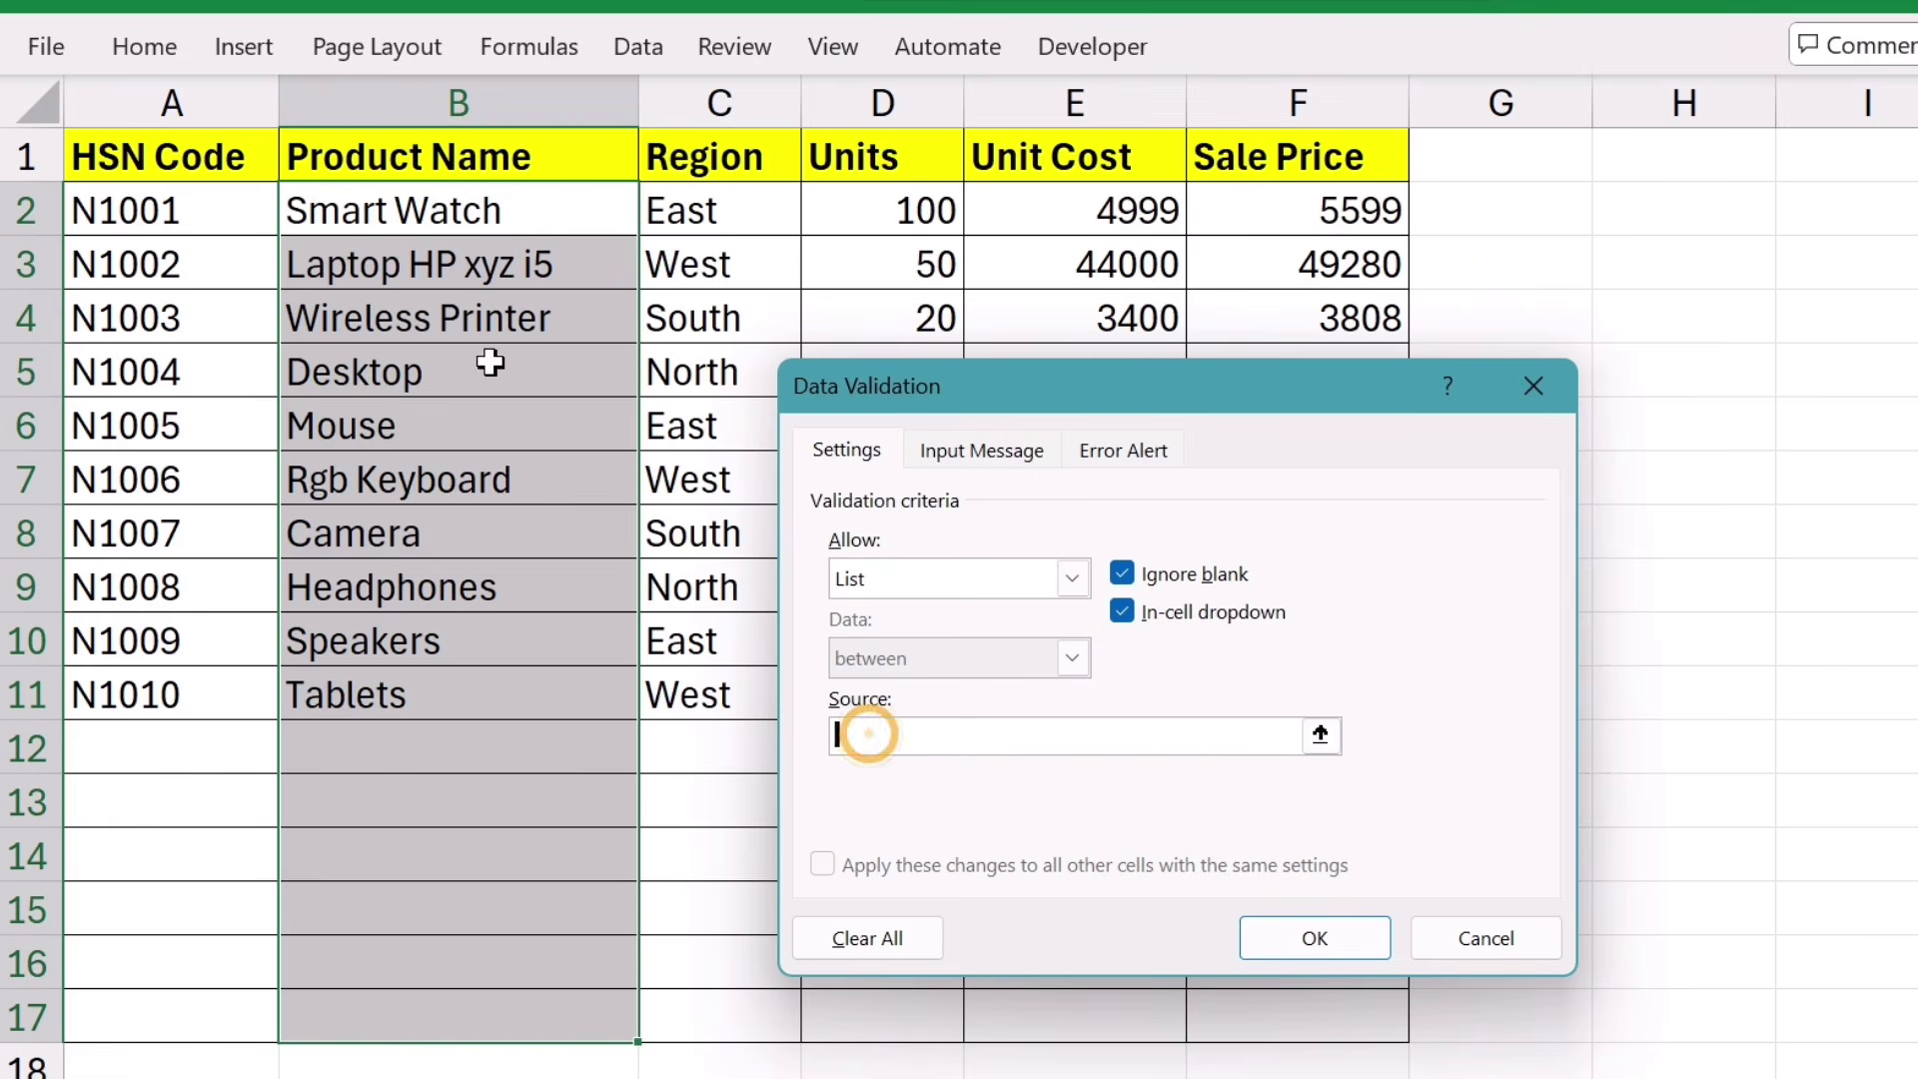
left_click_drag(335, 210, 368, 993)
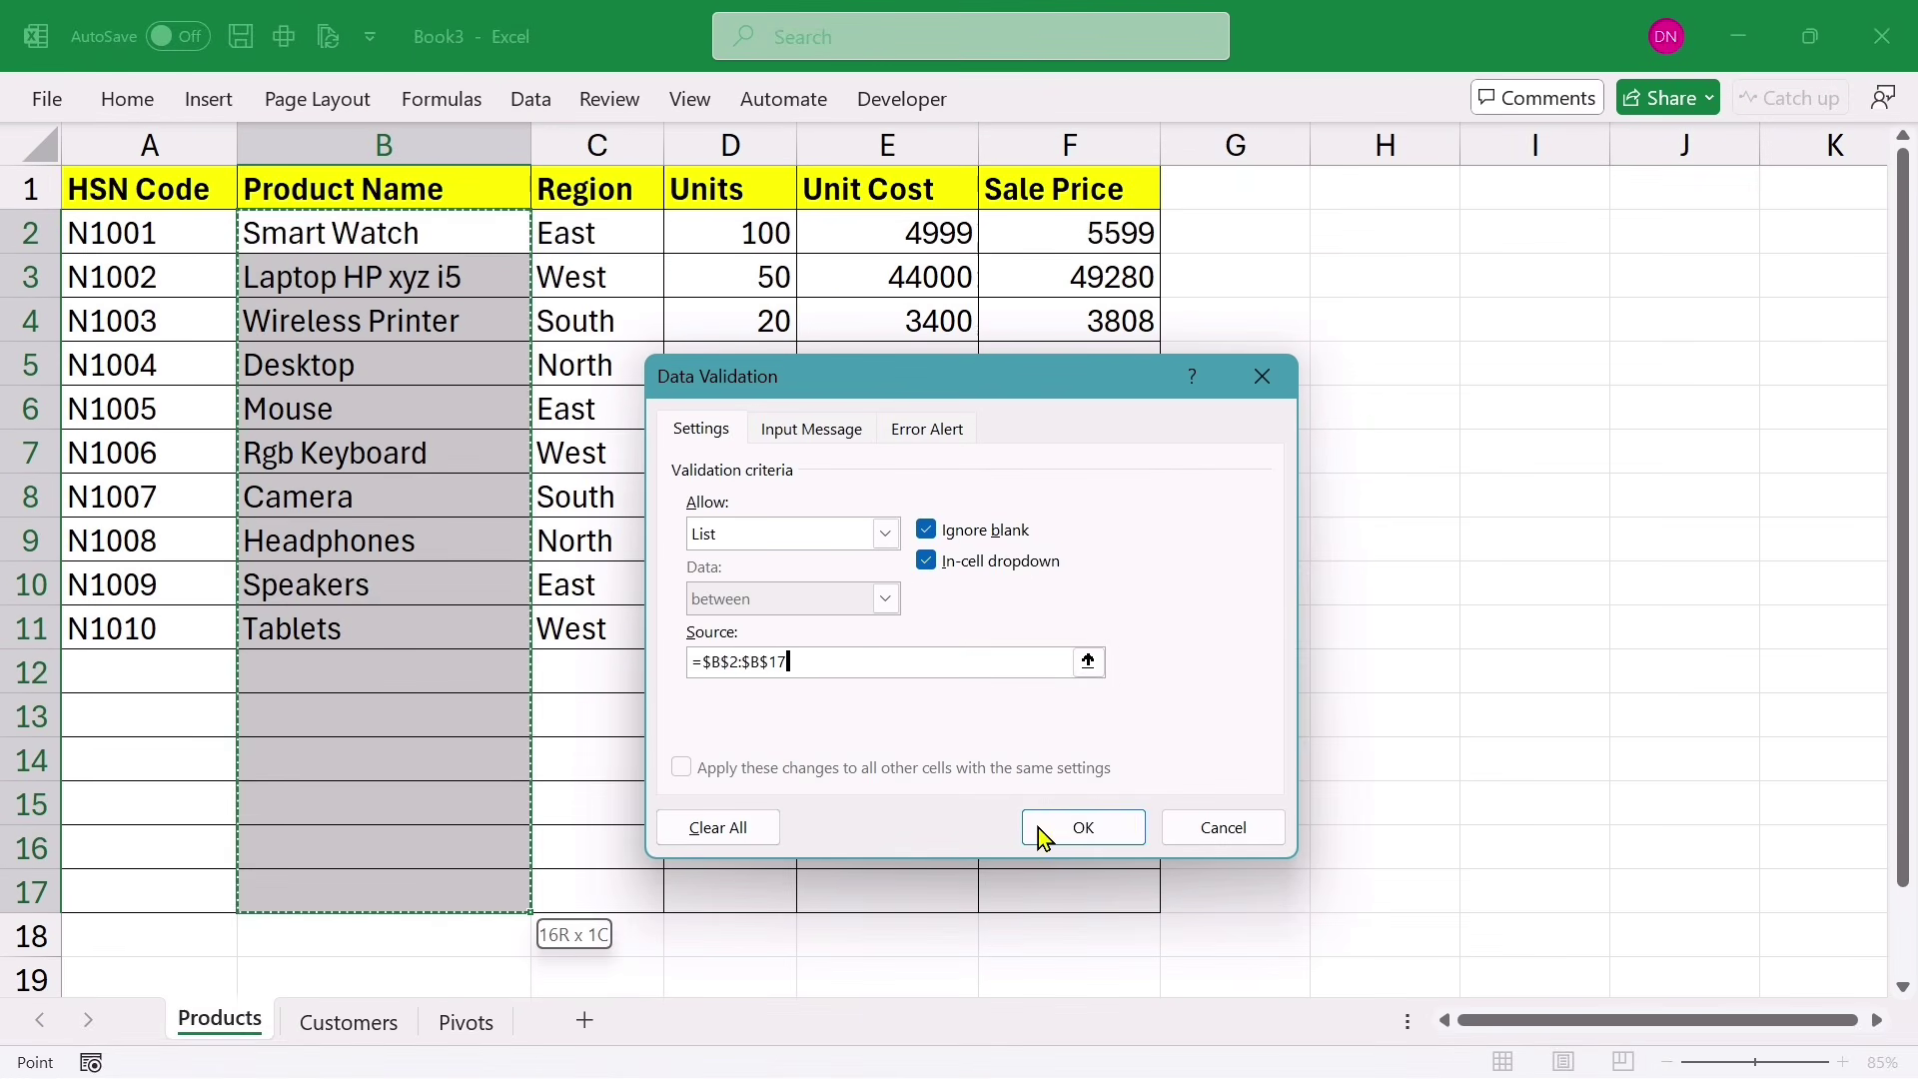
left_click(1294, 930)
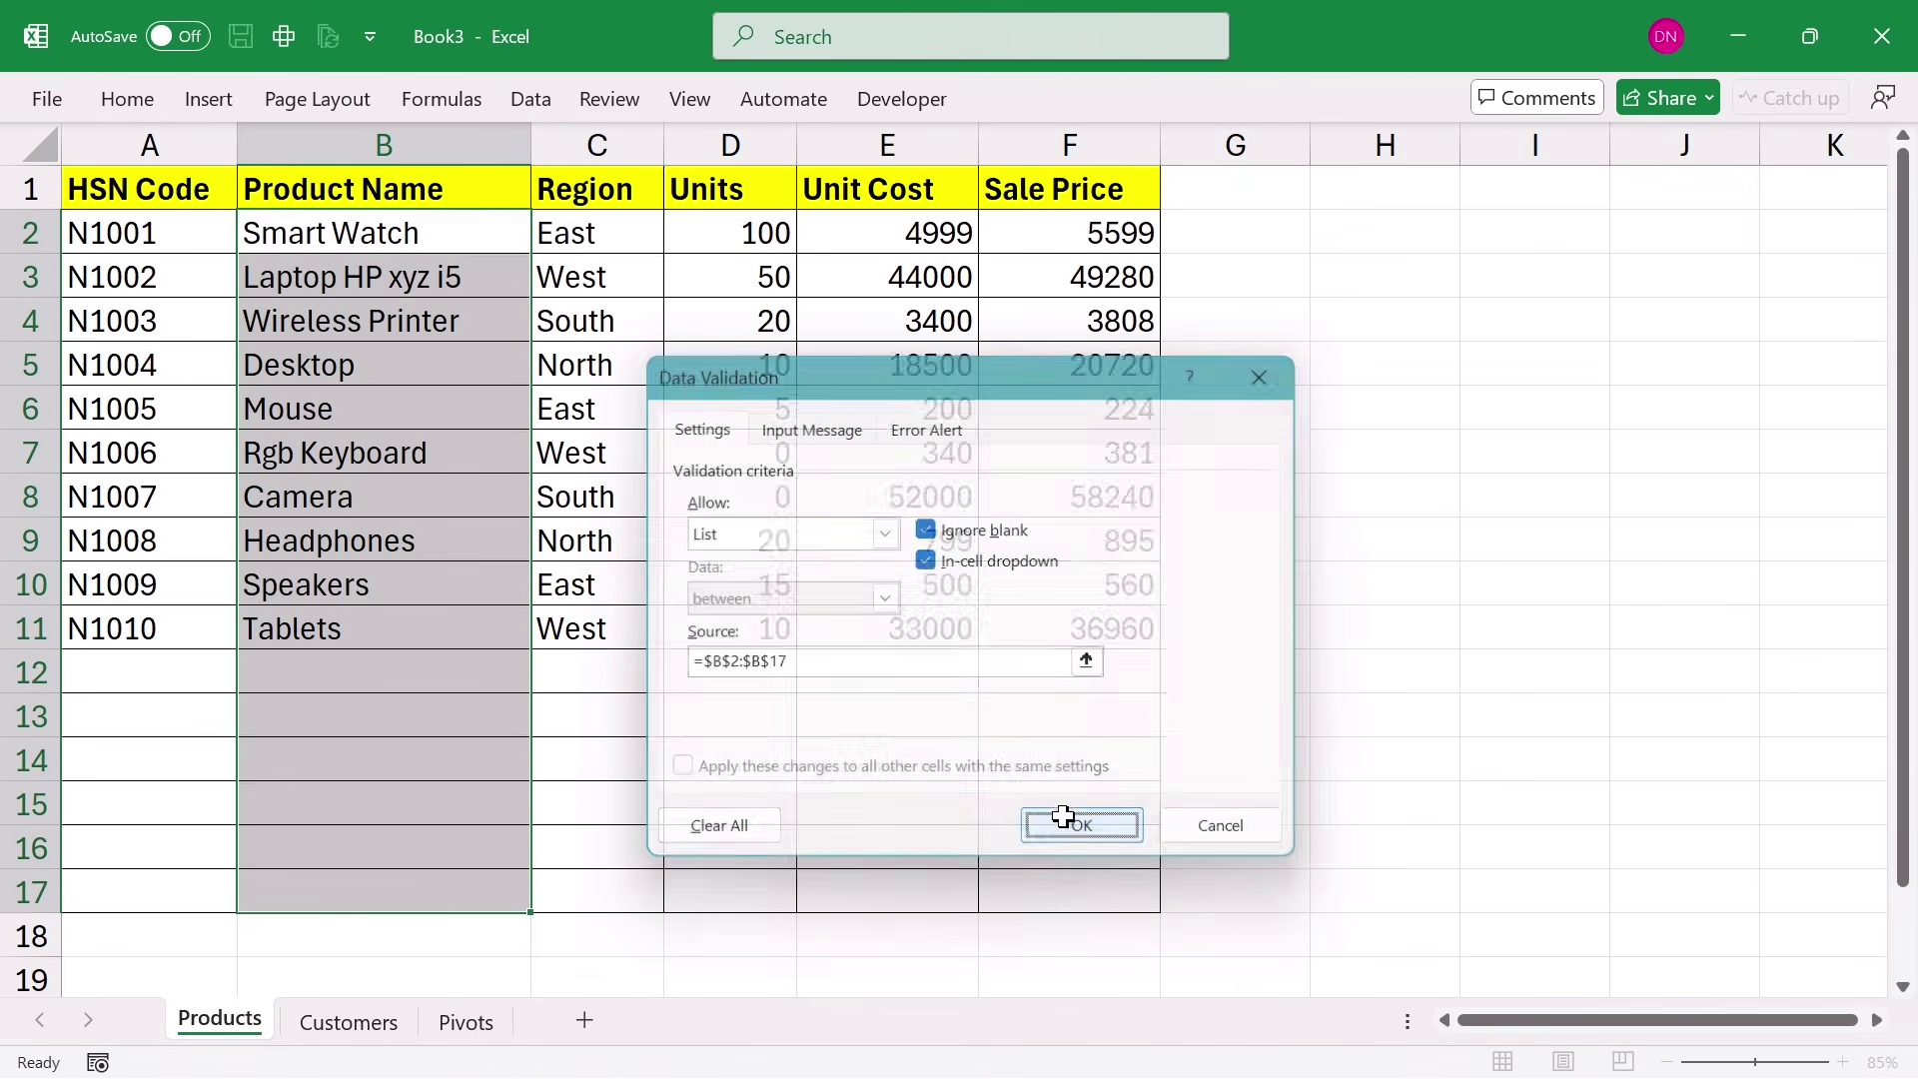
Step: Browse B6's dropdown without changing Mouse, then fill B12 with Desktop from the list
left_click(386, 373)
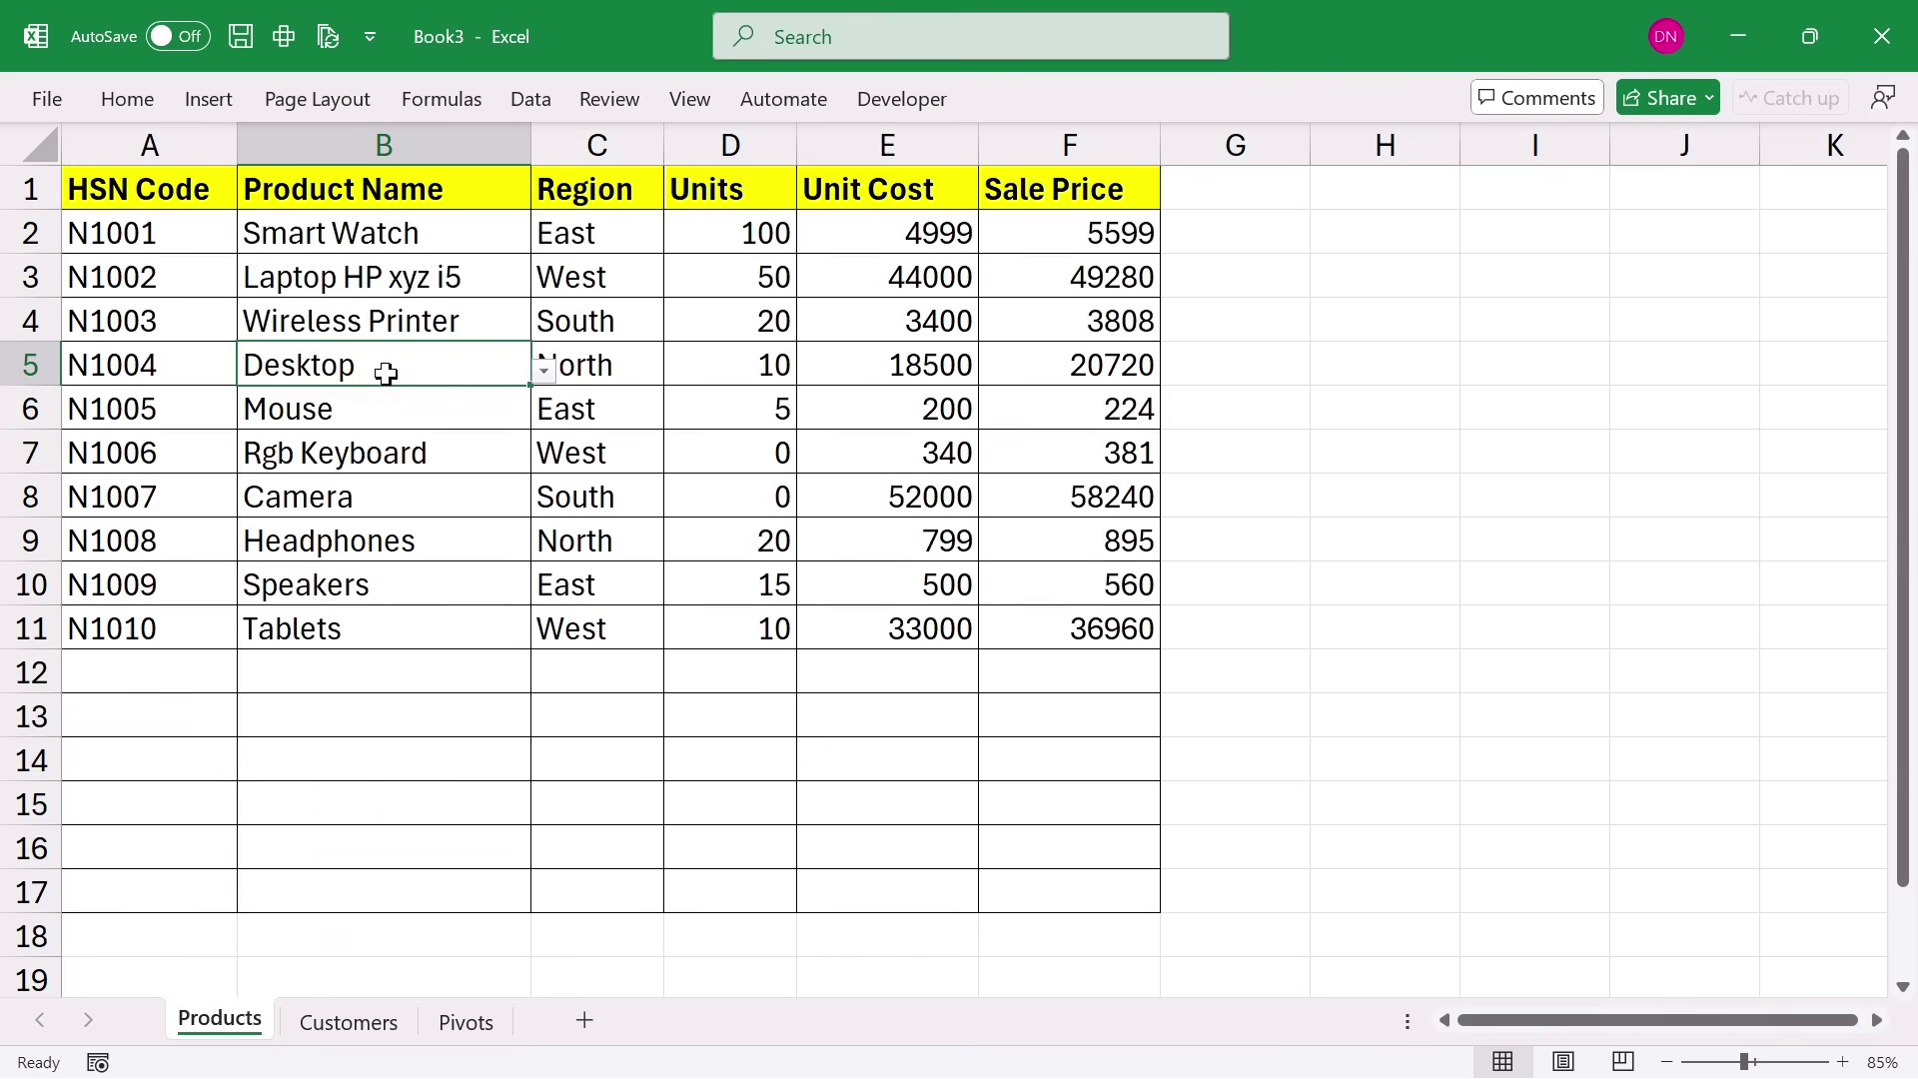
left_click(399, 407)
left_click(543, 416)
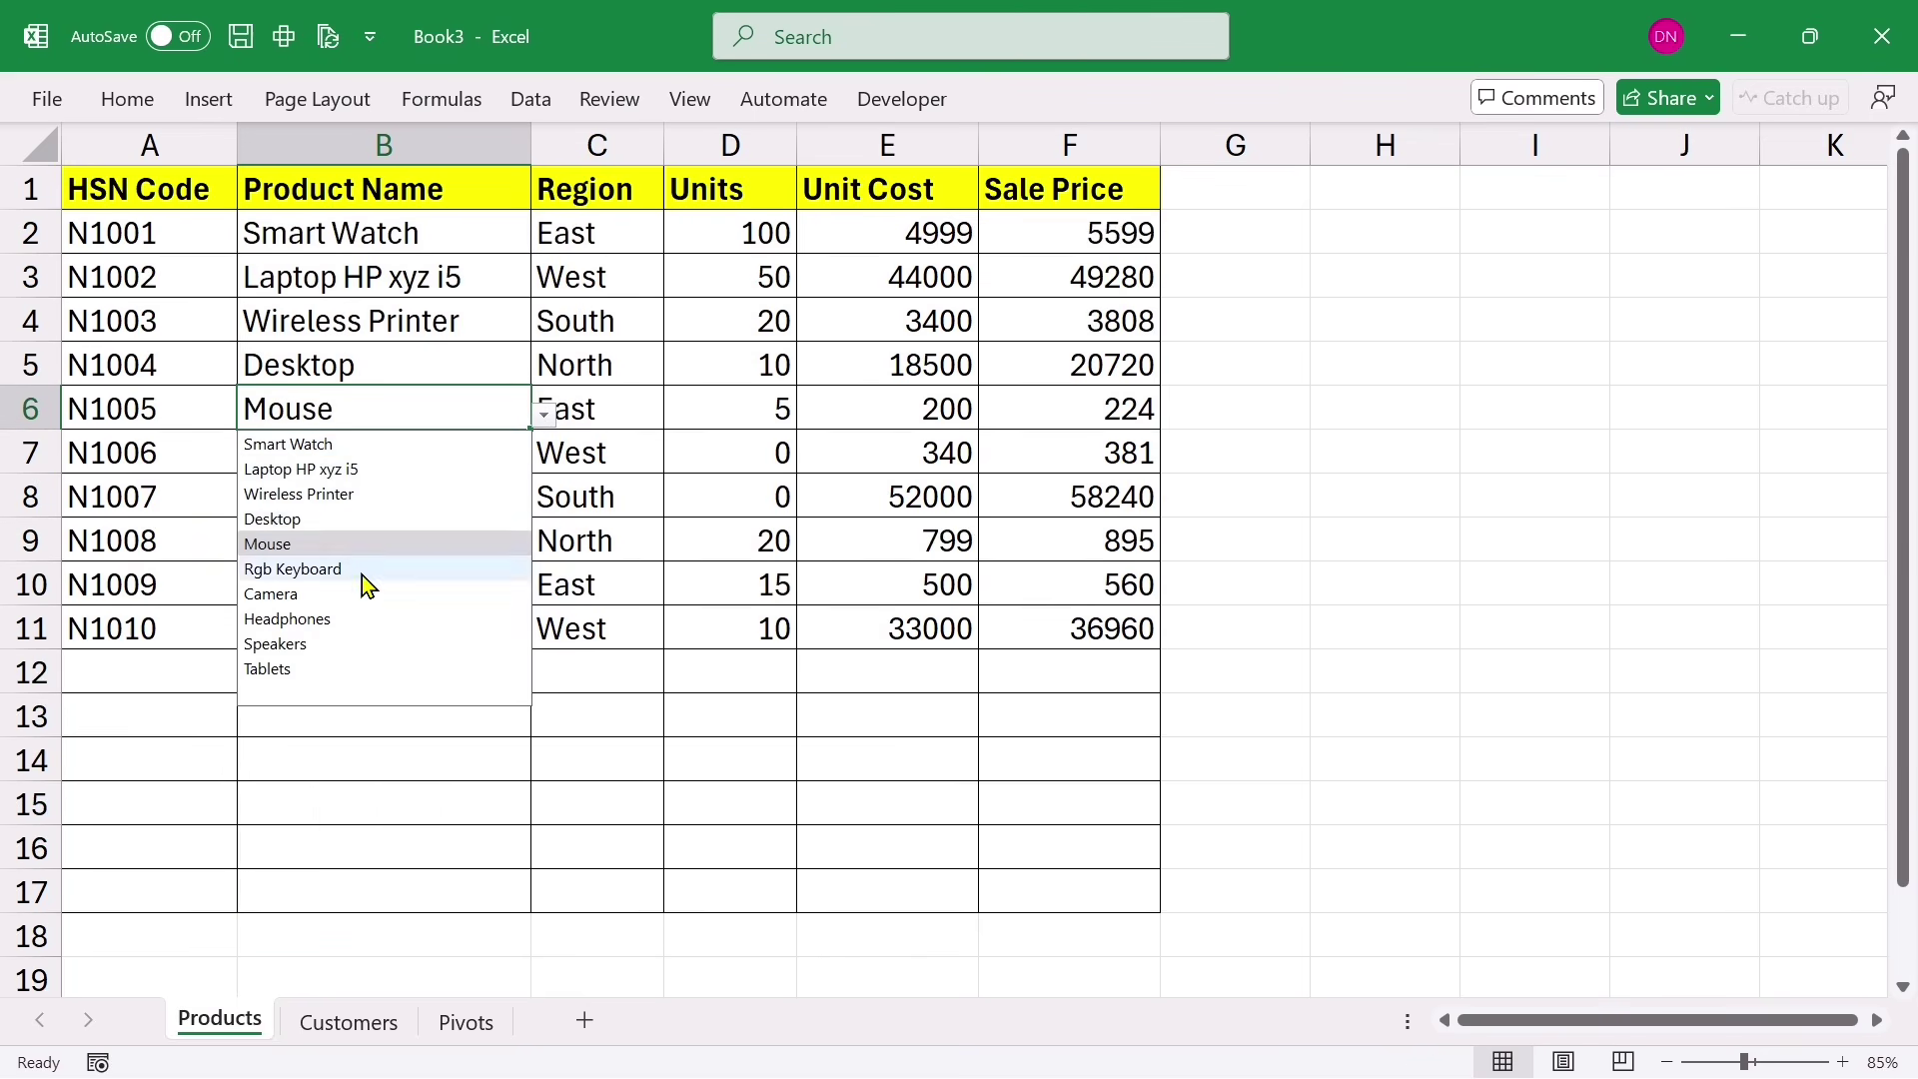
left_click(393, 802)
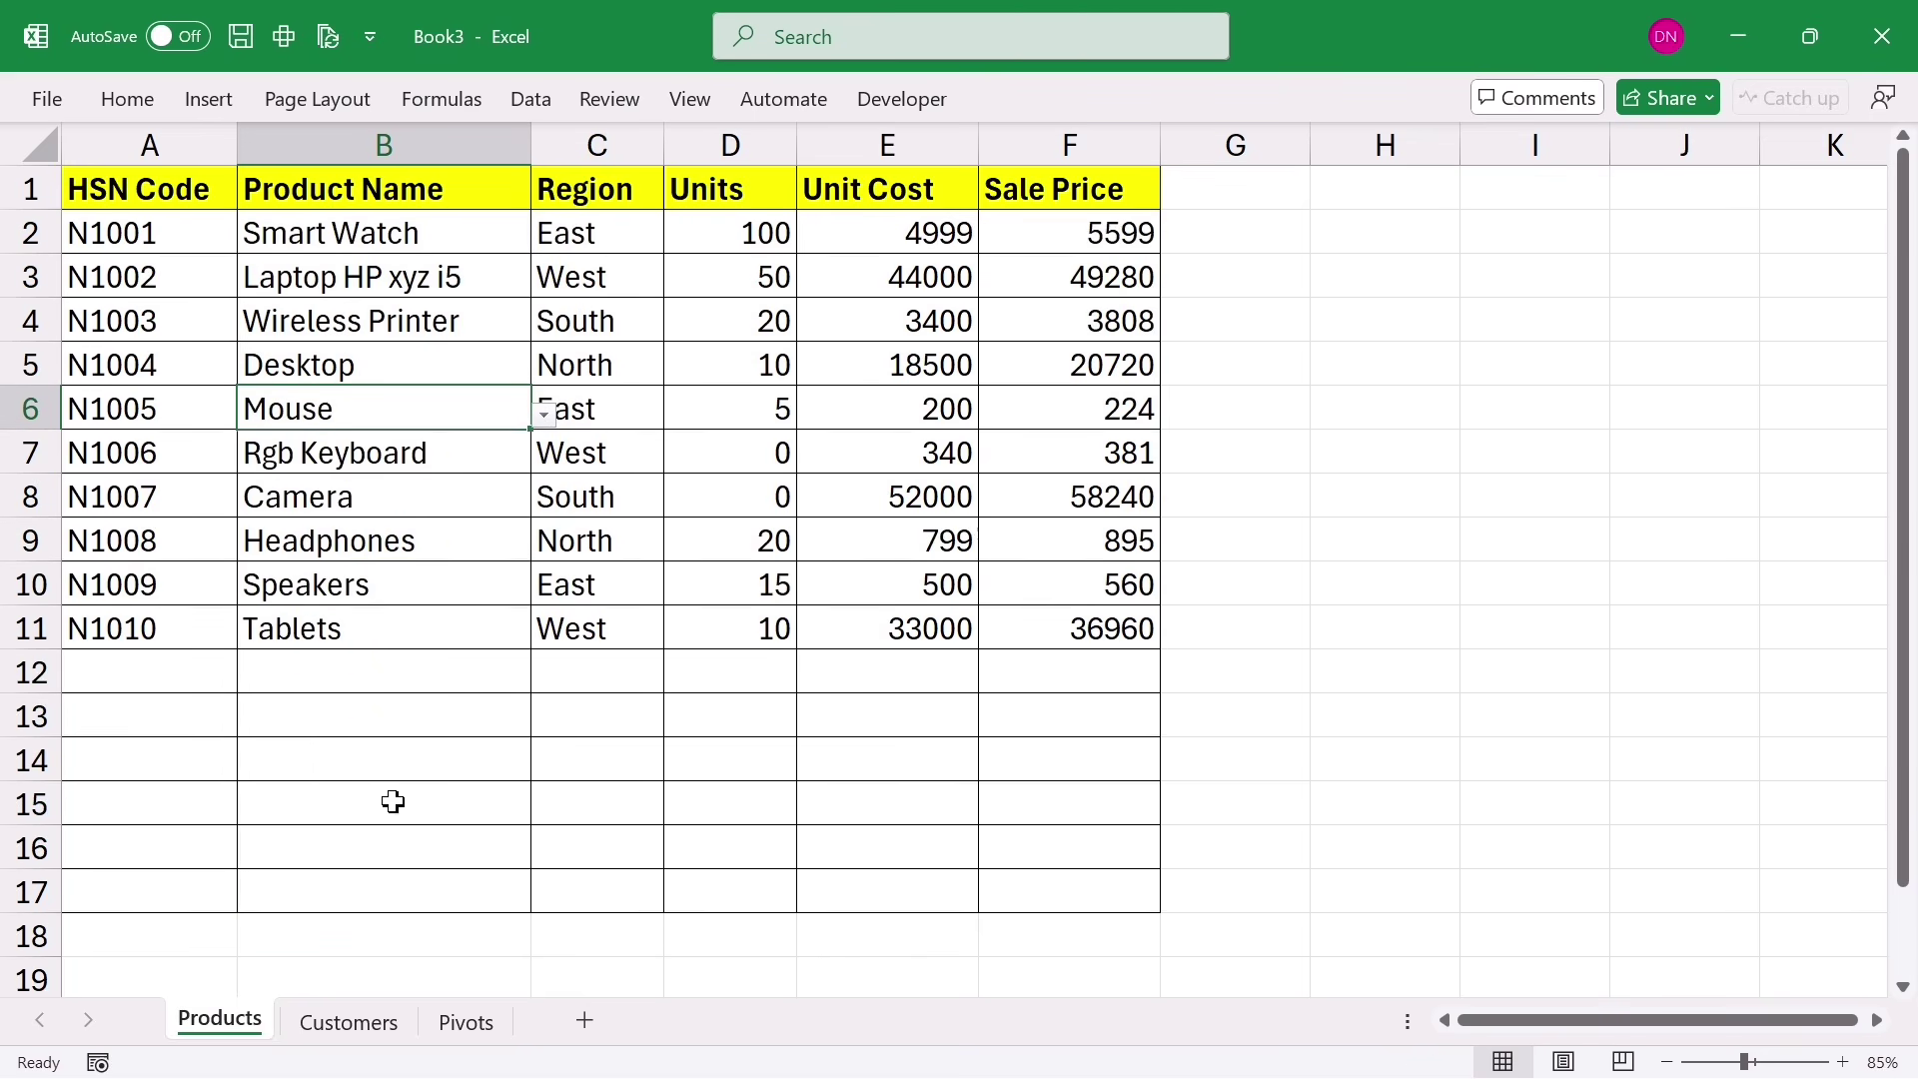
left_click(336, 675)
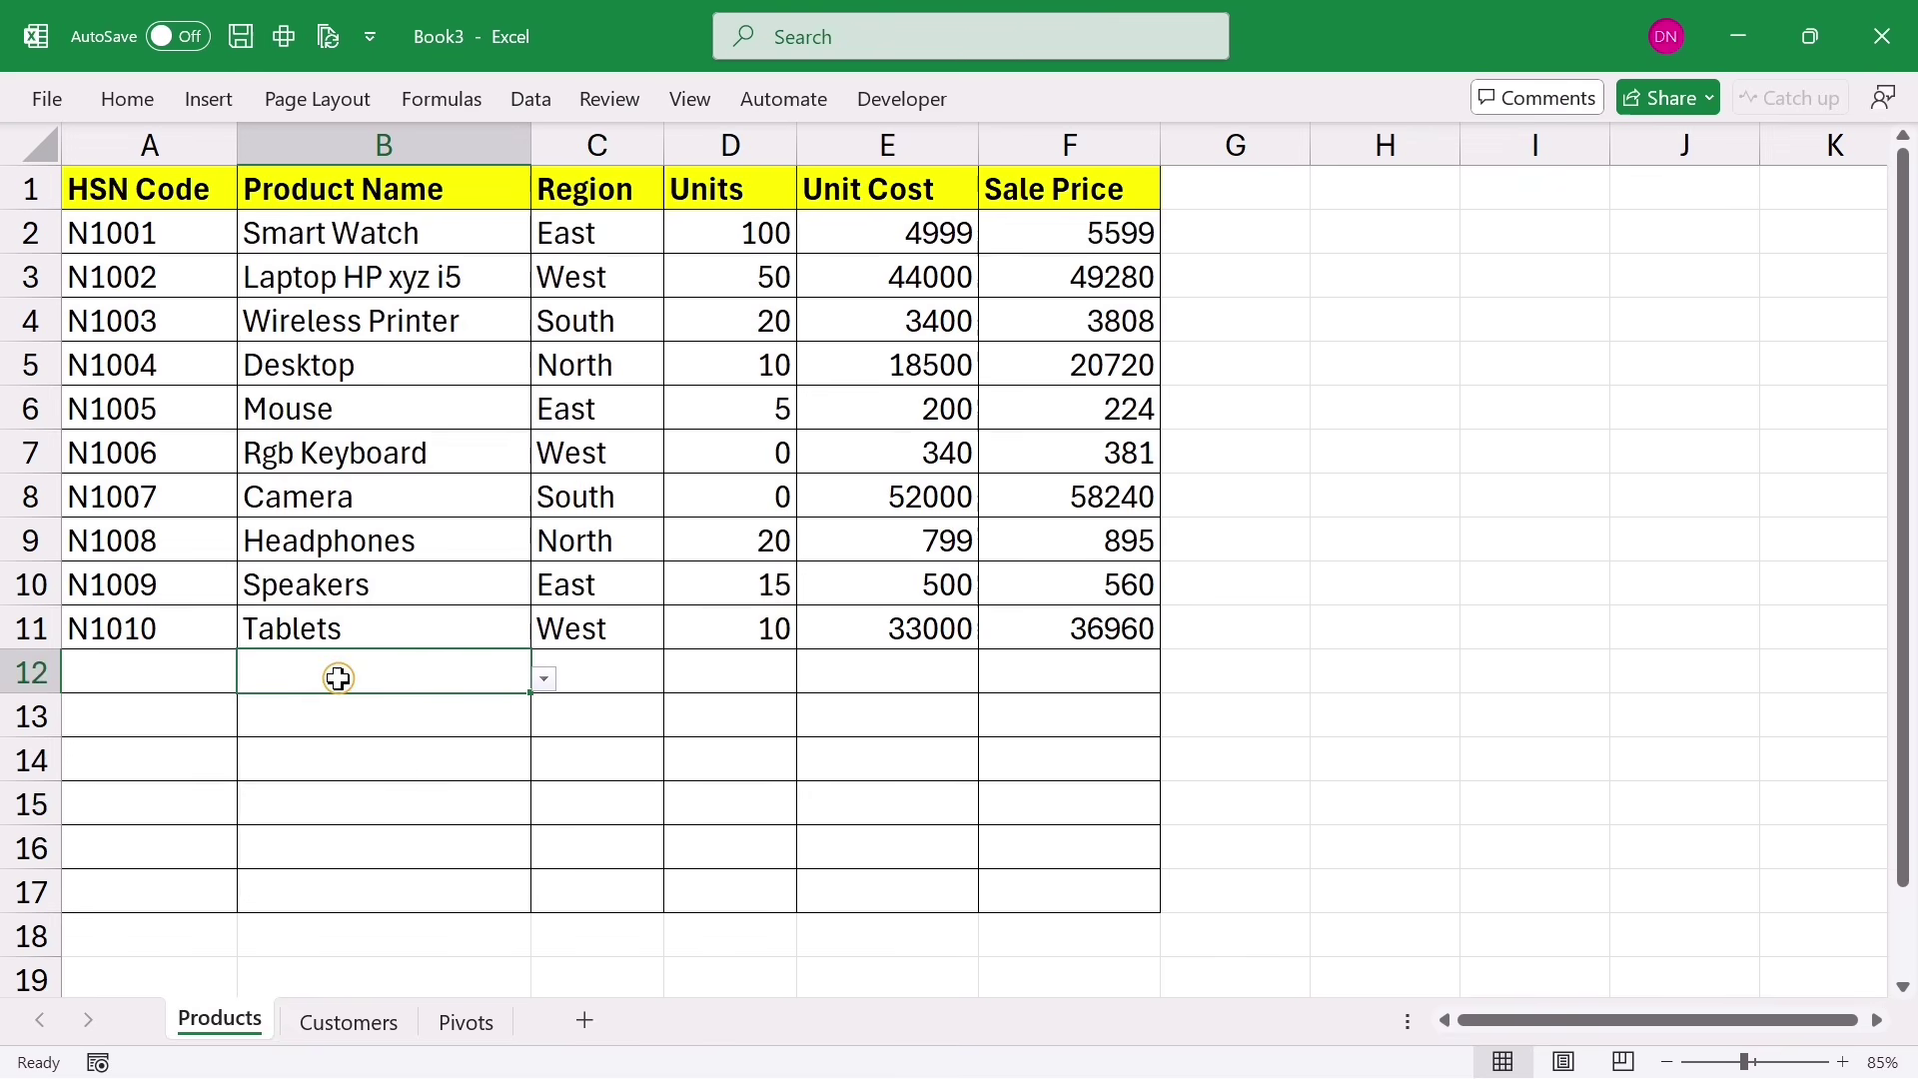
left_click(544, 680)
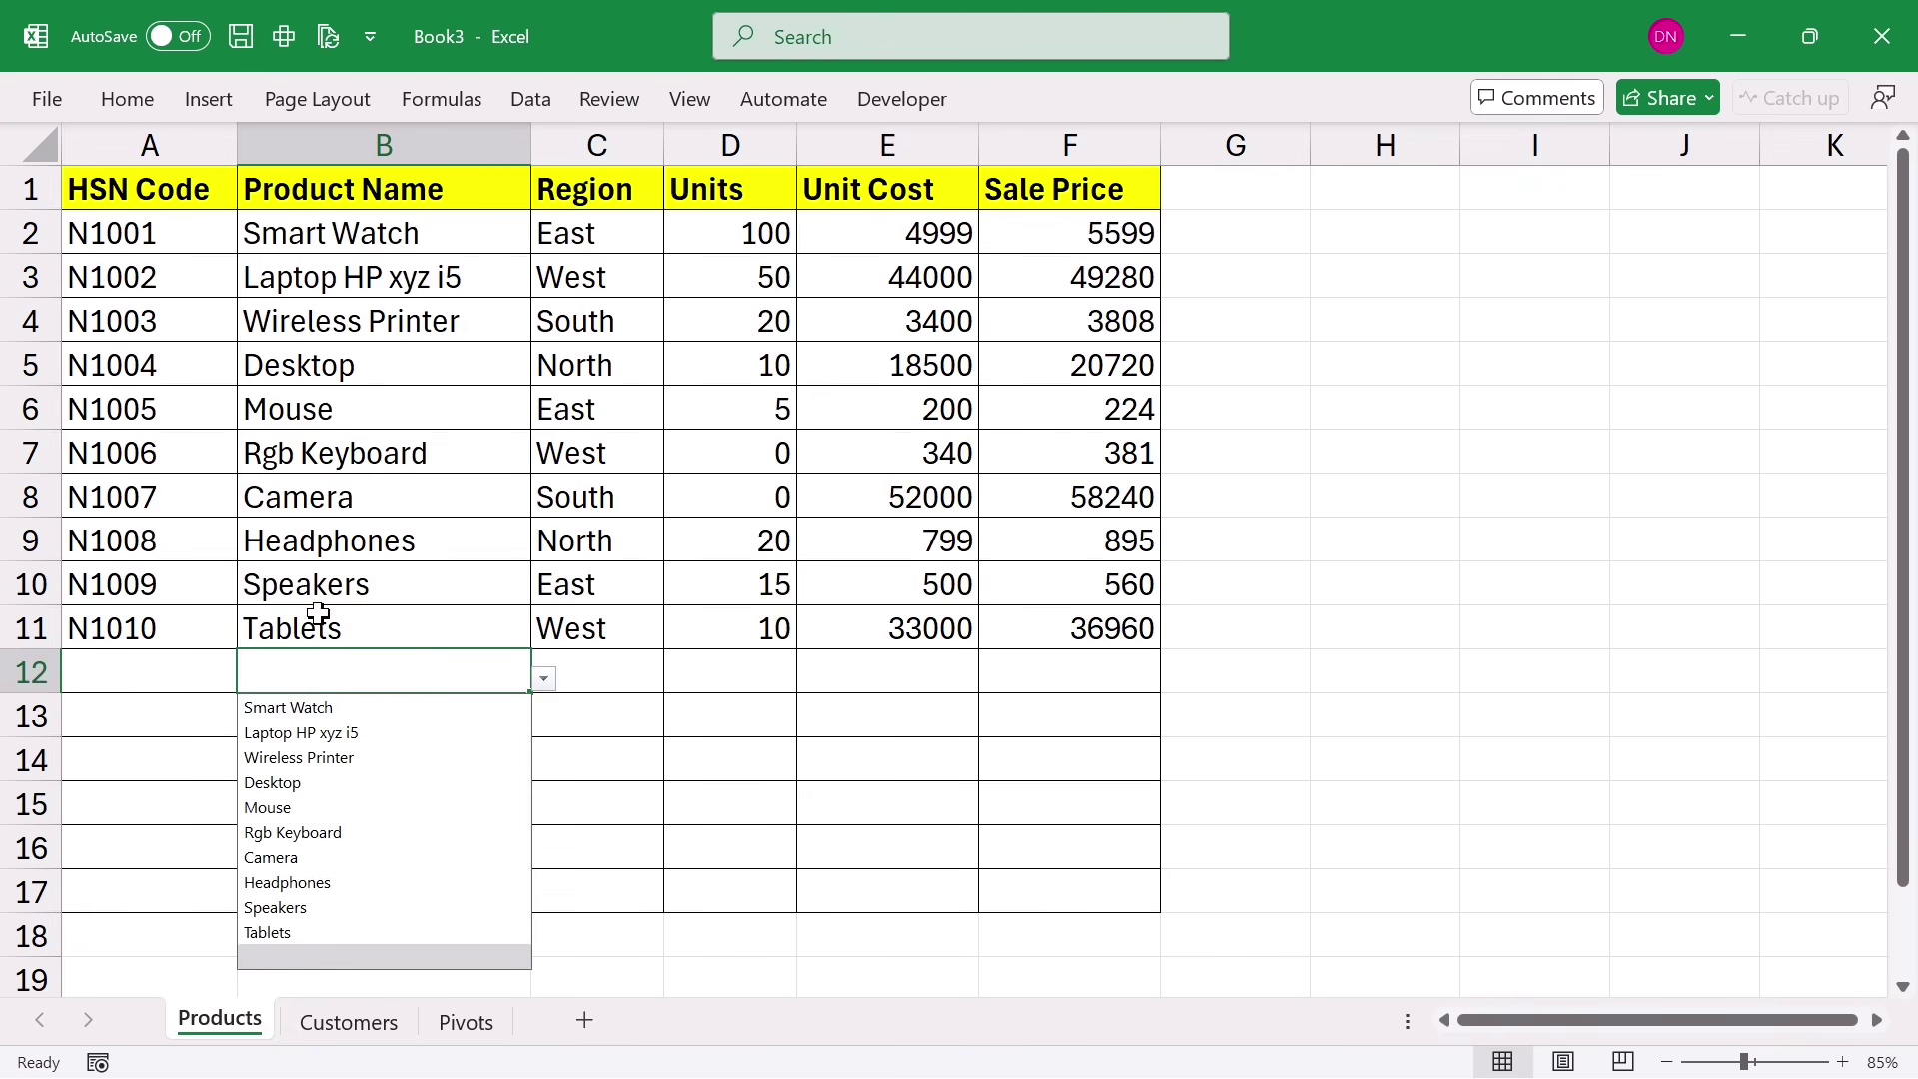
left_click(341, 783)
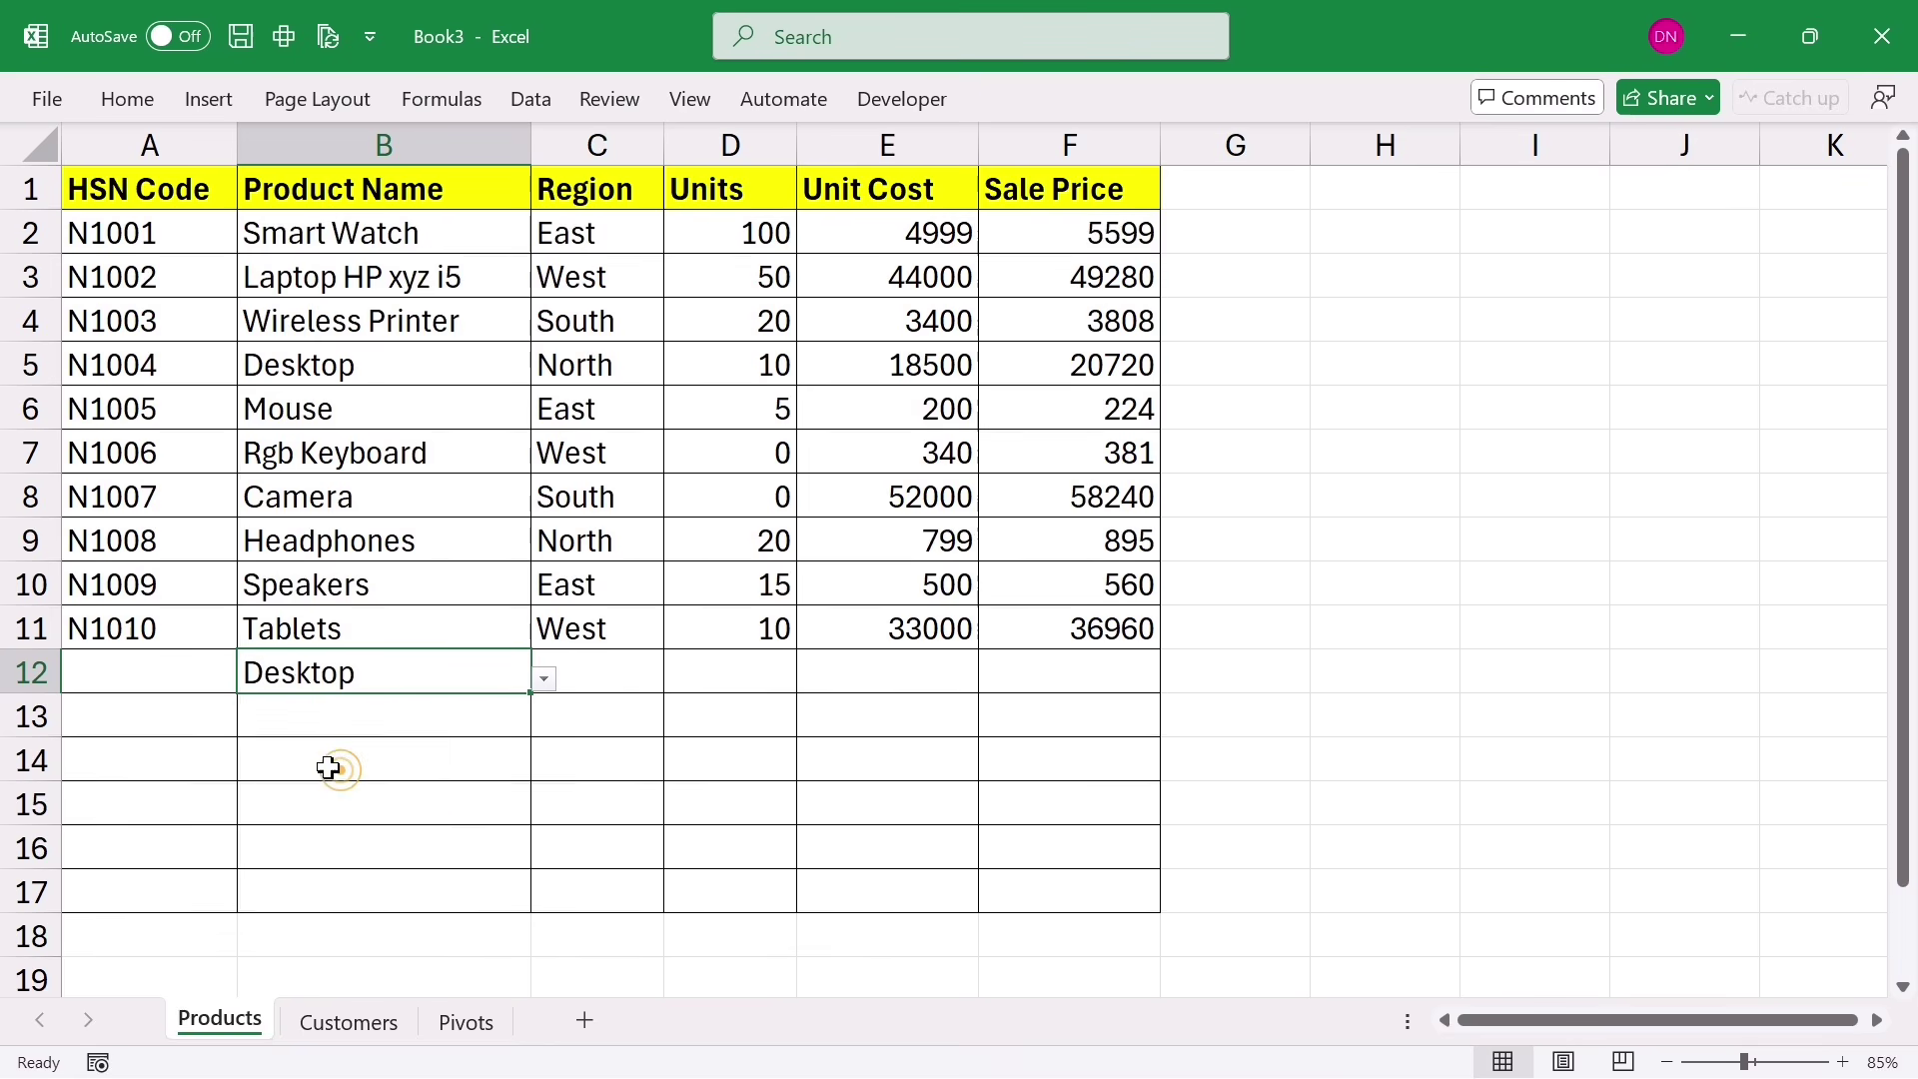
Step: Type abcd into cell B13
left_click(300, 725)
type("ab")
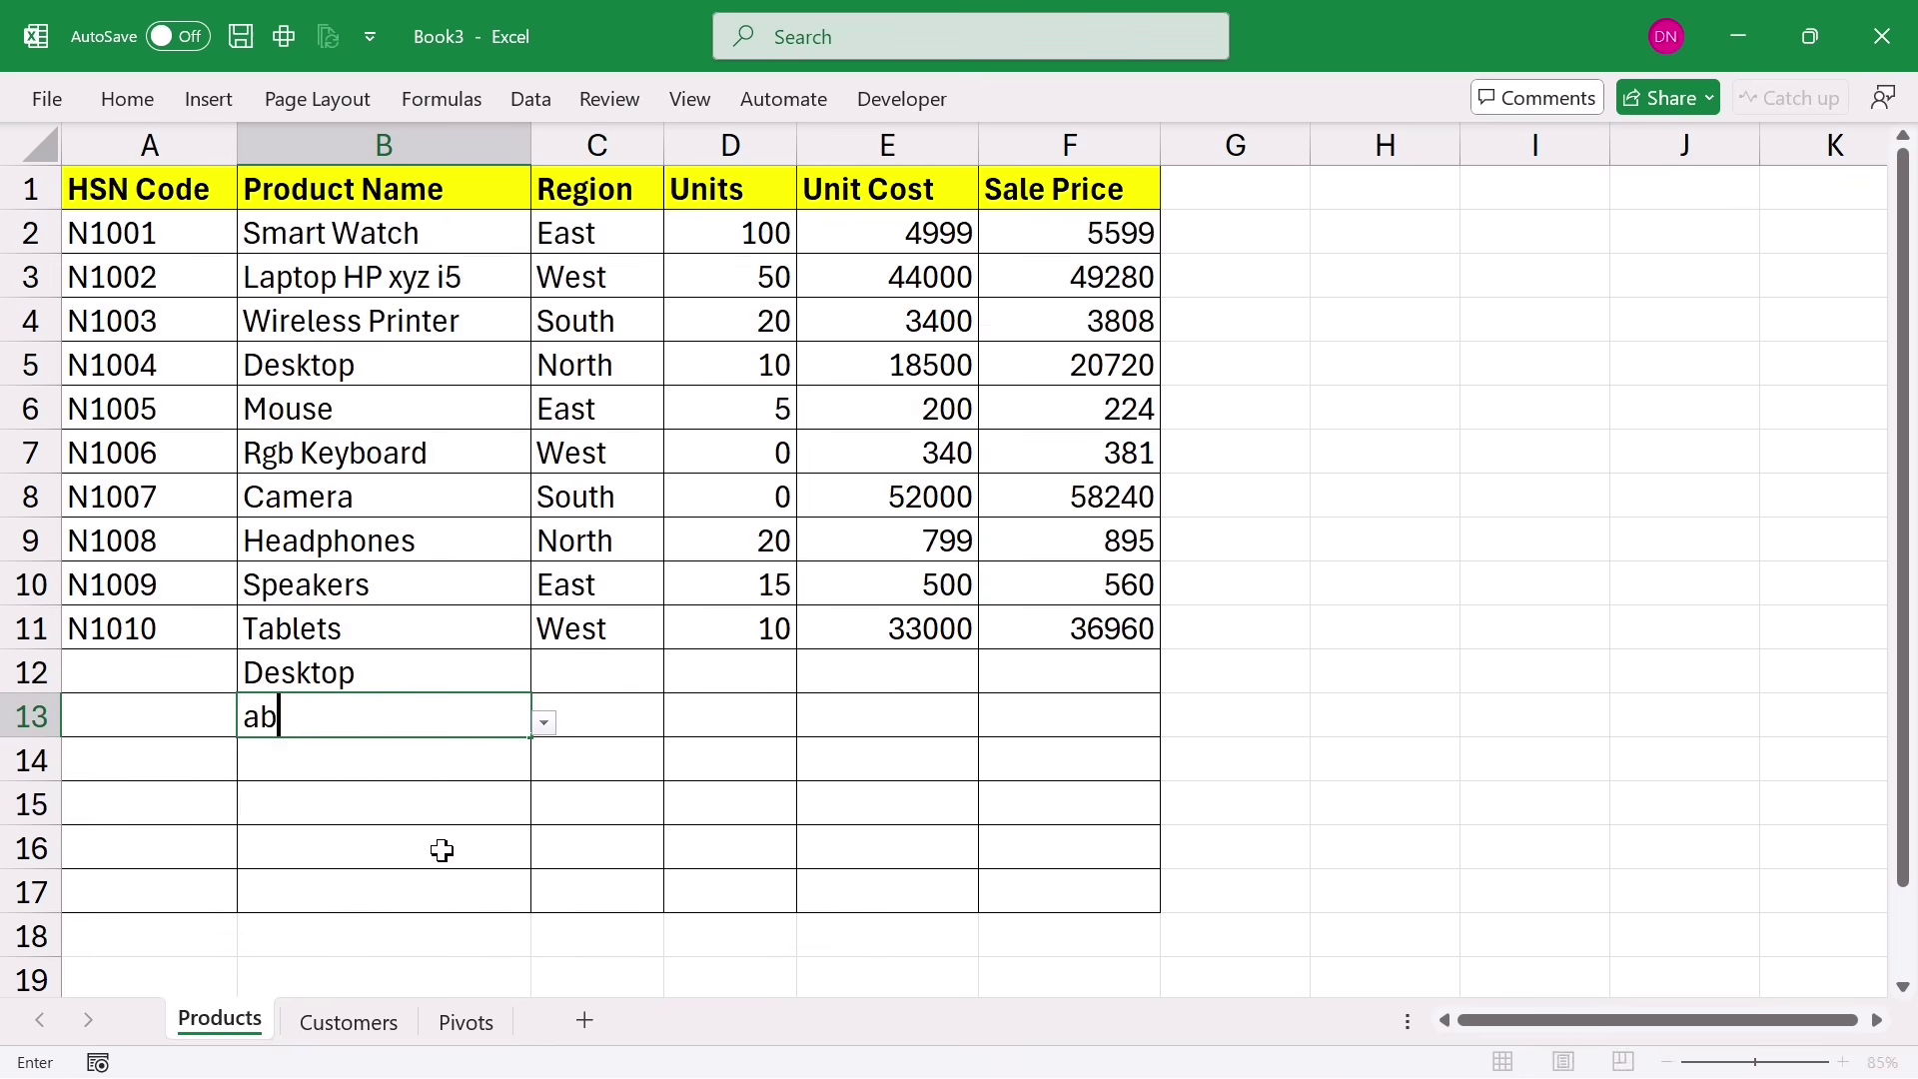
type("cd")
left_click(441, 849)
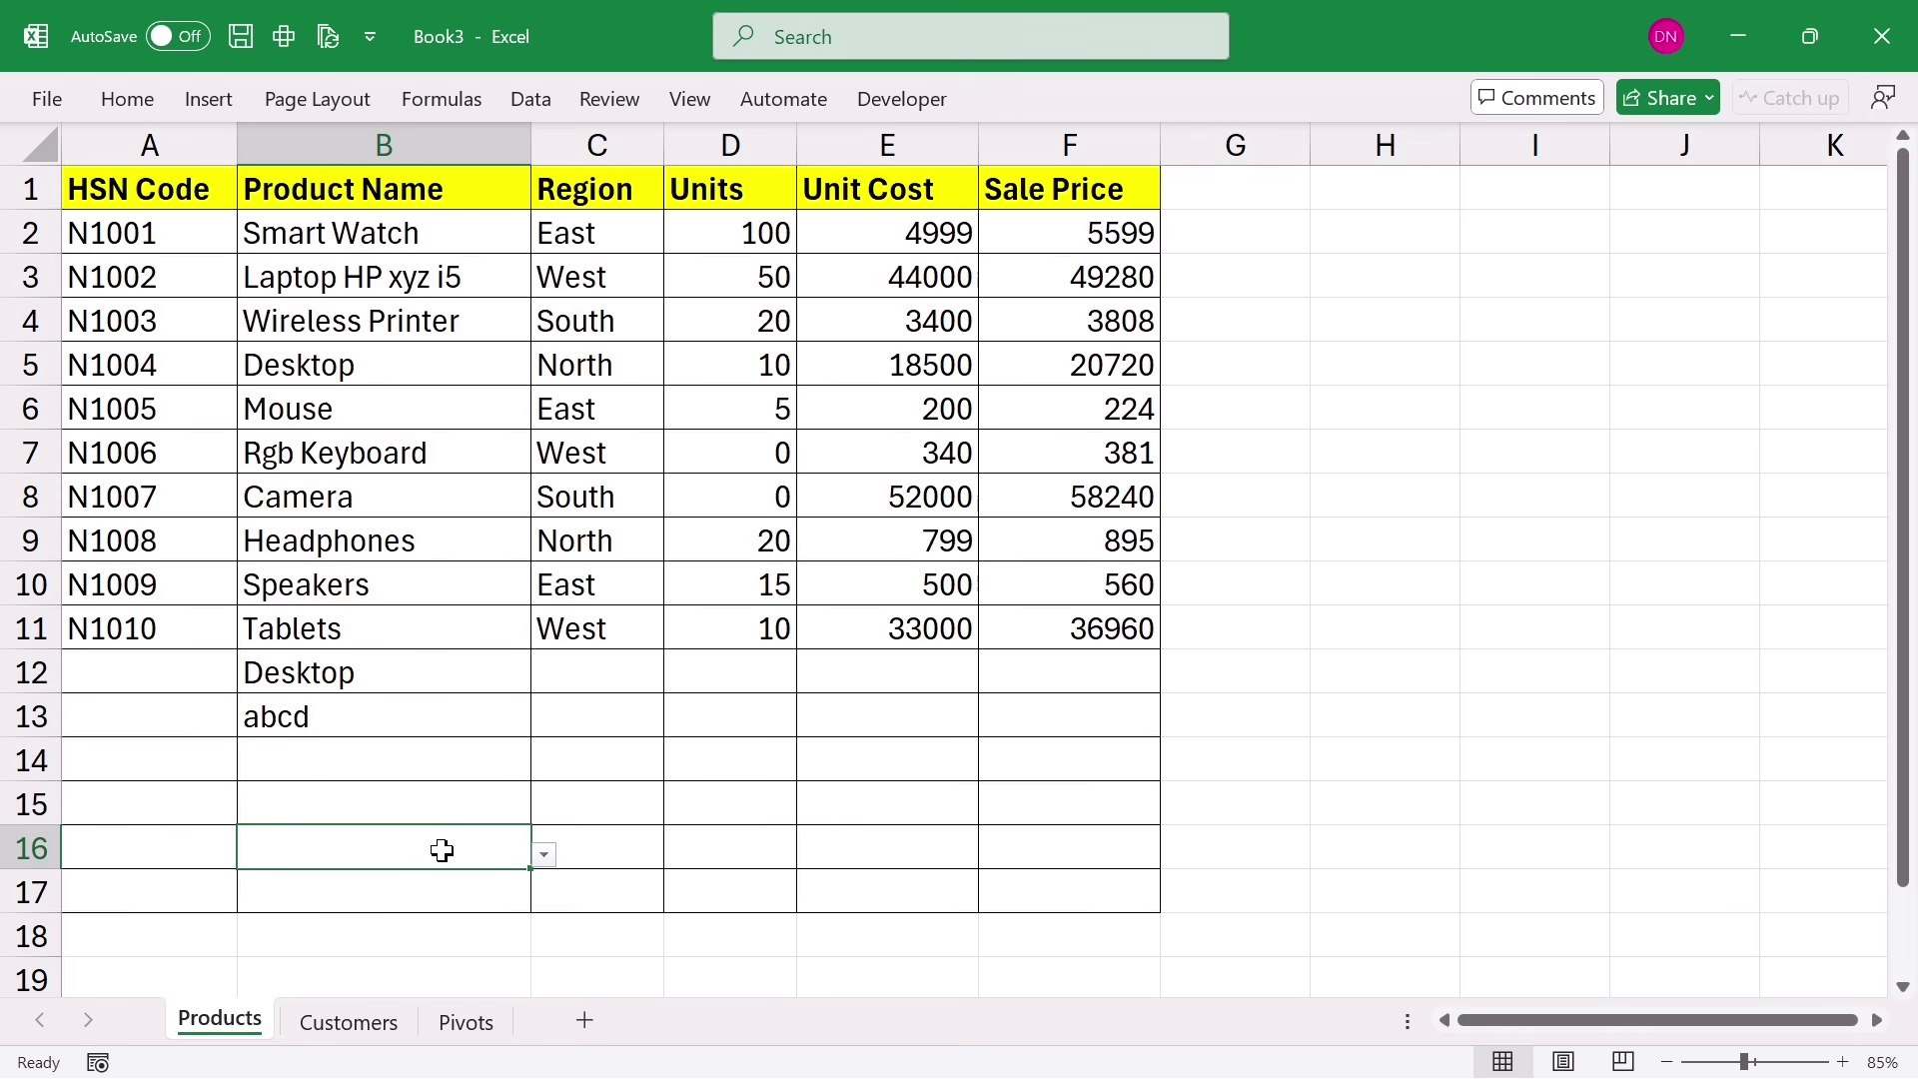
Step: Pick abcd from B14's dropdown list of product names
left_click(302, 764)
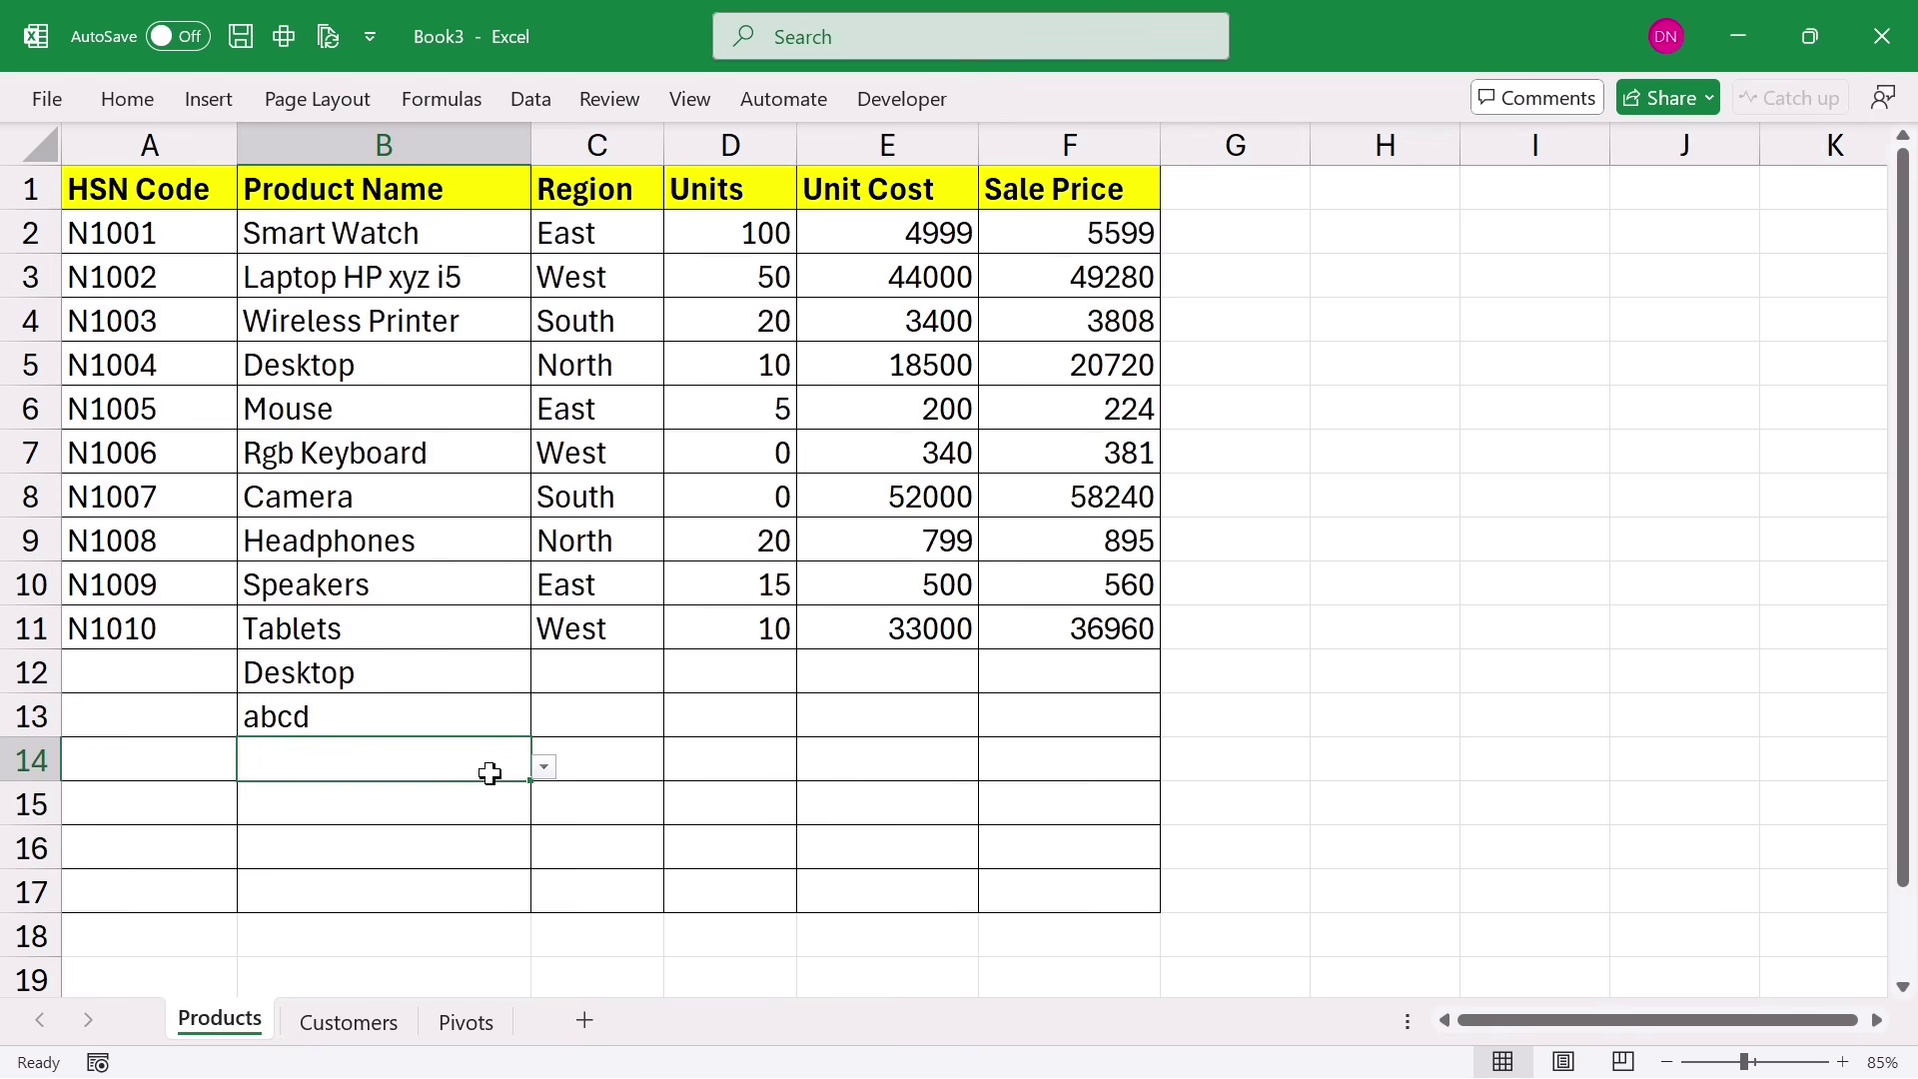
left_click(544, 767)
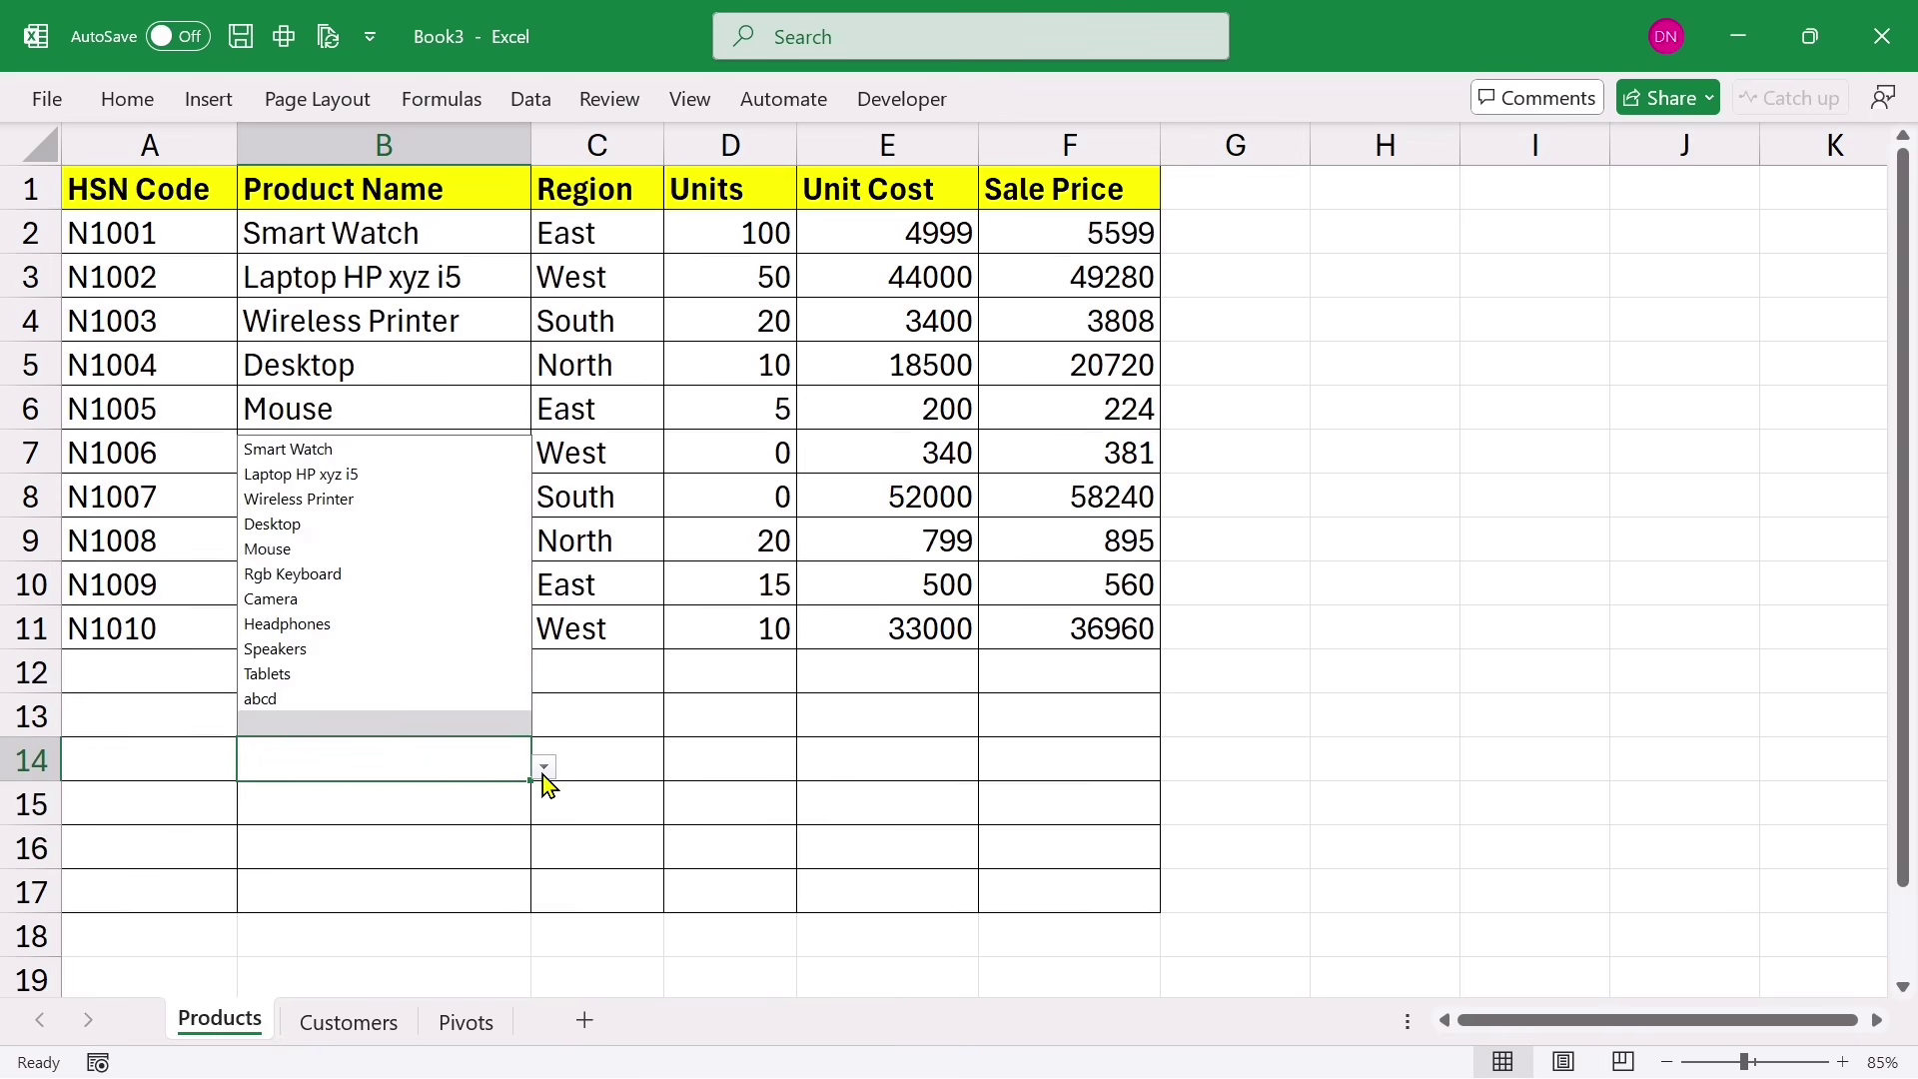
left_click(259, 703)
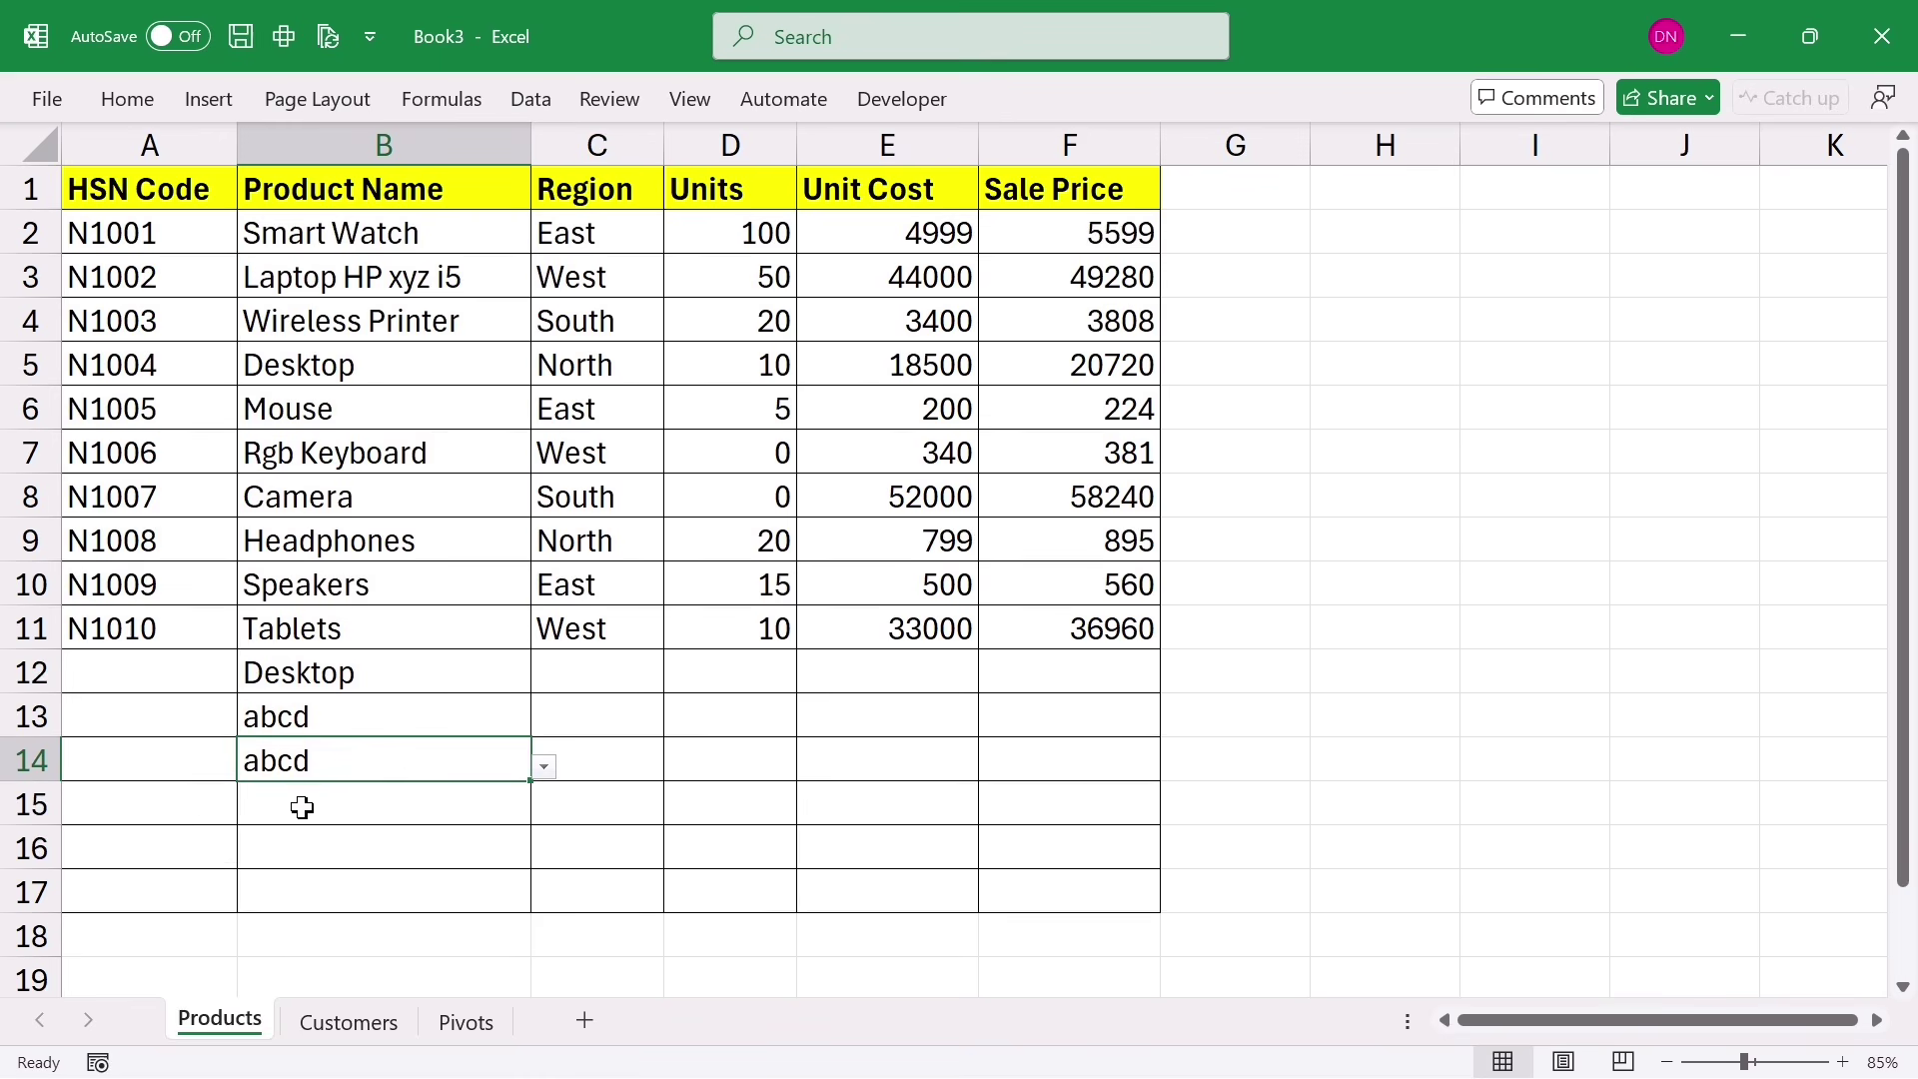
left_click(303, 806)
left_click(303, 805)
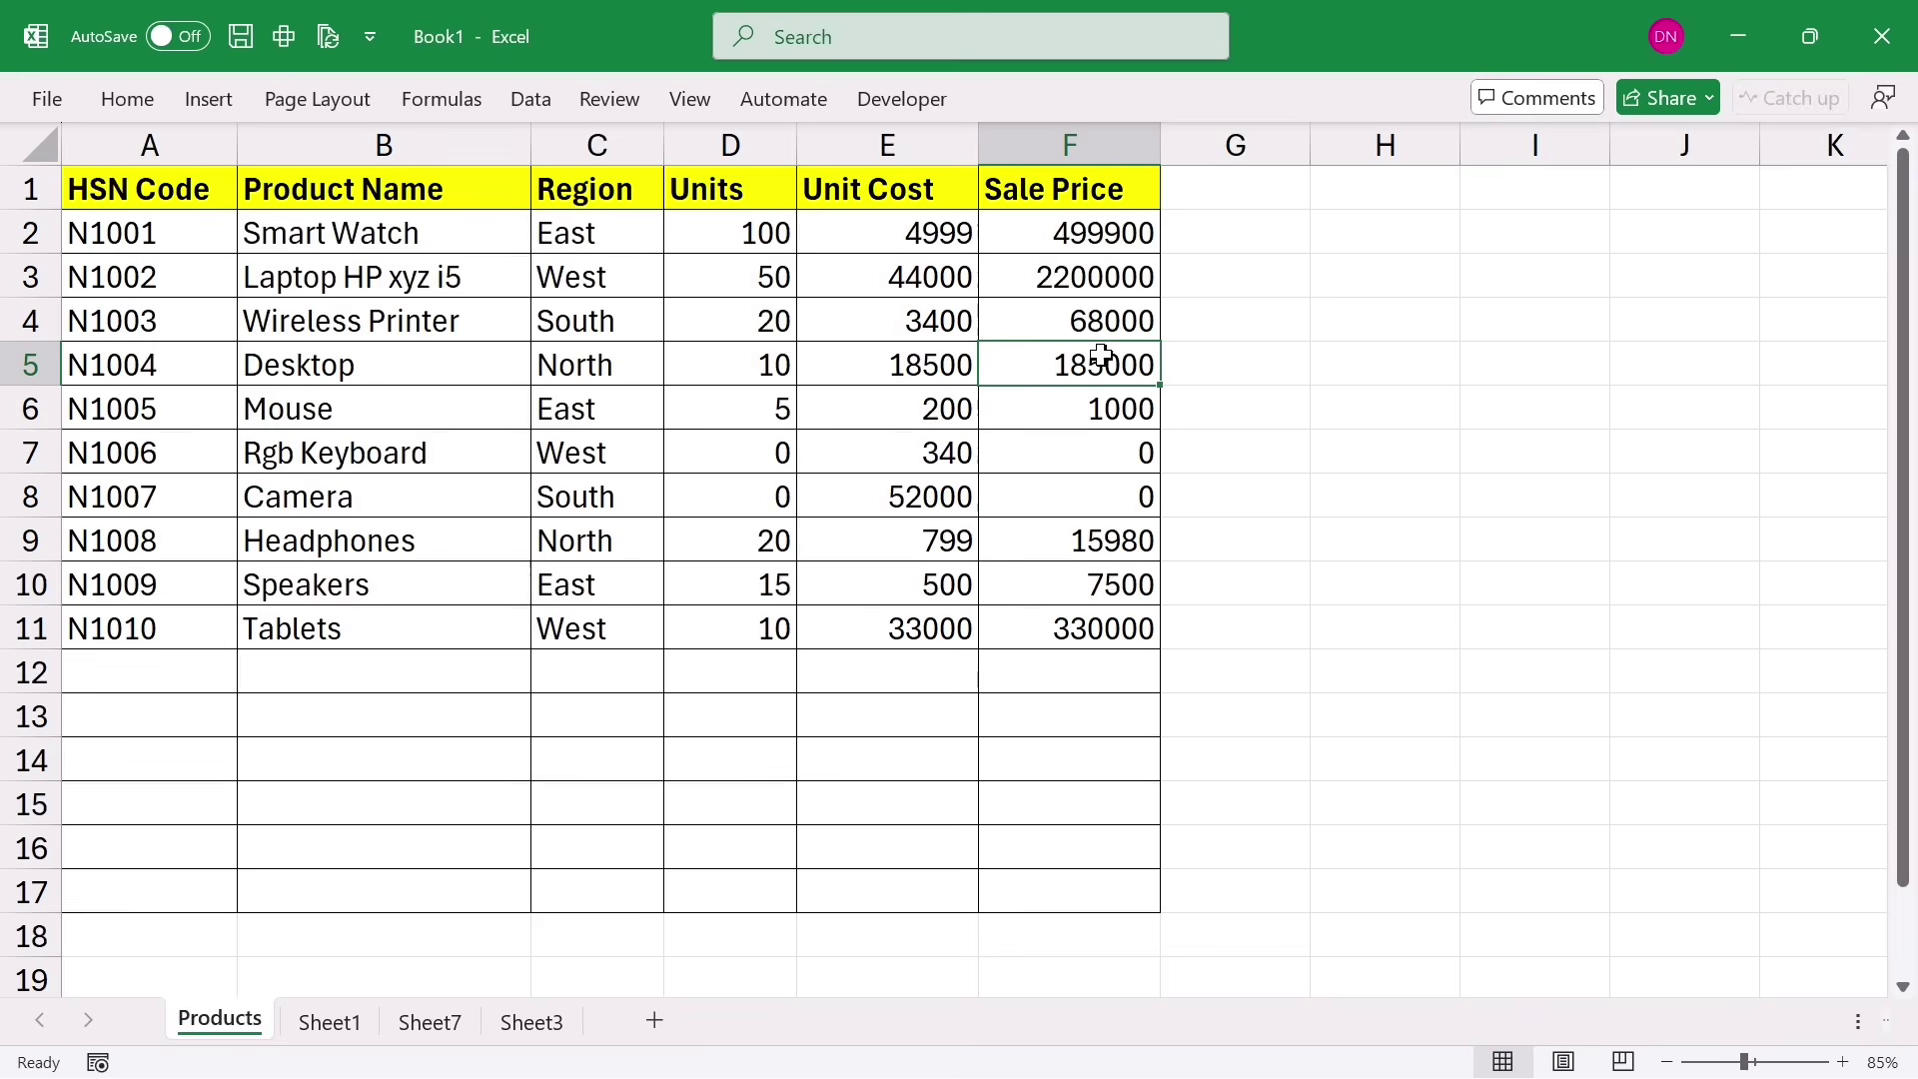
Step: Inspect the Sale Price formulas in F4 and F8 without changing them
double_click(1071, 308)
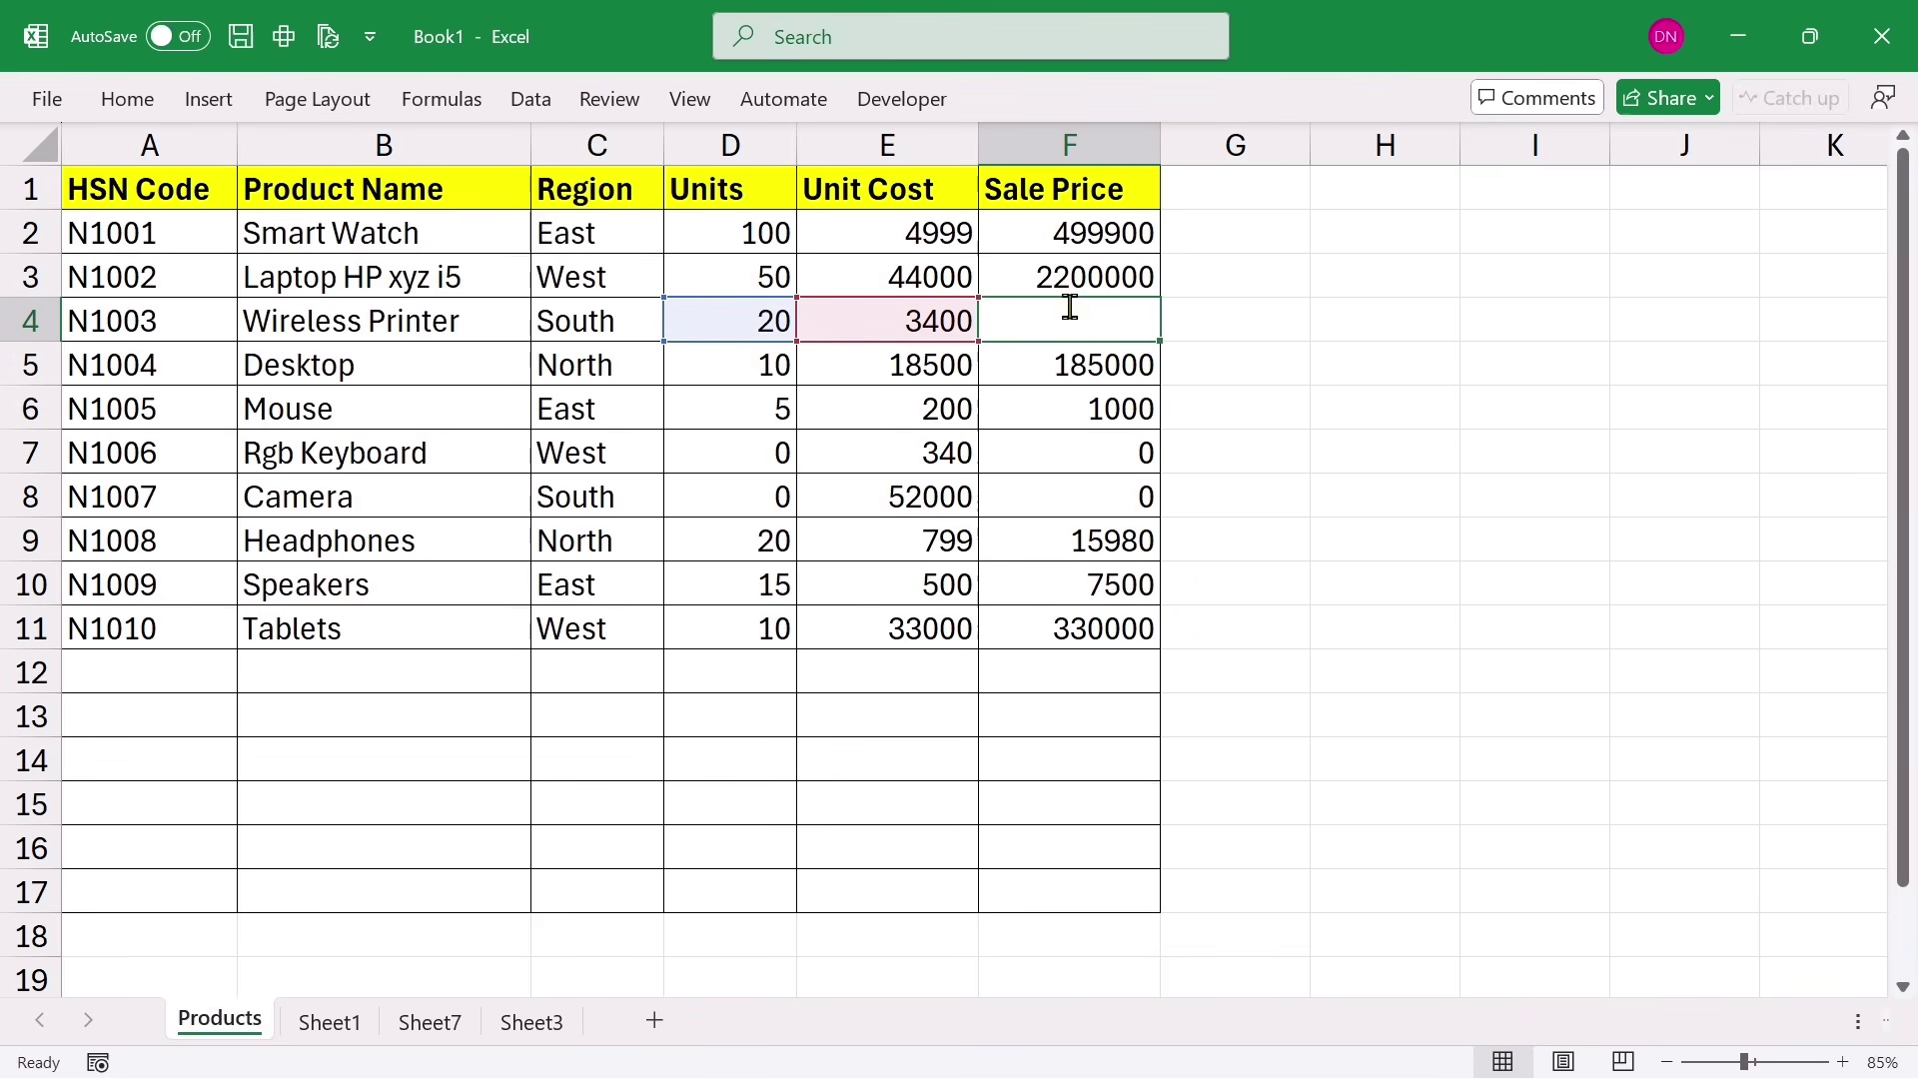
key("Return")
double_click(1057, 497)
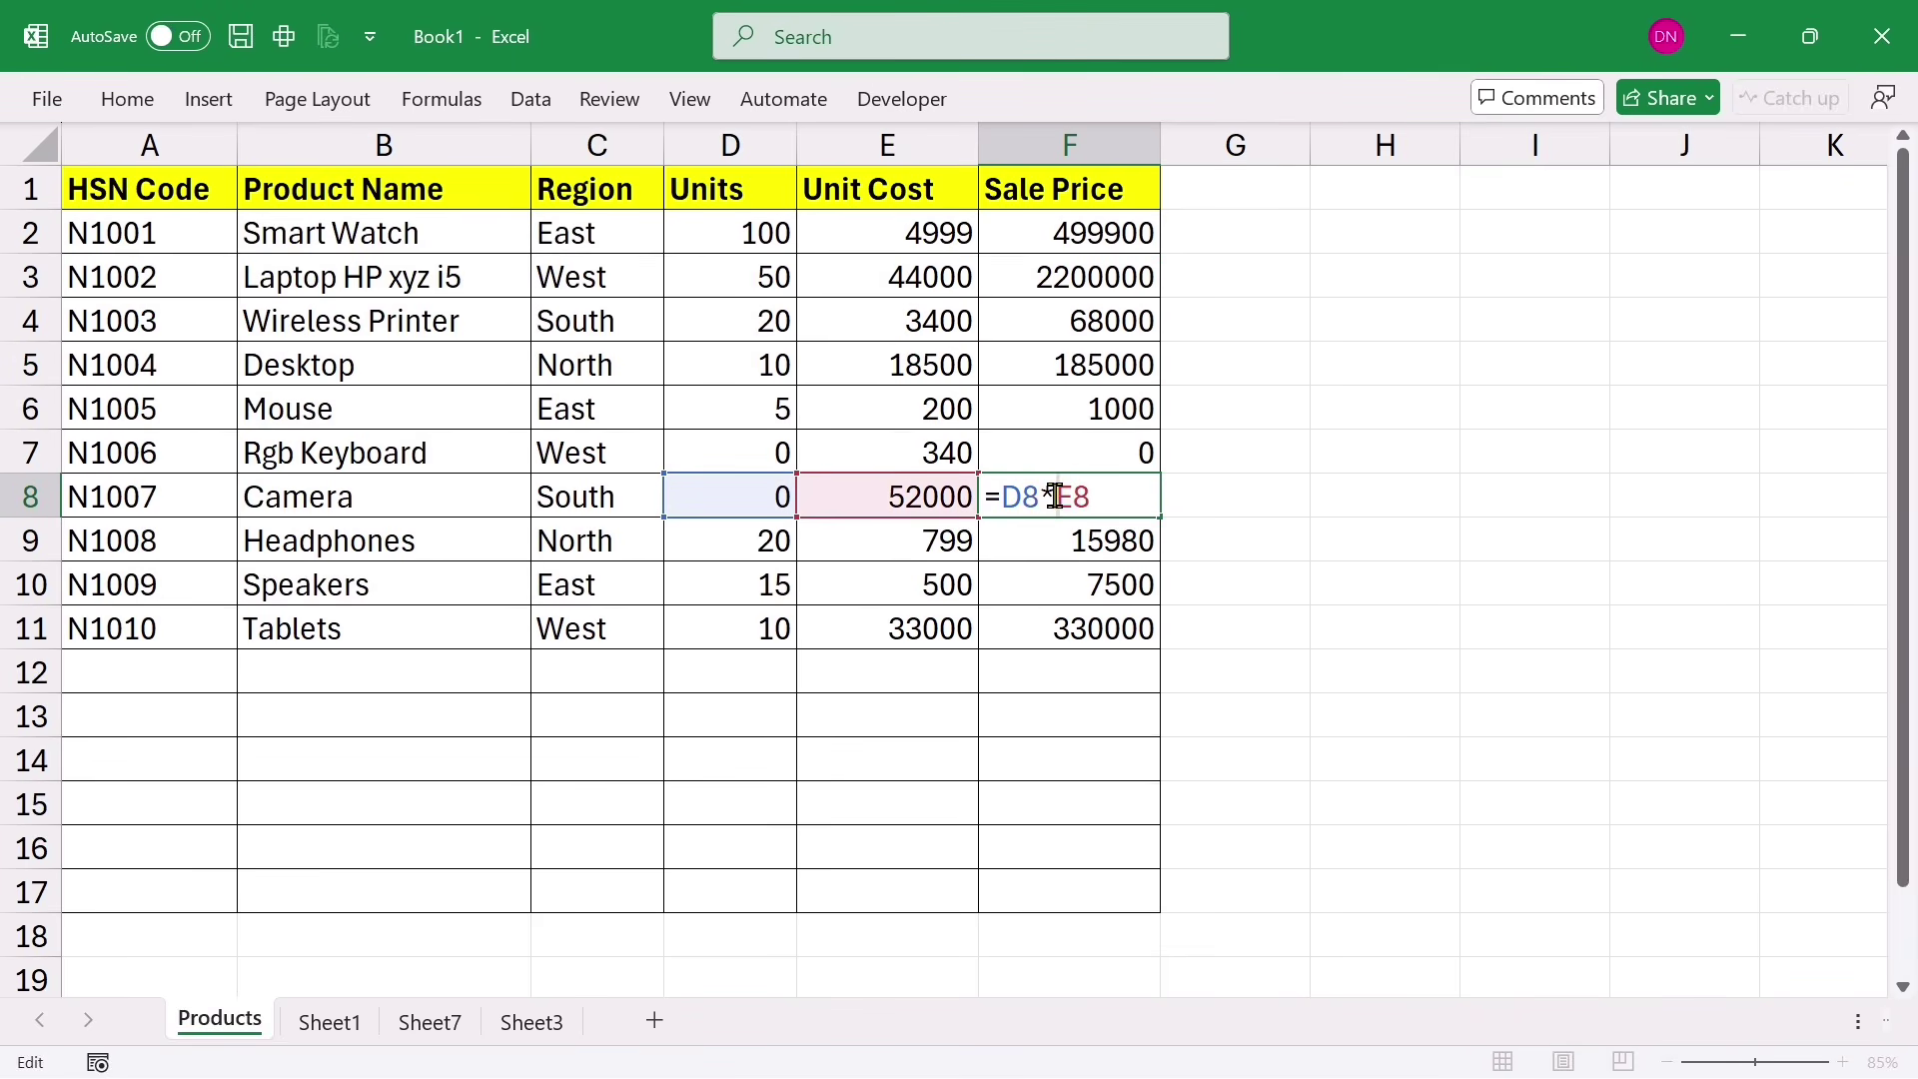
key("Return")
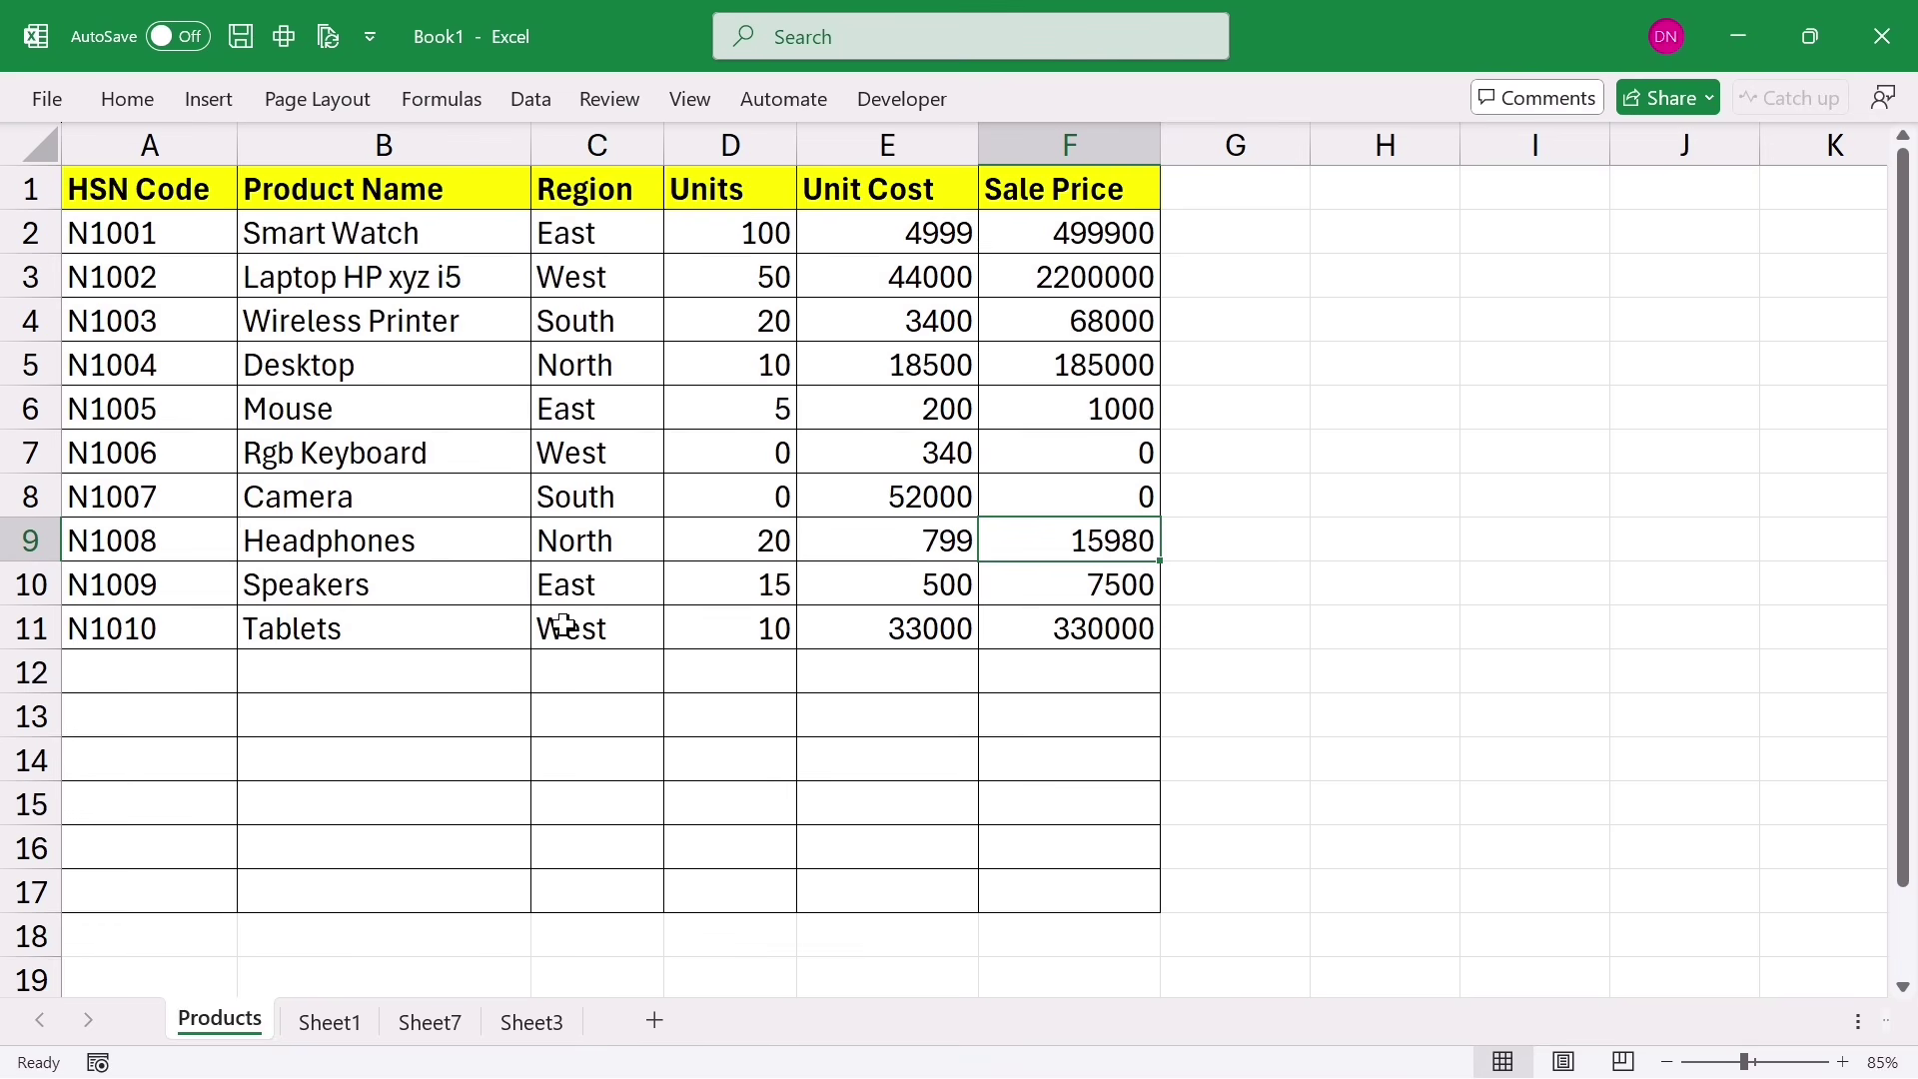
Step: Copy the entire worksheet and paste it back as values with Ctrl+Shift+V
left_click(26, 139)
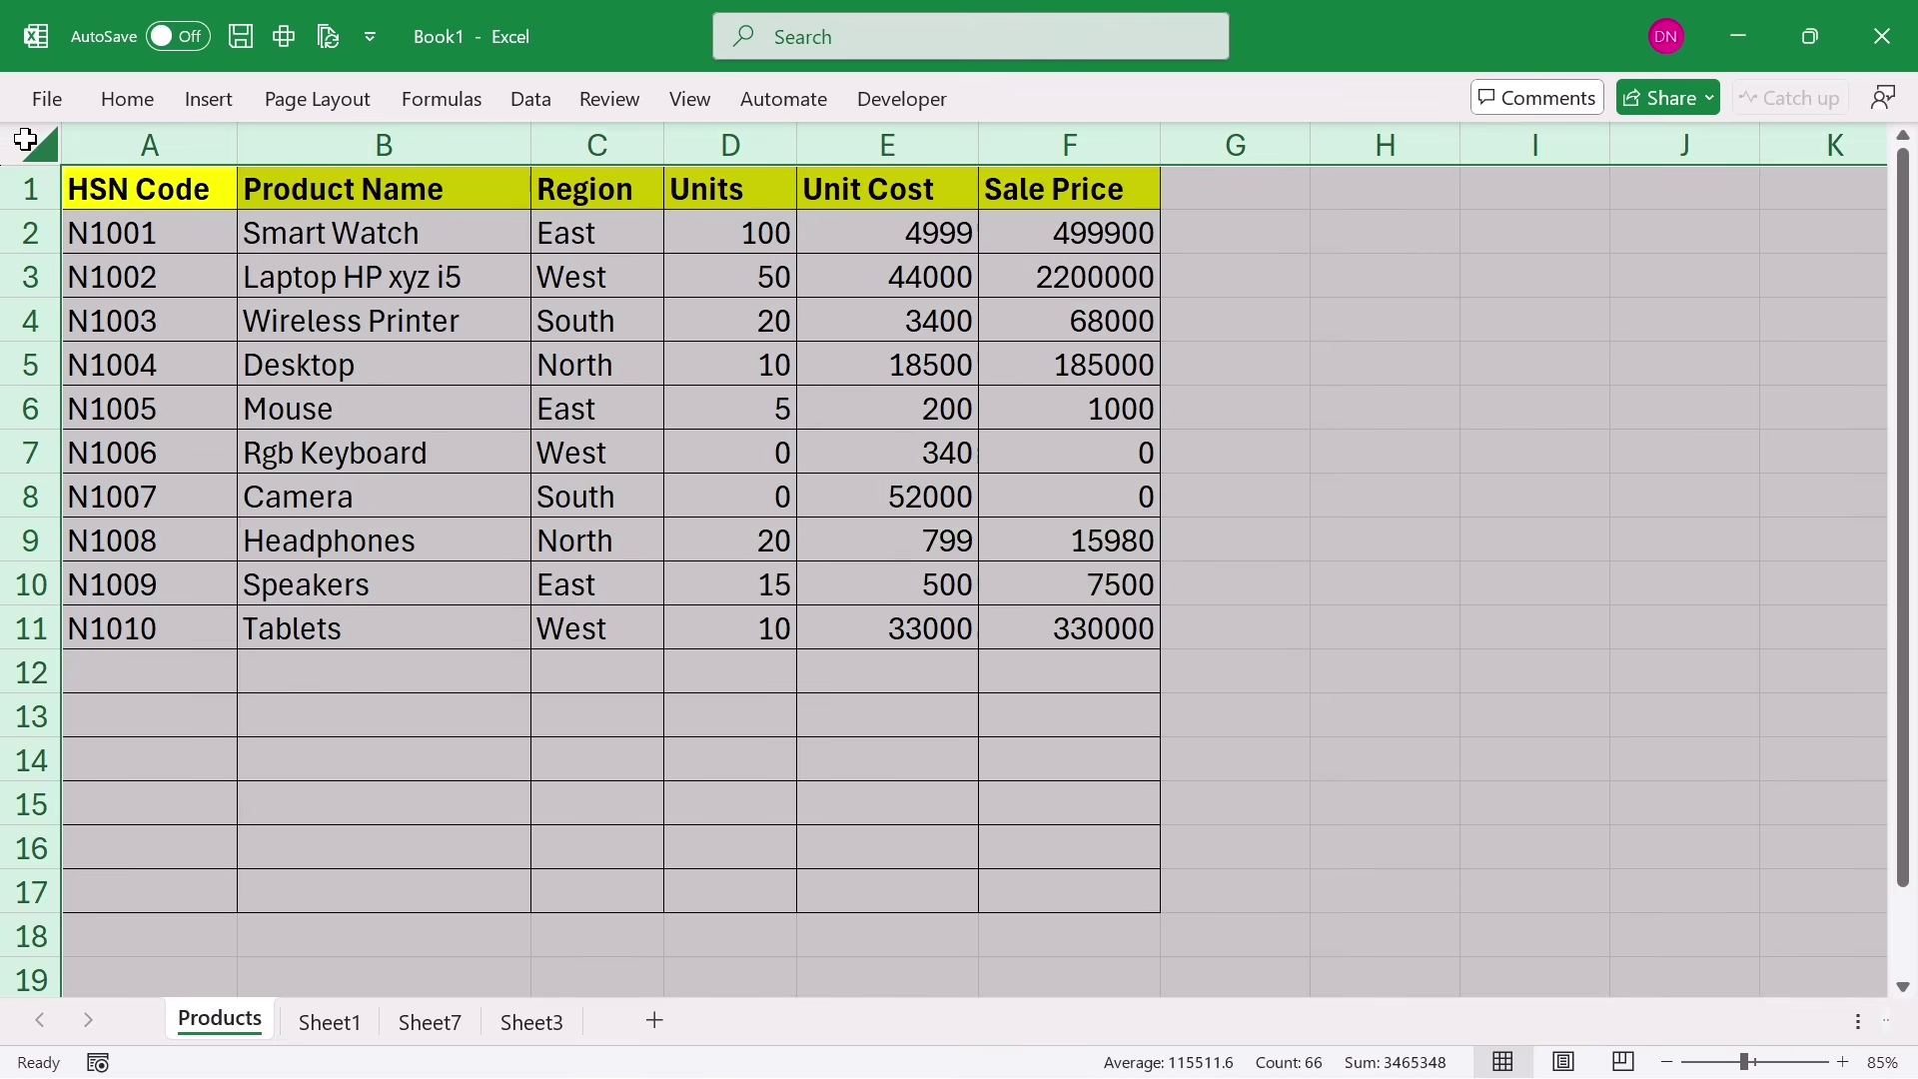
key("ctrl+c")
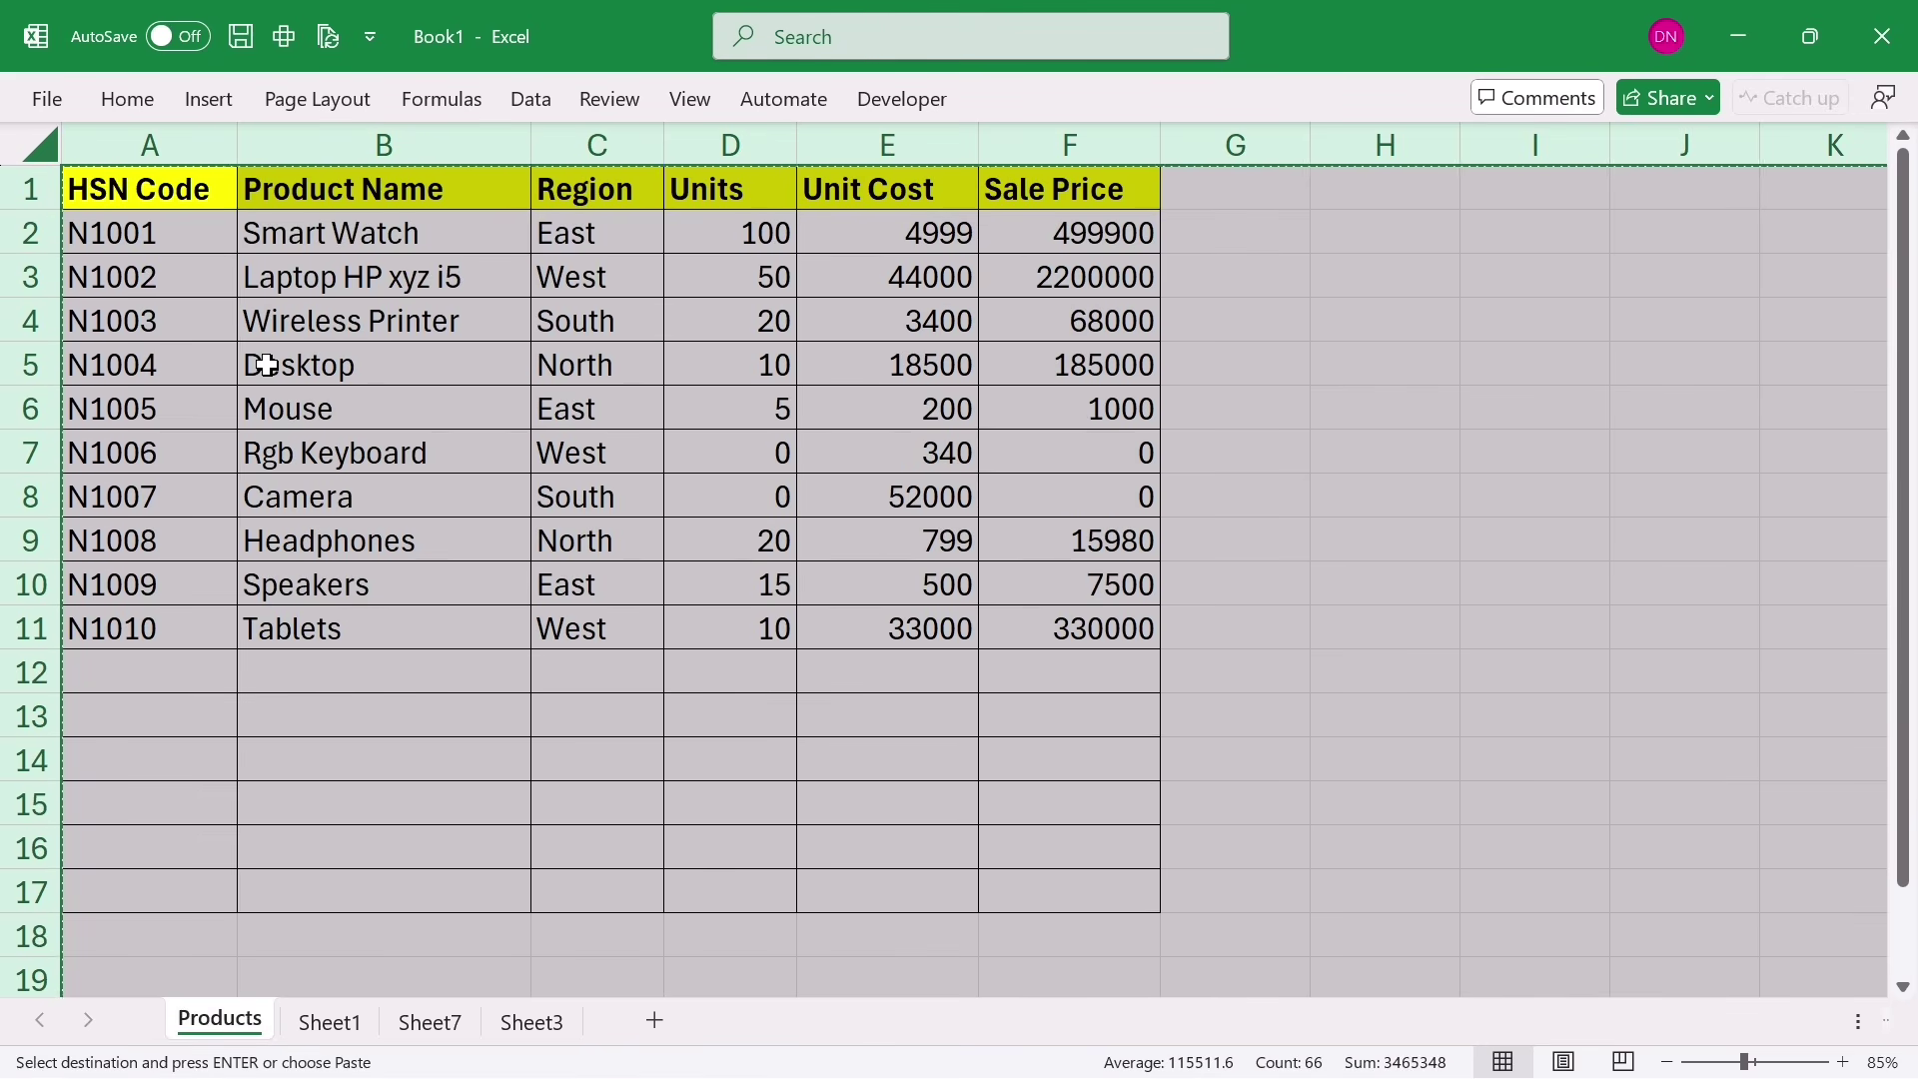
key("ctrl+shift+v")
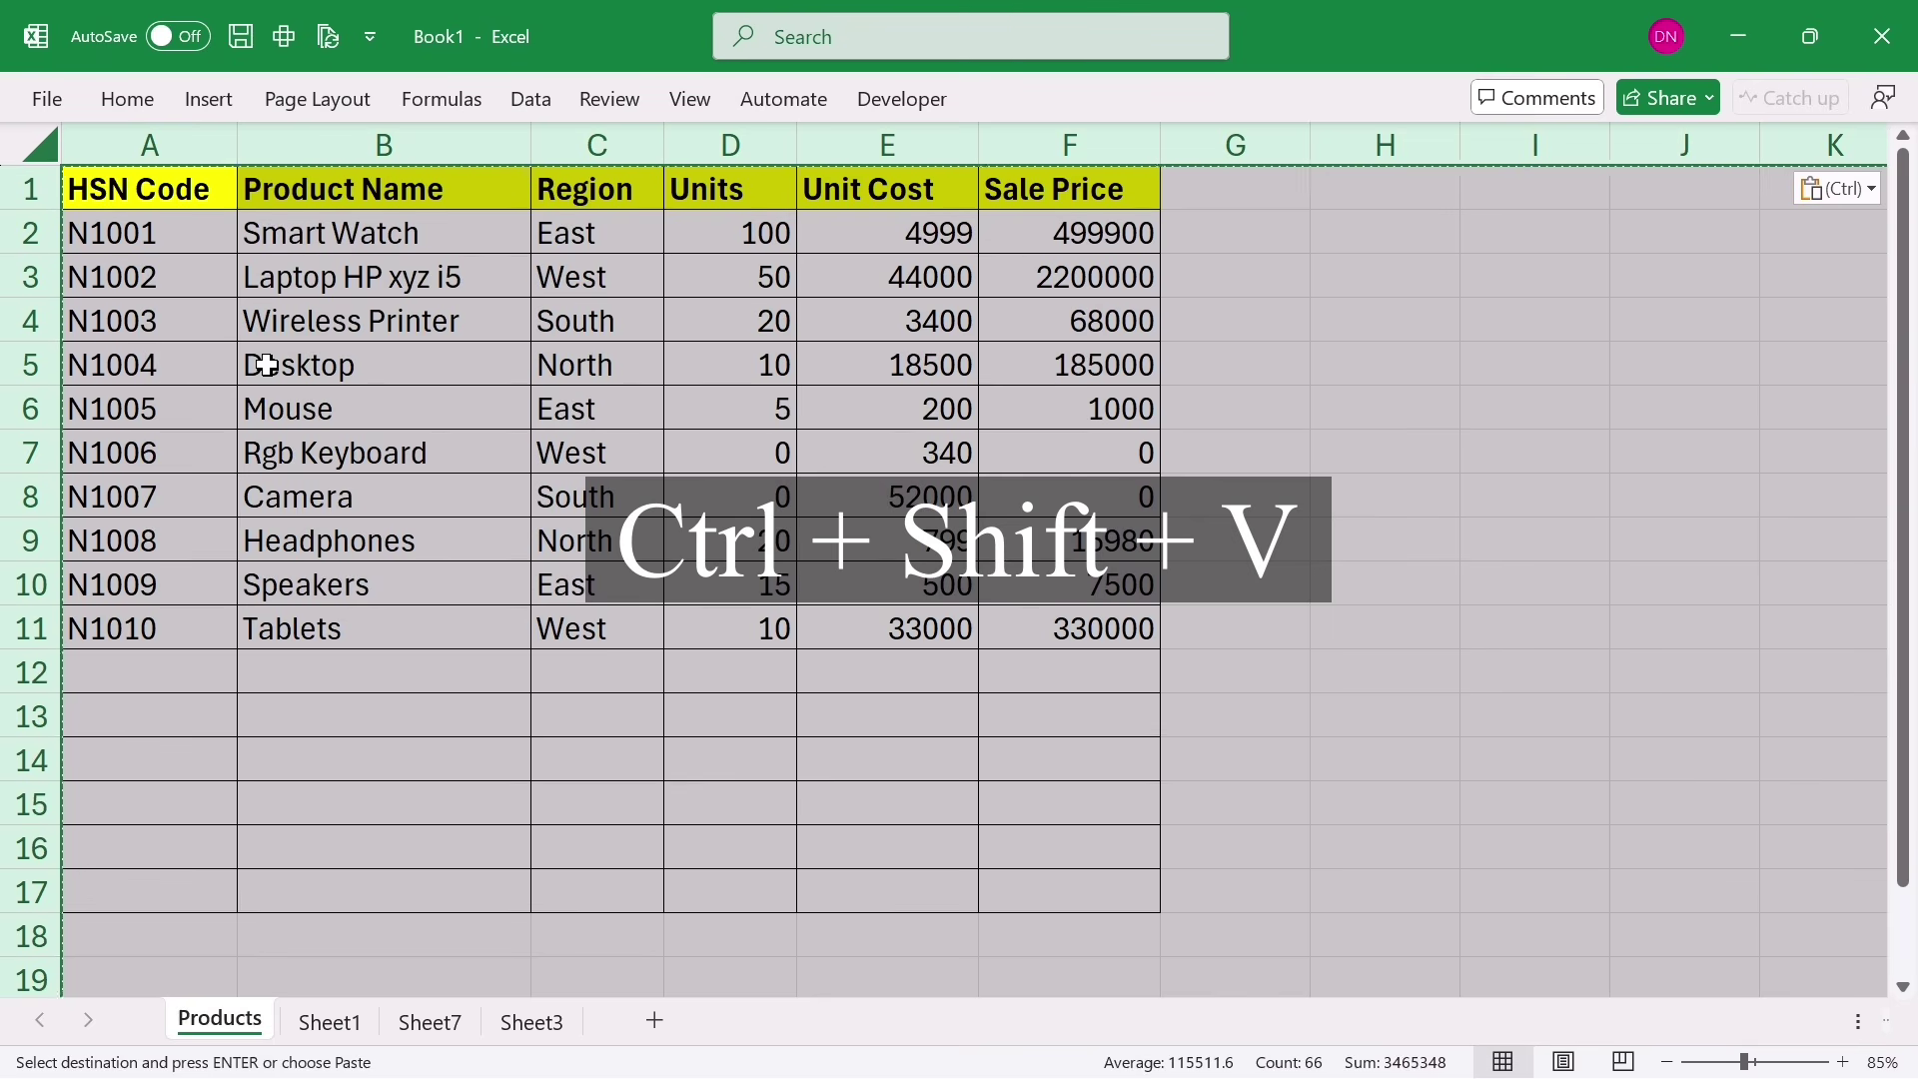
Step: Verify F4, F6 and F9 now hold plain values 68000, 1000 and 15980
left_click(267, 365)
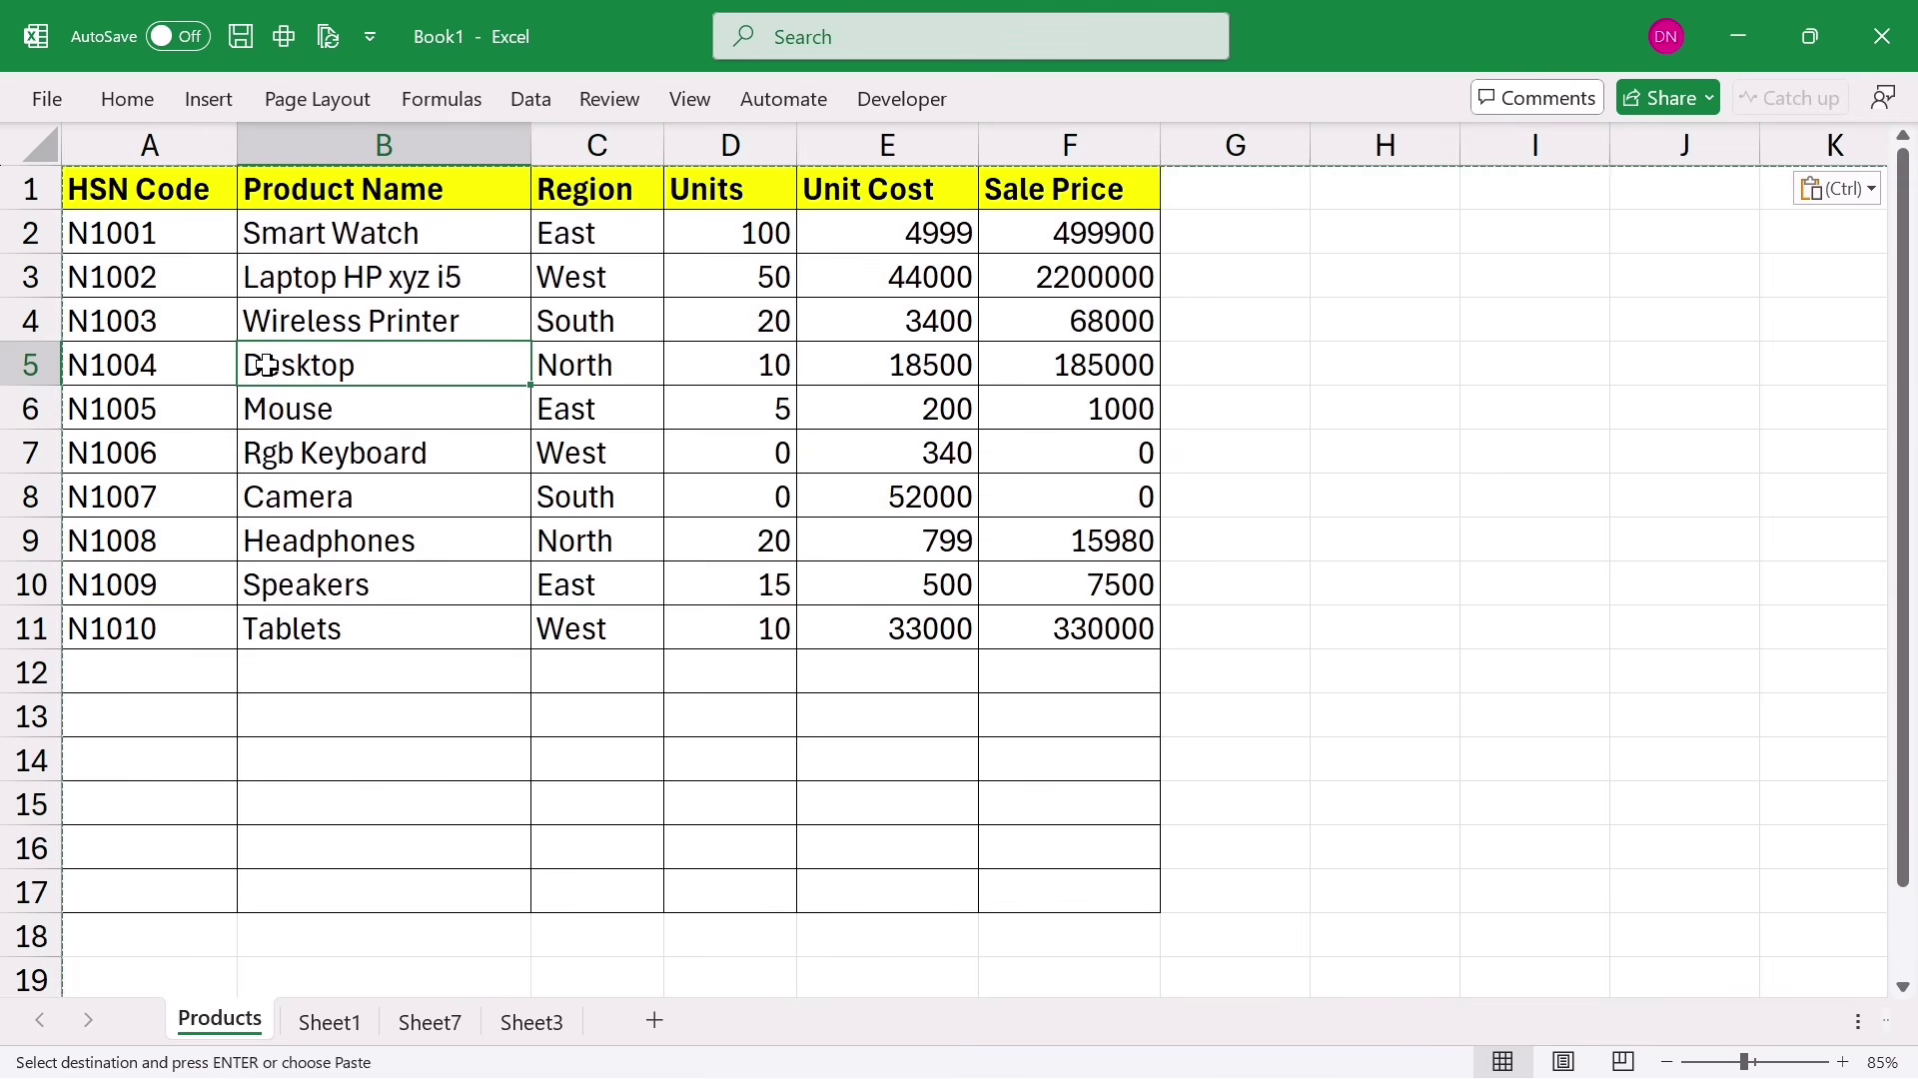
left_click(1084, 312)
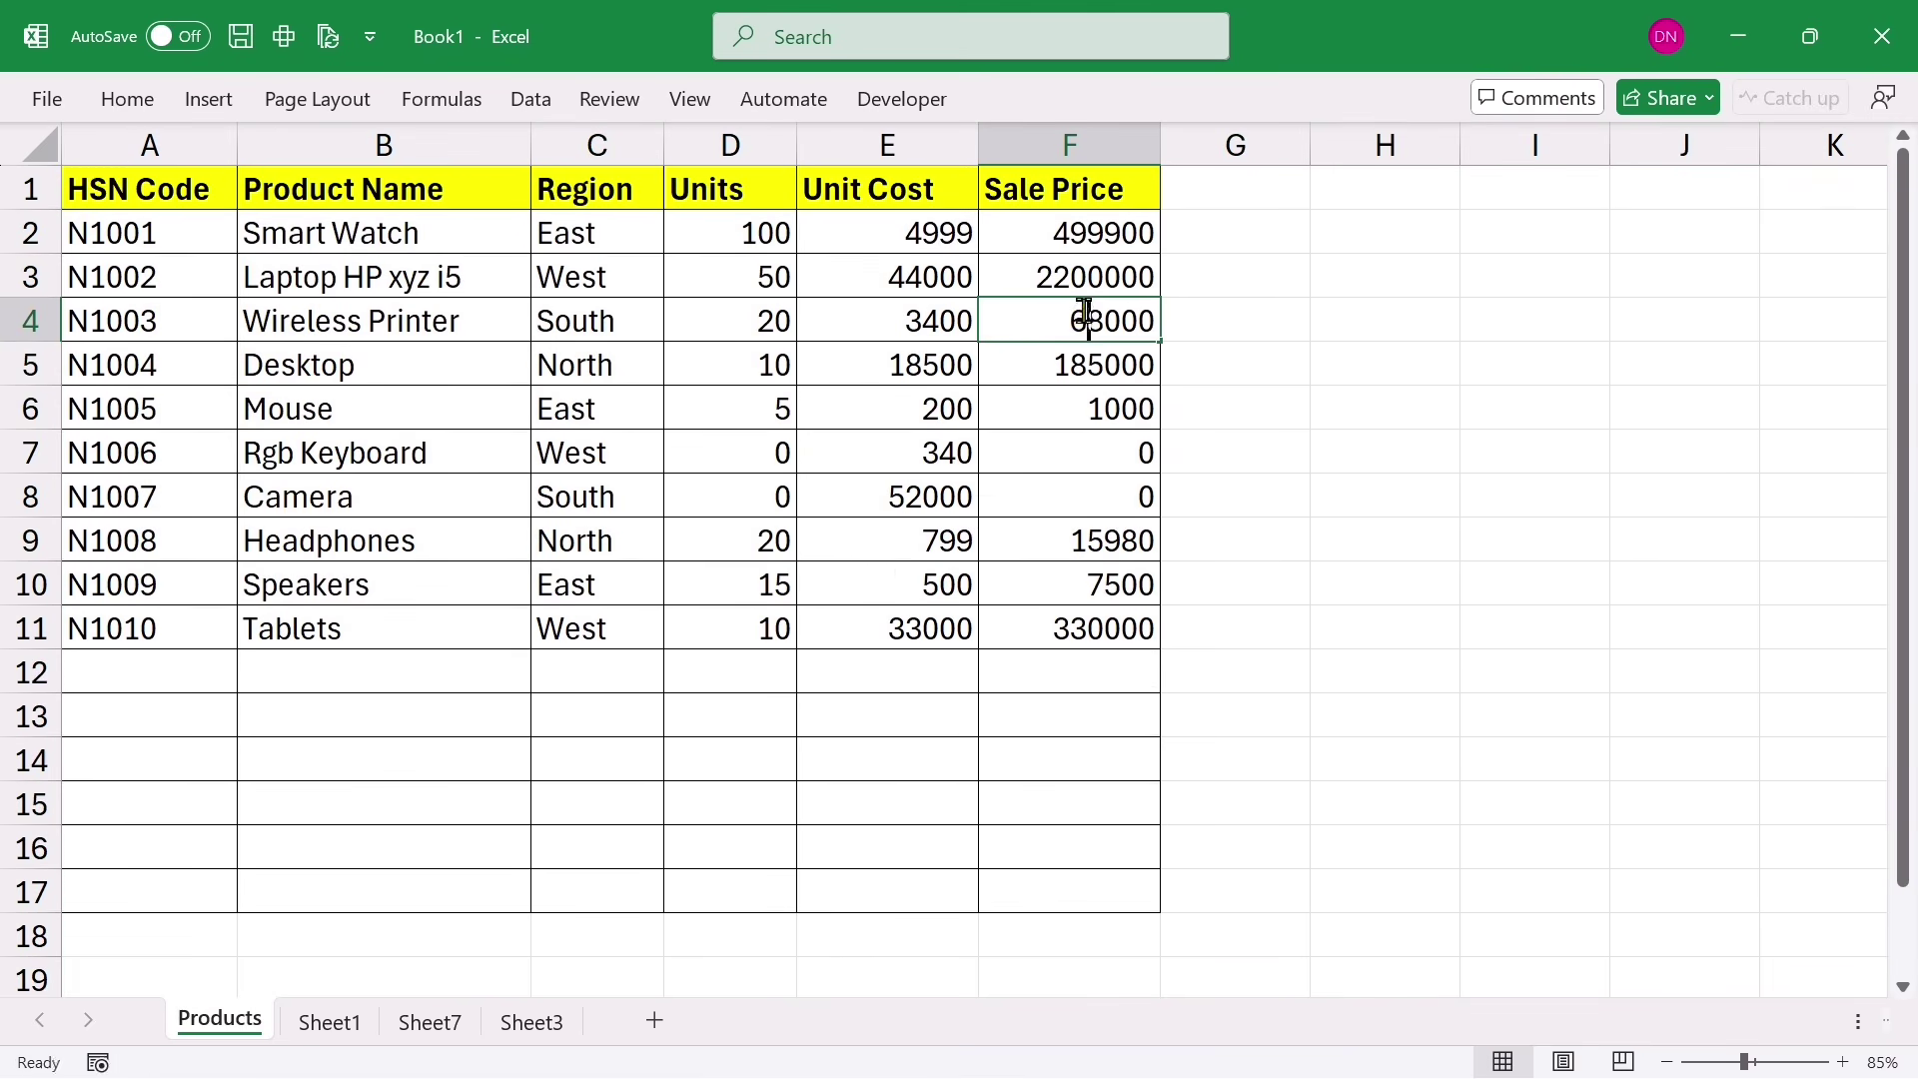
double_click(1089, 310)
double_click(1094, 311)
left_click(1112, 398)
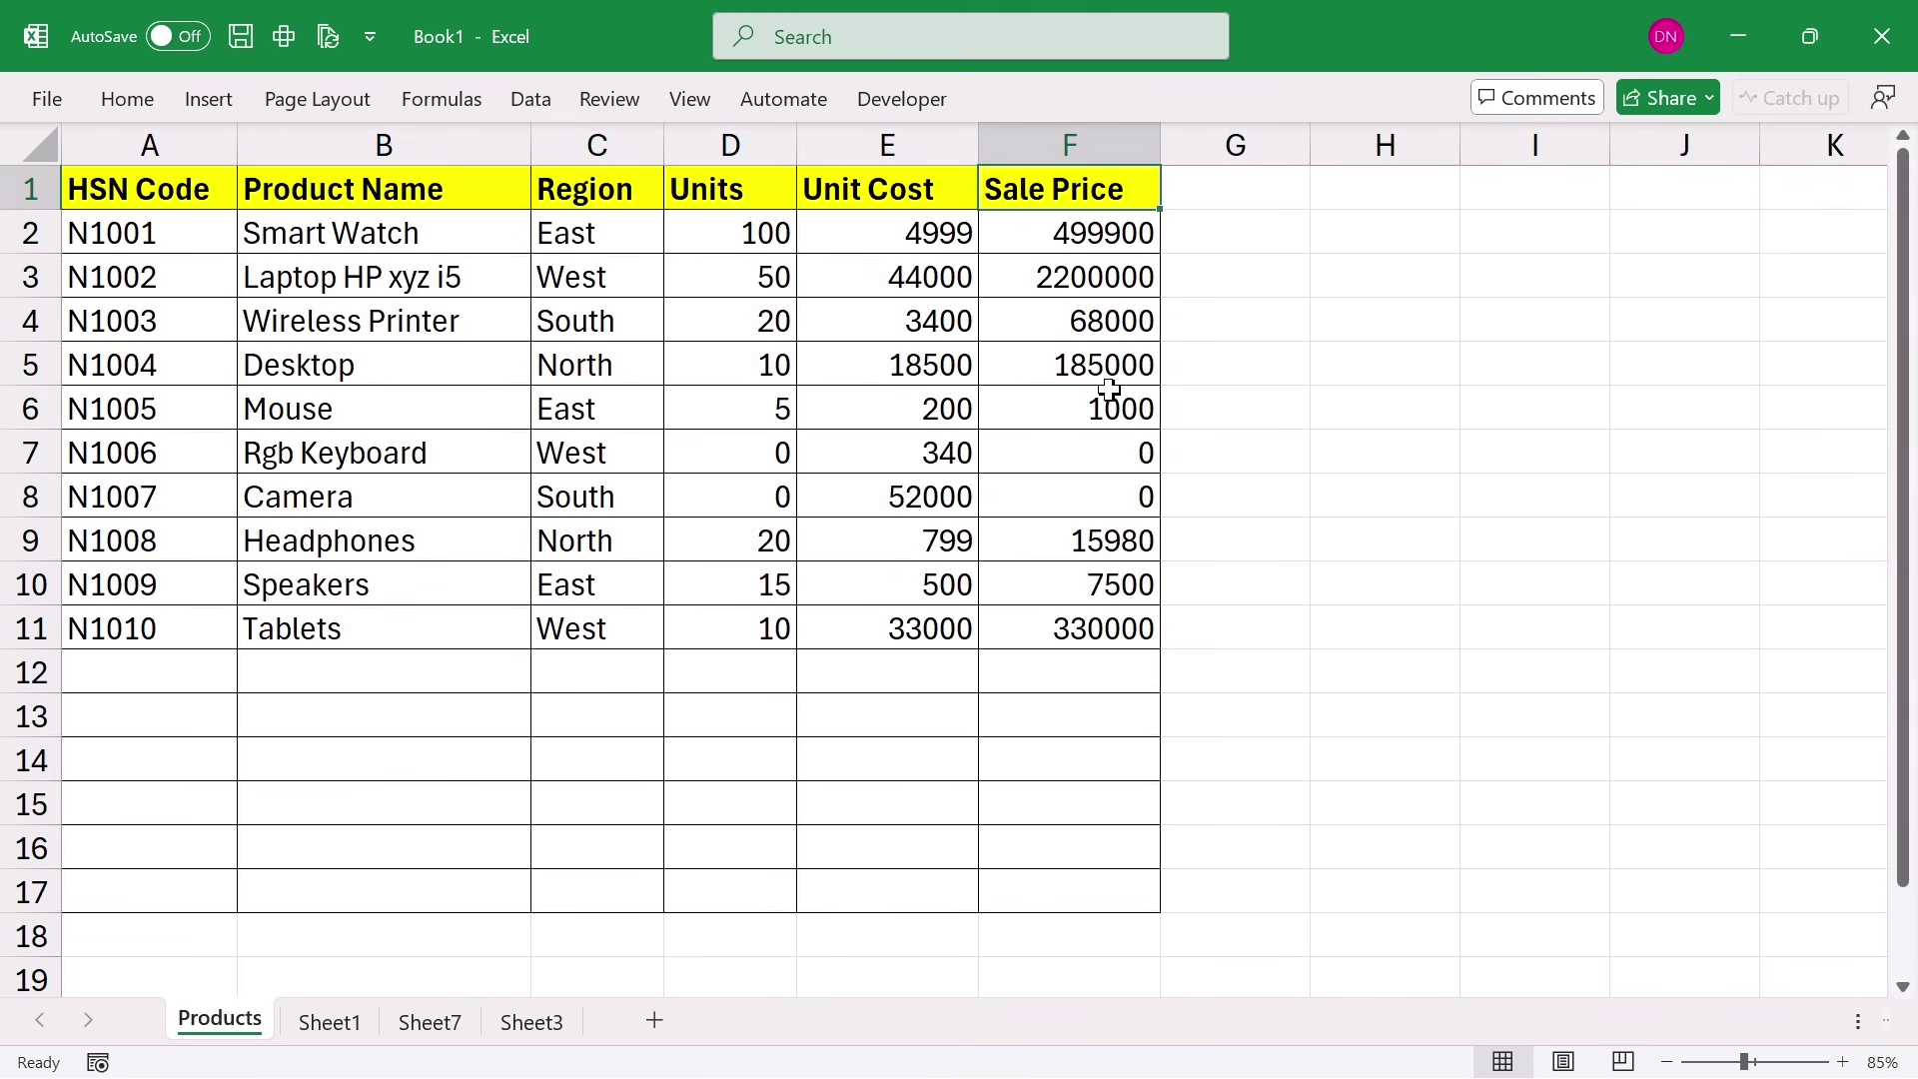
double_click(1107, 398)
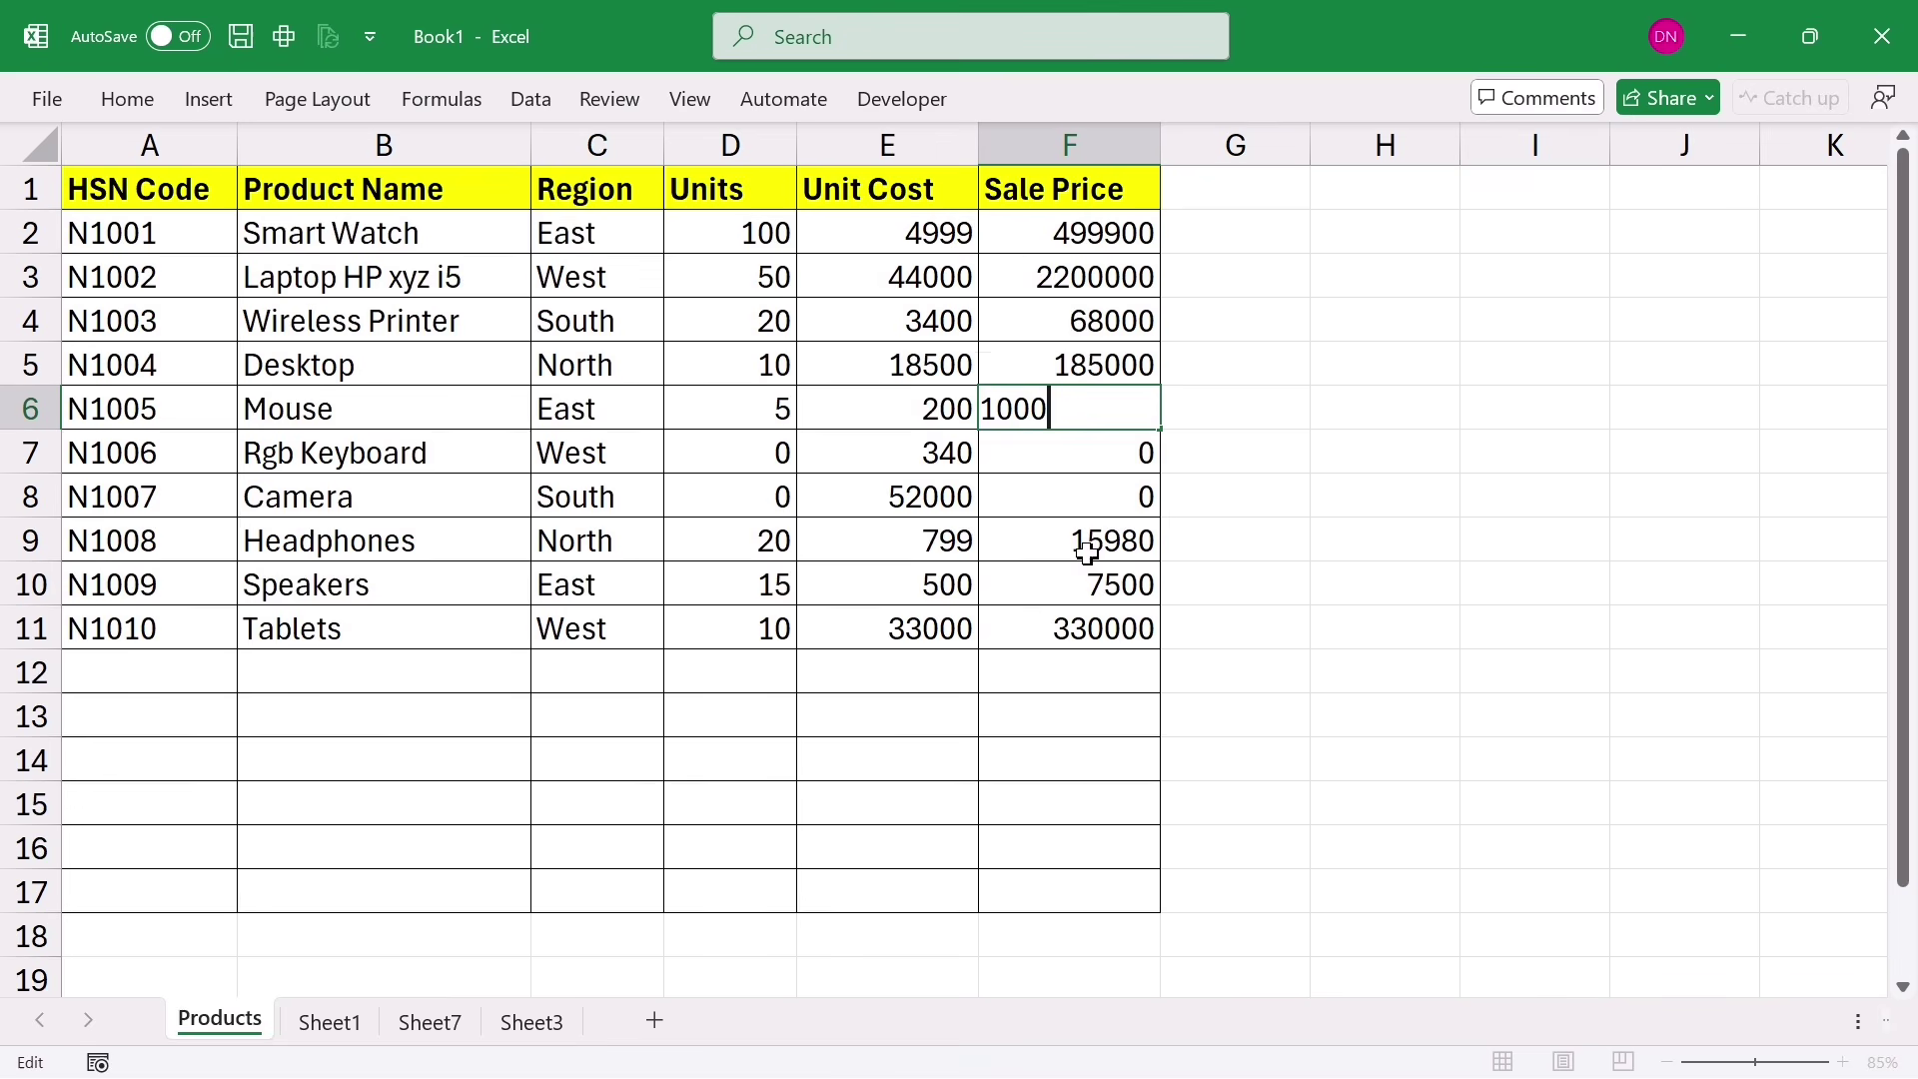
double_click(1070, 546)
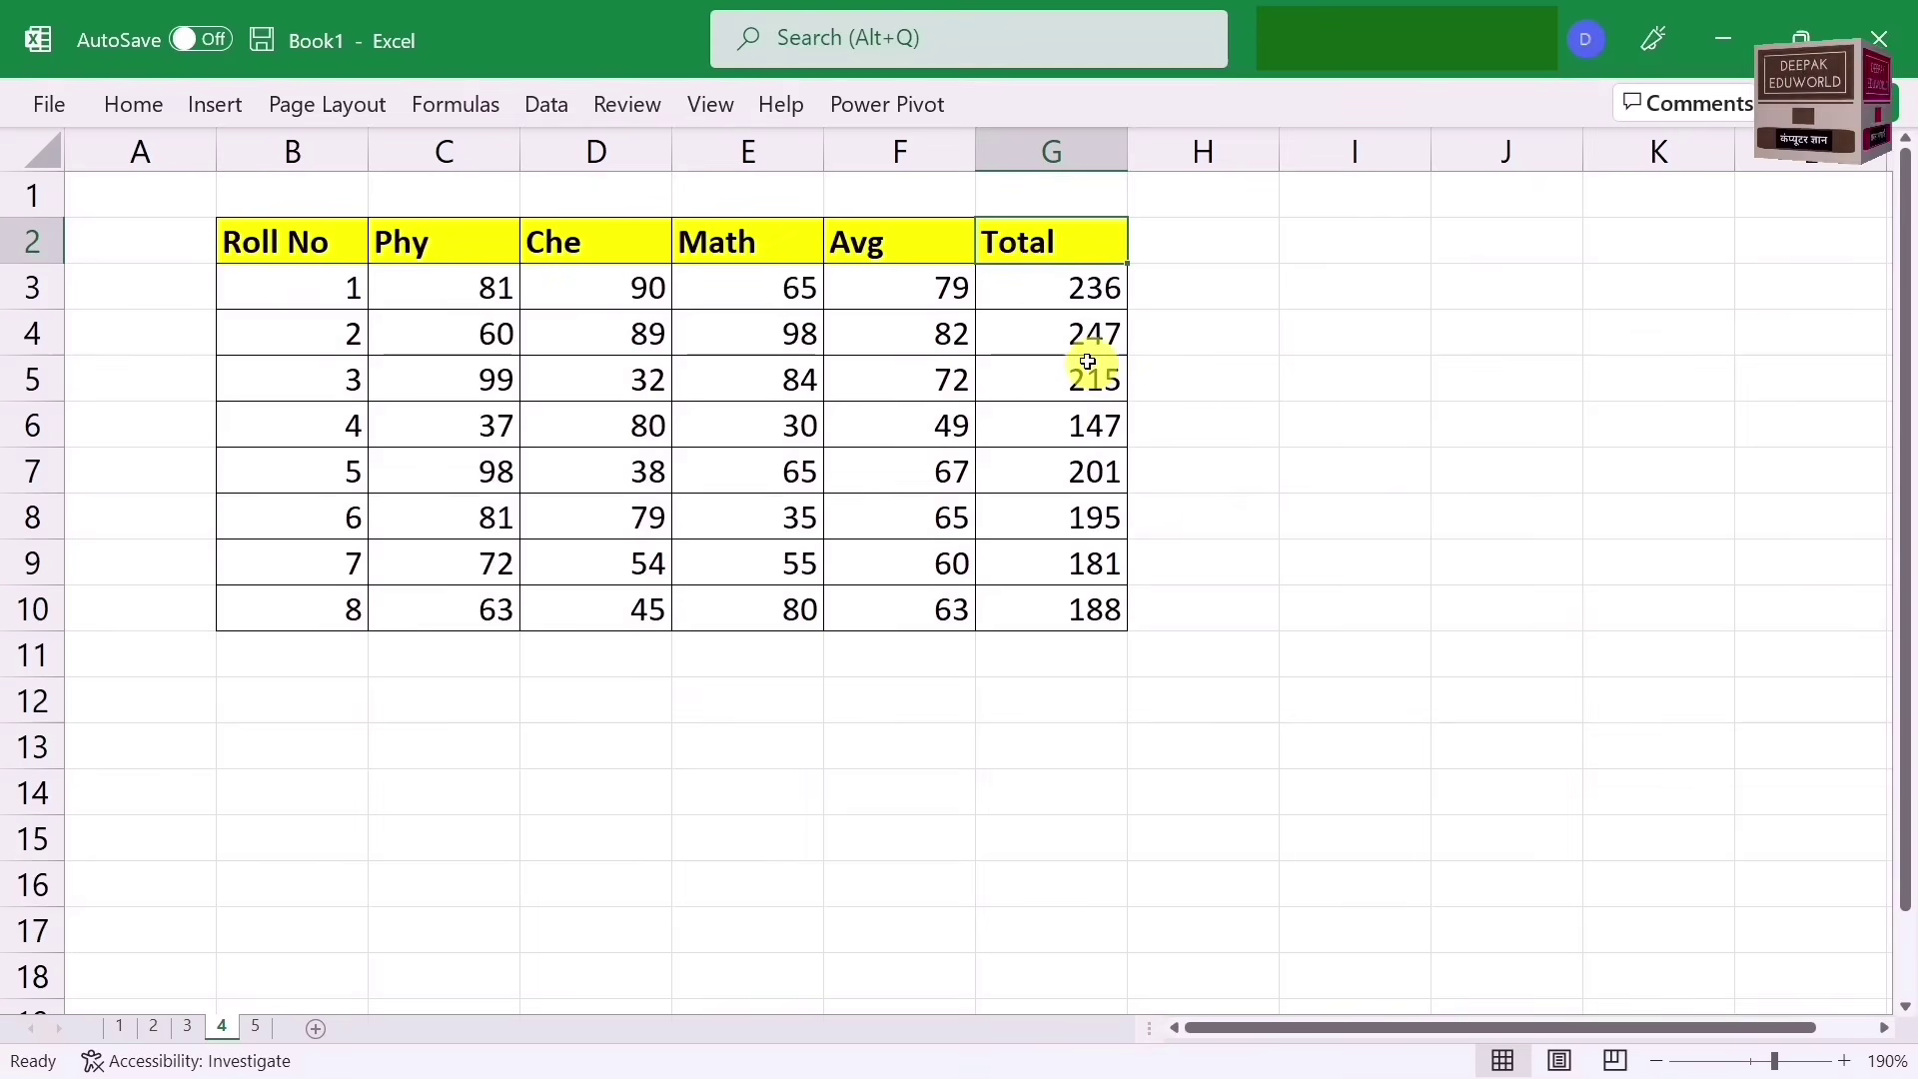
Step: Select Totals G3:G10 and browse Quick Analysis chart and total suggestions
left_click(1039, 286)
left_click_drag(1039, 286, 1040, 605)
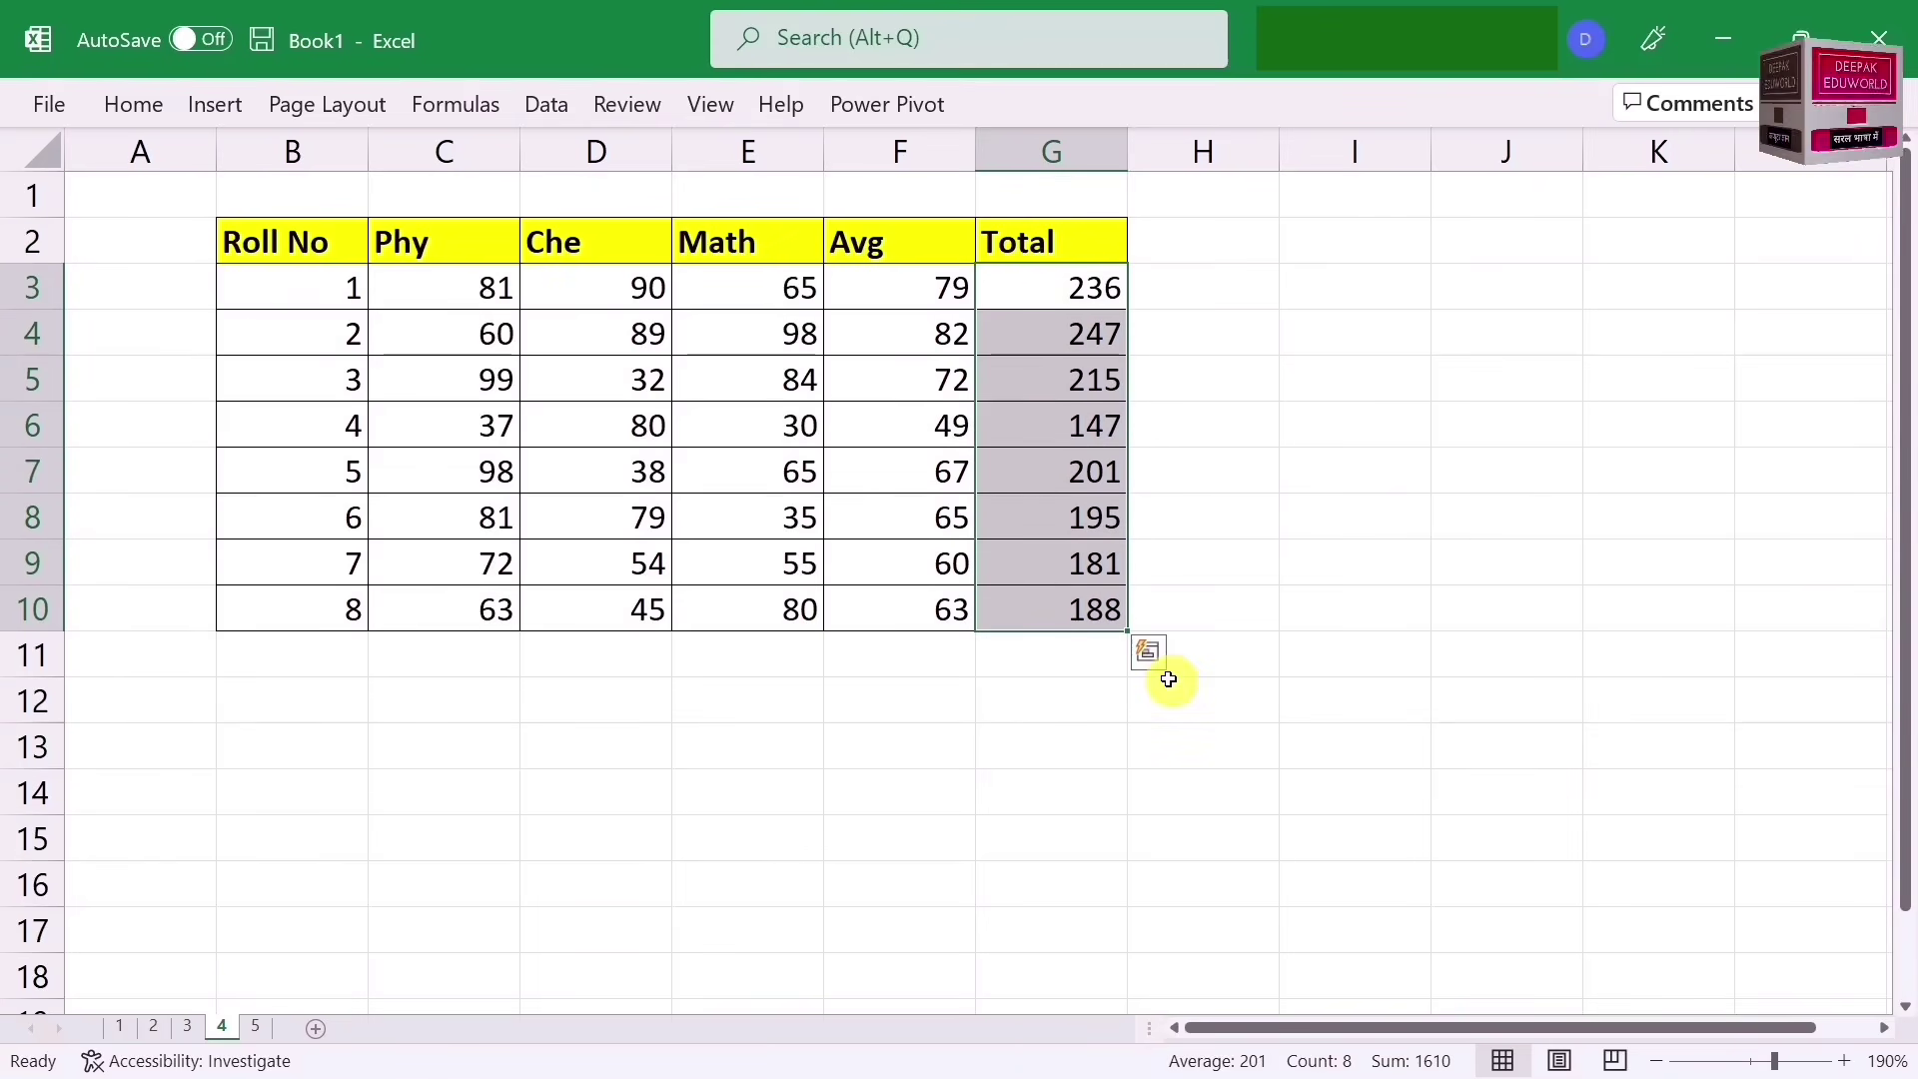
left_click(1159, 667)
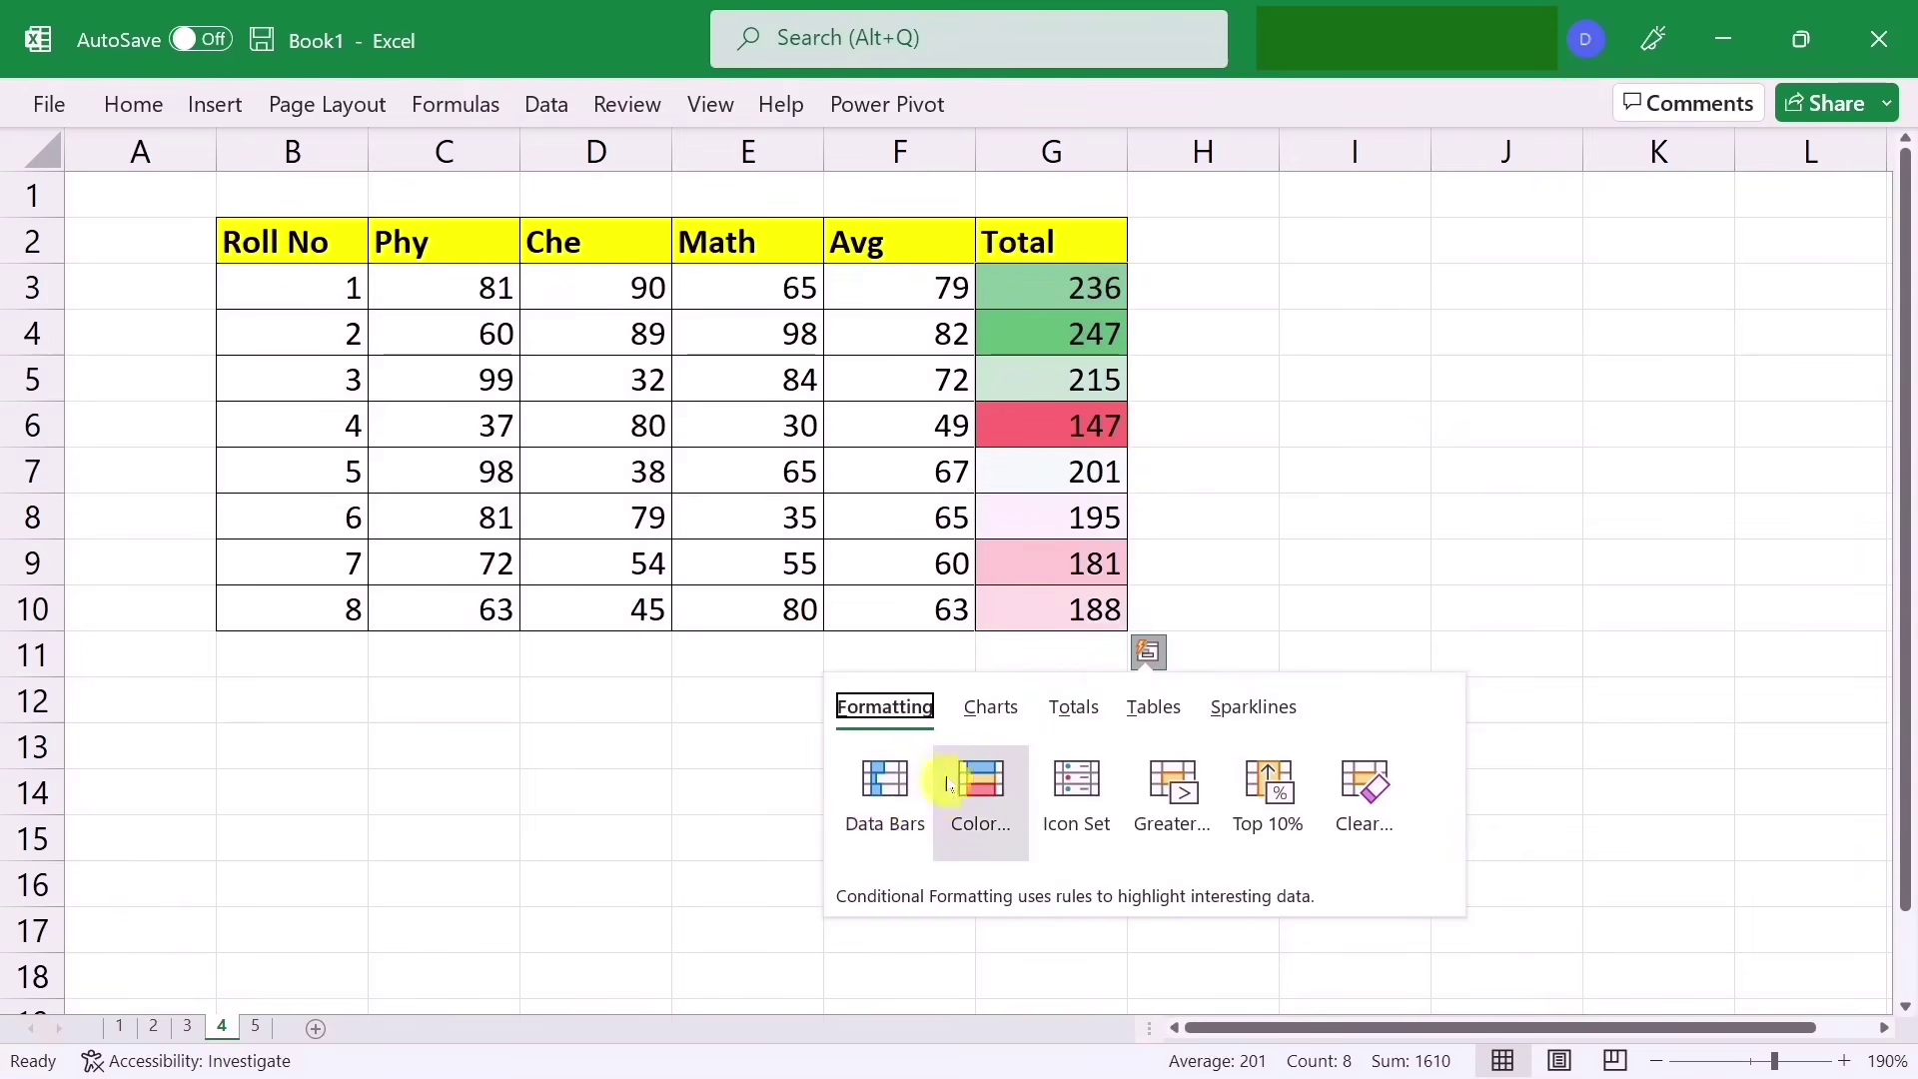
left_click(990, 706)
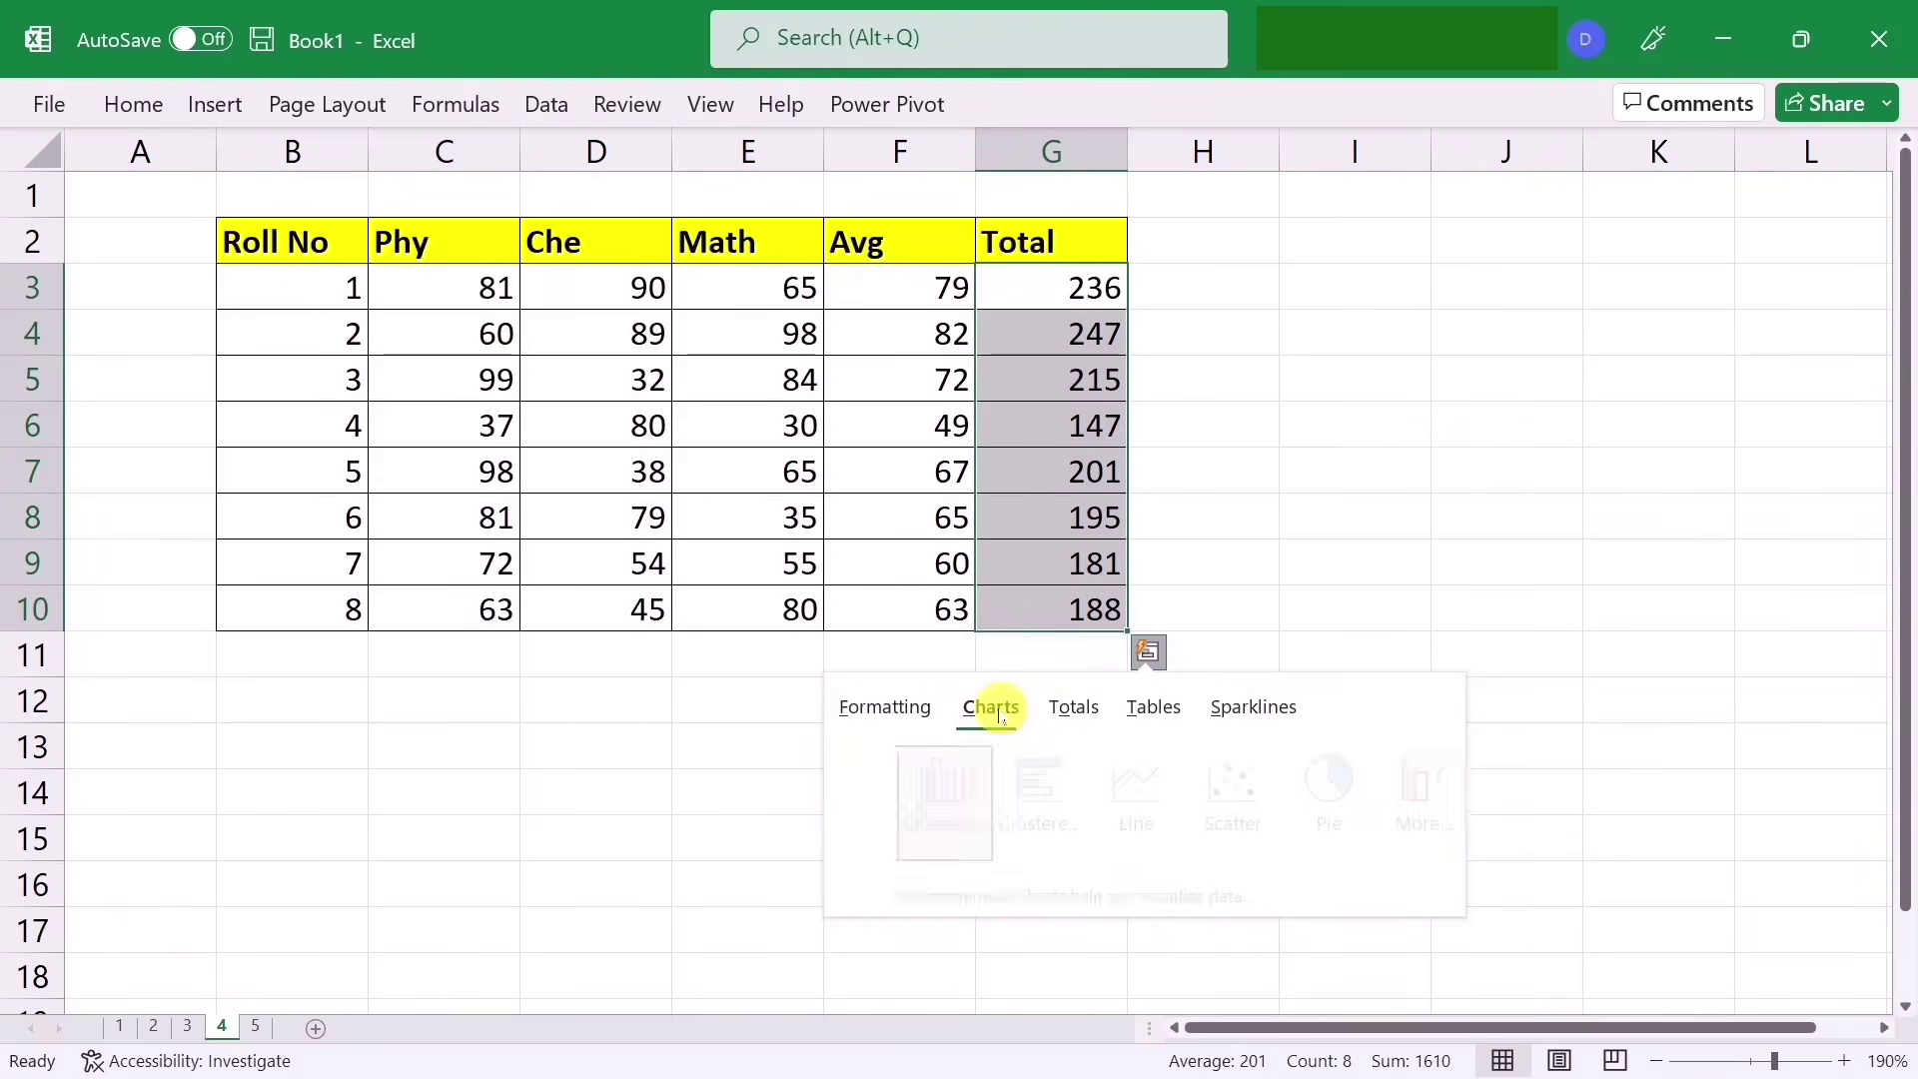
left_click(1053, 726)
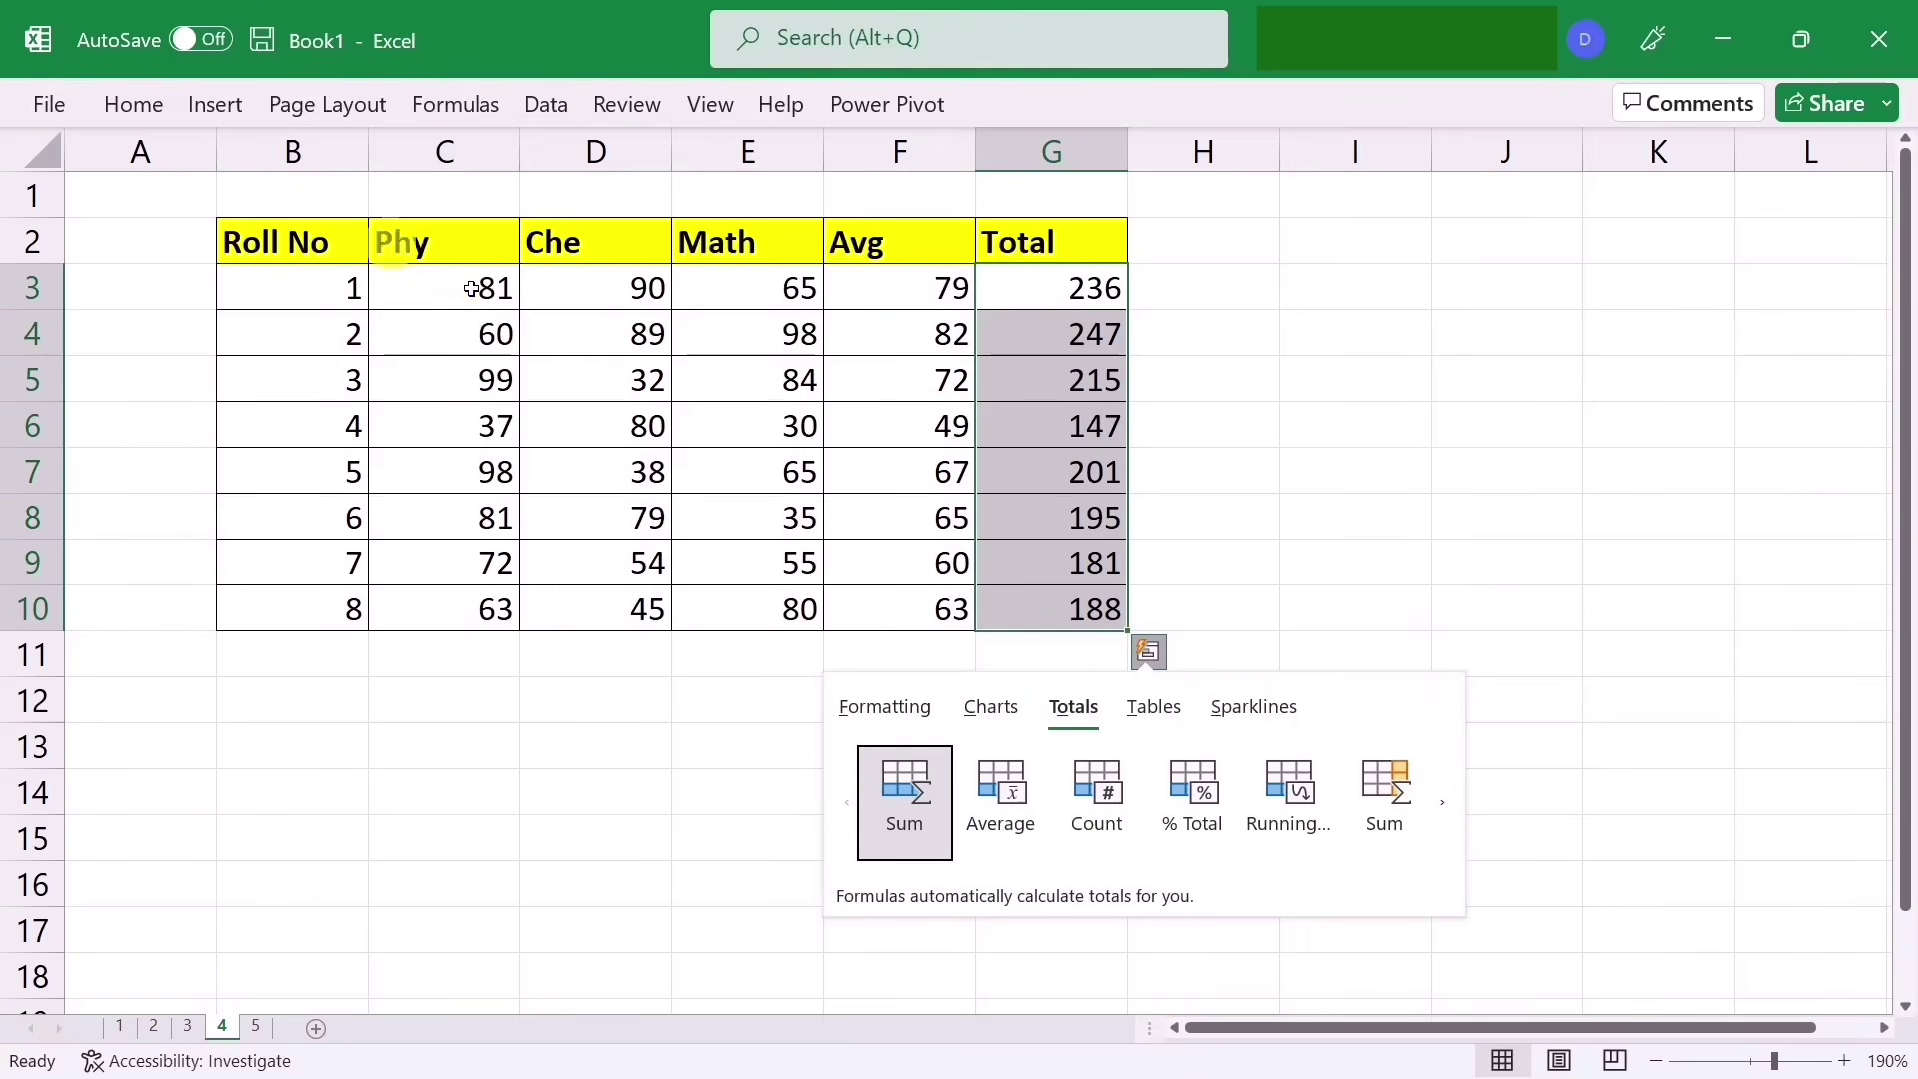
Step: Insert a clustered column chart of the Totals via Quick Analysis Charts
left_click(884, 707)
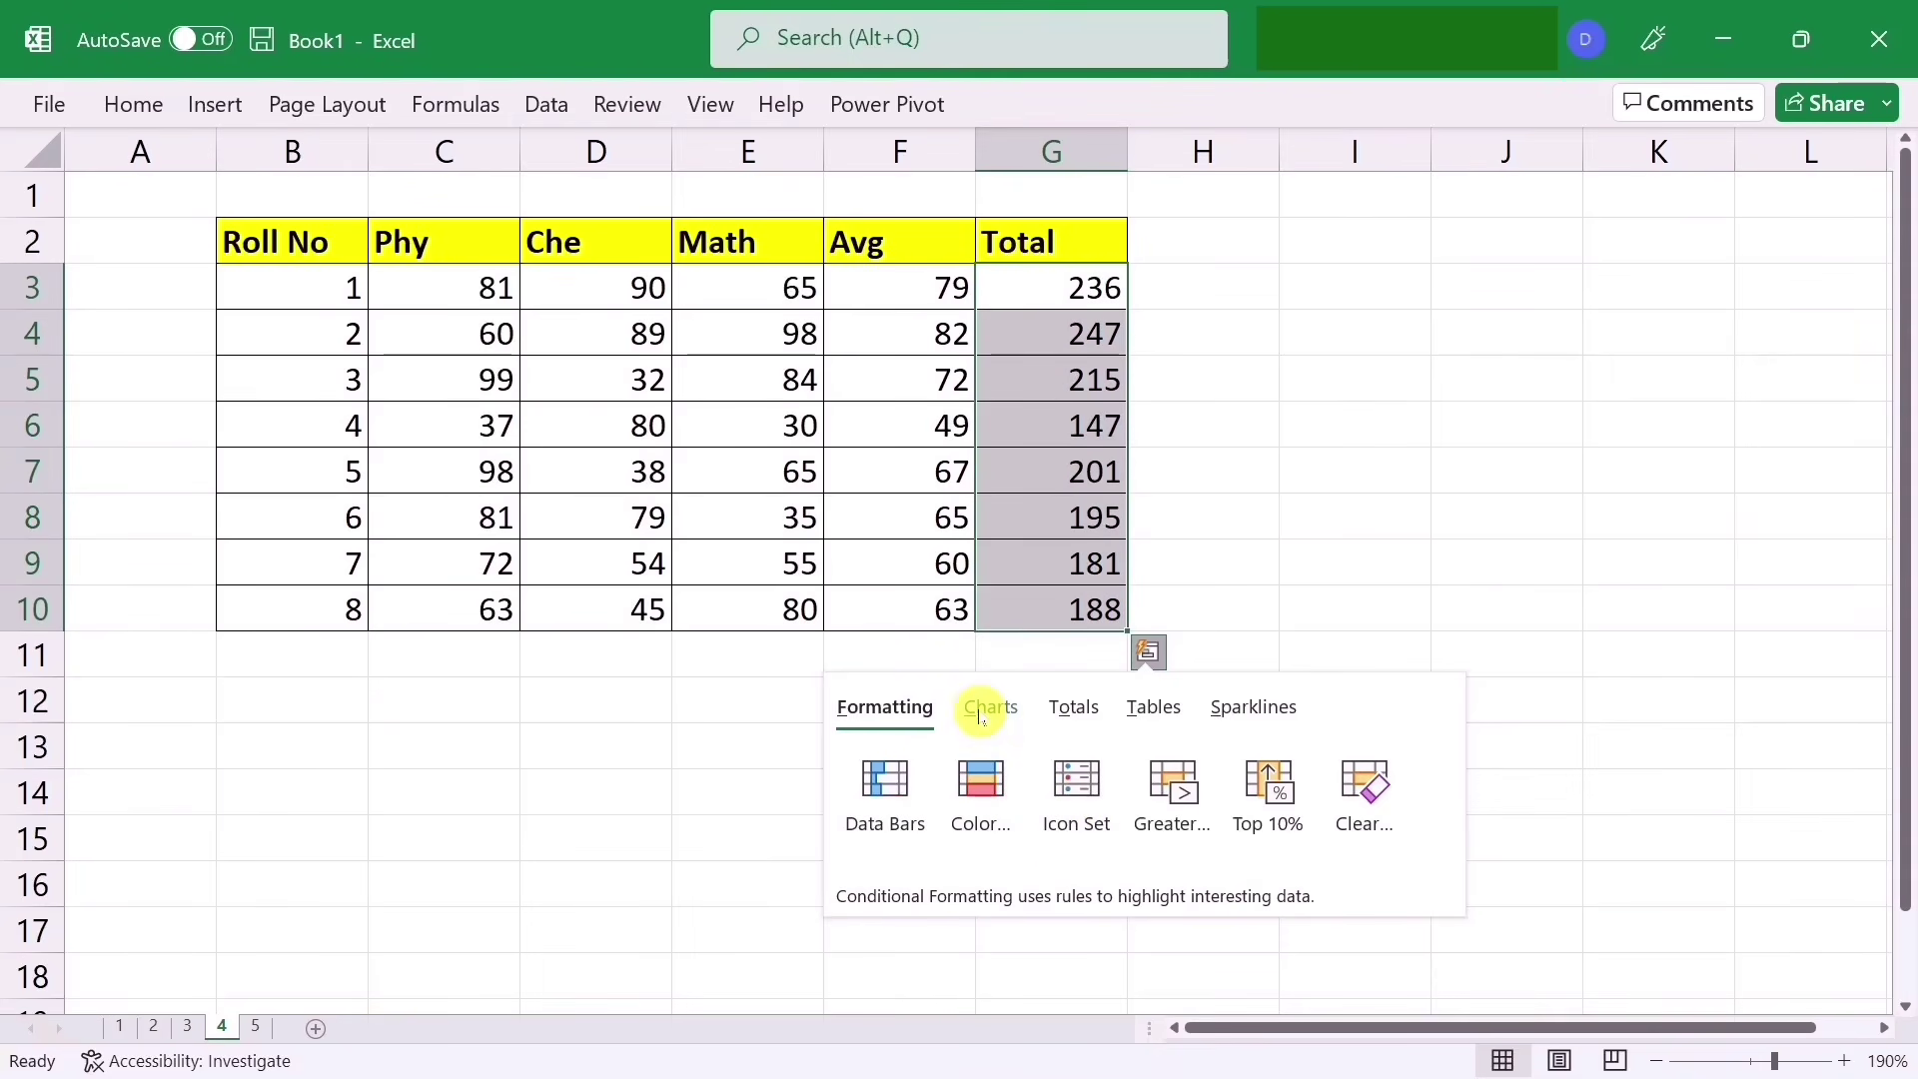
left_click(979, 717)
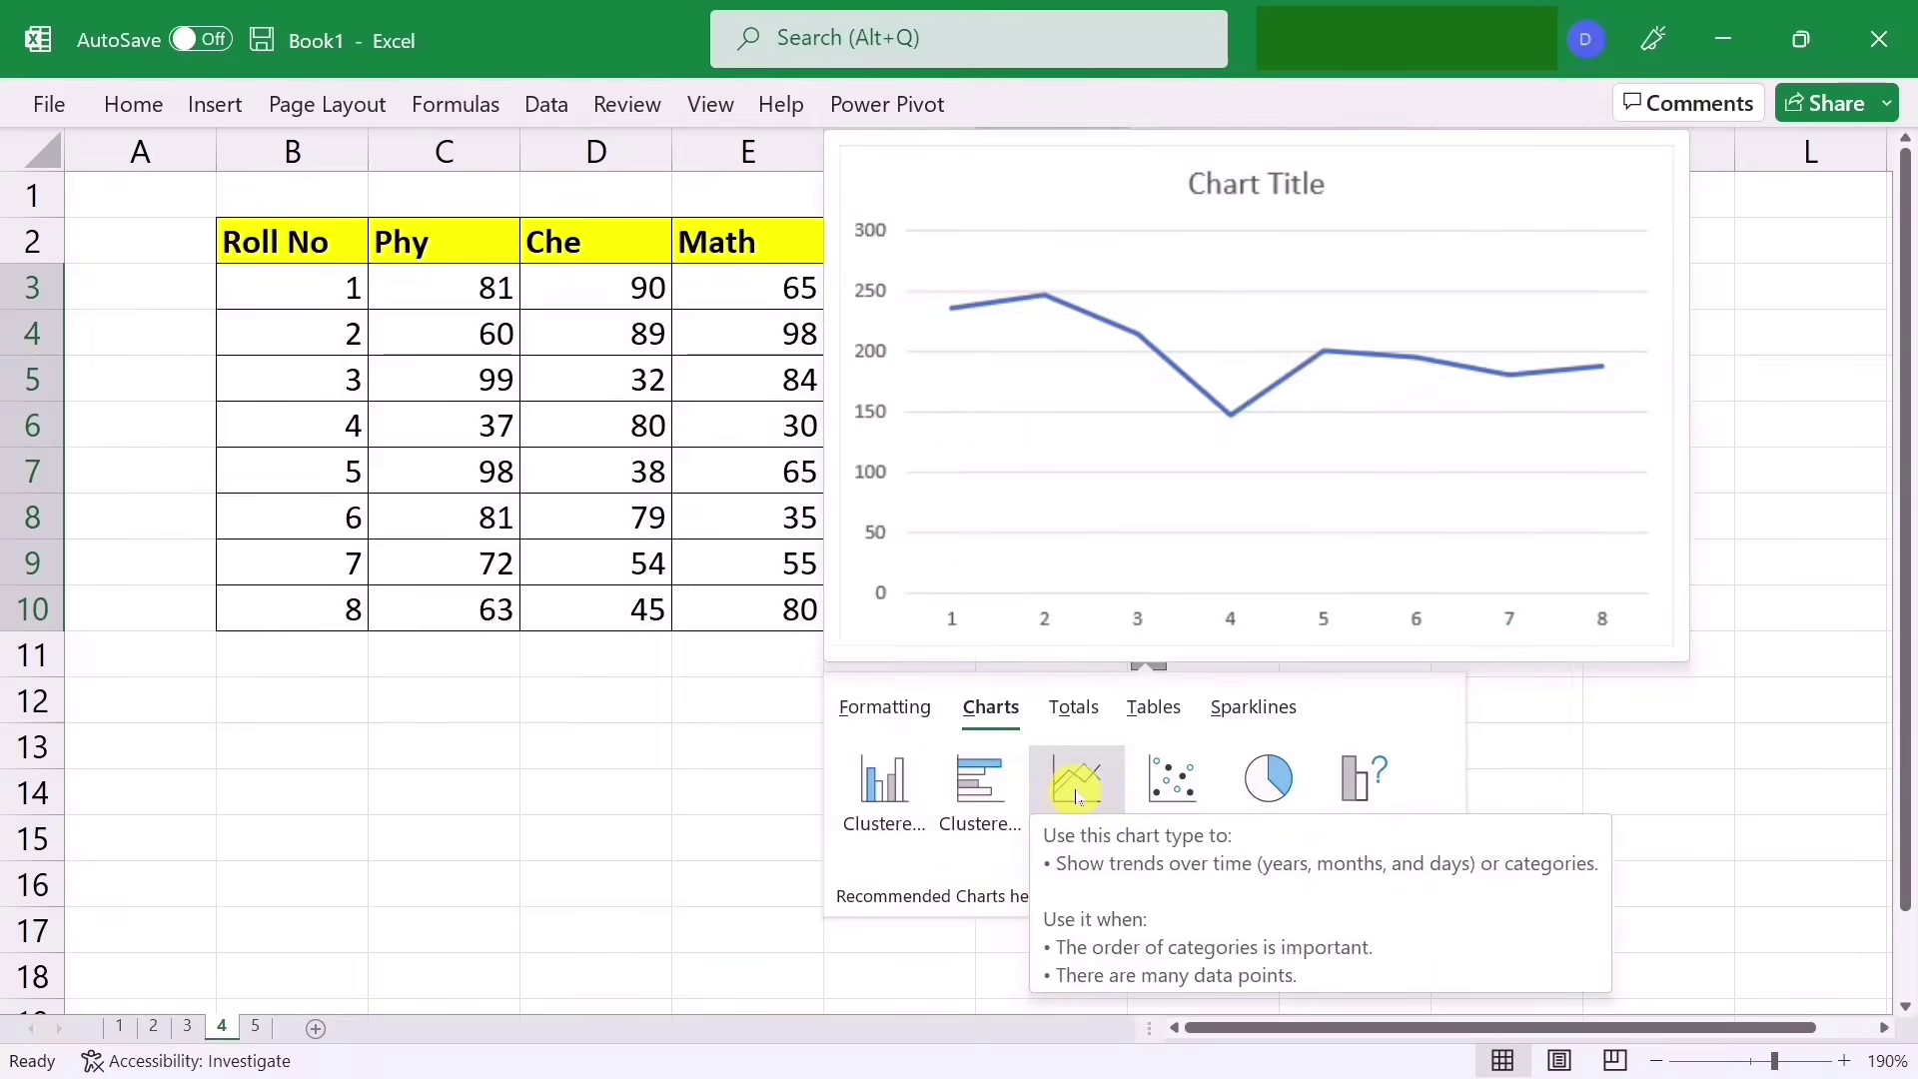
left_click(889, 792)
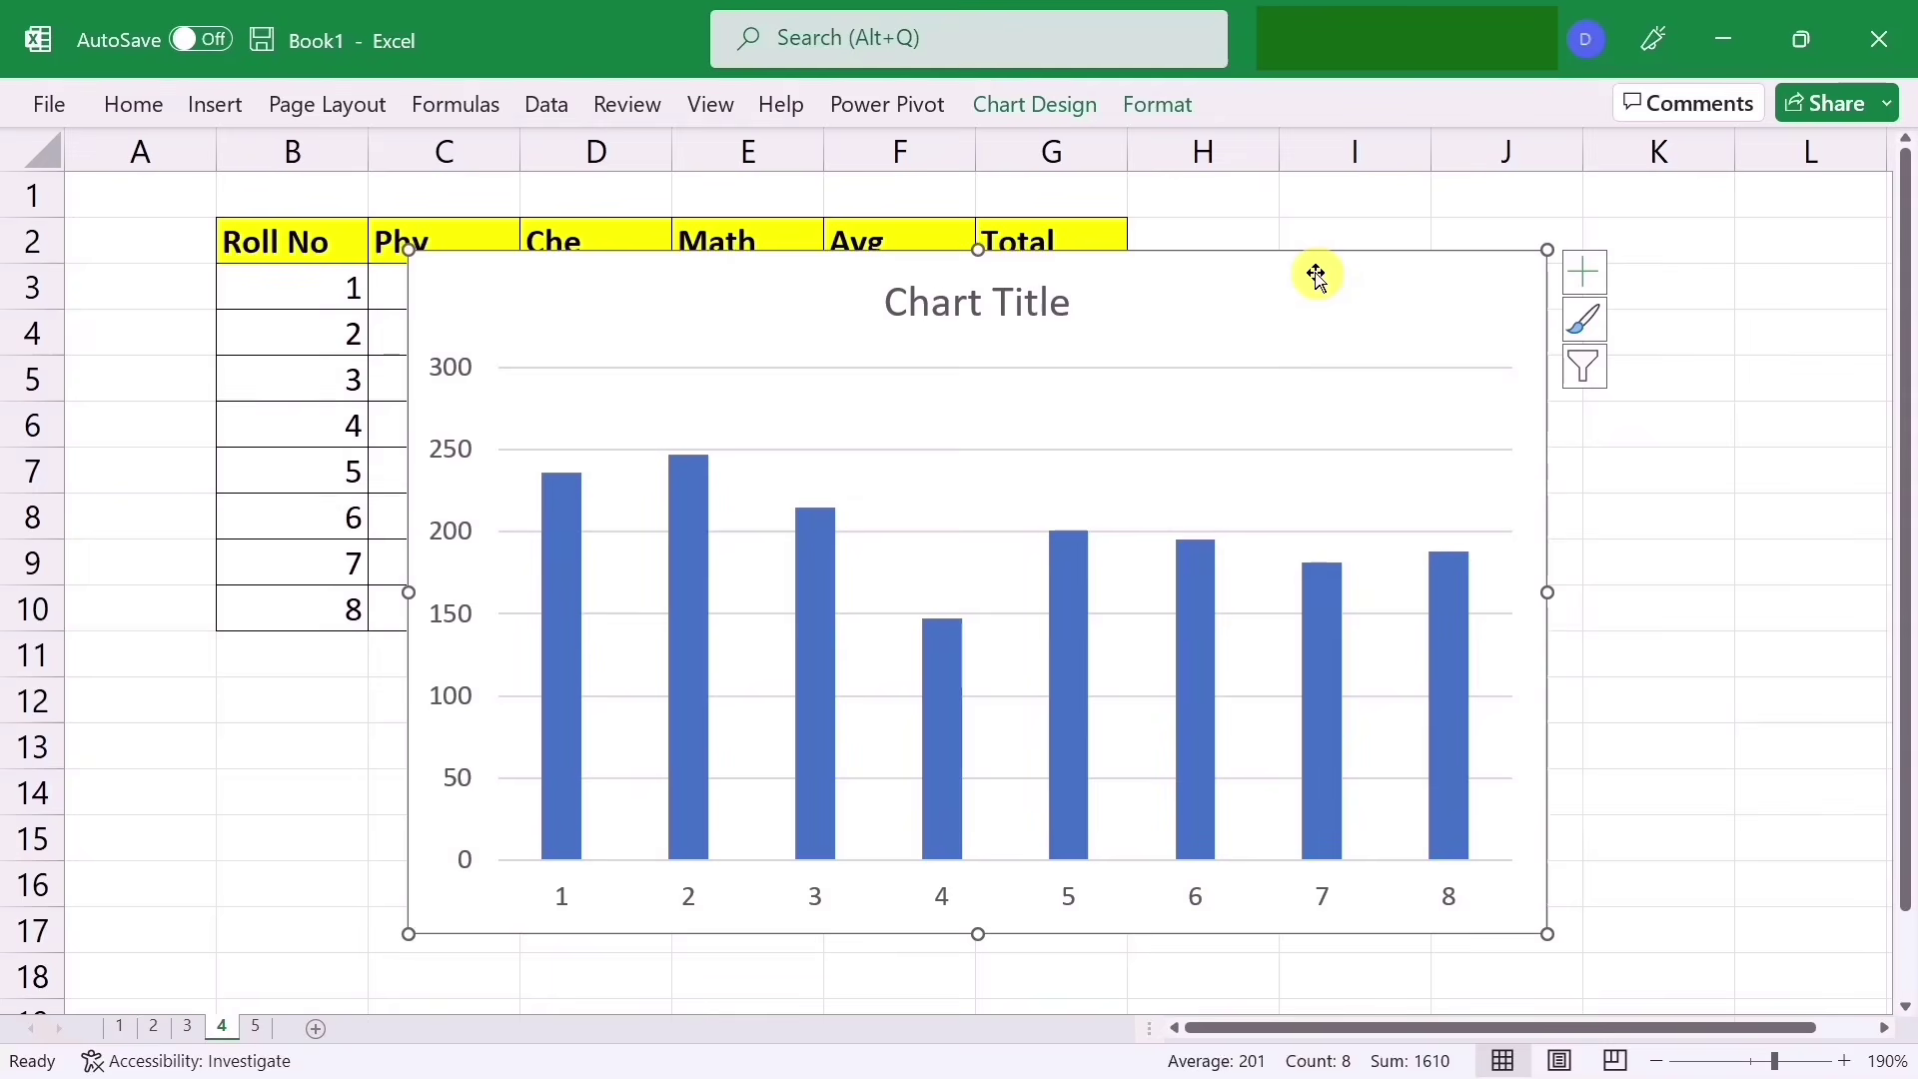
Step: Undo the column chart and reopen Quick Analysis on its Totals tab
key("ctrl+z")
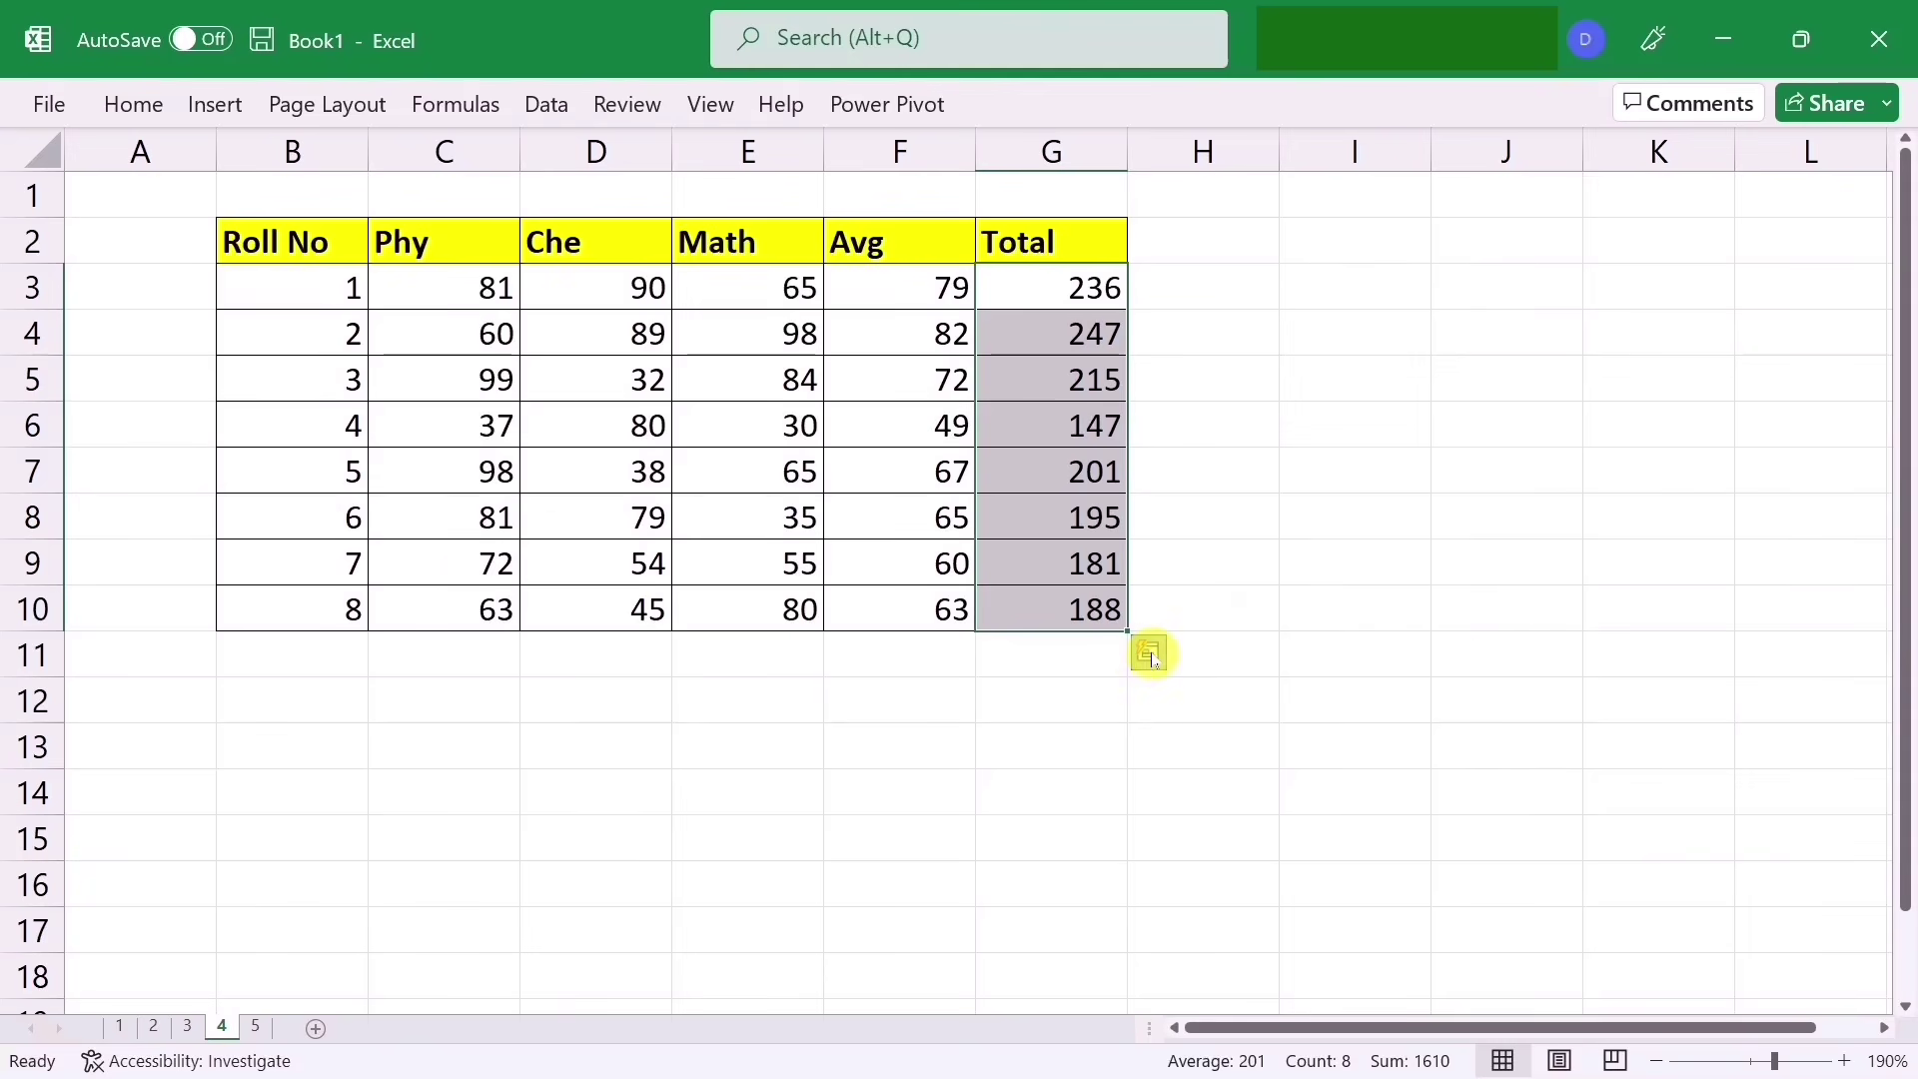
left_click(1151, 654)
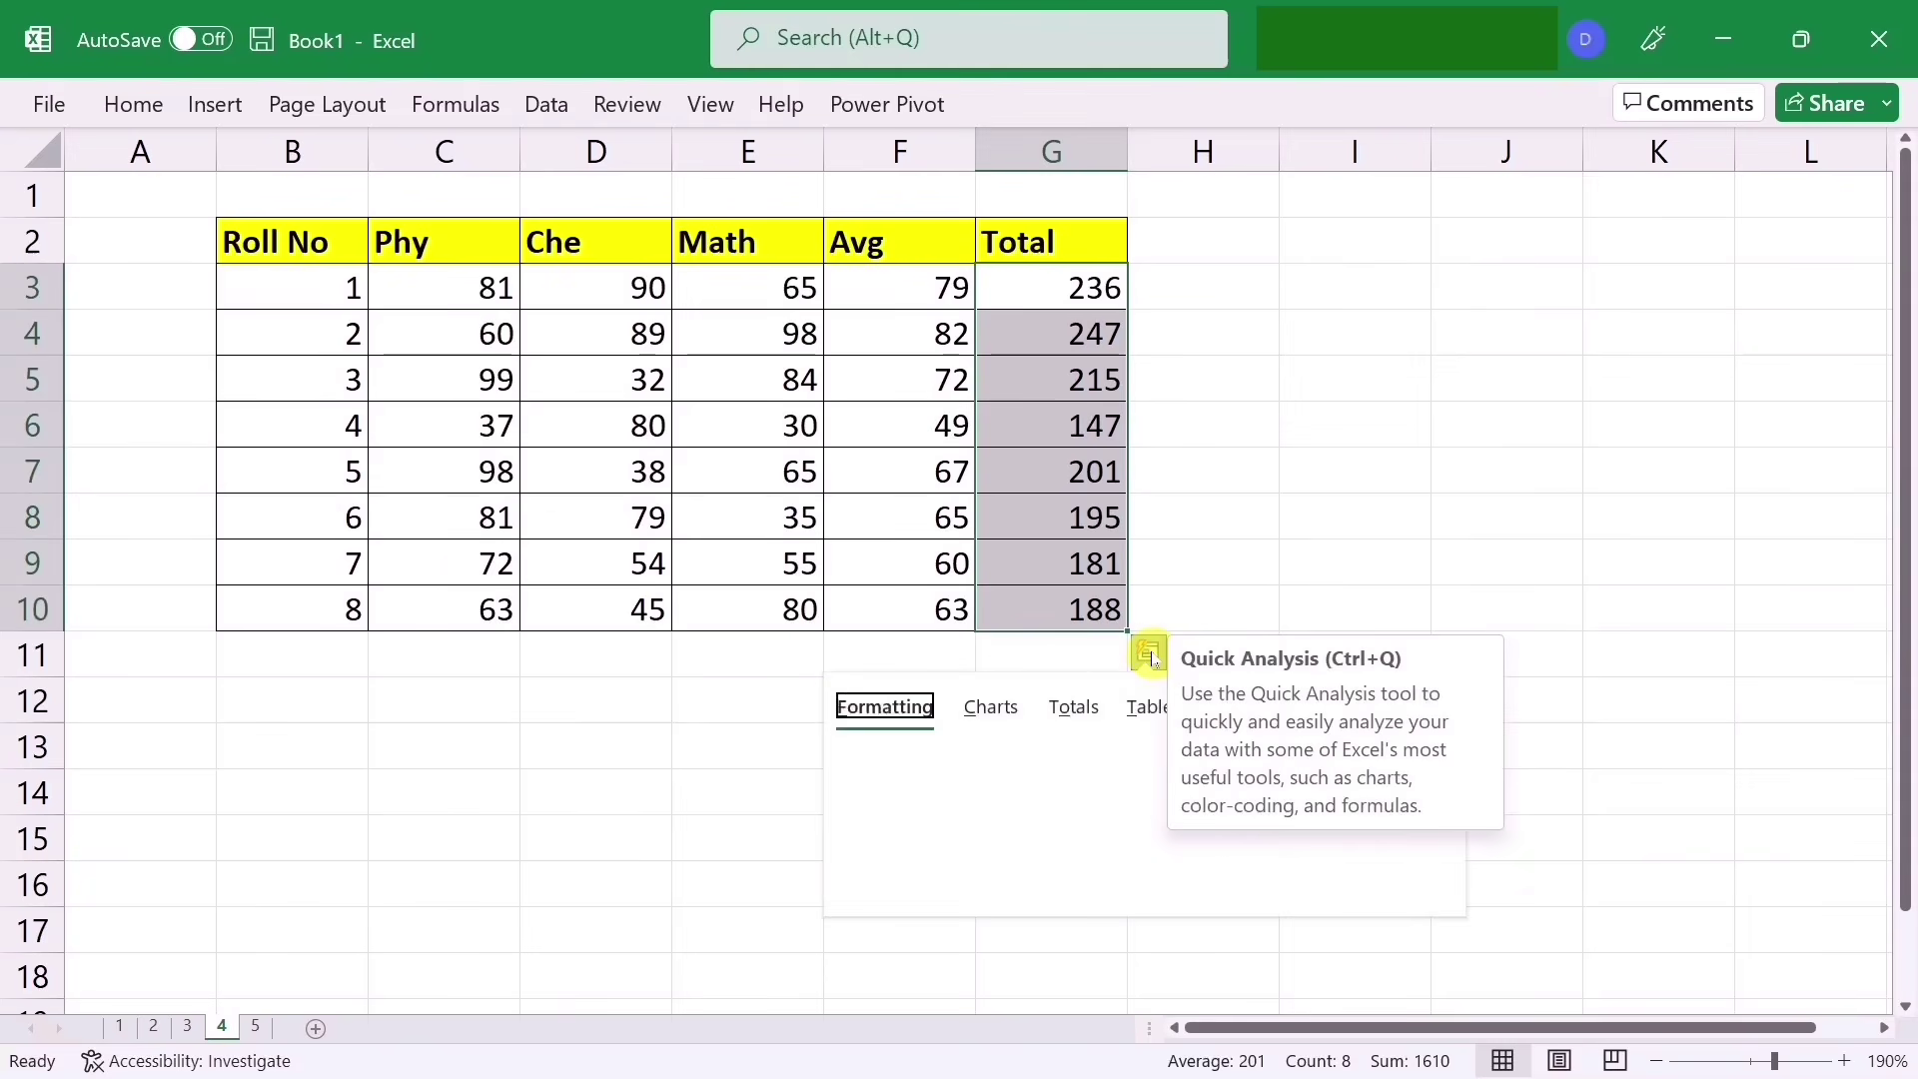
left_click(1075, 706)
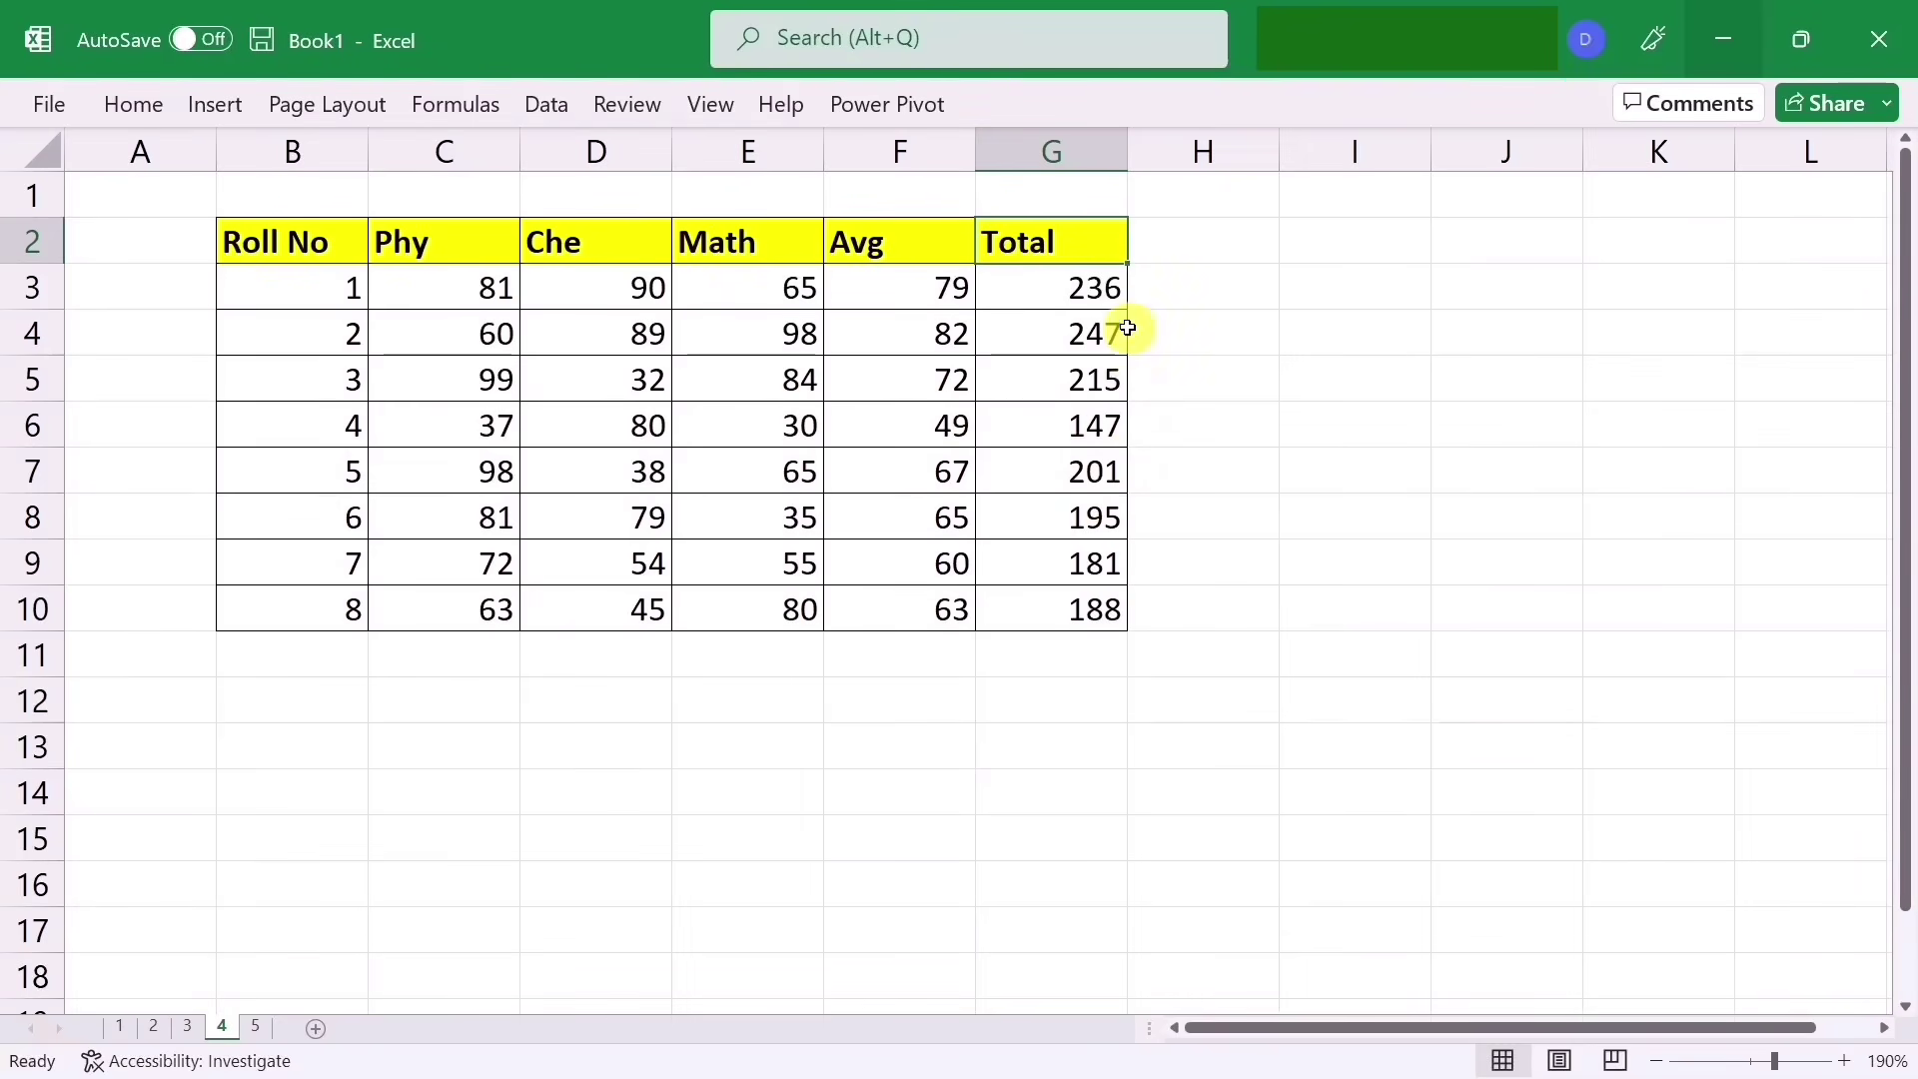
Step: Insert a clustered column chart of G3:G10 and shrink it beside the table
left_click_drag(1035, 285, 1038, 631)
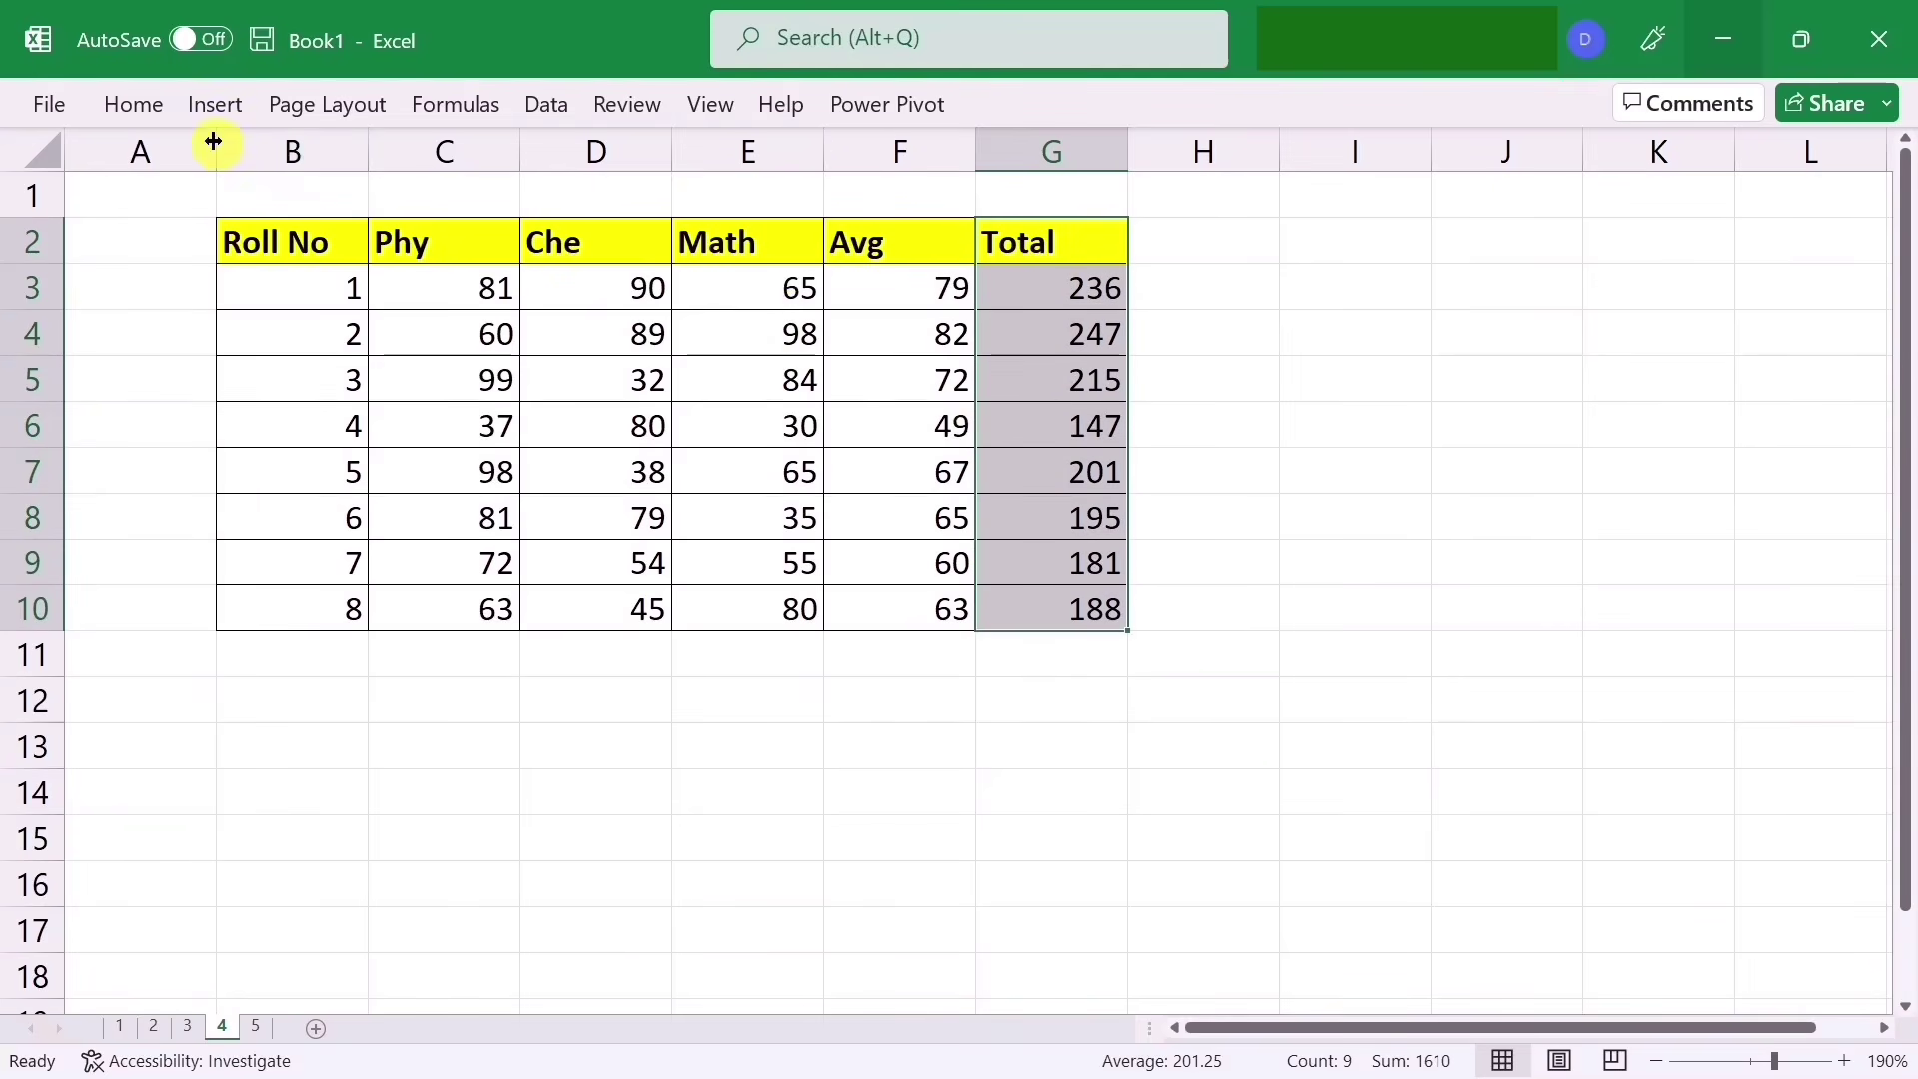
left_click(209, 111)
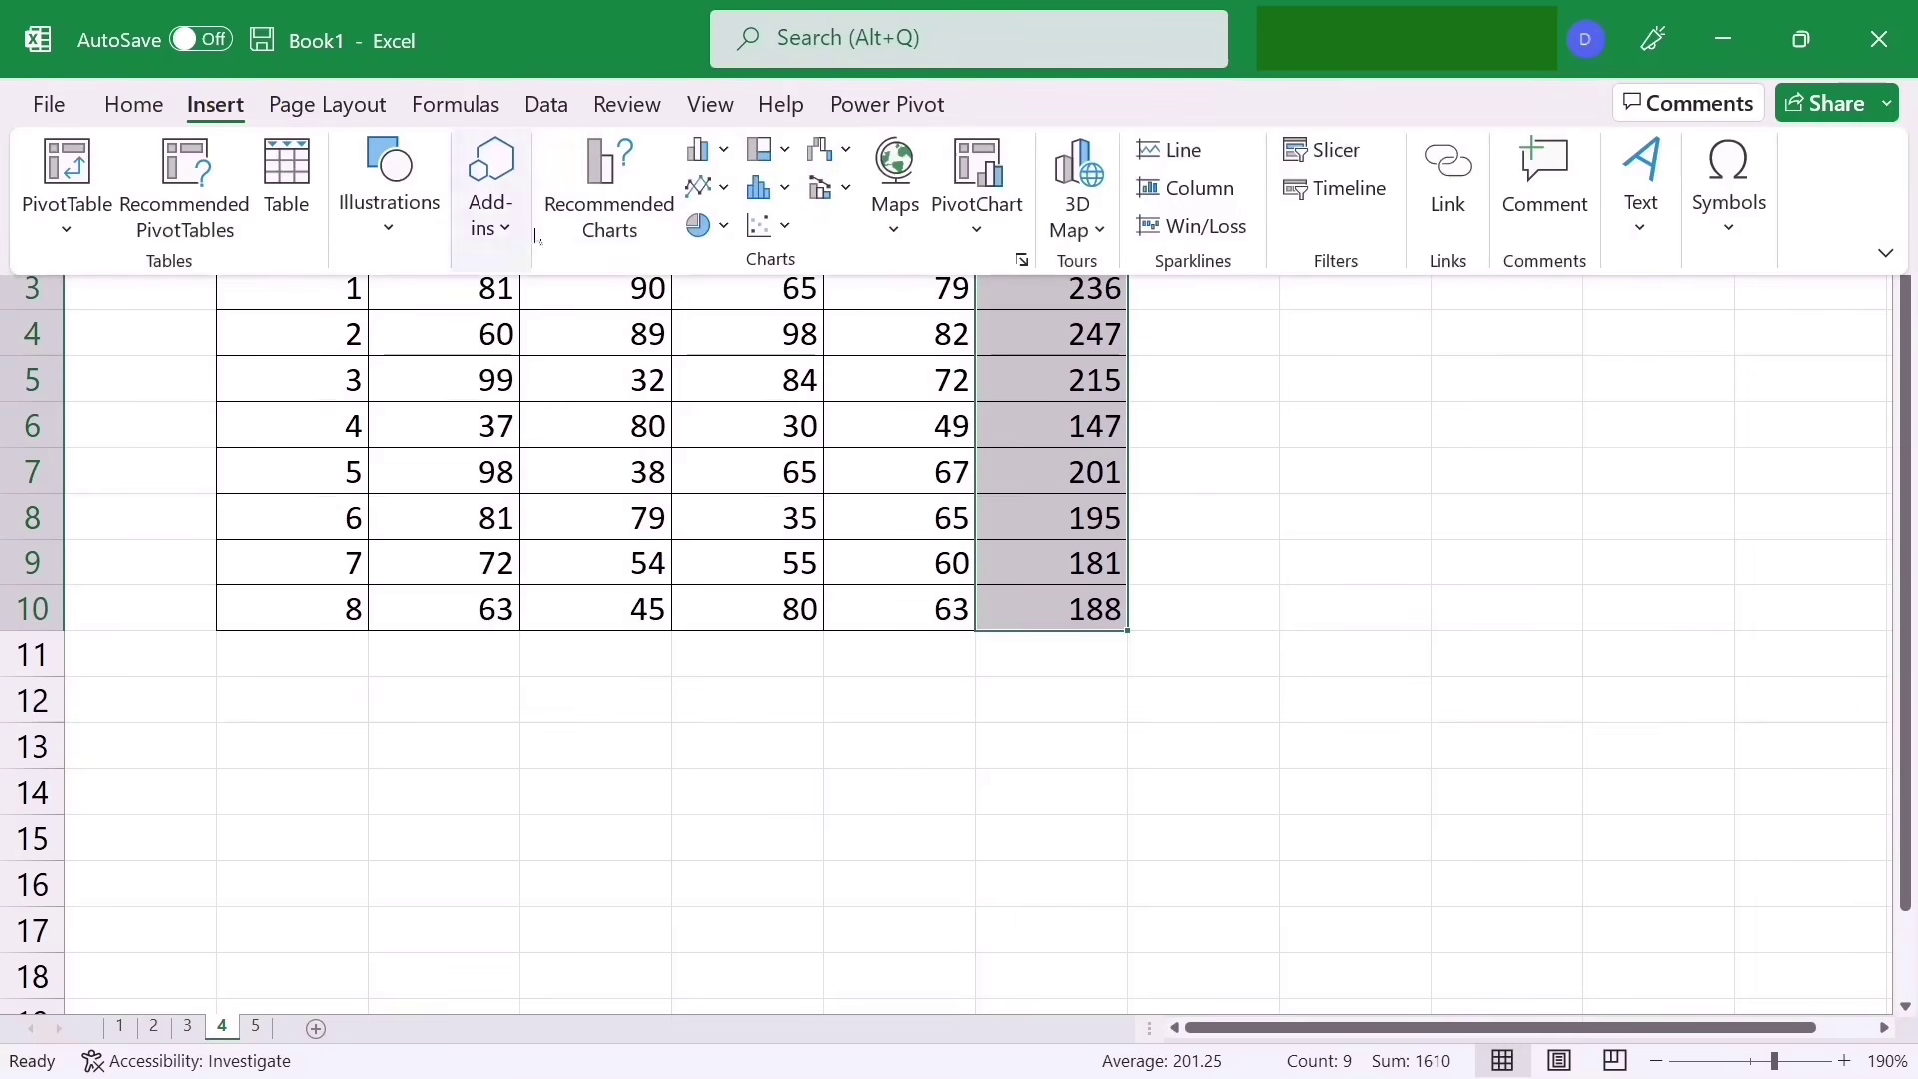
left_click(724, 152)
left_click(729, 249)
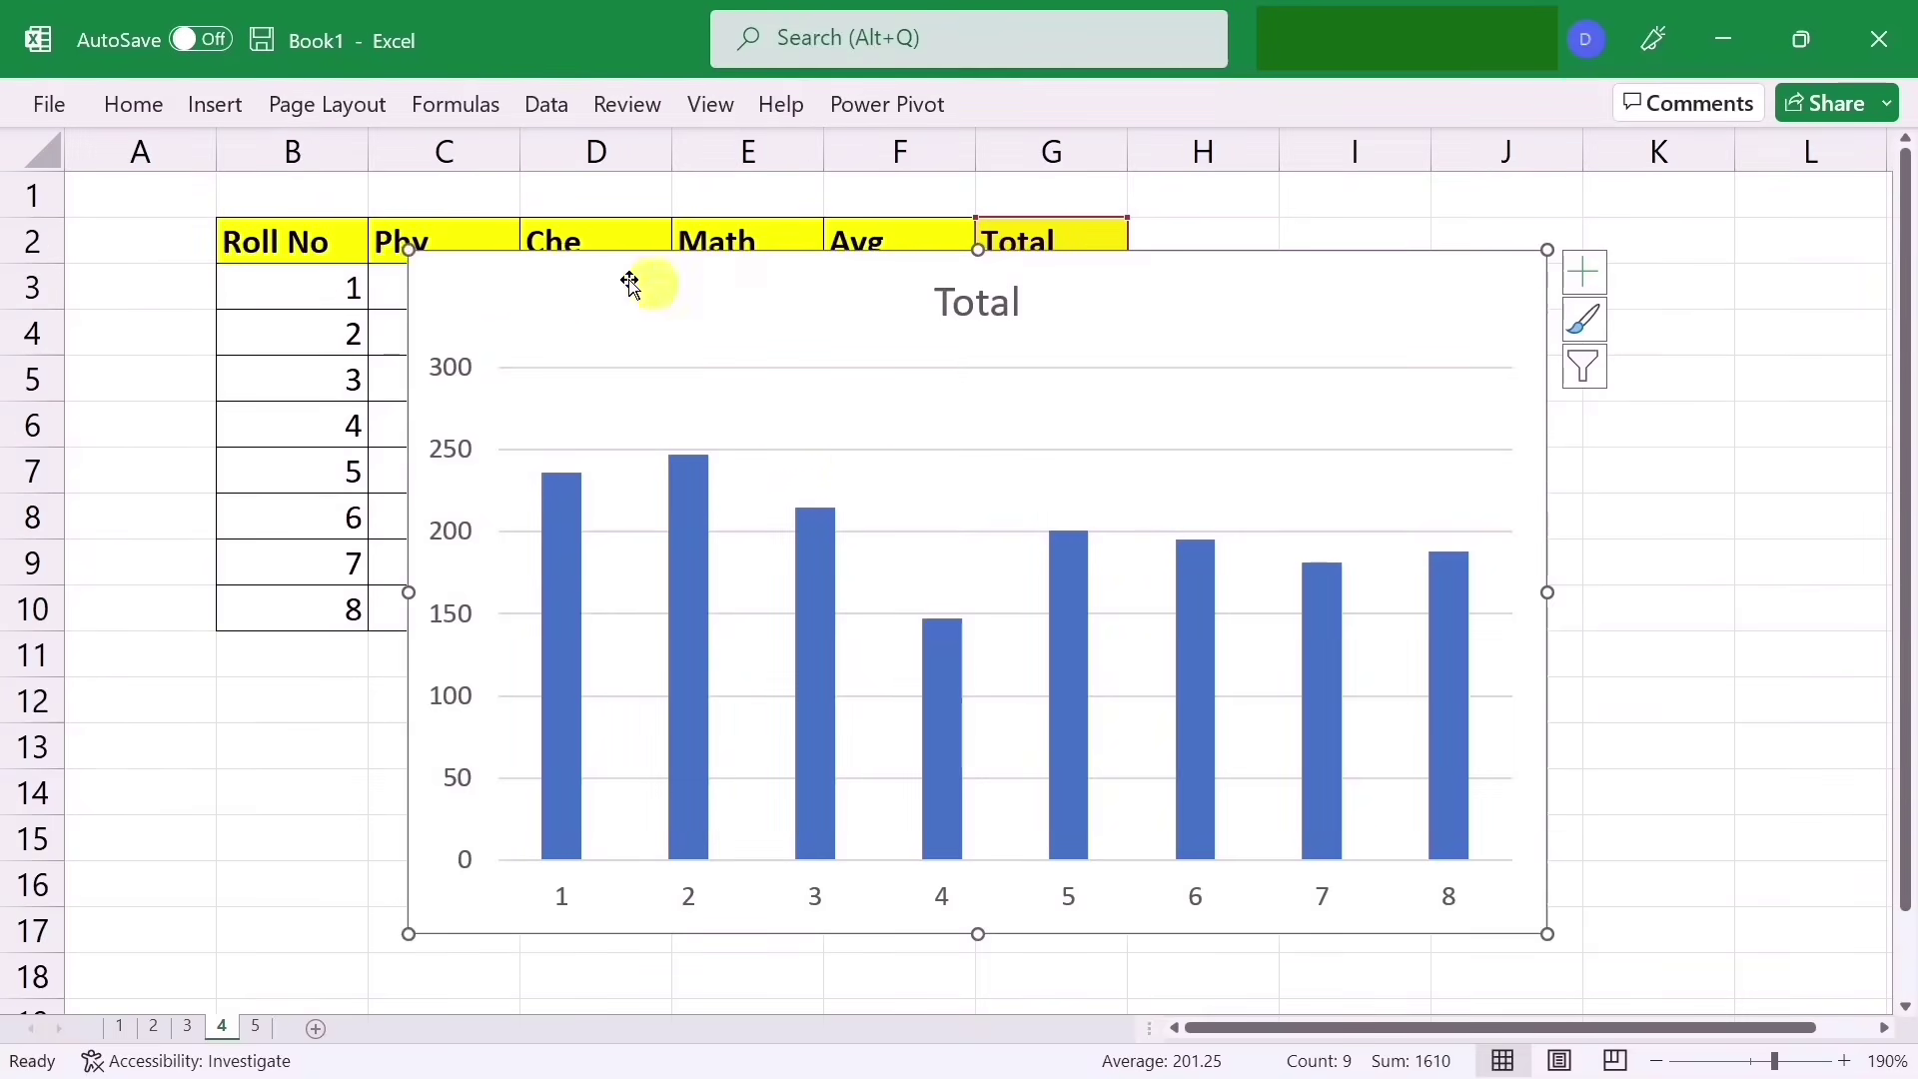
left_click_drag(409, 250, 1291, 219)
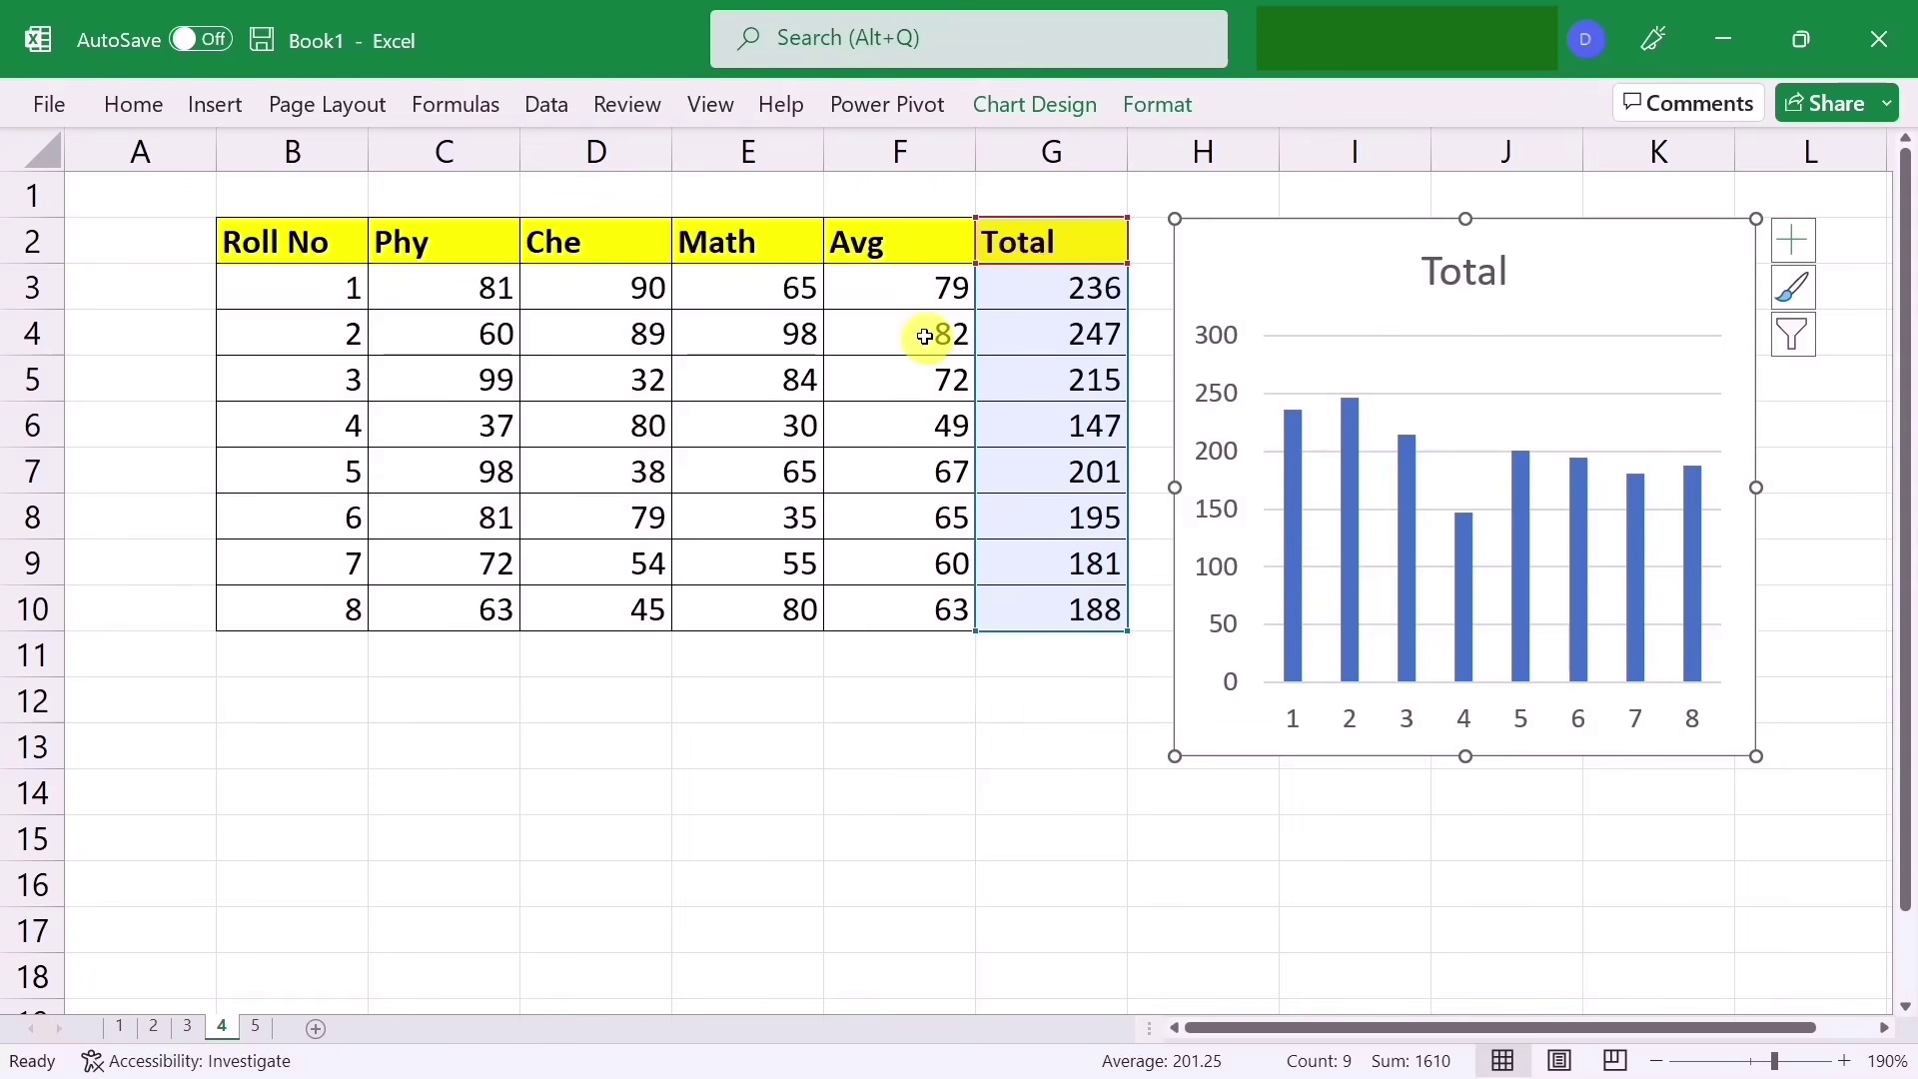
Step: Copy the Avg column F2:F10 and paste it into the chart as a second series
left_click_drag(878, 244, 894, 623)
key("ctrl+c")
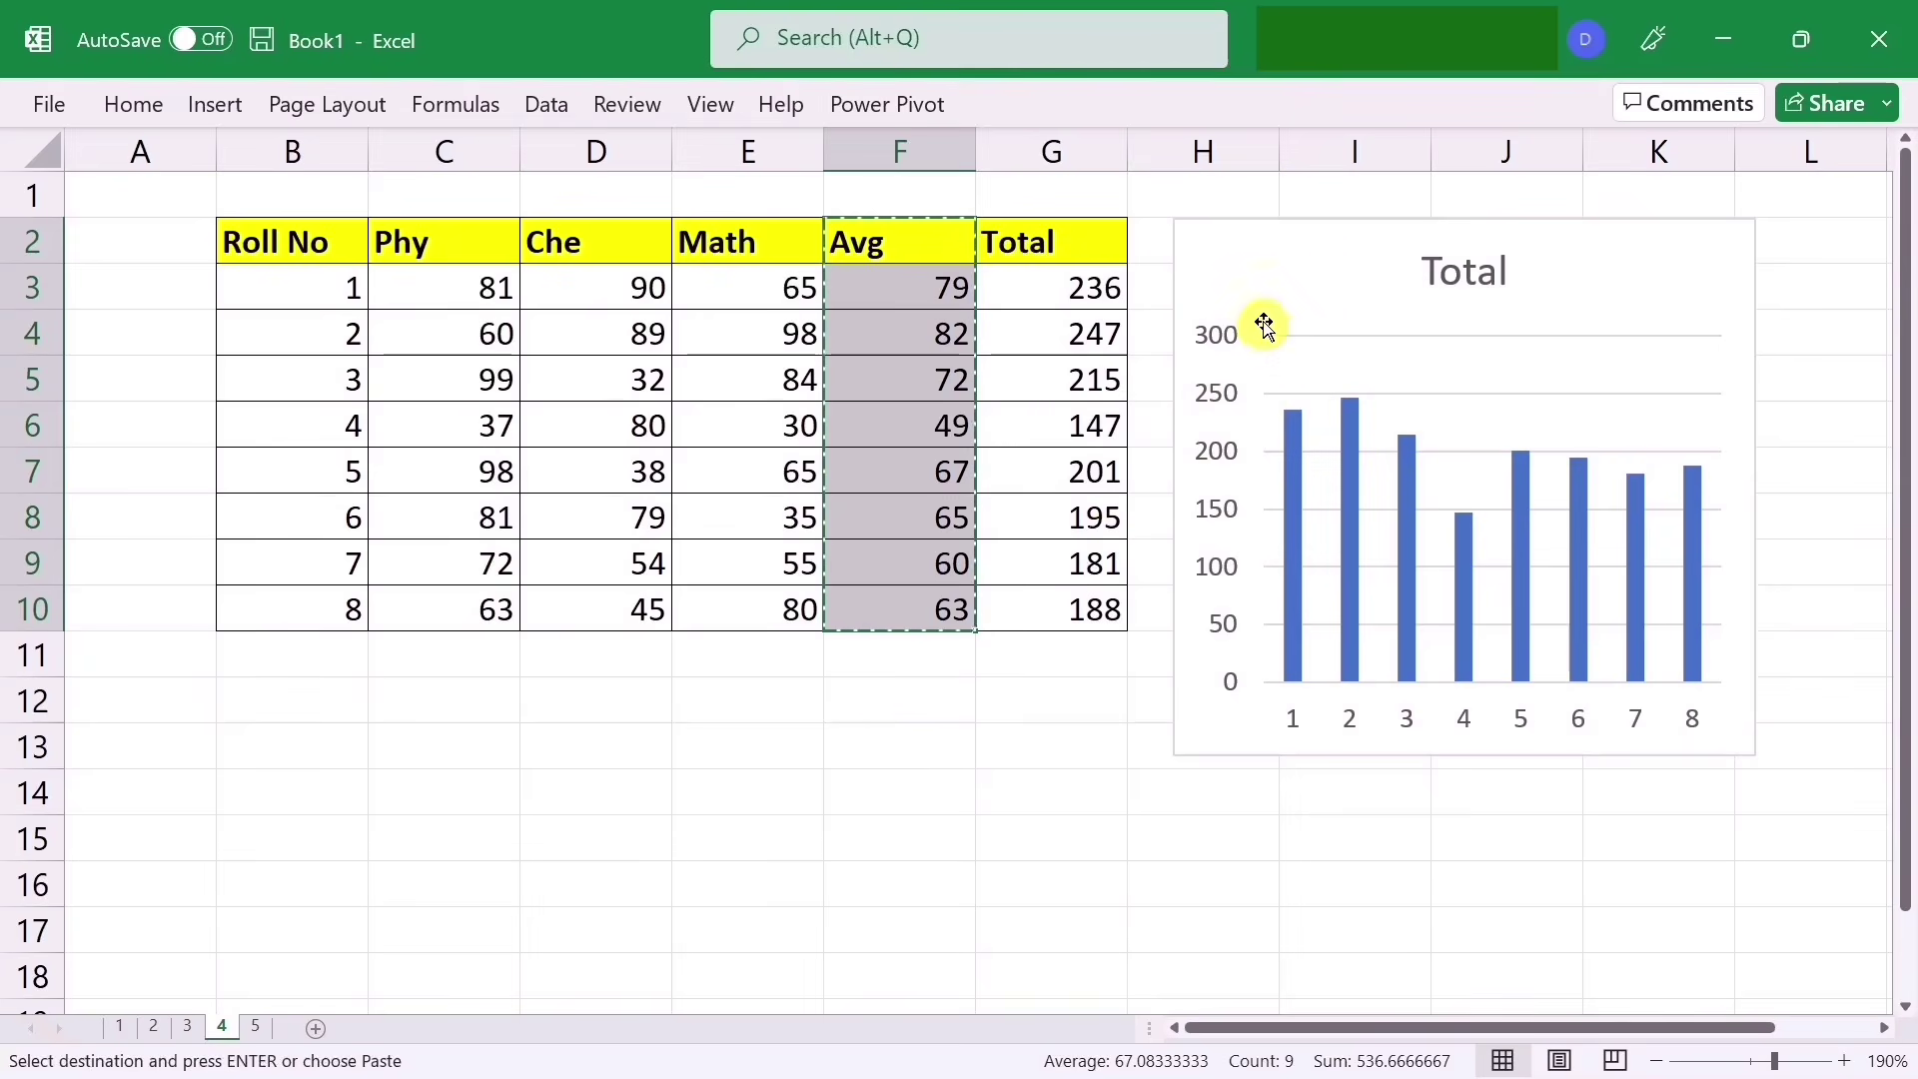
left_click(1306, 244)
key("ctrl+v")
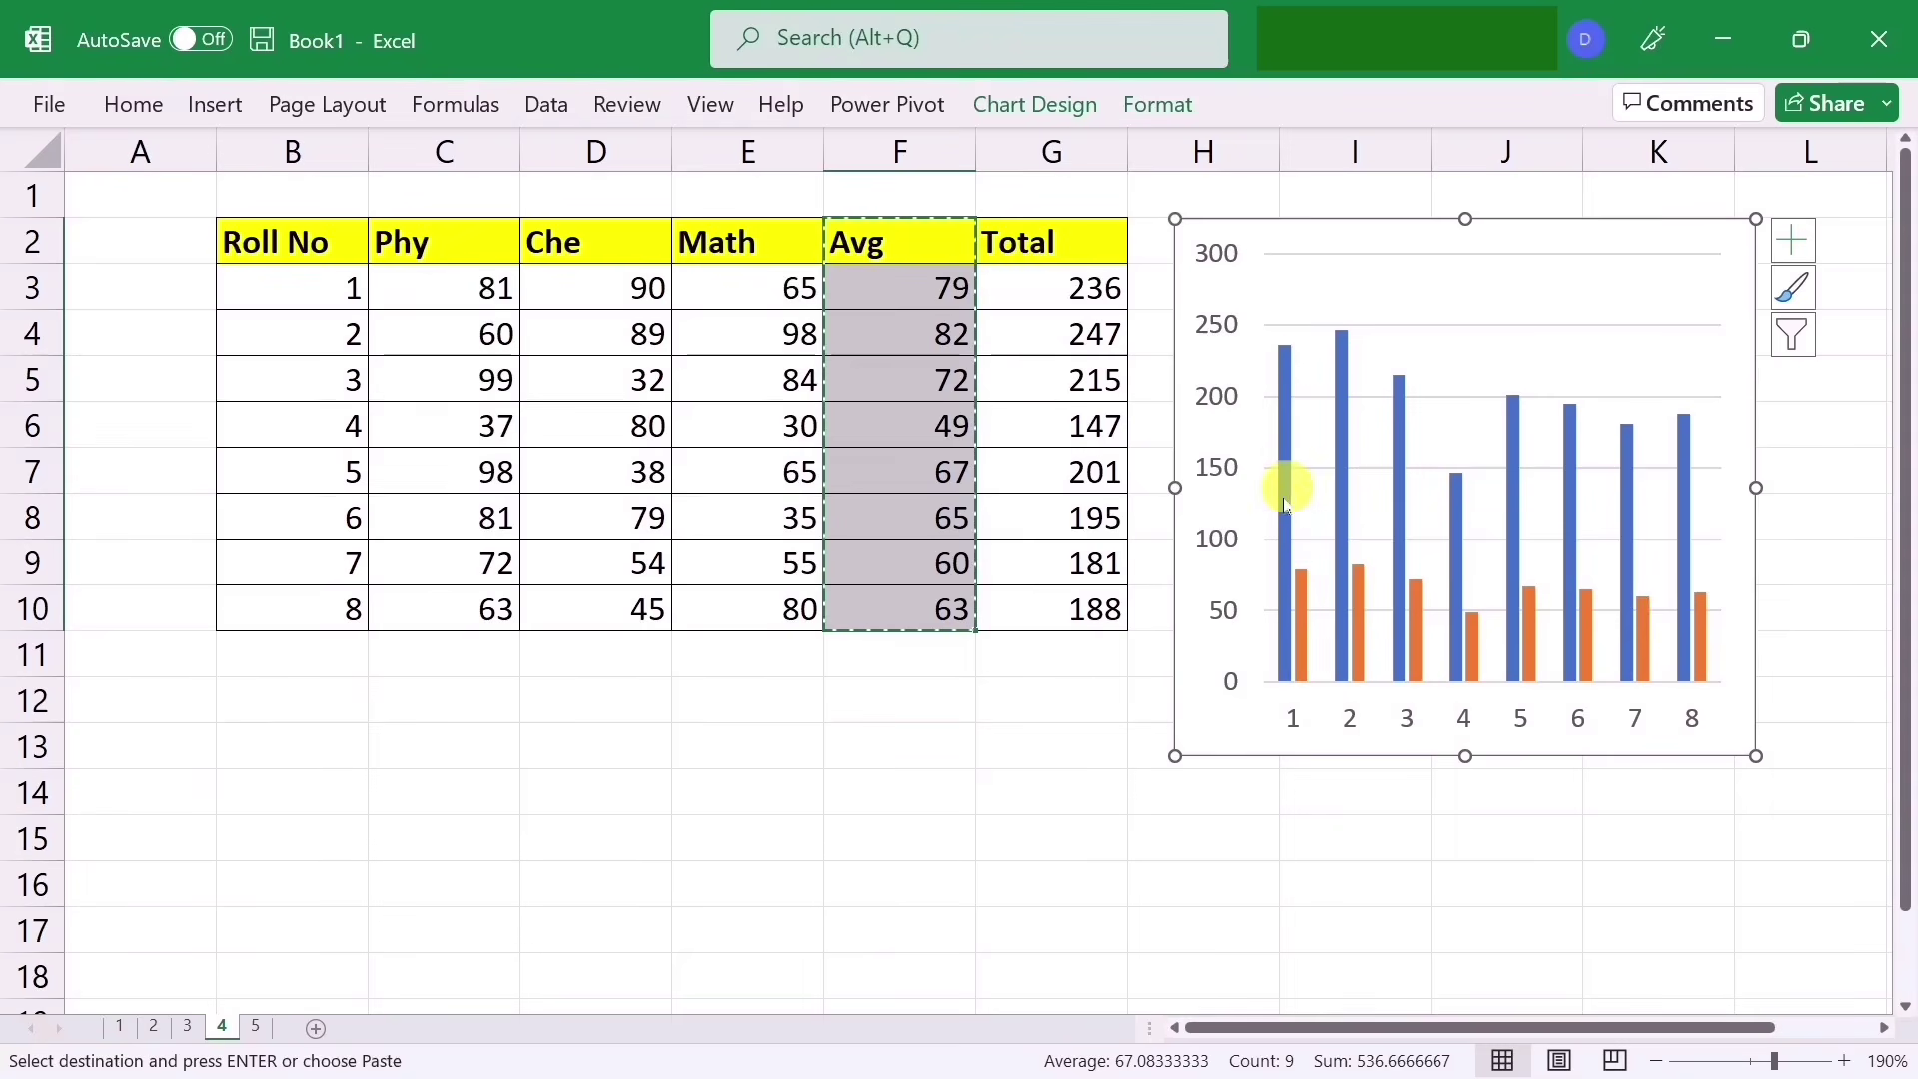
mouse_move(1284, 436)
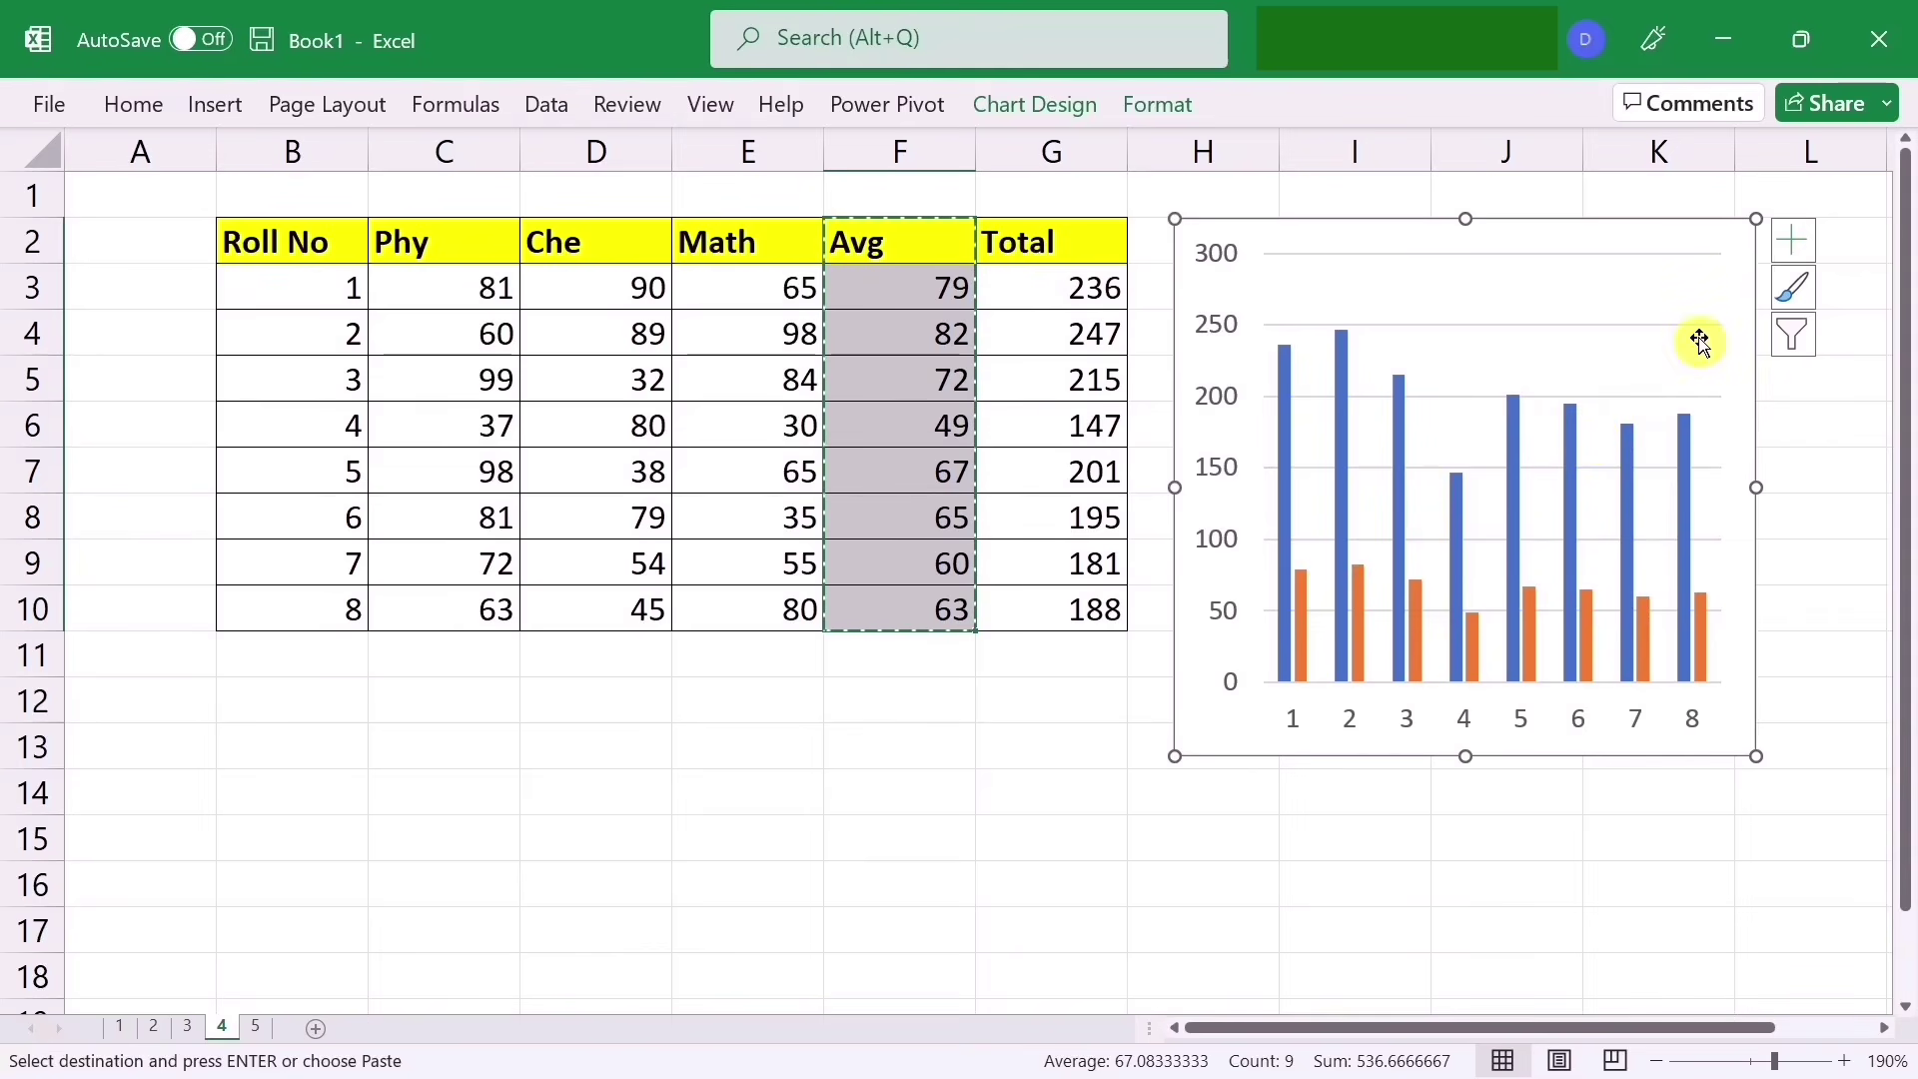
Step: Add a legend to the chart from the chart elements list
left_click(1794, 241)
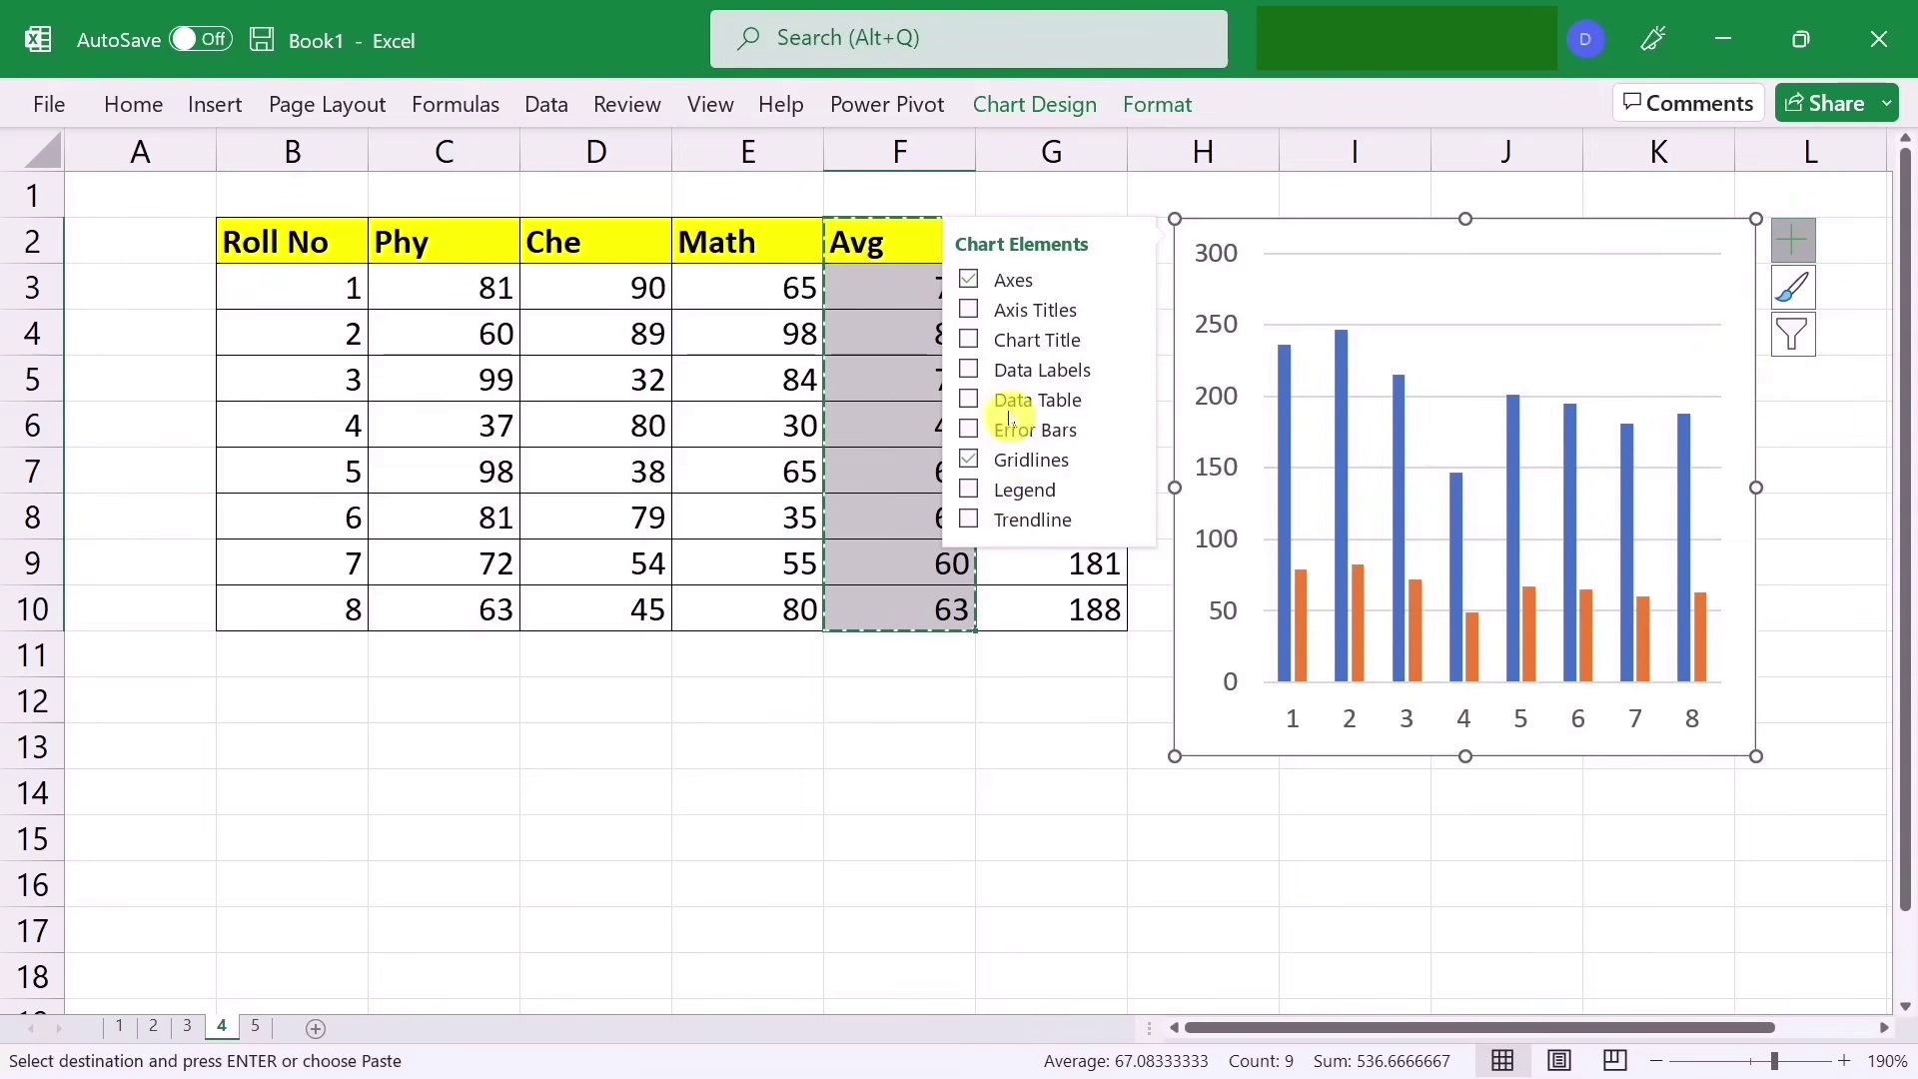
left_click(974, 491)
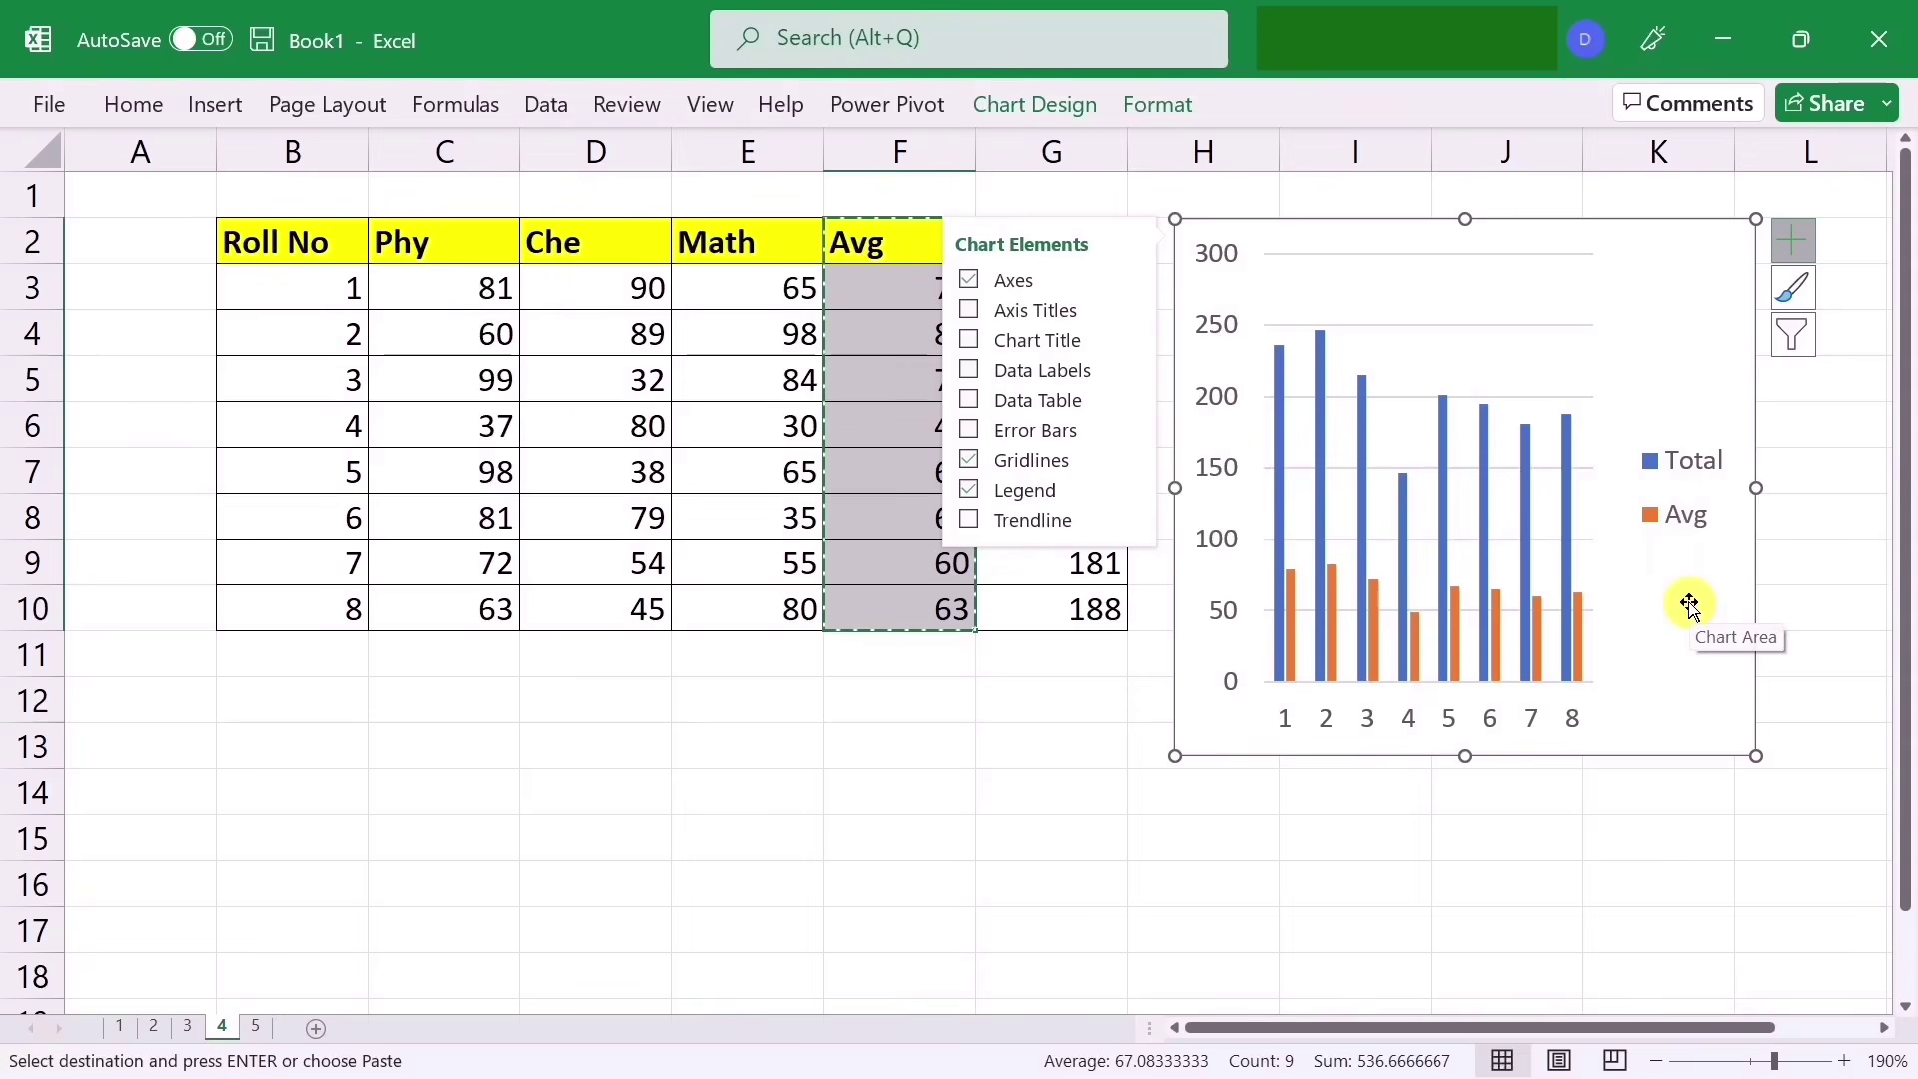
left_click(1000, 766)
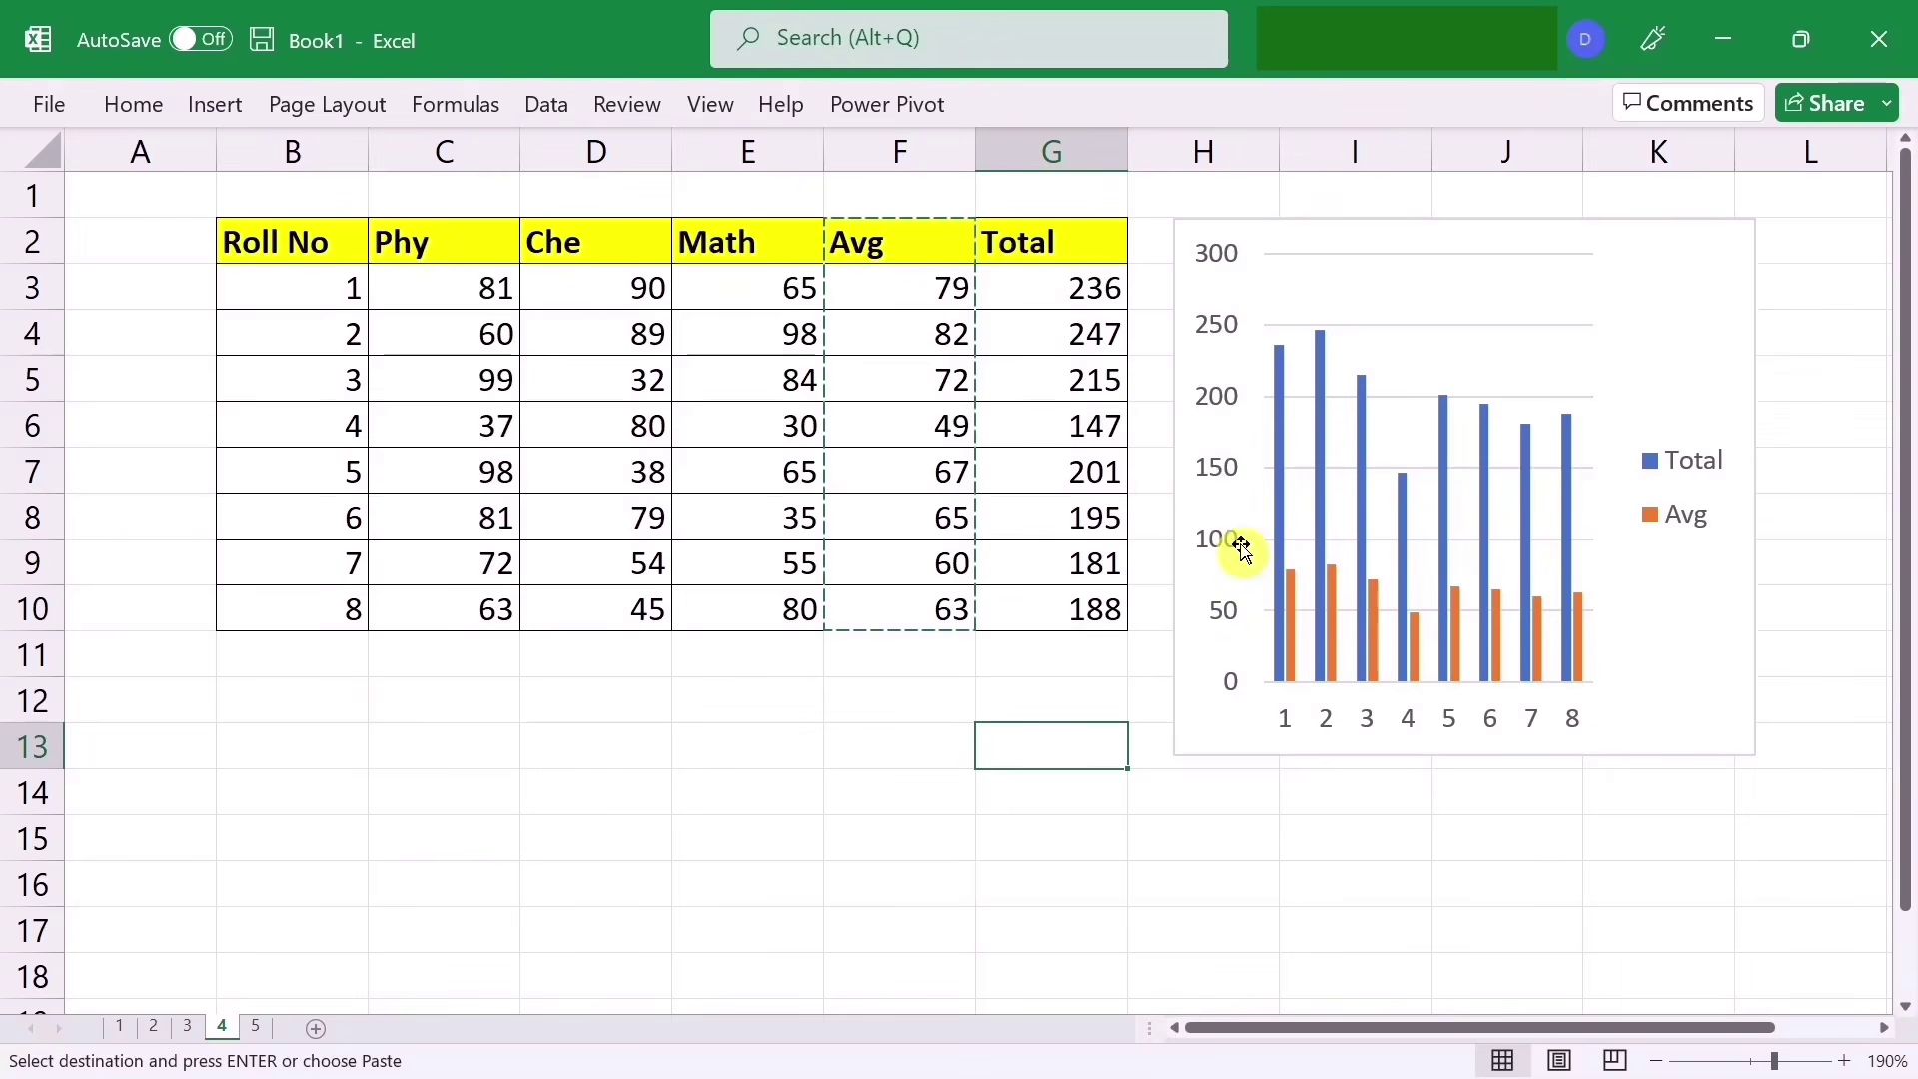
Step: Select the Total series bars and paste the copied Avg data over them
left_click(1282, 444)
left_click(1280, 437)
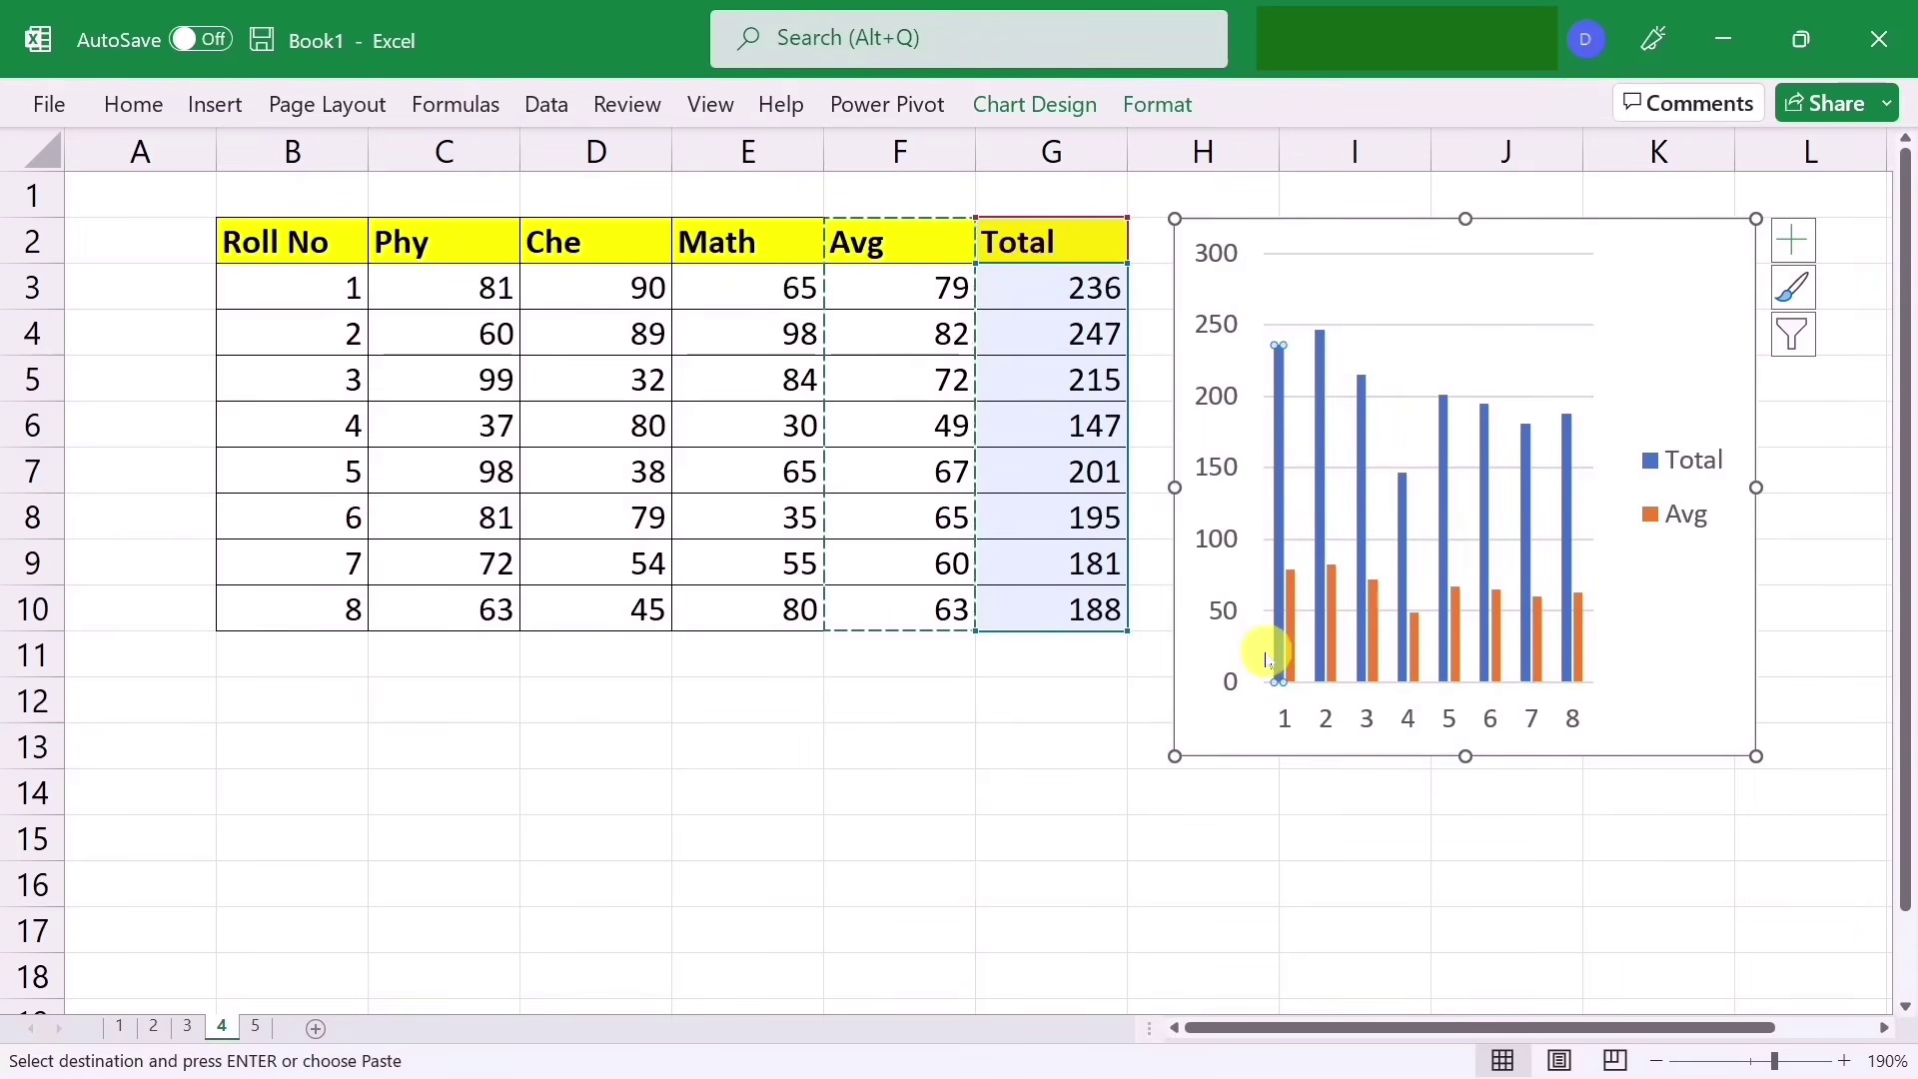
key("ctrl+v")
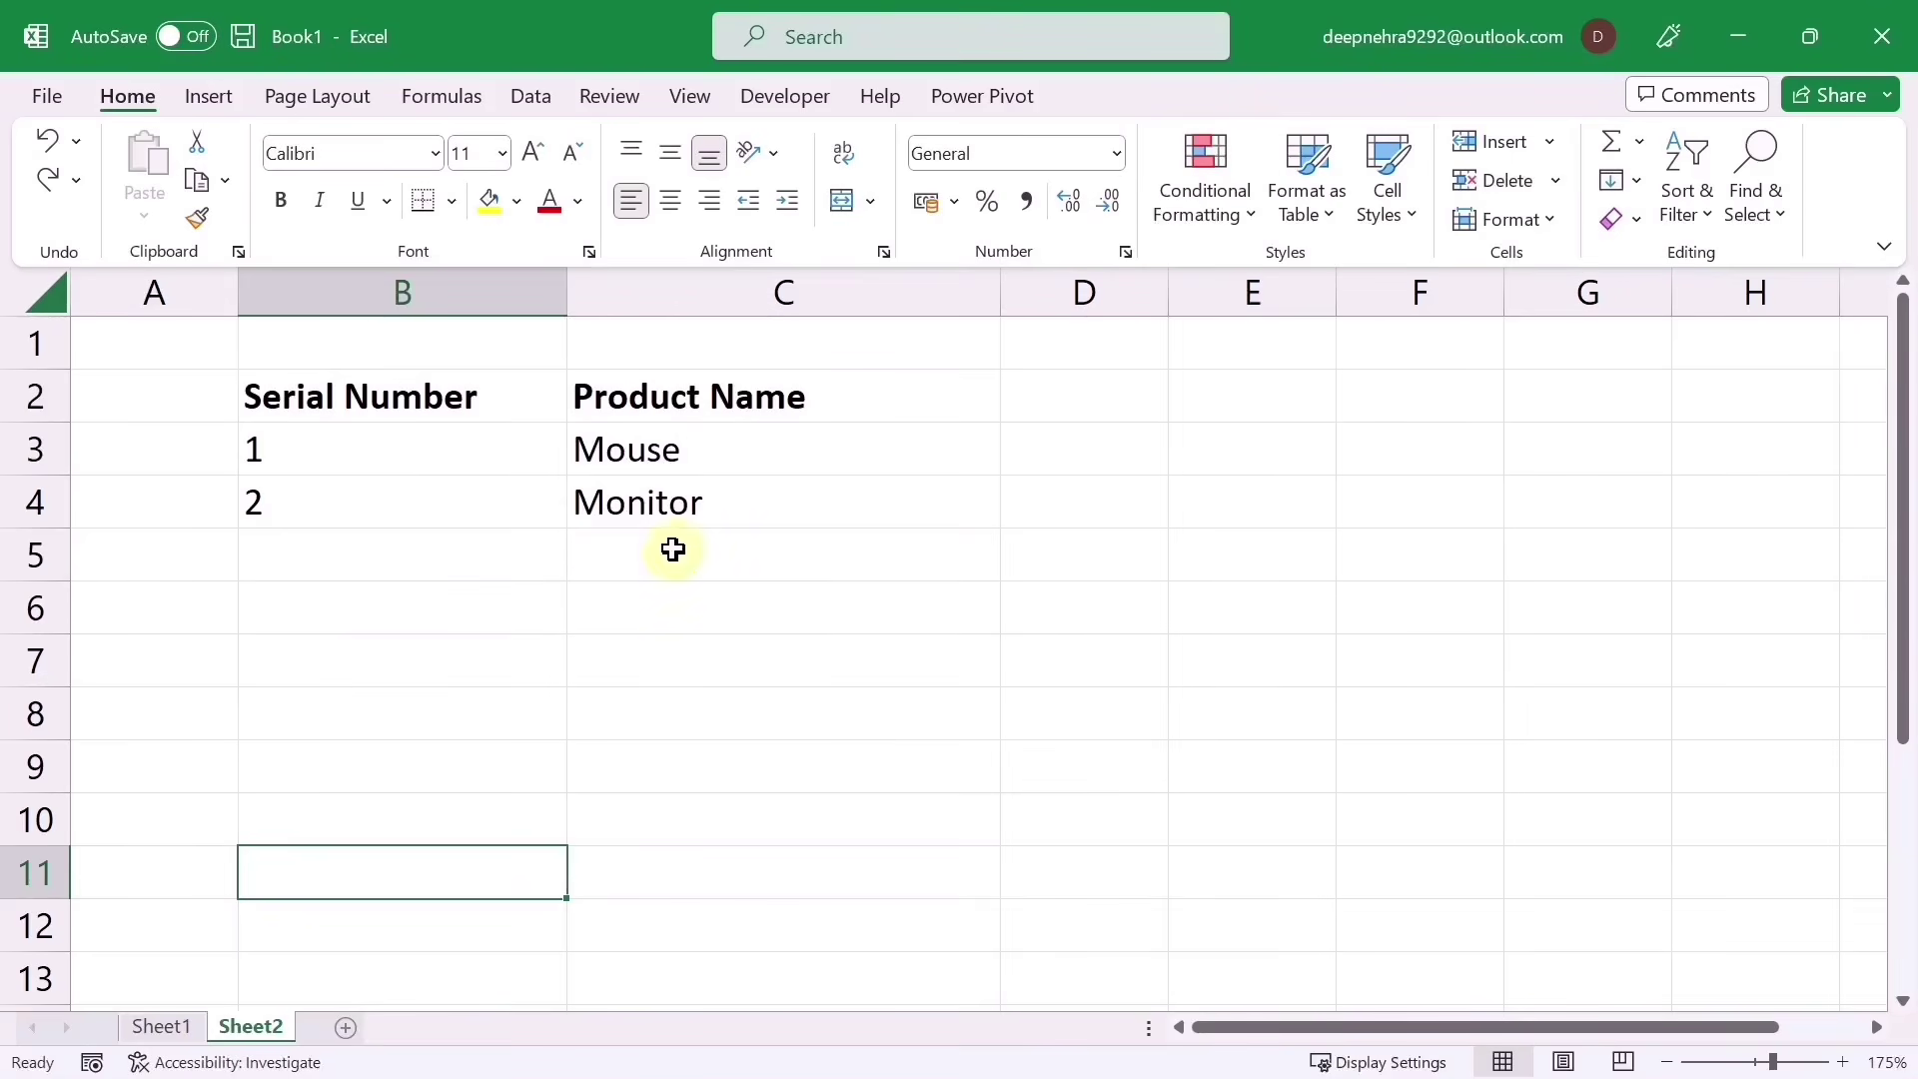
Step: Enter Printer in C5 and Scanner in C6 so serials 3 and 4 auto-fill in column B
left_click(667, 547)
type("Printer")
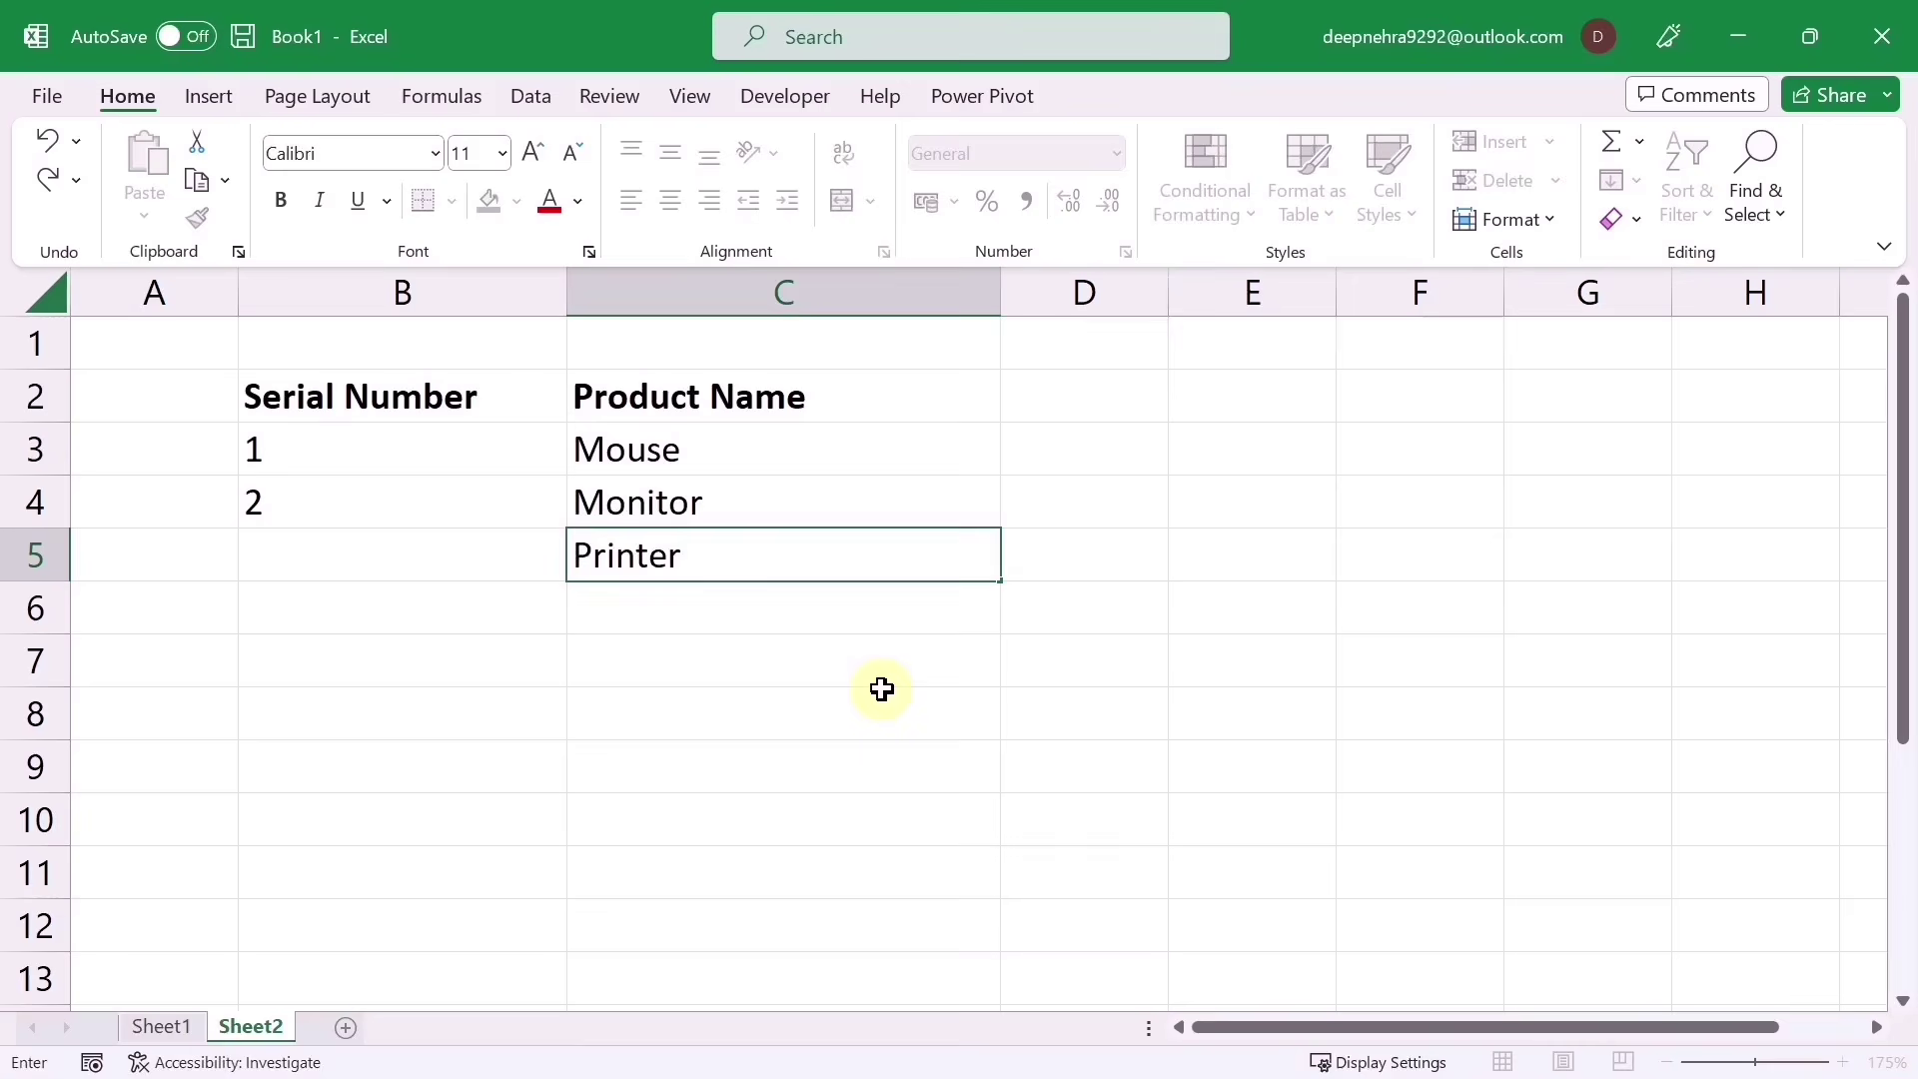
key("Return")
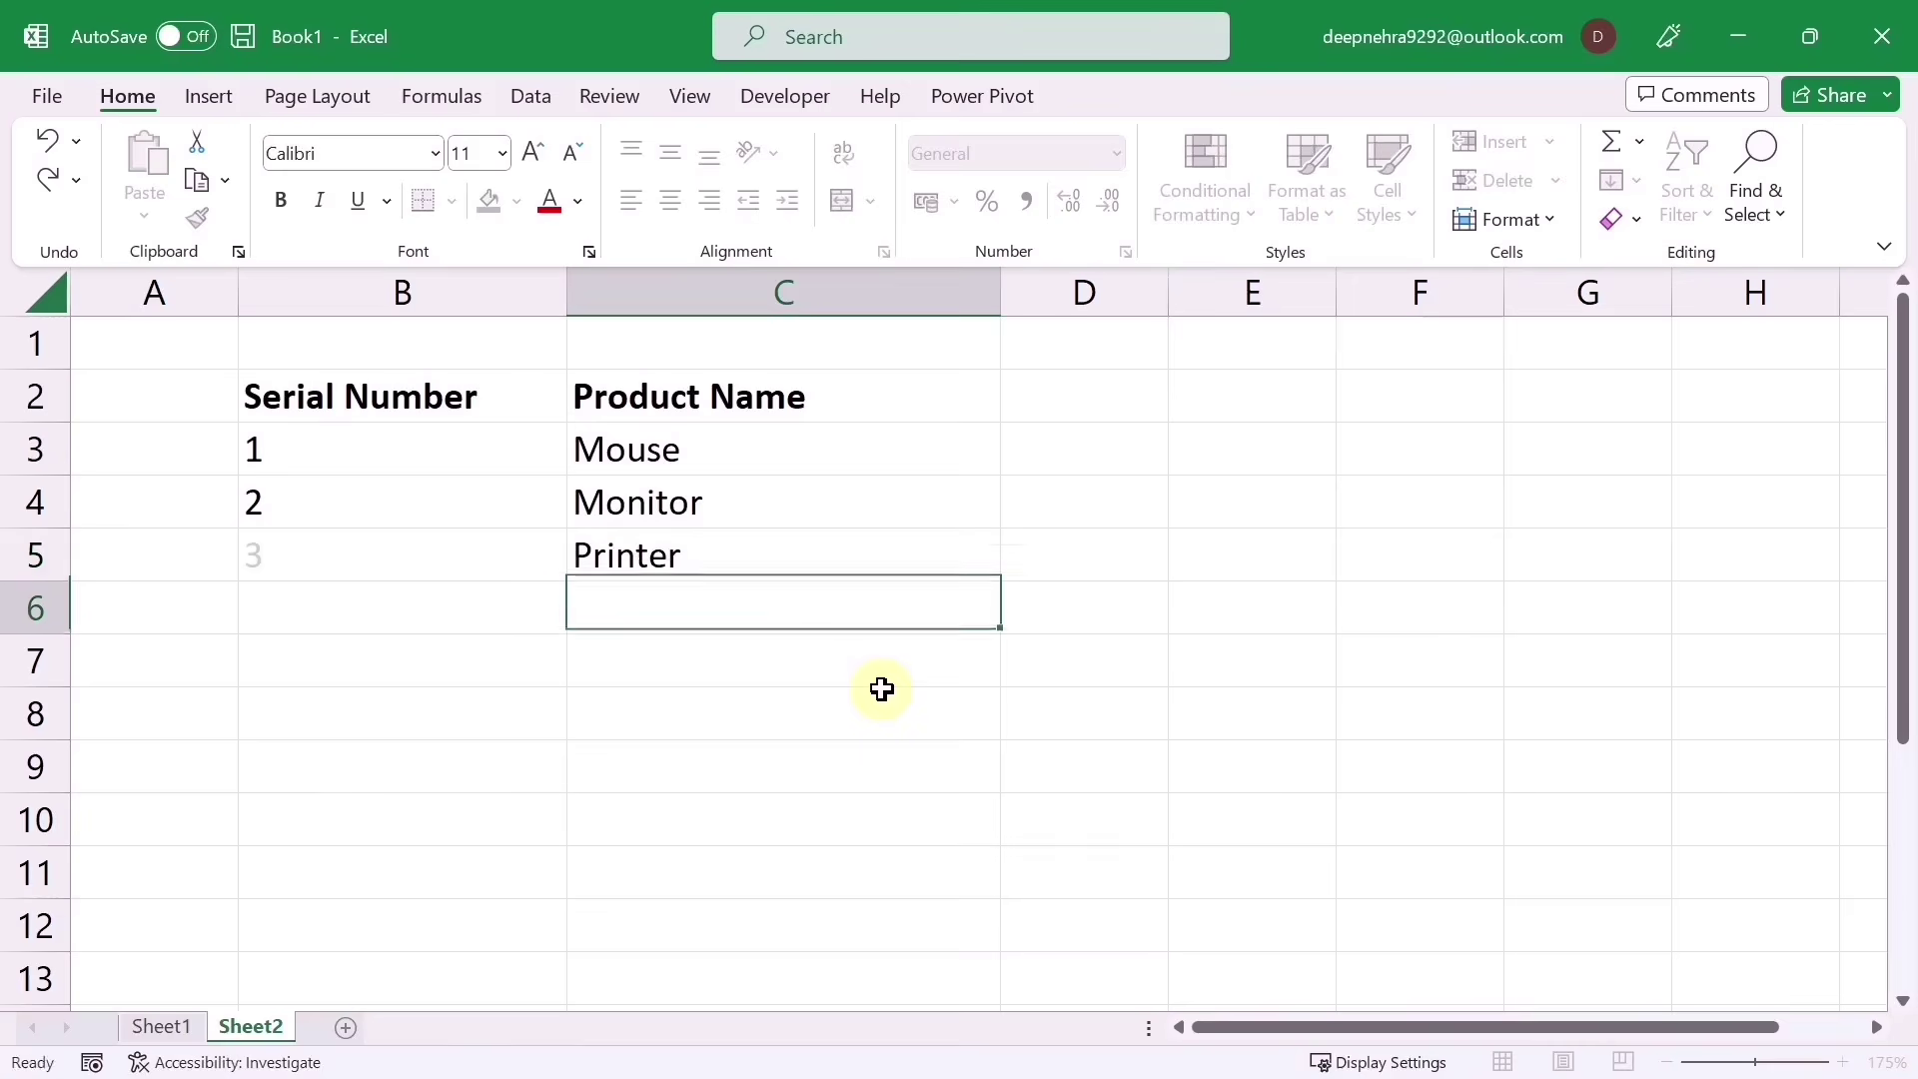
type("Scanner")
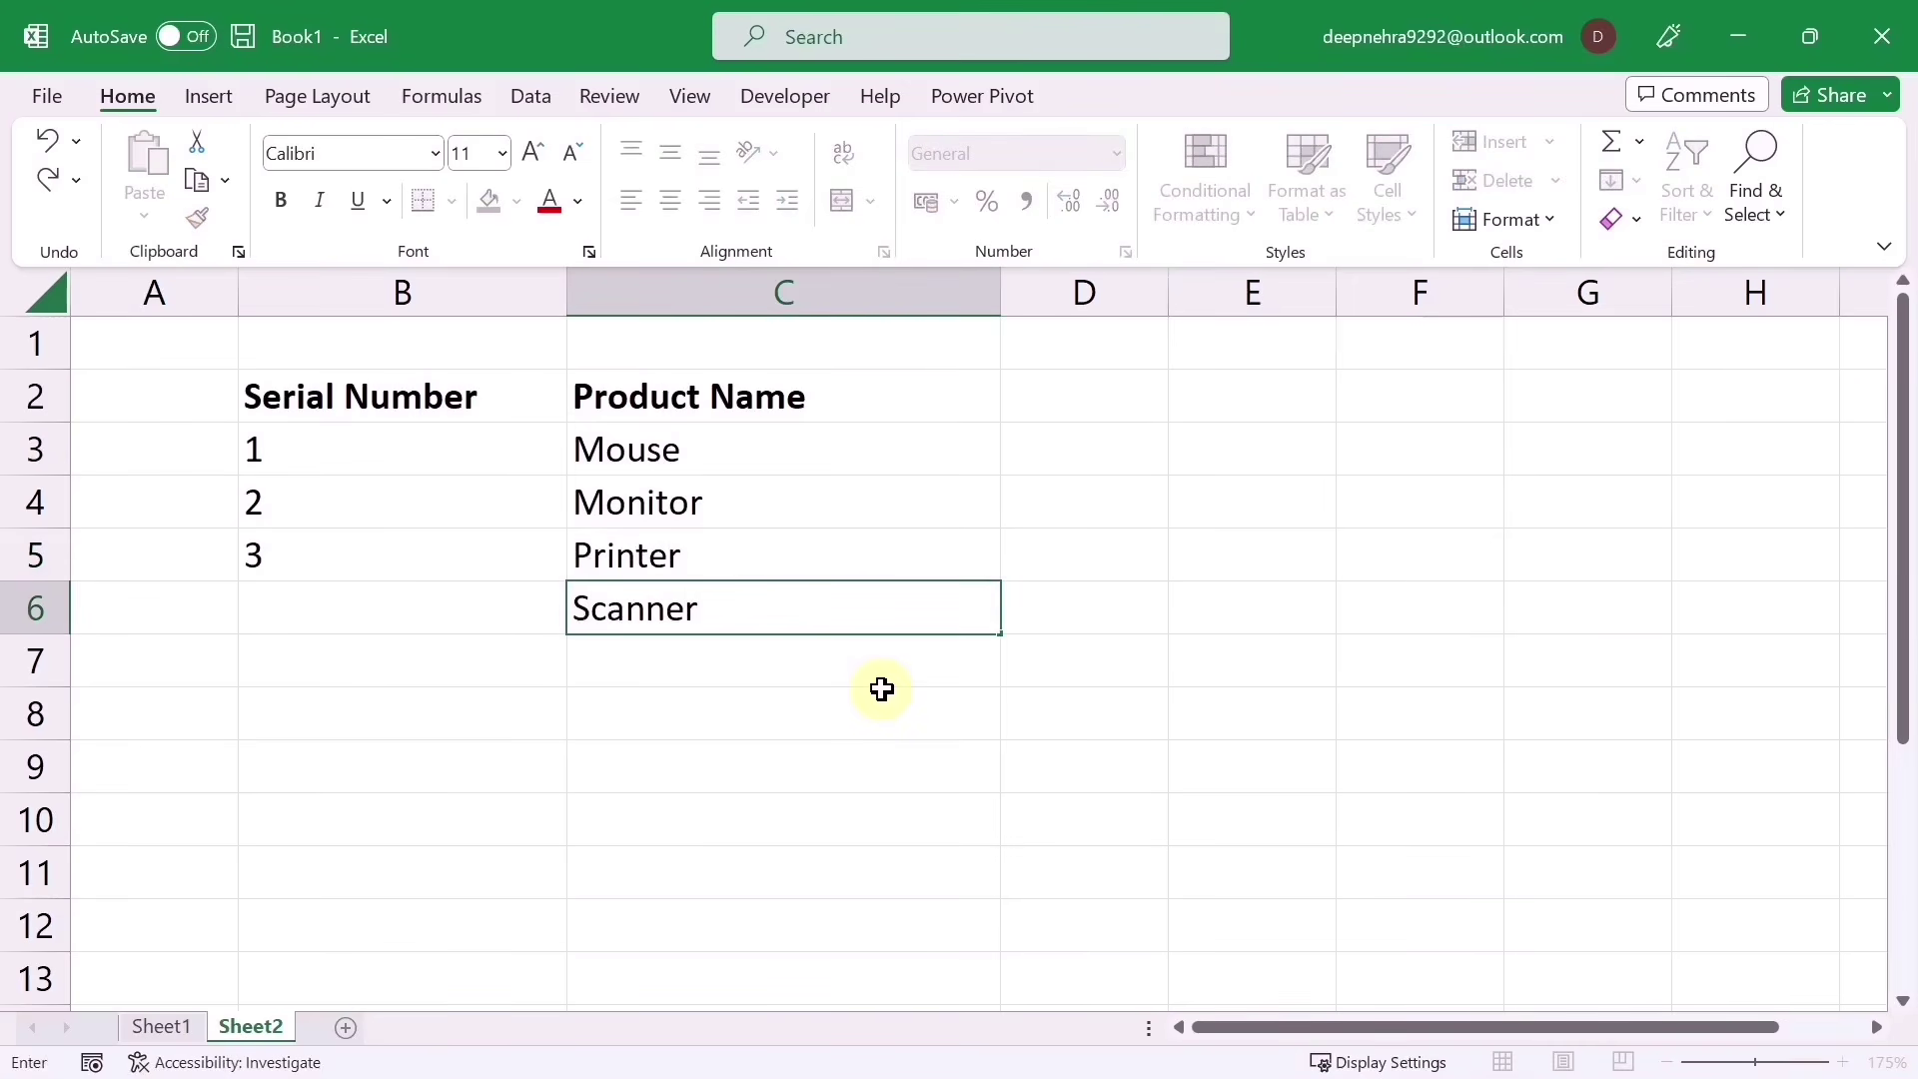
key("Return")
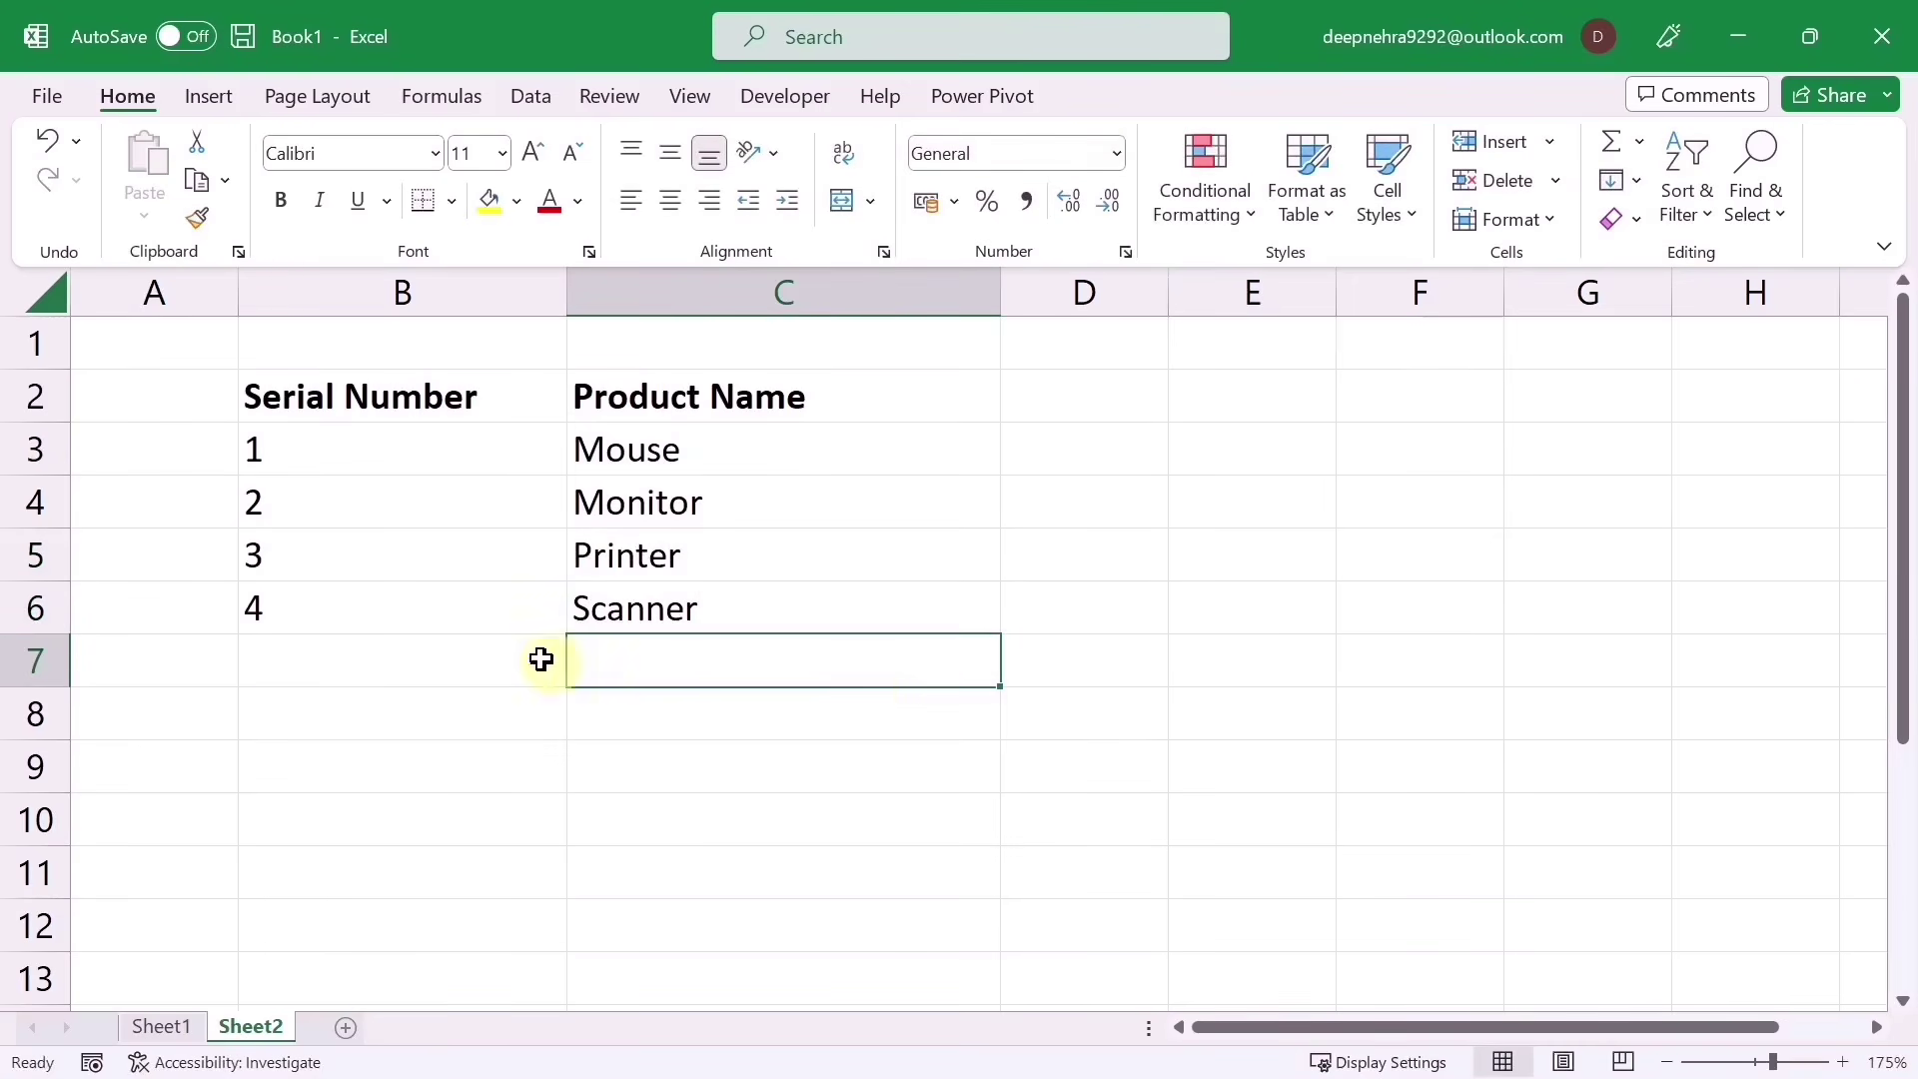
double_click(317, 663)
double_click(298, 713)
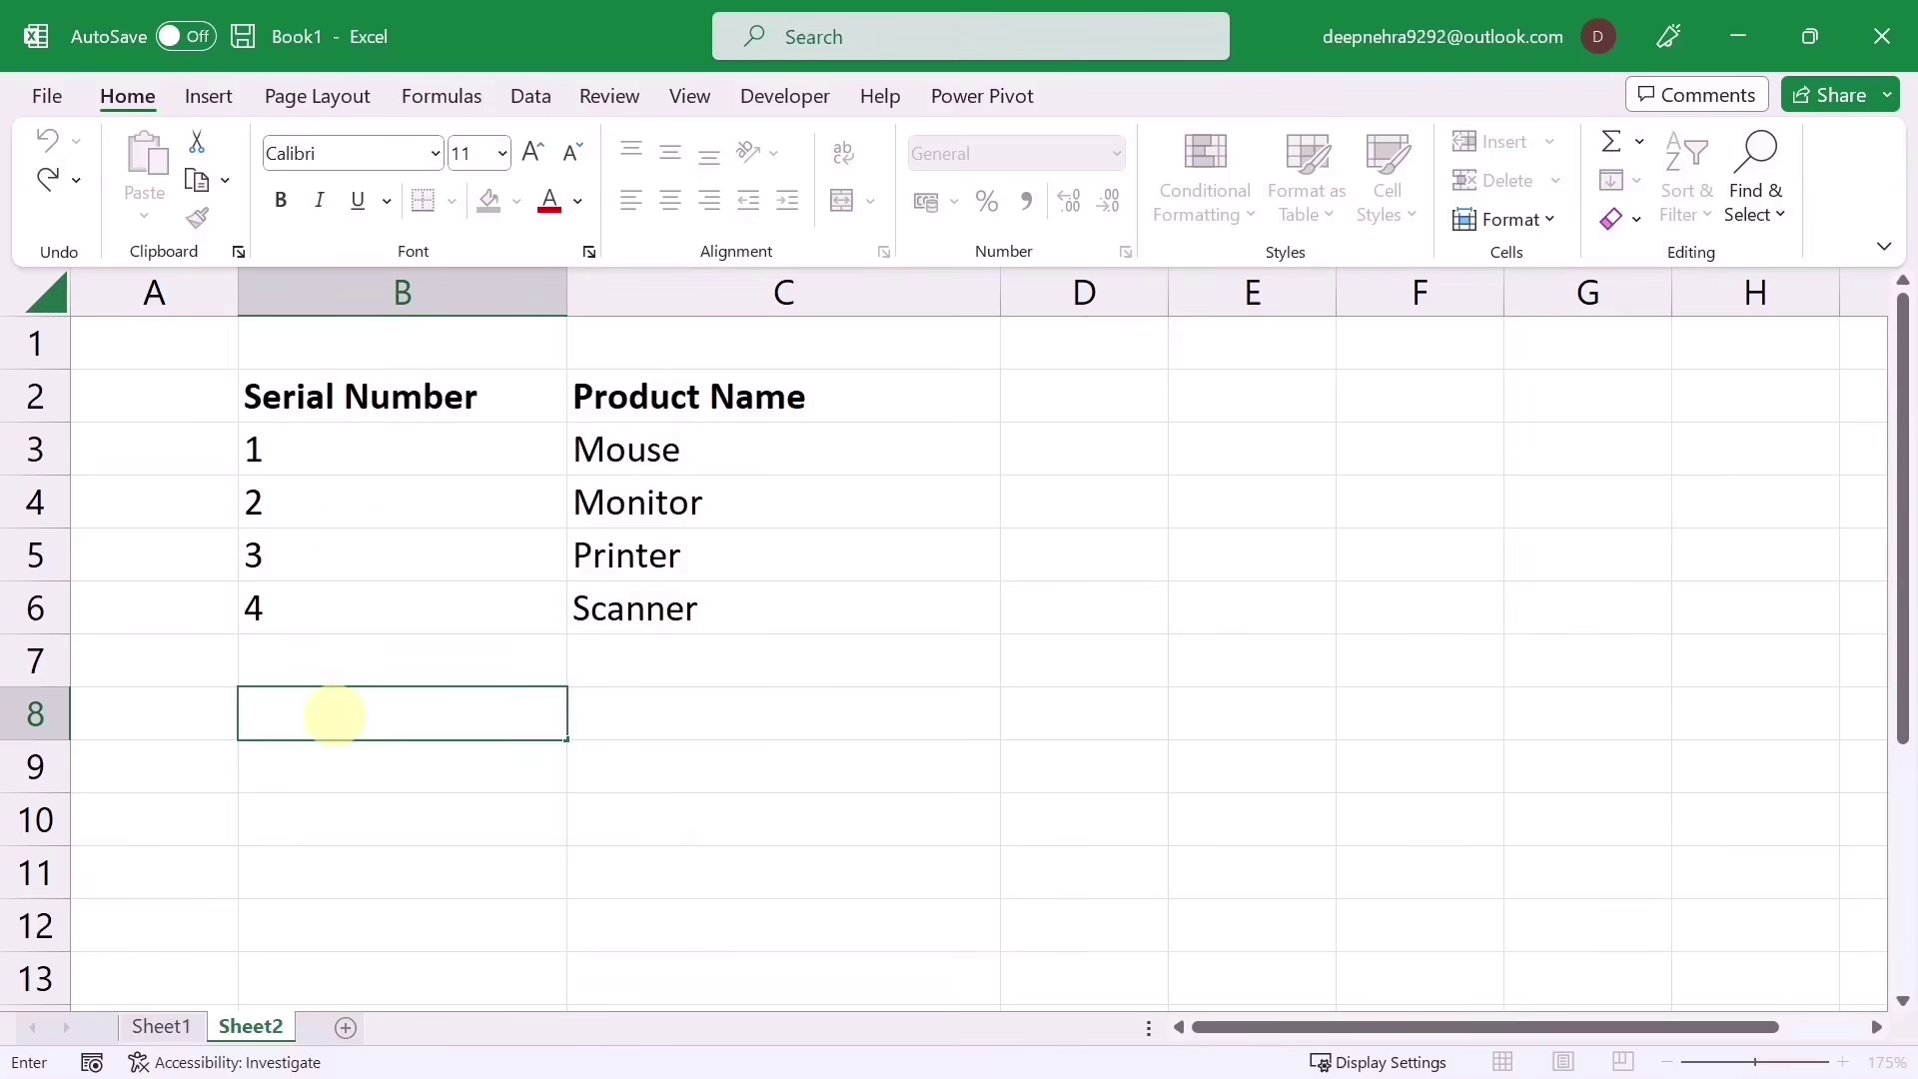
Step: Delete the Monitor row (row 4) from the product list
left_click(33, 502)
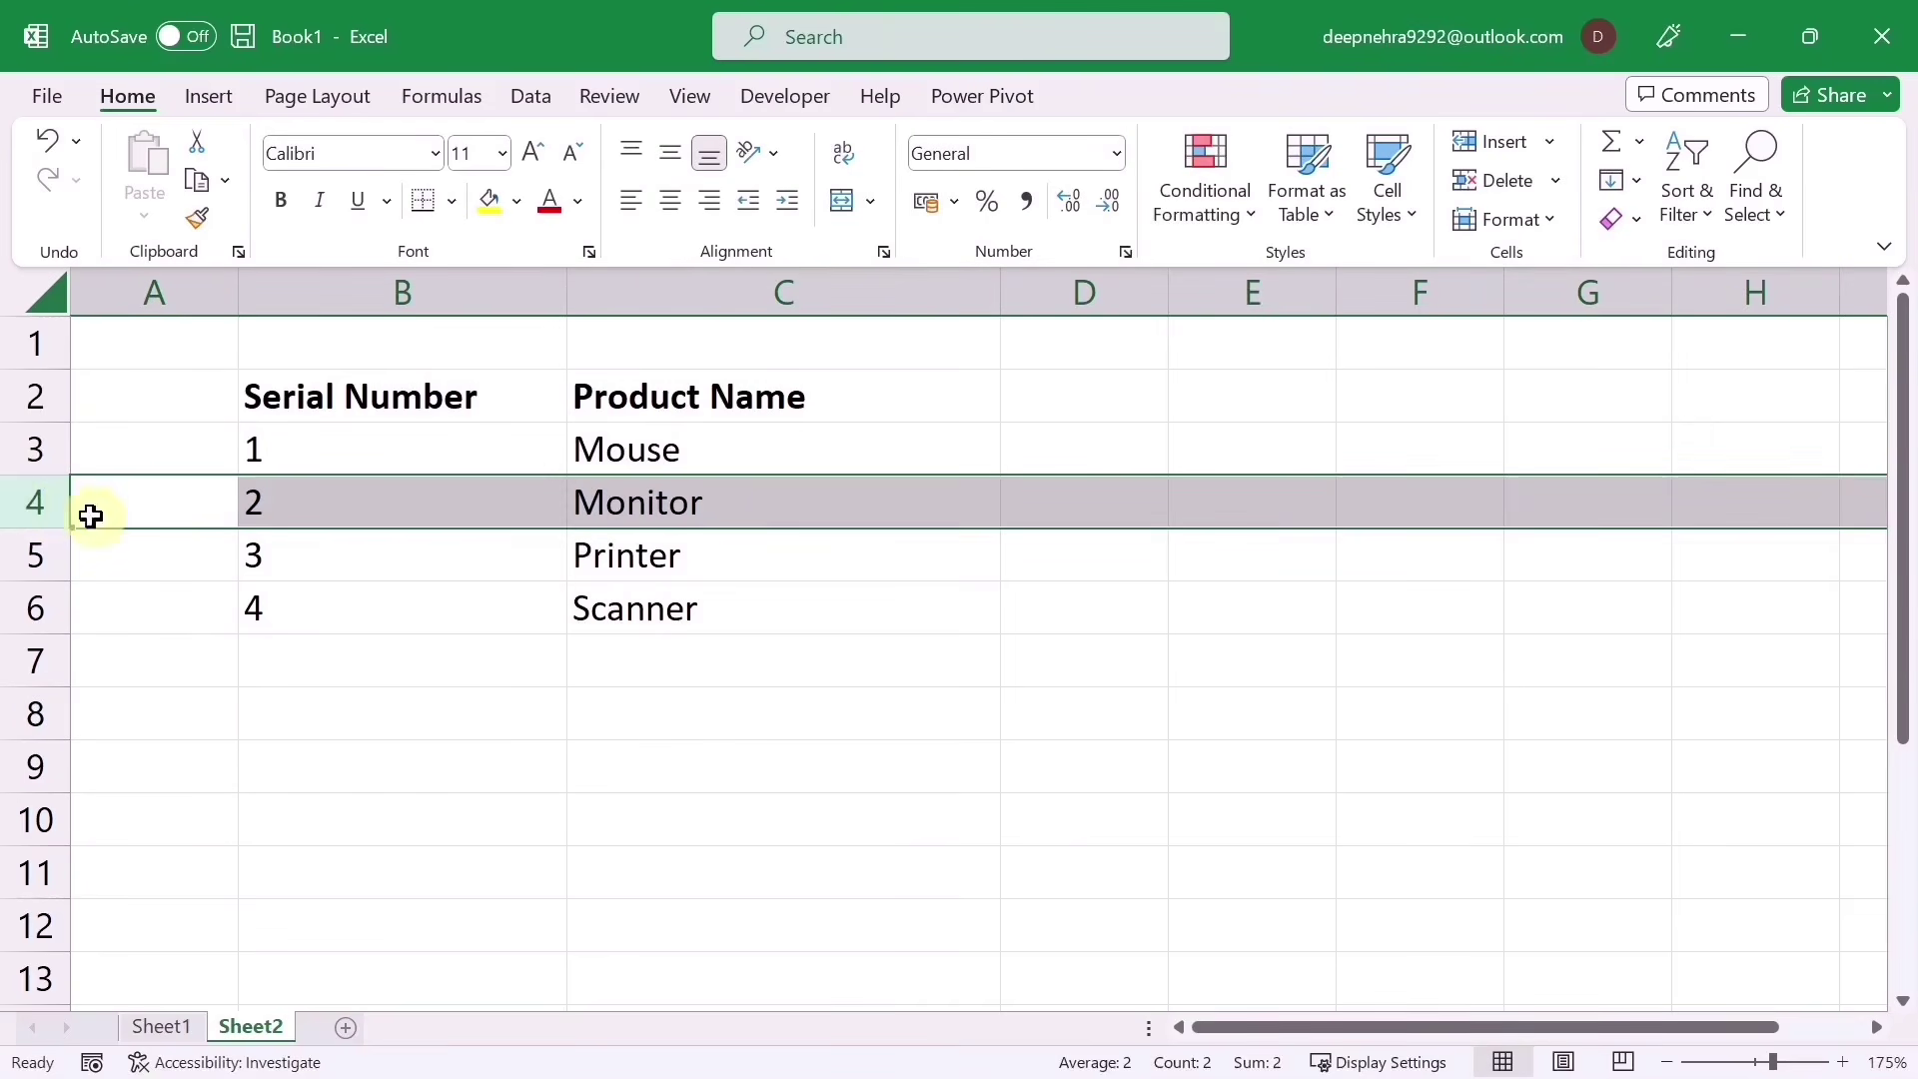
right_click(36, 501)
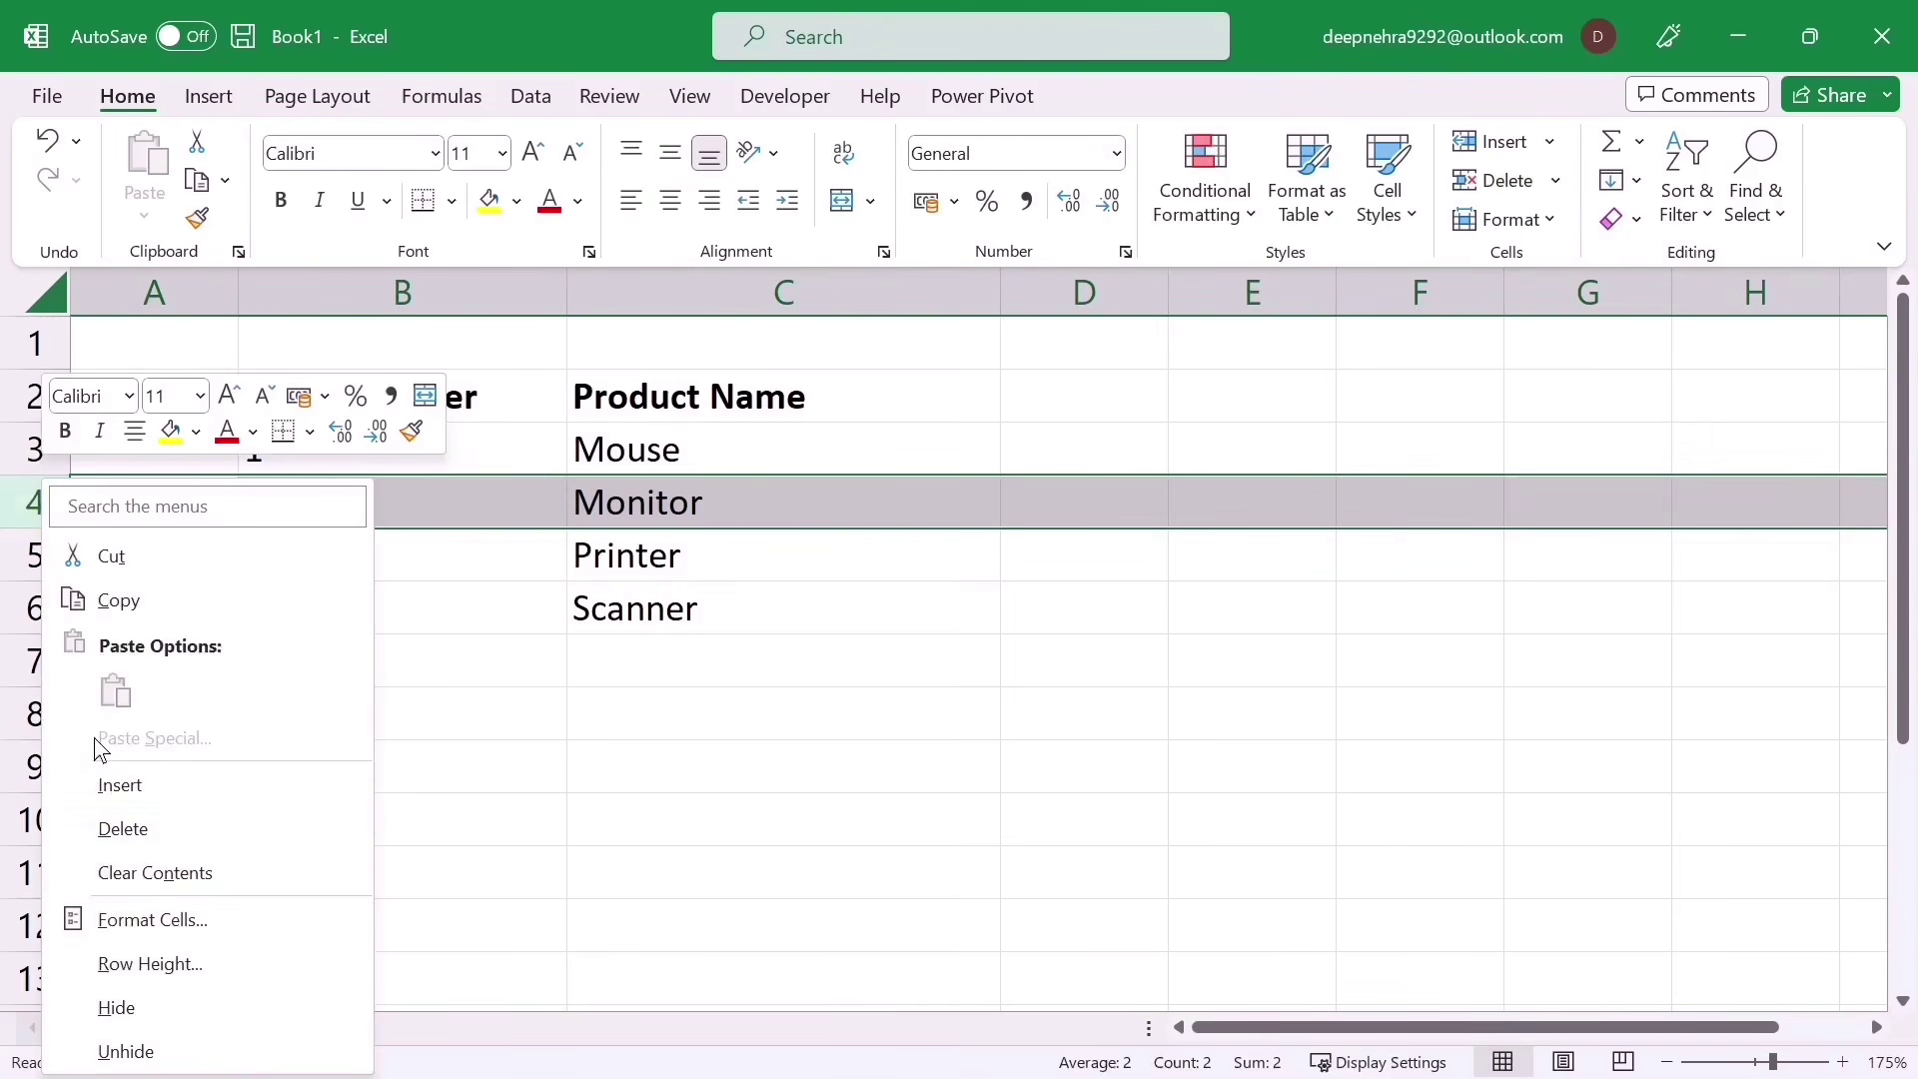
left_click(122, 830)
Step: Clear the serial numbers in B3:B5
left_click(787, 866)
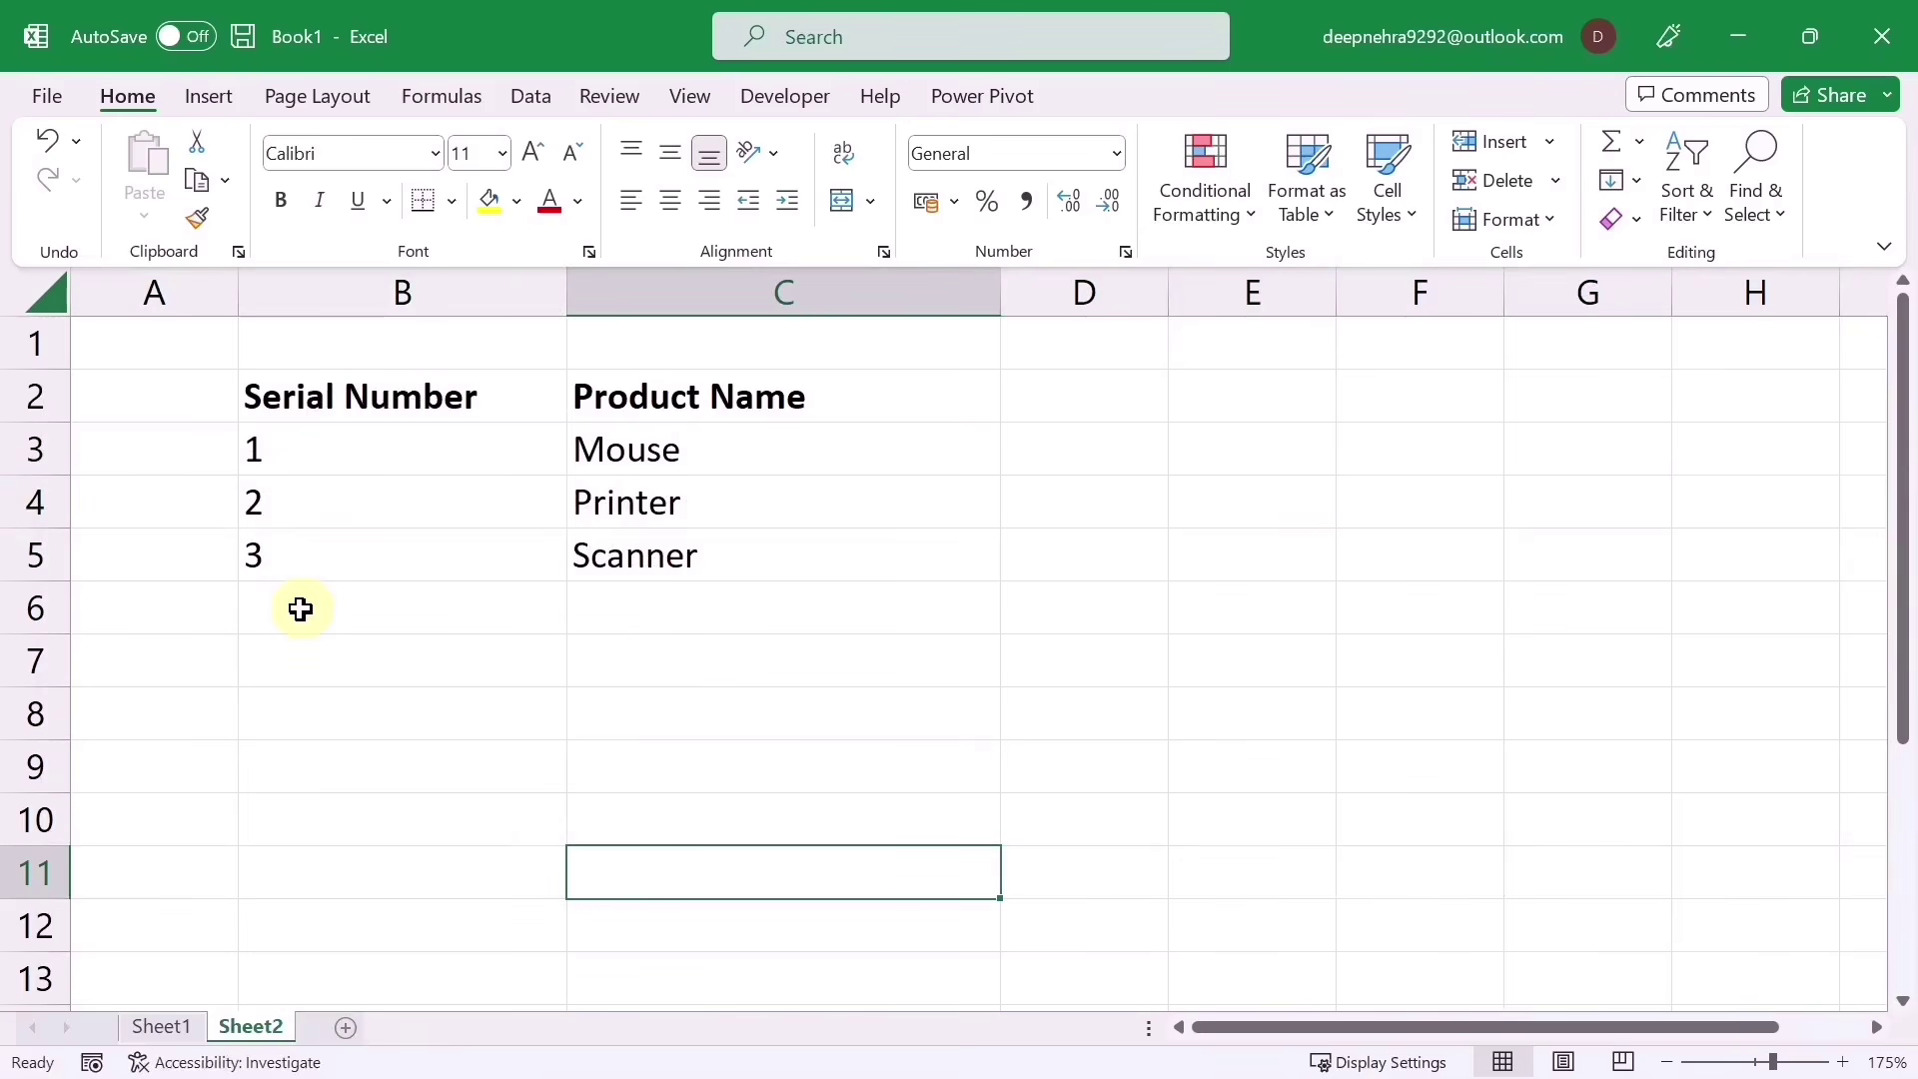
left_click_drag(308, 449, 291, 554)
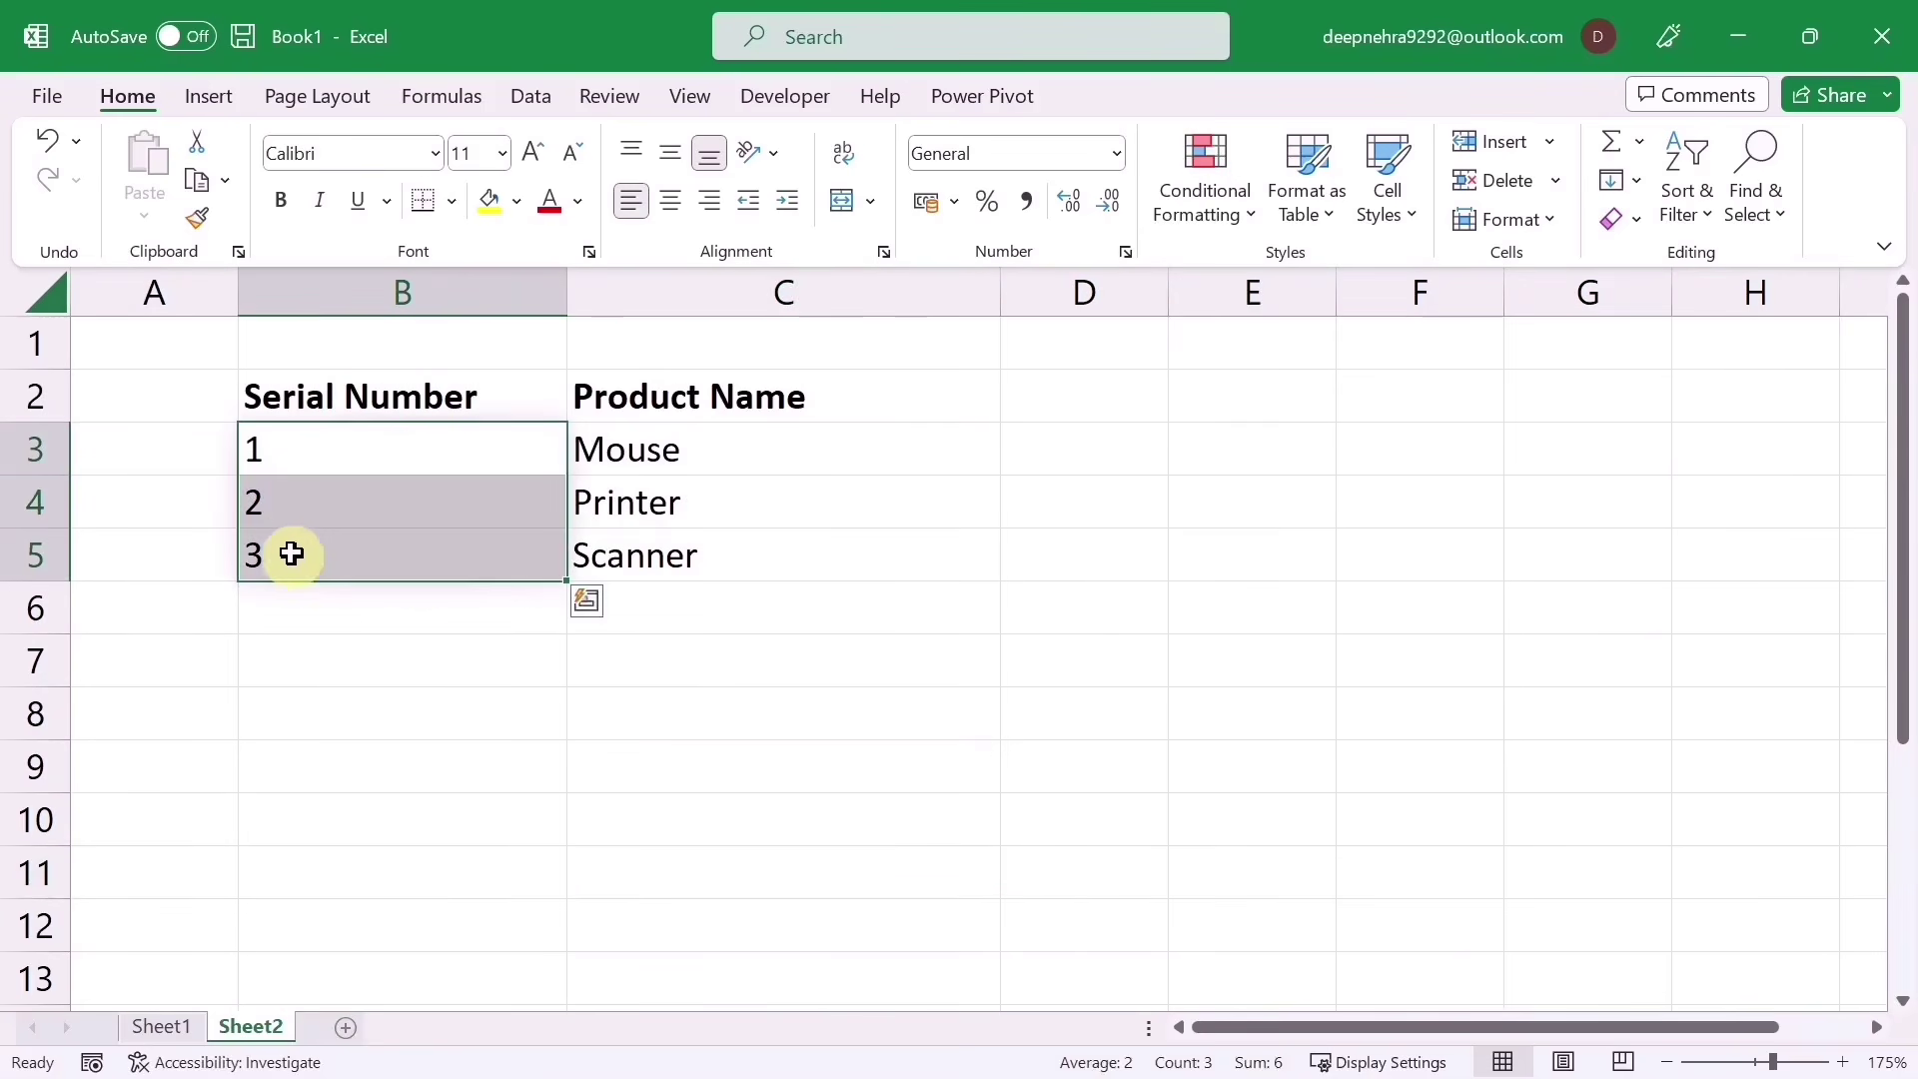
key("Delete")
Step: Enter =SEQUENCE(10) in B3 so serial numbers 1–10 spill down to B12
left_click(343, 757)
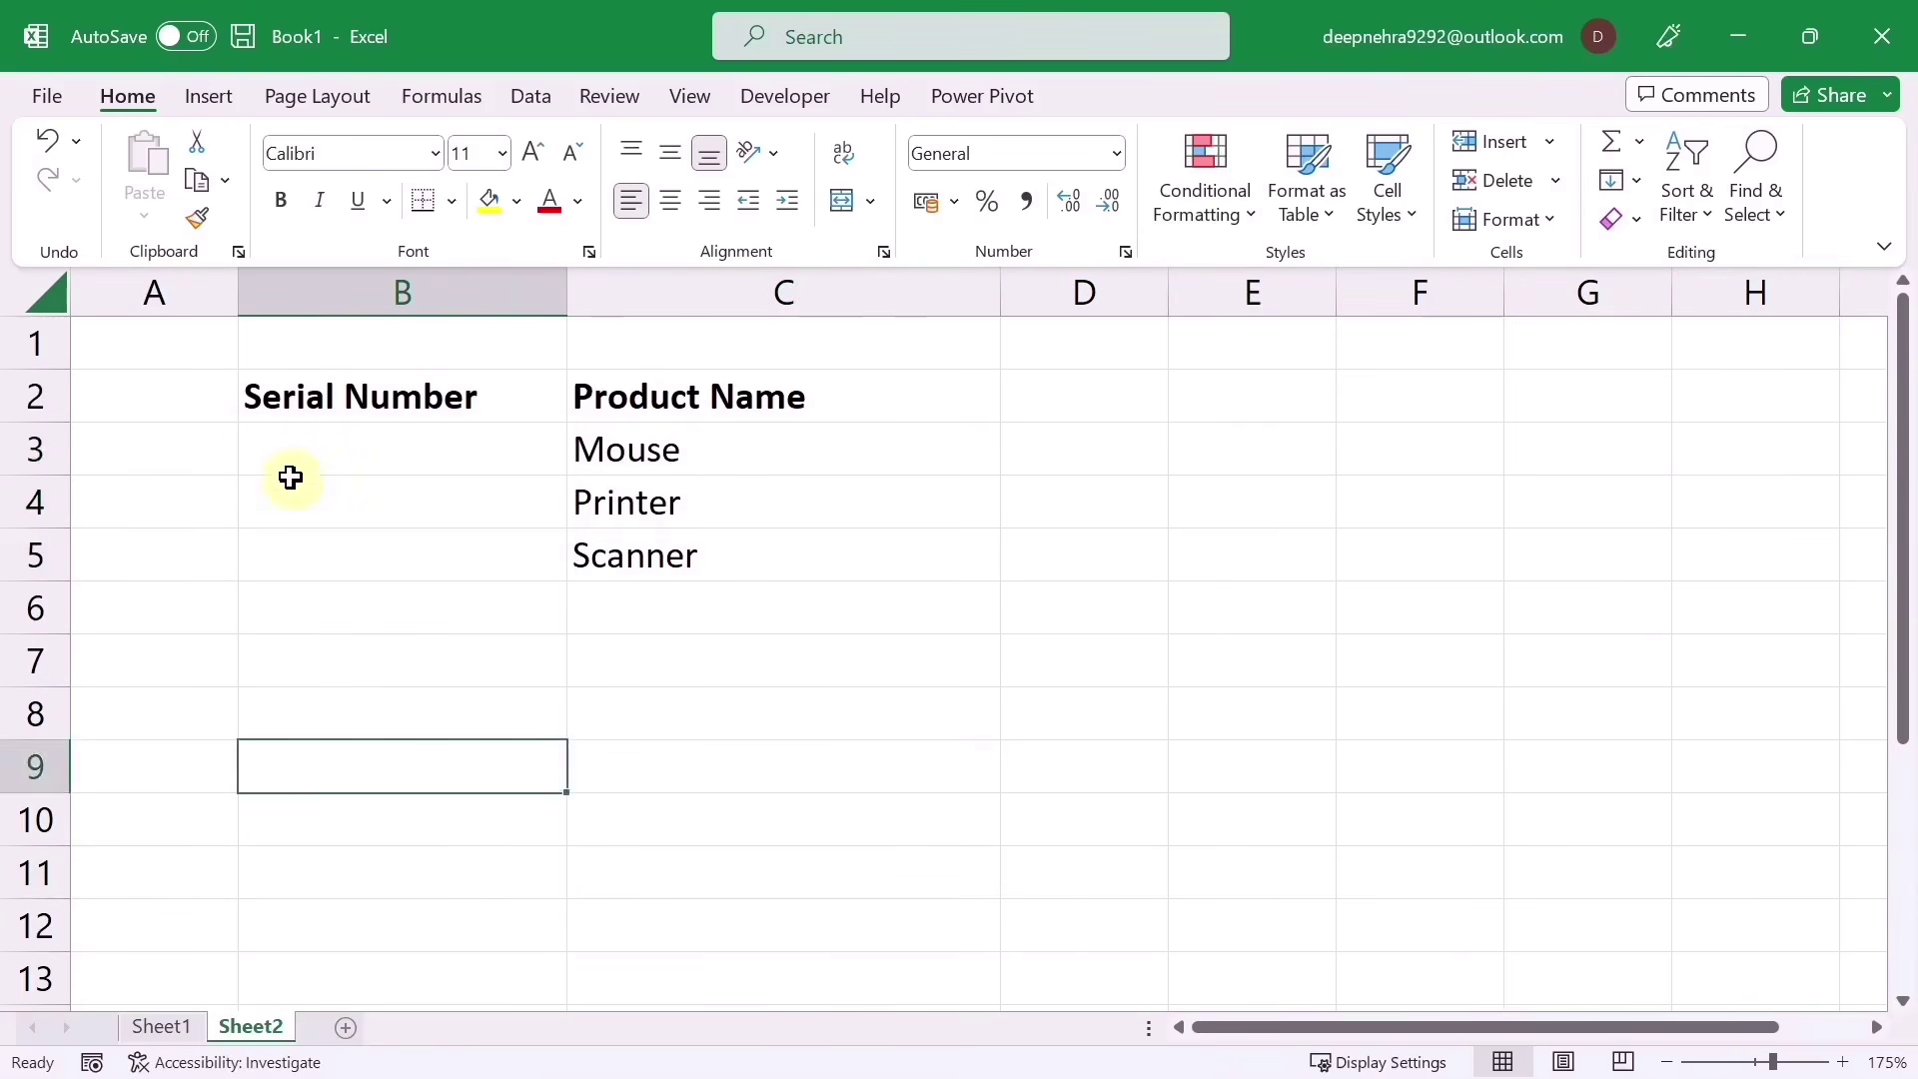
left_click(291, 468)
type("=")
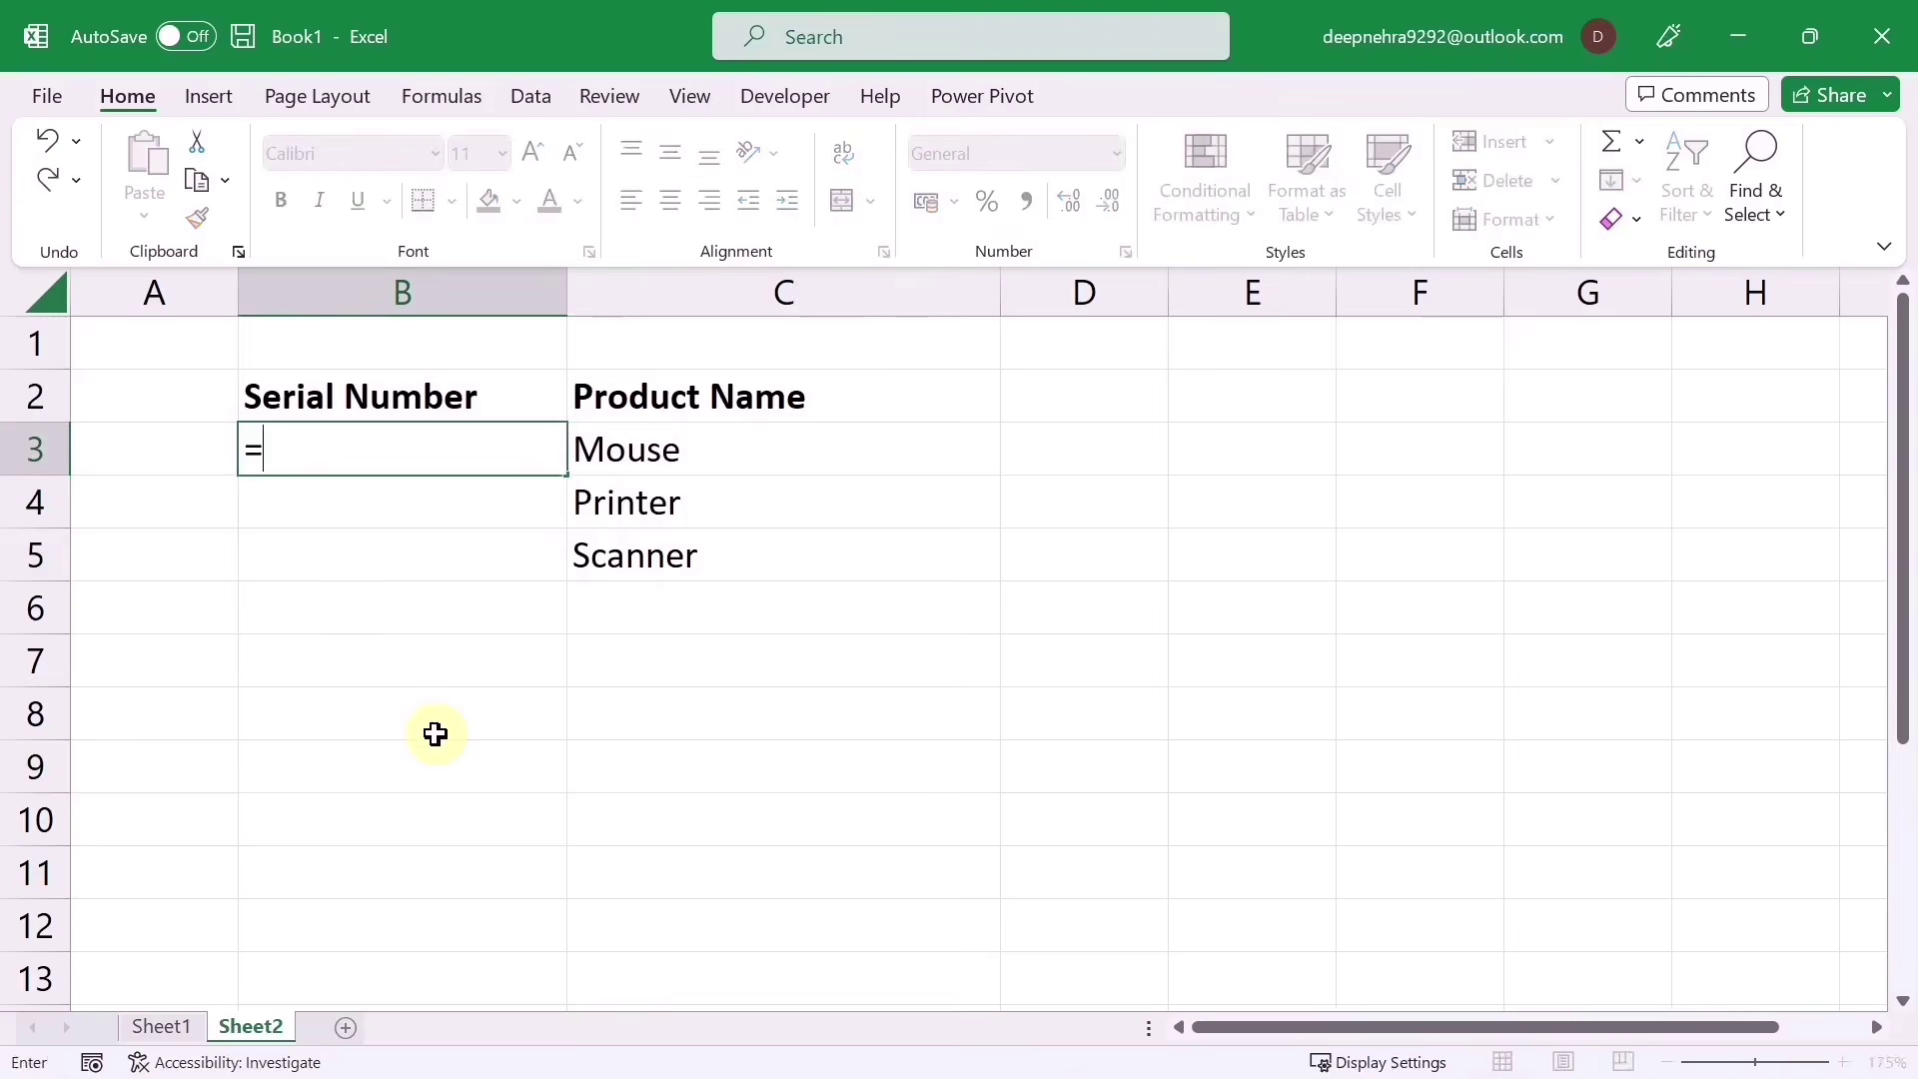
type("seq")
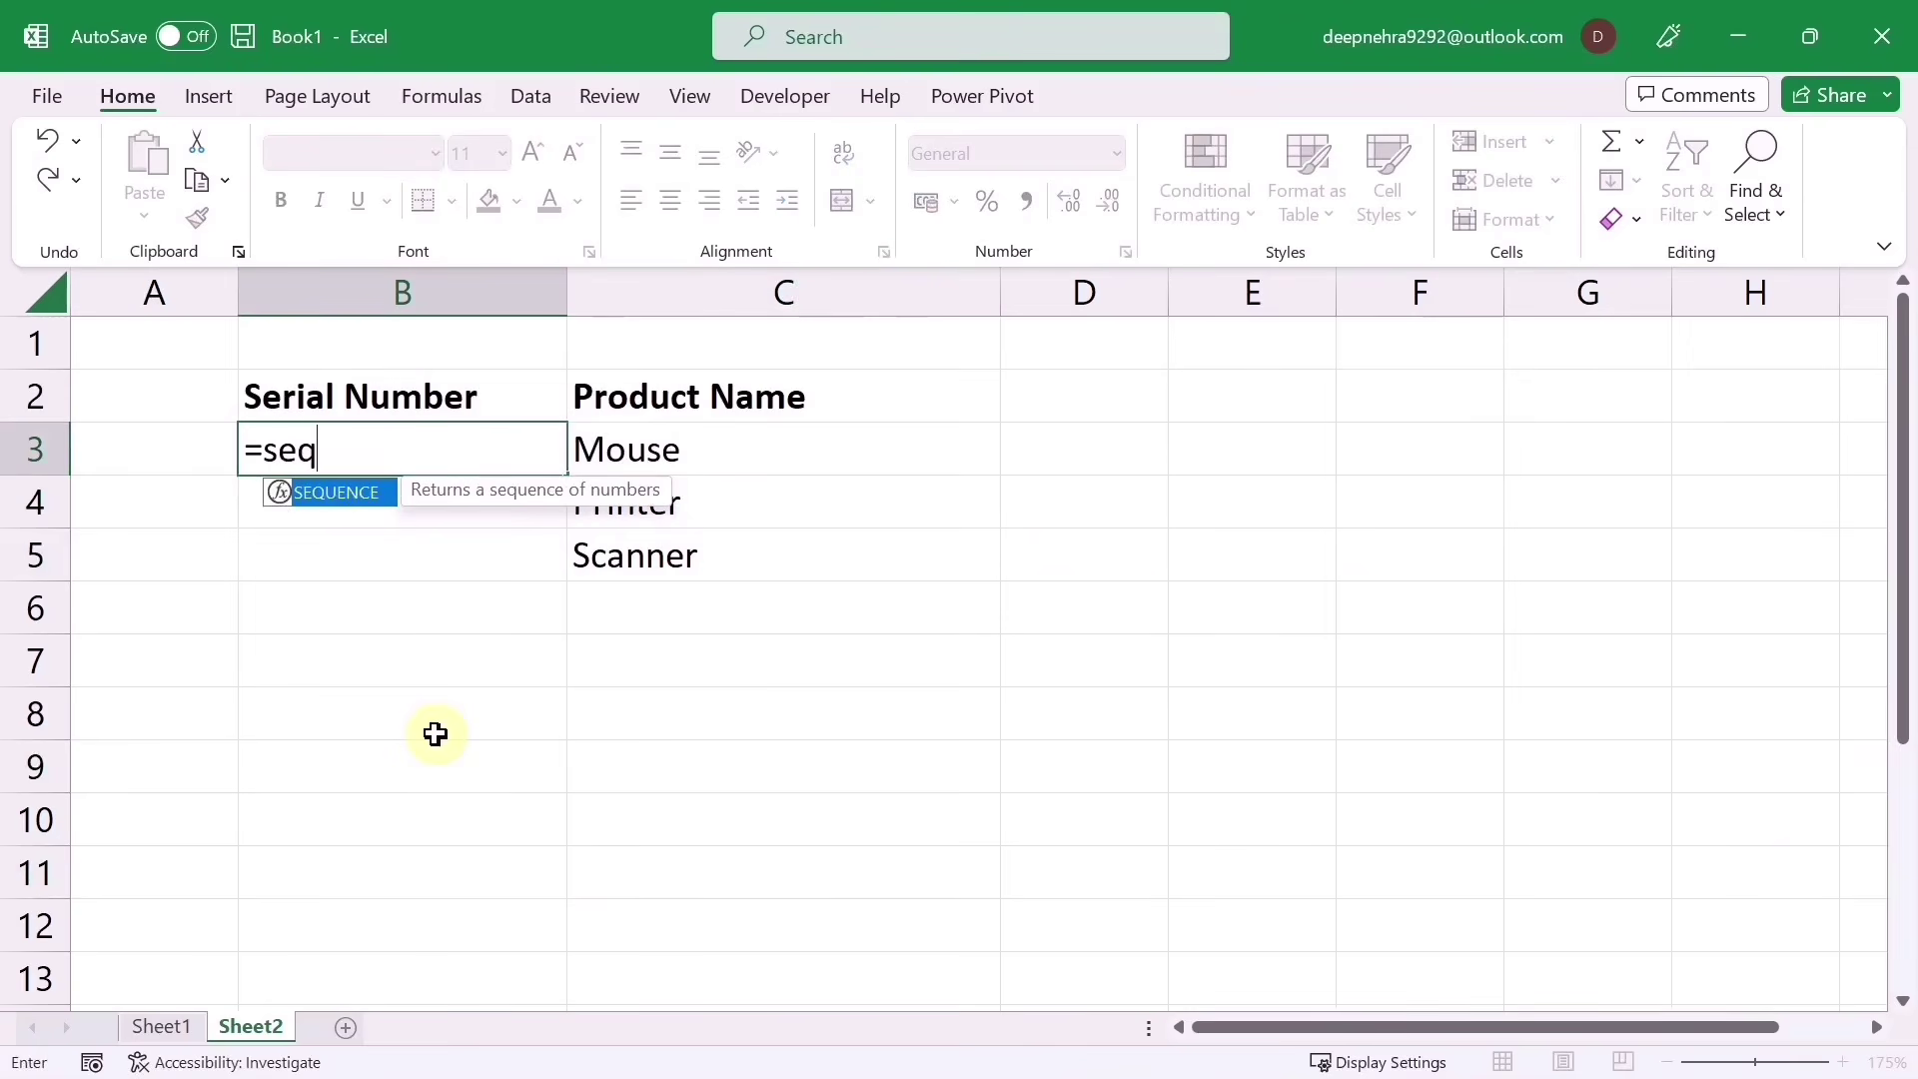
key("Tab")
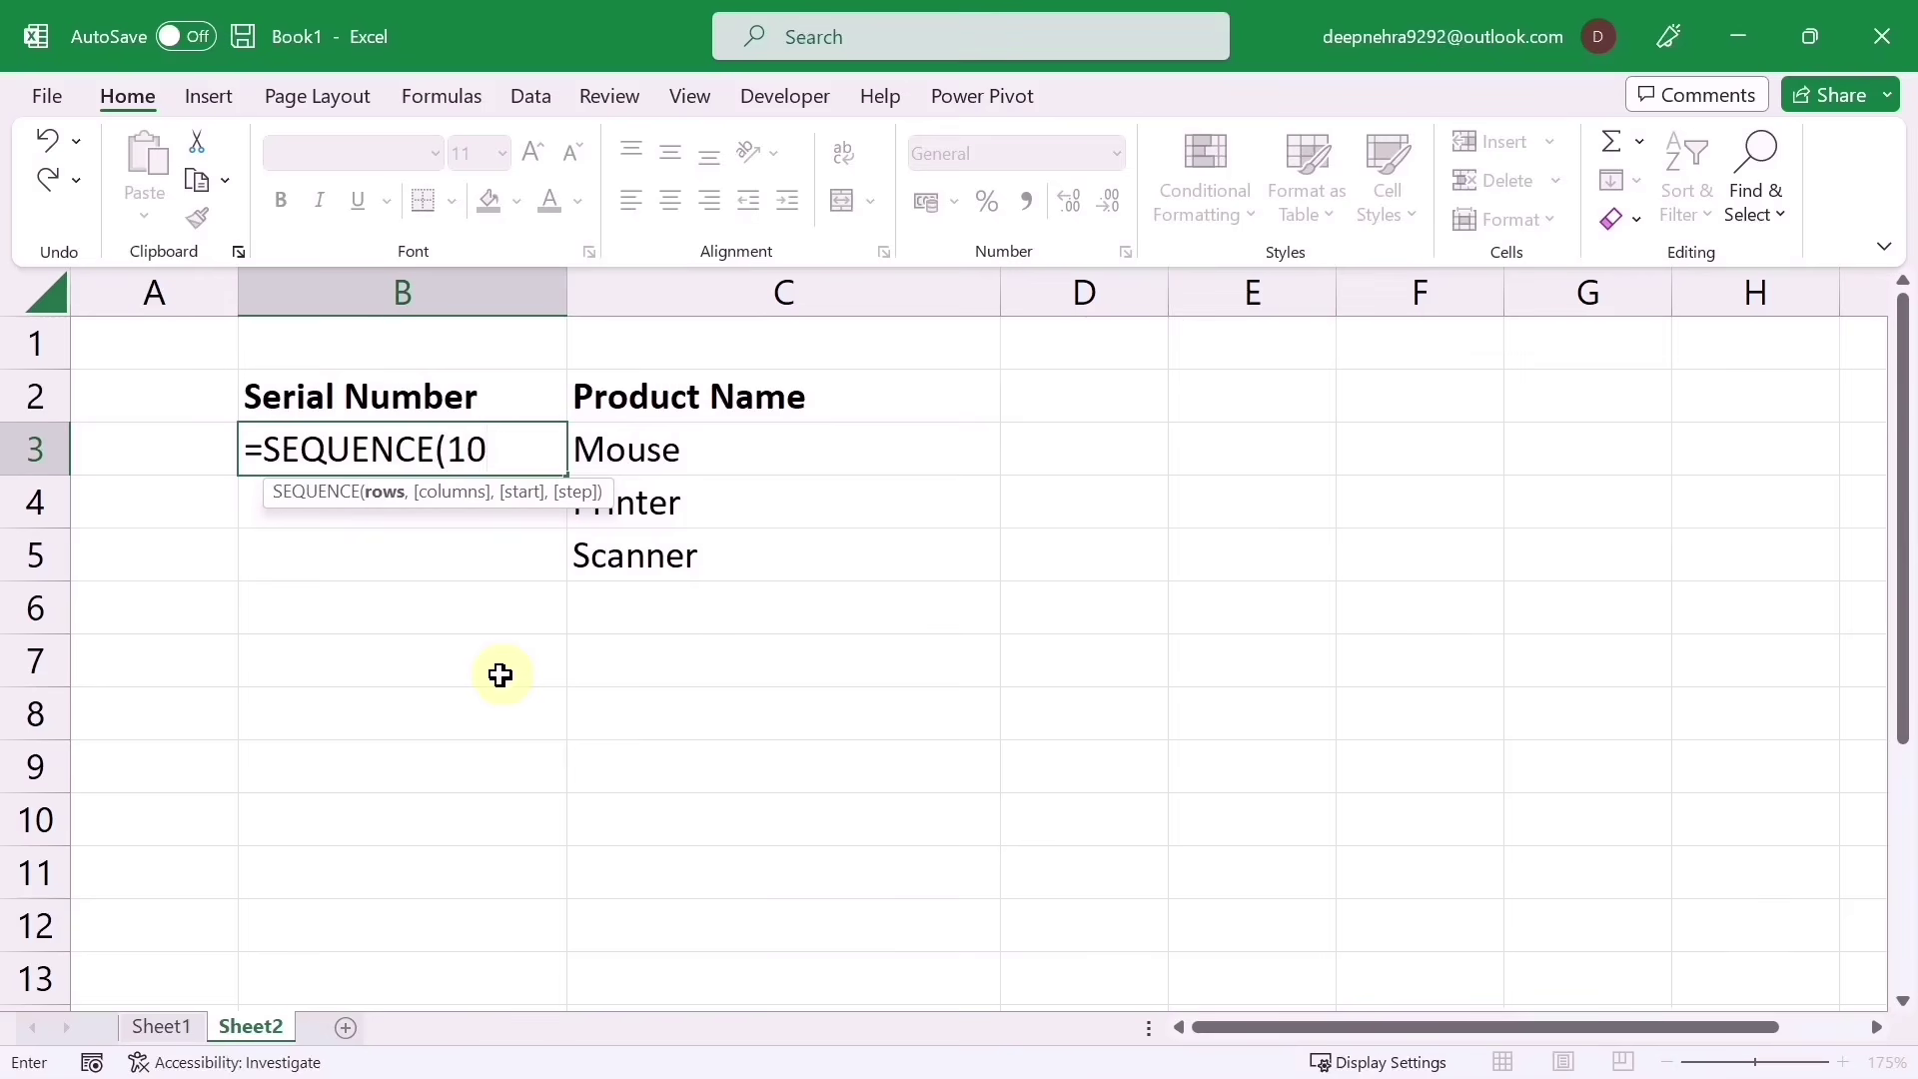
type(")")
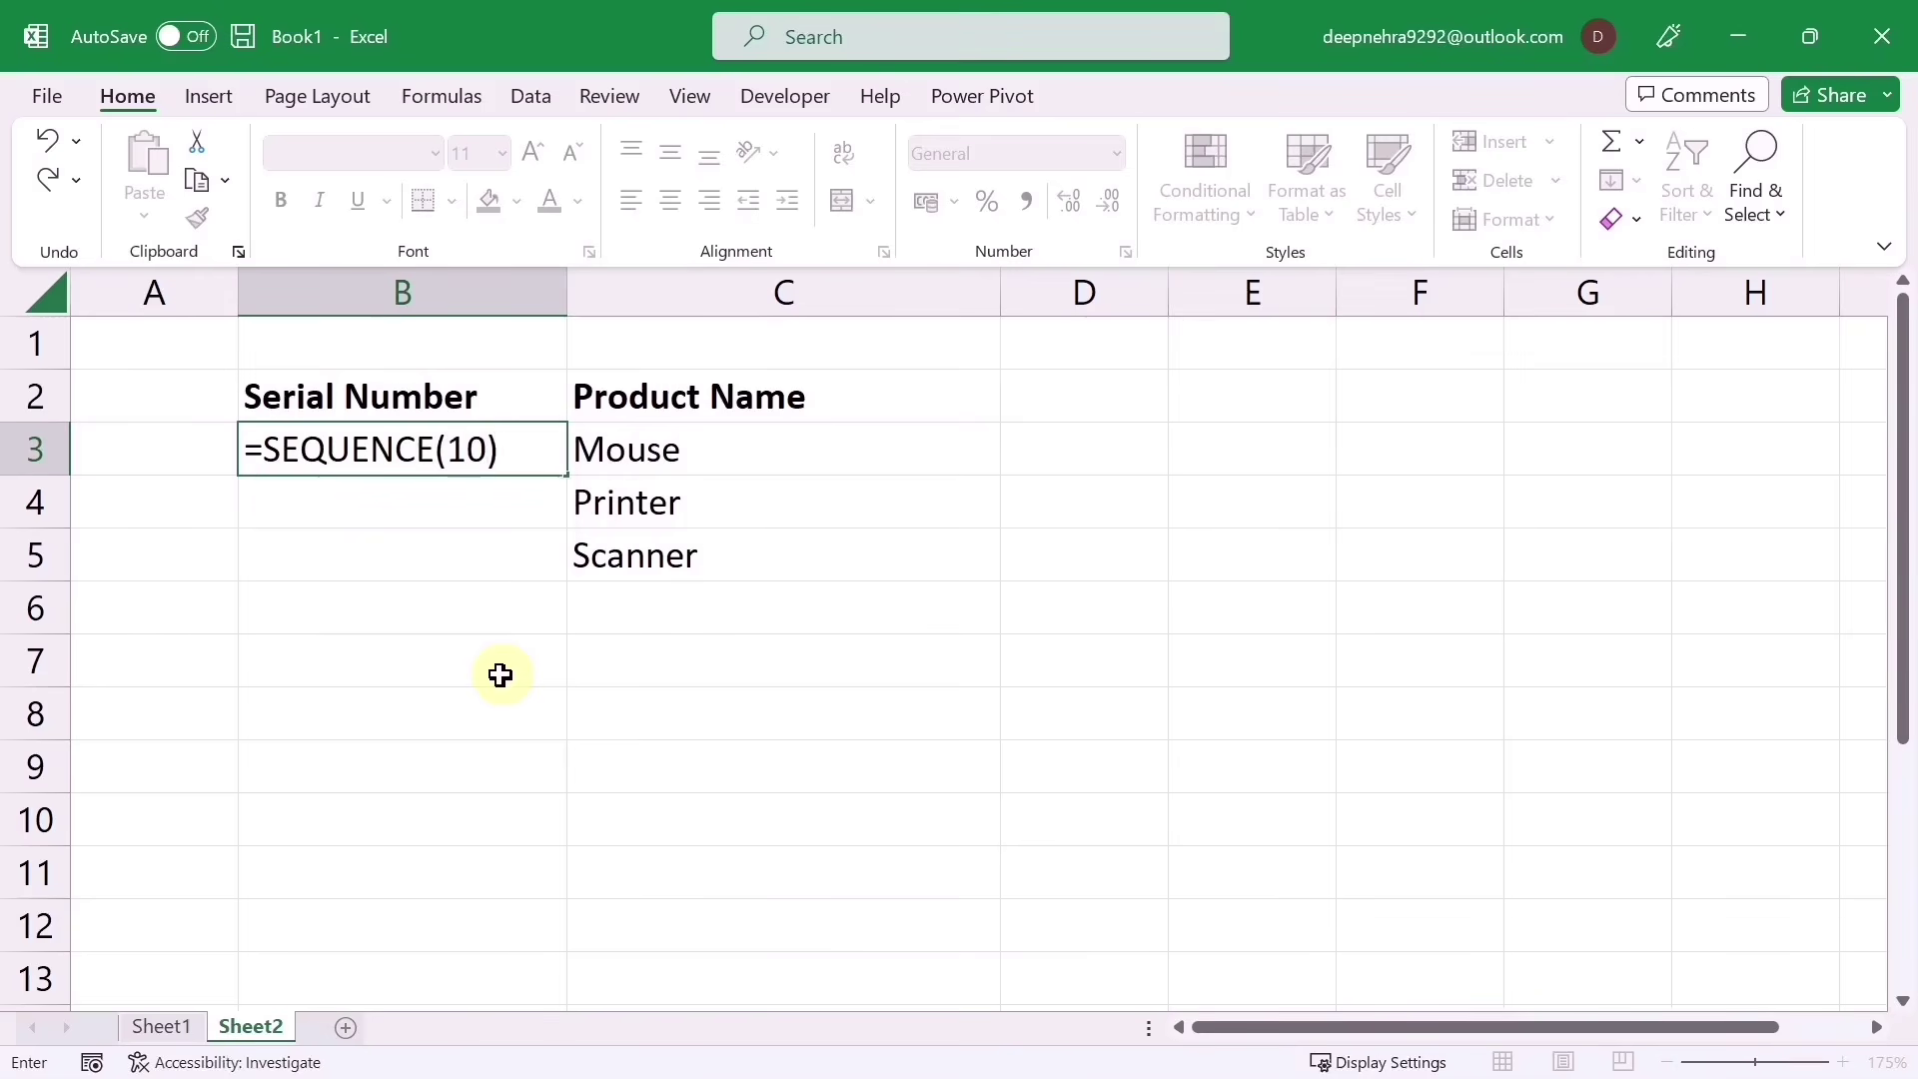
key("Return")
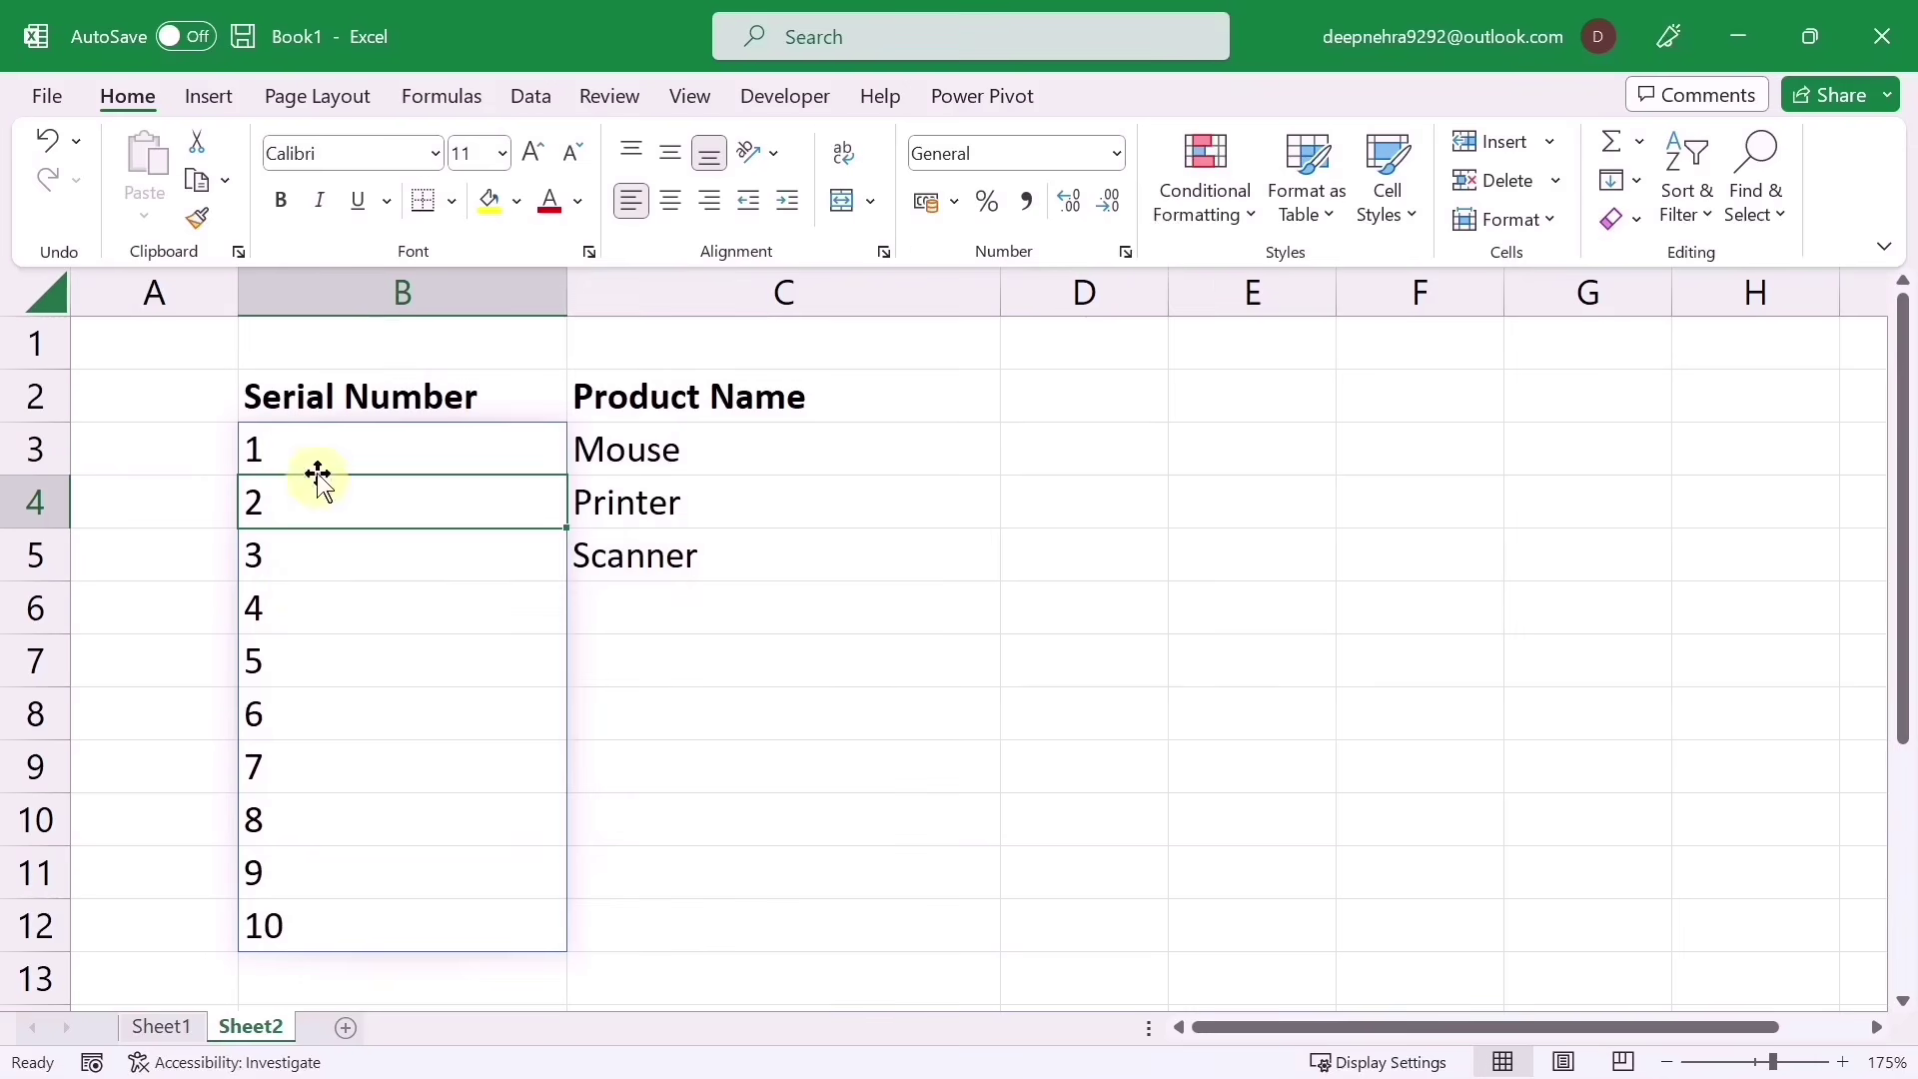
key("shift+Return")
Step: Change B3 to =SEQUENCE(COUNTA(C3:C100)) so numbering follows the product count
type("=SEQUENCE(10)")
left_click(522, 451)
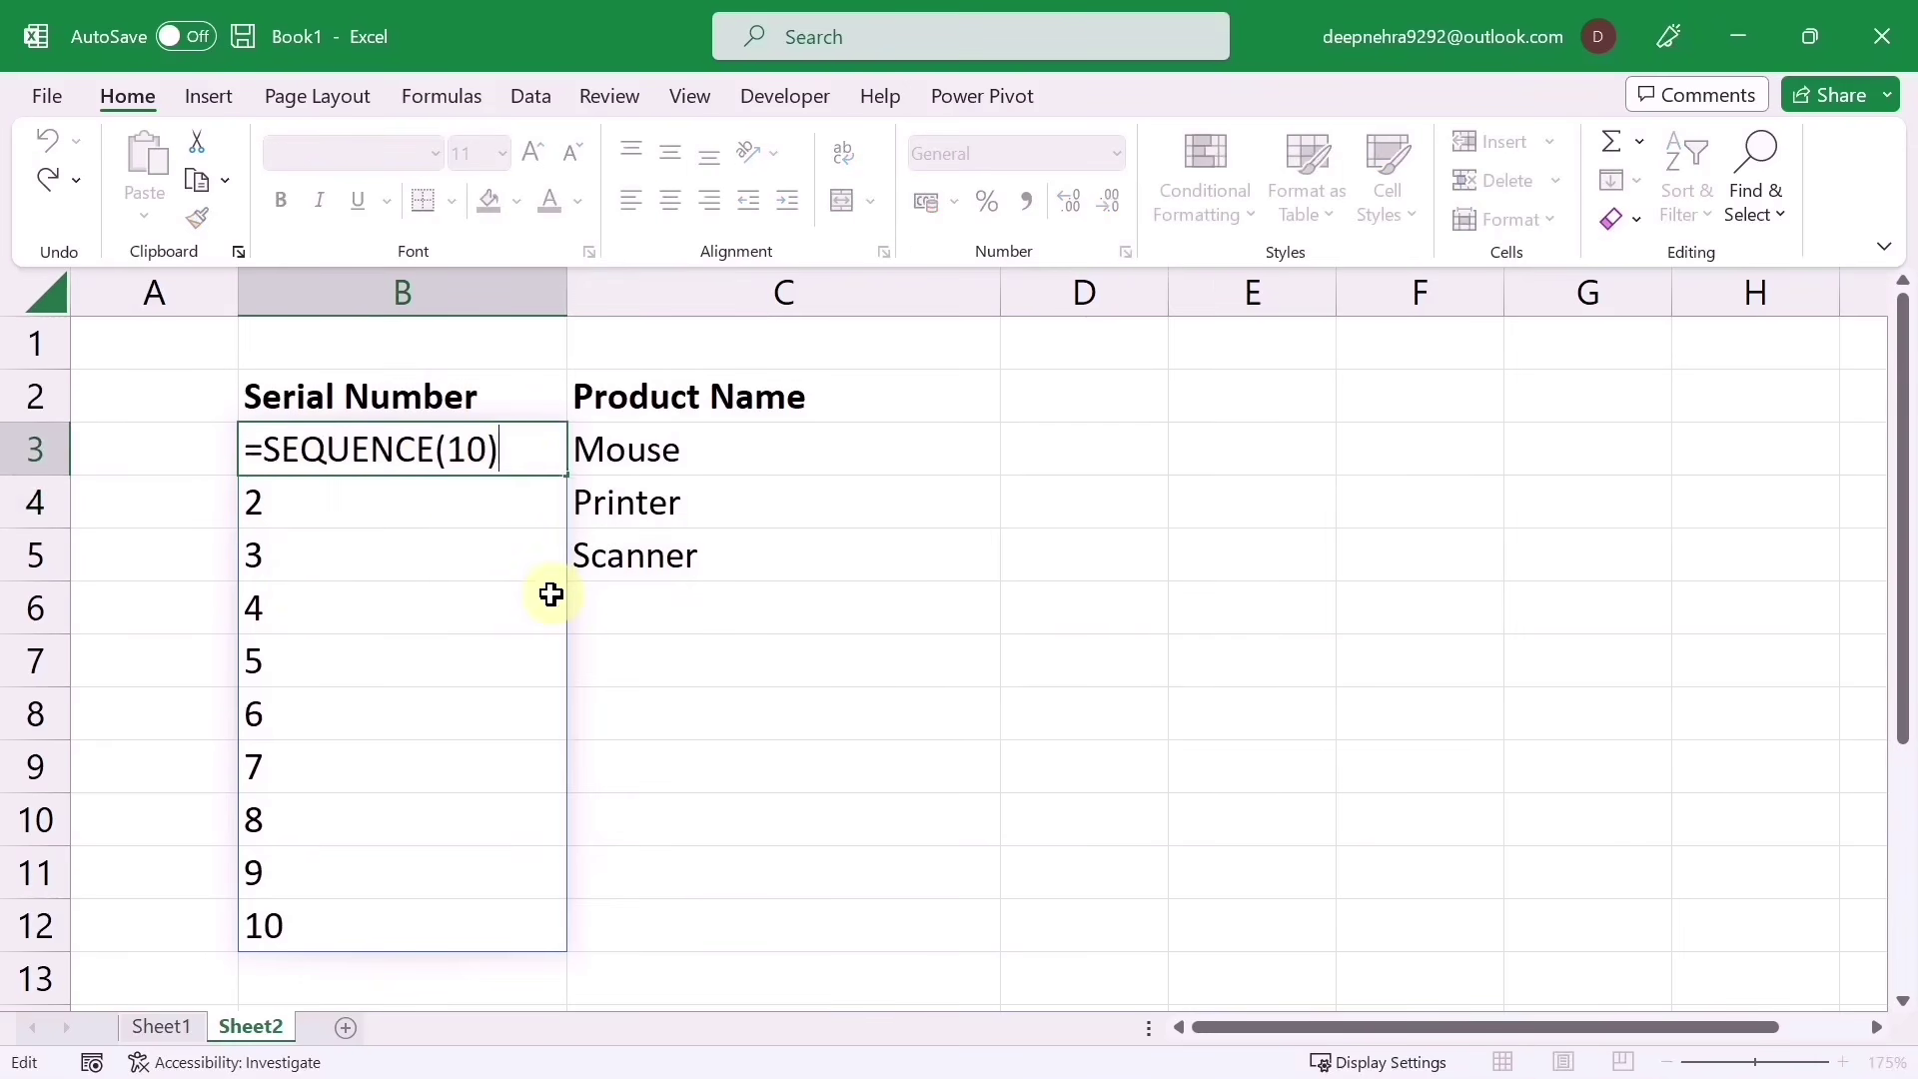
key("BackSpace")
key("BackSpace")
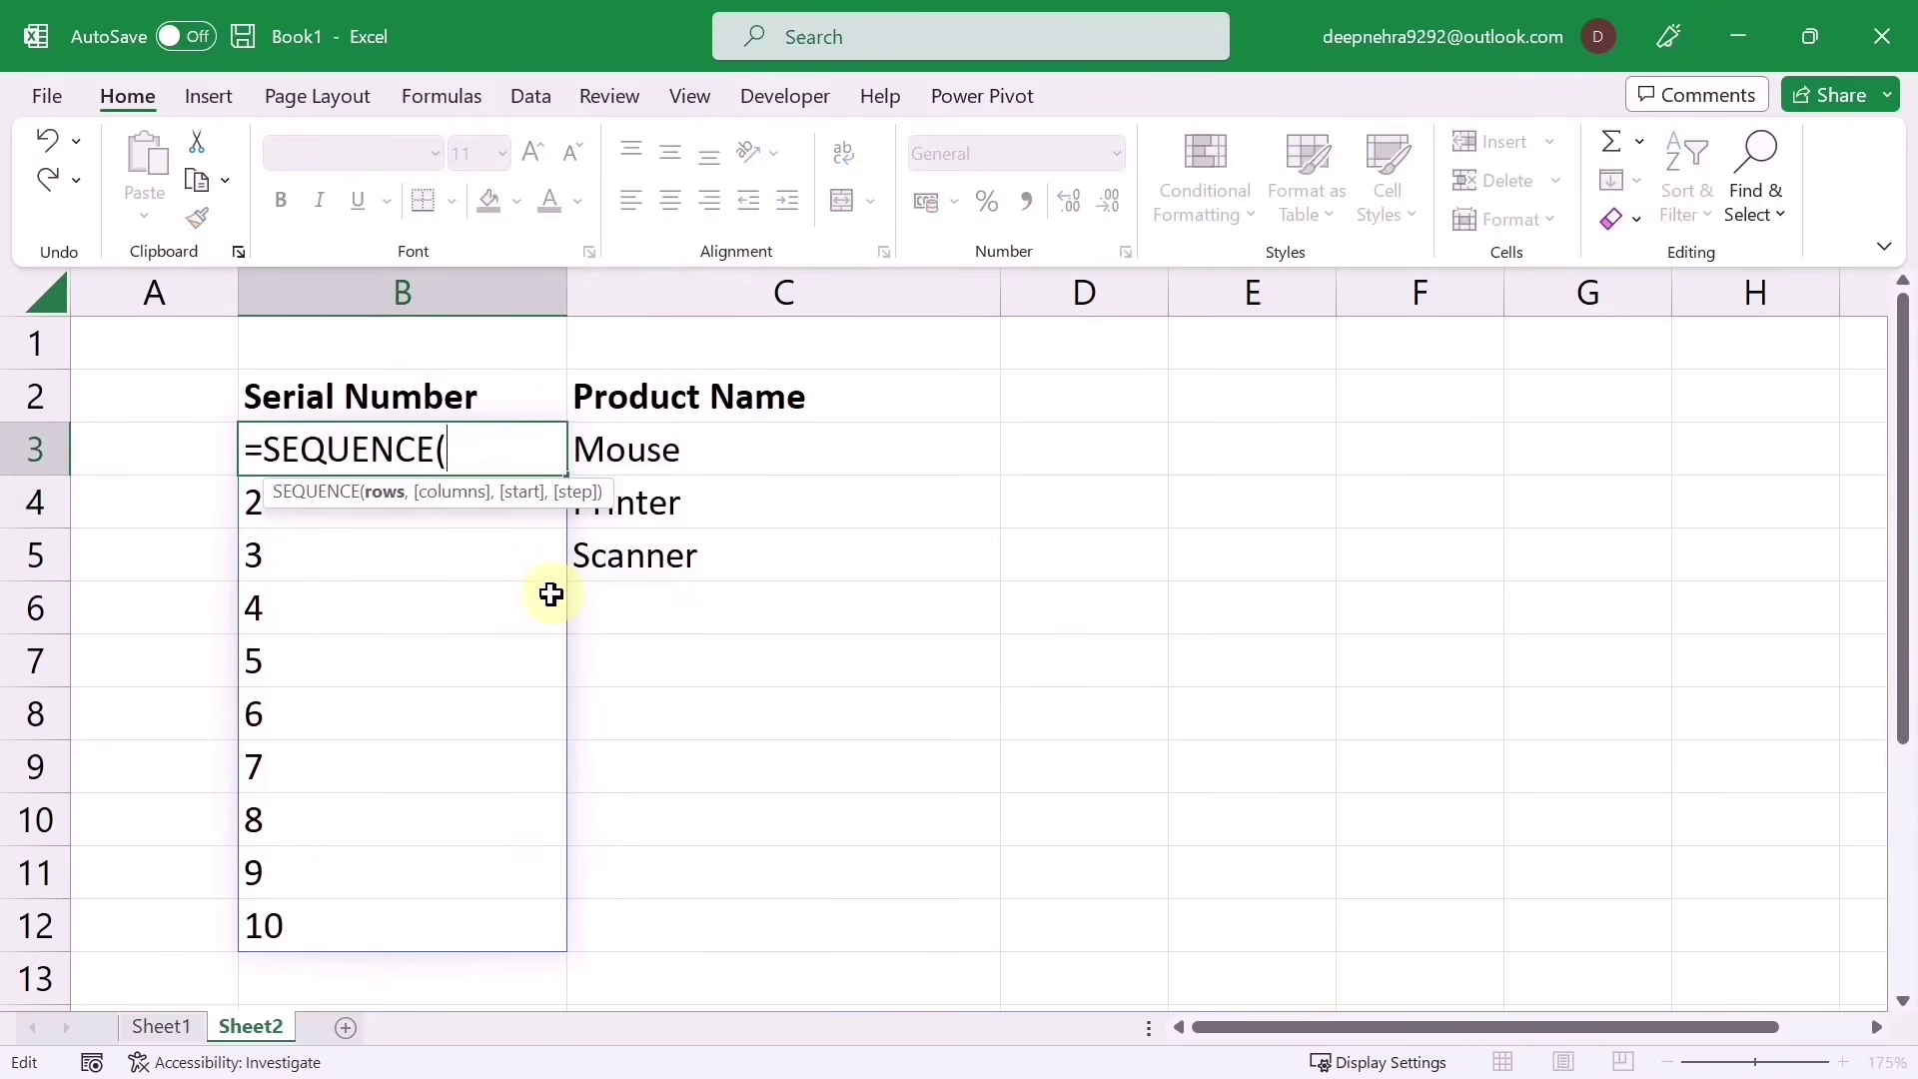
type("counta")
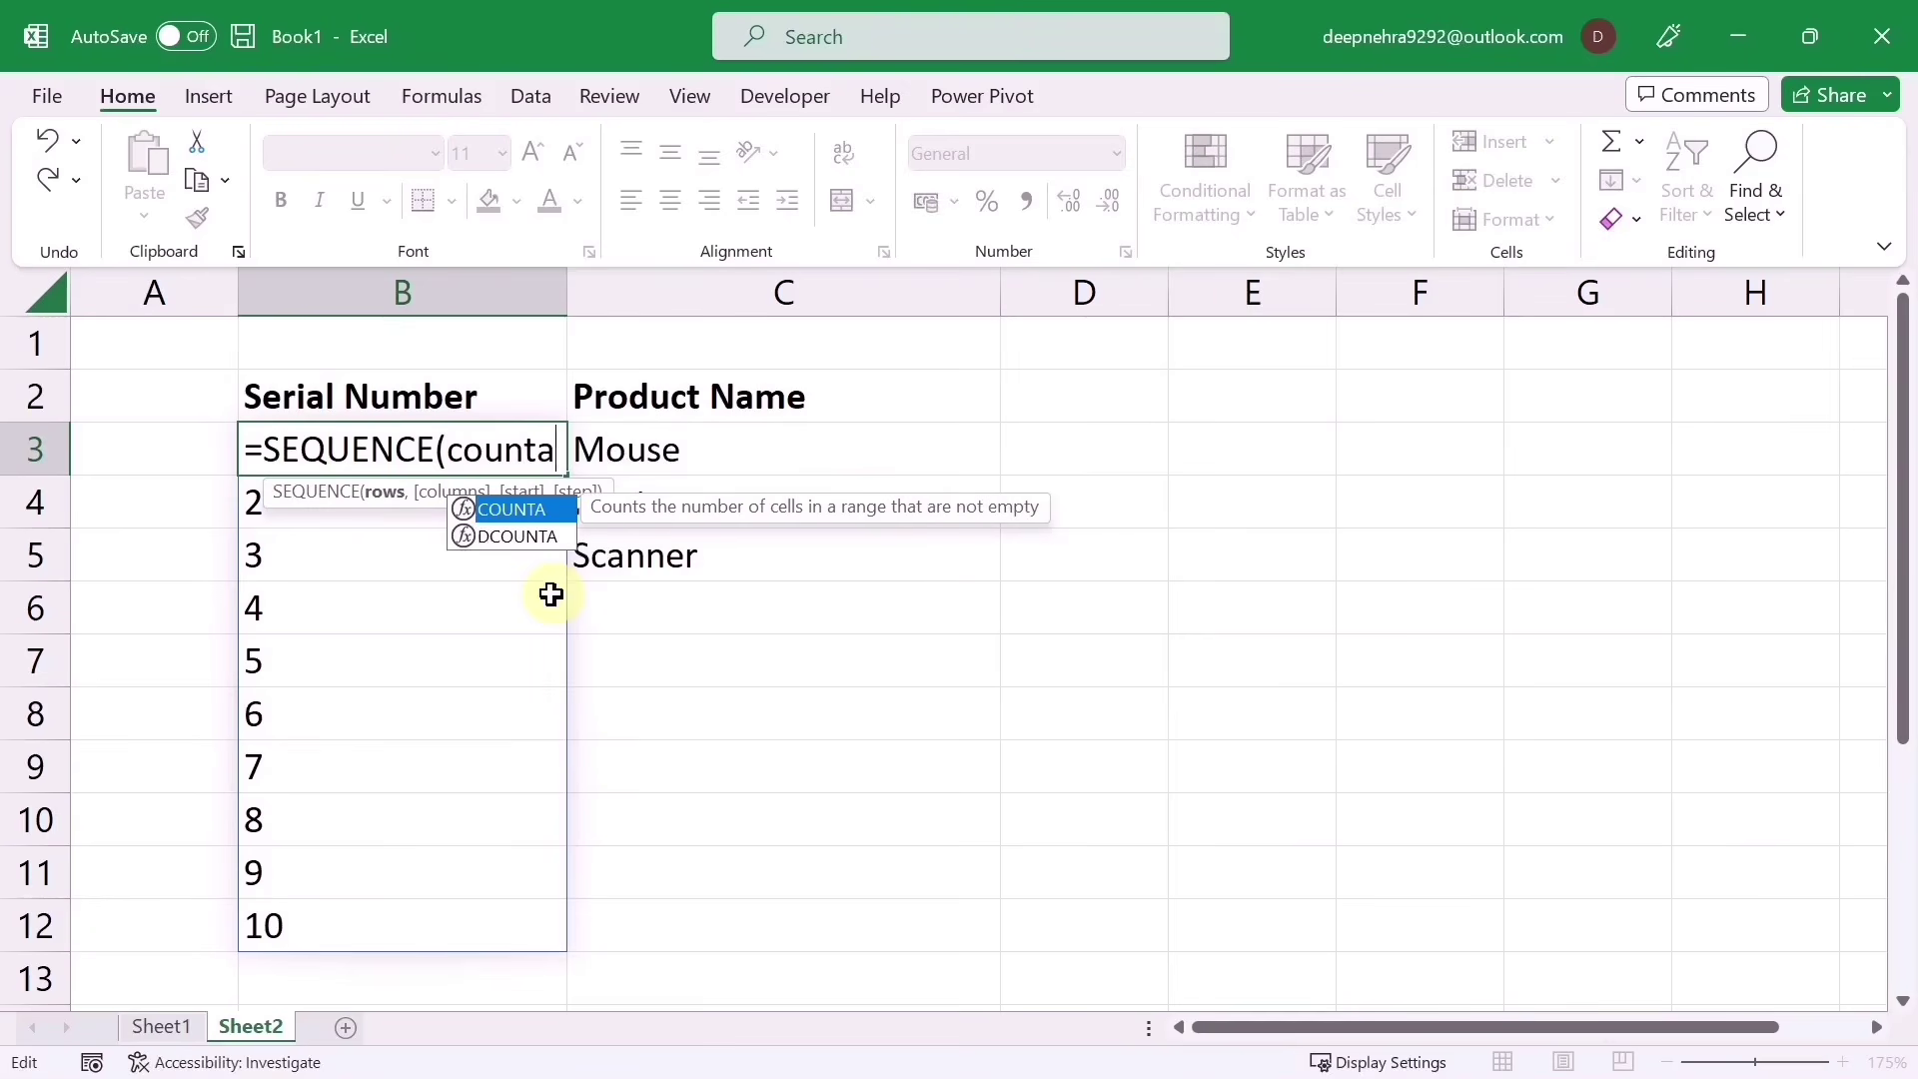
type("(")
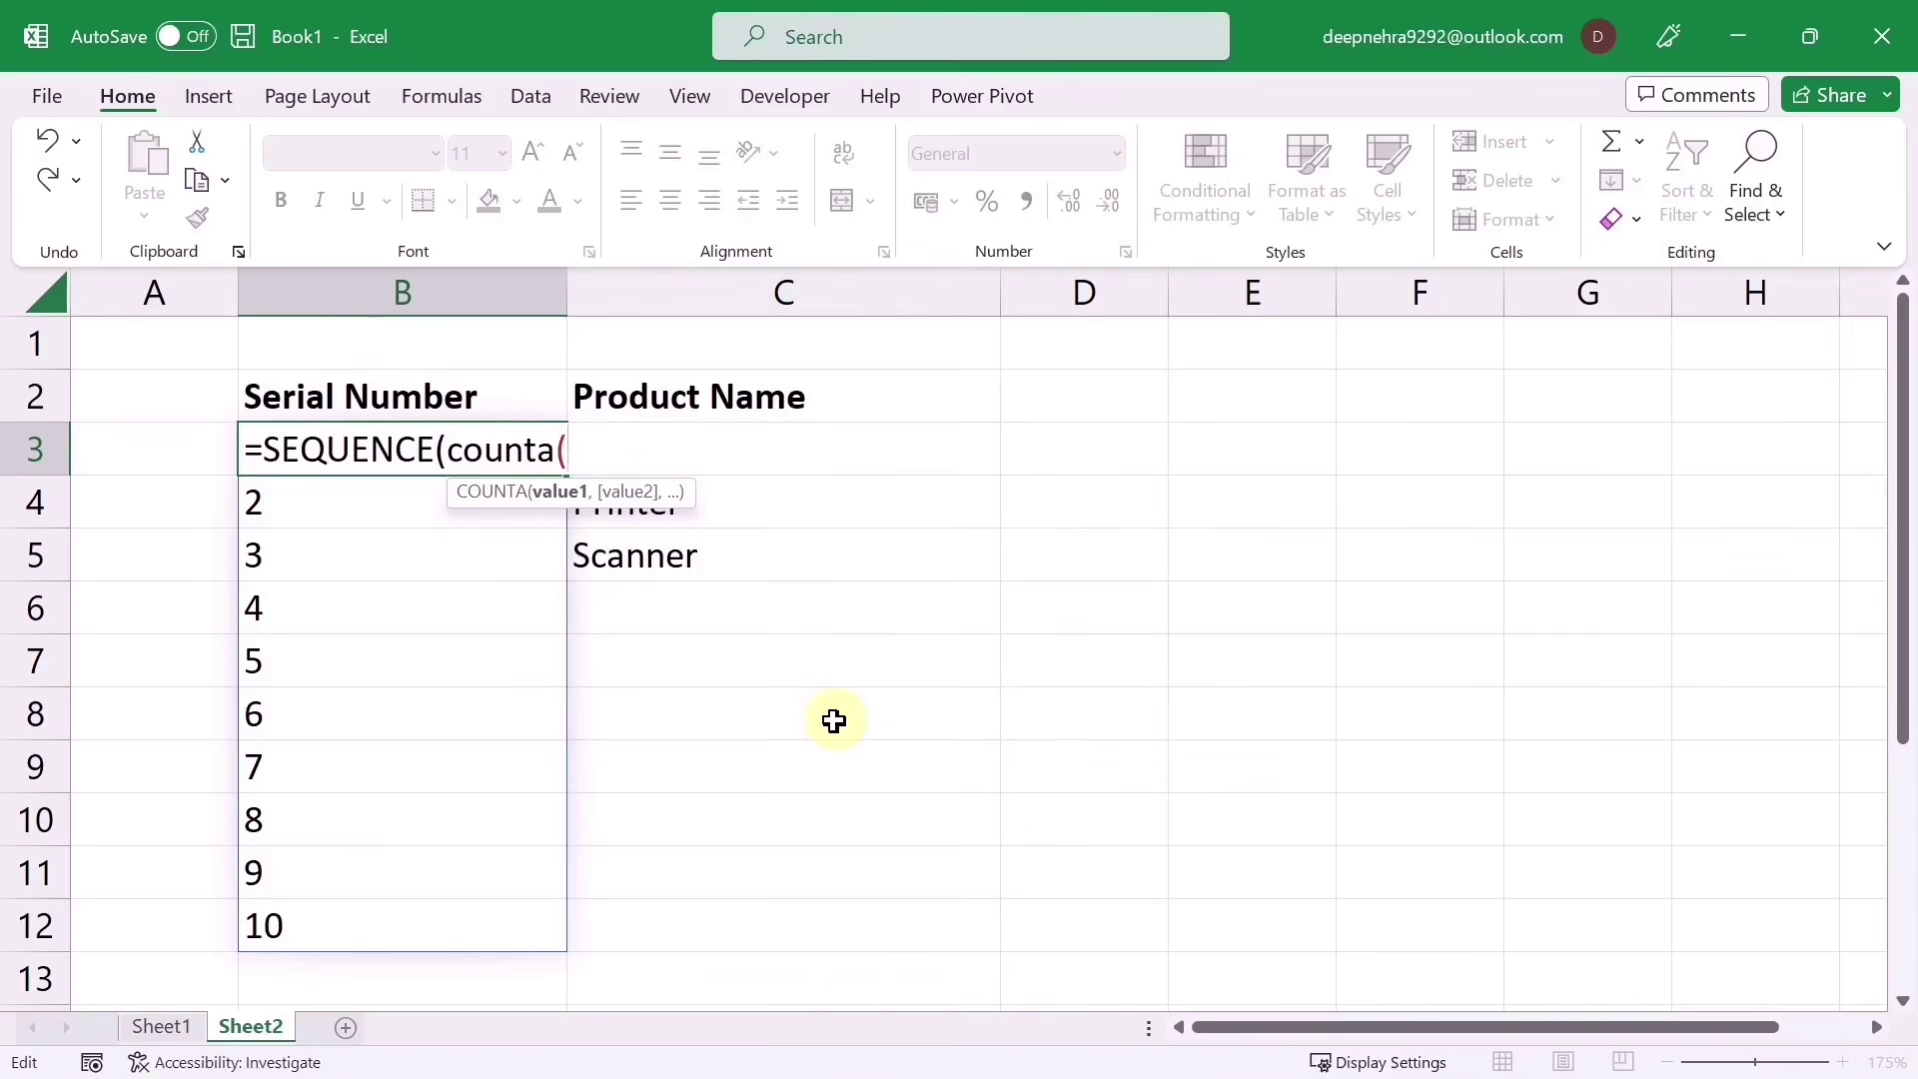
type("c3")
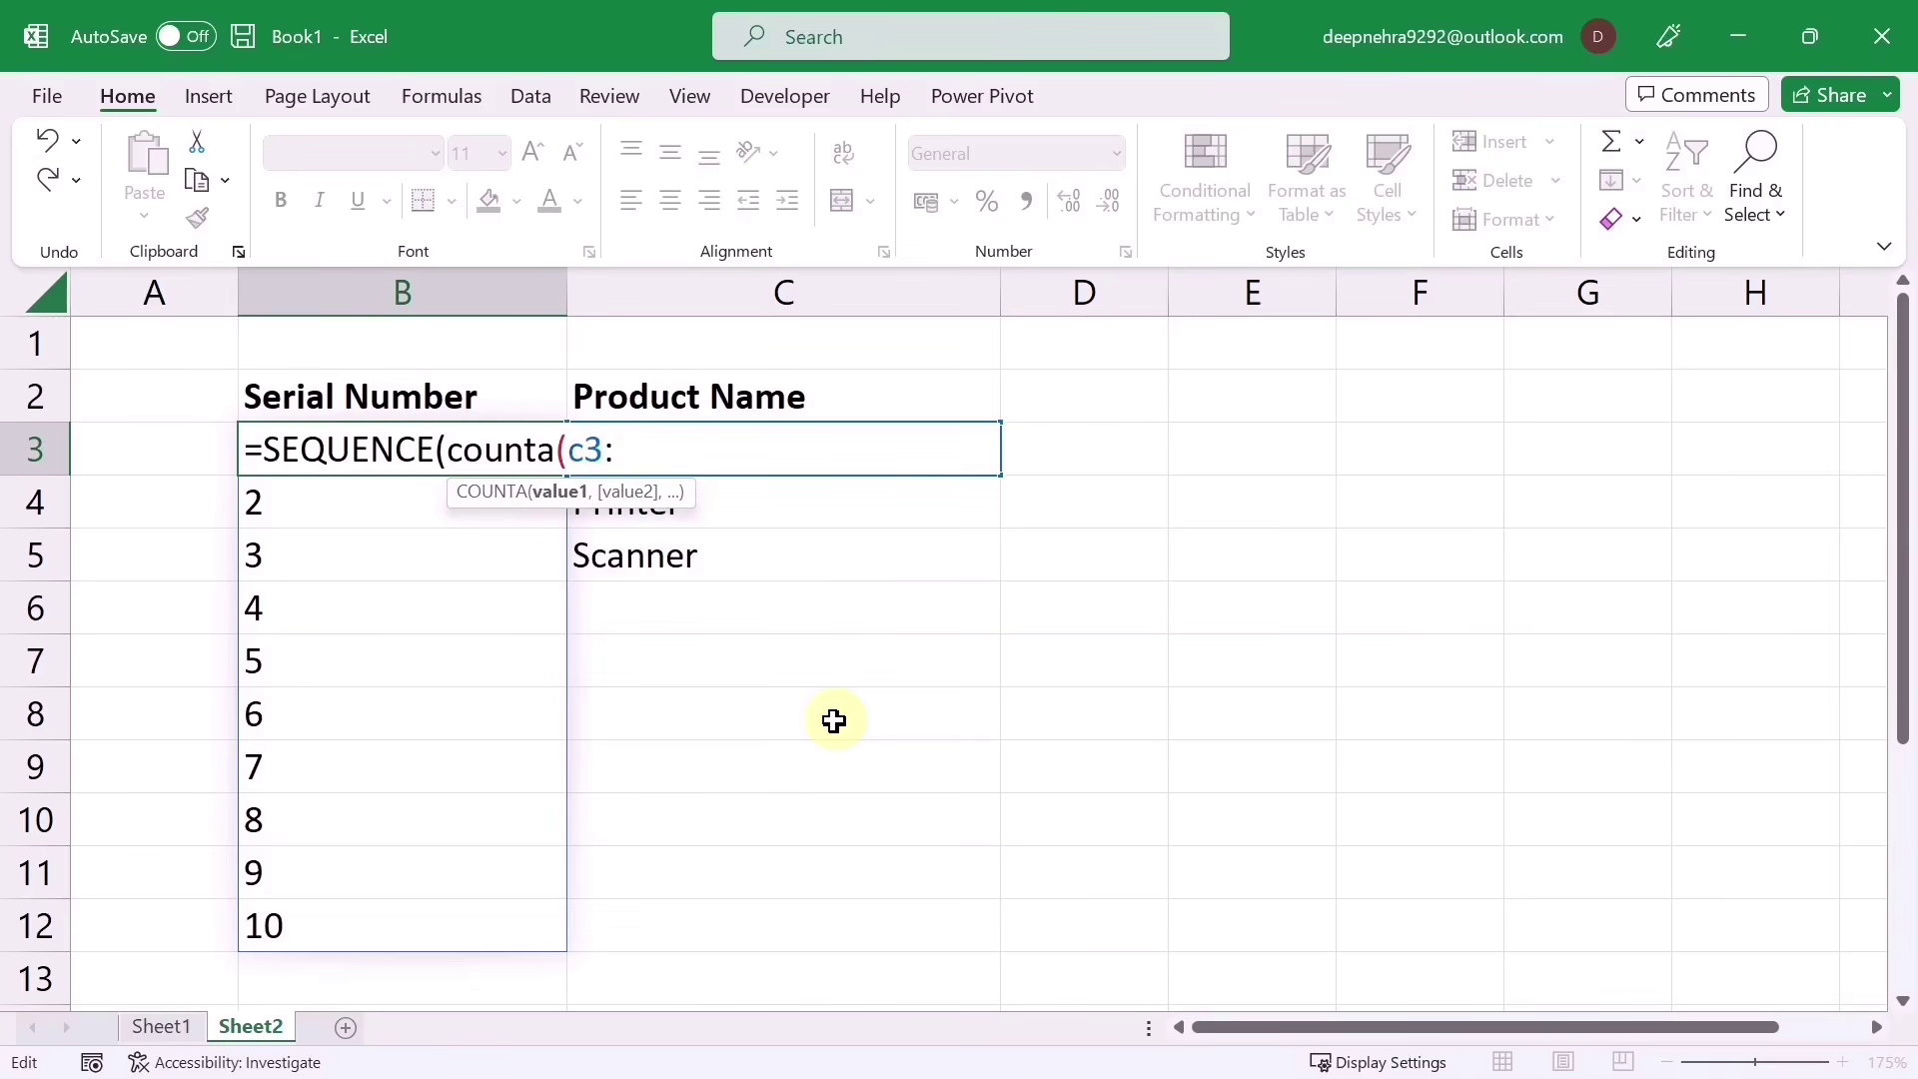
type(":c100")
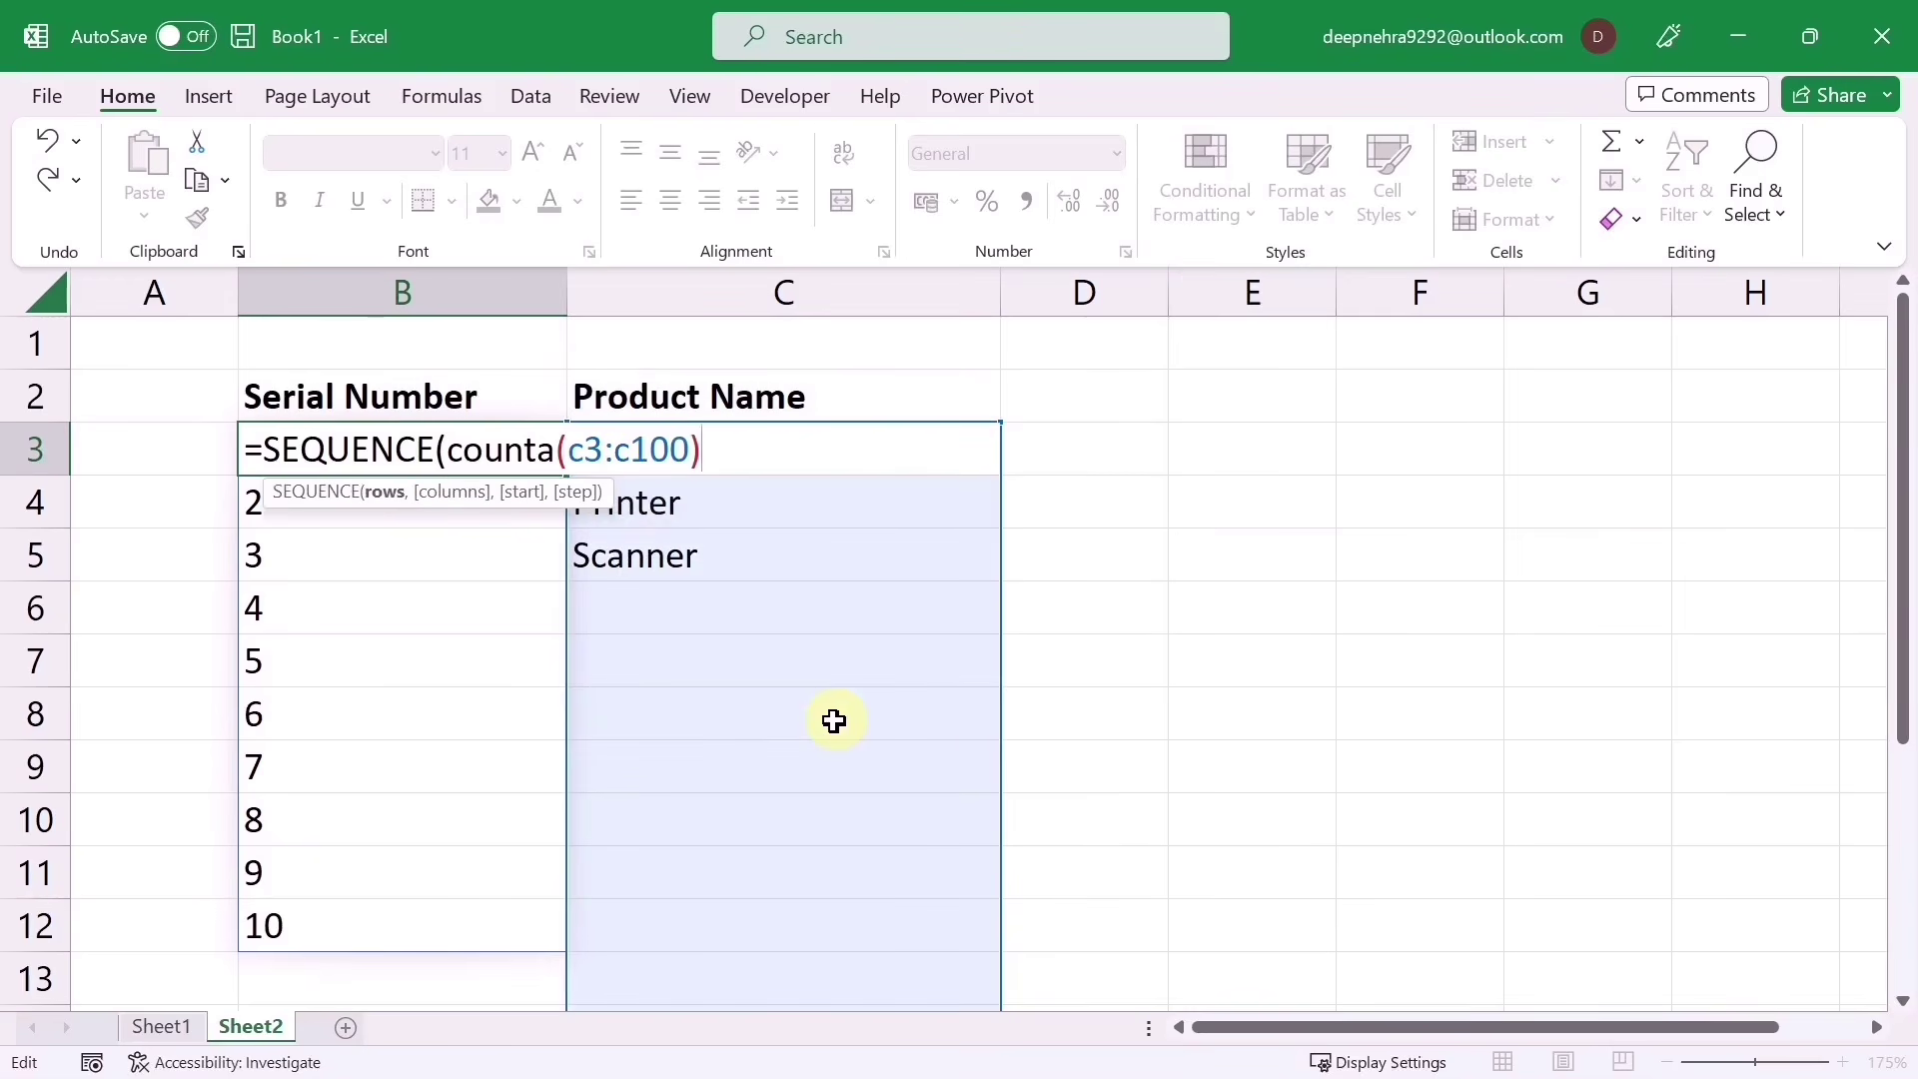
type(")")
key("Return")
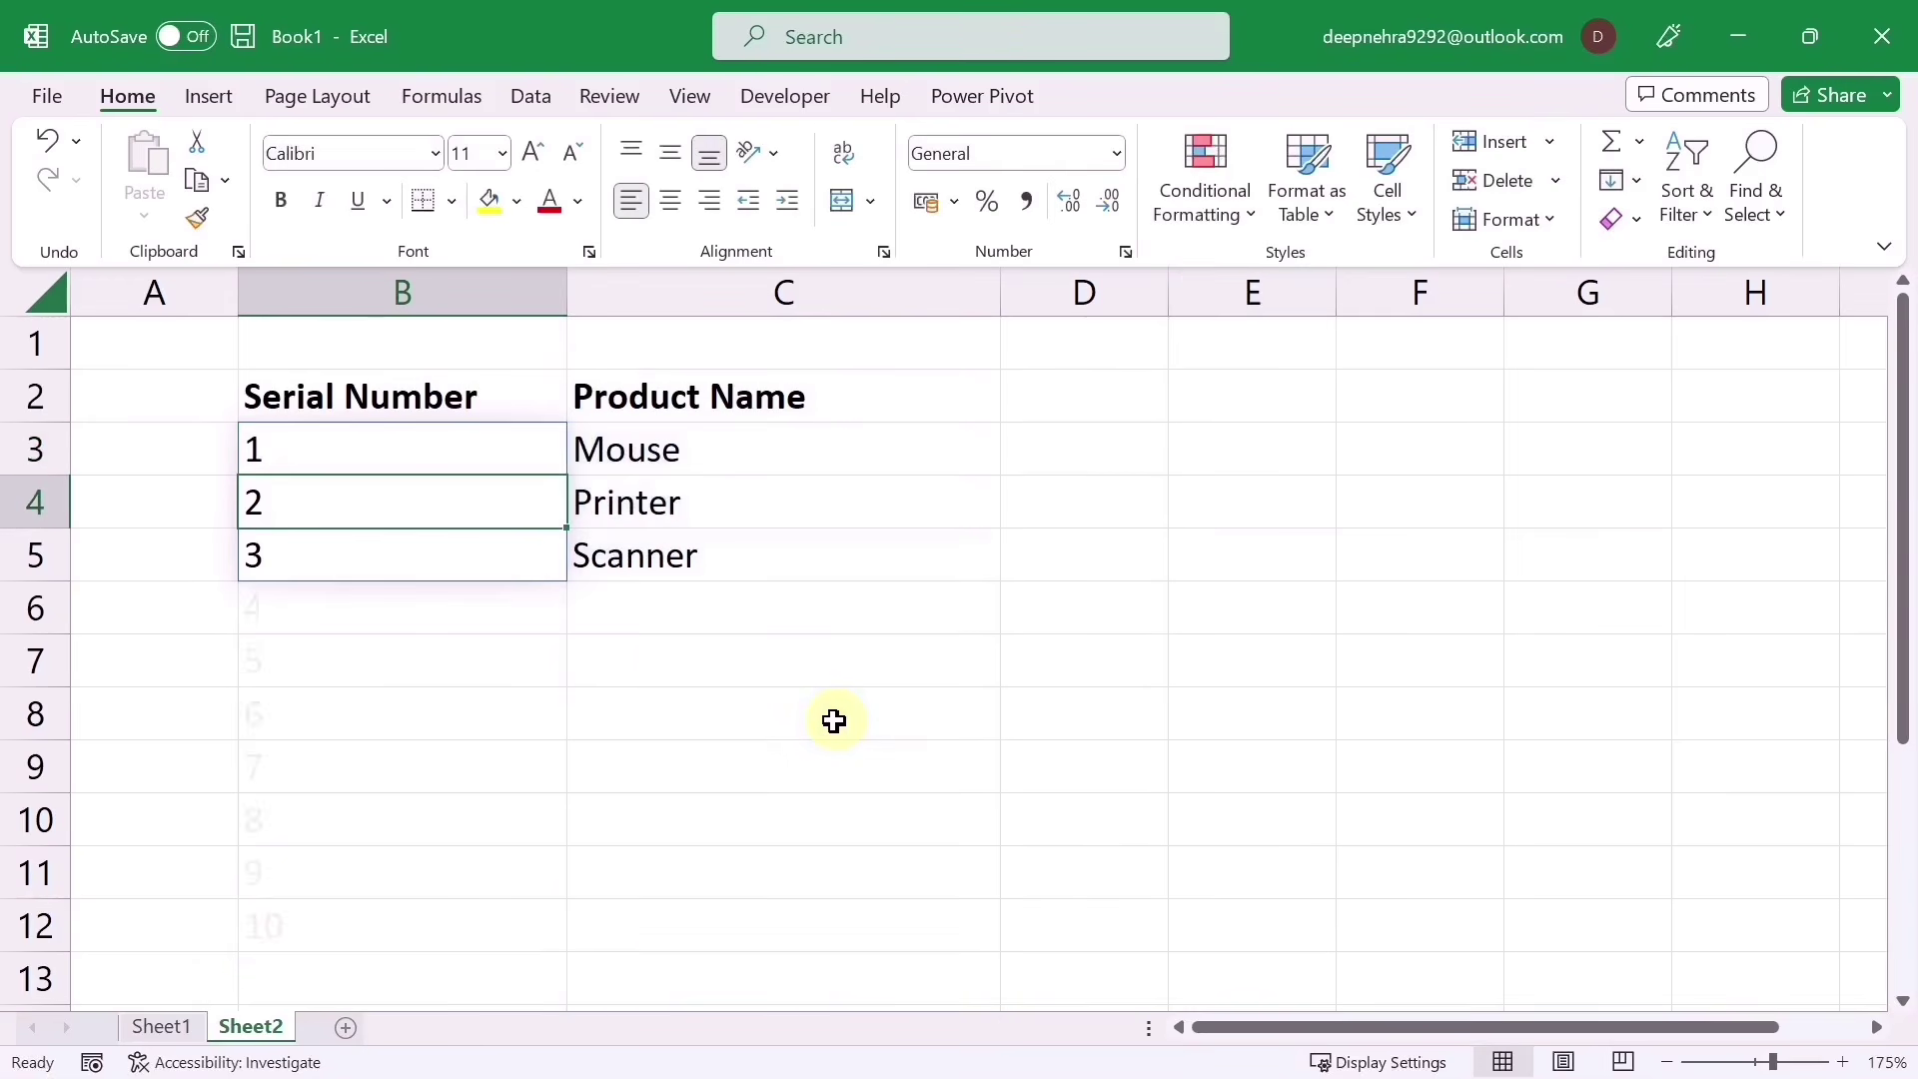
Step: Add four test product entries from C6 down so serial numbers extend automatically
left_click(660, 615)
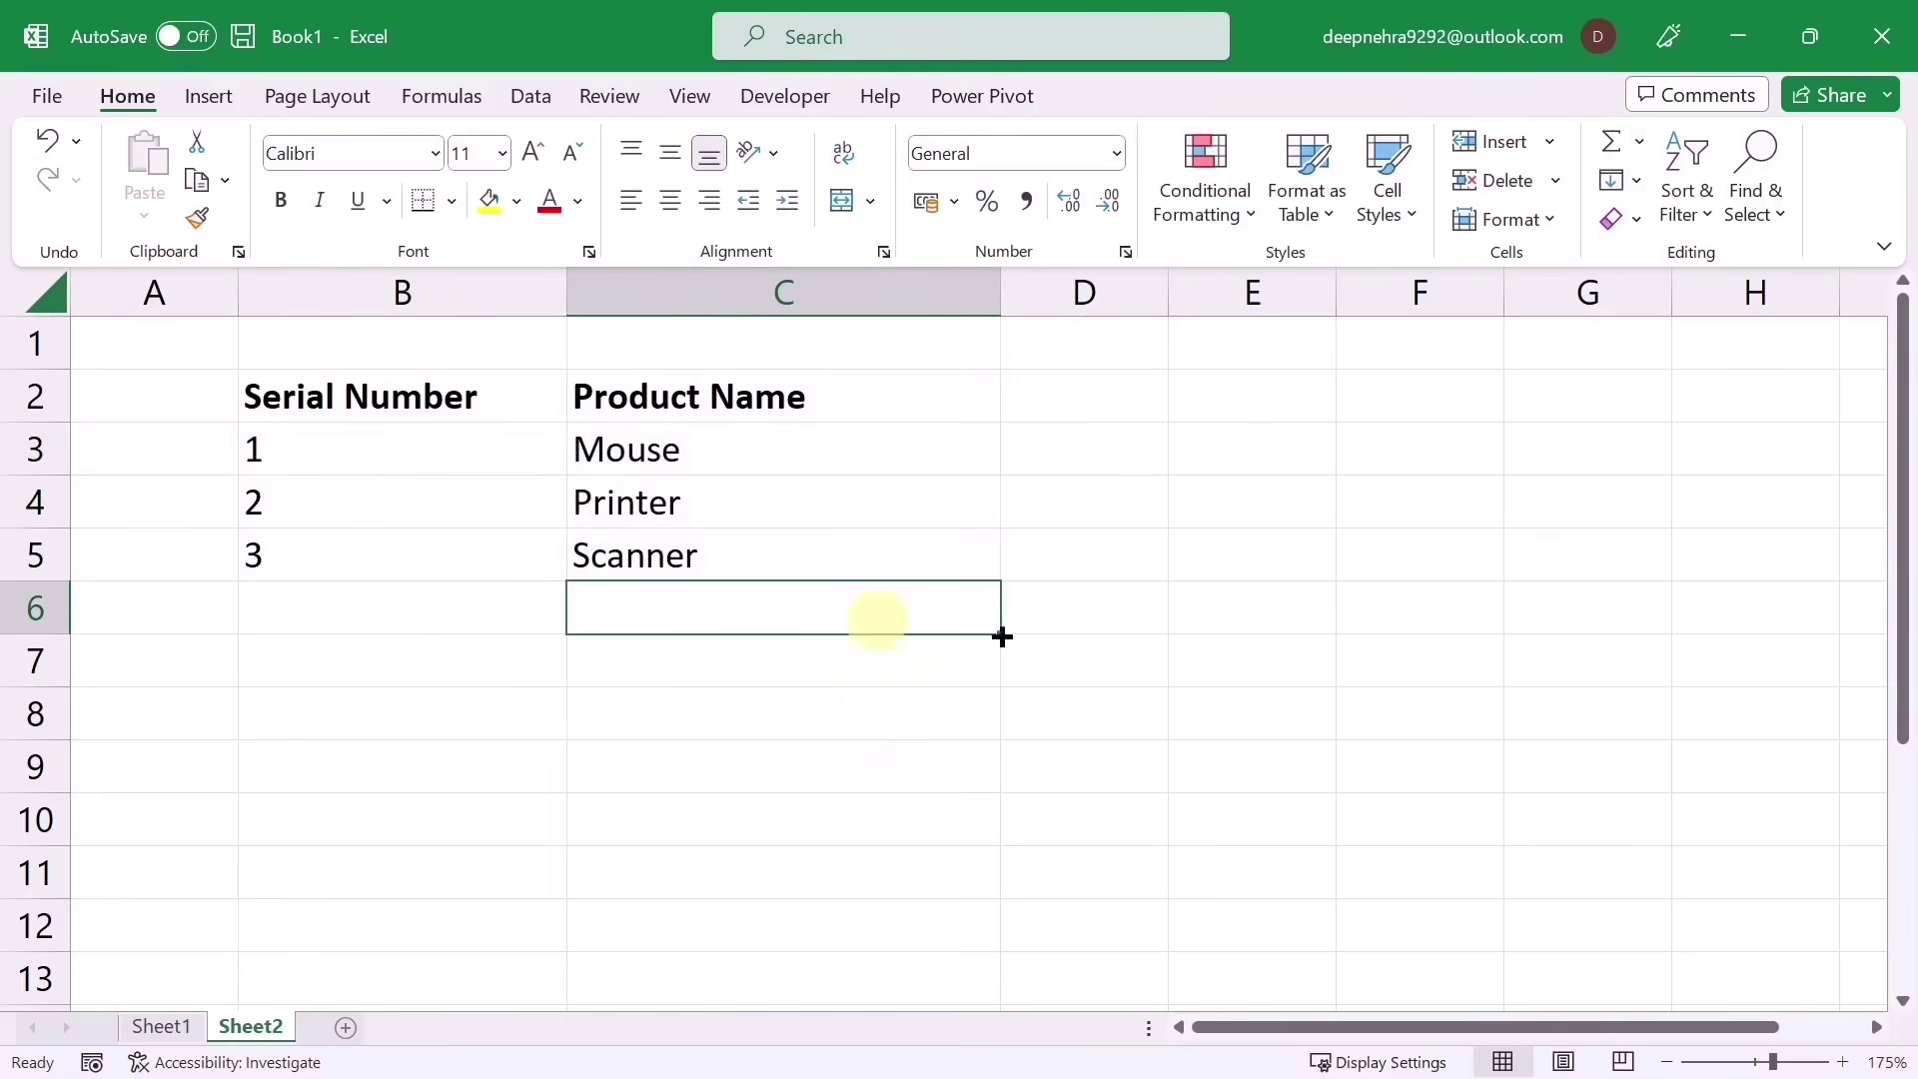
type("fghfg")
key("Return")
type("fghfg")
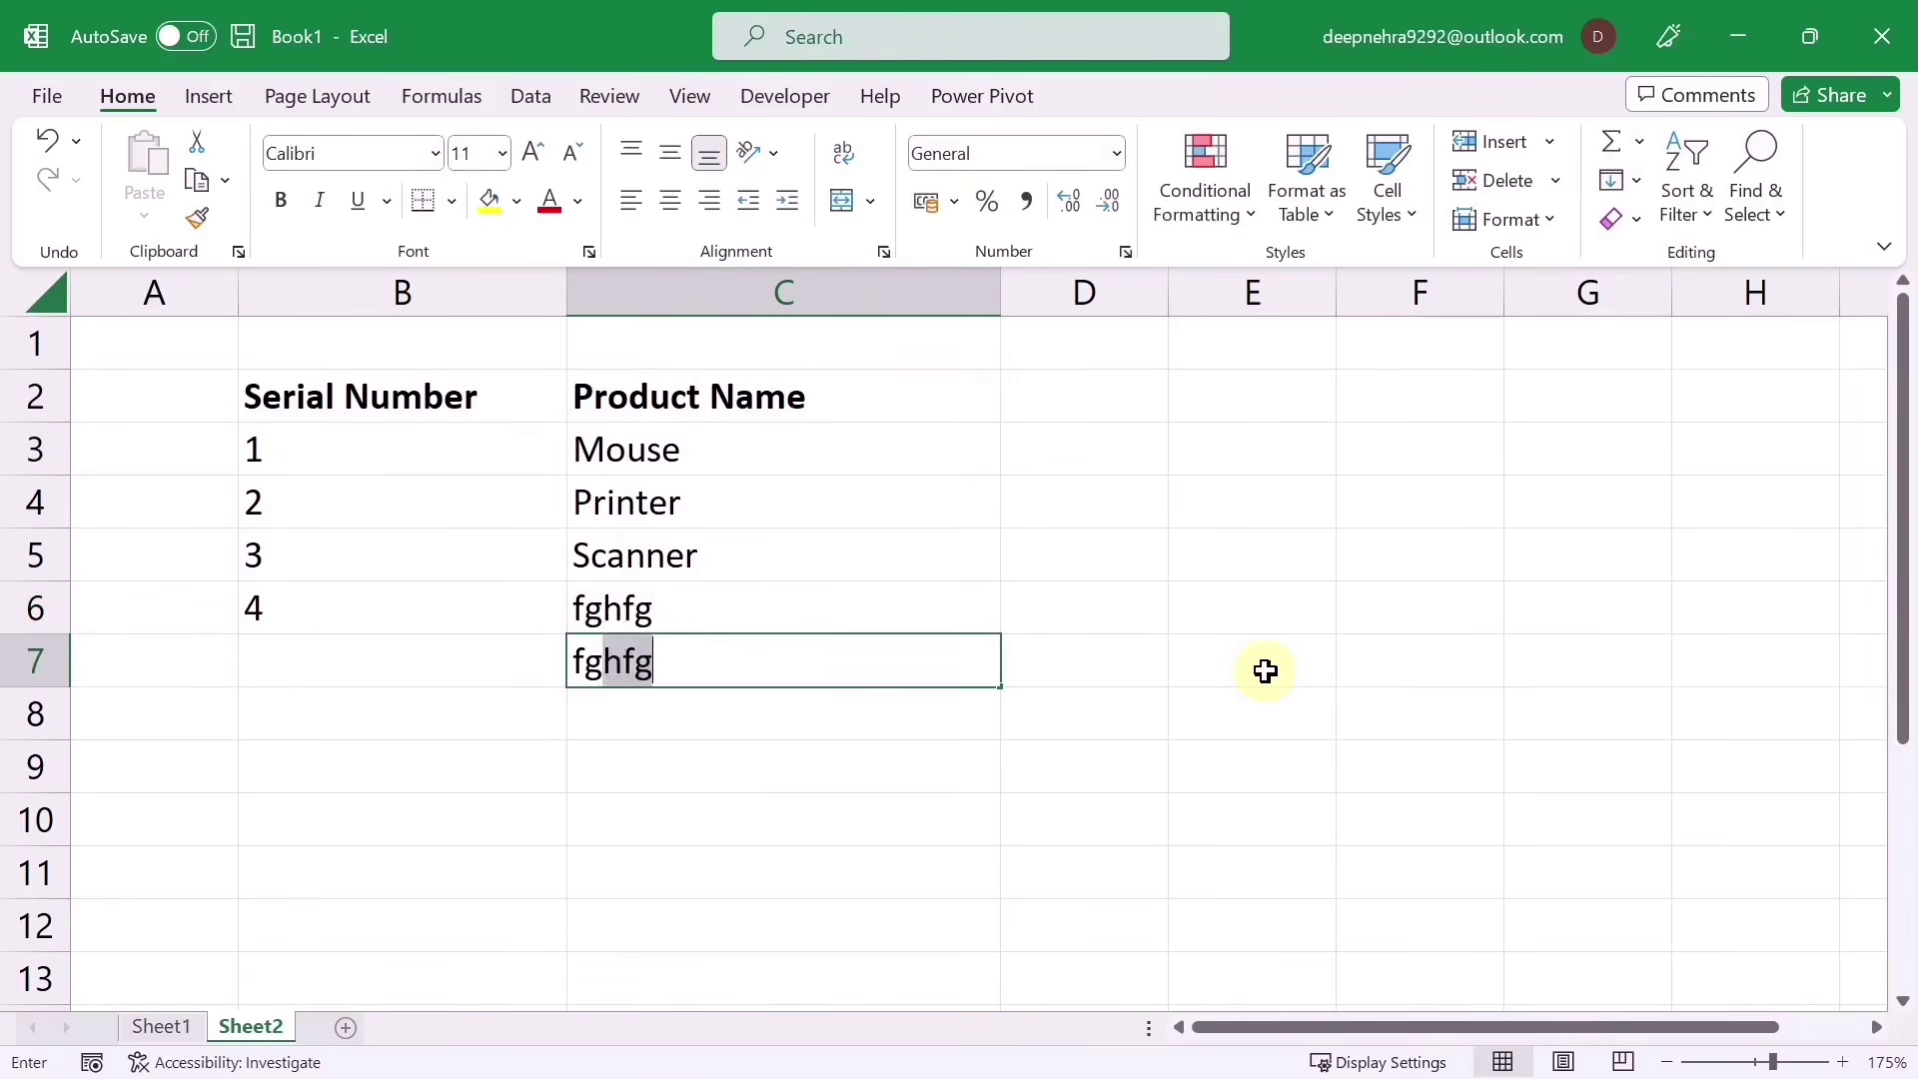
key("Return")
type("fghfg")
key("Return")
type("gfhf")
key("Return")
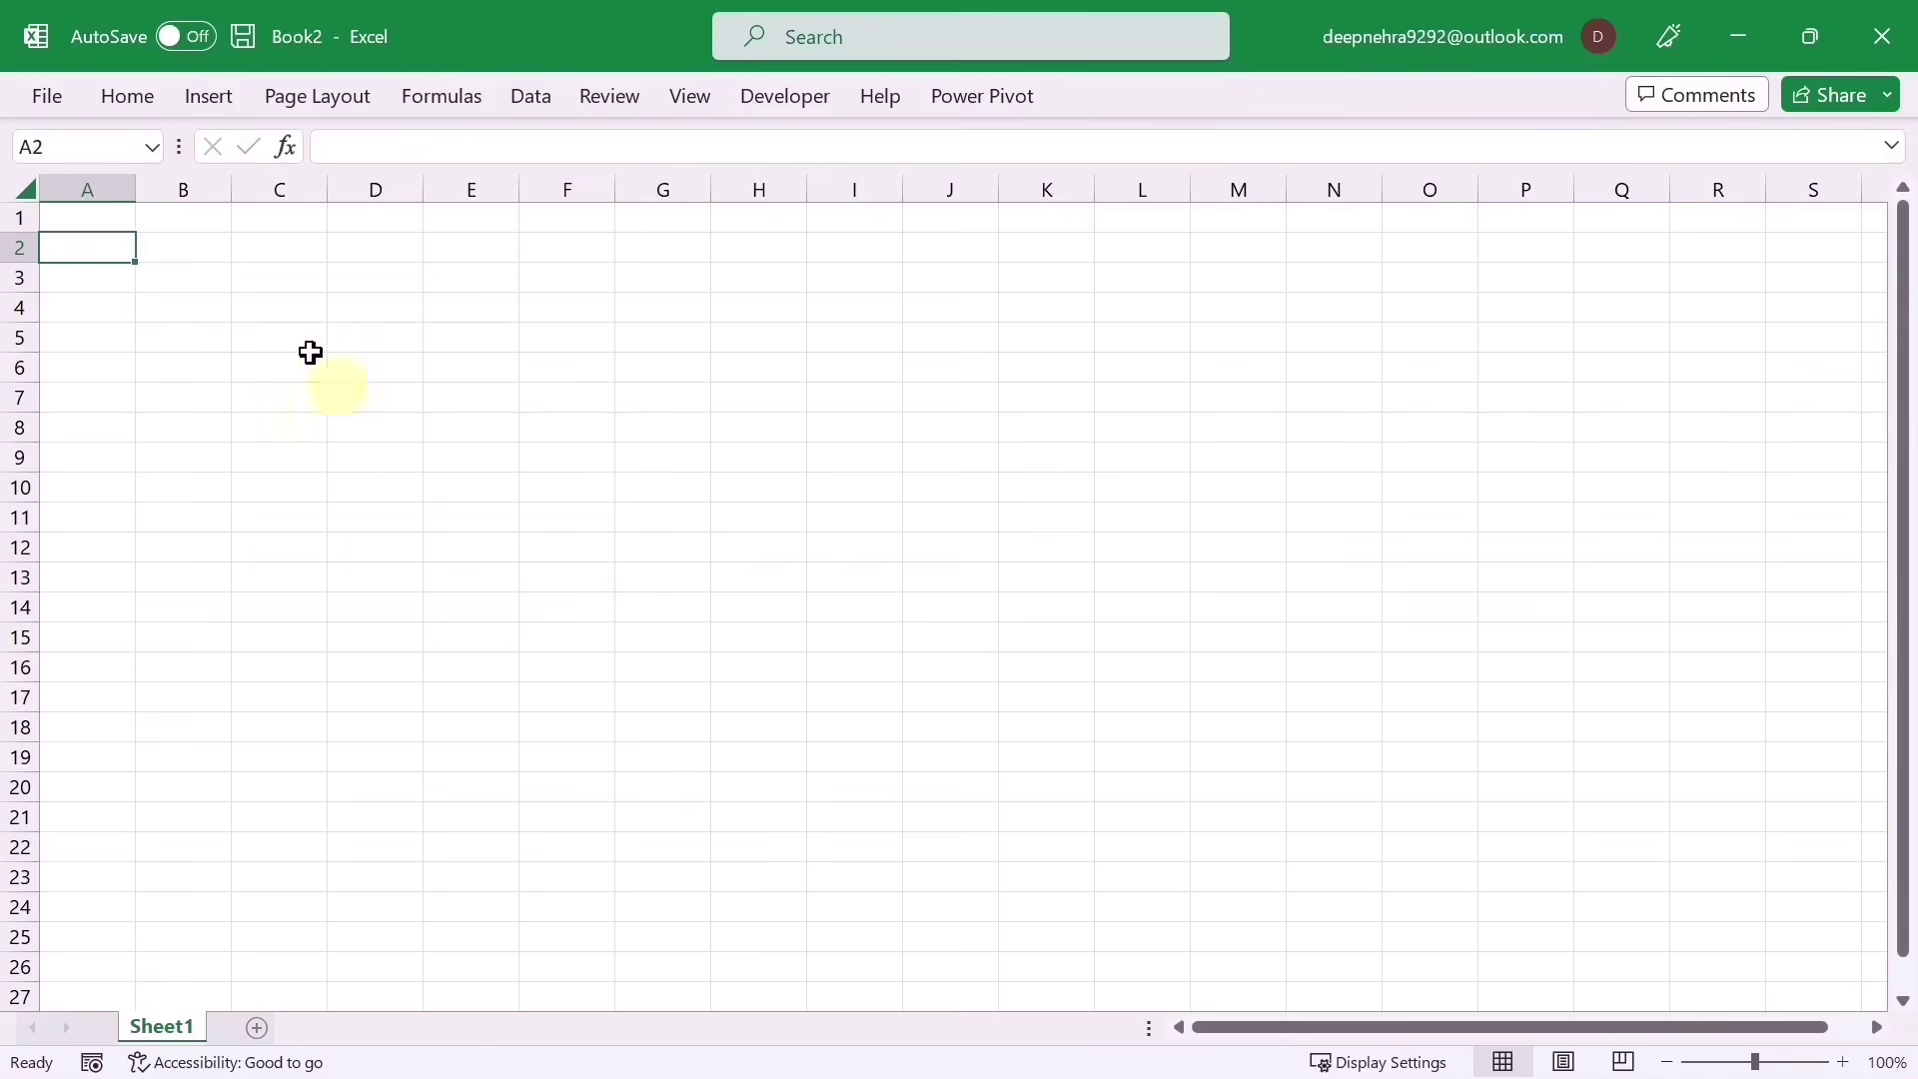
Step: Open 'best budget tracker in excel' from Recent and Clear All on cell A1 to remove its message
left_click(45, 96)
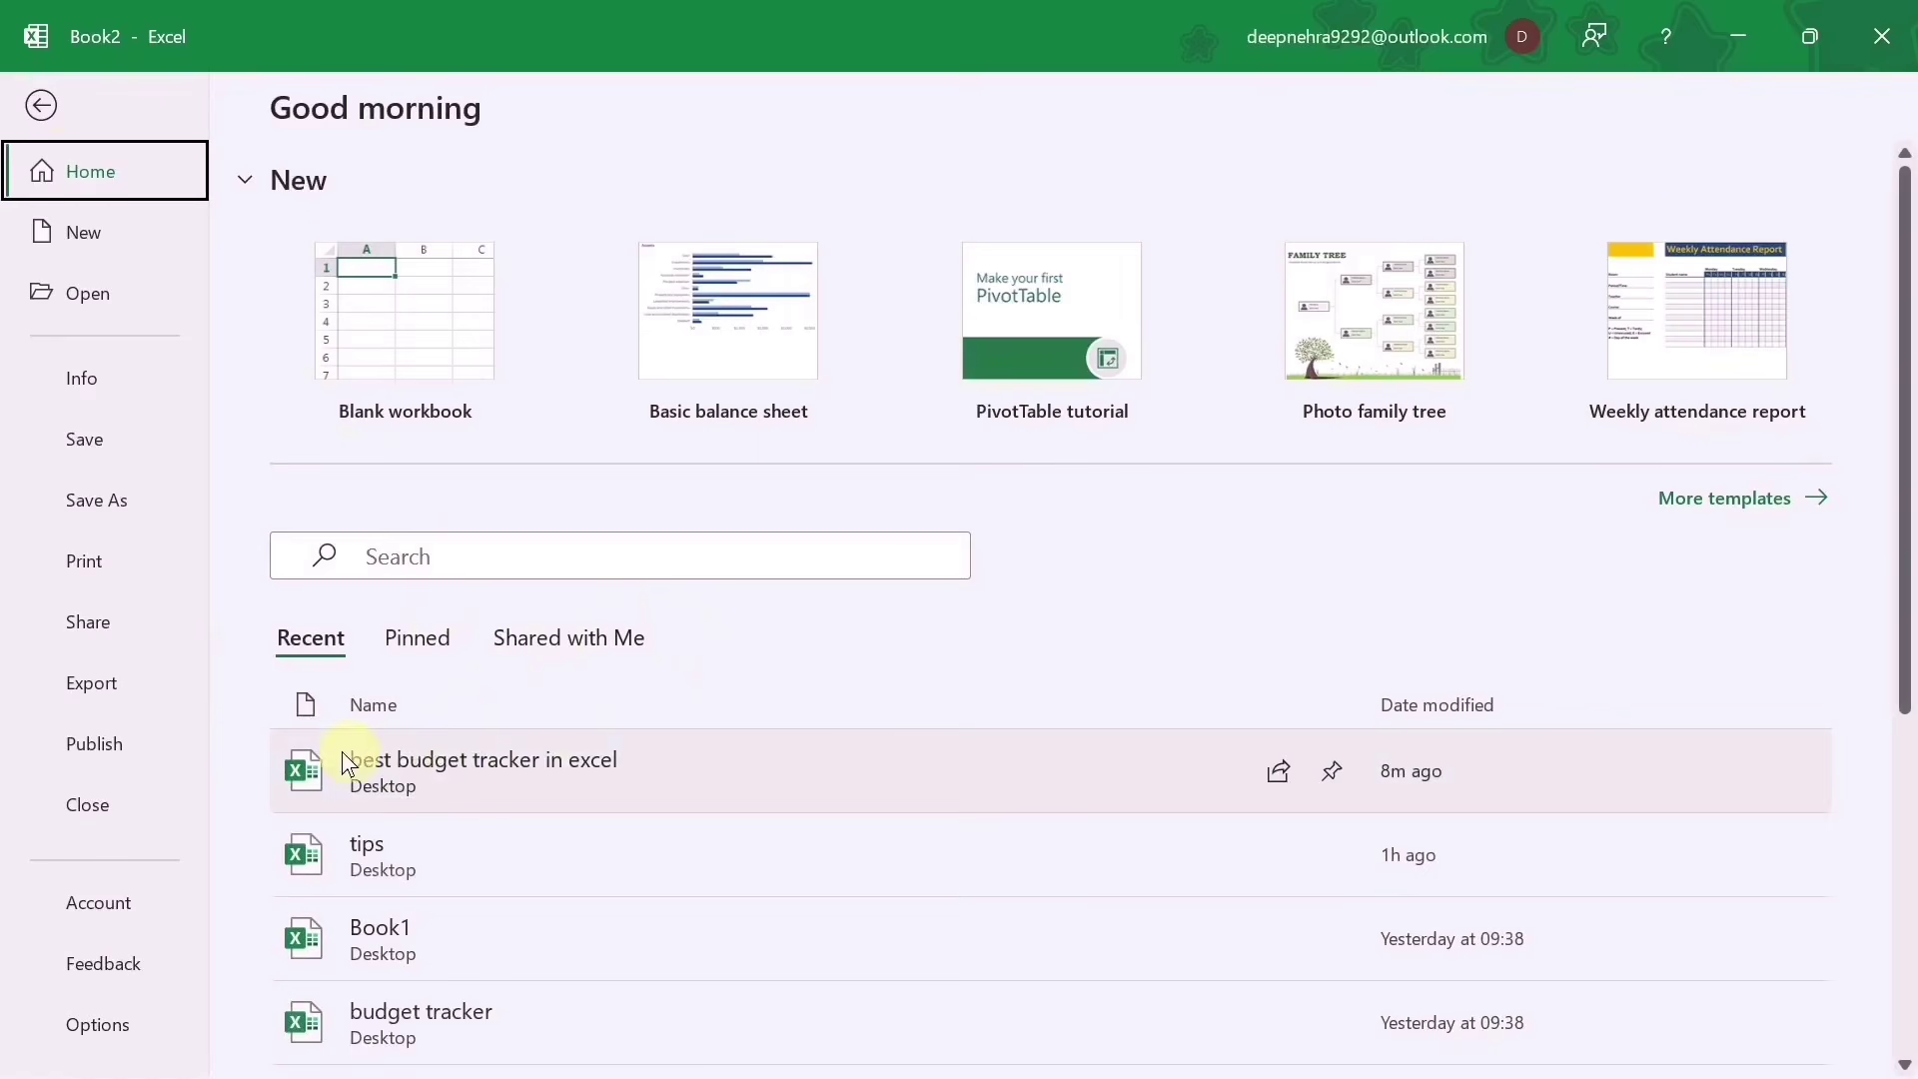
left_click(603, 758)
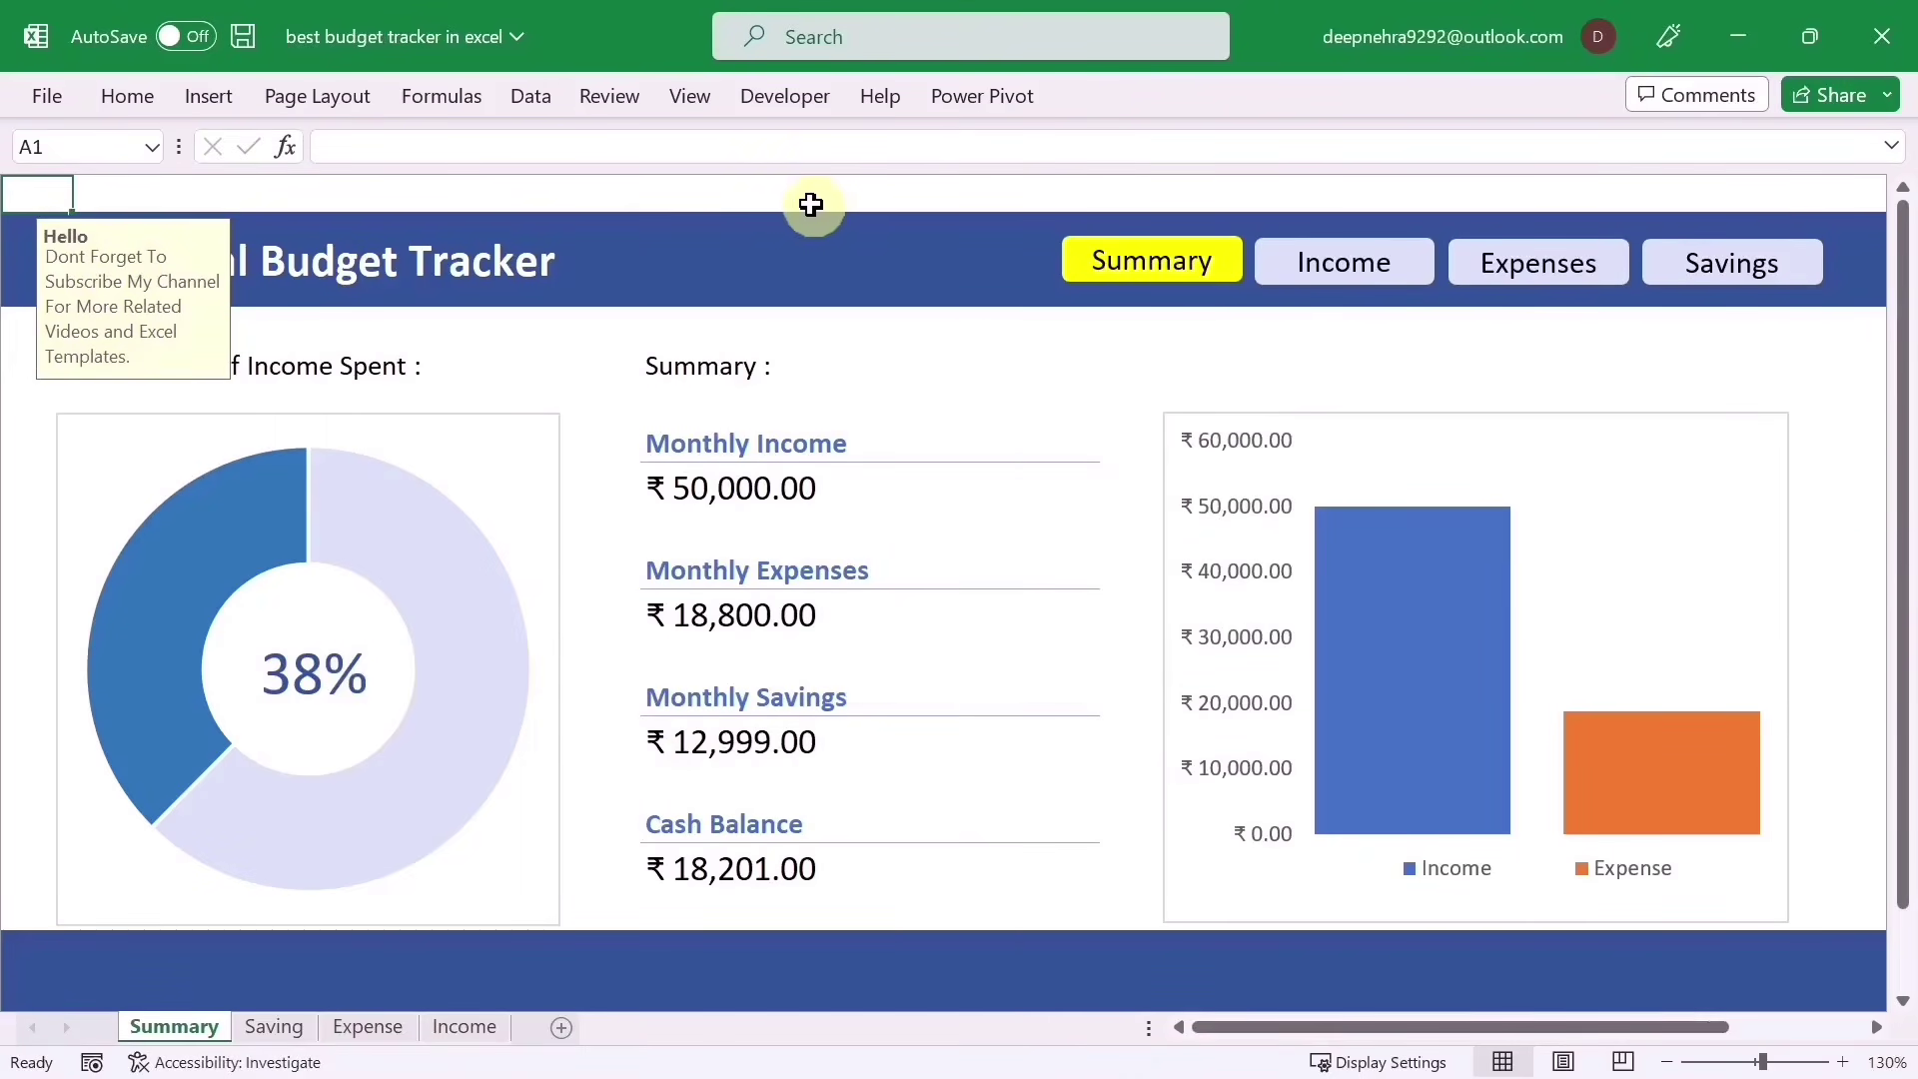
left_click(655, 194)
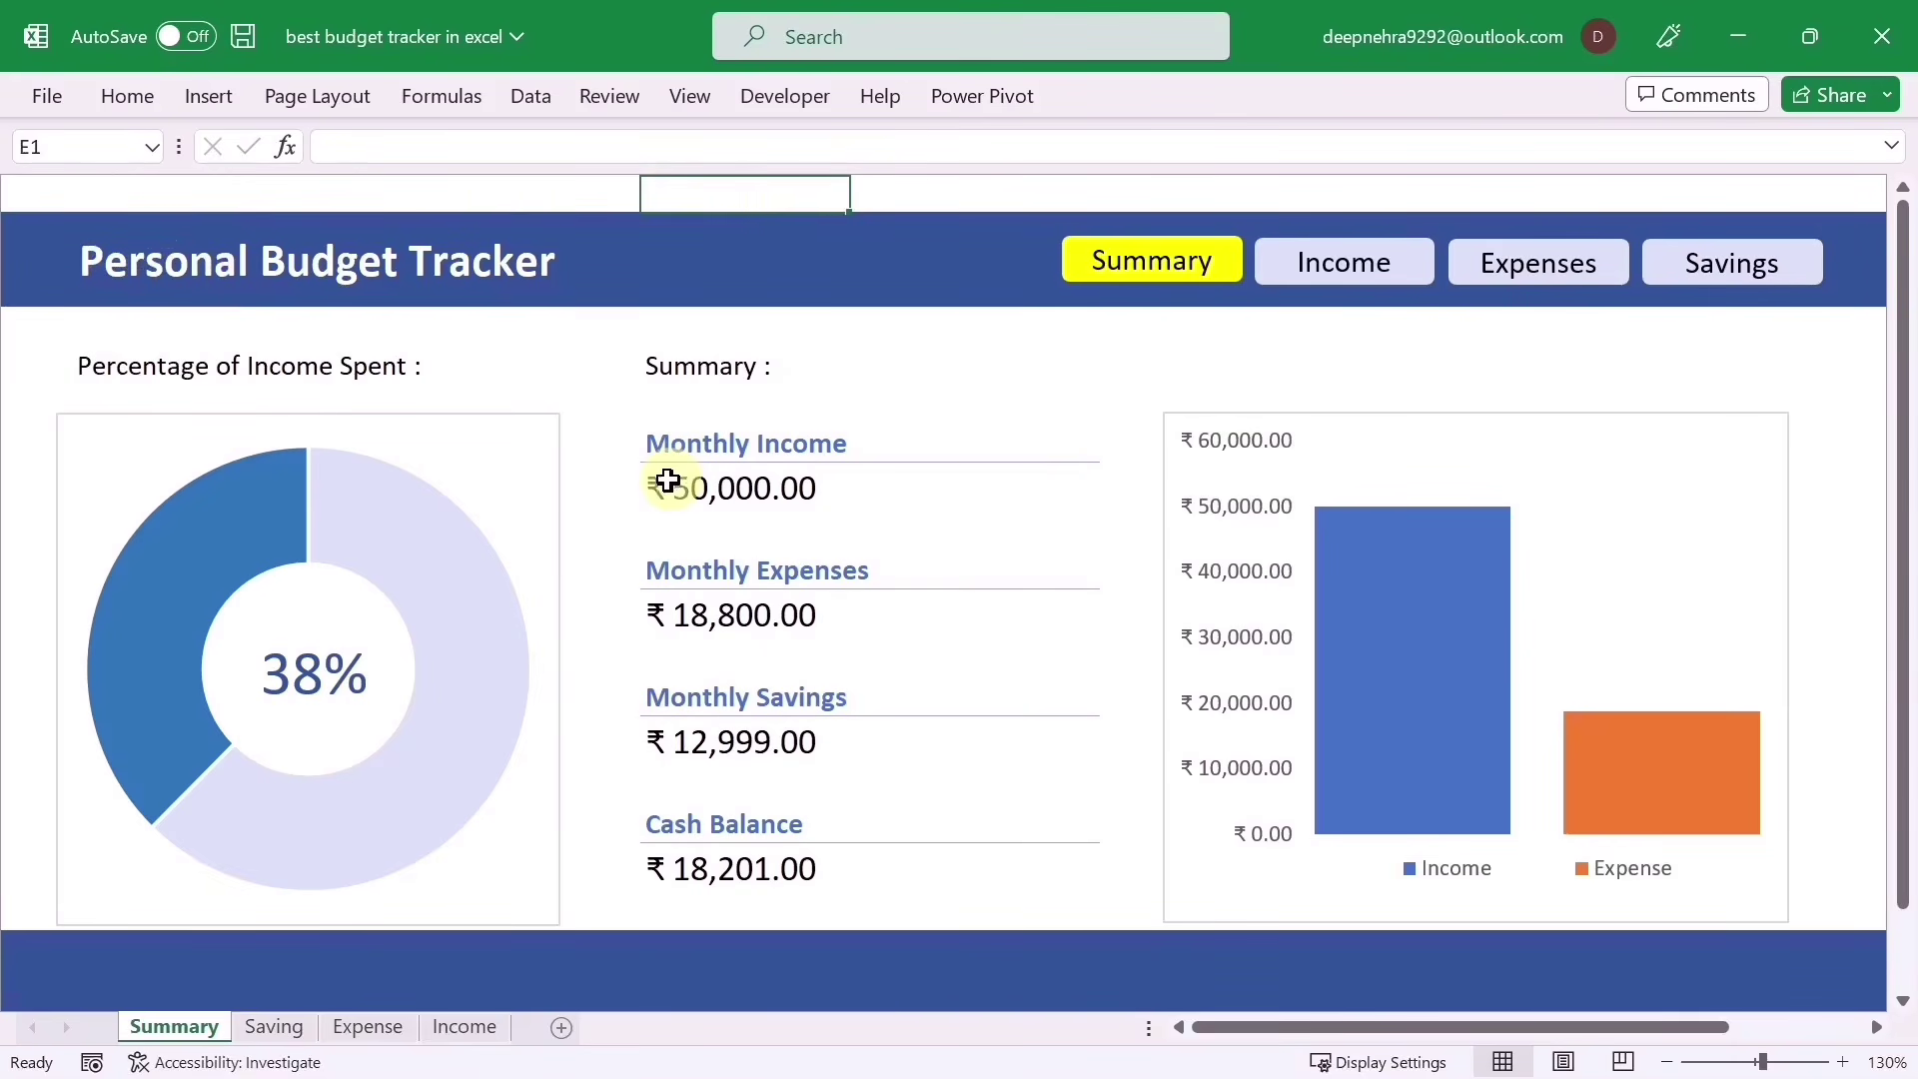
left_click(40, 194)
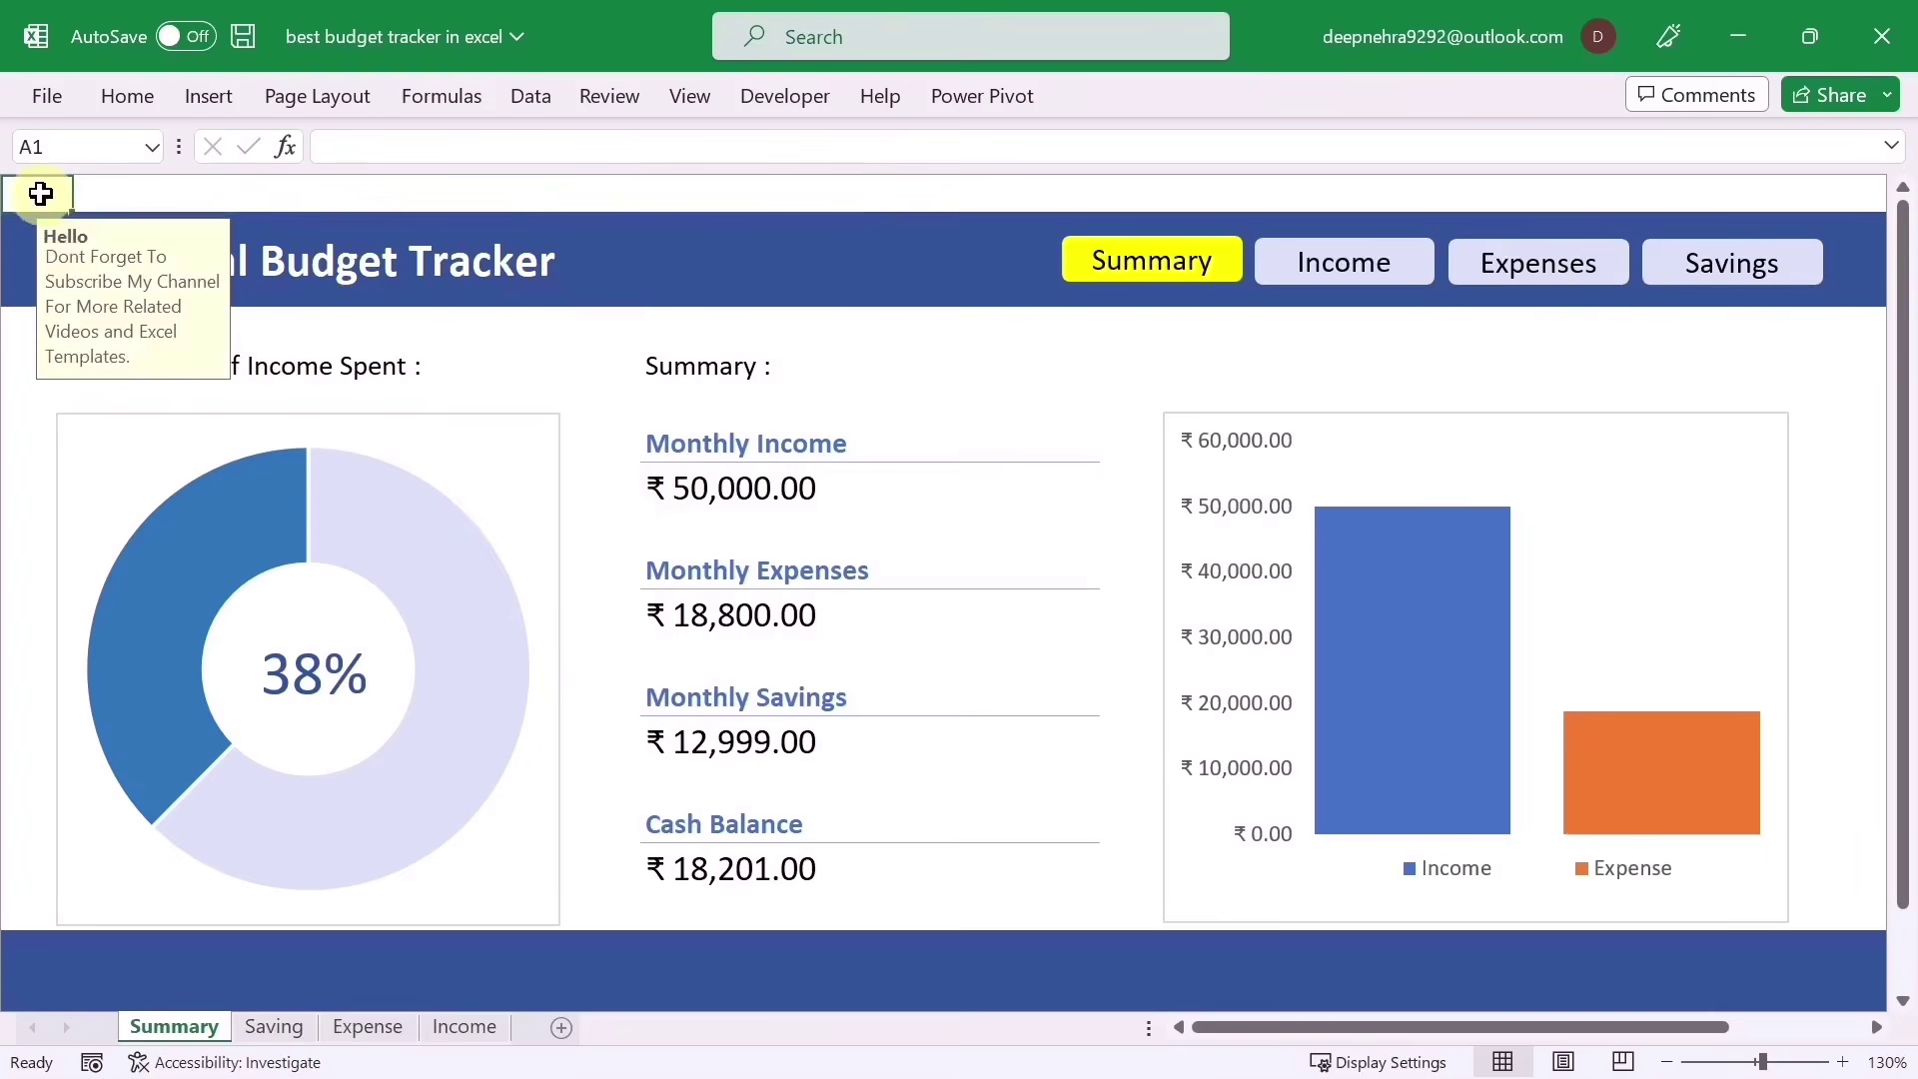
left_click(116, 92)
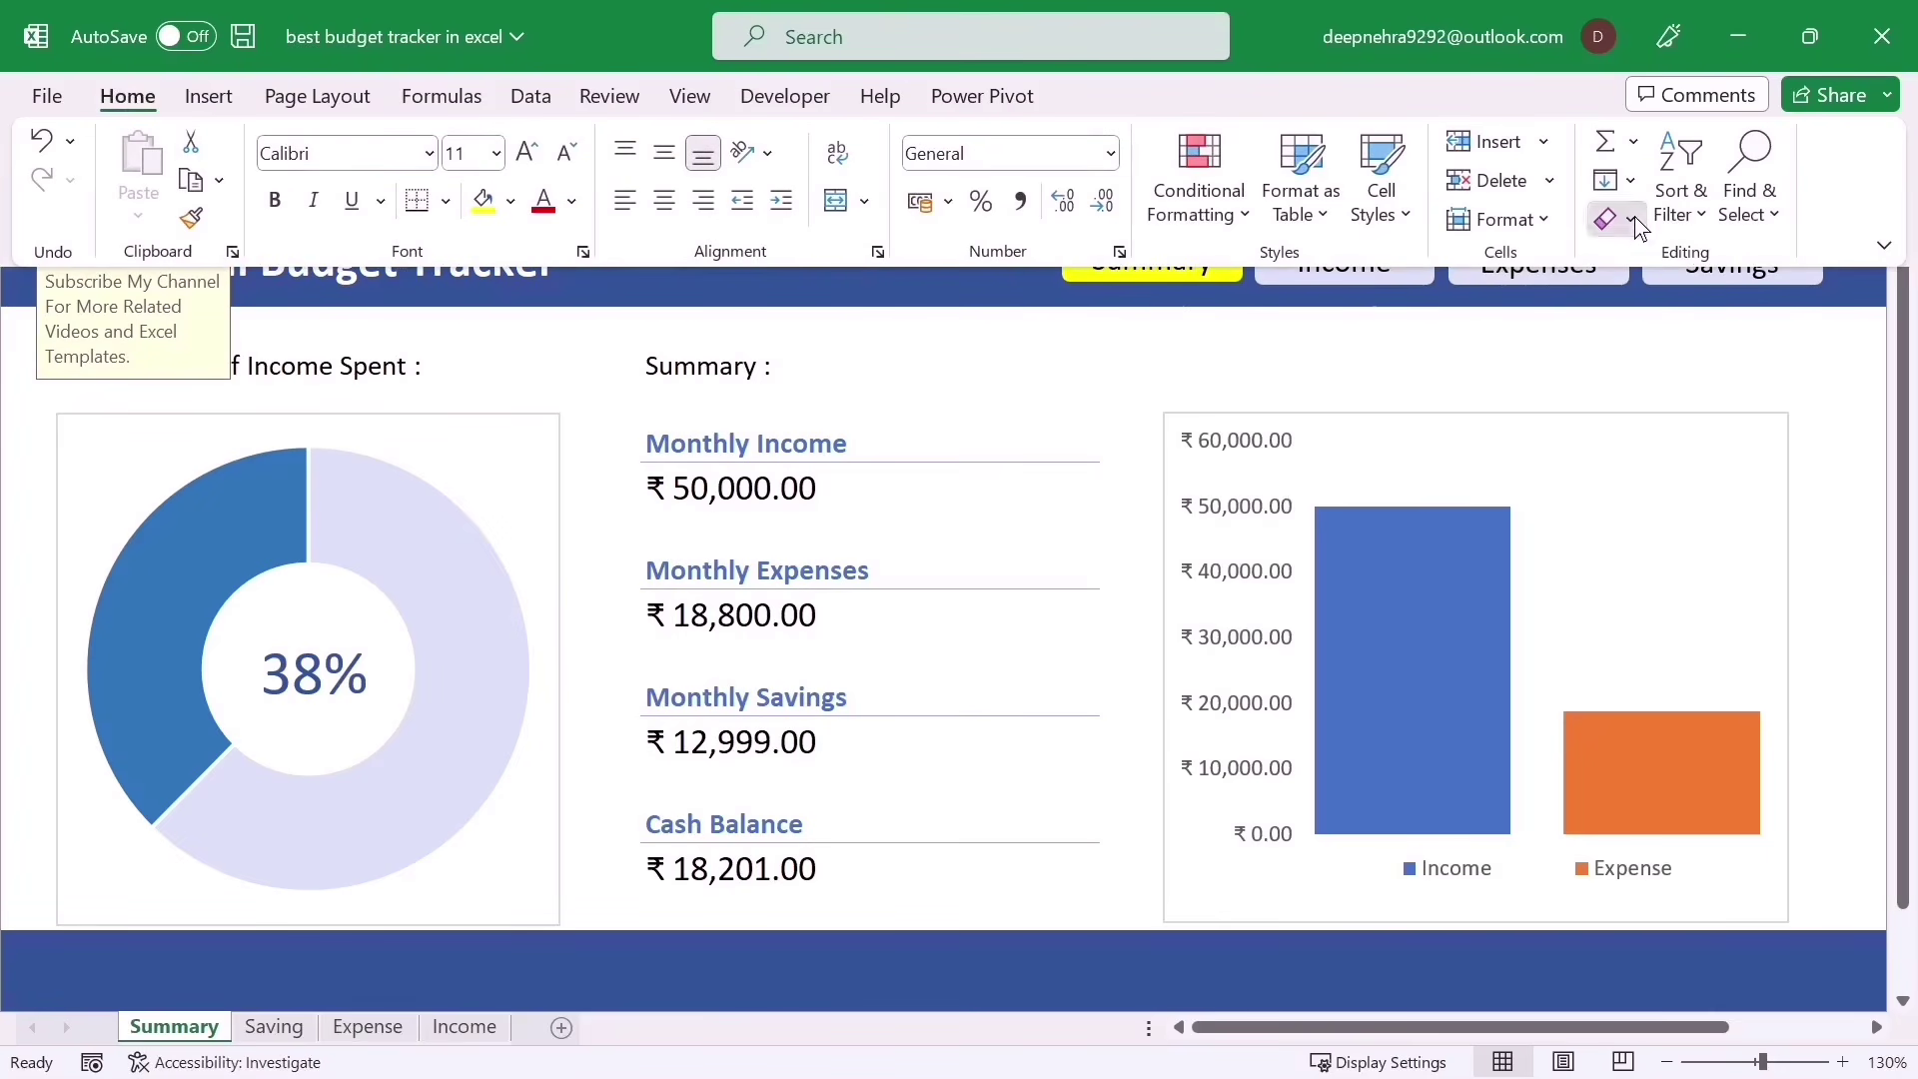
left_click(1630, 218)
left_click(1644, 254)
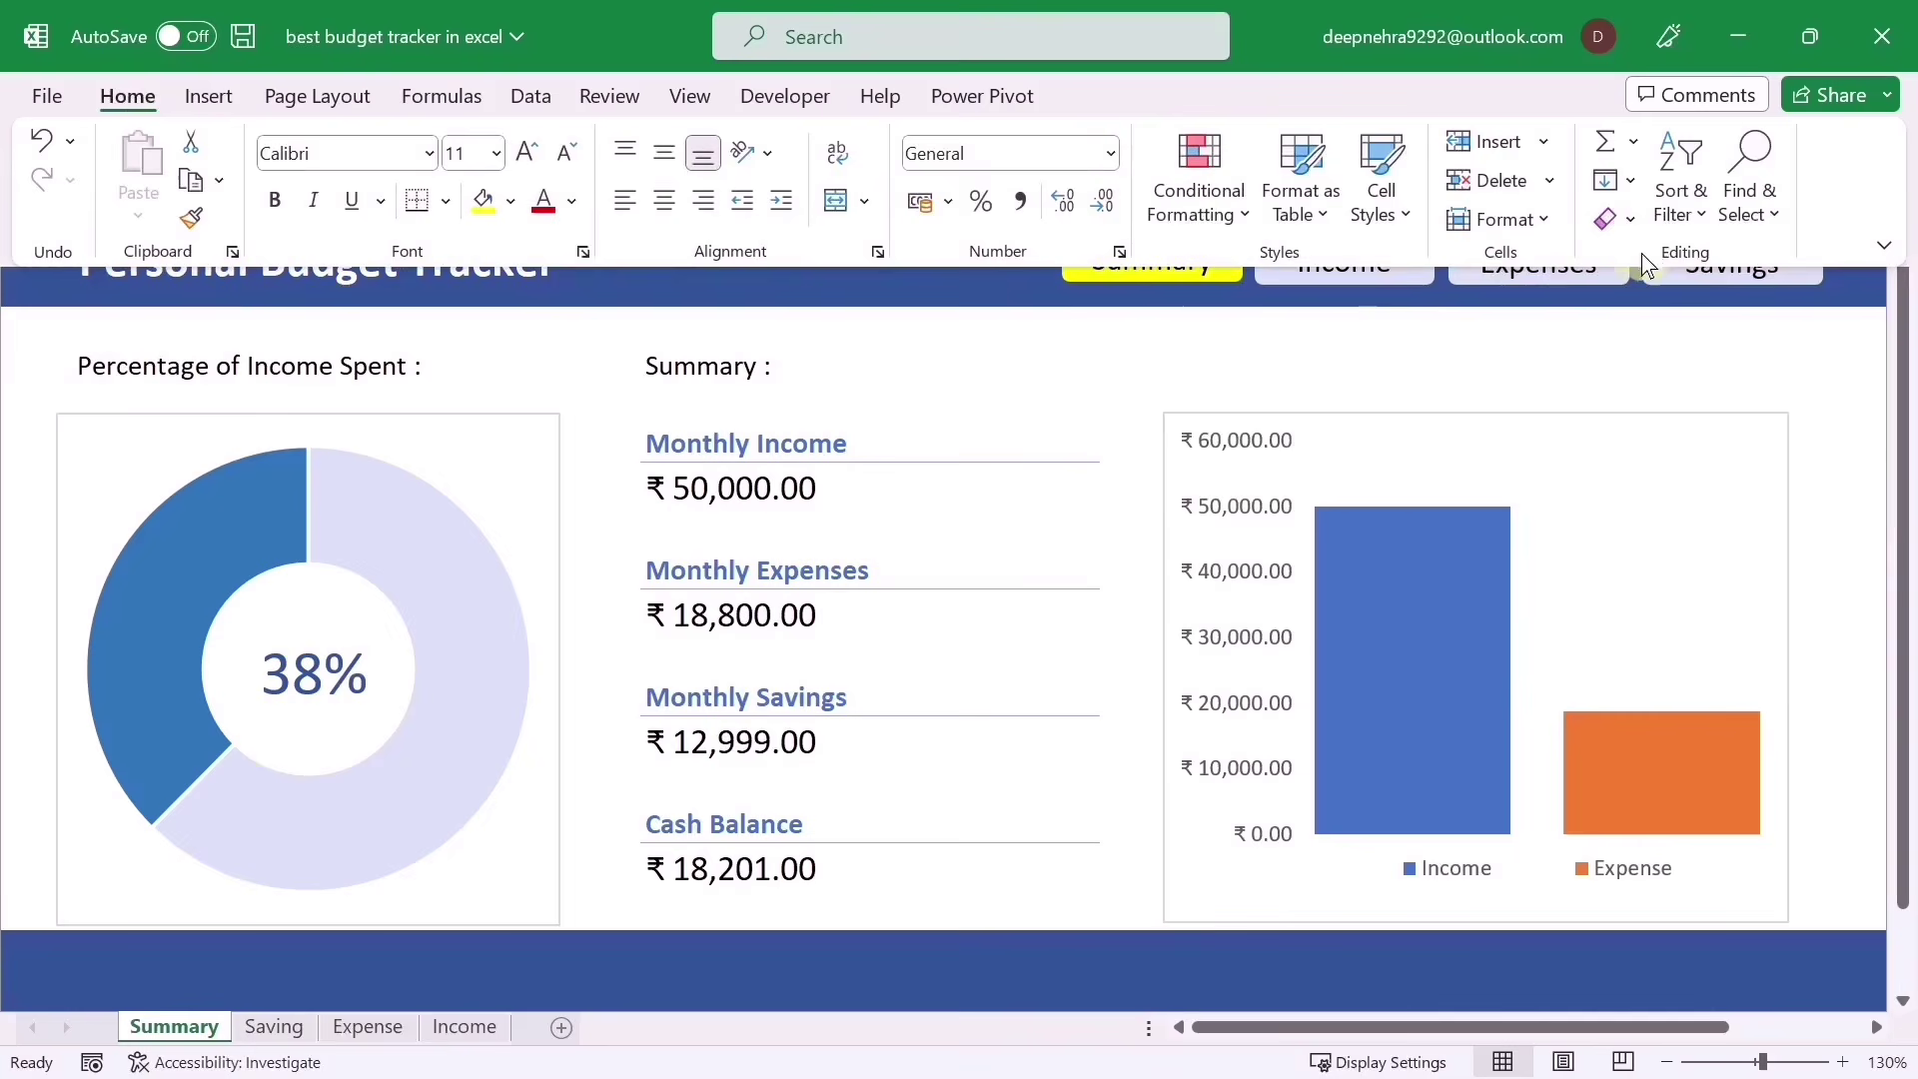
left_click(726, 488)
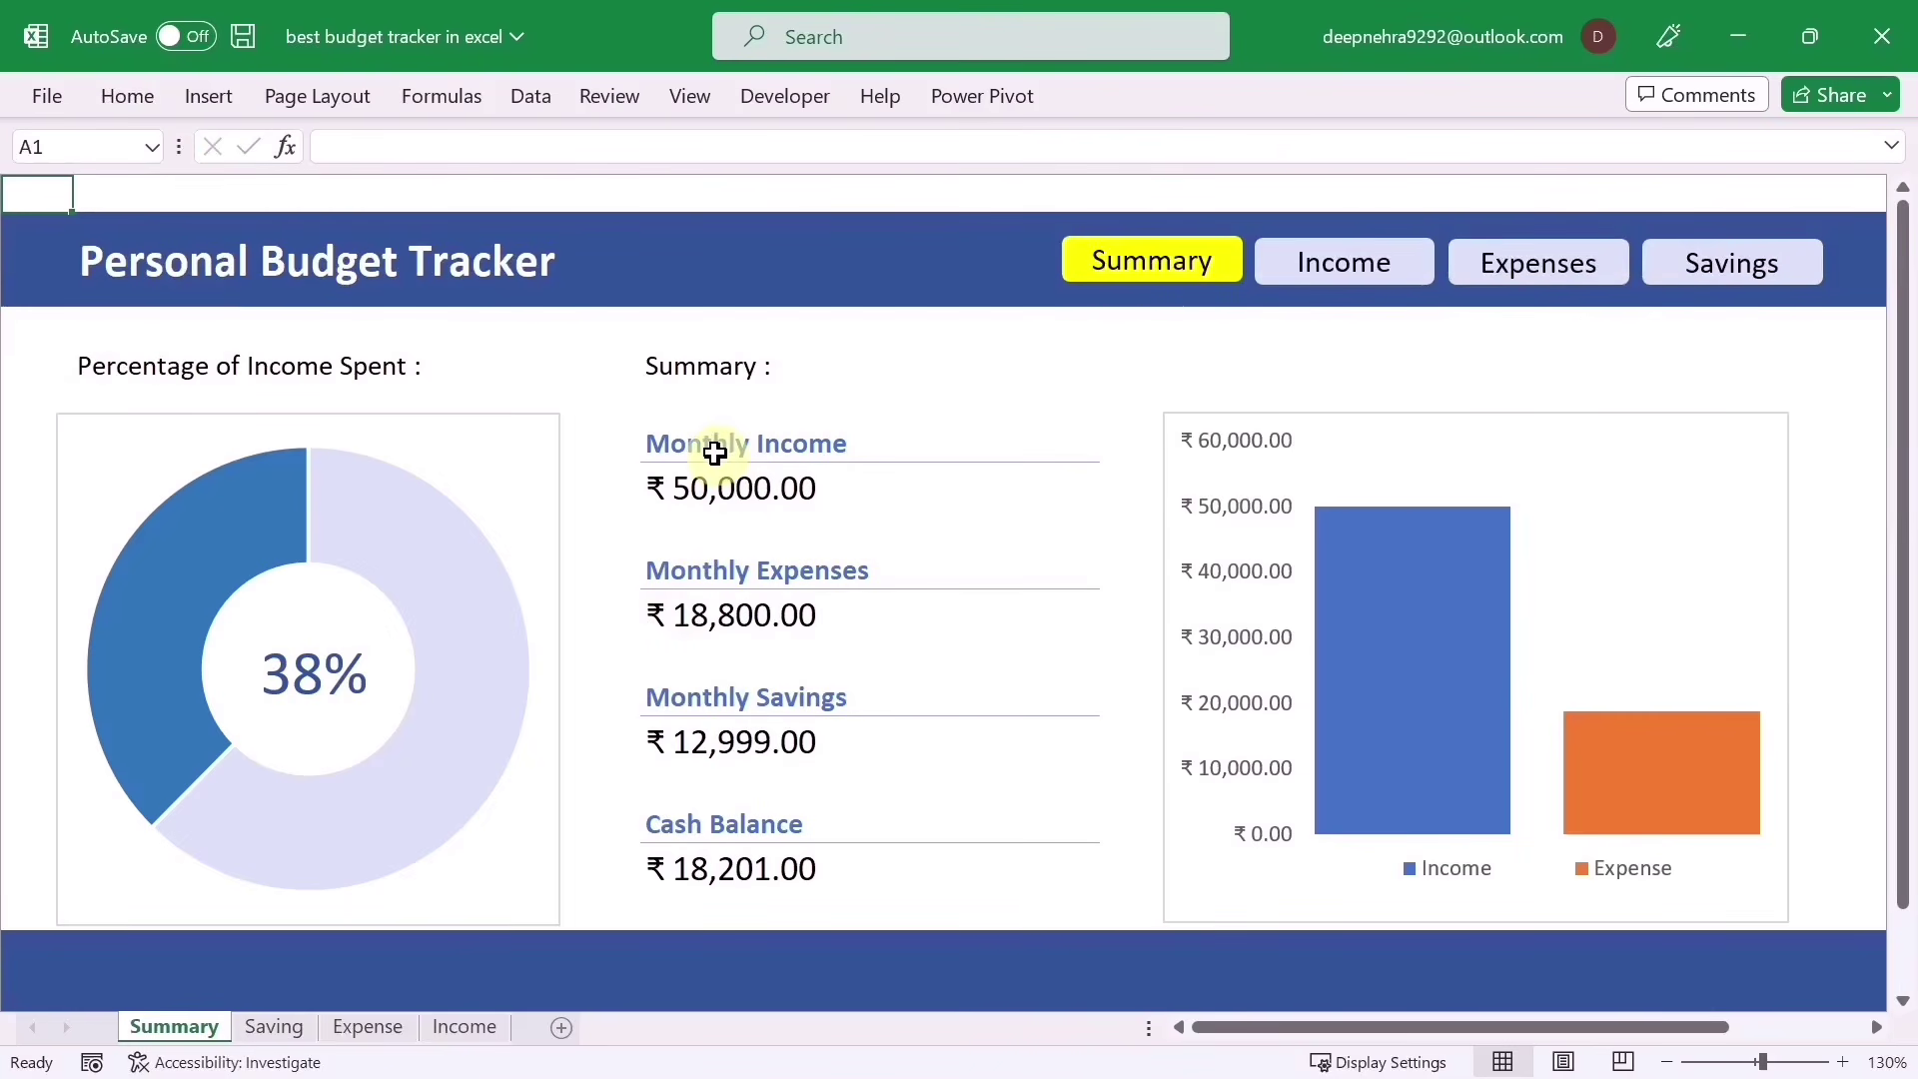
Step: Save the budget tracker, close it, and reopen it from Recent files
key("ctrl+s")
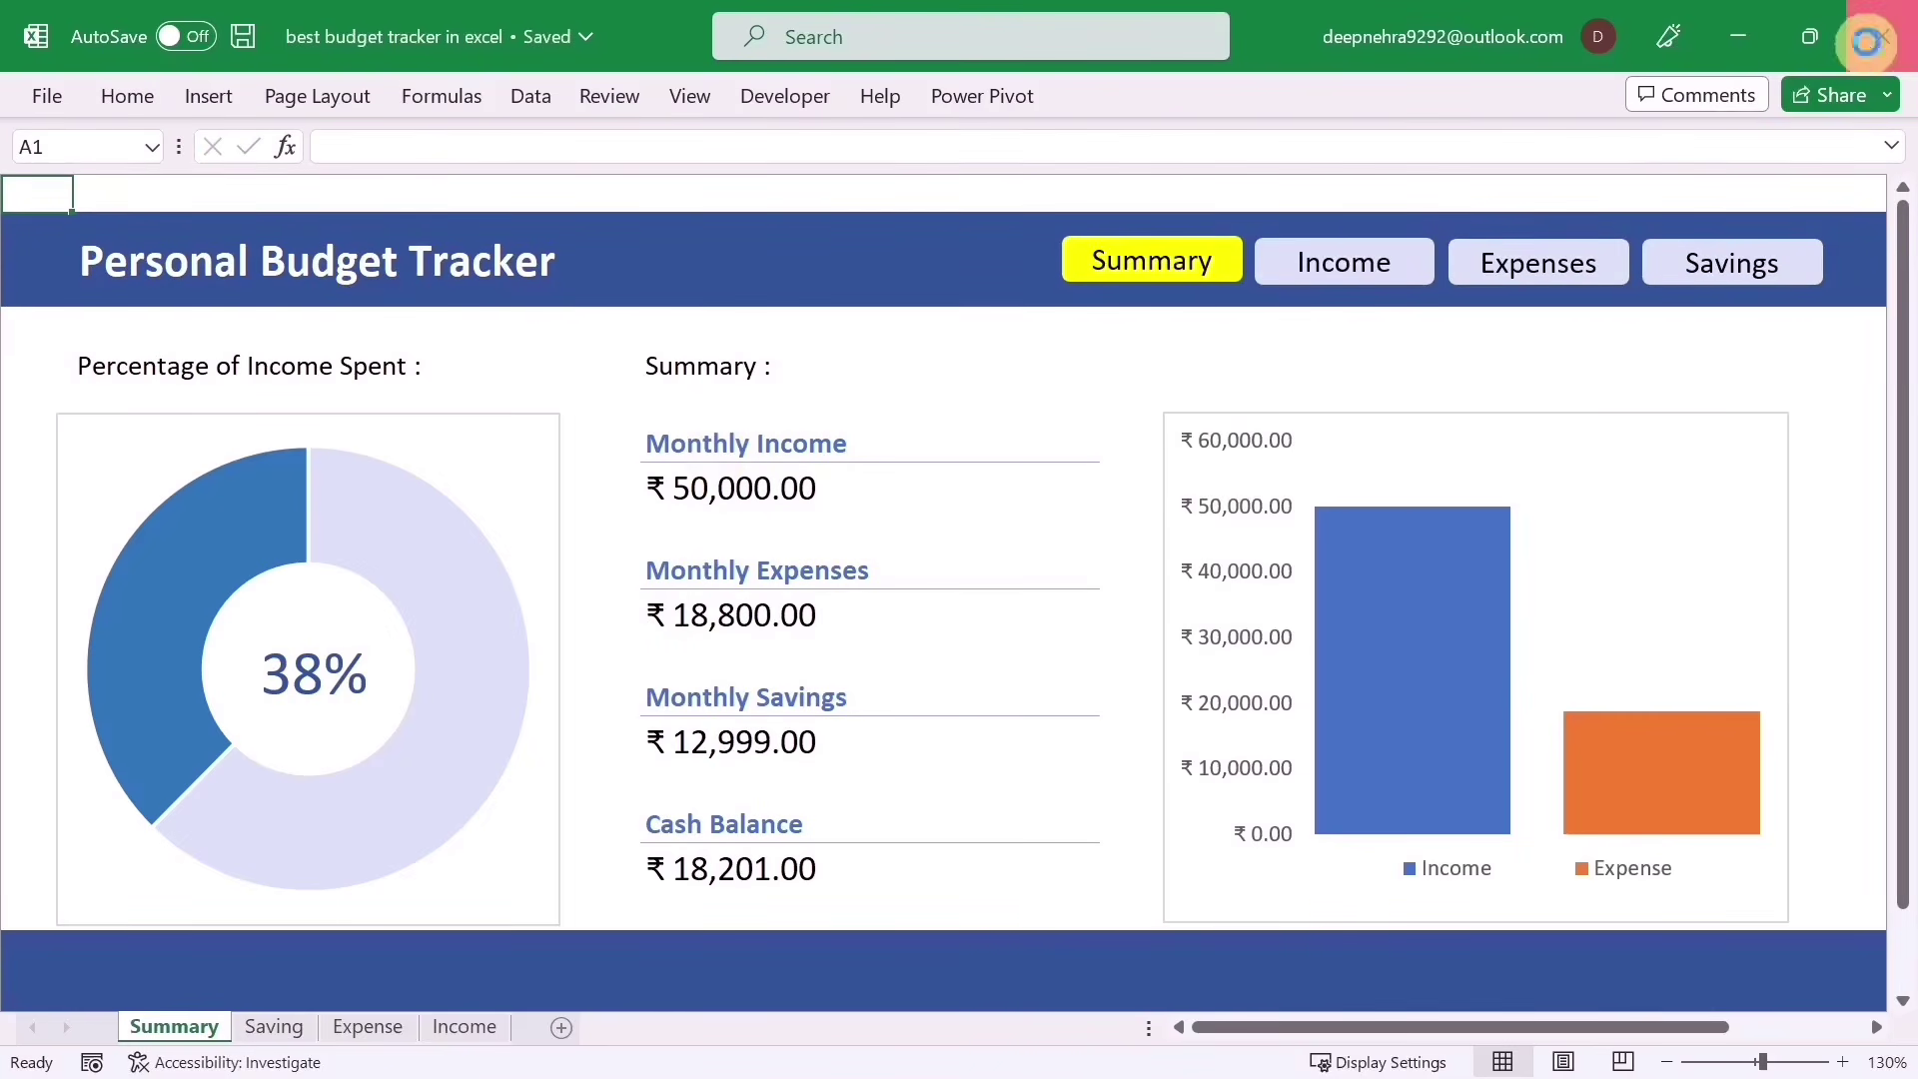
left_click(1866, 38)
left_click(70, 106)
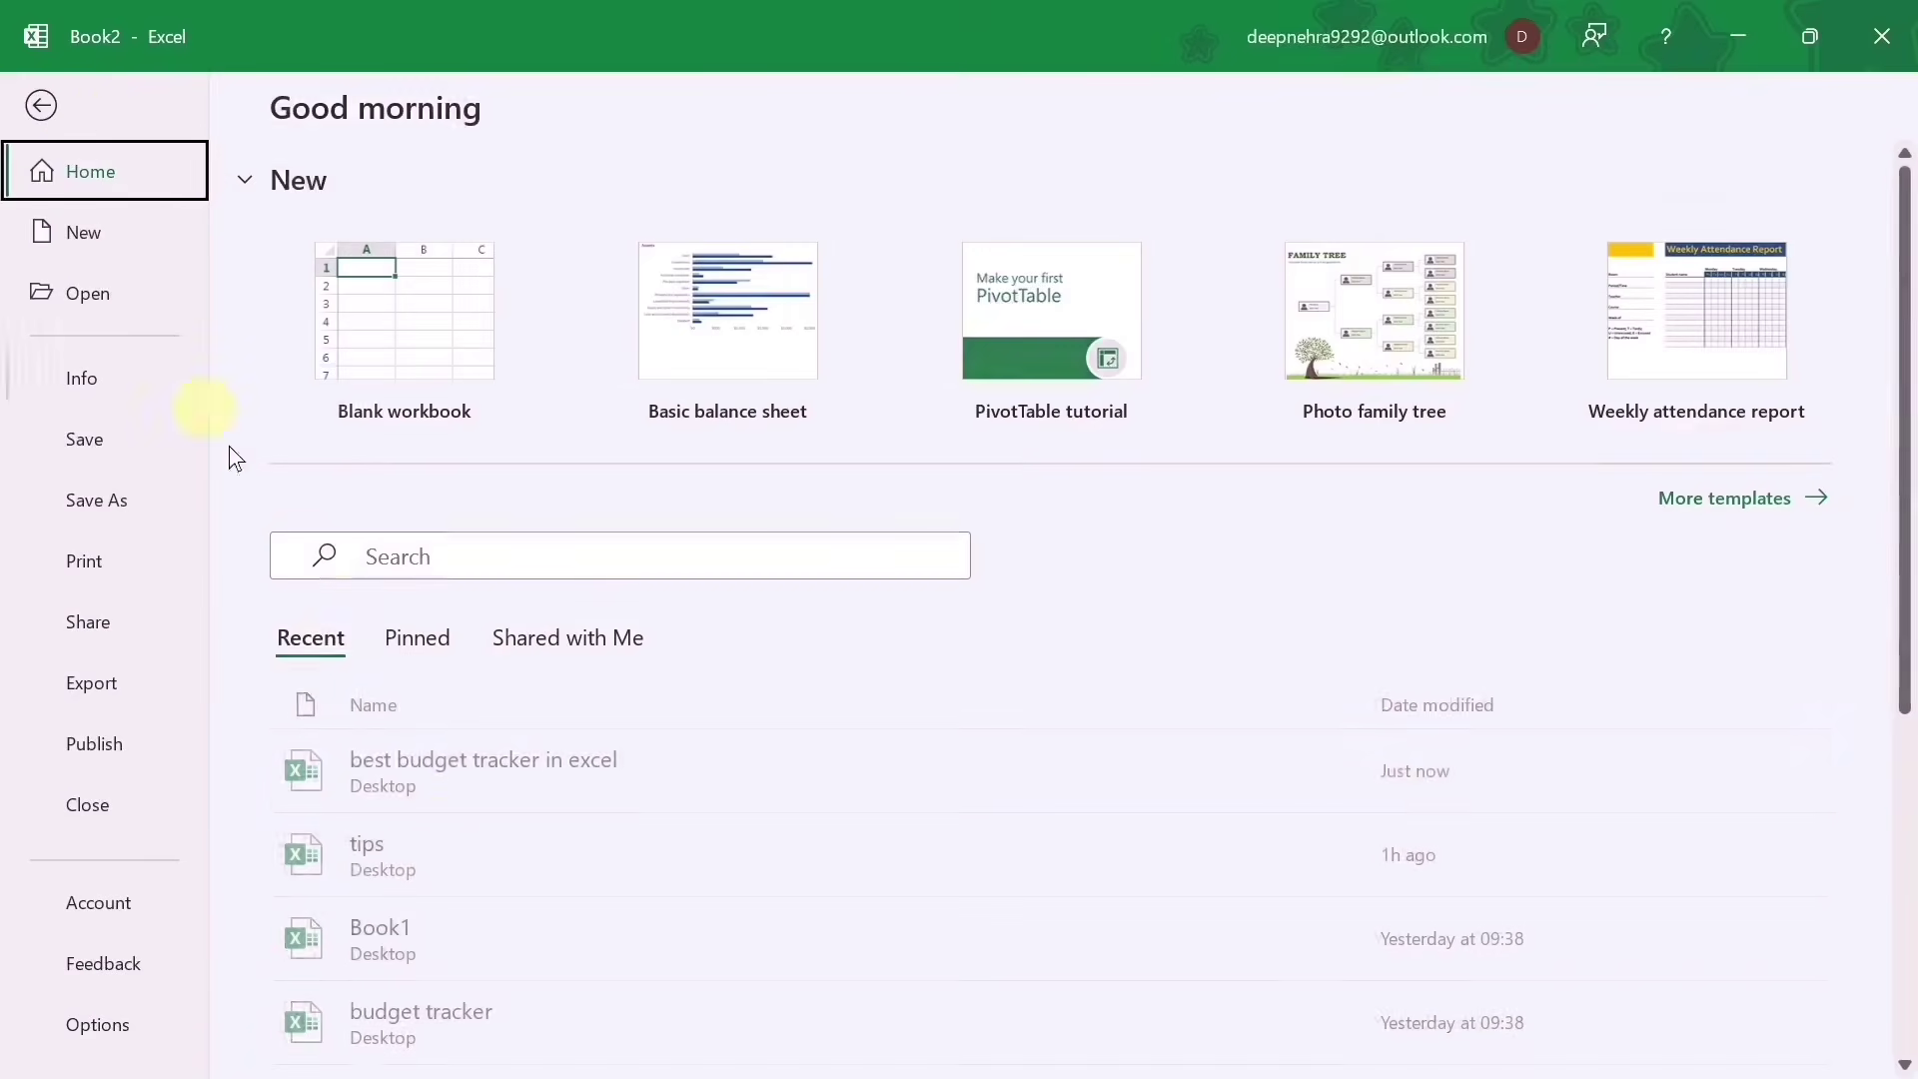
left_click(451, 777)
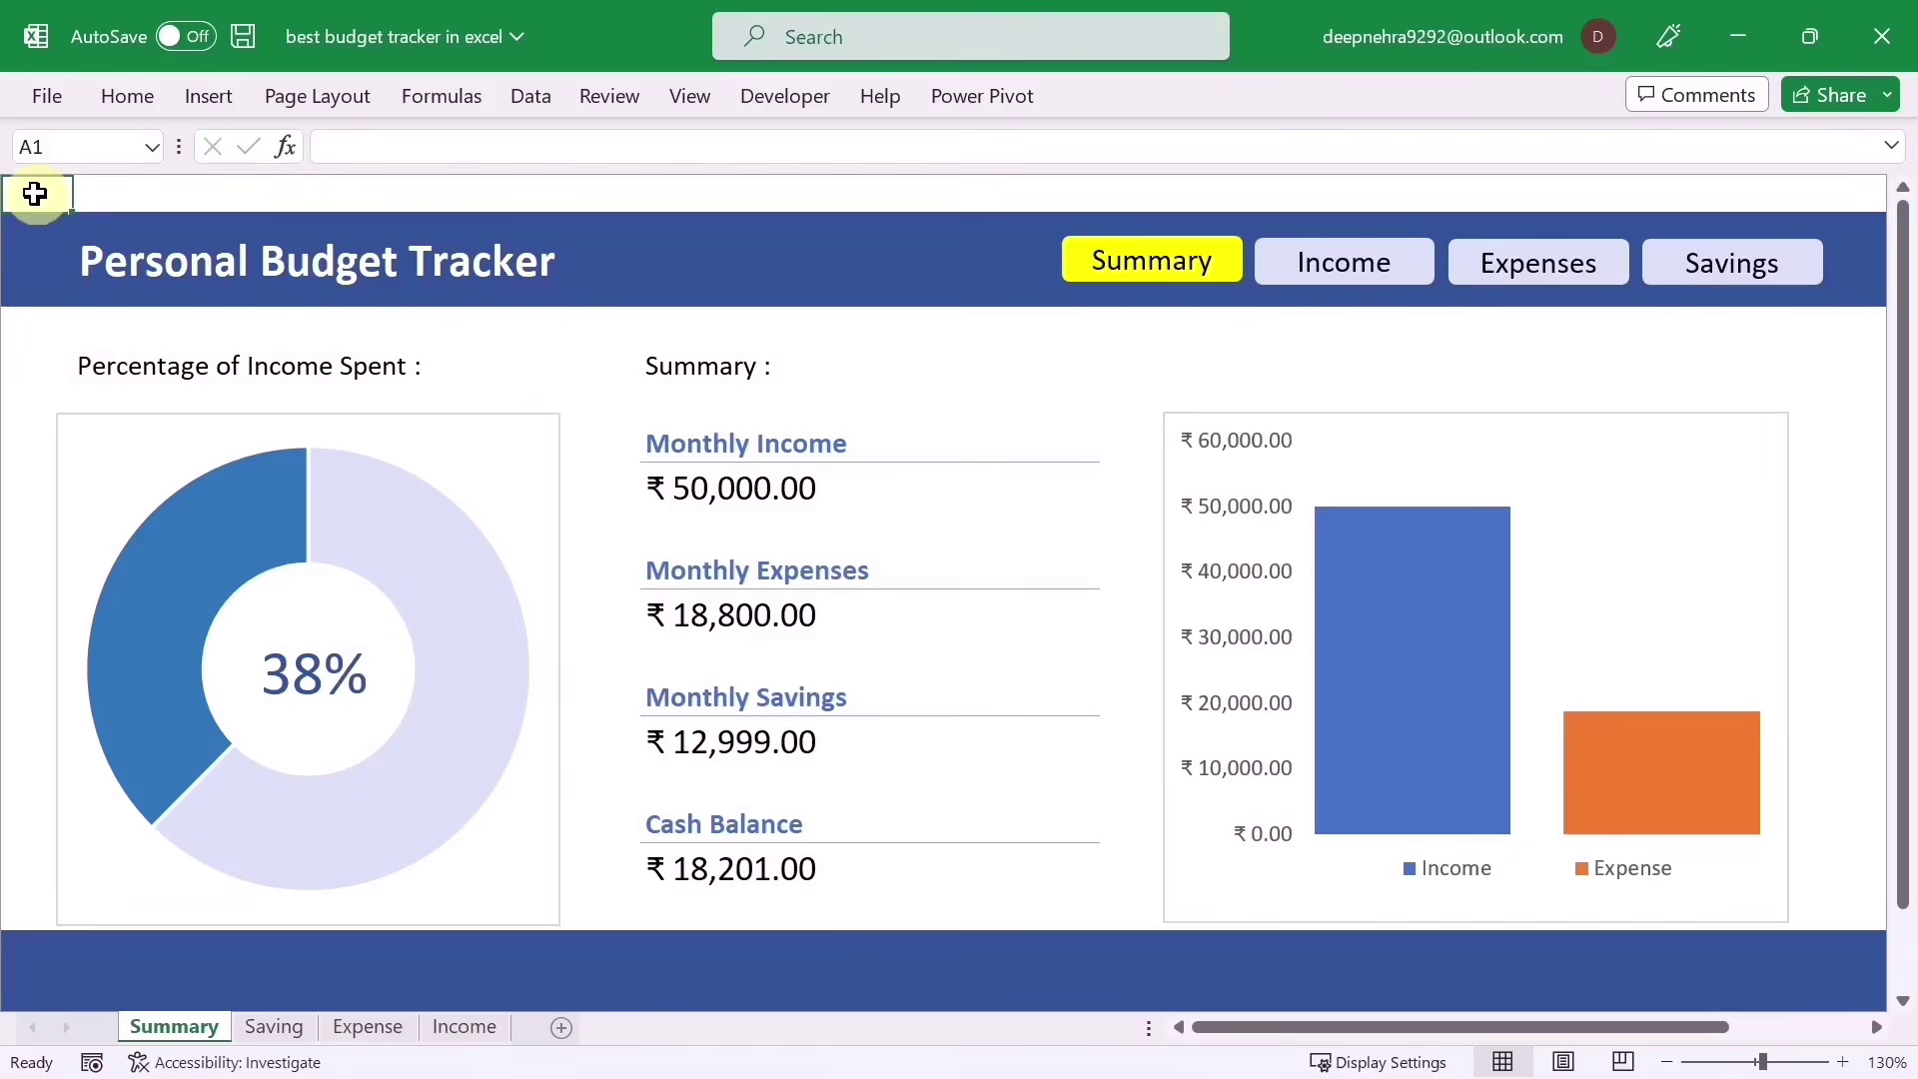
Step: Add a 'Hello' Data Validation input message to A1, save, and close the workbook
left_click(528, 97)
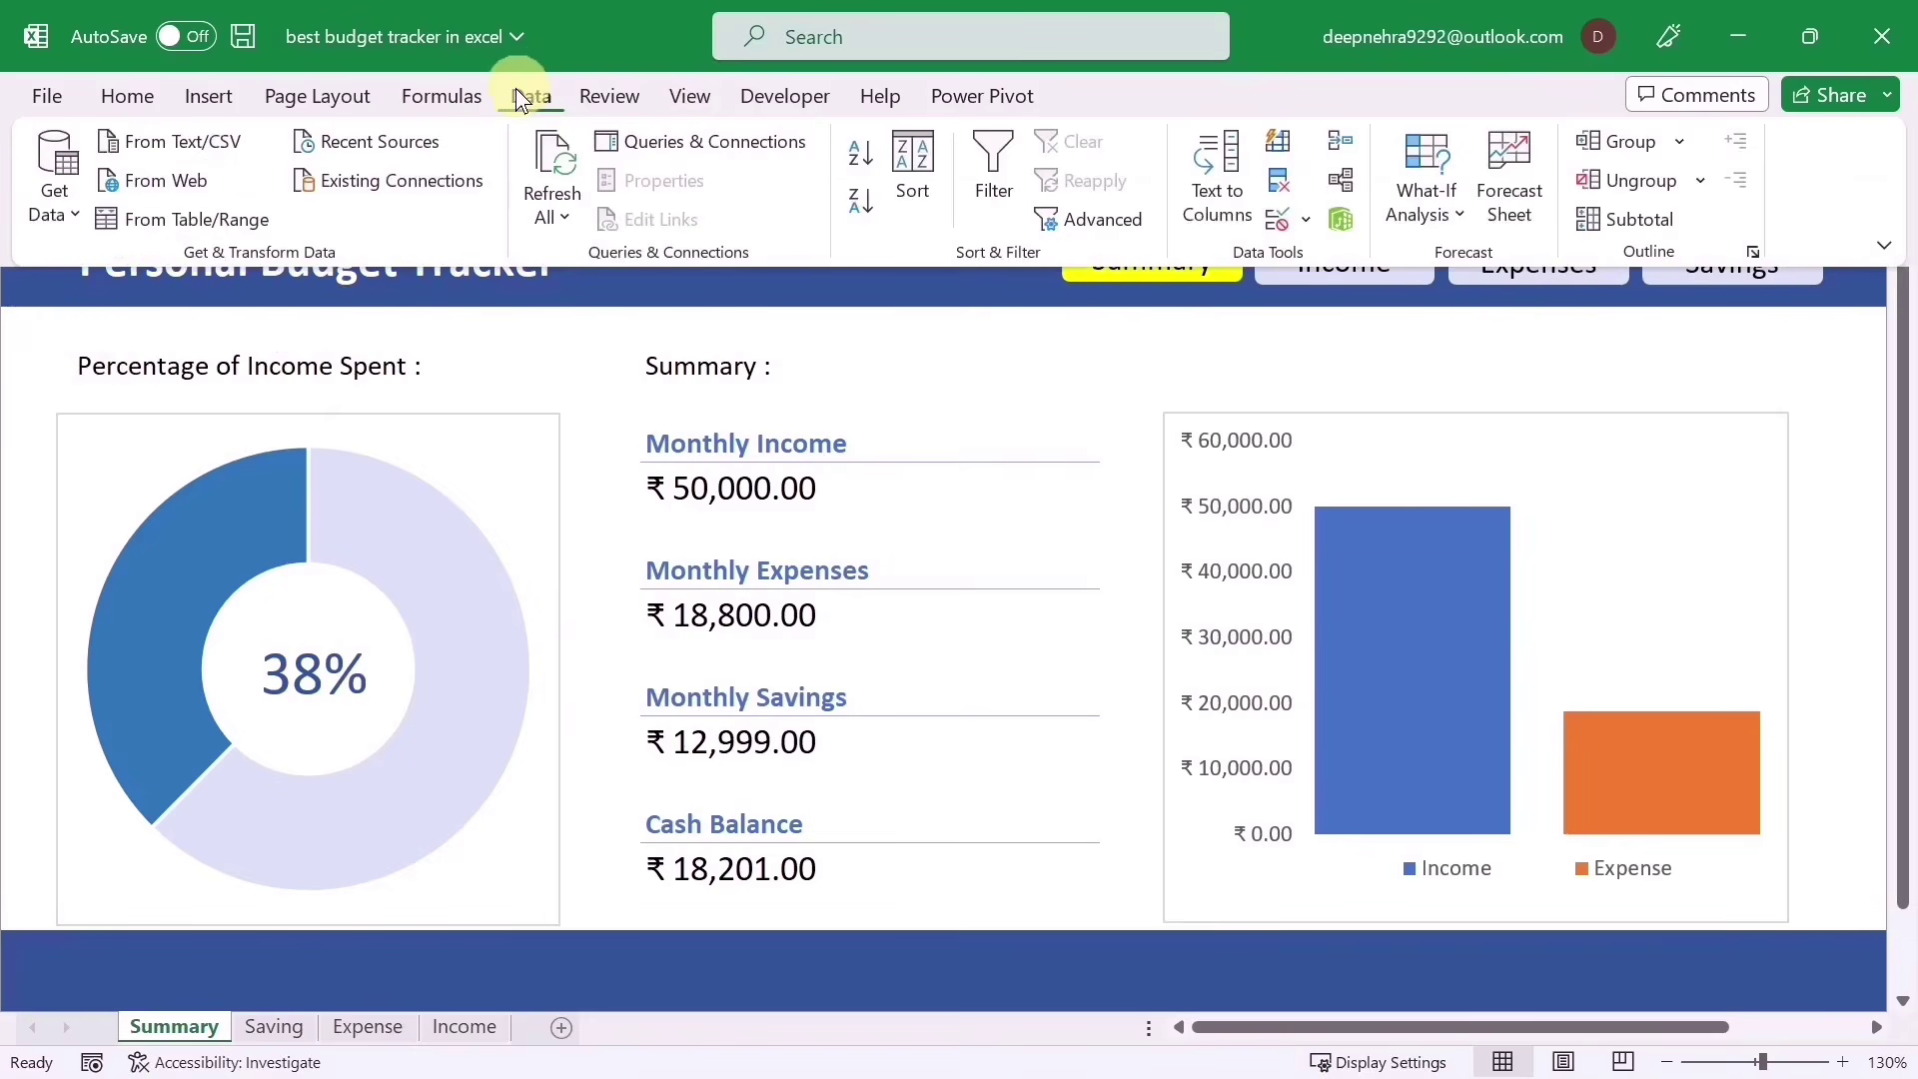
left_click(1280, 221)
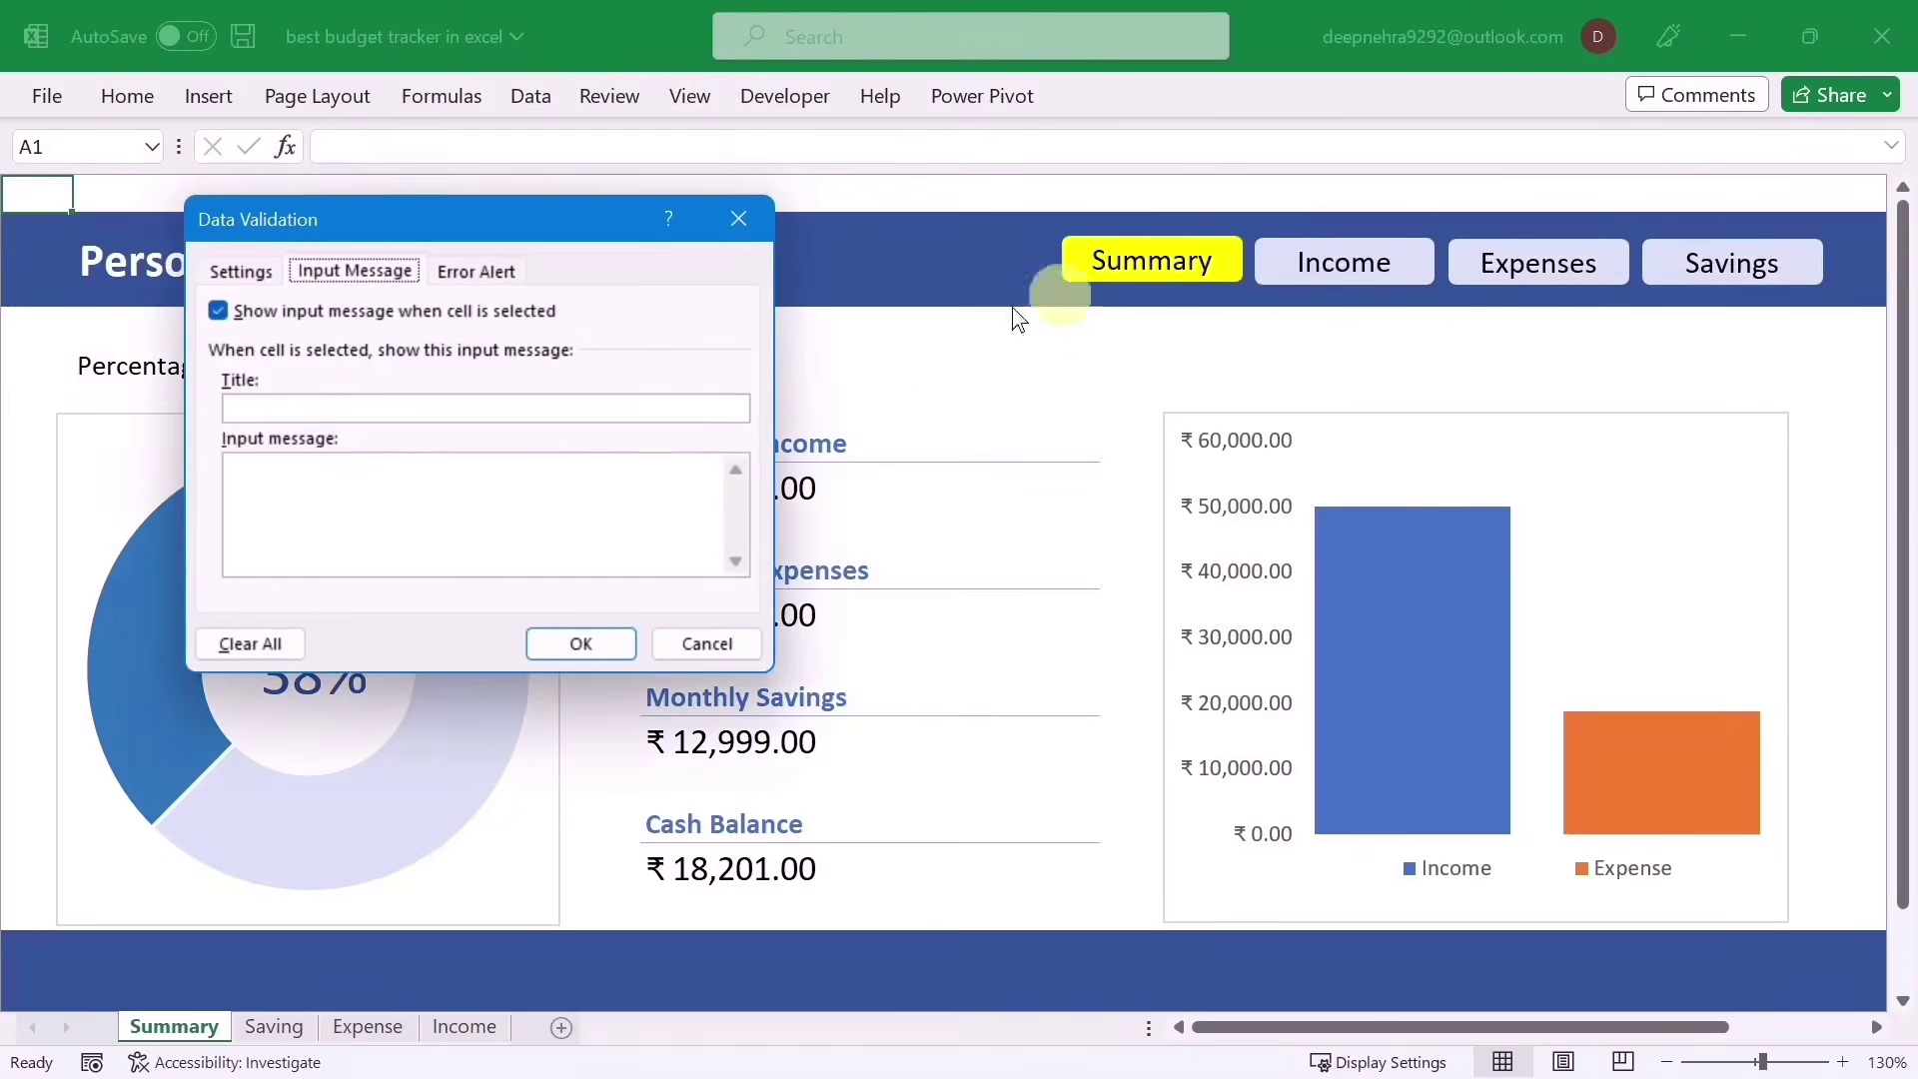
left_click(246, 272)
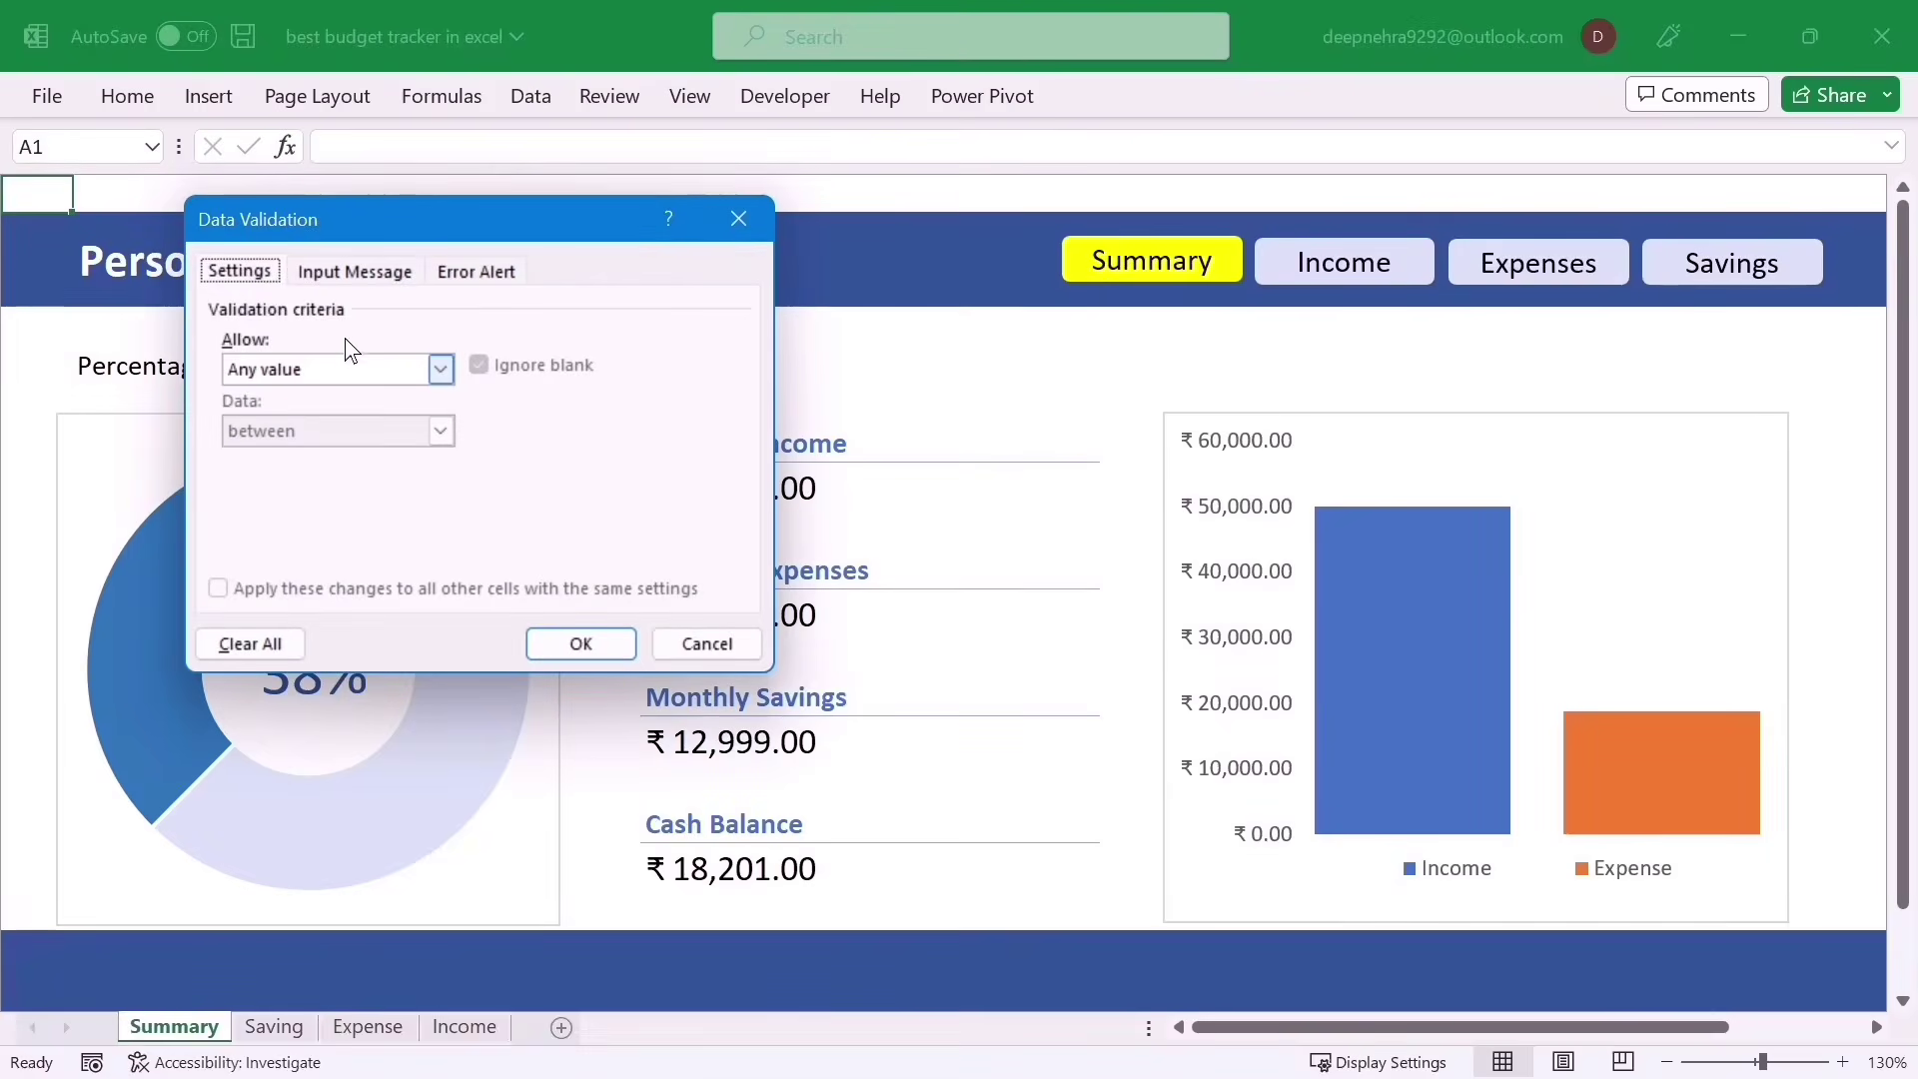
left_click(359, 272)
left_click(335, 408)
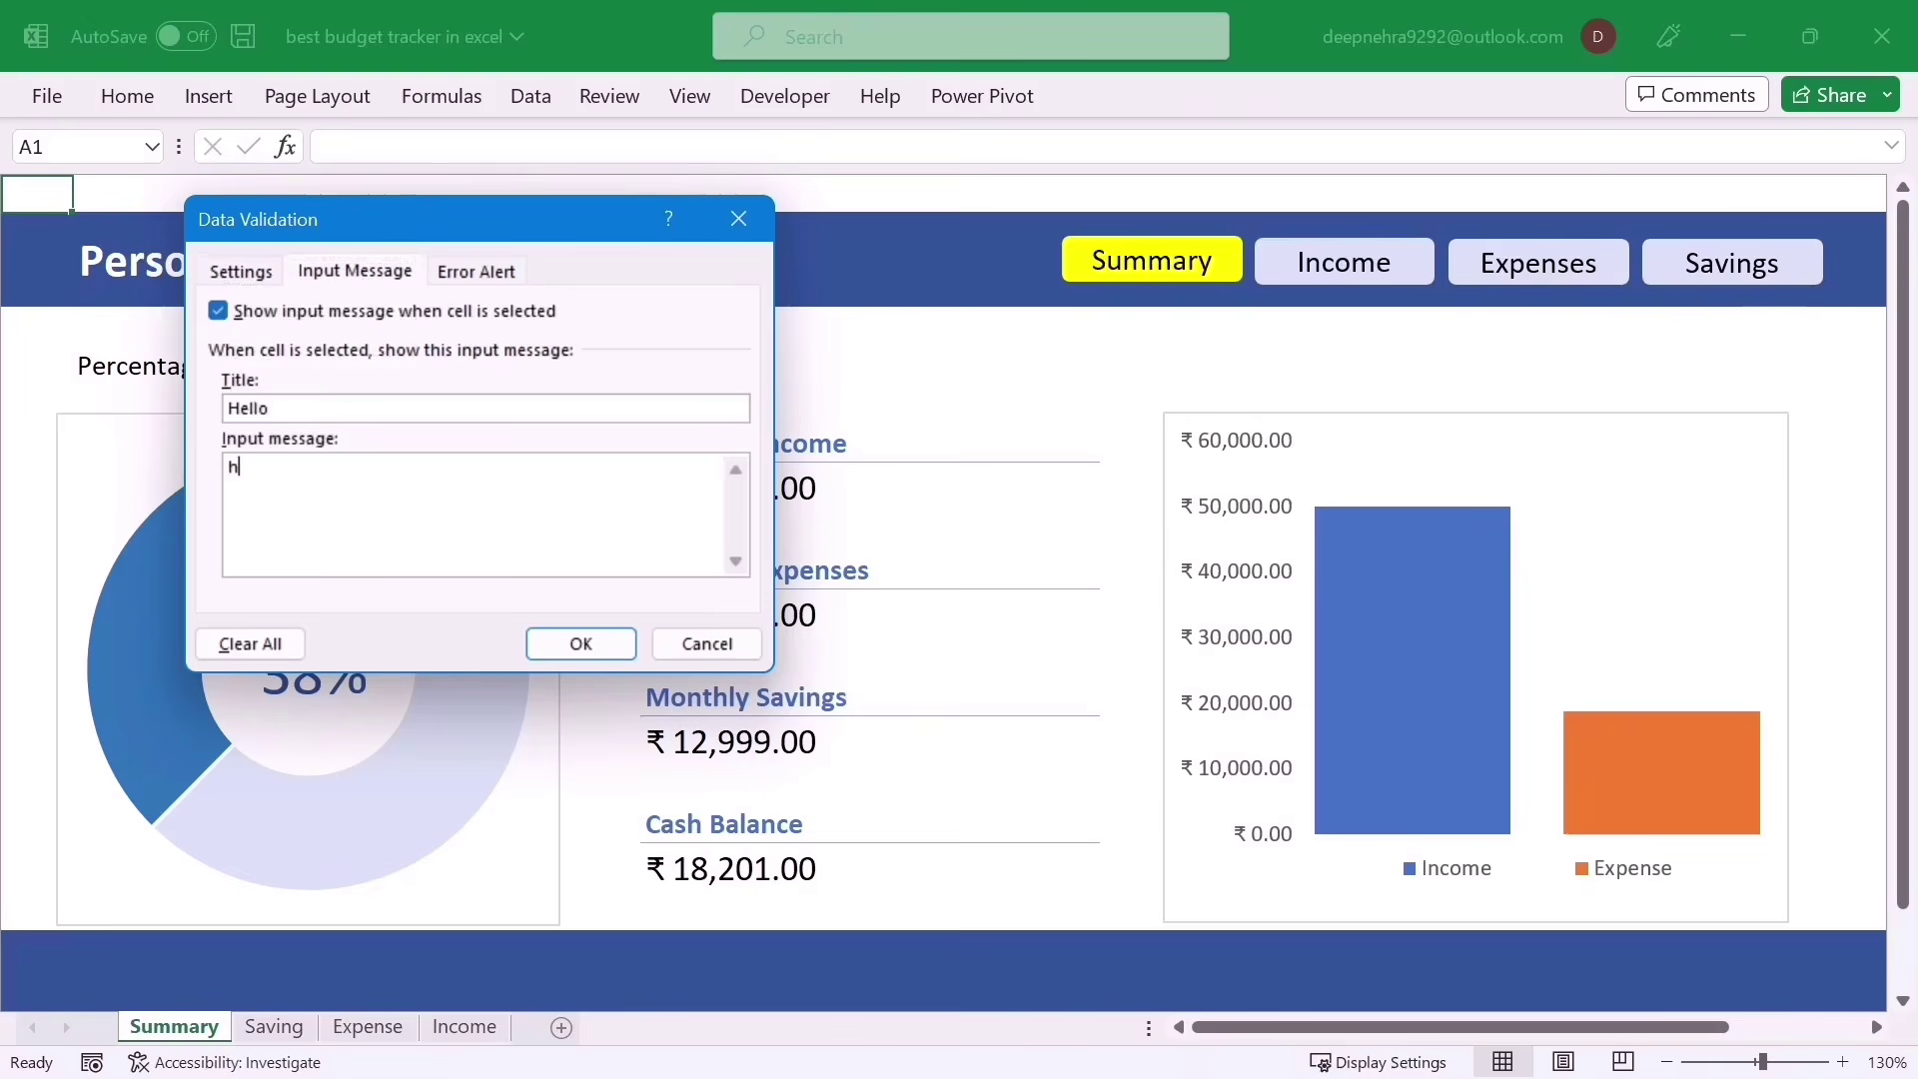
type("f hfhfhfh fghfg hf")
left_click(583, 647)
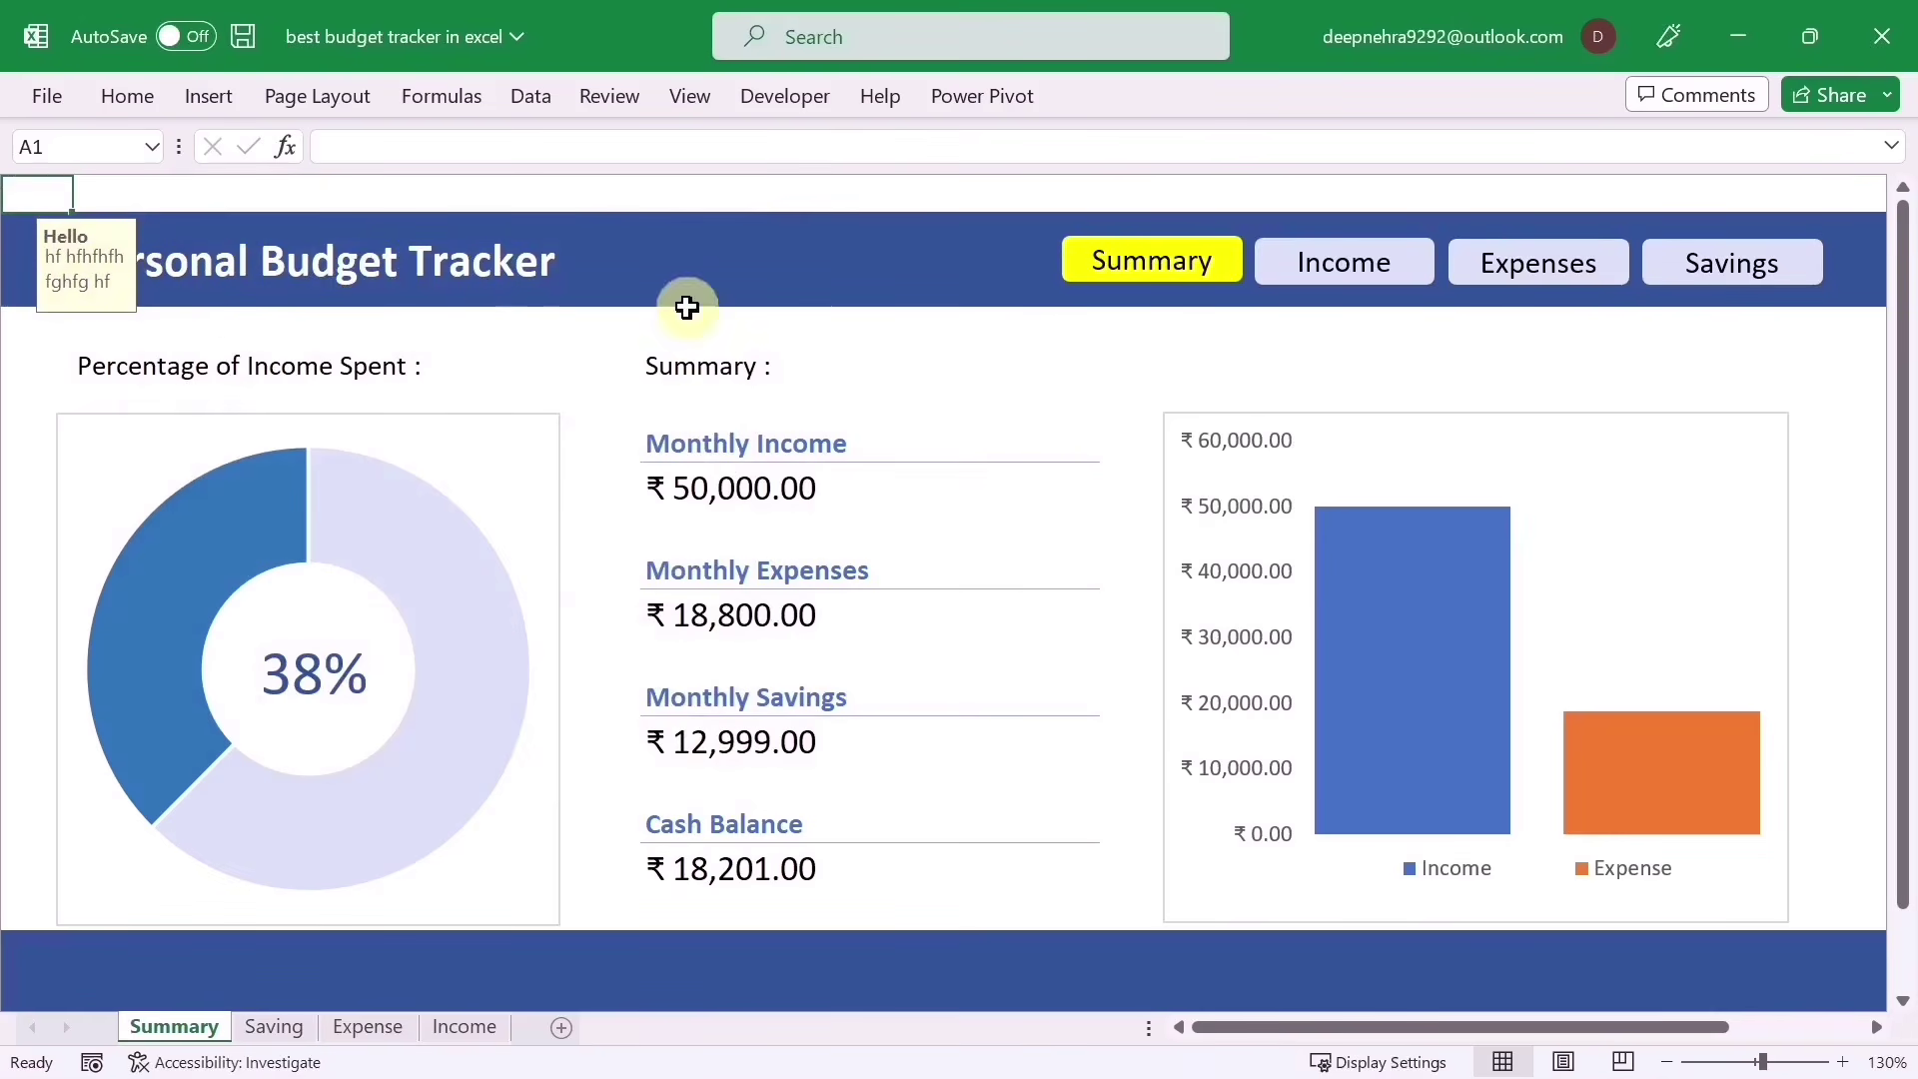
key("ctrl+s")
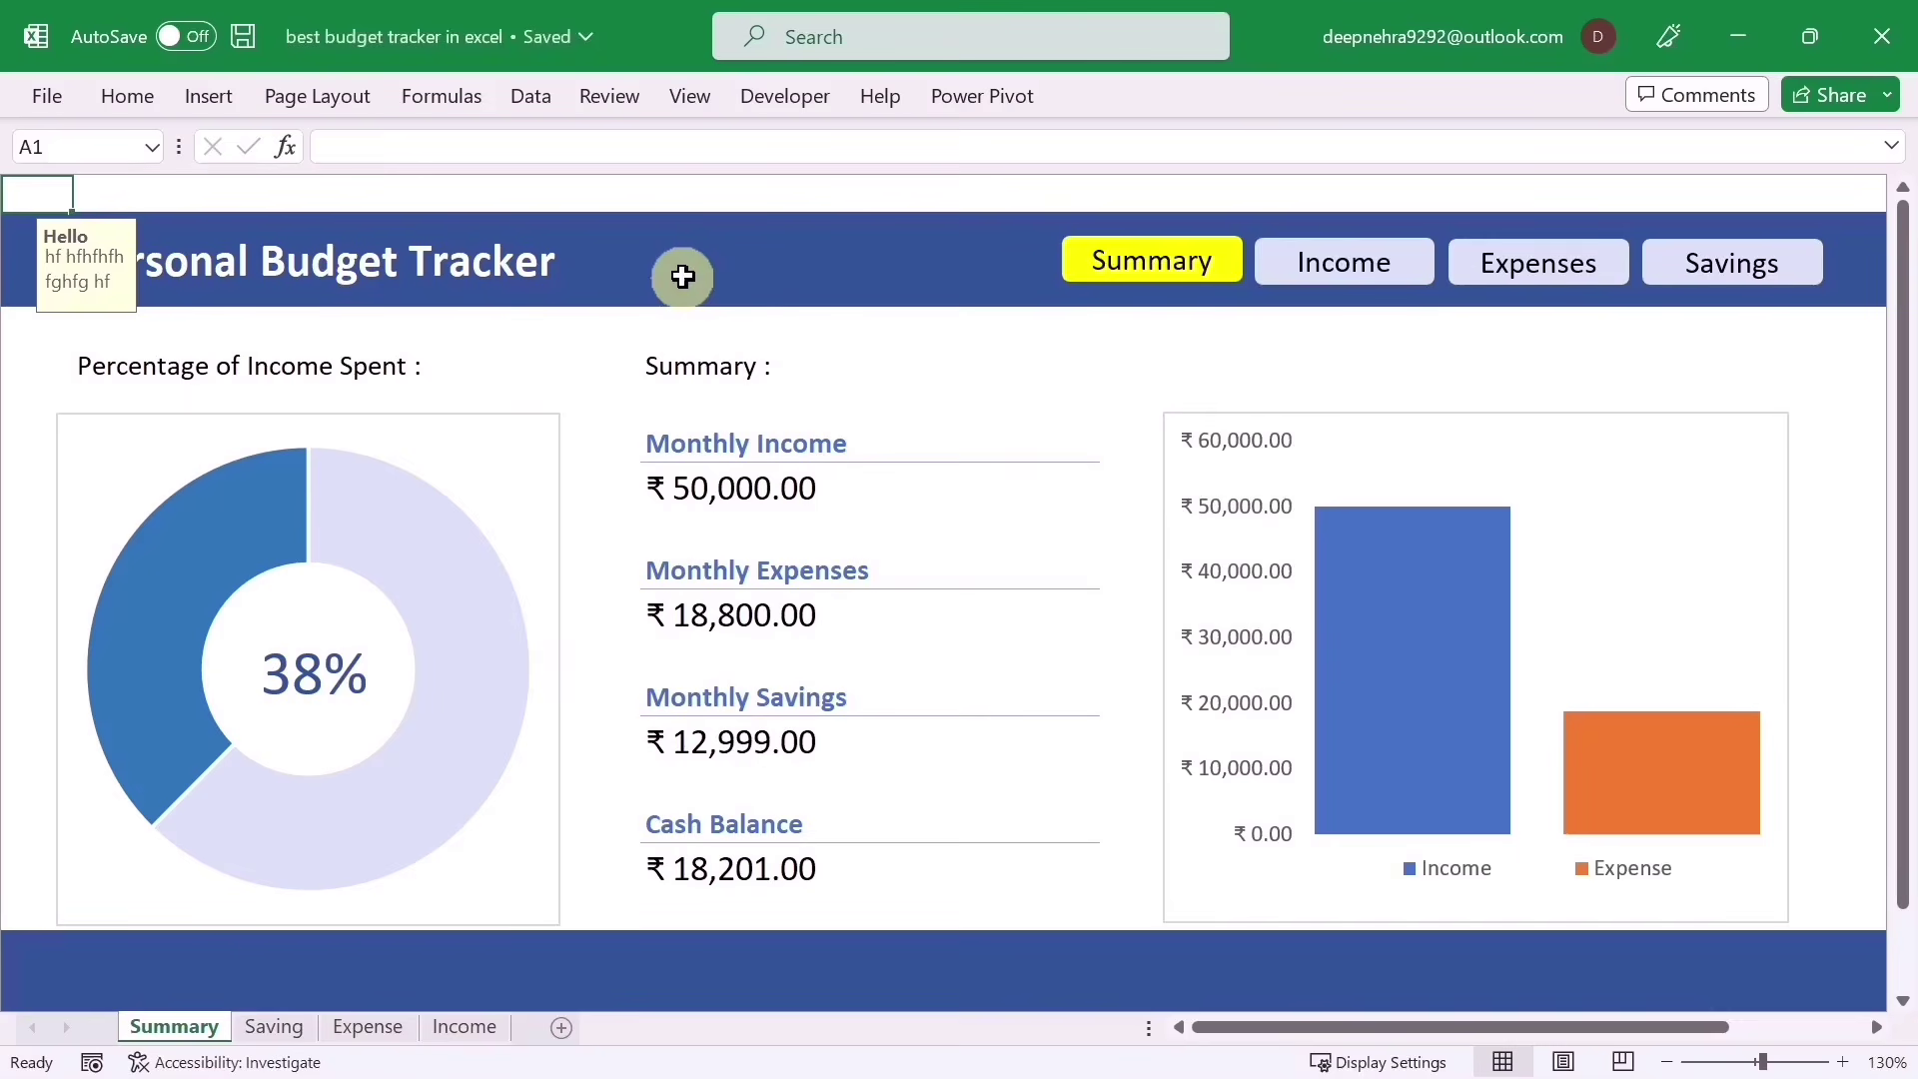
left_click(1882, 30)
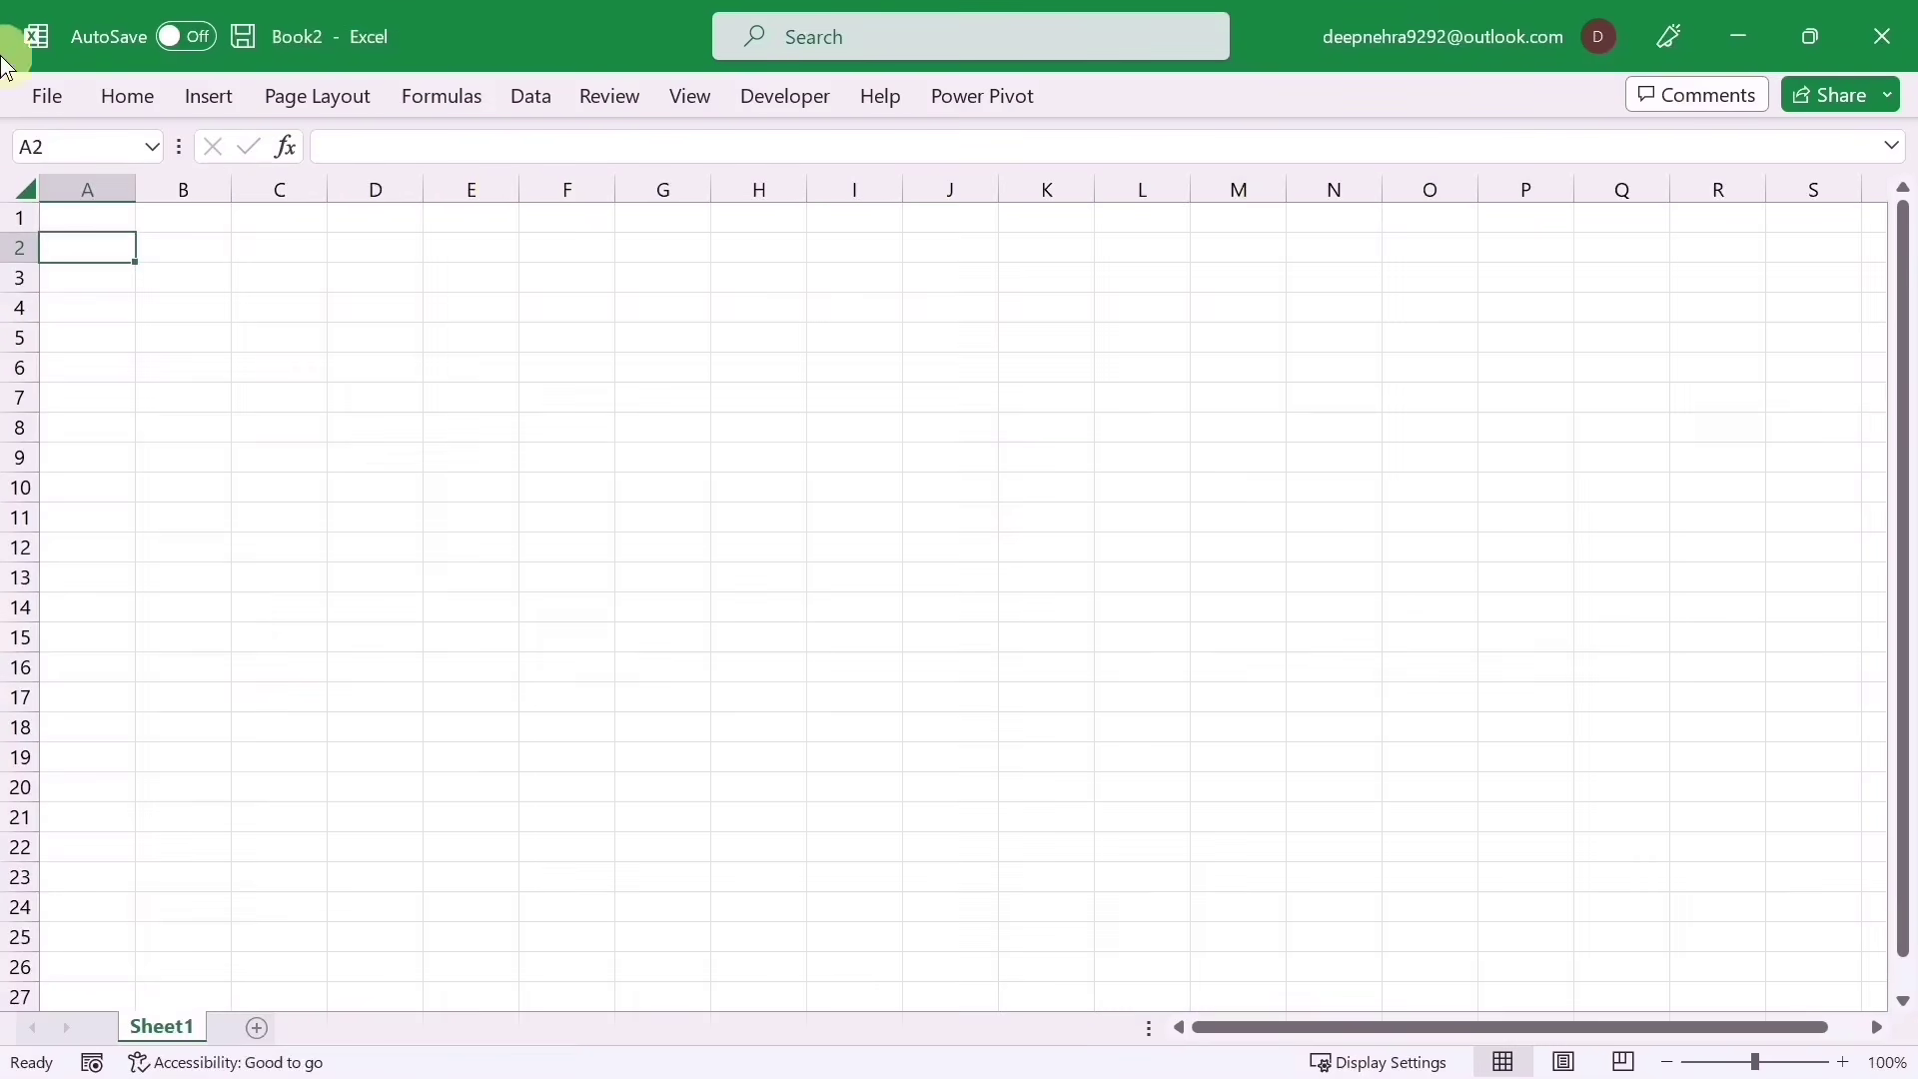
Step: Open Book3 and copy the seven student names in B3:B9
left_click(46, 95)
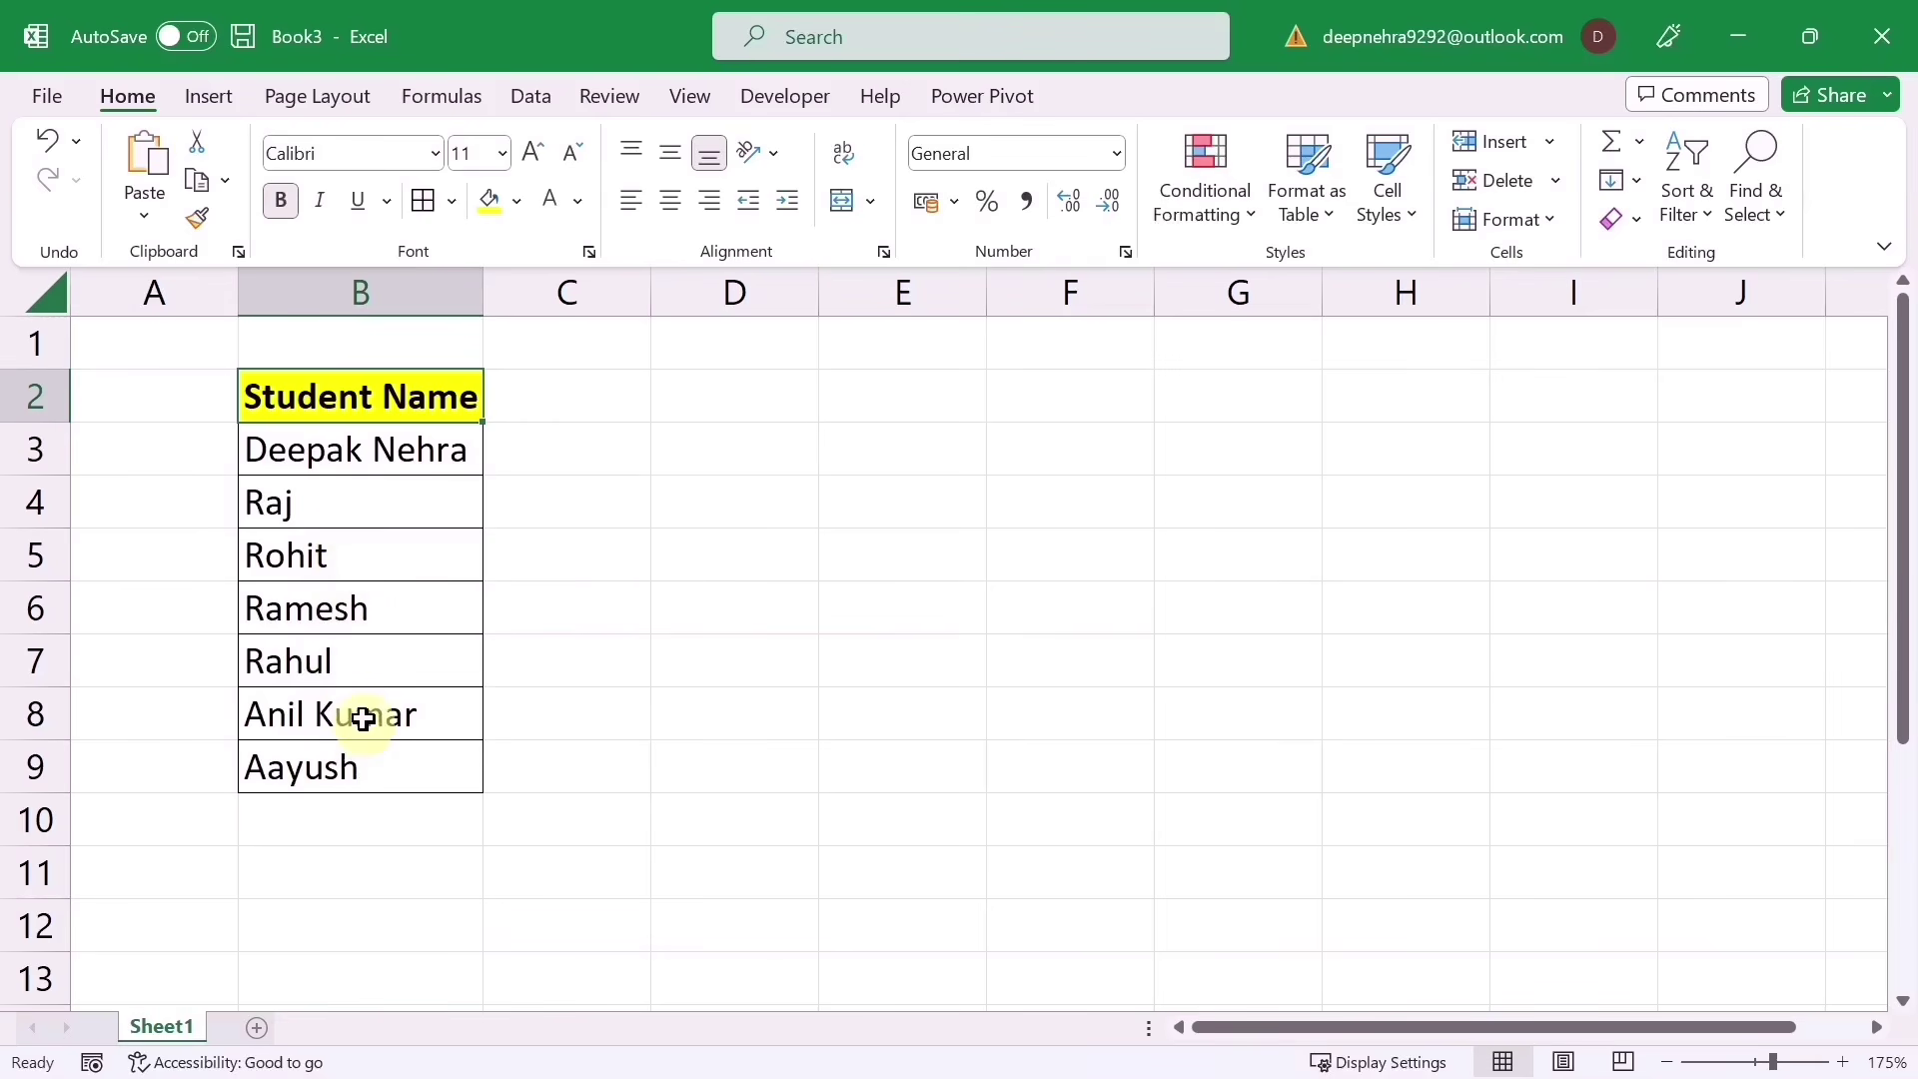
left_click_drag(295, 461, 313, 779)
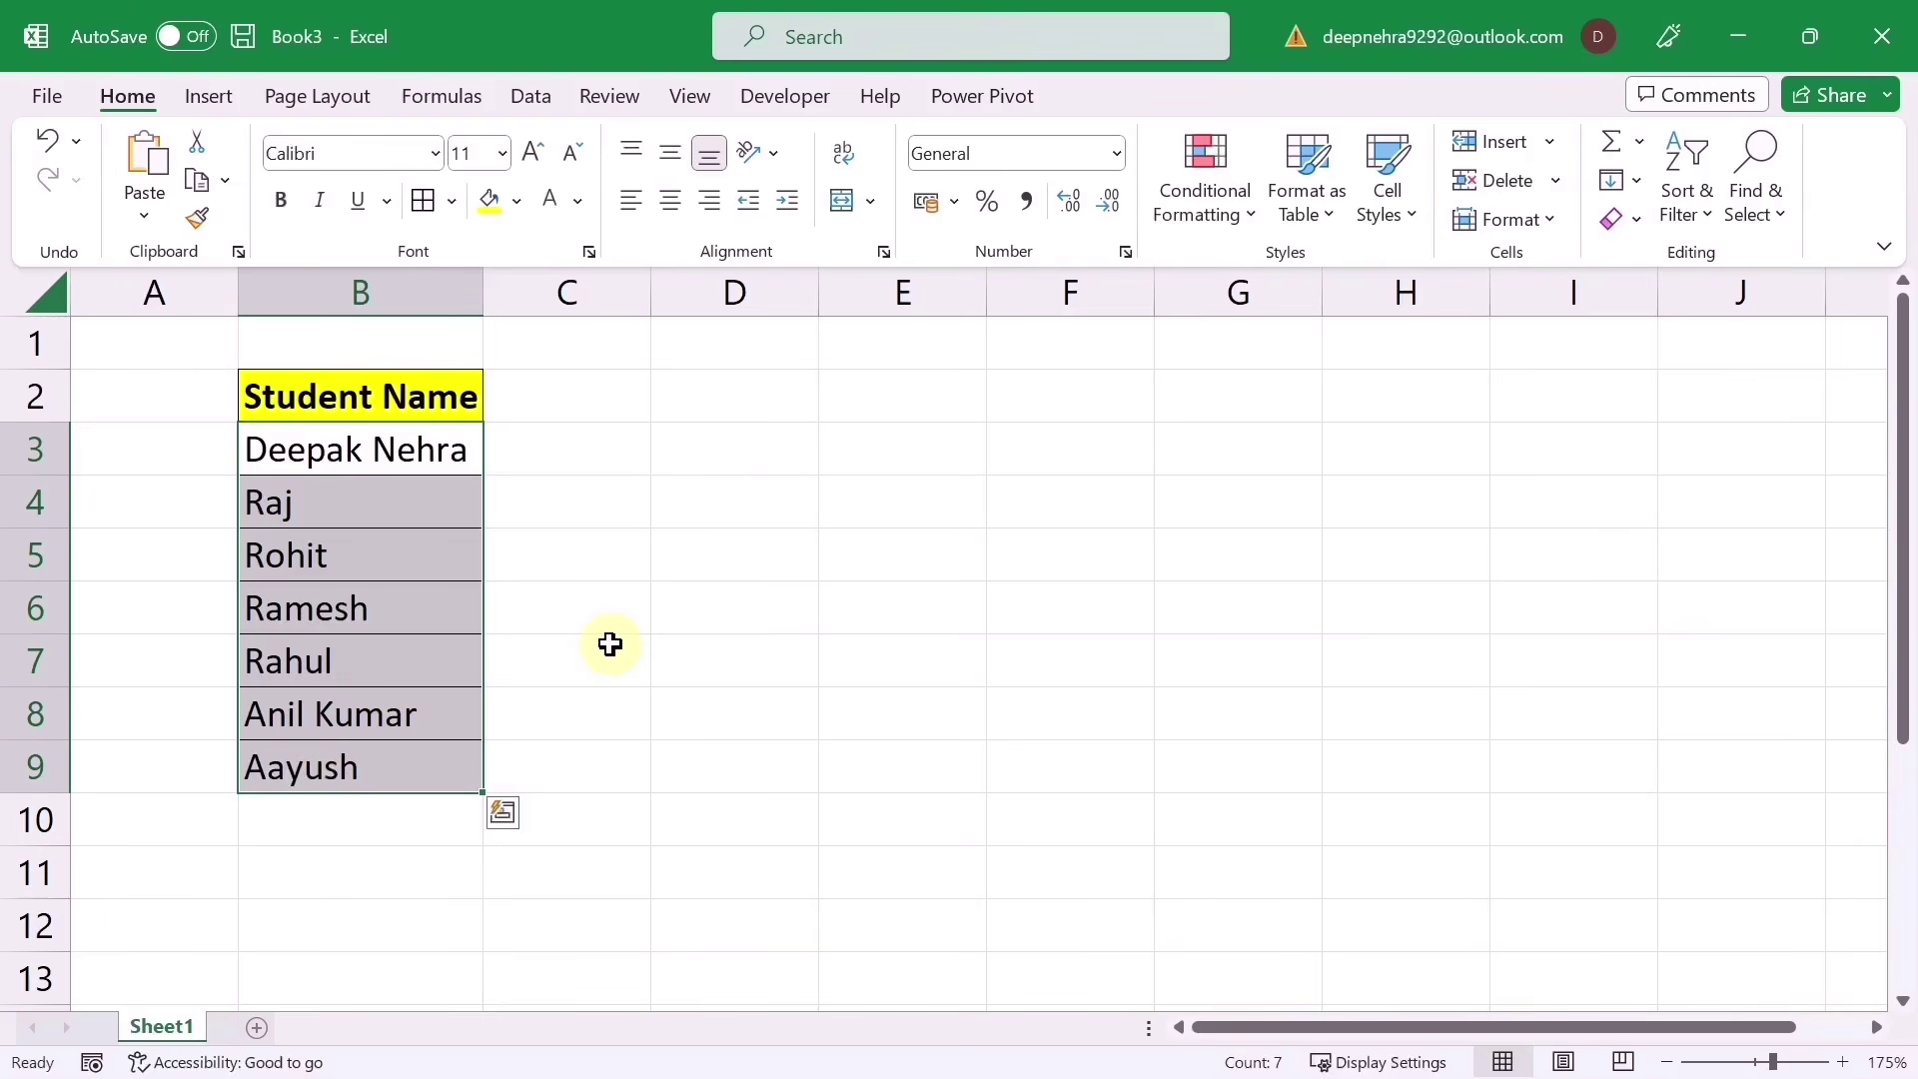
key("ctrl+c")
Step: In Chrome, create a new Google Sheets spreadsheet and paste the student names at B2
mouse_move(1077, 1015)
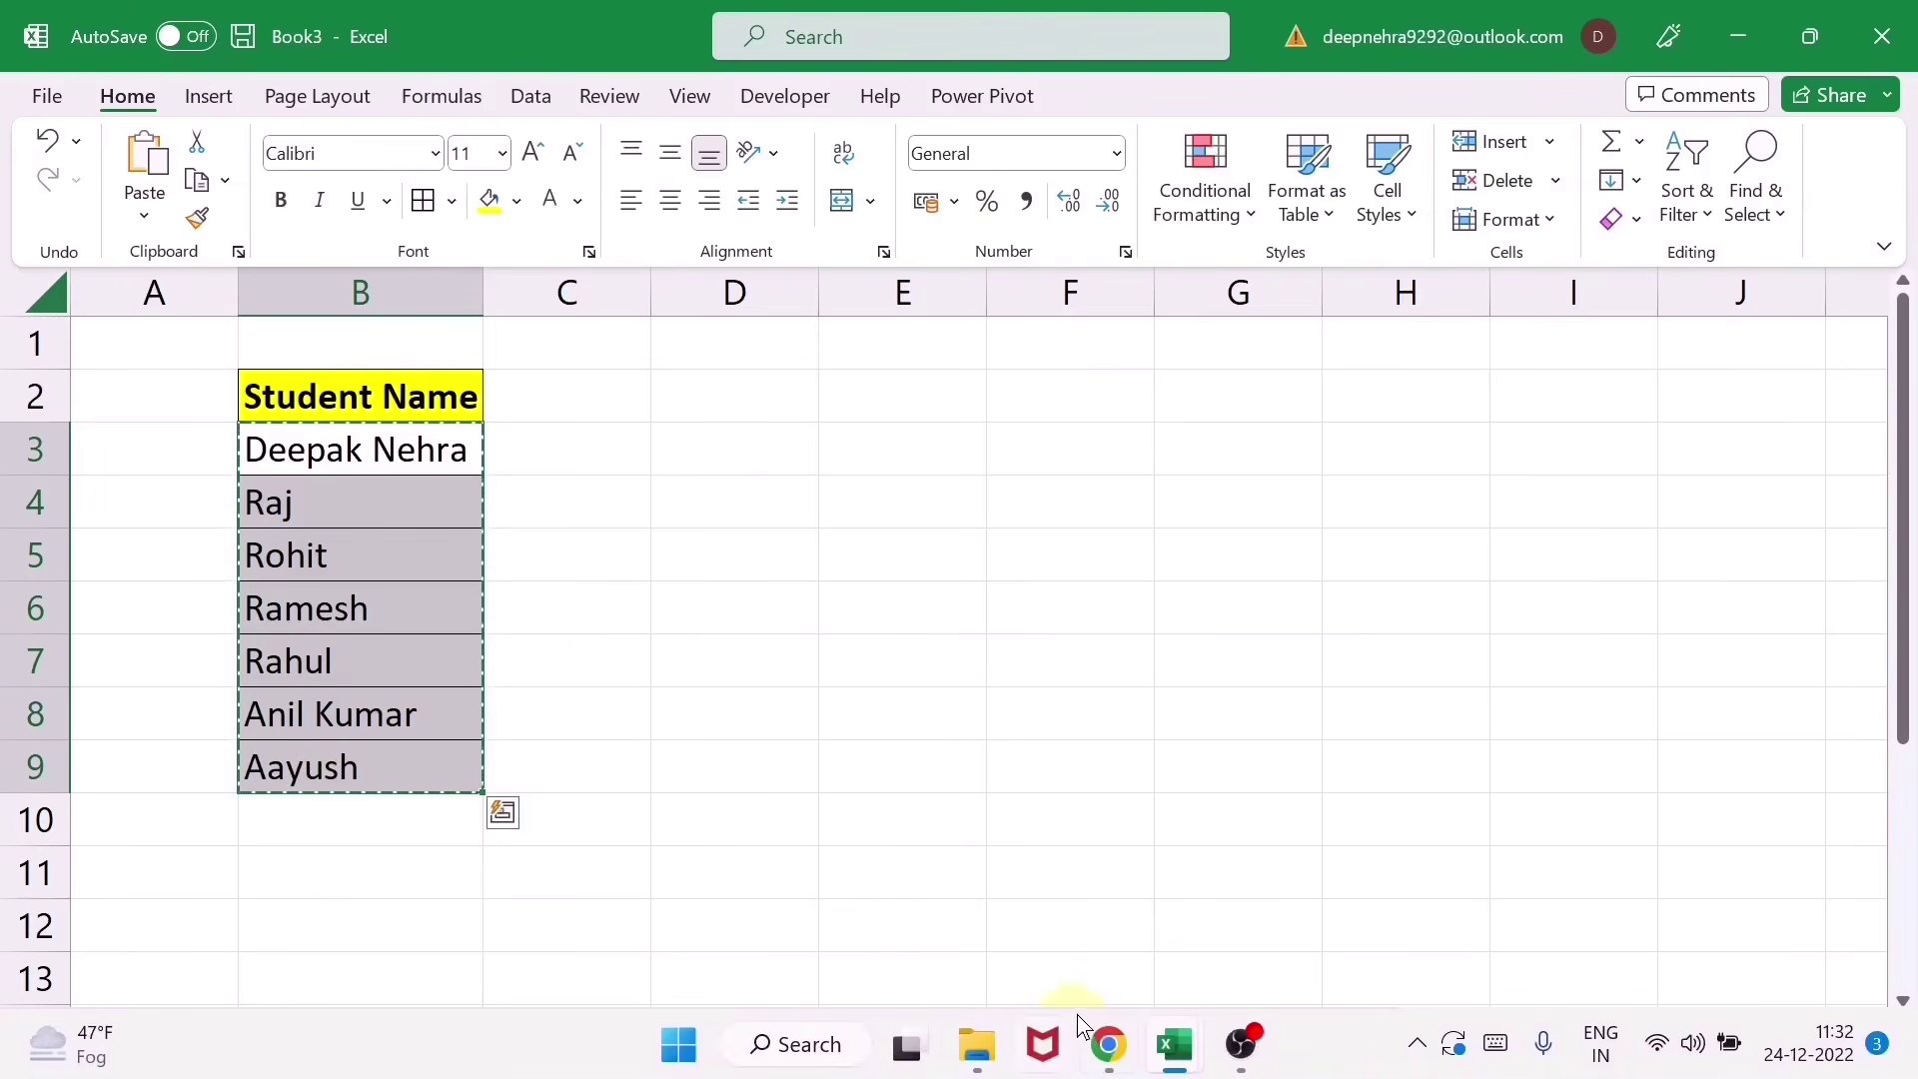
left_click(1108, 1045)
left_click(348, 109)
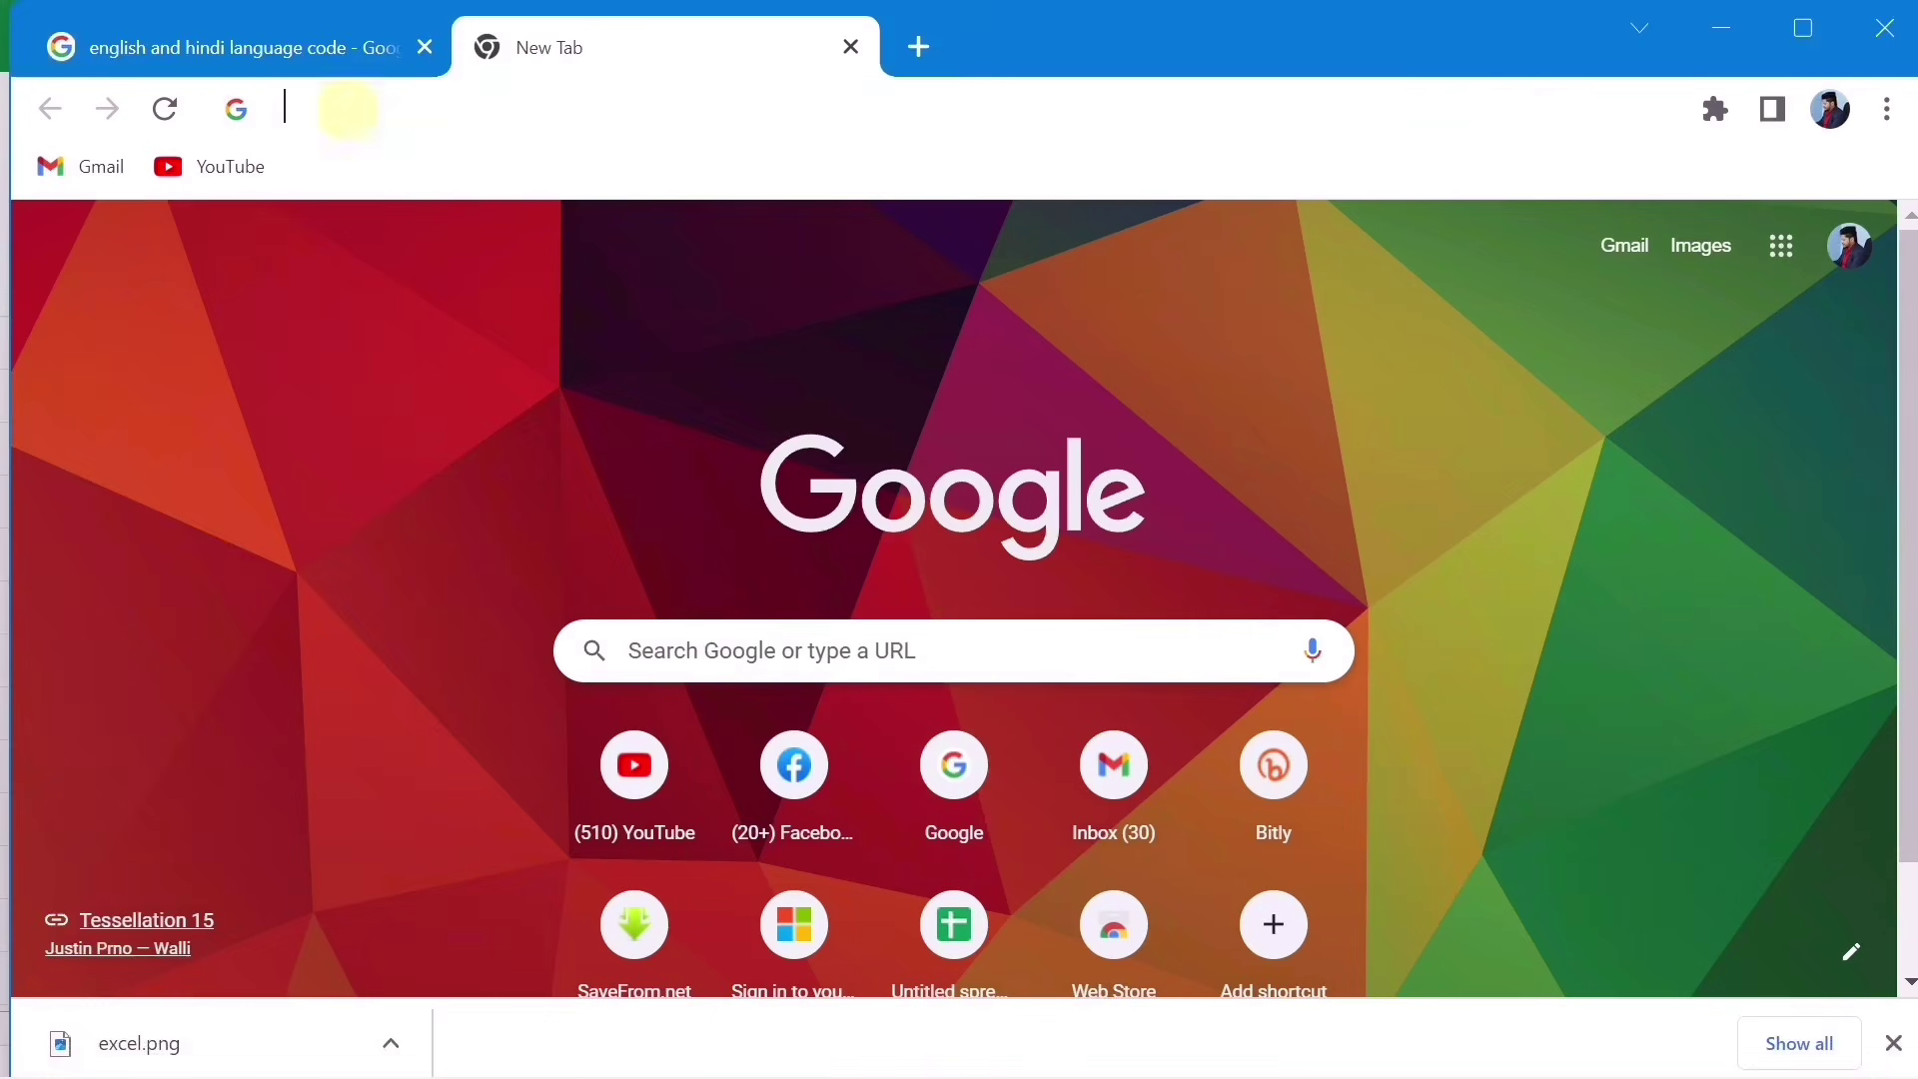
type("sh")
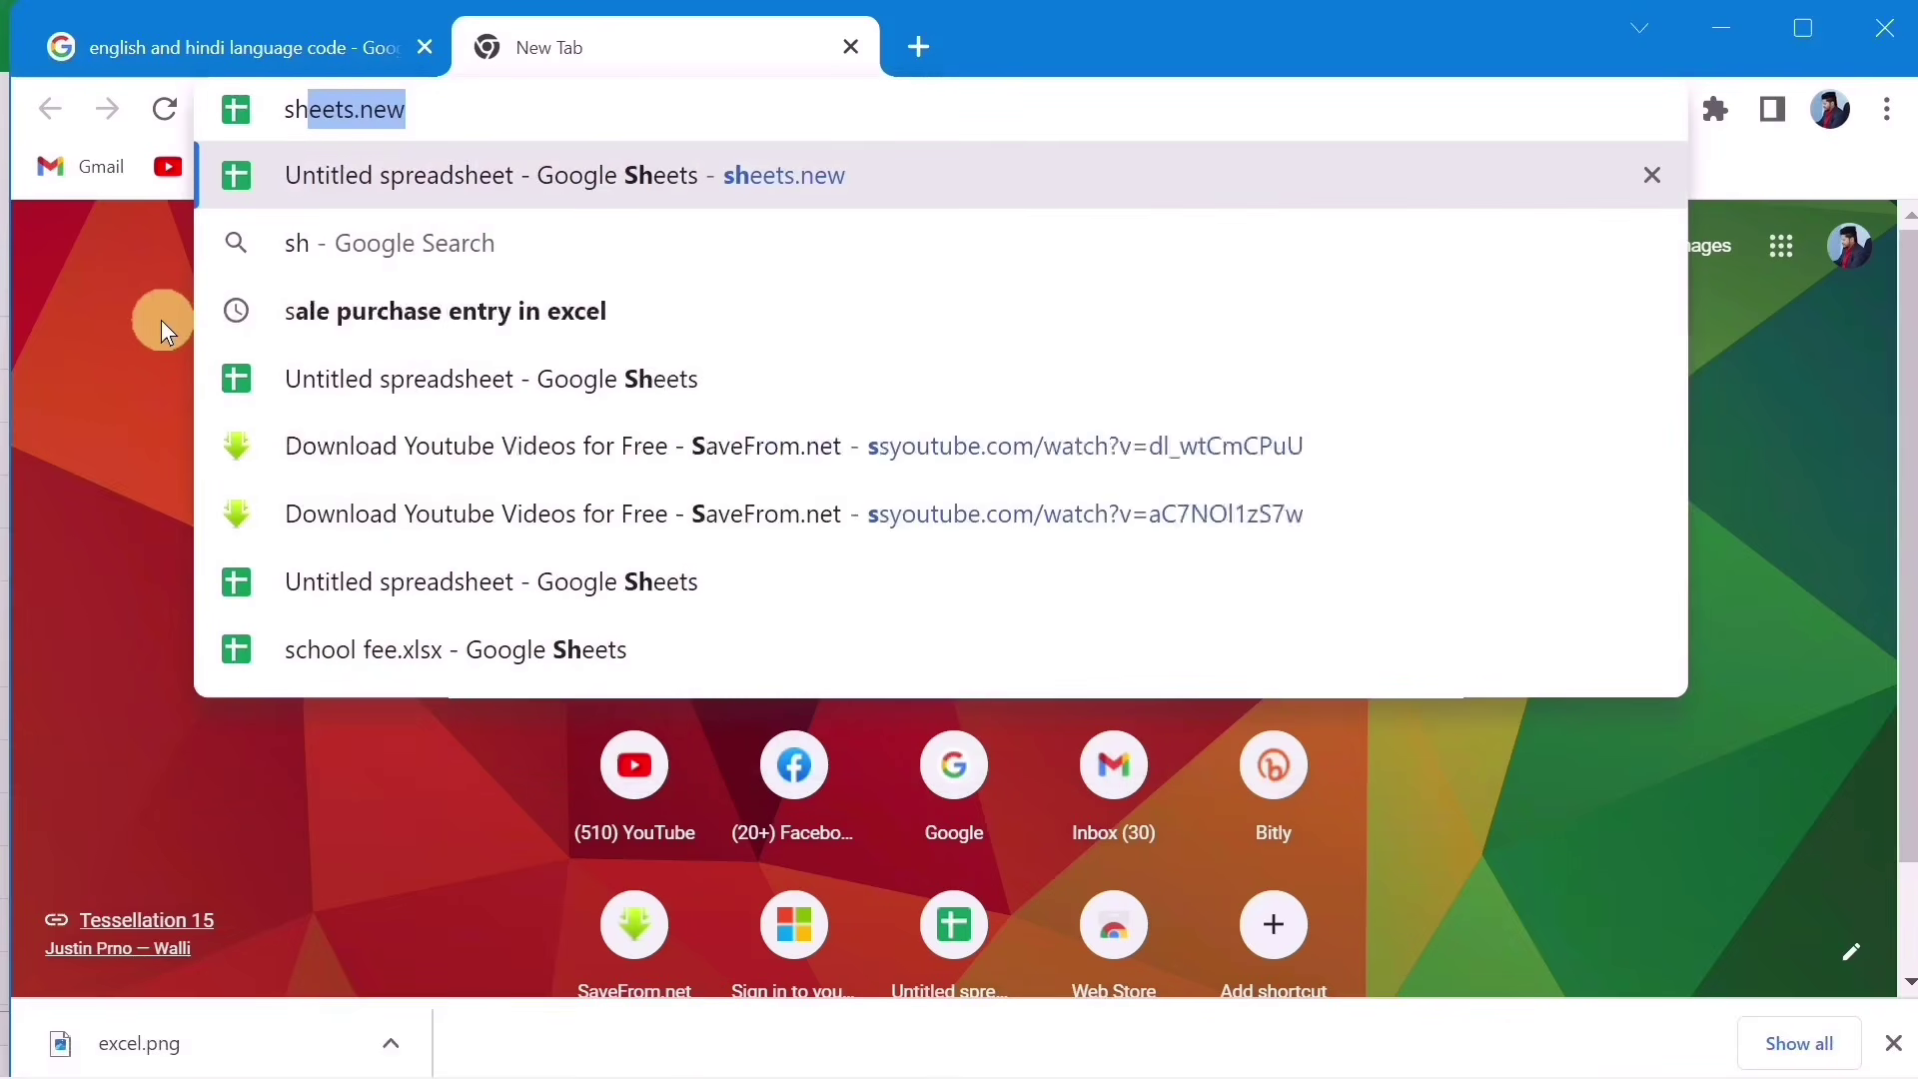
type("eets")
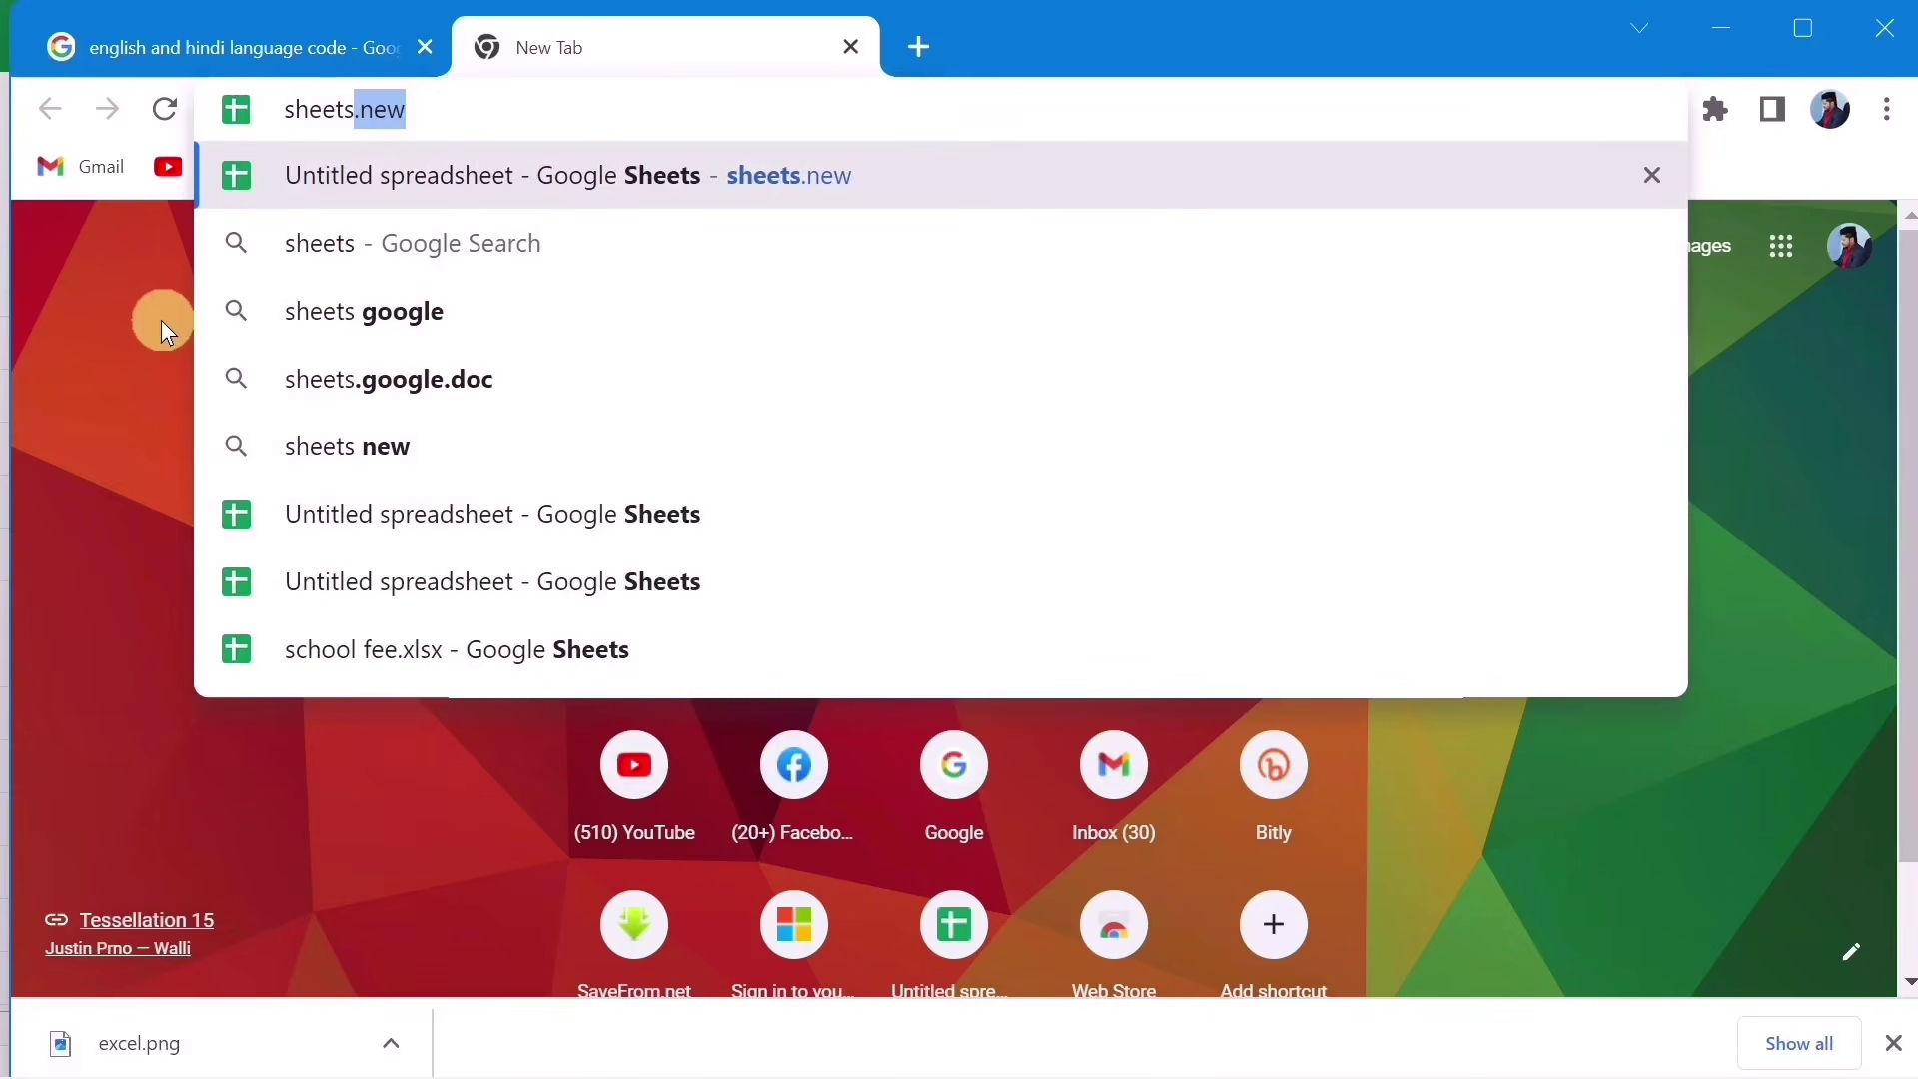
key("Return")
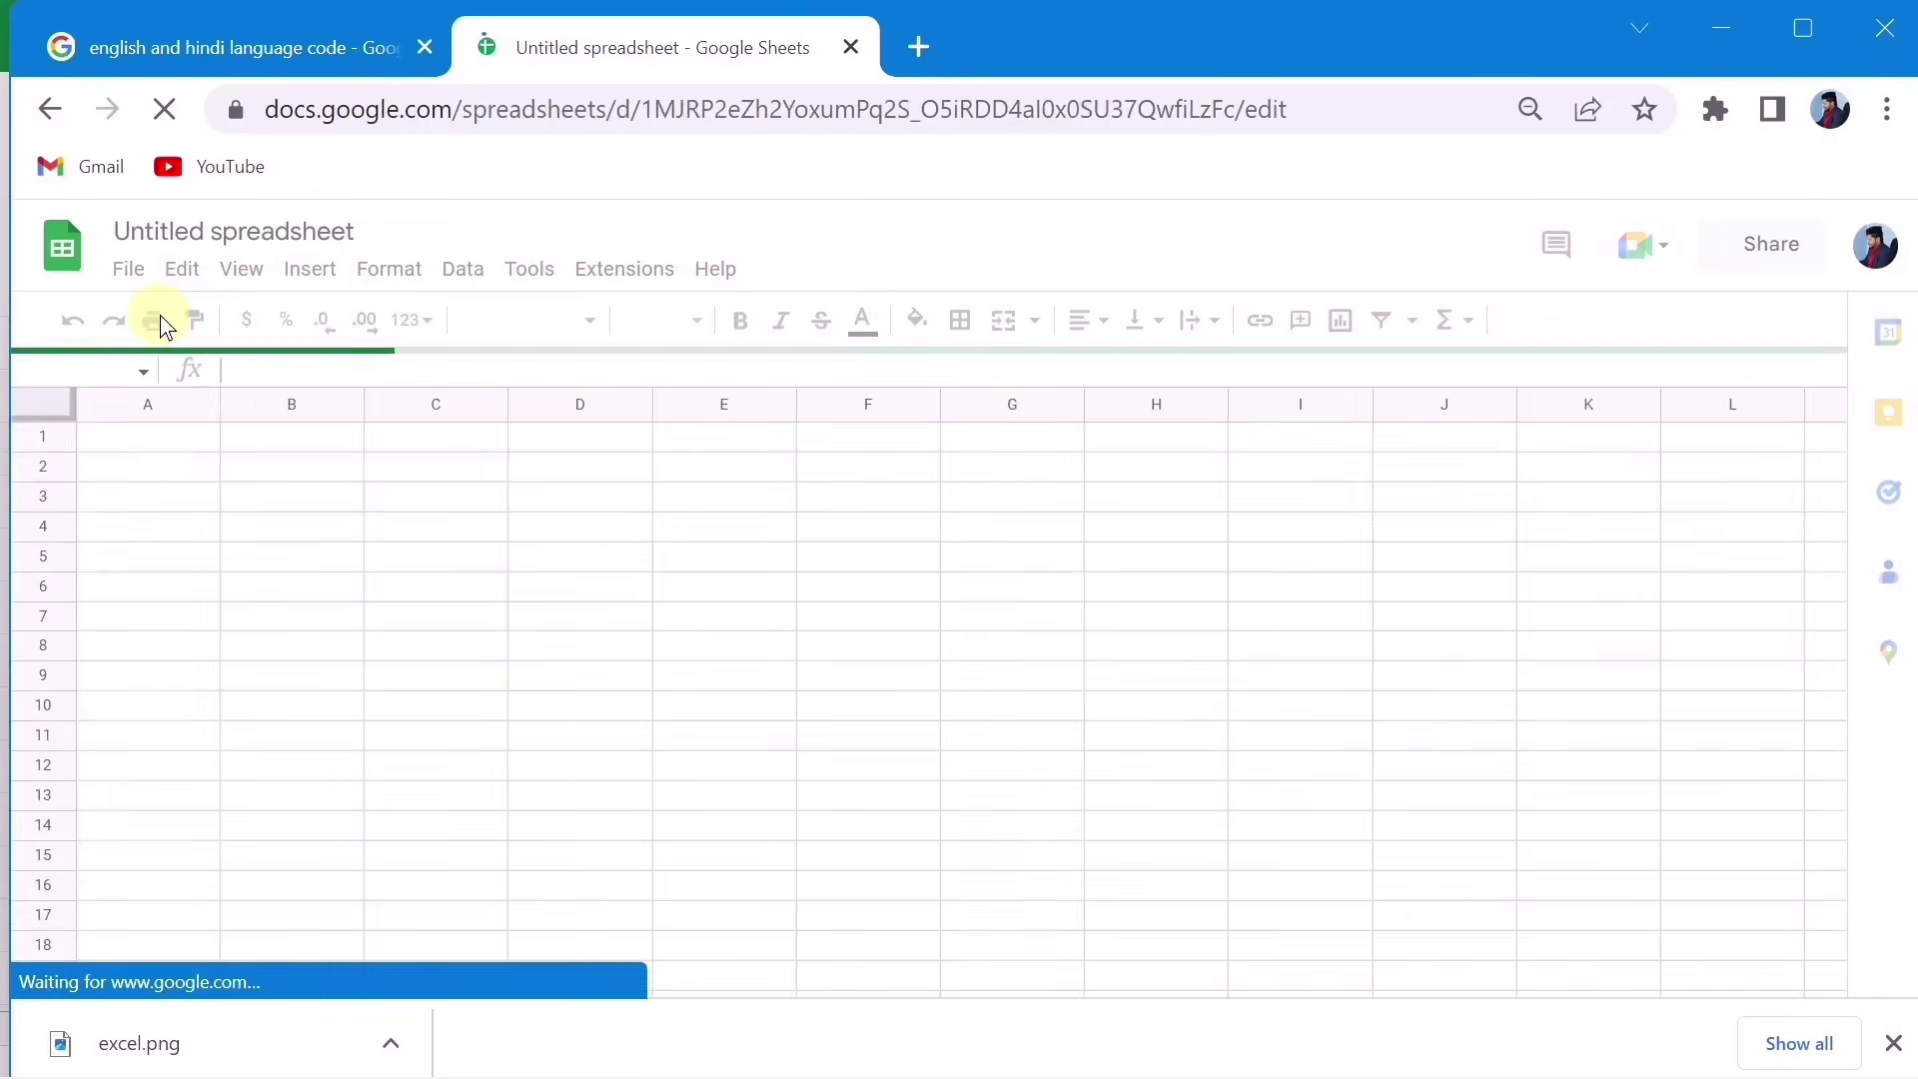
left_click(258, 459)
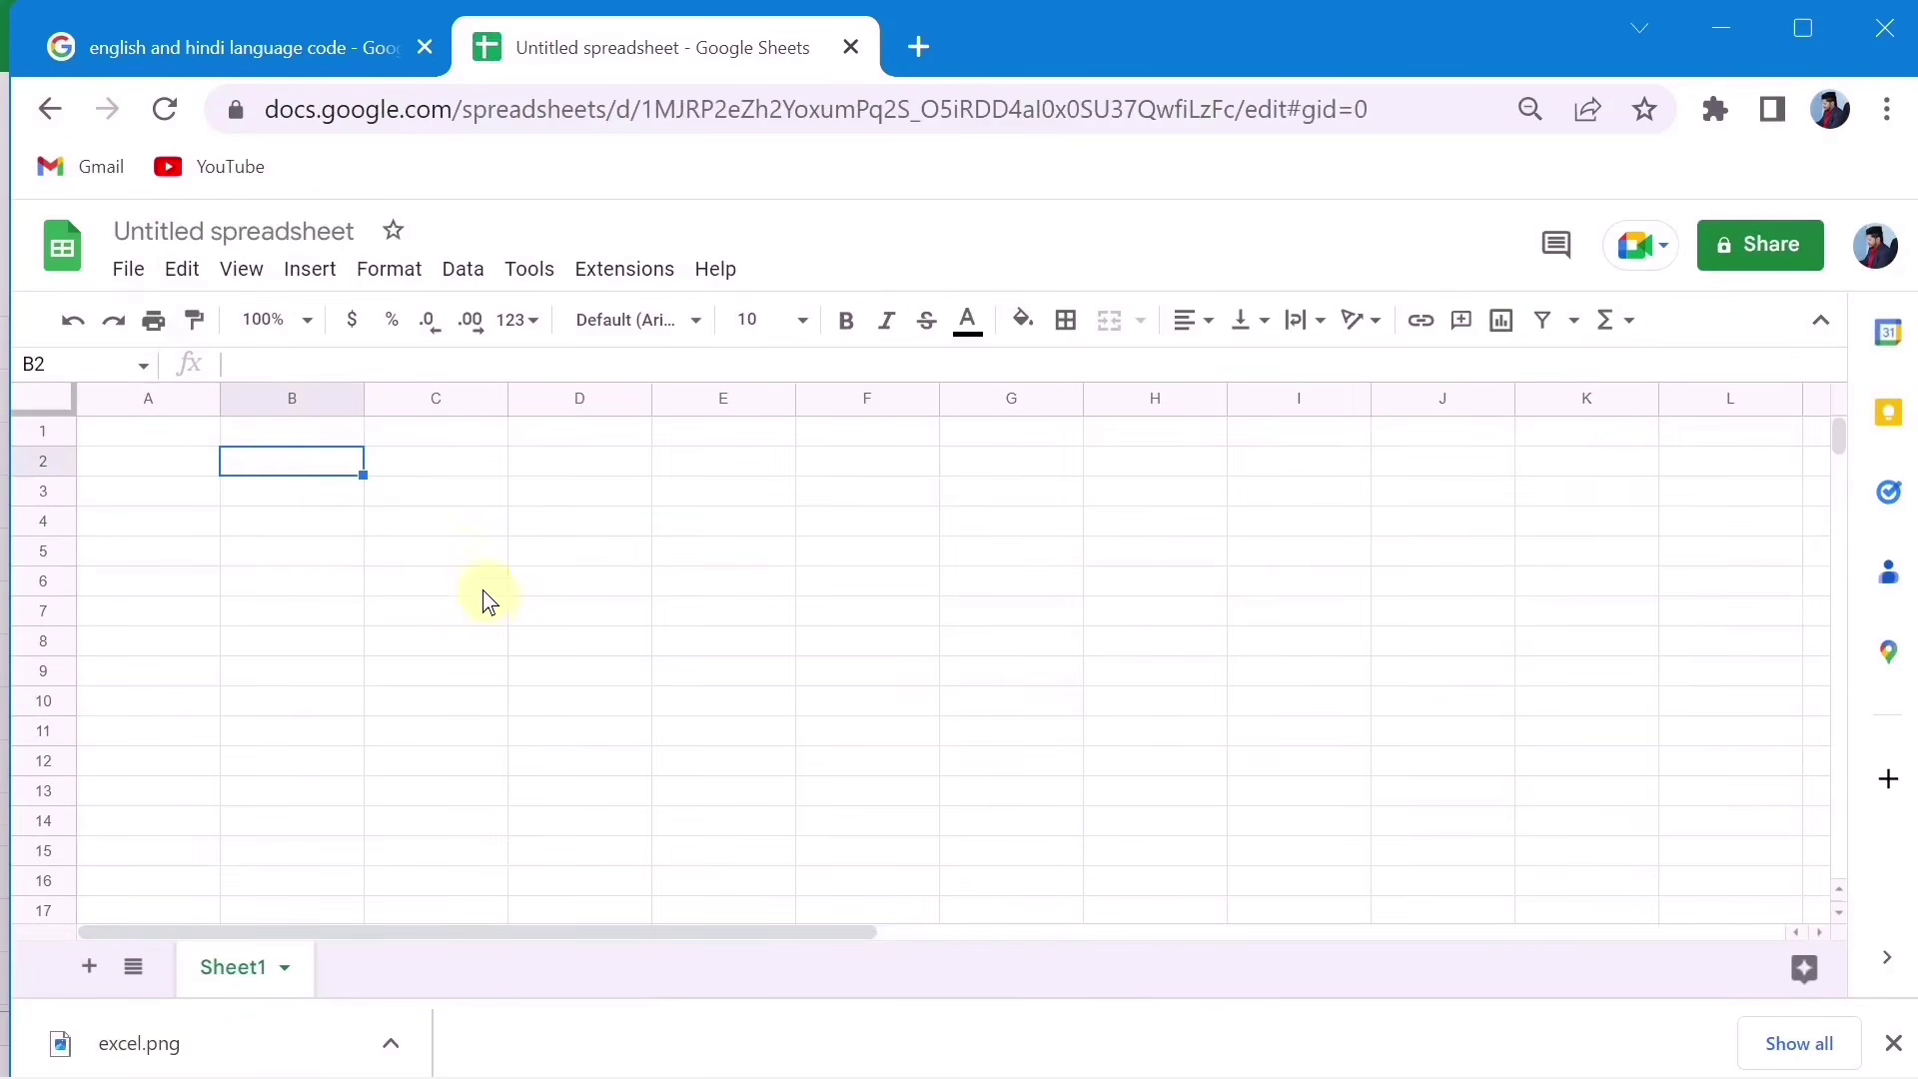
key("ctrl+v")
Step: Type =GOOGLETRANSLATE(B2,"en","hi") in D2 to translate the name from English to Hindi
left_click(447, 472)
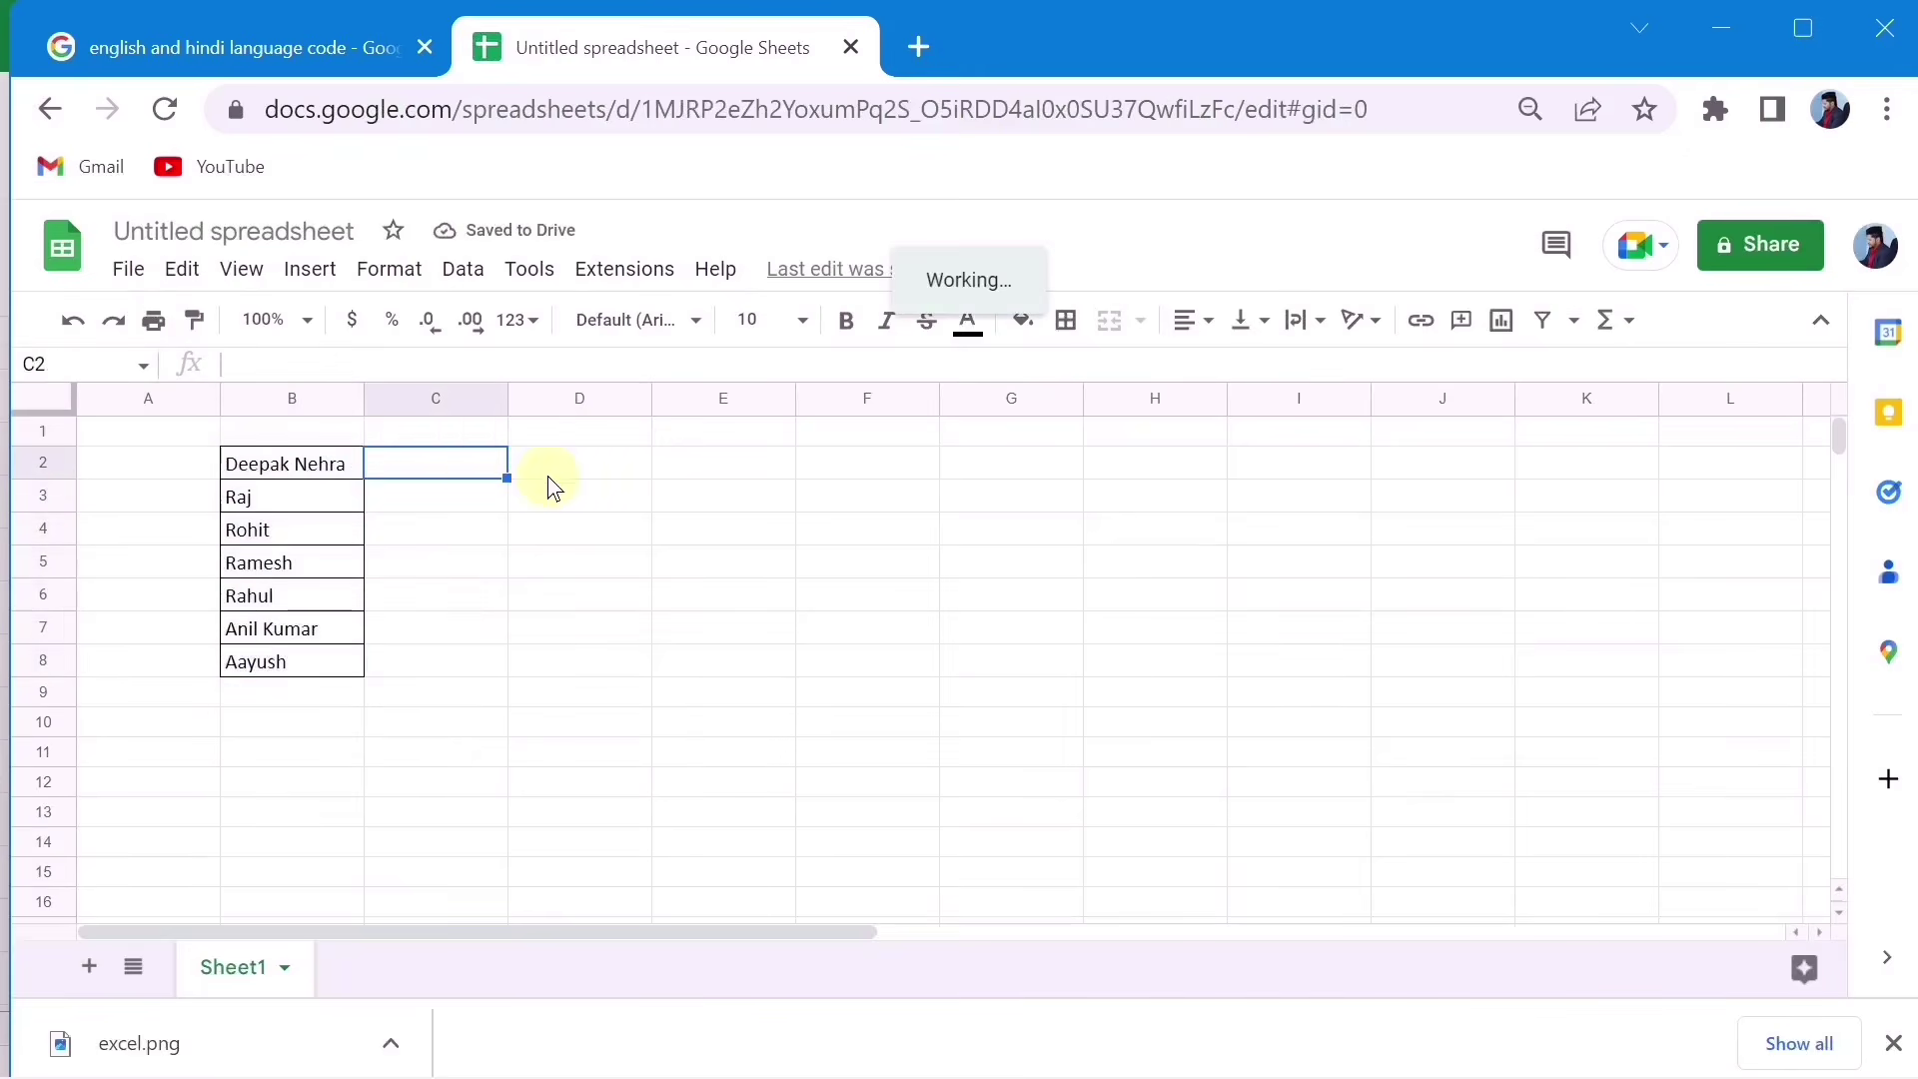
left_click(548, 476)
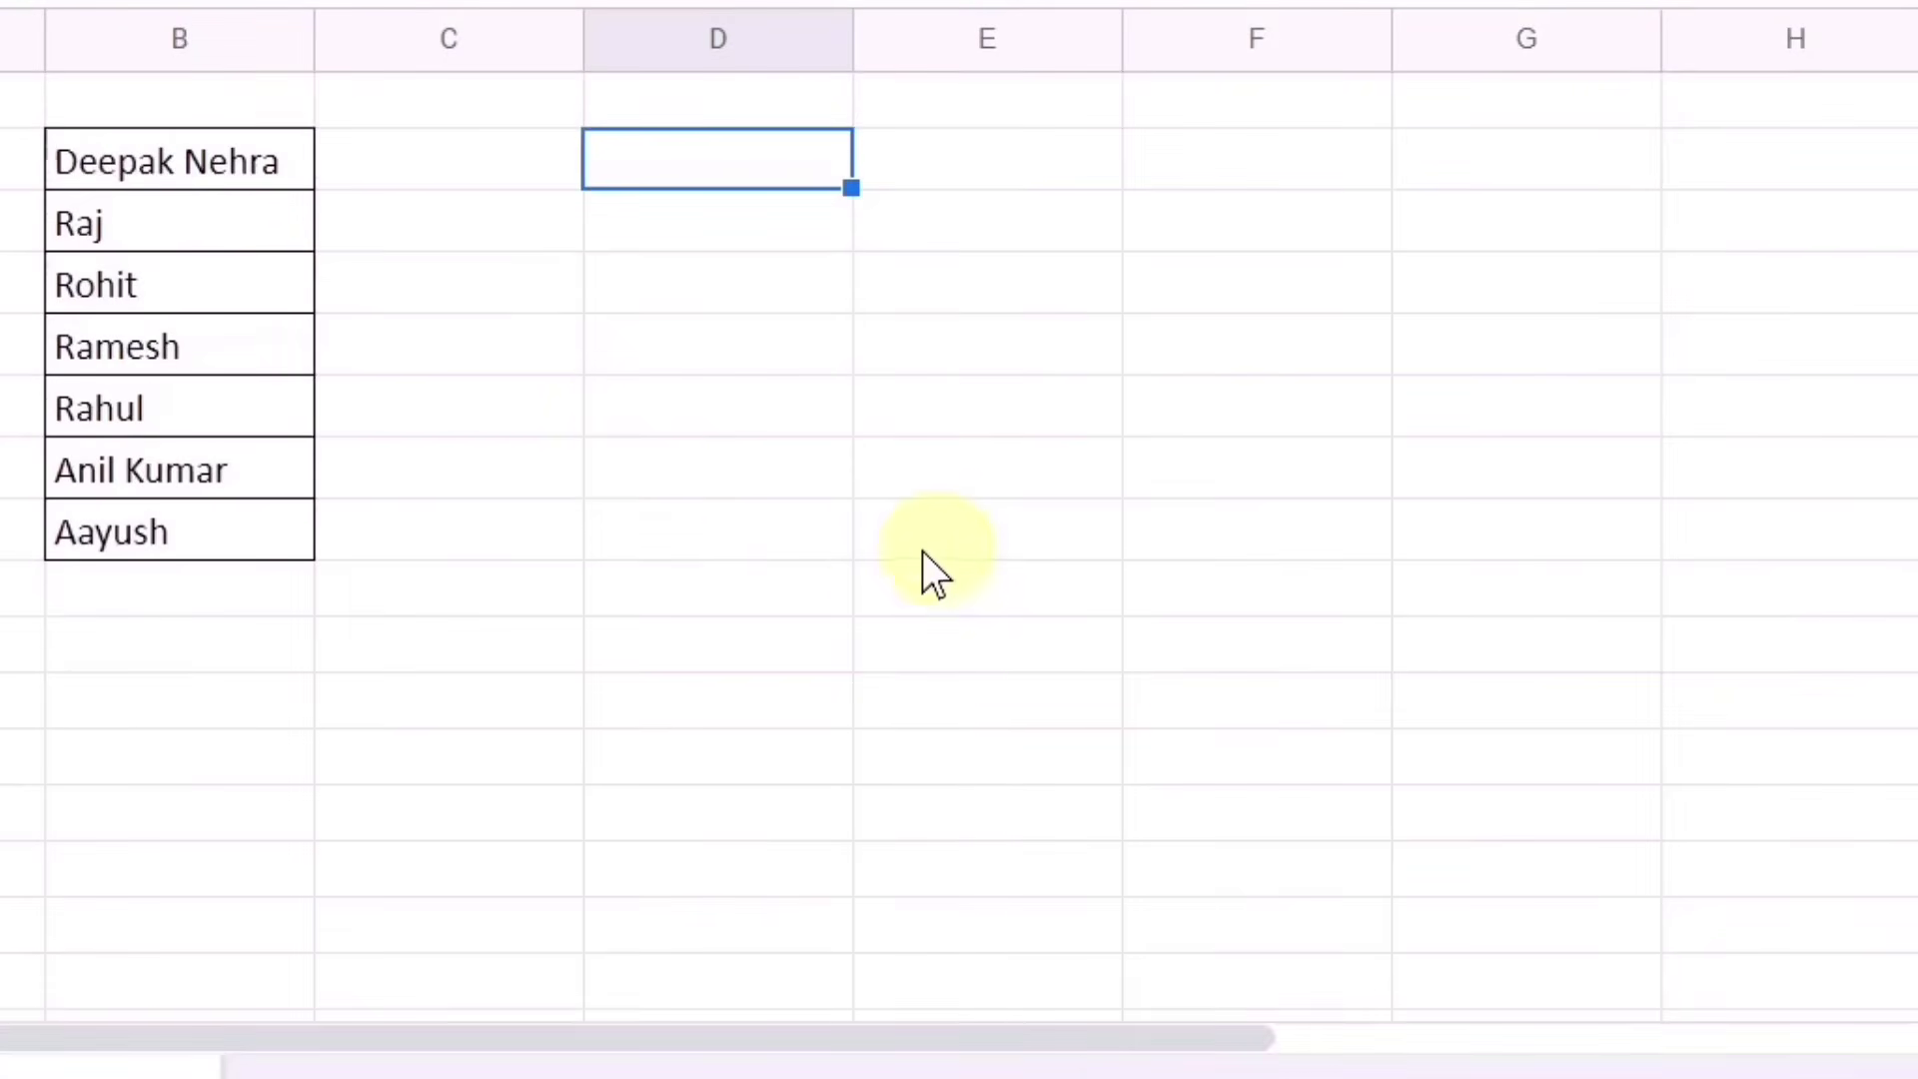
type("=")
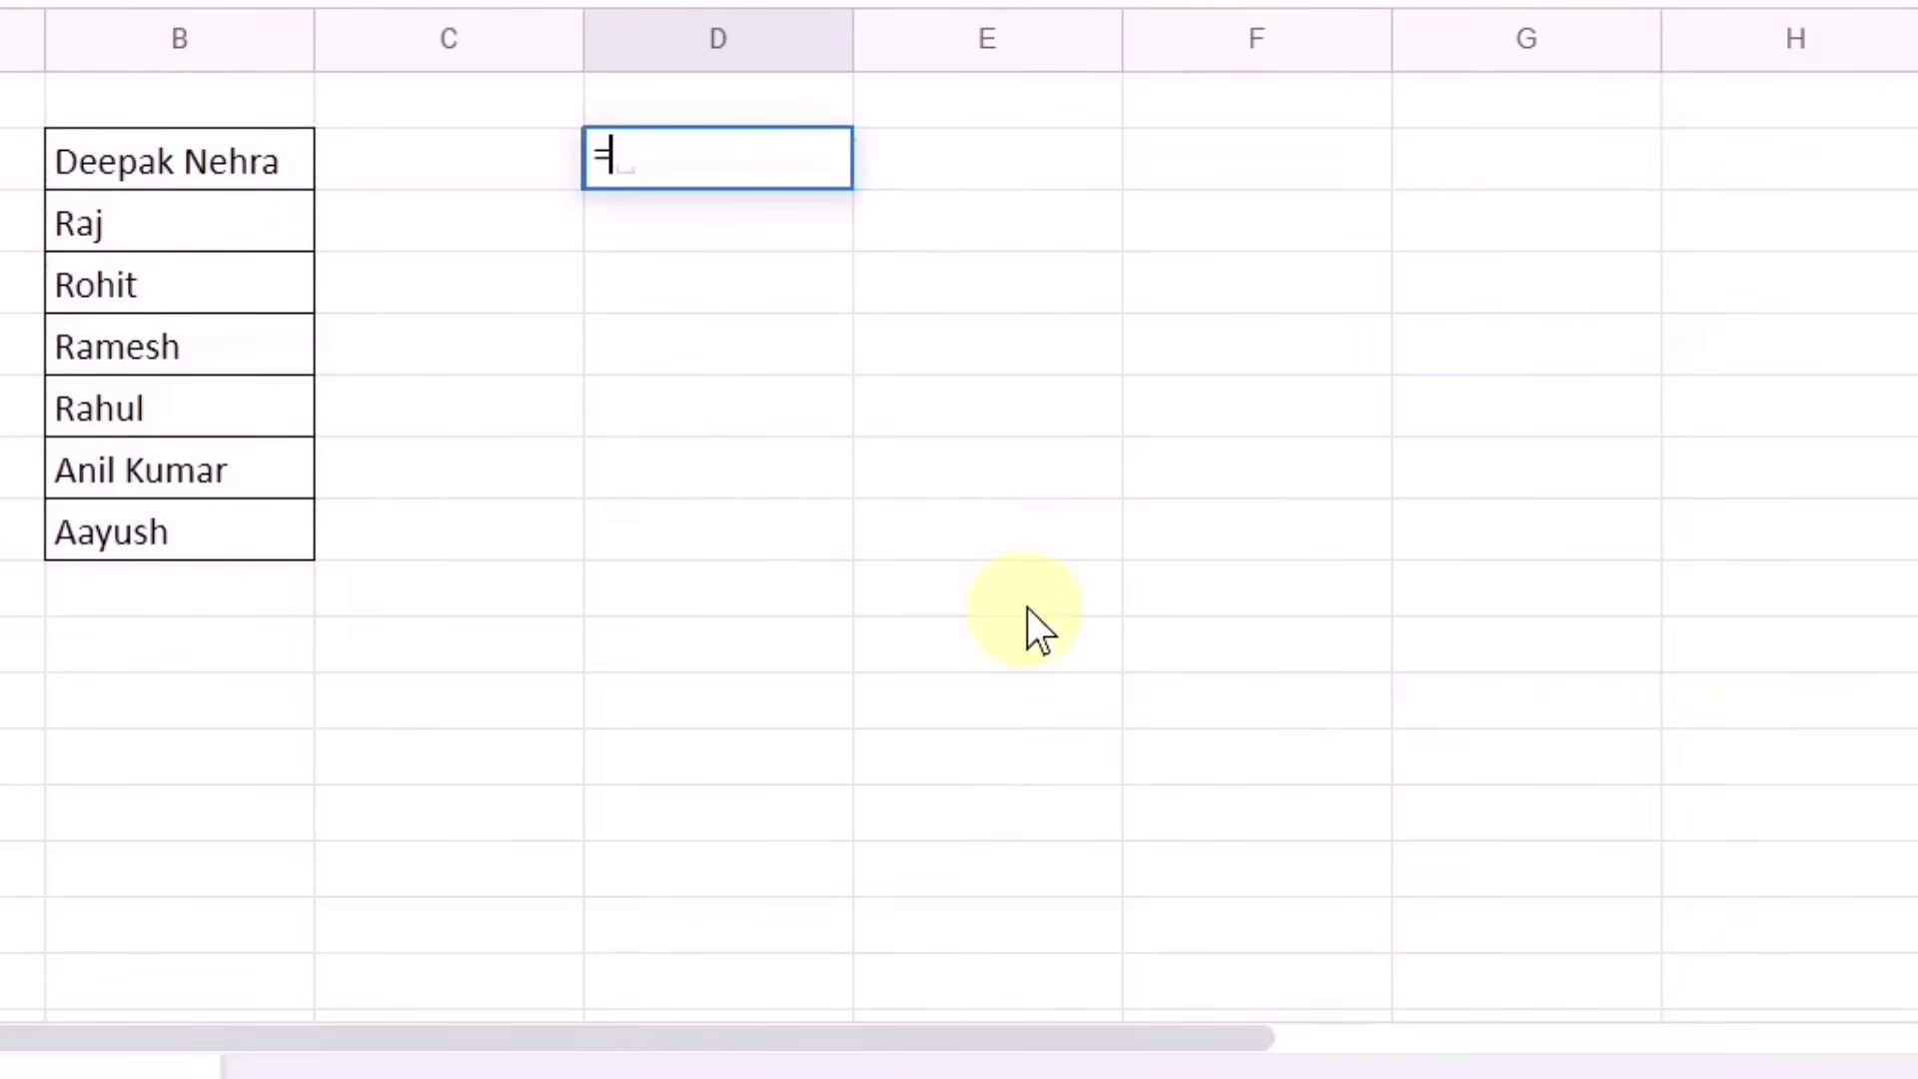
type("goo")
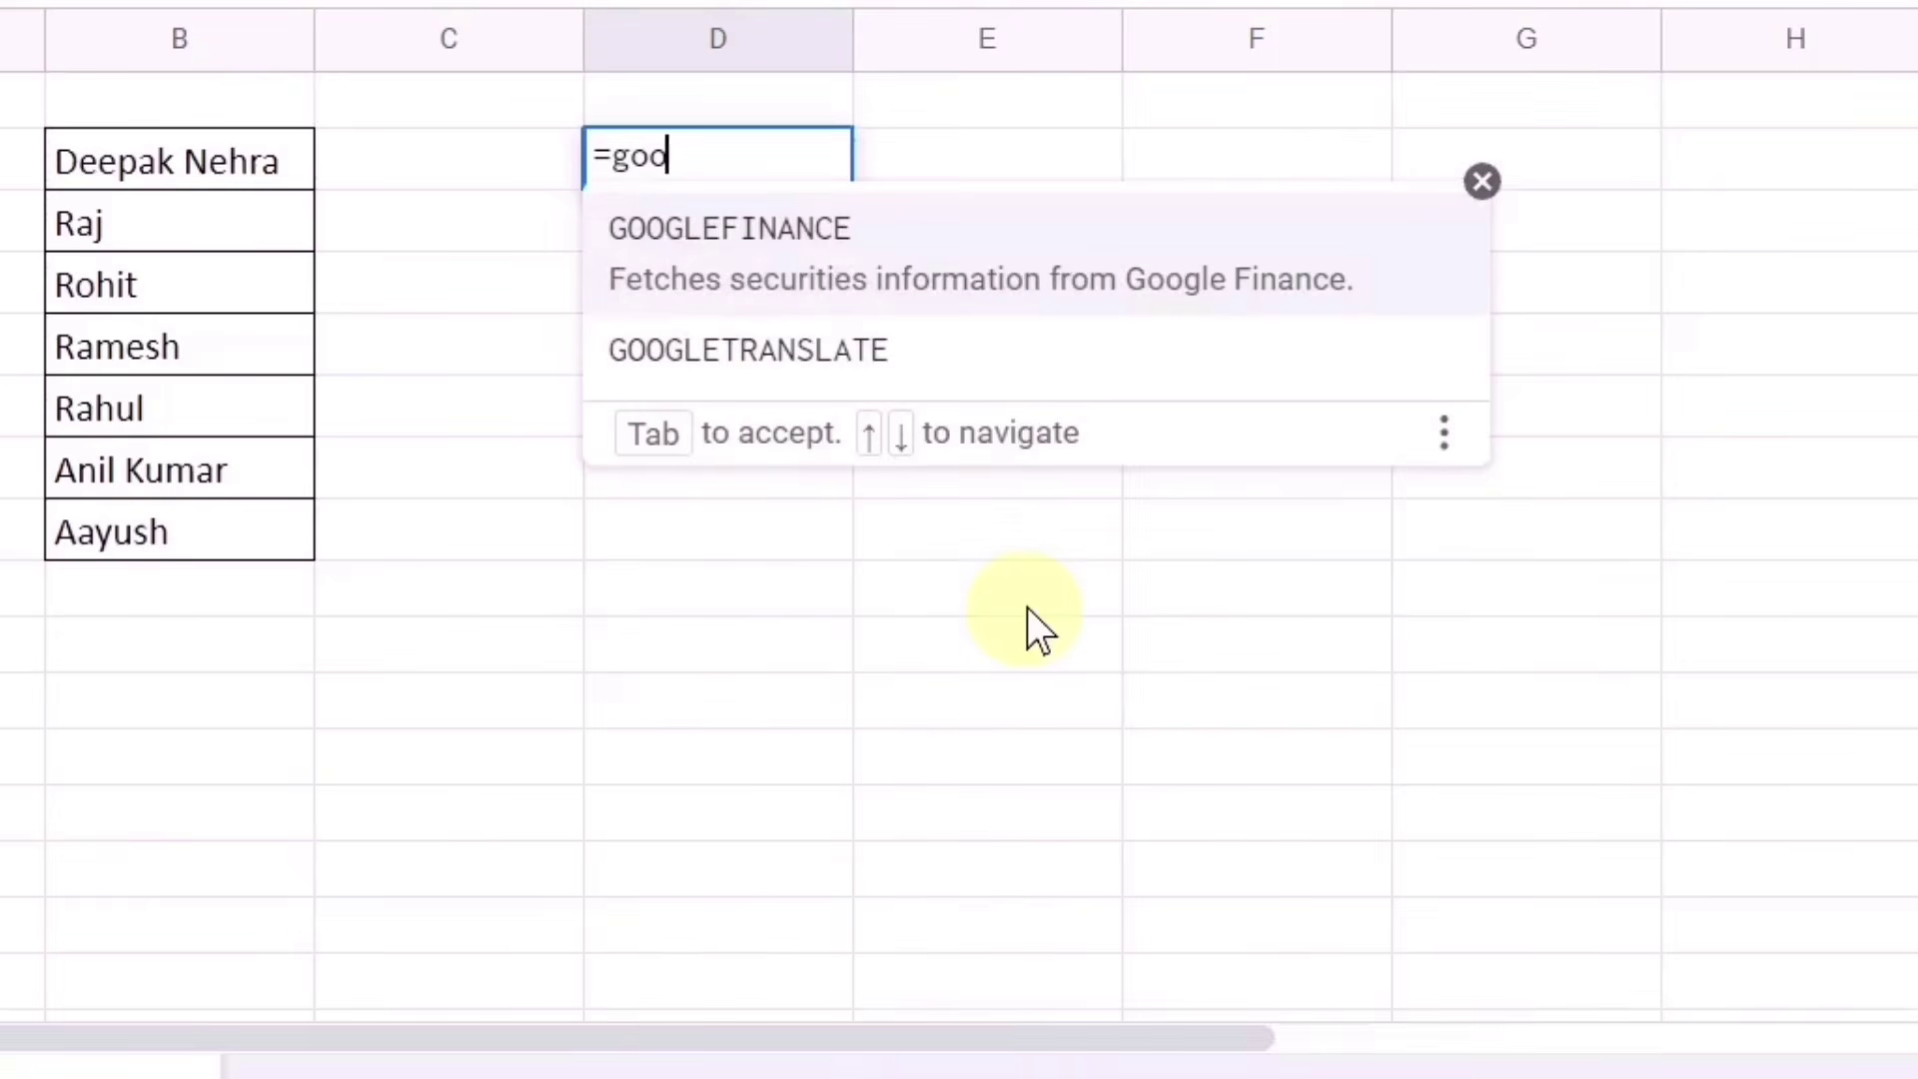
type("gletr")
key("Tab")
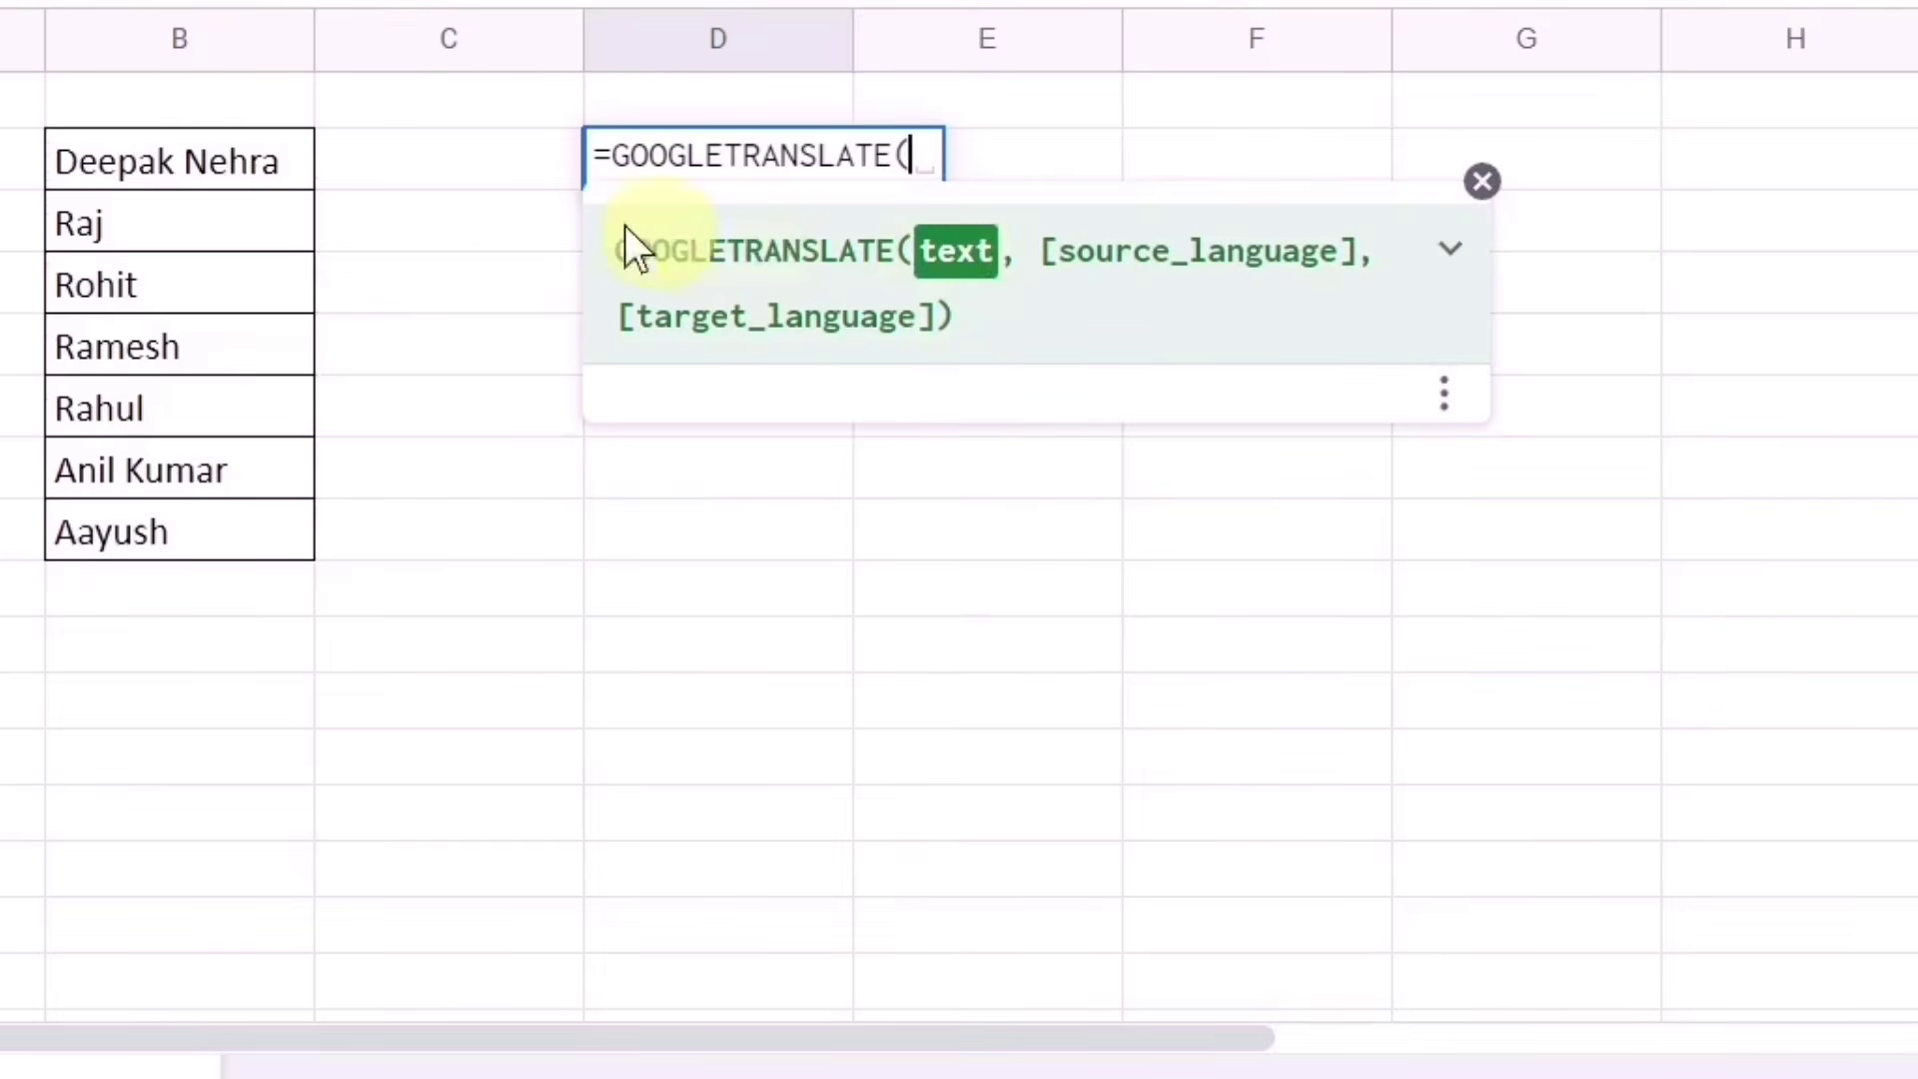
left_click(200, 162)
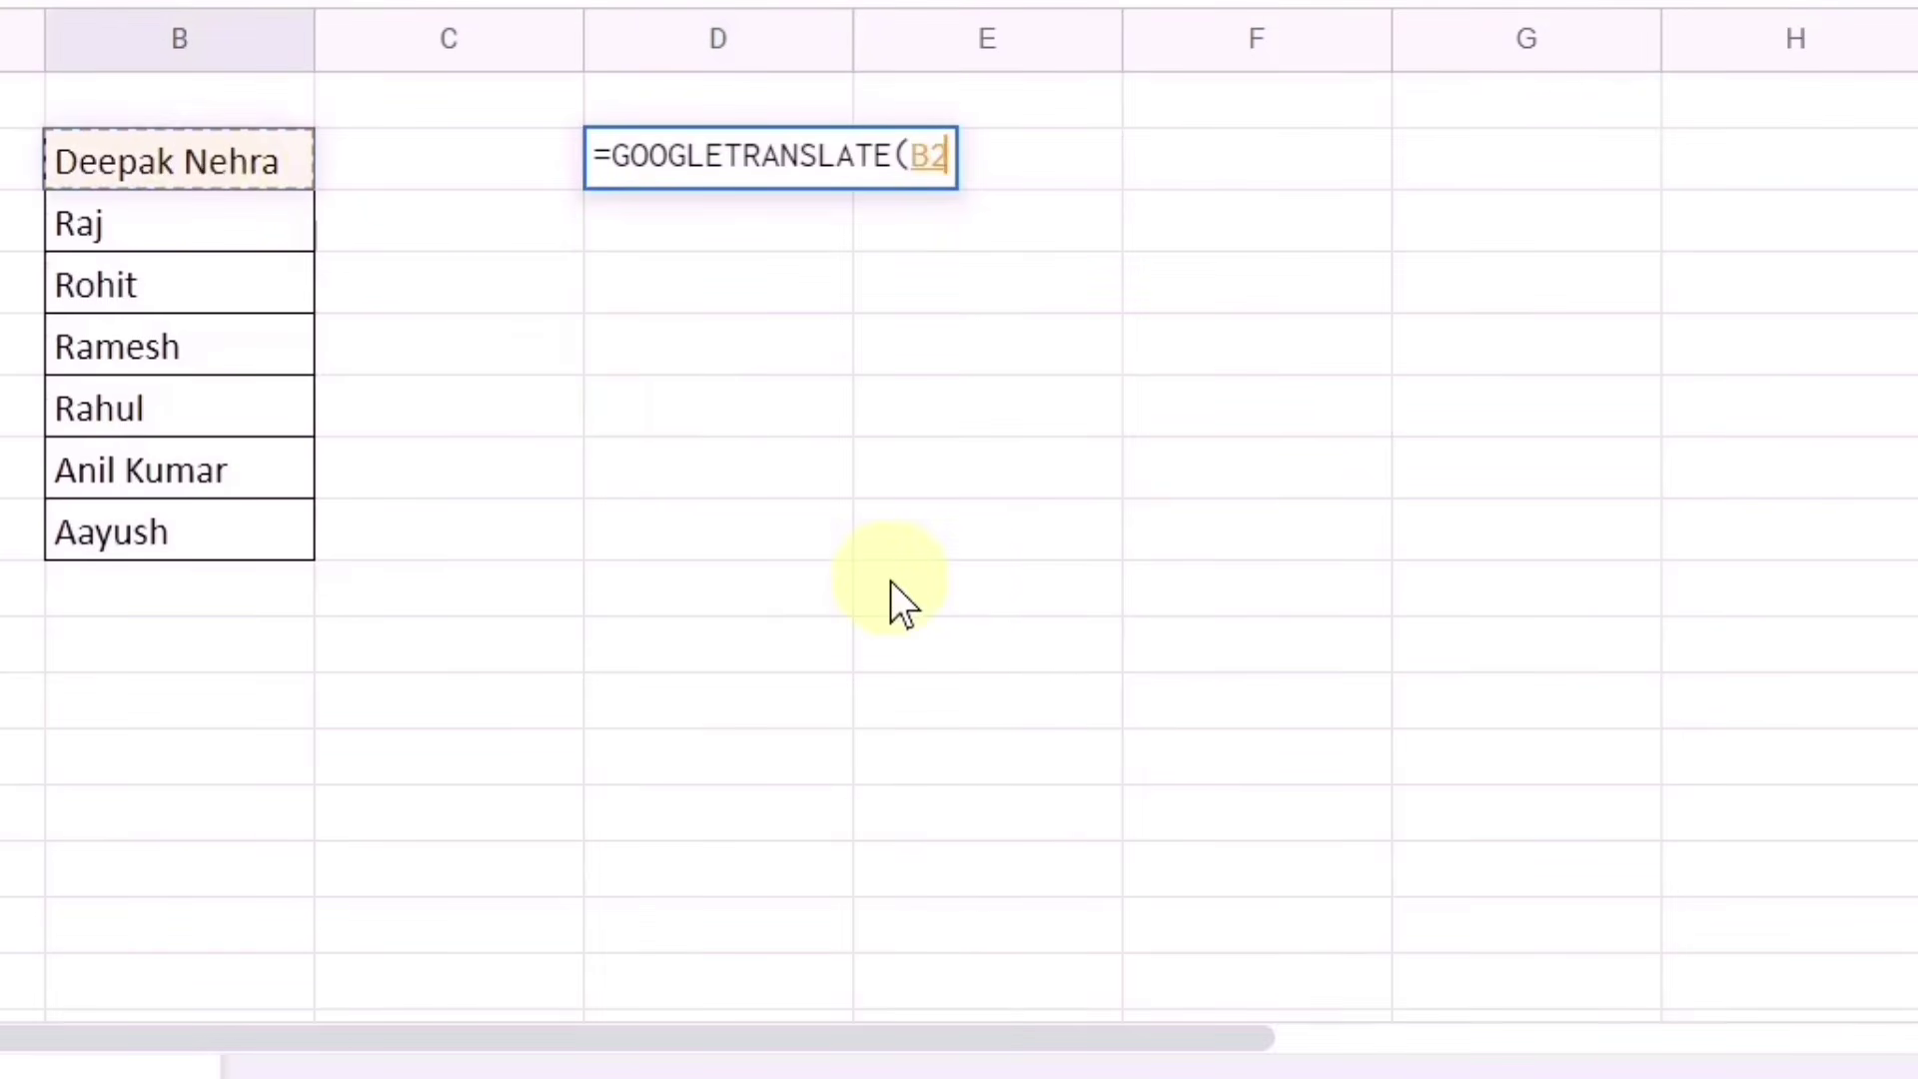
type(",")
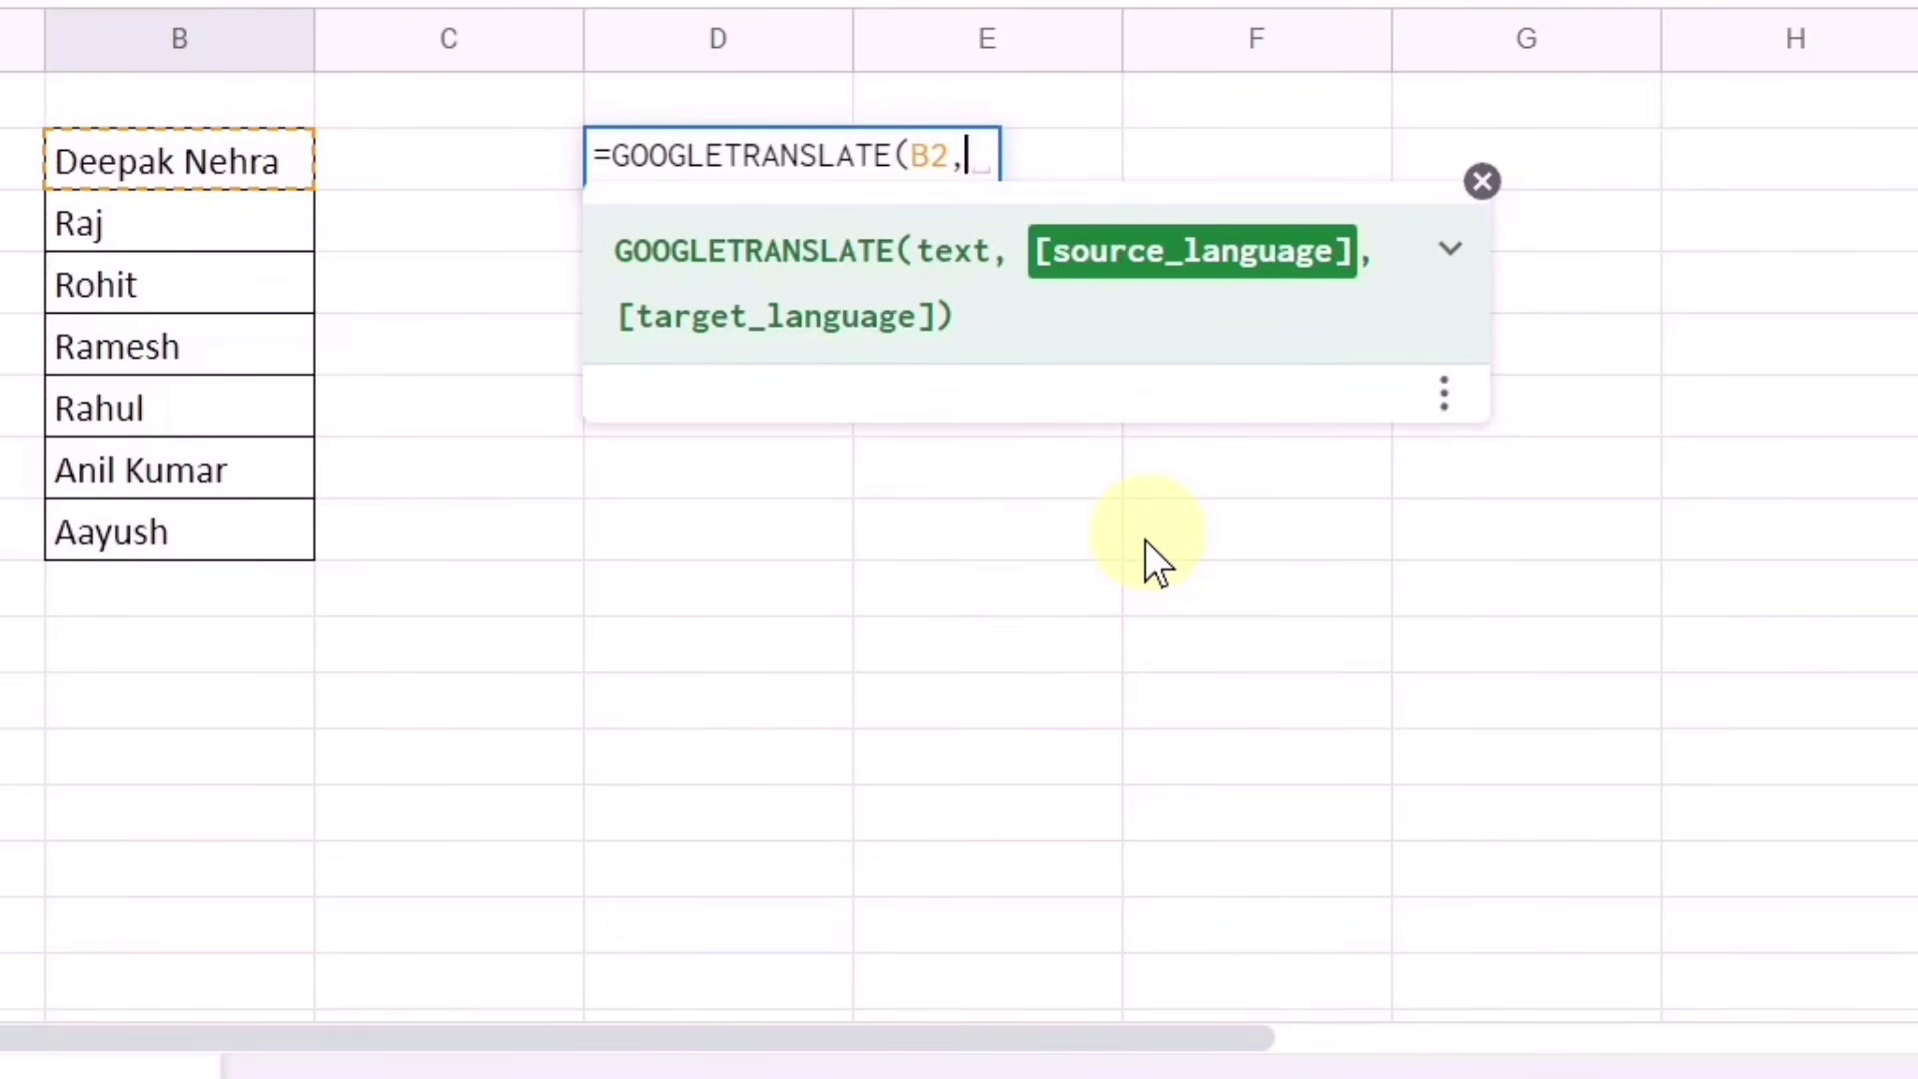
type("\"en")
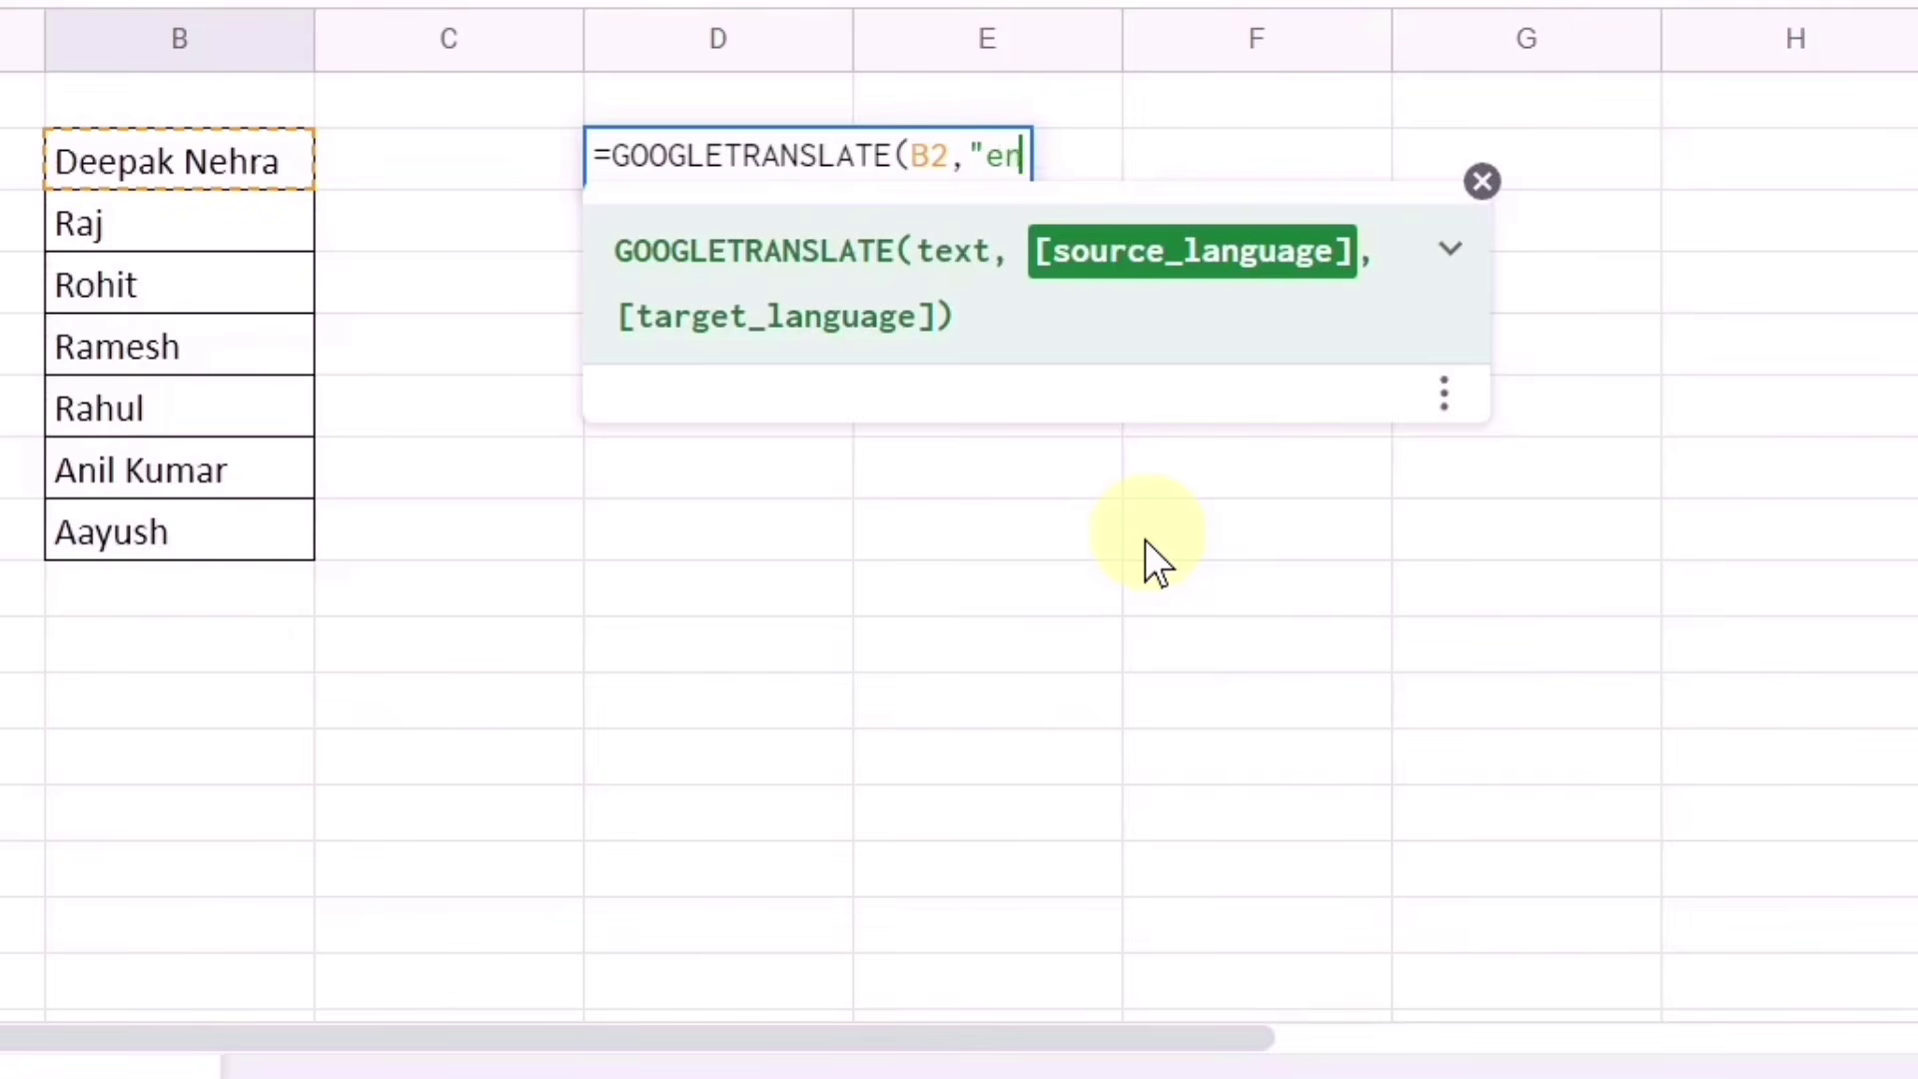
type("\",")
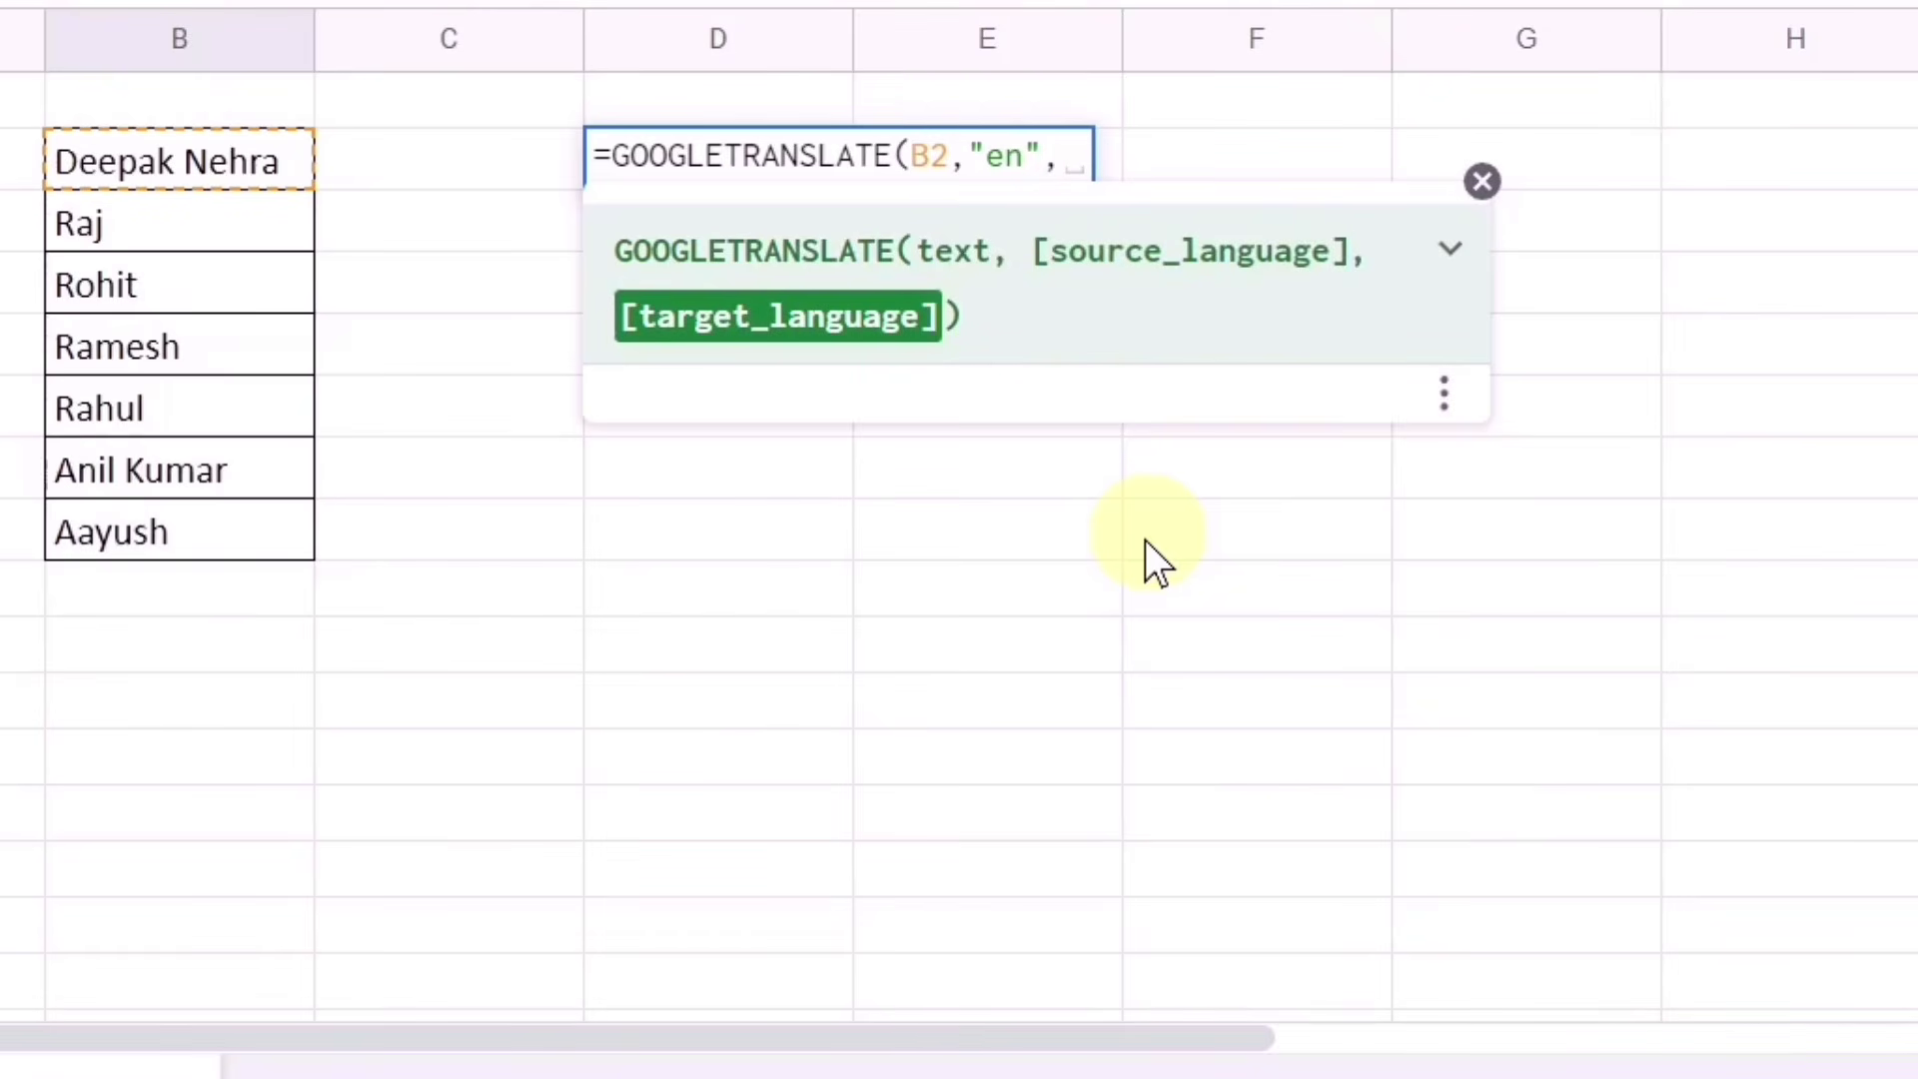
type("\"hi")
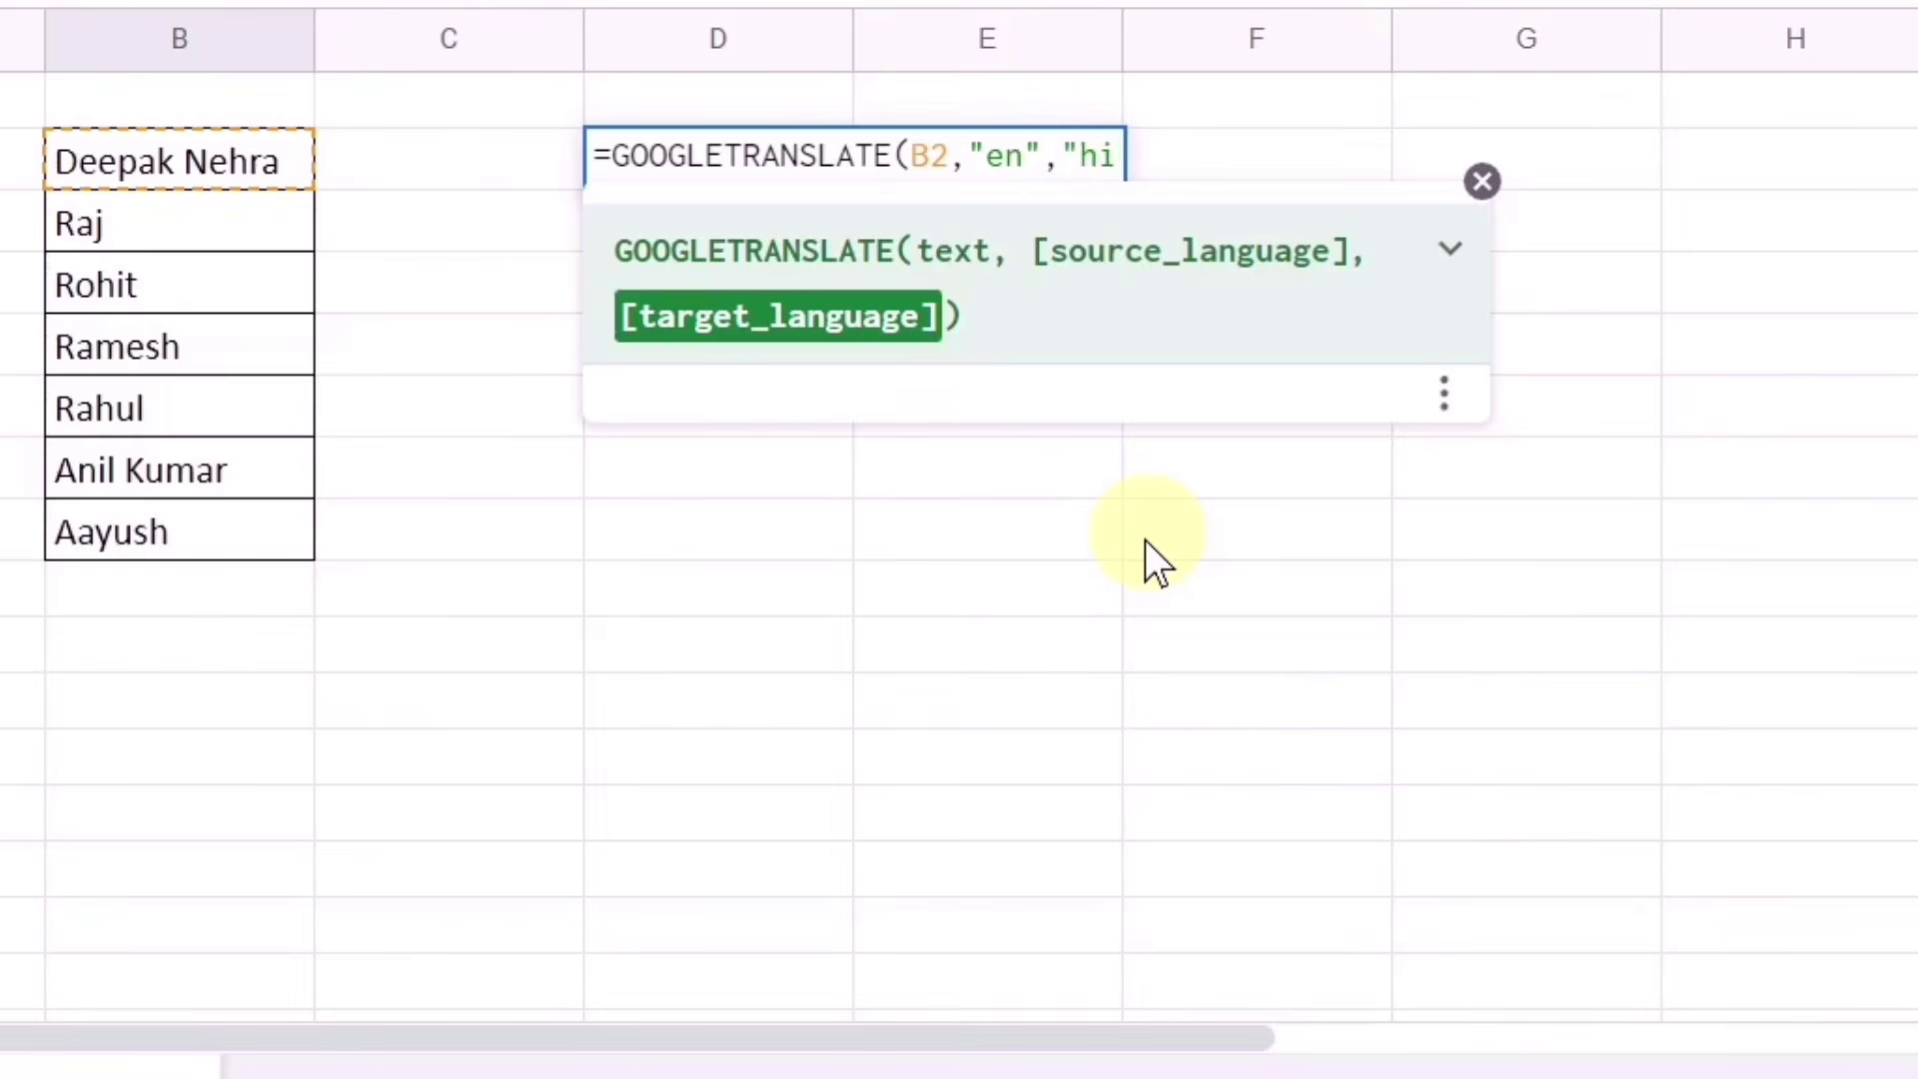
type("\")")
Step: Commit the translate formula, fill it down to D8, and return to Excel's Book3
key("Return")
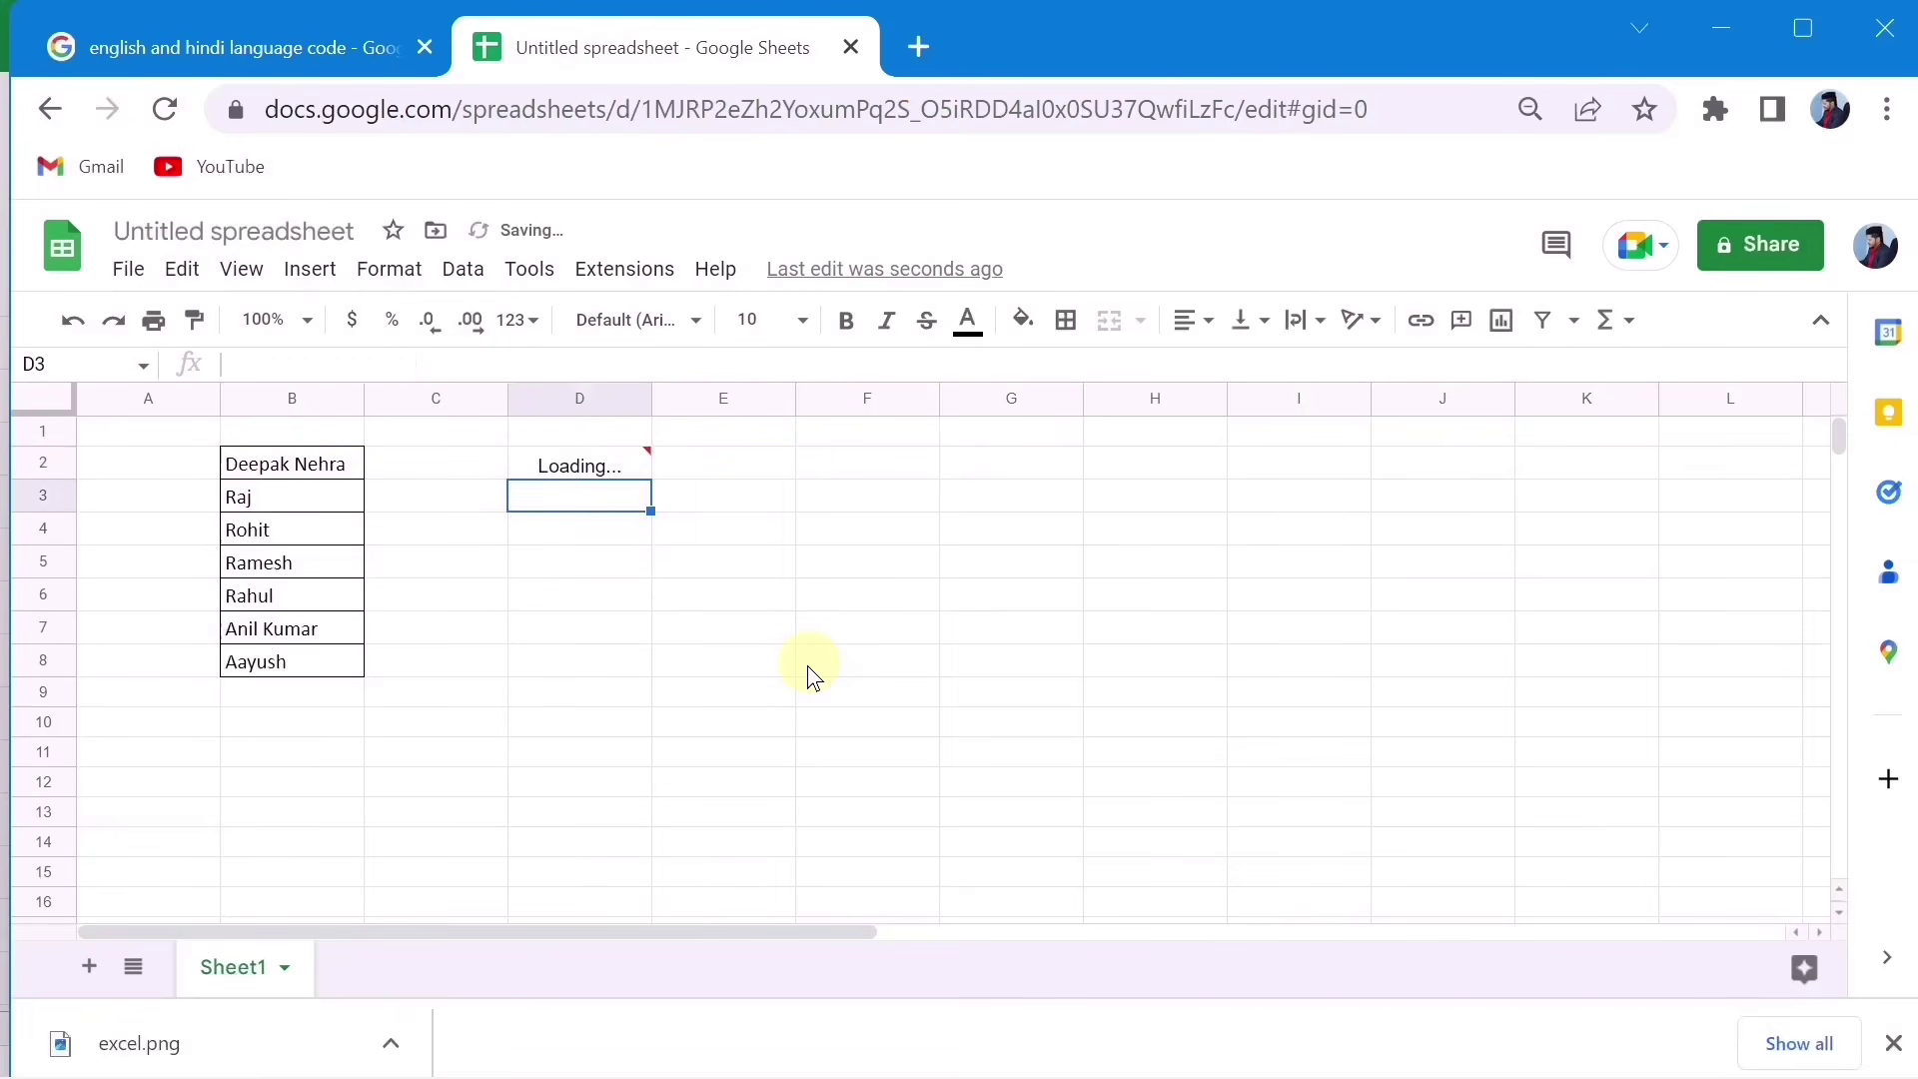
left_click(831, 176)
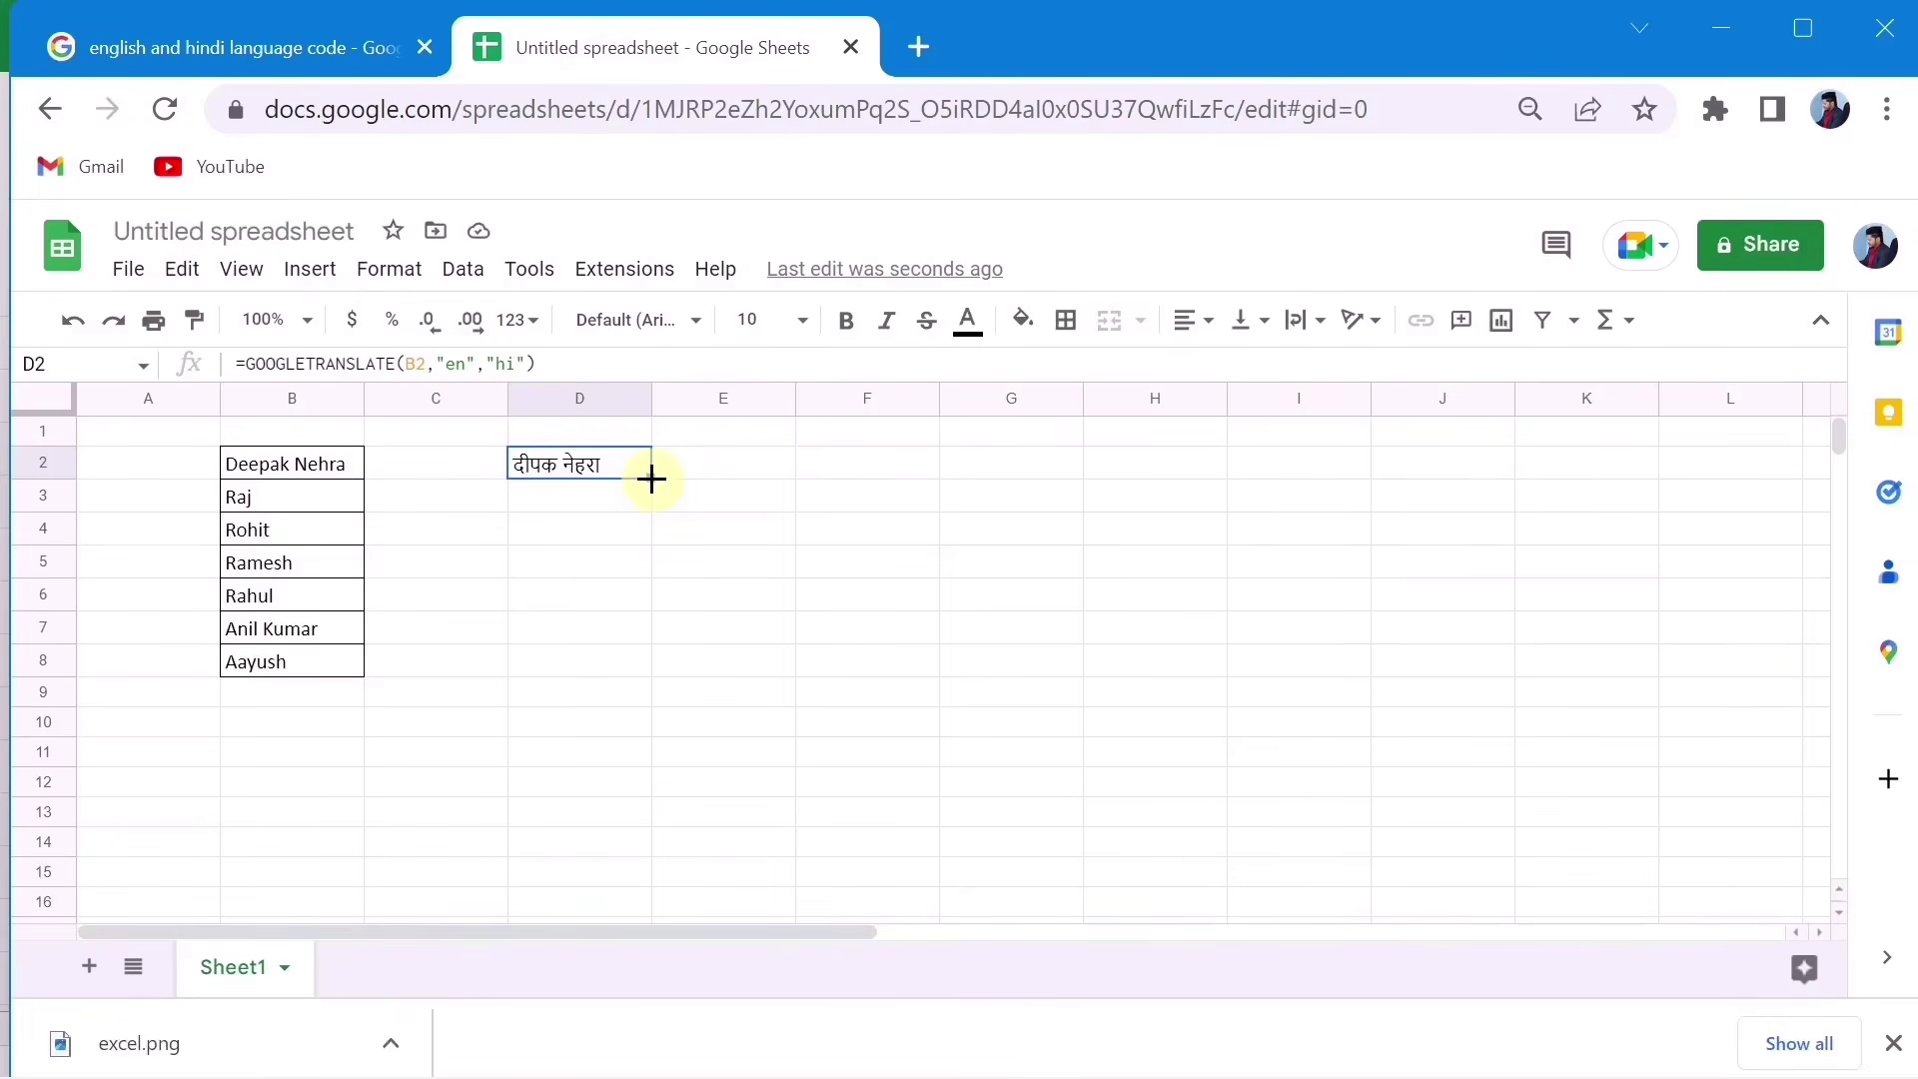
left_click_drag(651, 477, 631, 667)
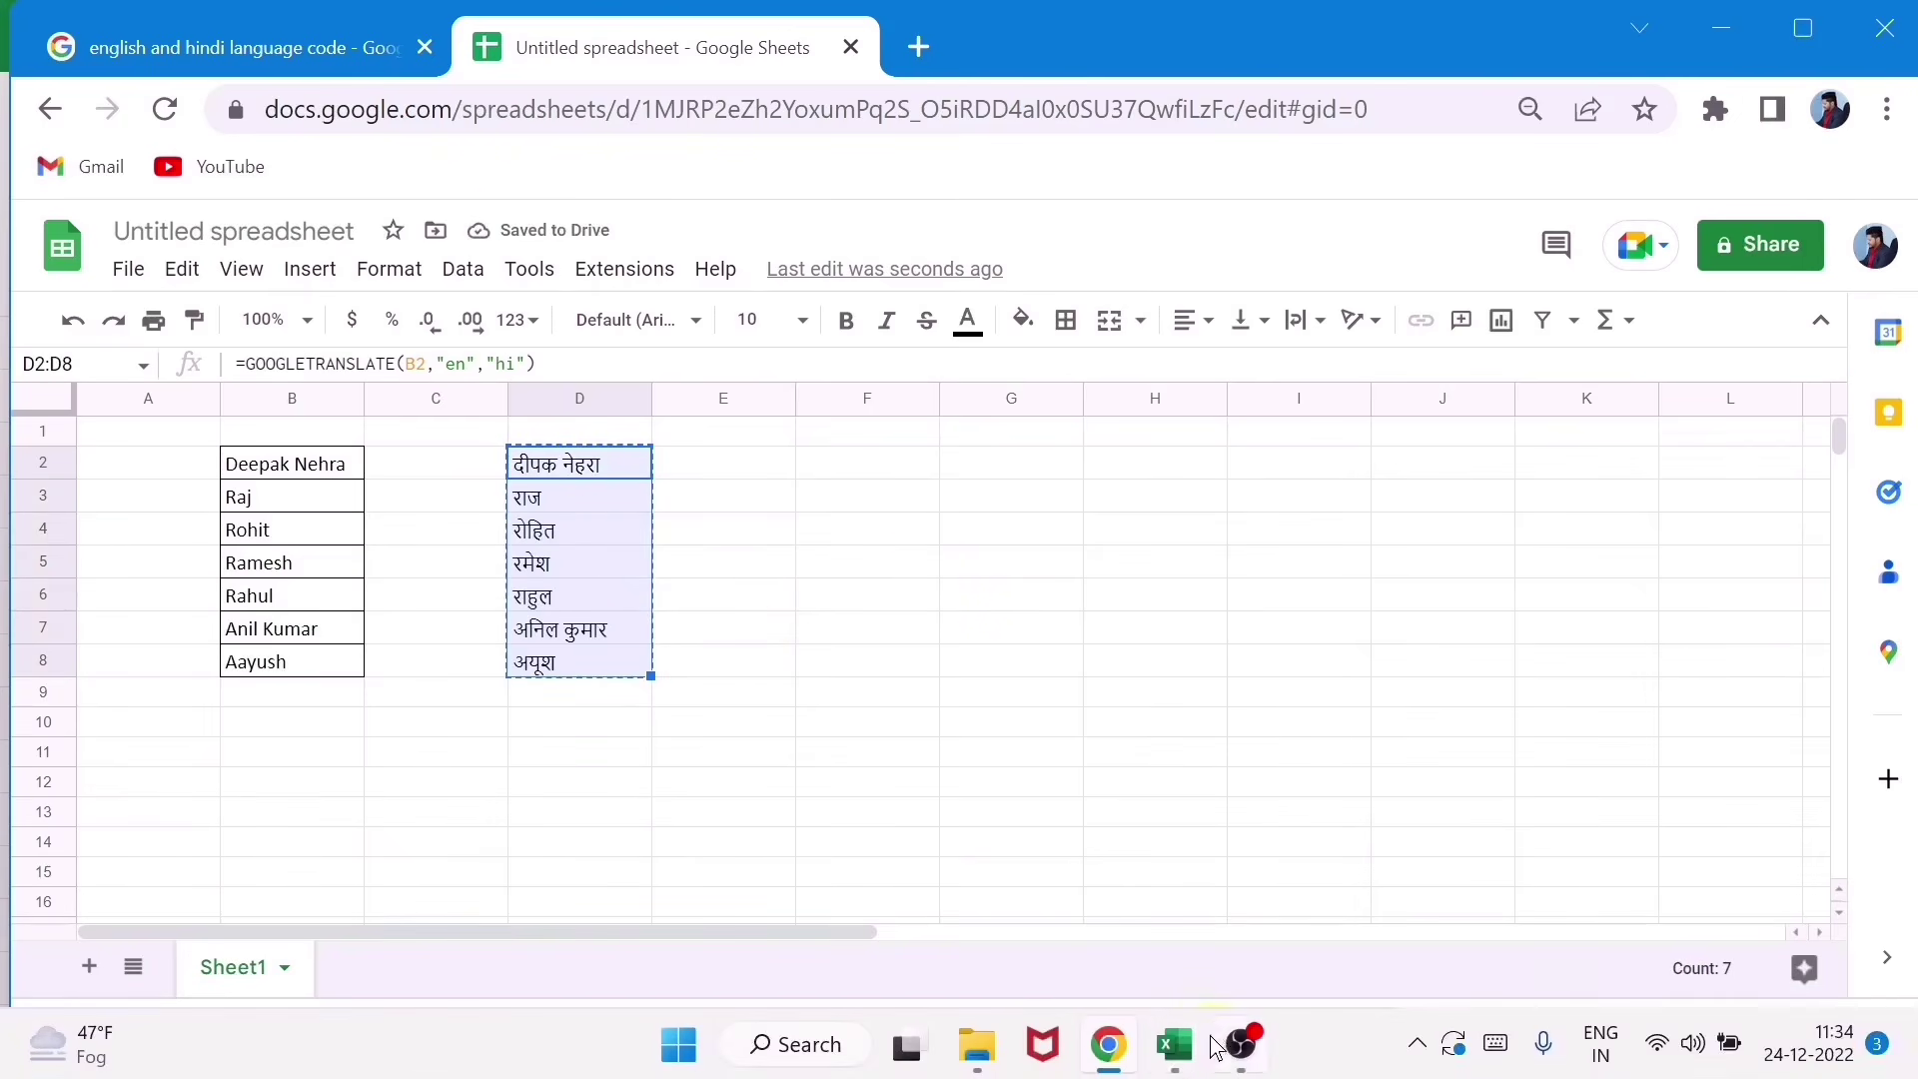
mouse_move(1177, 1049)
left_click(1677, 919)
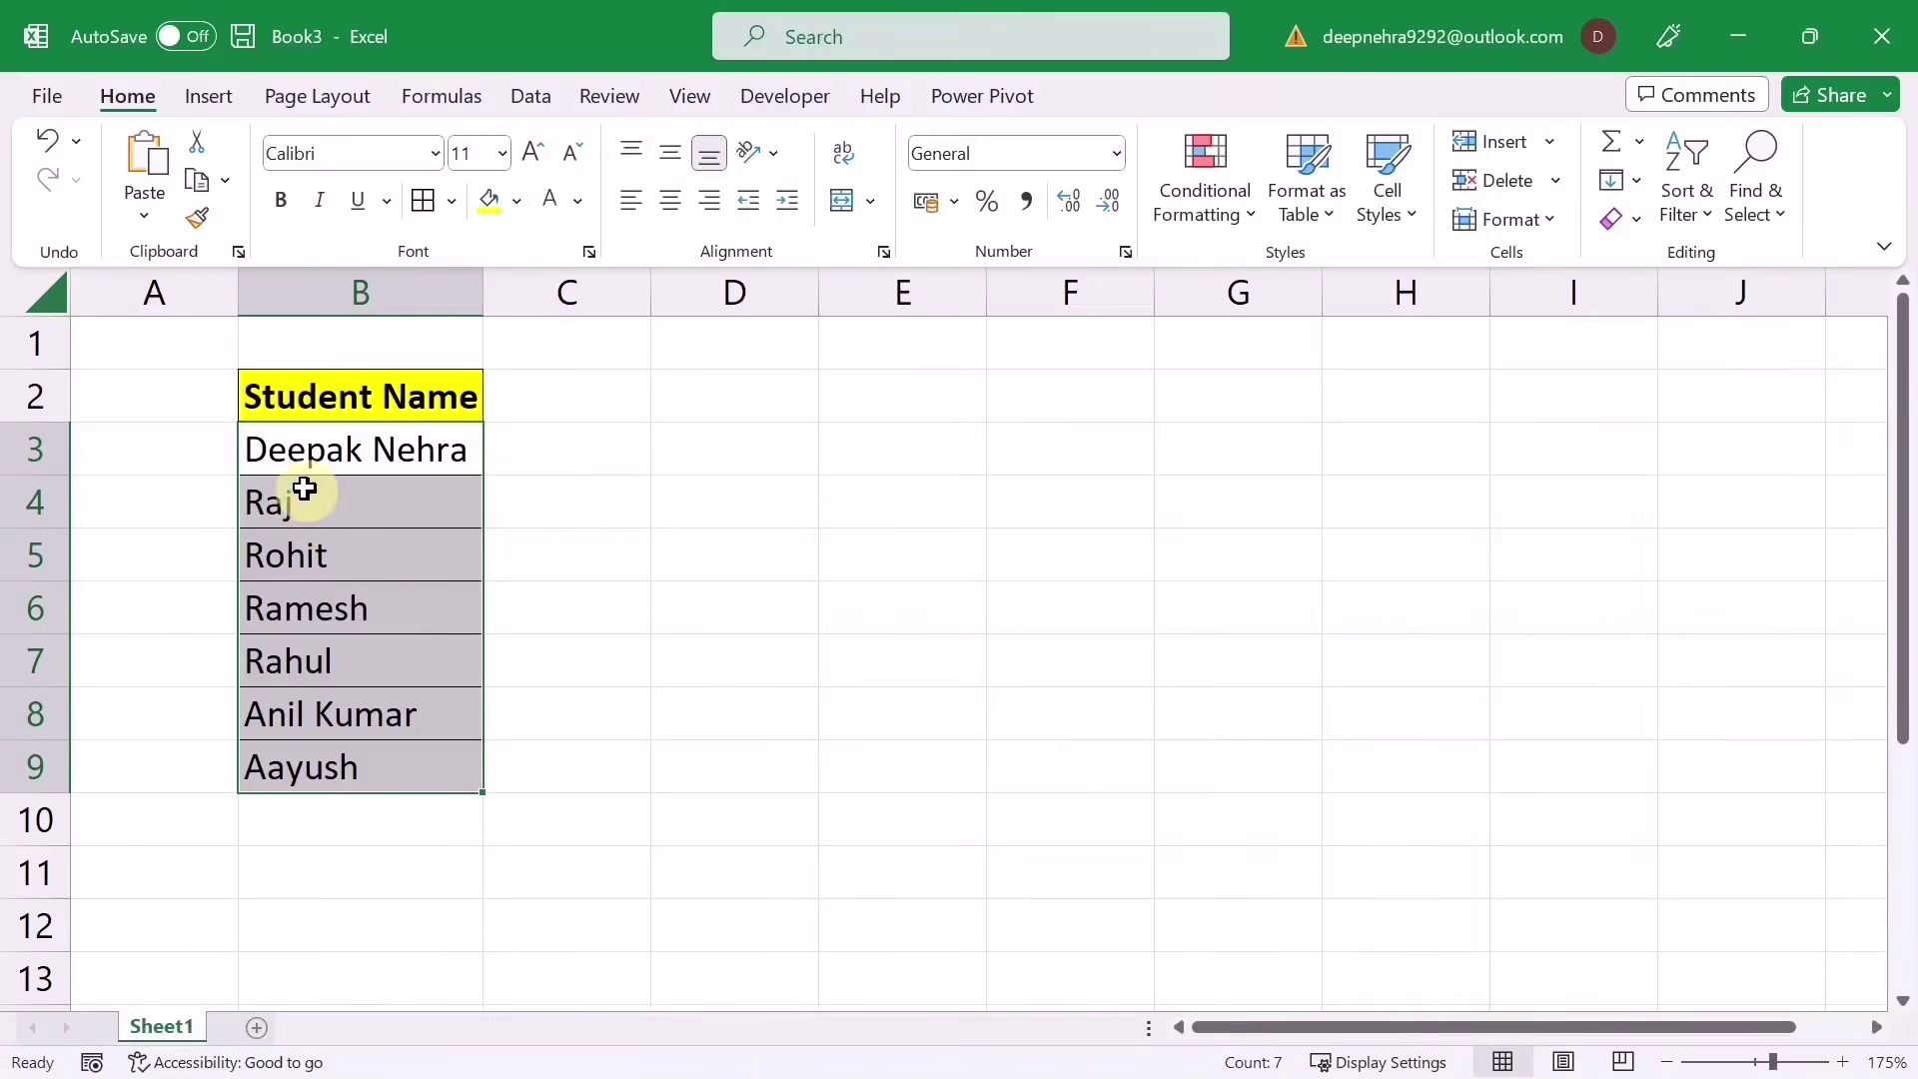
Step: Paste the Hindi names over the English names in B3:B9
key("ctrl+v")
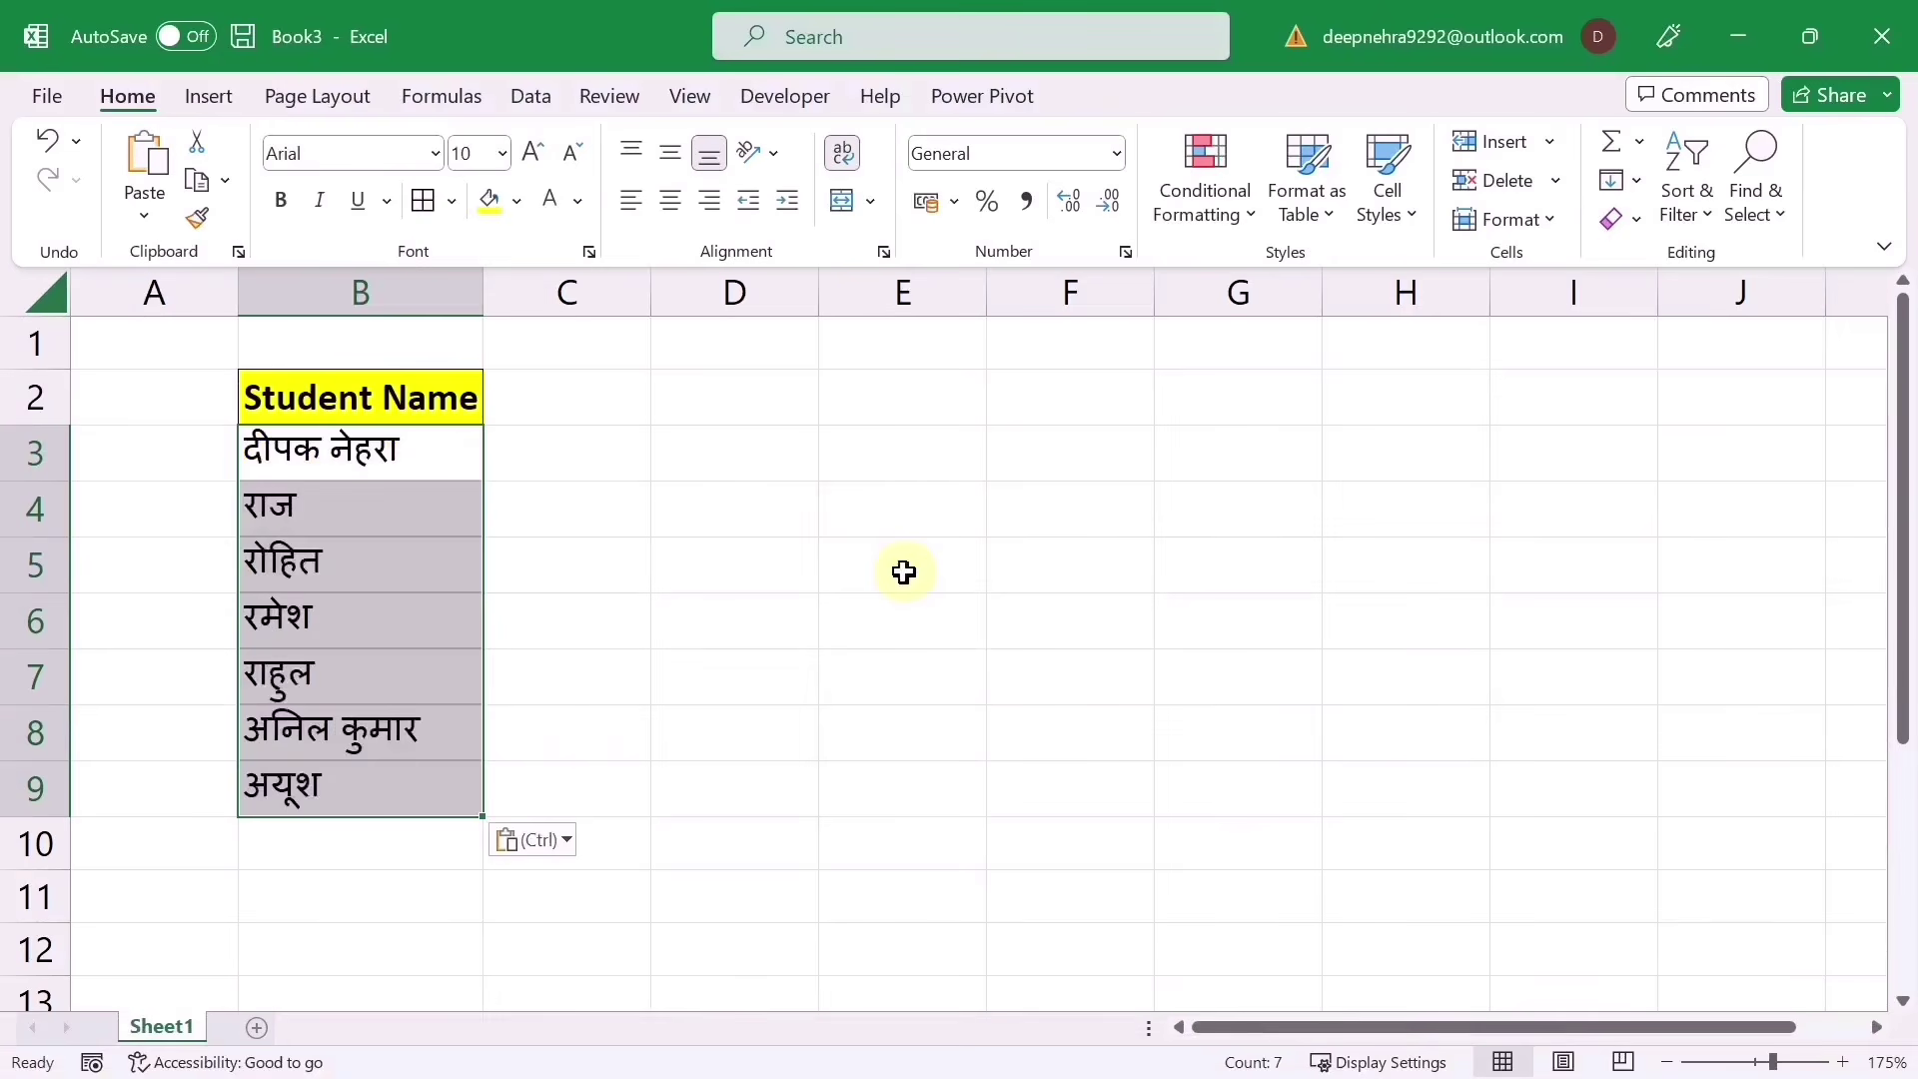
left_click(857, 680)
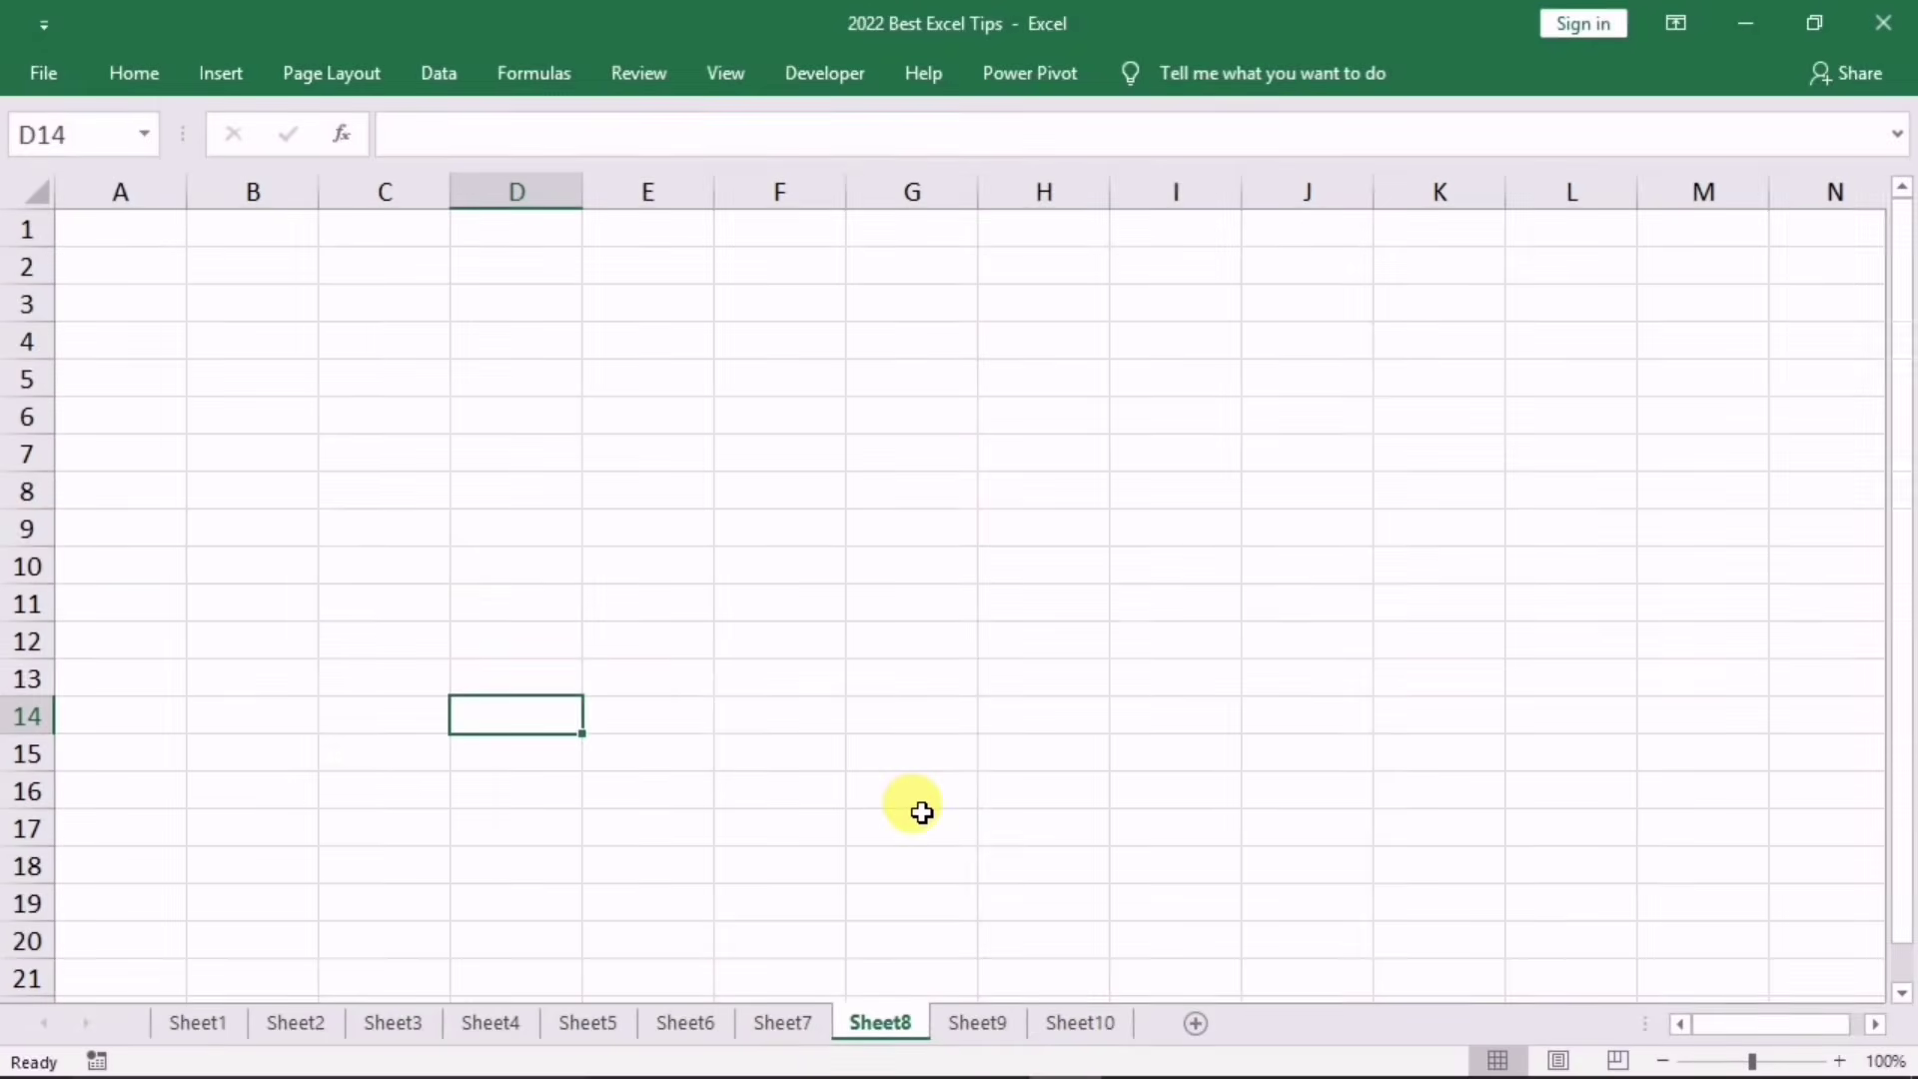
Step: Show Sheet2 with its ID/Item/Brand/Qty and Item ID tables and select cell H8
left_click(280, 1029)
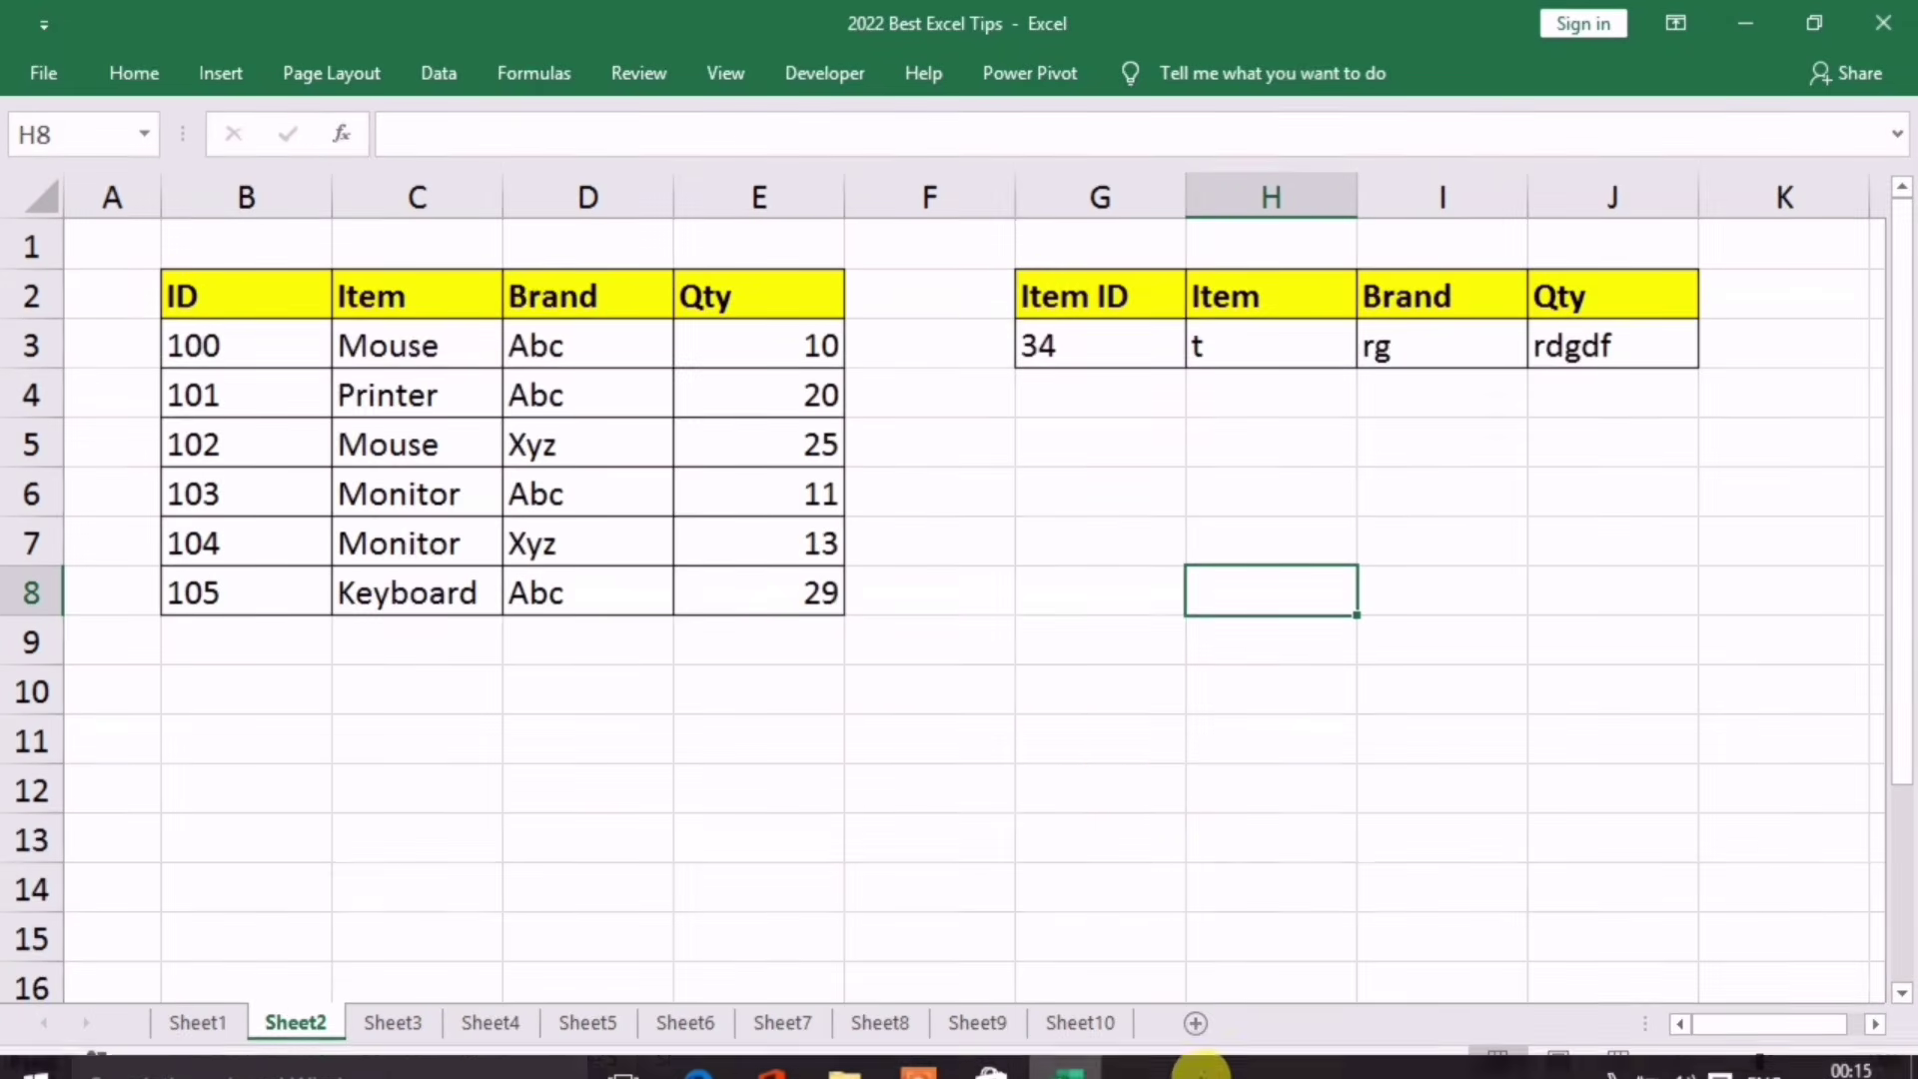
mouse_move(1089, 1034)
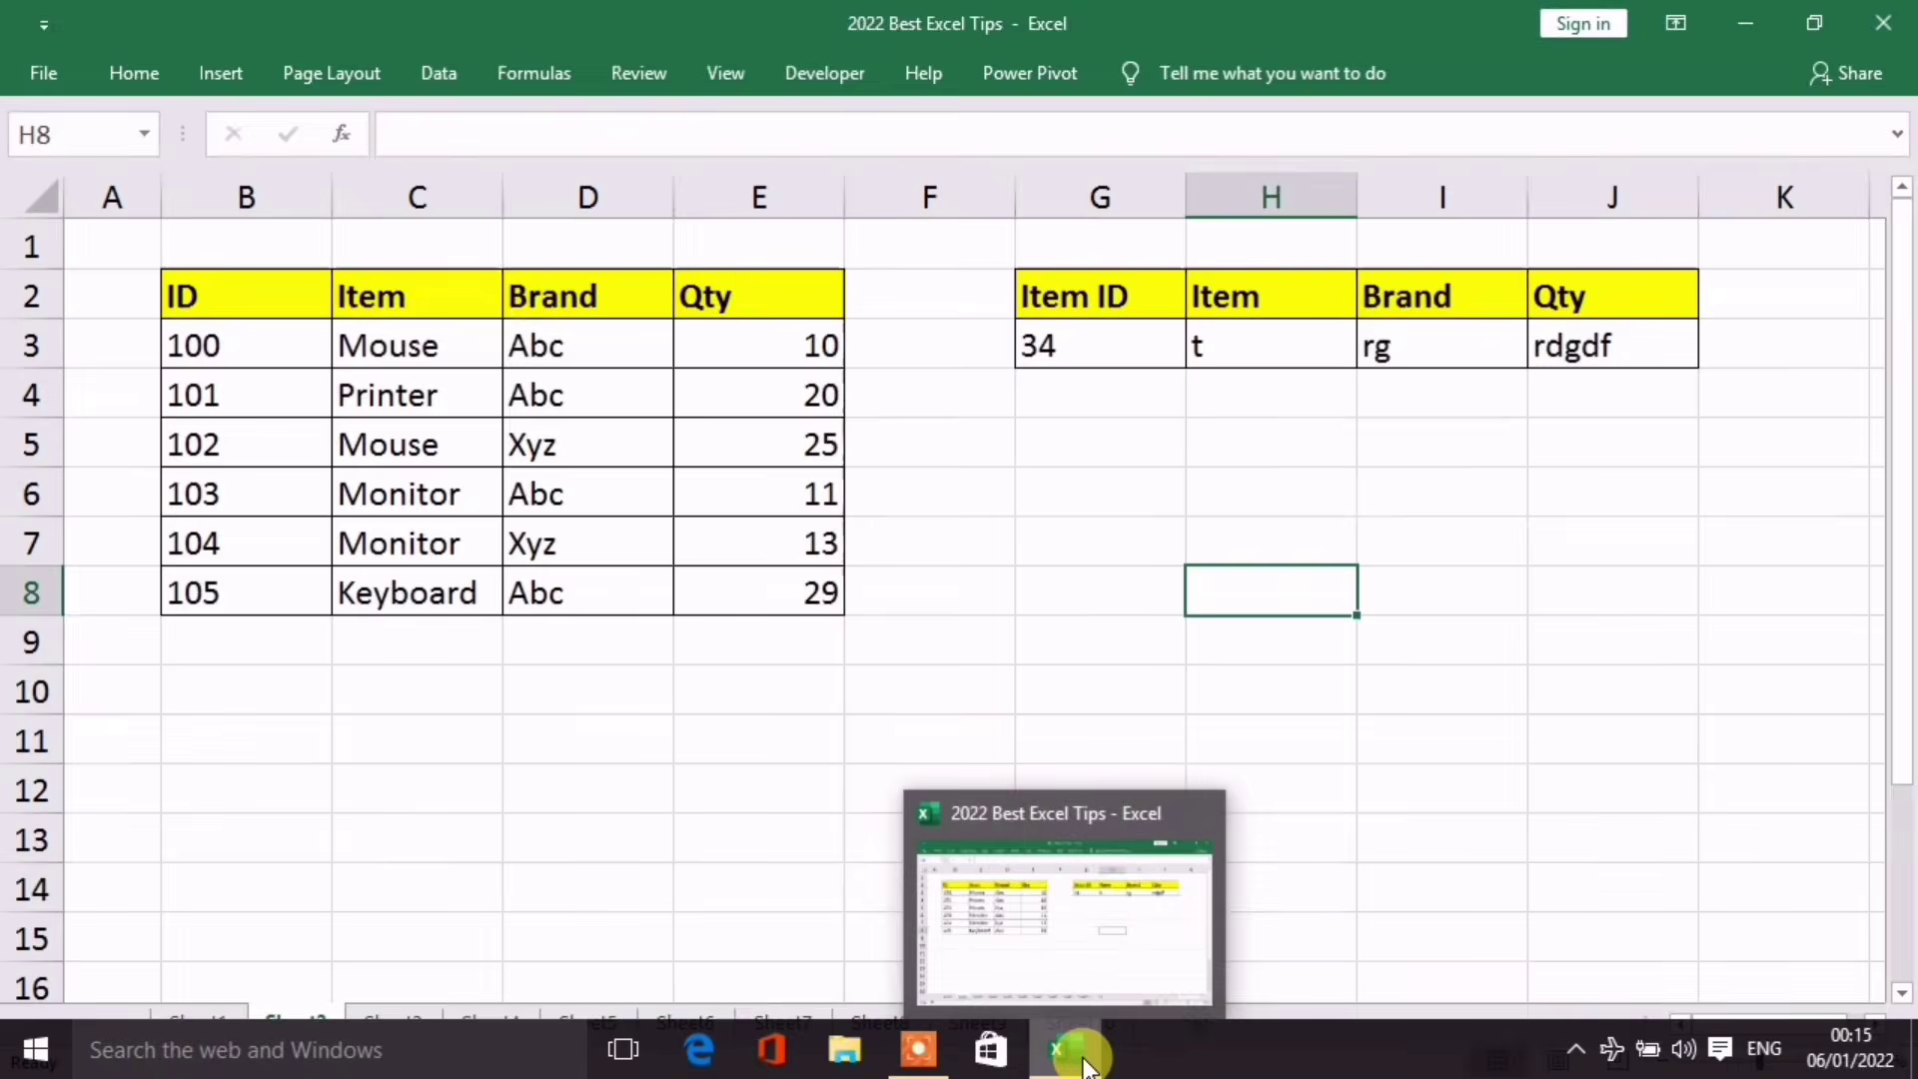
left_click(964, 595)
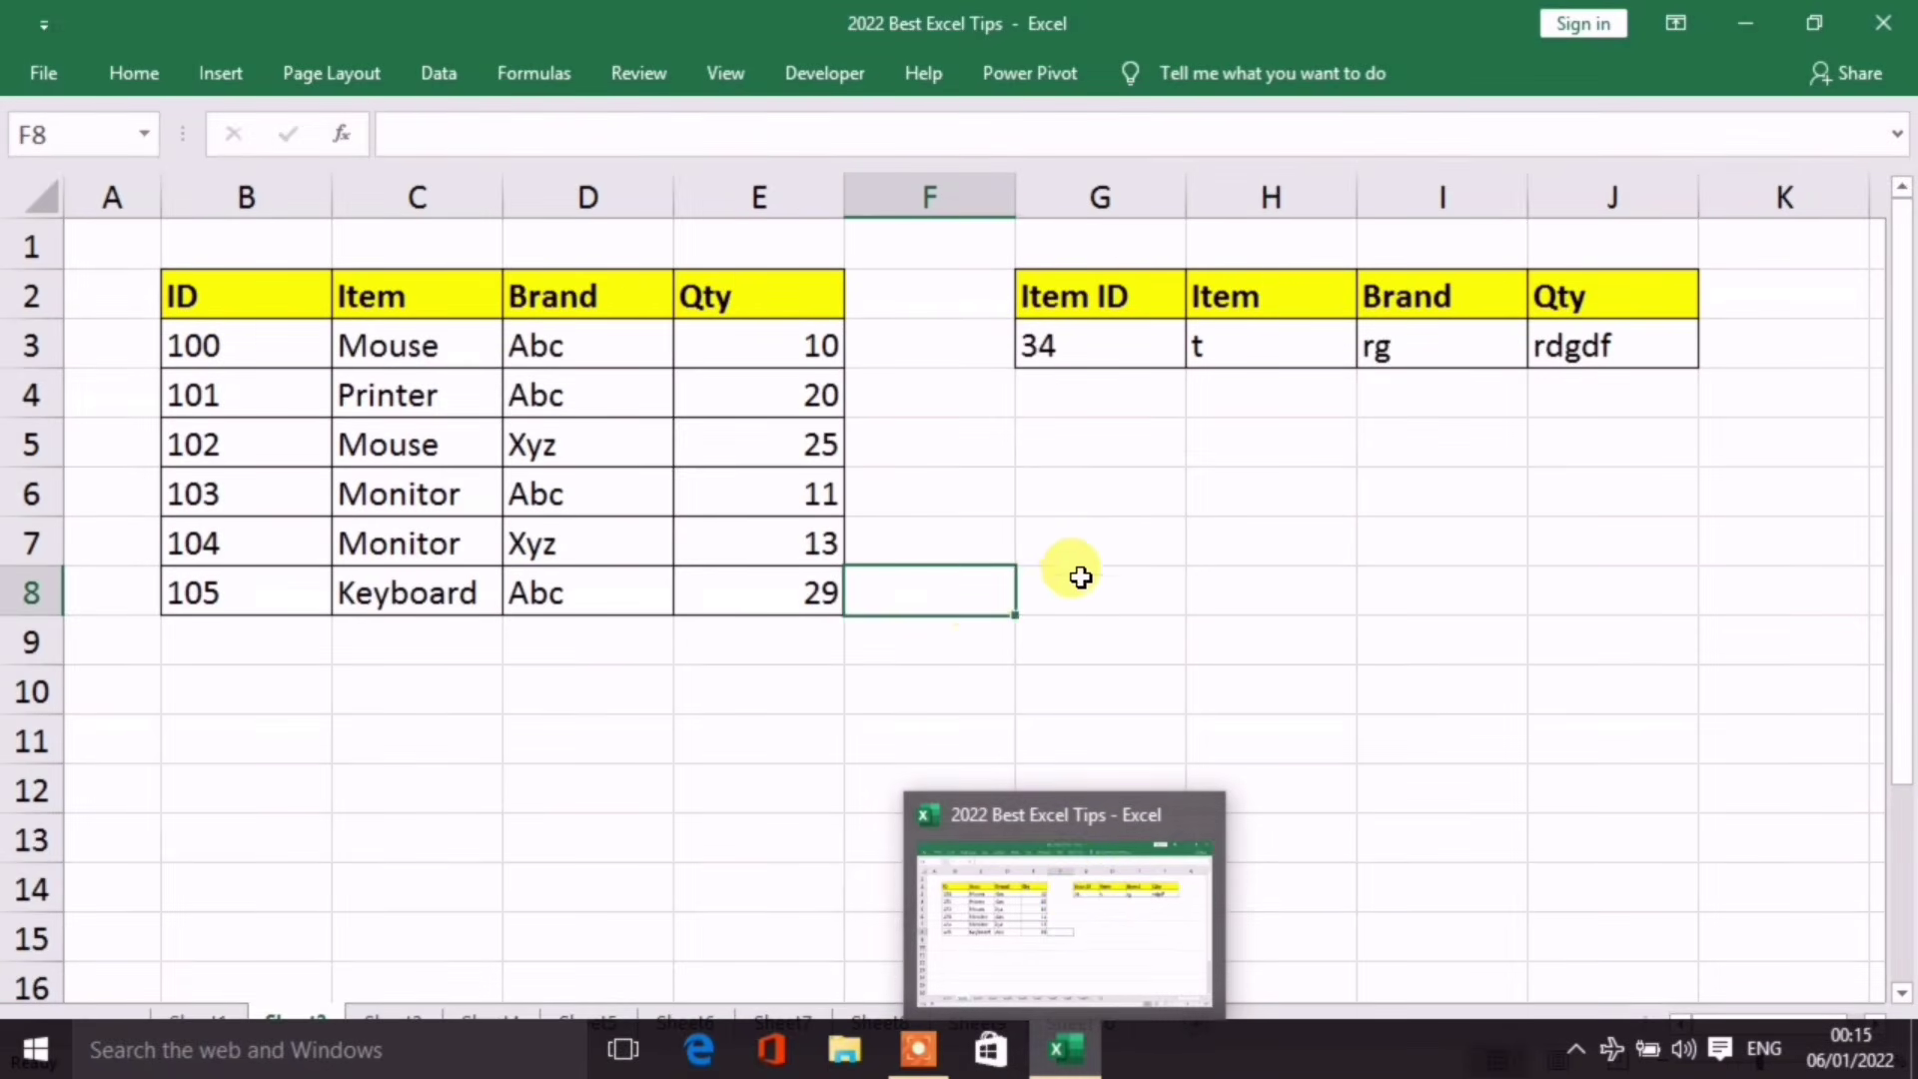
left_click(1216, 571)
Step: Create a new blank workbook, Book2, then return to the 2022 Best Excel Tips workbook
key("ctrl+n")
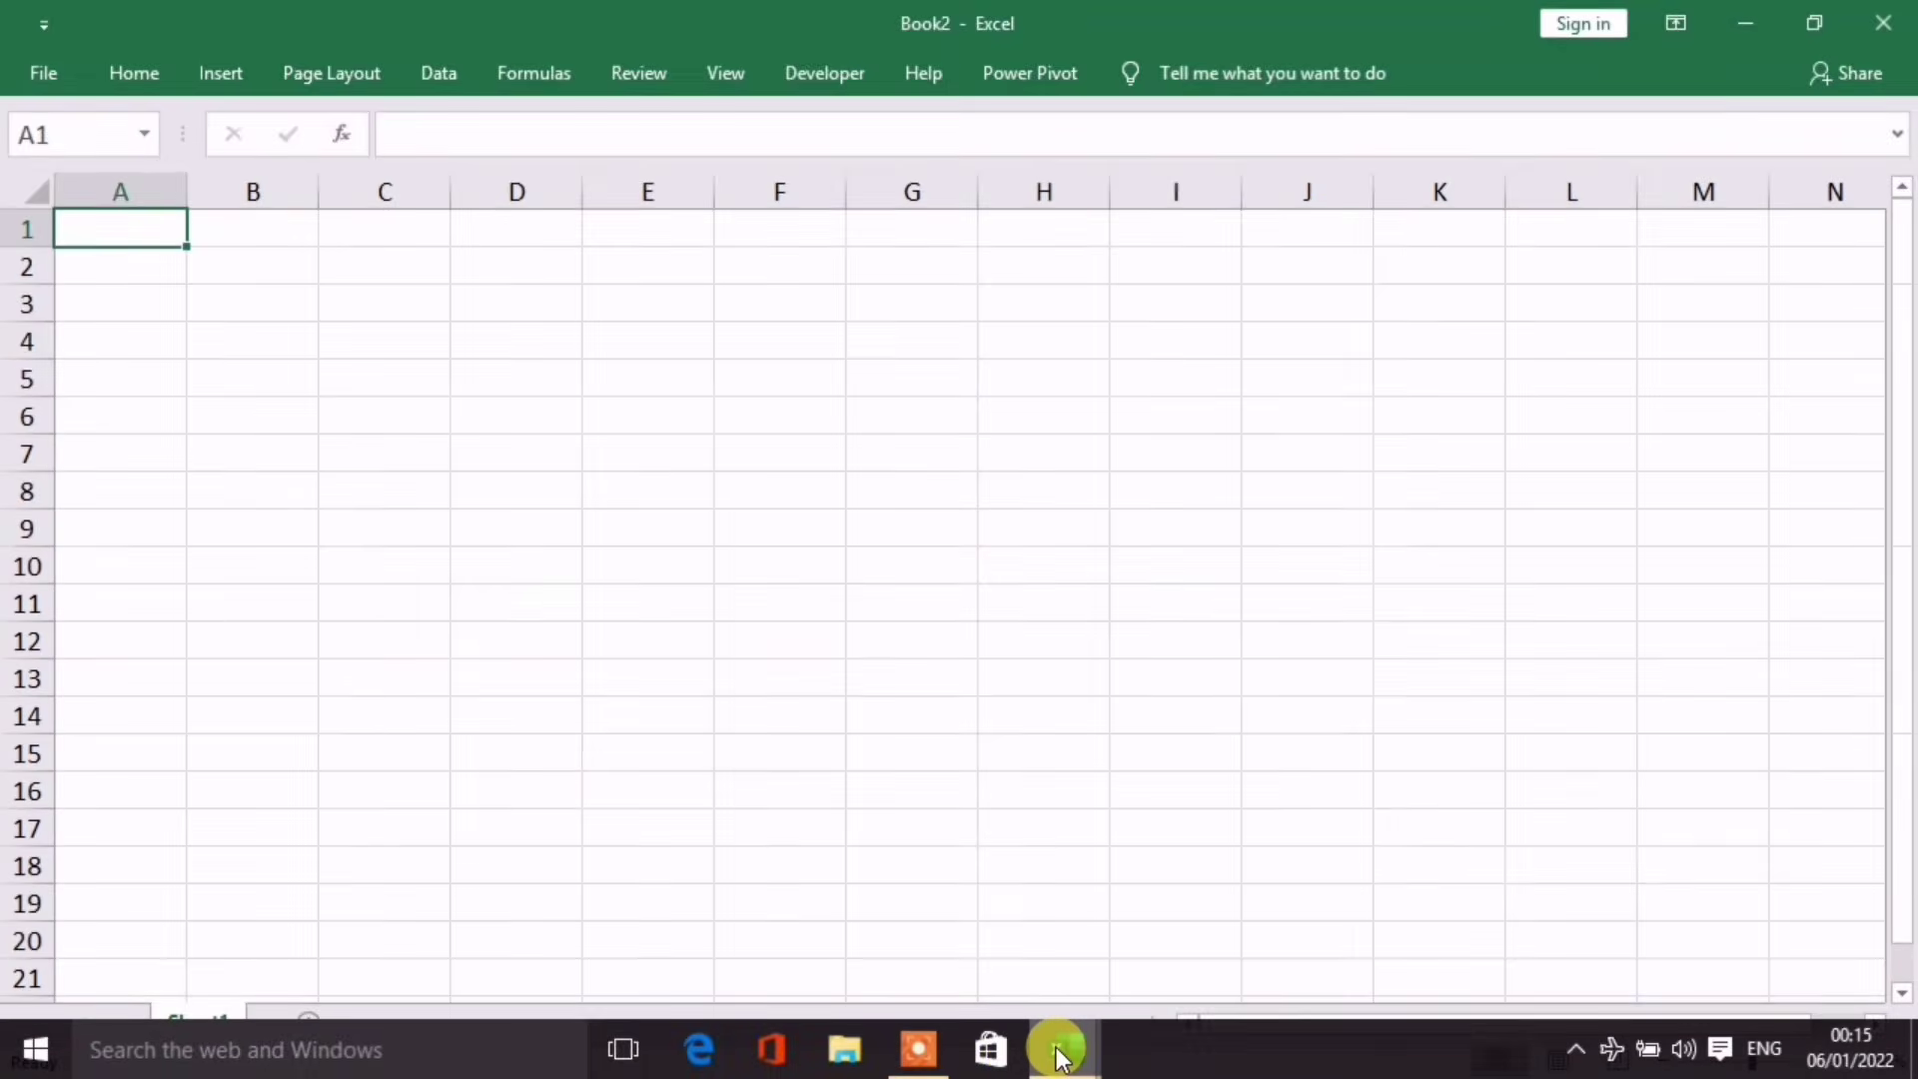
mouse_move(1059, 1054)
left_click(1190, 890)
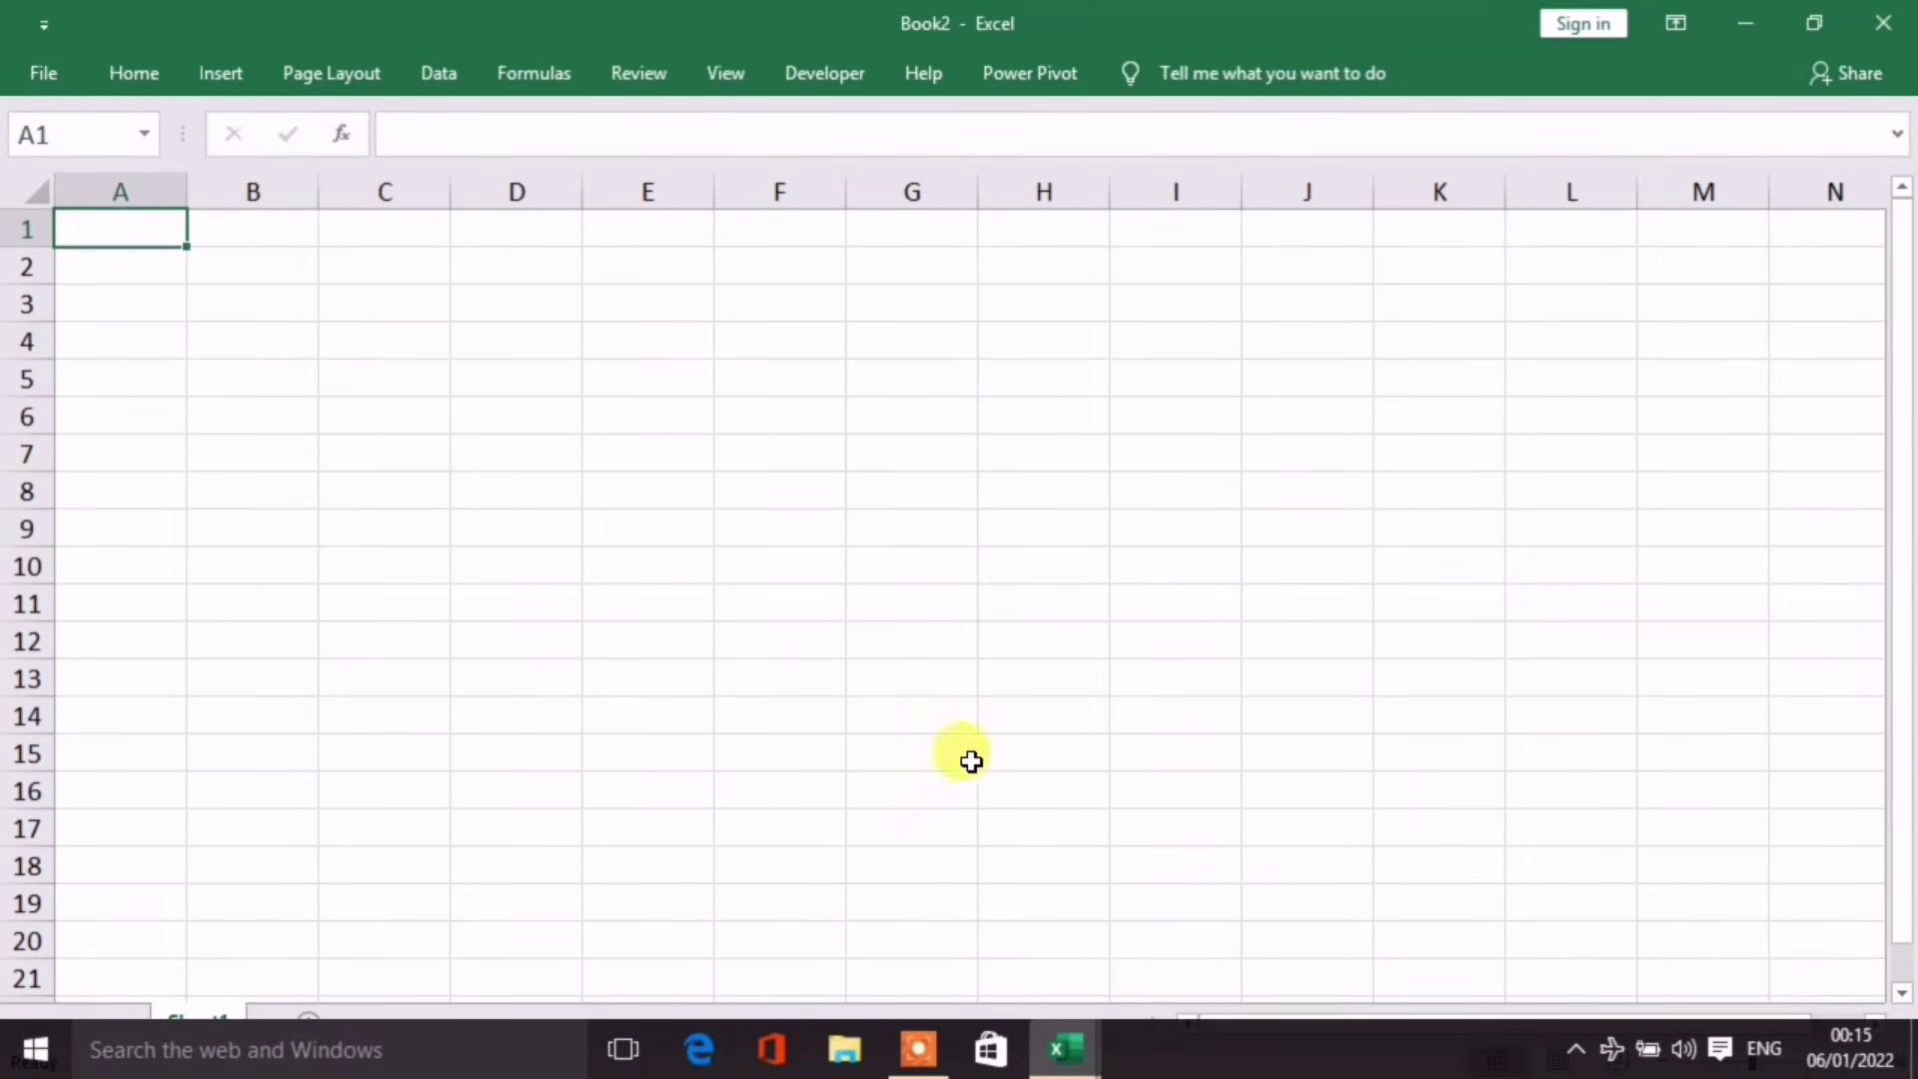
left_click(779, 715)
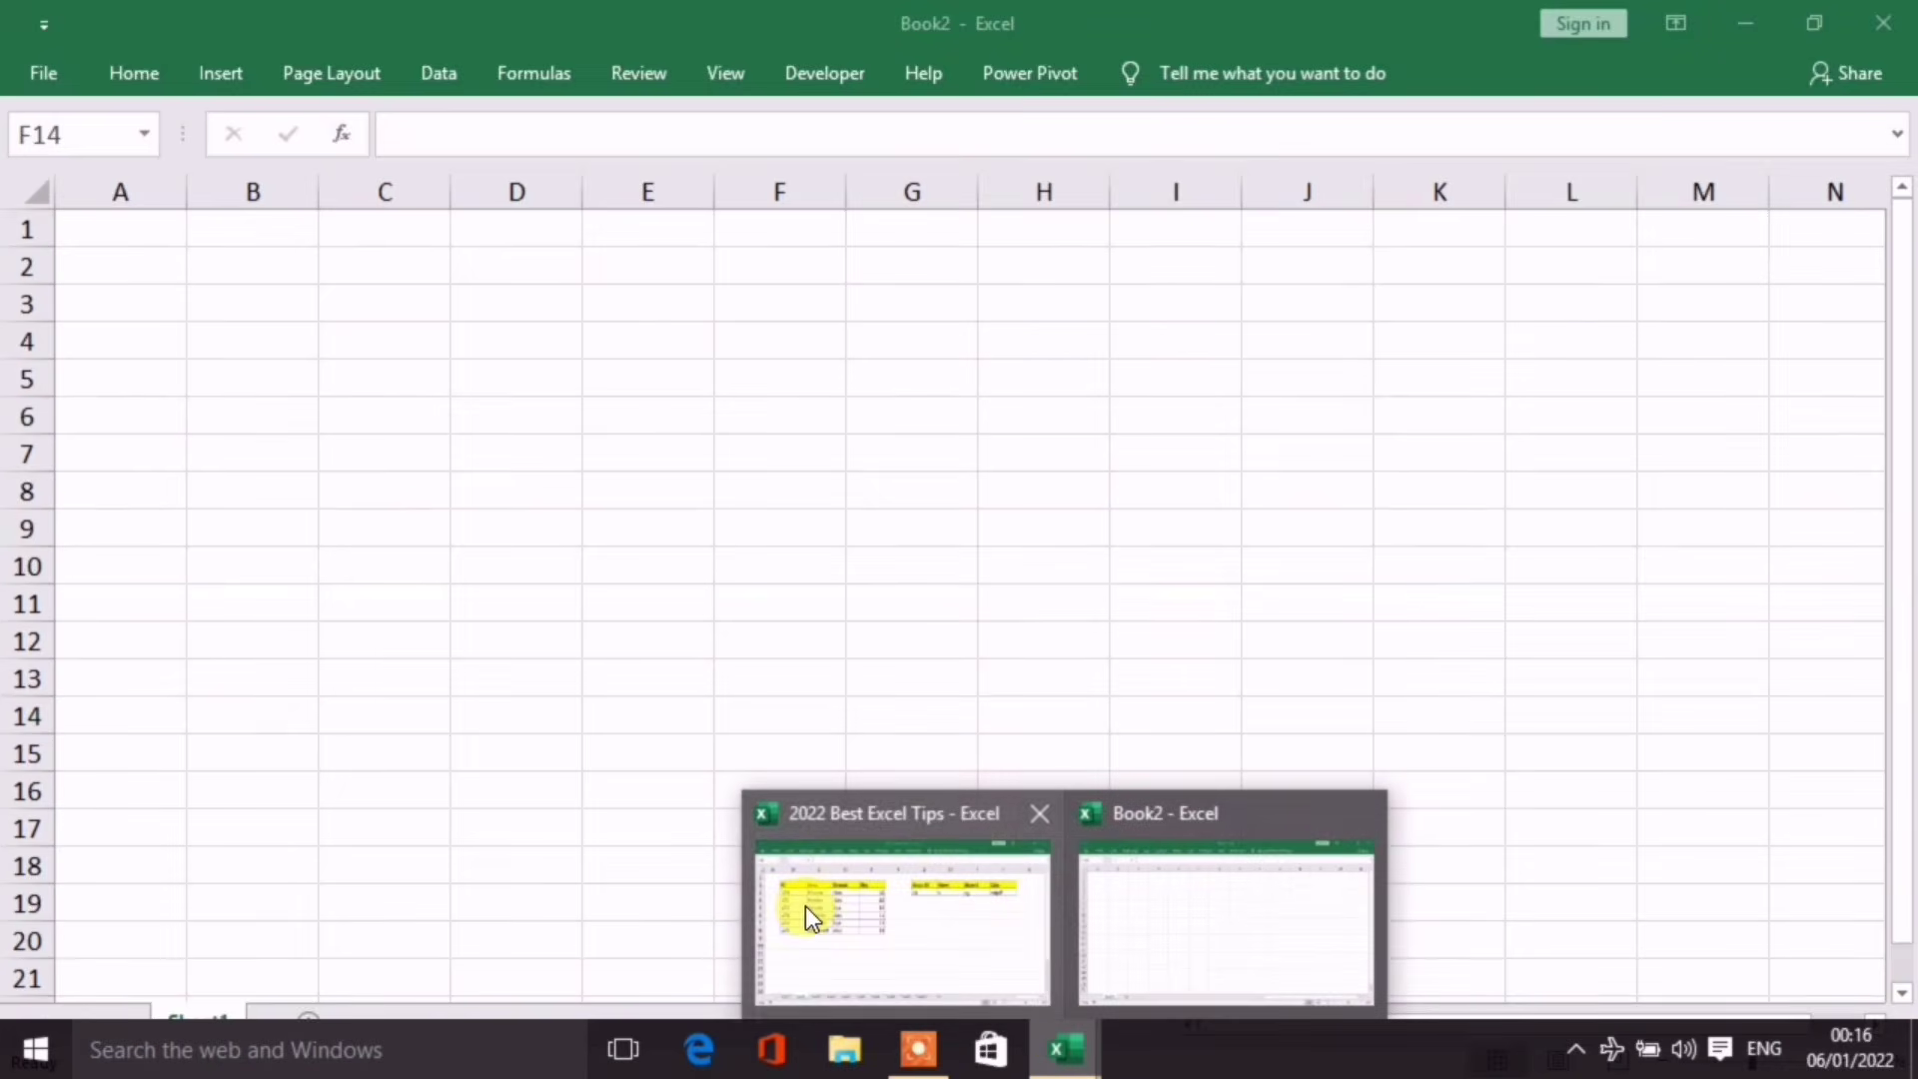
left_click(805, 907)
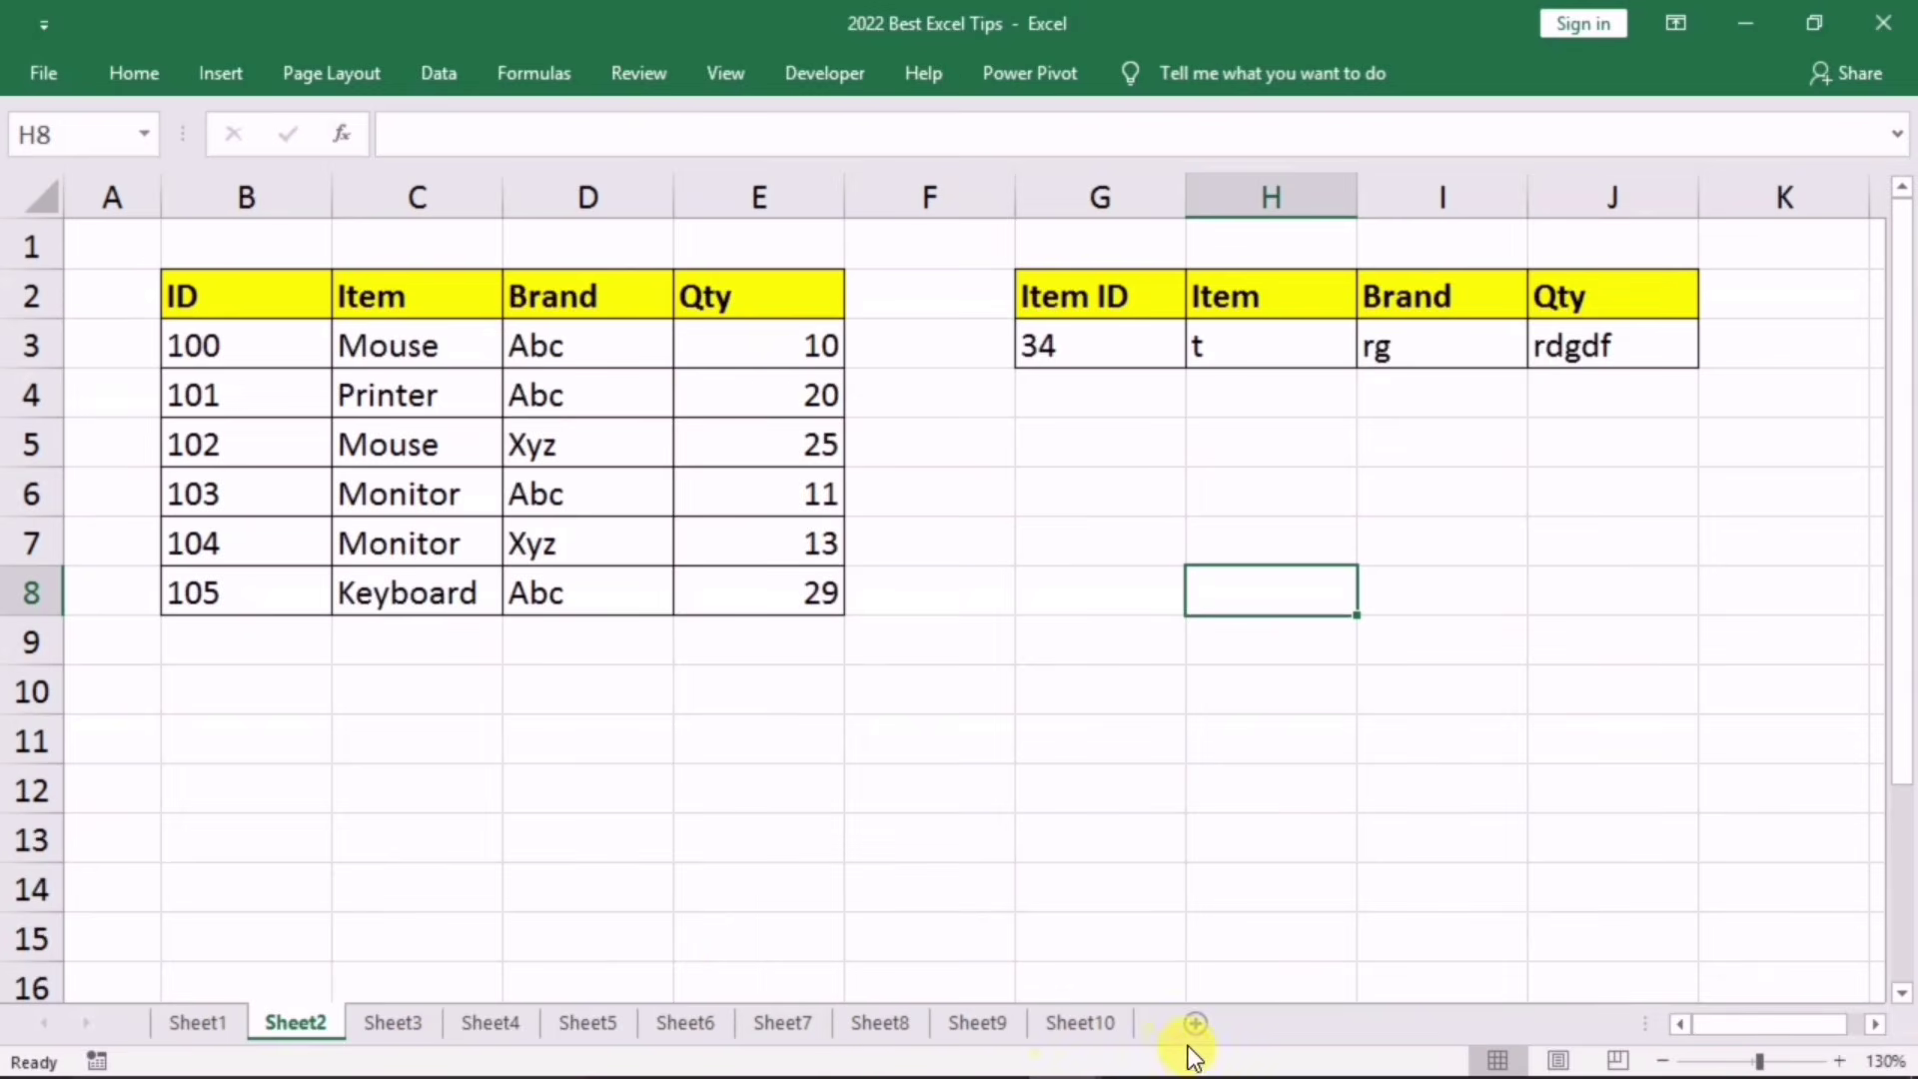
mouse_move(1184, 1067)
mouse_move(1066, 1049)
mouse_move(1215, 943)
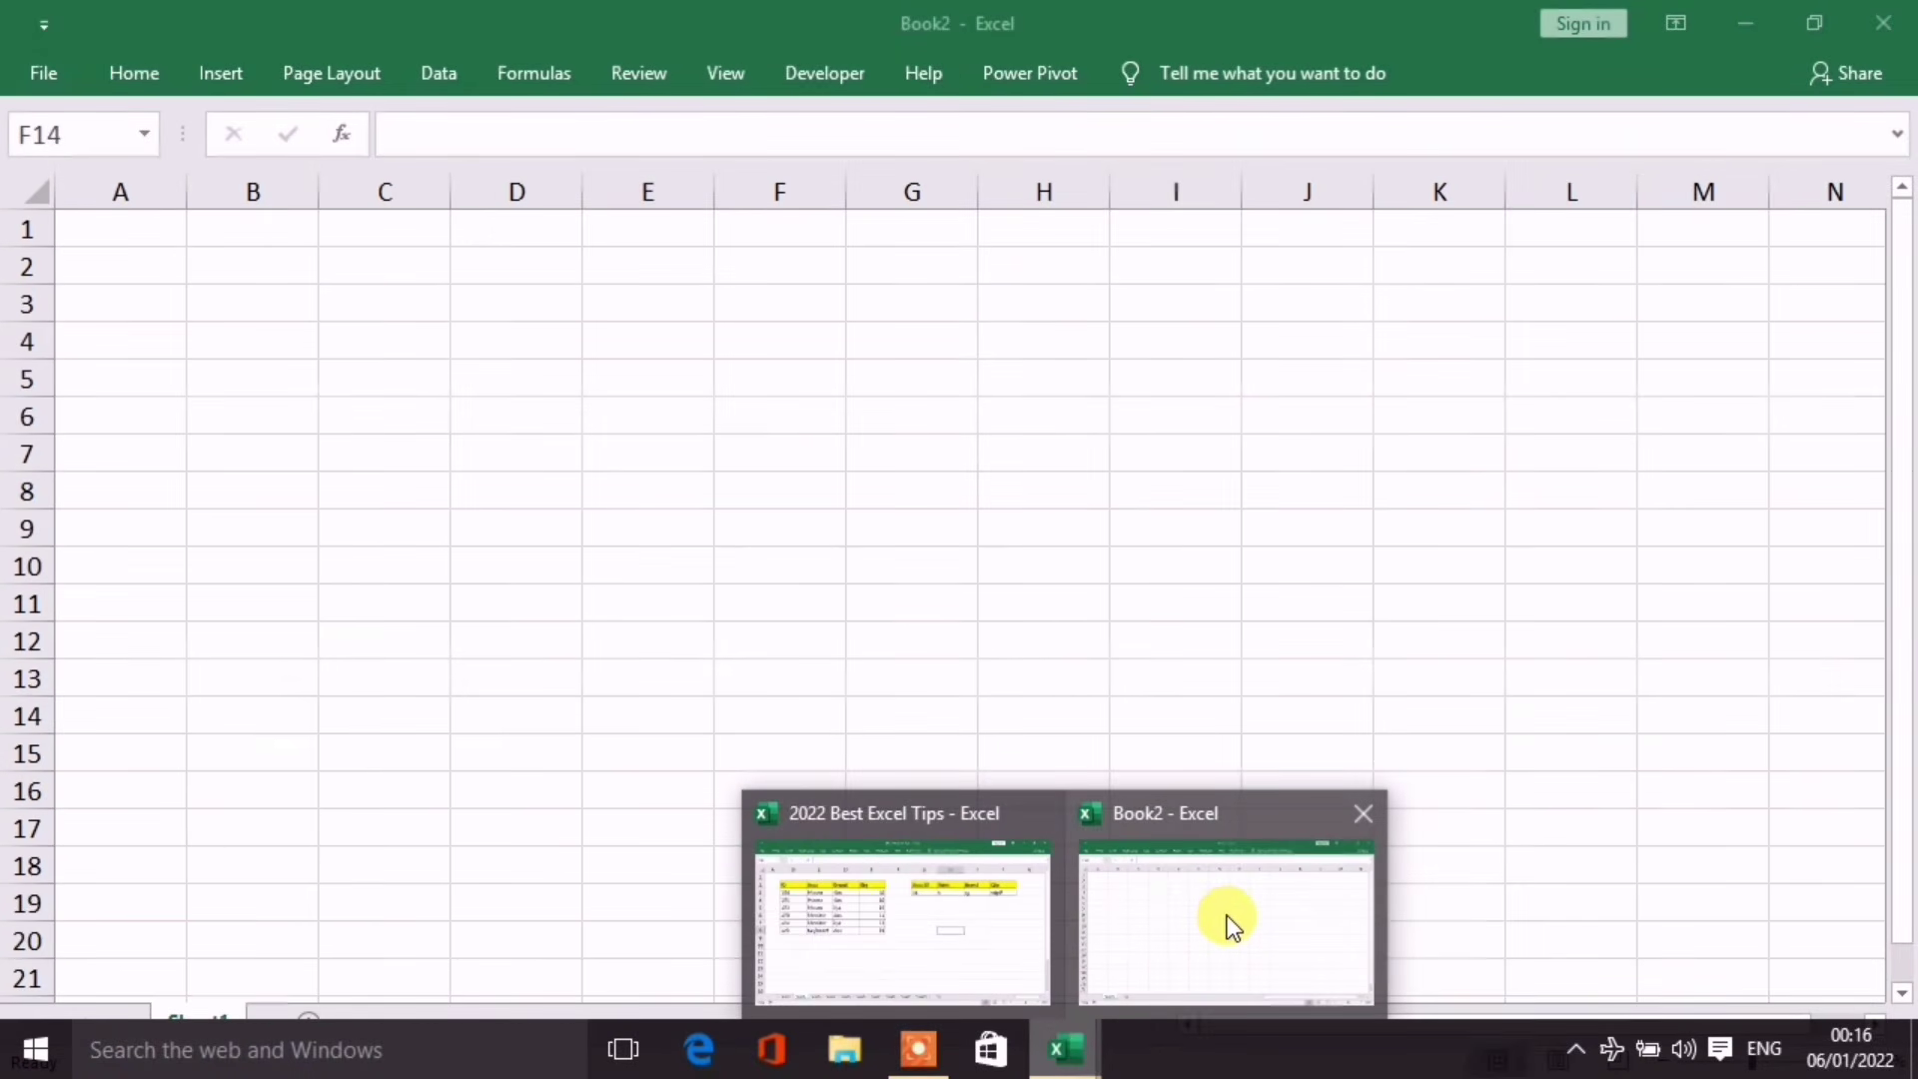
Step: Copy Sheet2 into the Book2 workbook through Move or Copy with Create a copy ticked
left_click(420, 741)
right_click(291, 1017)
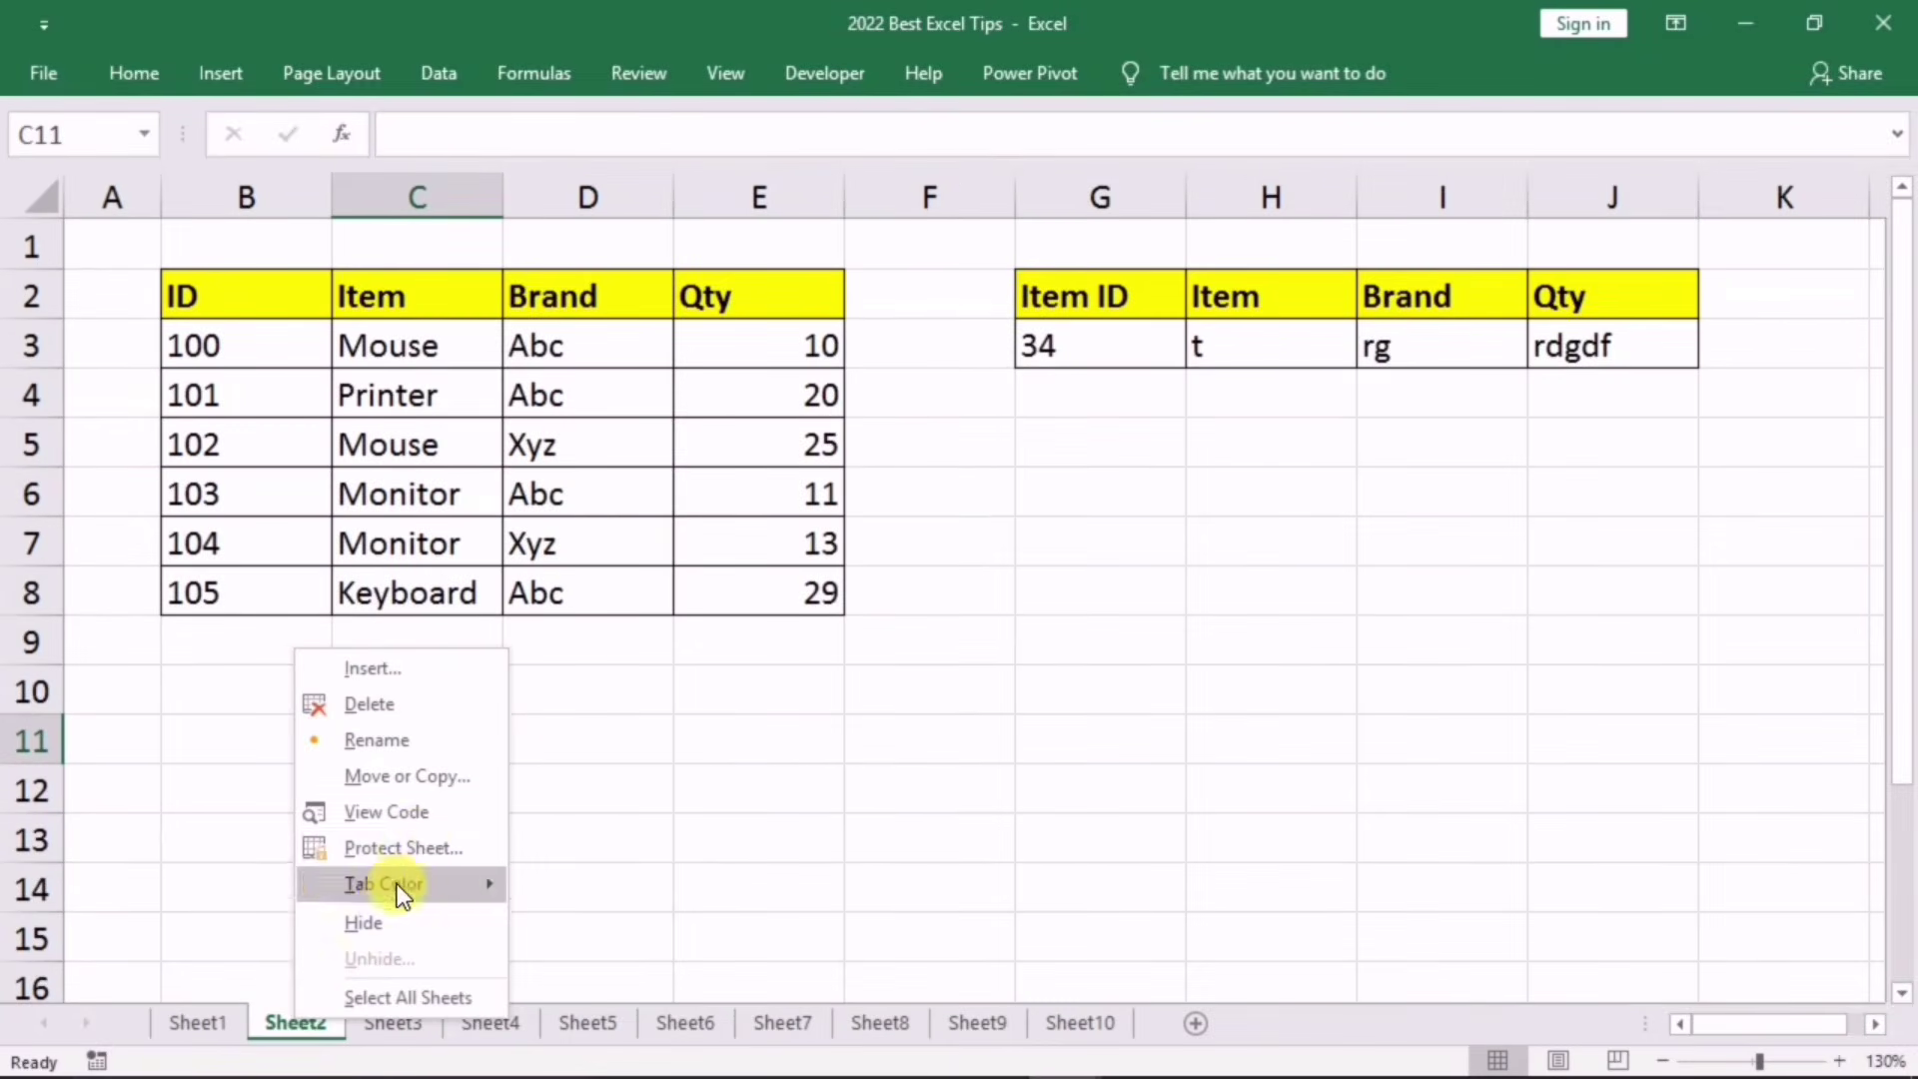
left_click(421, 786)
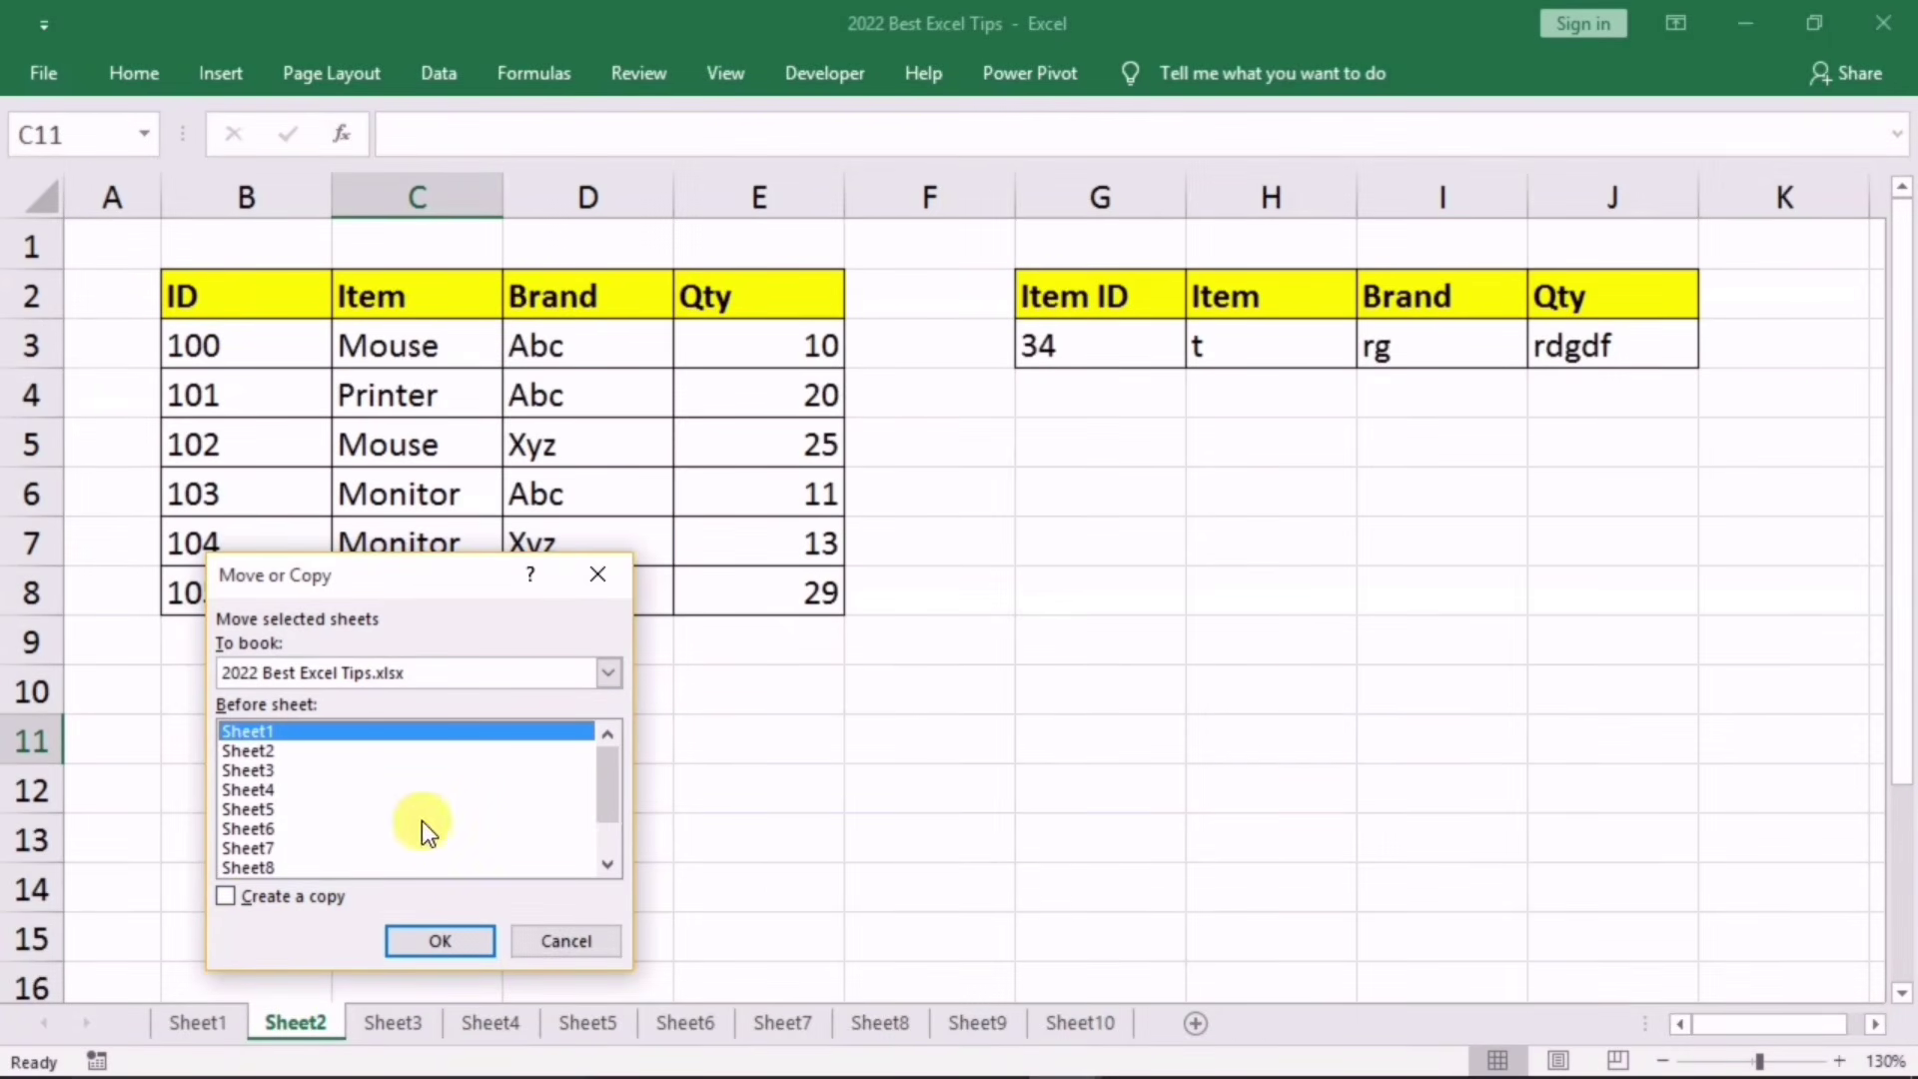
left_click(242, 901)
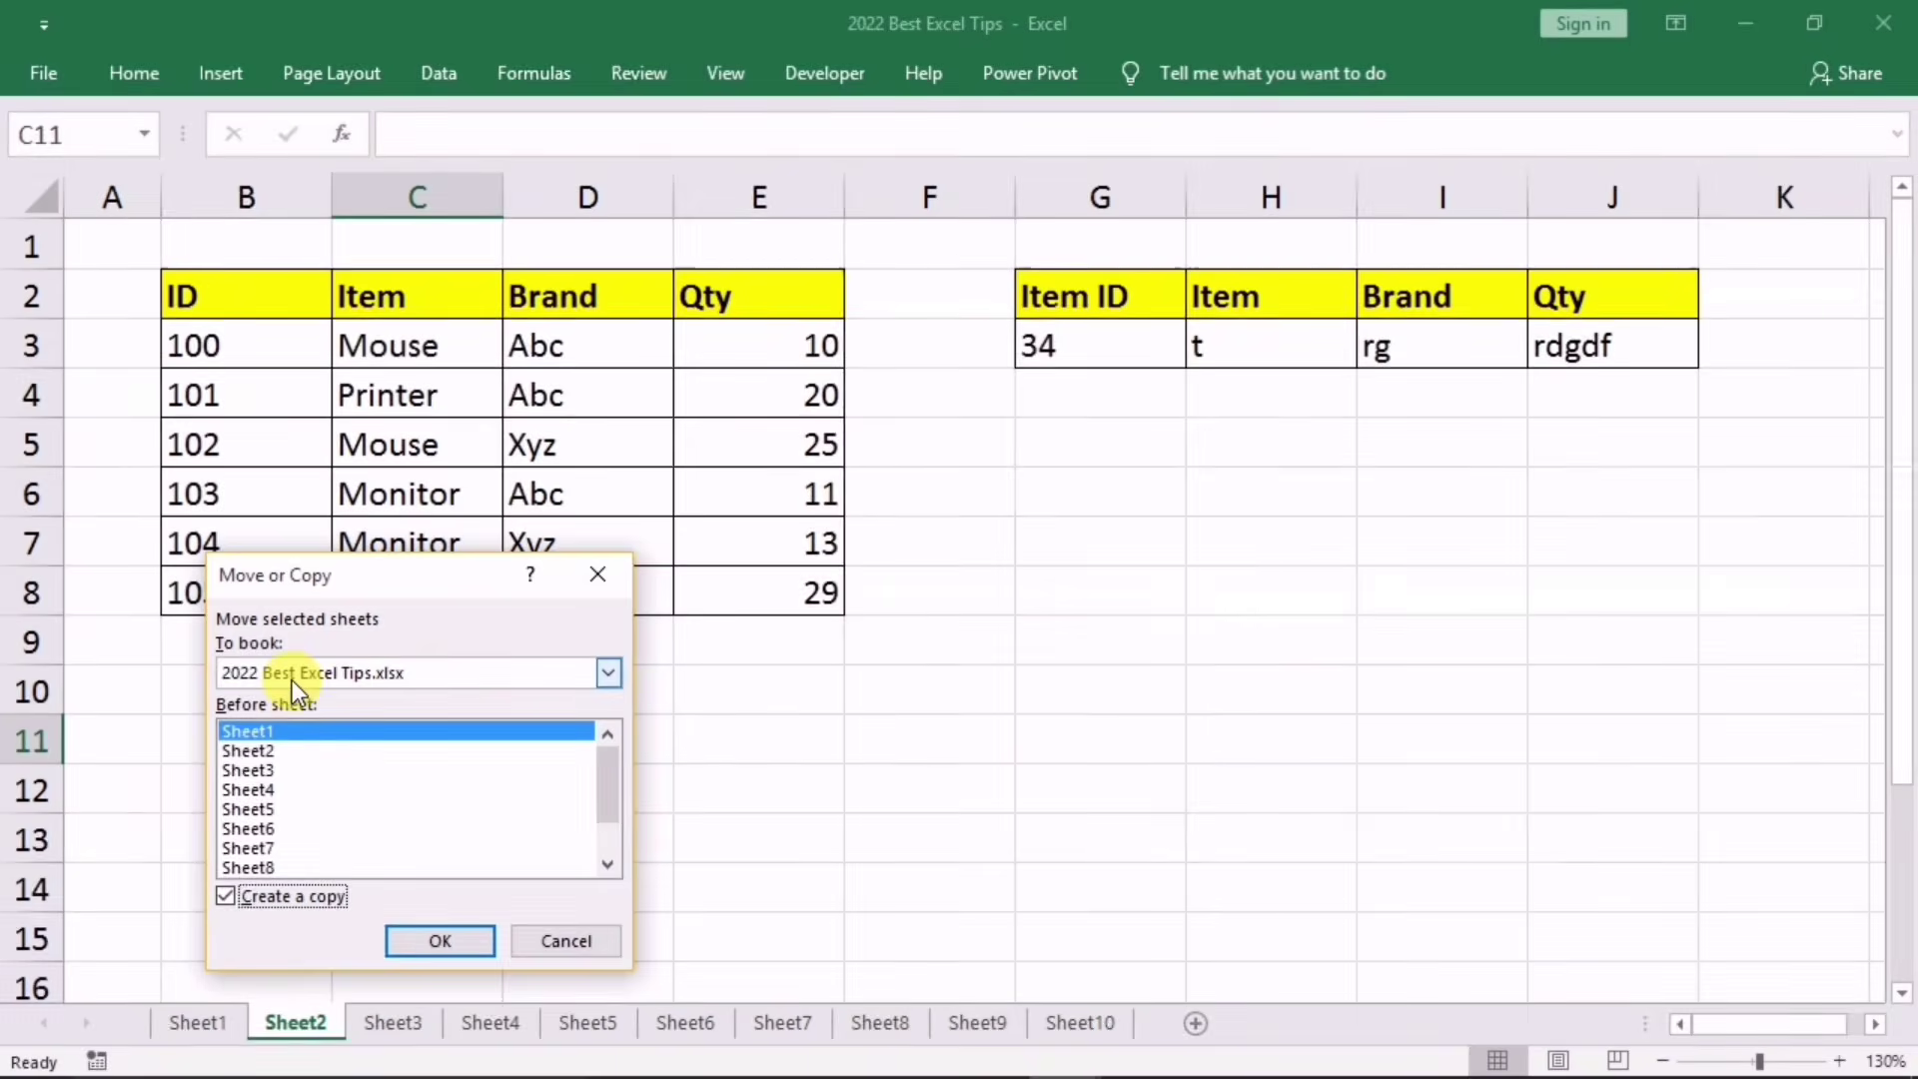
left_click(475, 678)
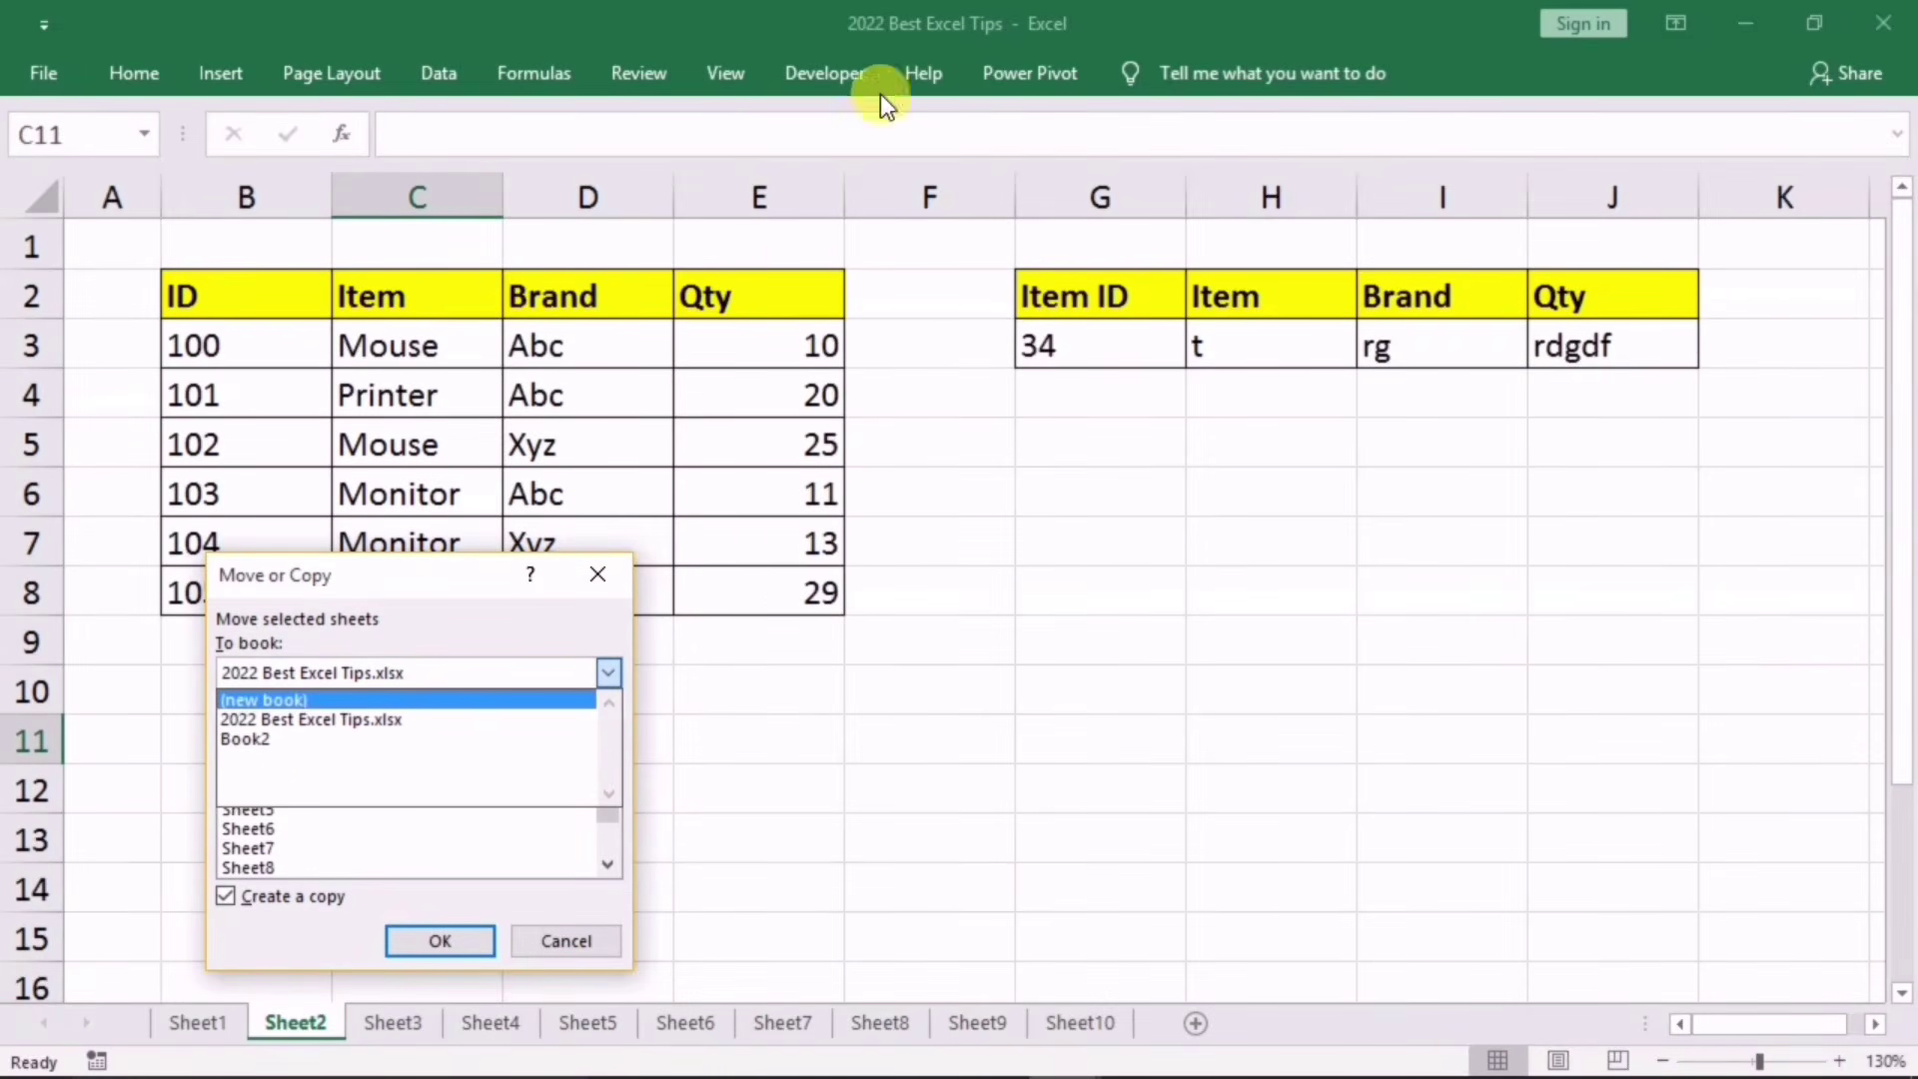
left_click(265, 739)
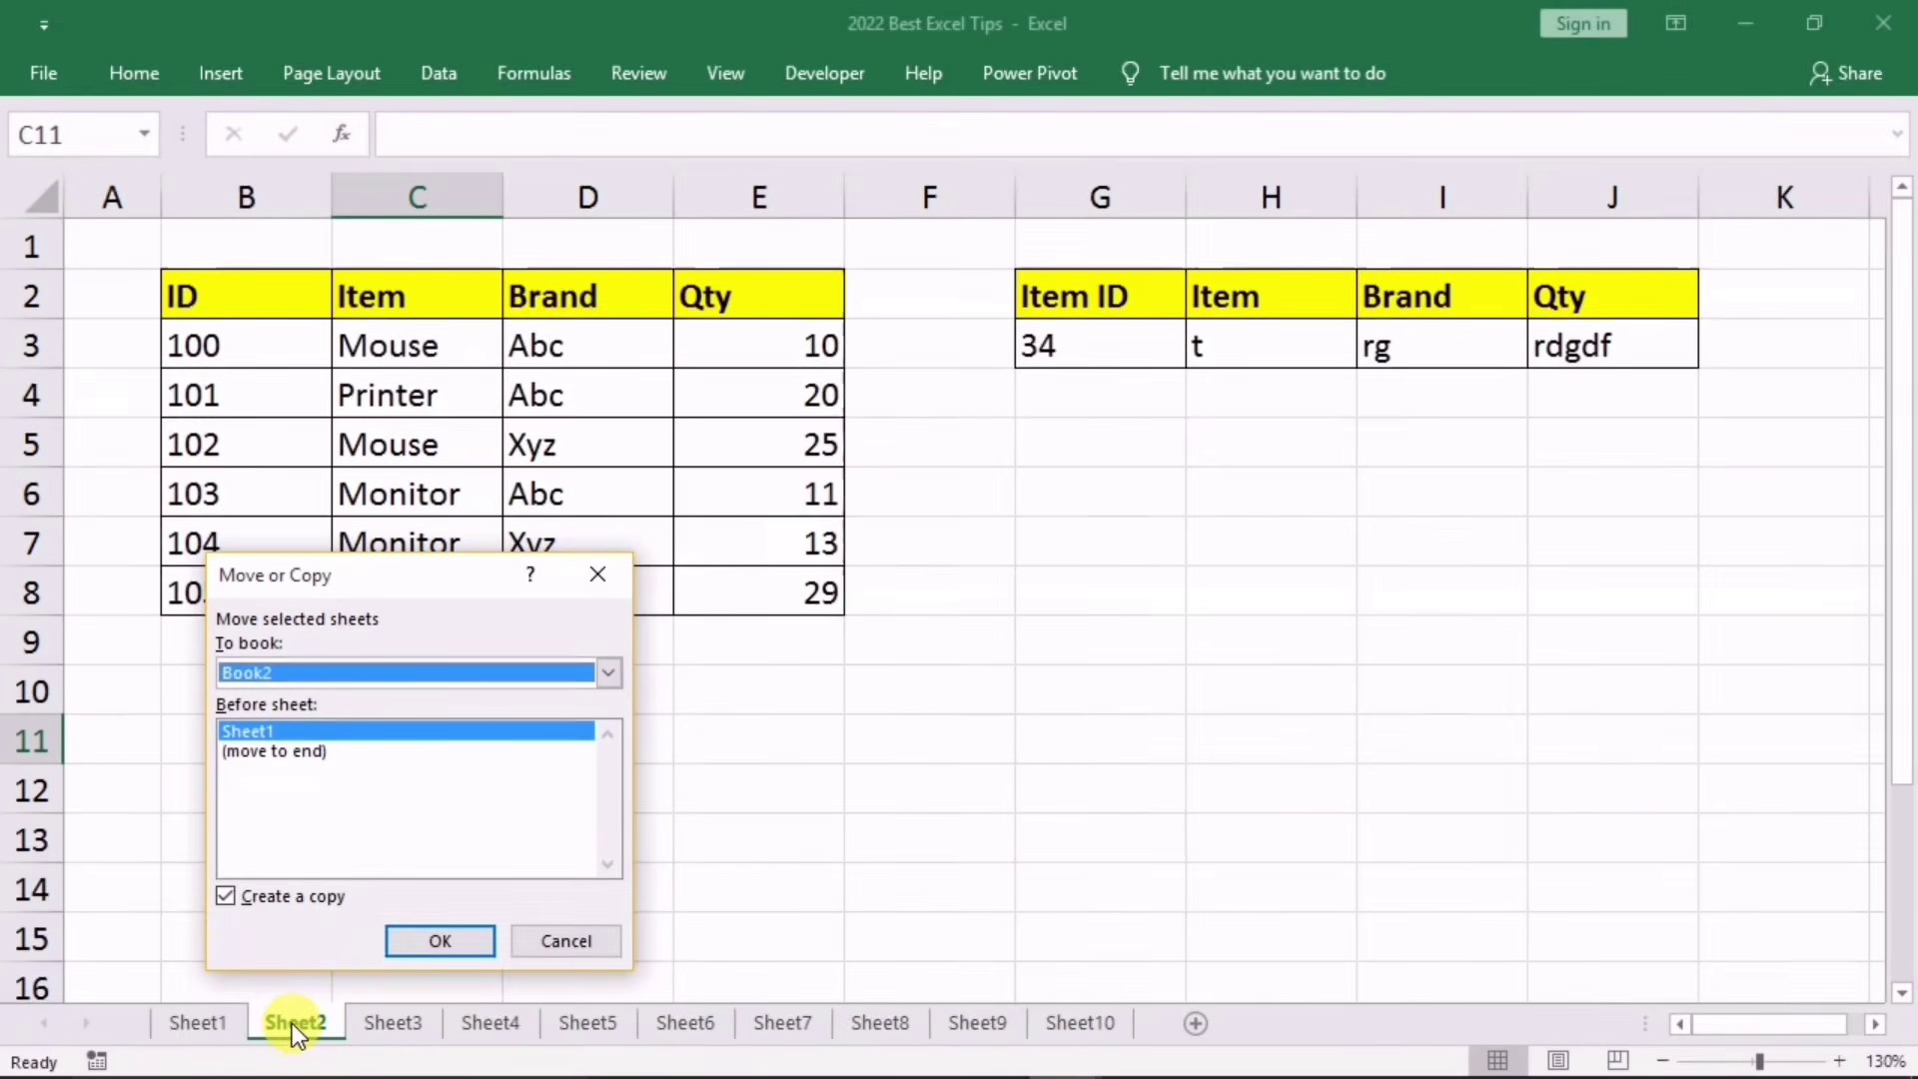
left_click(429, 937)
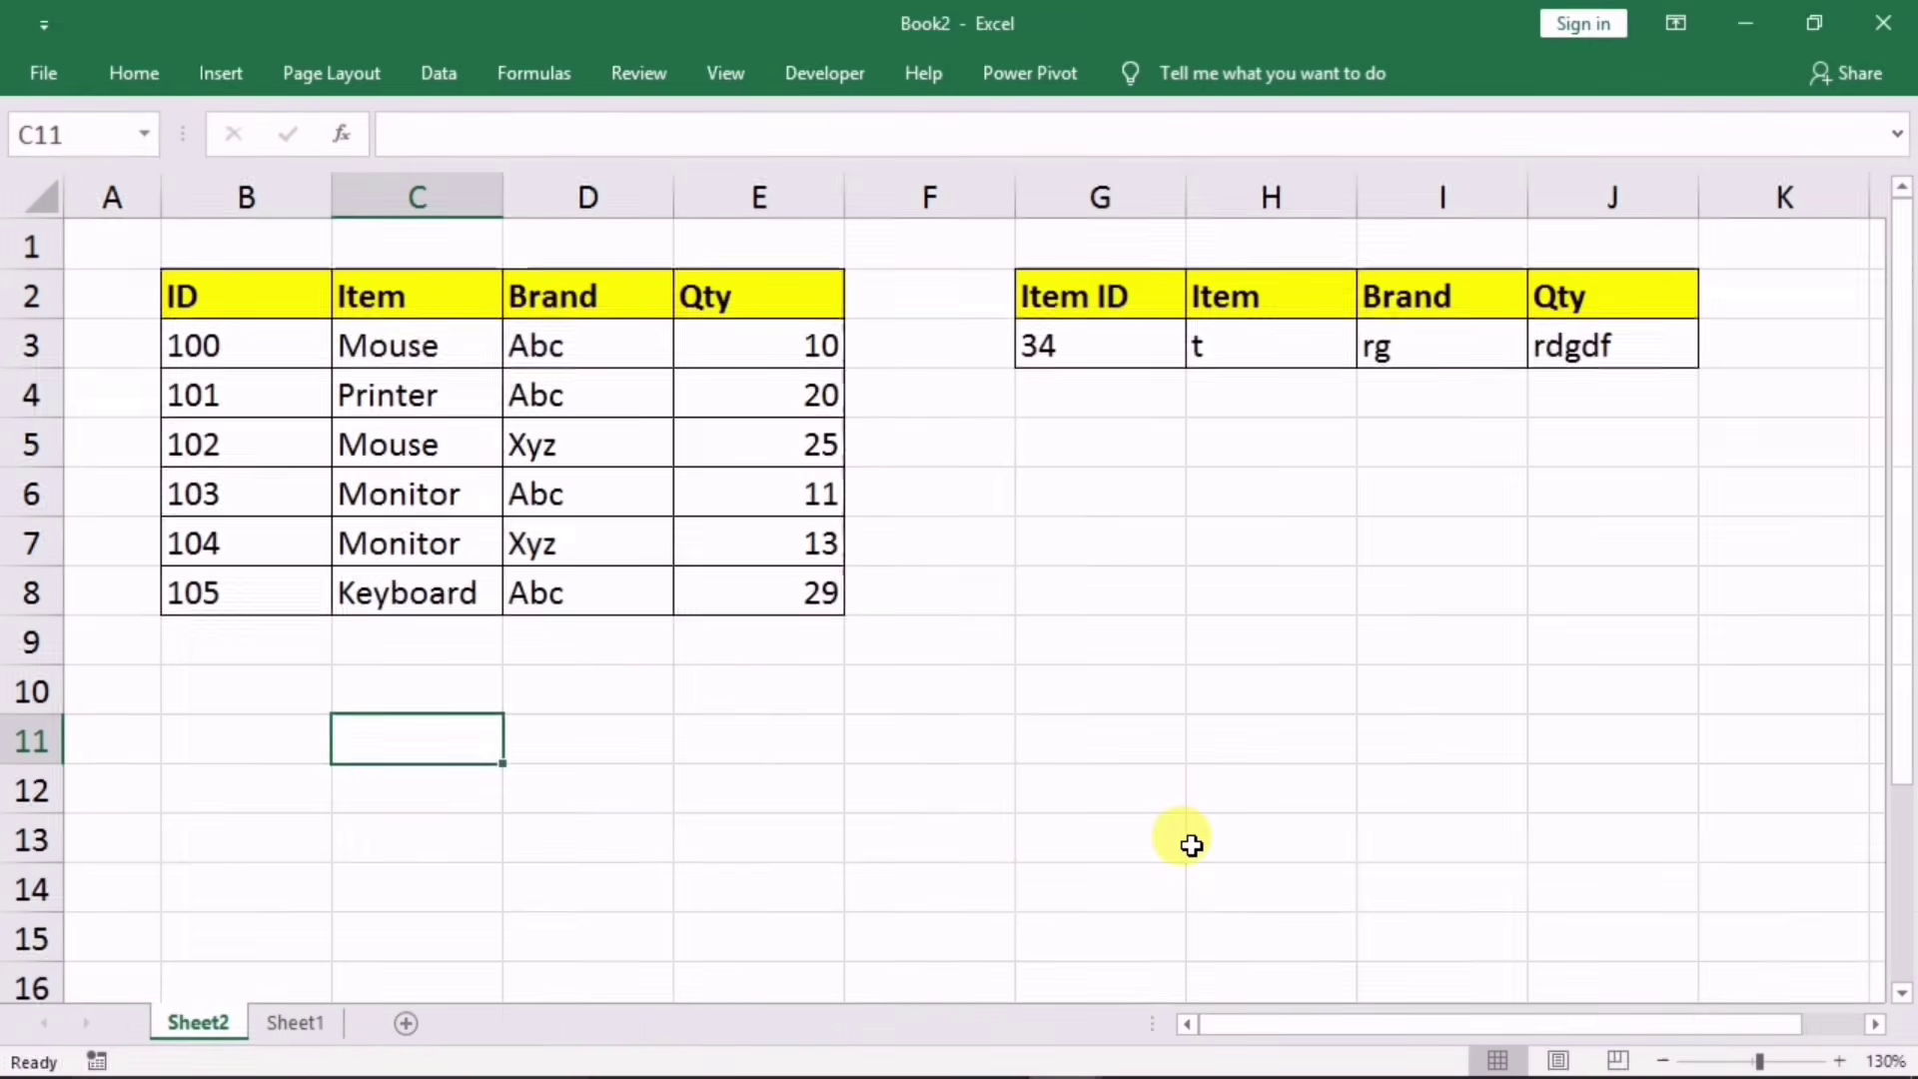
Step: Switch between Excel windows via the taskbar previews to reach the Book4 marks table
mouse_move(1084, 1064)
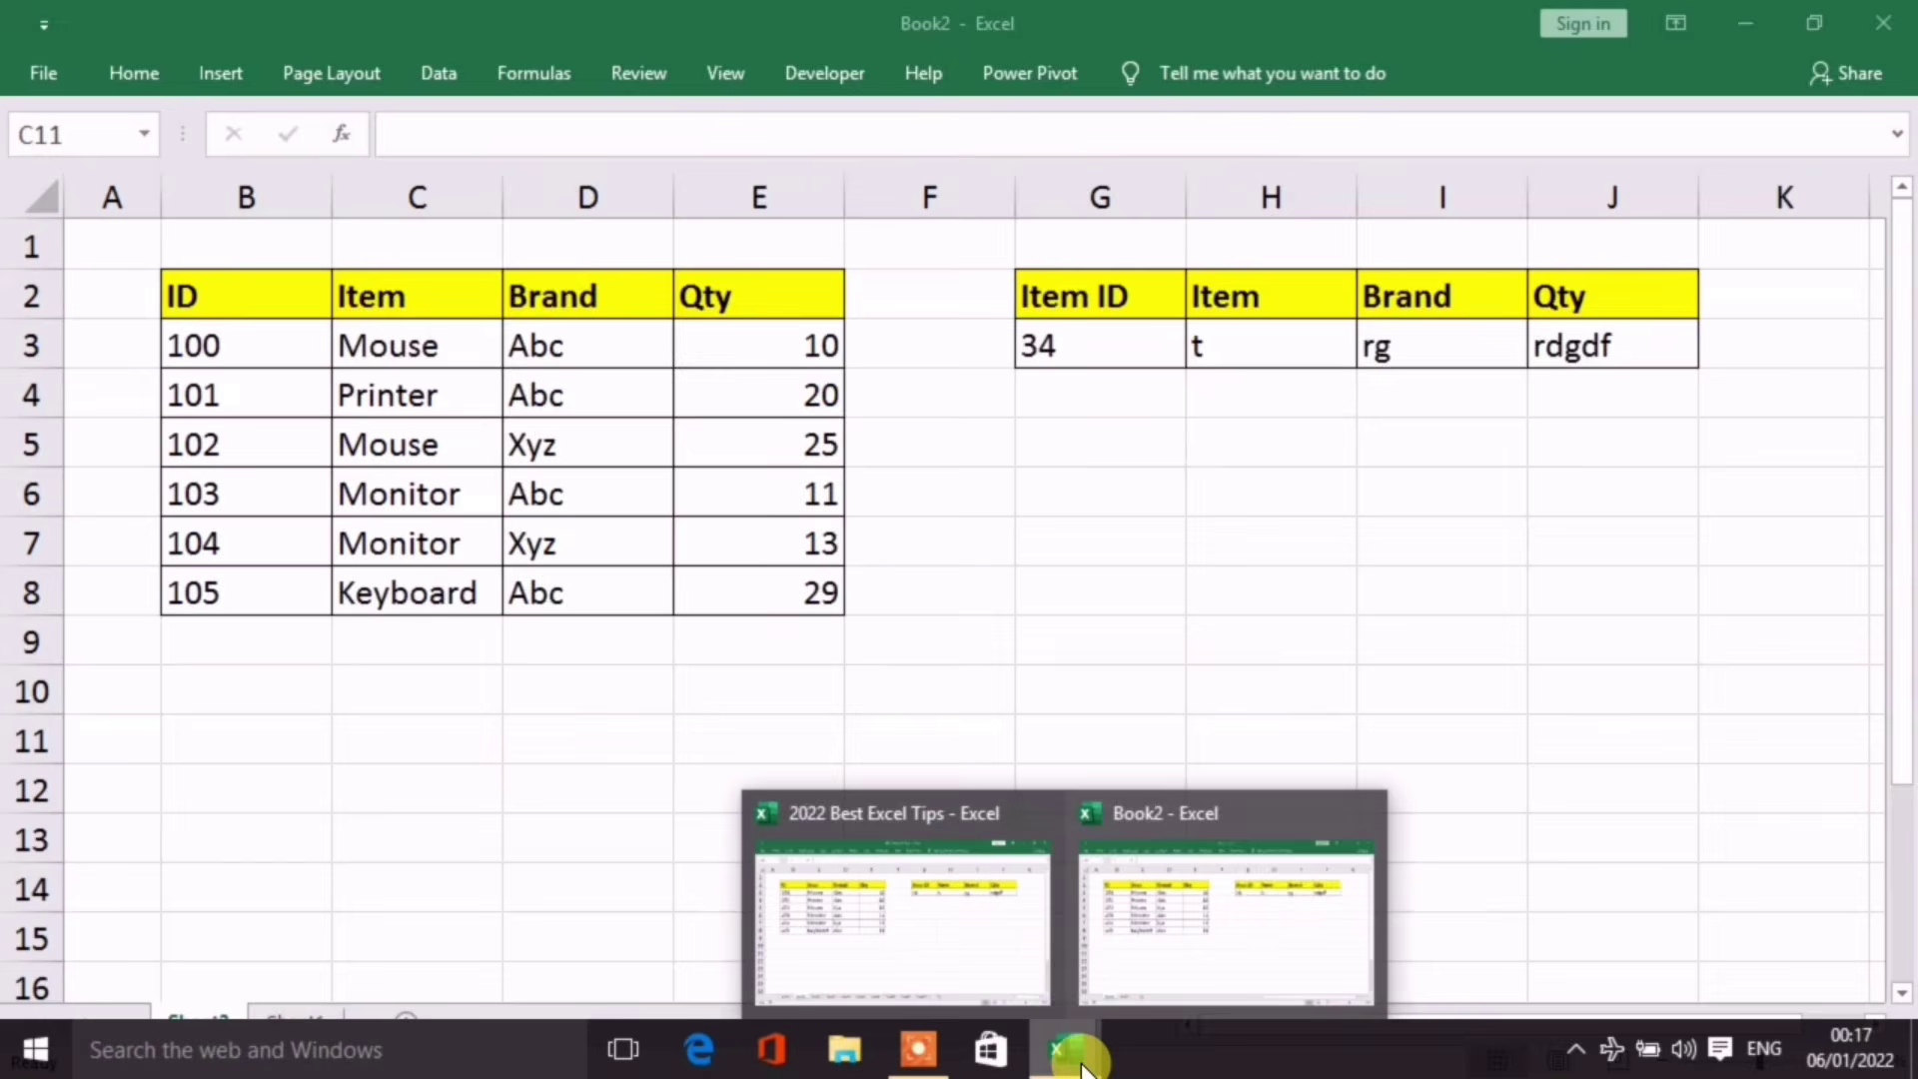
left_click(1195, 901)
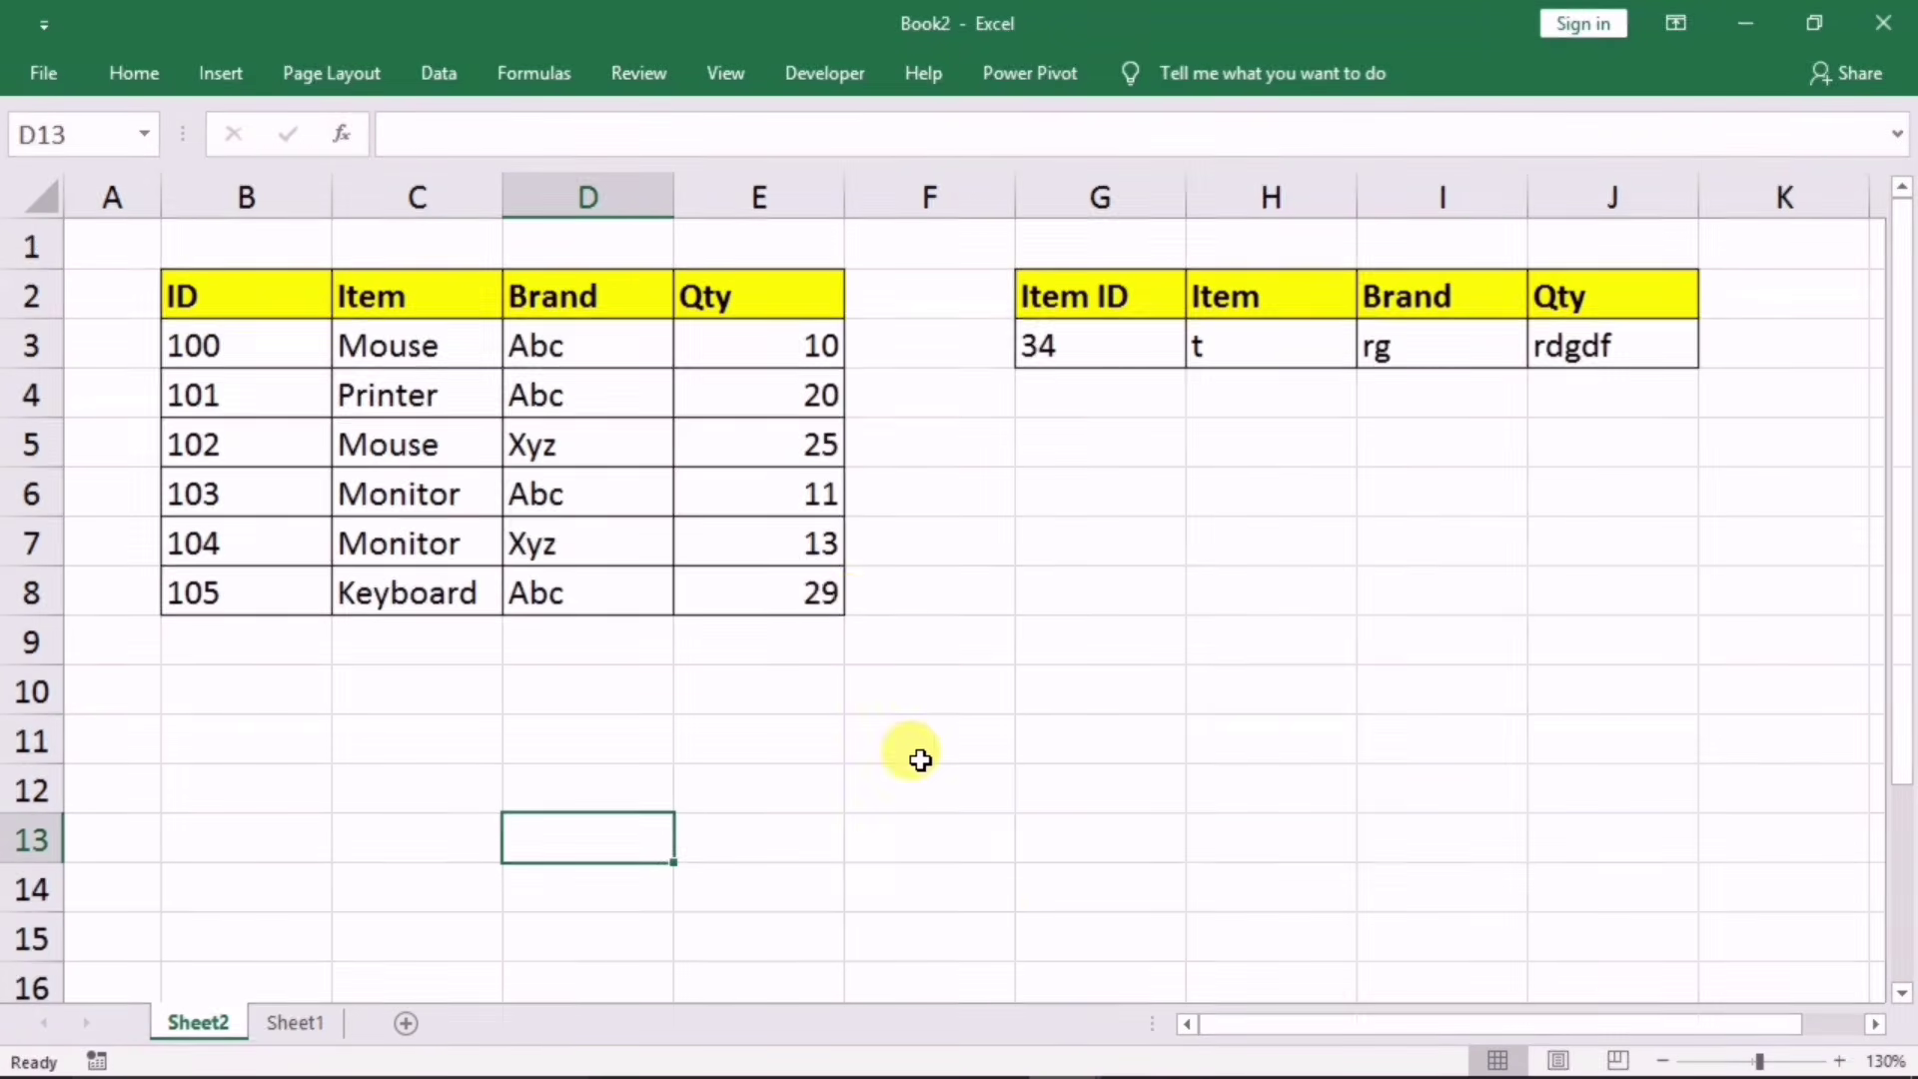
mouse_move(1073, 1063)
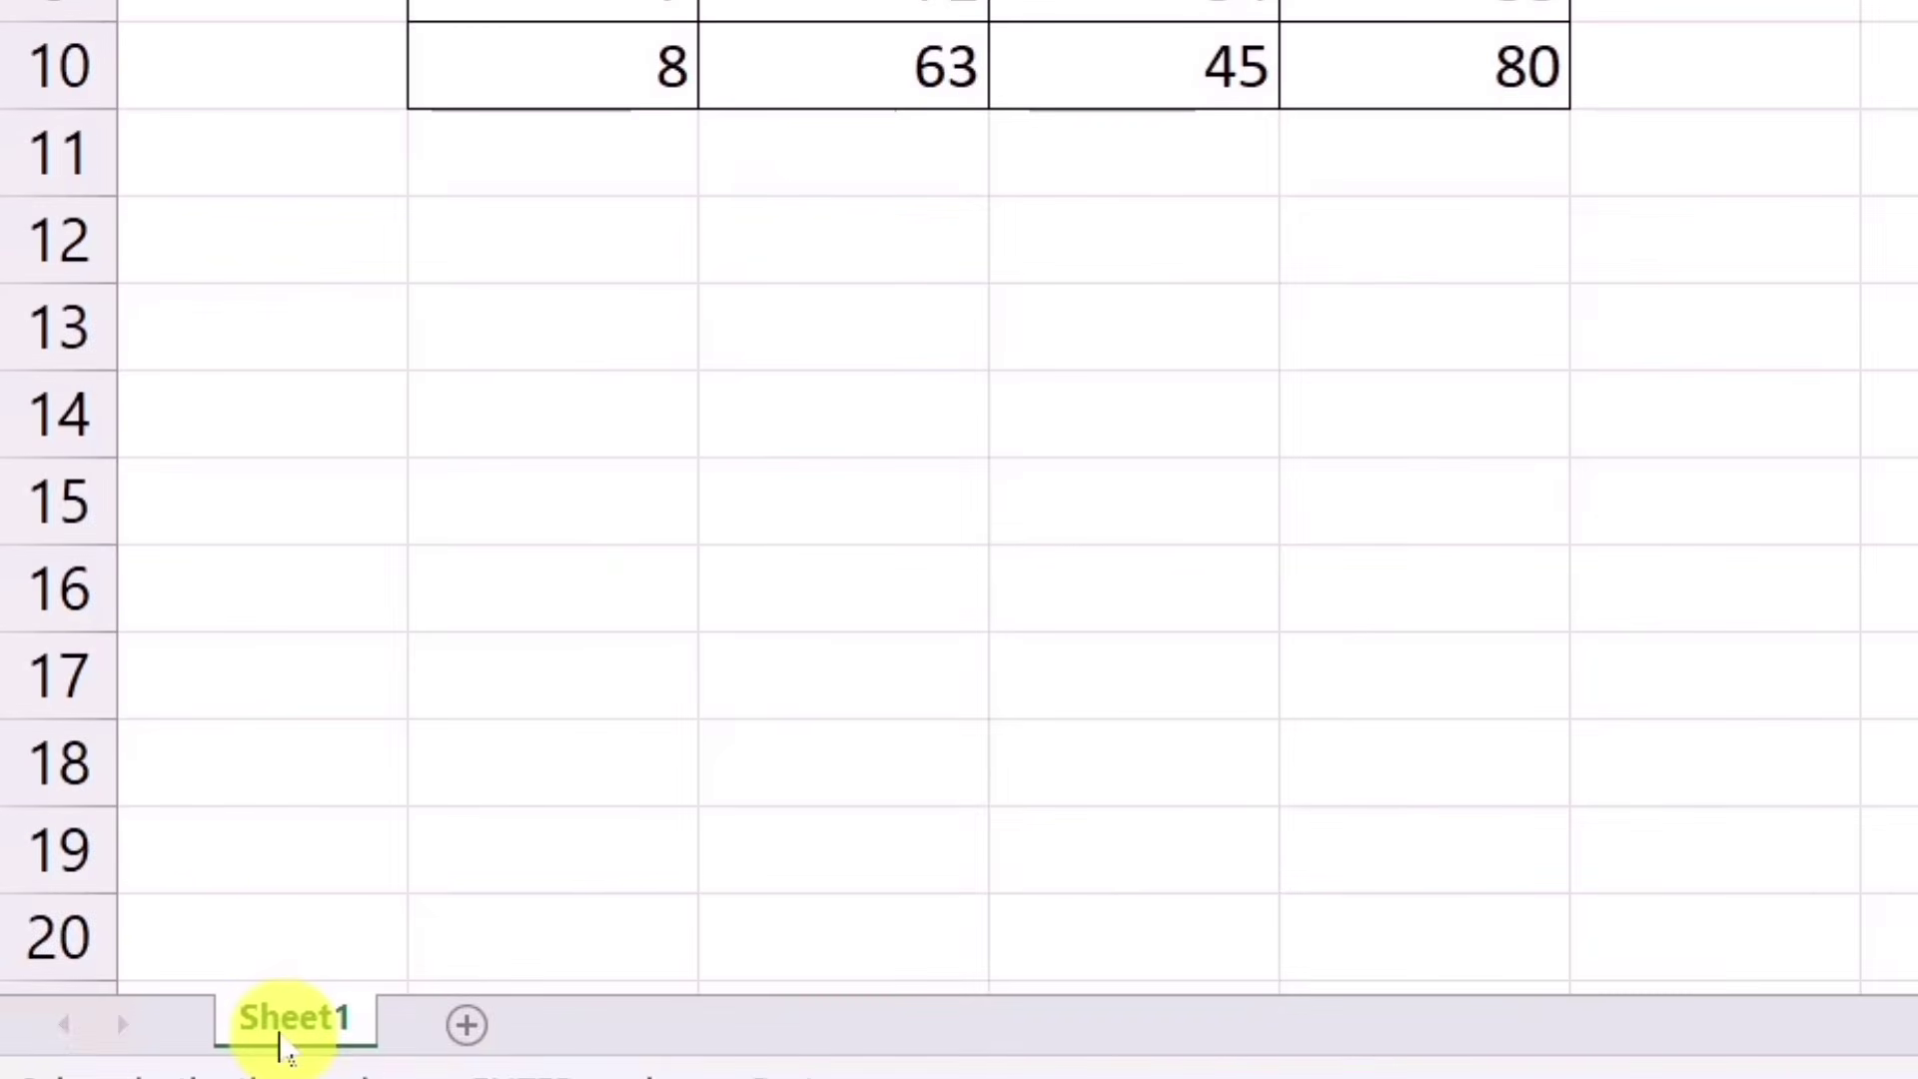
Step: Make two copies of Sheet1, then Ctrl-drag the B2:E10 marks table to H2:K10
left_click_drag(283, 1044, 540, 972)
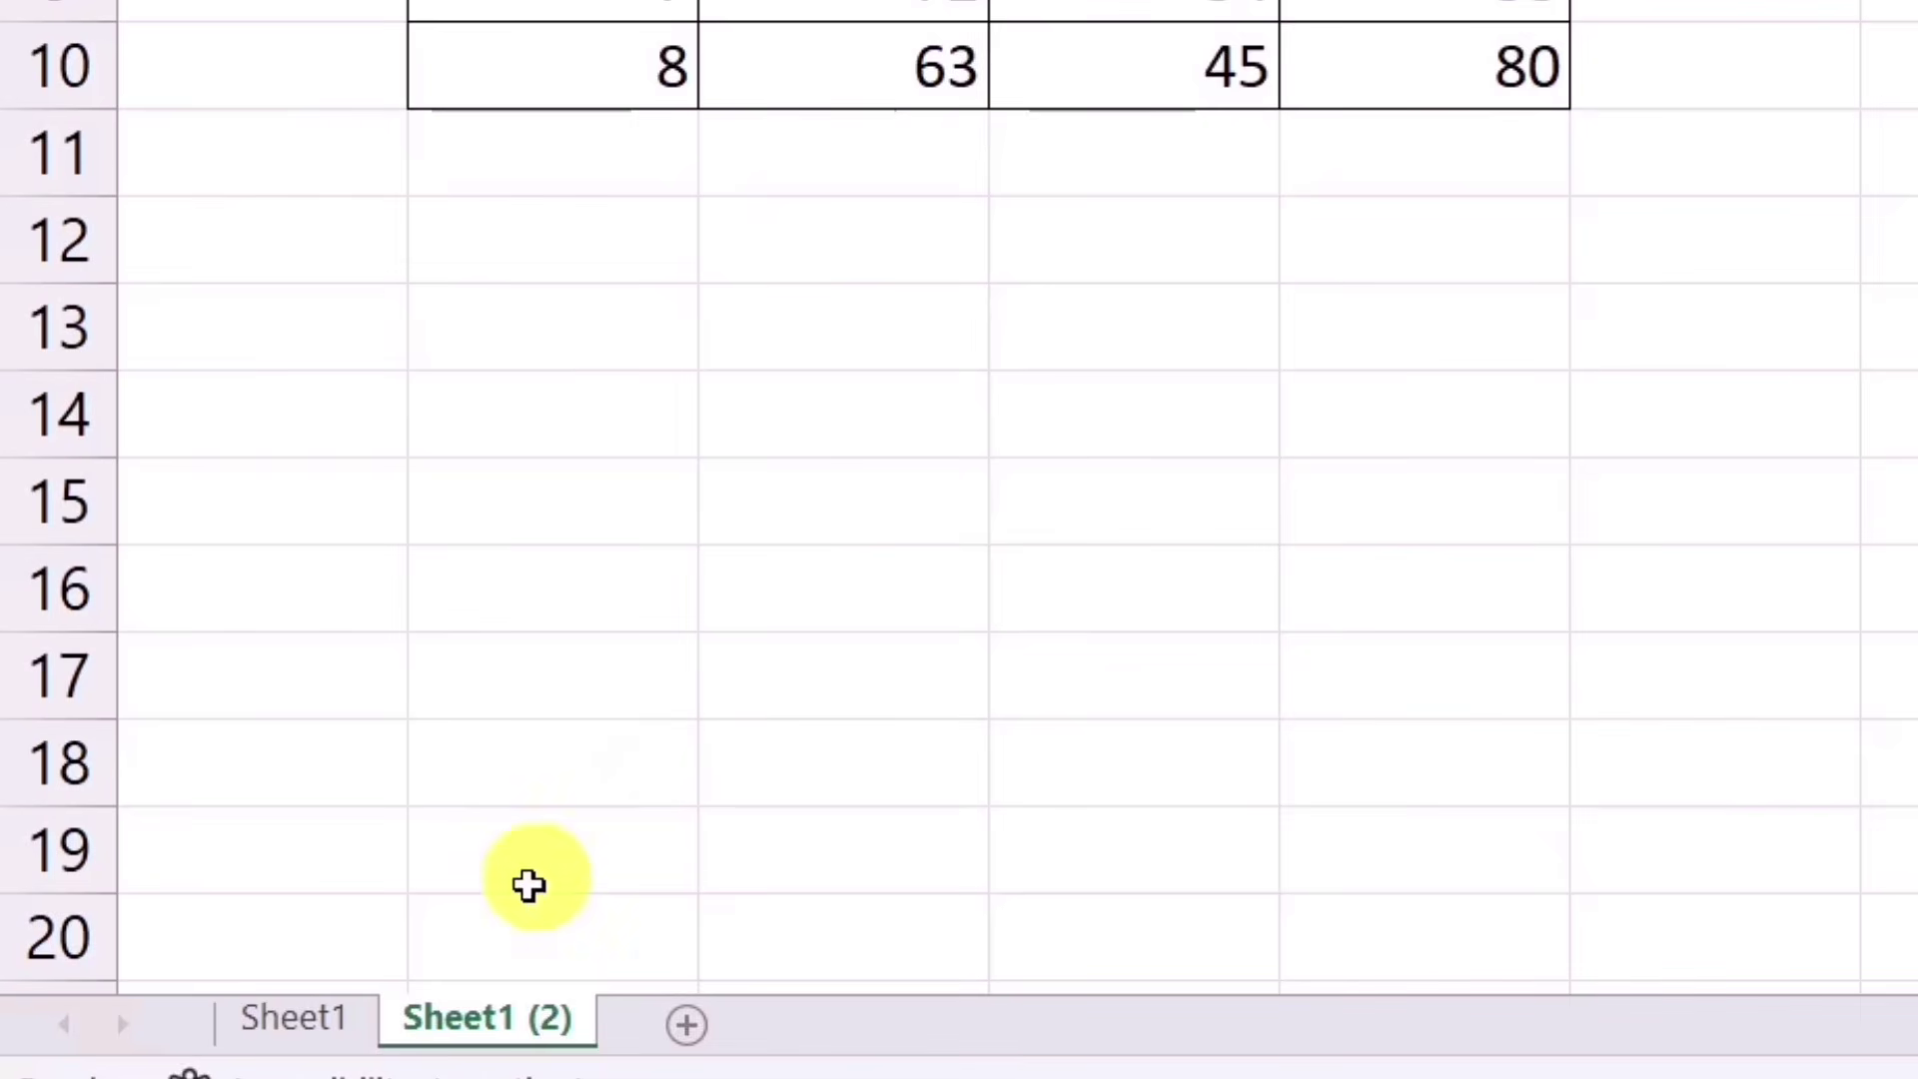
left_click_drag(474, 1024, 759, 980, "ctrl")
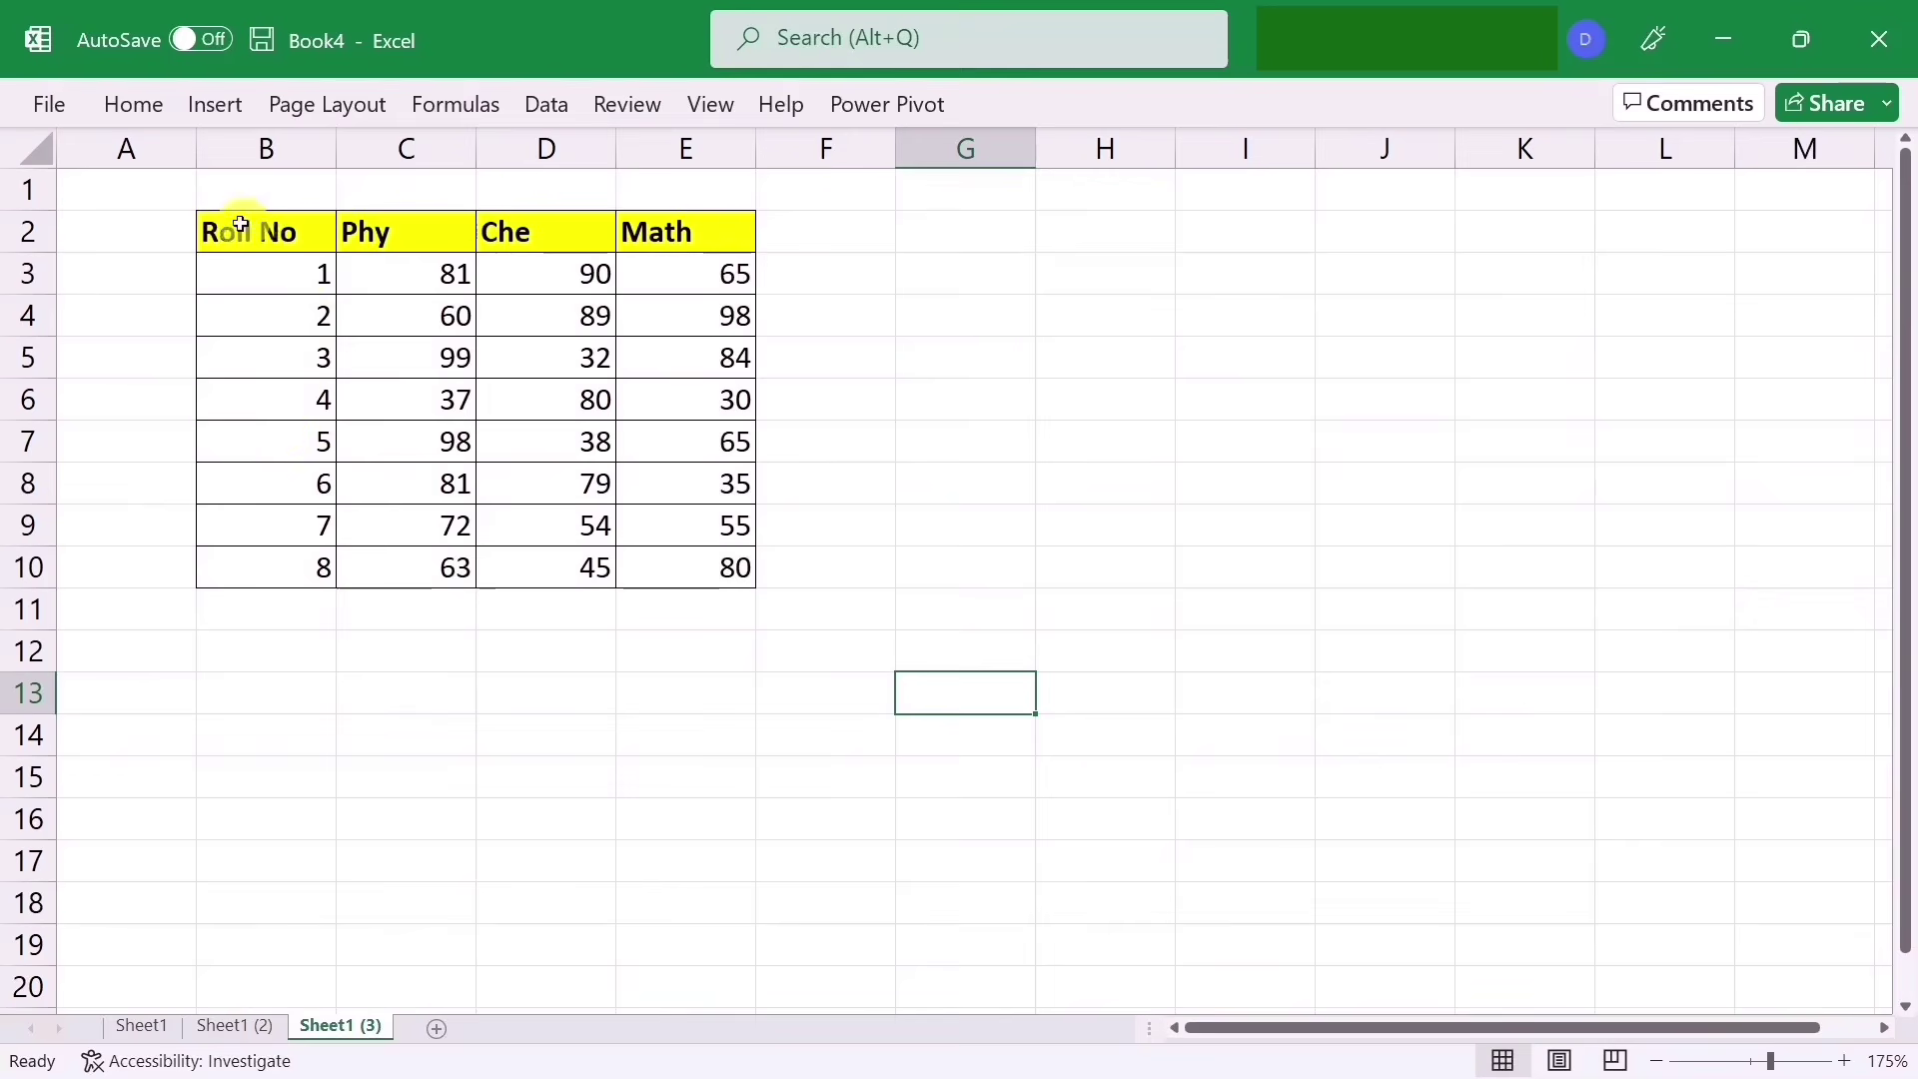
left_click_drag(240, 222, 674, 567)
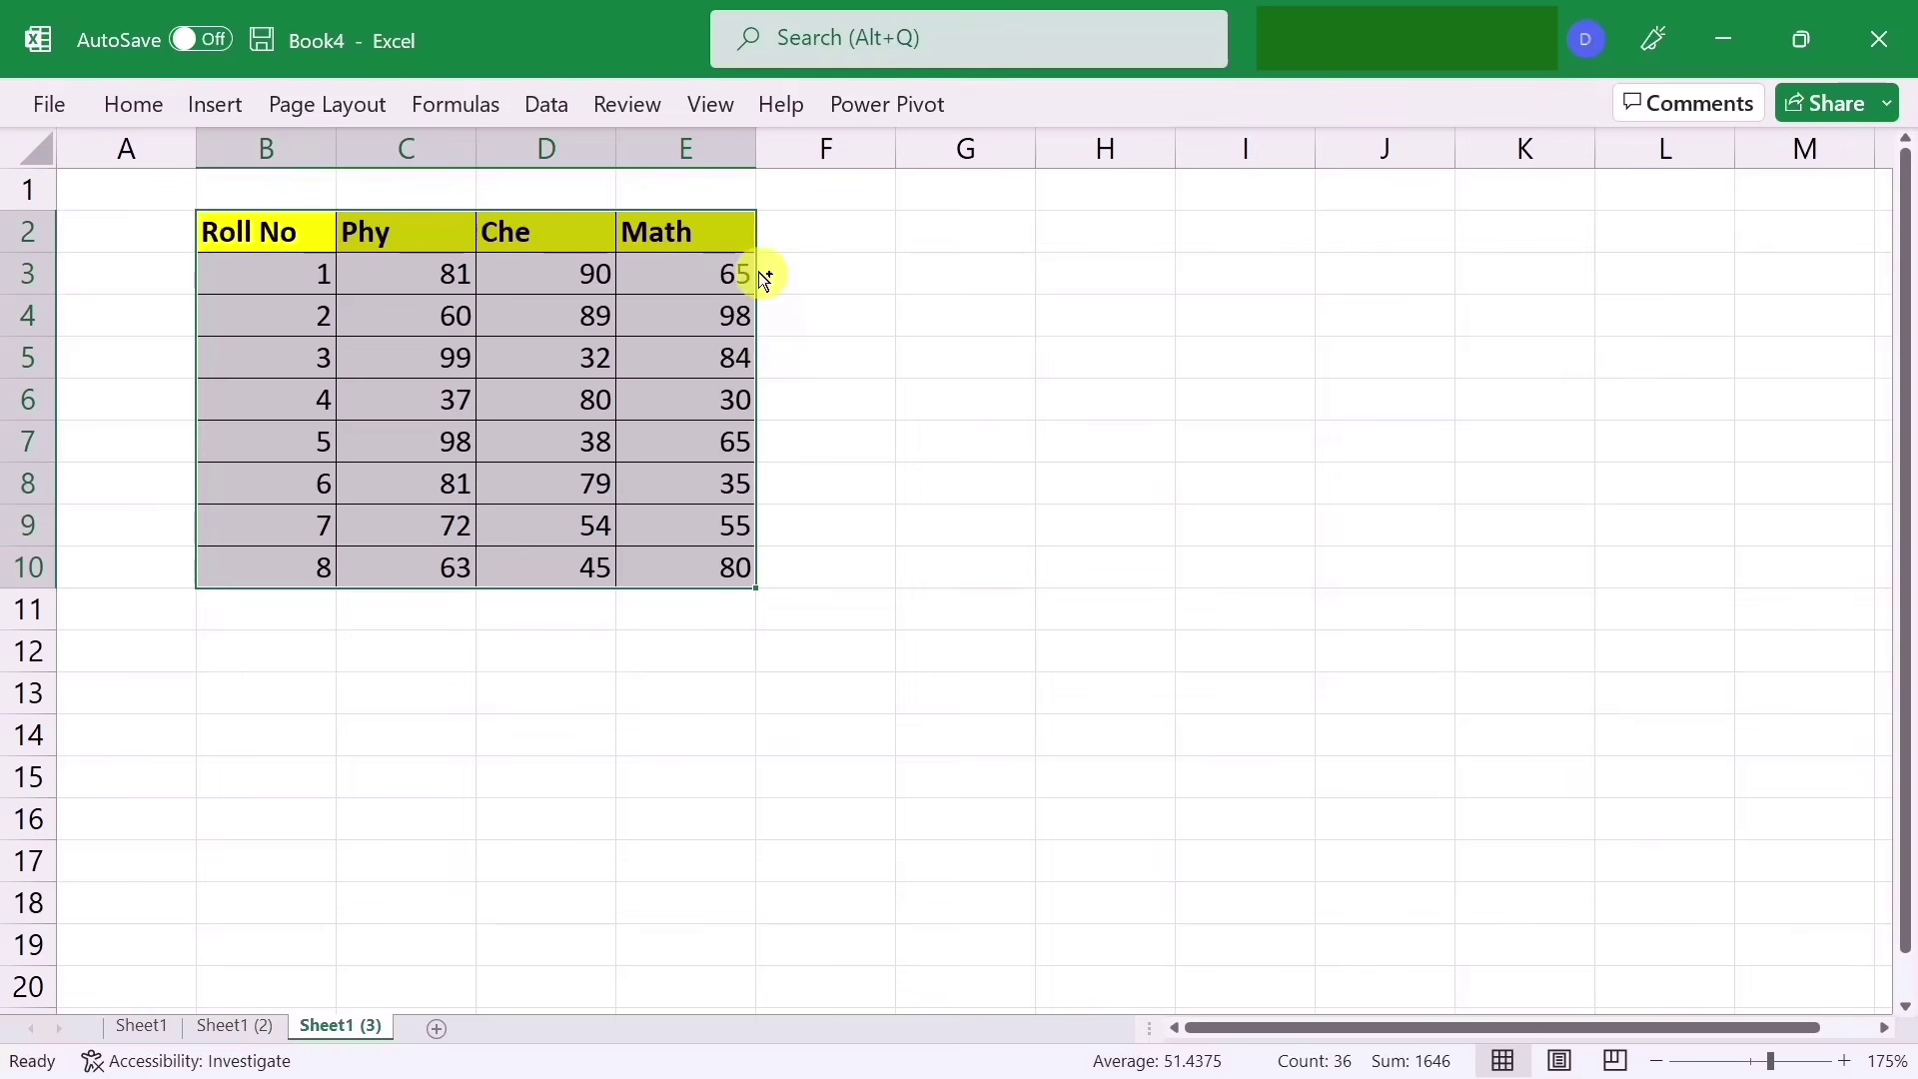
left_click_drag(764, 280, 1467, 272)
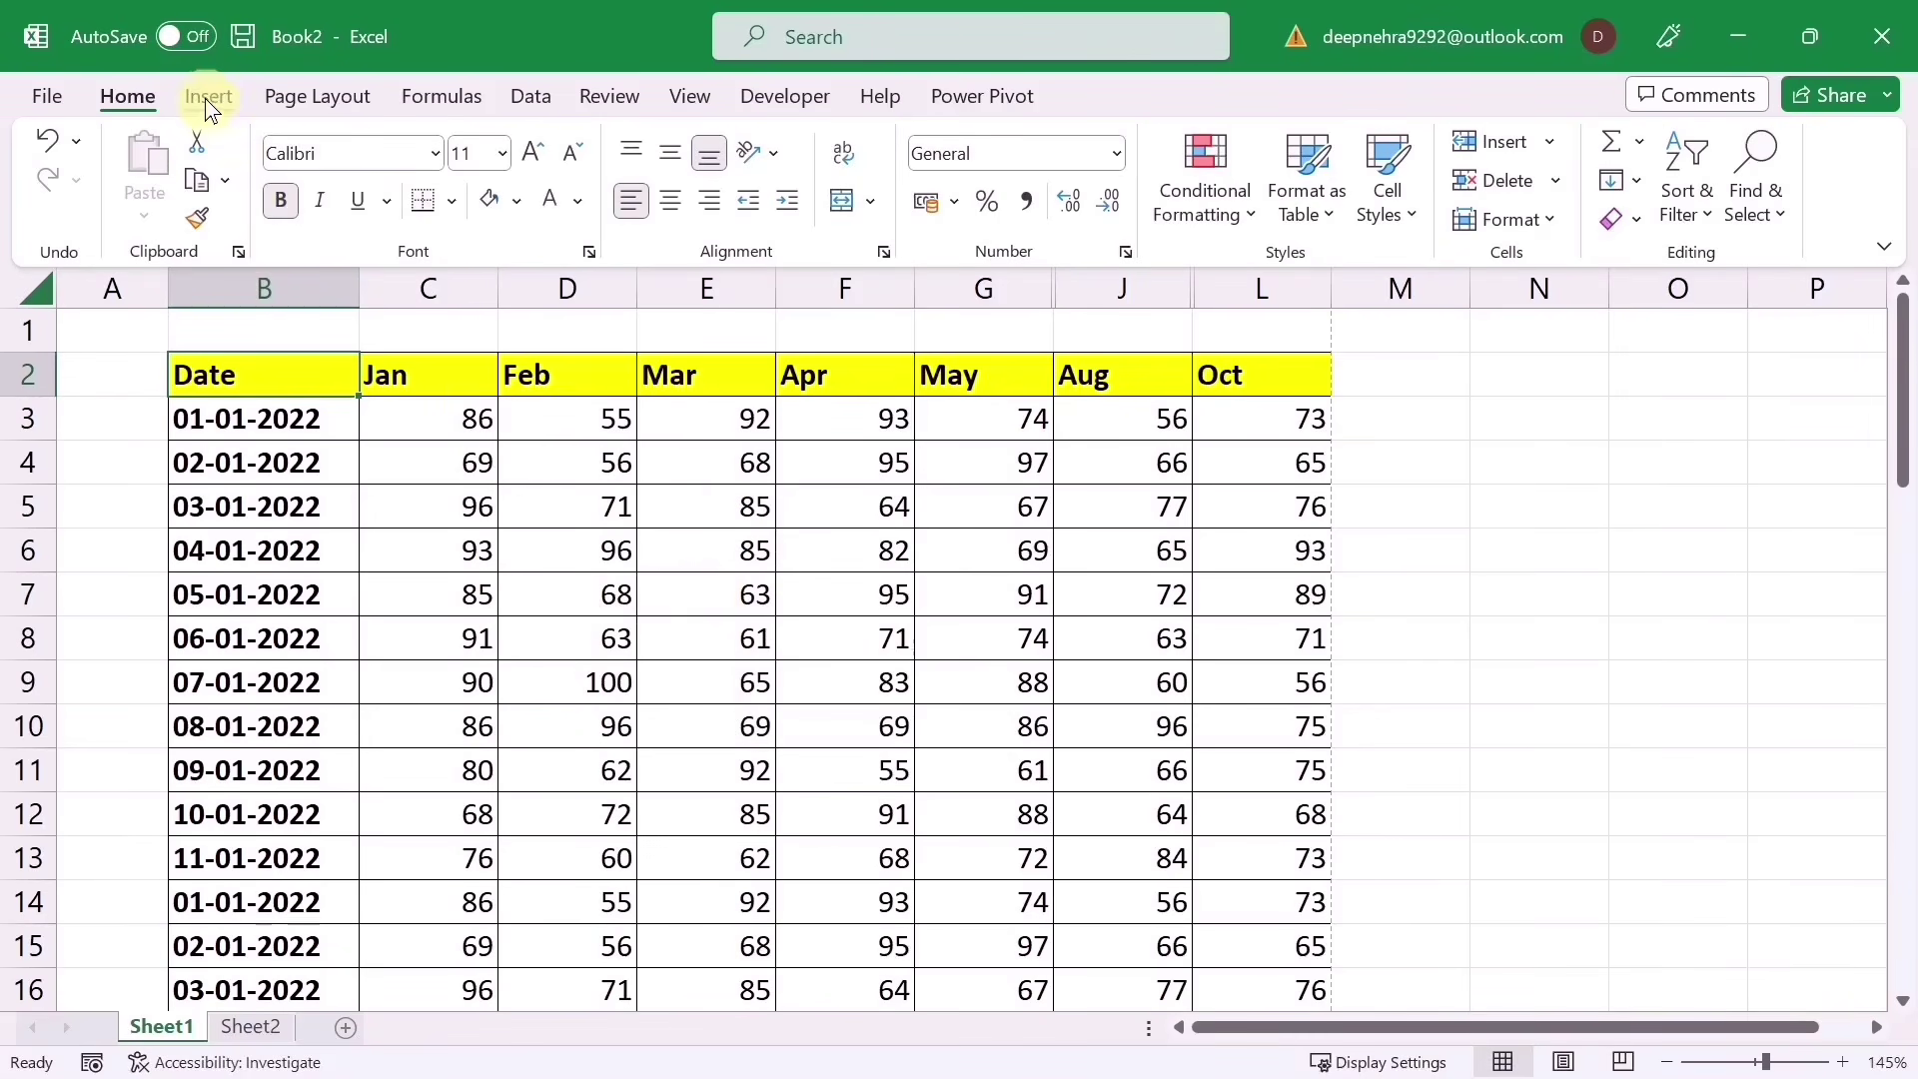
Step: Show the Insert ribbon options for the monthly scores sheet
left_click(206, 98)
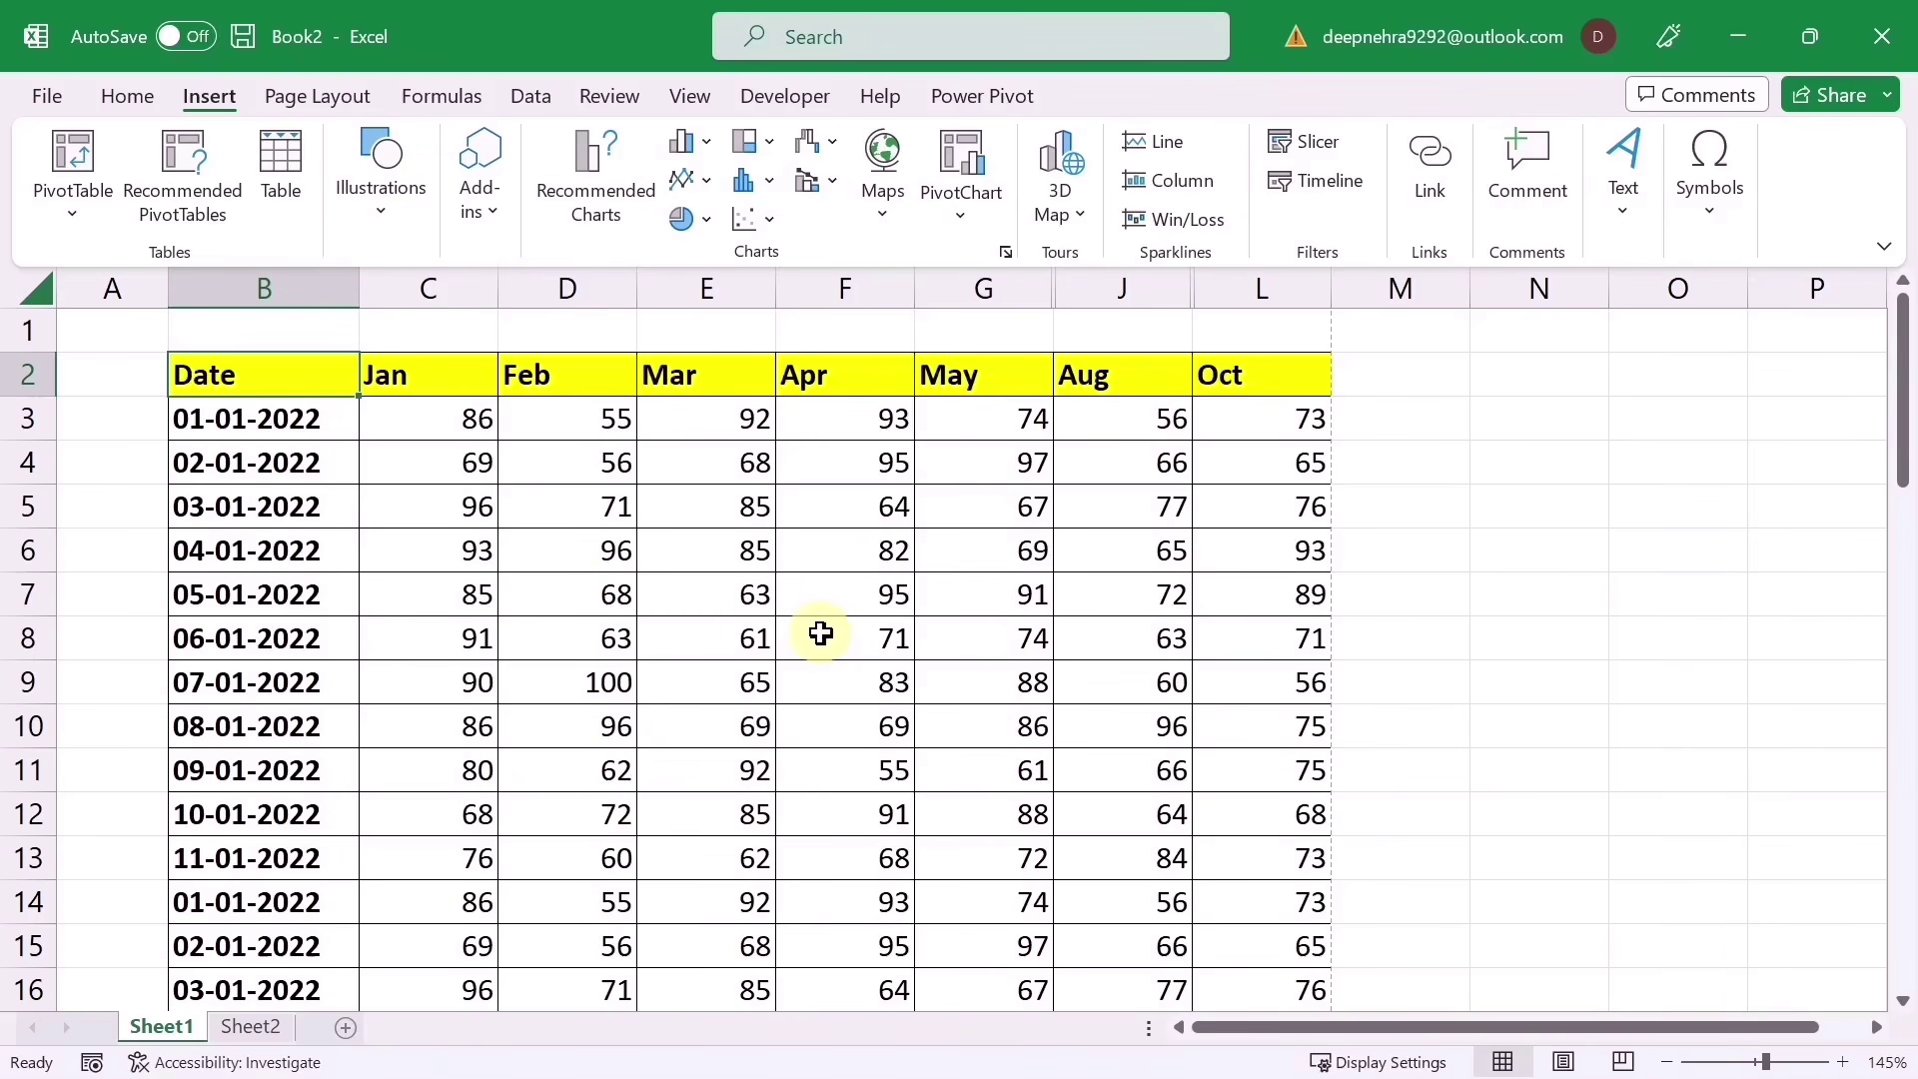
Step: Insert the 'excel' picture from the Desktop into the centre page header
left_click(1617, 219)
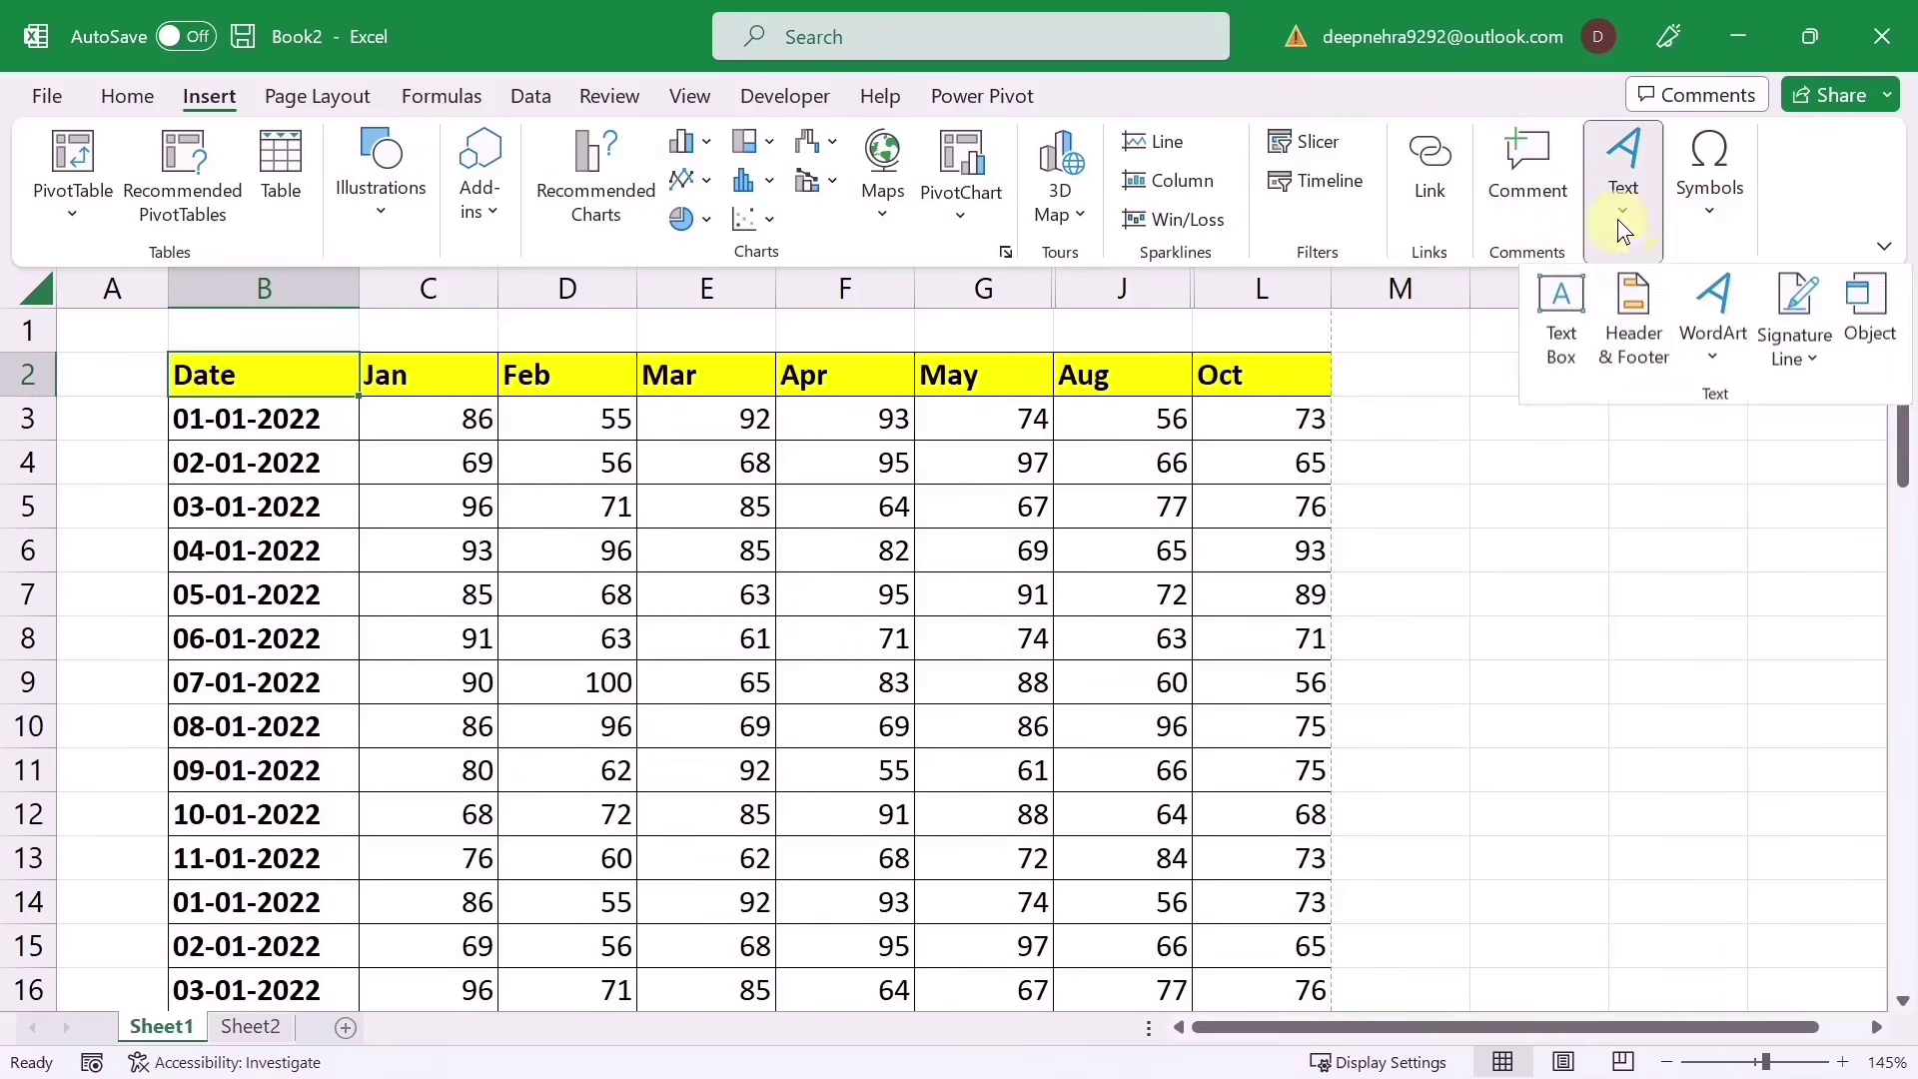
left_click(1630, 365)
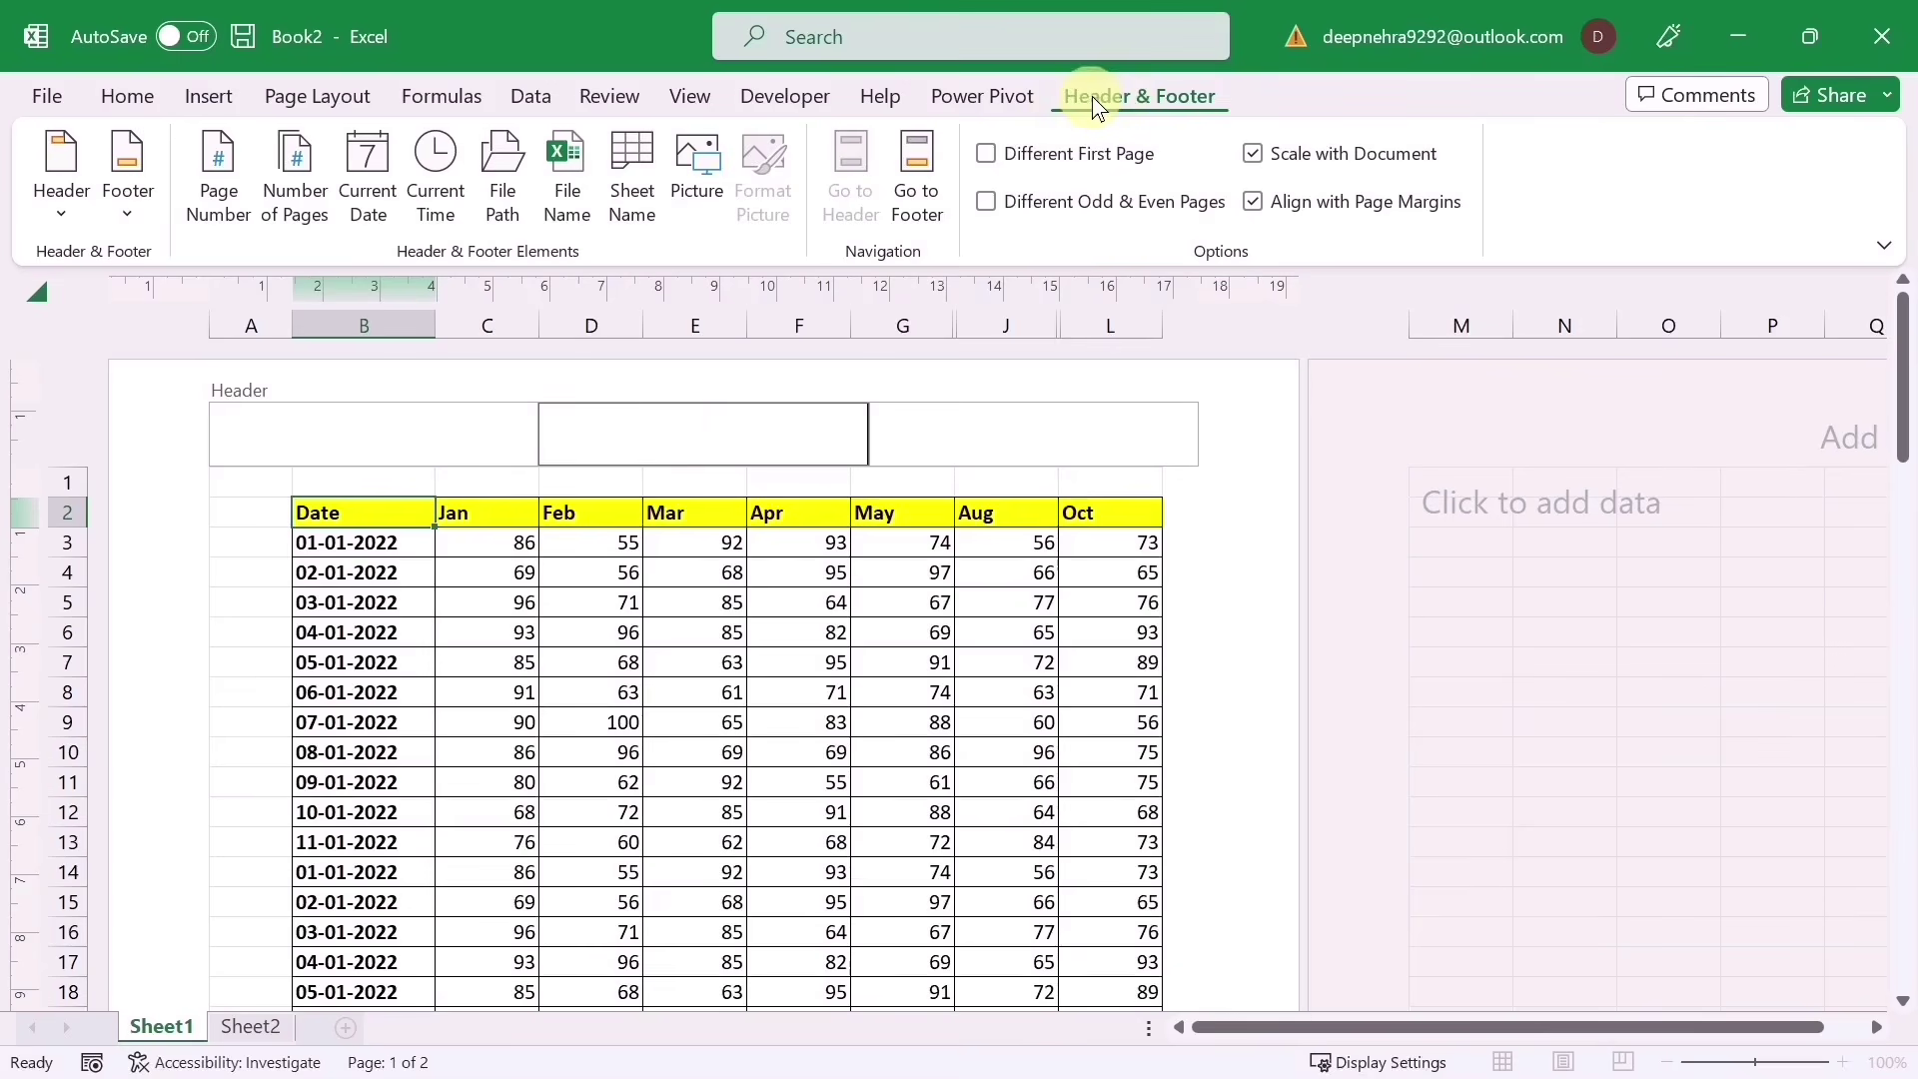
left_click(704, 164)
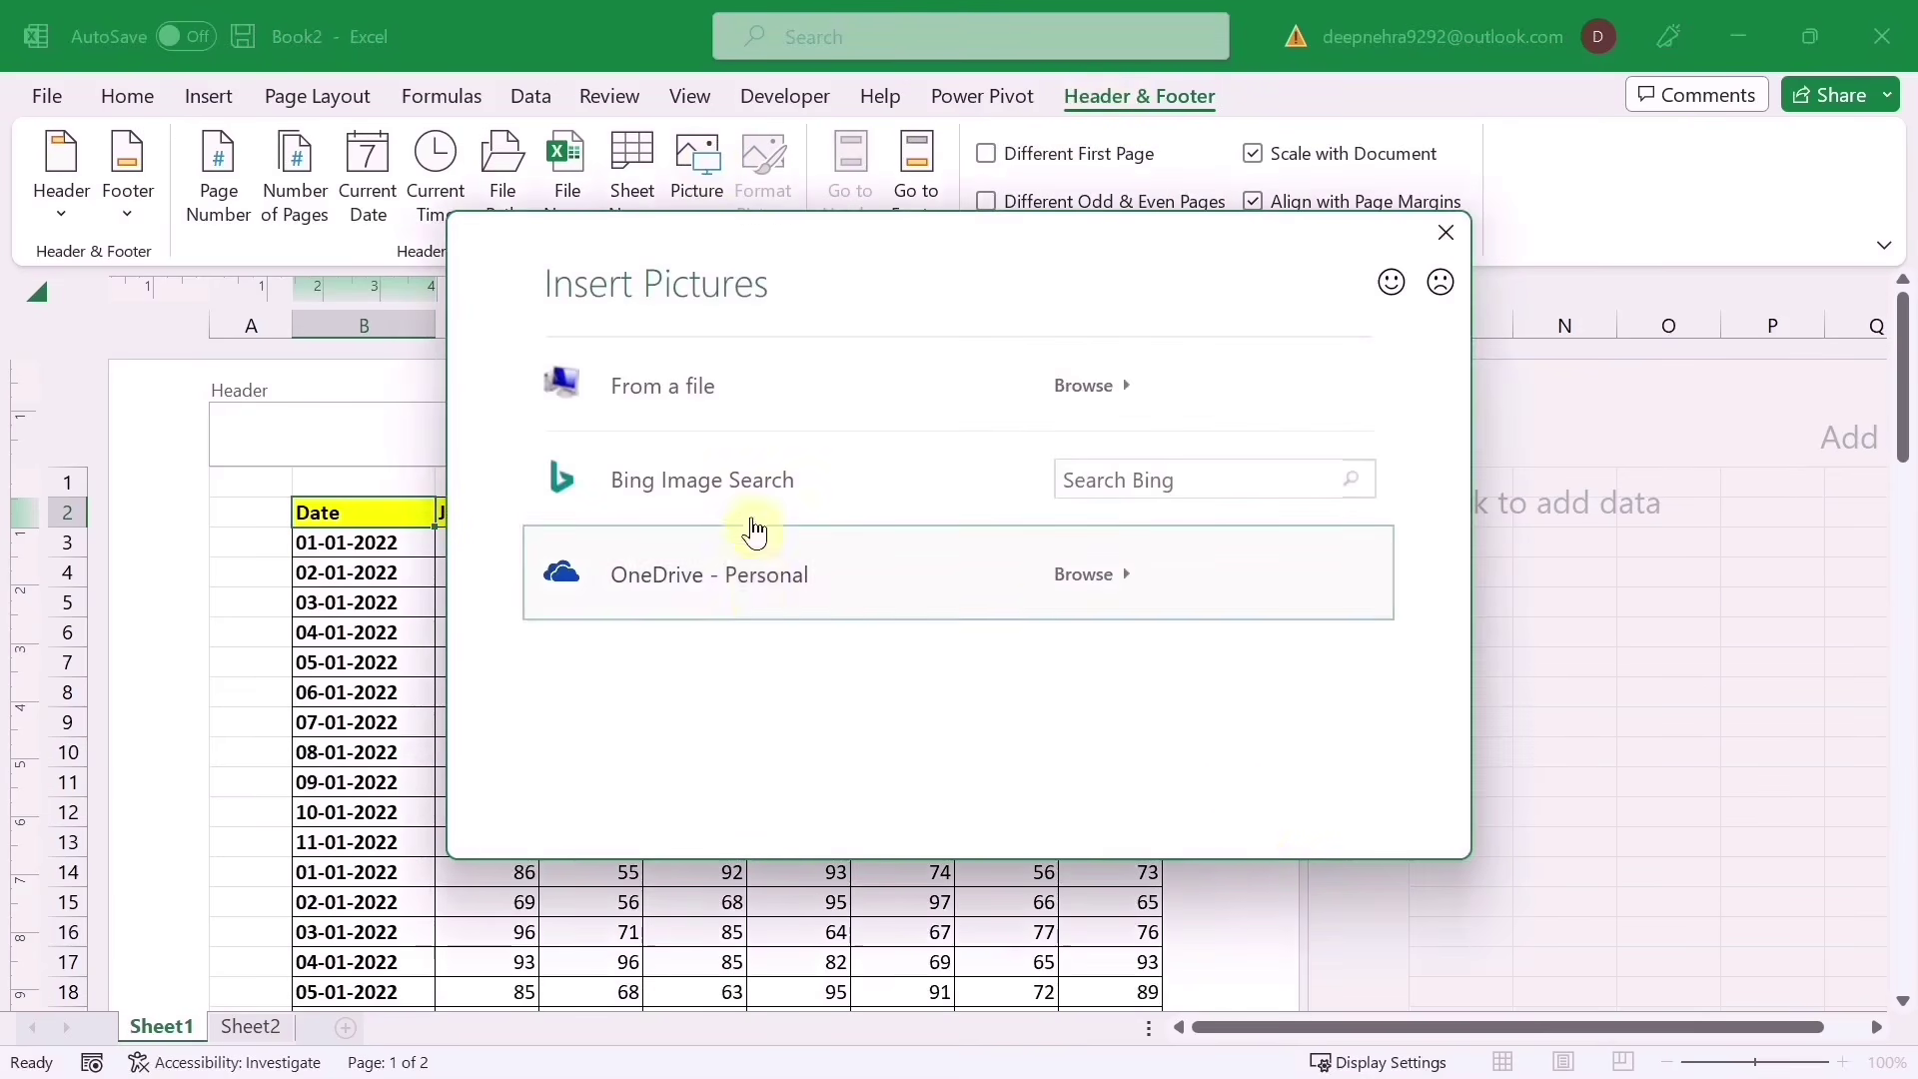
left_click(1077, 389)
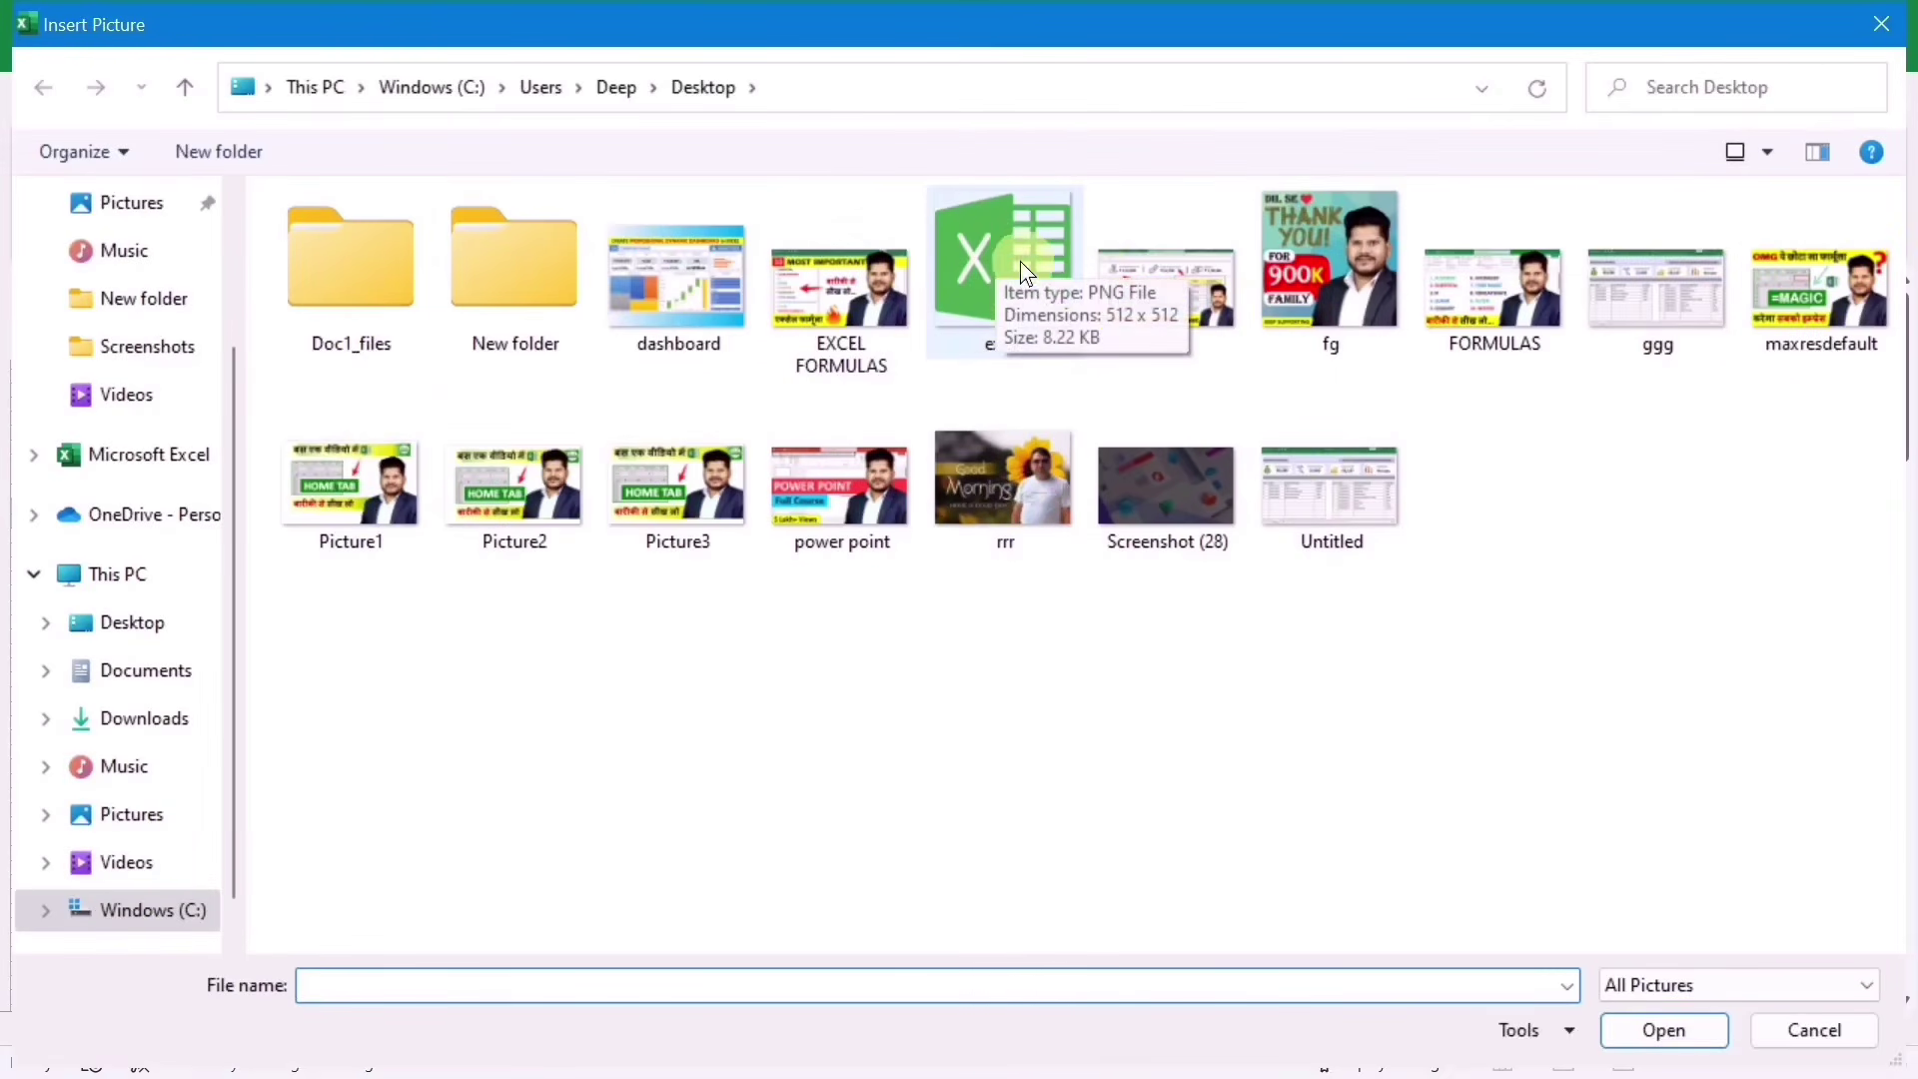
left_click(996, 254)
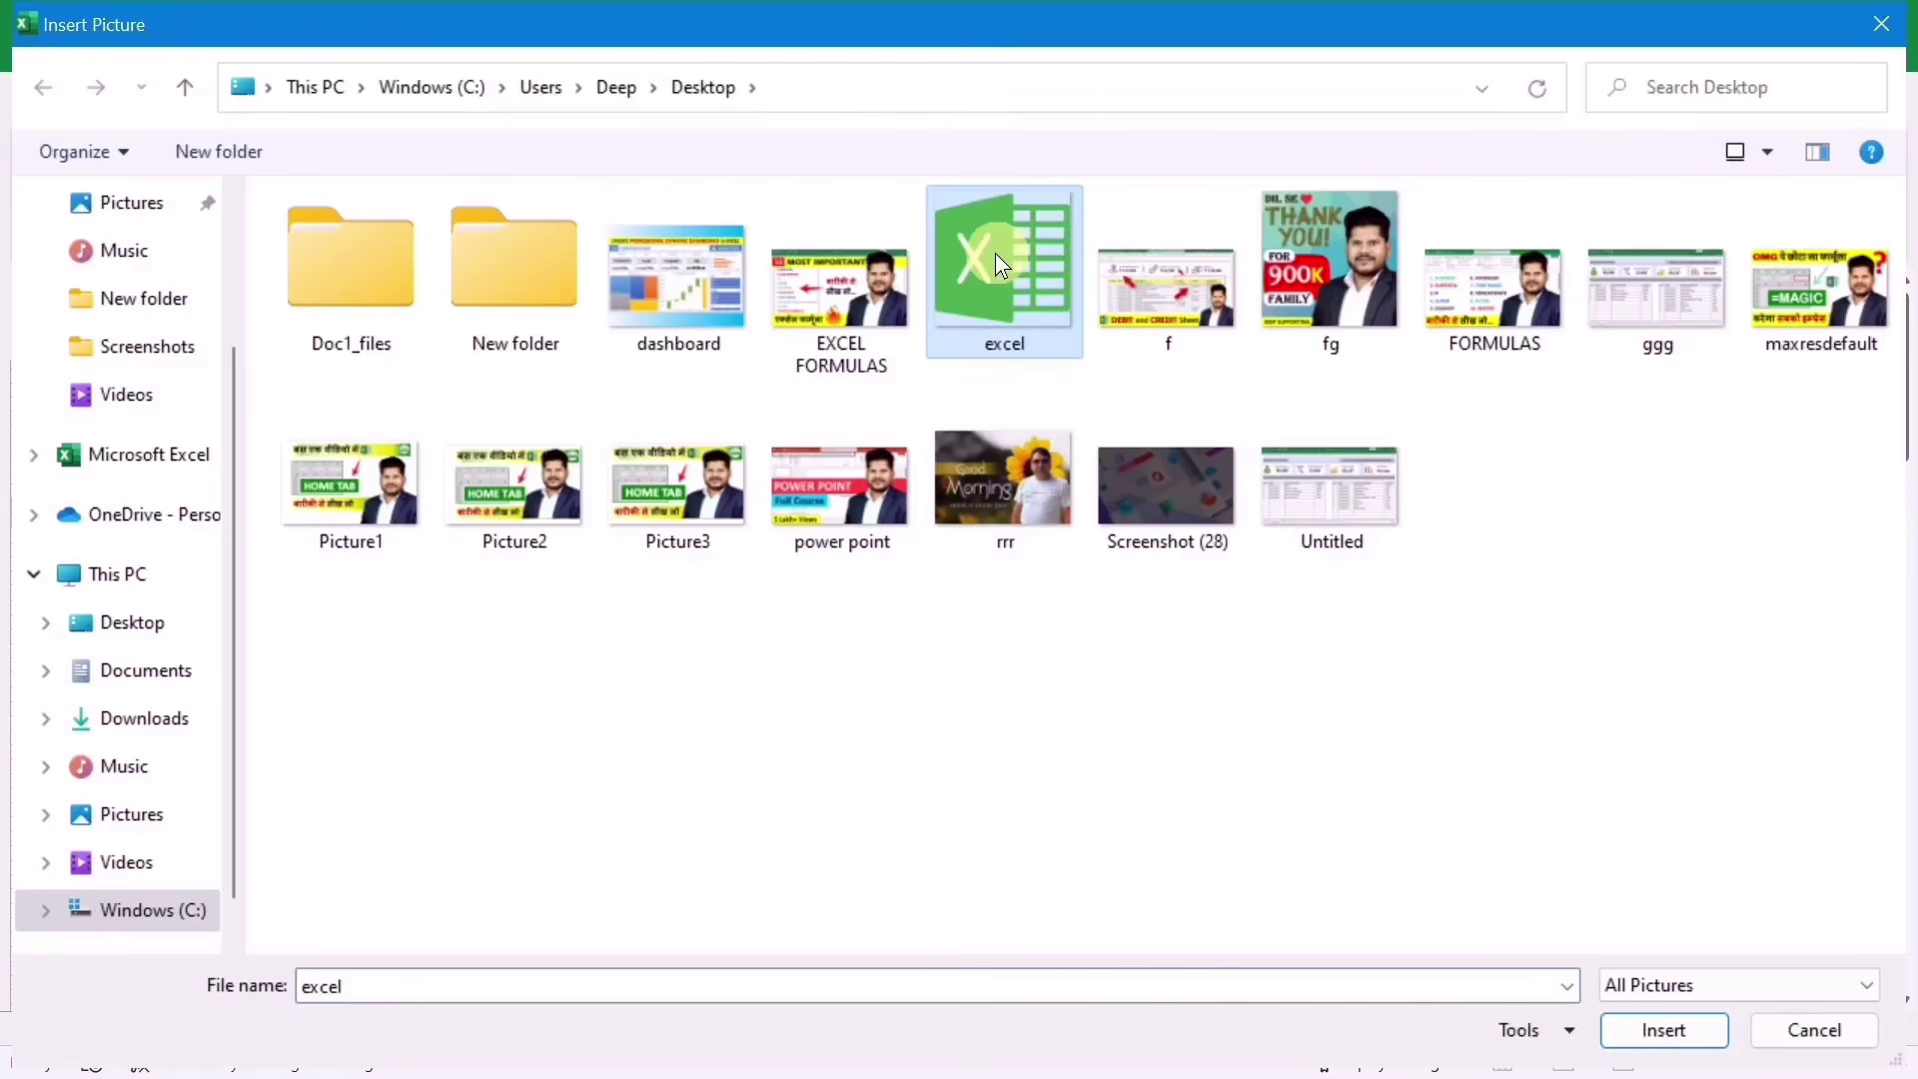
left_click(1651, 1033)
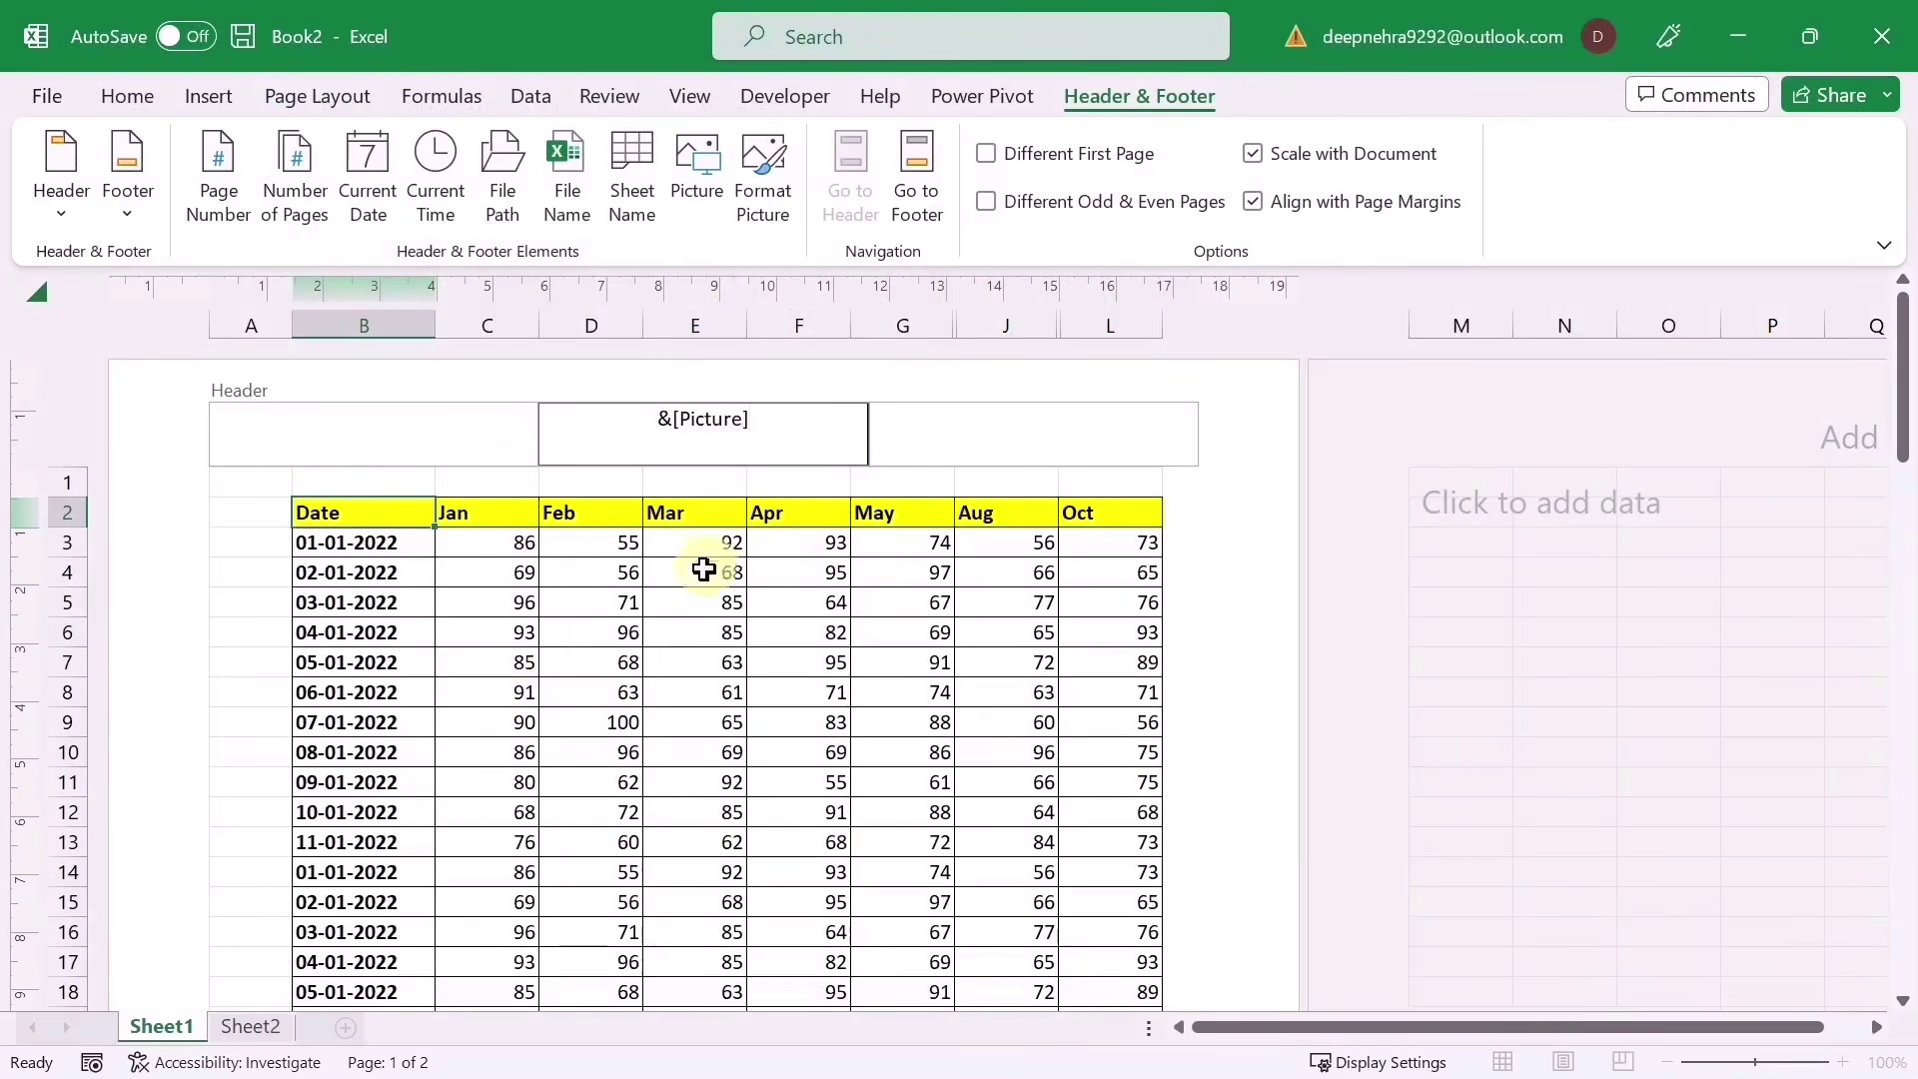
left_click(629, 694)
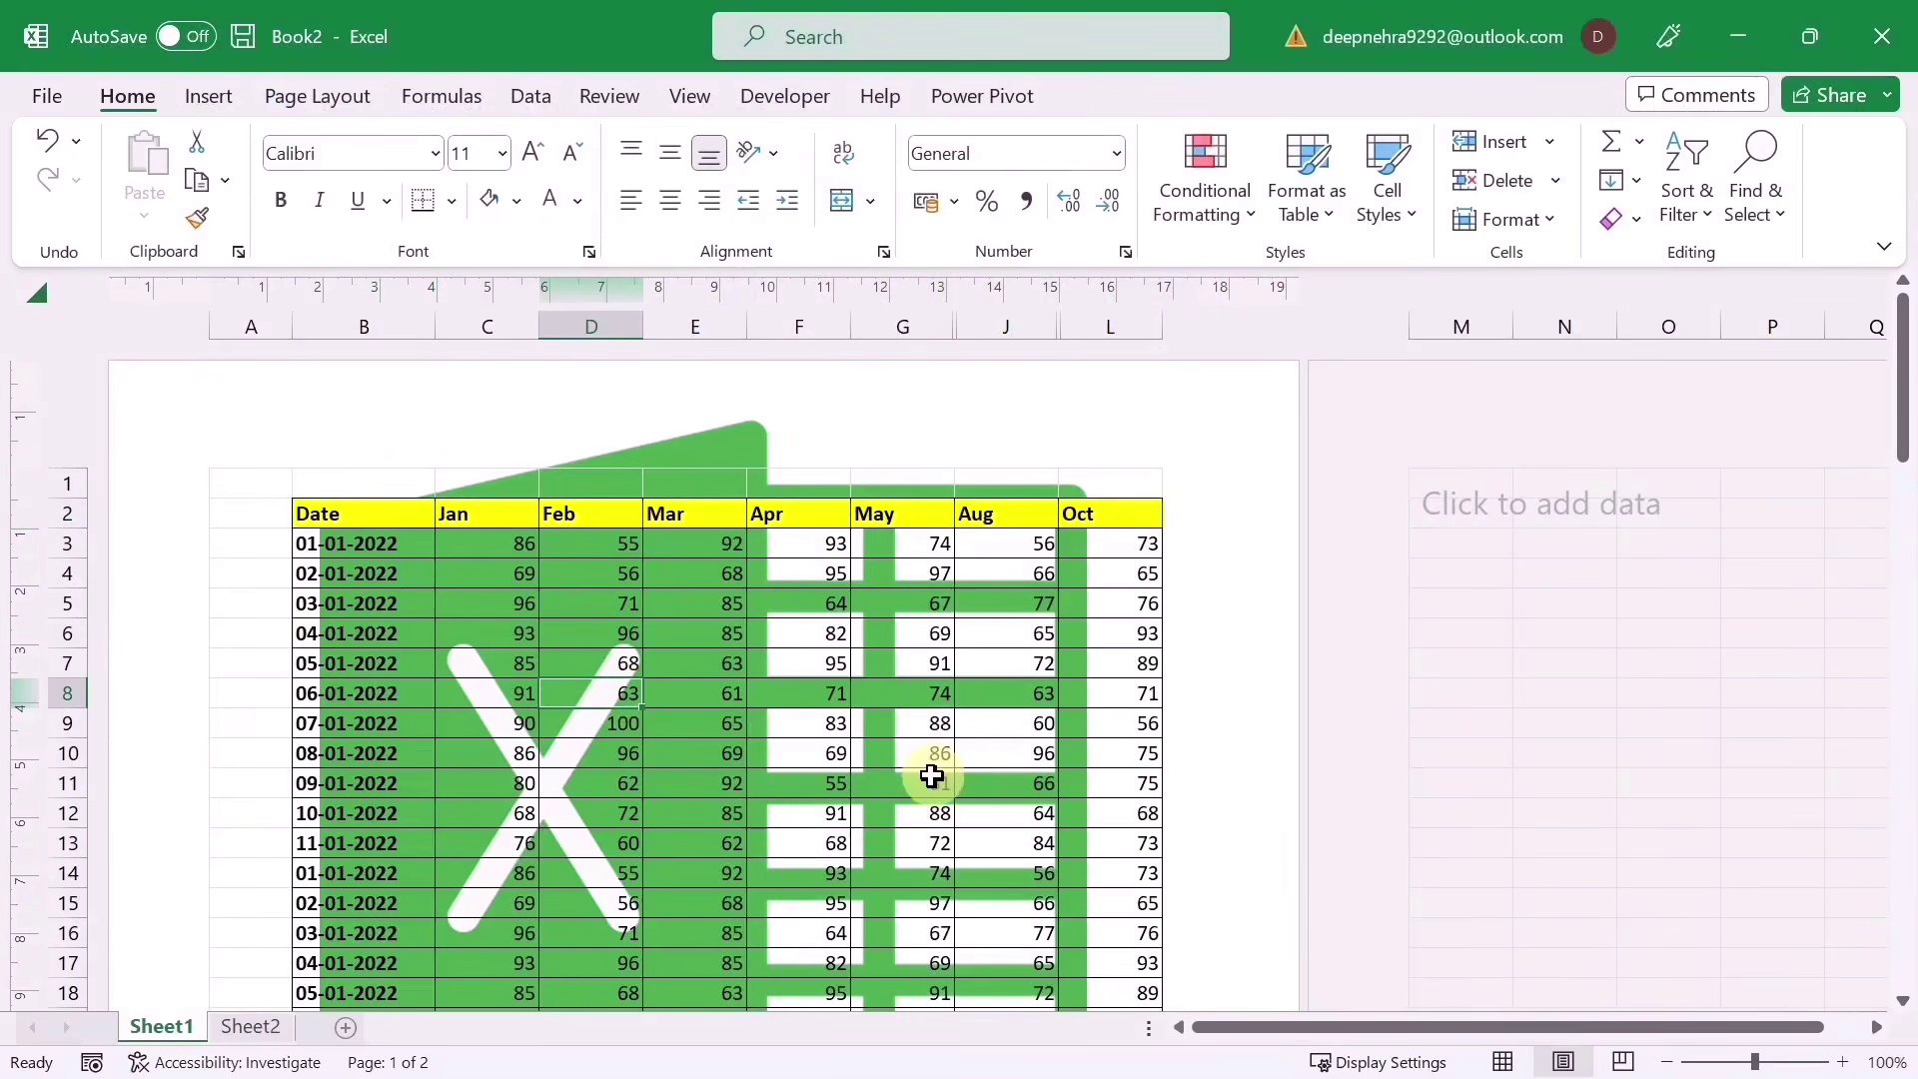
Step: Add two blank lines before &[Picture] in the centre header to push the logo down
scroll(931, 777, "down", 4)
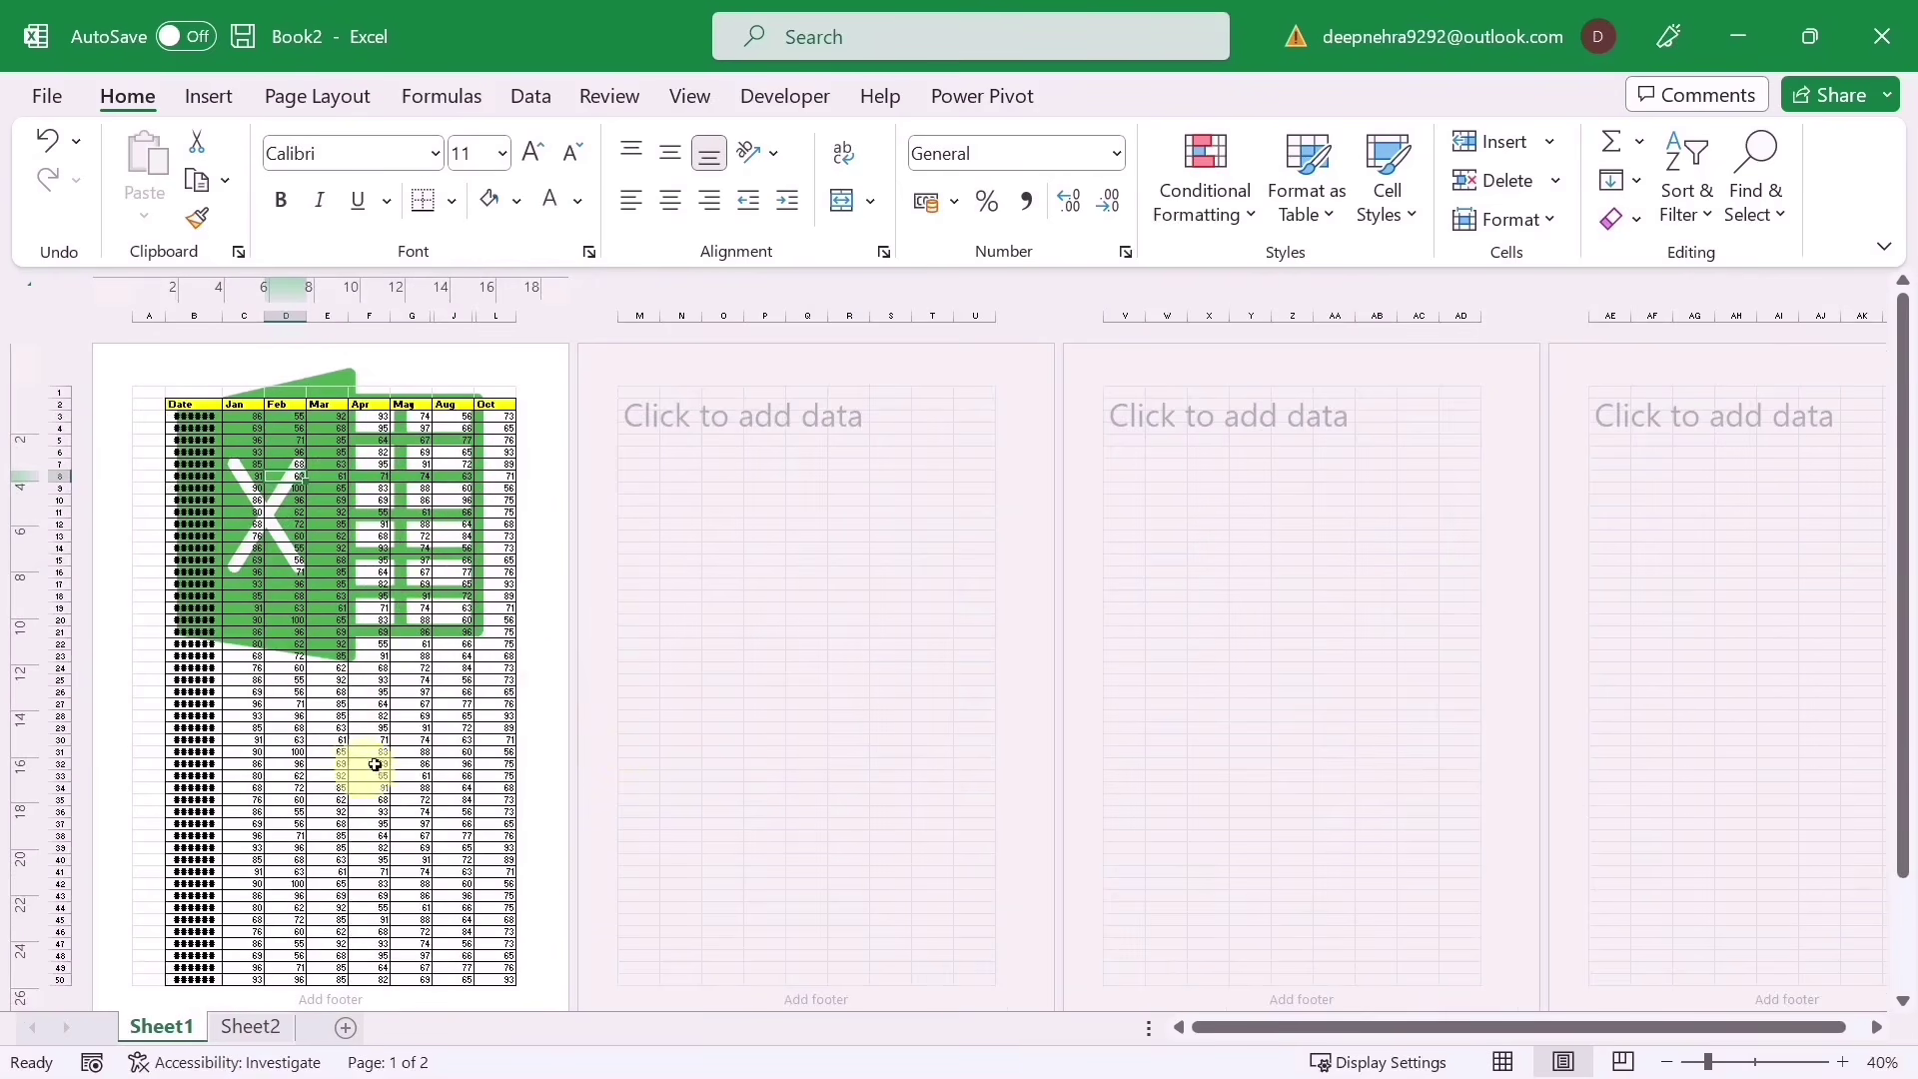
scroll(451, 799, "up", 2)
scroll(717, 784, "up", 3)
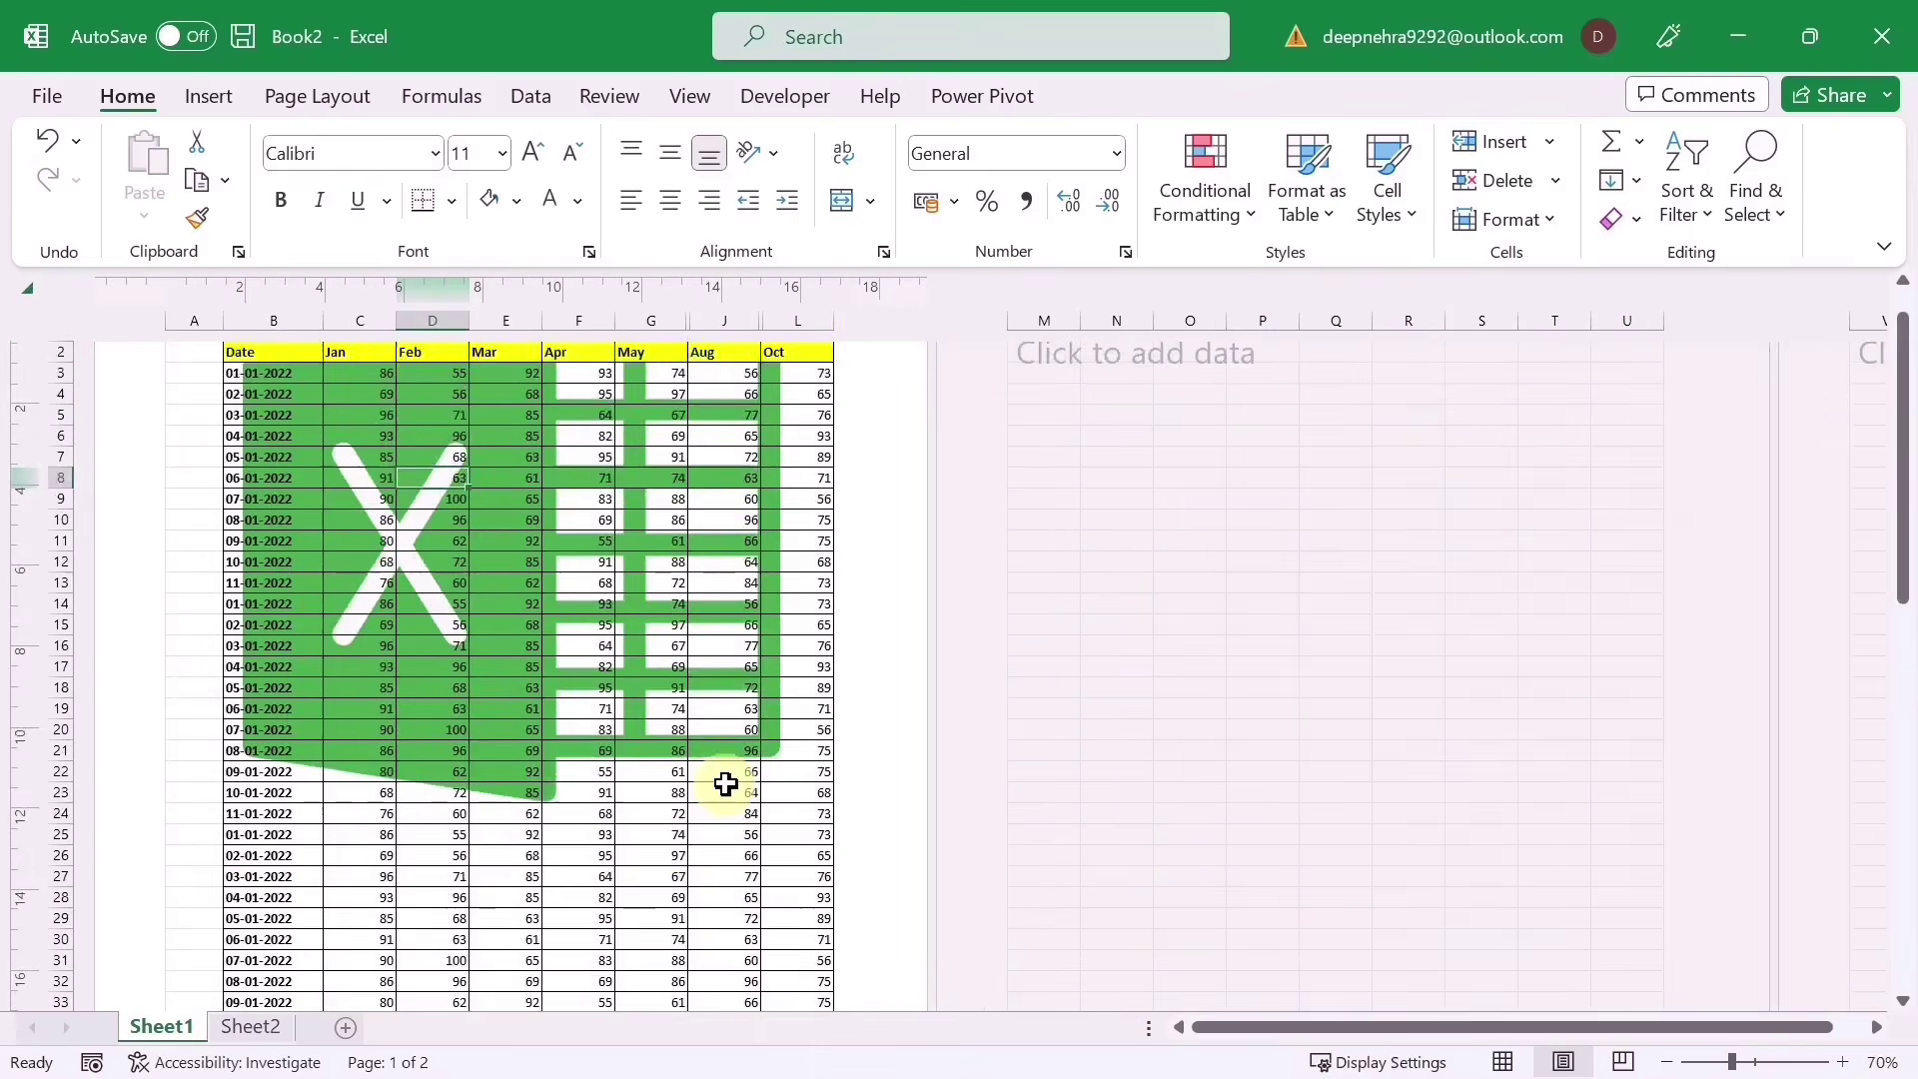
left_click(478, 400)
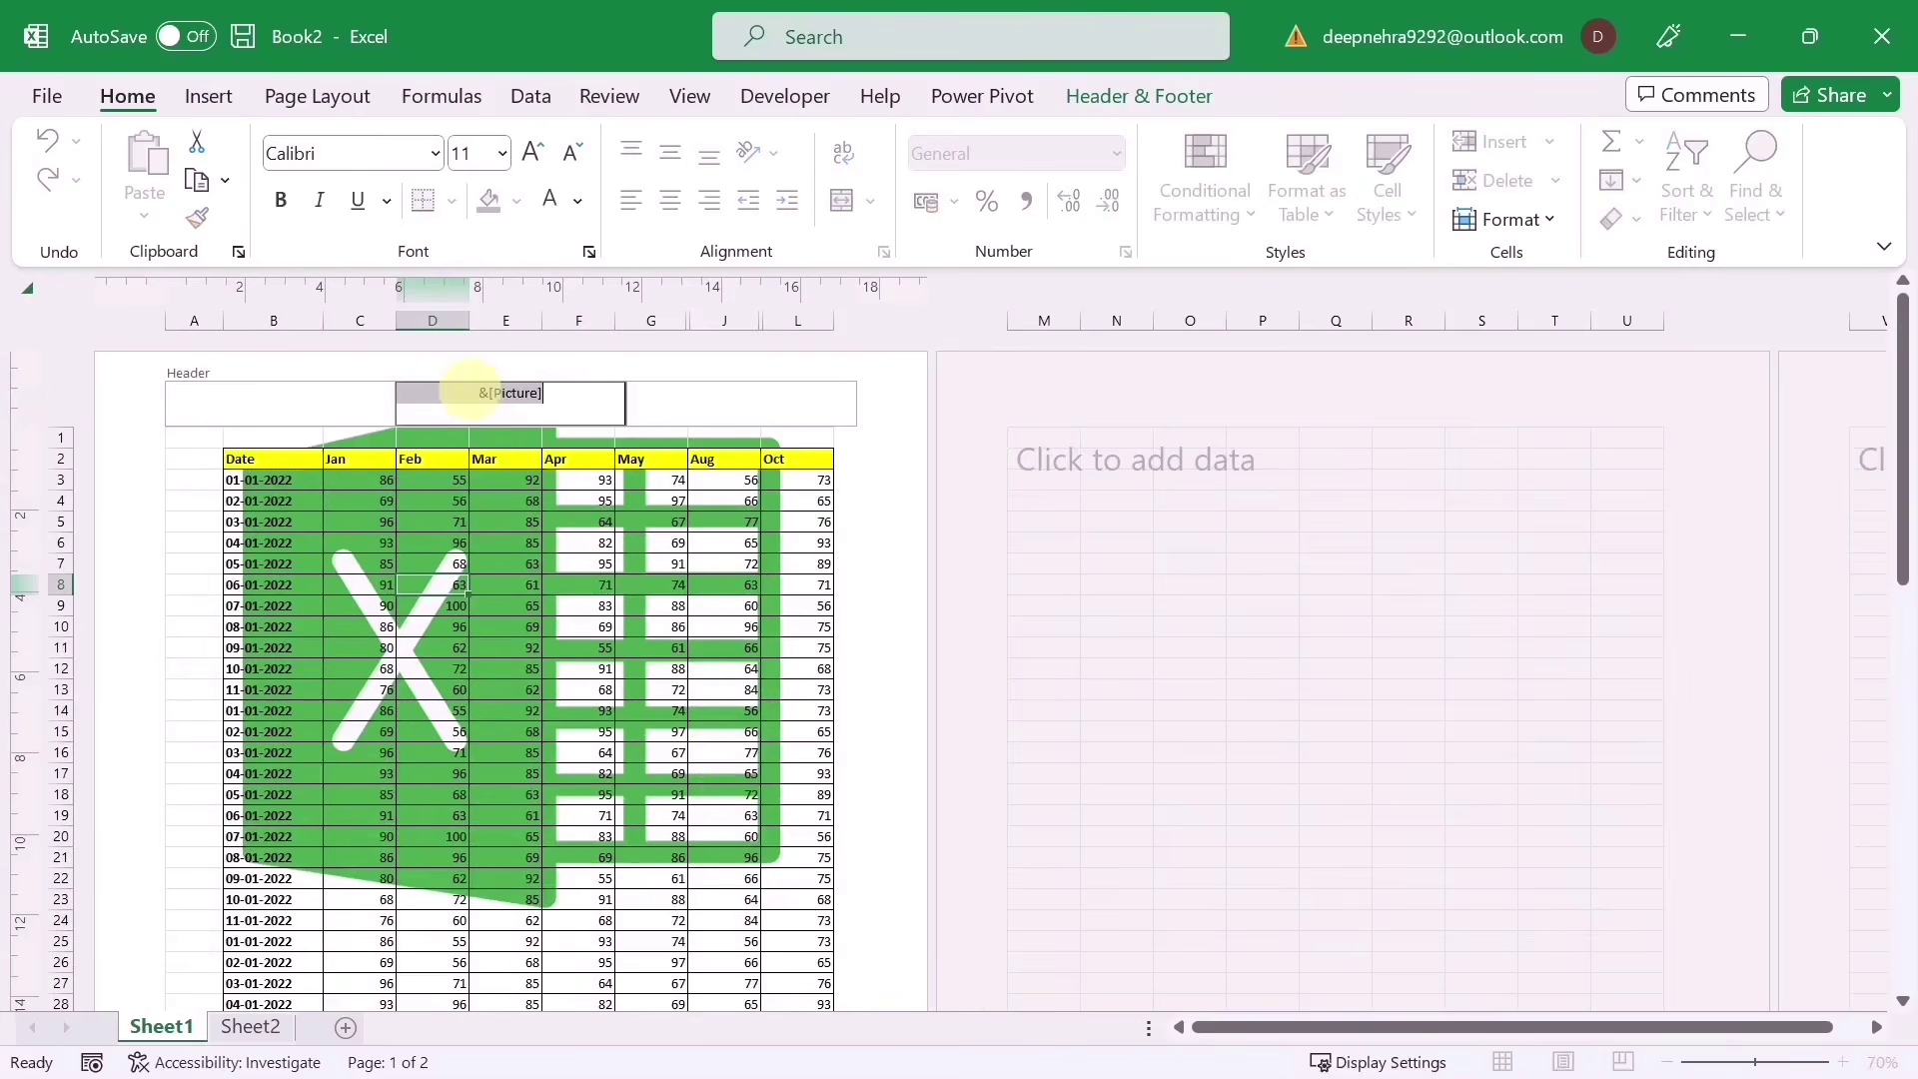
left_click(605, 628)
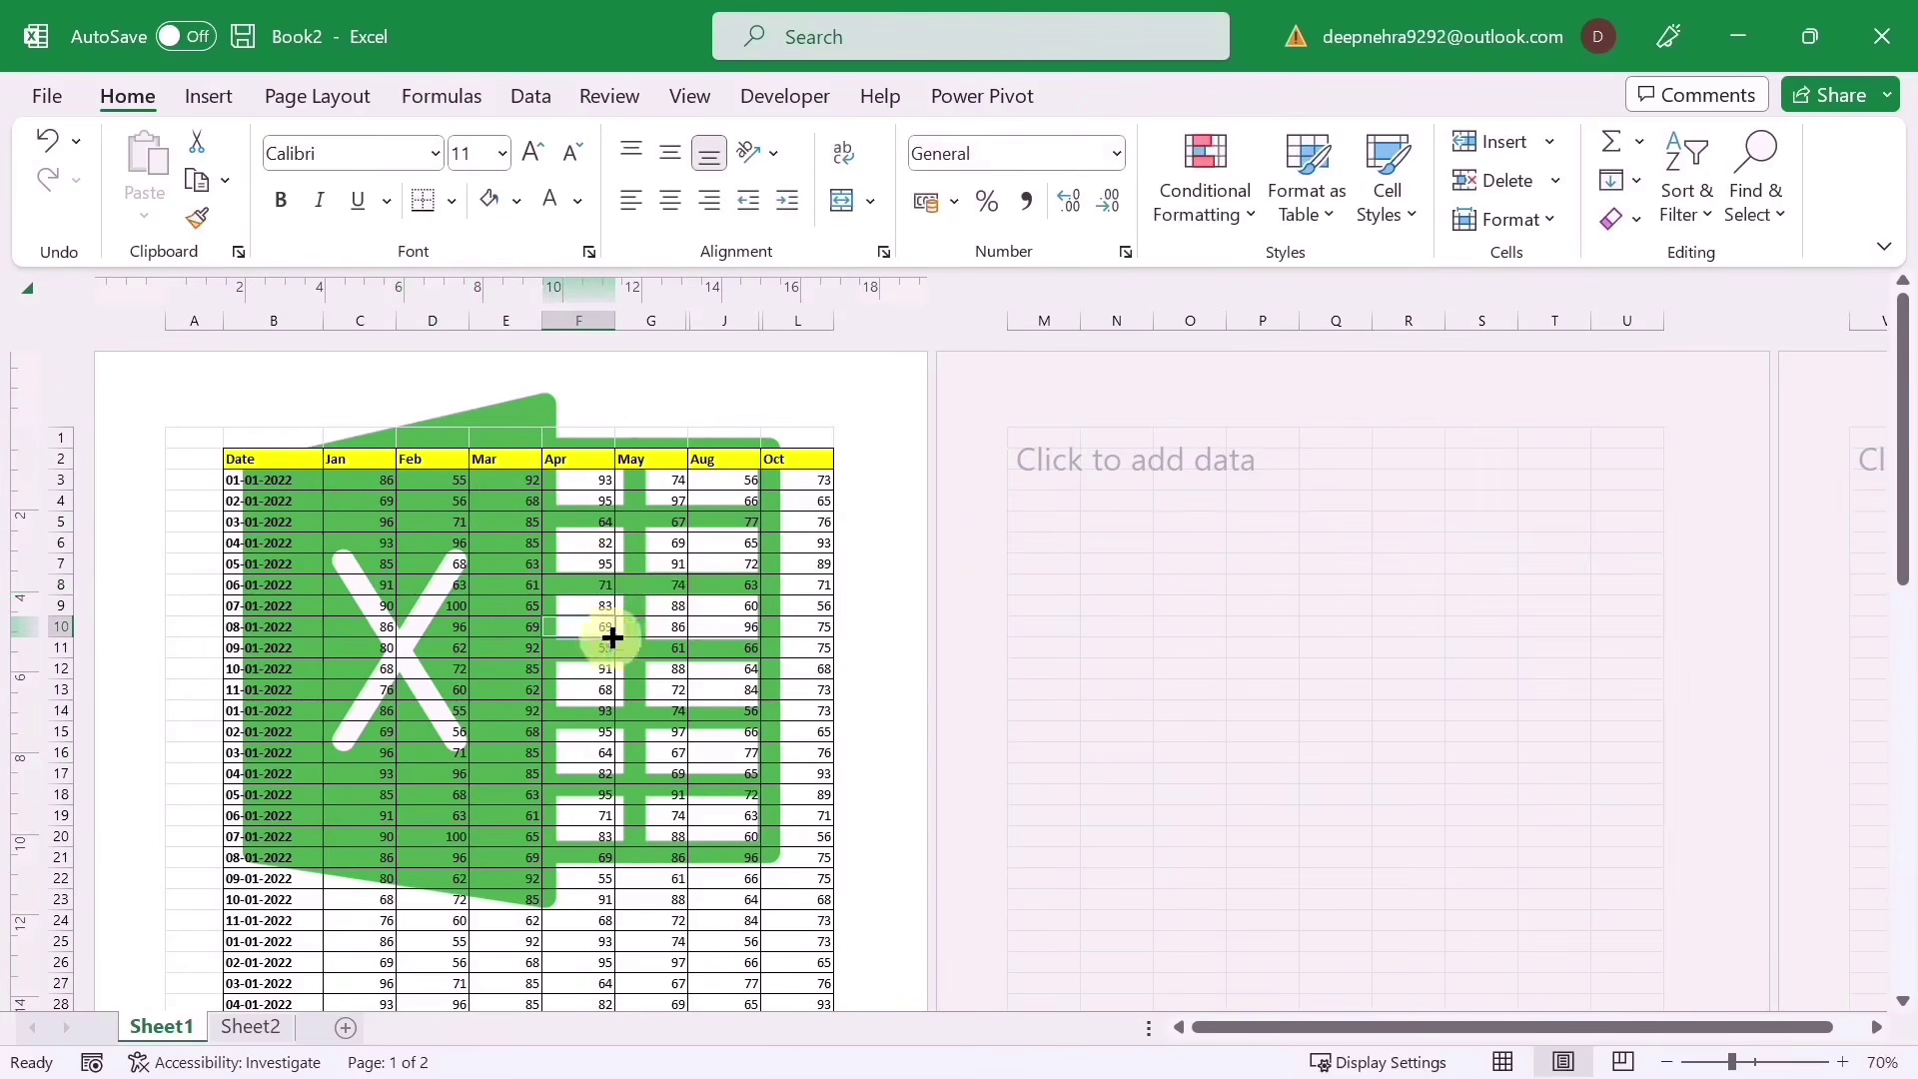
scroll(612, 634, "up", 3)
scroll(647, 710, "up", 2)
left_click(783, 432)
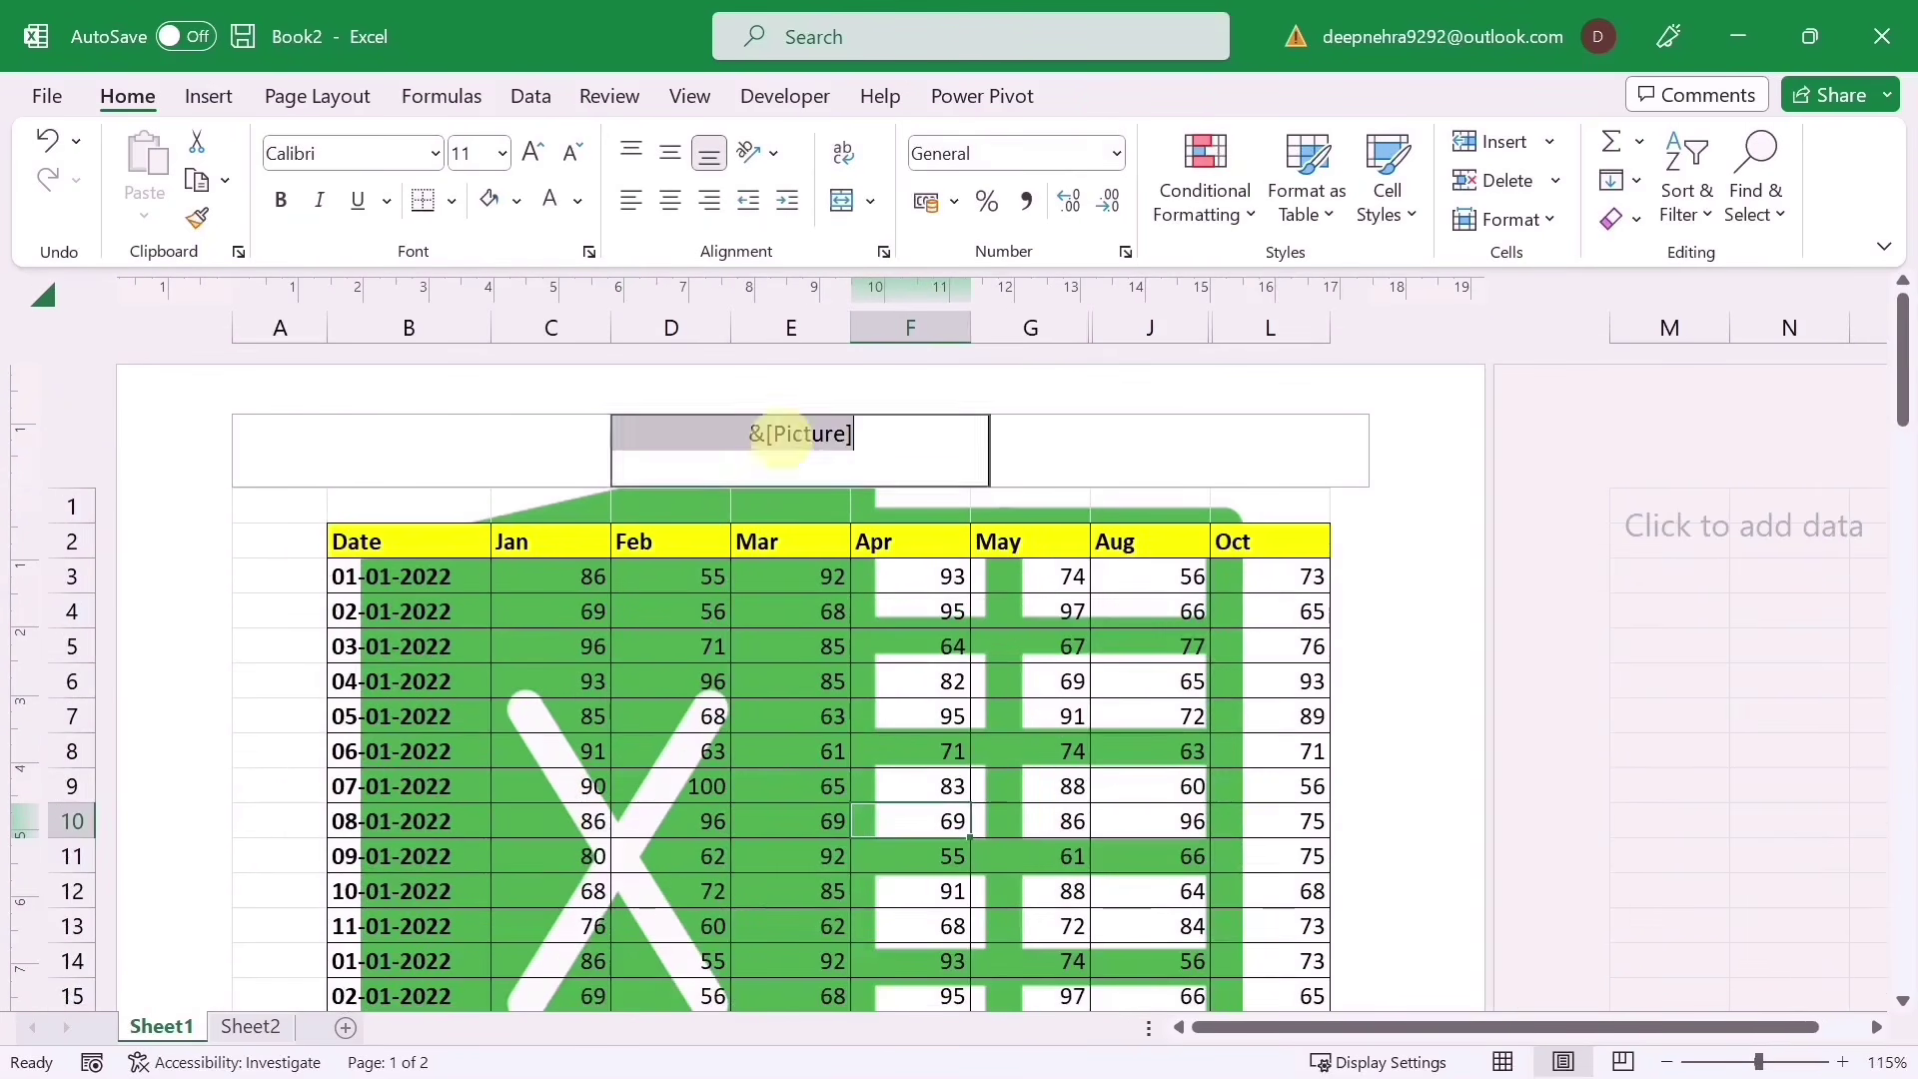
left_click(749, 436)
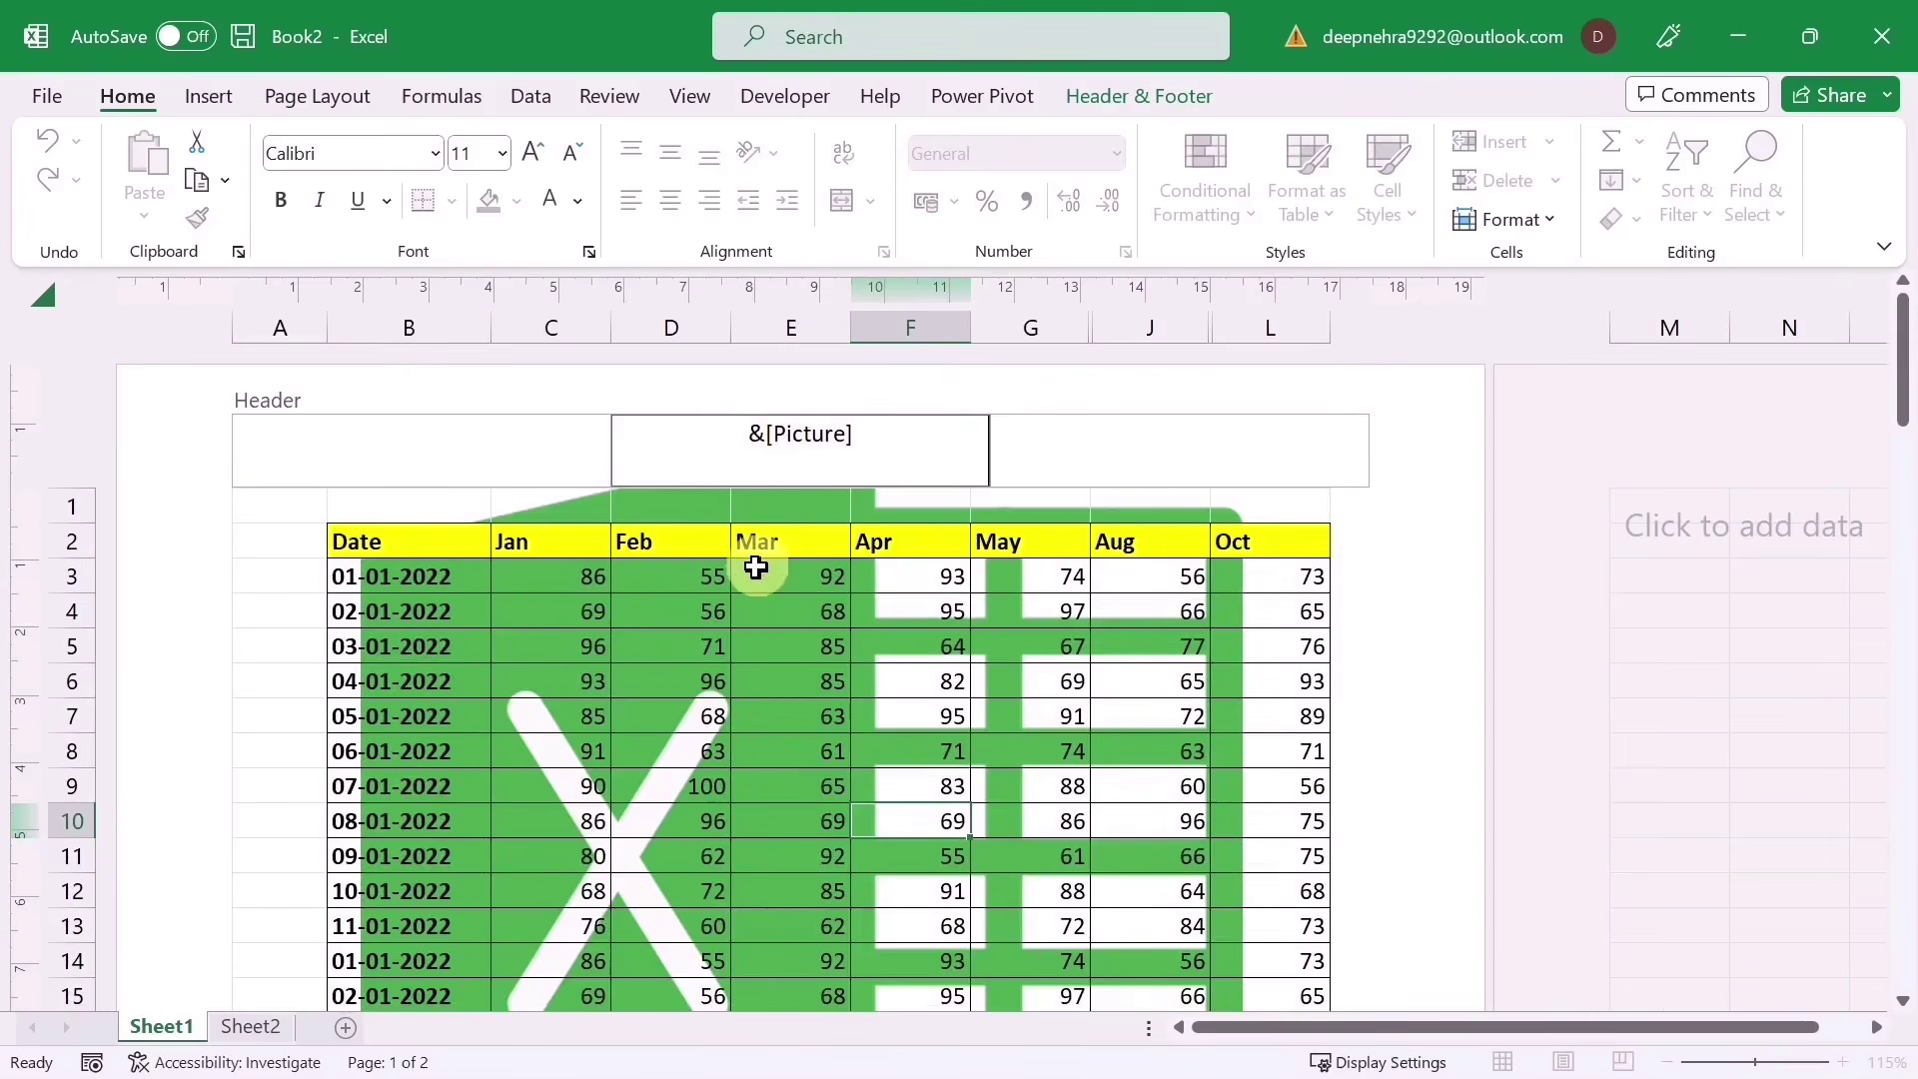
key("Return")
key("Return")
key("Return")
key("Return")
key("Return")
key("Return")
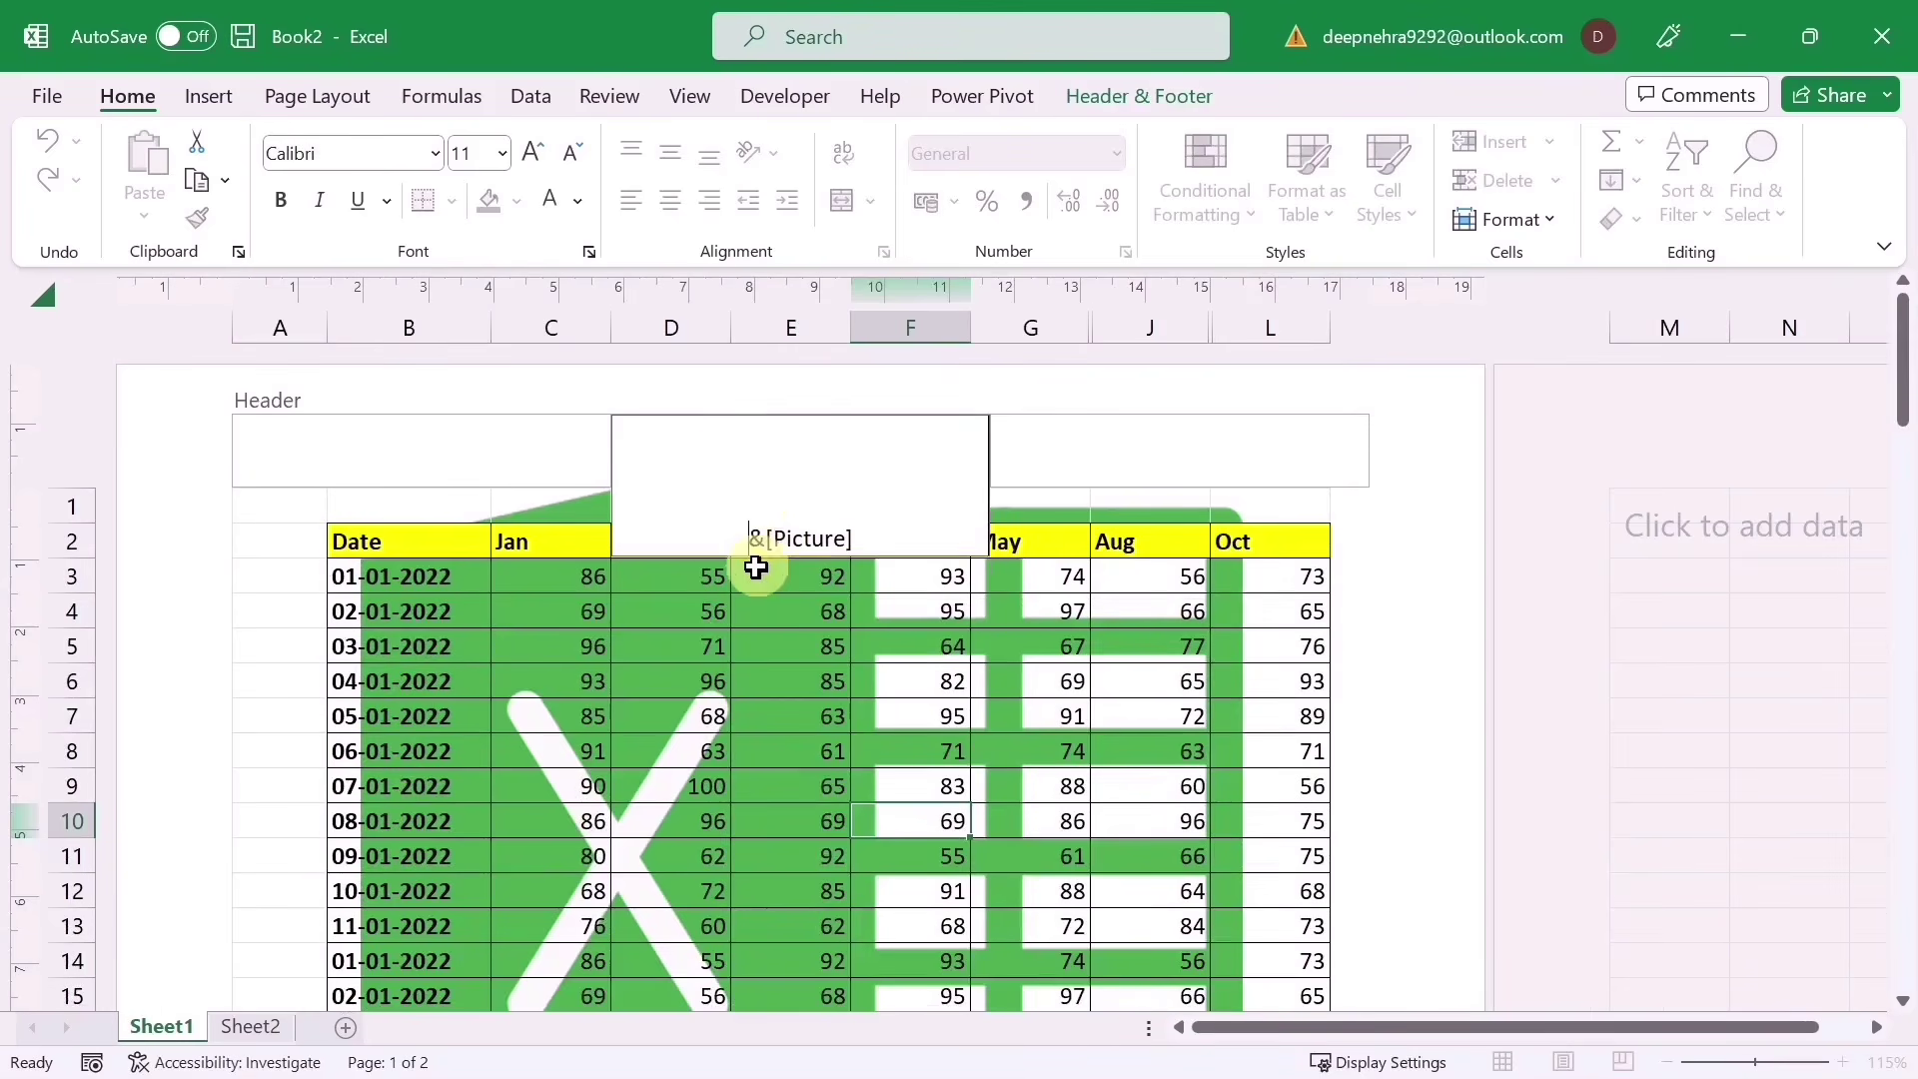
key("Return")
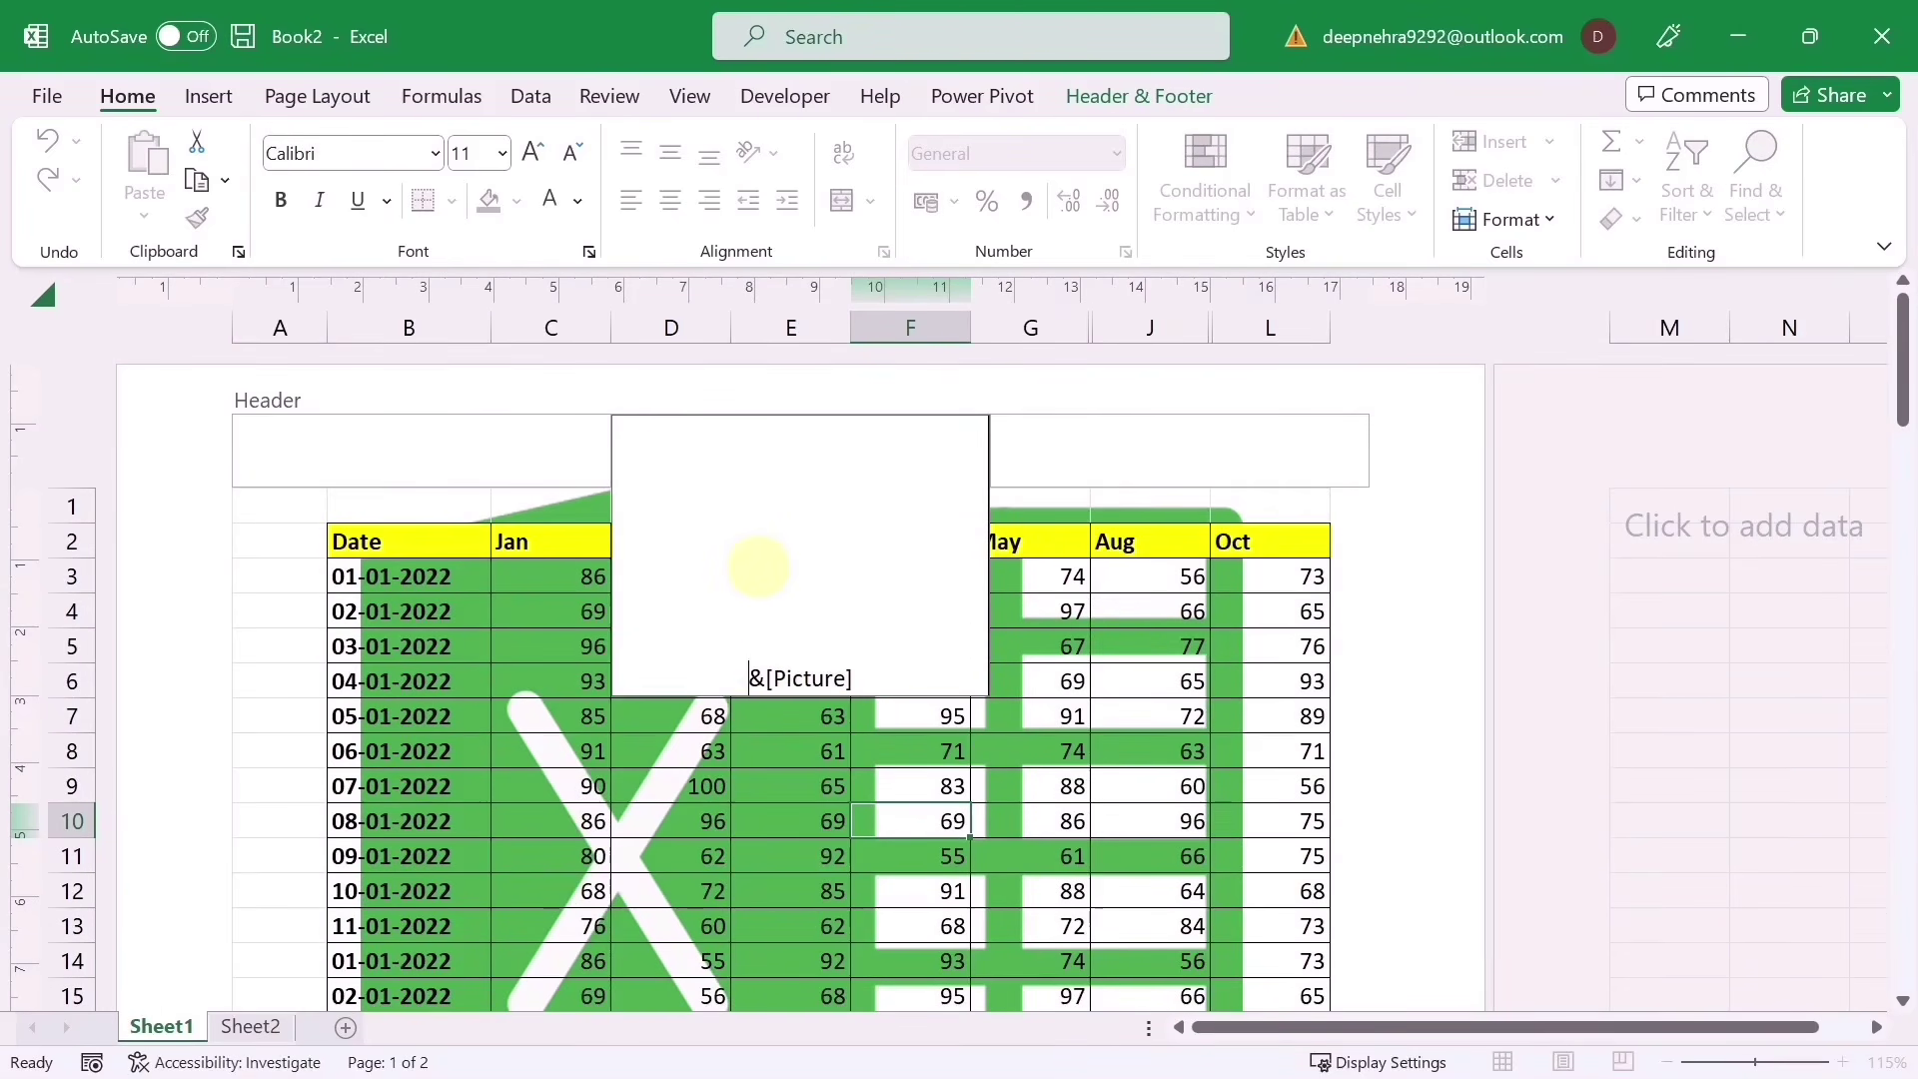
left_click(397, 744)
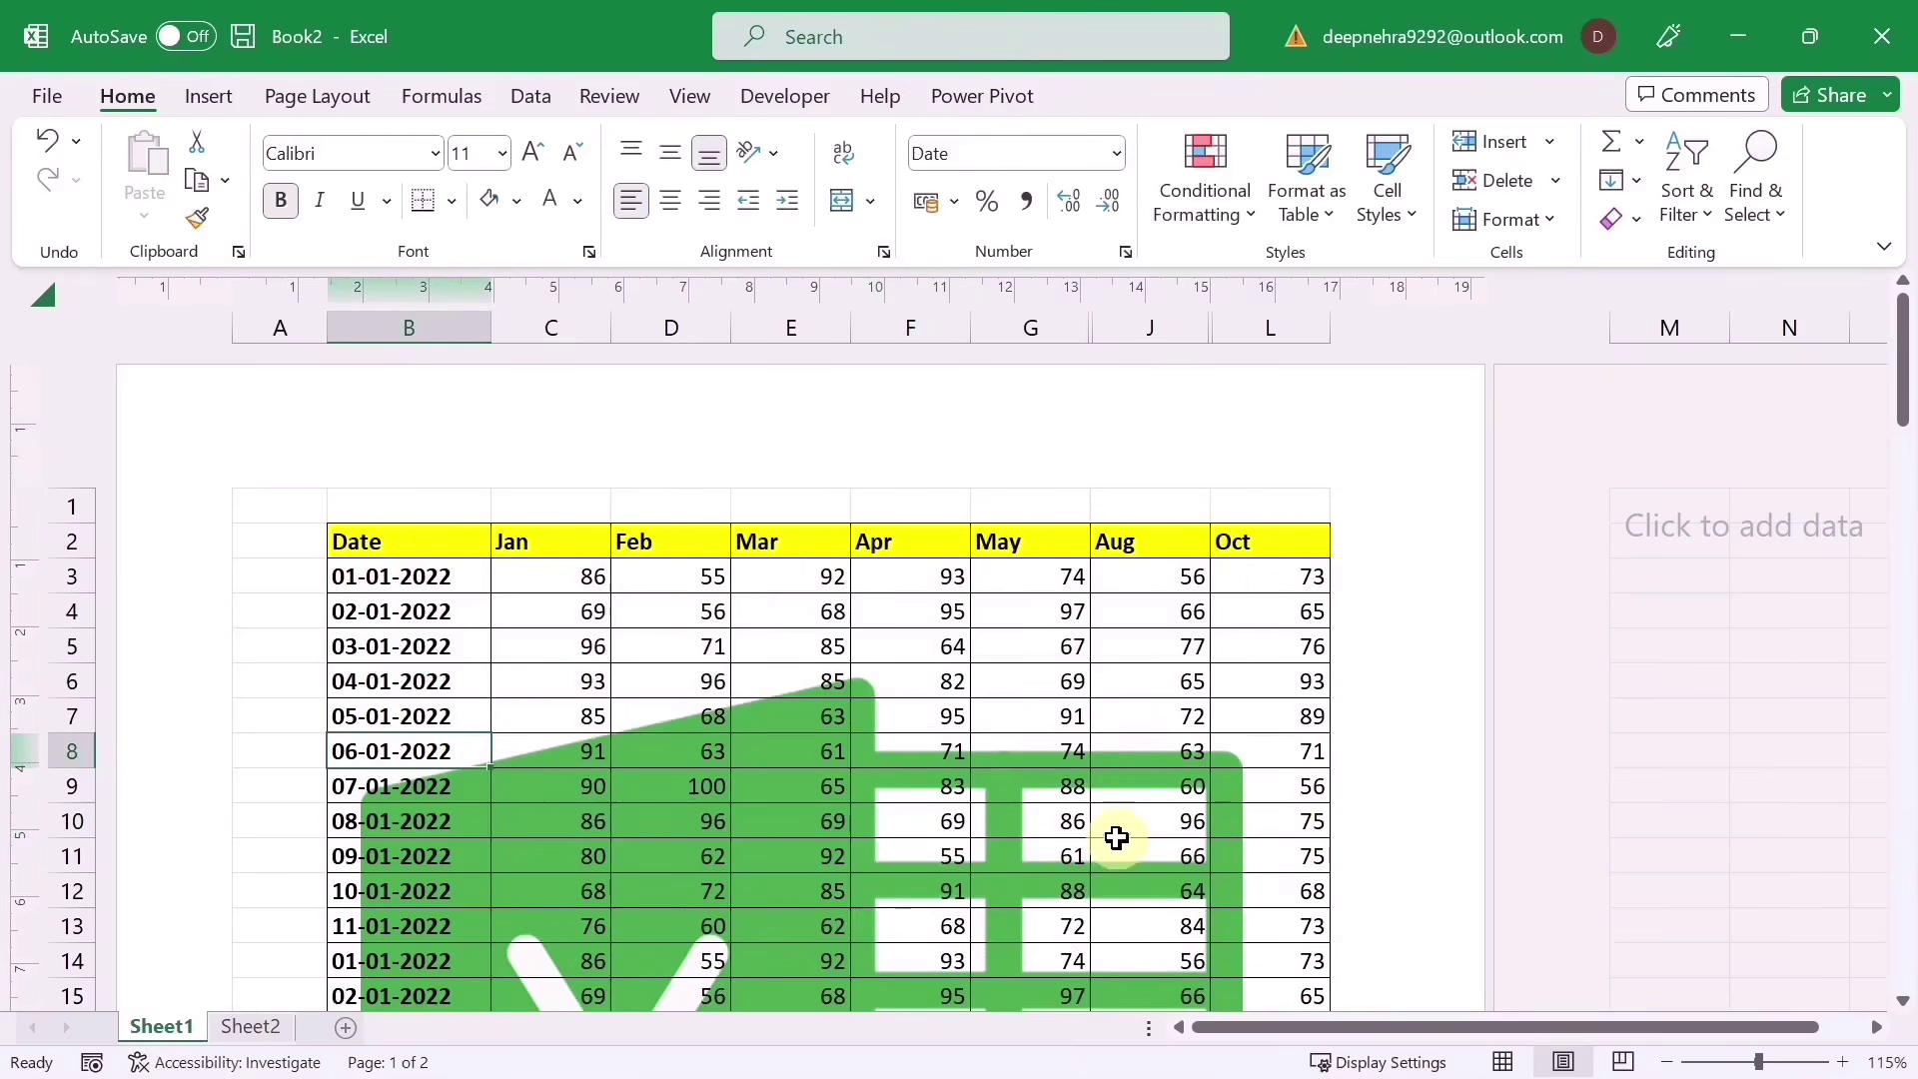
Step: Add one more line above &[Picture] to lower the watermark behind the table
scroll(1117, 834, "down", 3)
scroll(863, 831, "down", 2)
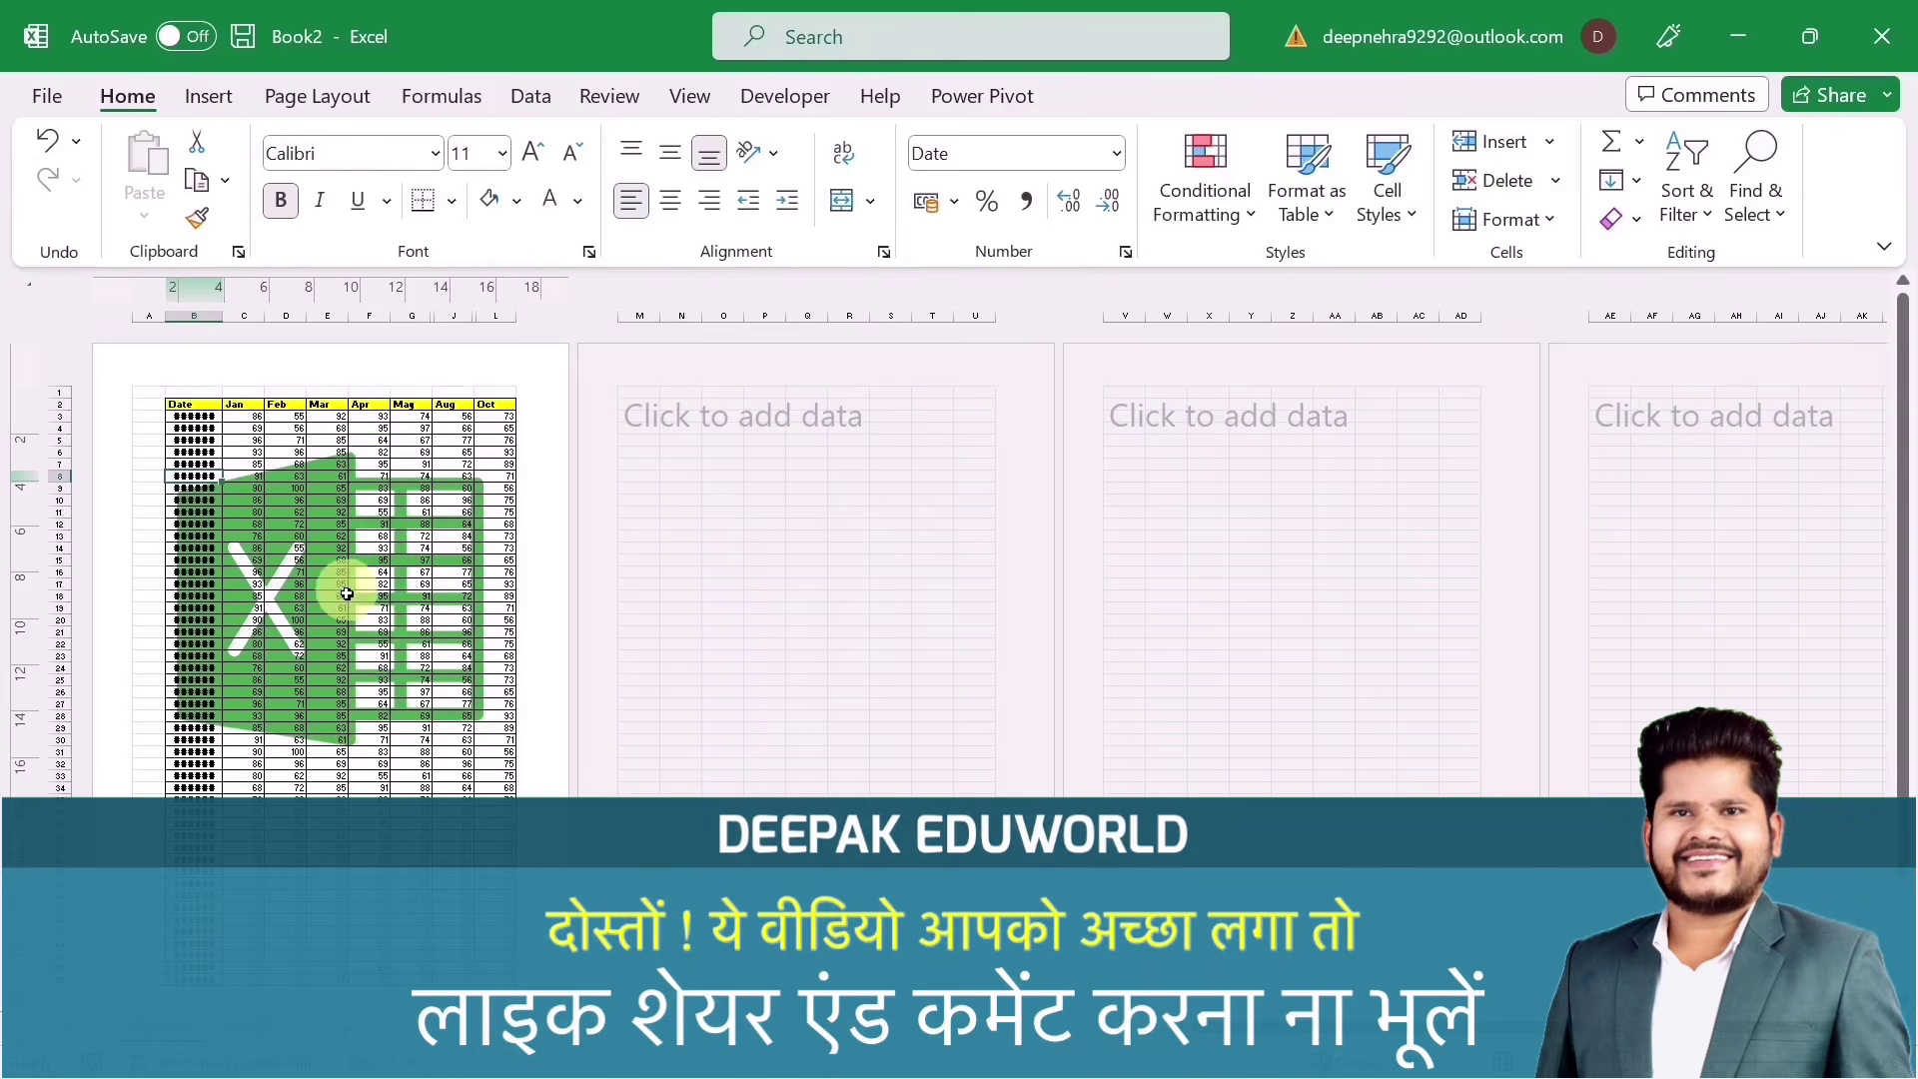
left_click(354, 374)
left_click(290, 440)
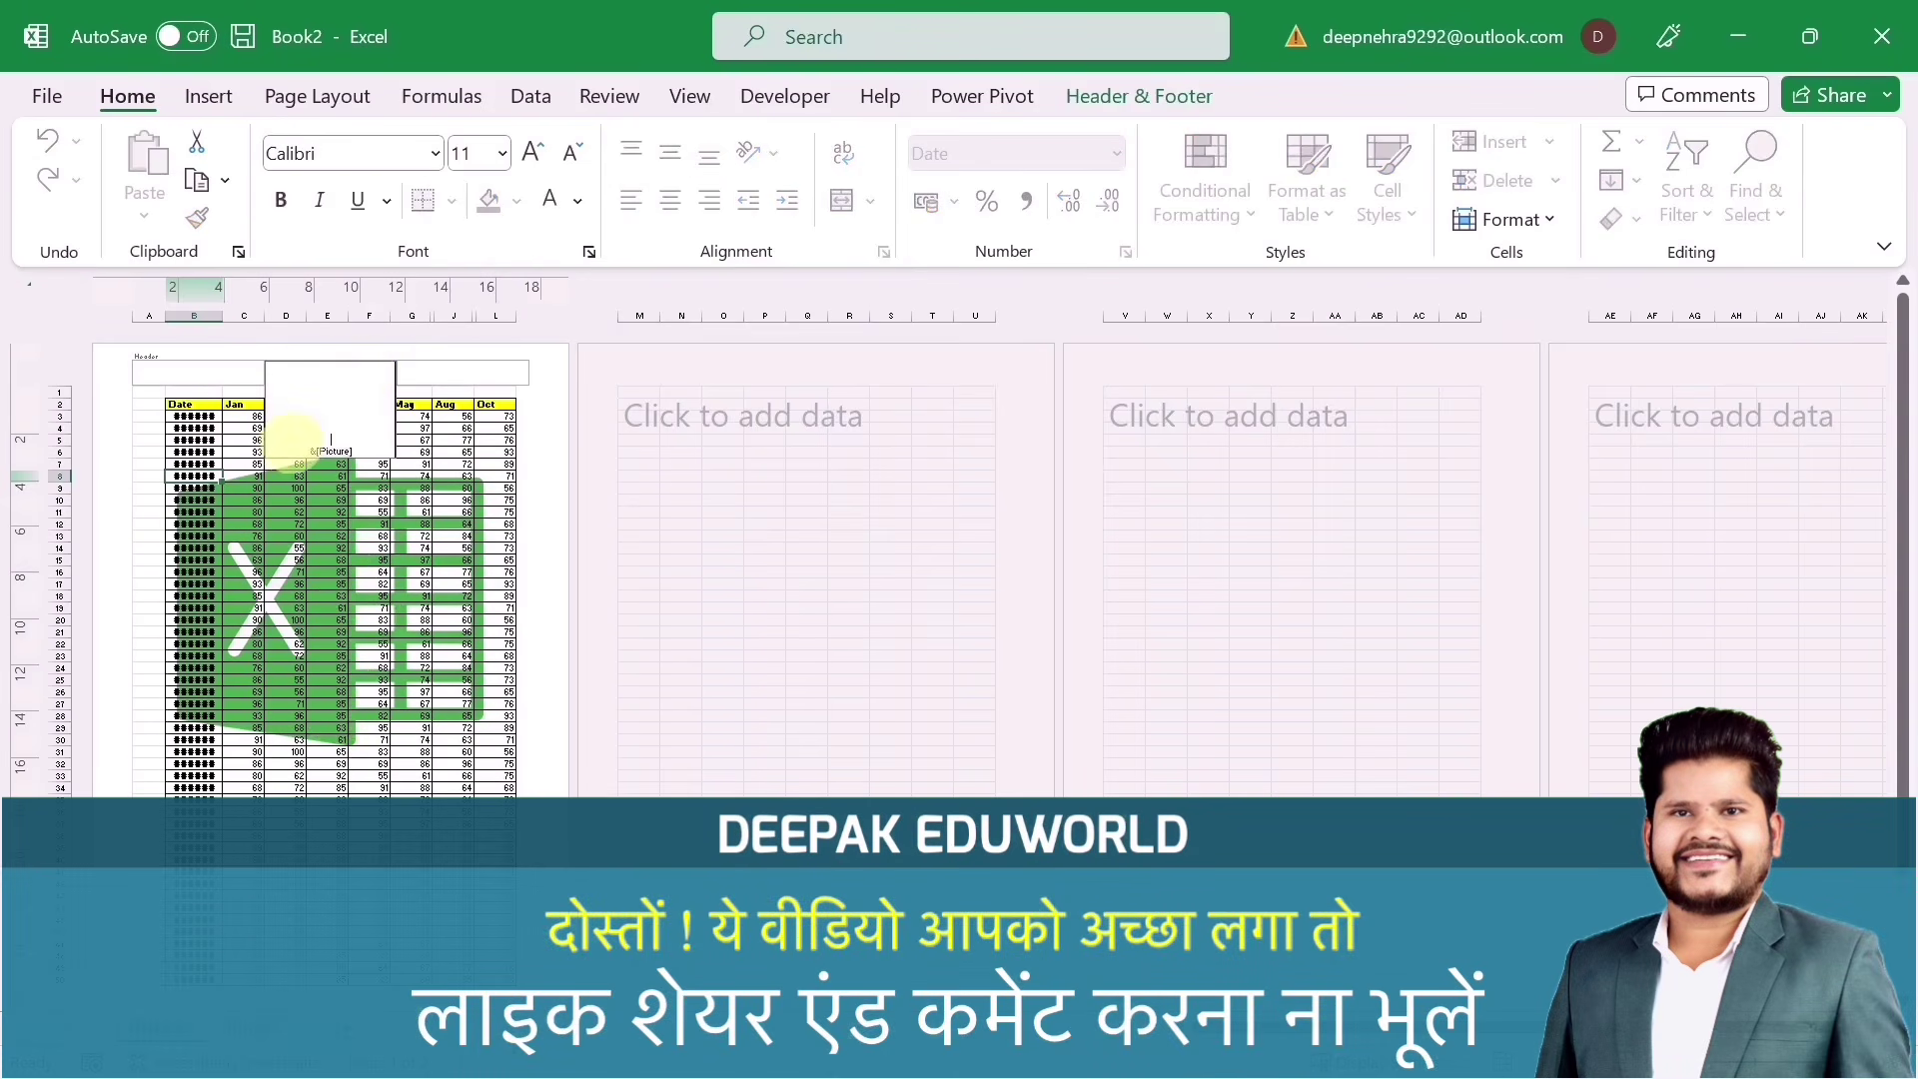
key("Return")
key("Return")
key("Return")
key("Return")
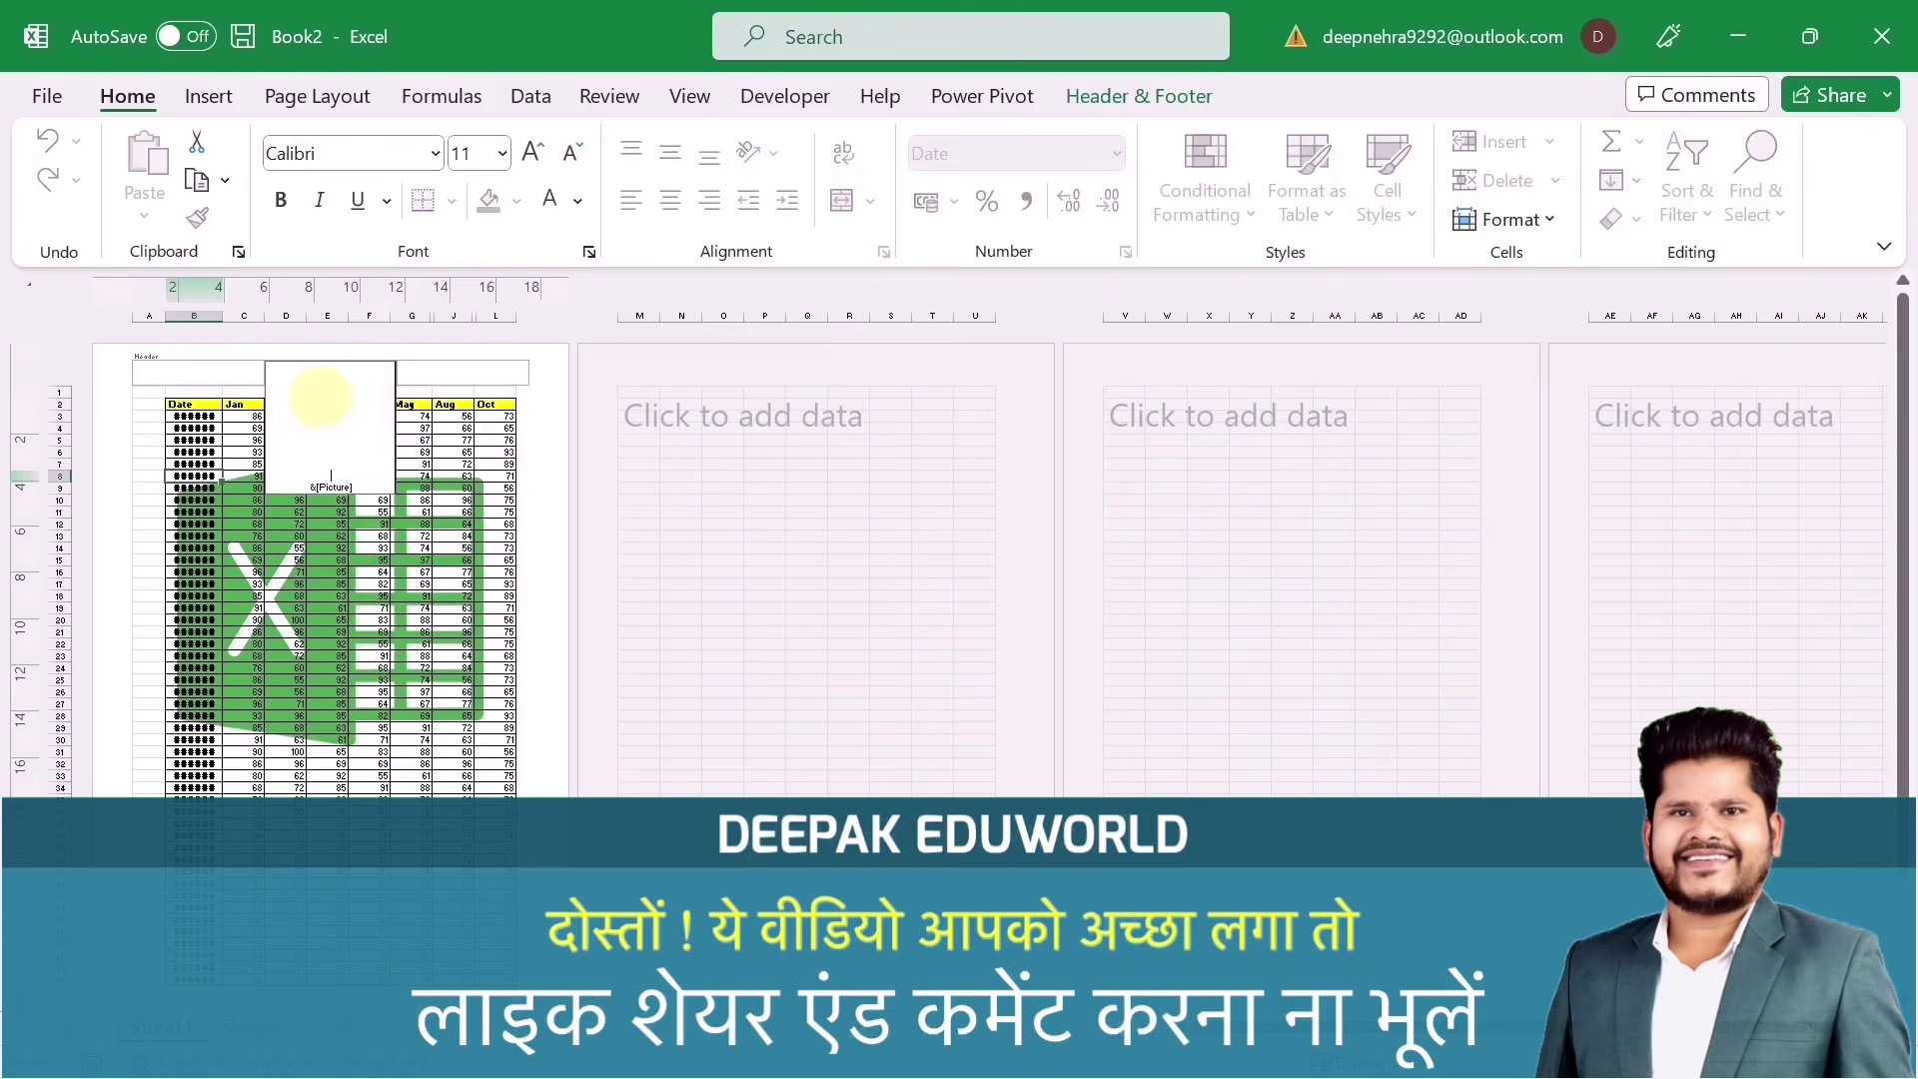
left_click(367, 569)
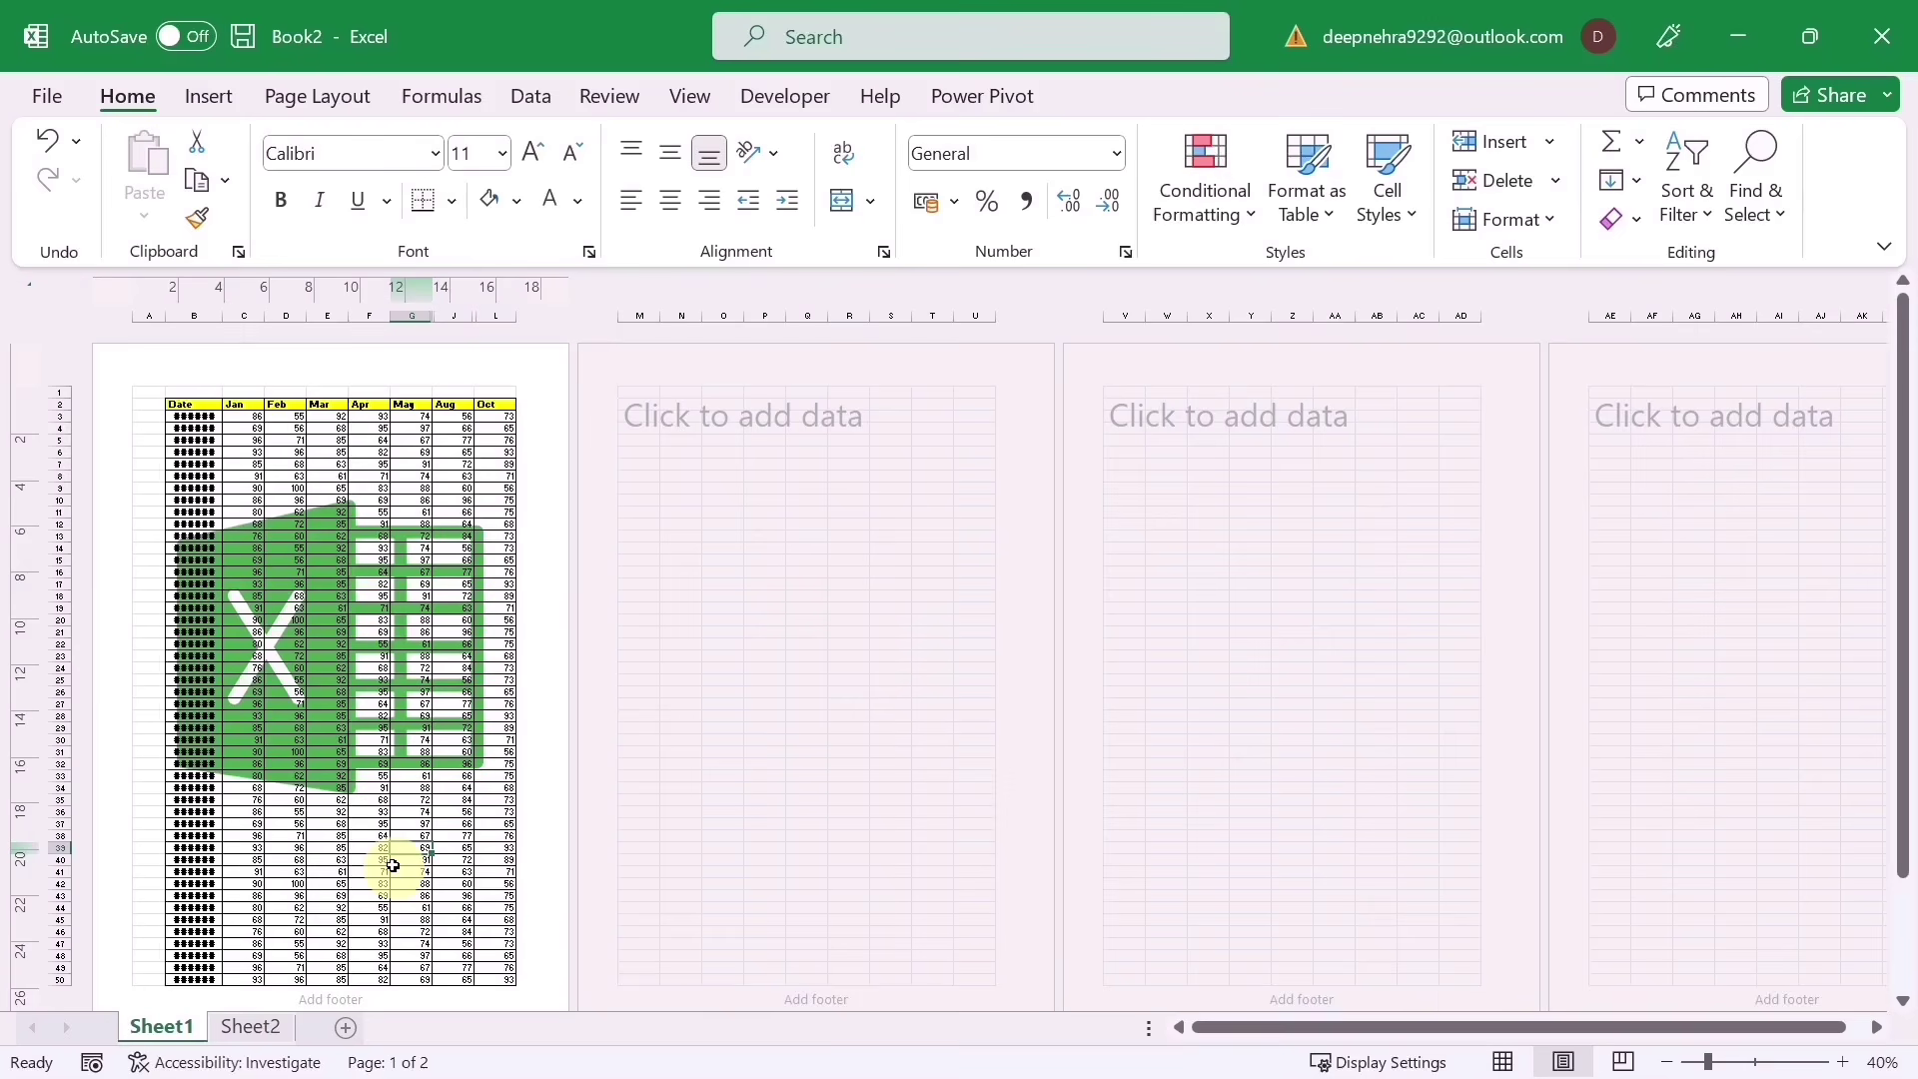
Step: Type sample text (fhyfuj, fgjhfgj, gjghynjgf, g) into cells on pages two to four
left_click(777, 489)
type("fhyfuj")
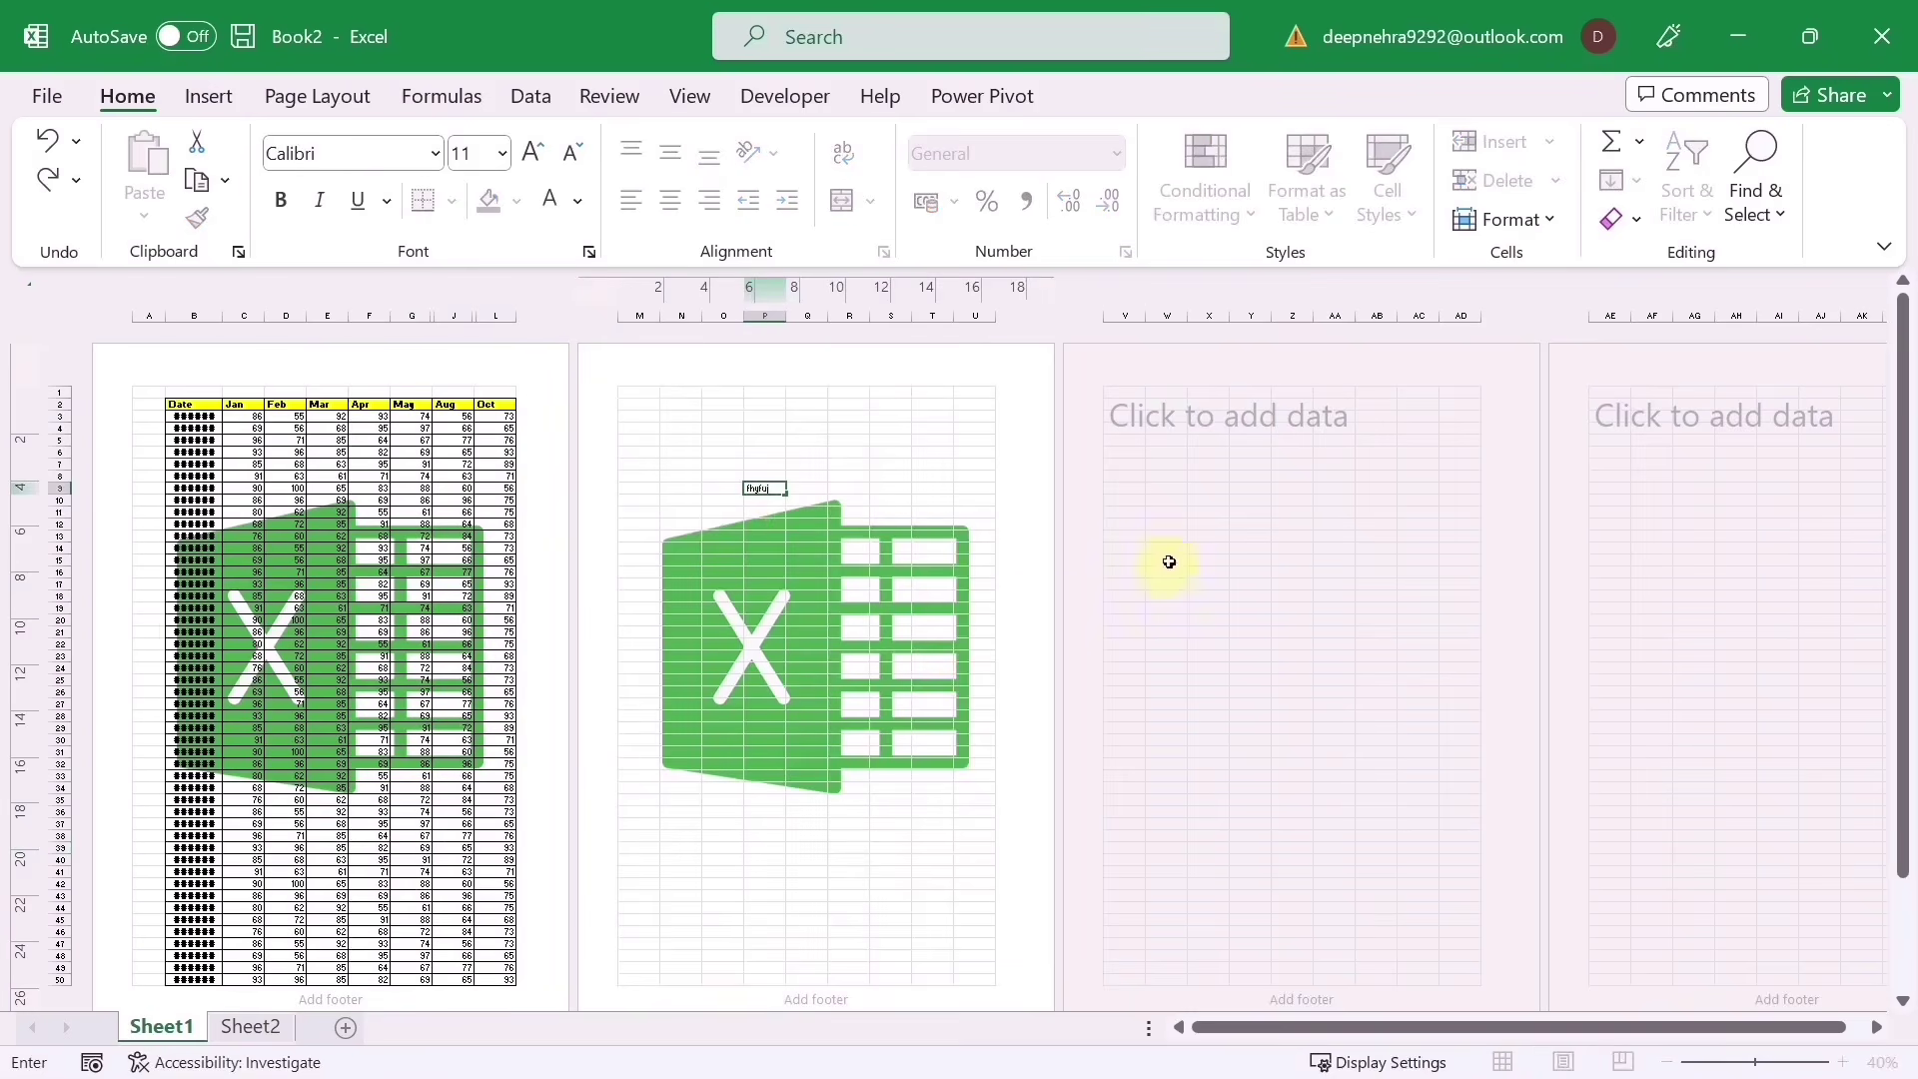
left_click(1165, 560)
type("fgjhfgj")
left_click(1650, 489)
type("gjghynjgf")
left_click(1190, 415)
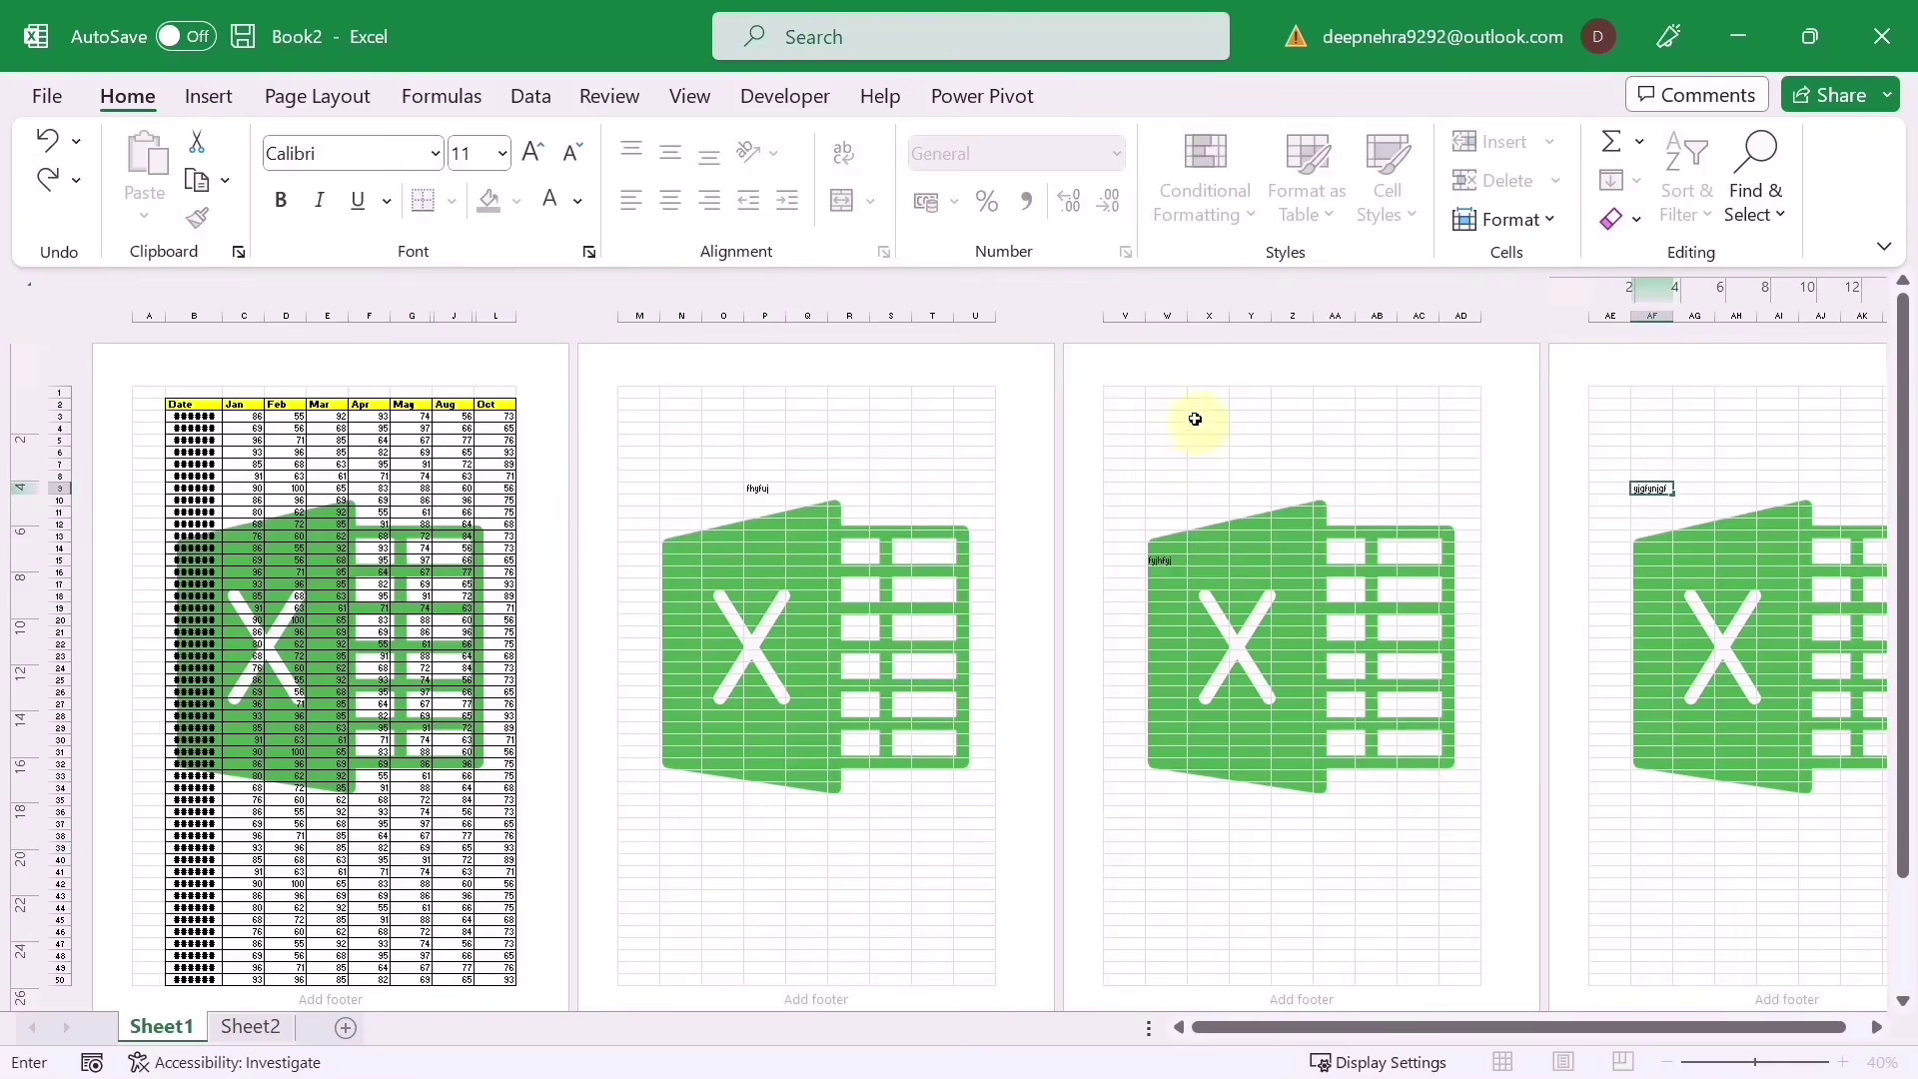
type("g")
left_click(778, 839)
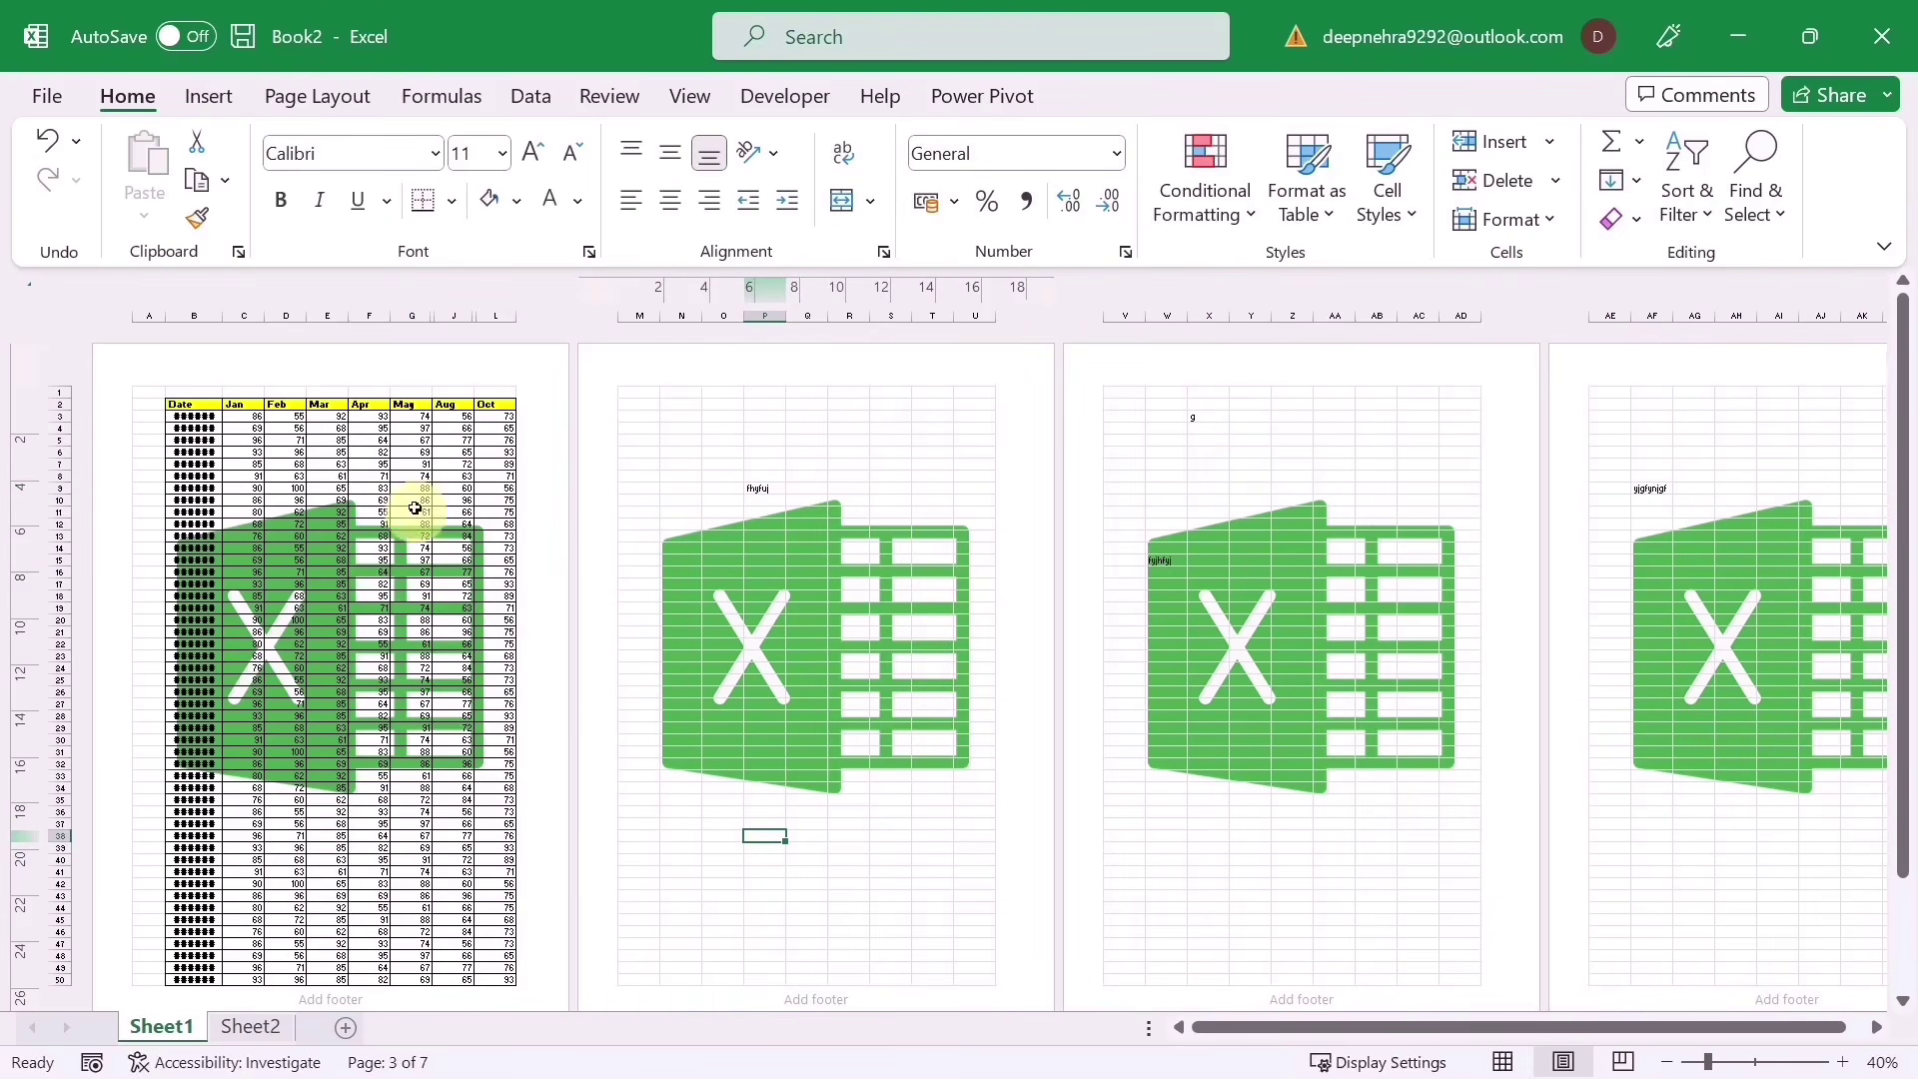
scroll(383, 414, "up", 3, "ctrl")
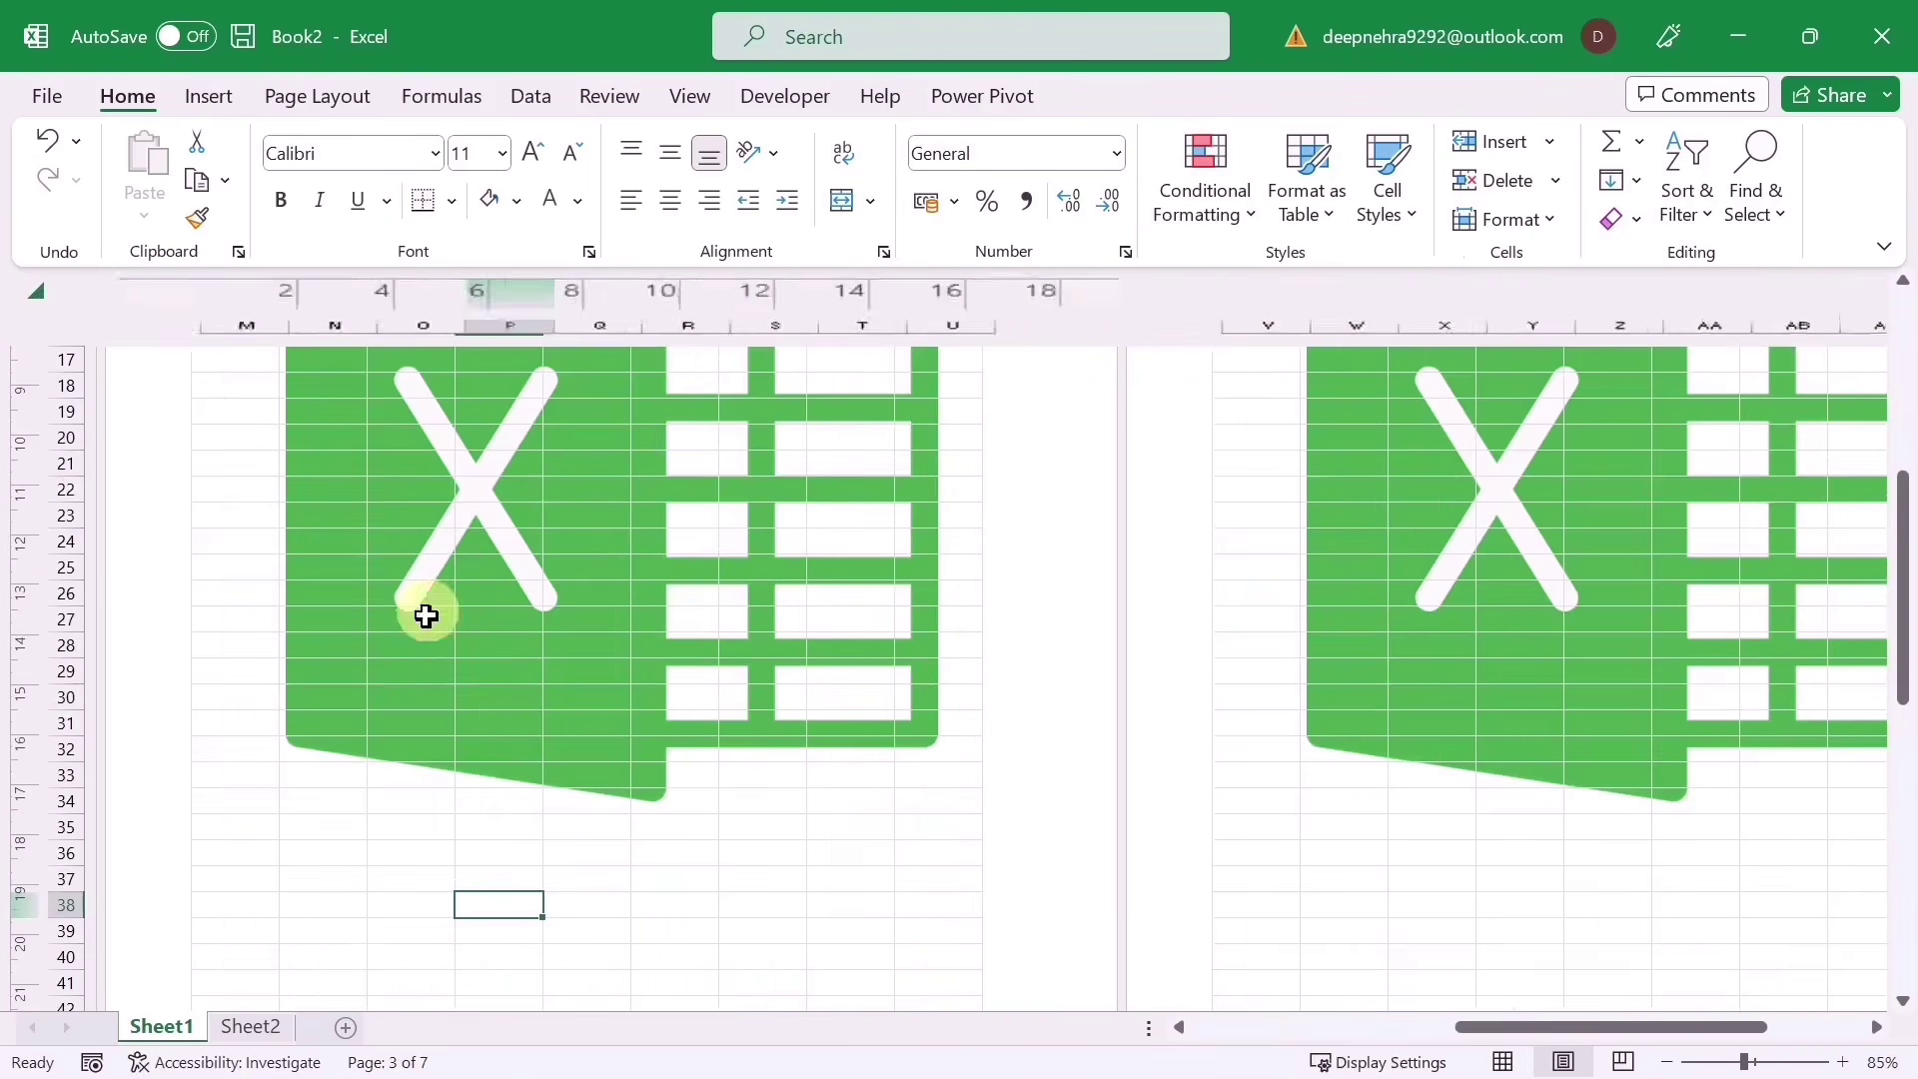
scroll(789, 801, "up", 4)
Step: Delete &[Picture] from the centre header and switch the sheet back to Normal view
left_click(600, 420)
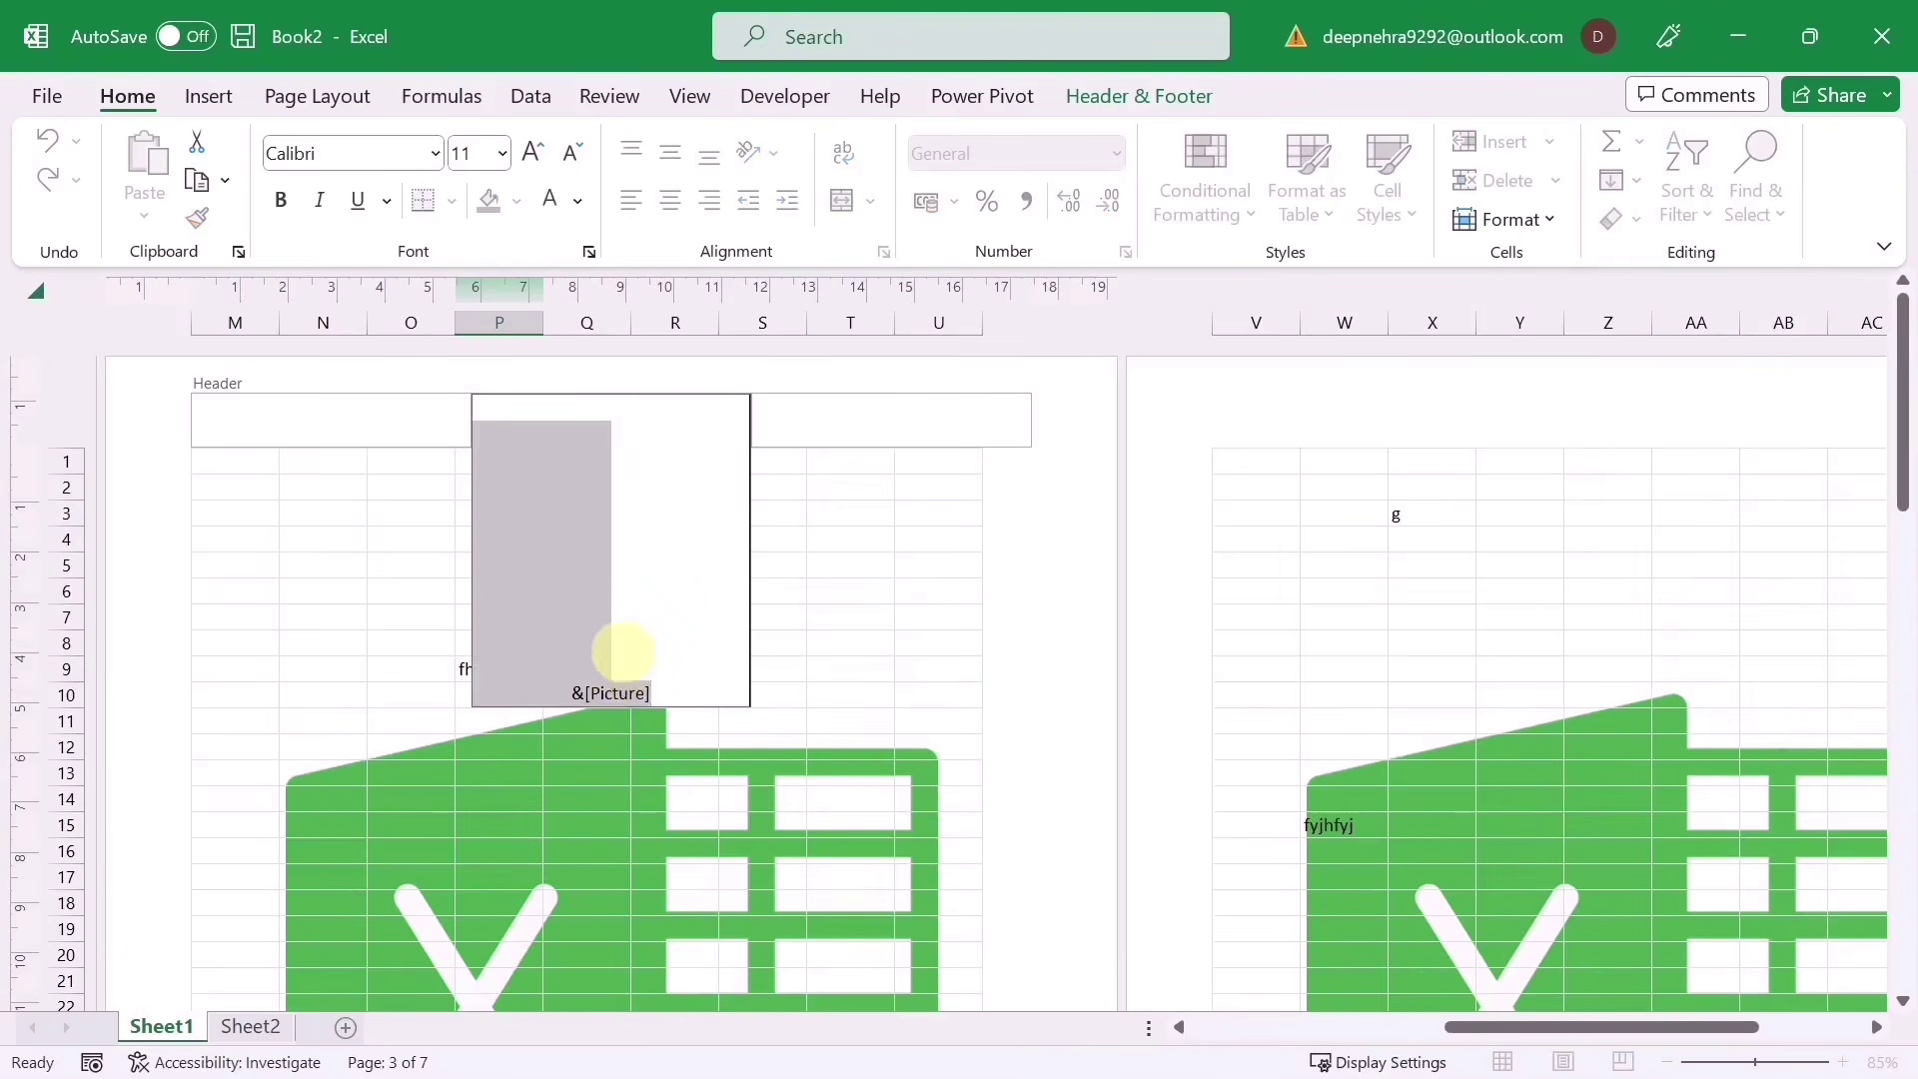
key("Delete")
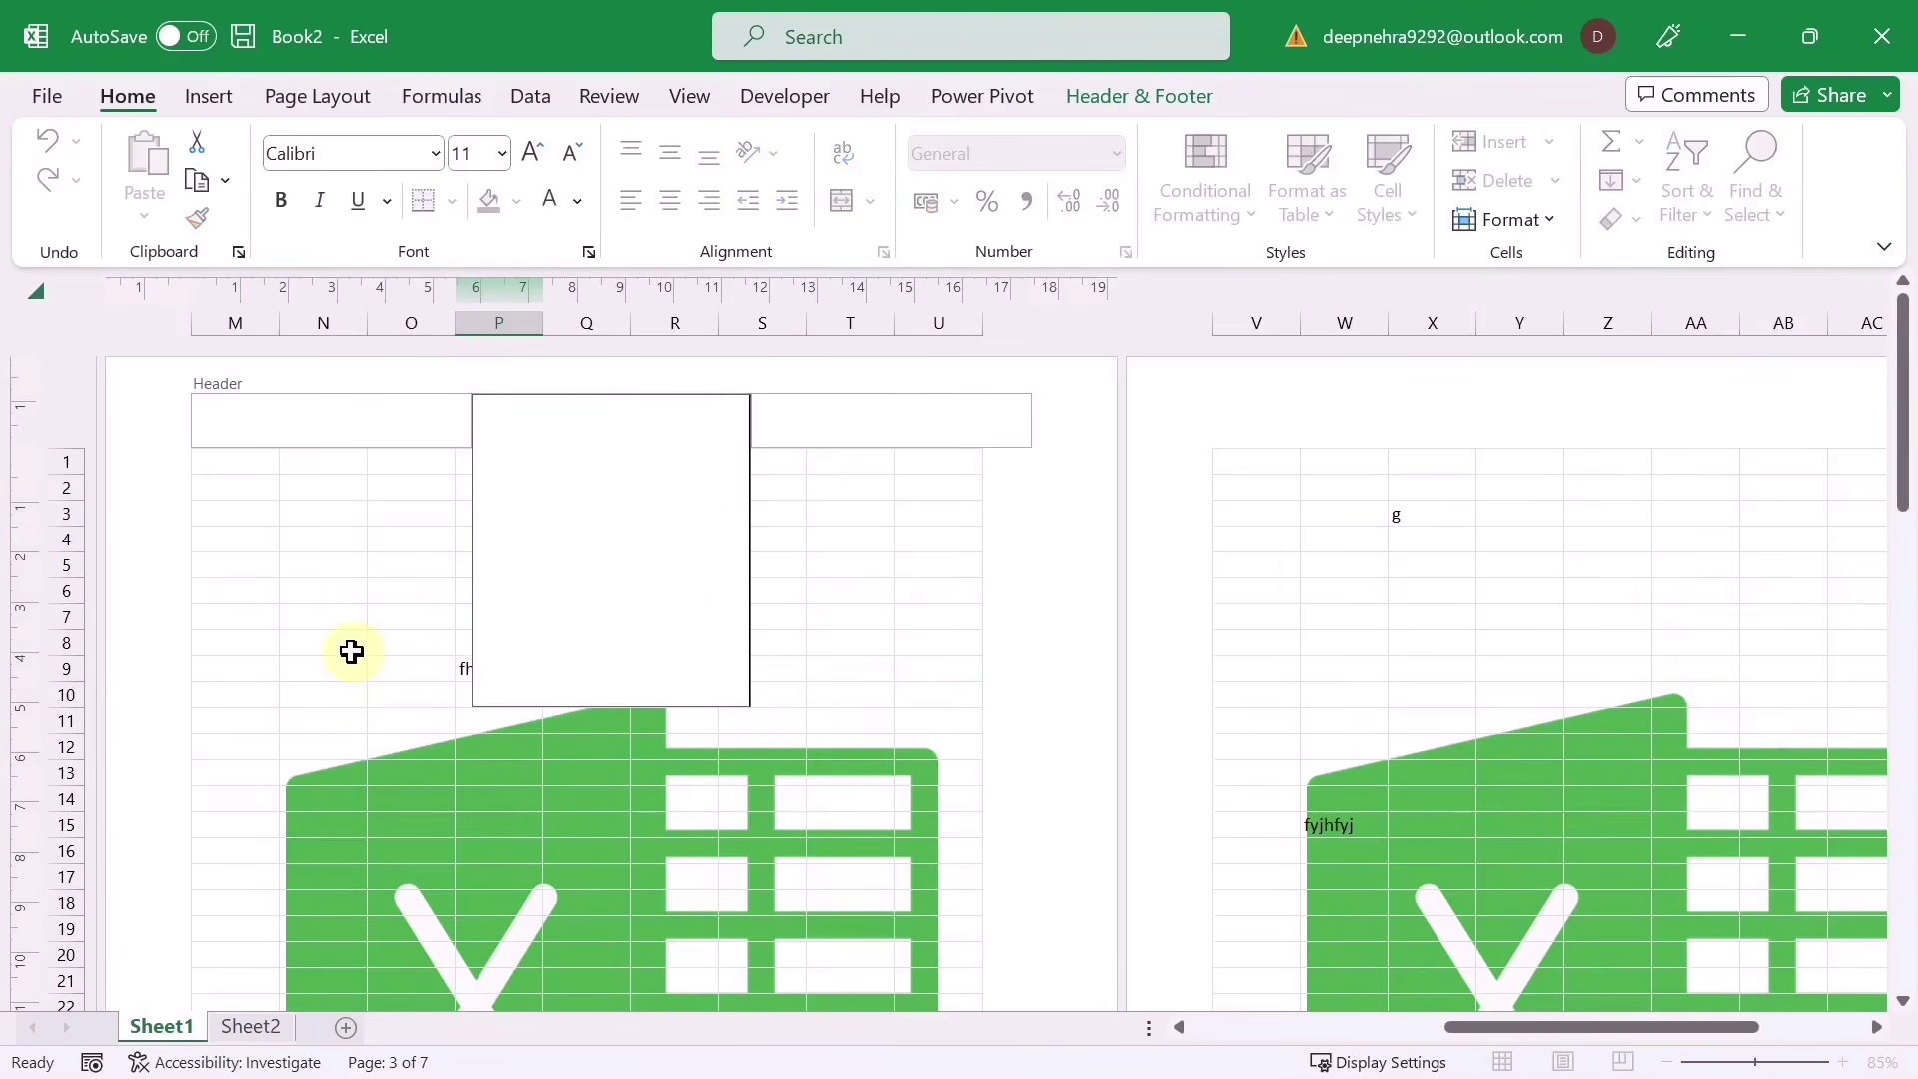
left_click(350, 652)
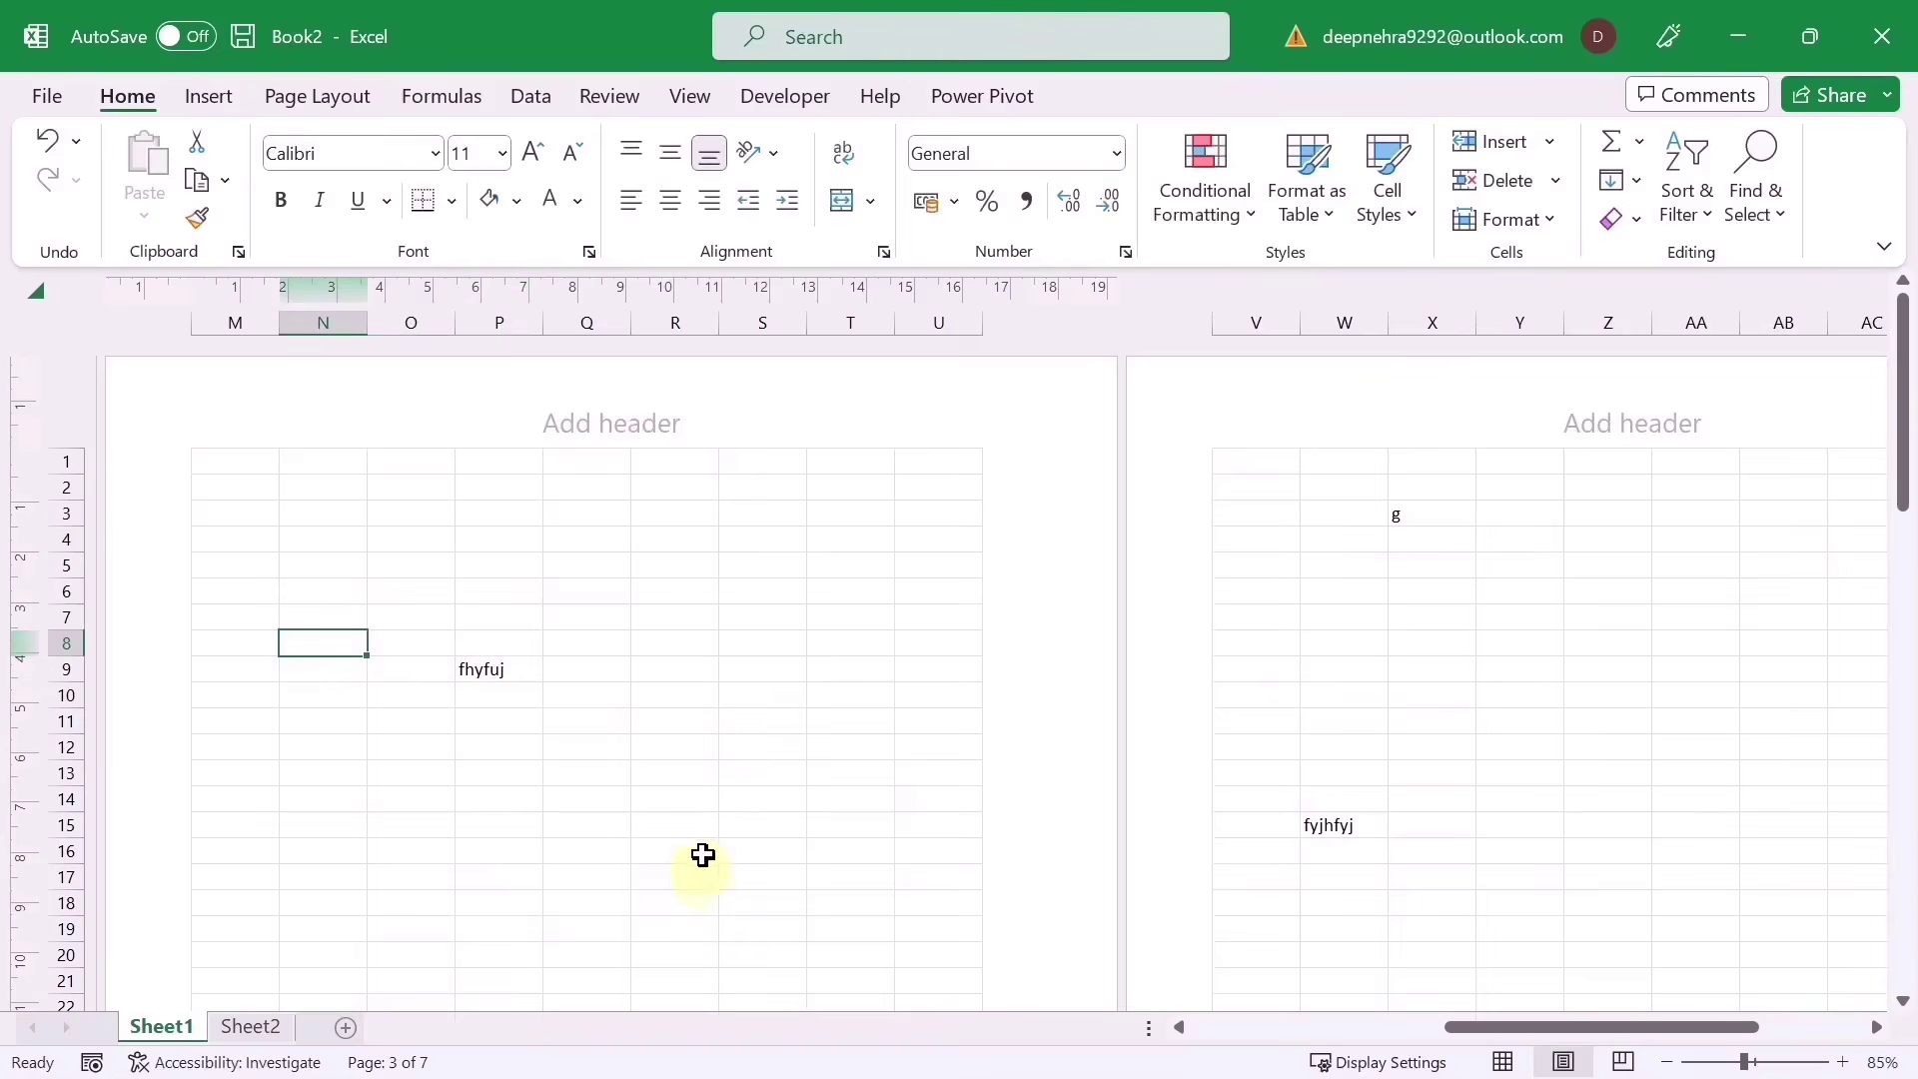
scroll(704, 831, "down", 2, "ctrl")
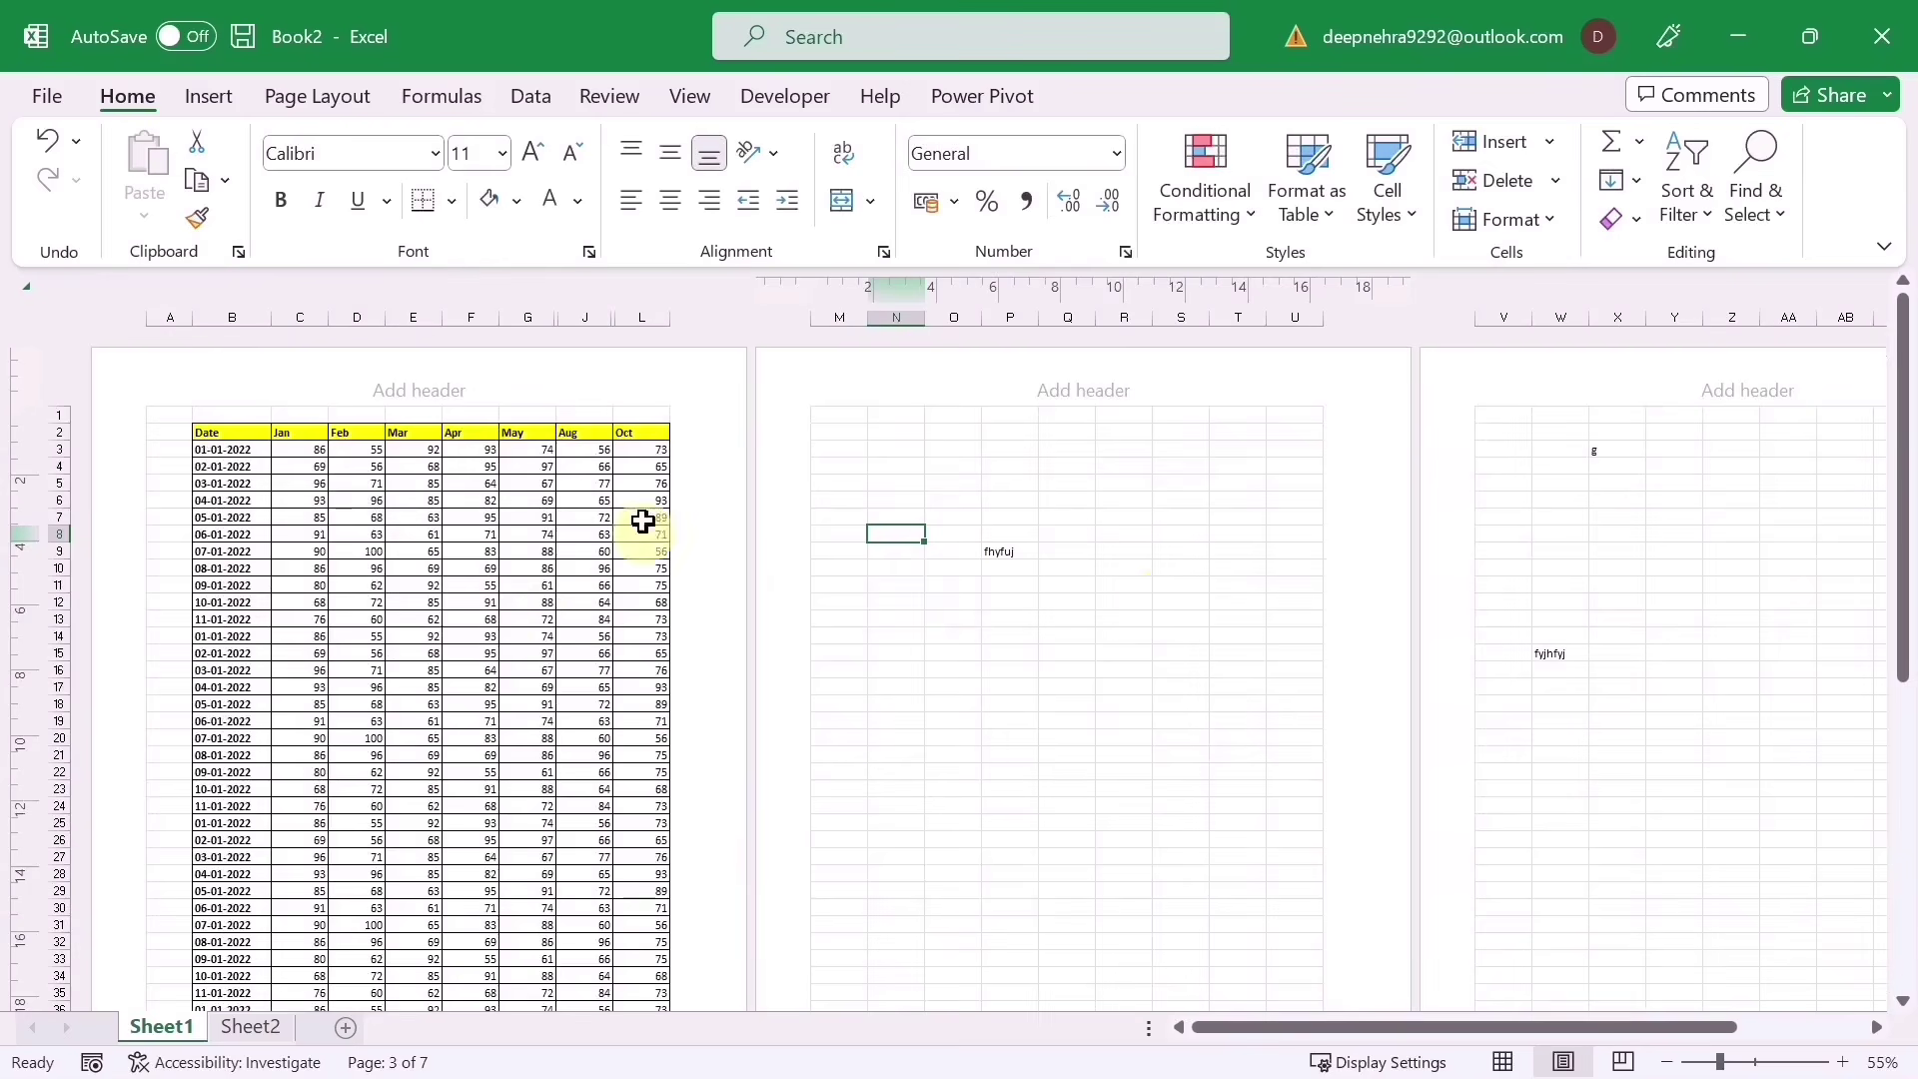
left_click(701, 82)
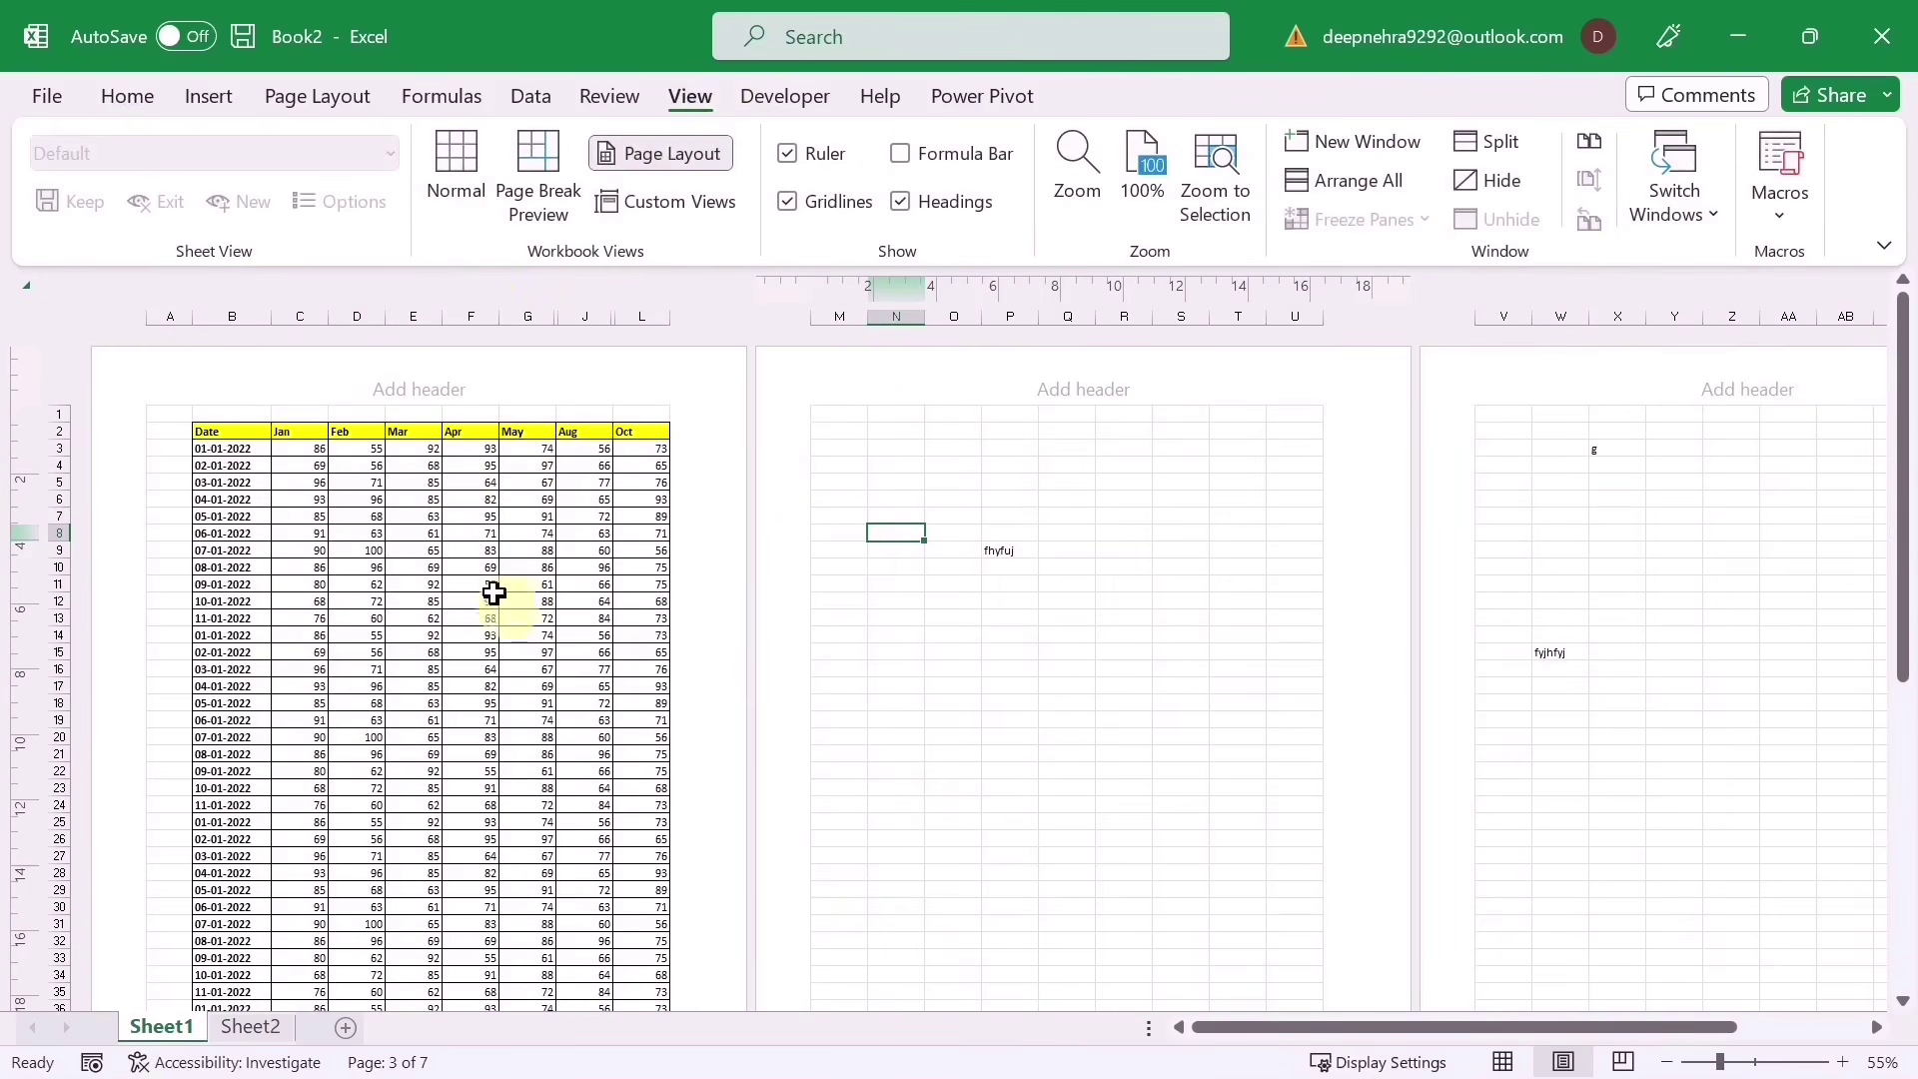
left_click(457, 154)
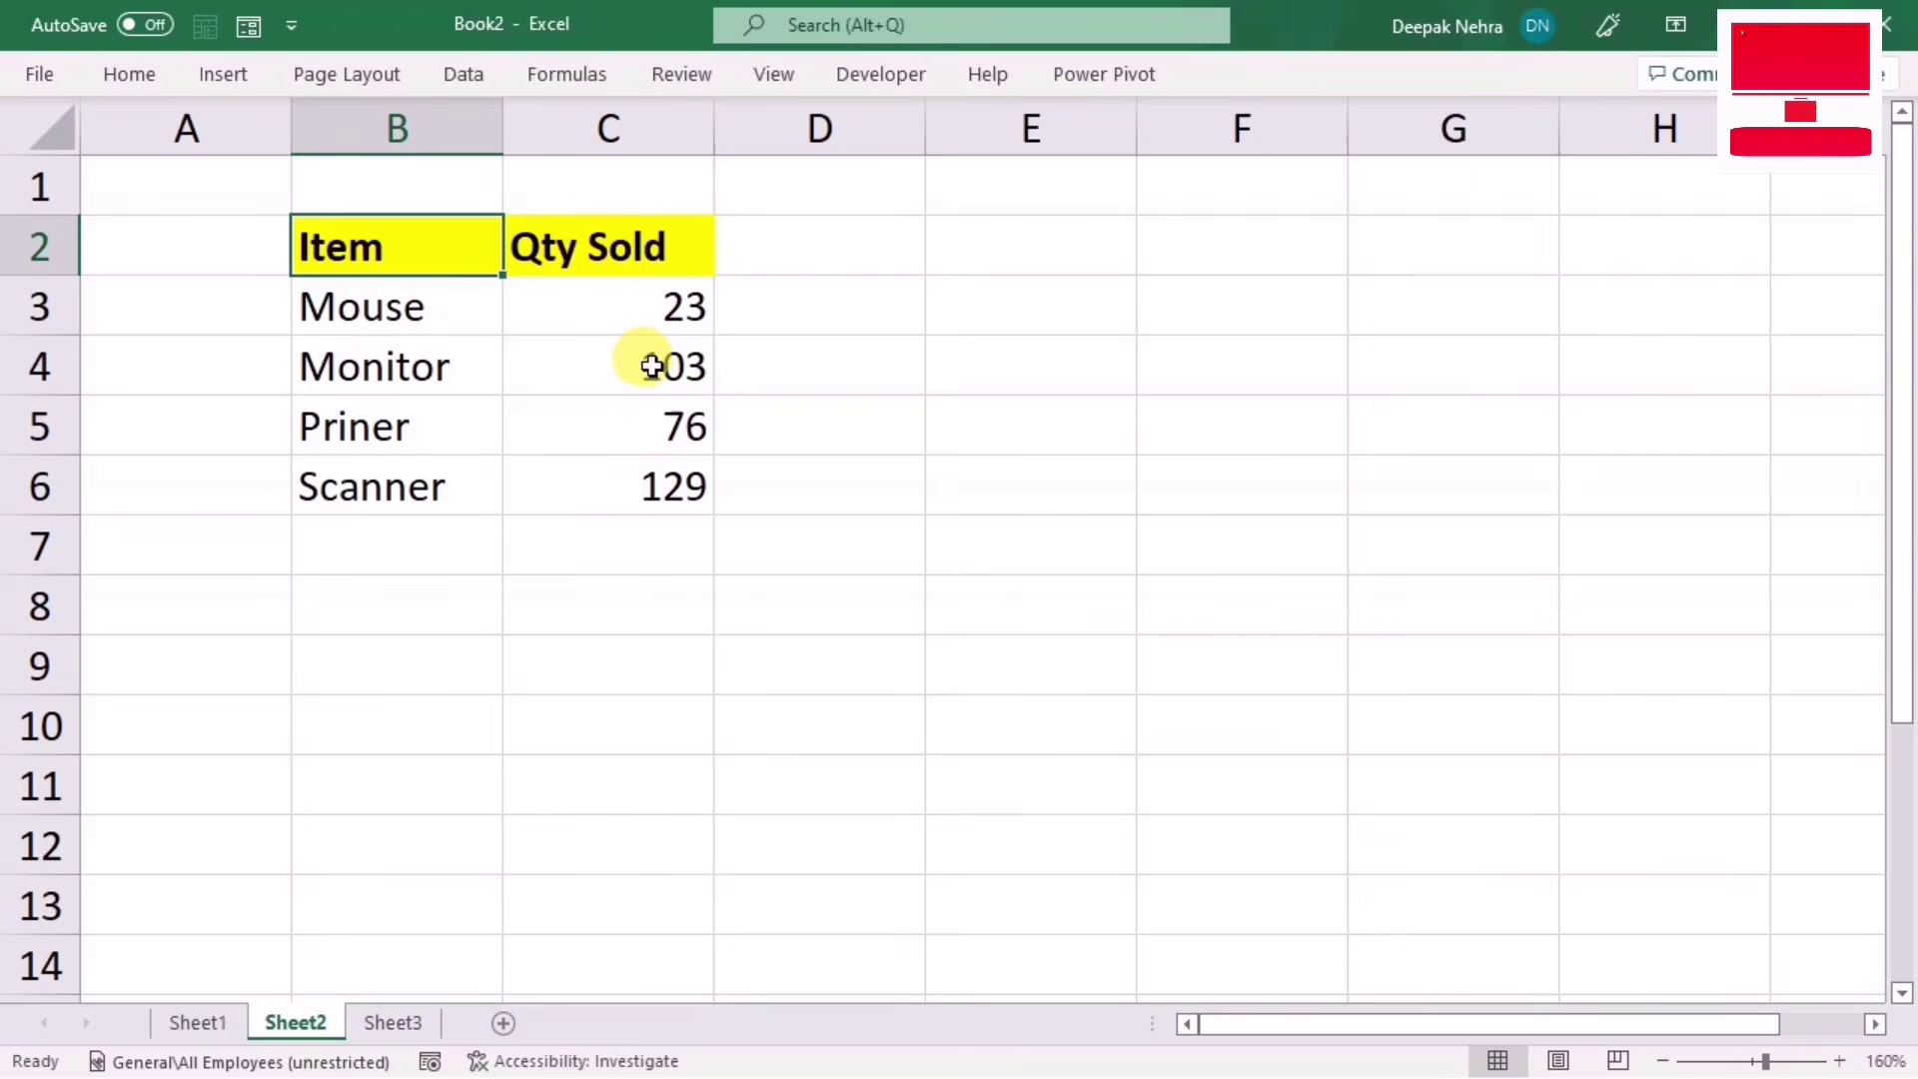
Step: Begin typing =IF(C3>=100," into cell D3
left_click(775, 299)
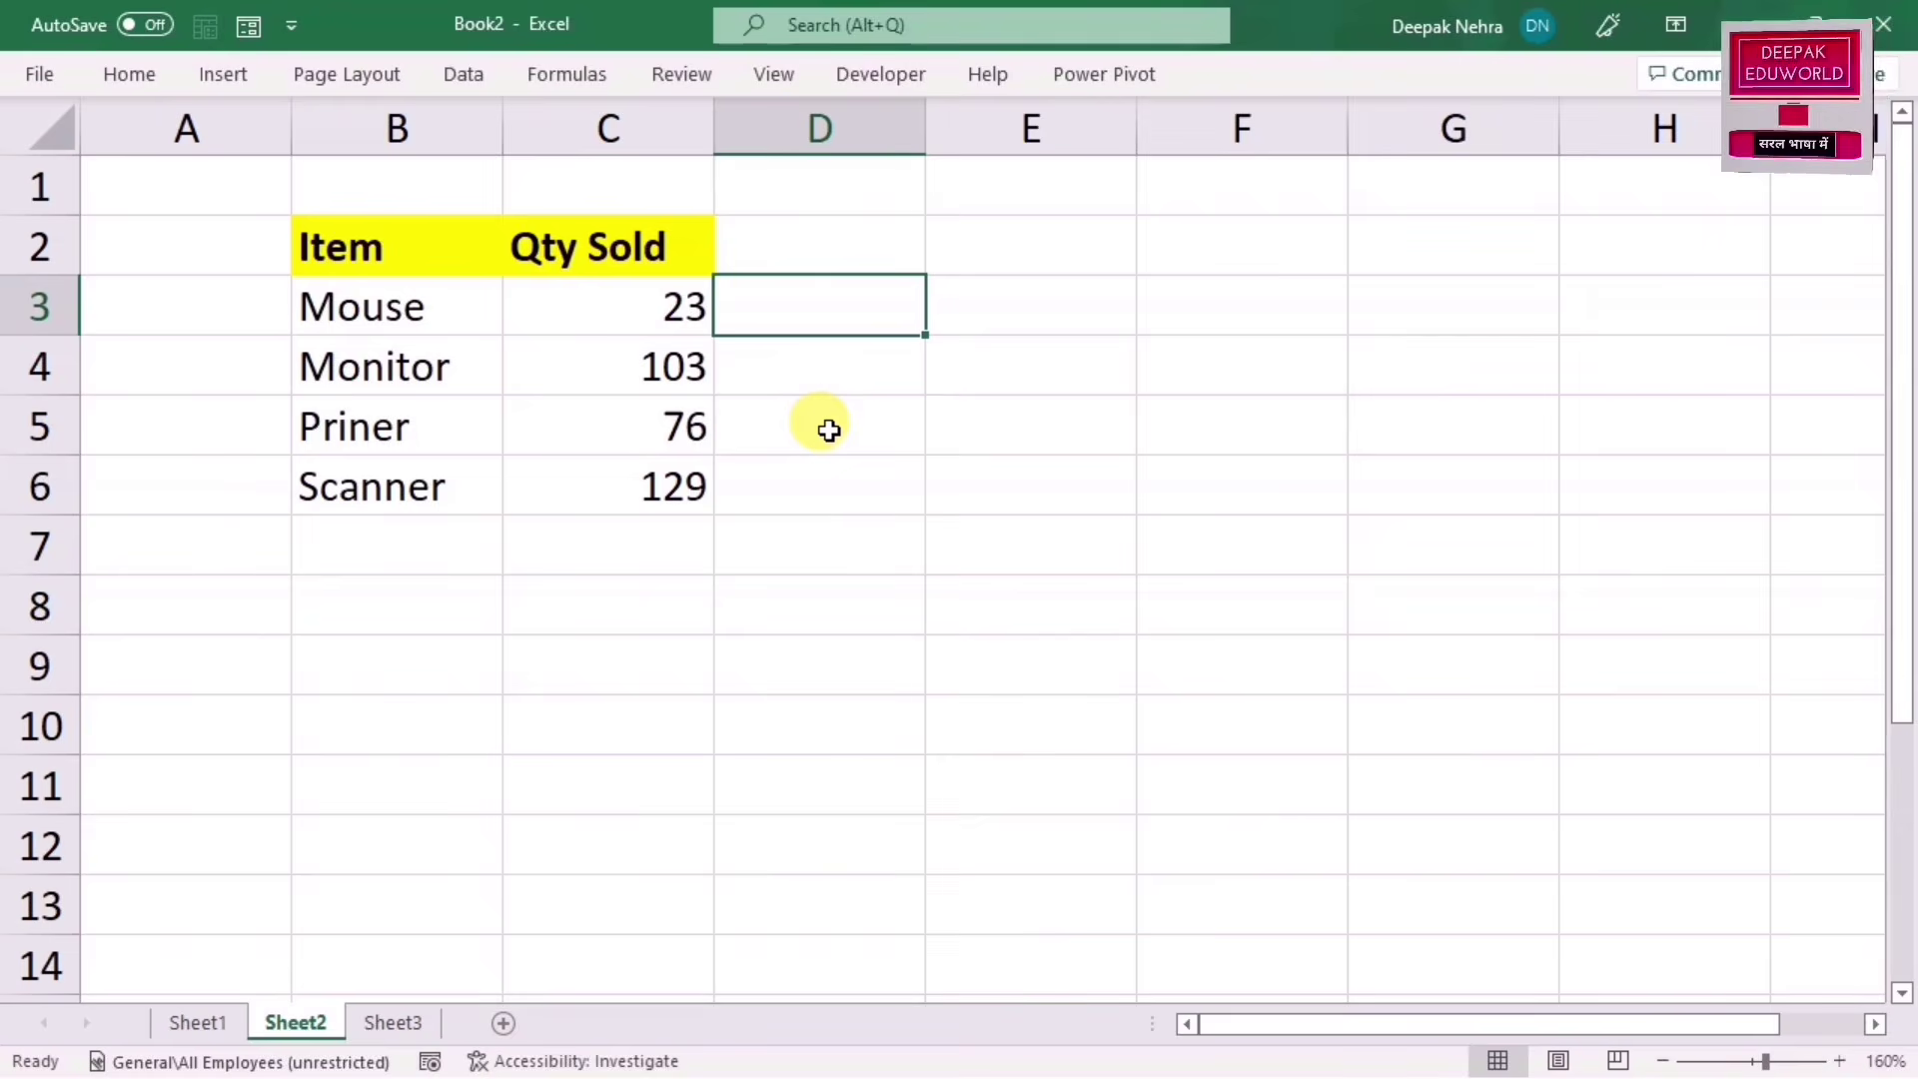
type("=i")
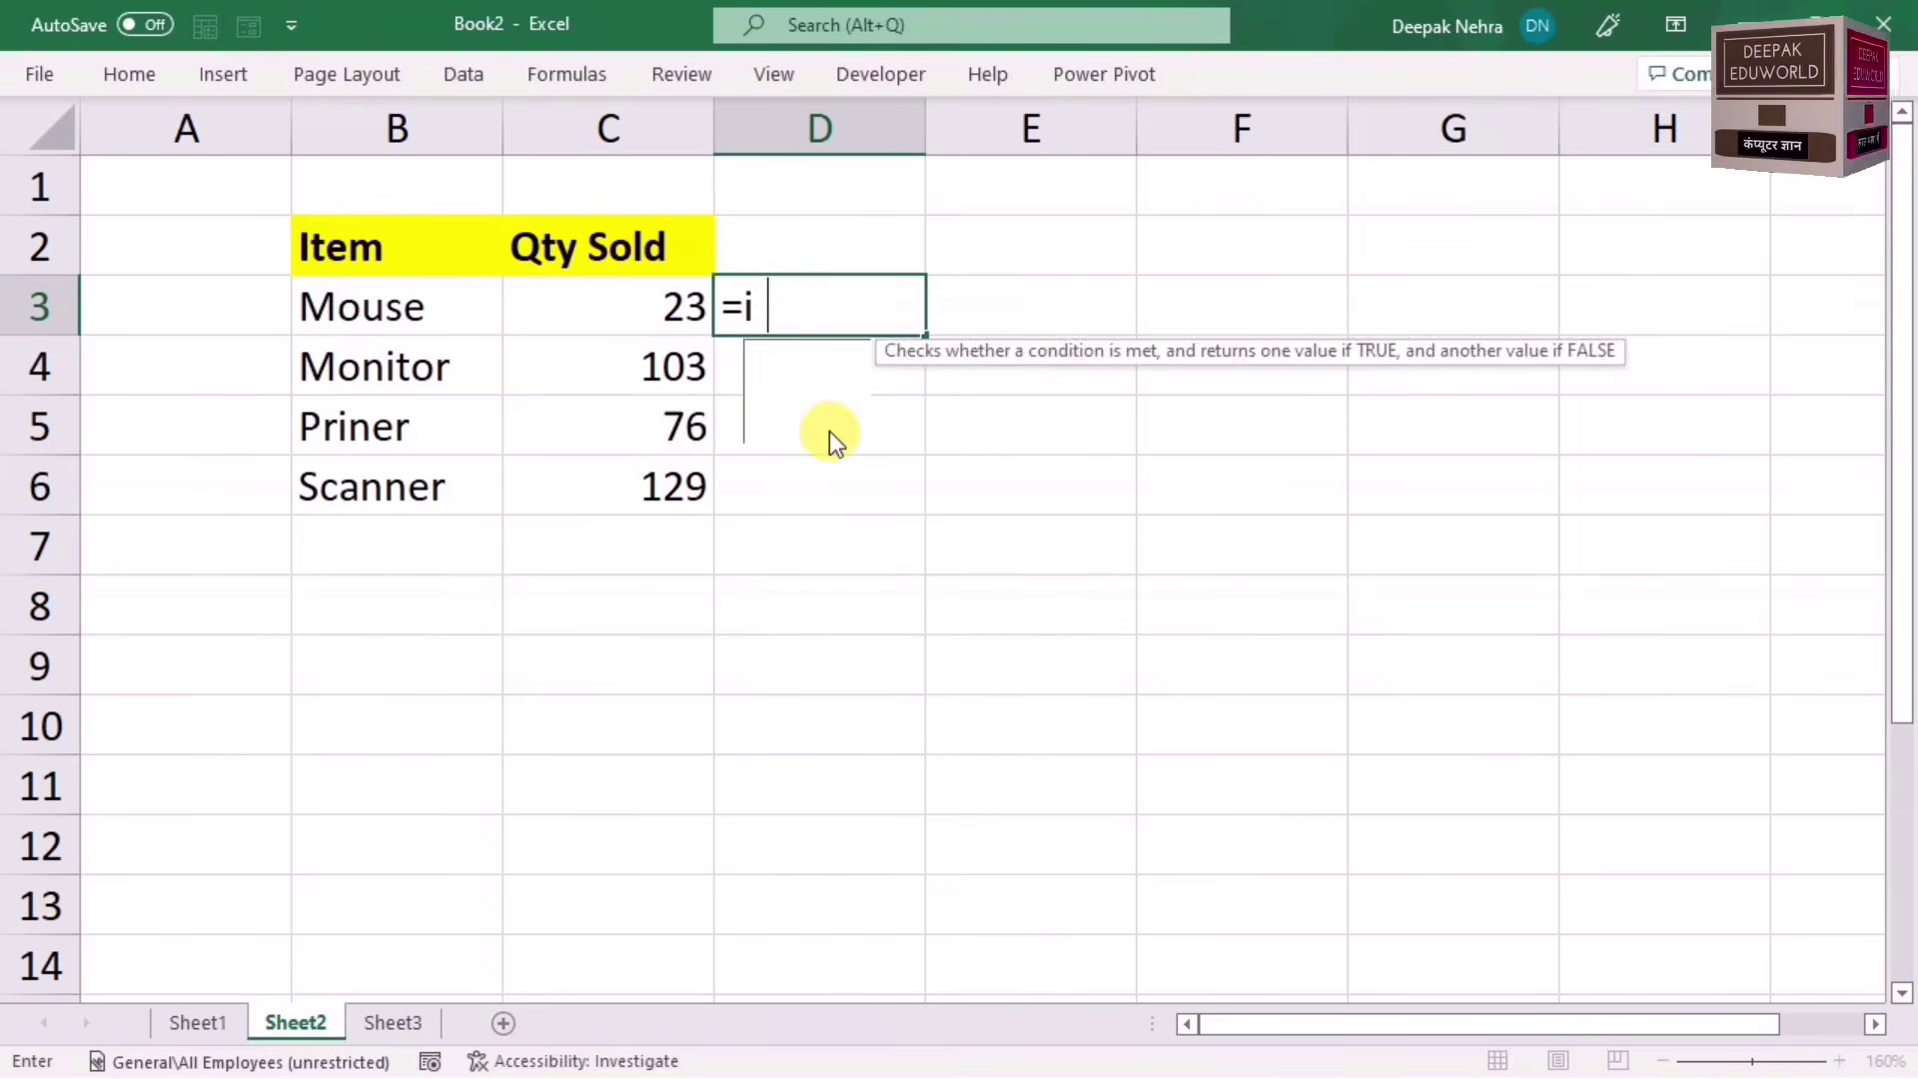
type("f")
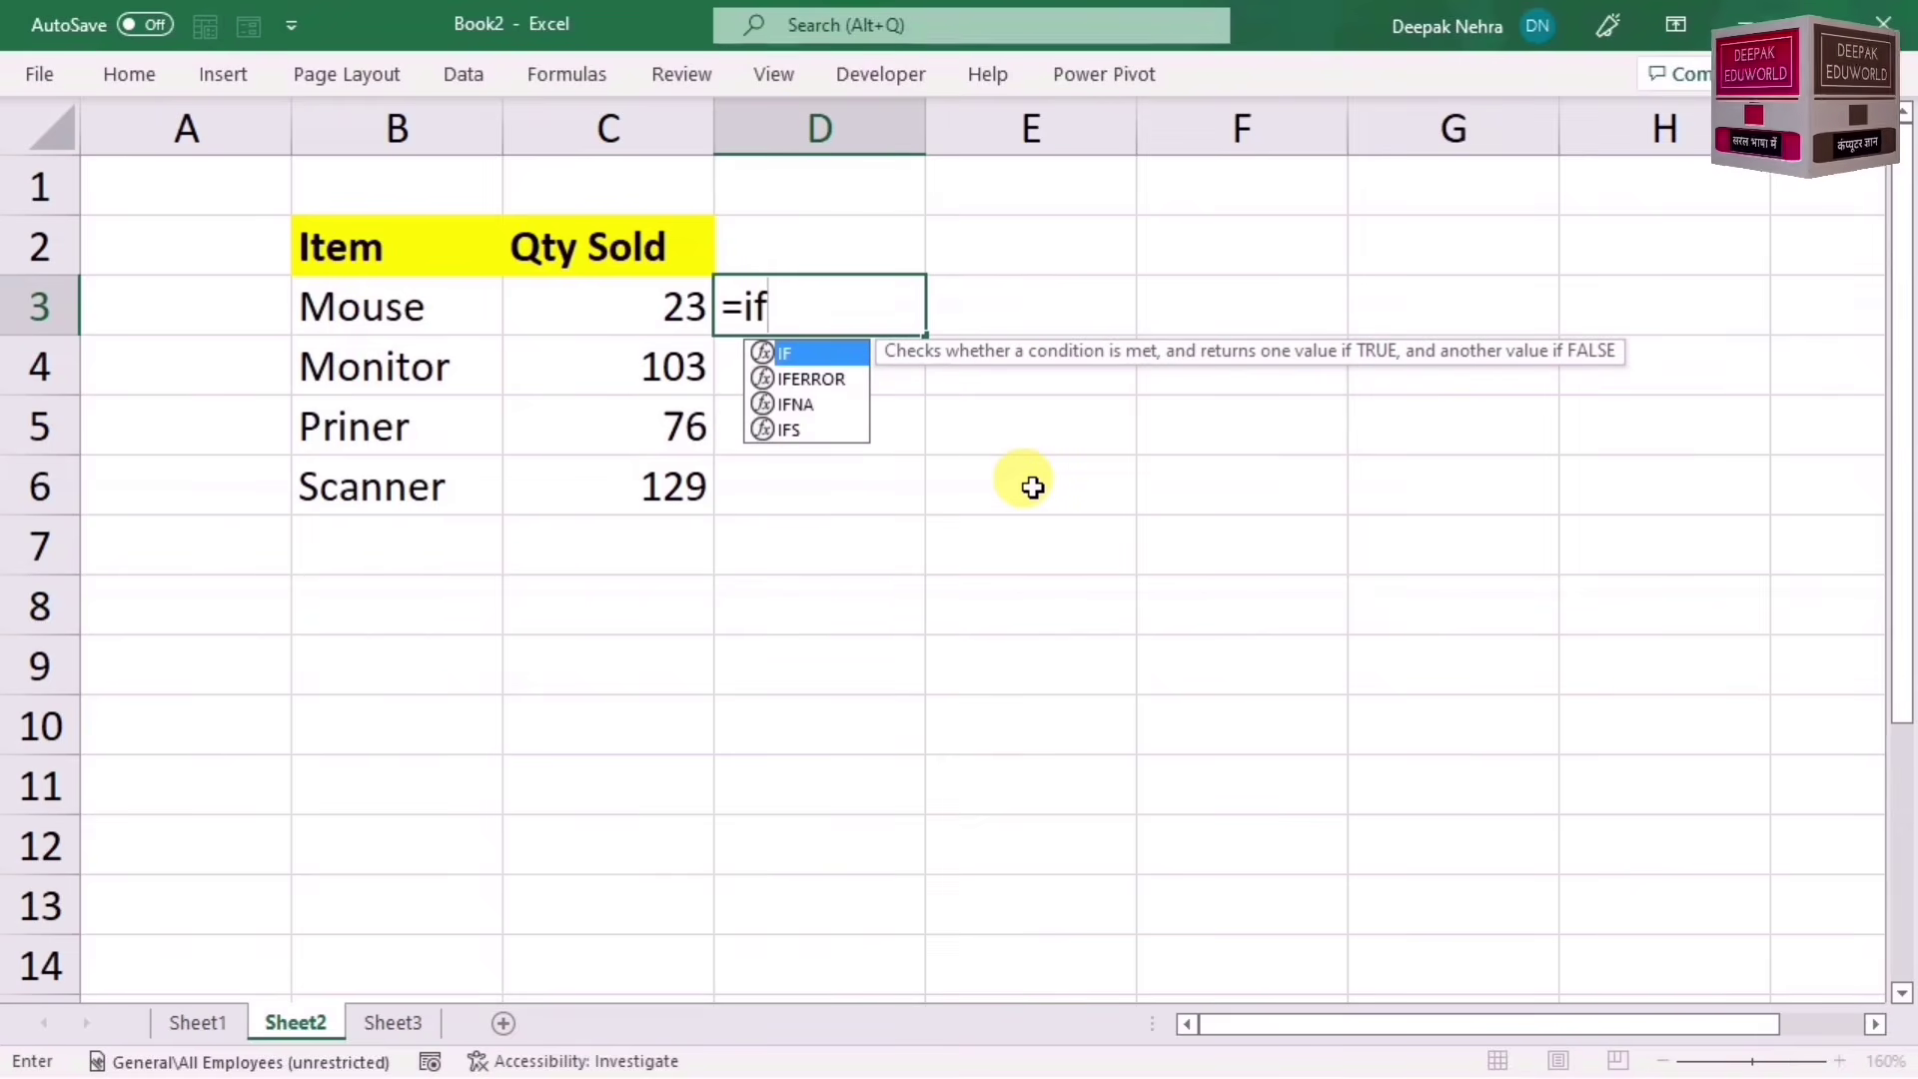
key("Tab")
left_click(663, 313)
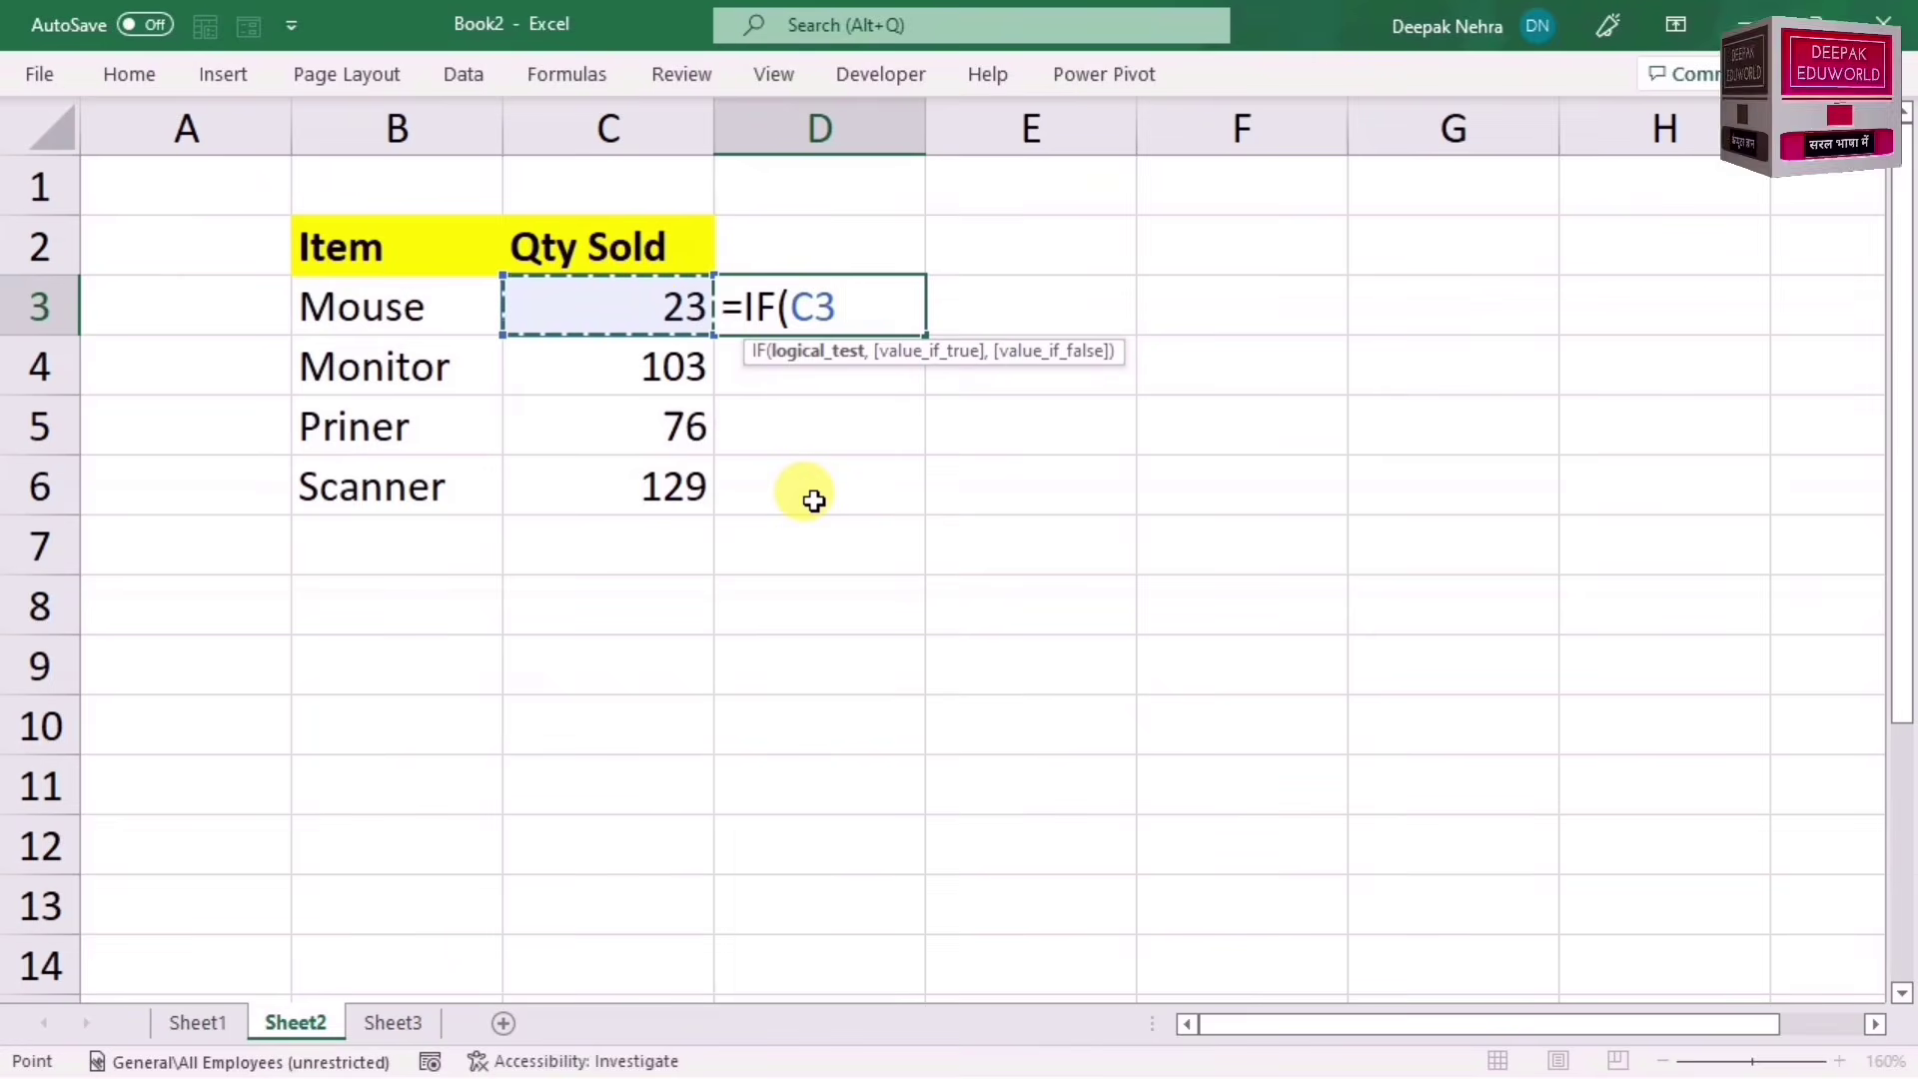
type(">")
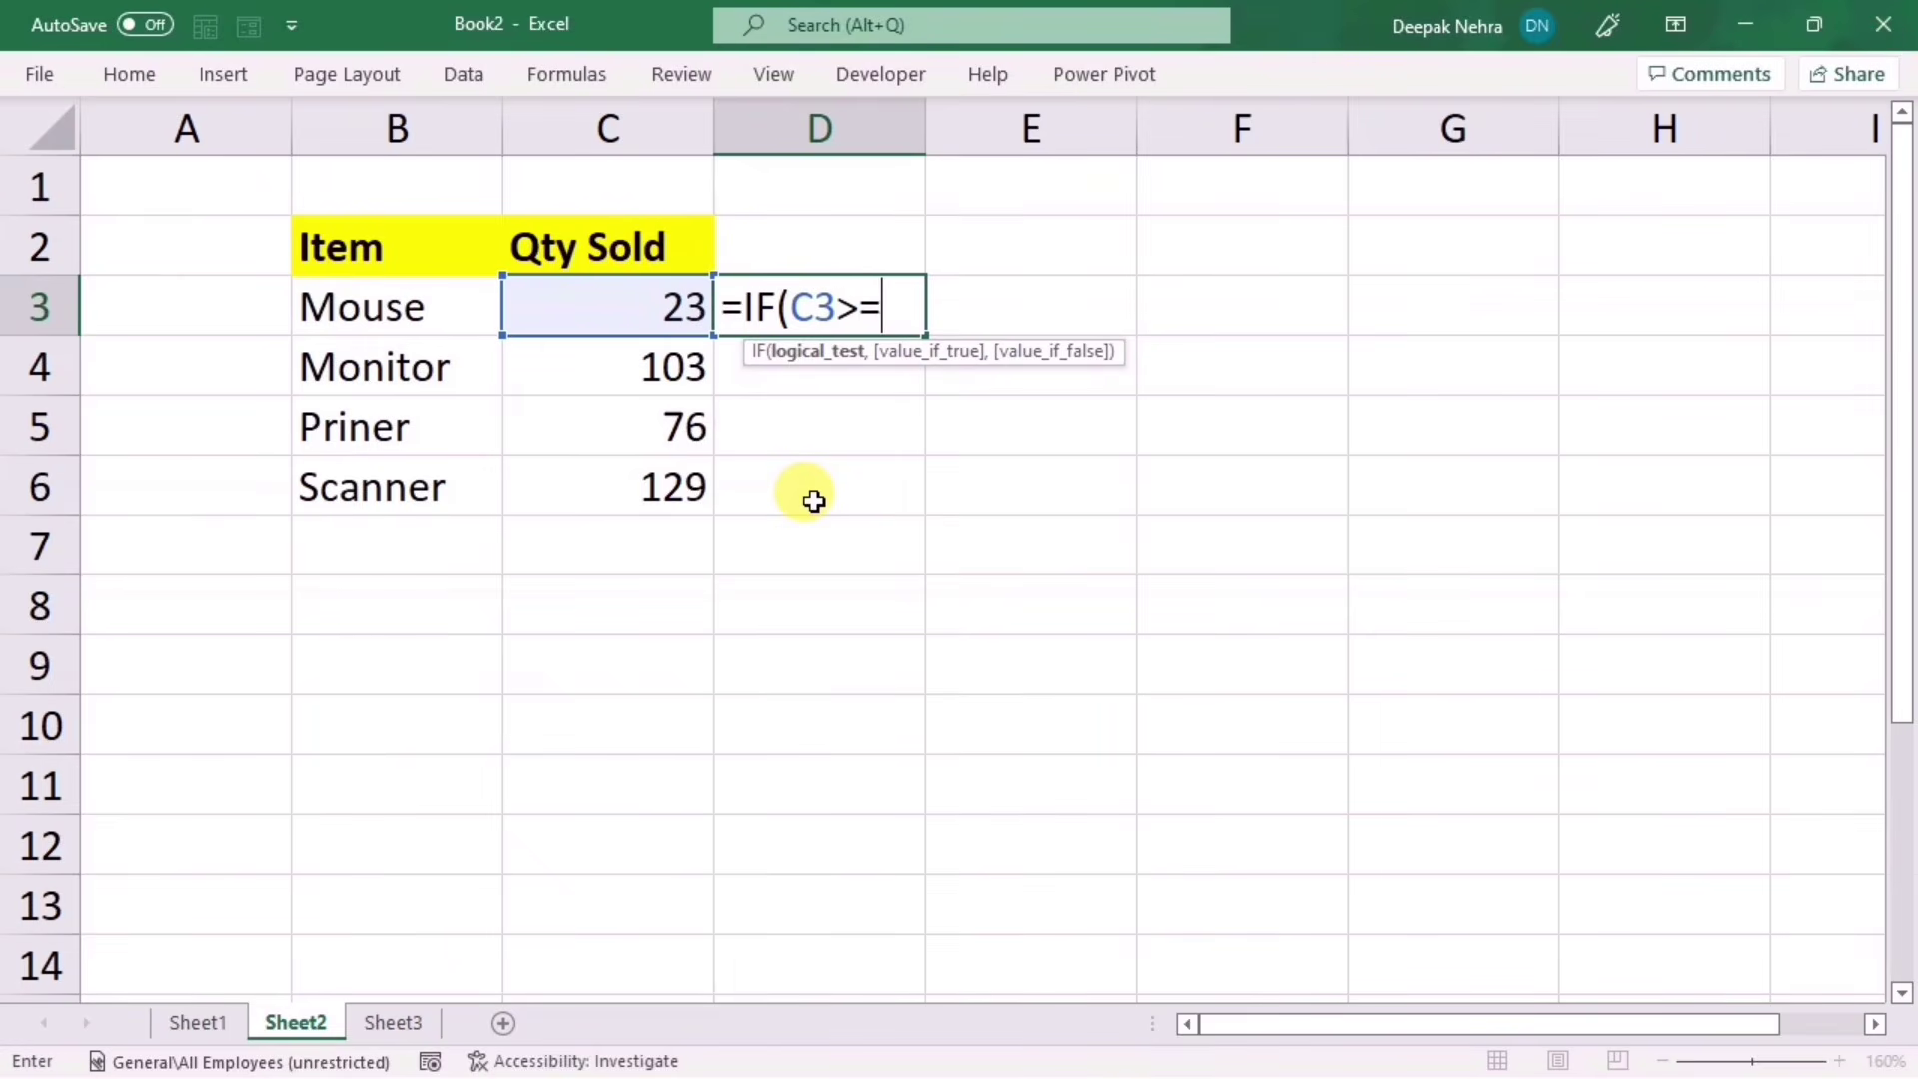
type("=100")
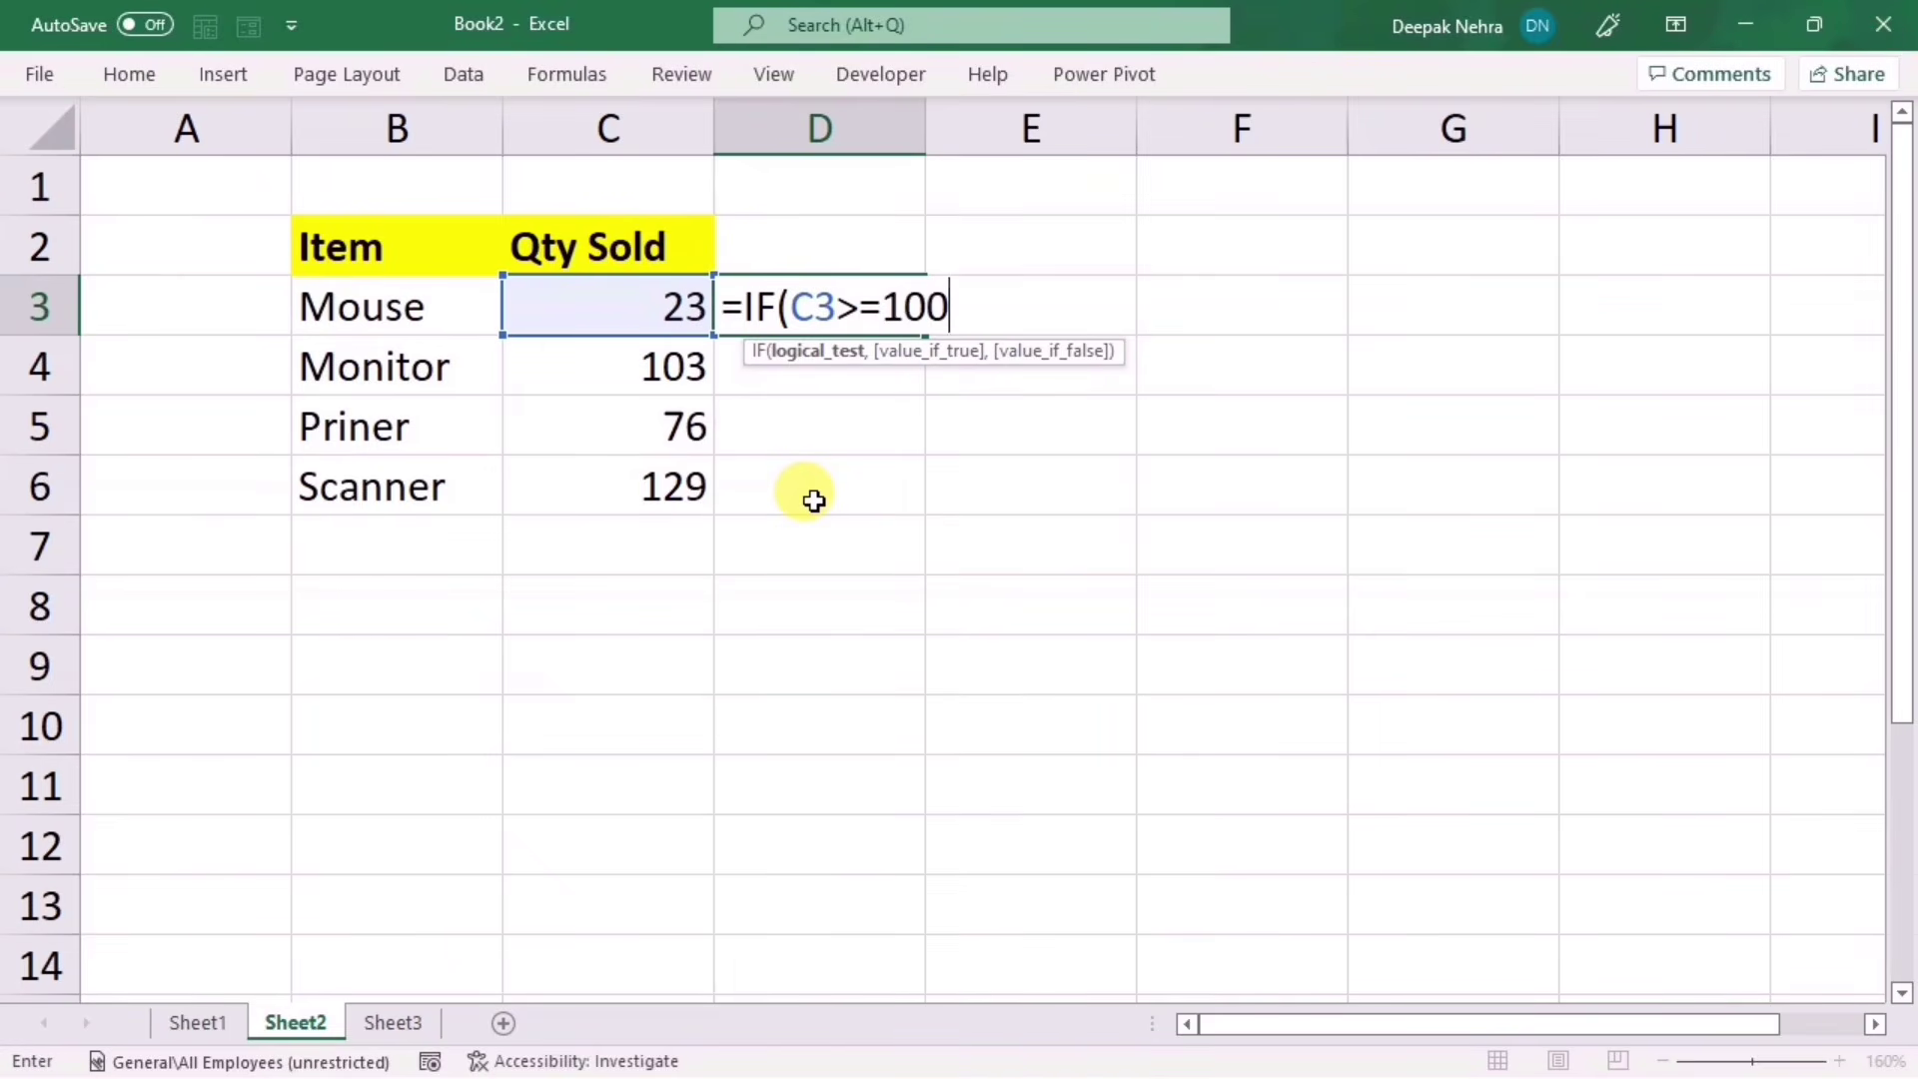
type(",")
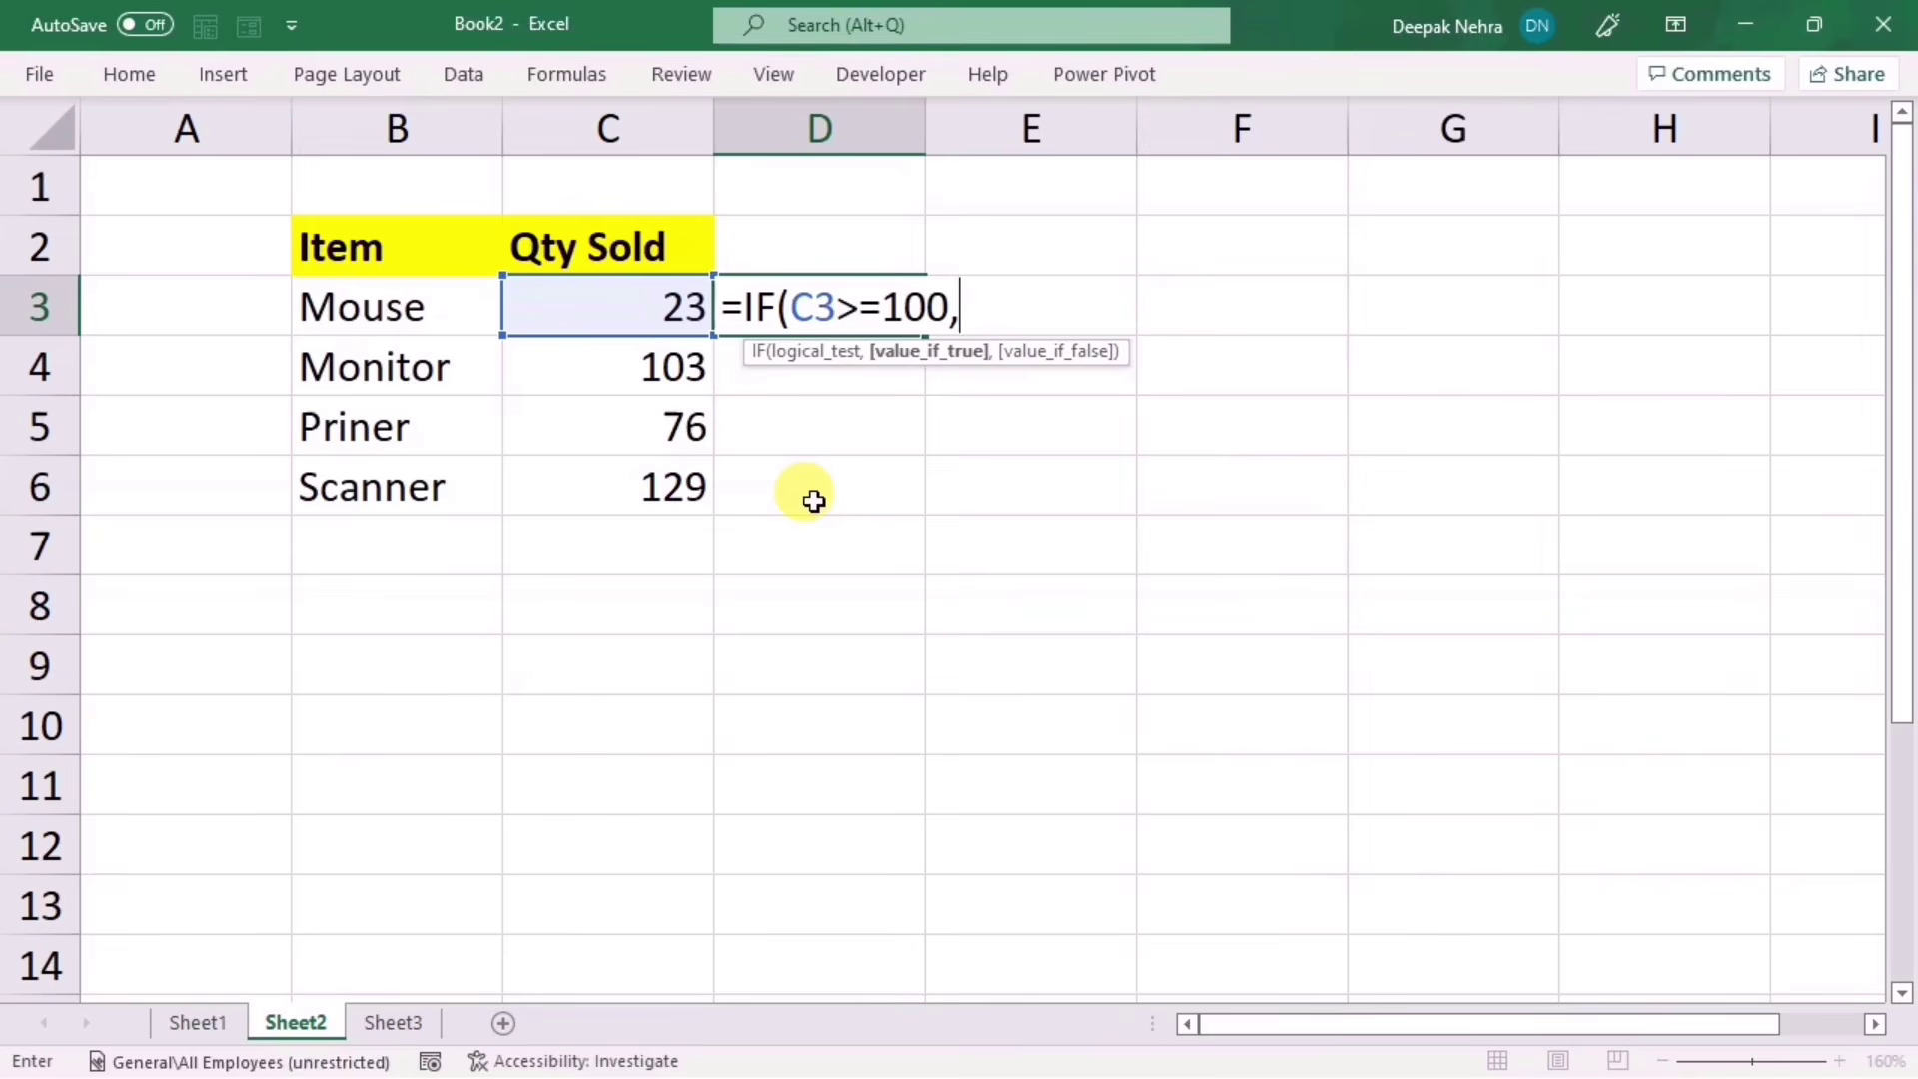
type("\"")
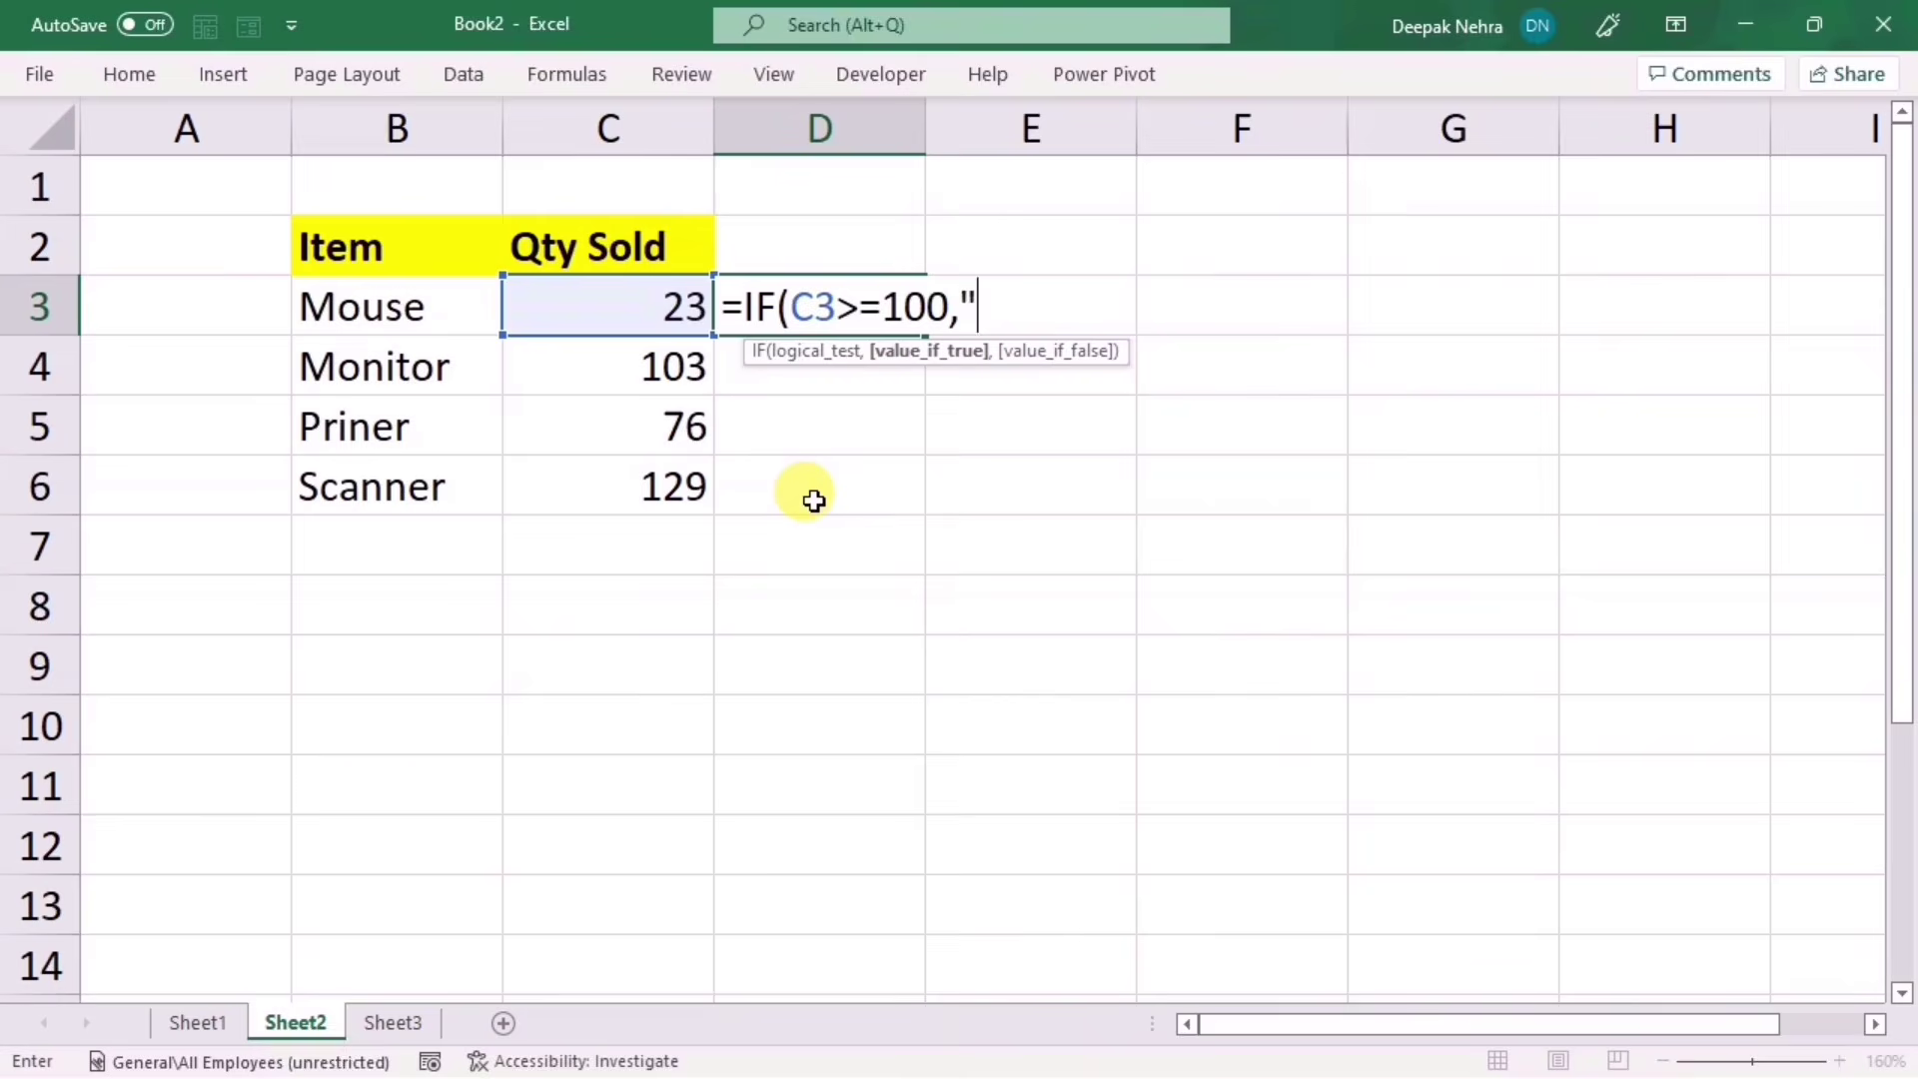
Step: Complete D3 as =IF(C3>=100,"✓","") using the emoji picker's check mark
key("super+period")
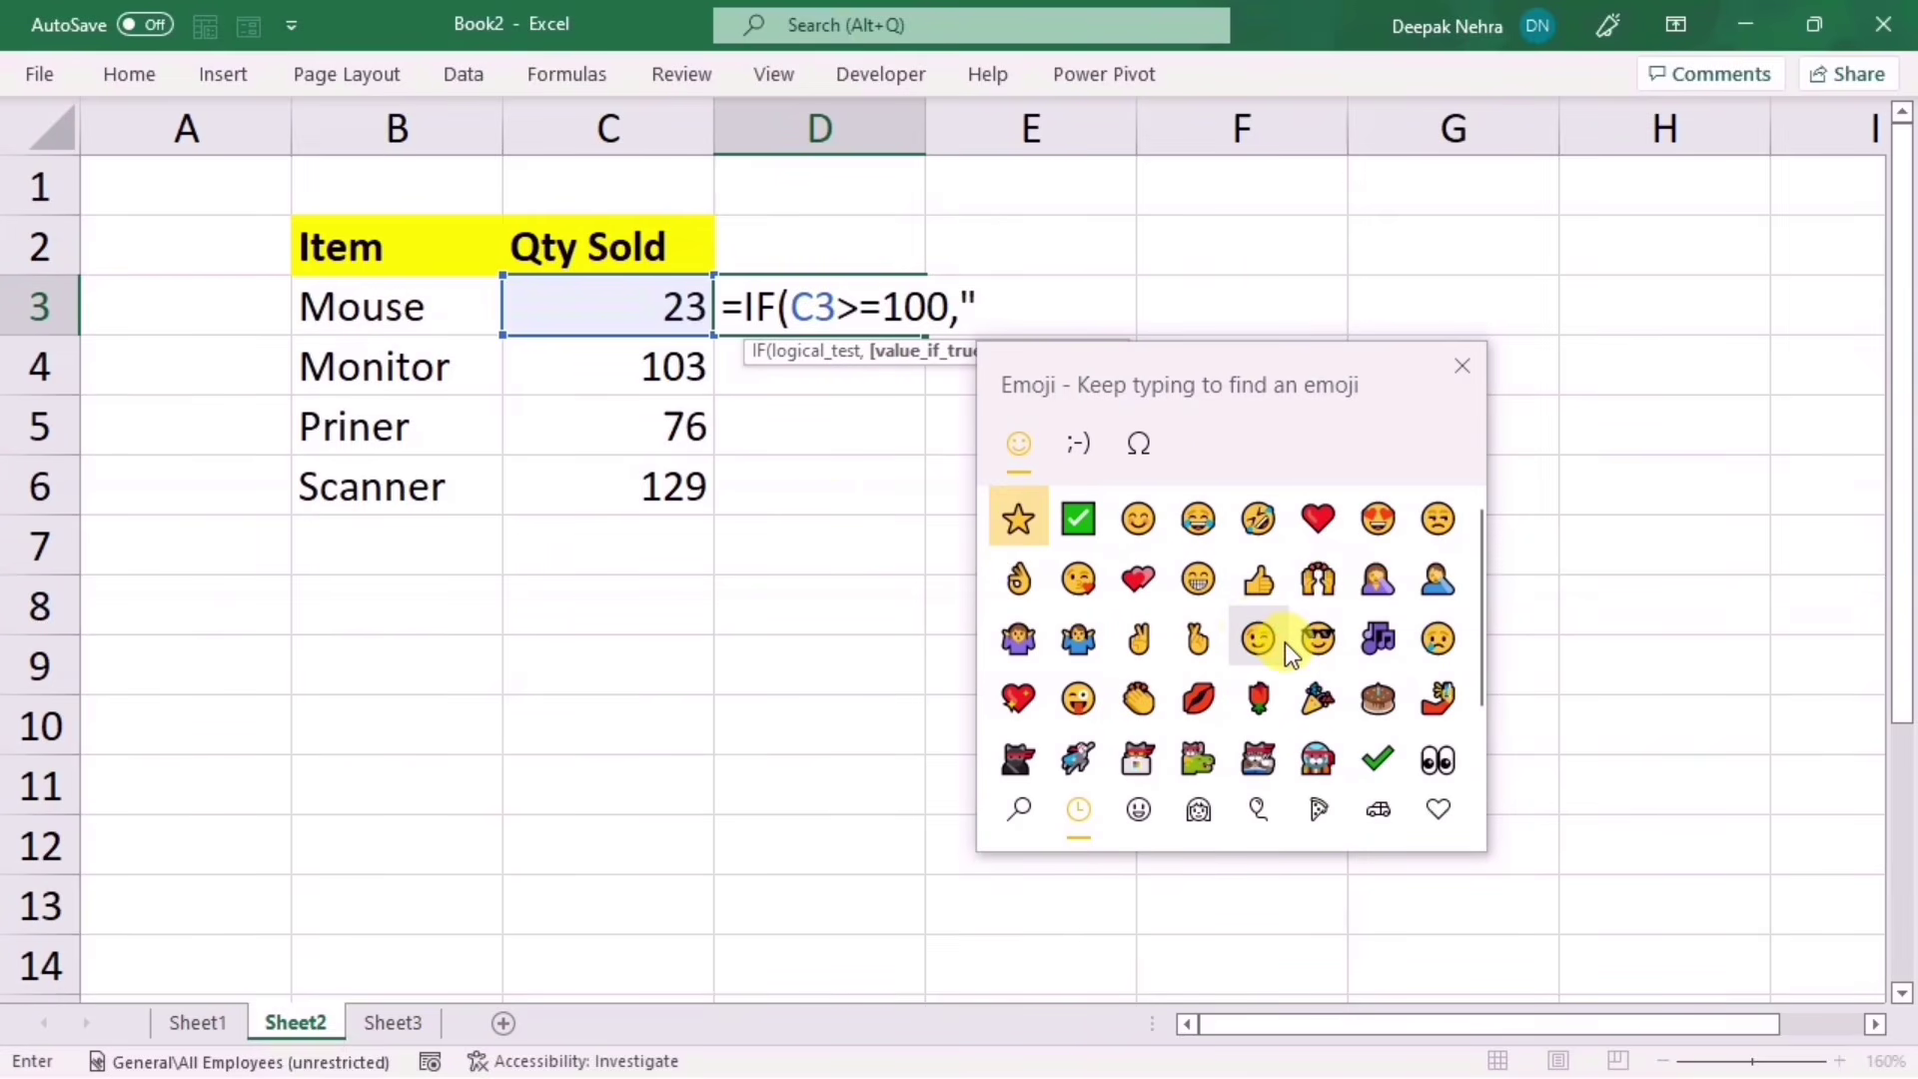
left_click(1126, 825)
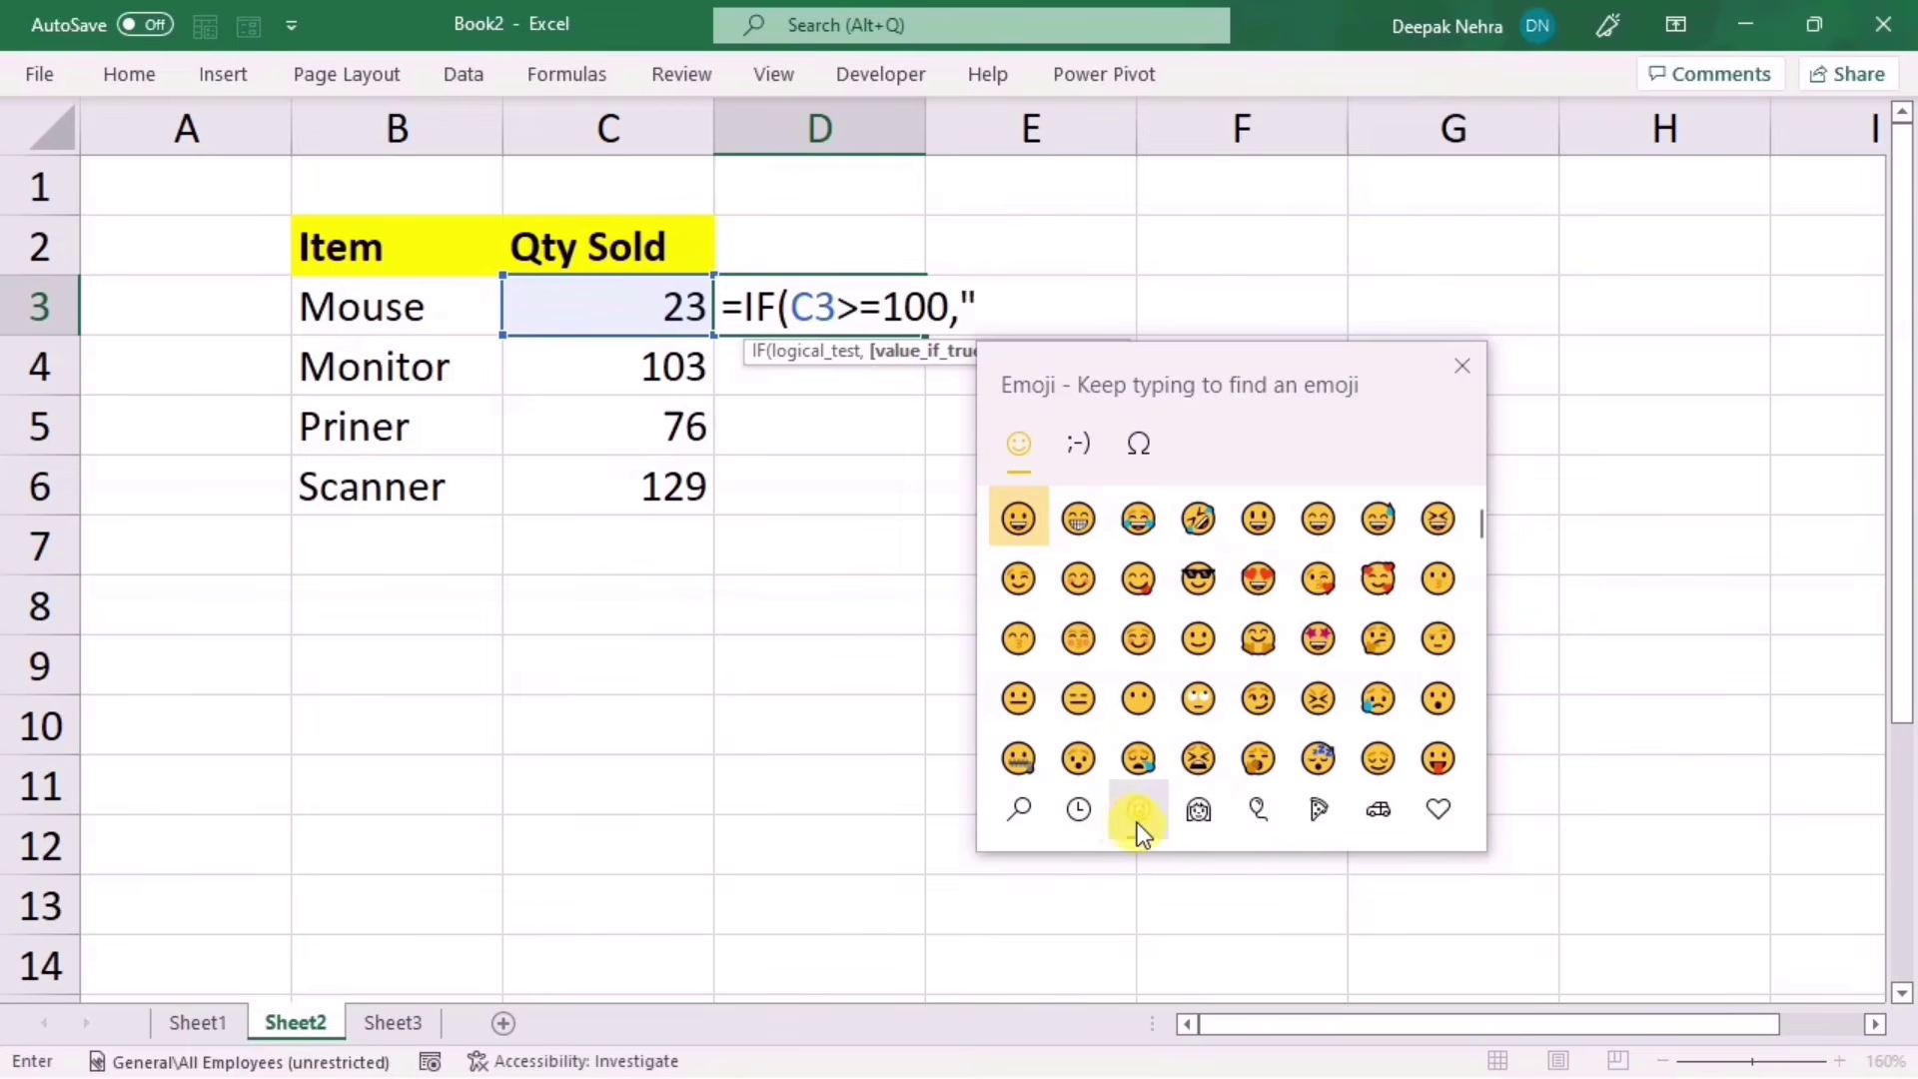
left_click(1374, 811)
left_click(1307, 811)
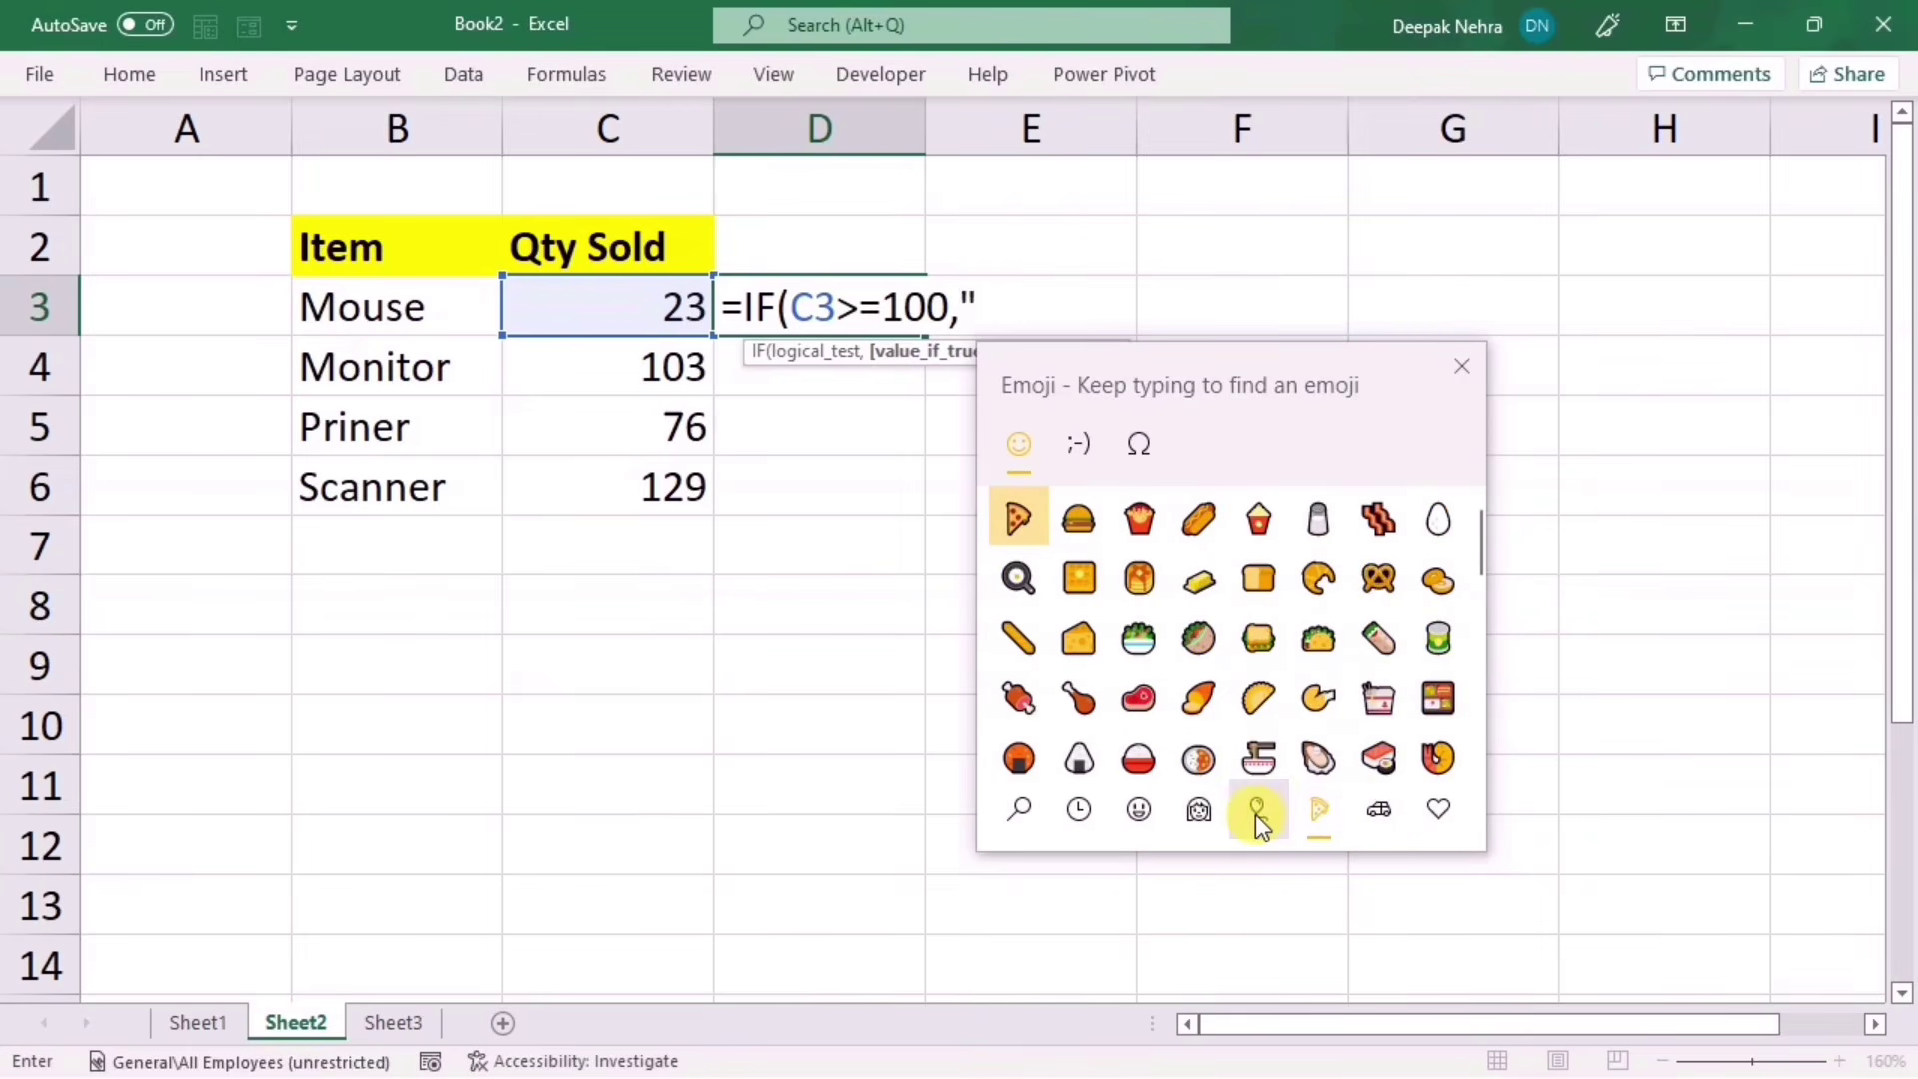
left_click(1207, 813)
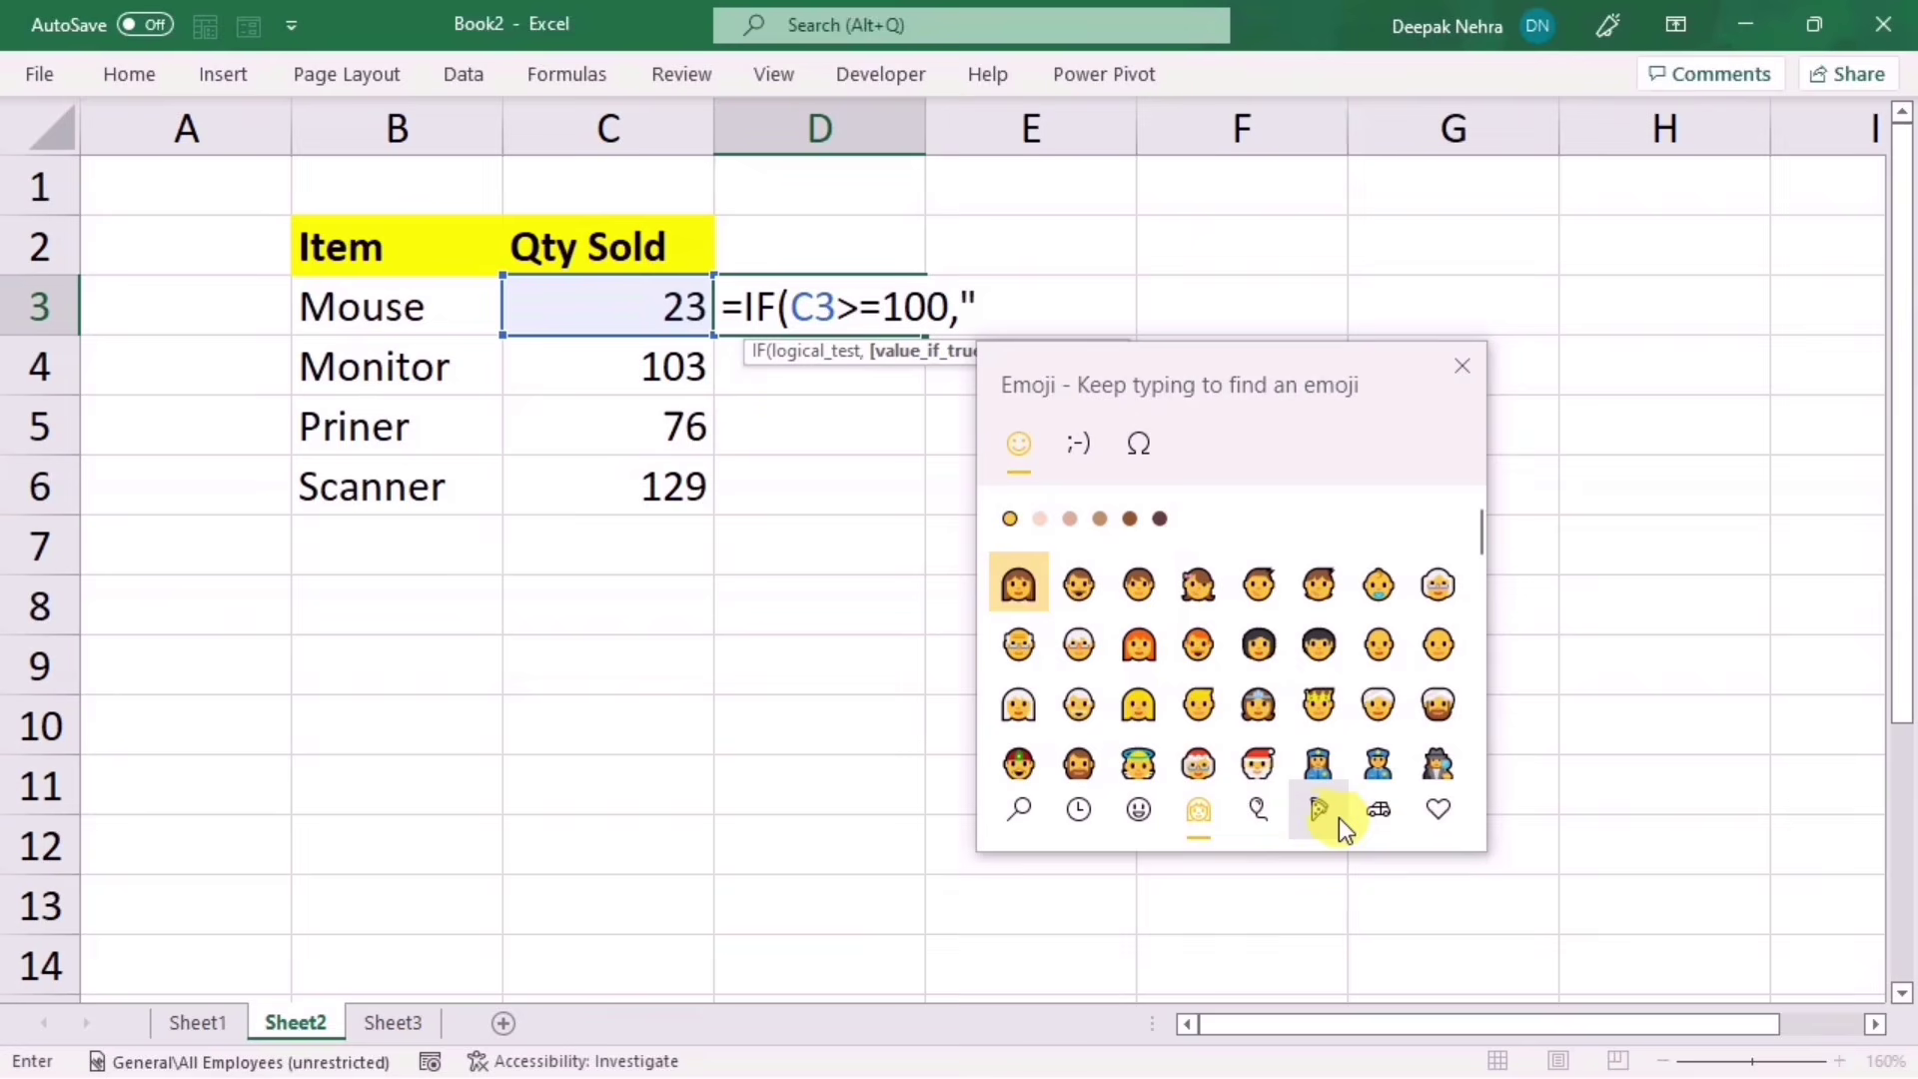
left_click(1435, 817)
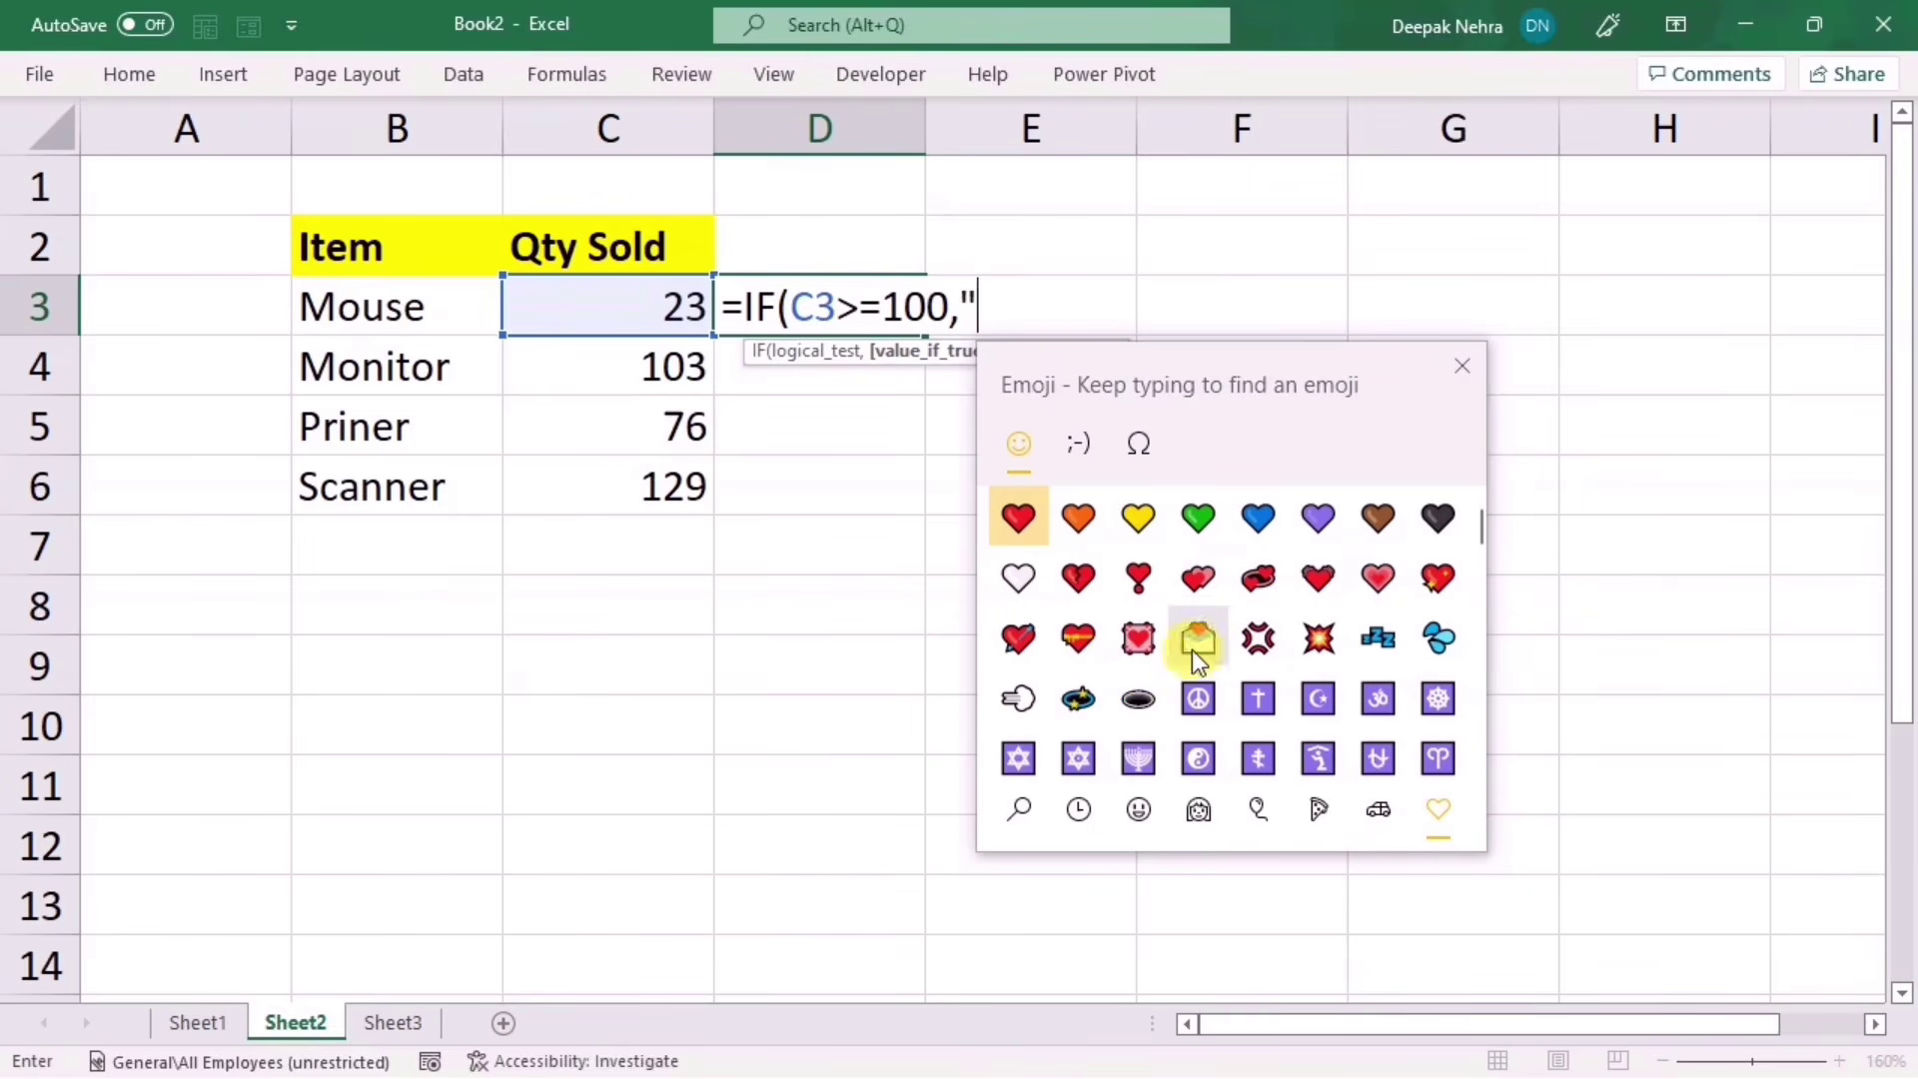
left_click(1089, 823)
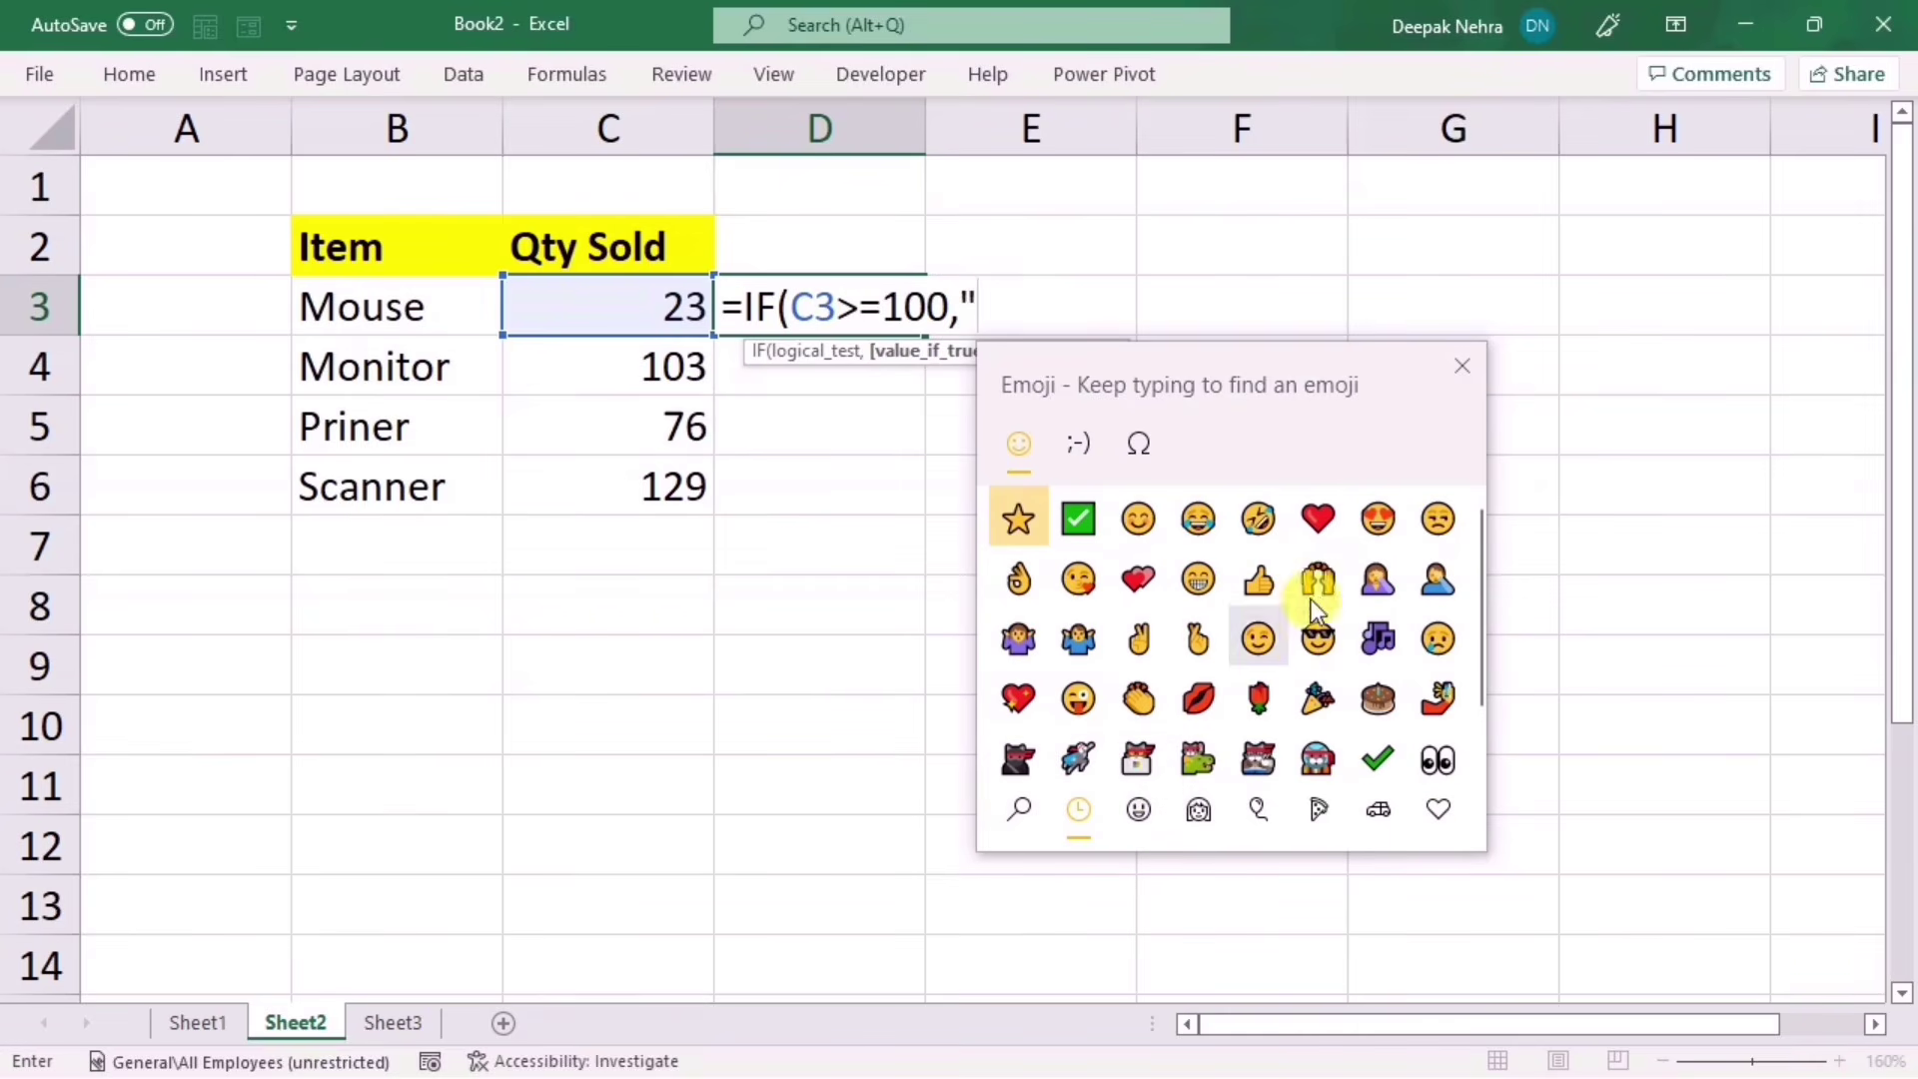
left_click(1081, 524)
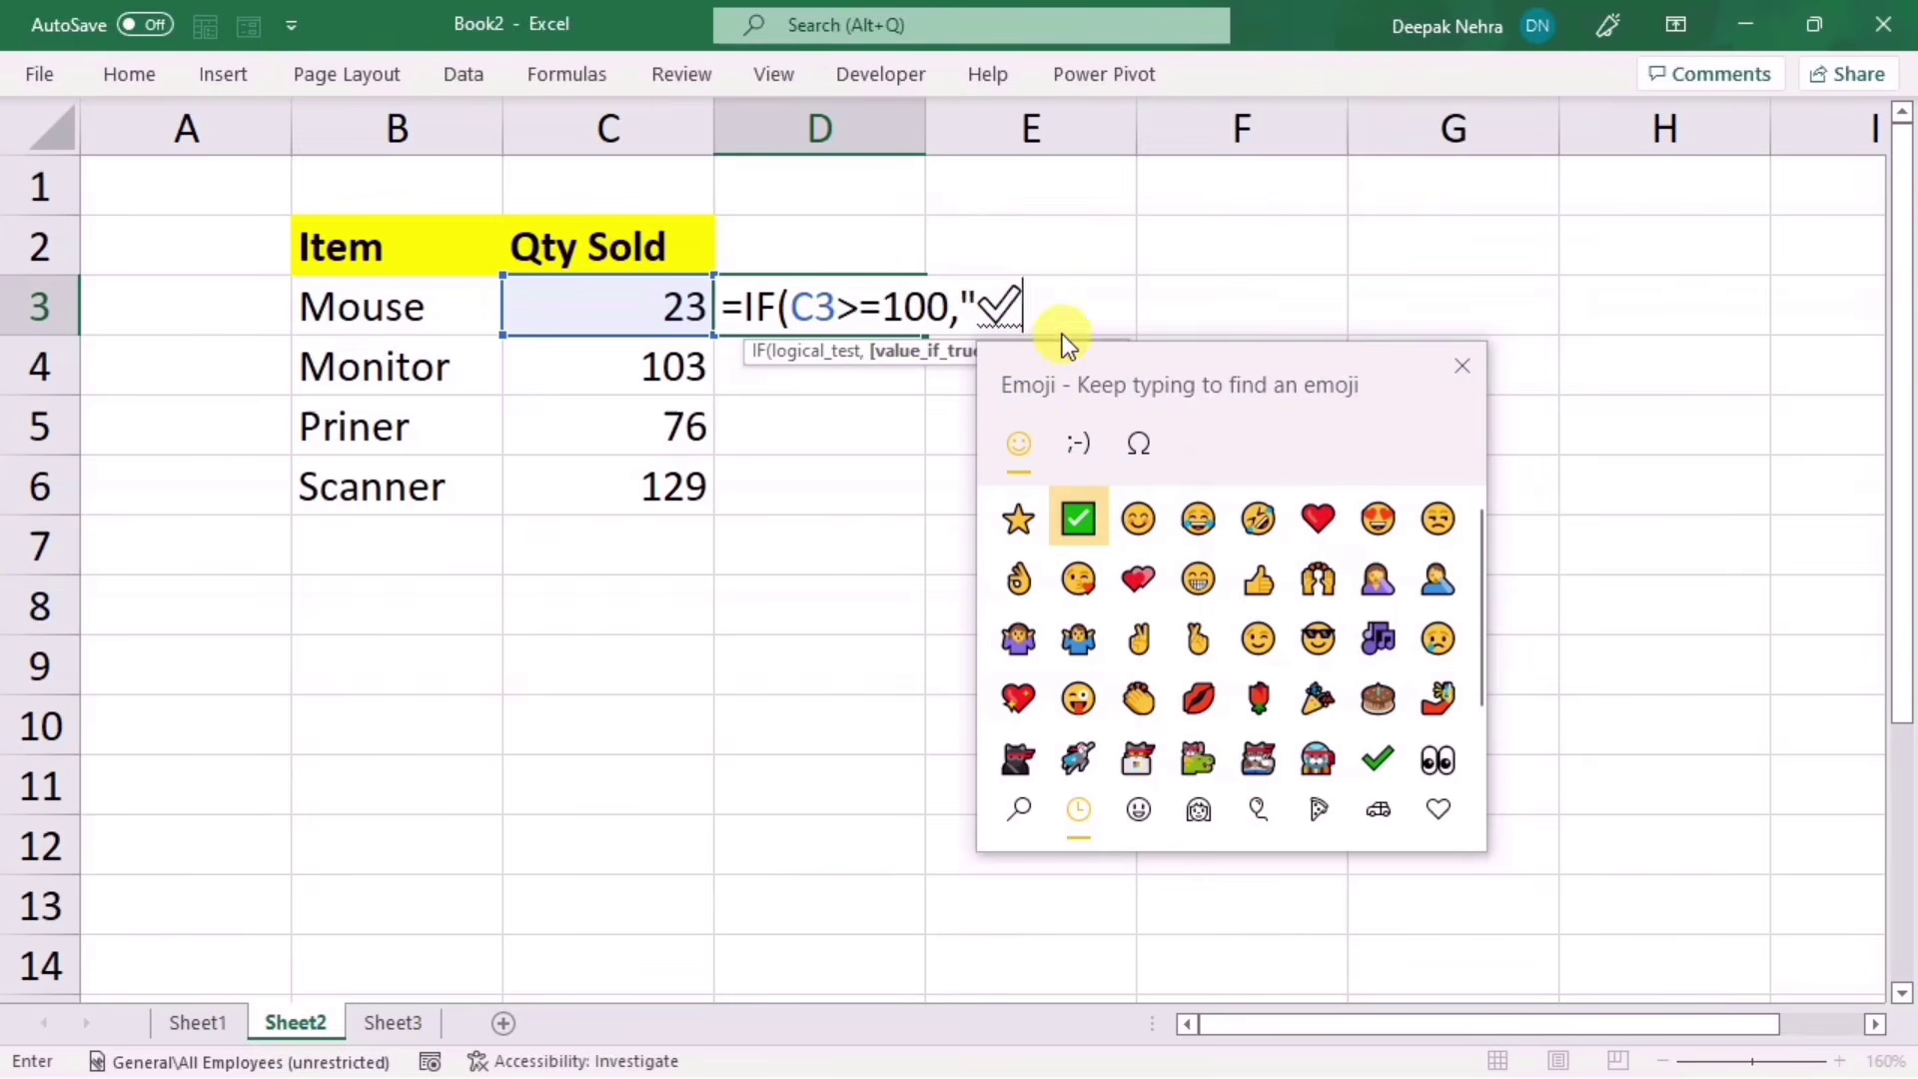
left_click(1460, 364)
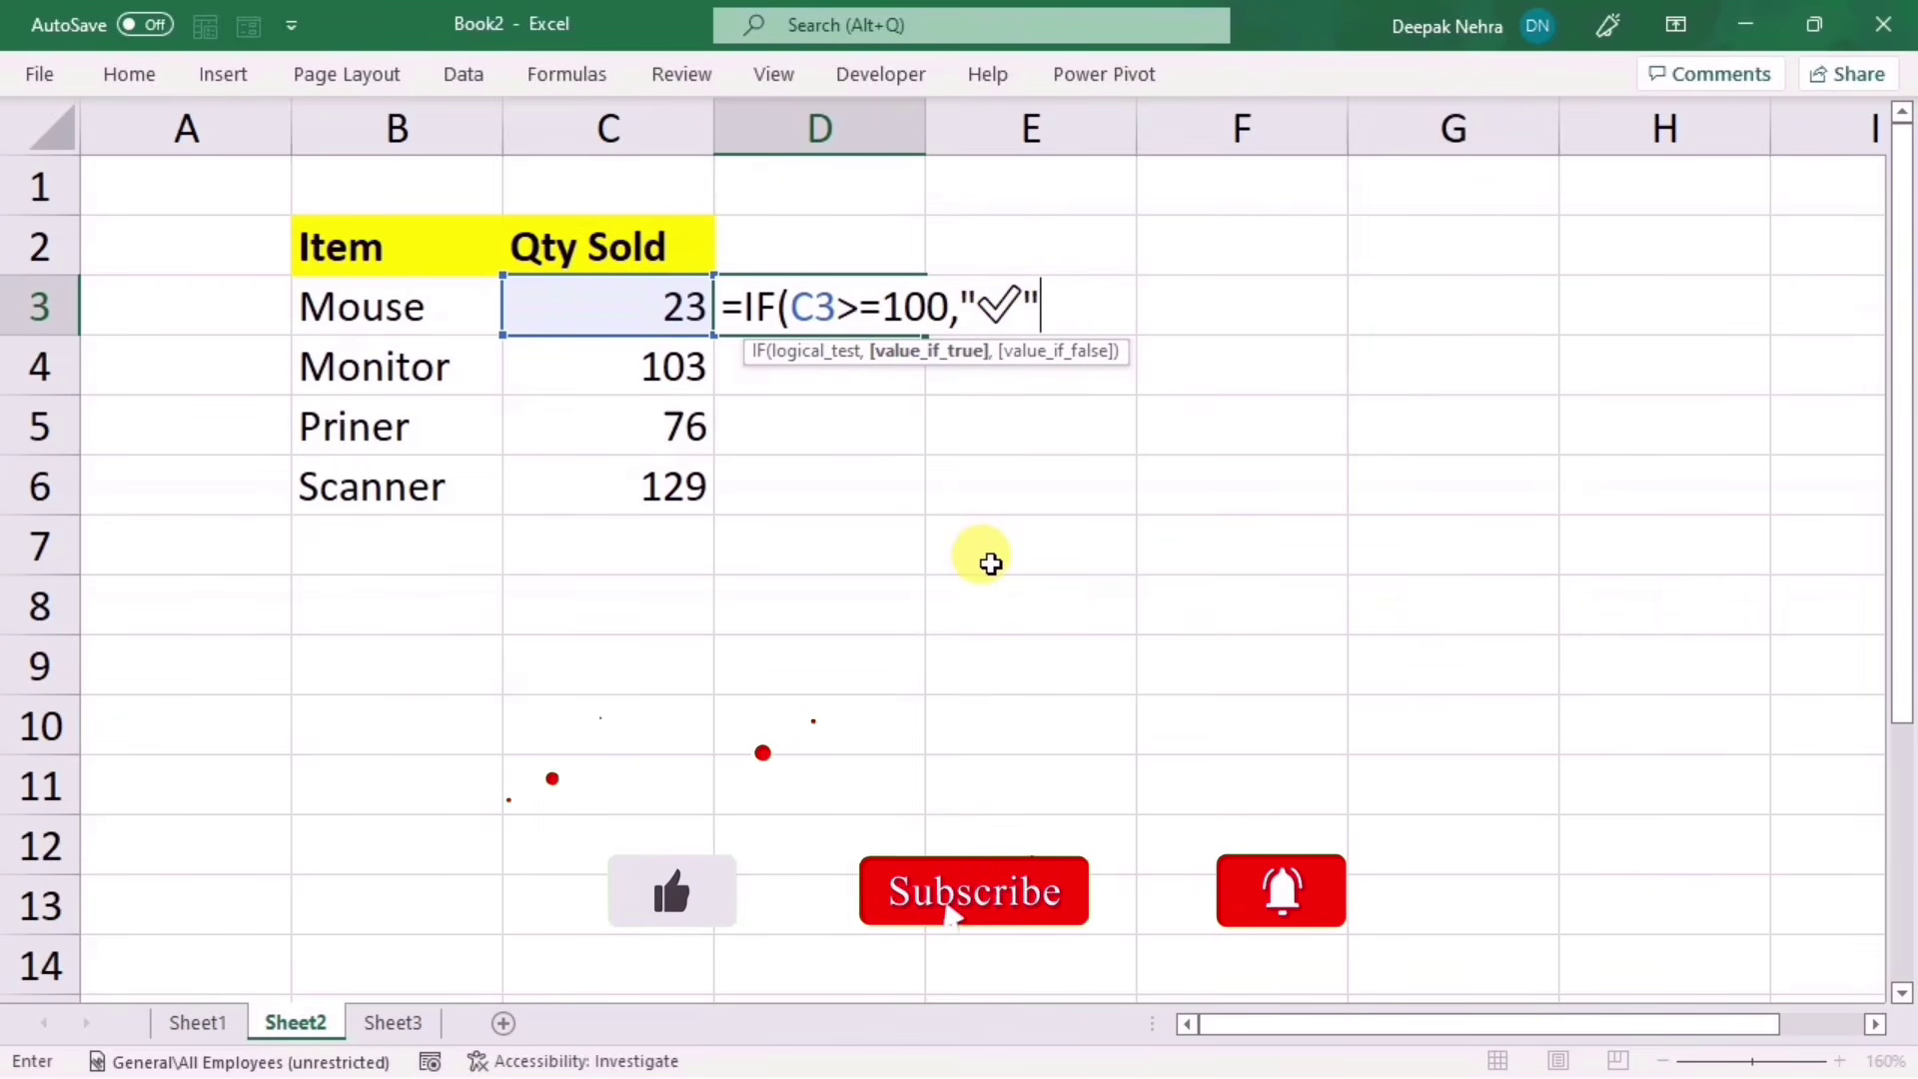
type(",\"")
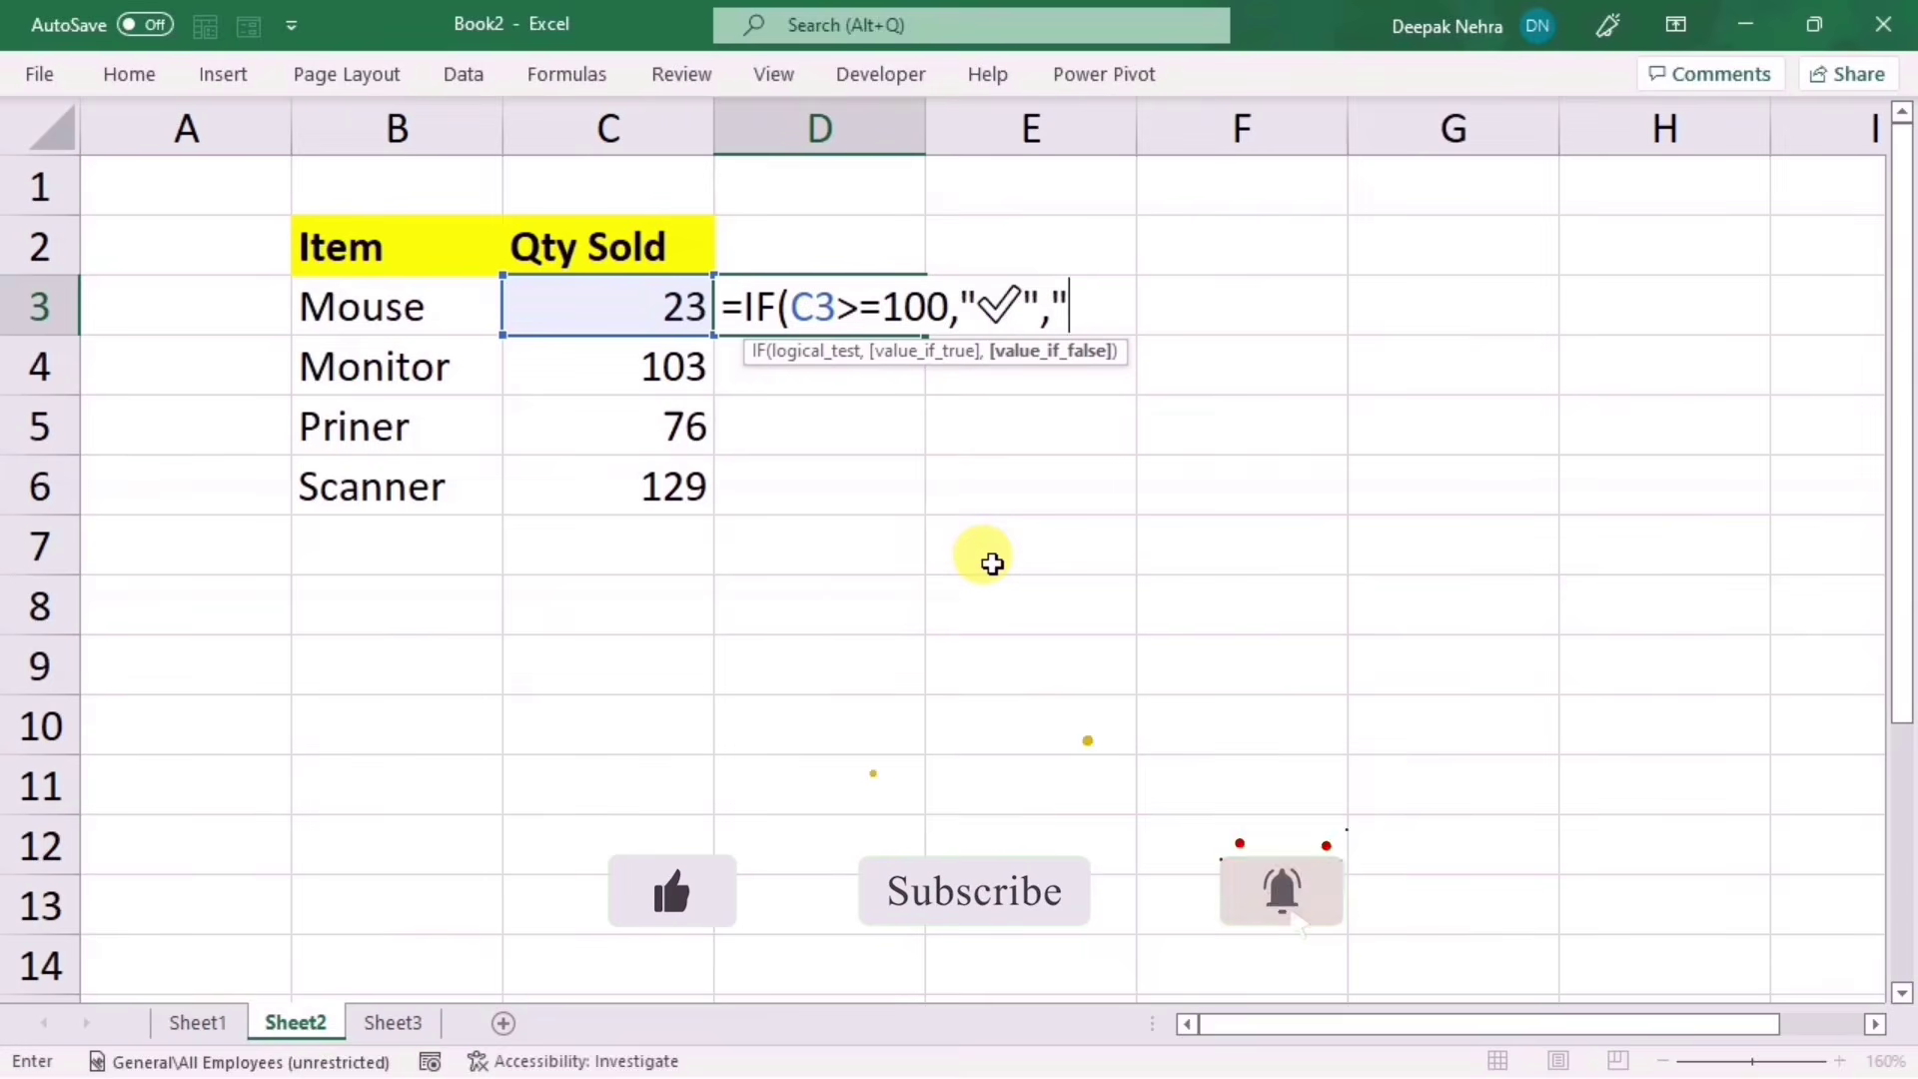
type("\"")
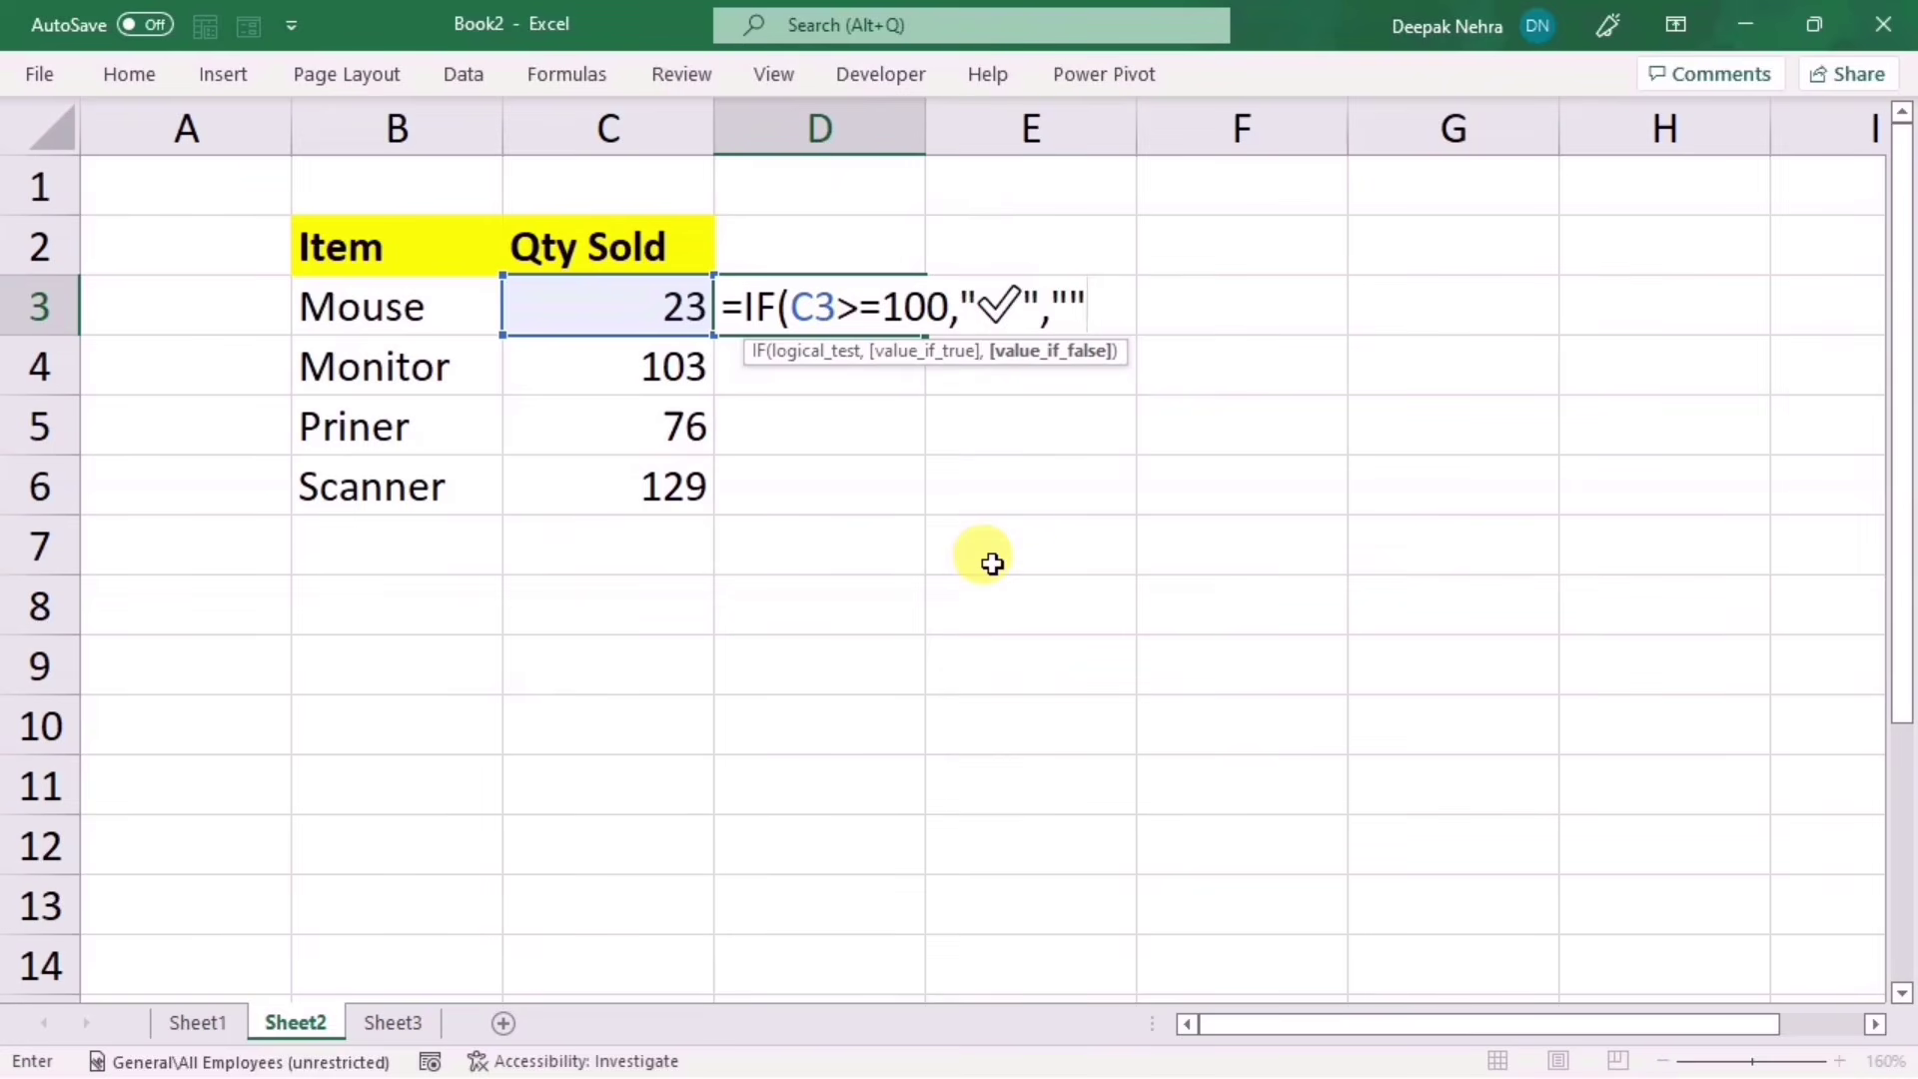
type(")")
key("Return")
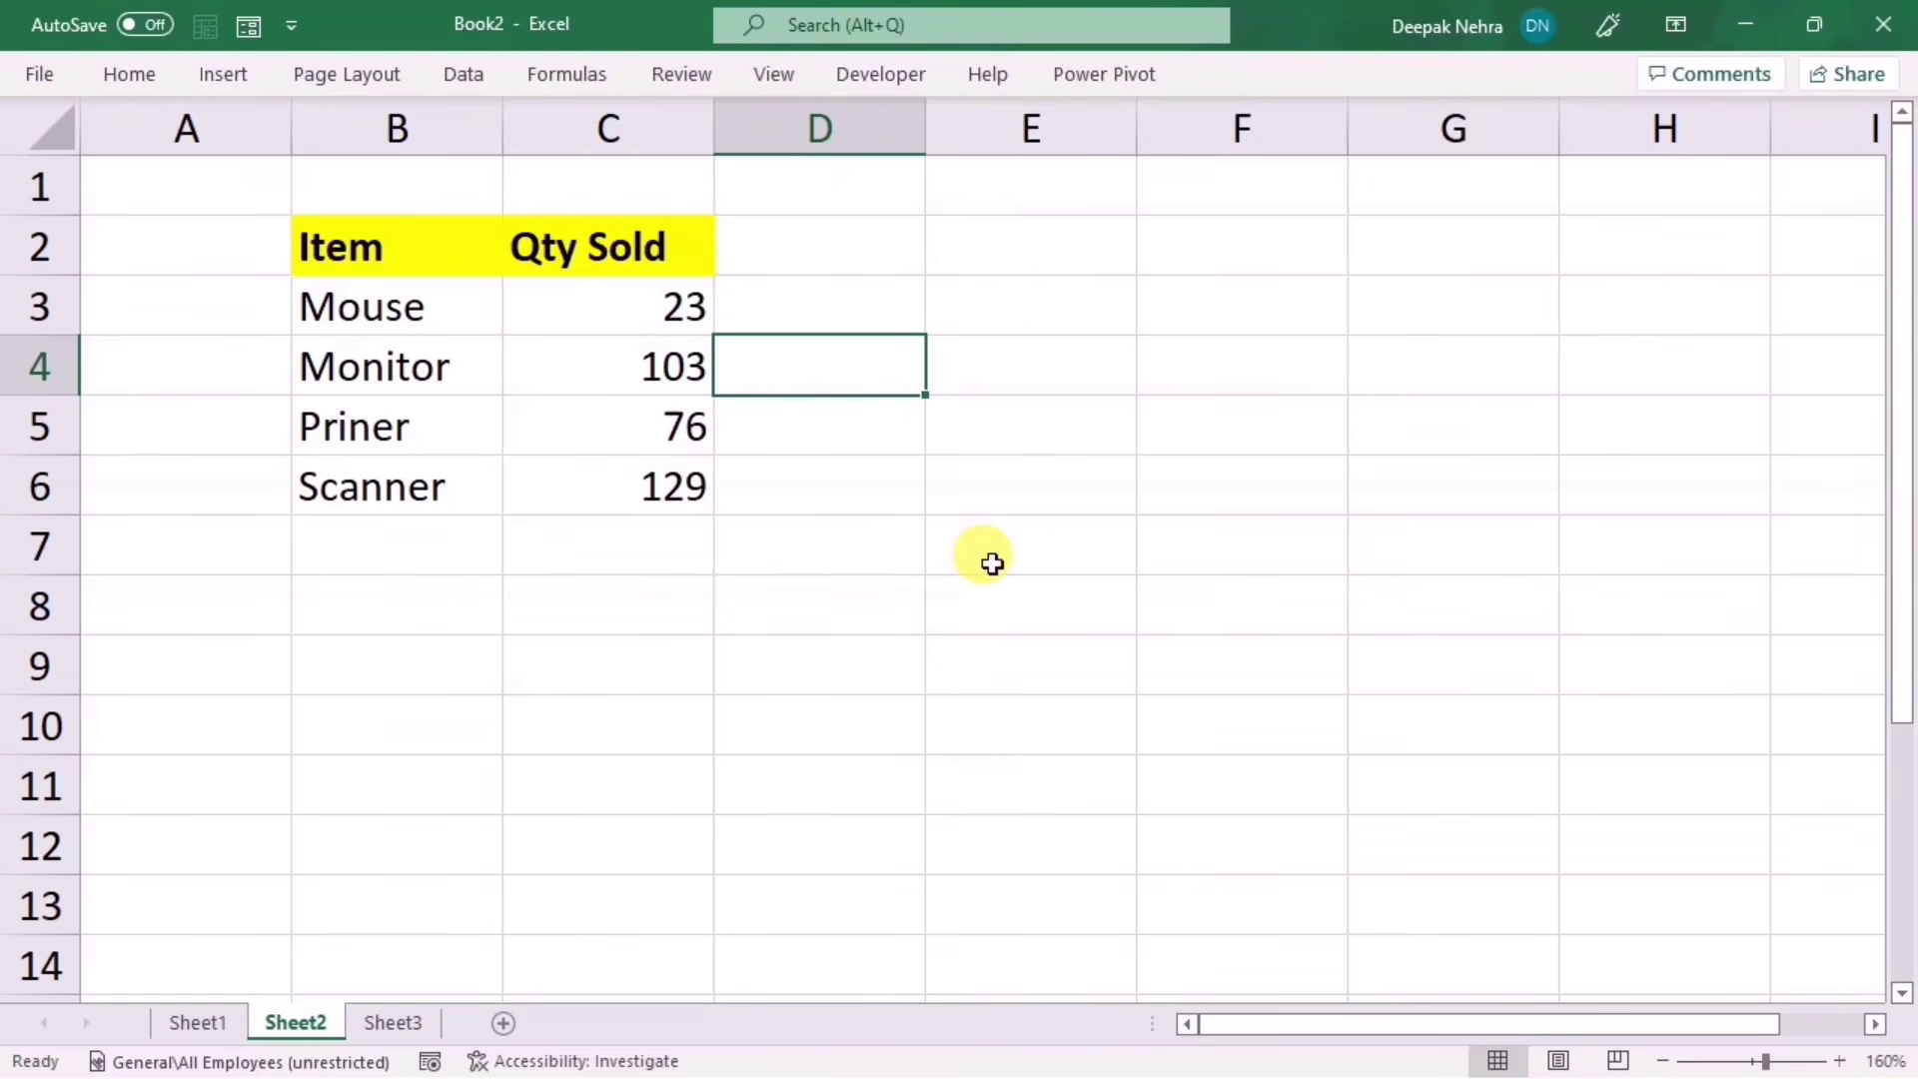
Step: Fill the D3 formula down to D6 and open Font Color for the D3:D6 check marks
left_click(851, 305)
left_click_drag(921, 333, 878, 474)
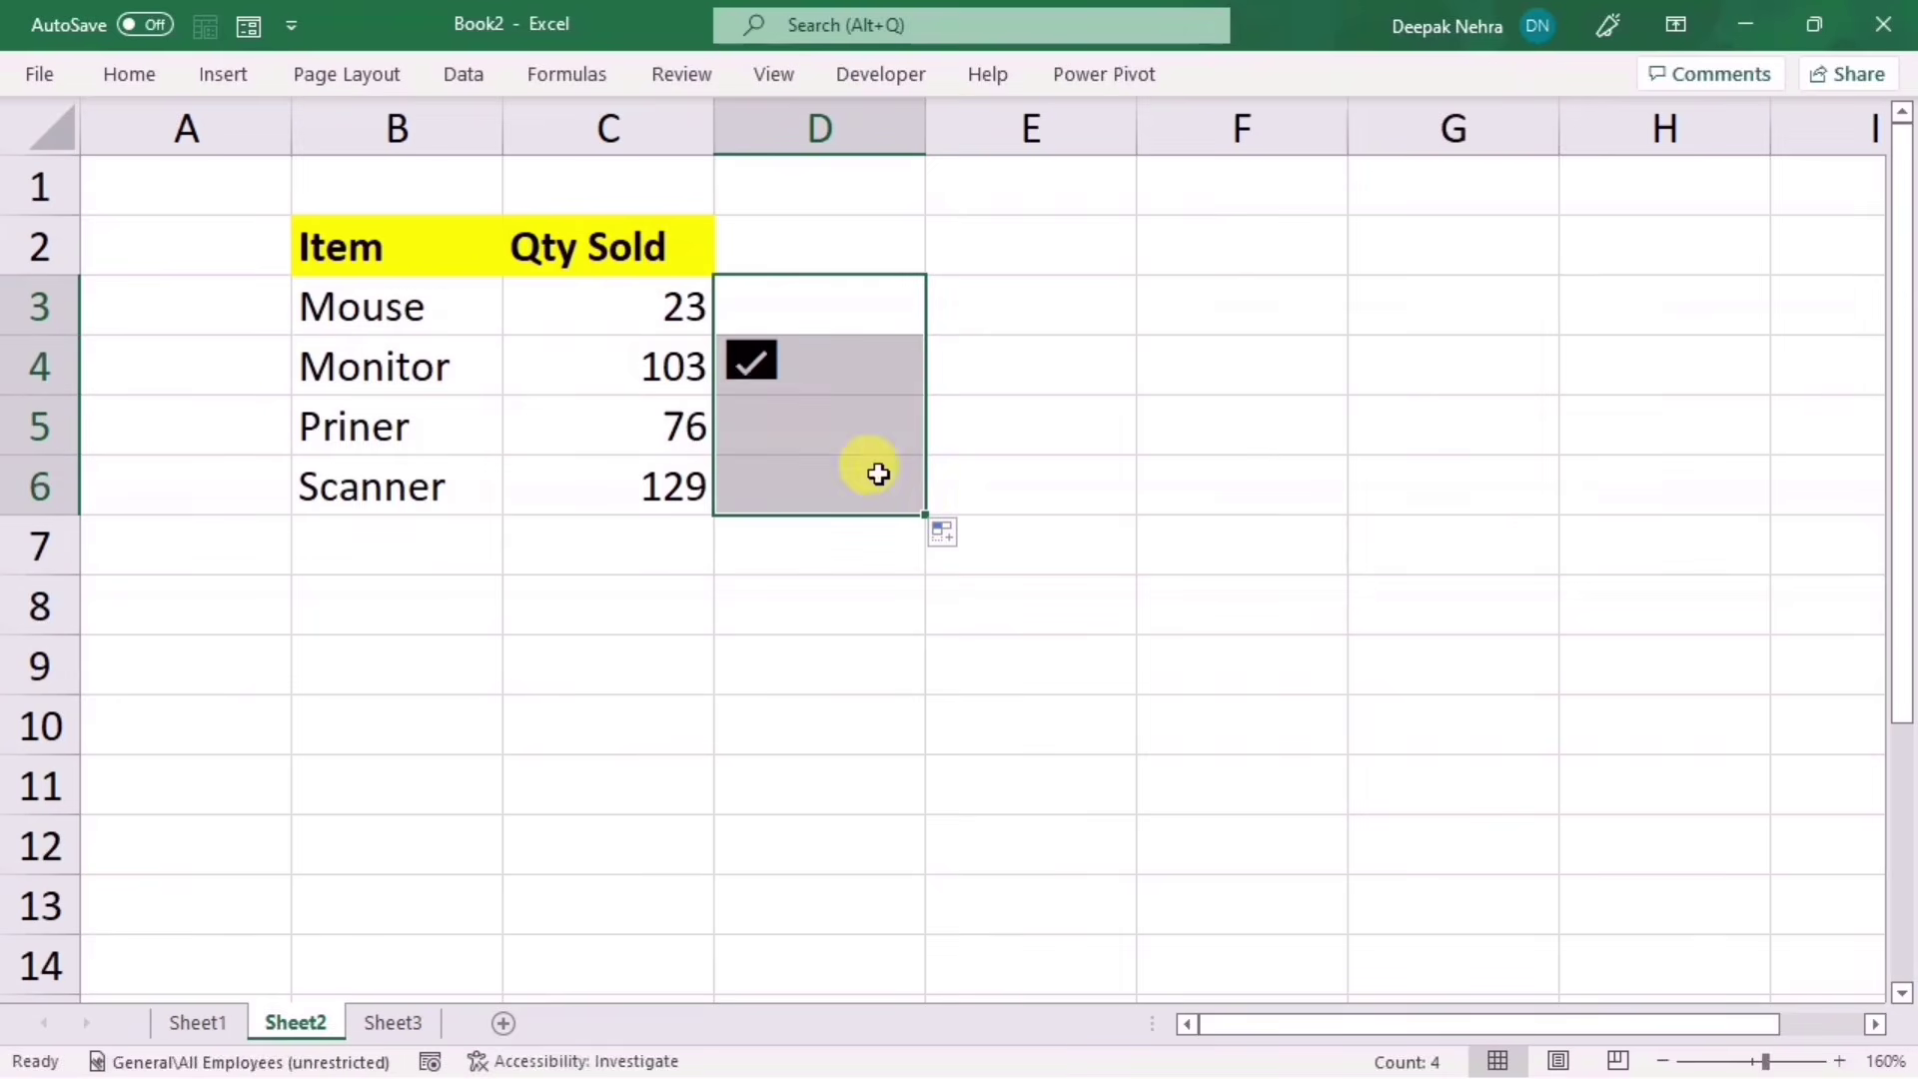
left_click(964, 704)
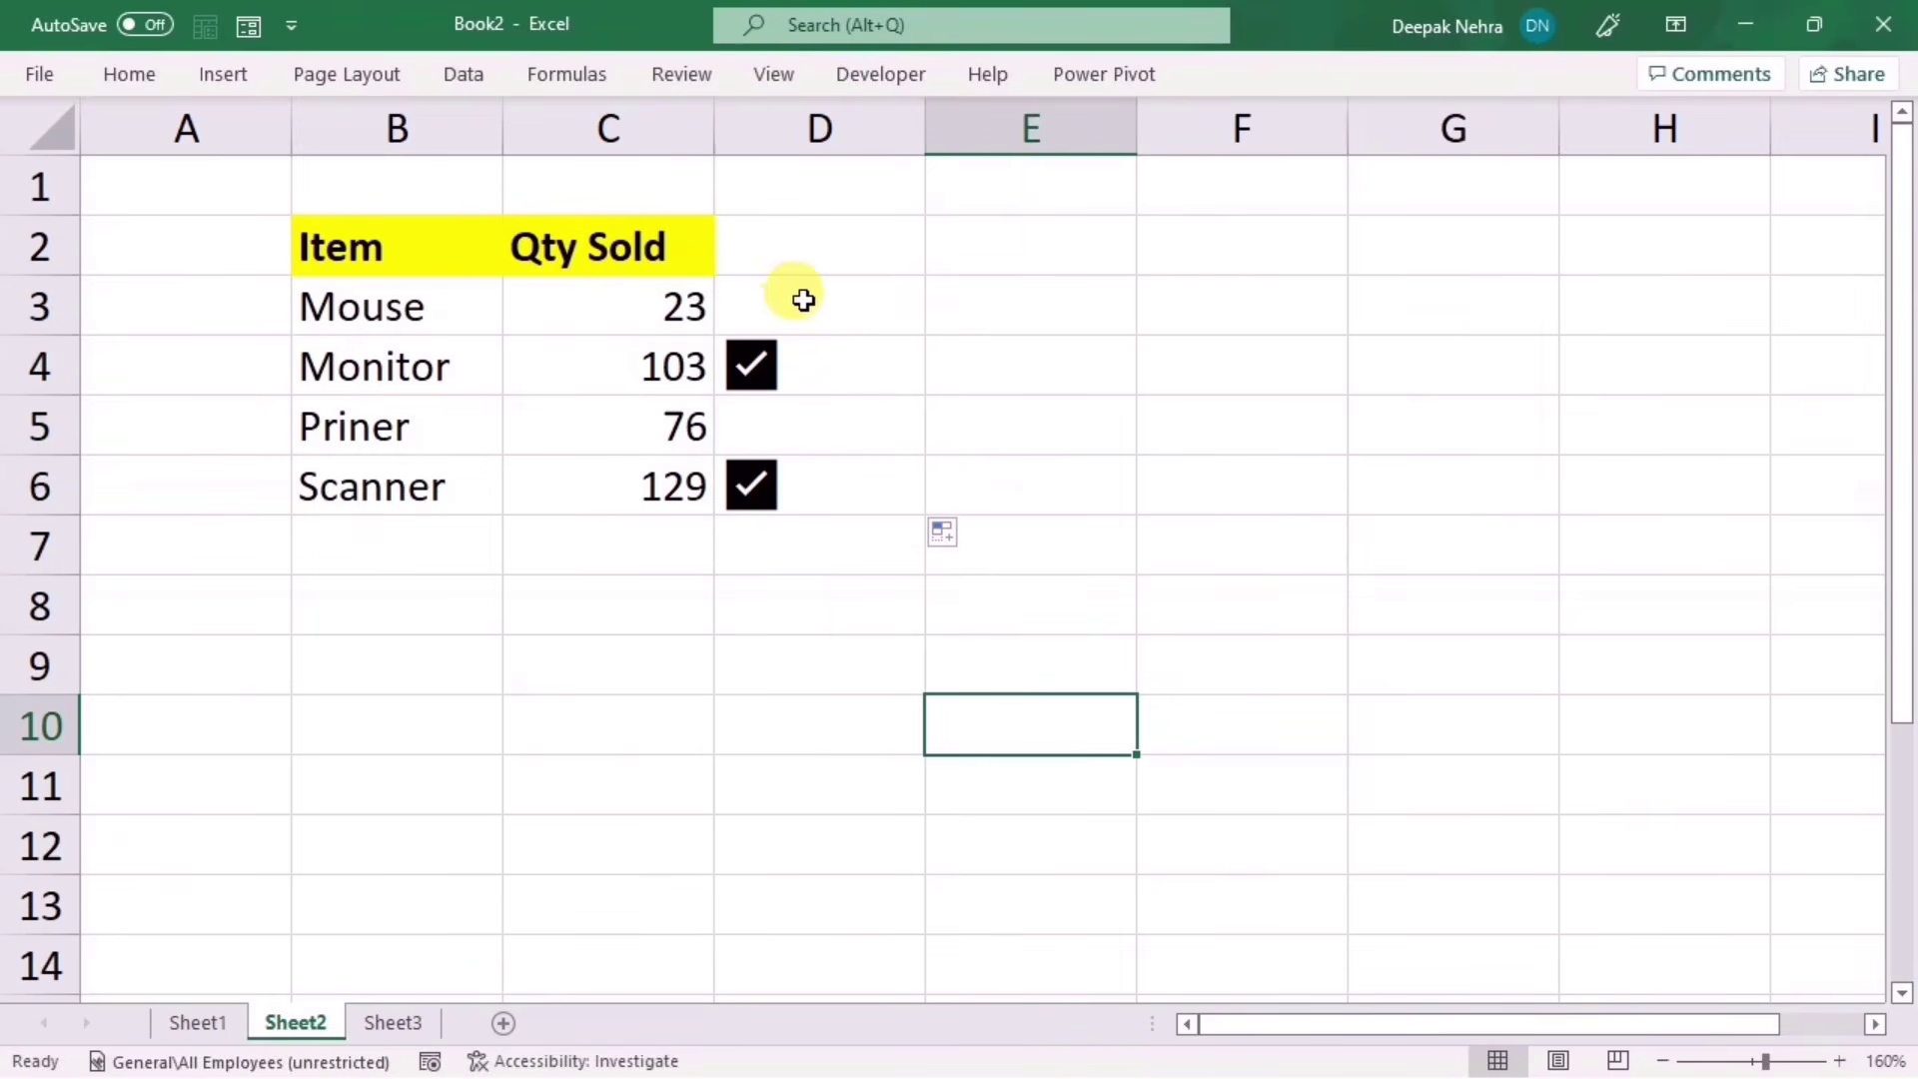
left_click_drag(803, 300, 759, 479)
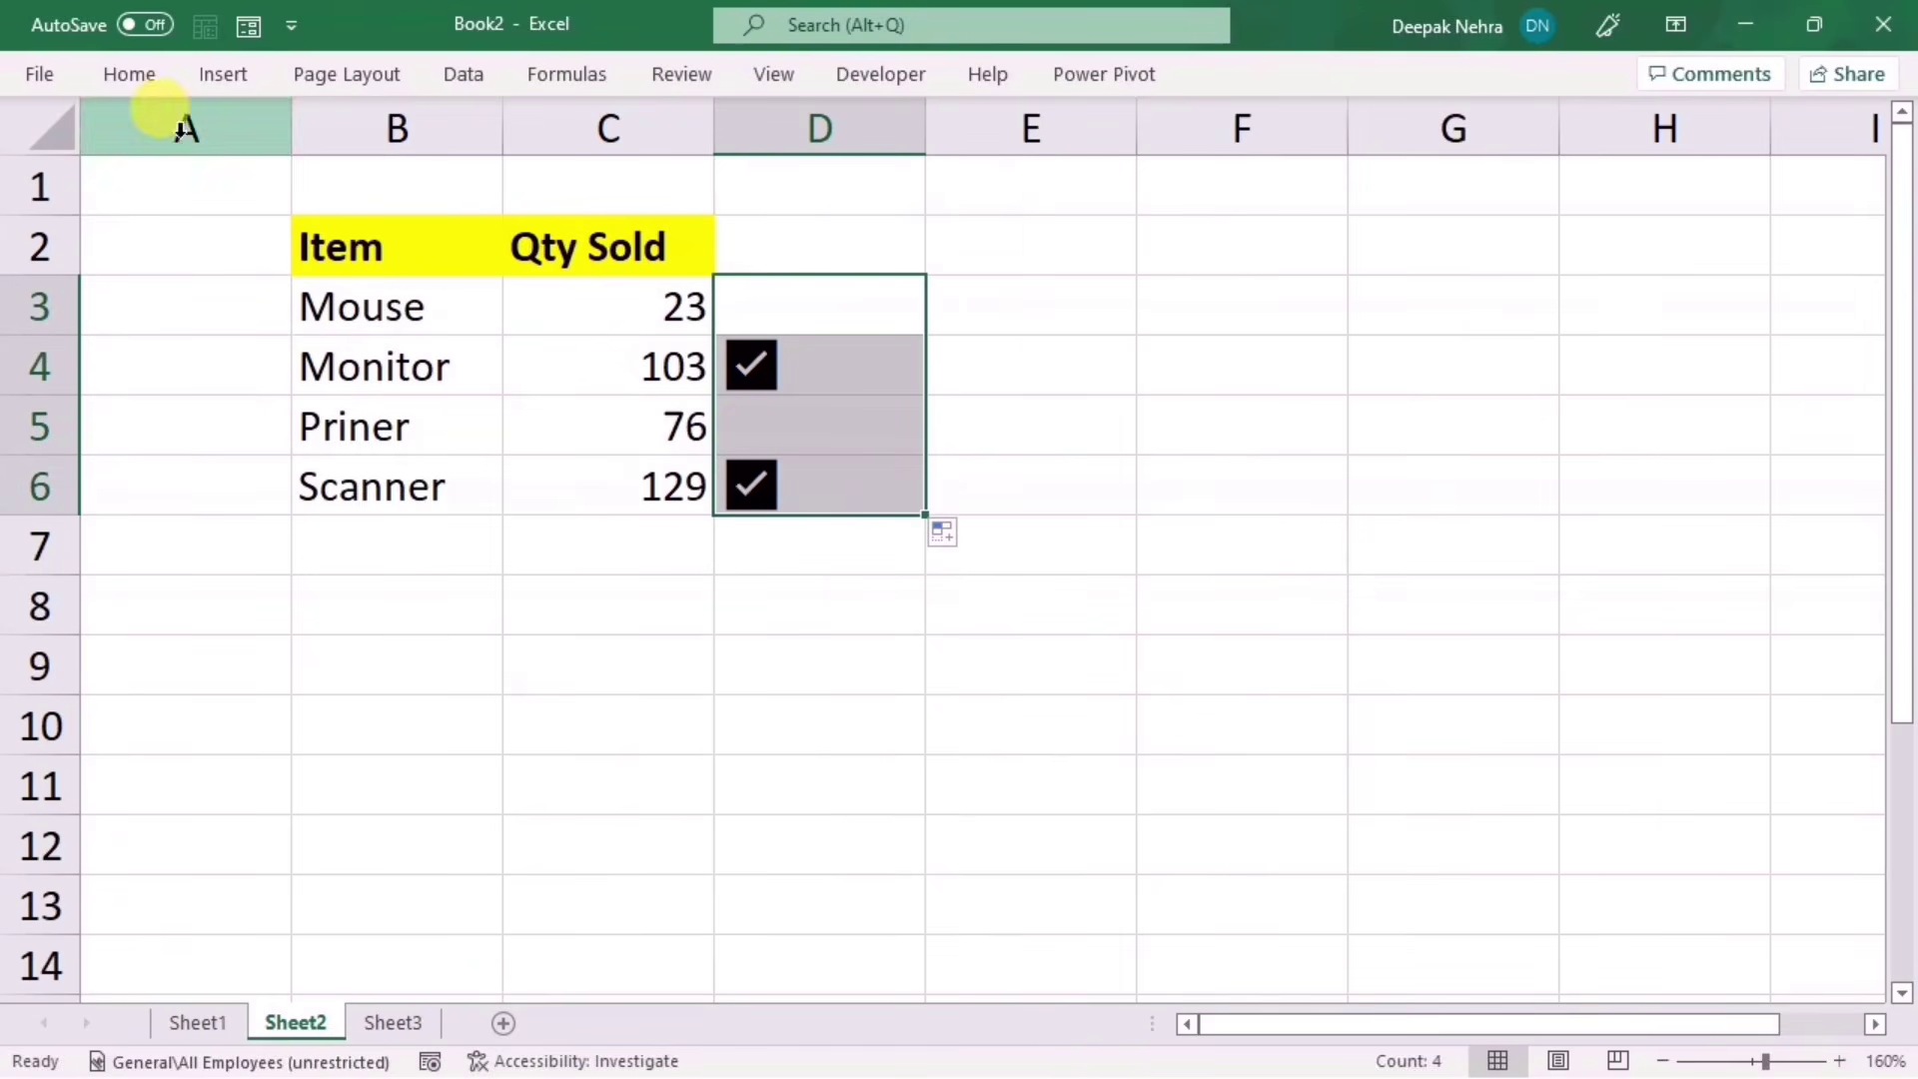
left_click(130, 74)
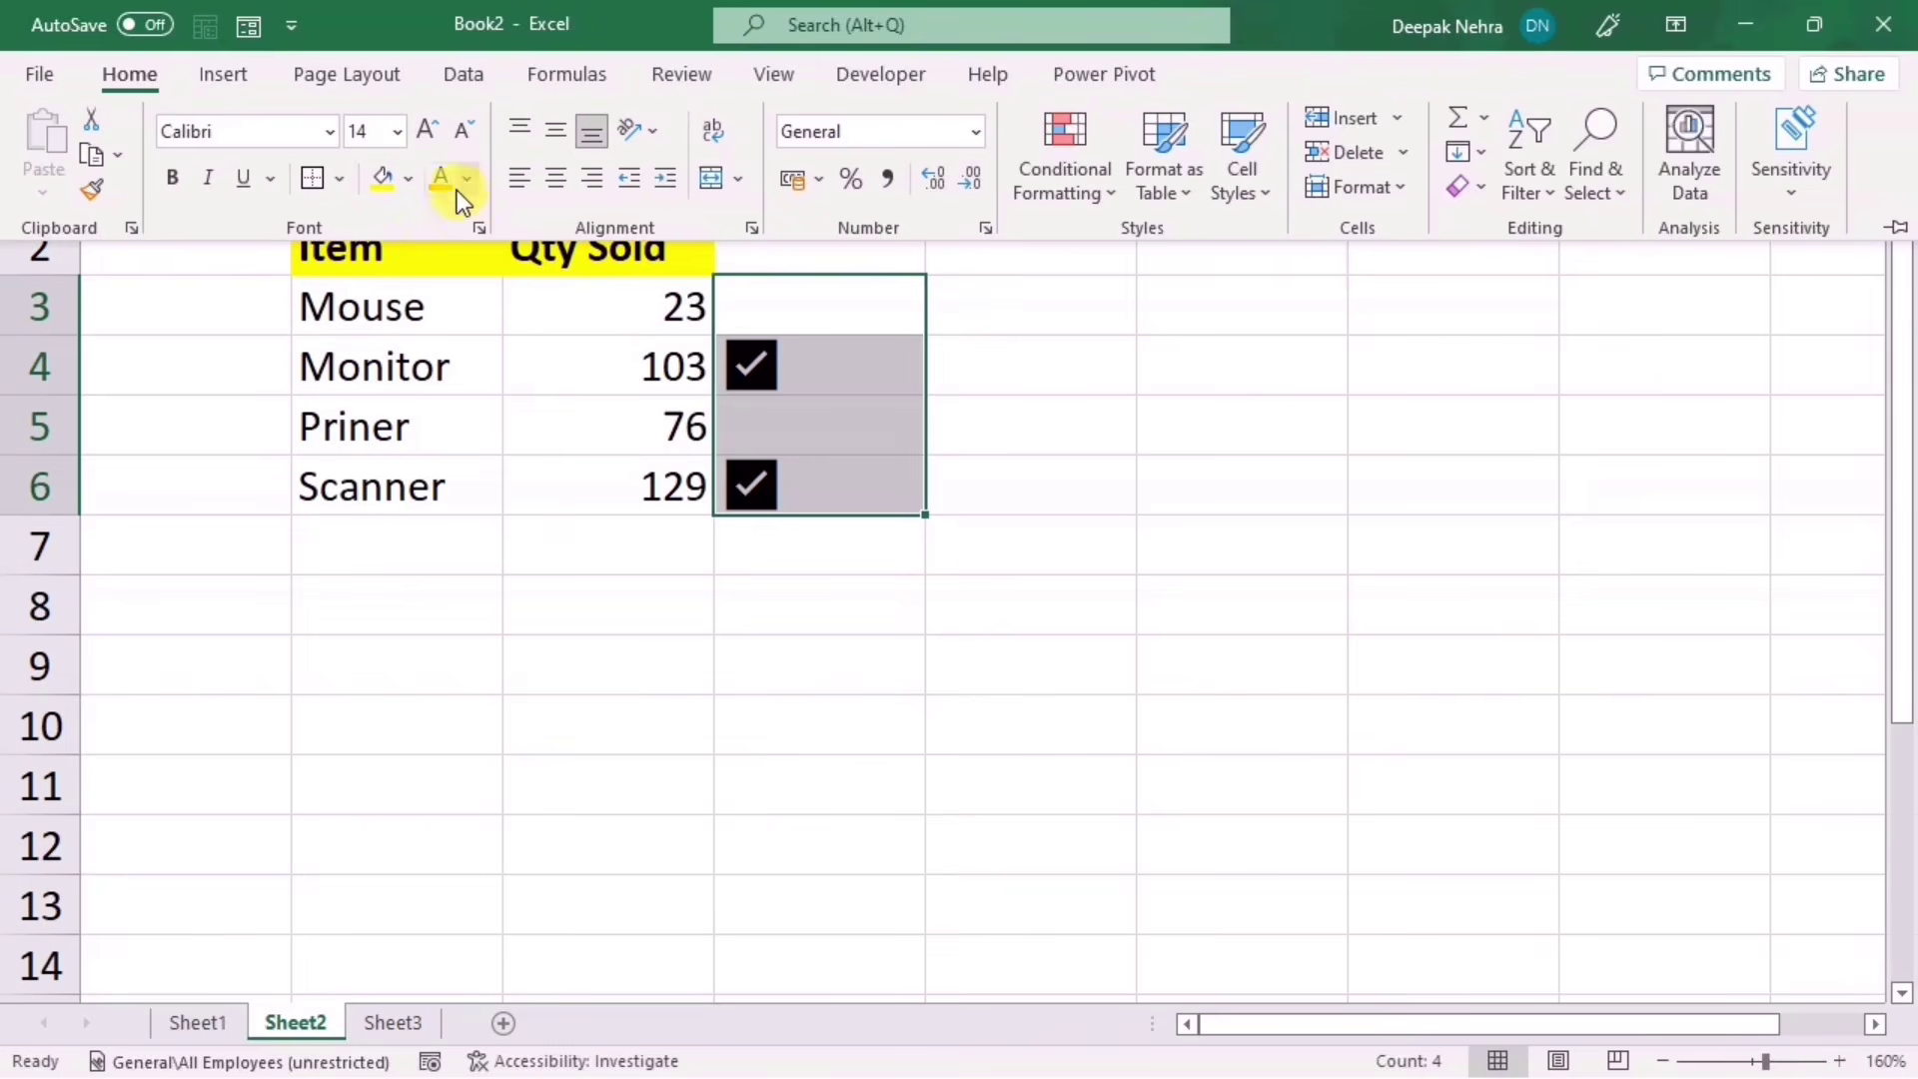
left_click(467, 181)
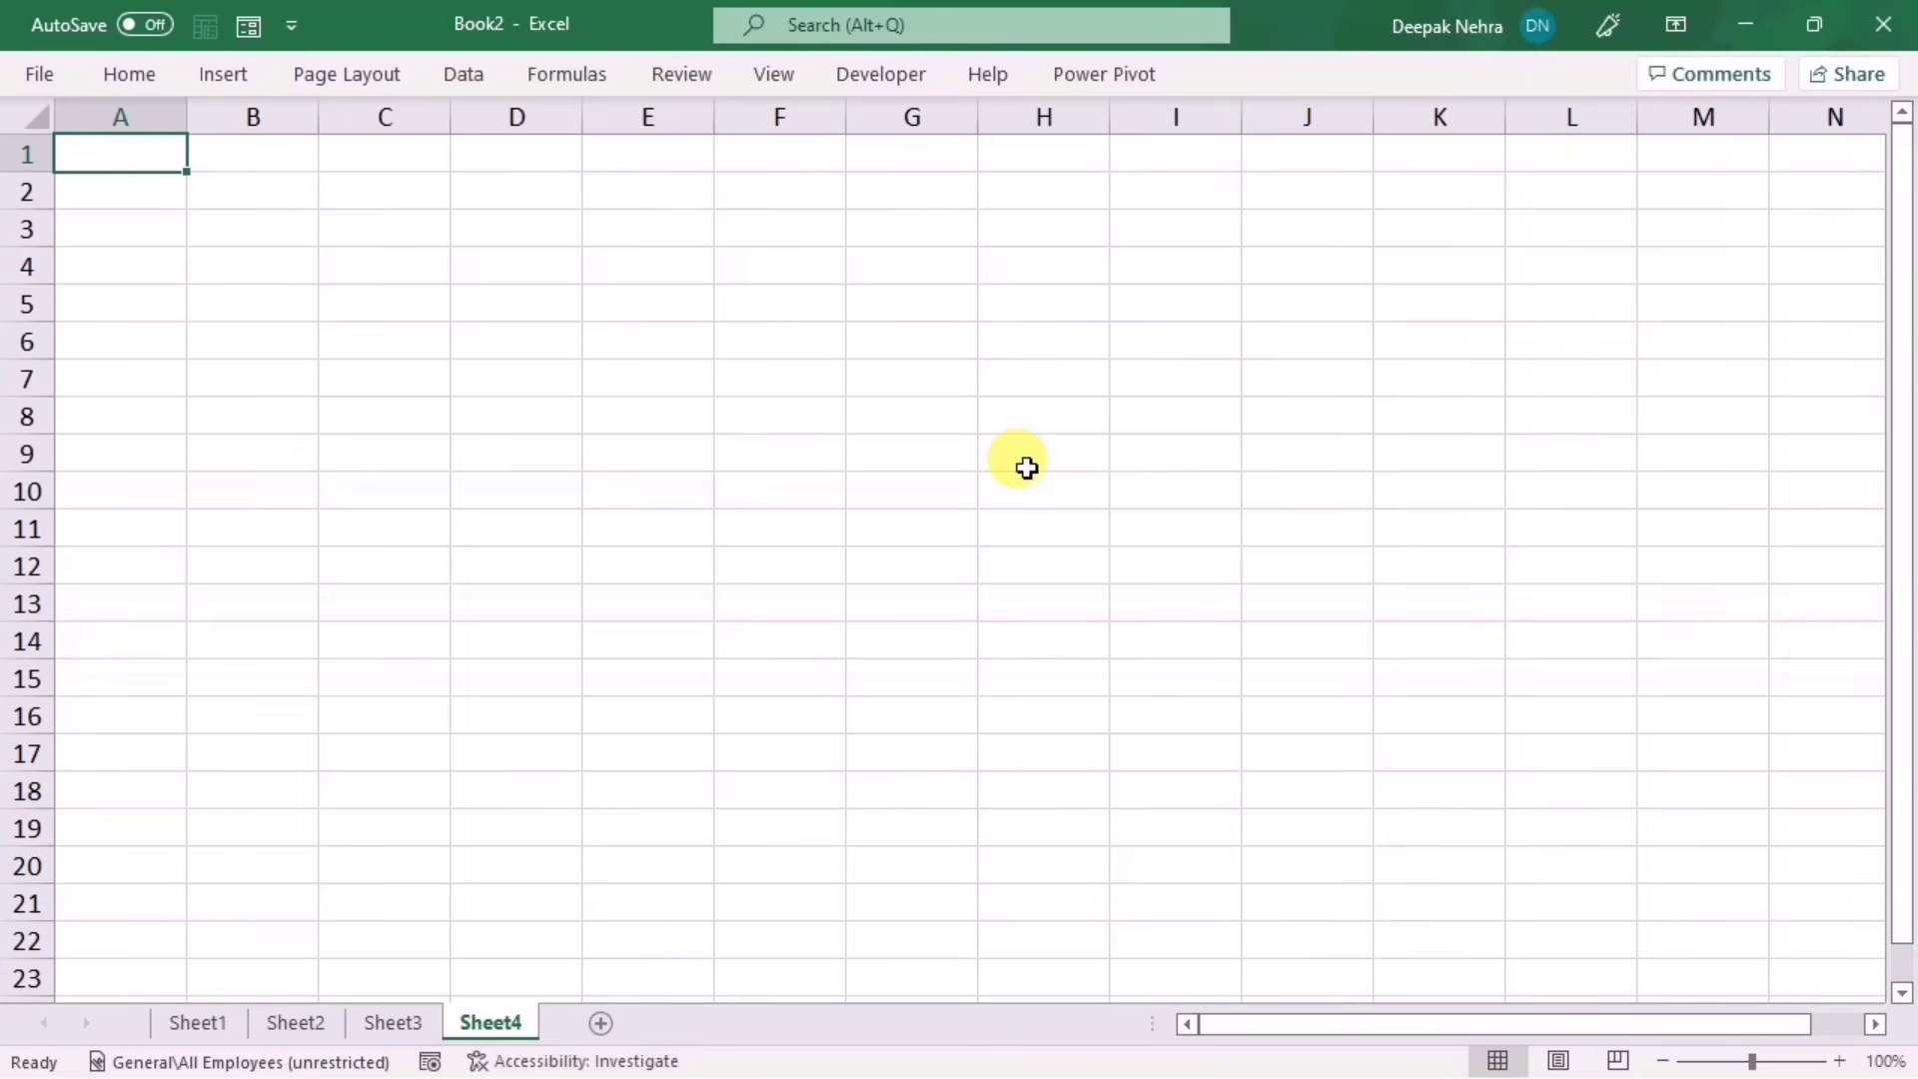
Step: Open File Explorer and browse Downloads and Computer before returning to Quick access
key("super+e")
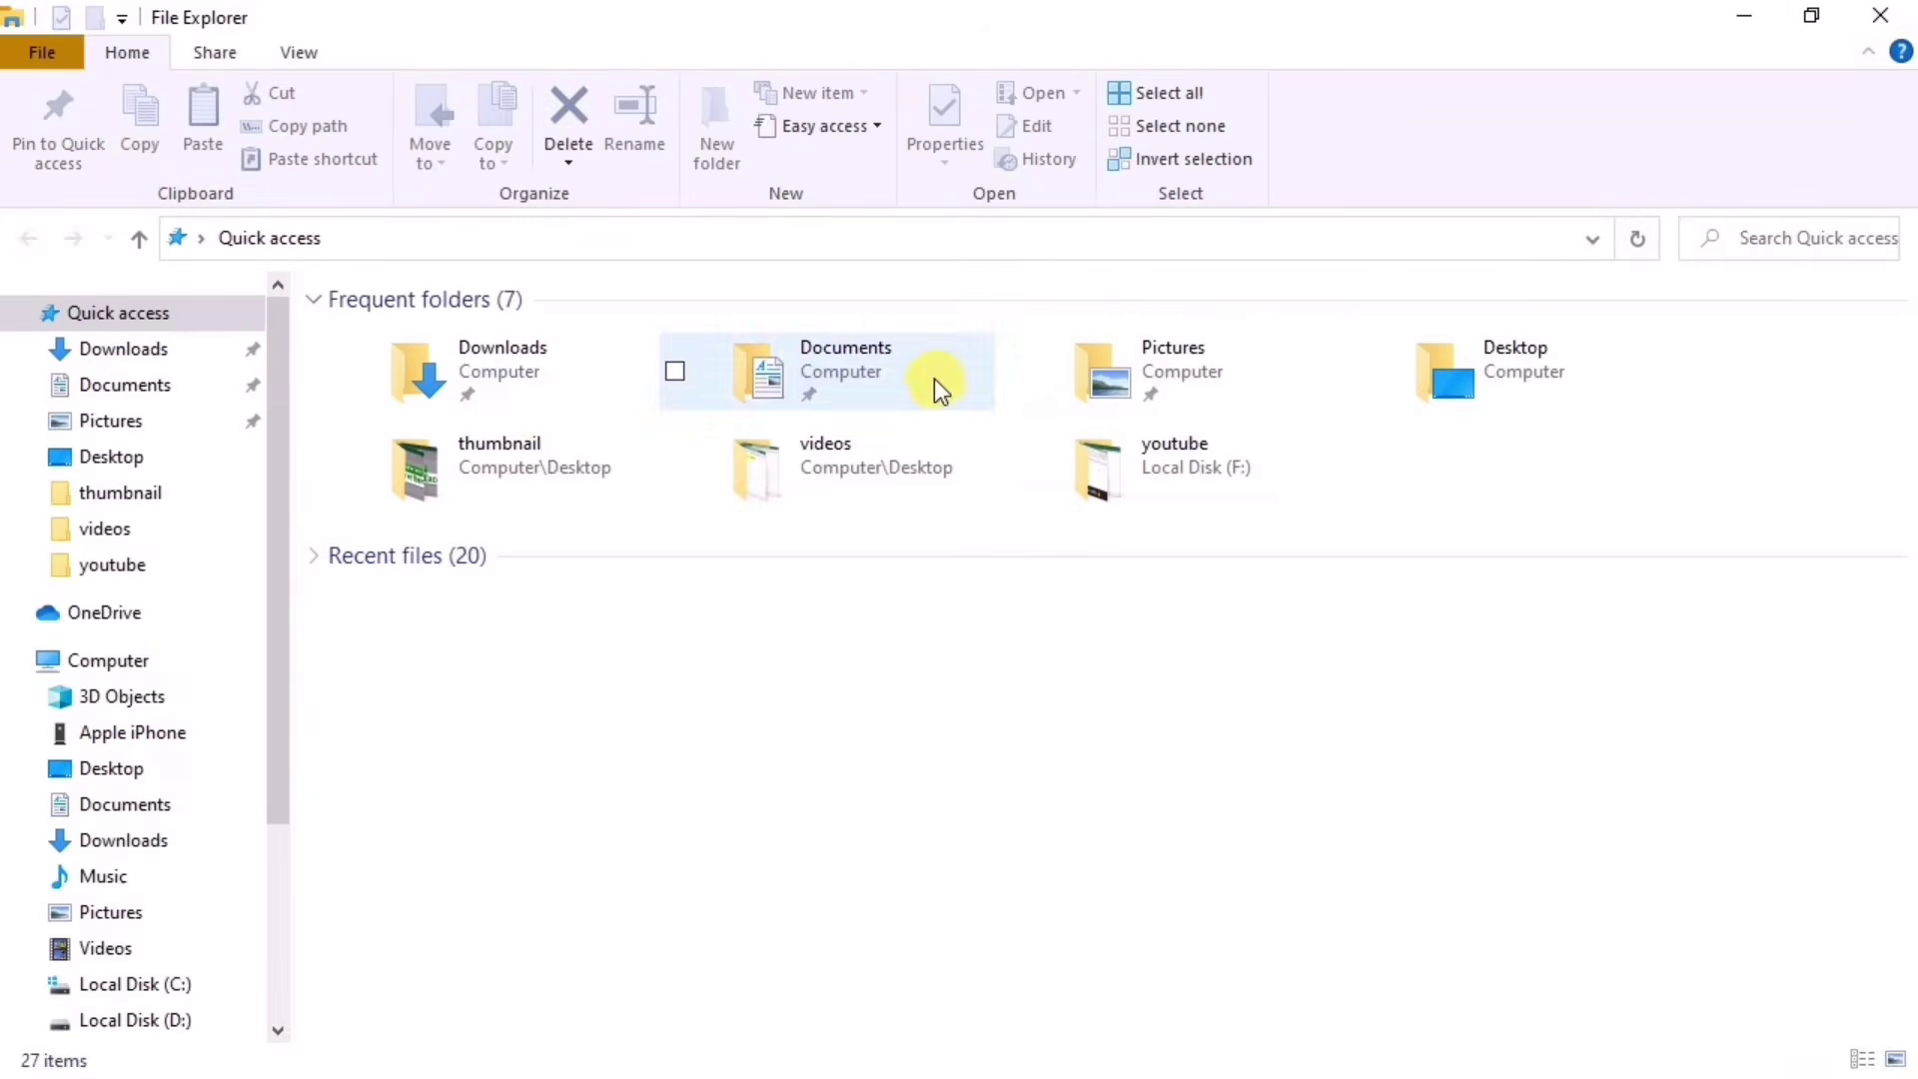
left_click(105, 349)
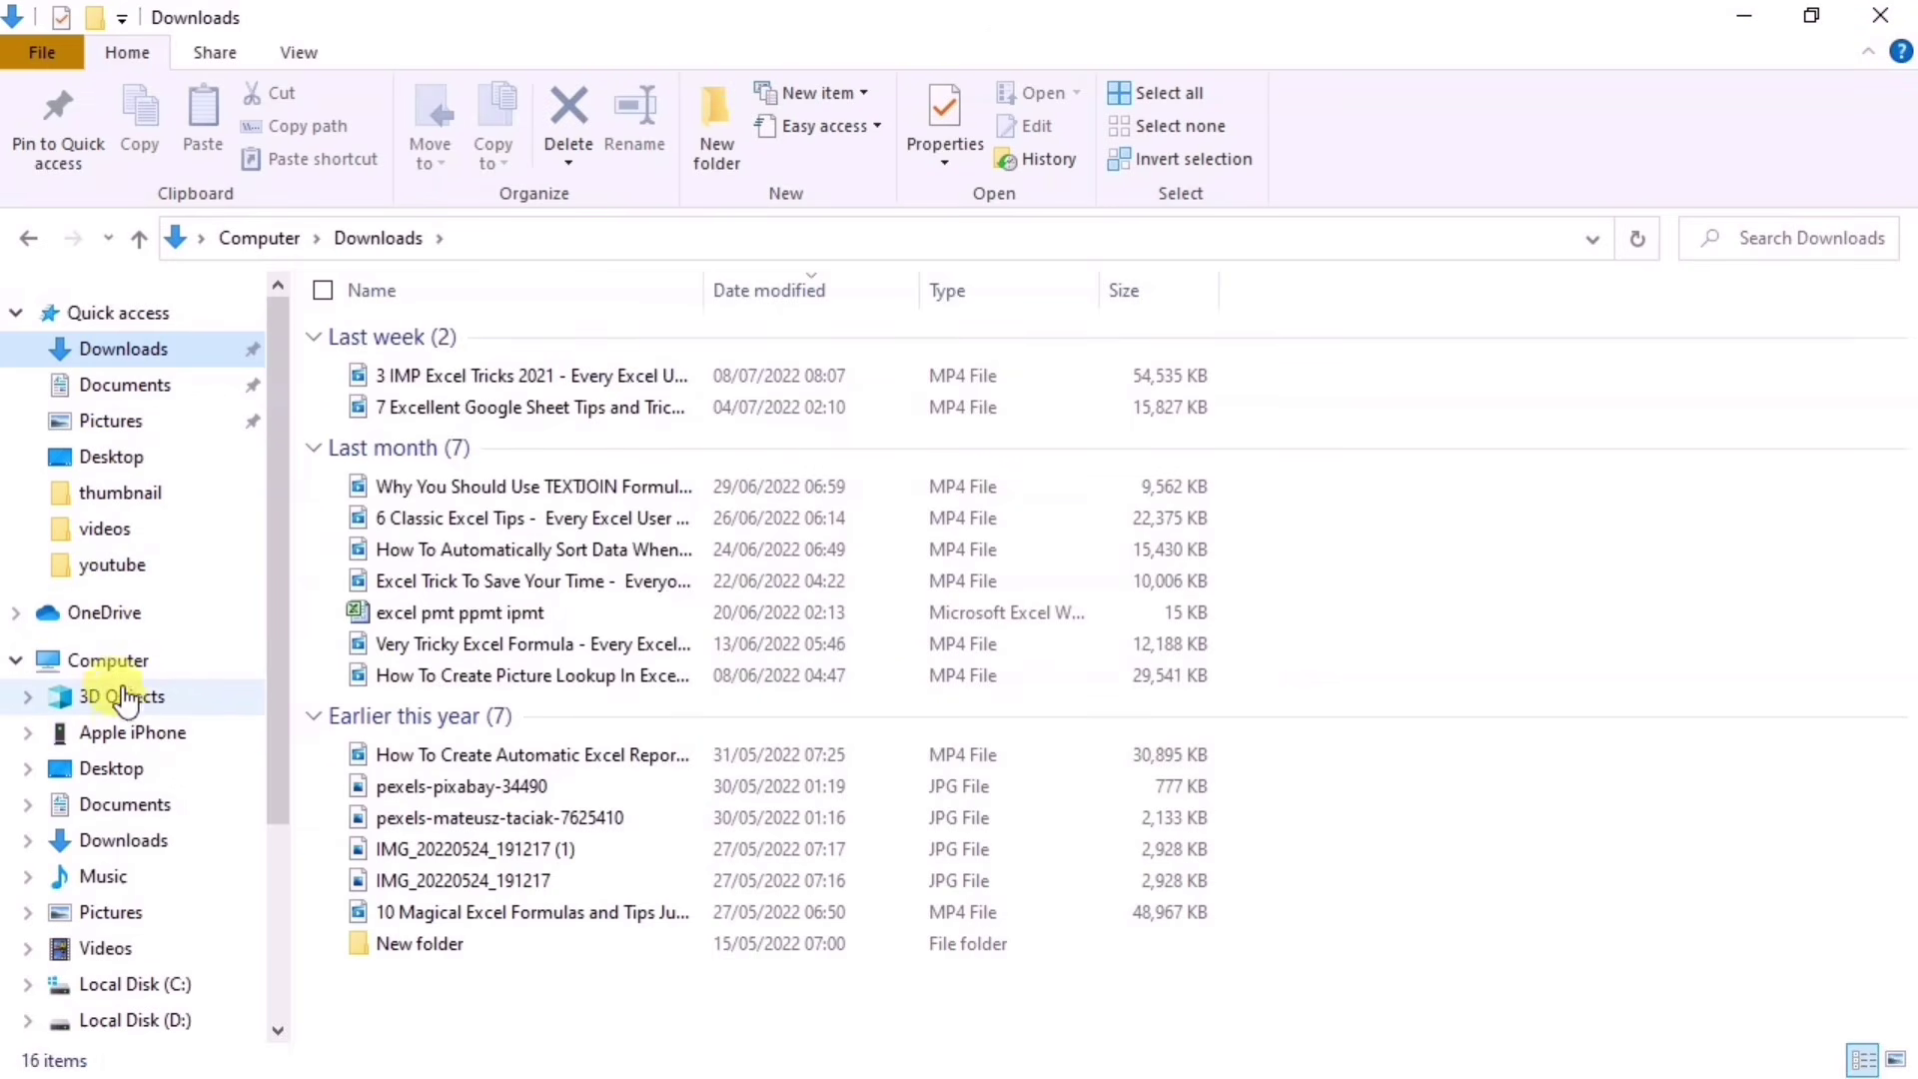
left_click(109, 660)
left_click(125, 315)
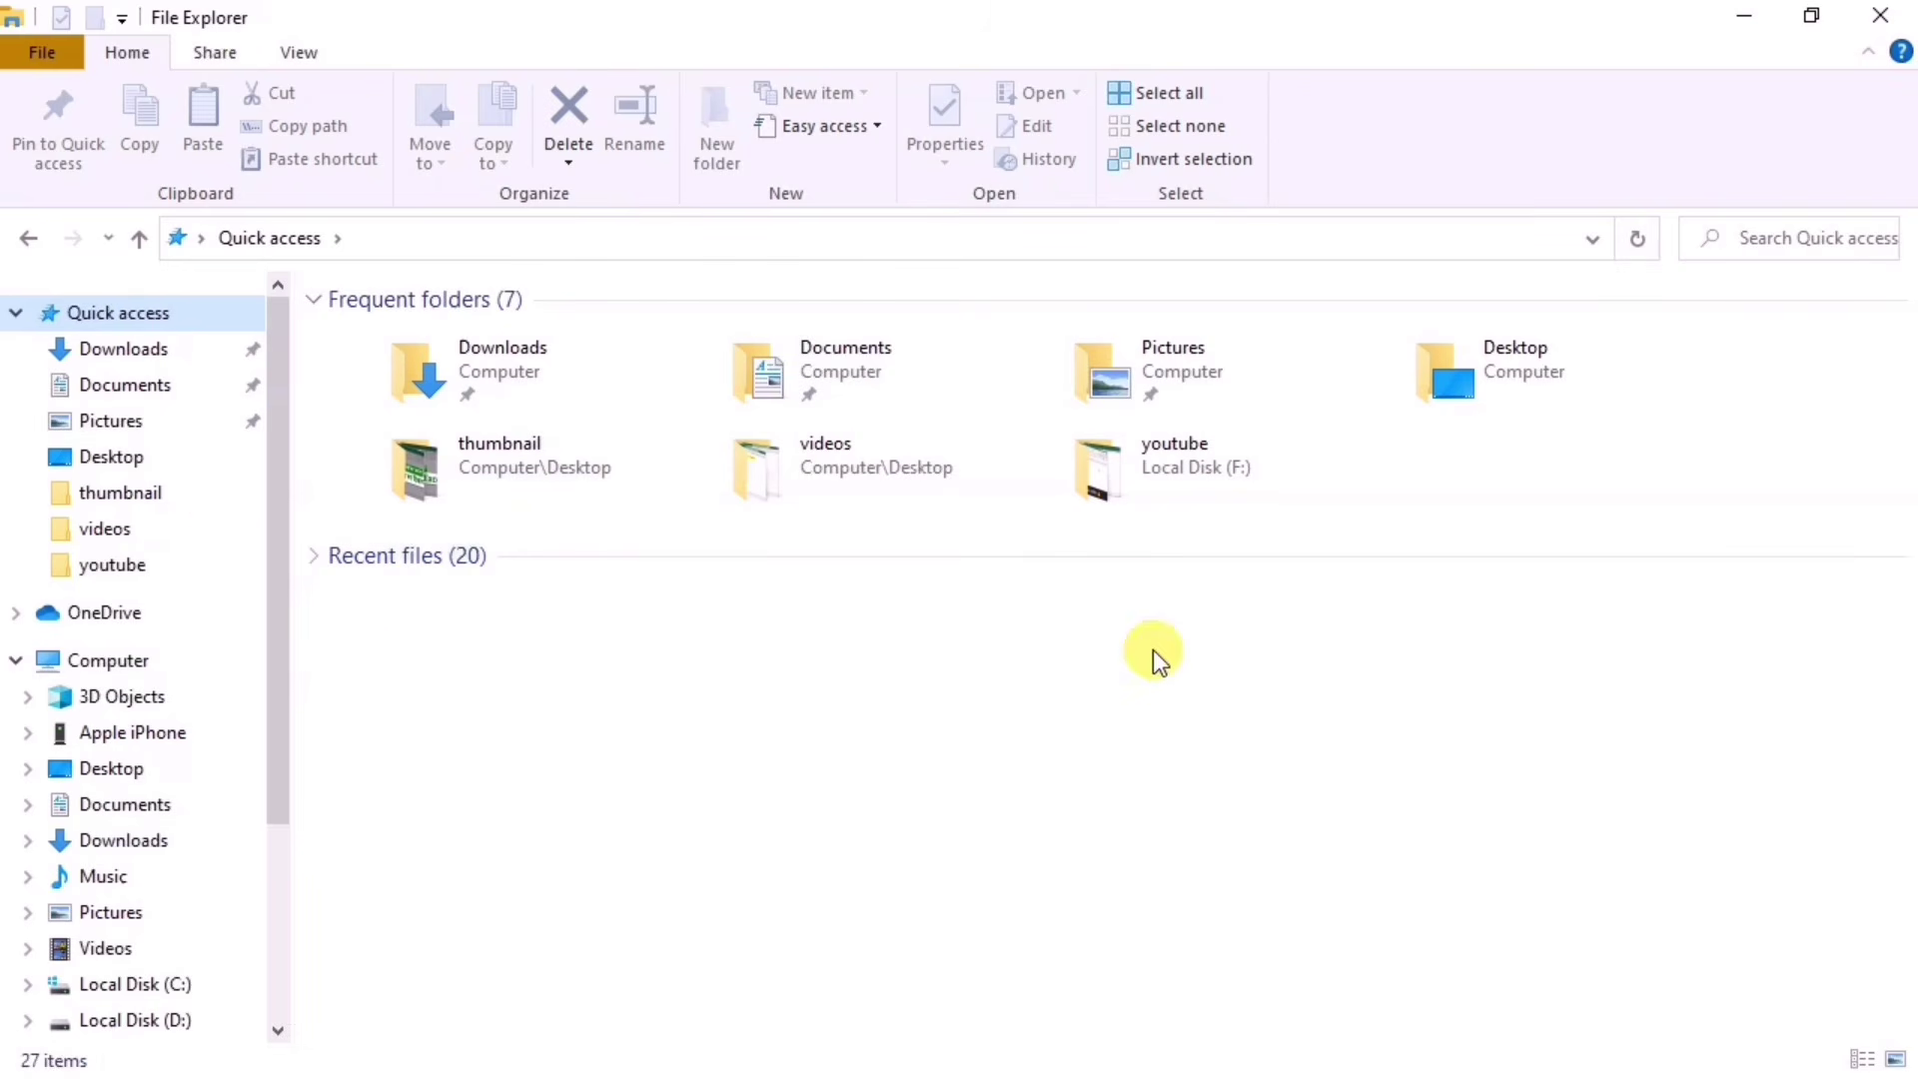
Step: Search Quick access for '.xls' and scroll through the 123 results
left_click(1758, 241)
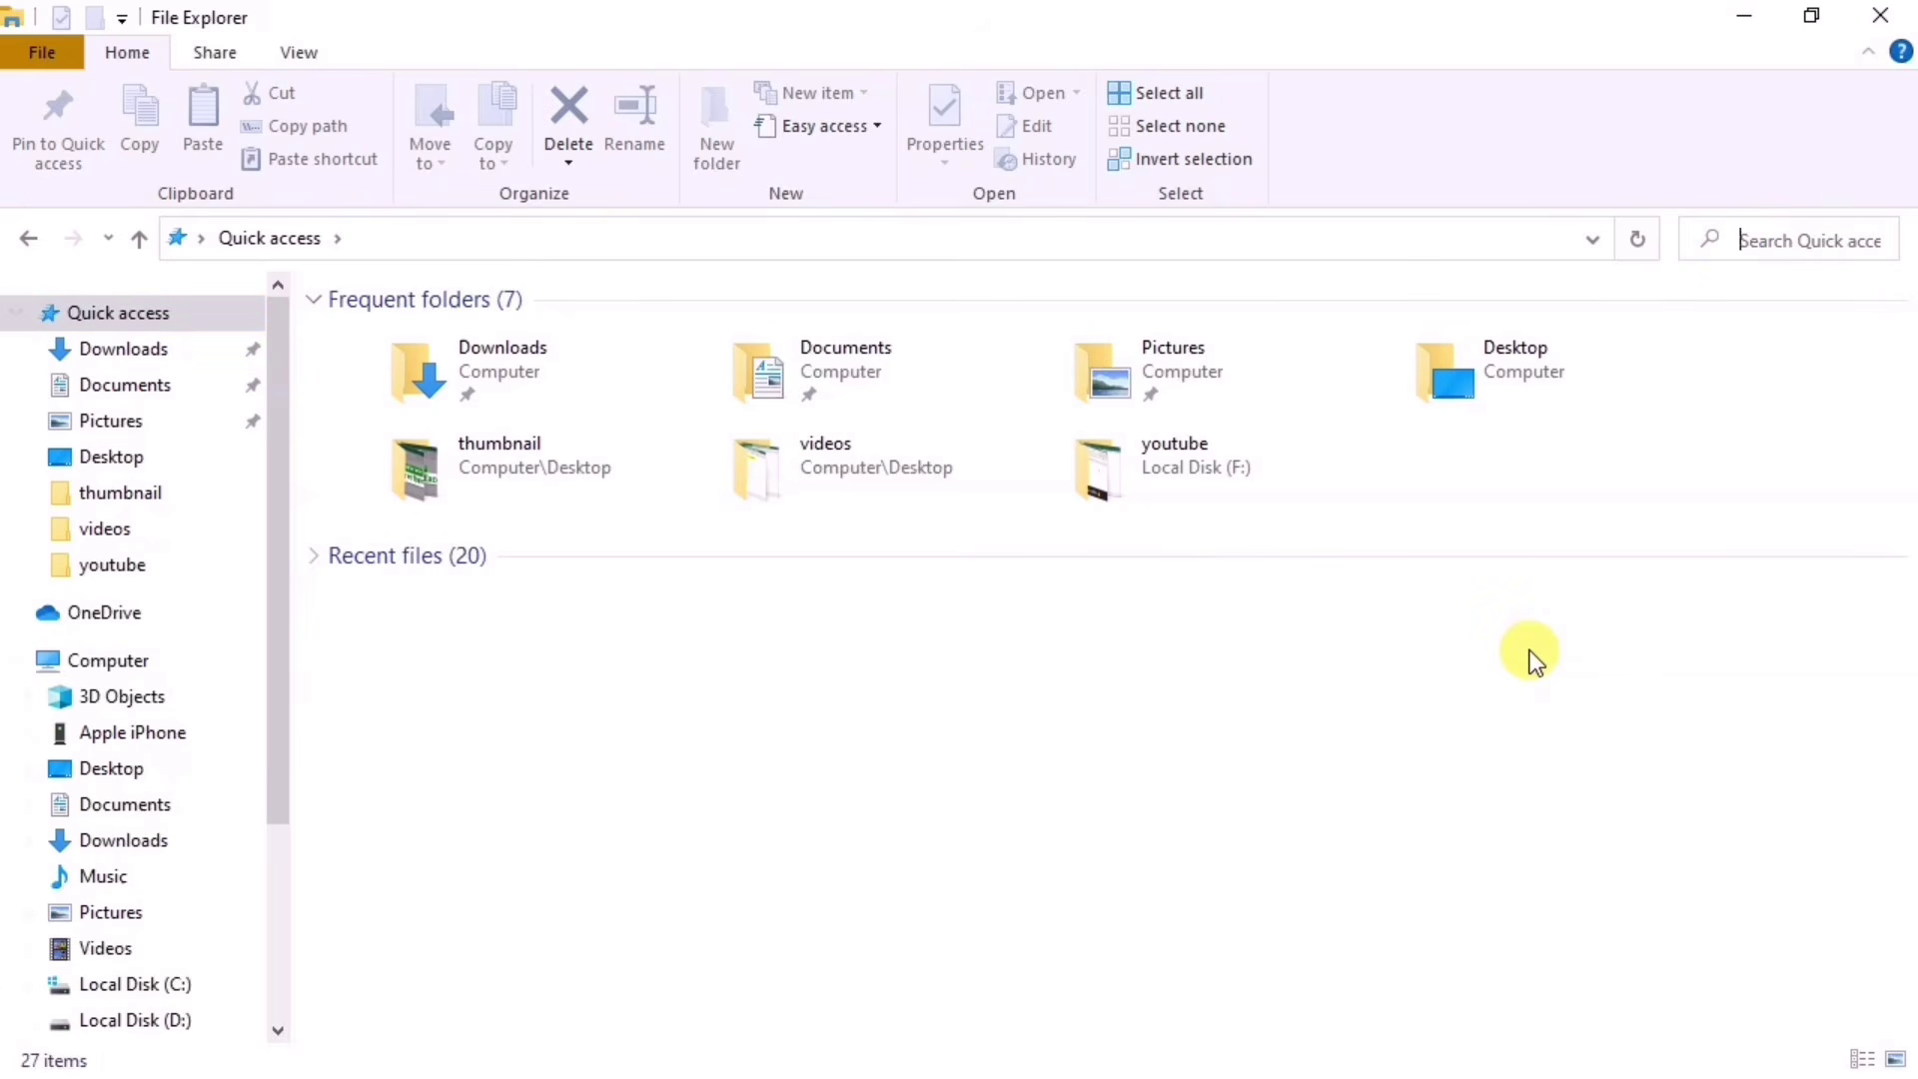
type(".x")
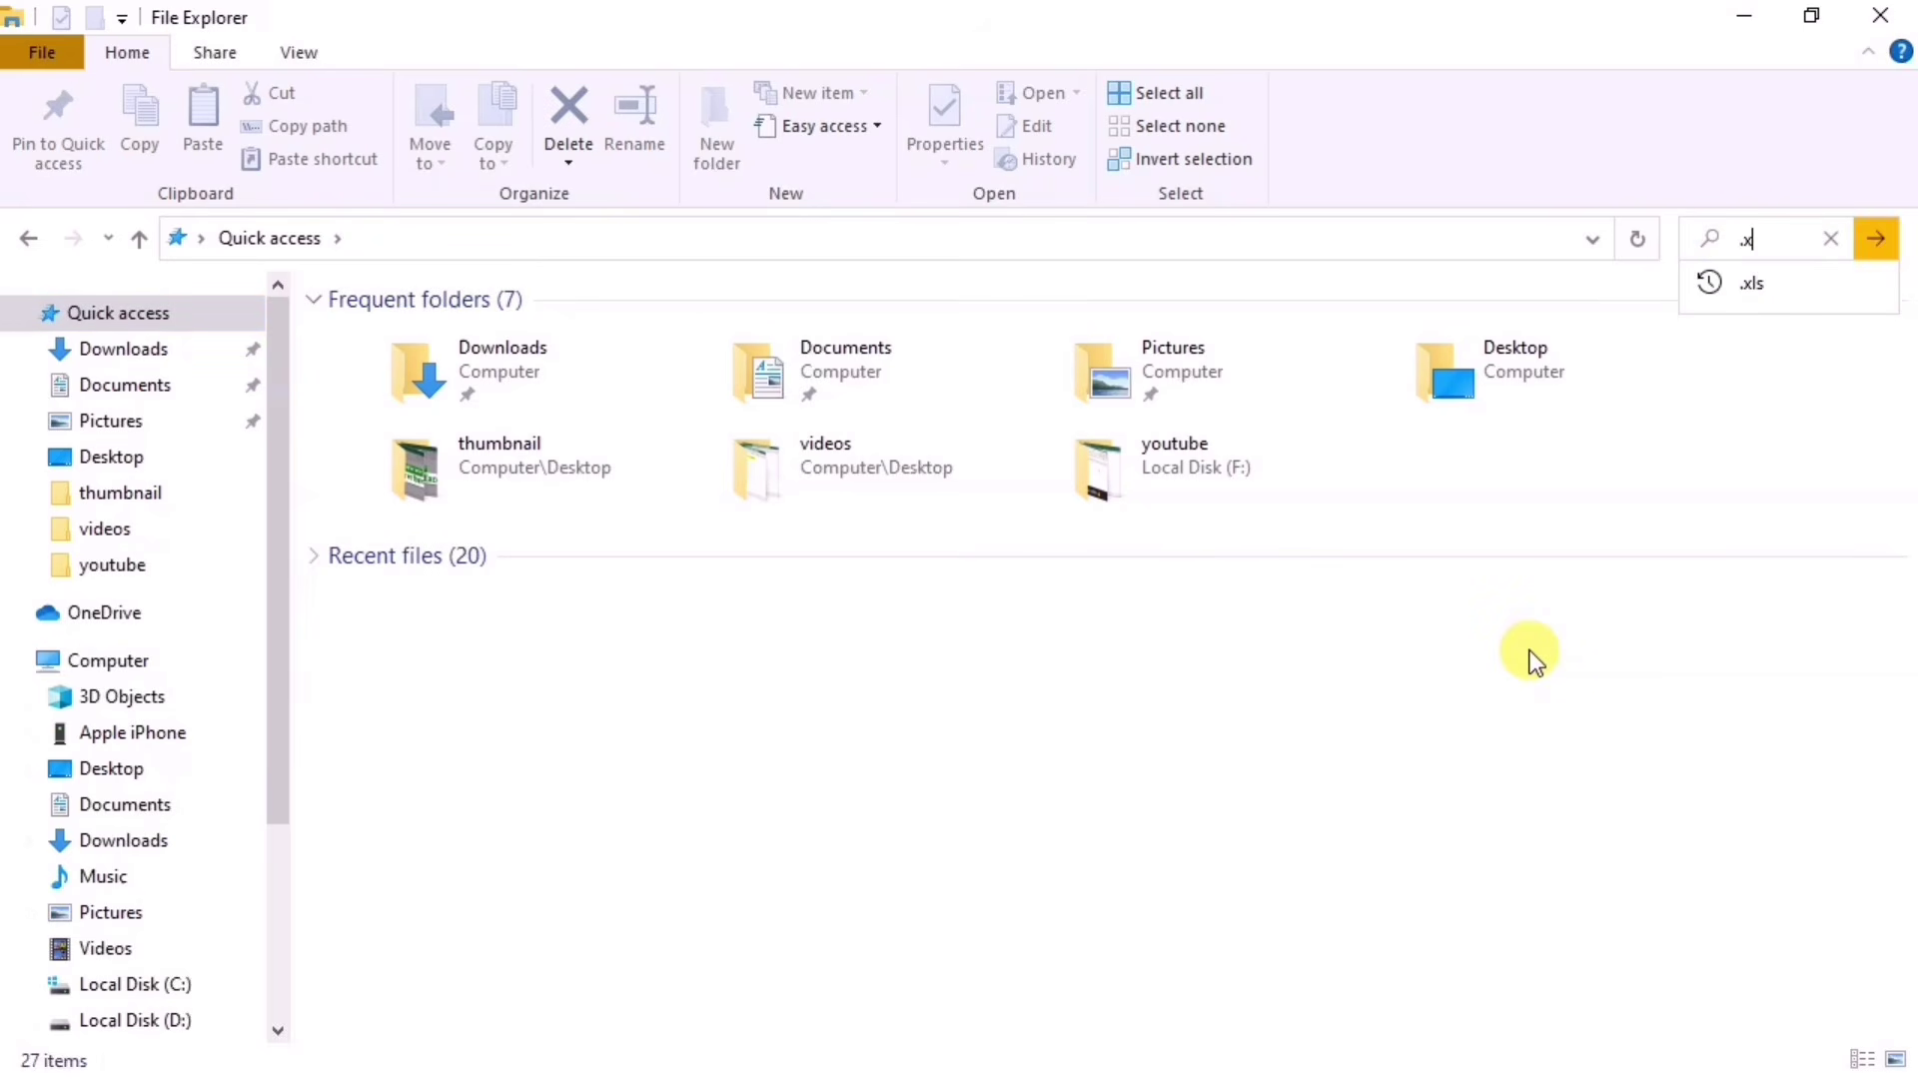
type("ls")
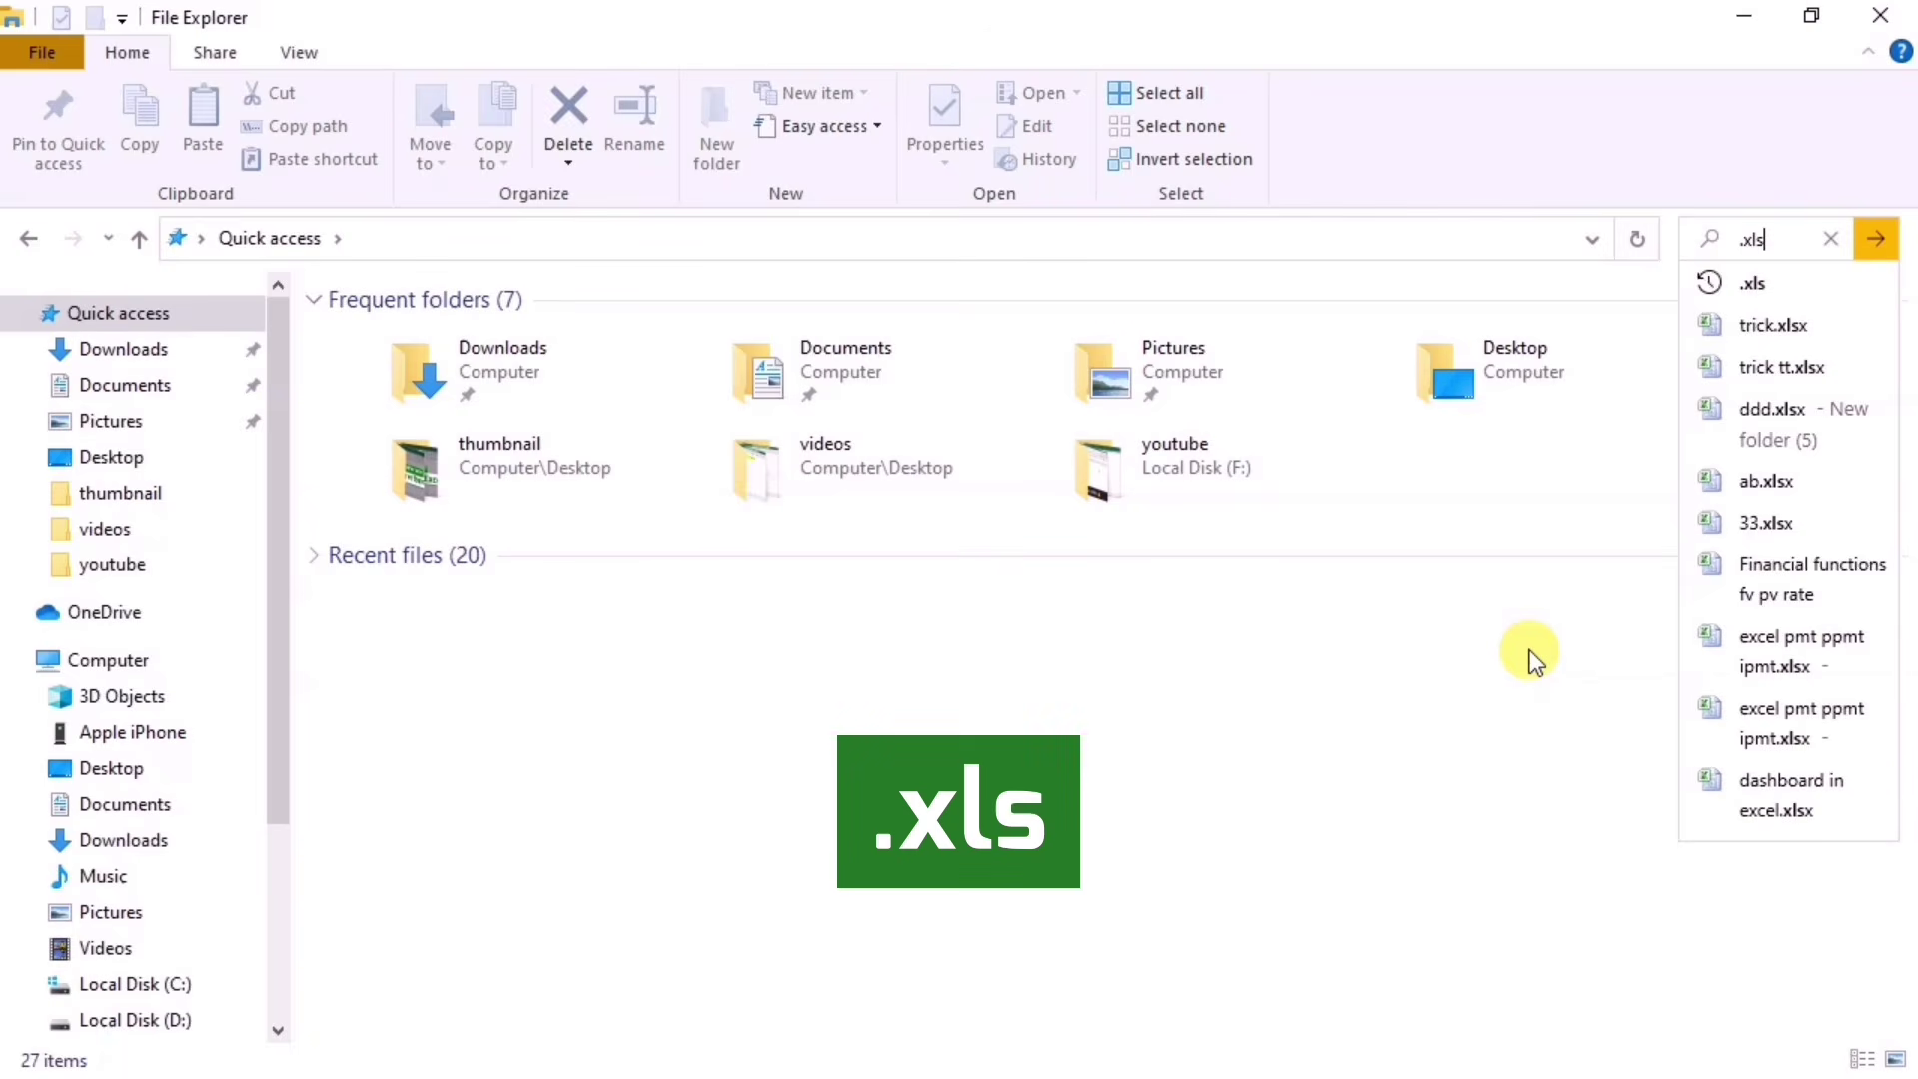
key("Return")
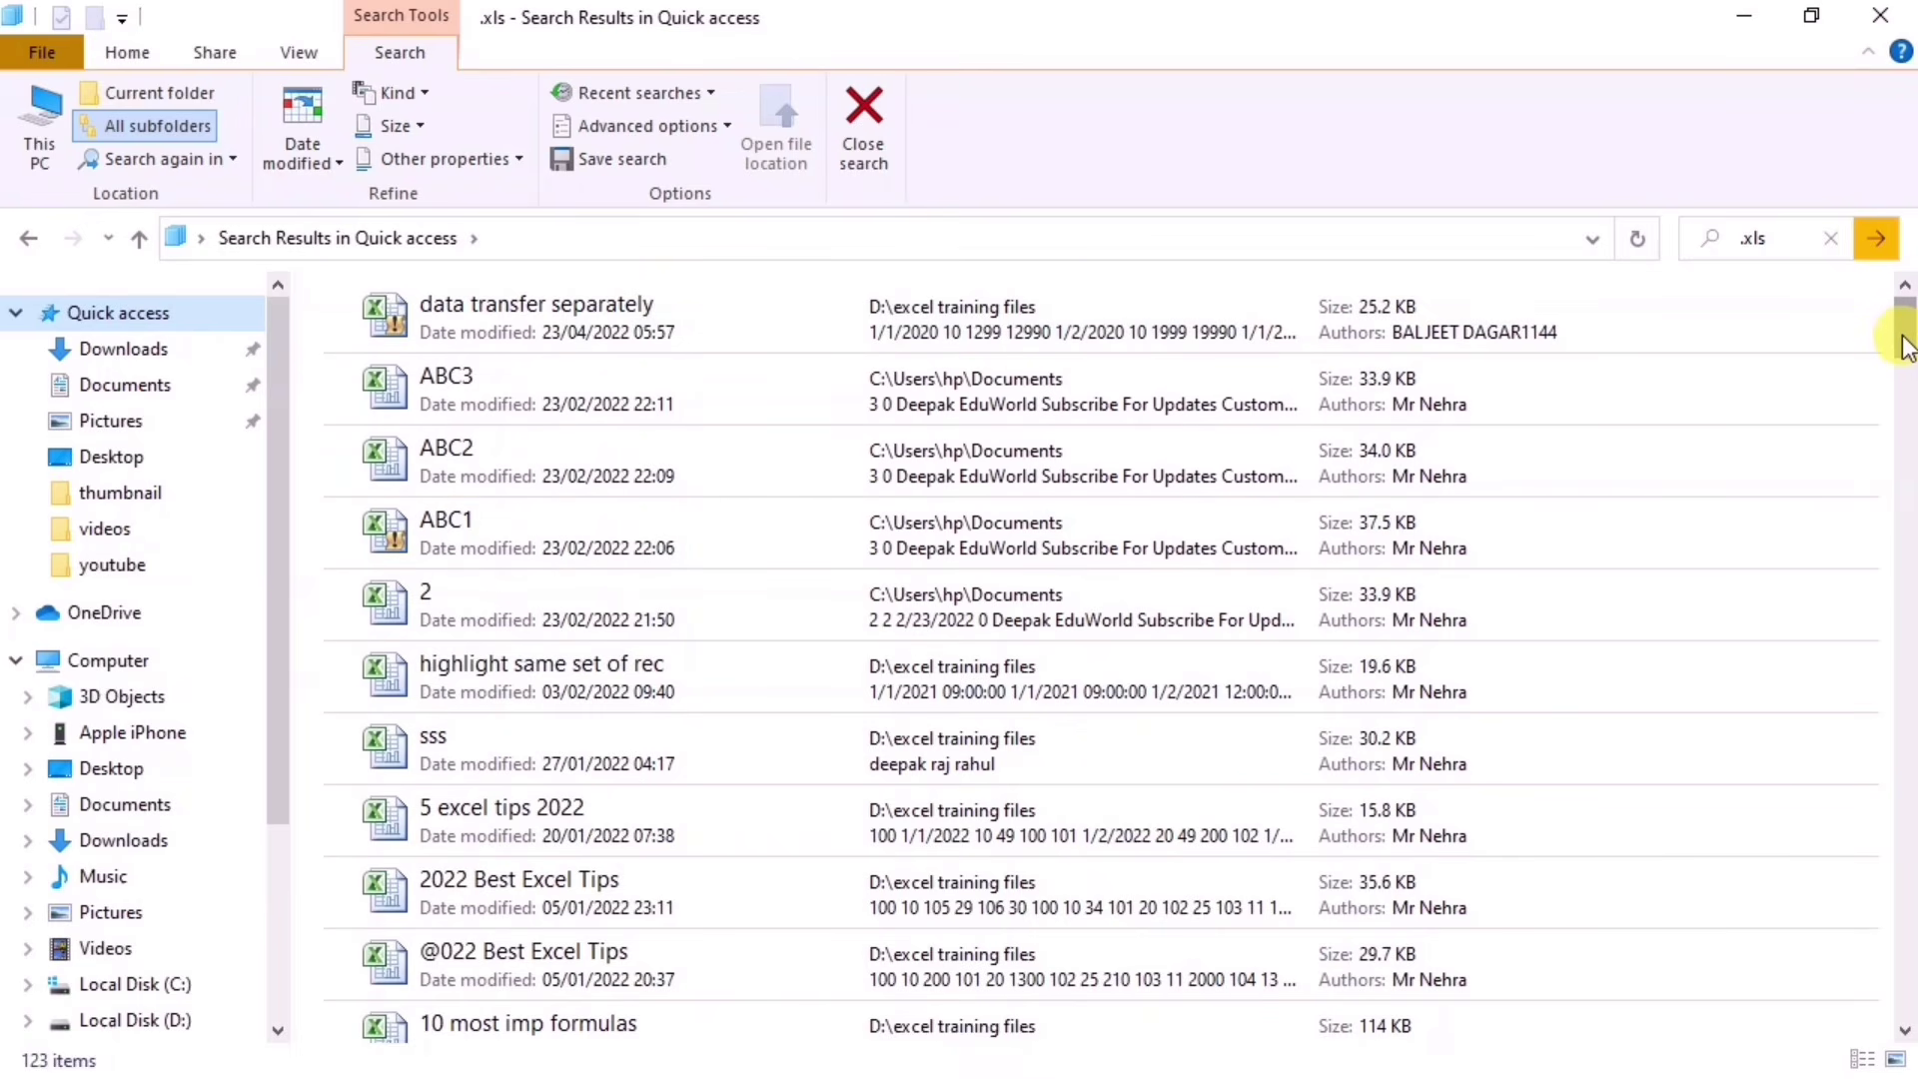
left_click_drag(1907, 350, 1904, 473)
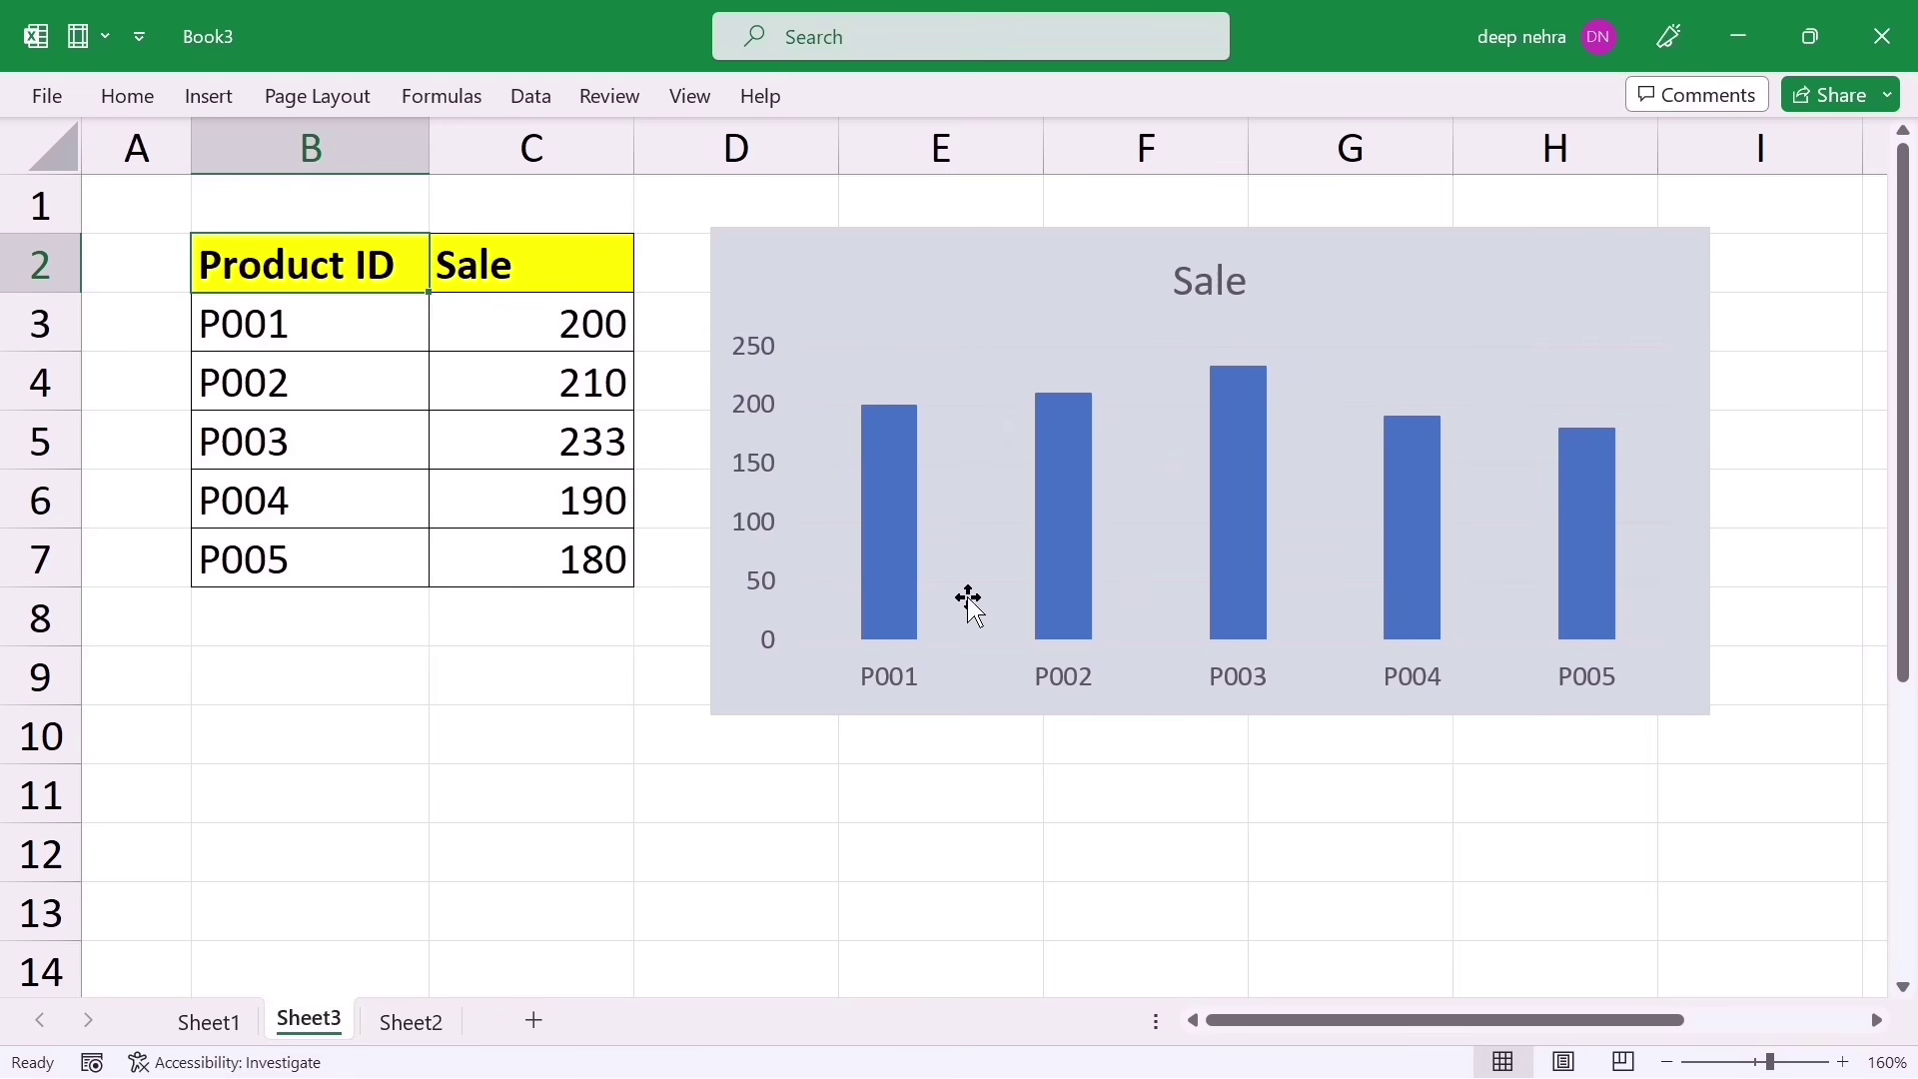
Step: Give the Sale chart's bars a blue outline
left_click(892, 522)
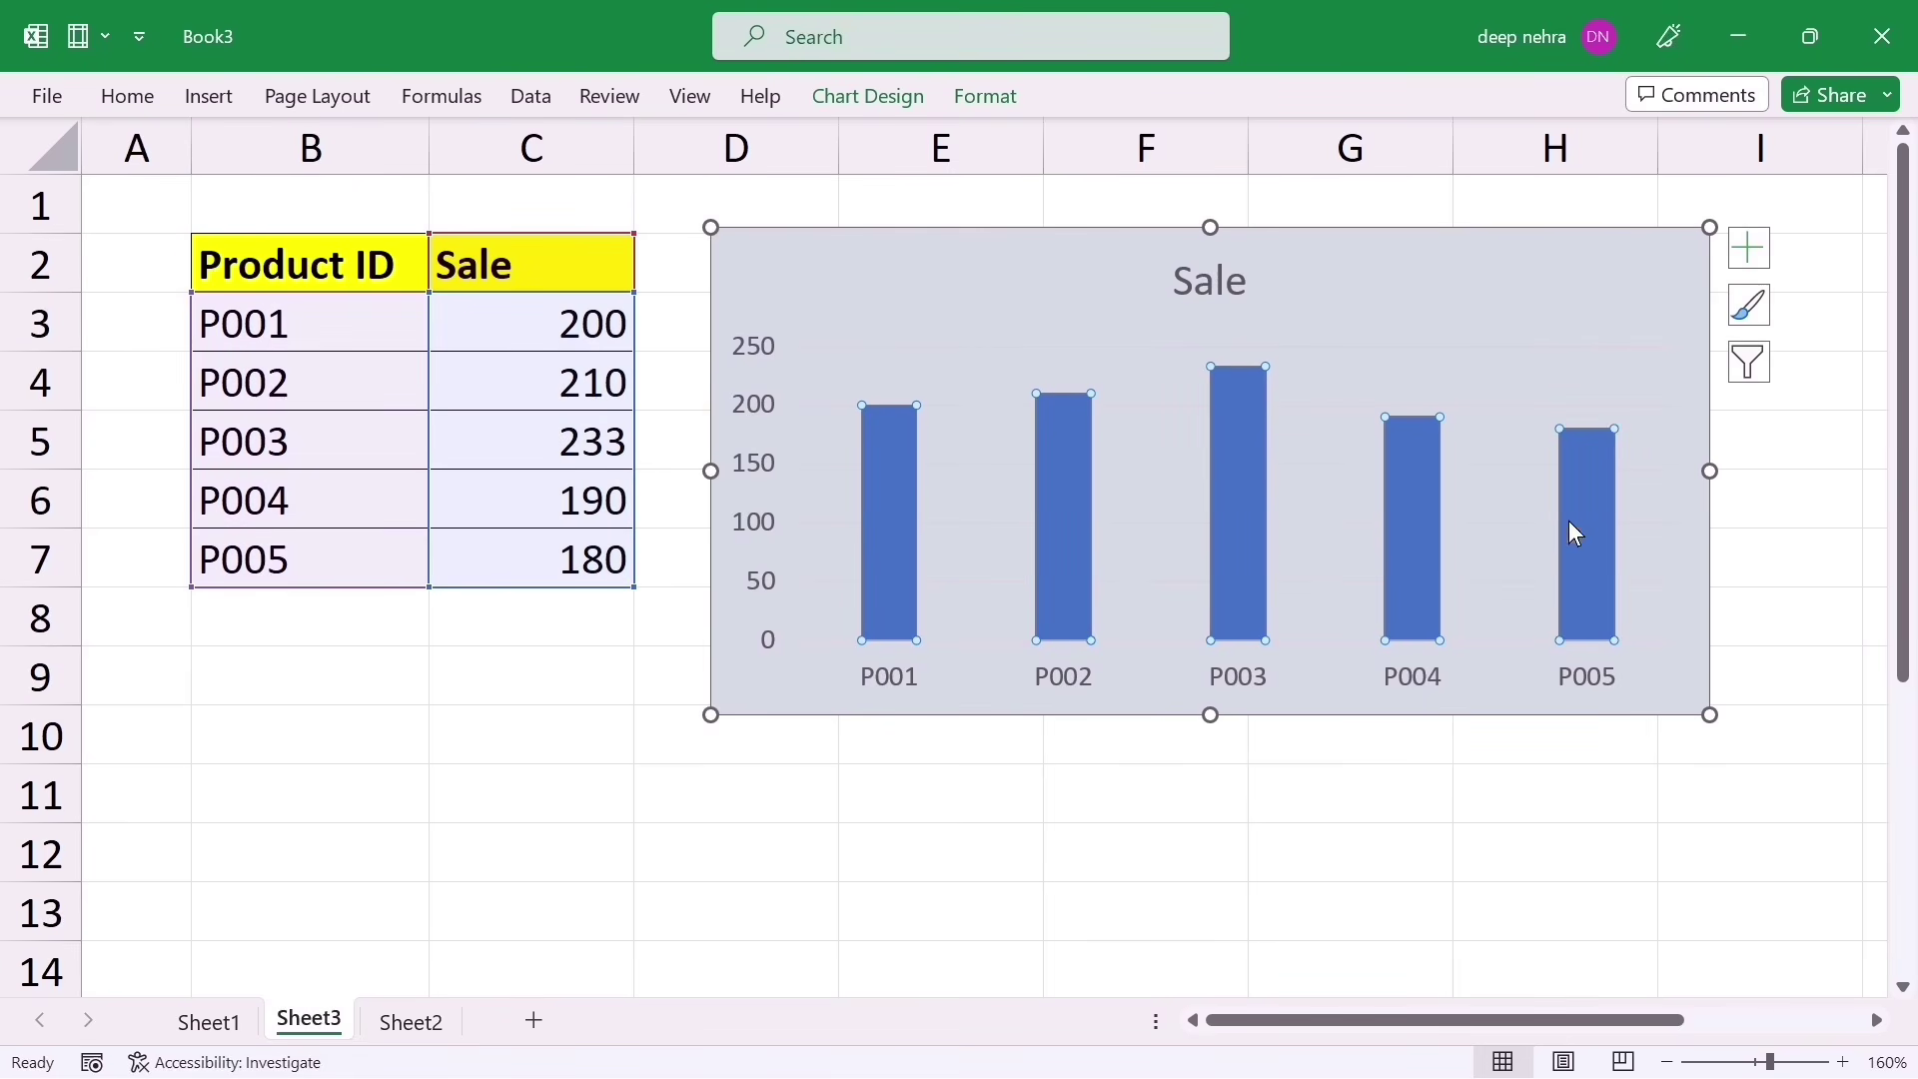
right_click(889, 508)
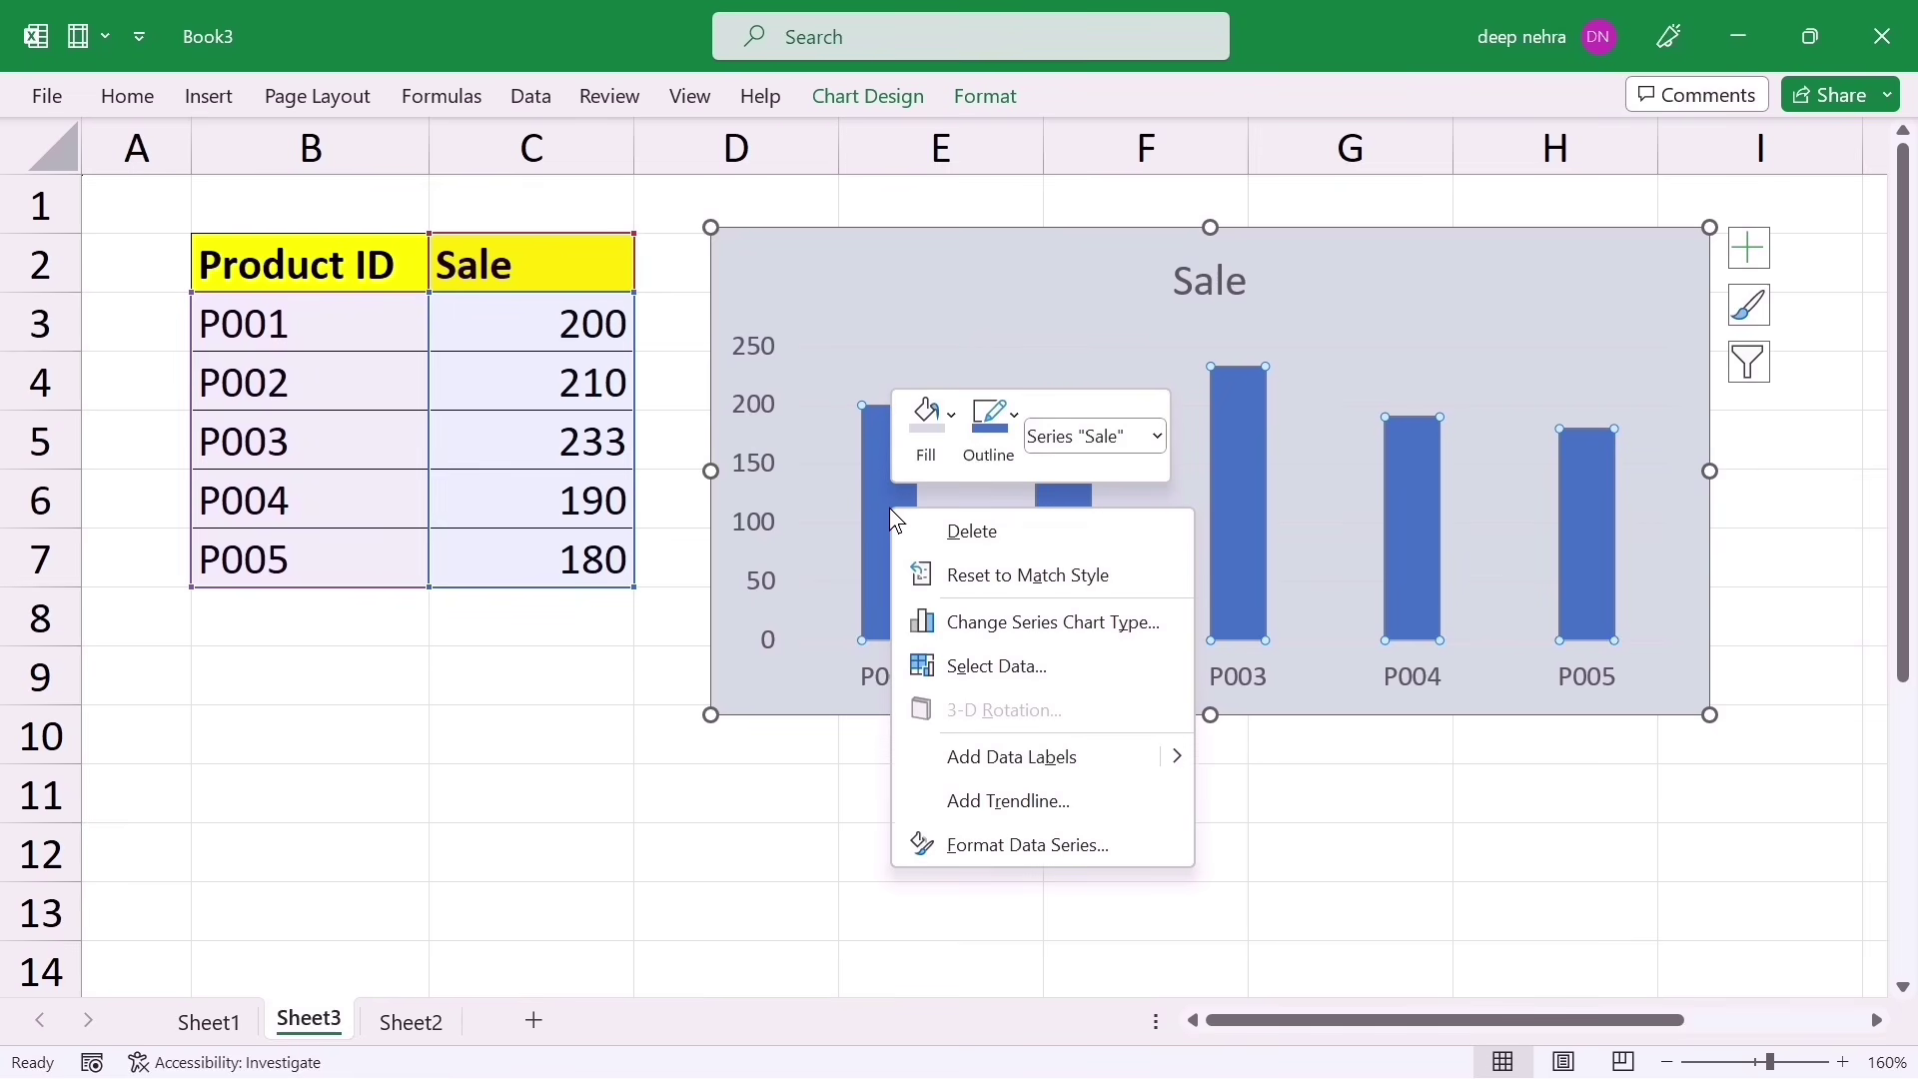
left_click(1014, 423)
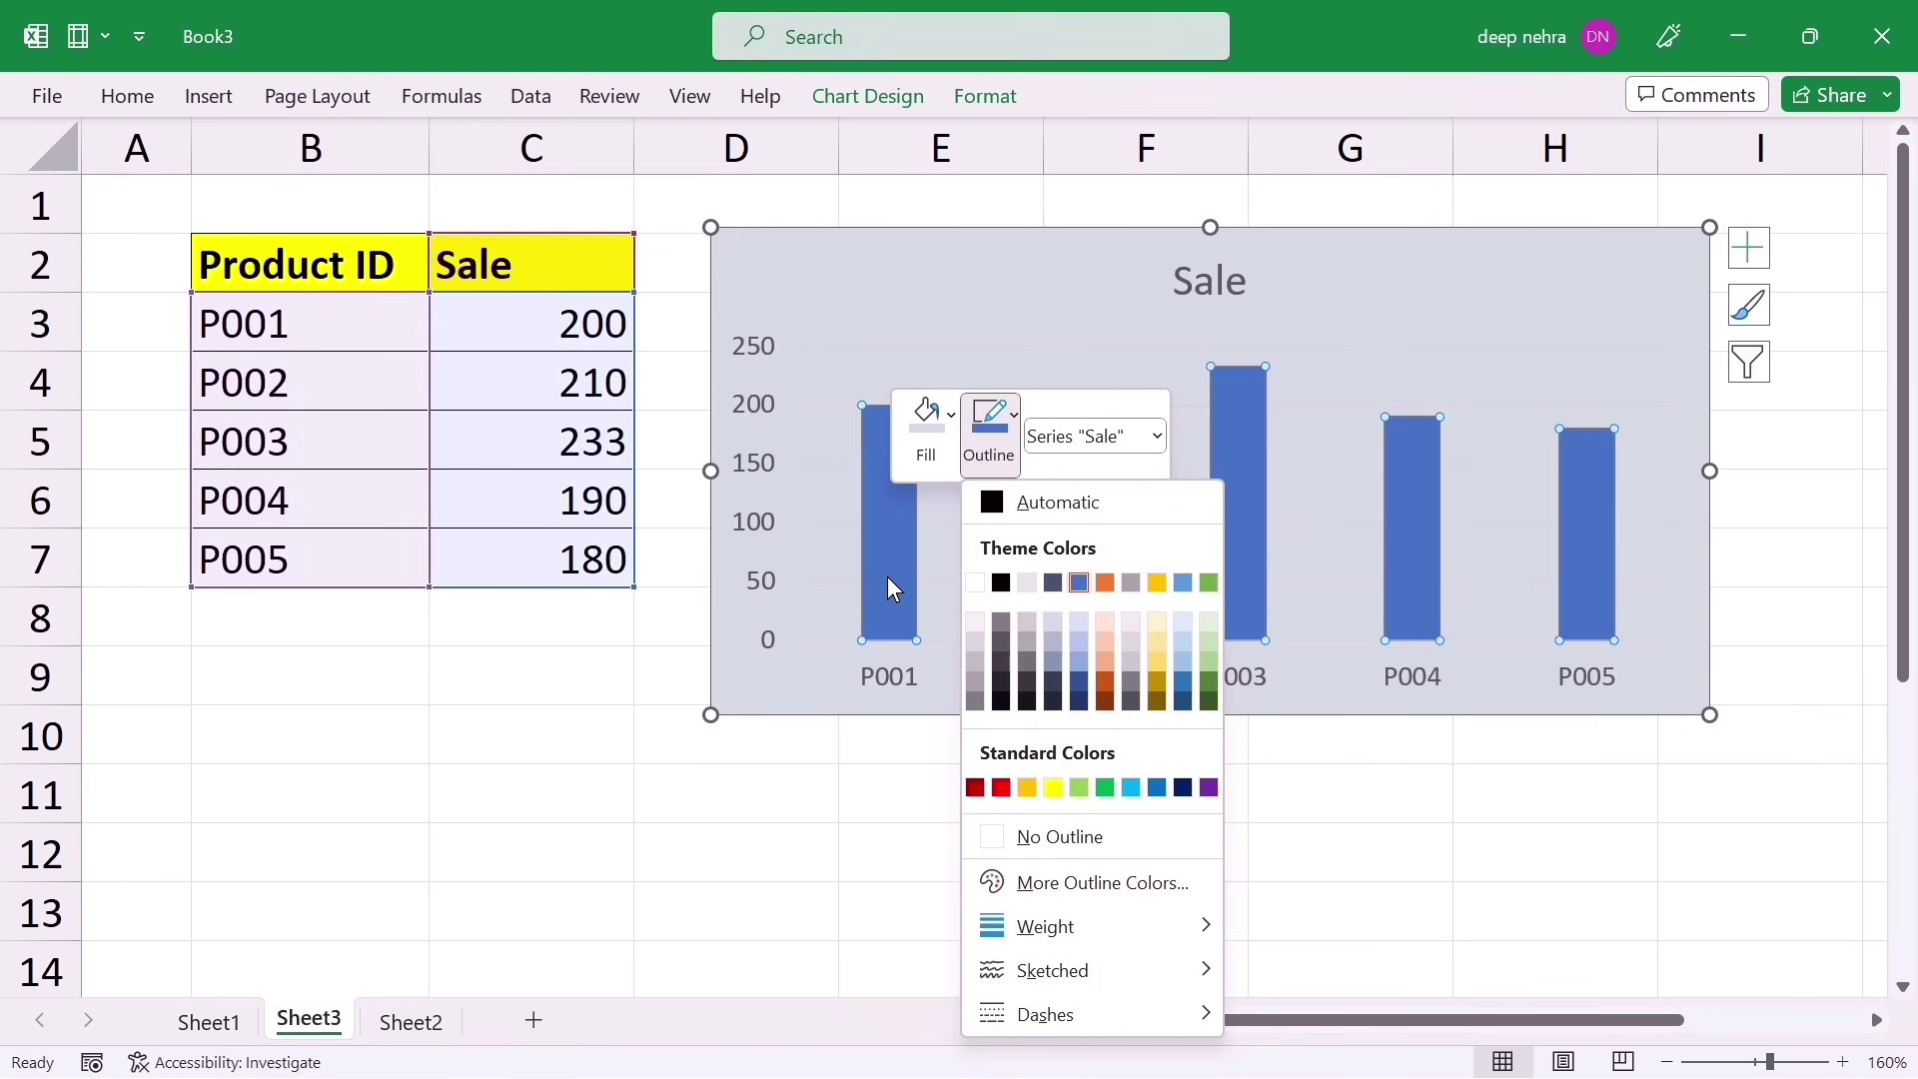
left_click(1079, 582)
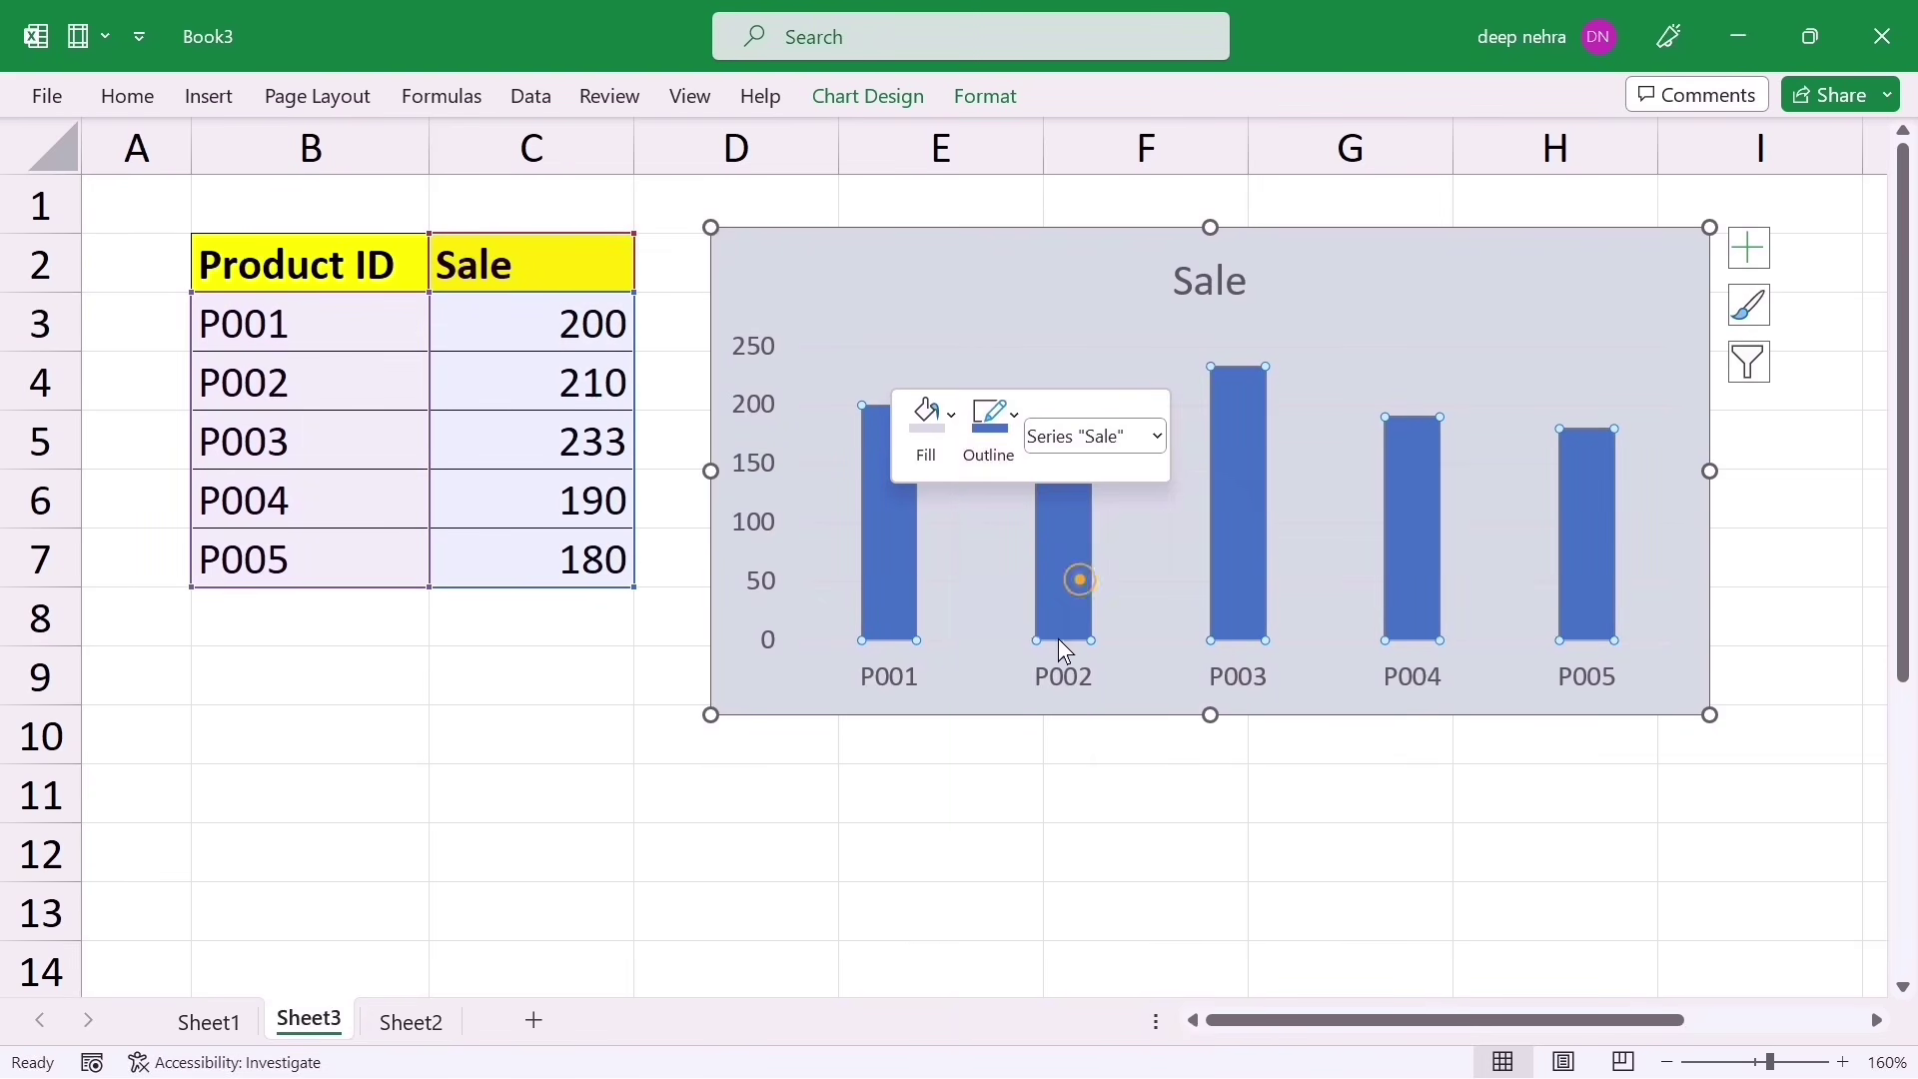
Step: Make the bar outlines a Scribble sketched style at 6 pt weight
left_click(1014, 424)
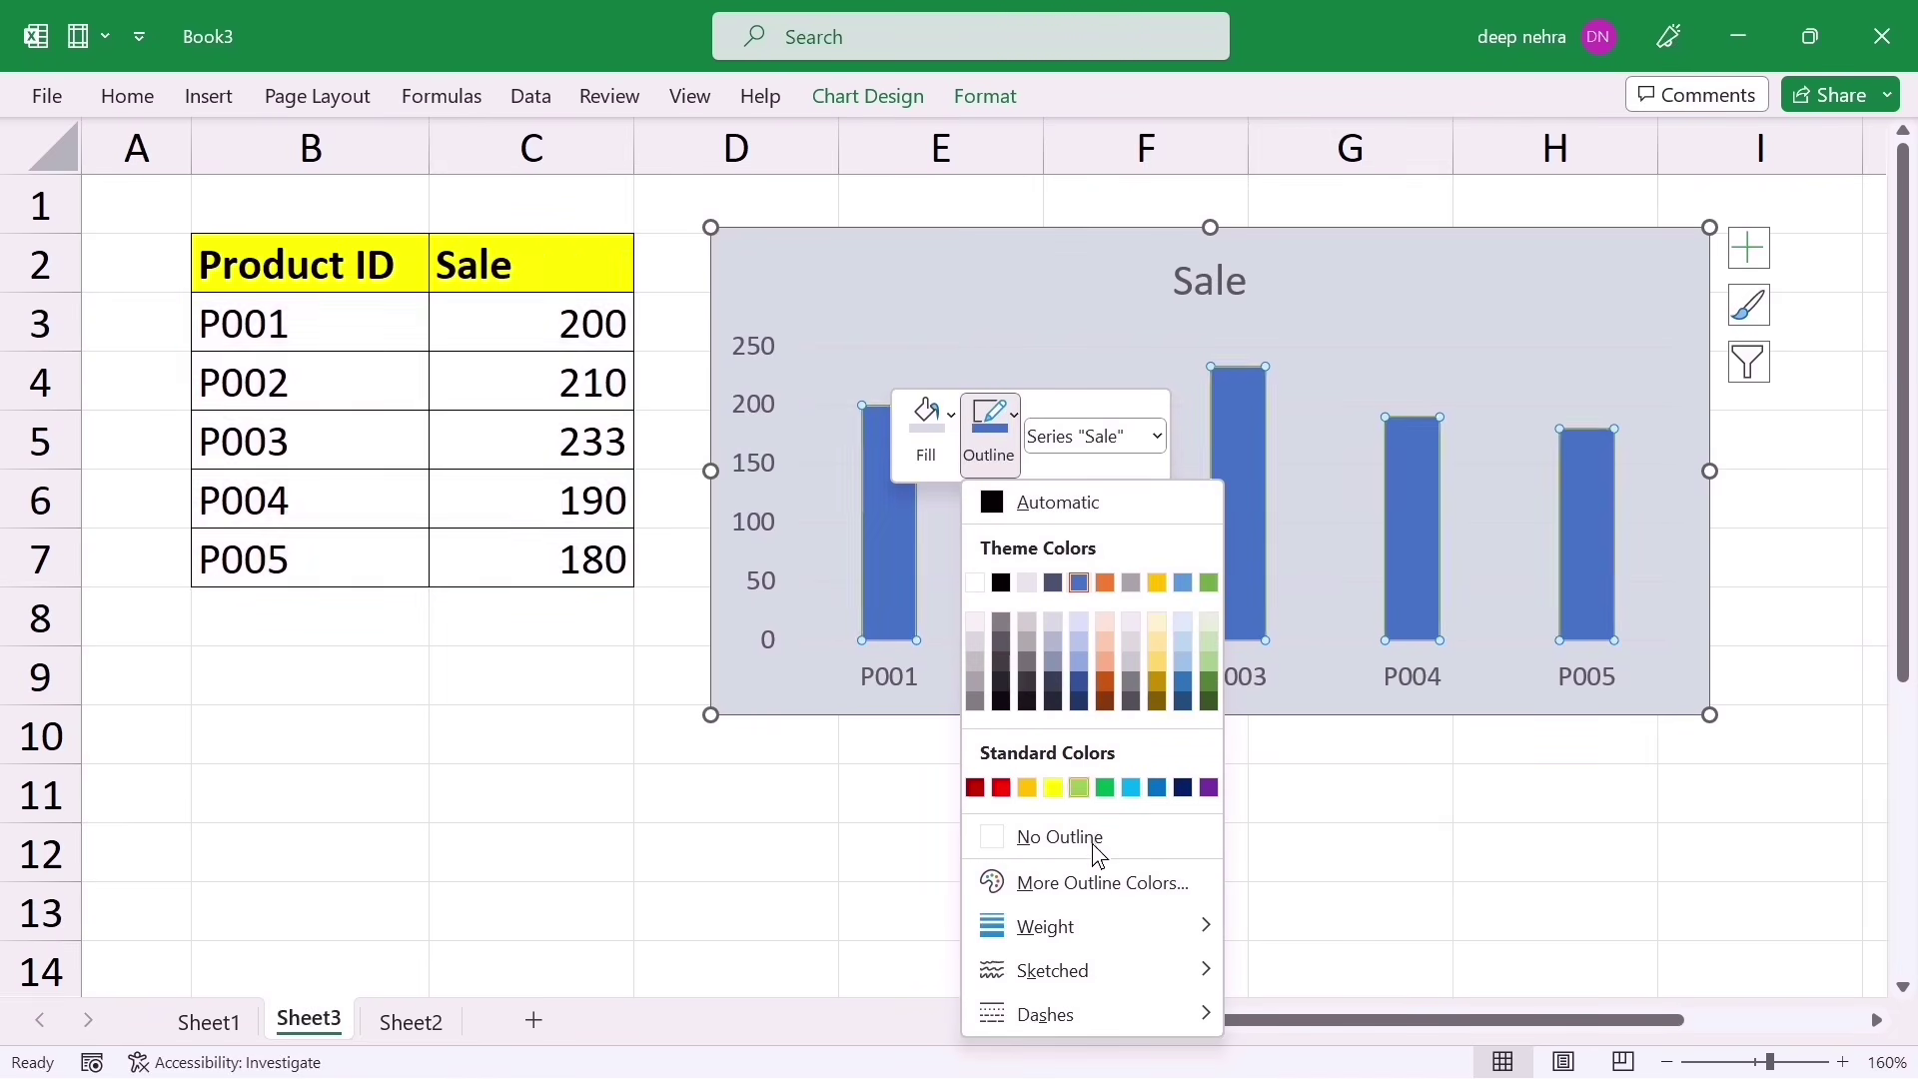
mouse_move(1095, 965)
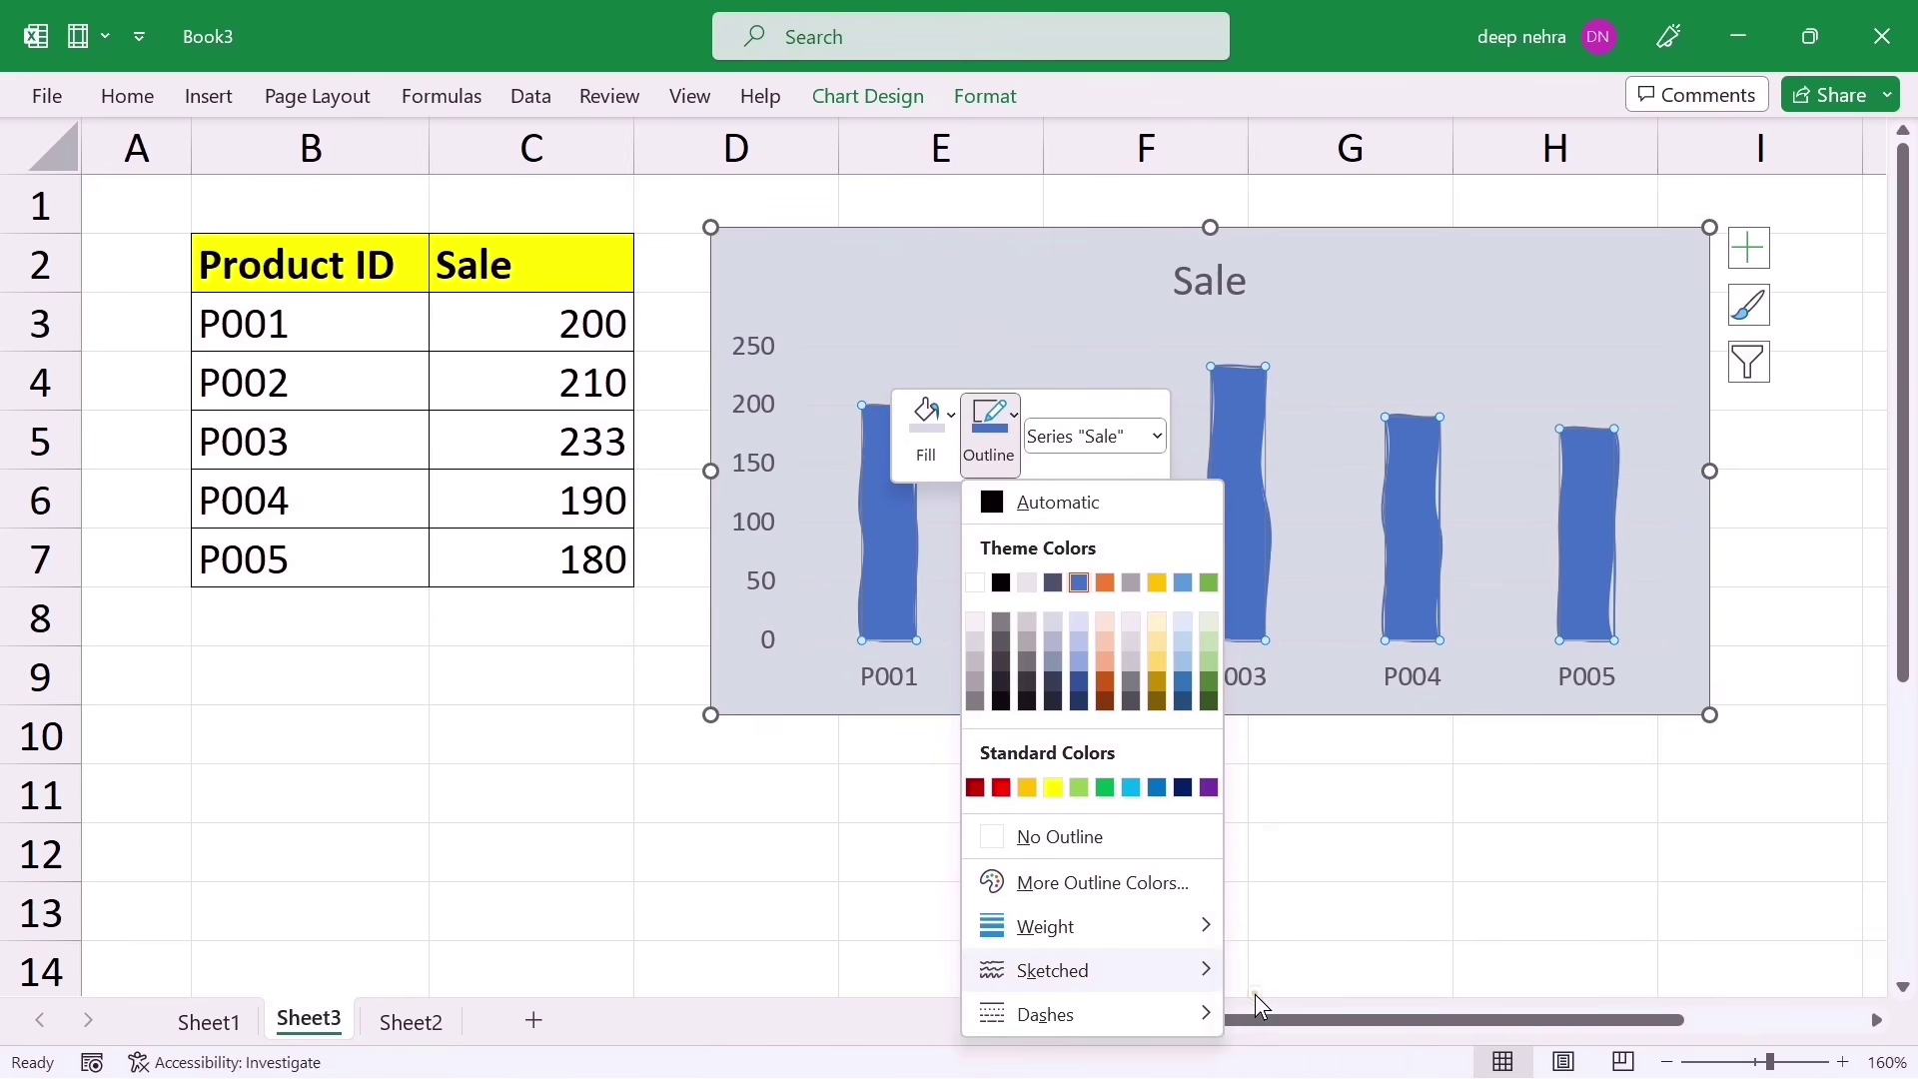
left_click(1255, 993)
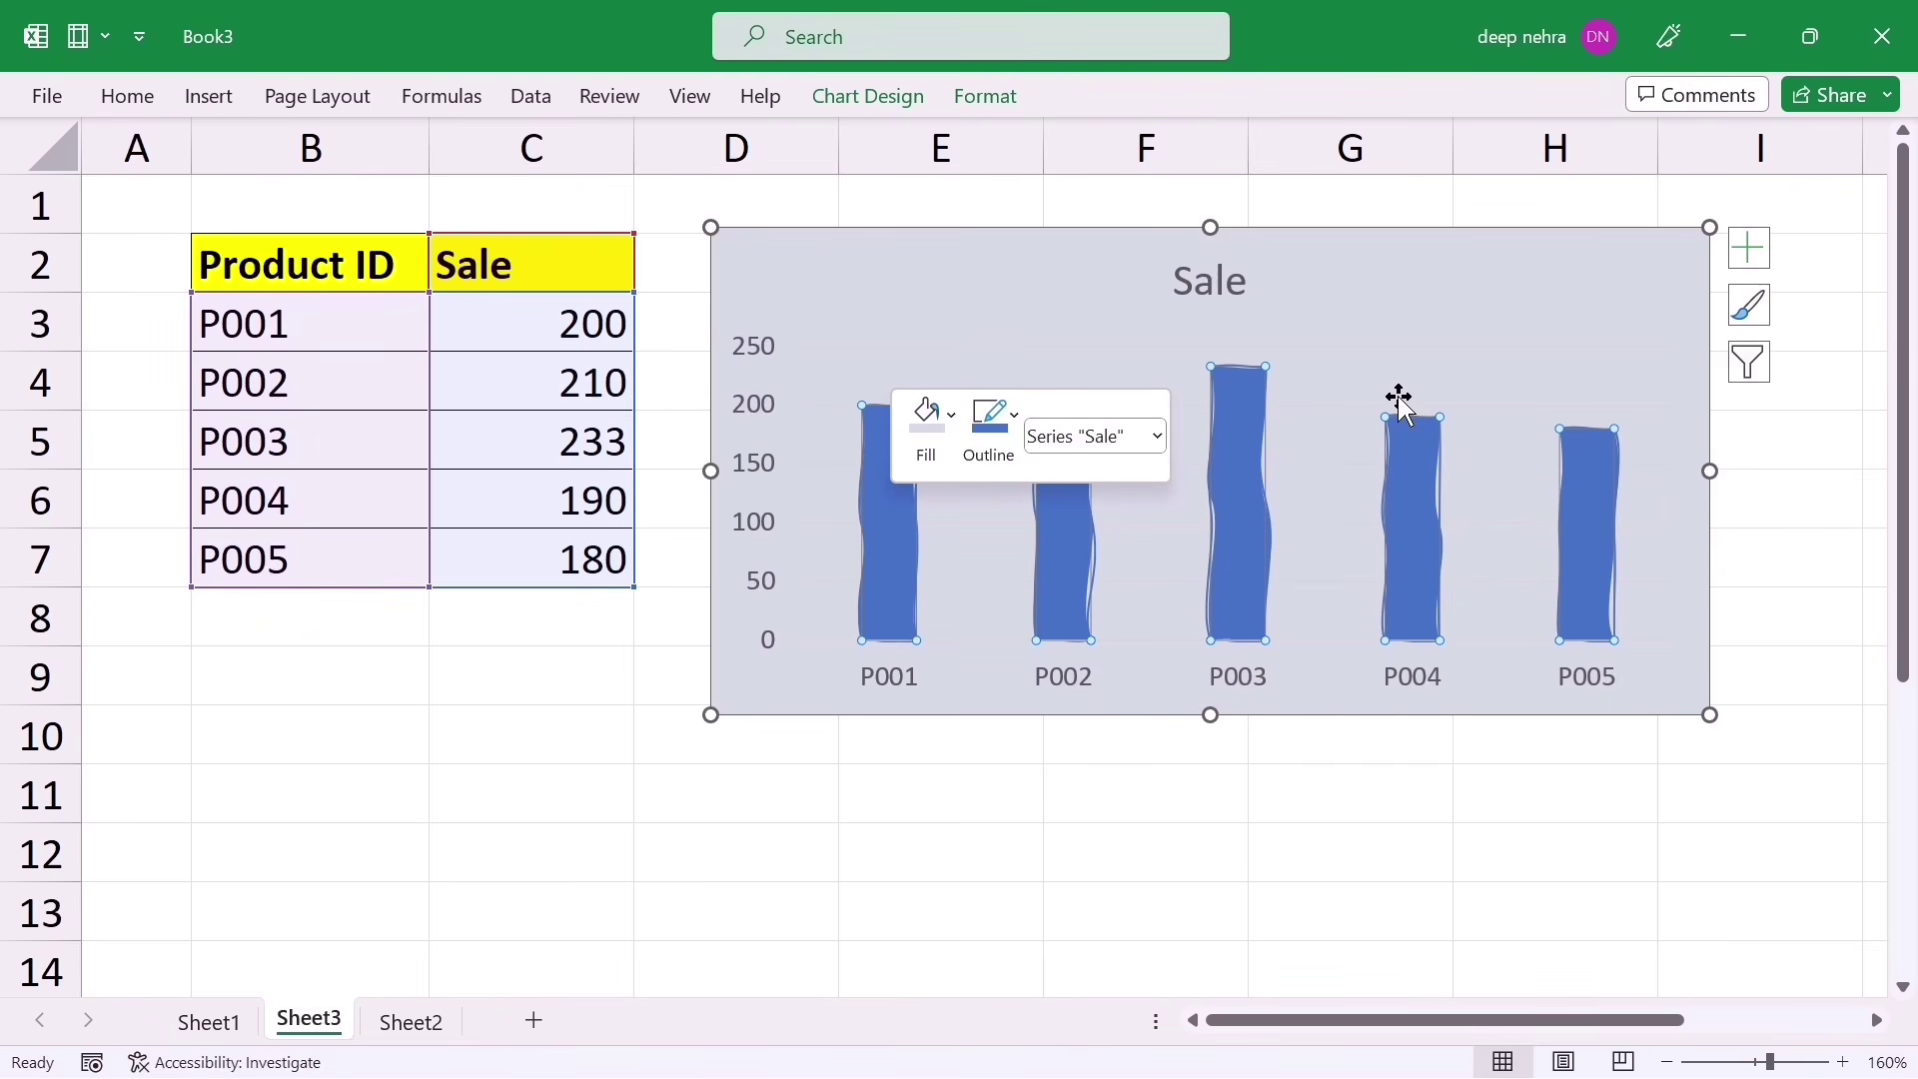
left_click(1007, 428)
mouse_move(1085, 933)
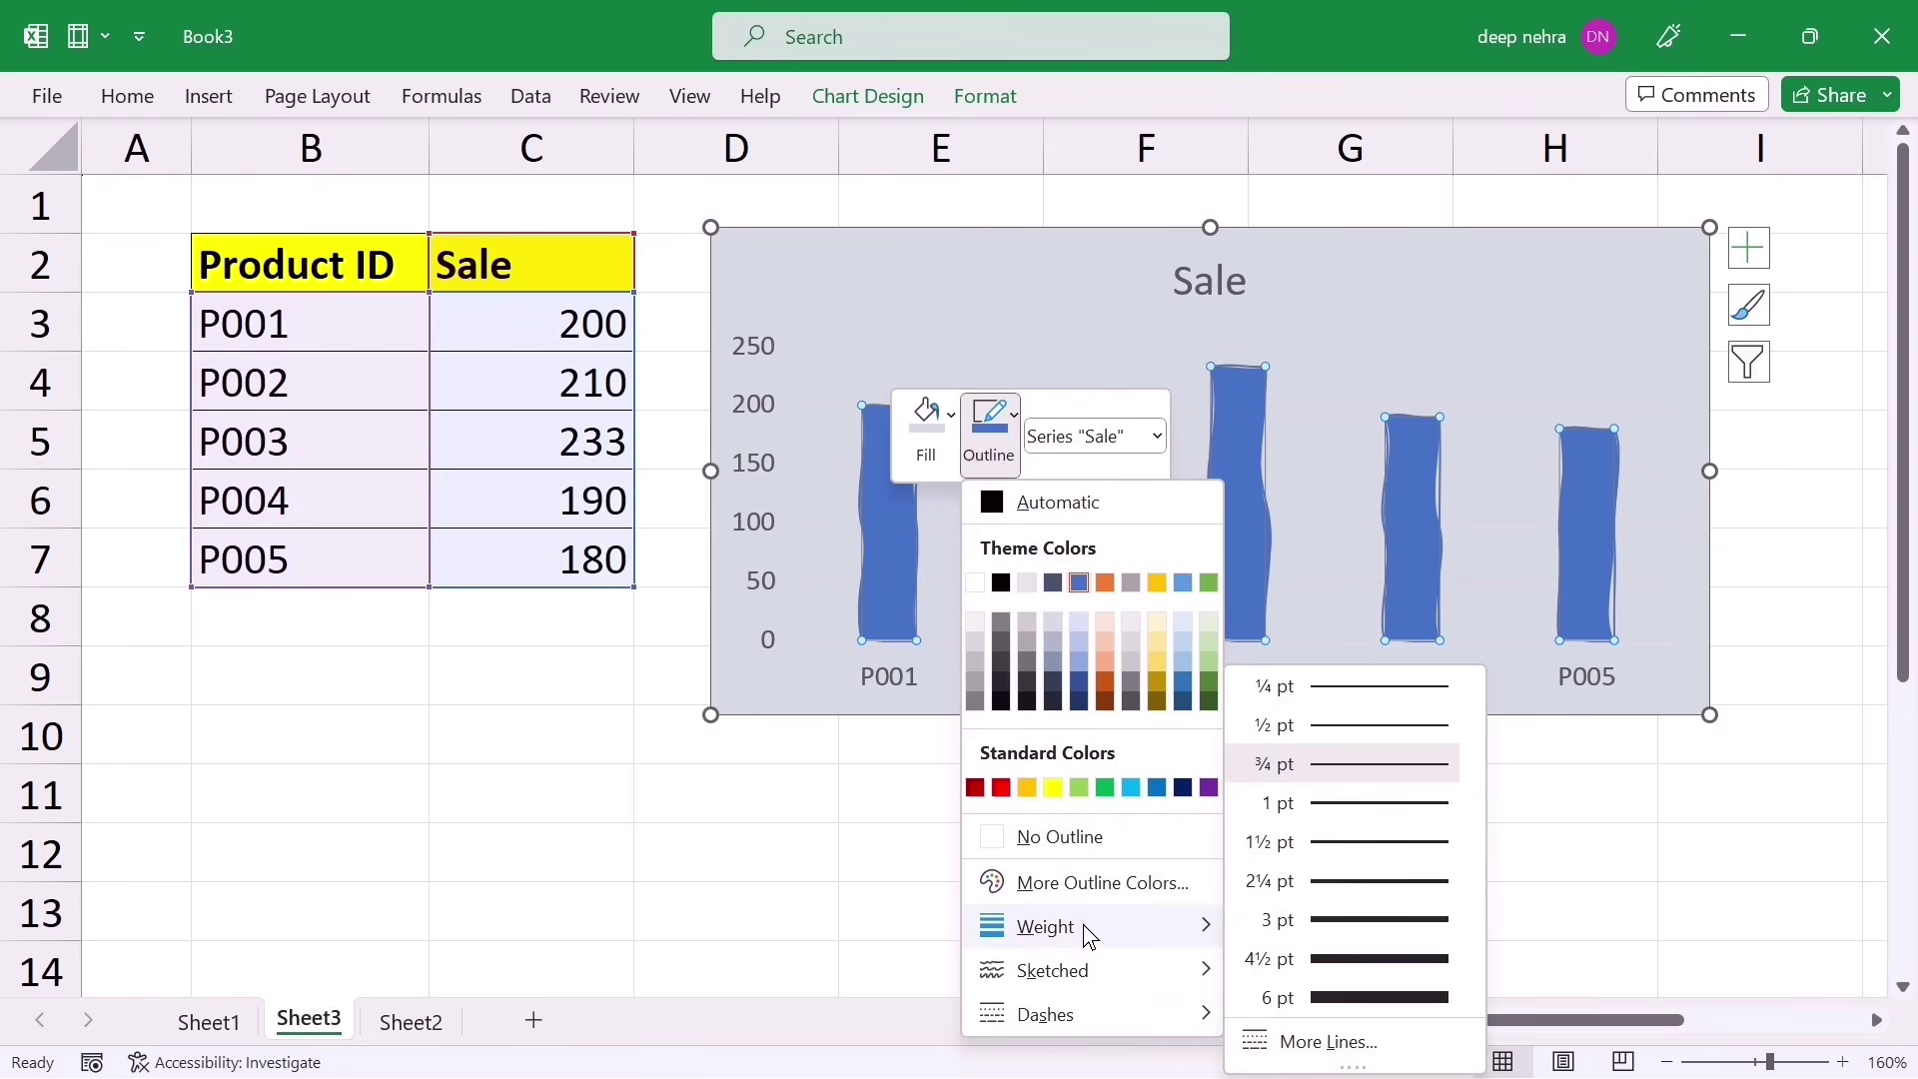
left_click(1360, 1003)
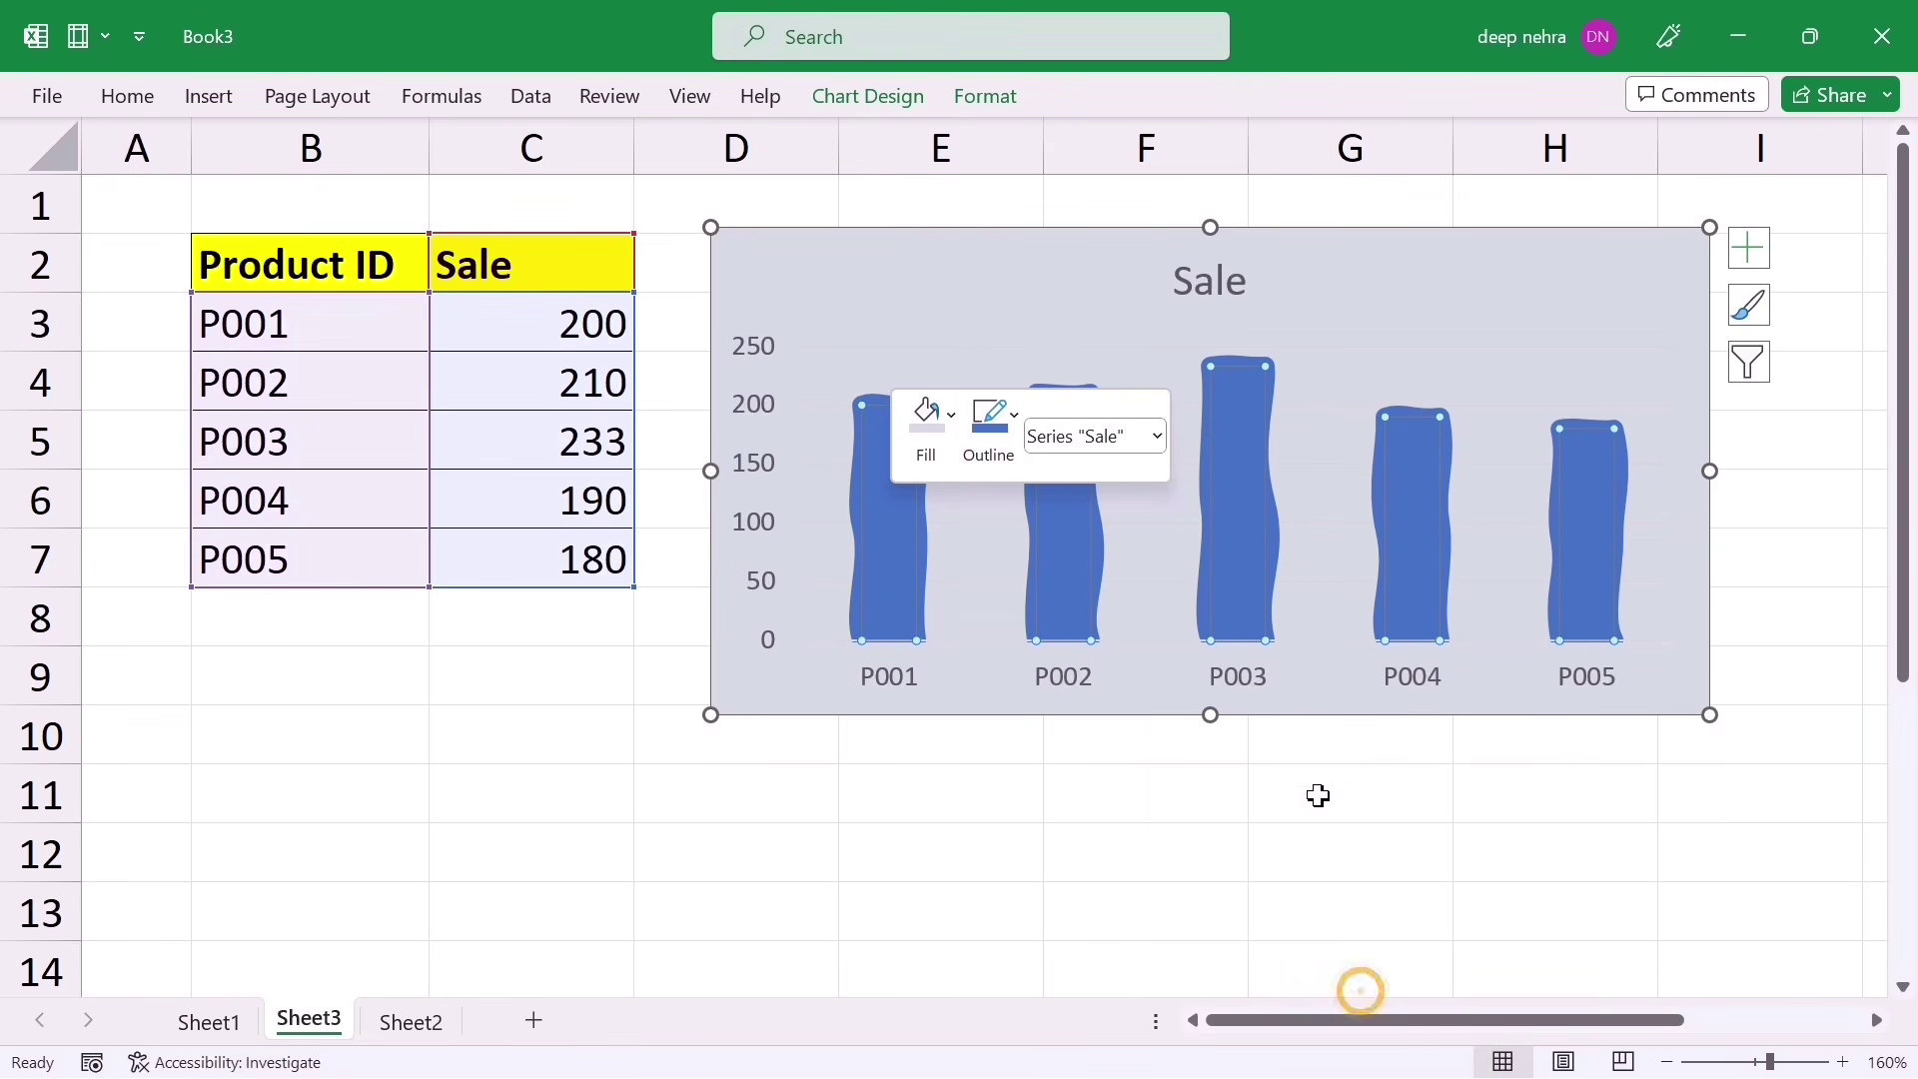
left_click(453, 768)
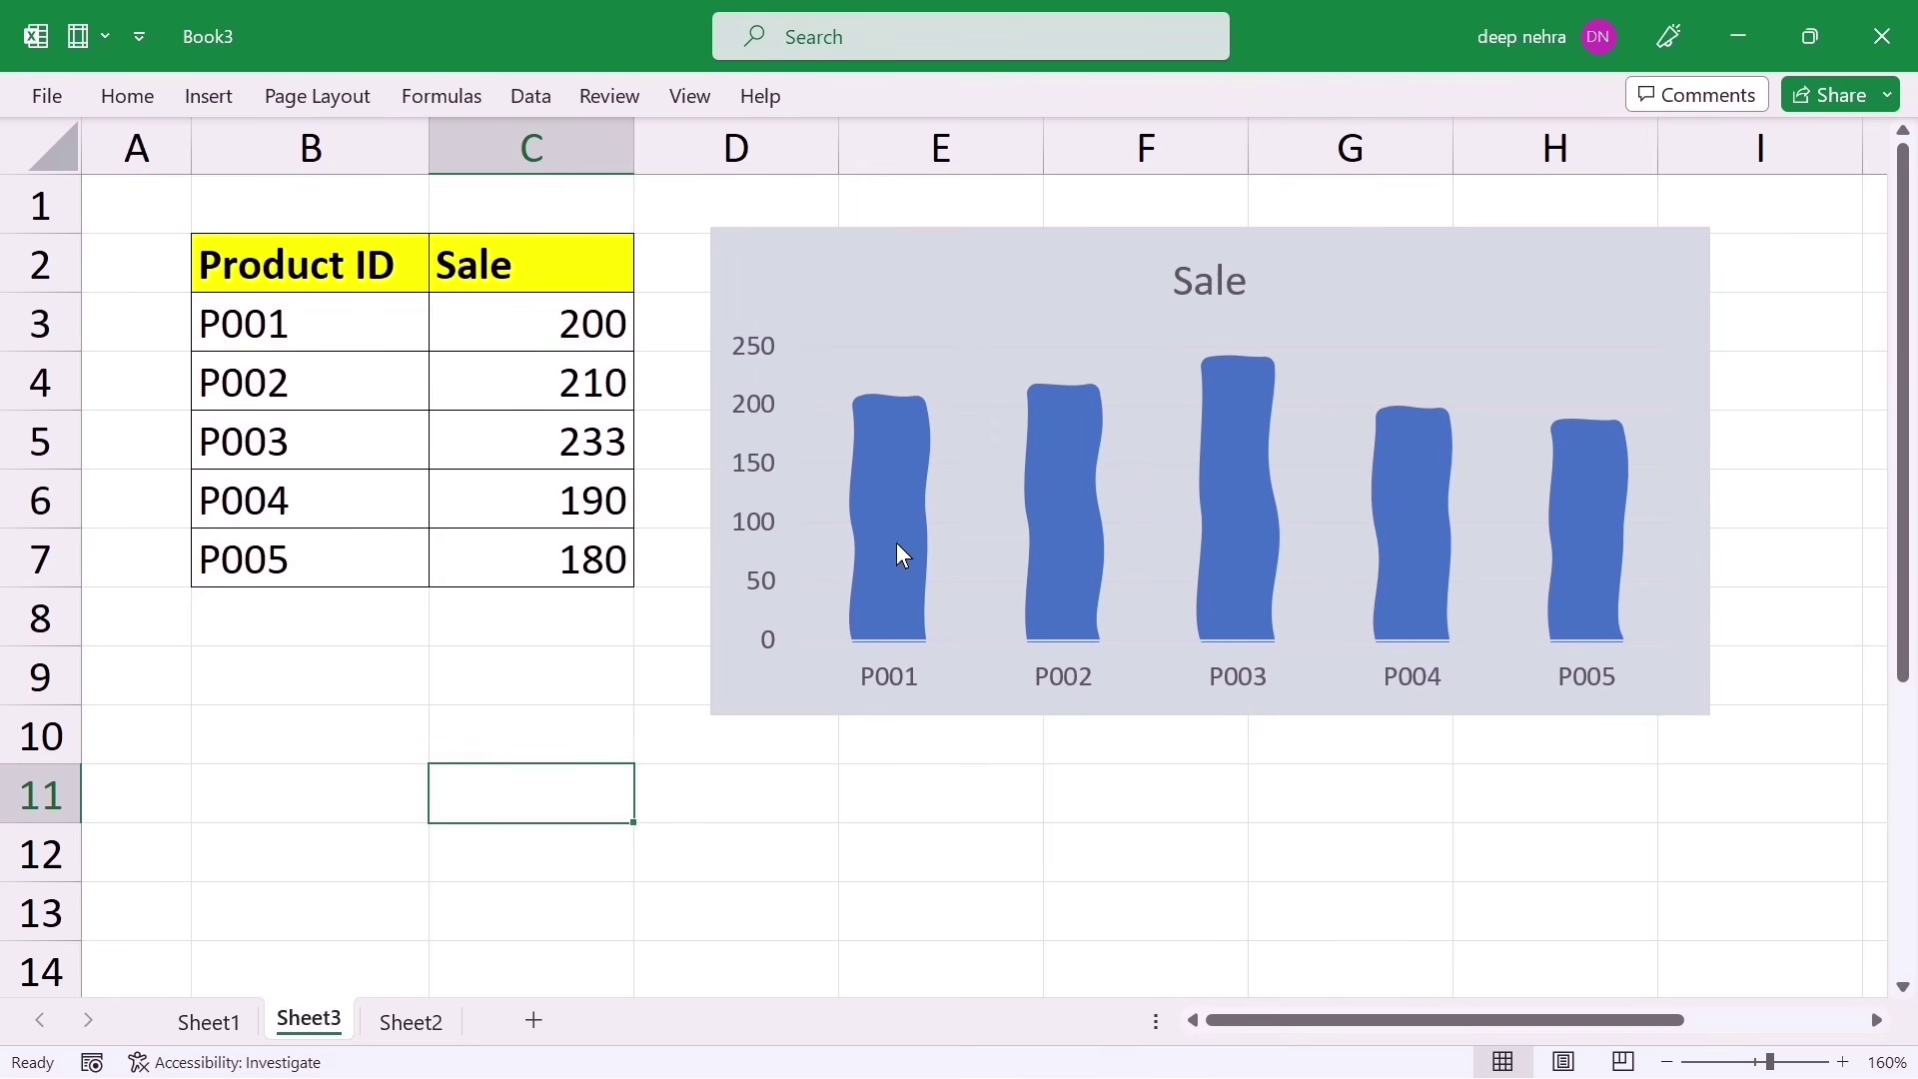
mouse_move(892, 543)
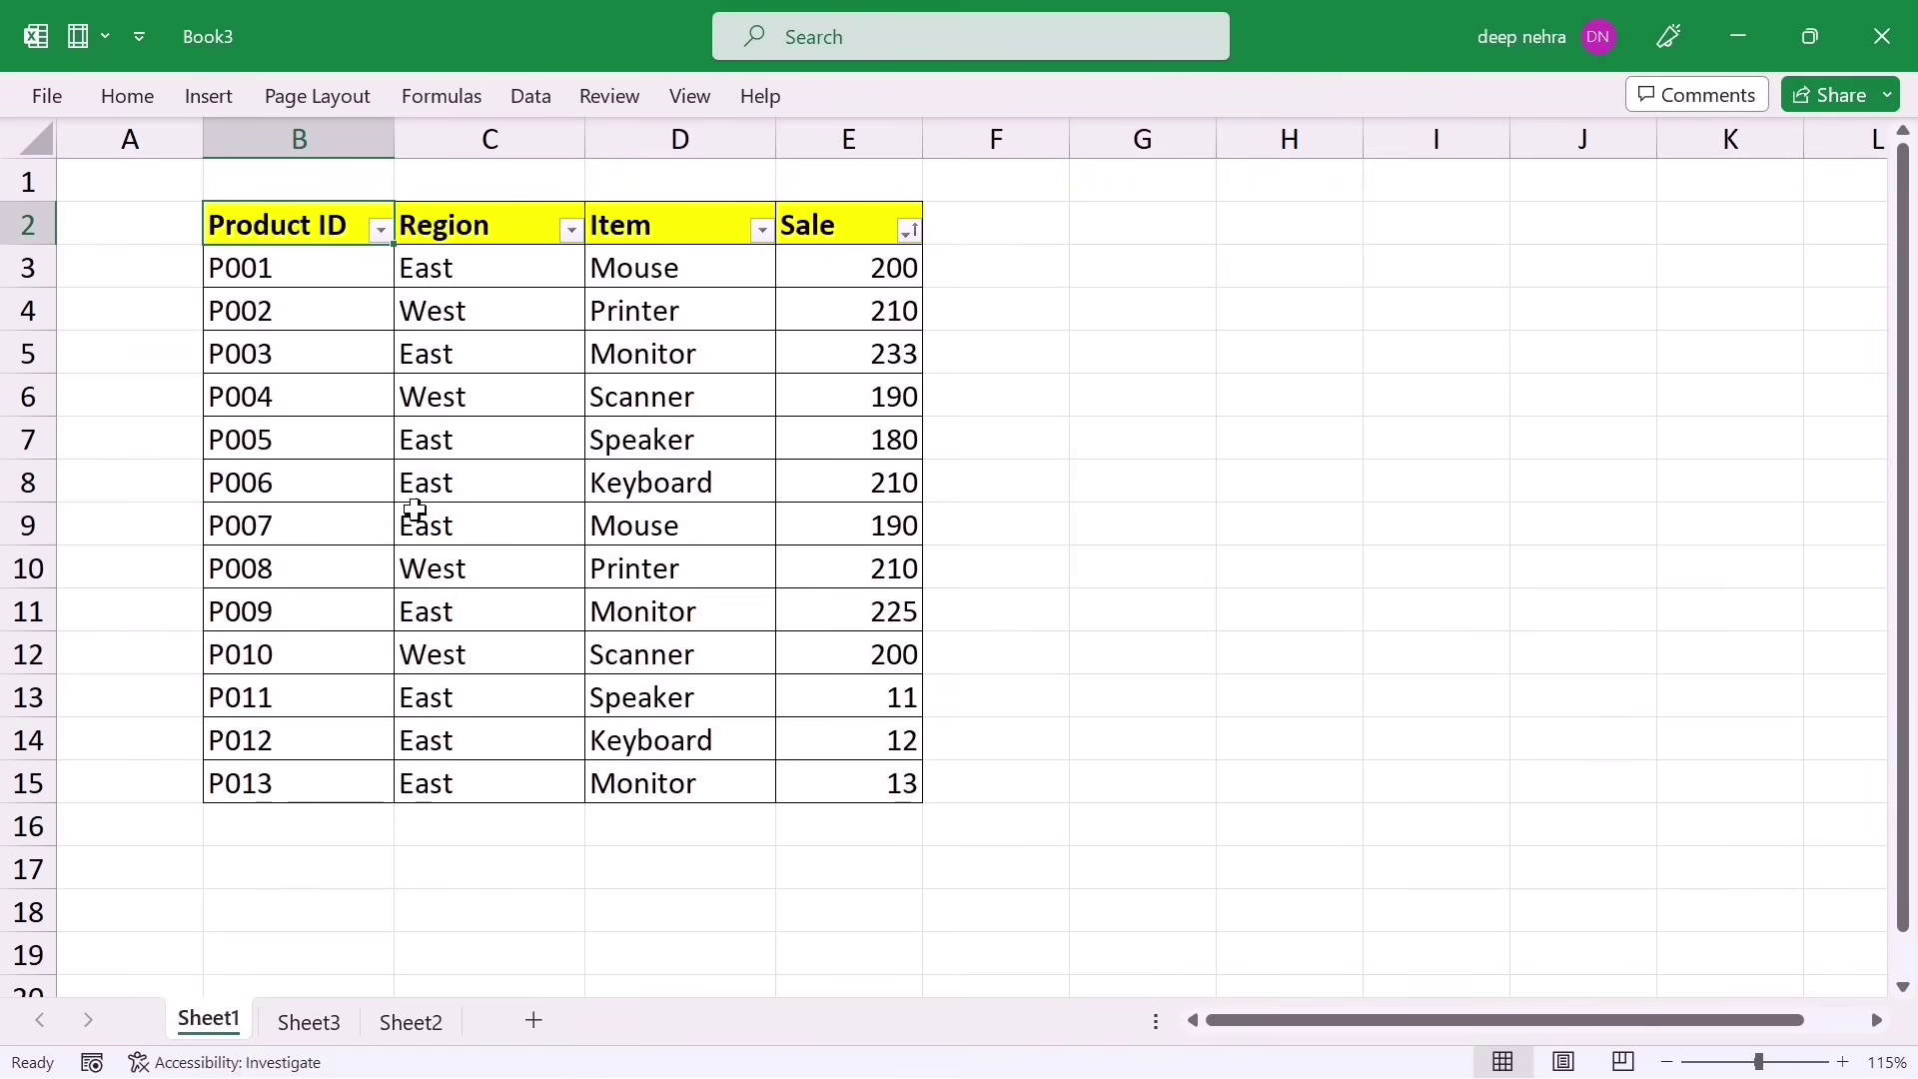
Step: Select the records from P005 to E15 in Sheet1, then the whole table with Ctrl+A
left_click(273, 429)
left_click(863, 779)
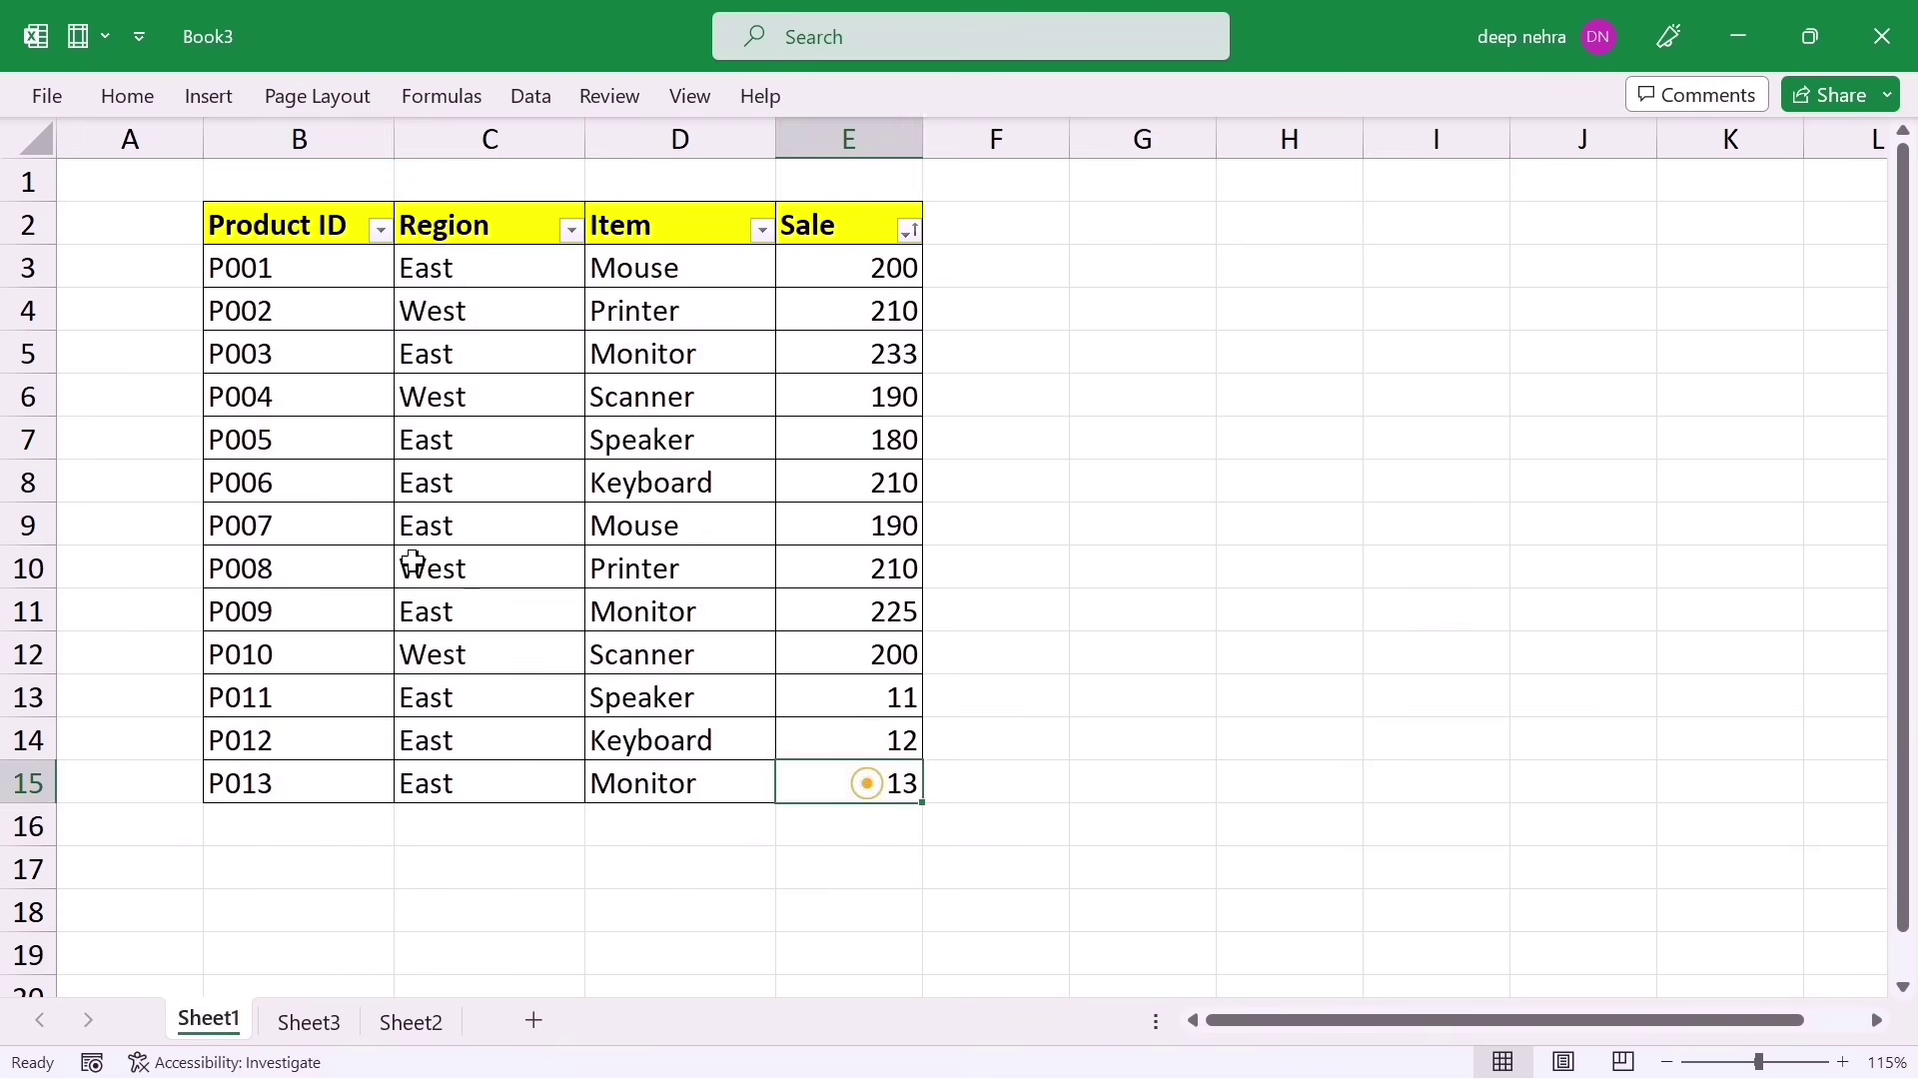
left_click(257, 480)
left_click(829, 767)
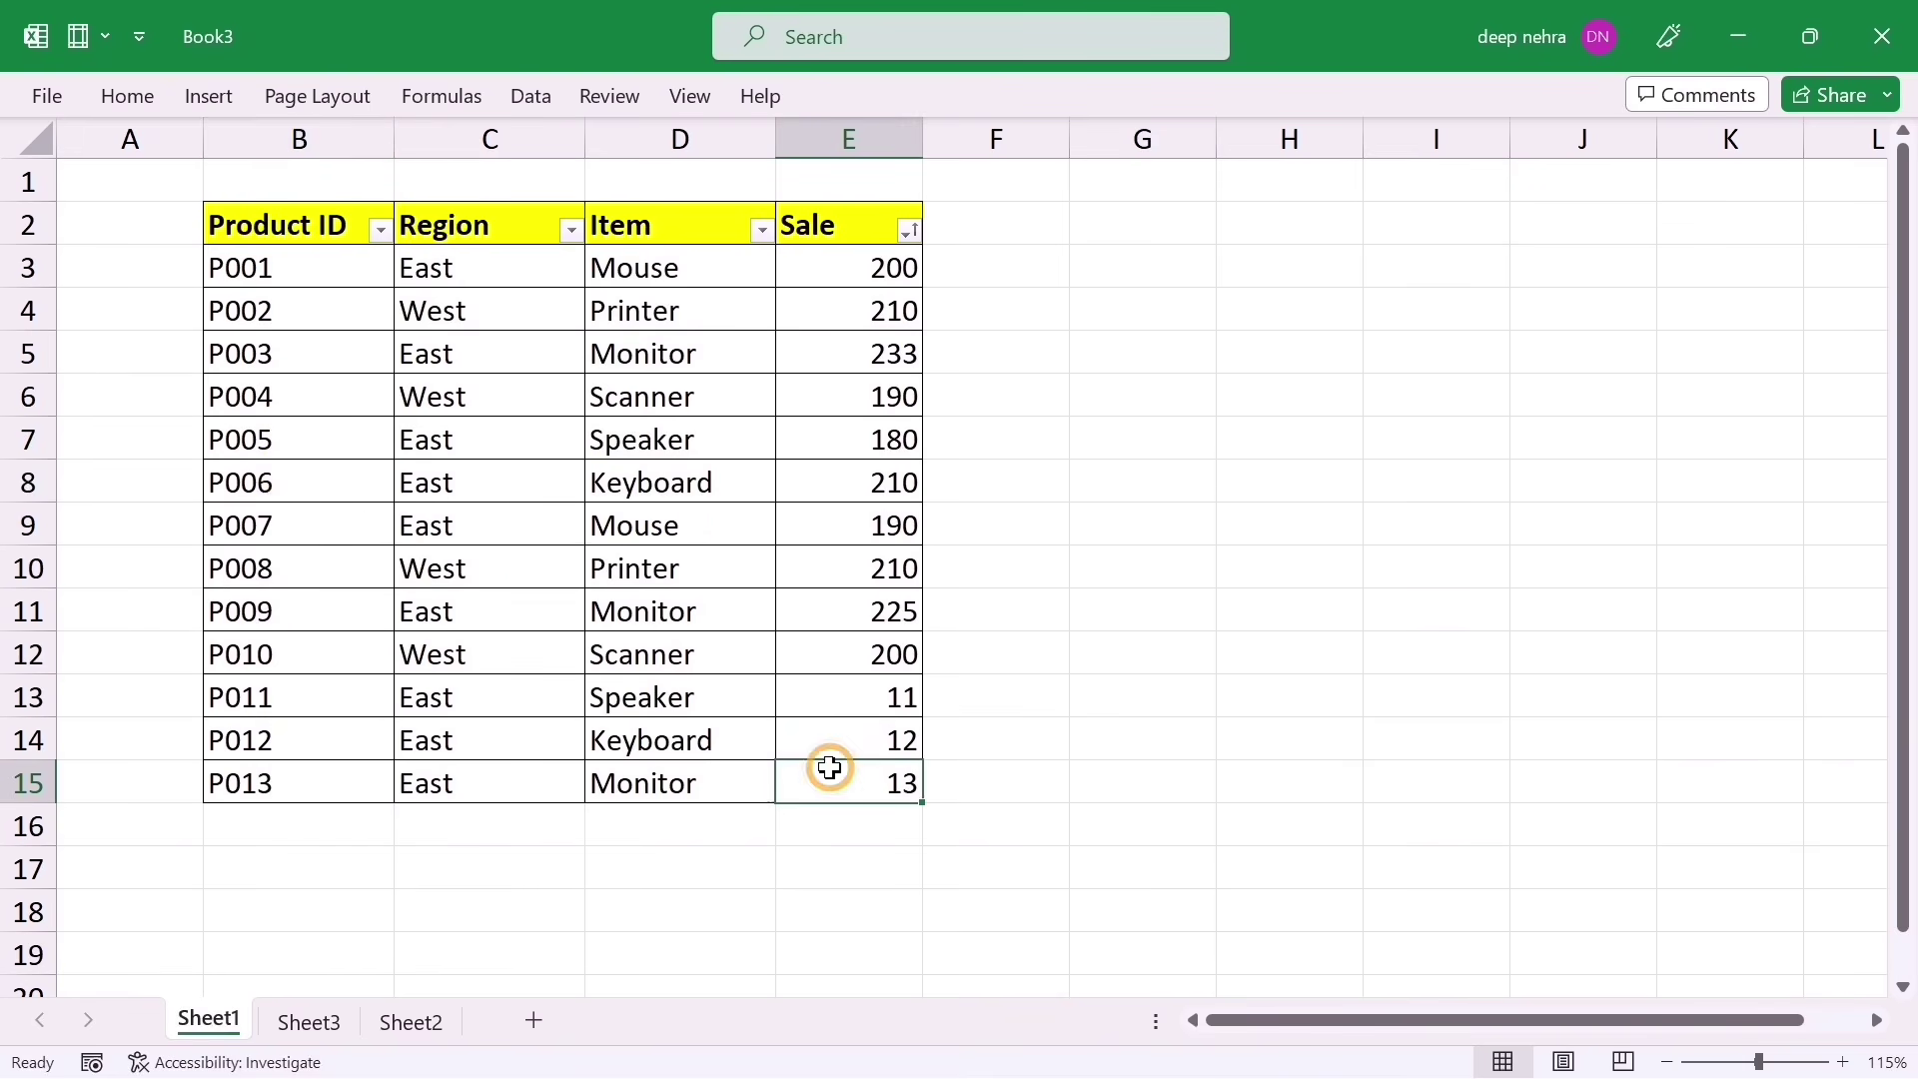
left_click_drag(277, 448, 826, 783)
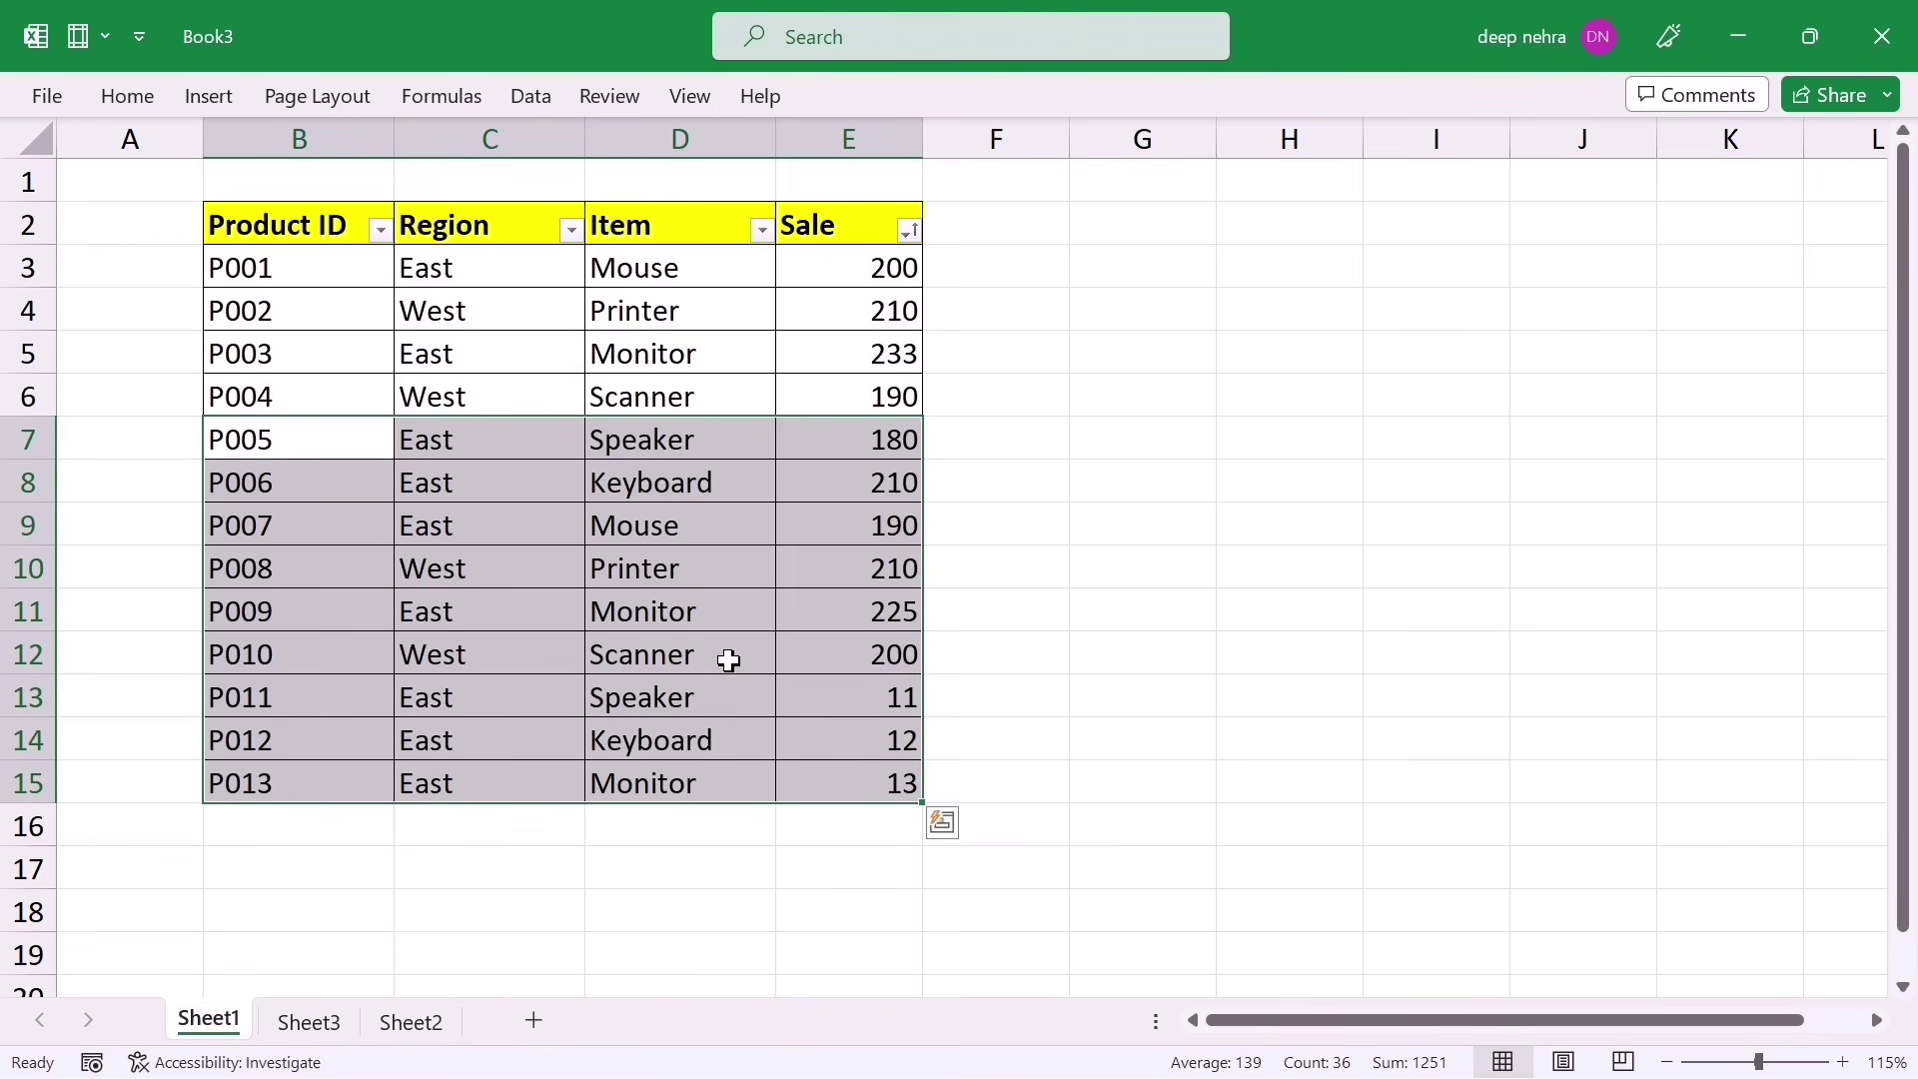
left_click(551, 518)
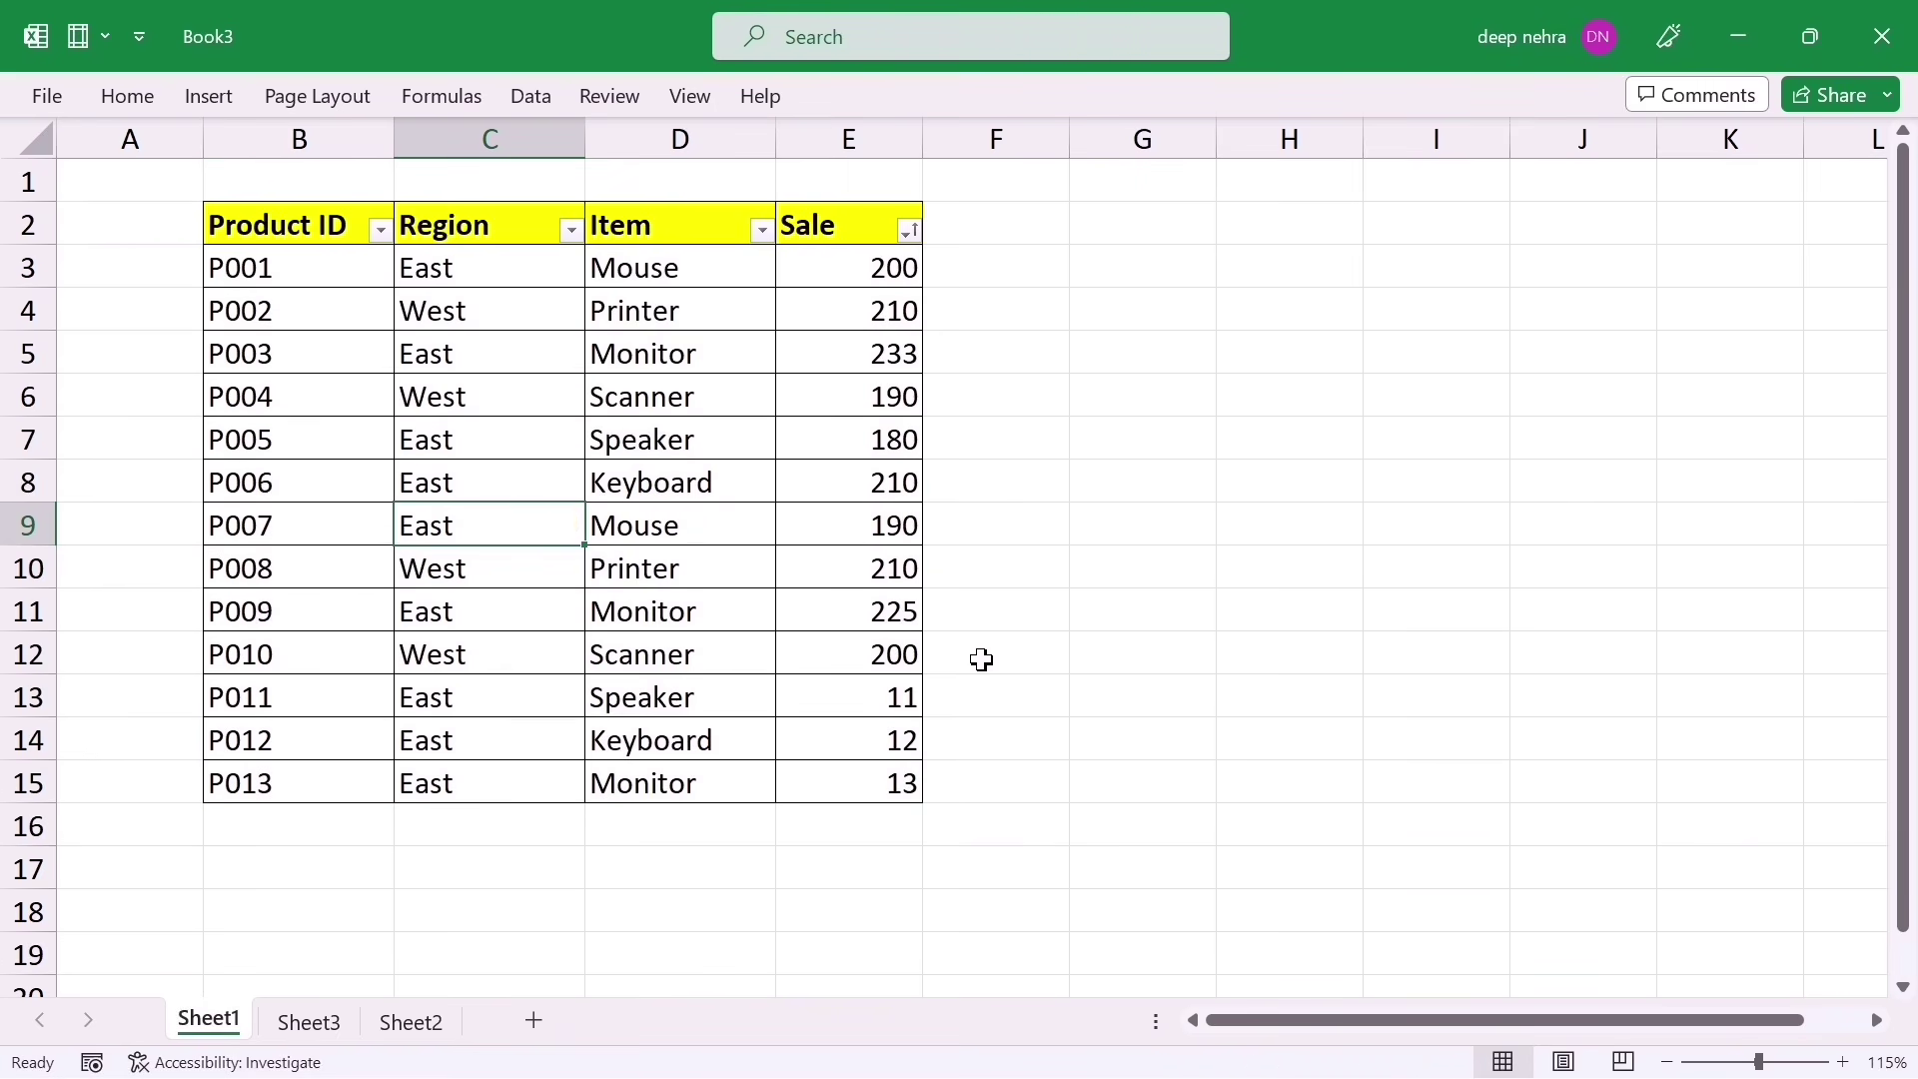
key("ctrl+a")
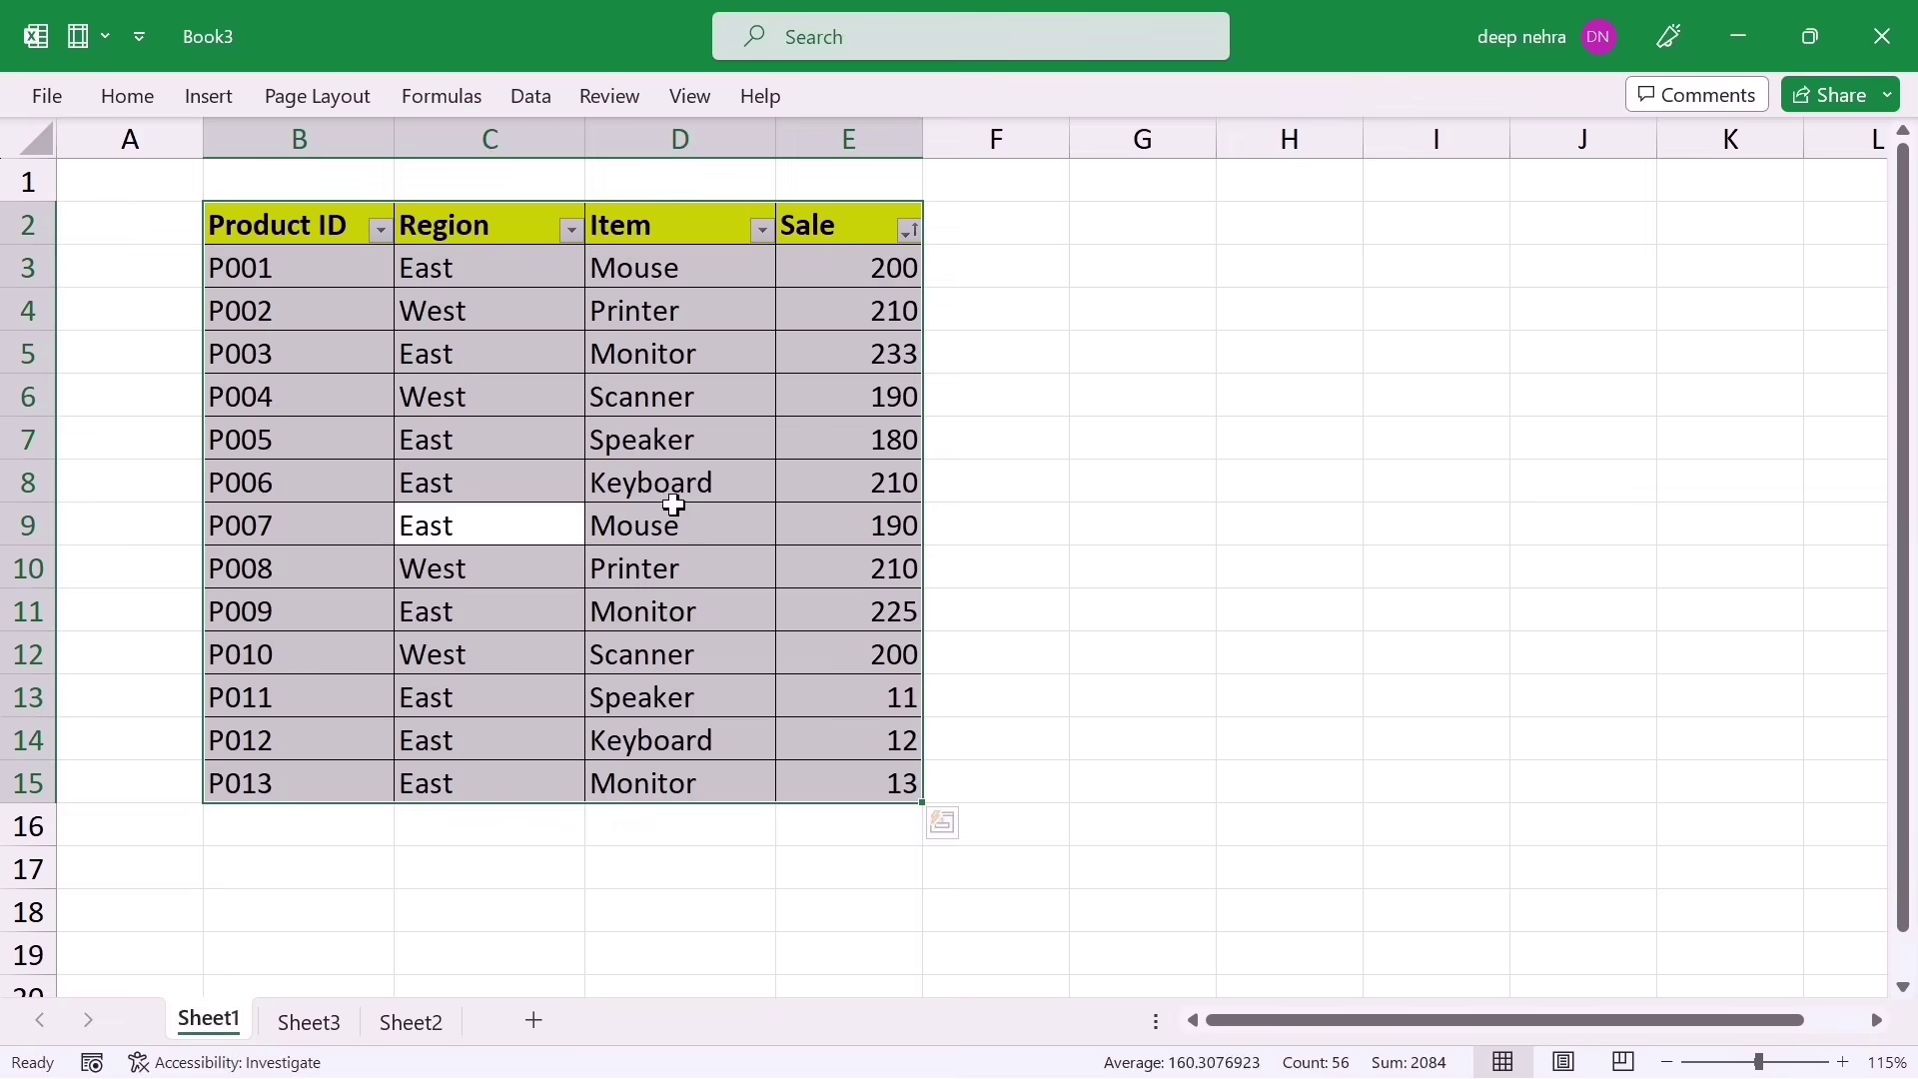
left_click(673, 505)
Step: Select the empty blocks G4:J13 and G4:J14, then records P005 through P012
left_click(1105, 319)
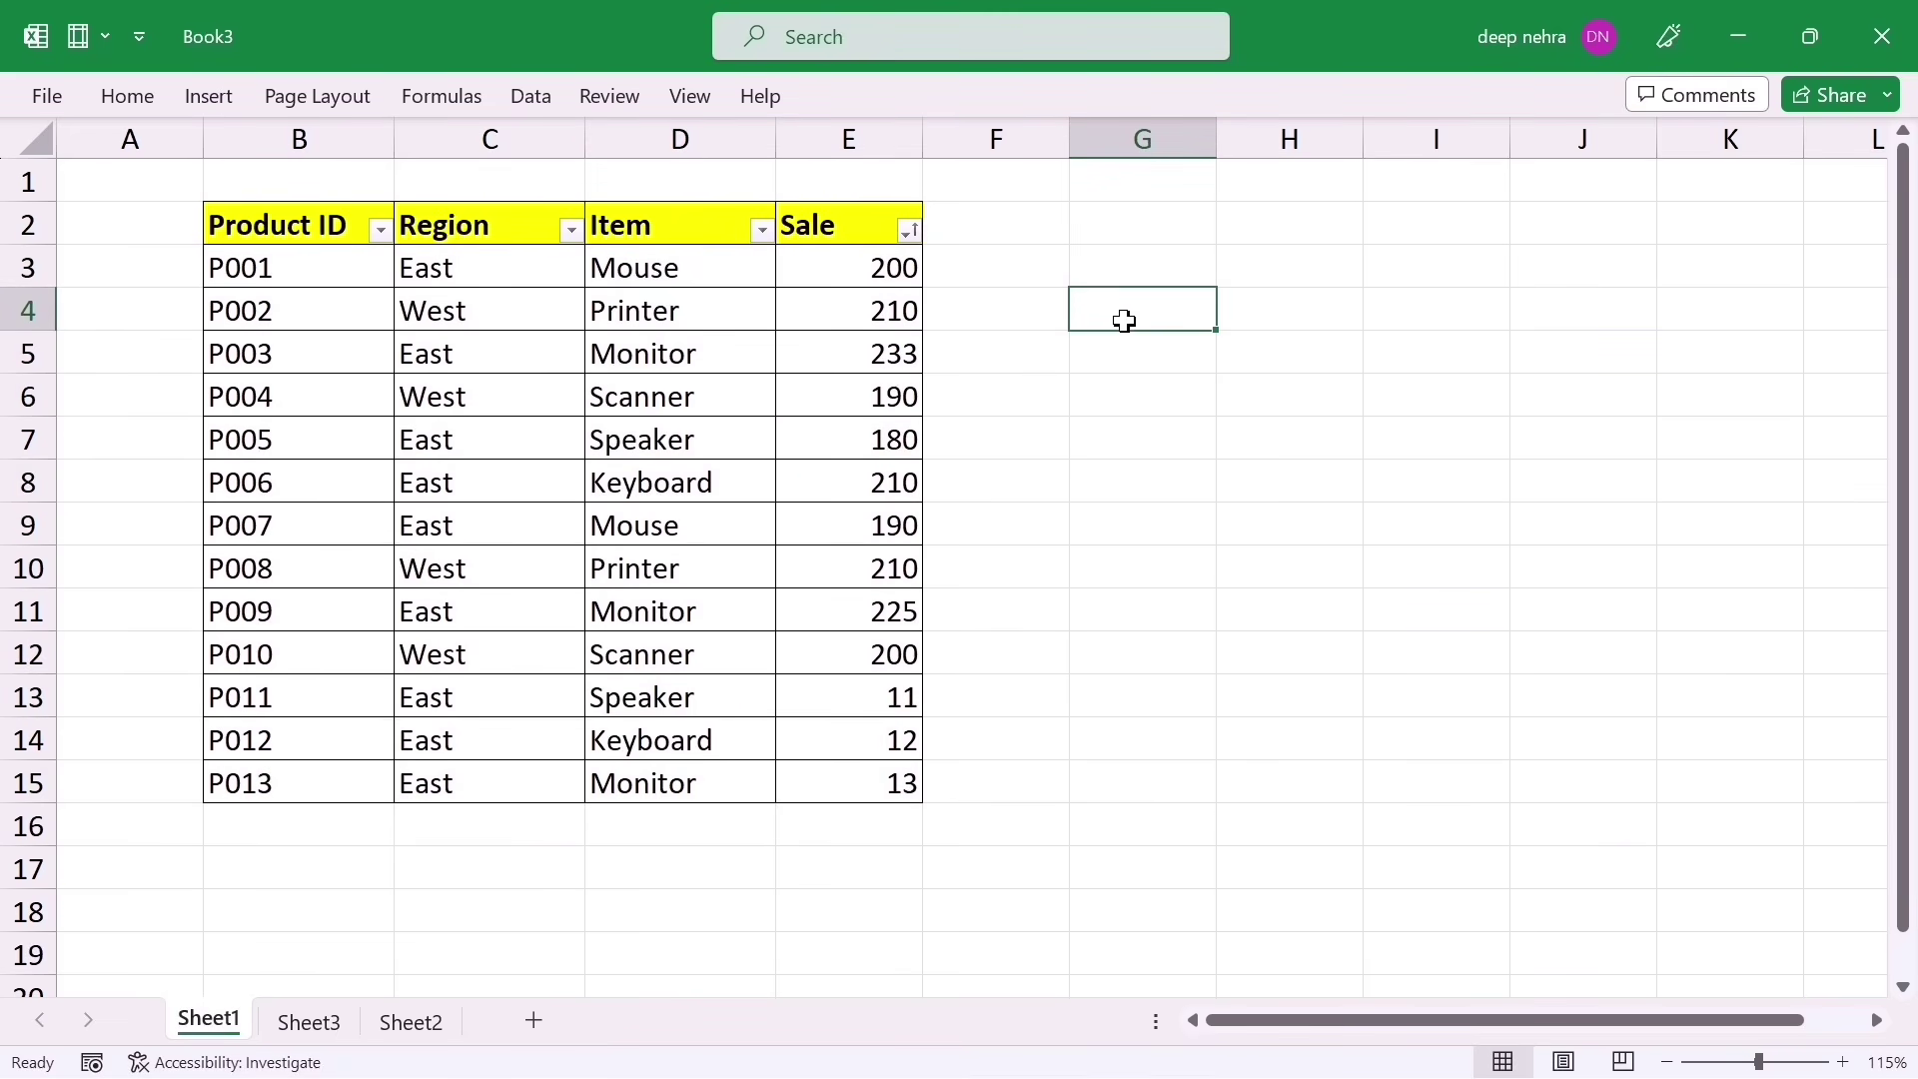
left_click_drag(1124, 320, 1545, 685)
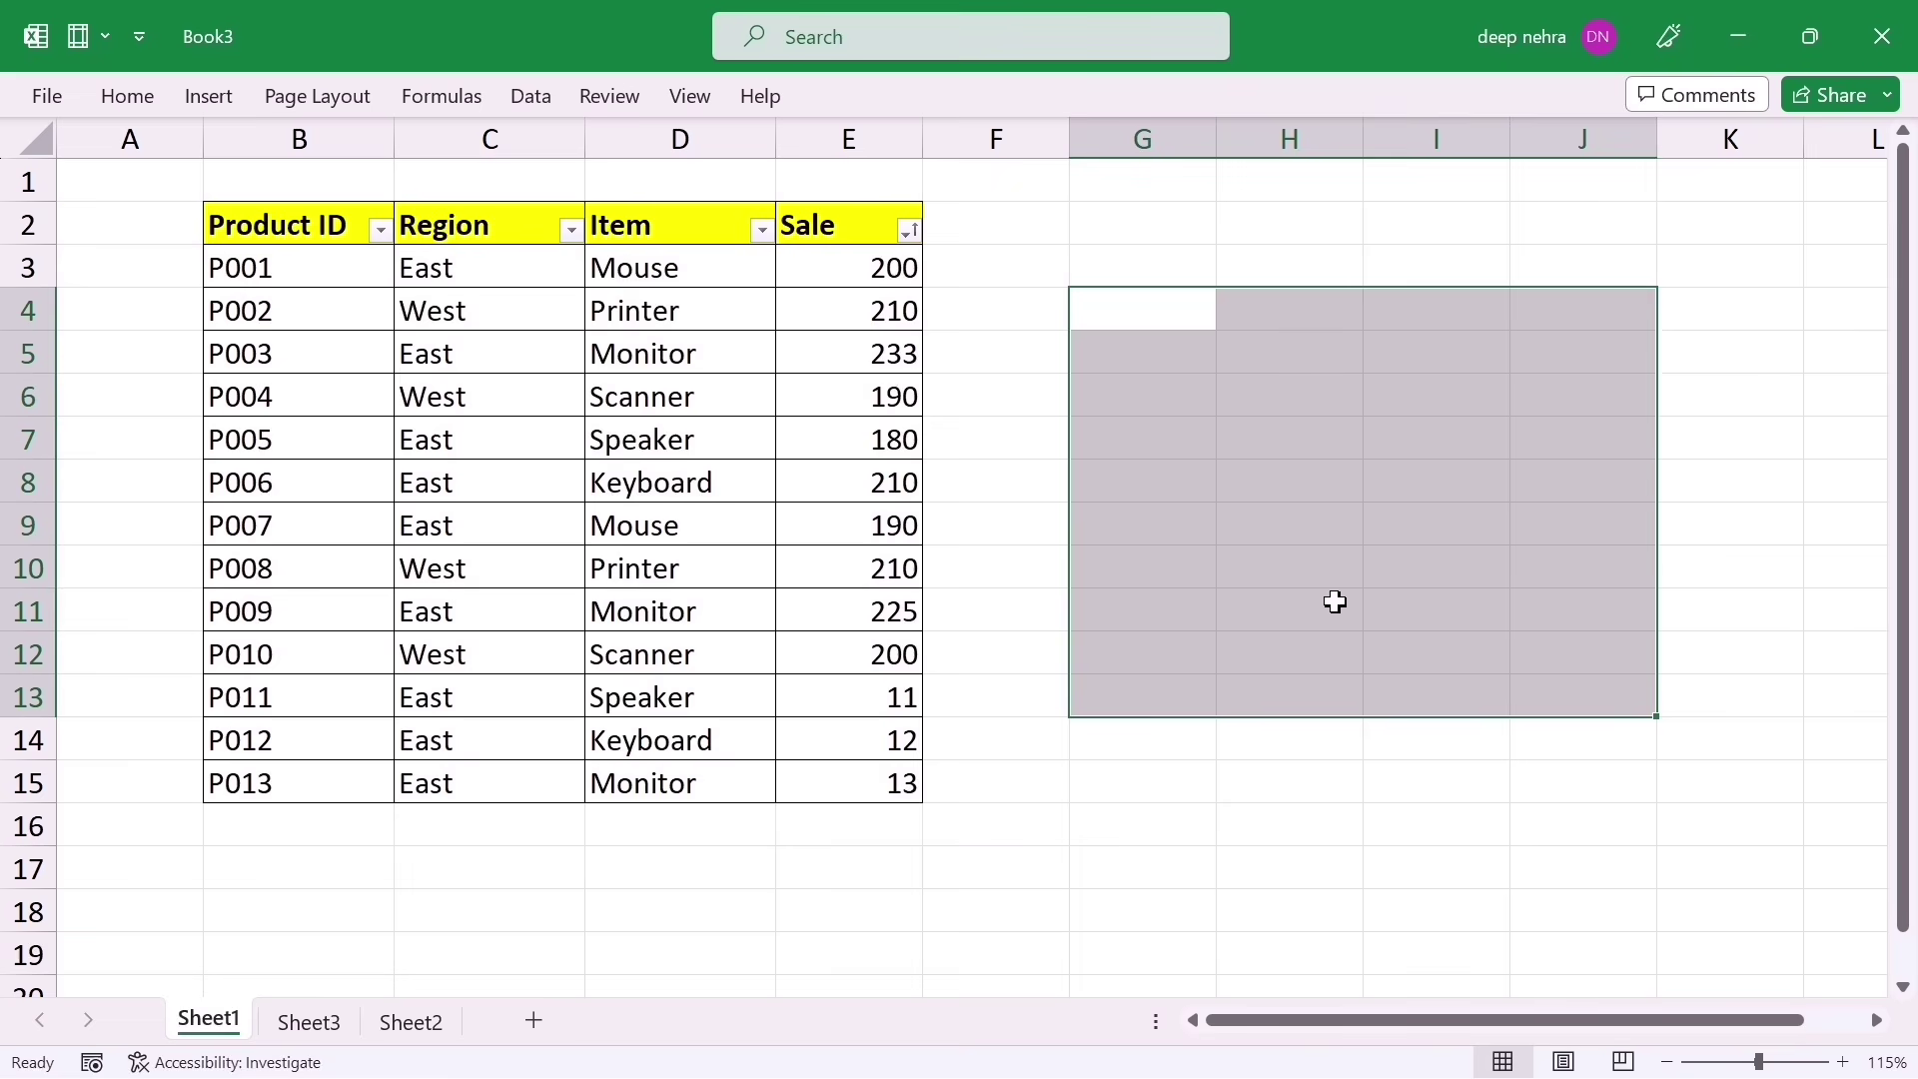
left_click(1137, 324)
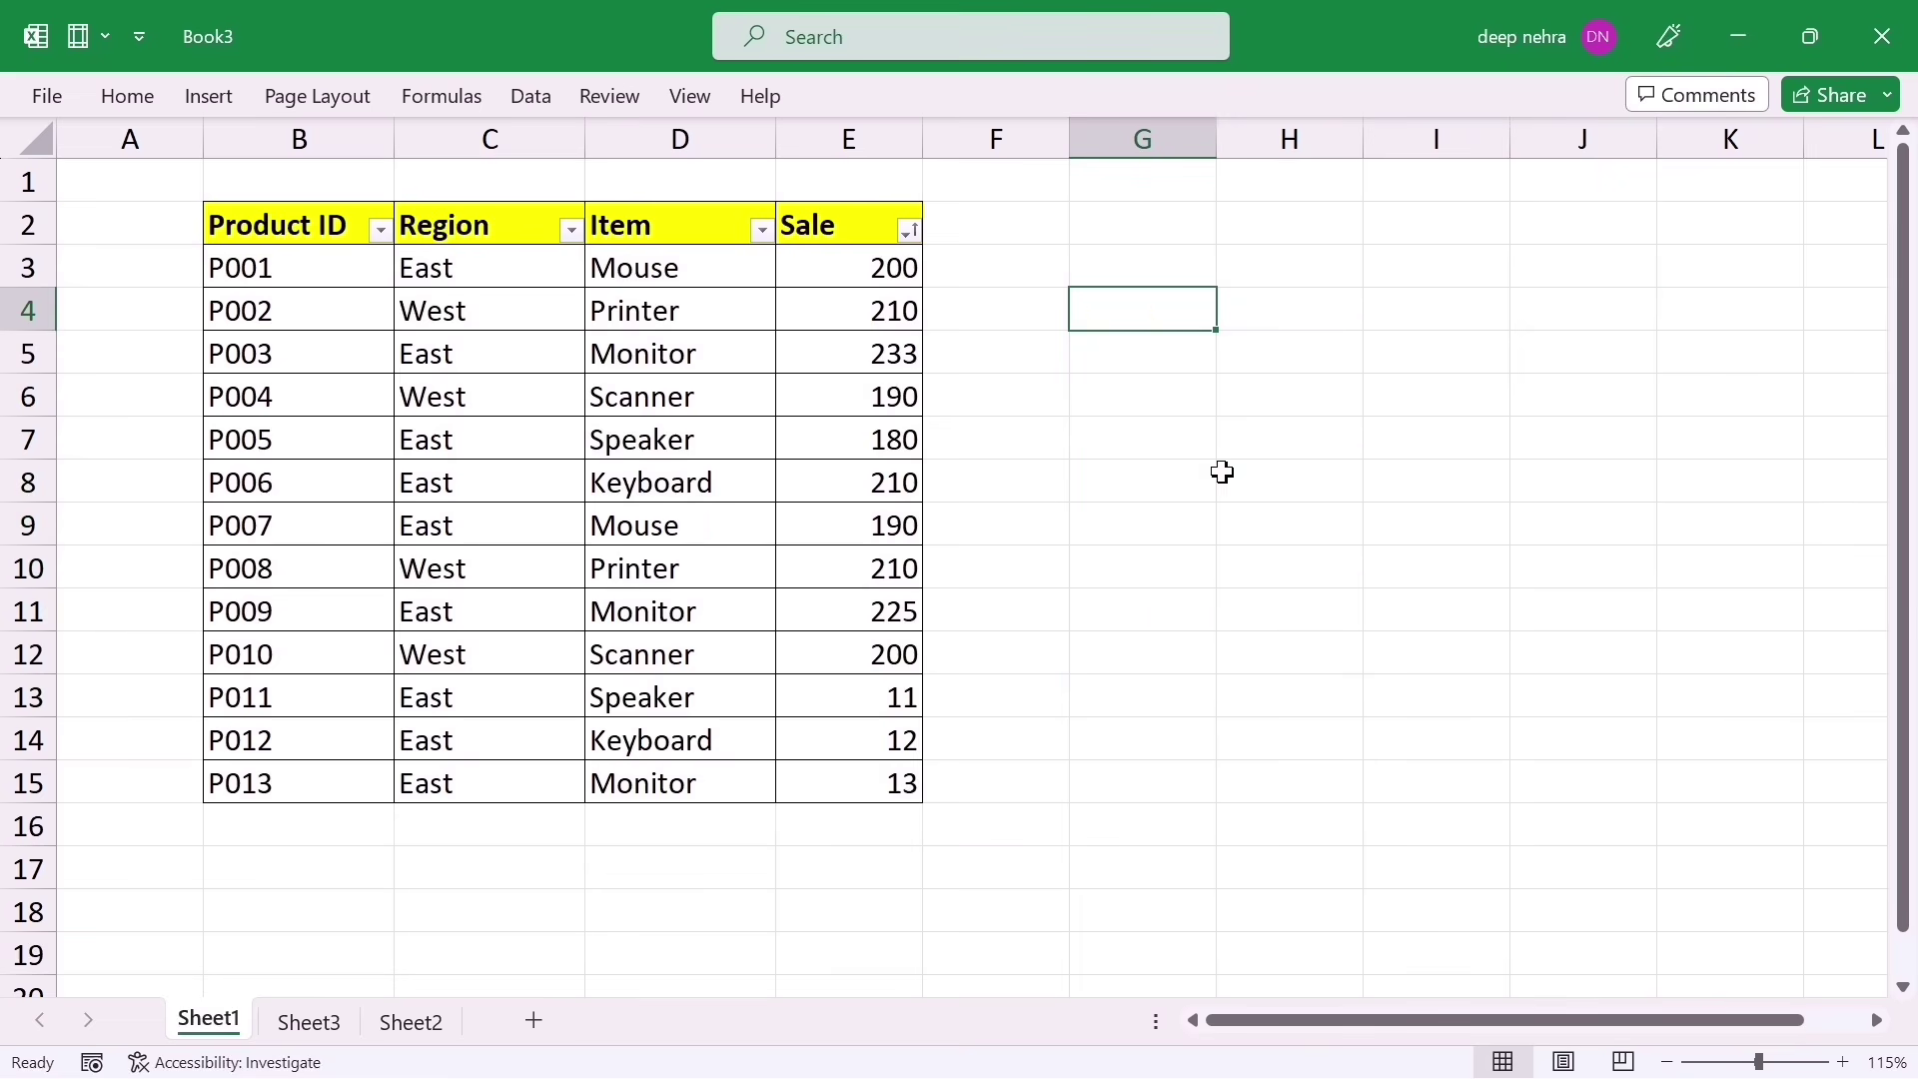
left_click(1100, 313)
left_click(1588, 747, "shift")
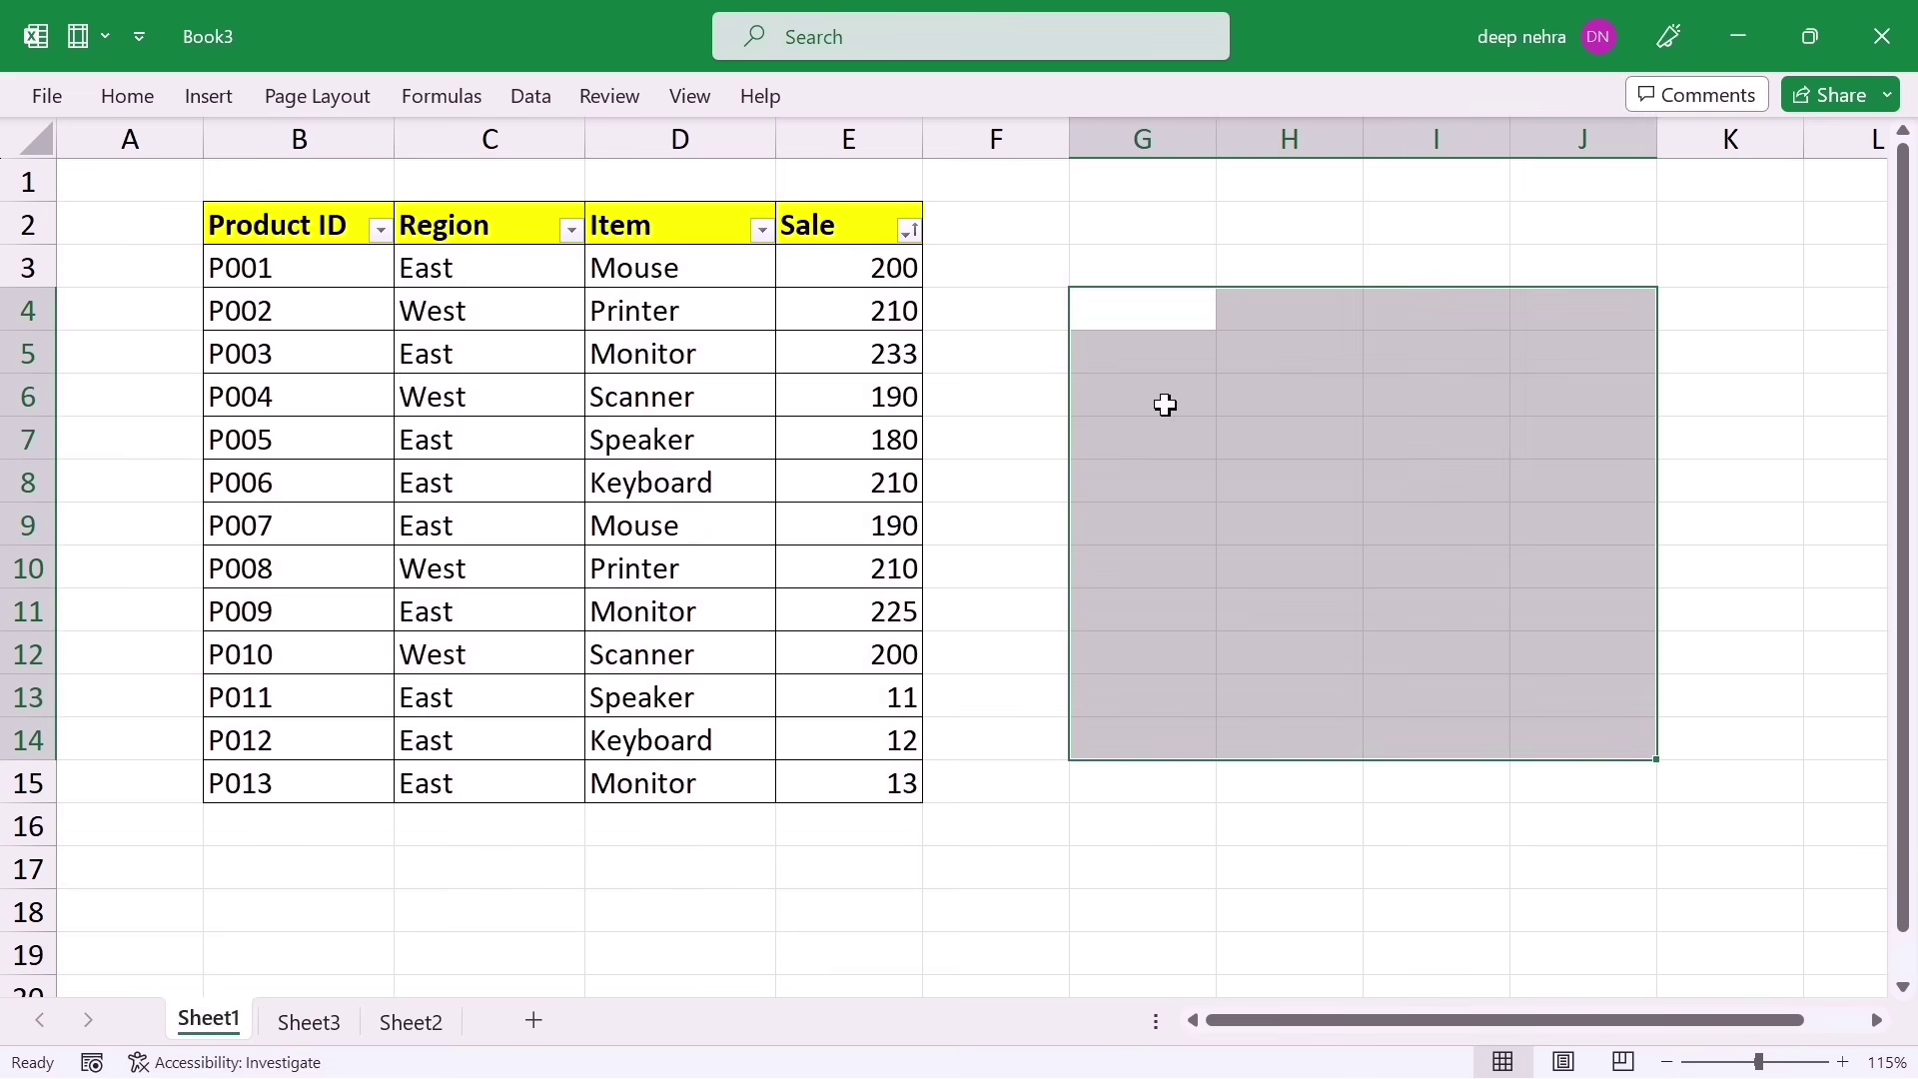
left_click(280, 436)
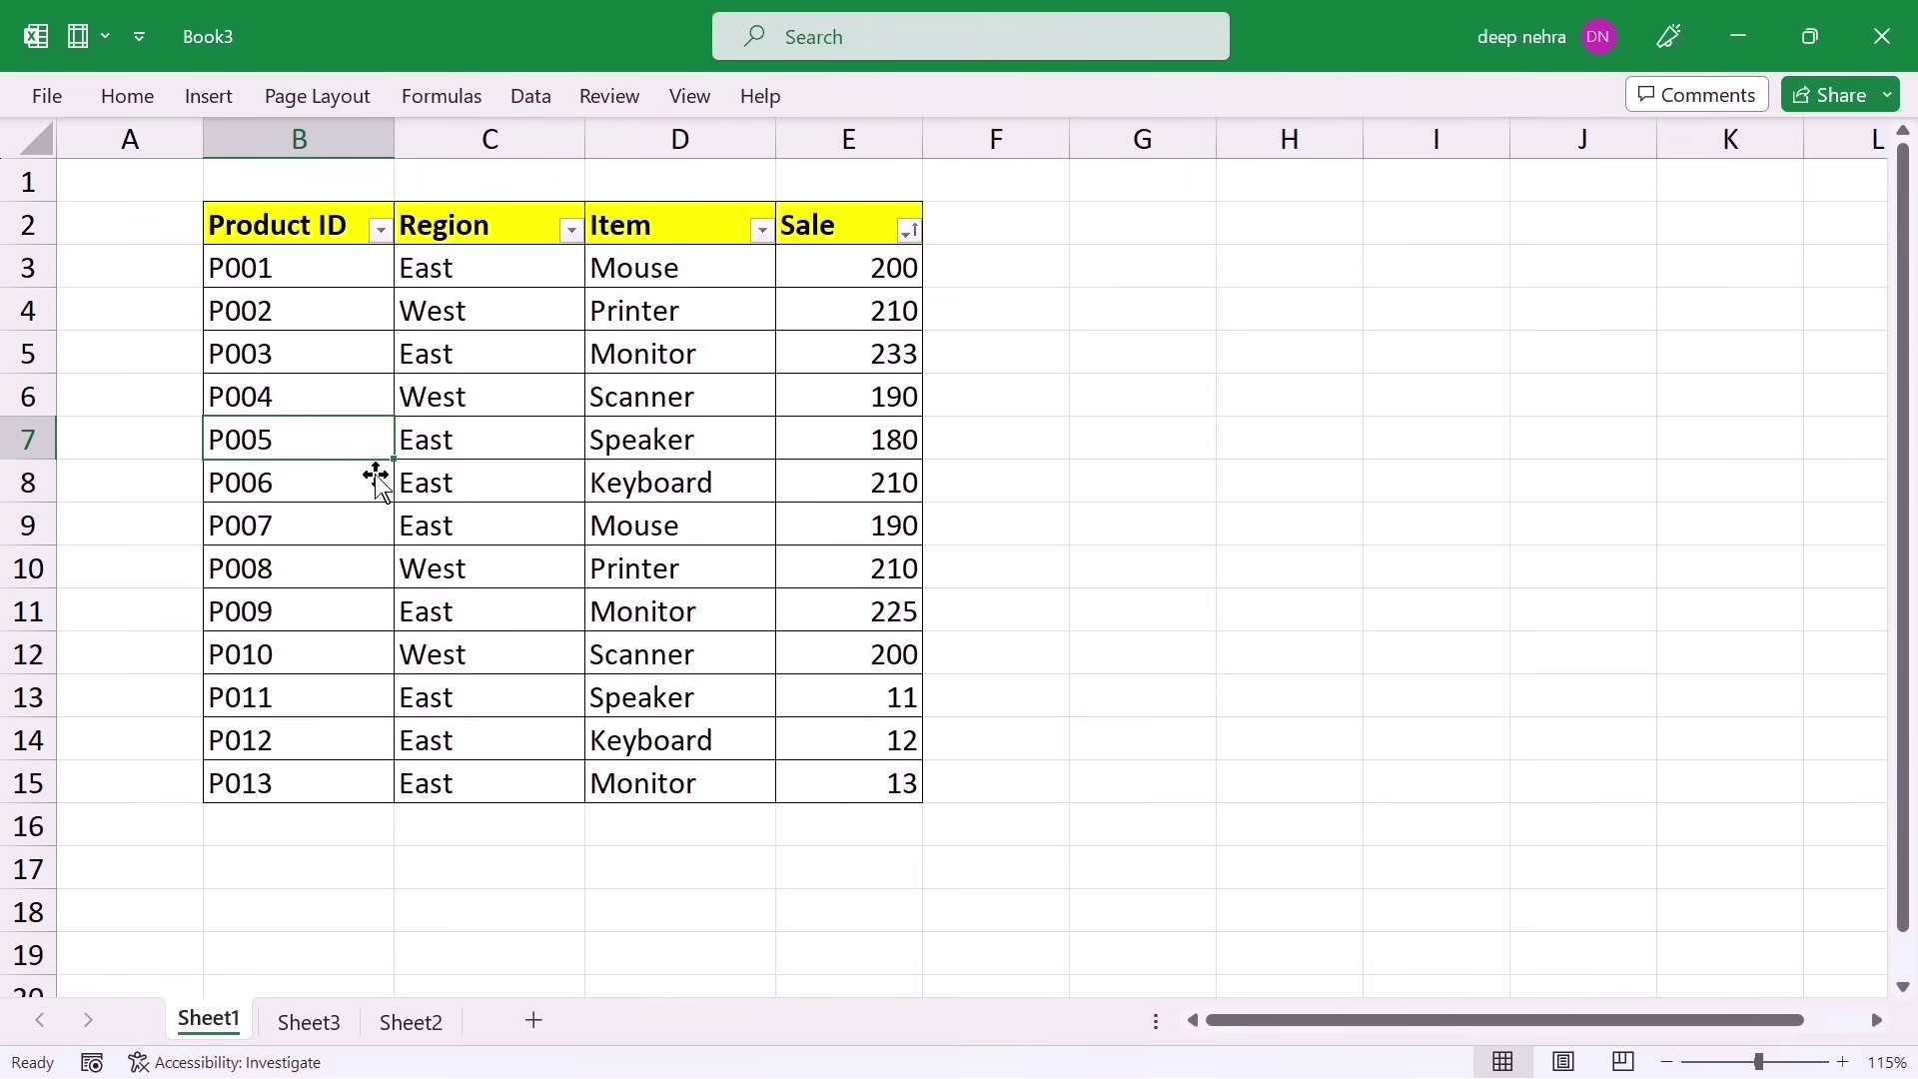
left_click(824, 734, "shift")
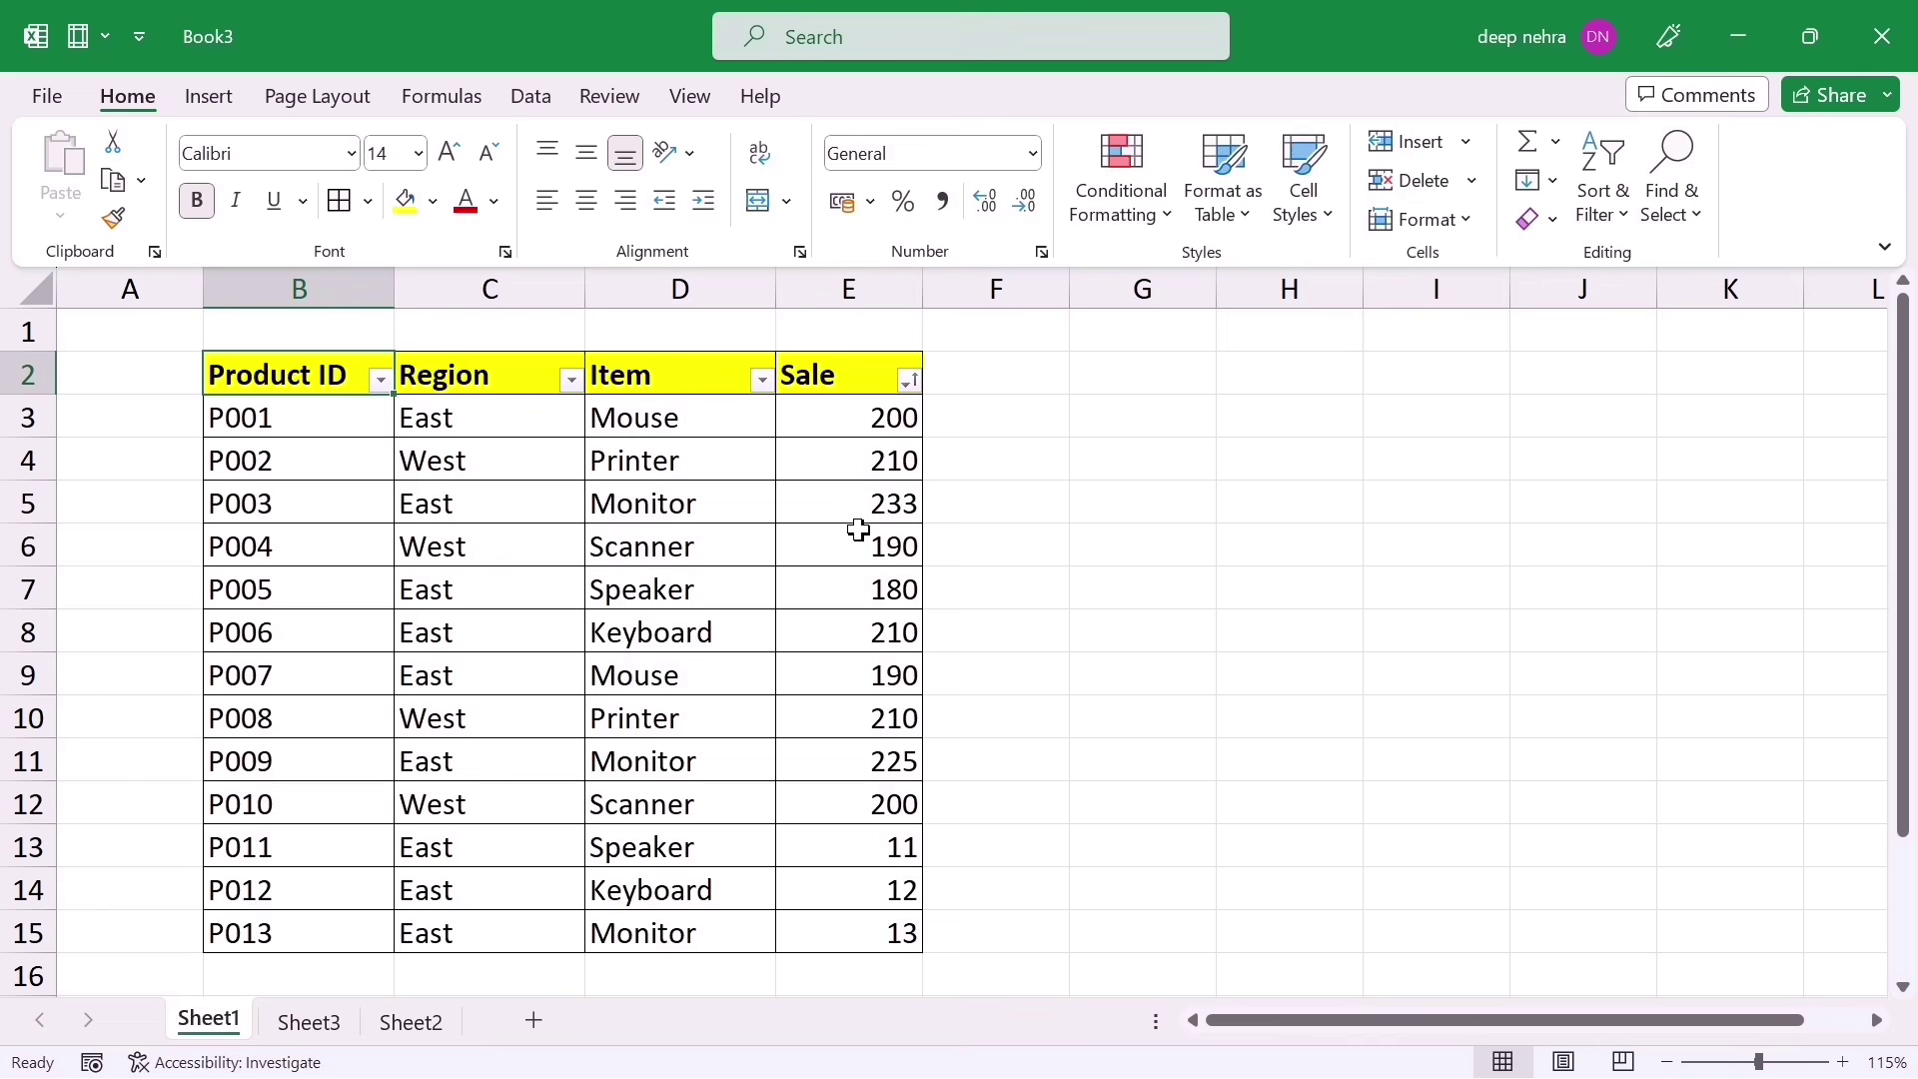
Step: Show Workbook Statistics from the Review tab and move the dialog beside the table
left_click(611, 97)
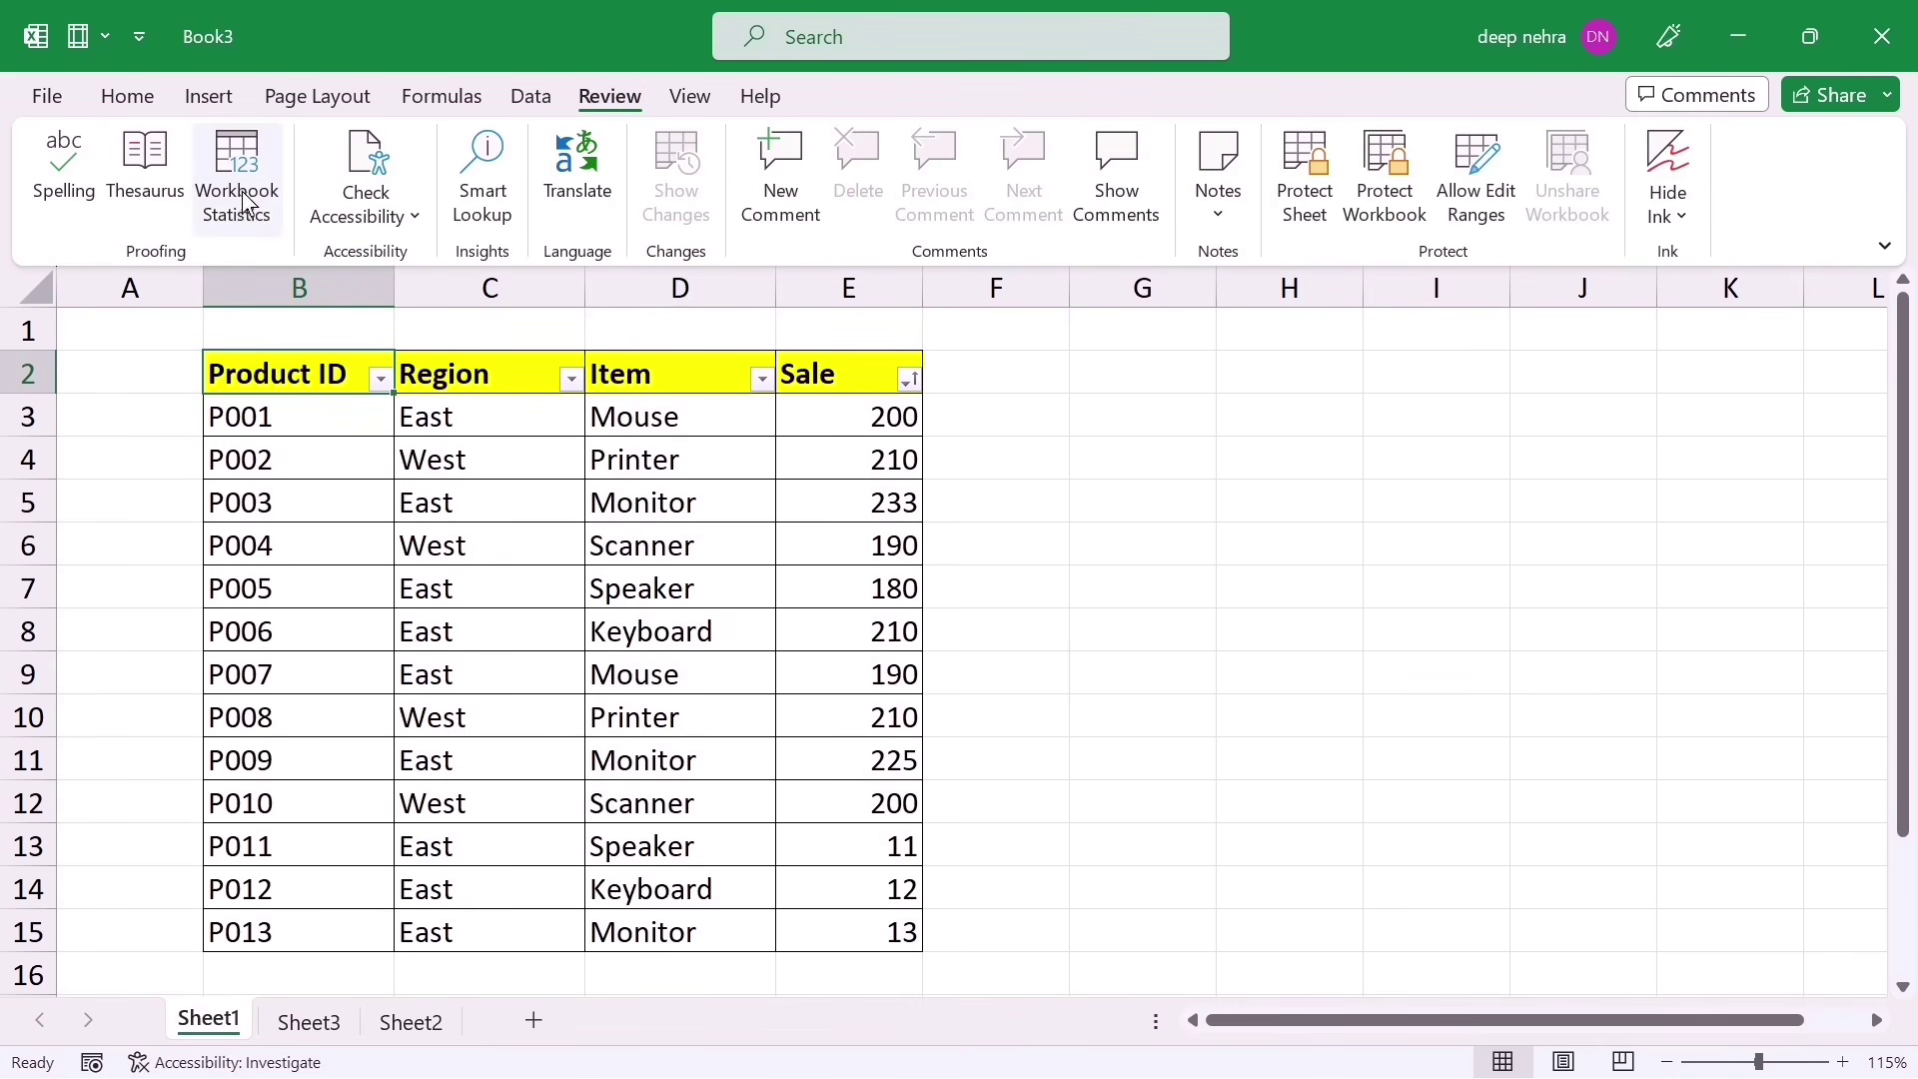
left_click(244, 160)
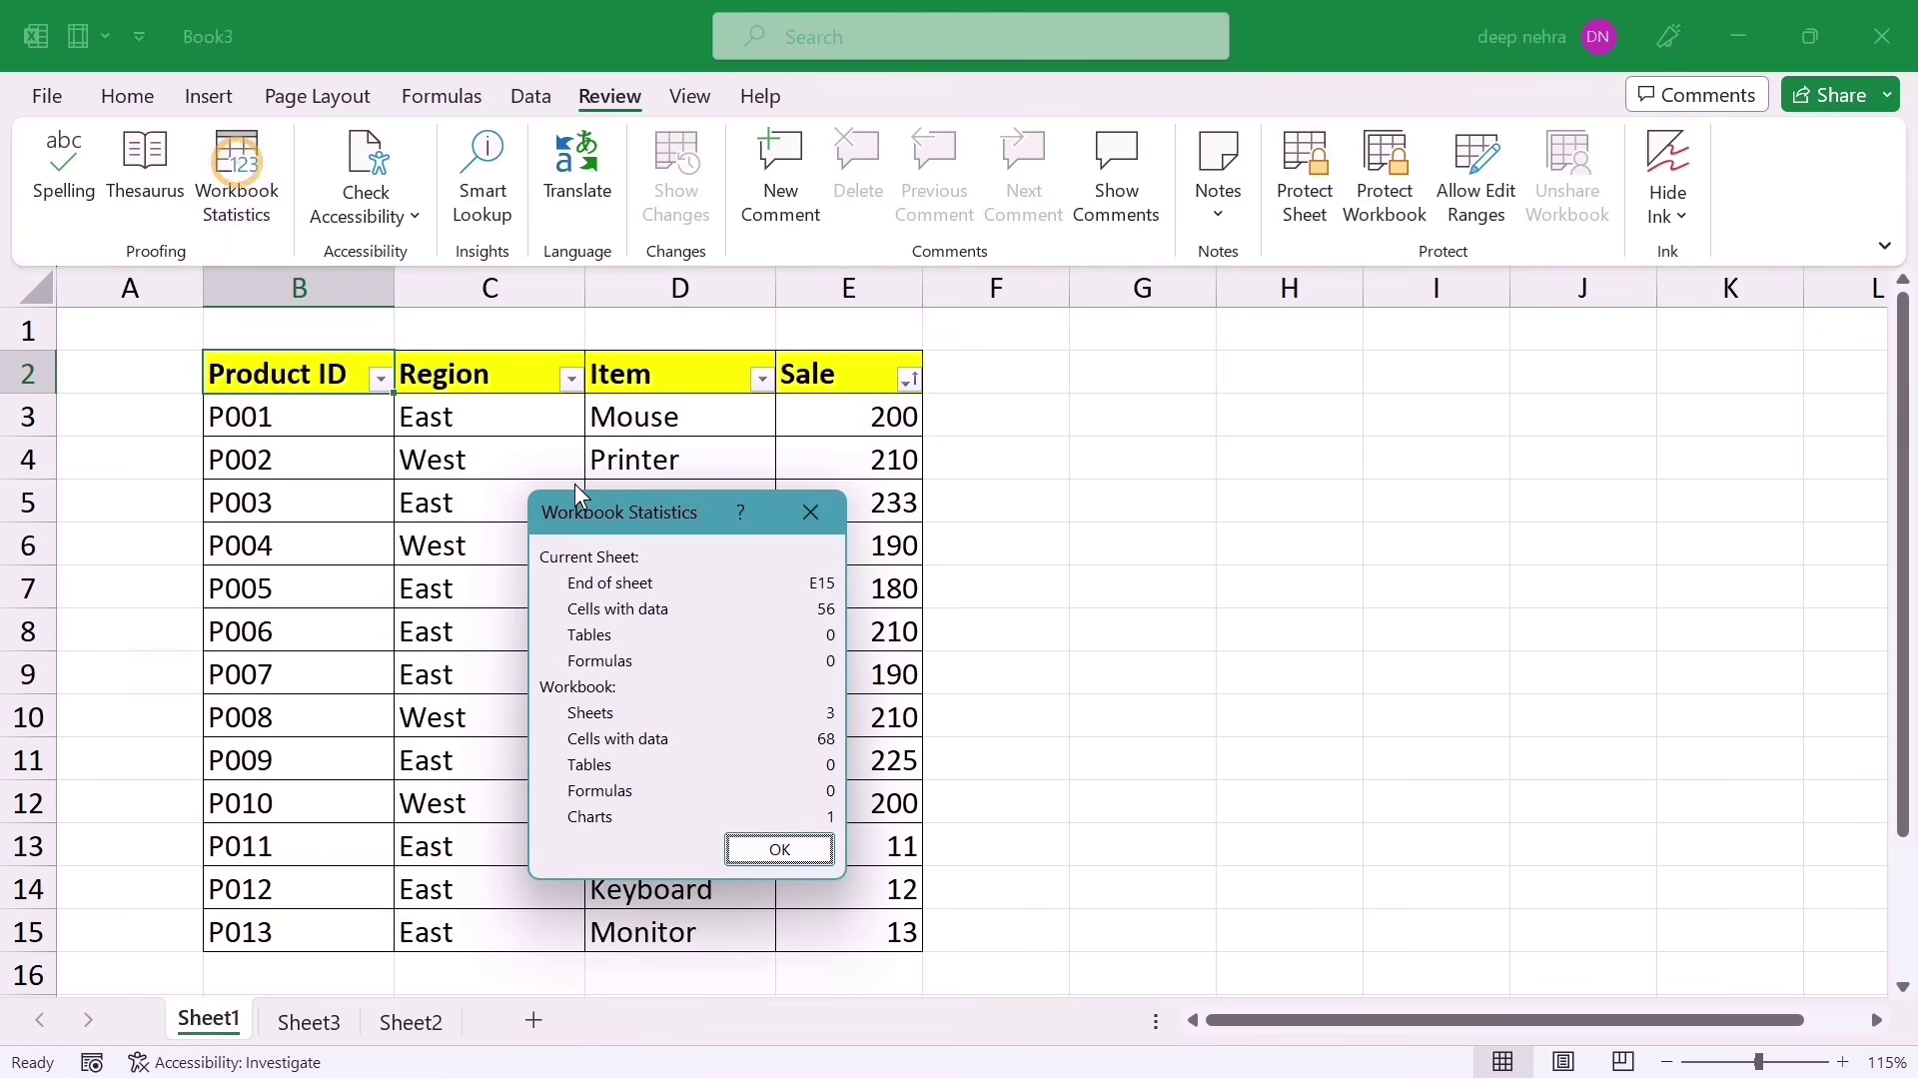
left_click_drag(595, 513, 1039, 403)
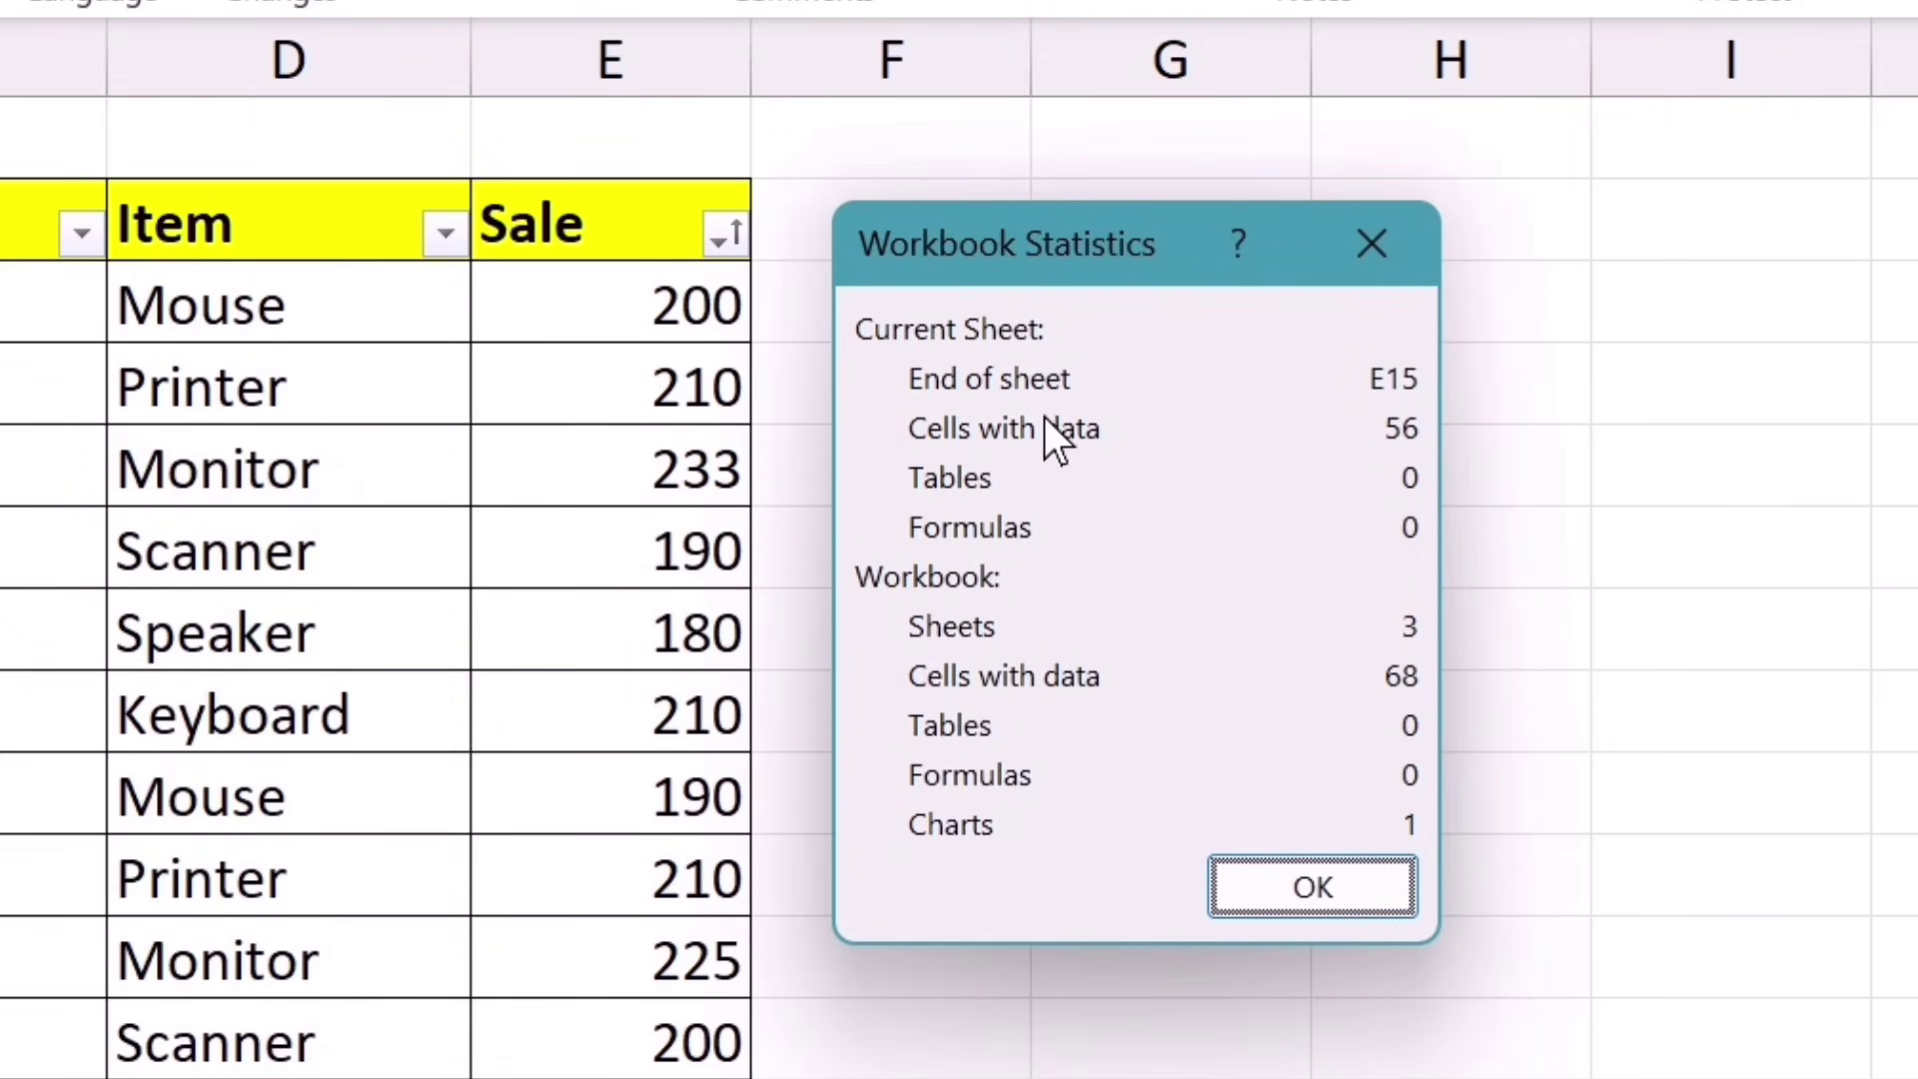
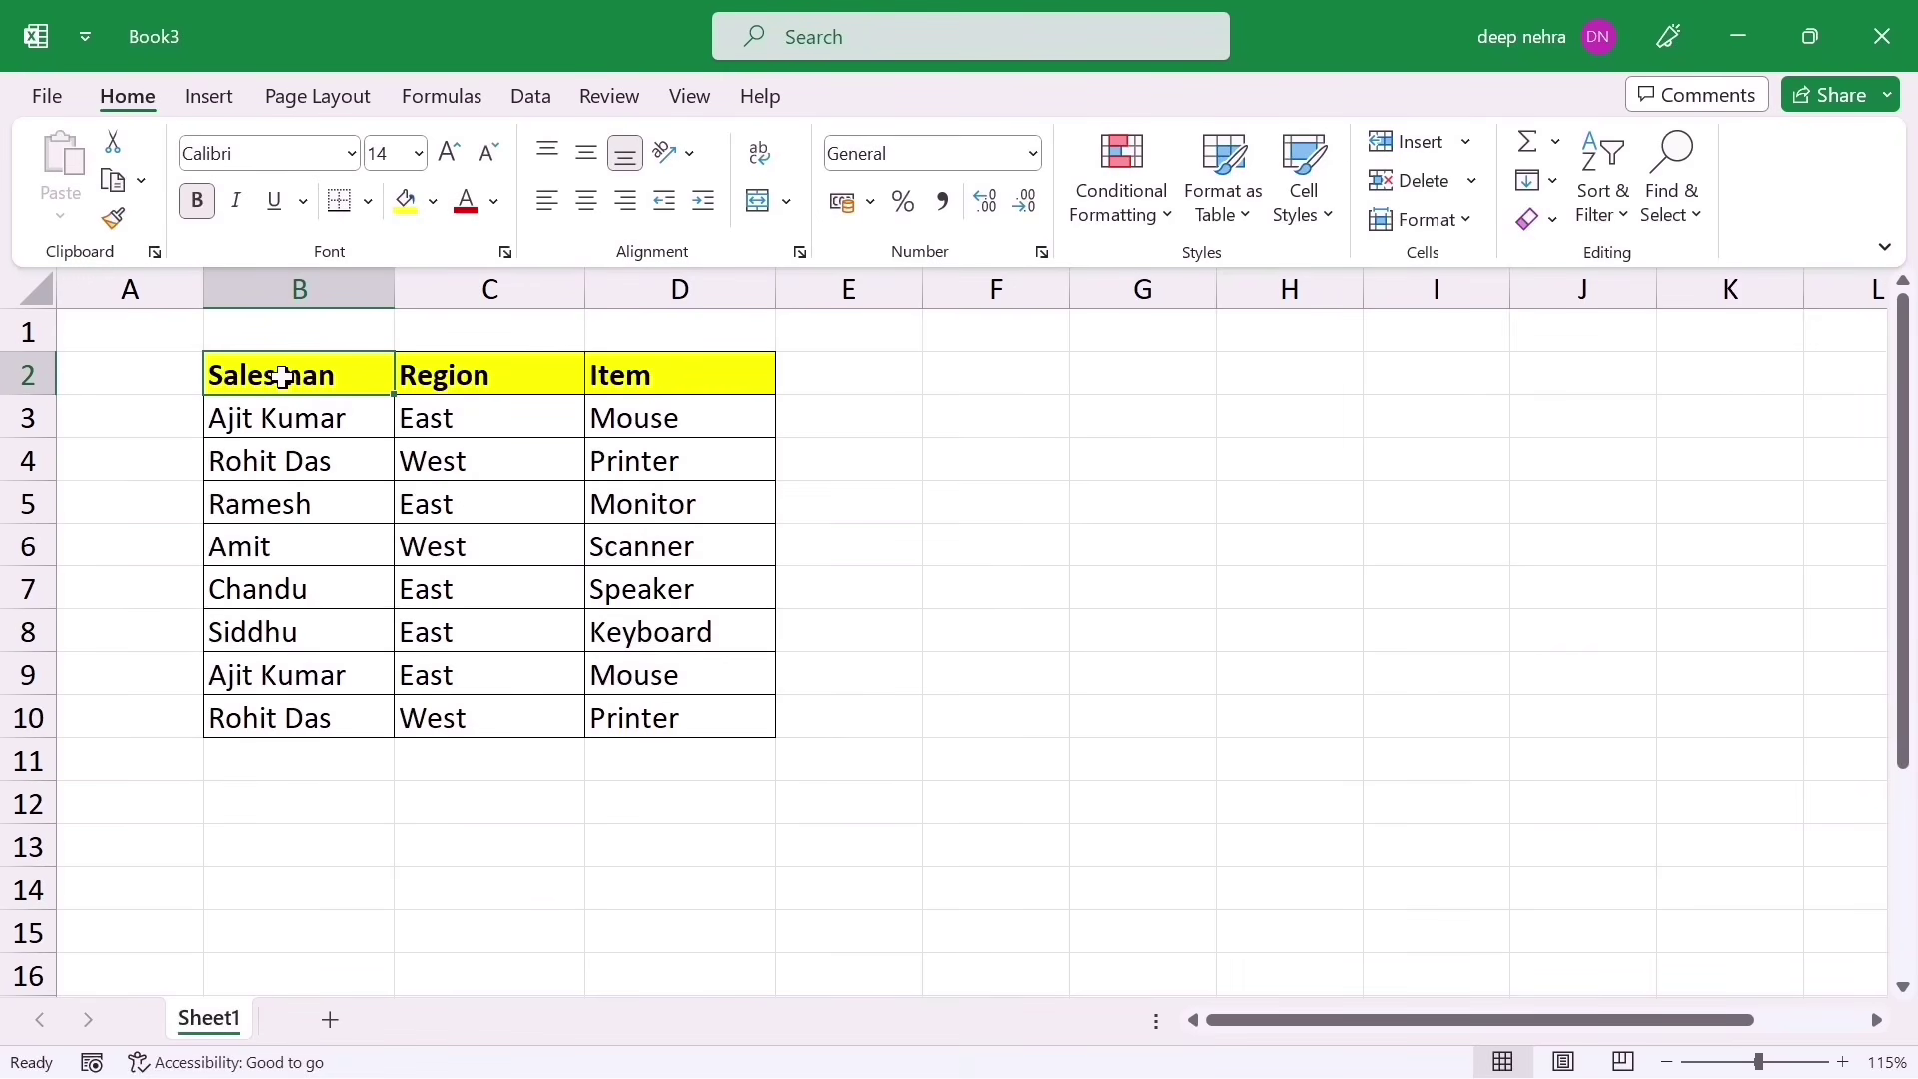
Step: Select the Salesman, Region and Item table in B2:D10 and copy it with Ctrl+C
left_click_drag(283, 377, 584, 593)
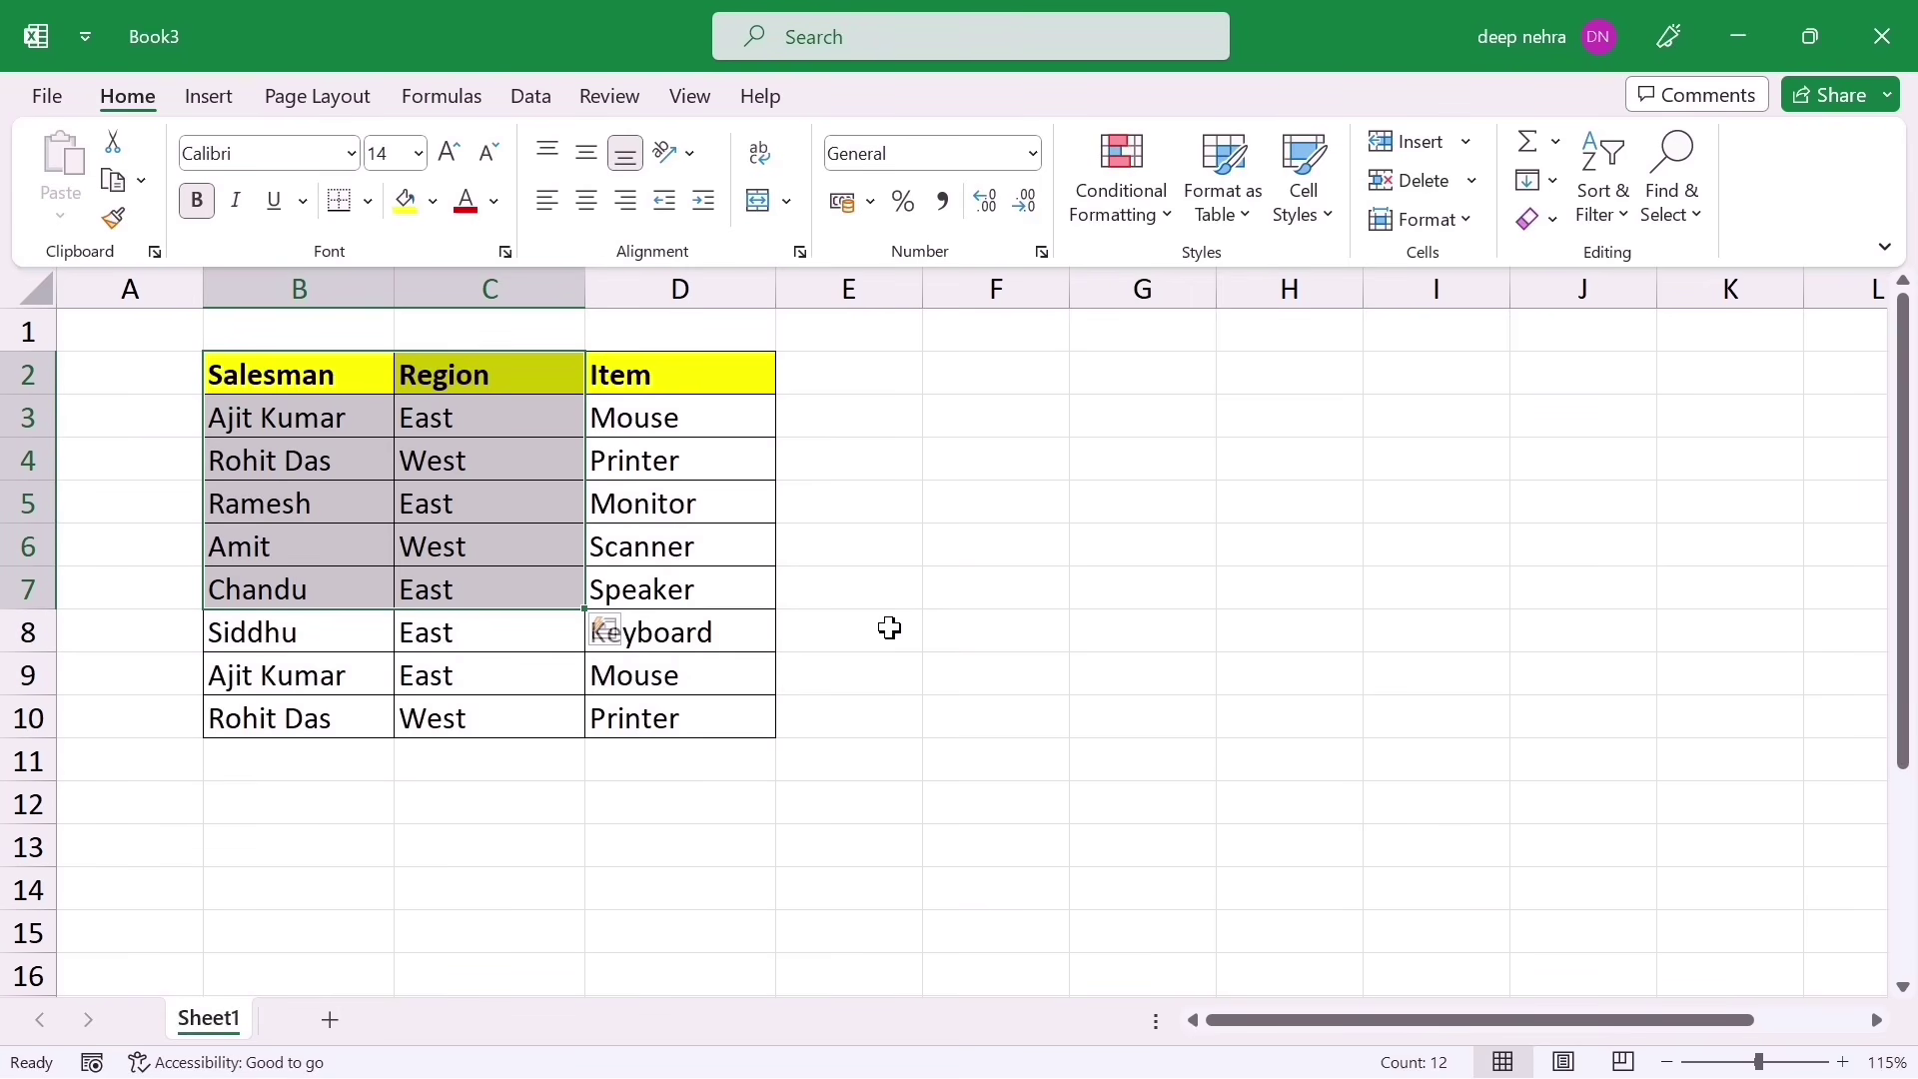
left_click(889, 628)
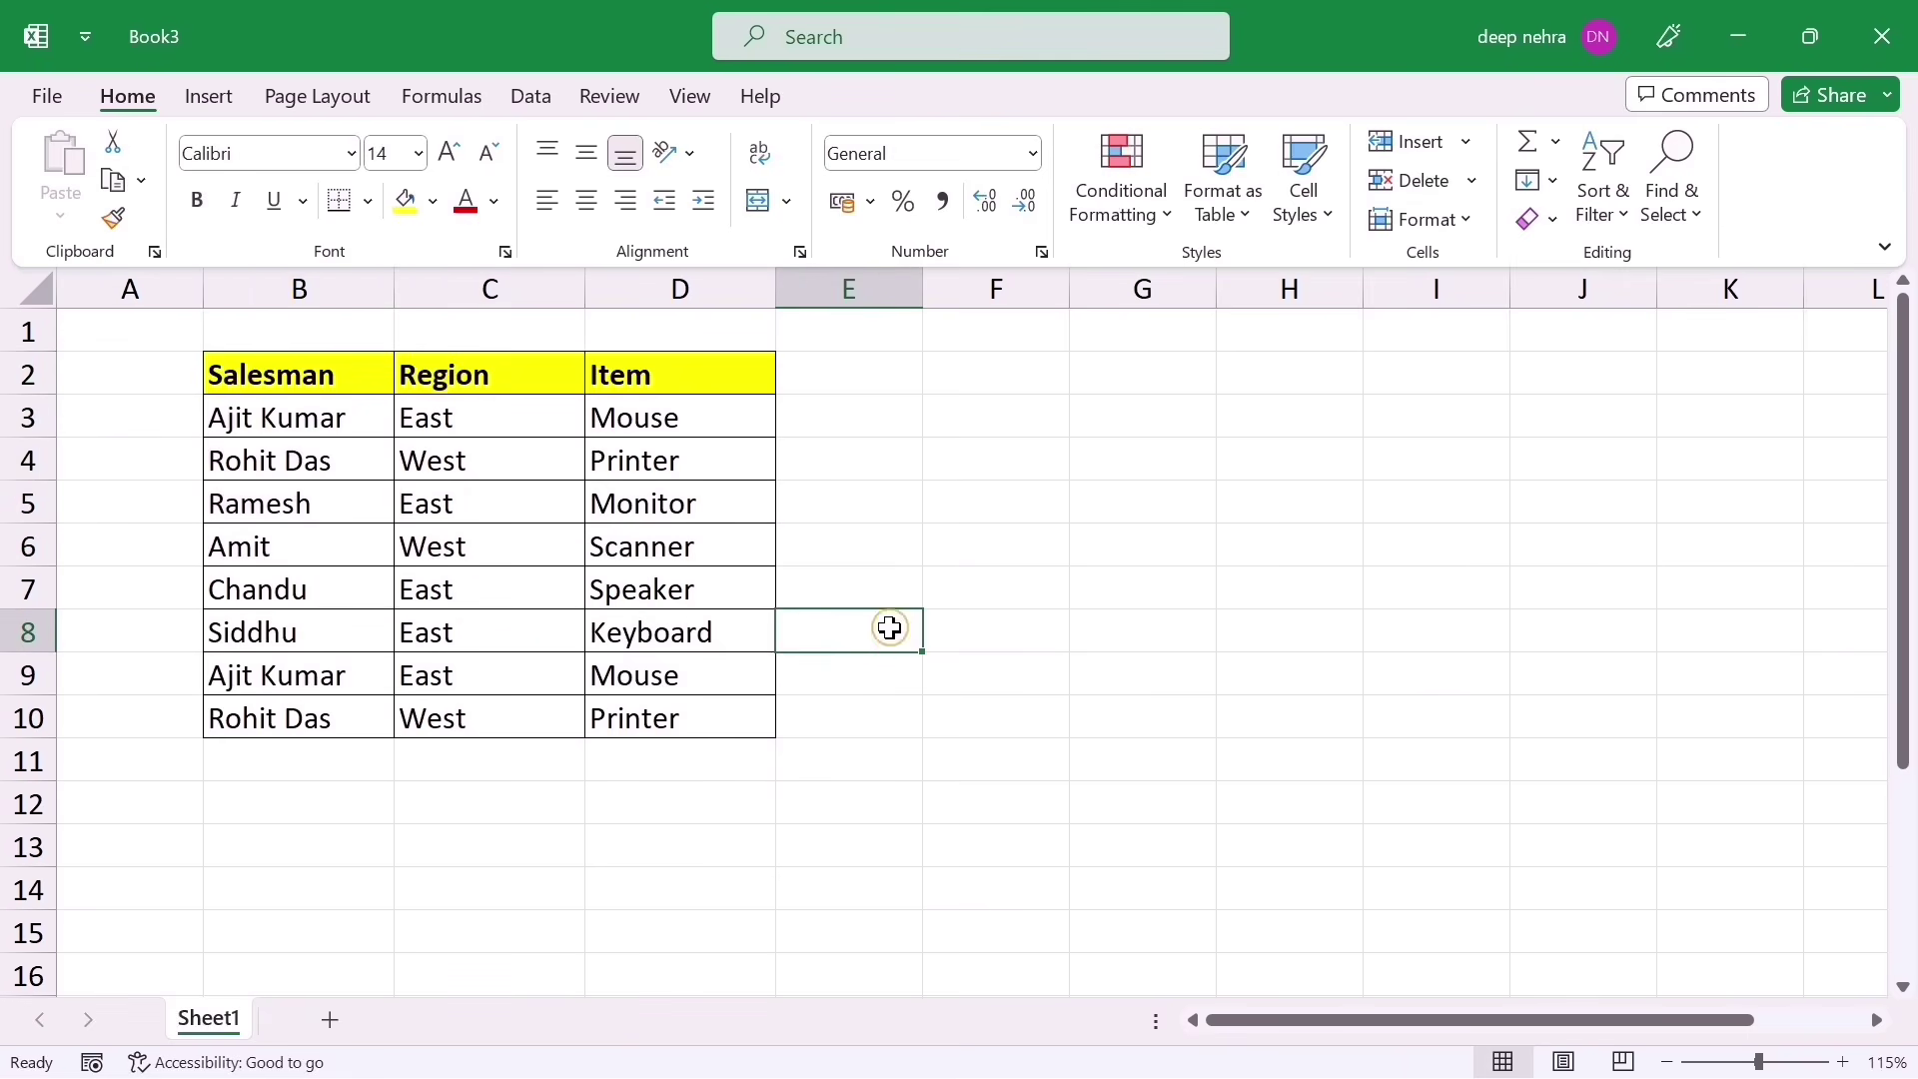
left_click(224, 384)
left_click_drag(224, 384, 664, 723)
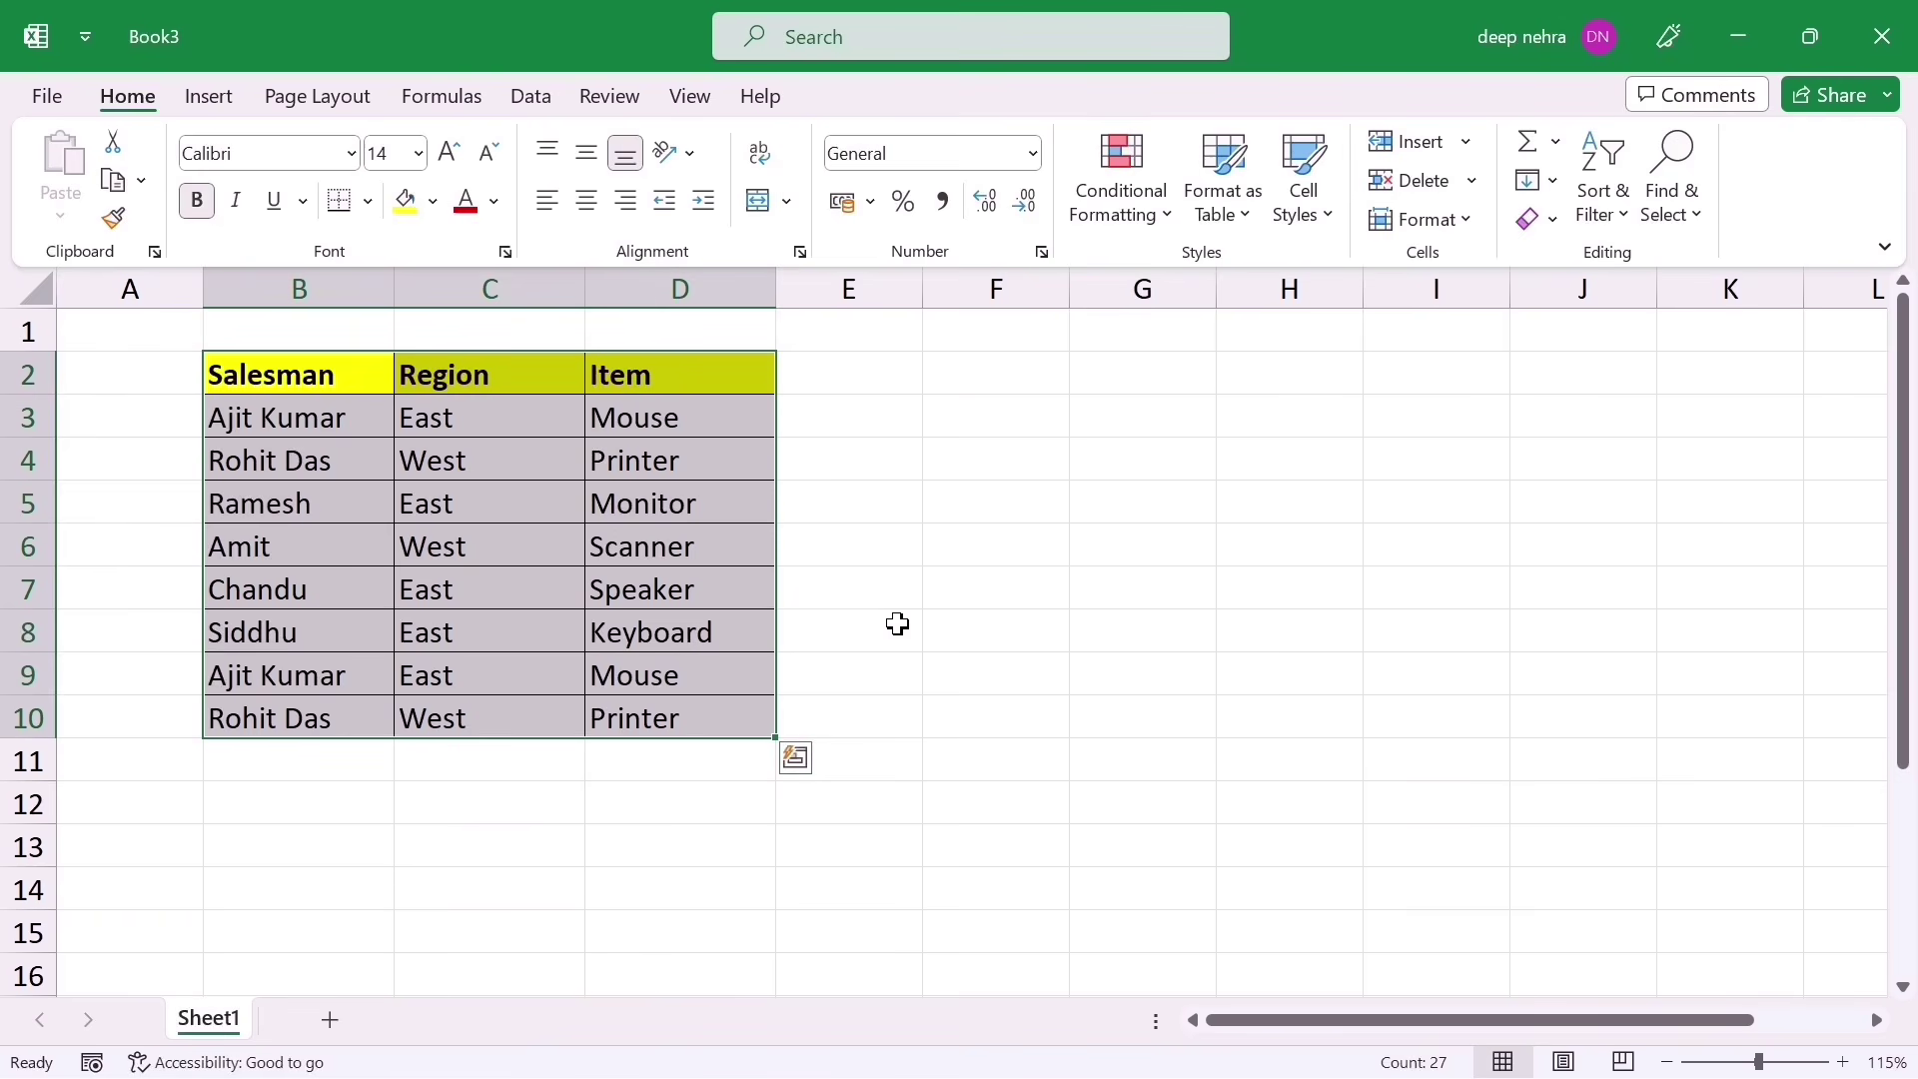
key("ctrl+c")
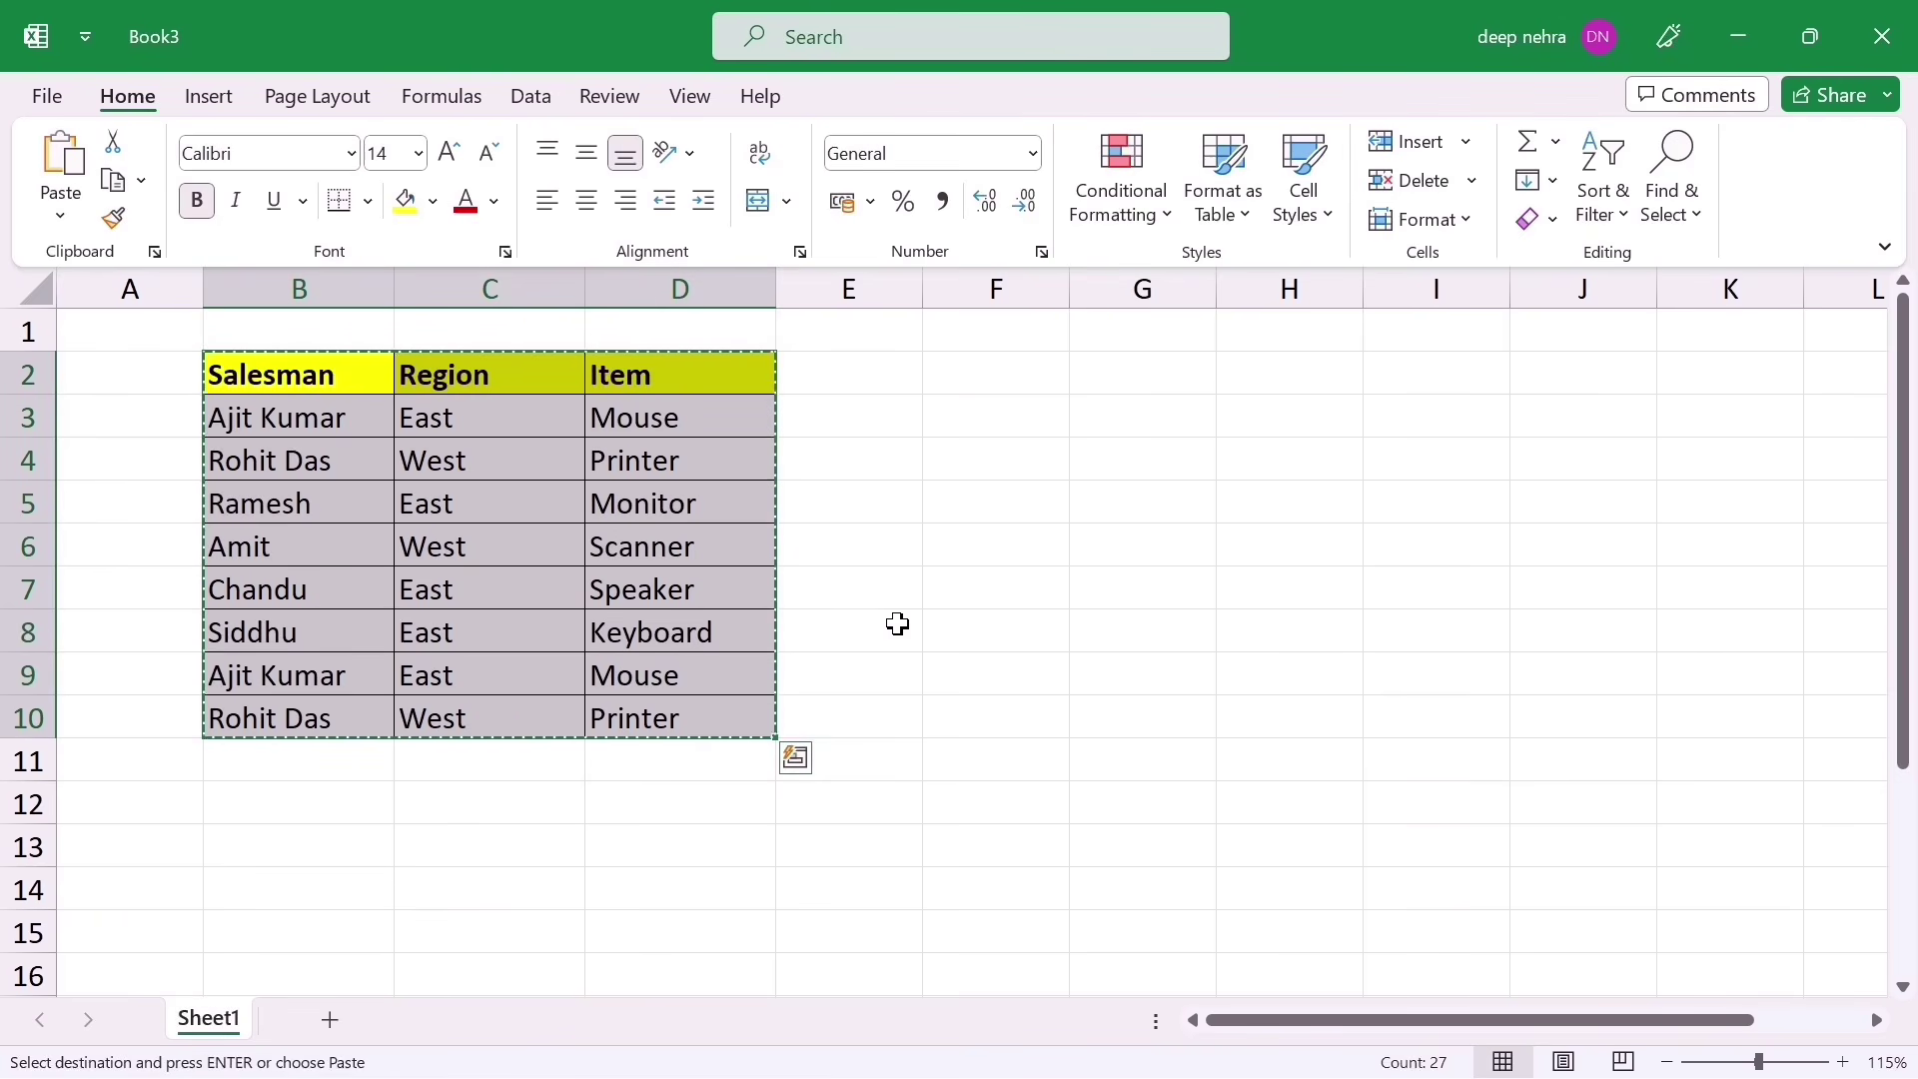
Step: Paste the copied table as a Picture and move it beside the original table
left_click(61, 219)
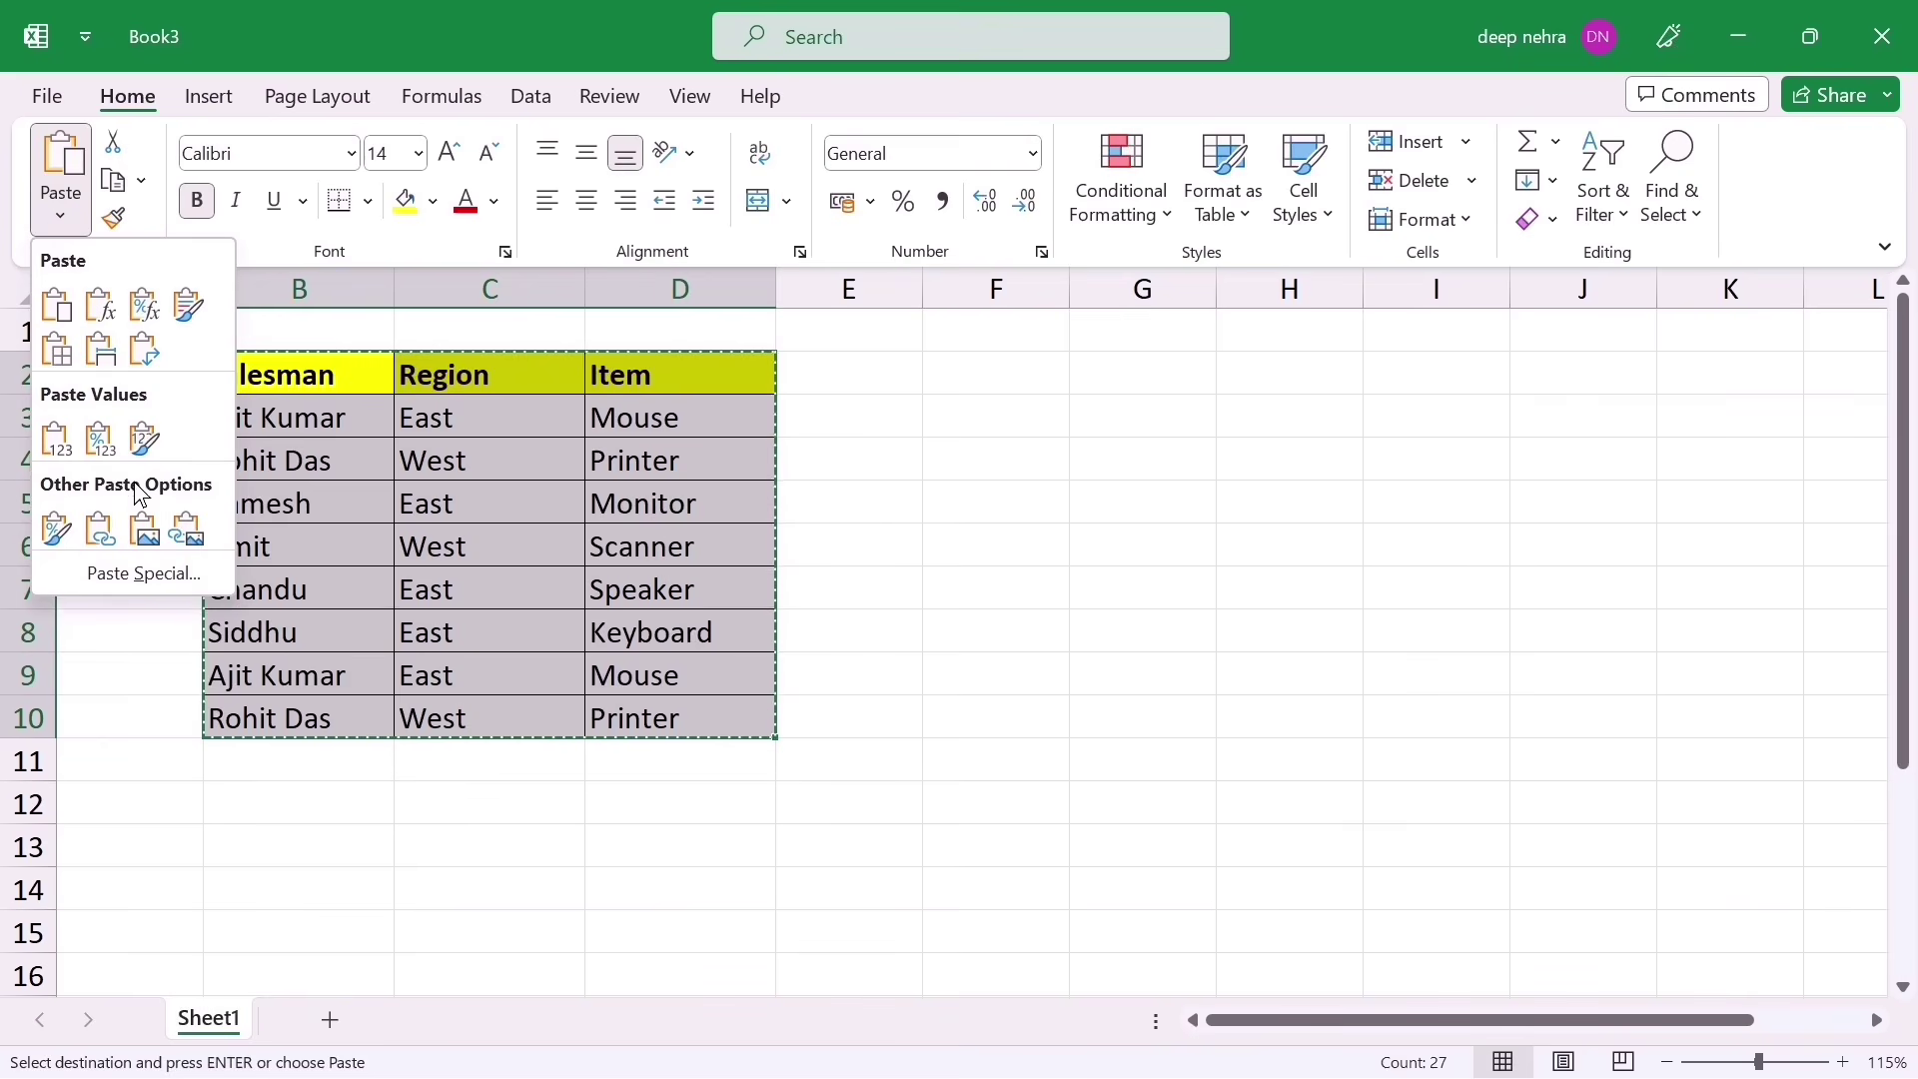
left_click(144, 536)
left_click(1051, 701)
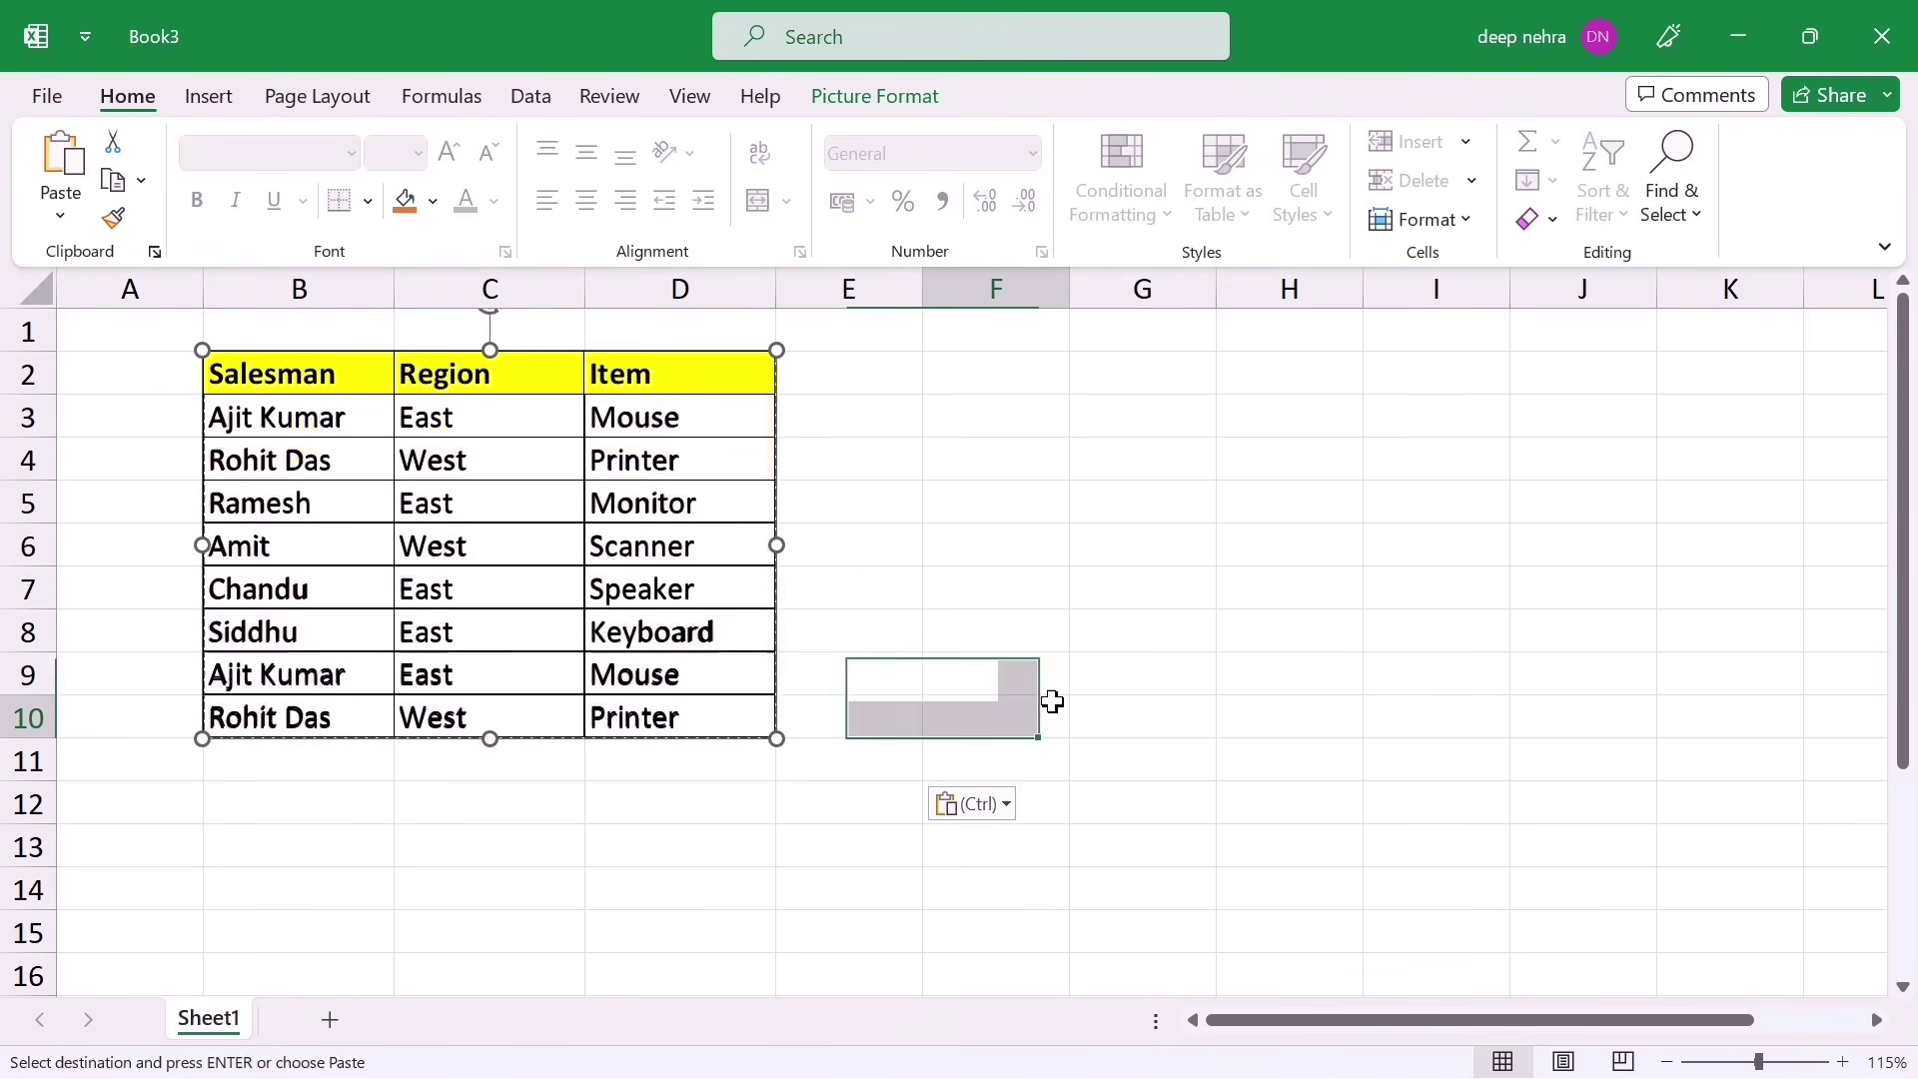
left_click_drag(396, 506, 1047, 547)
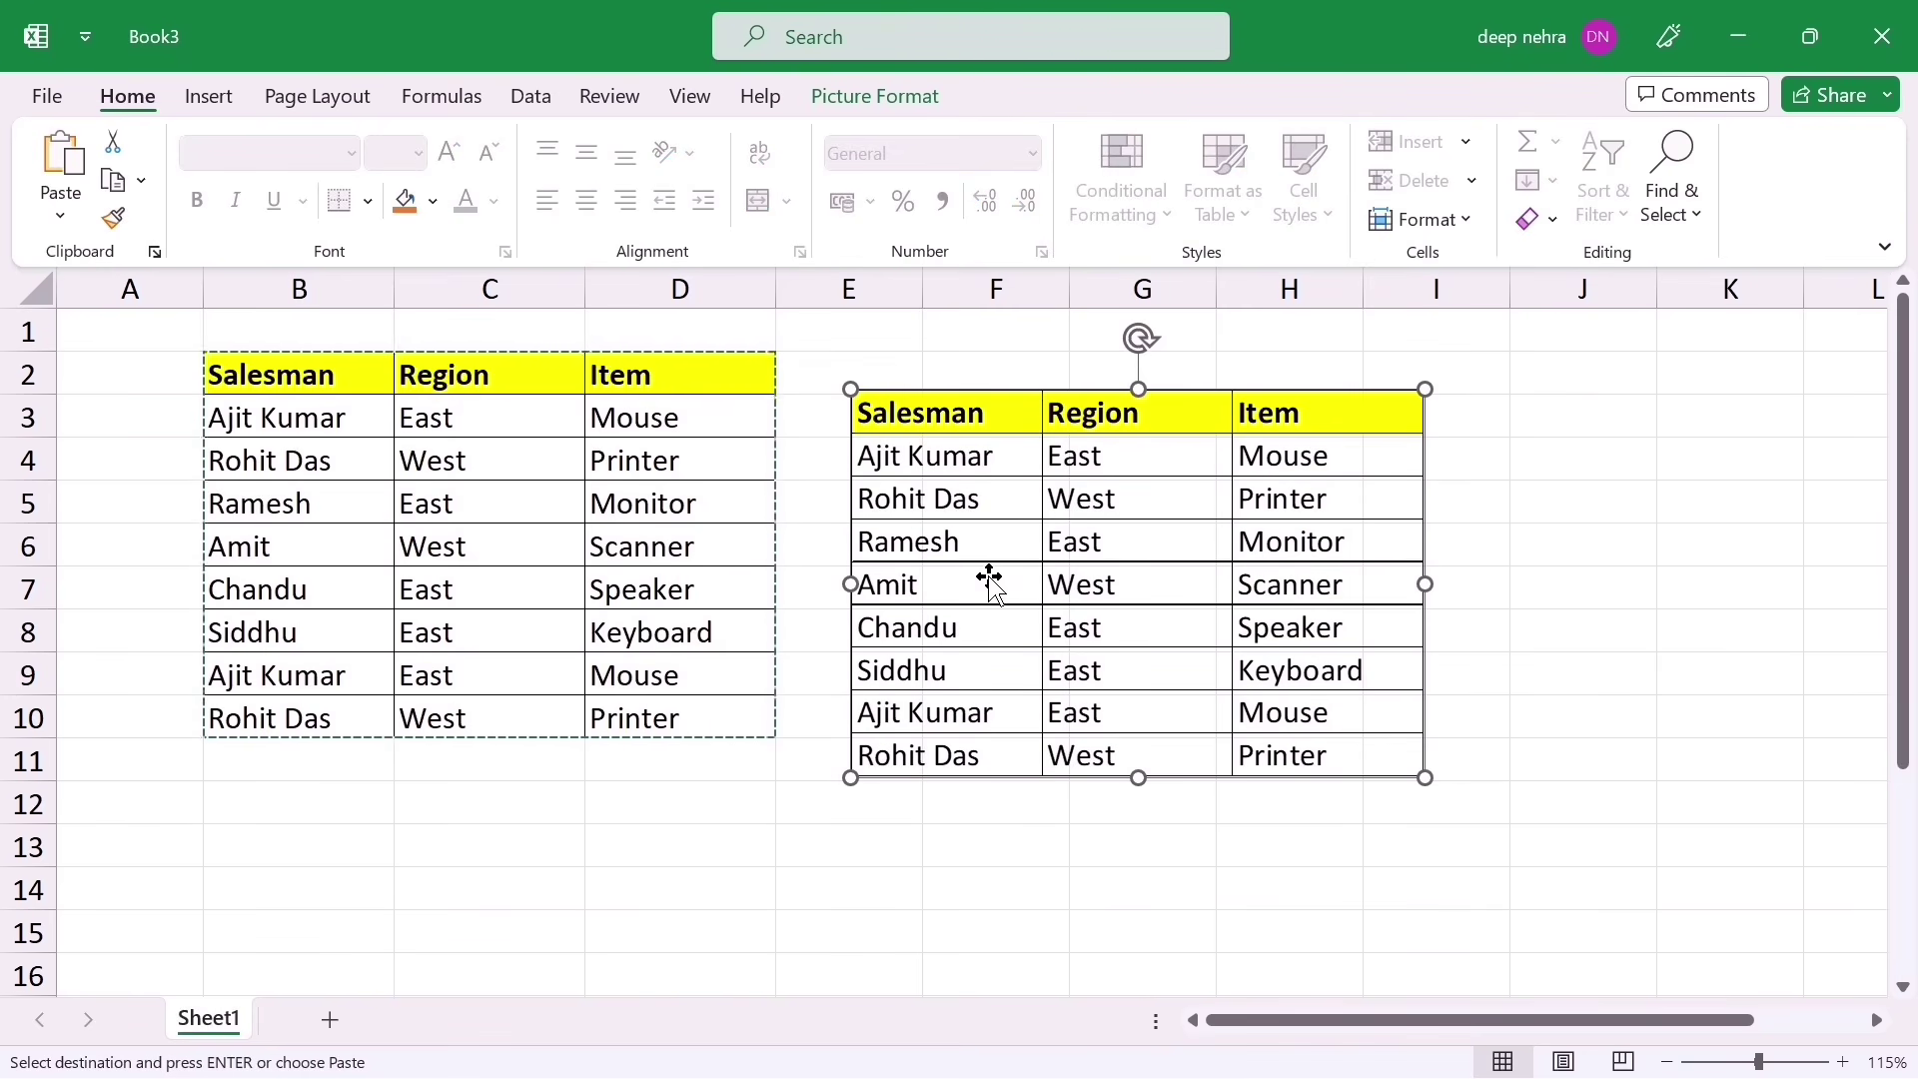
Step: Save the table picture with Save as Picture as a JPEG file named Picture4
right_click(1039, 503)
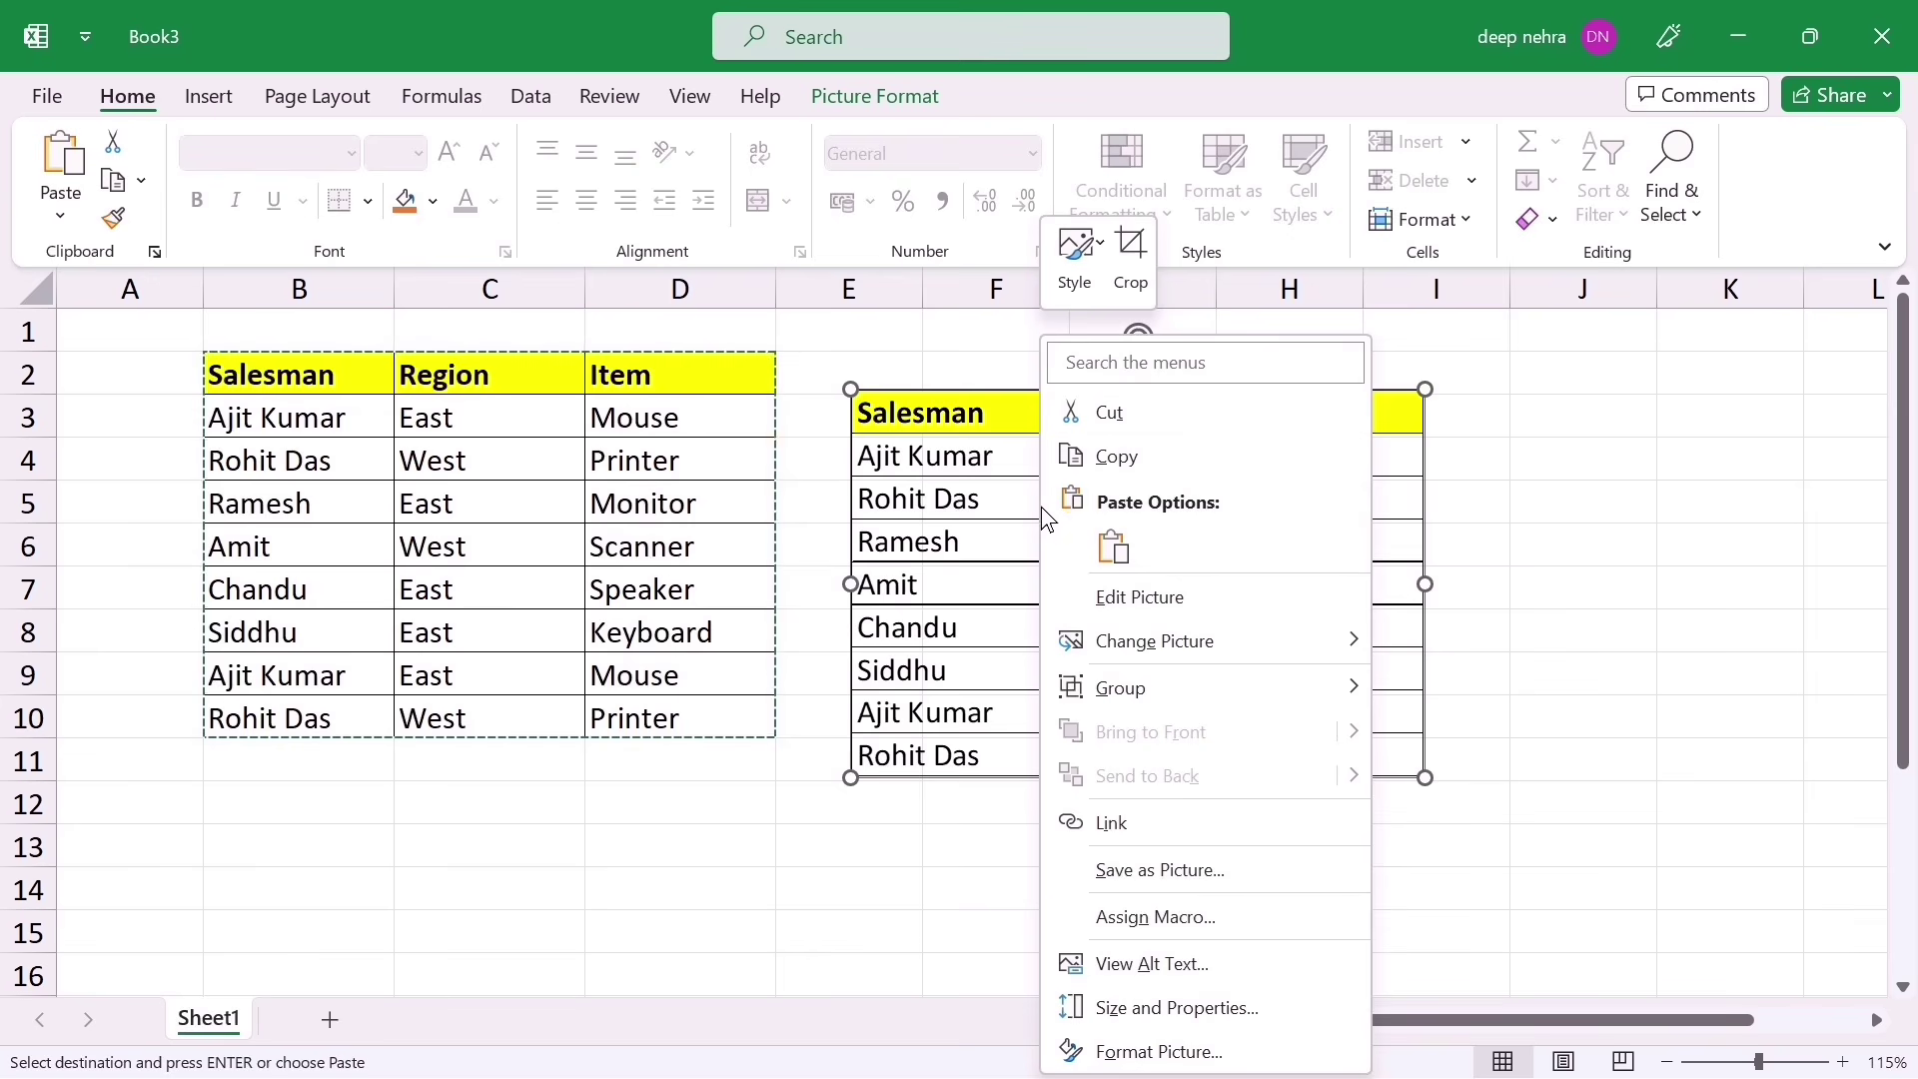
left_click(1113, 873)
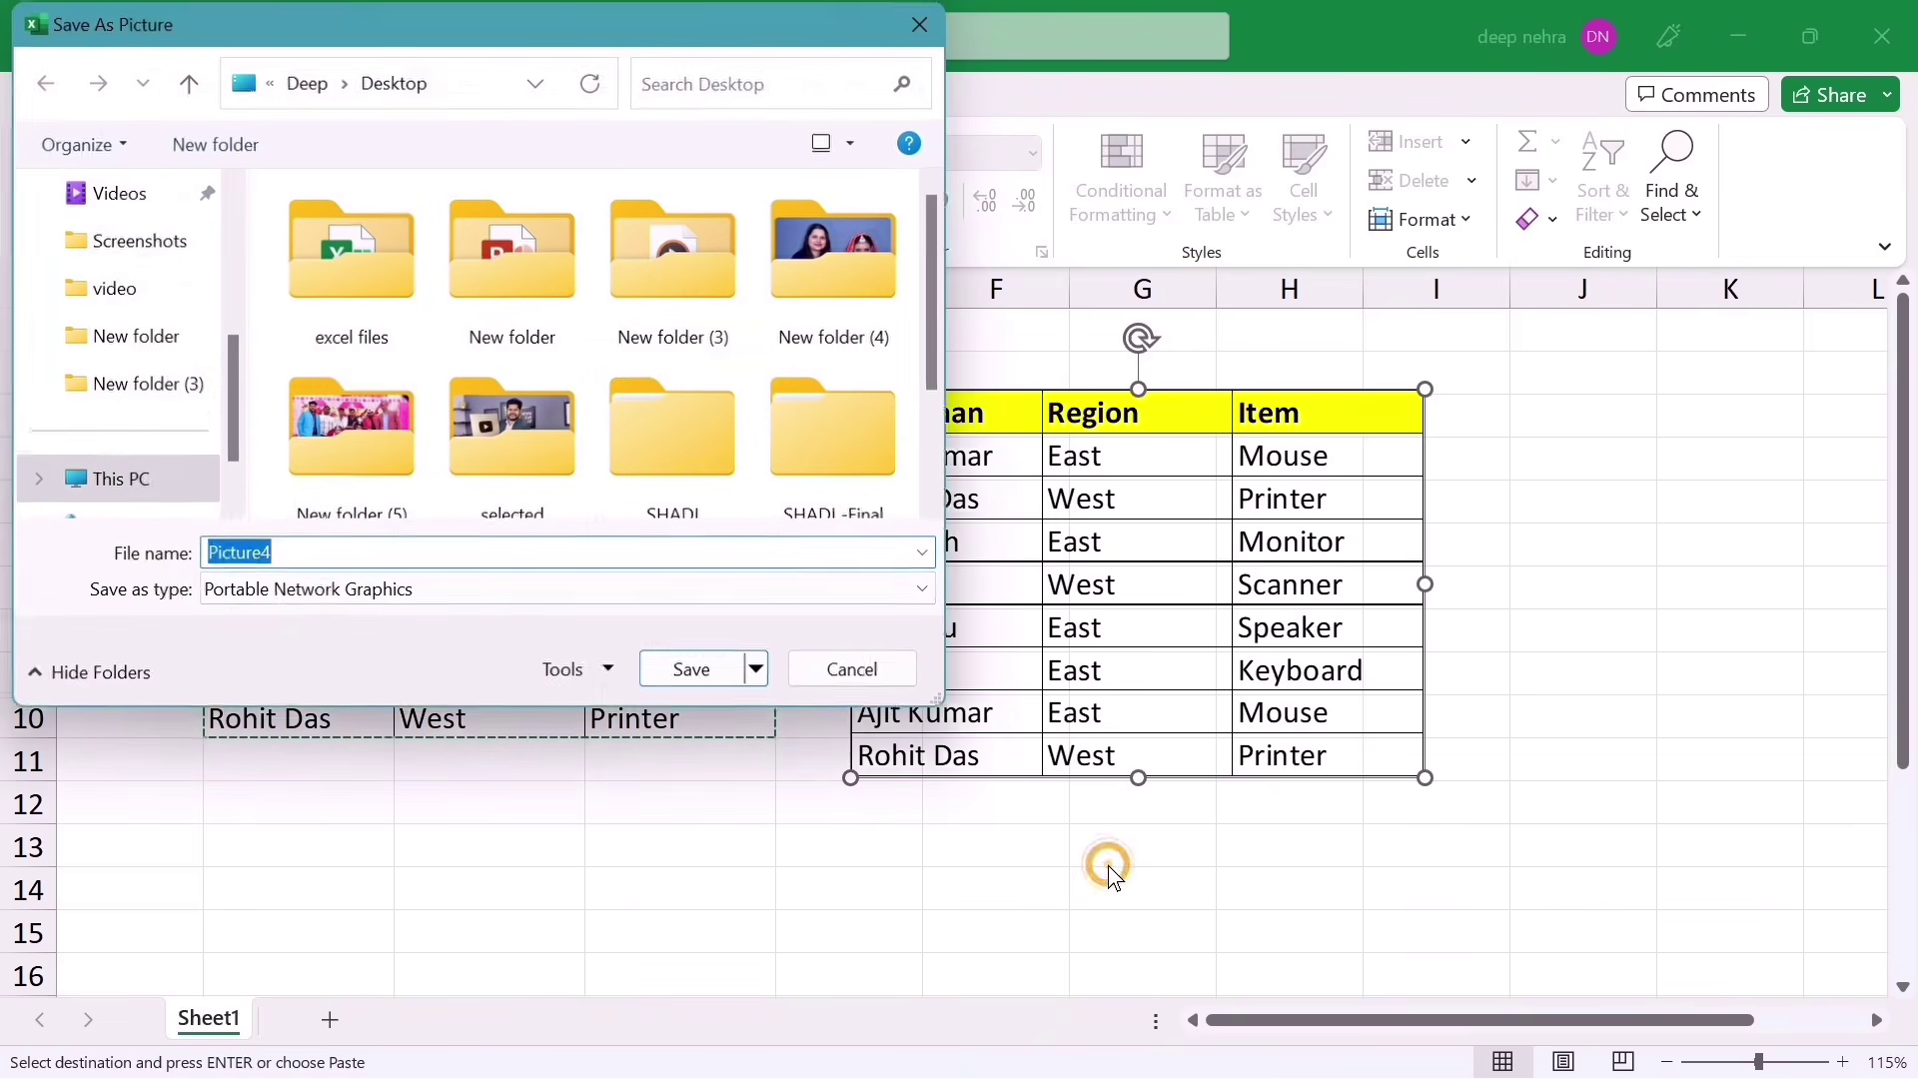
left_click(314, 600)
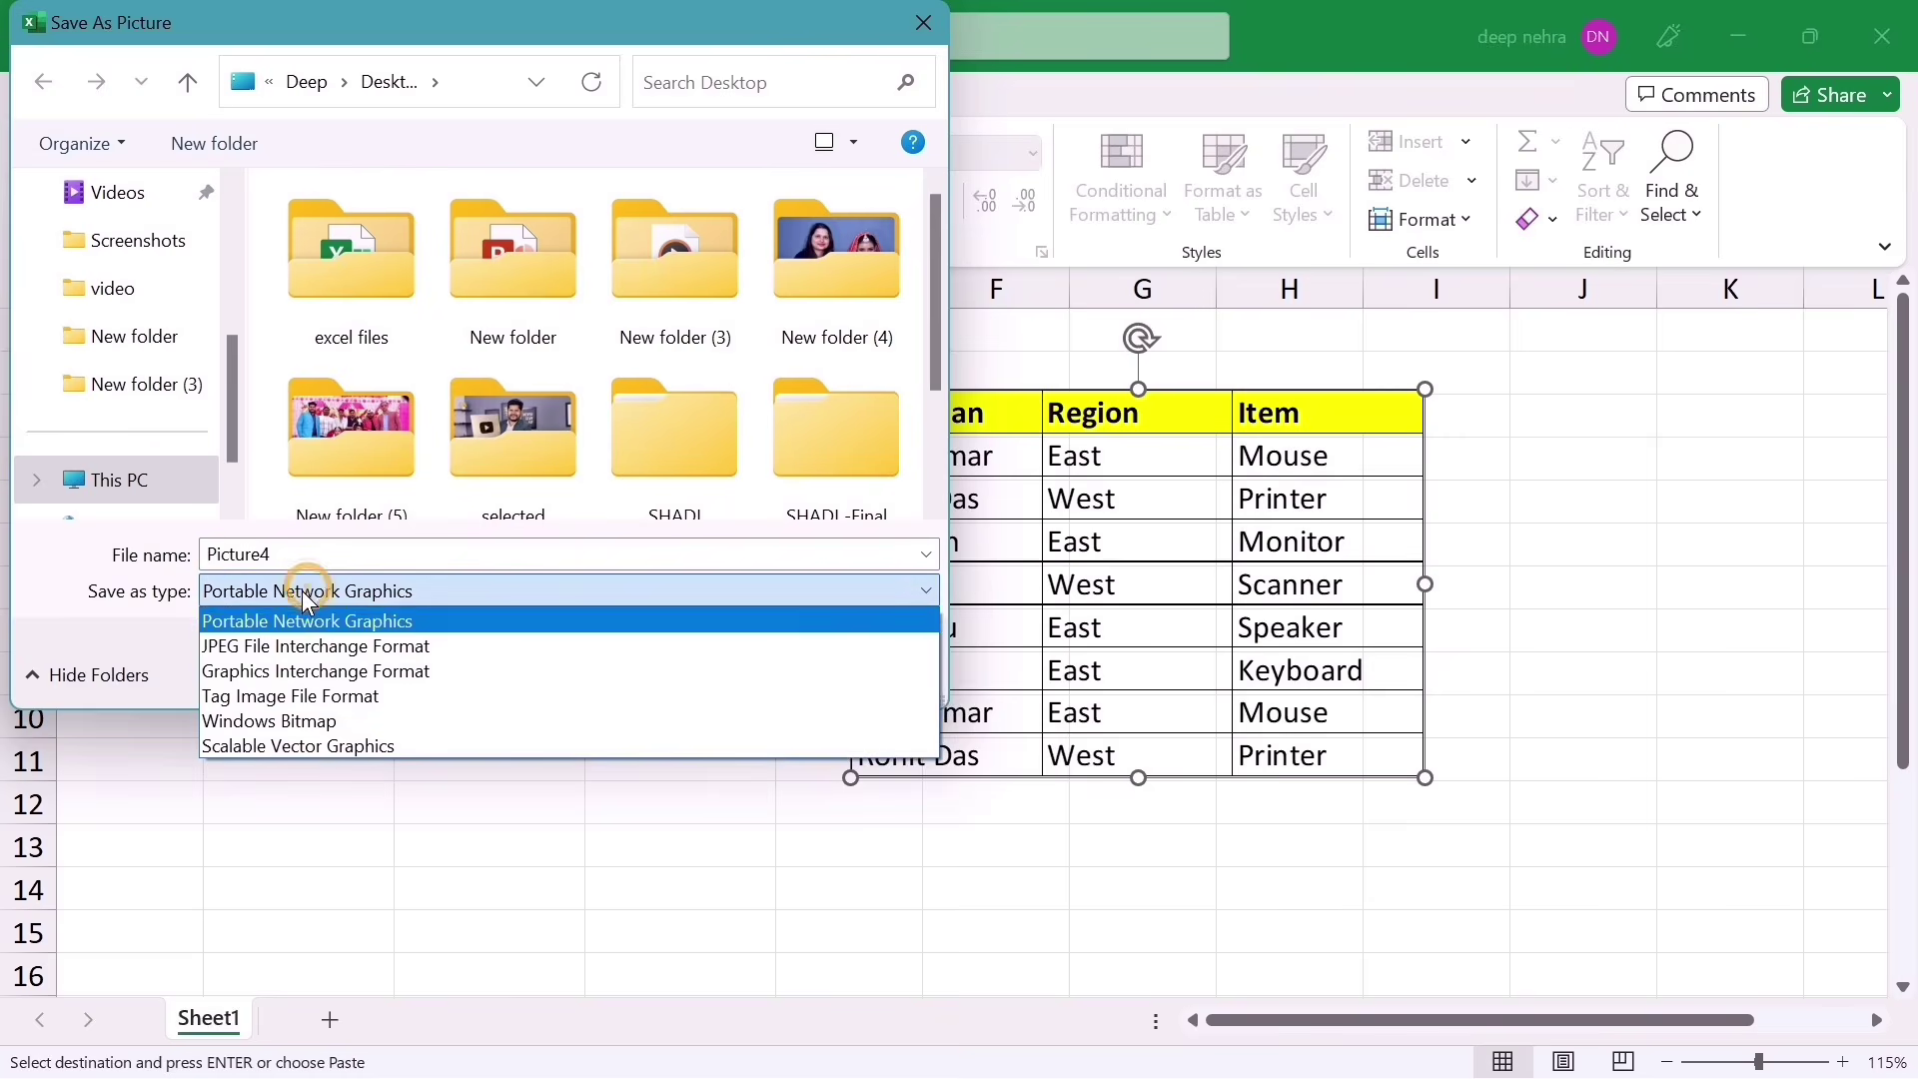
left_click(259, 646)
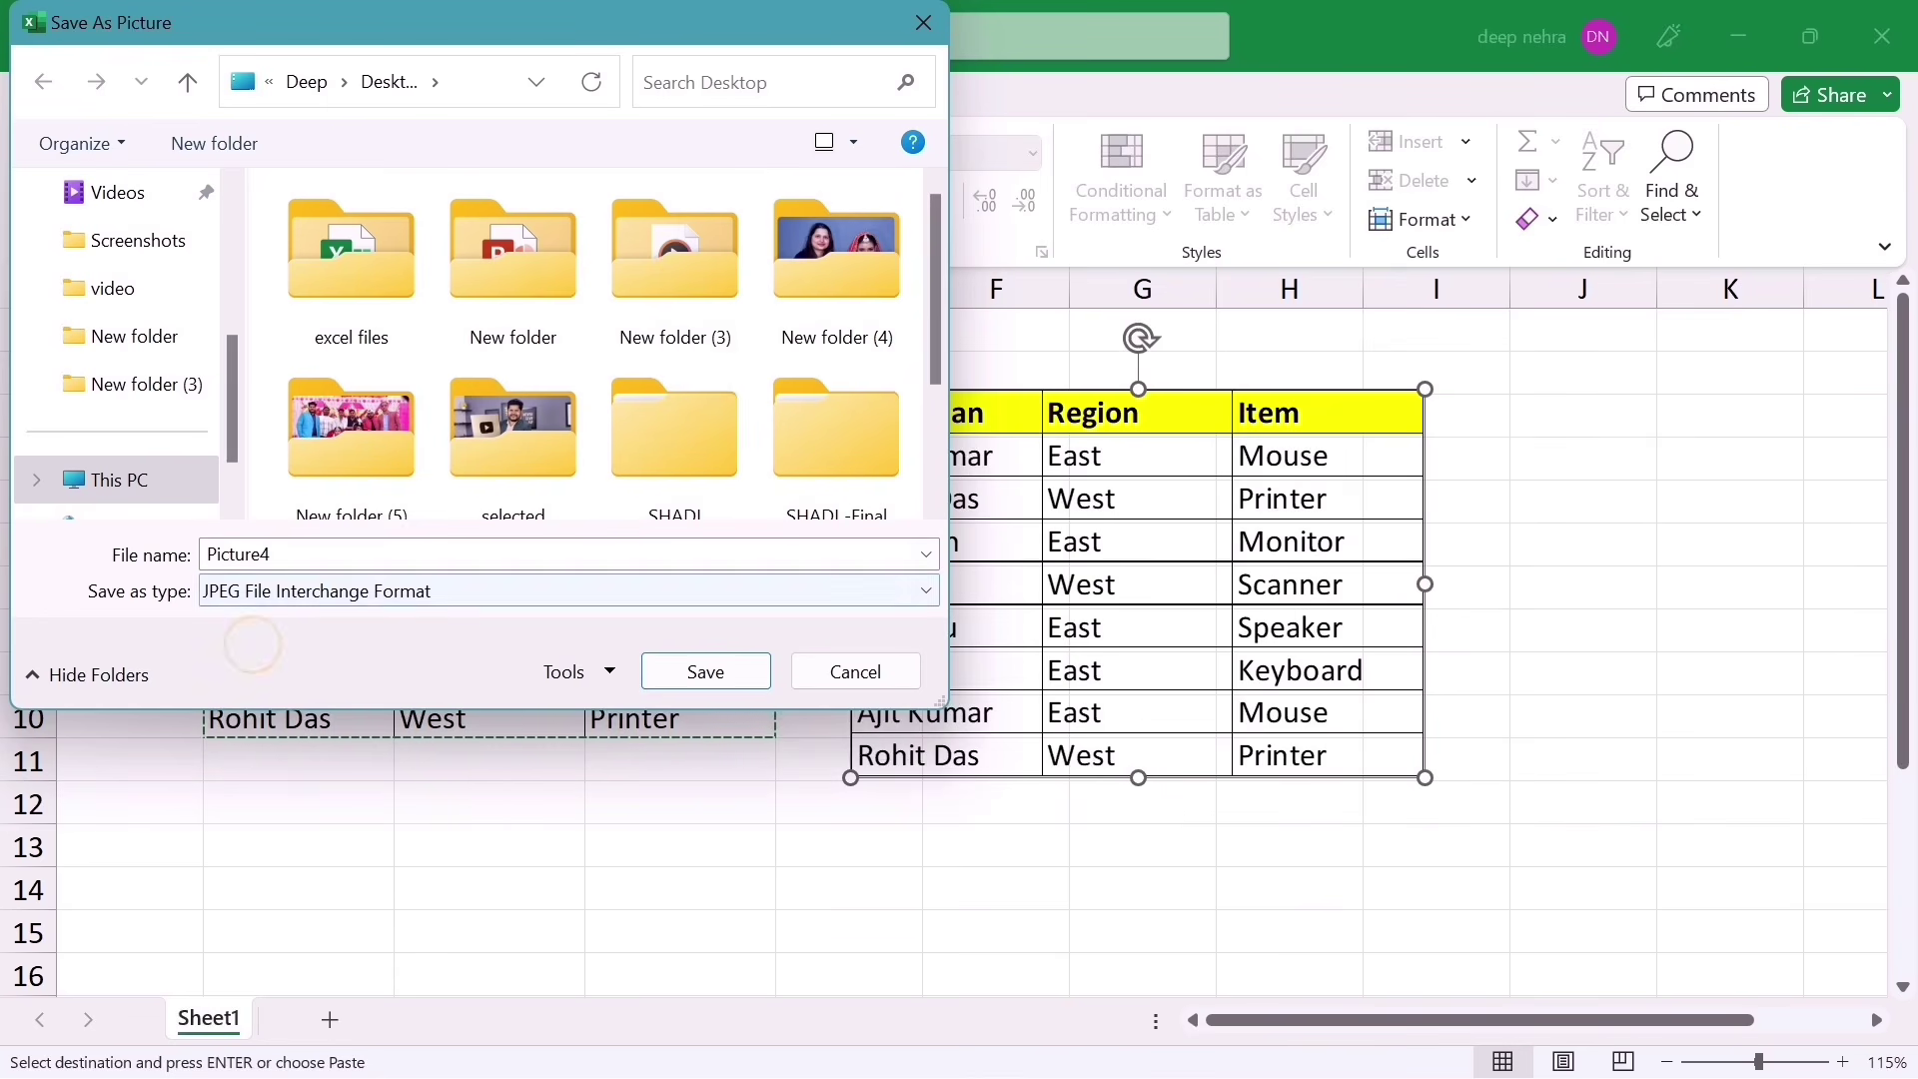
double_click(297, 555)
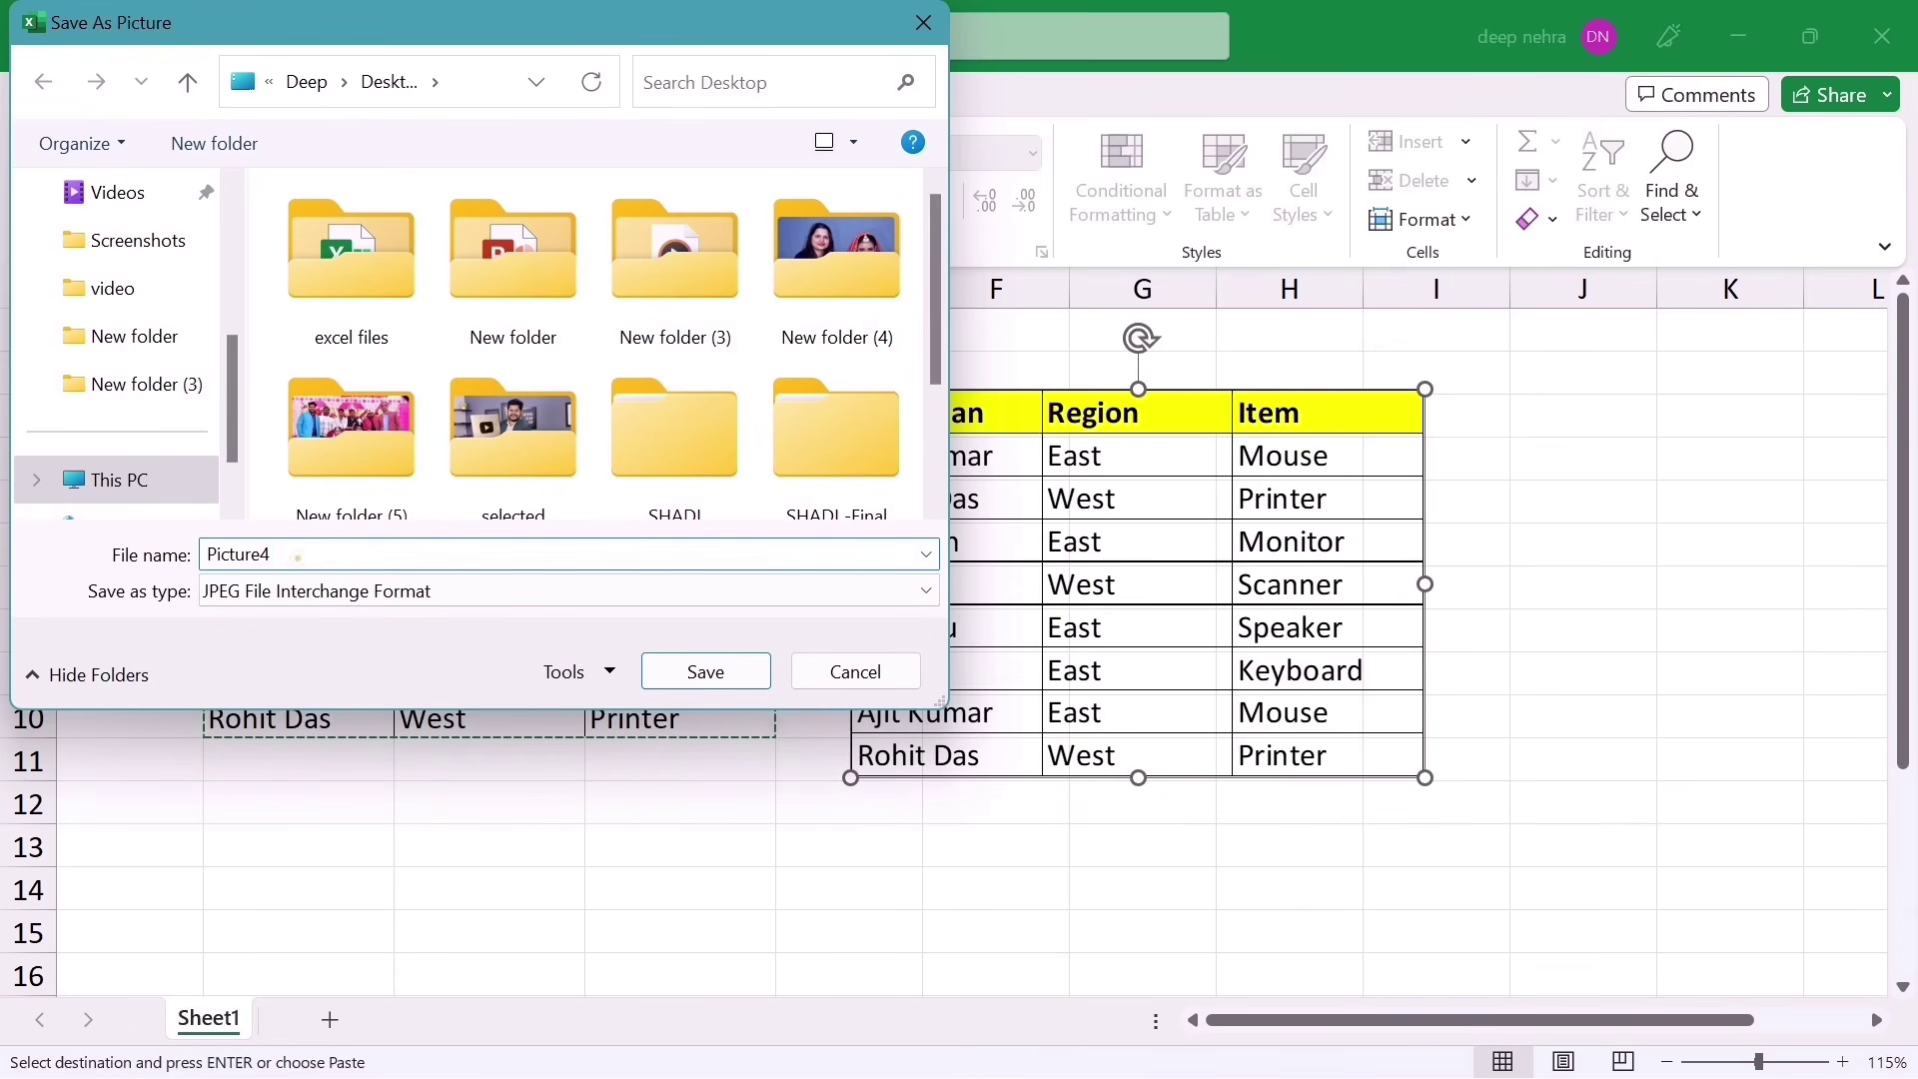
left_click(298, 555)
left_click(671, 672)
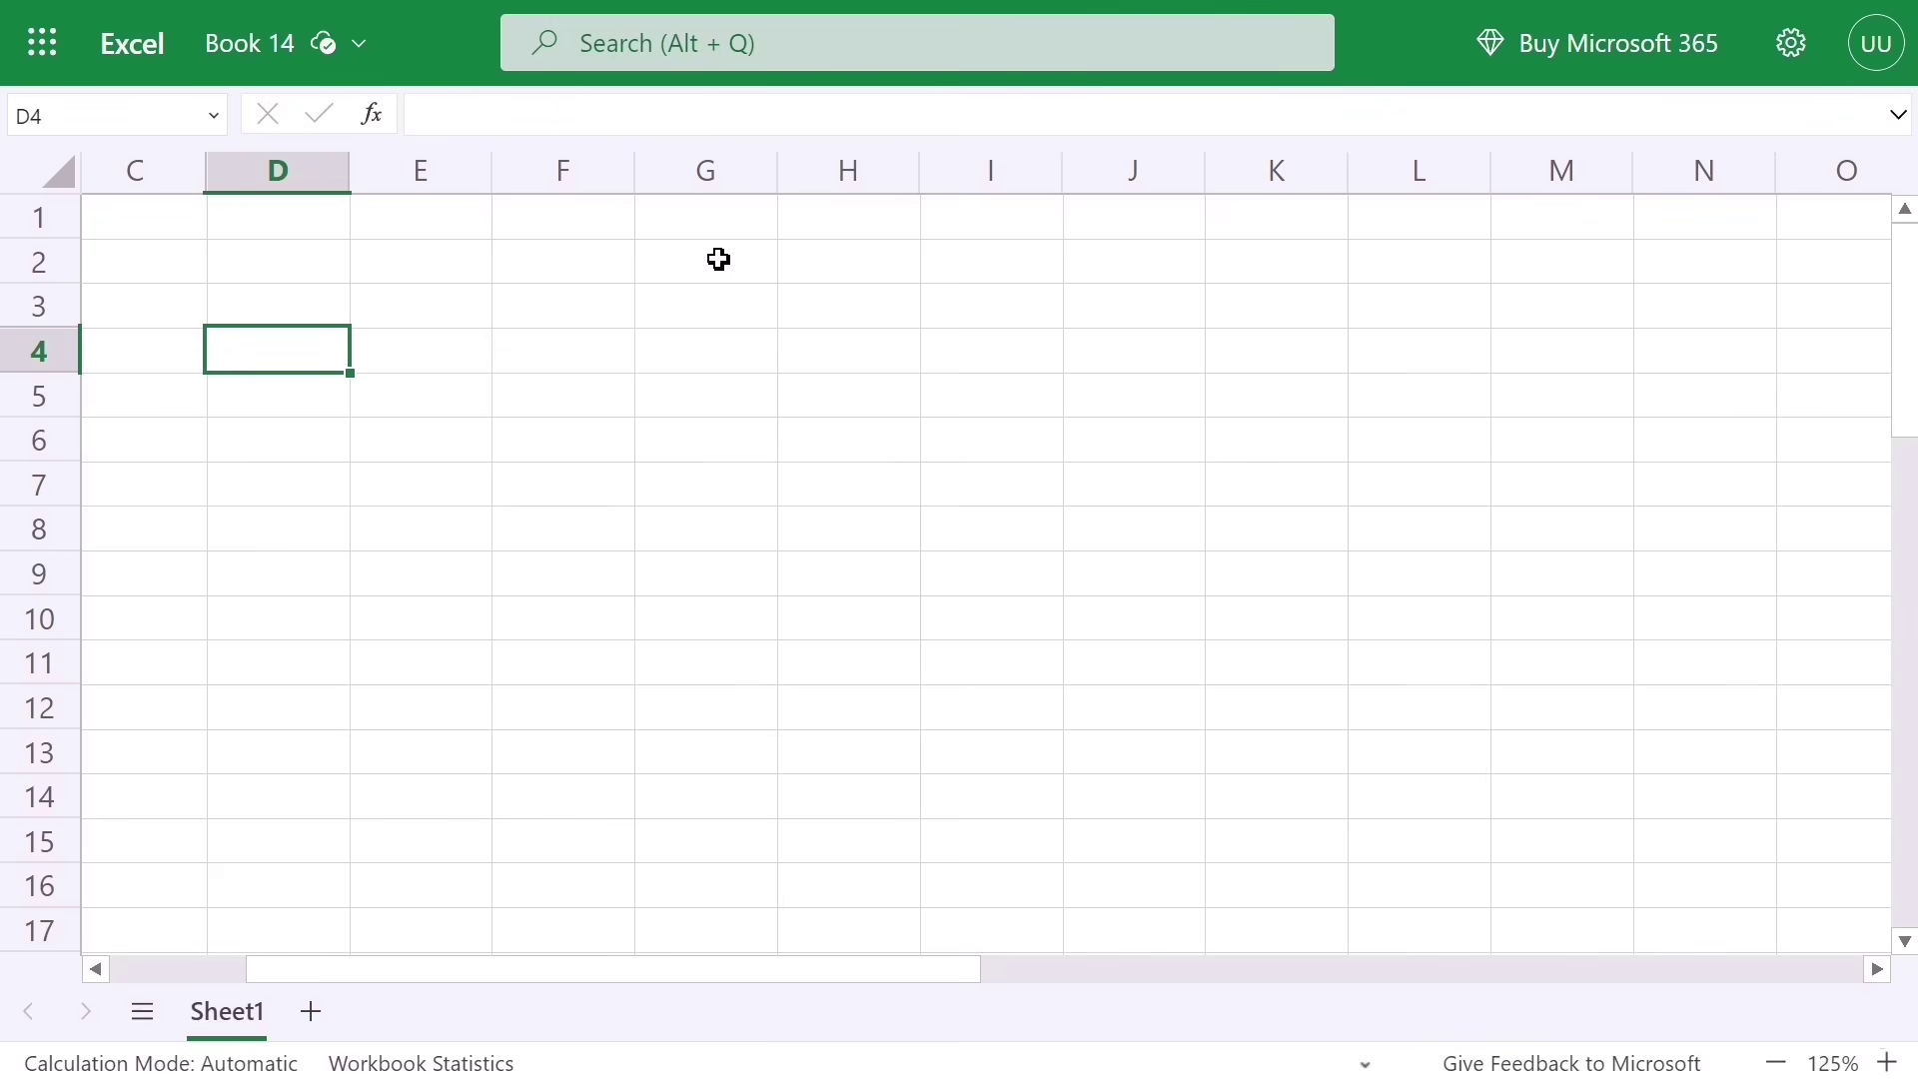
Step: Use Data from Picture on the Data tab to import Picture4 from the Desktop
mouse_move(721, 46)
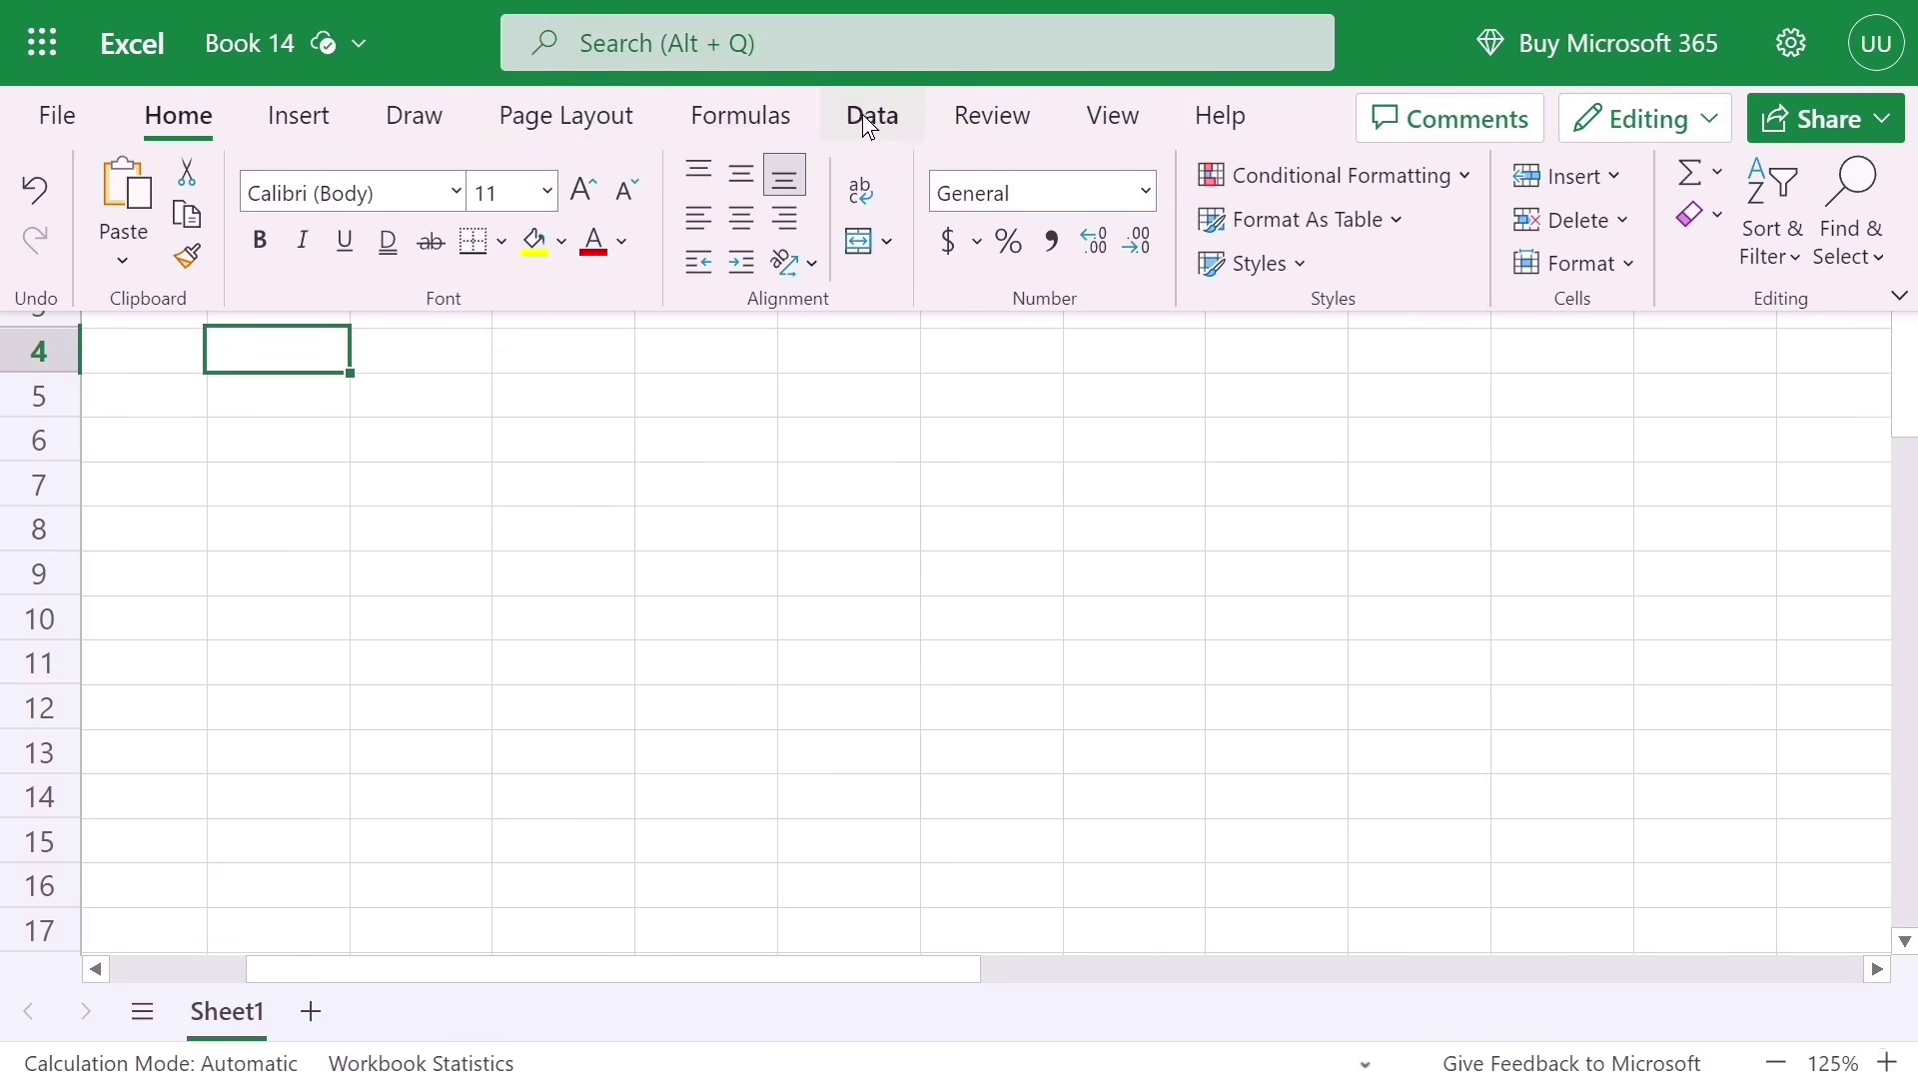
left_click(863, 116)
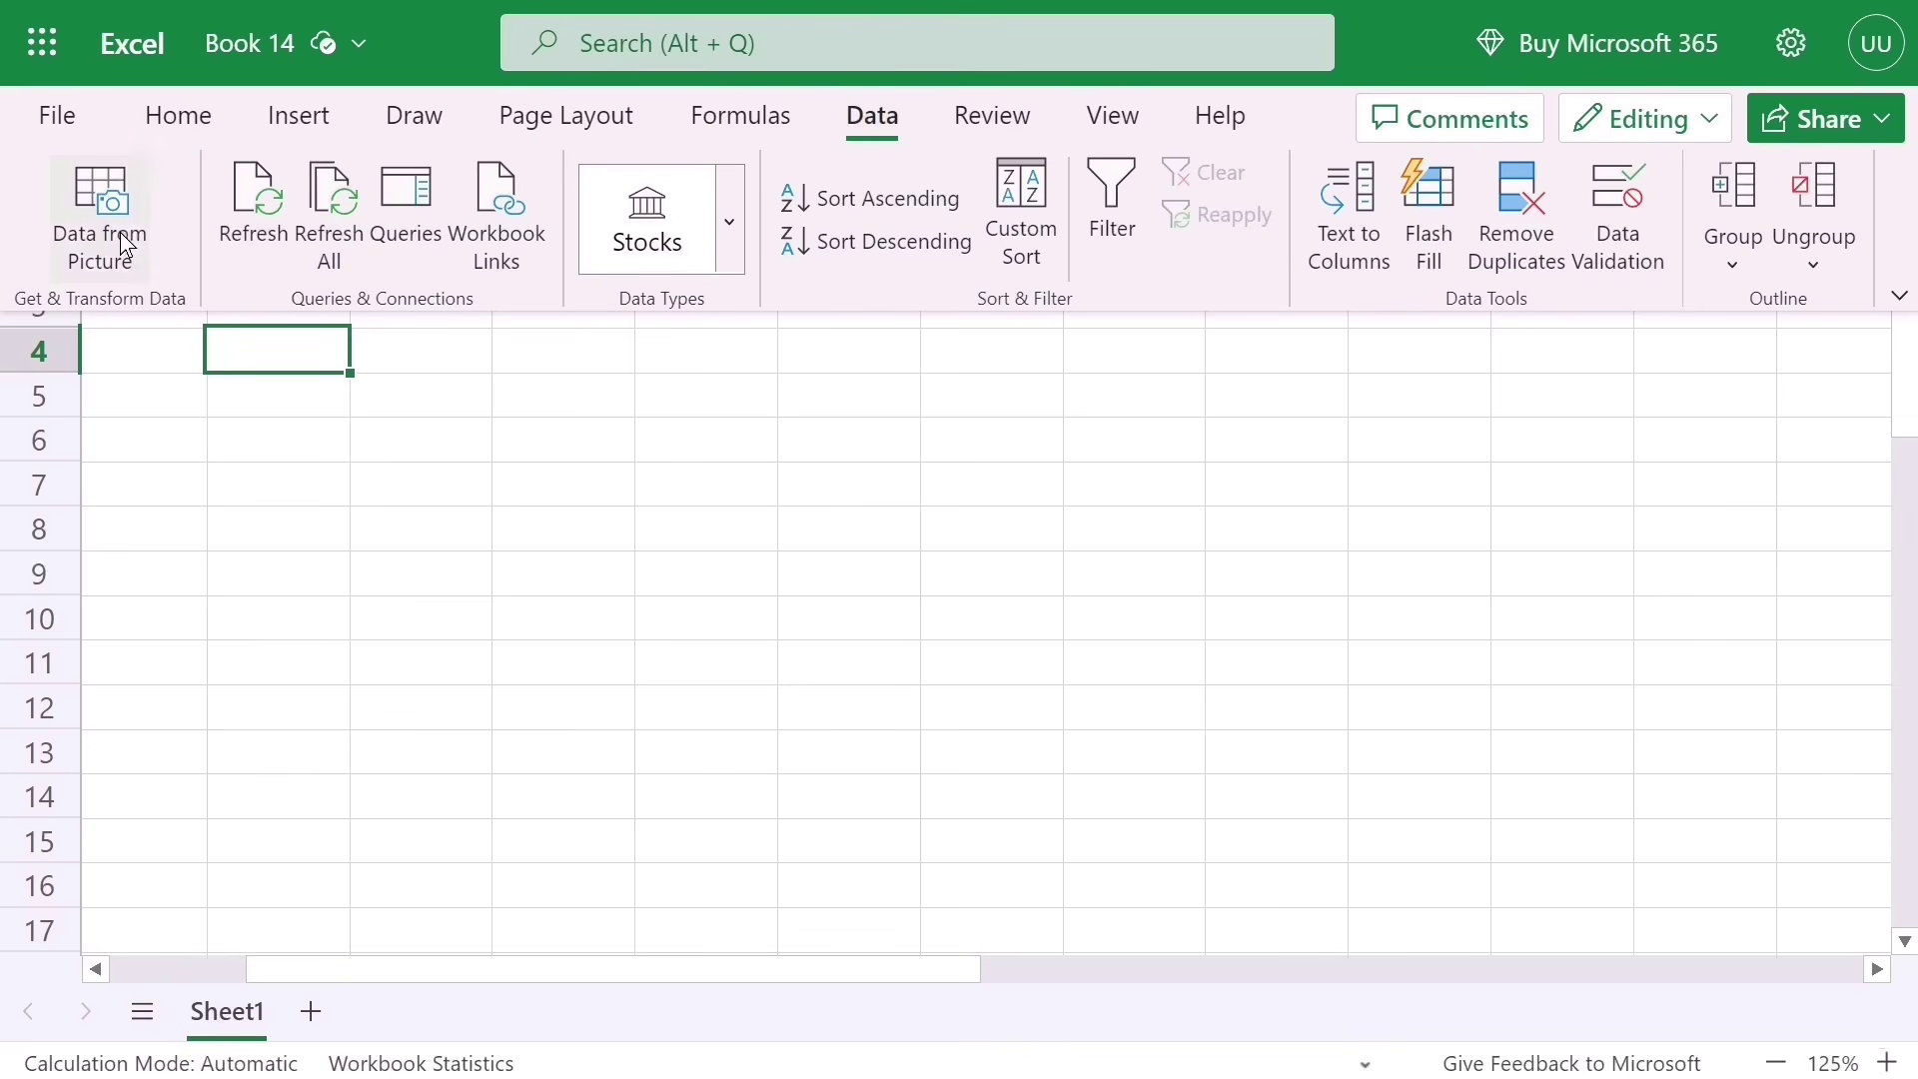
left_click(92, 200)
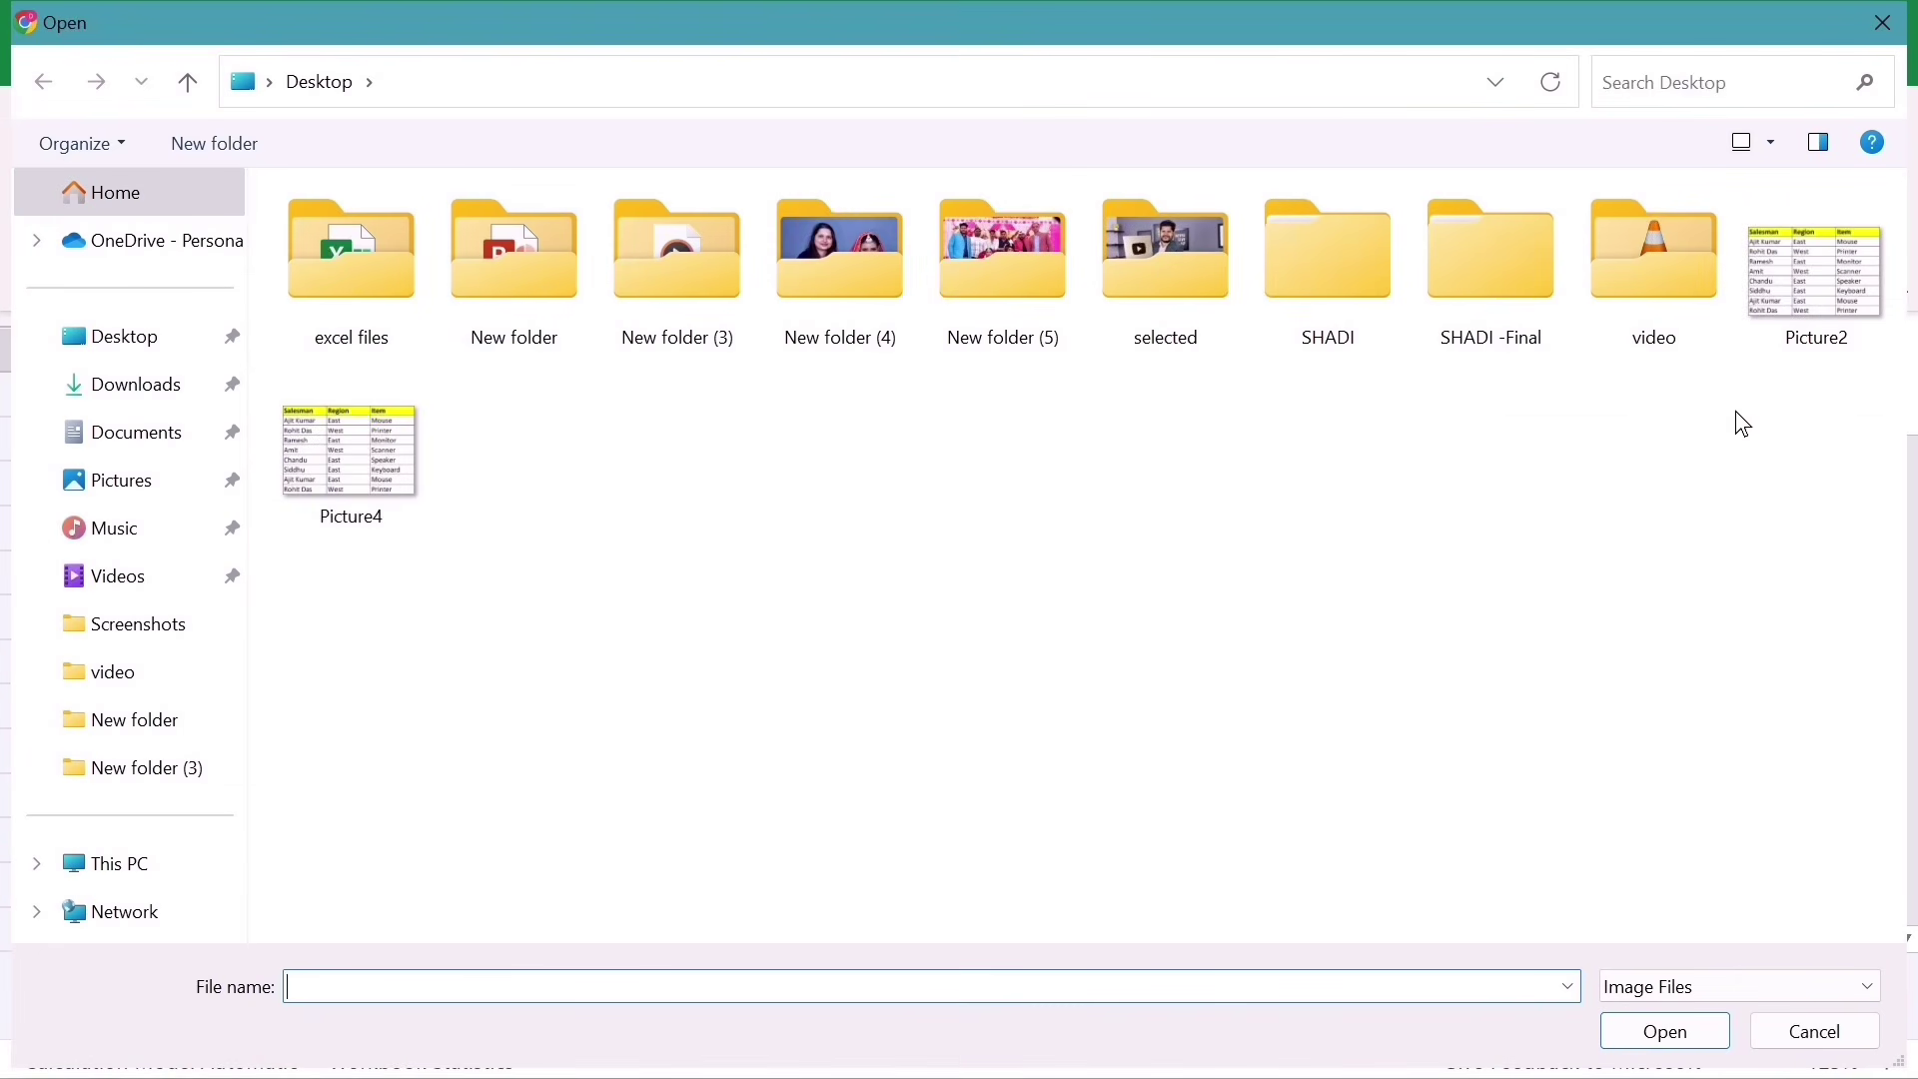
left_click(344, 454)
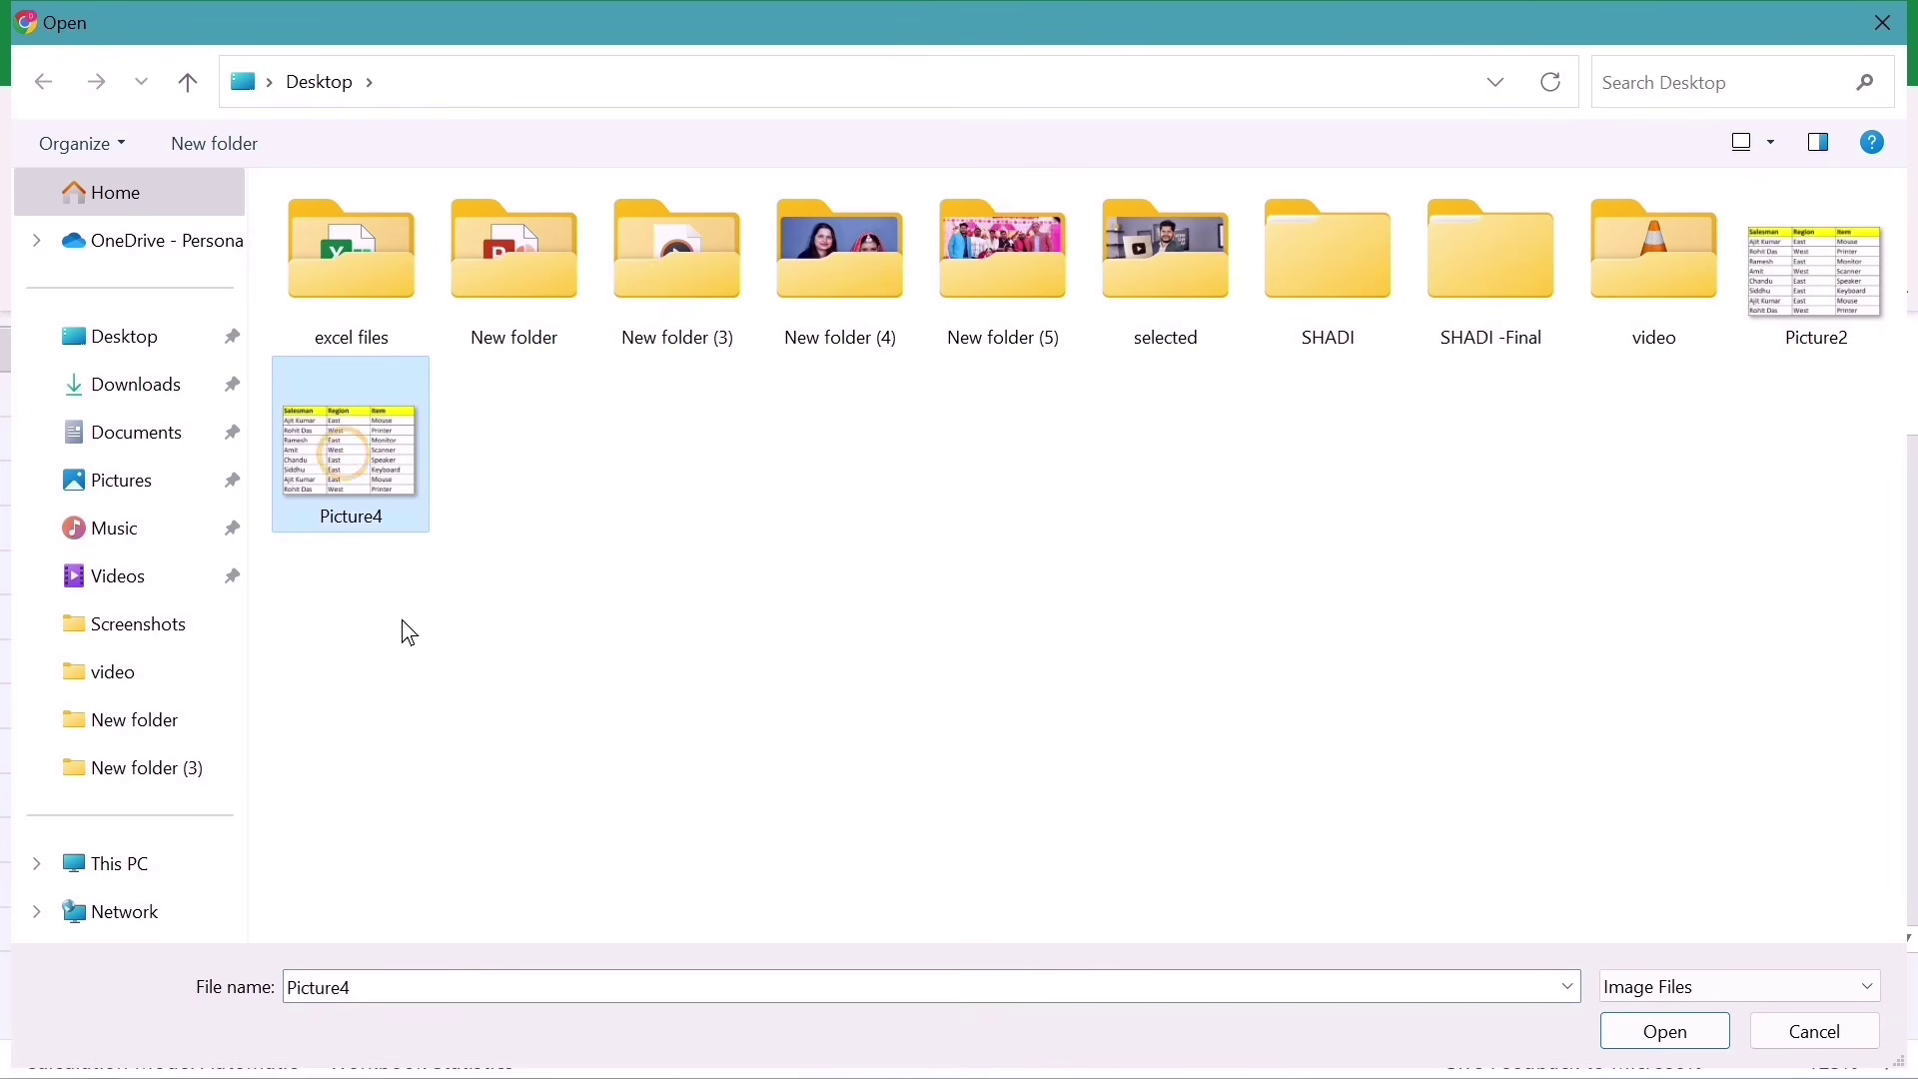
double_click(347, 441)
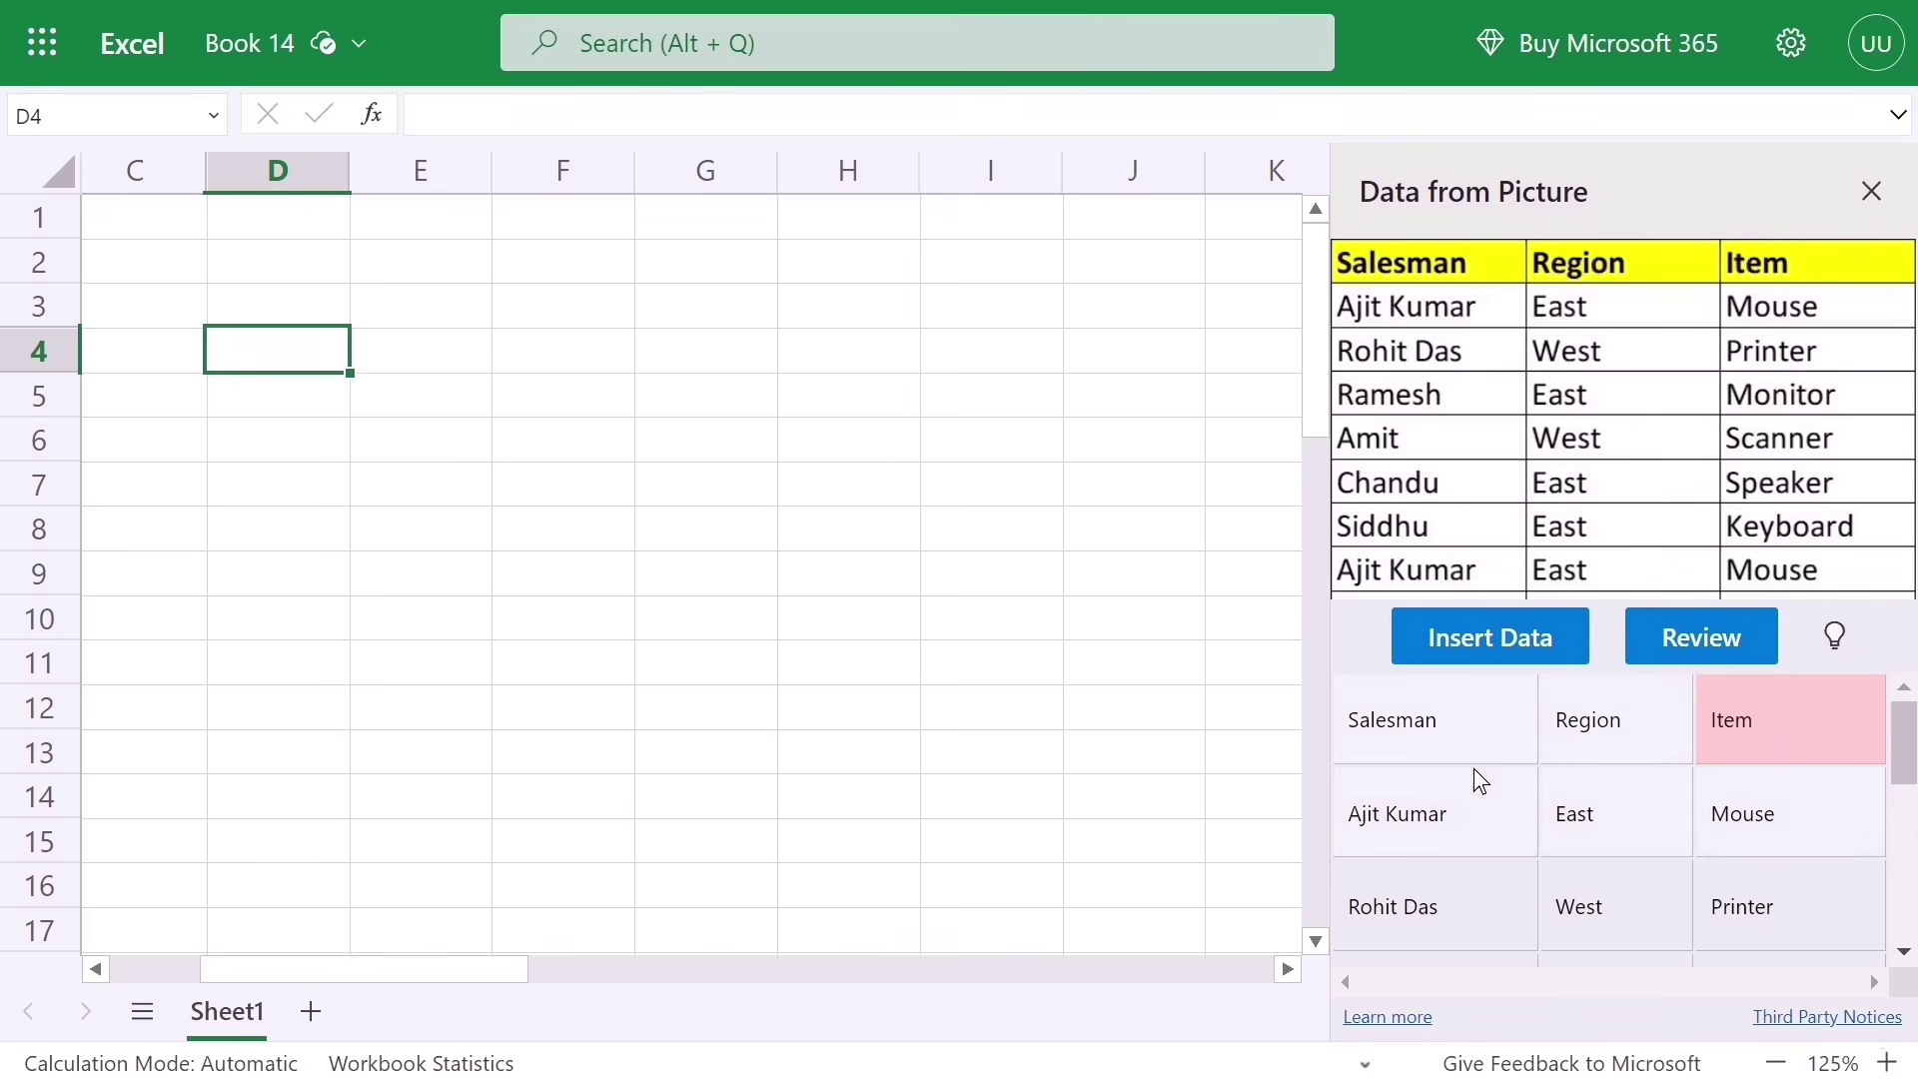
Step: Review the extracted table and accept the flagged low-confidence Item header
scroll(1477, 777, "down", 4)
scroll(1473, 769, "down", 2)
scroll(1708, 835, "up", 6)
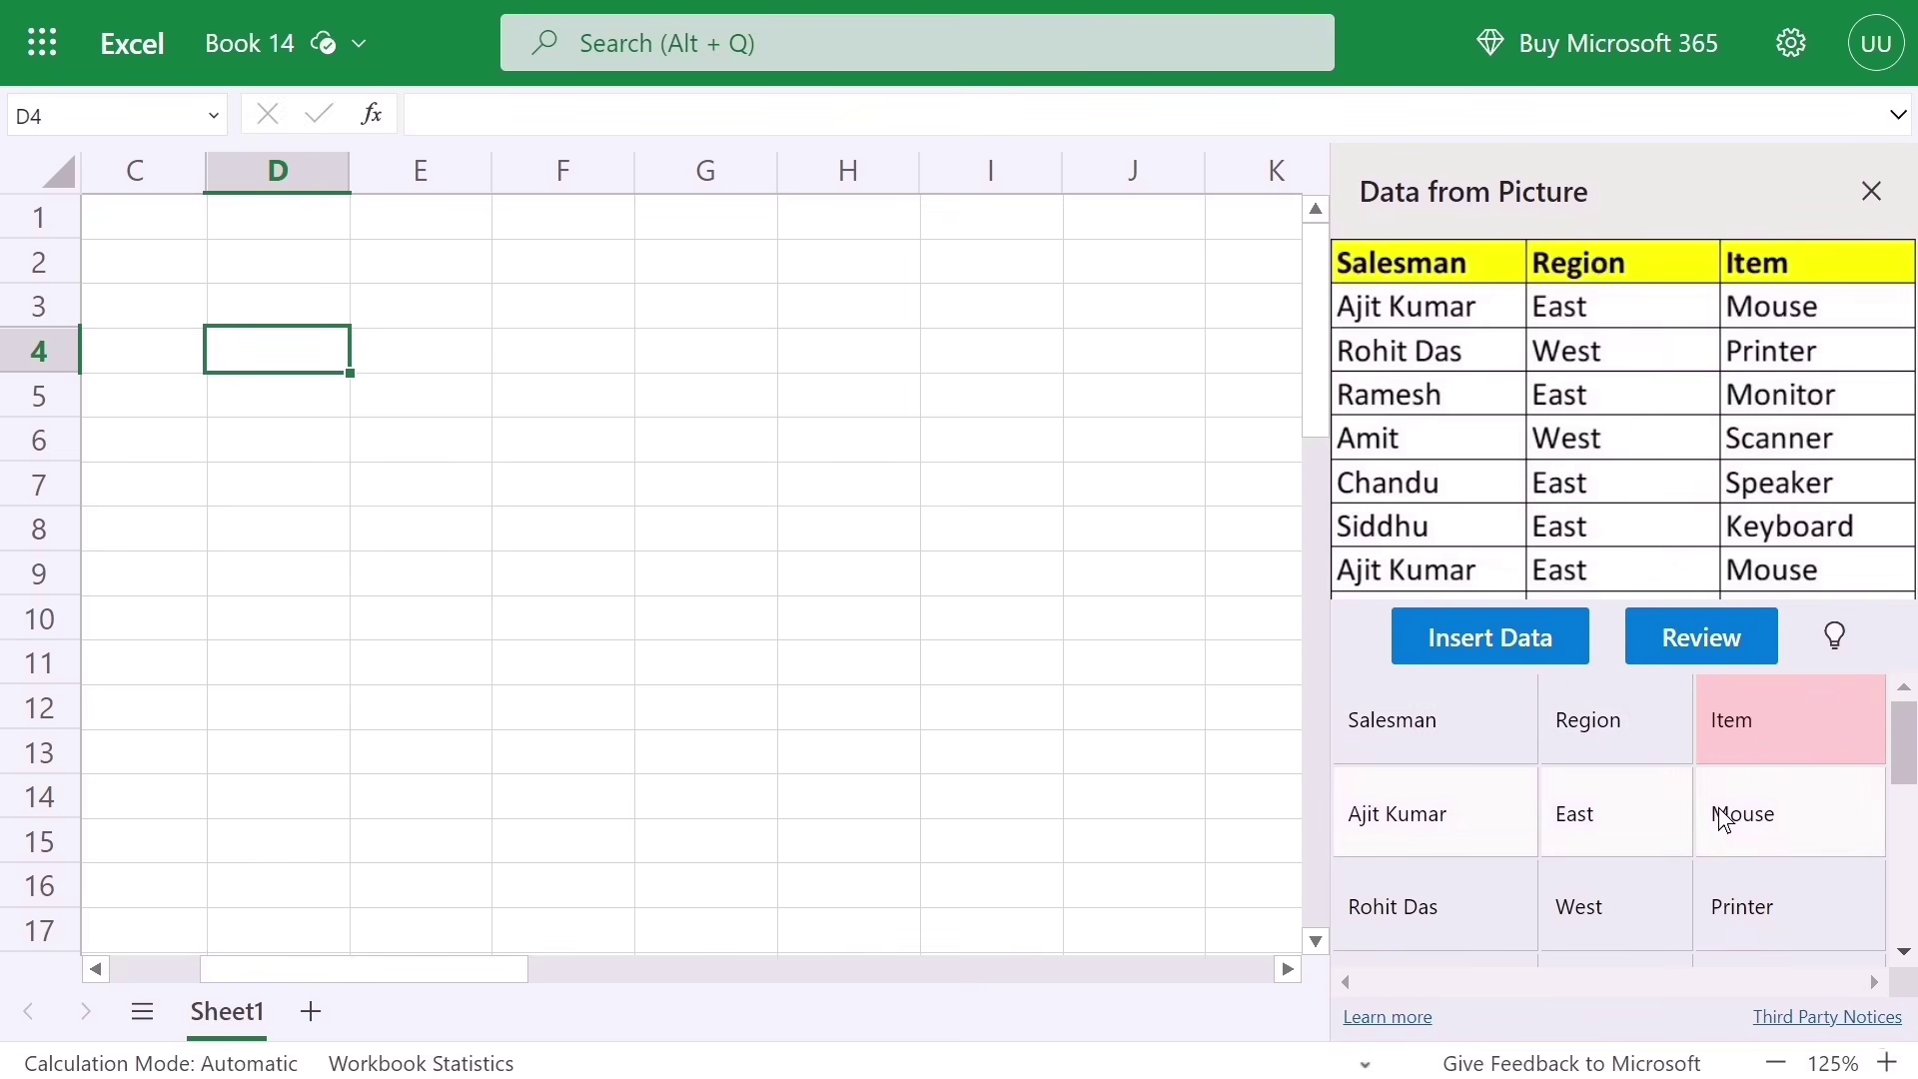
mouse_move(1750, 733)
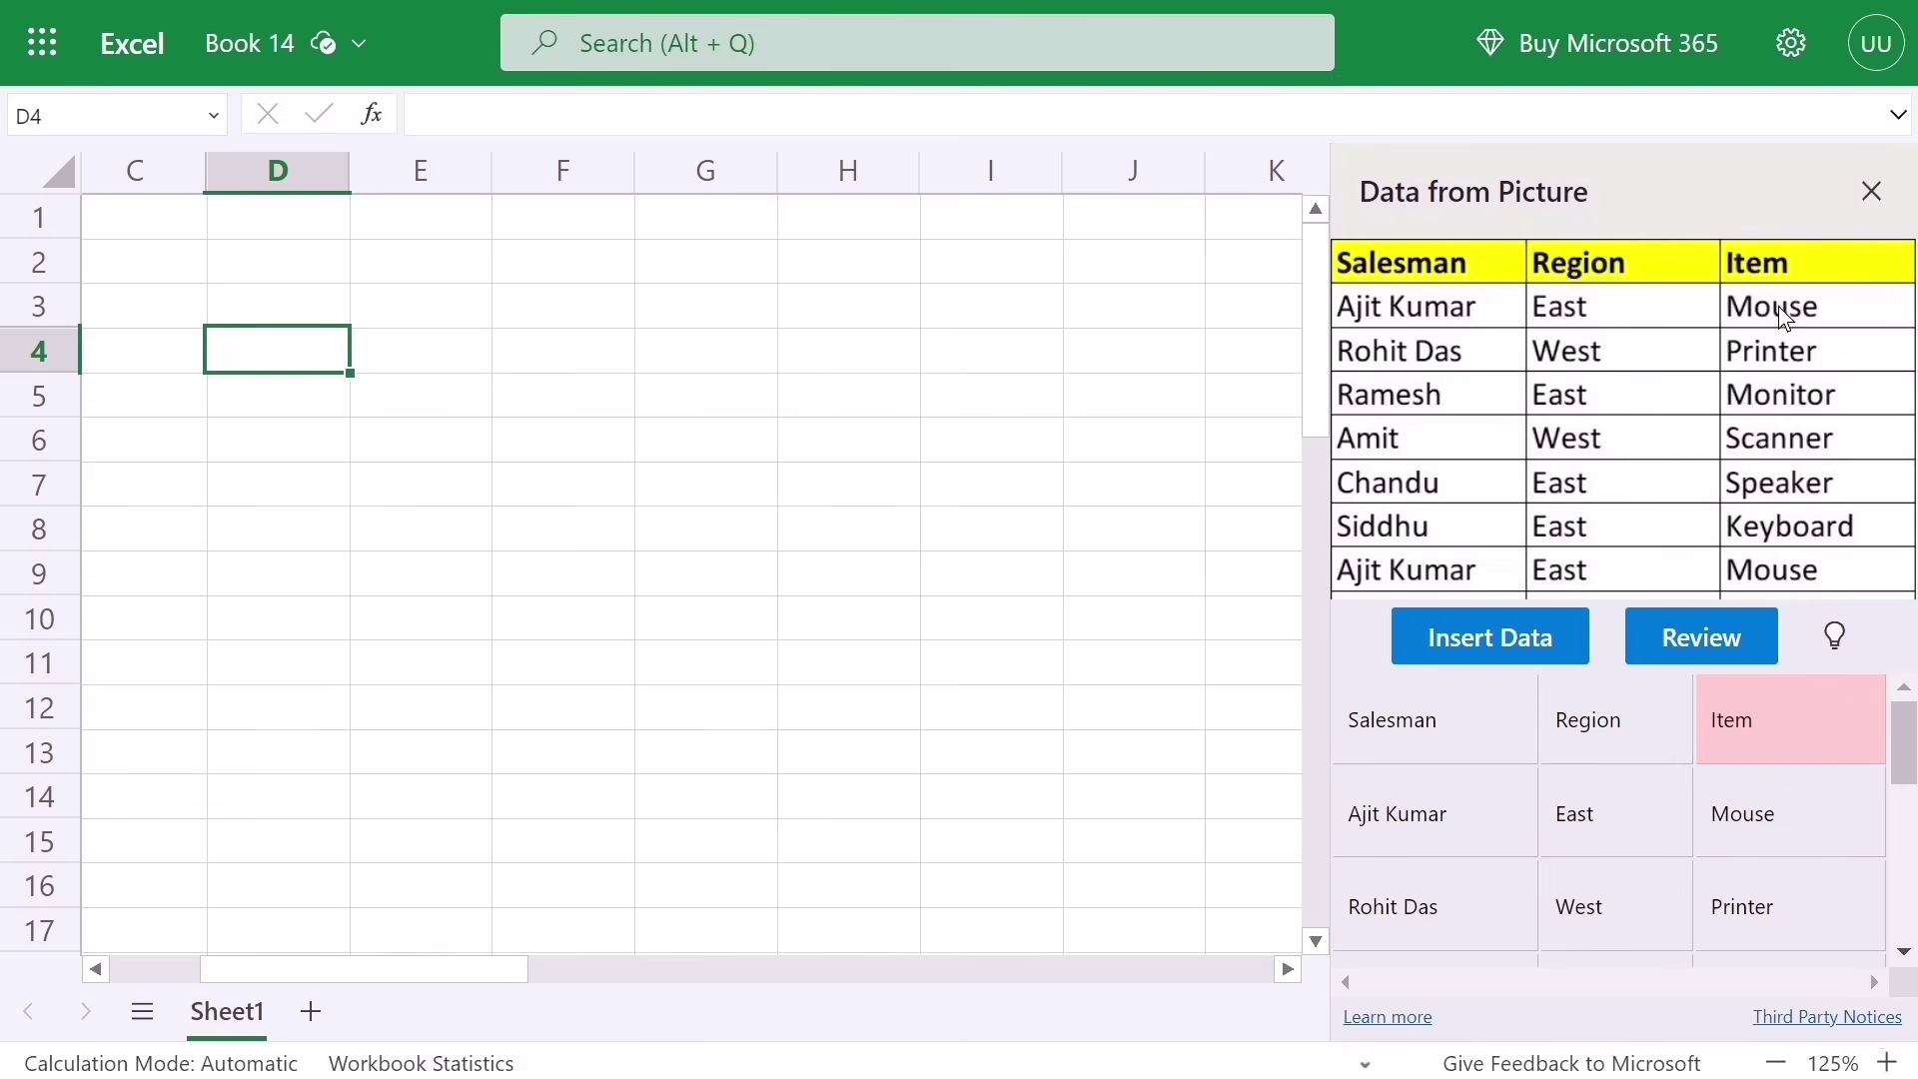
left_click(1730, 704)
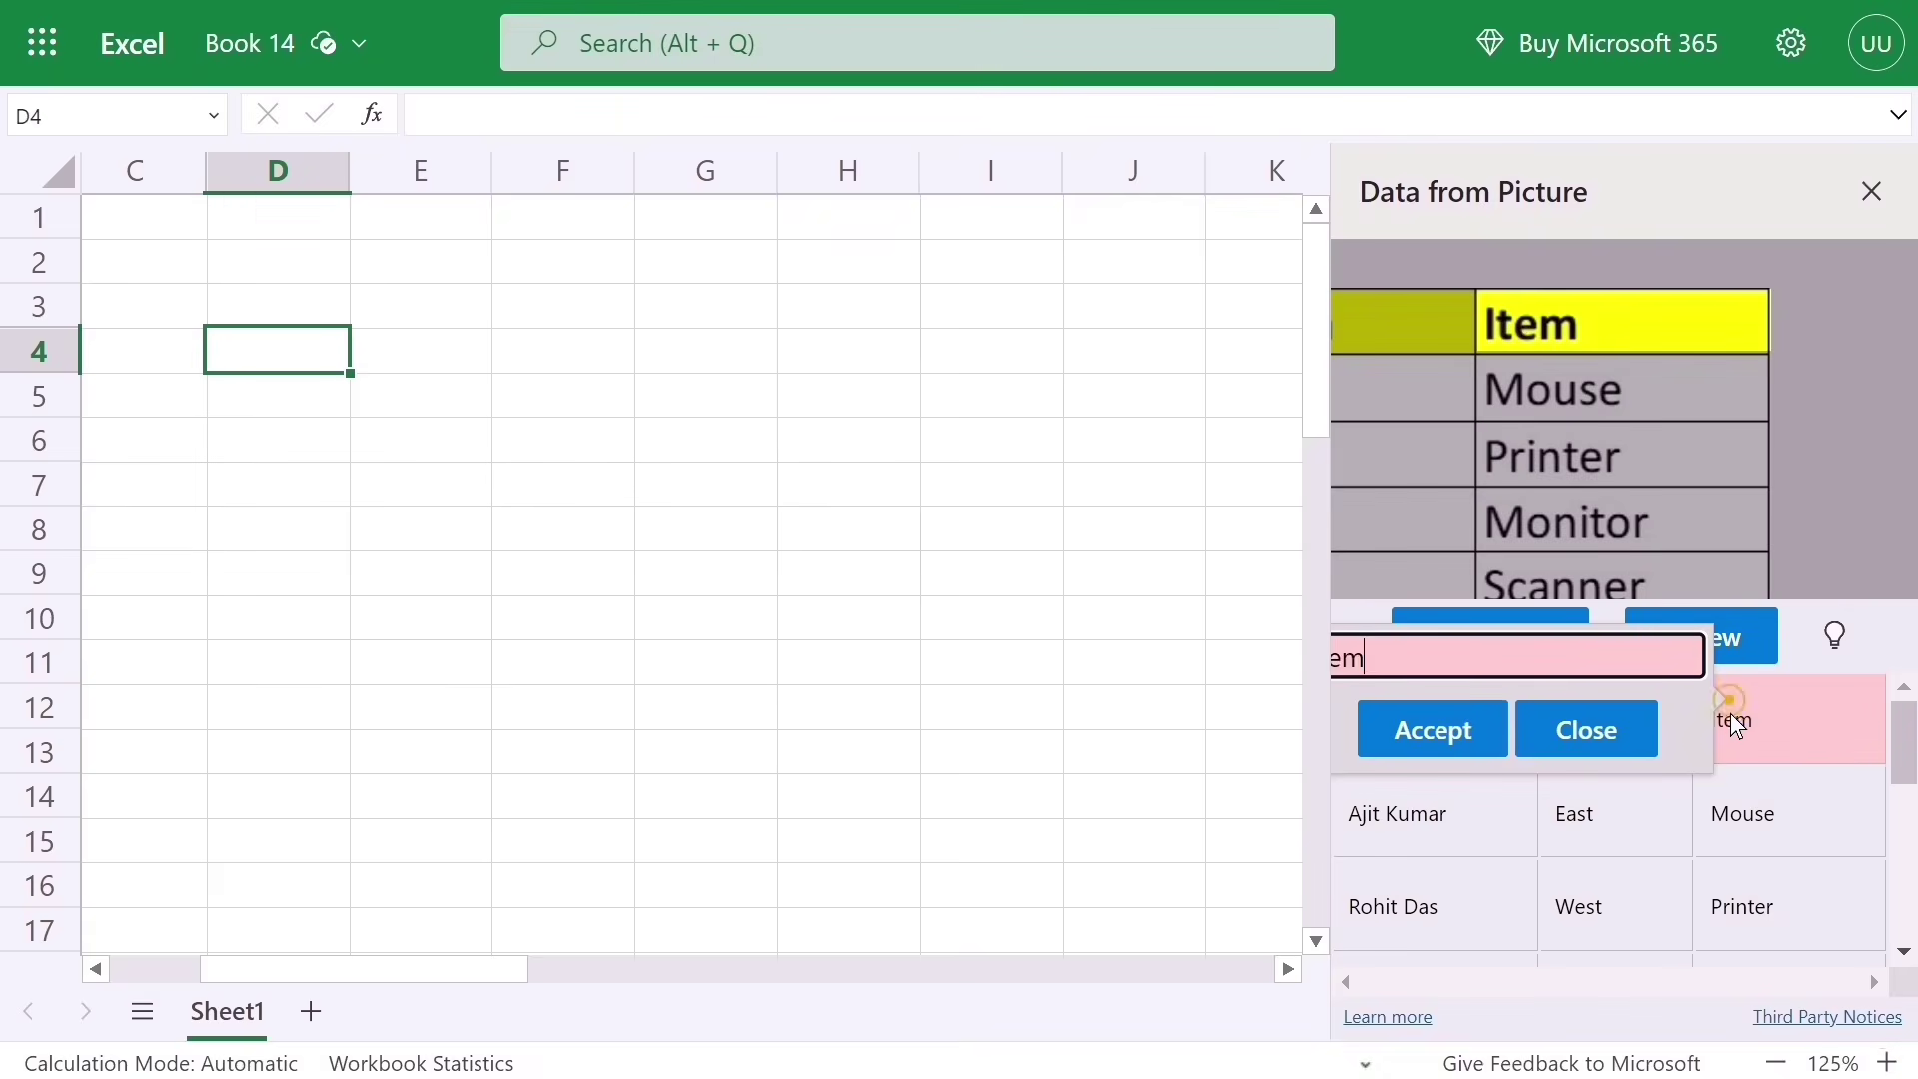
left_click(1433, 736)
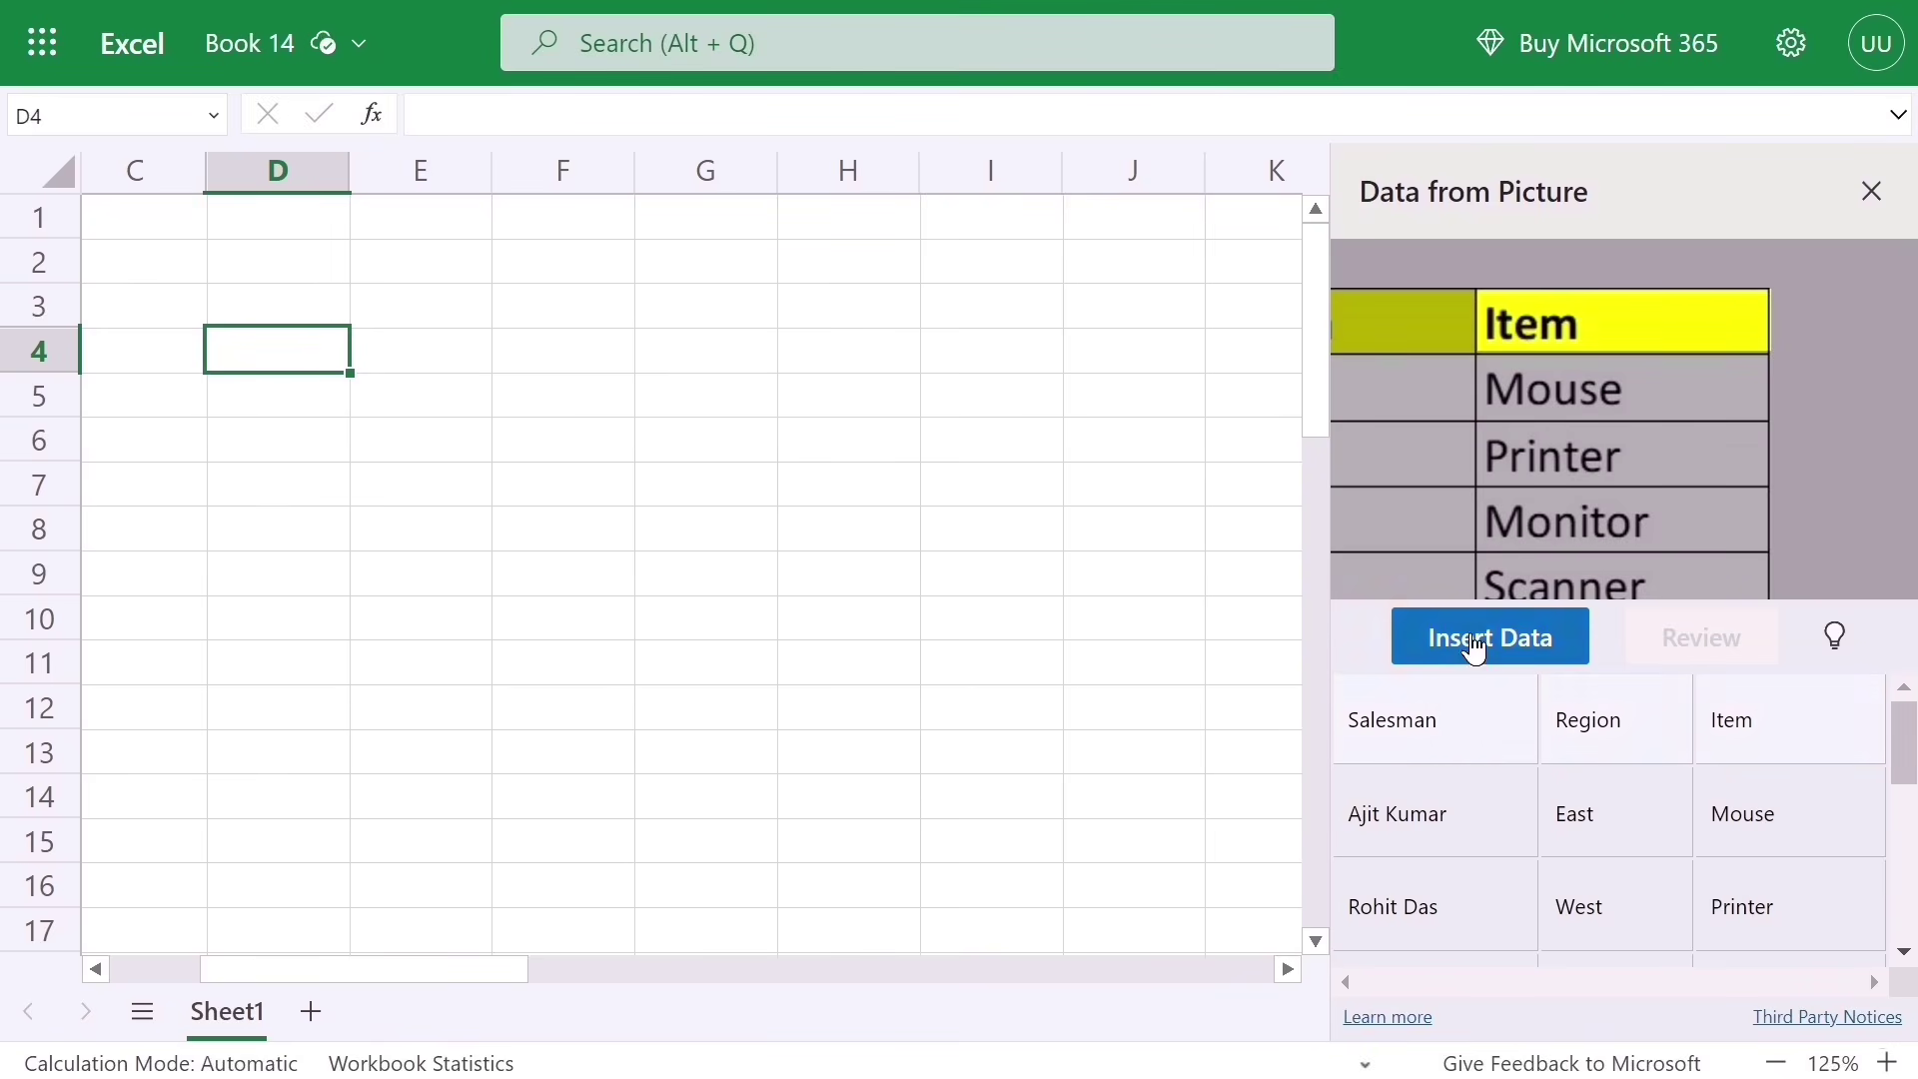
Step: Insert the extracted data into the sheet at D4, confirming the warning
left_click(257, 433)
left_click(298, 369)
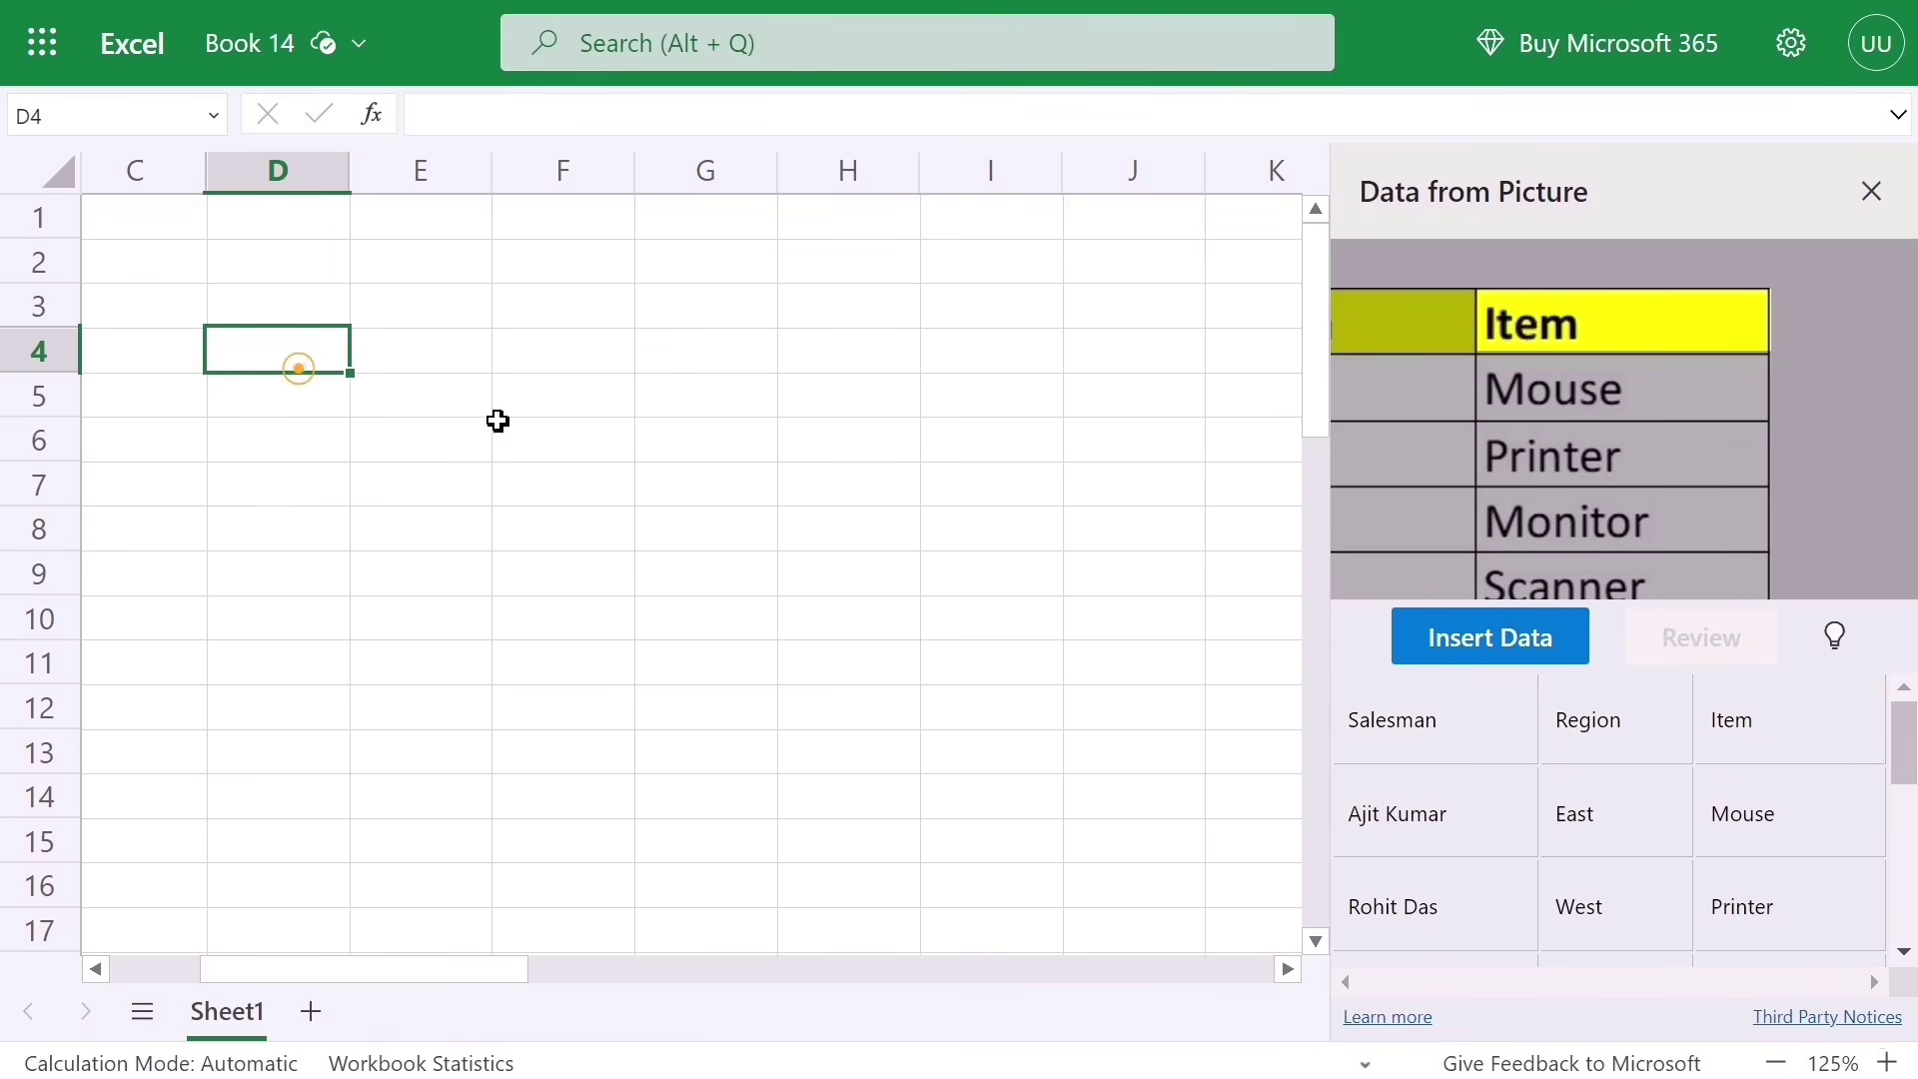
left_click(1441, 644)
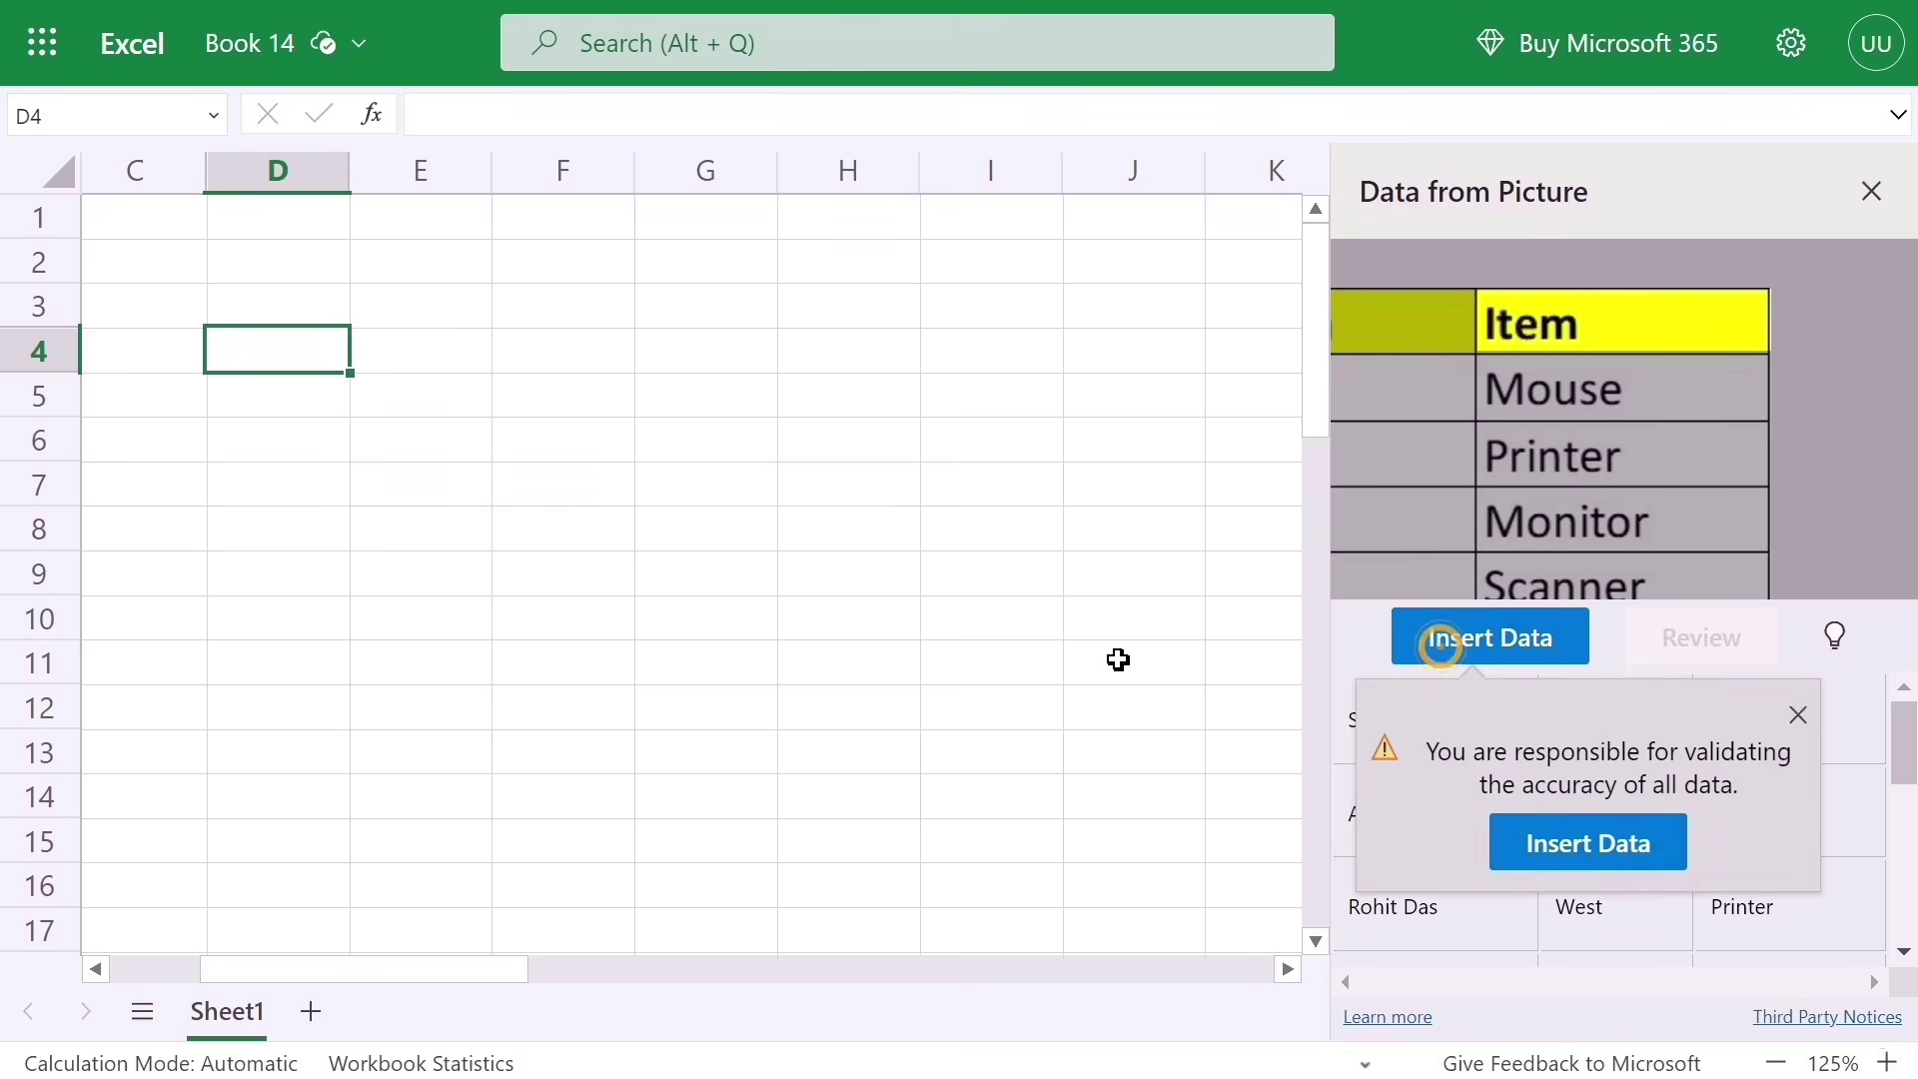
left_click(1535, 850)
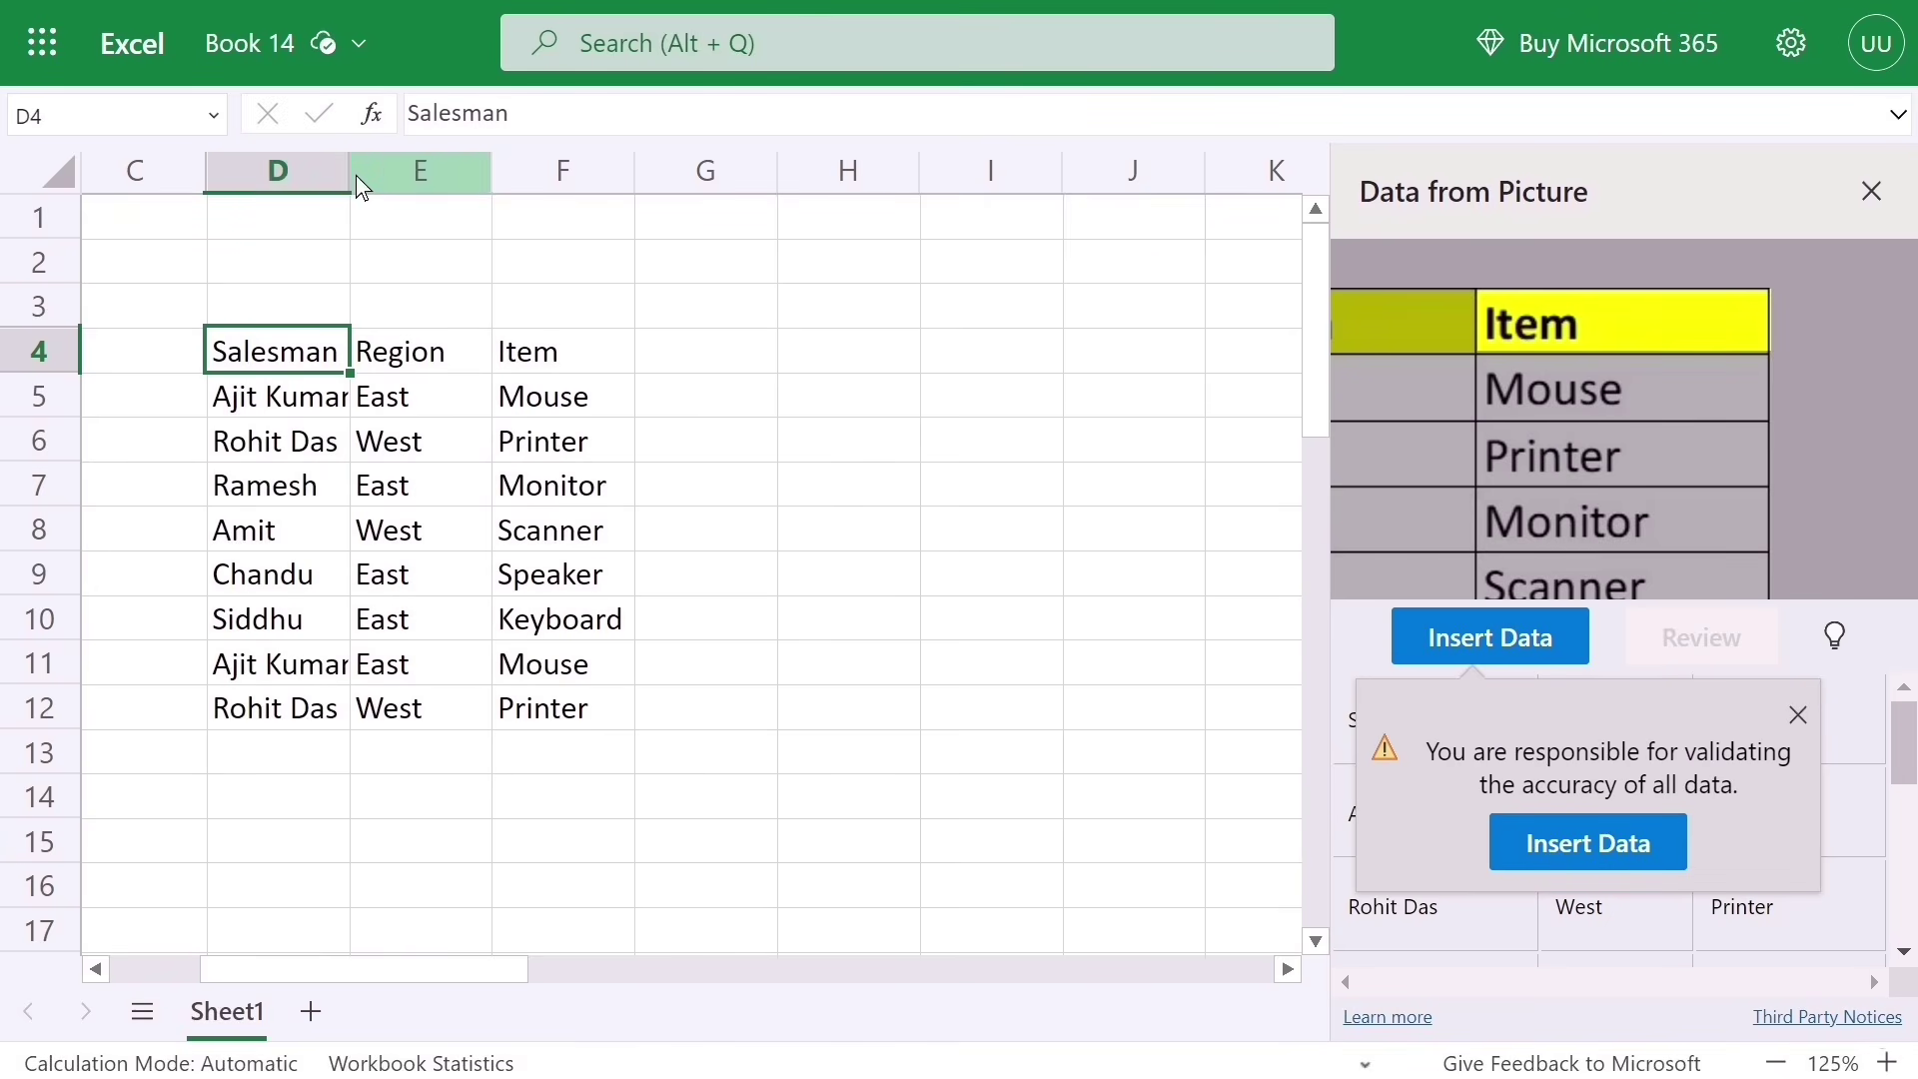
Step: Widen columns D and E to fit the imported salesman names and regions
left_click_drag(356, 175, 394, 180)
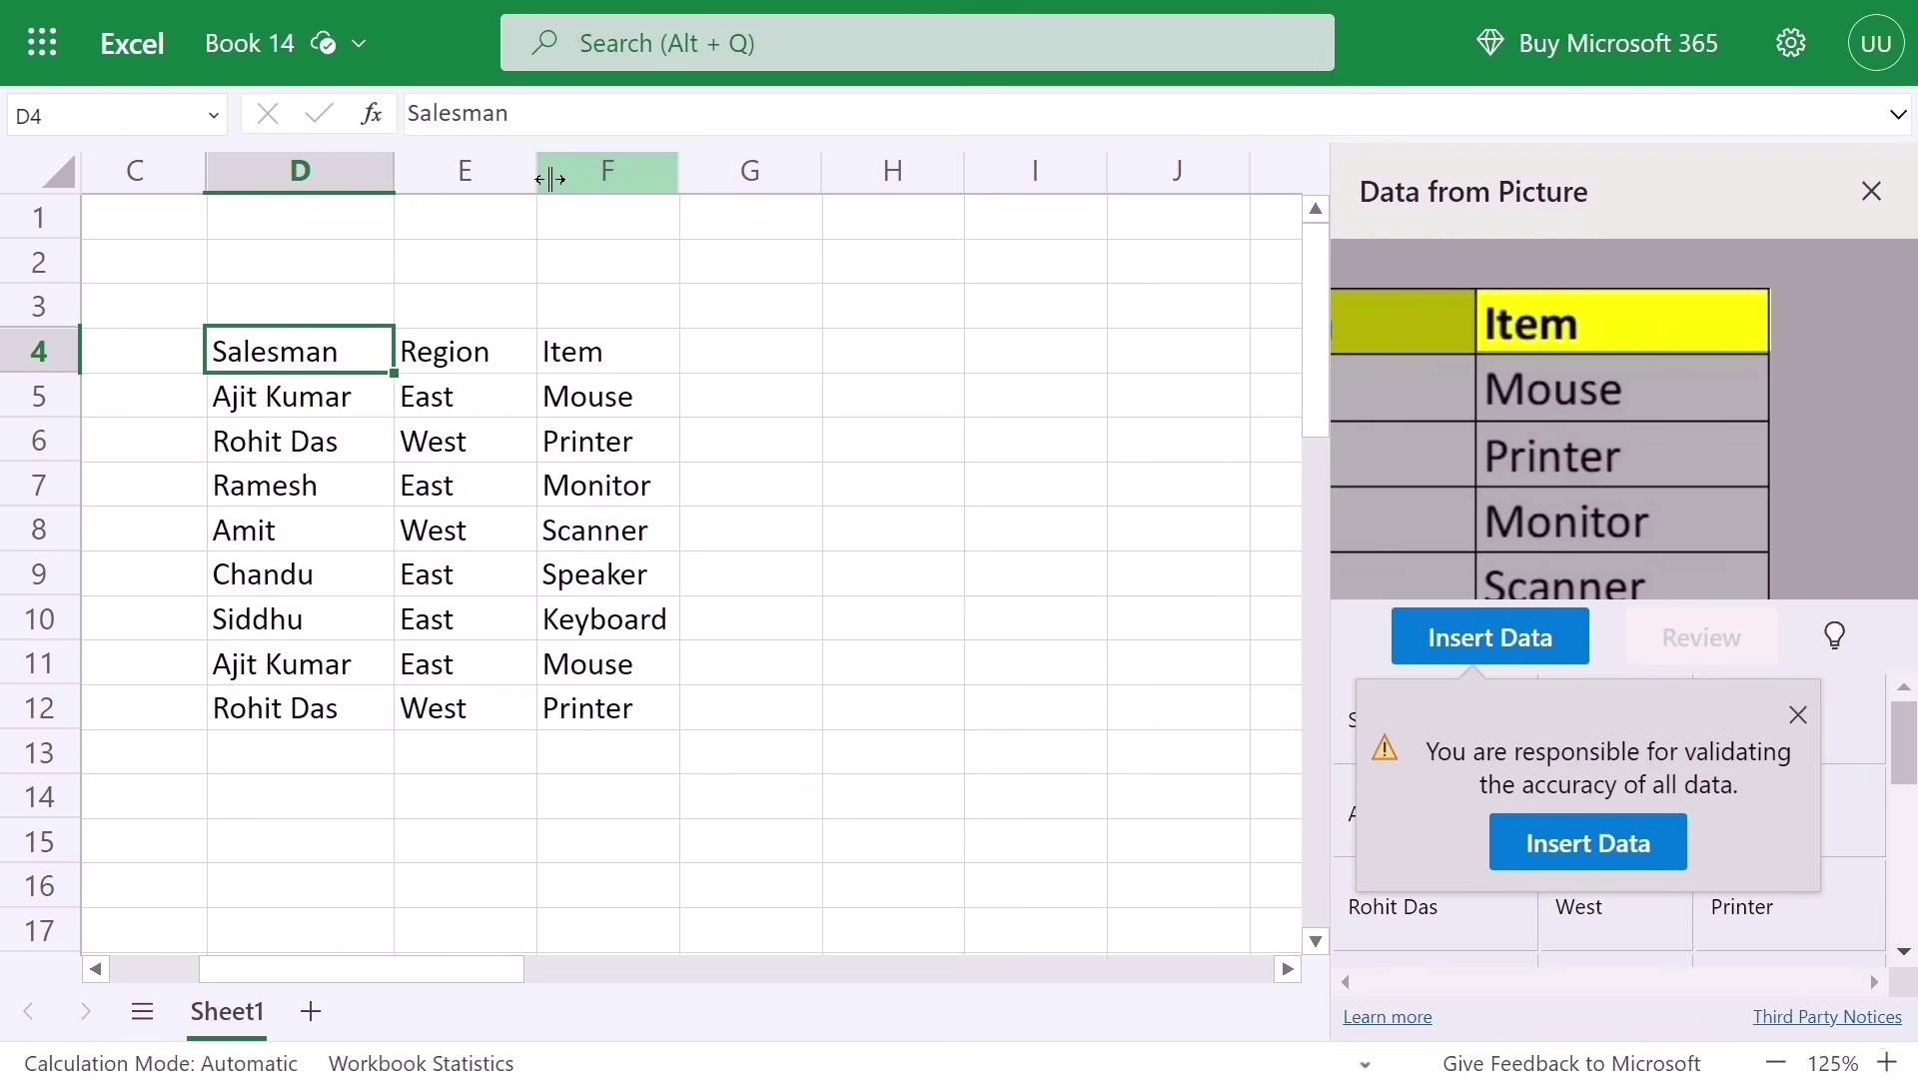
mouse_move(550, 179)
left_mouse_down()
mouse_move(536, 168)
mouse_move(557, 175)
left_mouse_up()
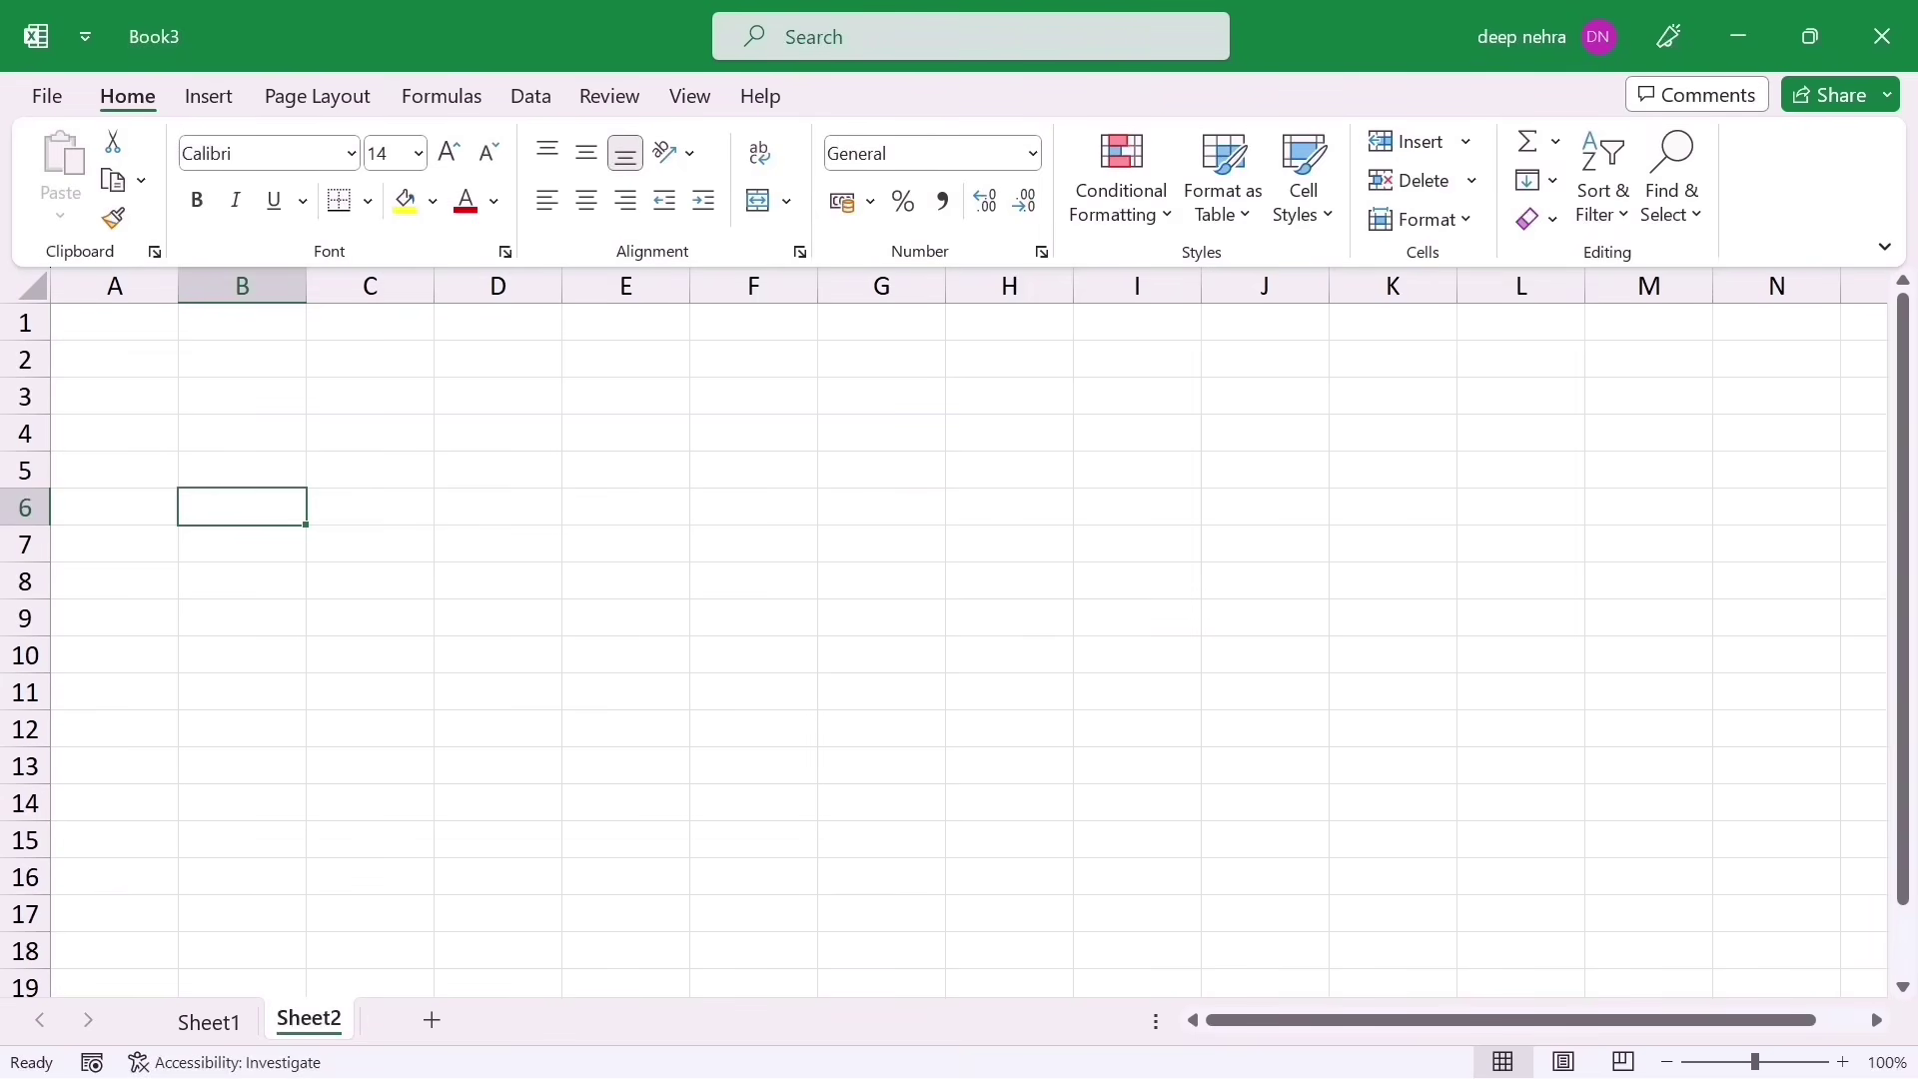
Step: Browse the ribbon tabs and open the Margins presets on the Page Layout tab
left_click(205, 96)
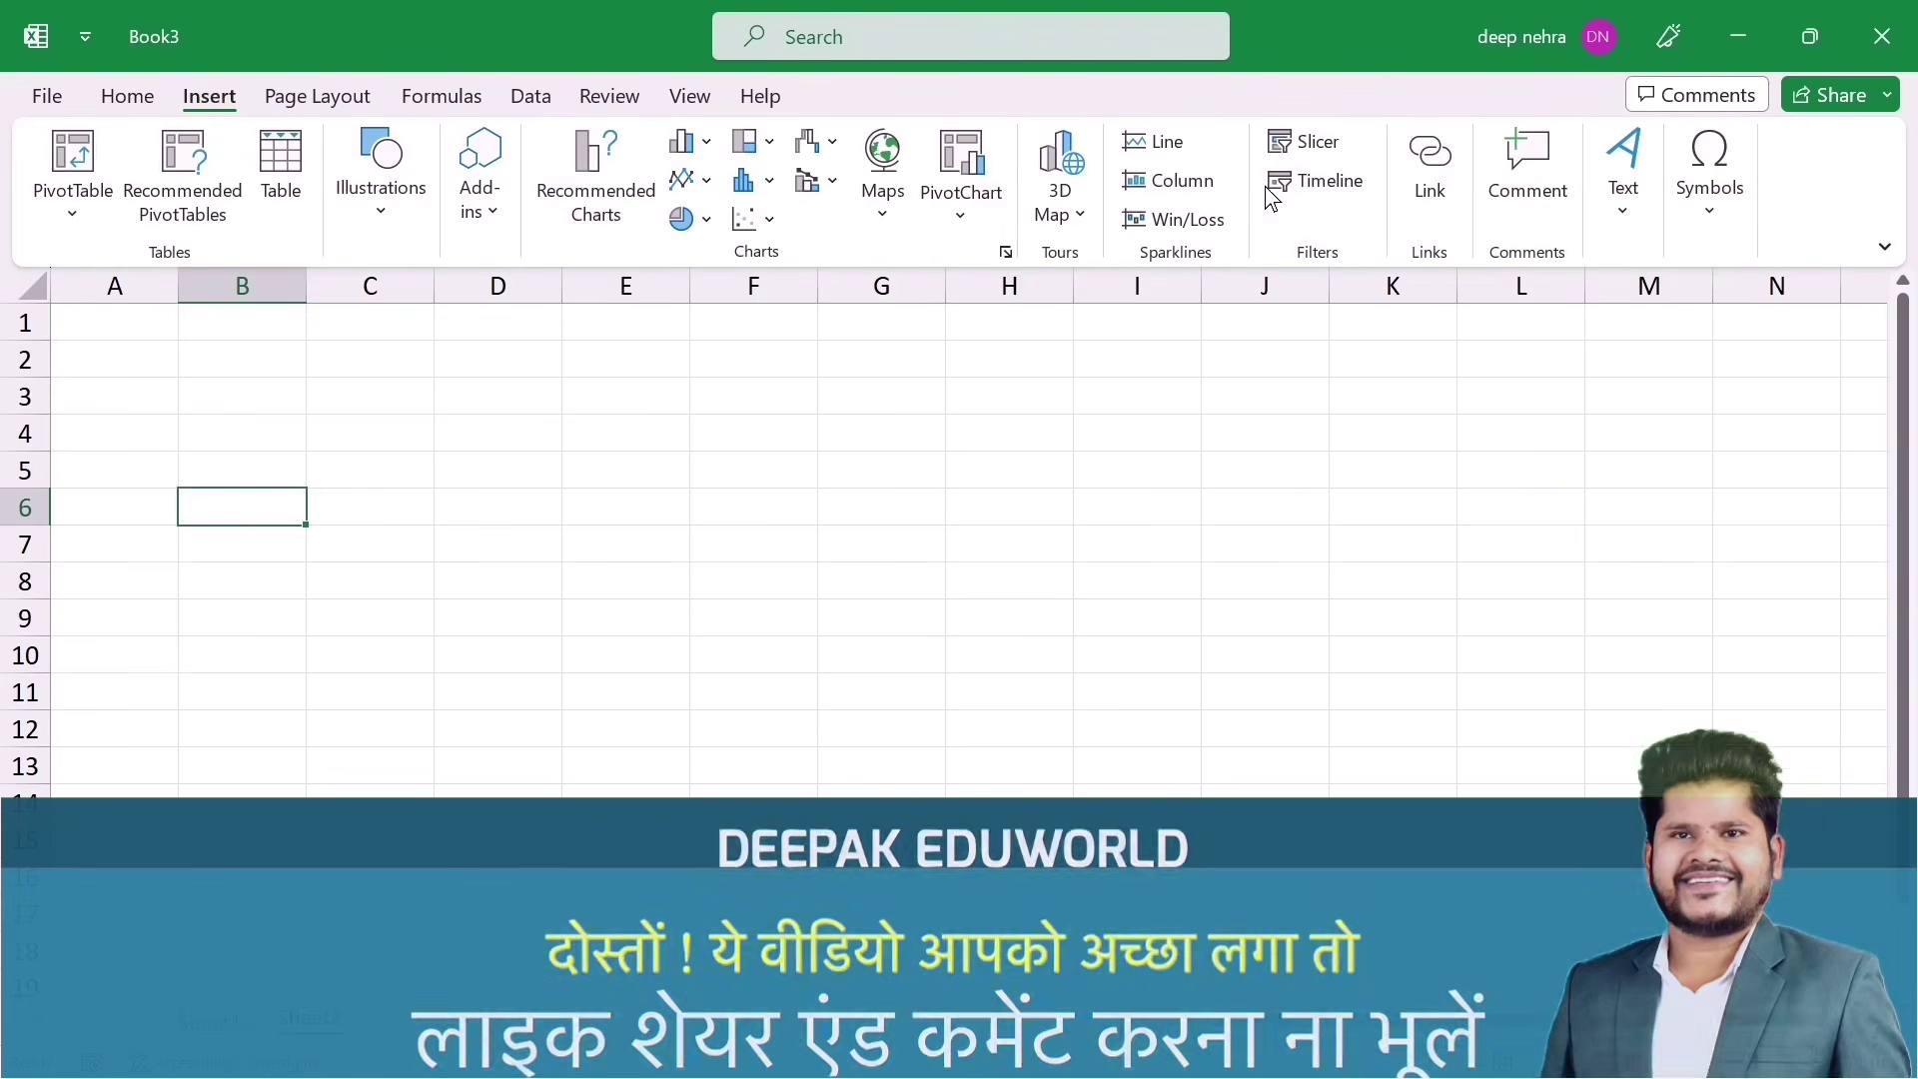
left_click(438, 94)
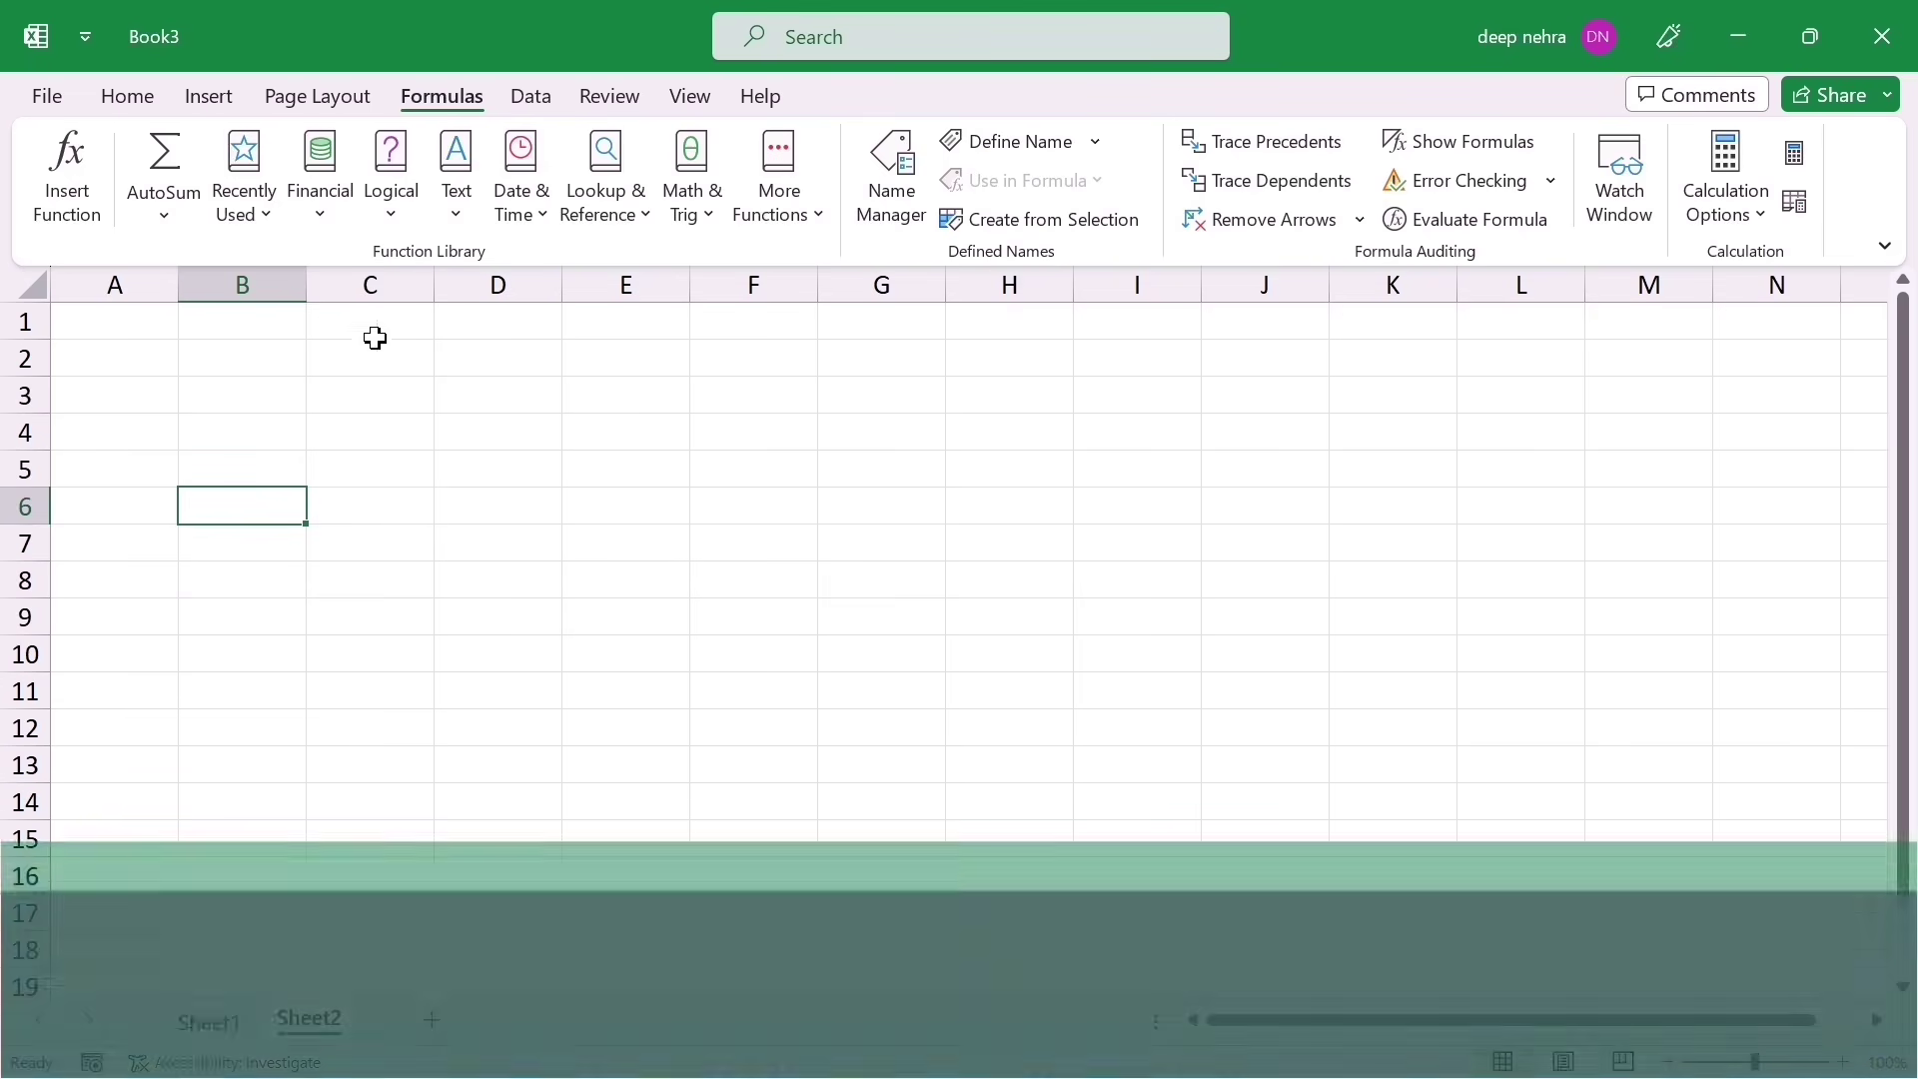
left_click(302, 99)
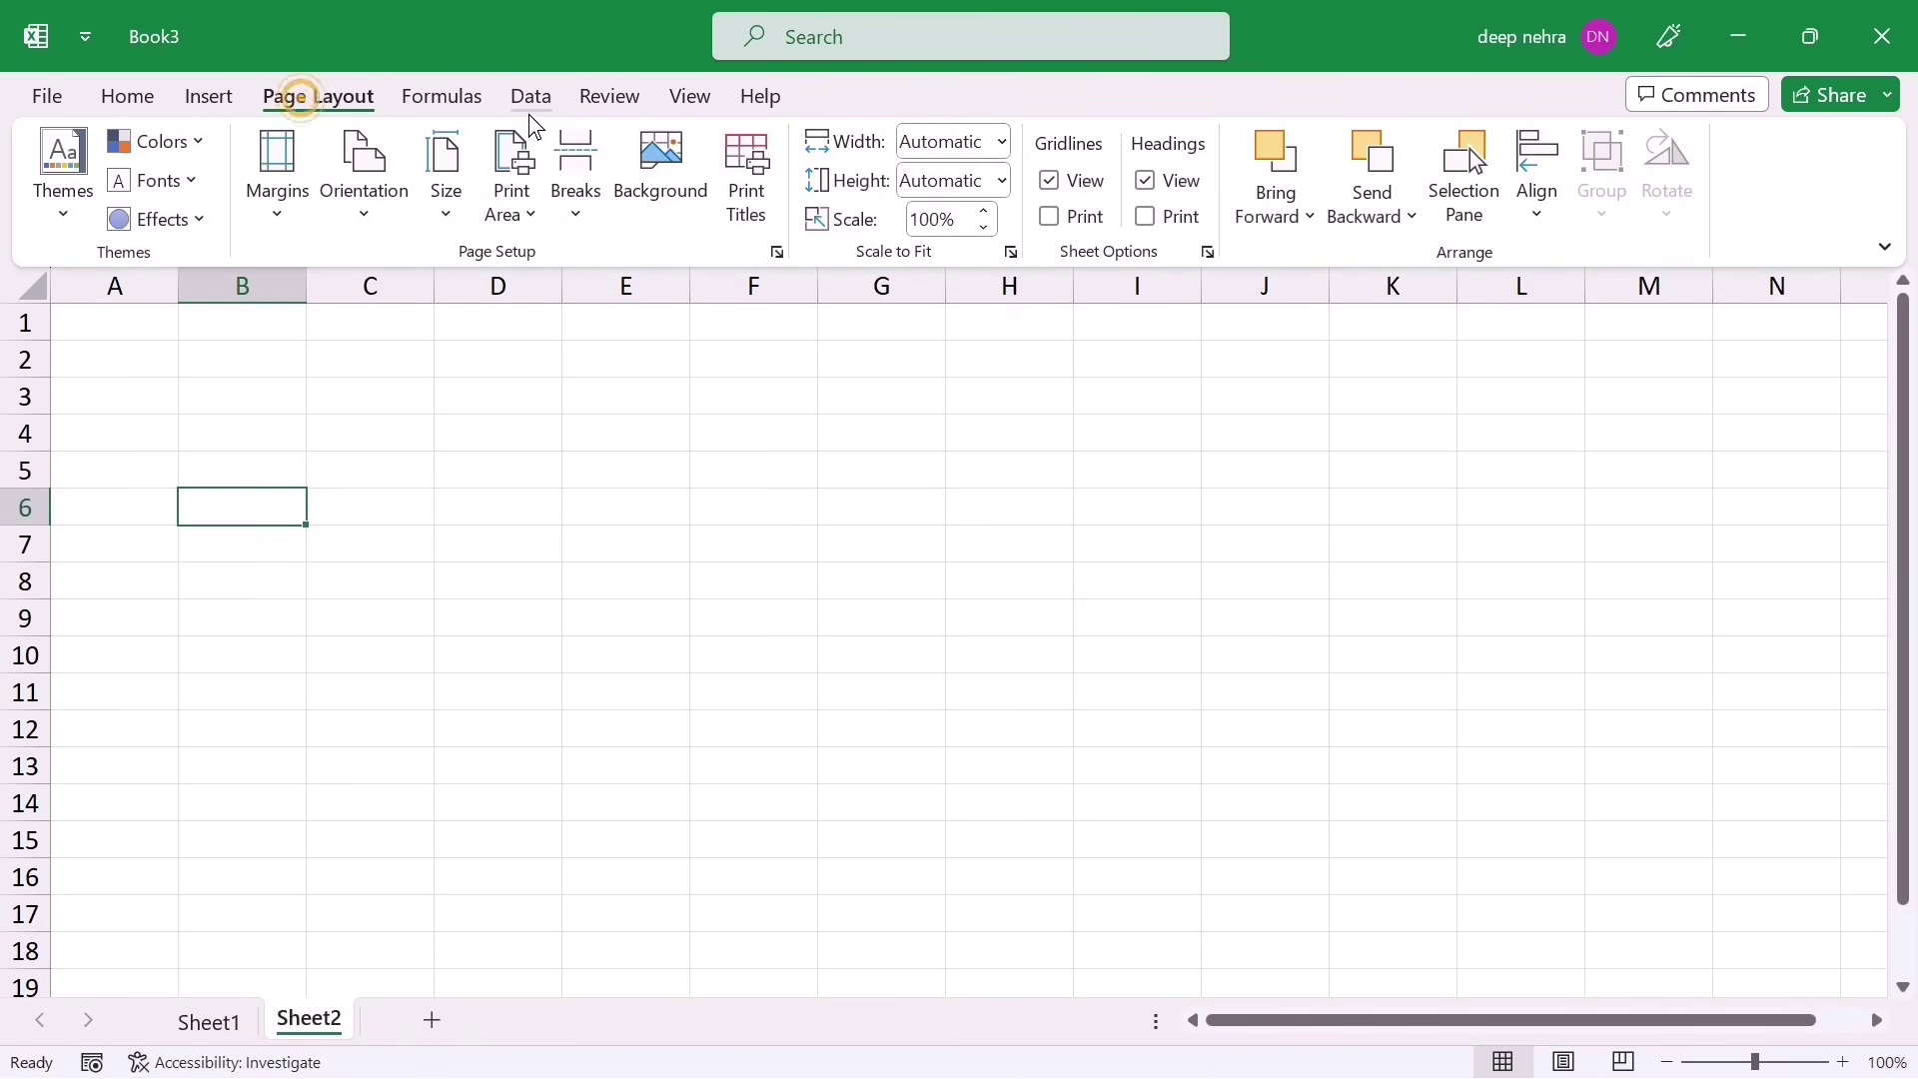
left_click(524, 102)
left_click(441, 100)
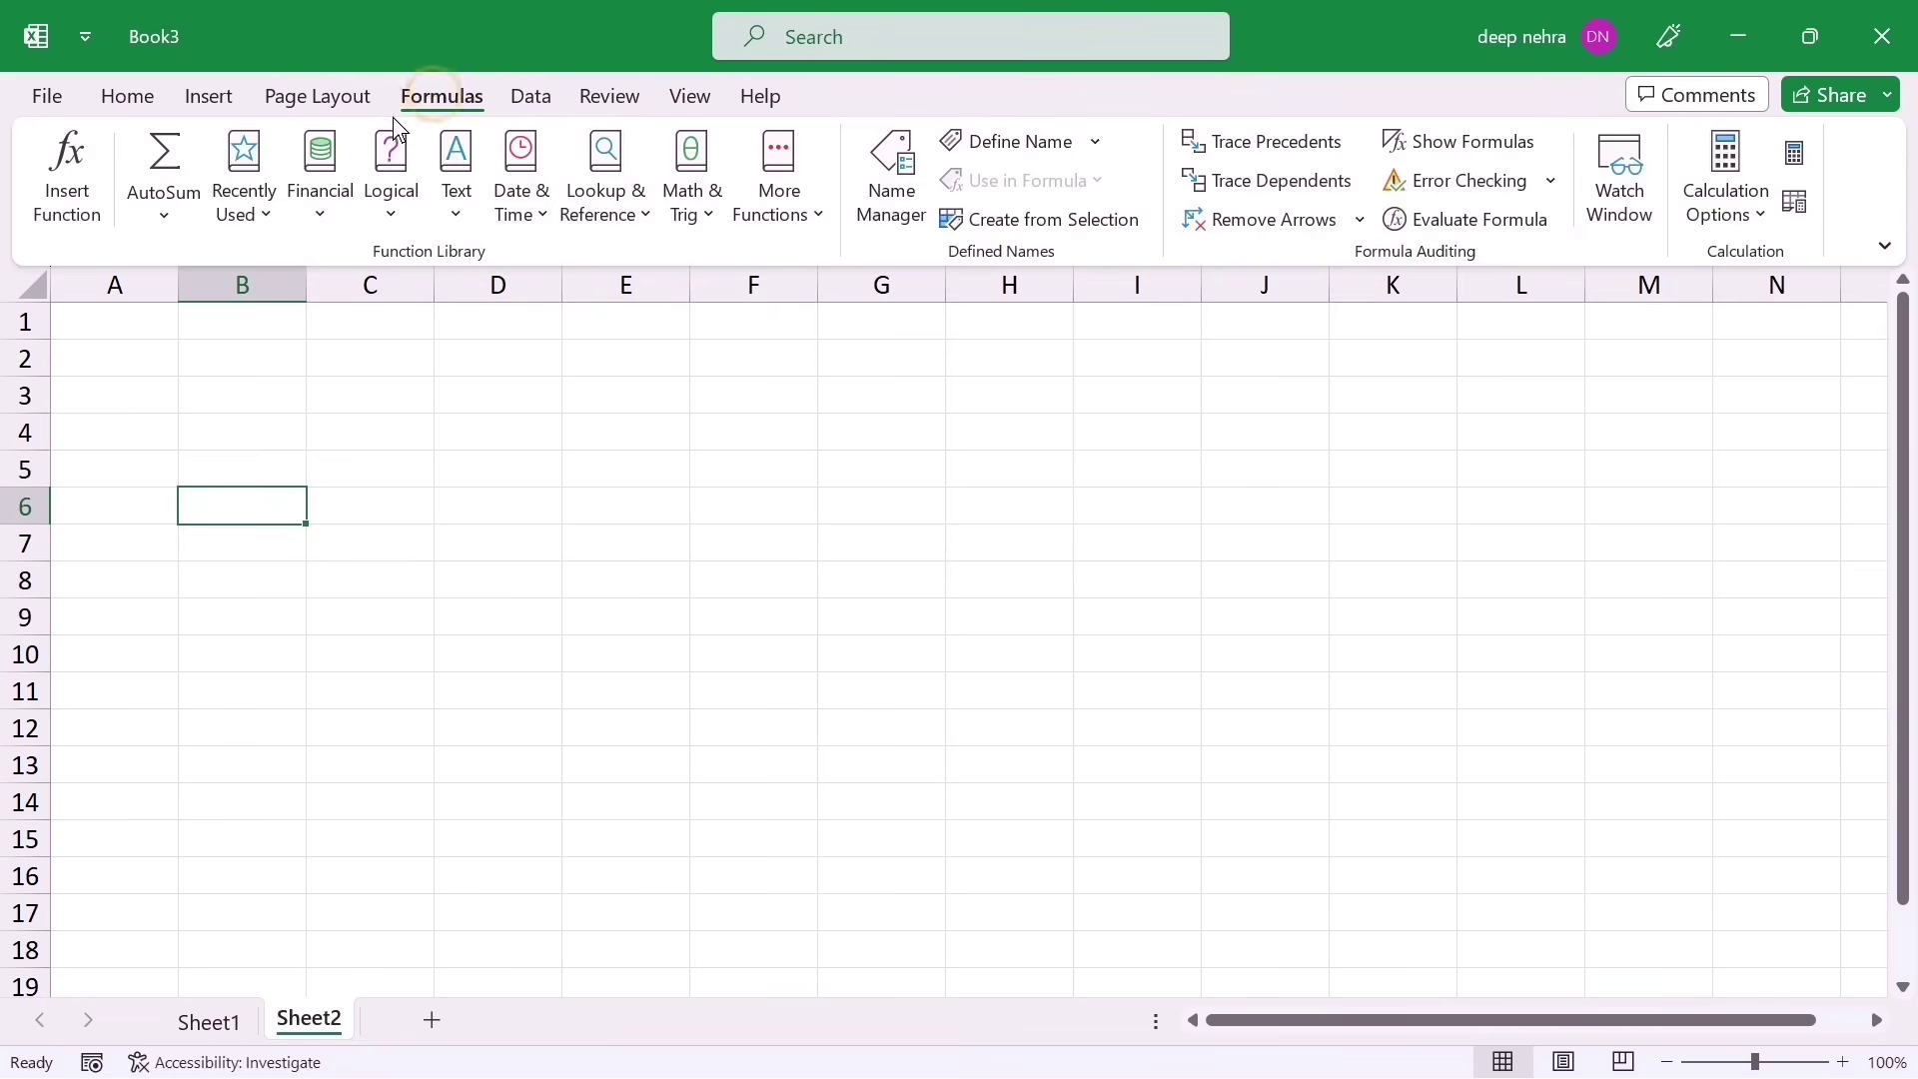
left_click(316, 100)
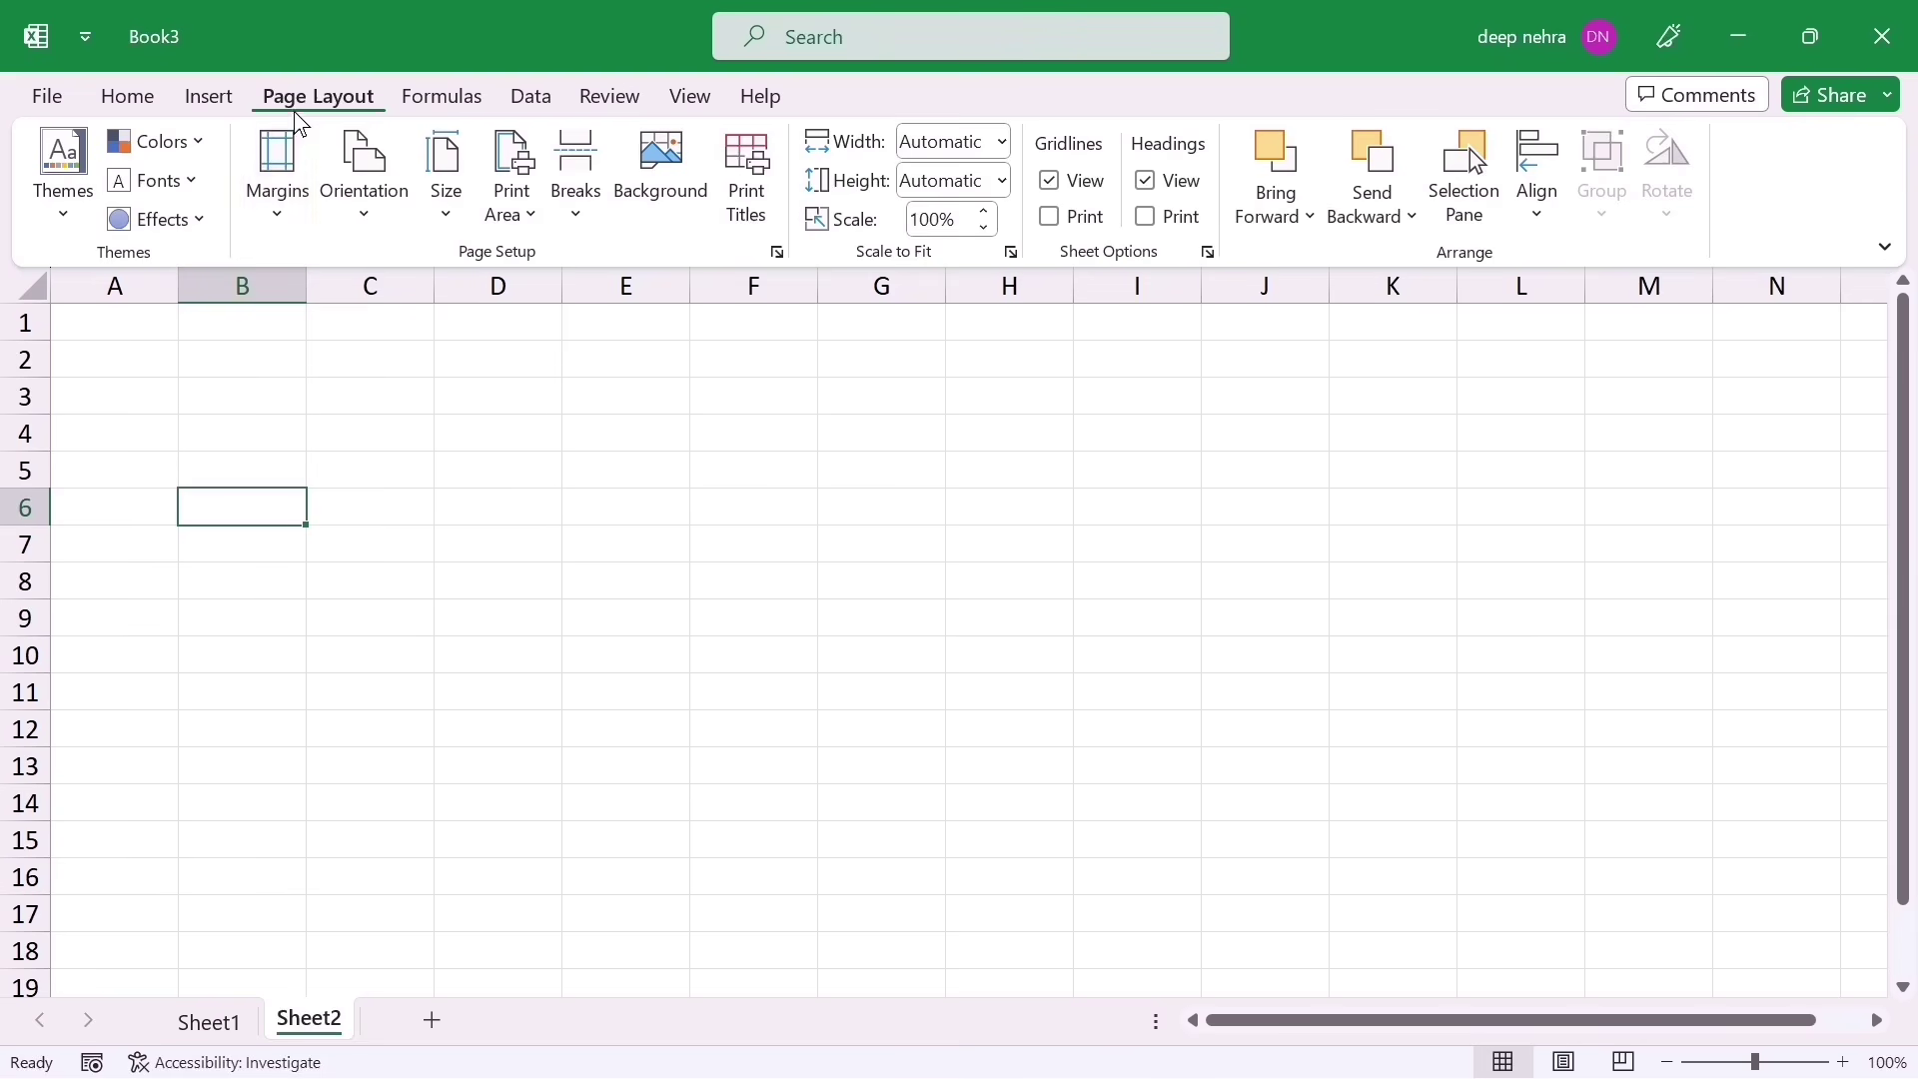
left_click(271, 197)
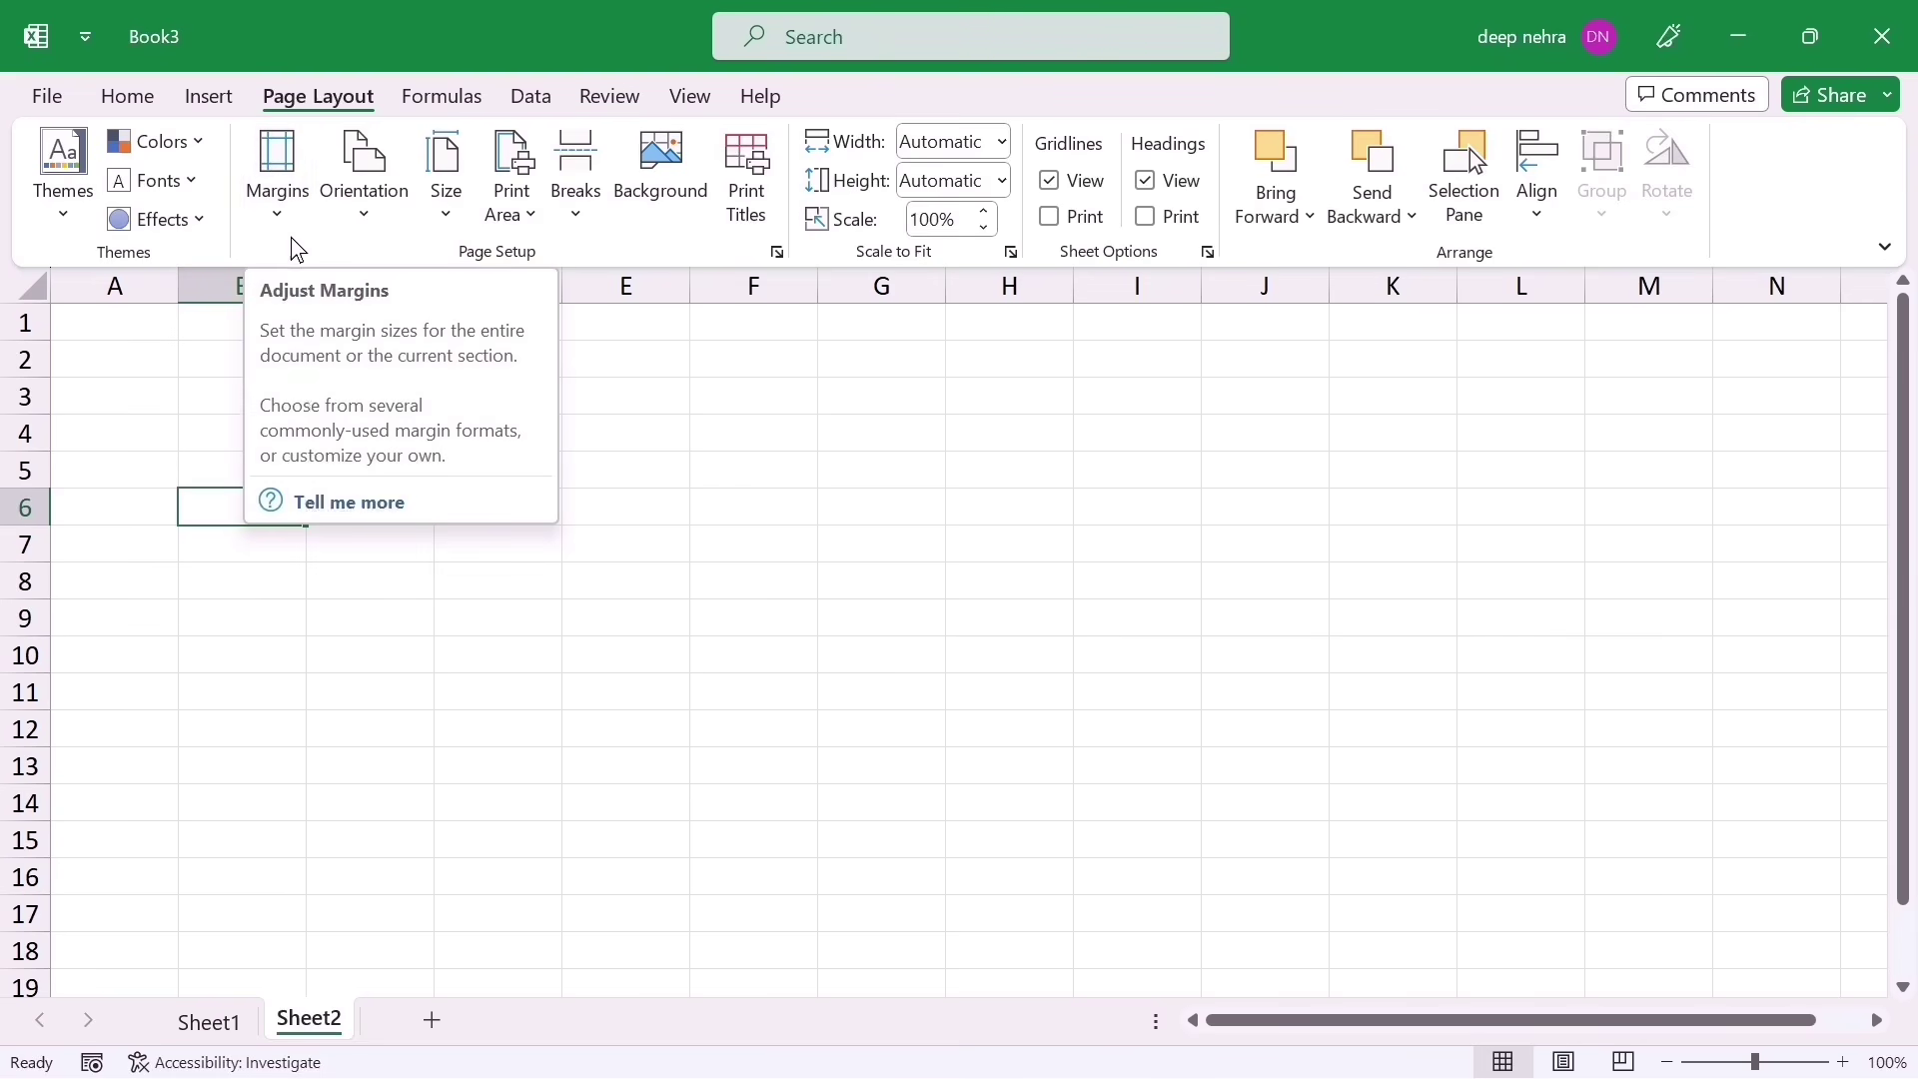
Step: Add Margins to the Quick Access Toolbar and check it works from the Home tab
right_click(271, 165)
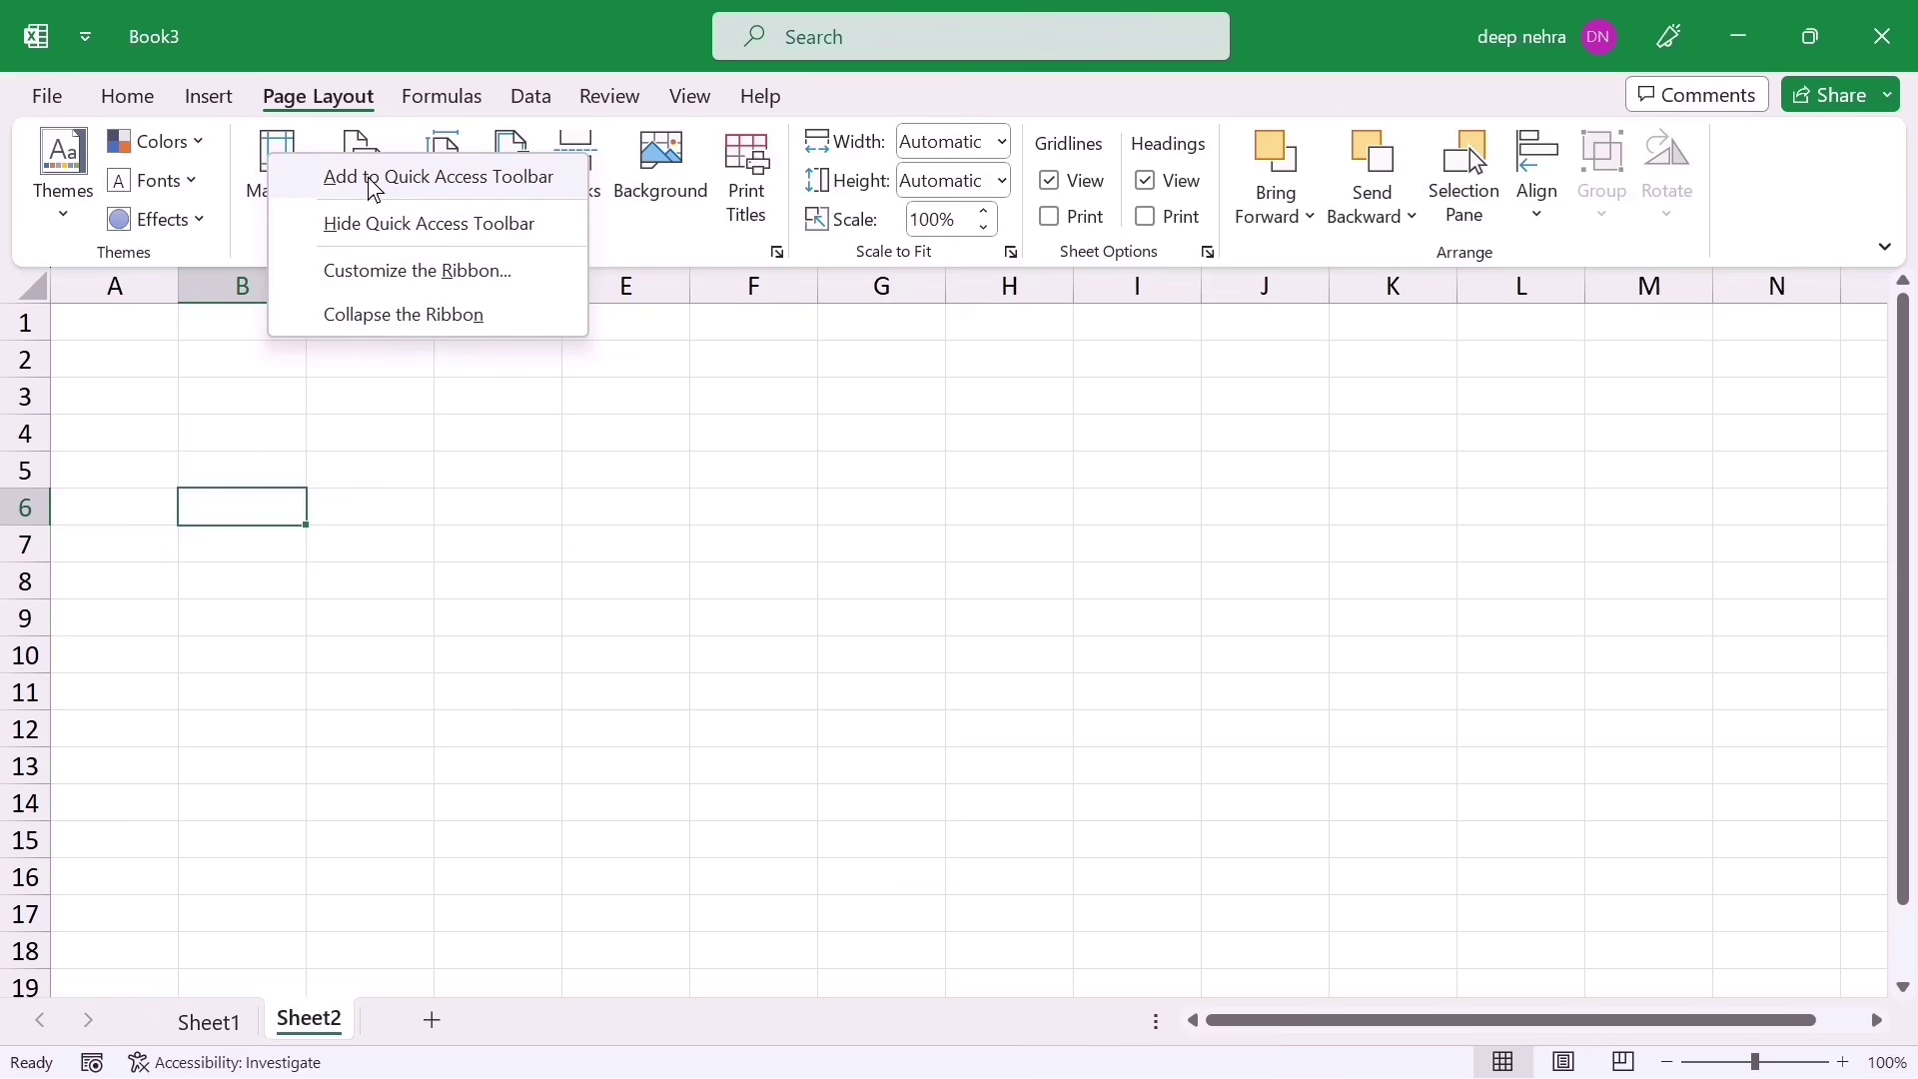
left_click(359, 178)
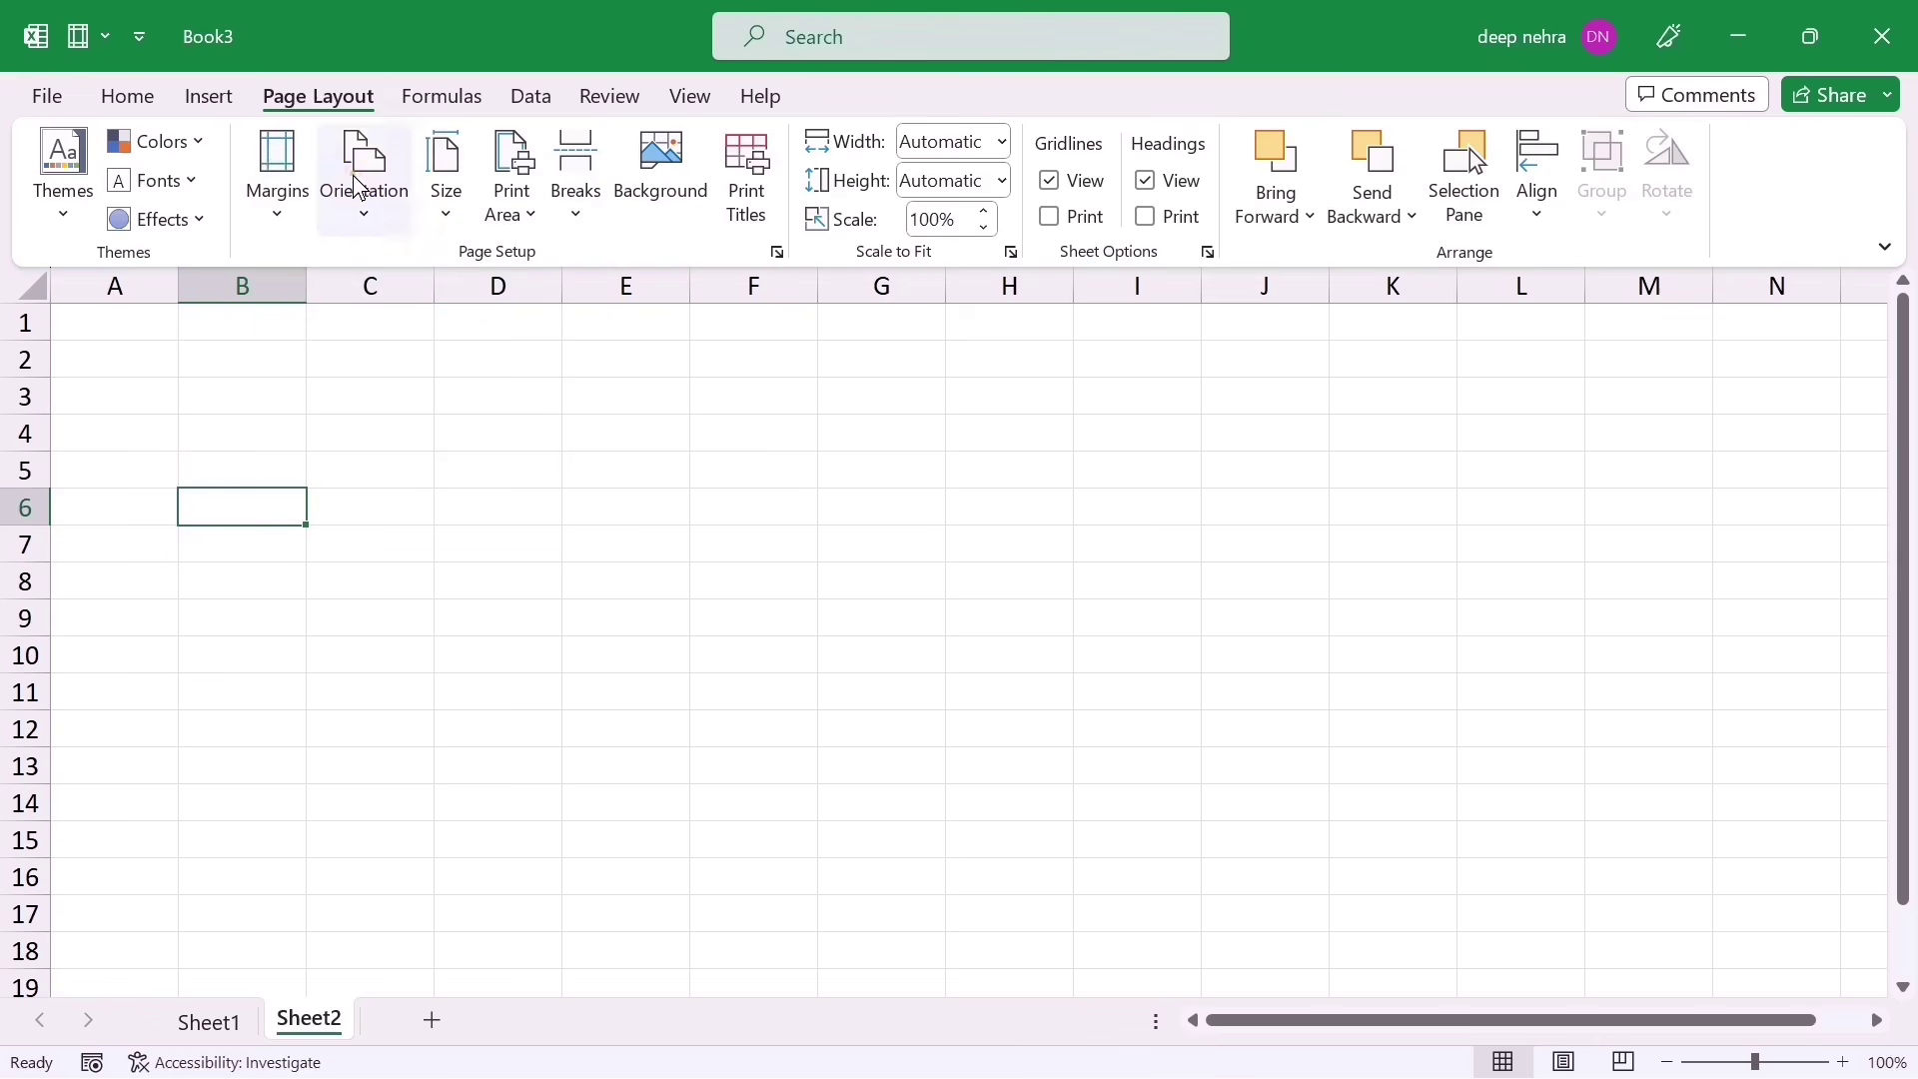
left_click(79, 42)
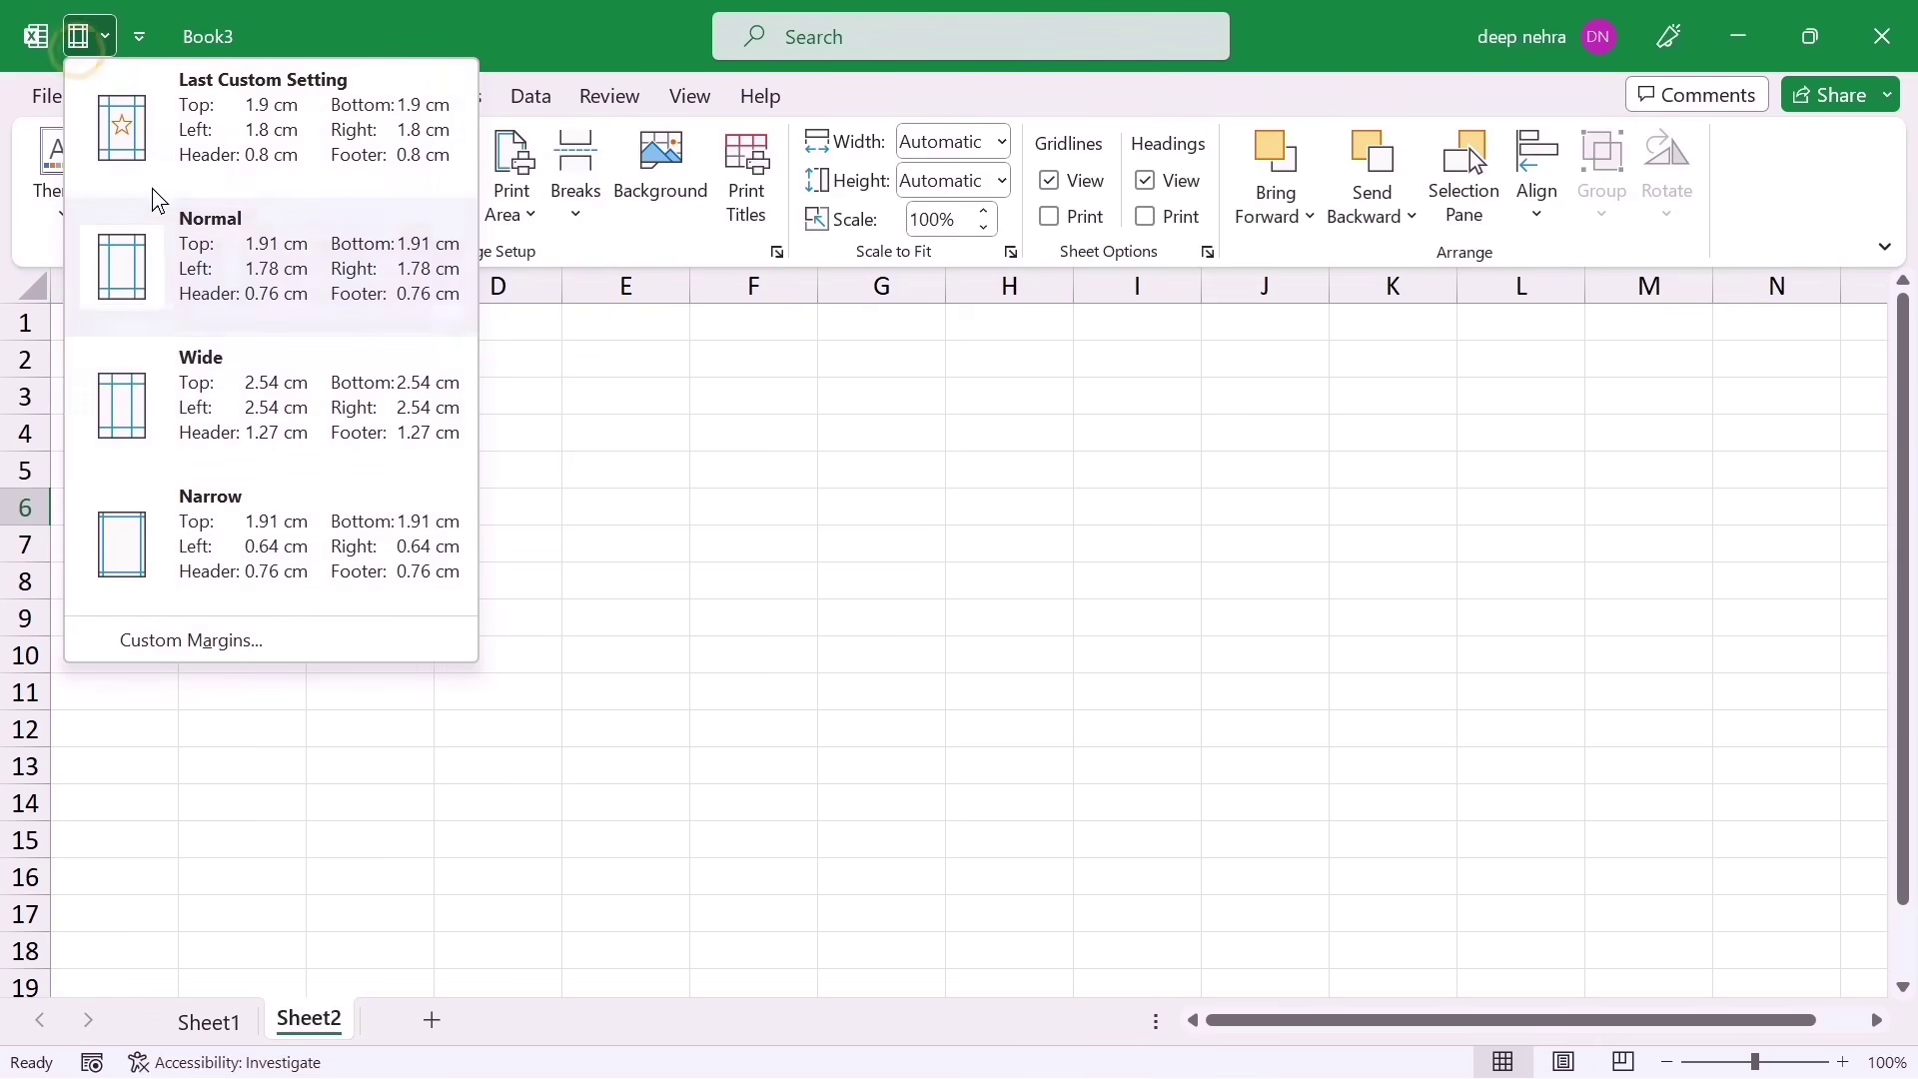
left_click(763, 574)
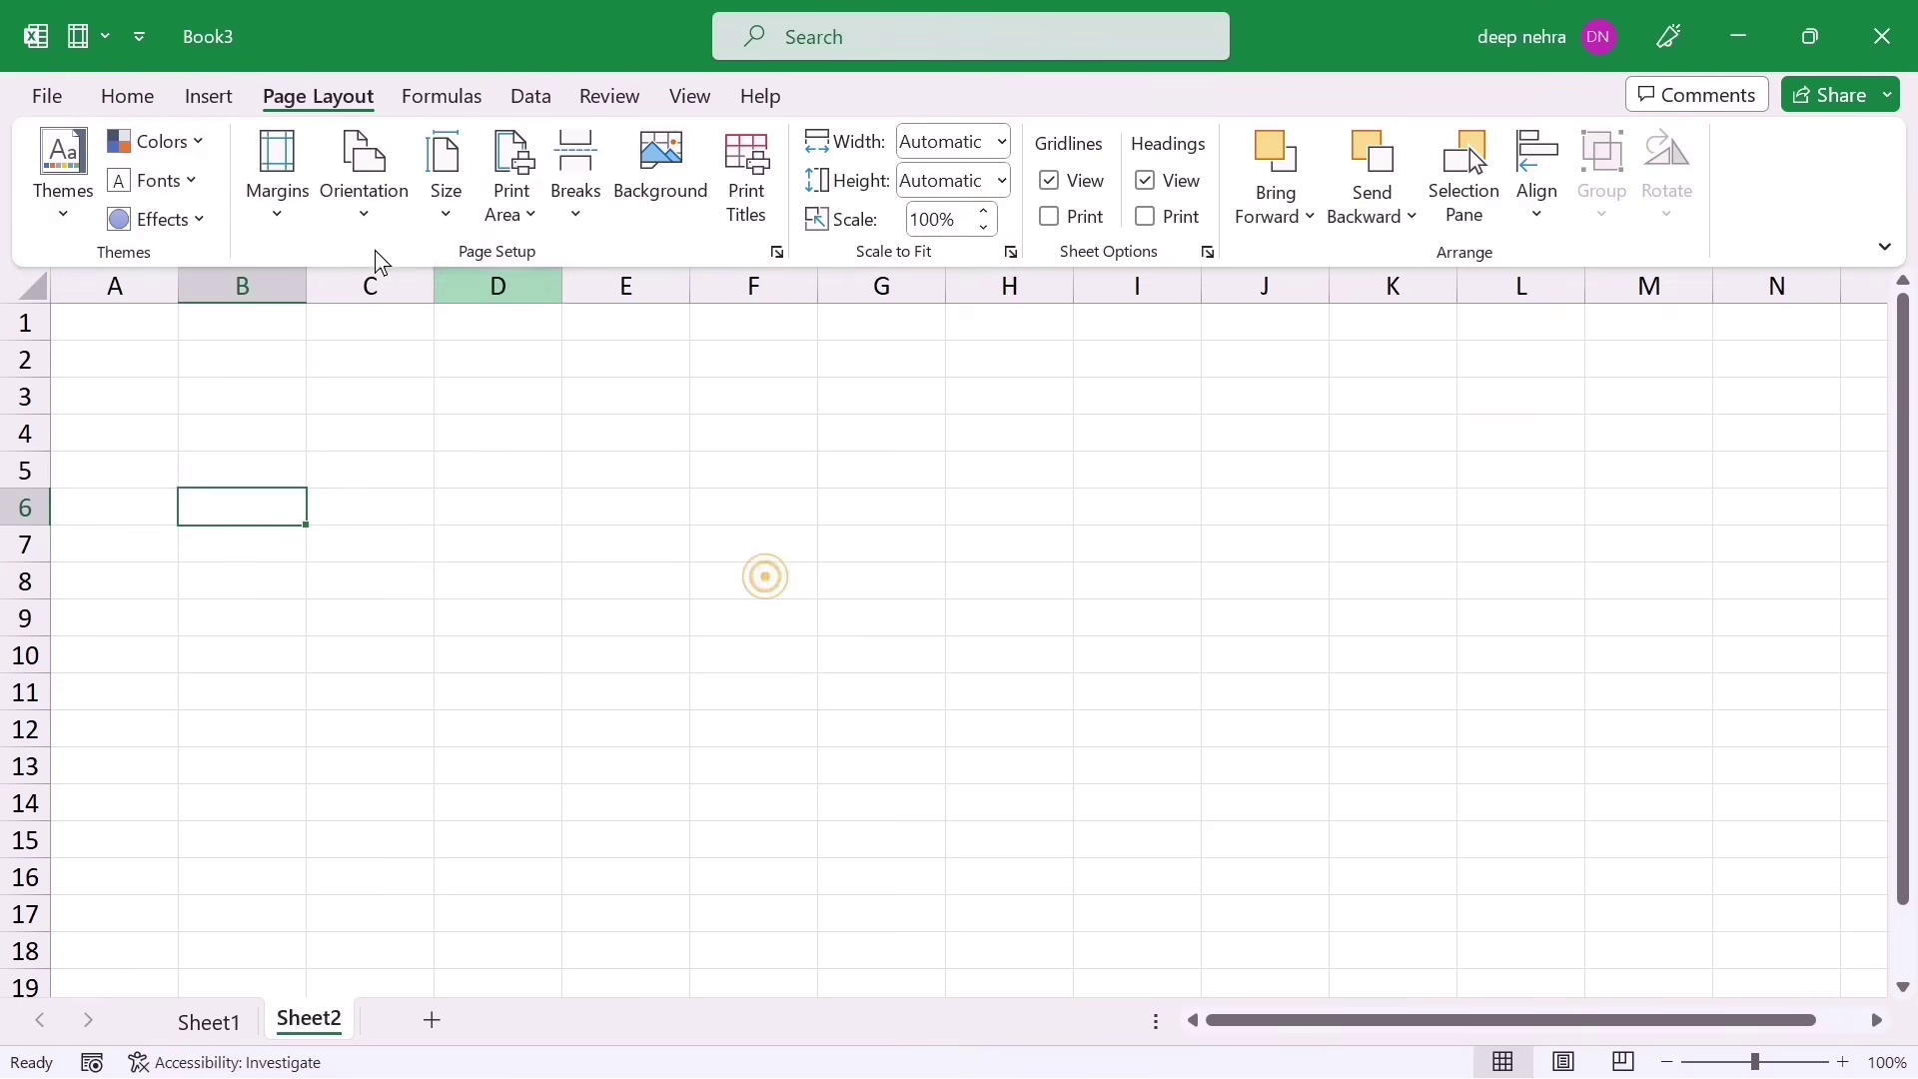
left_click(112, 96)
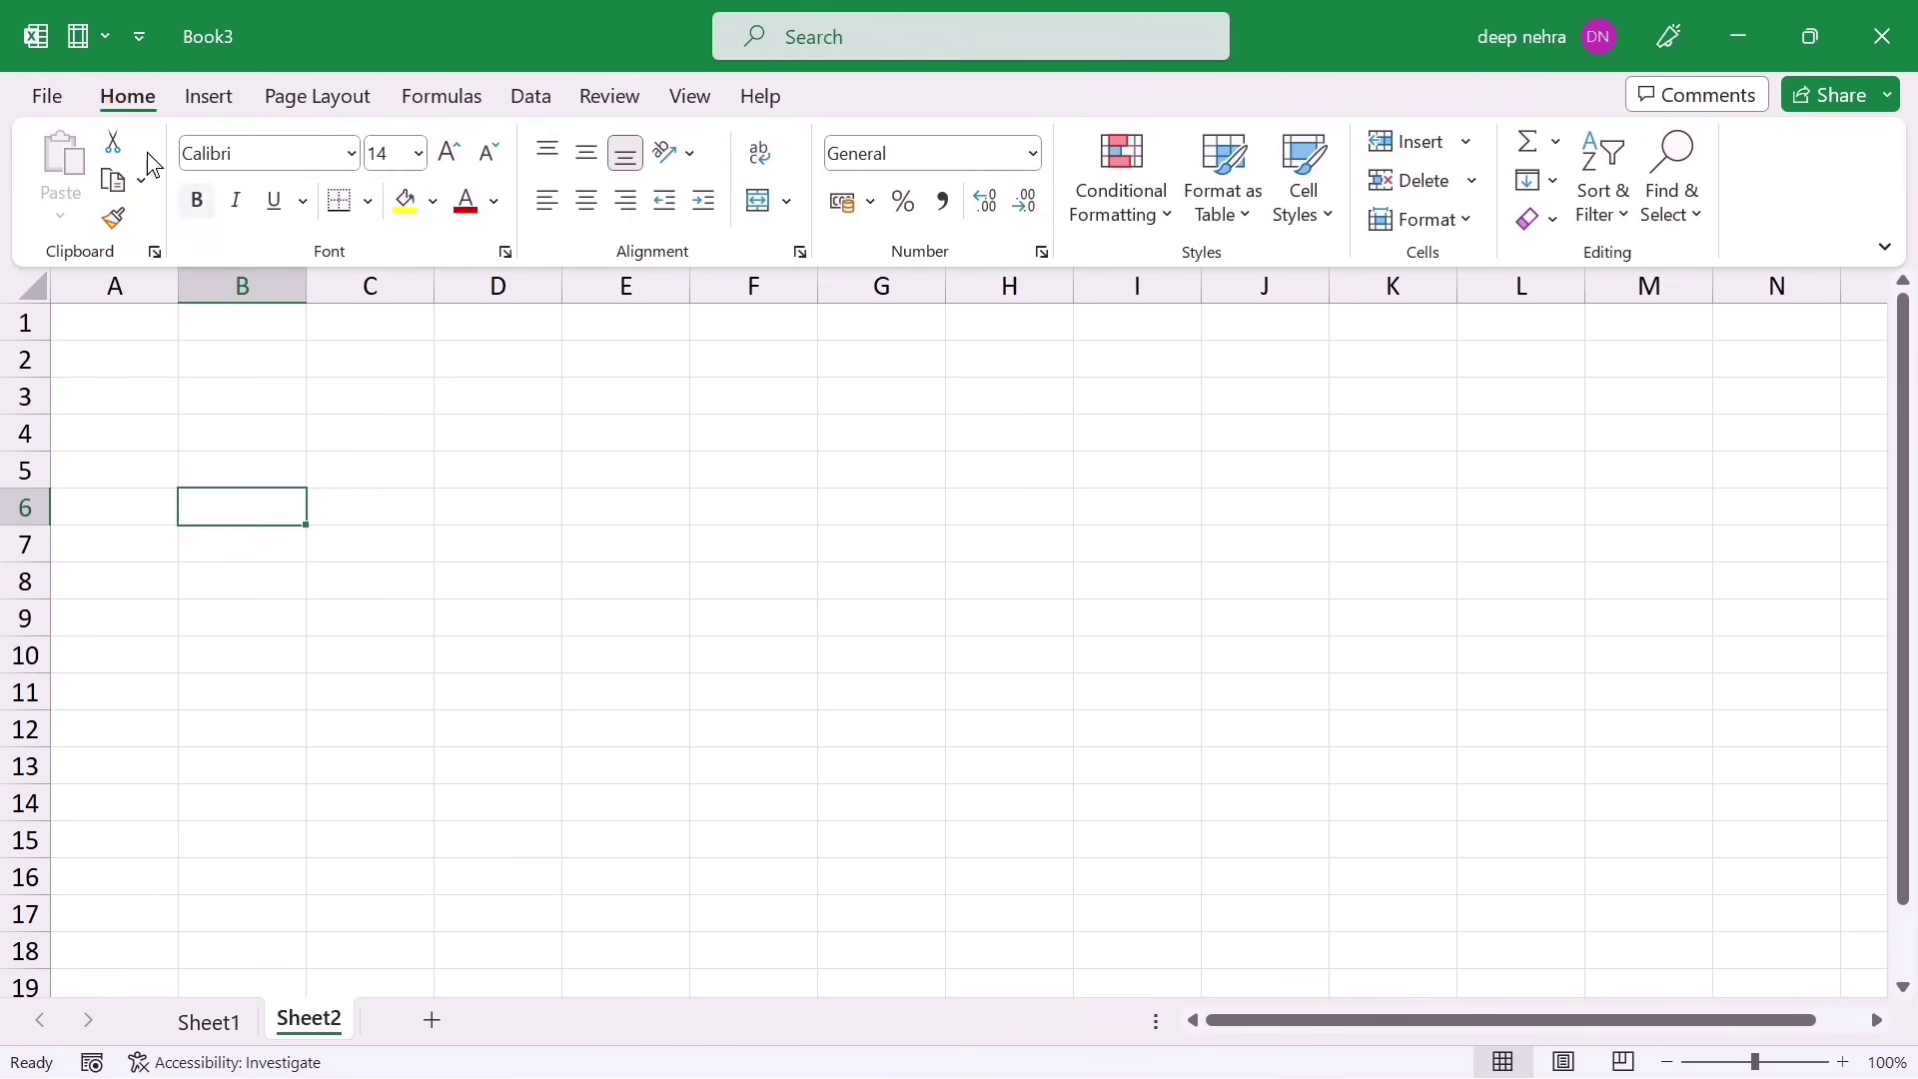
left_click(85, 35)
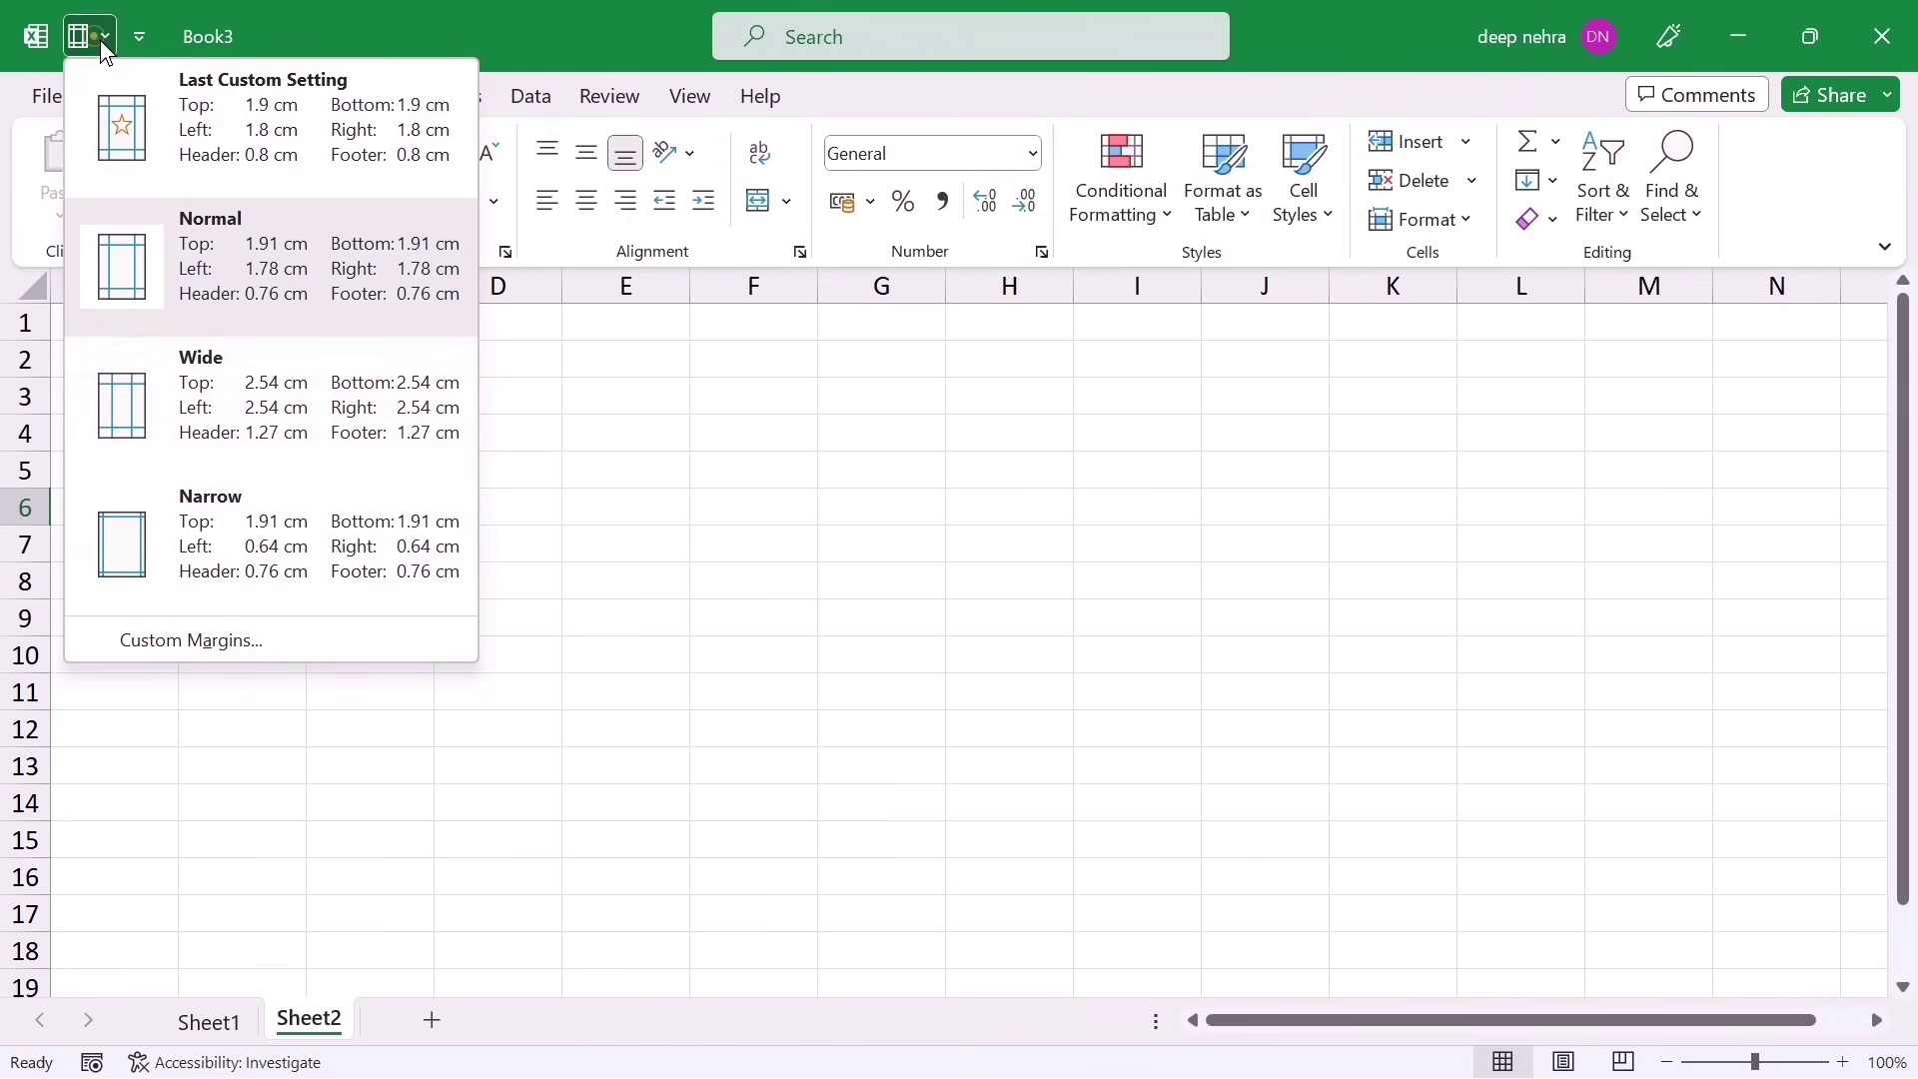
left_click(777, 571)
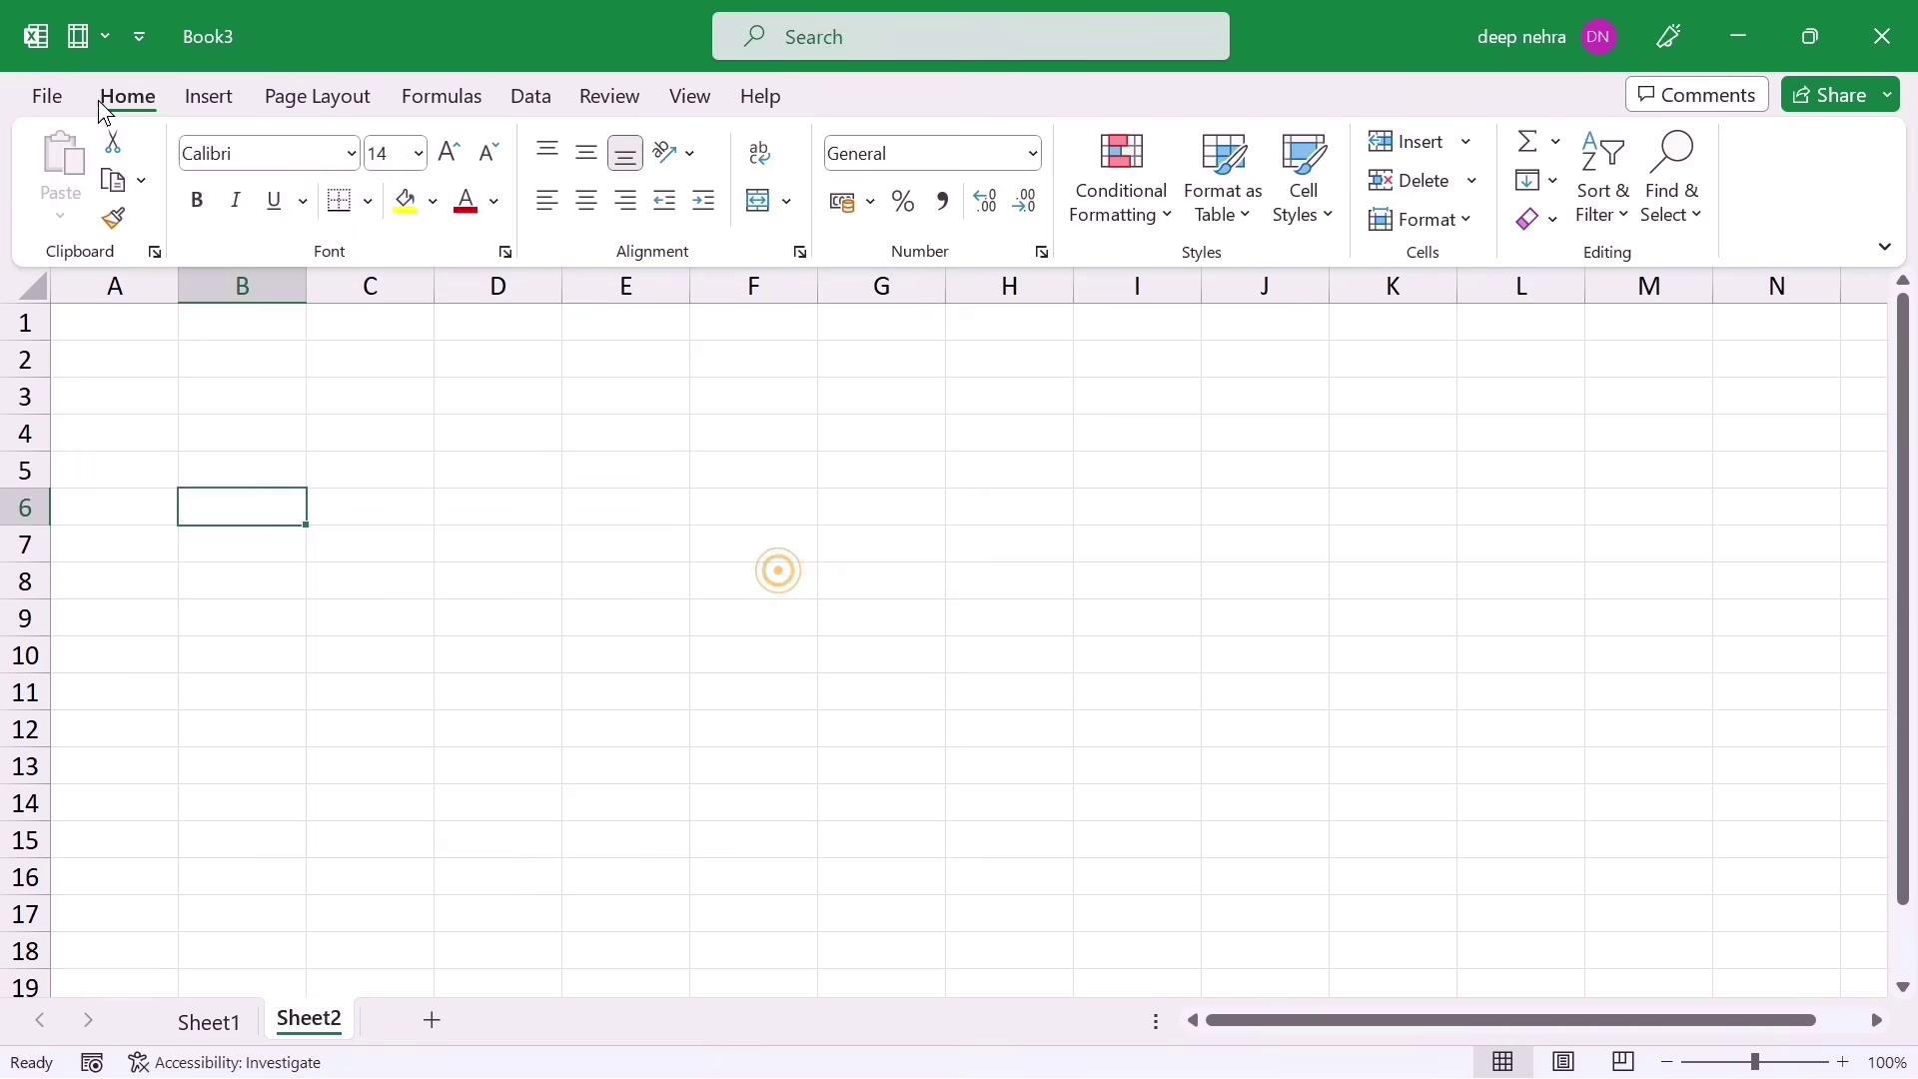
left_click(77, 40)
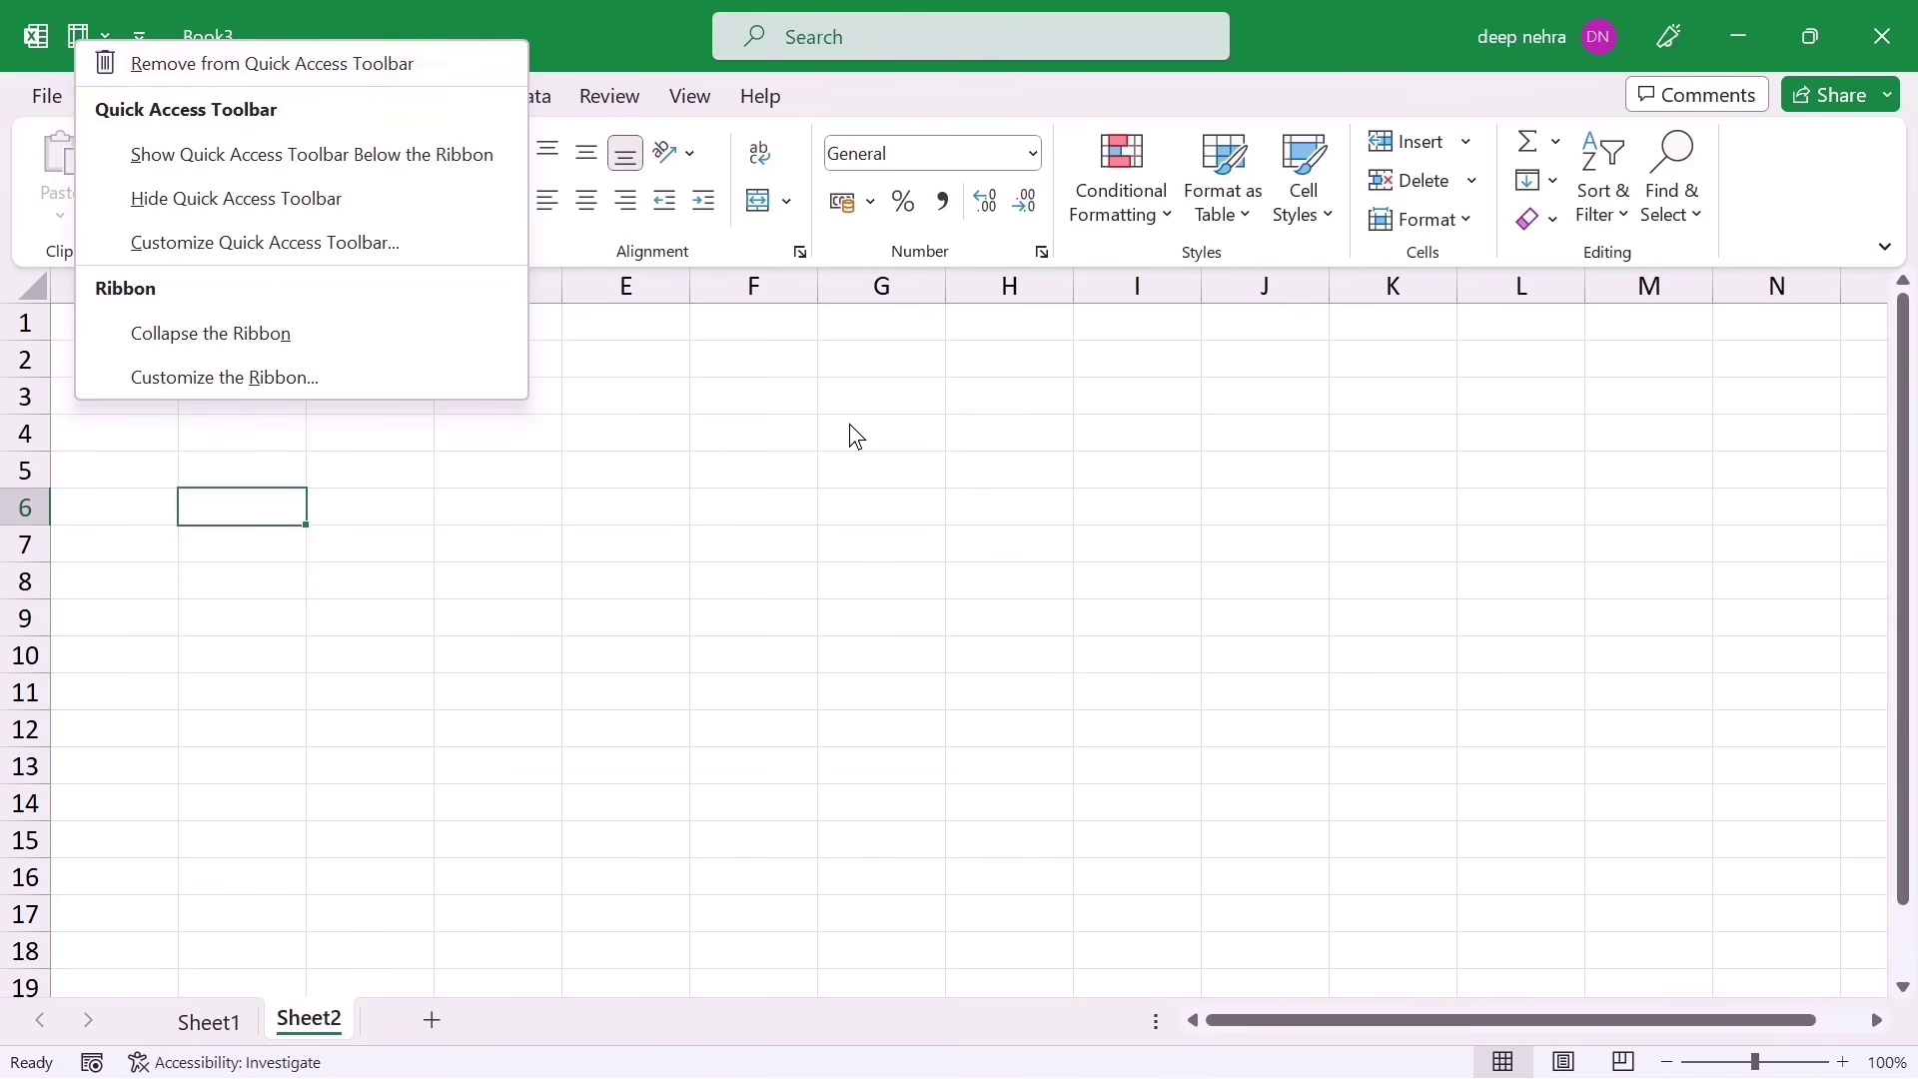
left_click(727, 432)
Step: Add Data Validation from the Data tab to the Quick Access Toolbar
left_click(532, 99)
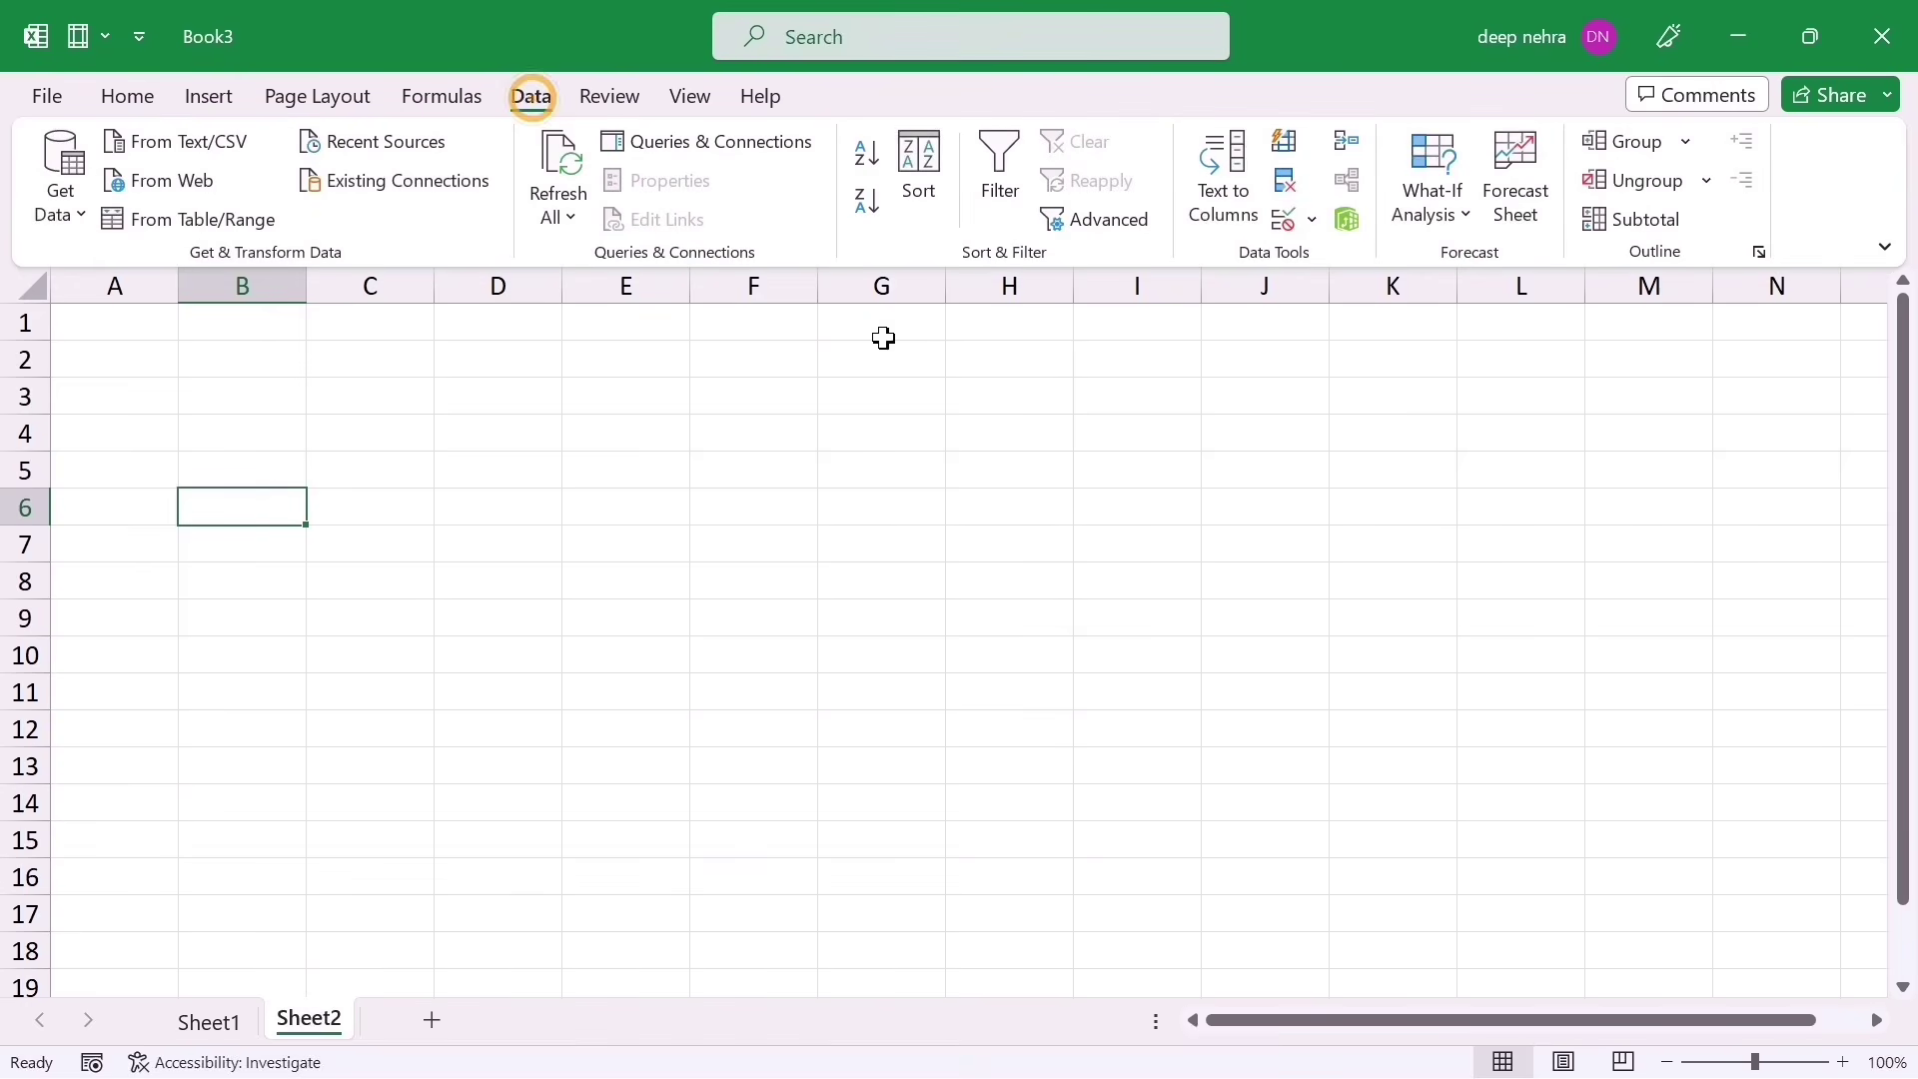
right_click(1283, 222)
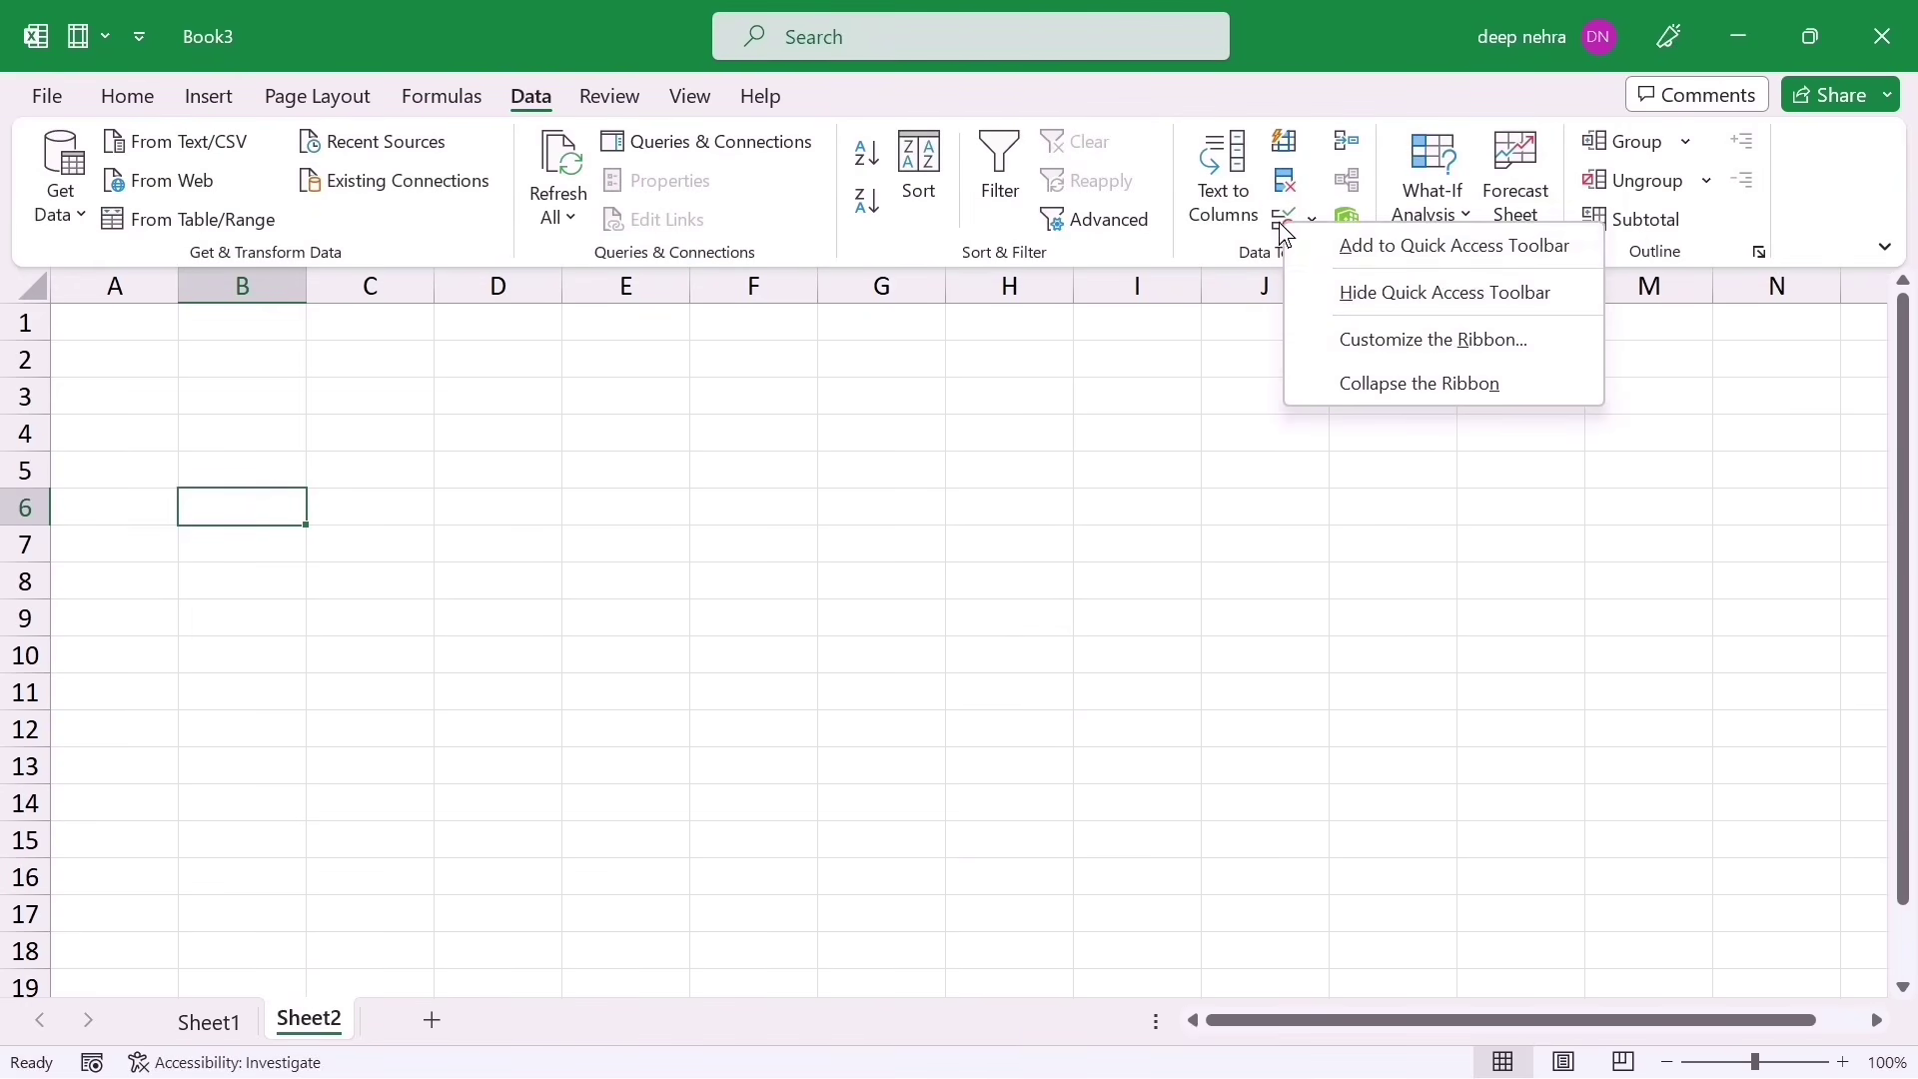
left_click(1354, 258)
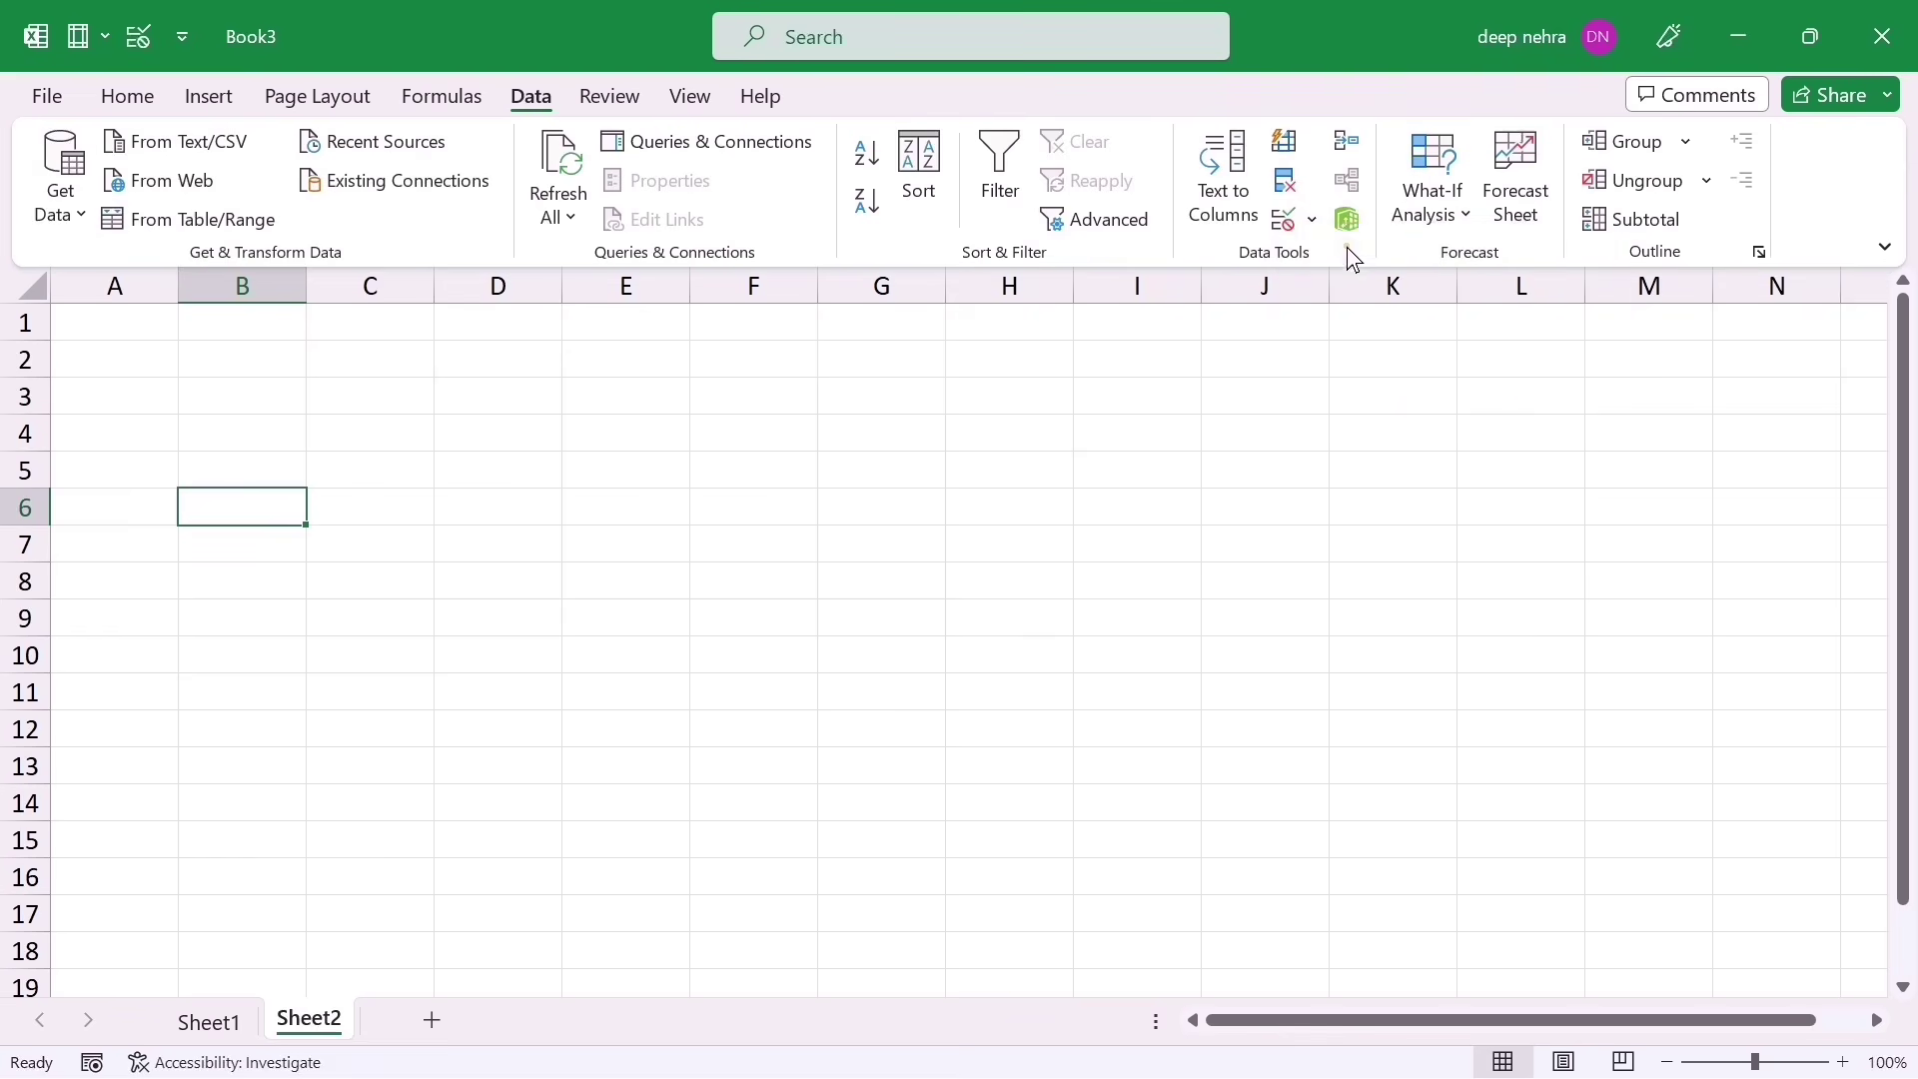
left_click(455, 530)
Step: Open Data Validation for C4:F13 from the shortcut, close it, then remove the shortcut
left_click_drag(388, 430, 680, 741)
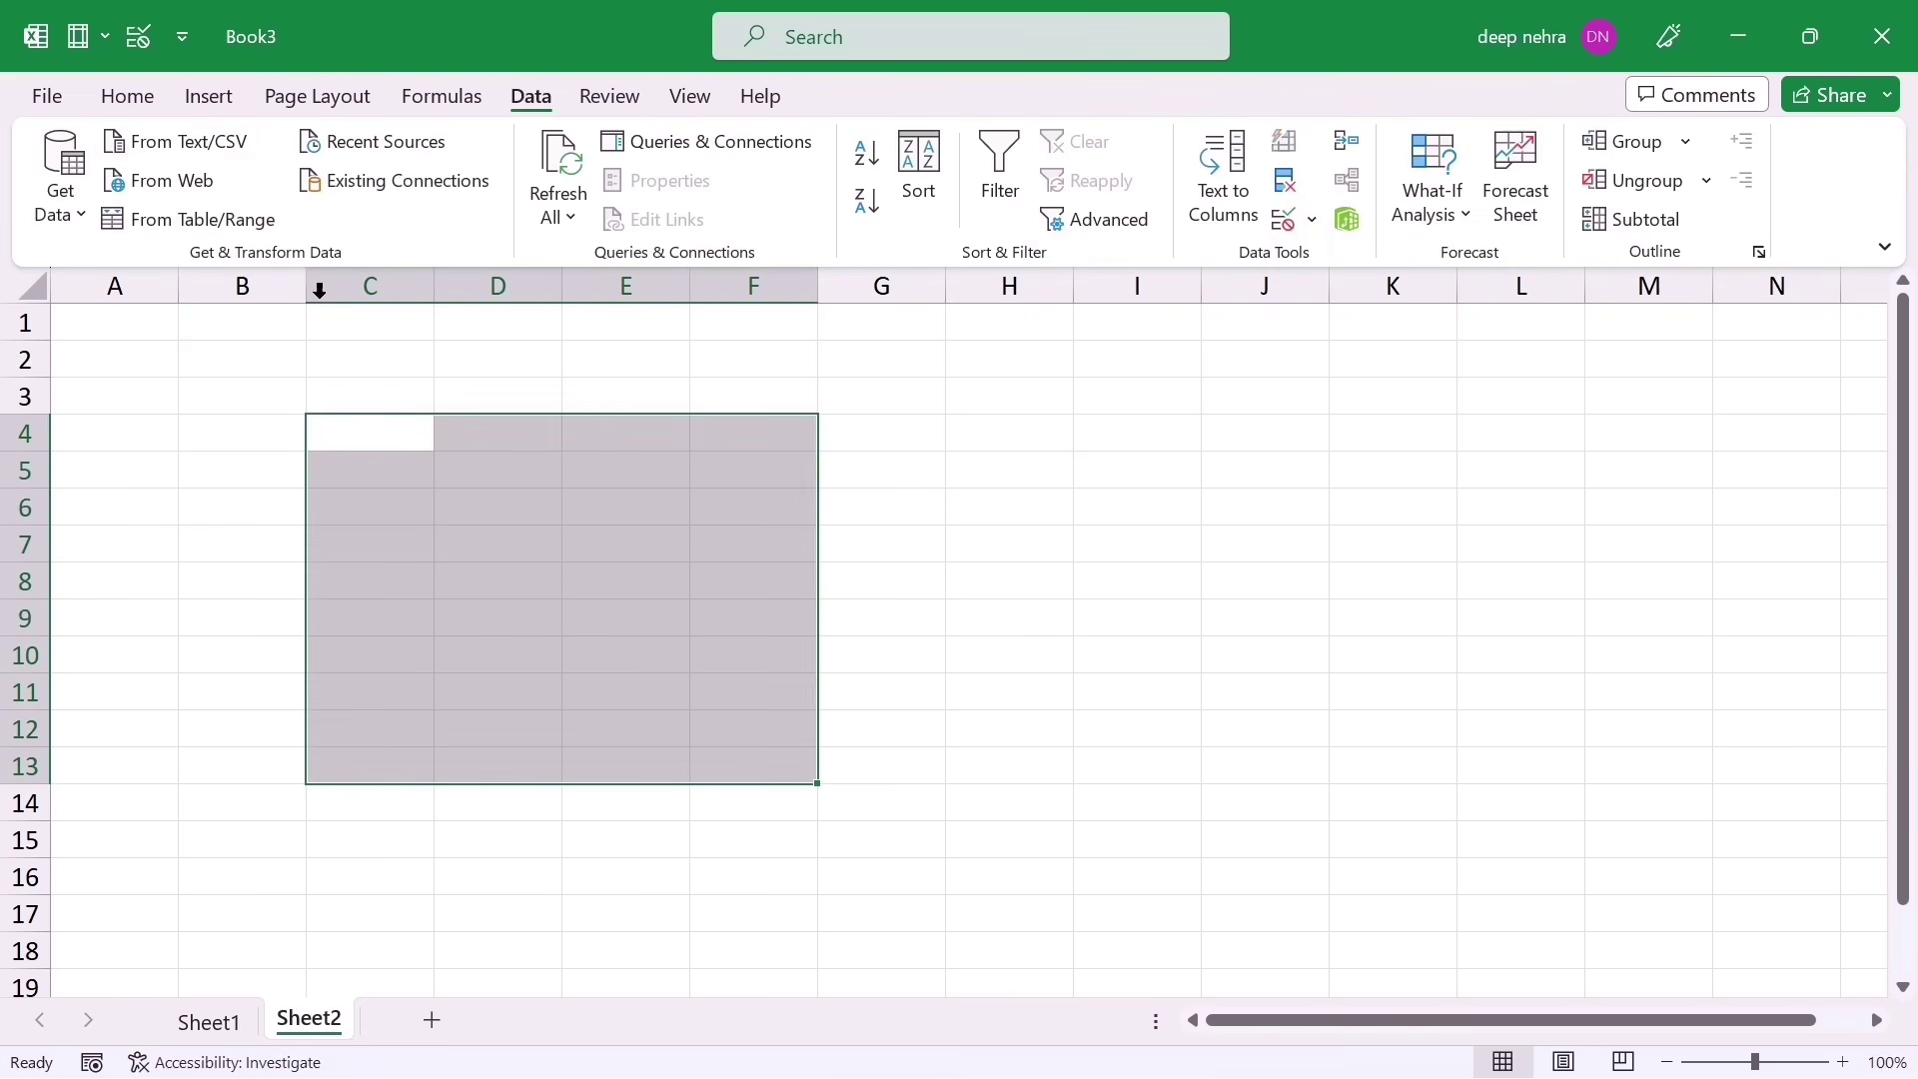
left_click(128, 96)
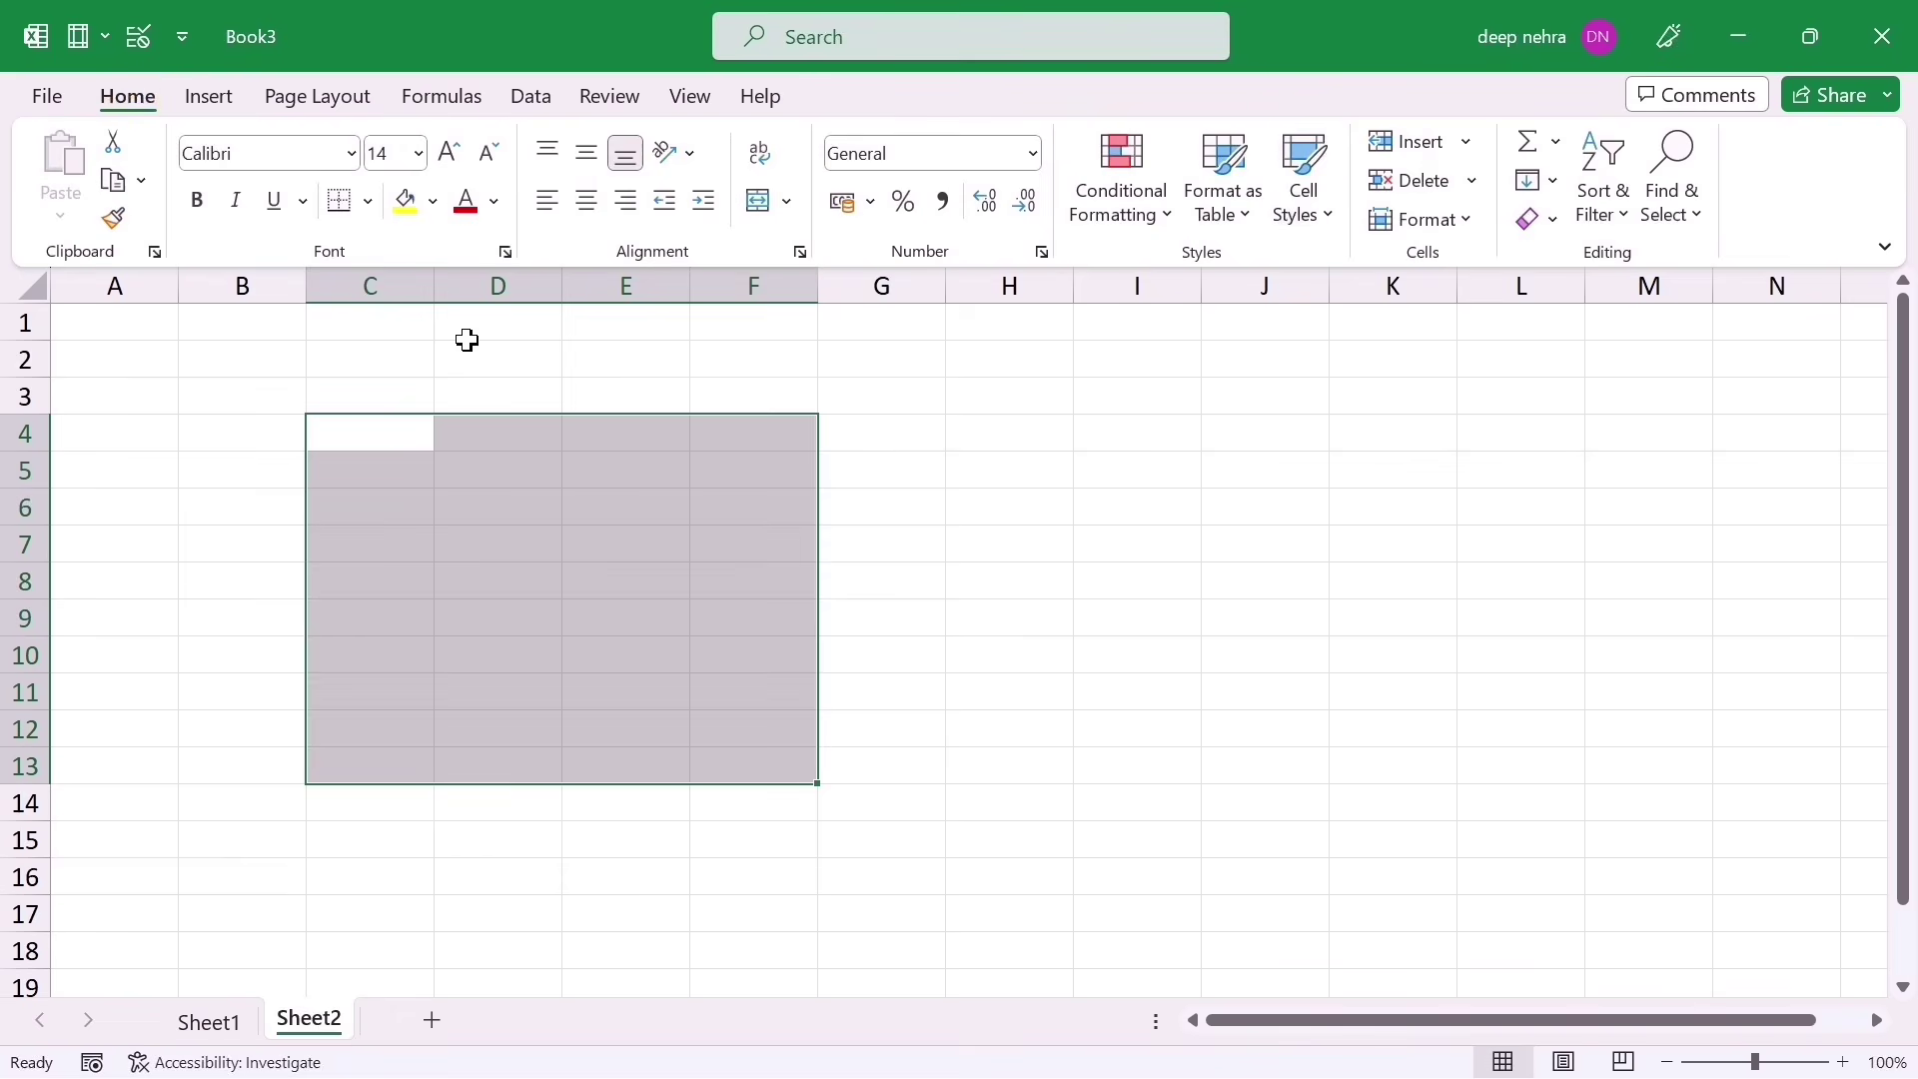
left_click(142, 42)
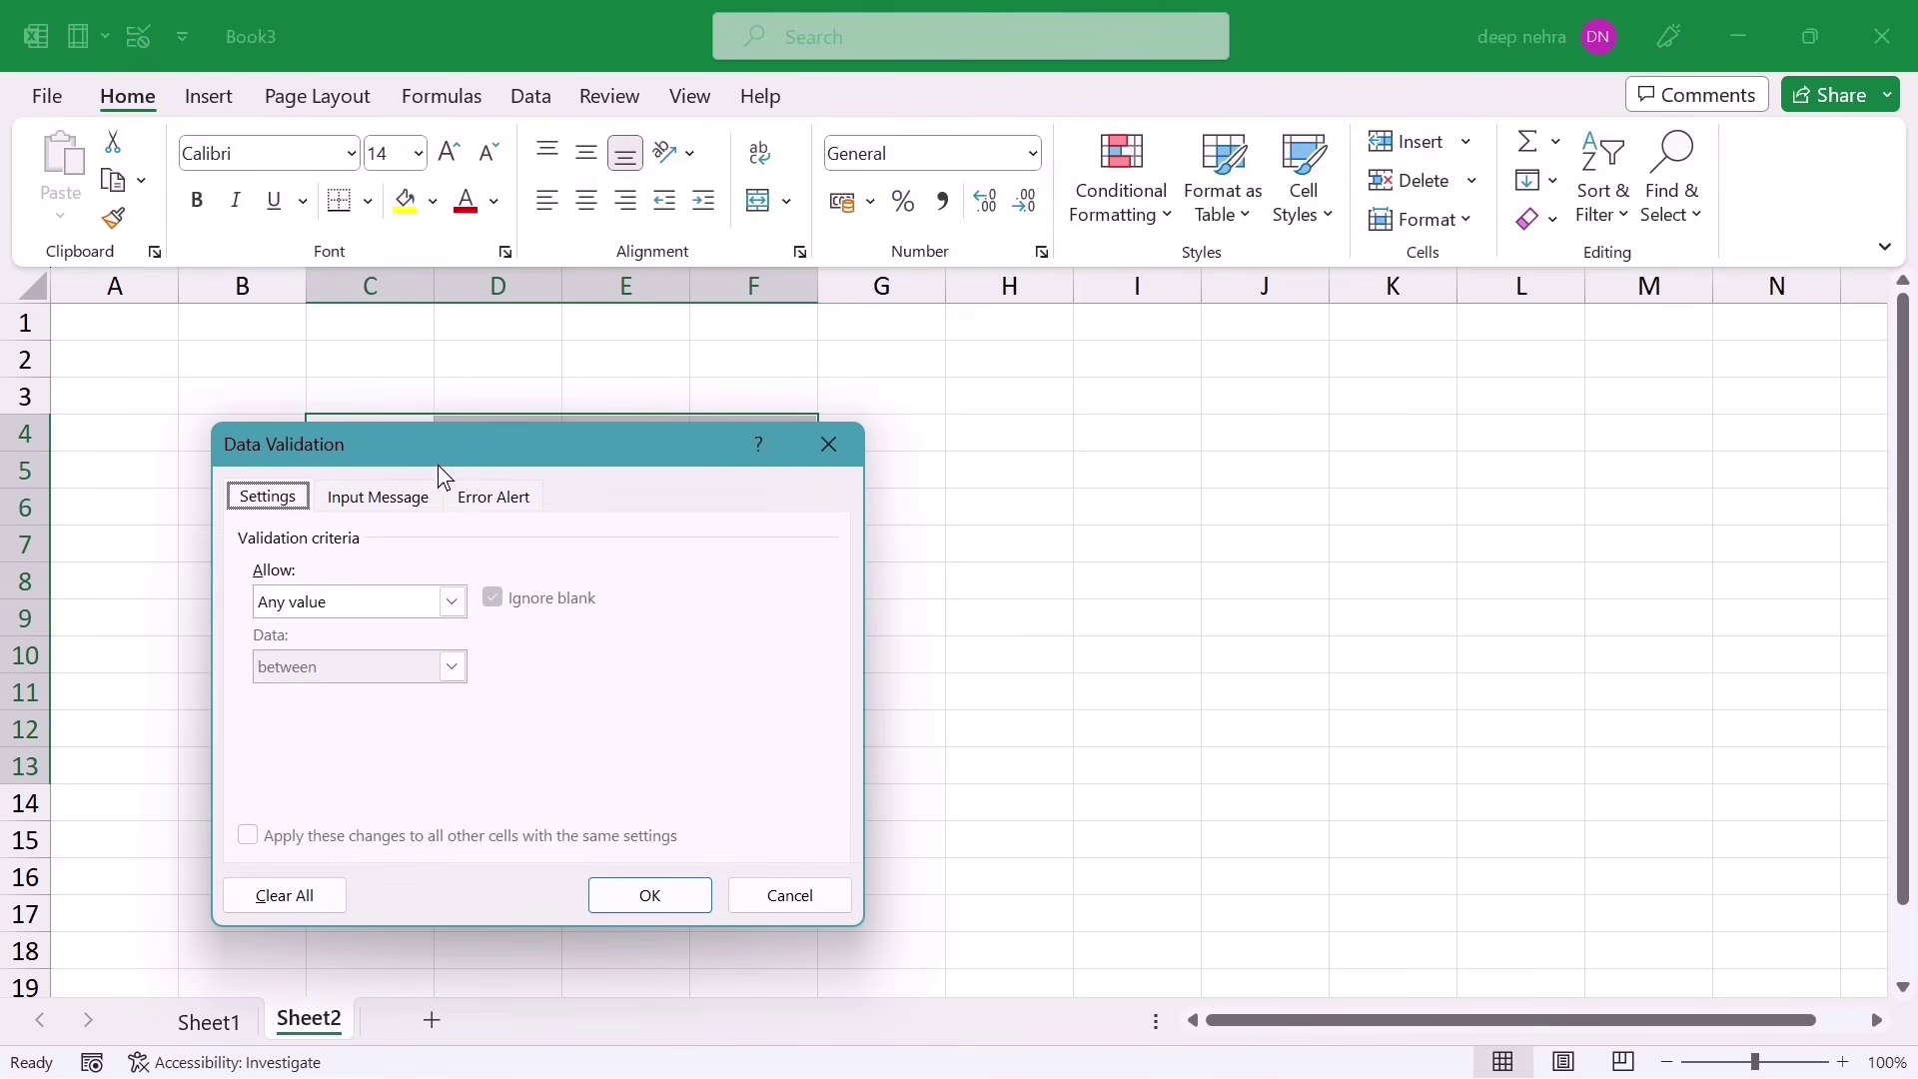
left_click_drag(510, 441, 655, 400)
left_click(971, 410)
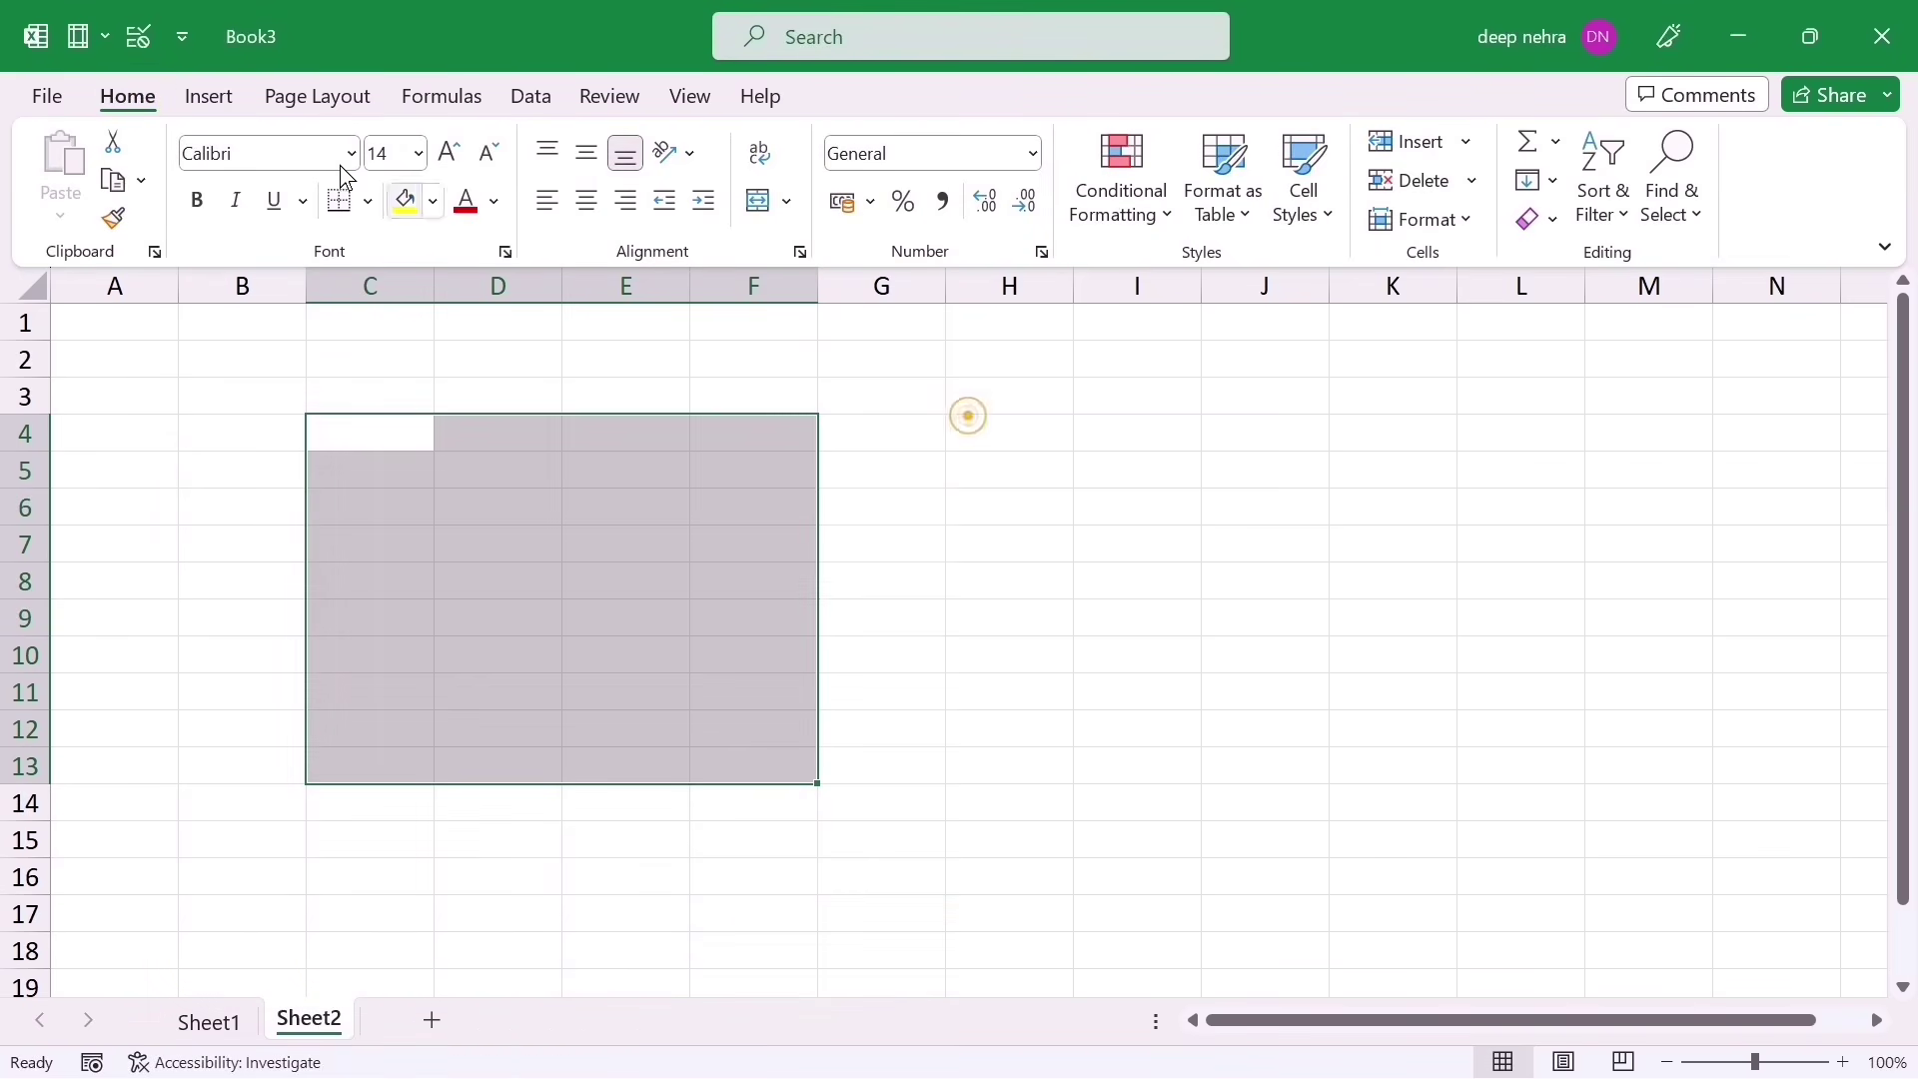
right_click(136, 42)
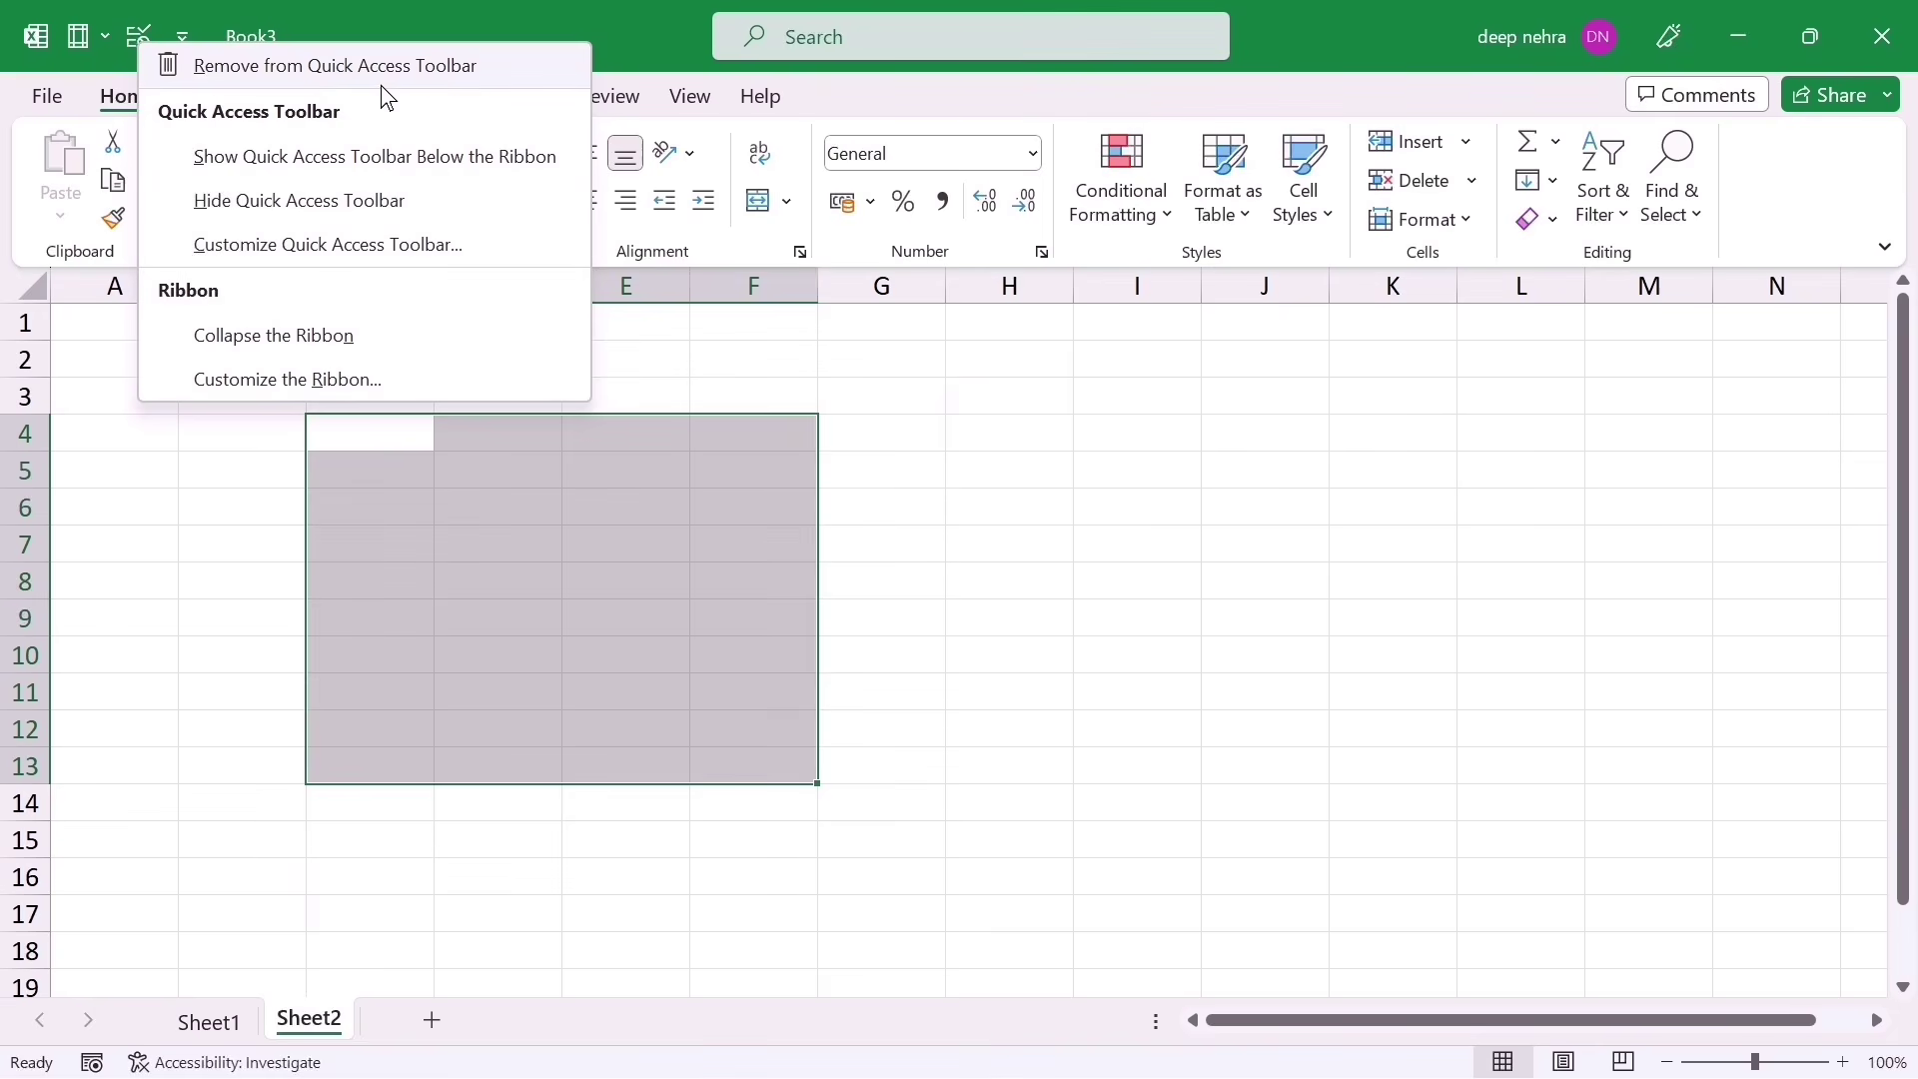
left_click(222, 64)
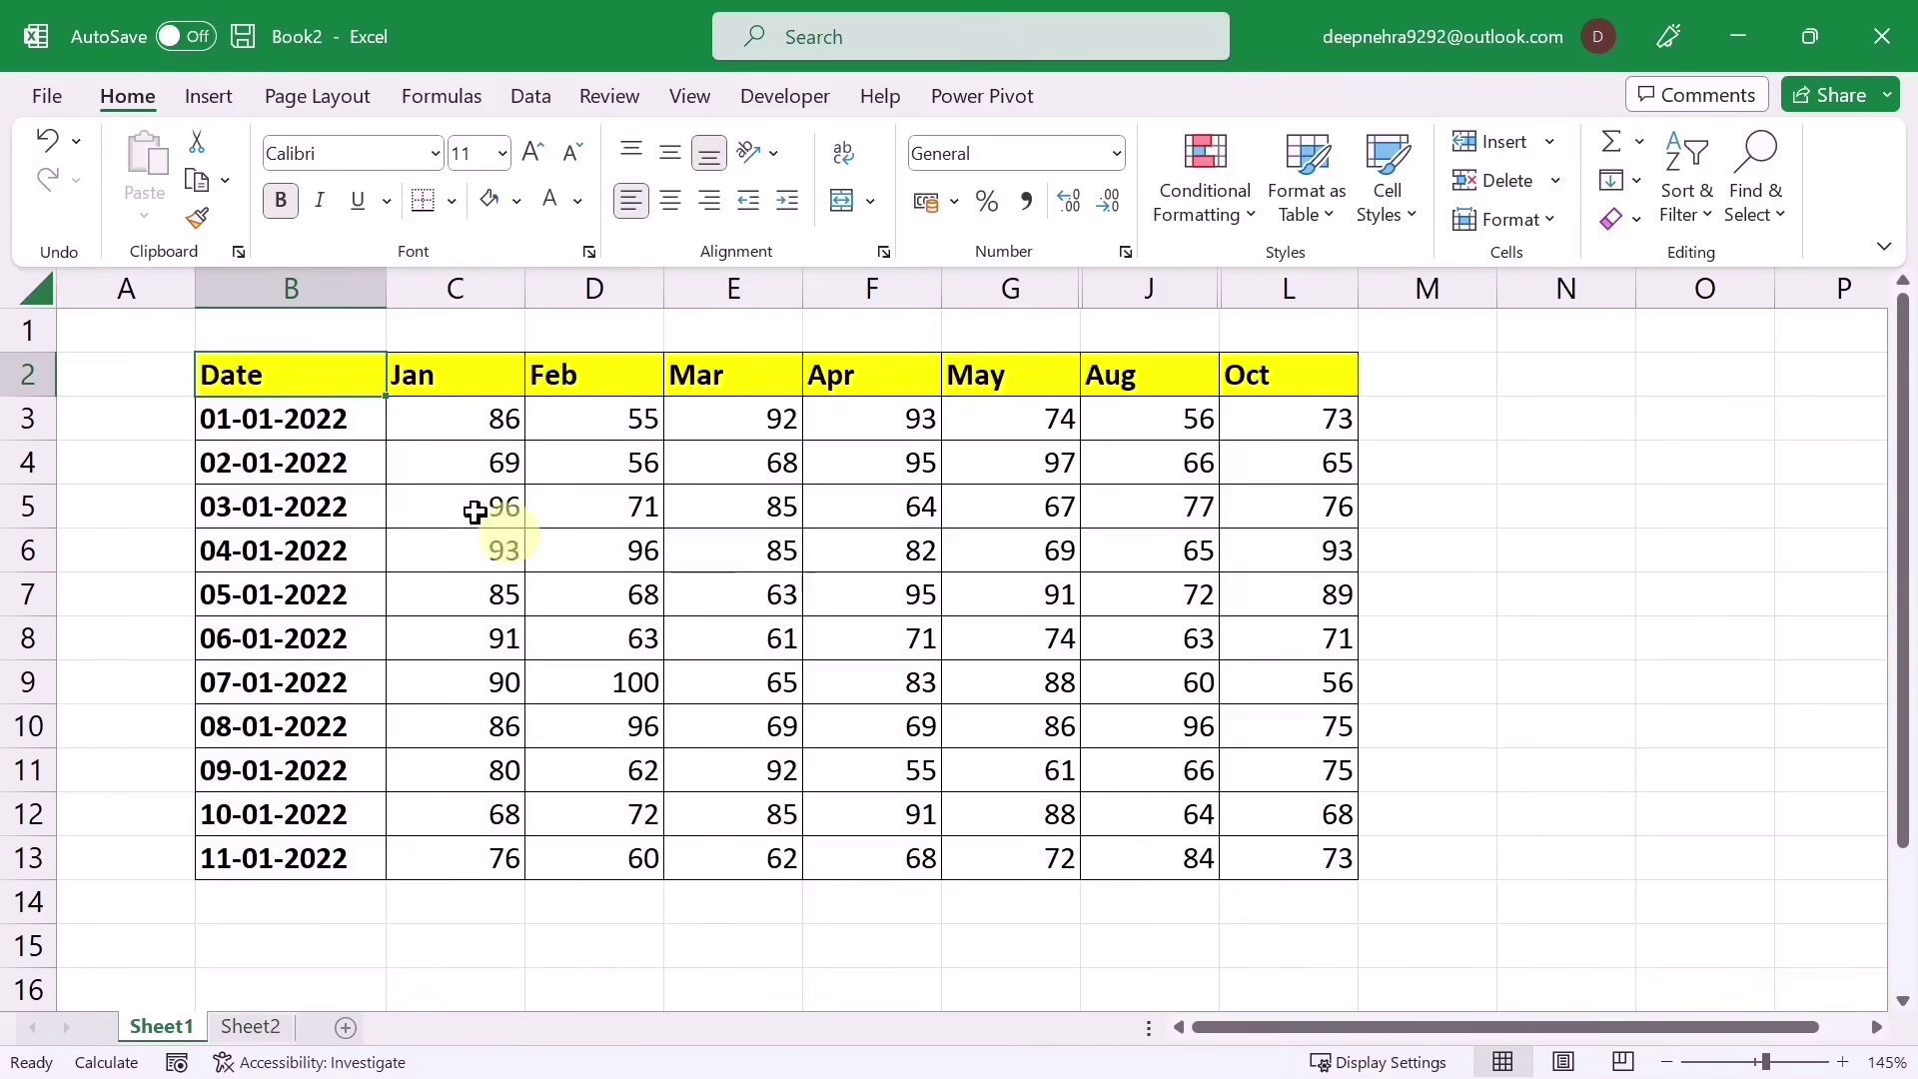
Step: Preview Recommended PivotTables for the monthly table, e.g. Sum of Jan by Oct, then close without inserting
left_click_drag(274, 377, 1267, 858)
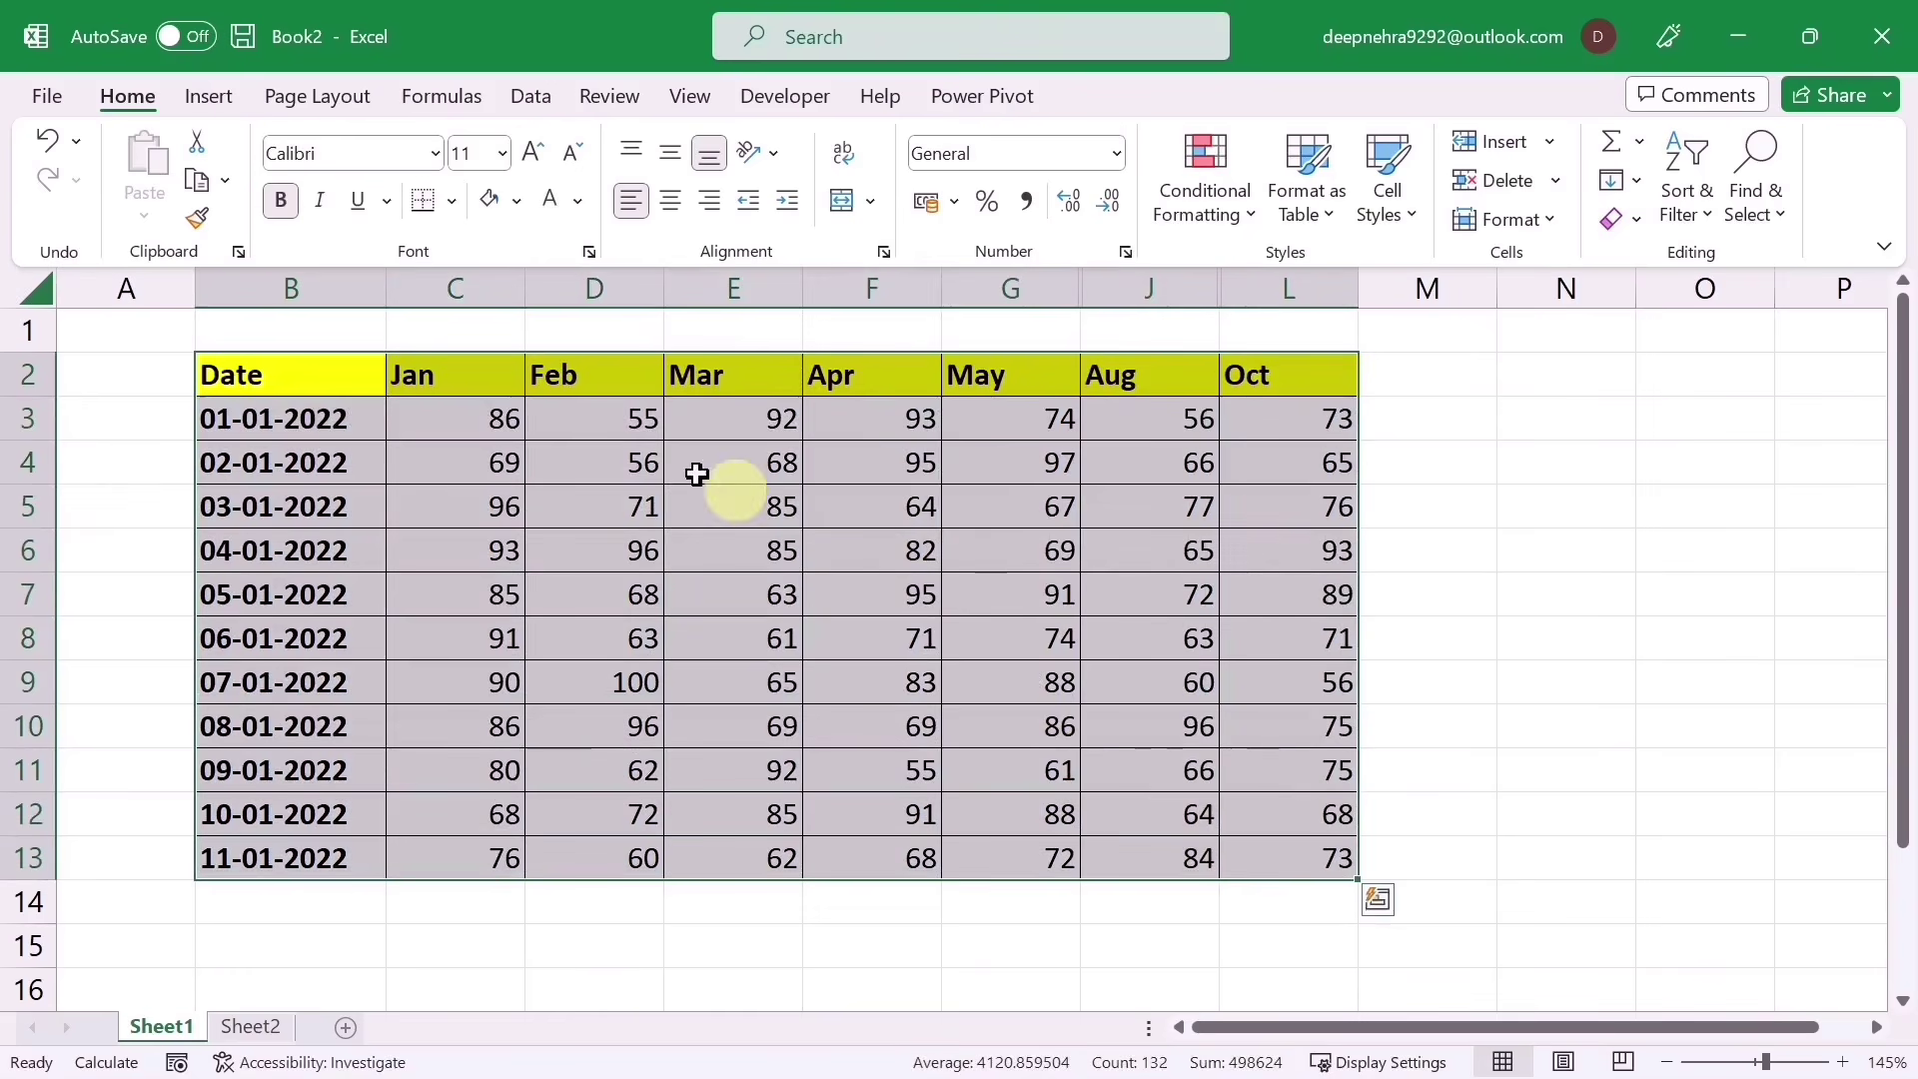
left_click(207, 98)
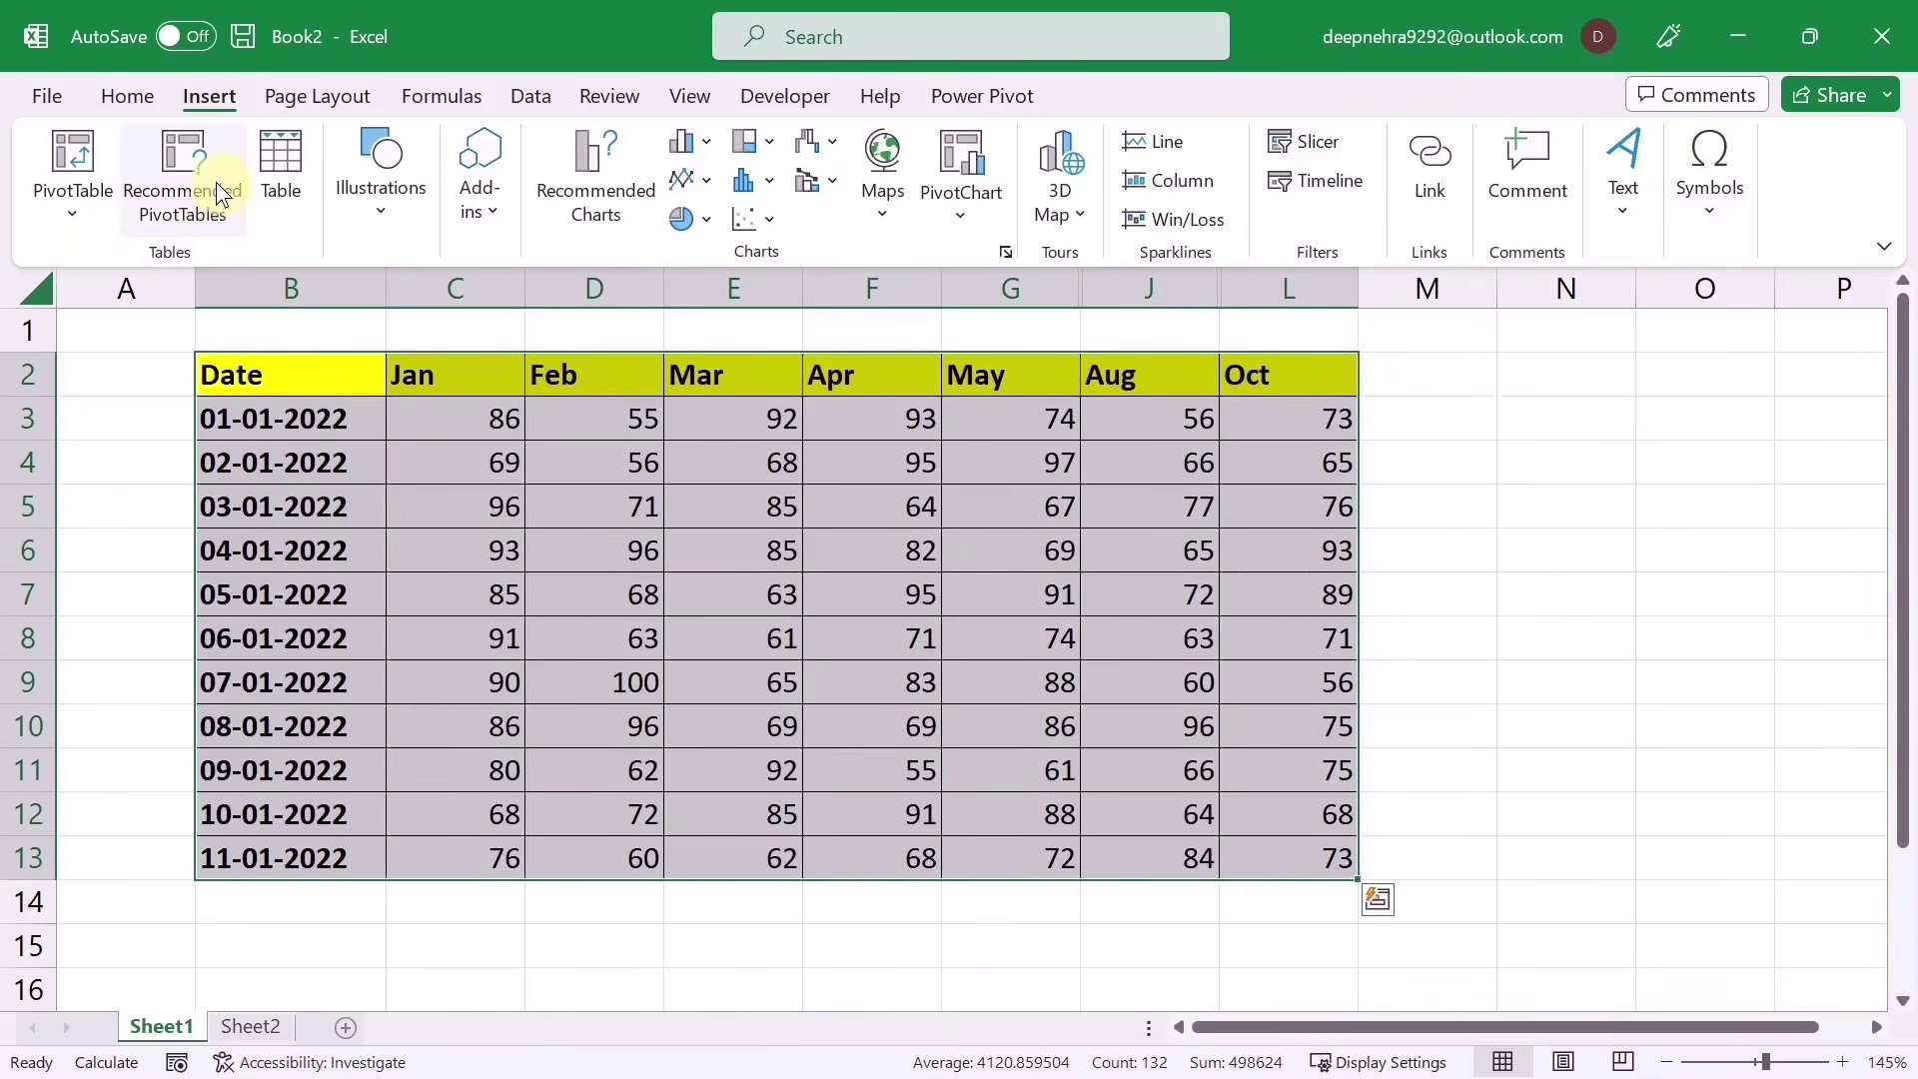
left_click(186, 177)
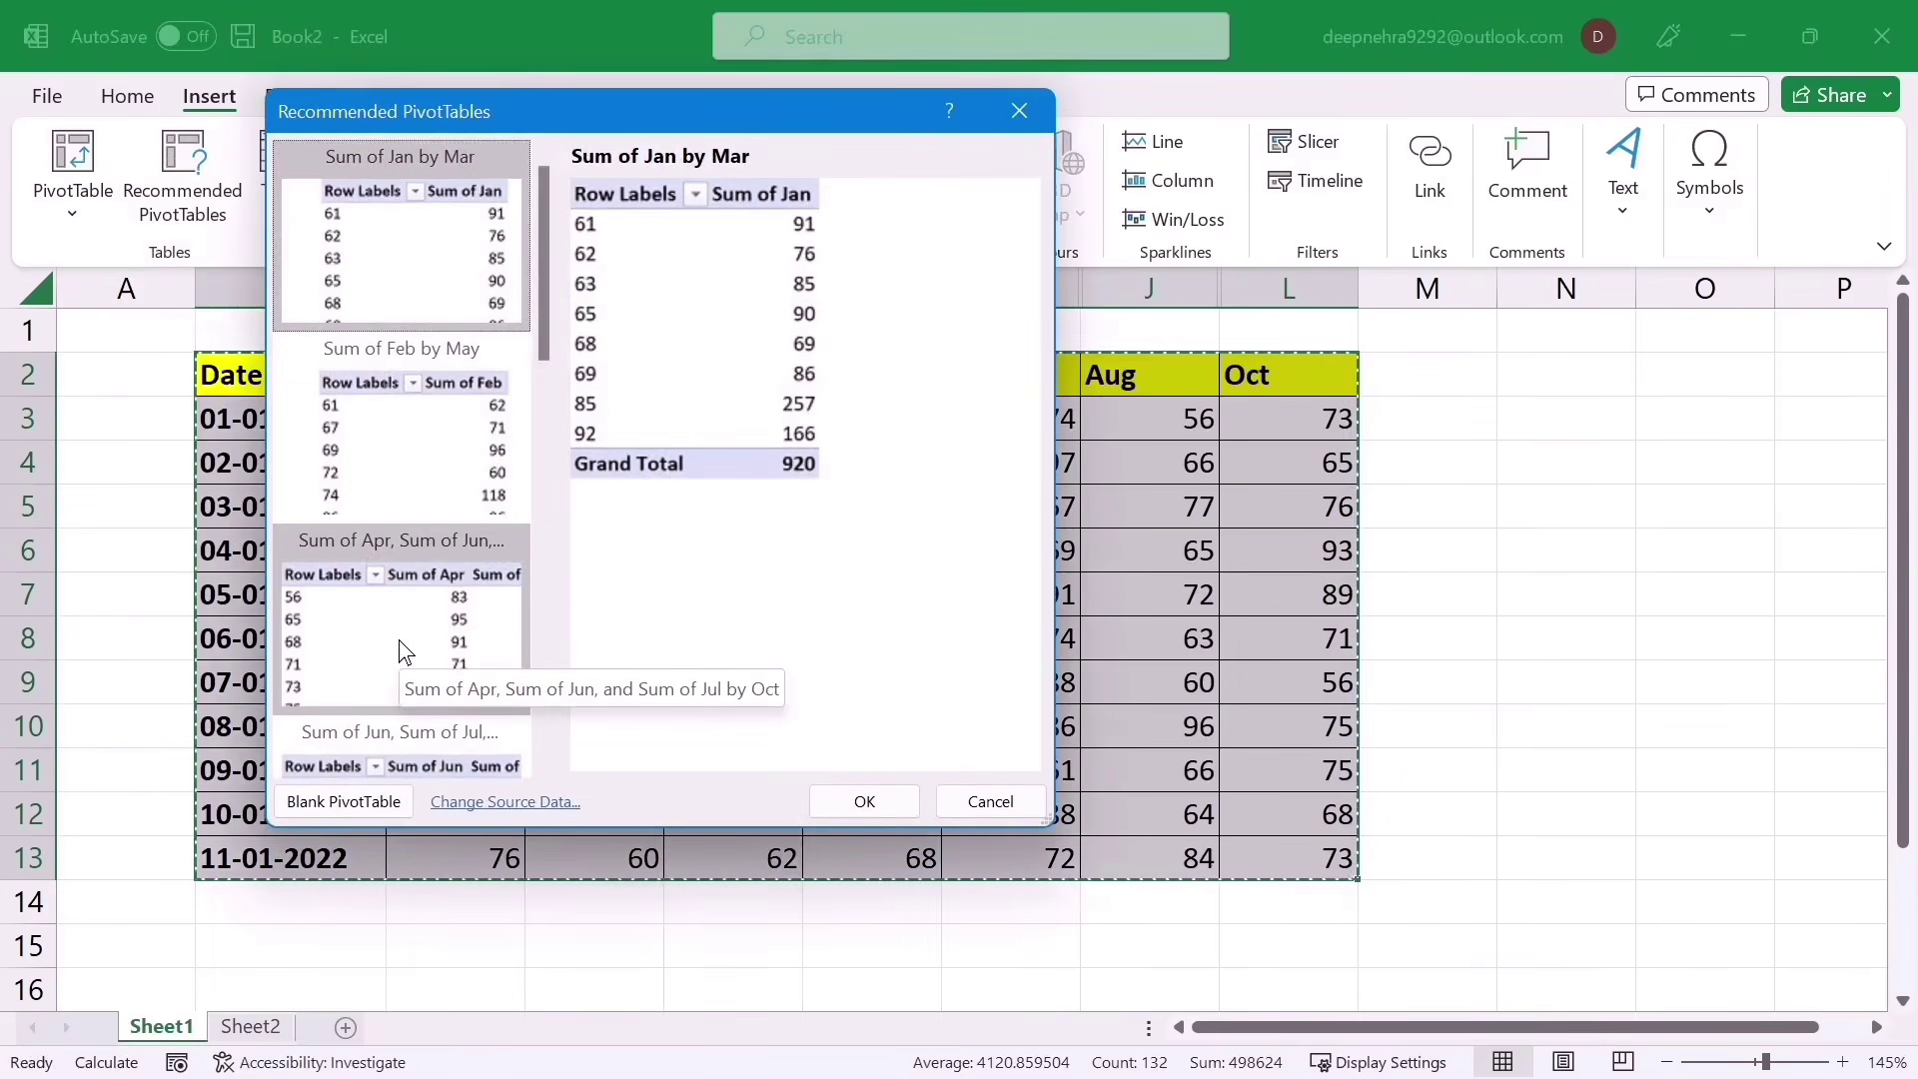
left_click(379, 478)
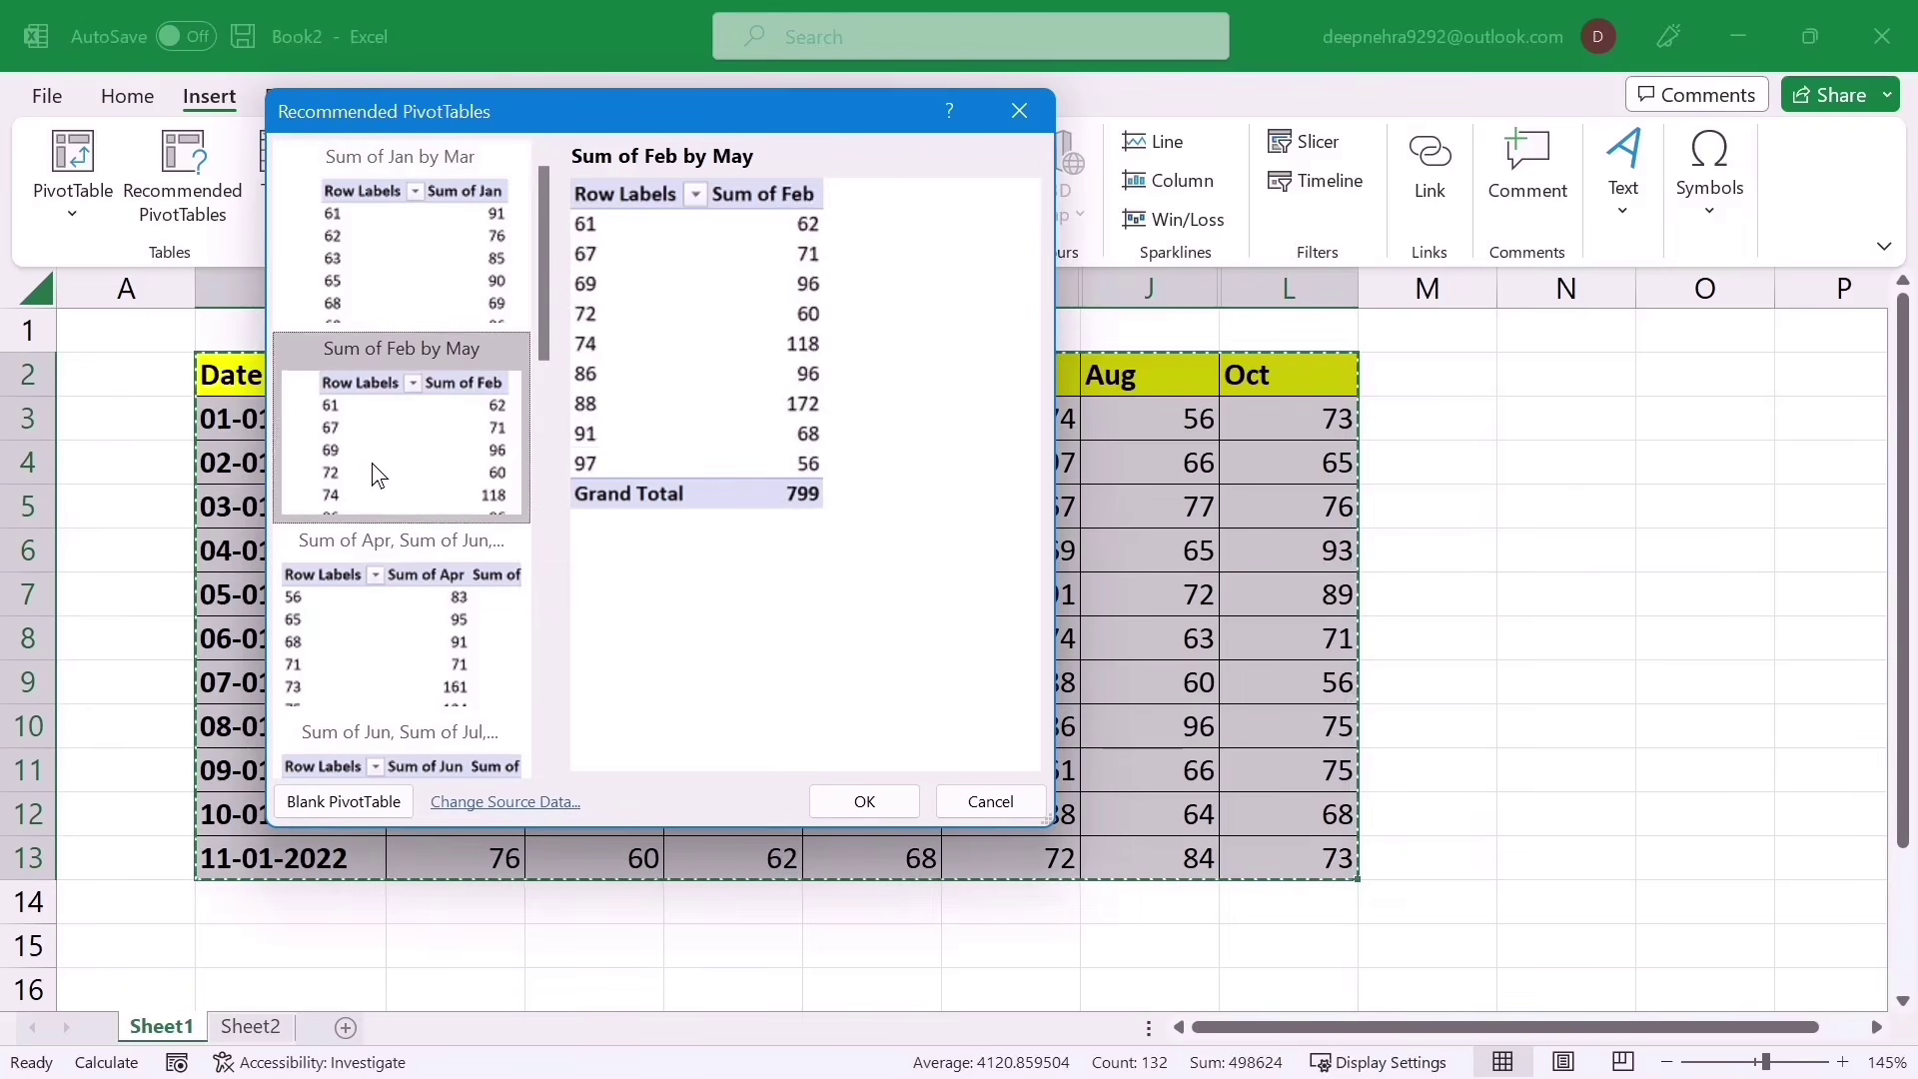
left_click(353, 617)
scroll(389, 560, "down", 5)
left_click(397, 497)
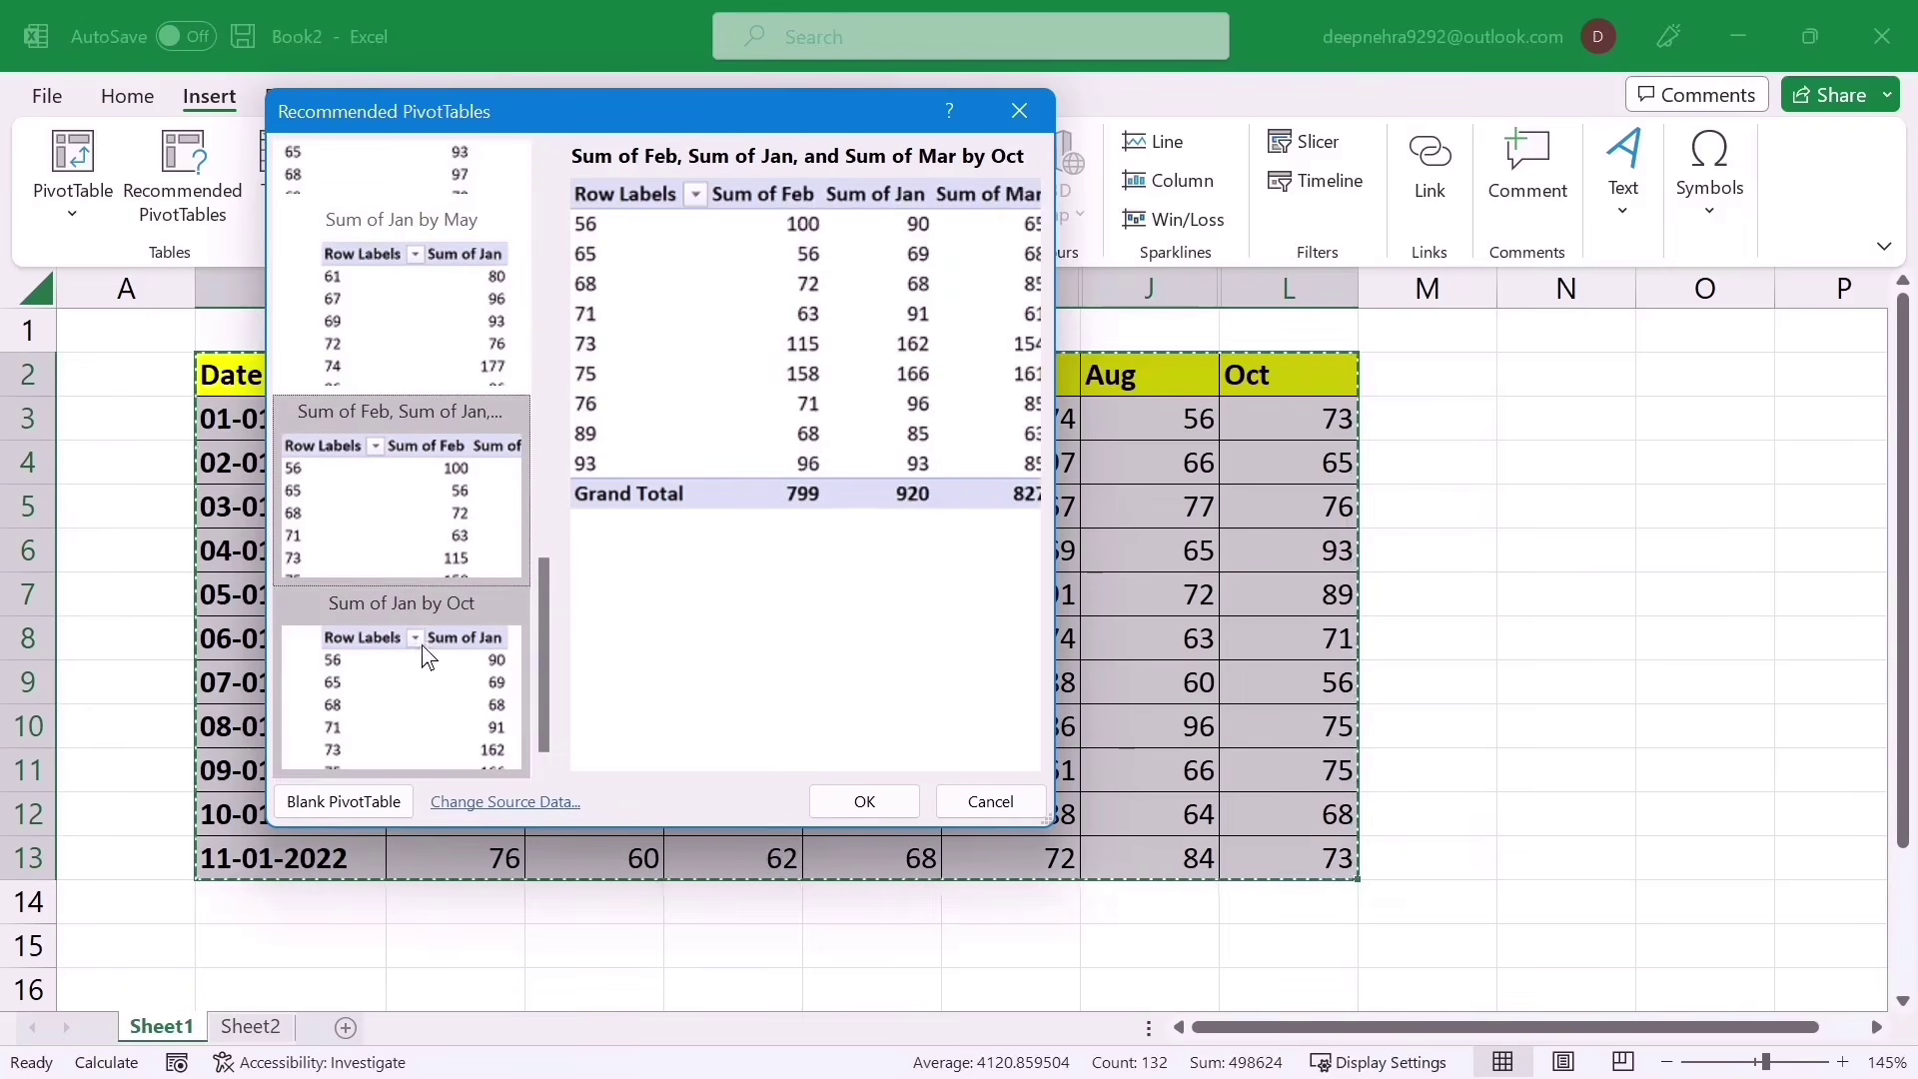
left_click(441, 656)
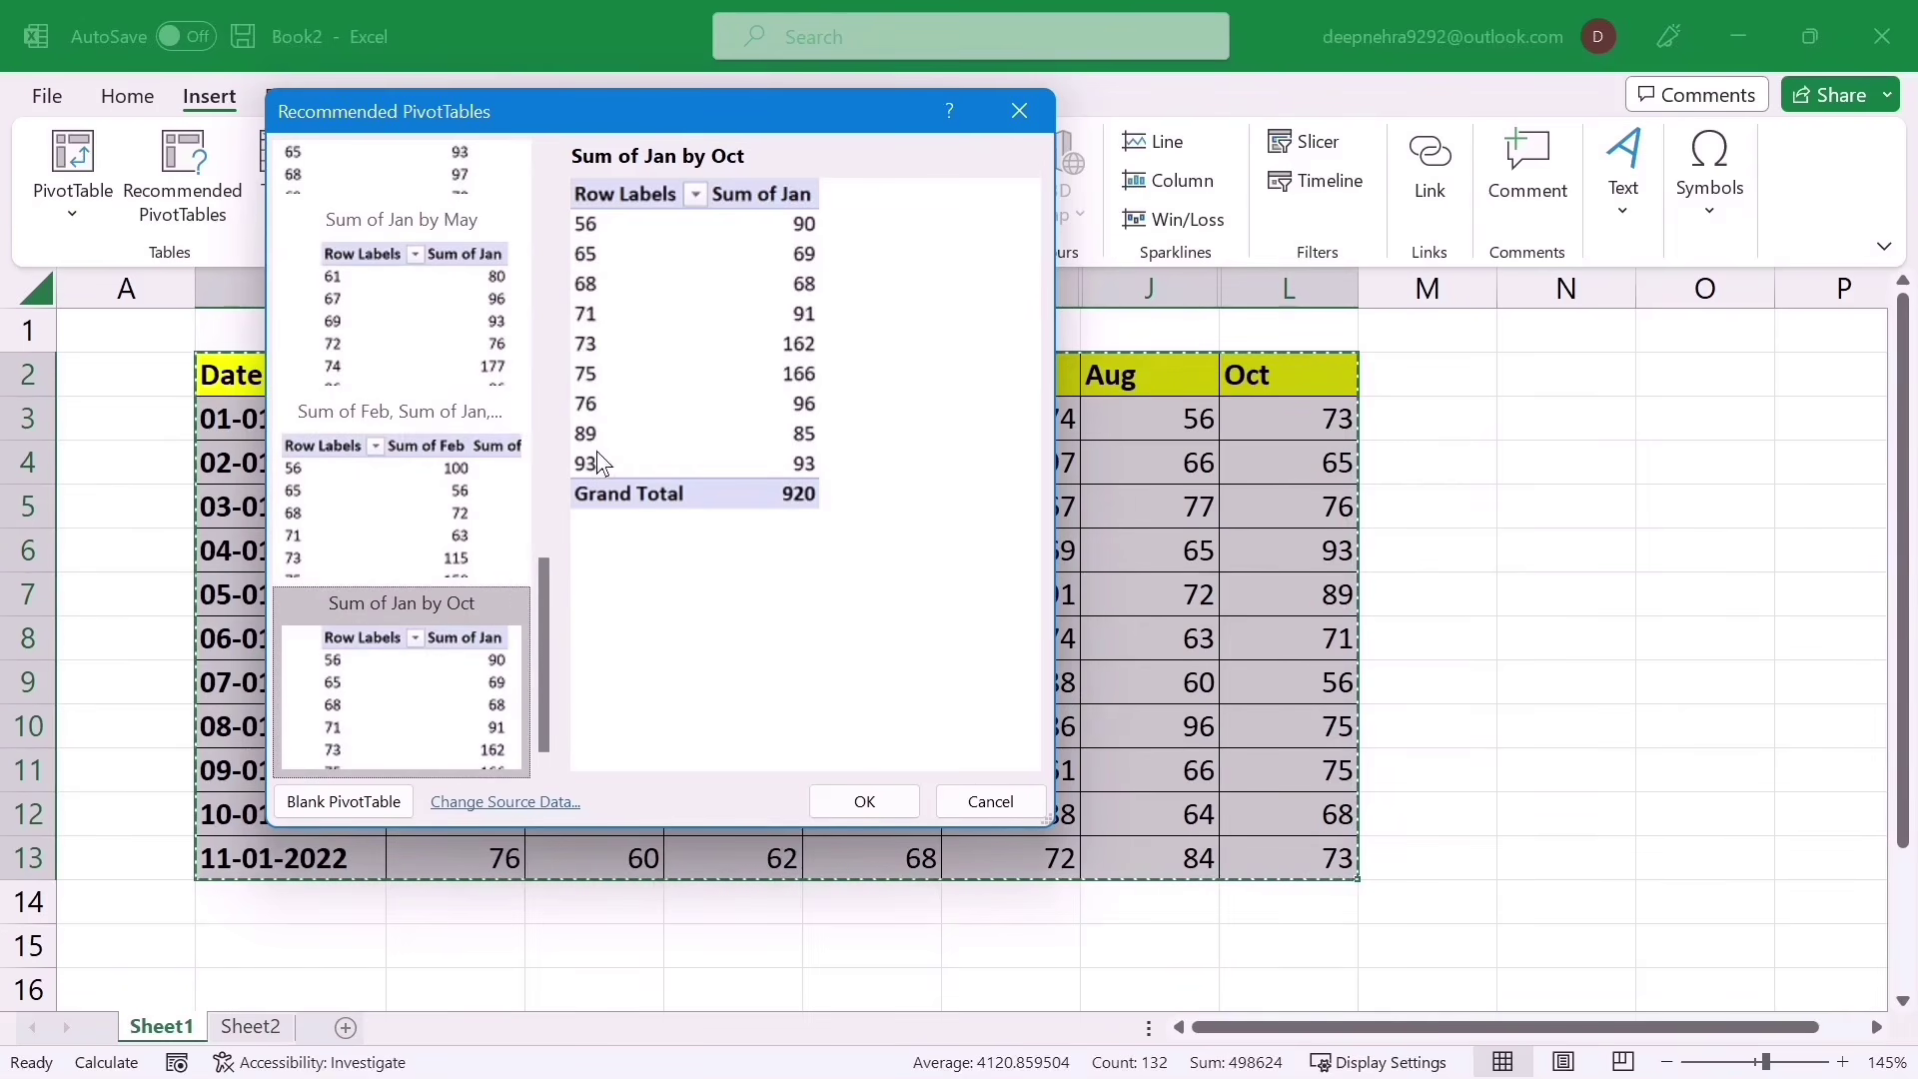
left_click(375, 510)
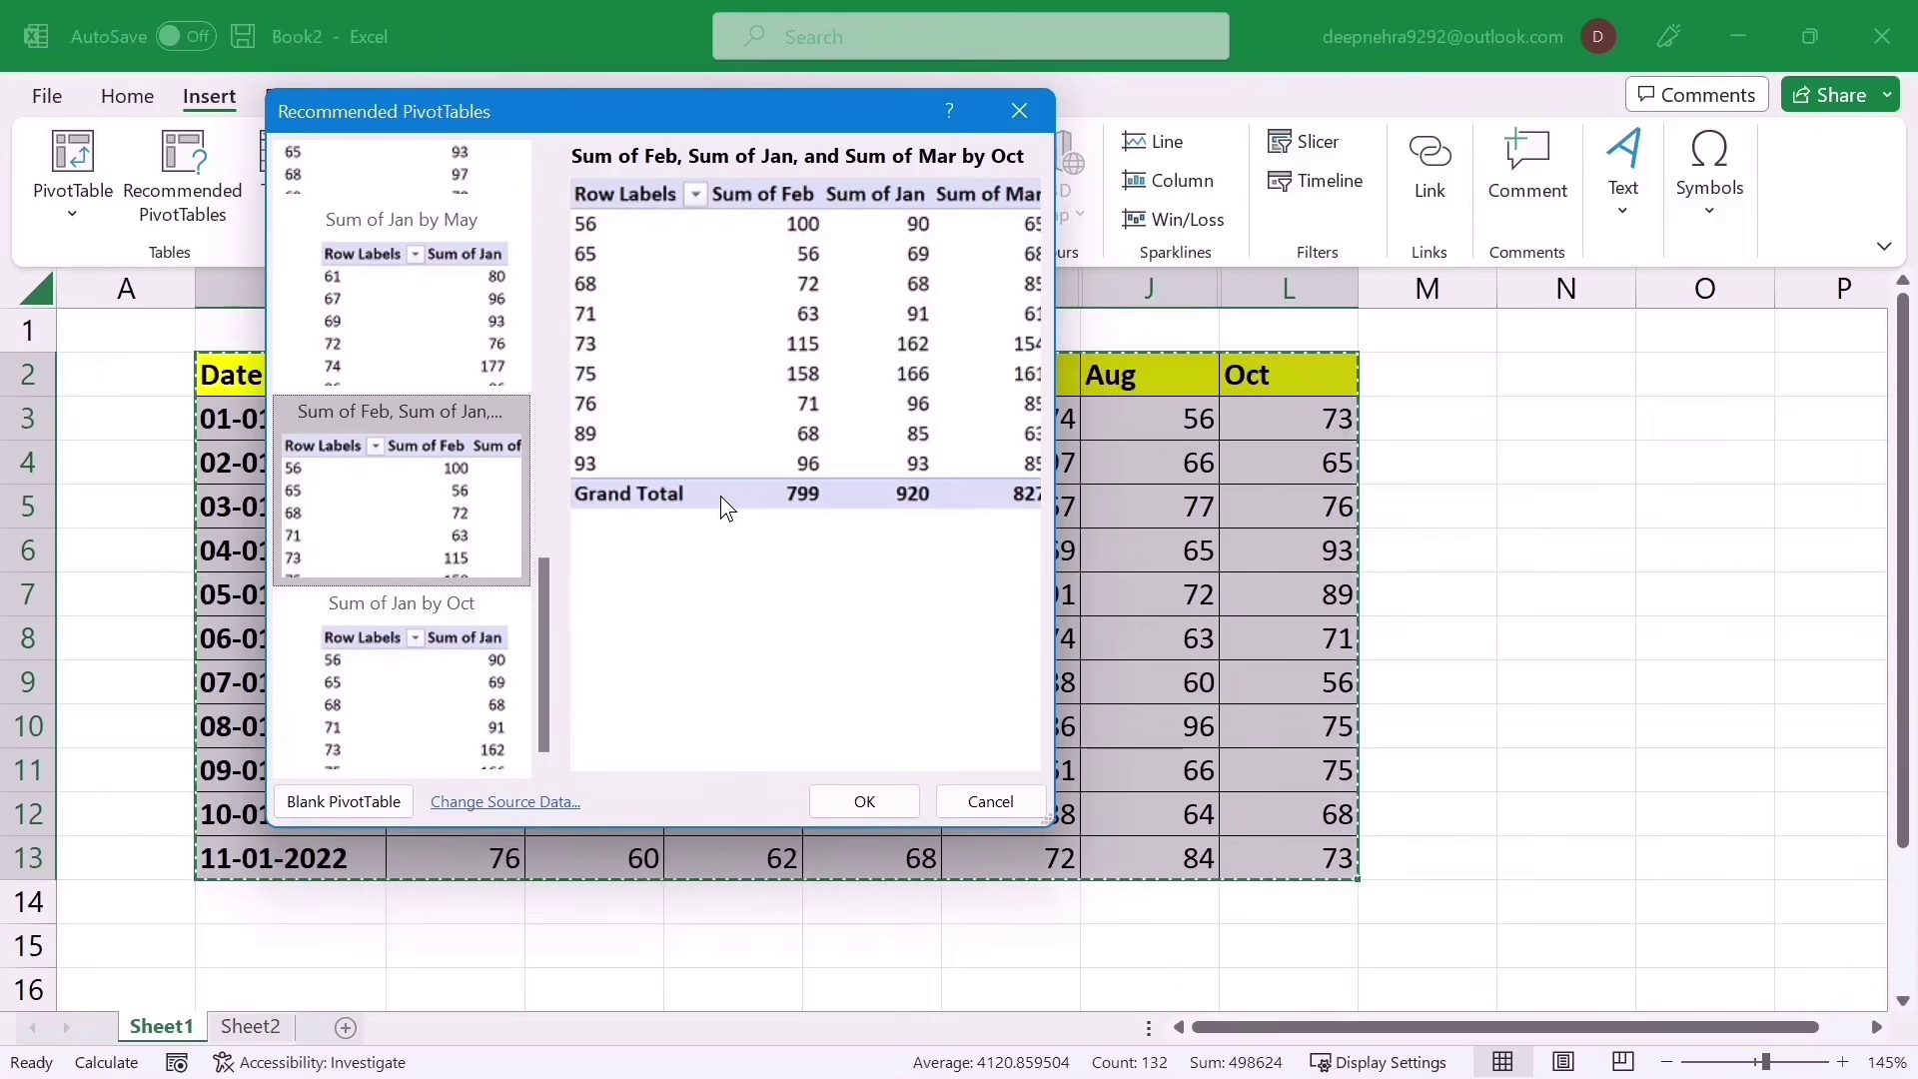
left_click(1019, 111)
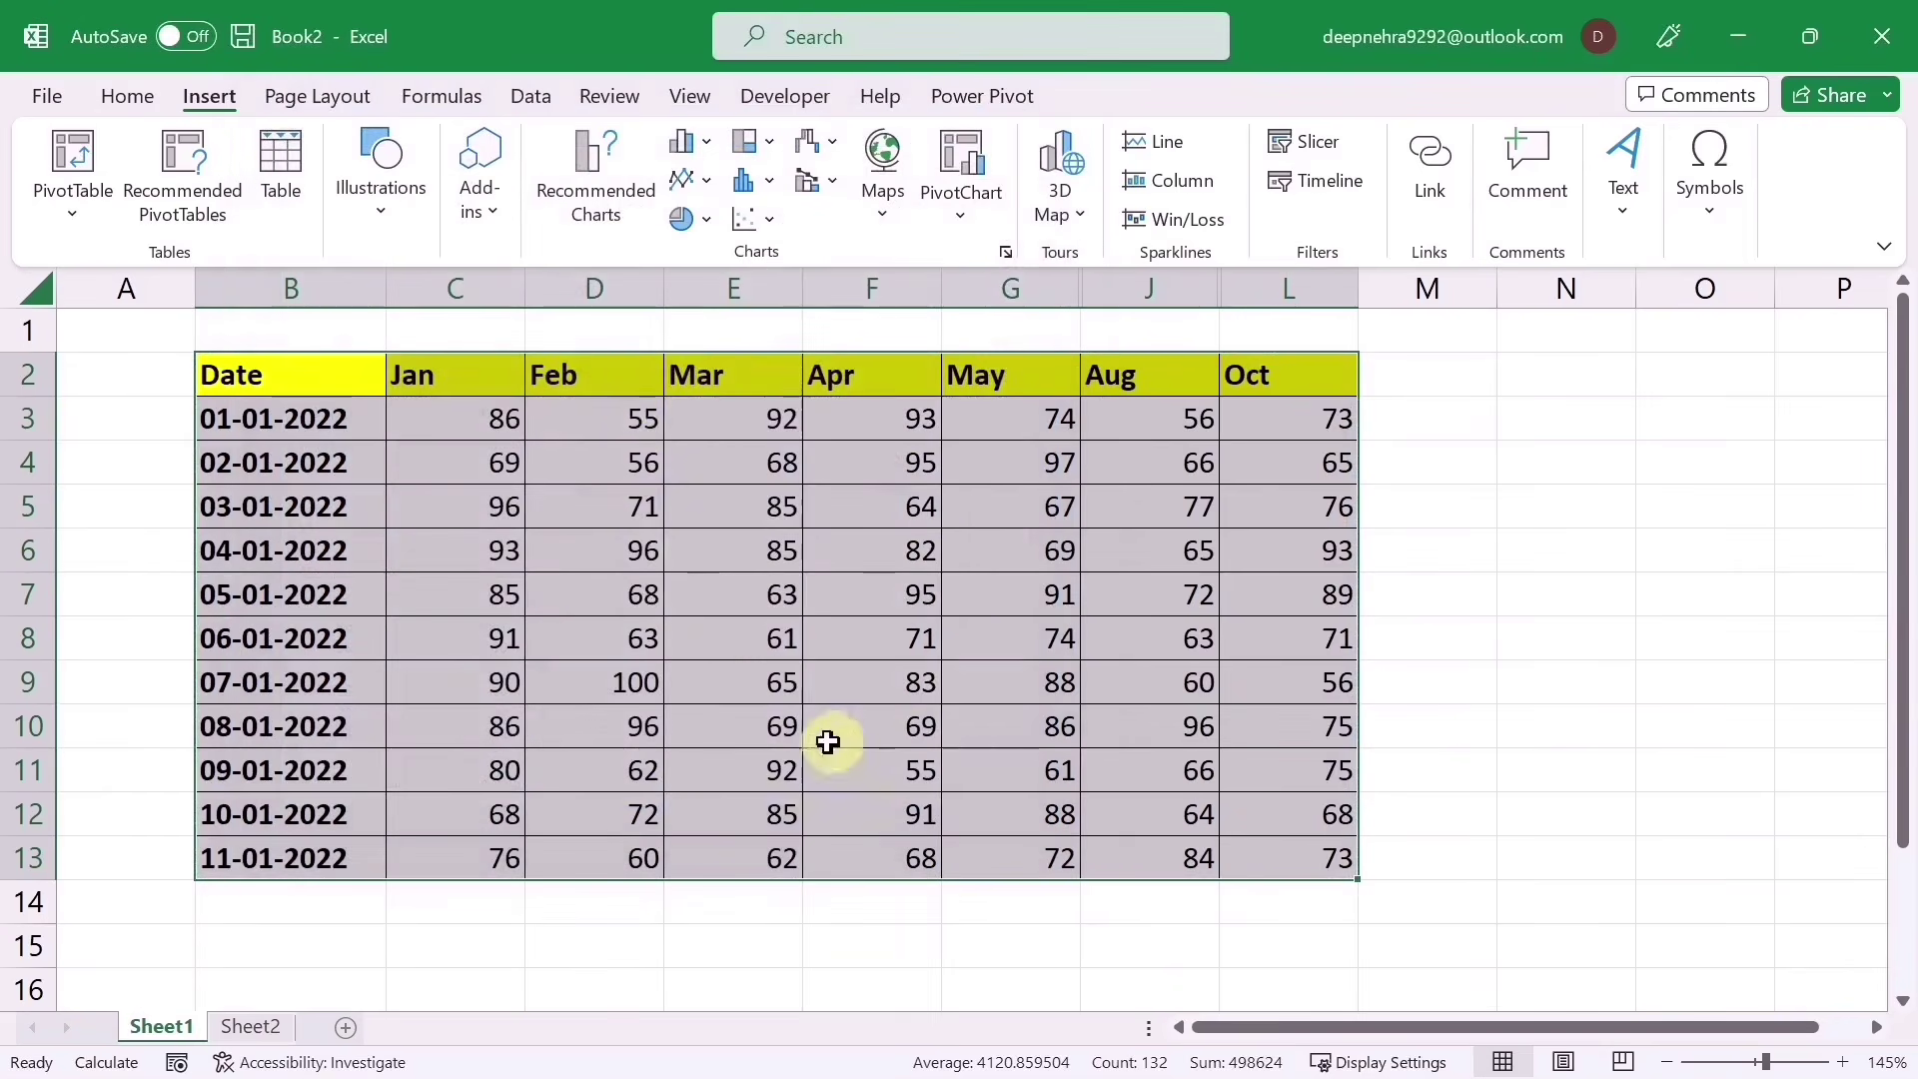
Step: From Recommended Charts, compare the clustered column chart and insert a Pareto chart
left_click(595, 156)
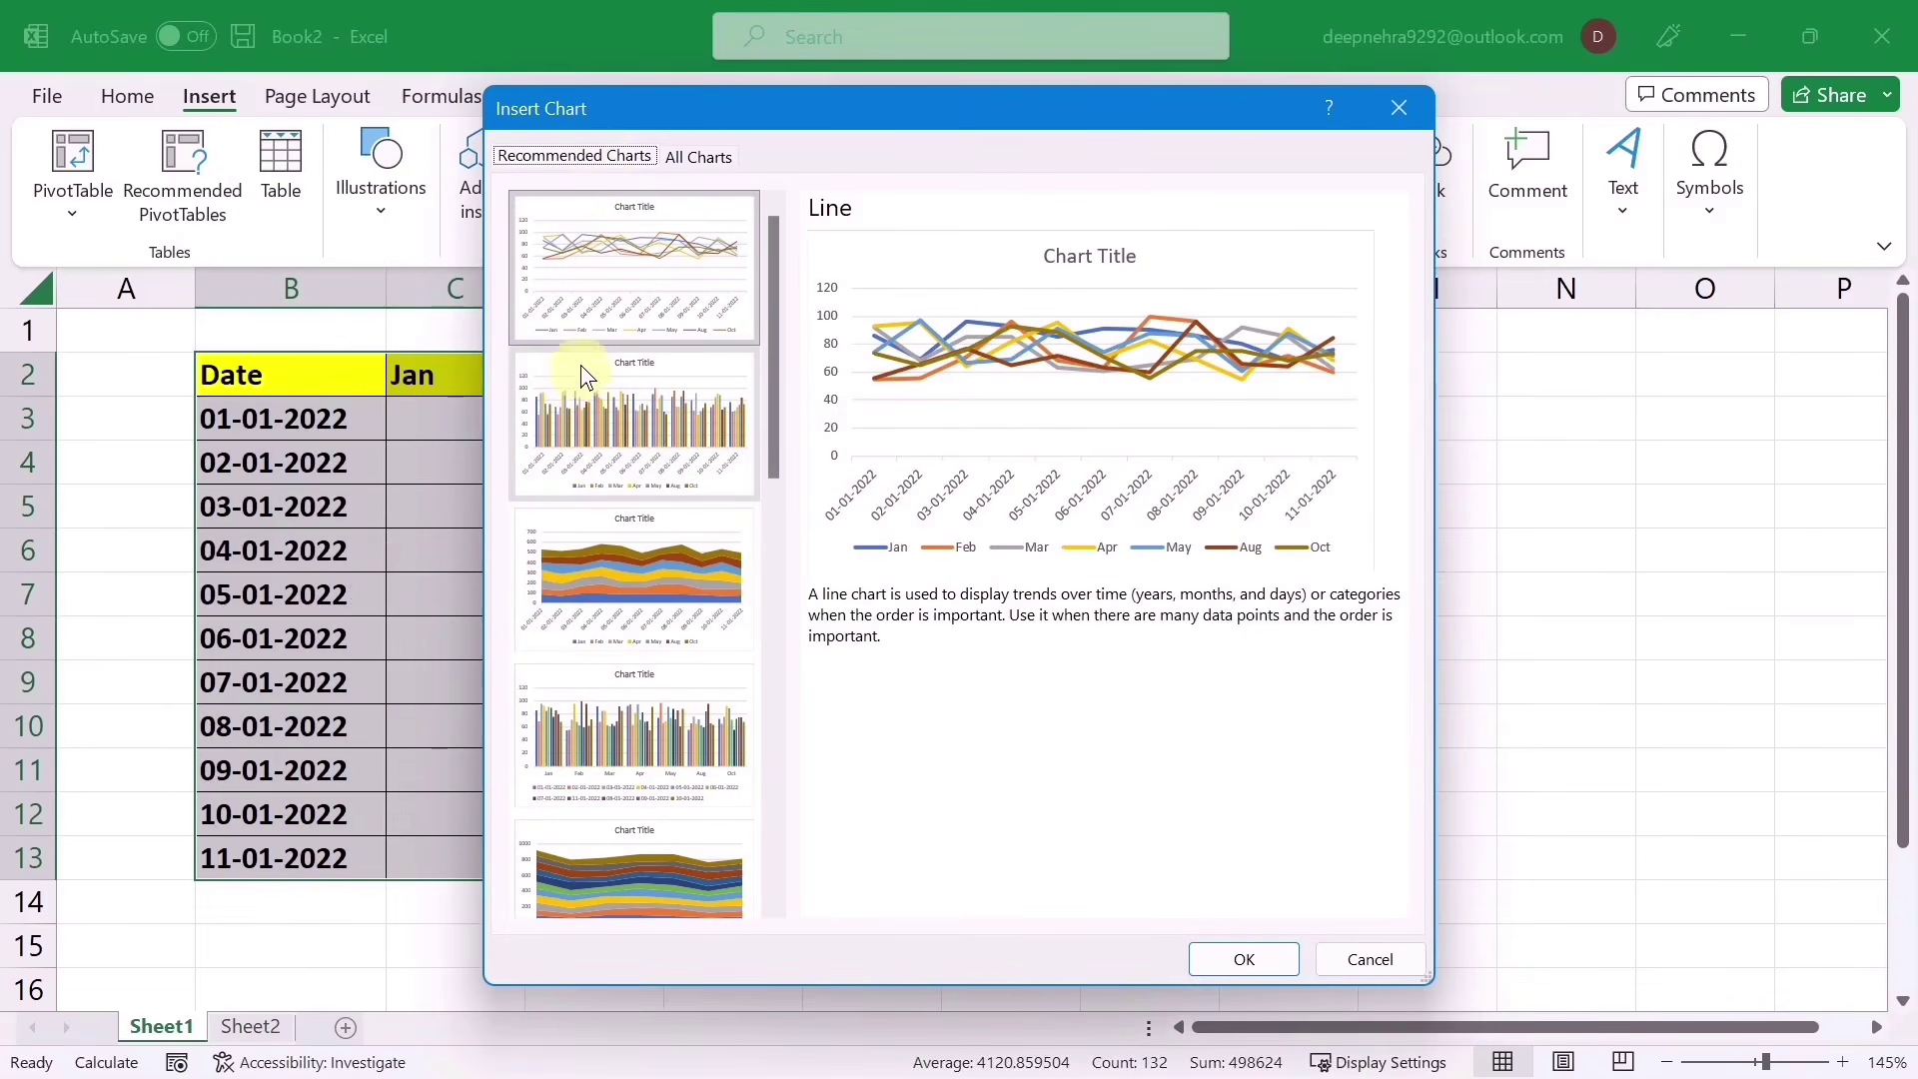
left_click(585, 405)
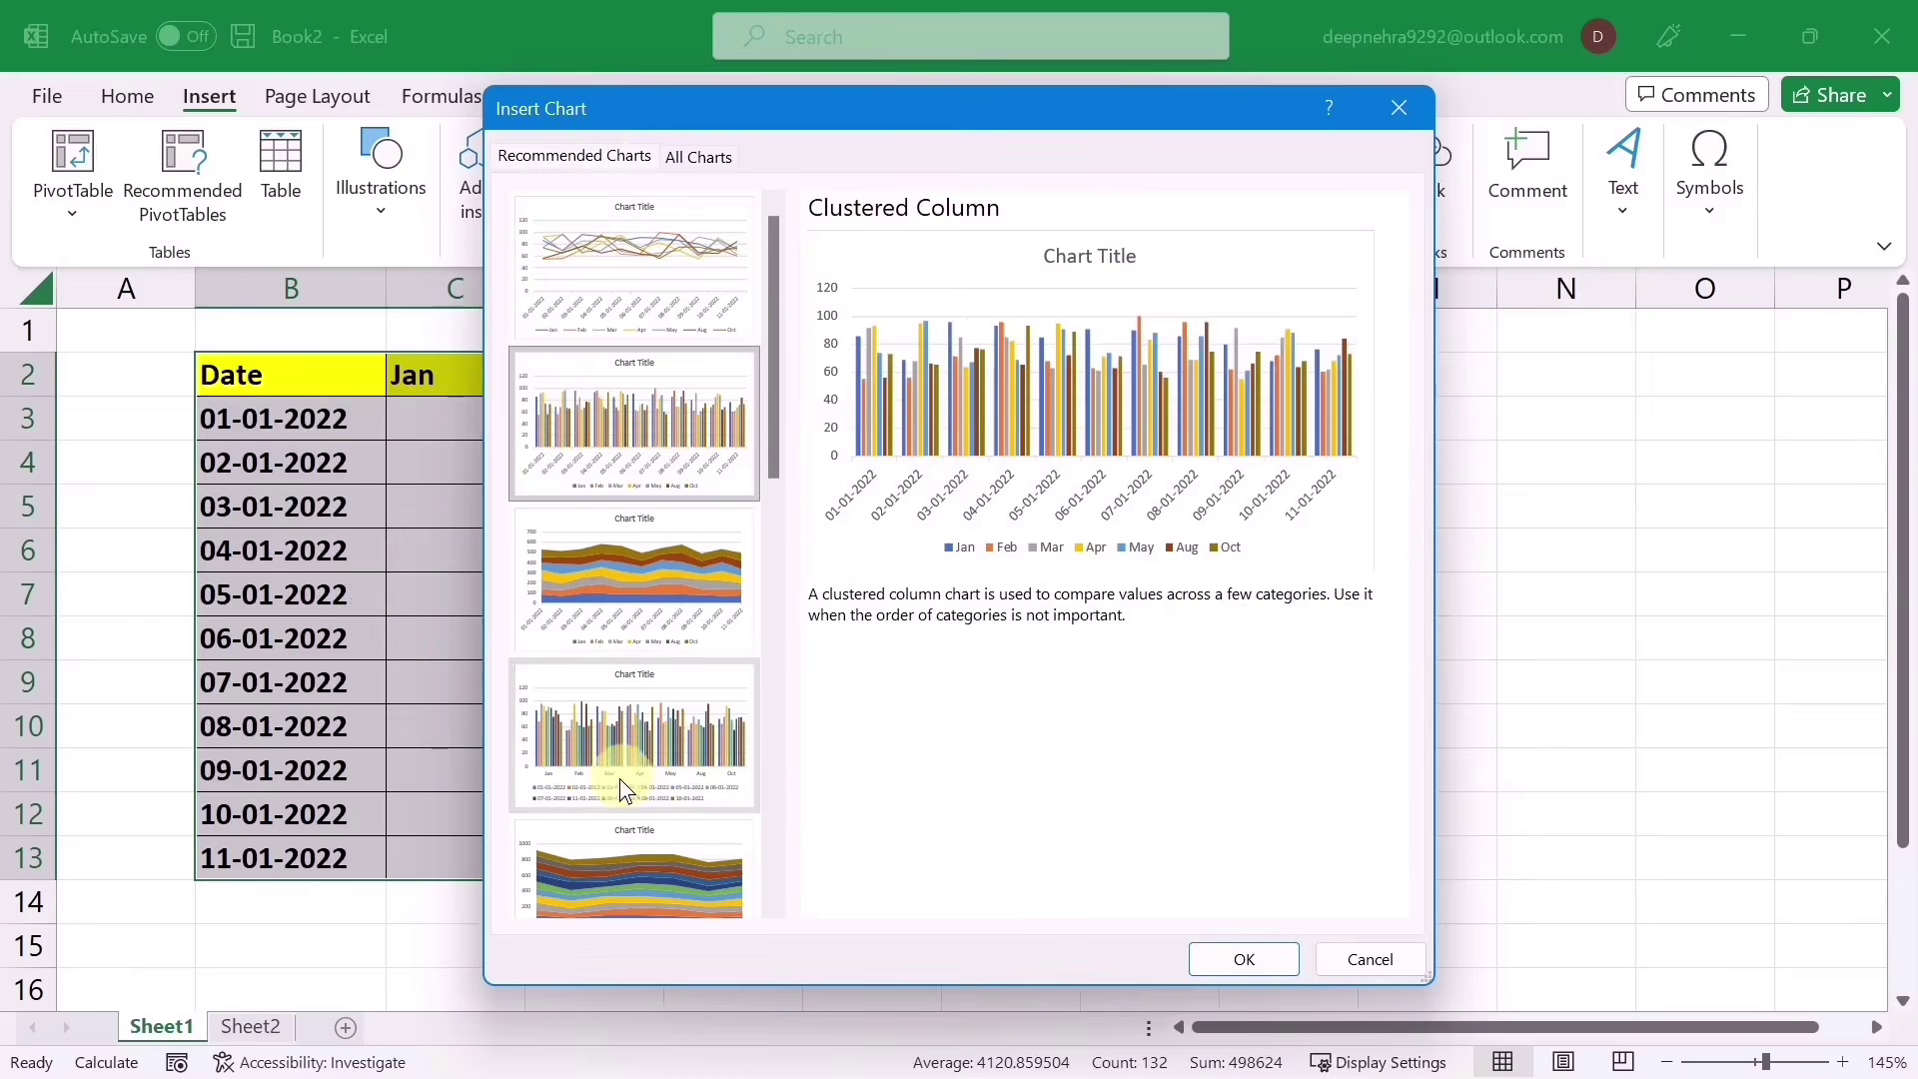
scroll(620, 779, "down", 5)
left_click(619, 826)
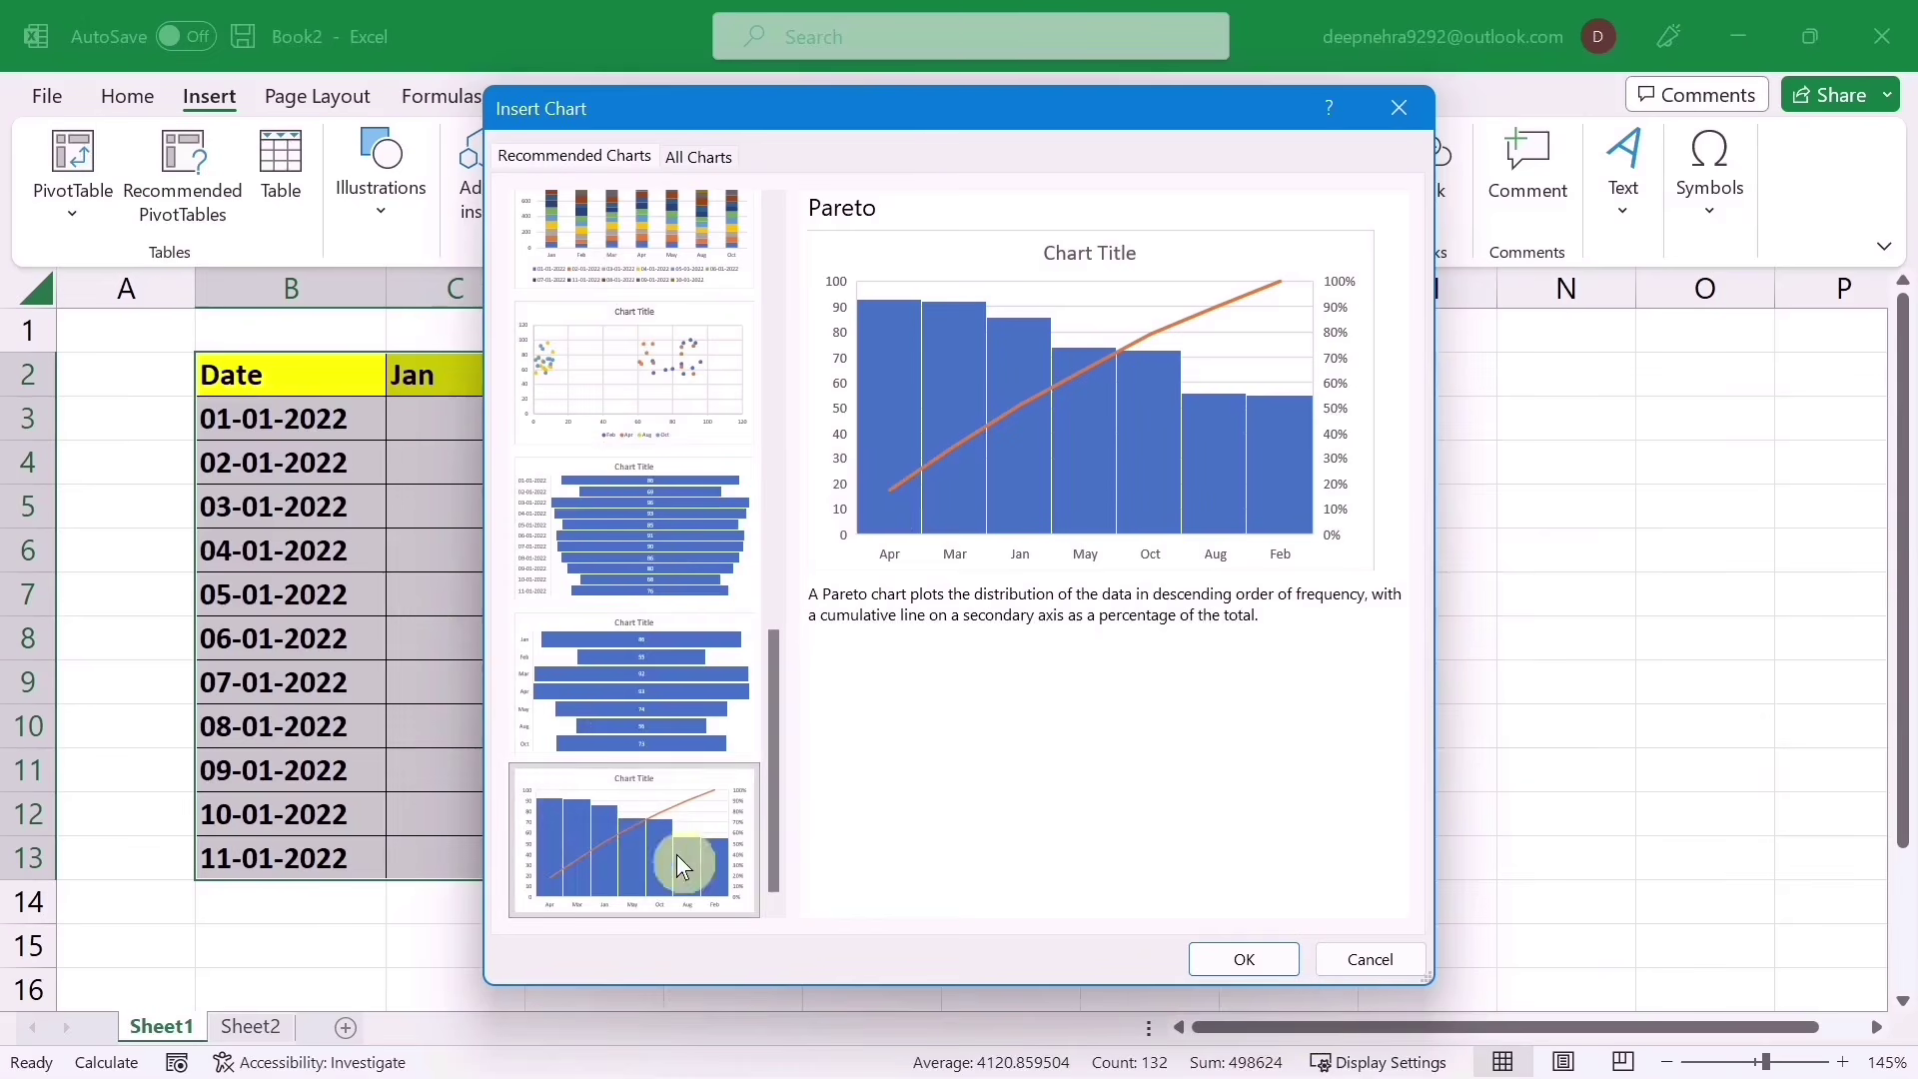
left_click(1257, 970)
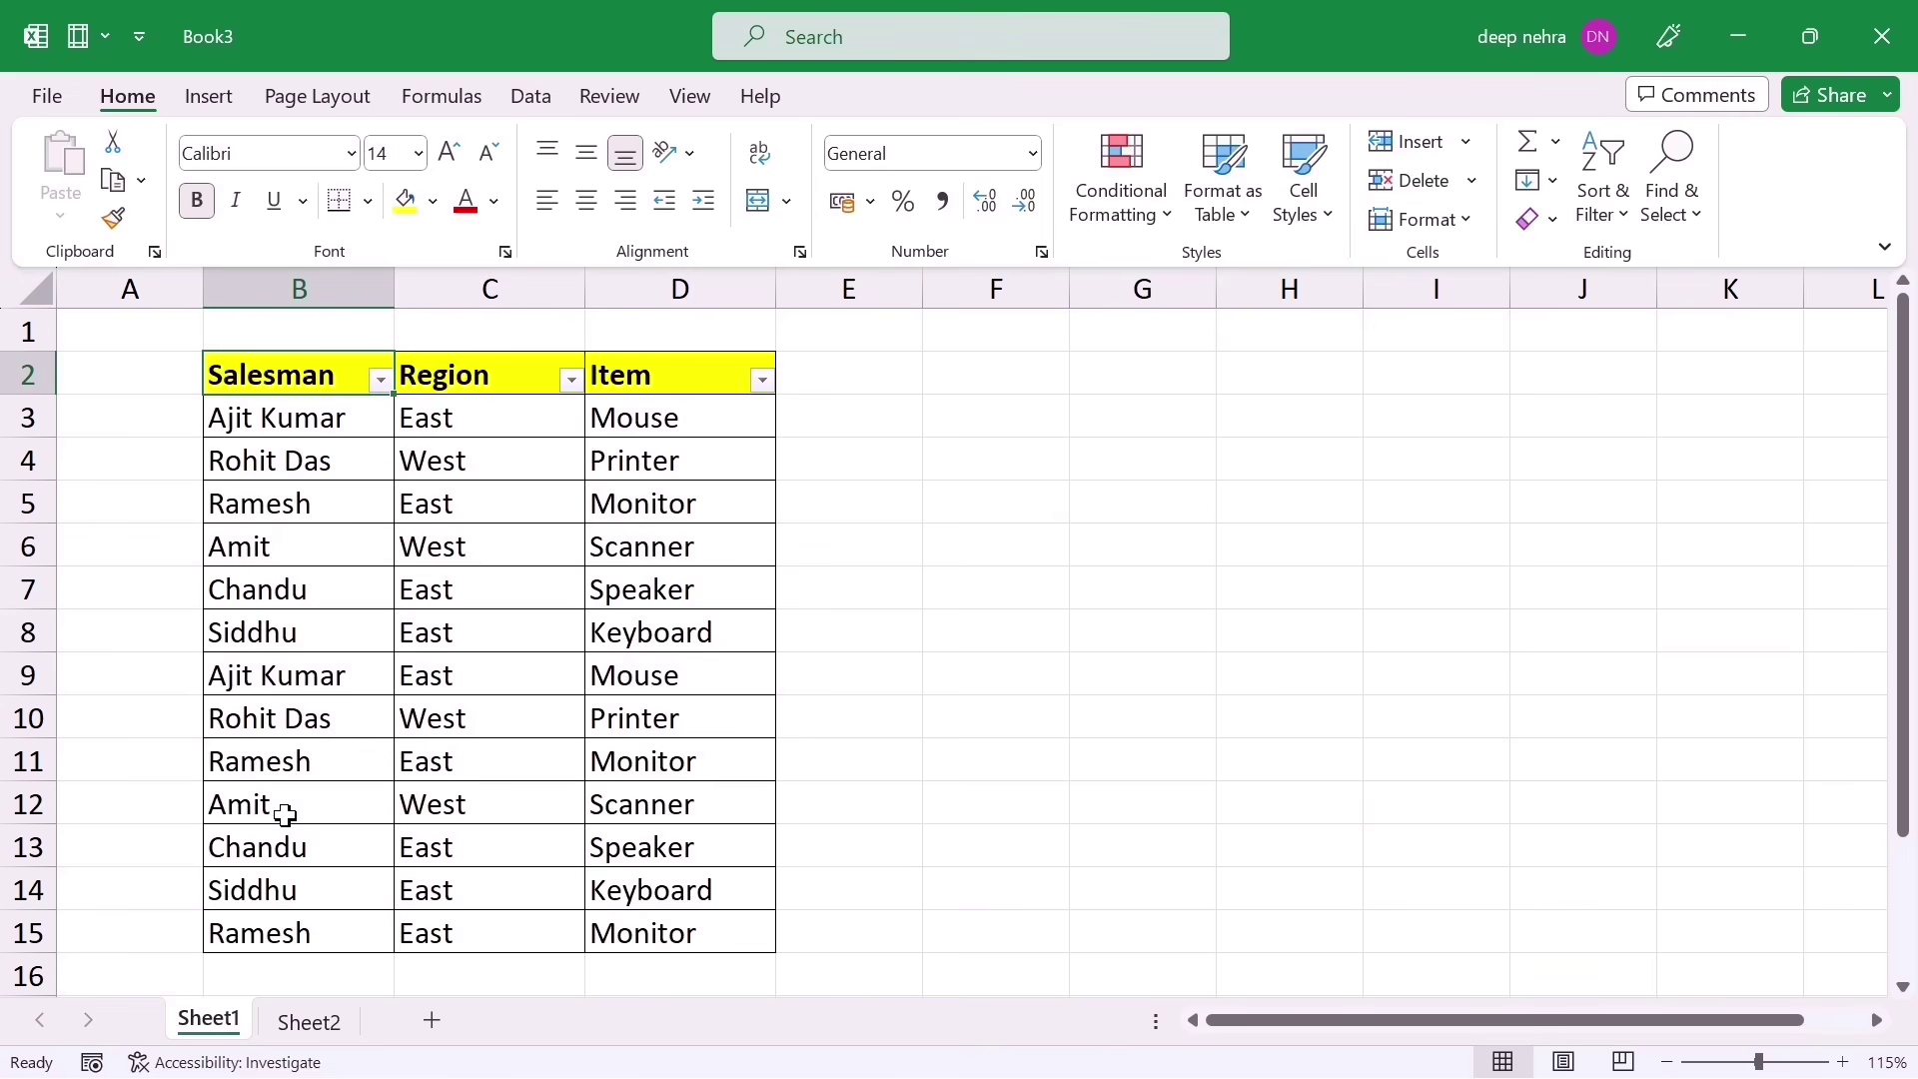
Step: Sort the table by Region, then undo the sort to restore the original East/West row order
left_click(572, 381)
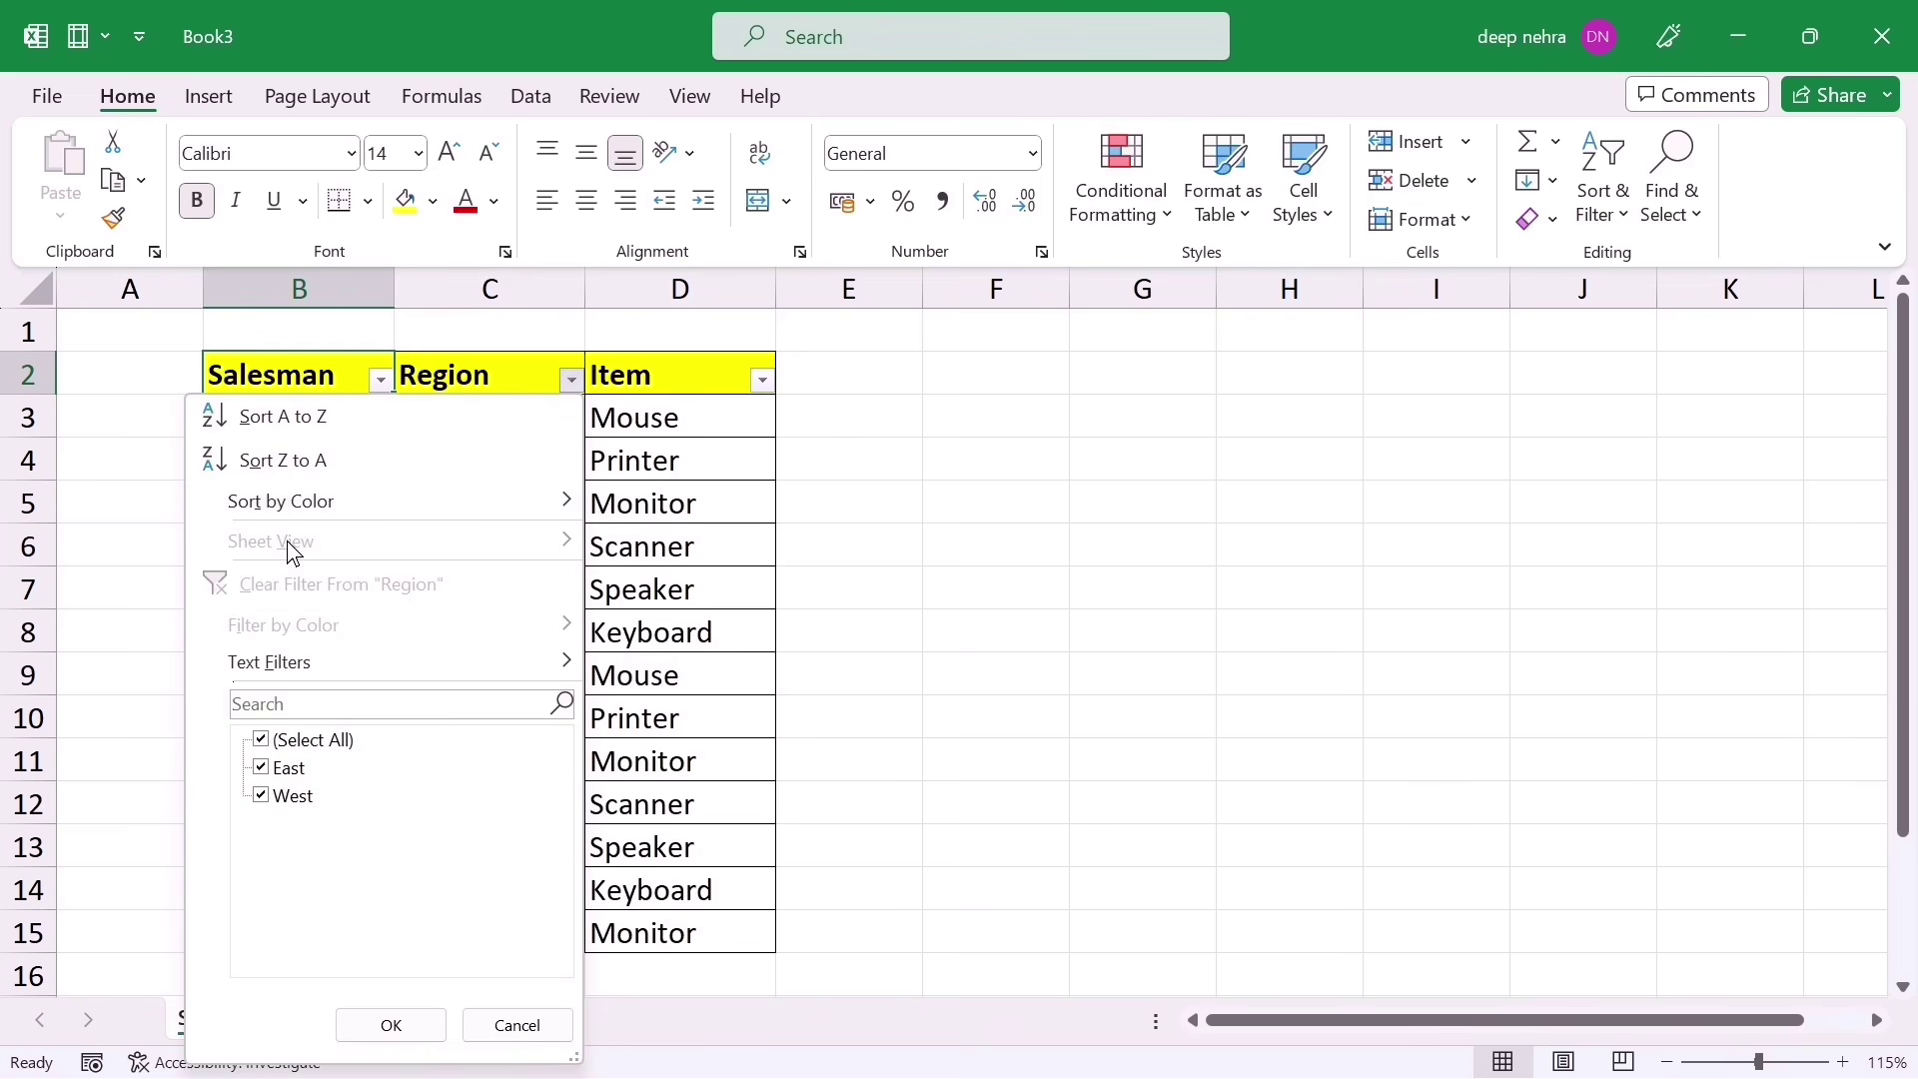
left_click(296, 475)
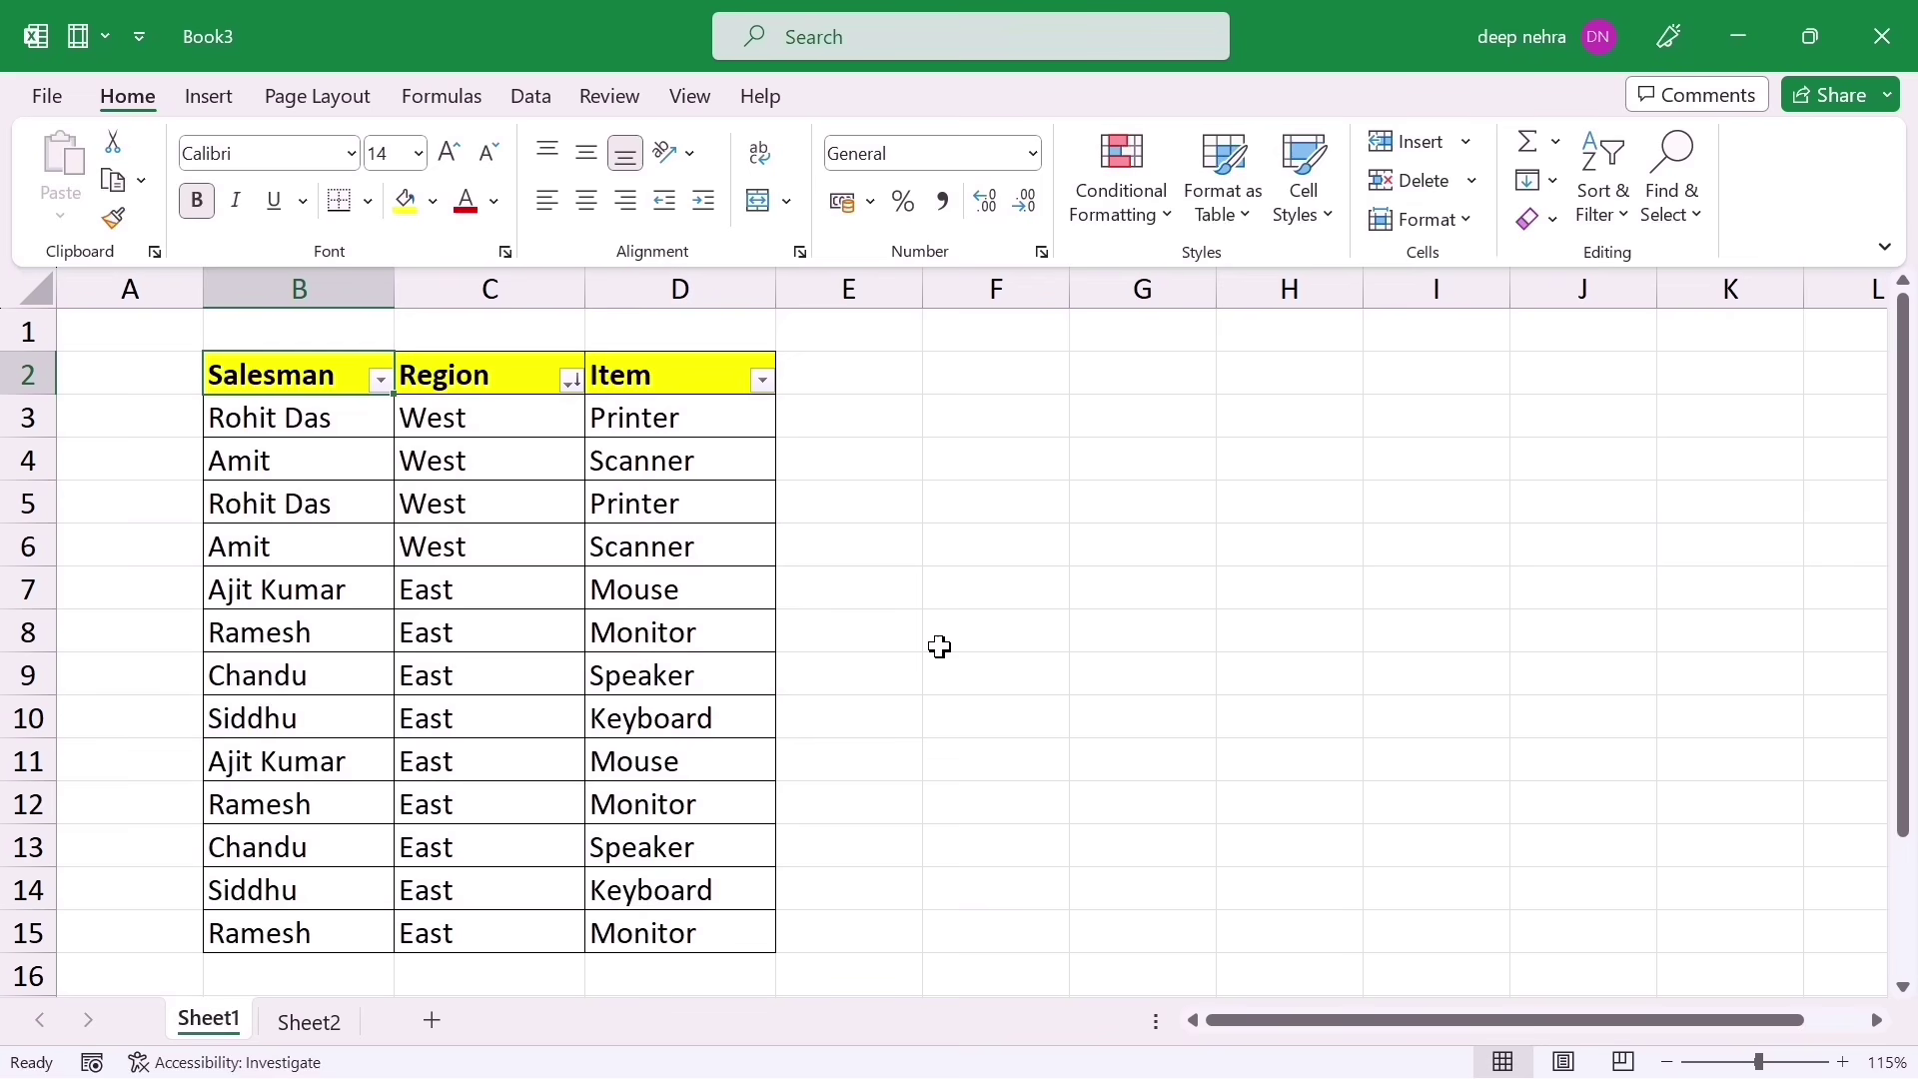
left_click(878, 381)
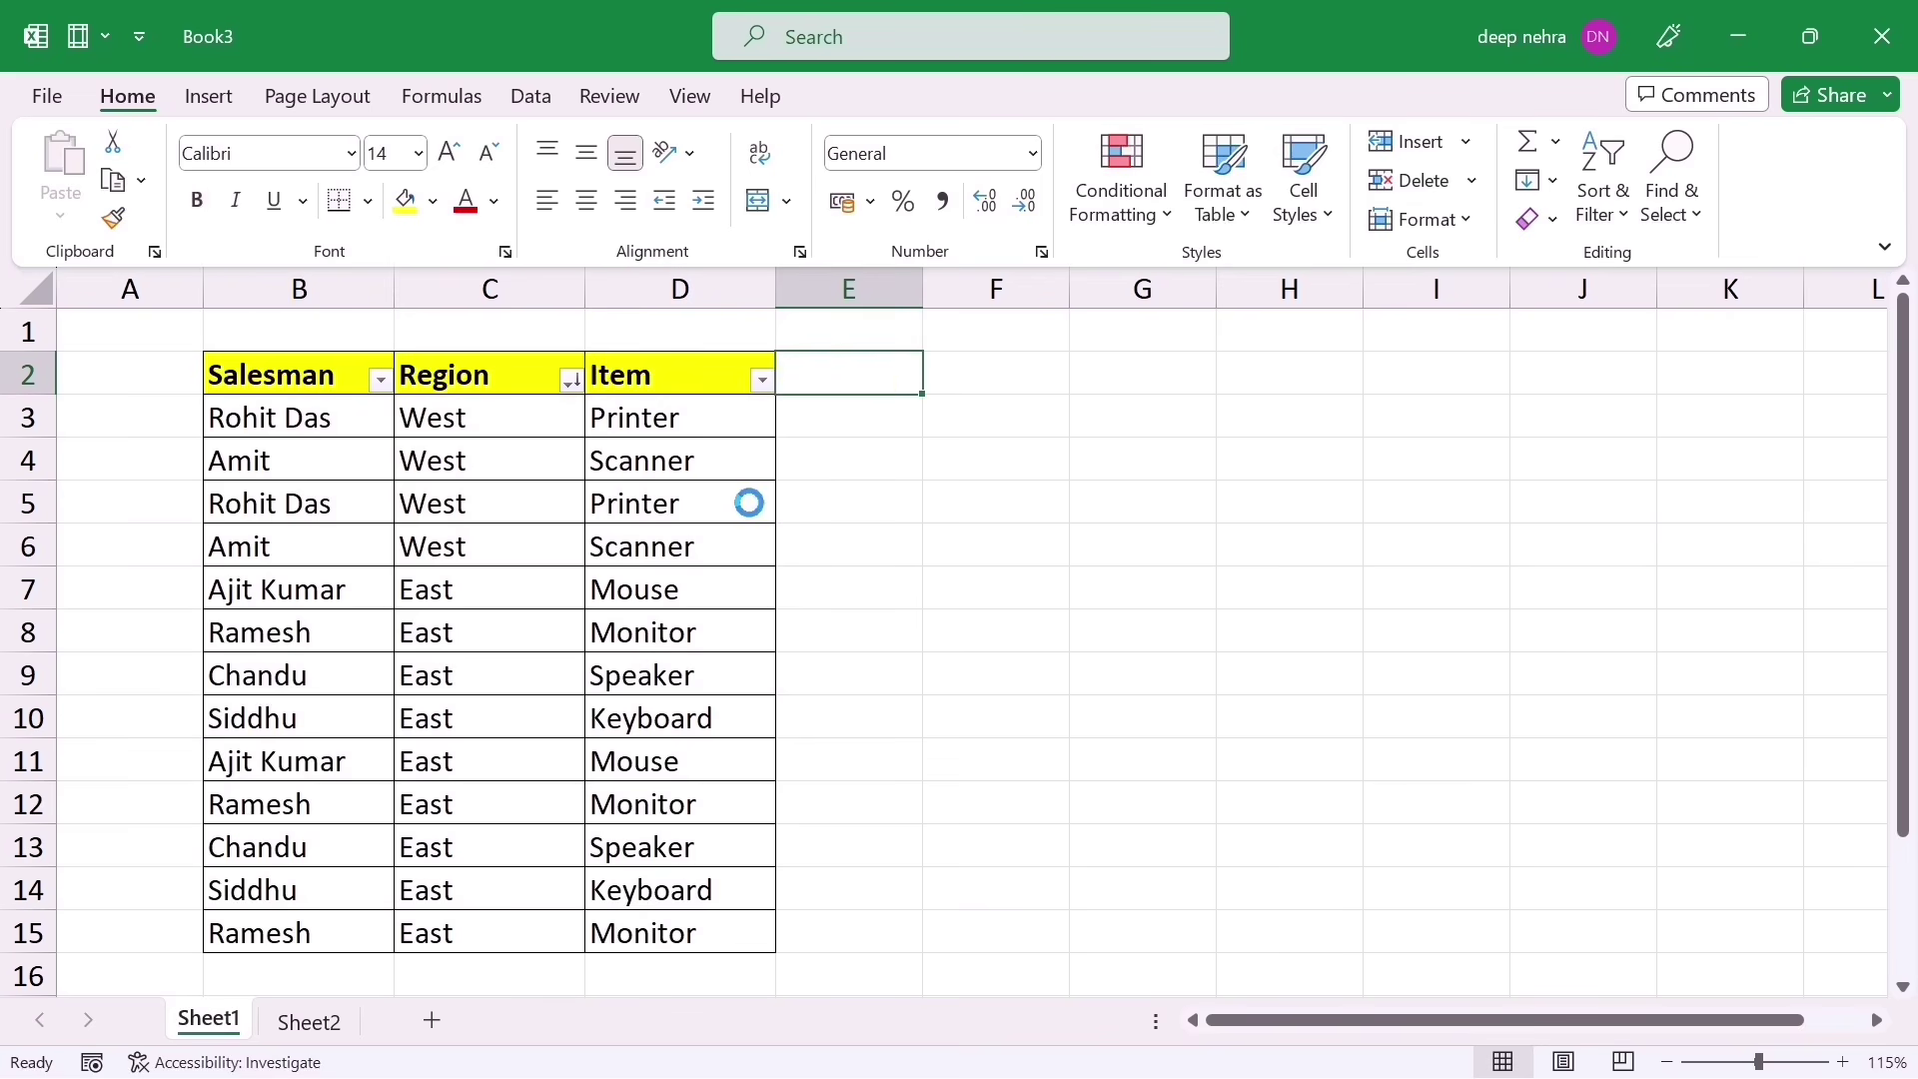
key("ctrl+z")
left_click(572, 540)
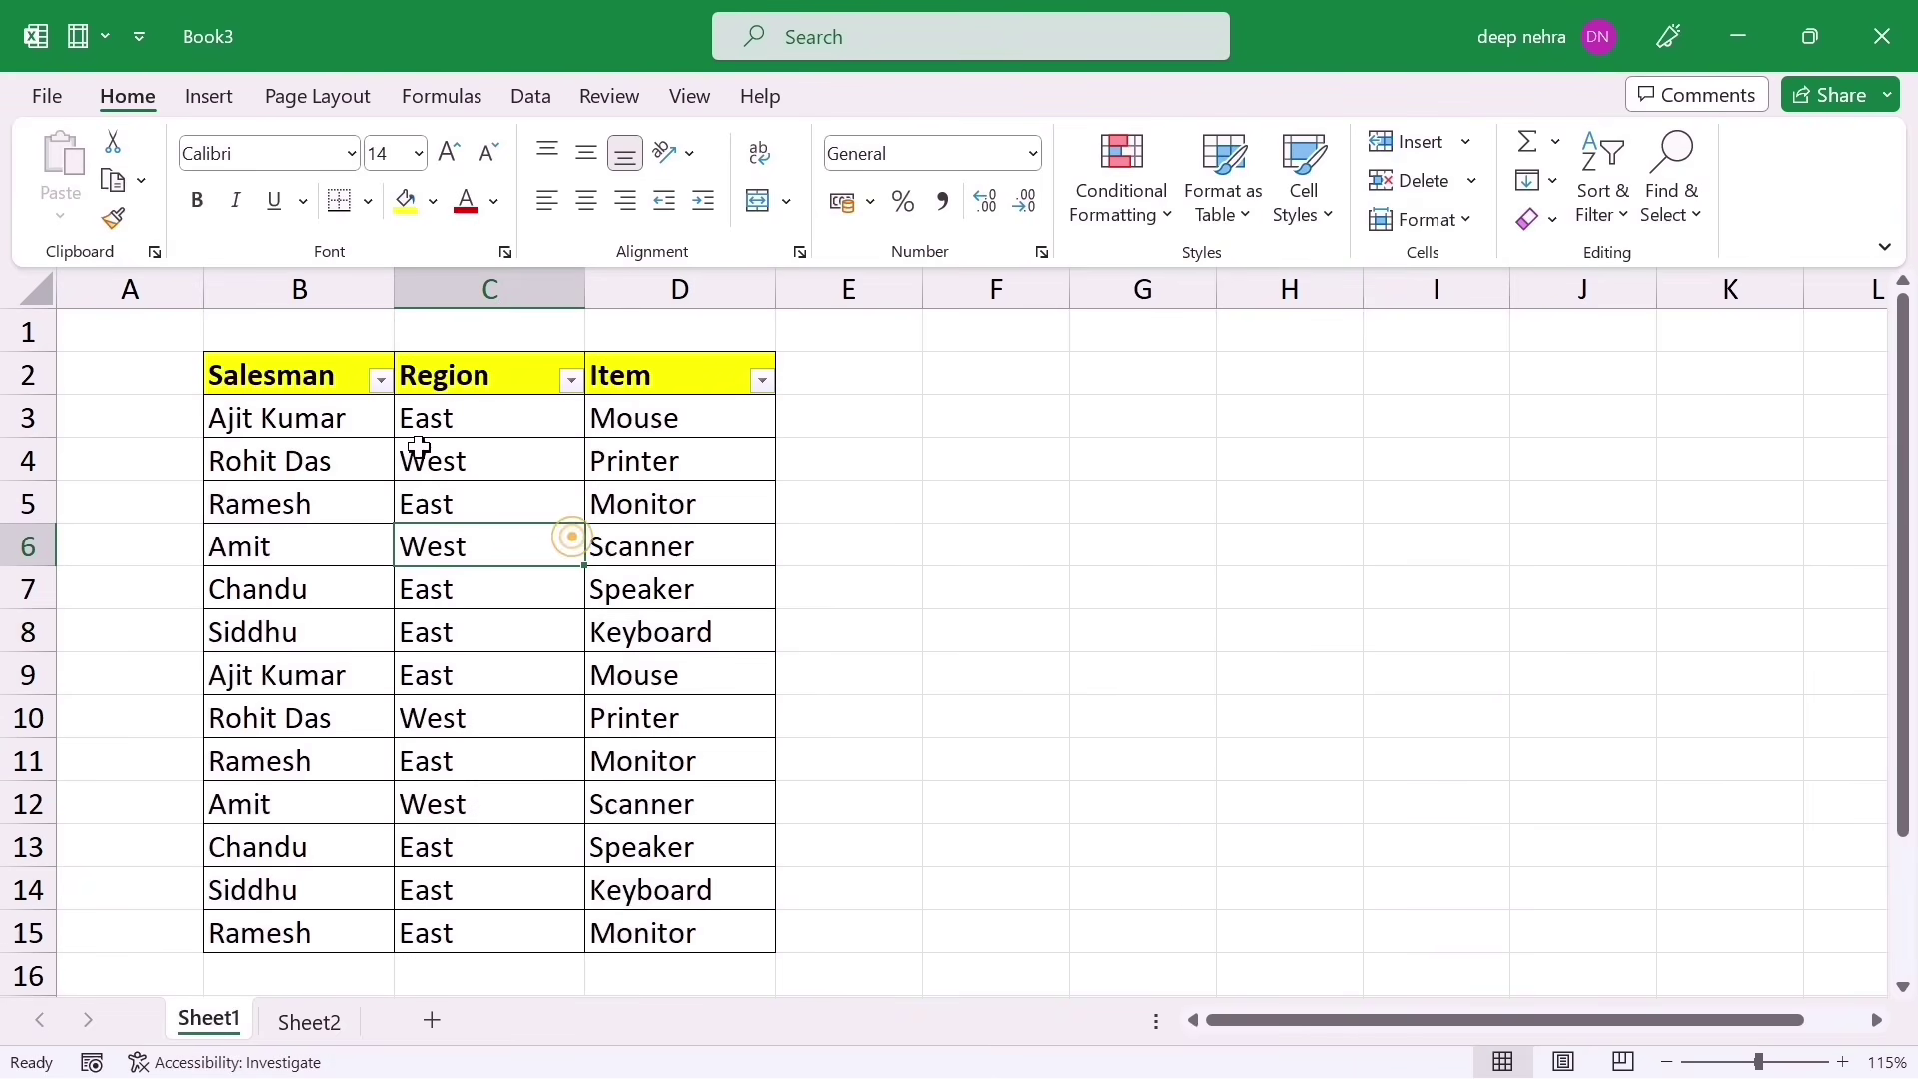
Step: Add an Index header in E2 and fill the column with numbers 1 to 13
left_click(879, 370)
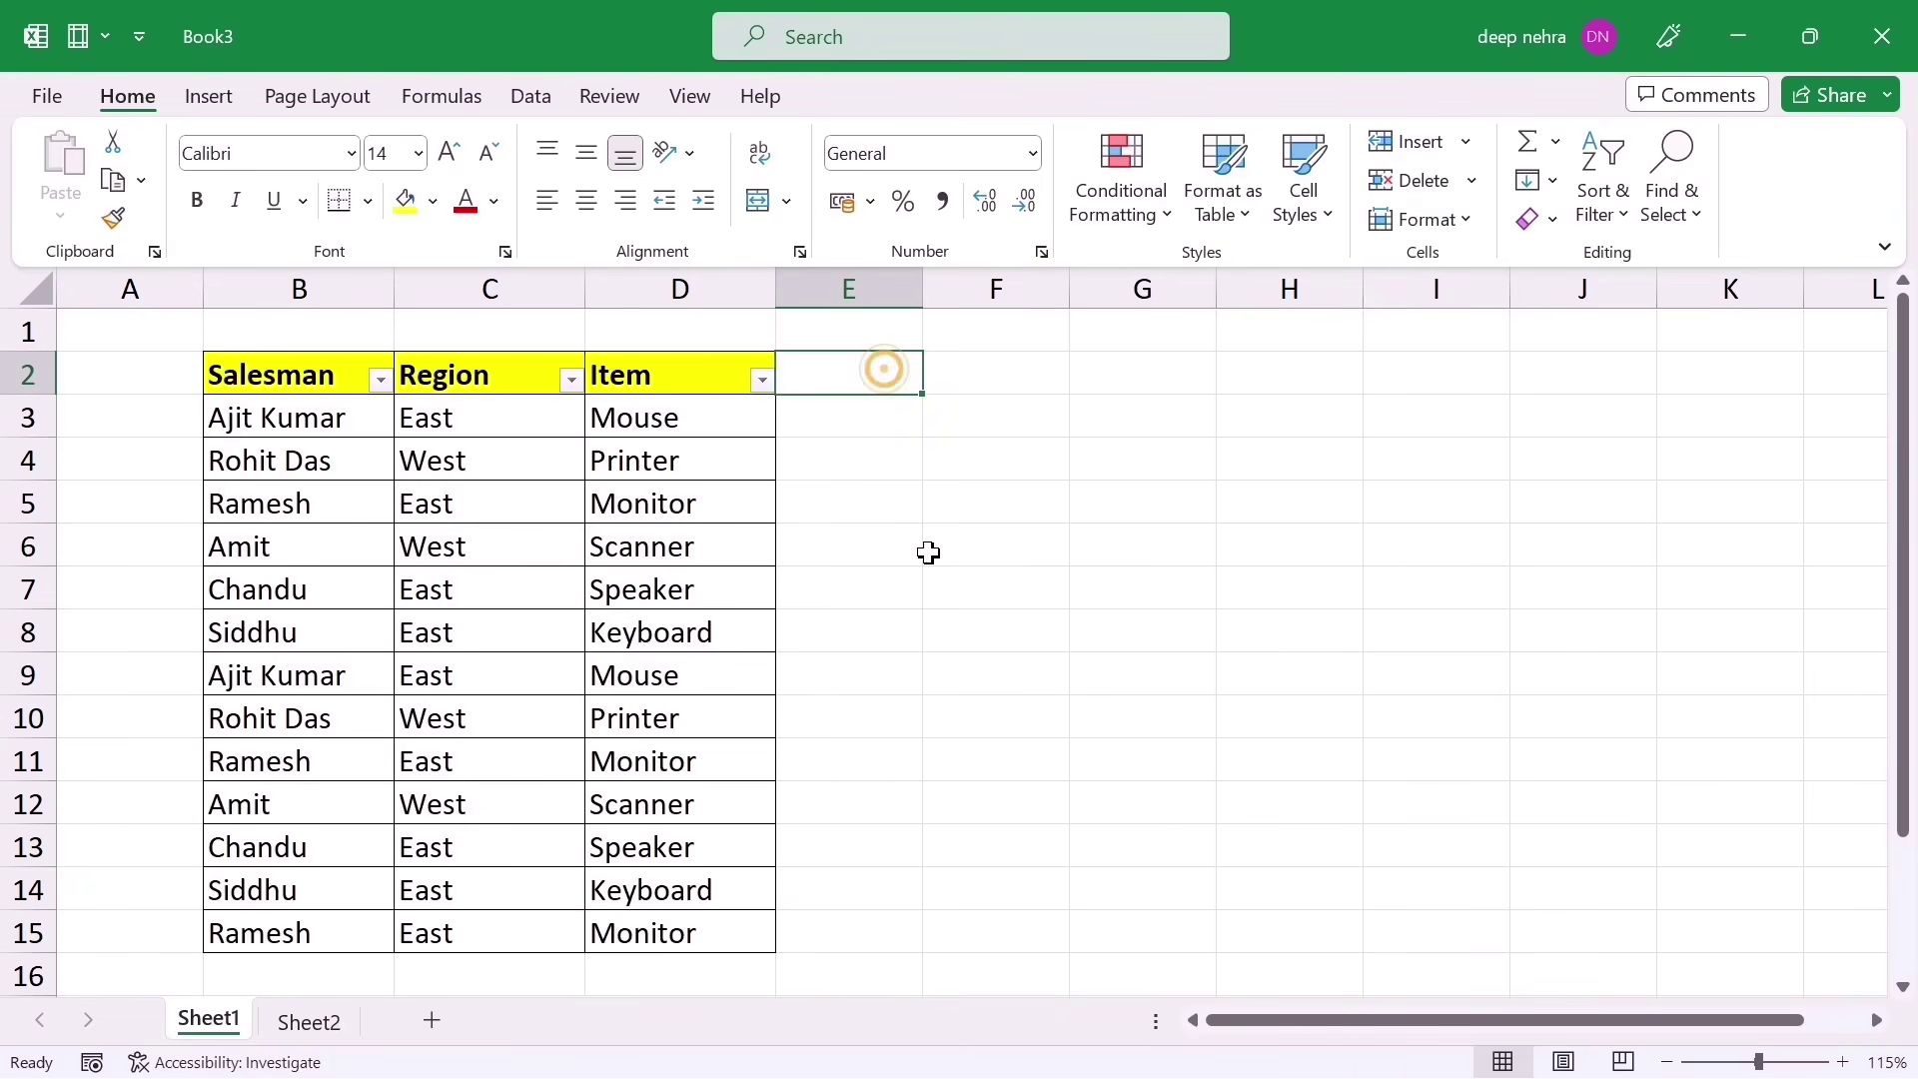
type("Index")
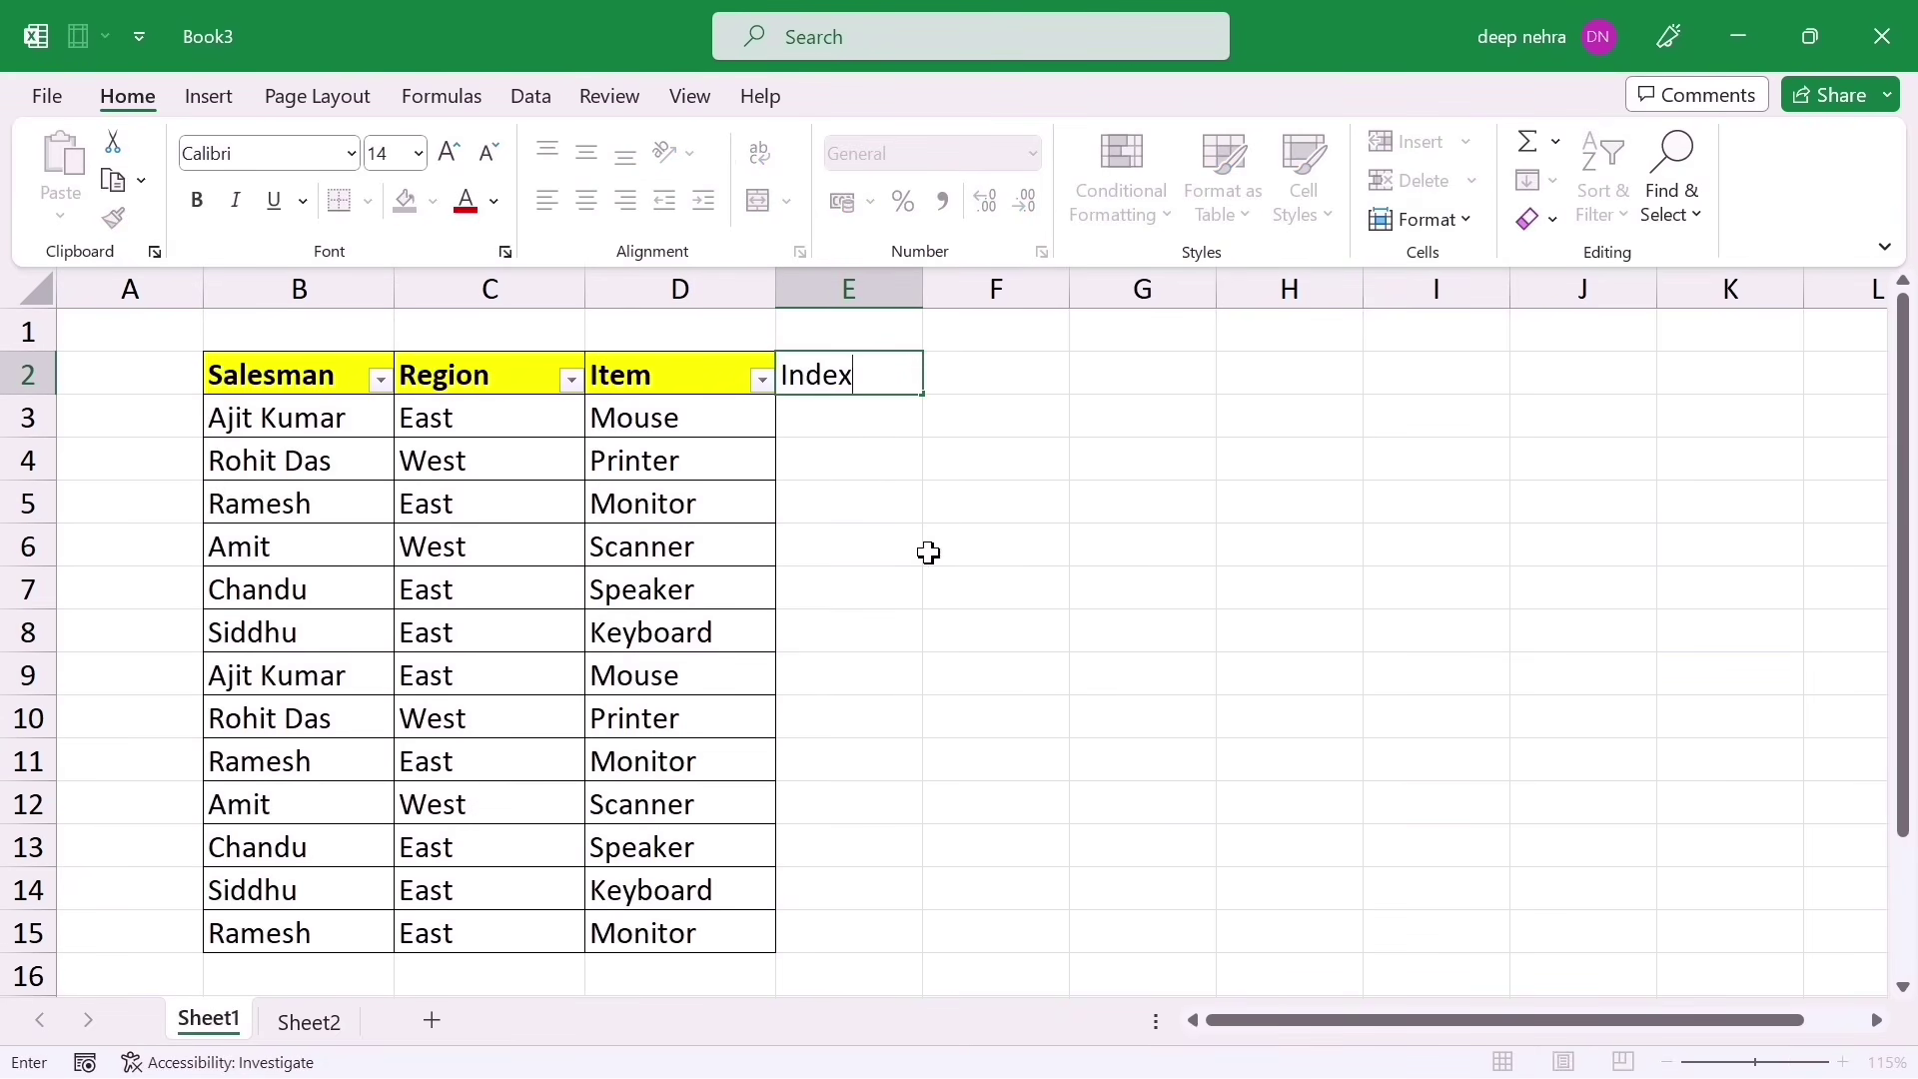
key("Return")
type("1")
key("Return")
type("2")
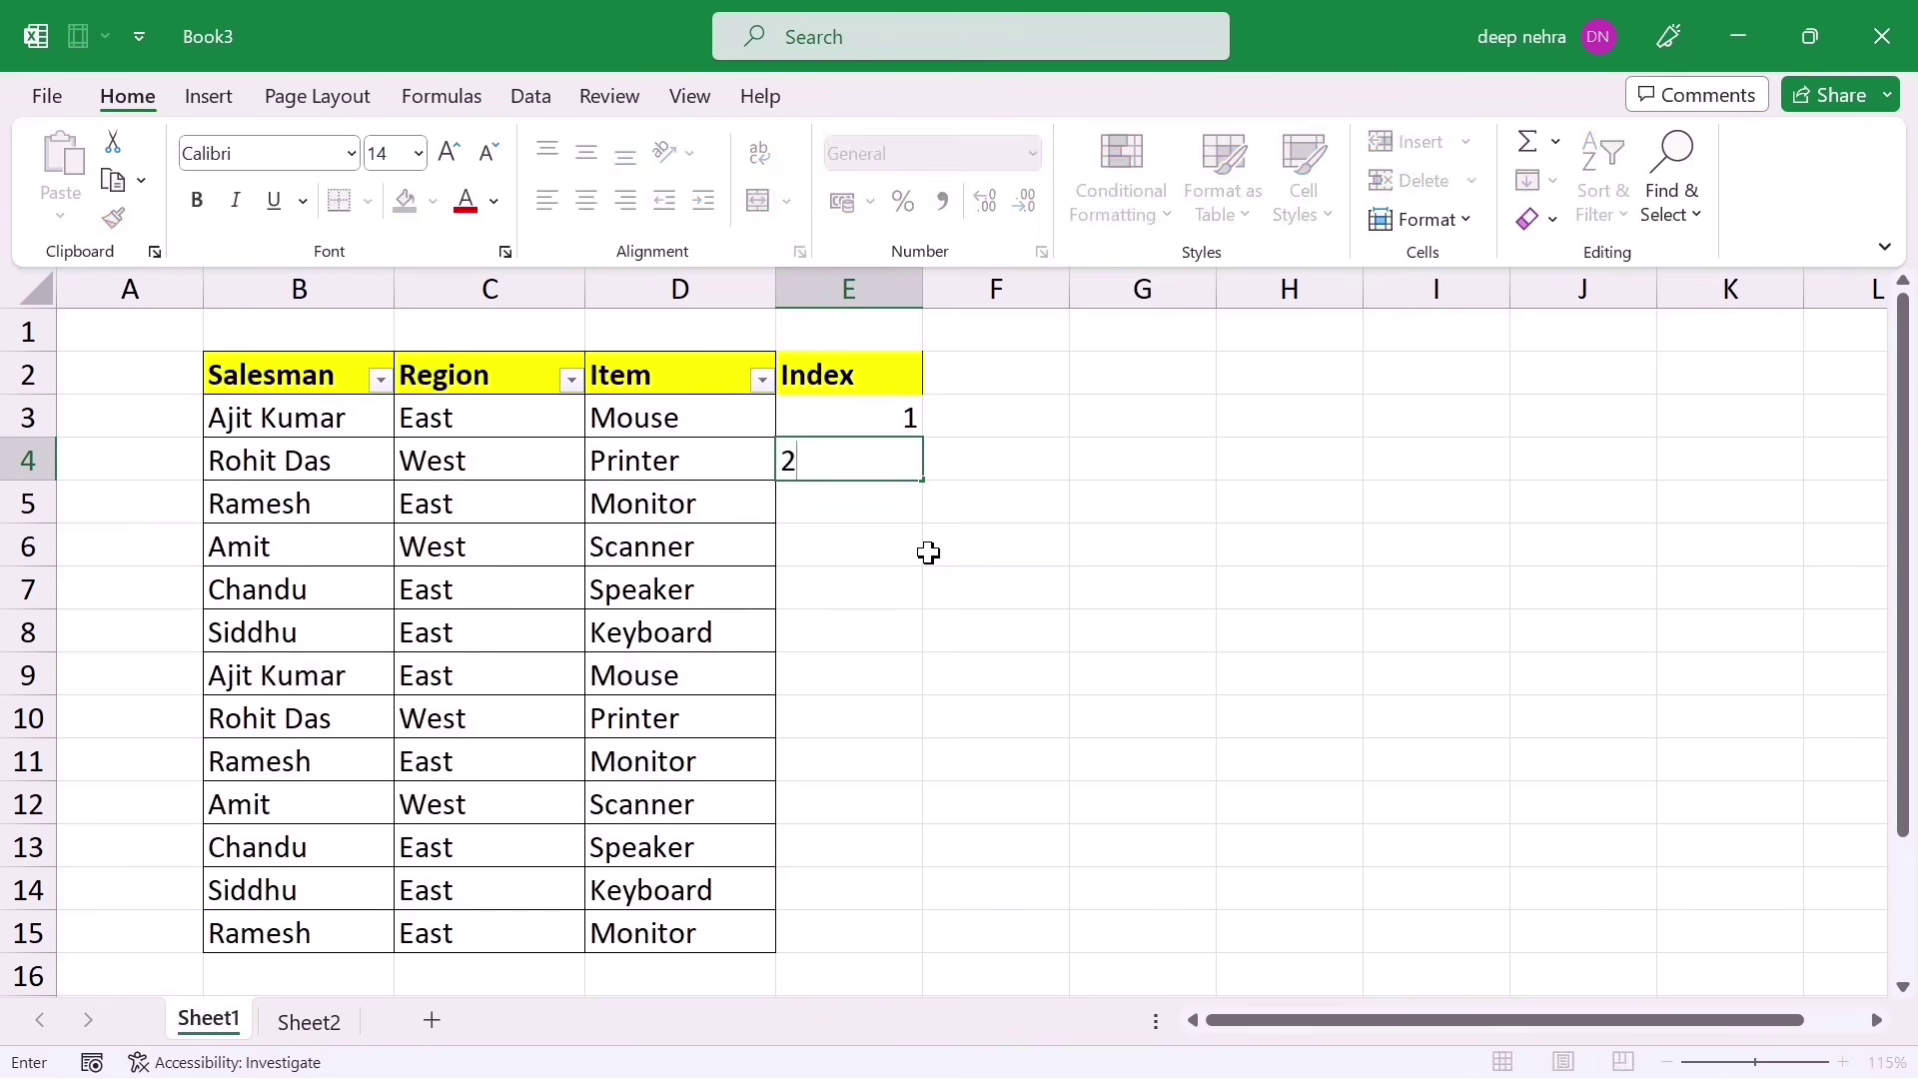
left_click(928, 552)
left_click_drag(903, 428, 890, 971)
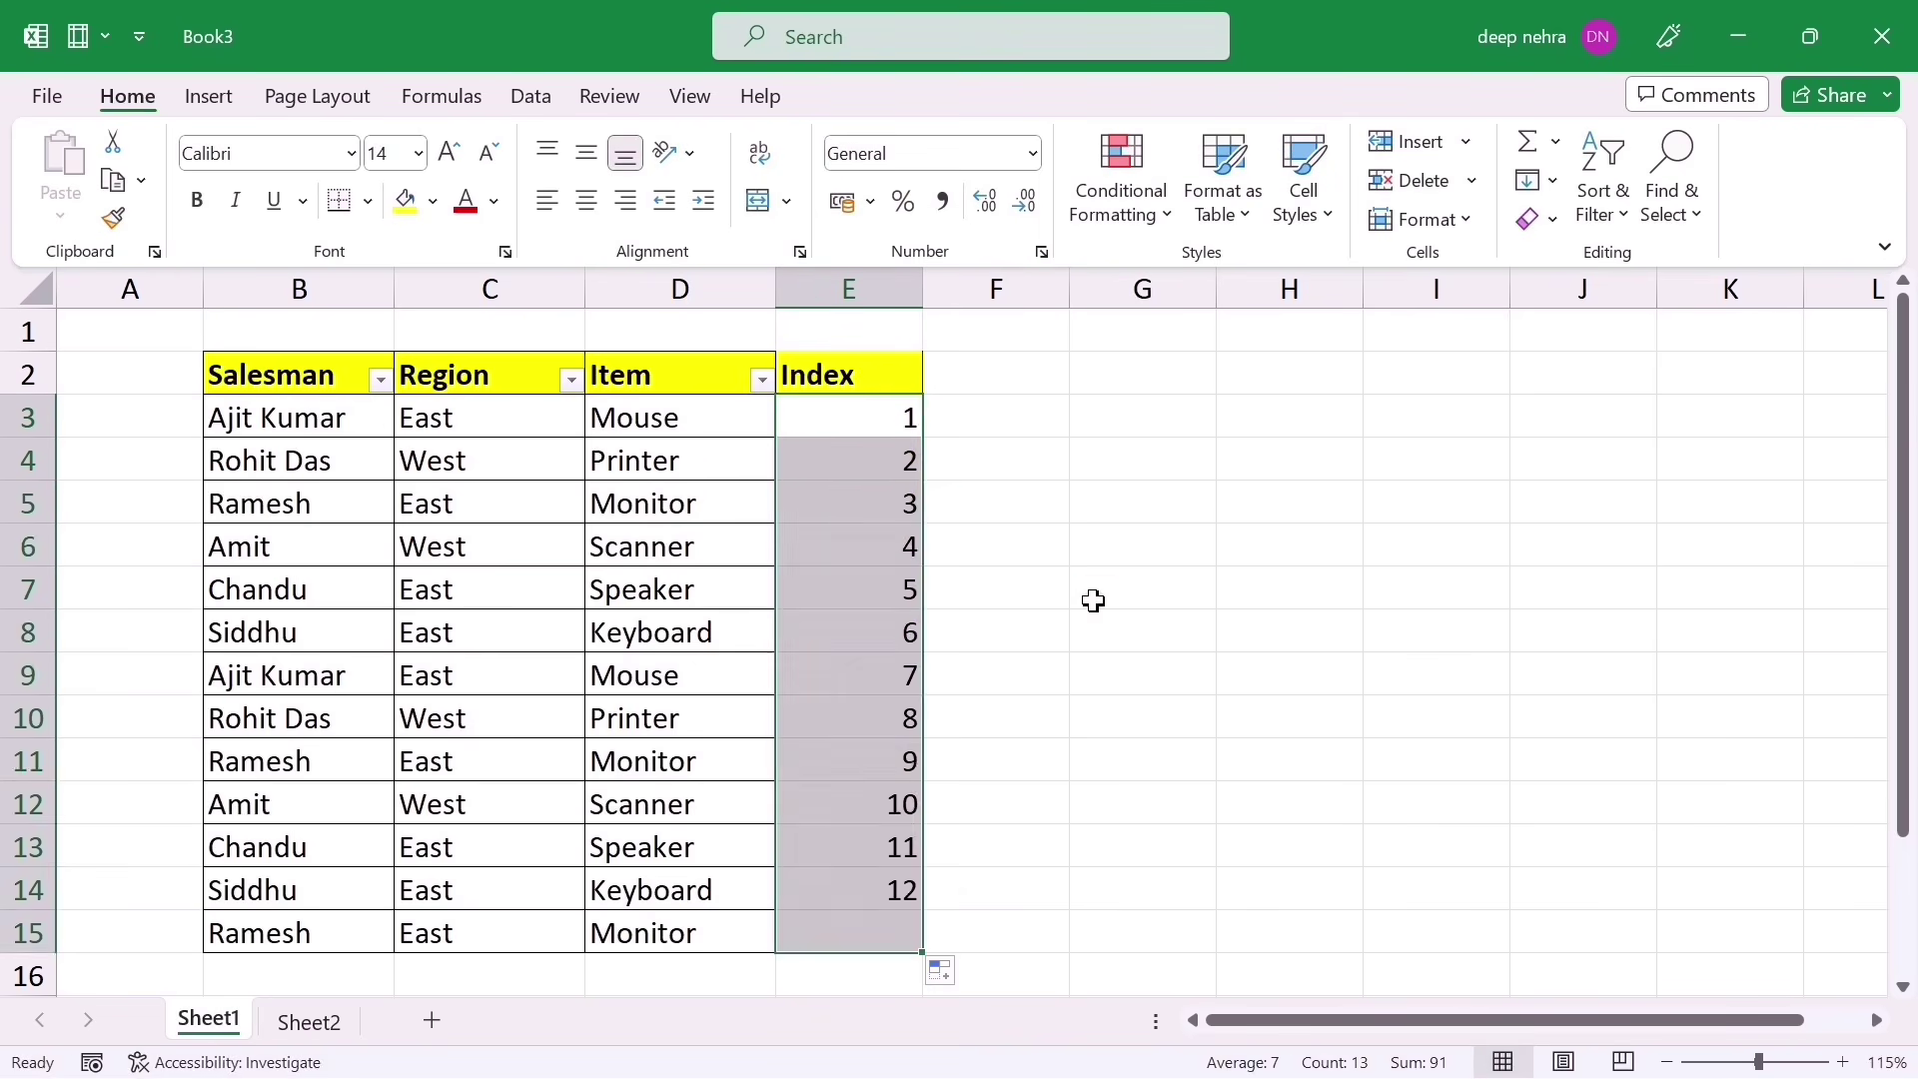
left_click(1098, 596)
Step: Reapply the table filters so the new Index column gets its own filter button
left_click(835, 377)
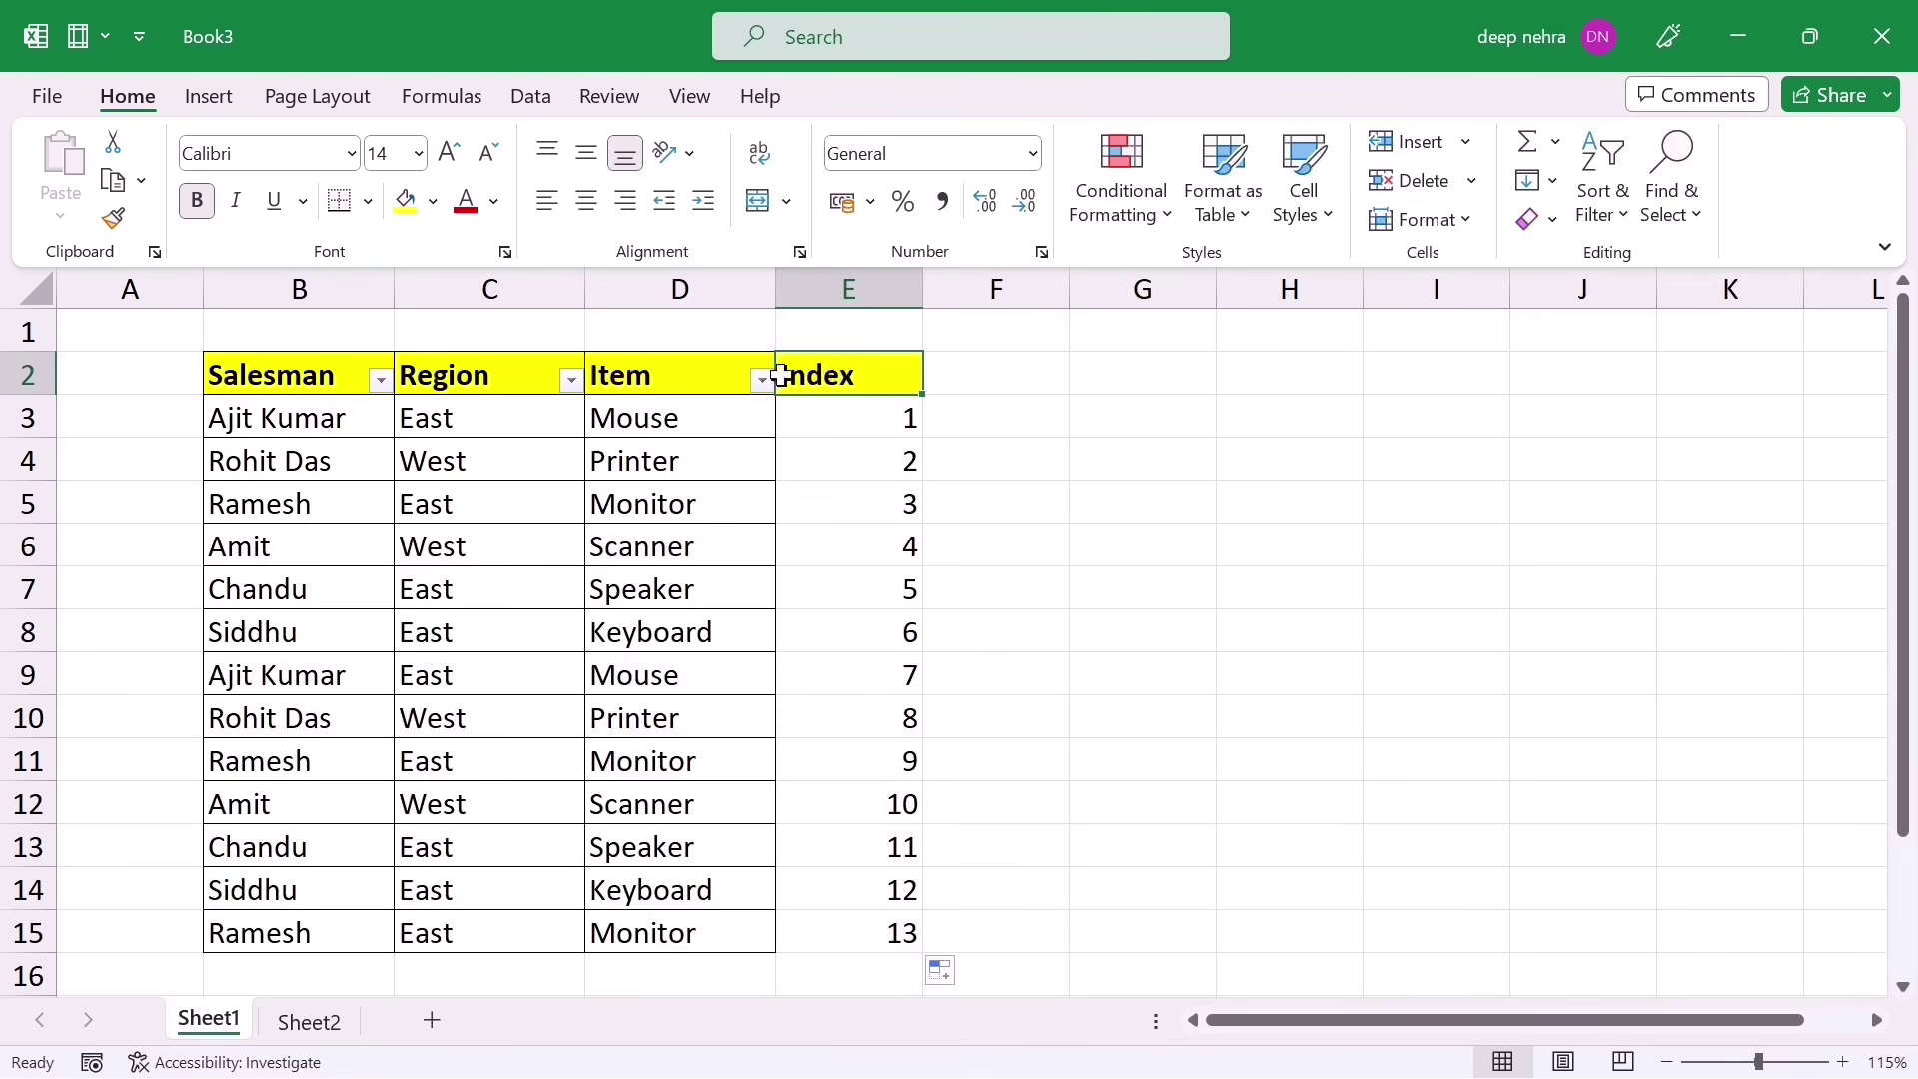
left_click(515, 96)
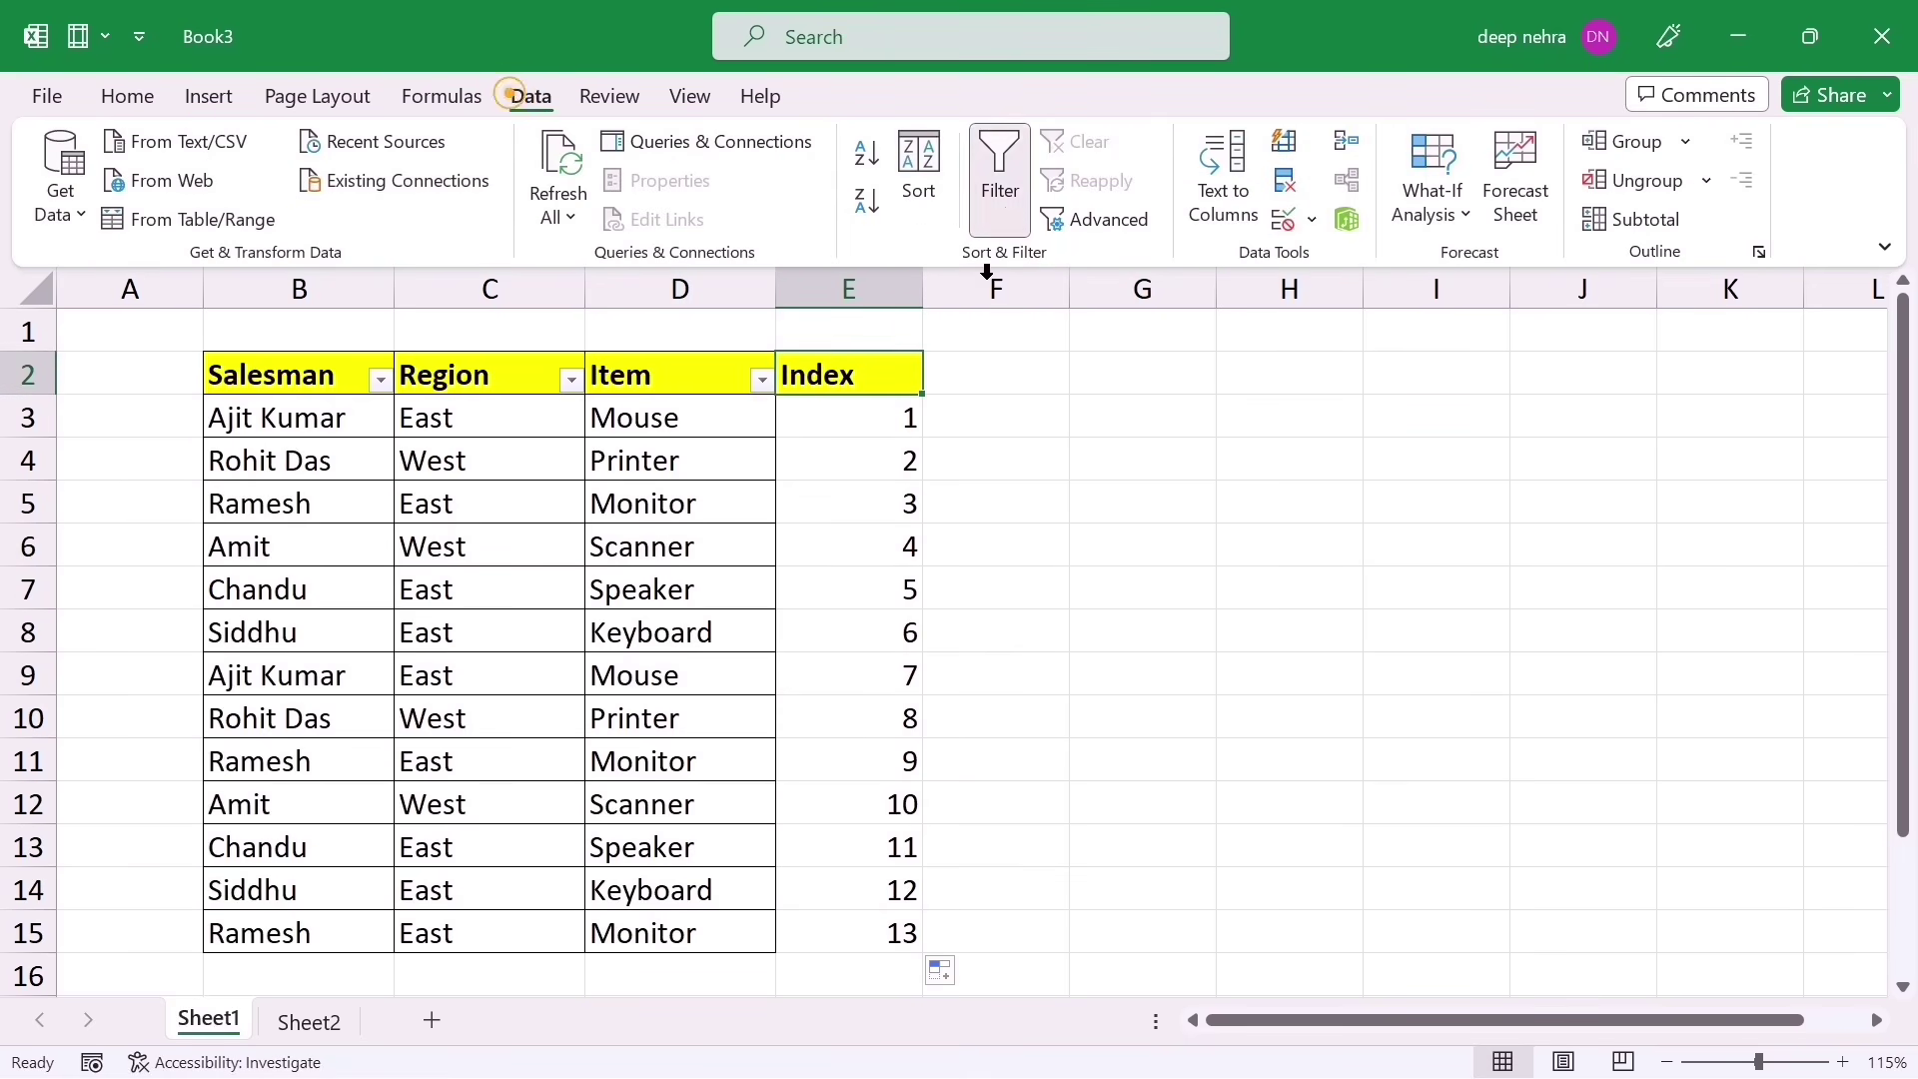
left_click(1008, 210)
left_click(1006, 197)
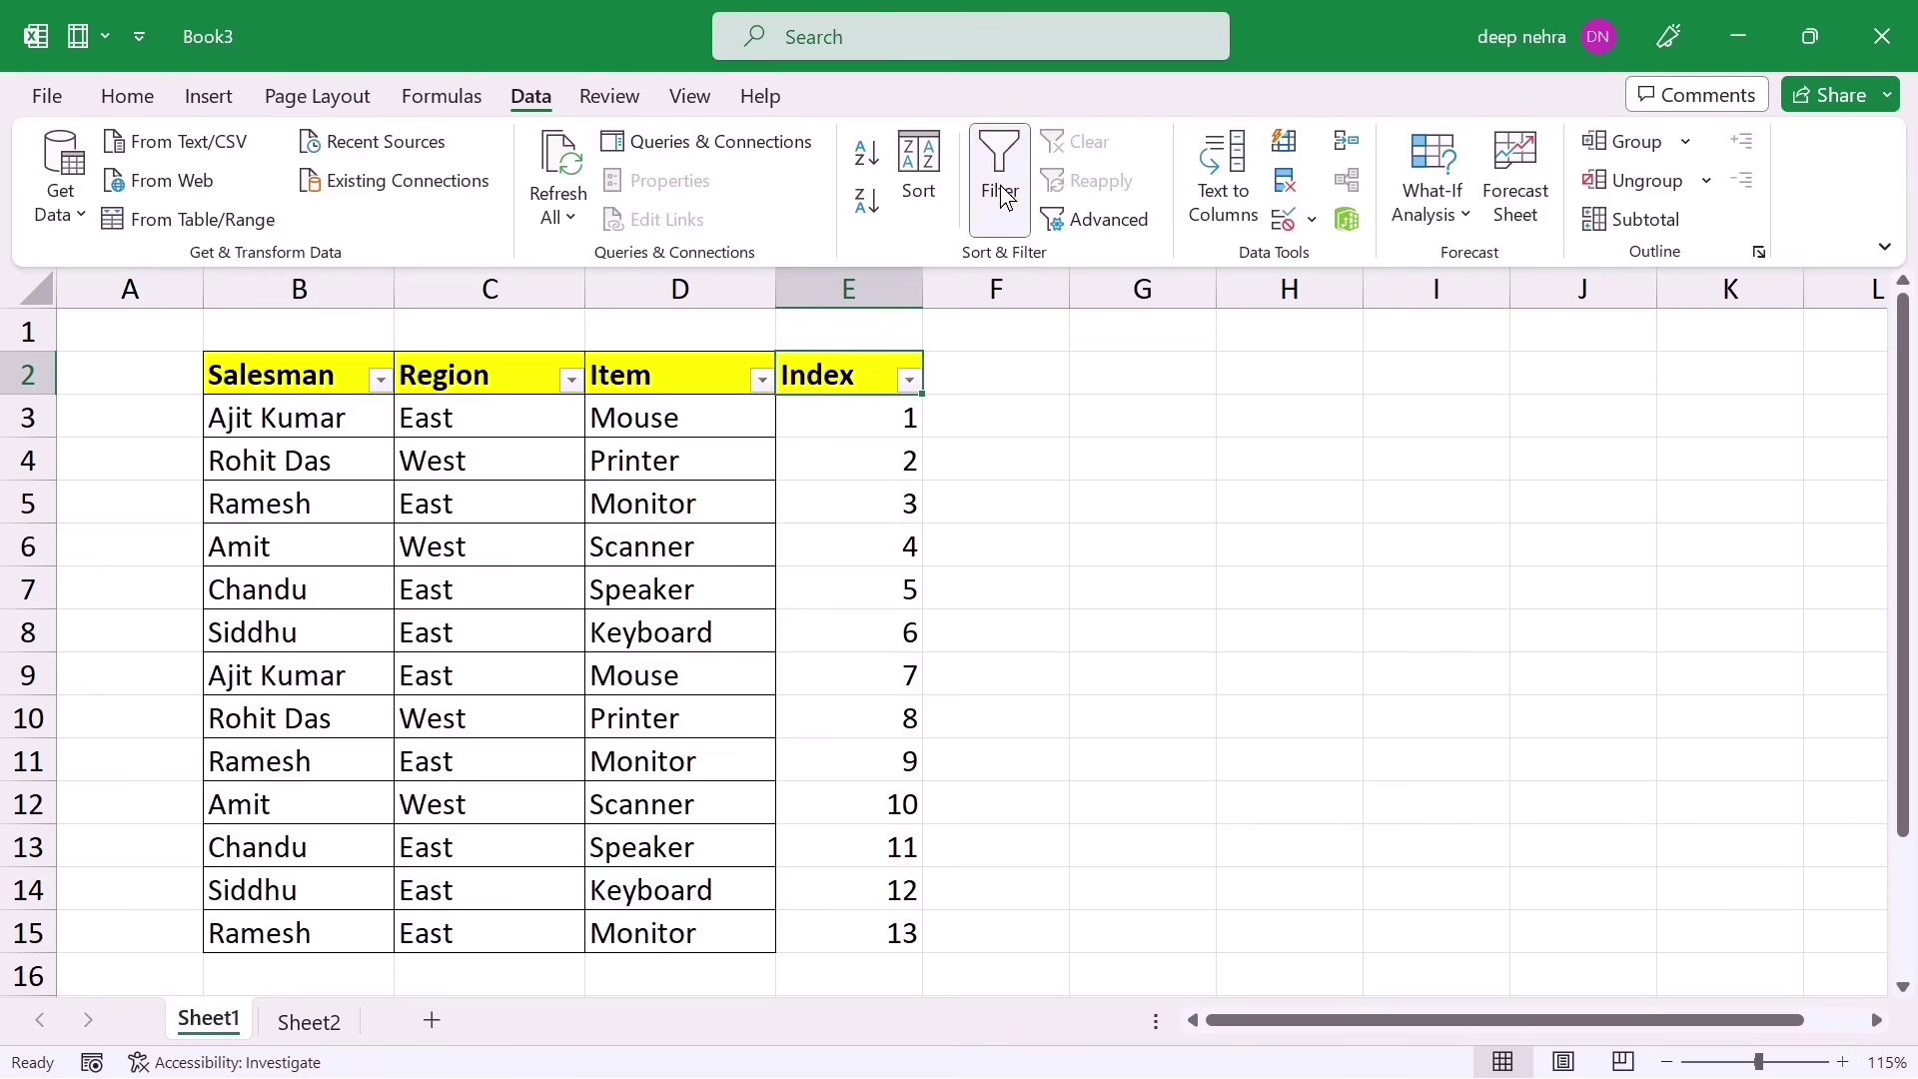
left_click(947, 683)
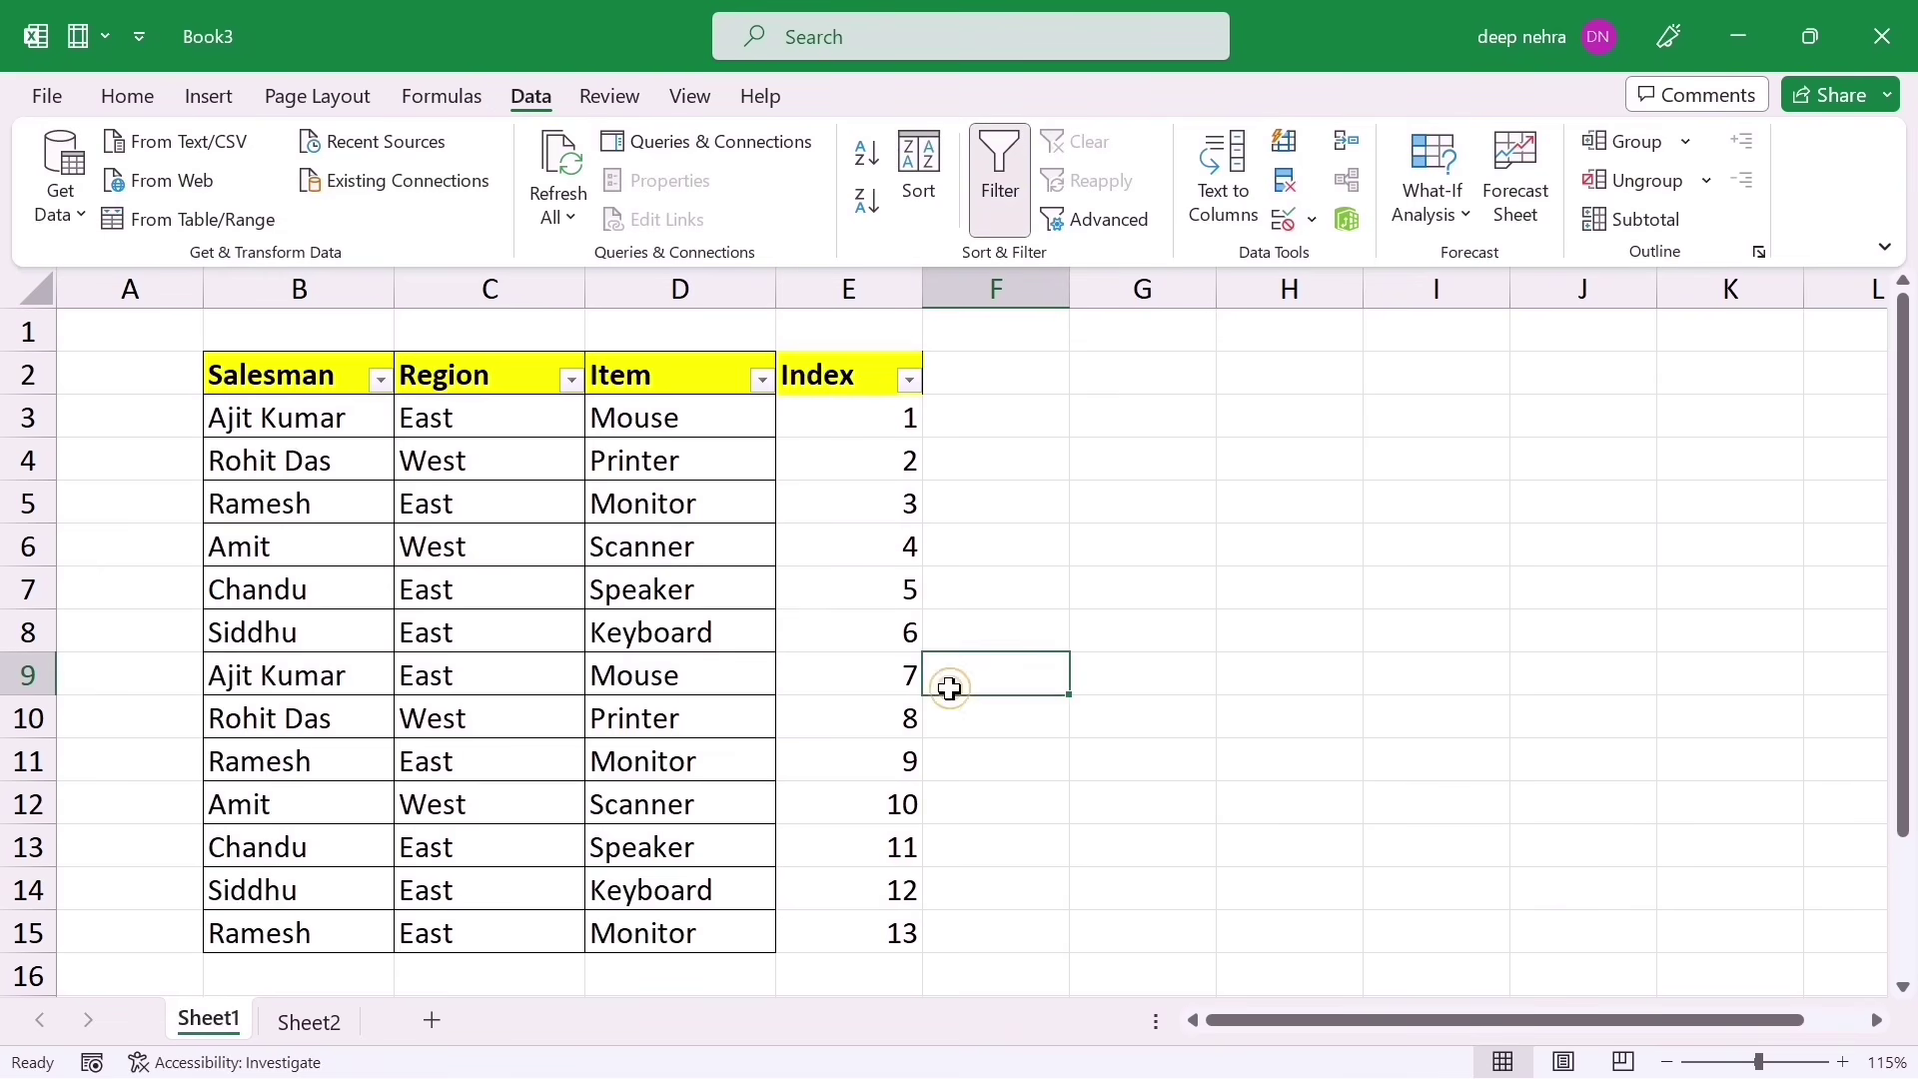
Step: Sort by Region Z to A, then re-sort by Index smallest to largest to restore the original order
left_click(569, 382)
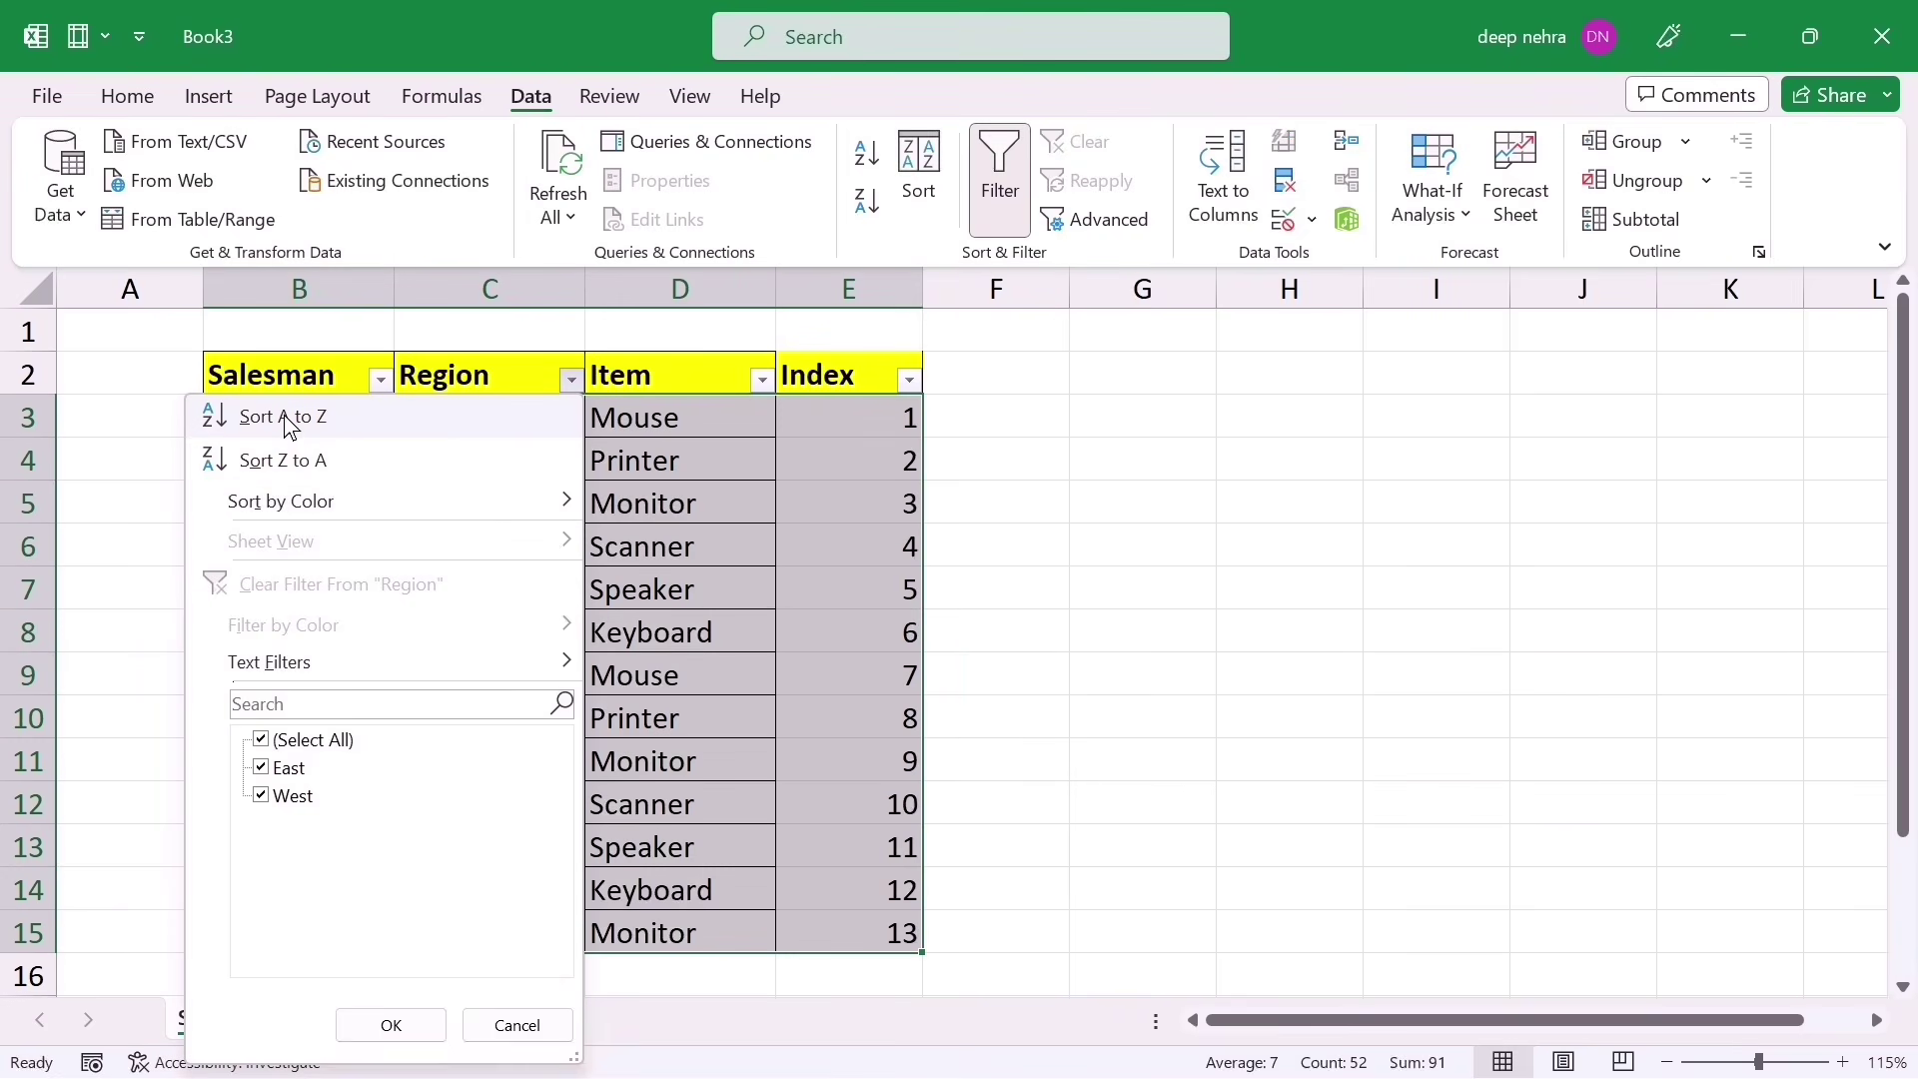
left_click(307, 462)
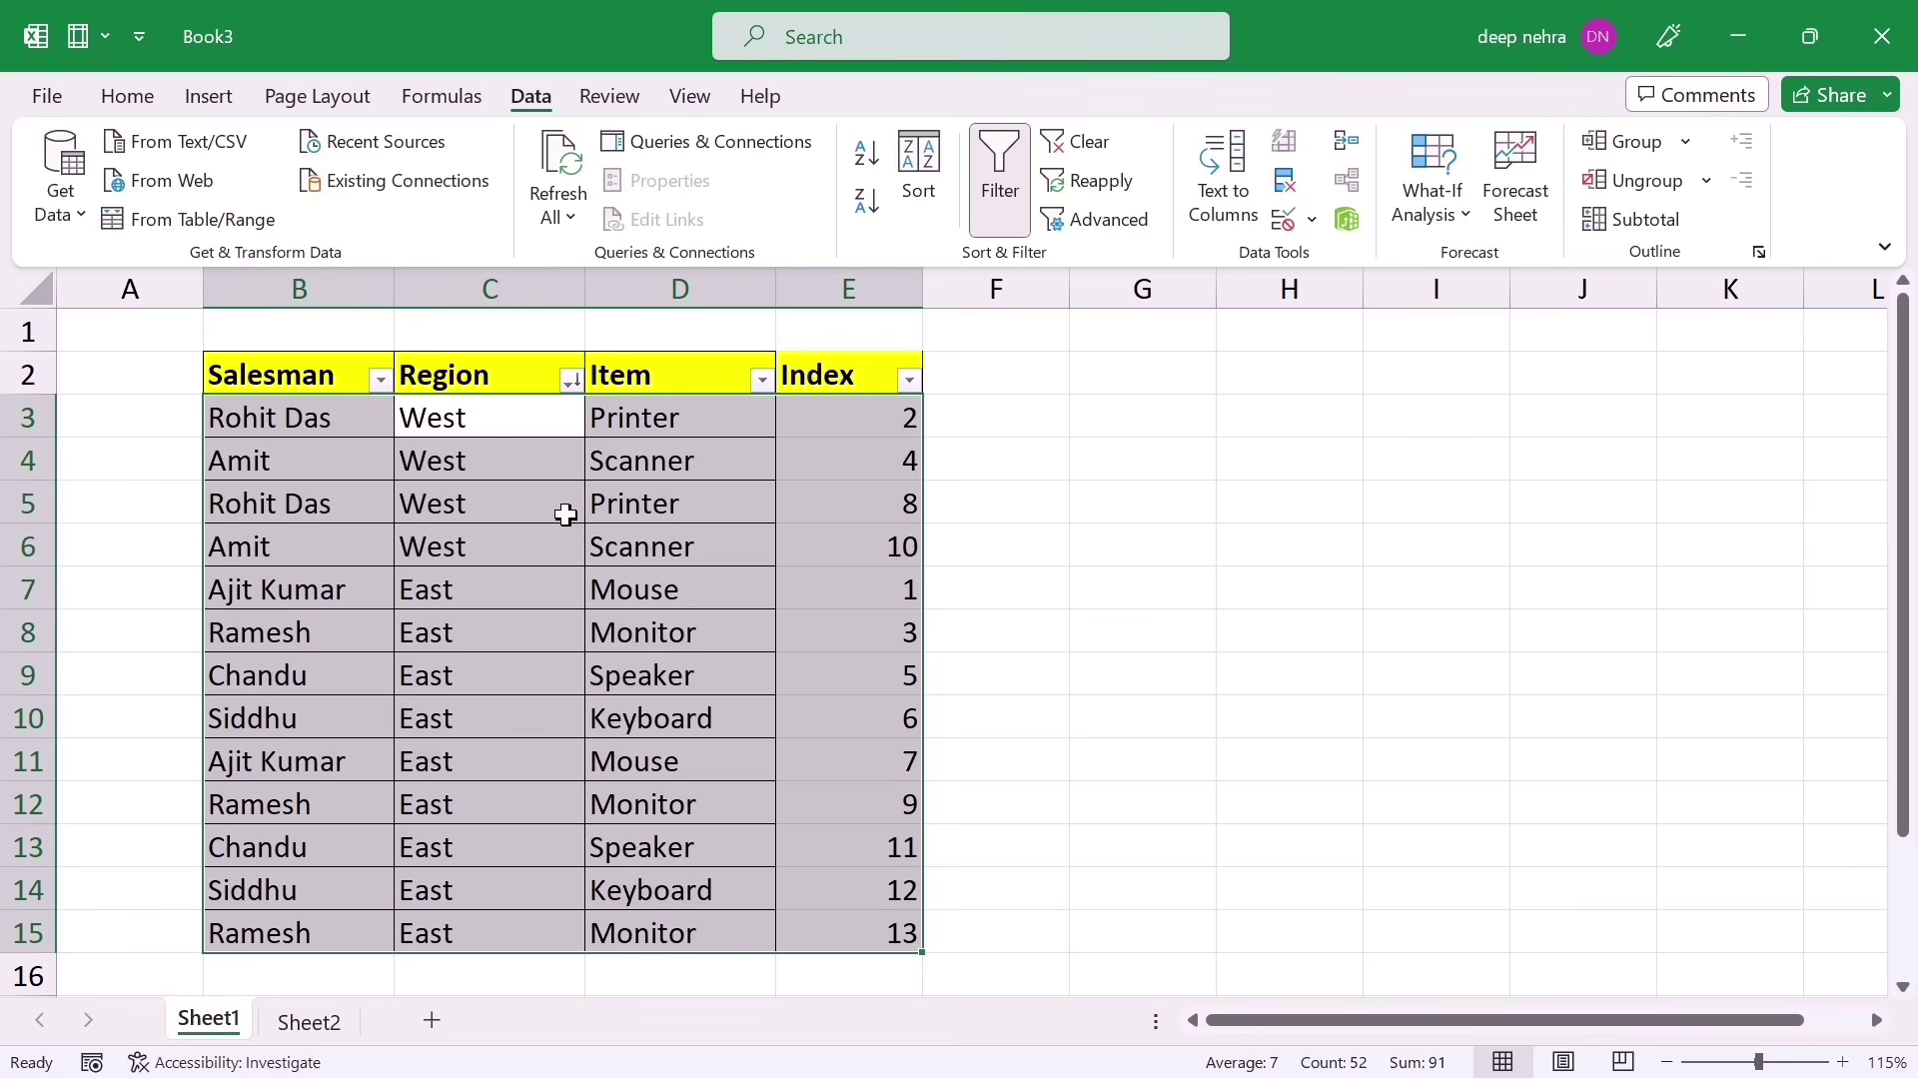
left_click(867, 461)
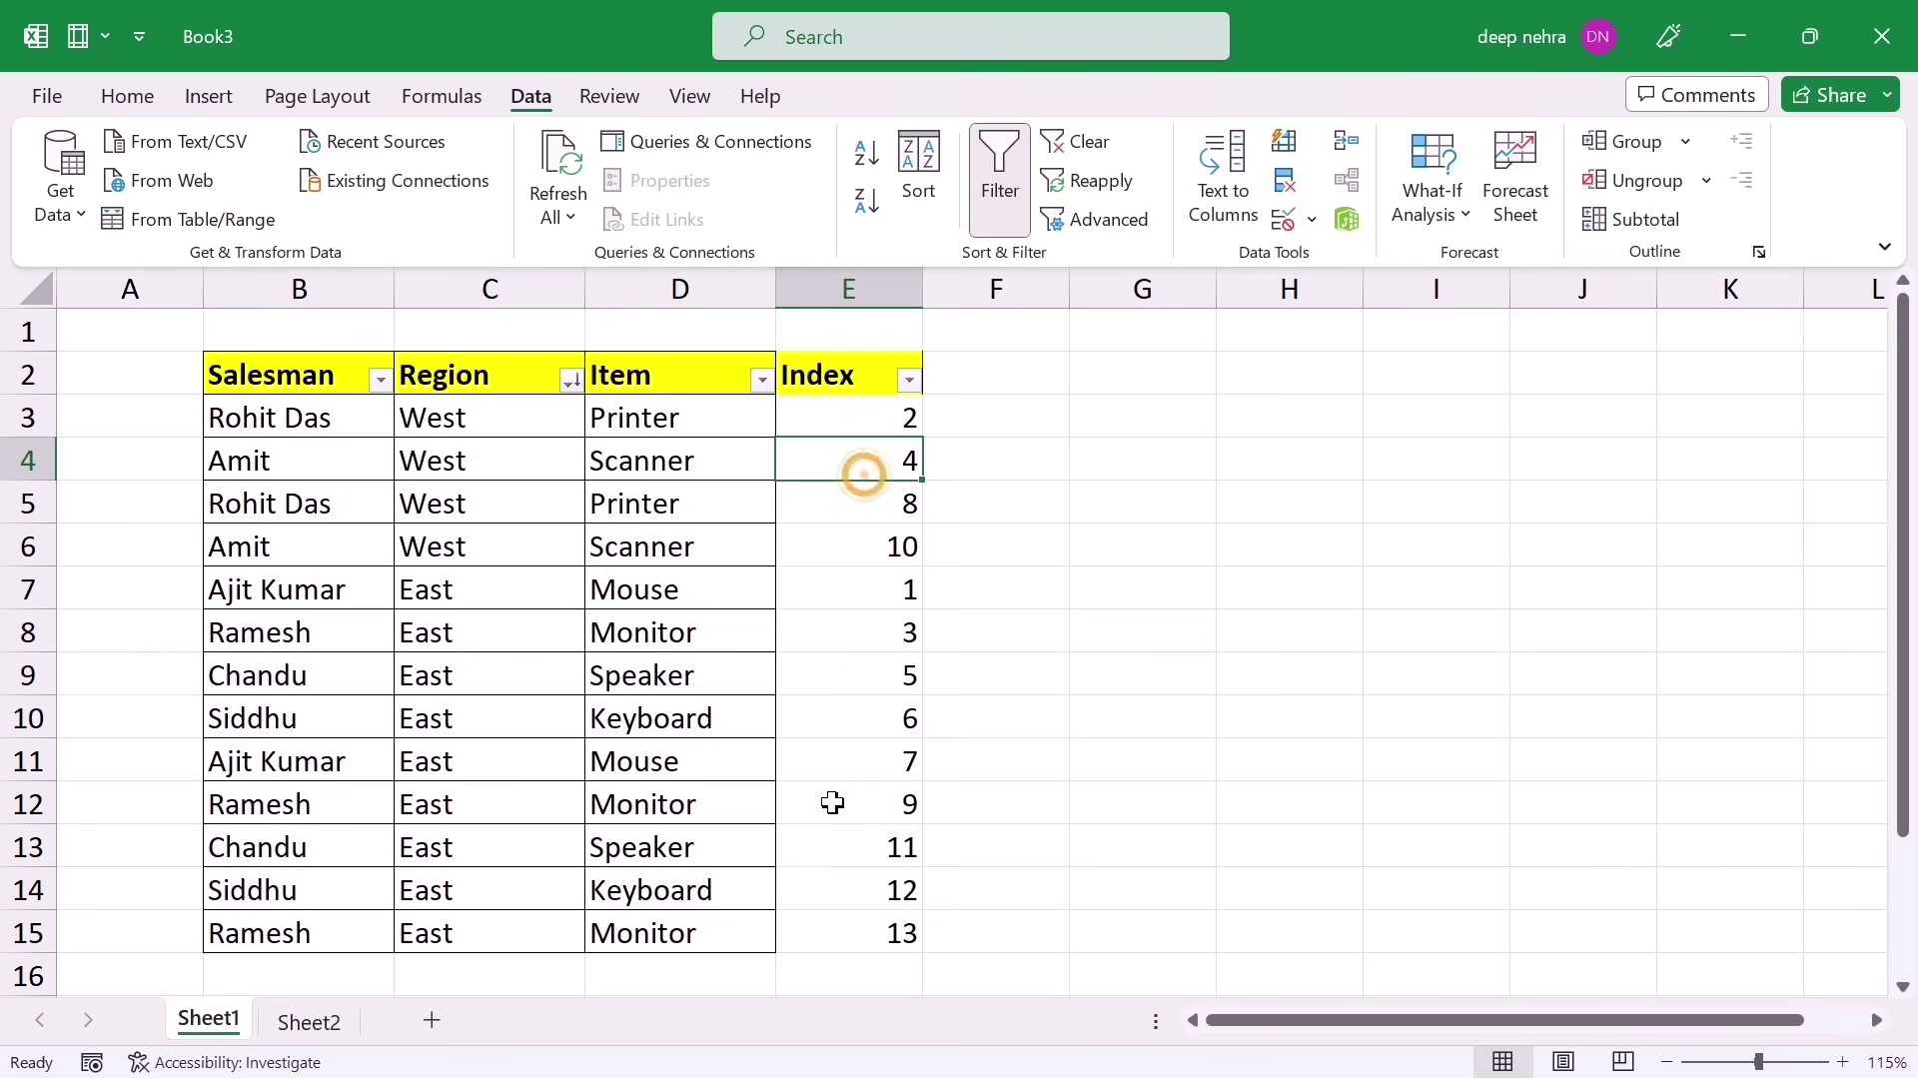
left_click(909, 381)
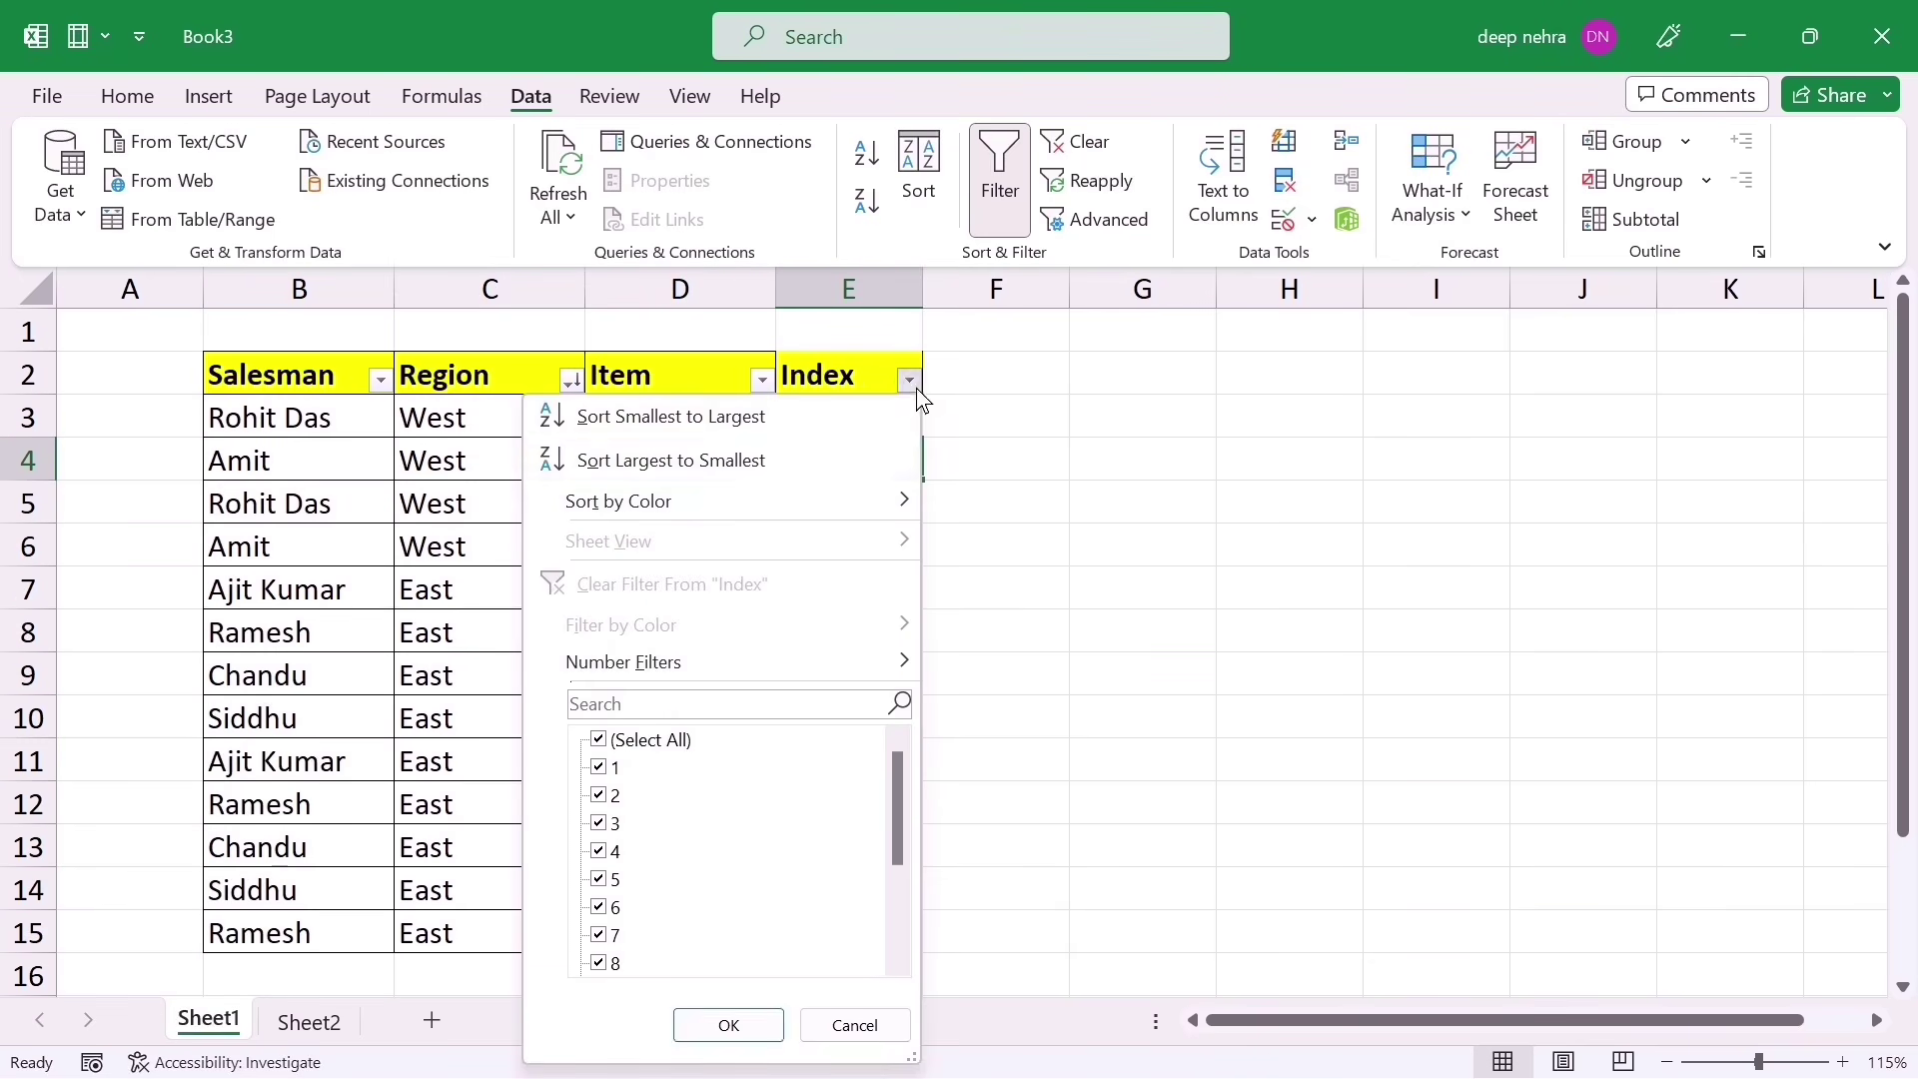
left_click(672, 417)
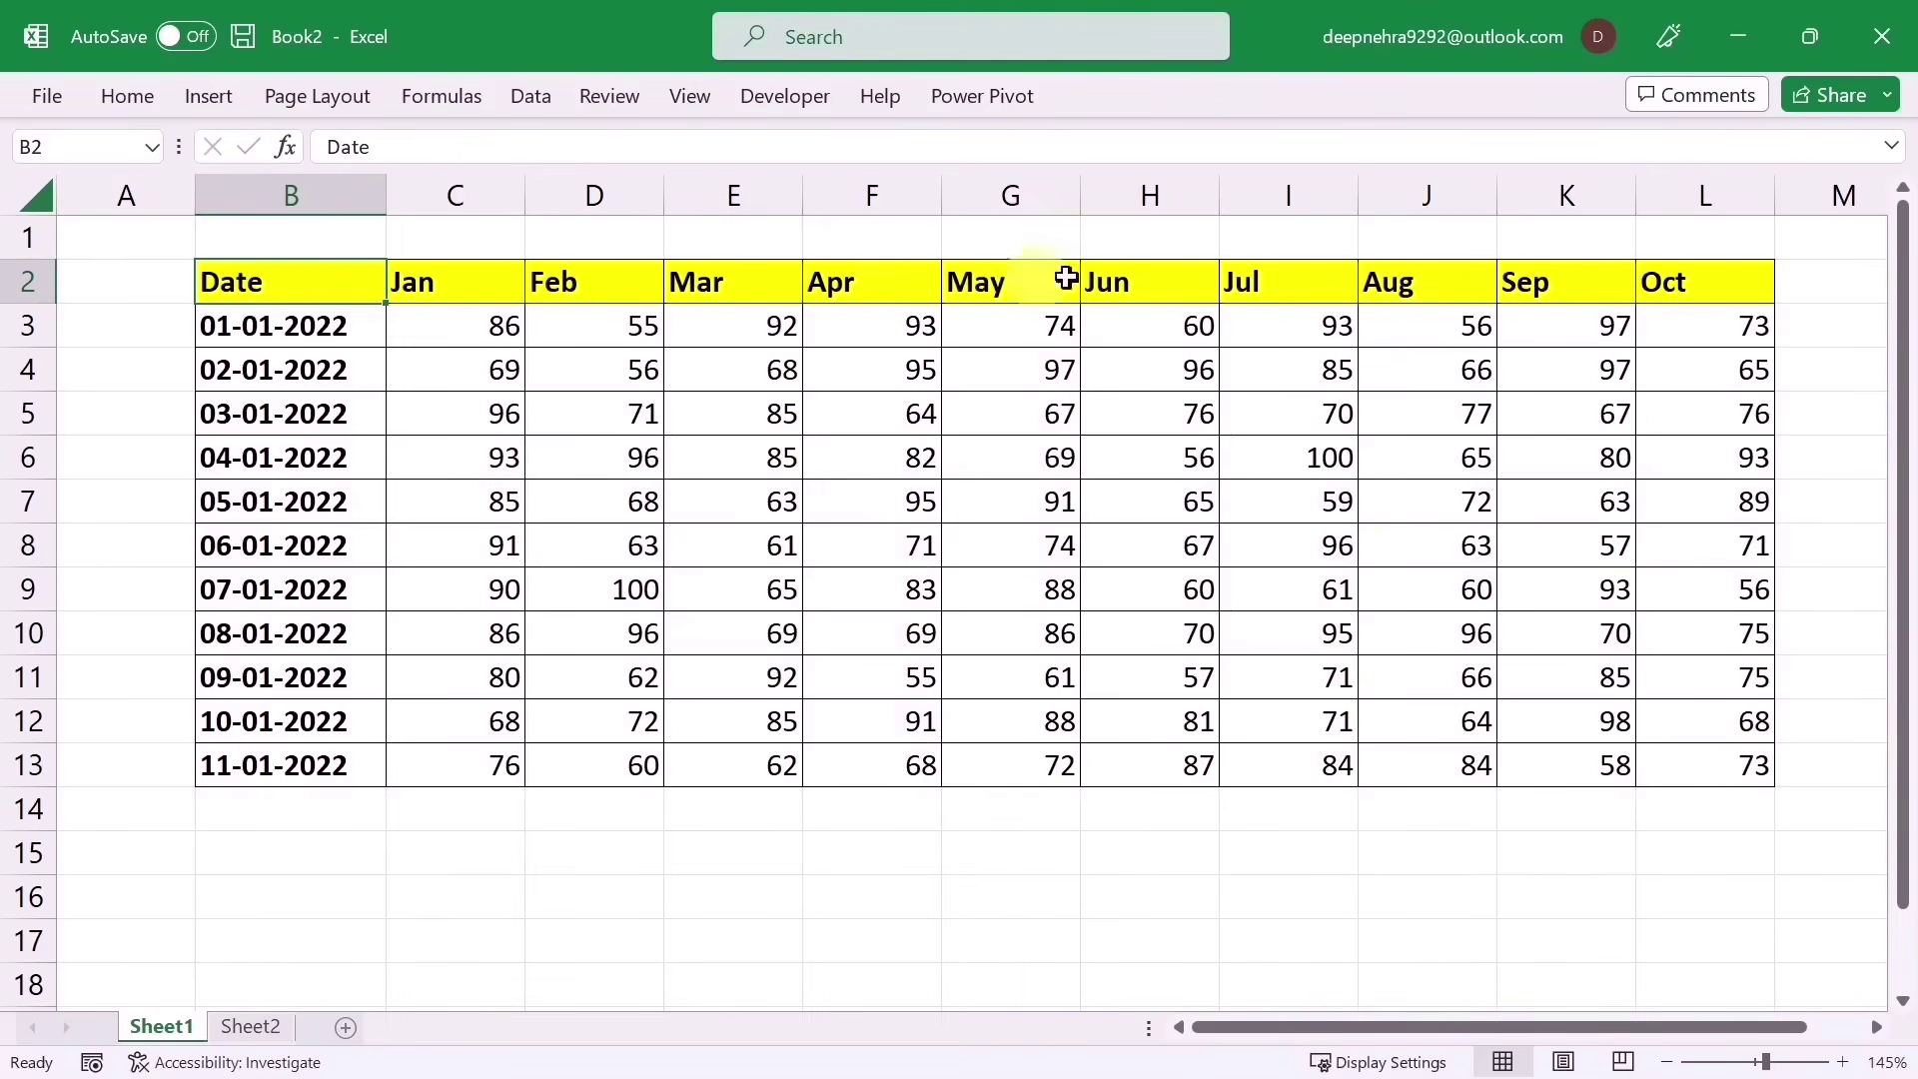
Step: Hide the Jun and Jul columns (H:I) and the Sep column (K), then select B2:L13
left_click_drag(1133, 196, 1250, 190)
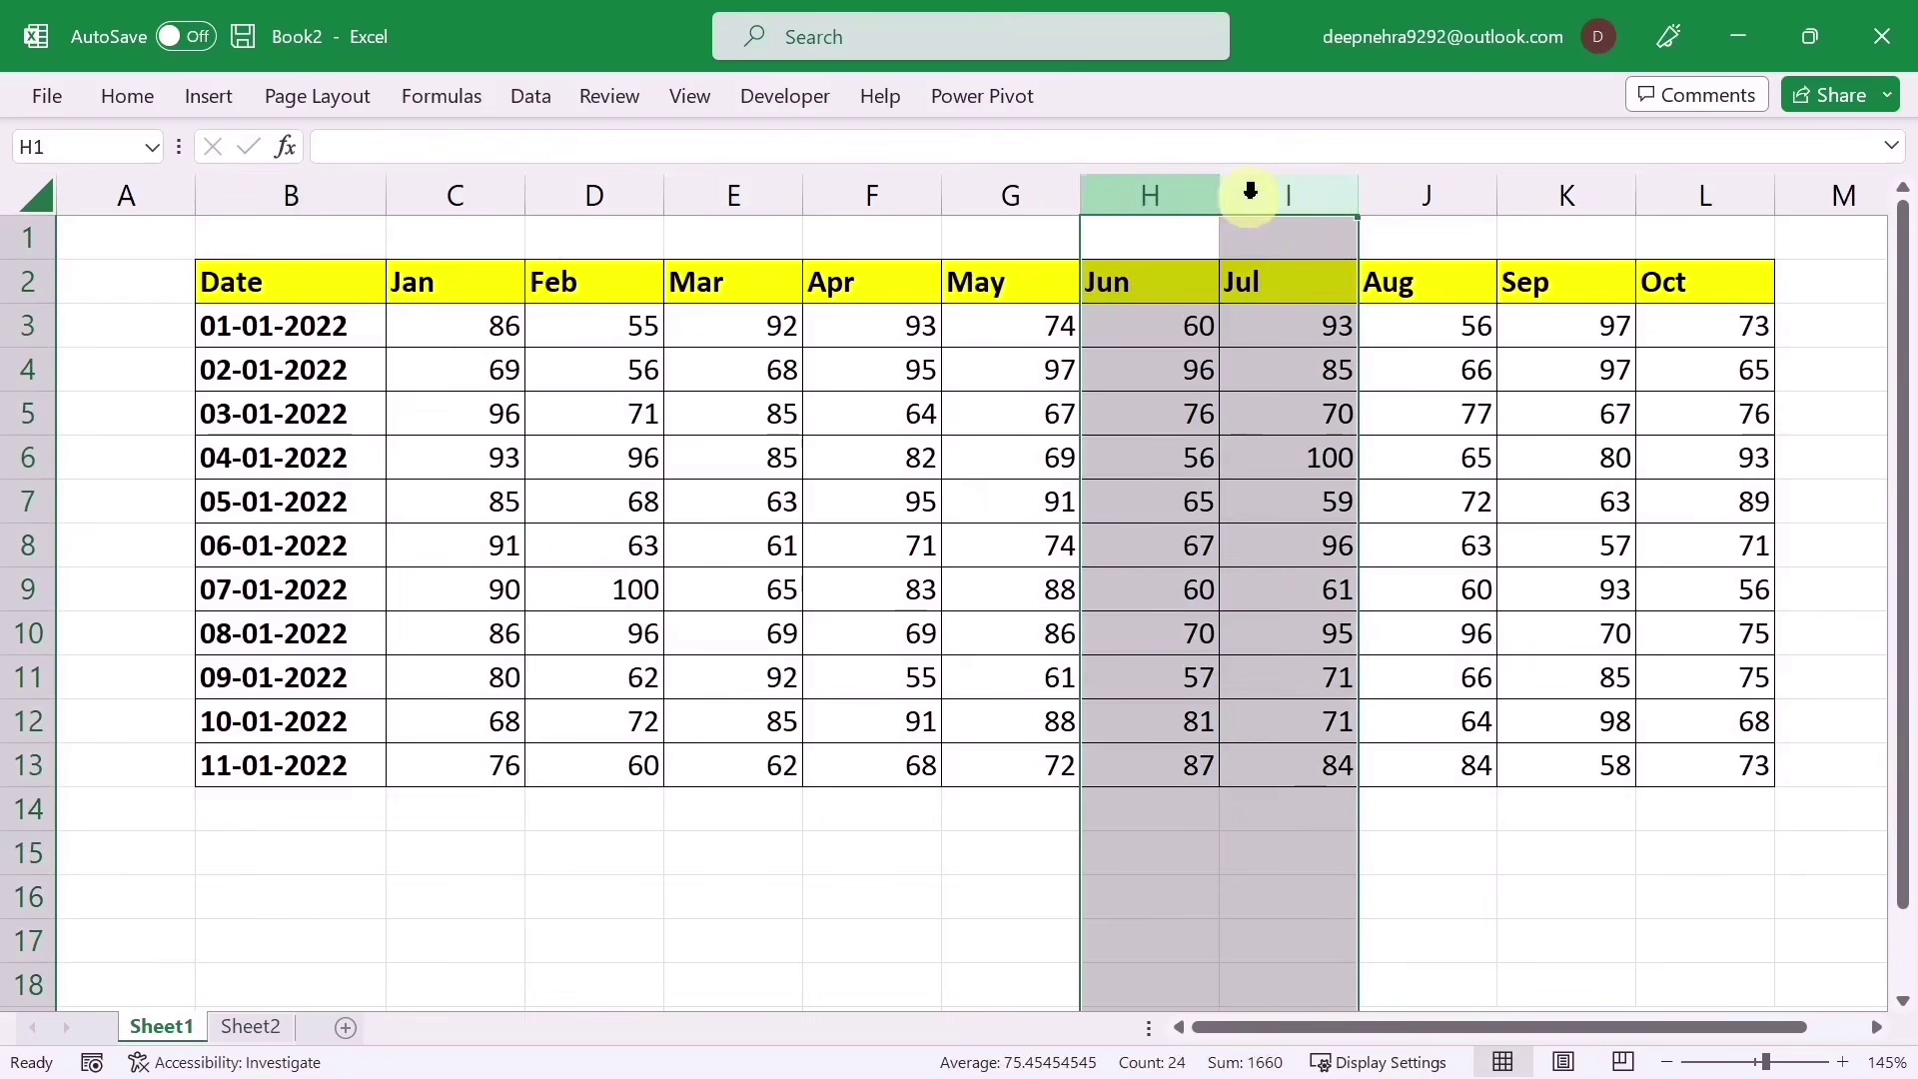
right_click(1186, 205)
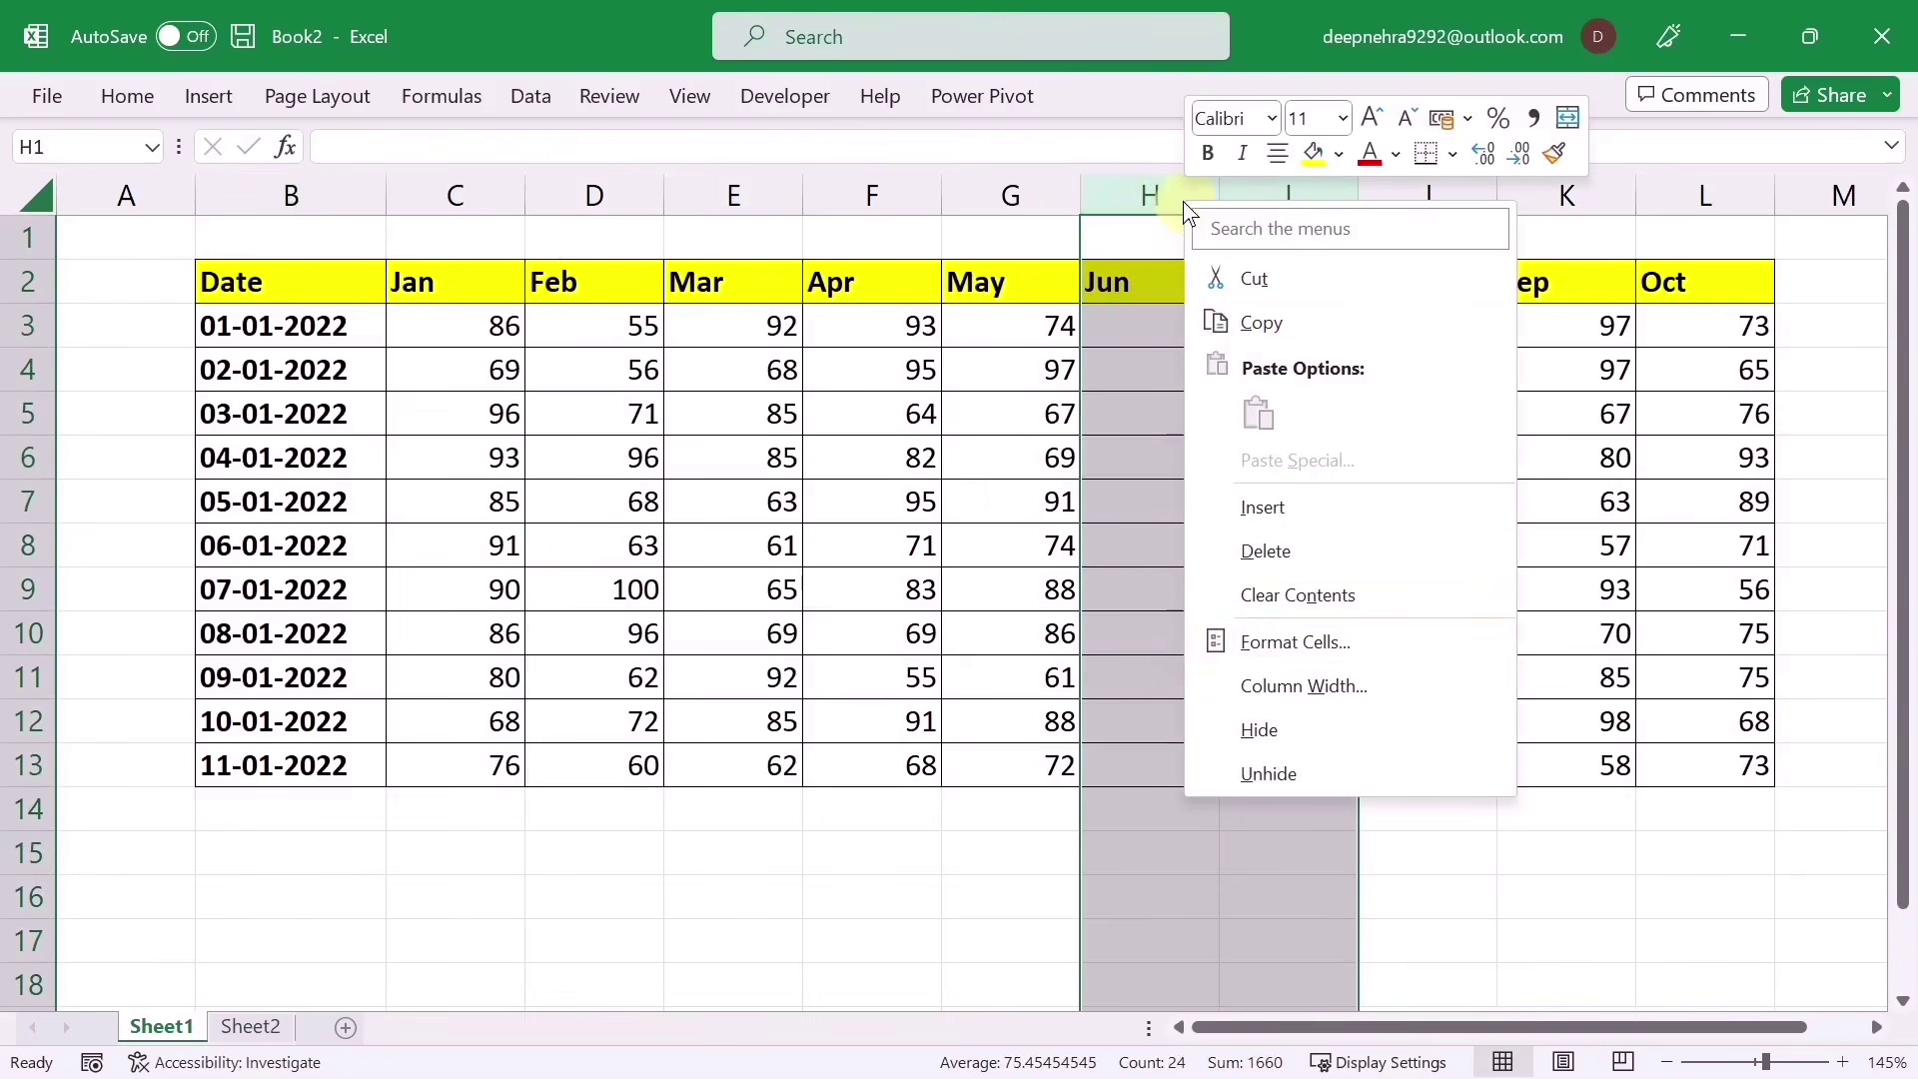
left_click(1259, 729)
left_click(1293, 195)
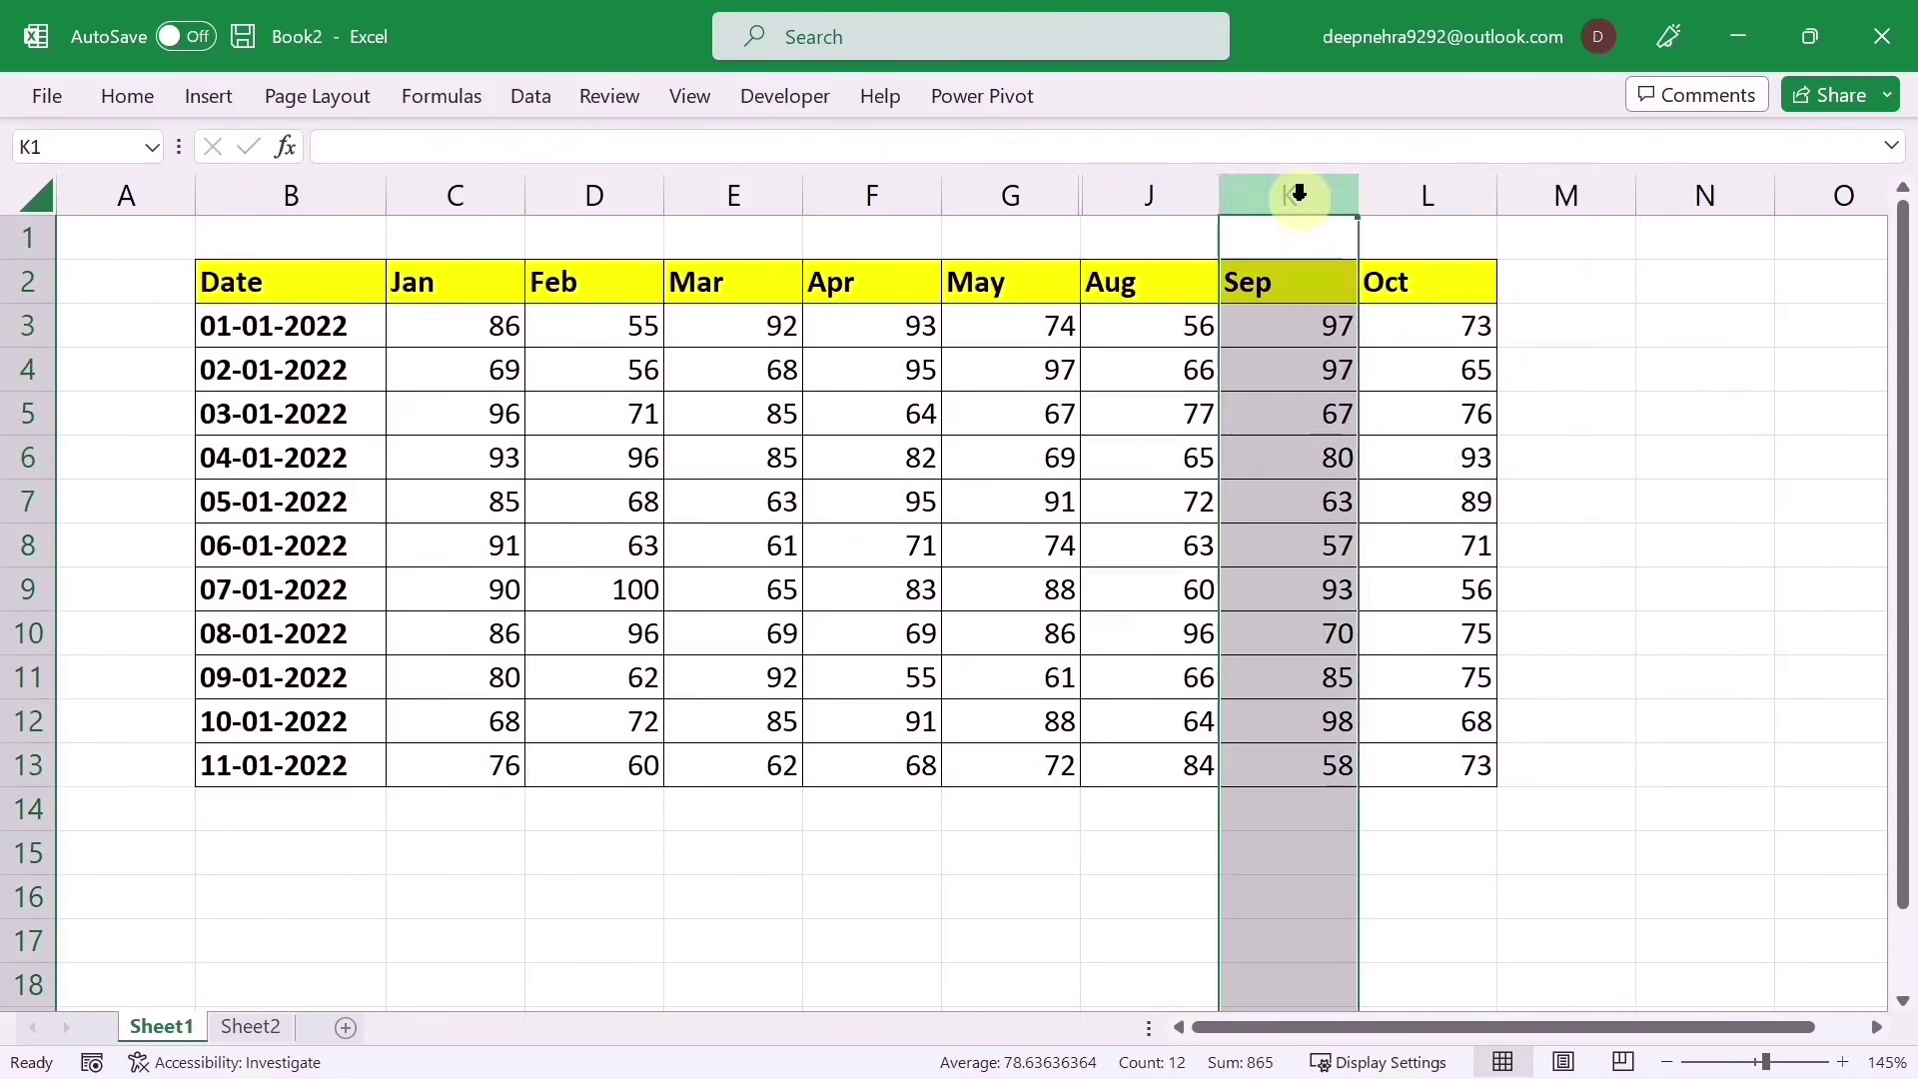
right_click(1293, 195)
left_click(1359, 730)
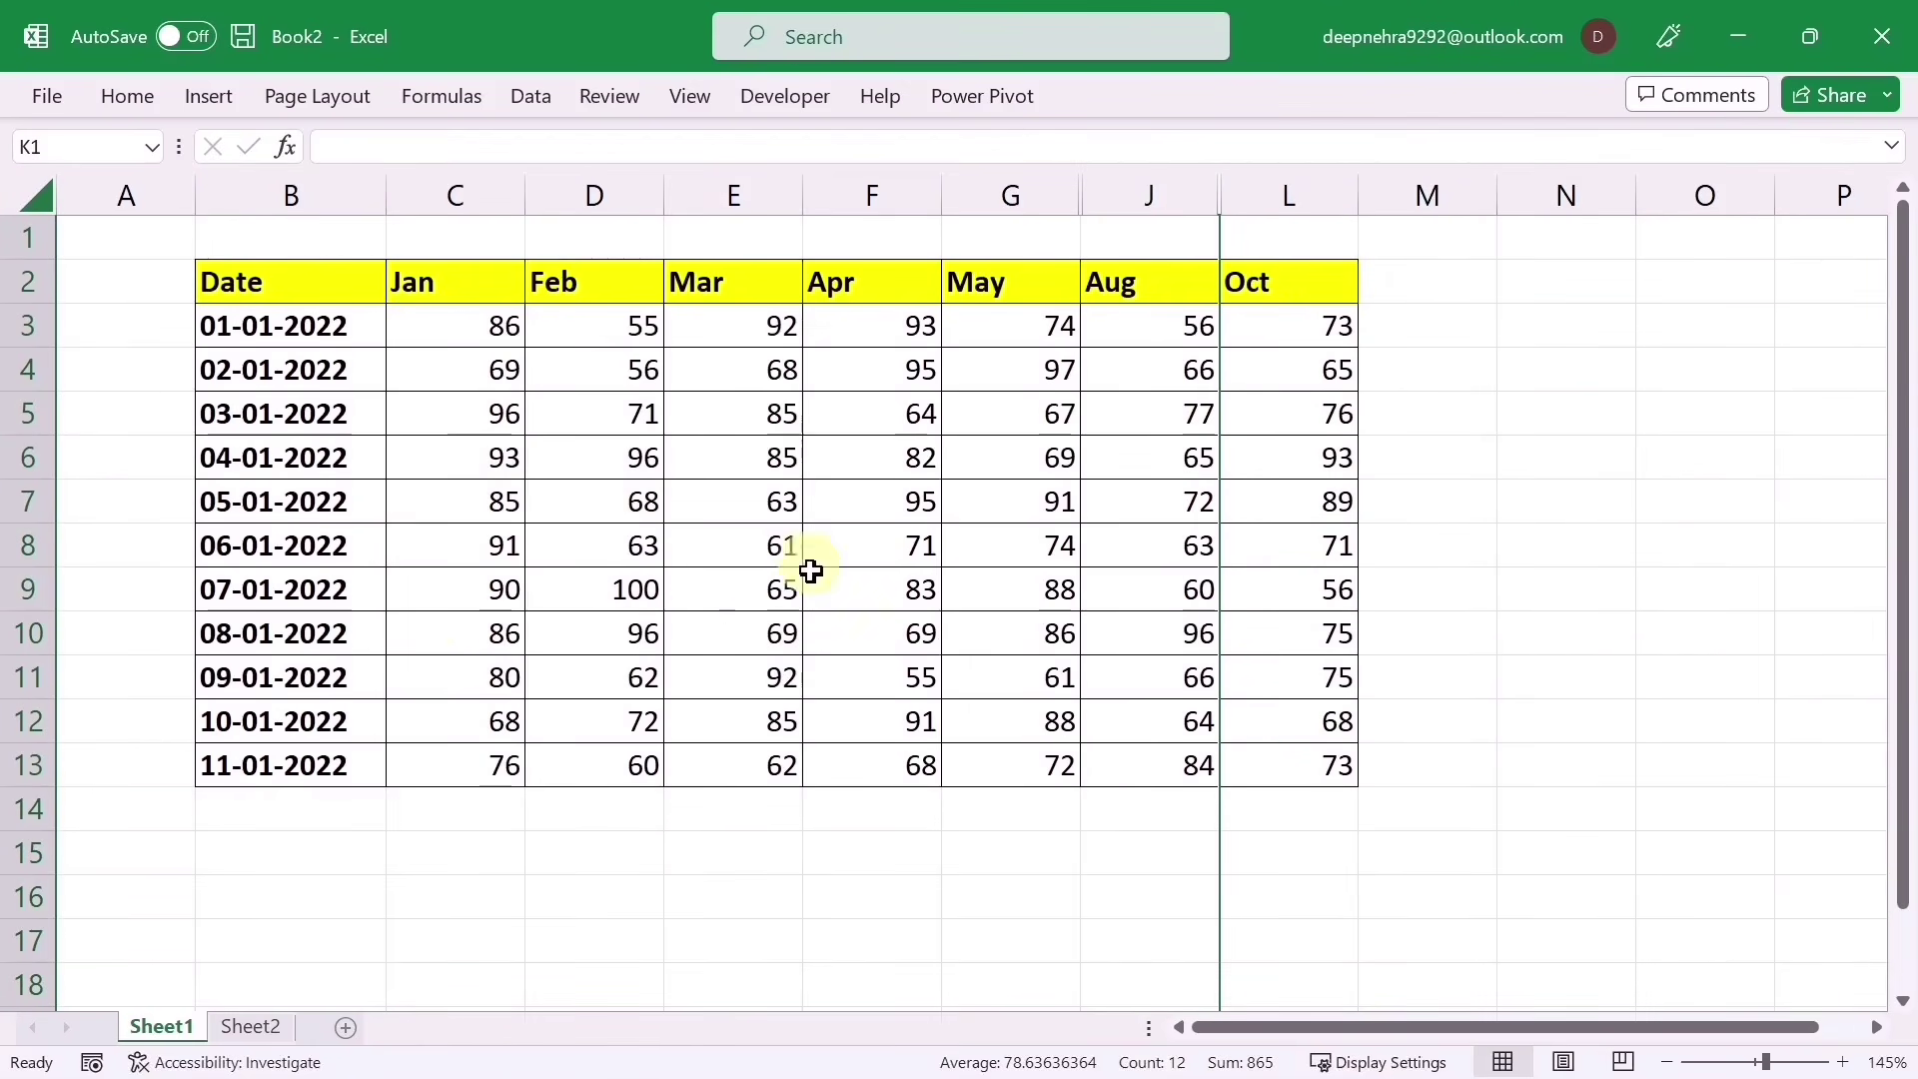
left_click(425, 602)
left_click_drag(270, 287, 1254, 763)
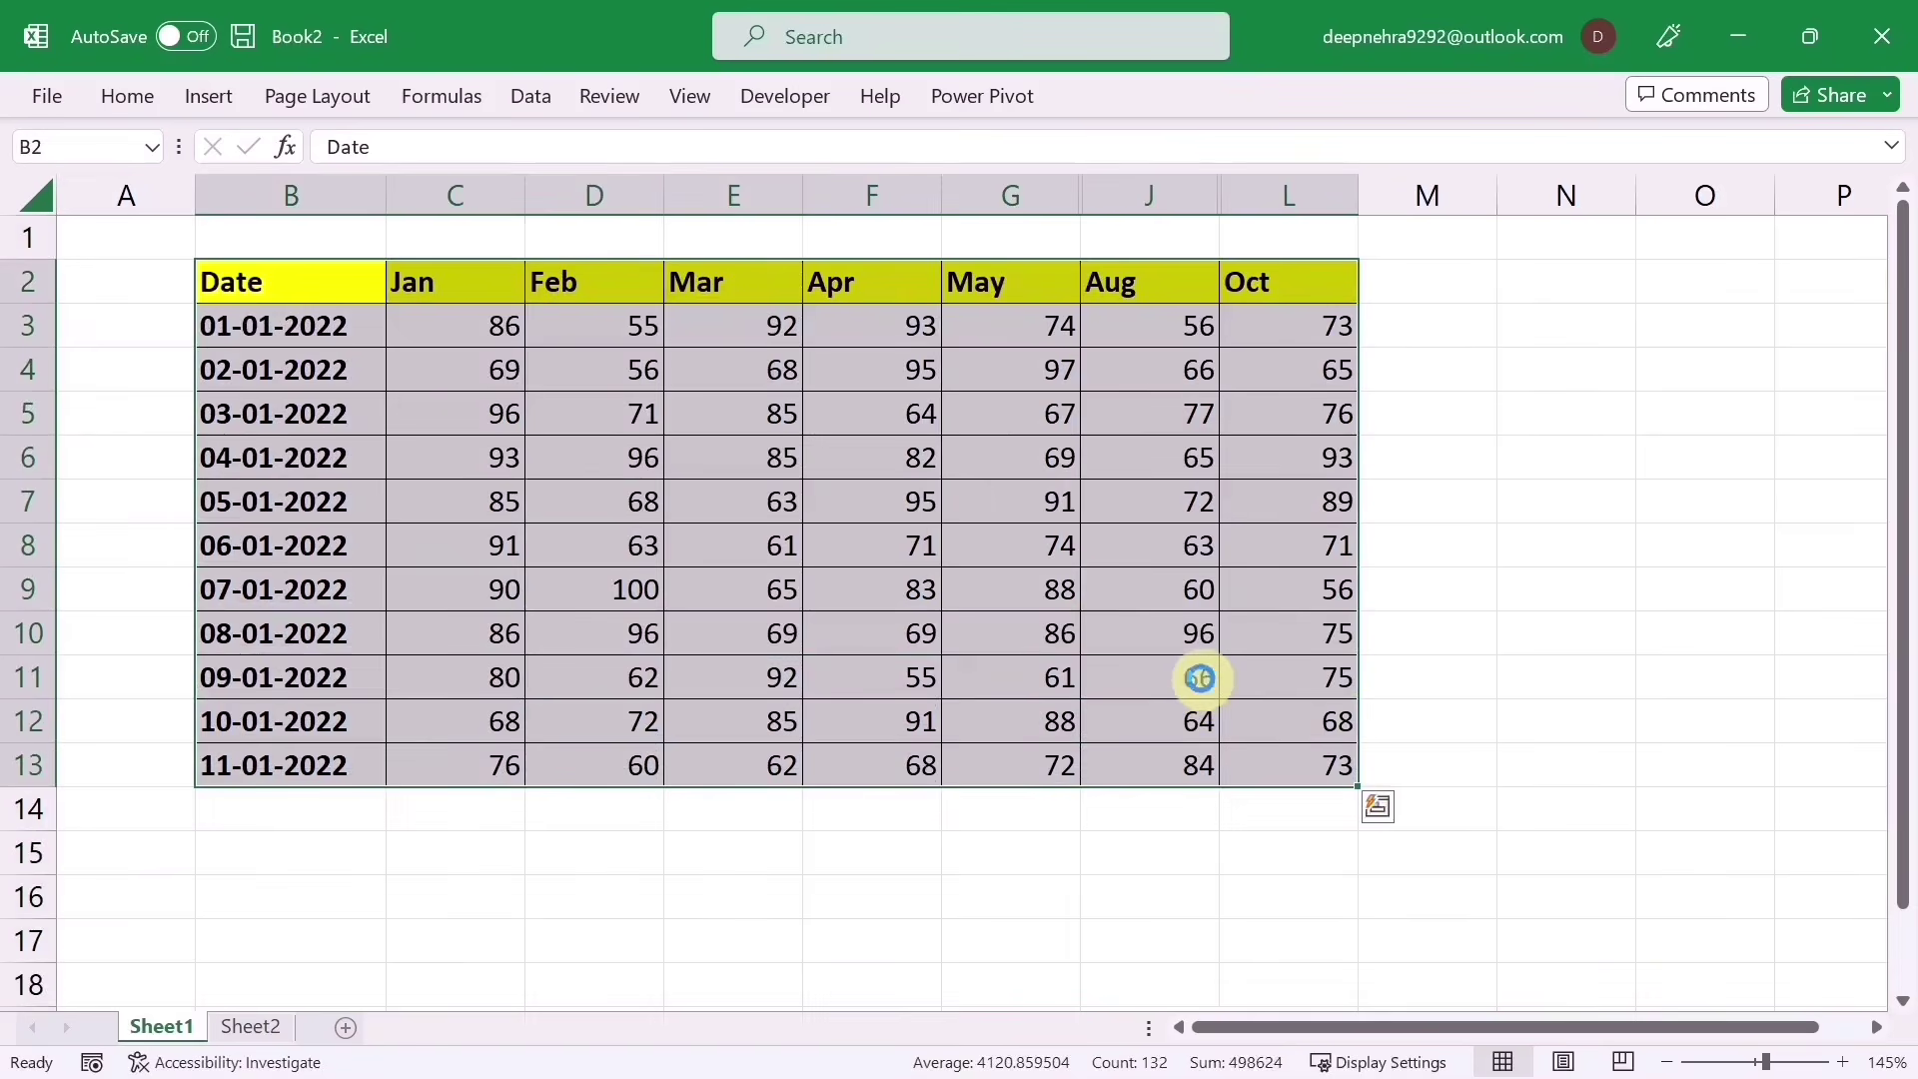
Step: Copy the table B2:L13 and paste it into Sheet2 at B3, hidden months included
key("ctrl+c")
mouse_move(225, 1067)
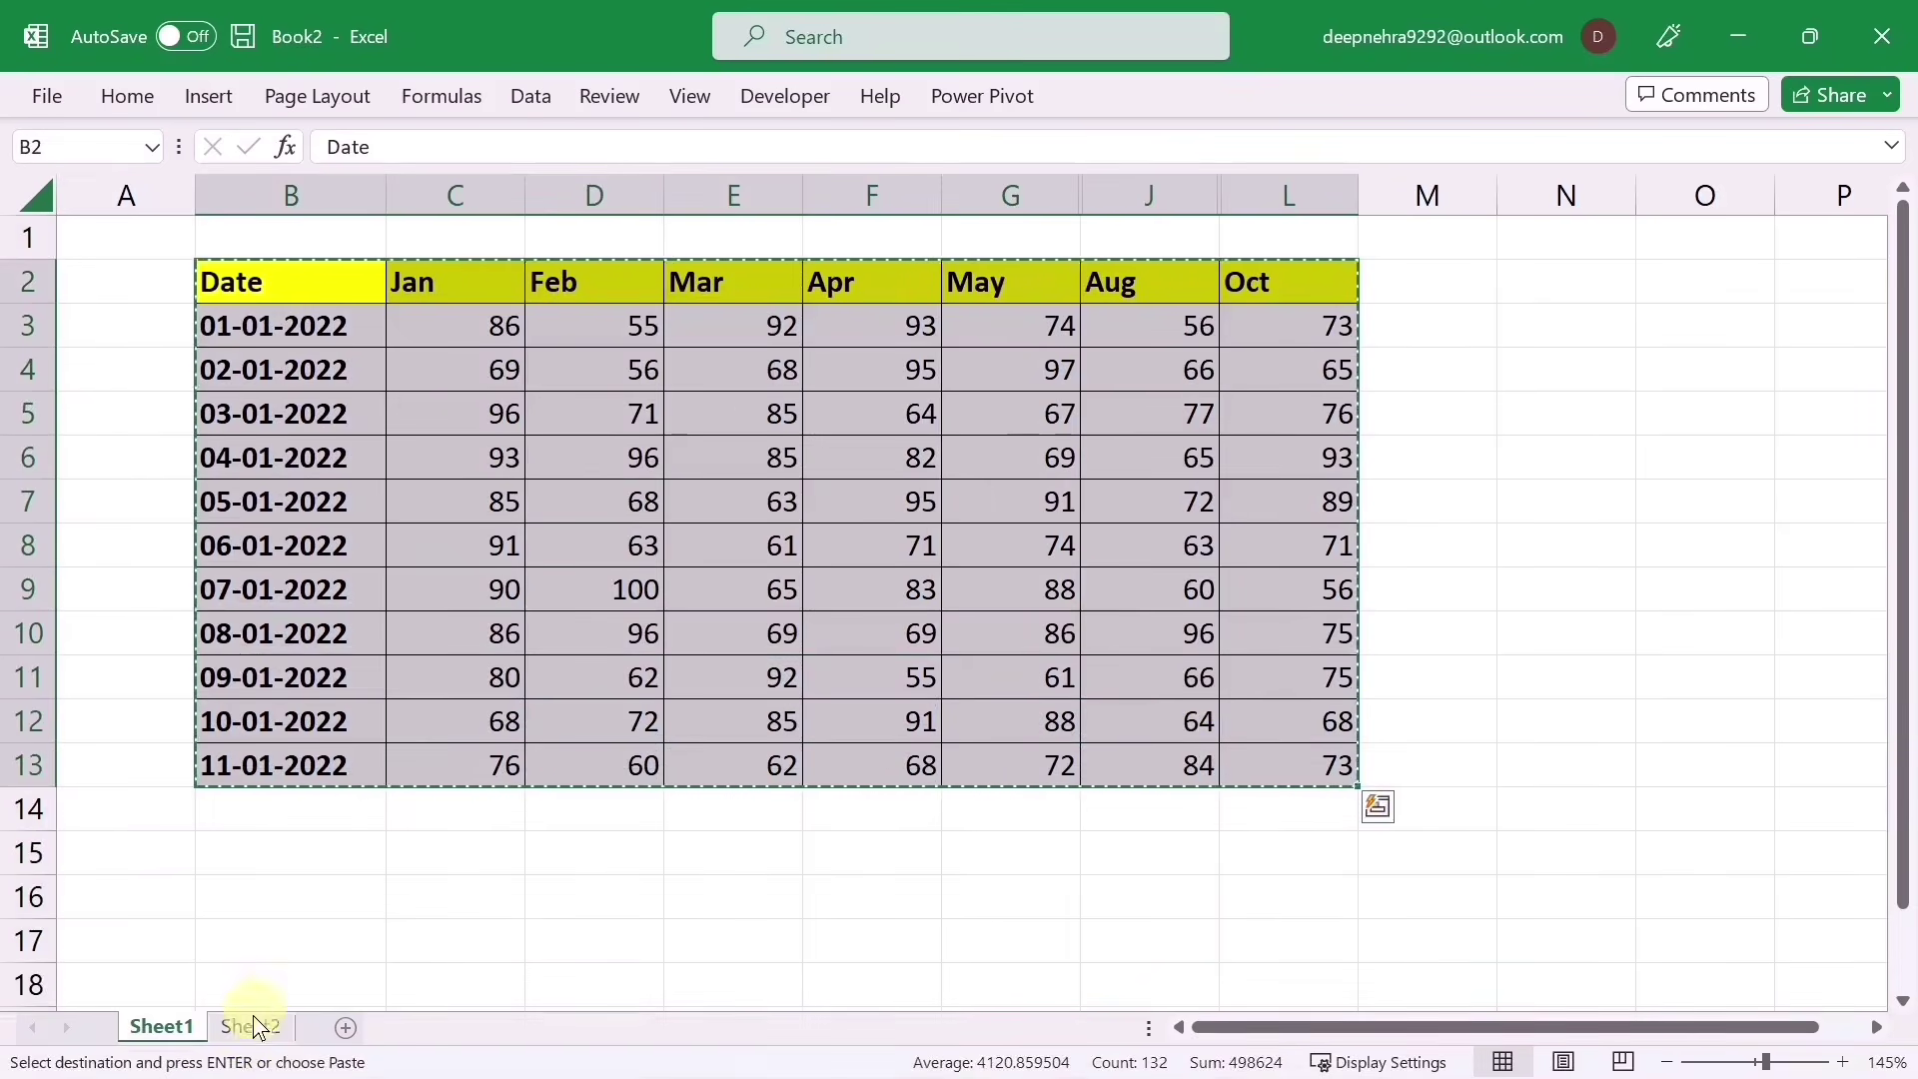
left_click(251, 1024)
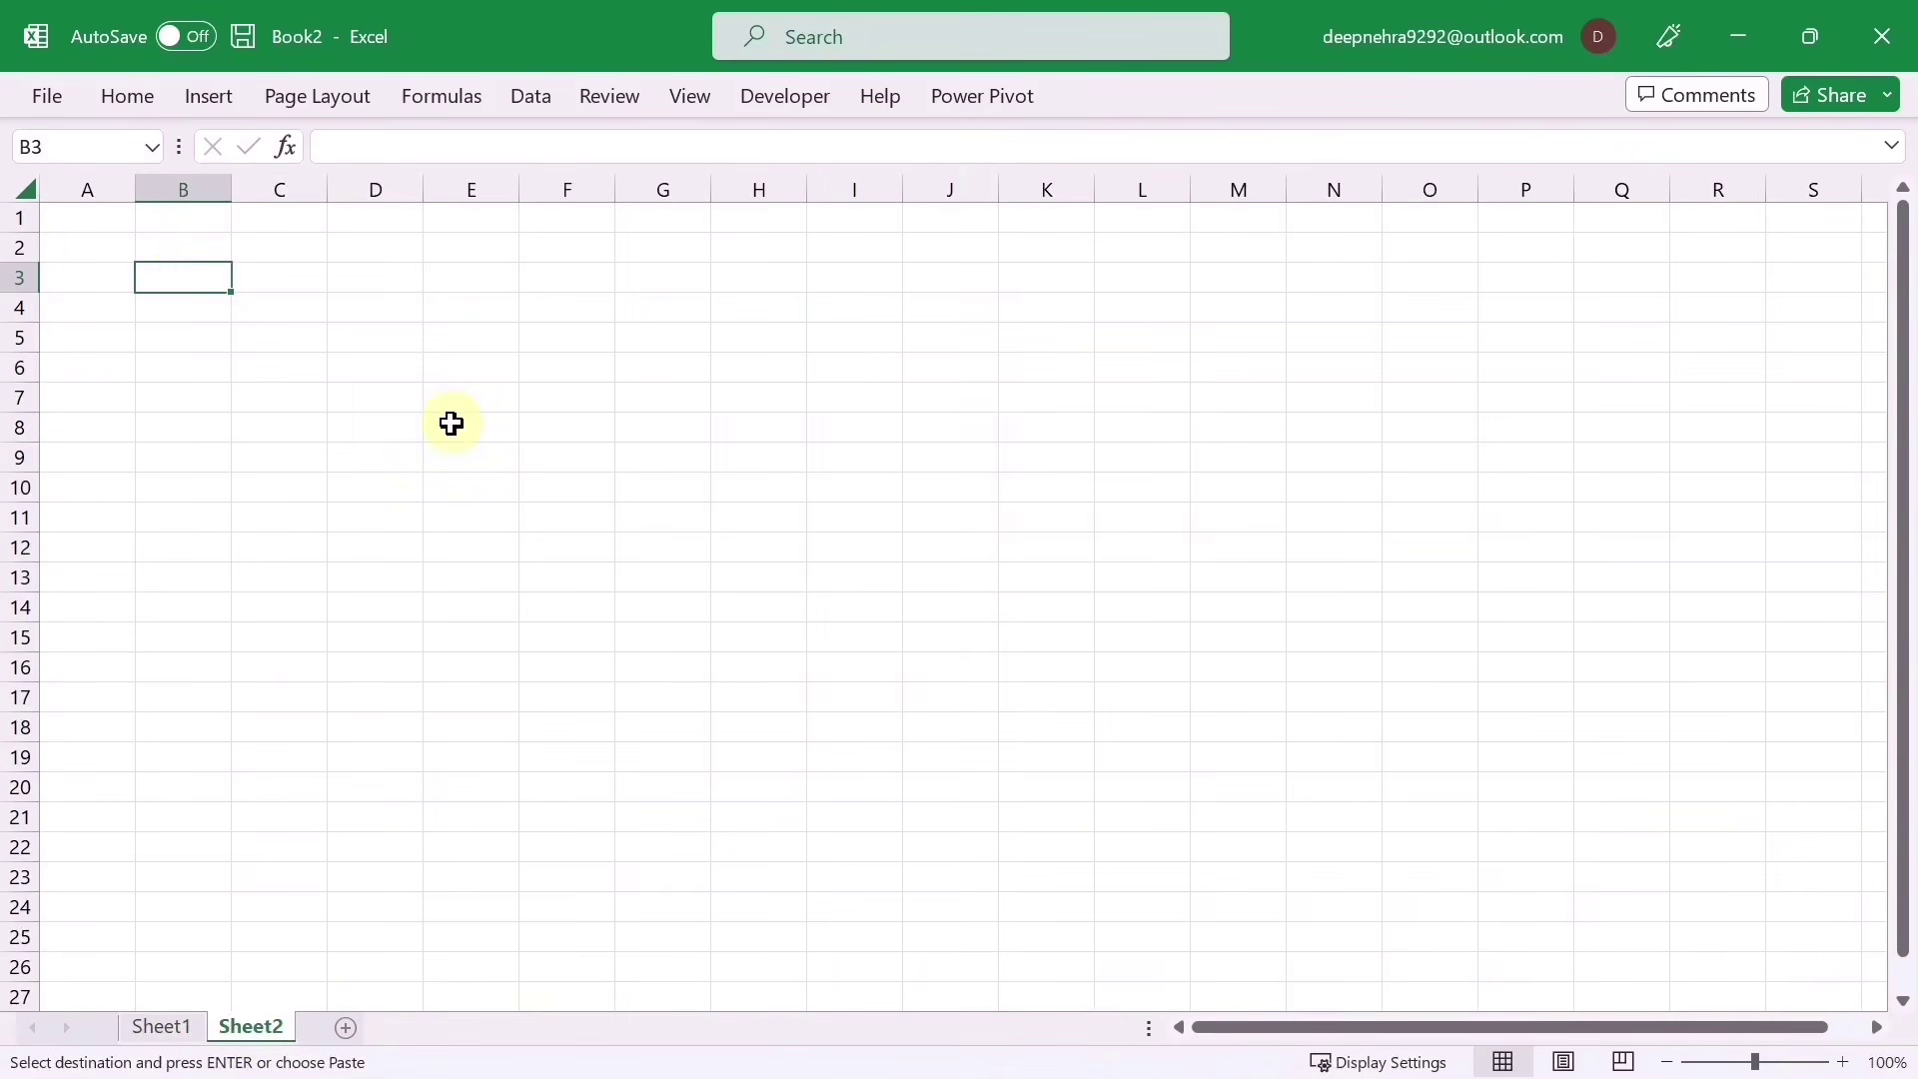
key("ctrl+v")
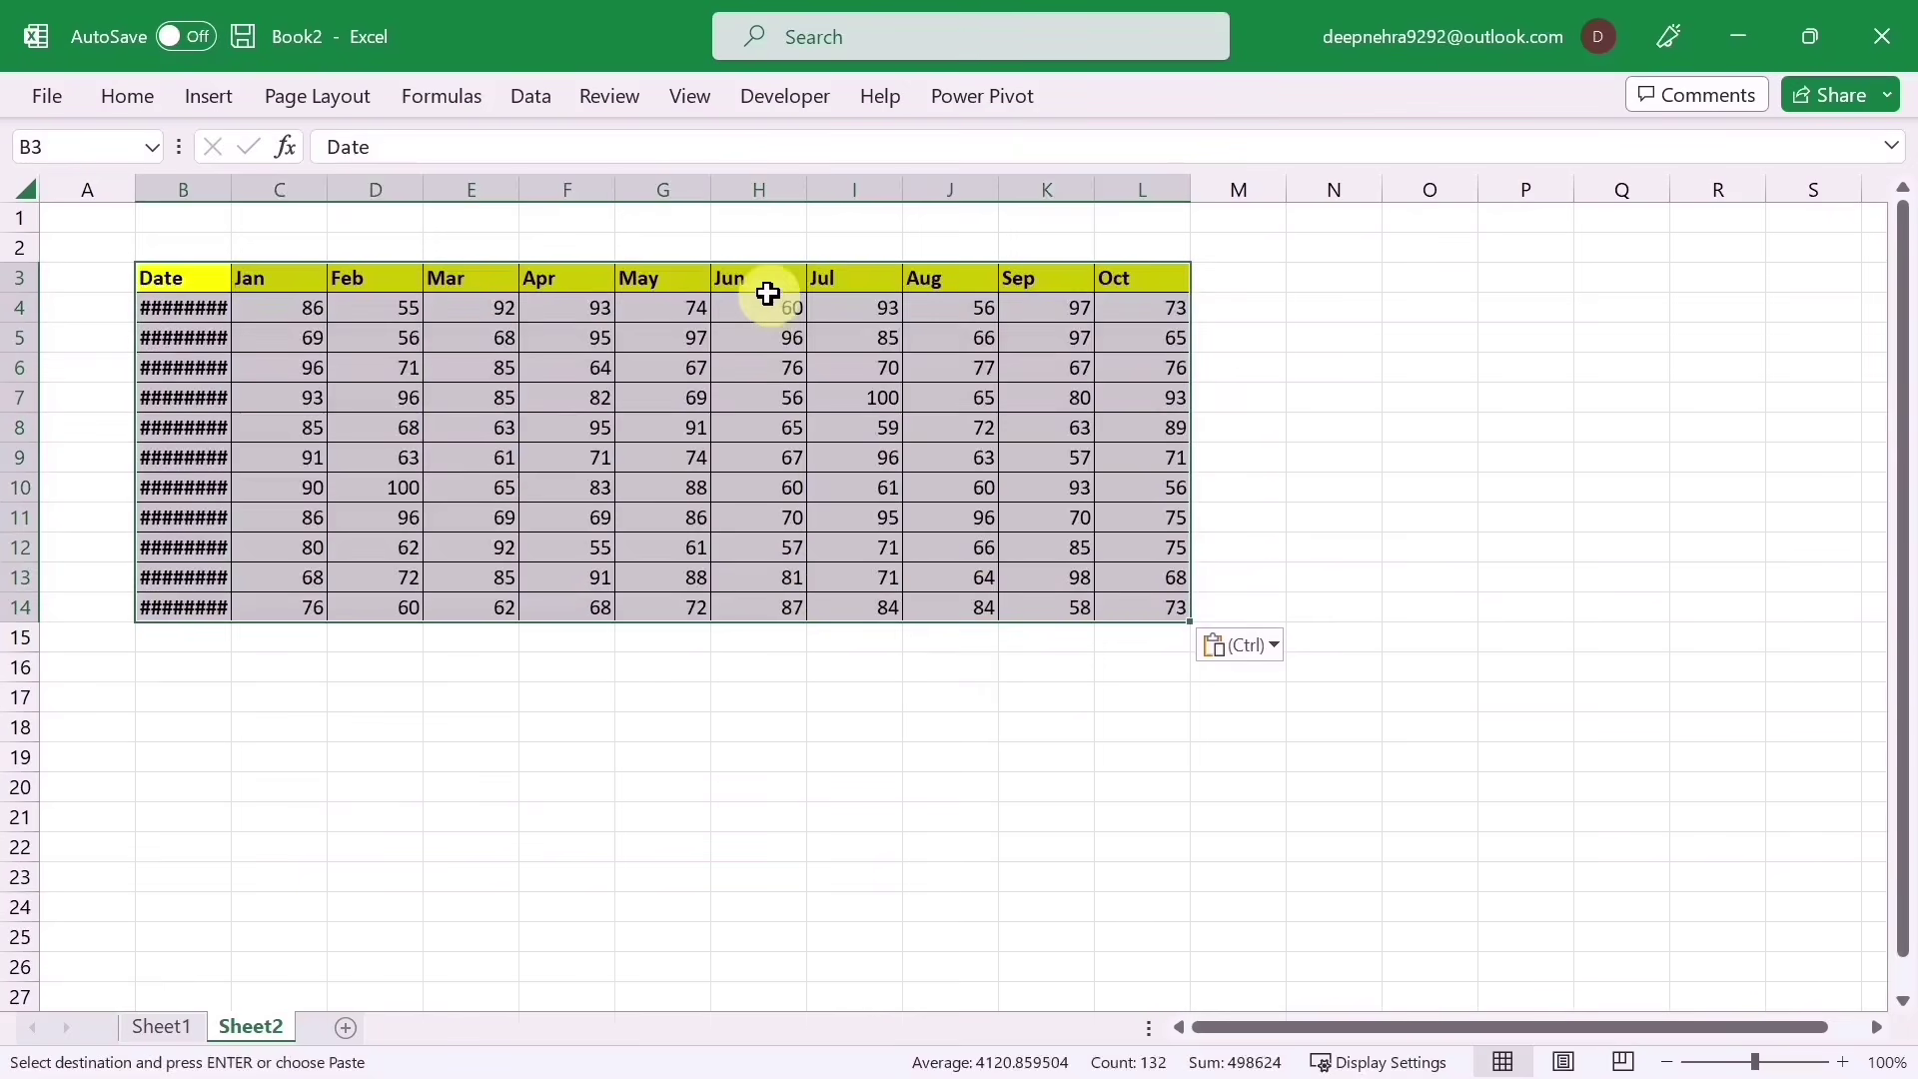
left_click(769, 306)
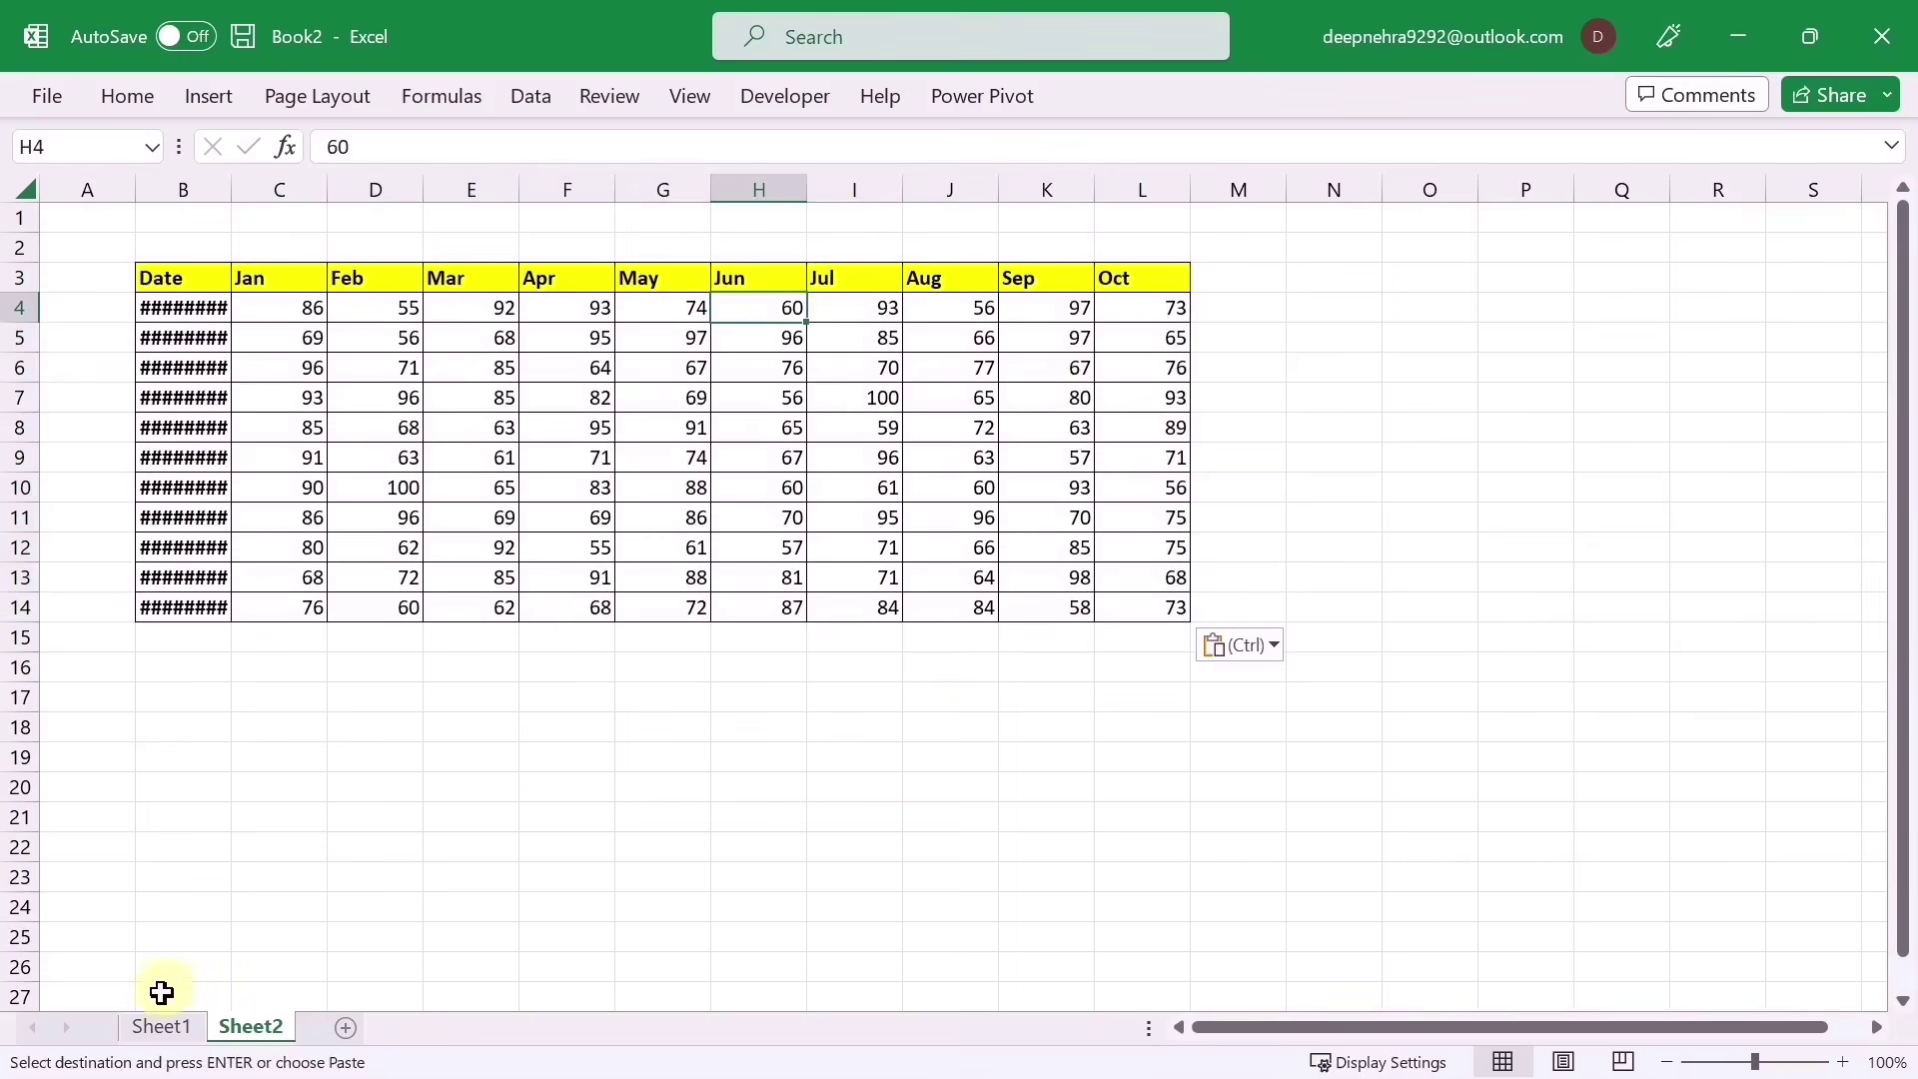
Step: Copy only the visible cells of B2:L13 with Alt+; and paste them at Sheet2 B17
left_click(160, 1027)
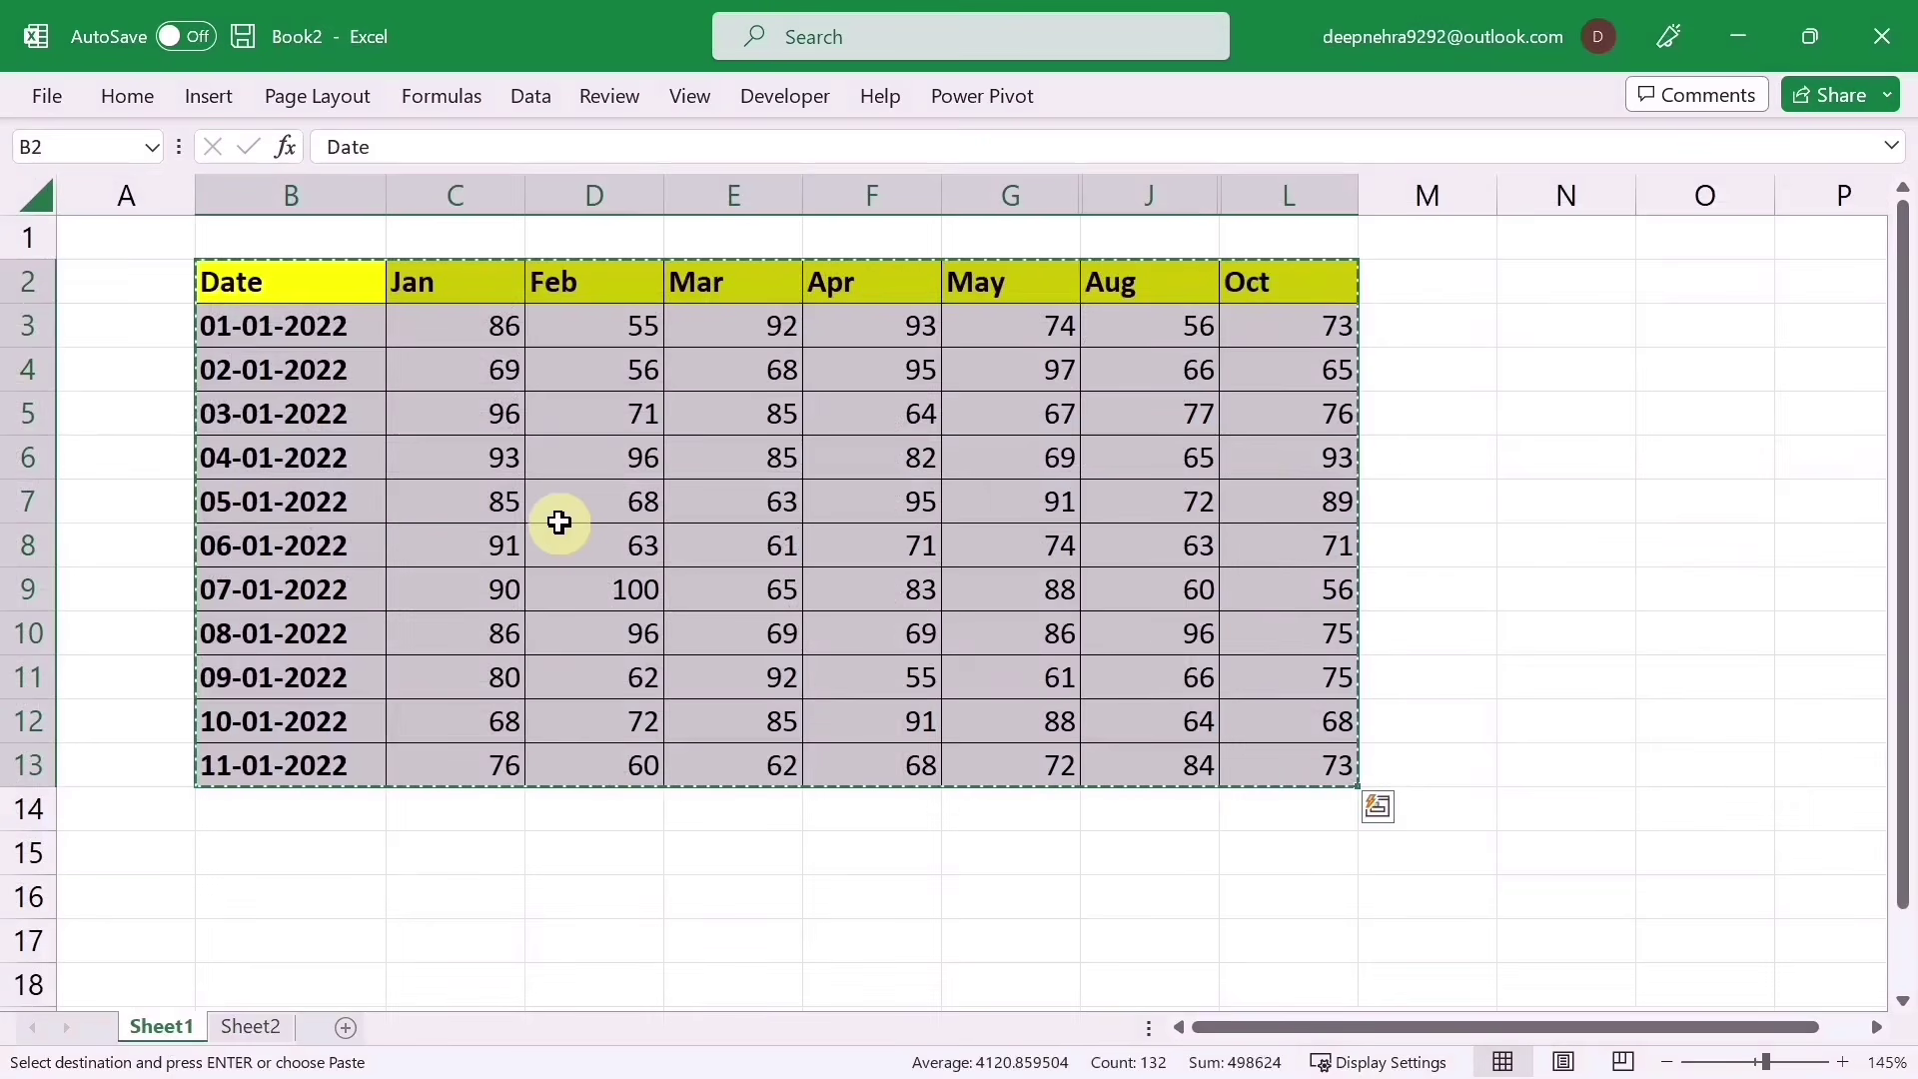
key("Escape")
left_click(502, 539)
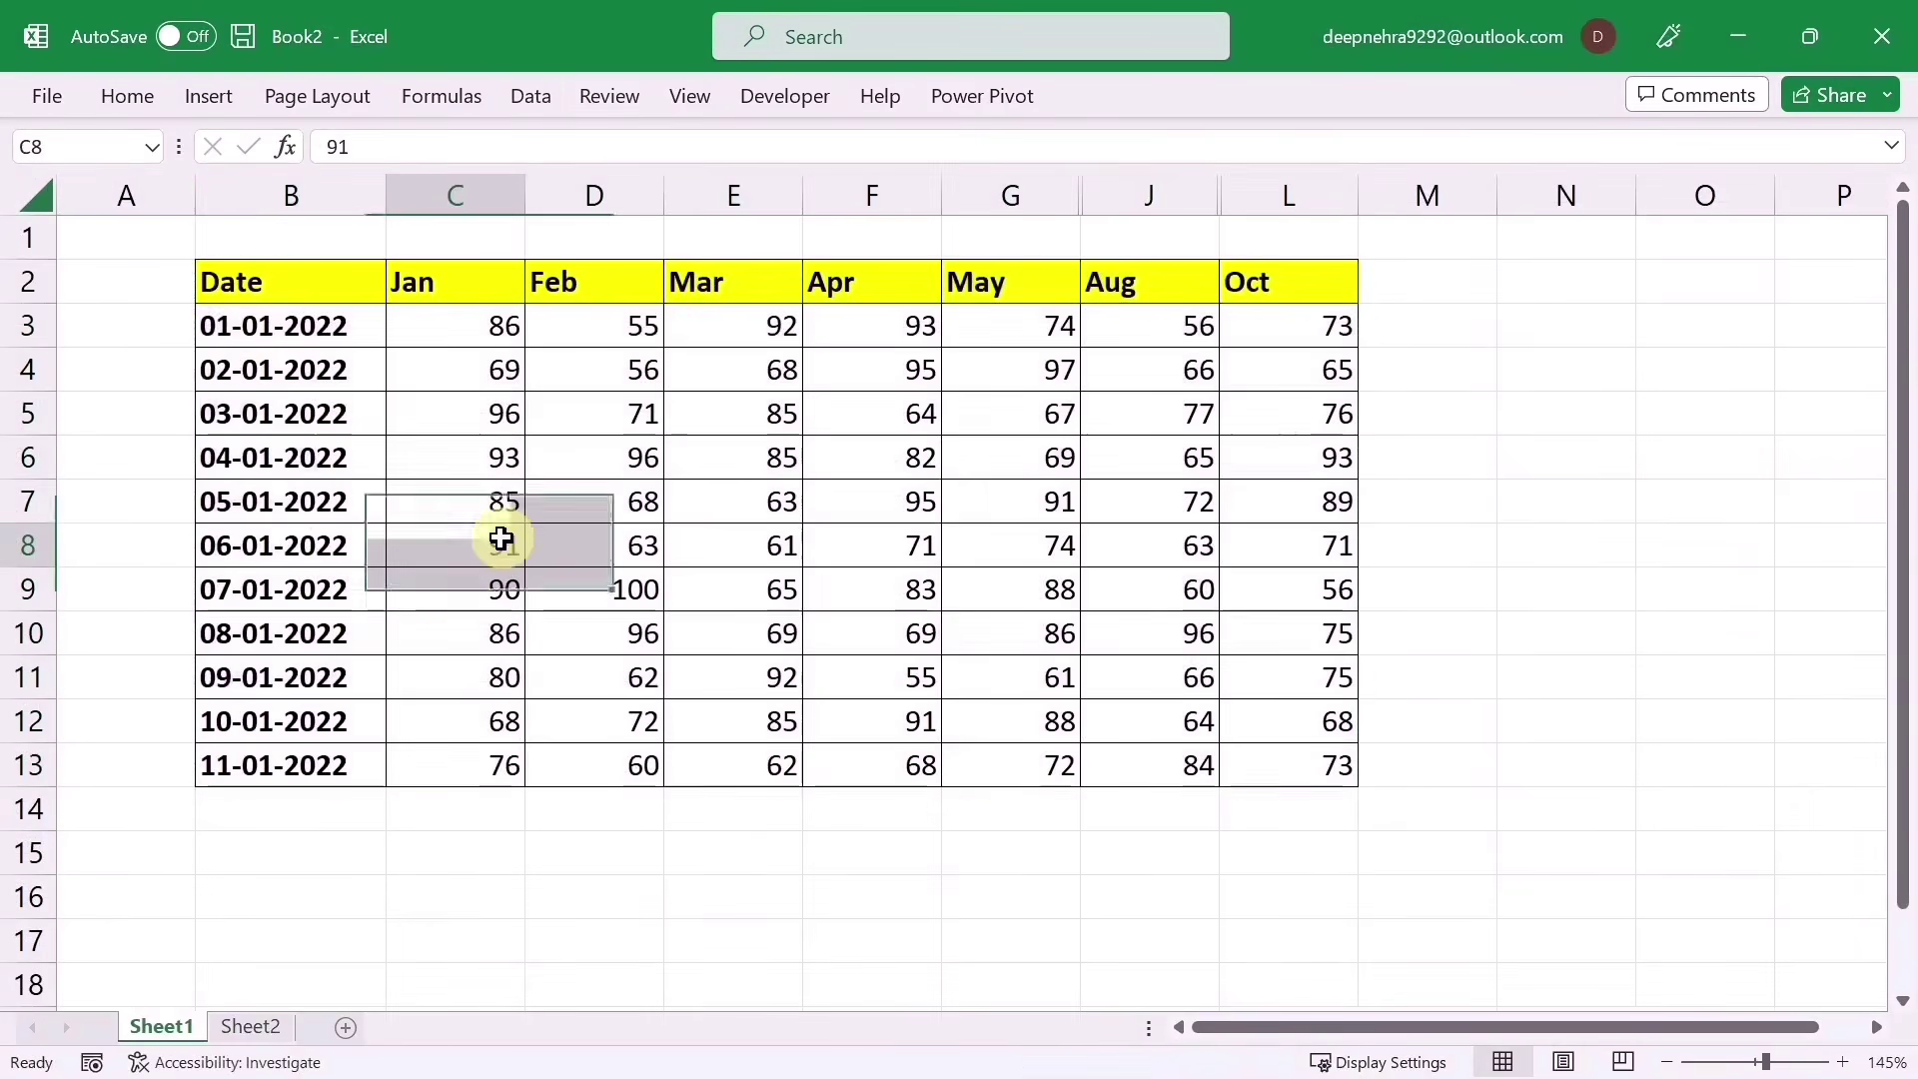
left_click_drag(222, 283, 1333, 767)
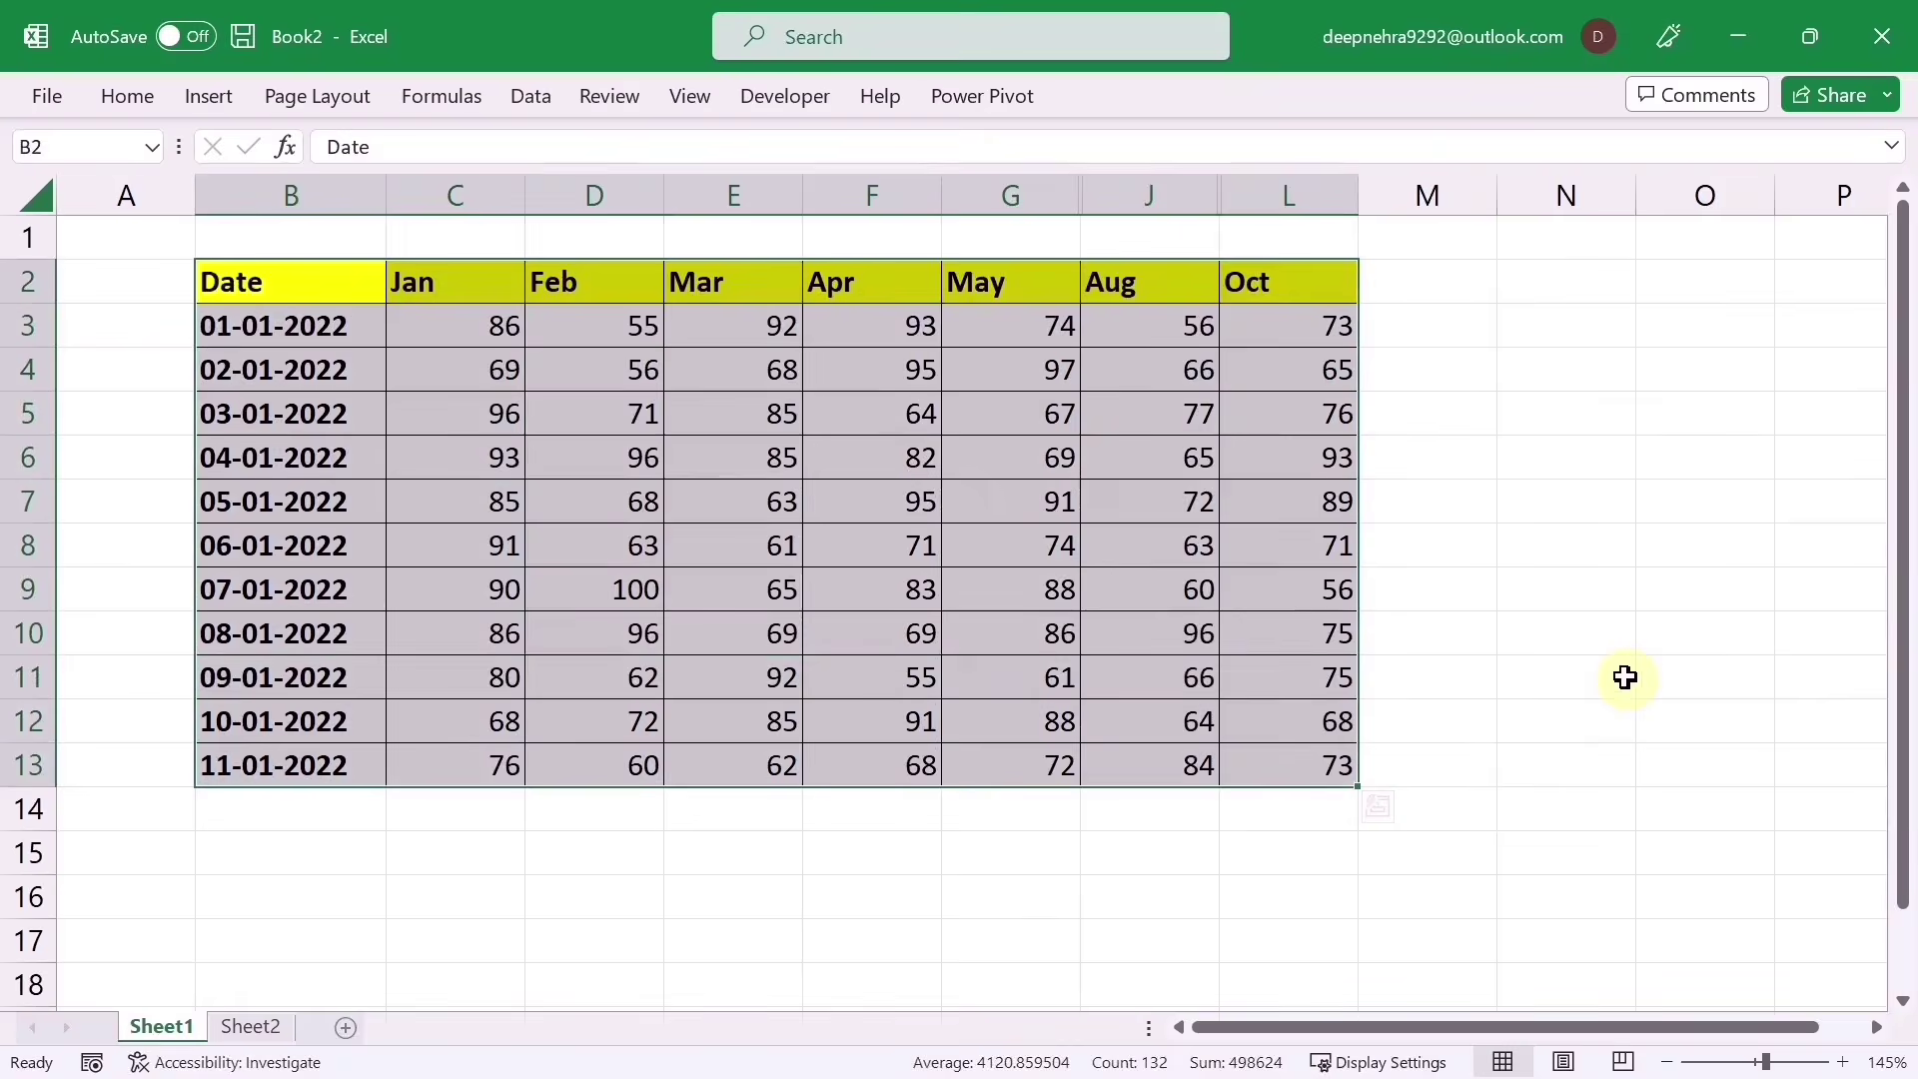
key("alt+semicolon")
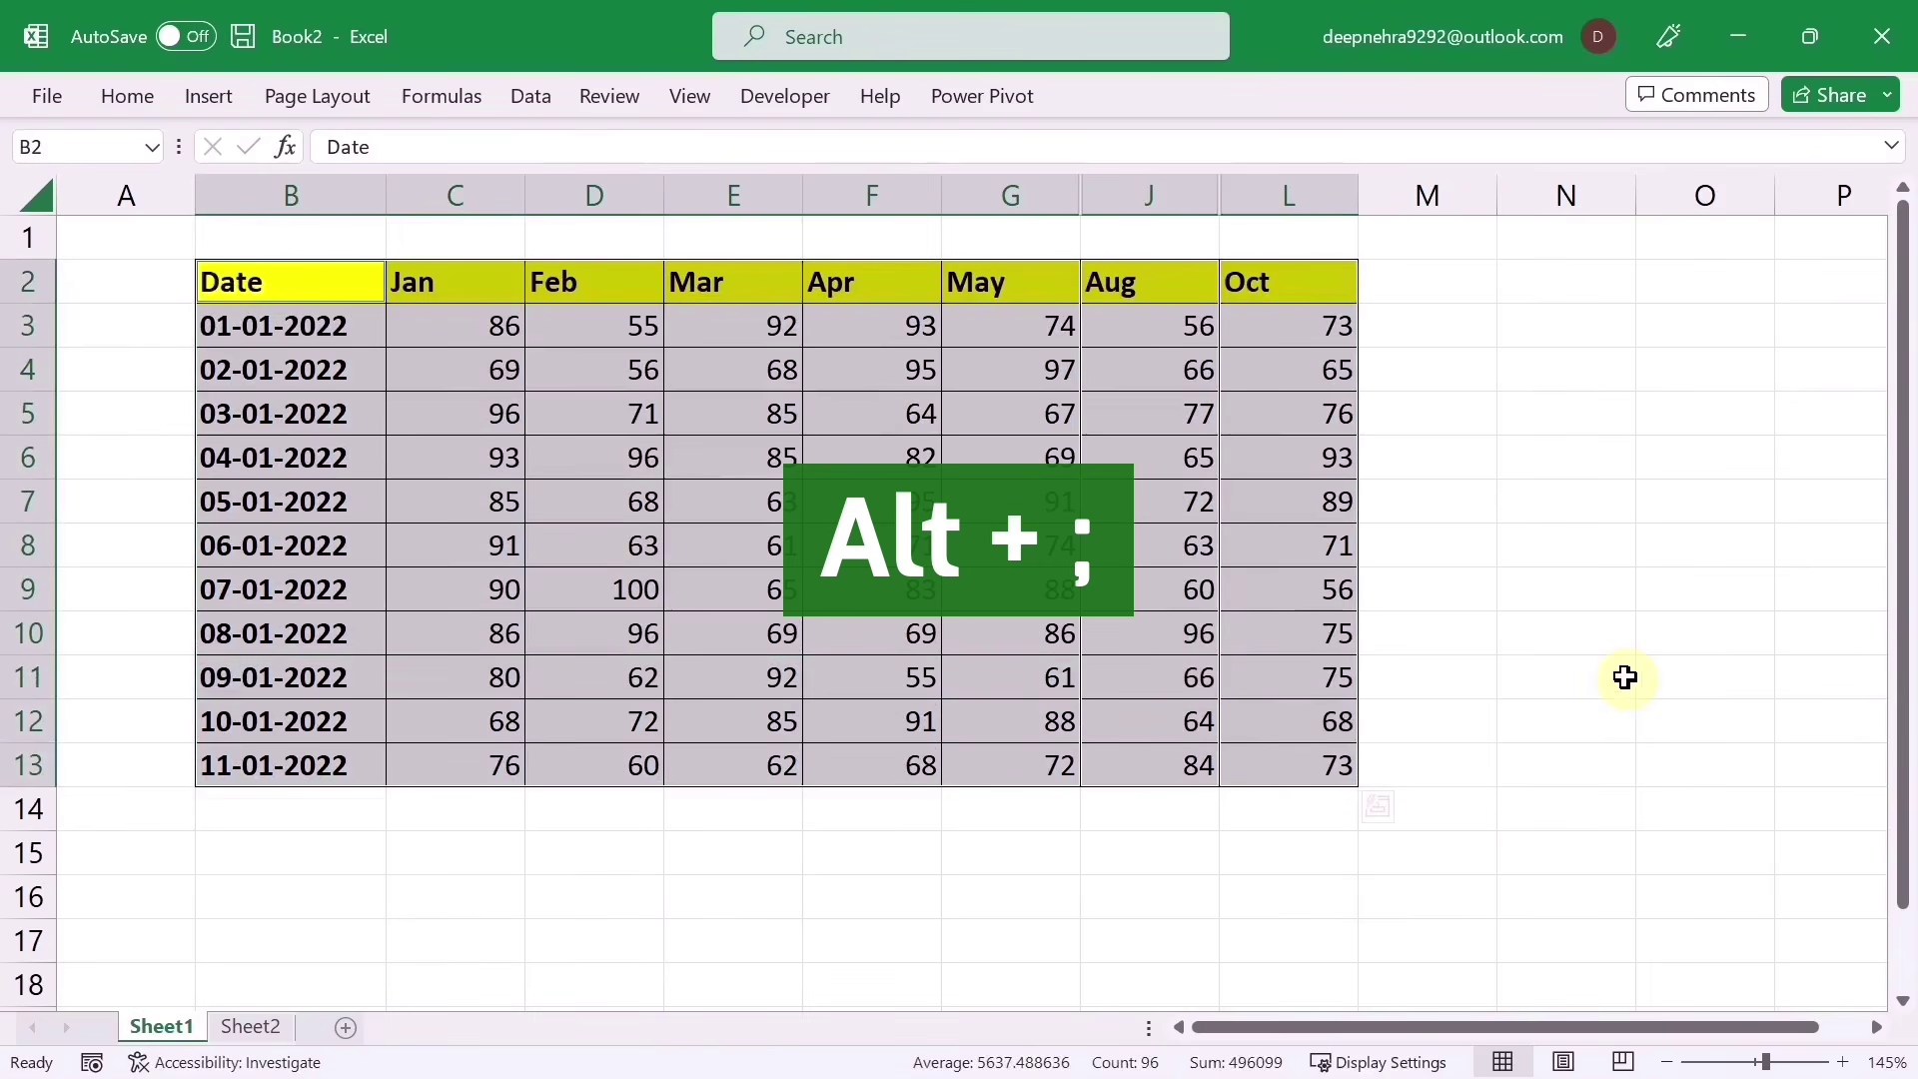
key("ctrl+c")
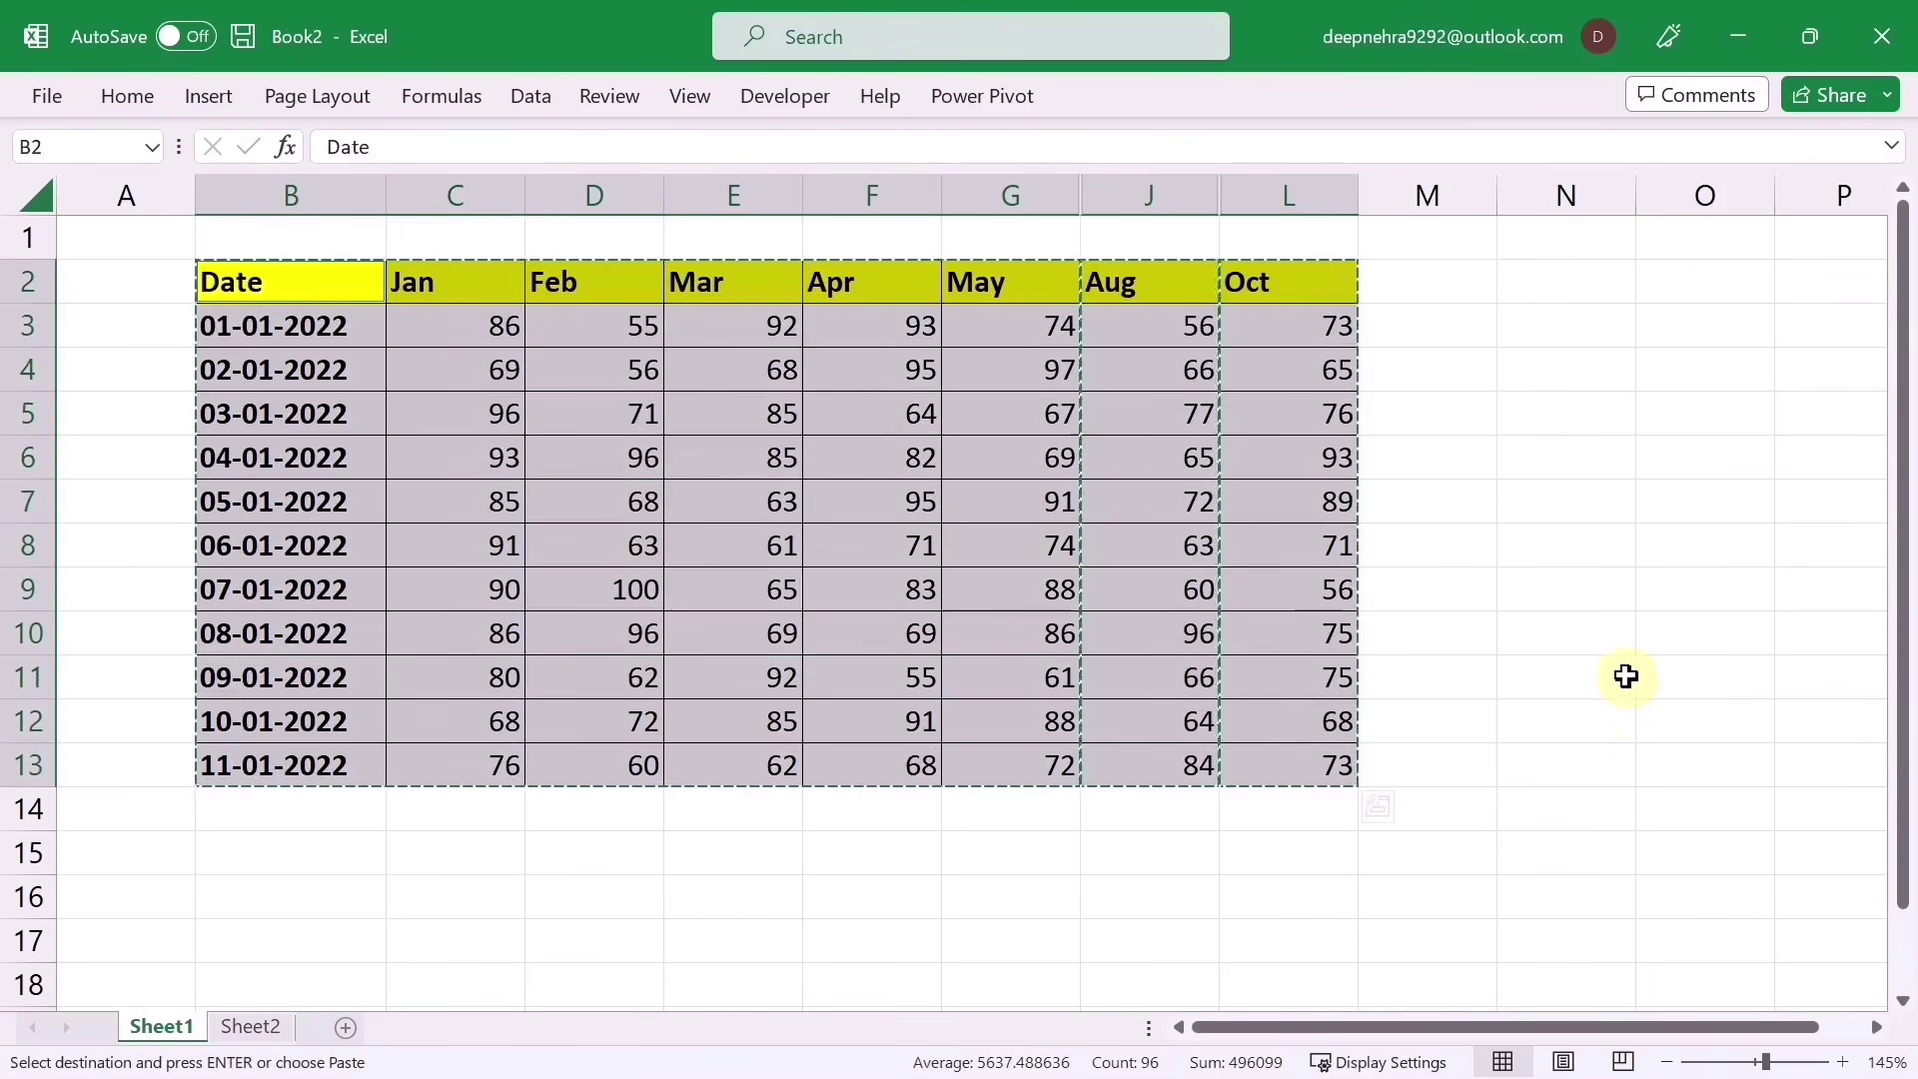
left_click(267, 1026)
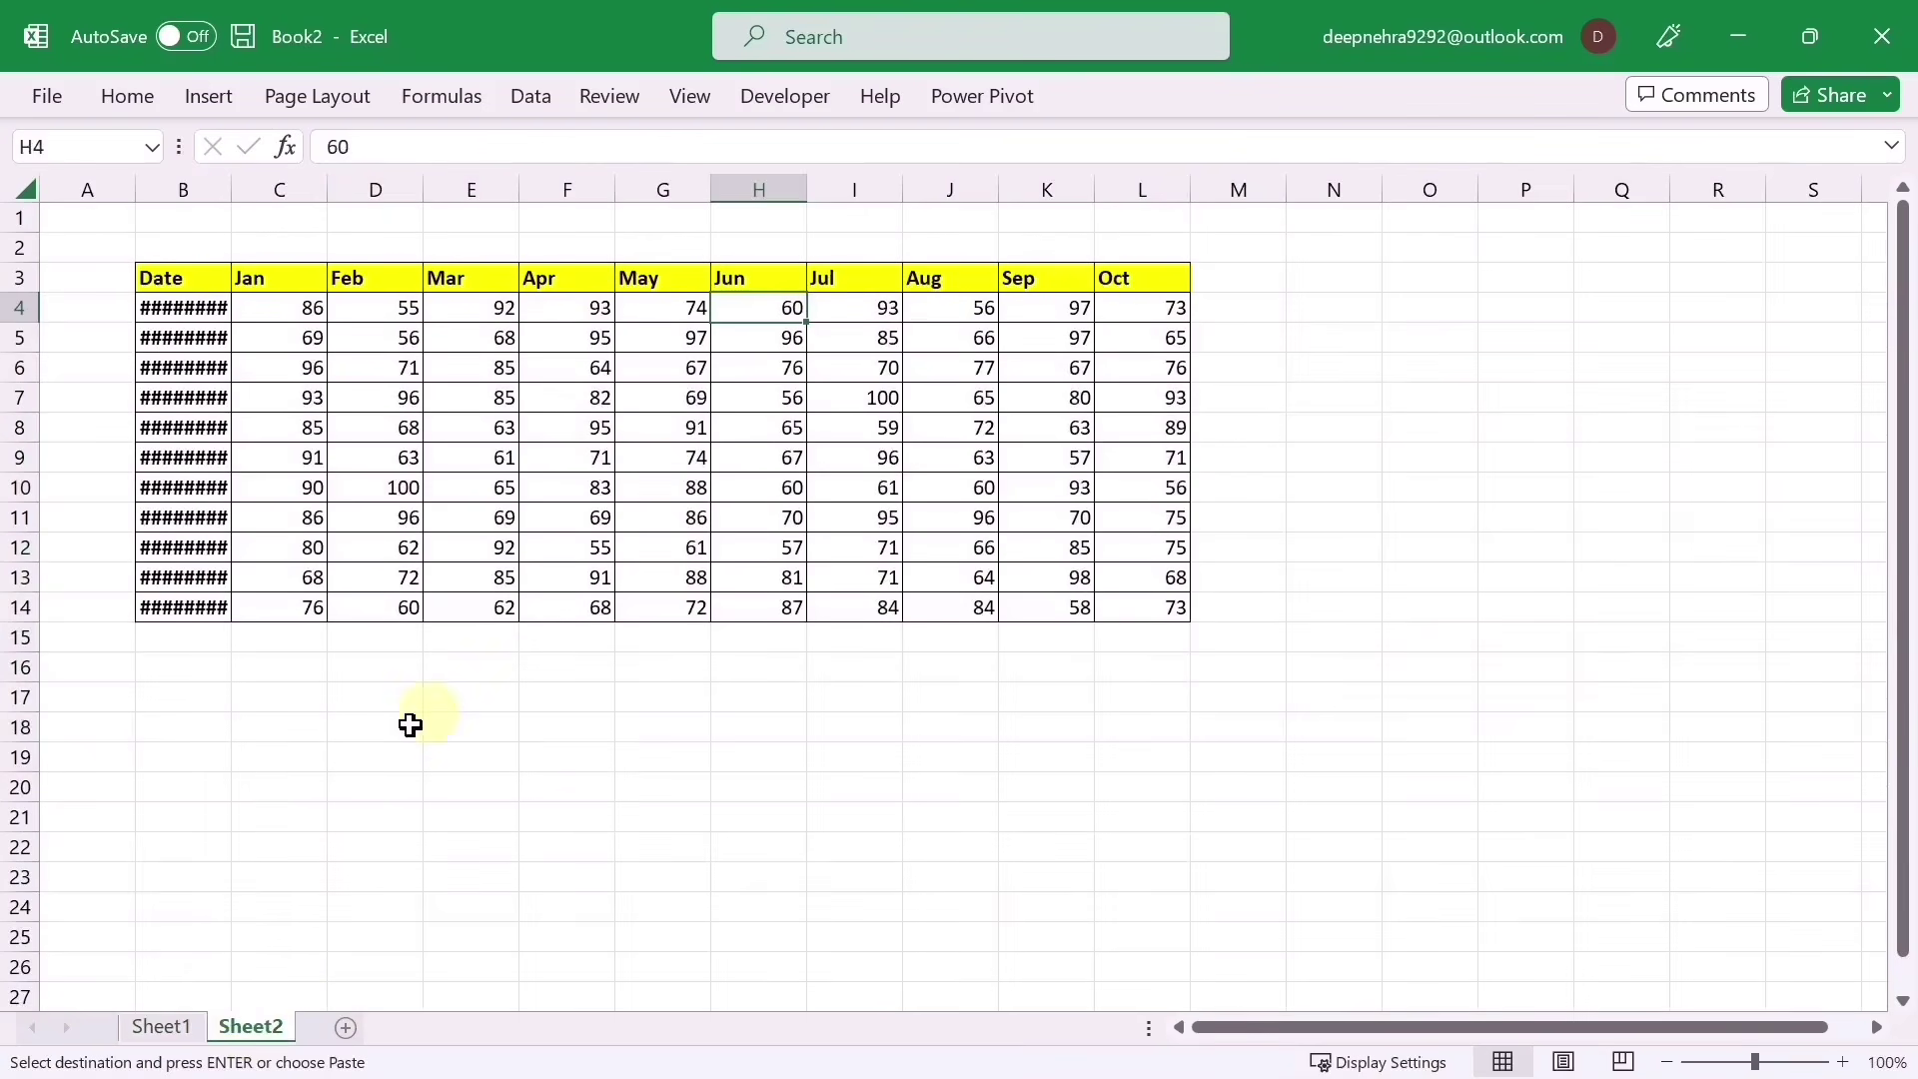
left_click(205, 719)
left_click(222, 705)
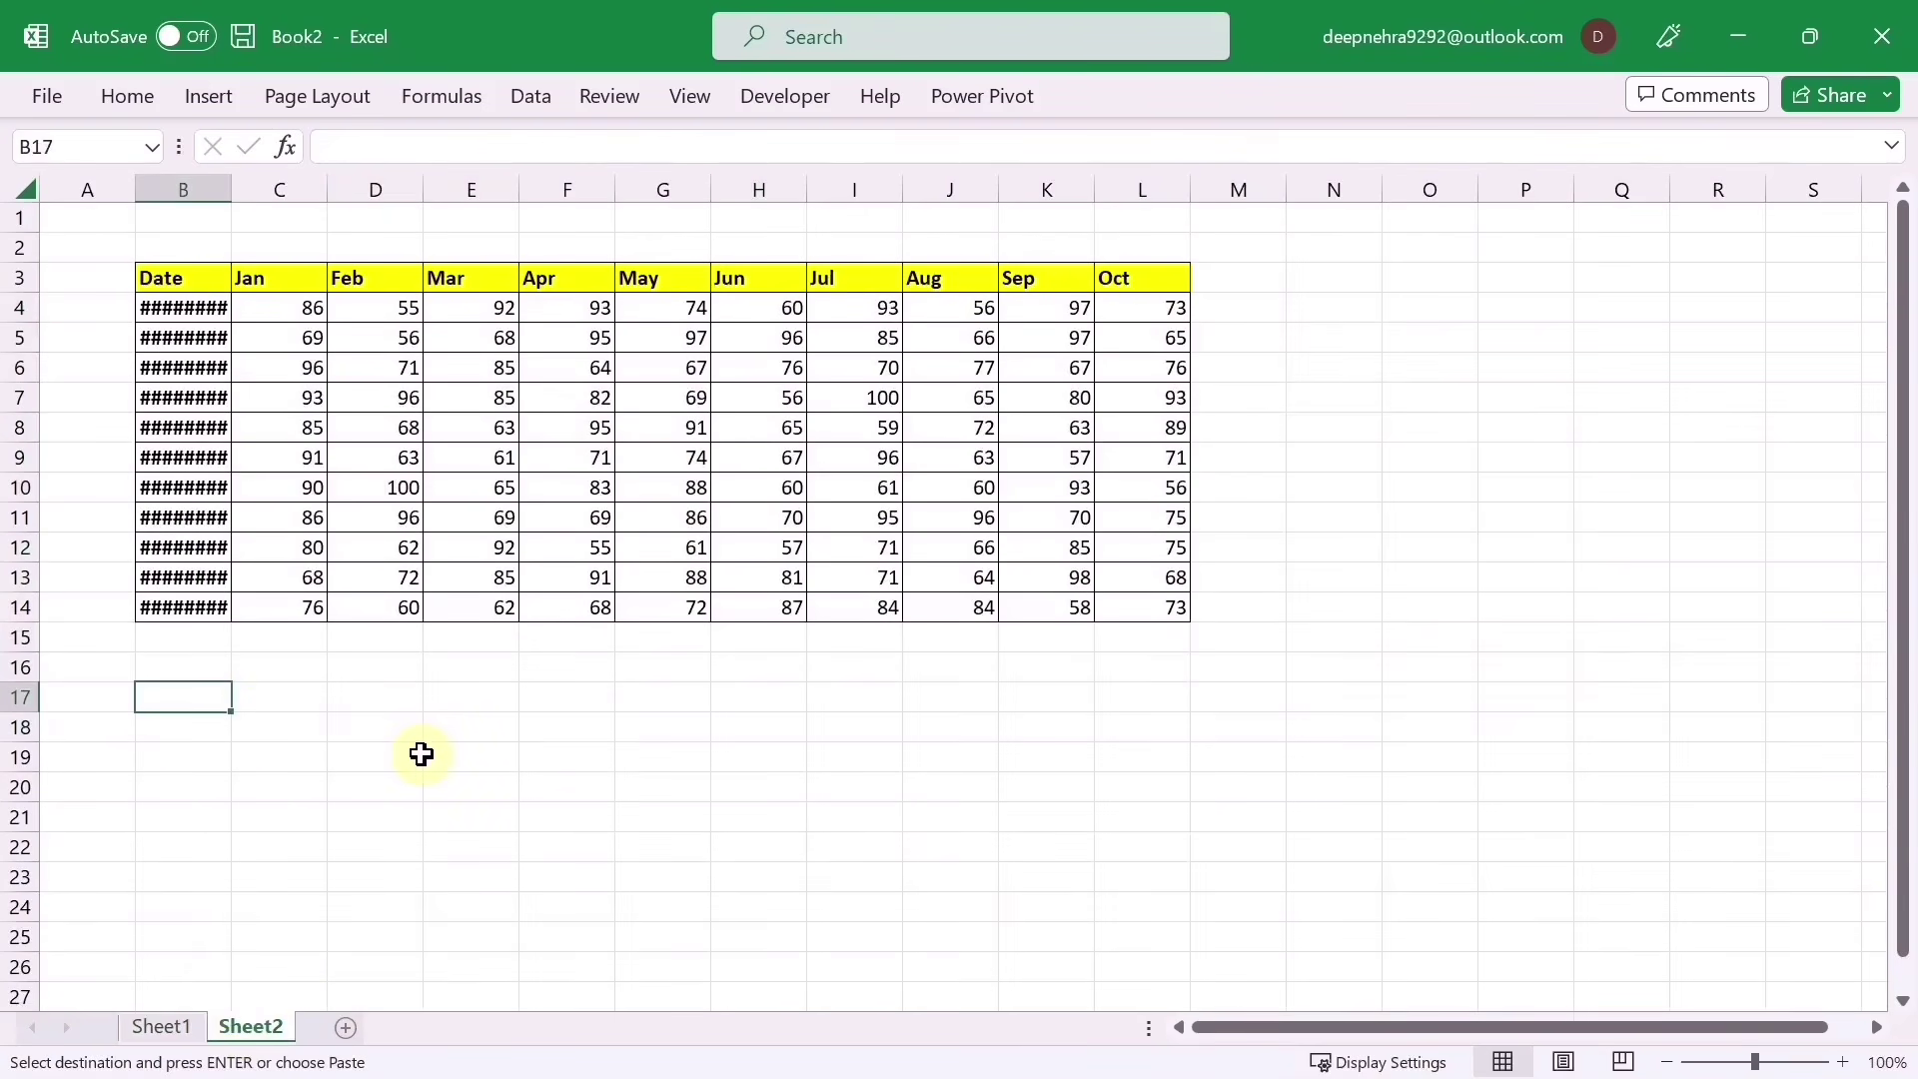
key("ctrl+v")
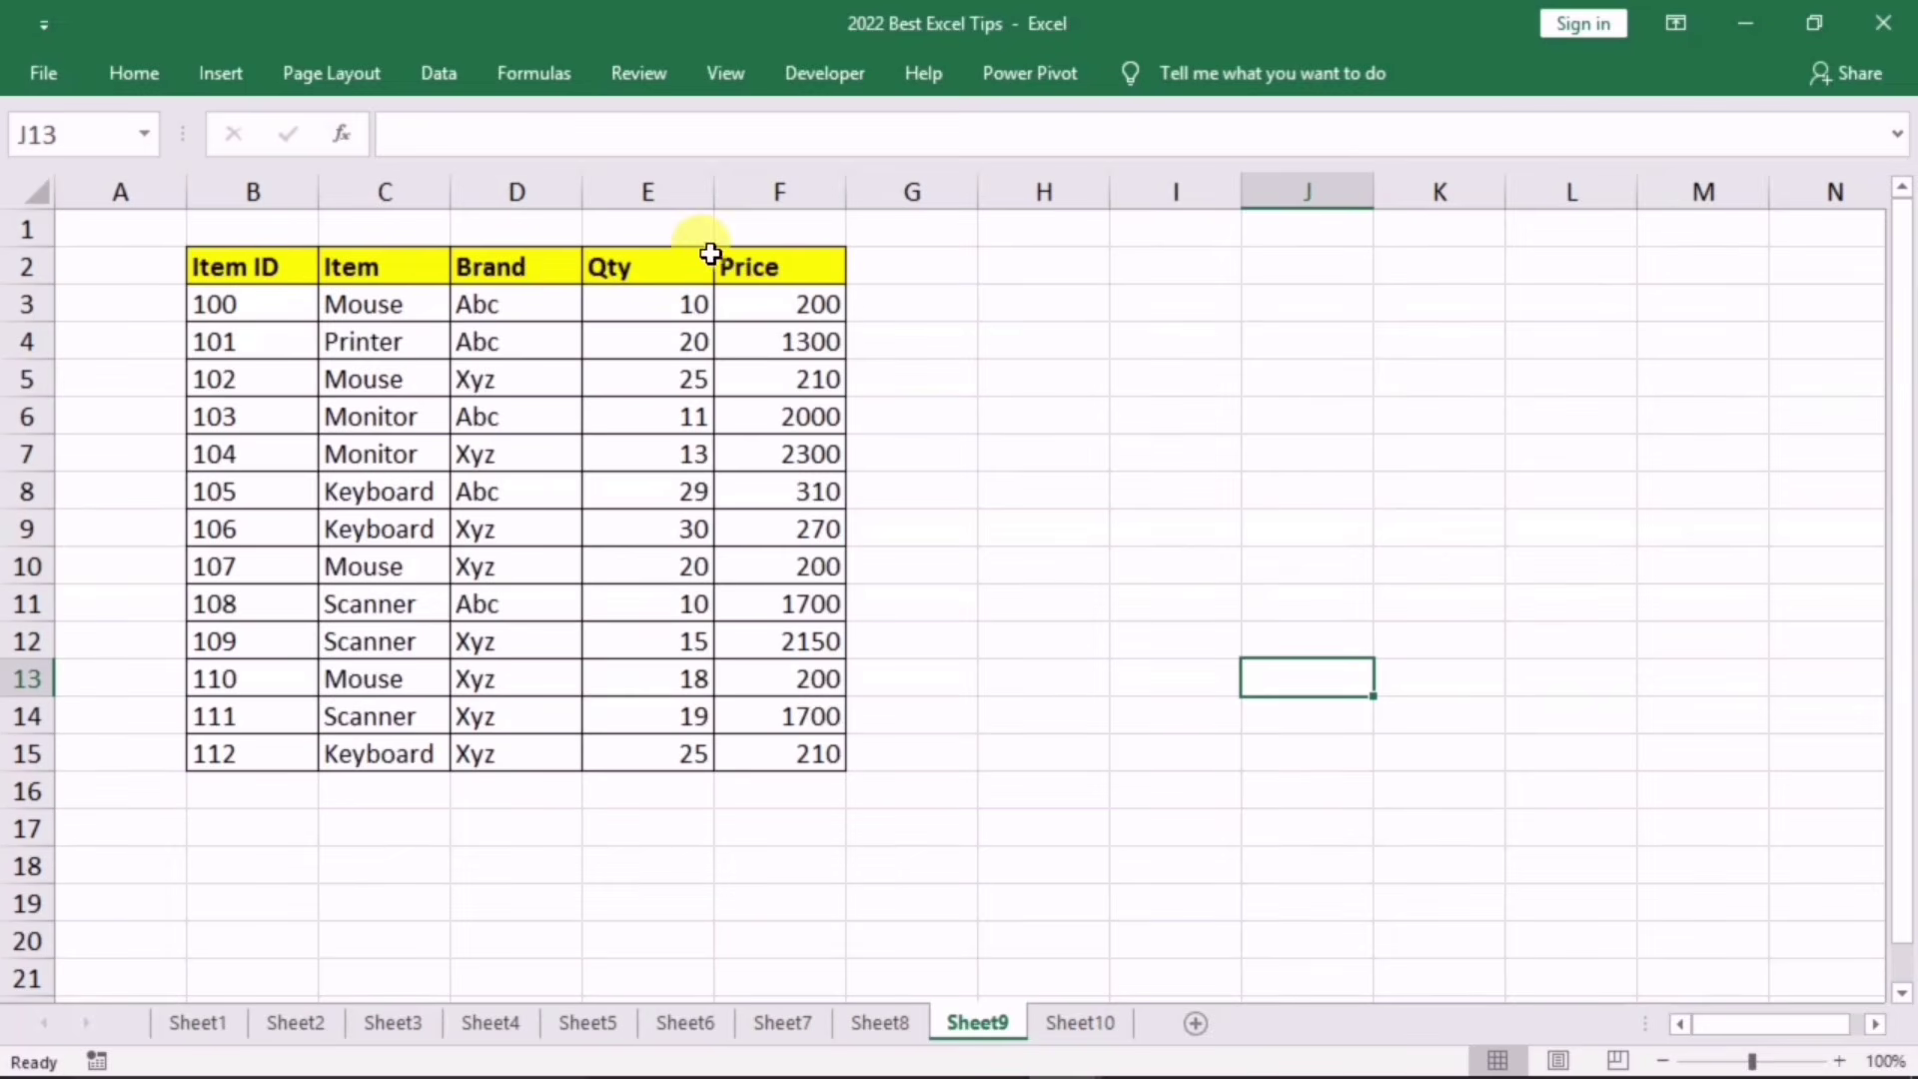
left_click(371, 530)
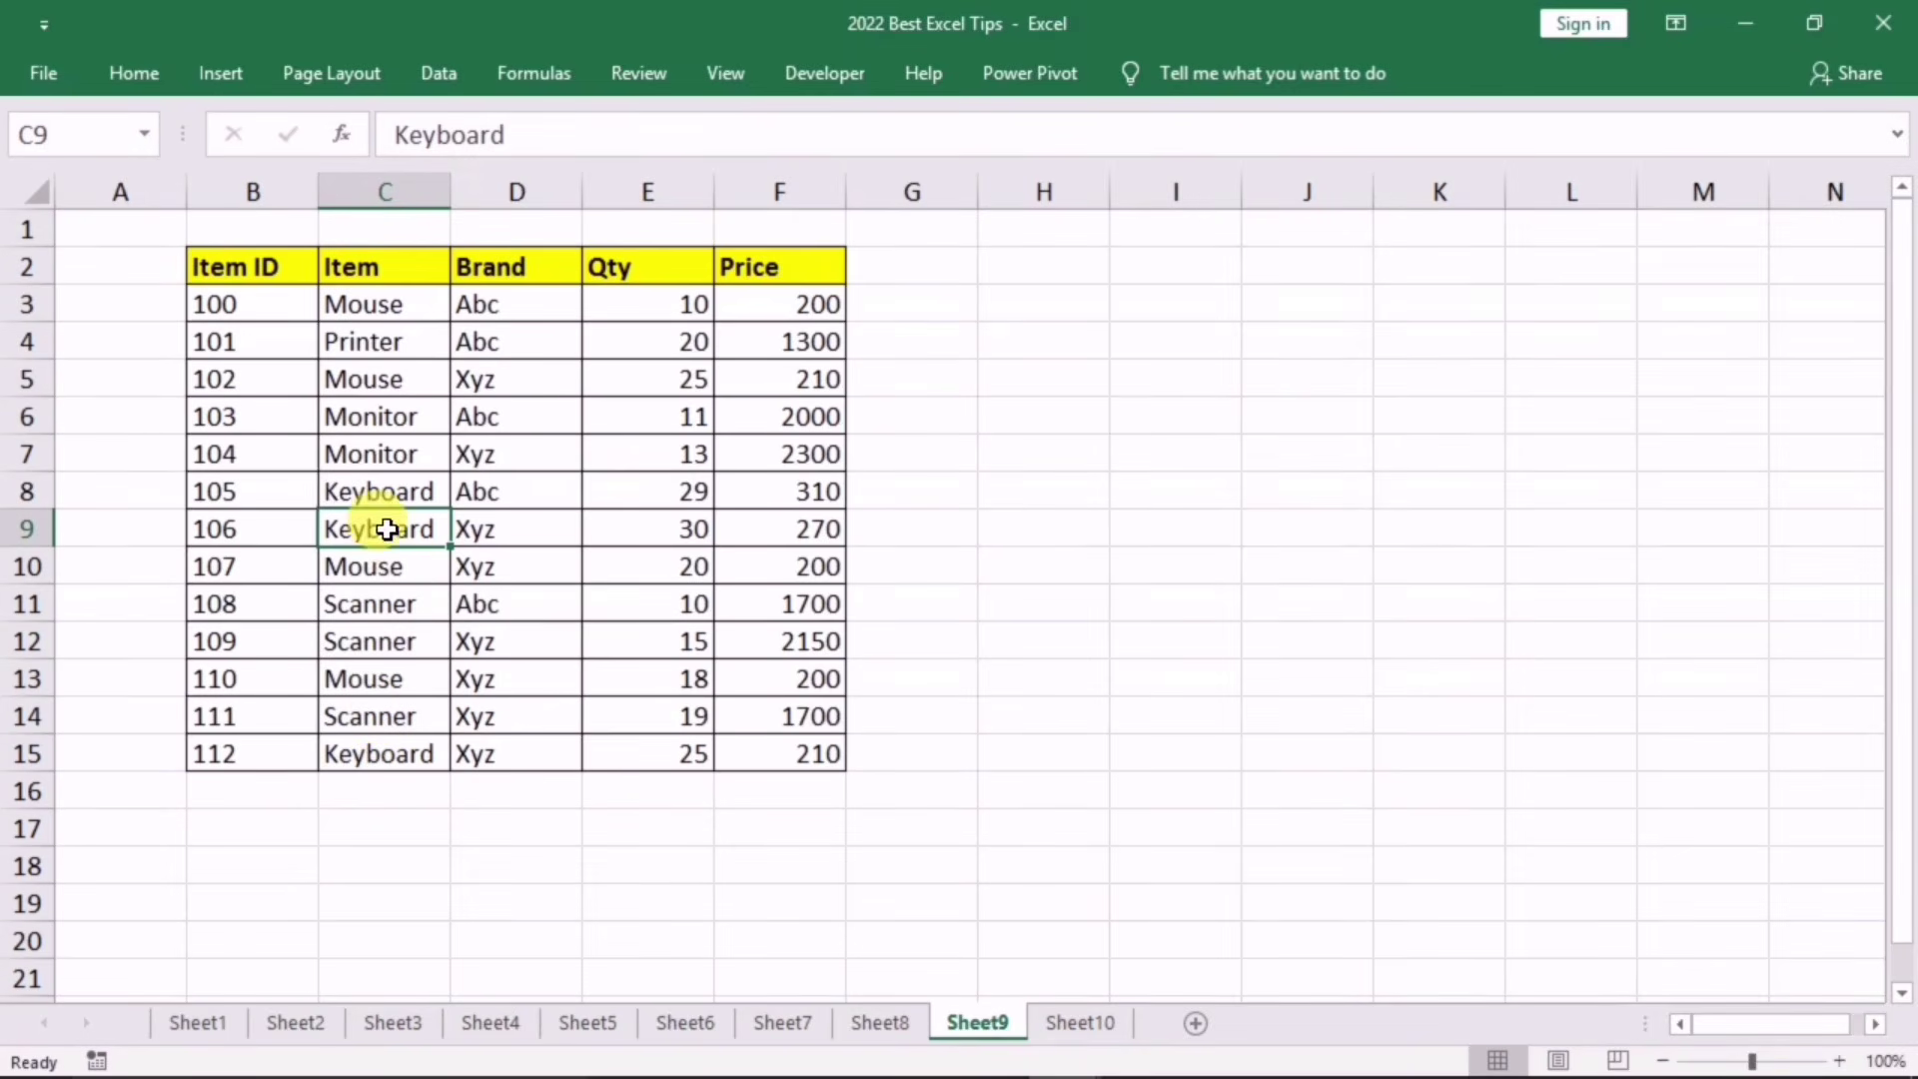
left_click(372, 495)
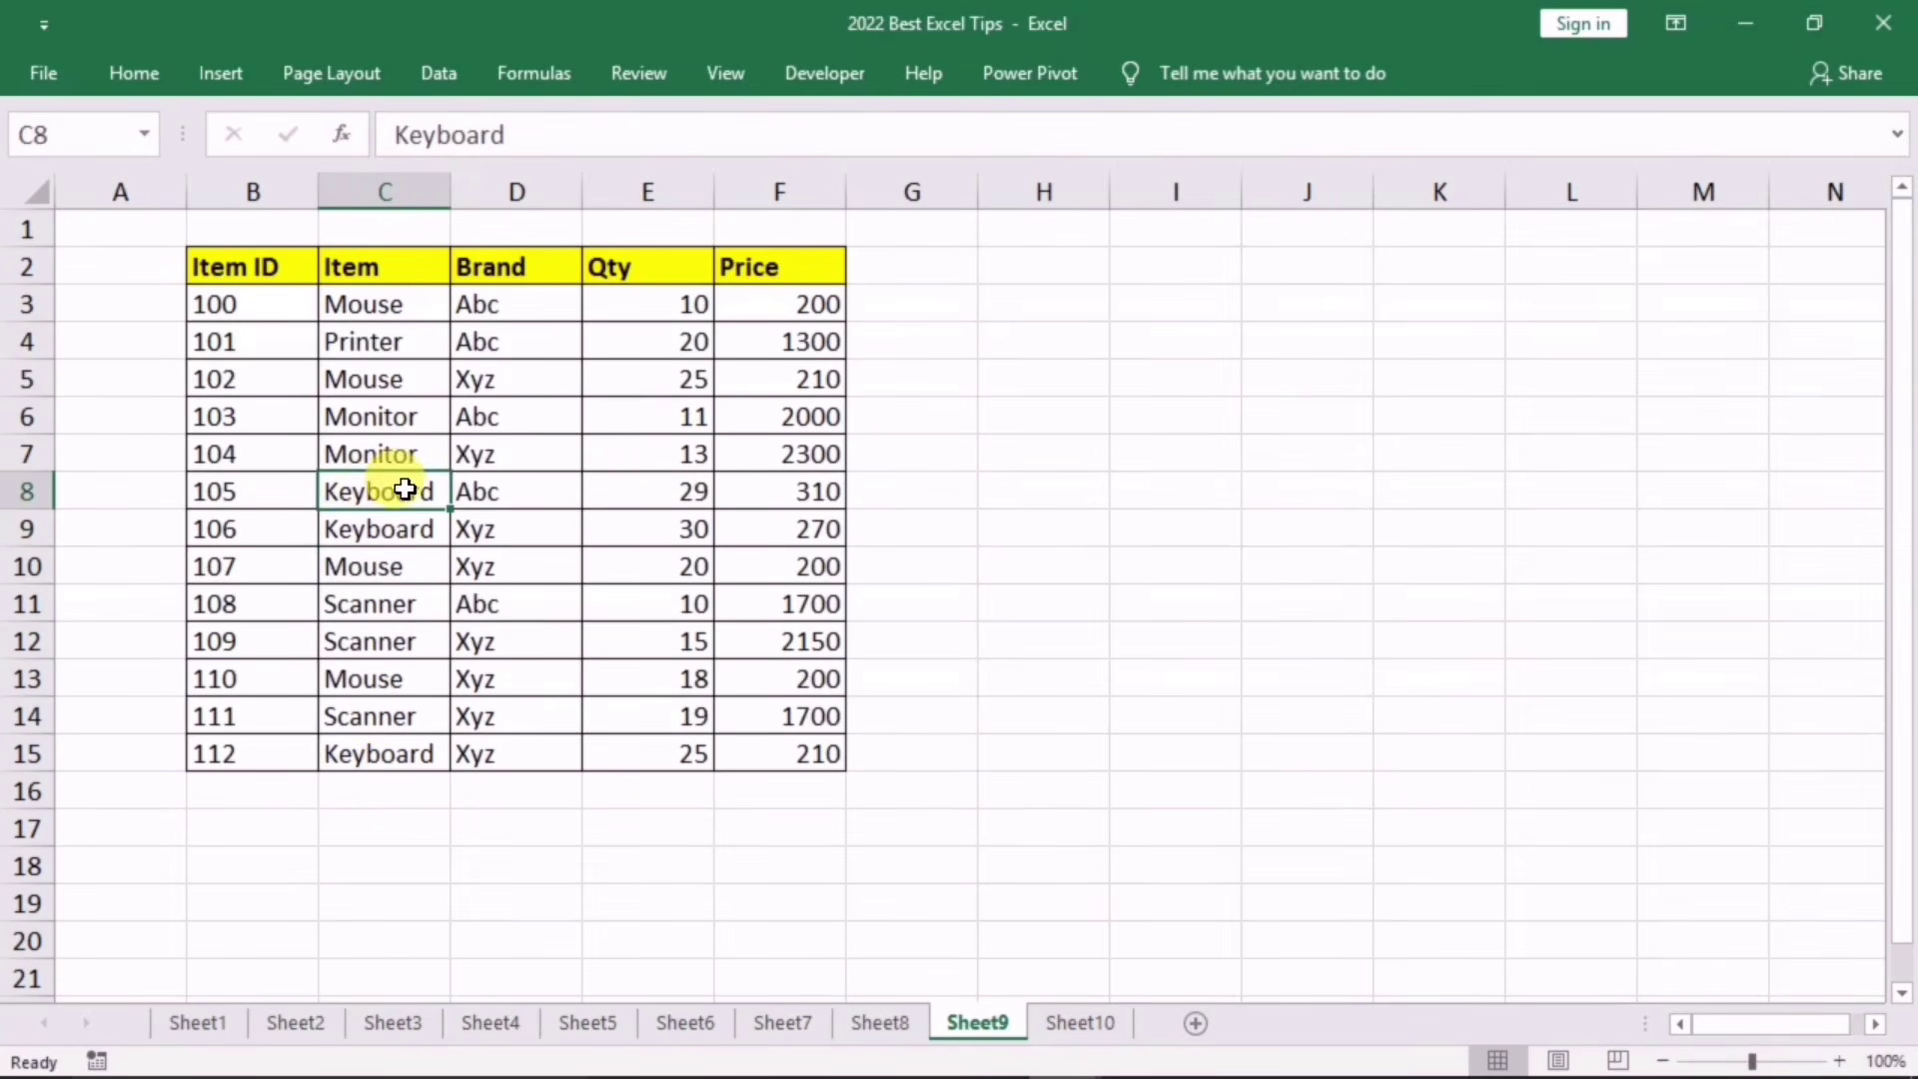
right_click(371, 494)
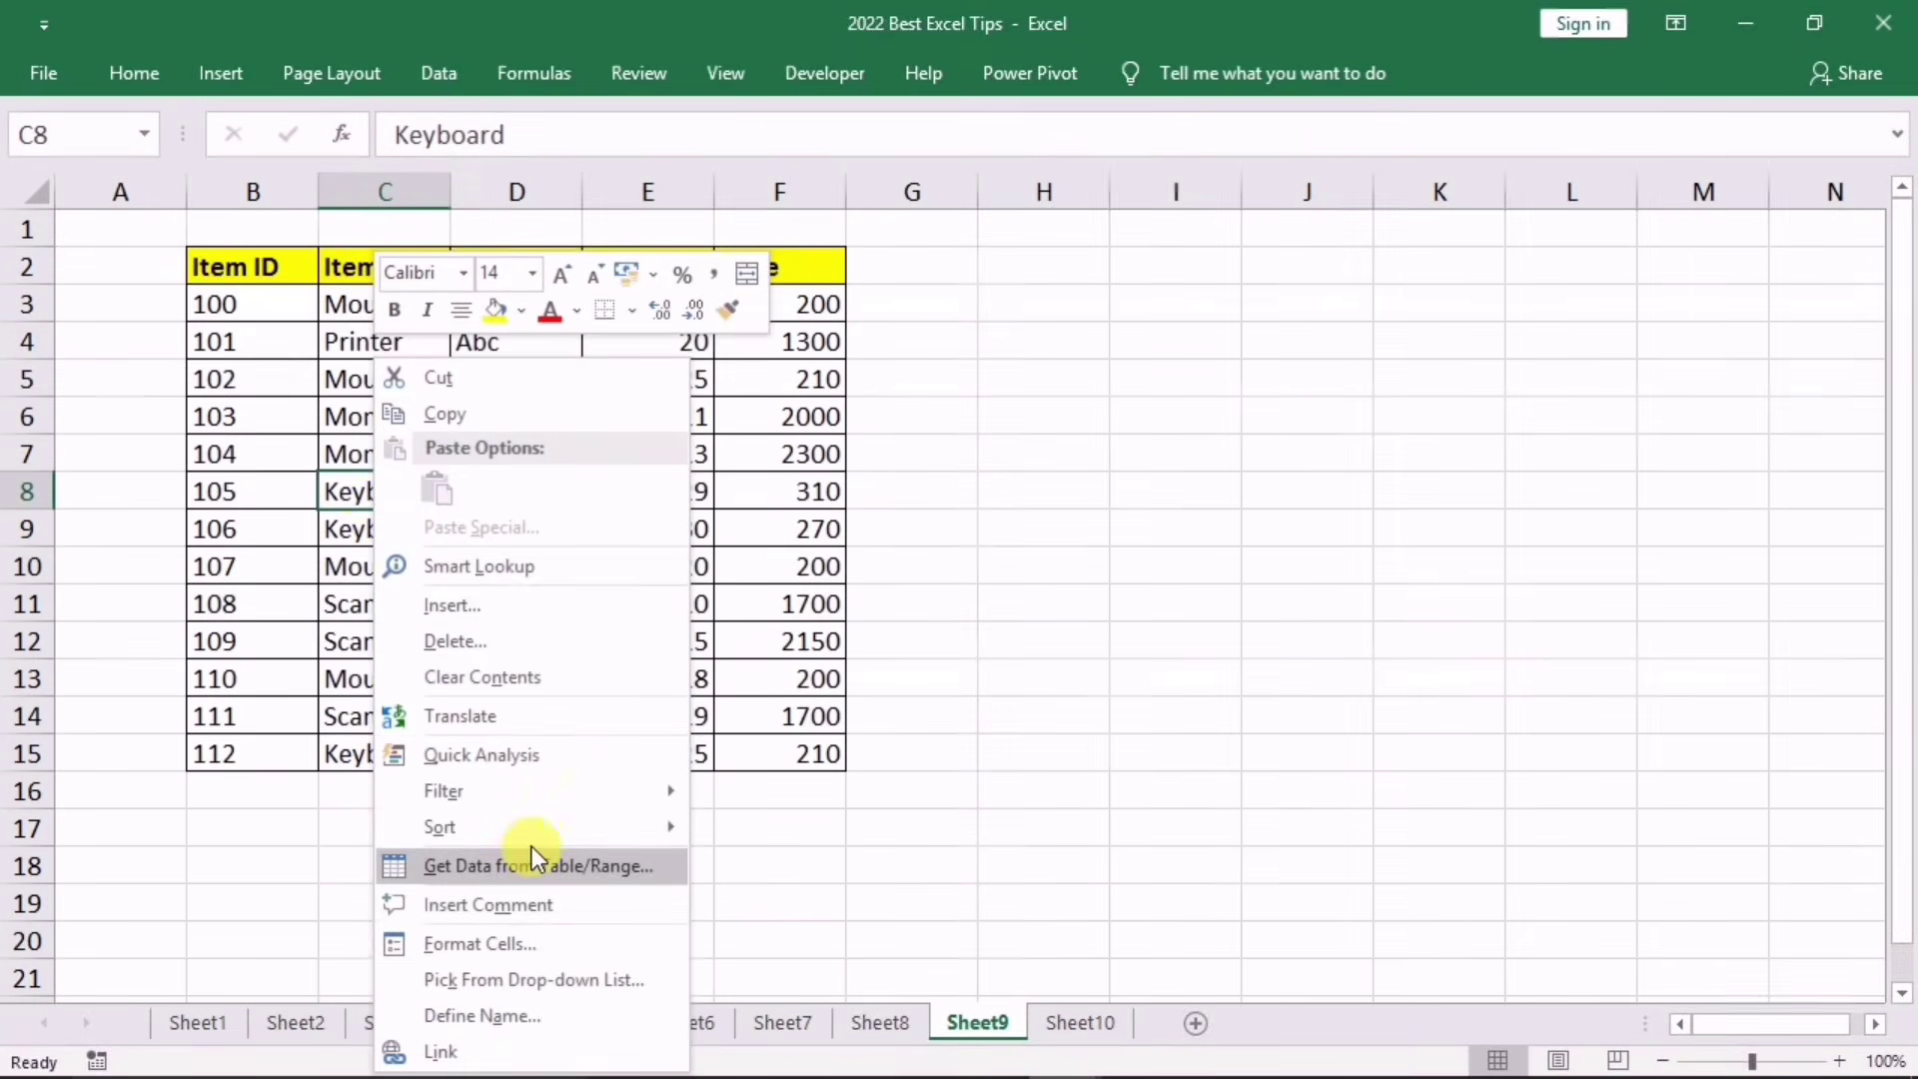
mouse_move(535, 793)
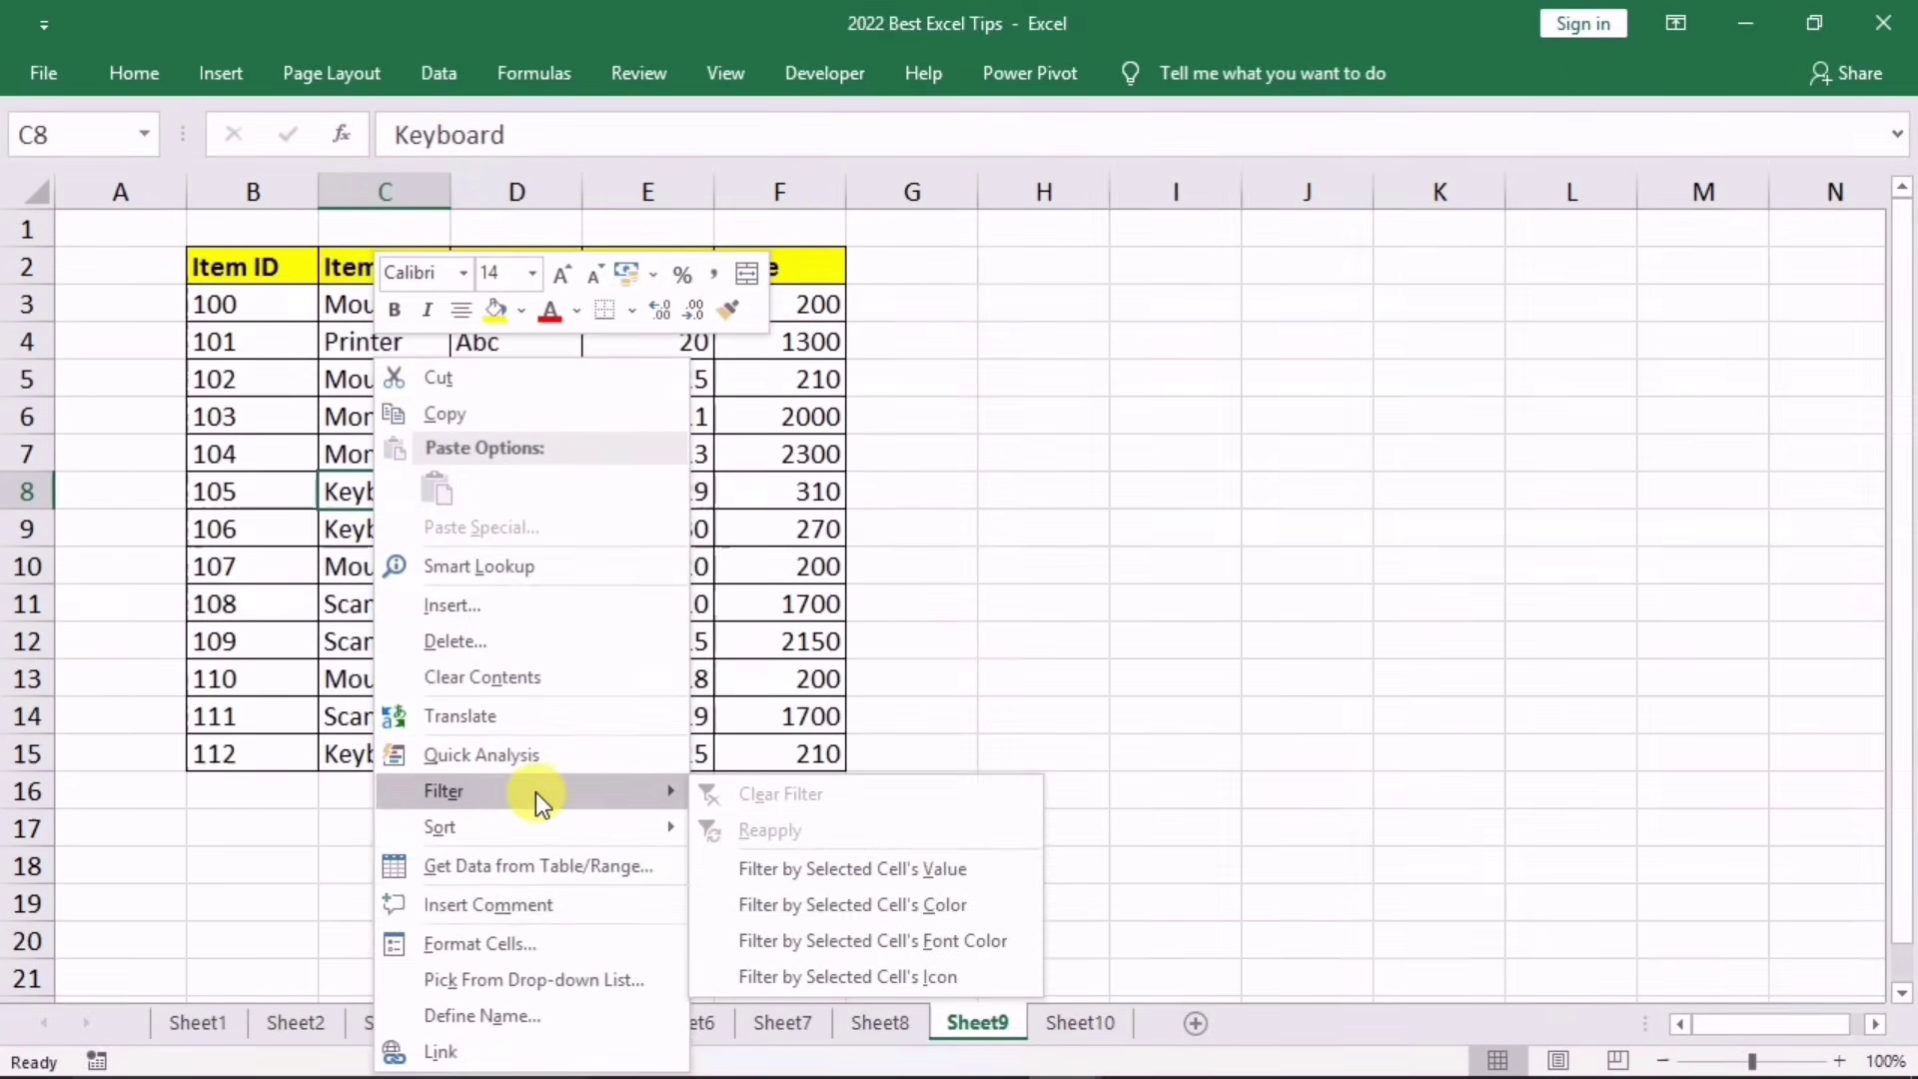
left_click(841, 867)
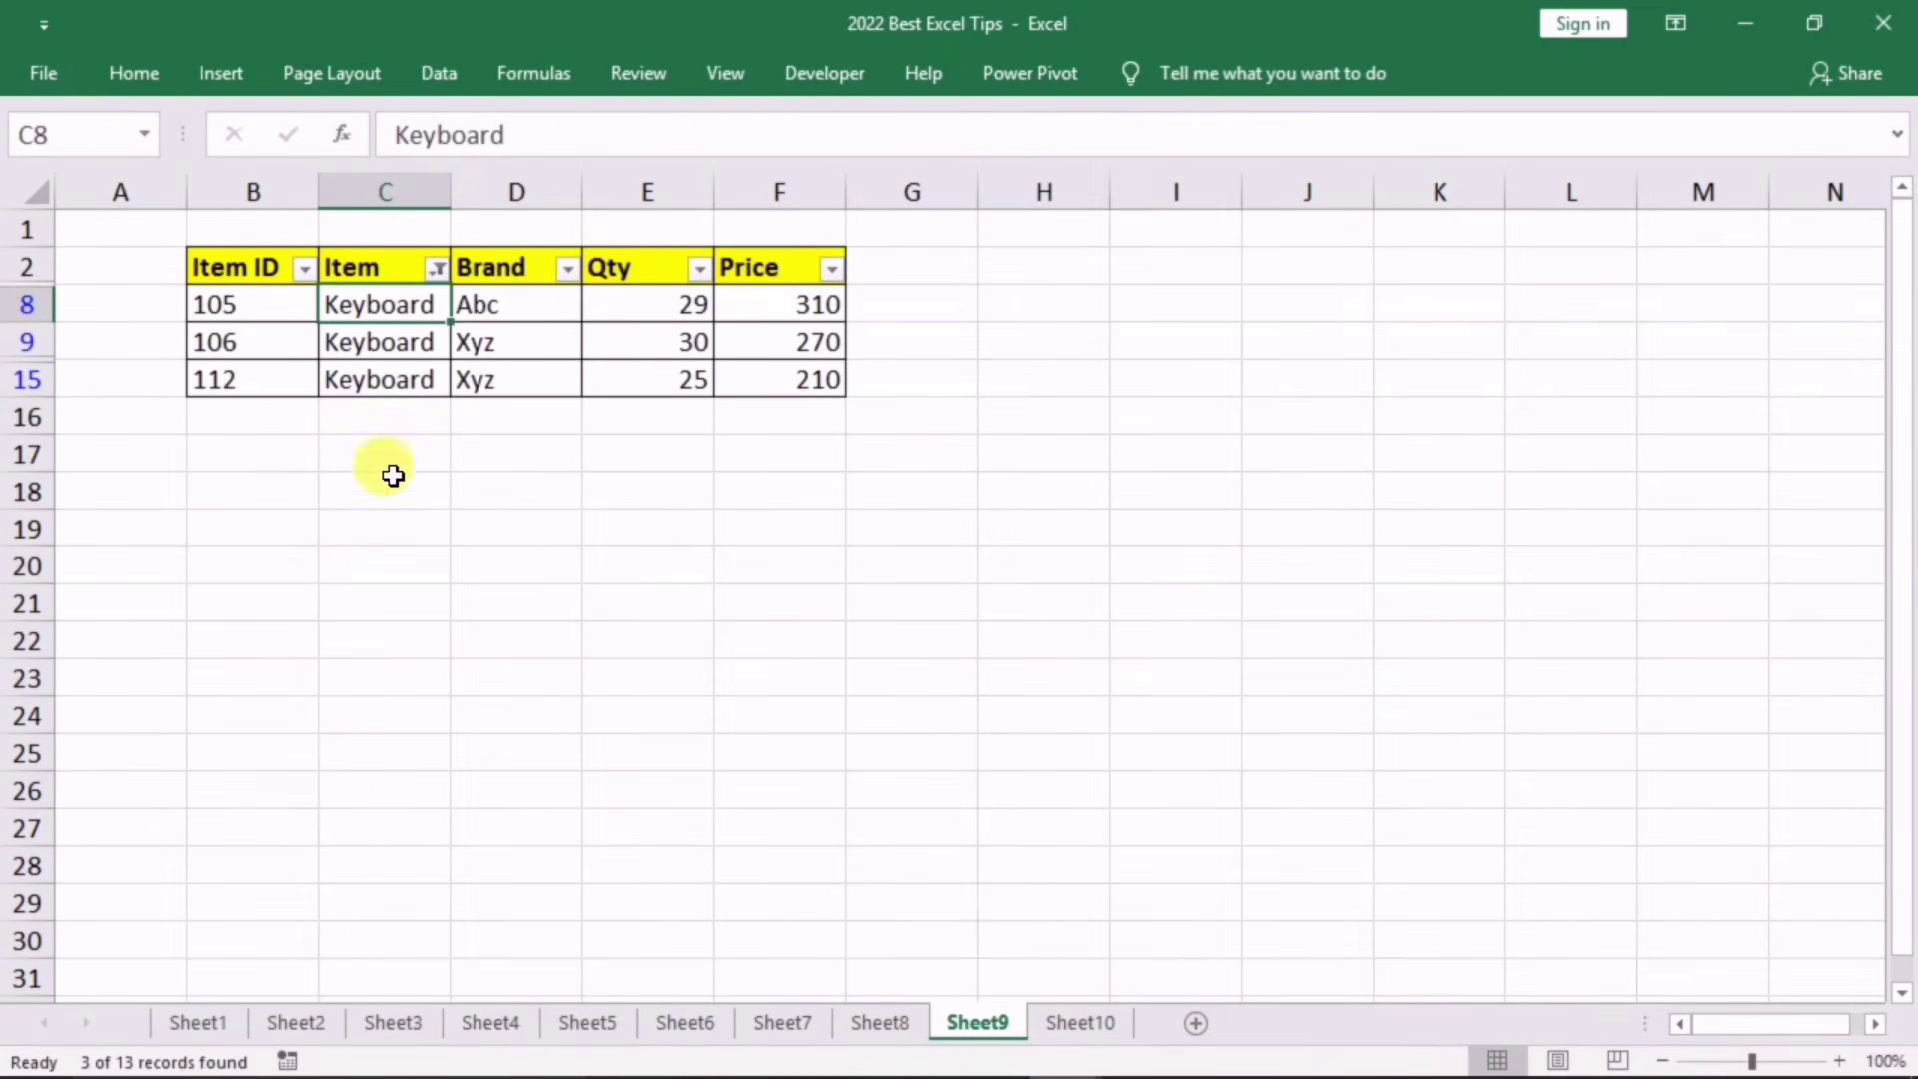
key("ctrl+z")
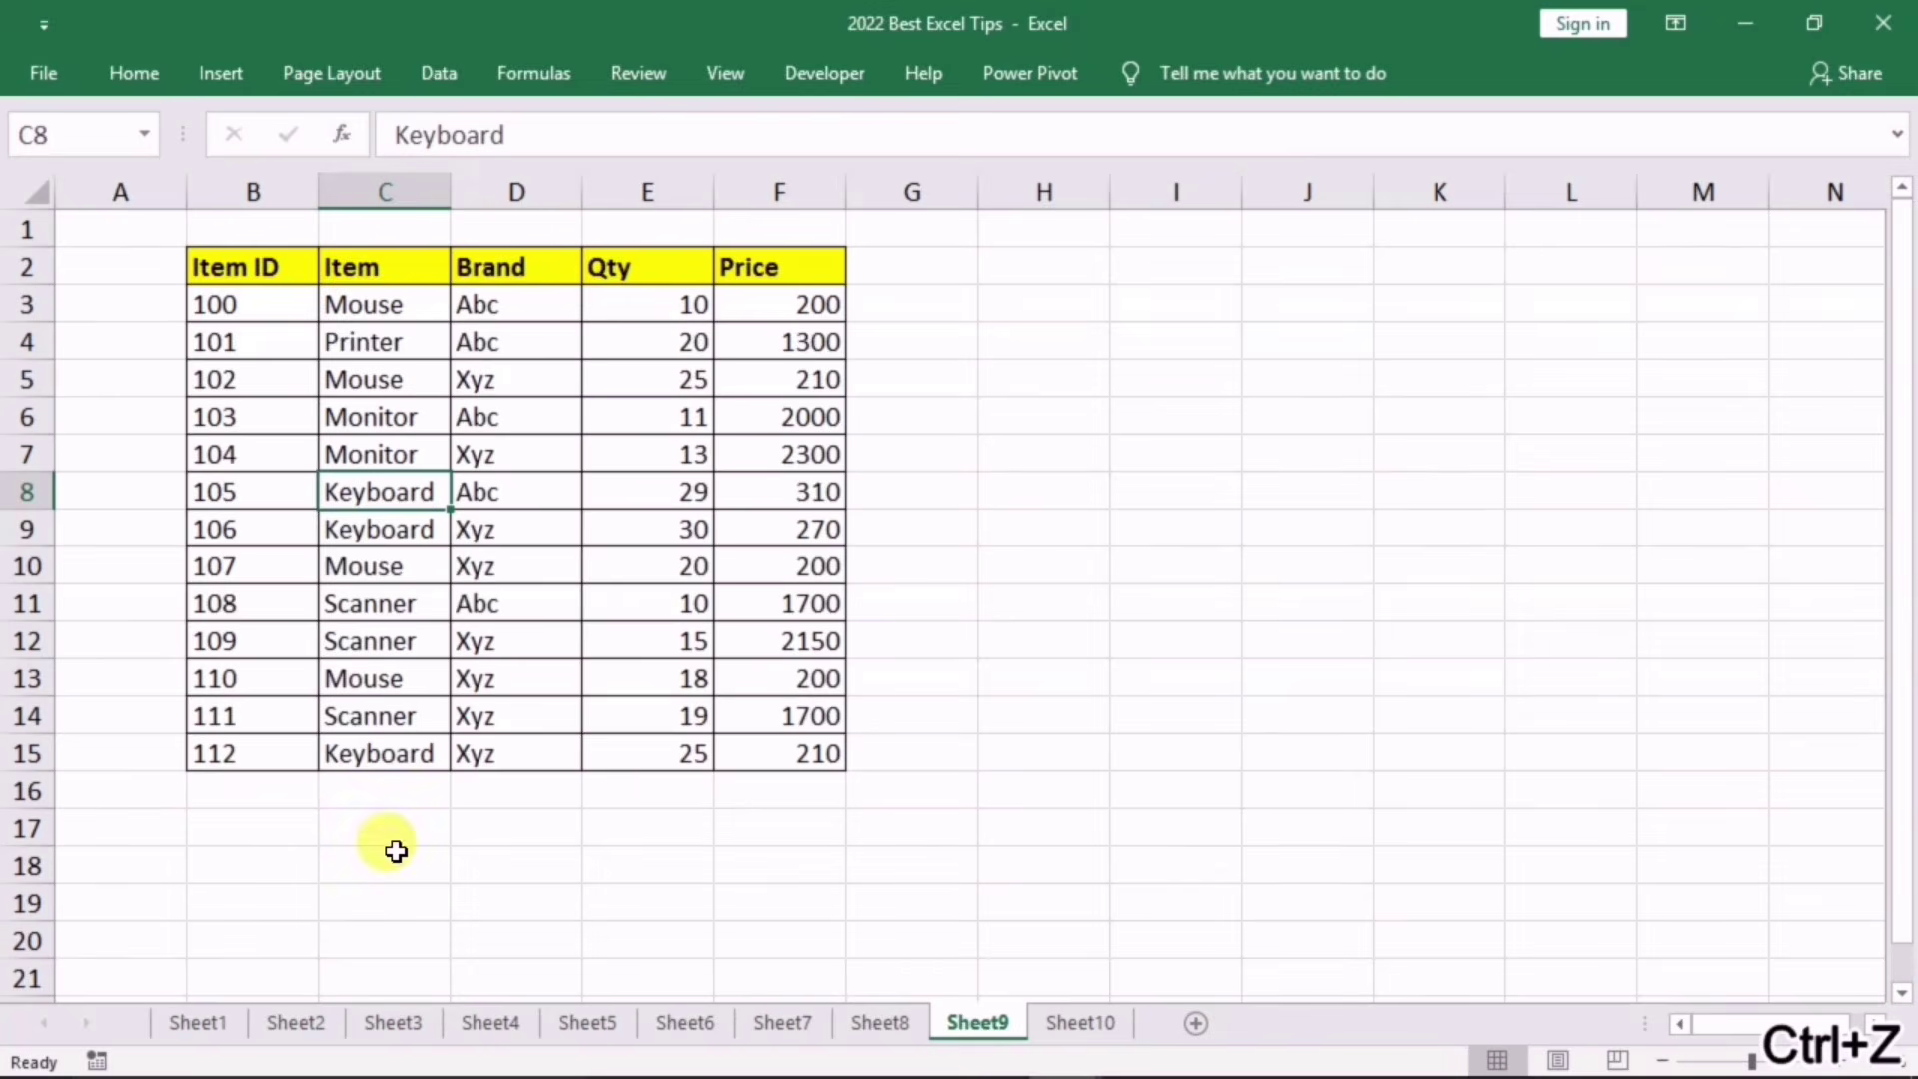
left_click(370, 726)
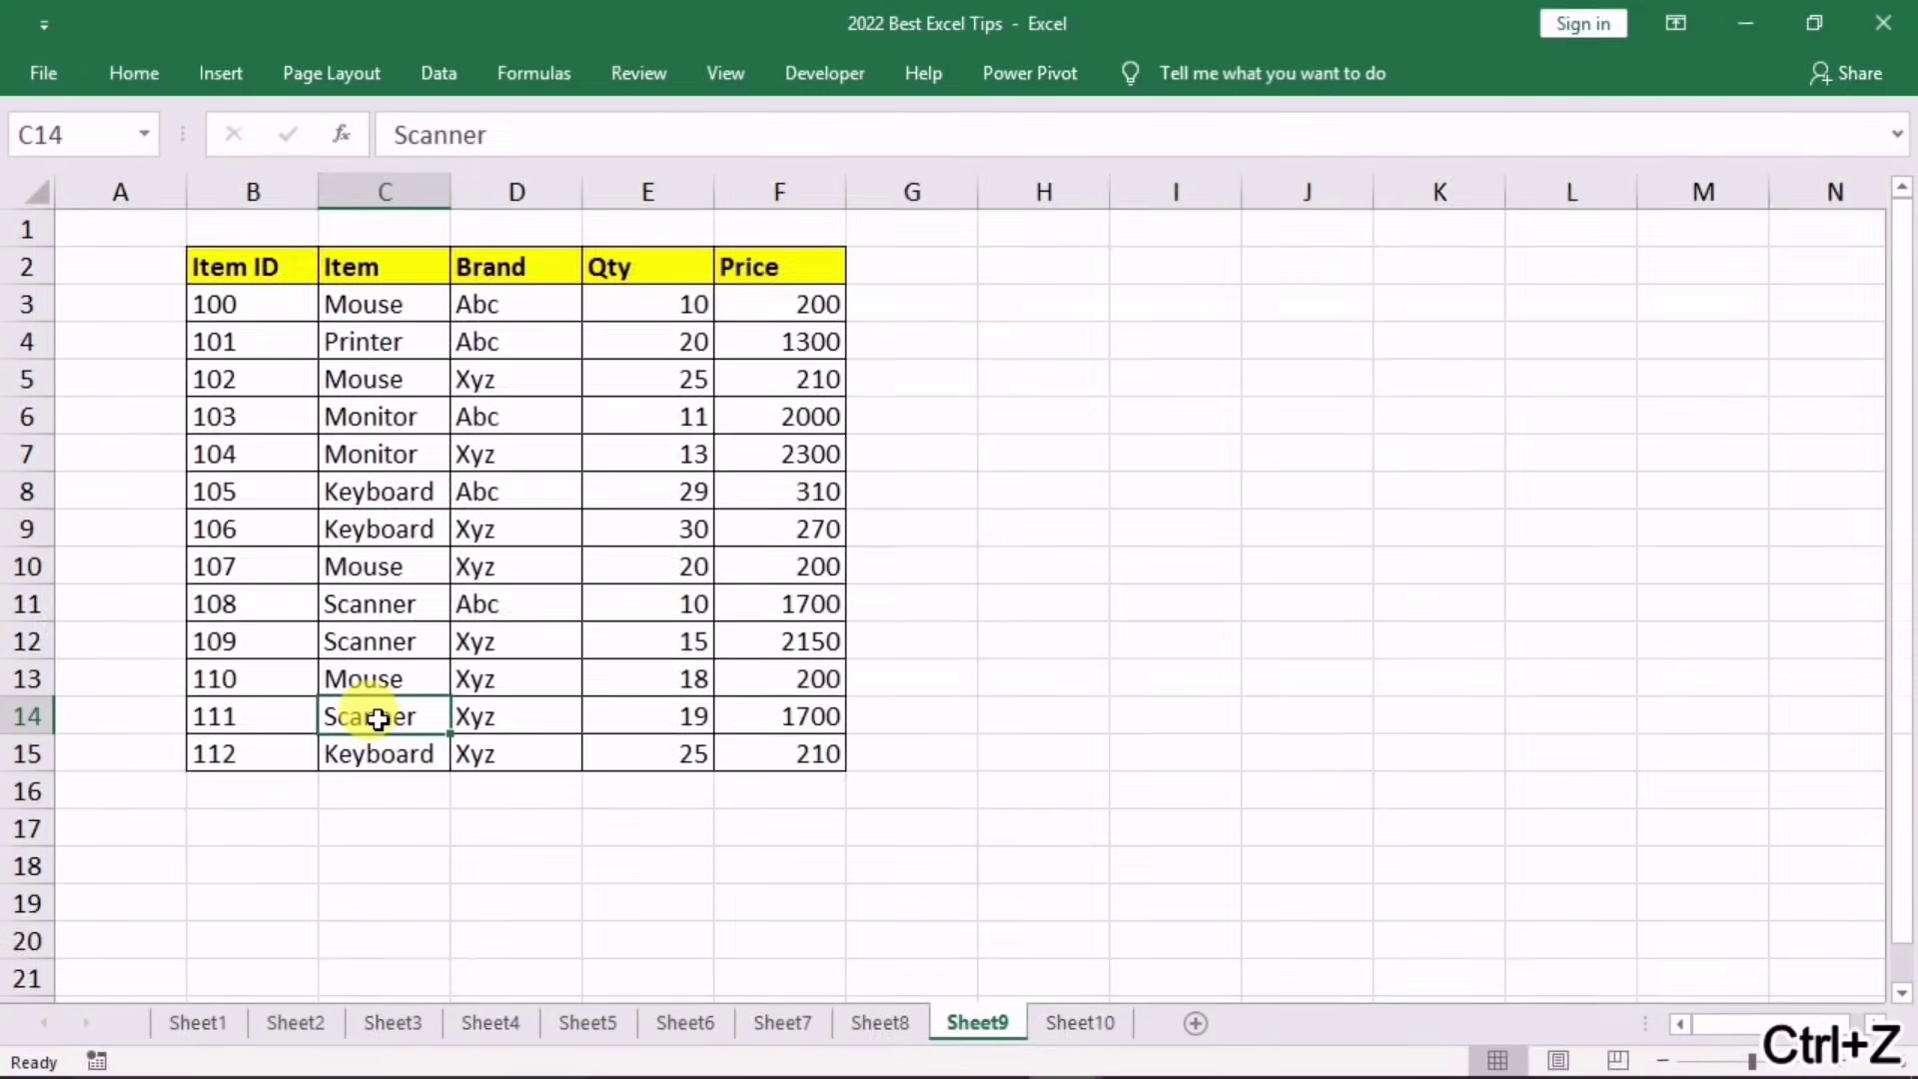
right_click(387, 720)
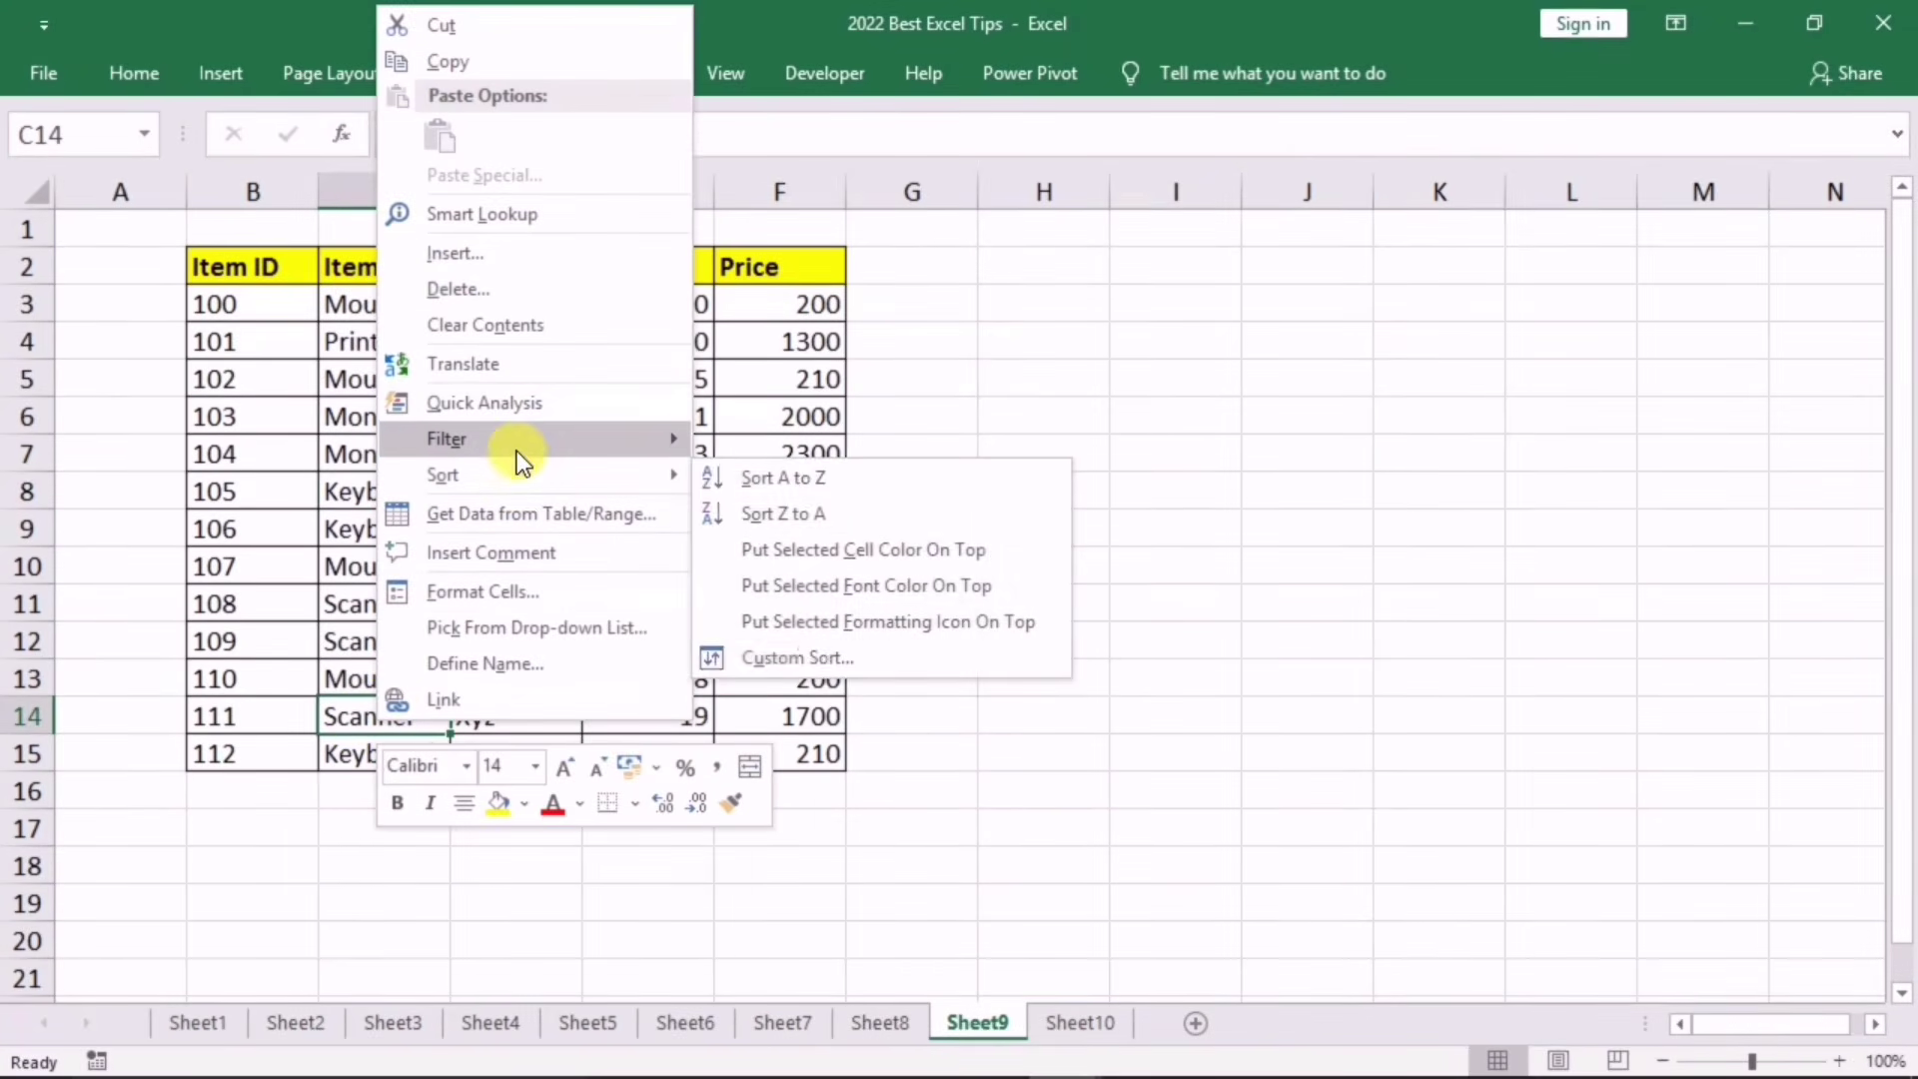
mouse_move(554, 440)
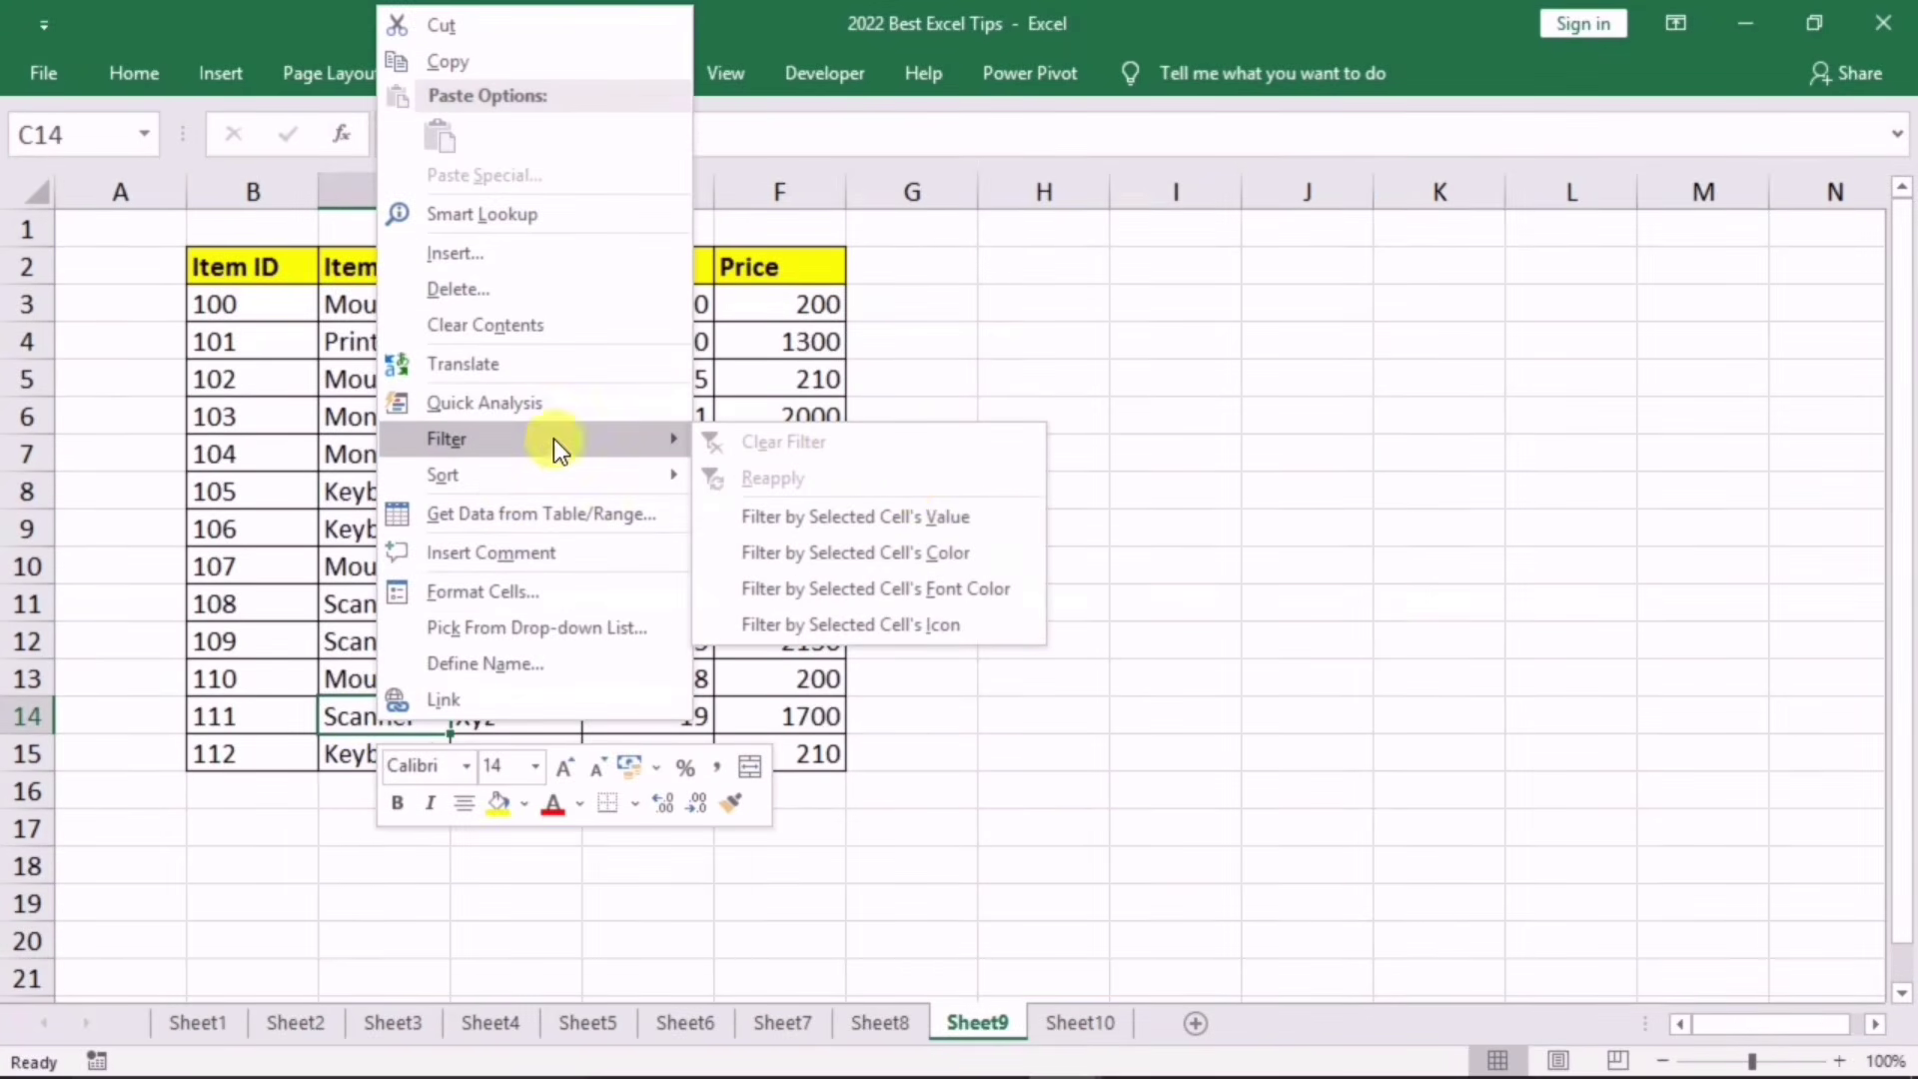
left_click(918, 509)
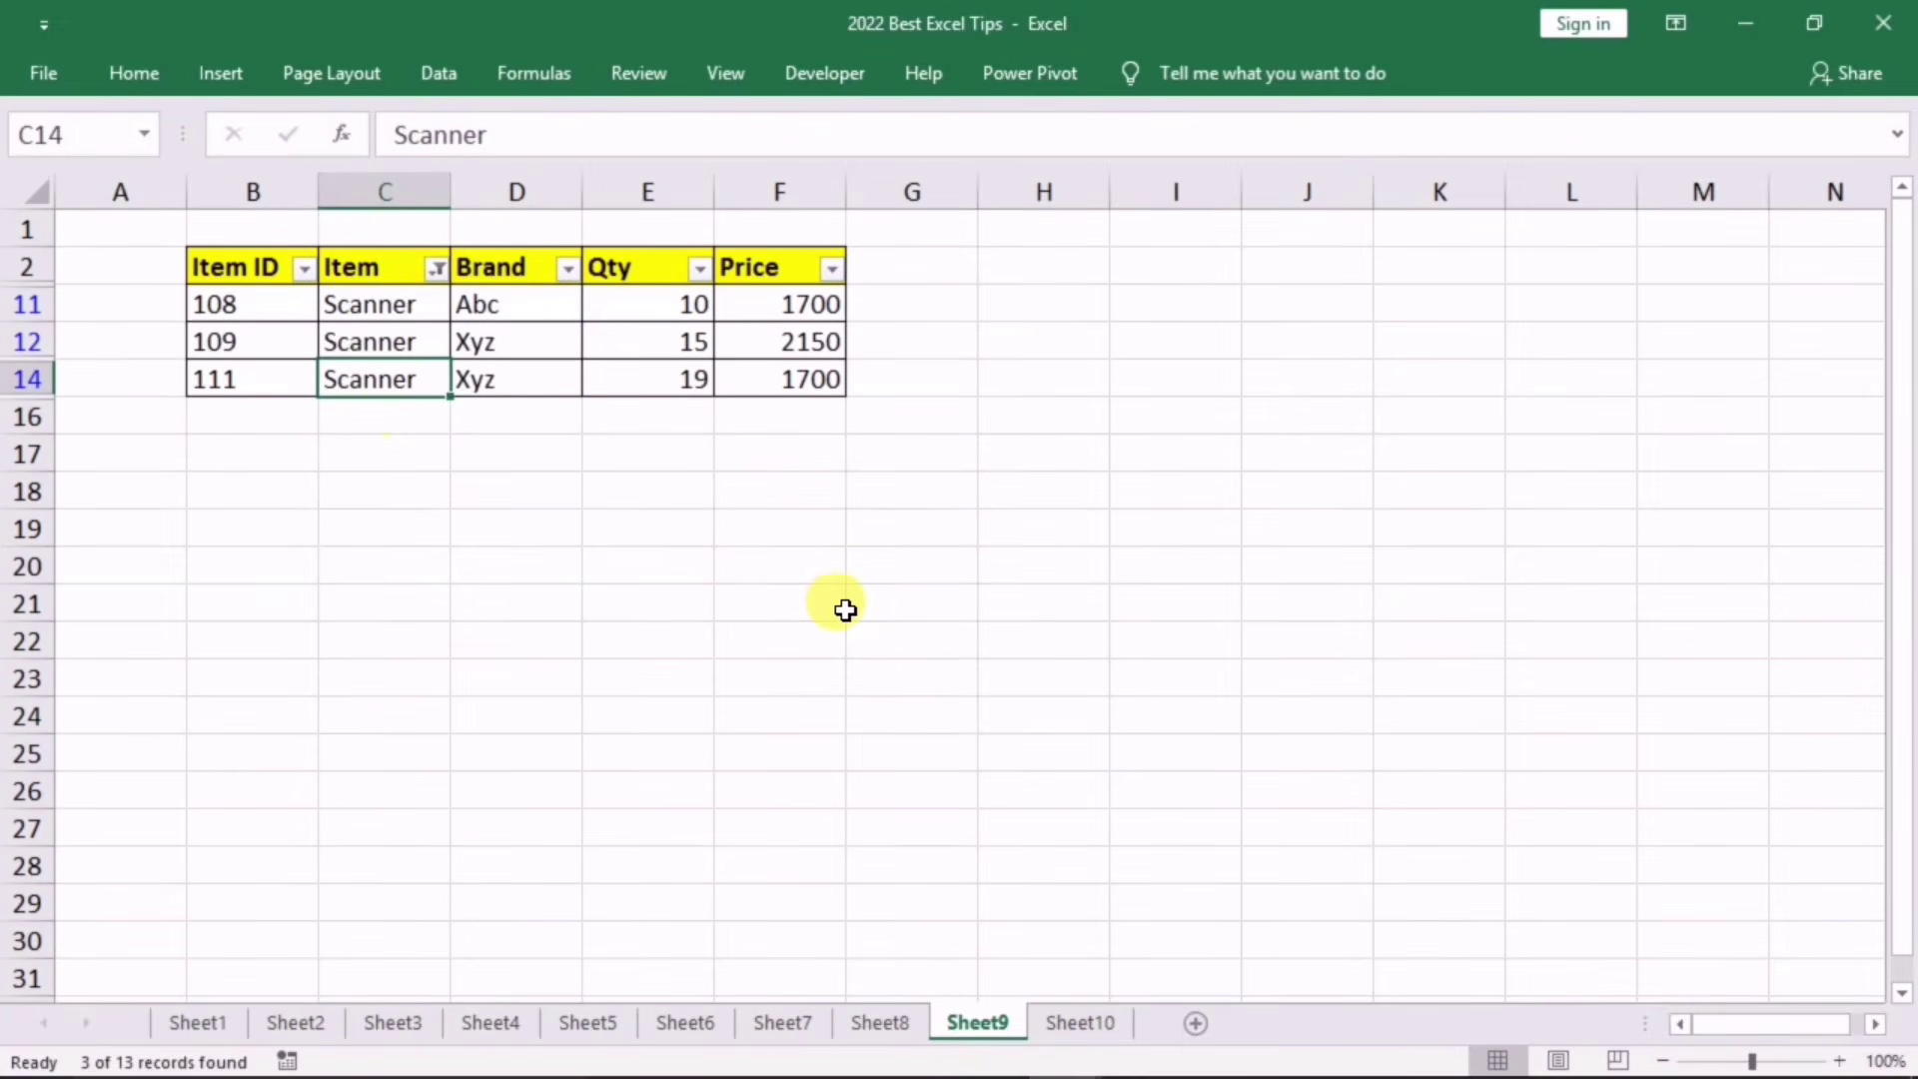
key("ctrl+z")
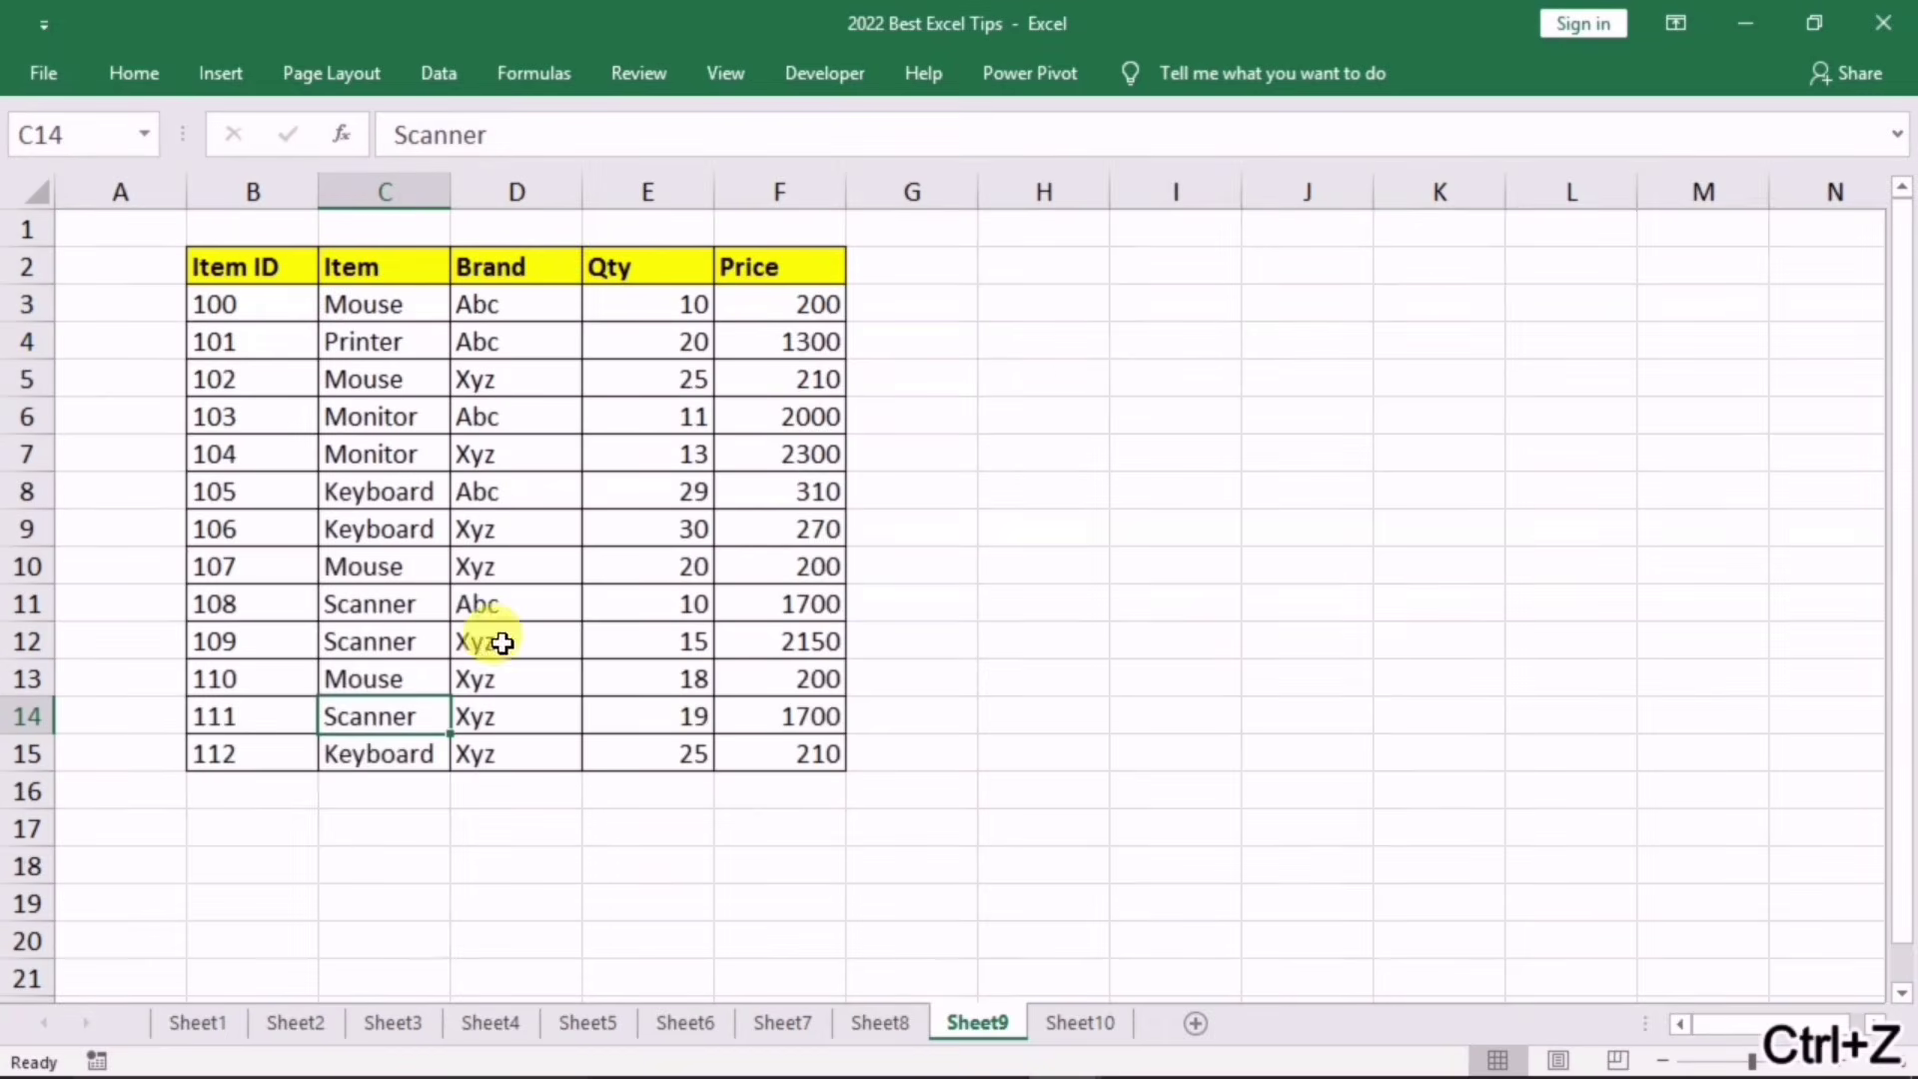
left_click(369, 793)
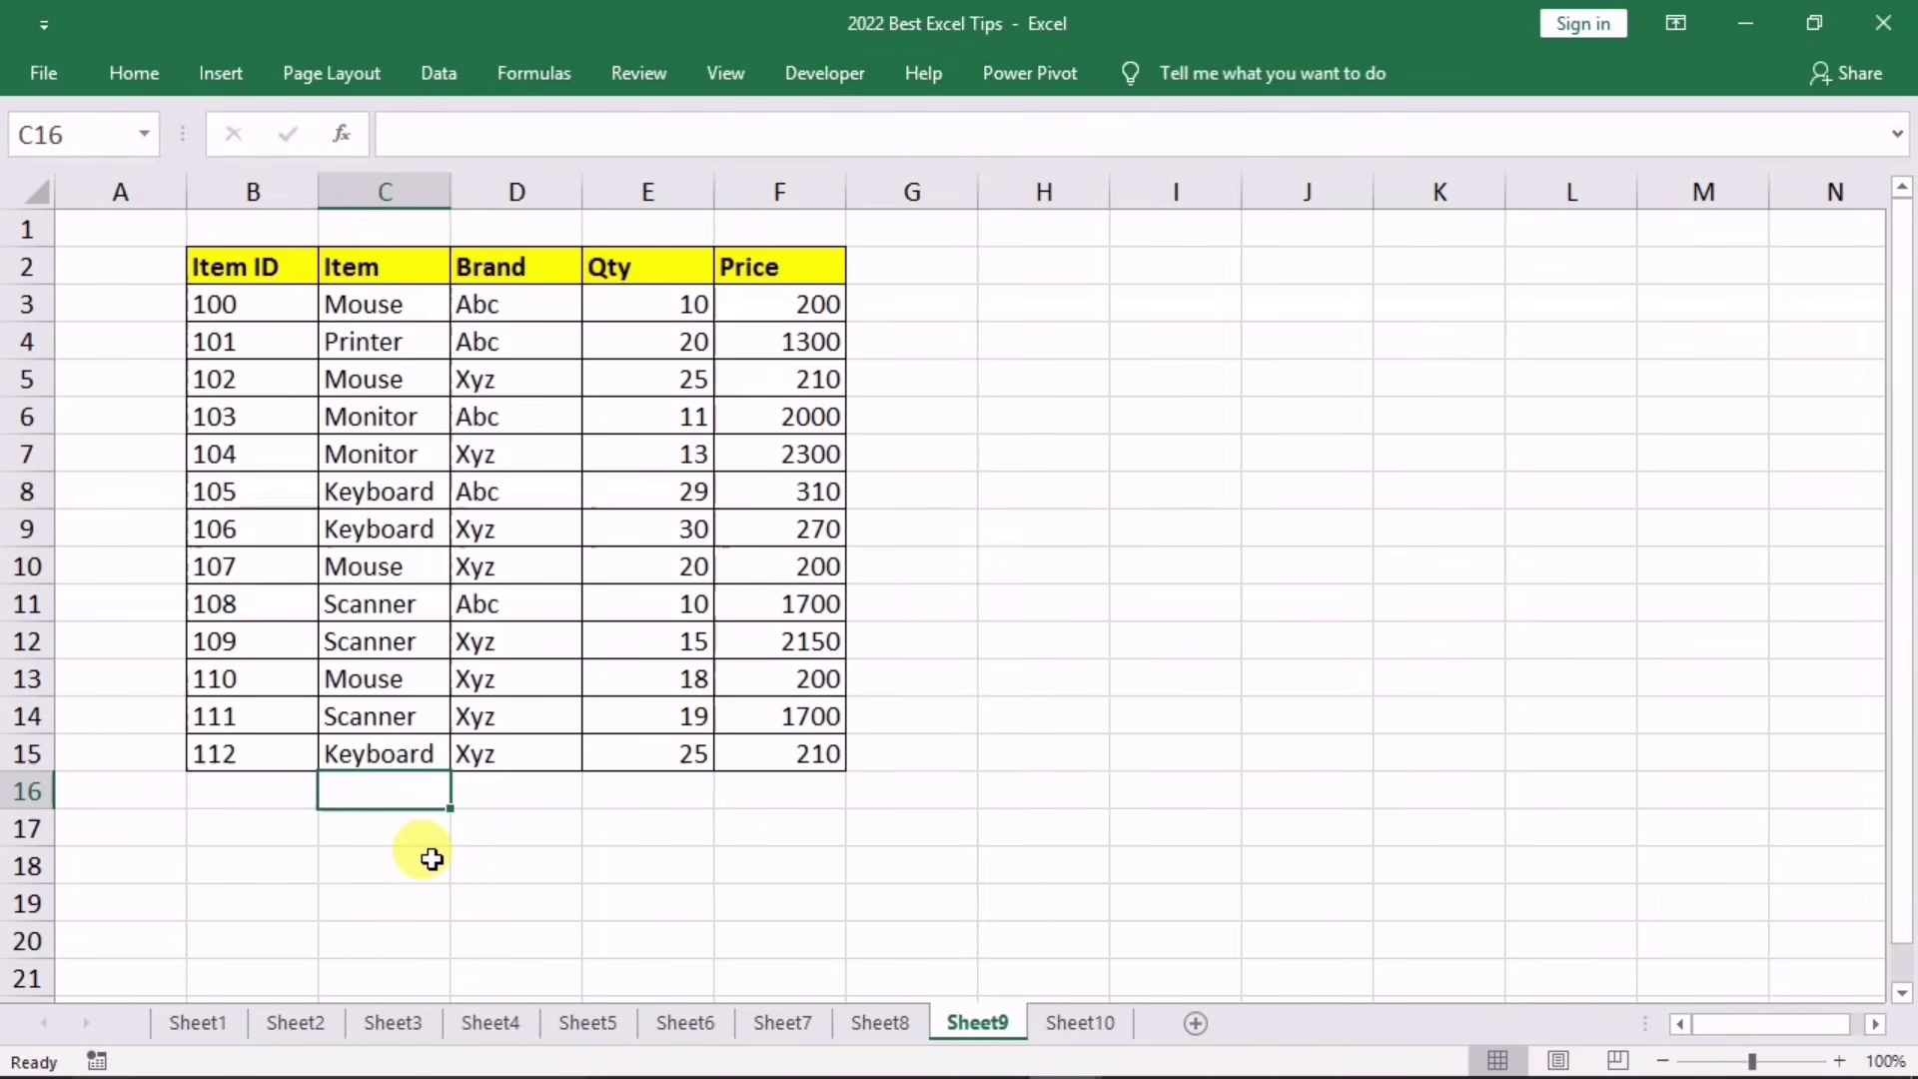
Step: Filter the table by C16's m* value, then undo the filter and clear C16
type("m")
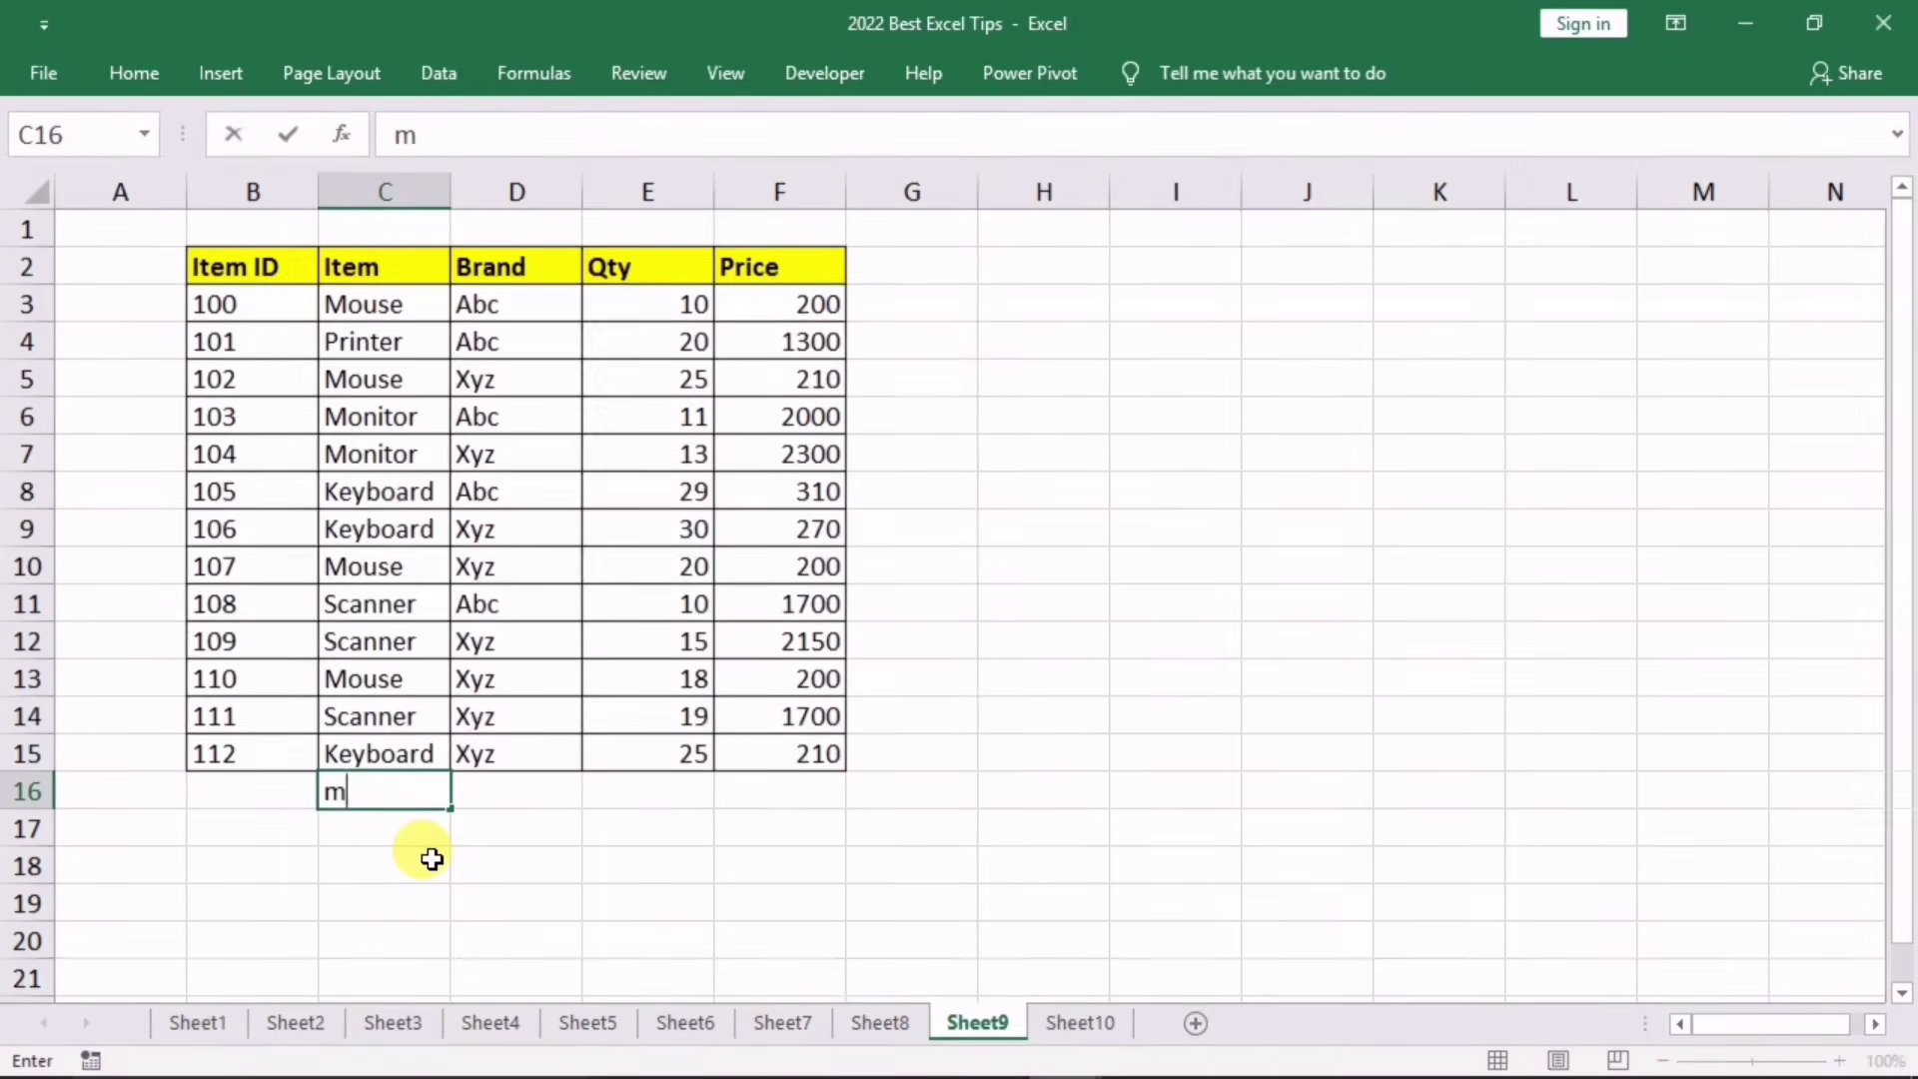
type("*")
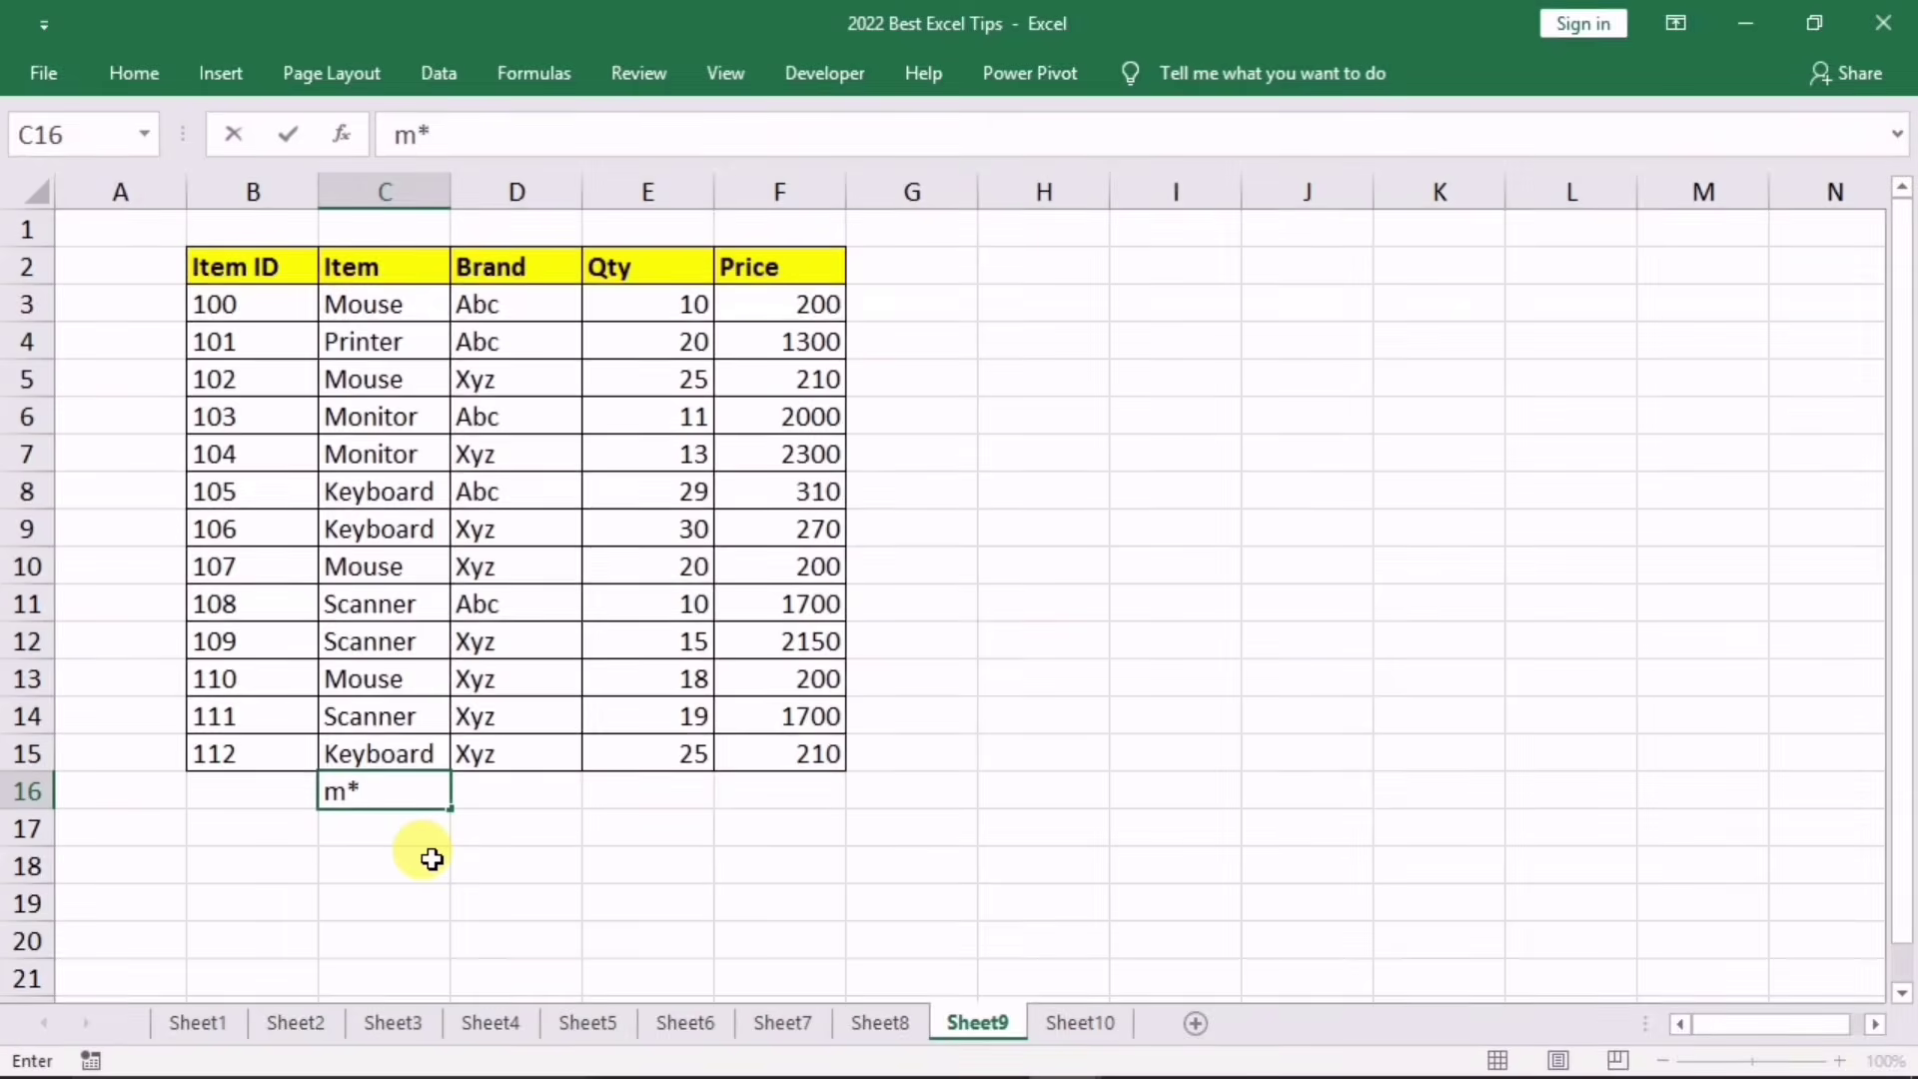
left_click(437, 861)
left_click(370, 794)
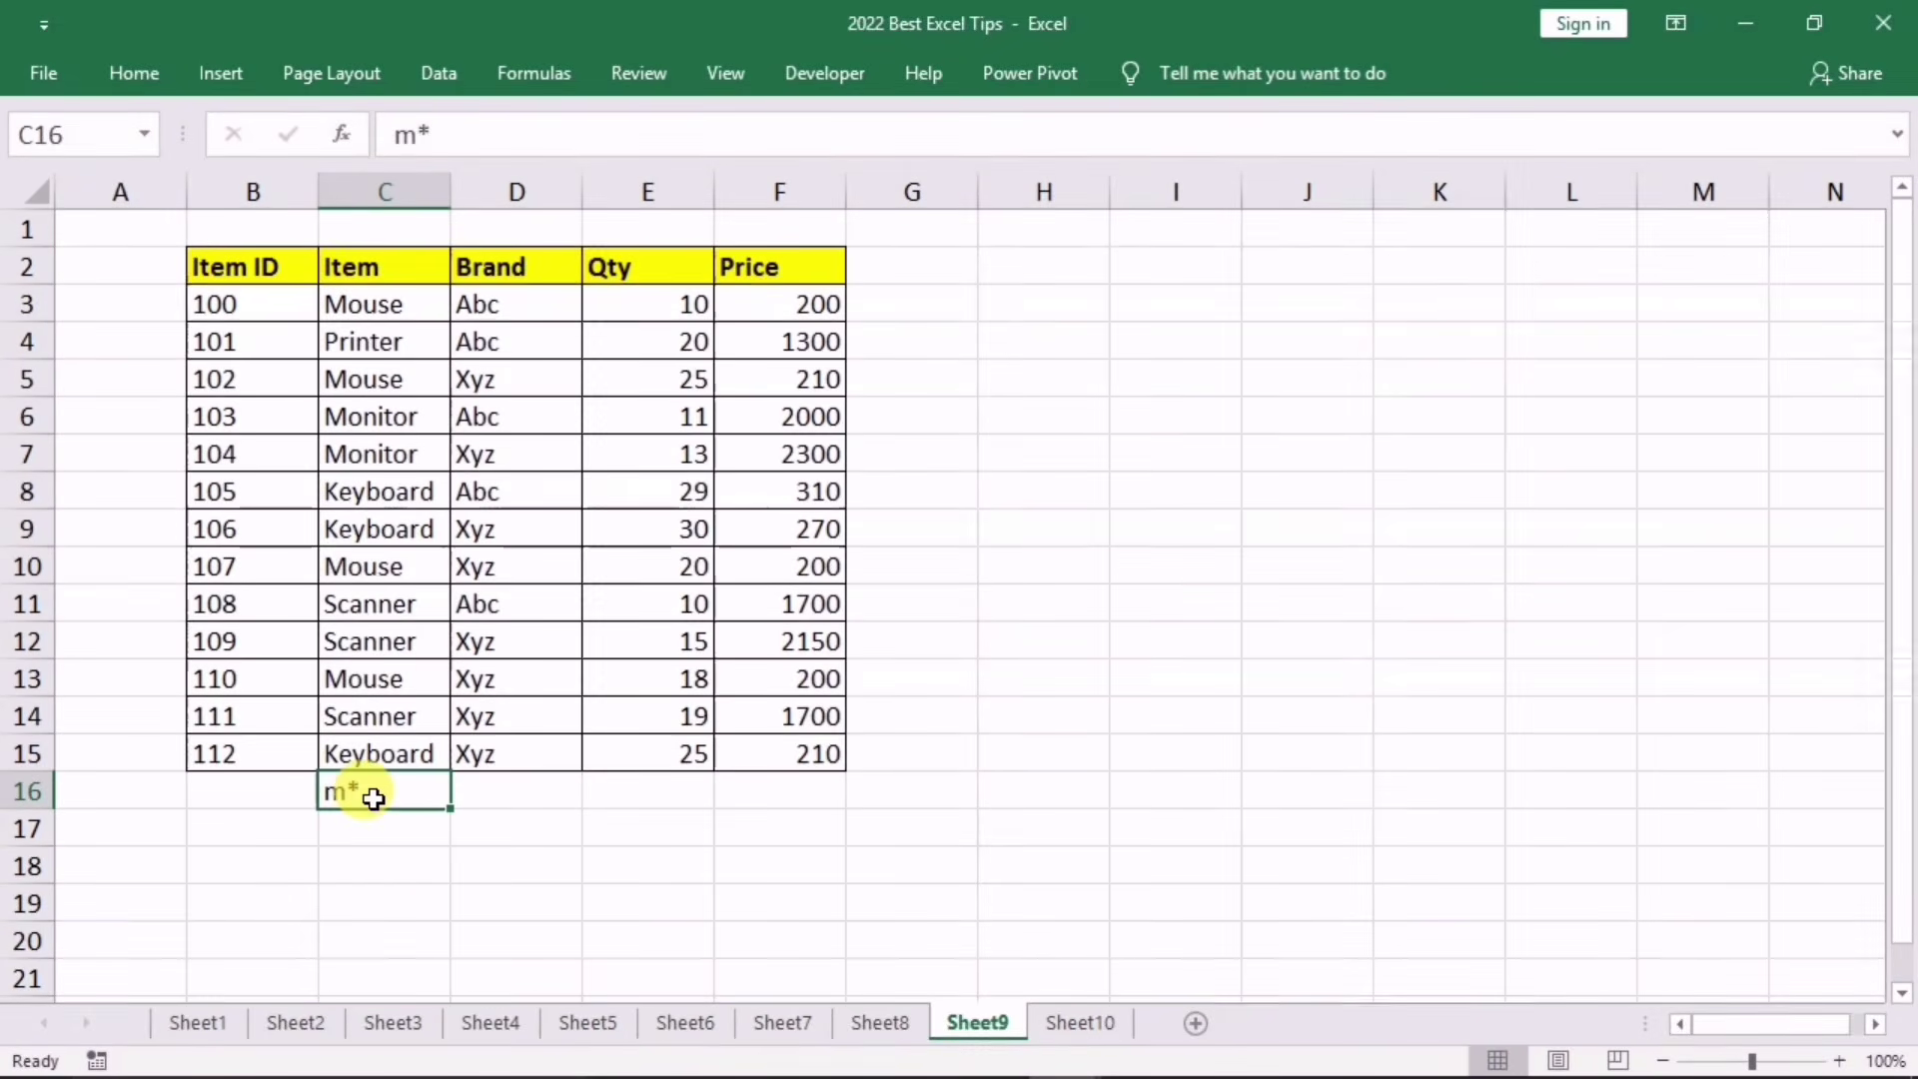
right_click(372, 794)
mouse_move(542, 518)
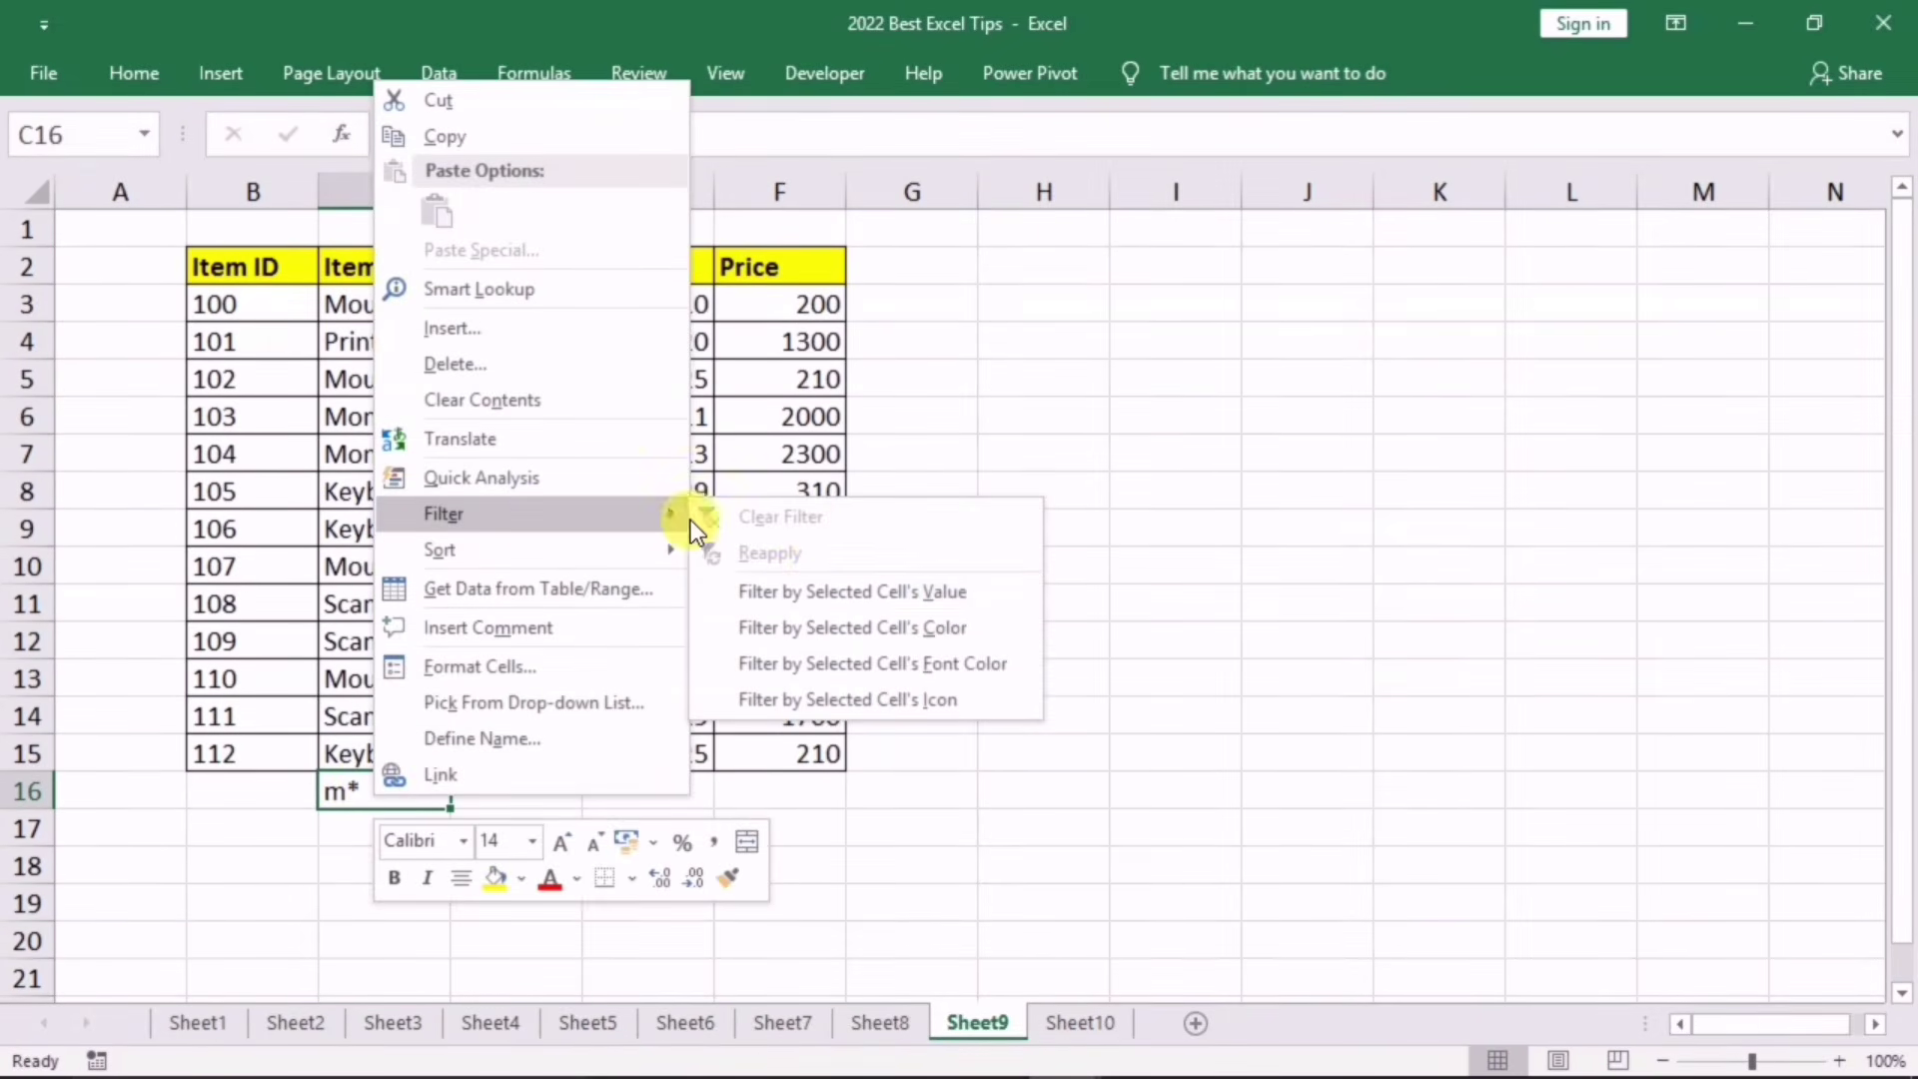
left_click(902, 590)
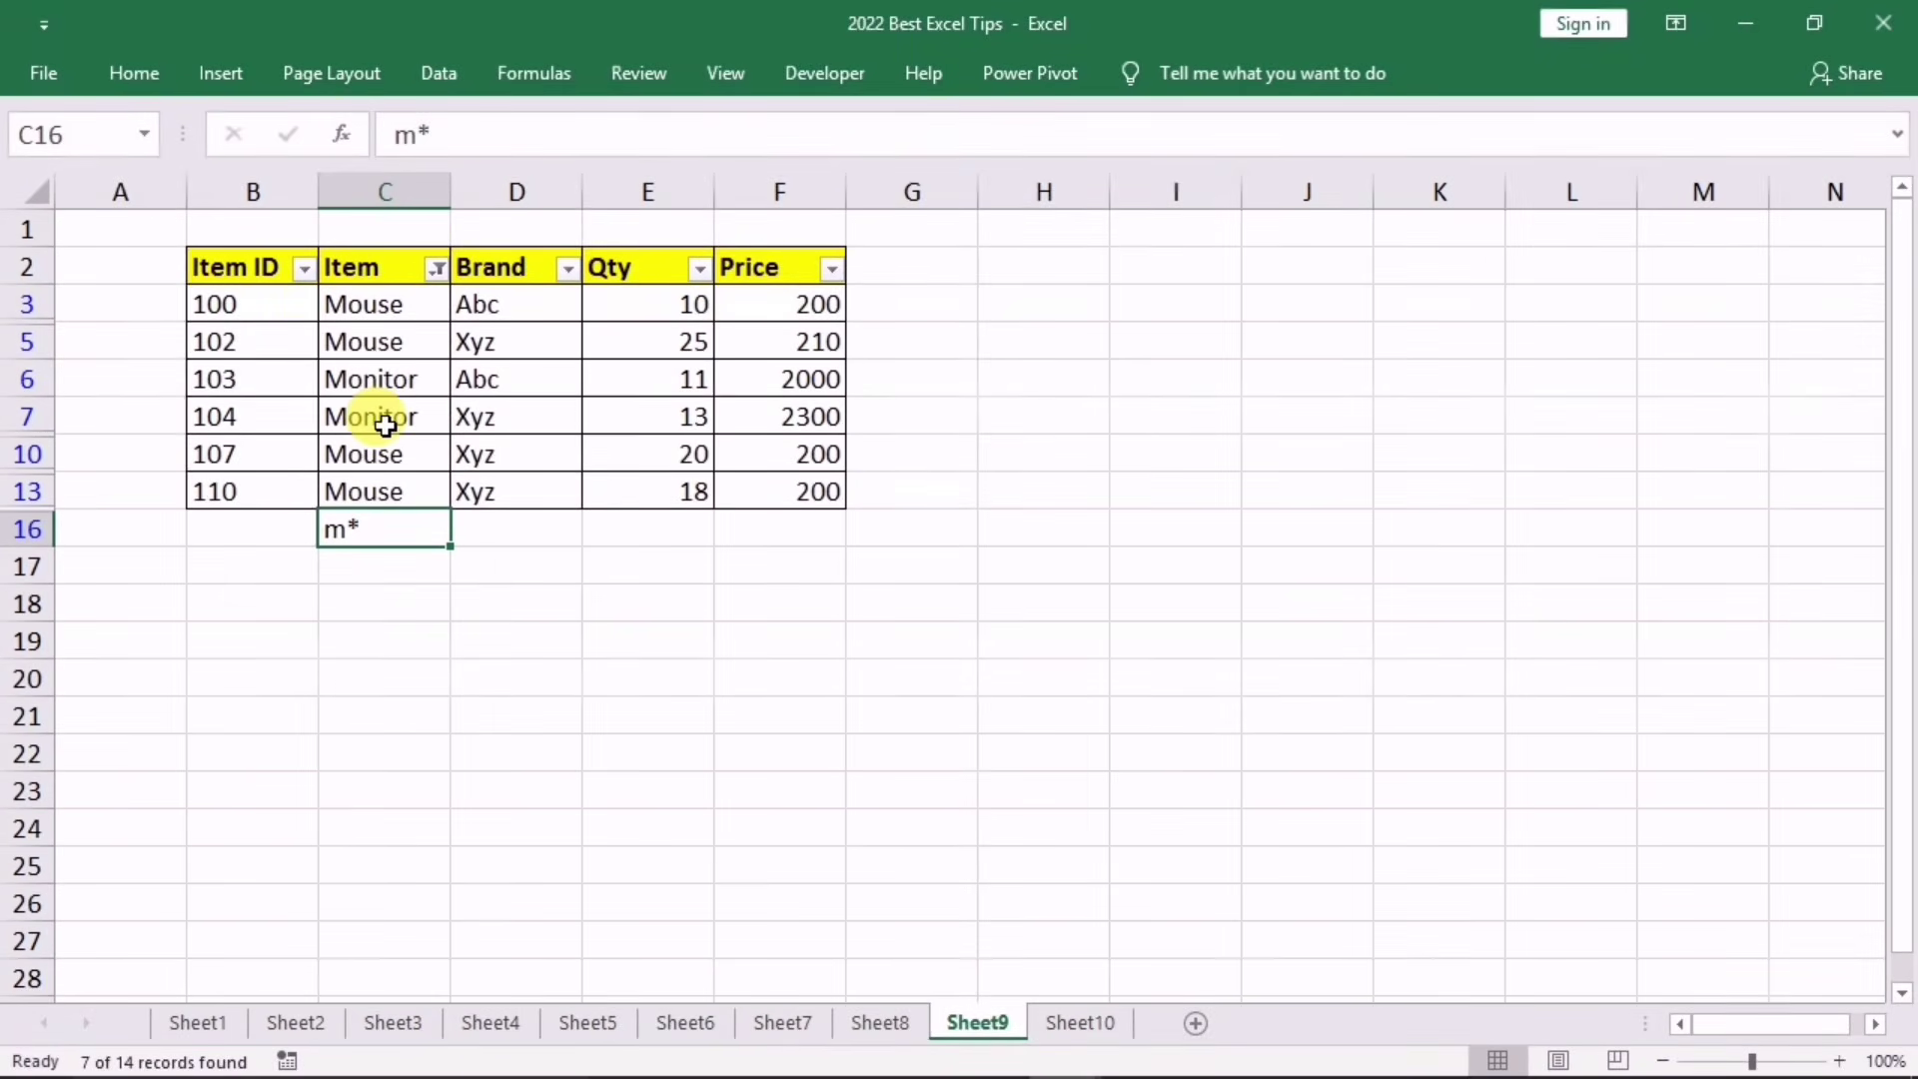
key("ctrl+z")
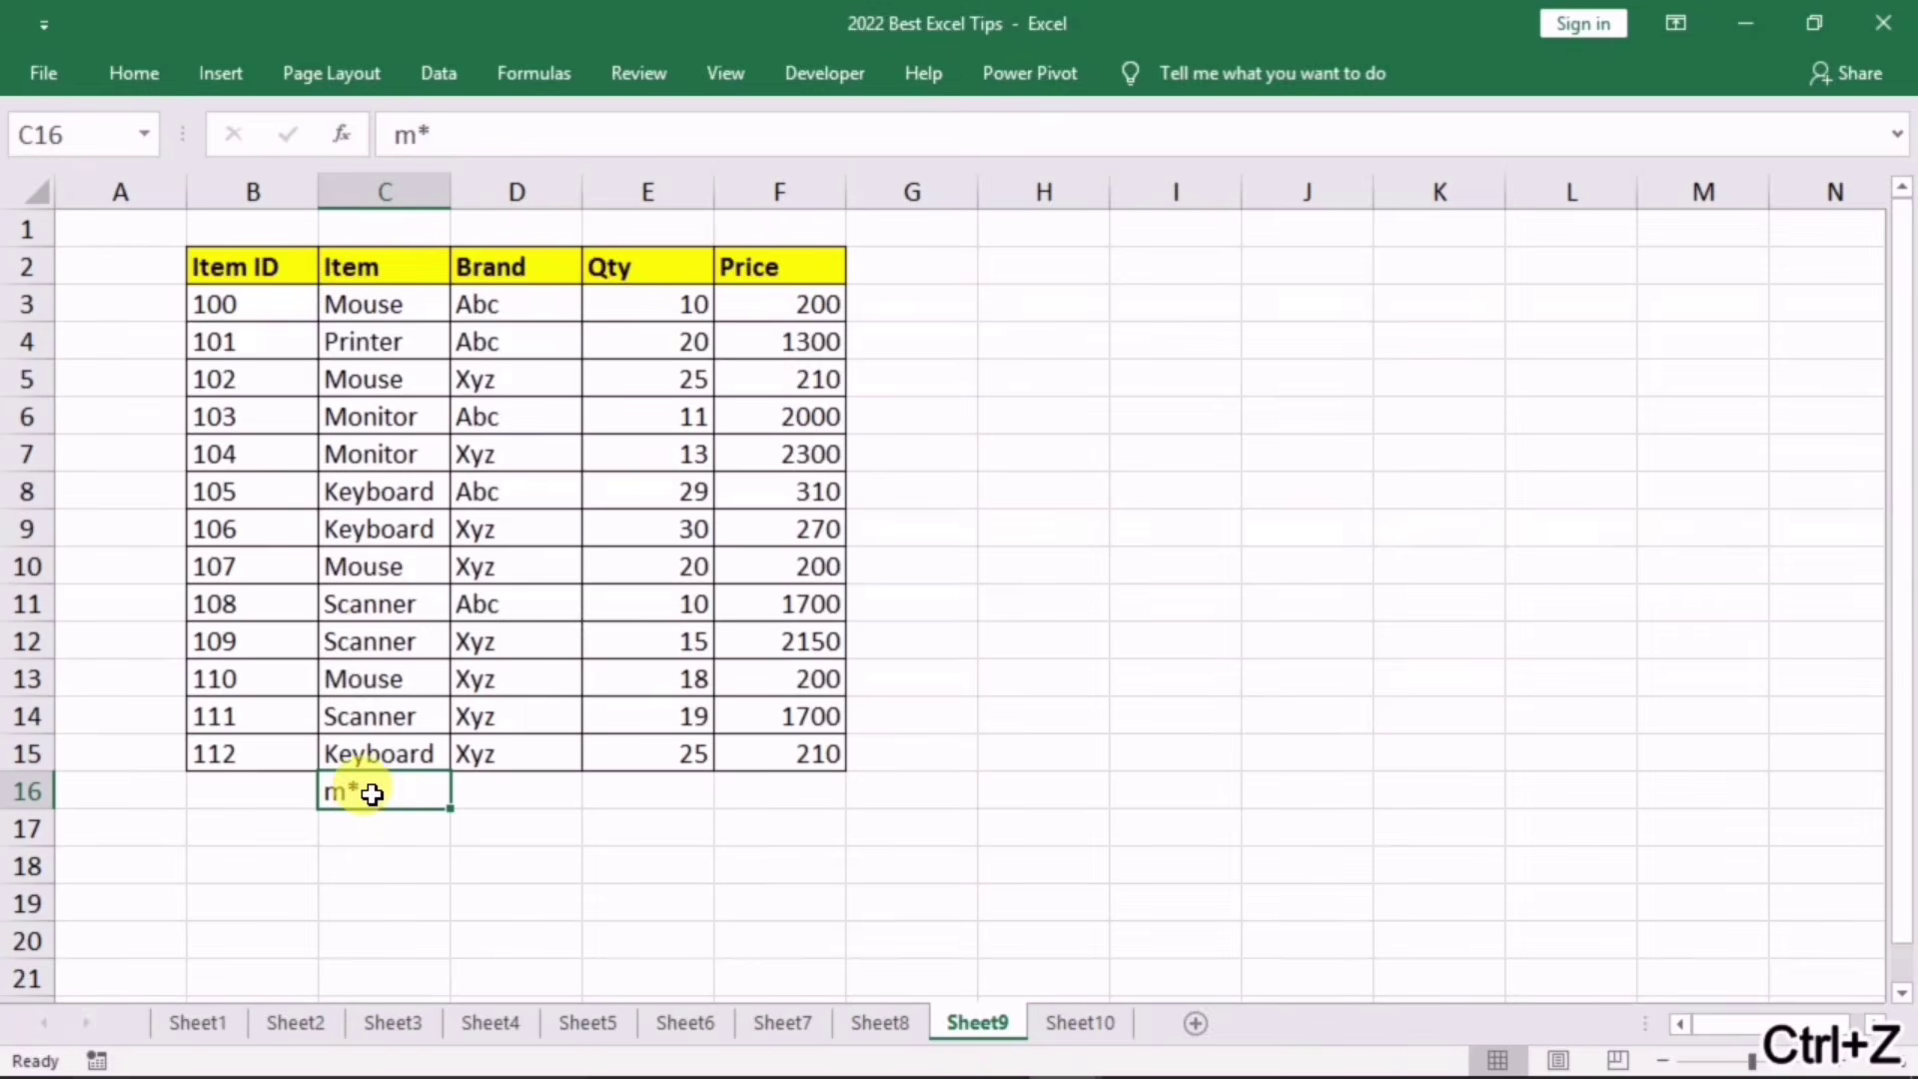
key("BackSpace")
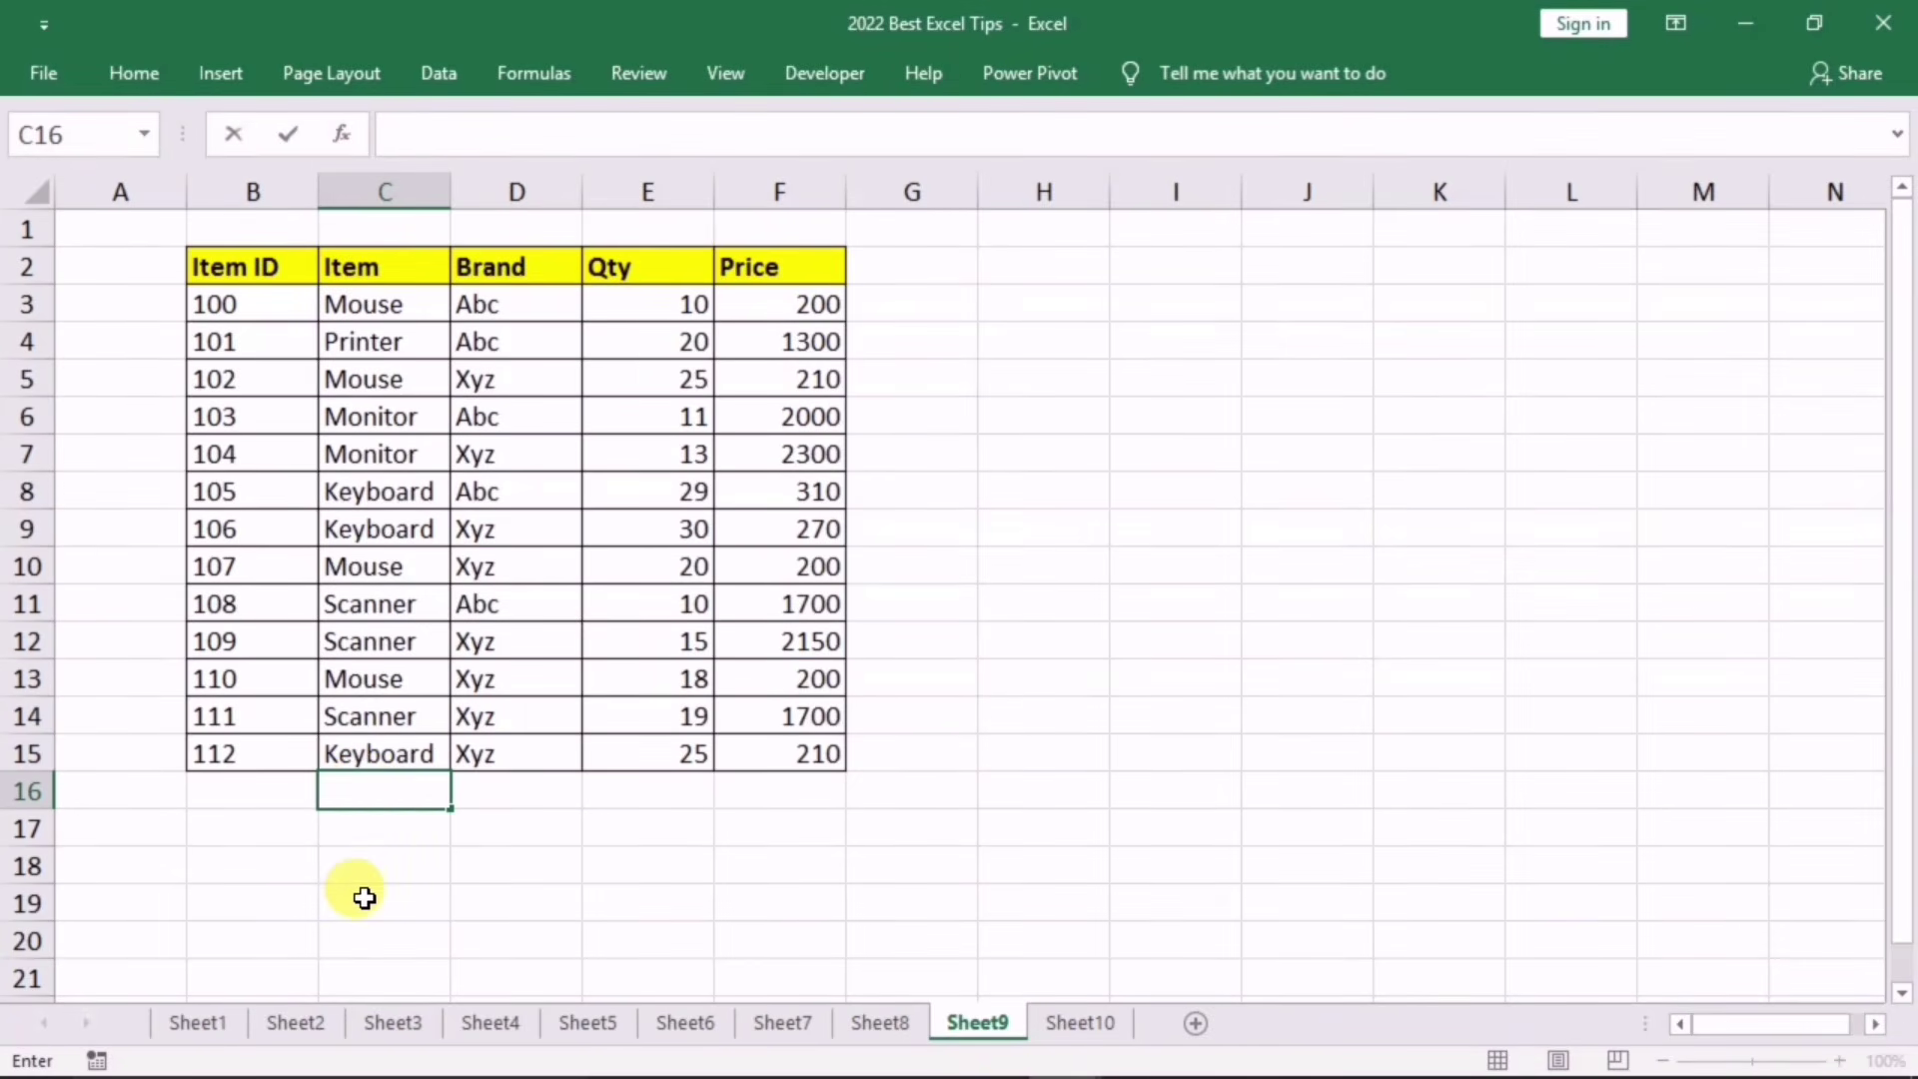
left_click(364, 897)
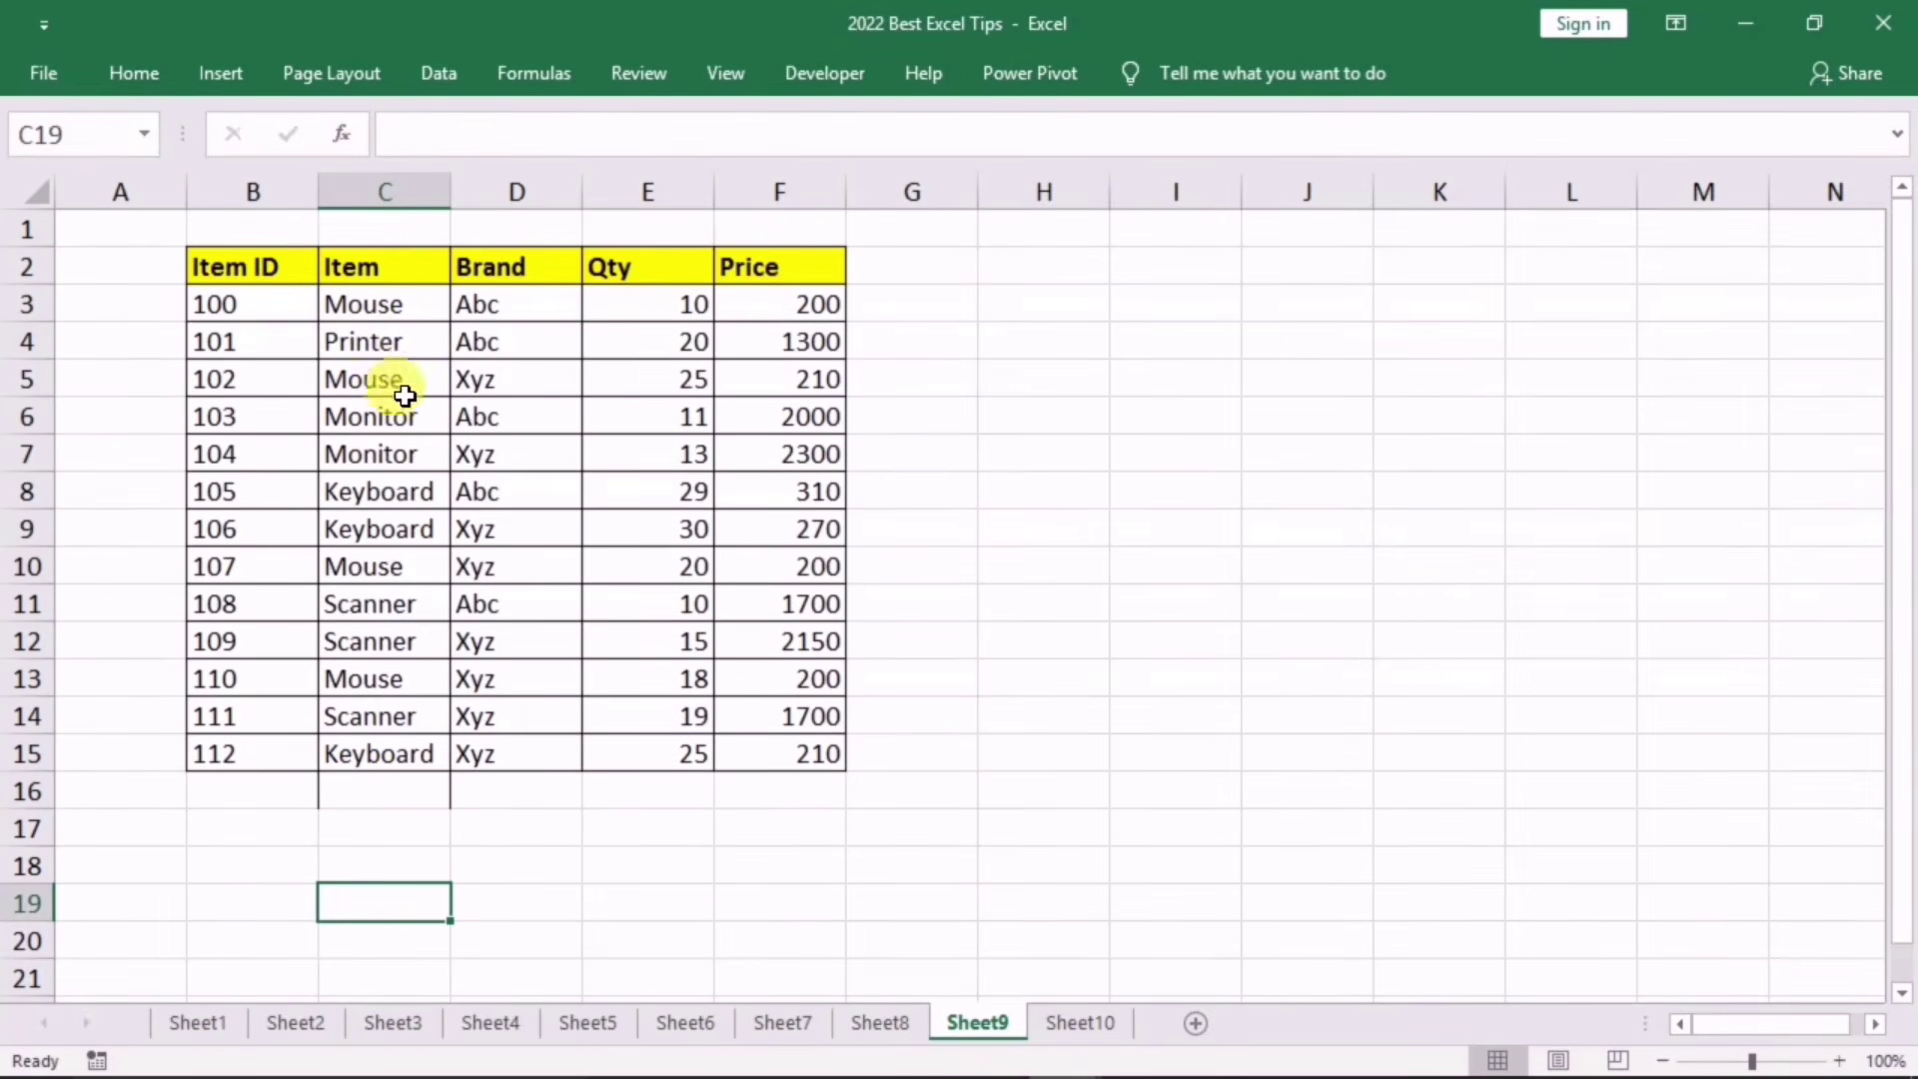
Step: Enter *e in C16 and filter the table by that cell's value to items ending in e
left_click(364, 787)
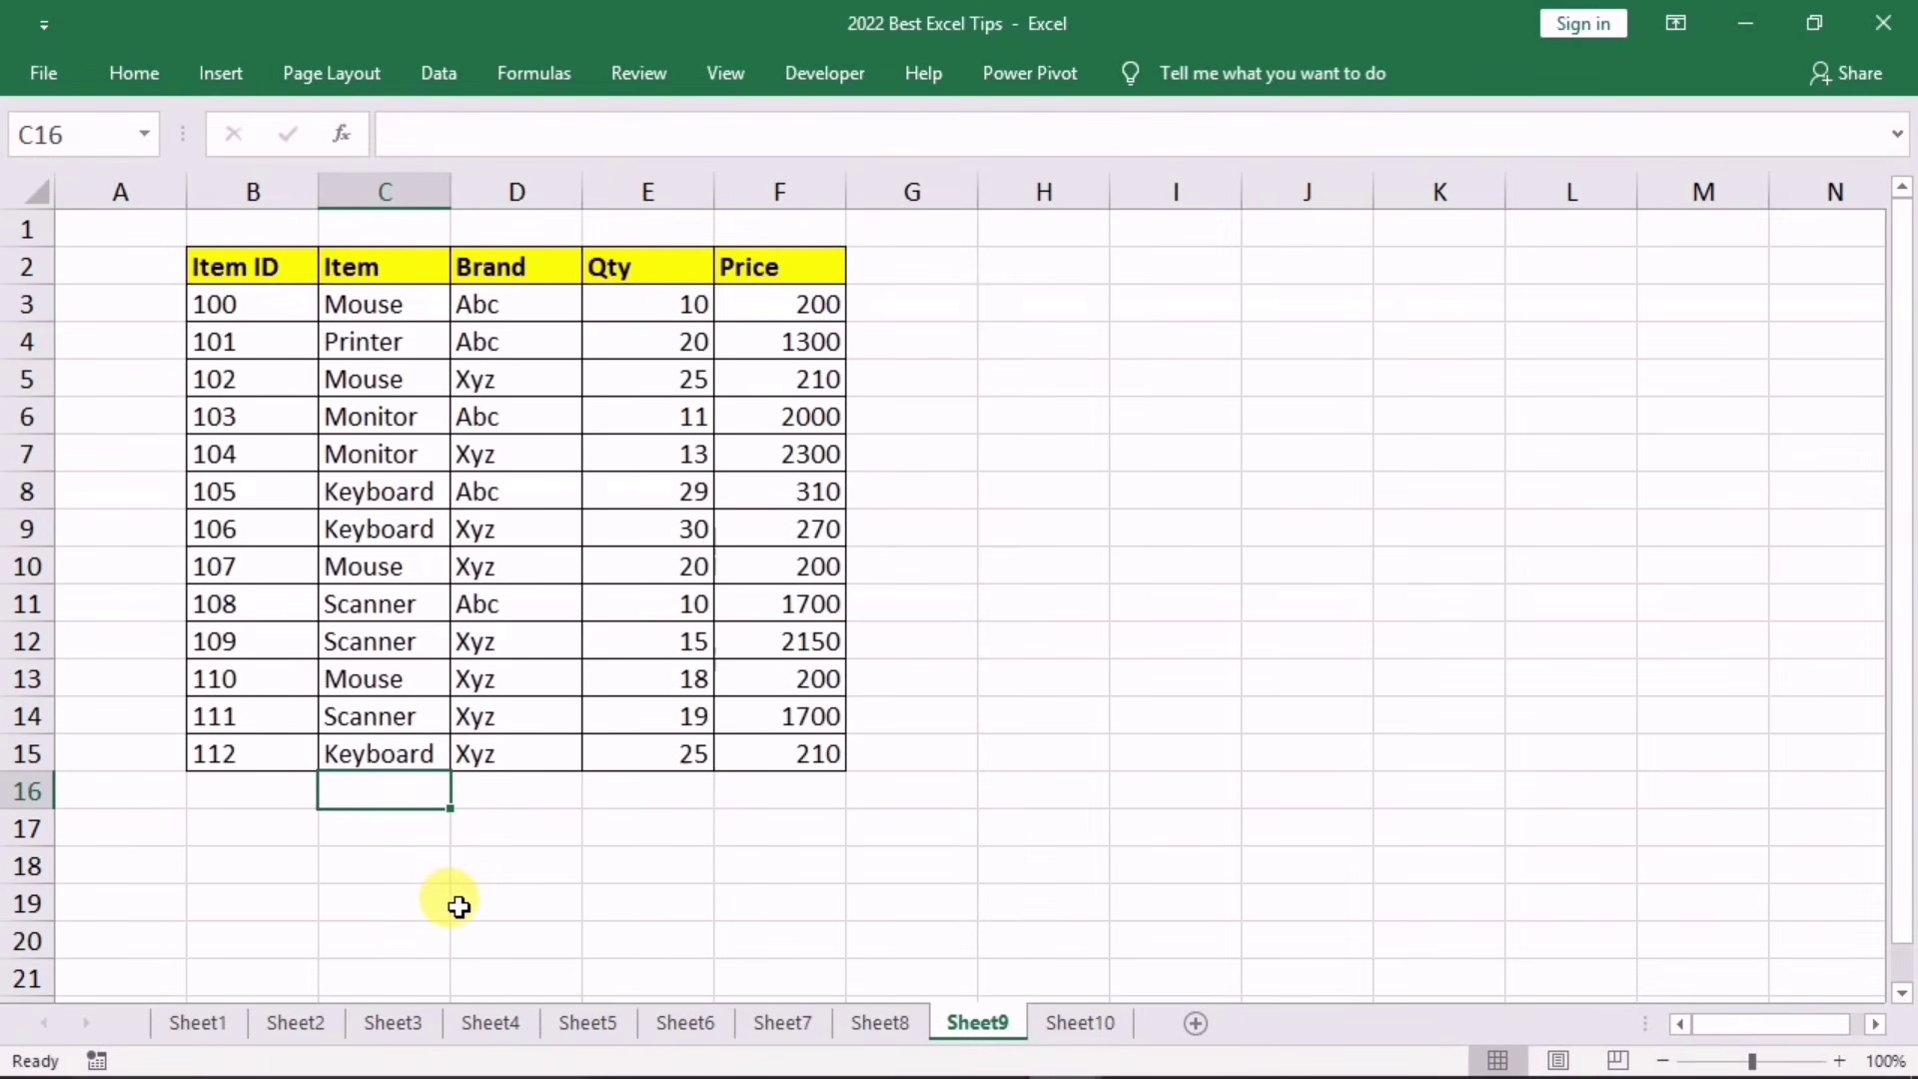
type("*")
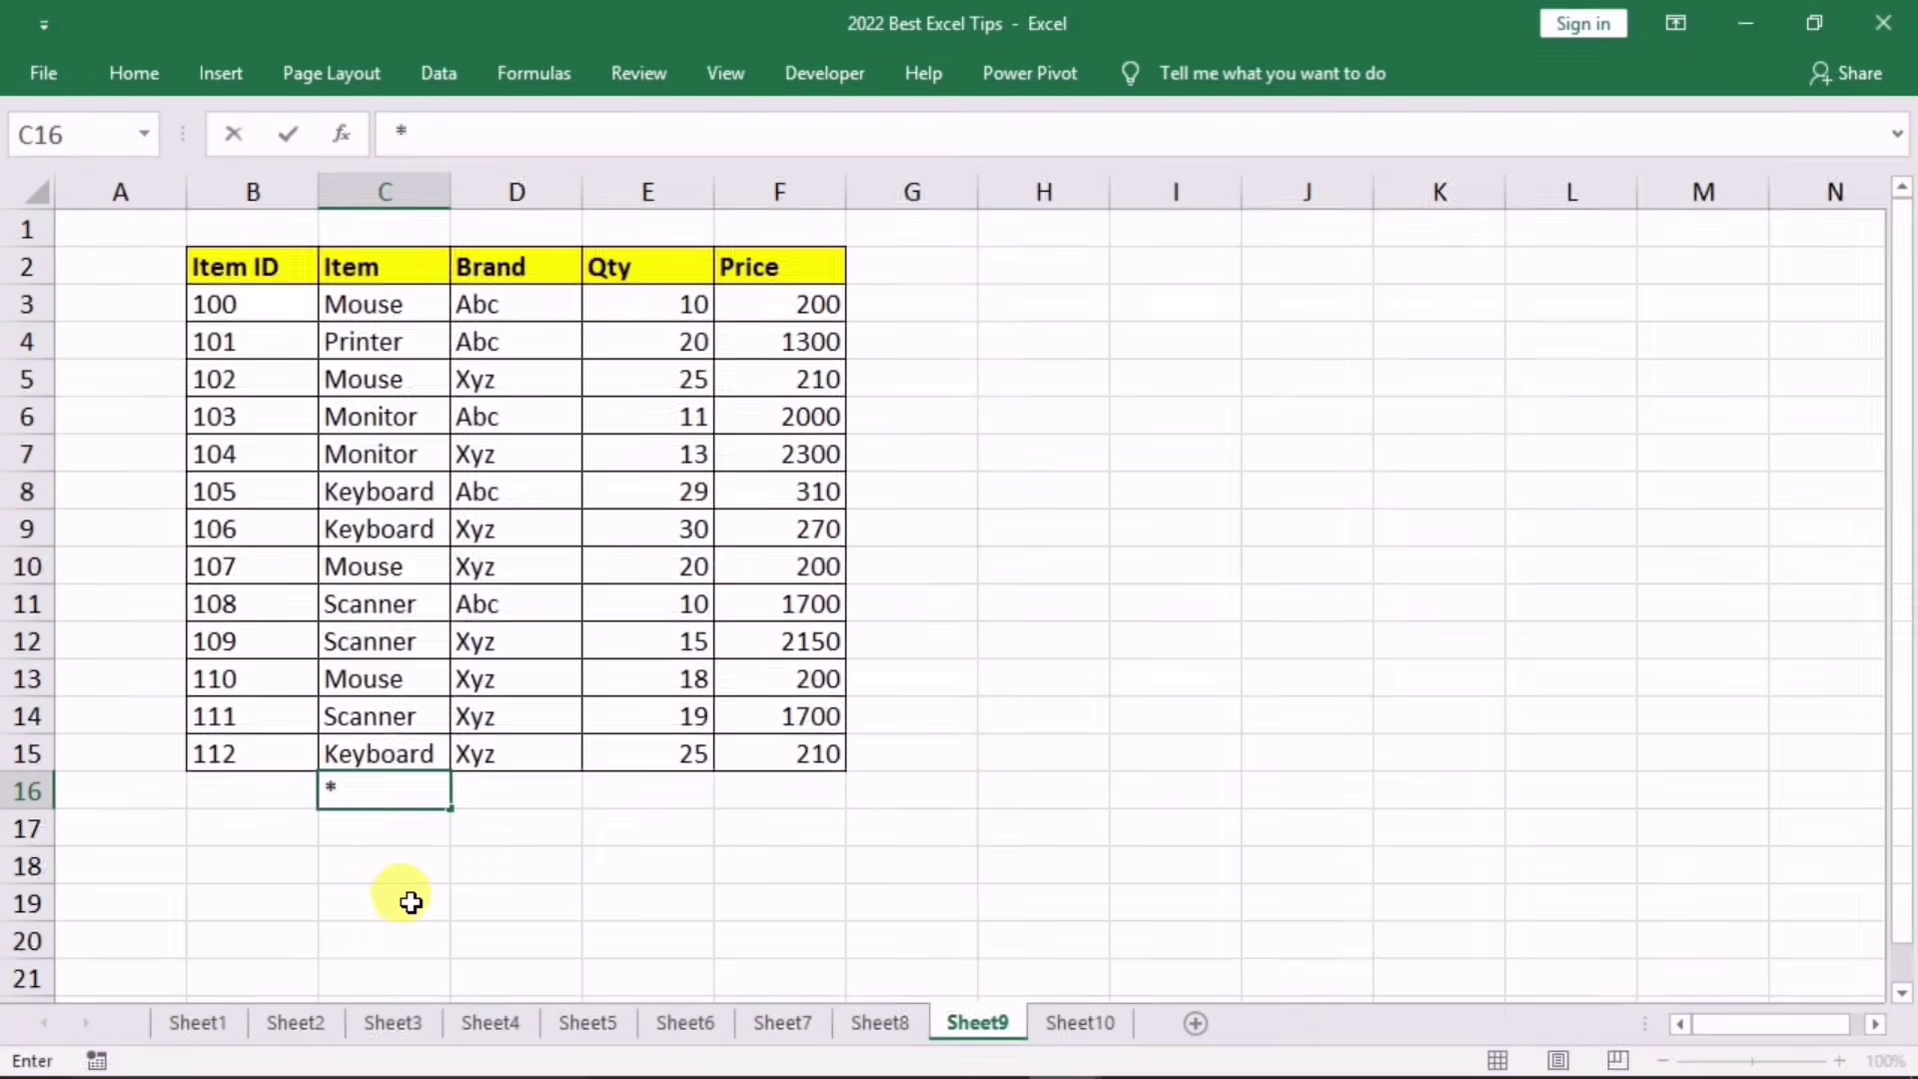
type("e")
left_click(467, 857)
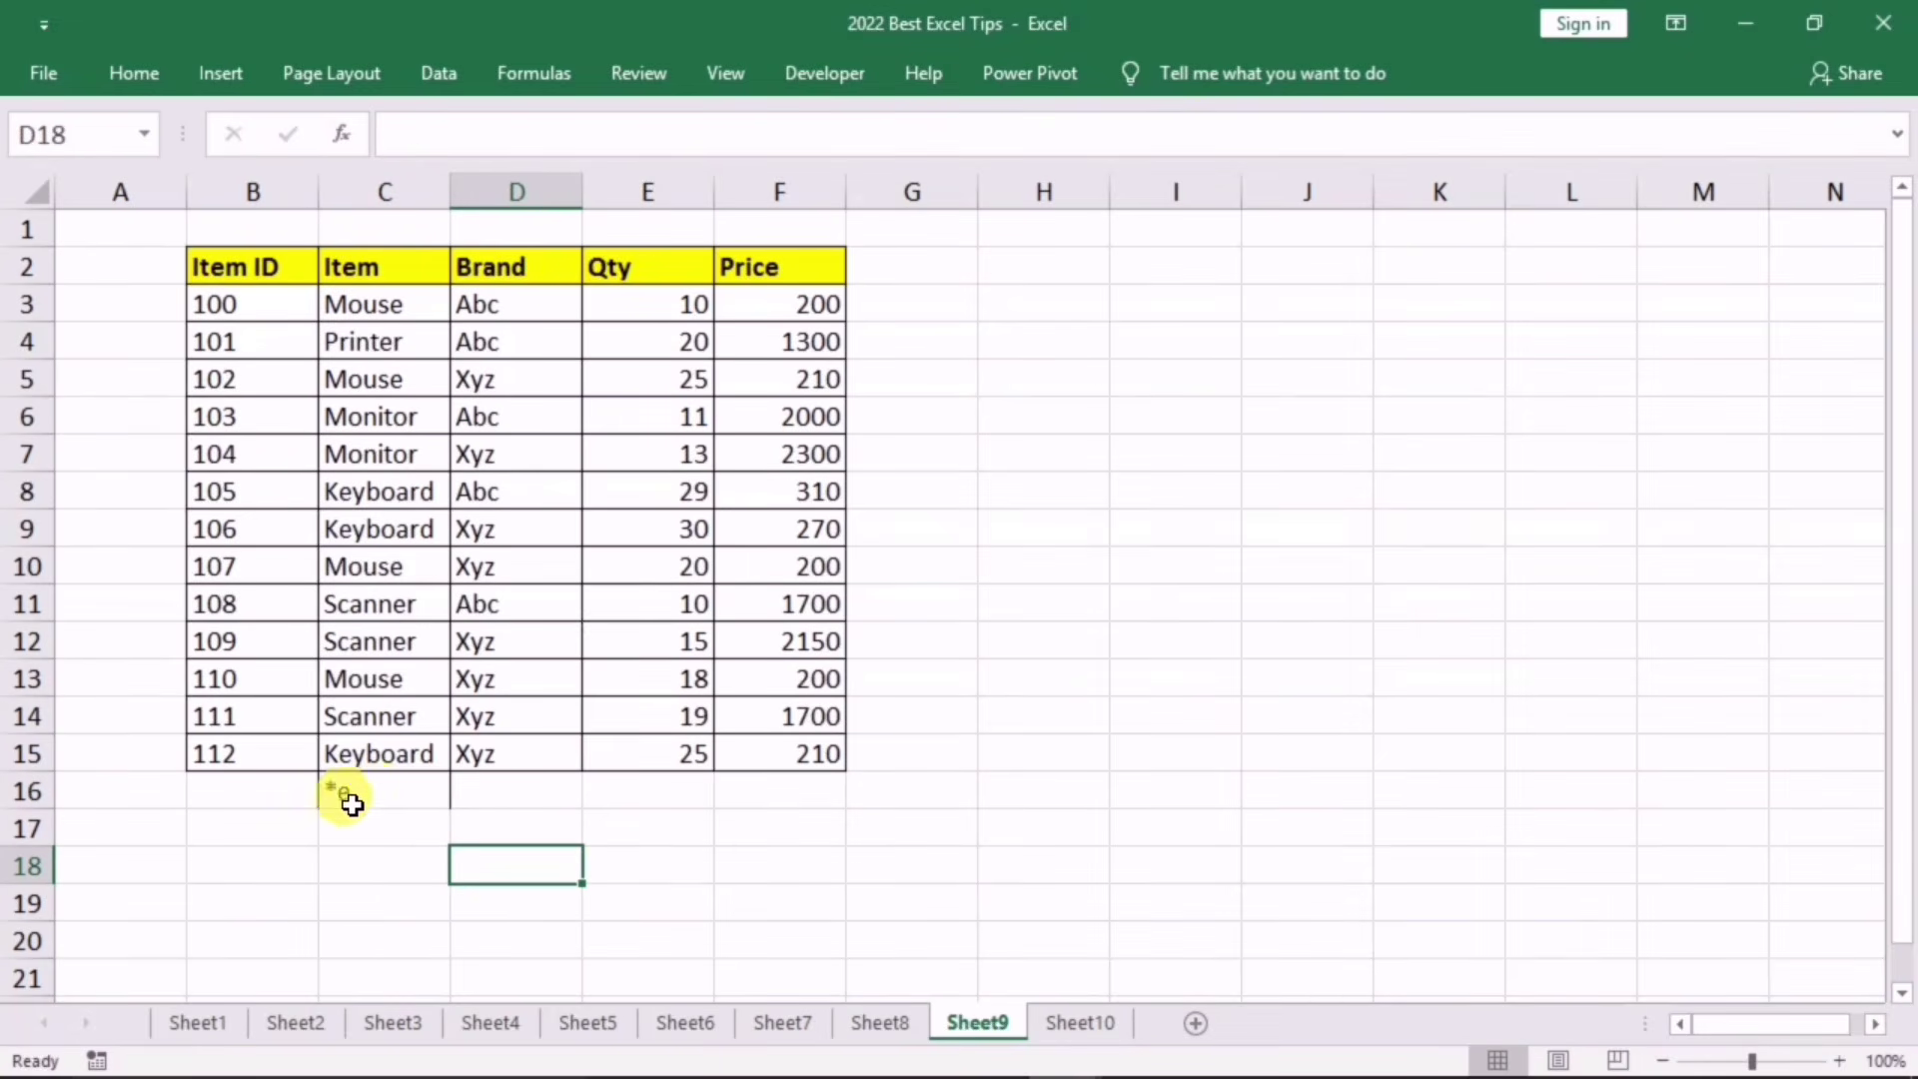
left_click(384, 901)
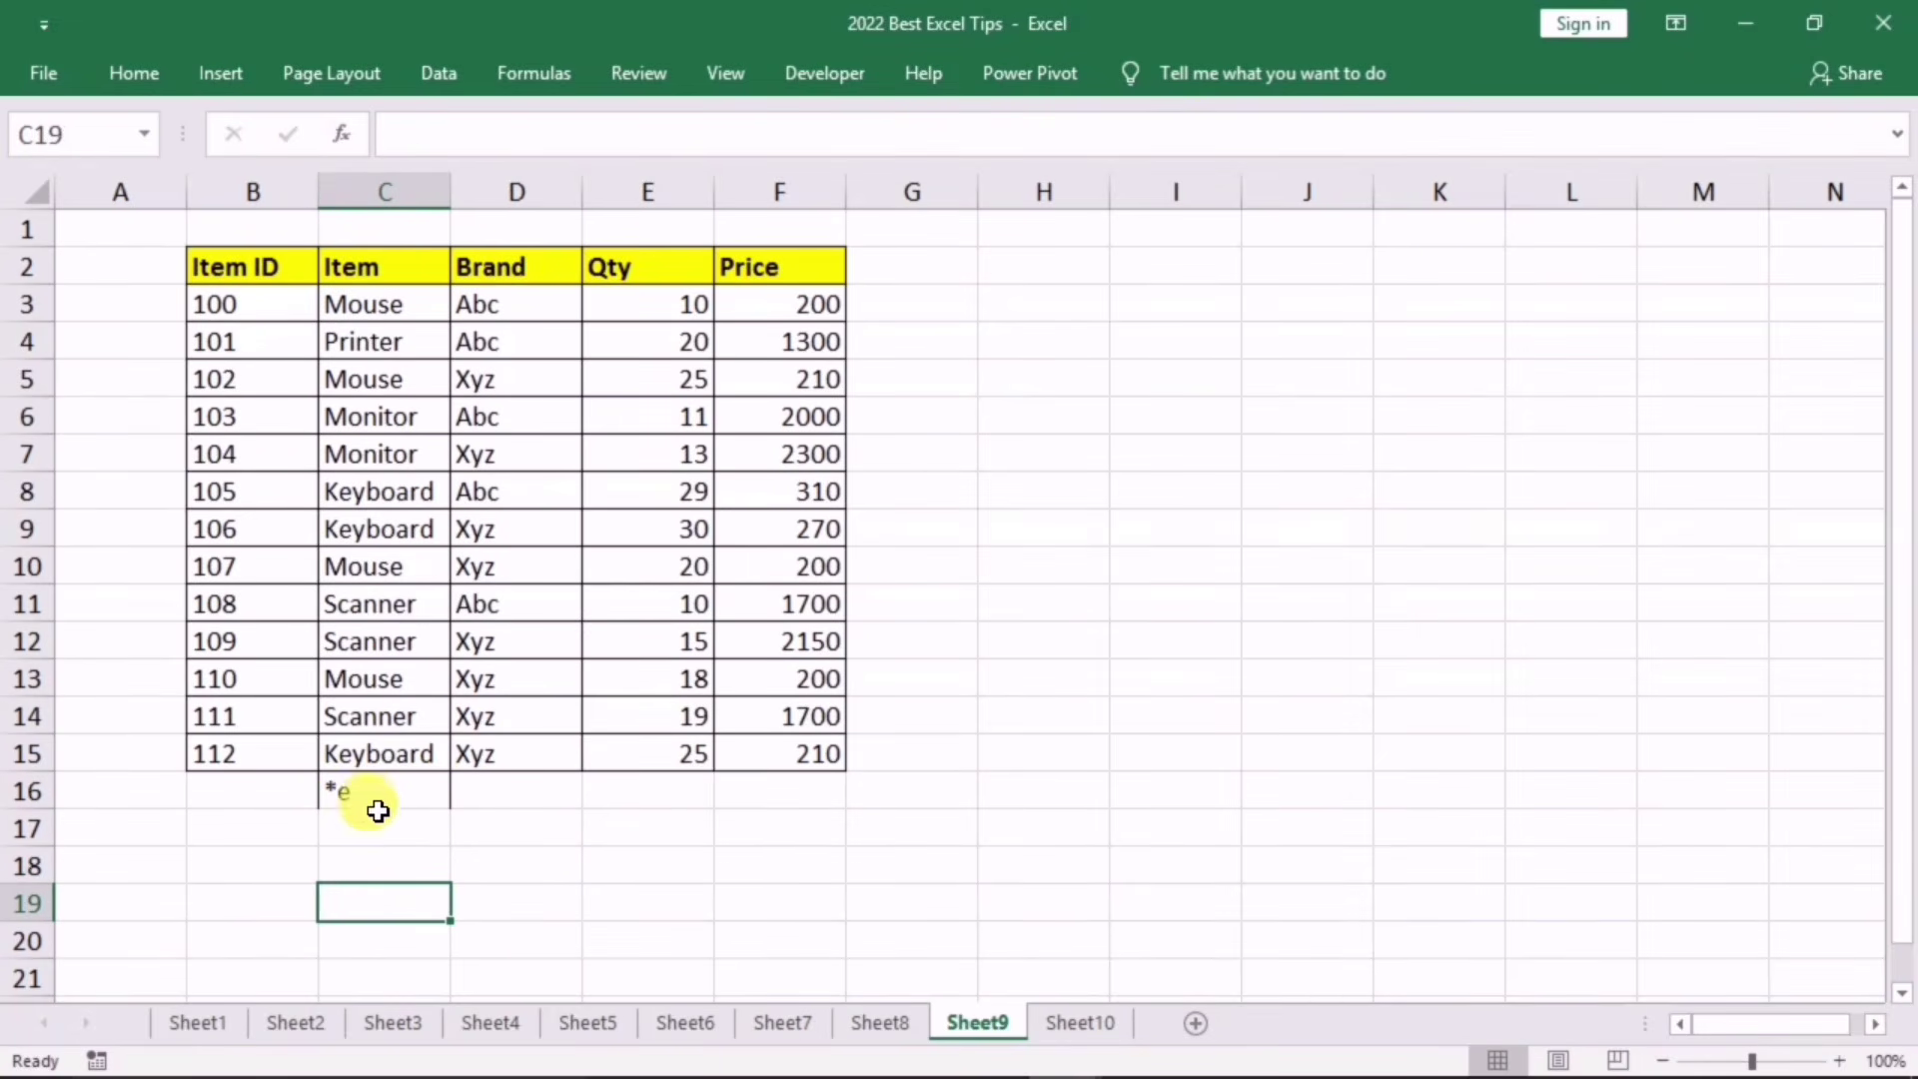
left_click(377, 790)
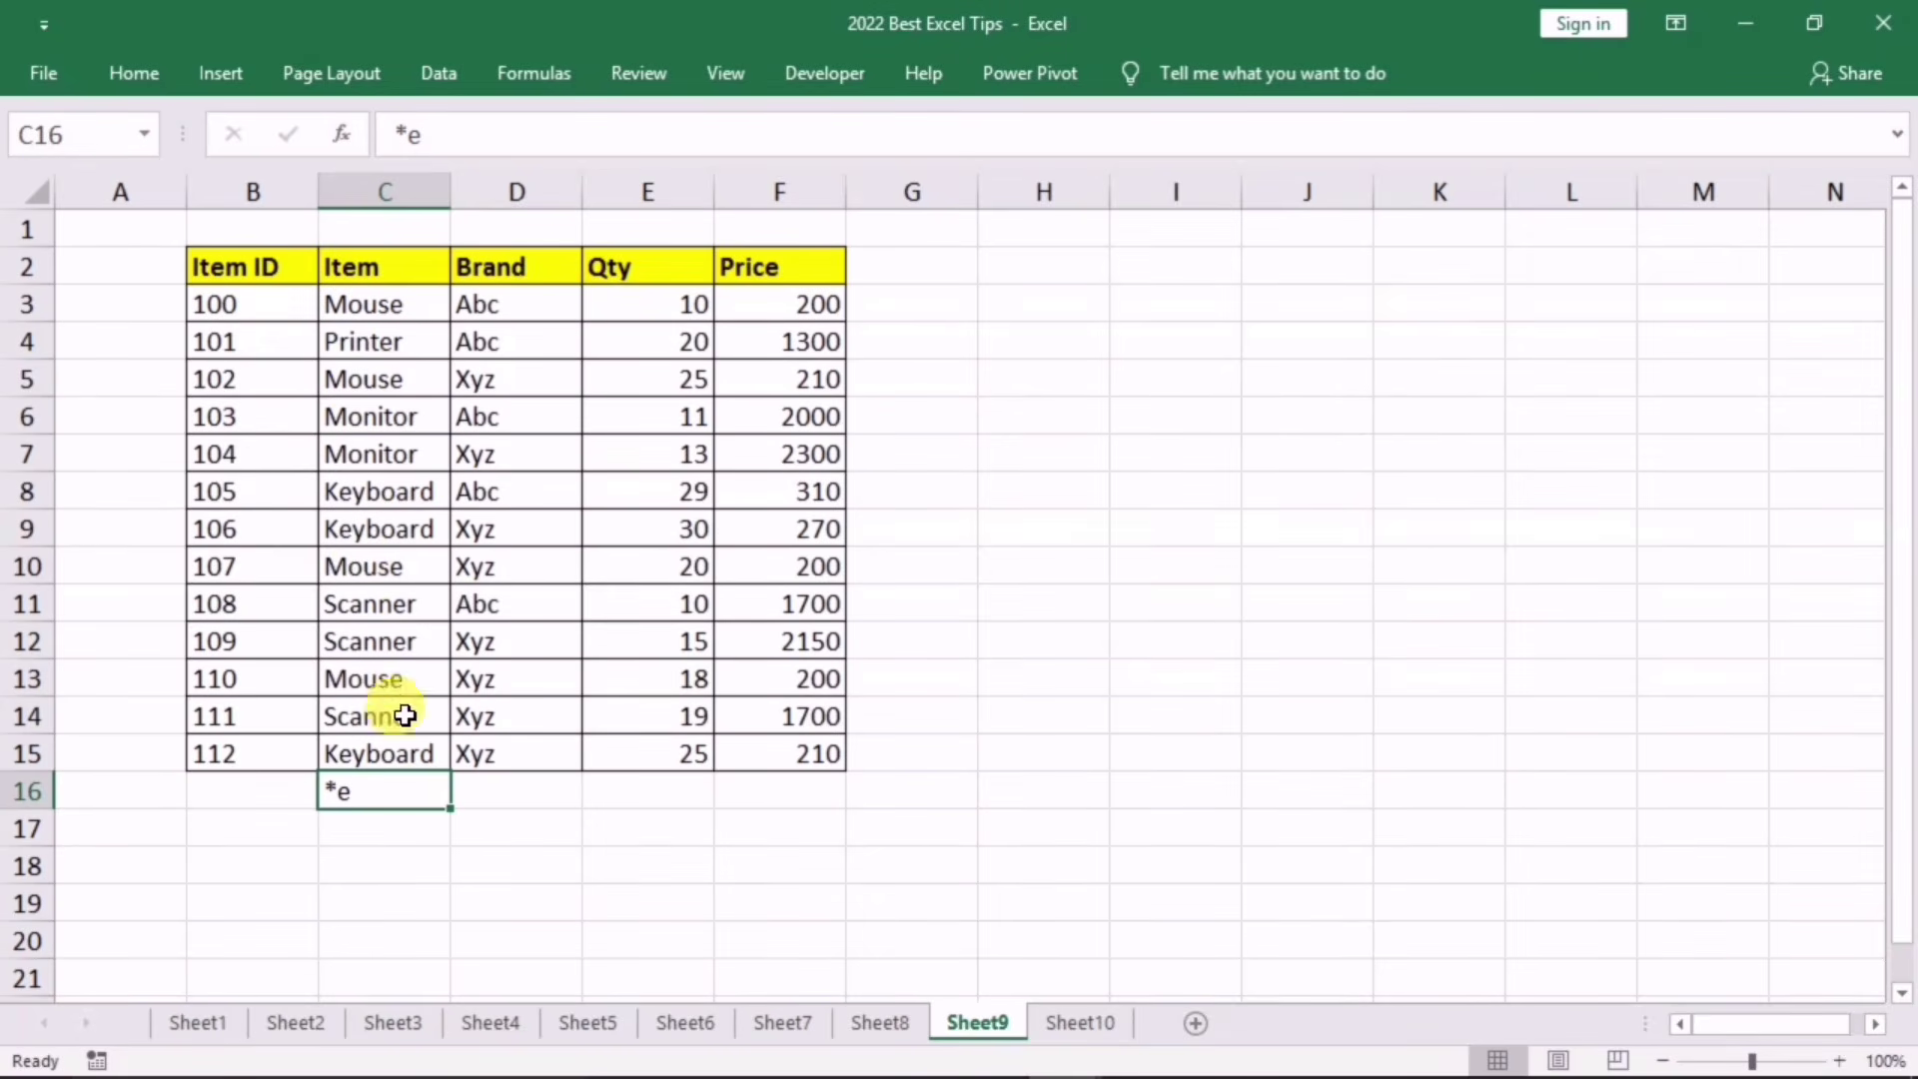
right_click(379, 804)
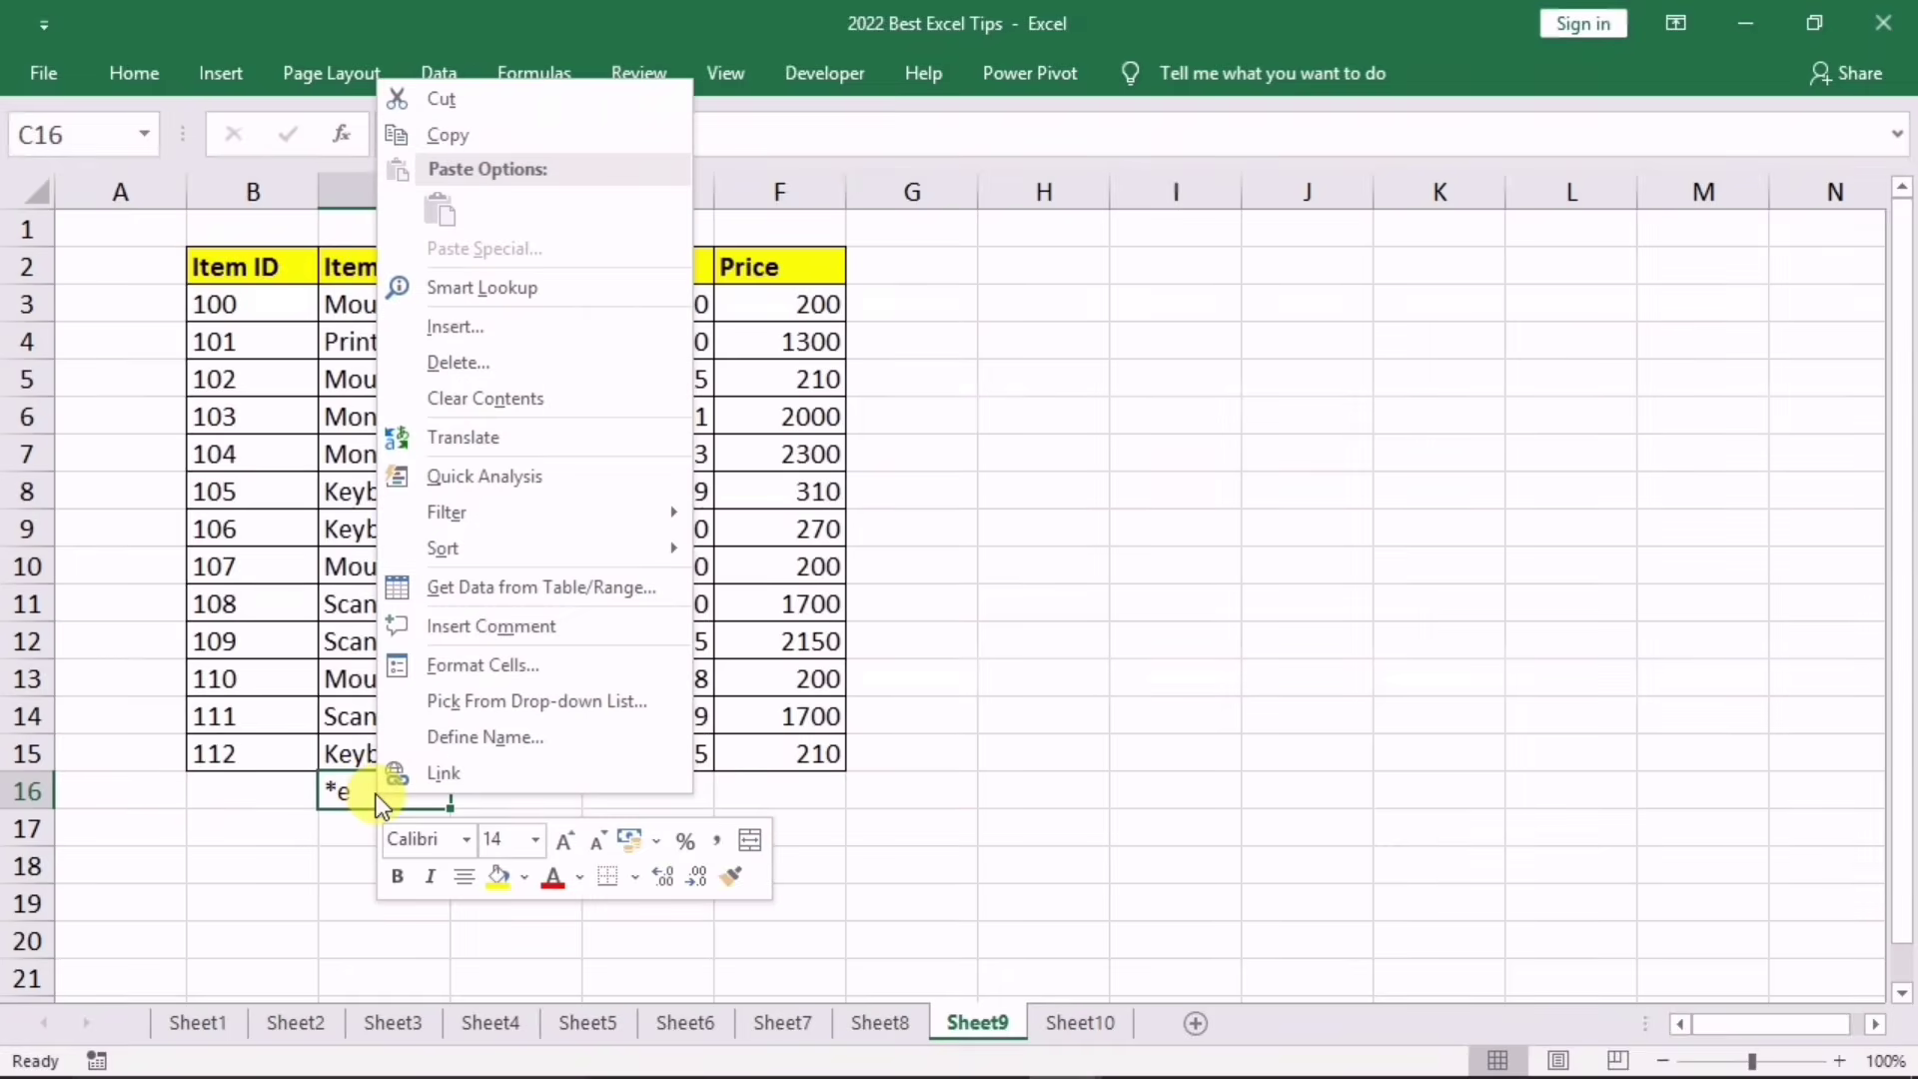
mouse_move(525, 514)
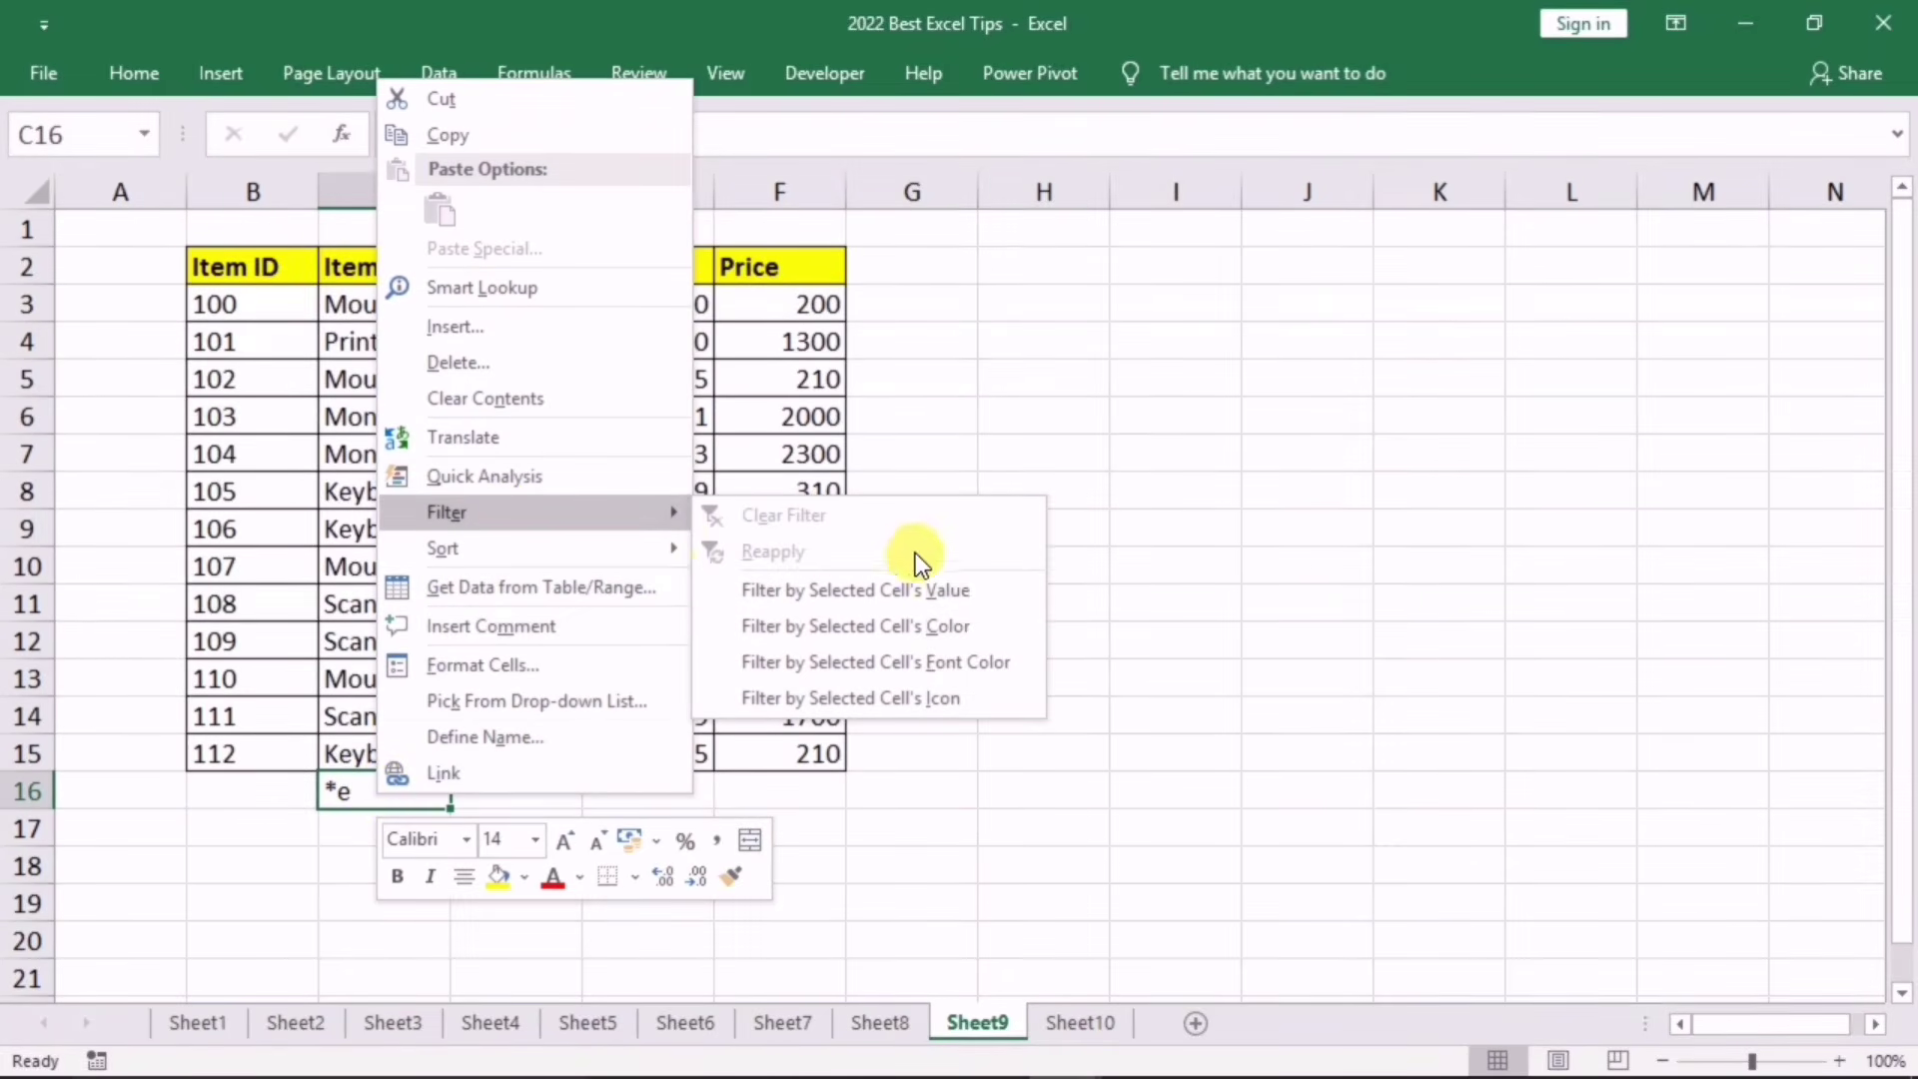
left_click(929, 587)
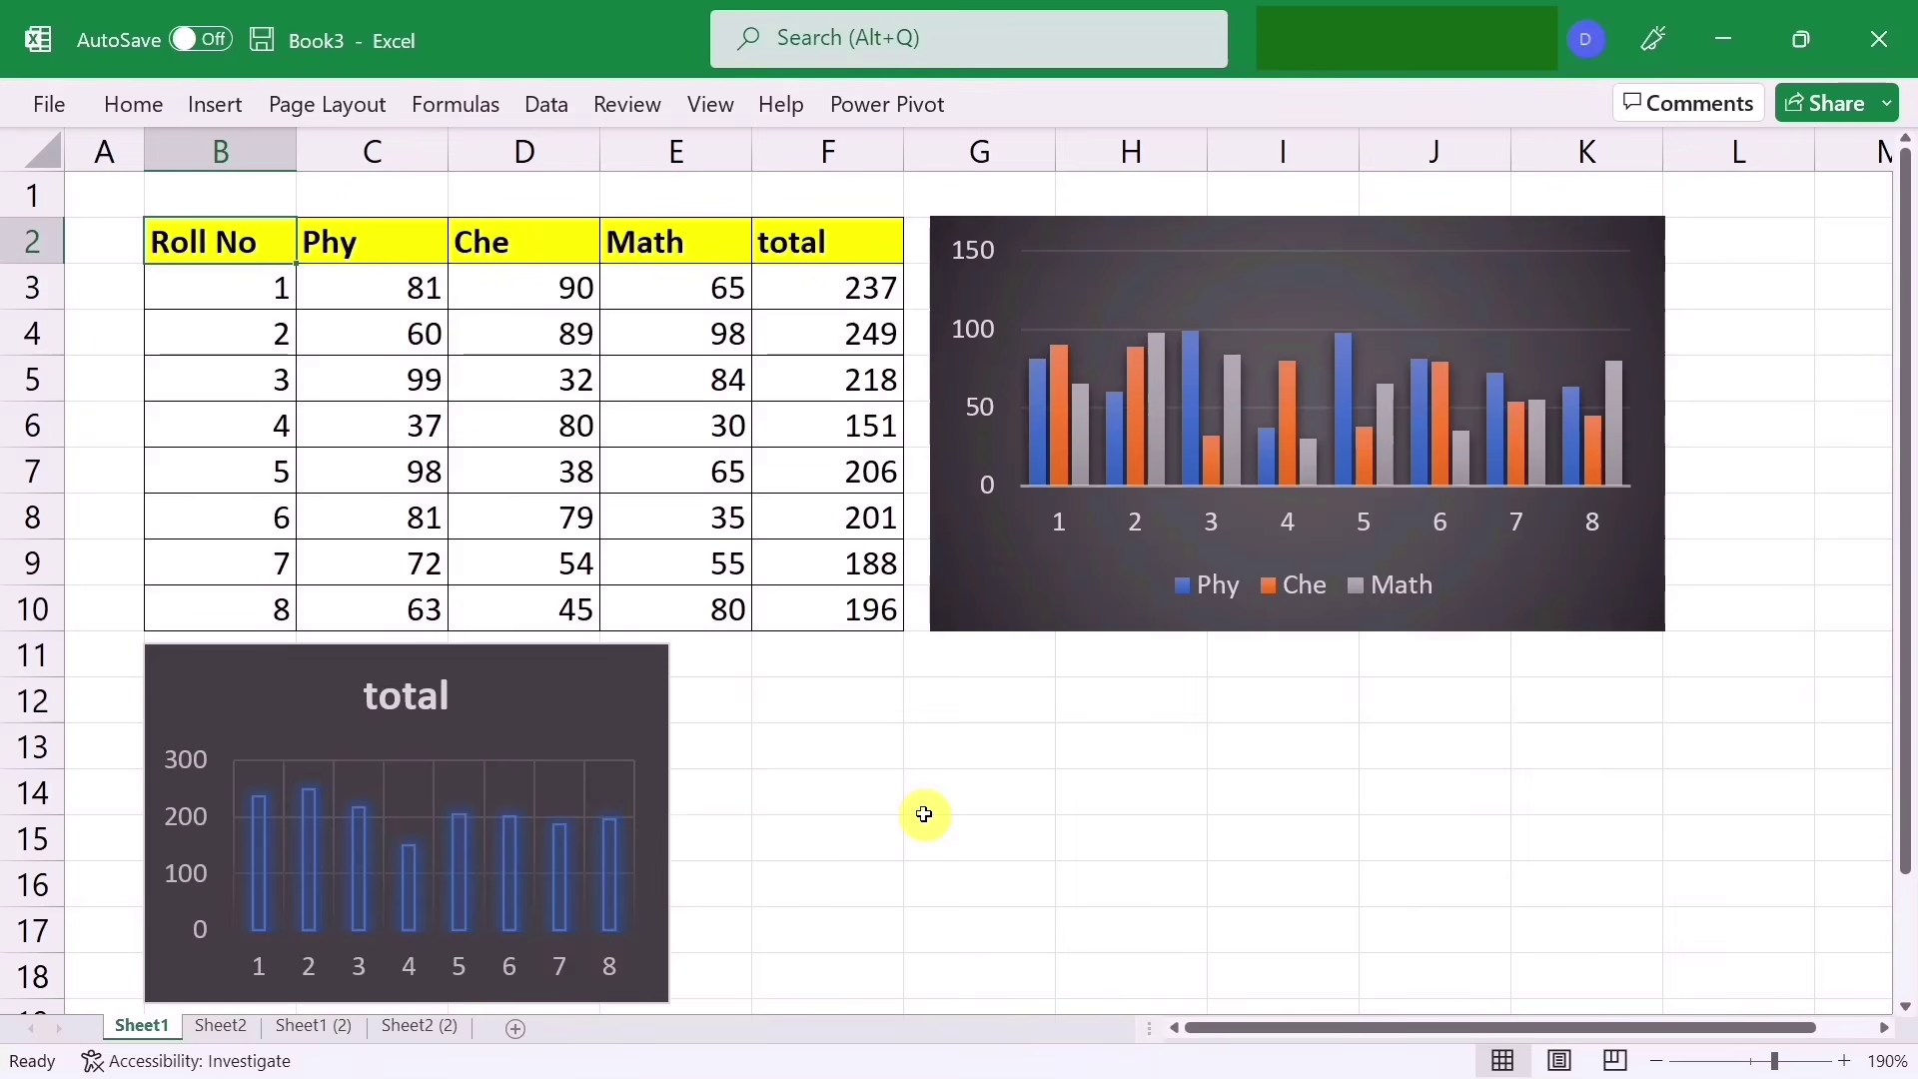
left_click(939, 609)
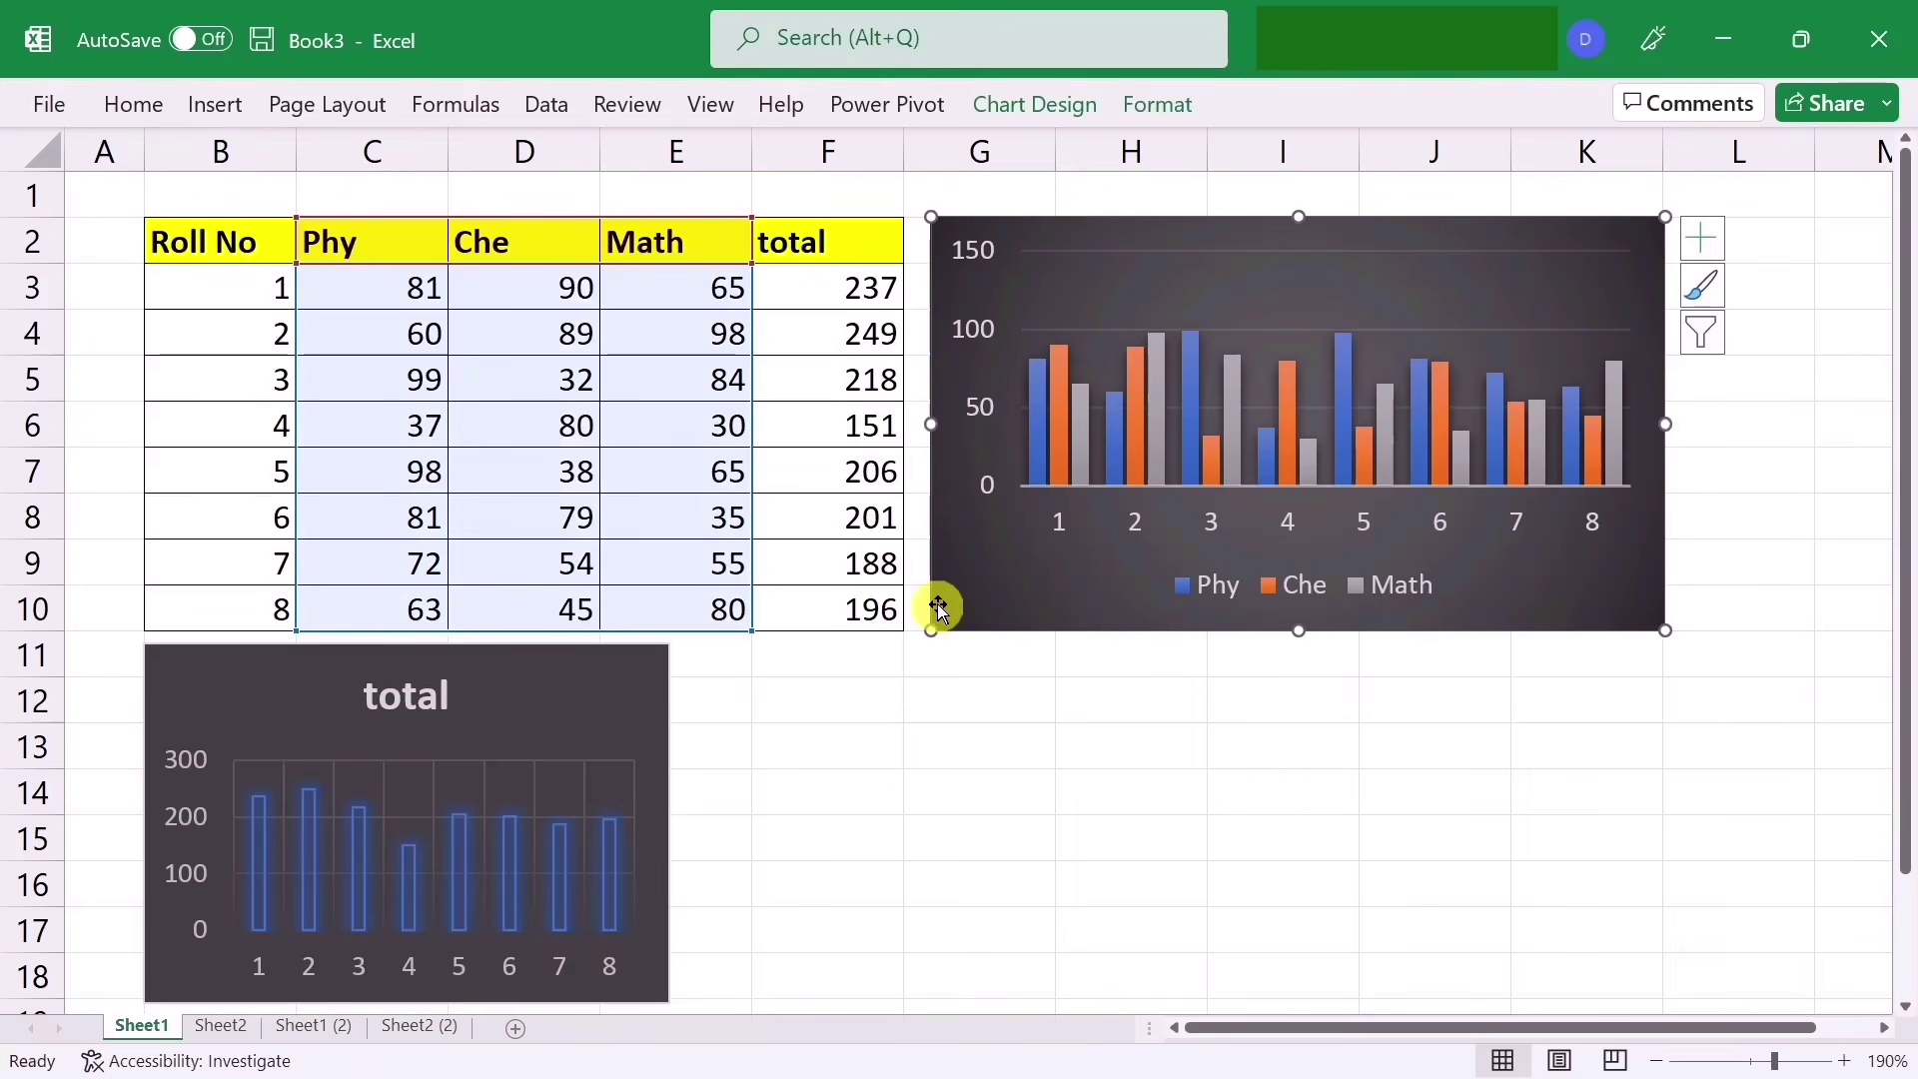
left_click(1164, 106)
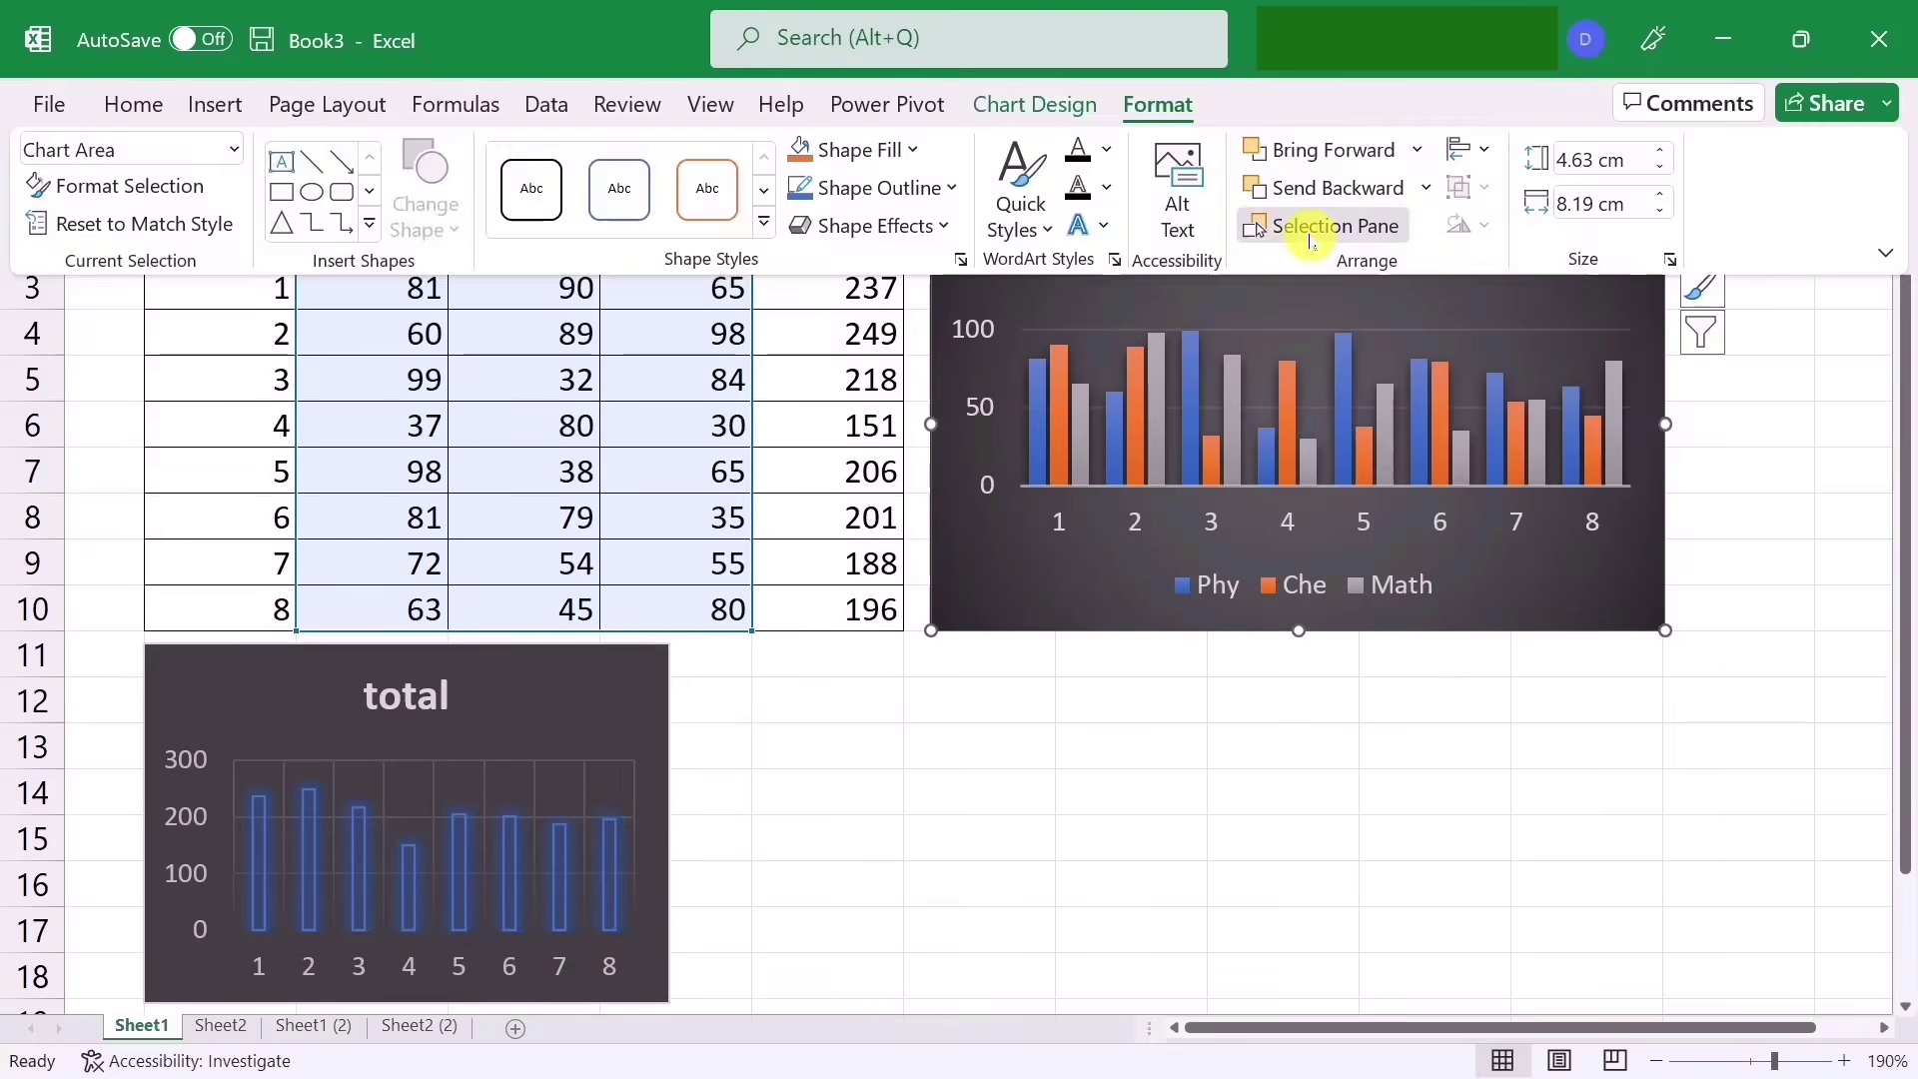
left_click(1310, 232)
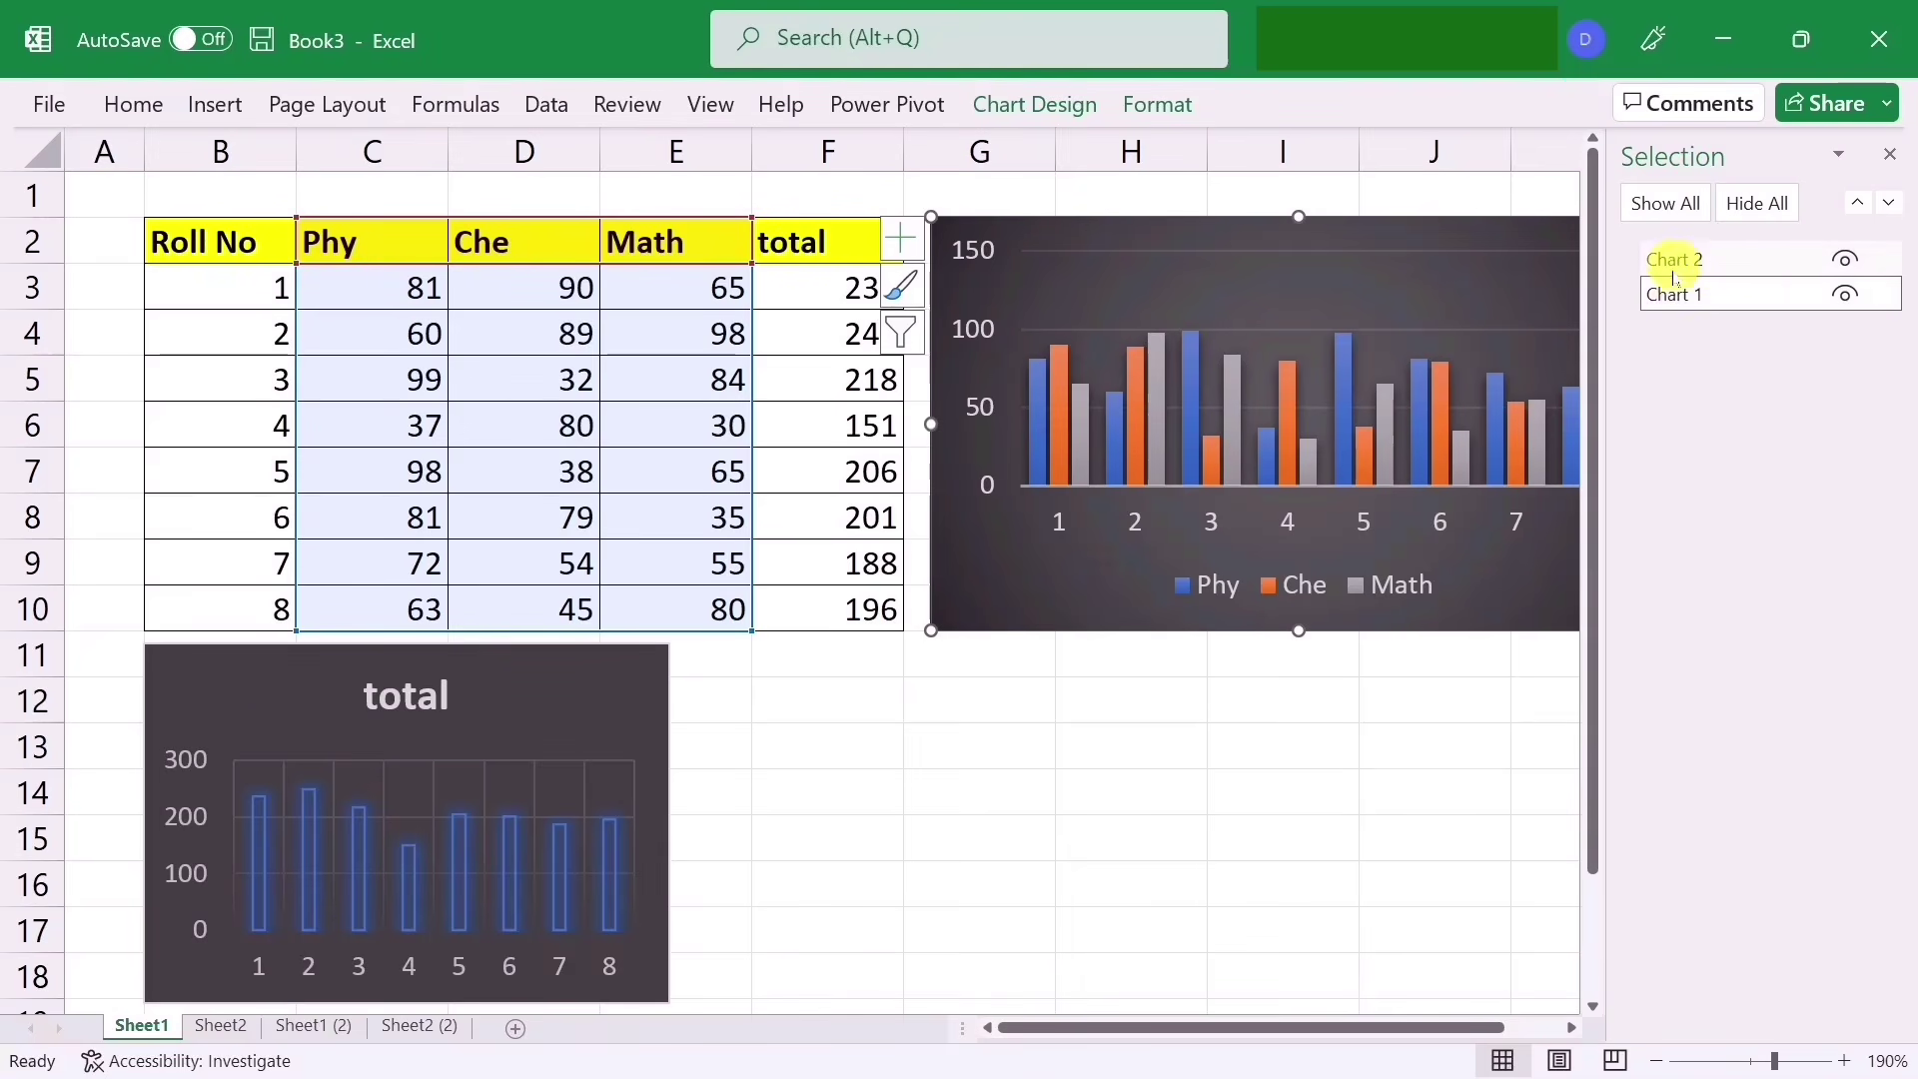
left_click(1848, 297)
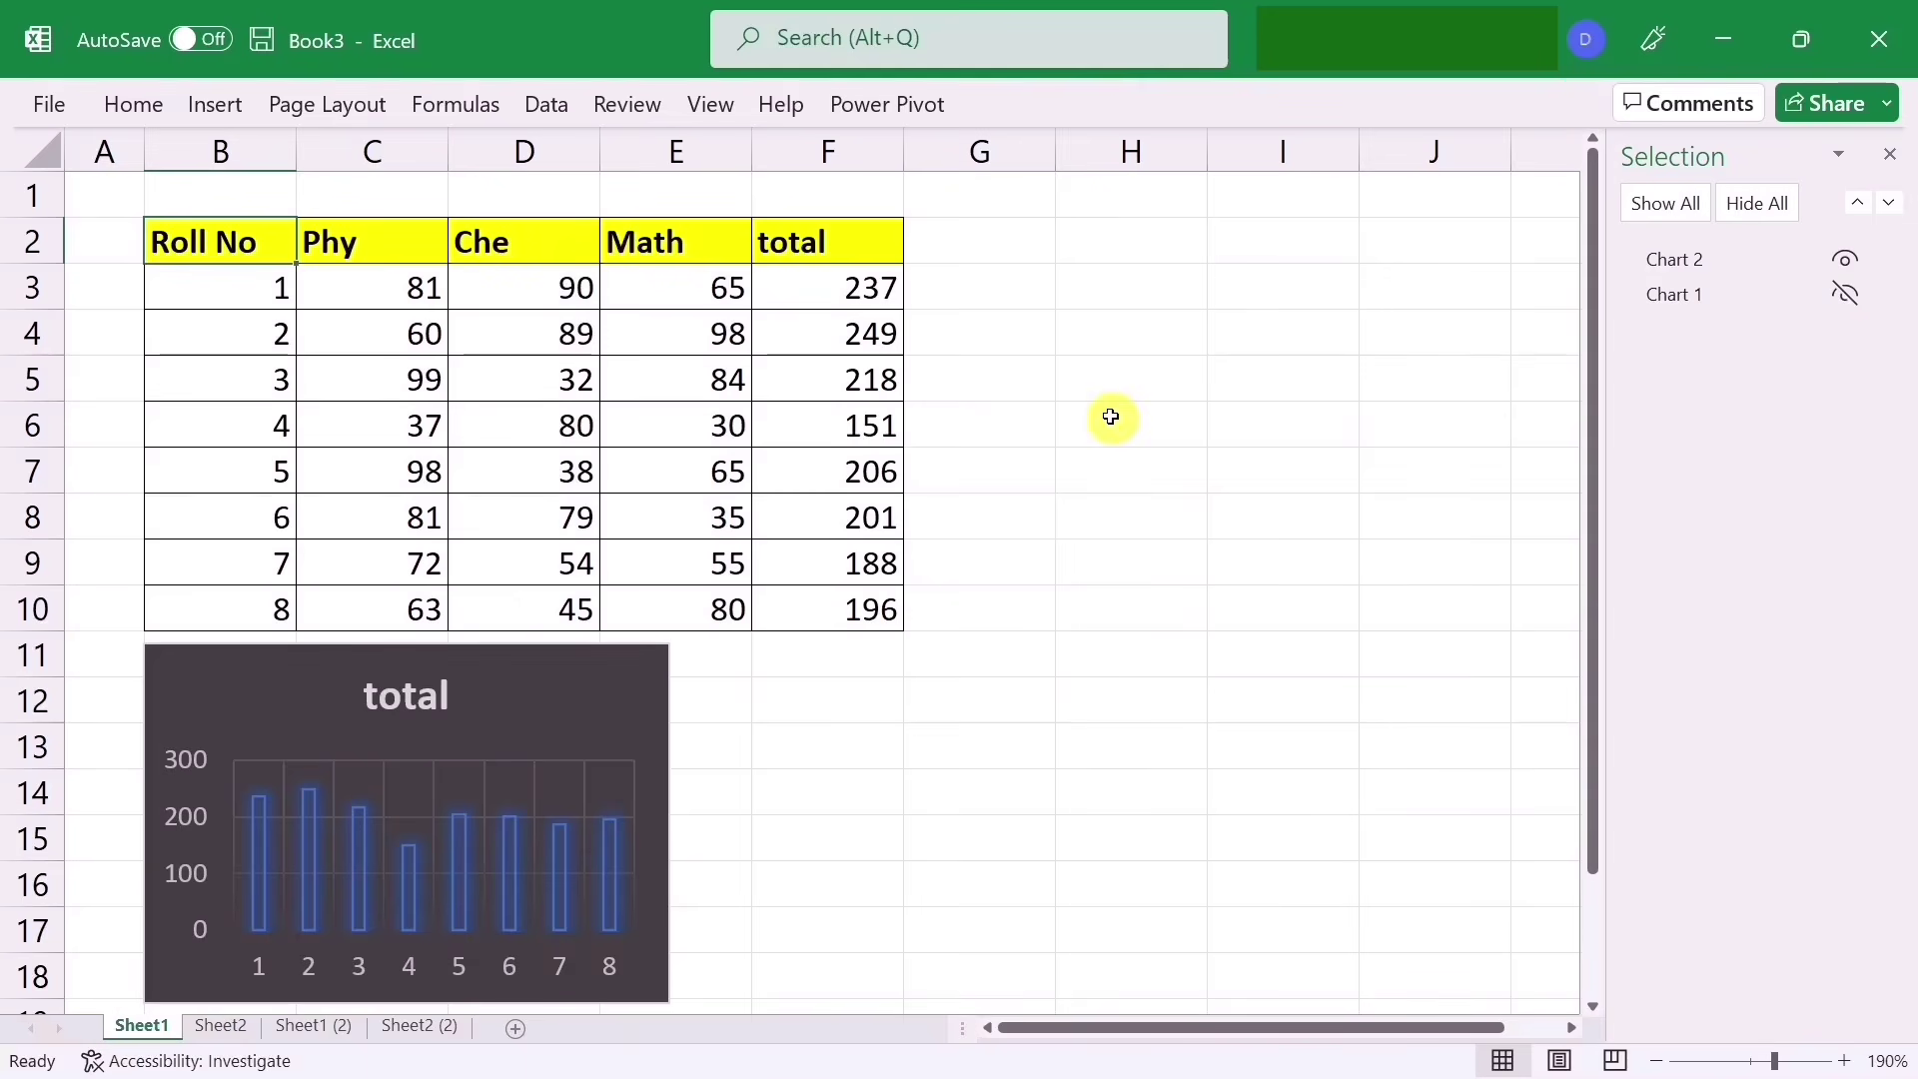
left_click(1848, 296)
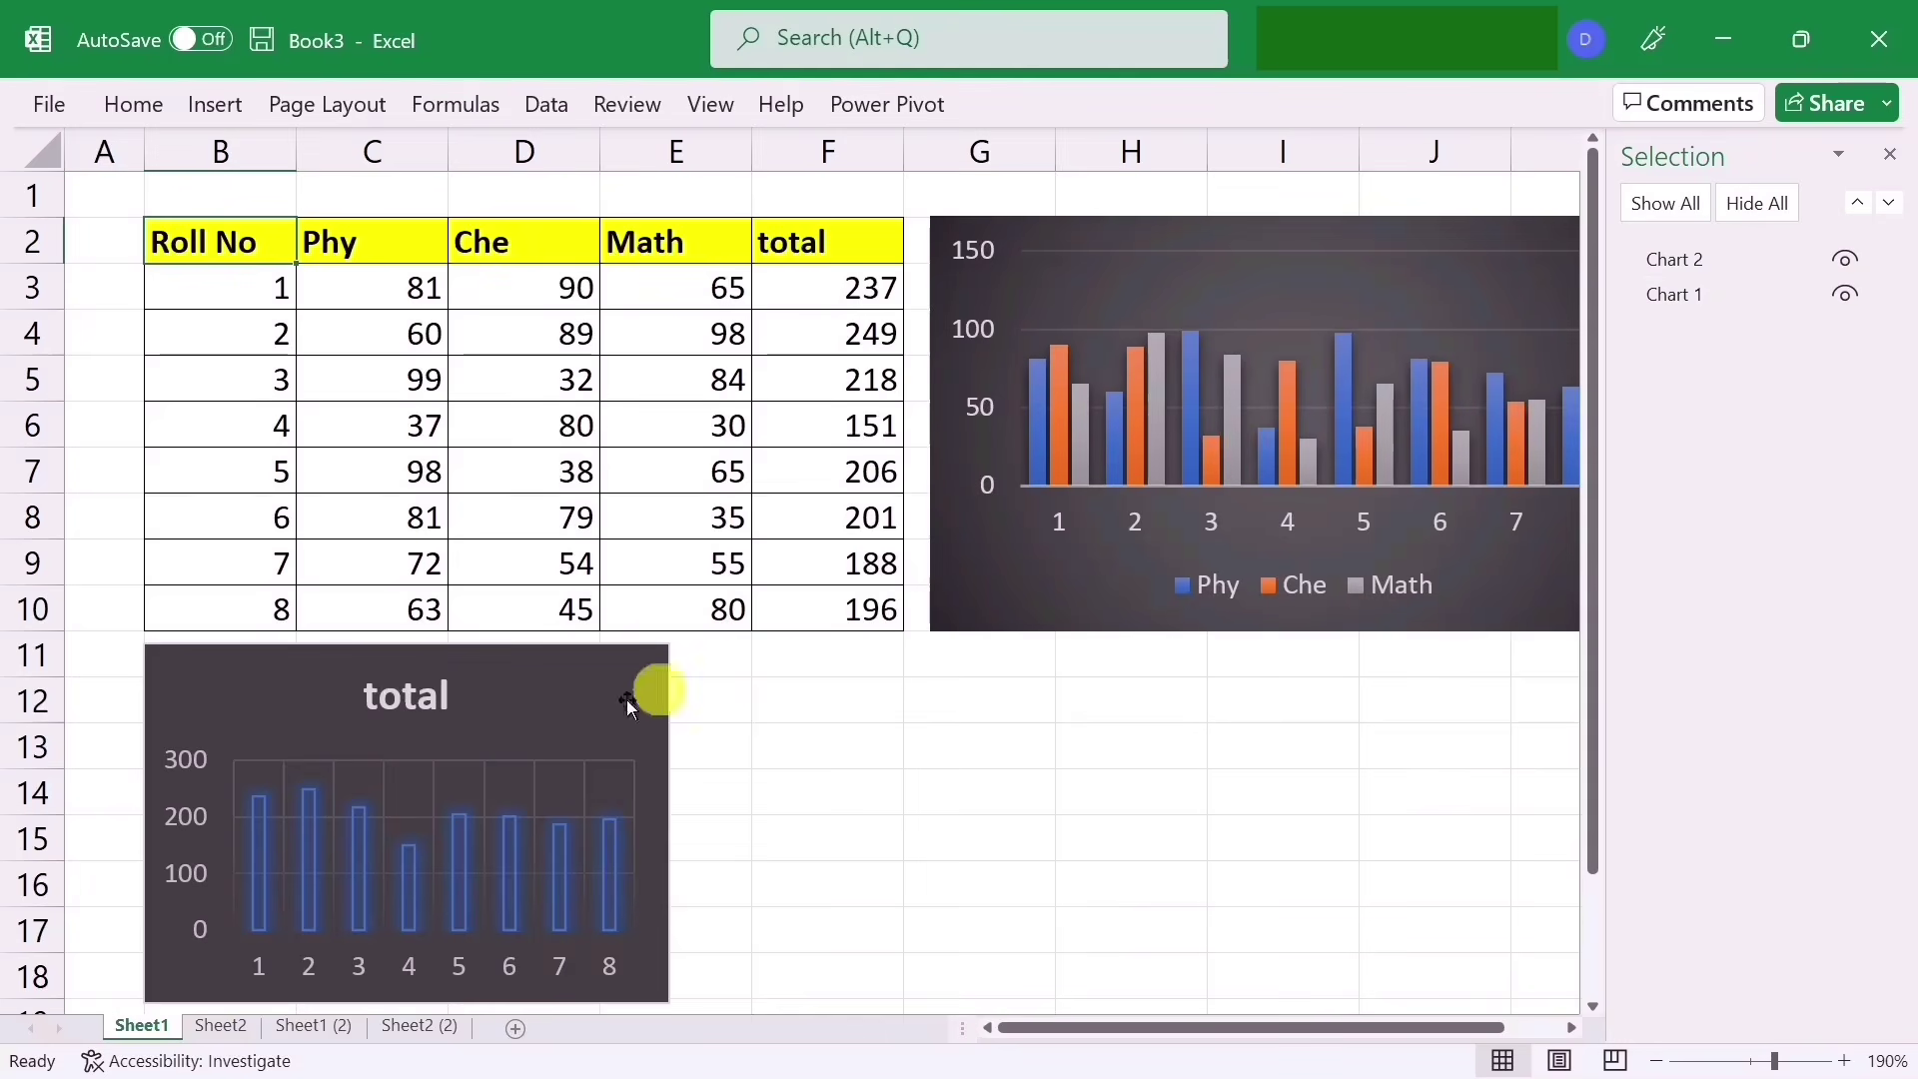
left_click(1847, 260)
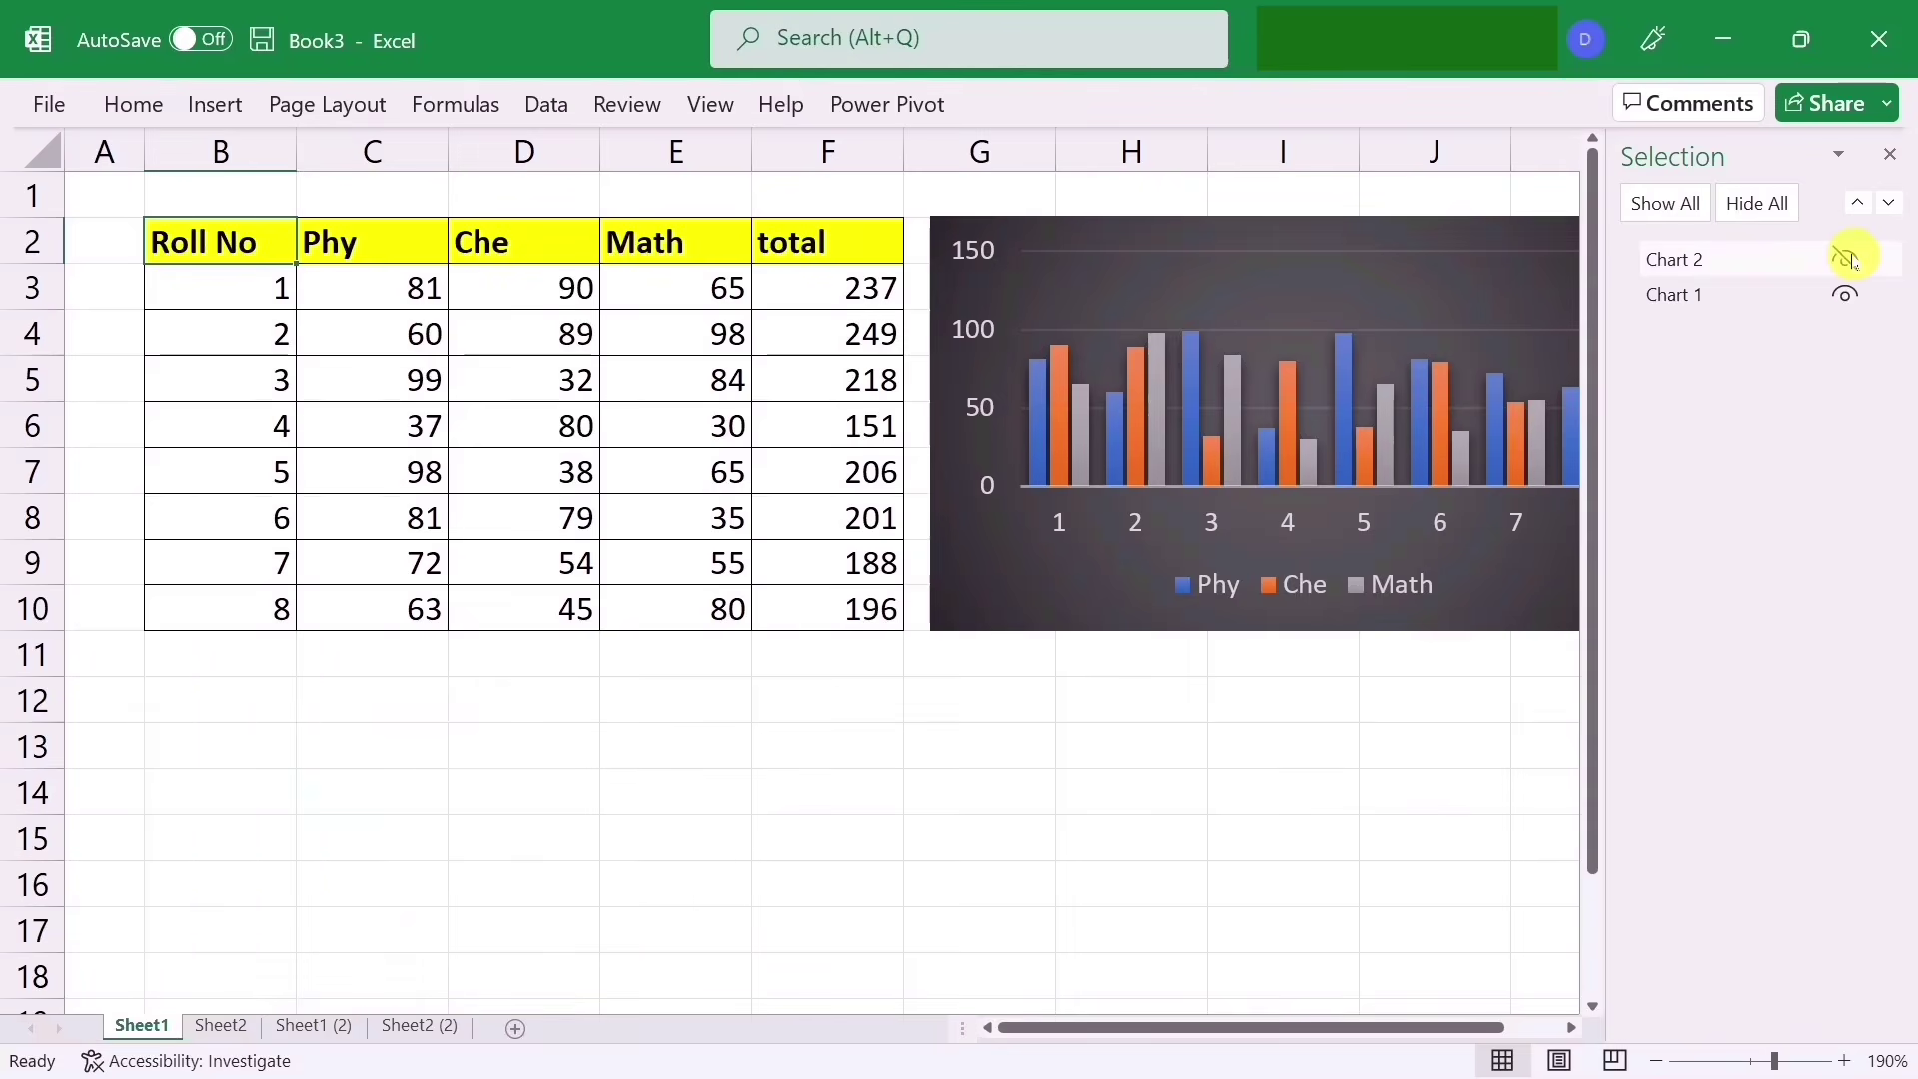
left_click(1847, 259)
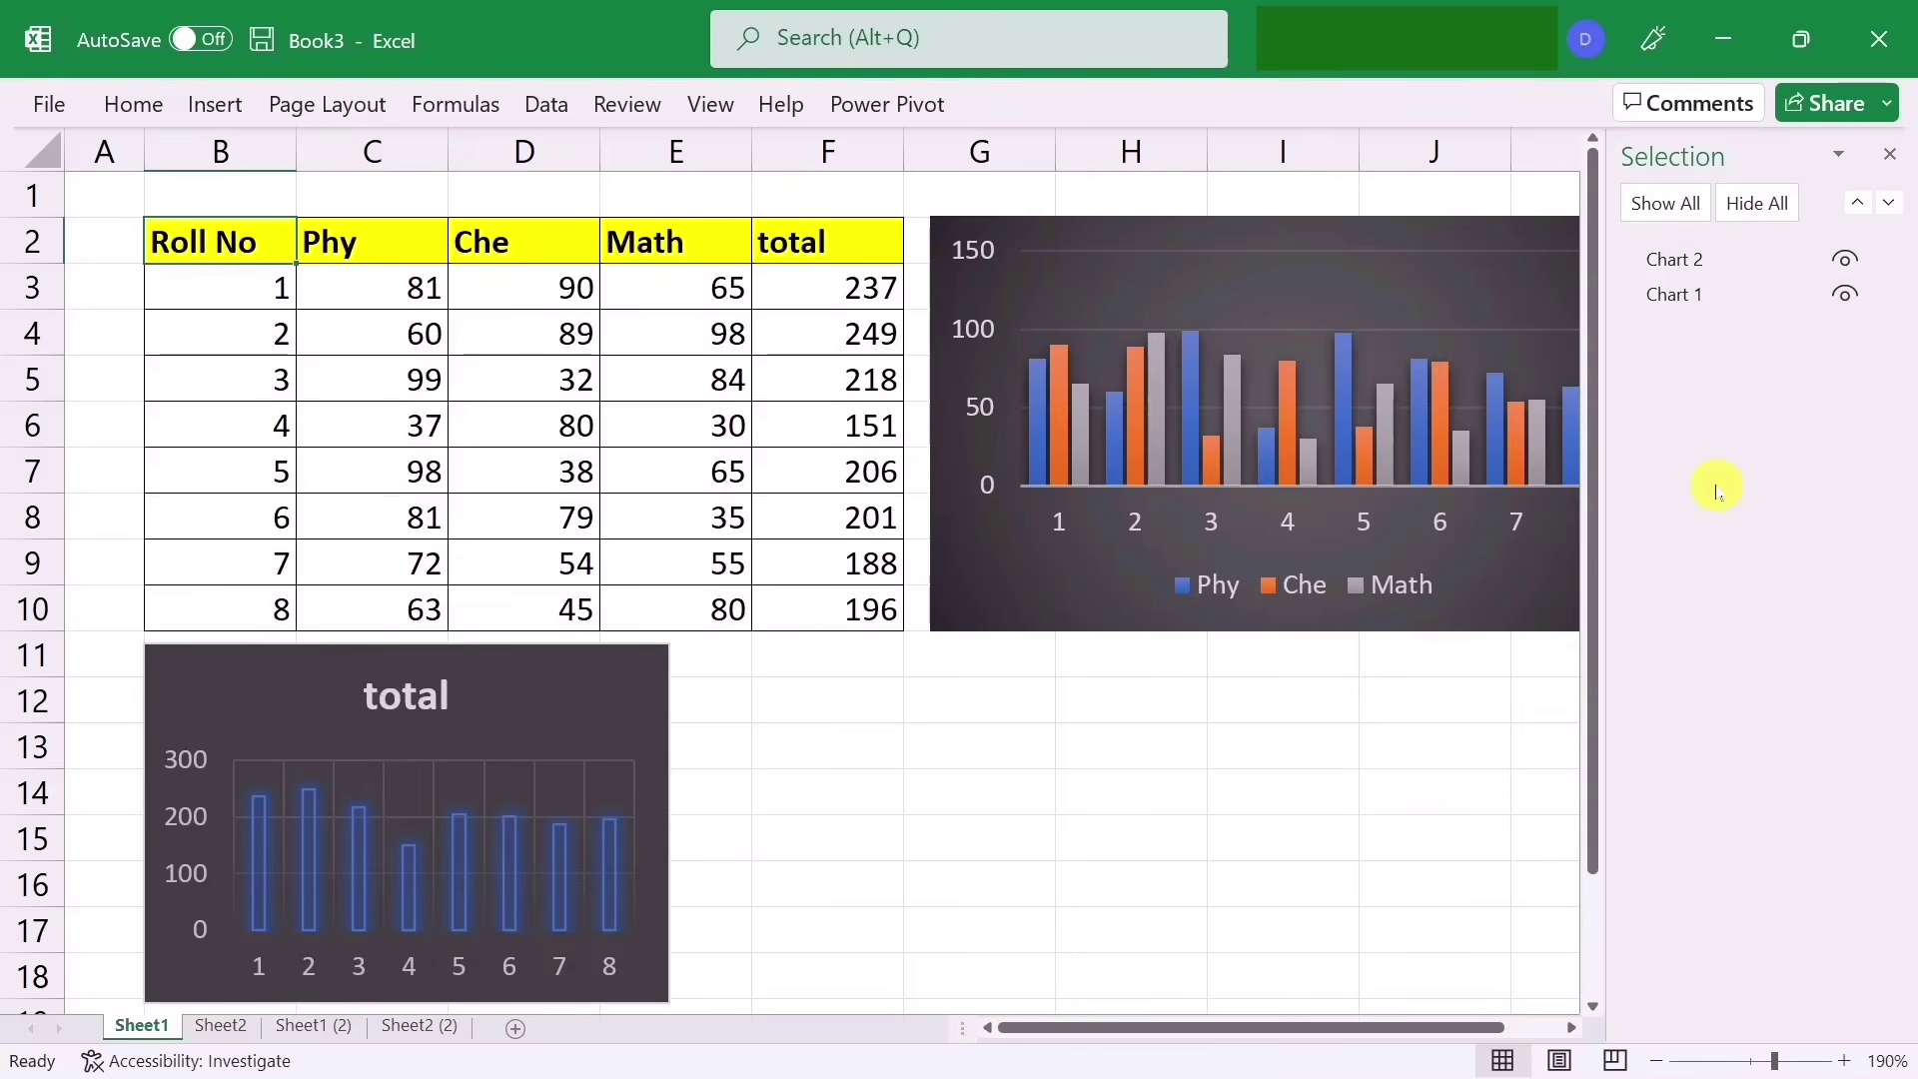
left_click(1762, 207)
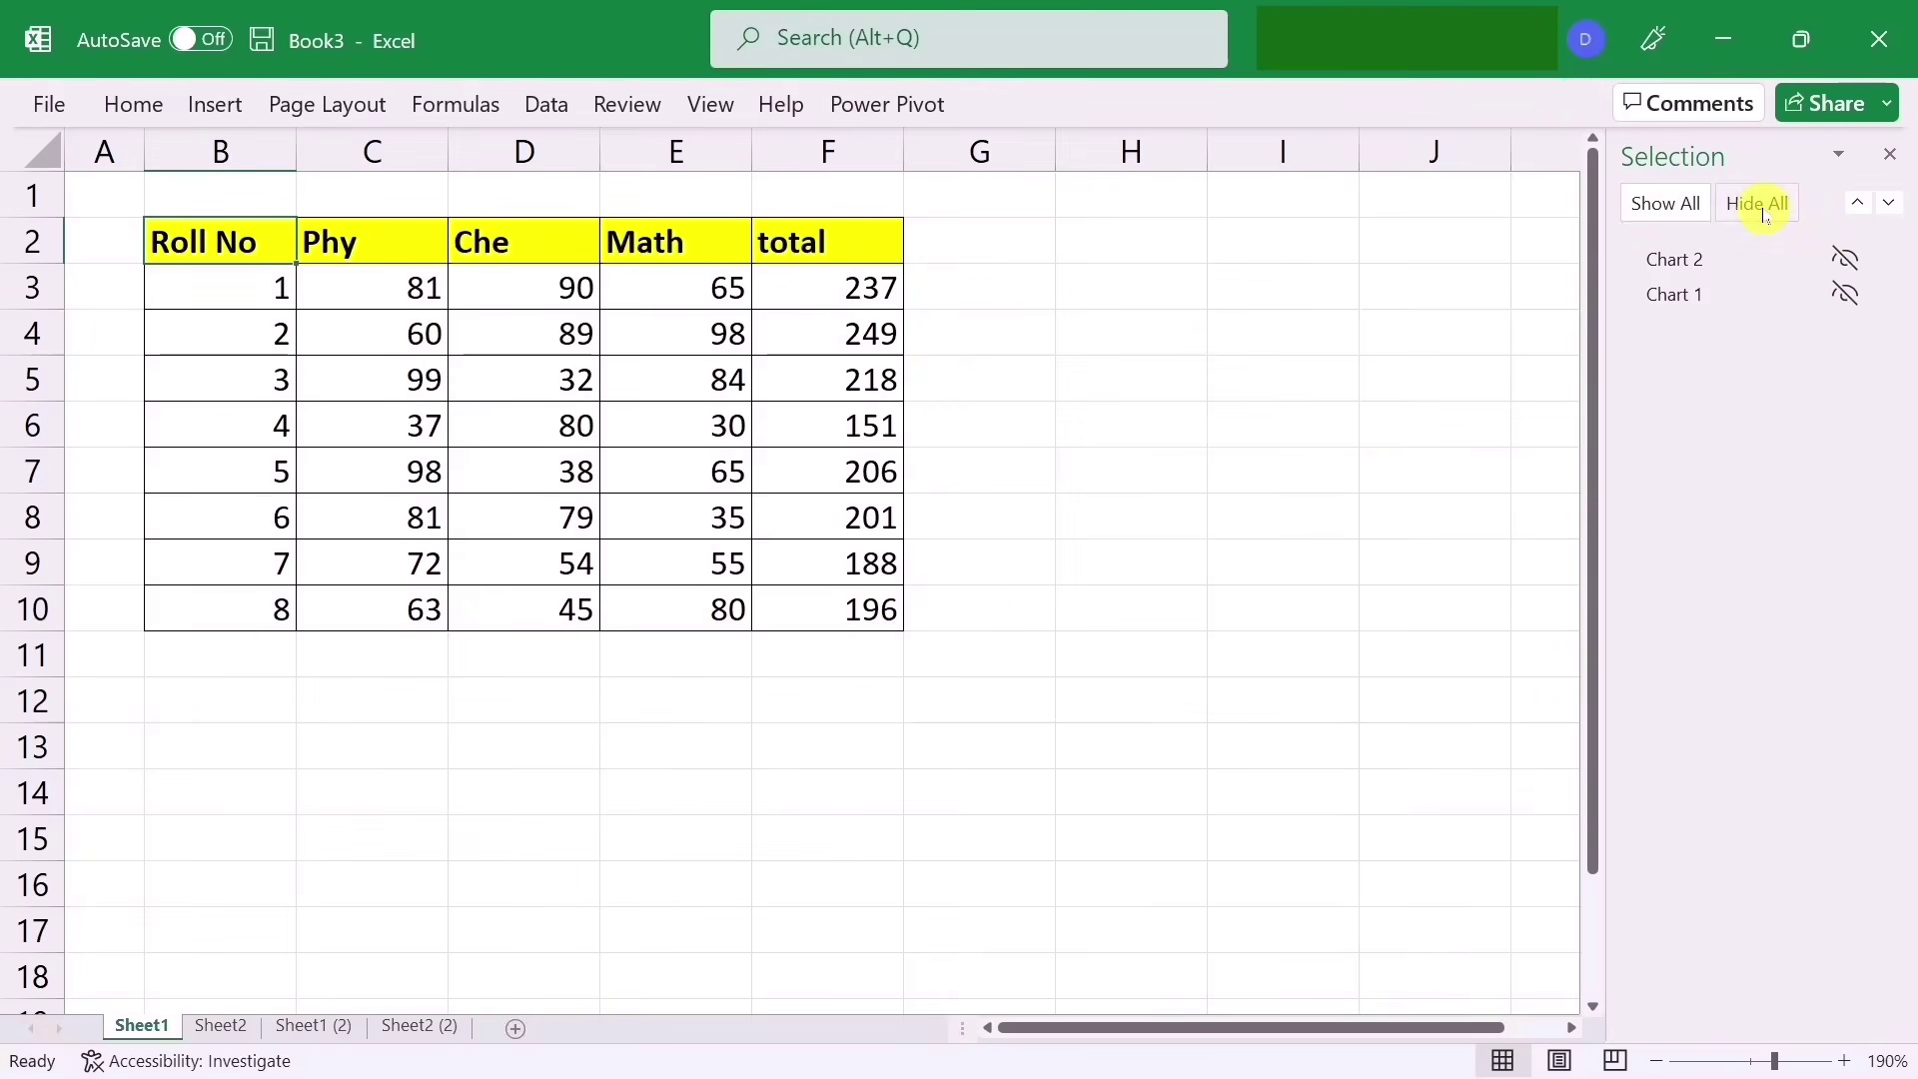
left_click(1683, 214)
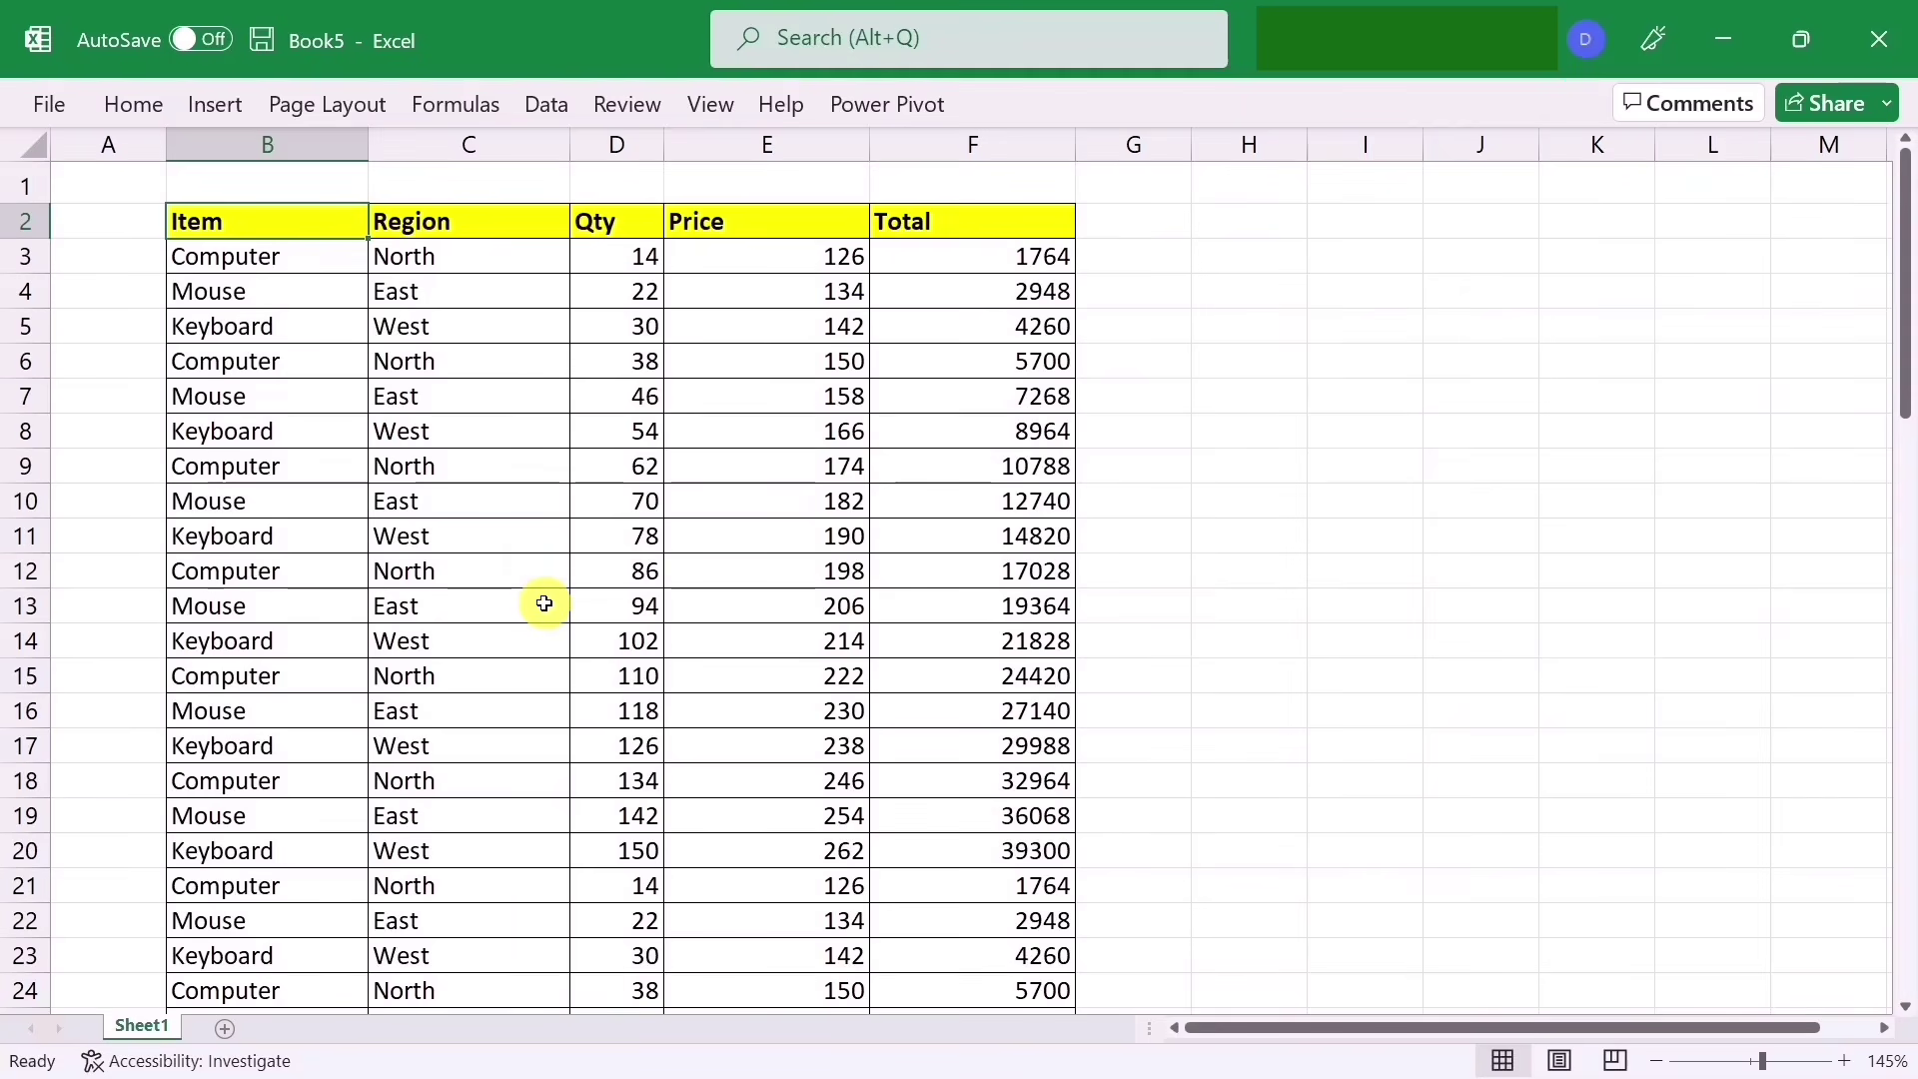
Step: Select Book5's Total row figures in B75:F75 and copy them
scroll(544, 603, "down", 20)
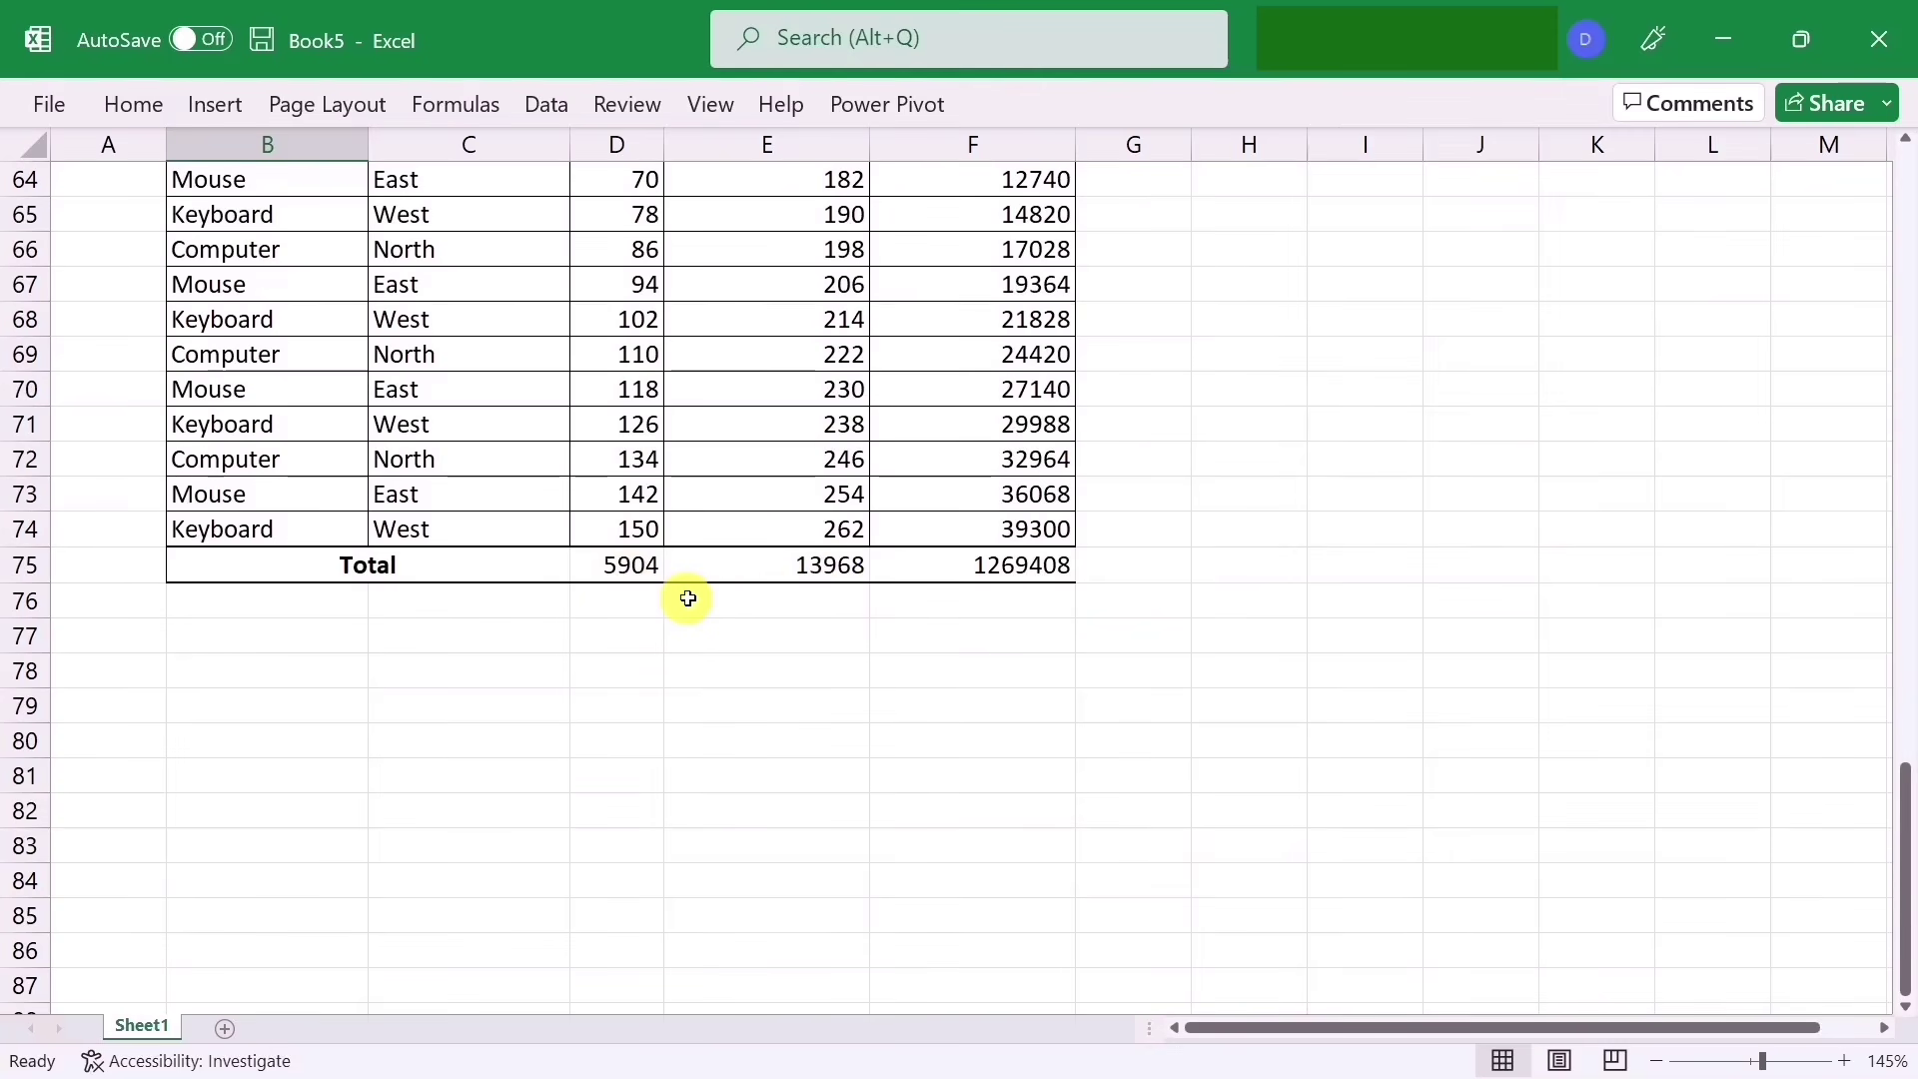
scroll(737, 489, "up", 5)
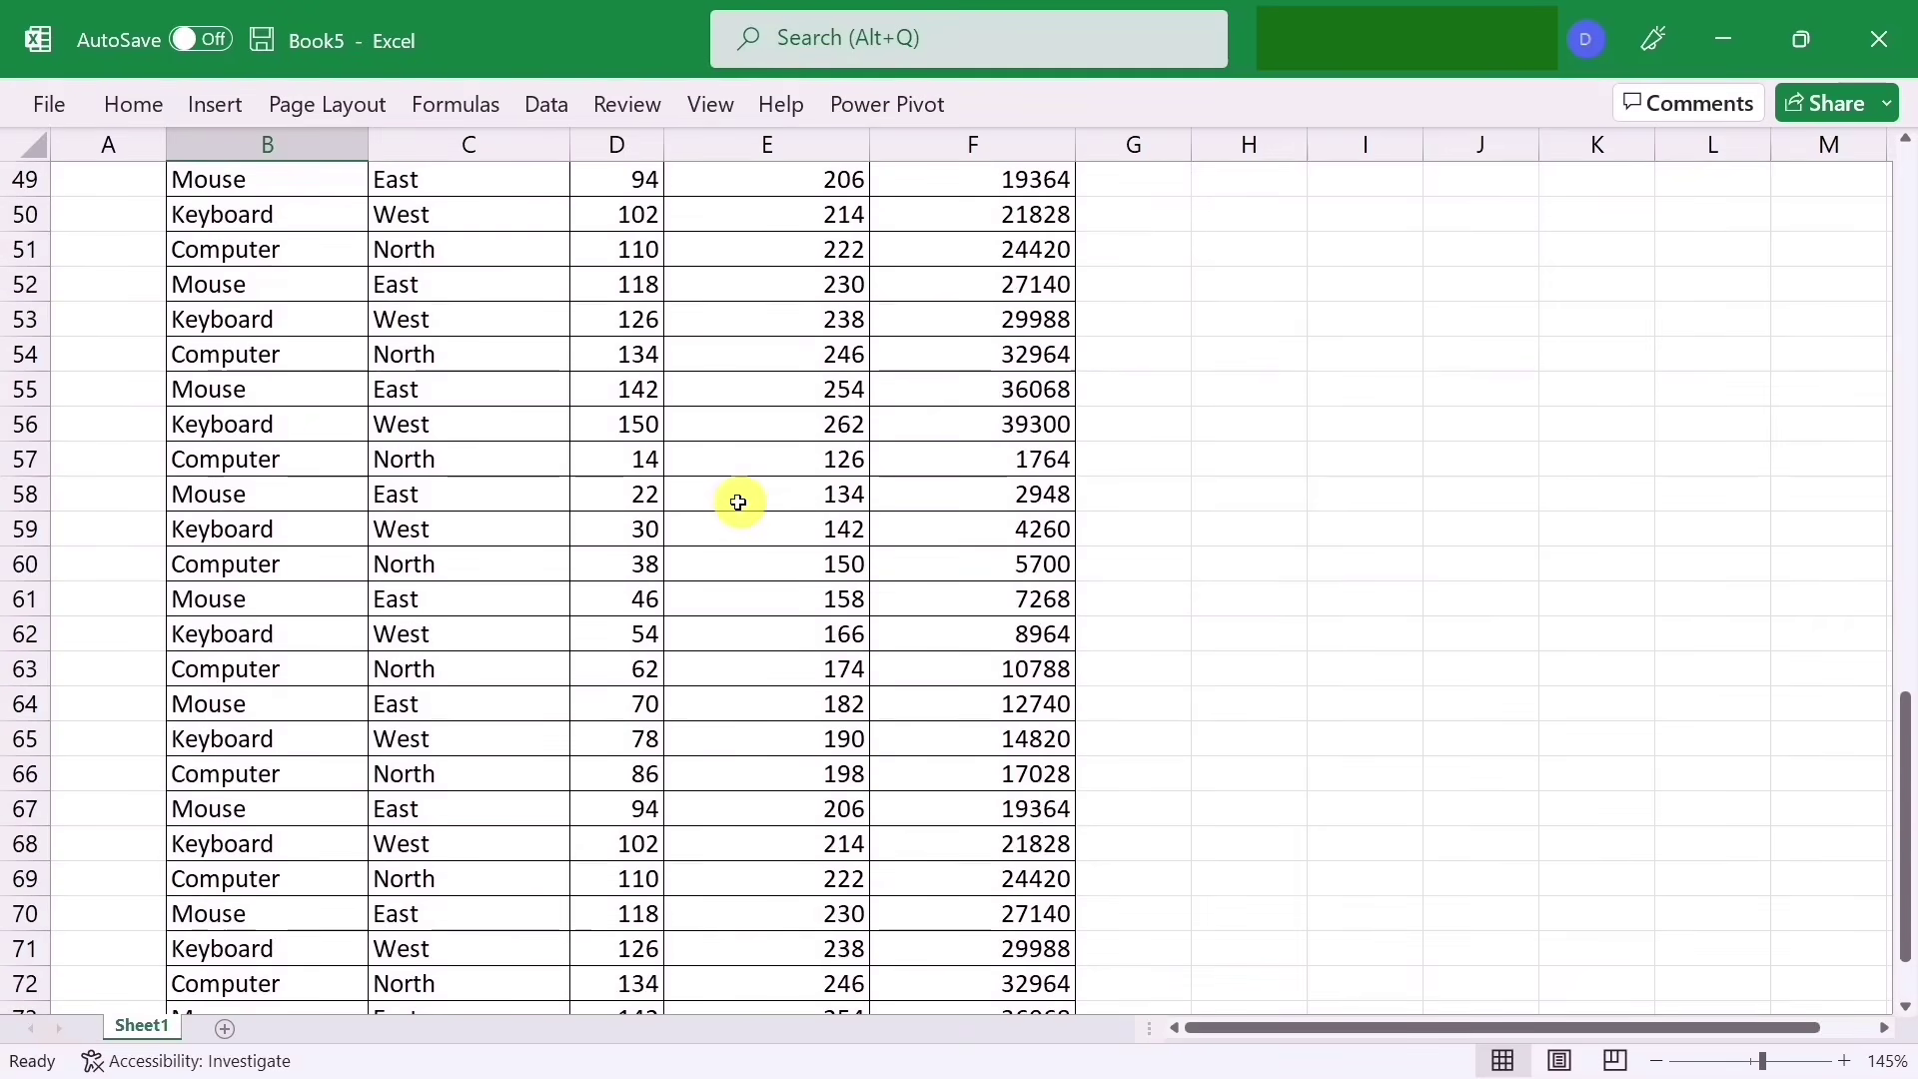
scroll(745, 560, "down", 5)
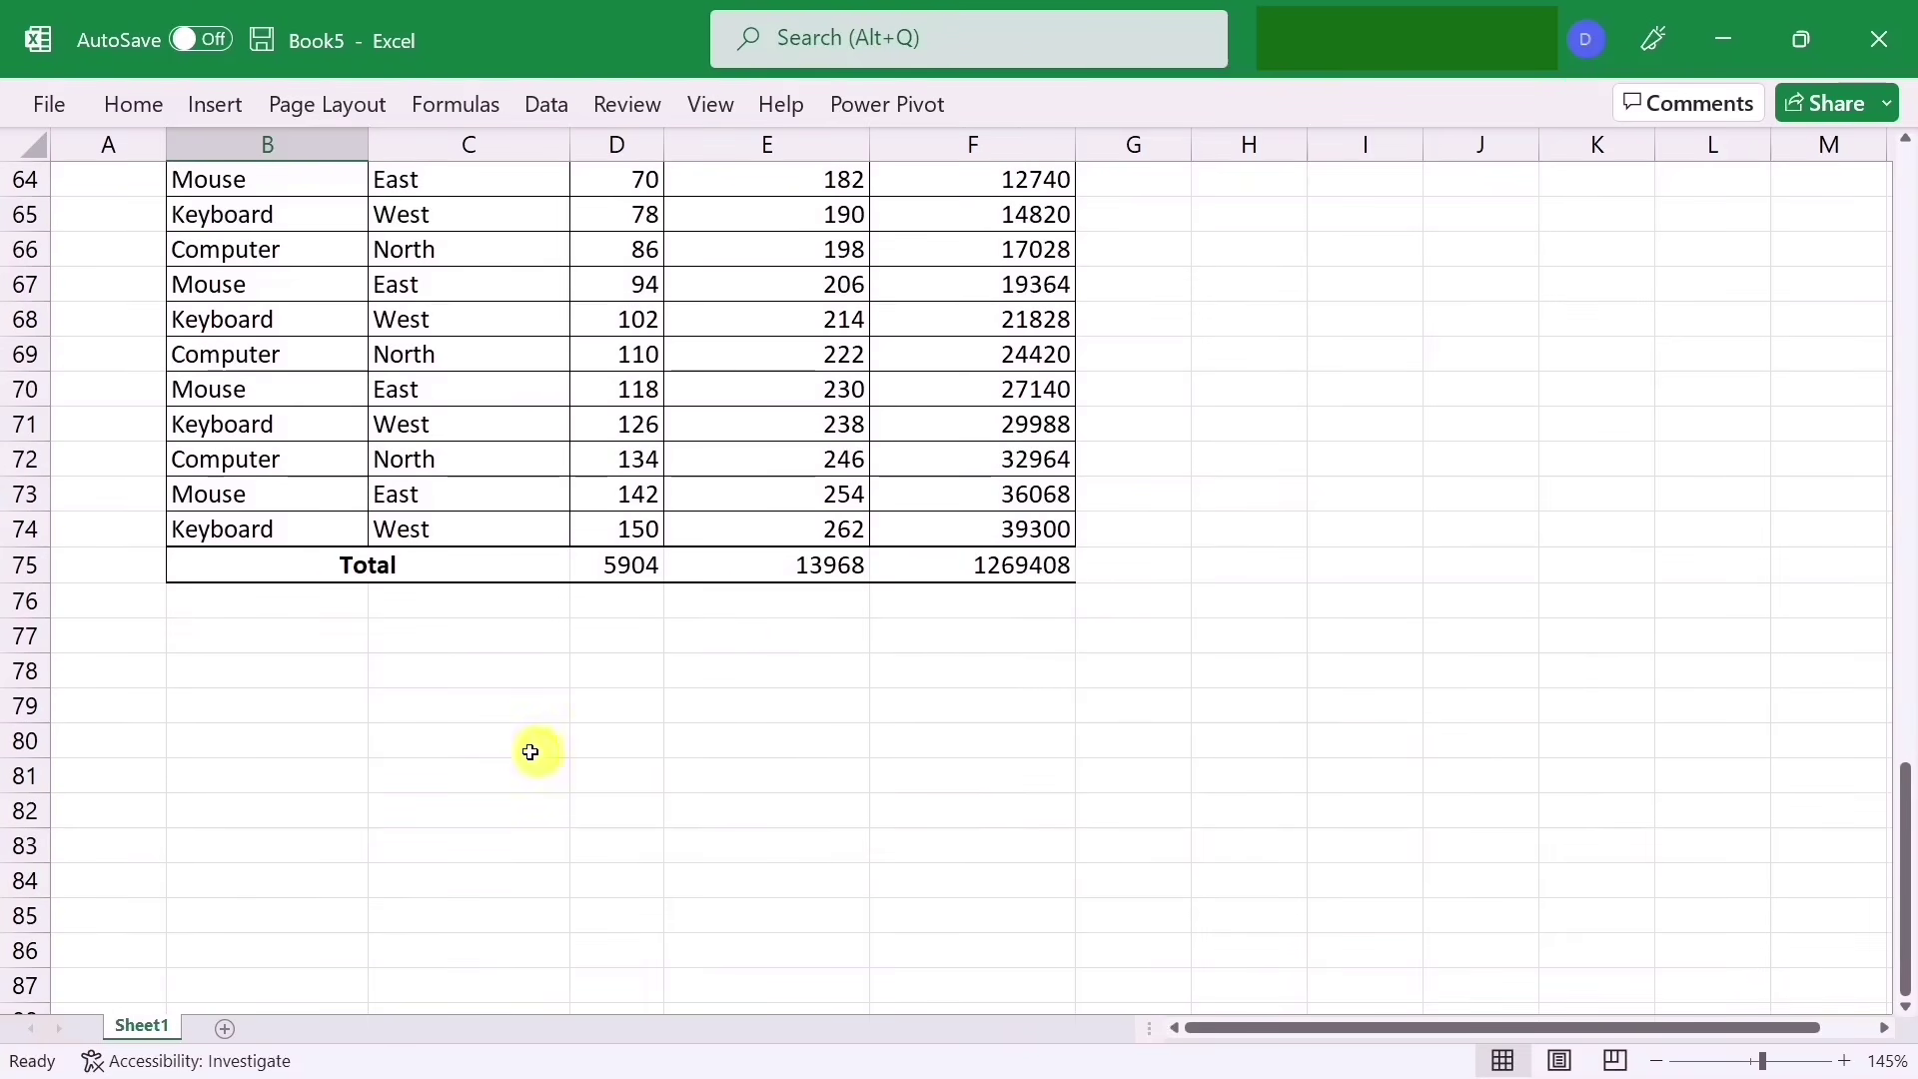
left_click_drag(329, 579, 976, 576)
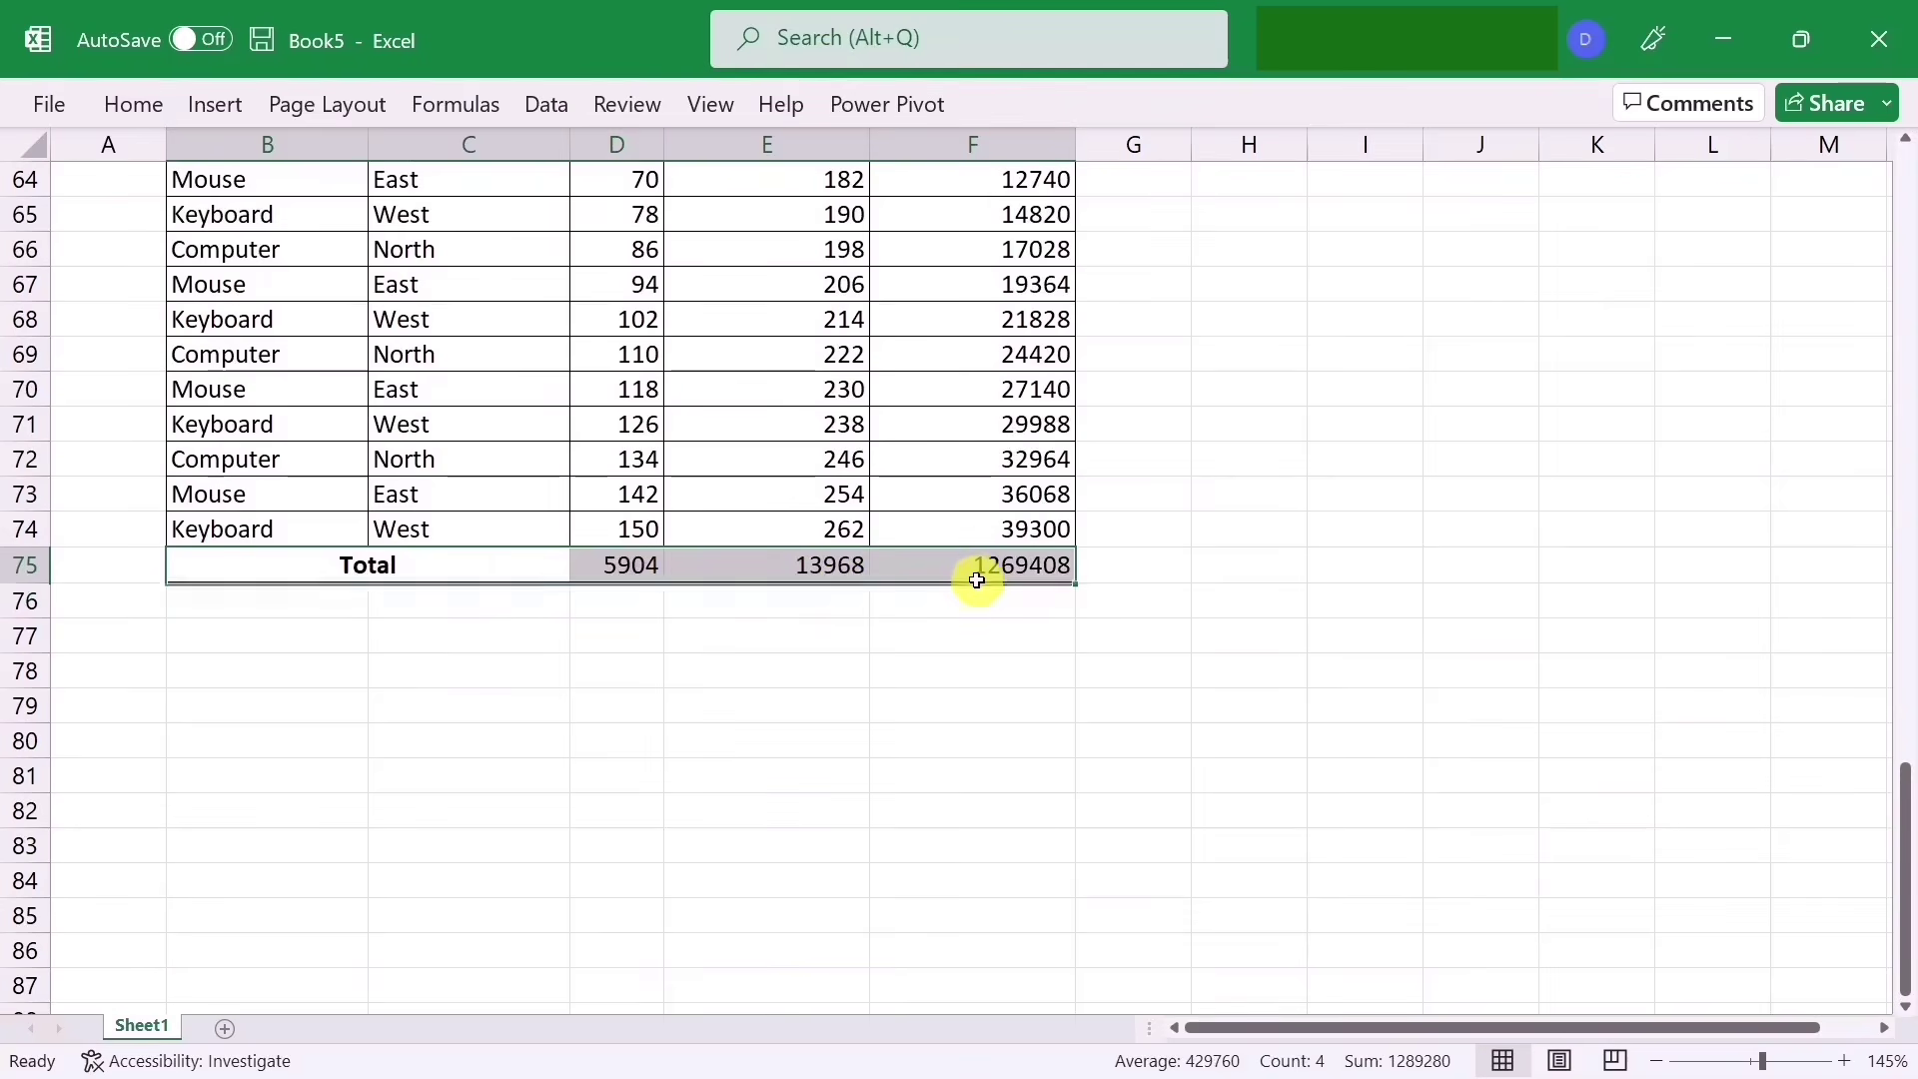
key("ctrl+c")
scroll(1216, 588, "up", 20)
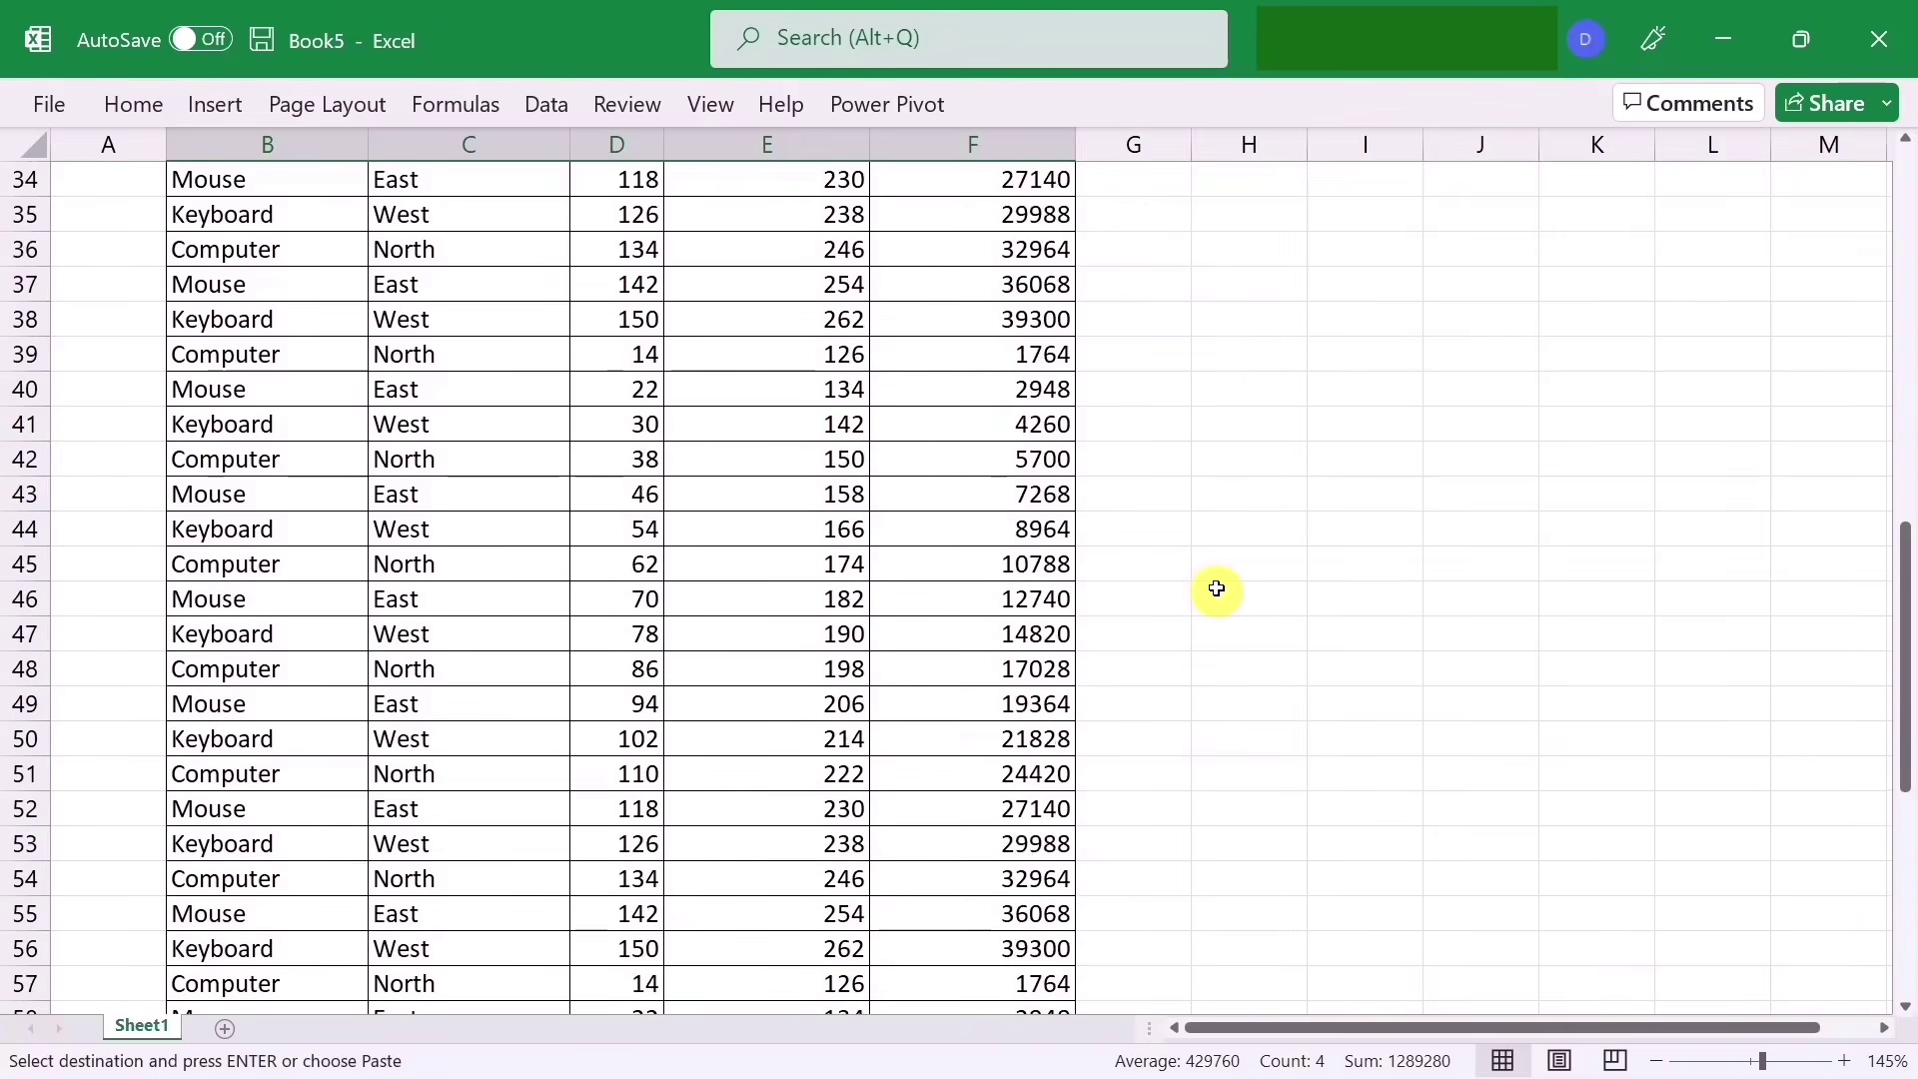
Step: Paste the copied Total row at H2 as a Linked Picture and move it to row 1 above the headers
left_click(1221, 231)
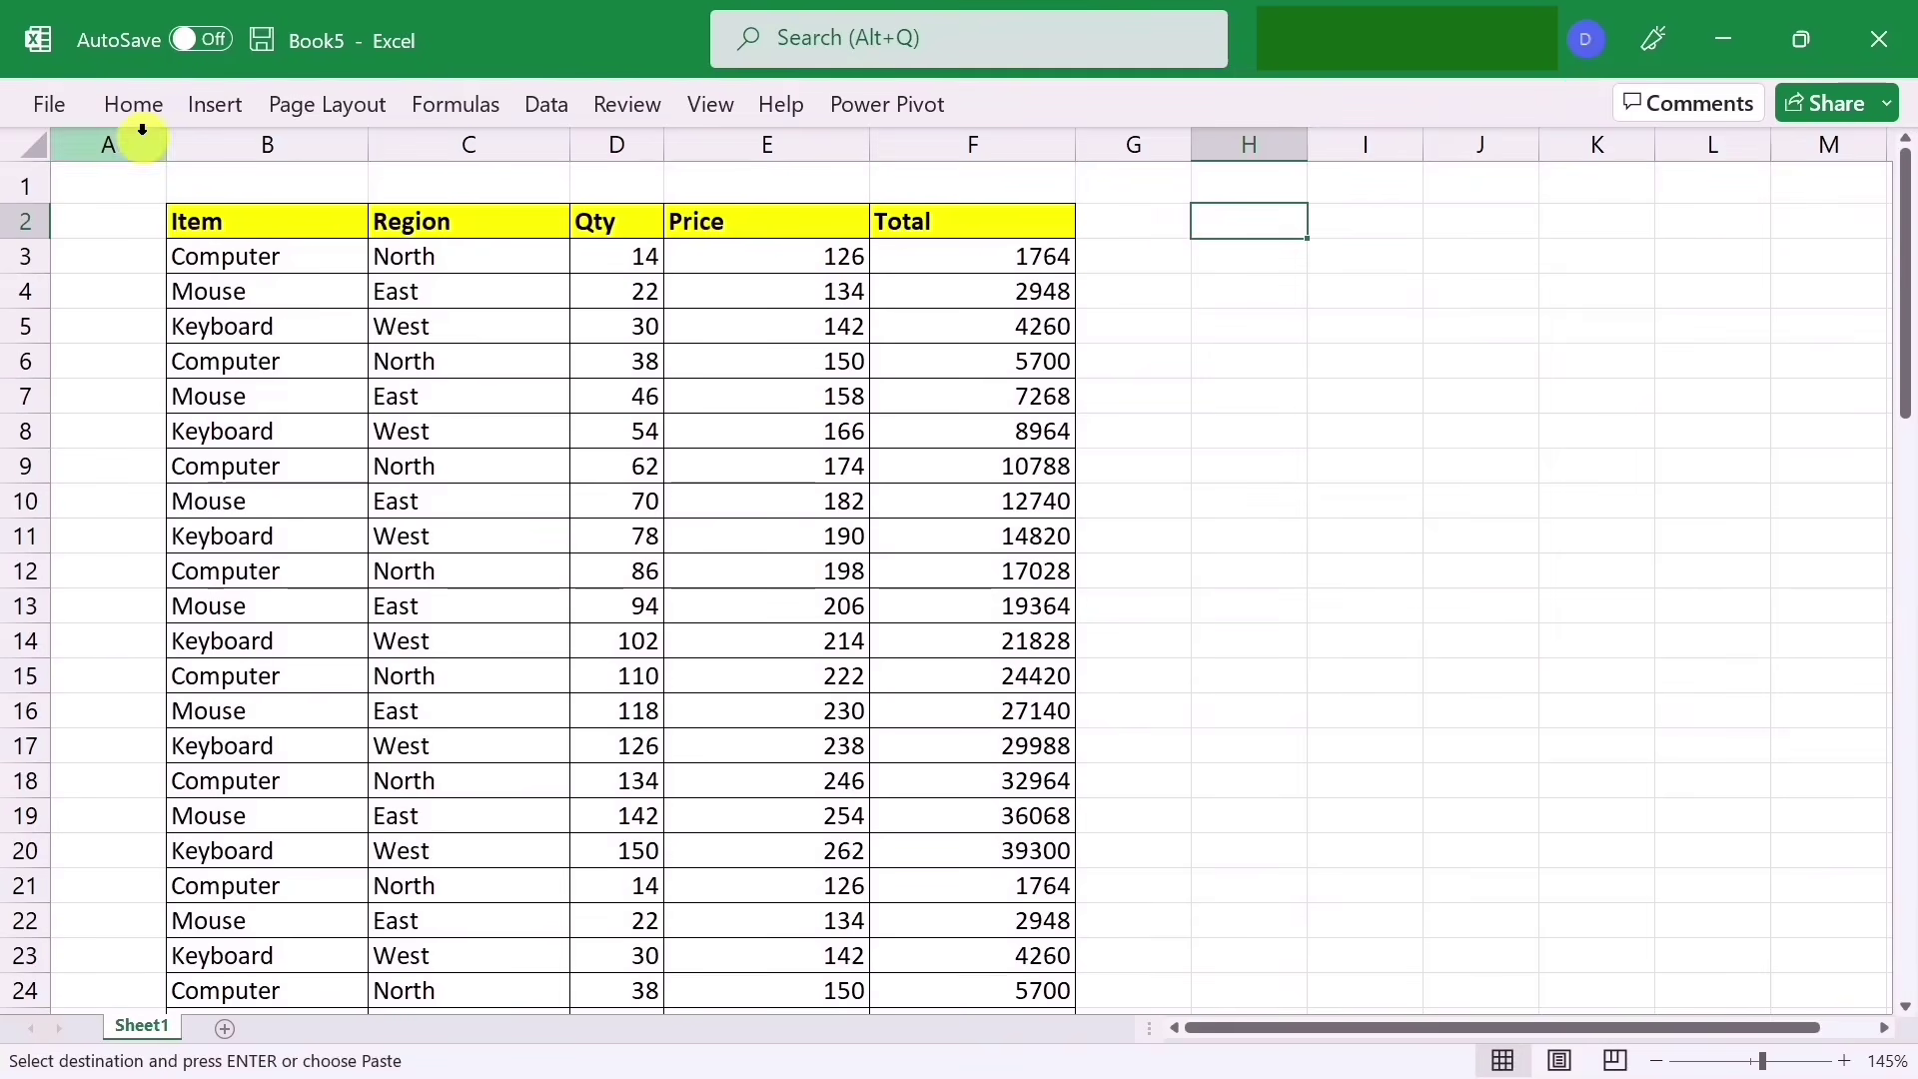
left_click(140, 104)
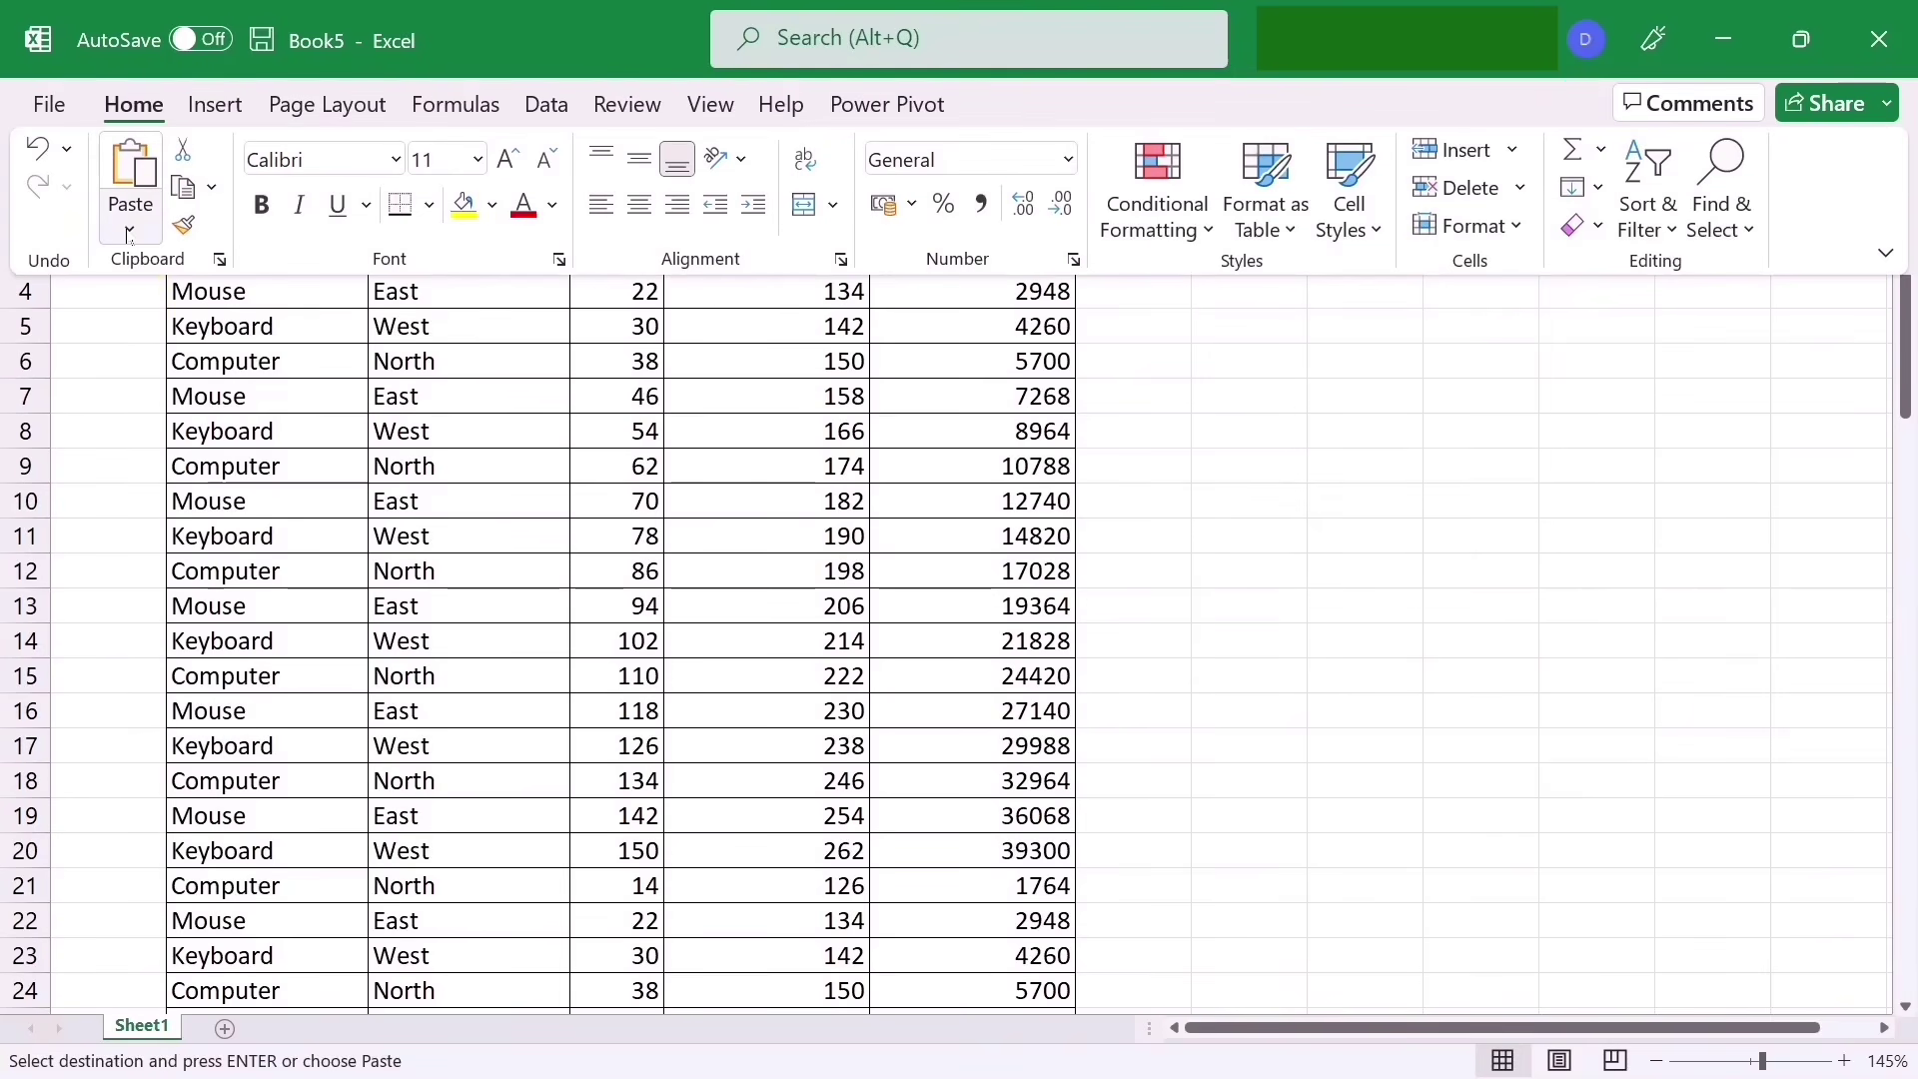
left_click(129, 231)
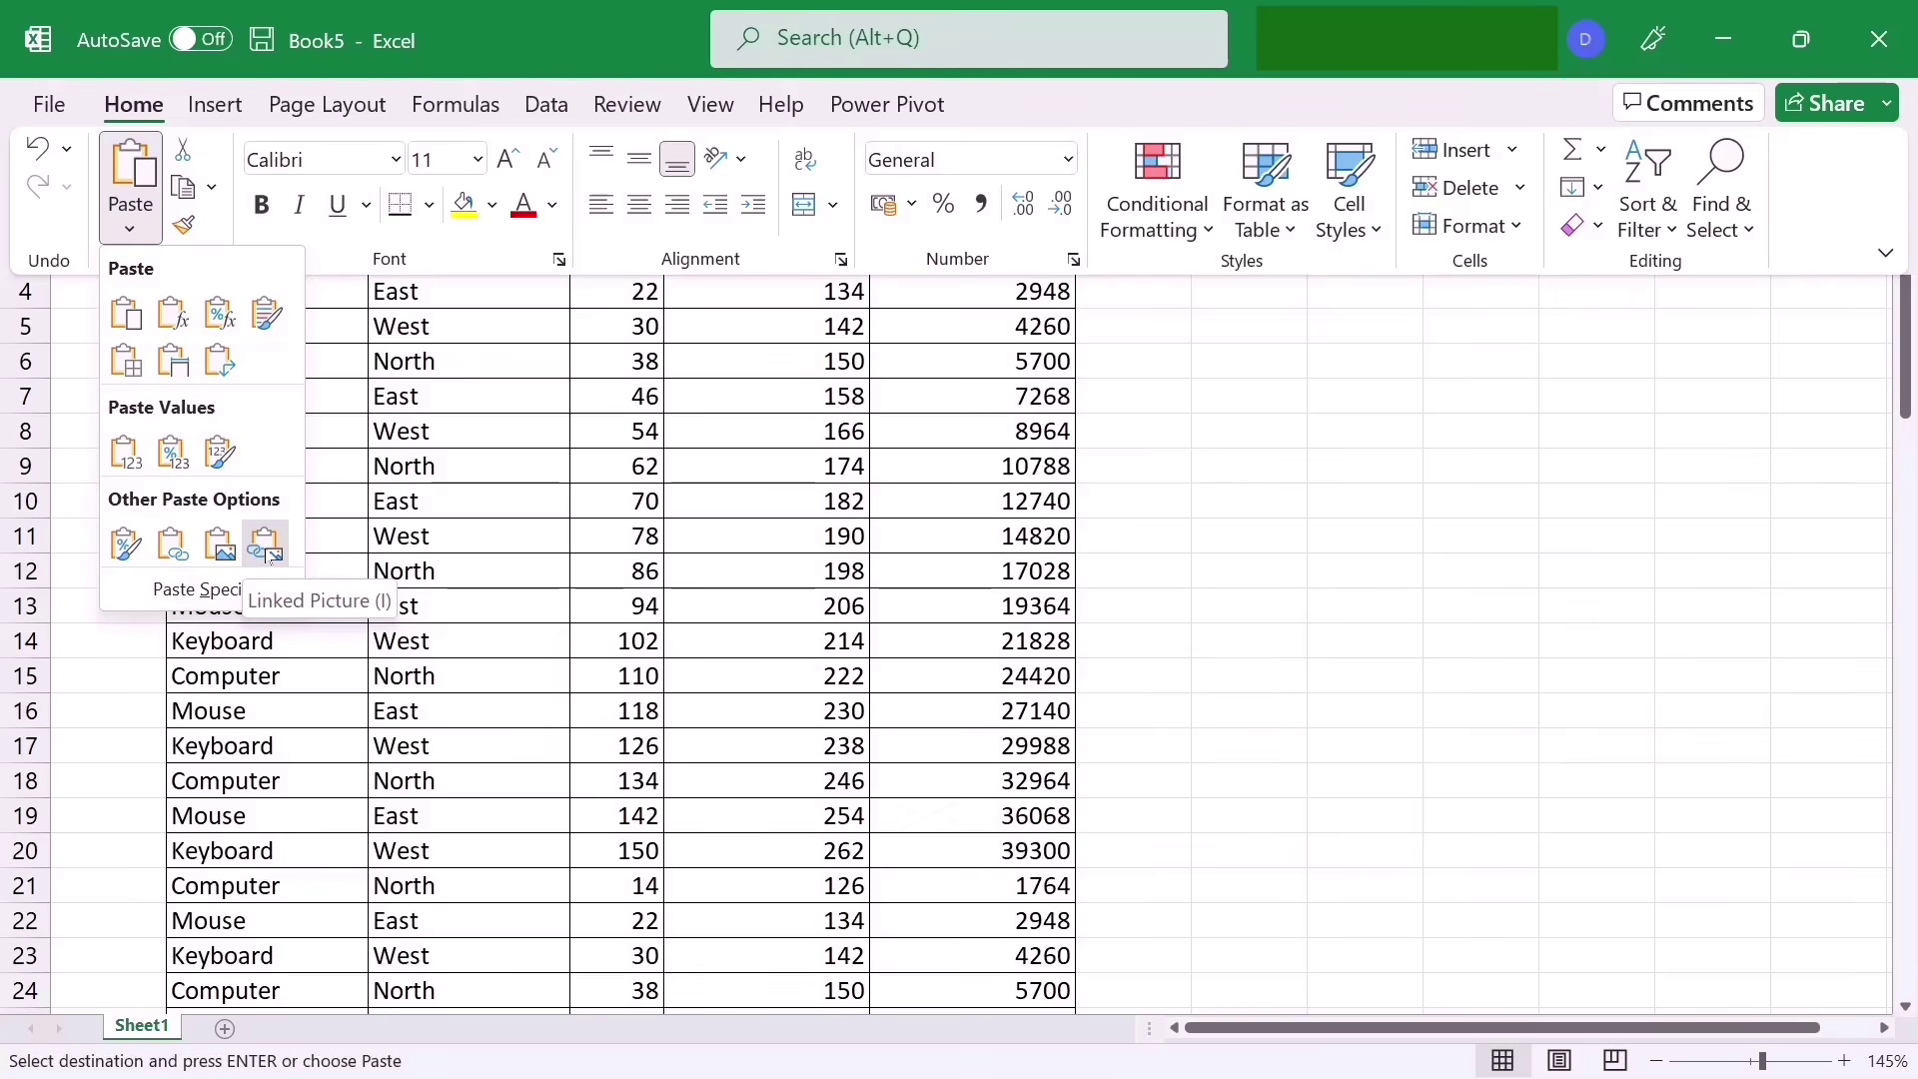
left_click(265, 547)
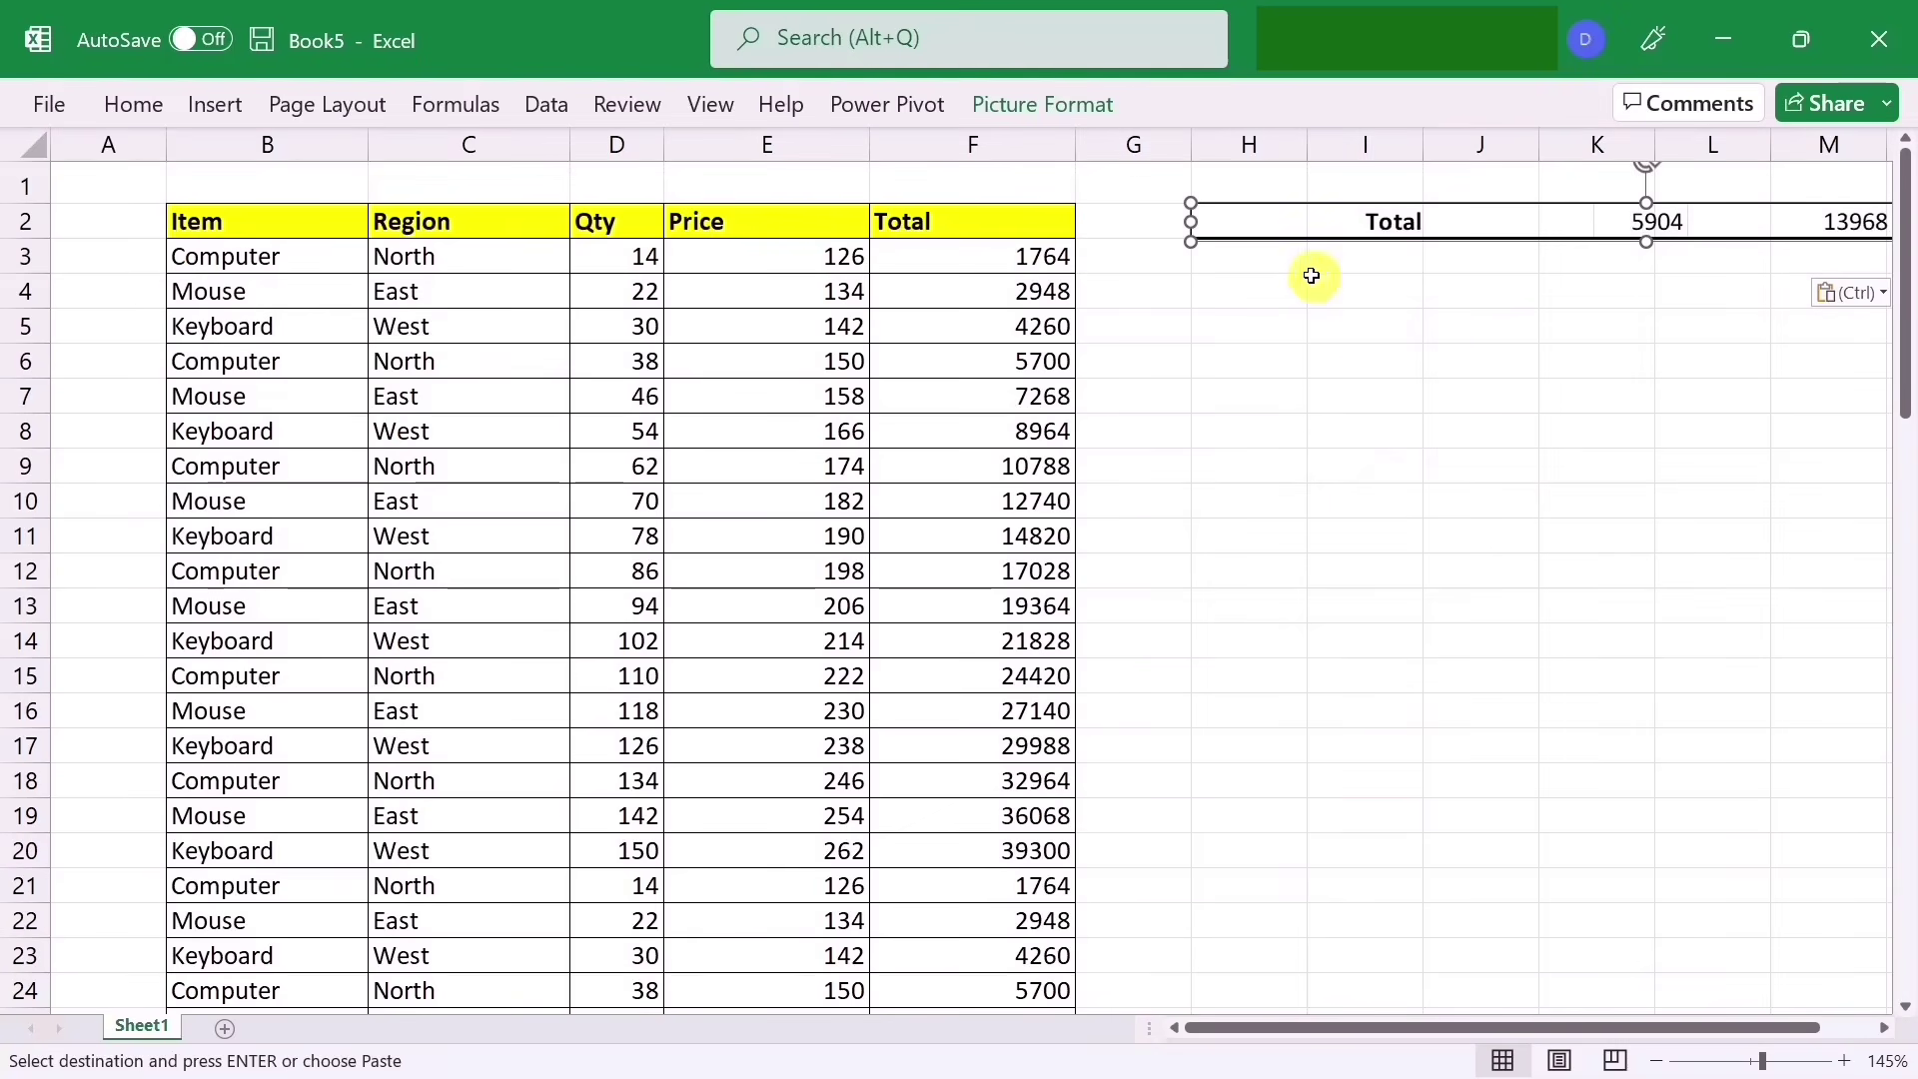
left_click_drag(1348, 235, 329, 186)
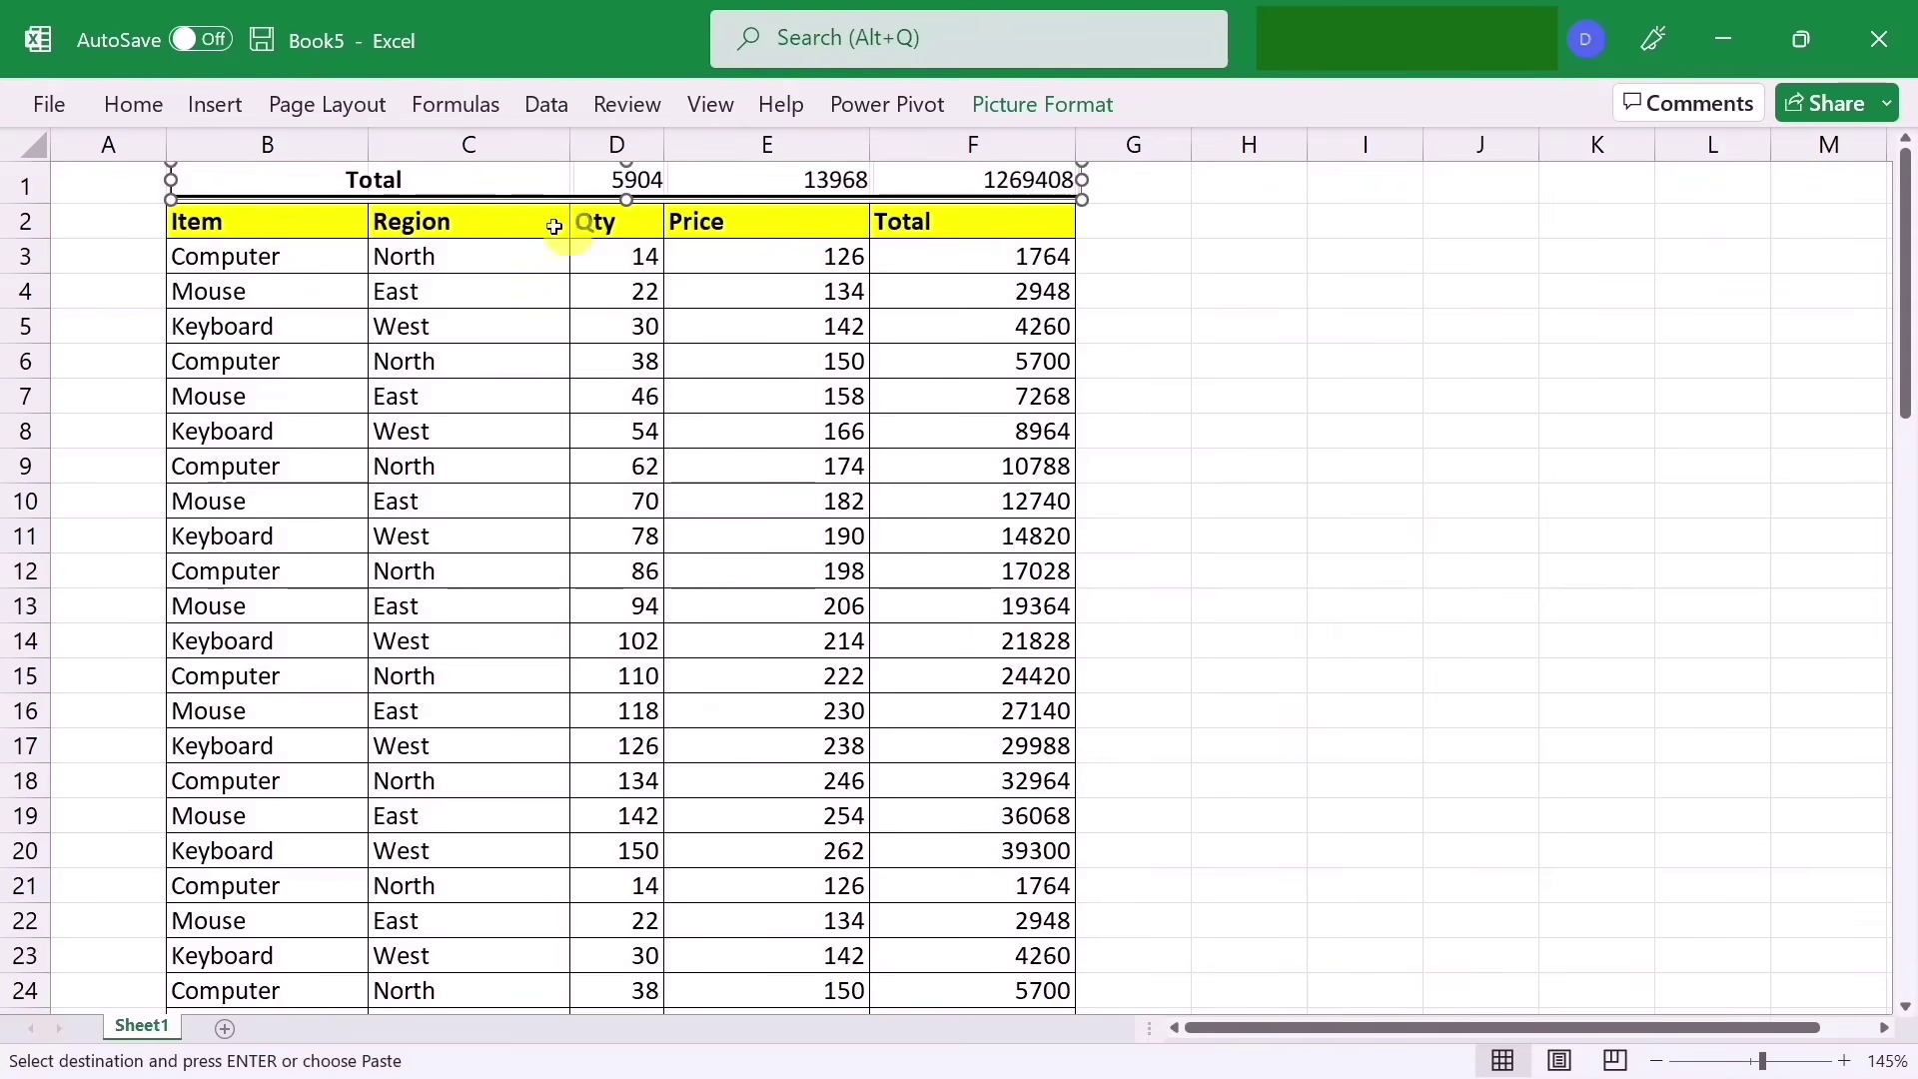
left_click_drag(531, 191, 531, 195)
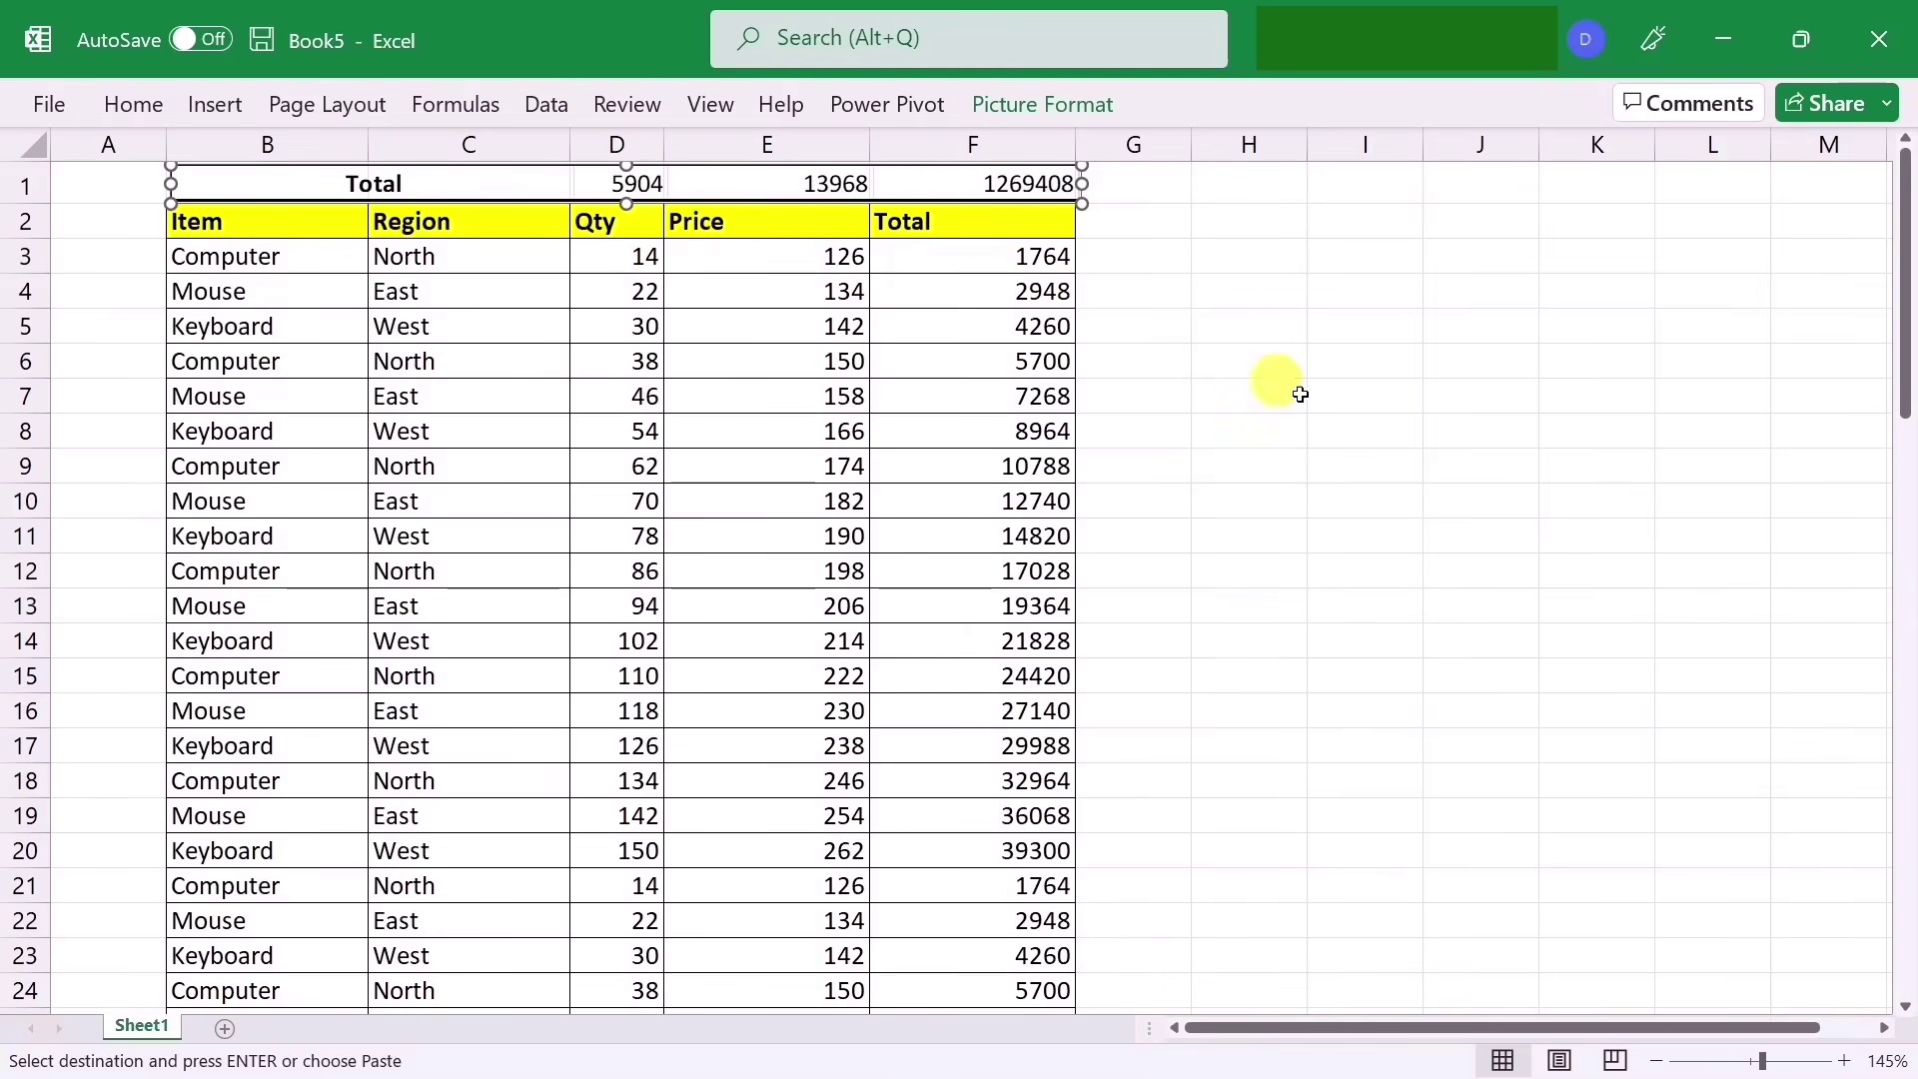
left_click(1324, 459)
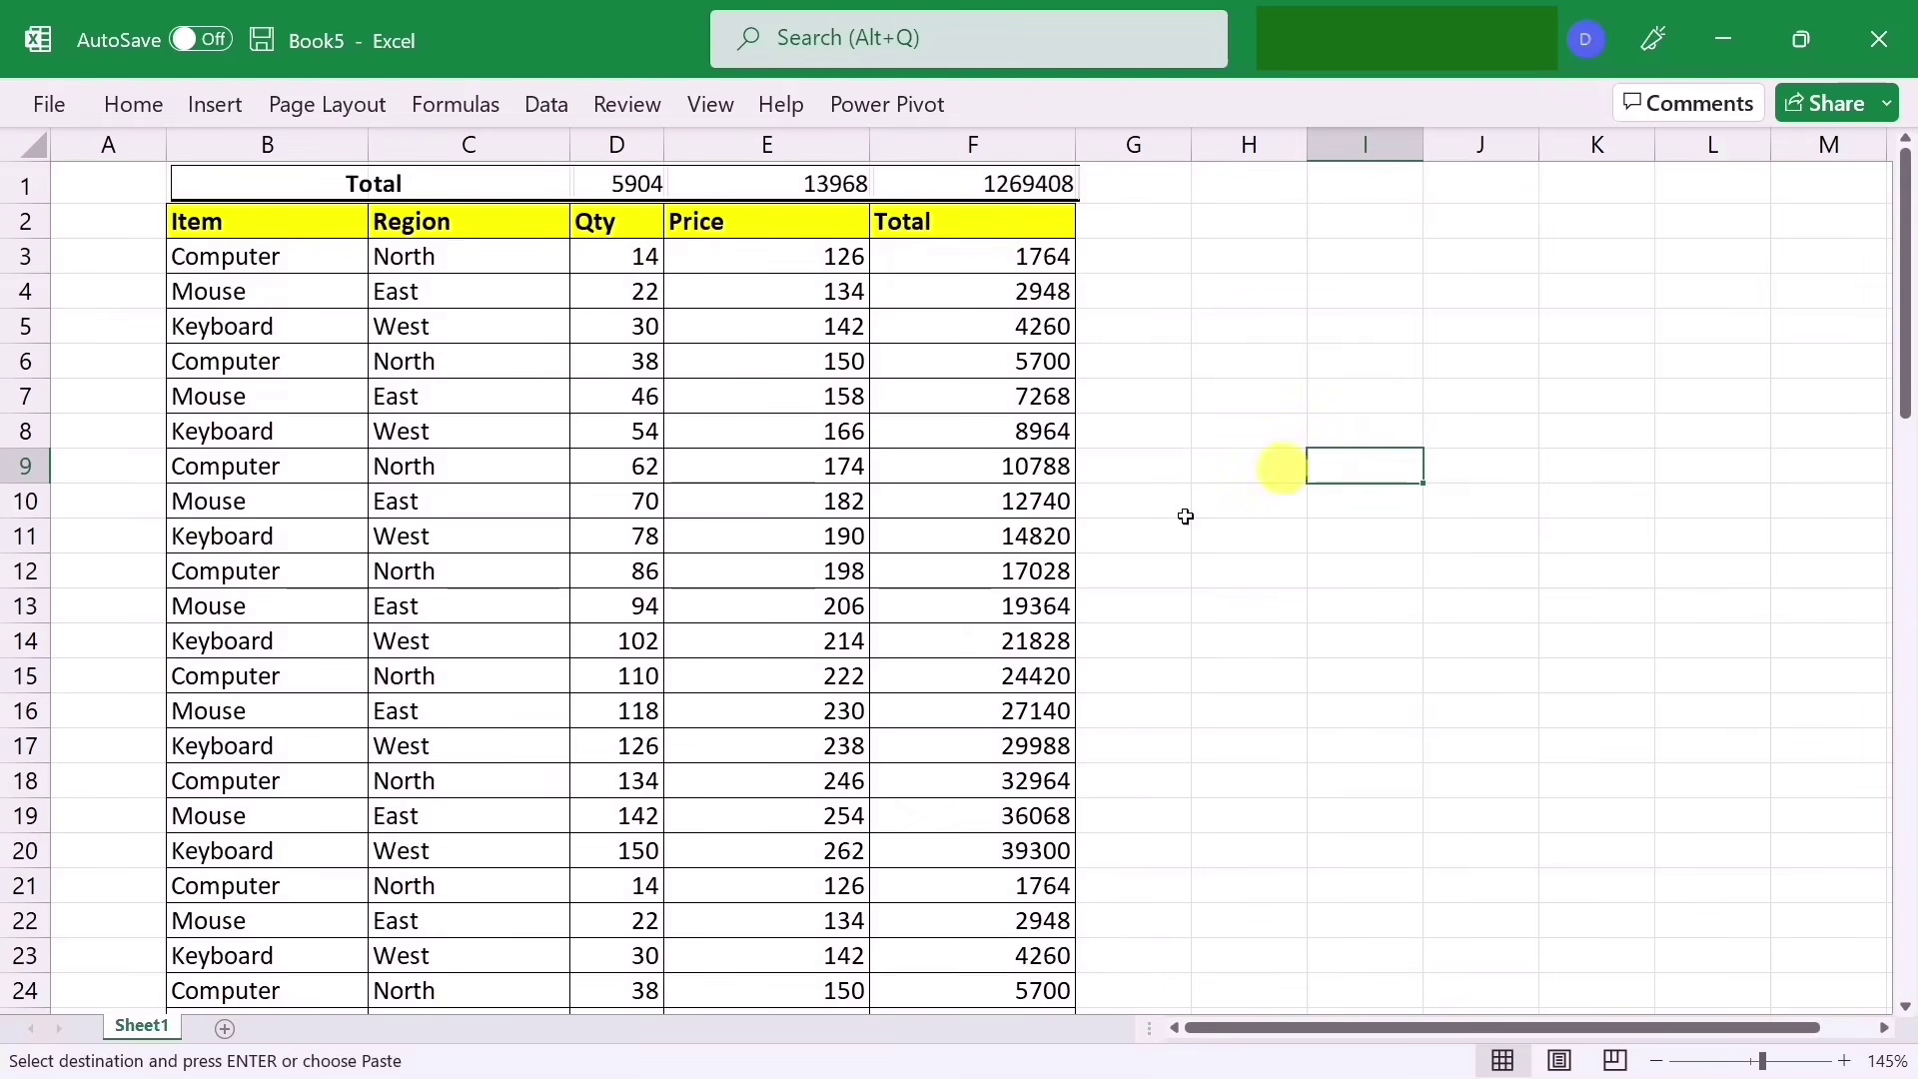
Step: Change the Qty in D3 to 50 so the linked totals update
left_click(631, 259)
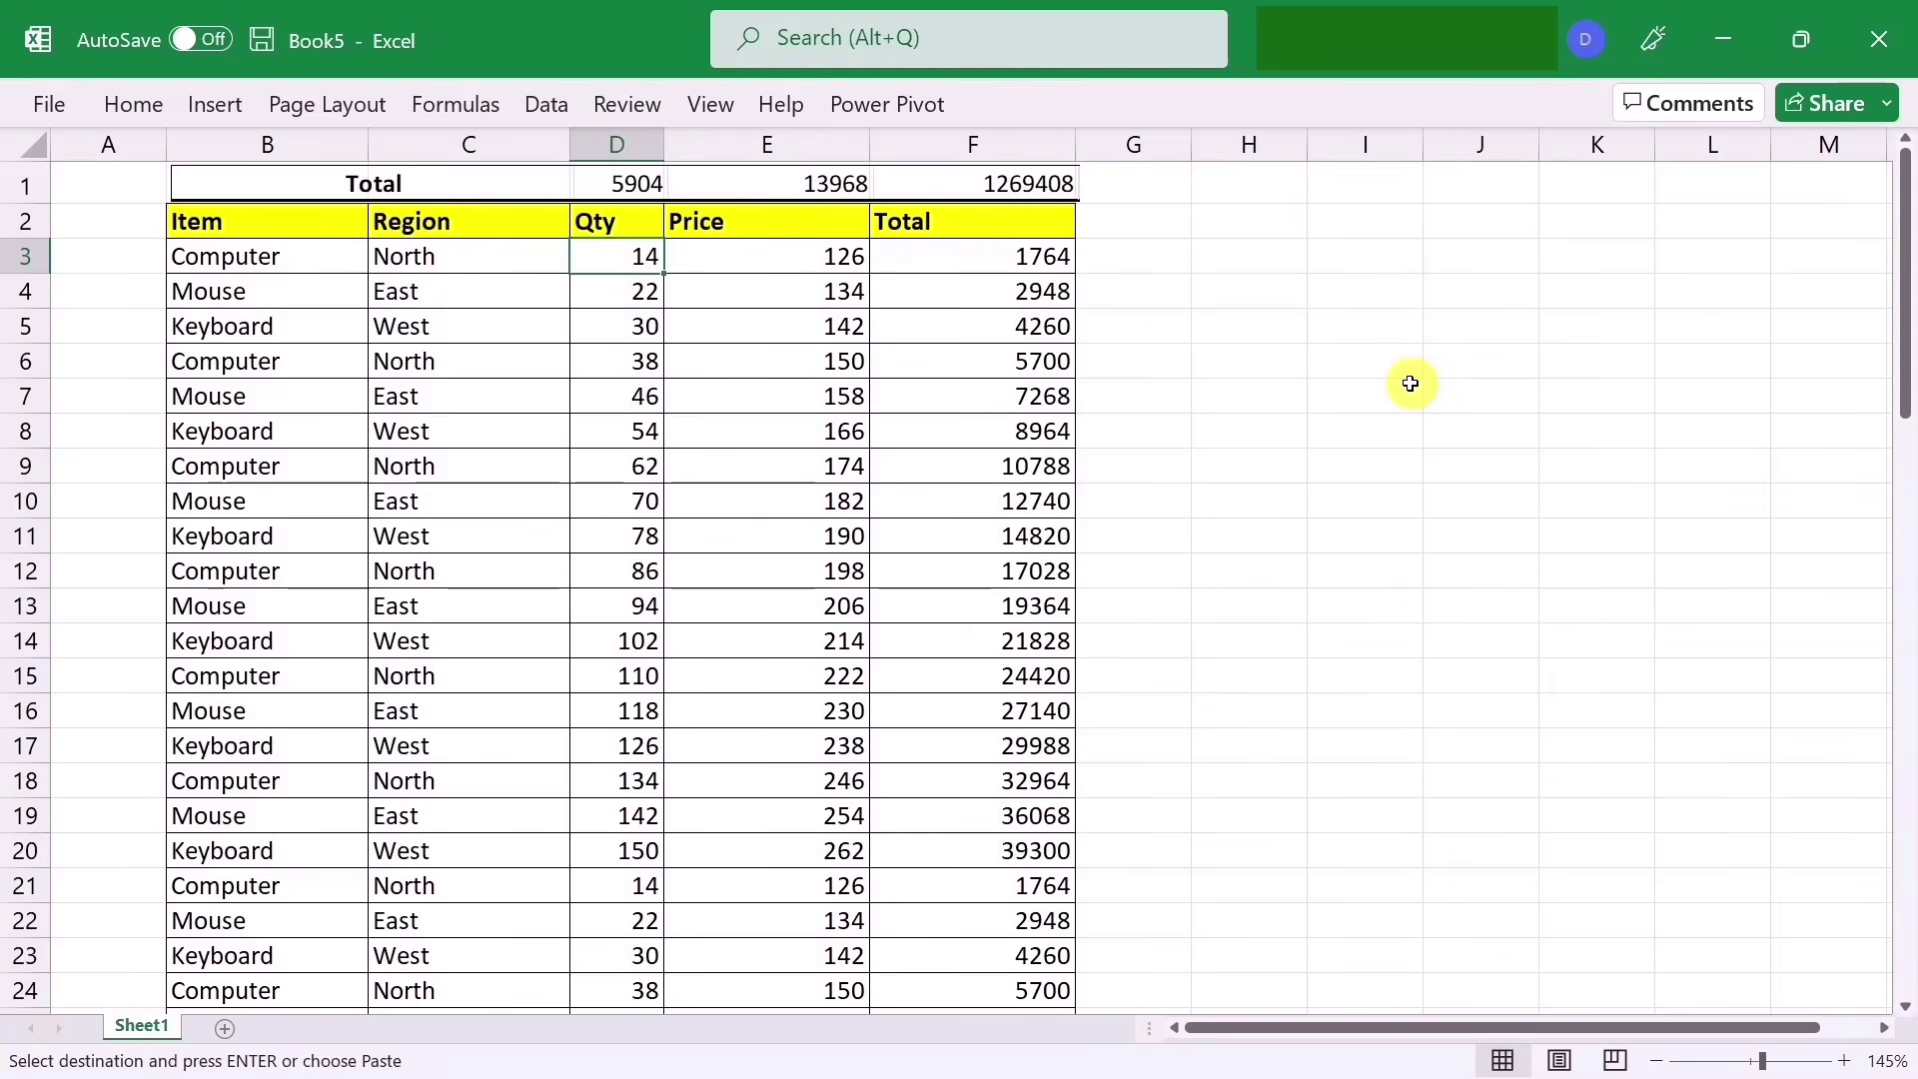
type("50")
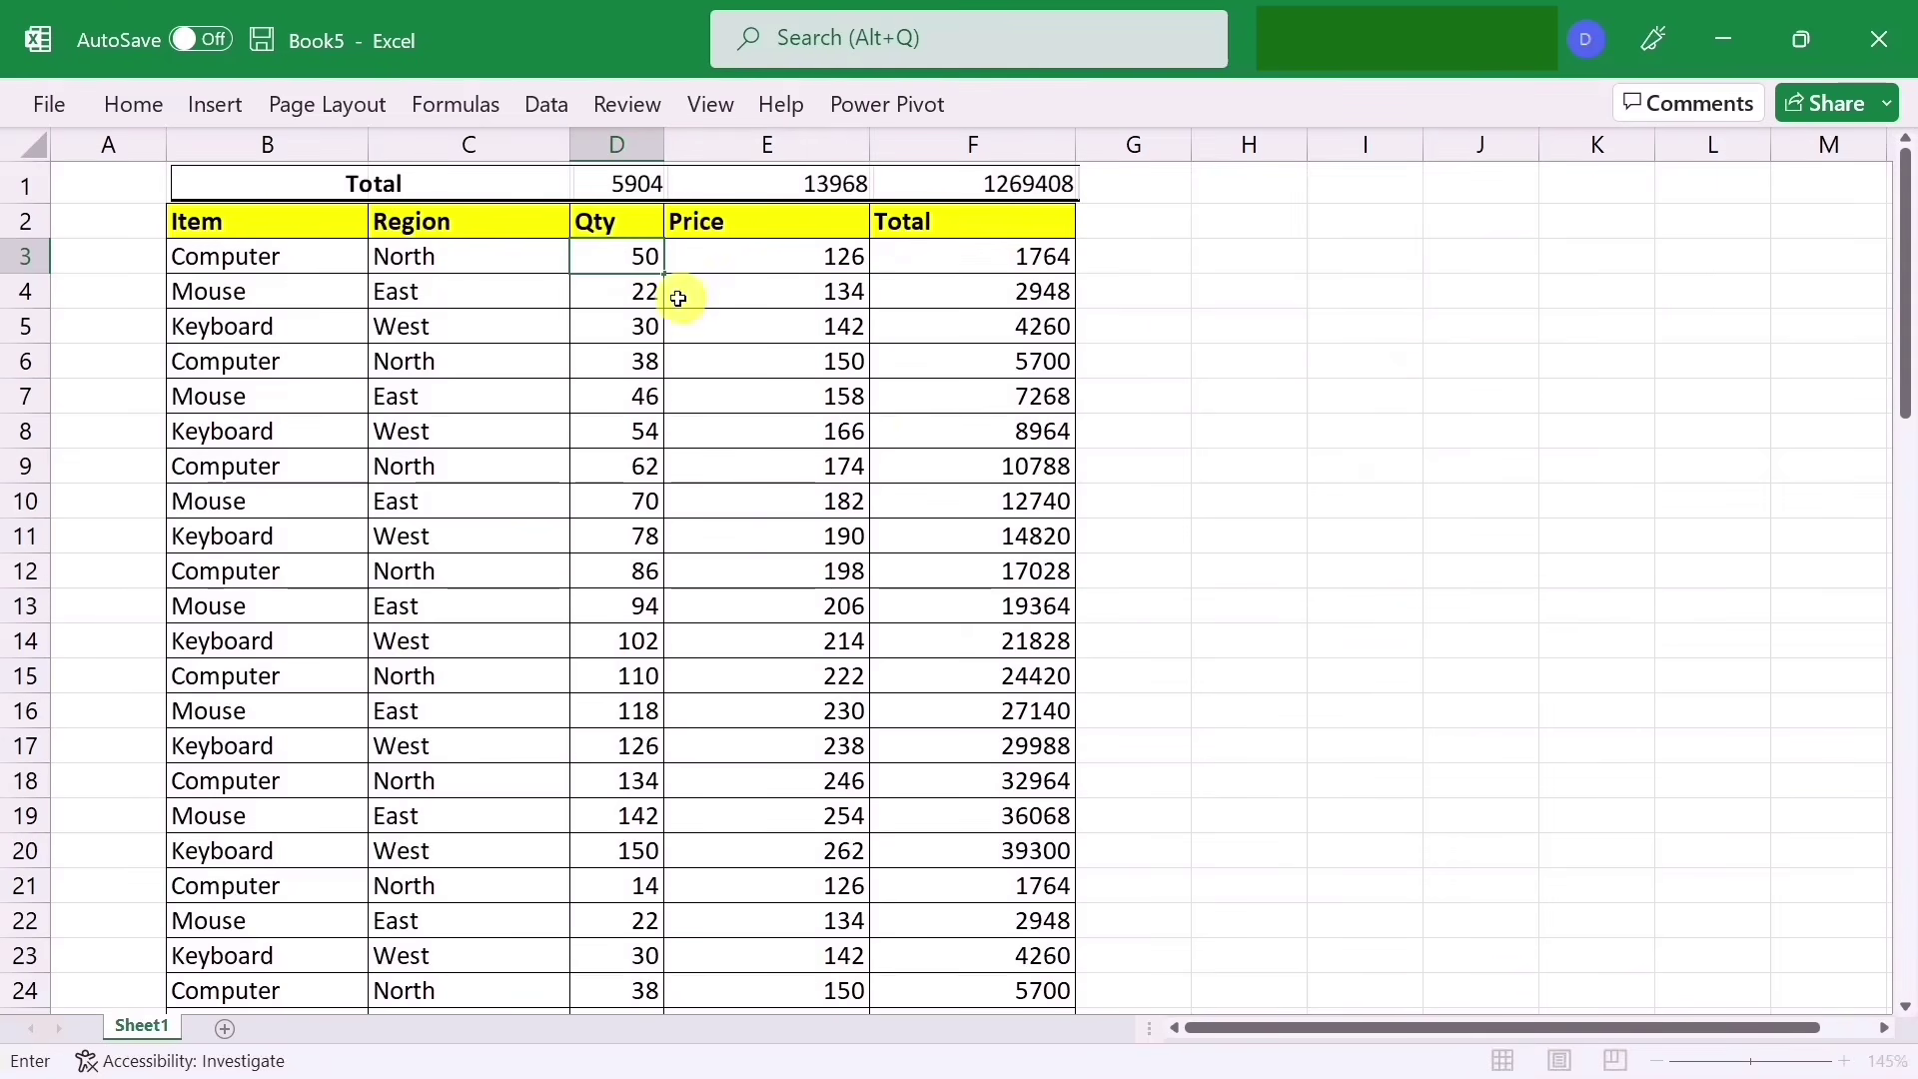
left_click(1447, 505)
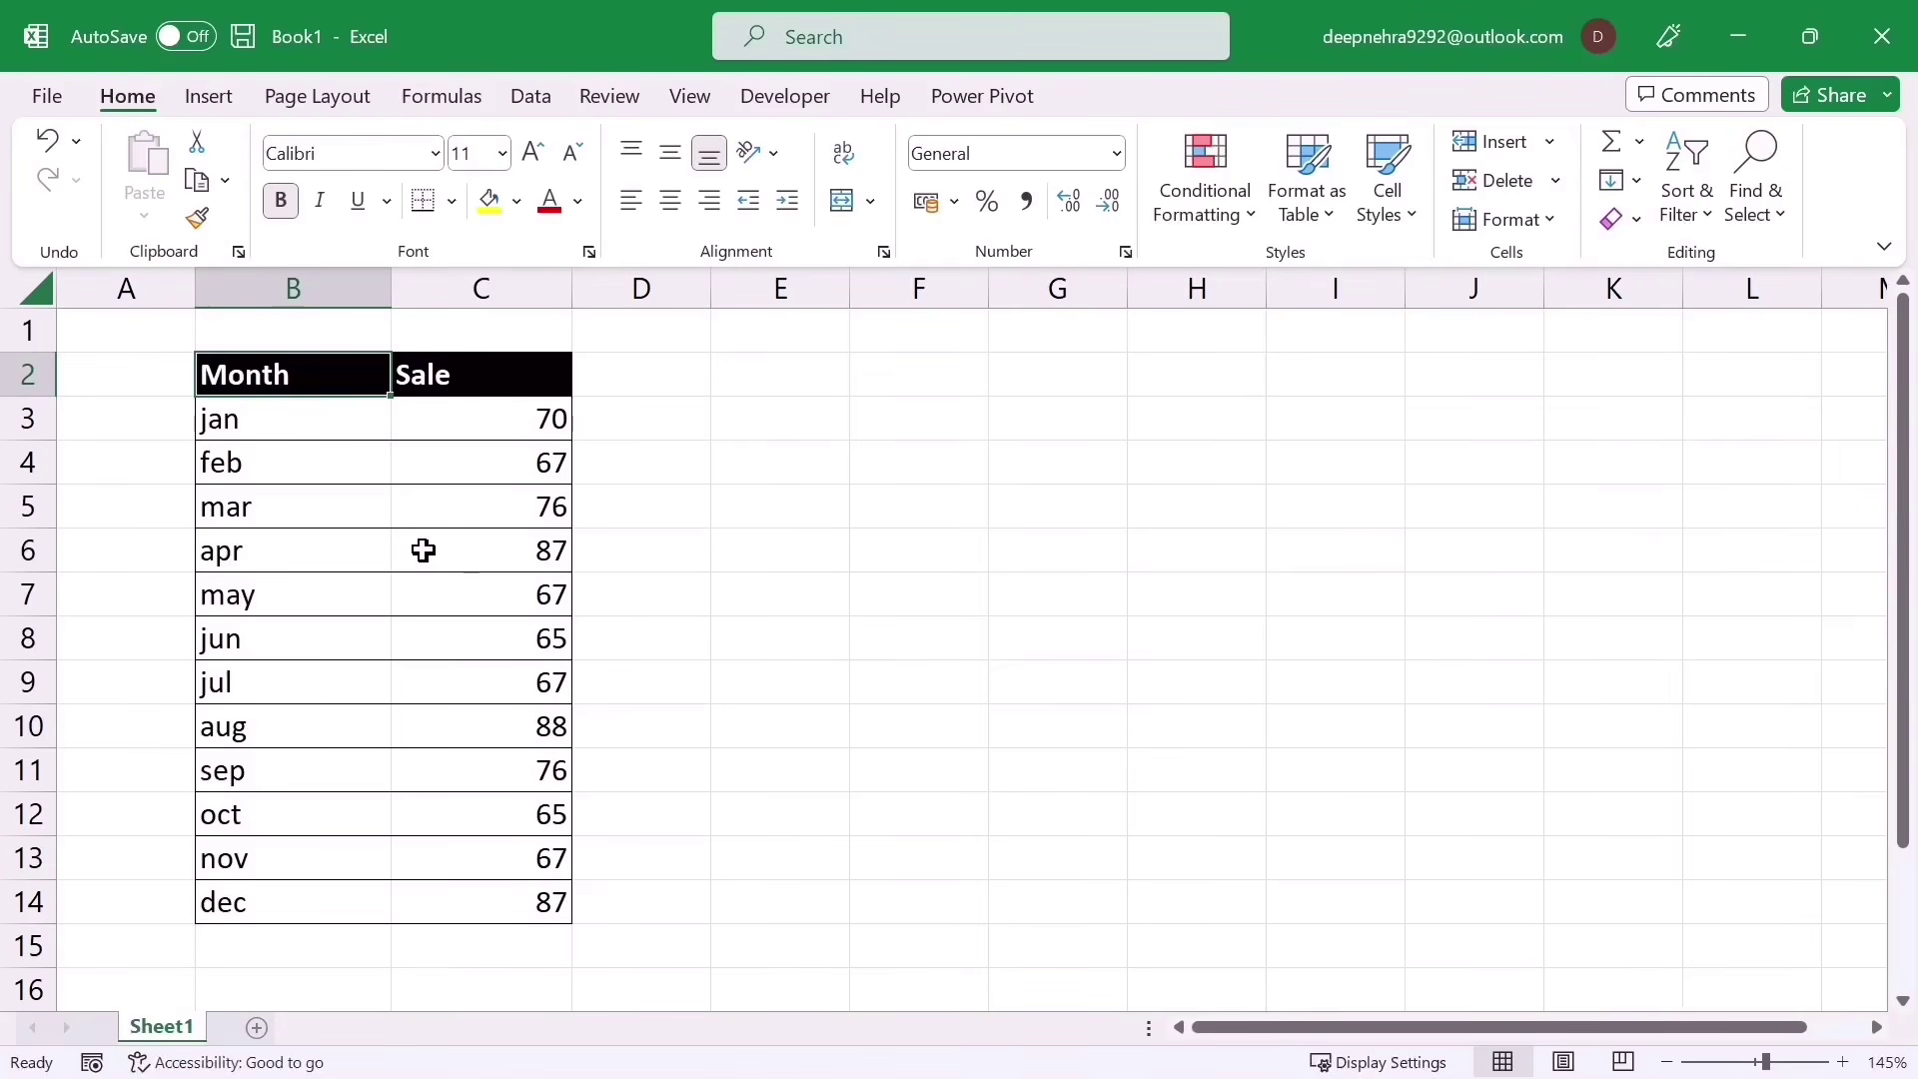
Step: Insert a clustered column chart of the Month and Sale data B2:C14, resize and move it, then delete it
left_click_drag(244, 378, 521, 902)
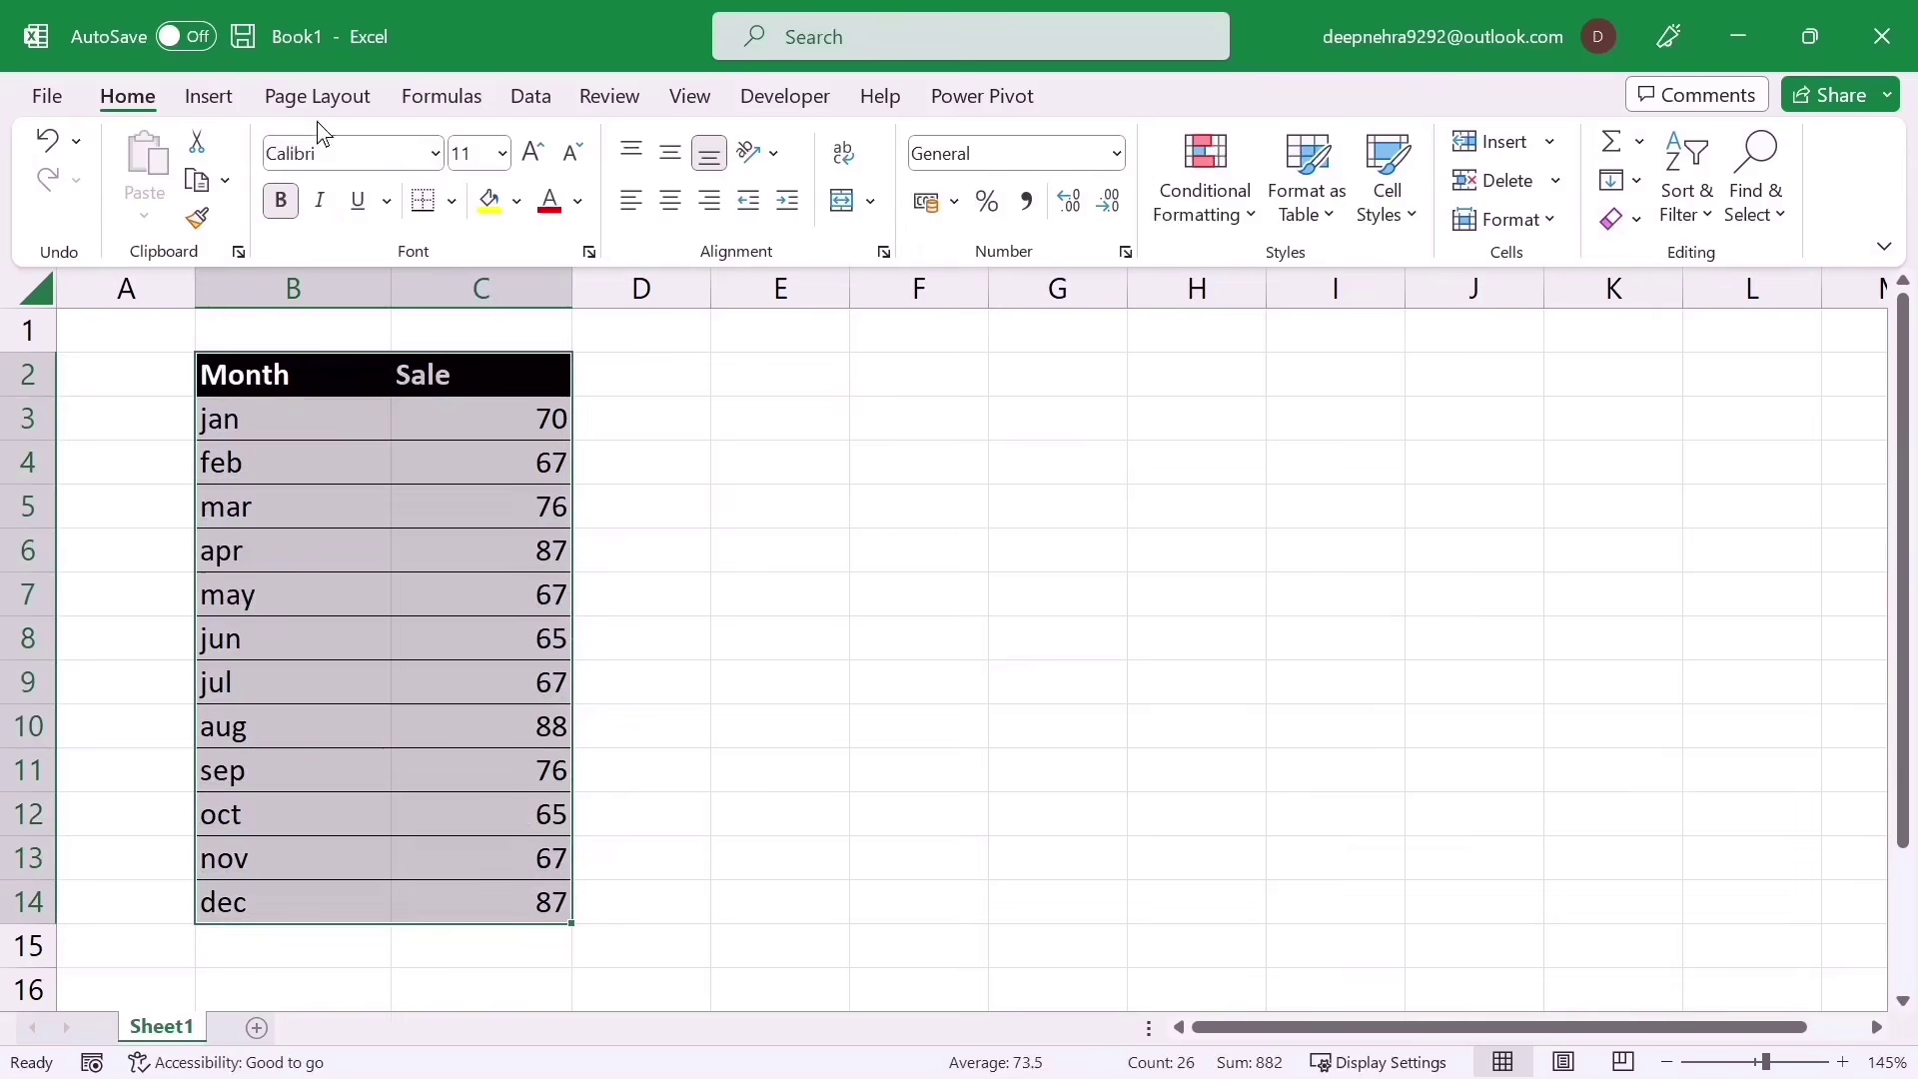
left_click(208, 95)
left_click(708, 145)
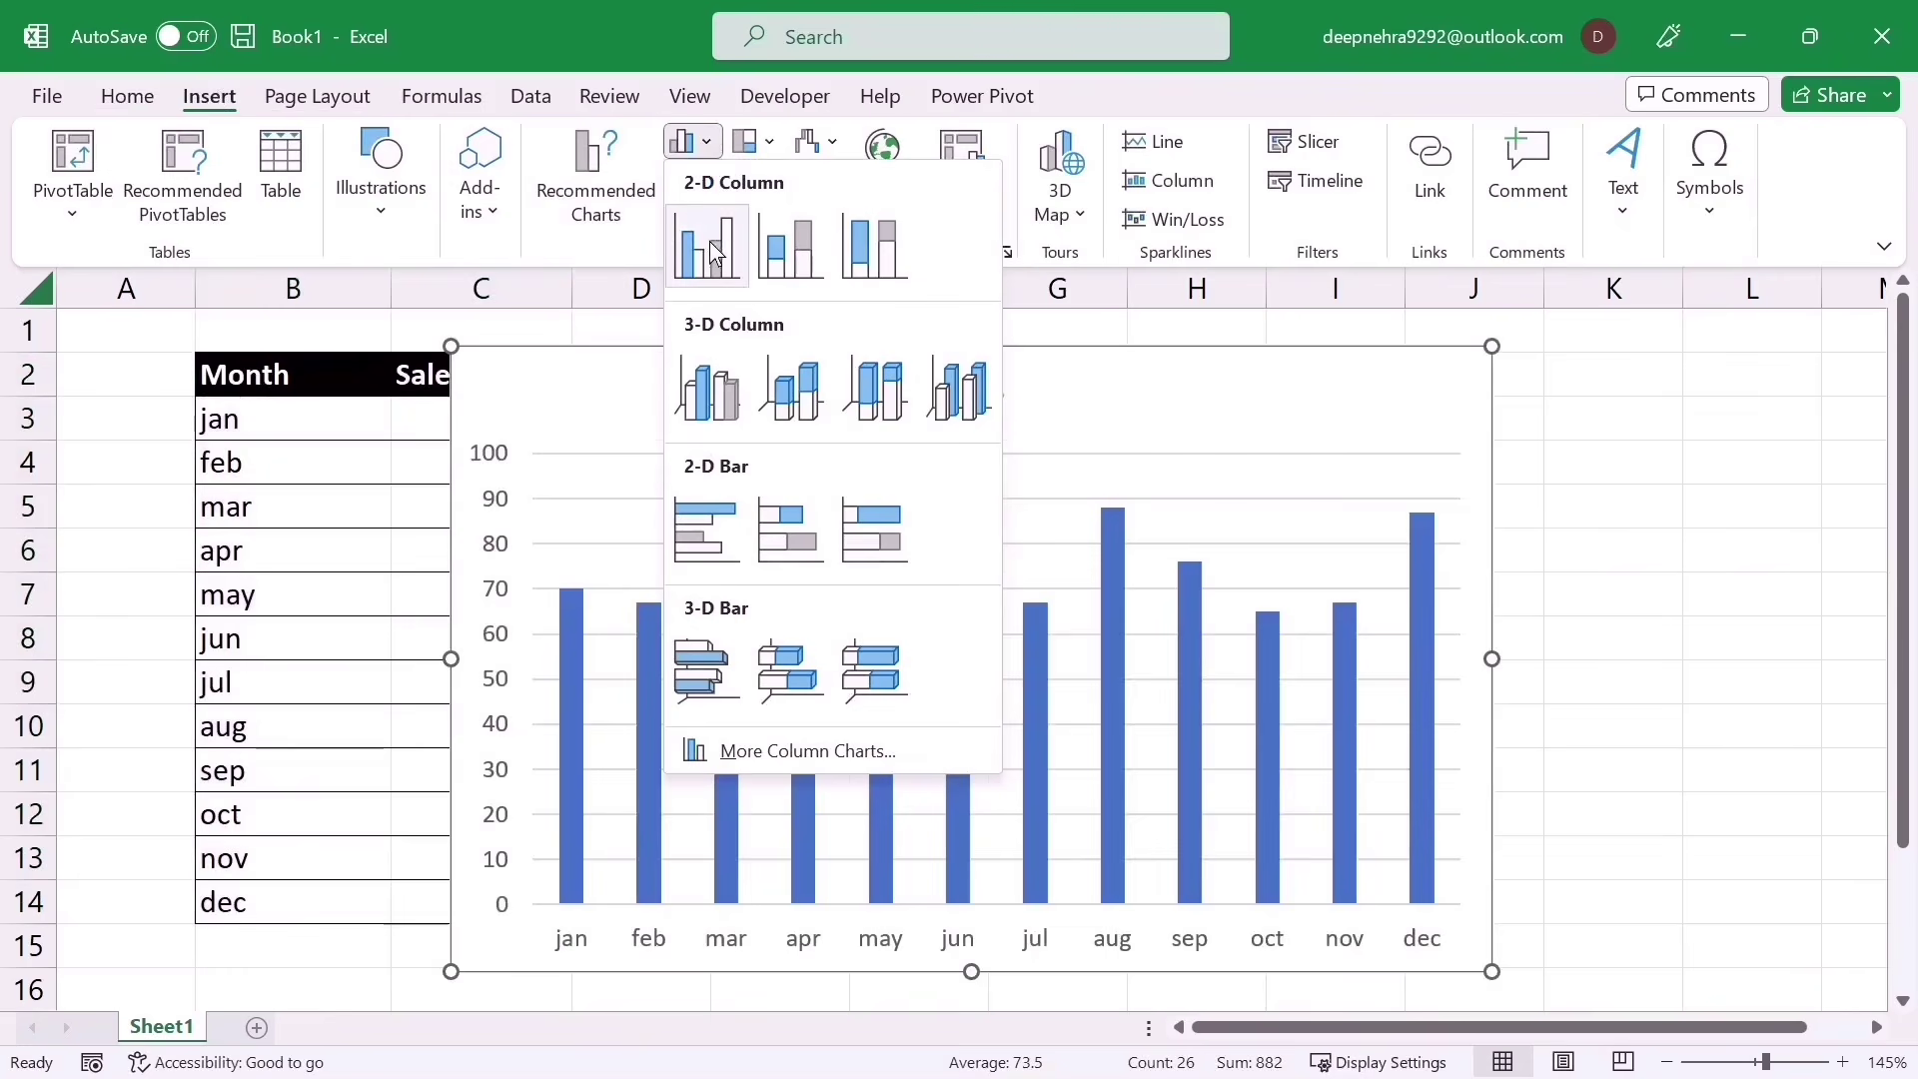
left_click(704, 242)
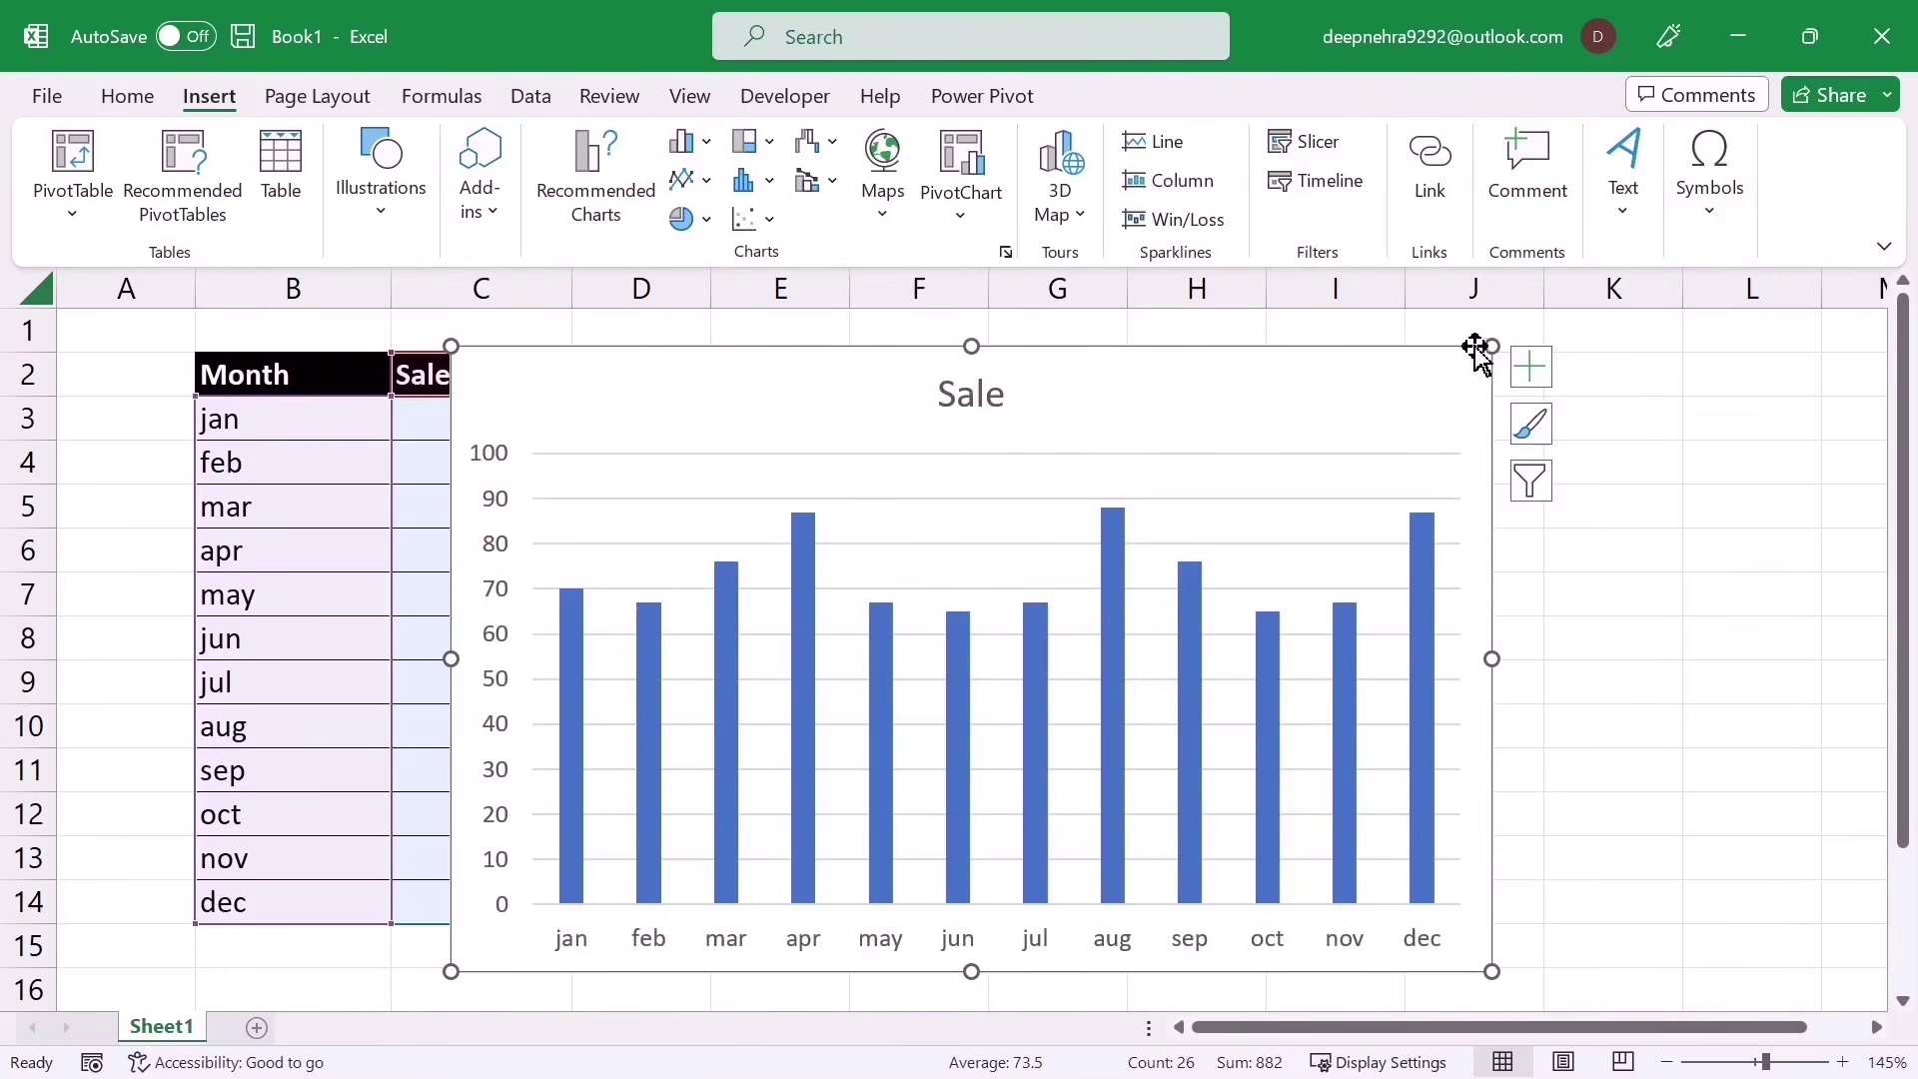
left_click_drag(1492, 345, 1383, 377)
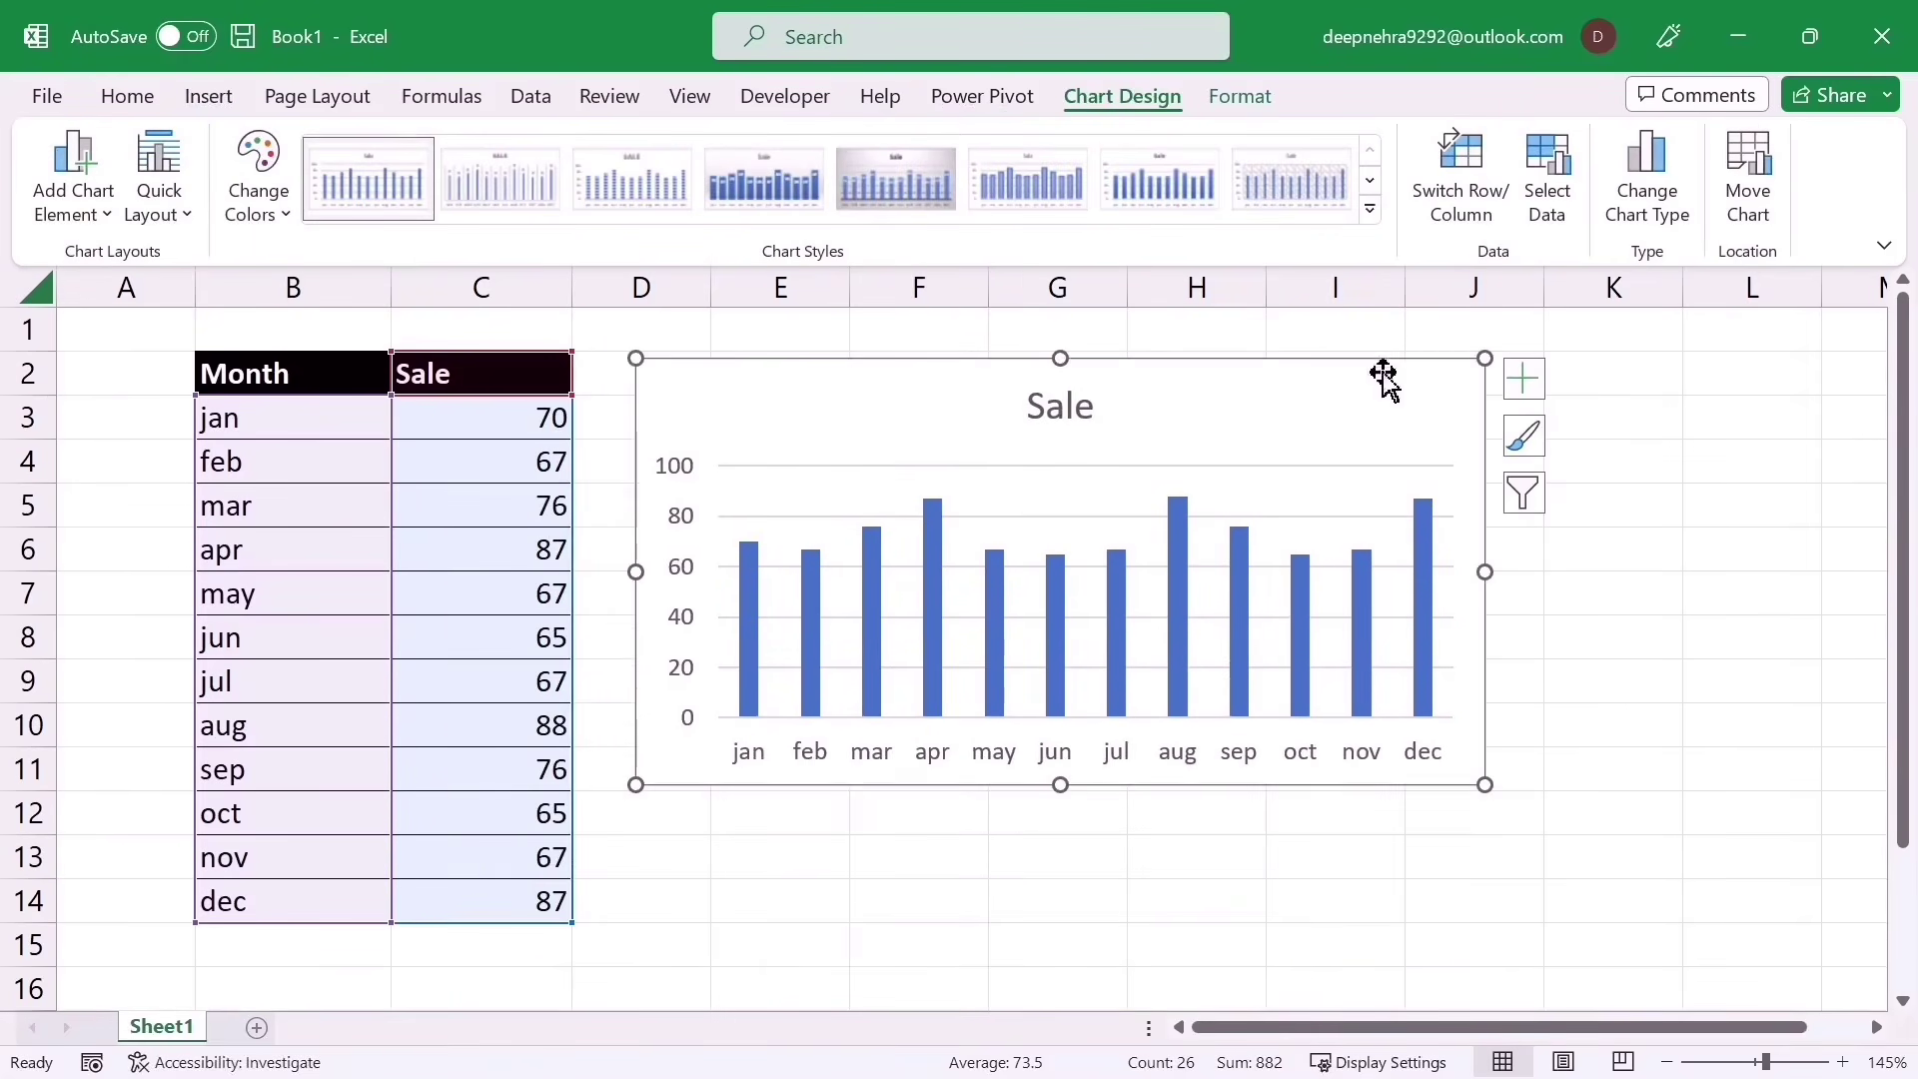
left_click_drag(1065, 789, 1051, 922)
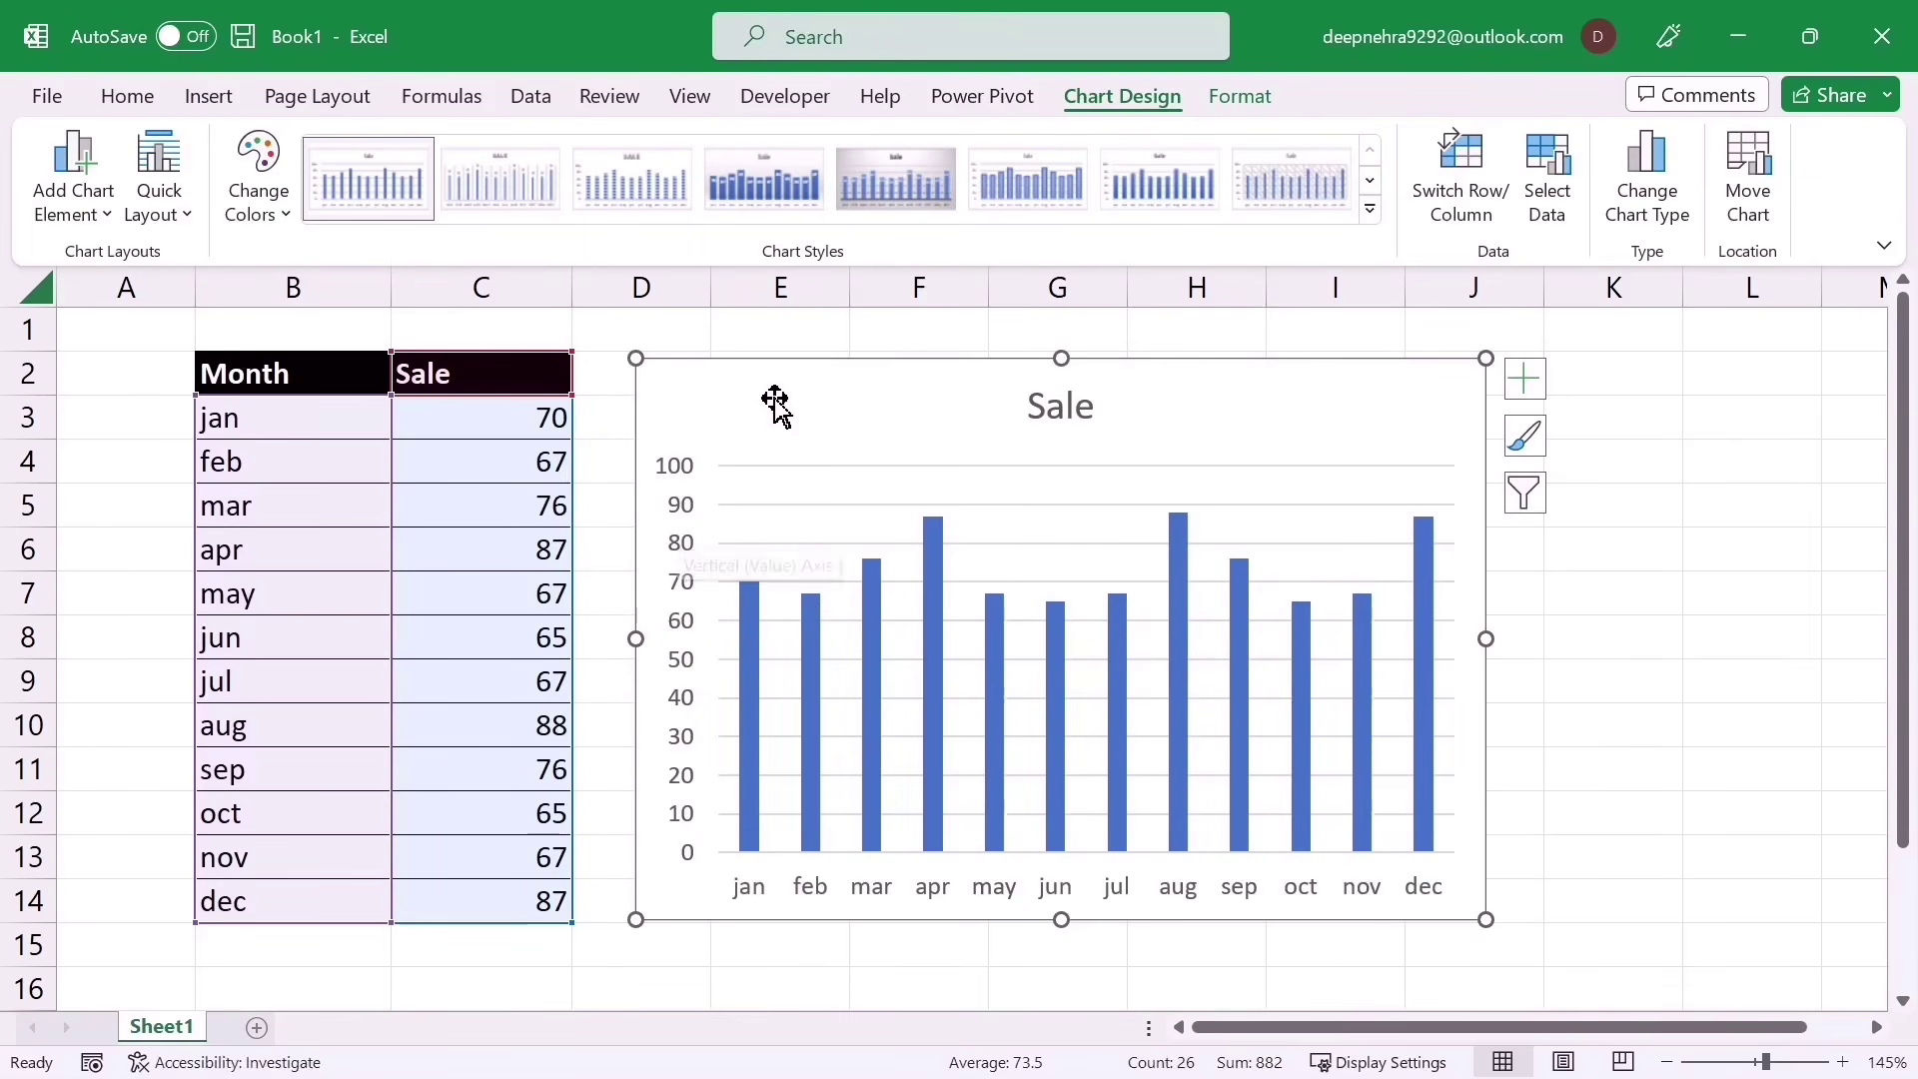
left_click_drag(776, 364, 796, 366)
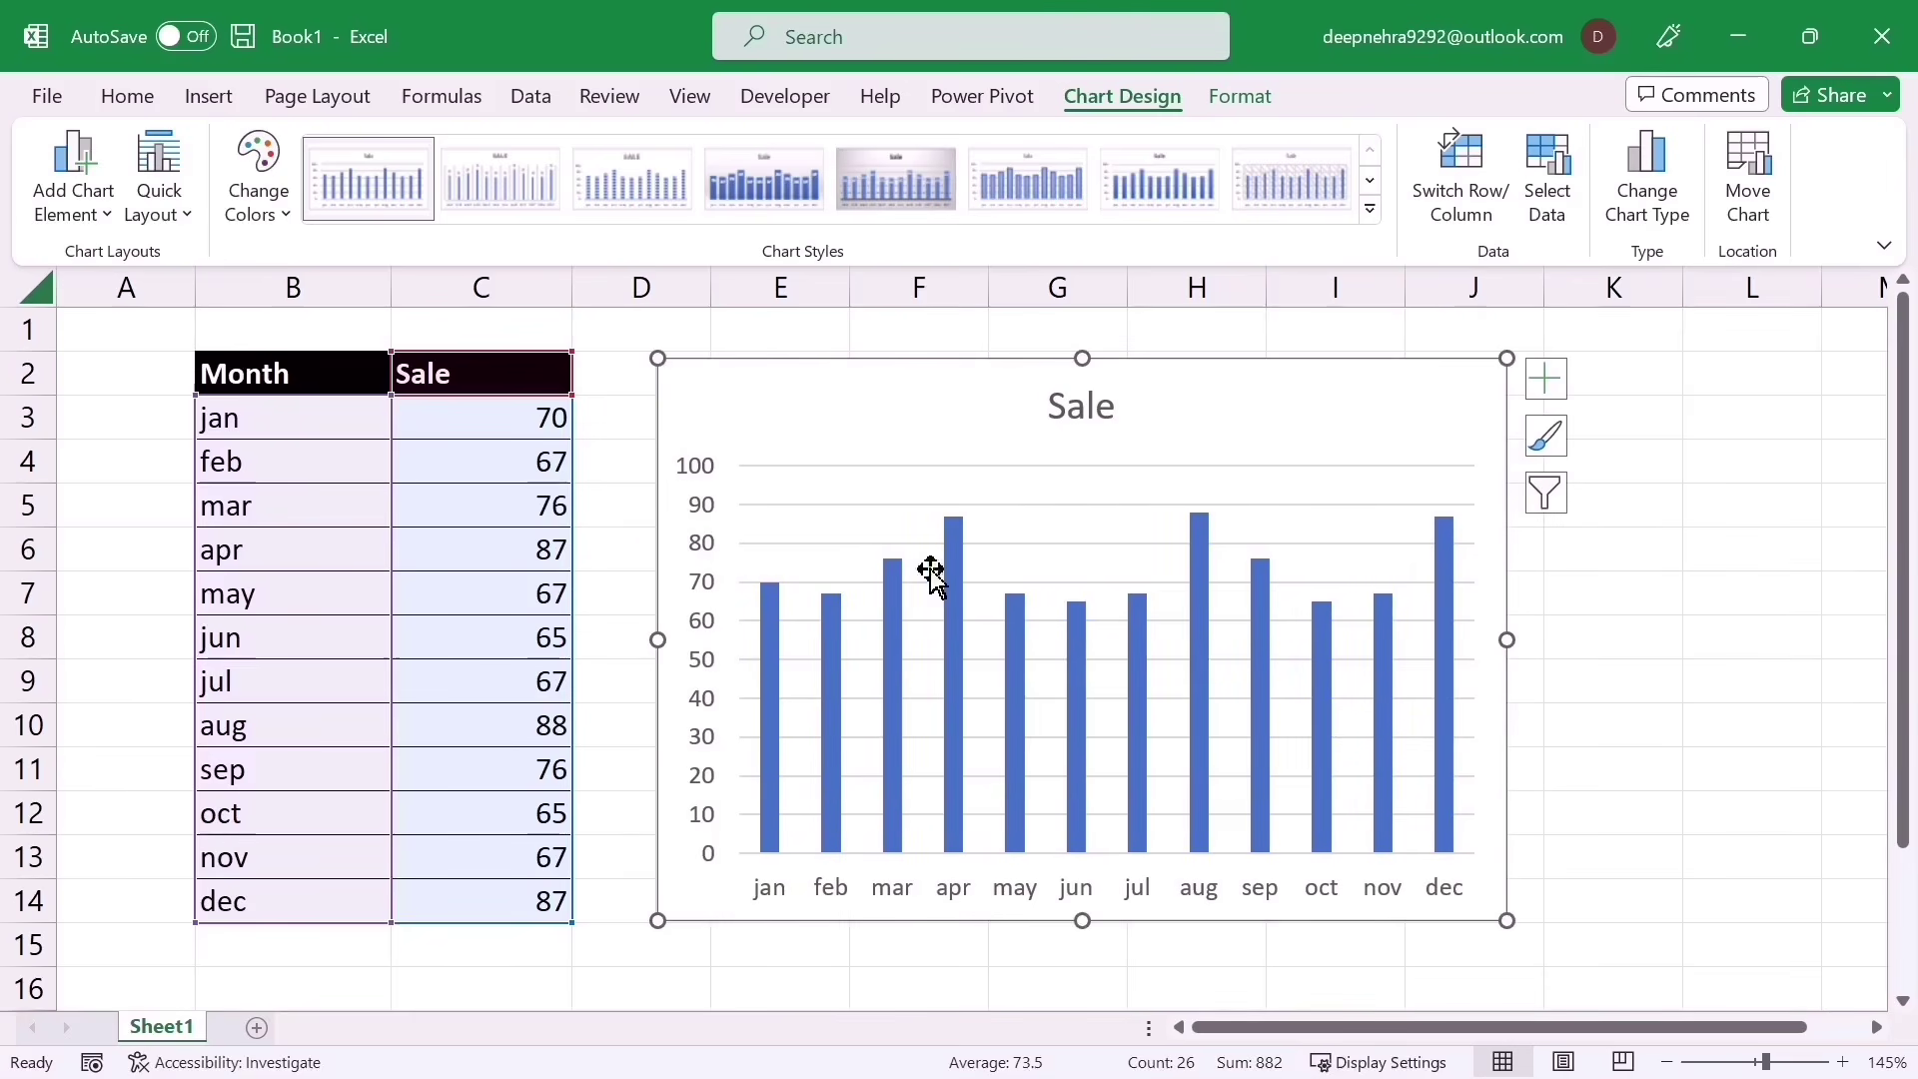
key("Delete")
Step: Add a Target column heading in D2
left_click(699, 680)
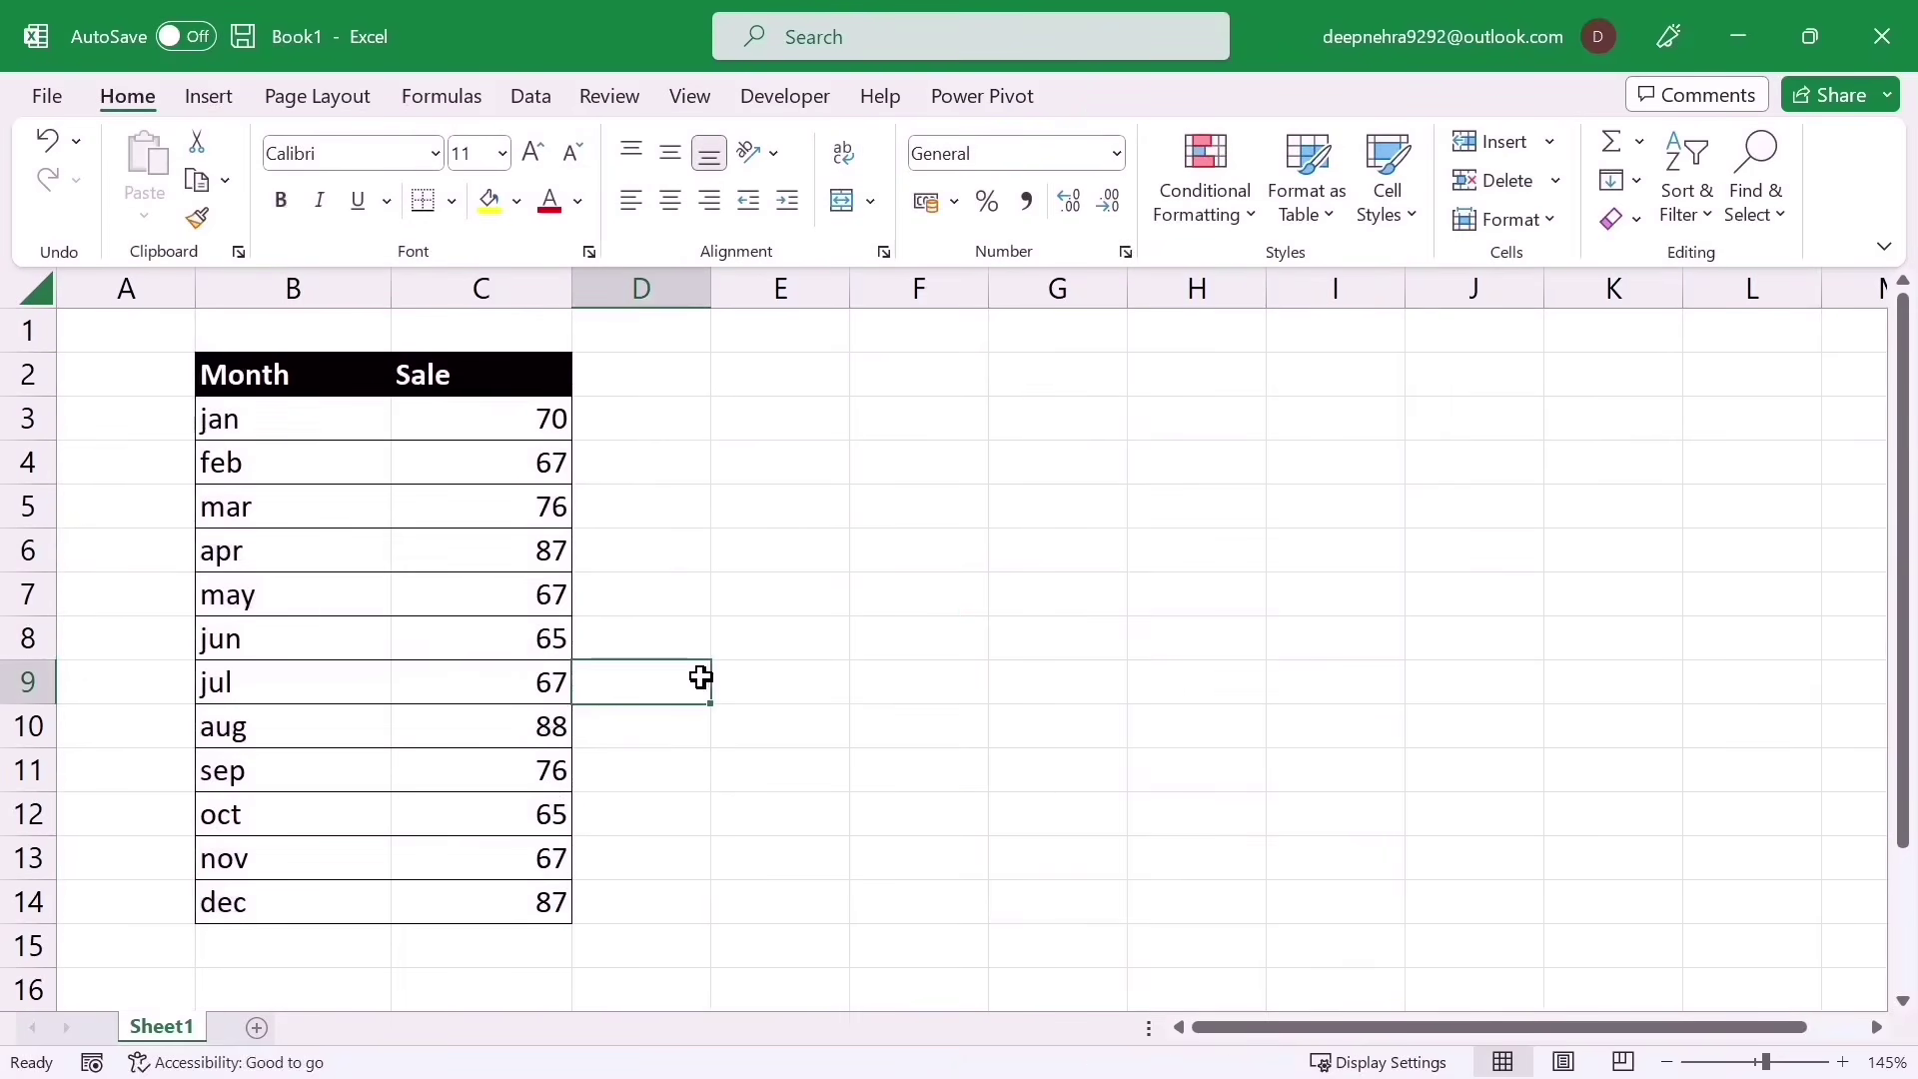
left_click(645, 380)
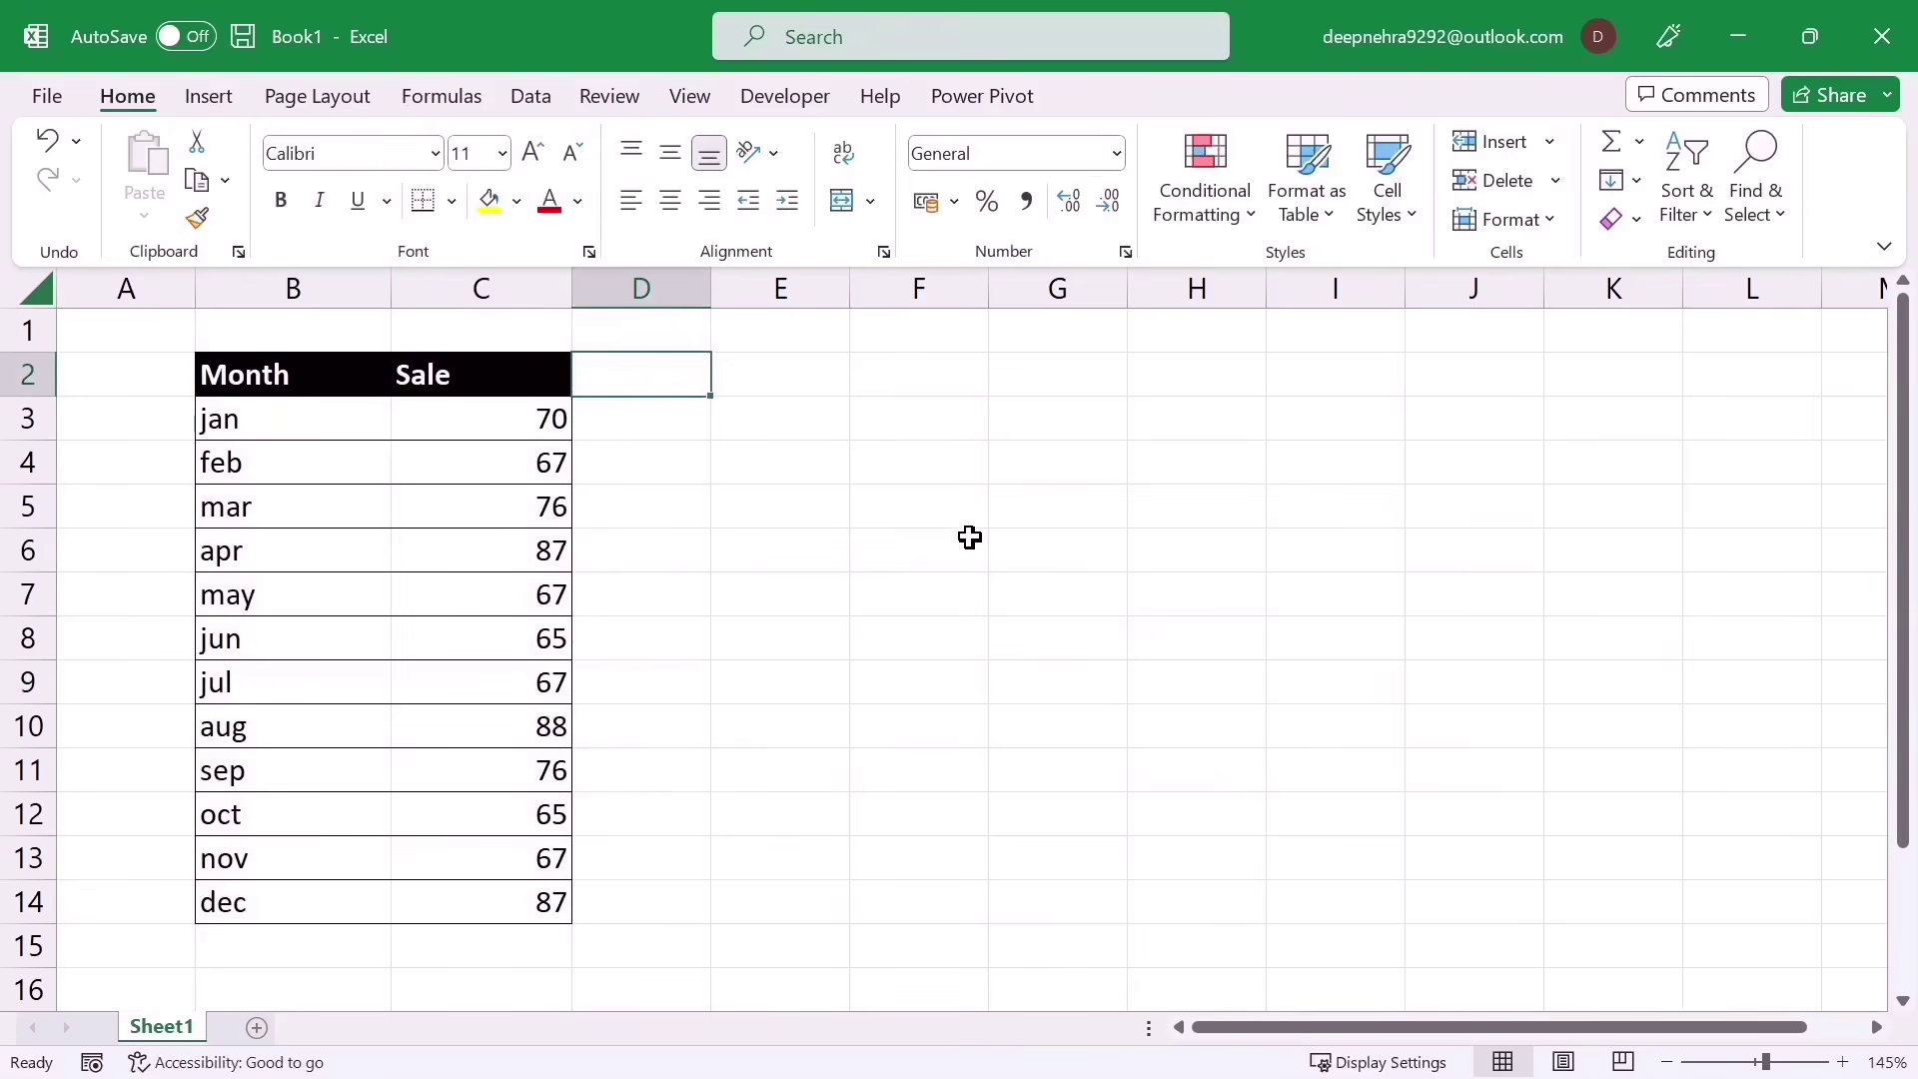
type("Target")
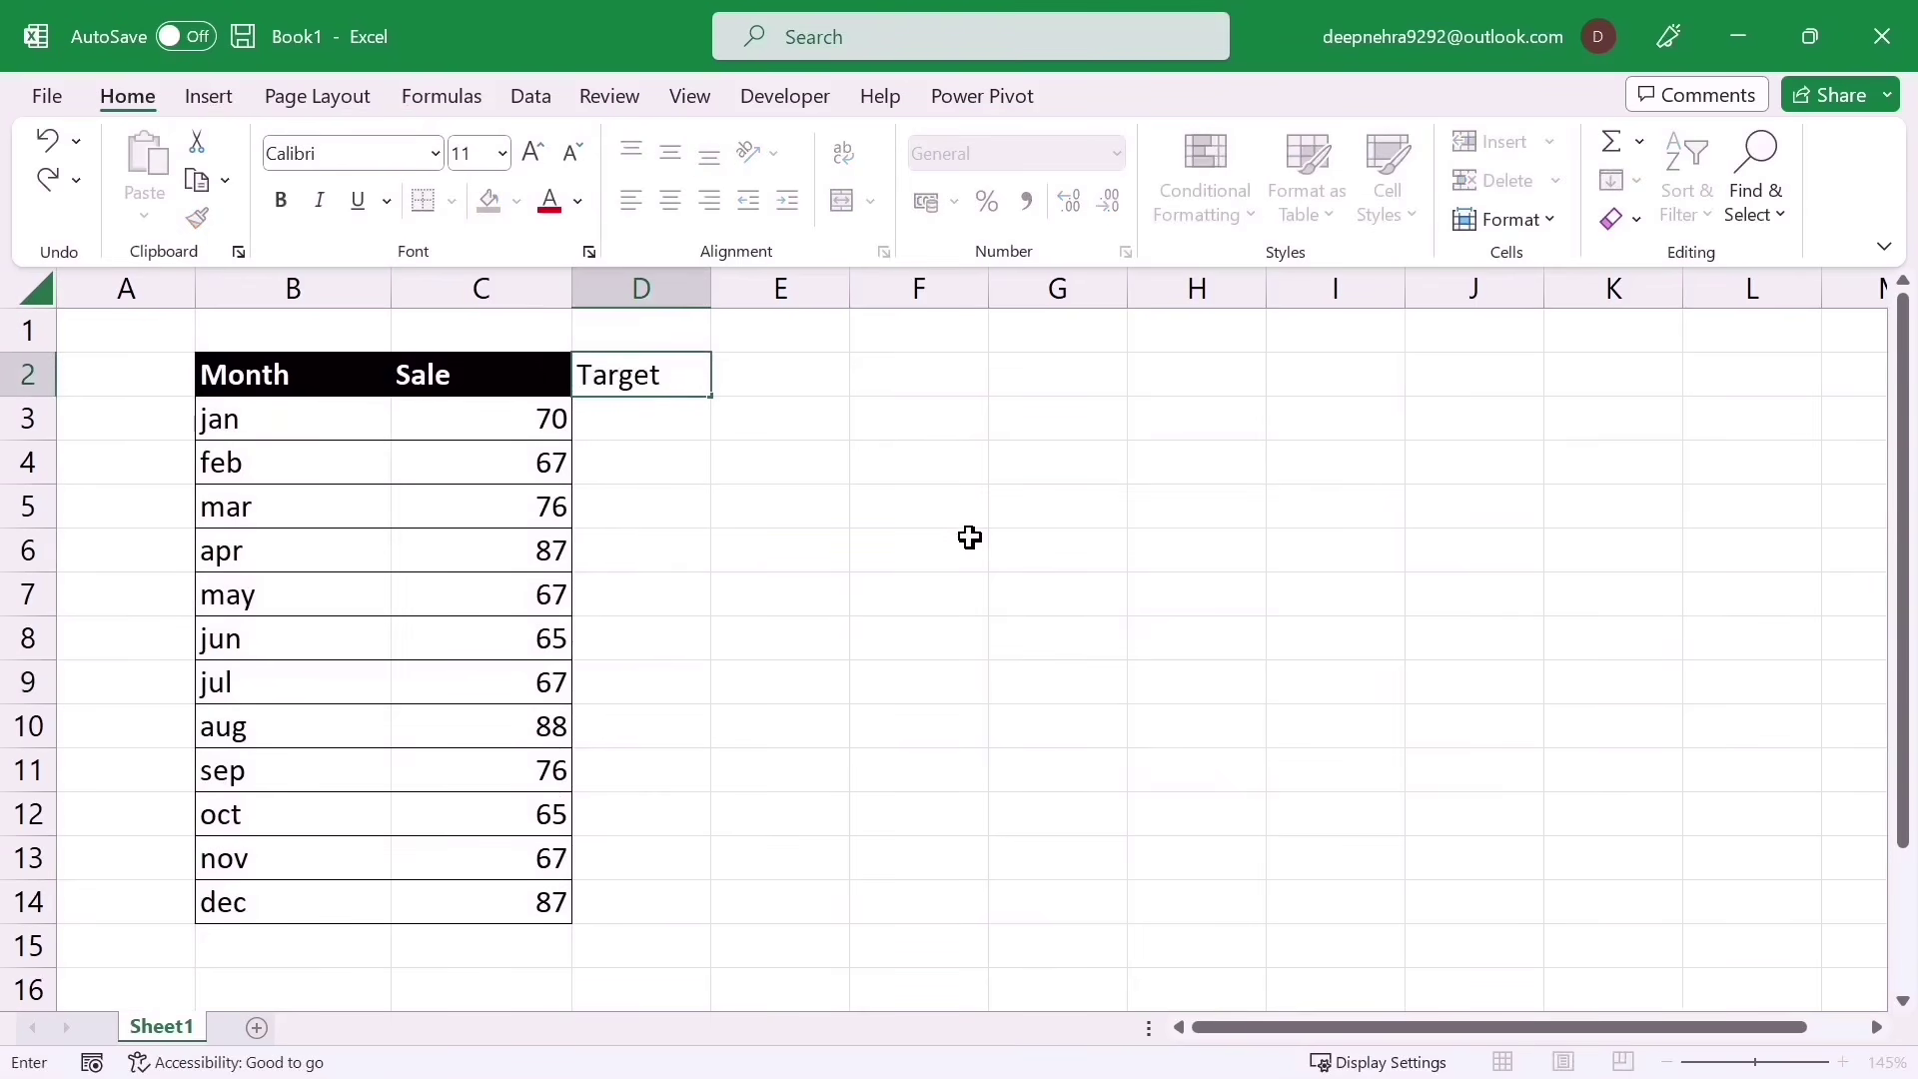
key("Return")
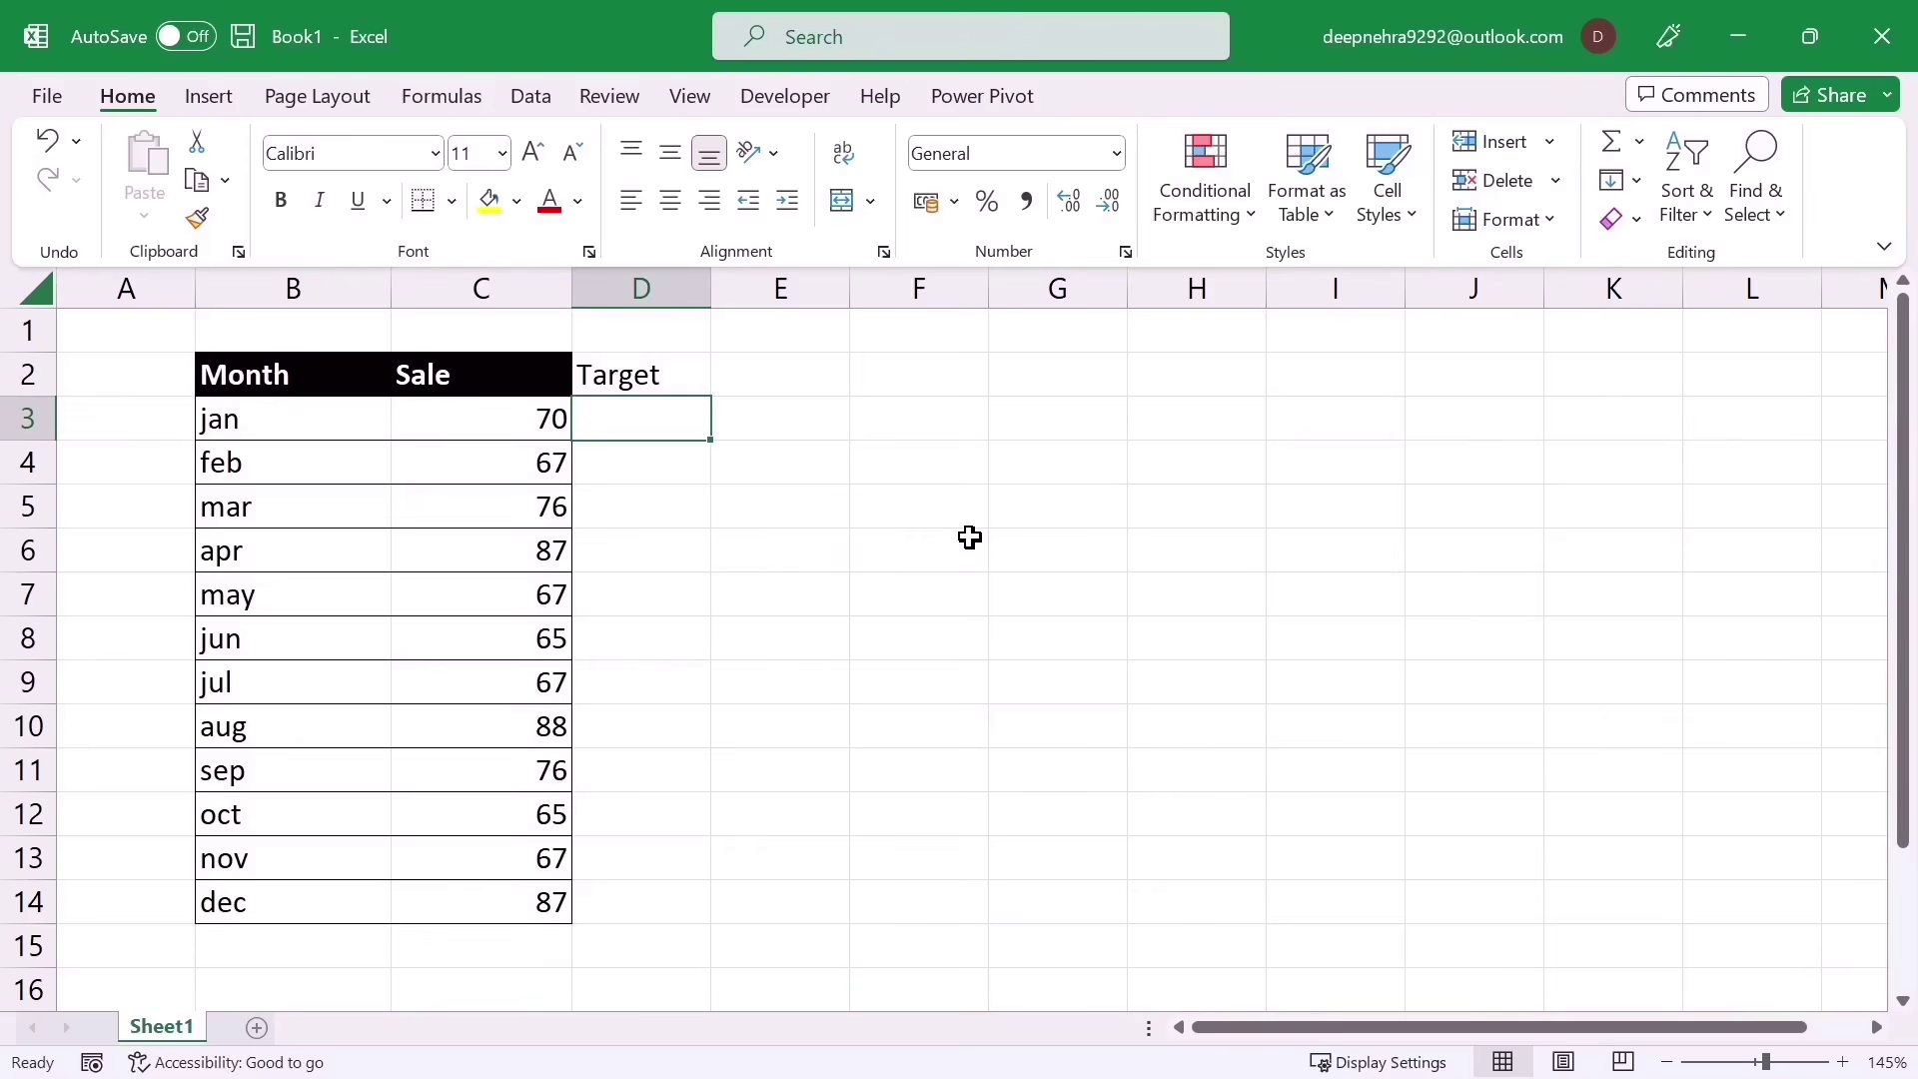
Step: Fill 70 down the Target column for jan to dec and select the table B2:D14
type("70")
left_click(969, 538)
left_click(650, 424)
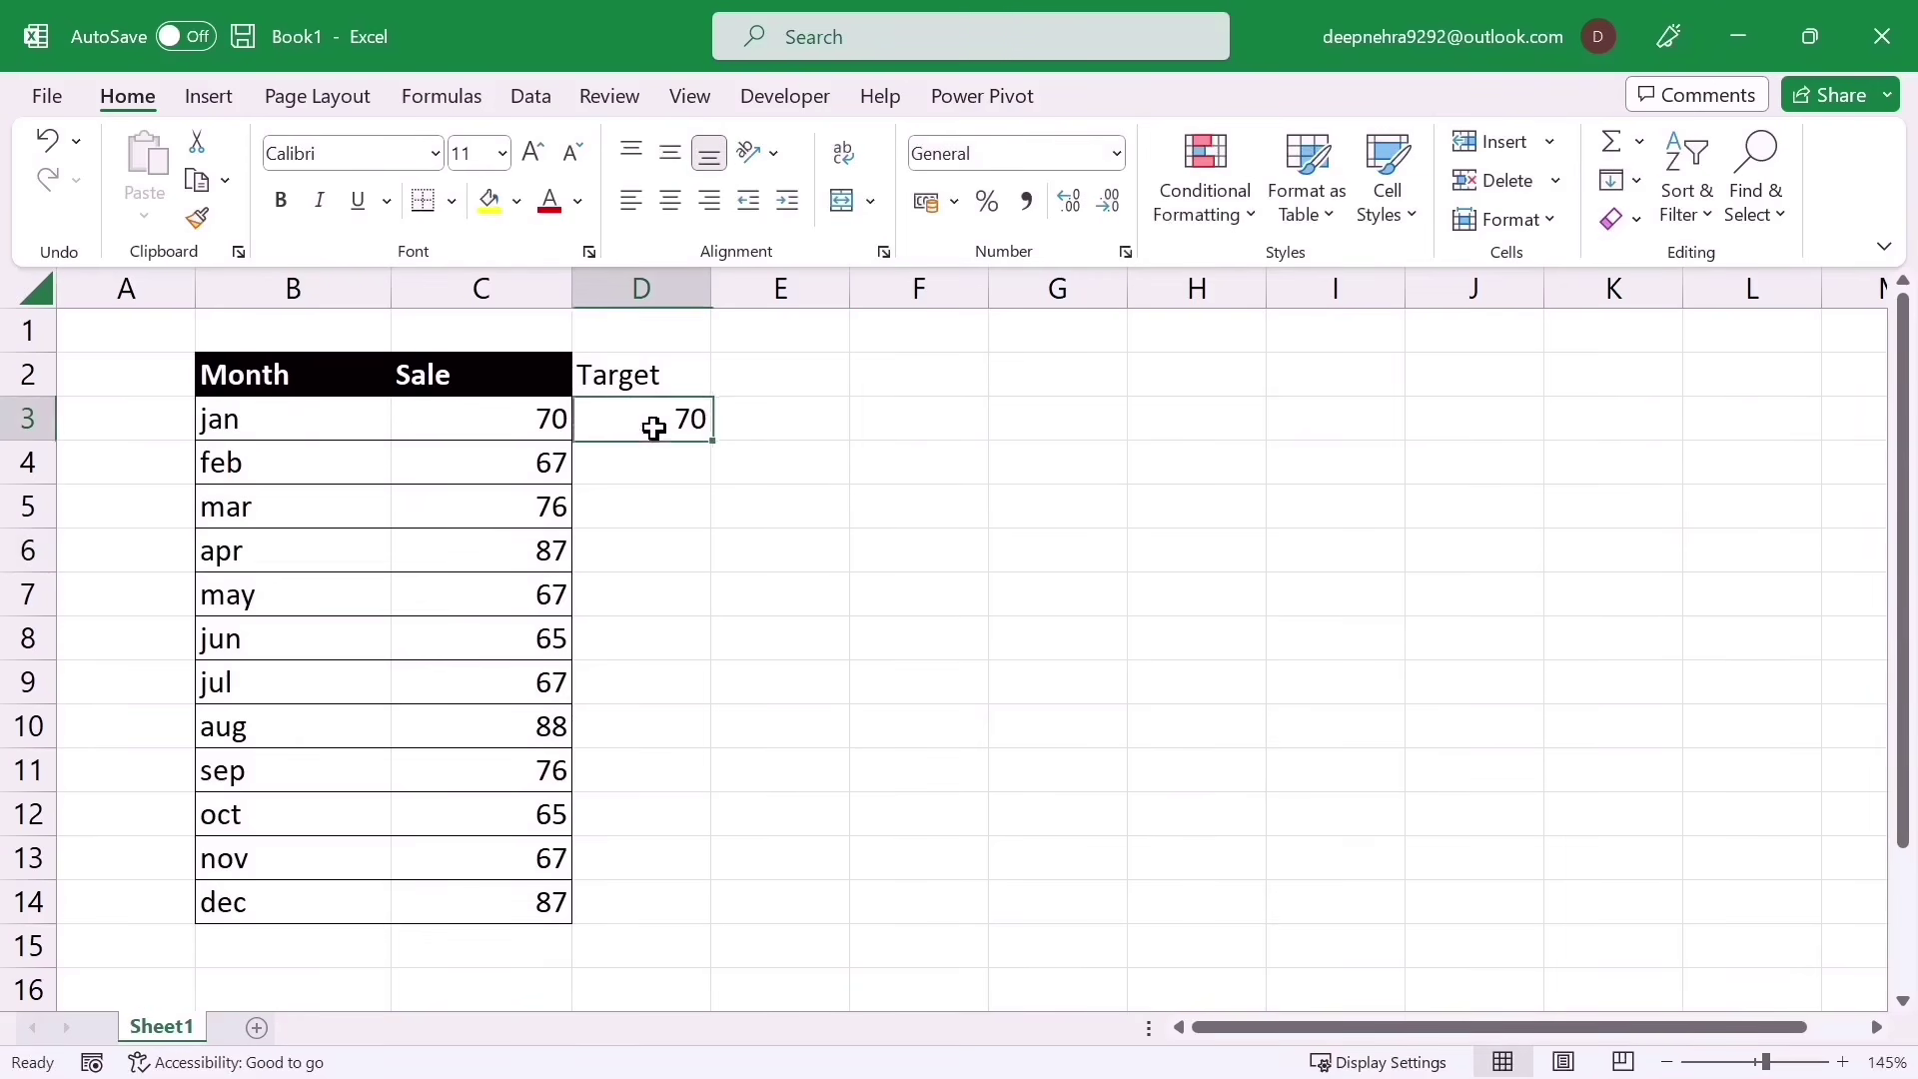
double_click(711, 440)
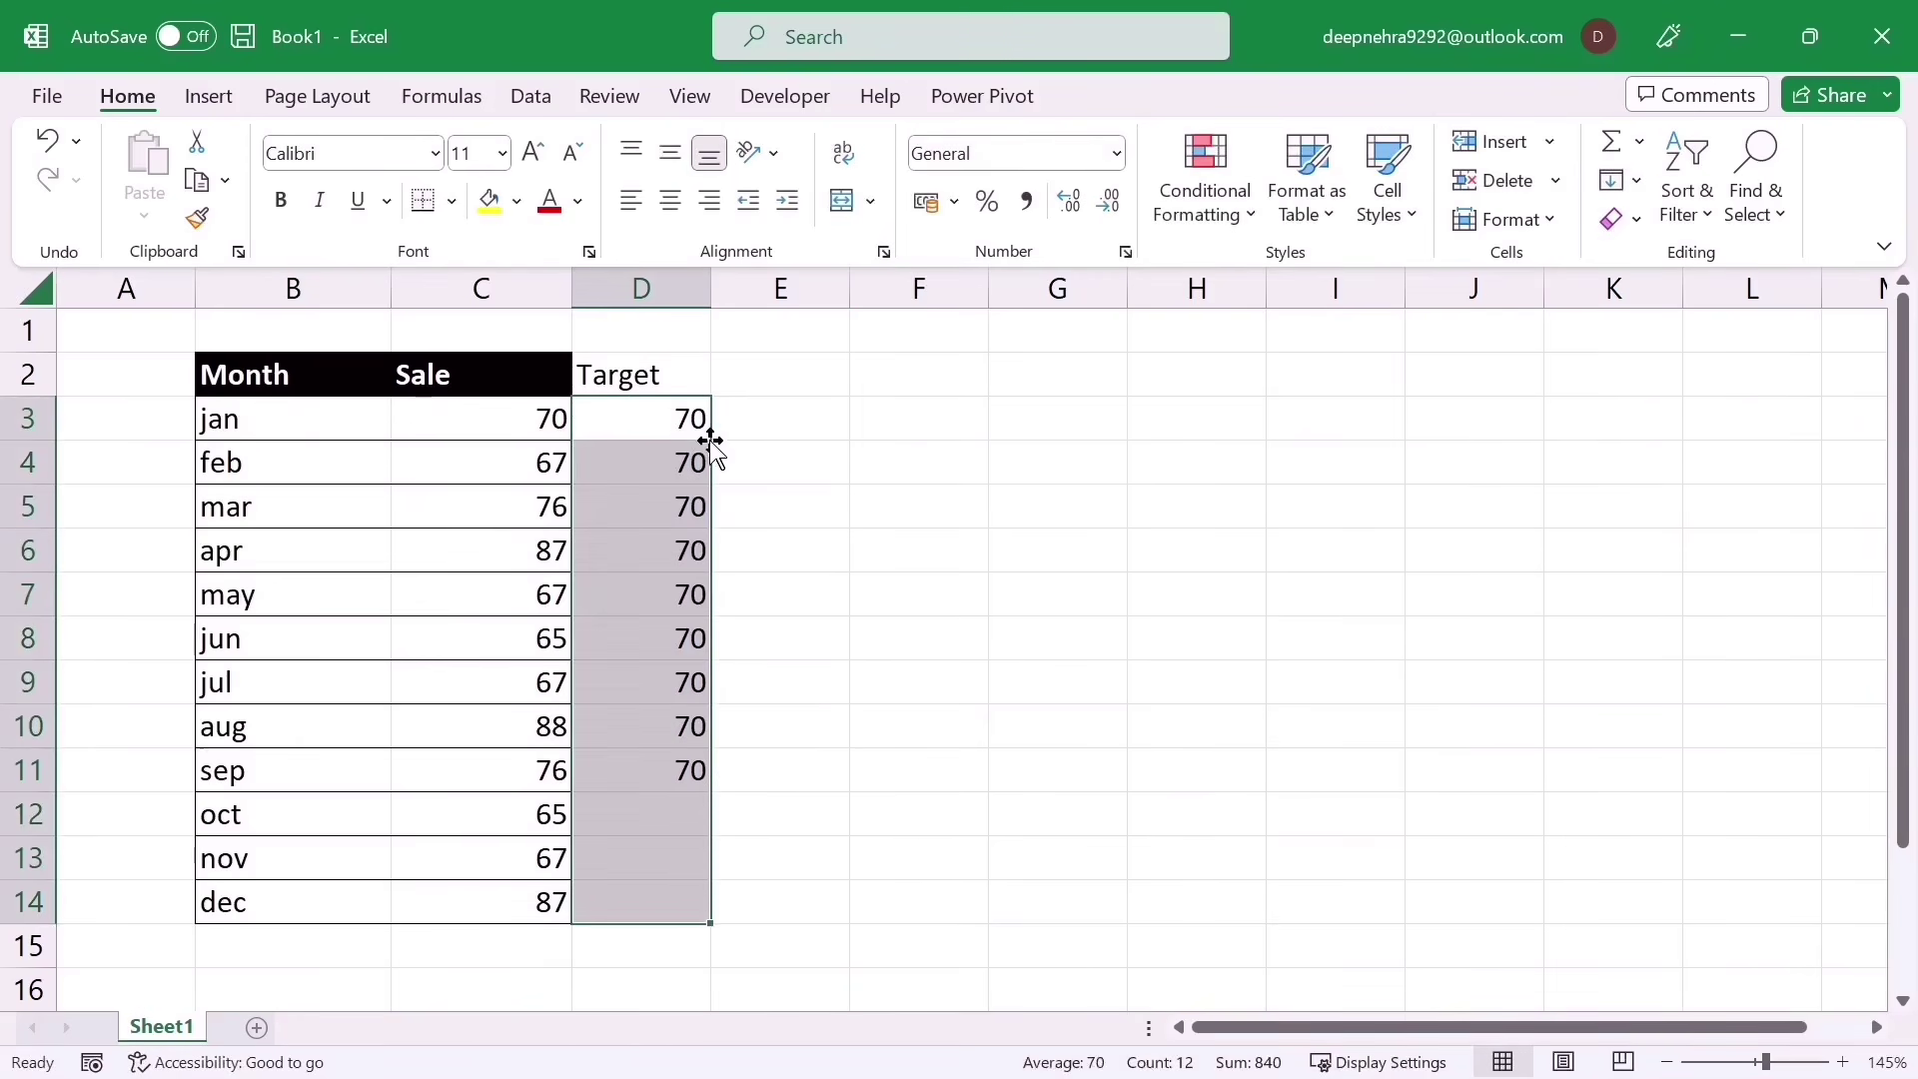
left_click(834, 718)
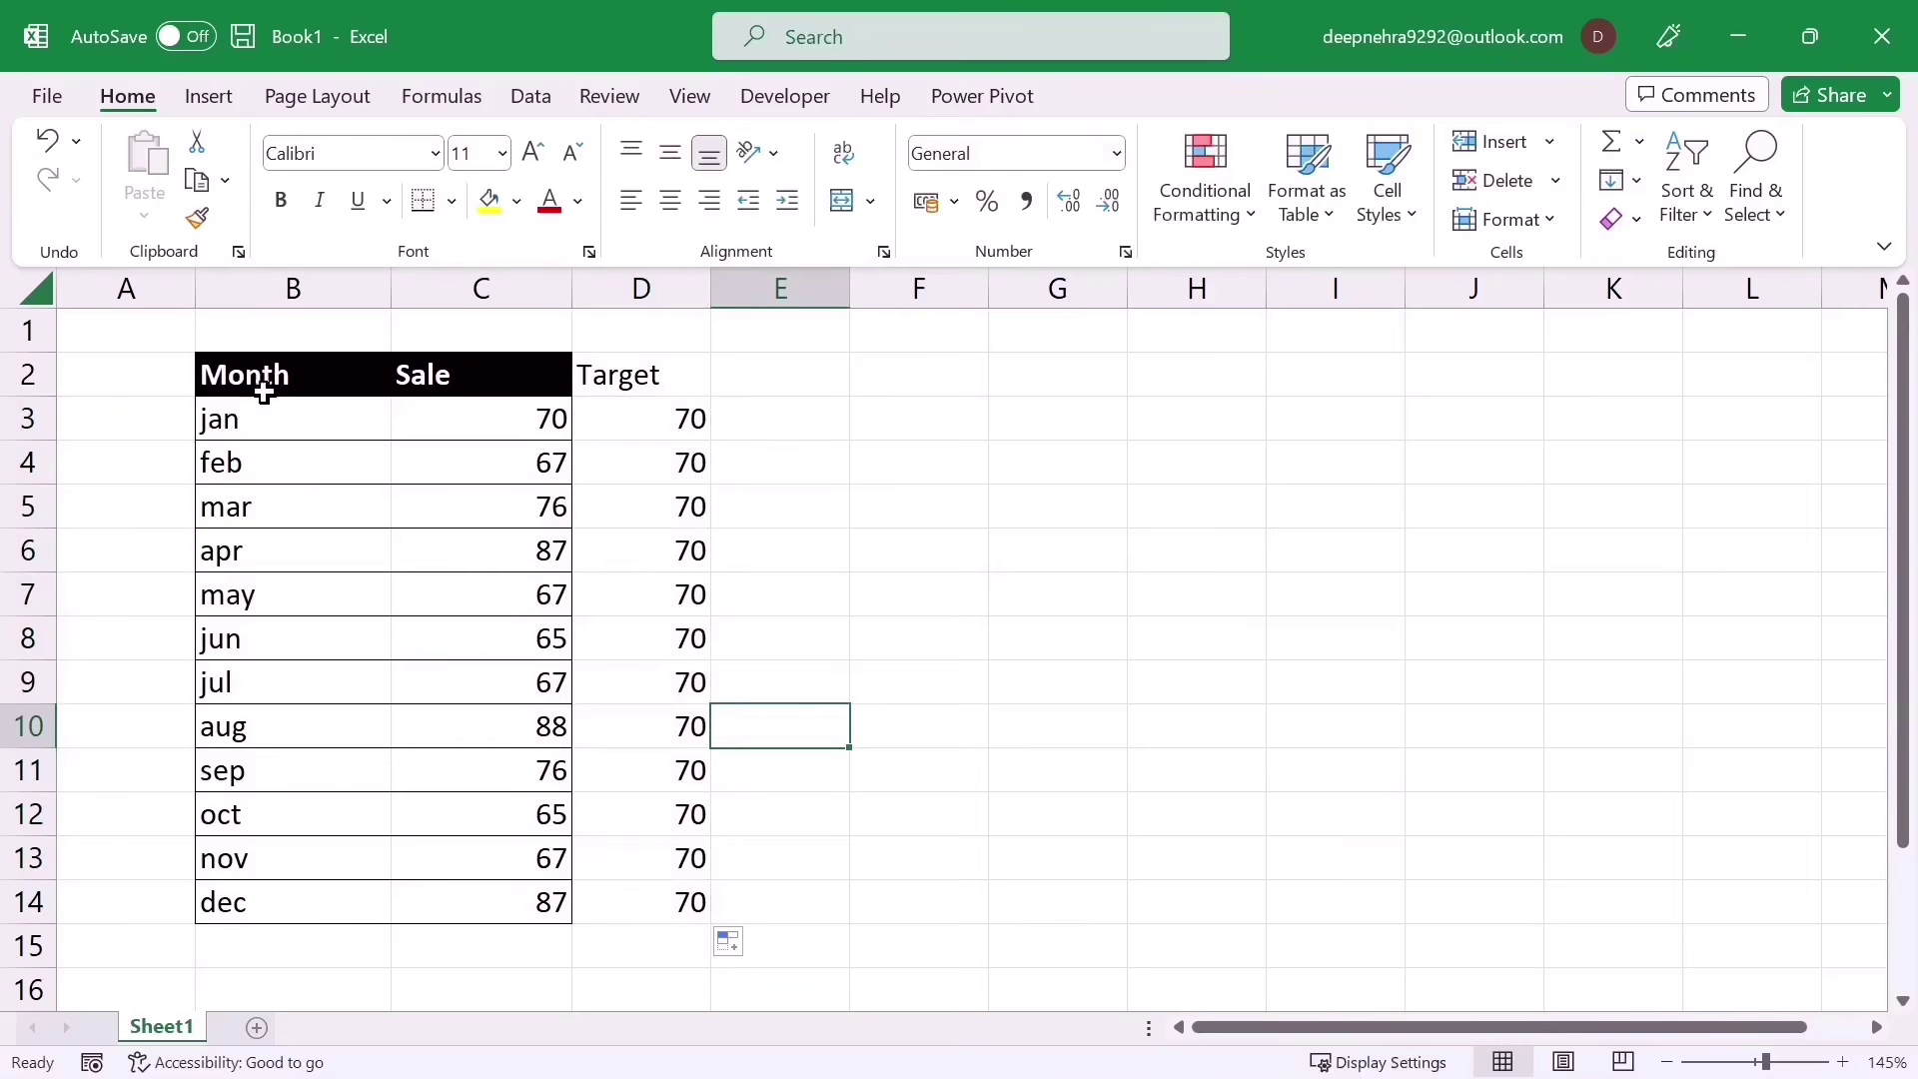
left_click_drag(266, 386, 668, 889)
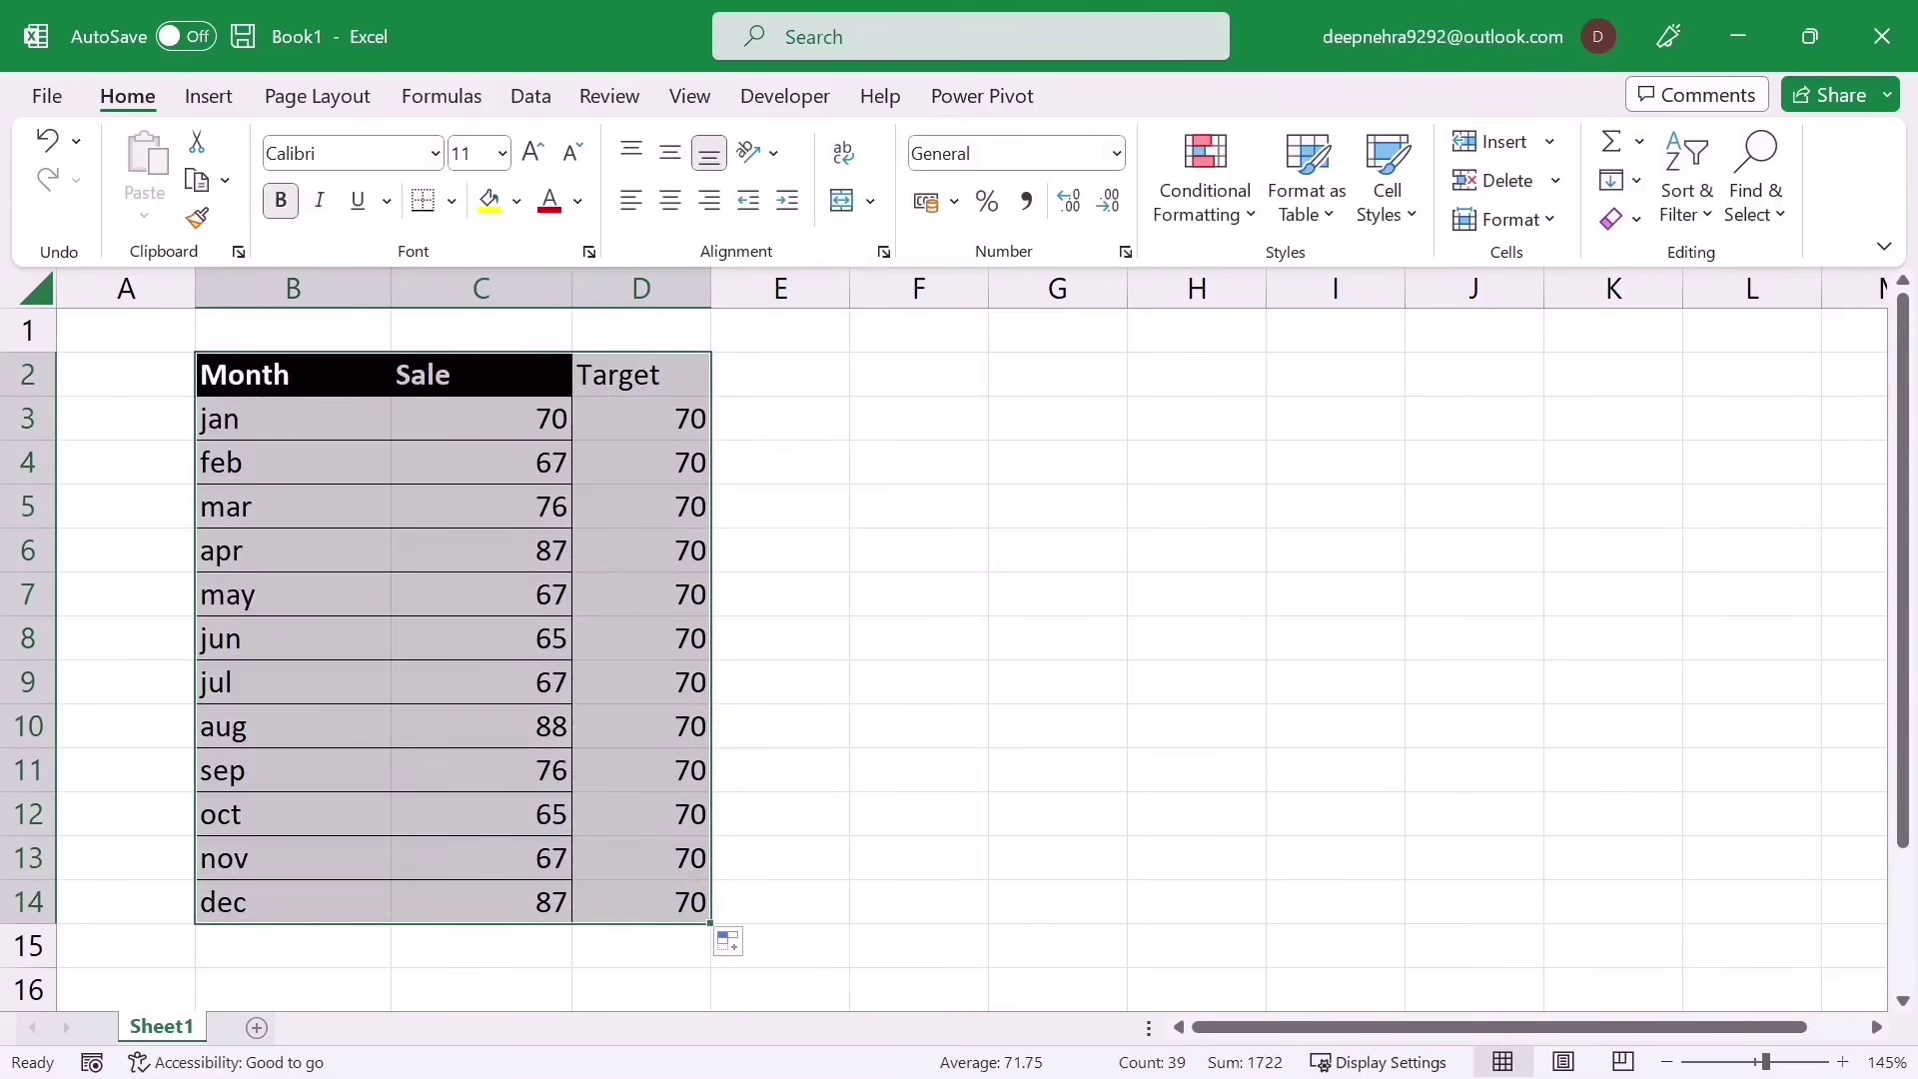
left_click(210, 96)
Step: Insert a clustered column chart of Sale and Target and move it right of the table
left_click(710, 150)
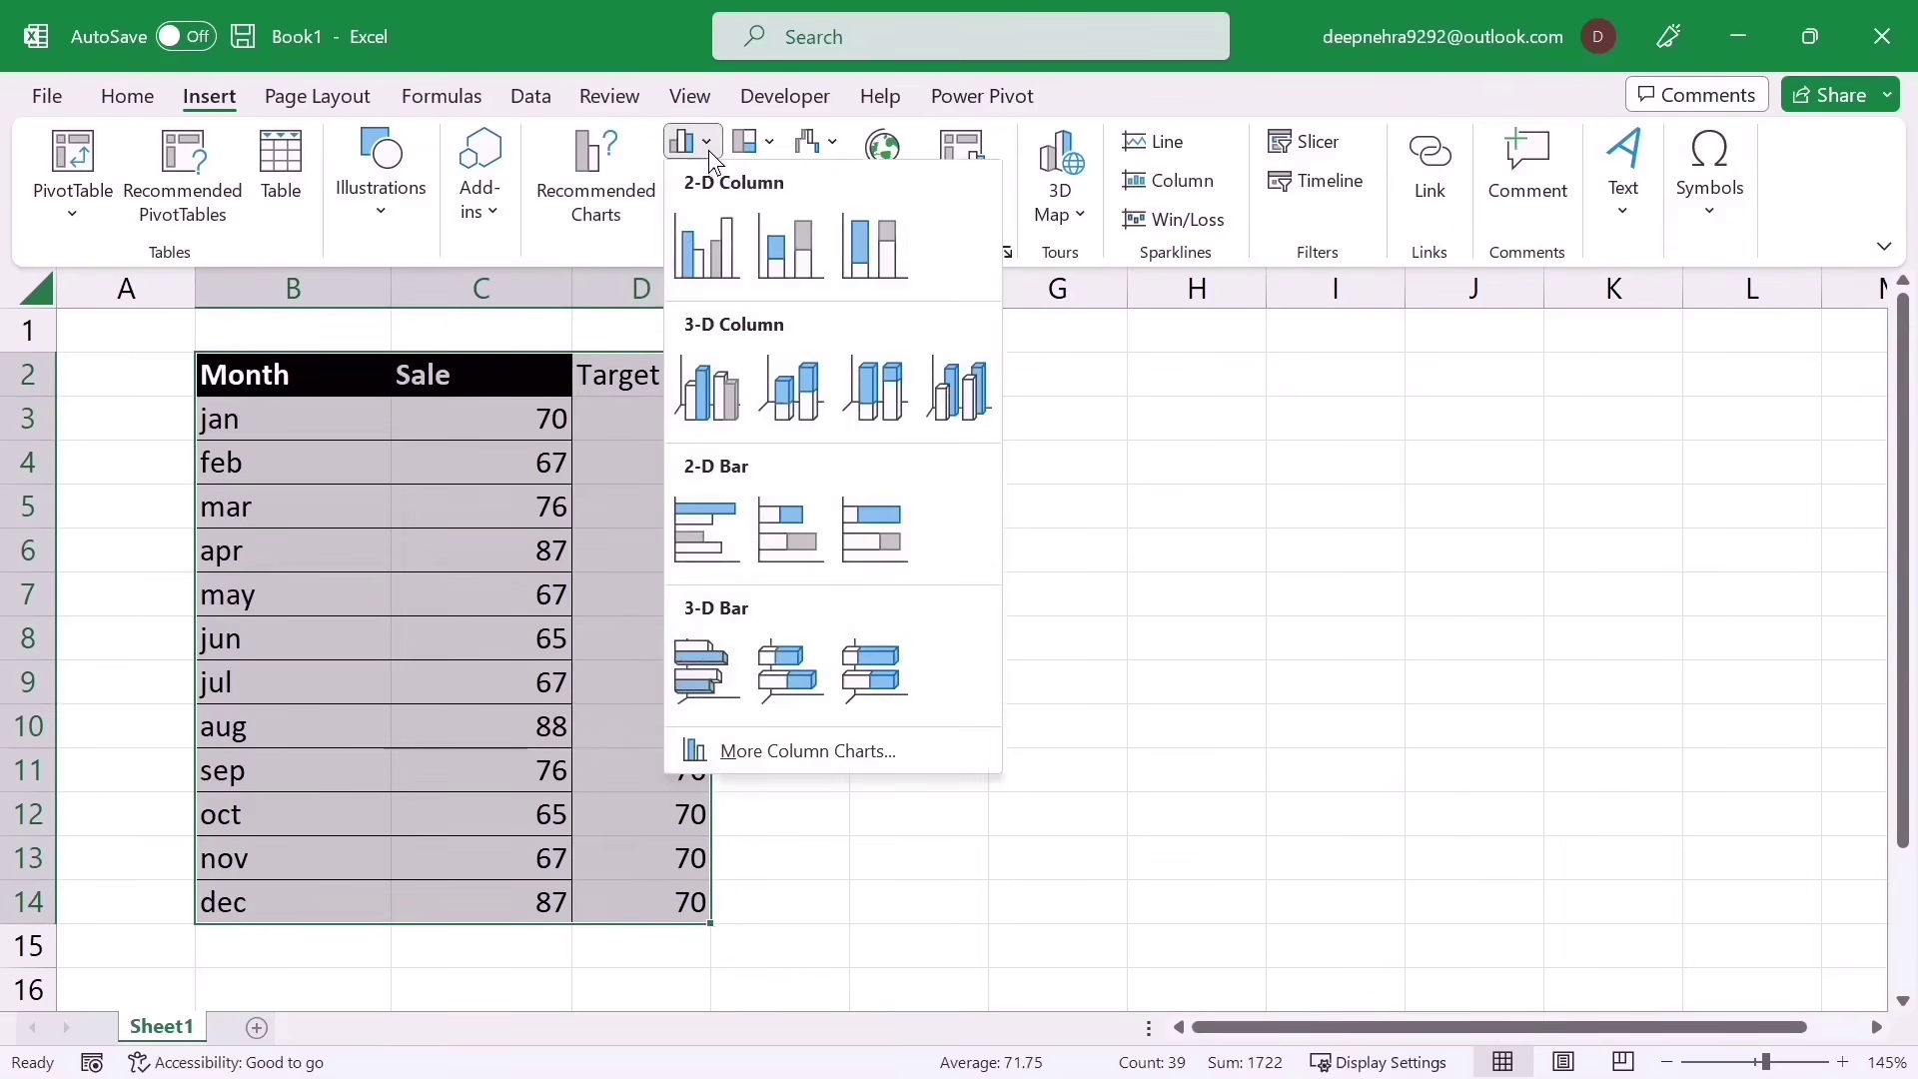
left_click(702, 262)
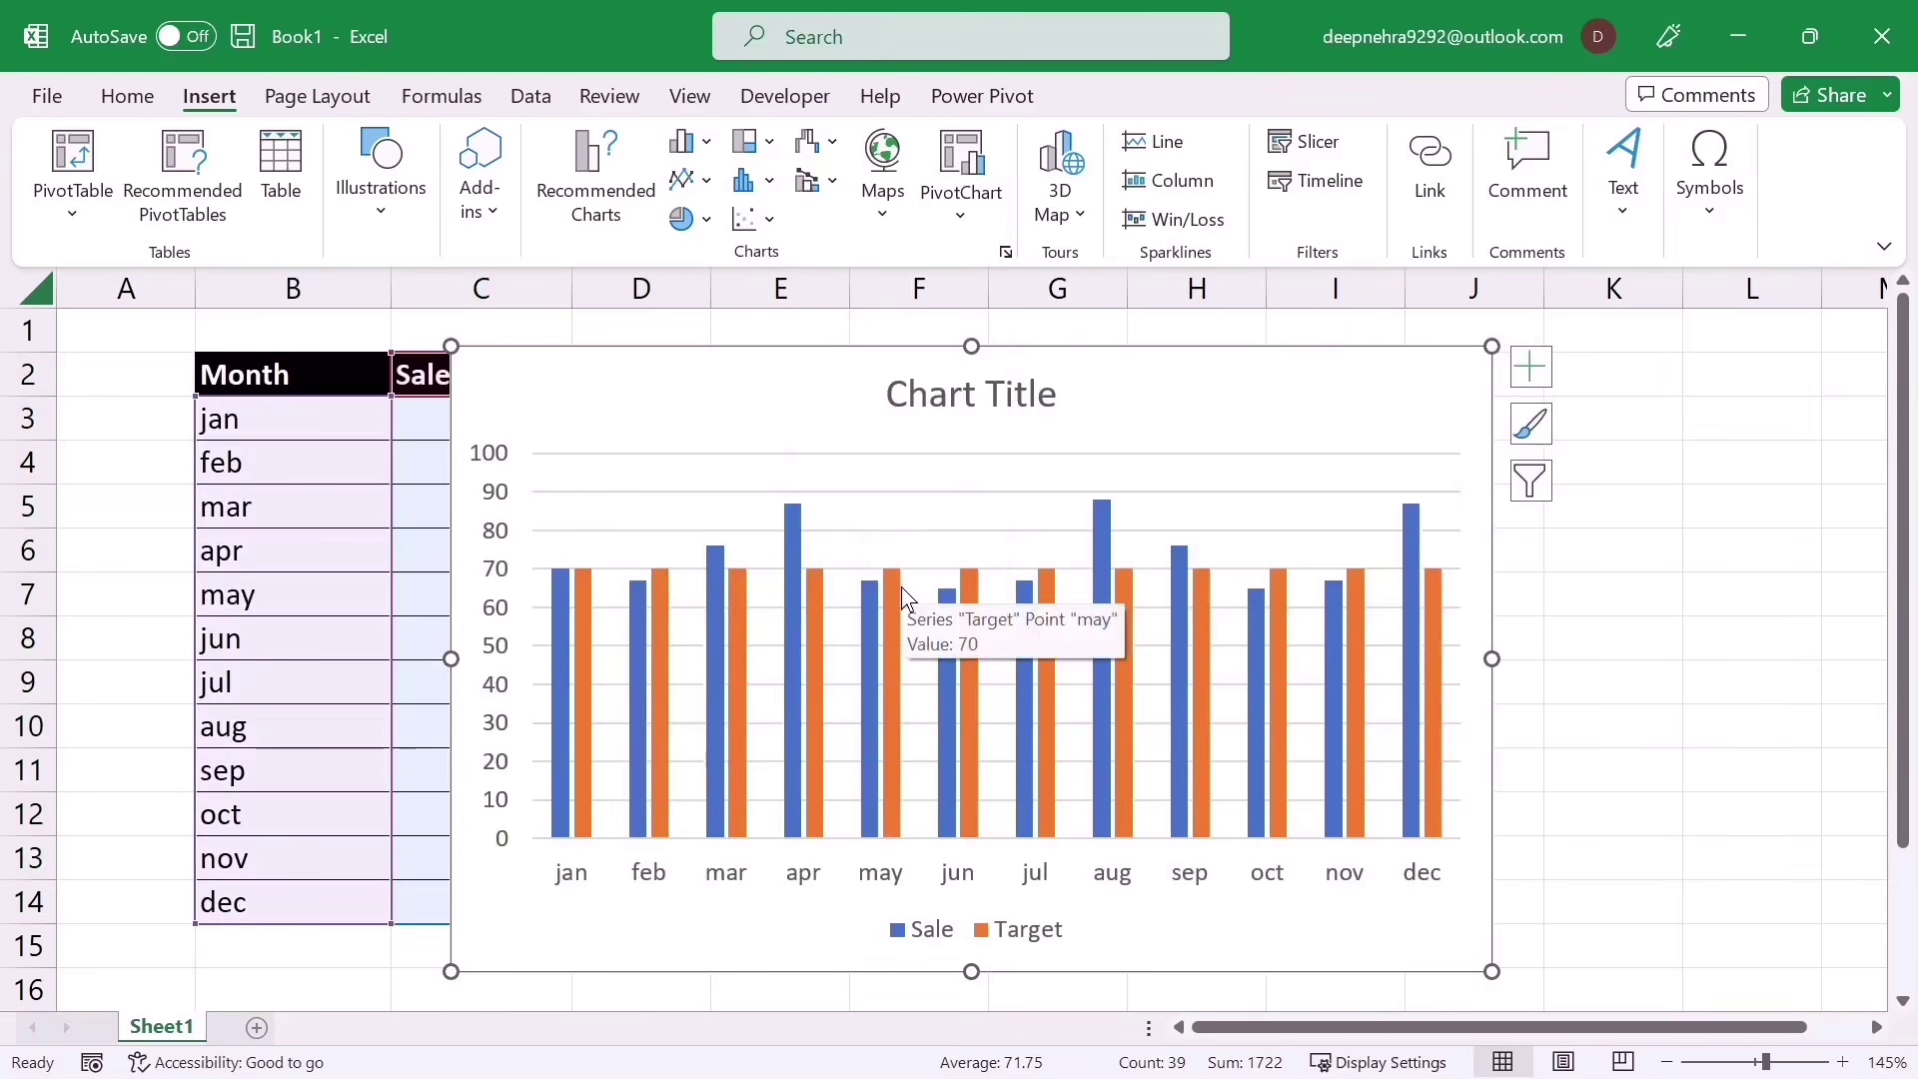
left_click_drag(869, 343, 1154, 343)
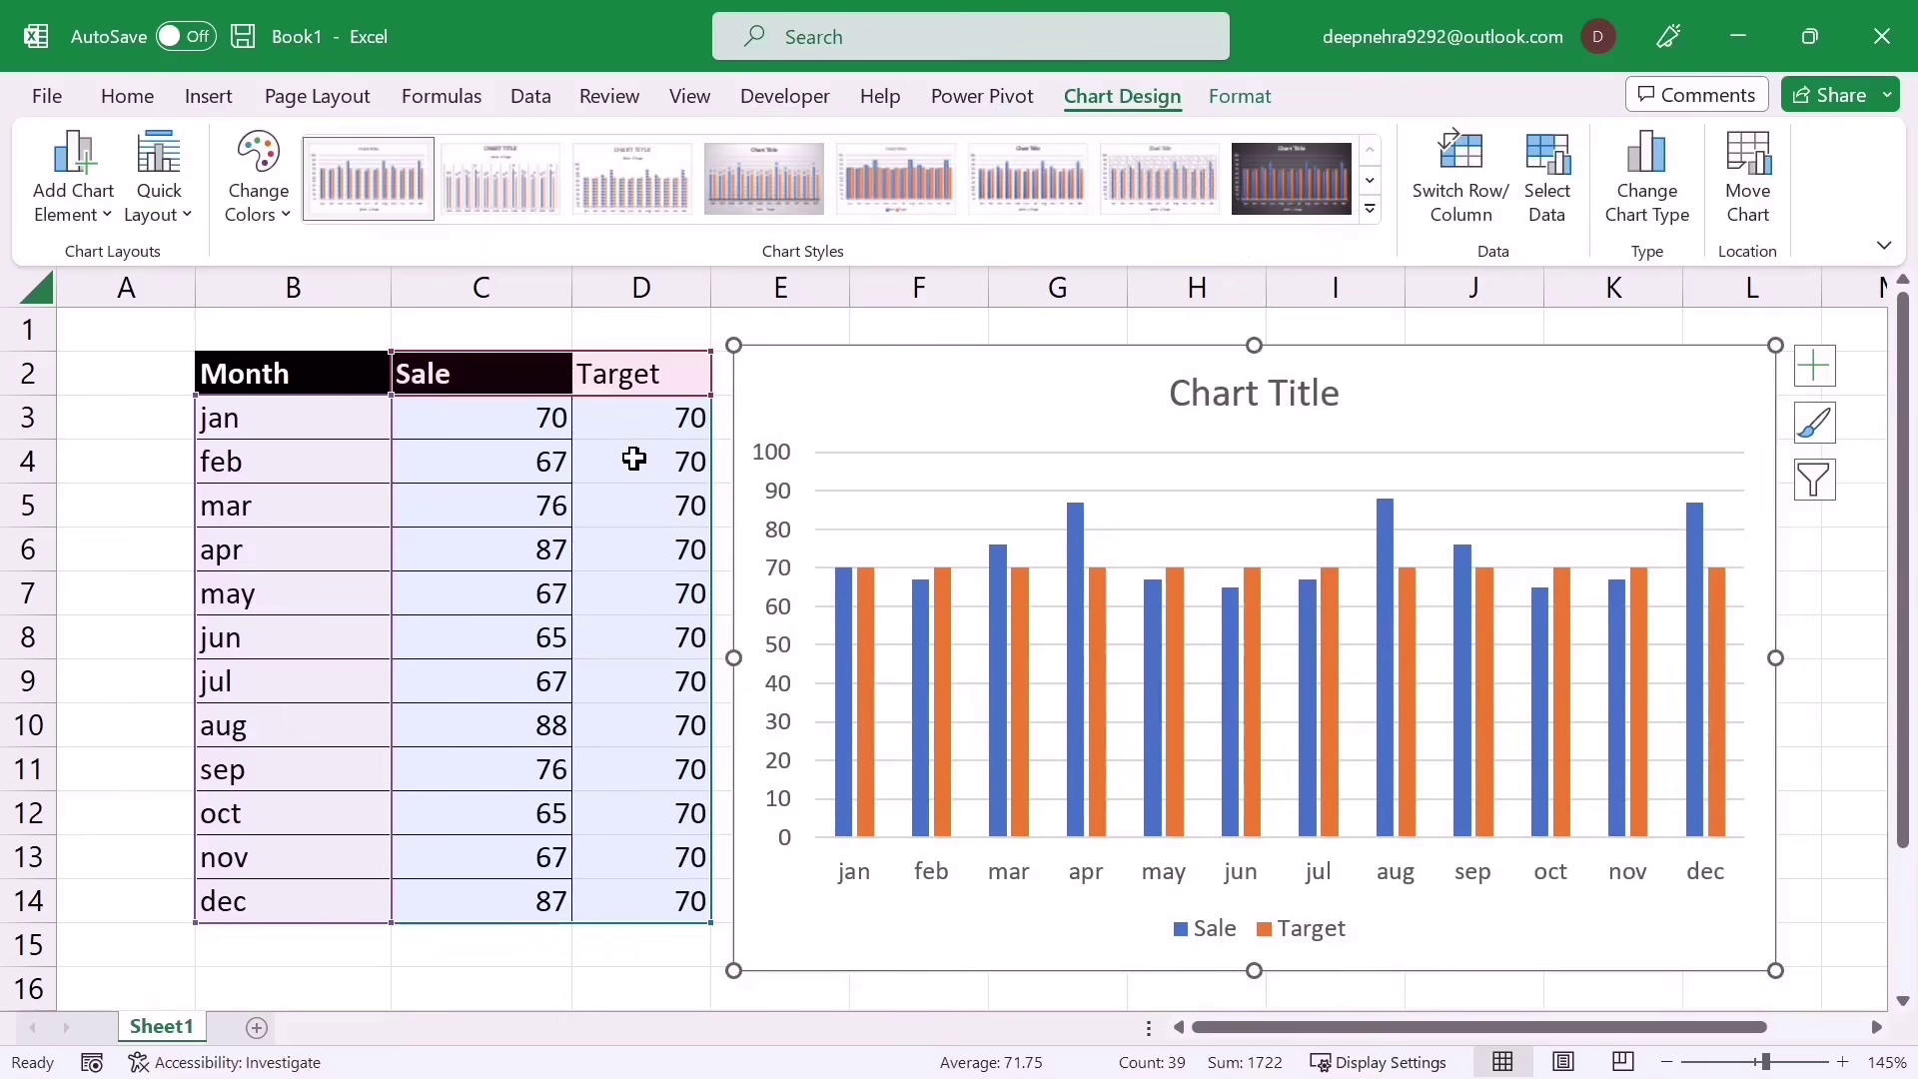
Step: Choose Change Series Chart Type for the orange Target series
mouse_move(869, 596)
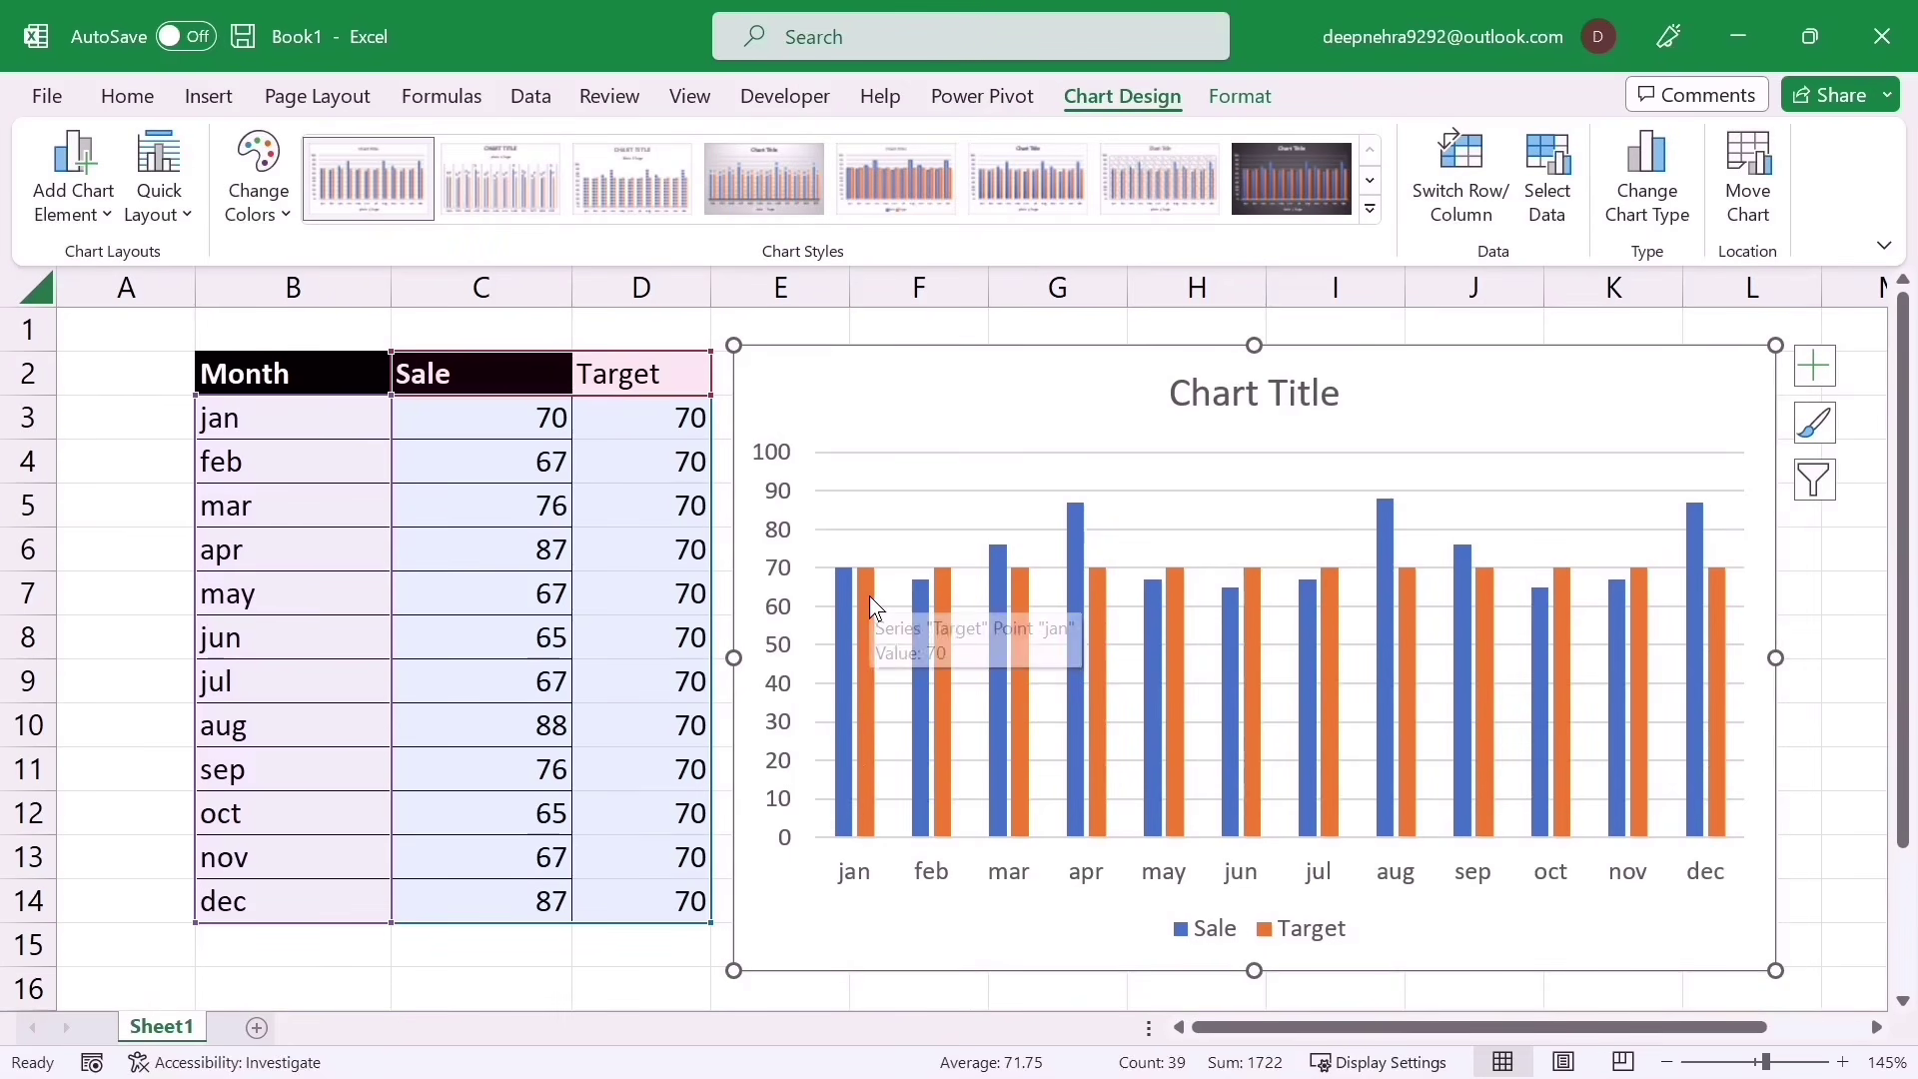
left_click(869, 596)
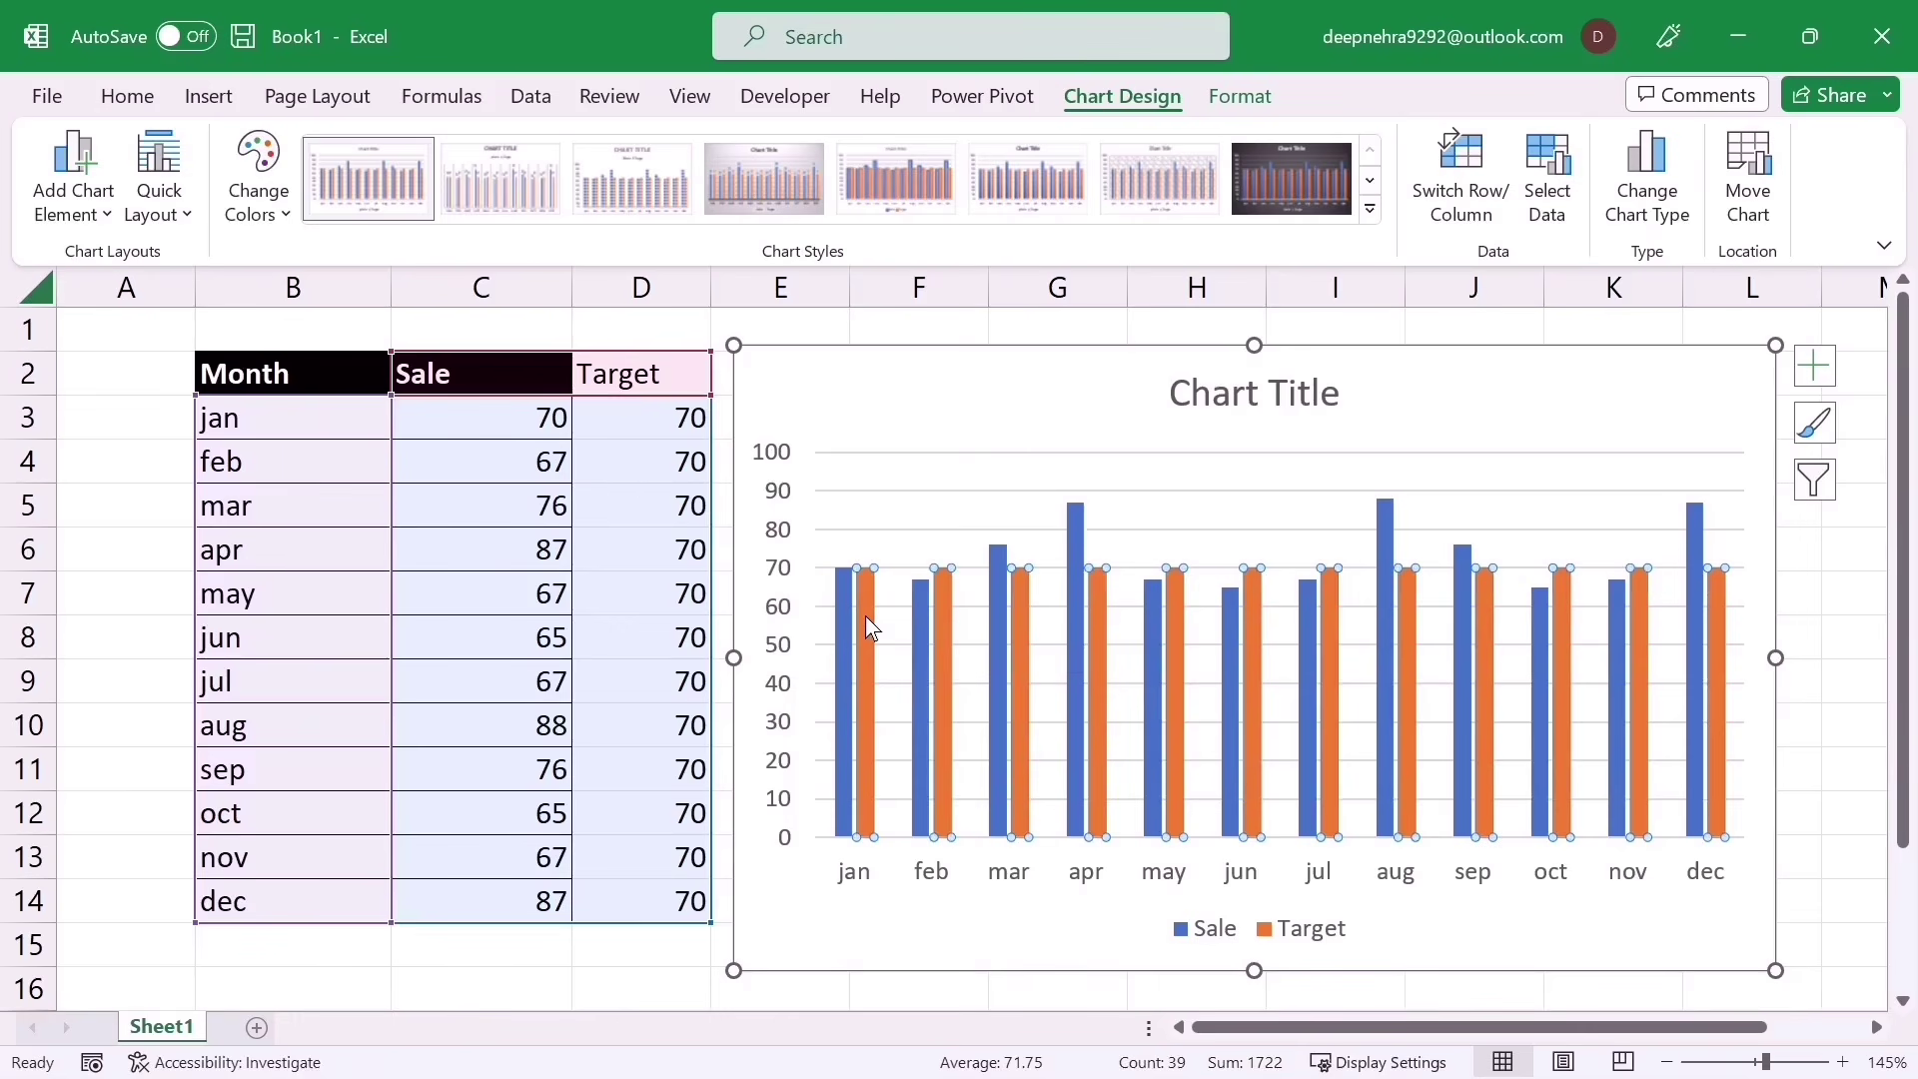
right_click(865, 616)
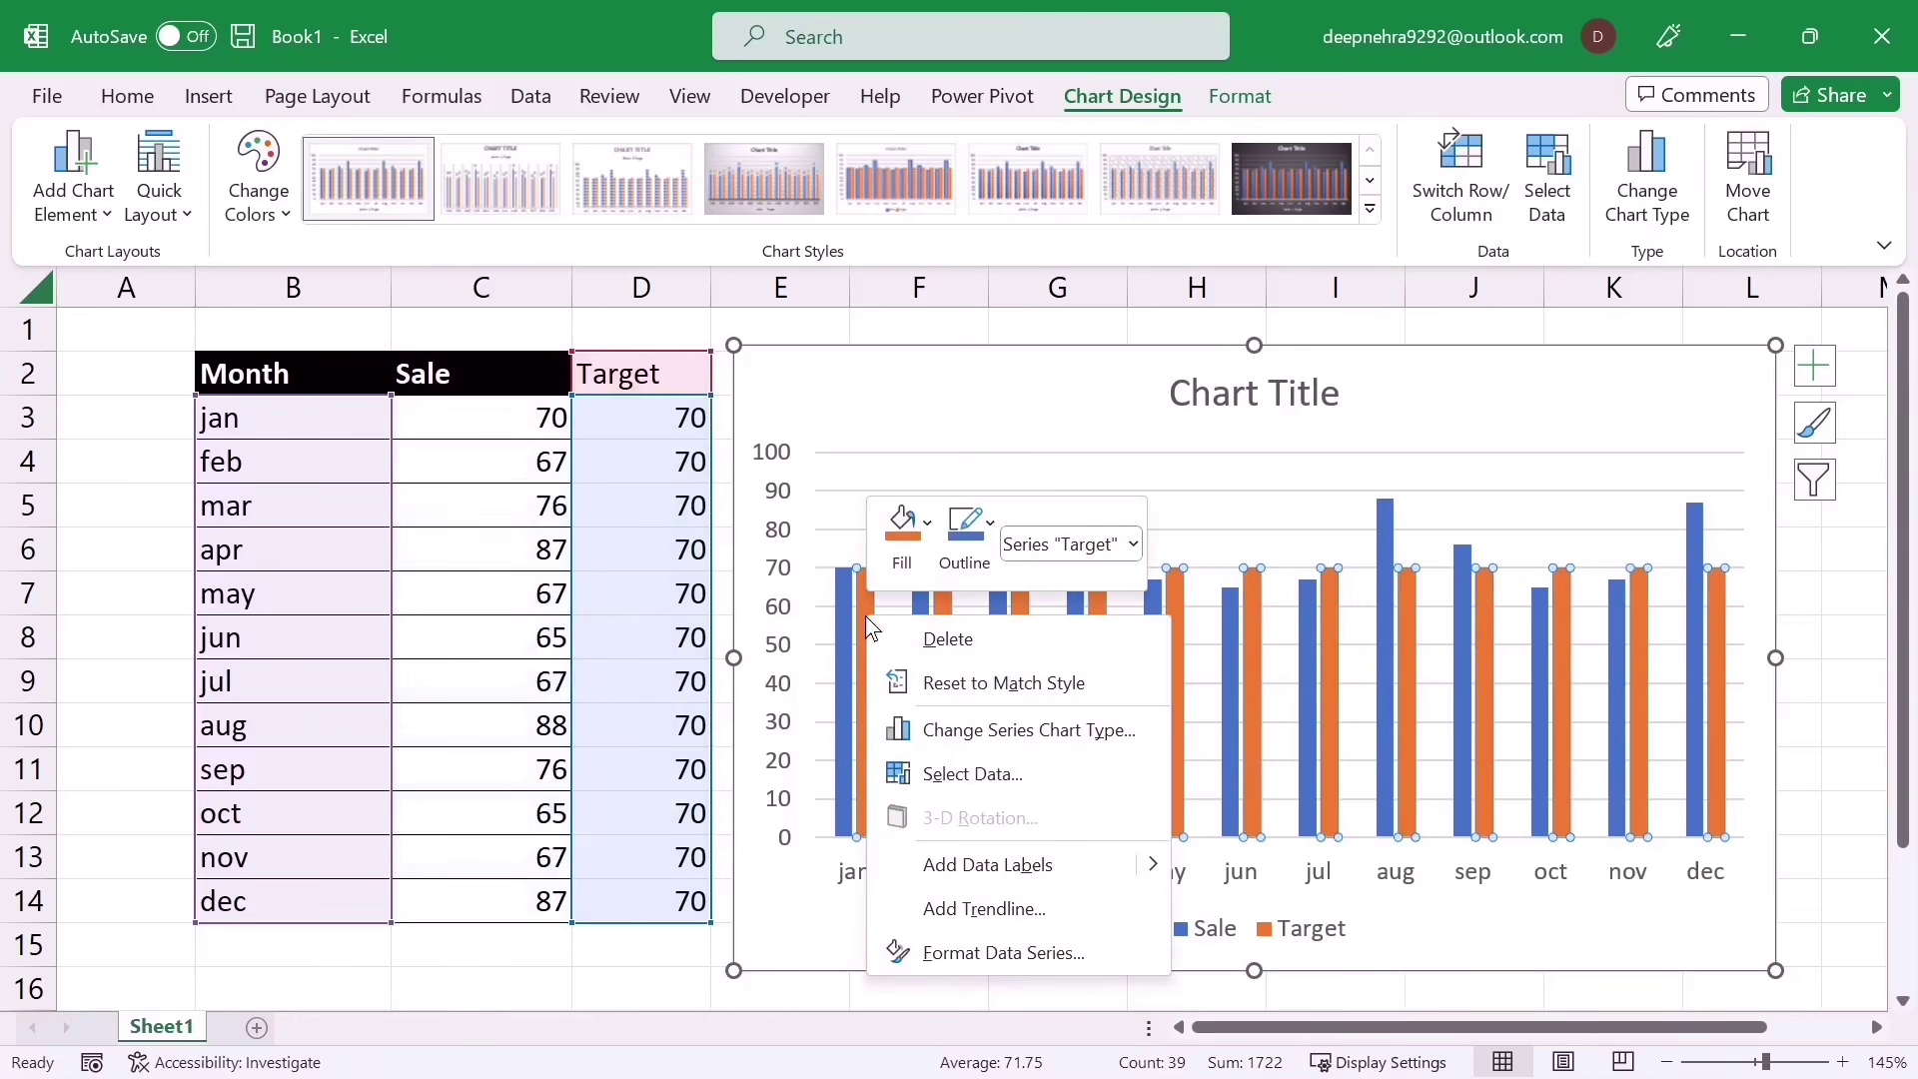
left_click(1019, 734)
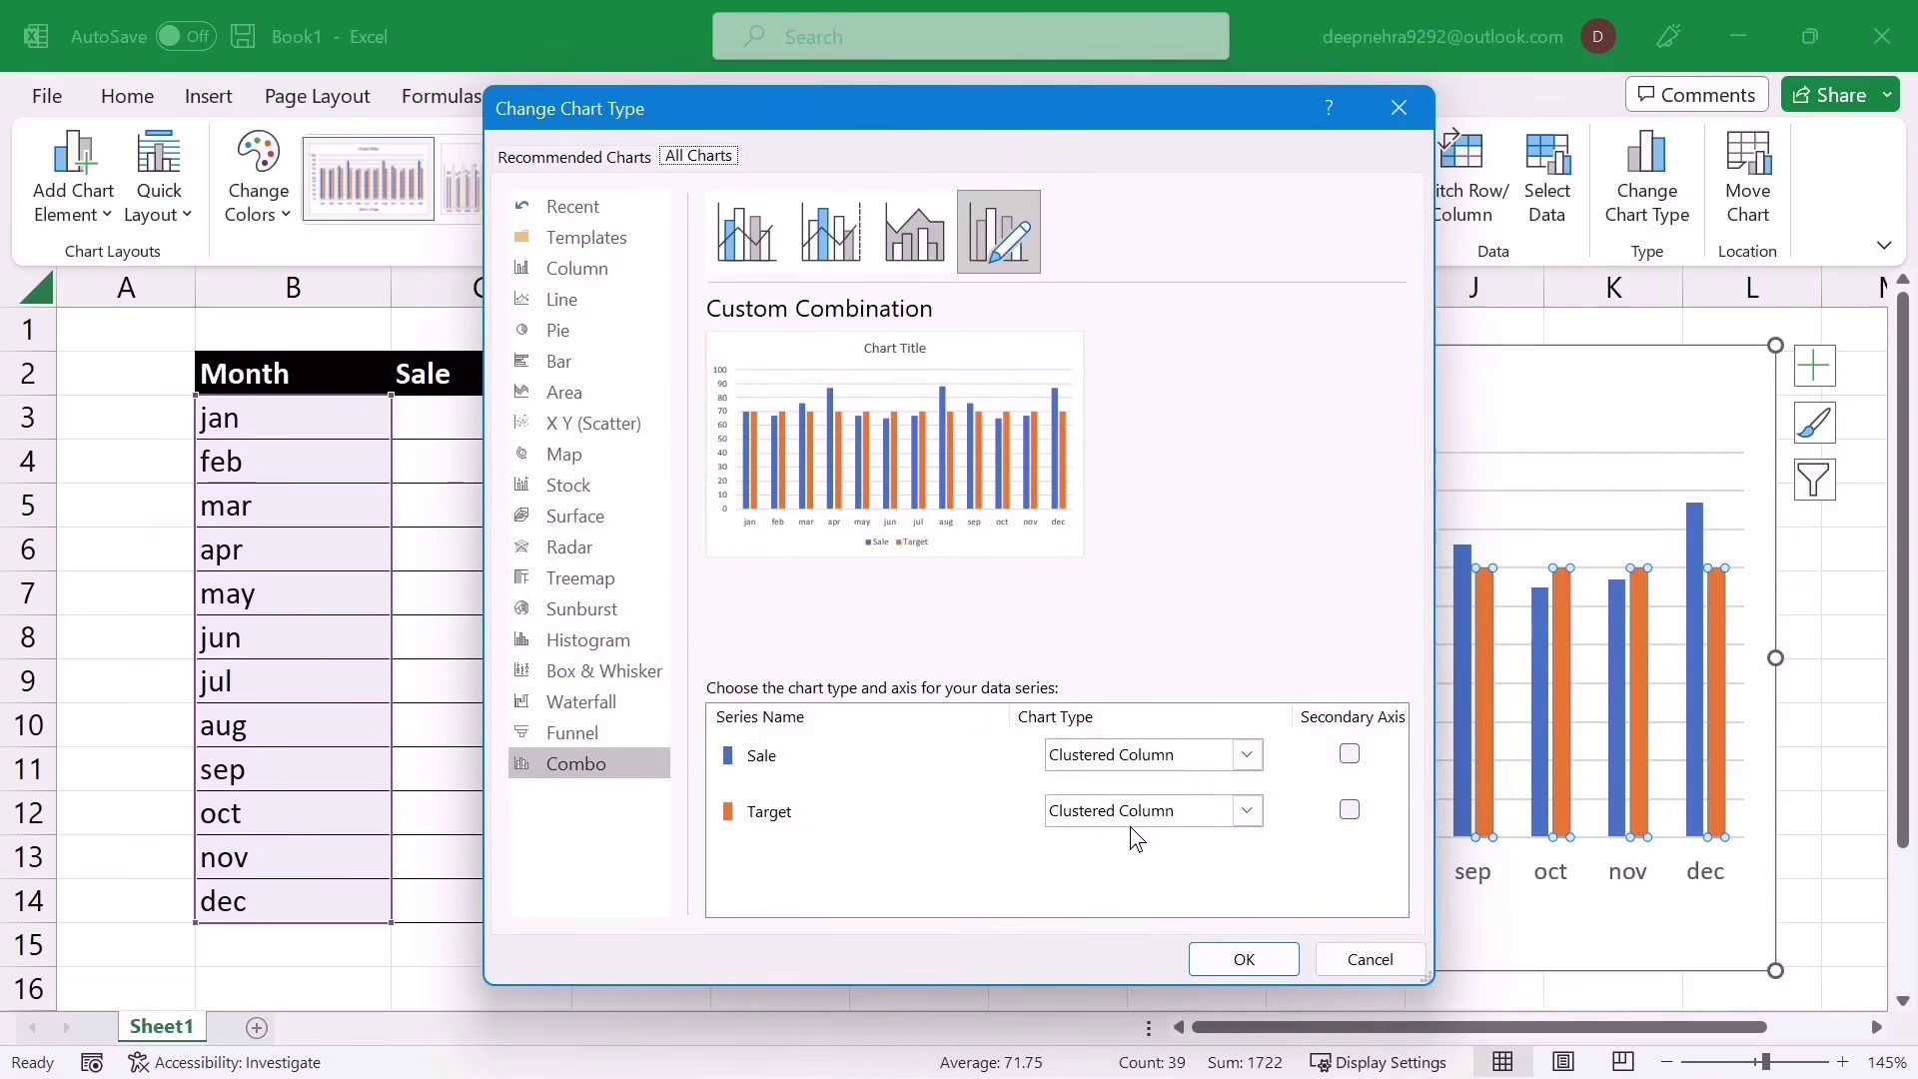
Step: Change the Target series to a Line chart type so it runs across the Sale columns
left_click(1241, 813)
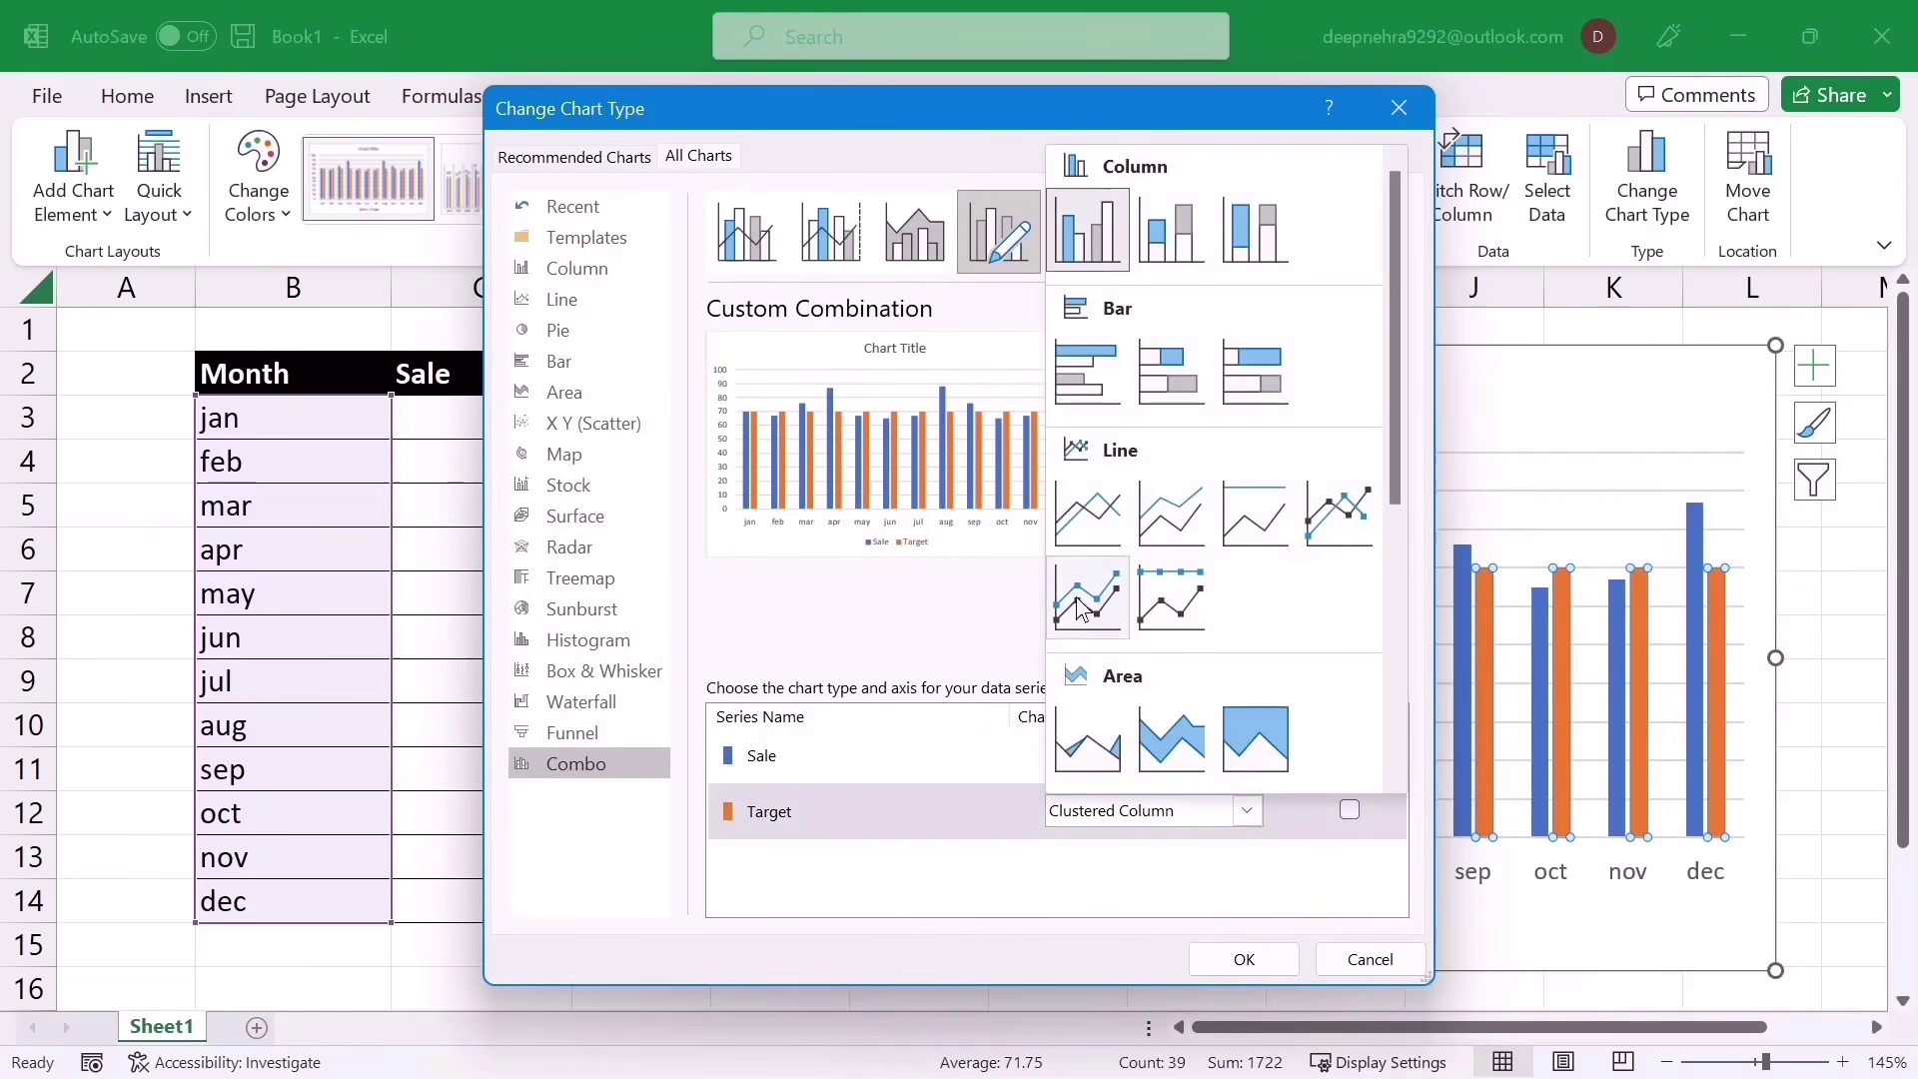
left_click(1088, 516)
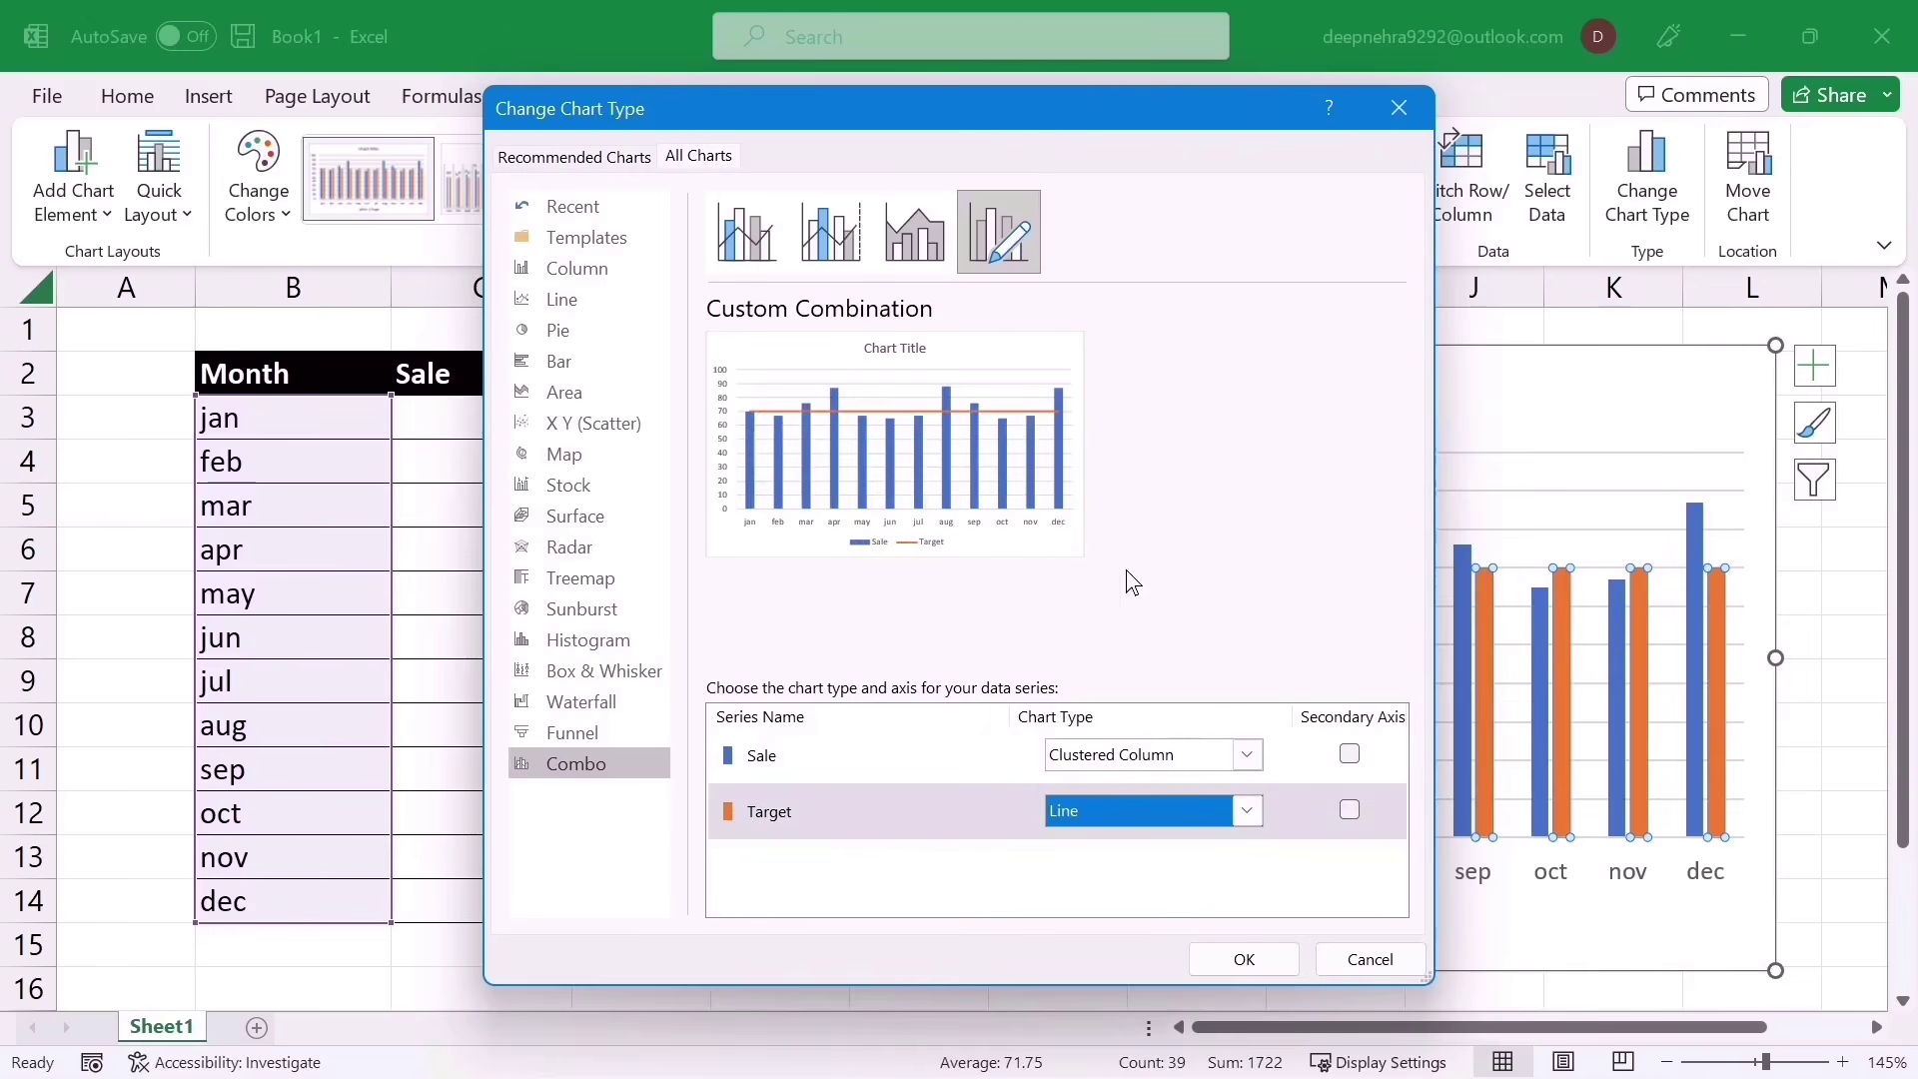
left_click(1218, 951)
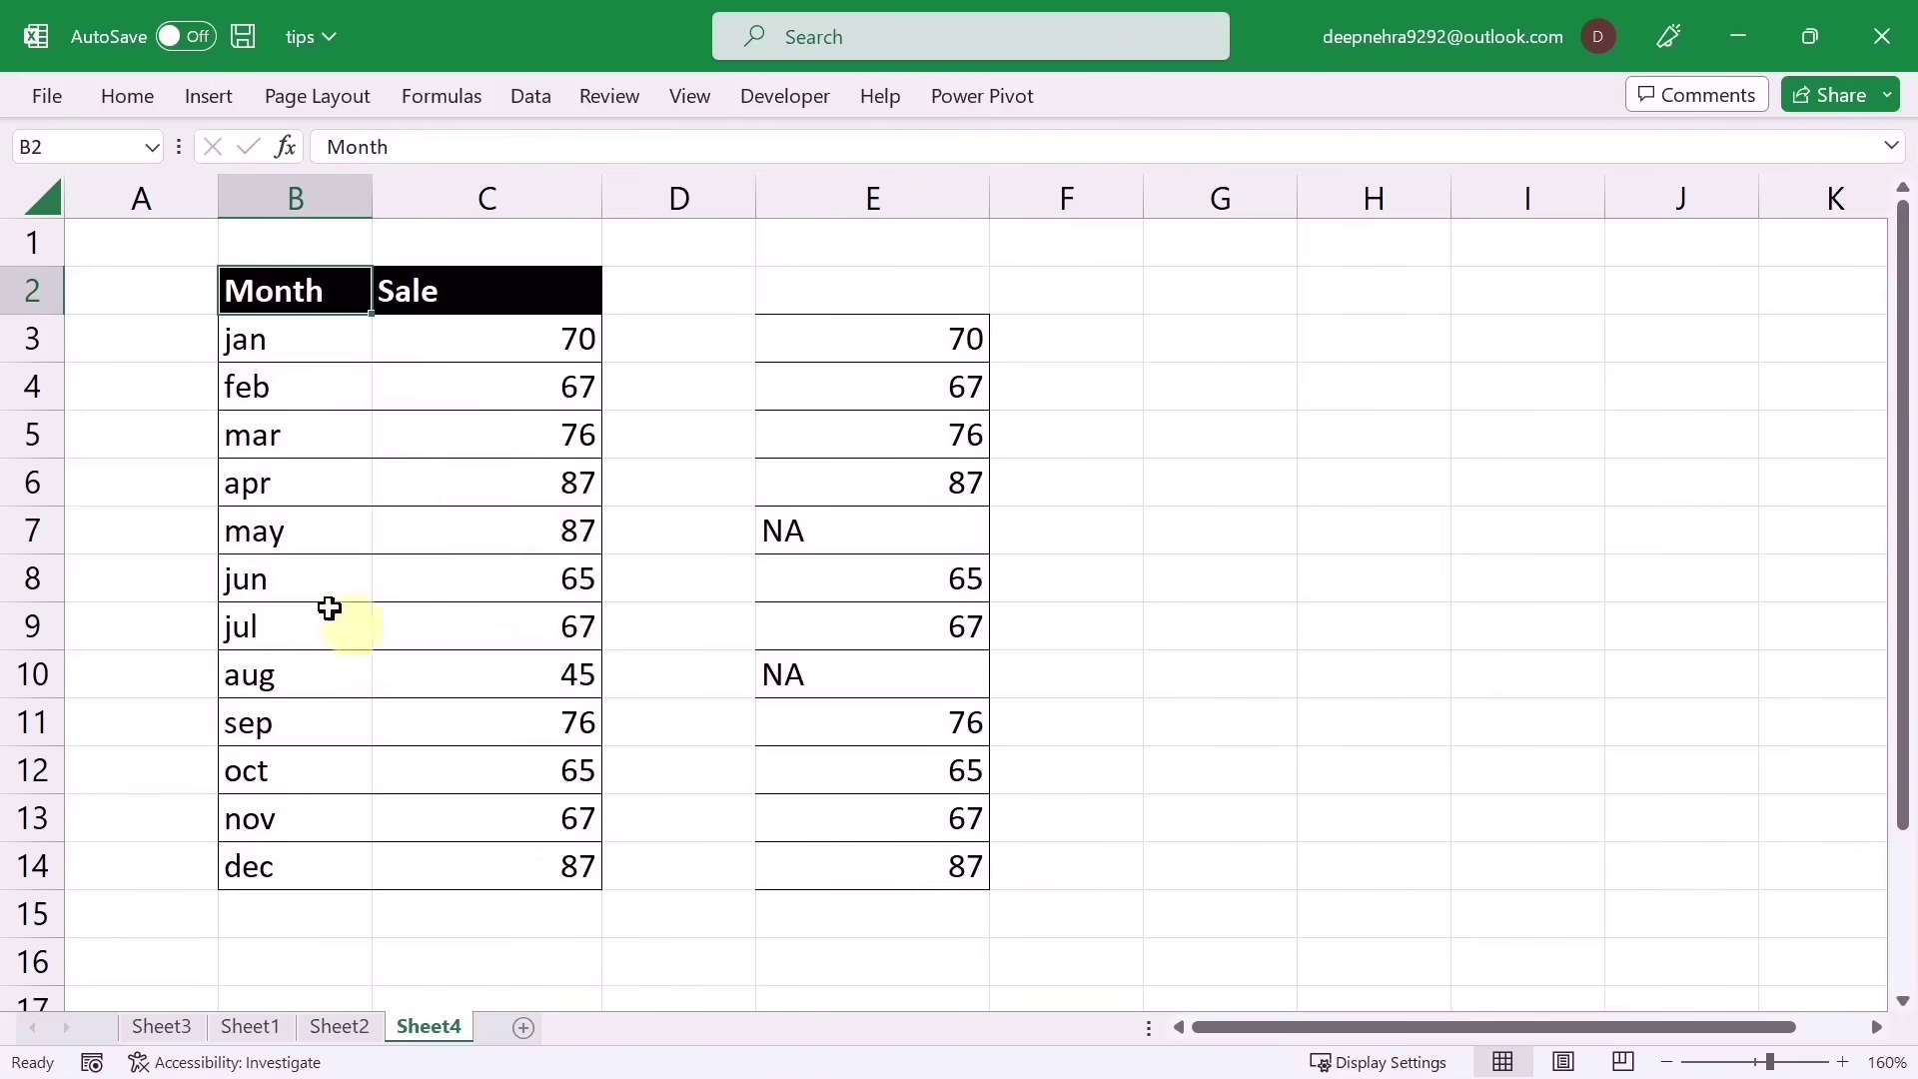
Step: Hide the Sale values in B3:C14 with a ;; custom number format, then undo it
left_click_drag(257, 360, 515, 865)
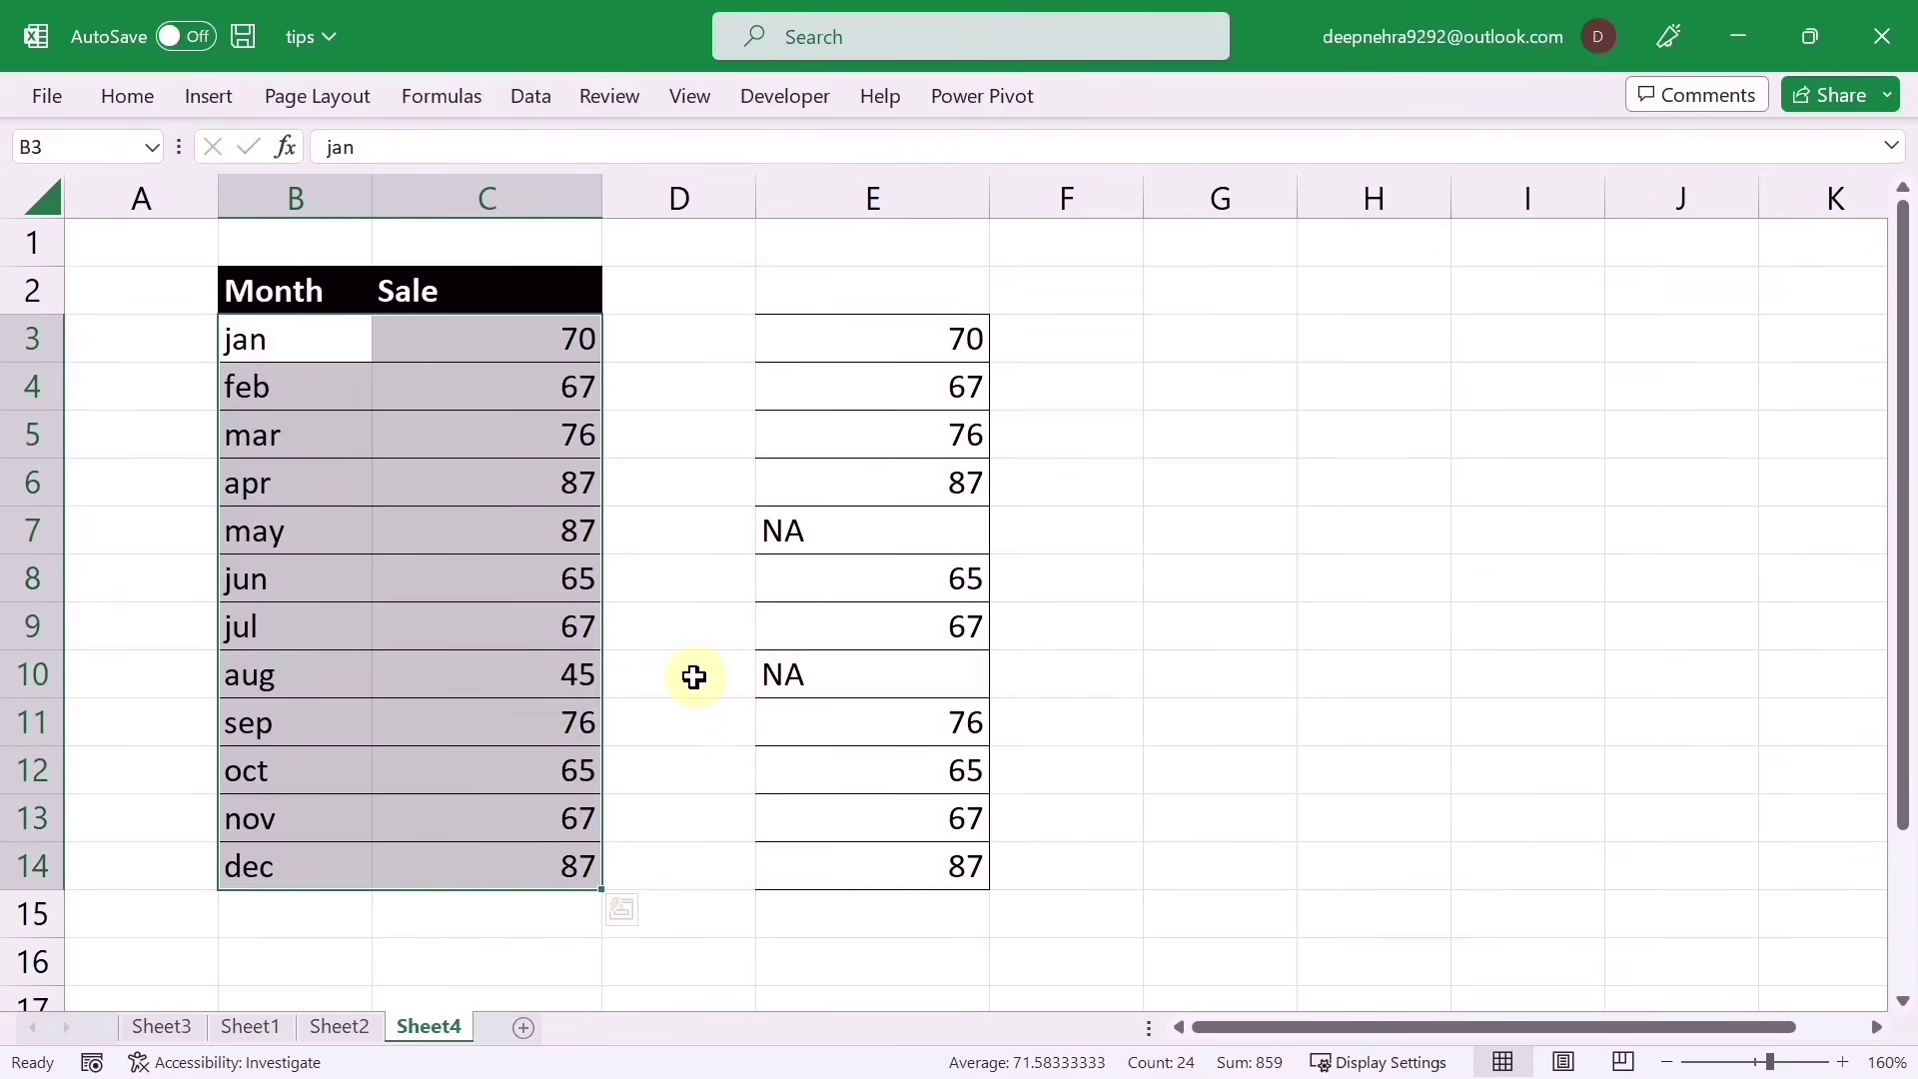
key("ctrl+1")
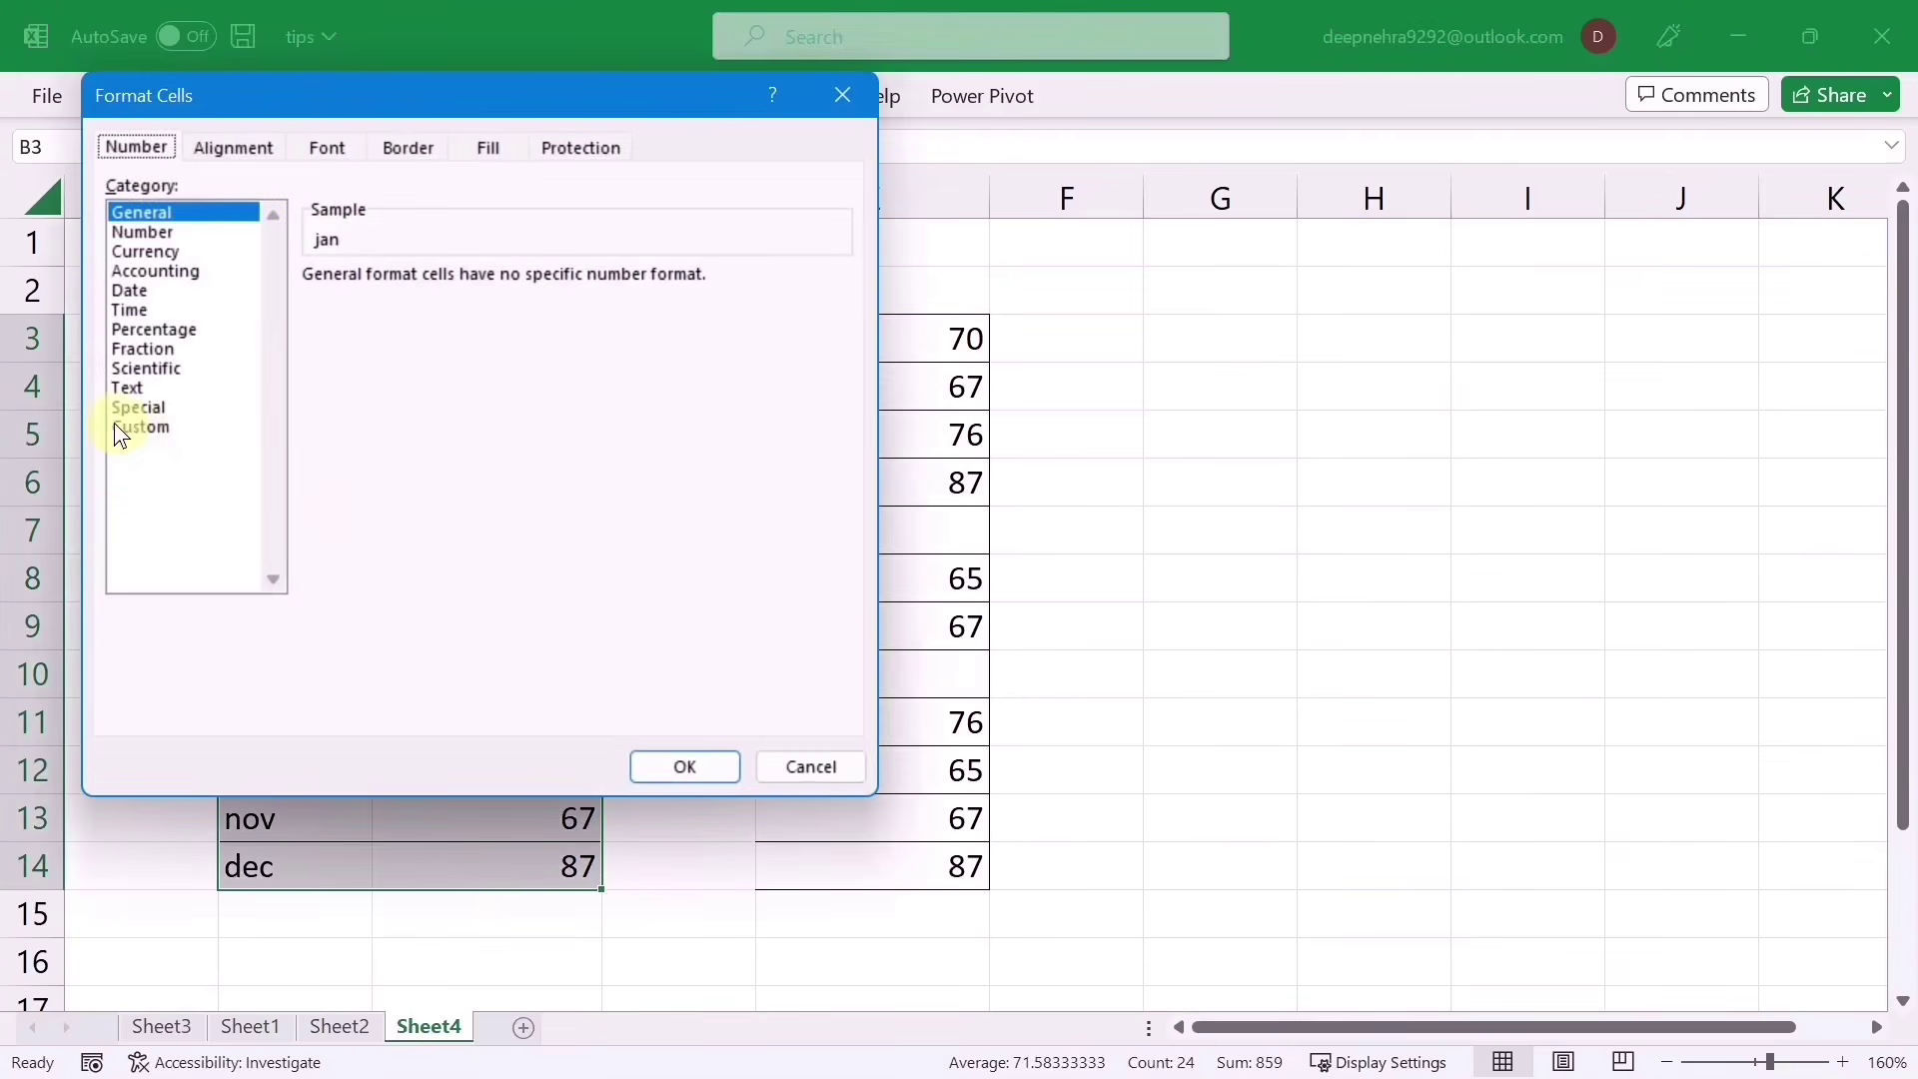
left_click(116, 426)
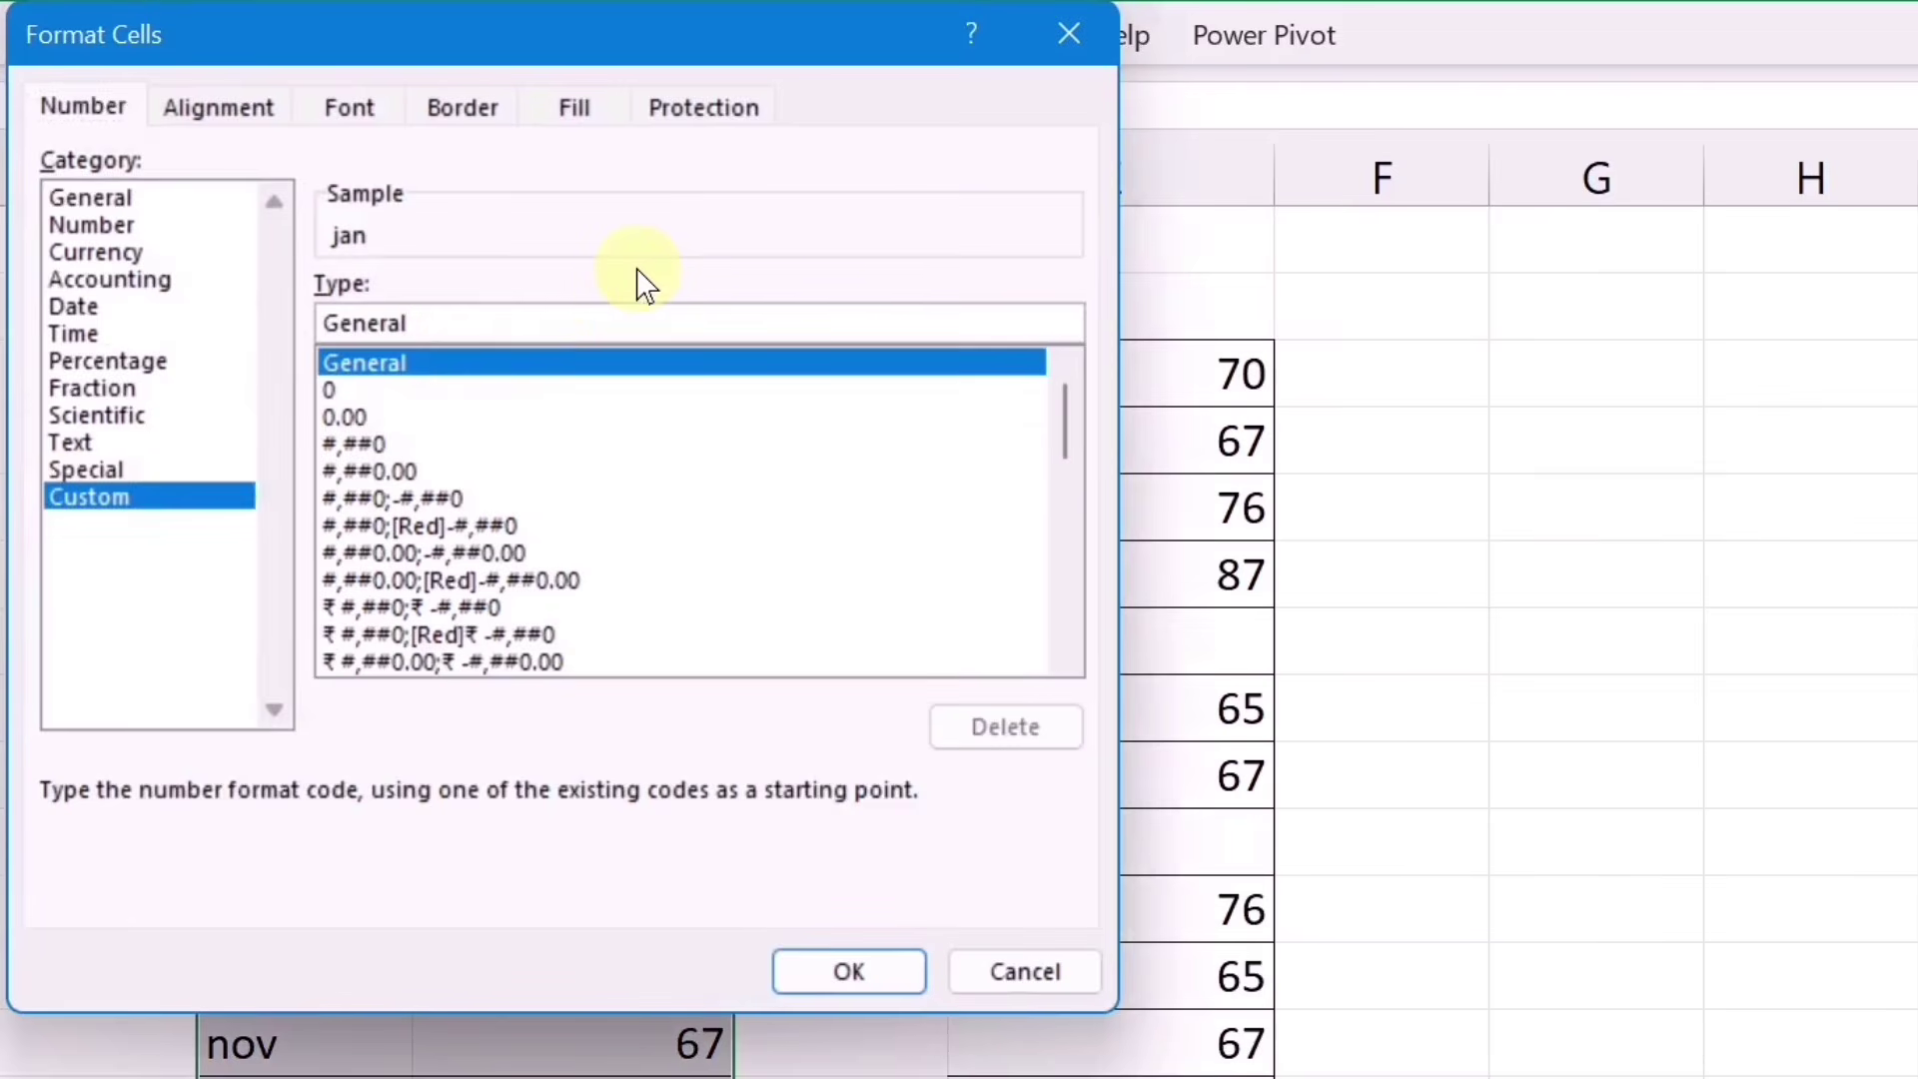
key("BackSpace")
key("BackSpace")
key("BackSpace")
key("BackSpace")
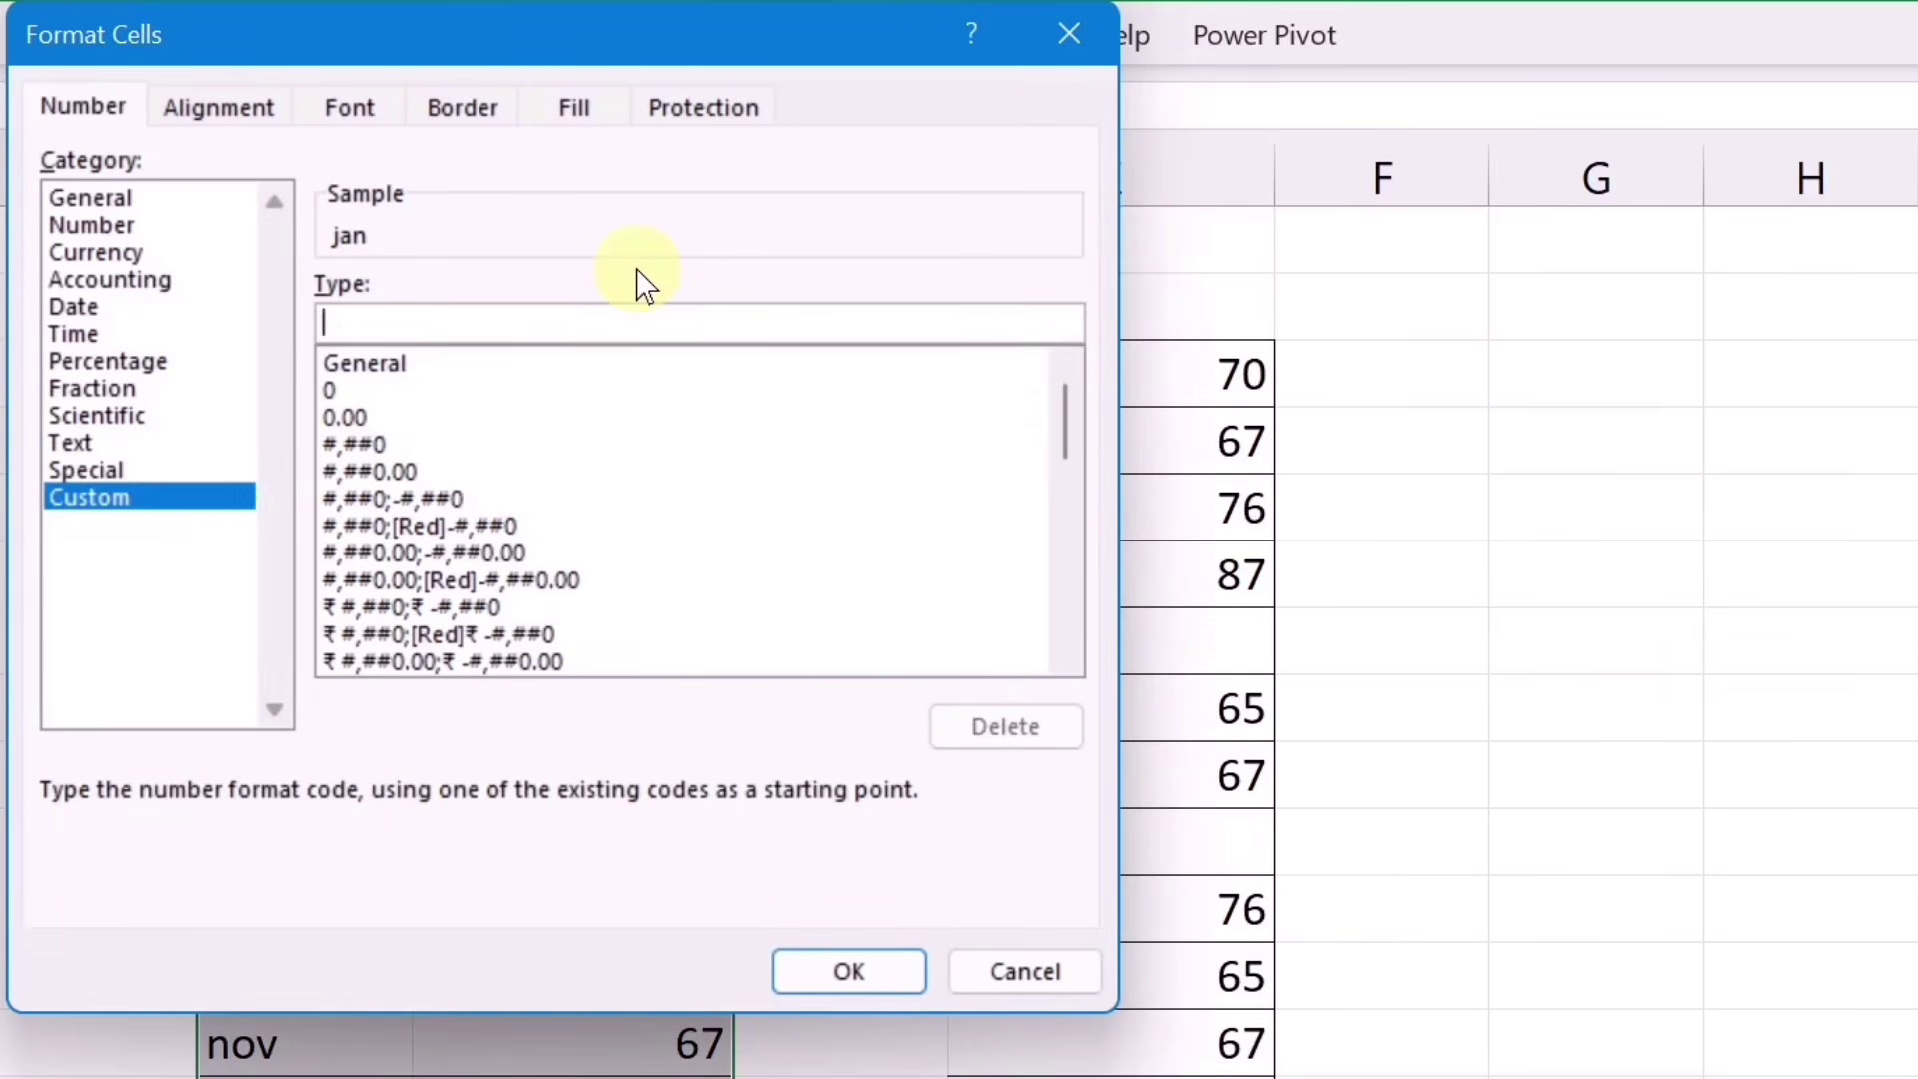
type(";;")
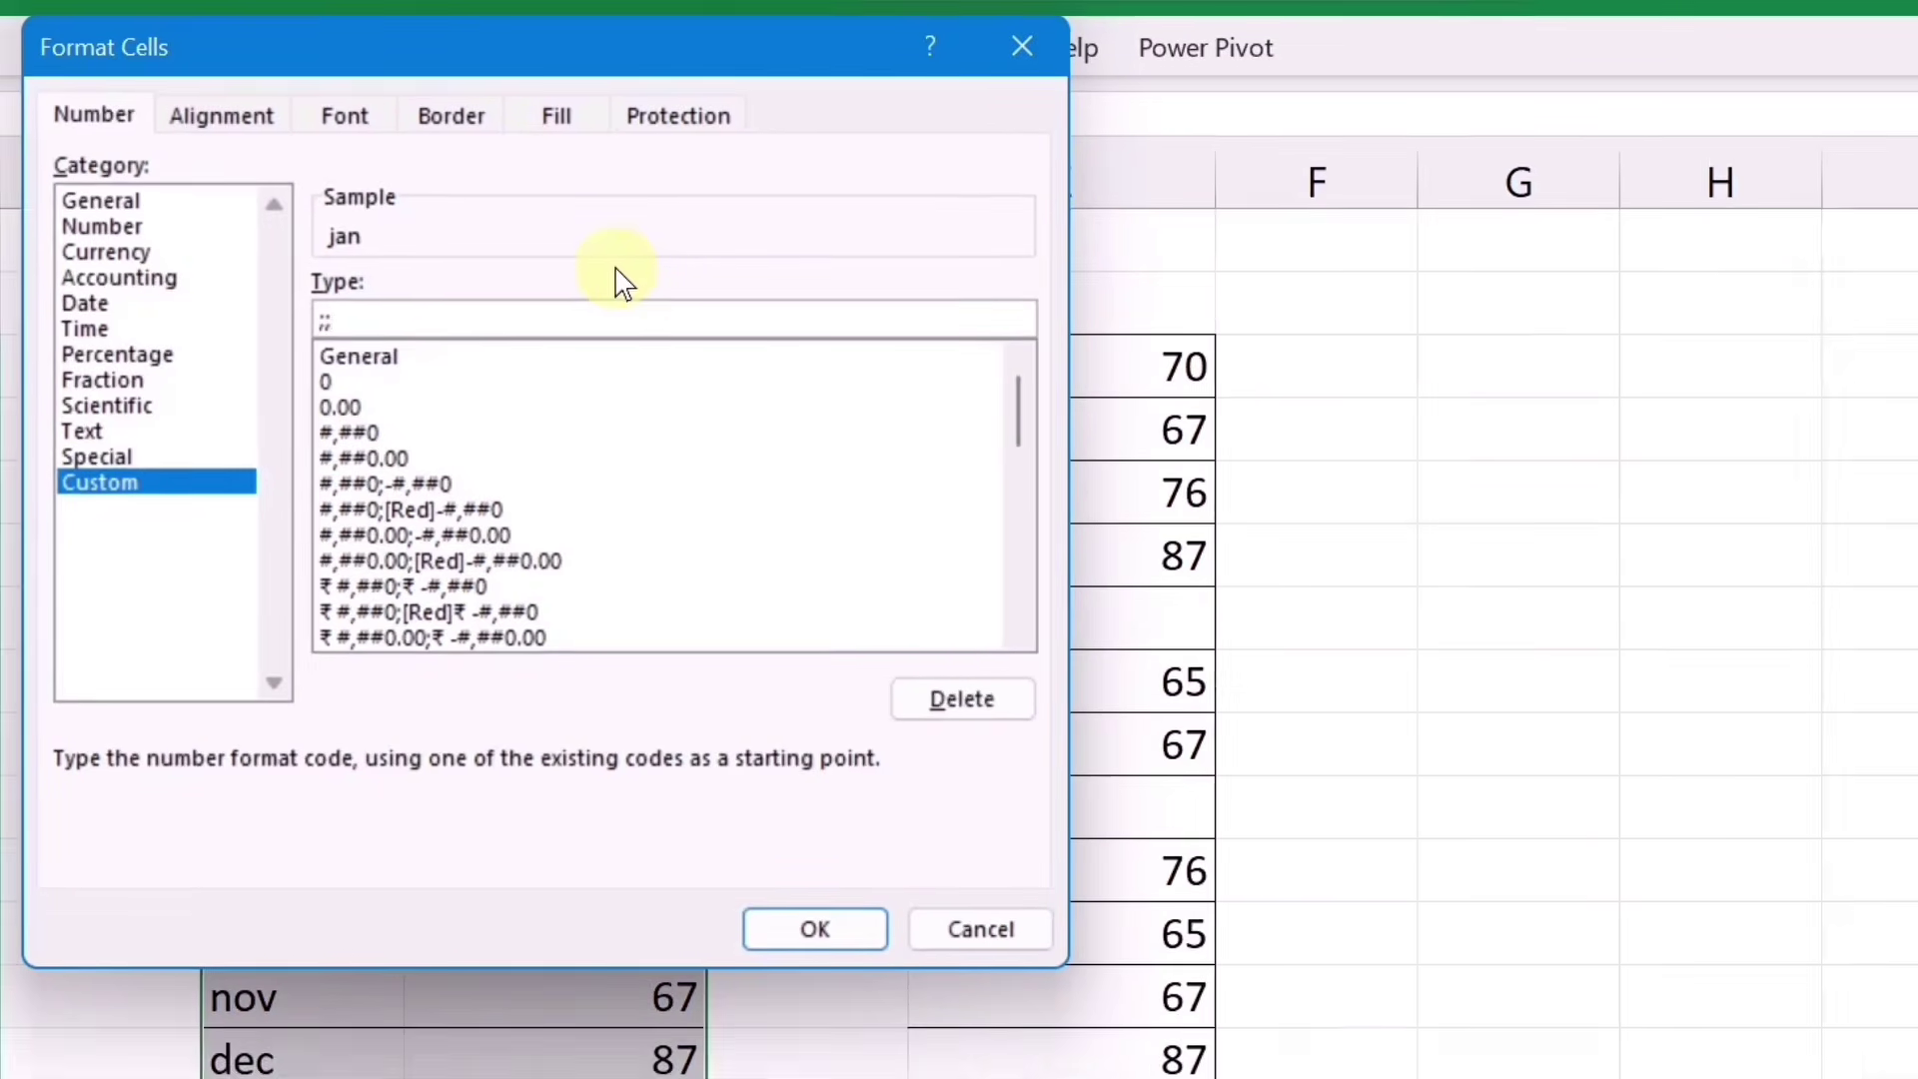
key("Return")
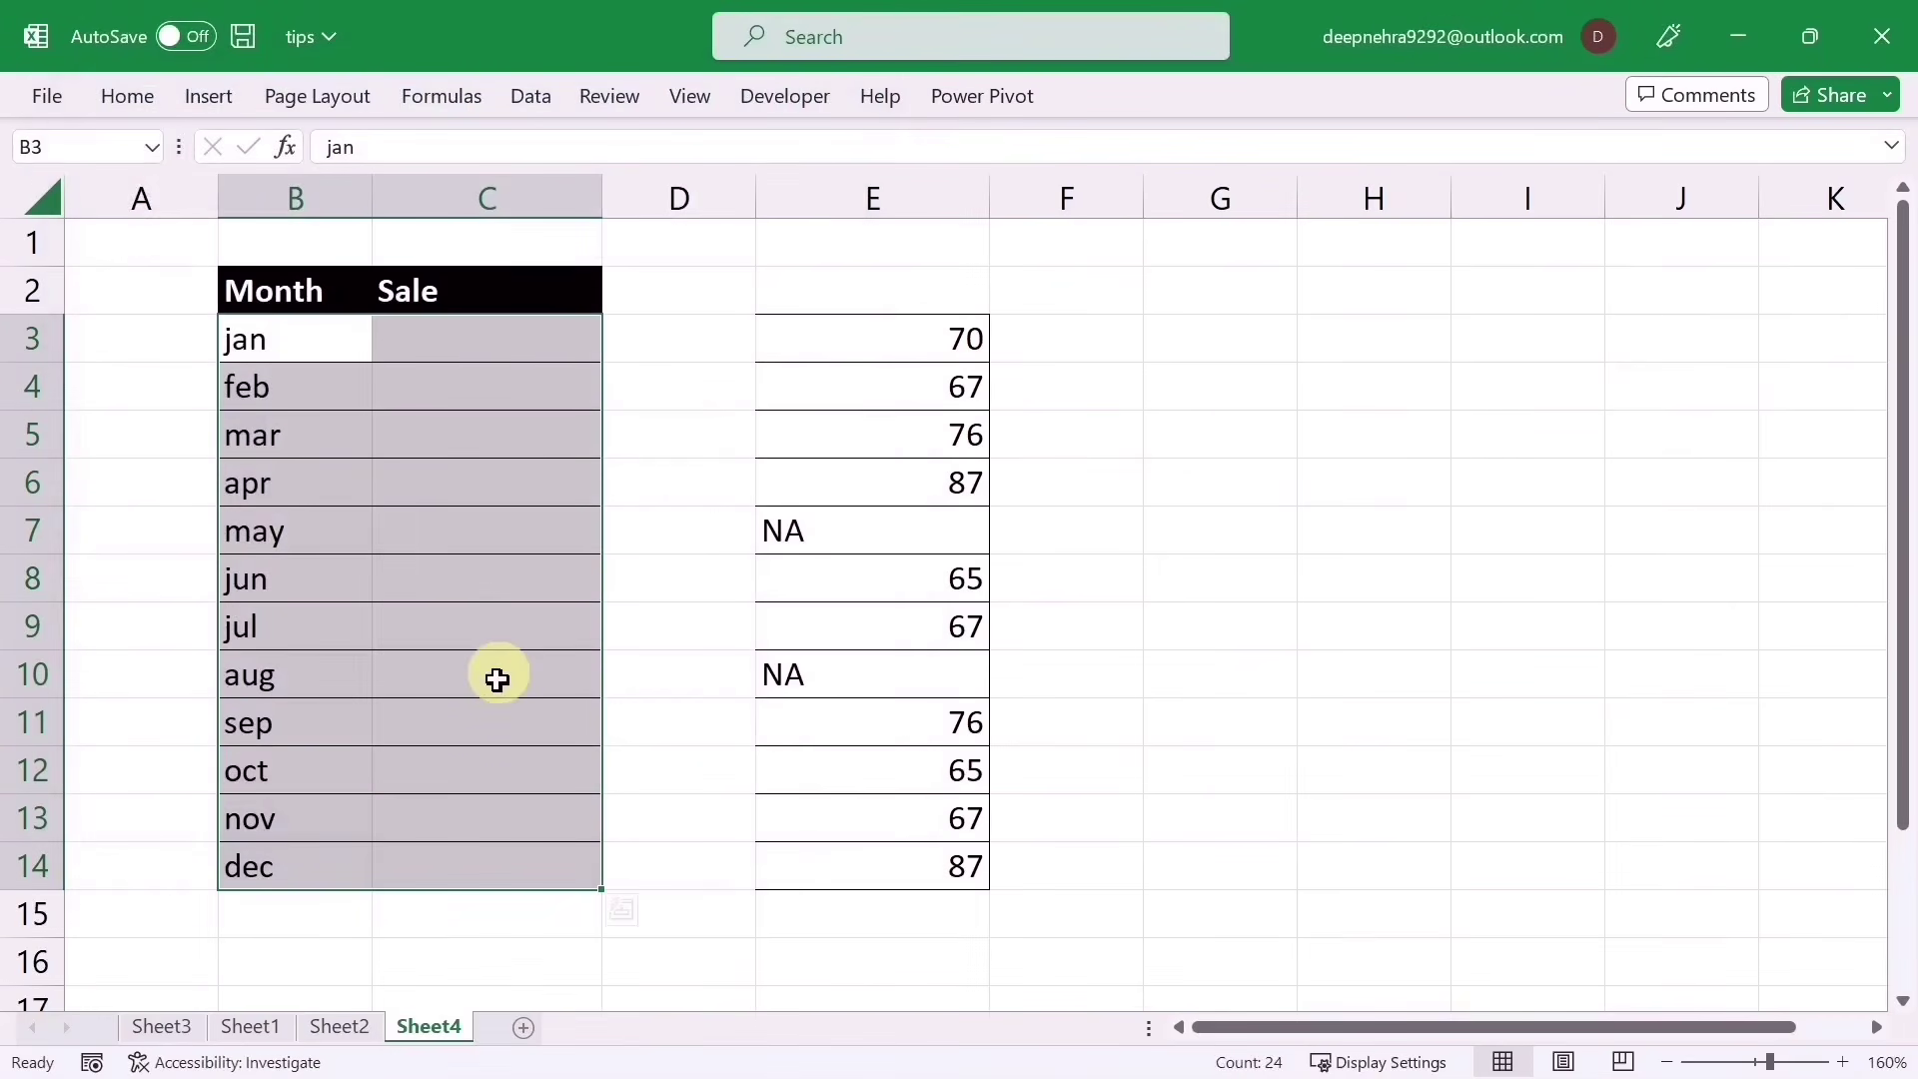
key("ctrl+z")
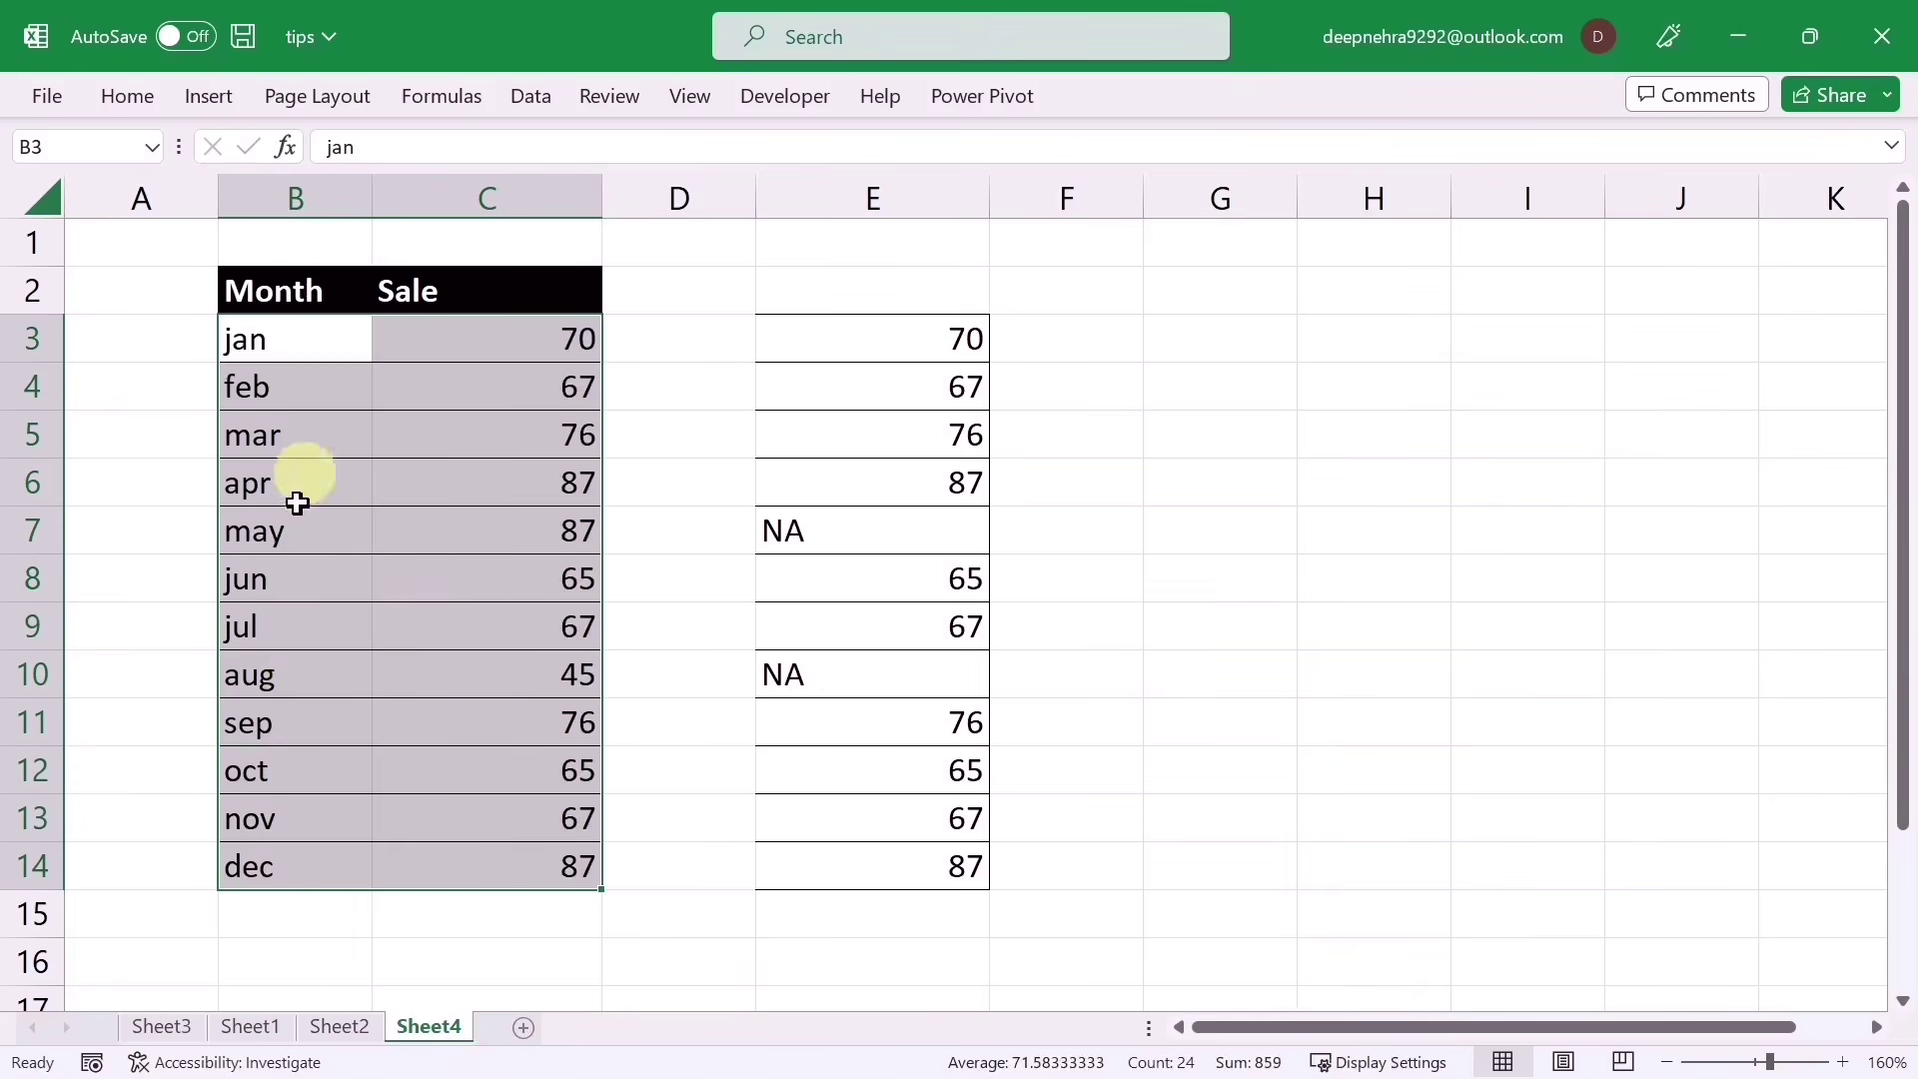
Step: Hide the month names with the #;;; custom format, then undo it
key("ctrl+1")
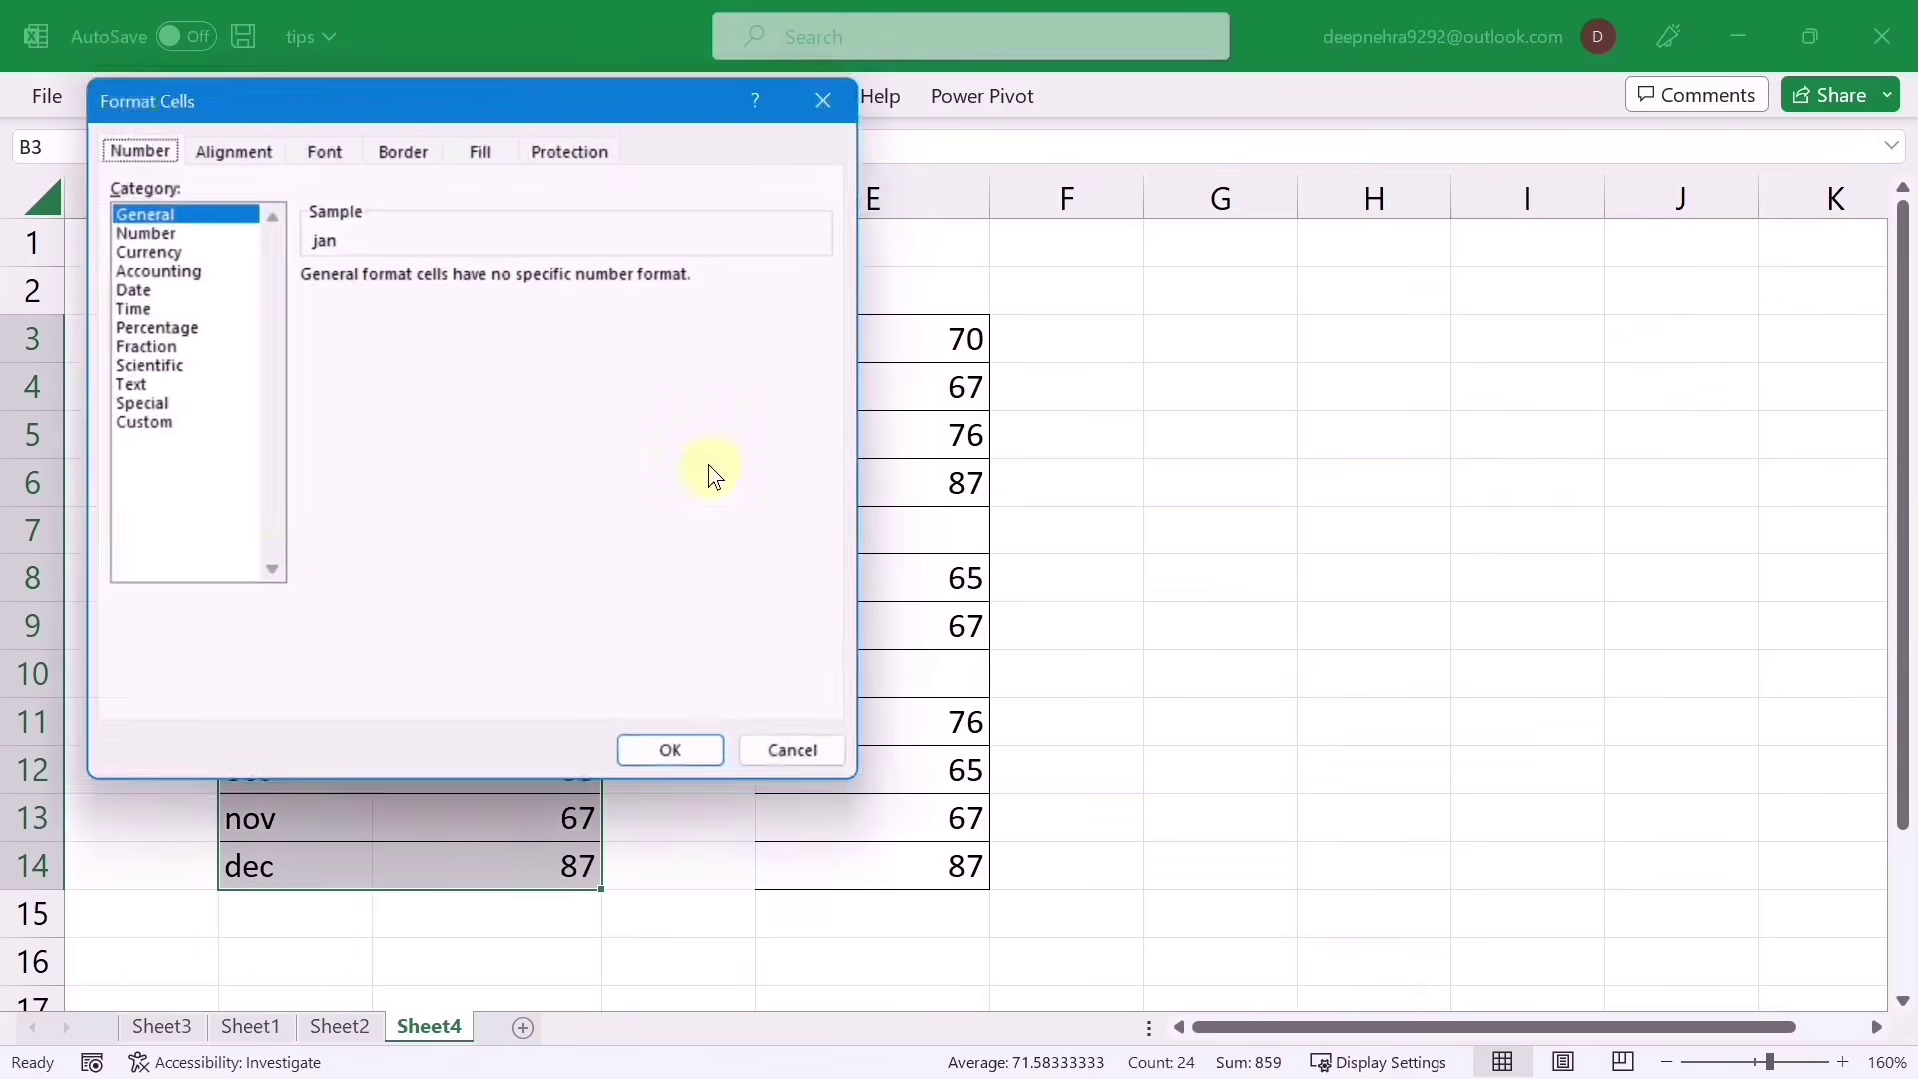
left_click(159, 425)
left_click(398, 304)
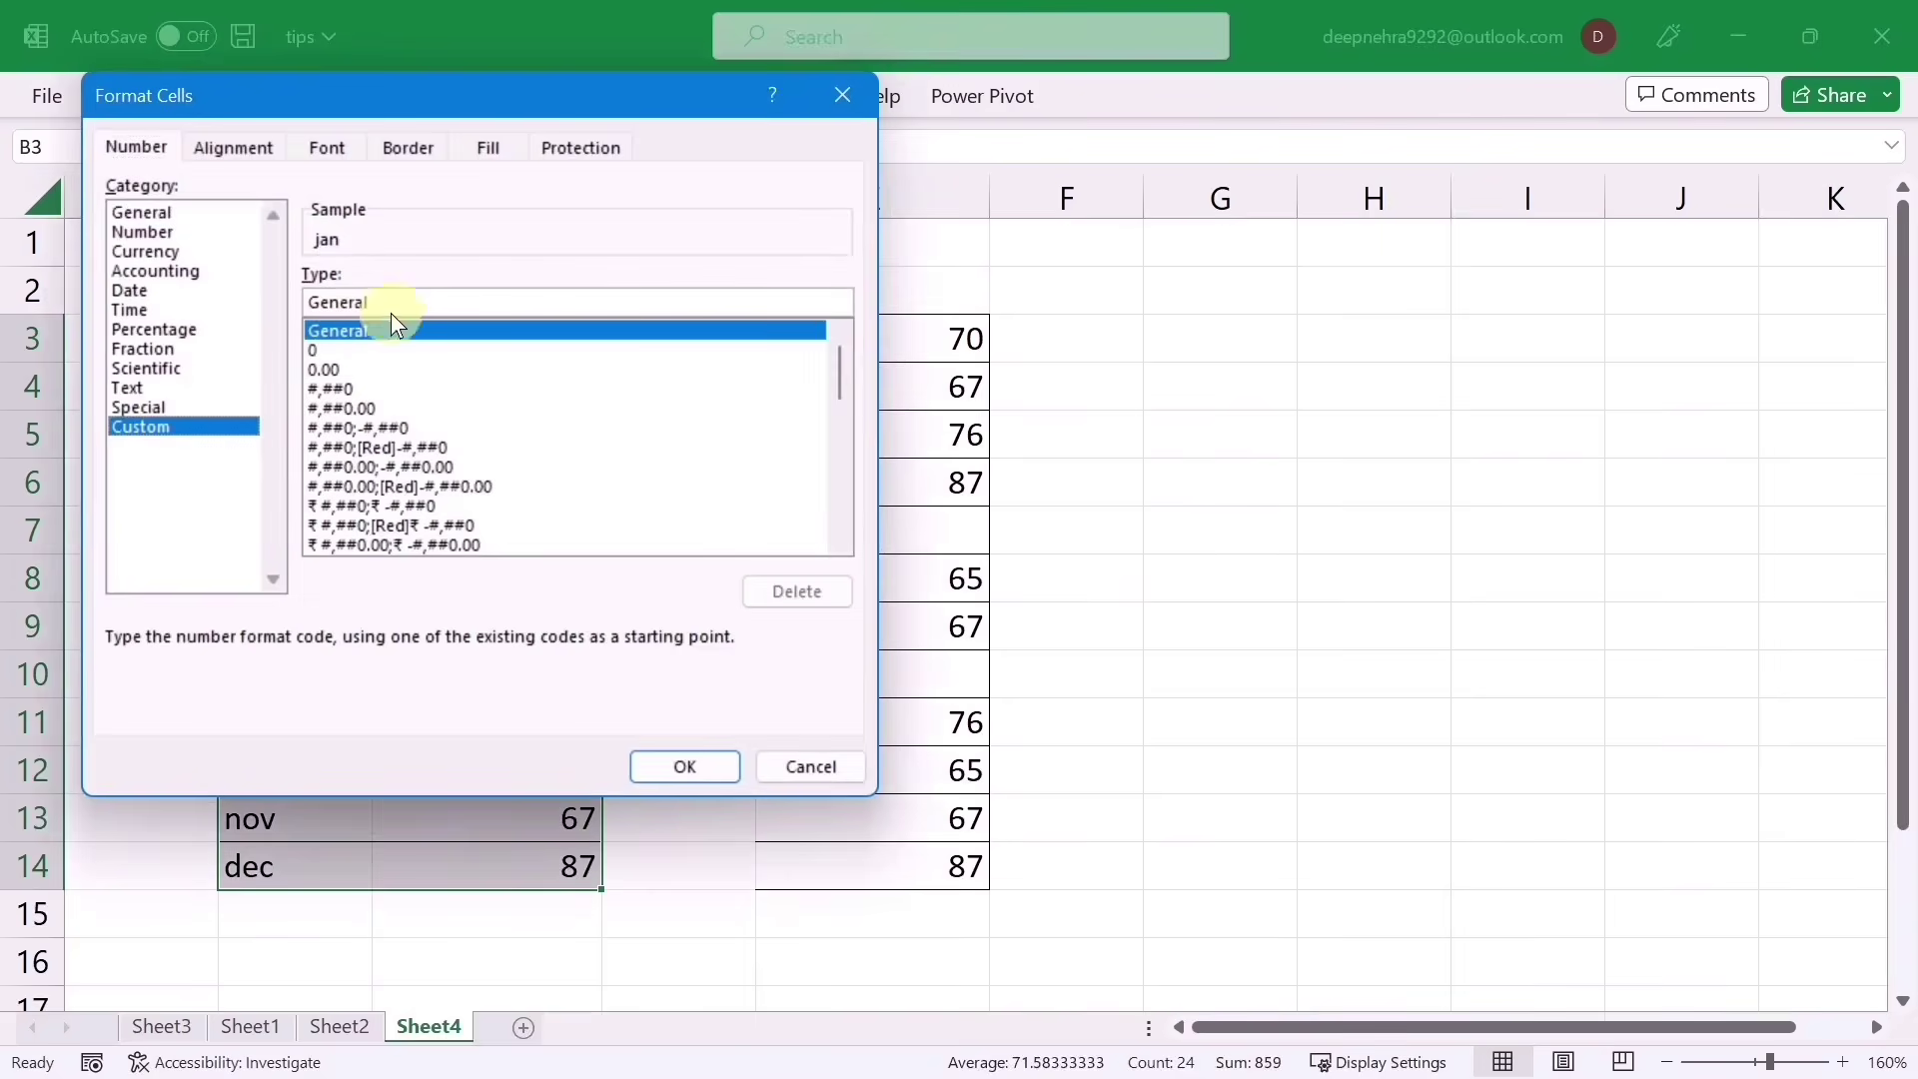
key("BackSpace")
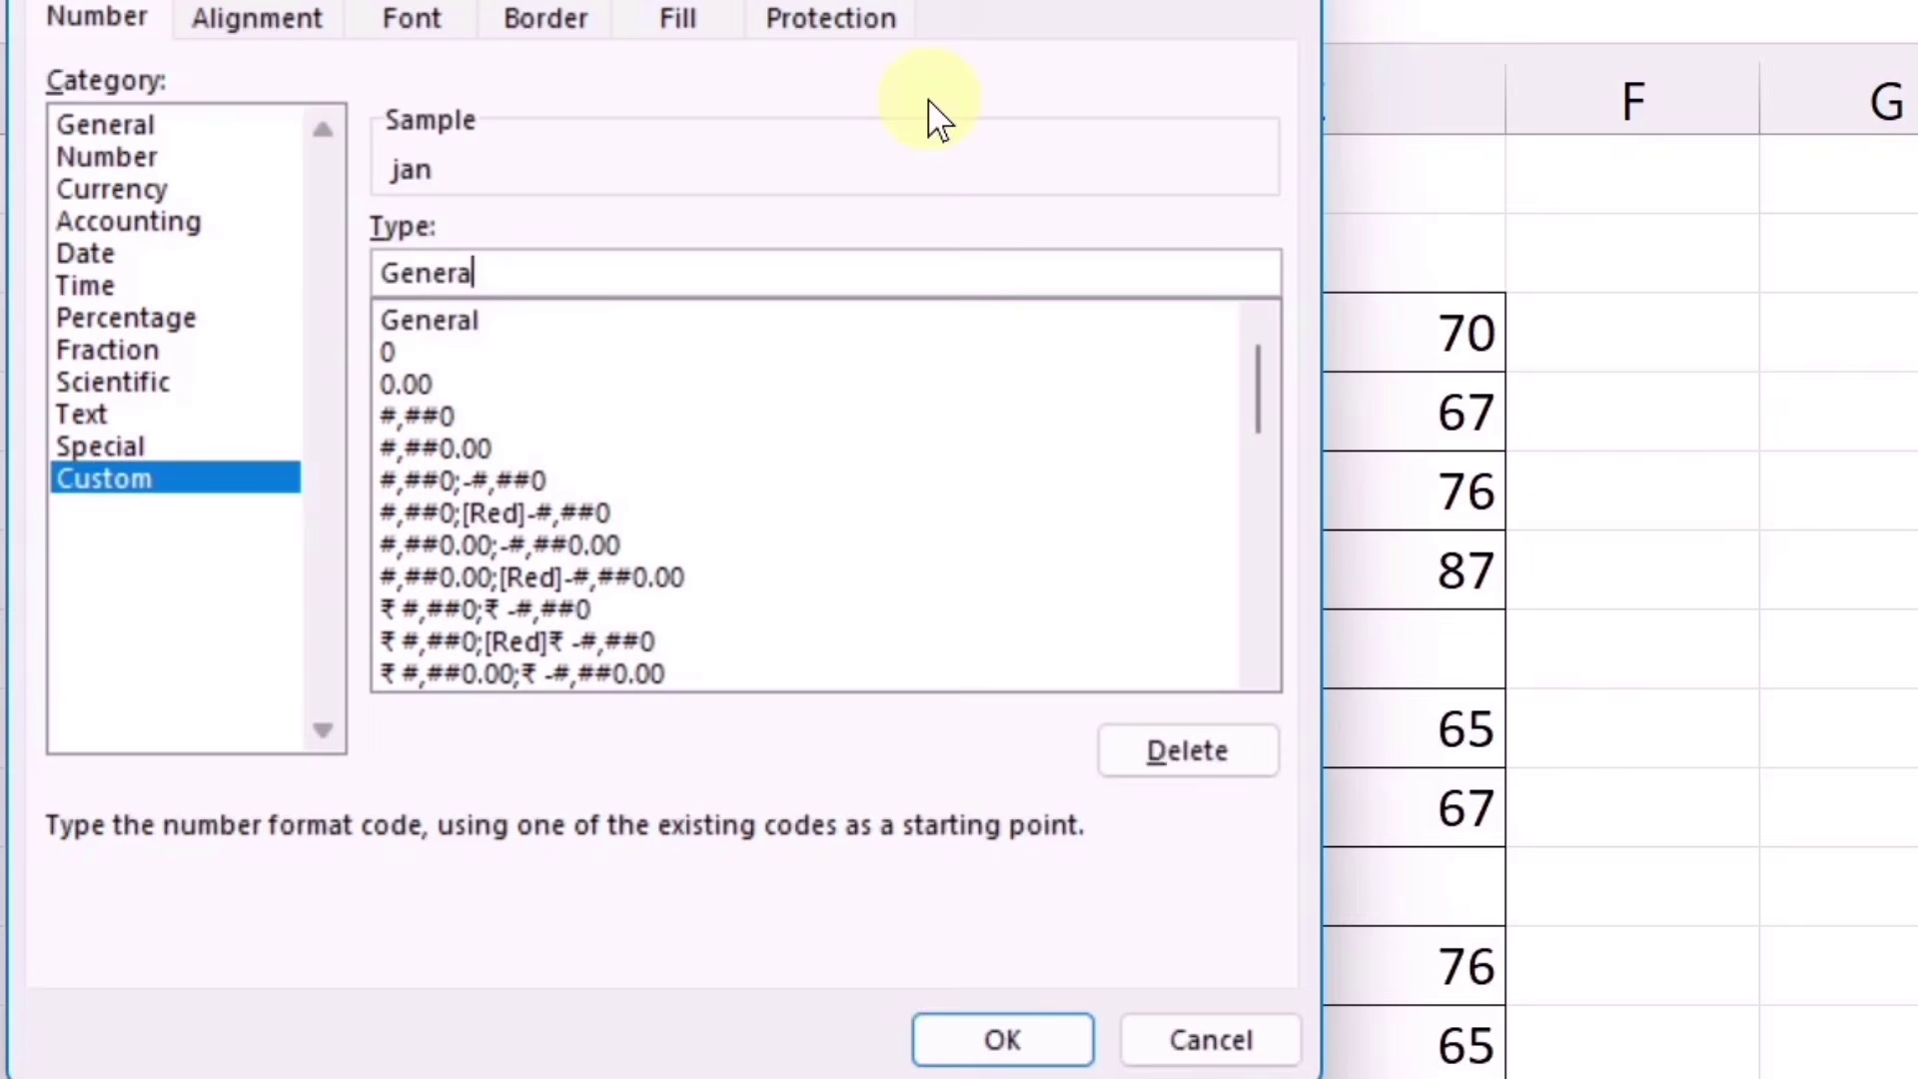
key("BackSpace")
key("BackSpace")
key("BackSpace")
key("BackSpace")
key("BackSpace")
key("BackSpace")
type("#;;;")
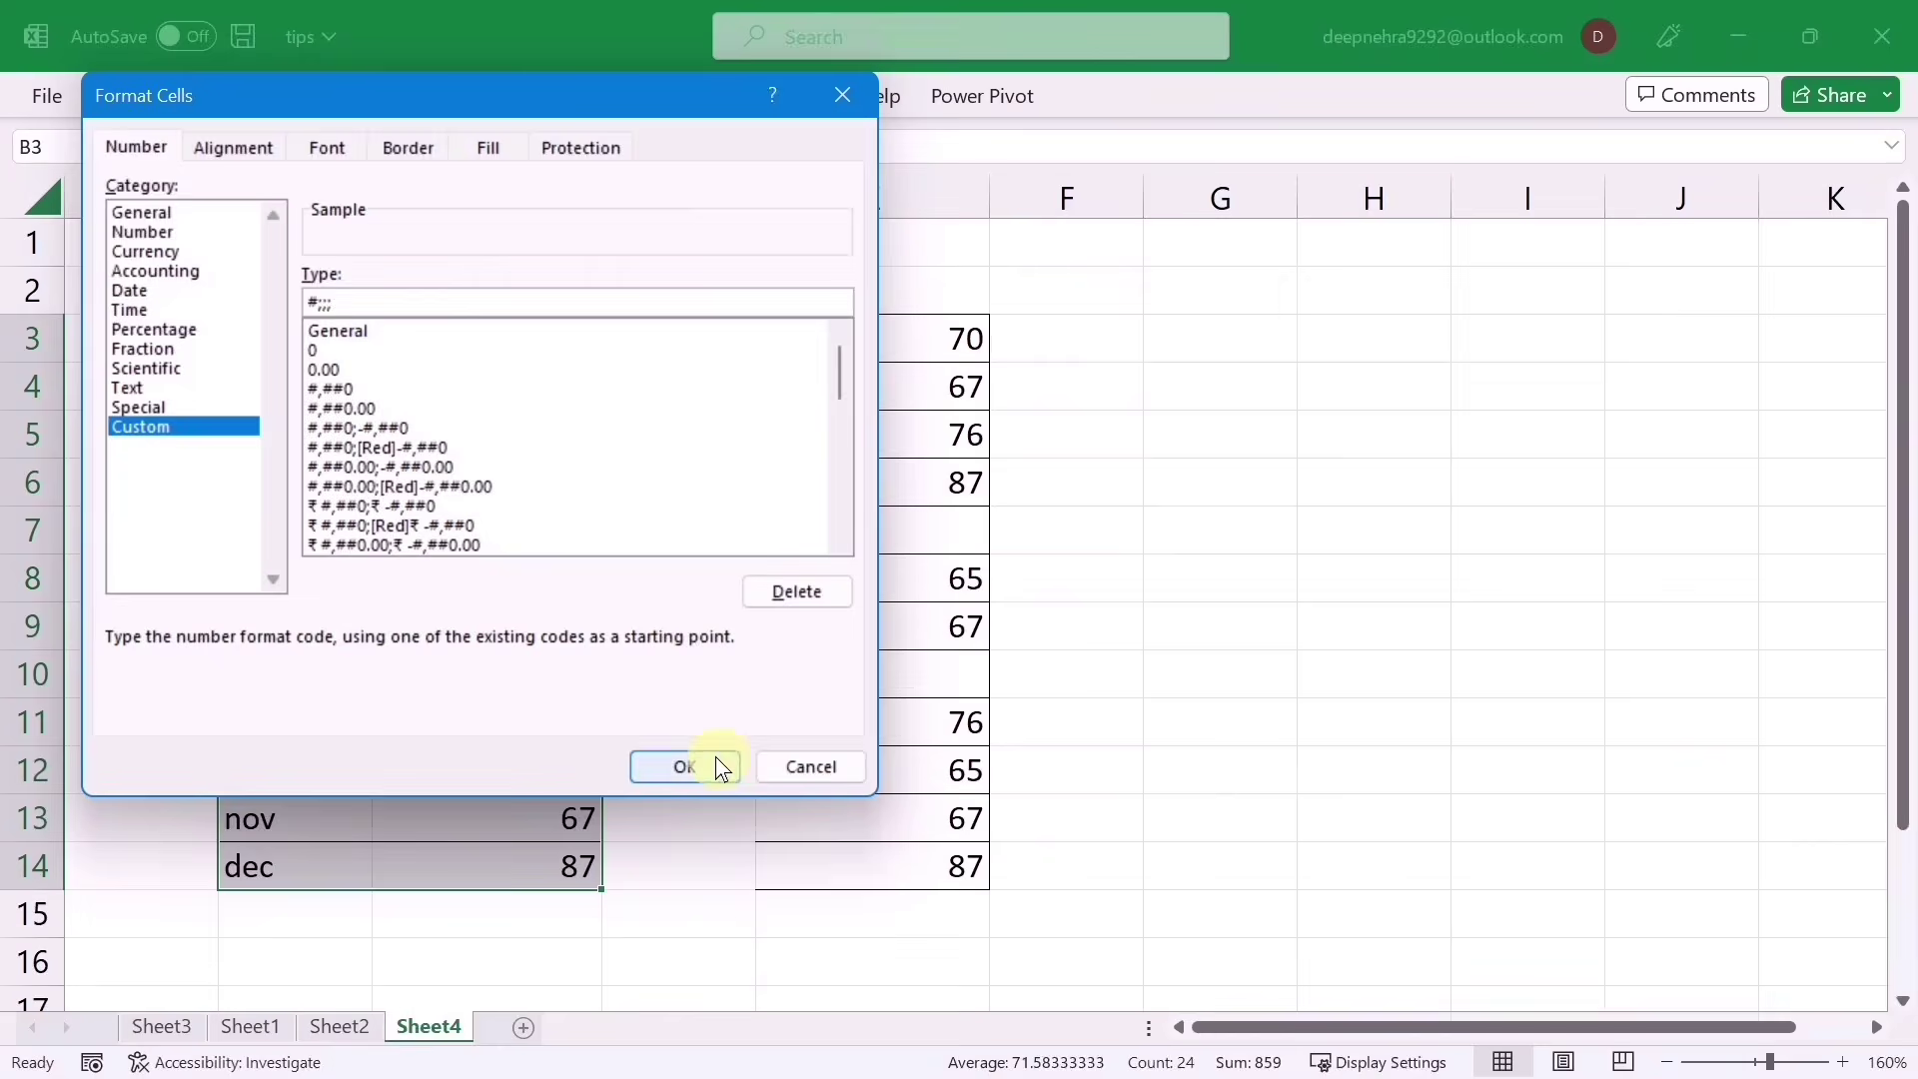
left_click(846, 875)
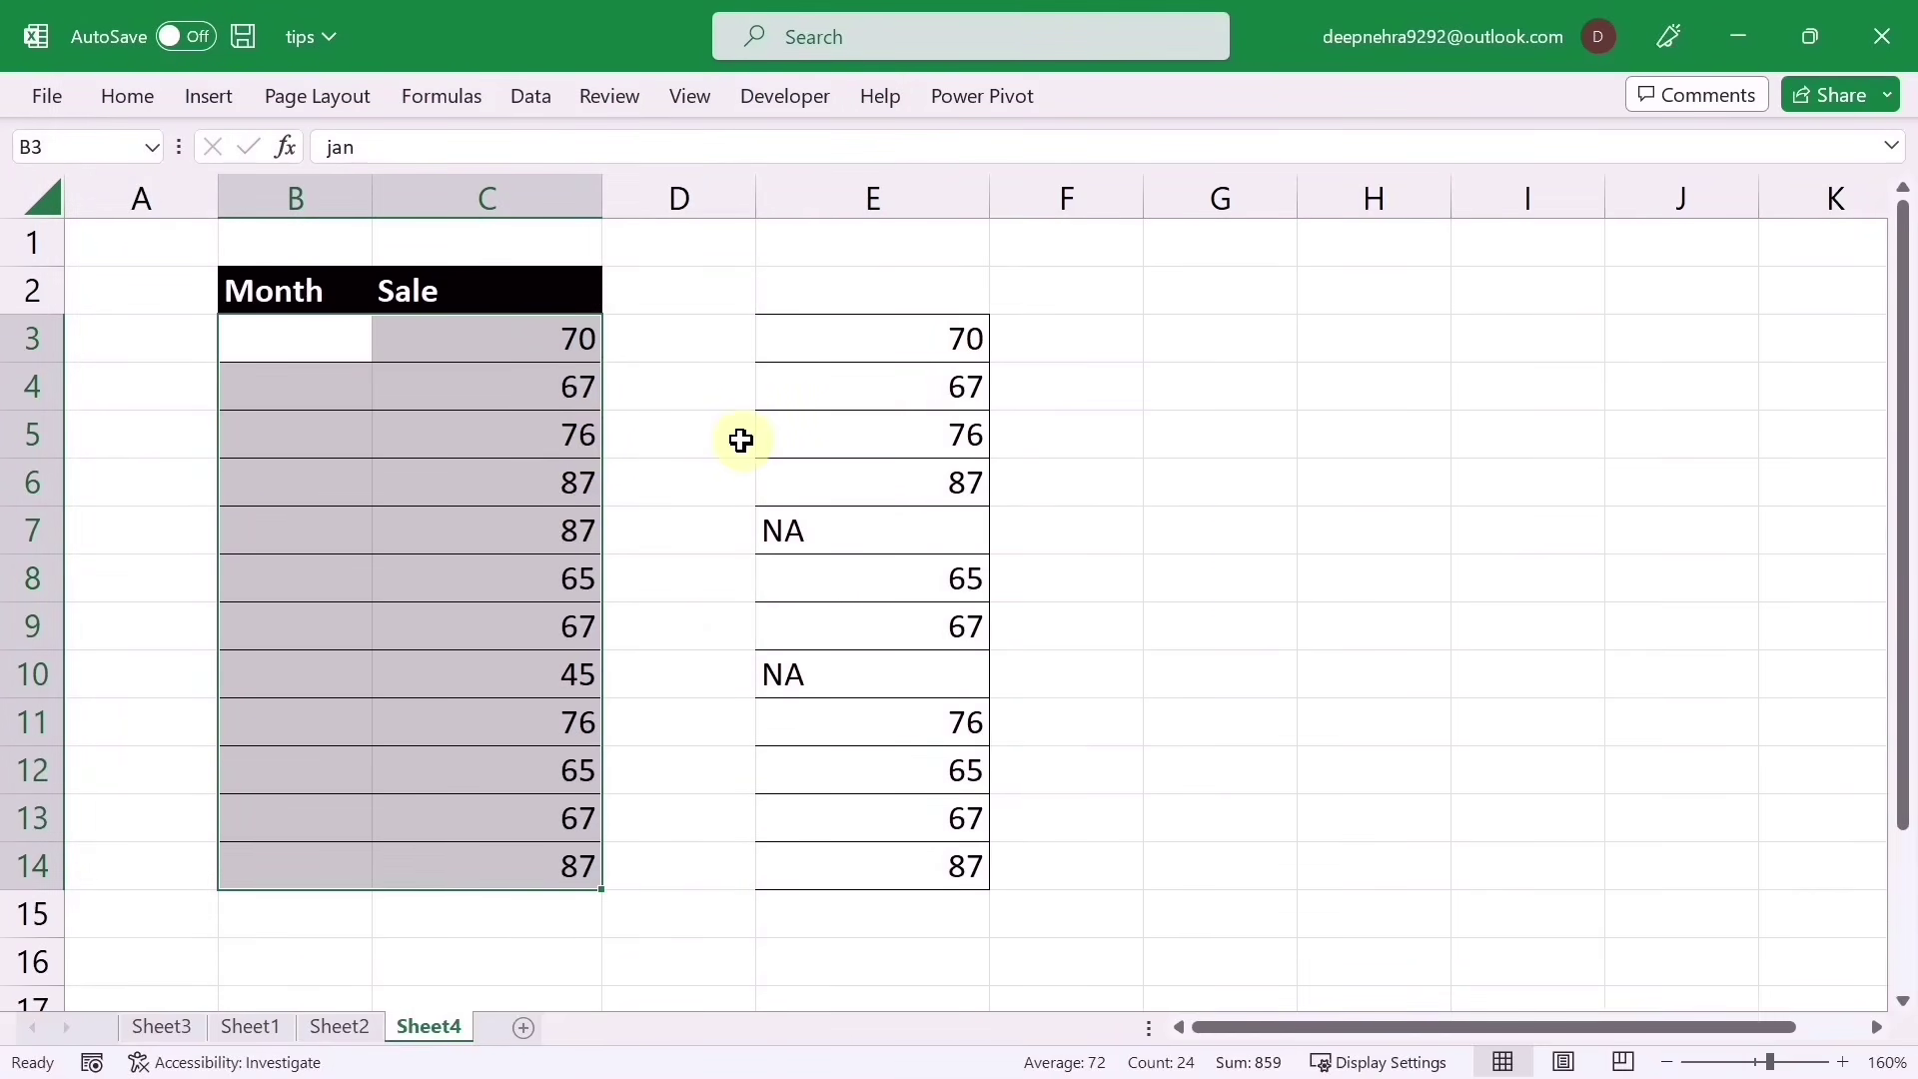
key("ctrl+z")
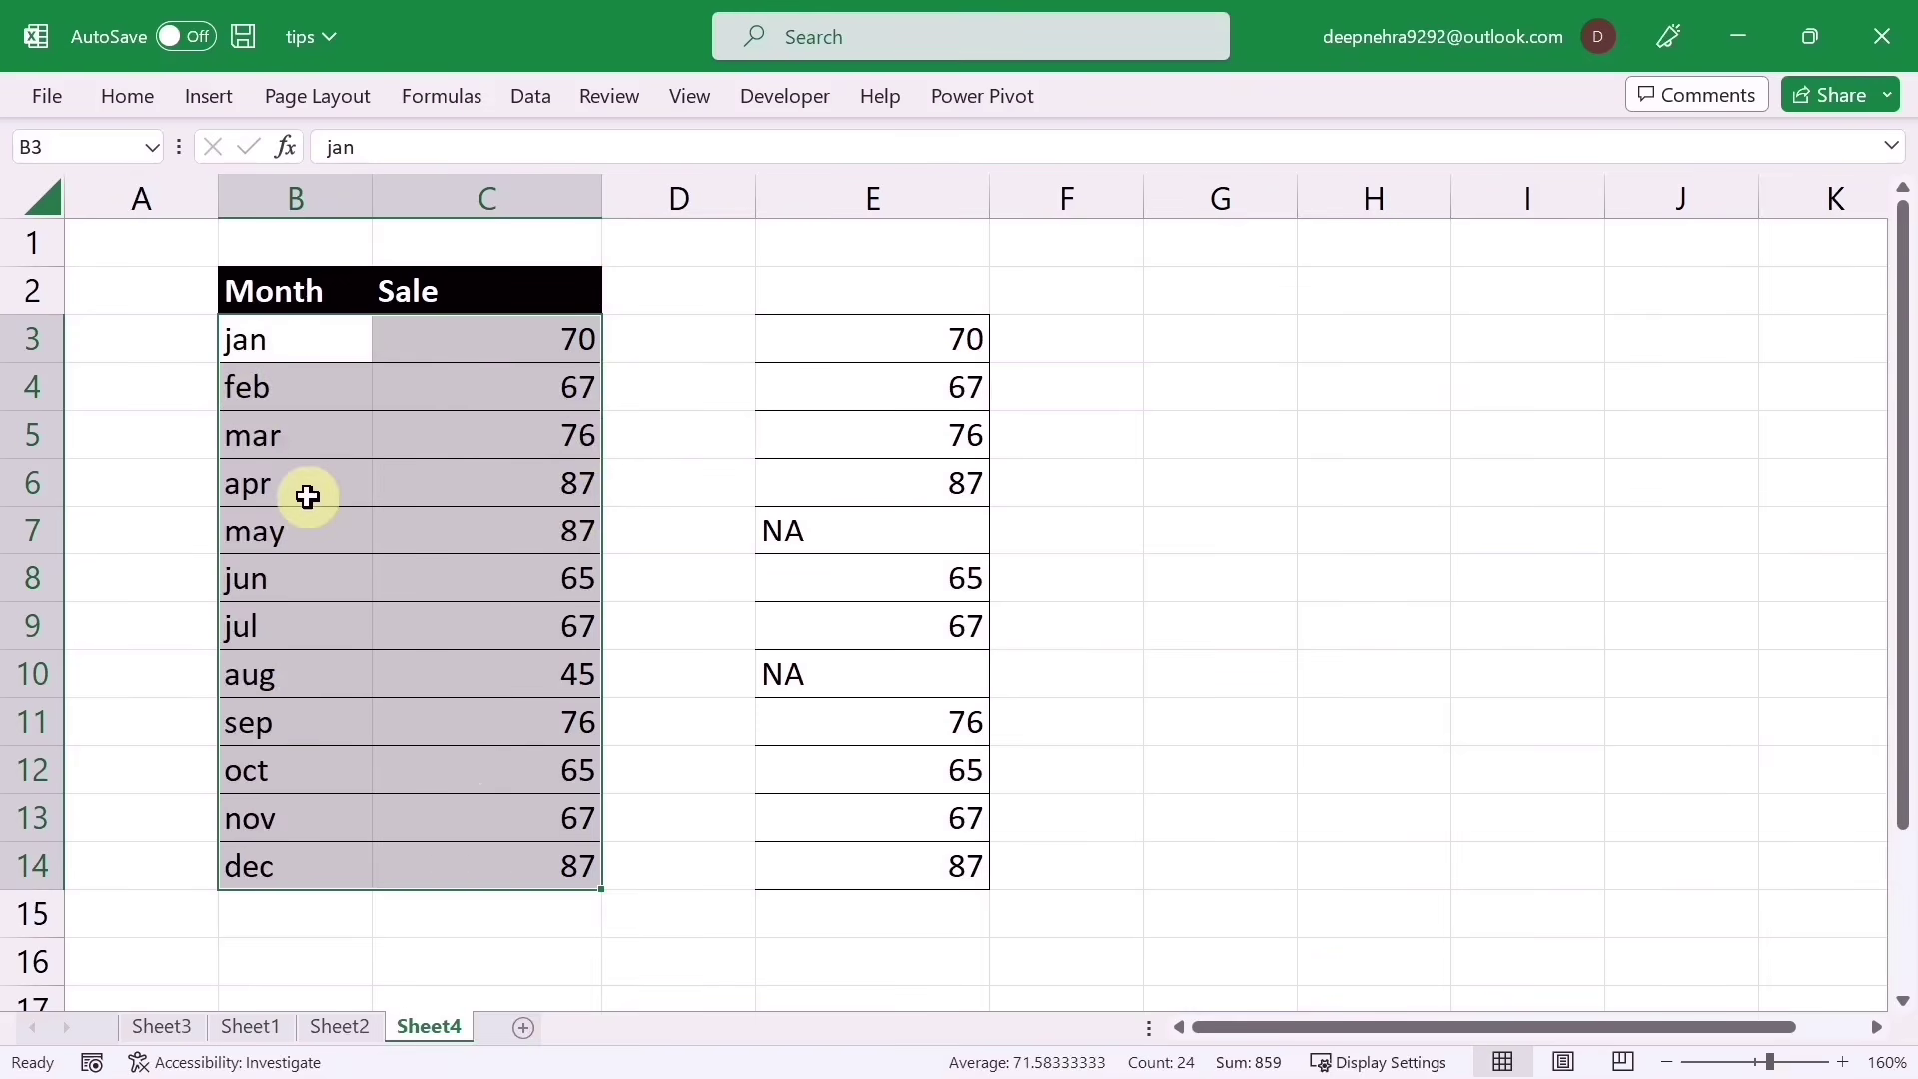
Step: Hide all values in B3:C14 with the ;;; custom format
key("ctrl+1")
left_click(150, 411)
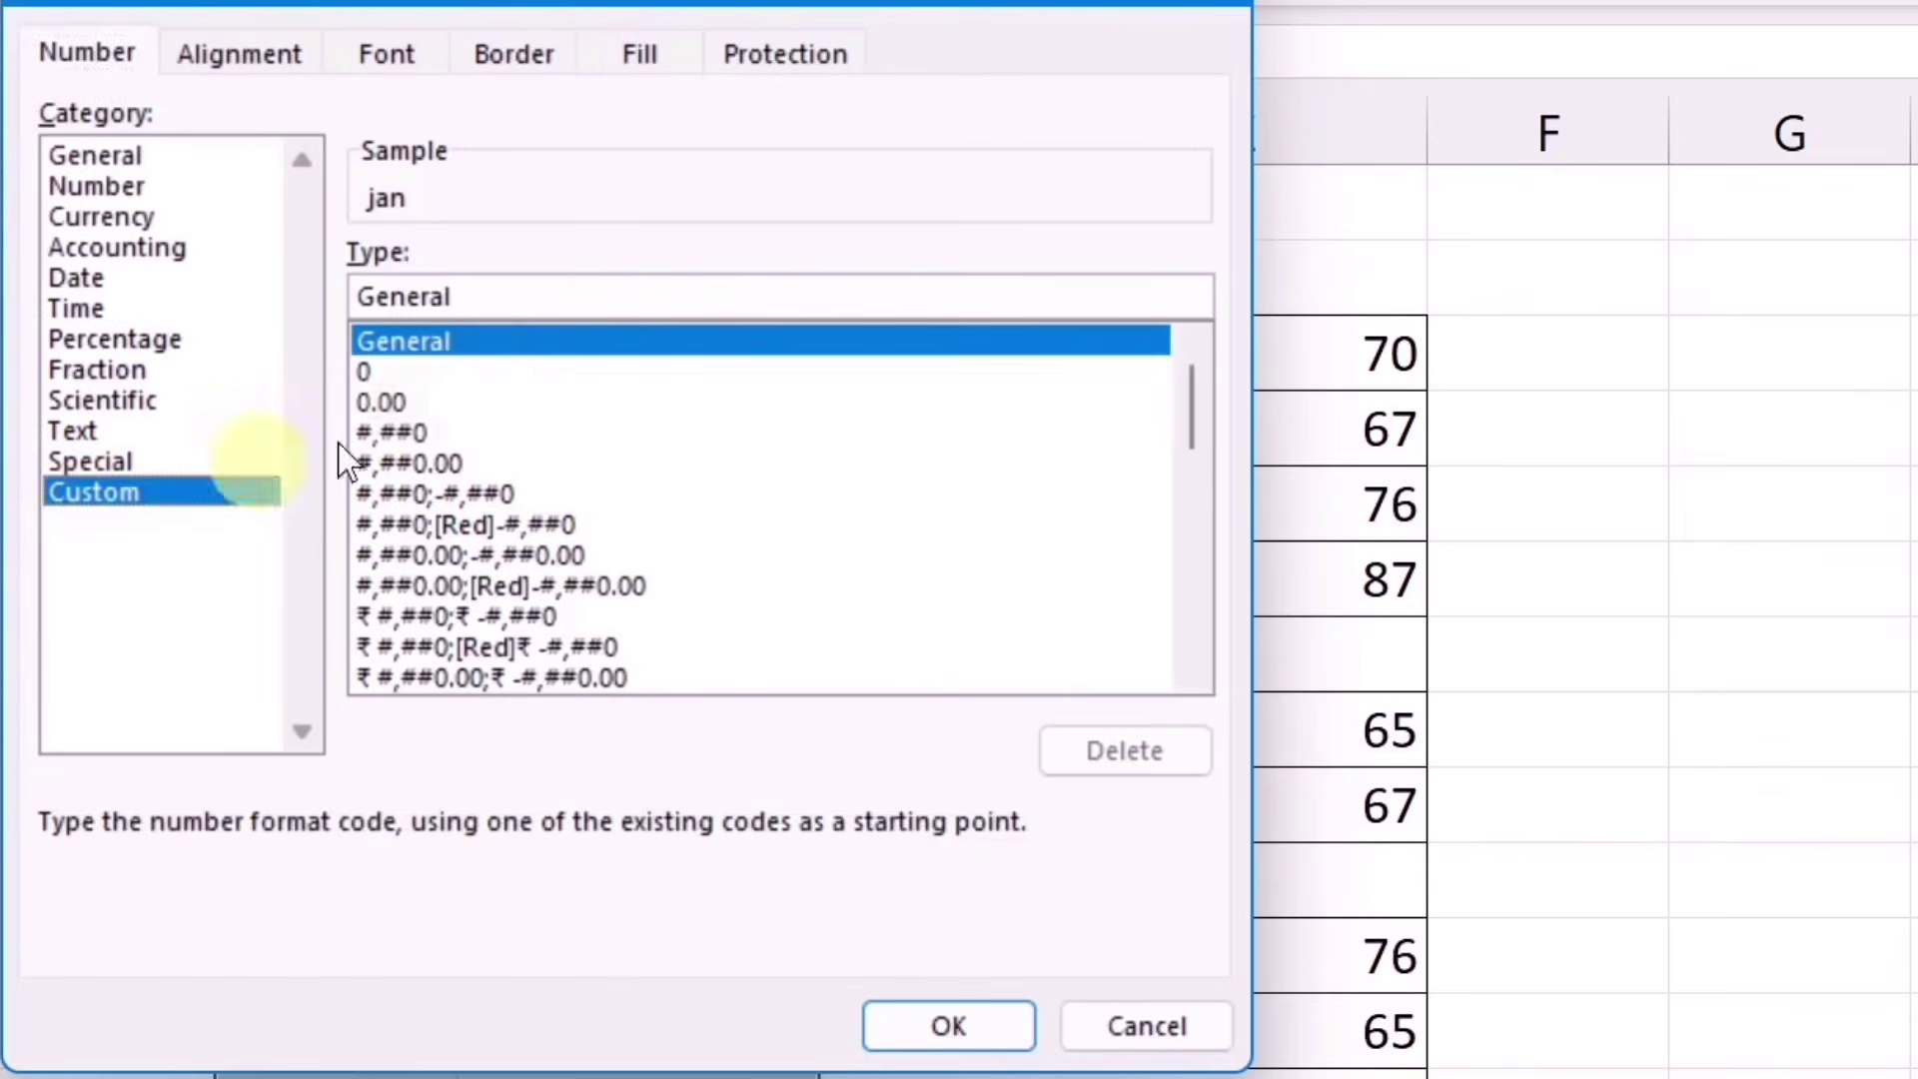
left_click(564, 311)
key("BackSpace")
key("BackSpace")
key("BackSpace")
key("BackSpace")
key("BackSpace")
key("BackSpace")
key("BackSpace")
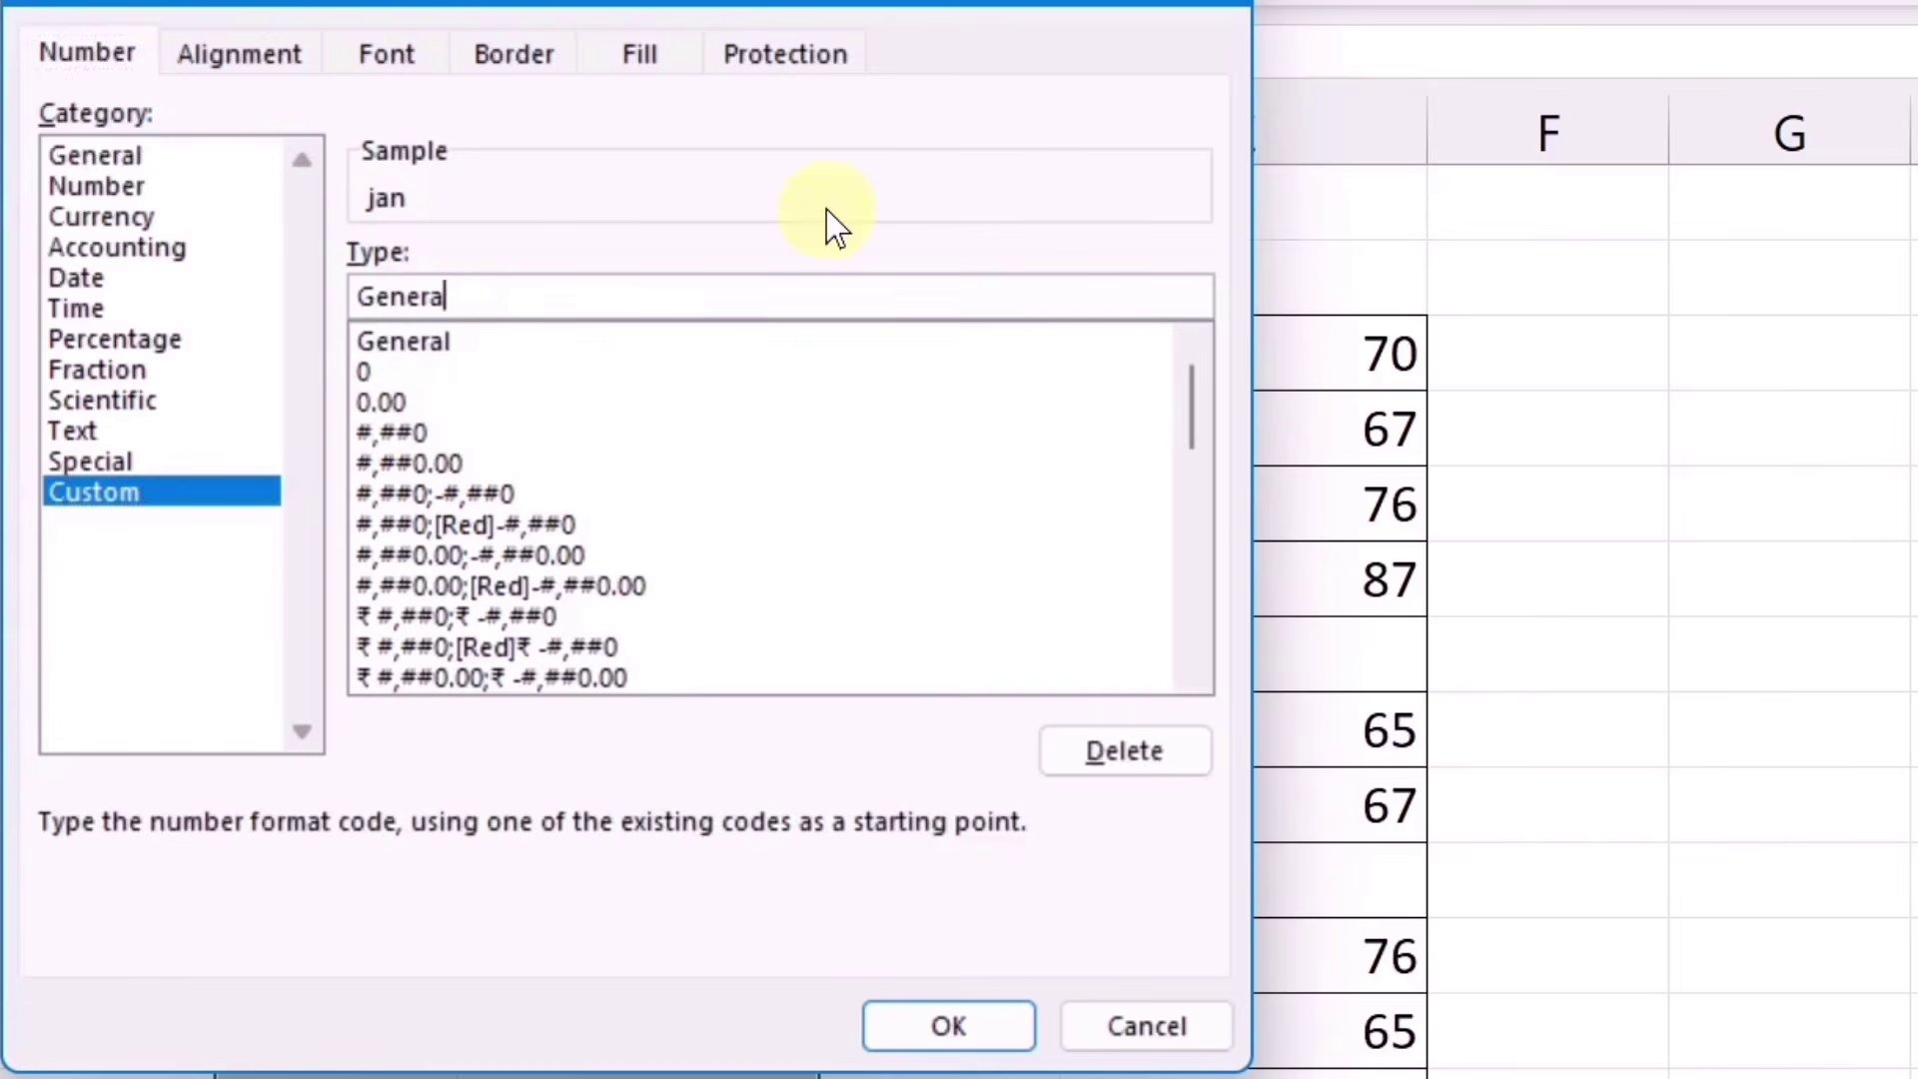
type(";;;")
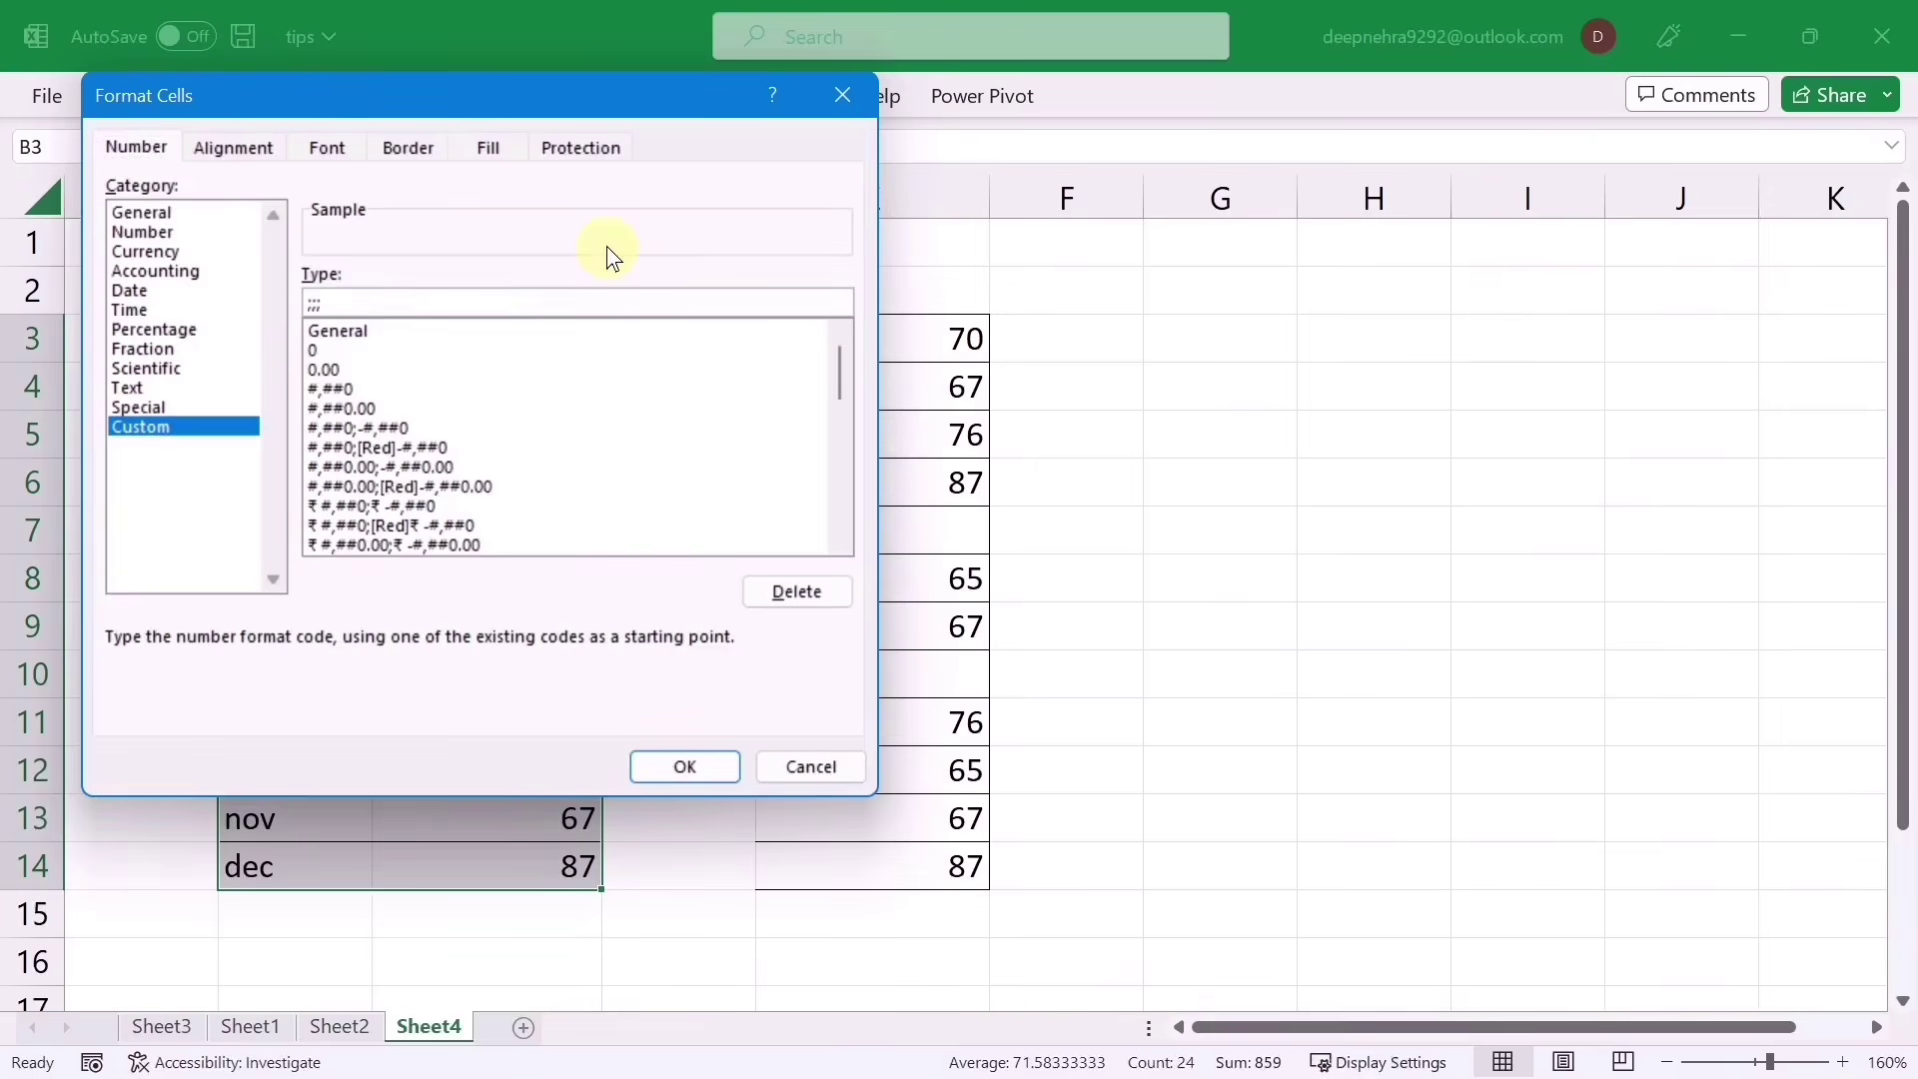
key("Return")
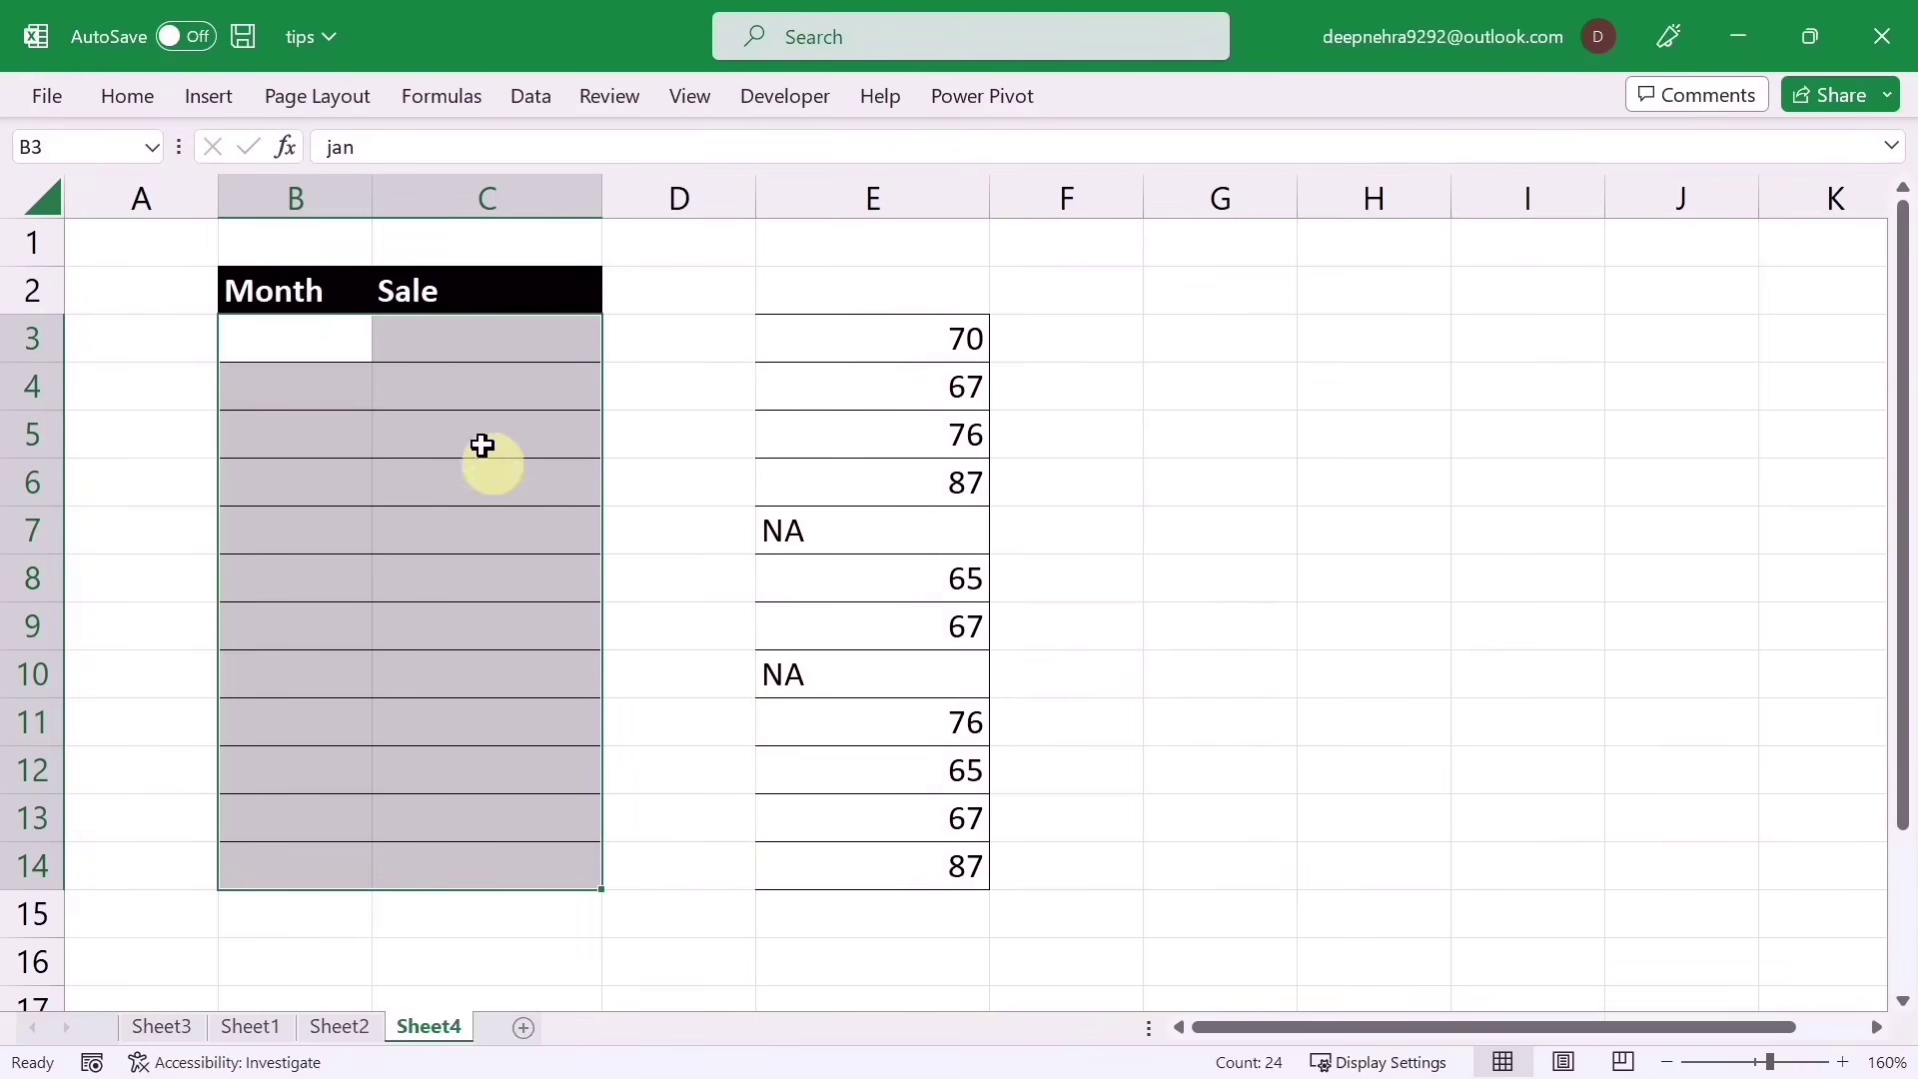
Step: Delete the ;;; format code so the months and sales show again
key("ctrl+1")
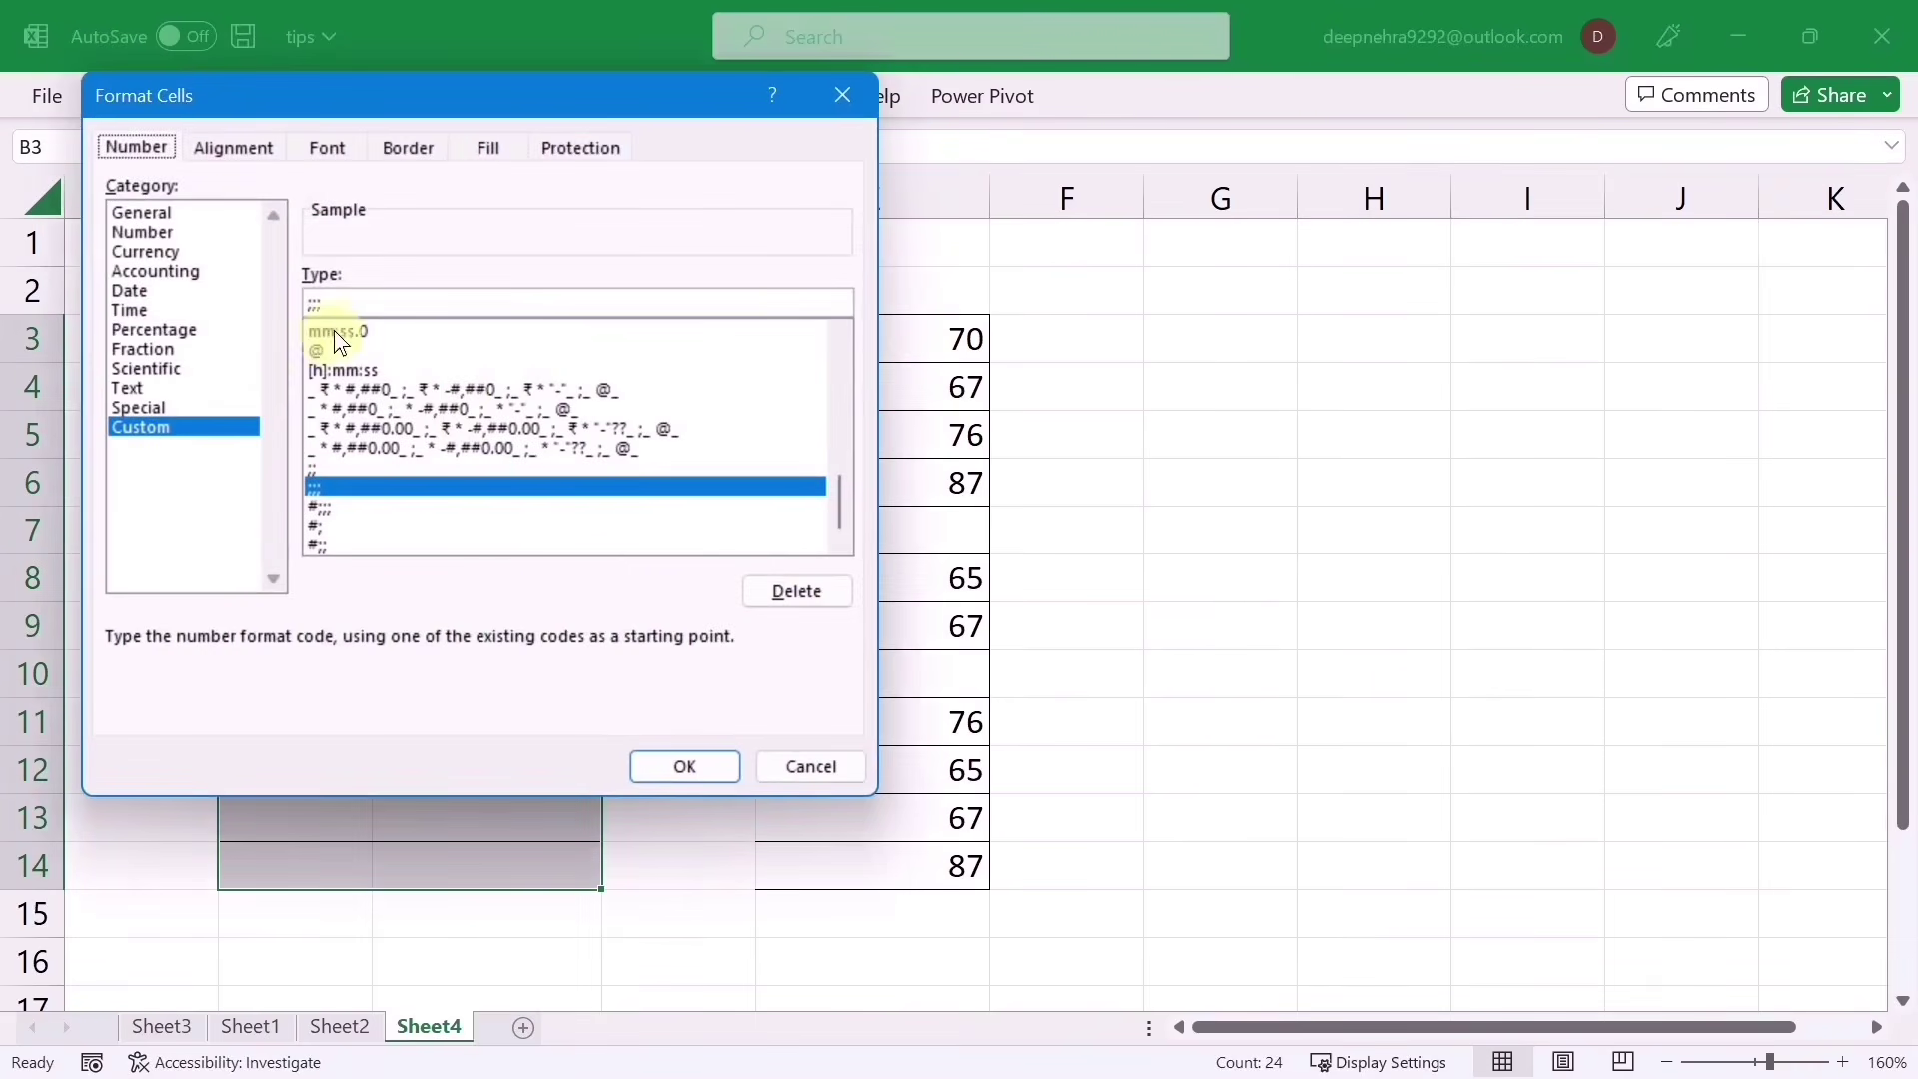
left_click(450, 293)
key("BackSpace")
key("BackSpace")
key("BackSpace")
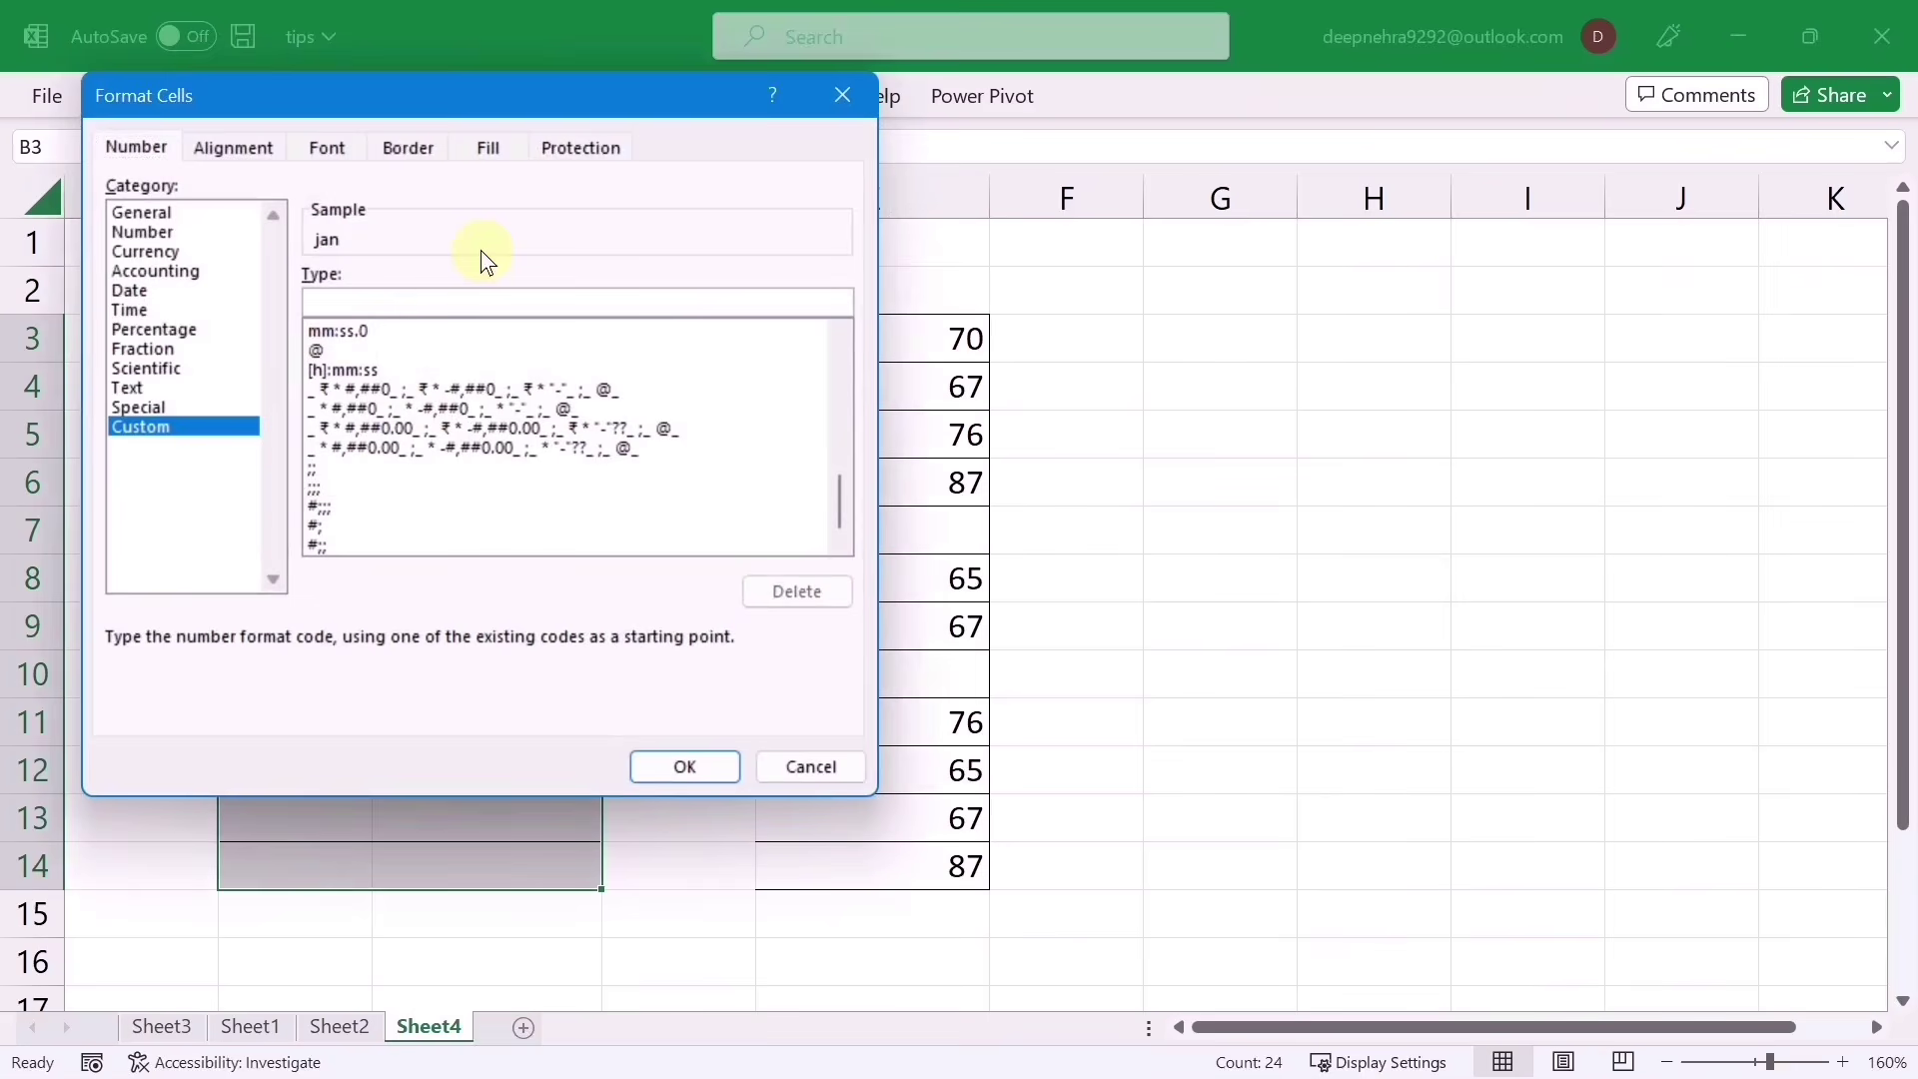
left_click(685, 767)
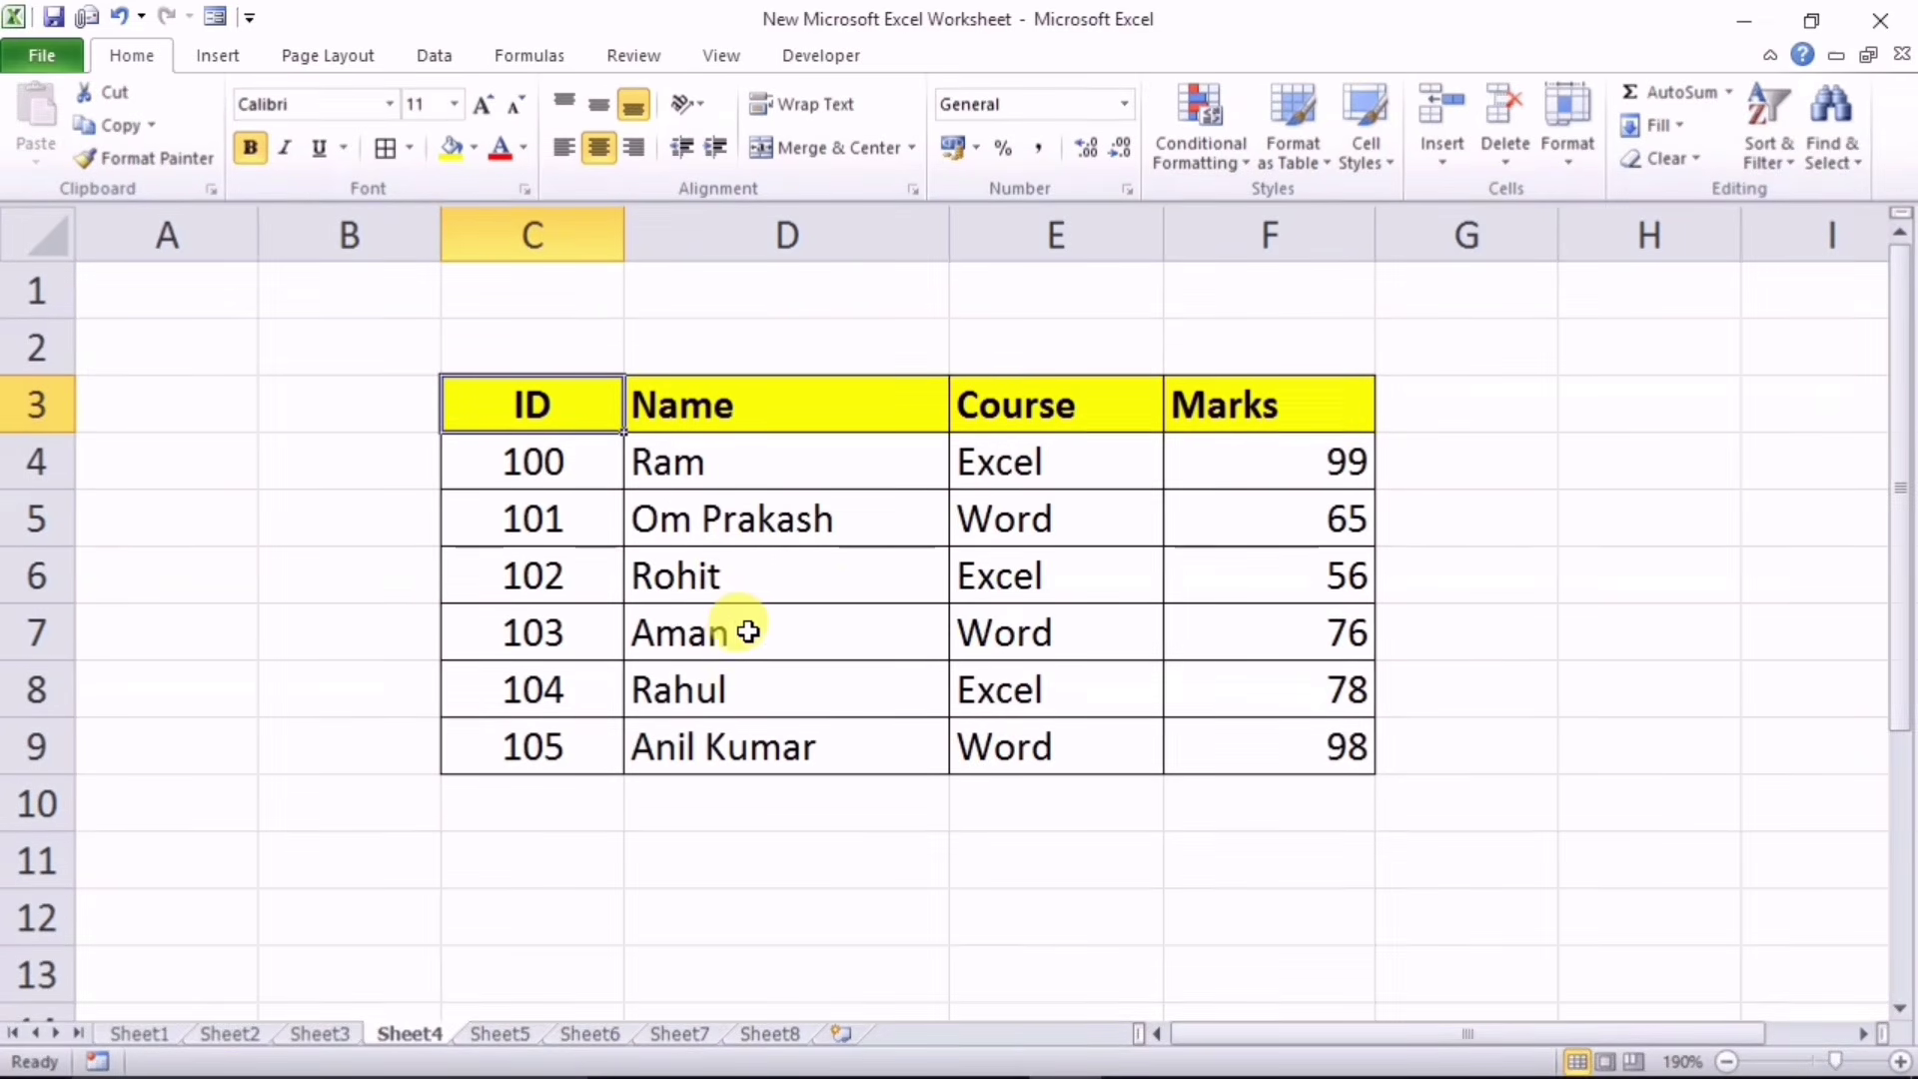
Step: Select the whole ID/Name/Course/Marks table, preview fonts, and apply Copperplate Gothic Light
left_click(715, 575)
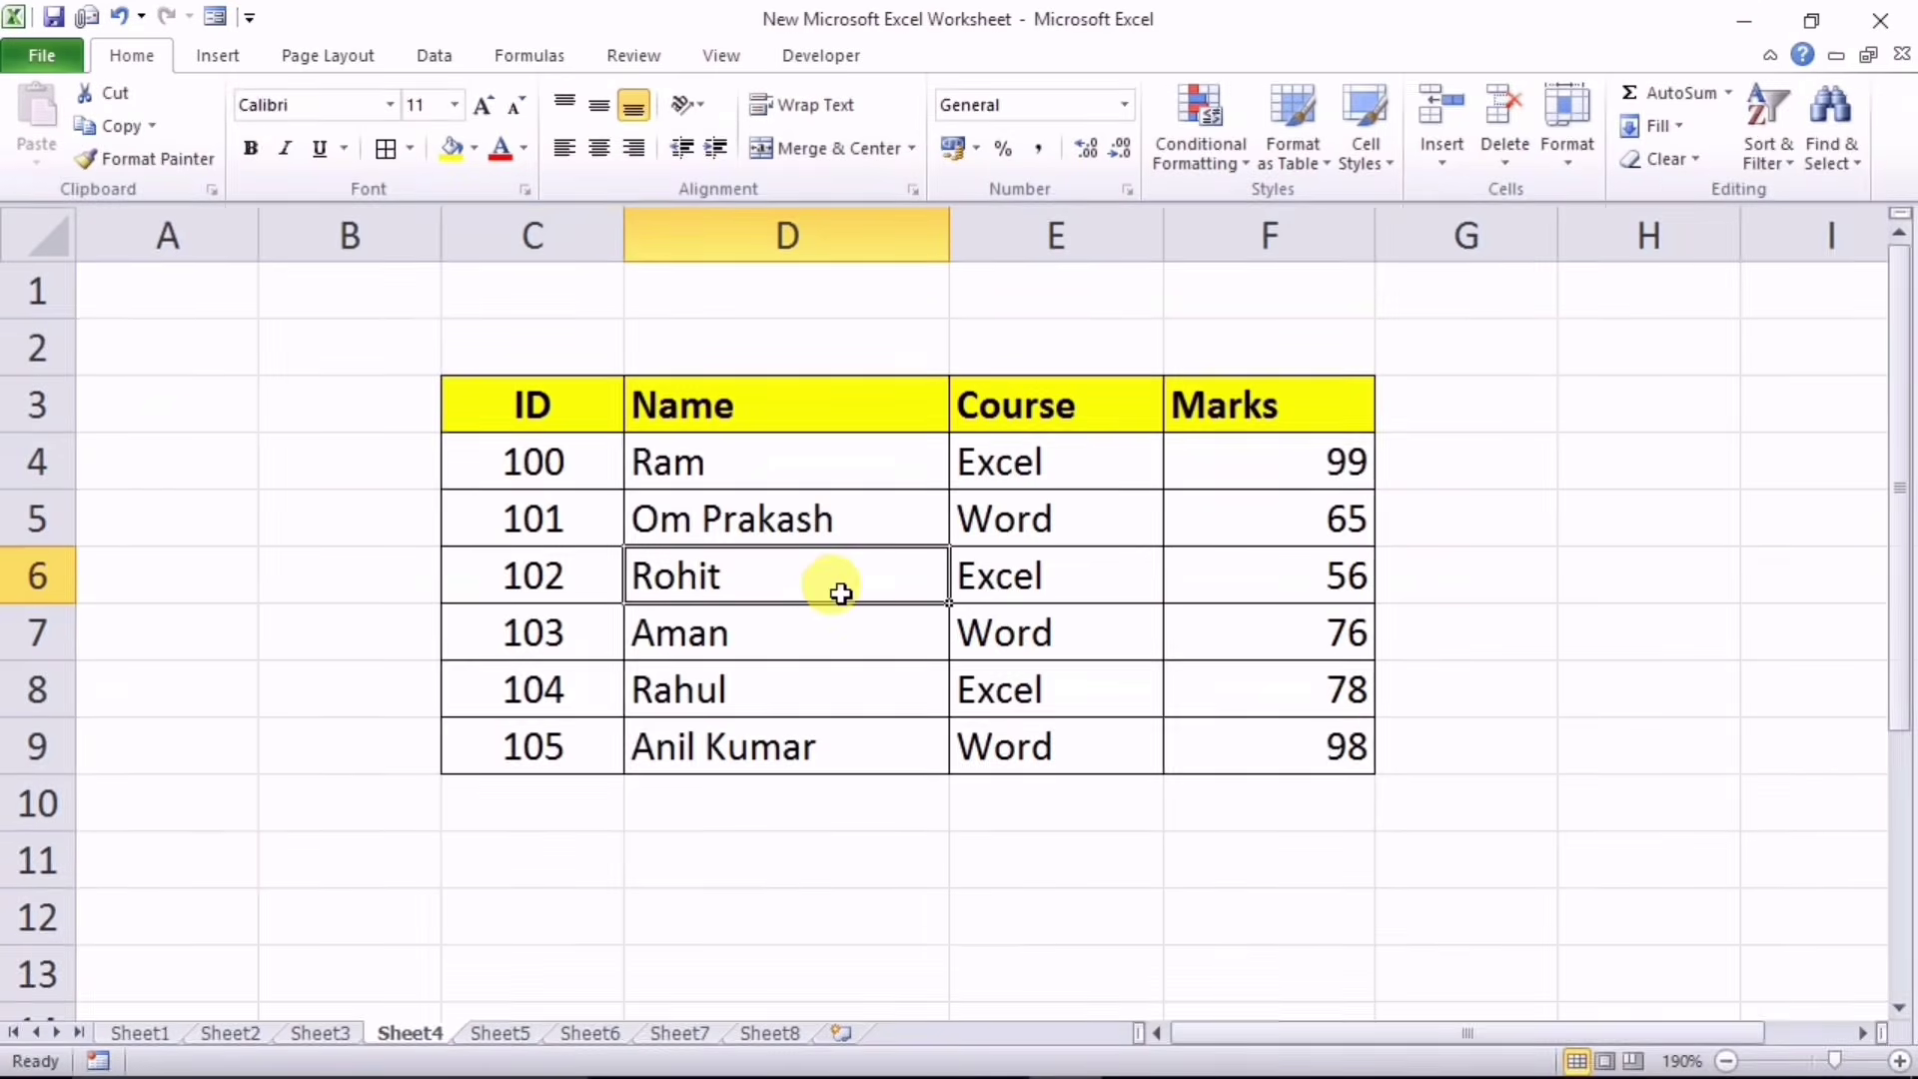
key("ctrl+a")
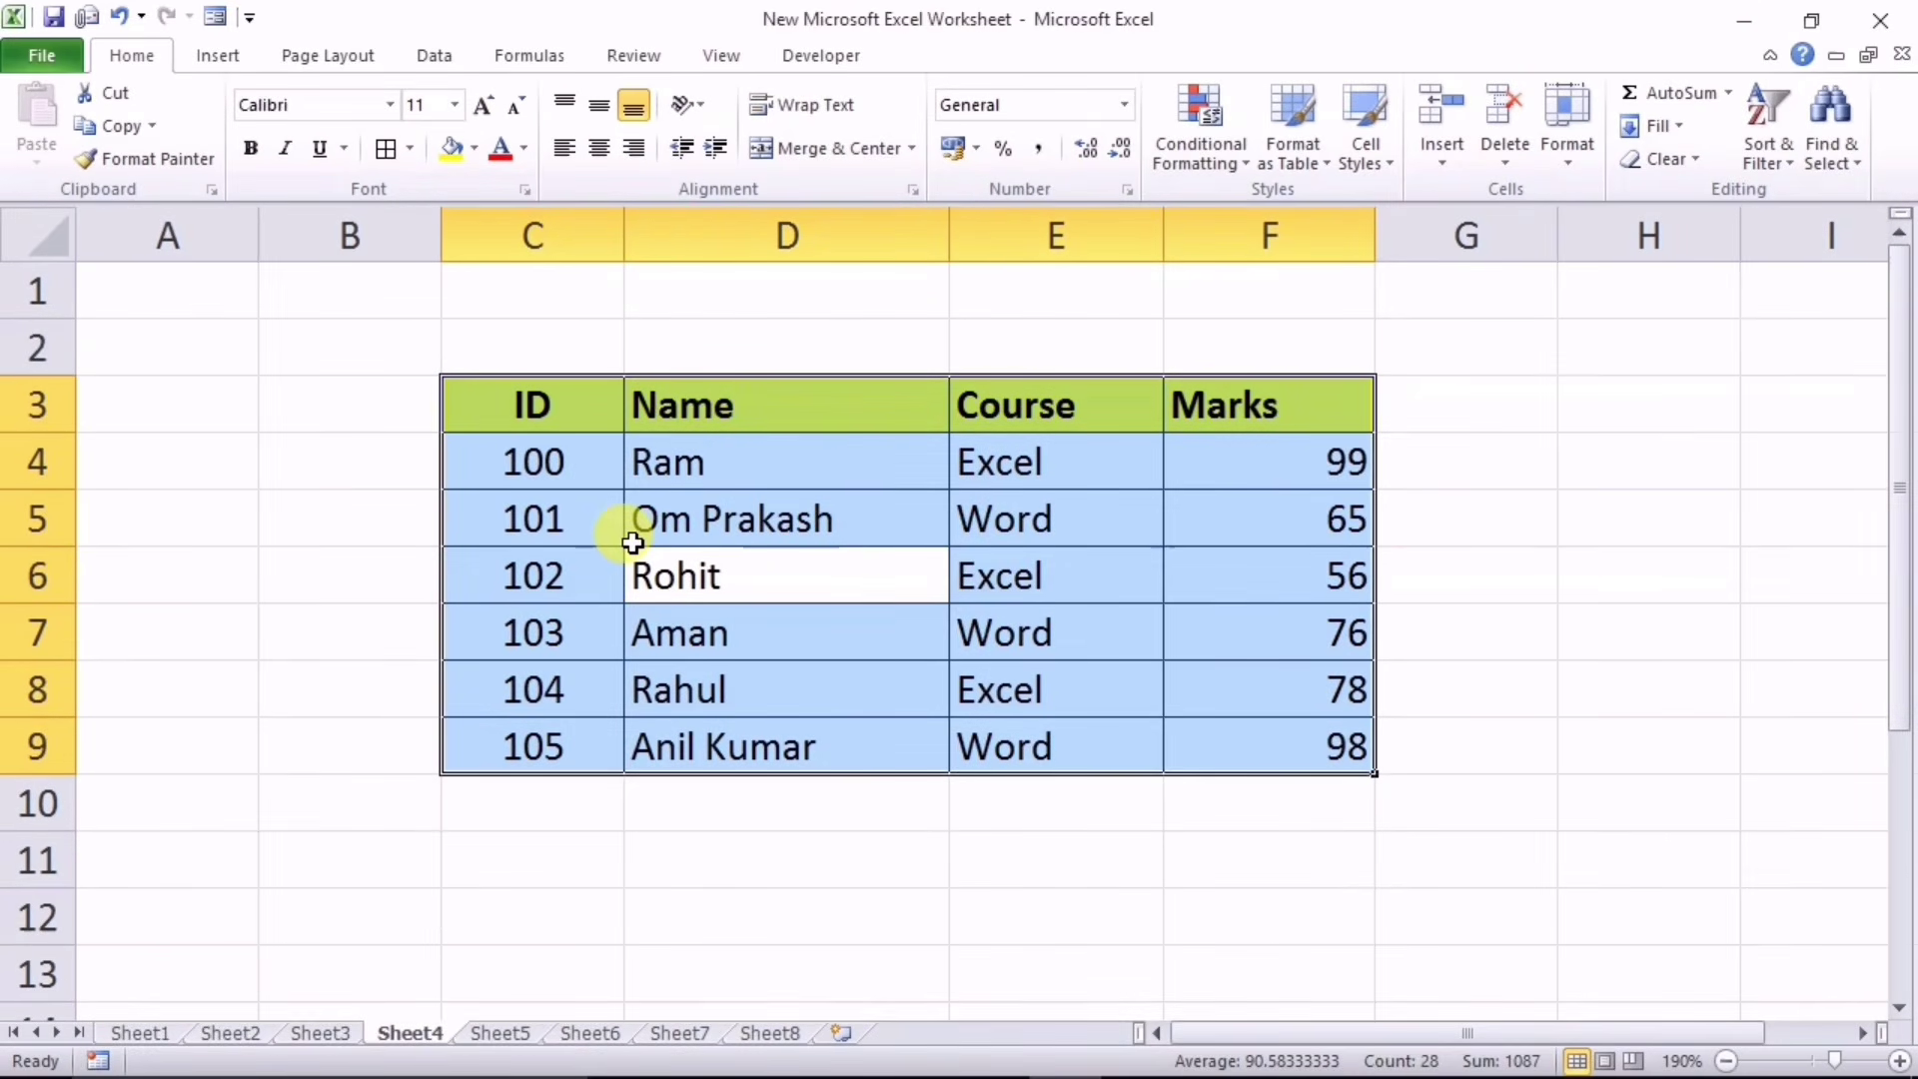
left_click(389, 104)
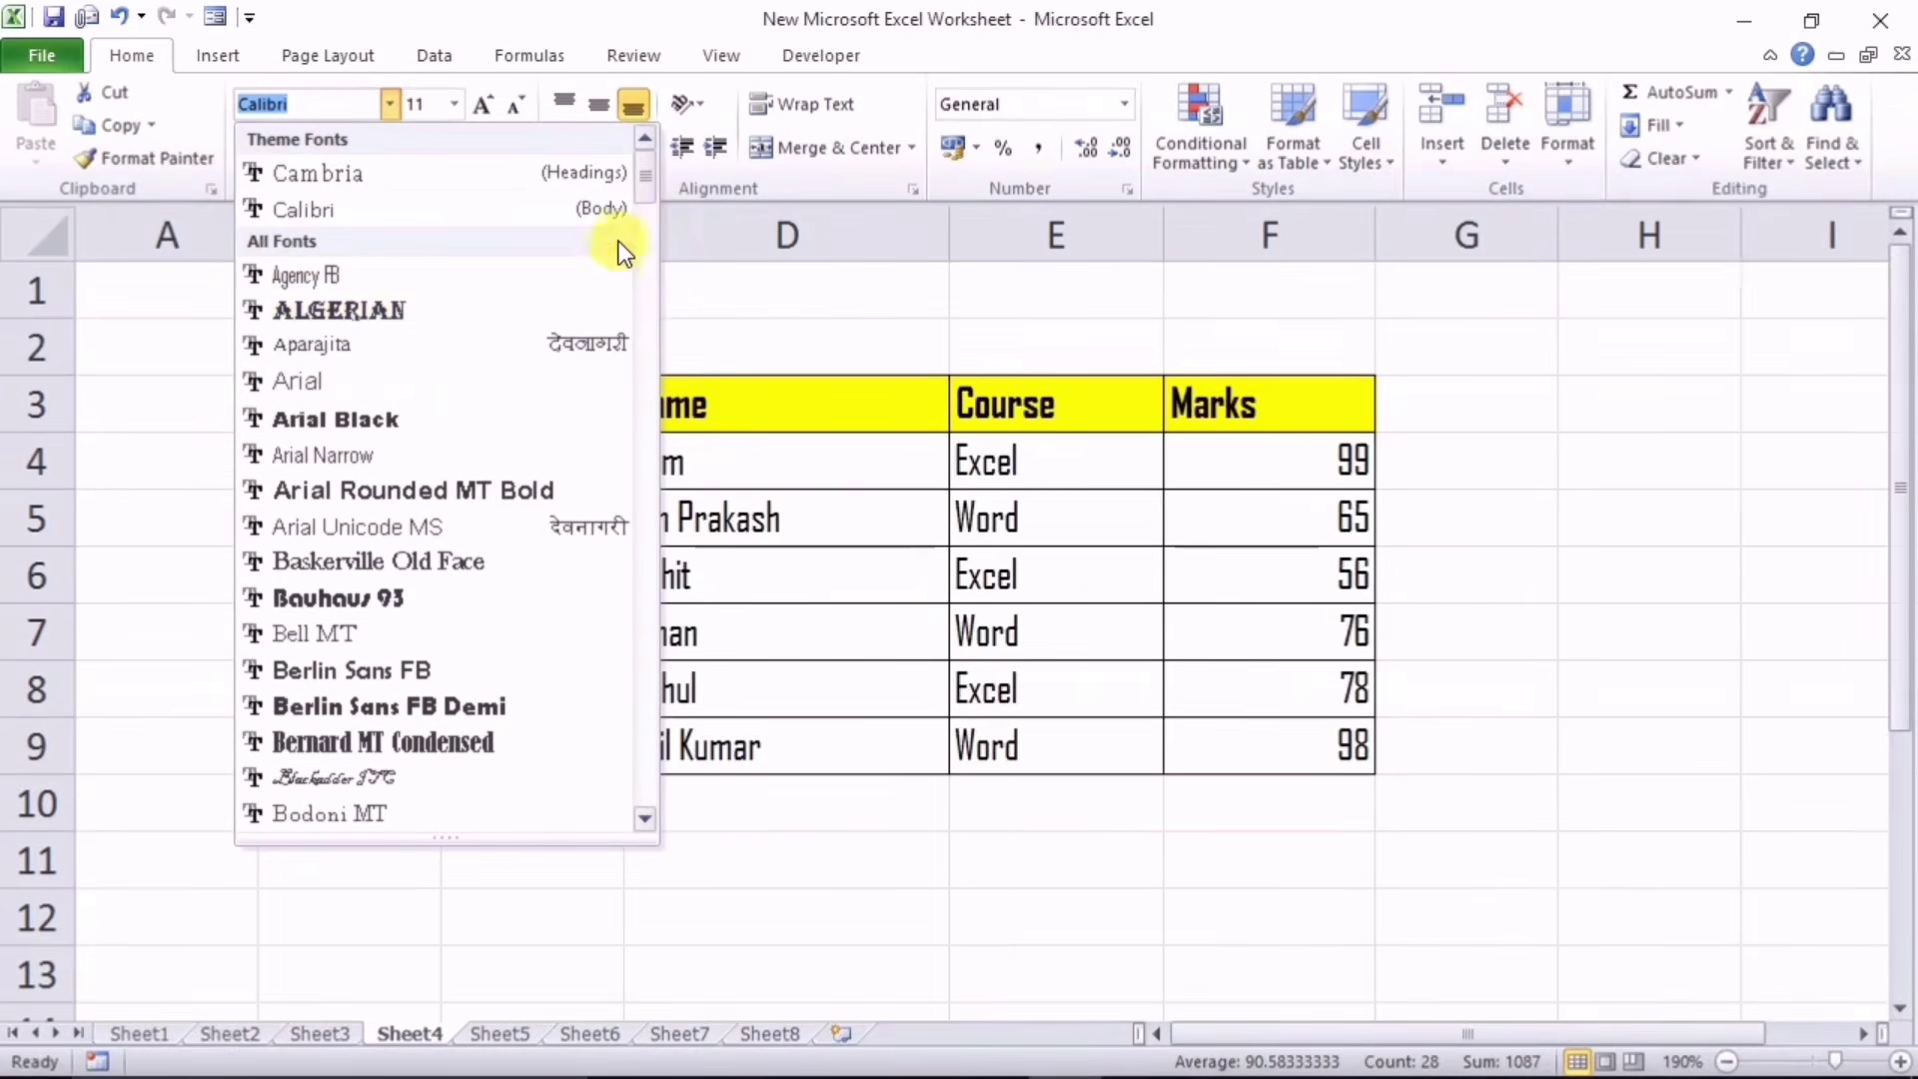
left_click_drag(652, 182, 631, 282)
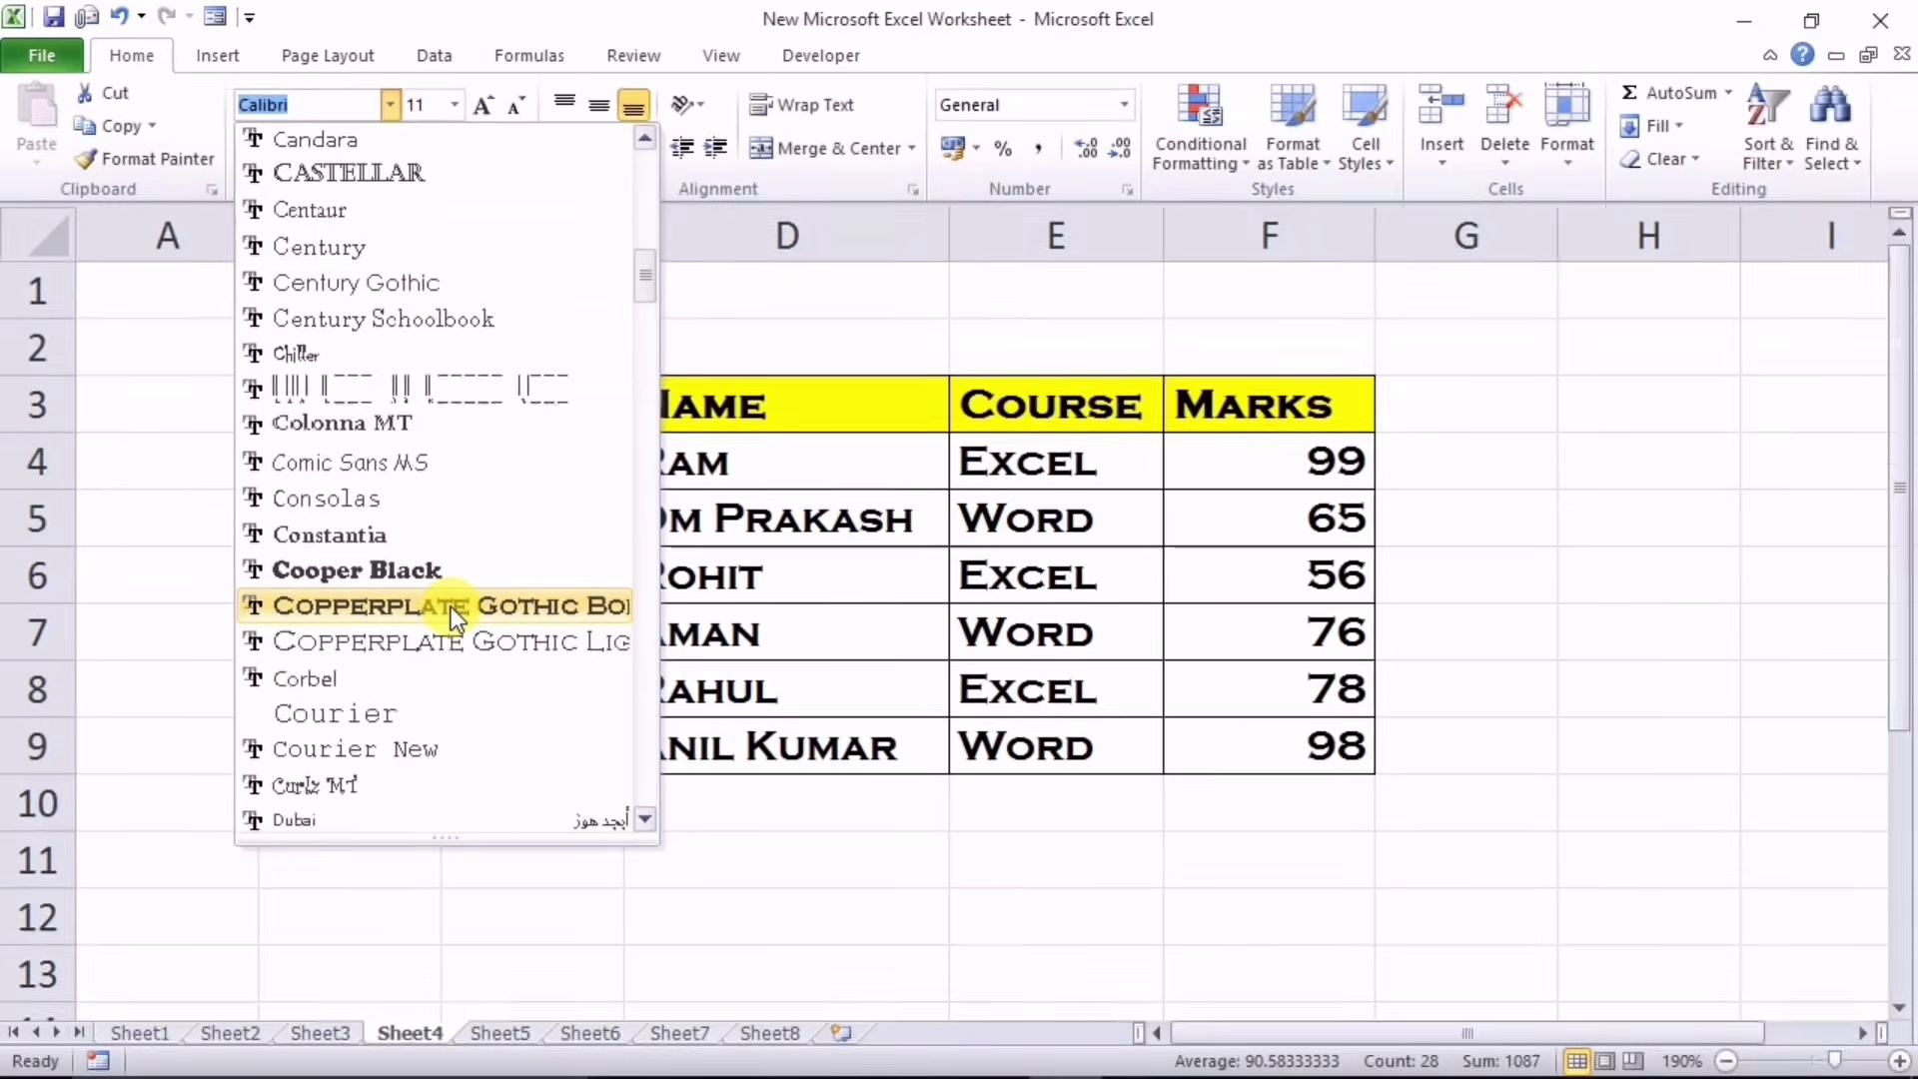
left_click(435, 639)
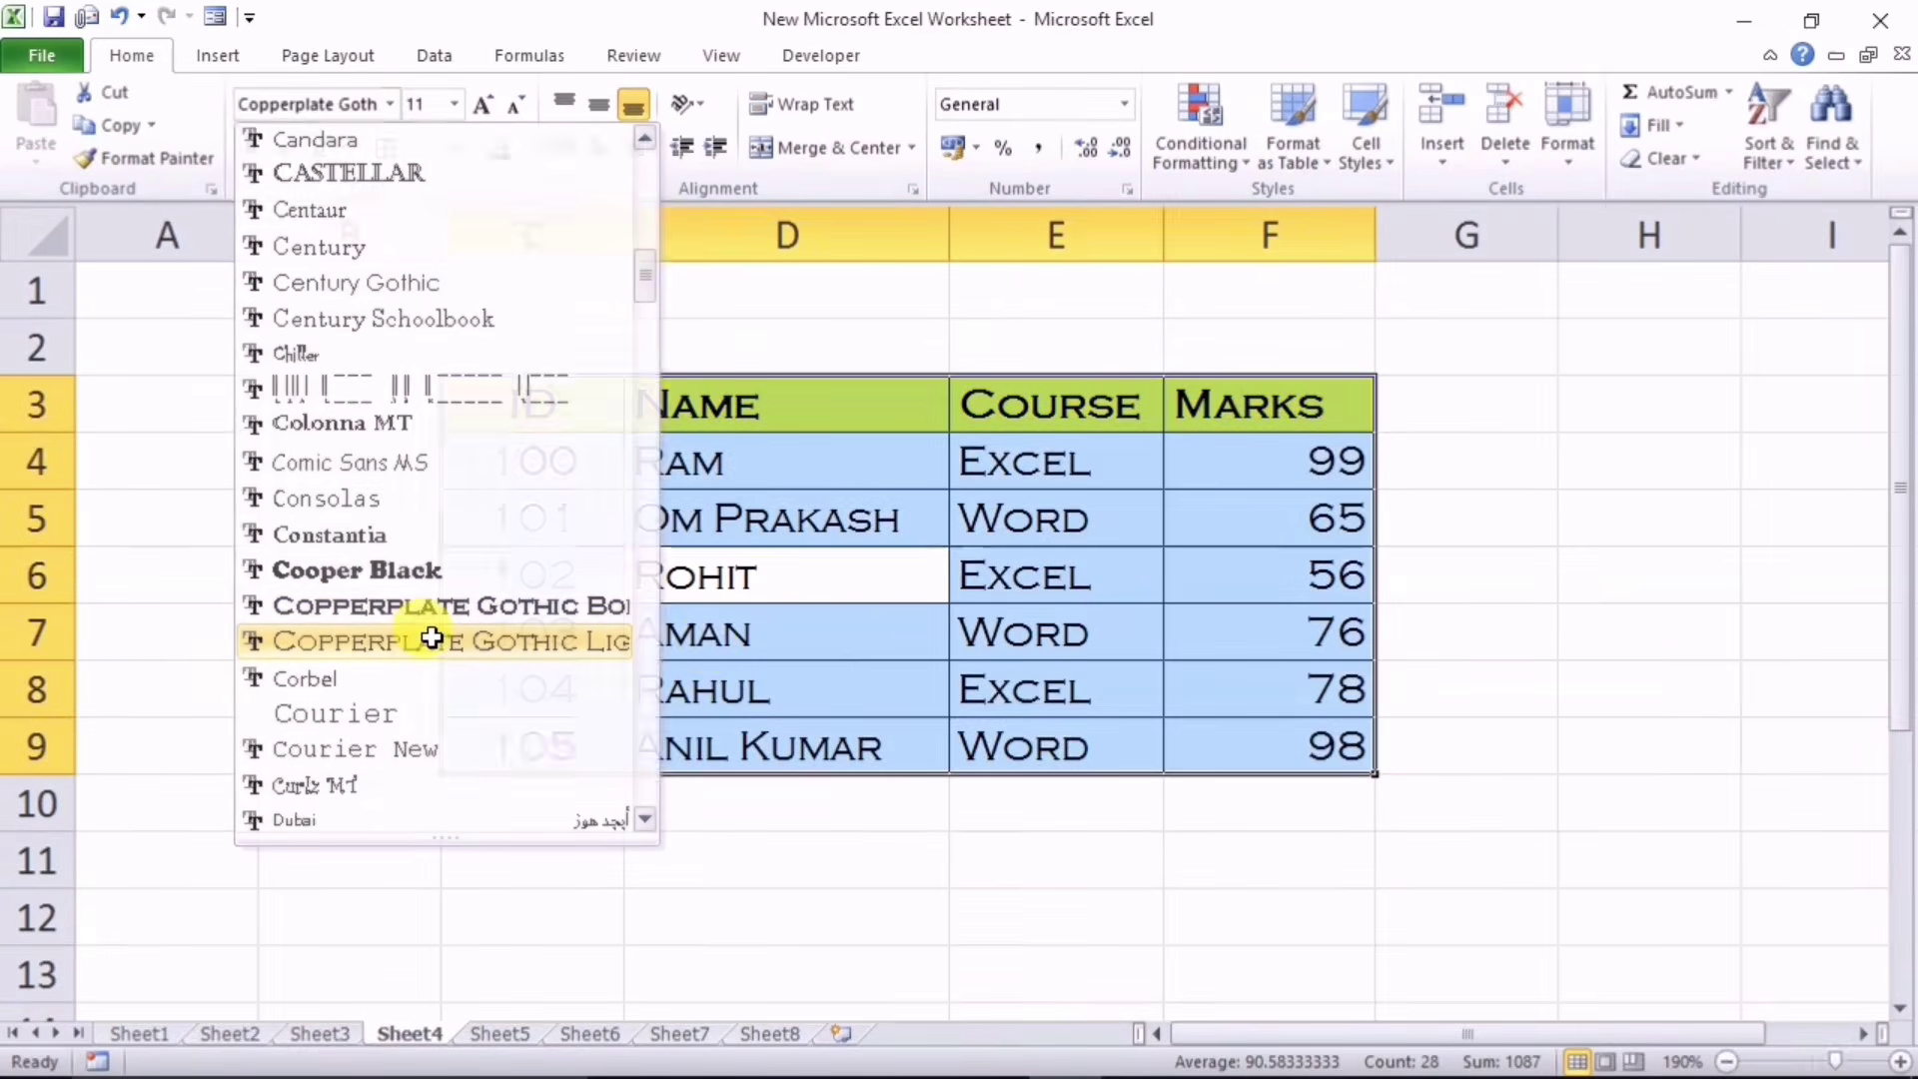
left_click(984, 705)
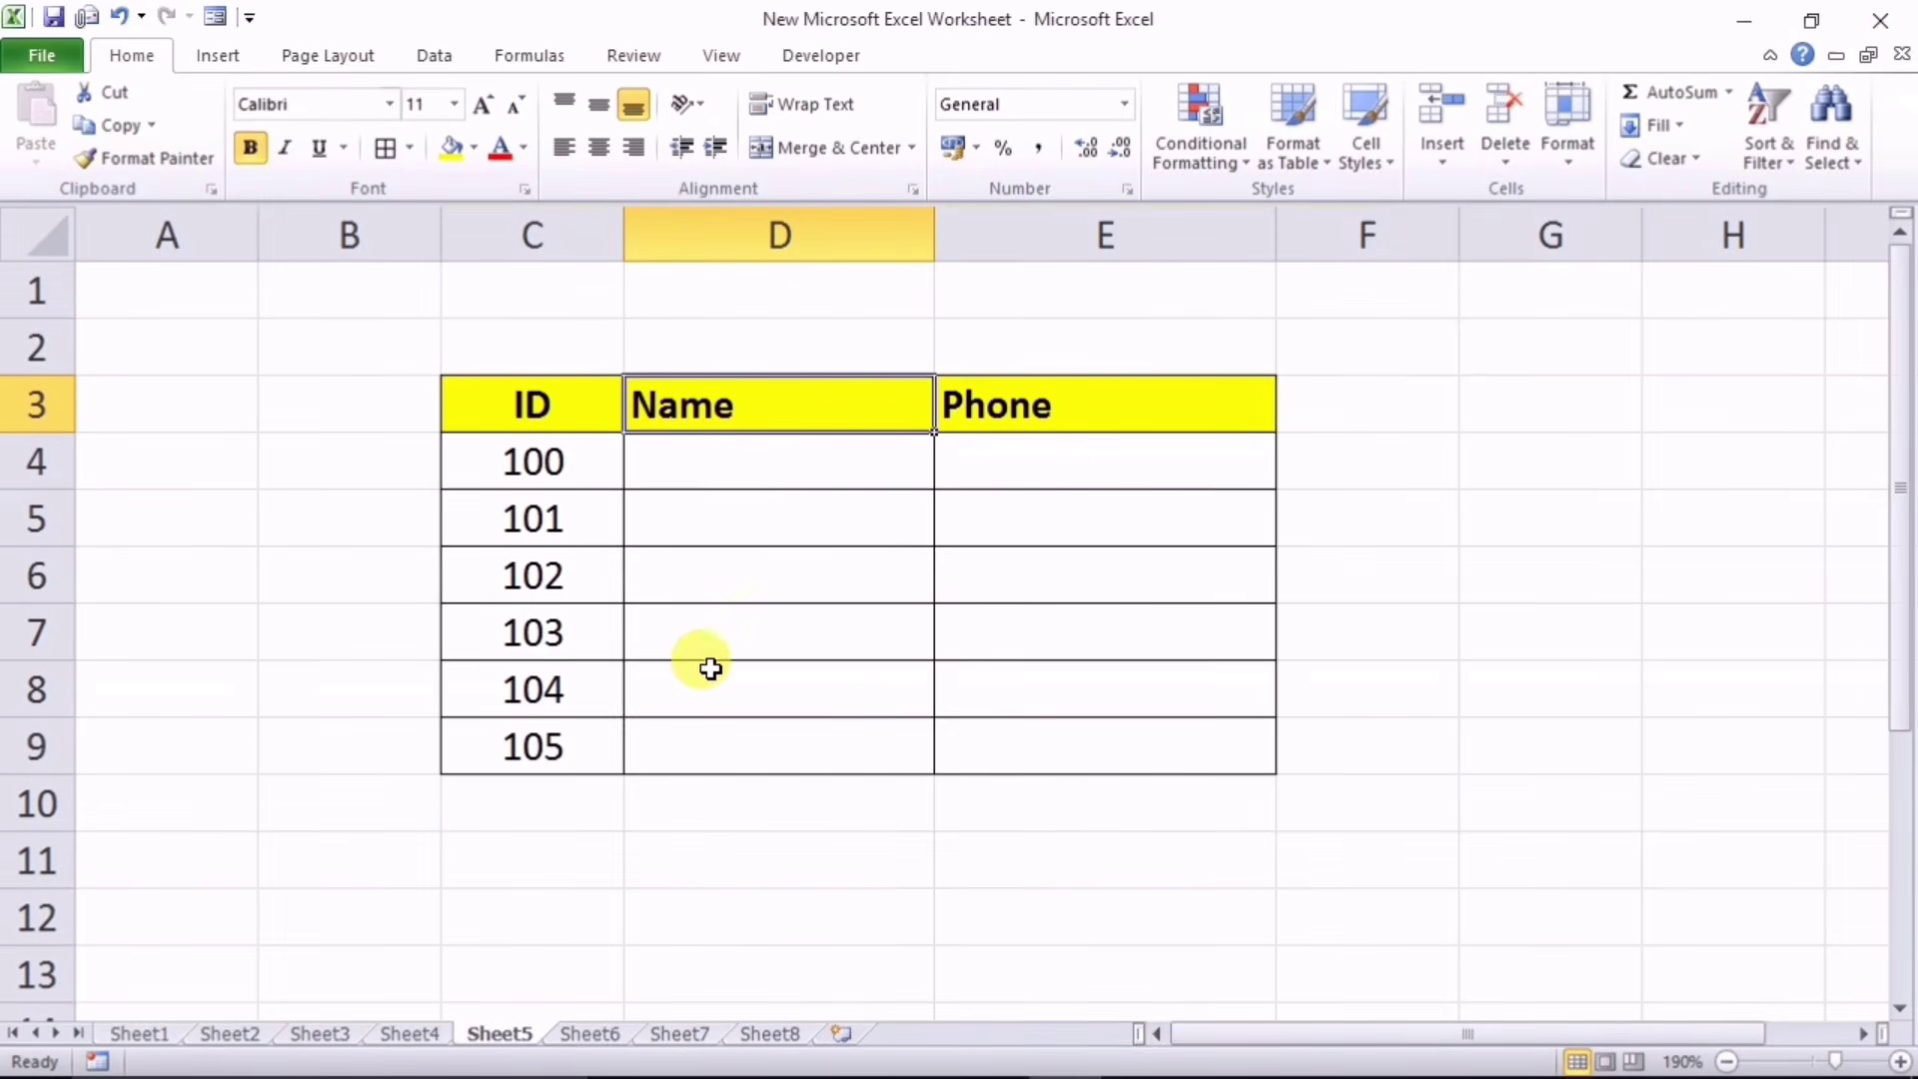
Step: Check the 'Enter Name in UPPERCASE only' prompt on several Name cells, then select Phone cells E4:E9
left_click(713, 470)
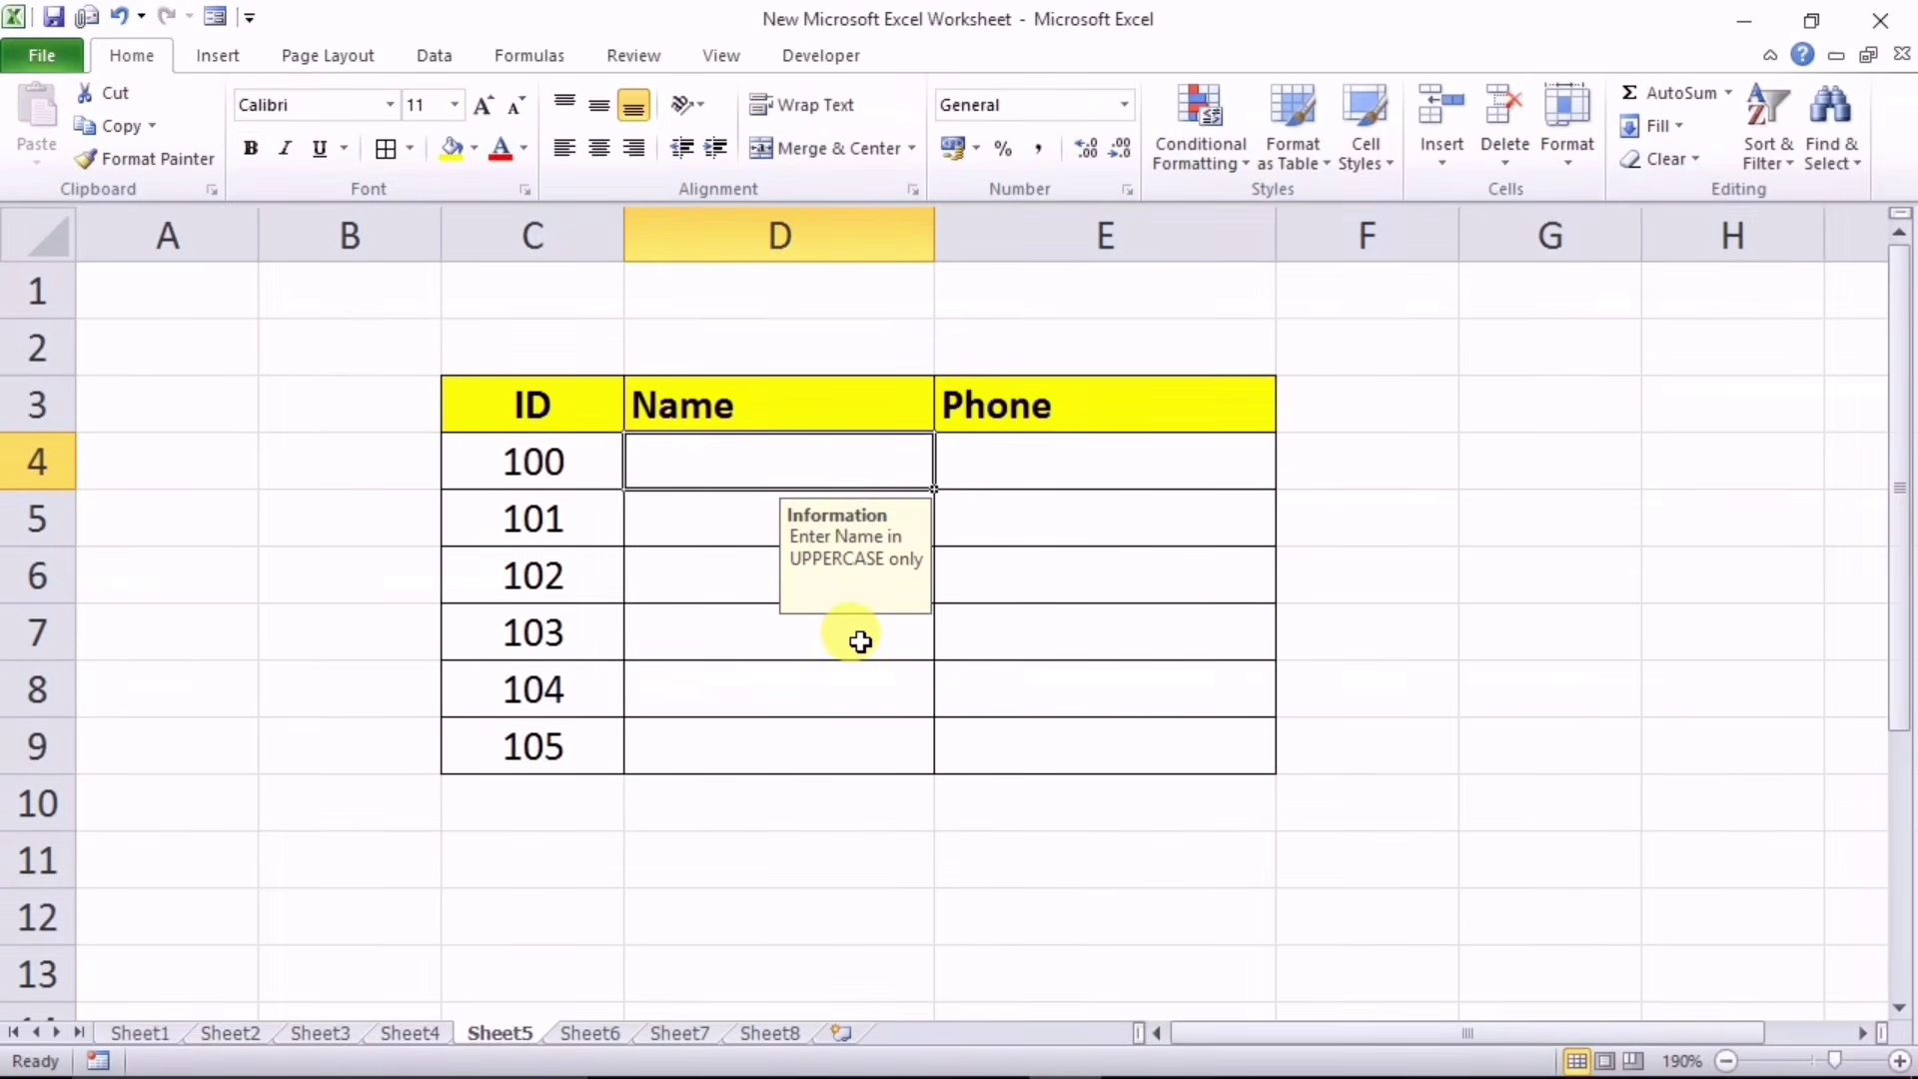
left_click(745, 643)
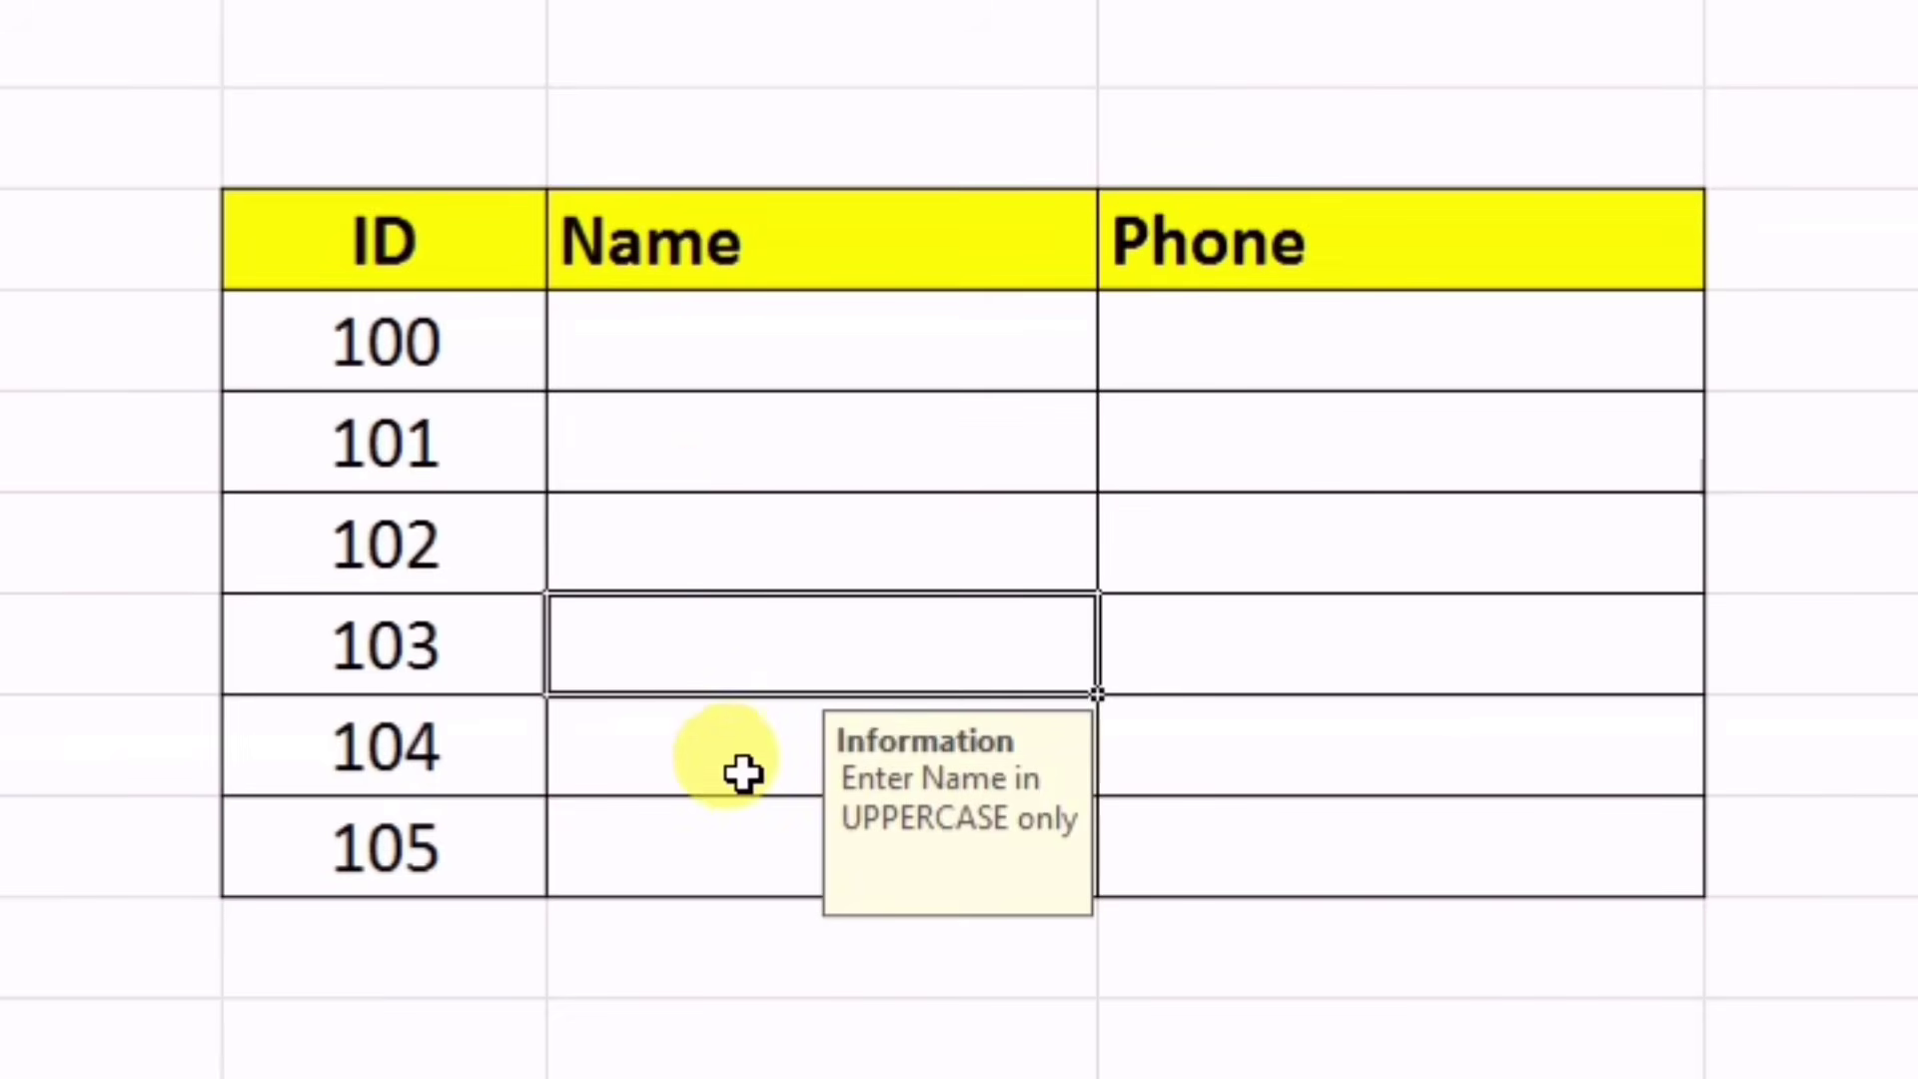
left_click(700, 524)
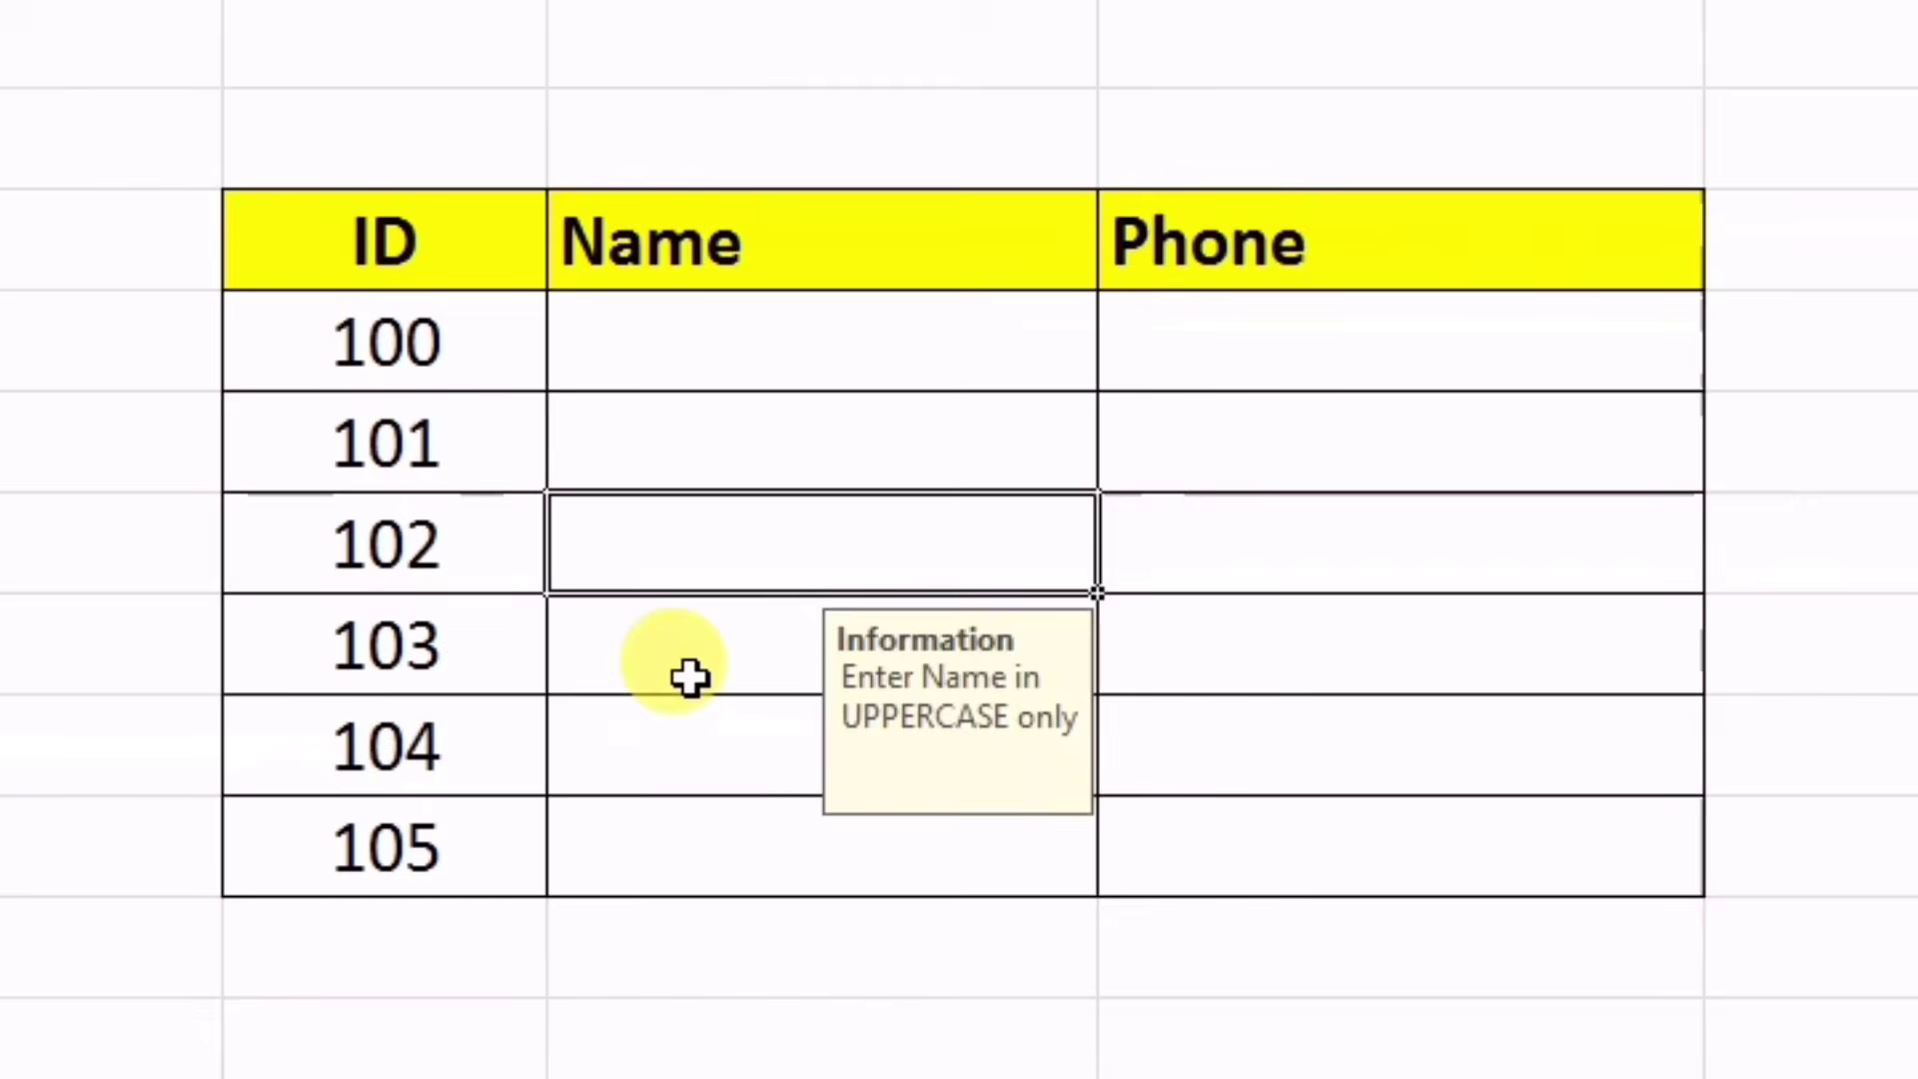
left_click(672, 450)
left_click(680, 518)
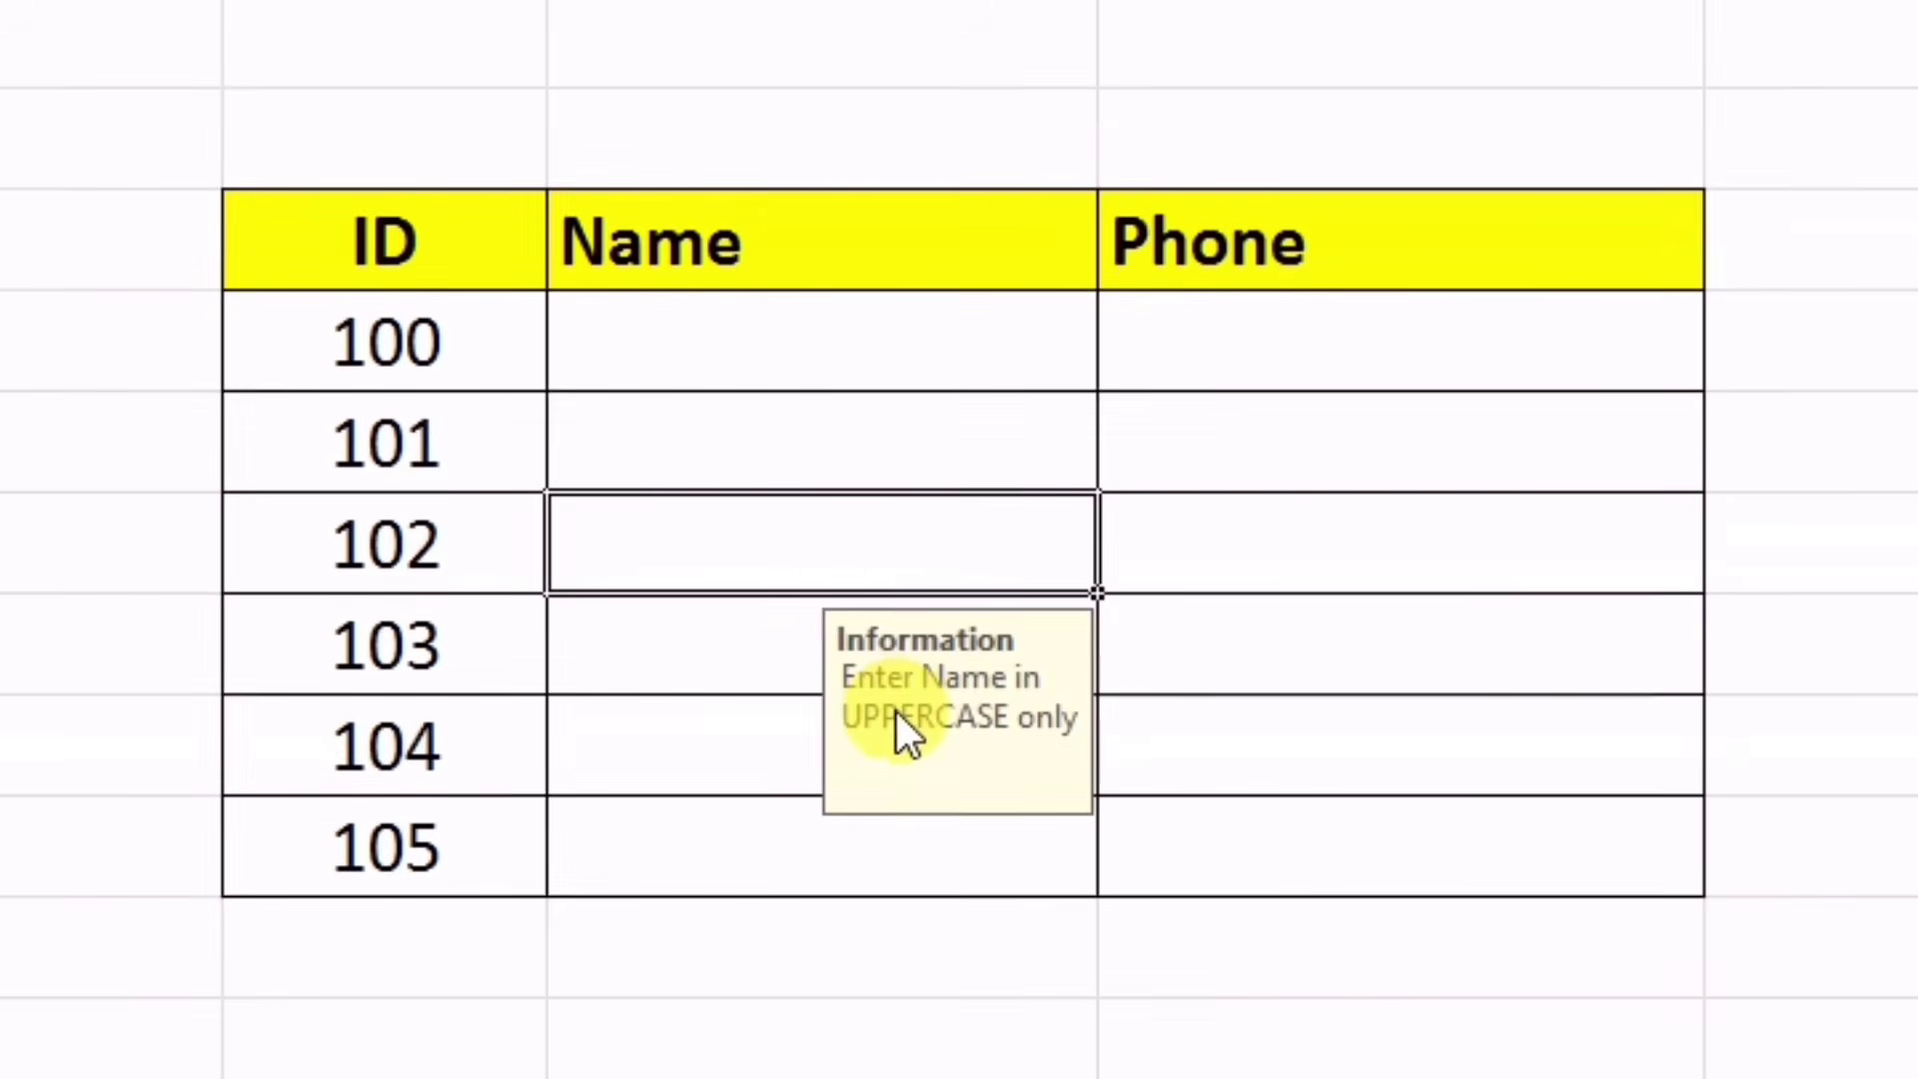
left_click_drag(1323, 846, 1323, 470)
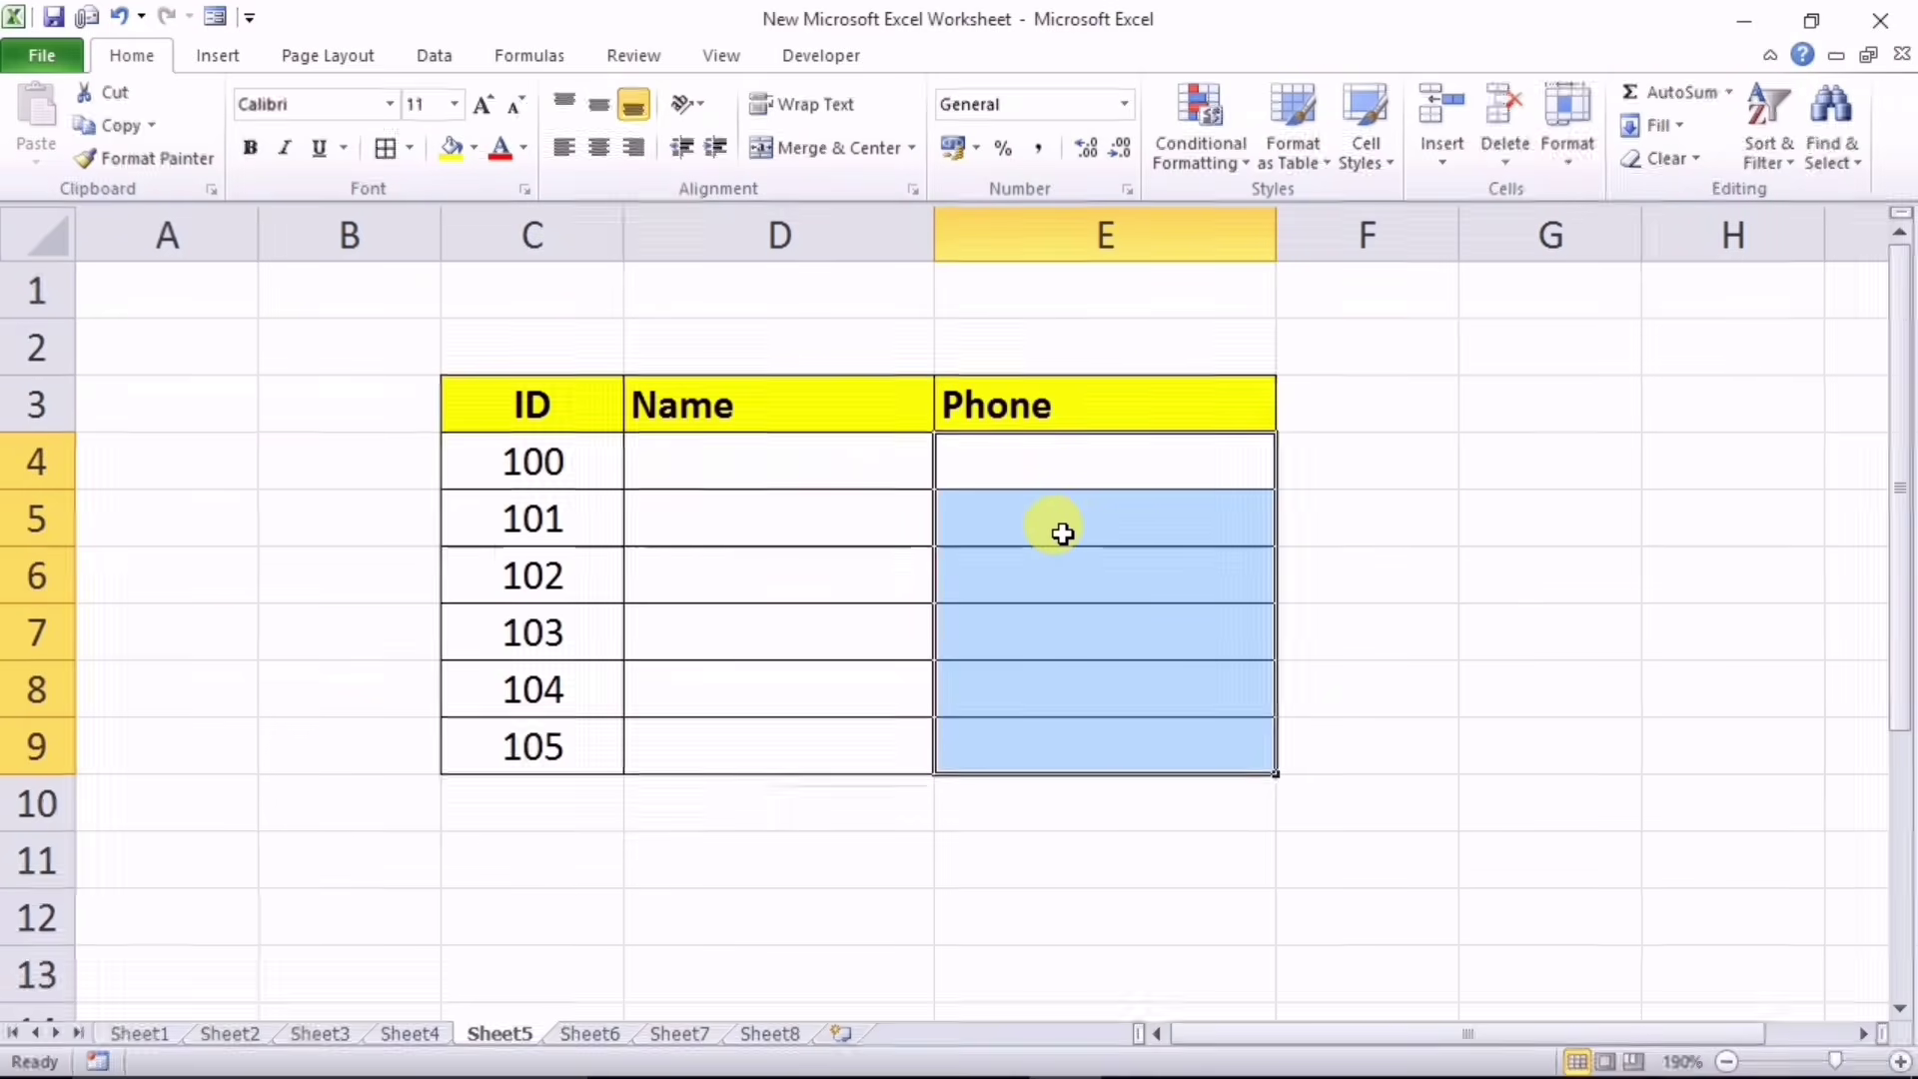
Step: Give the Phone cells a data validation input message titled 'Info' with sample text
left_click(434, 57)
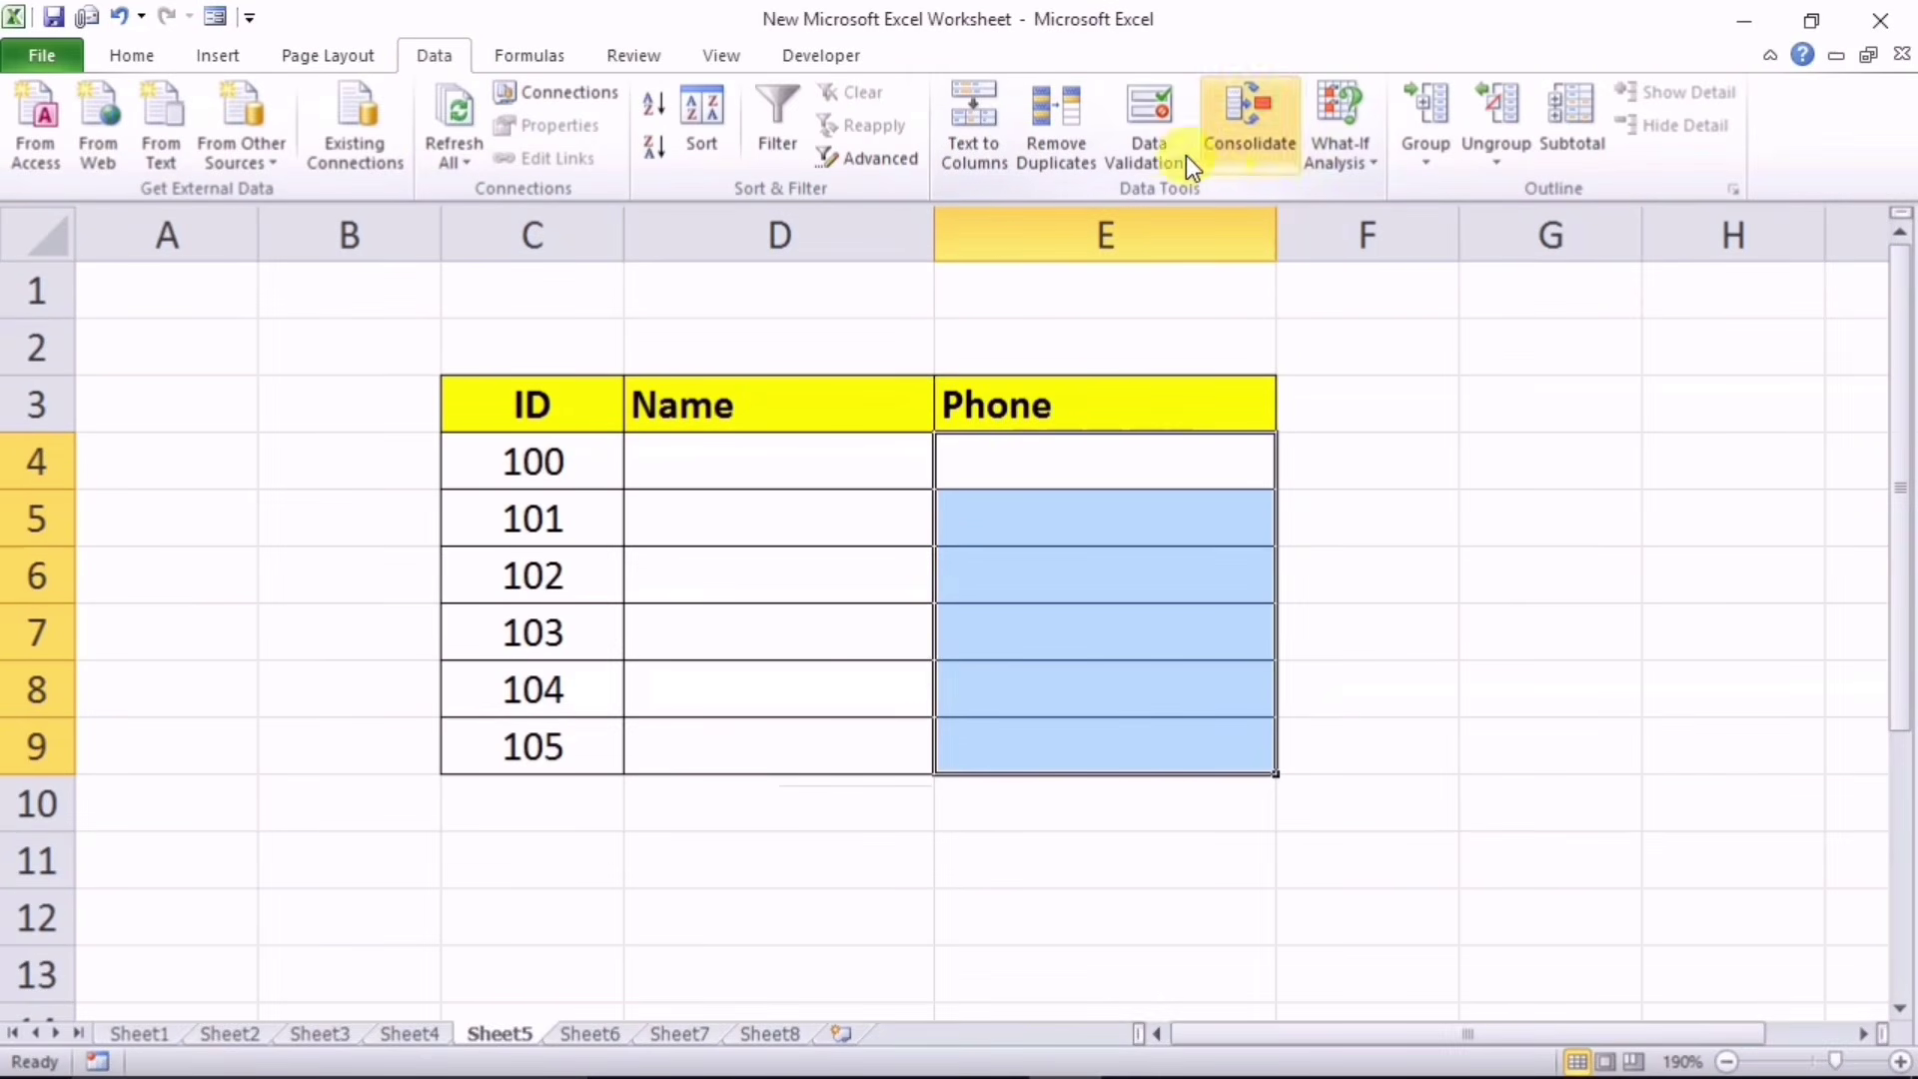
left_click(1149, 130)
left_click(675, 373)
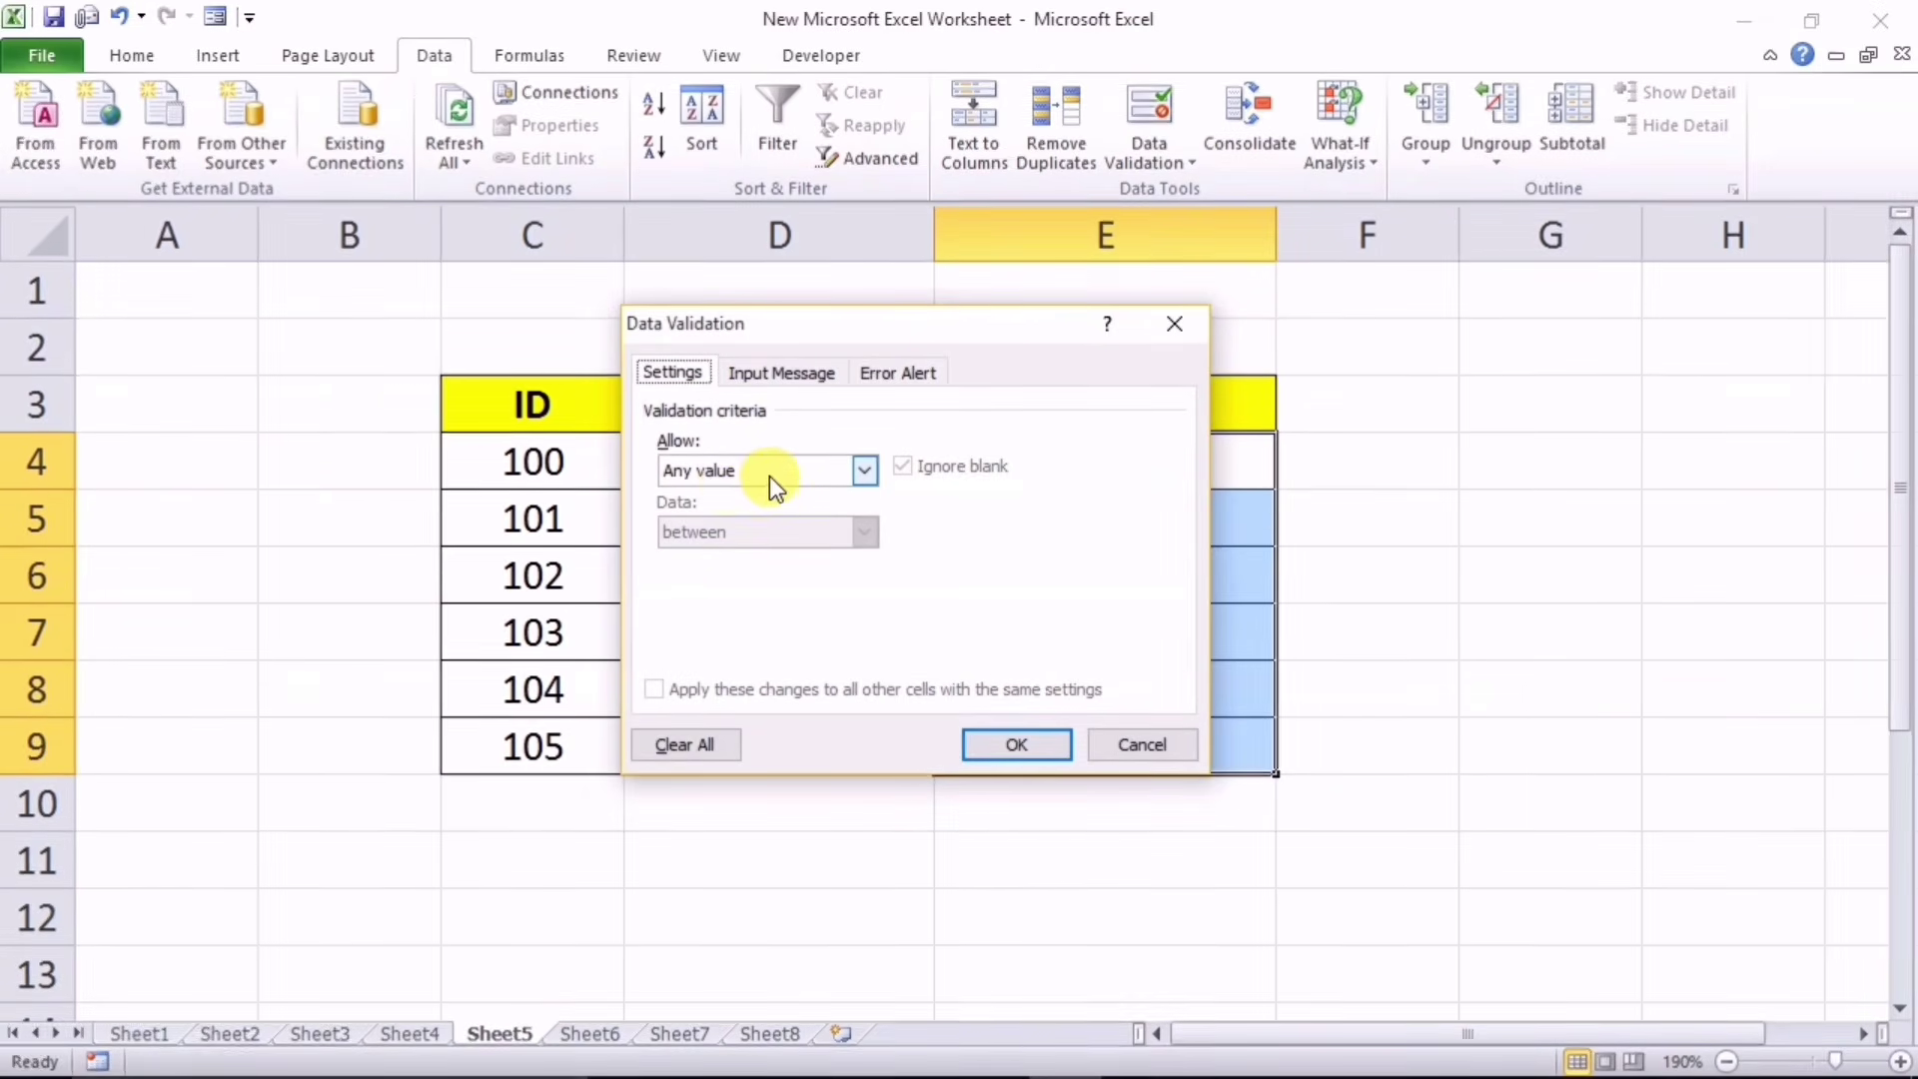
left_click(789, 389)
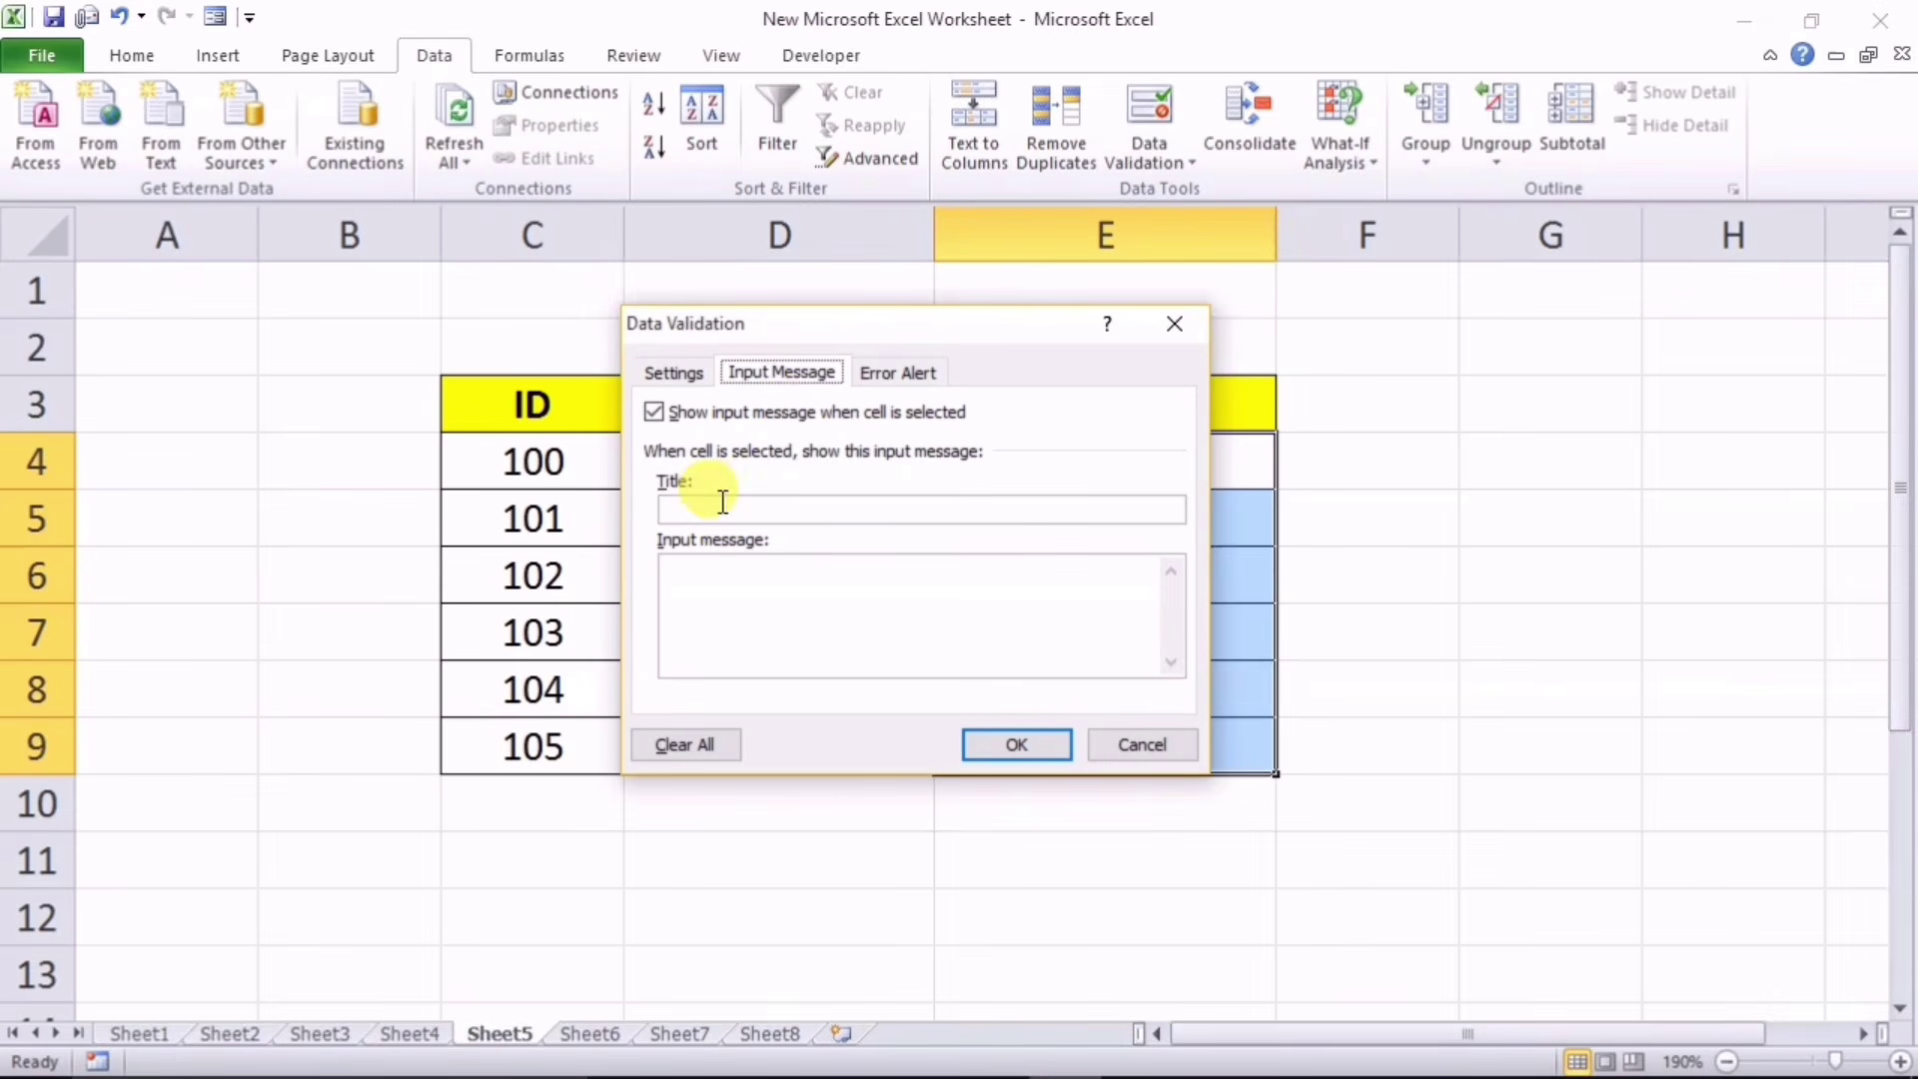
type("I")
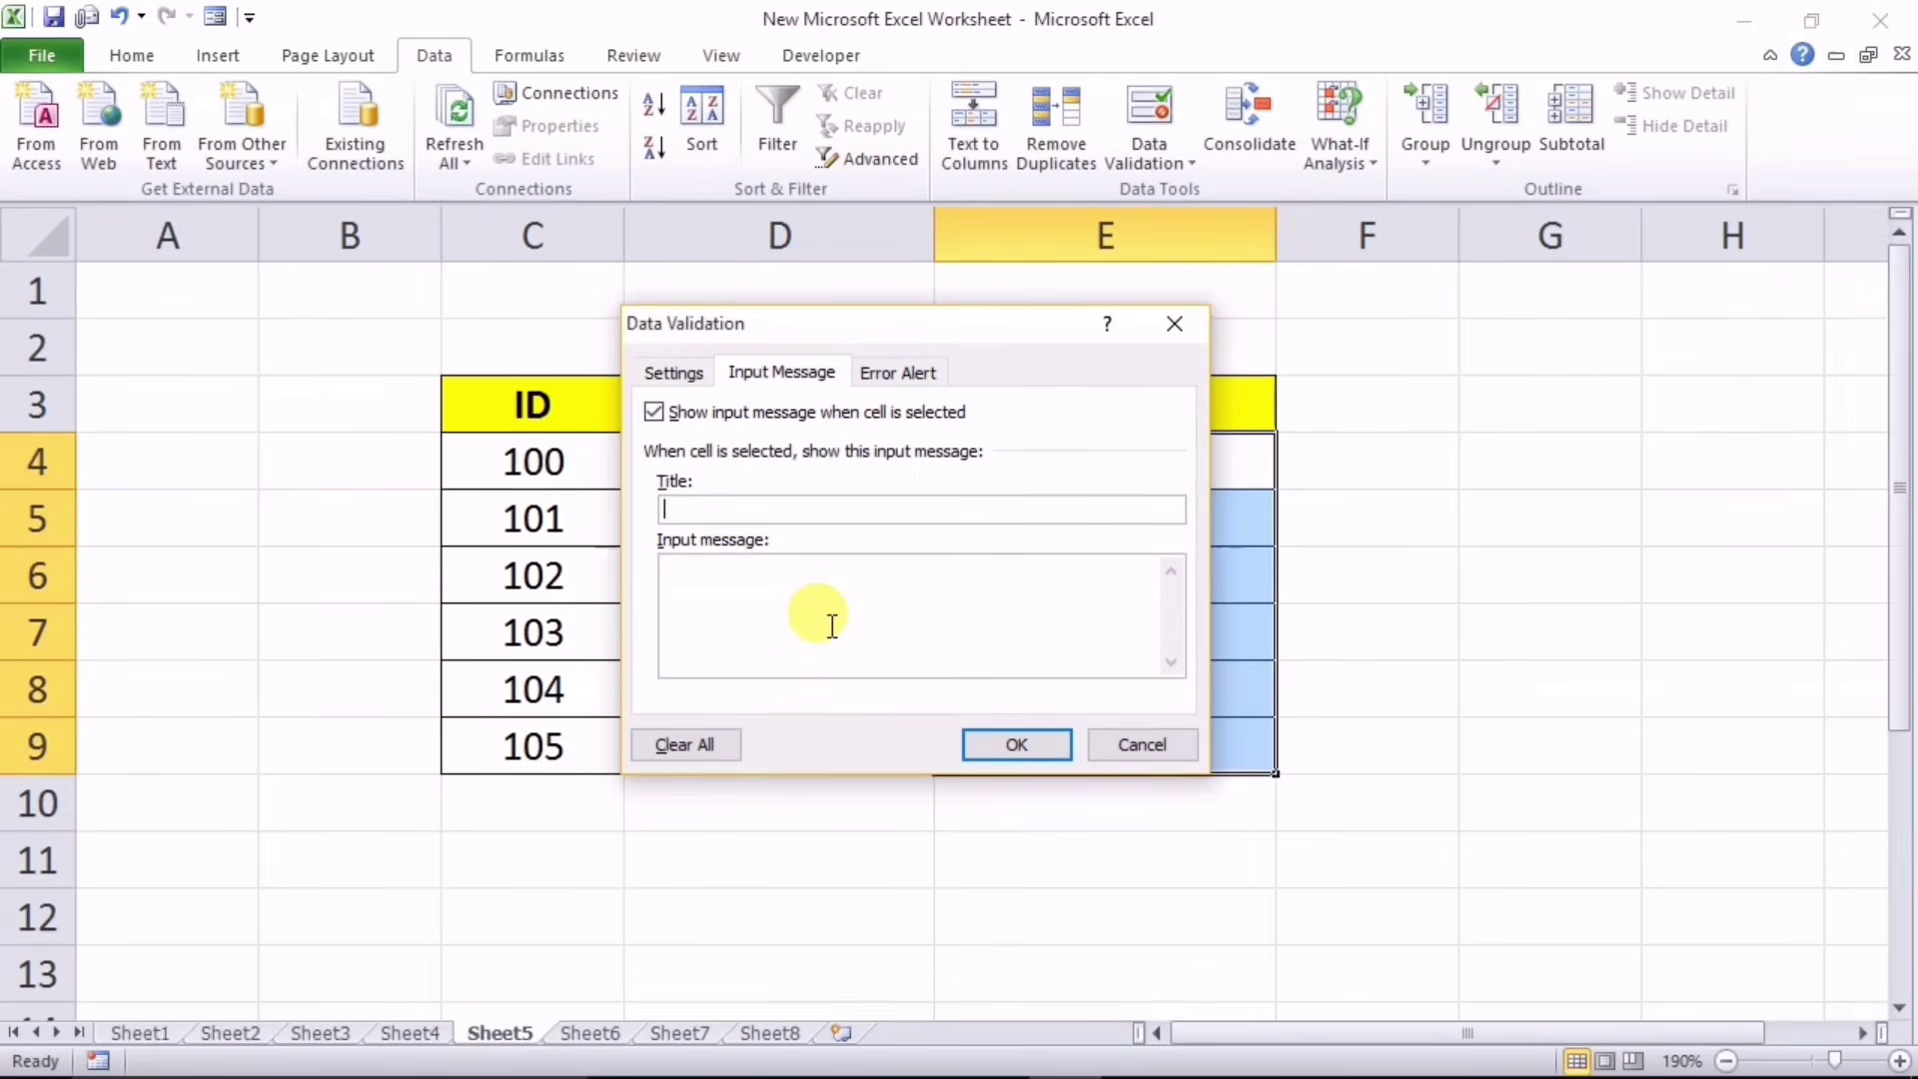
type("nfo")
type("hngfjgfy jyg")
left_click(1014, 744)
Step: Test the Info message by selecting several Phone cells
left_click(1469, 734)
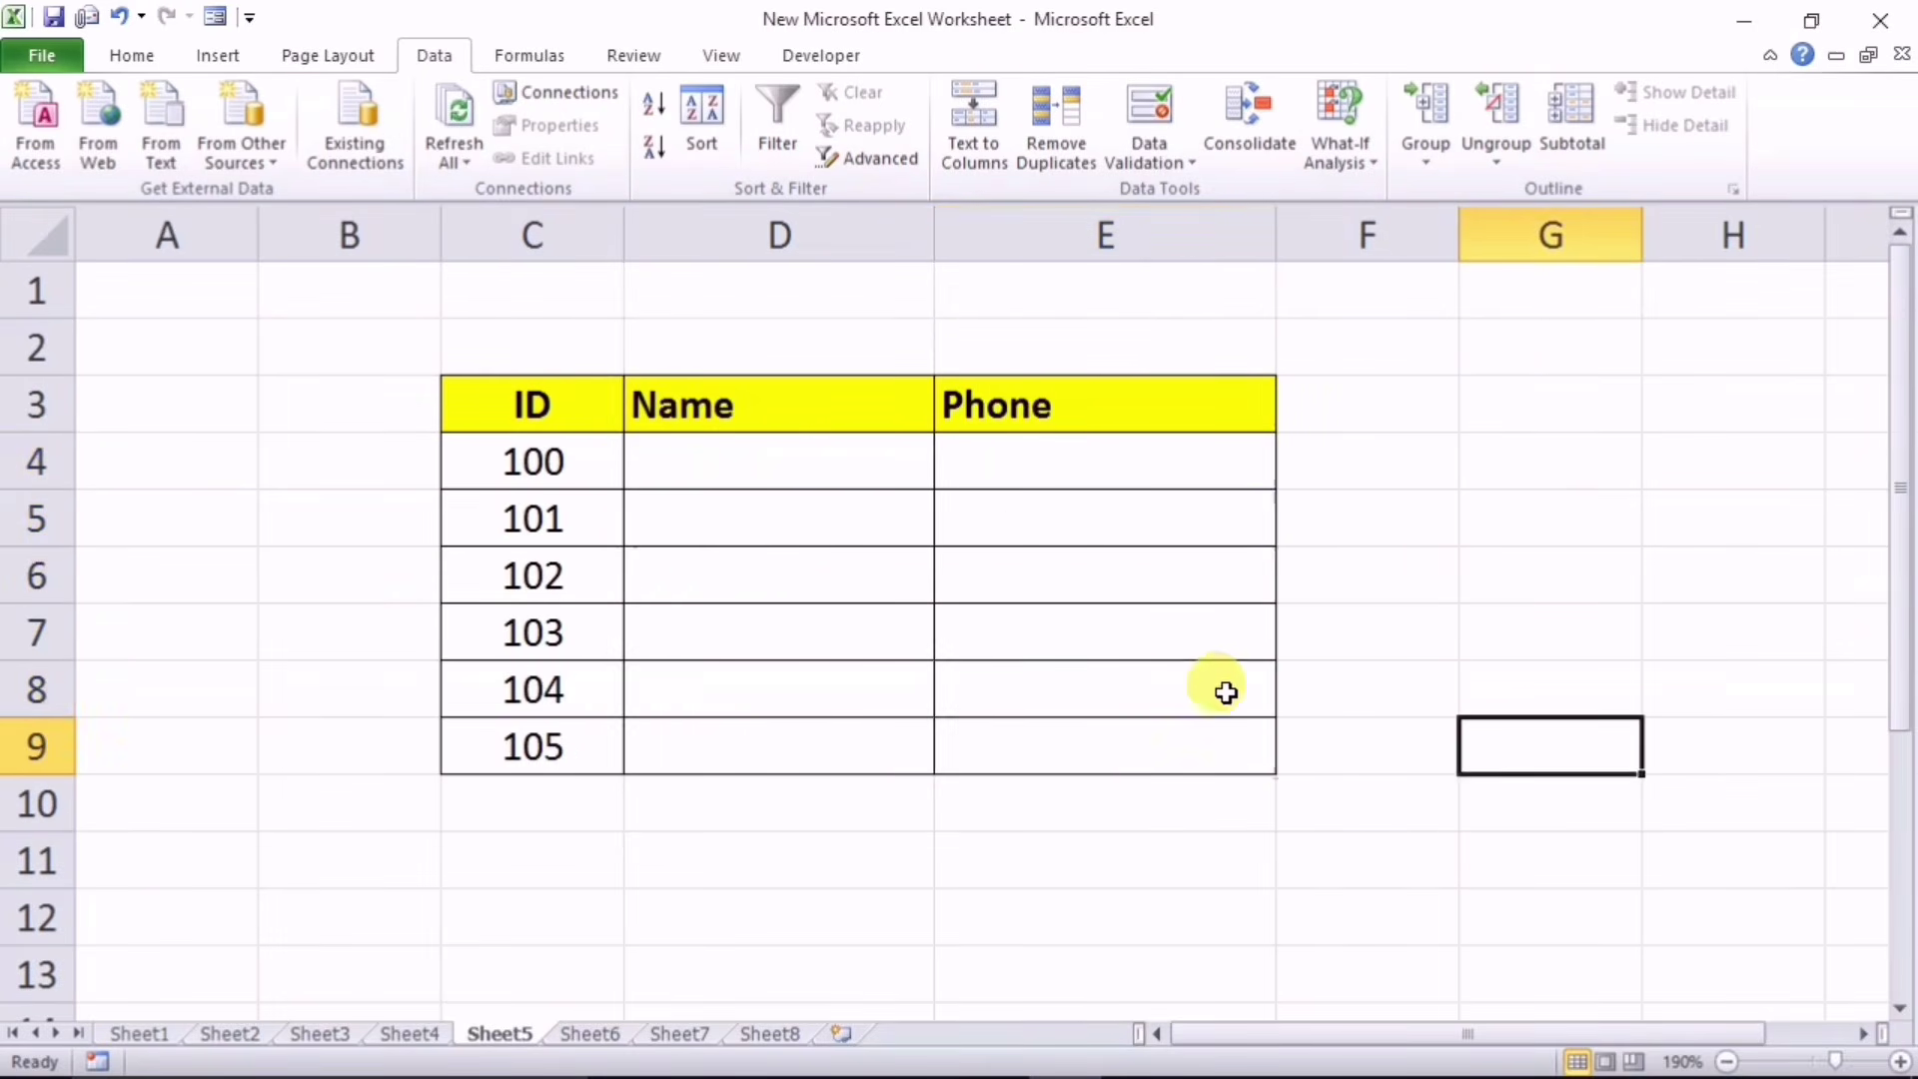
left_click(1027, 567)
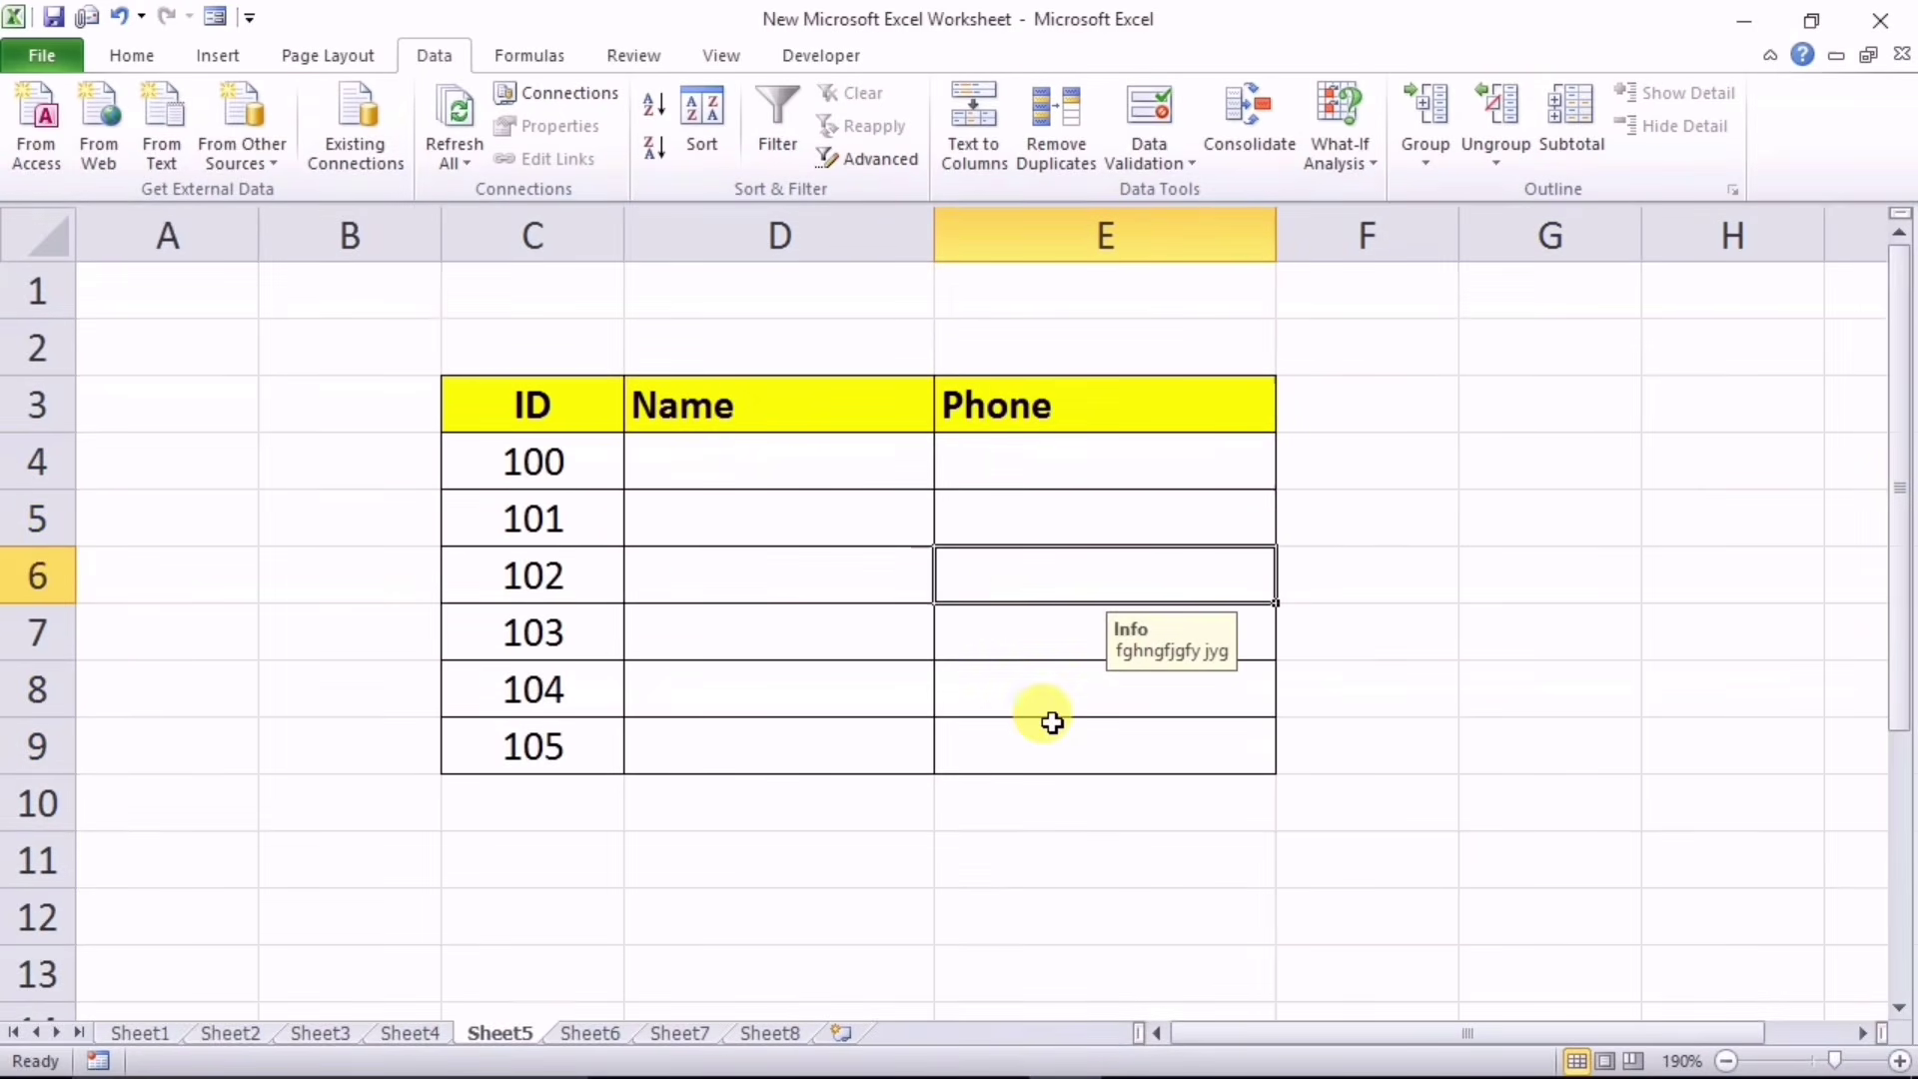
left_click(1053, 722)
left_click(1054, 591)
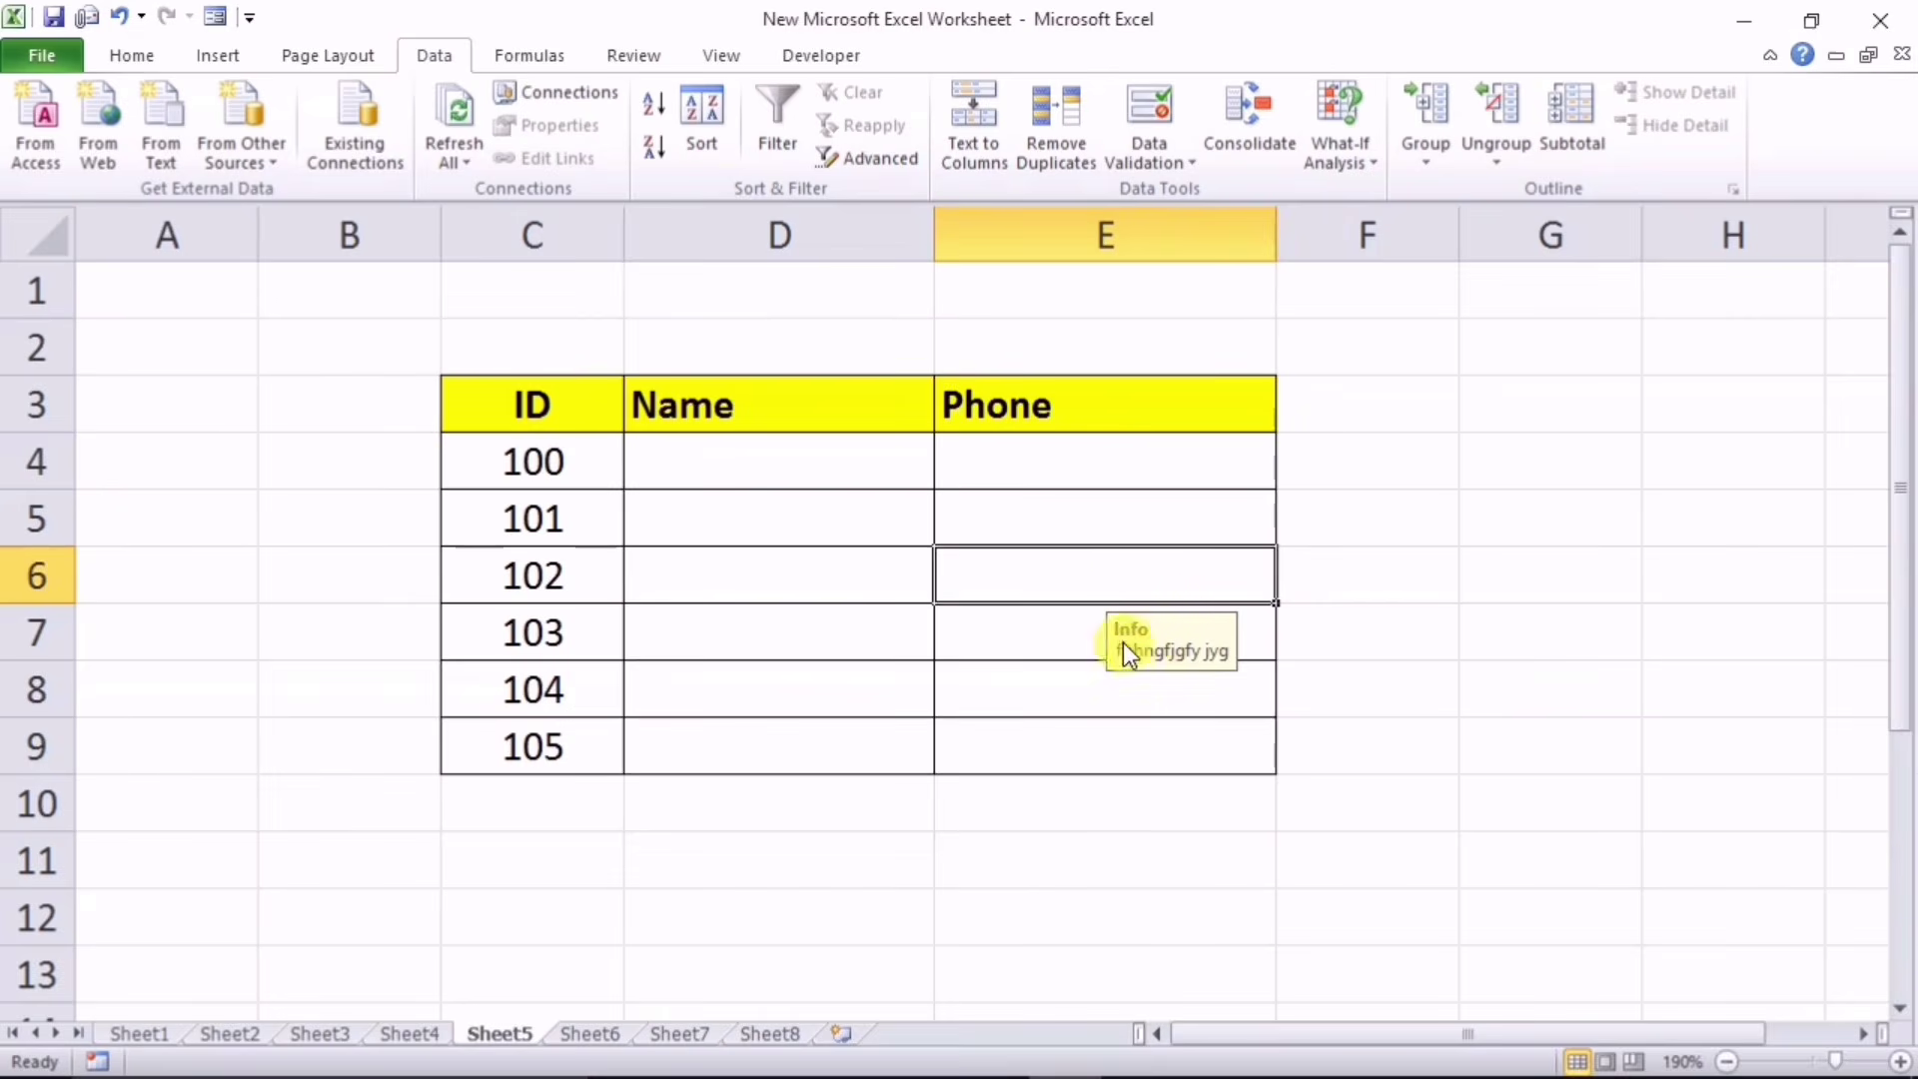
left_click(1037, 516)
left_click(1006, 461)
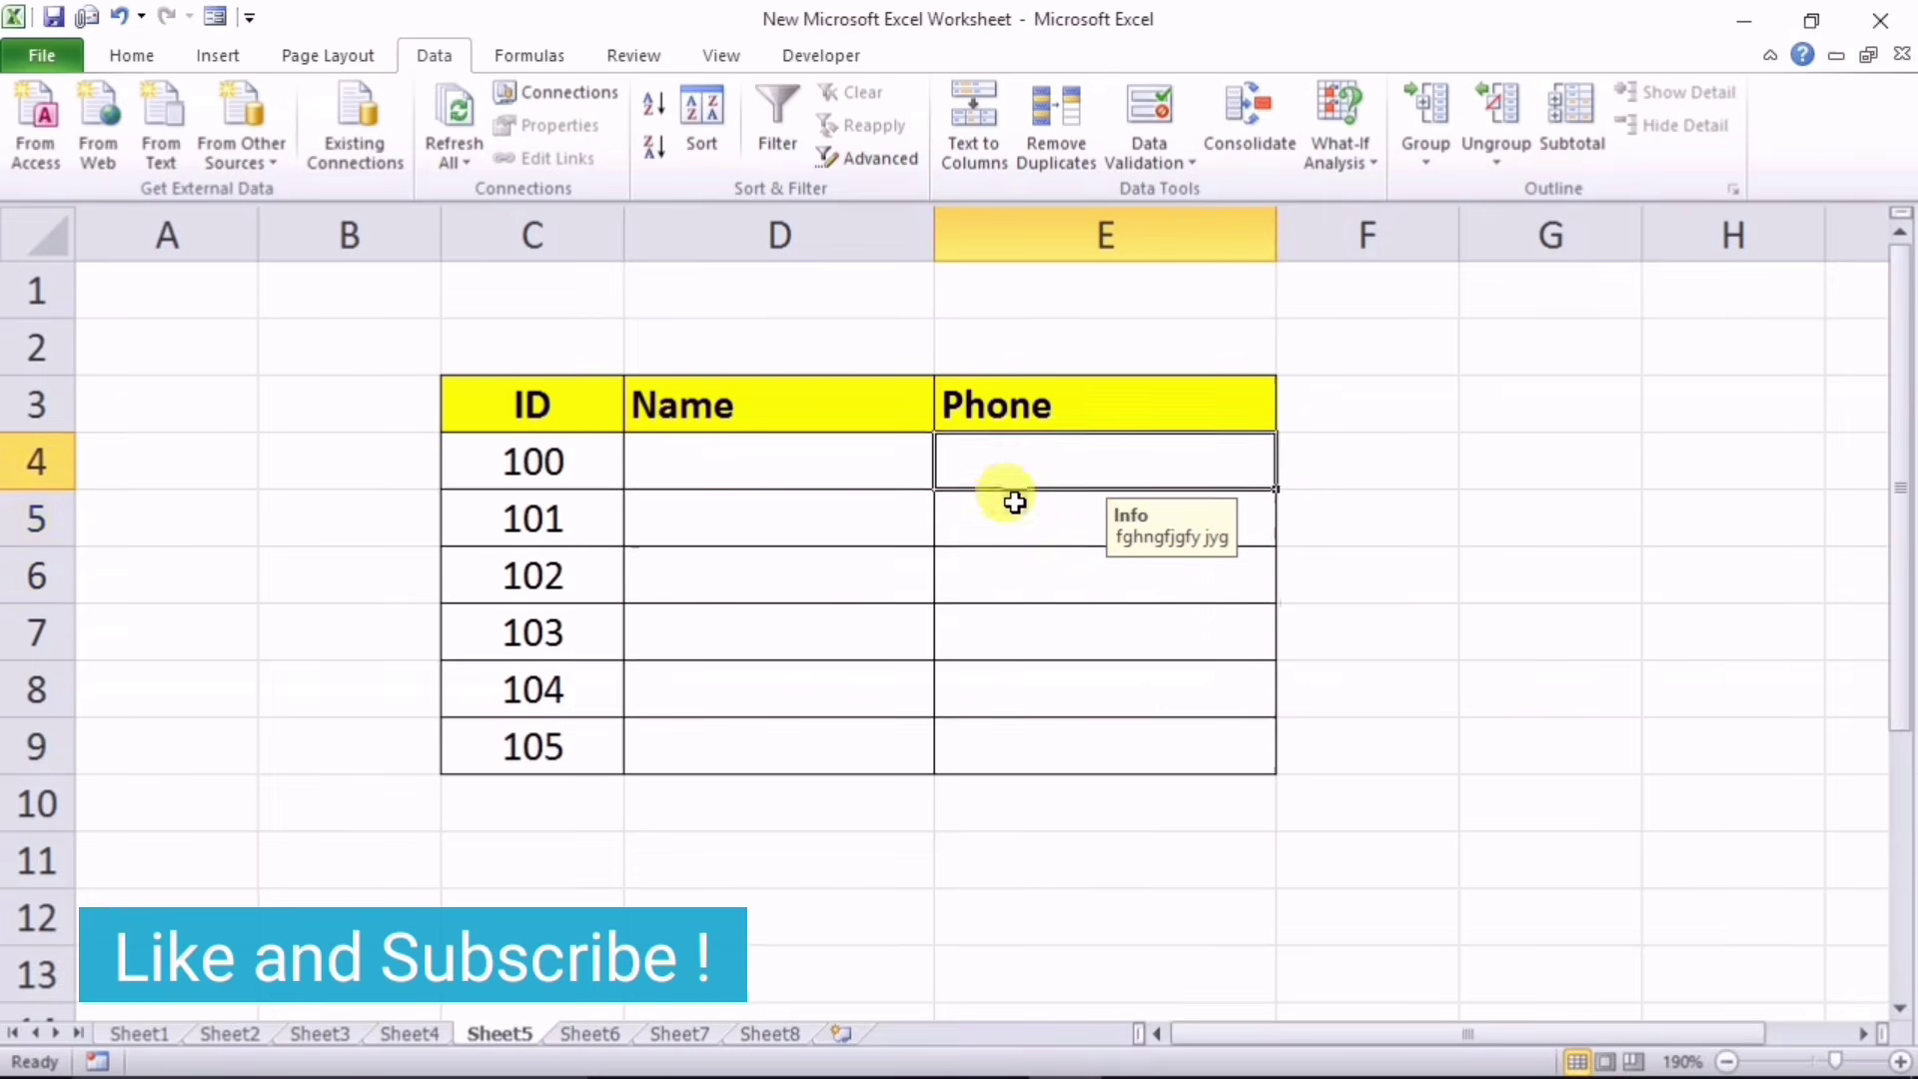
Step: Clear all data validation from the Phone cells and confirm they no longer prompt
left_click_drag(1015, 502, 1015, 744)
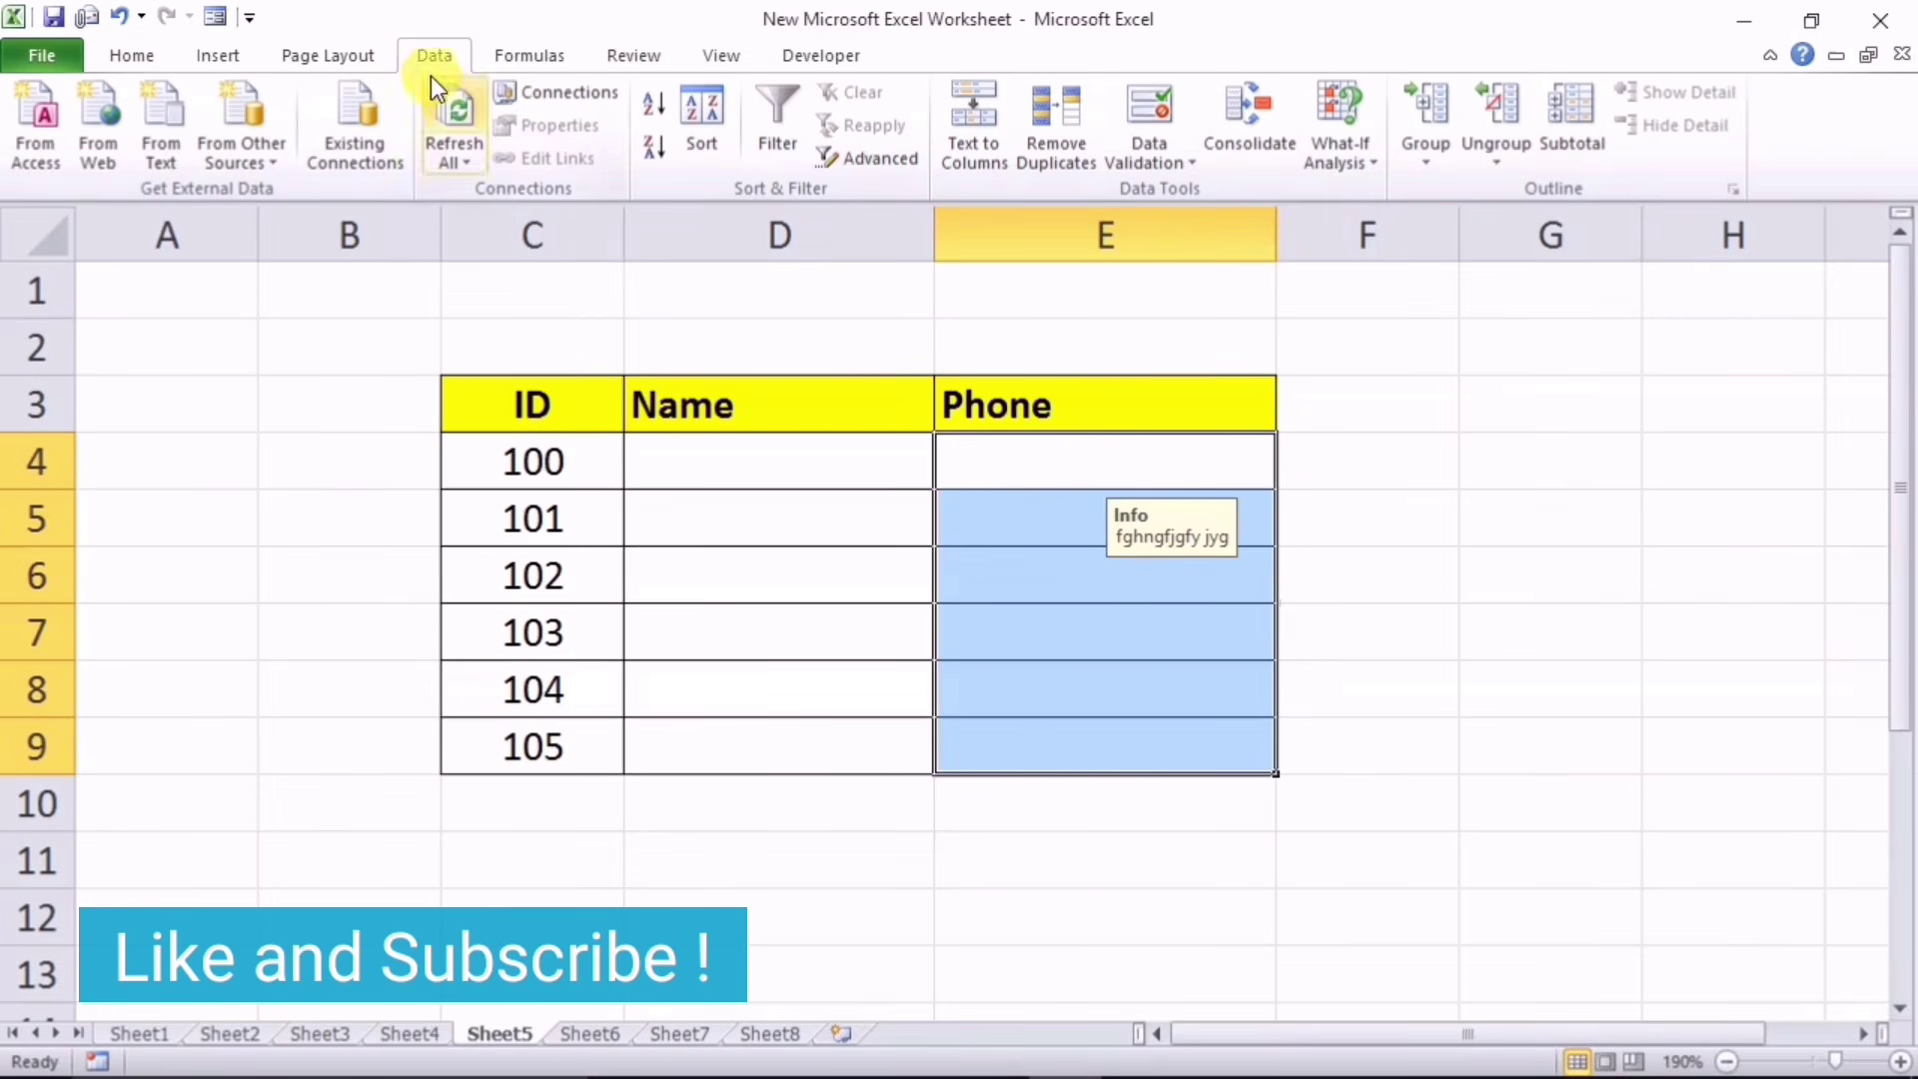
left_click(1149, 100)
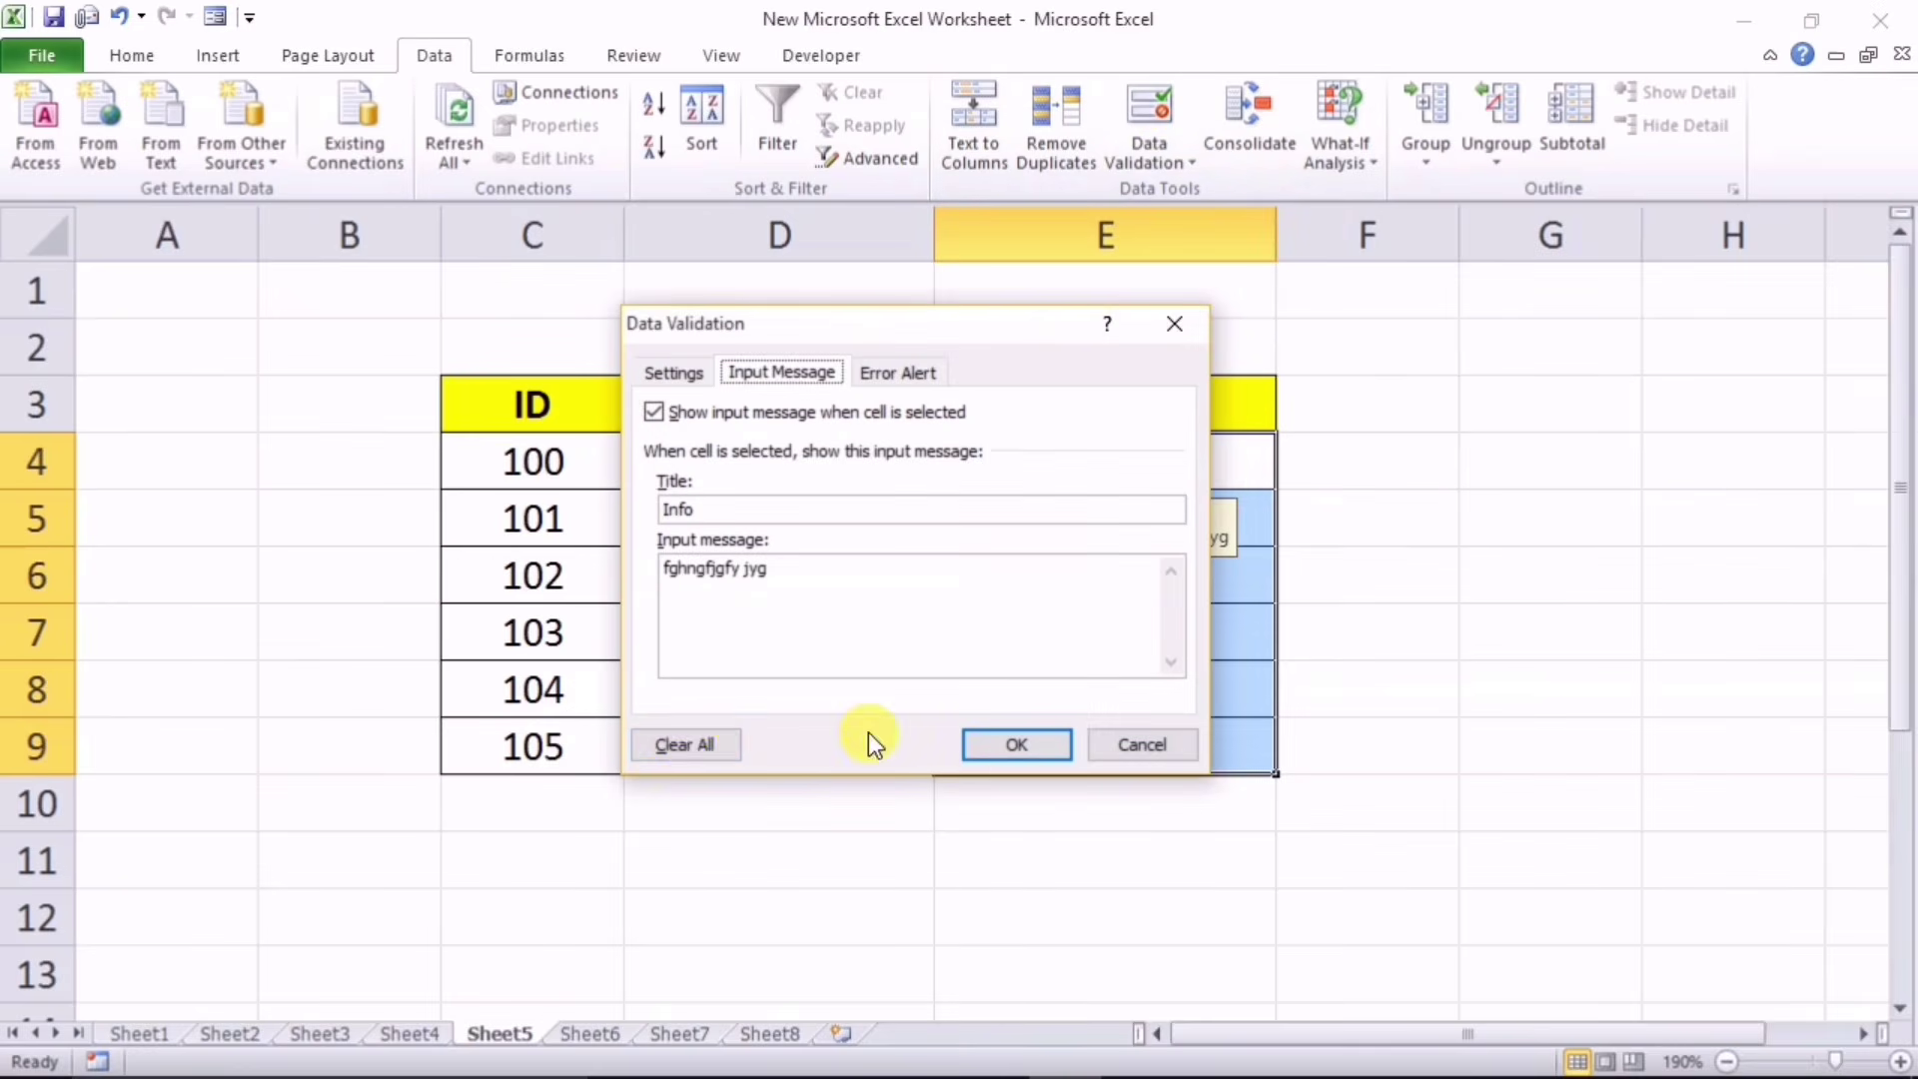
left_click(694, 741)
left_click(995, 744)
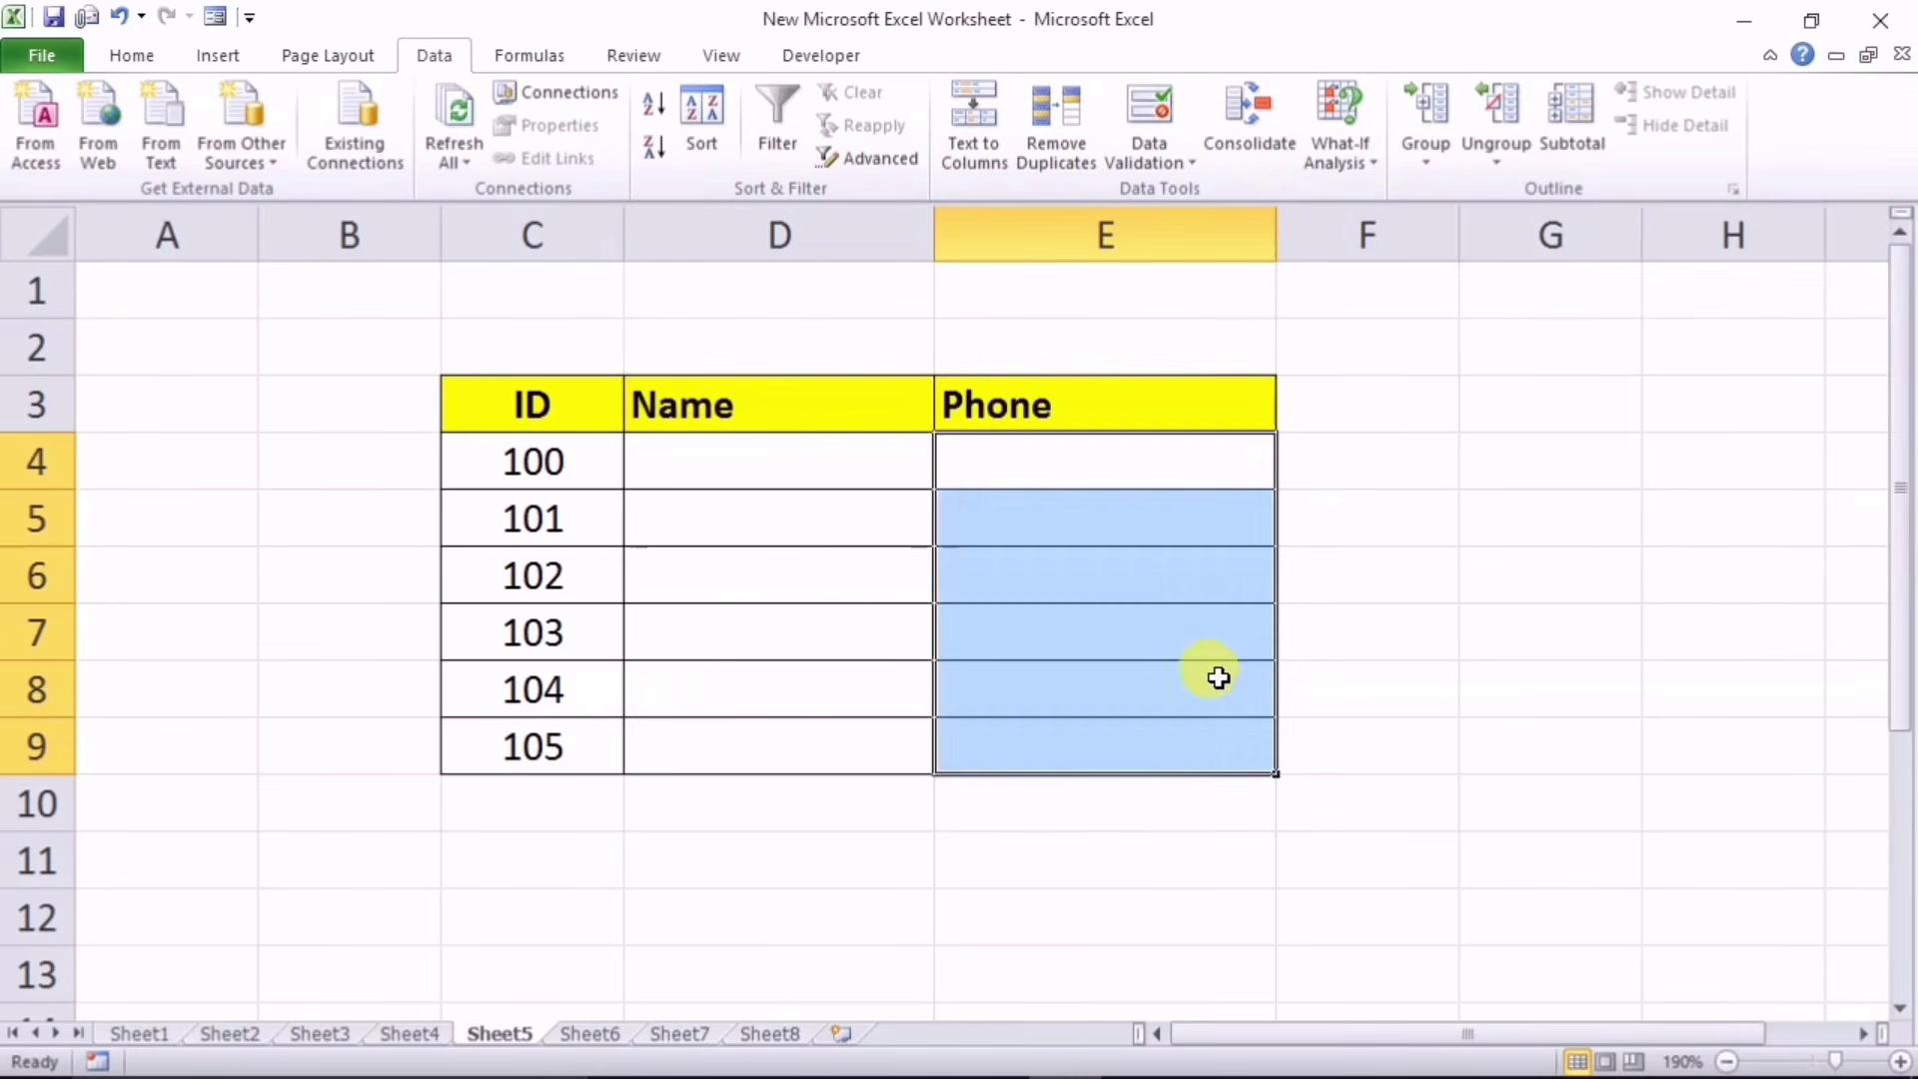
left_click(1115, 547)
left_click(1092, 497)
left_click(1066, 634)
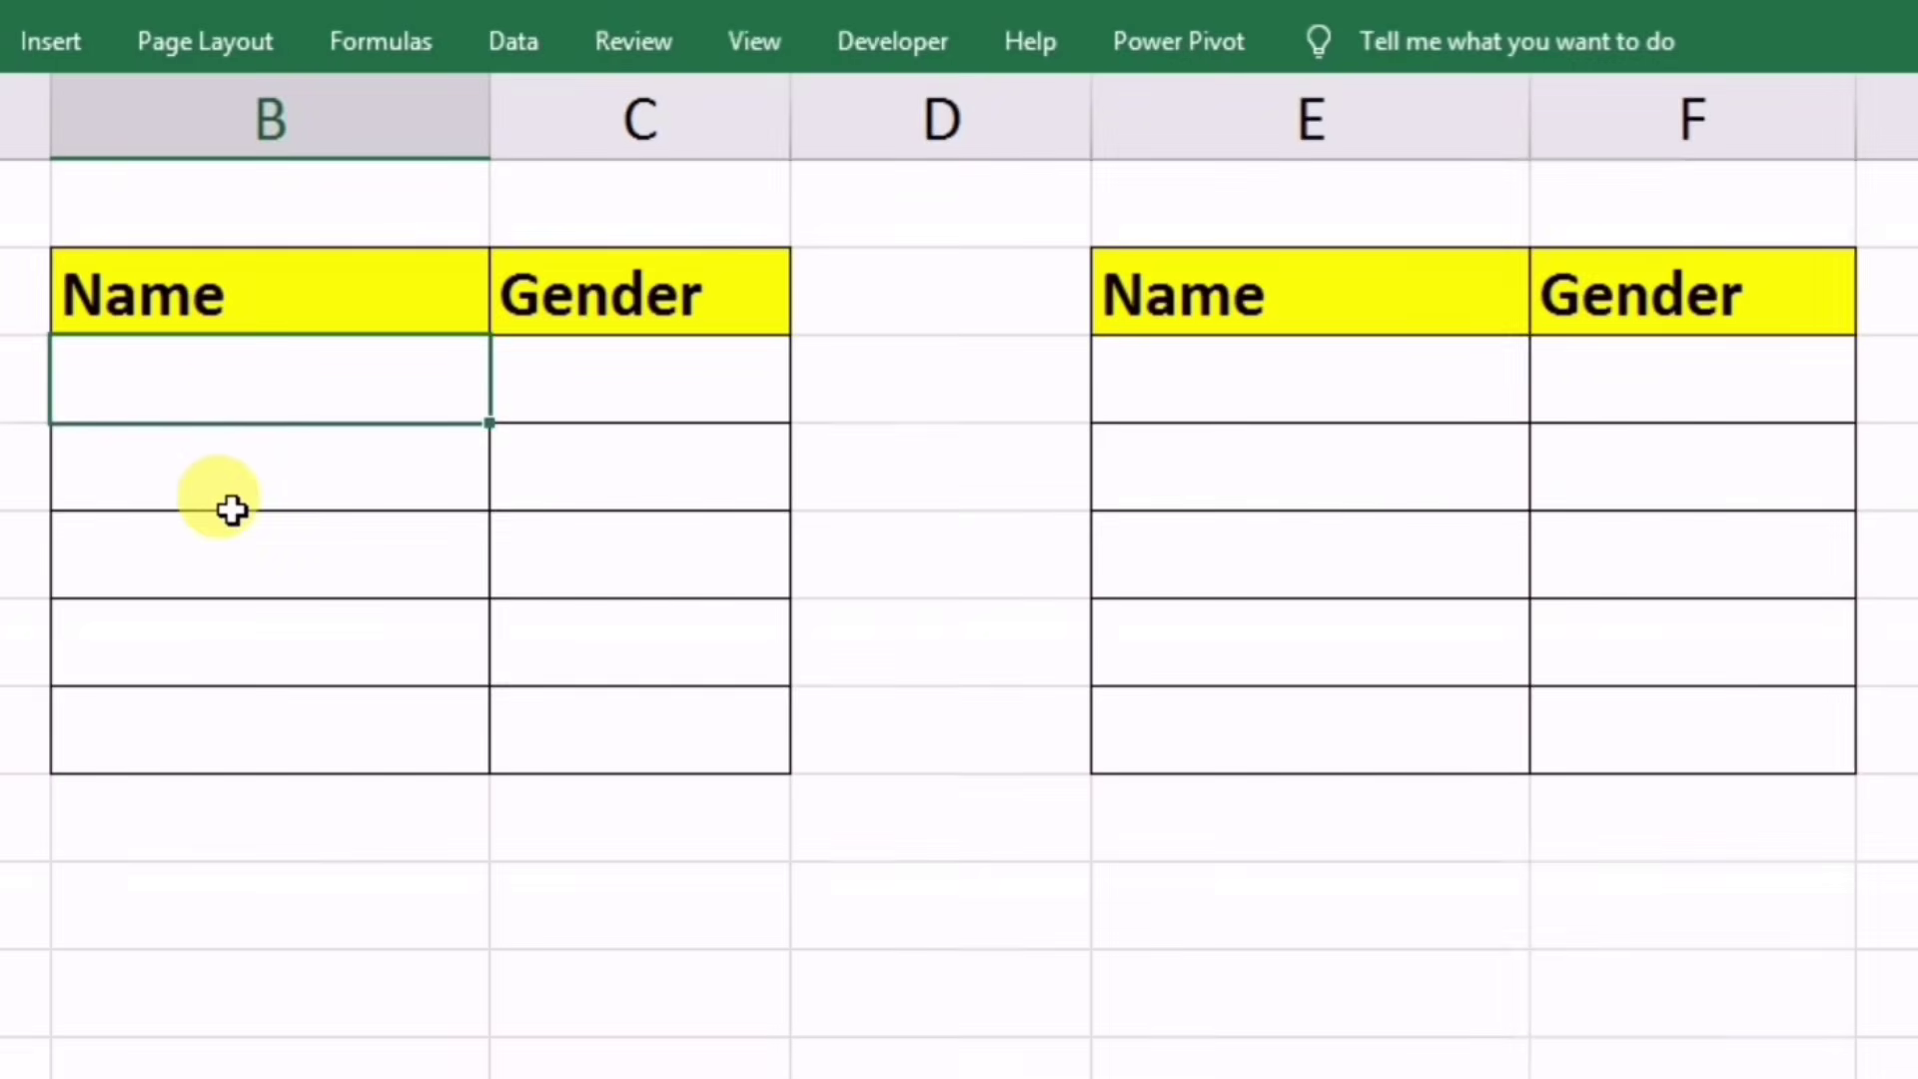
Step: Enter a name with Gender Male and one with Gender Female, getting Mr and Miss prefixes
type("Deepak")
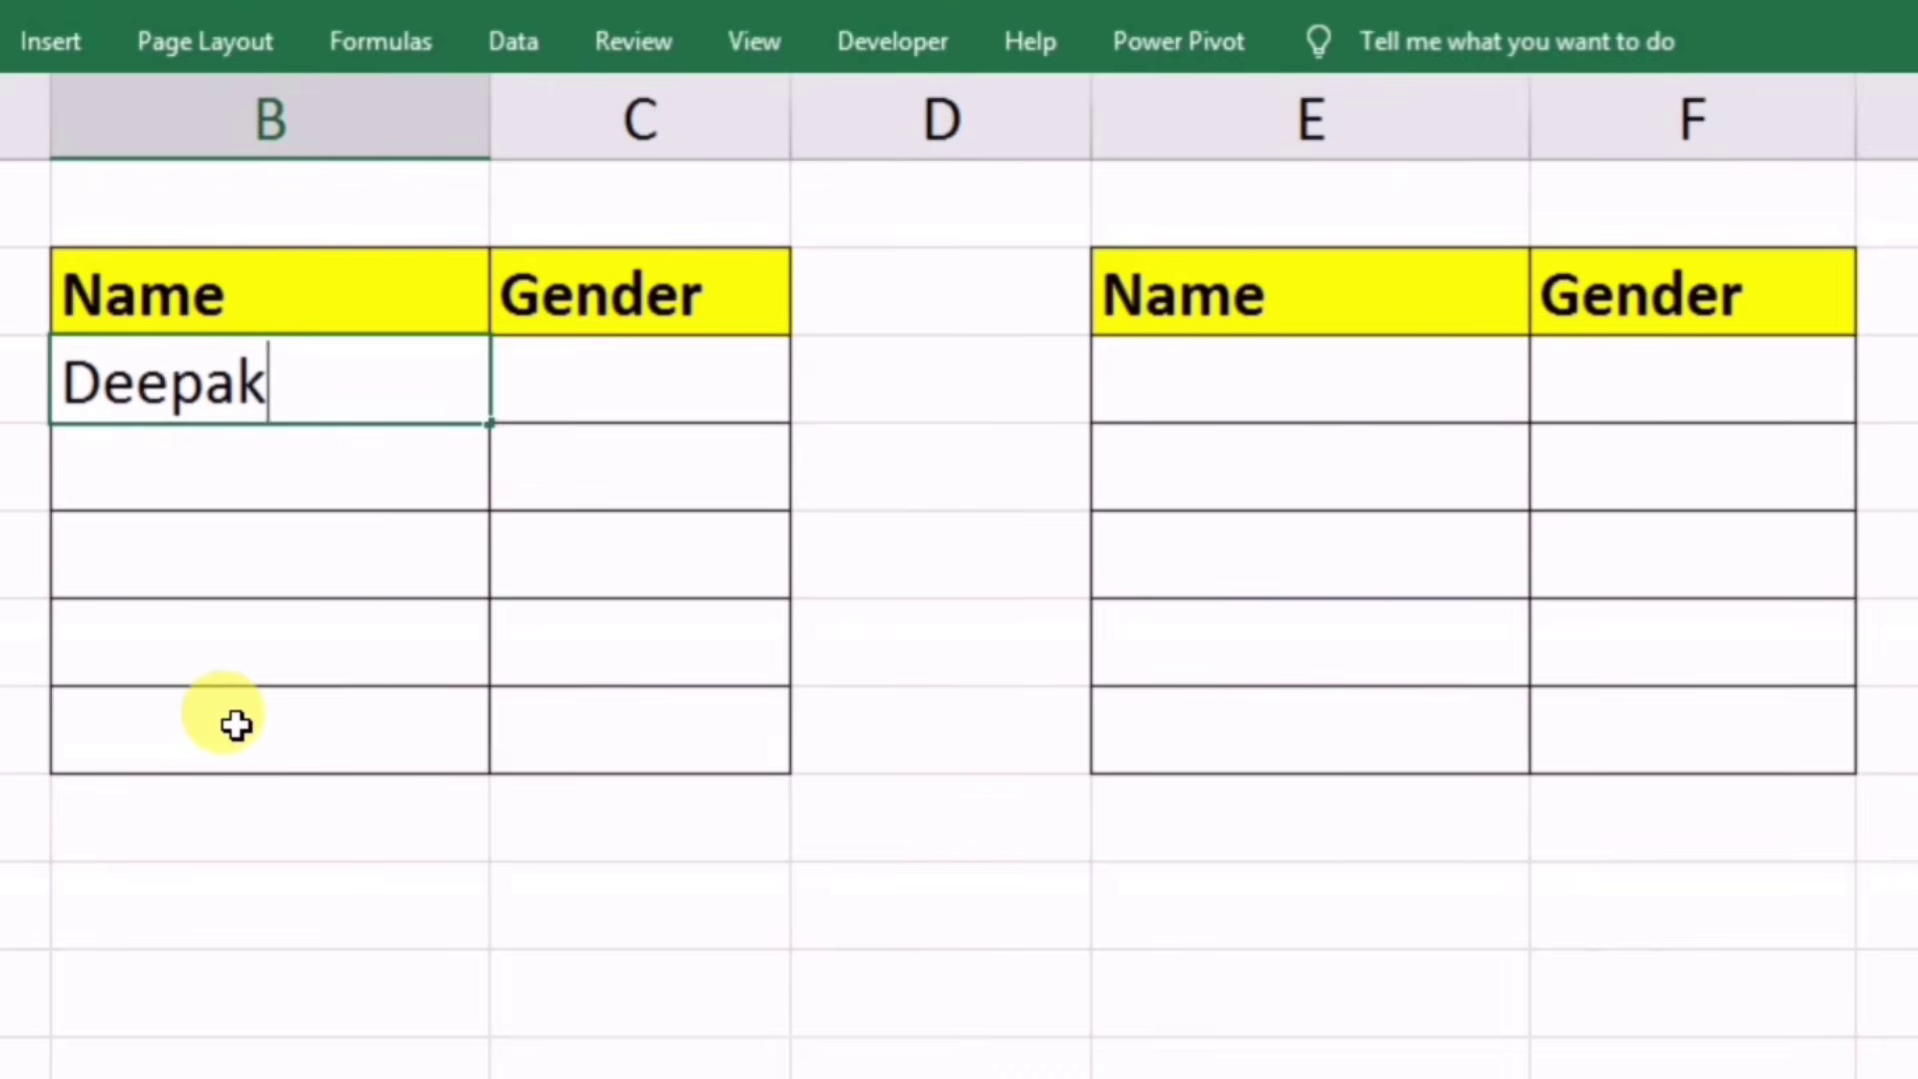
key("Tab")
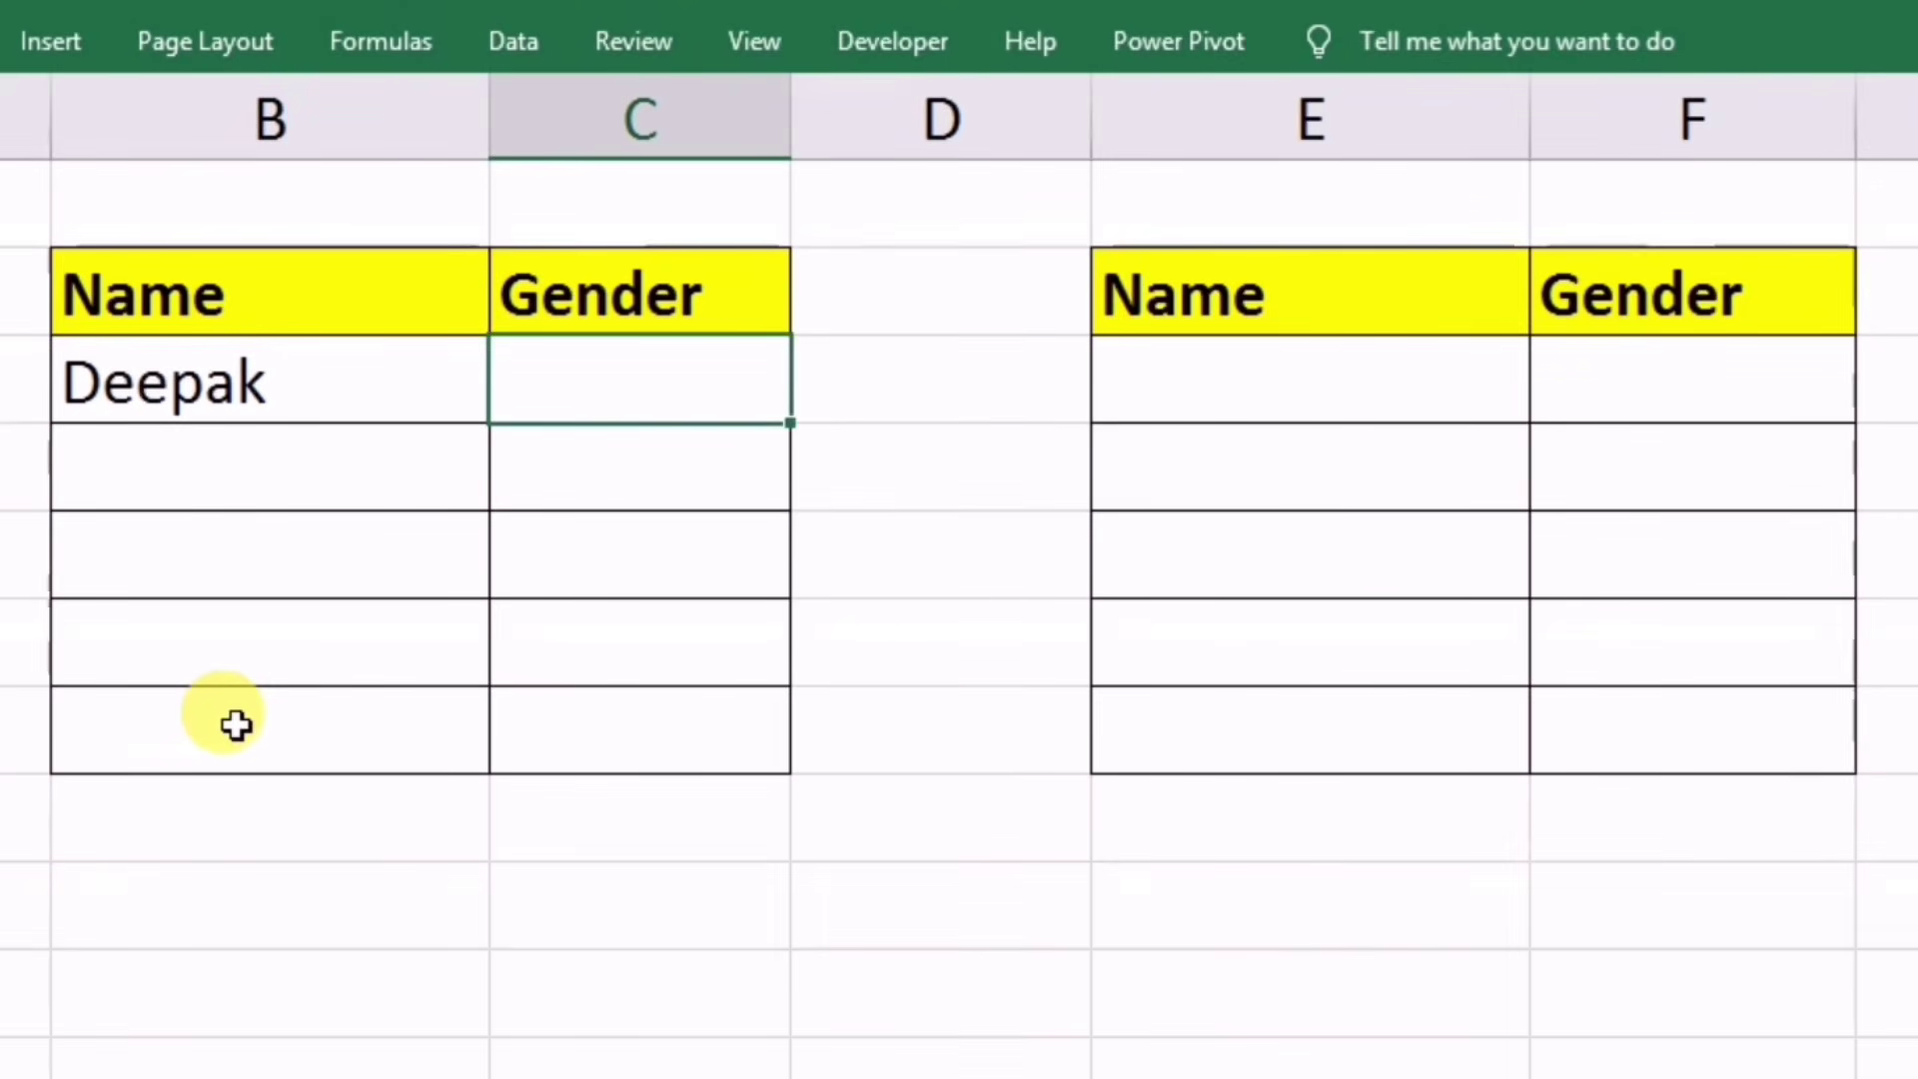
type("Male")
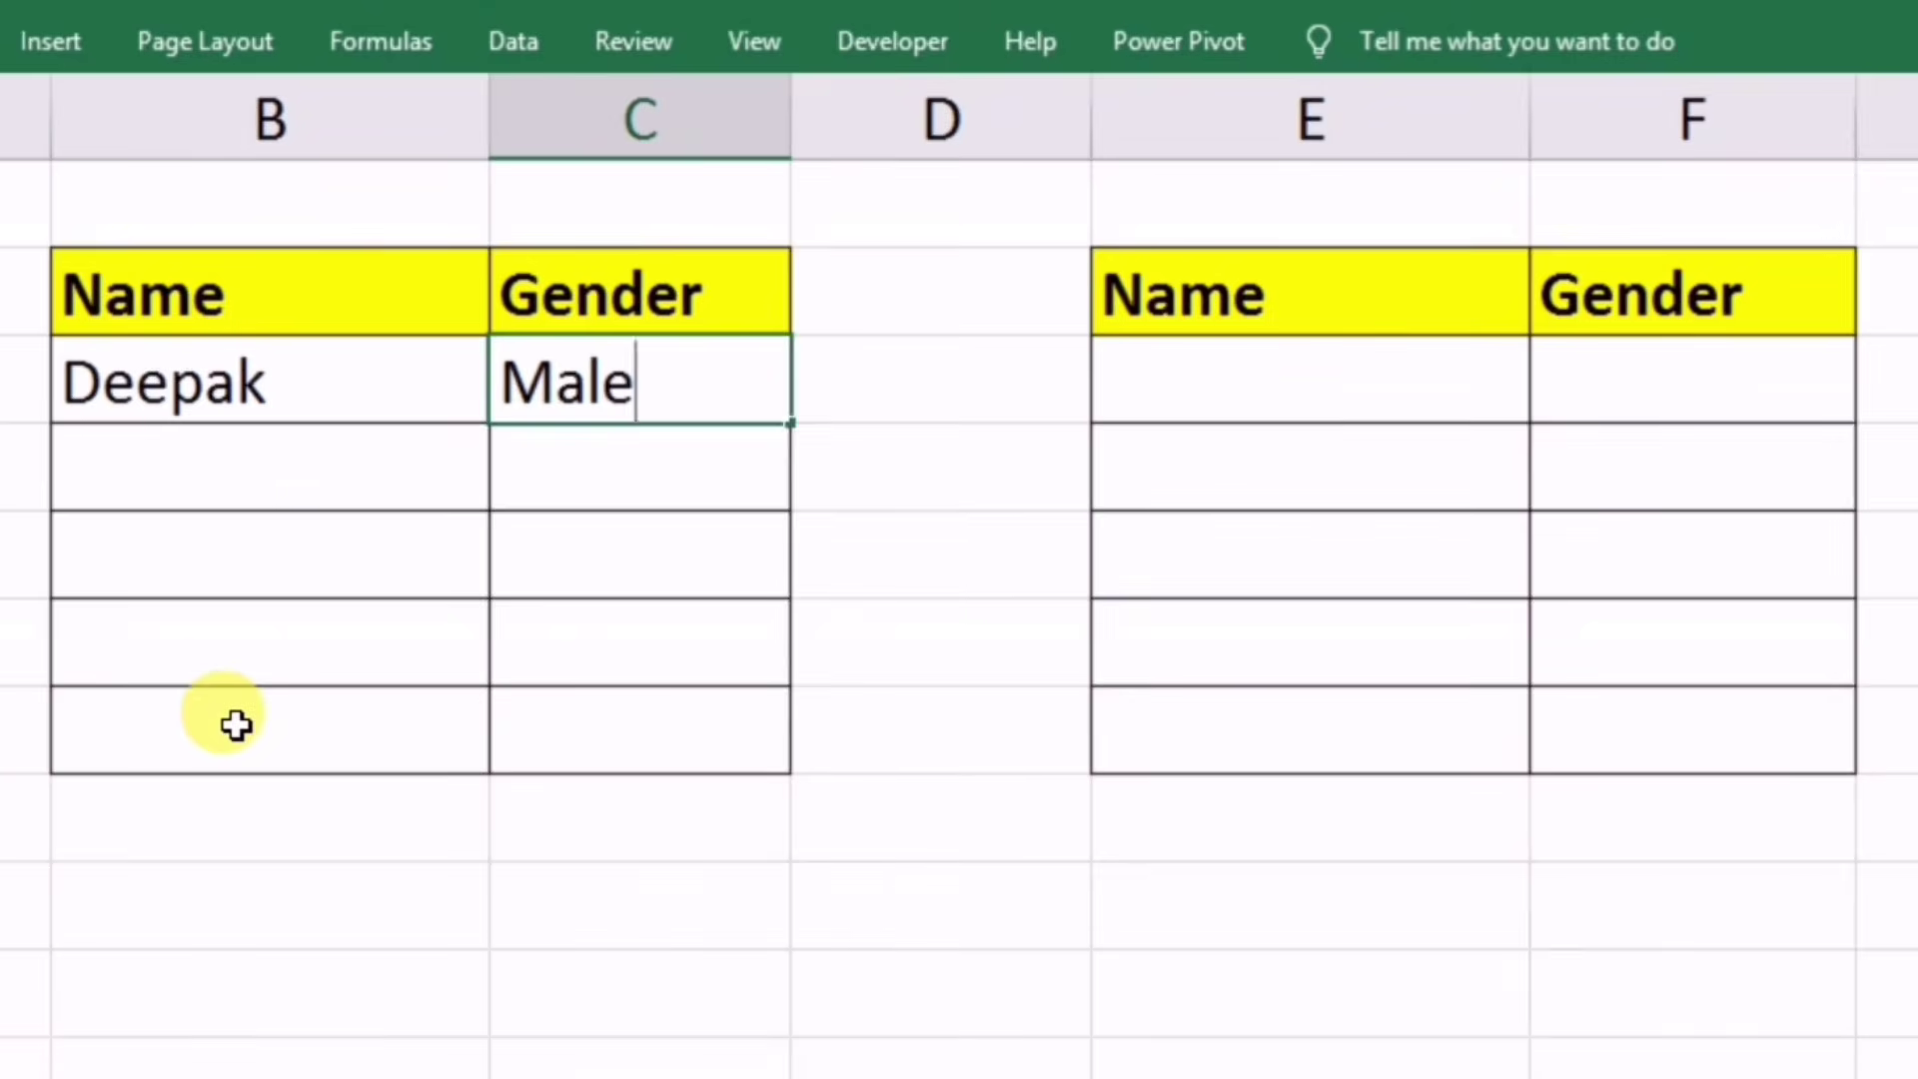
key("Return")
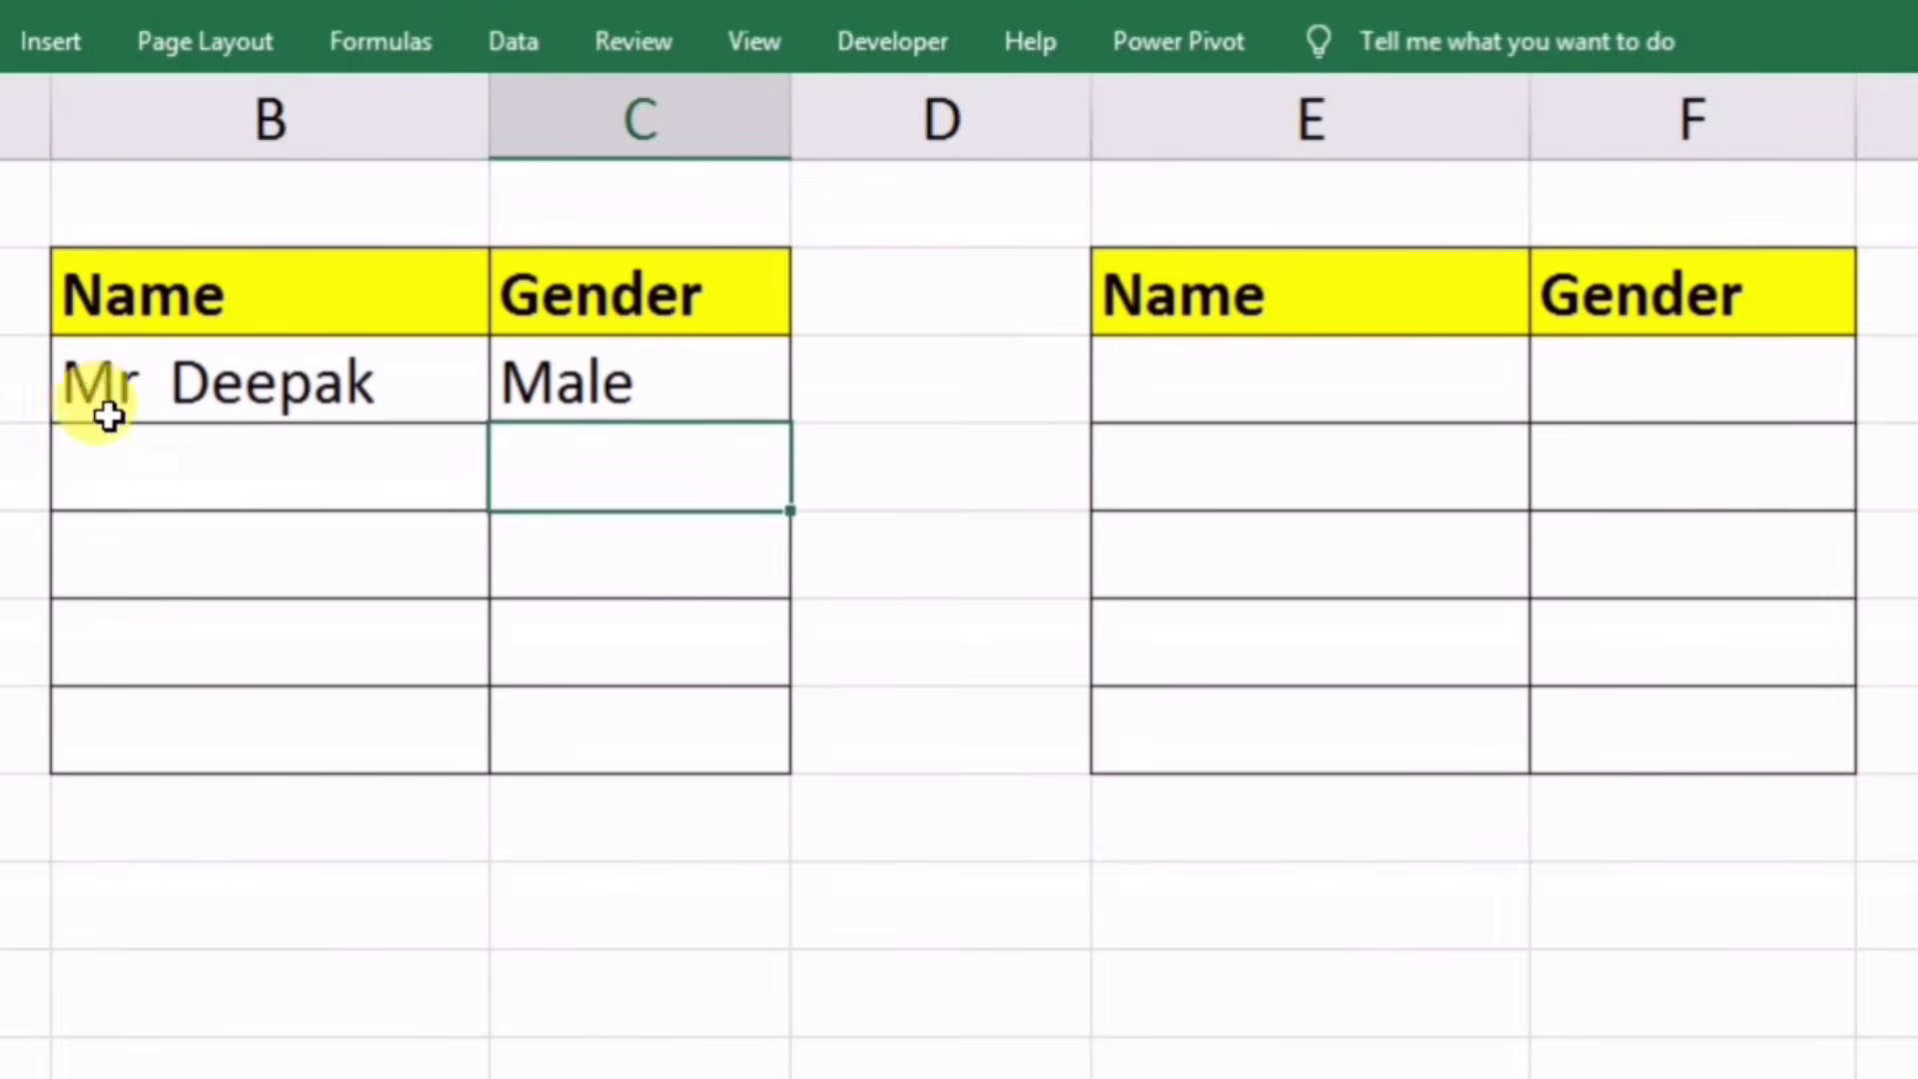
left_click(133, 480)
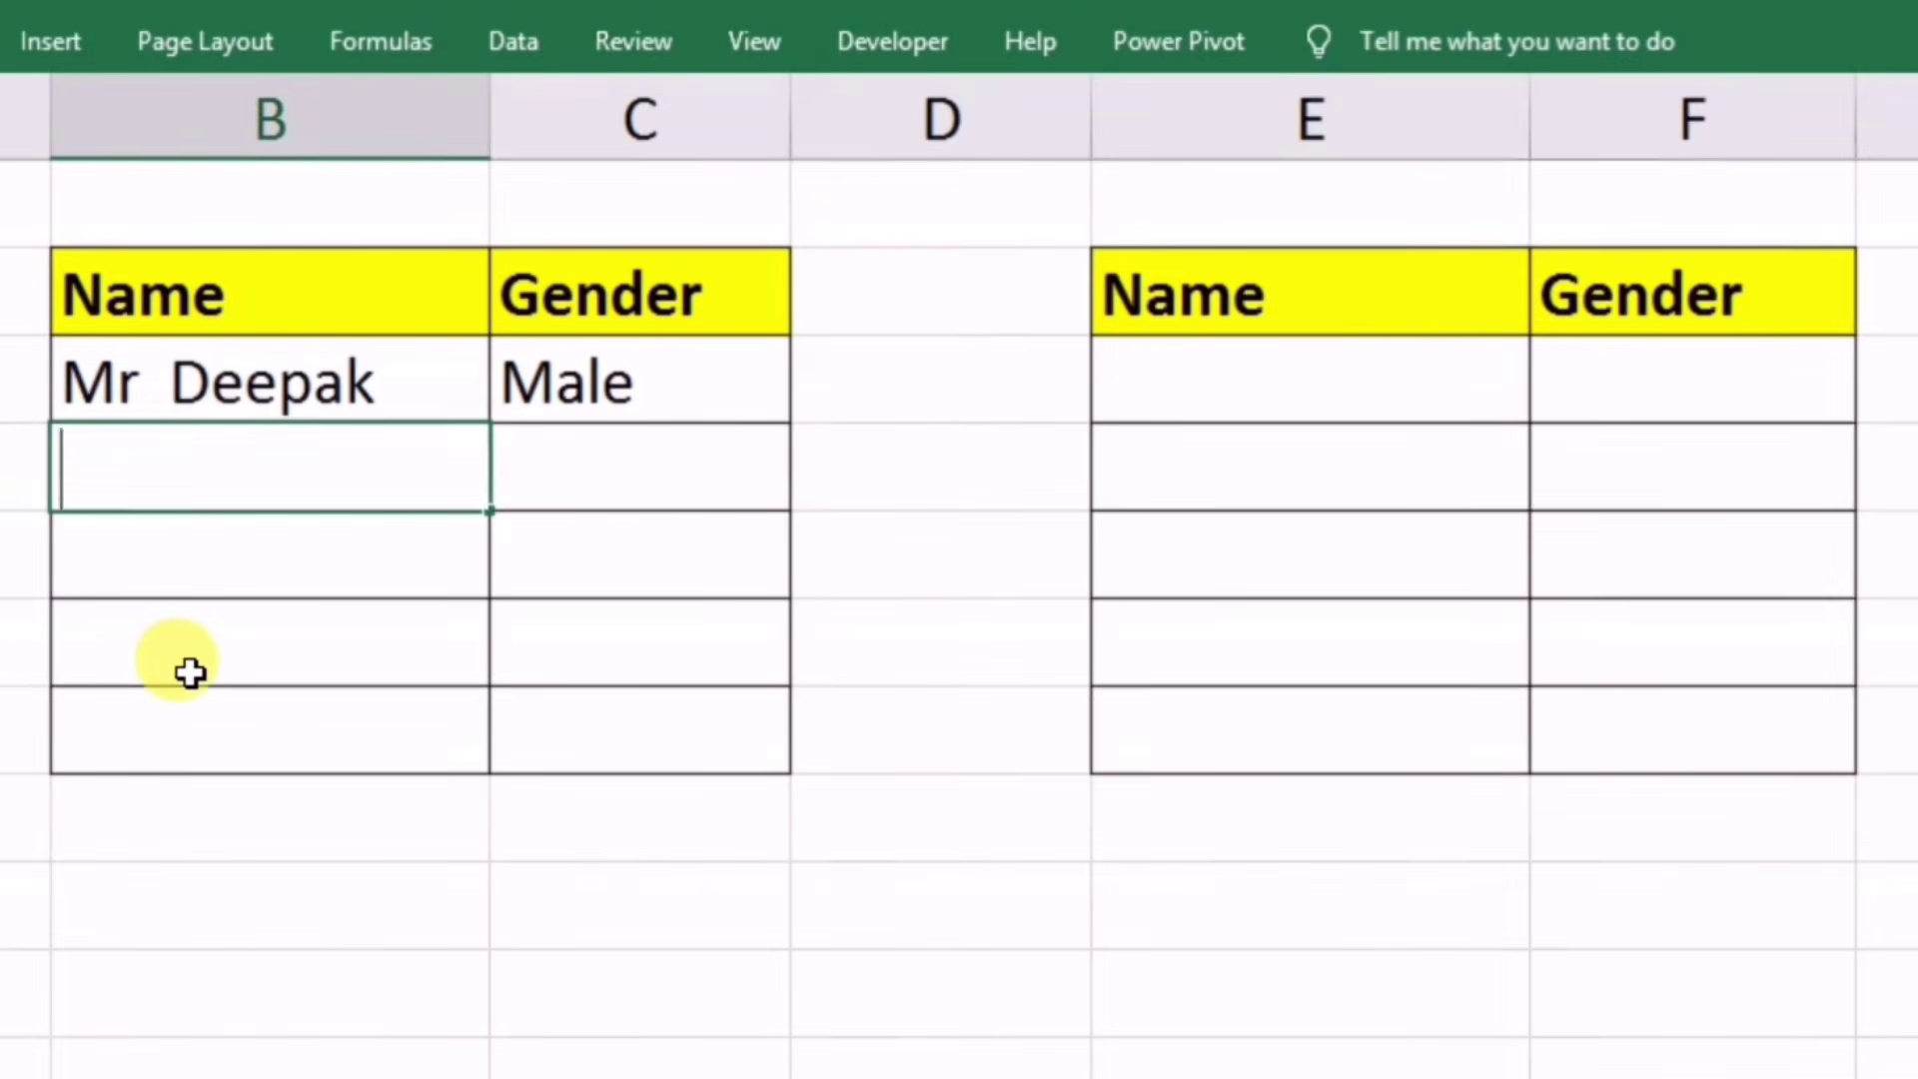
type("Reena")
key("Tab")
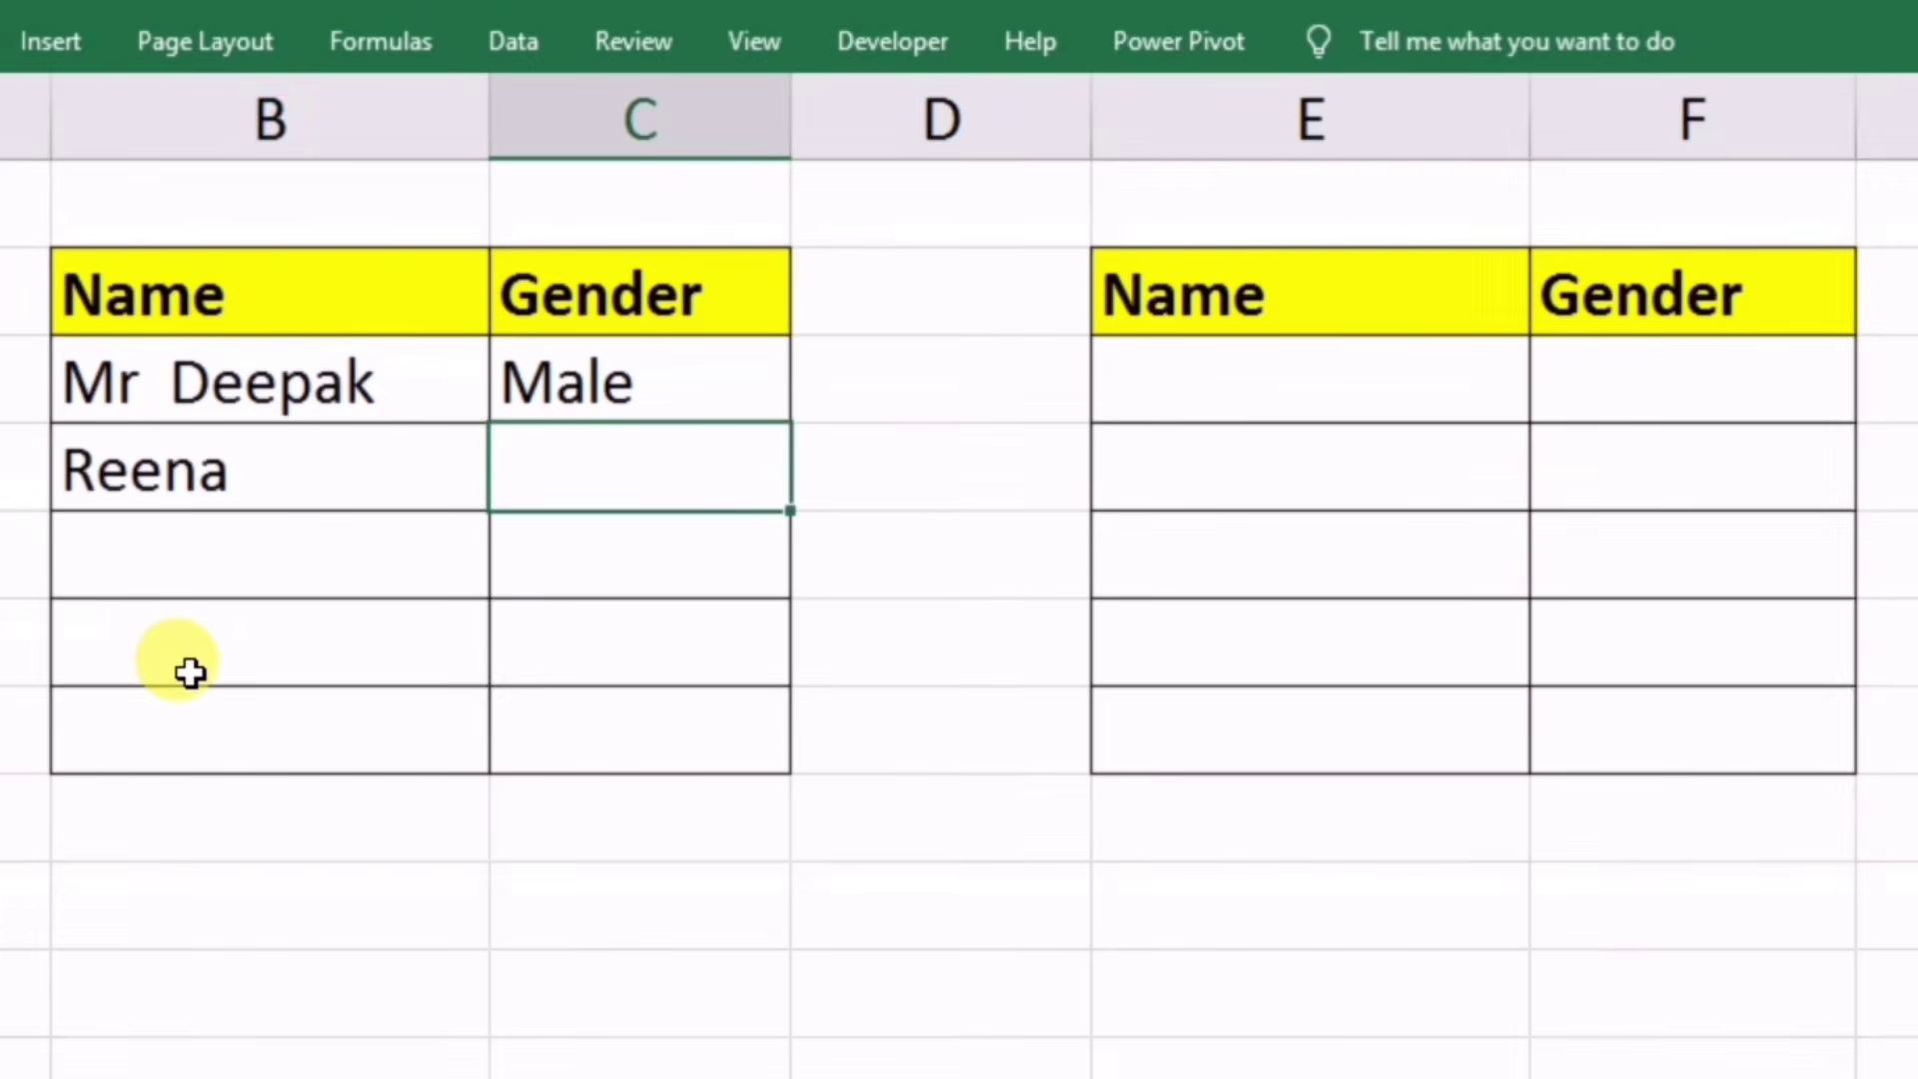
type("Female")
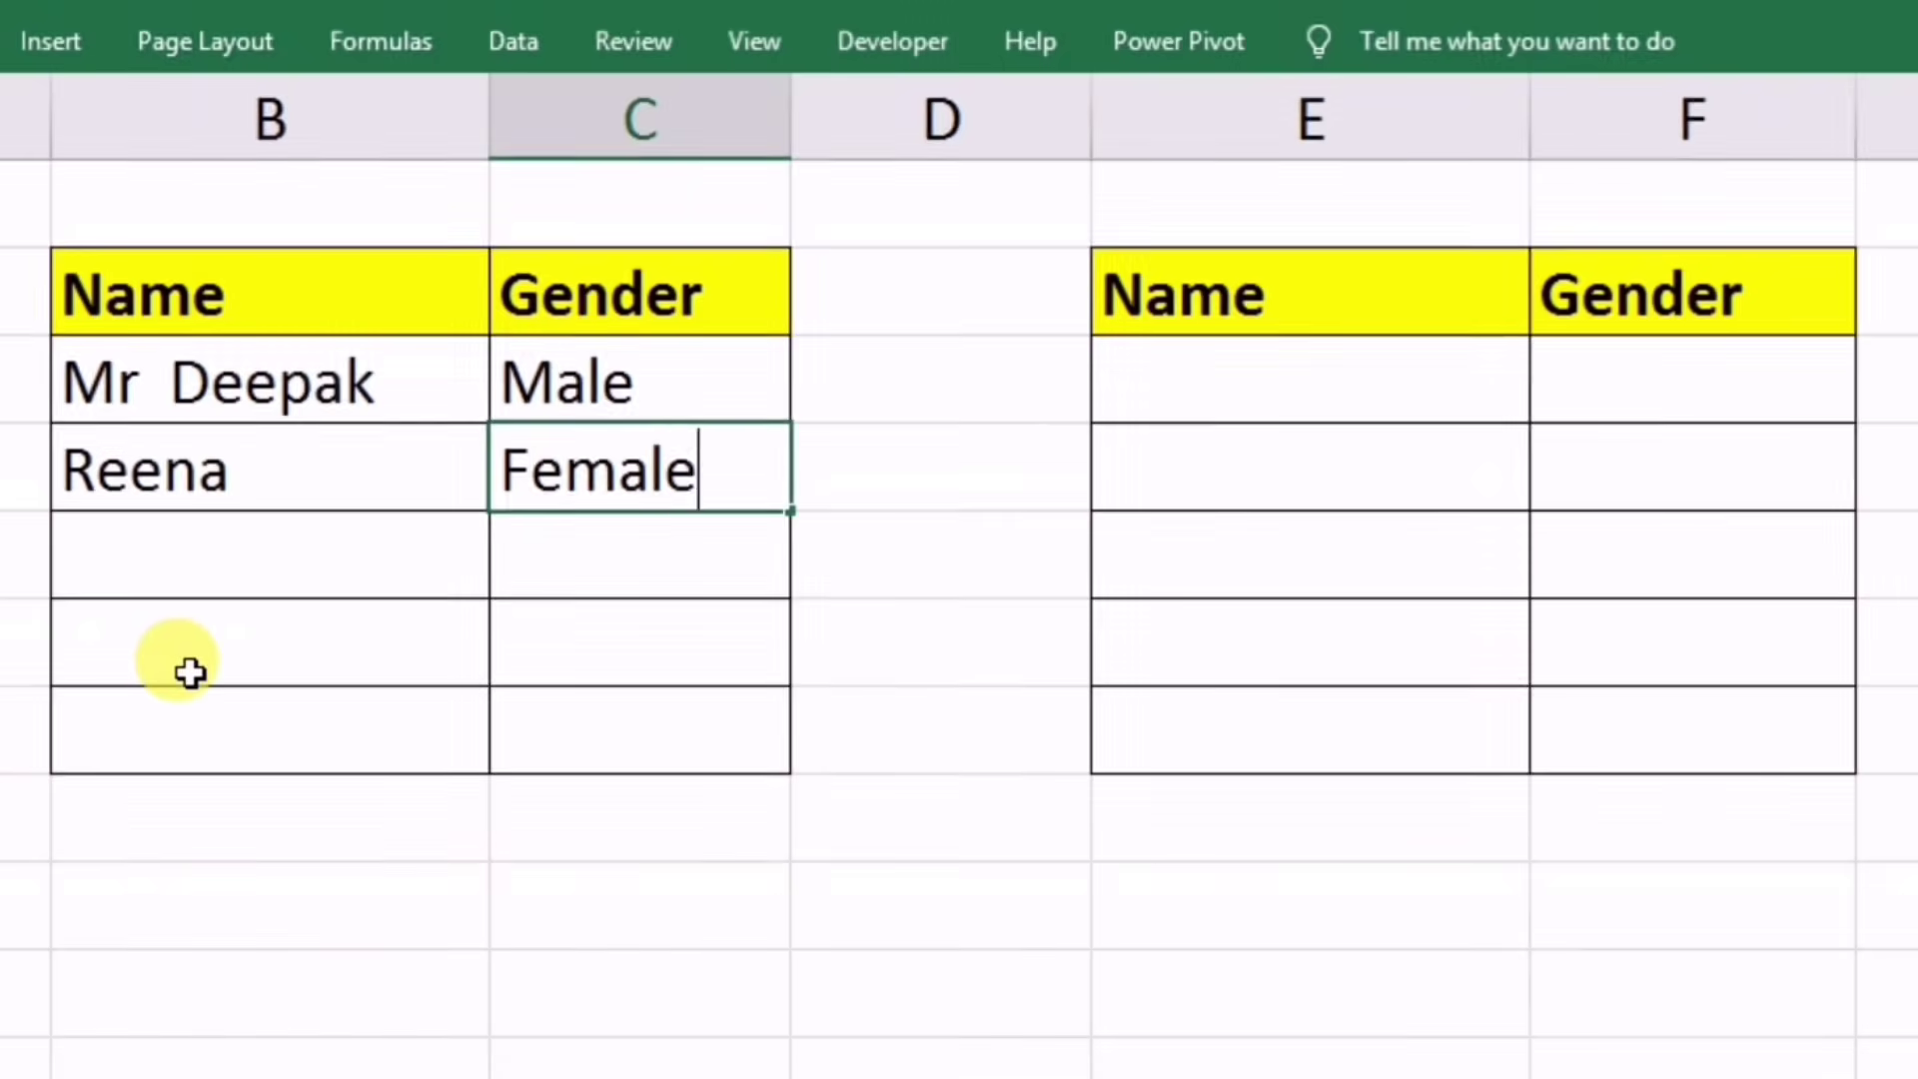
key("ctrl+Return")
key("Return")
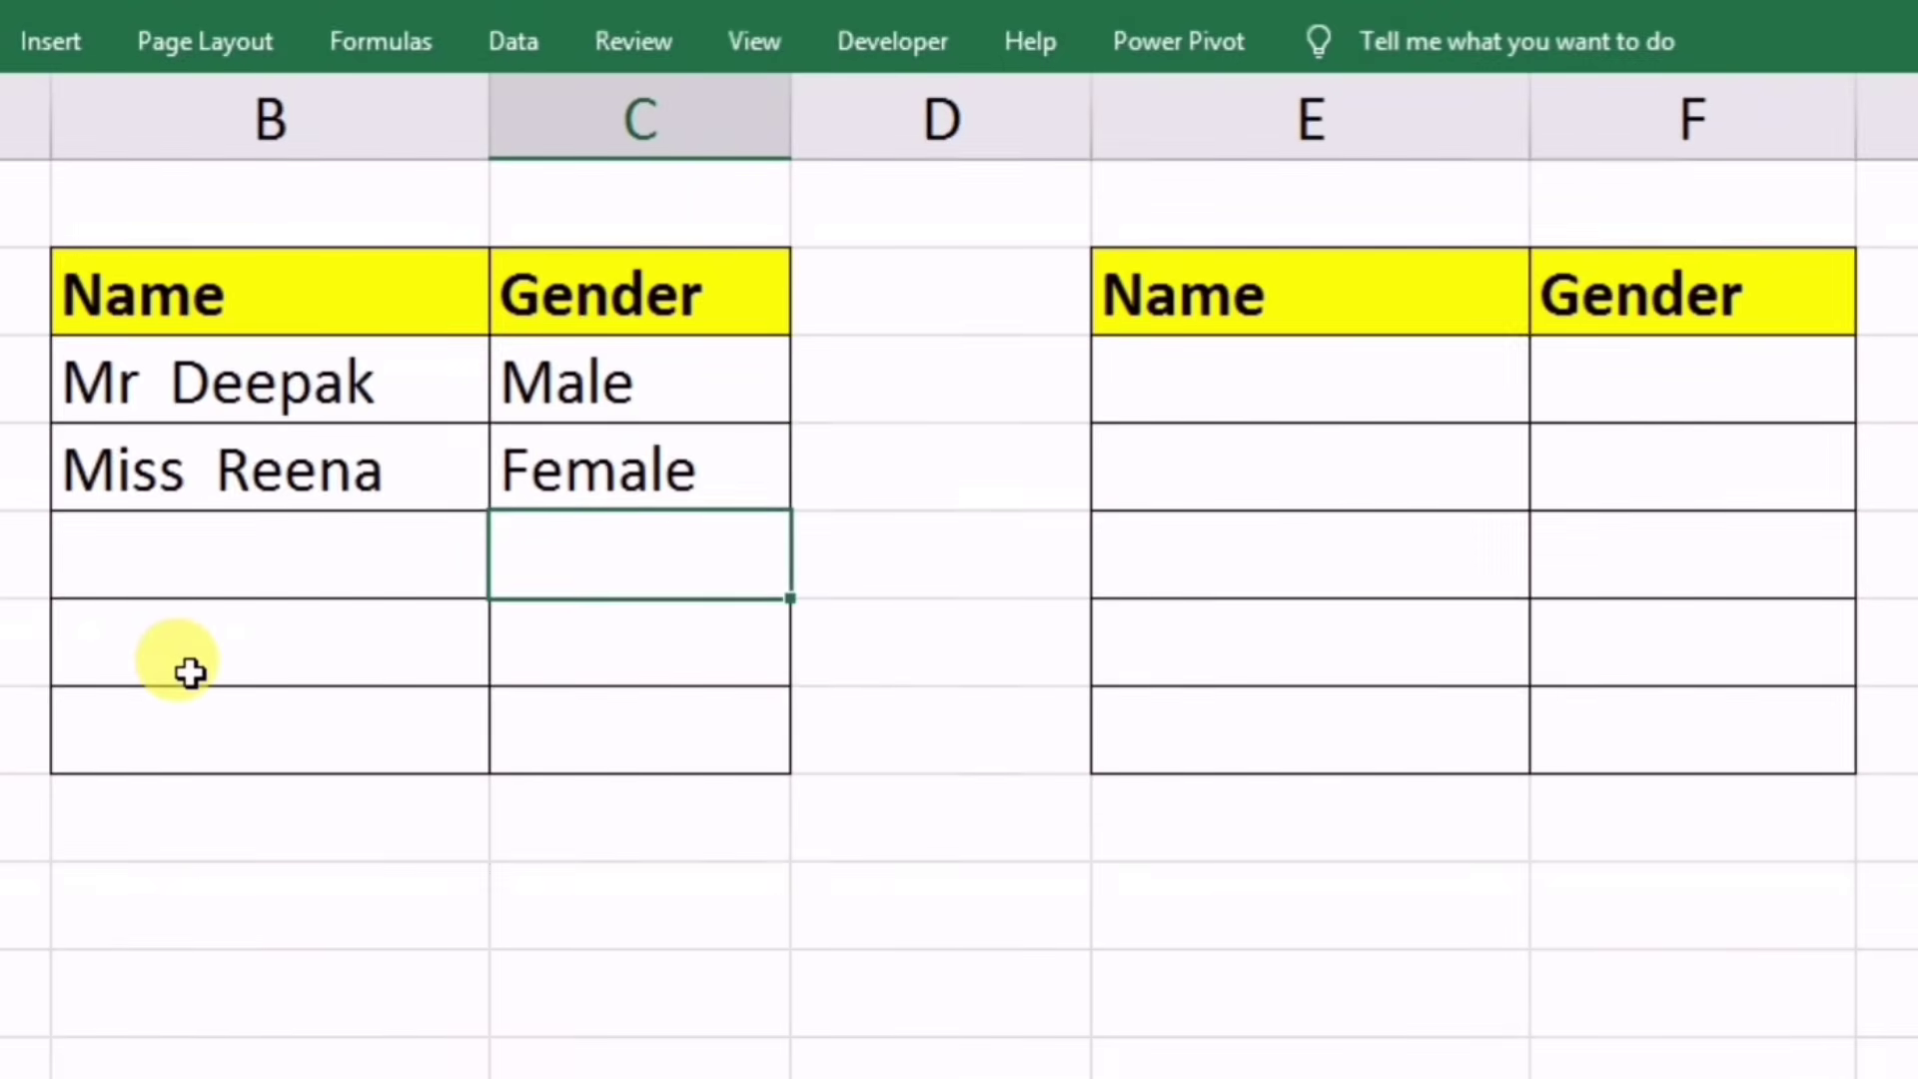
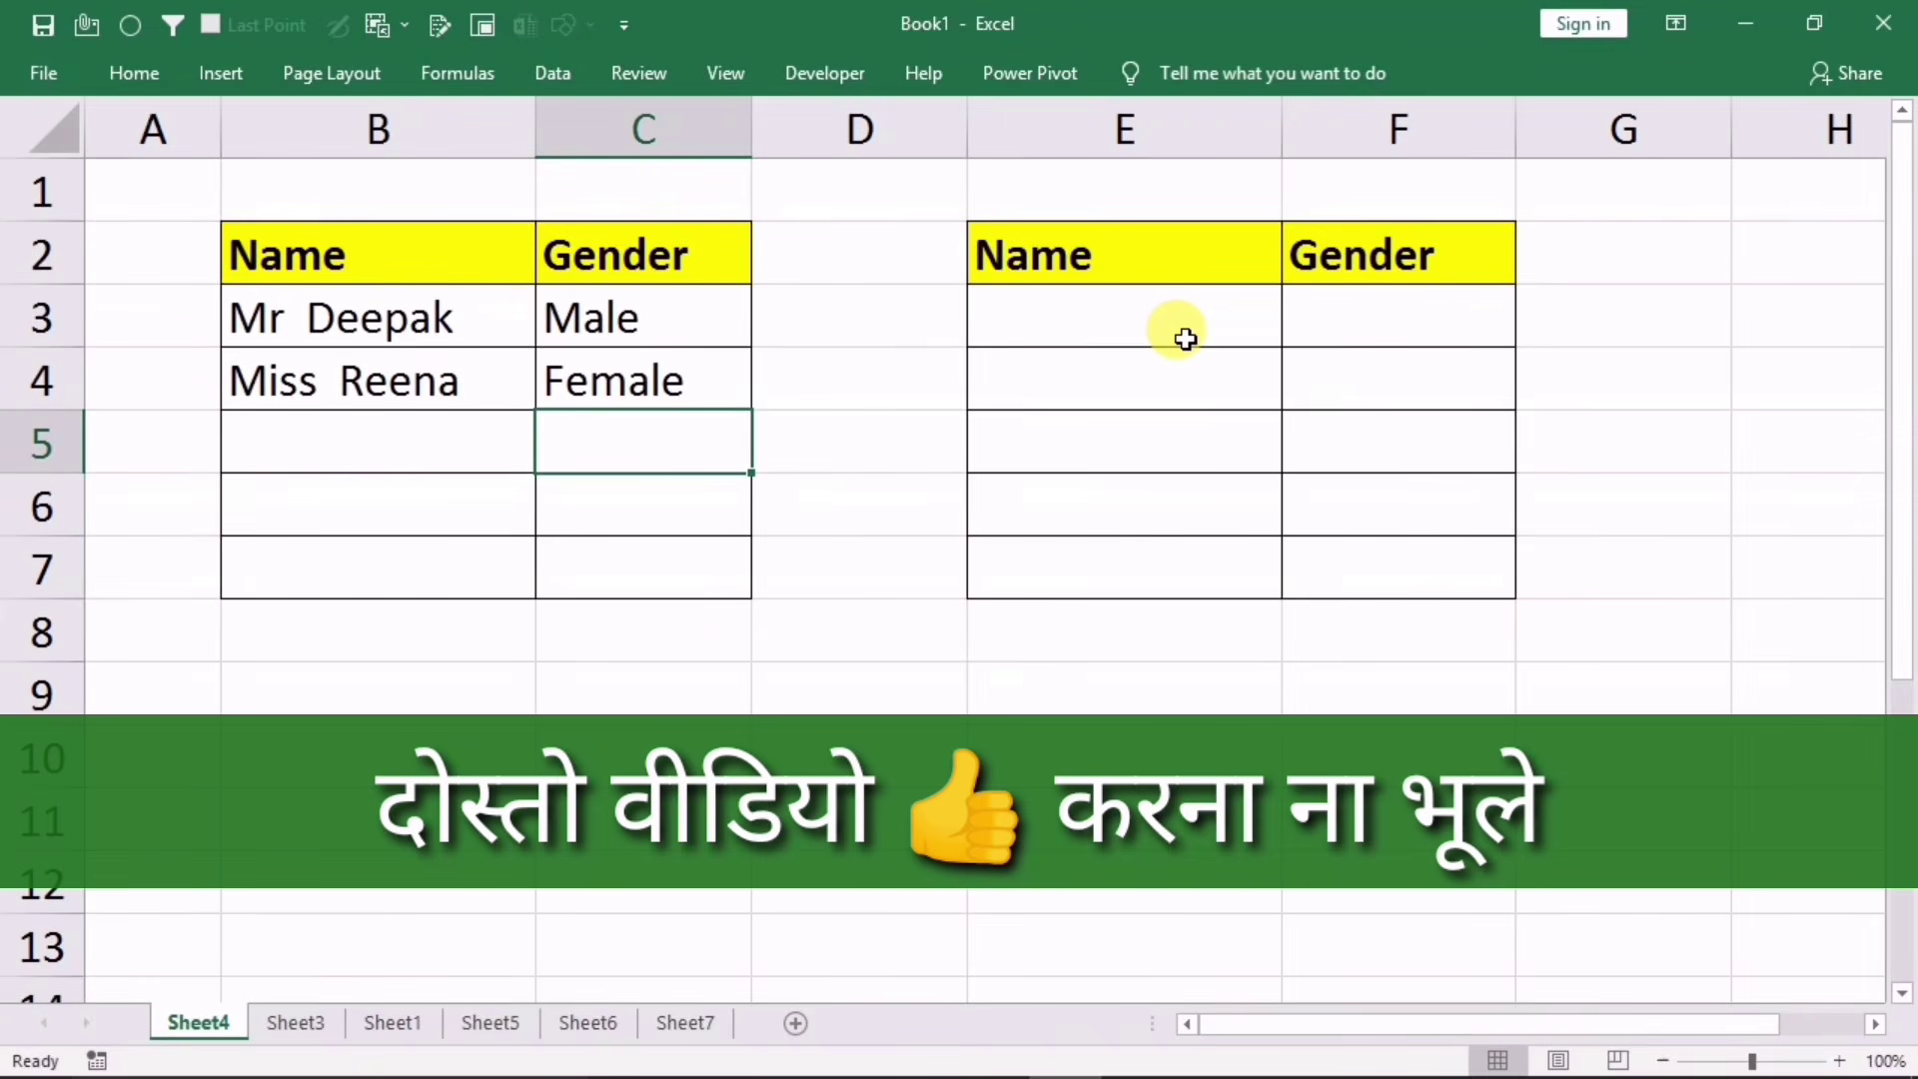
Step: Start a new formula-based conditional formatting rule for cell E3
left_click(1051, 326)
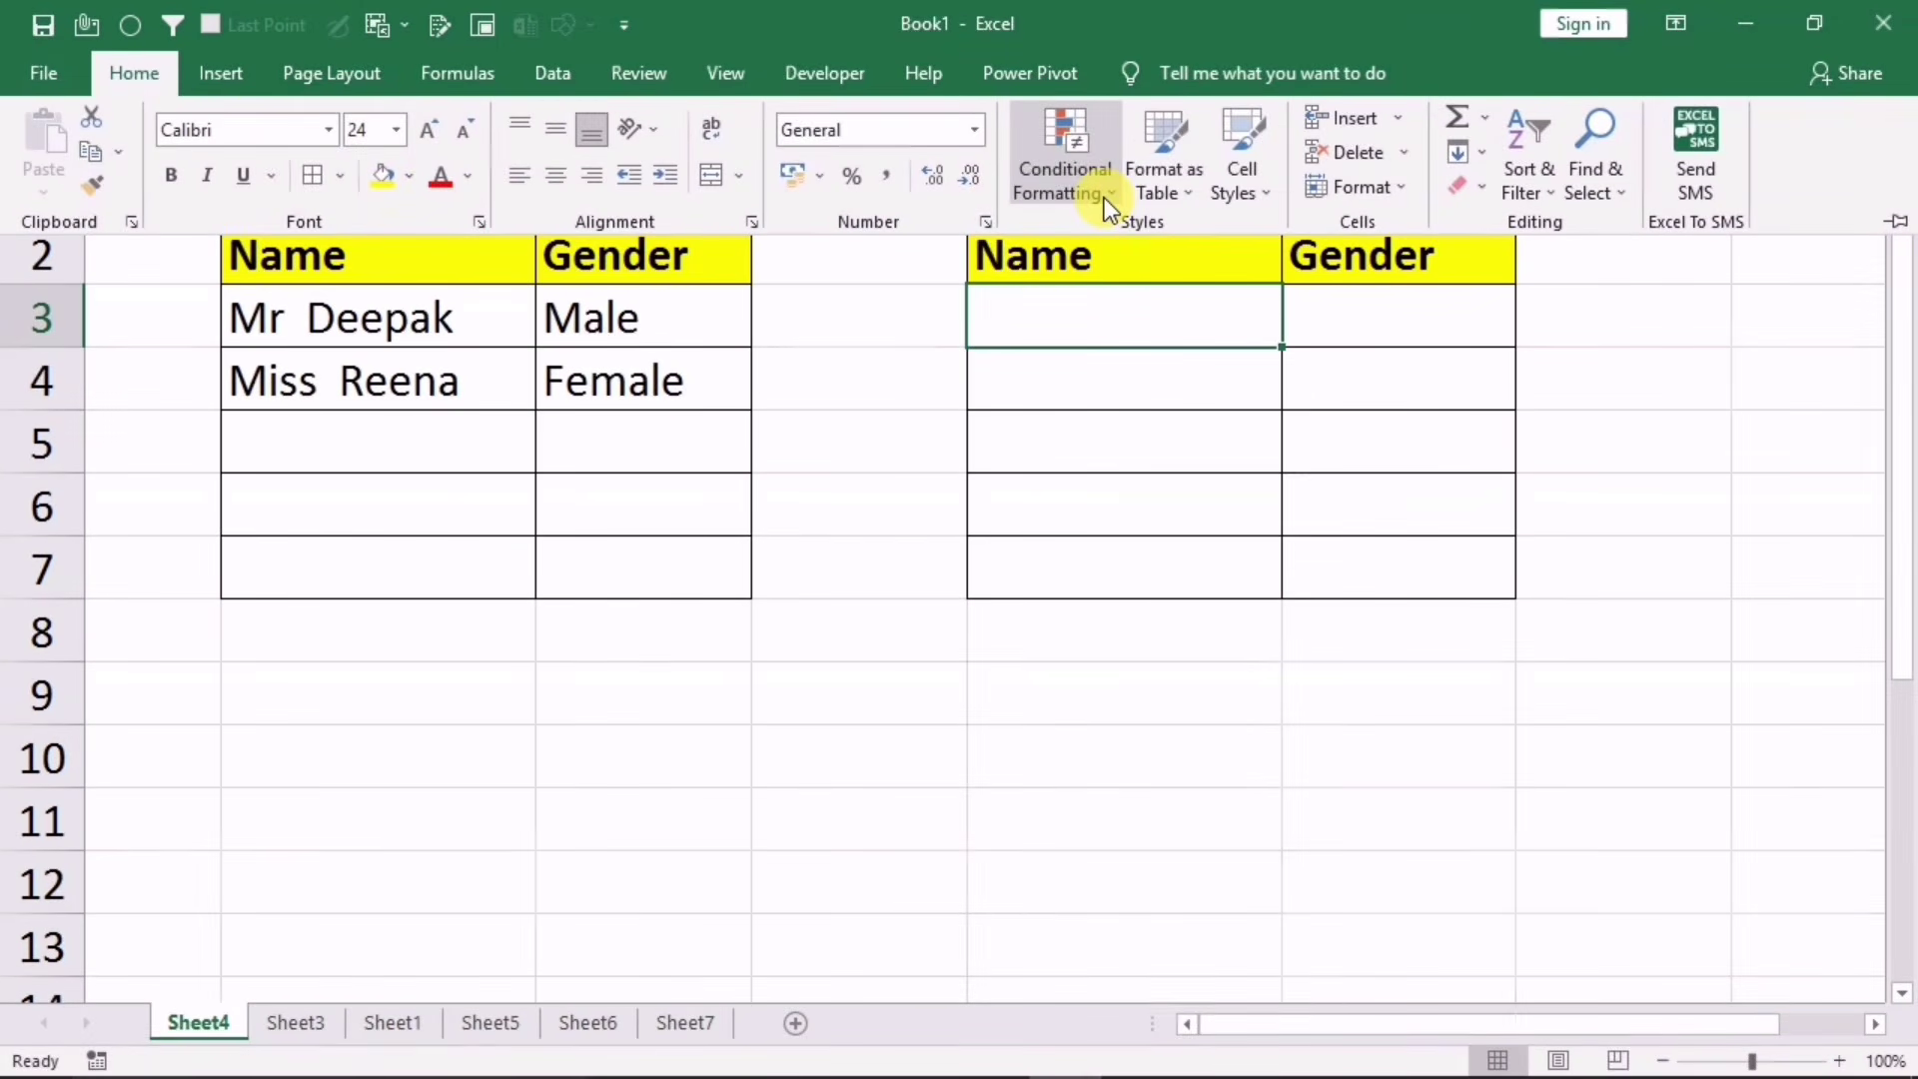
left_click(1107, 199)
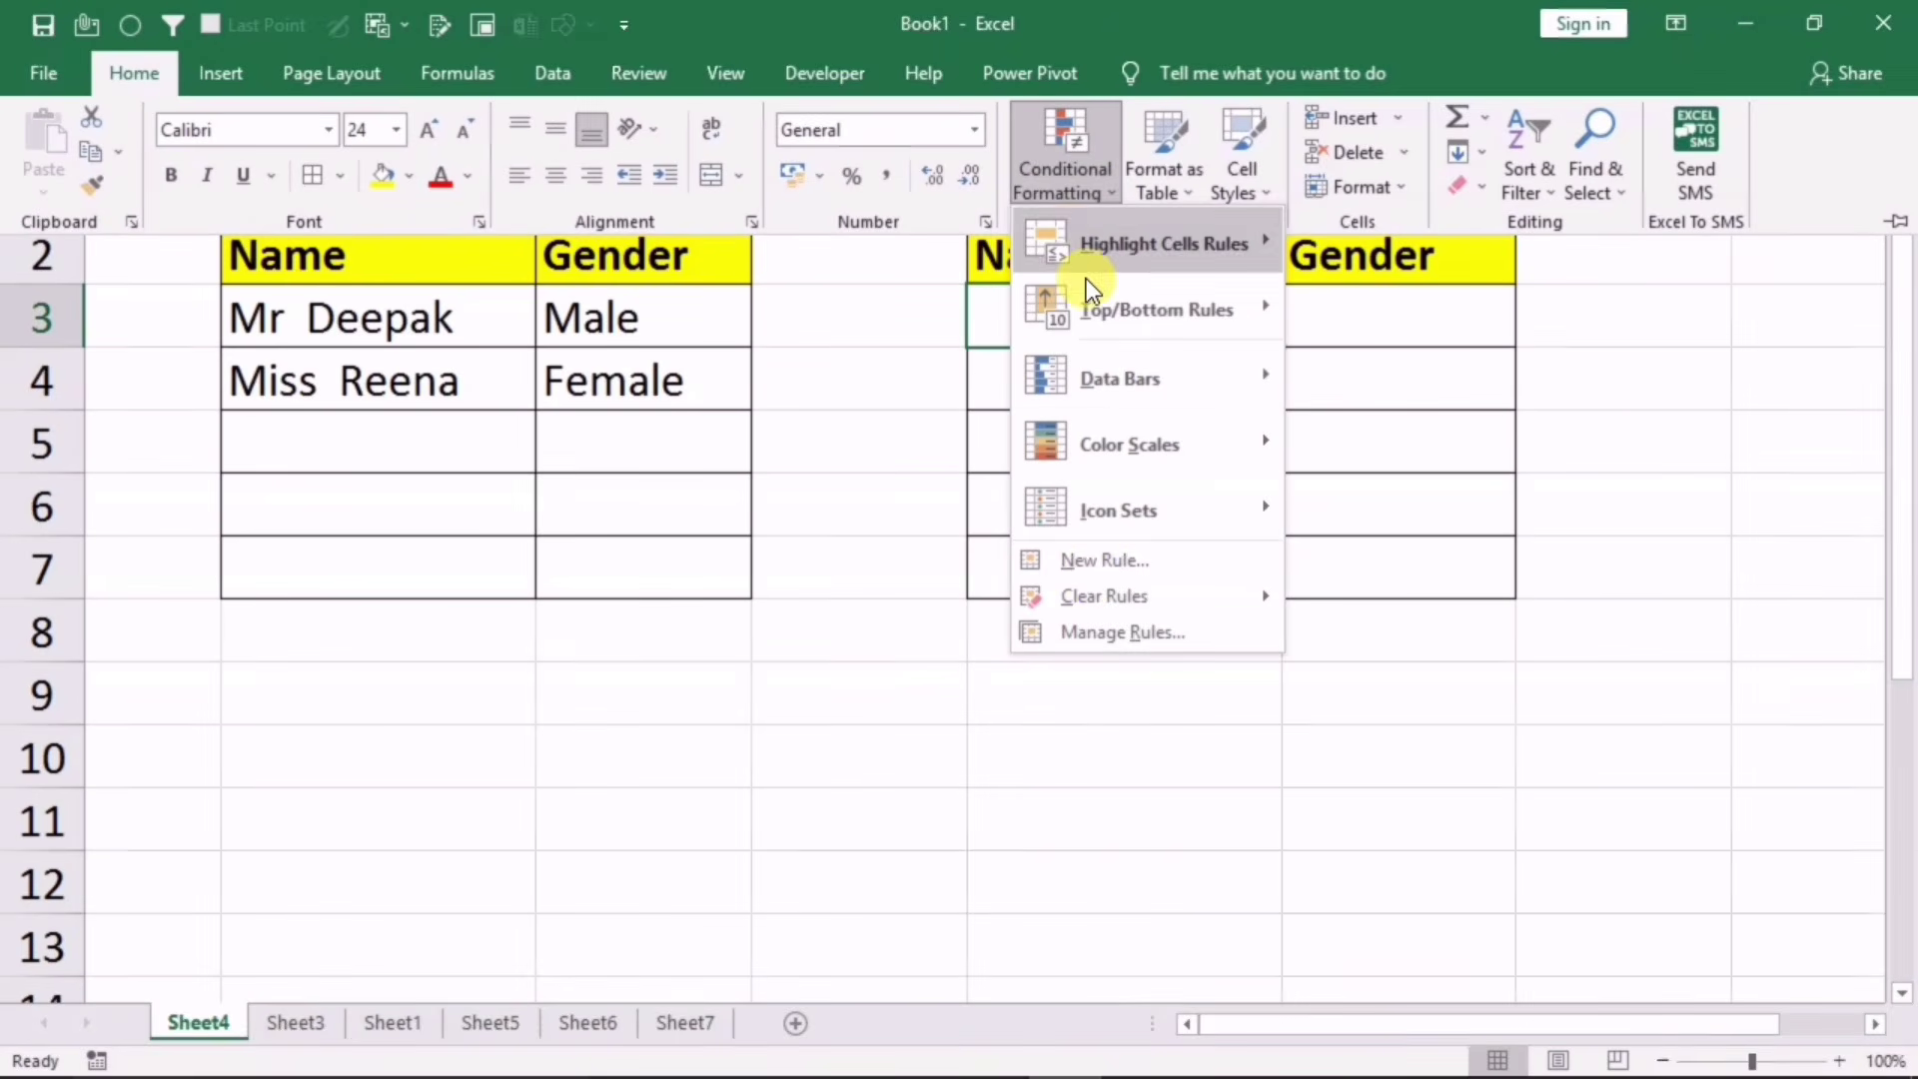
left_click(1095, 562)
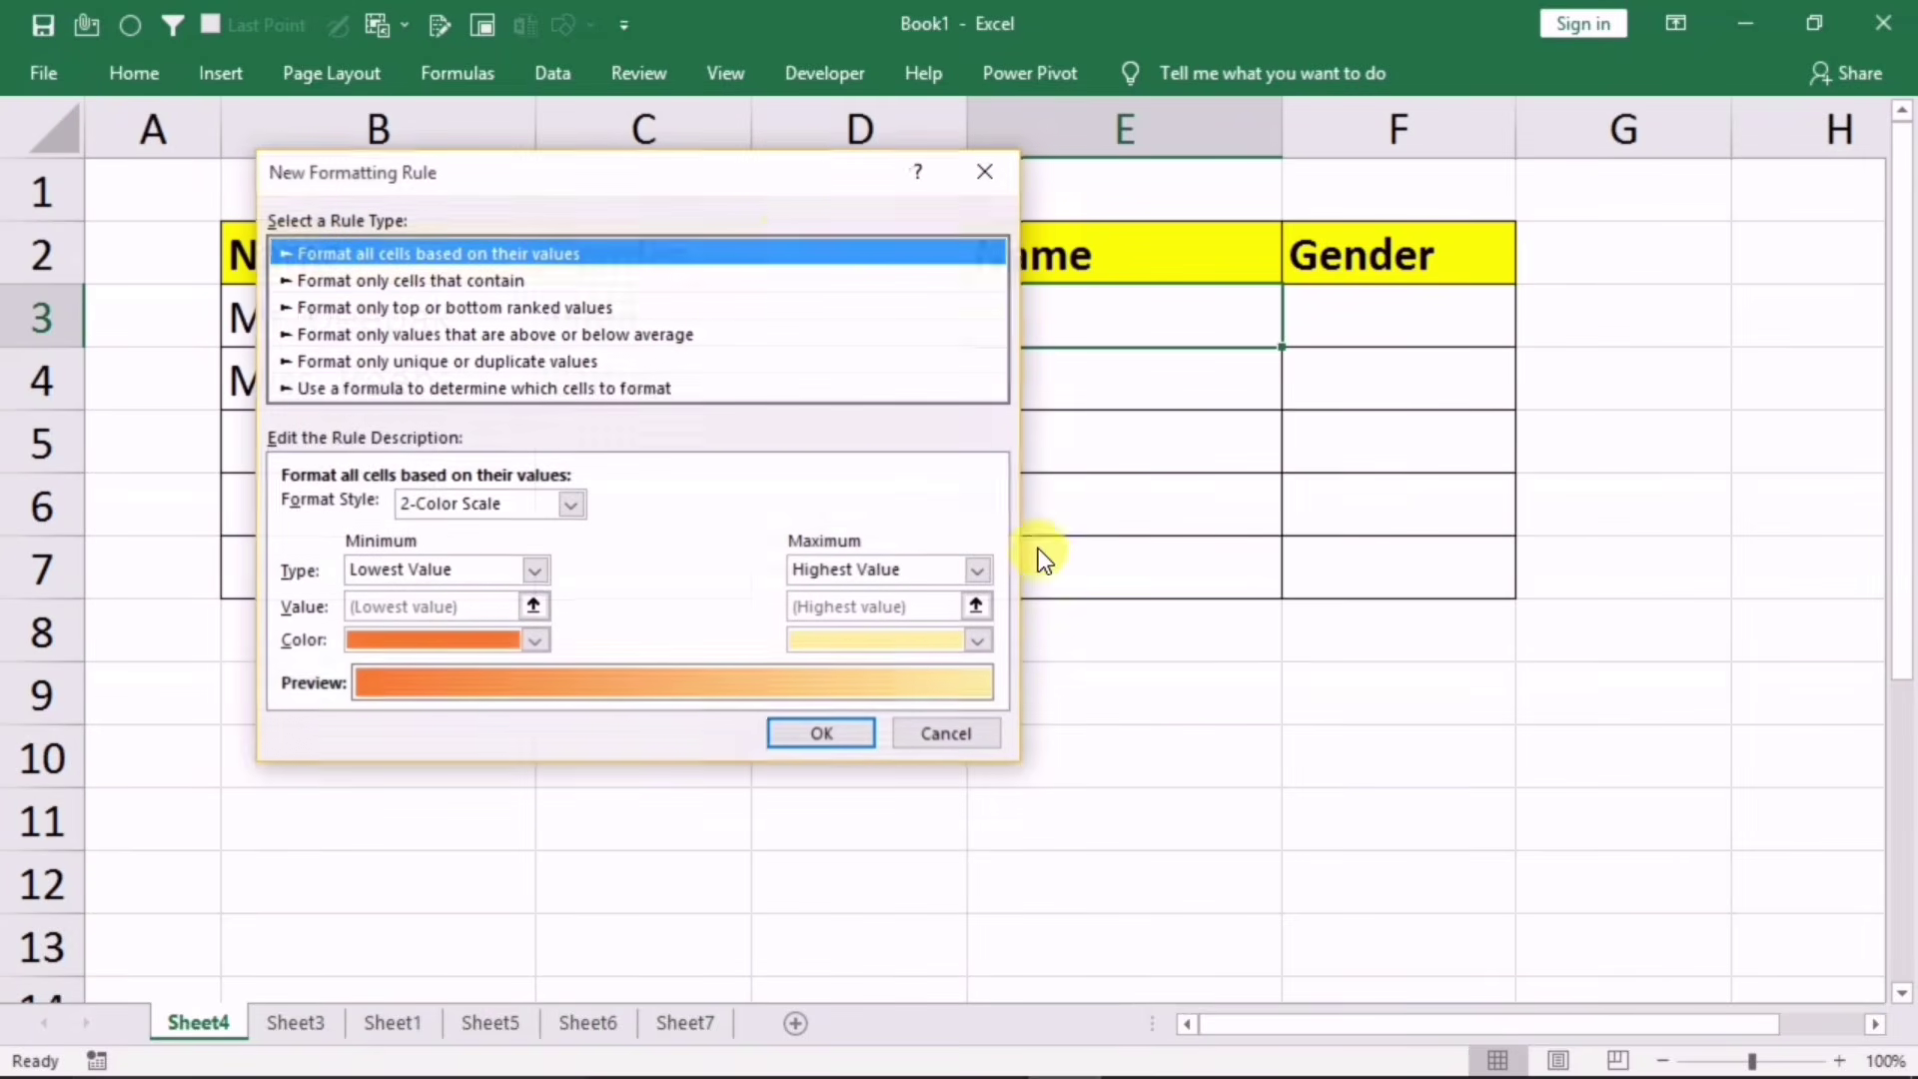
left_click_drag(789, 175, 744, 181)
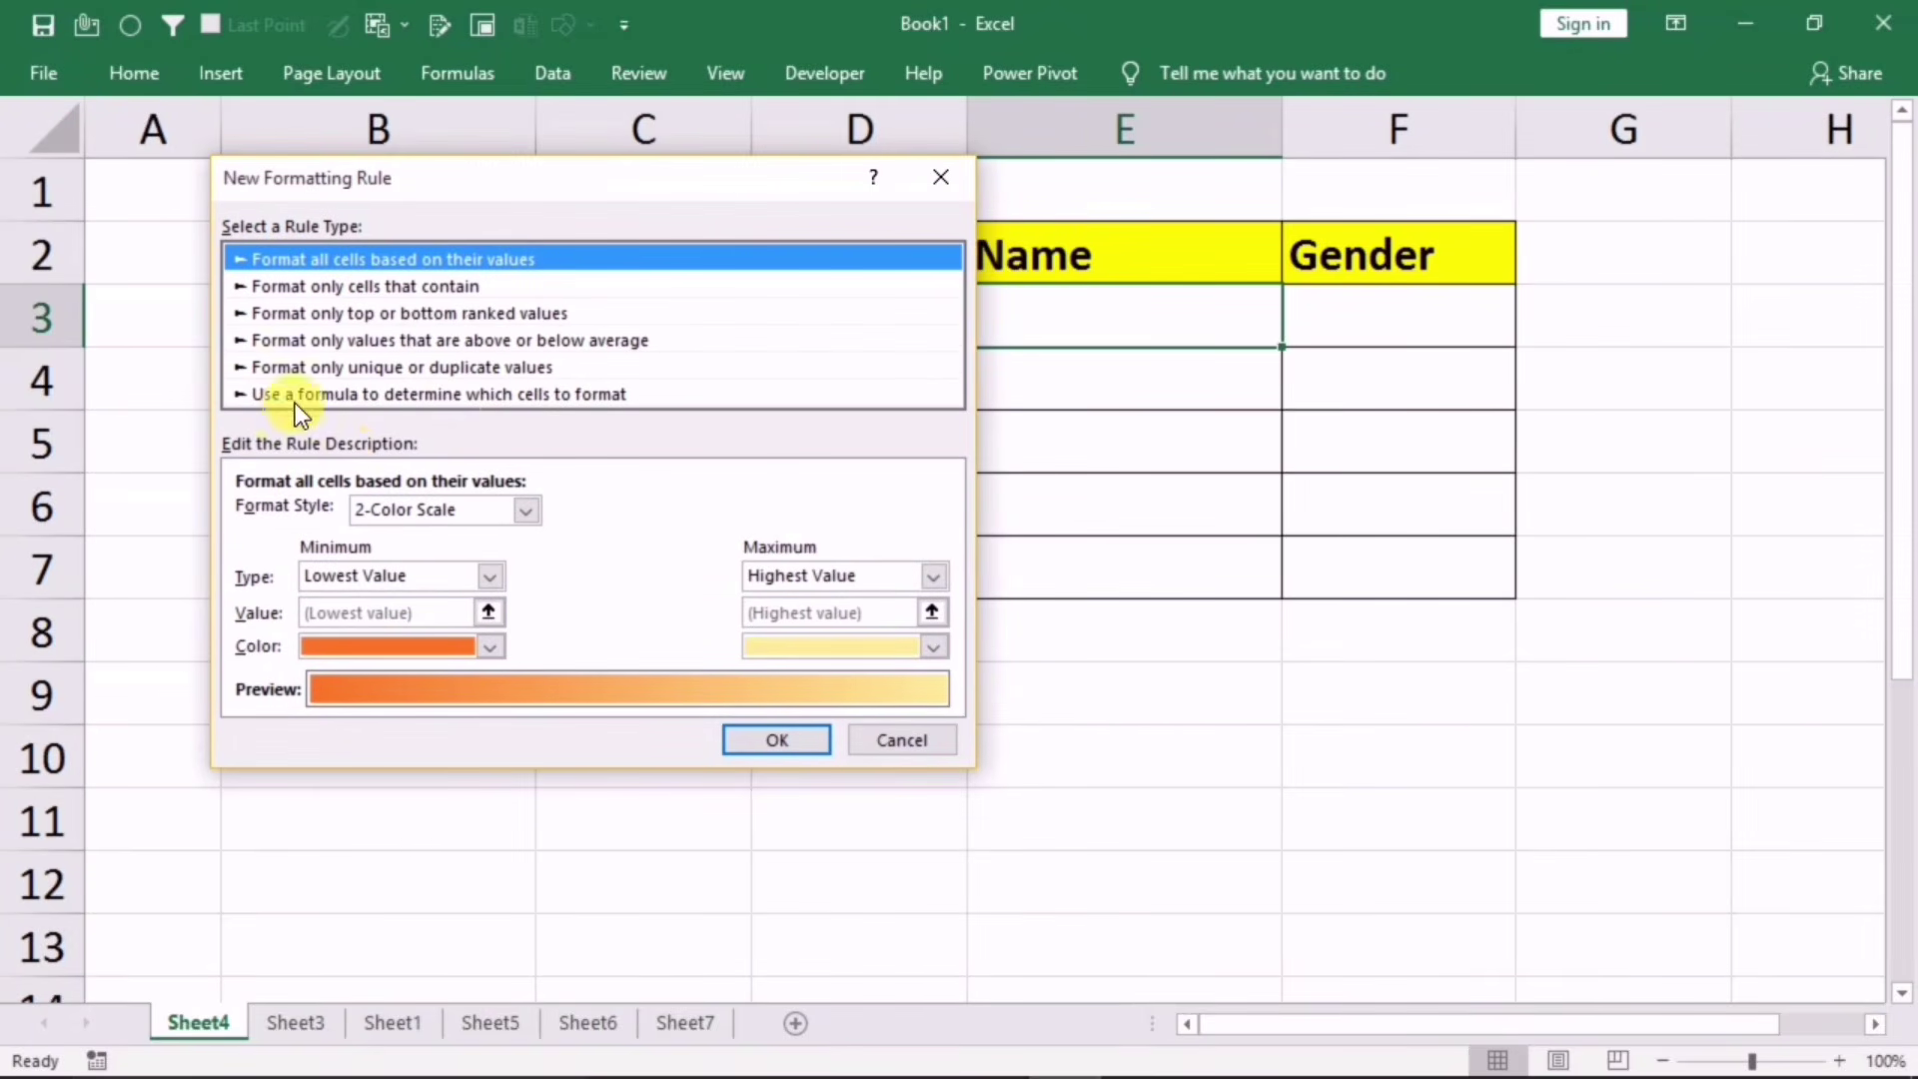
left_click(320, 394)
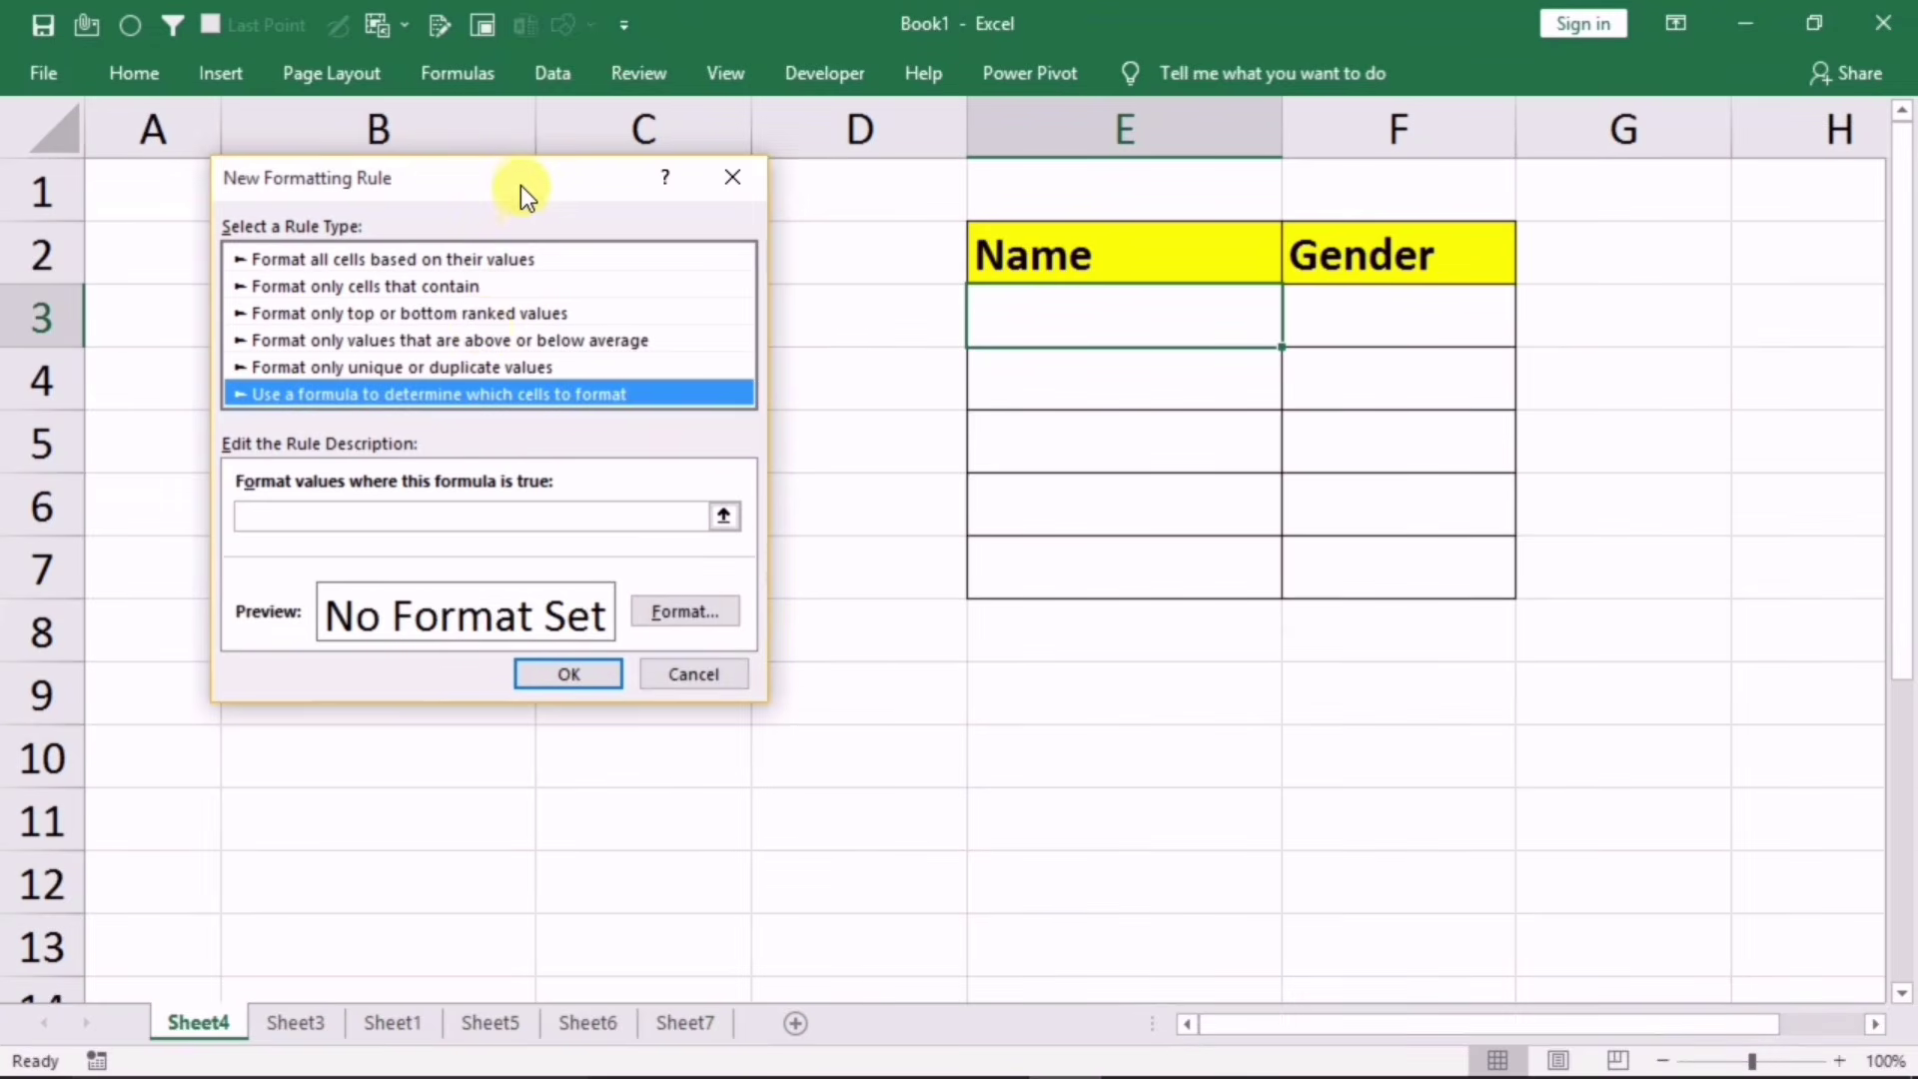
left_click_drag(522, 190, 667, 214)
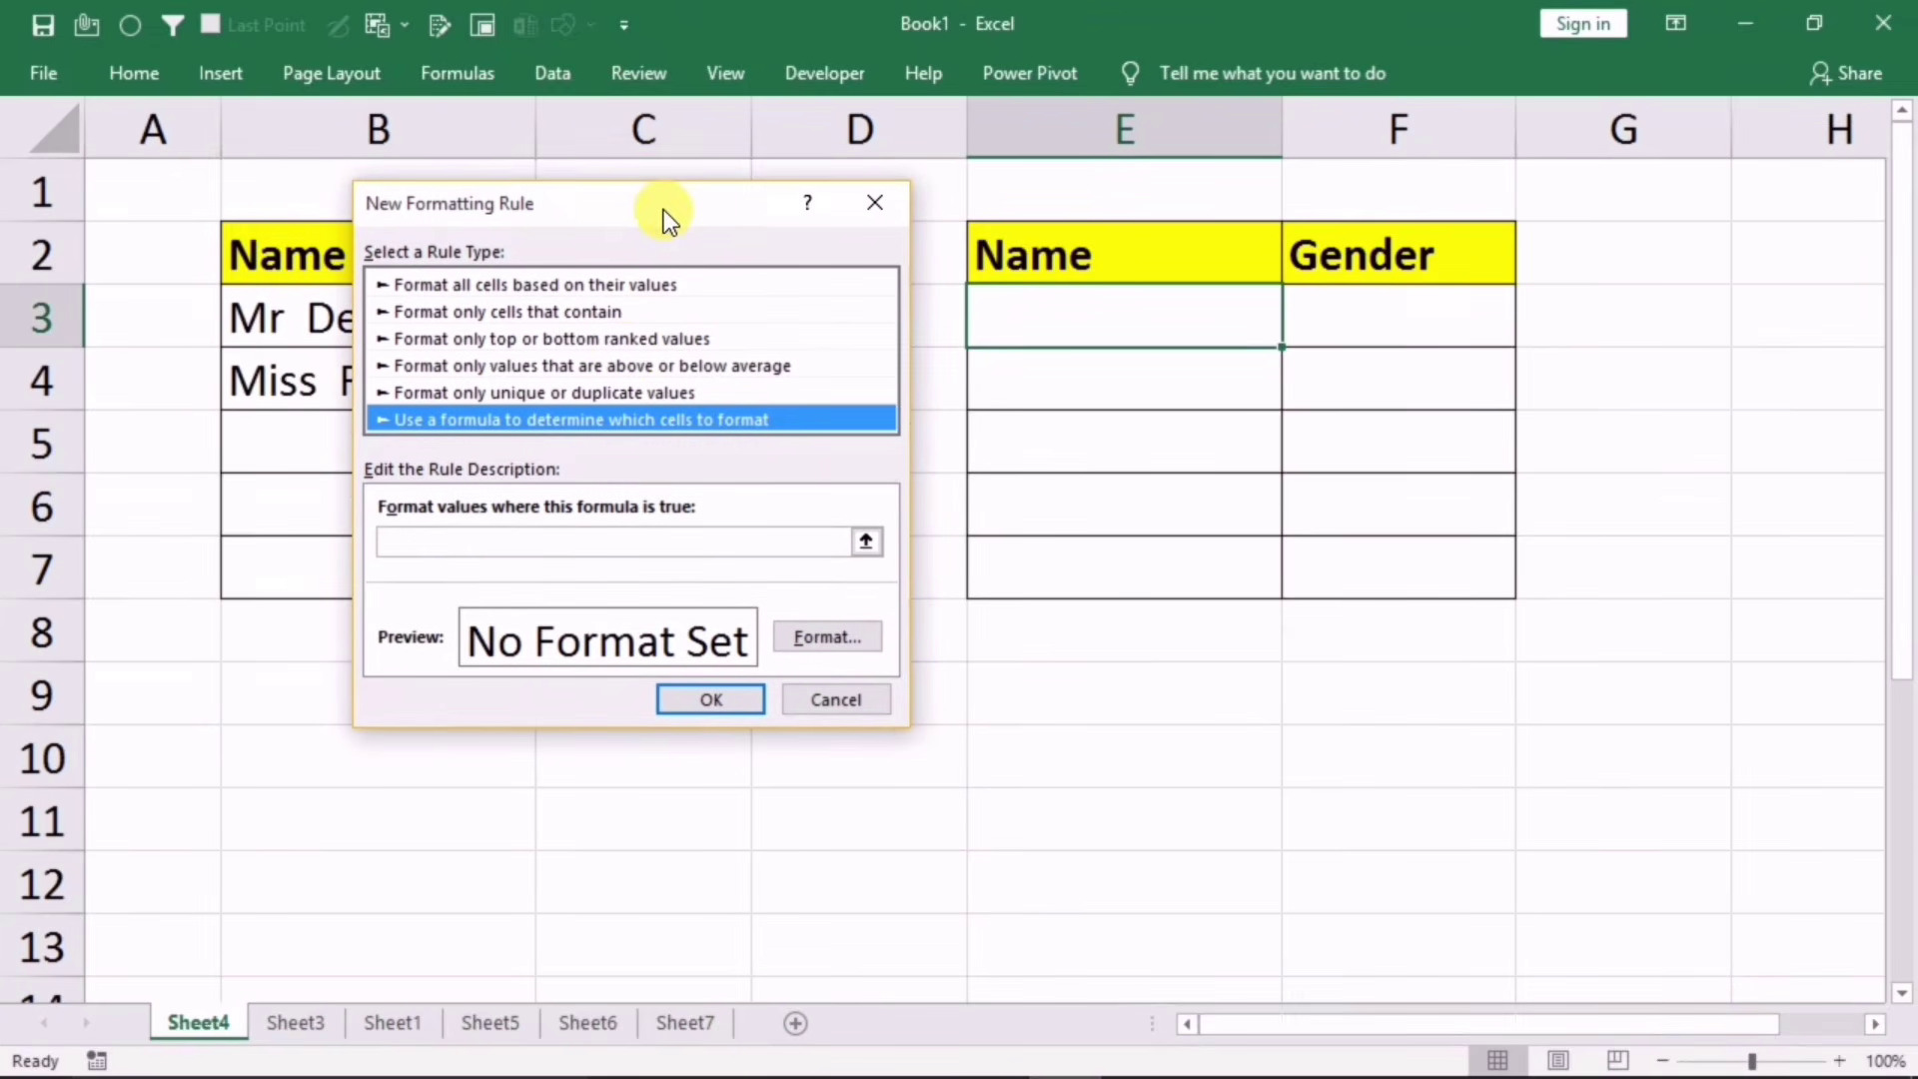
Step: Enter the rule formula =$F3="male", with the row reference relative
left_click(482, 543)
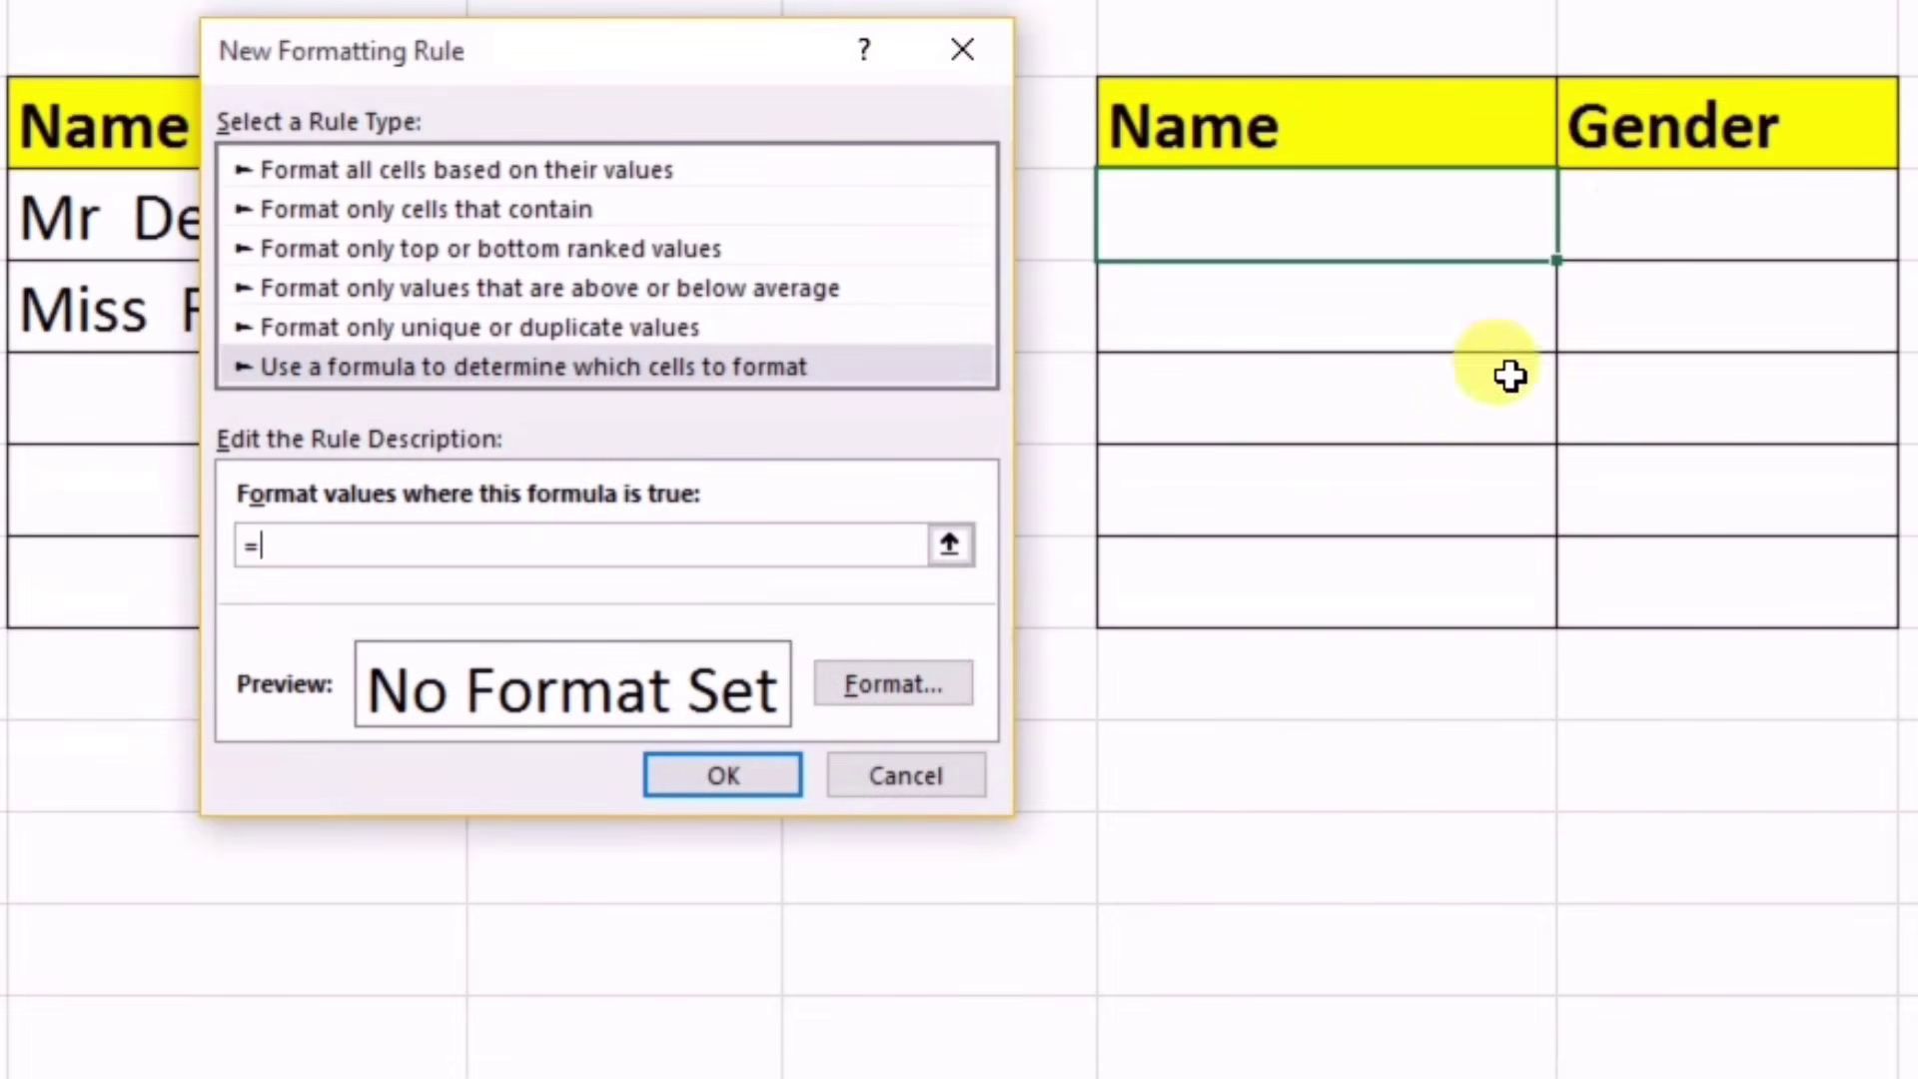
left_click(1650, 225)
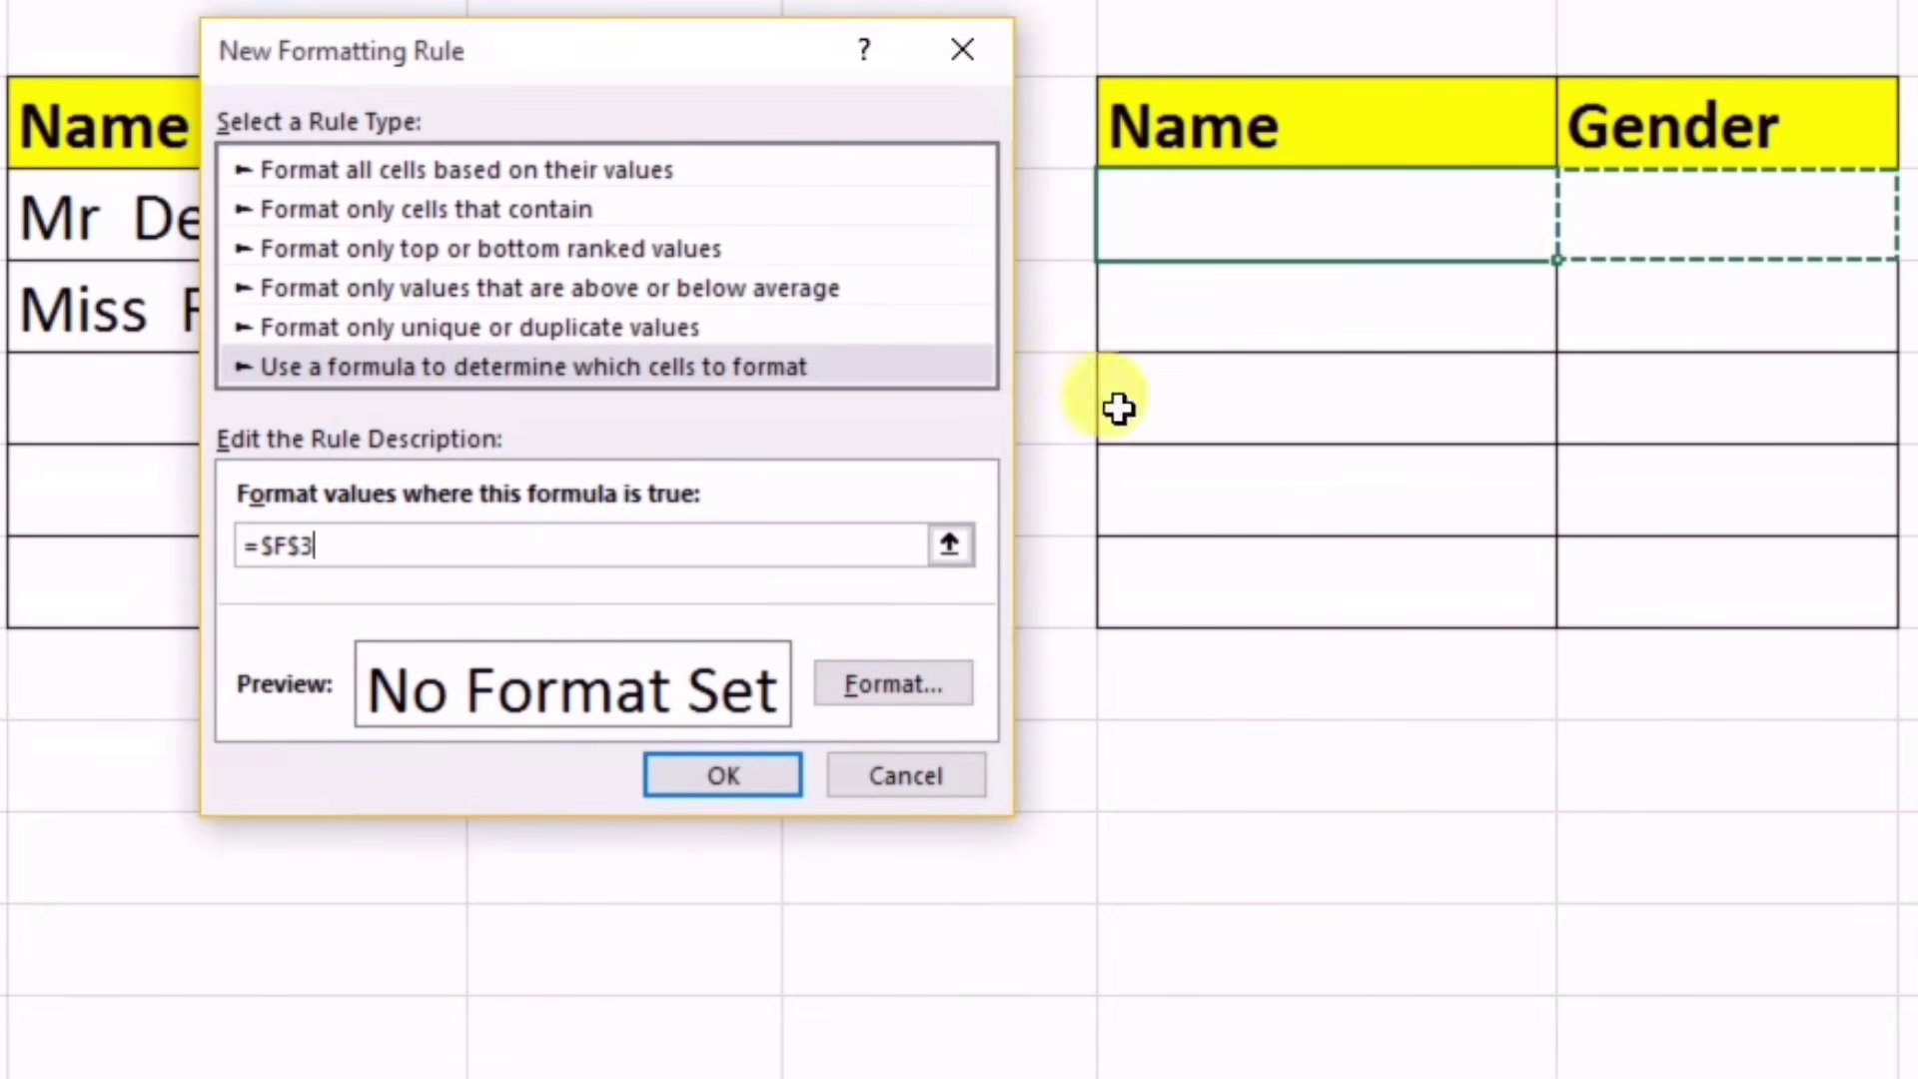
type("=")
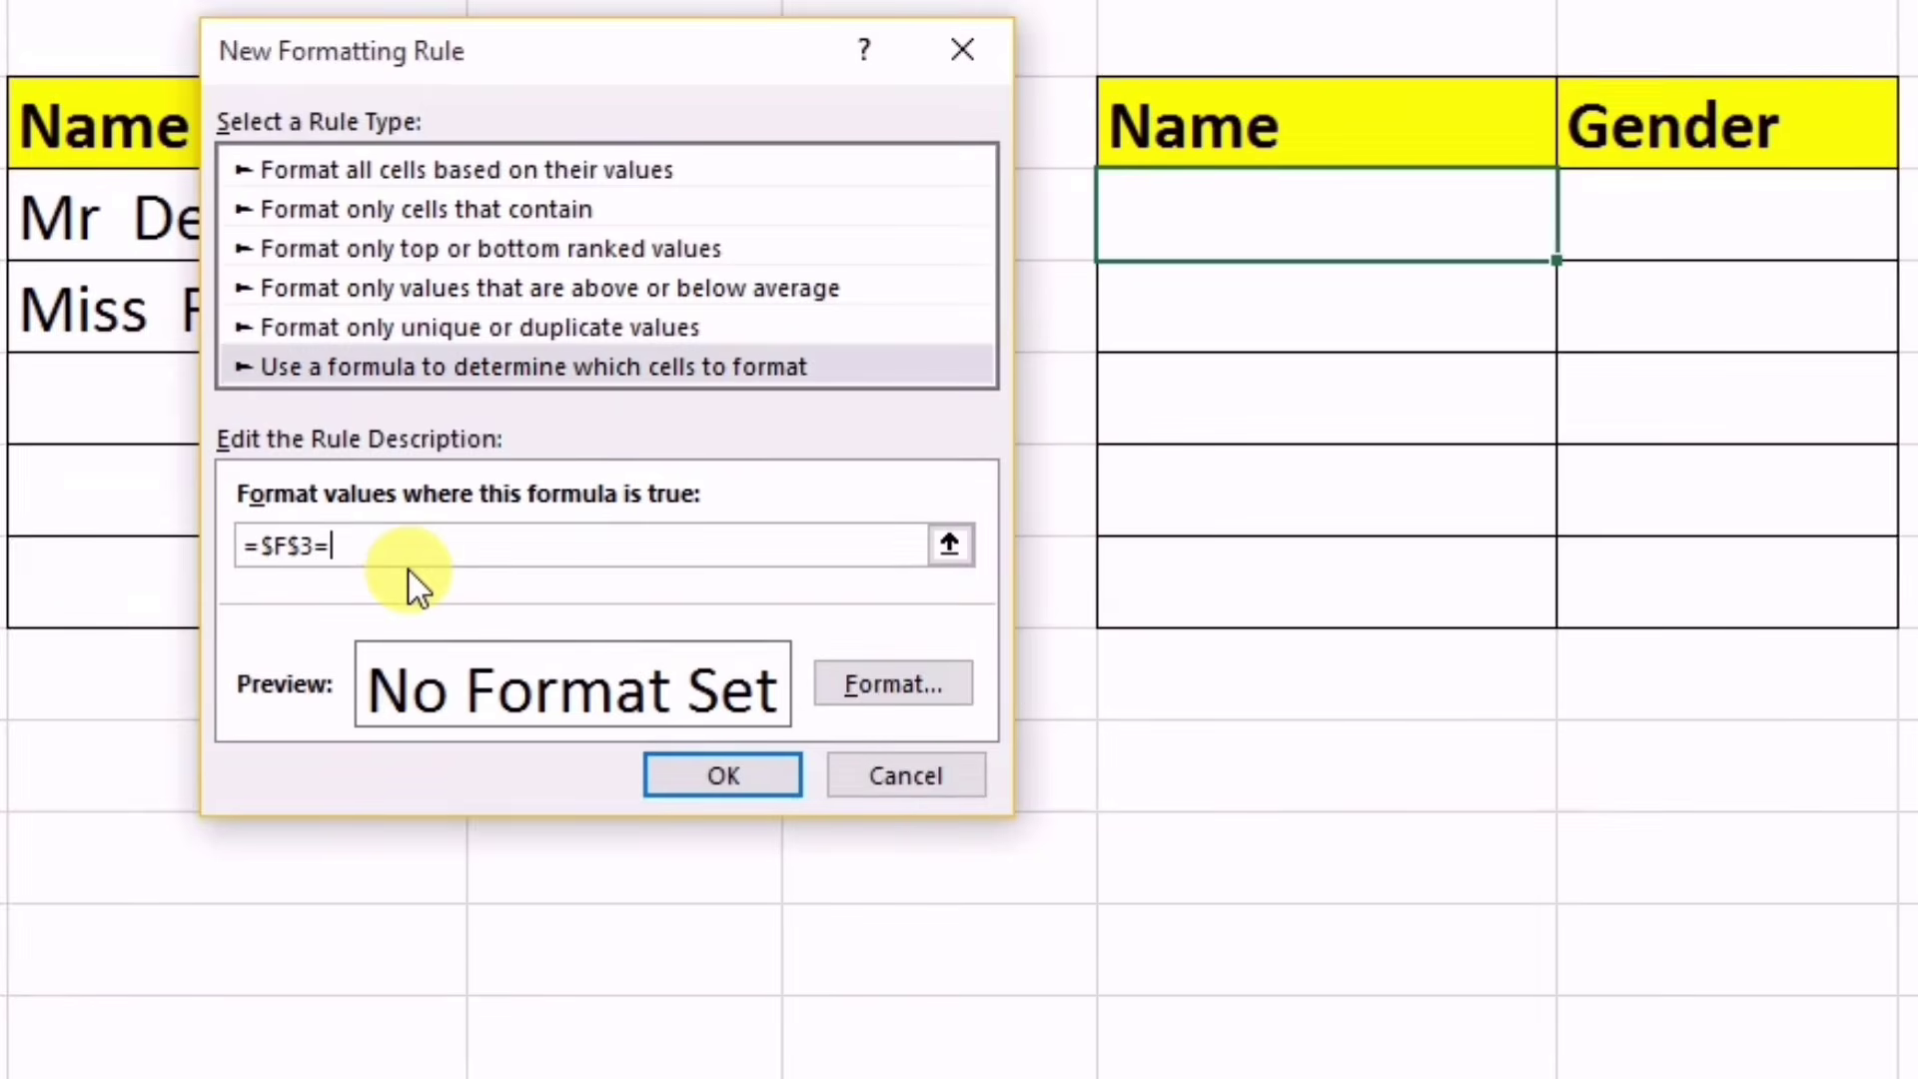
type("\"male\"")
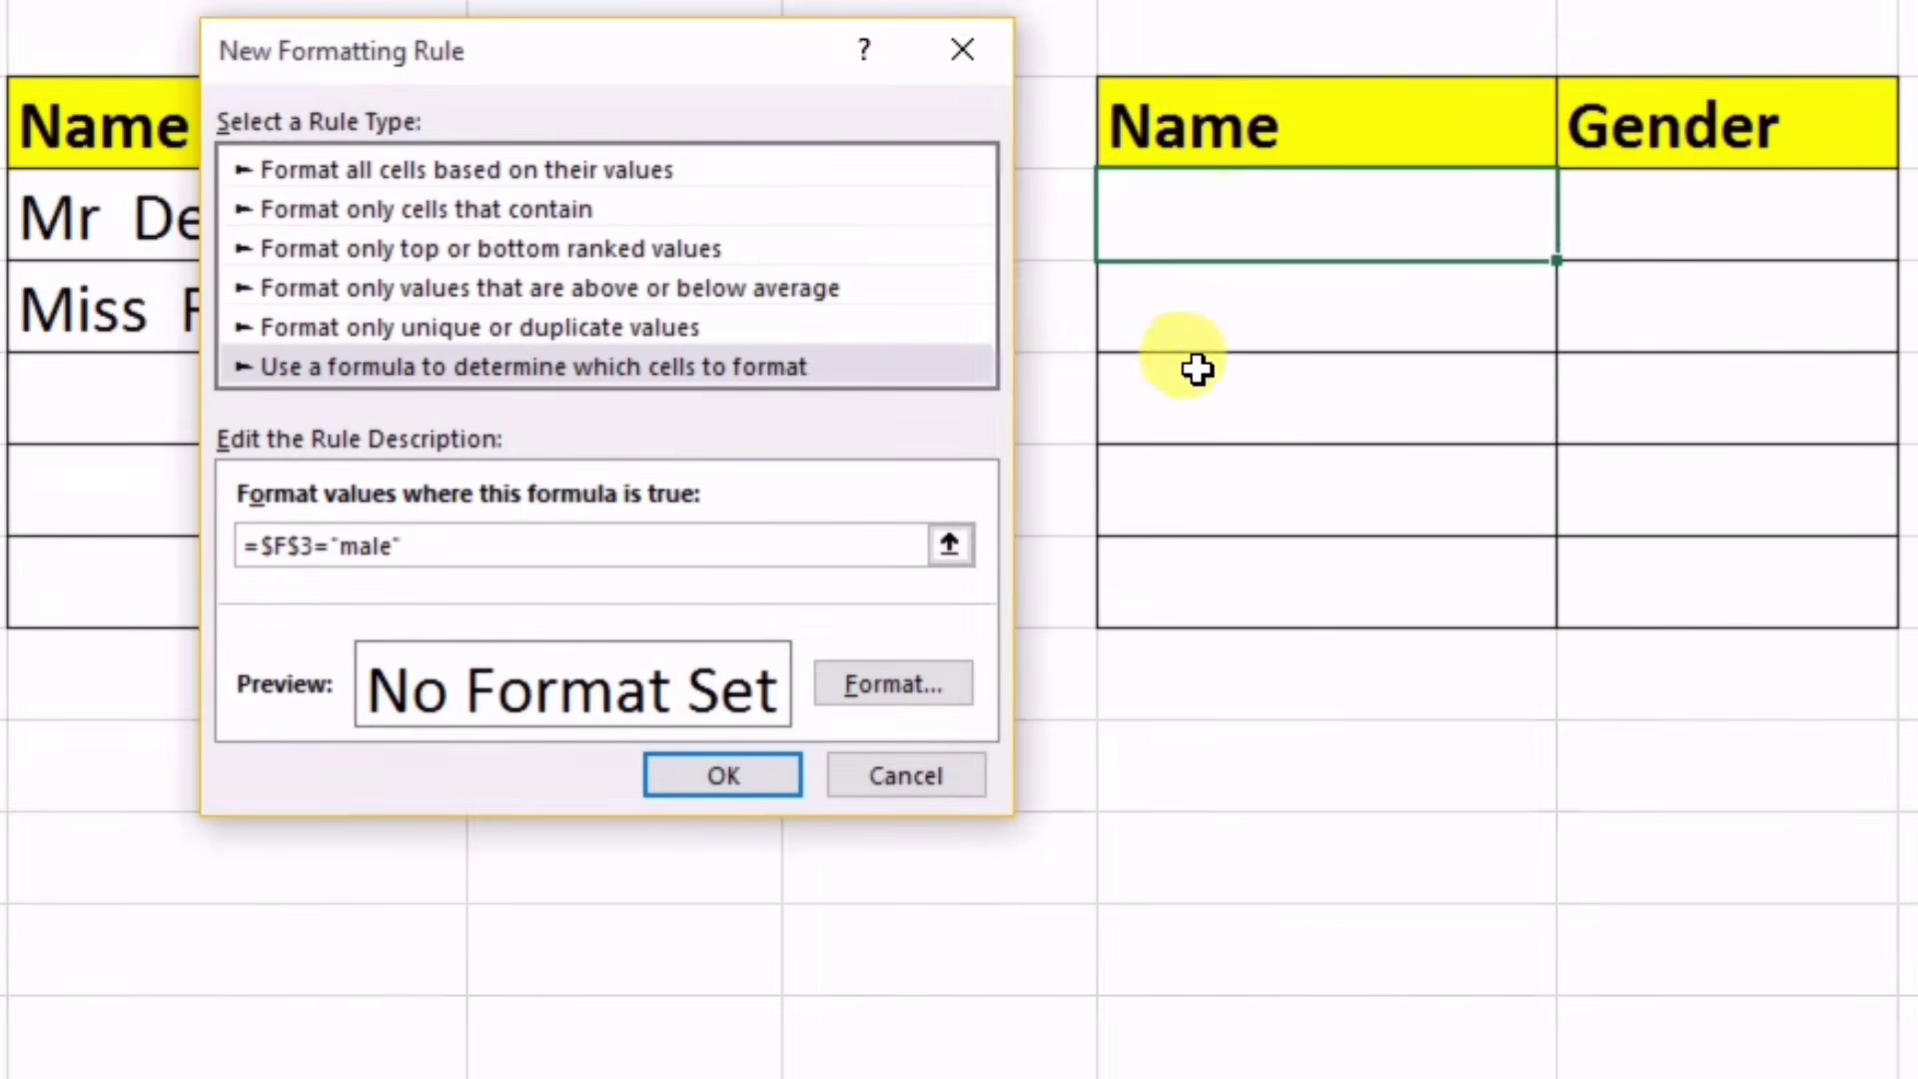
left_click(301, 548)
key("BackSpace")
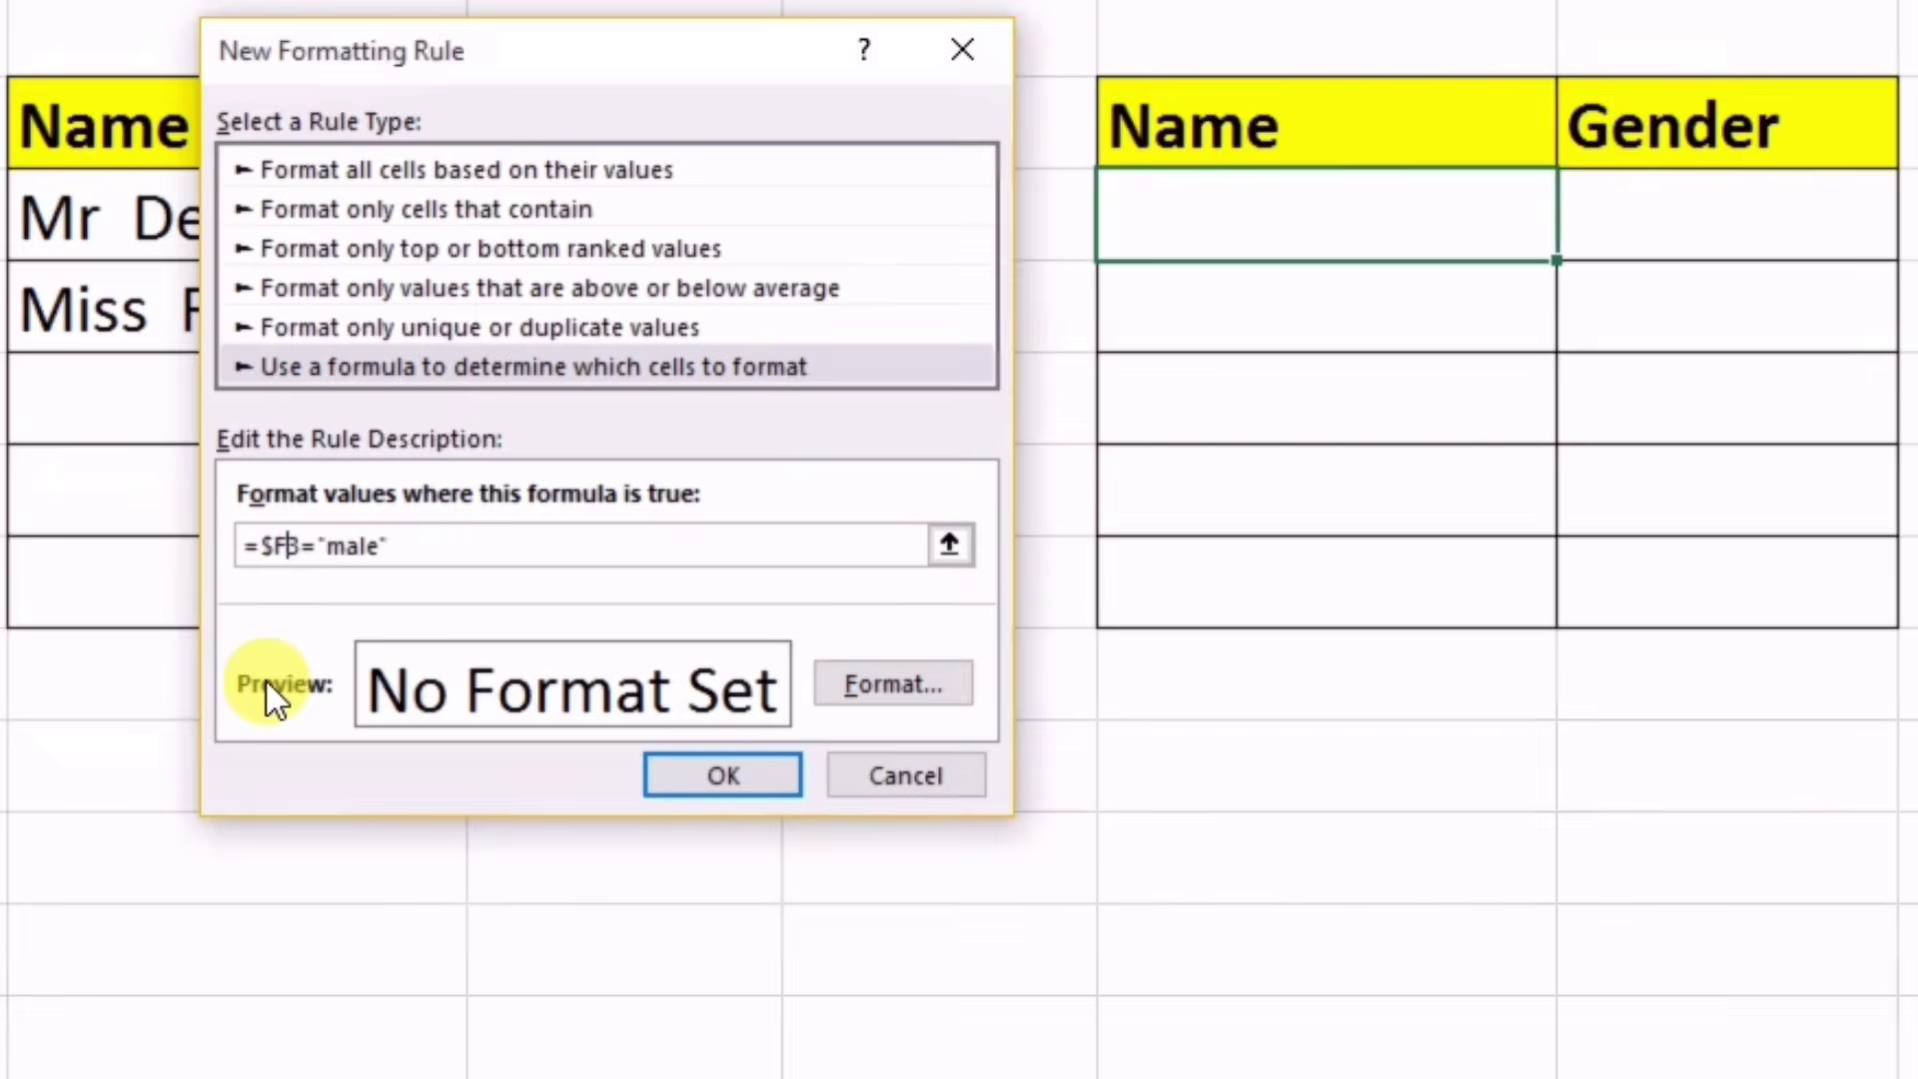
Step: Give the rule the custom number format "Mr "@ and save it
left_click(873, 687)
left_click(140, 300)
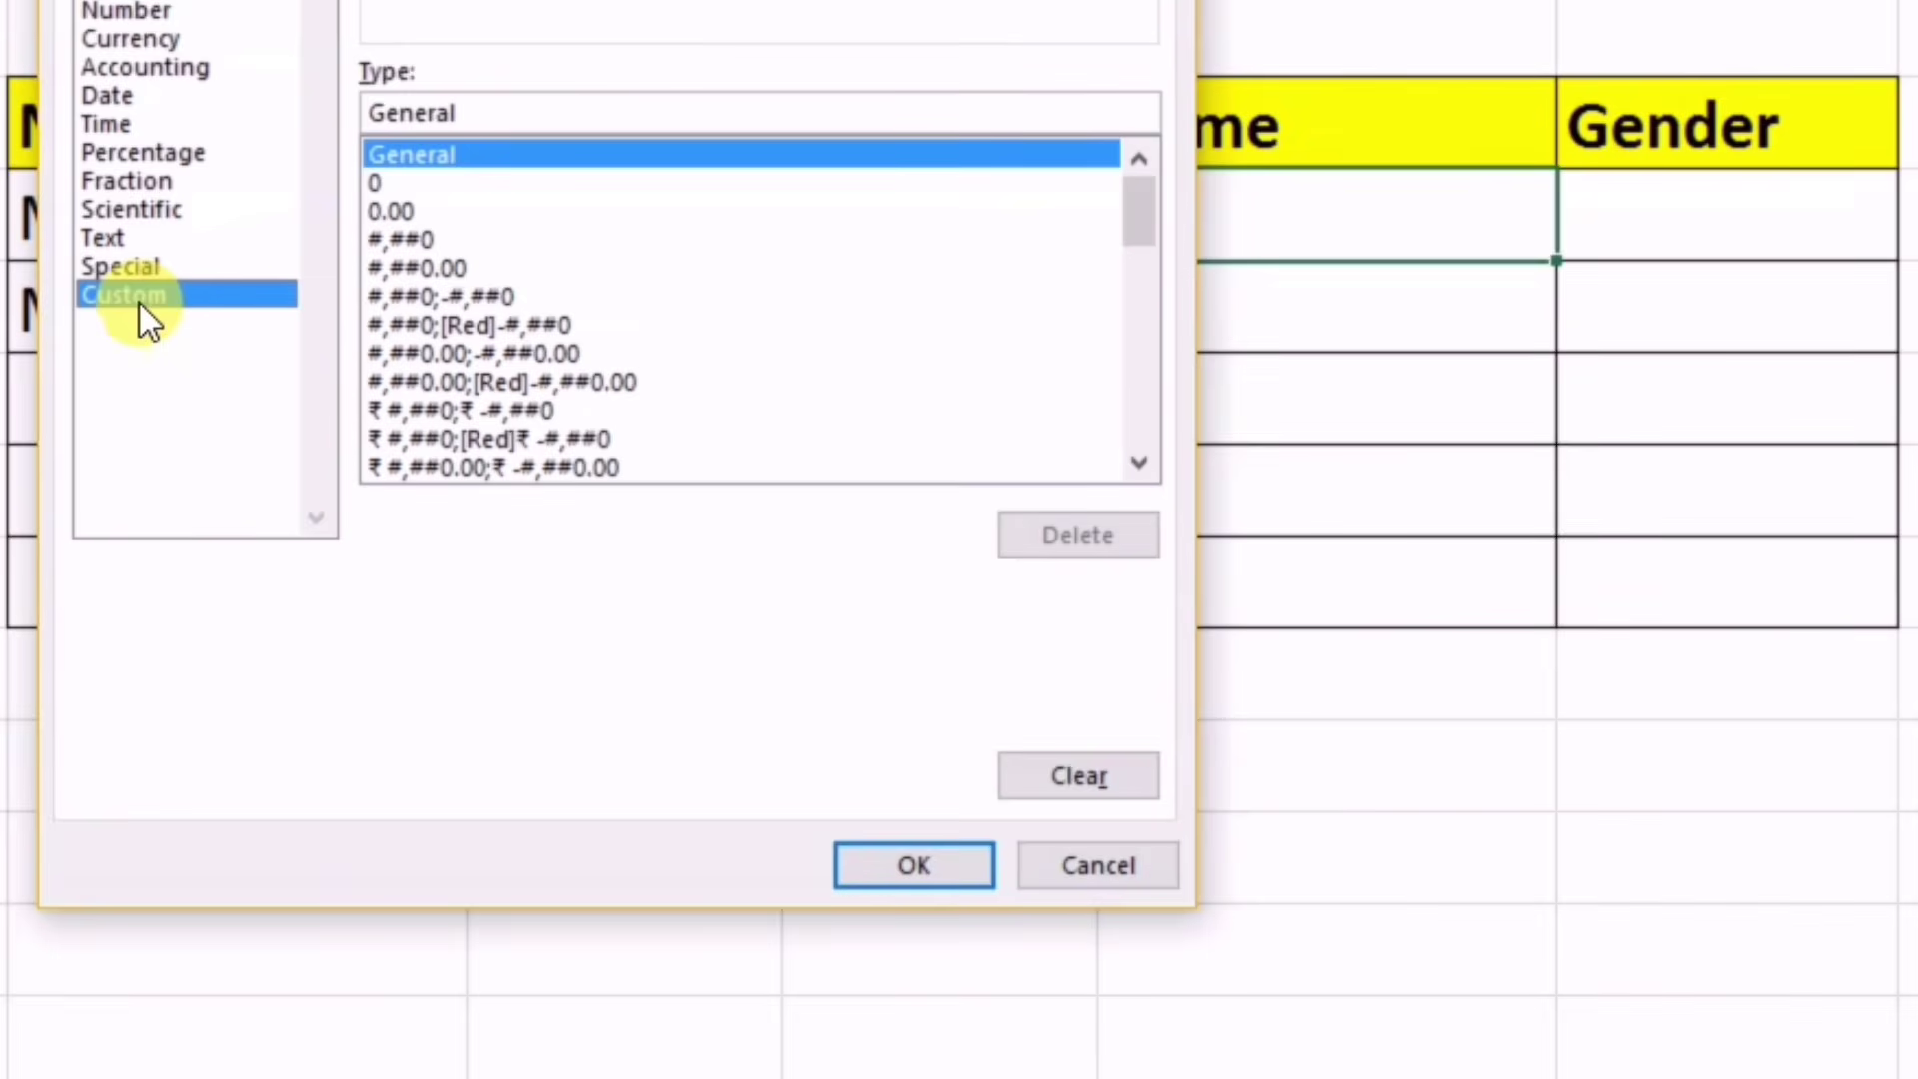
left_click(513, 103)
key("BackSpace")
key("BackSpace")
key("BackSpace")
key("BackSpace")
key("BackSpace")
key("BackSpace")
key("BackSpace")
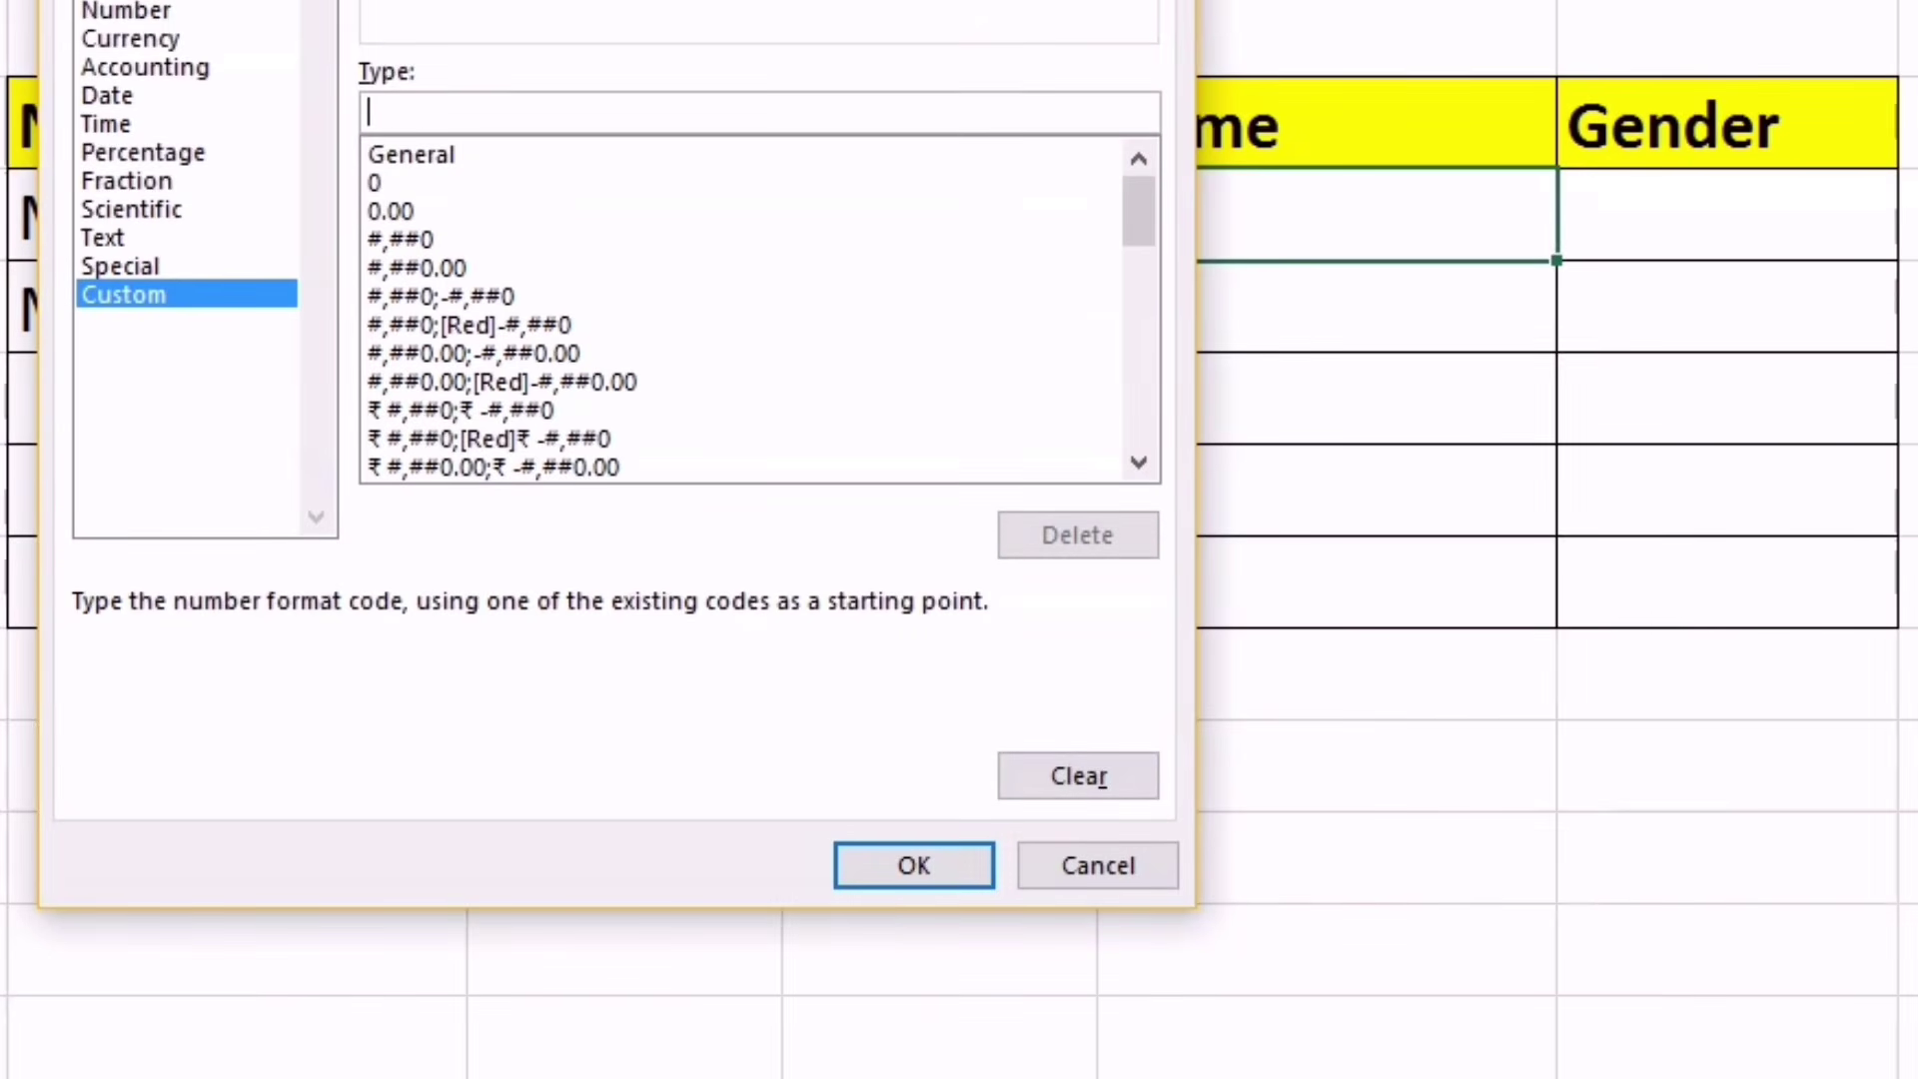
type("\"")
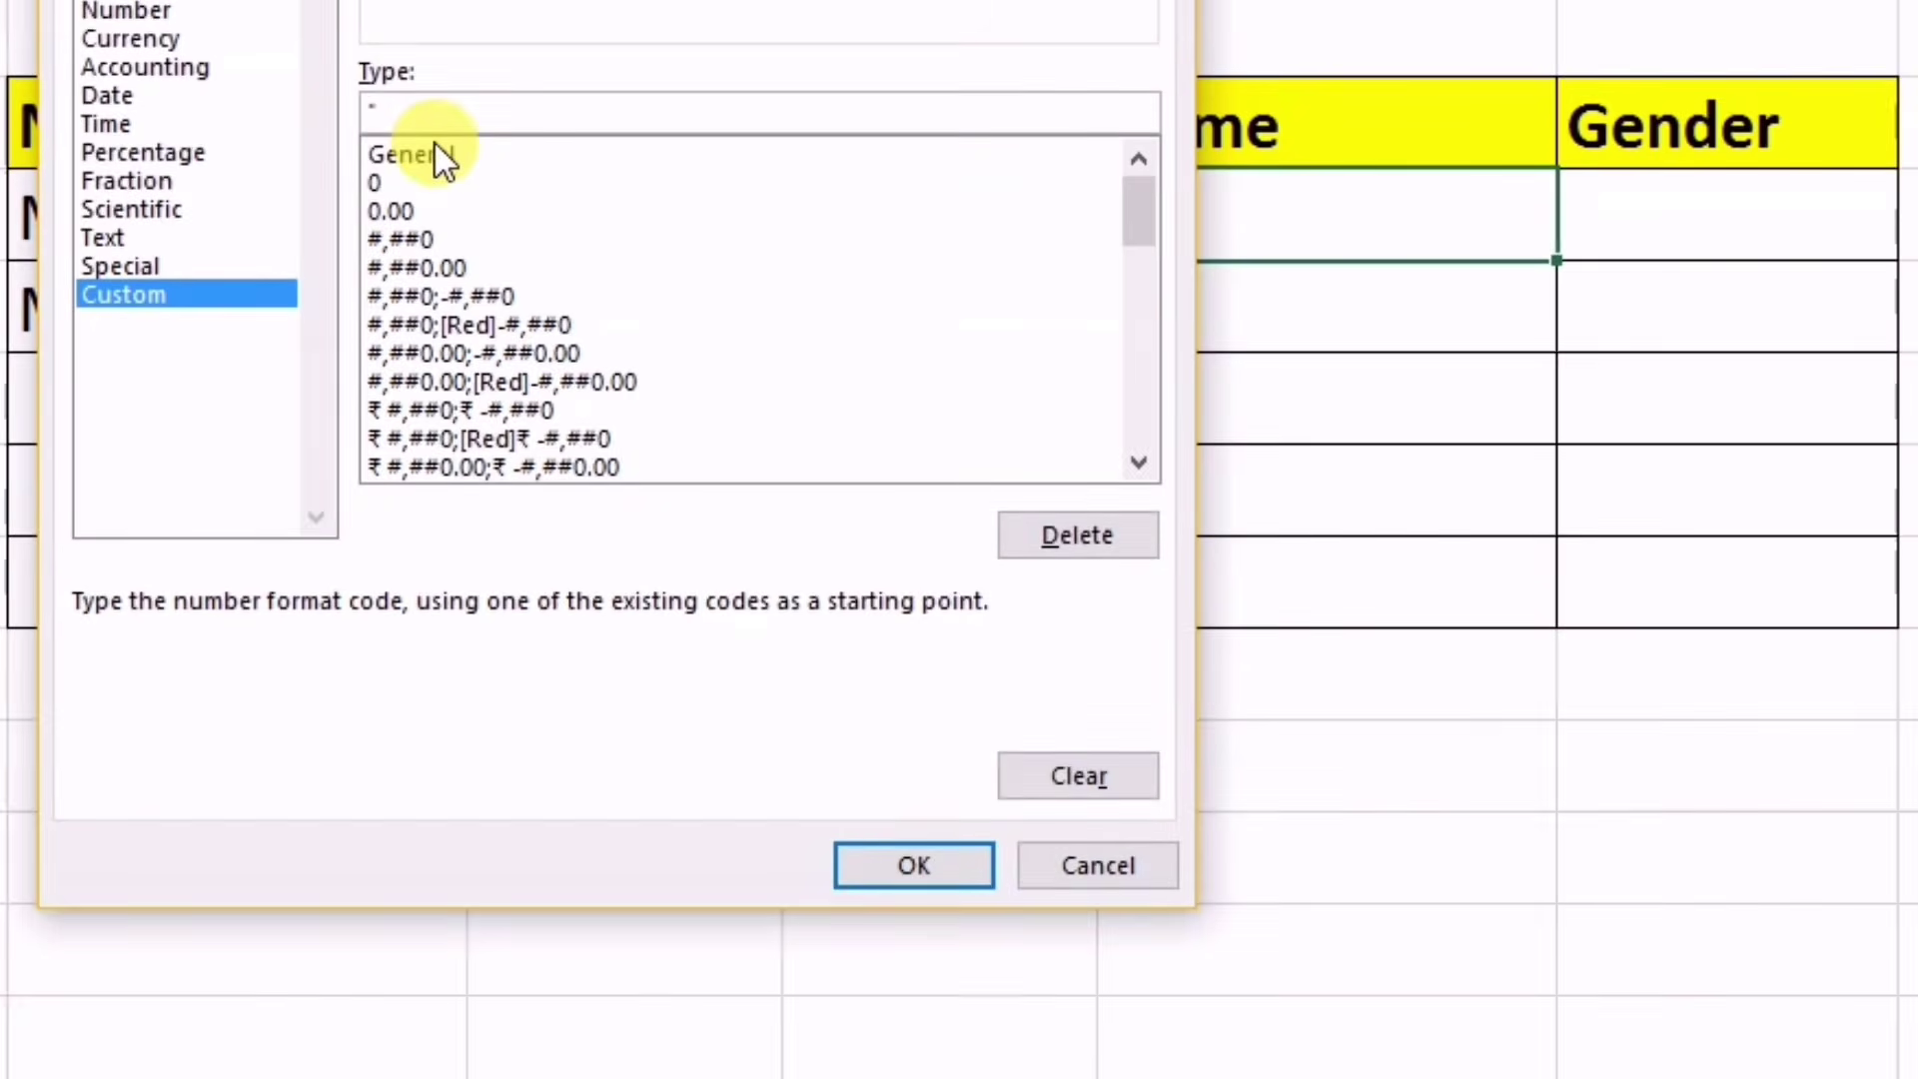
type("Mr")
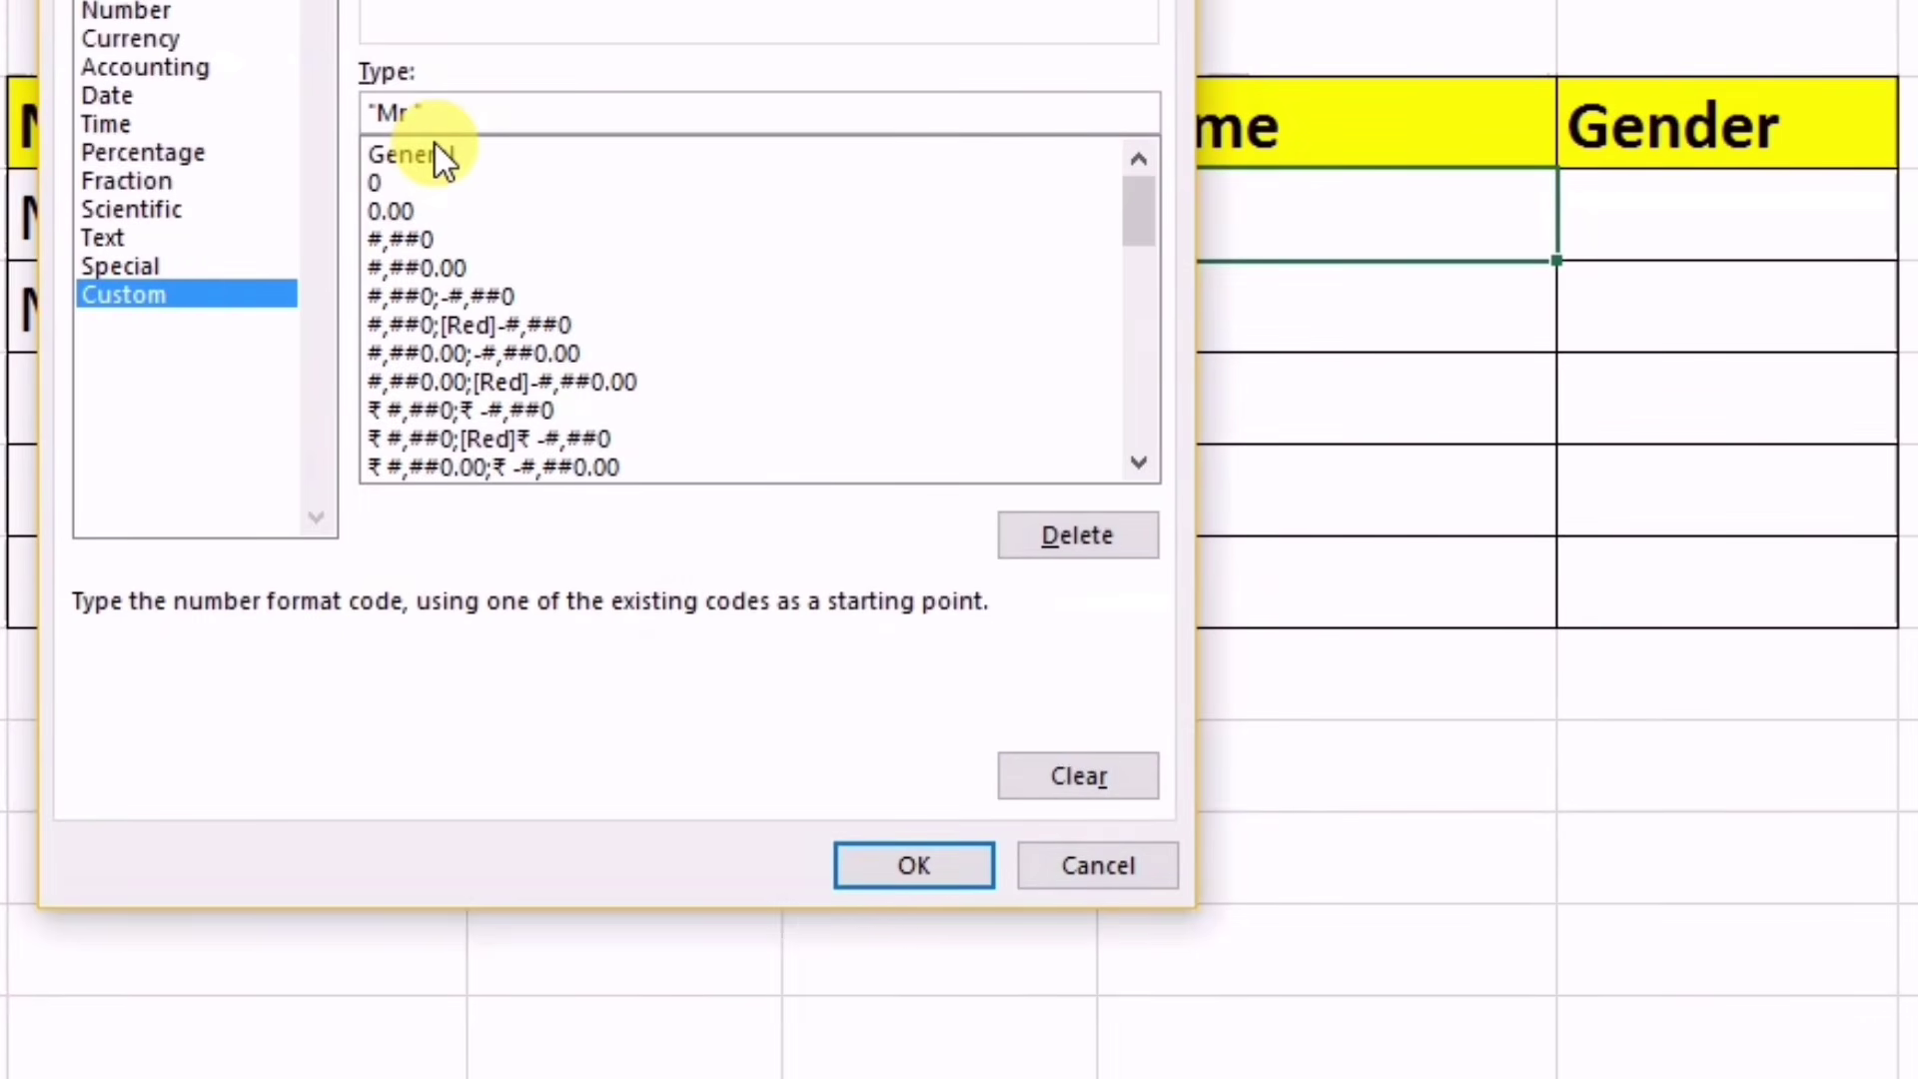
type("@")
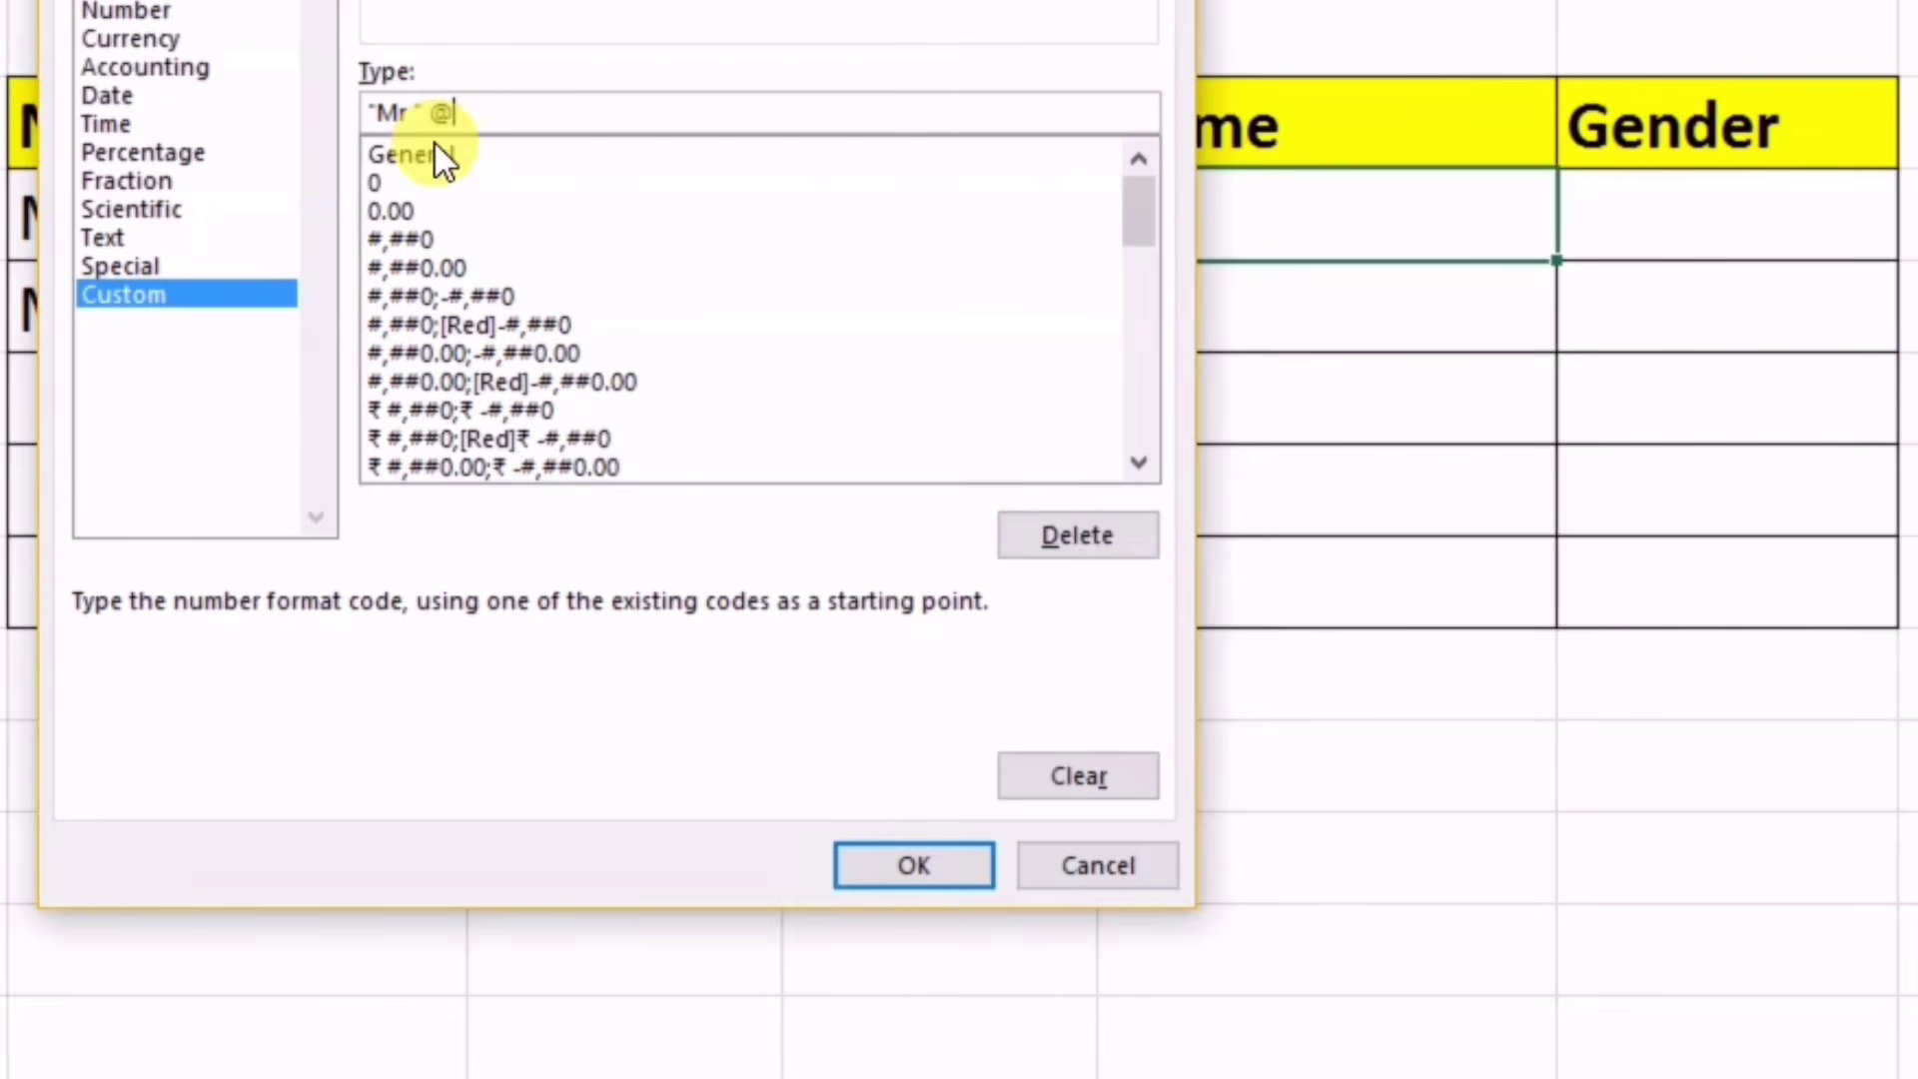
left_click(855, 862)
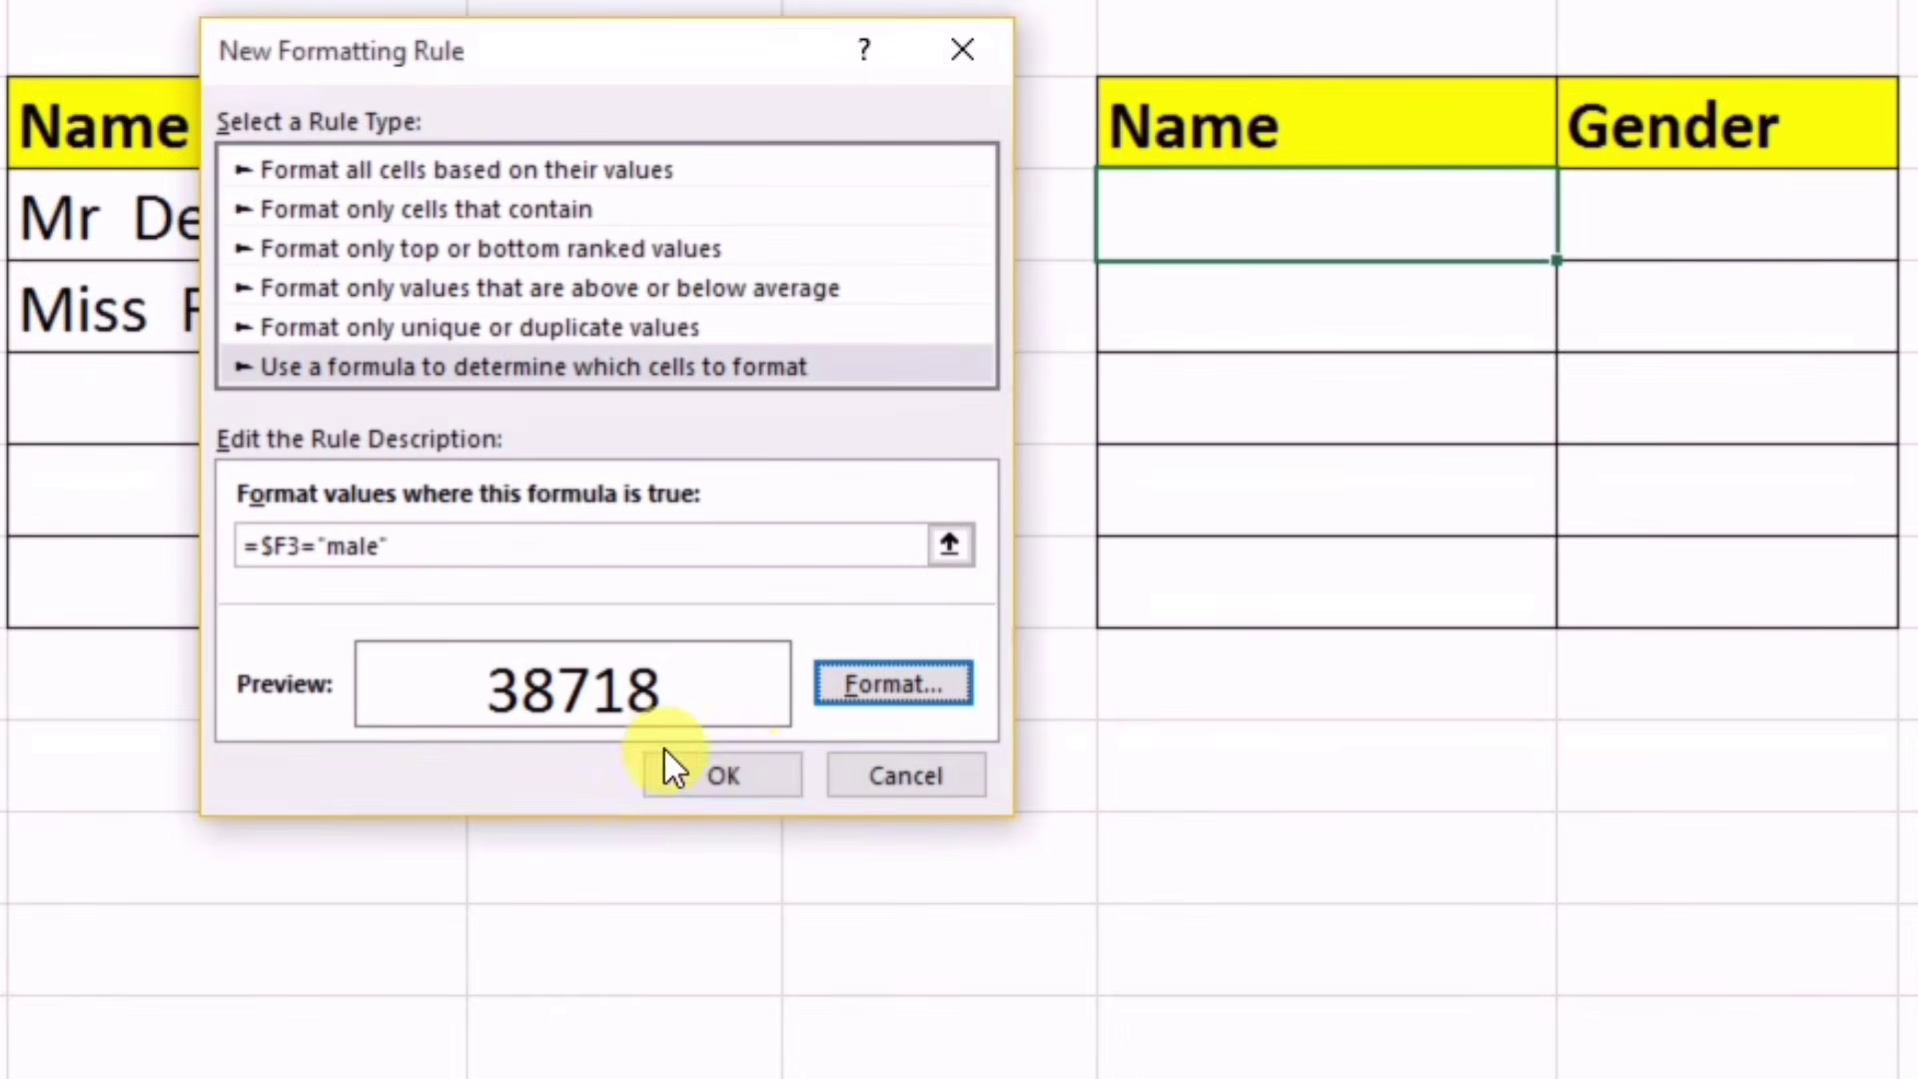
left_click(671, 779)
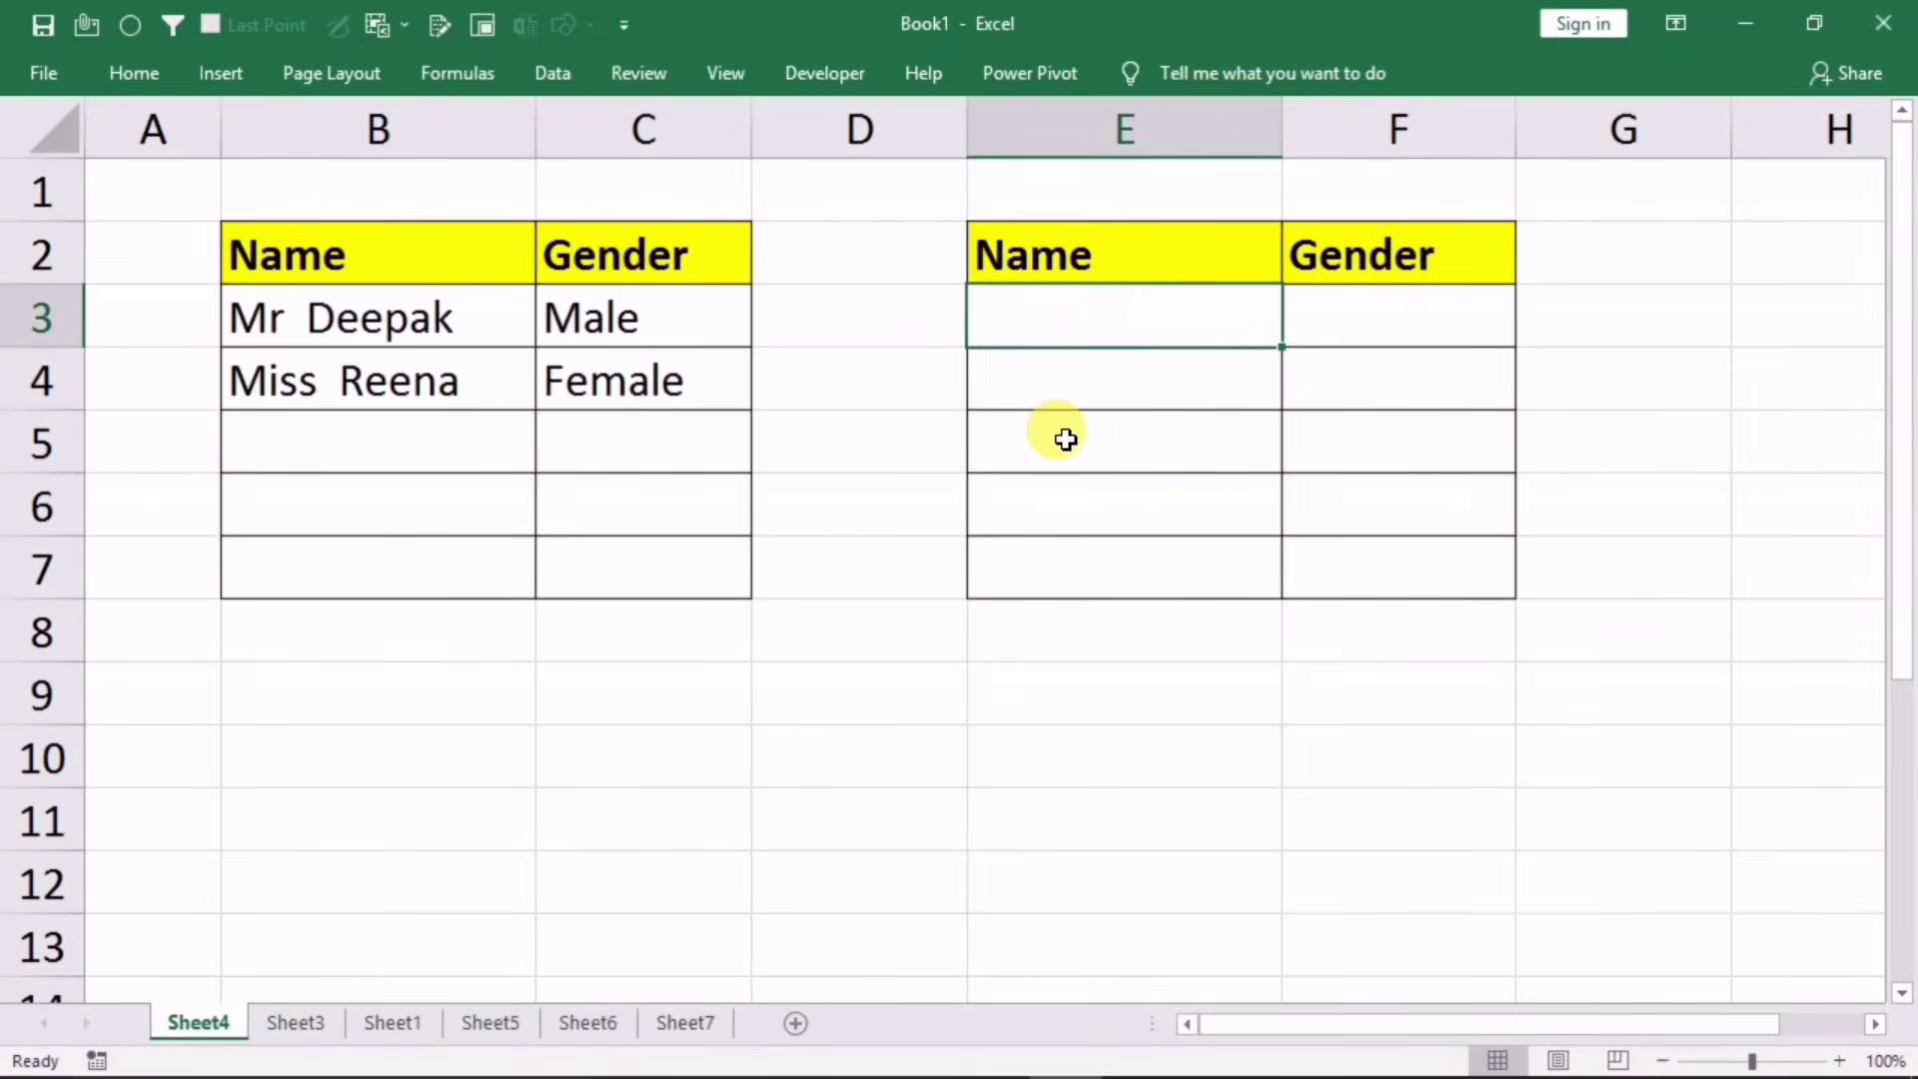
Step: Enter deepak in E3 and test gender male, then female, in F3
type("deepak")
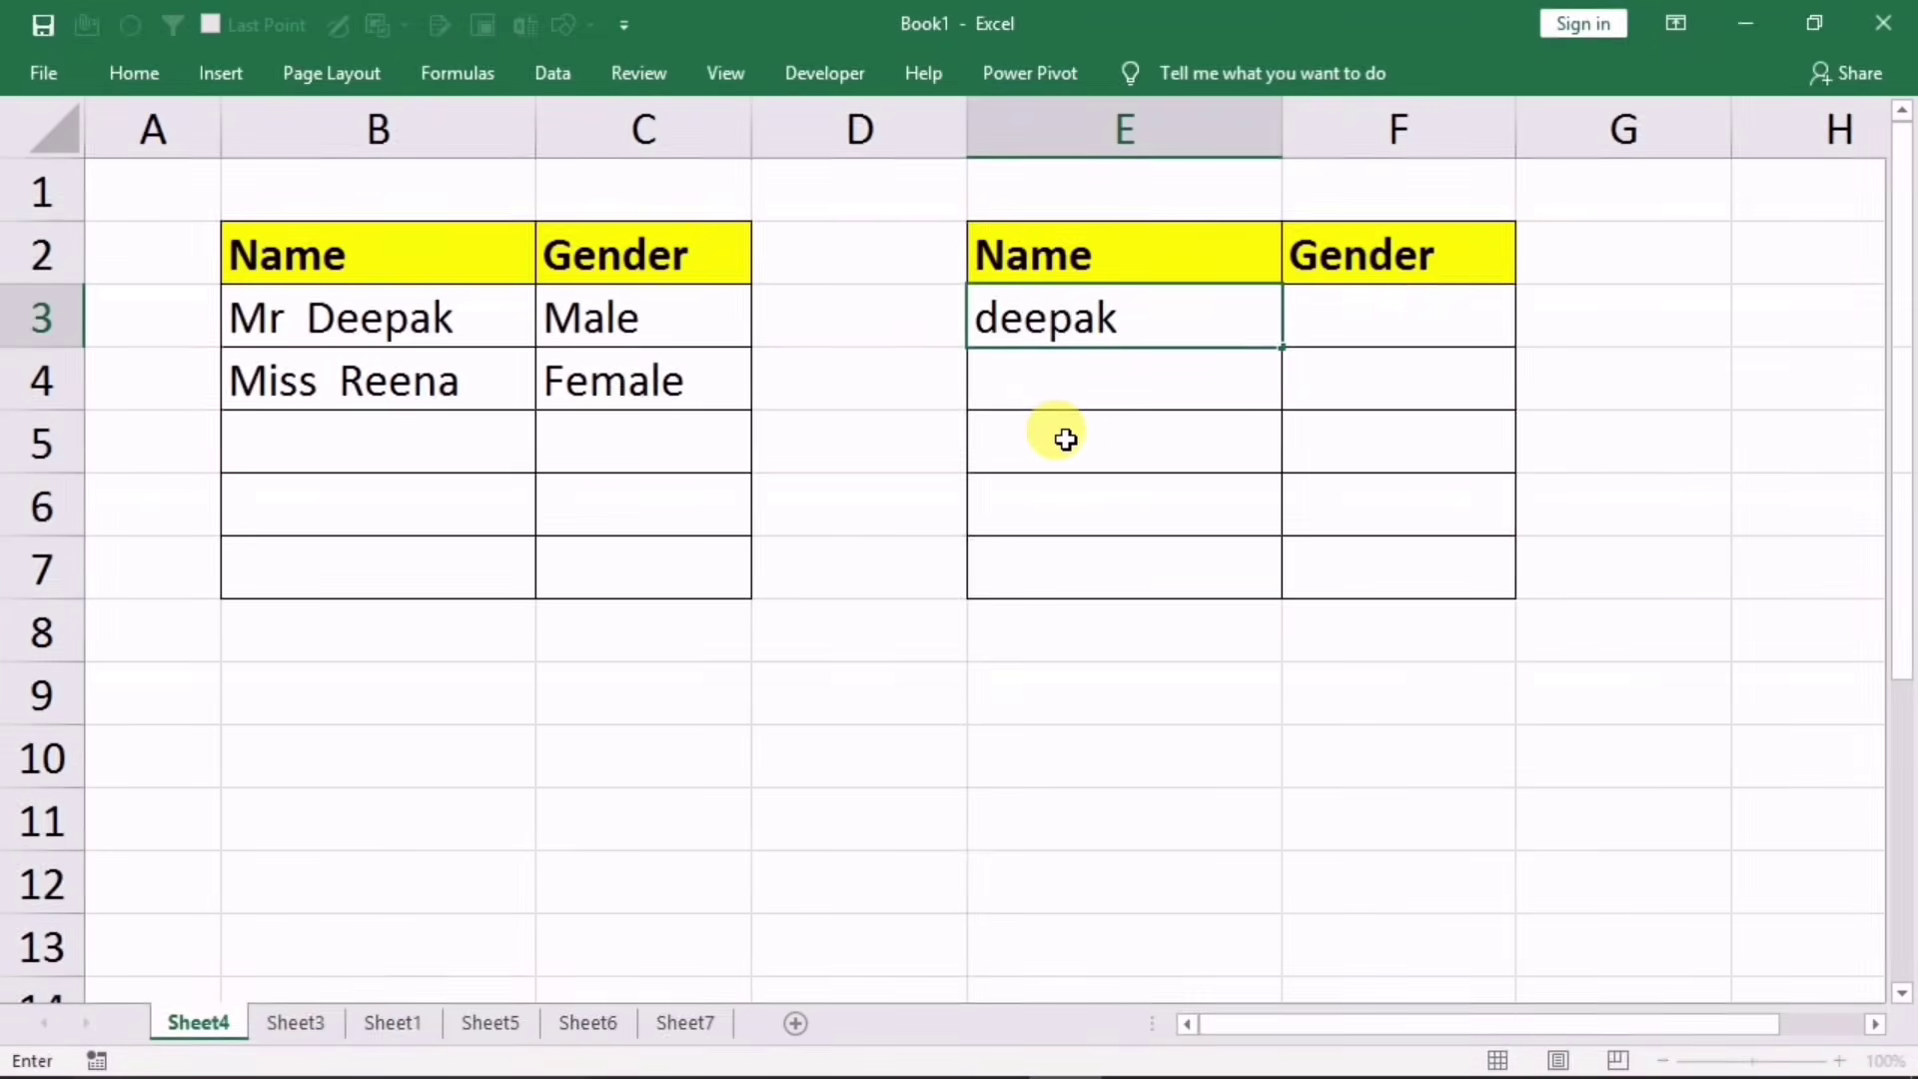
key("Tab")
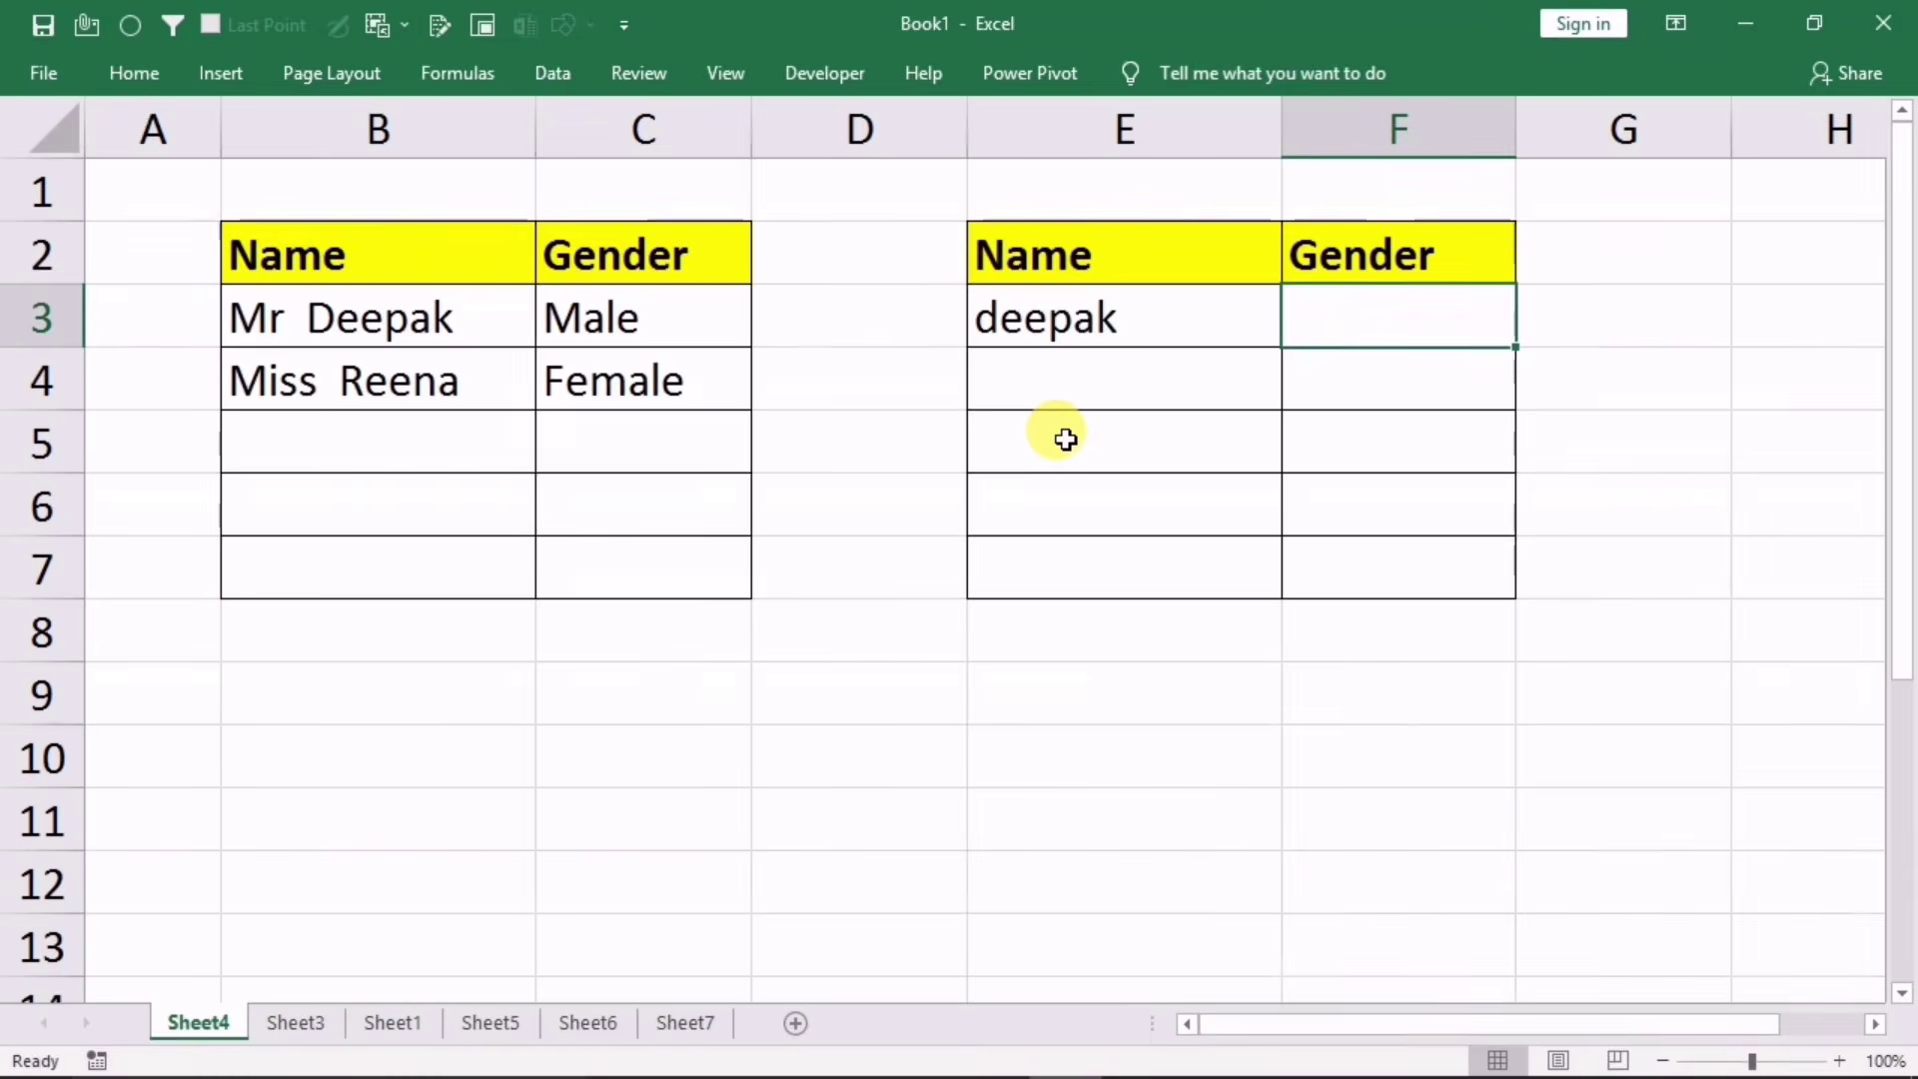
type("mal")
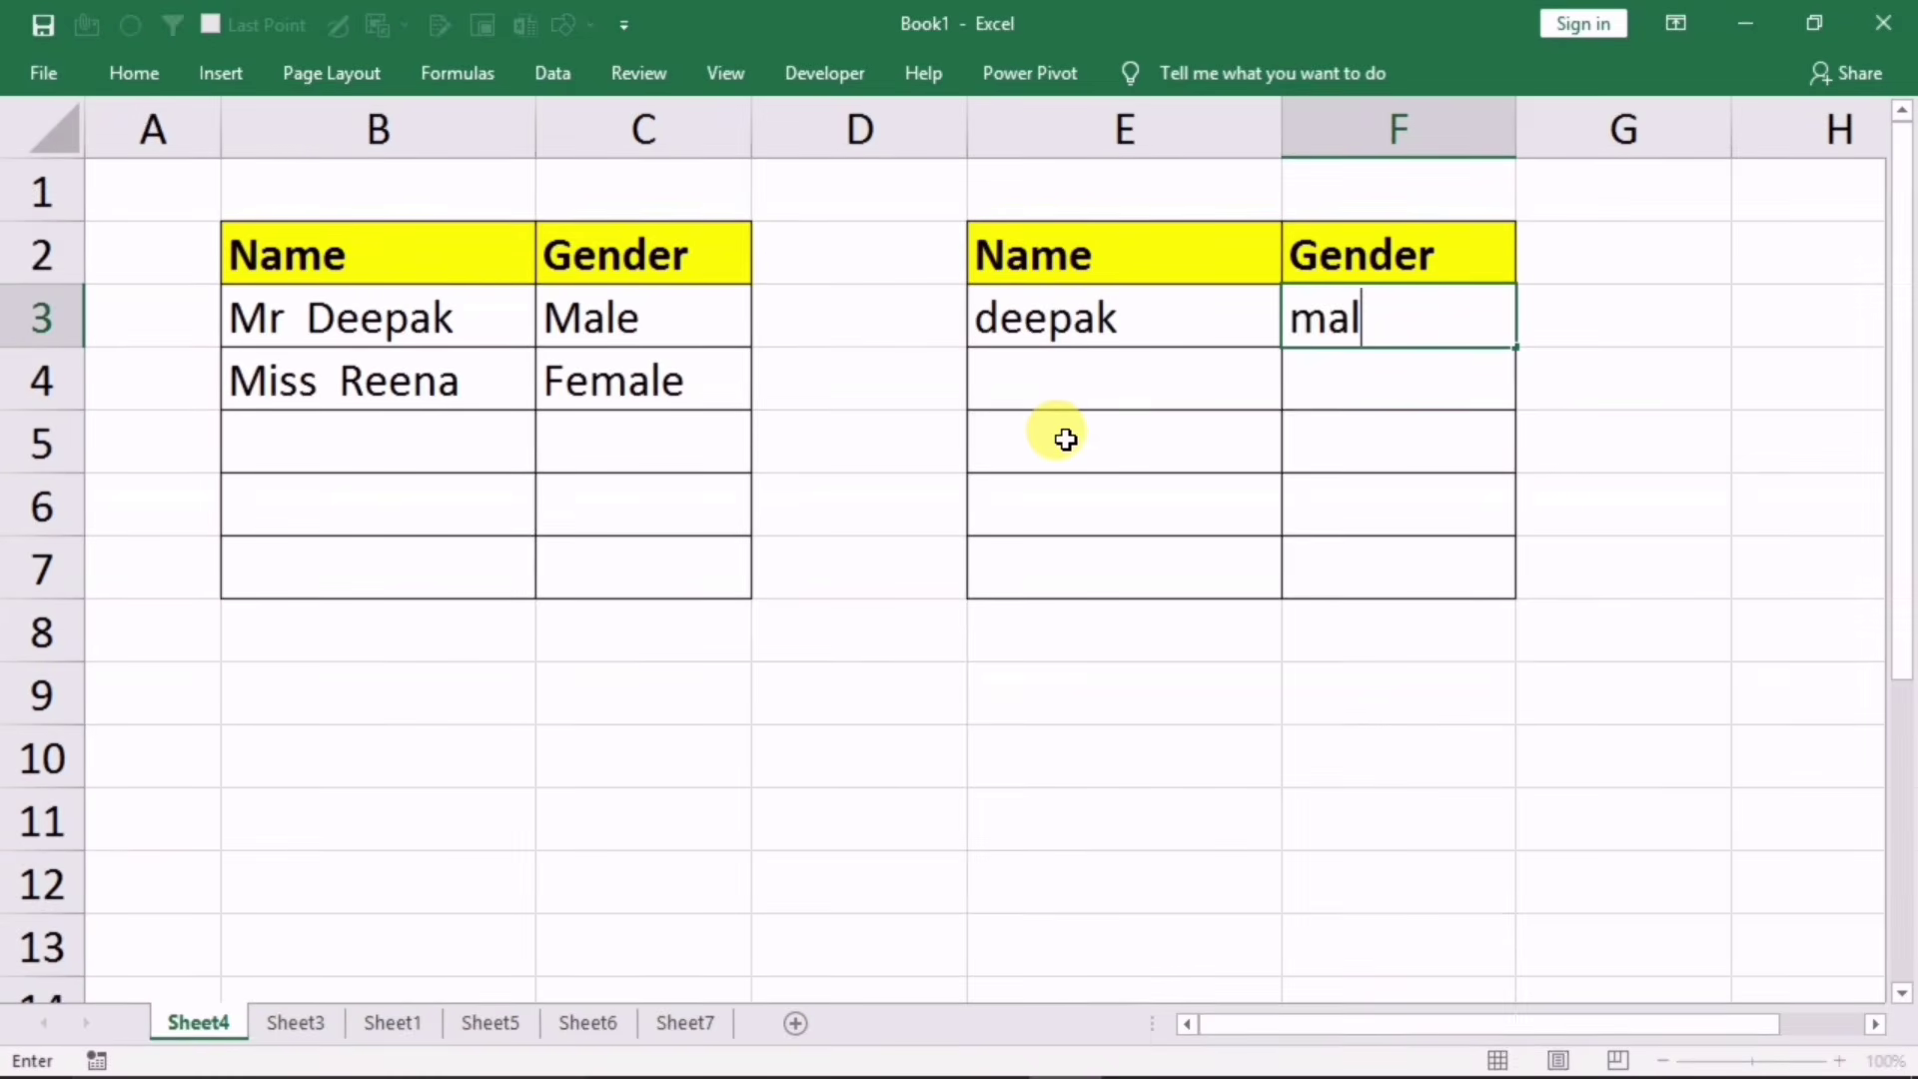
type("e")
key("Return")
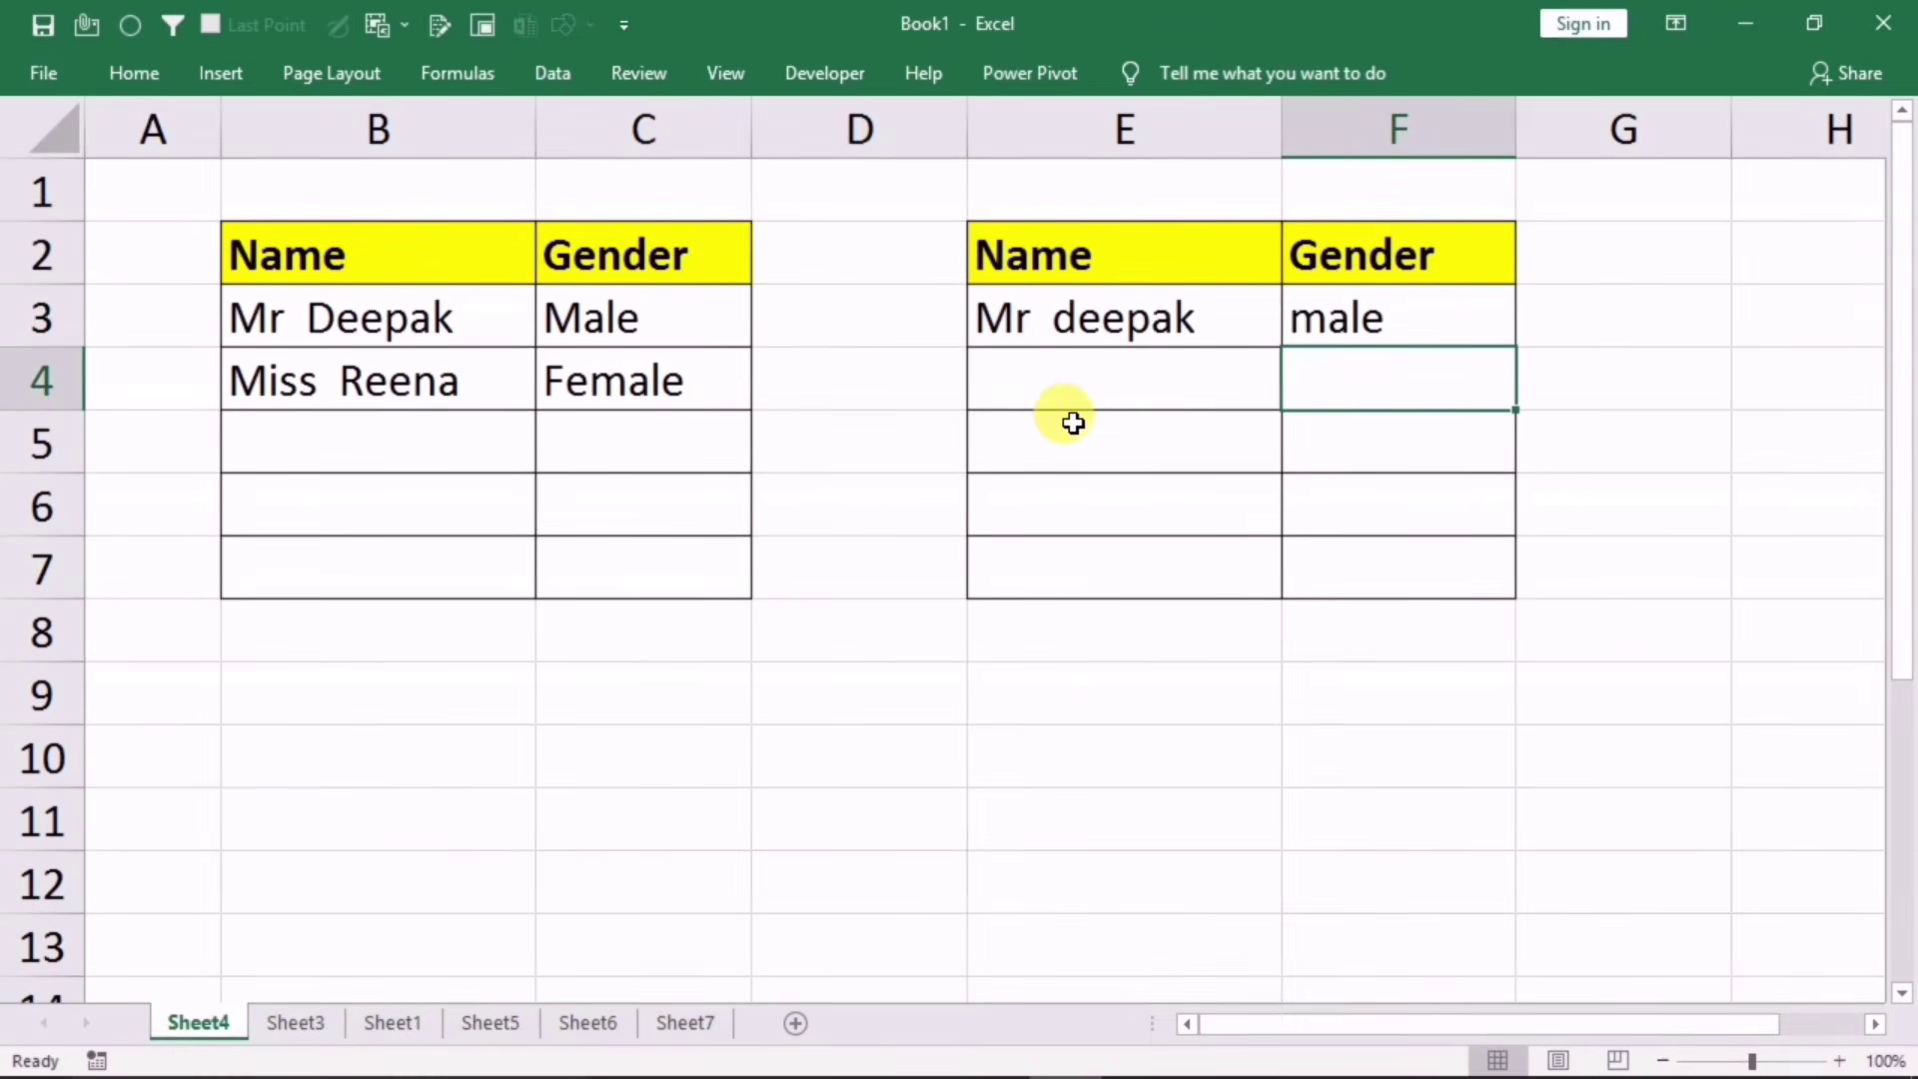
left_click(1337, 315)
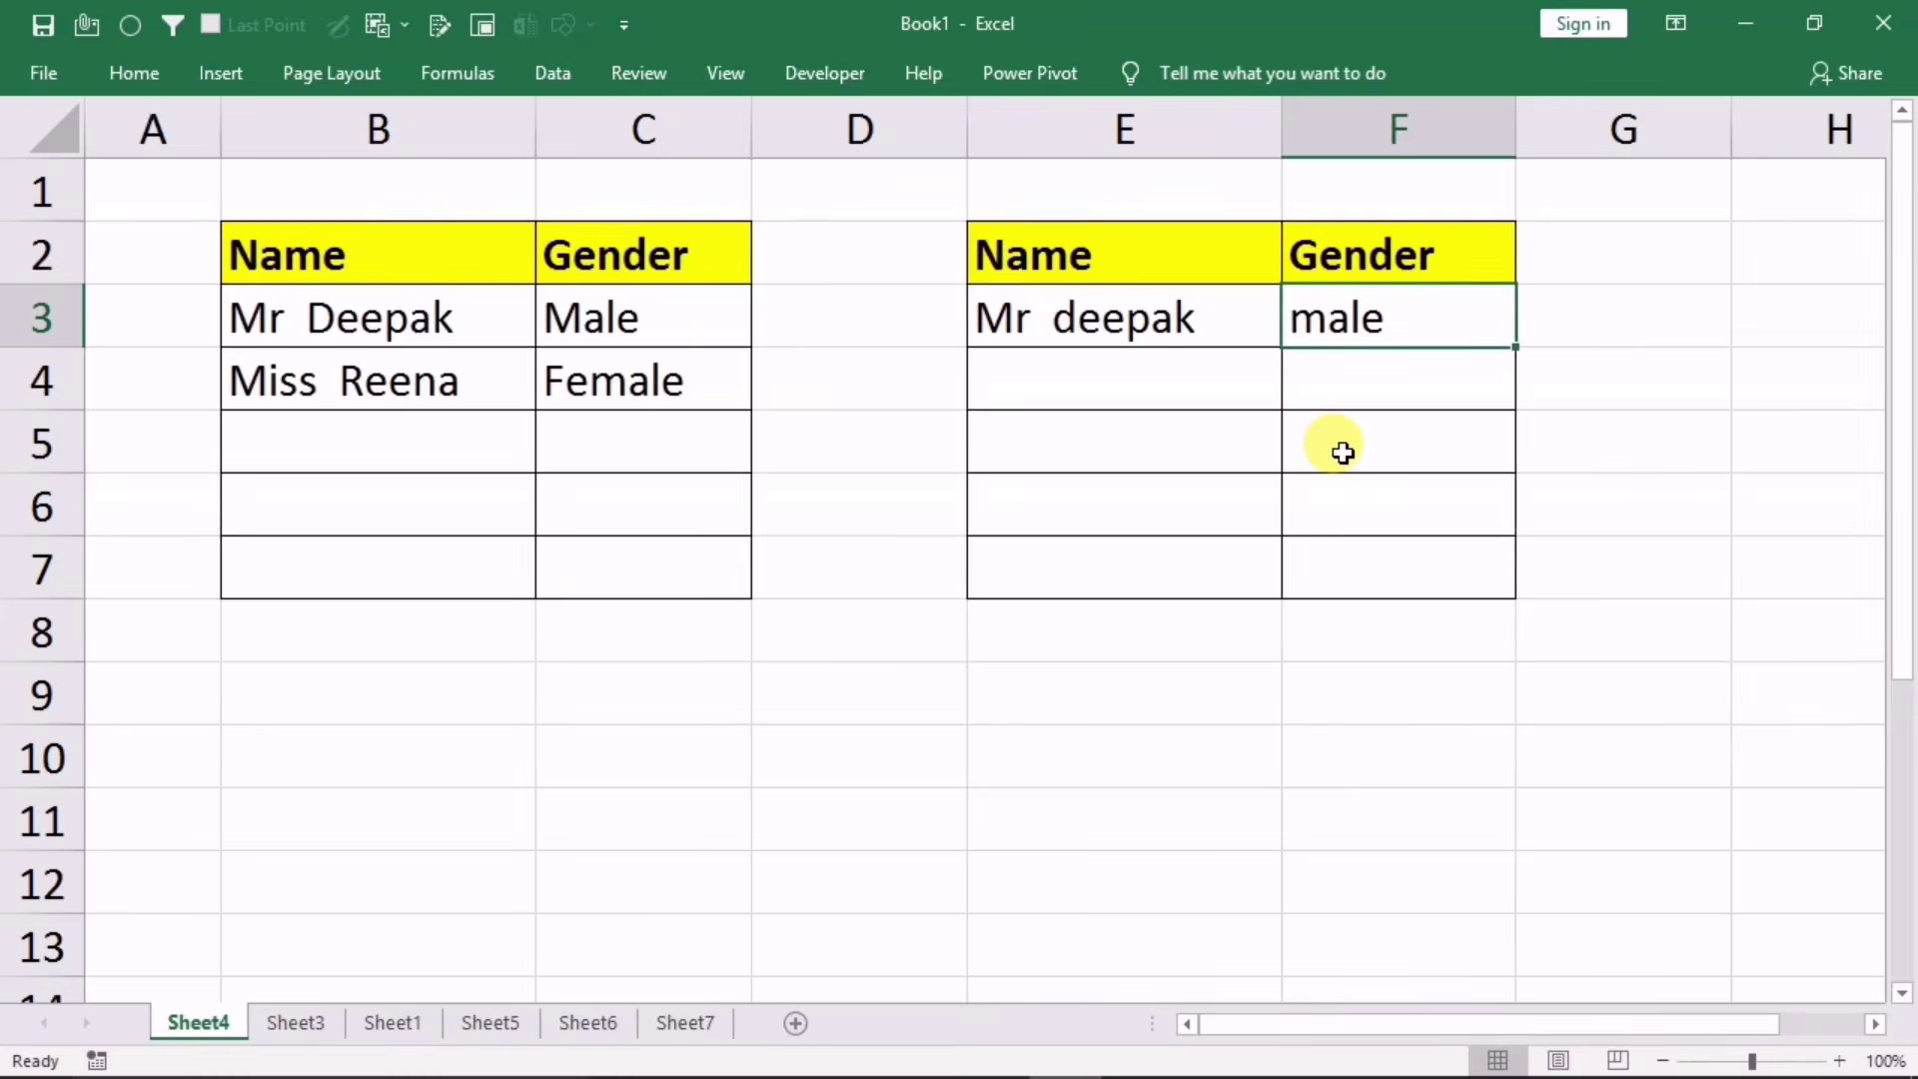
type("female")
key("Return")
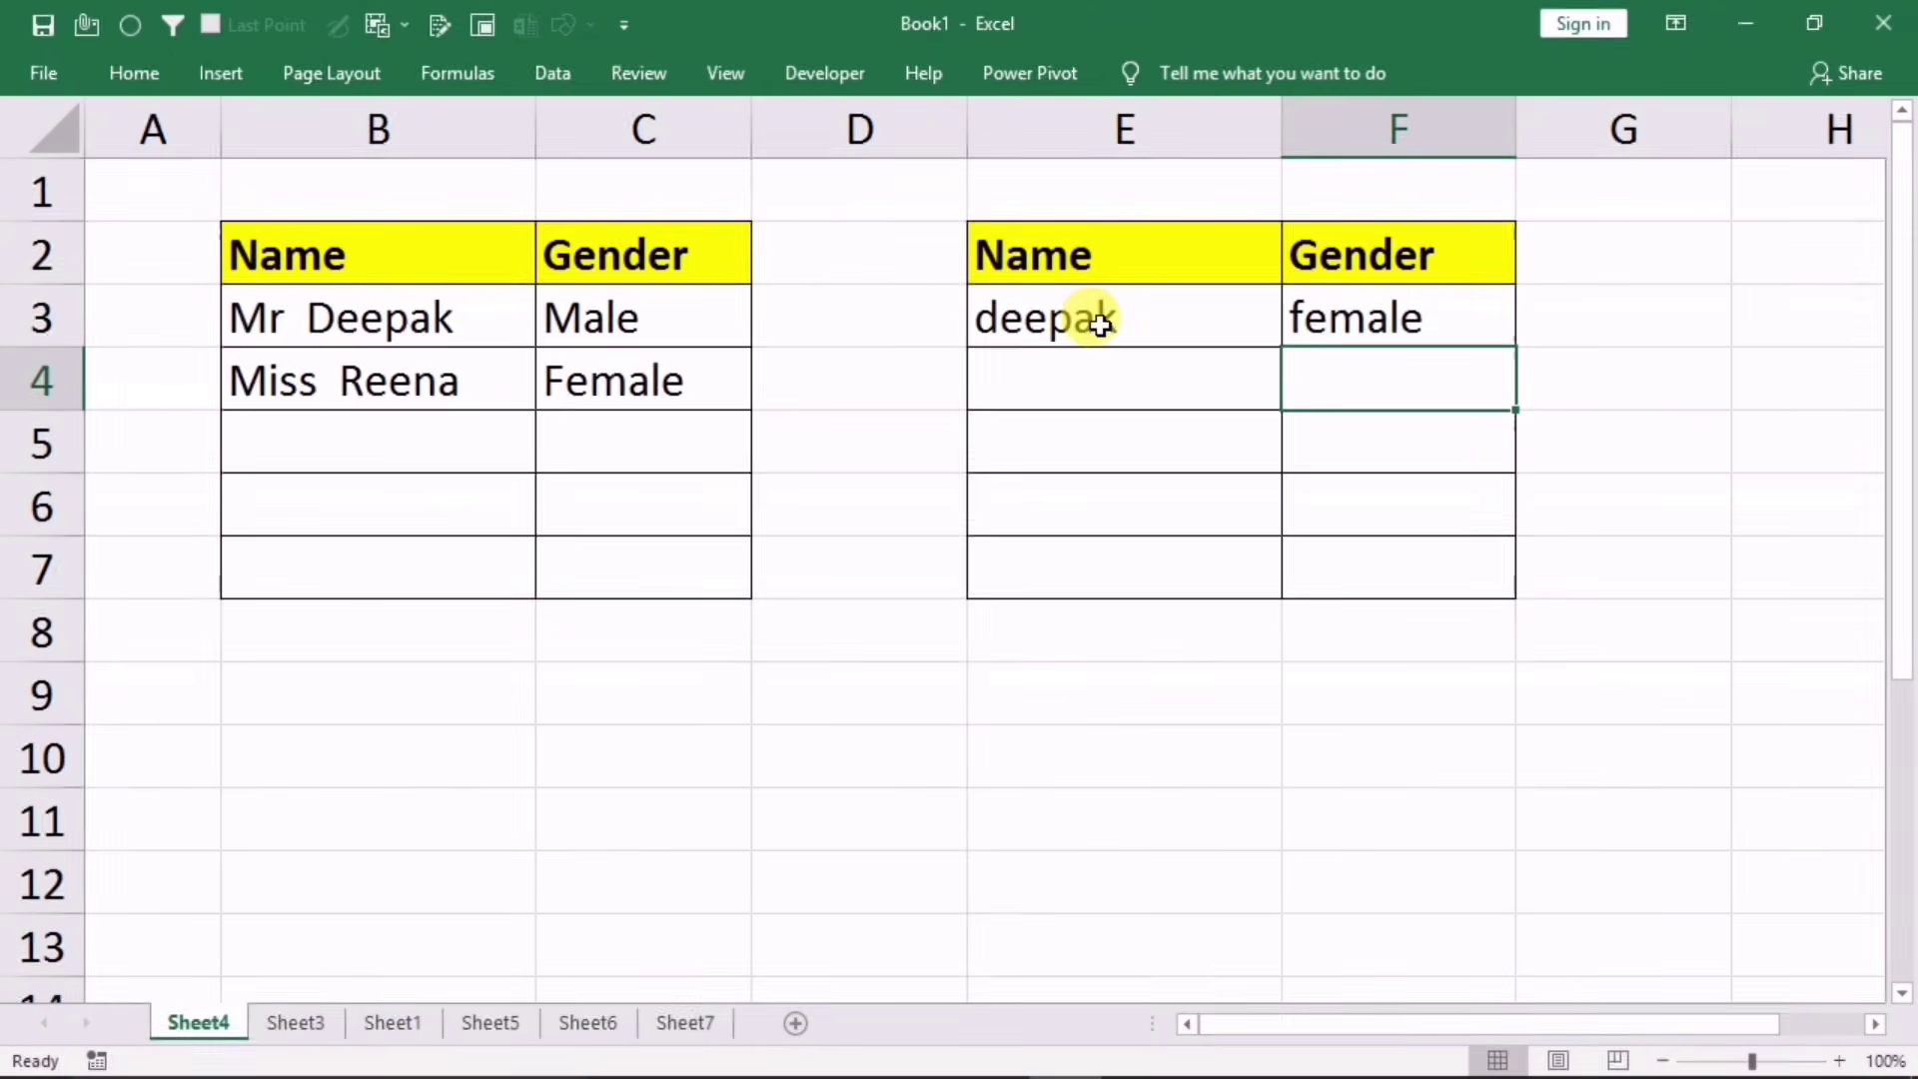
Step: Copy E3's formatting to E4:E7 with the Format Painter
left_click(1042, 317)
left_click(1048, 390)
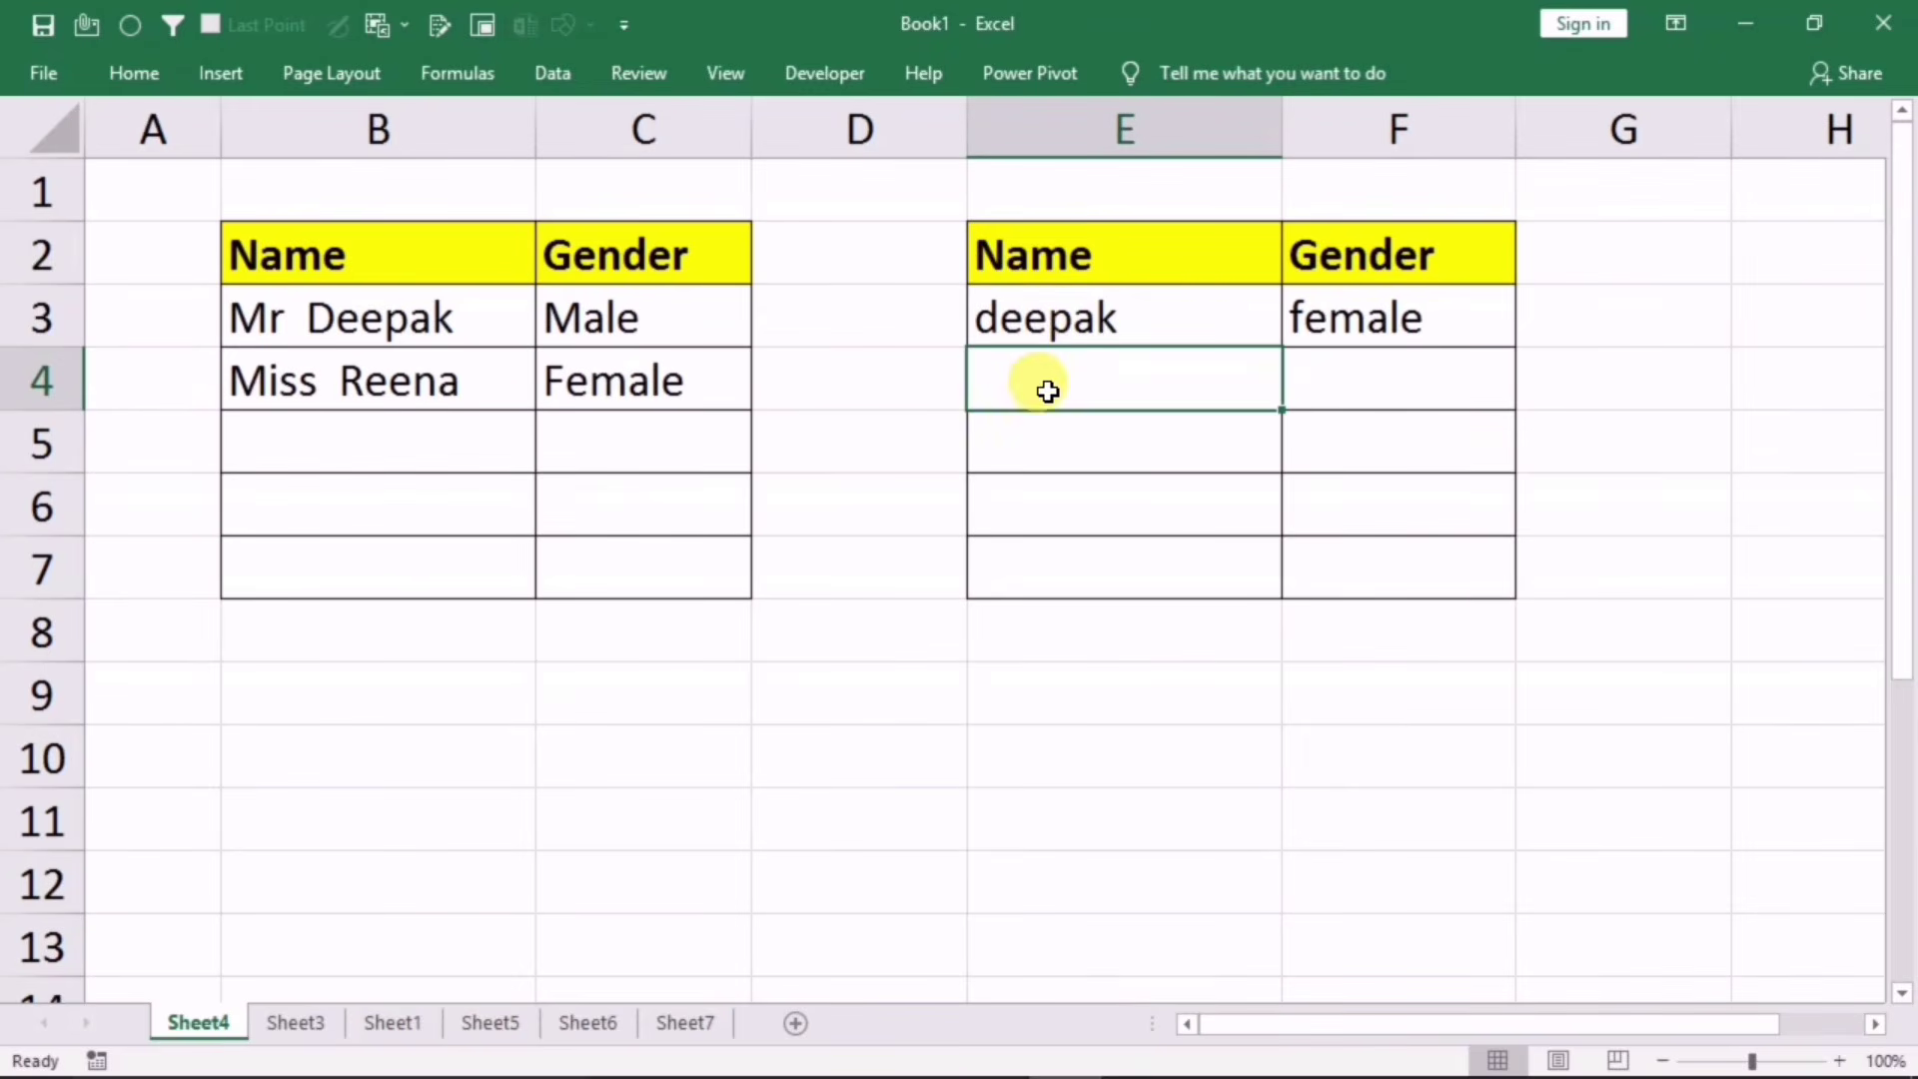
left_click(1069, 323)
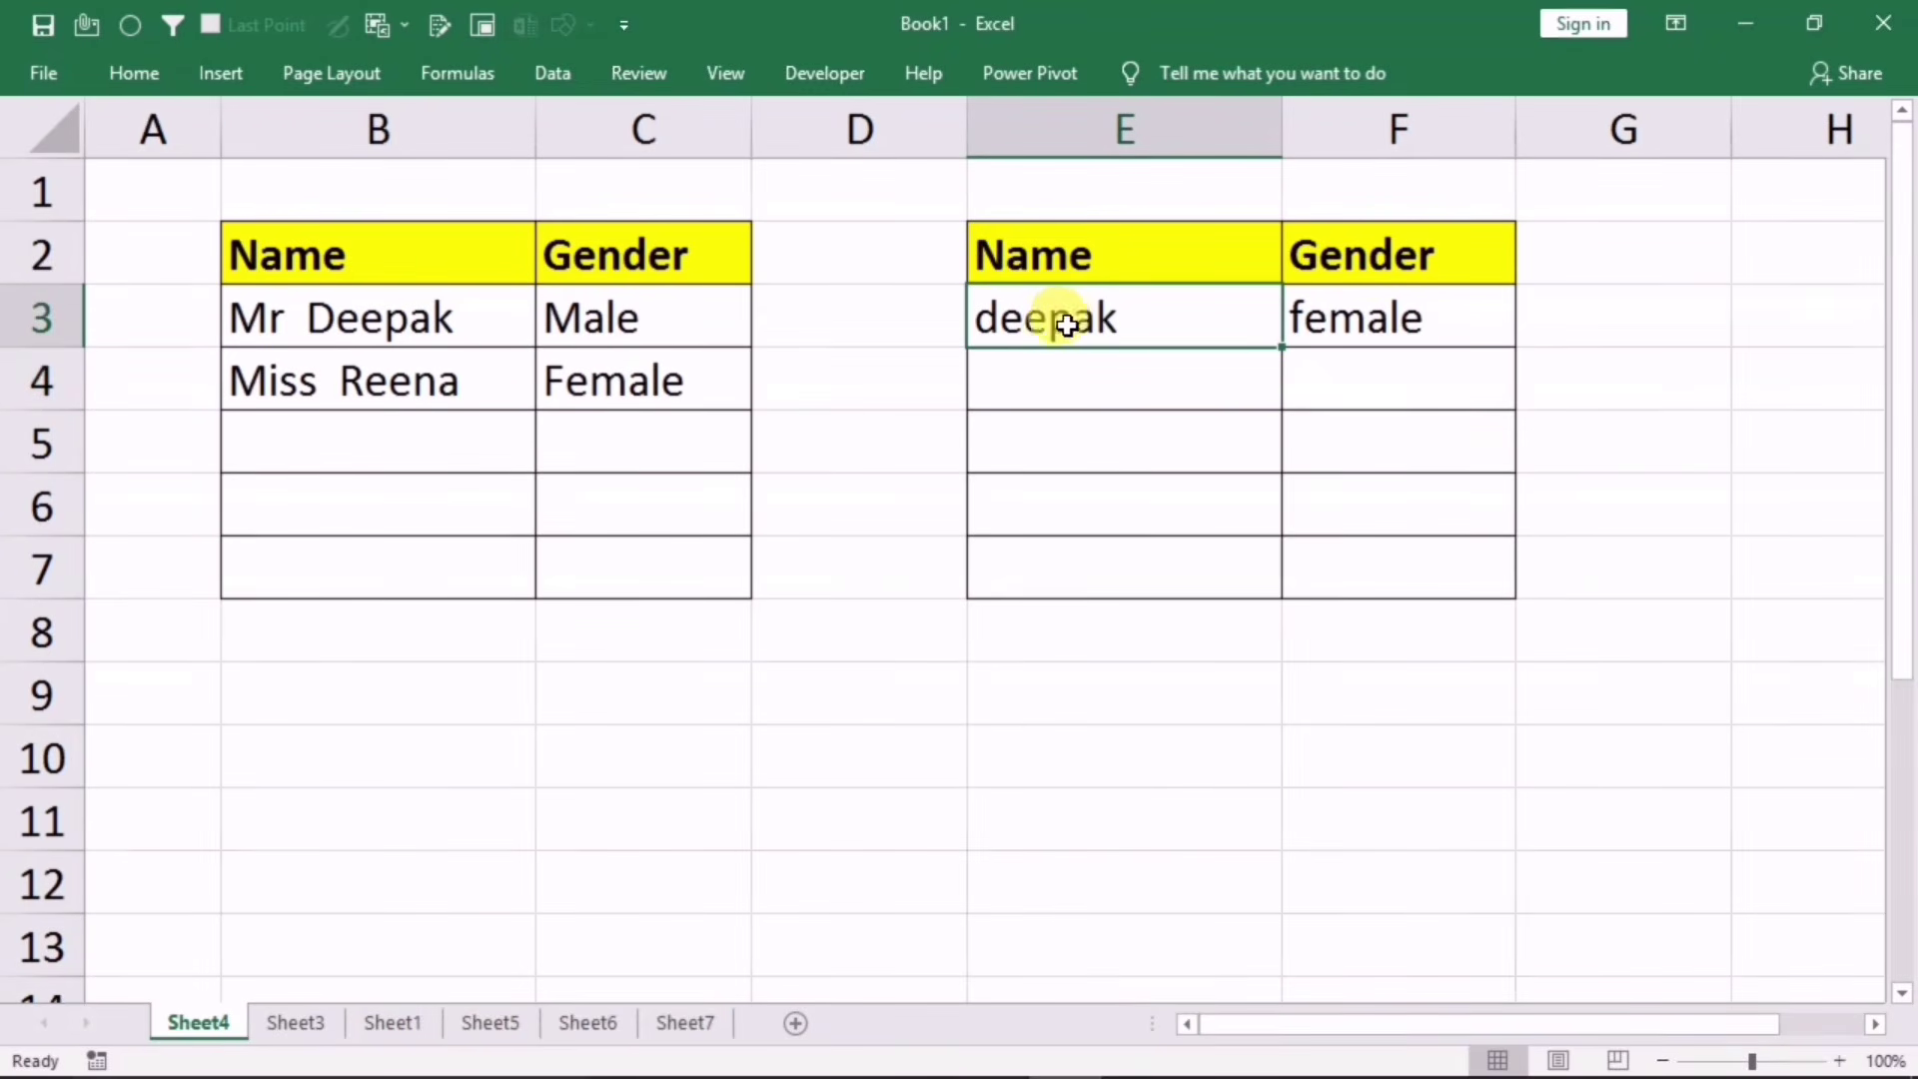
left_click(134, 73)
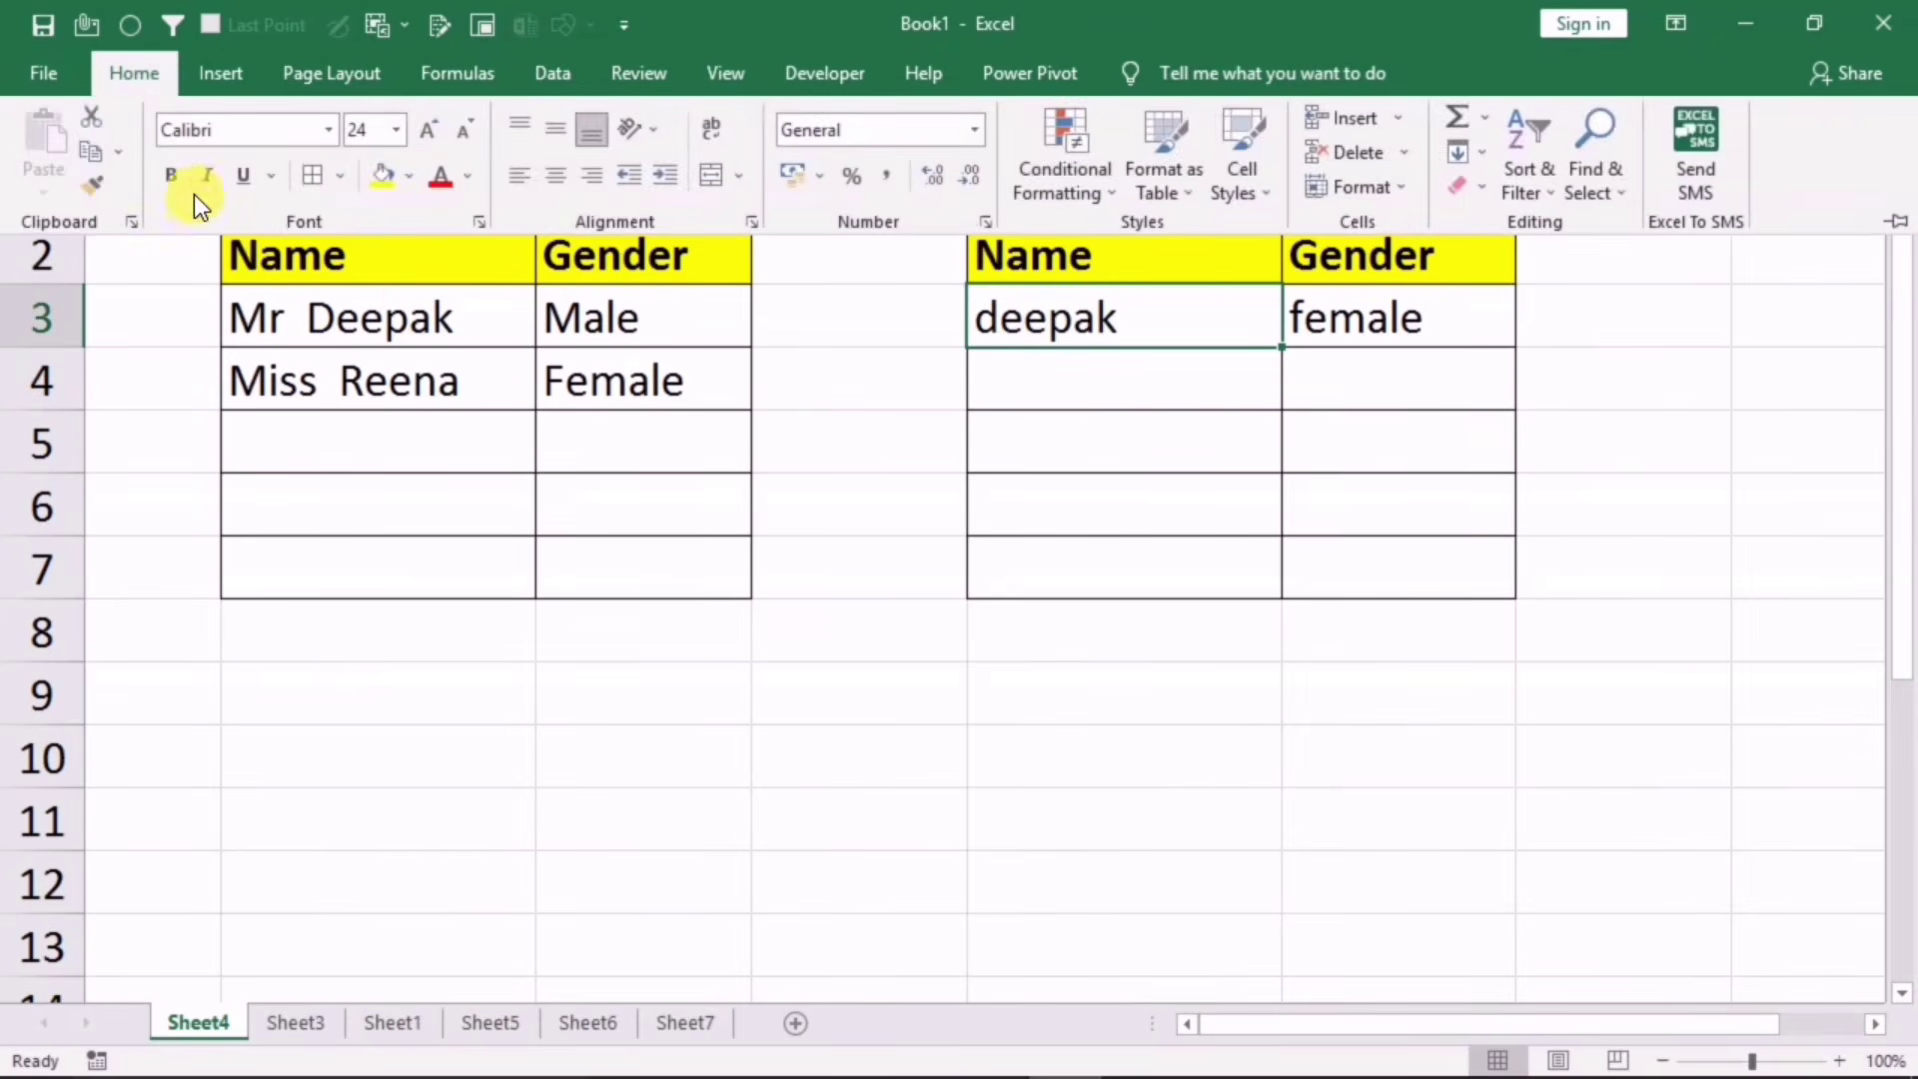
left_click(96, 191)
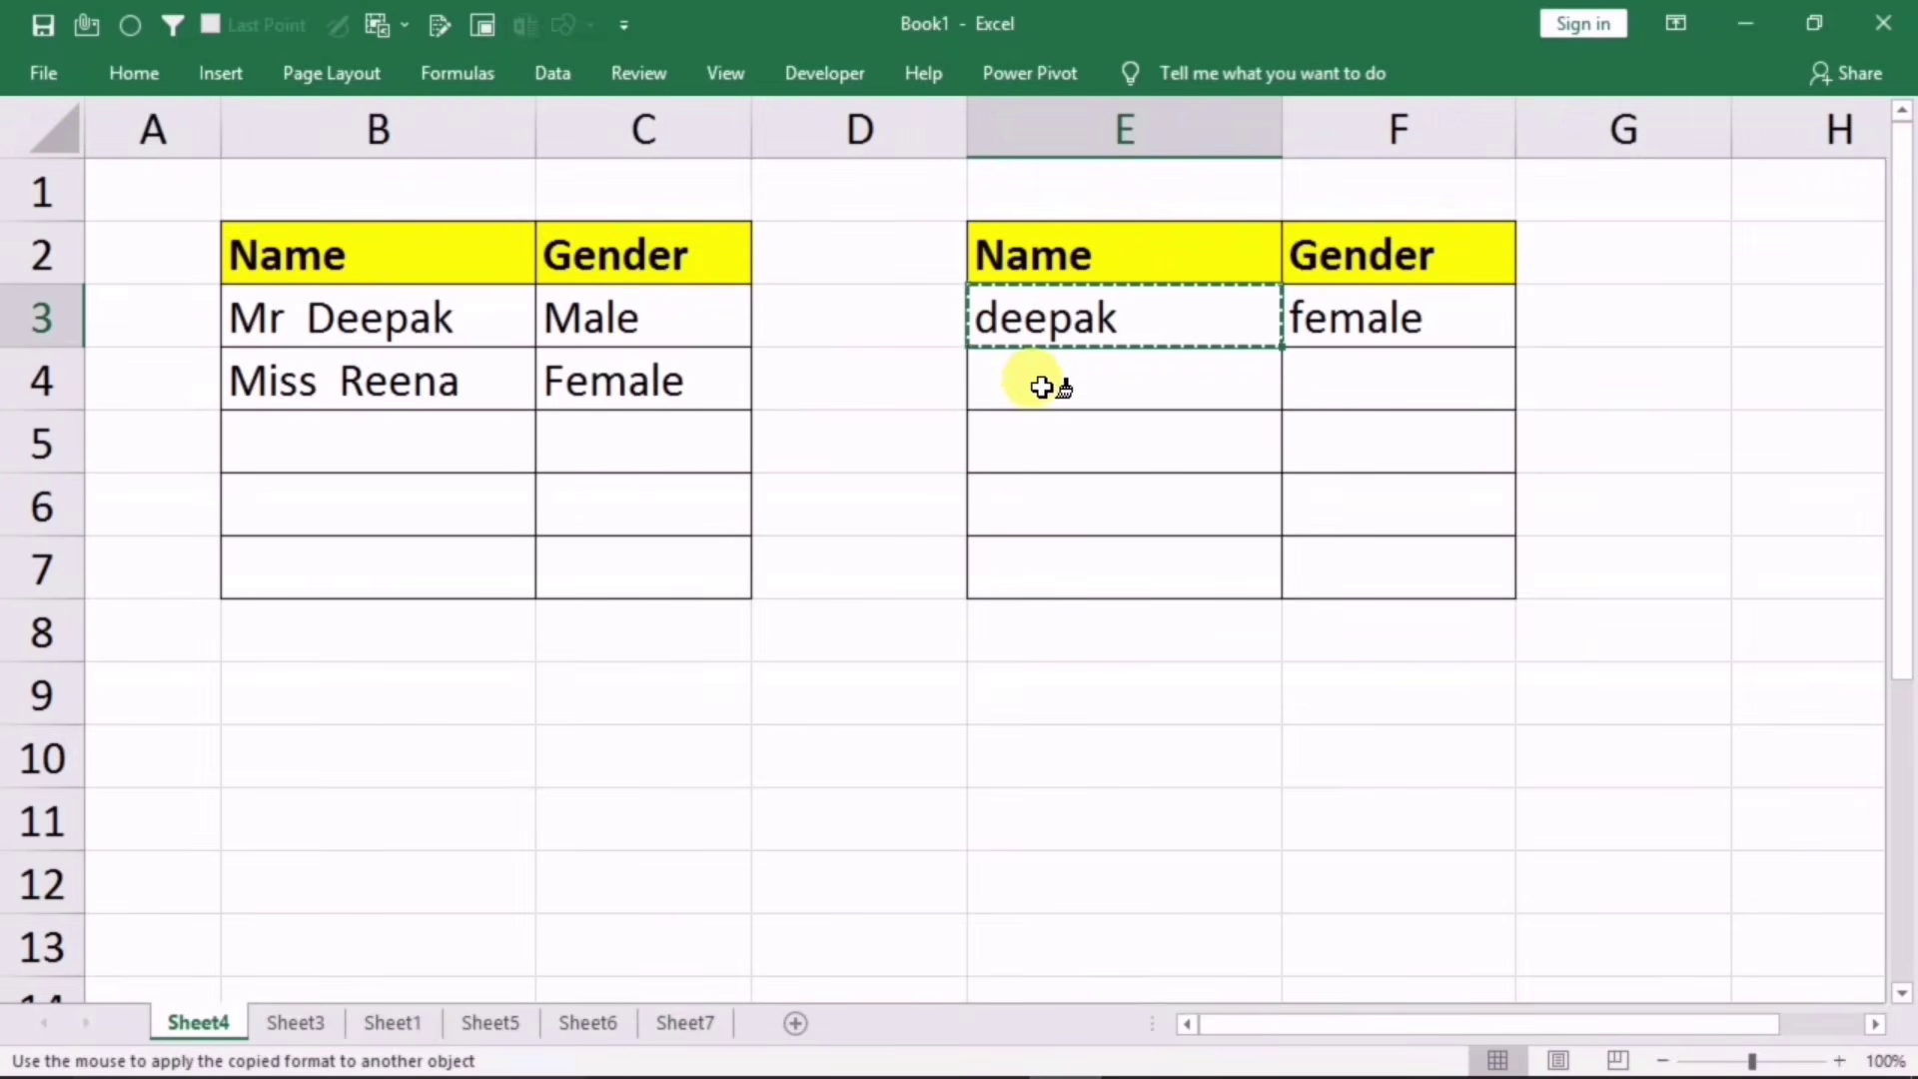
left_click_drag(1040, 378, 1029, 564)
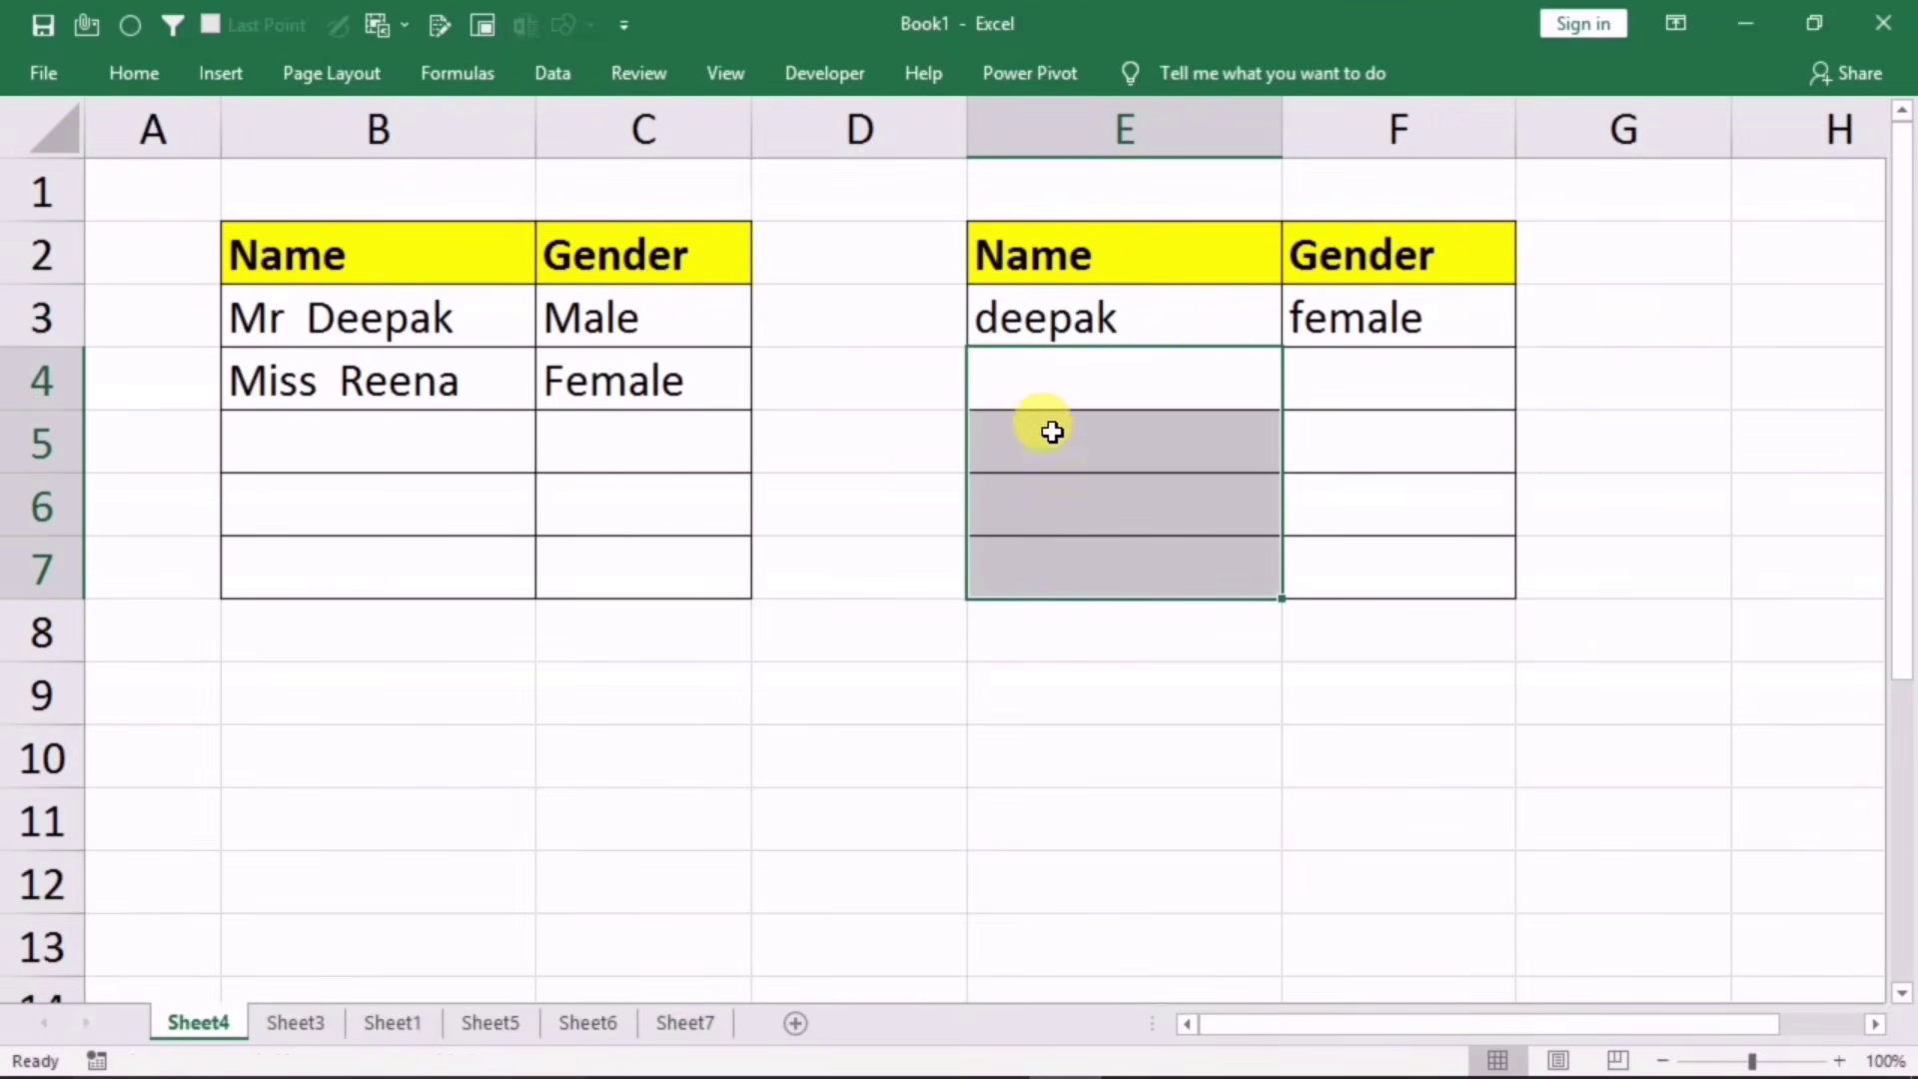
Step: Enter raj in E6 with gender male to see Mr raj, then return to E3
left_click(1079, 500)
type("rajk")
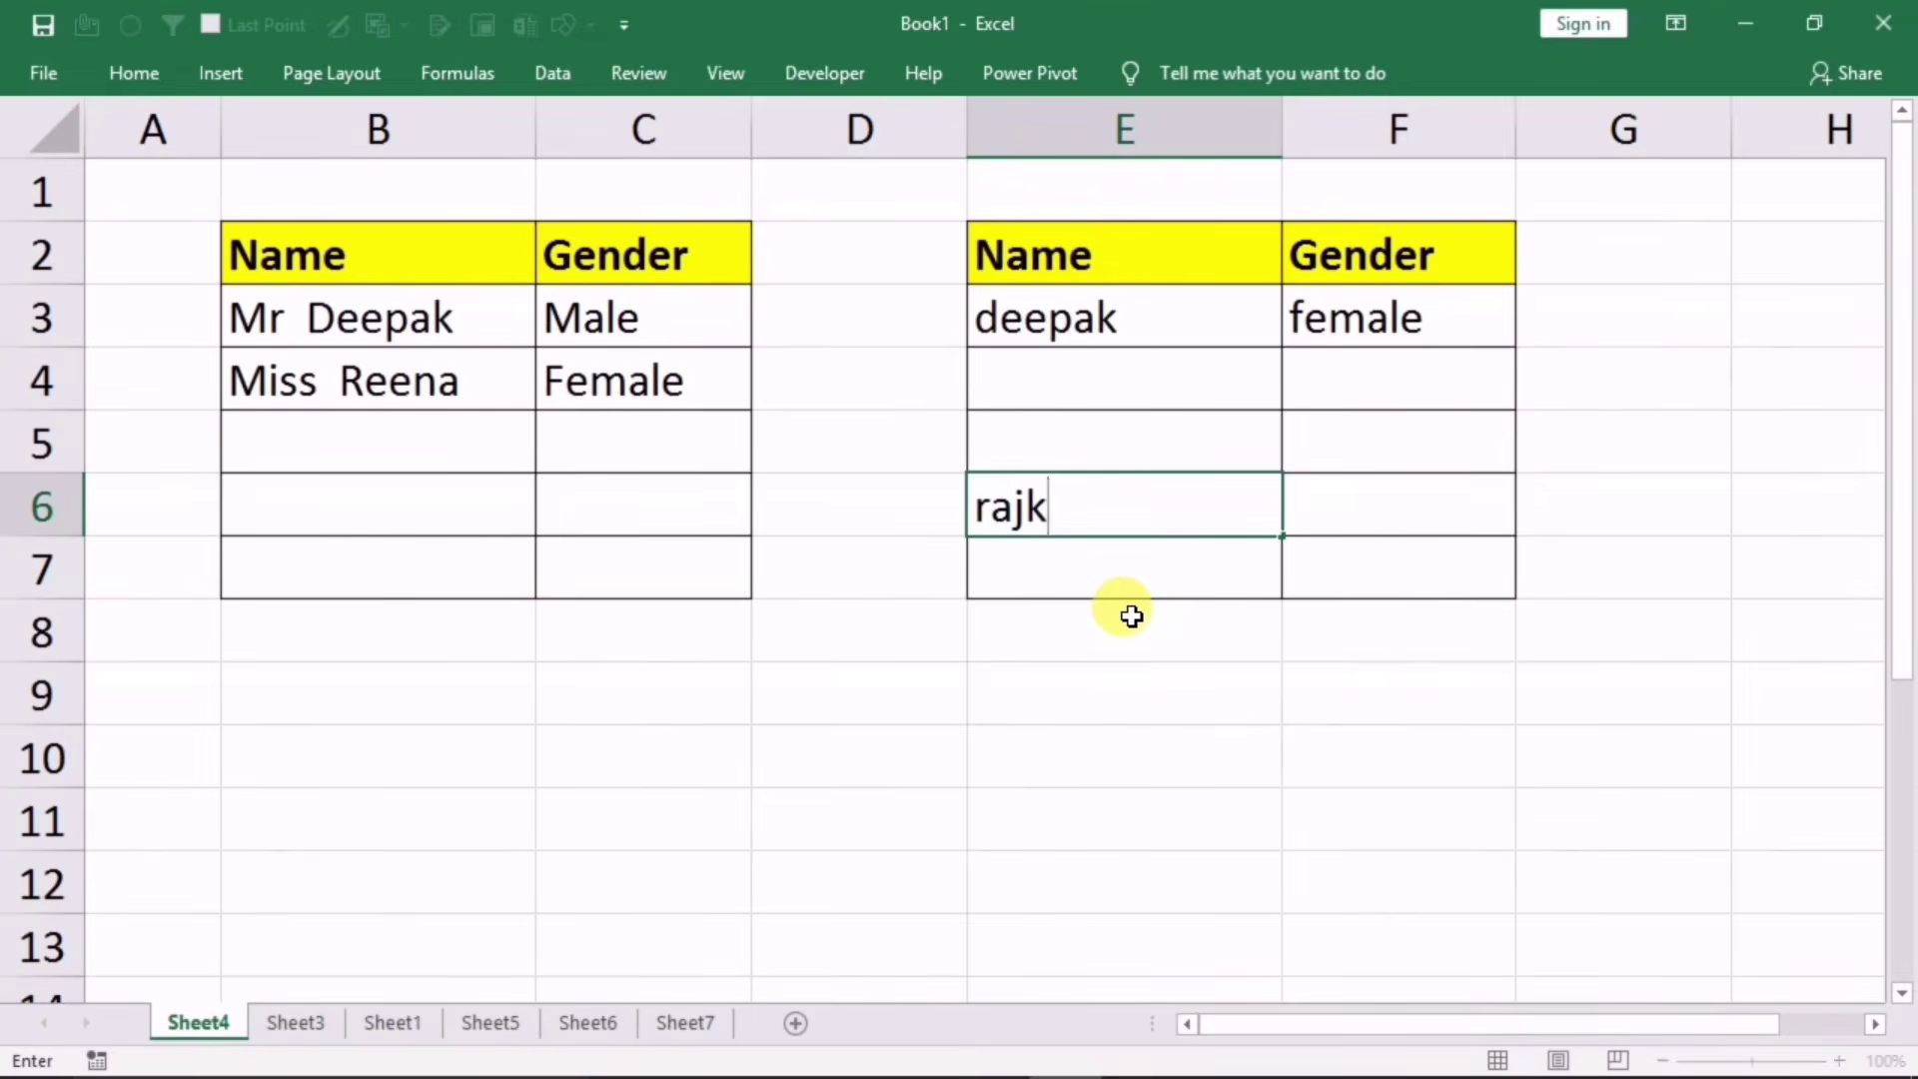
key("BackSpace")
key("Tab")
type("male")
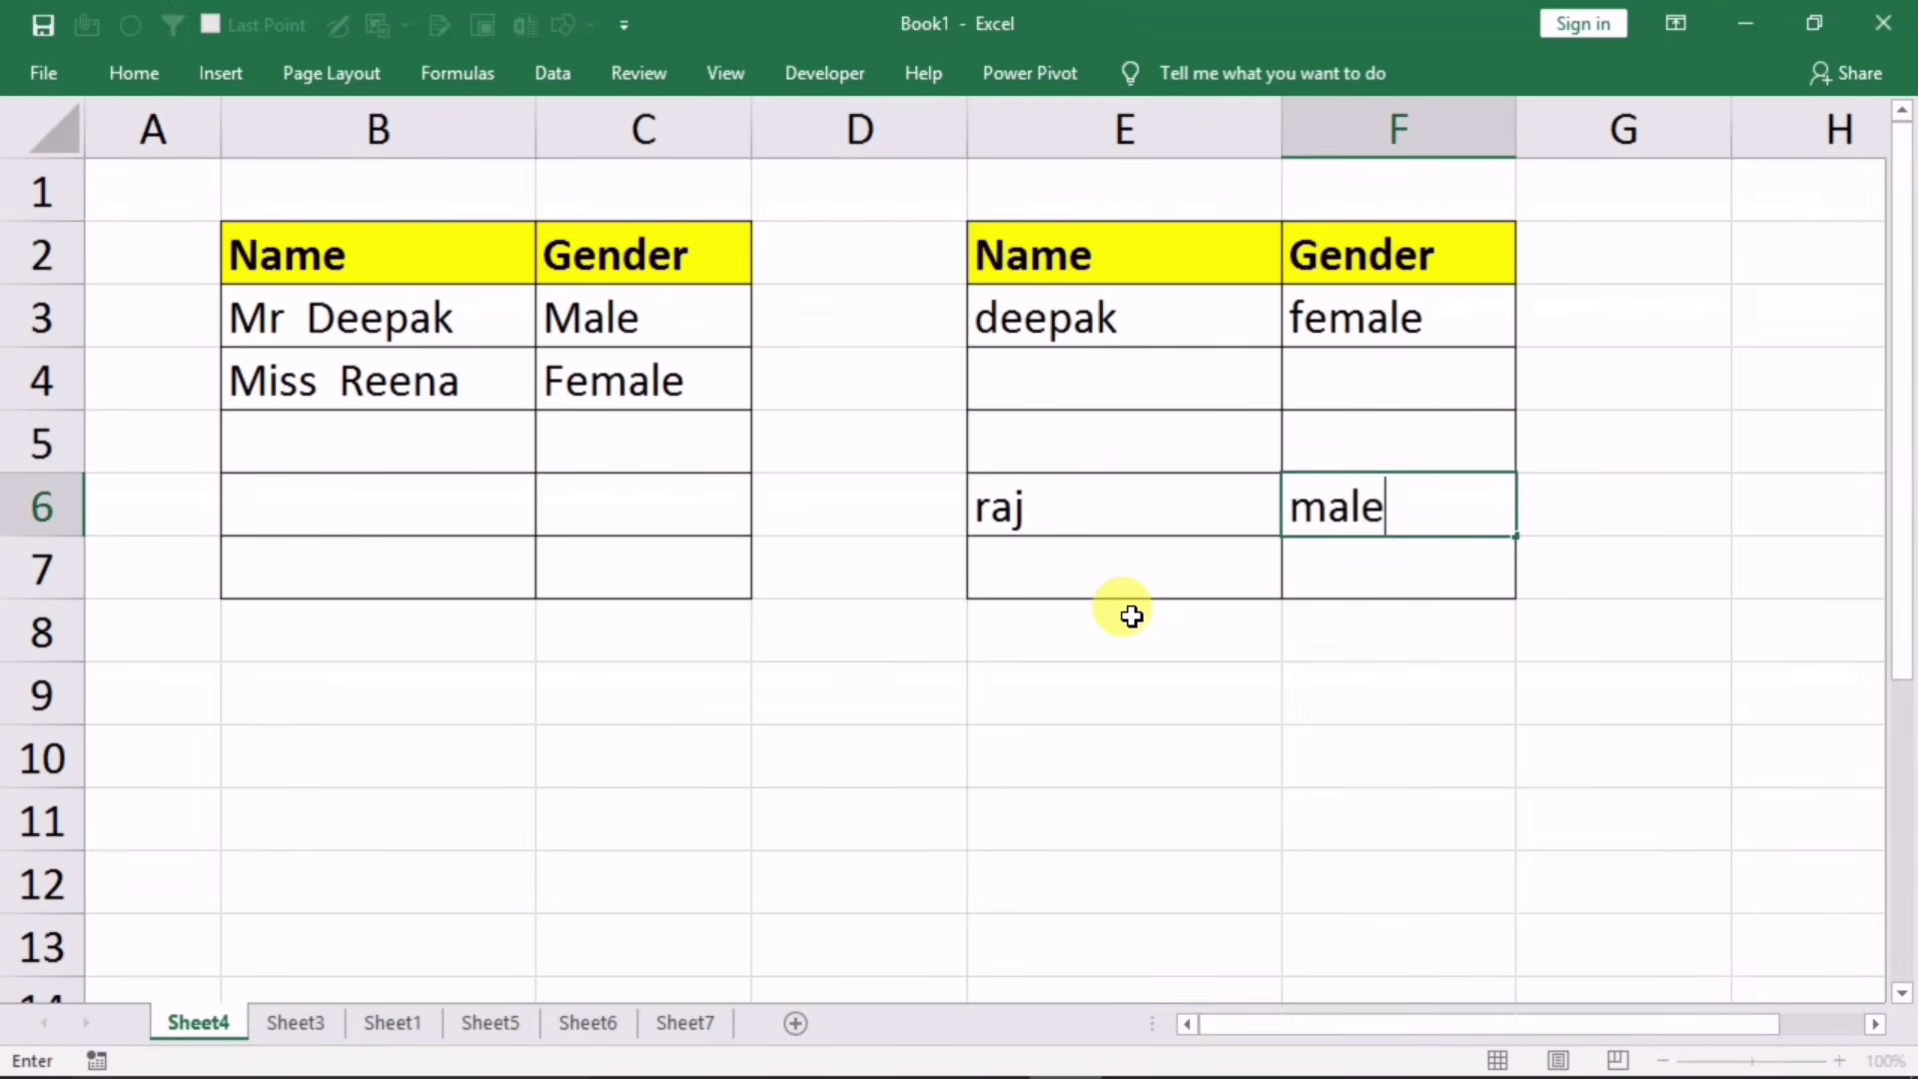
key("Return")
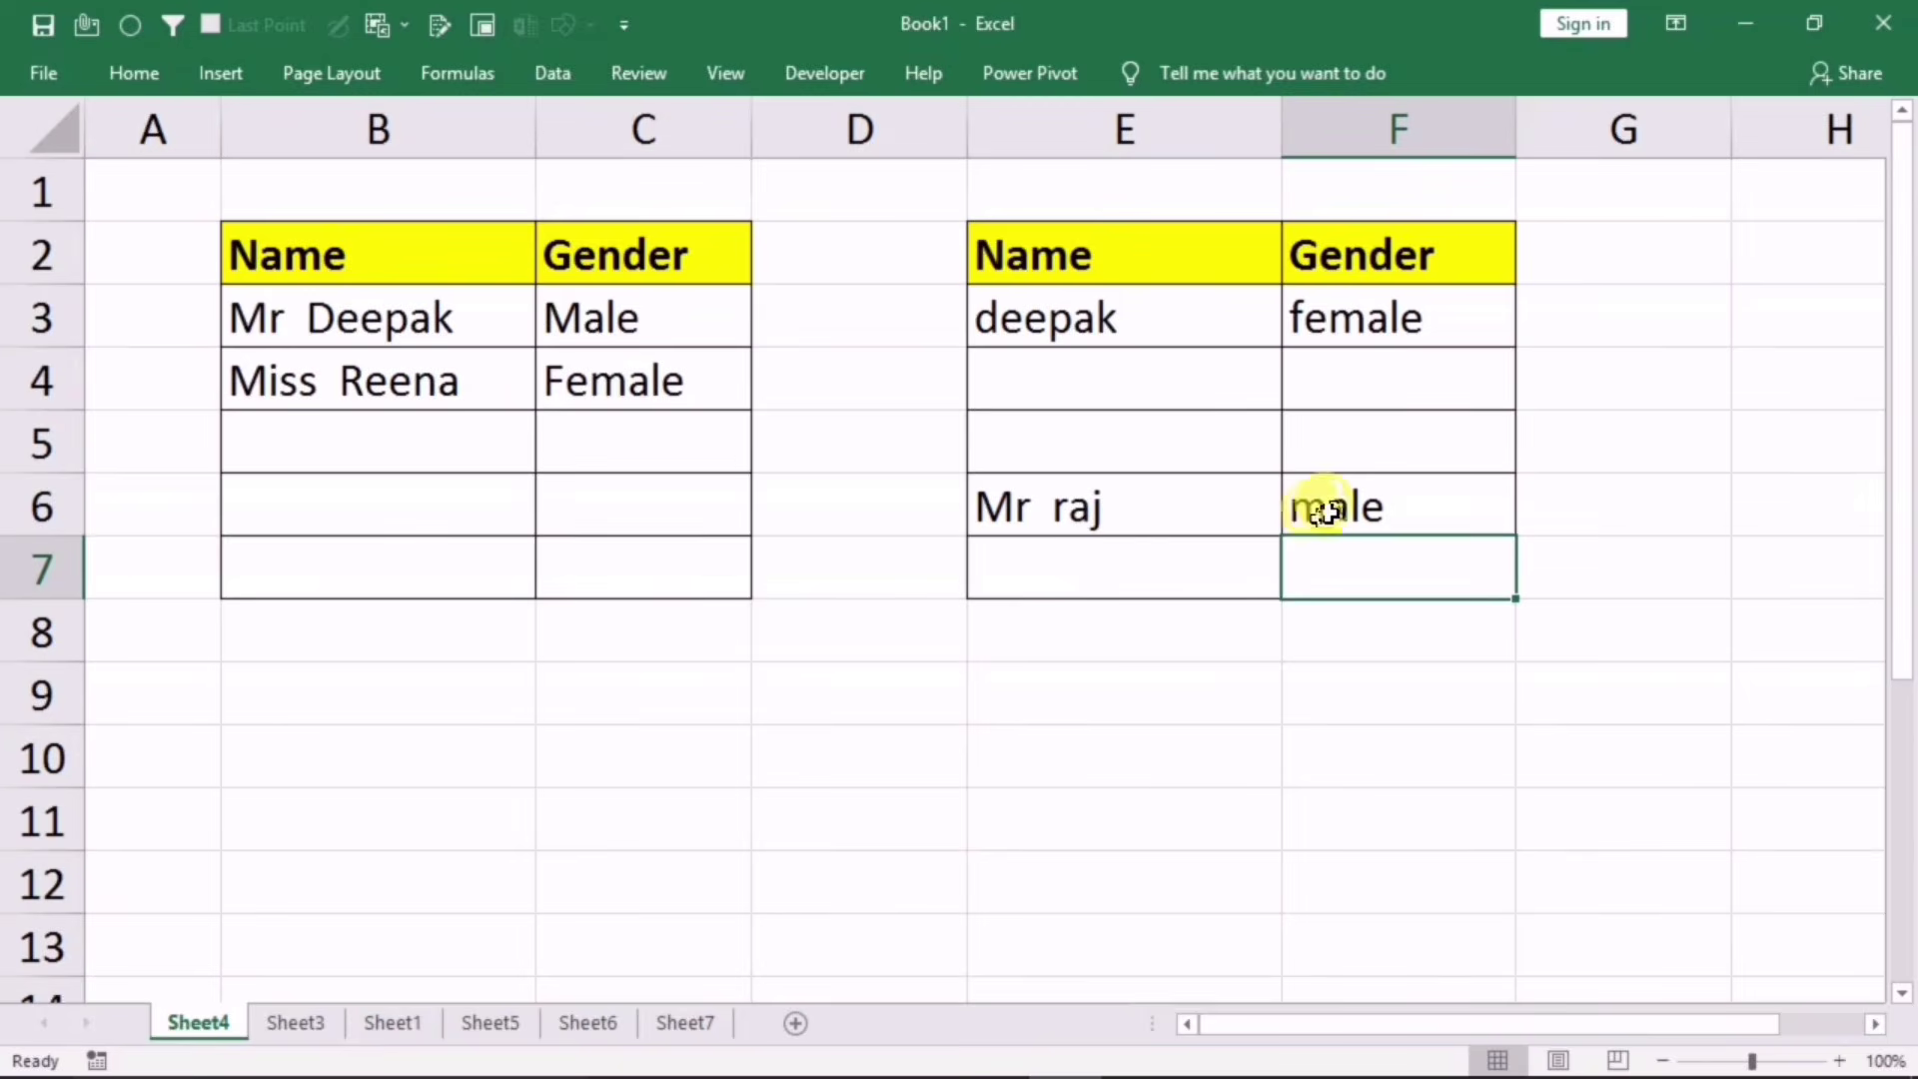
left_click(1332, 508)
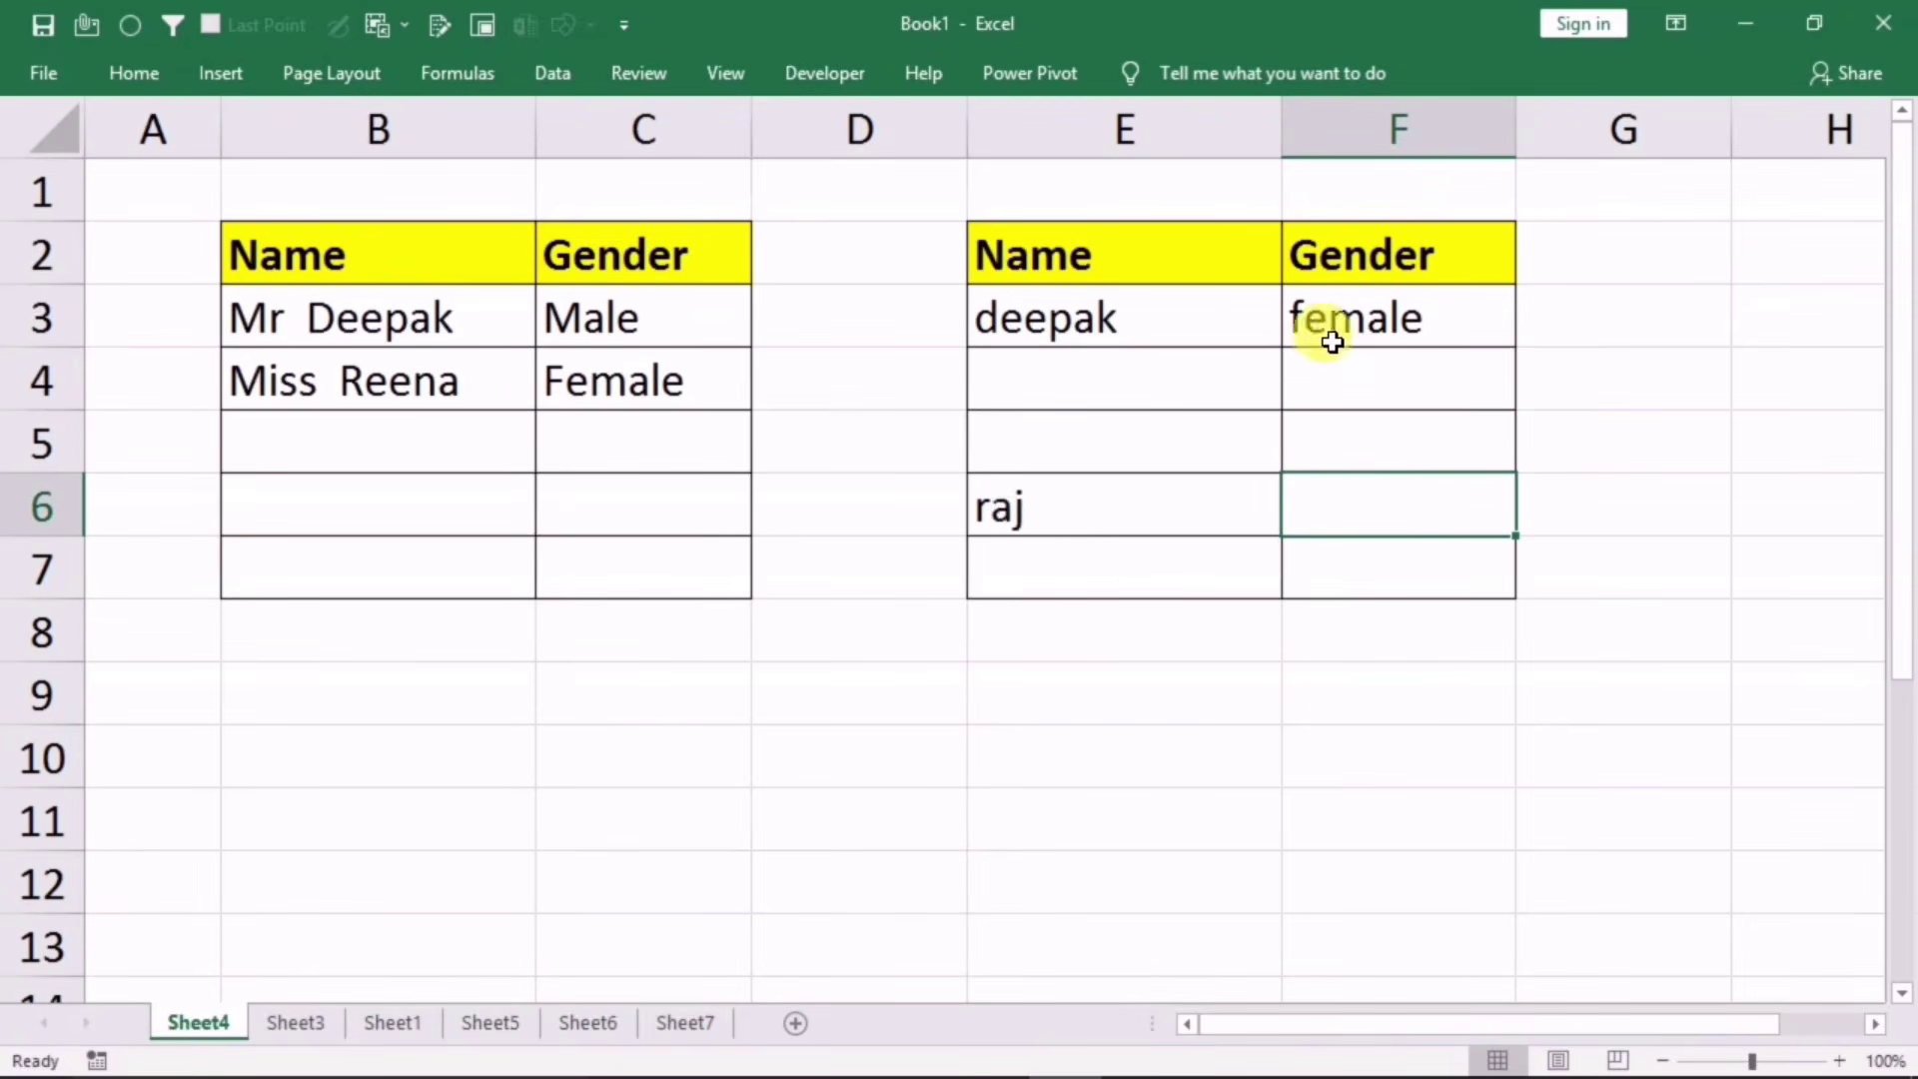
left_click(1126, 313)
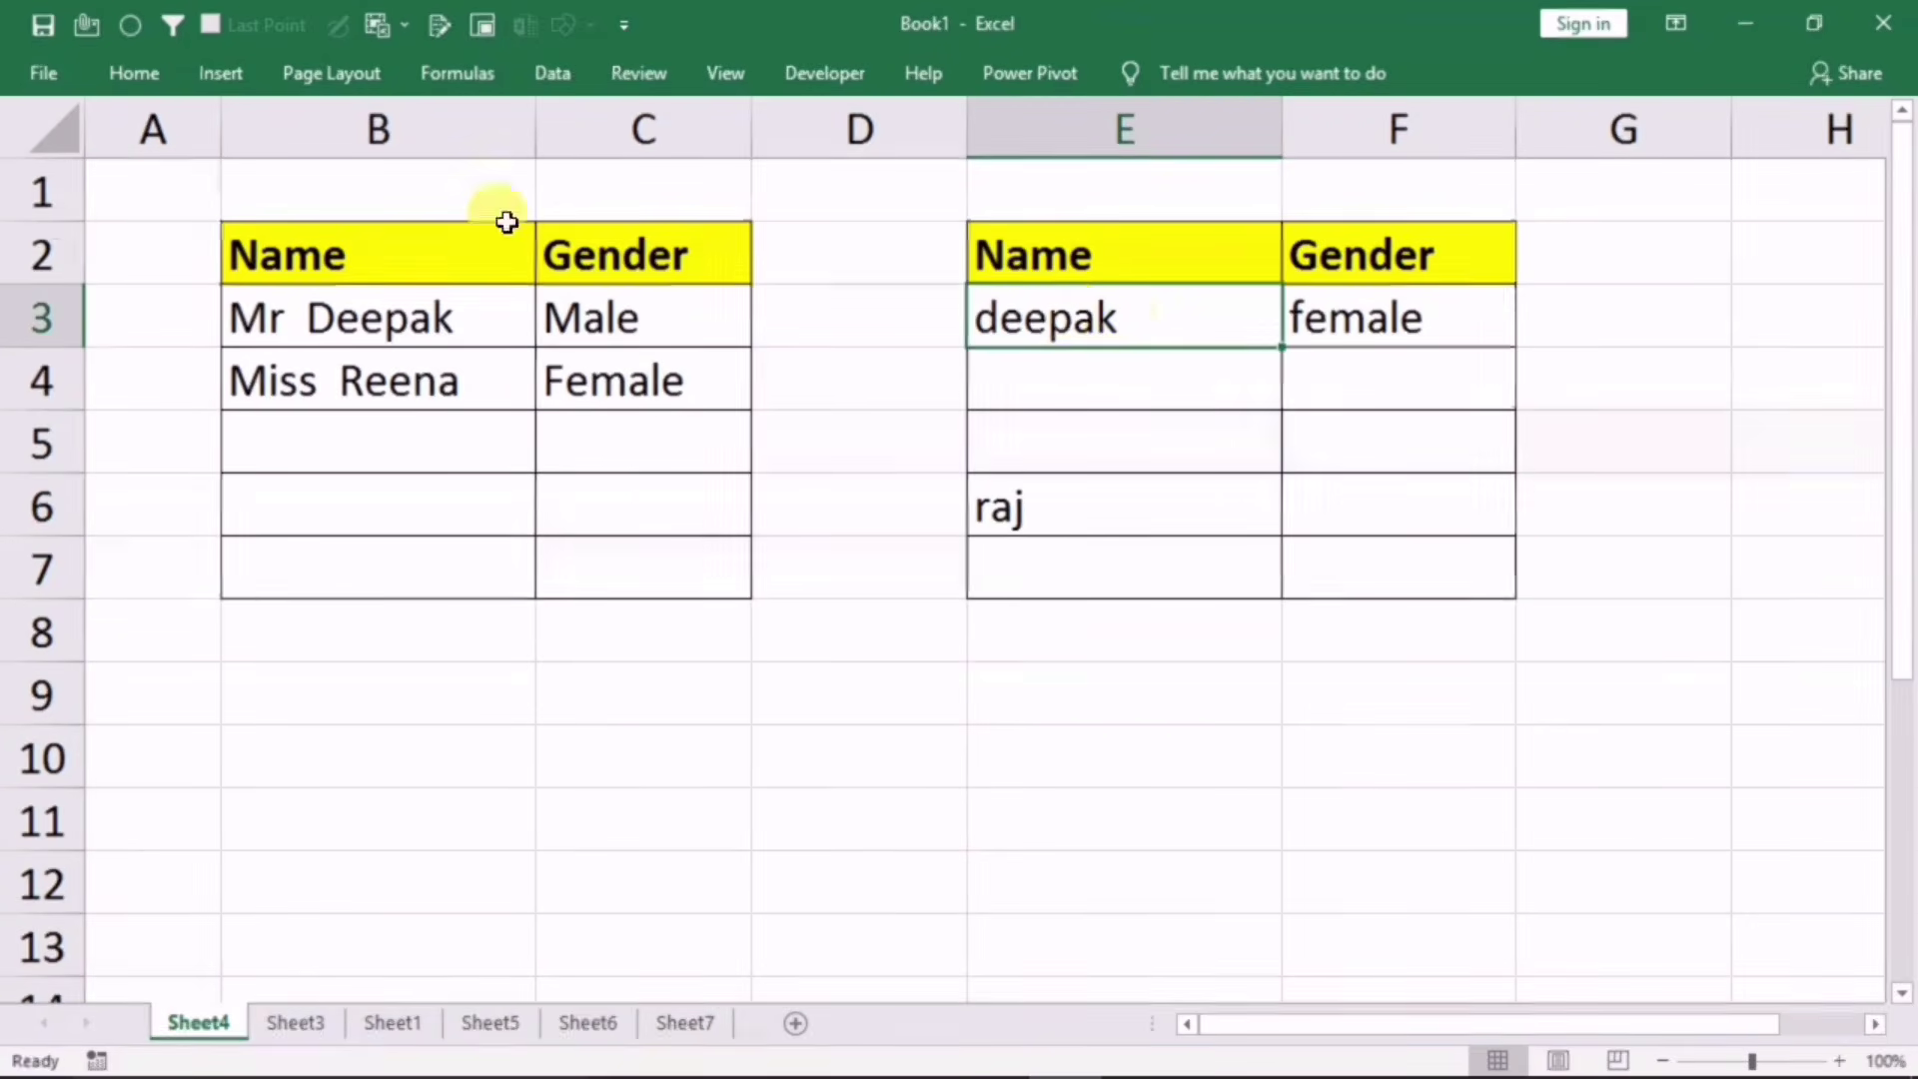
left_click(120, 70)
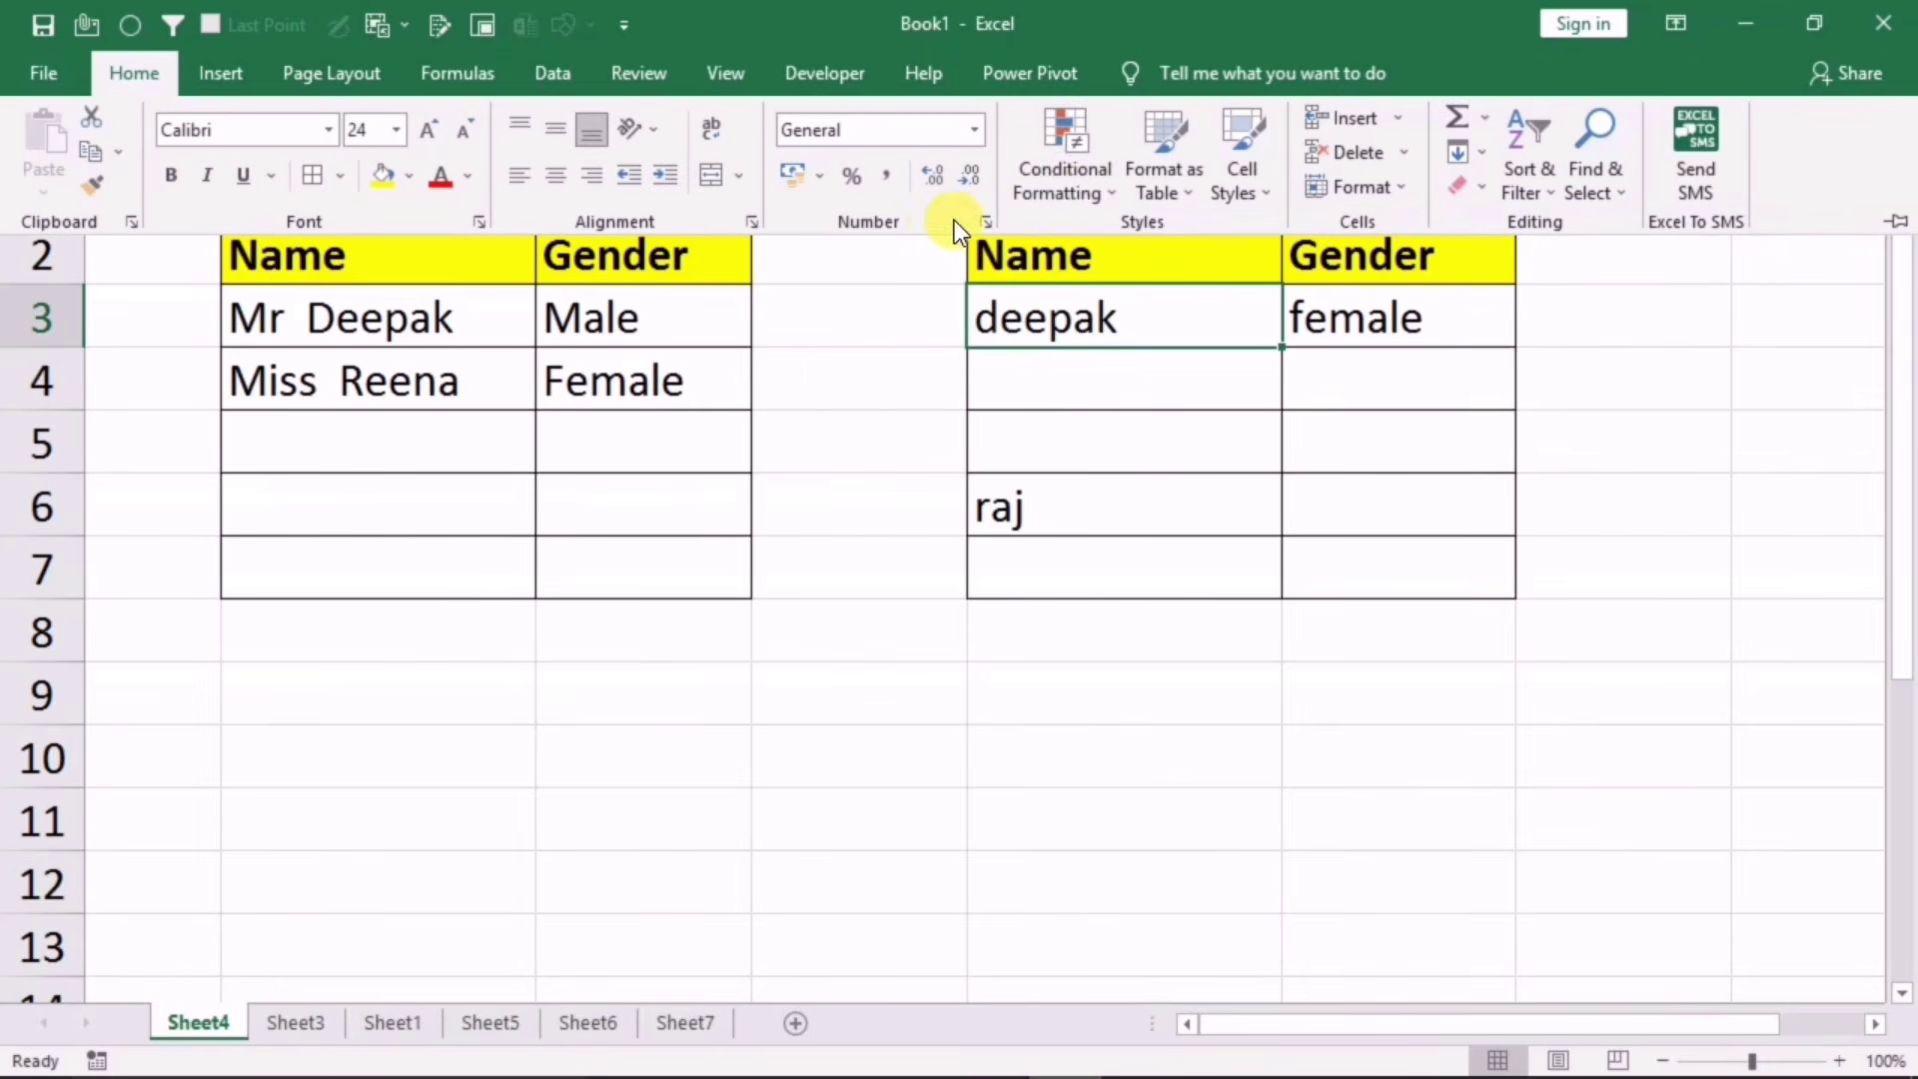
Step: Start a second formula rule for E3 with the condition =$F3="Female"
left_click(1065, 196)
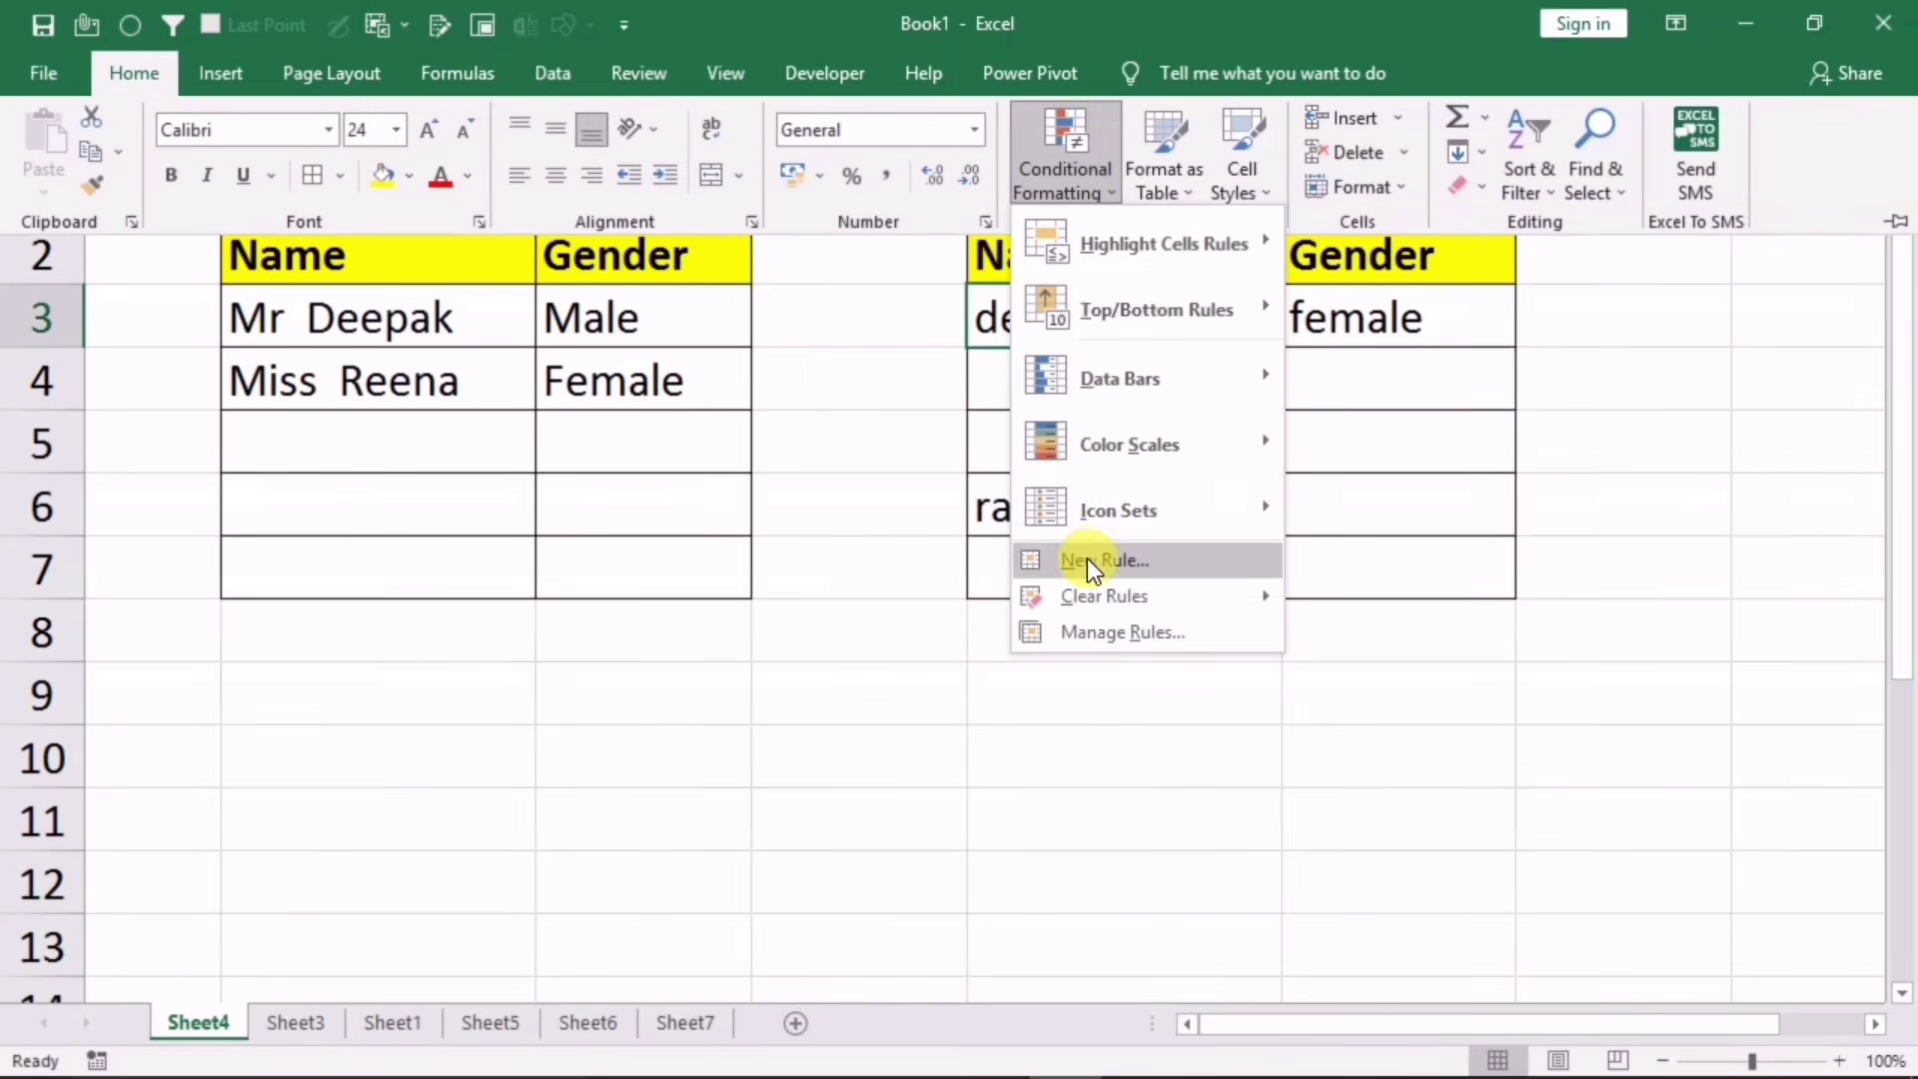
left_click(1087, 558)
left_click(349, 386)
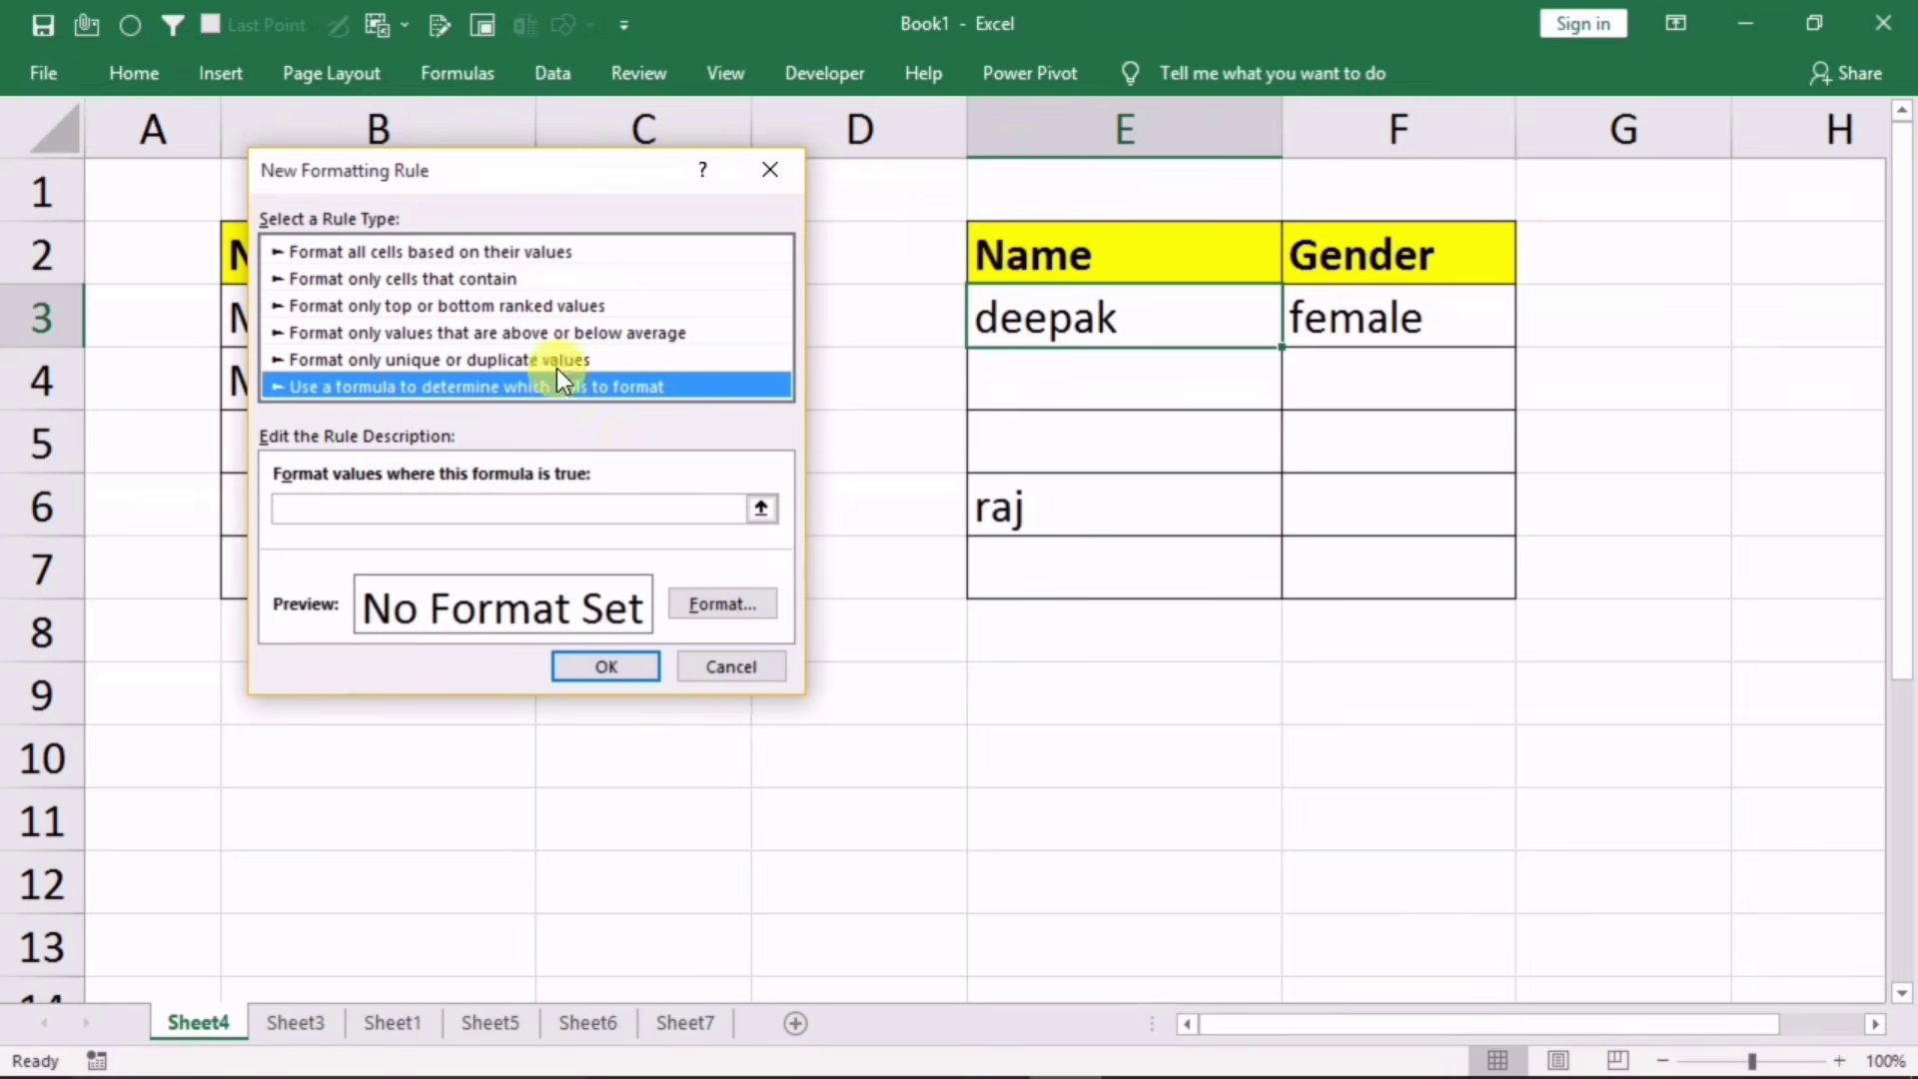
left_click_drag(614, 178, 766, 183)
left_click(558, 500)
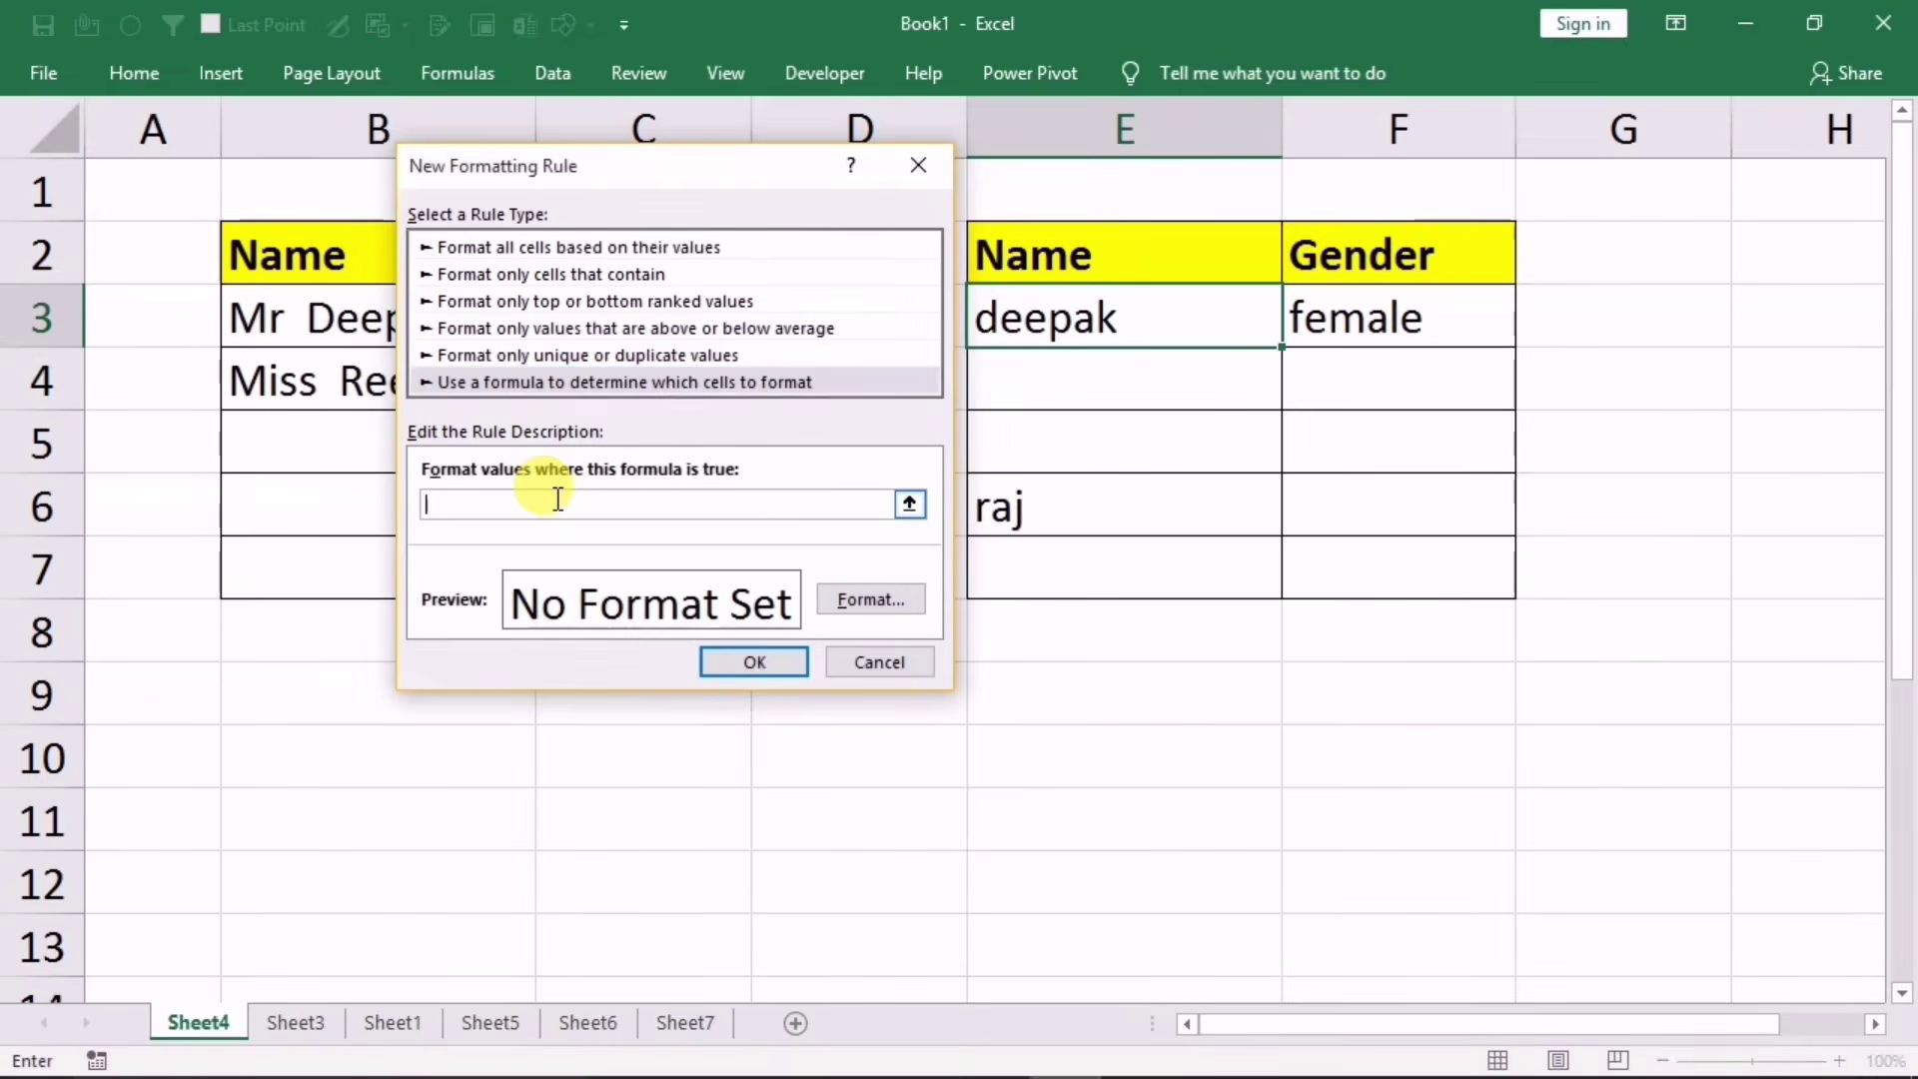
type("=$F$3")
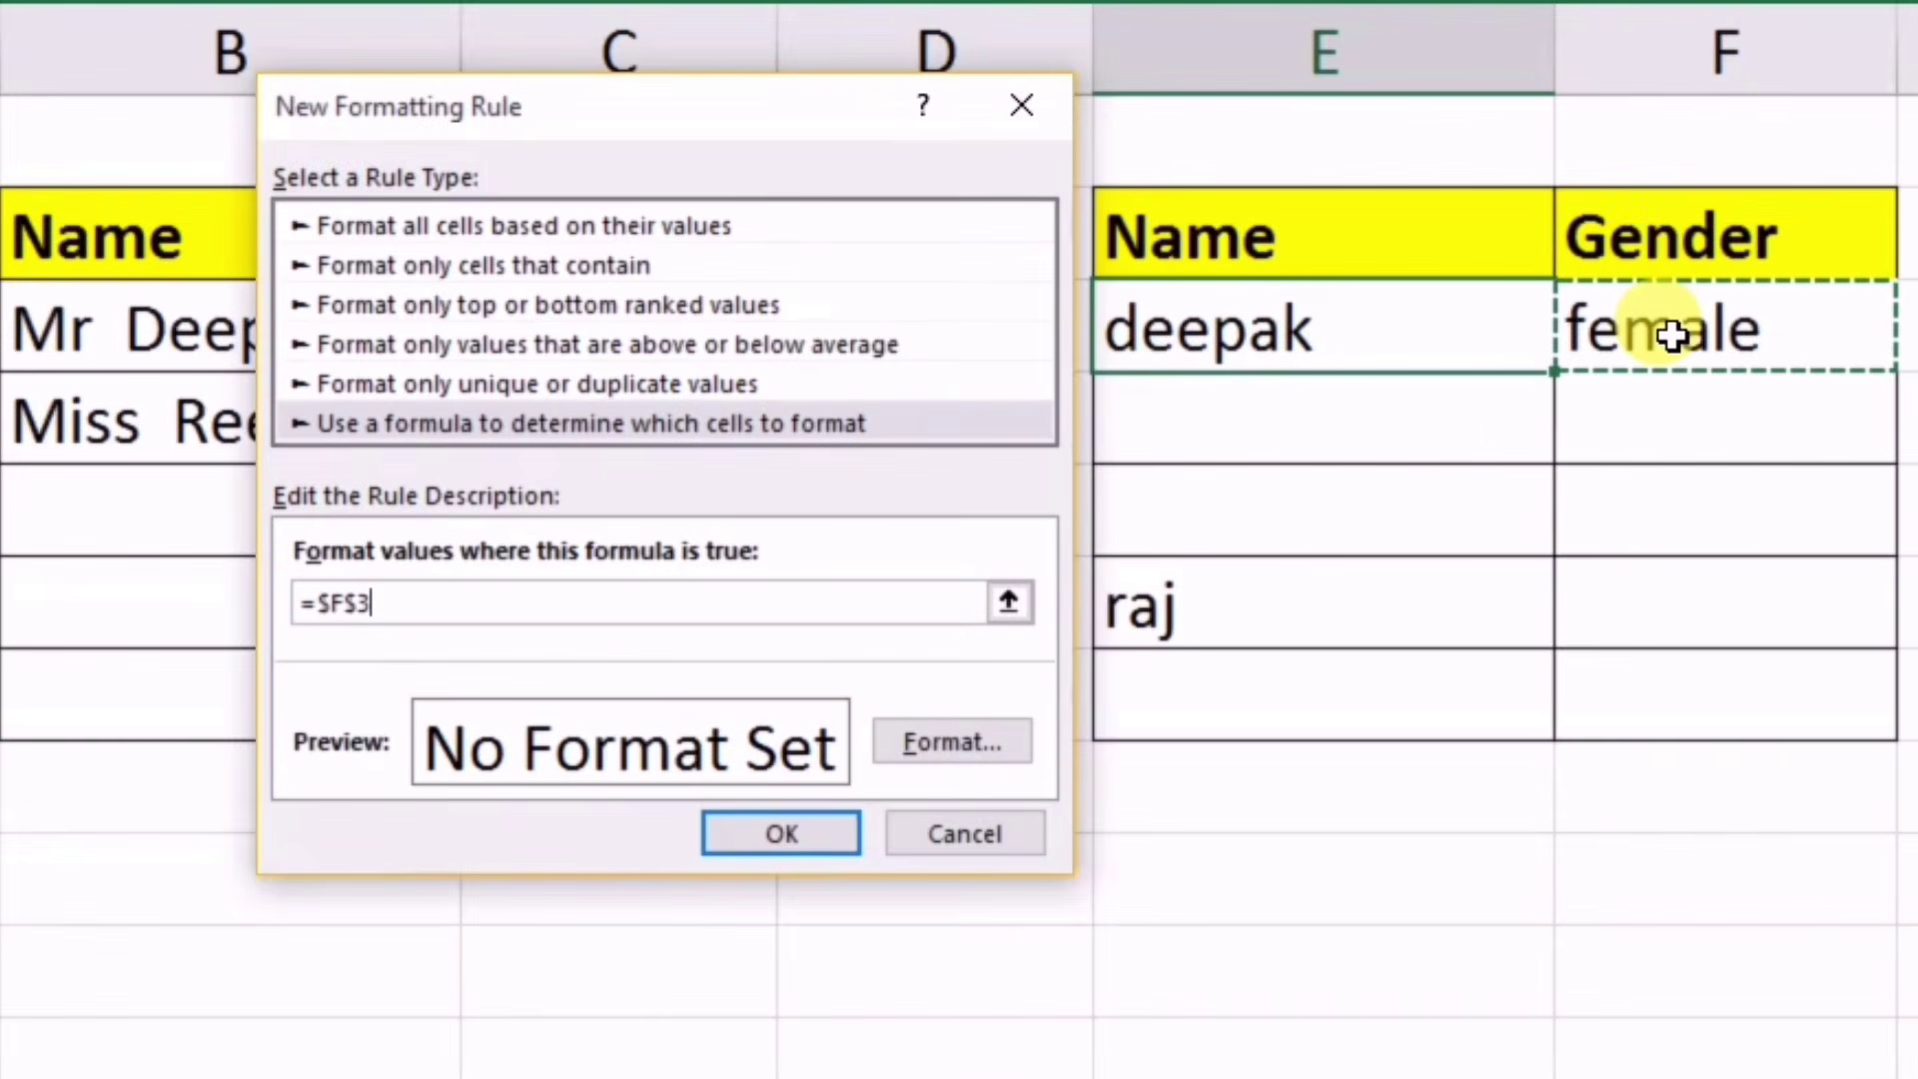
type("=")
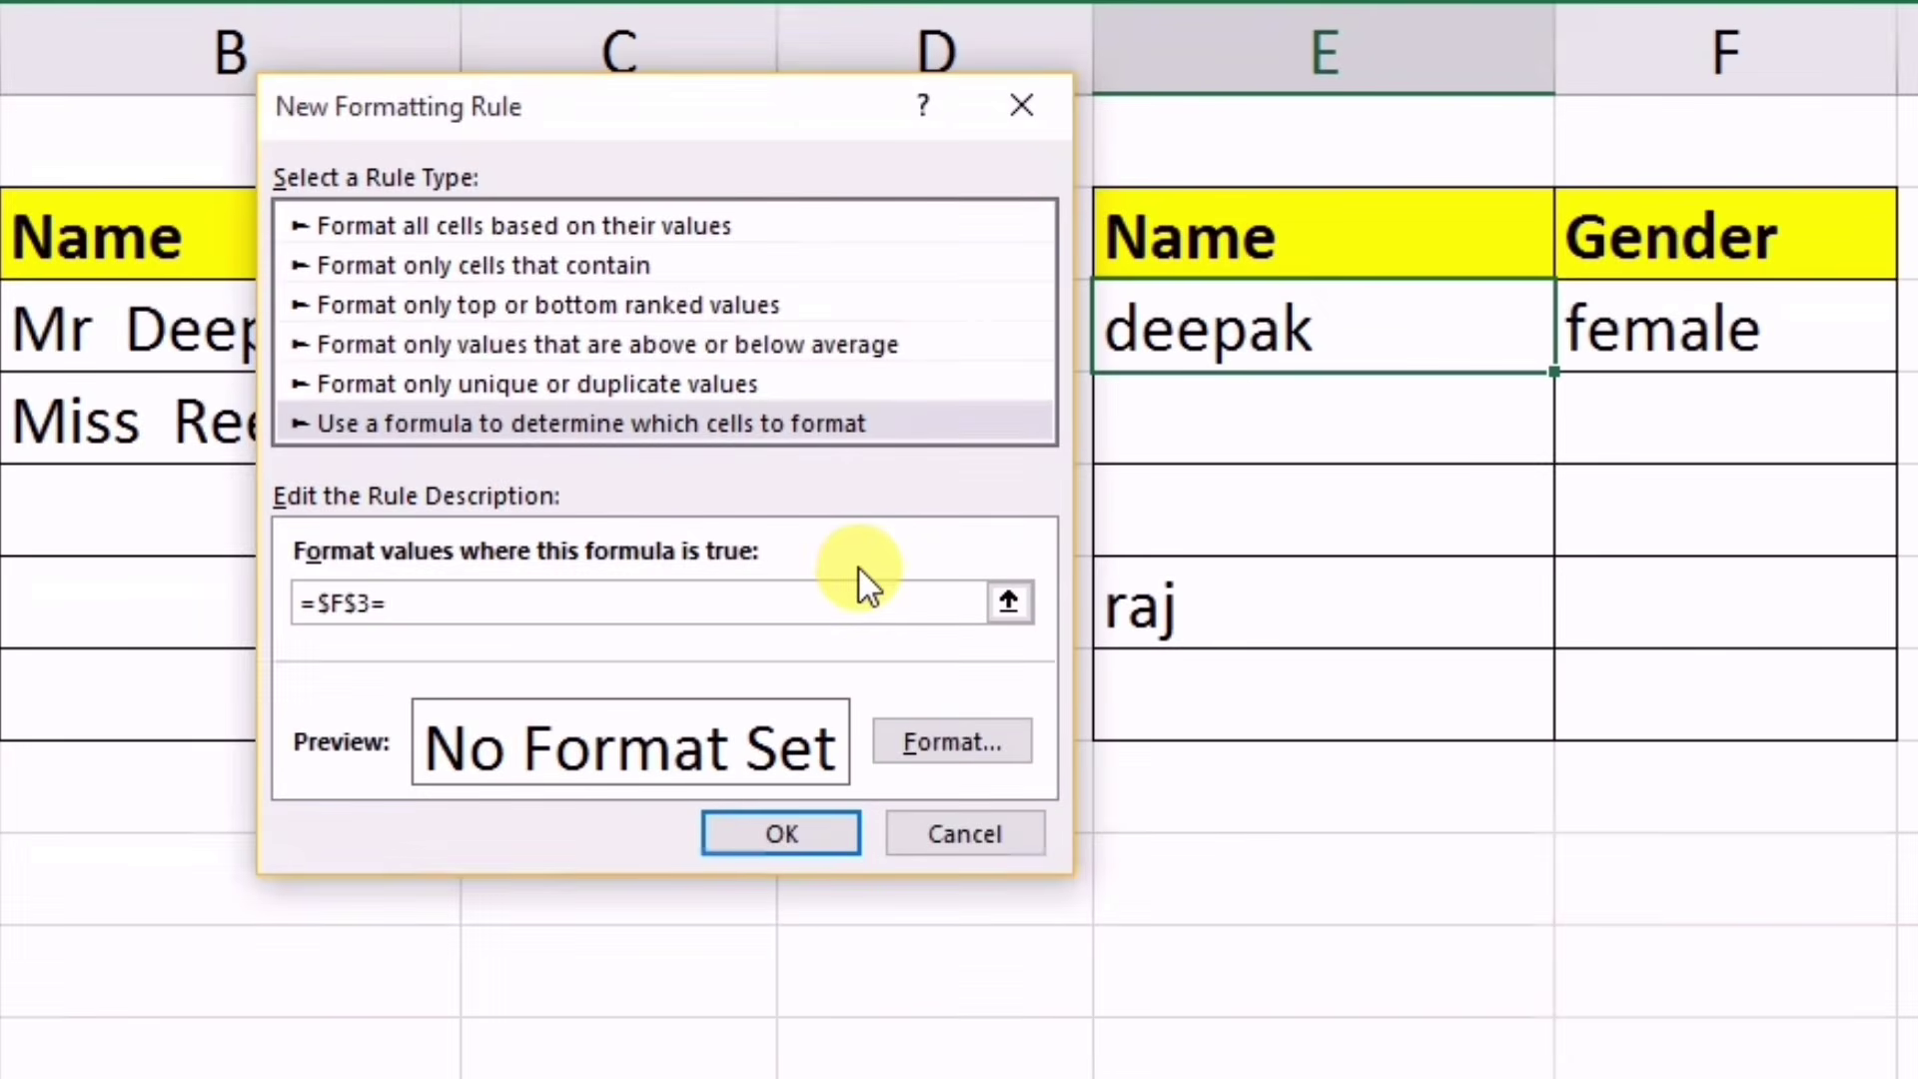
type("\"Fe")
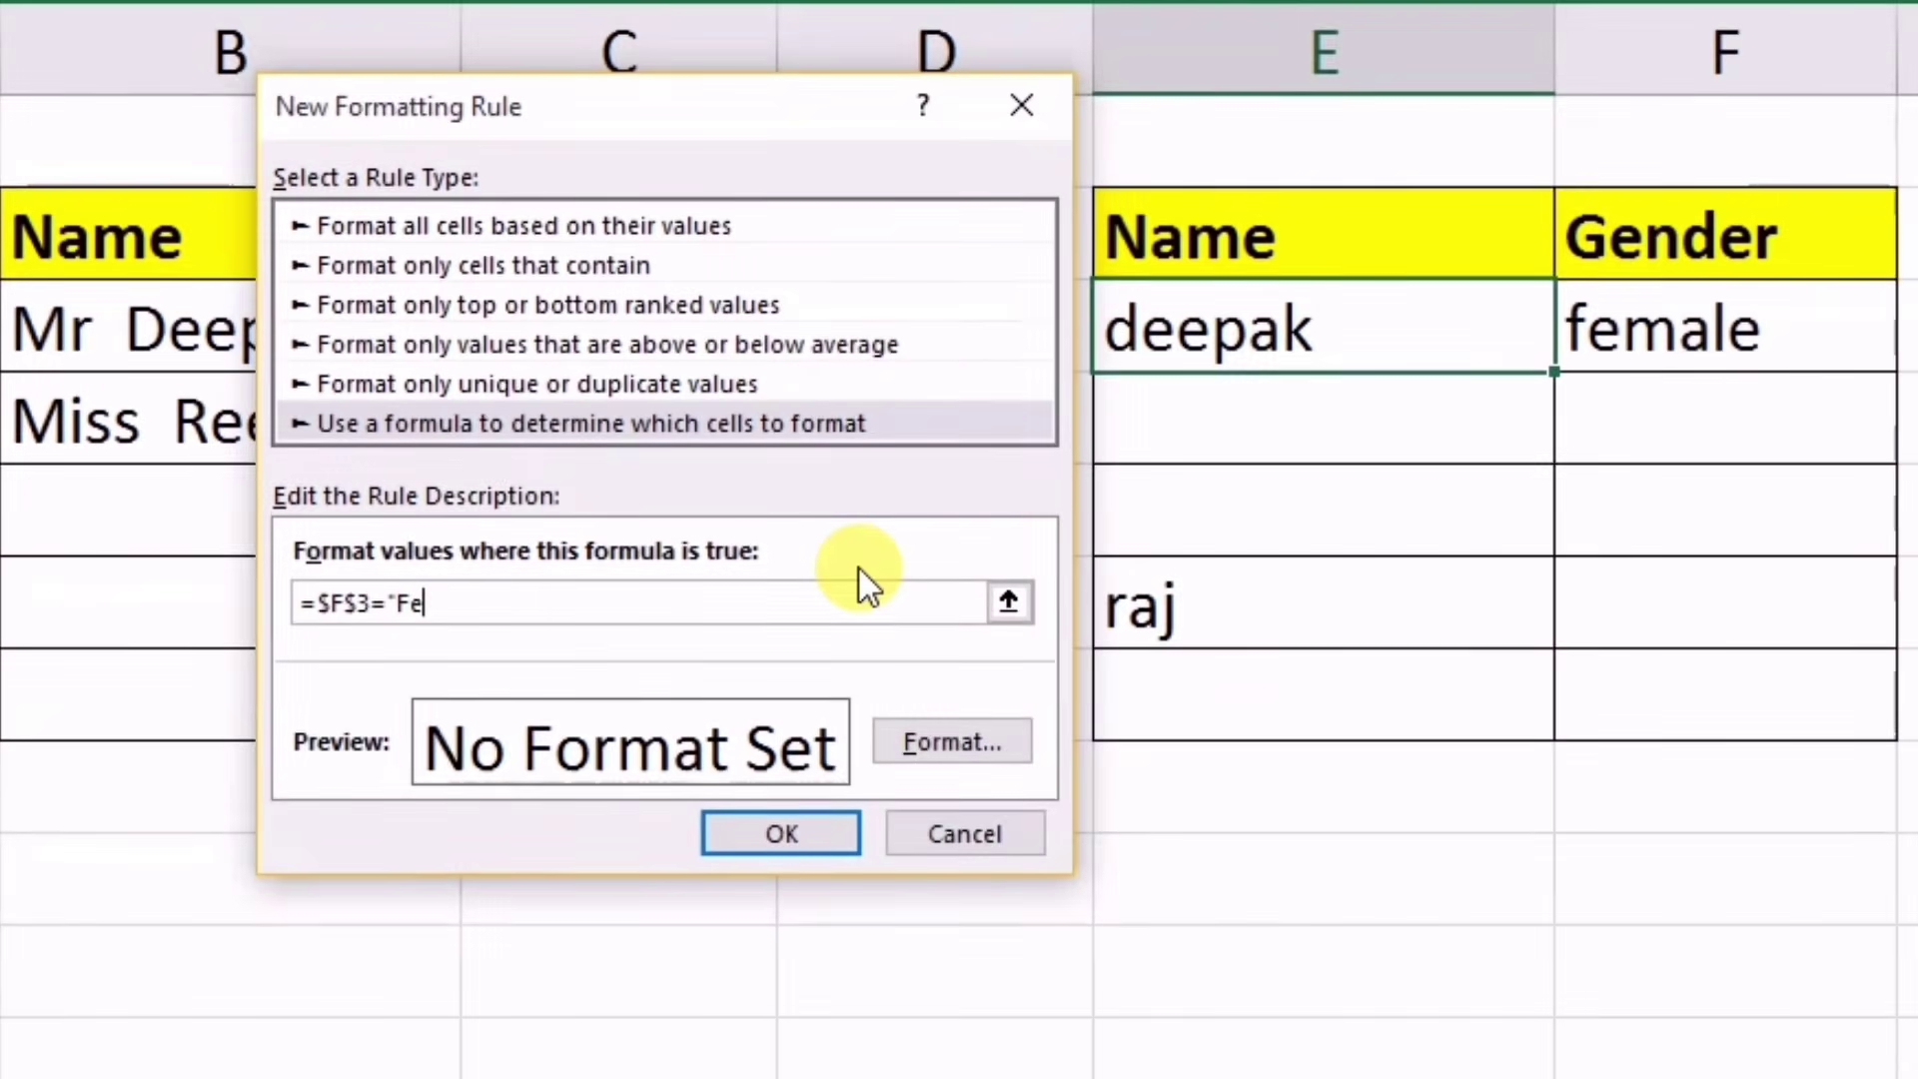
type("male\"")
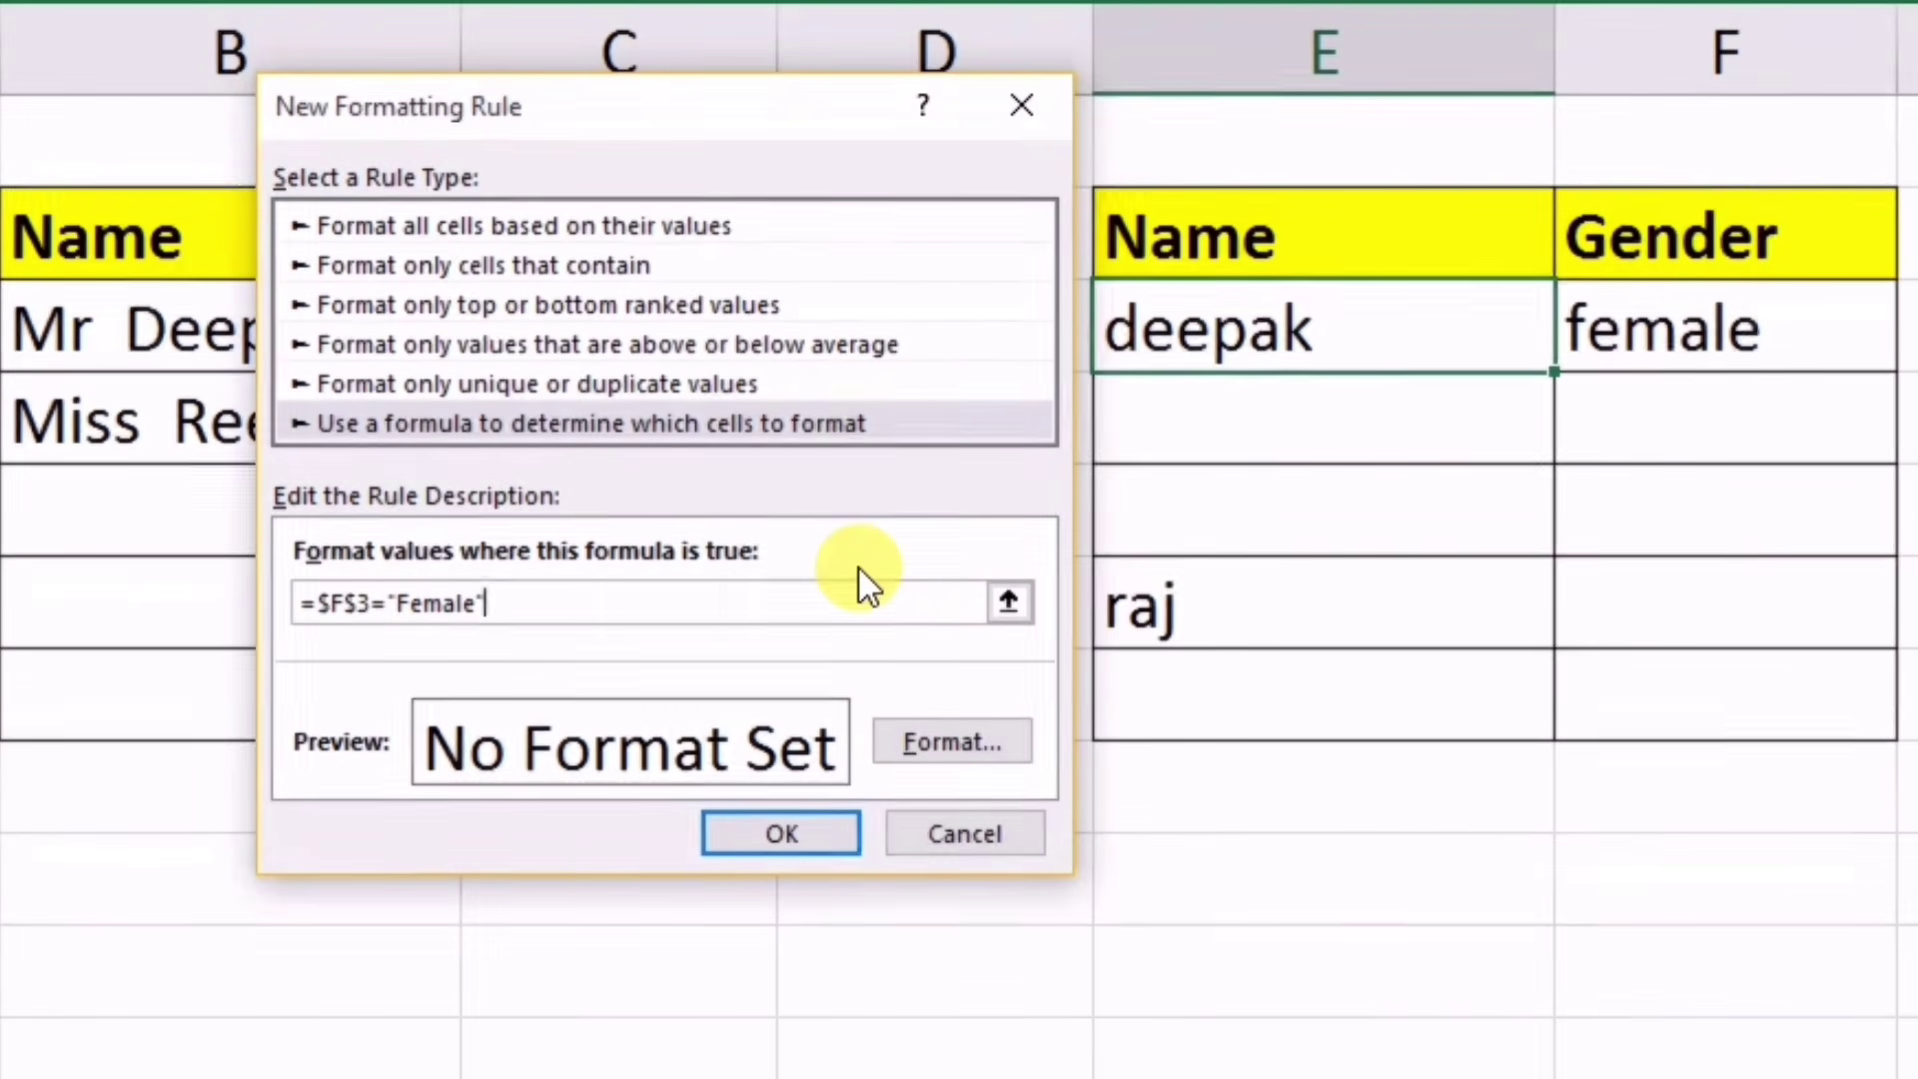
left_click(360, 606)
key("BackSpace")
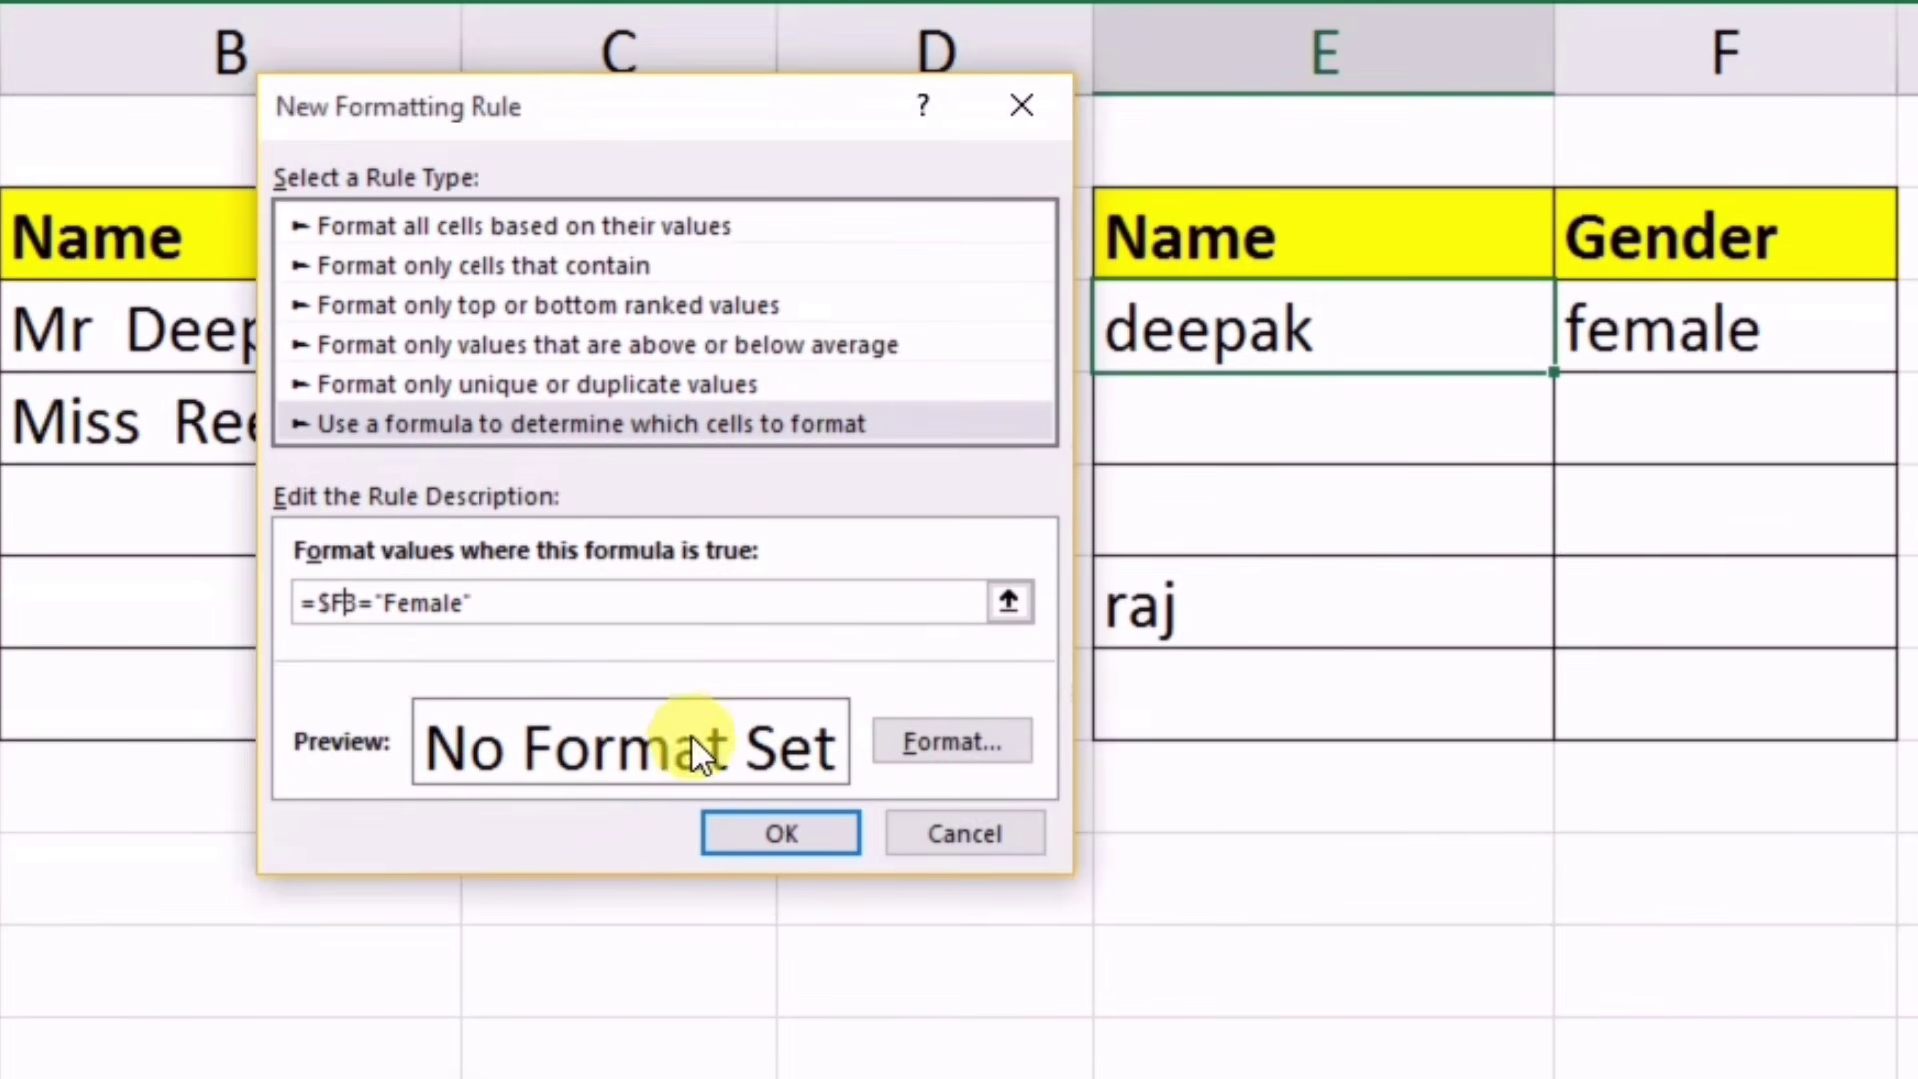
Step: Give the rule the custom format "Miss " @ and save it
left_click(946, 744)
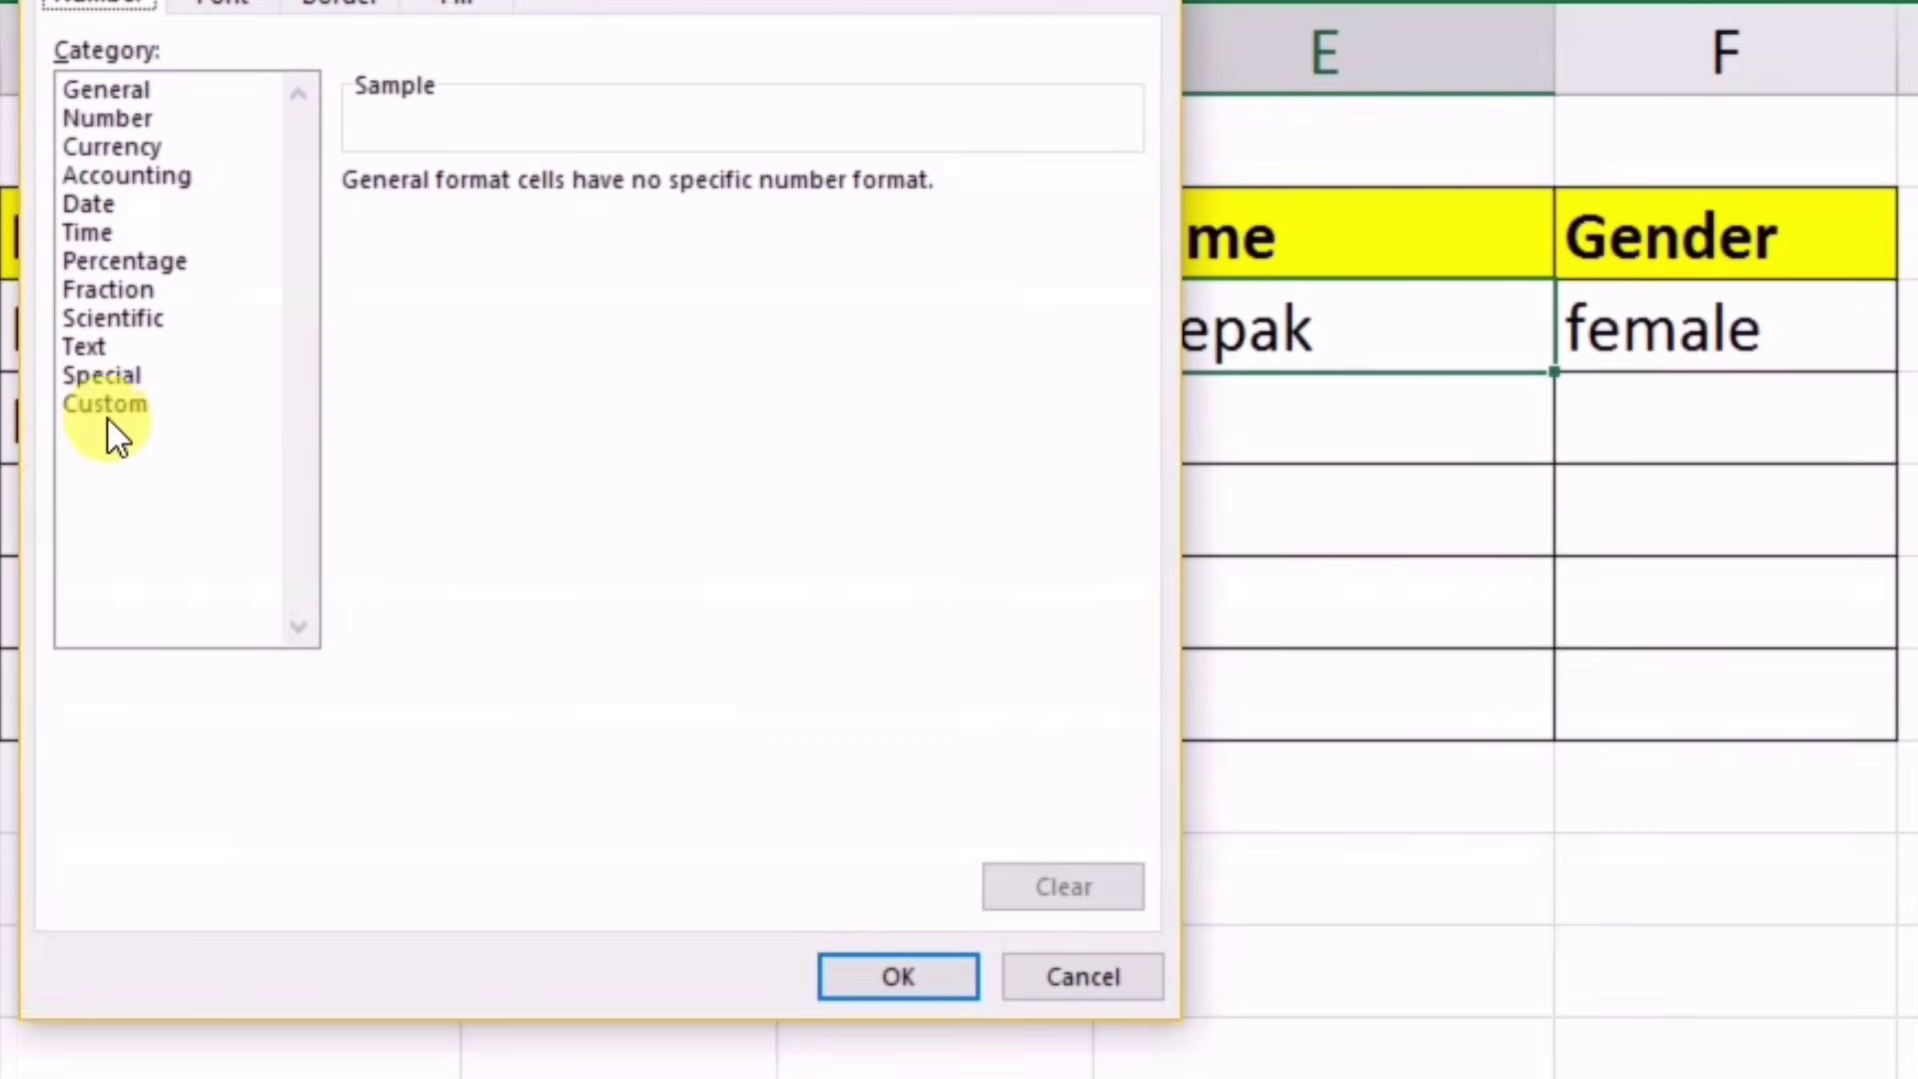
left_click(110, 410)
key("Tab")
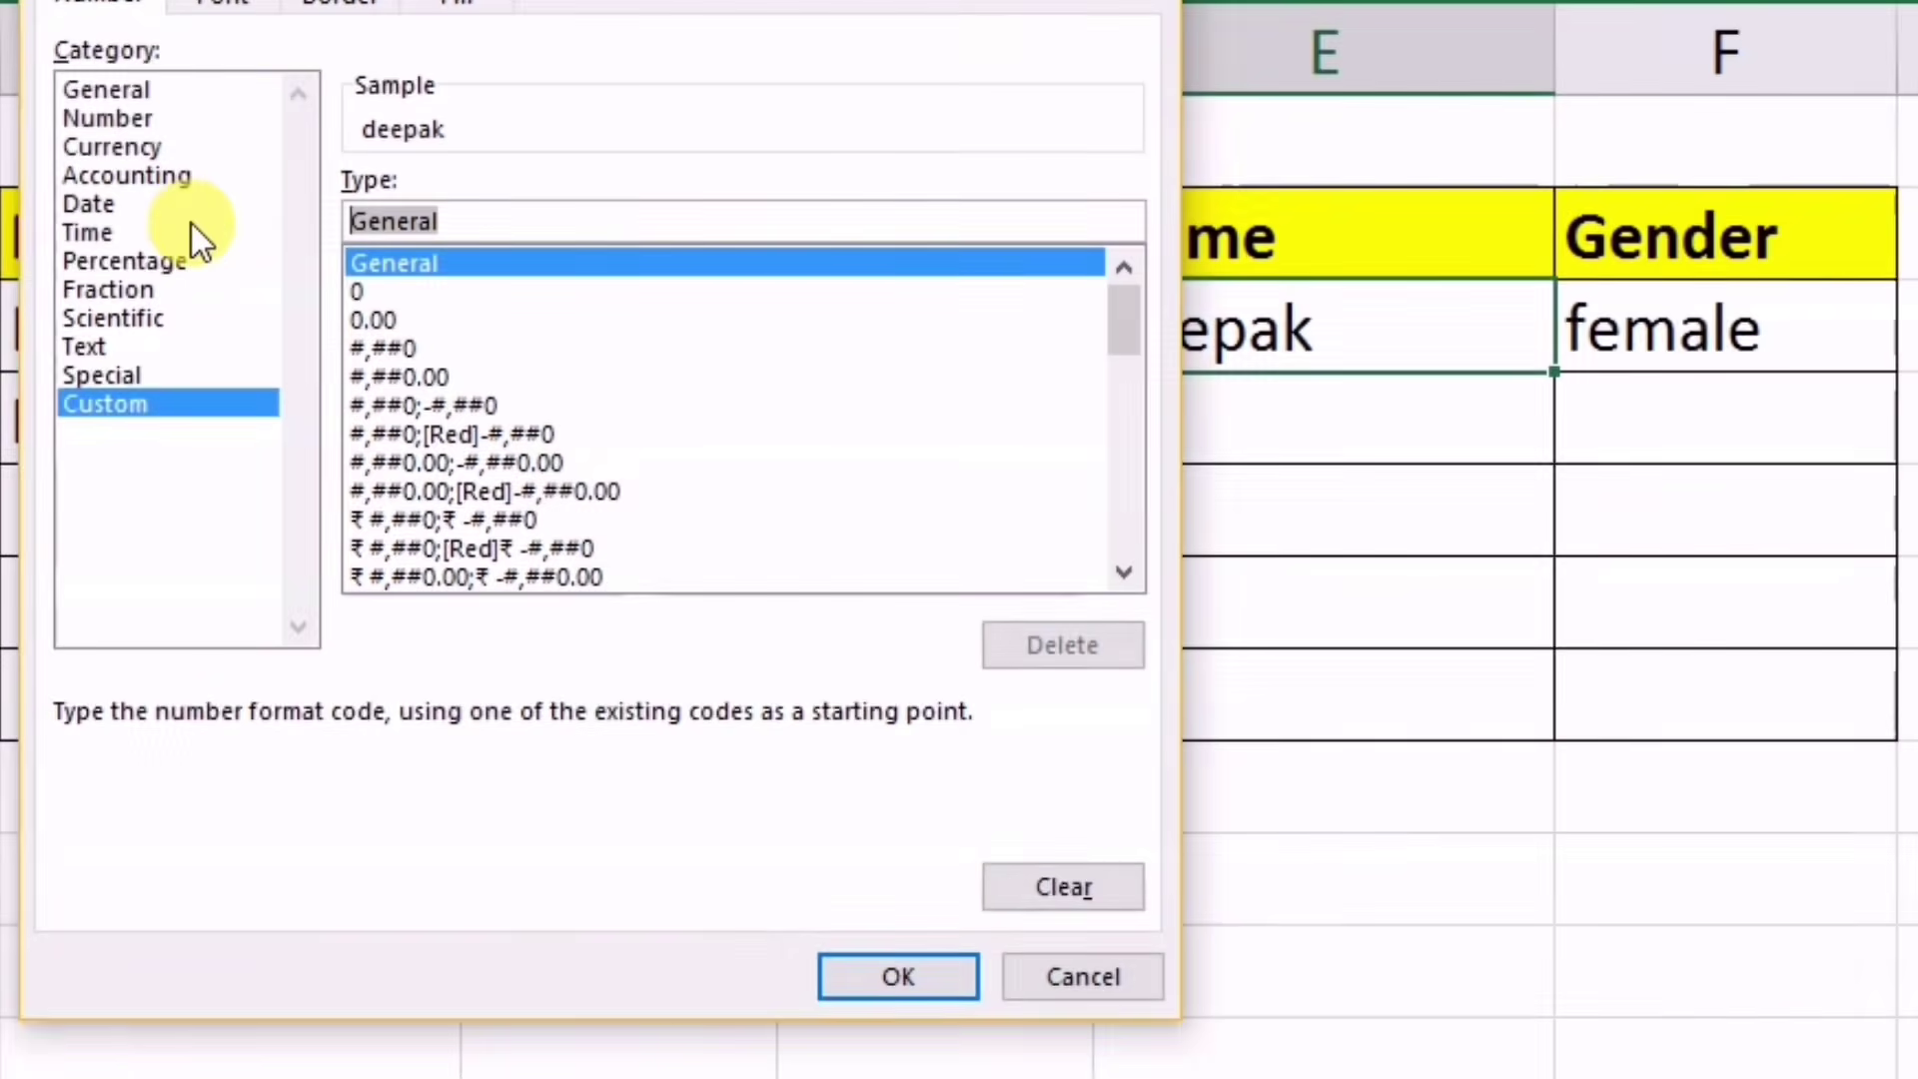
key("BackSpace")
type("\"")
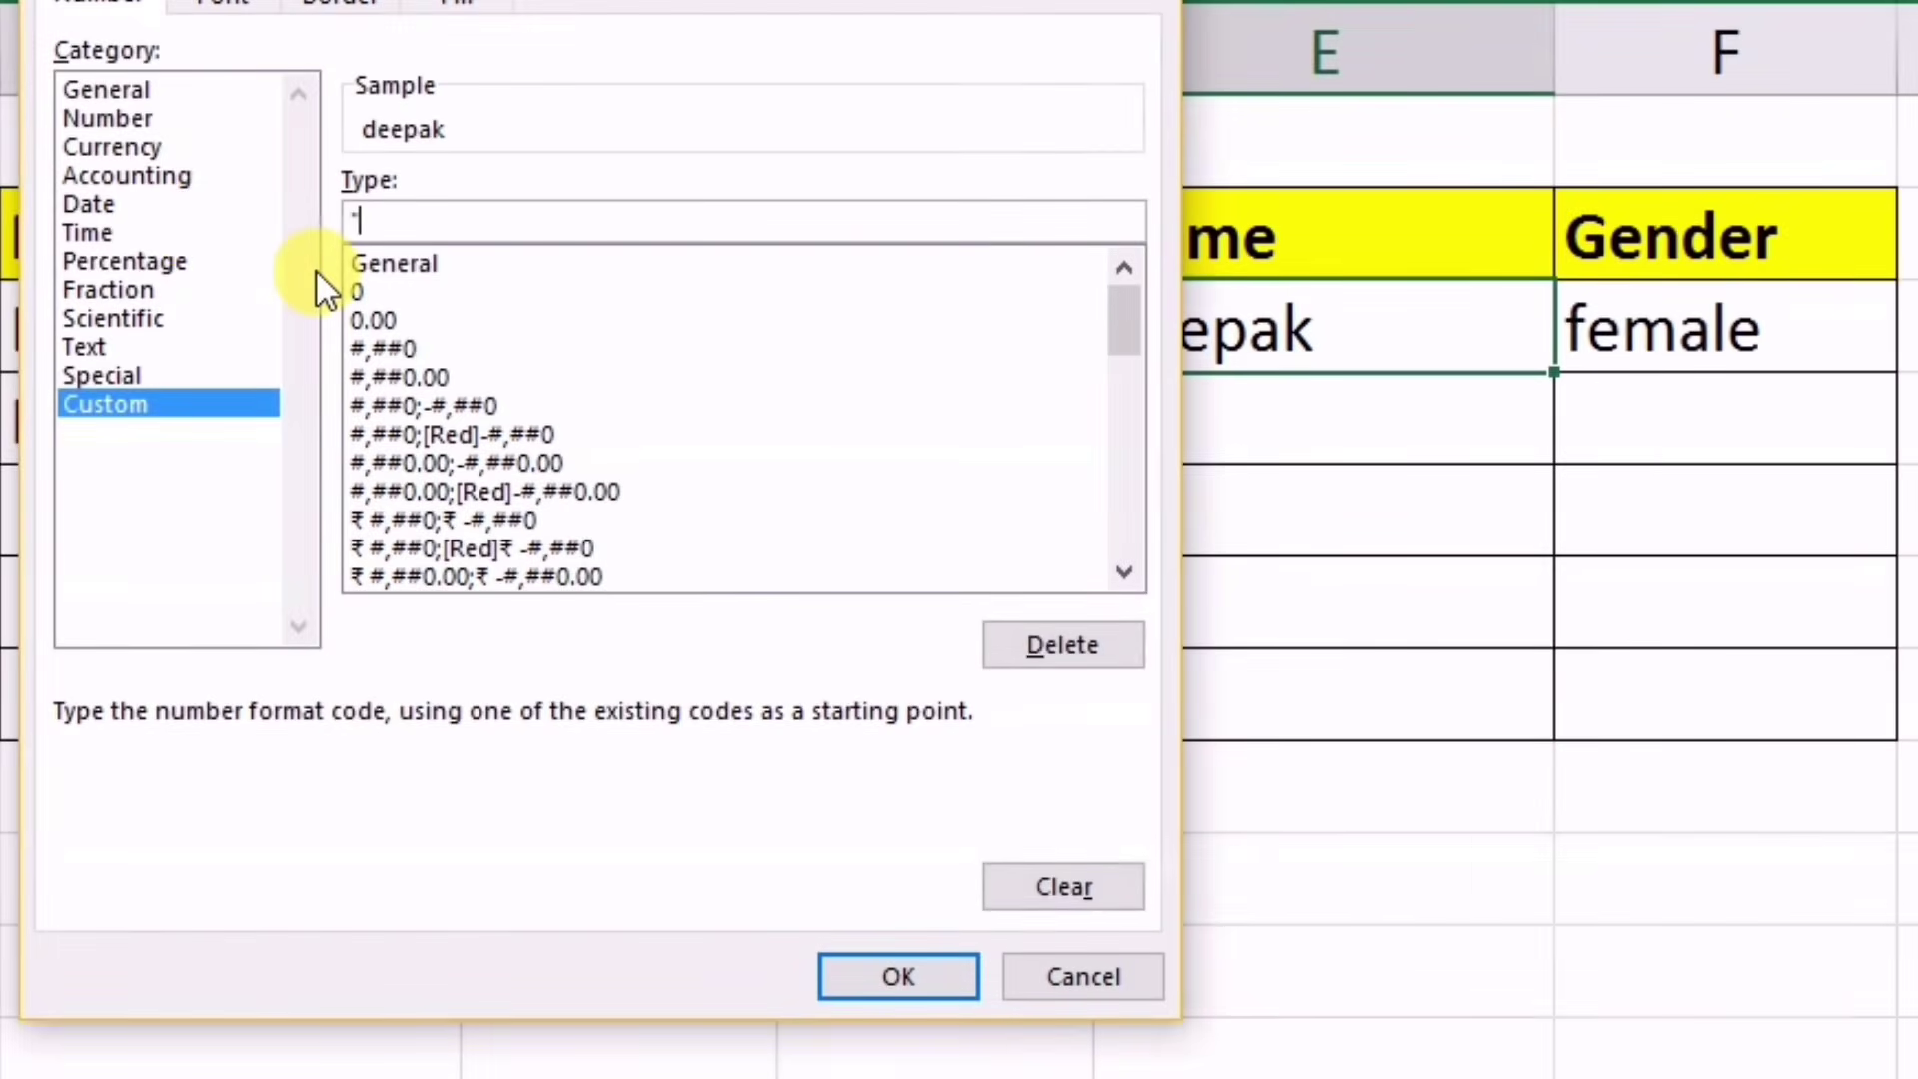
type("Miss ")
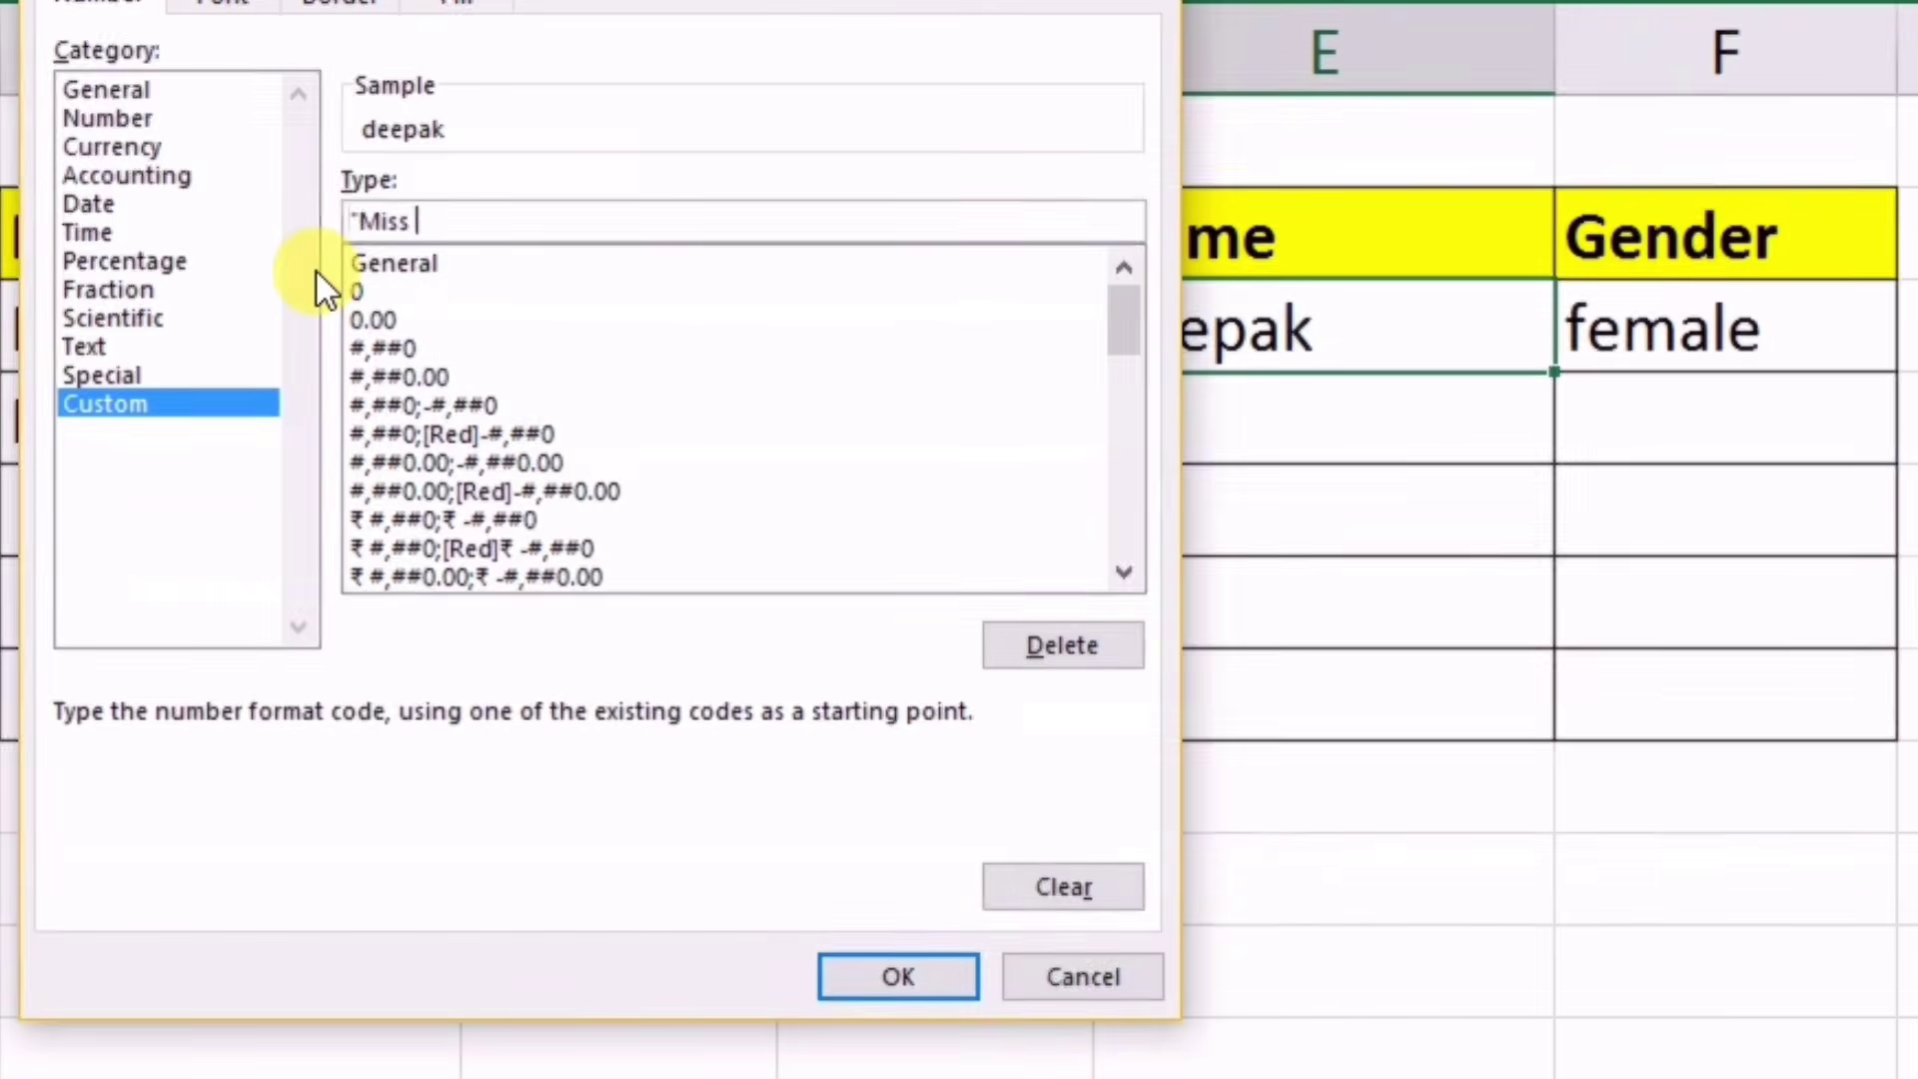
type("\"")
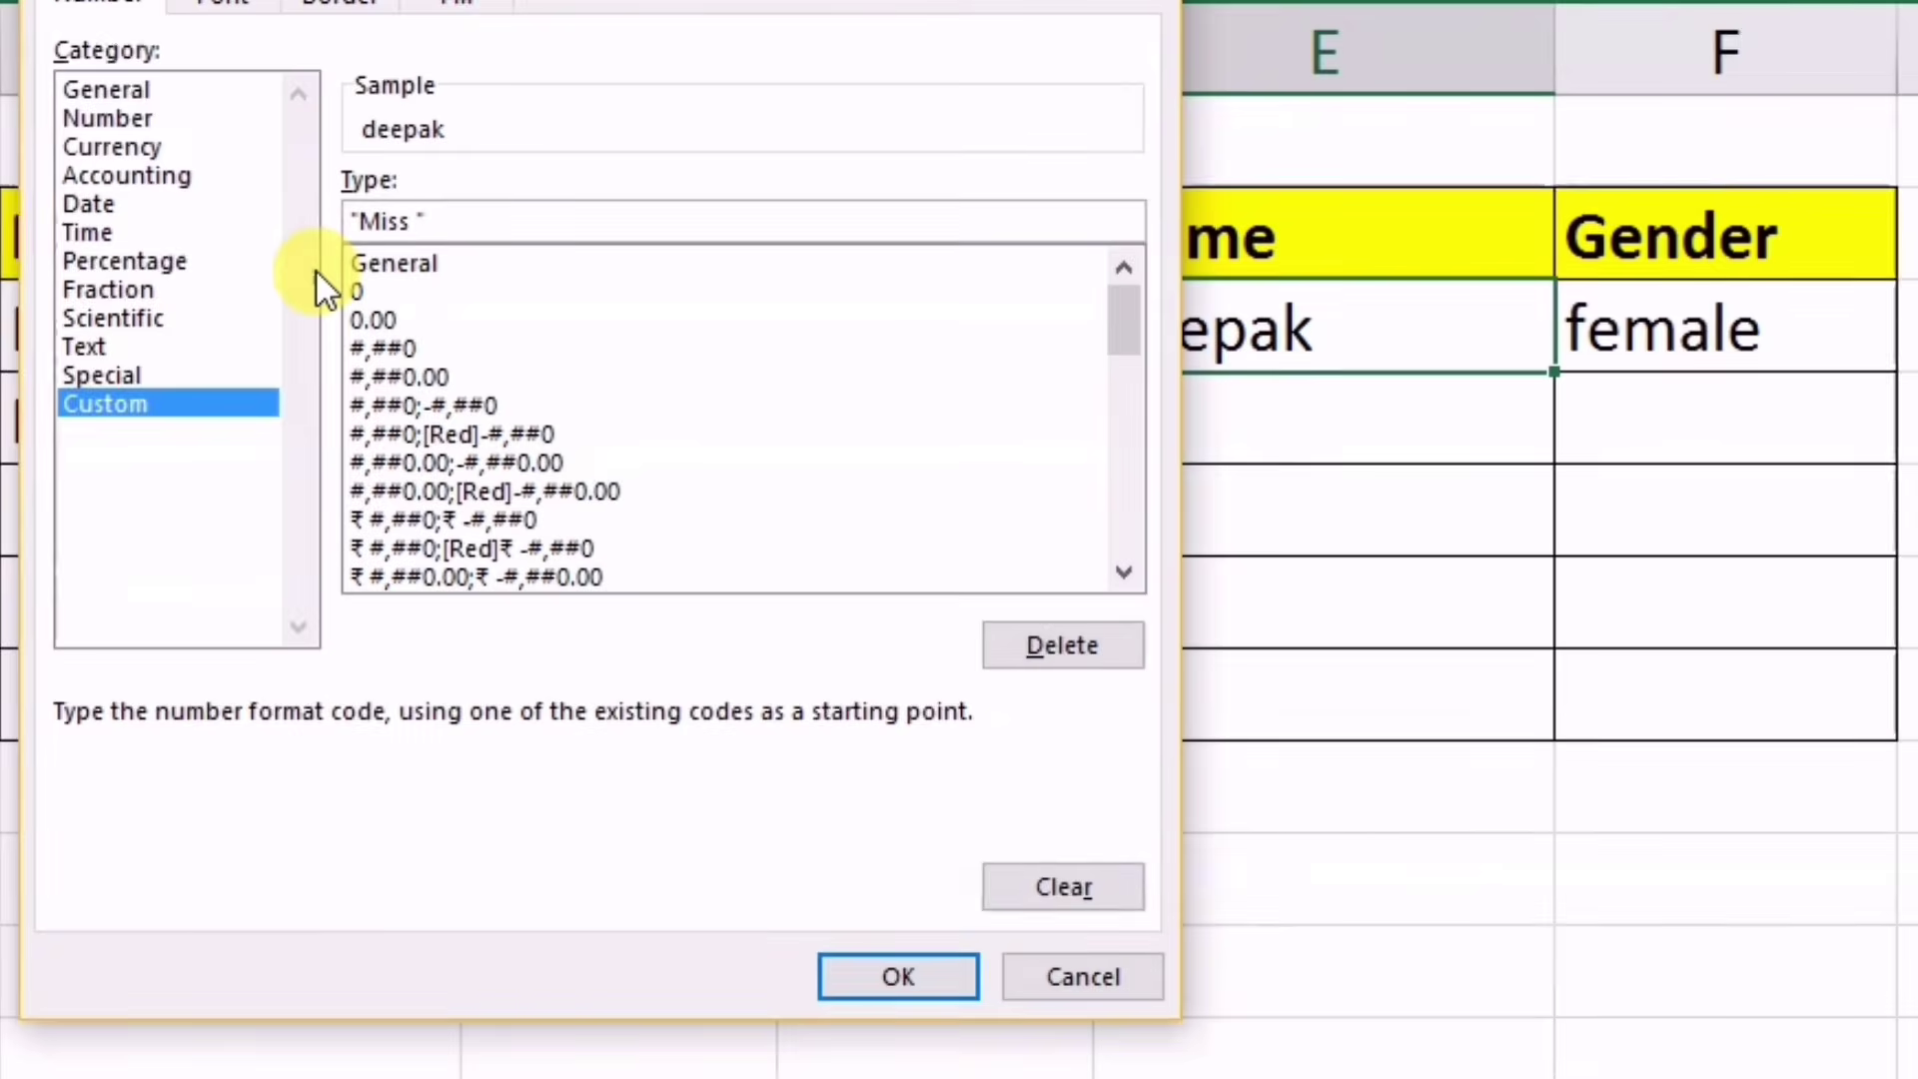
type(" @")
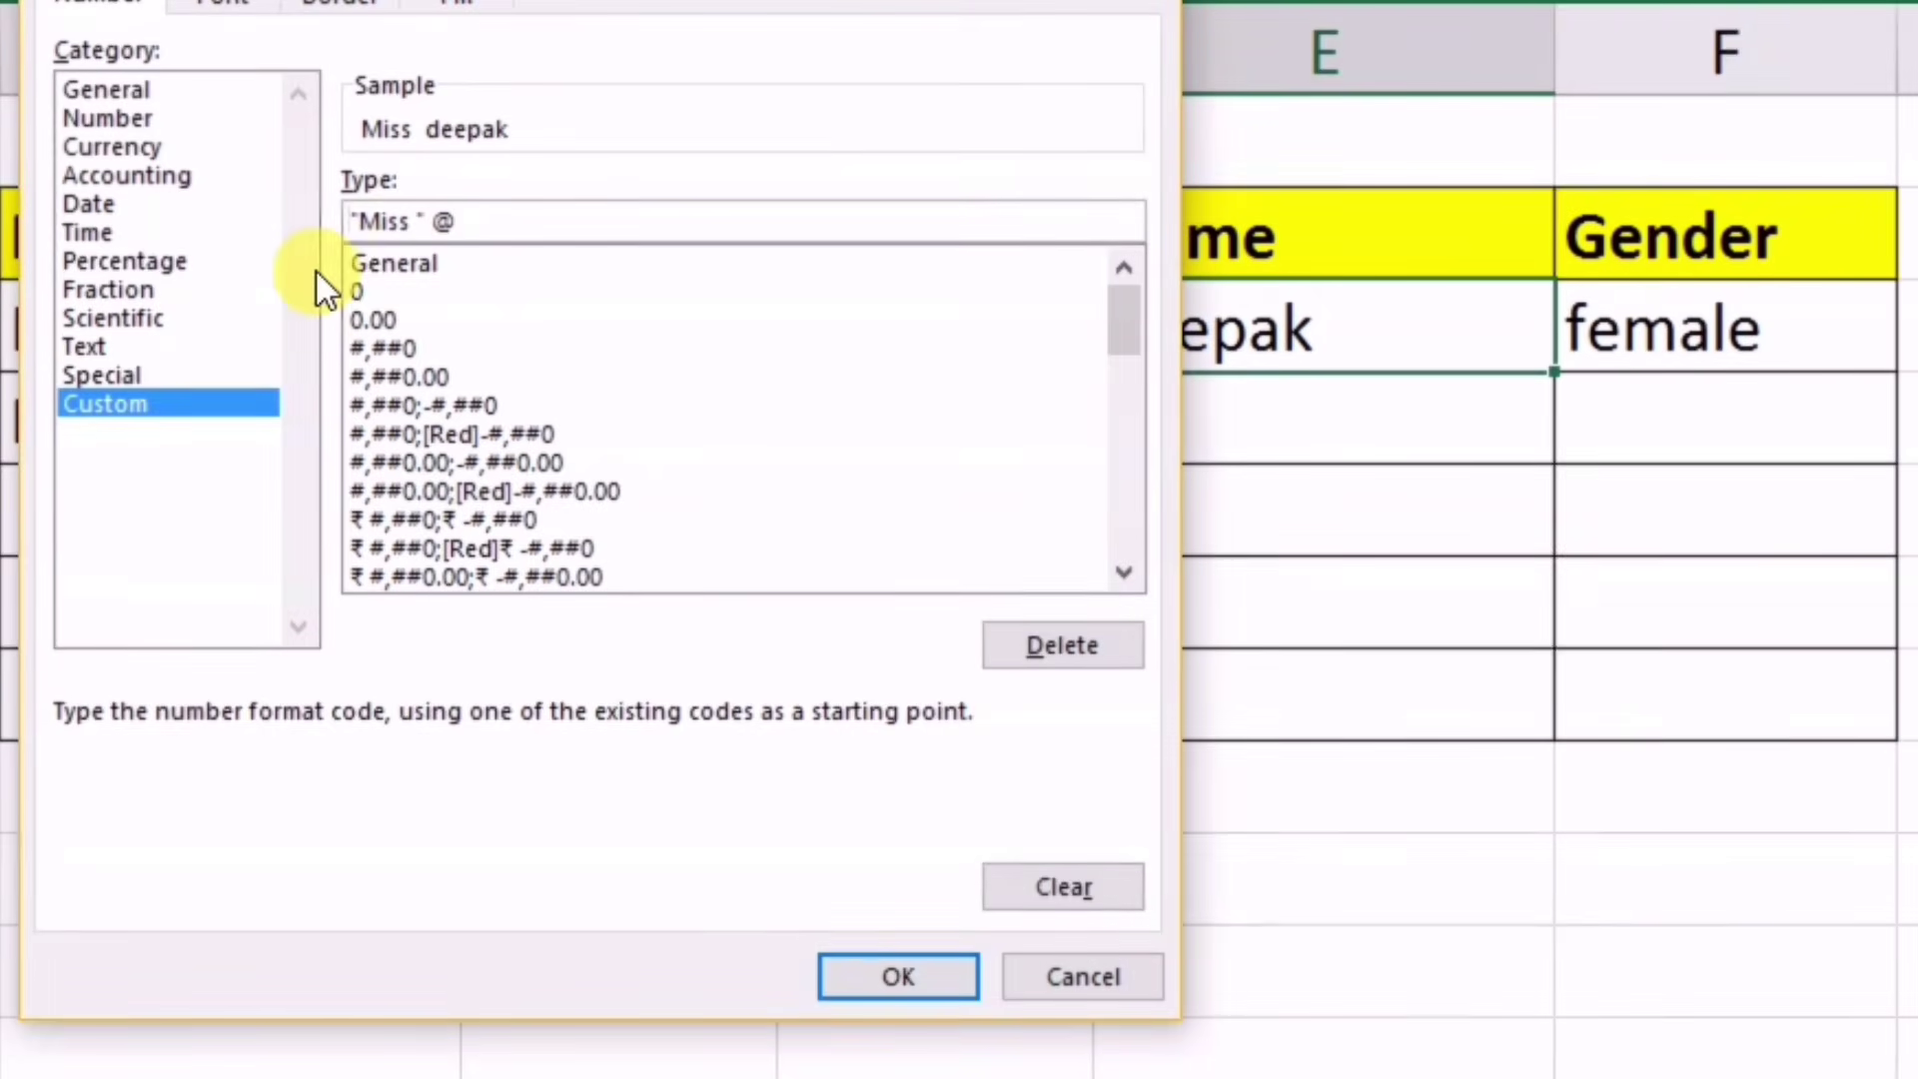
left_click(895, 970)
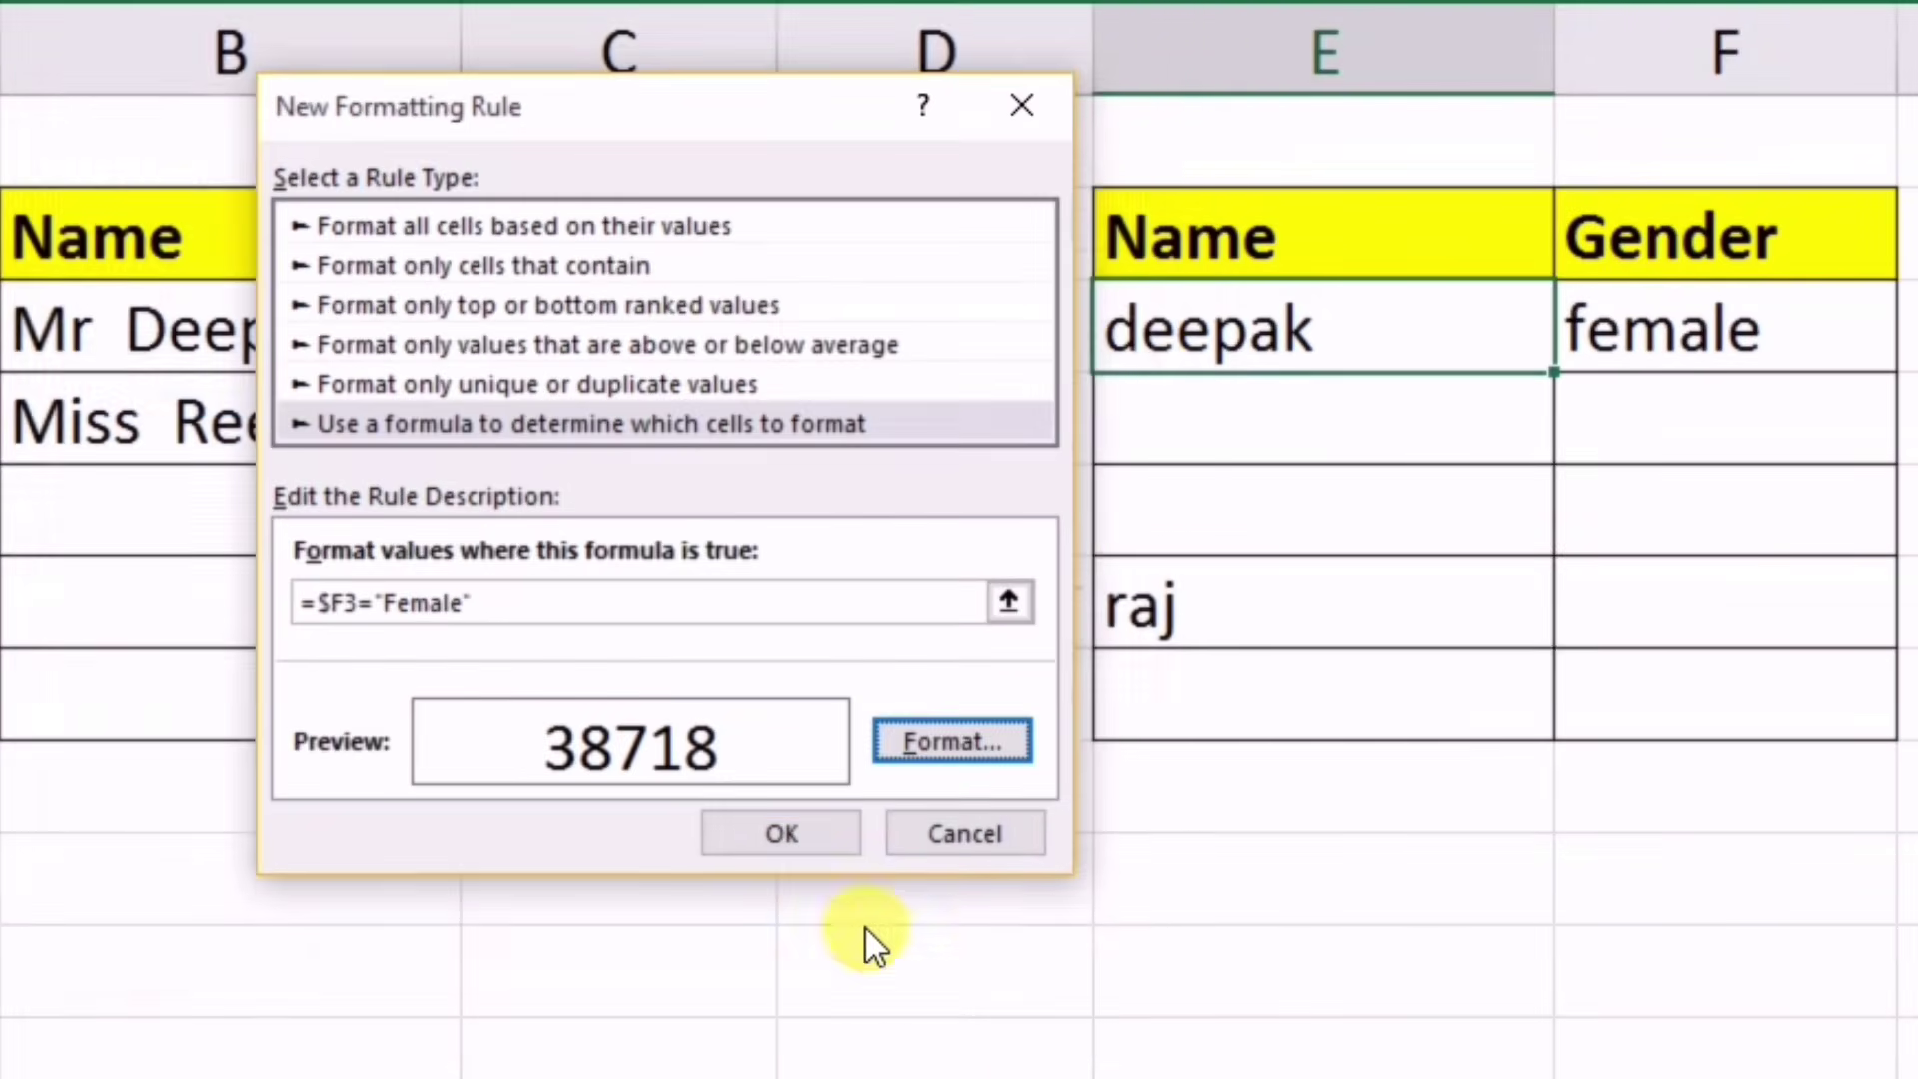
left_click(784, 837)
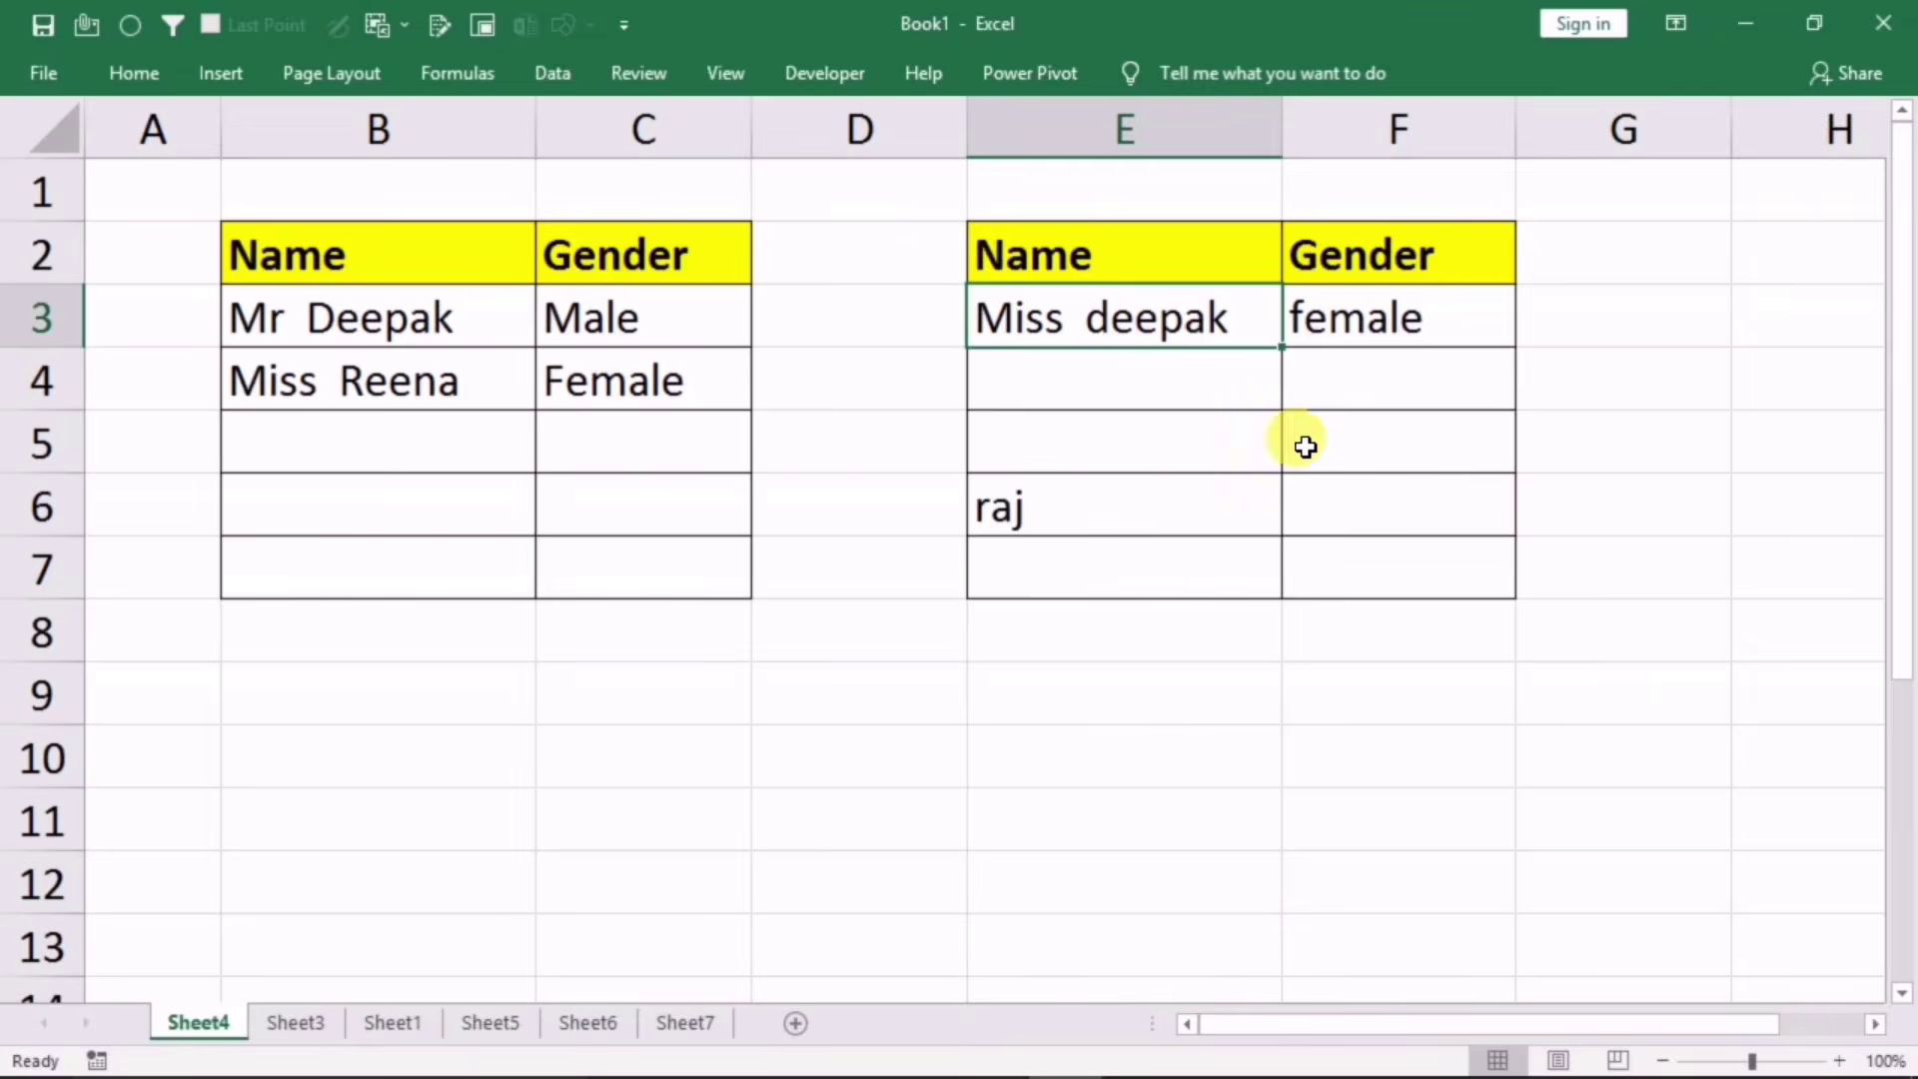
Step: Set deepak's gender to male and copy E3's formatting down to E4:E7
left_click(1381, 323)
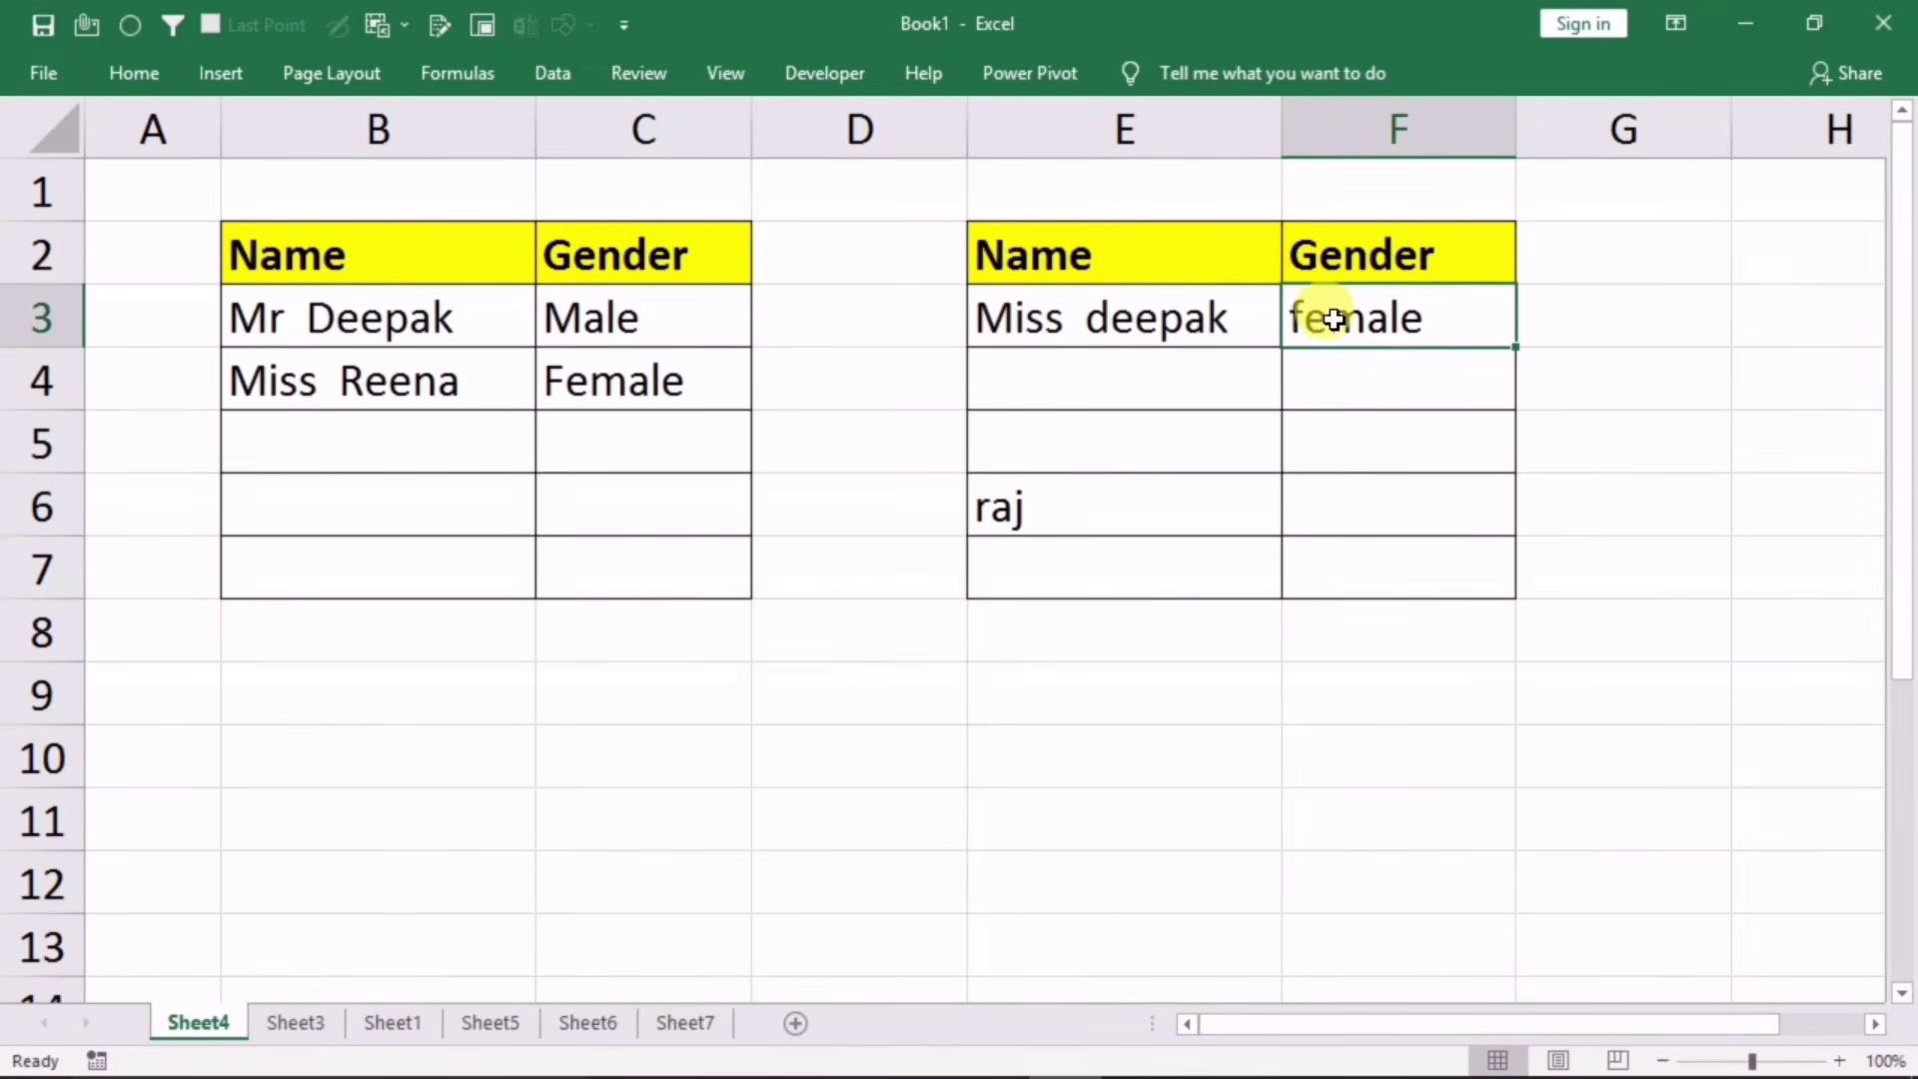
type("male")
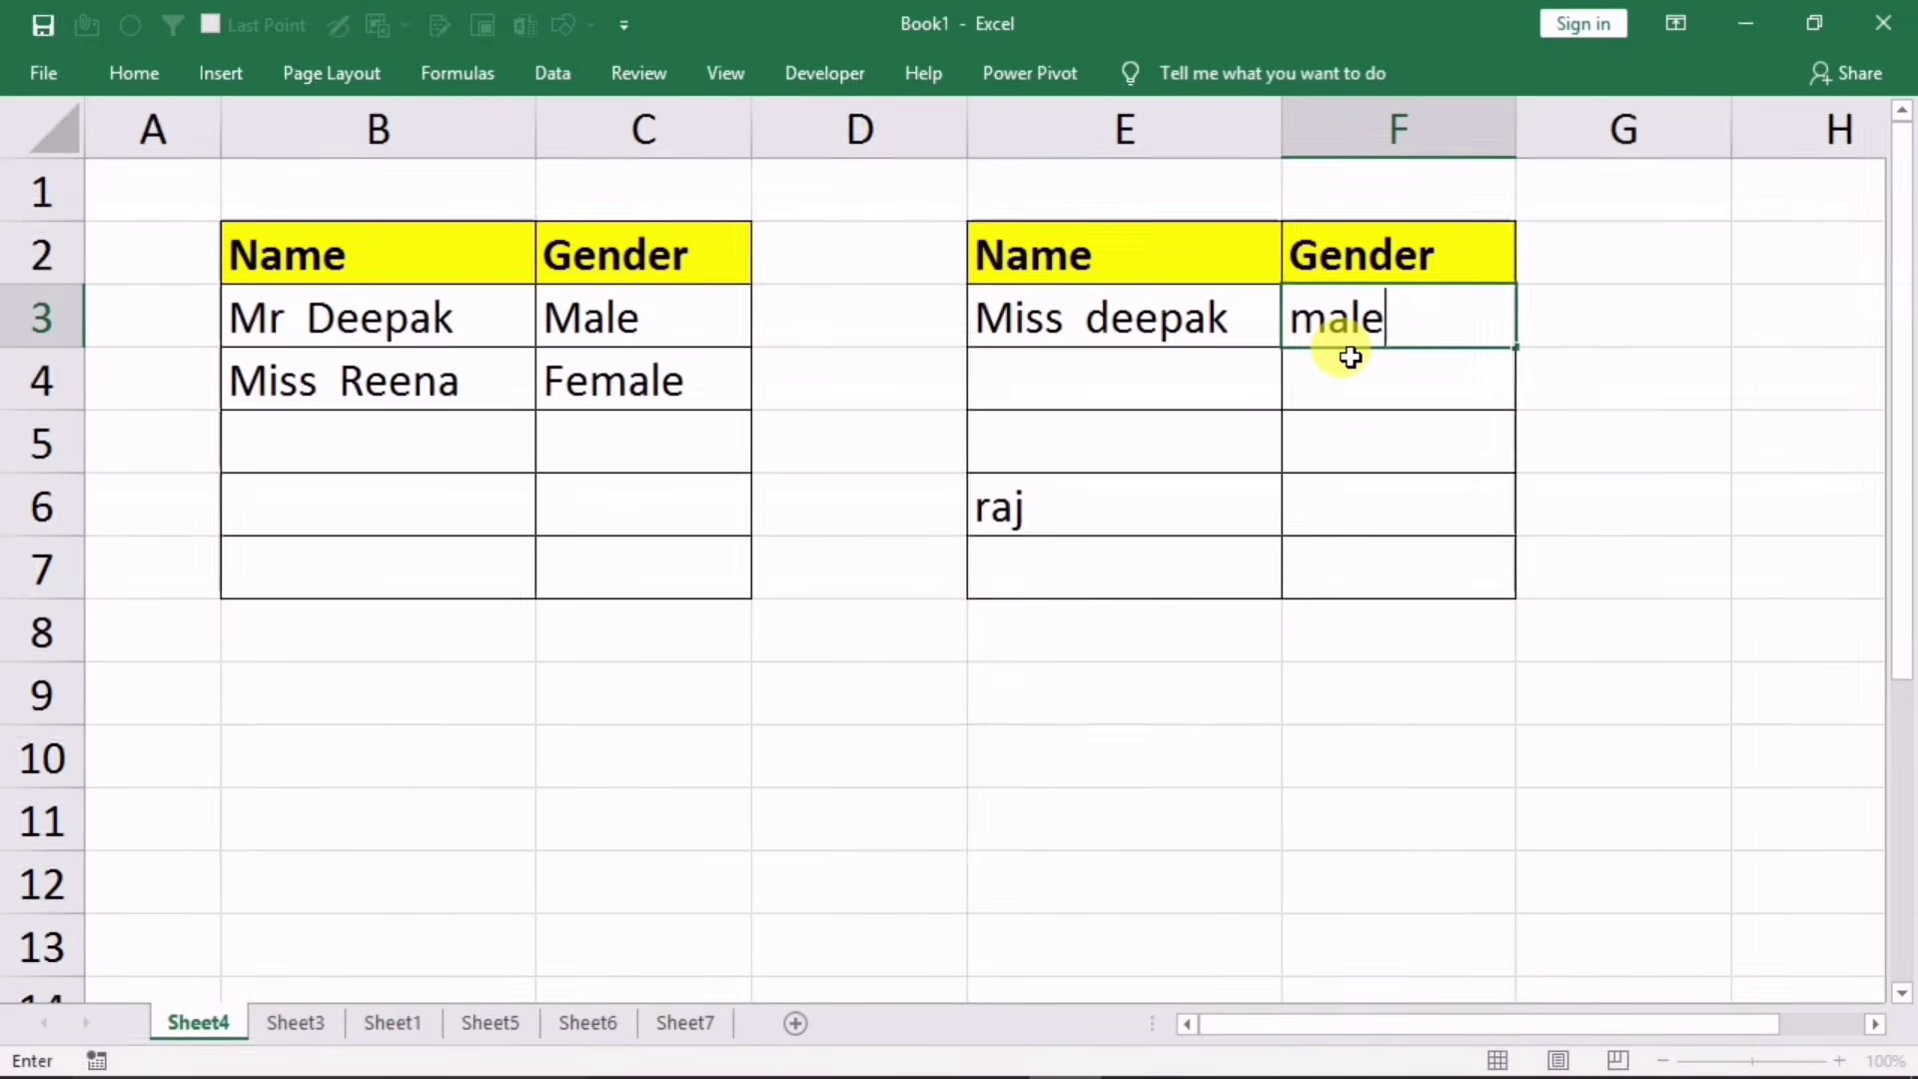
key("Return")
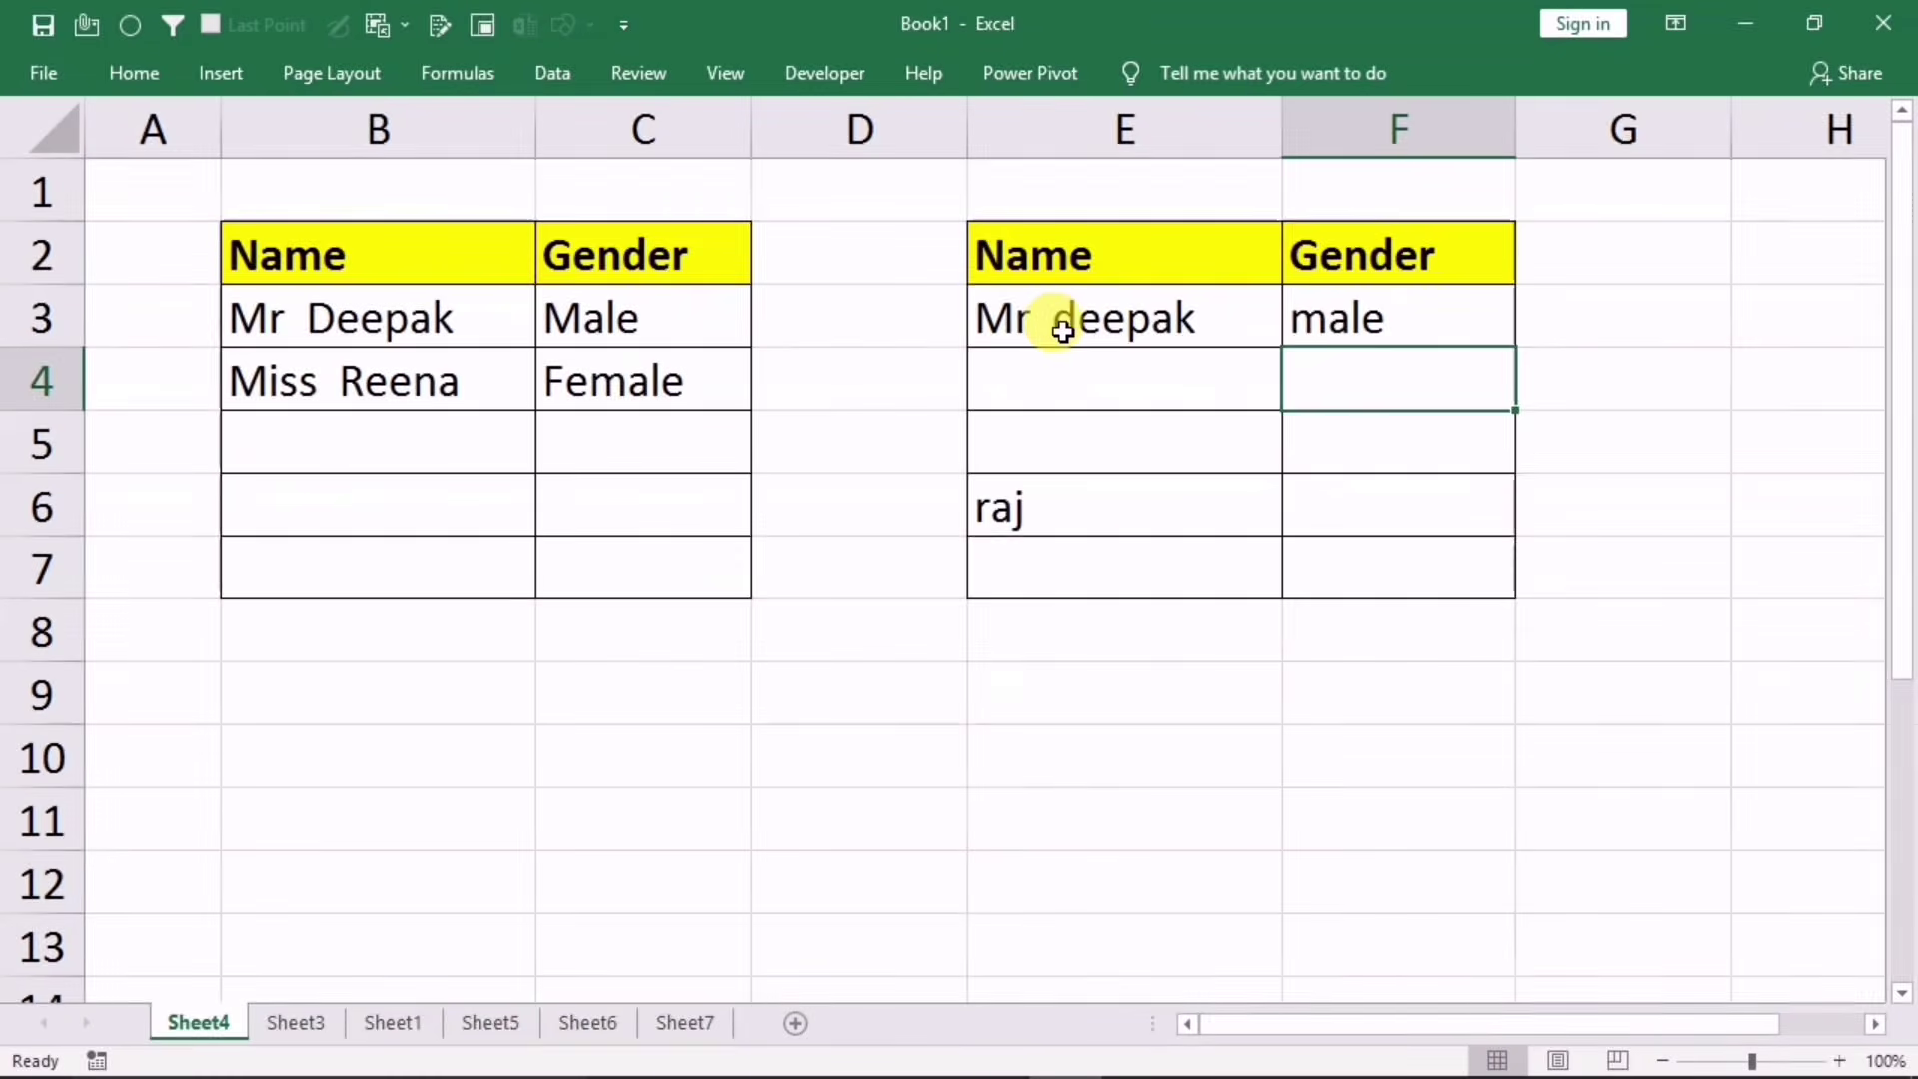
left_click(1044, 328)
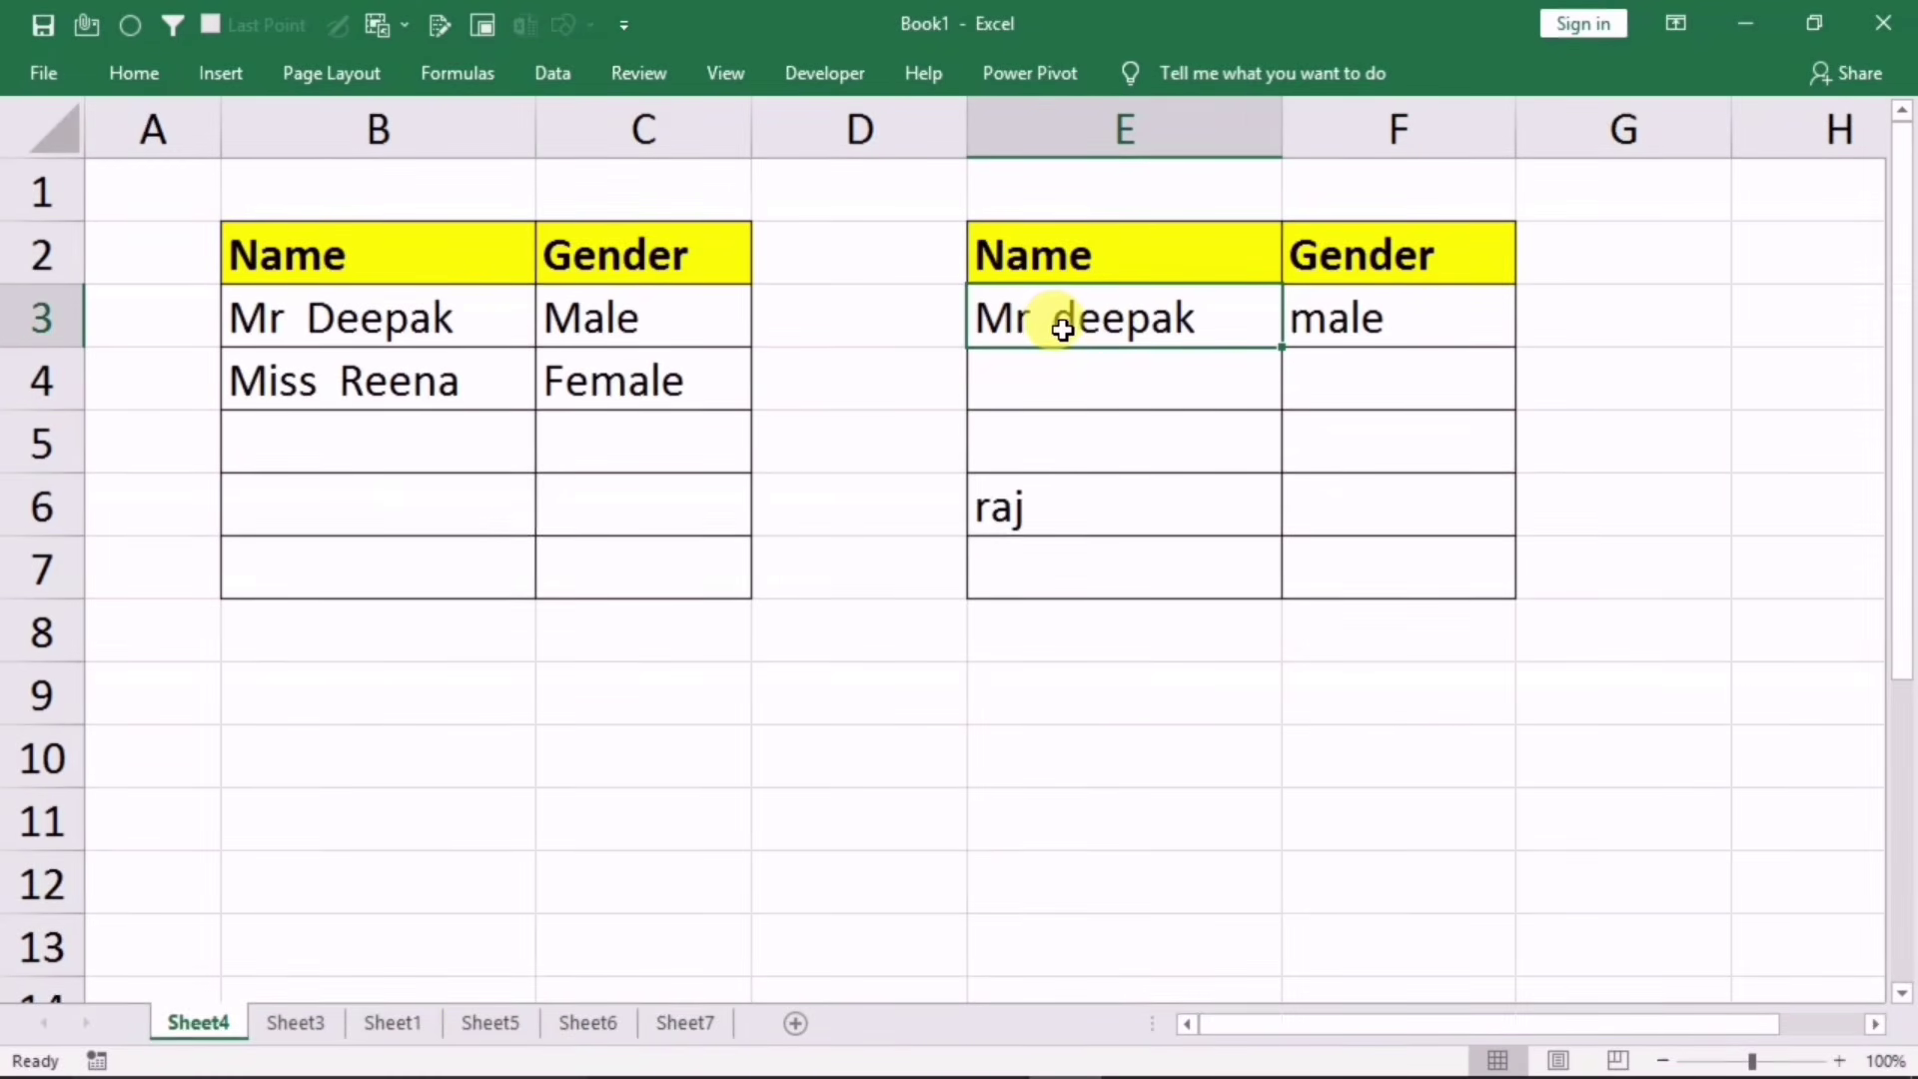
left_click(140, 74)
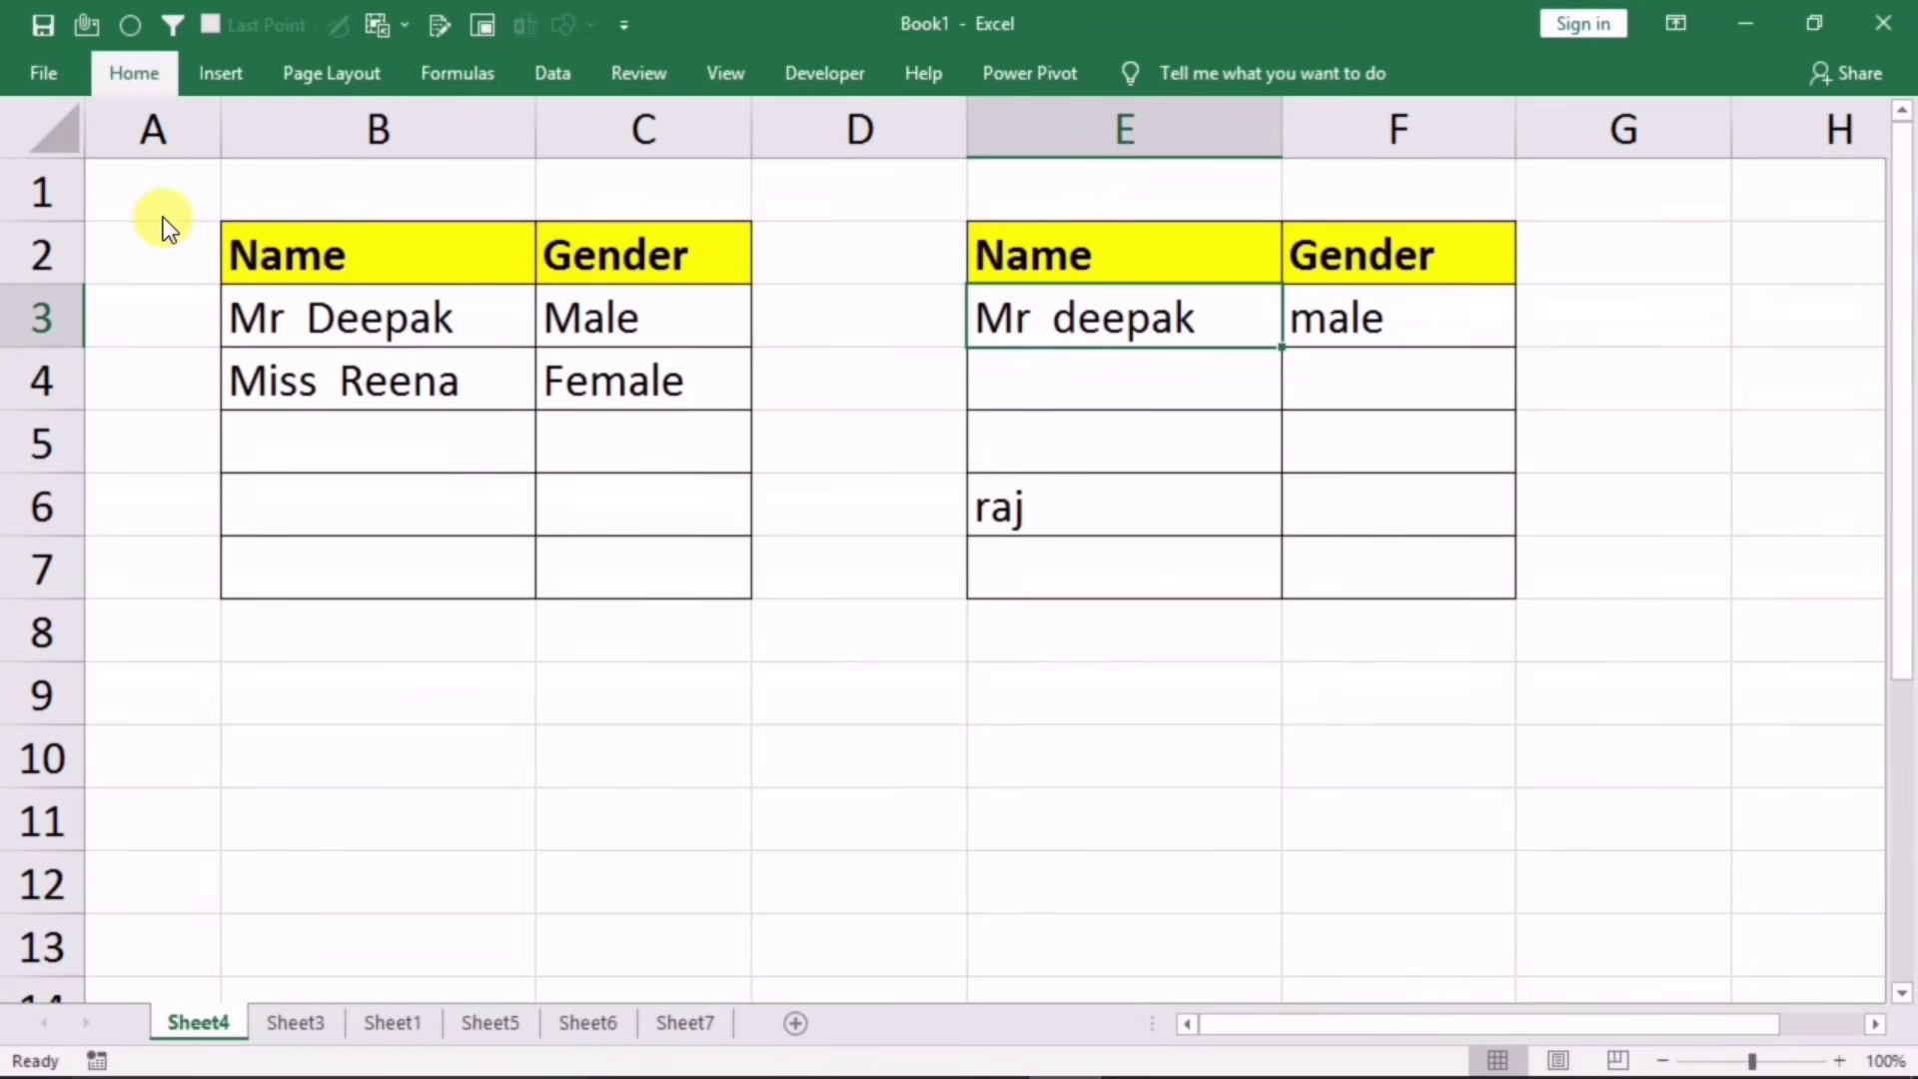
left_click(104, 188)
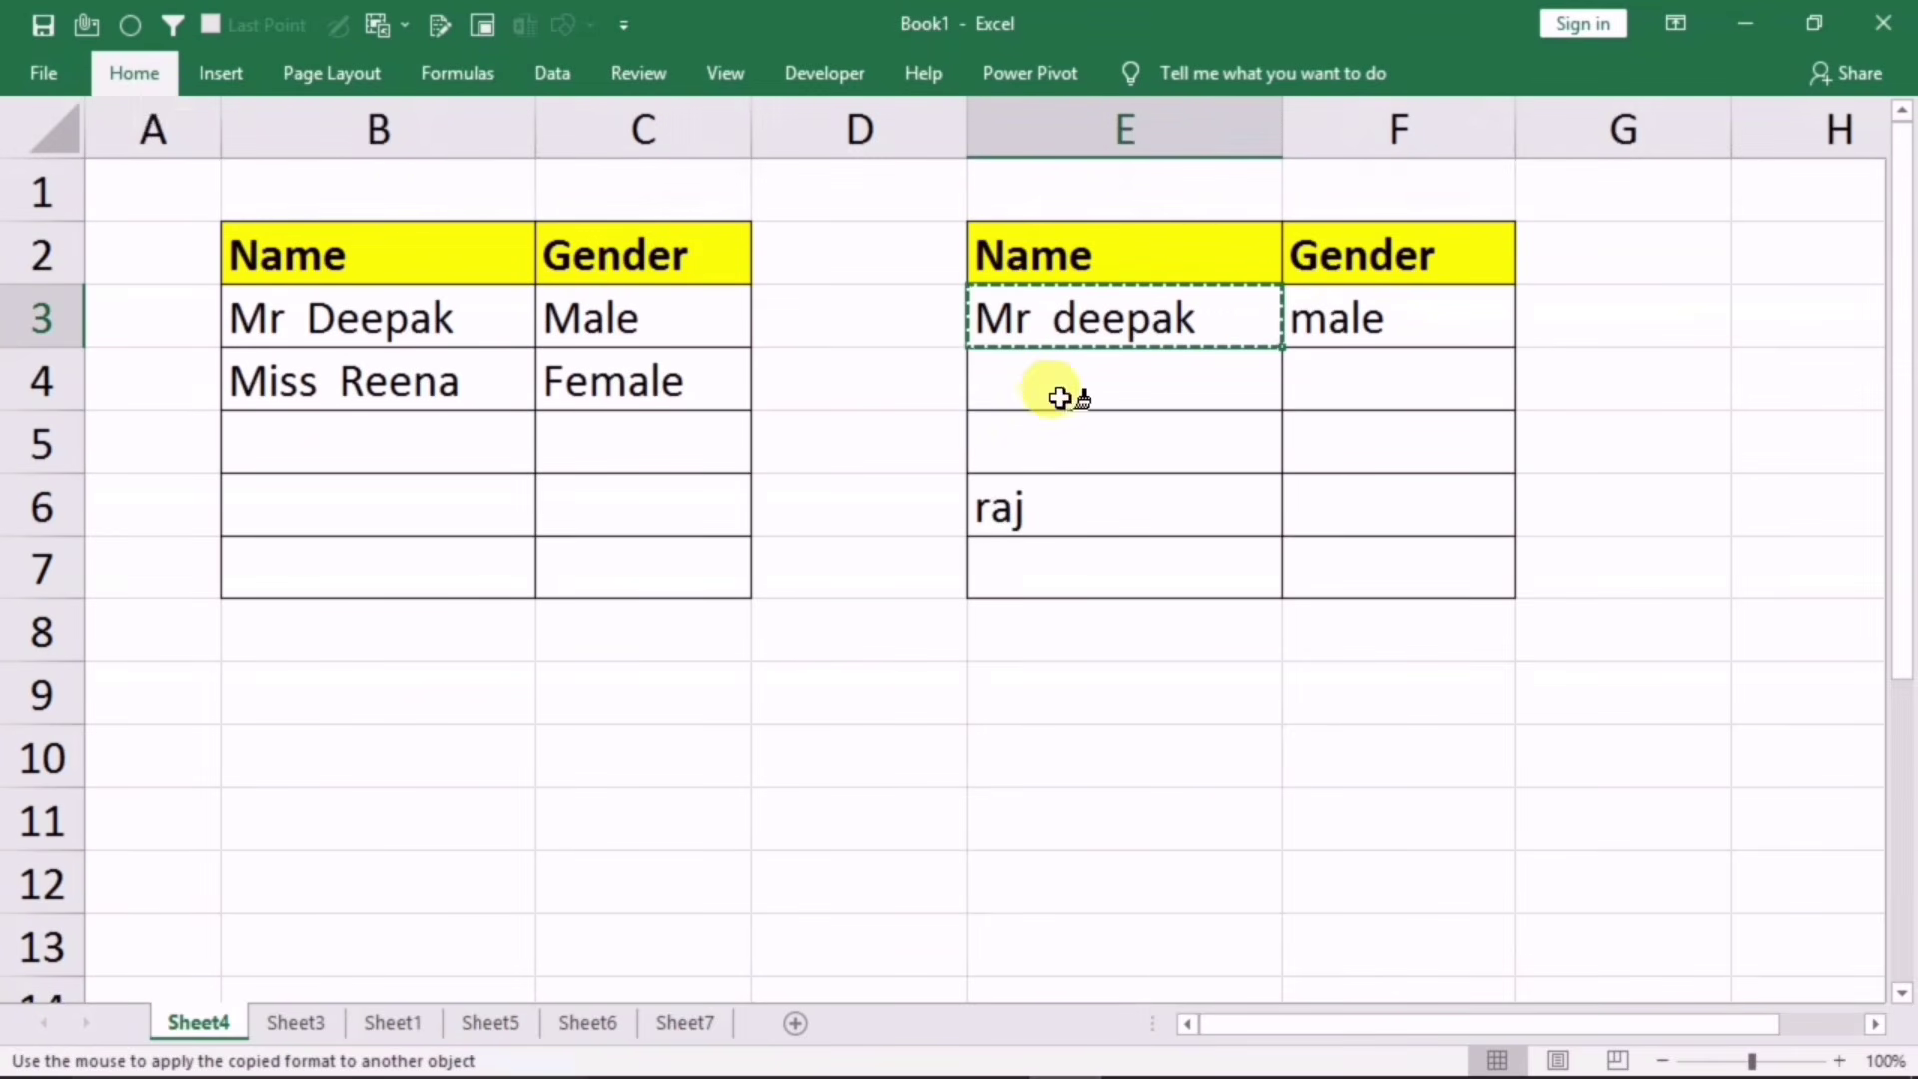
left_click_drag(1059, 392, 1054, 561)
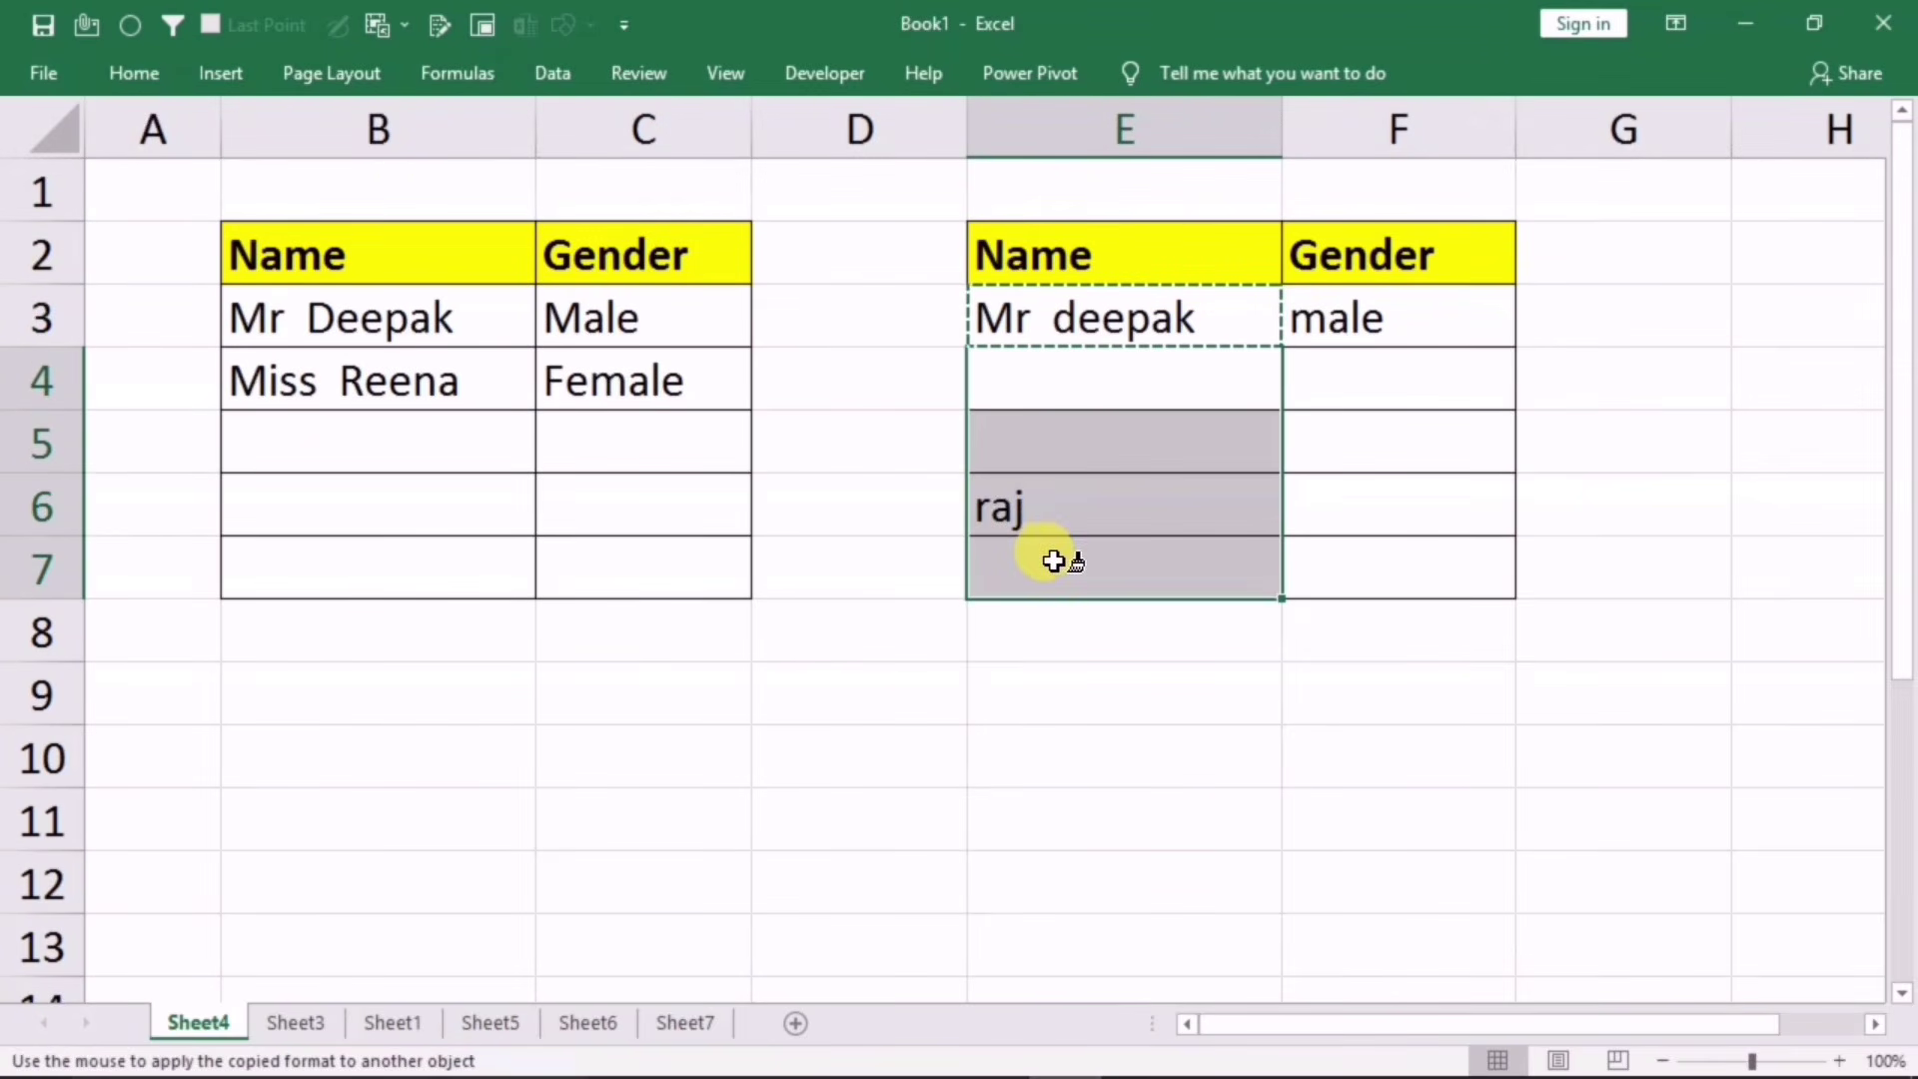
Step: Enter male, then female, as raj's gender in F6 so he shows Miss raj
left_click(1344, 509)
type("male")
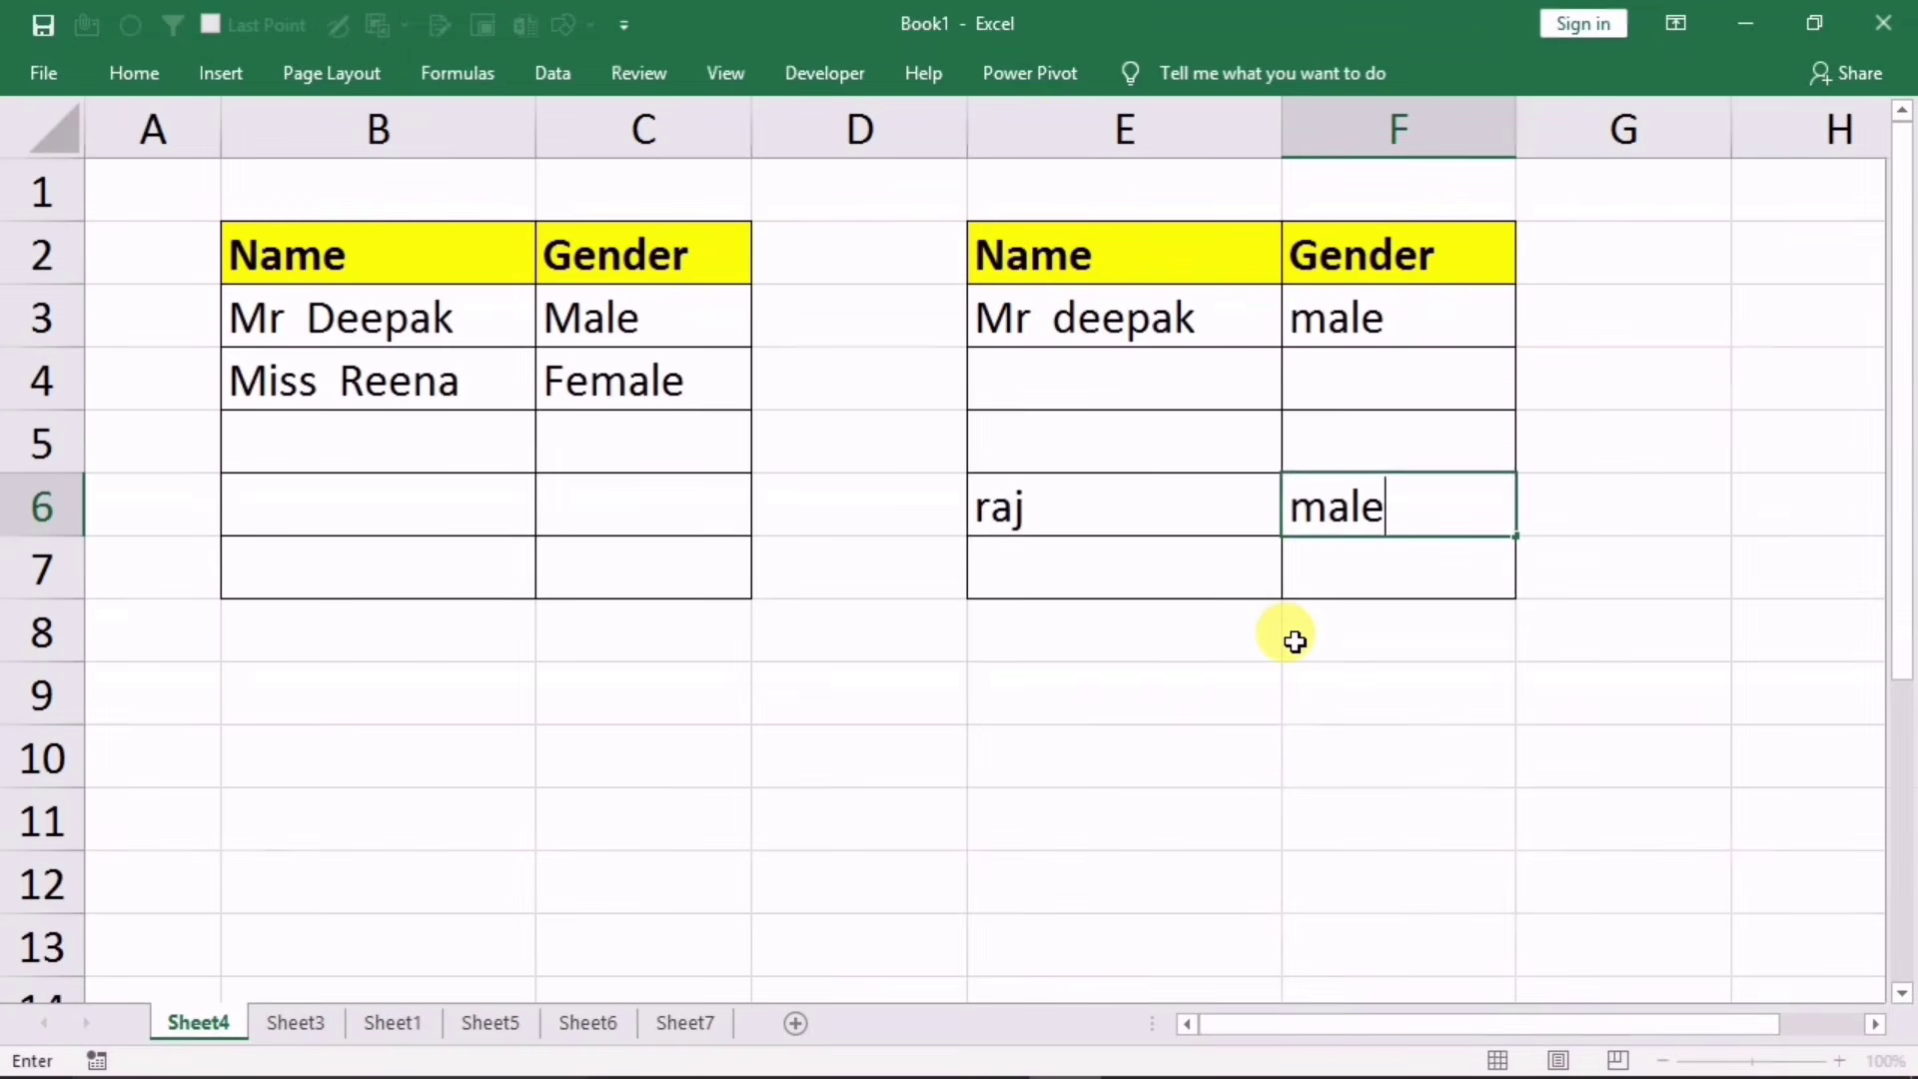
key("Return")
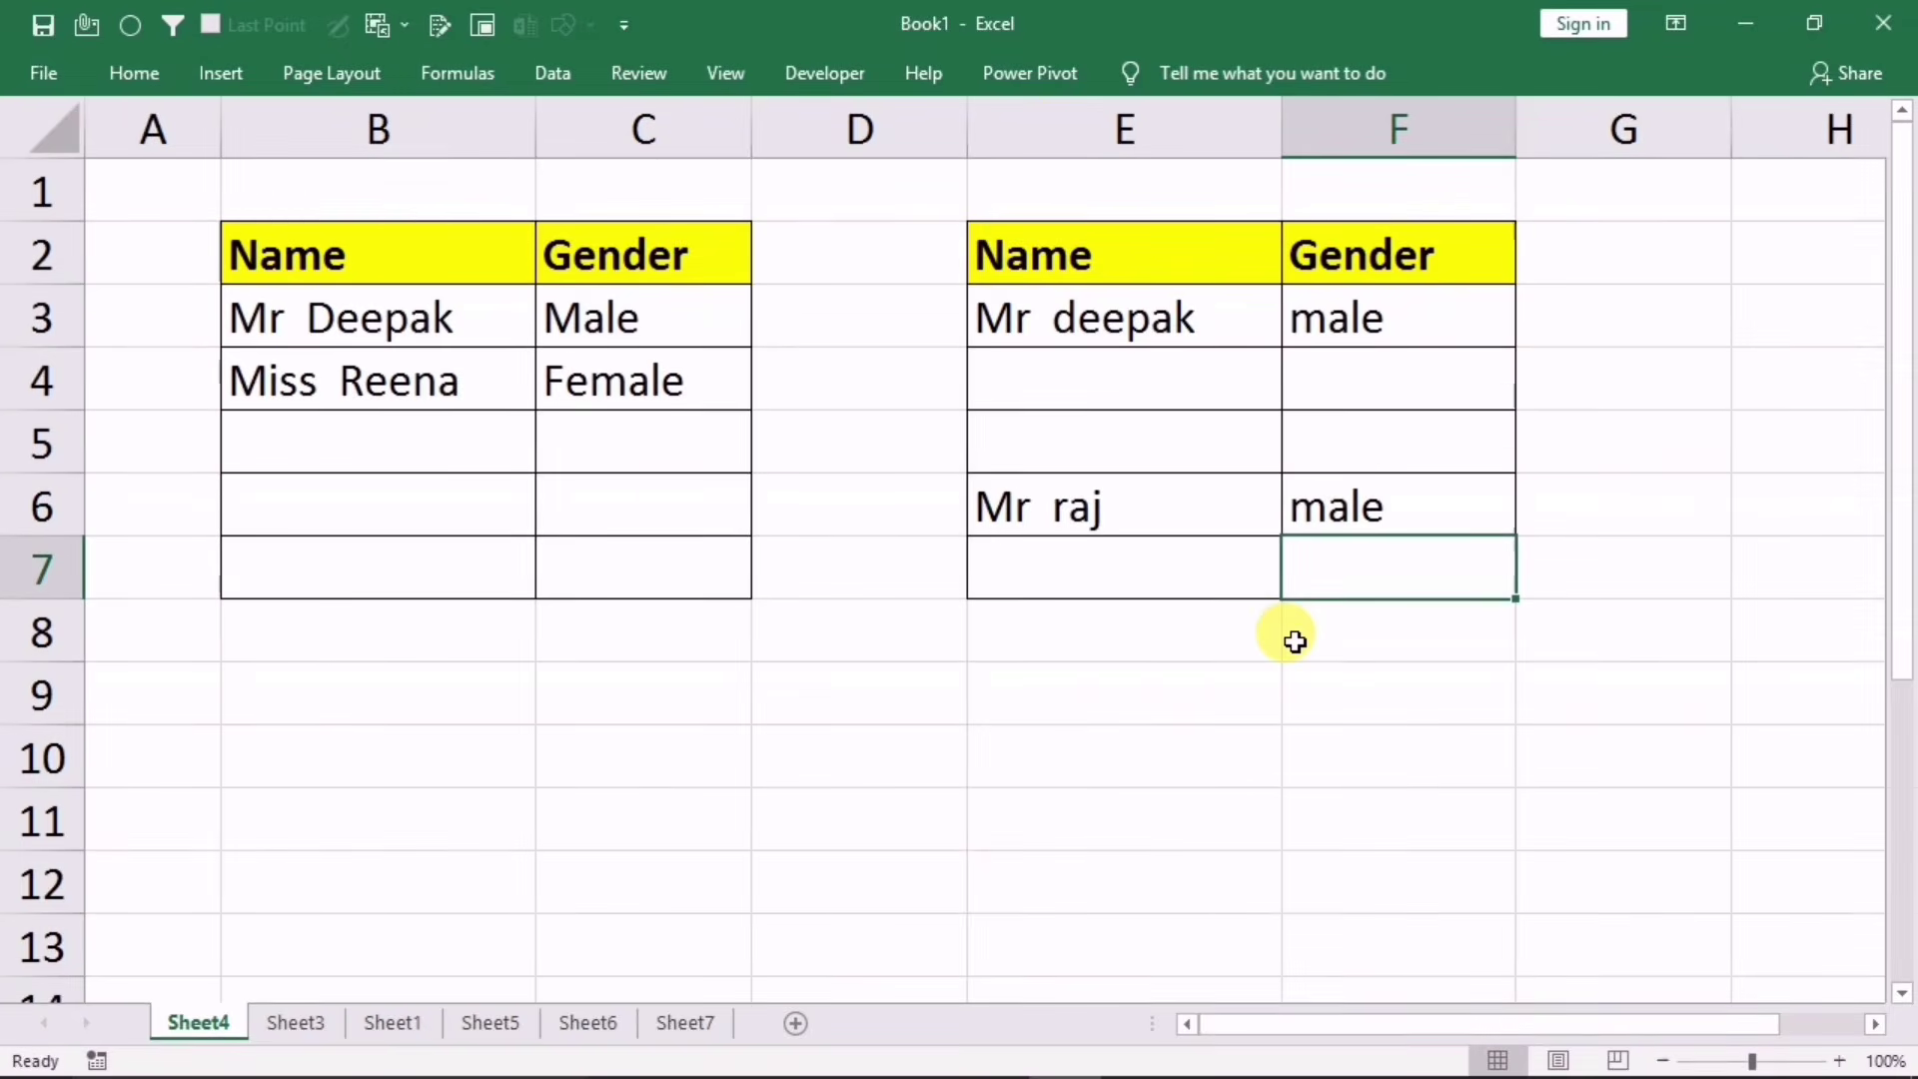
key("Up")
type("femal")
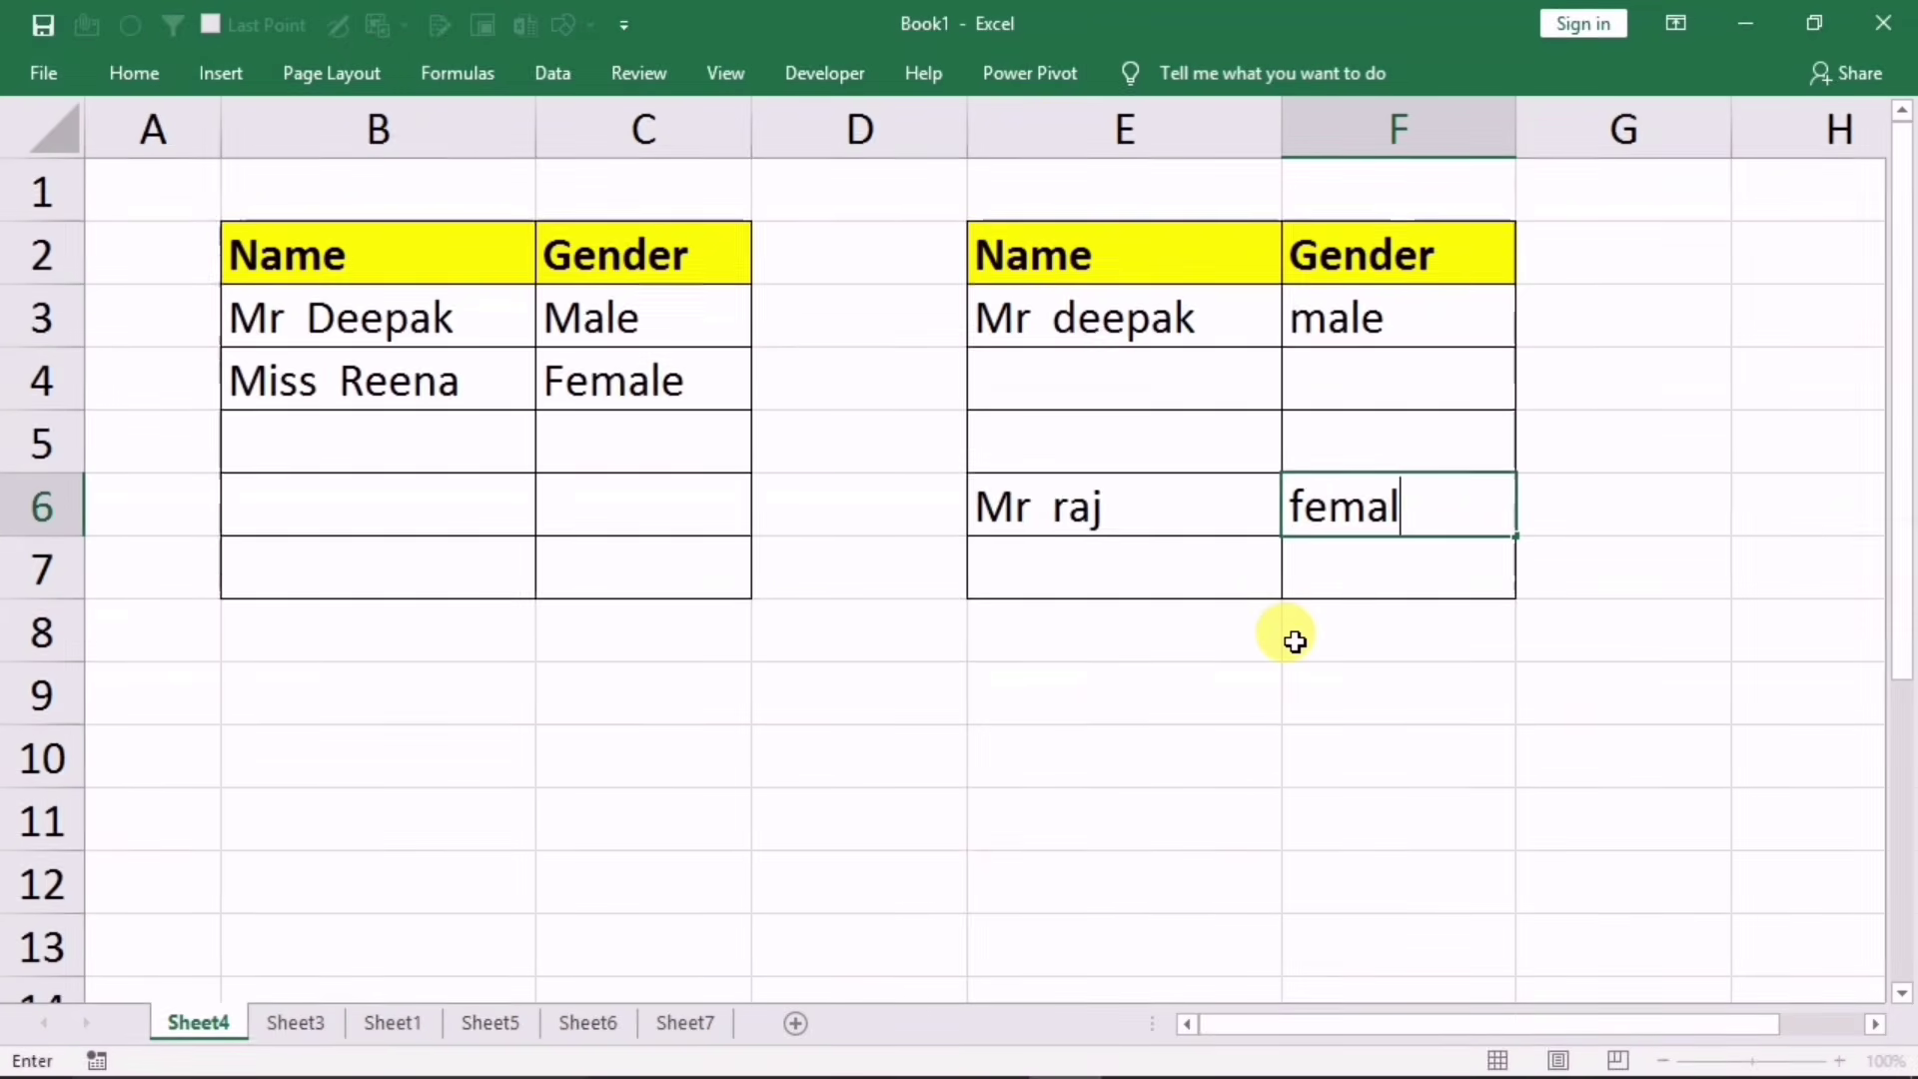
type("e")
key("Return")
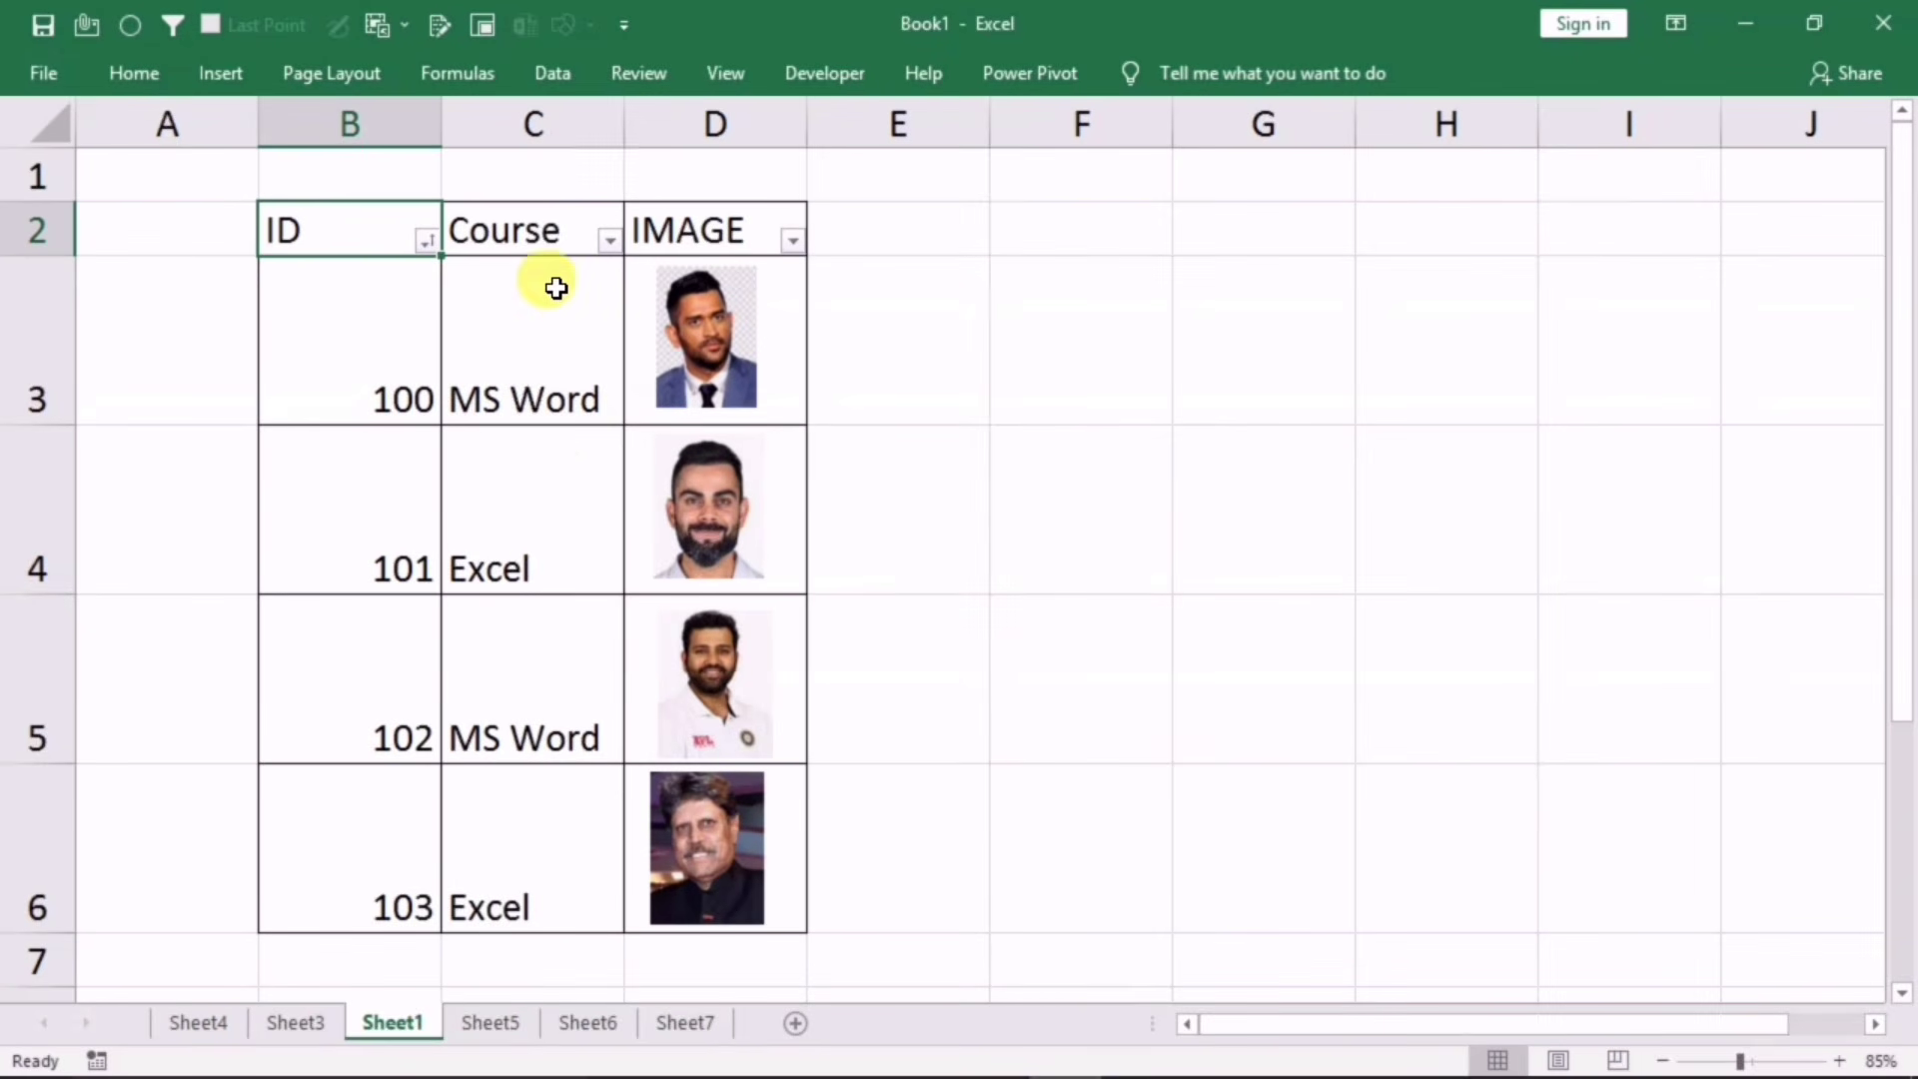
Step: Filter the Course column to Excel only and move a photo to reveal one beneath
left_click(610, 239)
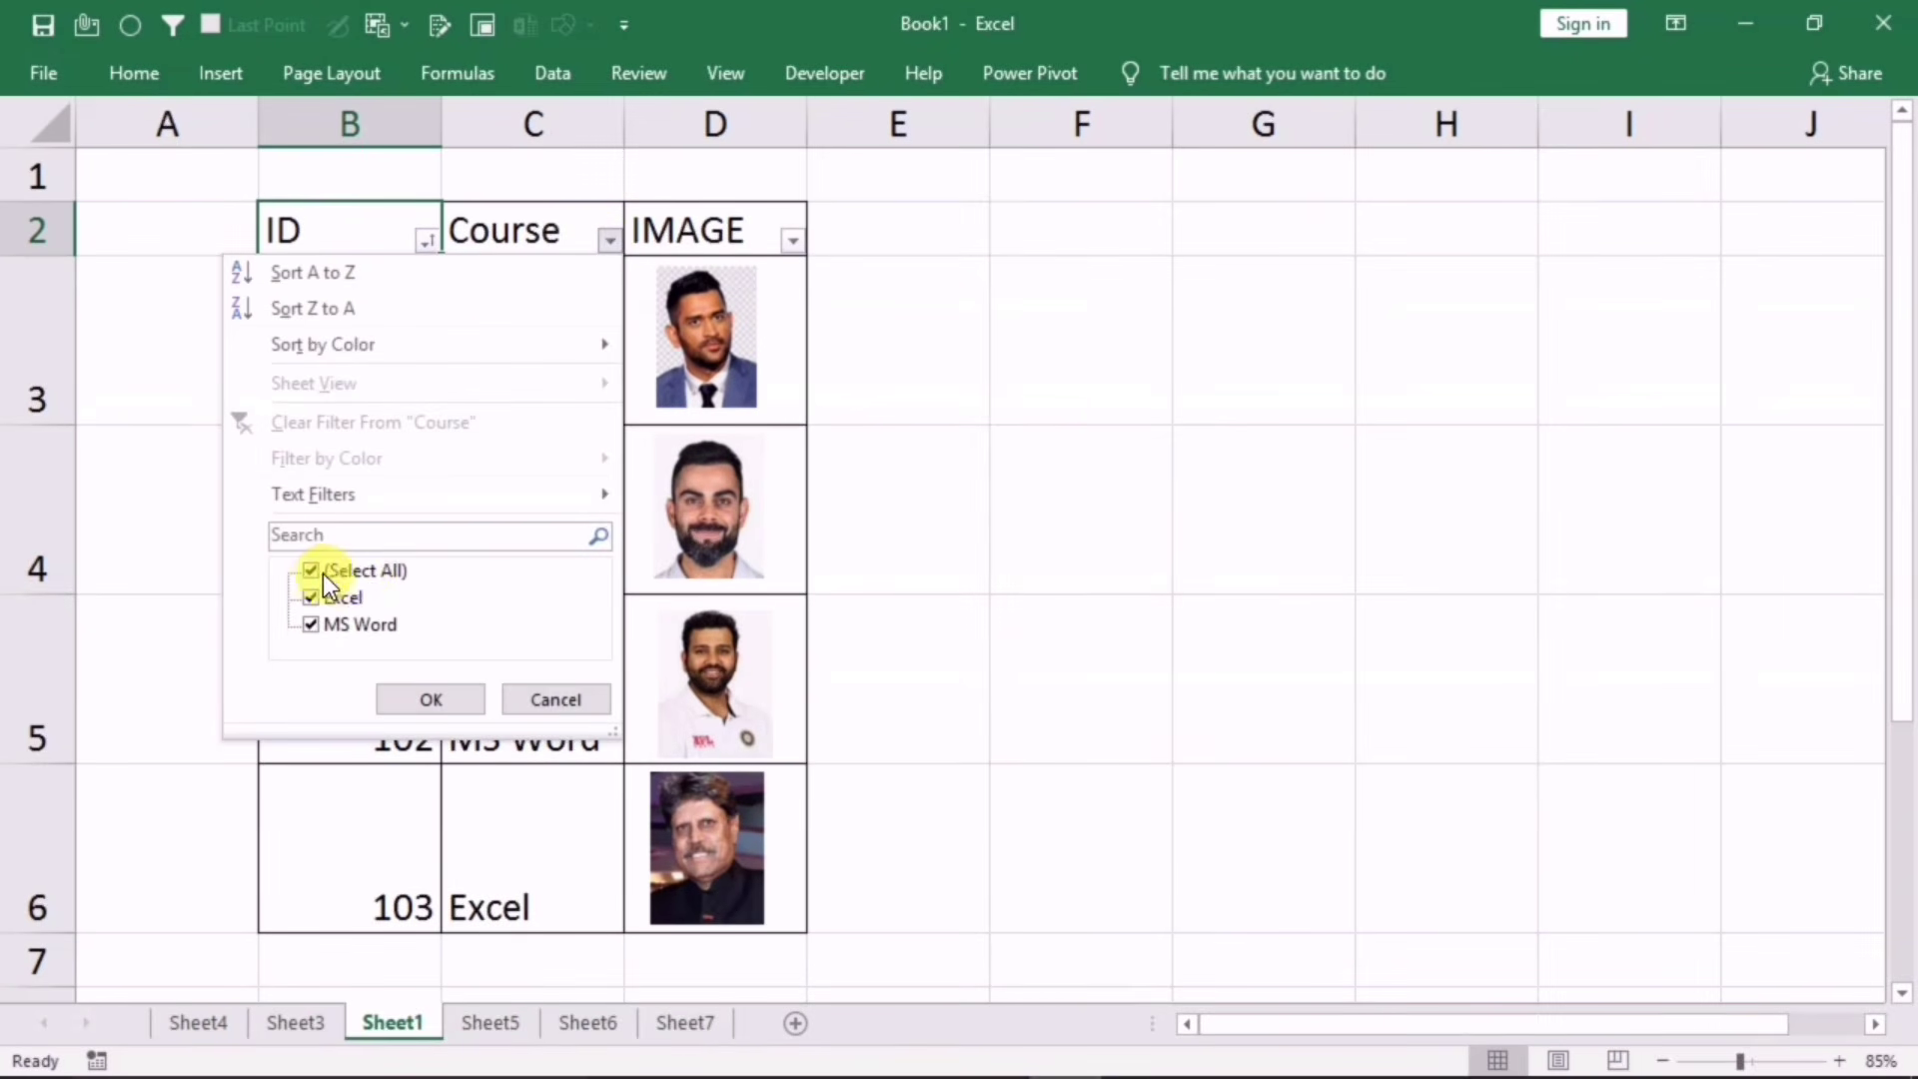
left_click(316, 571)
left_click(324, 597)
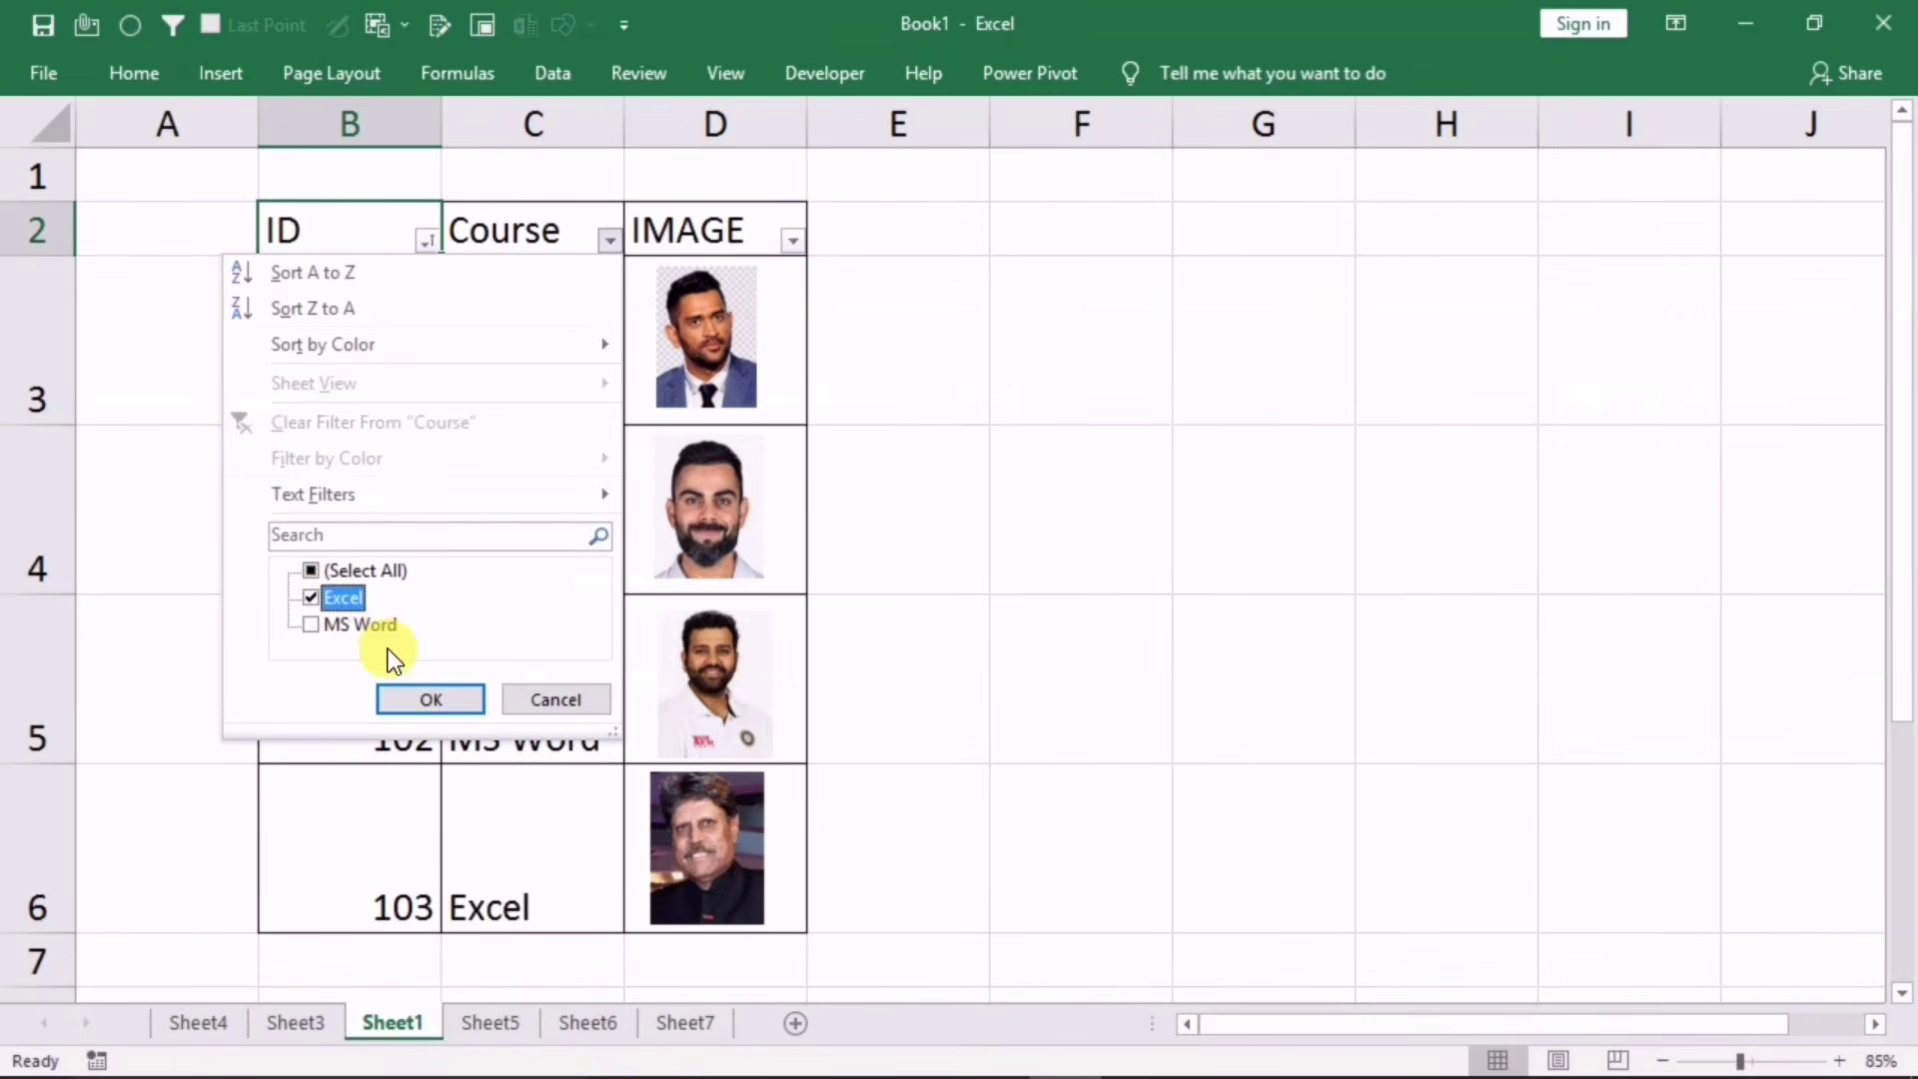
left_click(419, 697)
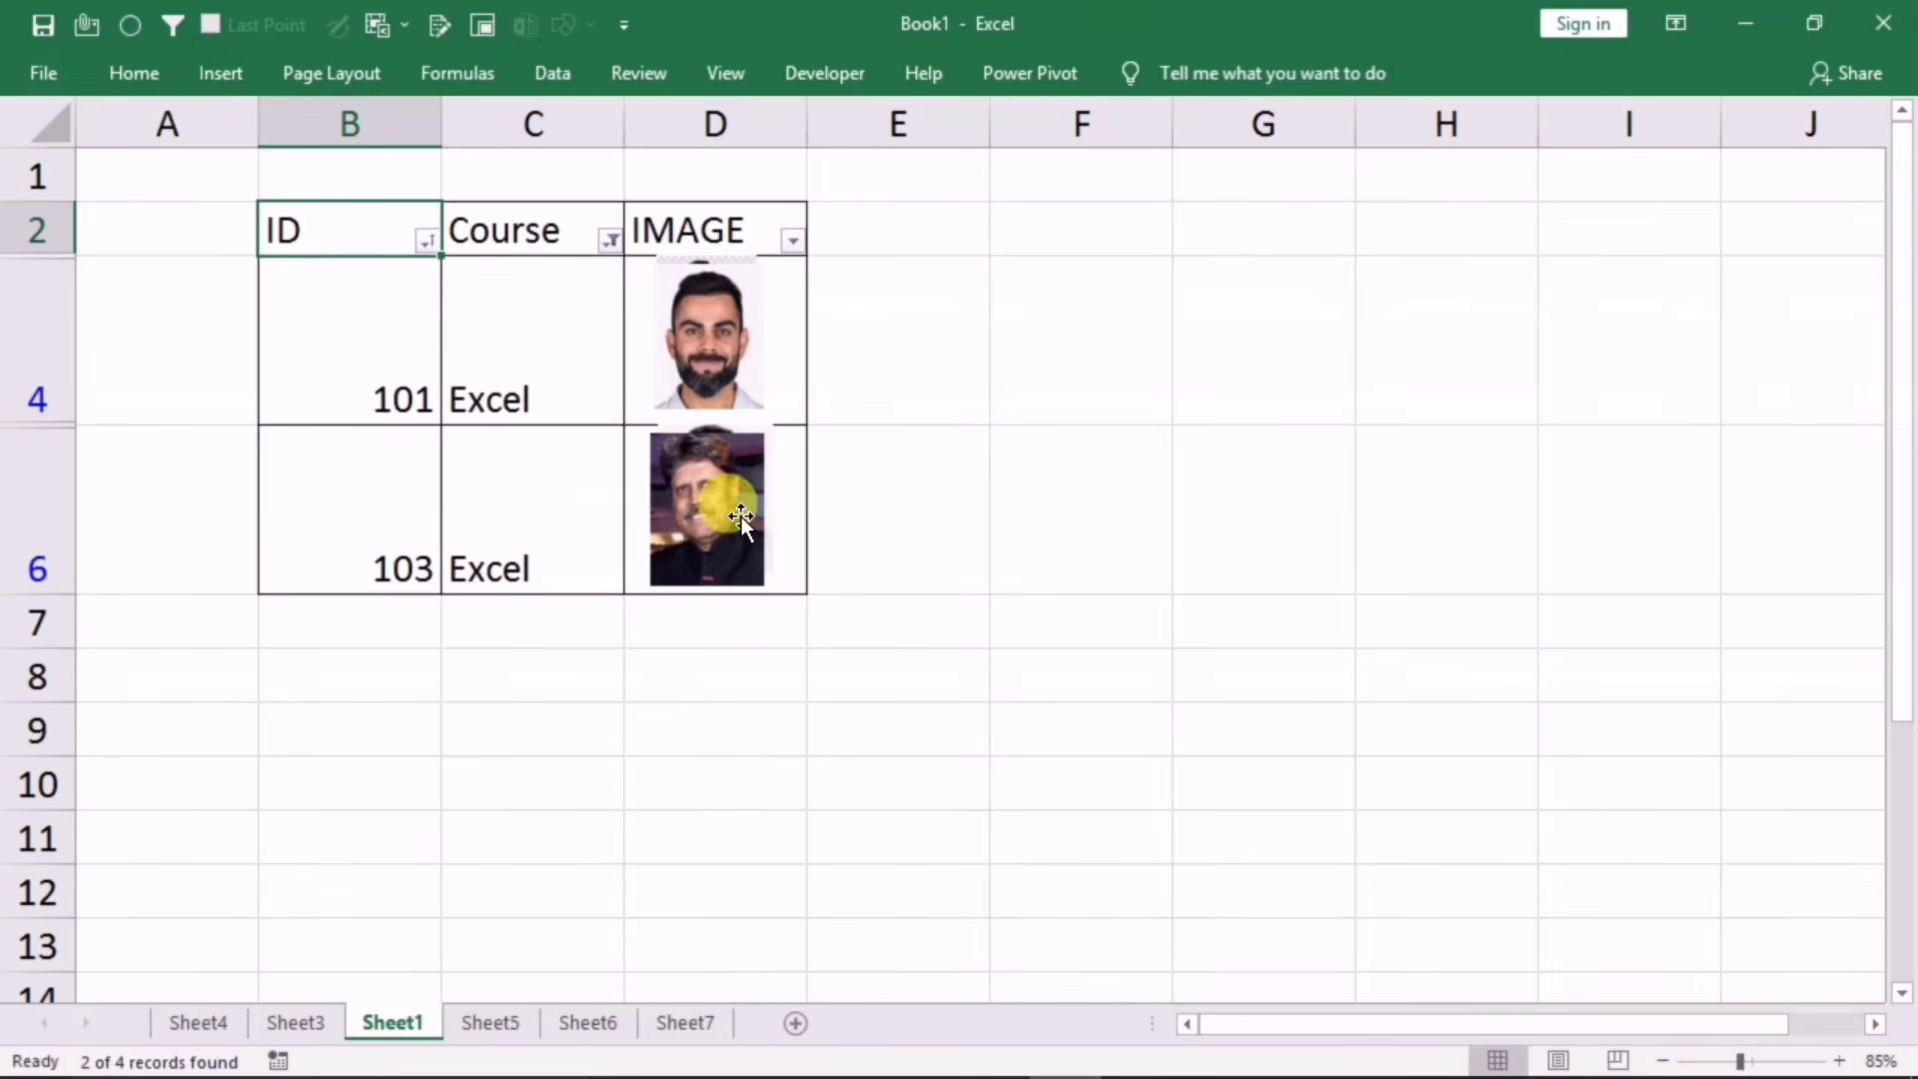
left_click(702, 507)
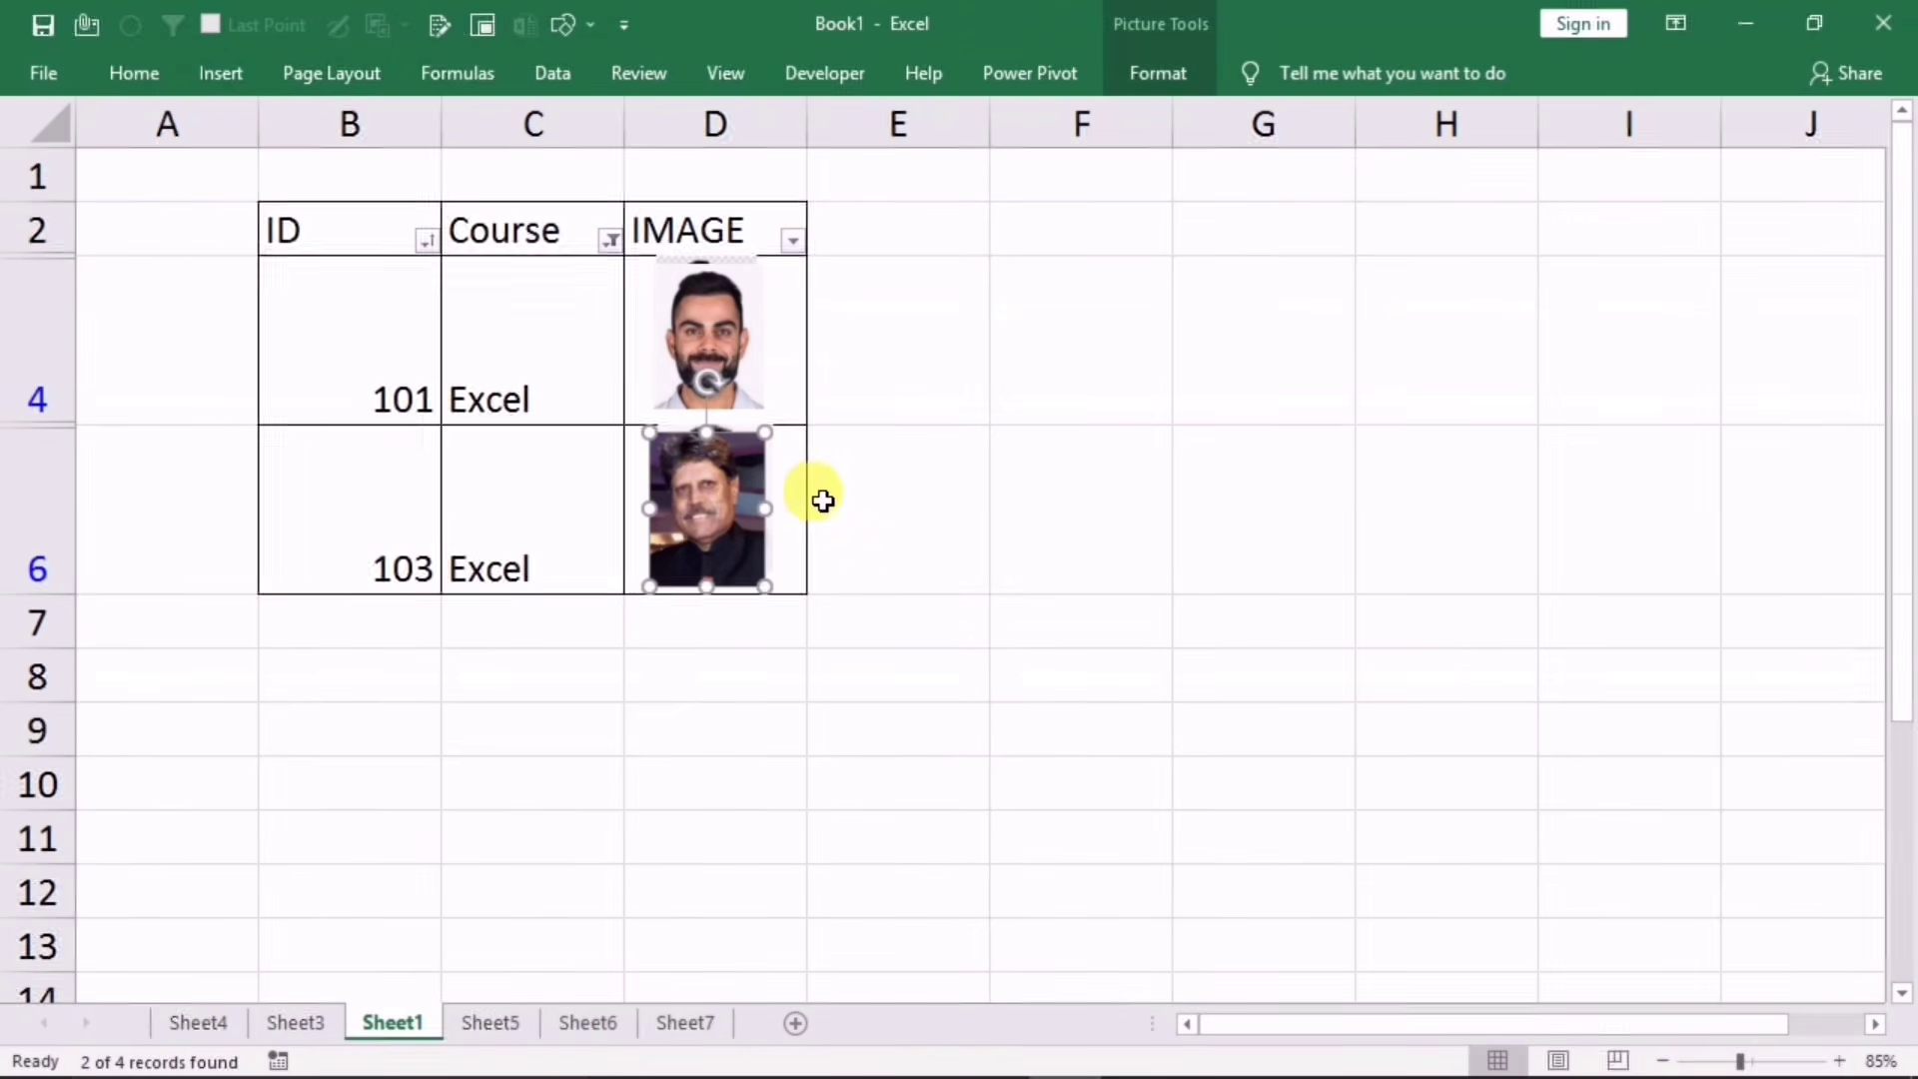
left_click_drag(658, 515, 710, 502)
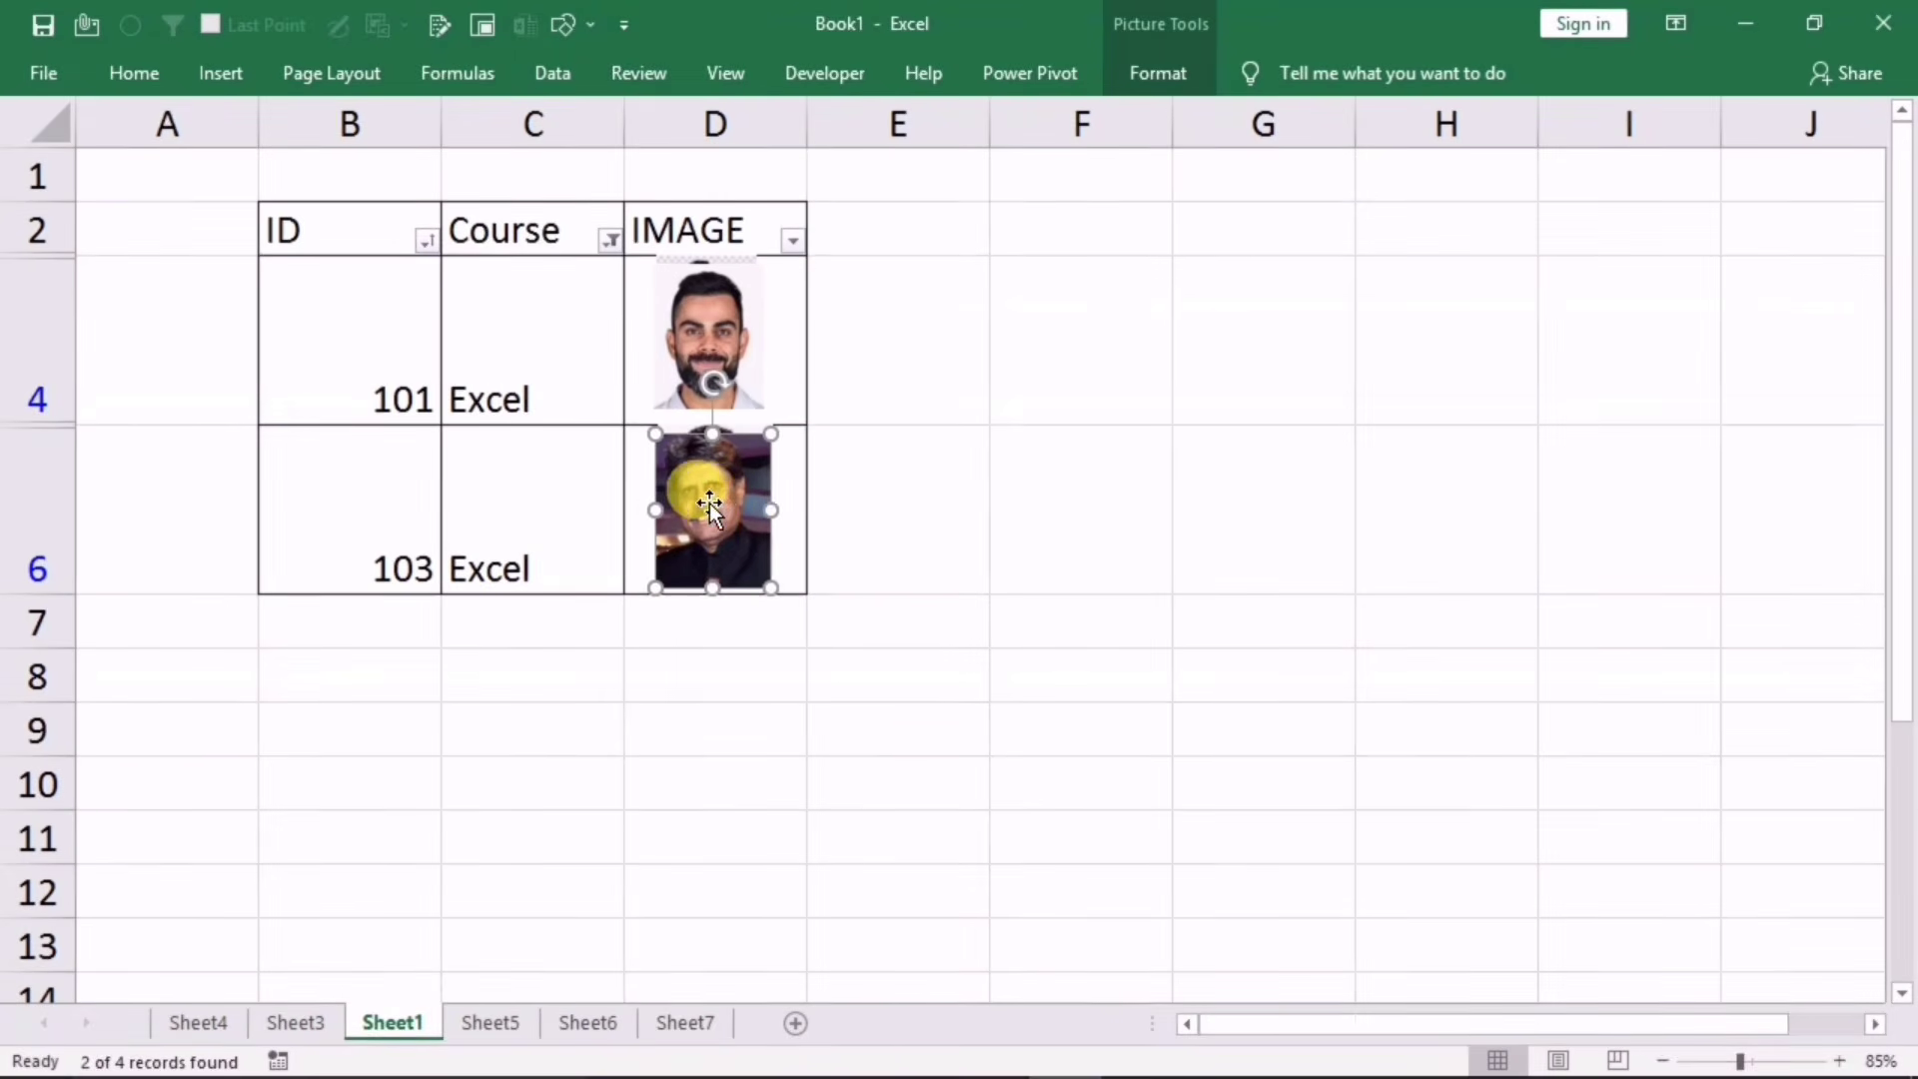
Step: Change the Course filter to show only MS Word
left_click(609, 240)
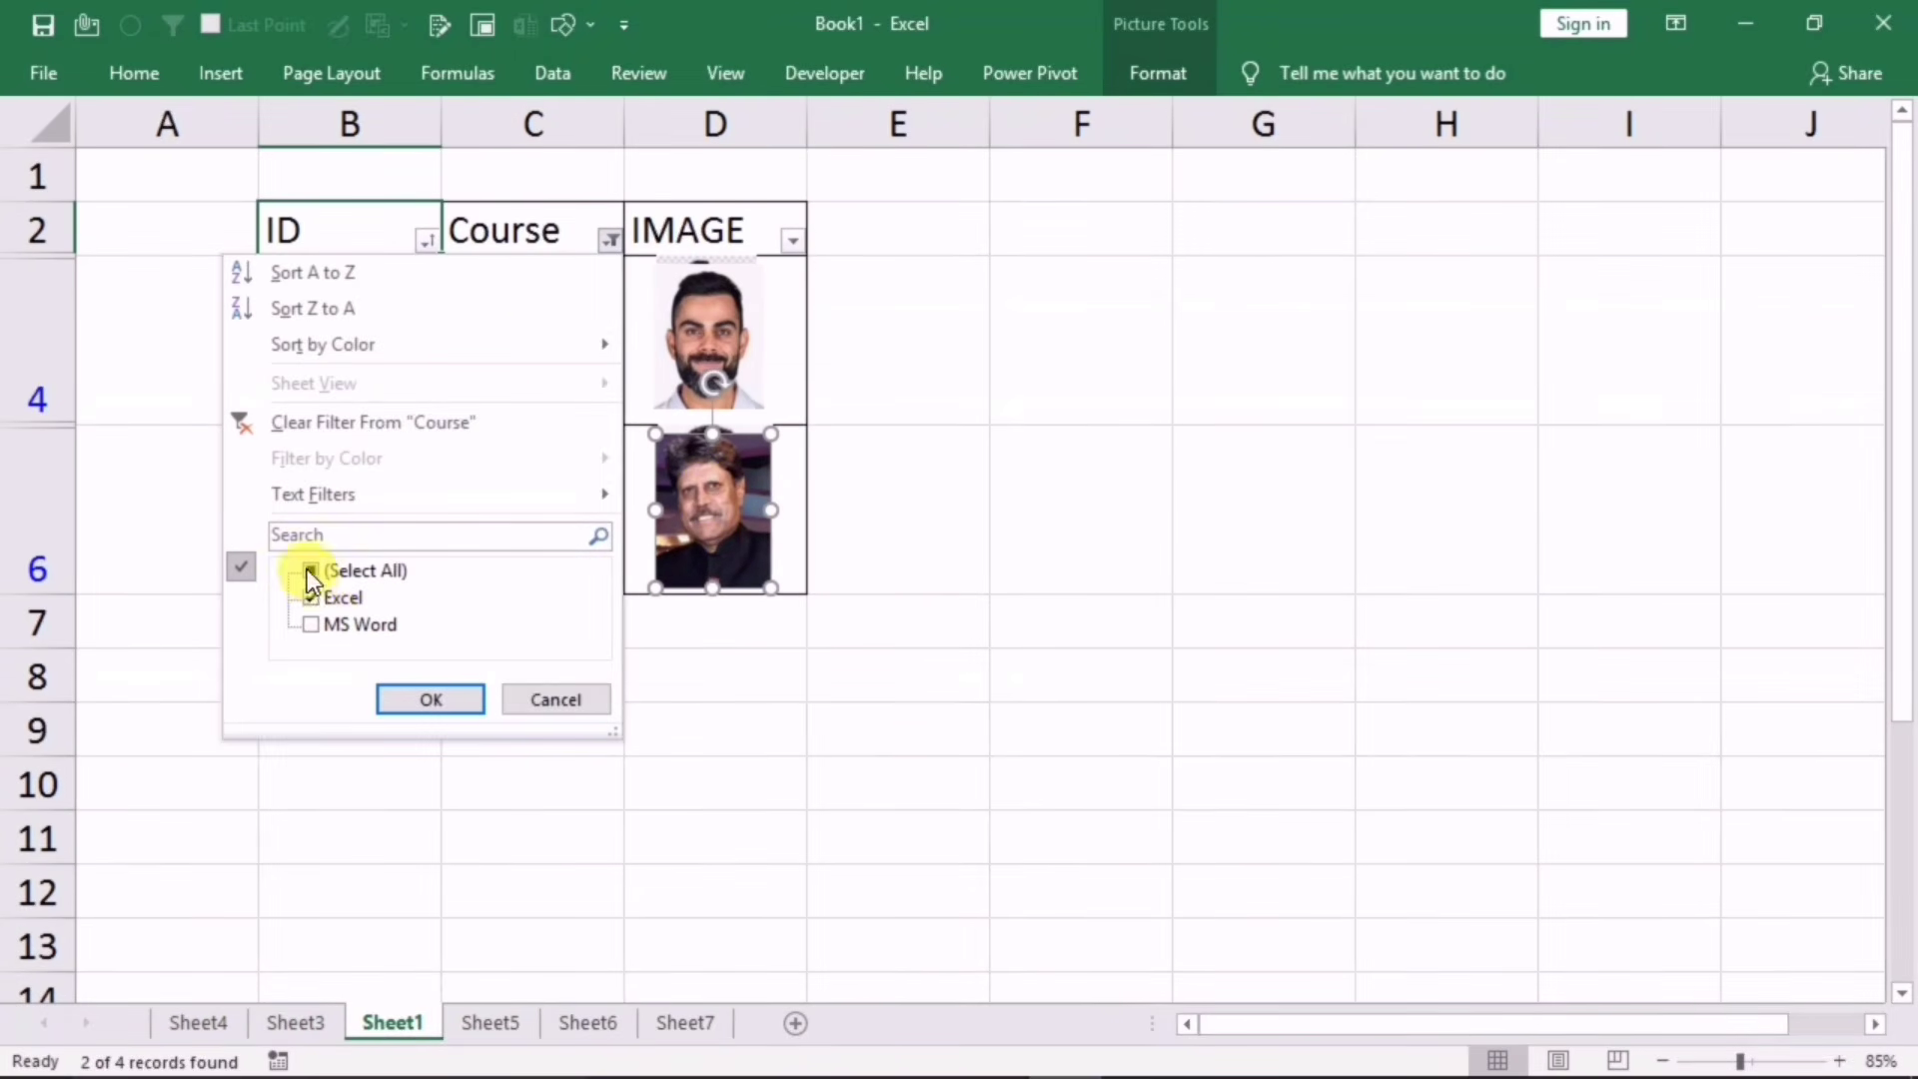
left_click(316, 595)
left_click(316, 629)
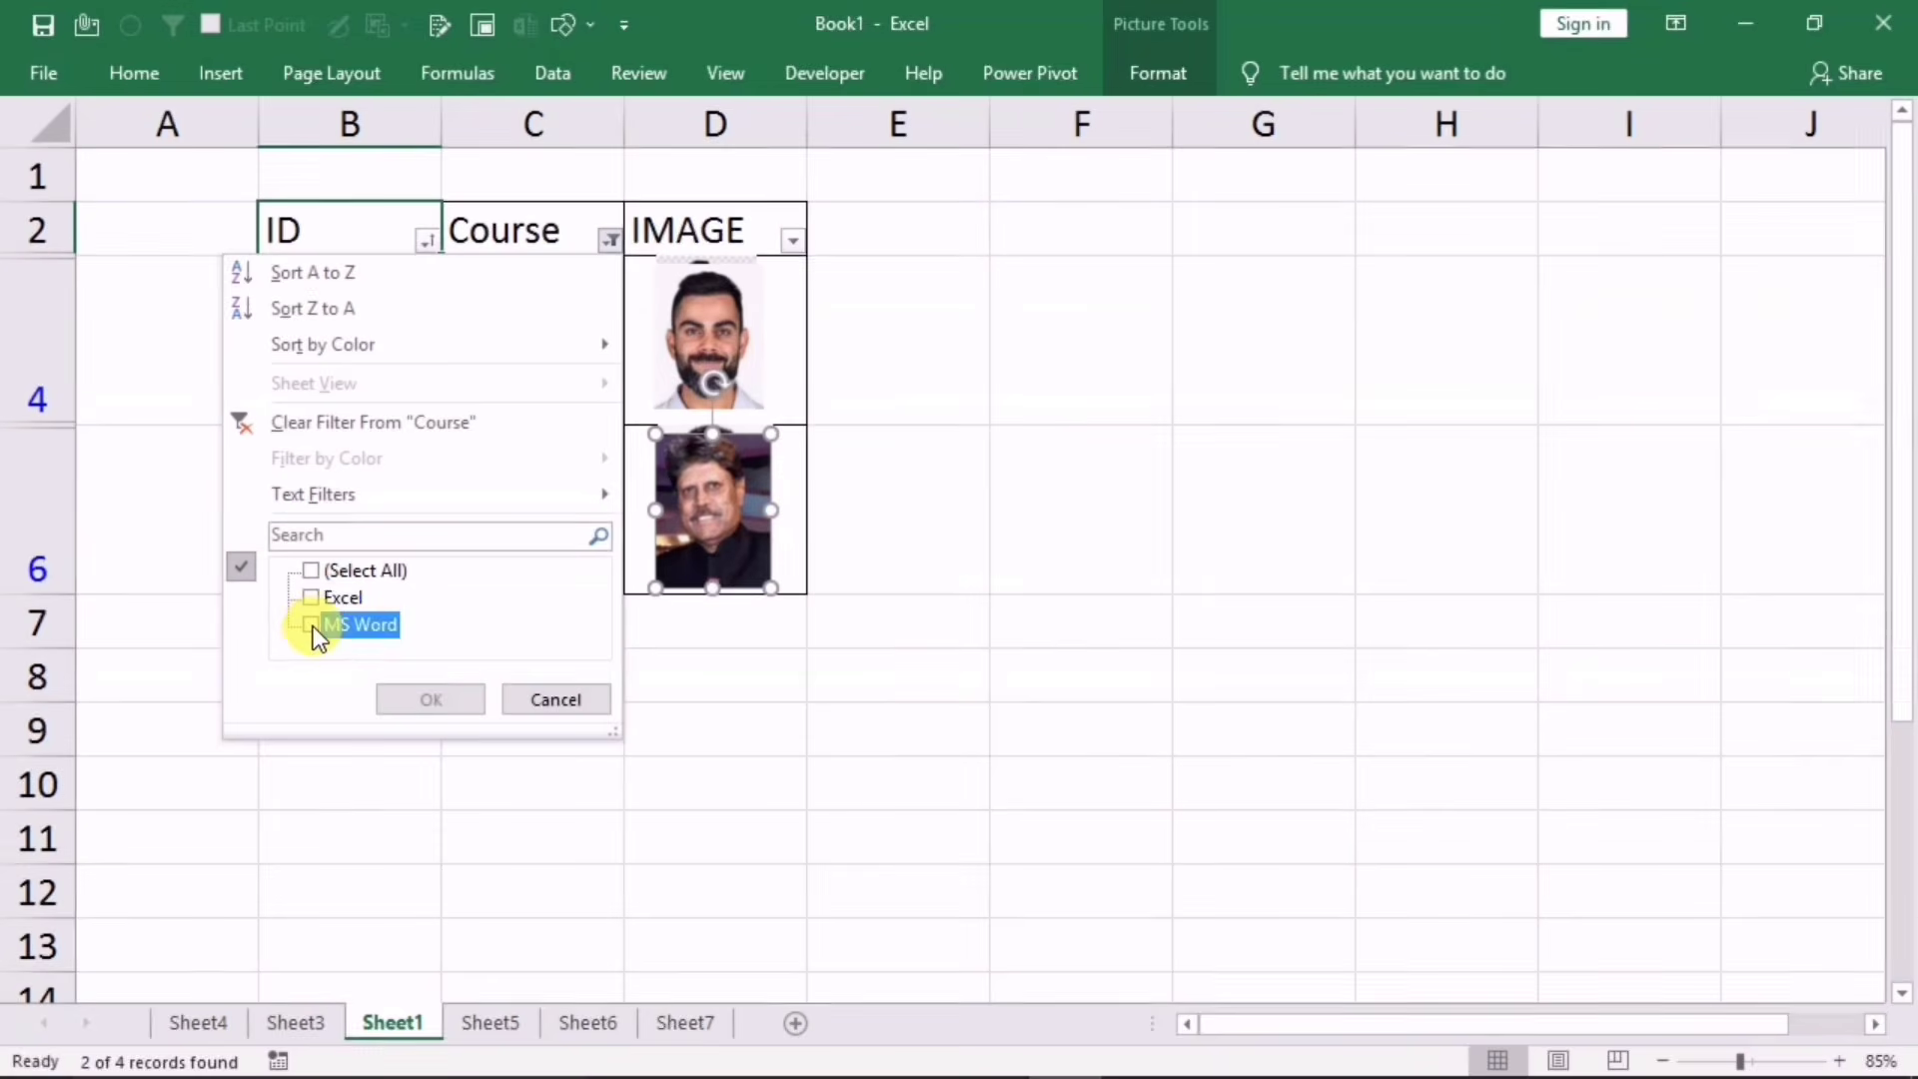
left_click(419, 697)
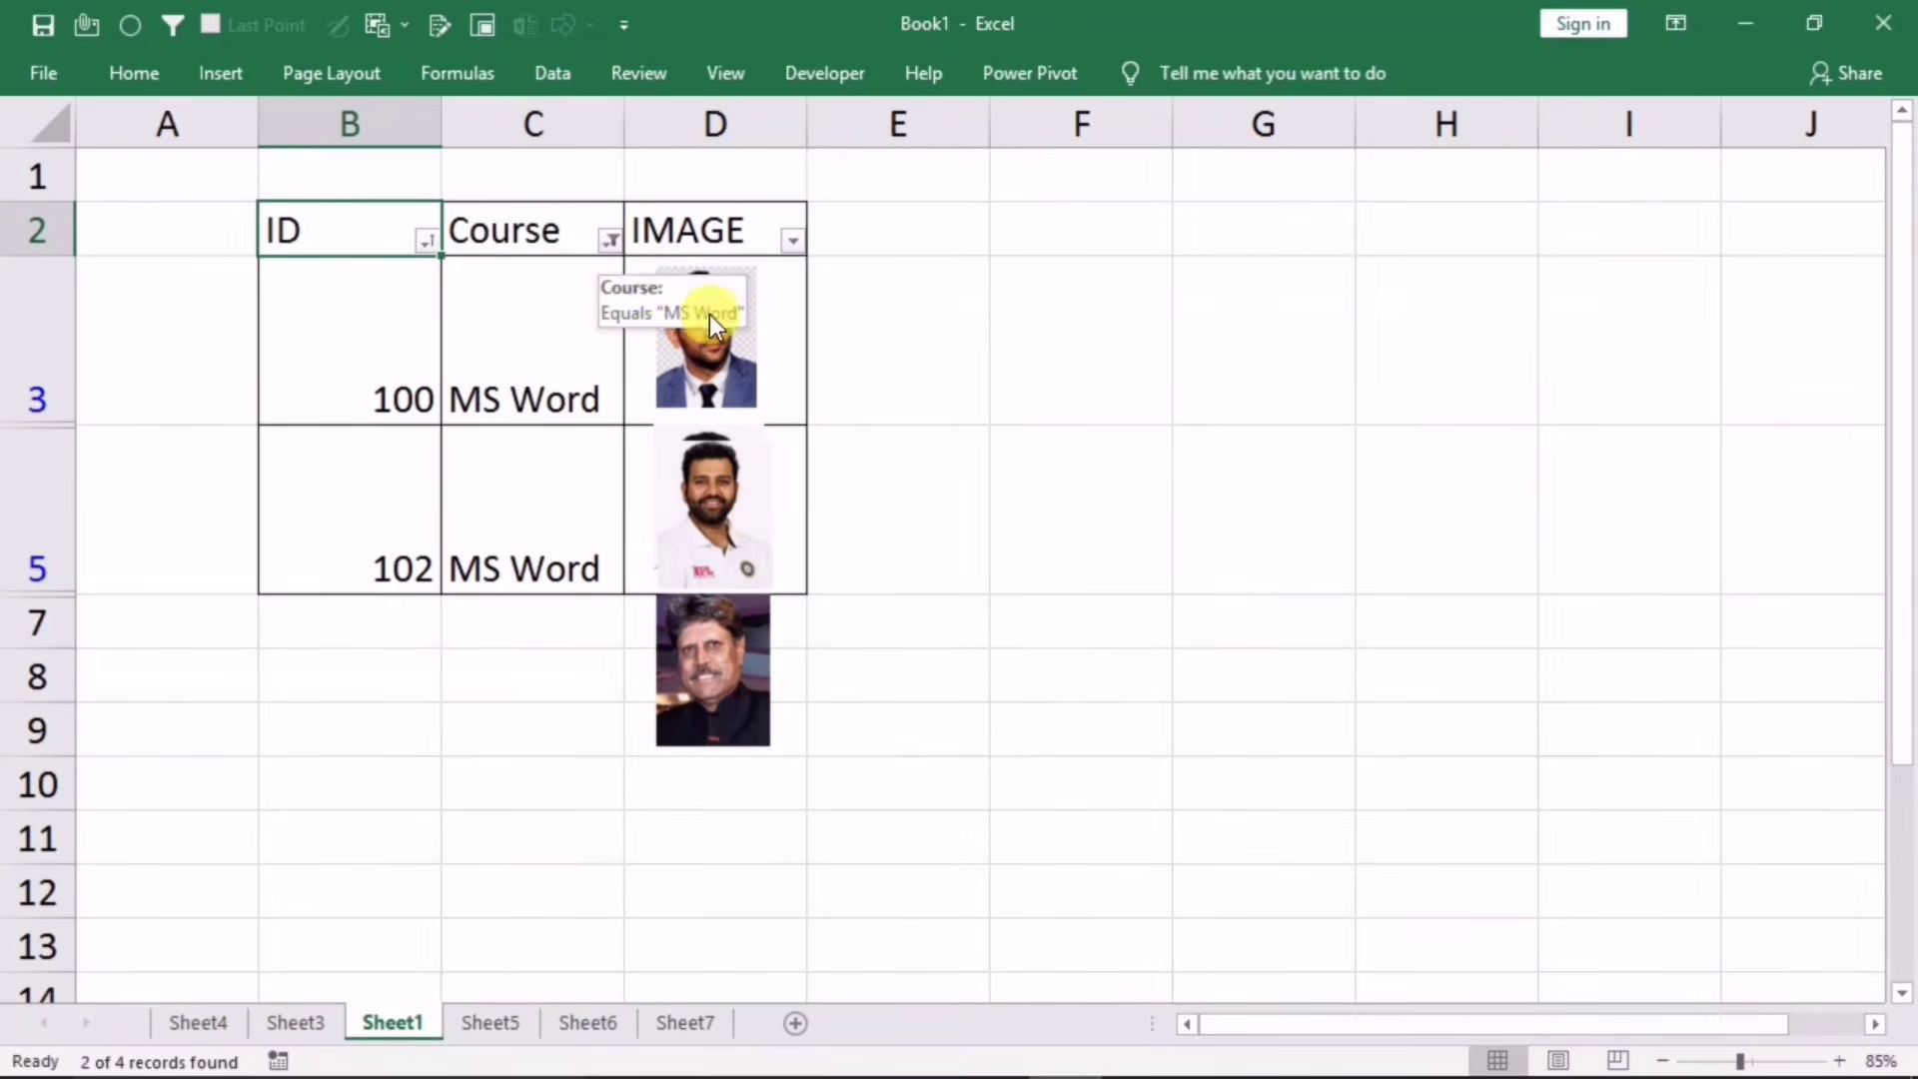
Step: Clear the Course filter so all four rows show again
left_click(606, 243)
left_click(312, 570)
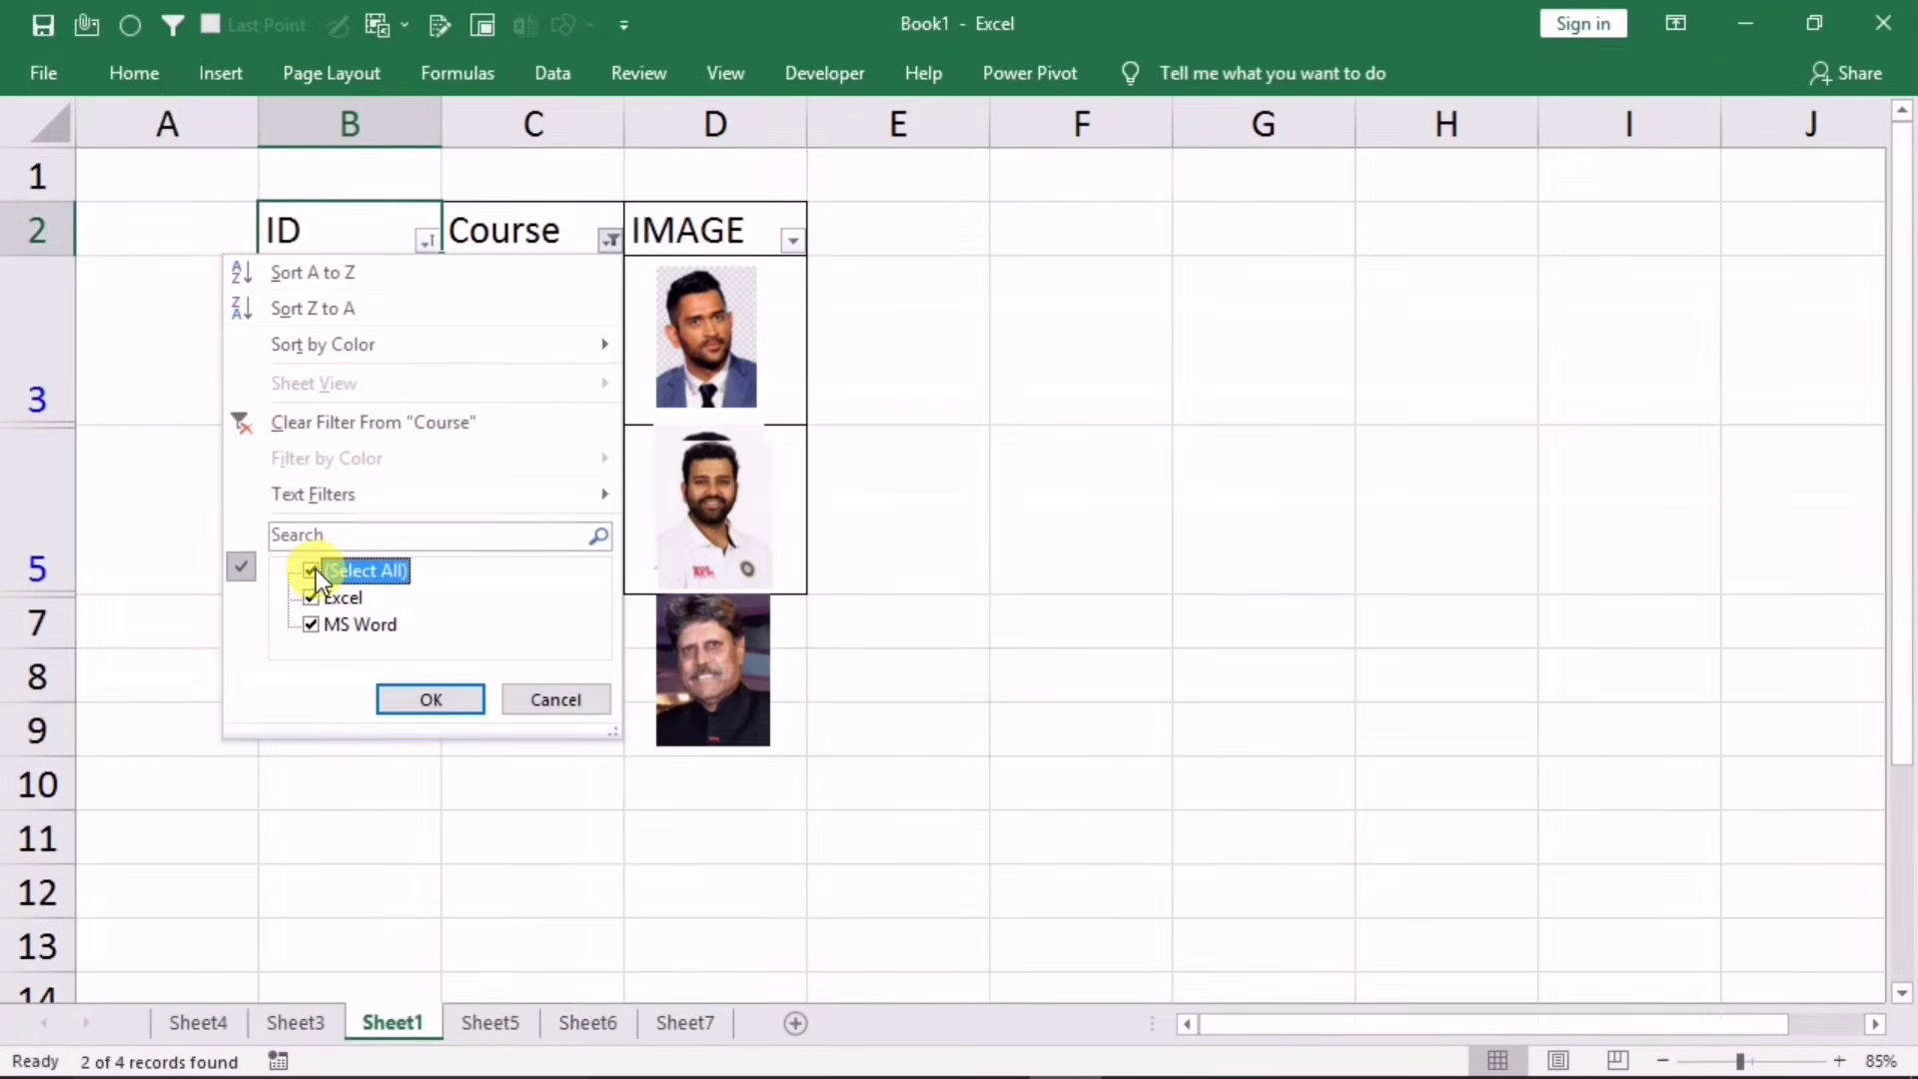
left_click(424, 701)
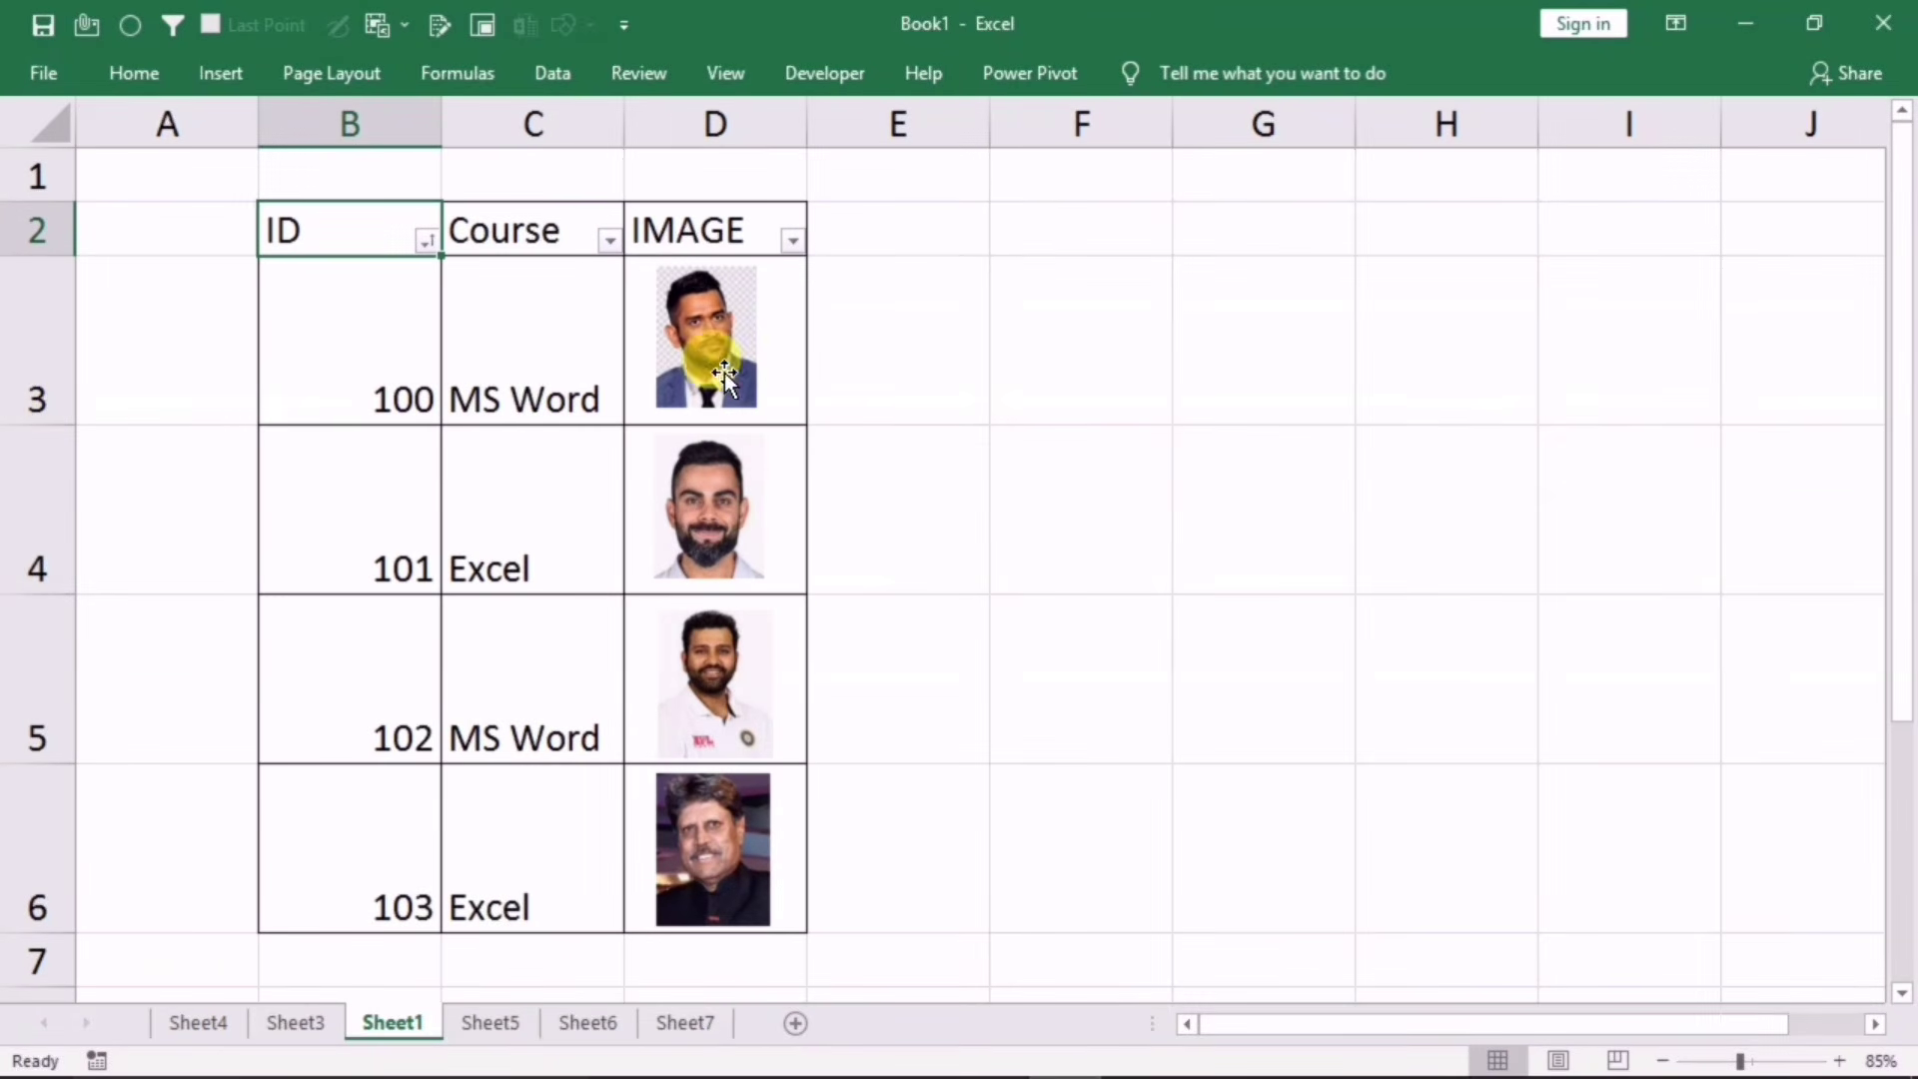
Step: Open Size and Properties for the D3 photo and expand its Properties section
left_click(710, 332)
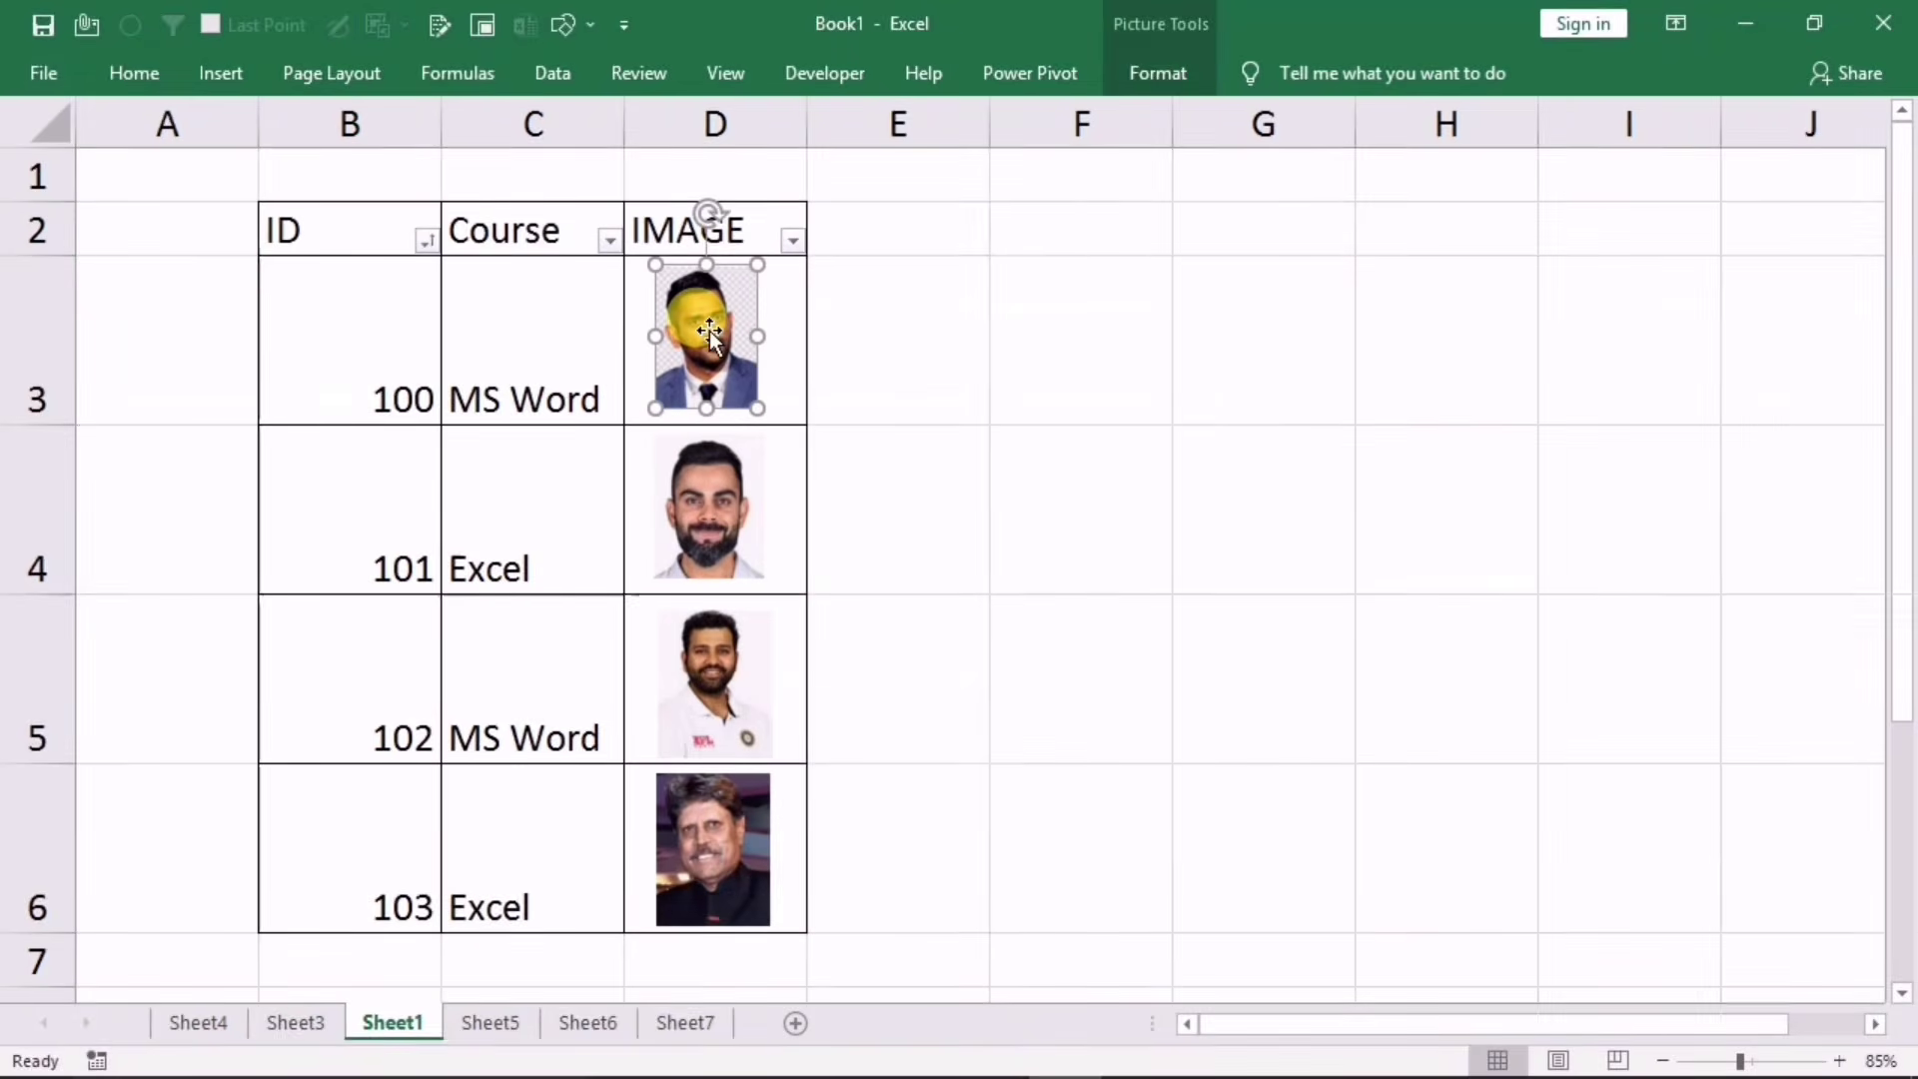
right_click(710, 332)
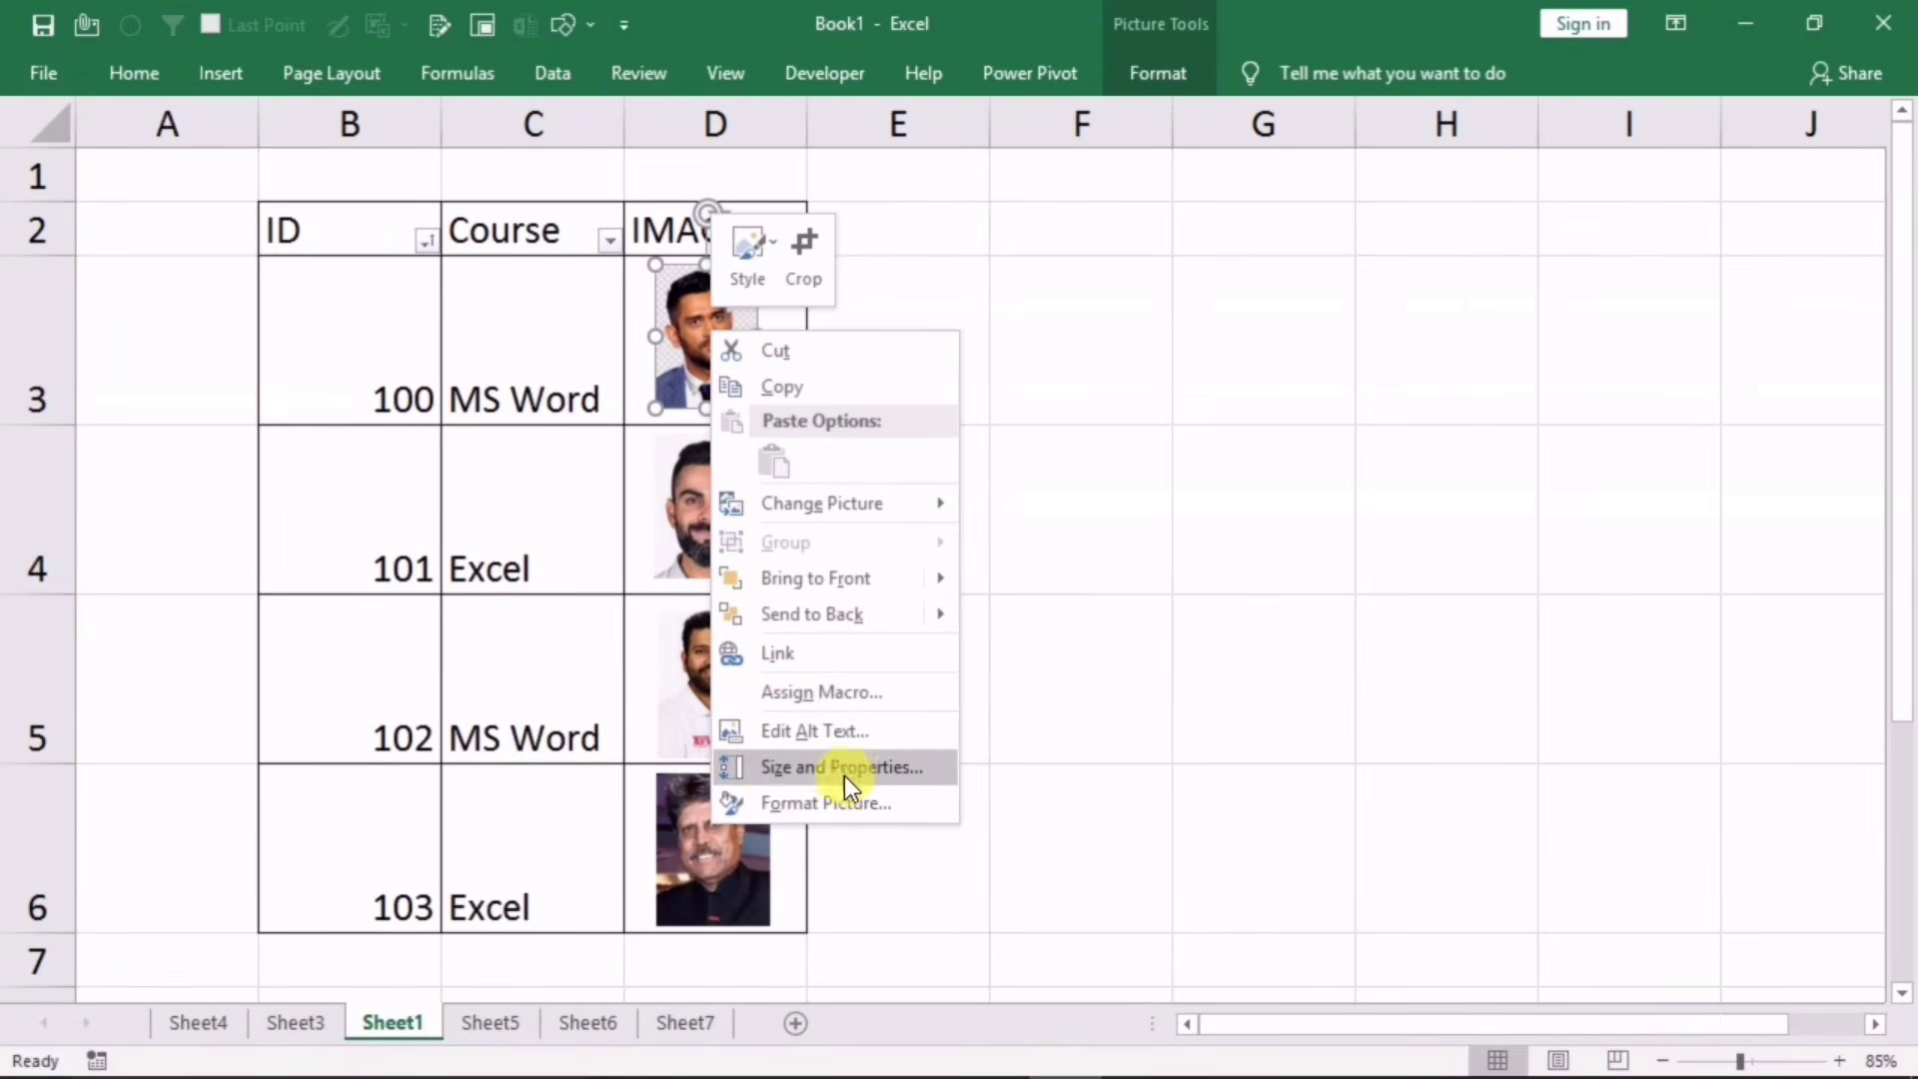
left_click(777, 772)
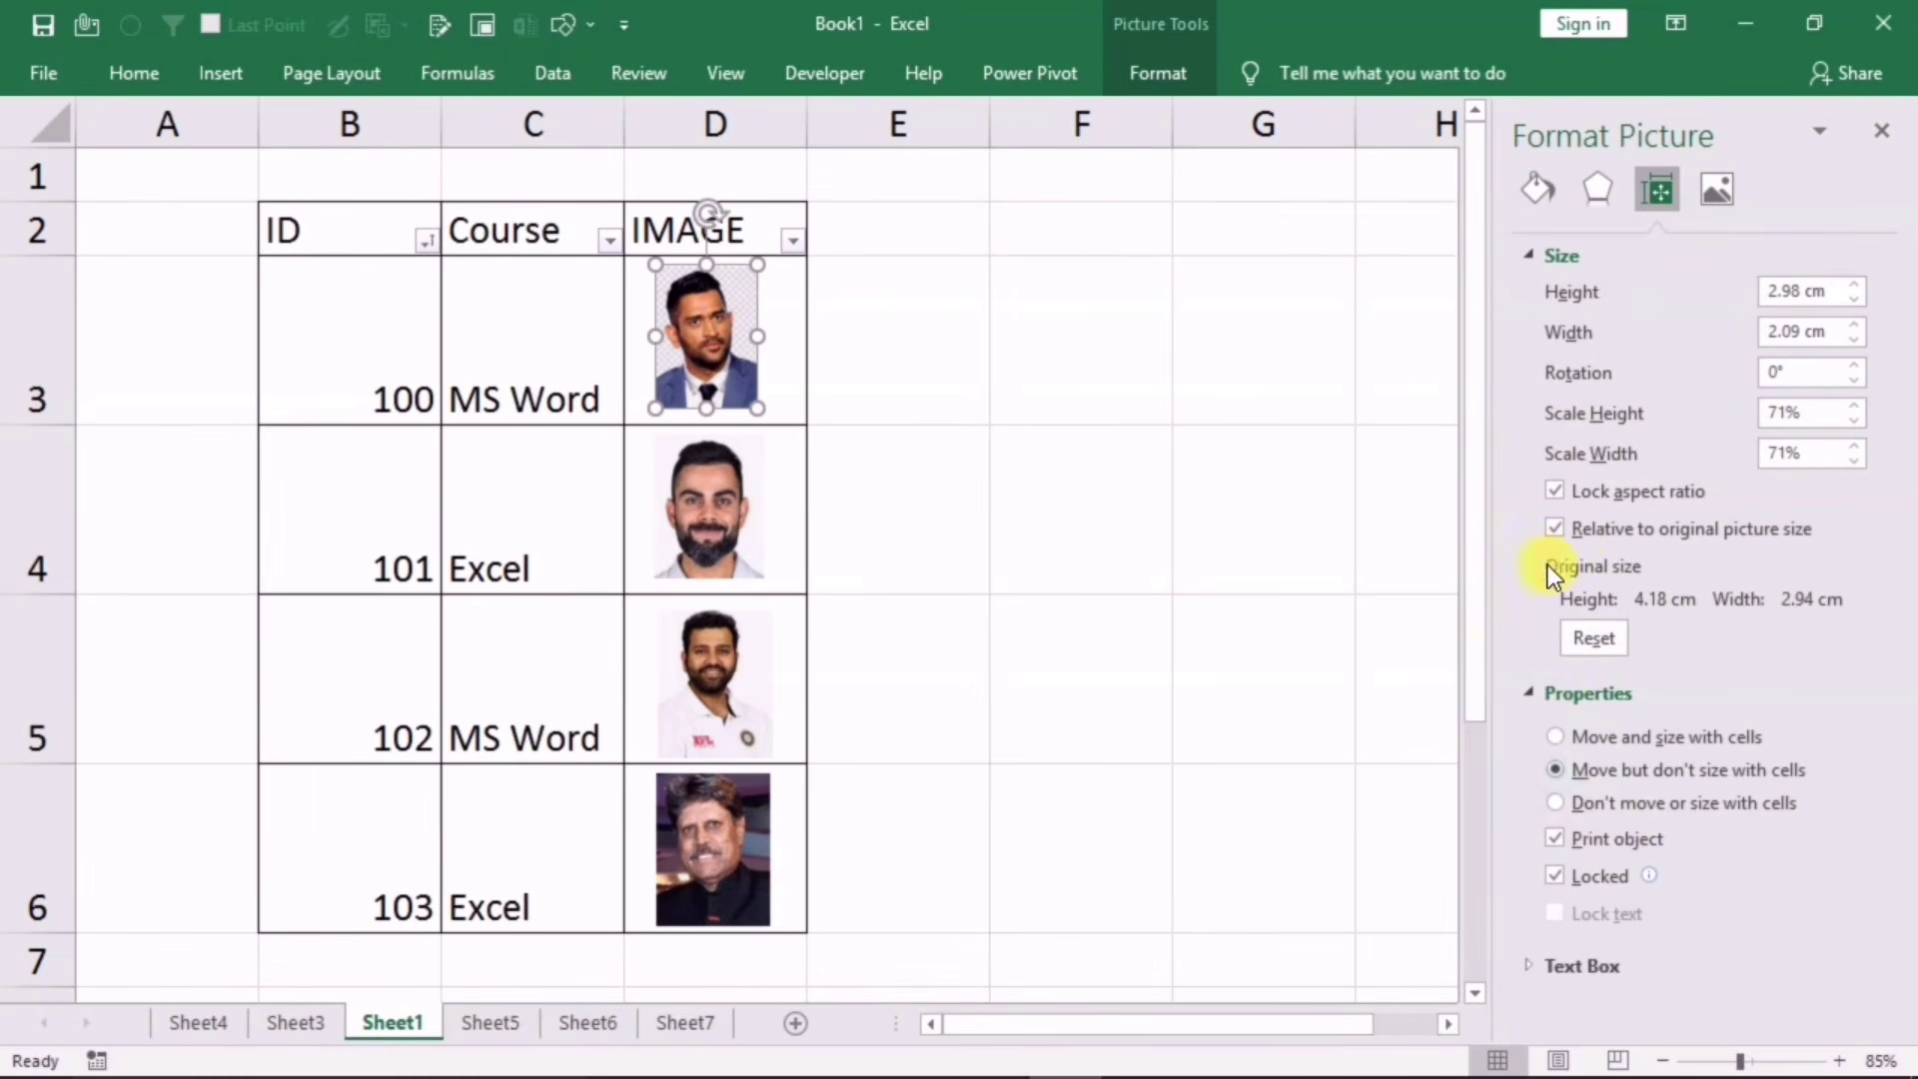
left_click(1535, 693)
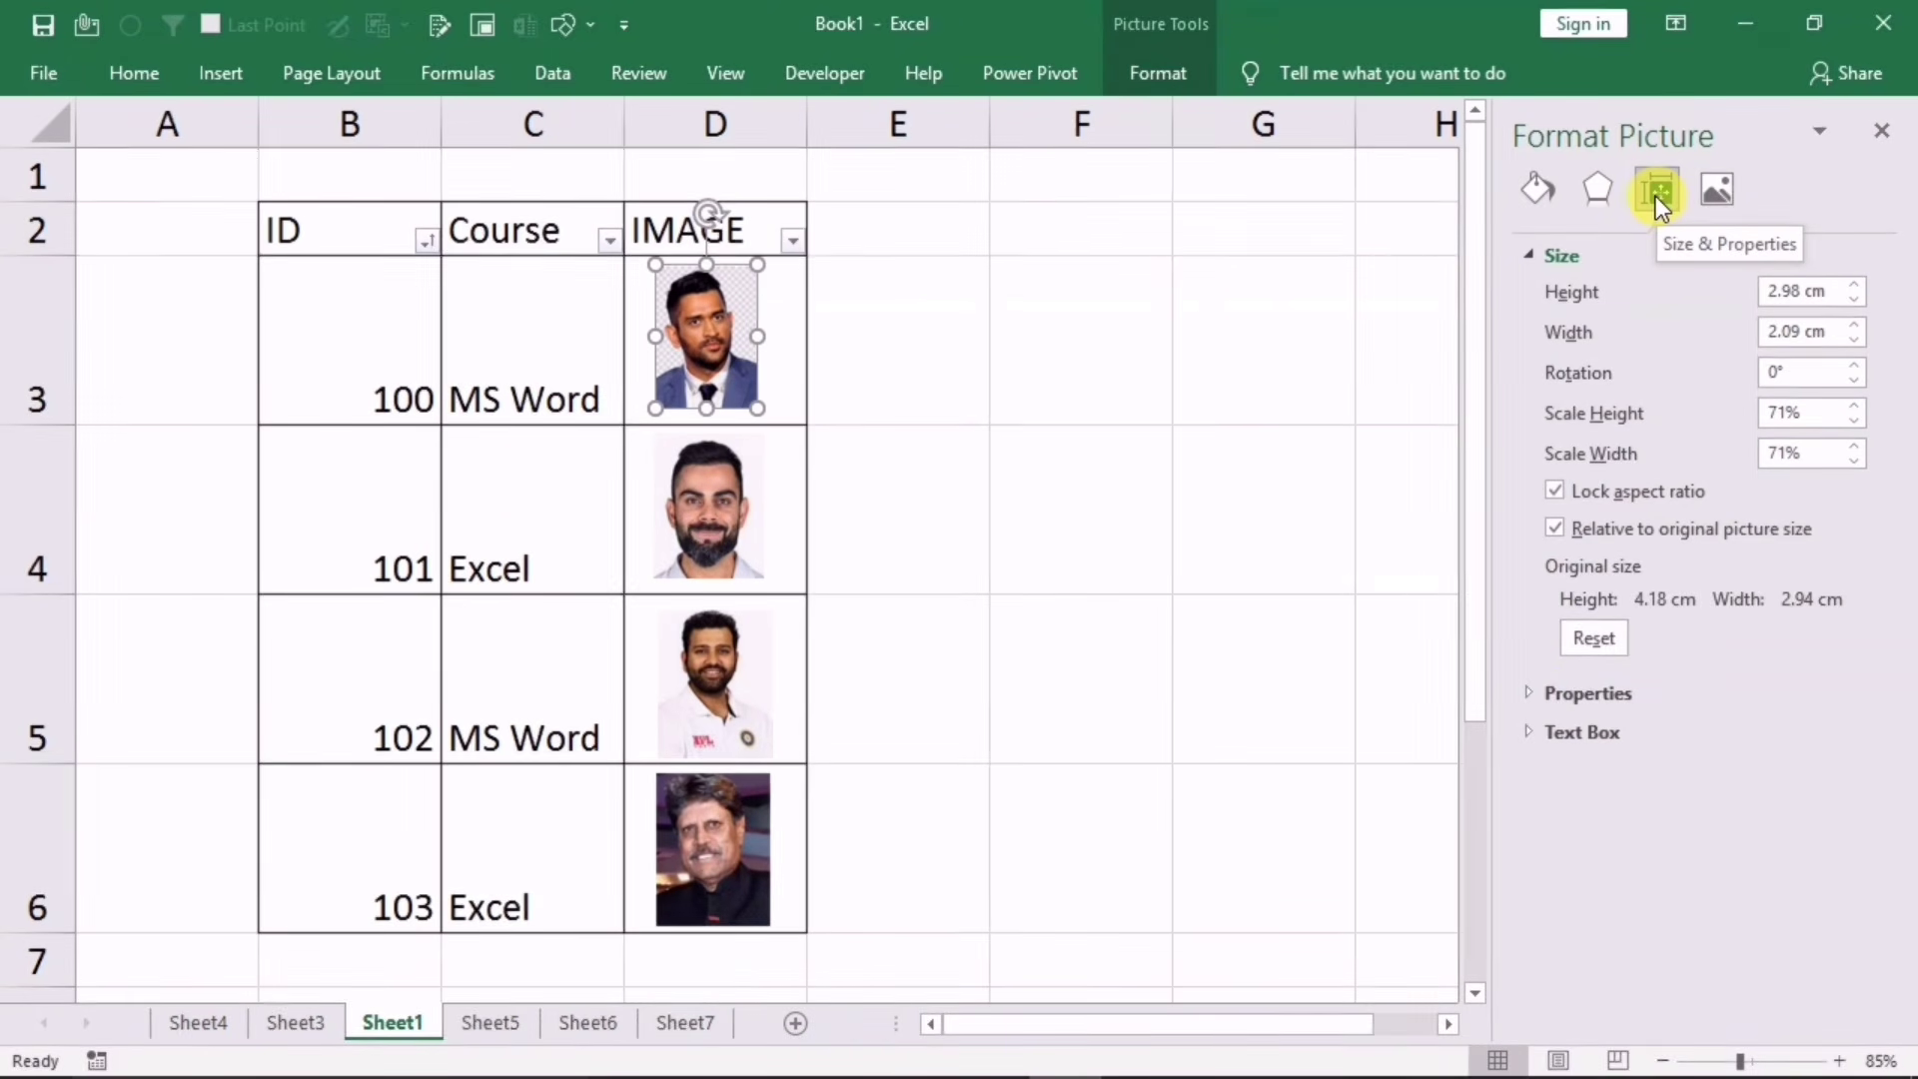
left_click(1542, 691)
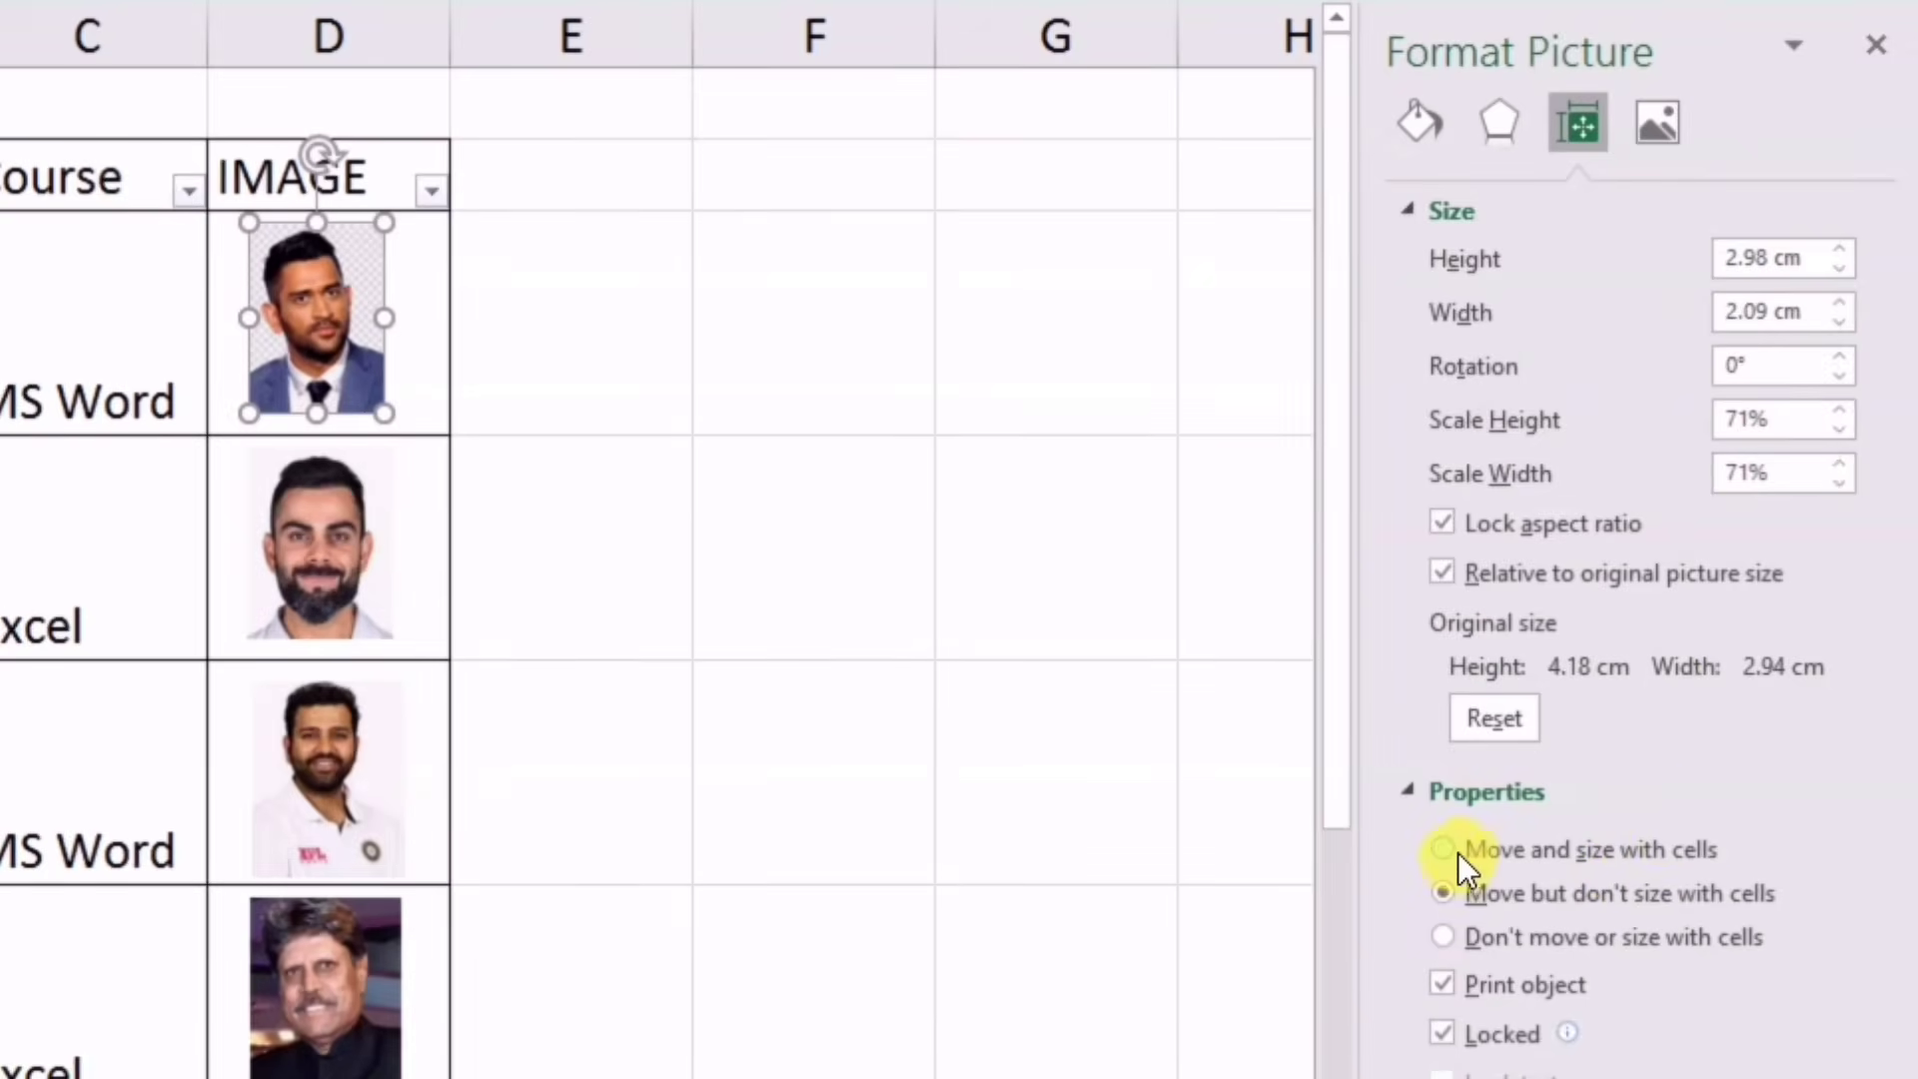
Step: Set each photo to 'Move and size with cells', then close the Format Picture pane
left_click(1461, 852)
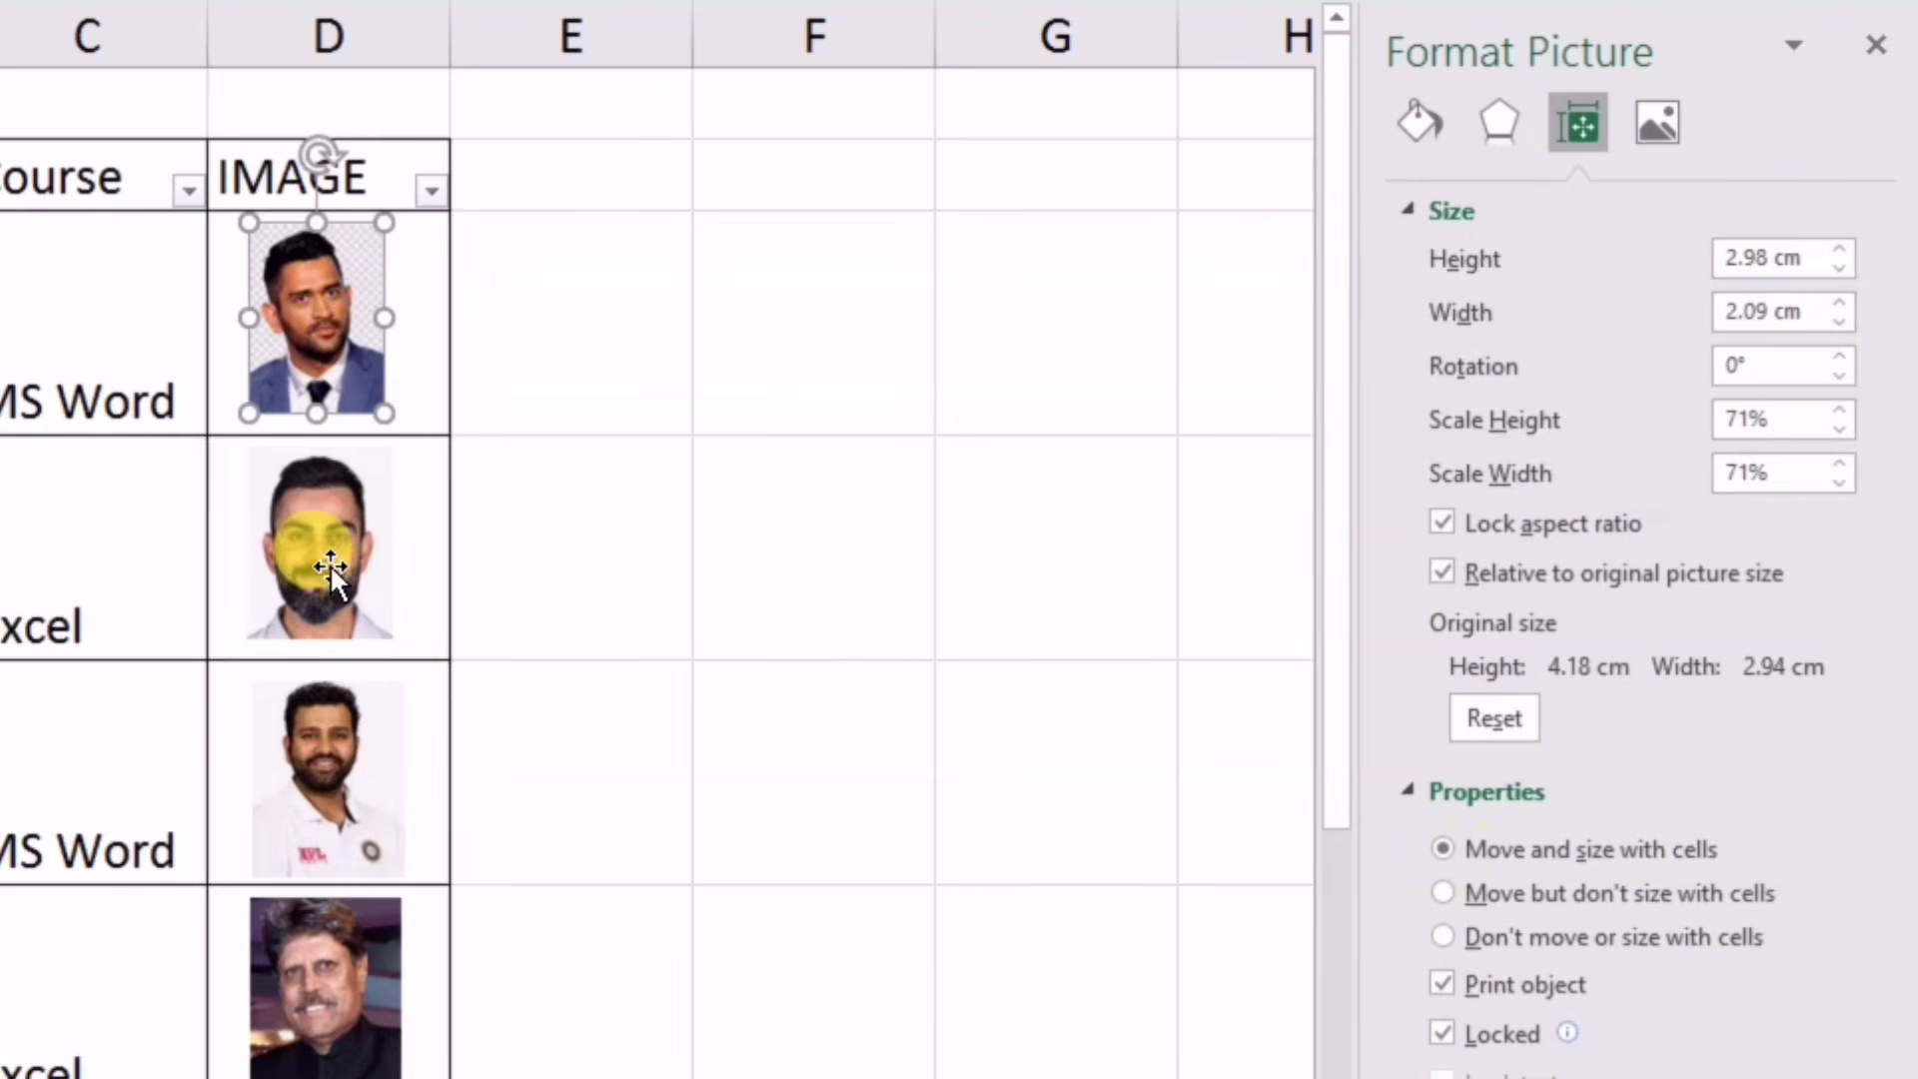
left_click(330, 556)
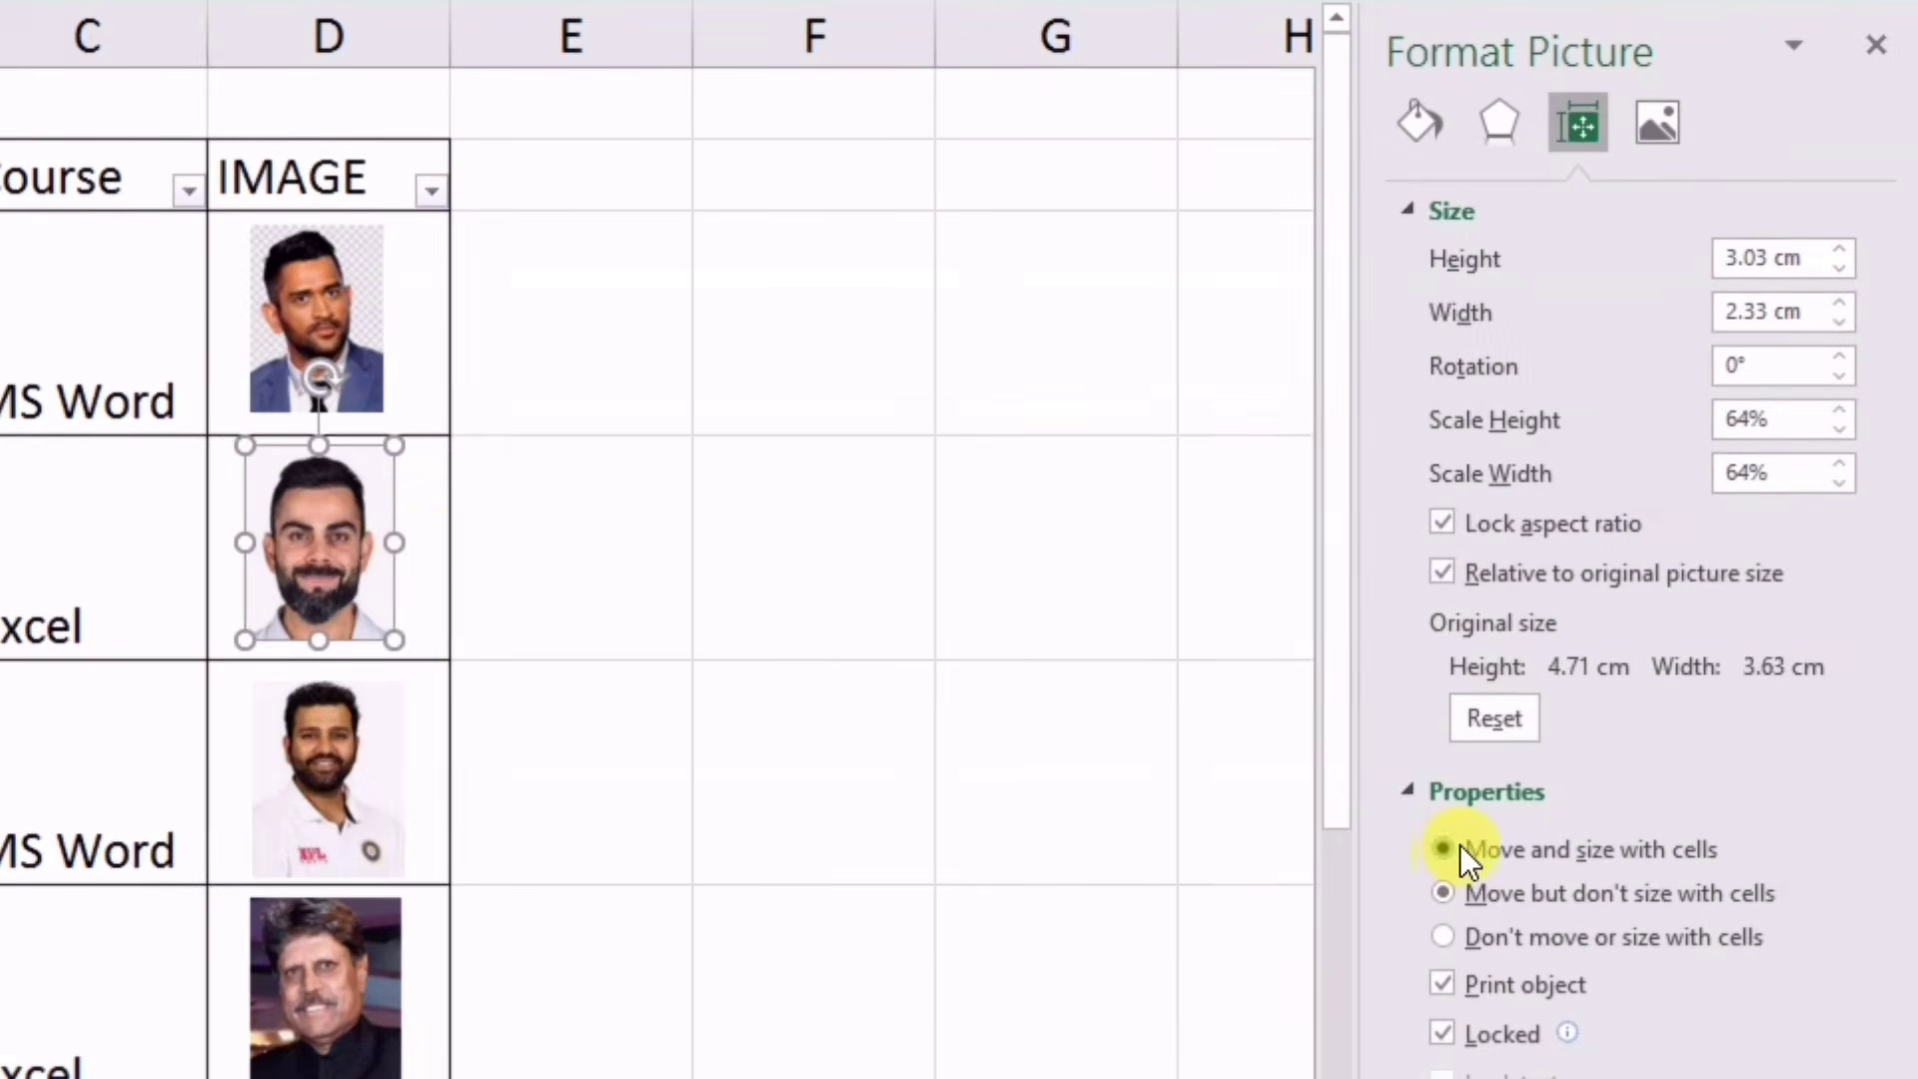
left_click(321, 775)
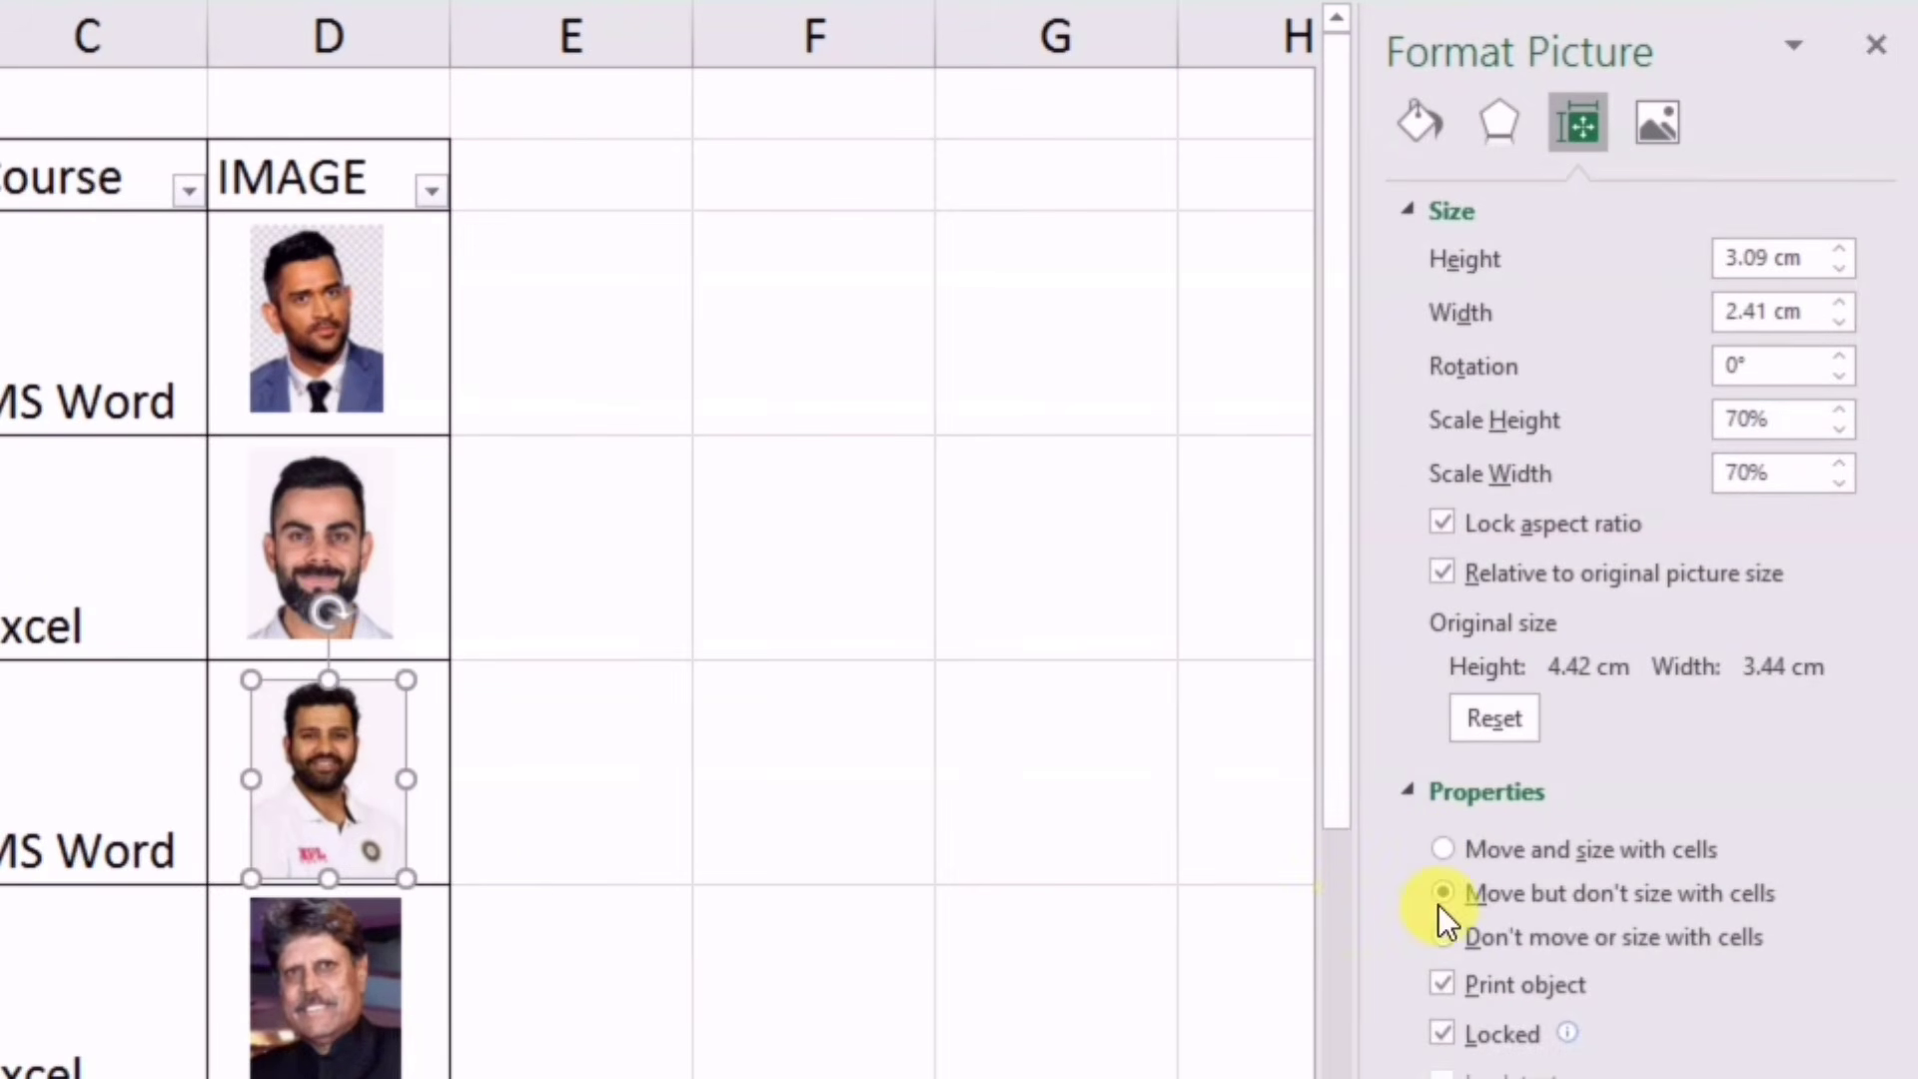
left_click(1443, 849)
left_click(334, 974)
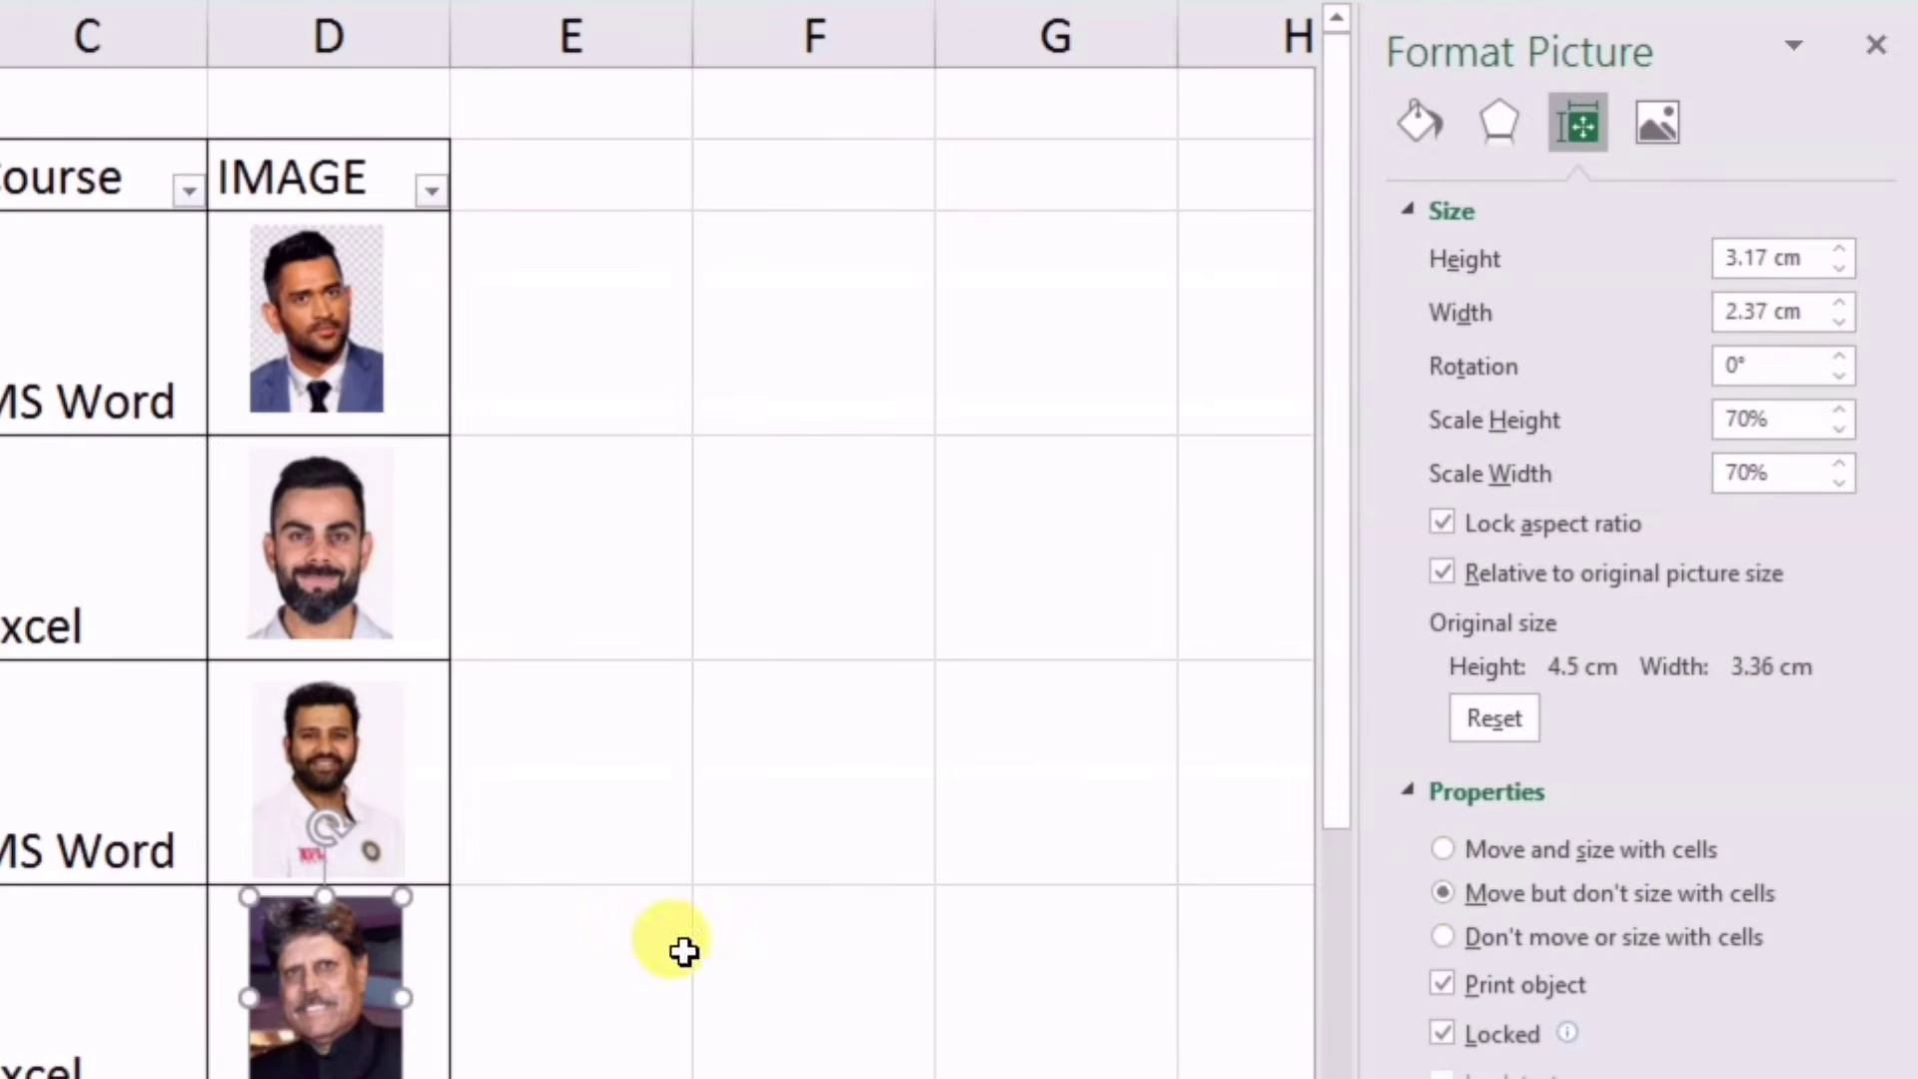
left_click(1482, 850)
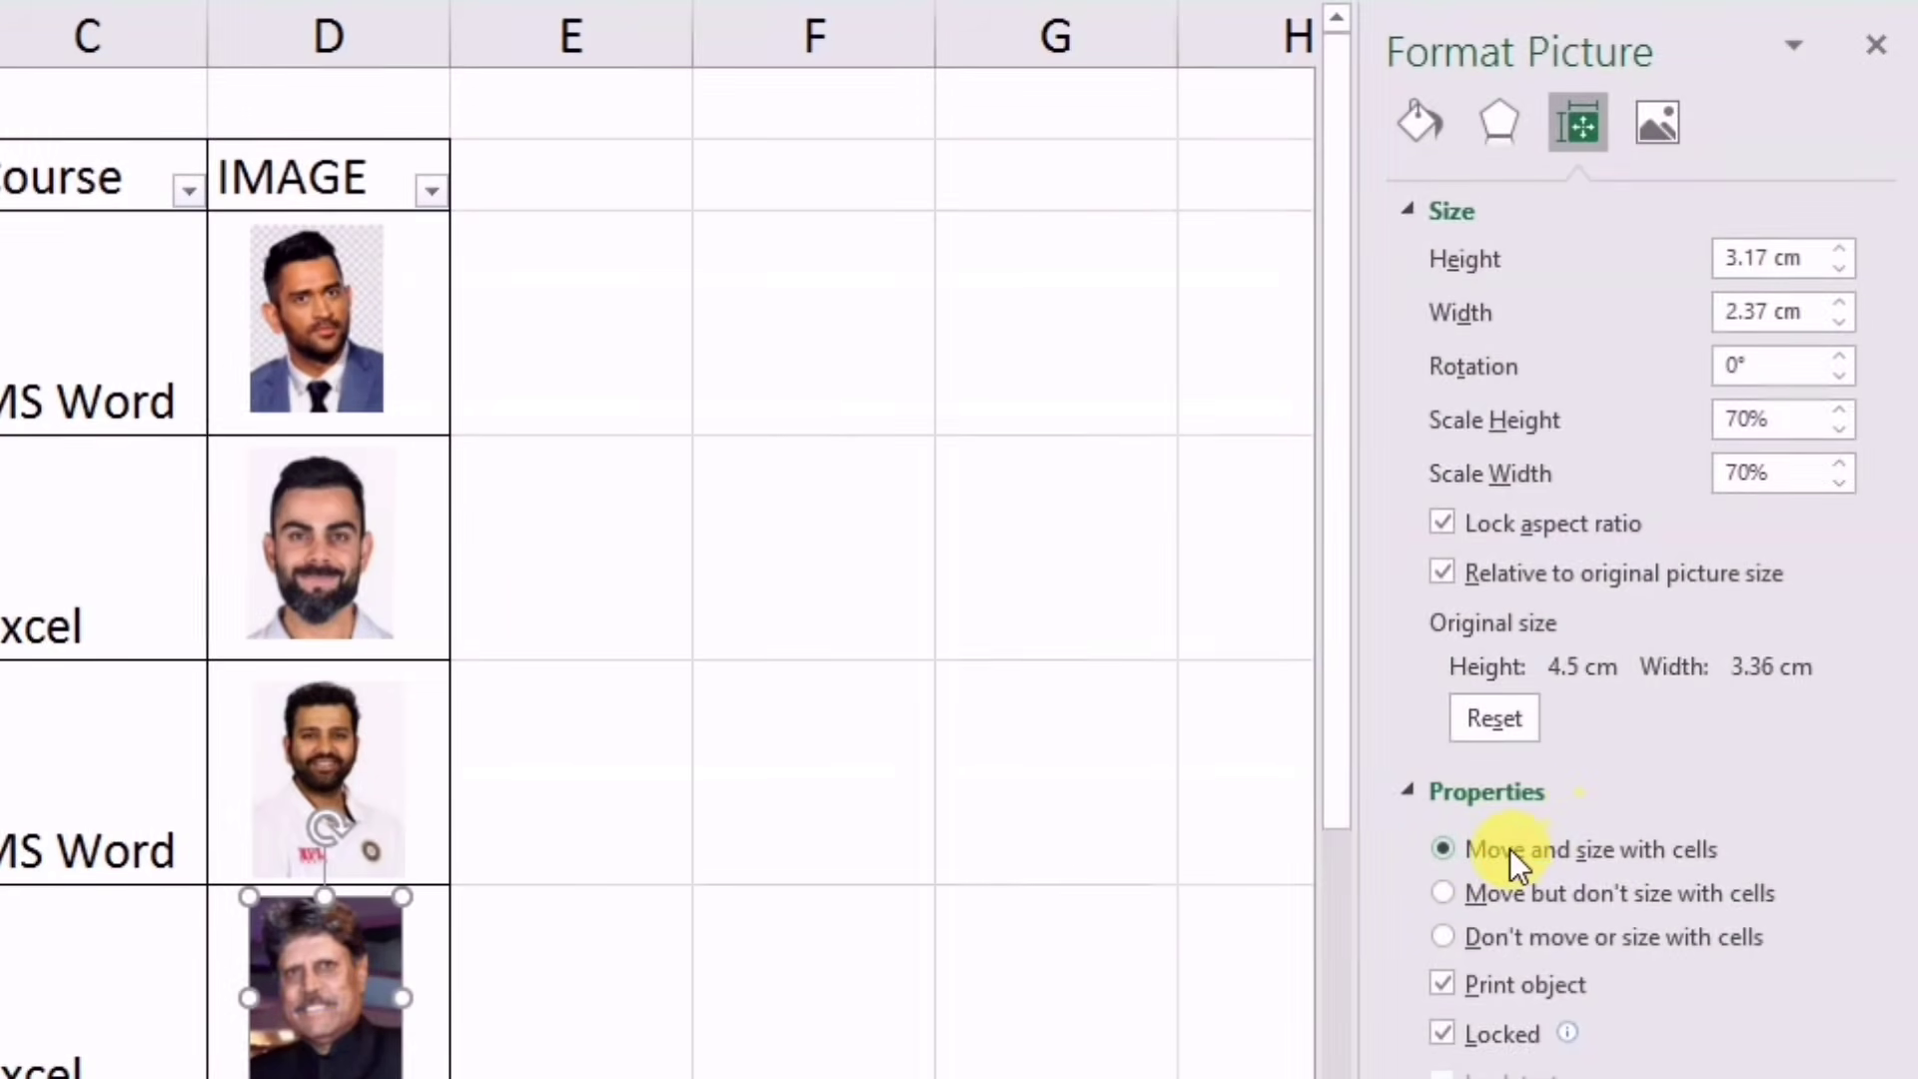
left_click(1877, 48)
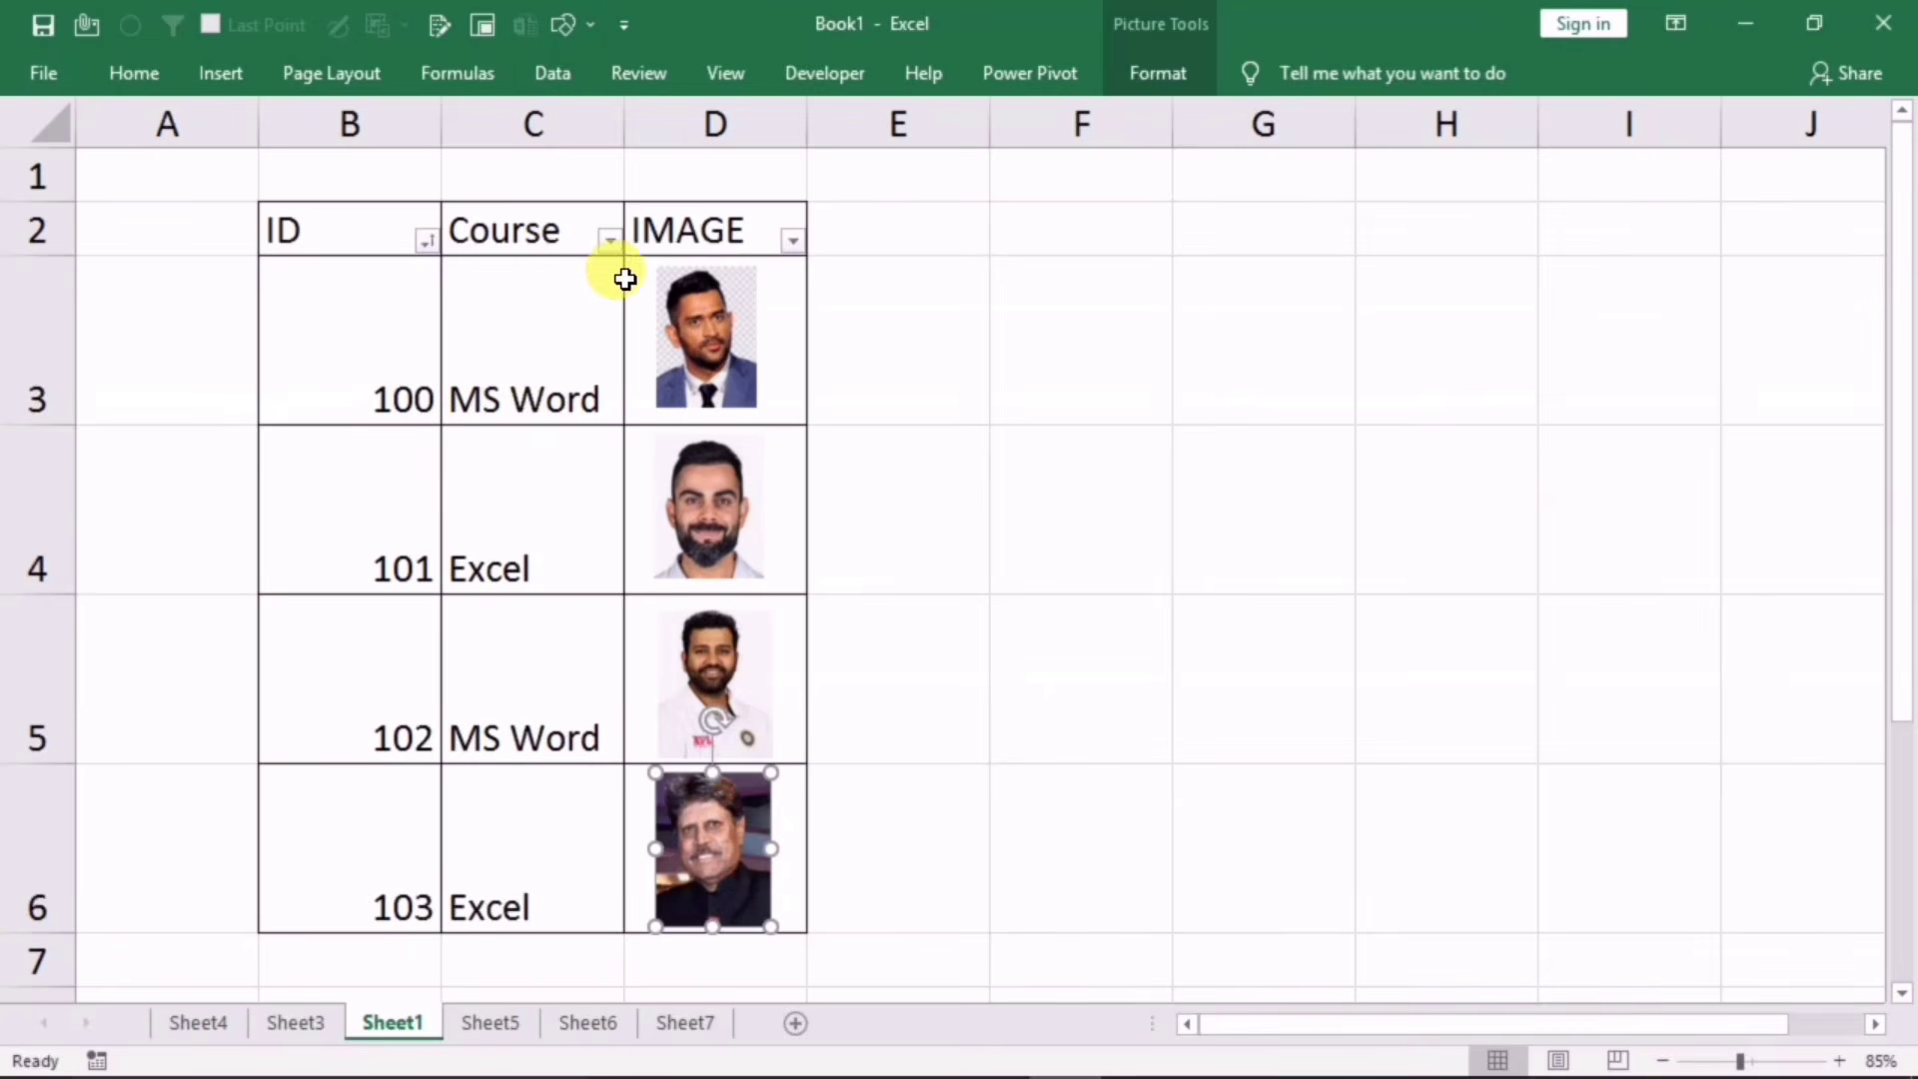
Step: Filter the Course column to show only MS Word
left_click(609, 240)
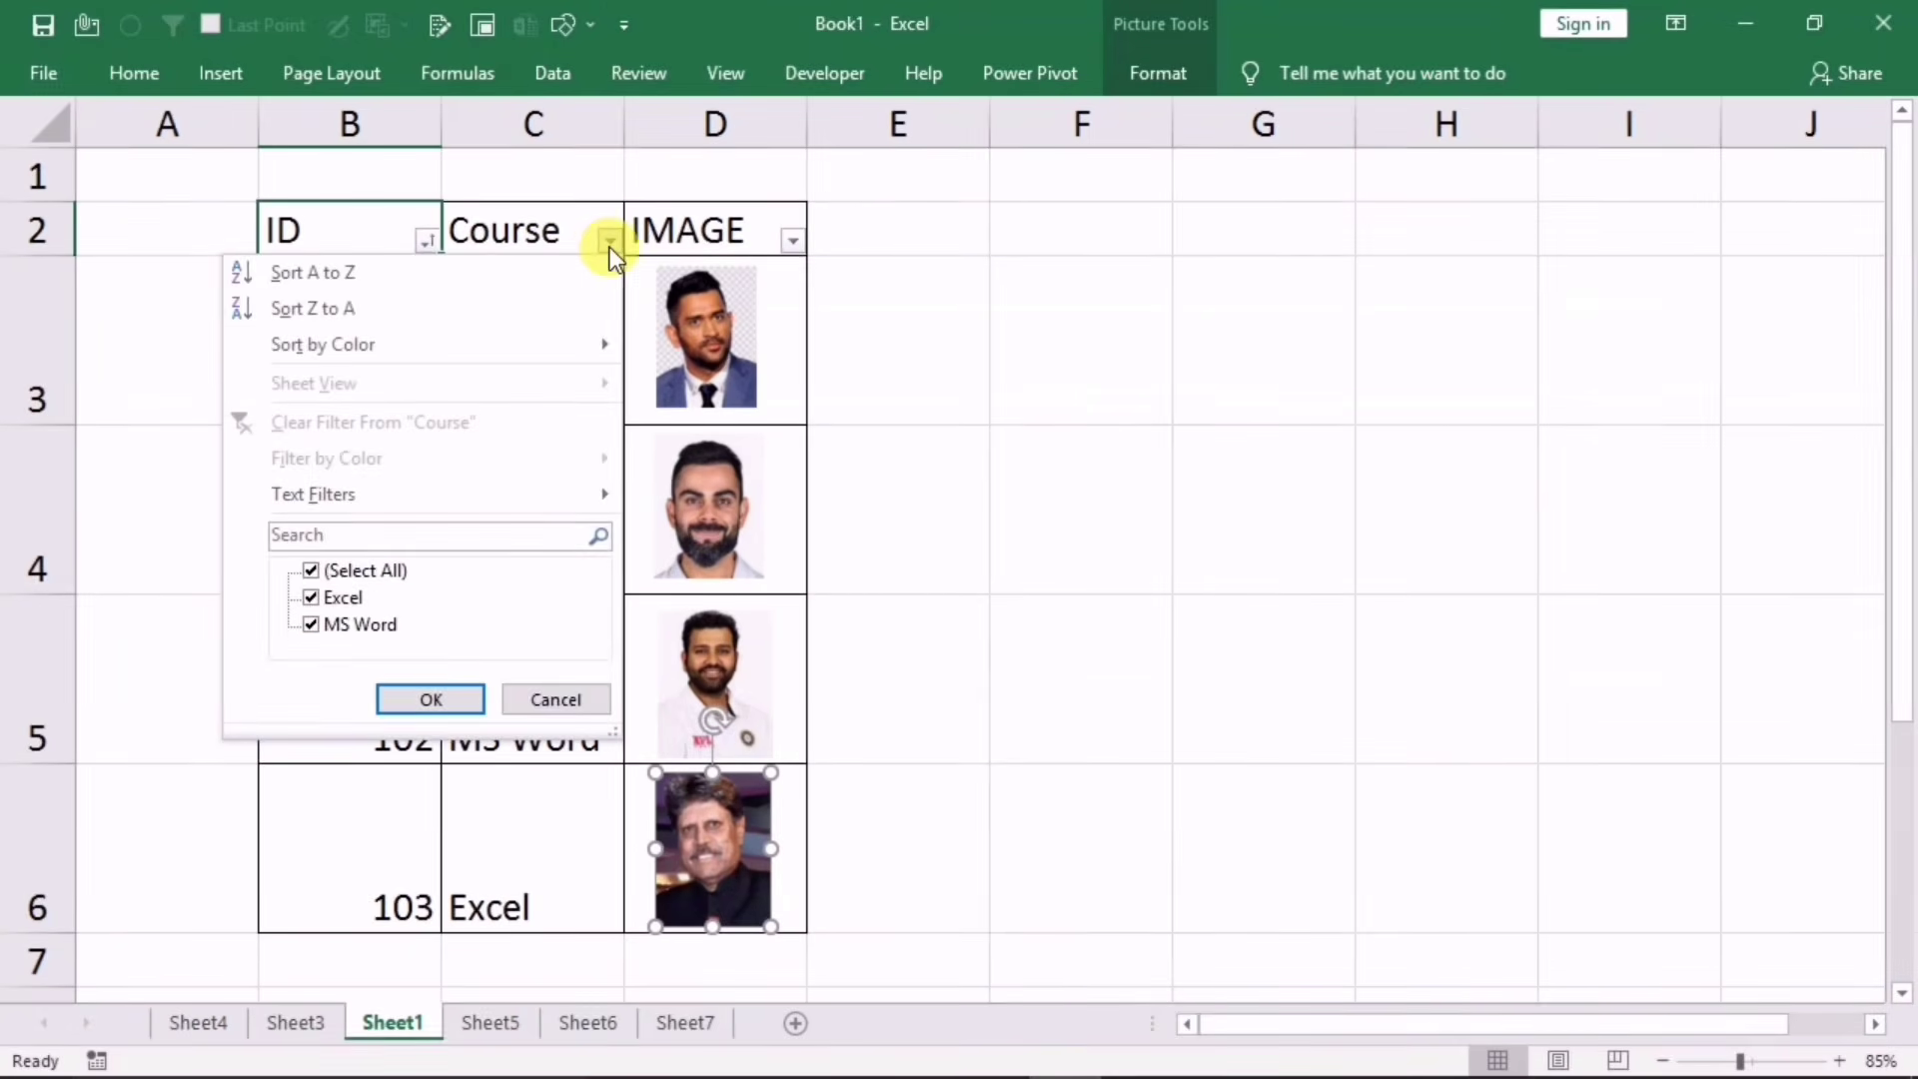
left_click(321, 572)
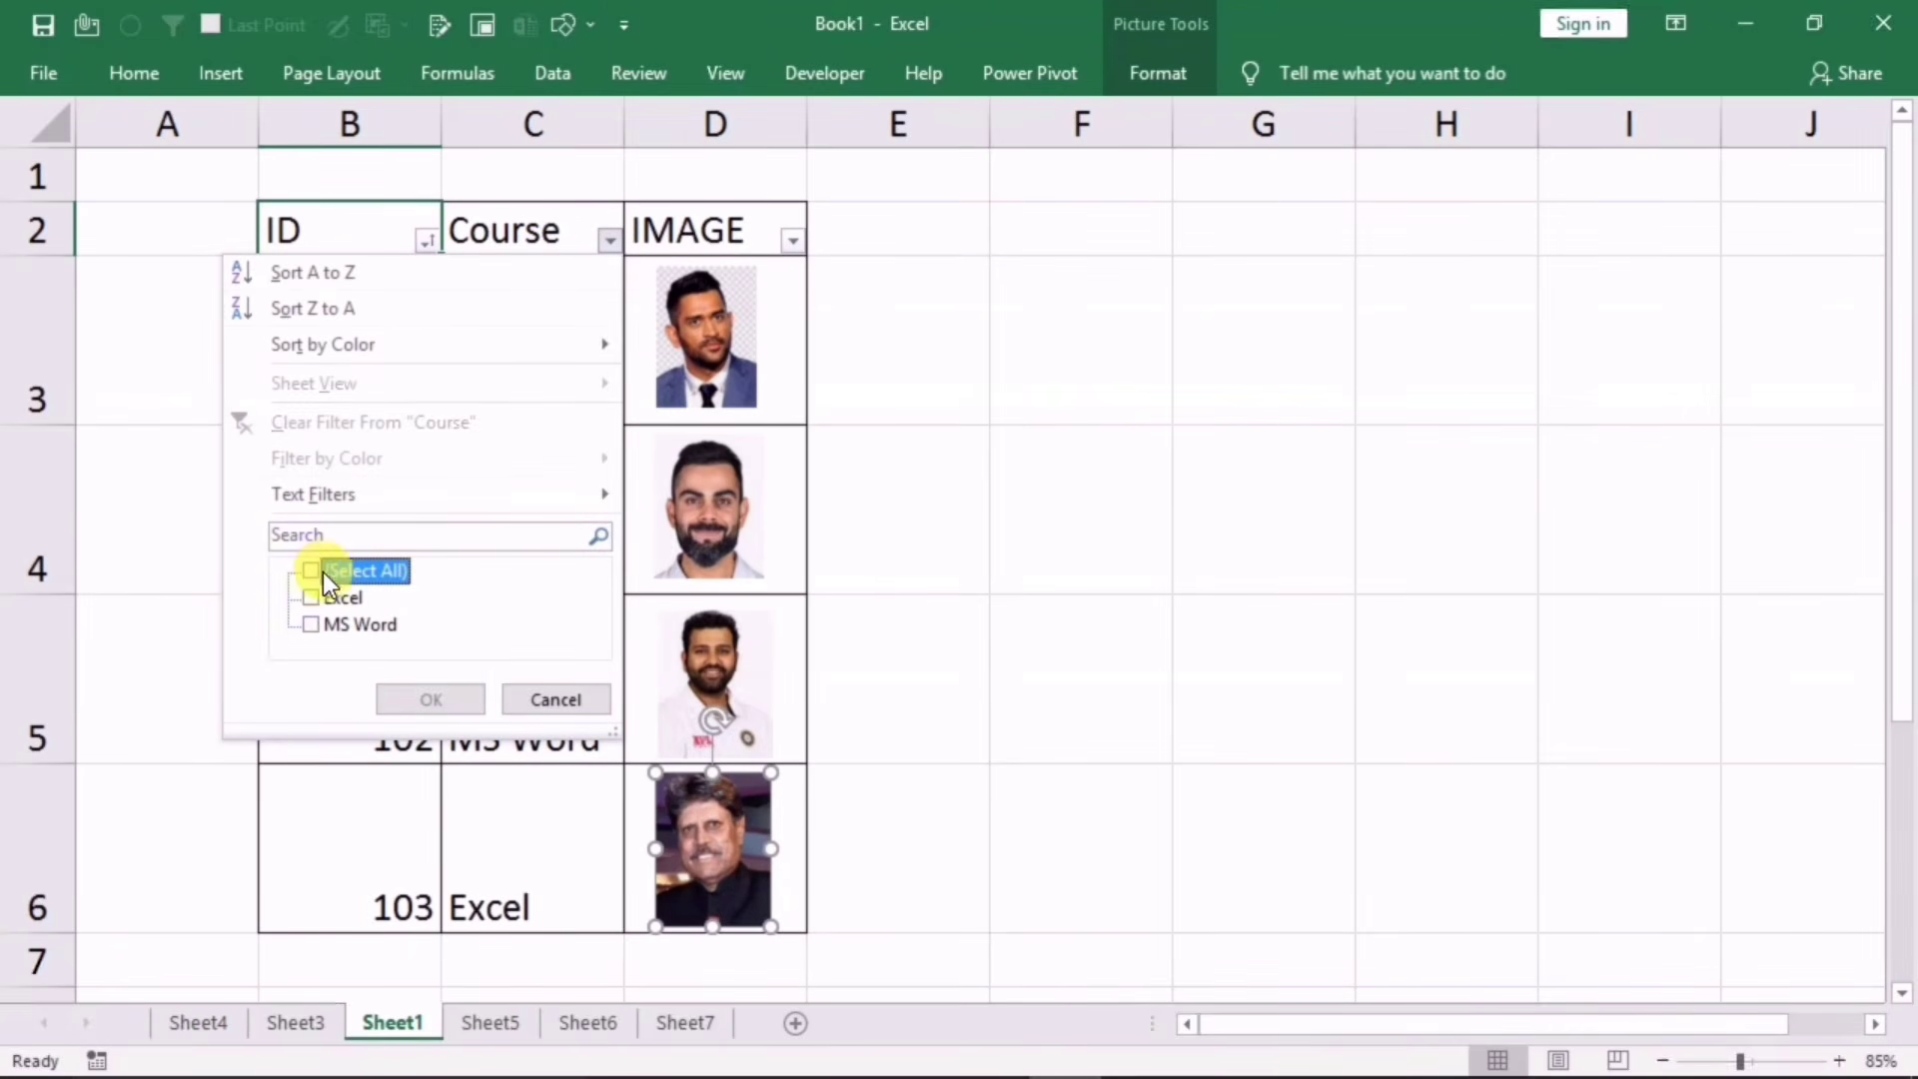
left_click(312, 623)
left_click(417, 703)
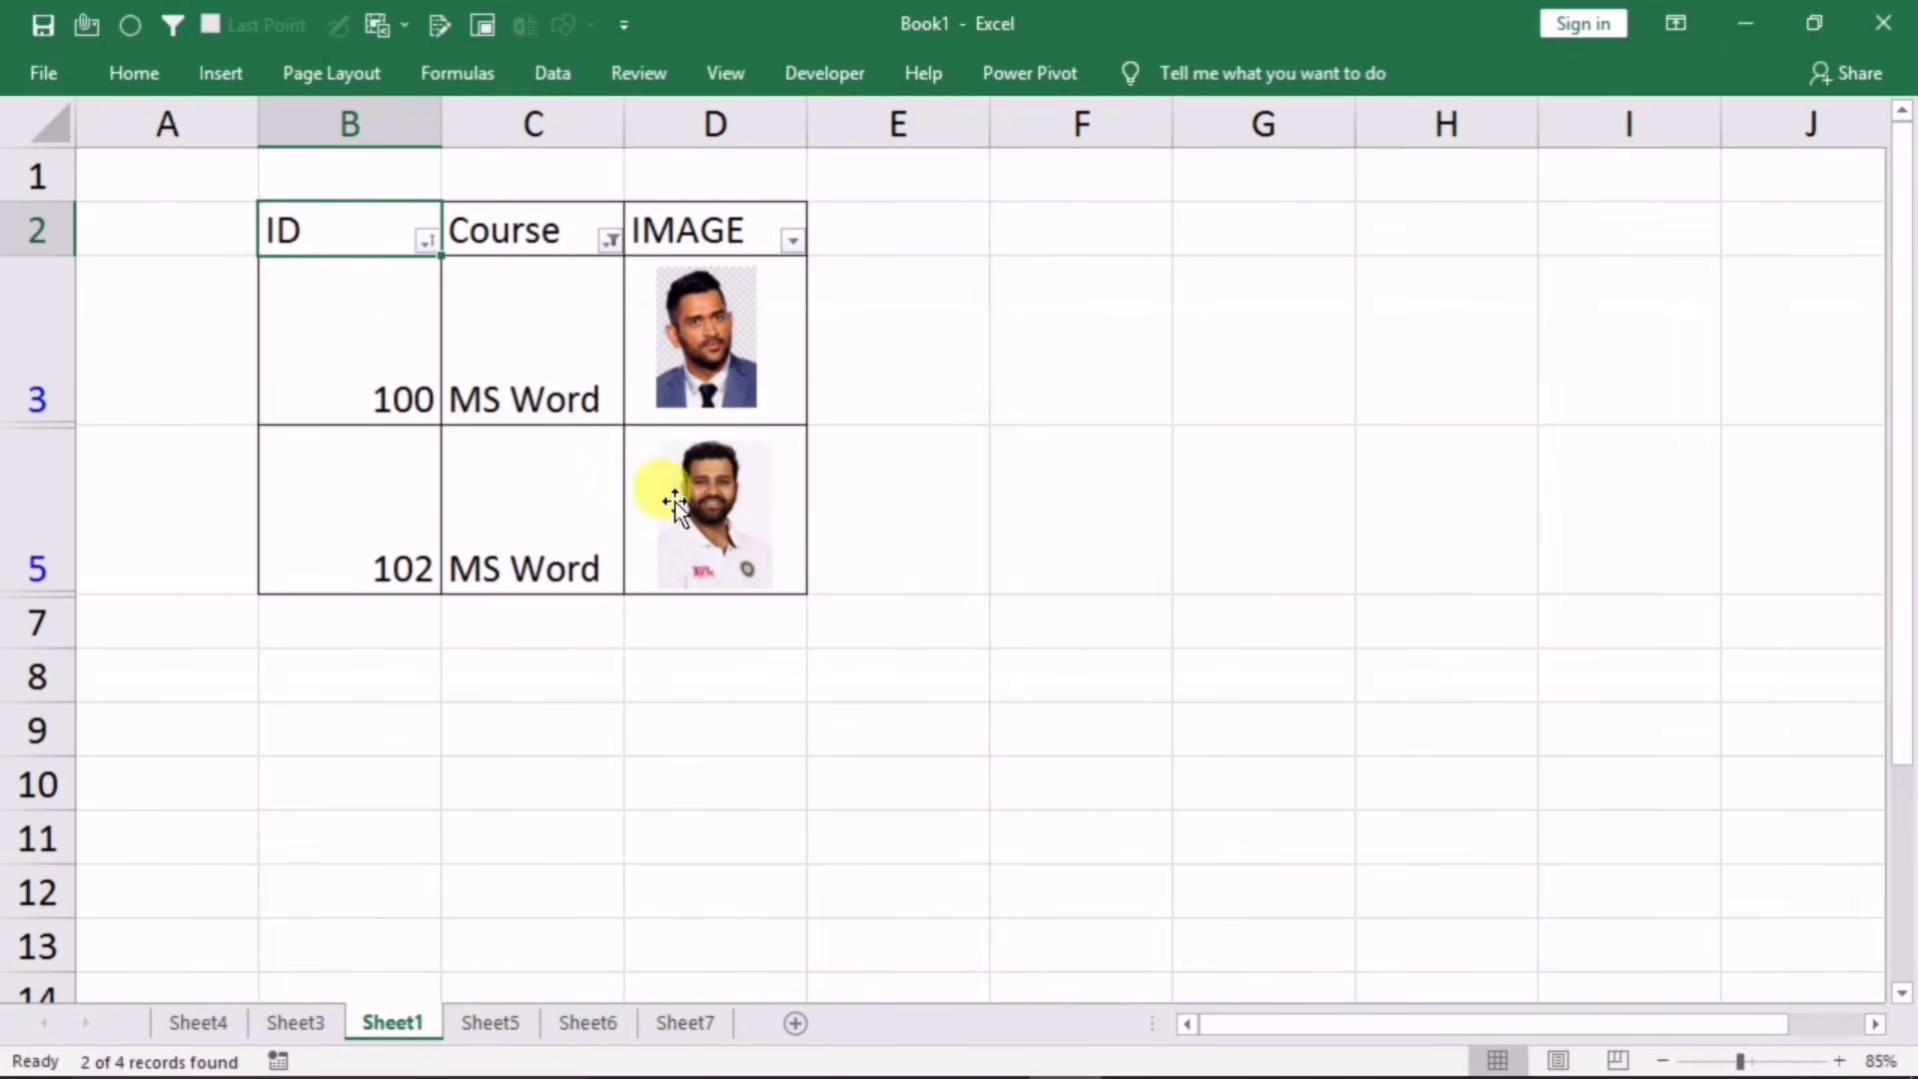
Step: Change the Course filter to show only Excel
left_click(610, 239)
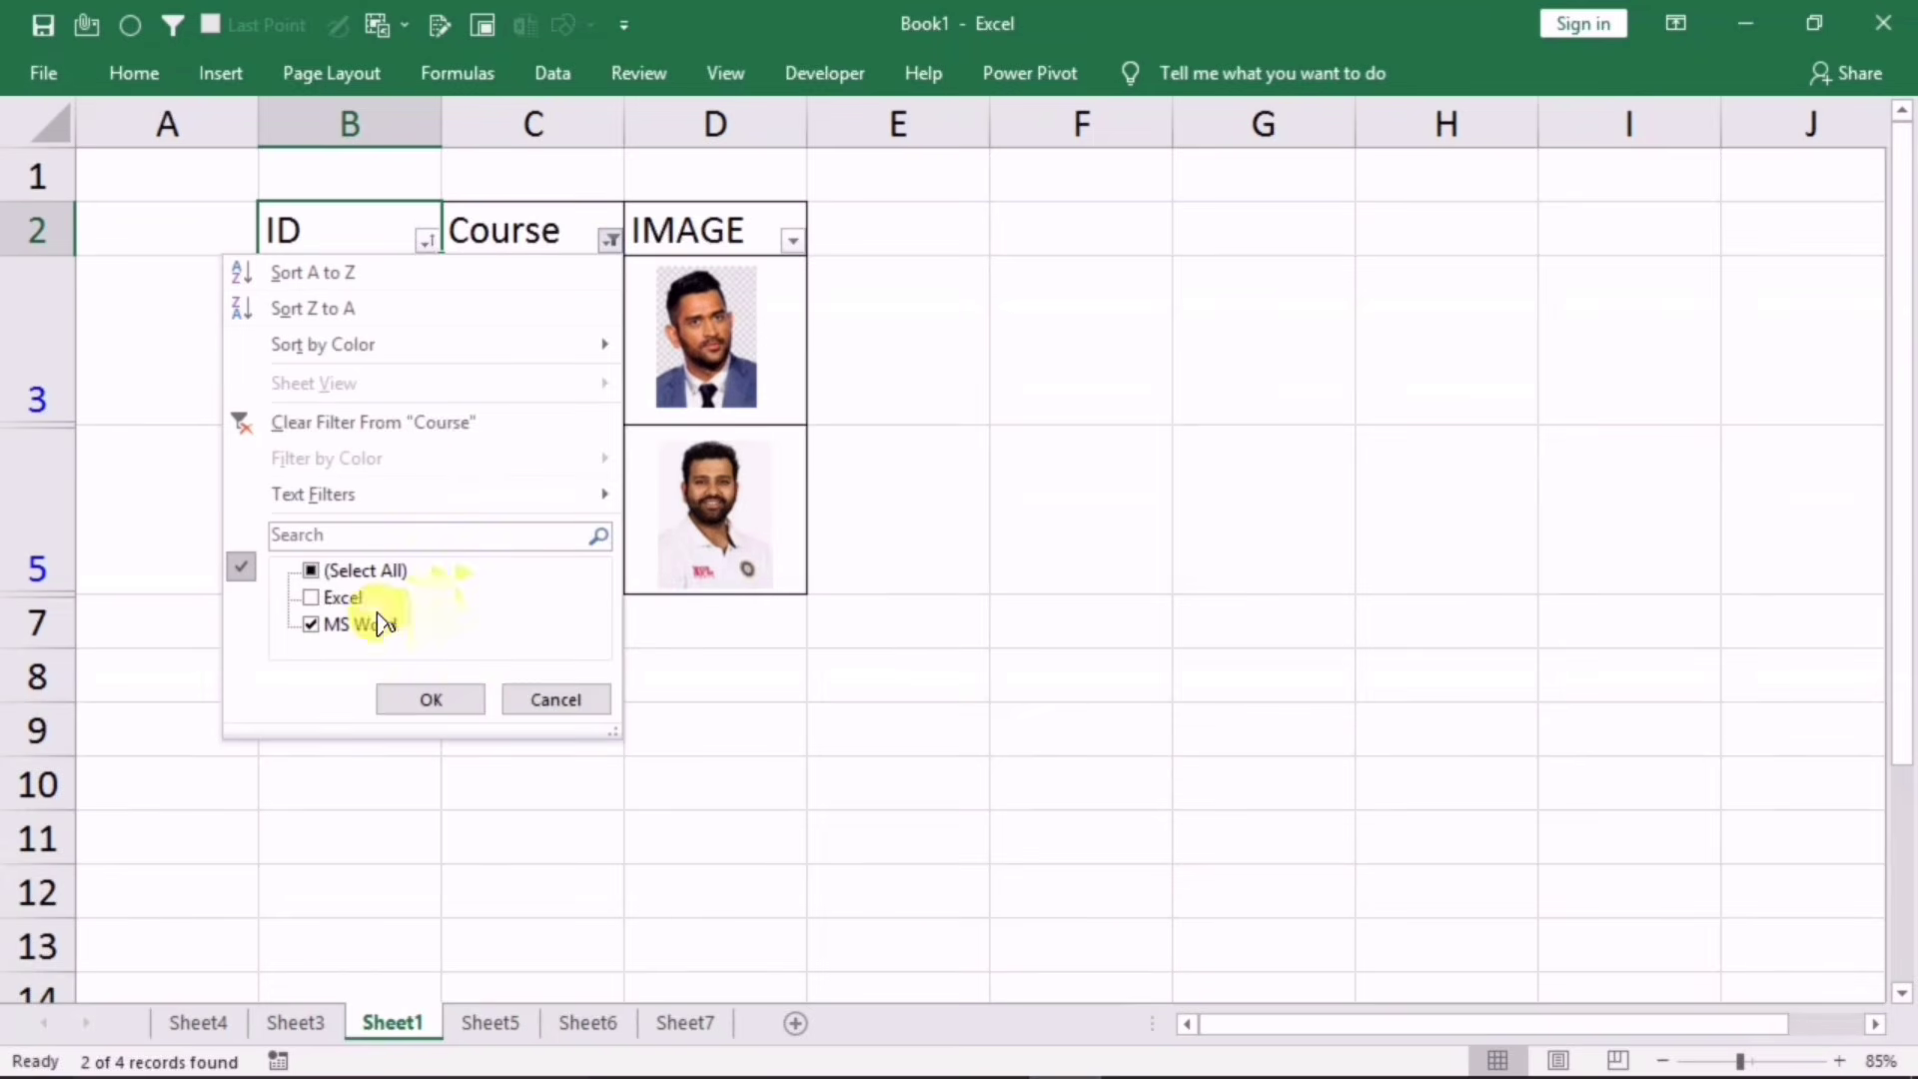
left_click(318, 569)
left_click(320, 597)
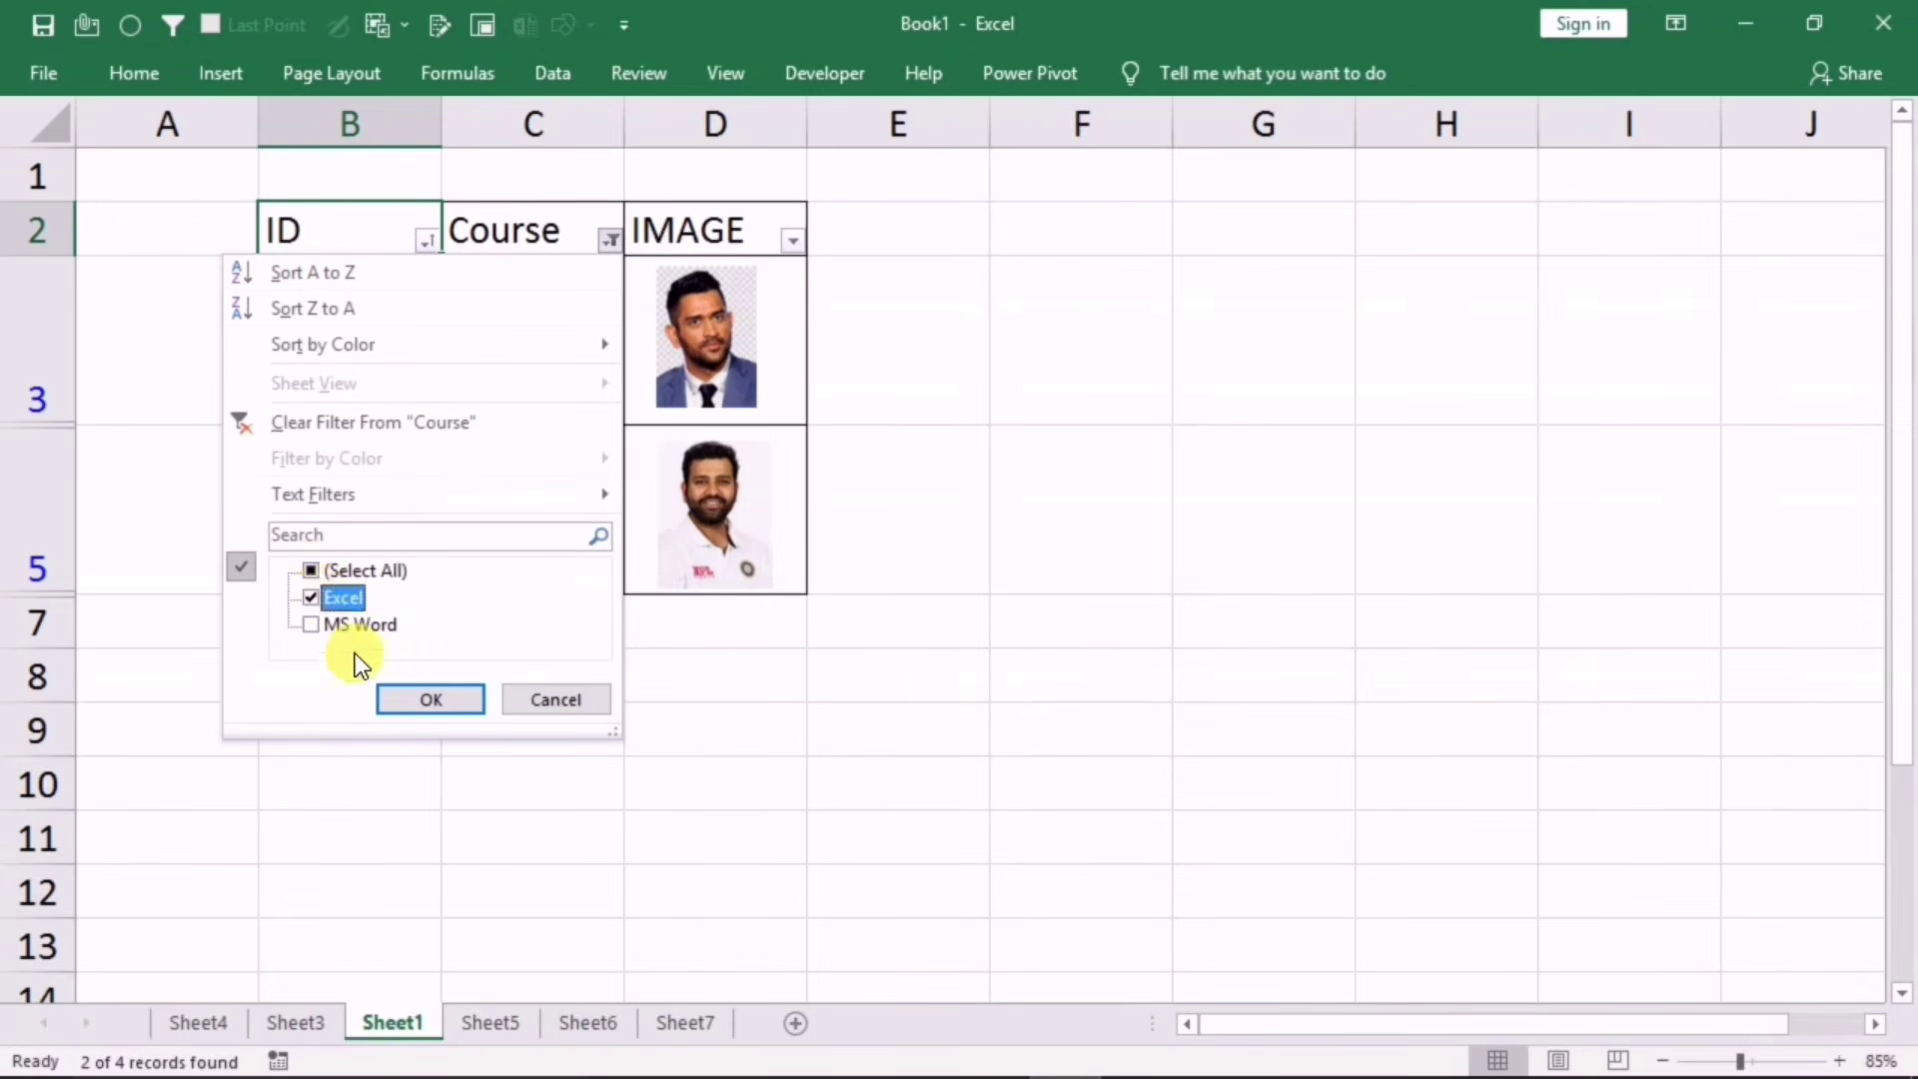
left_click(385, 699)
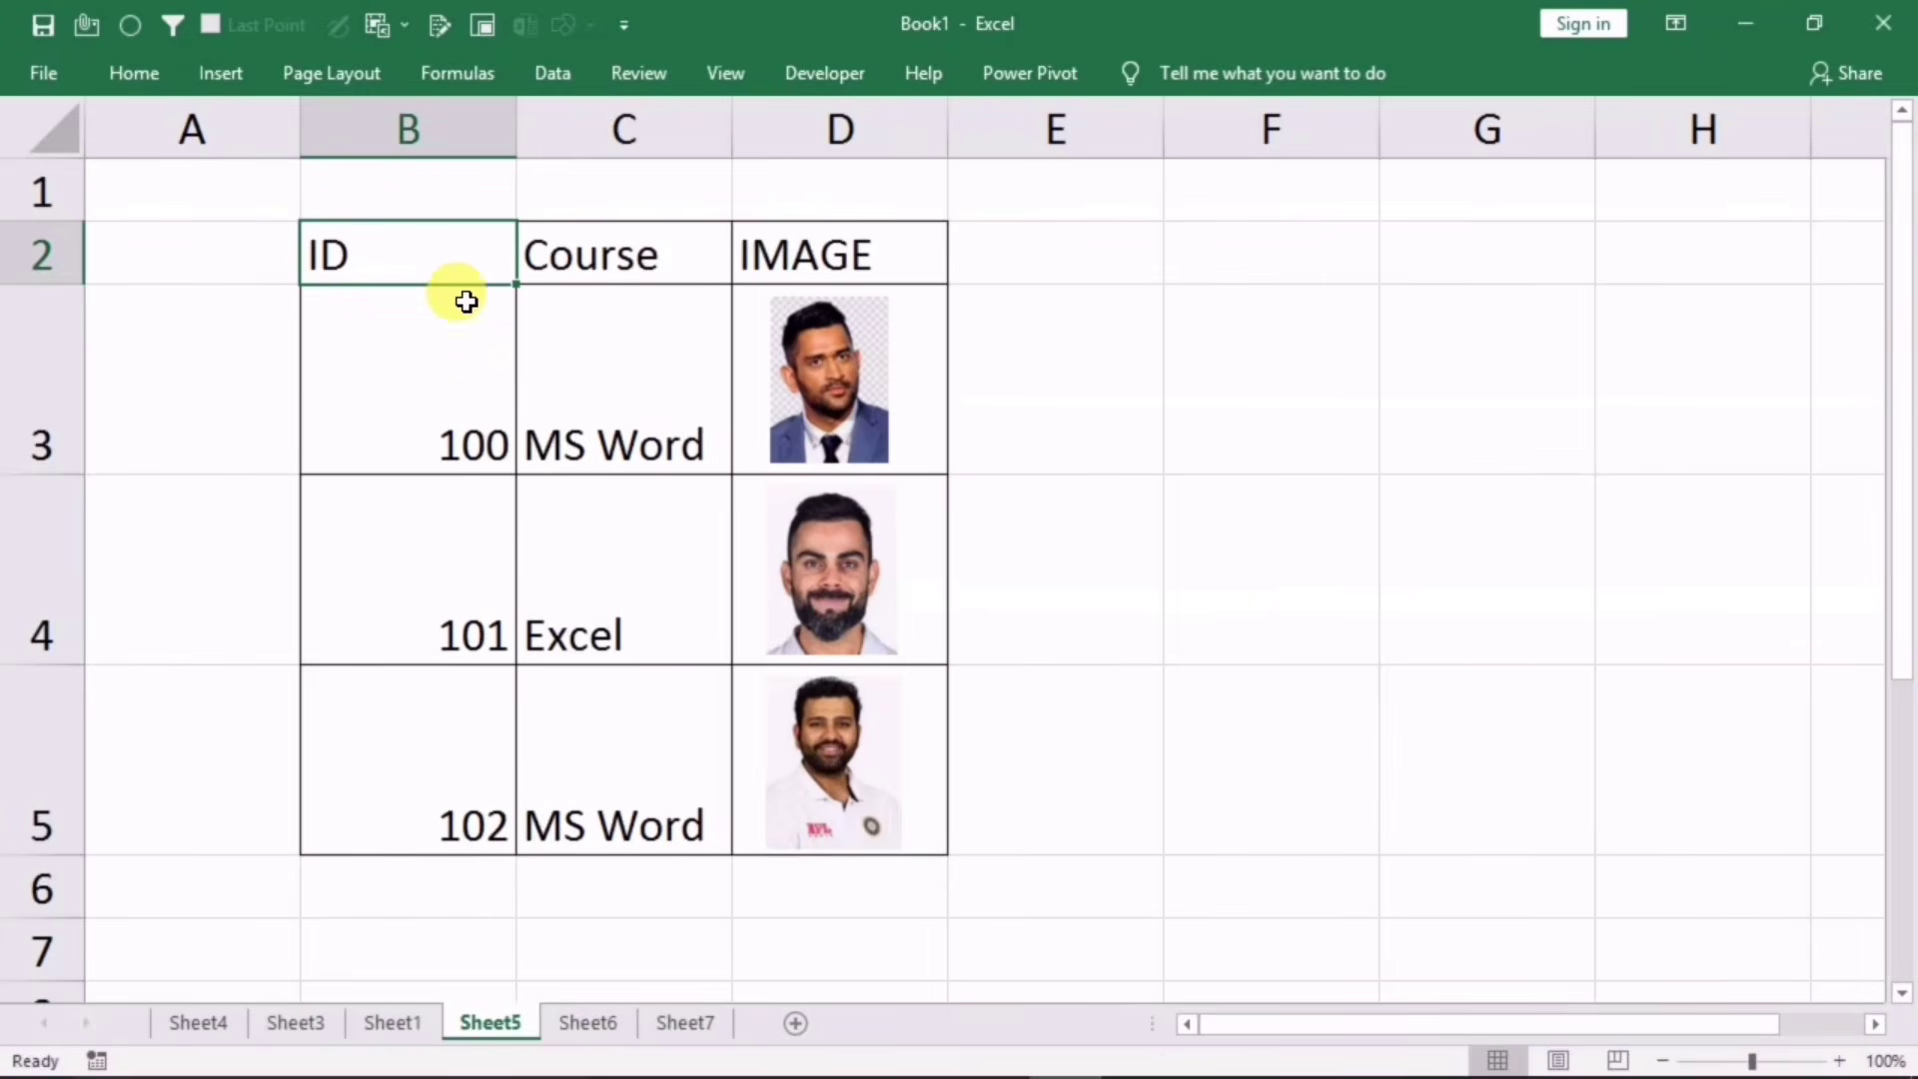
Step: Copy the table B2:D5 with its photos and paste it at B7
left_click_drag(449, 261, 782, 715)
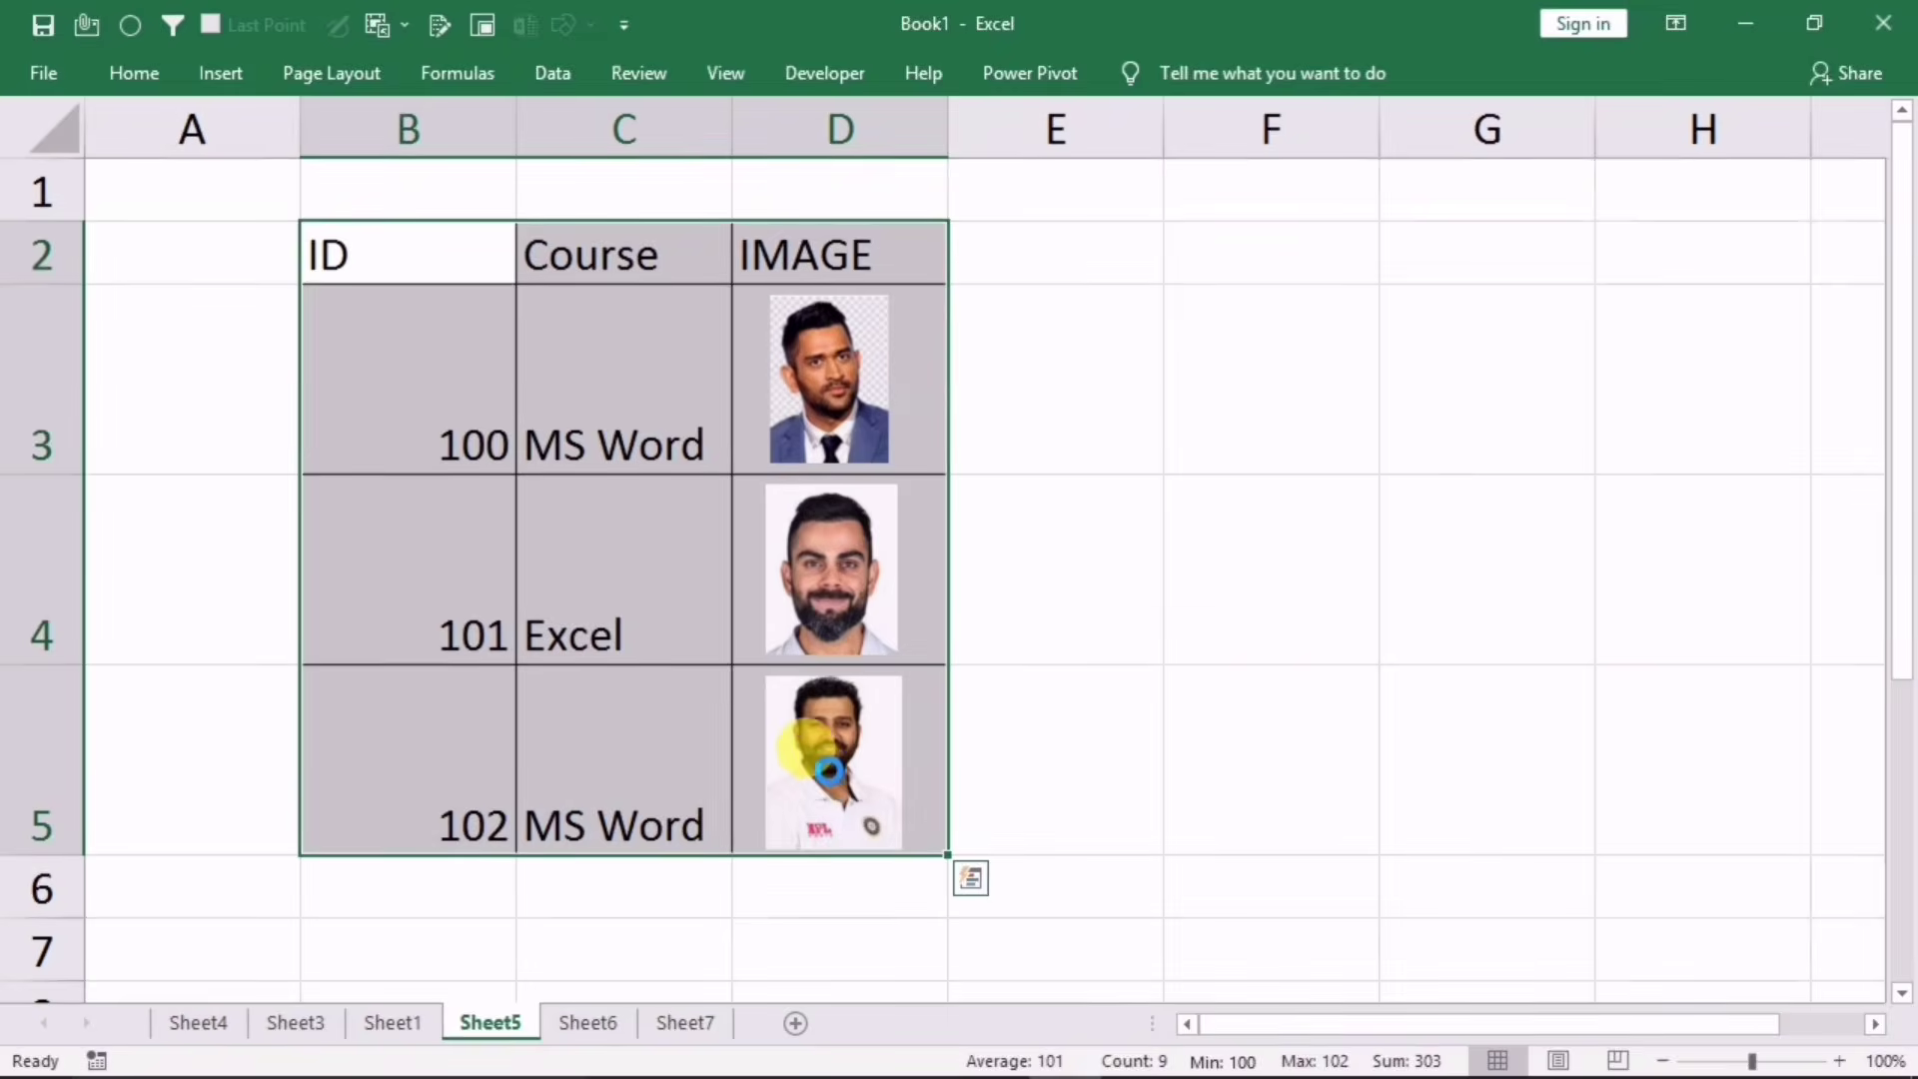
key("ctrl+c")
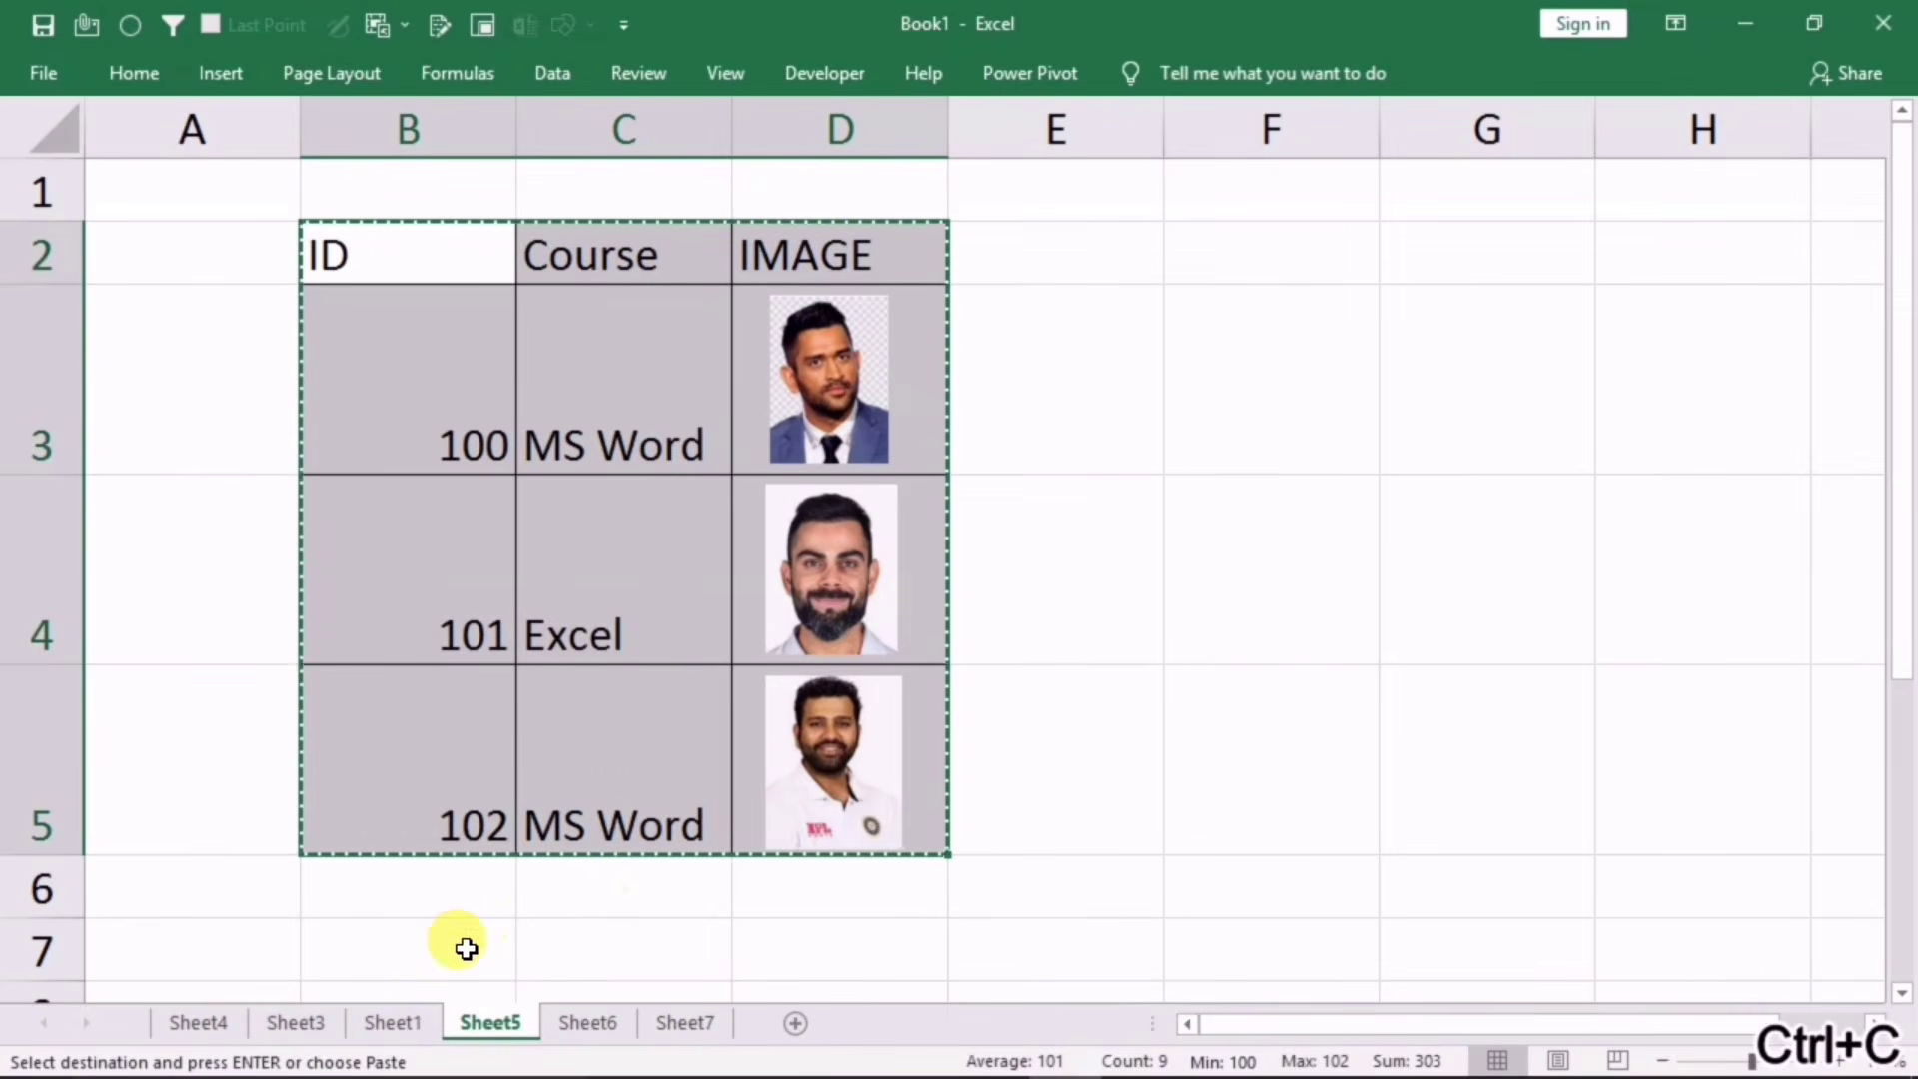
left_click(470, 944)
scroll(863, 876, "down", 2)
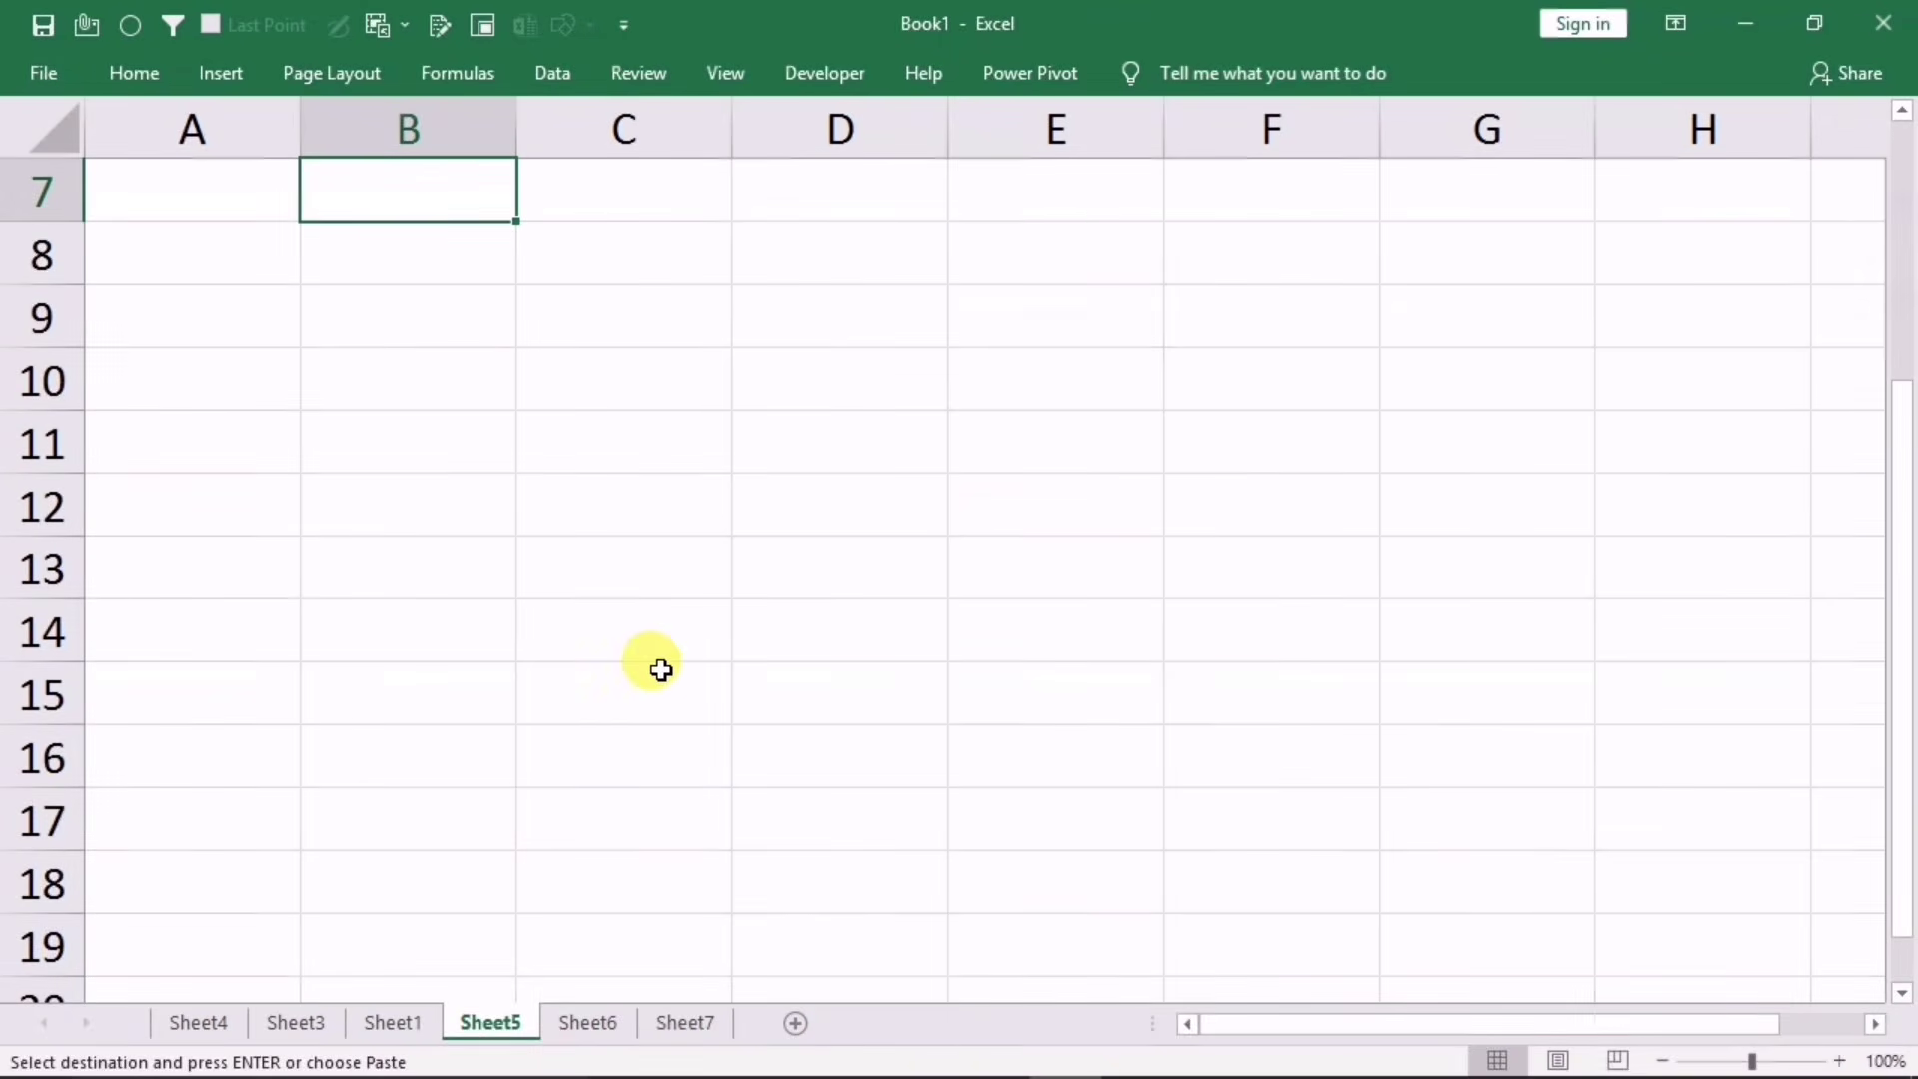
key("ctrl+v")
scroll(954, 574, "up", 2)
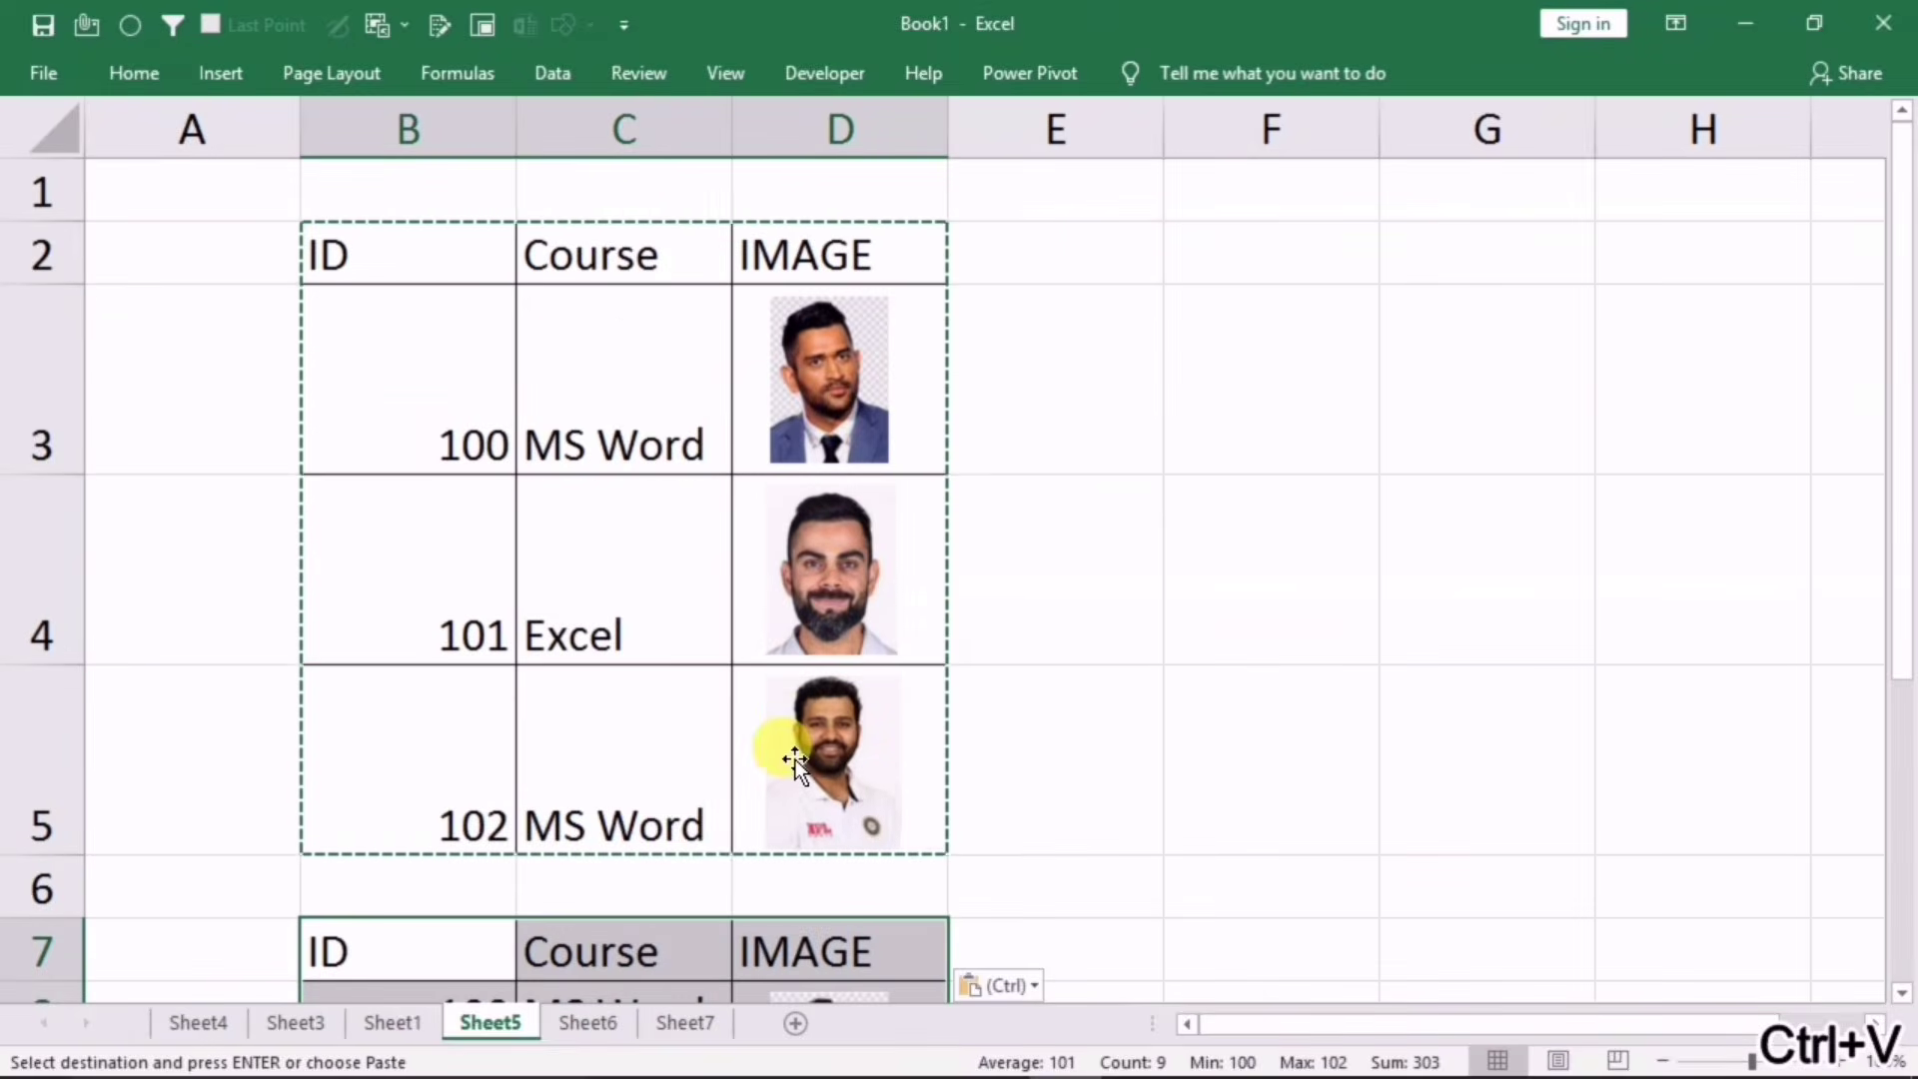
scroll(783, 763, "down", 1)
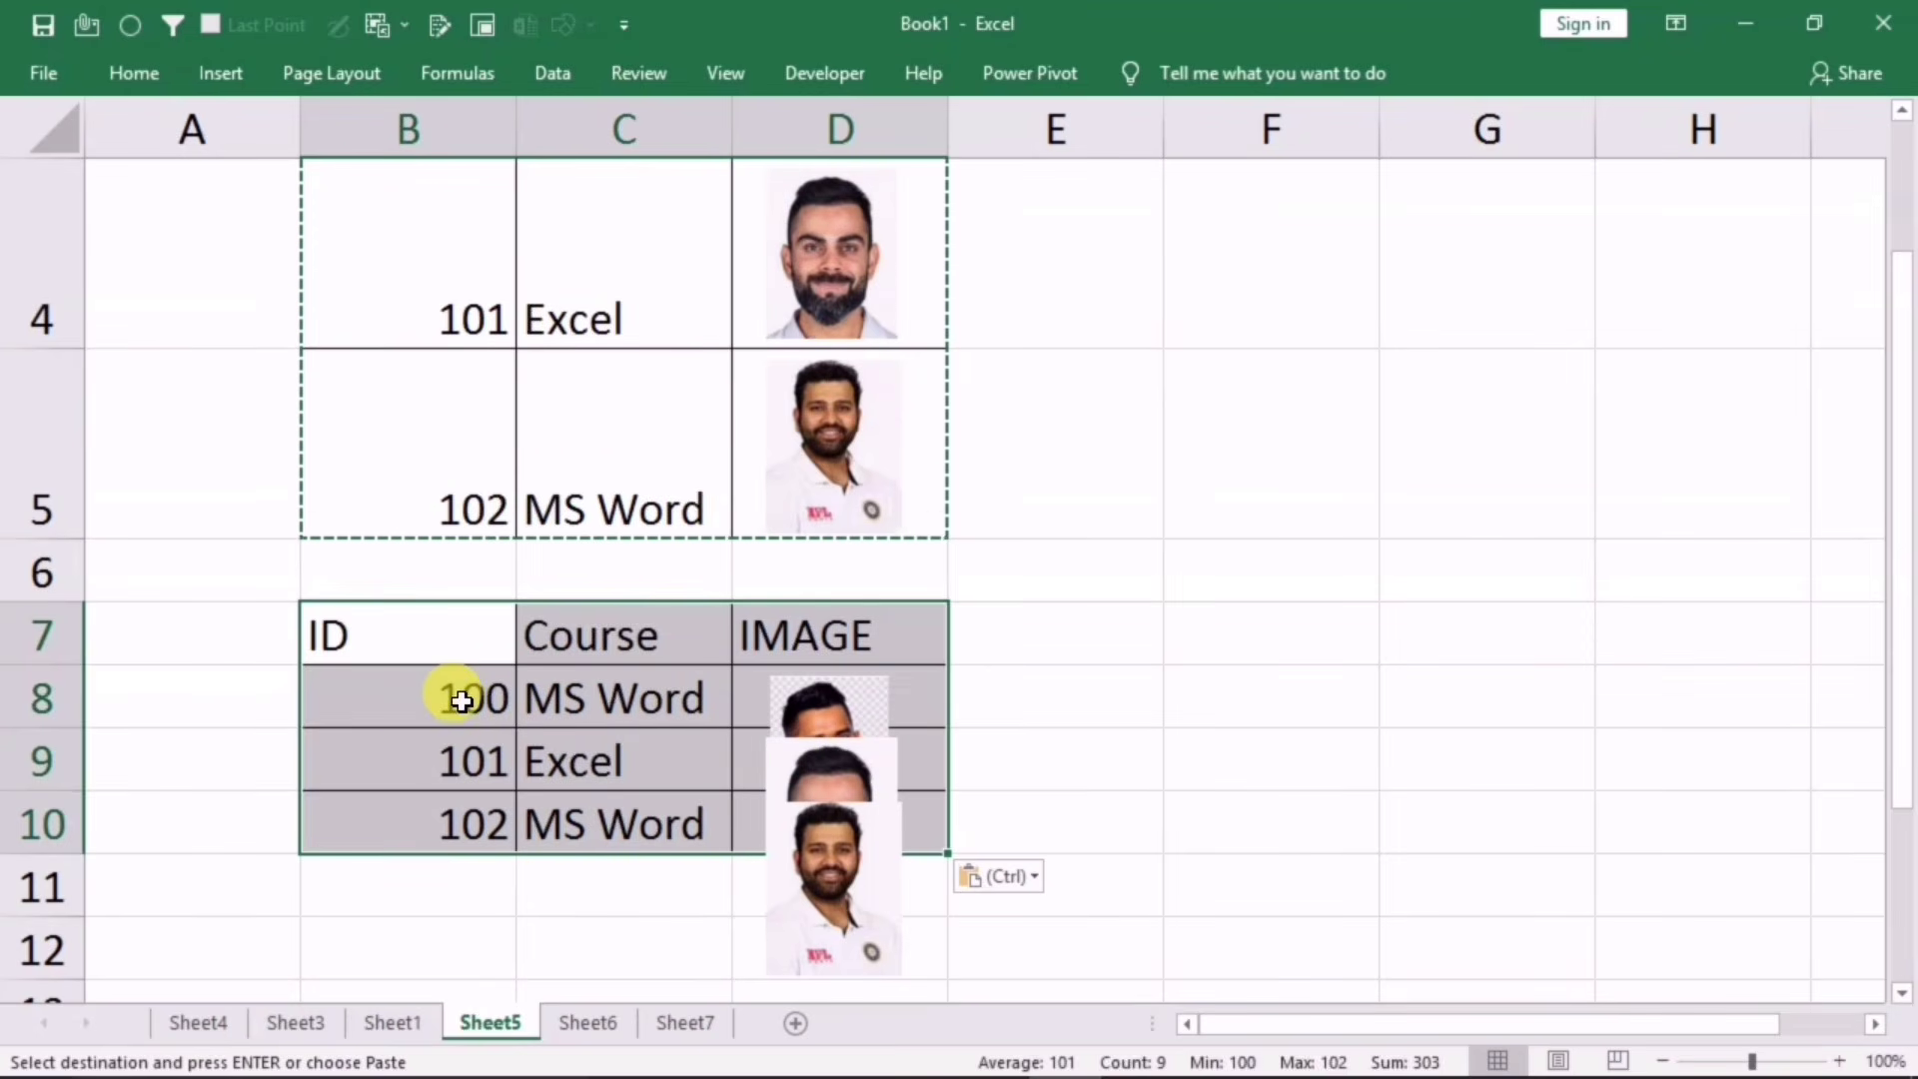
Step: Undo the pasted table copy and scroll back to the original table
key("ctrl+z")
left_click(1027, 669)
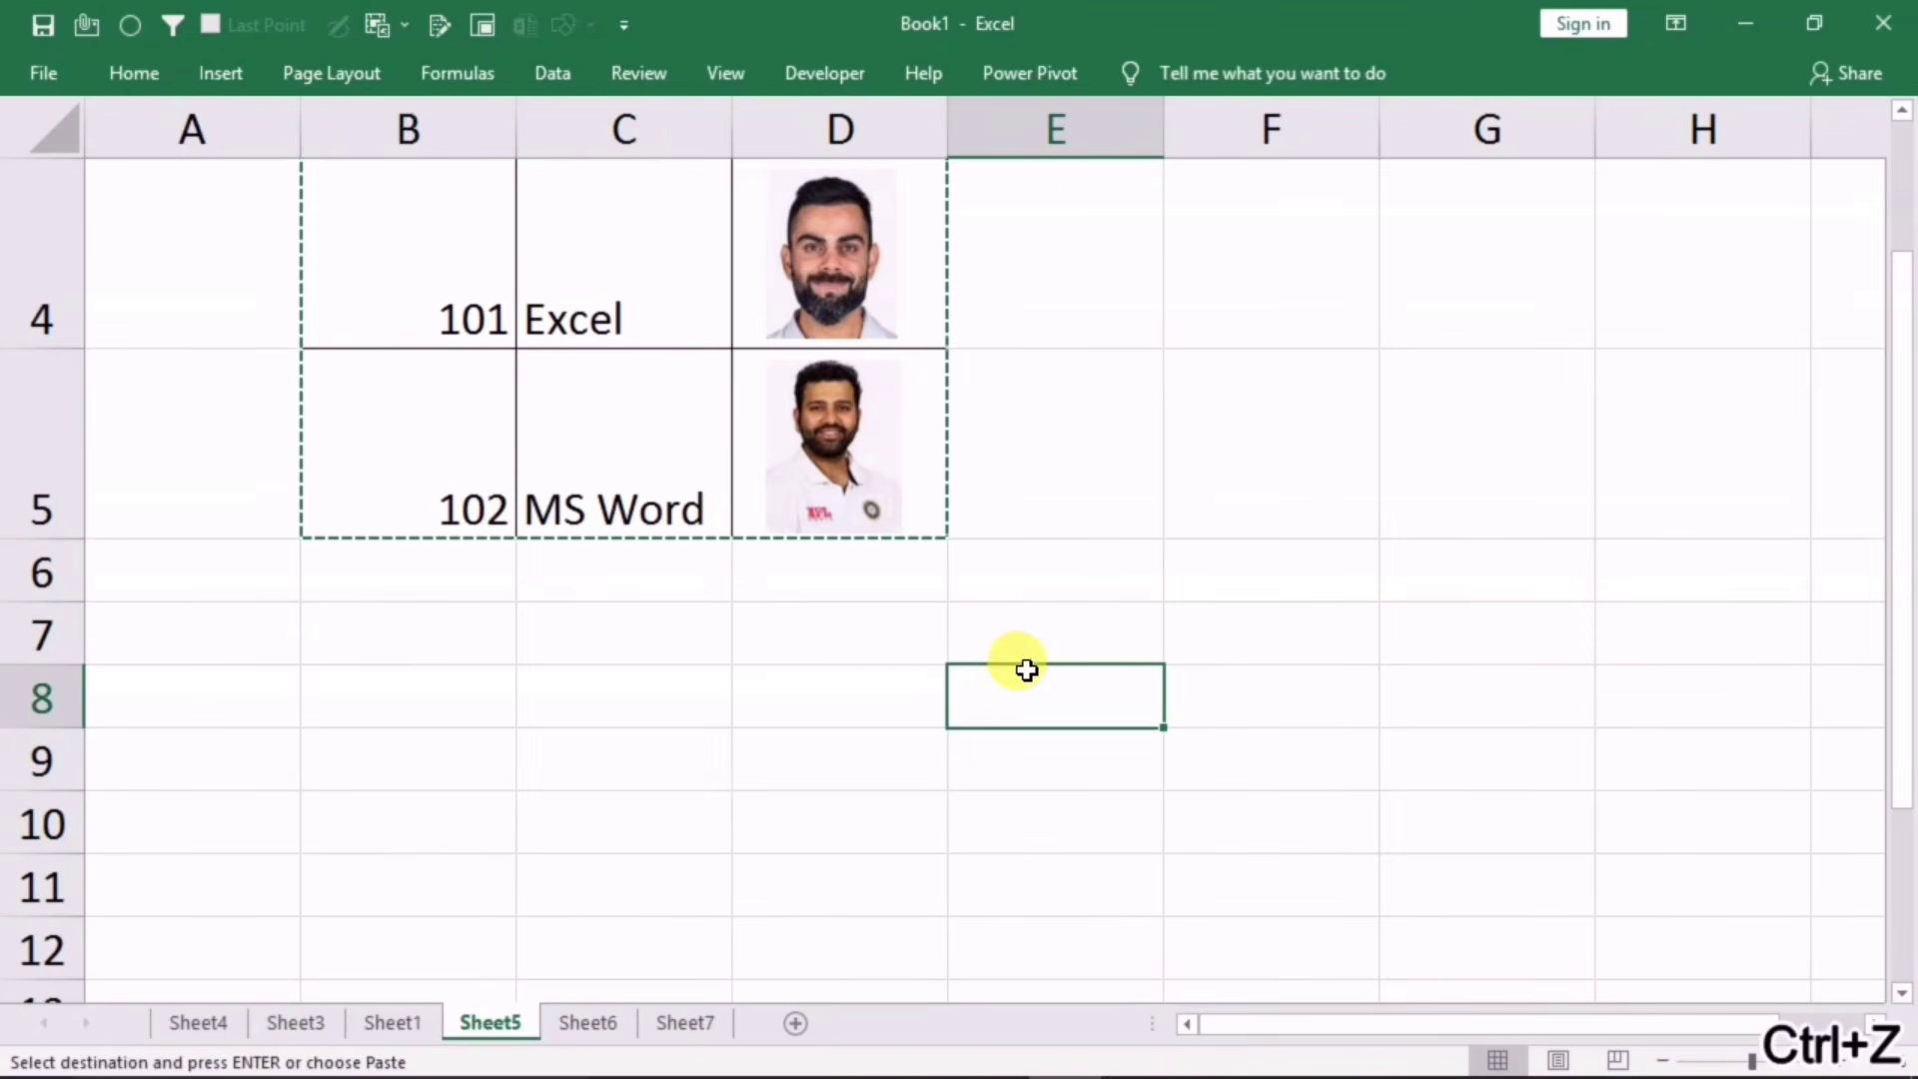
scroll(1160, 779, "up", 1)
scroll(993, 557, "down", 1)
scroll(1315, 467, "up", 1)
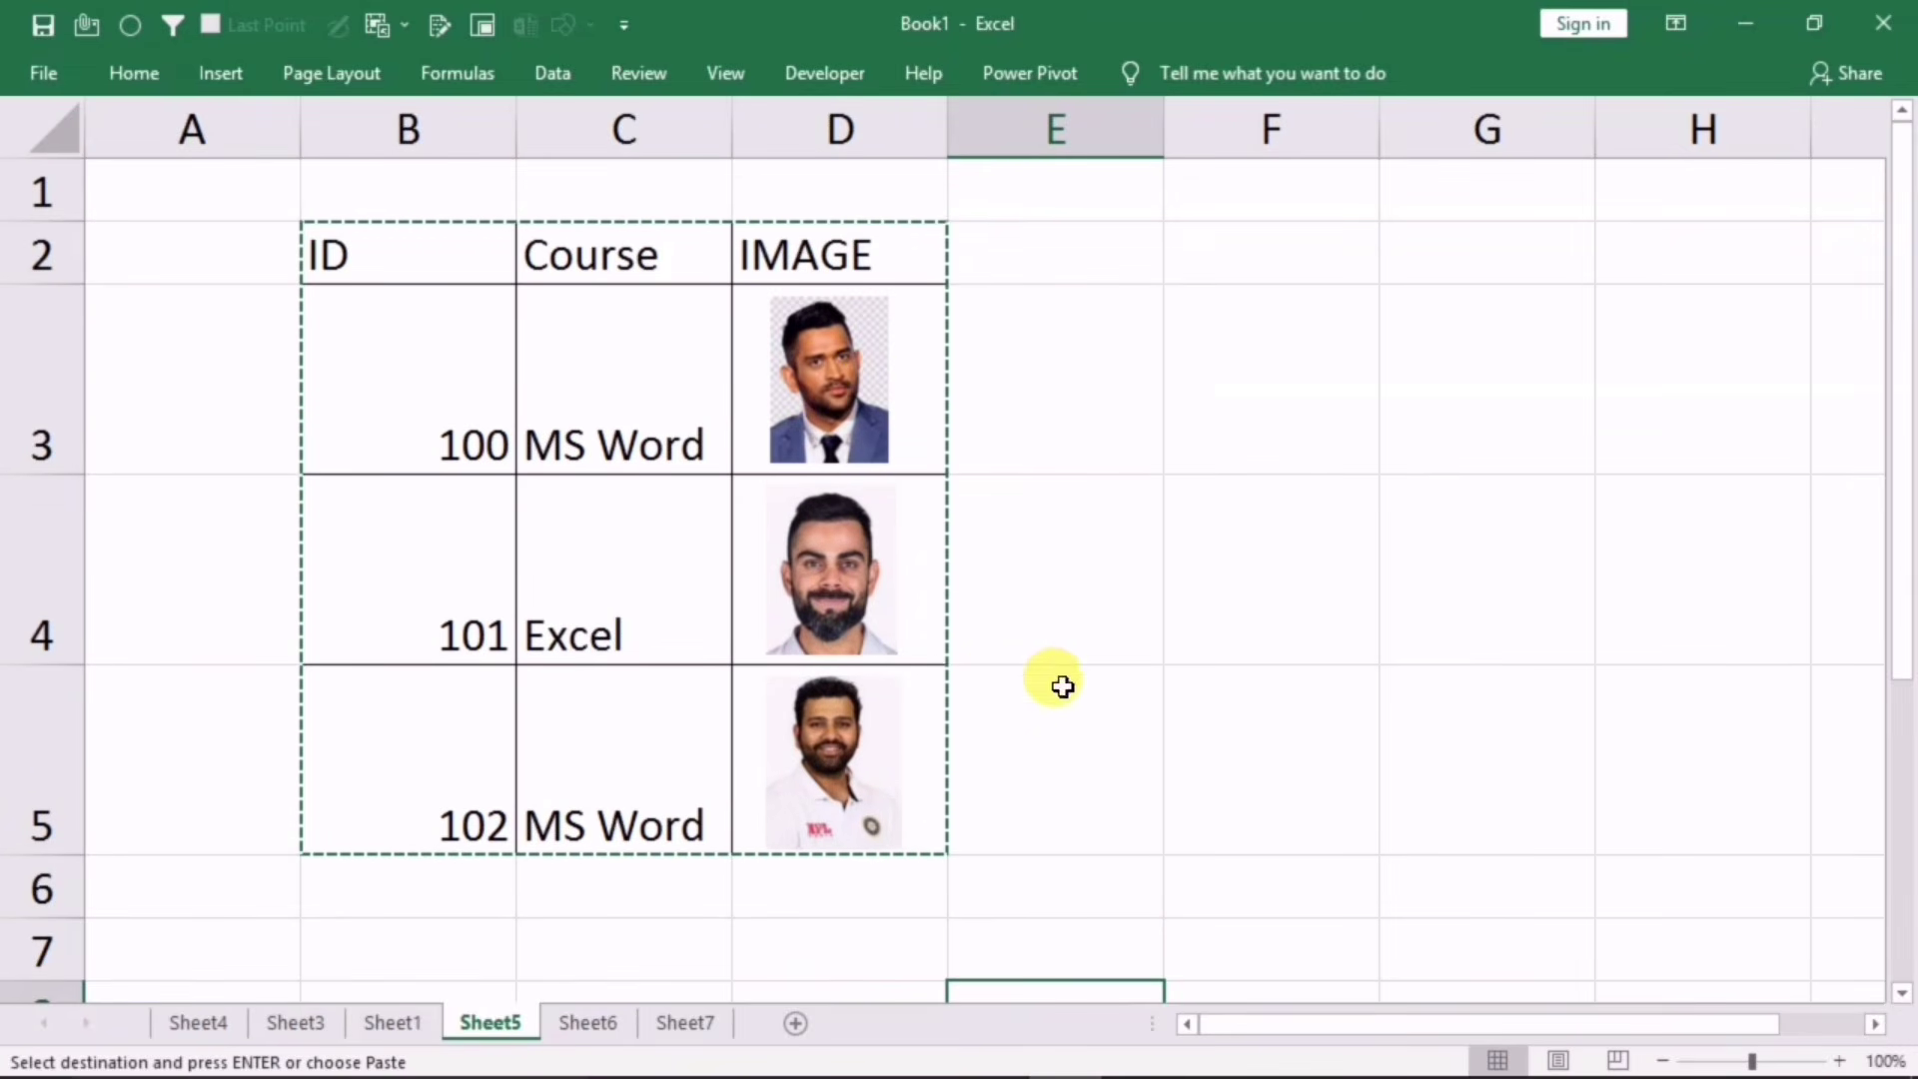
Step: Set the photos in D3, D4 and D5 to move and size with cells
left_click(861, 387)
right_click(843, 369)
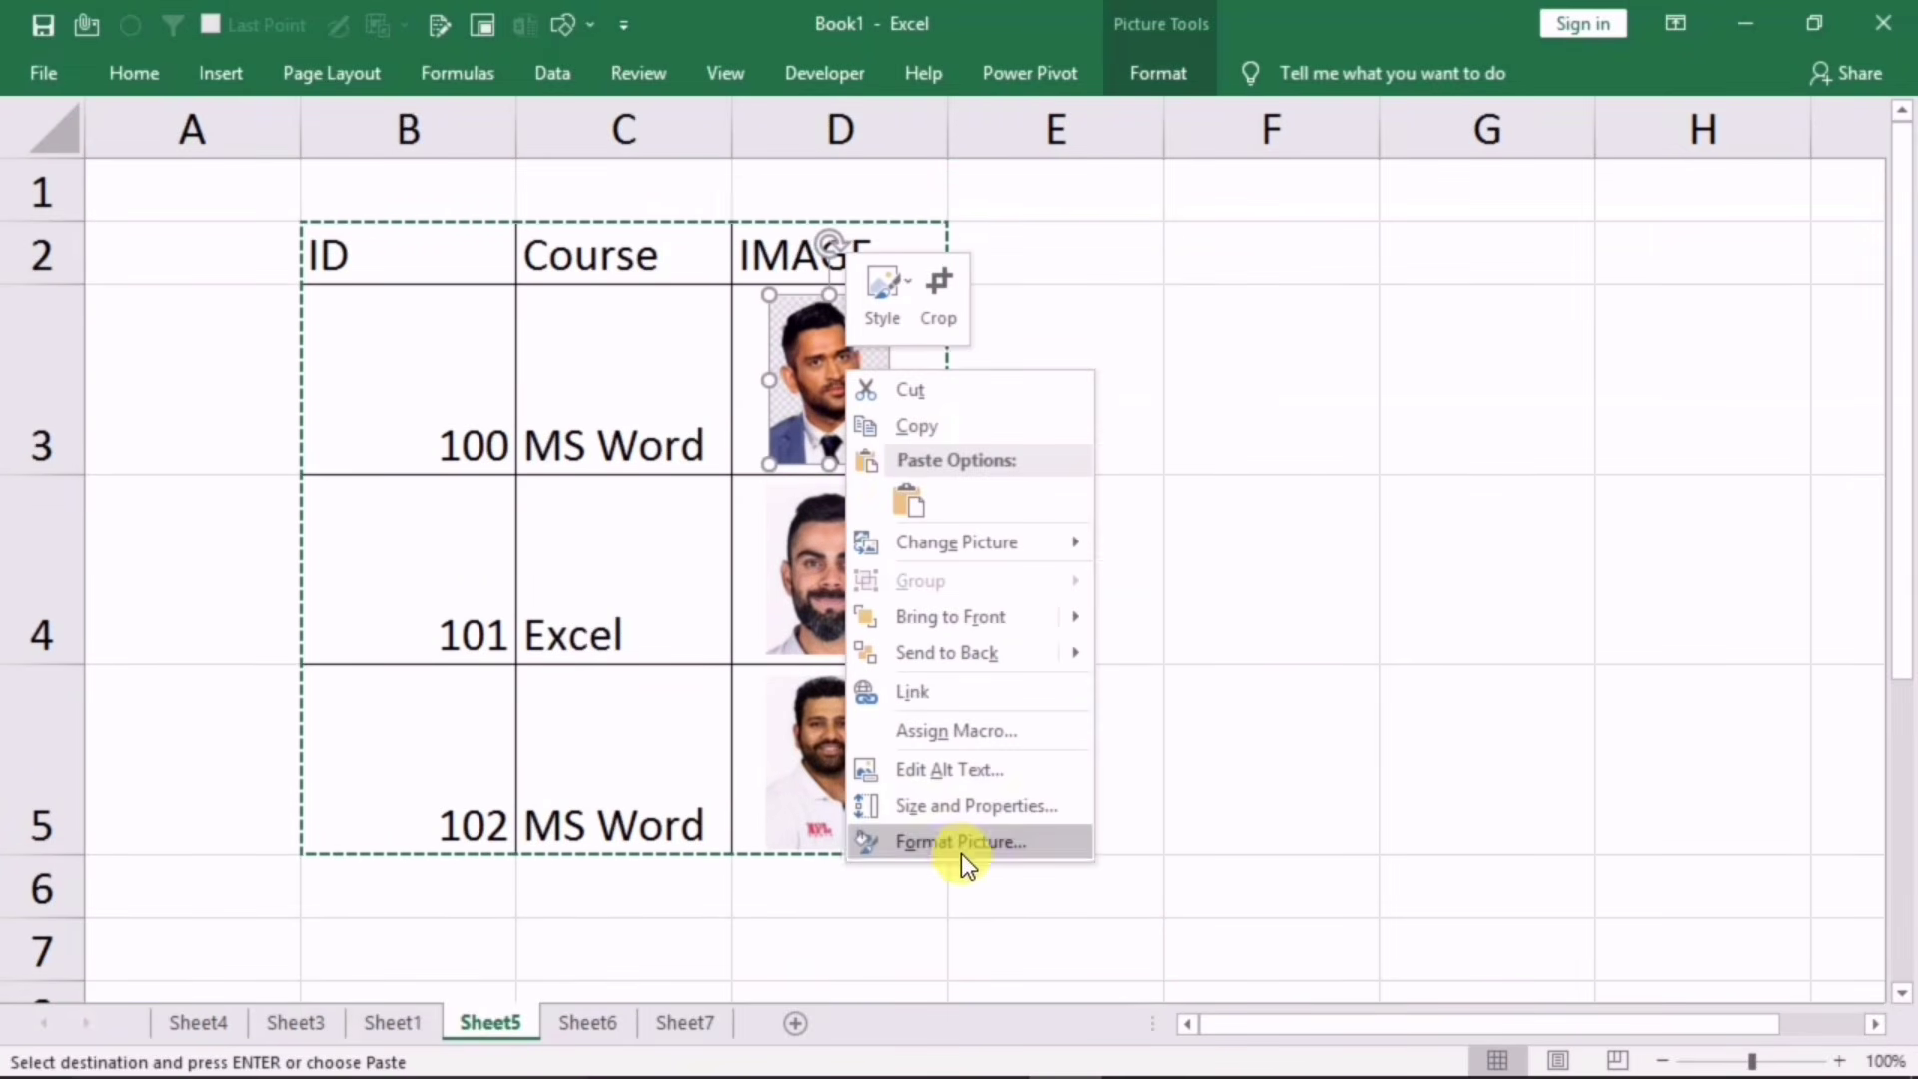
left_click(940, 807)
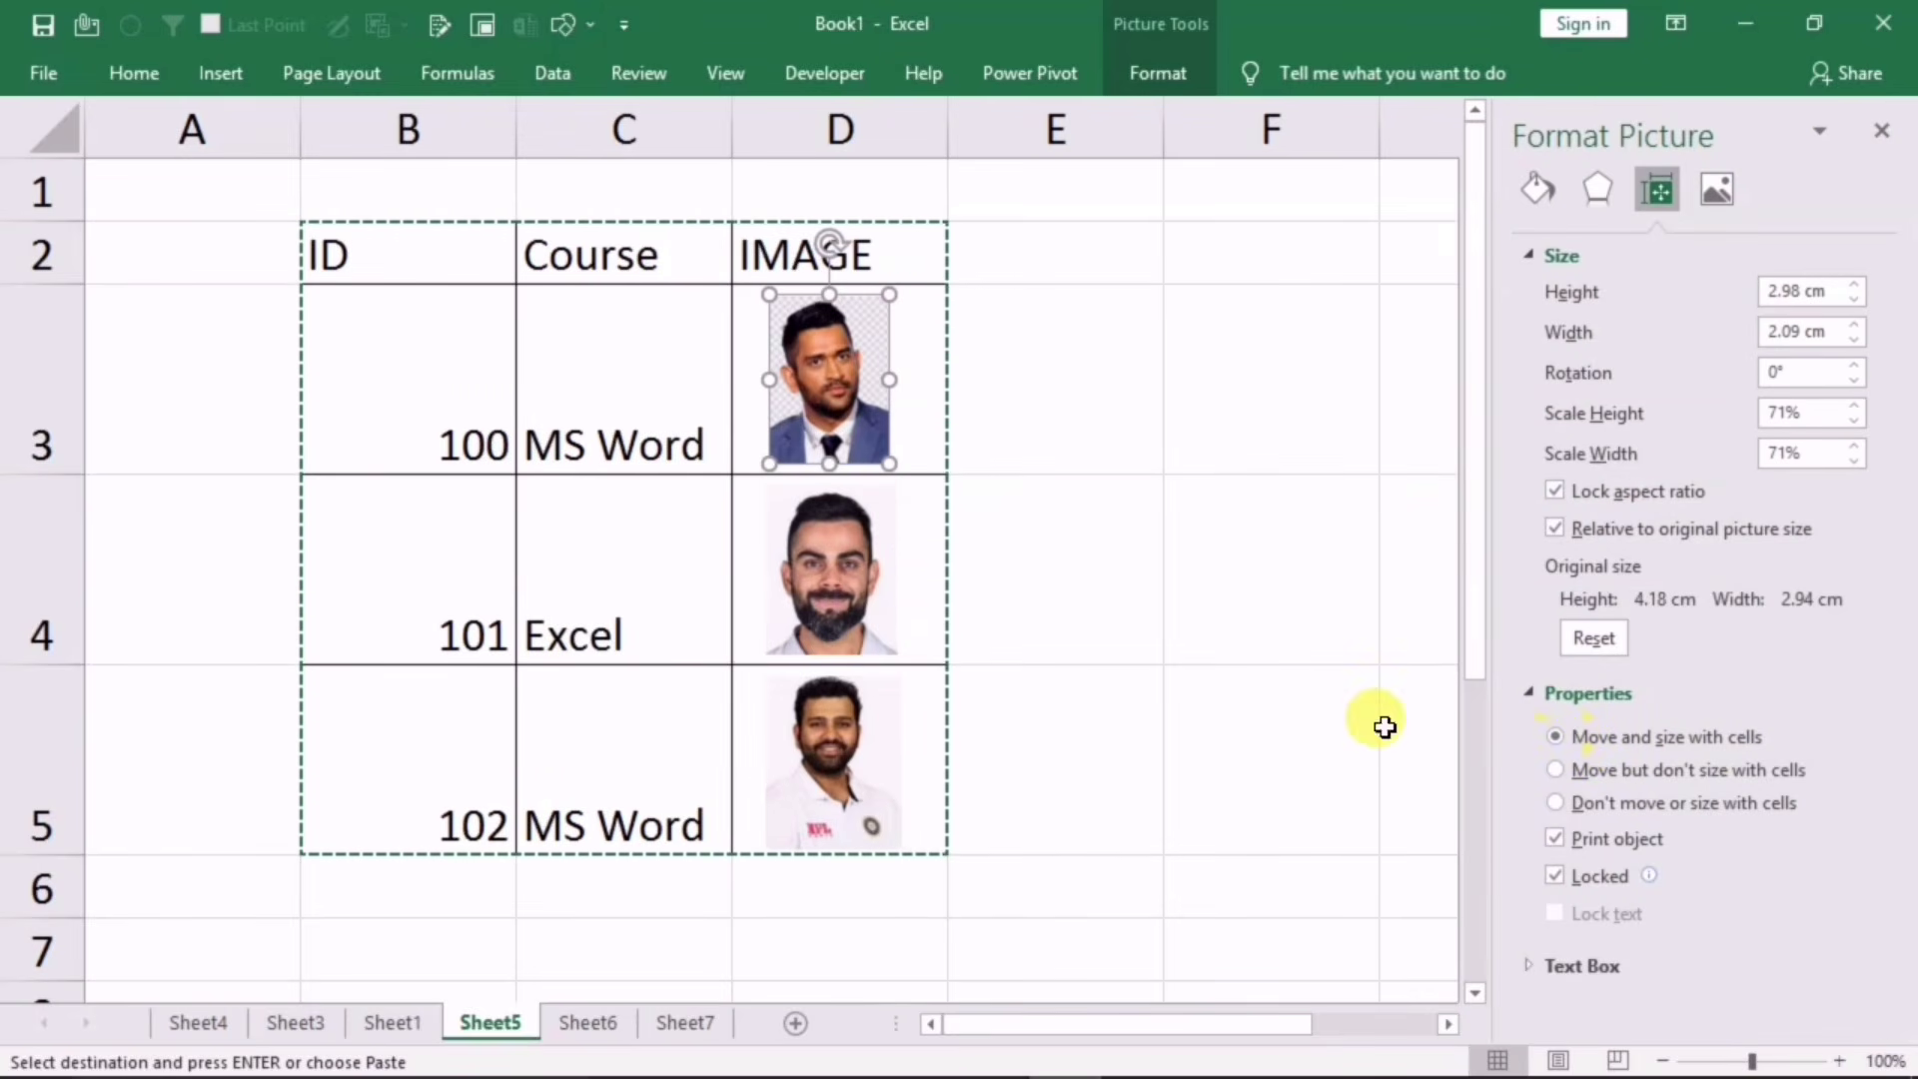
left_click(828, 522)
left_click(1582, 741)
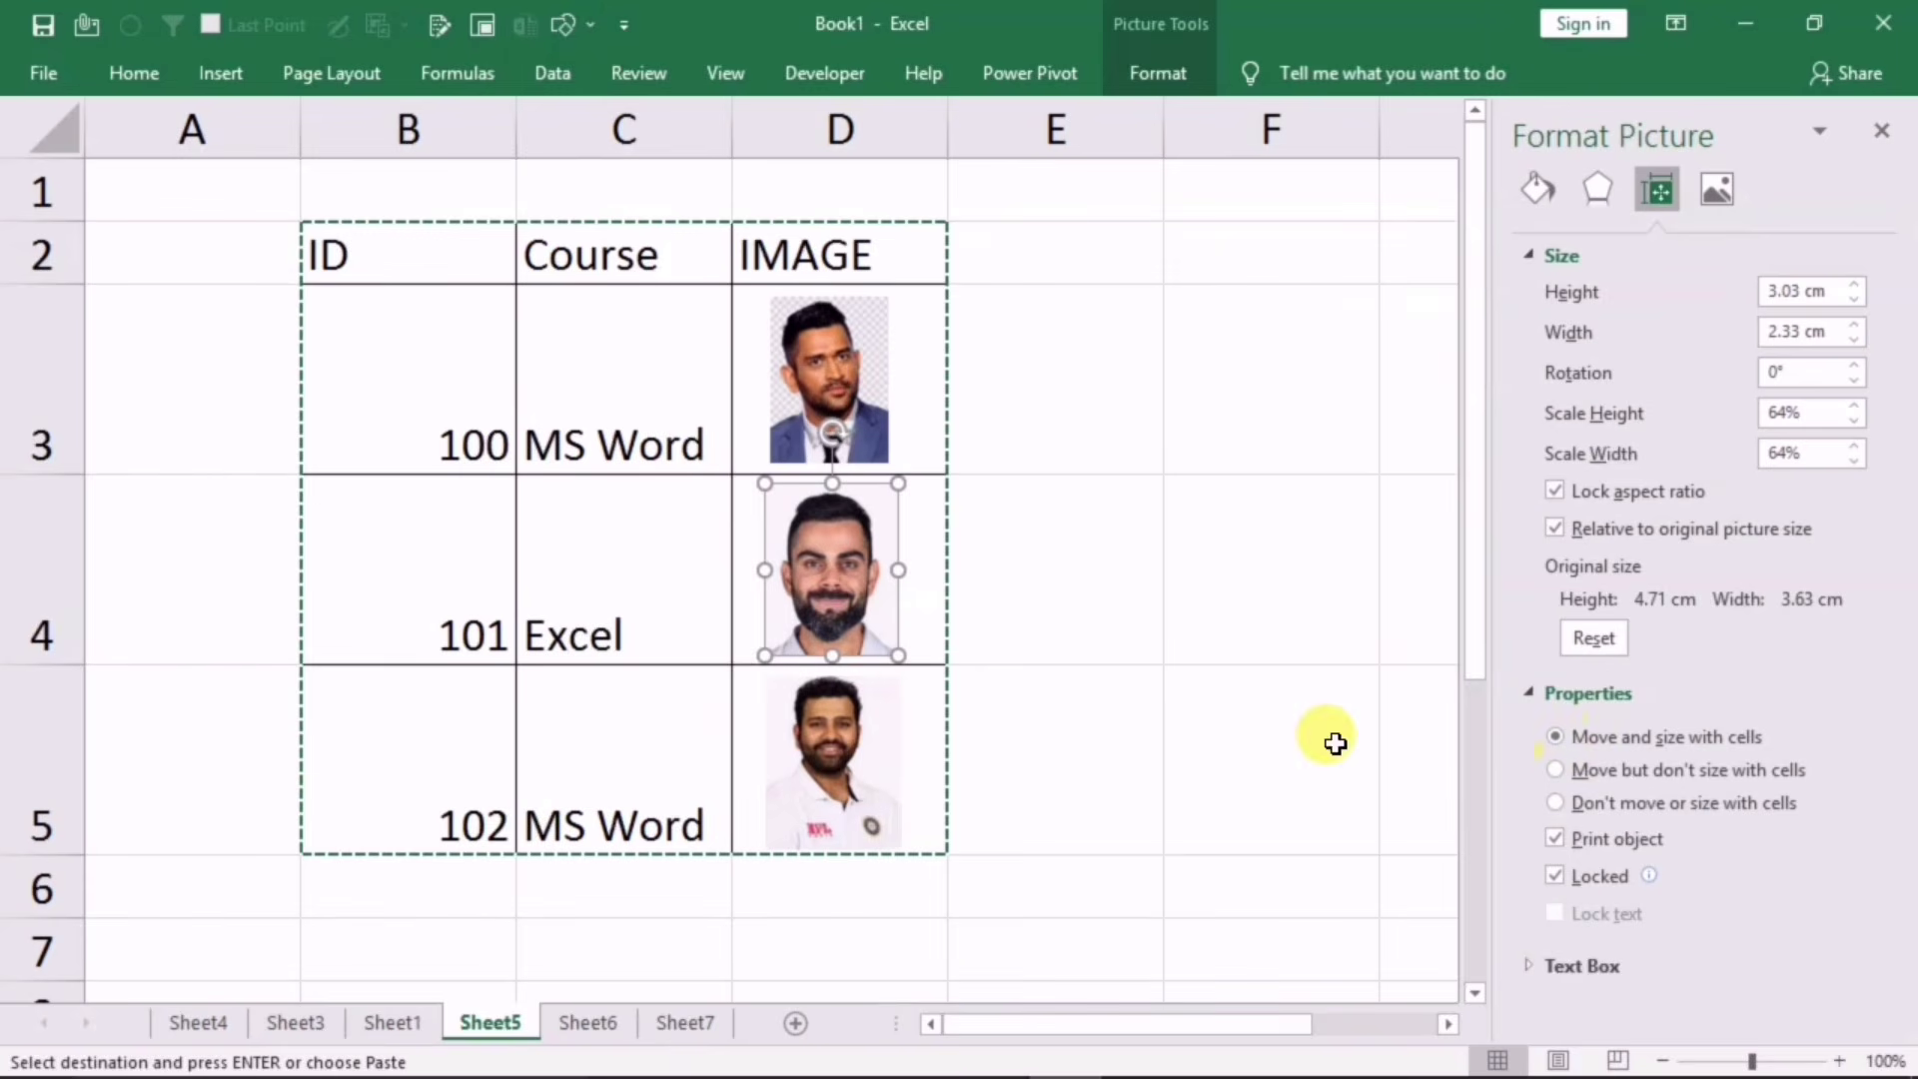
left_click(890, 736)
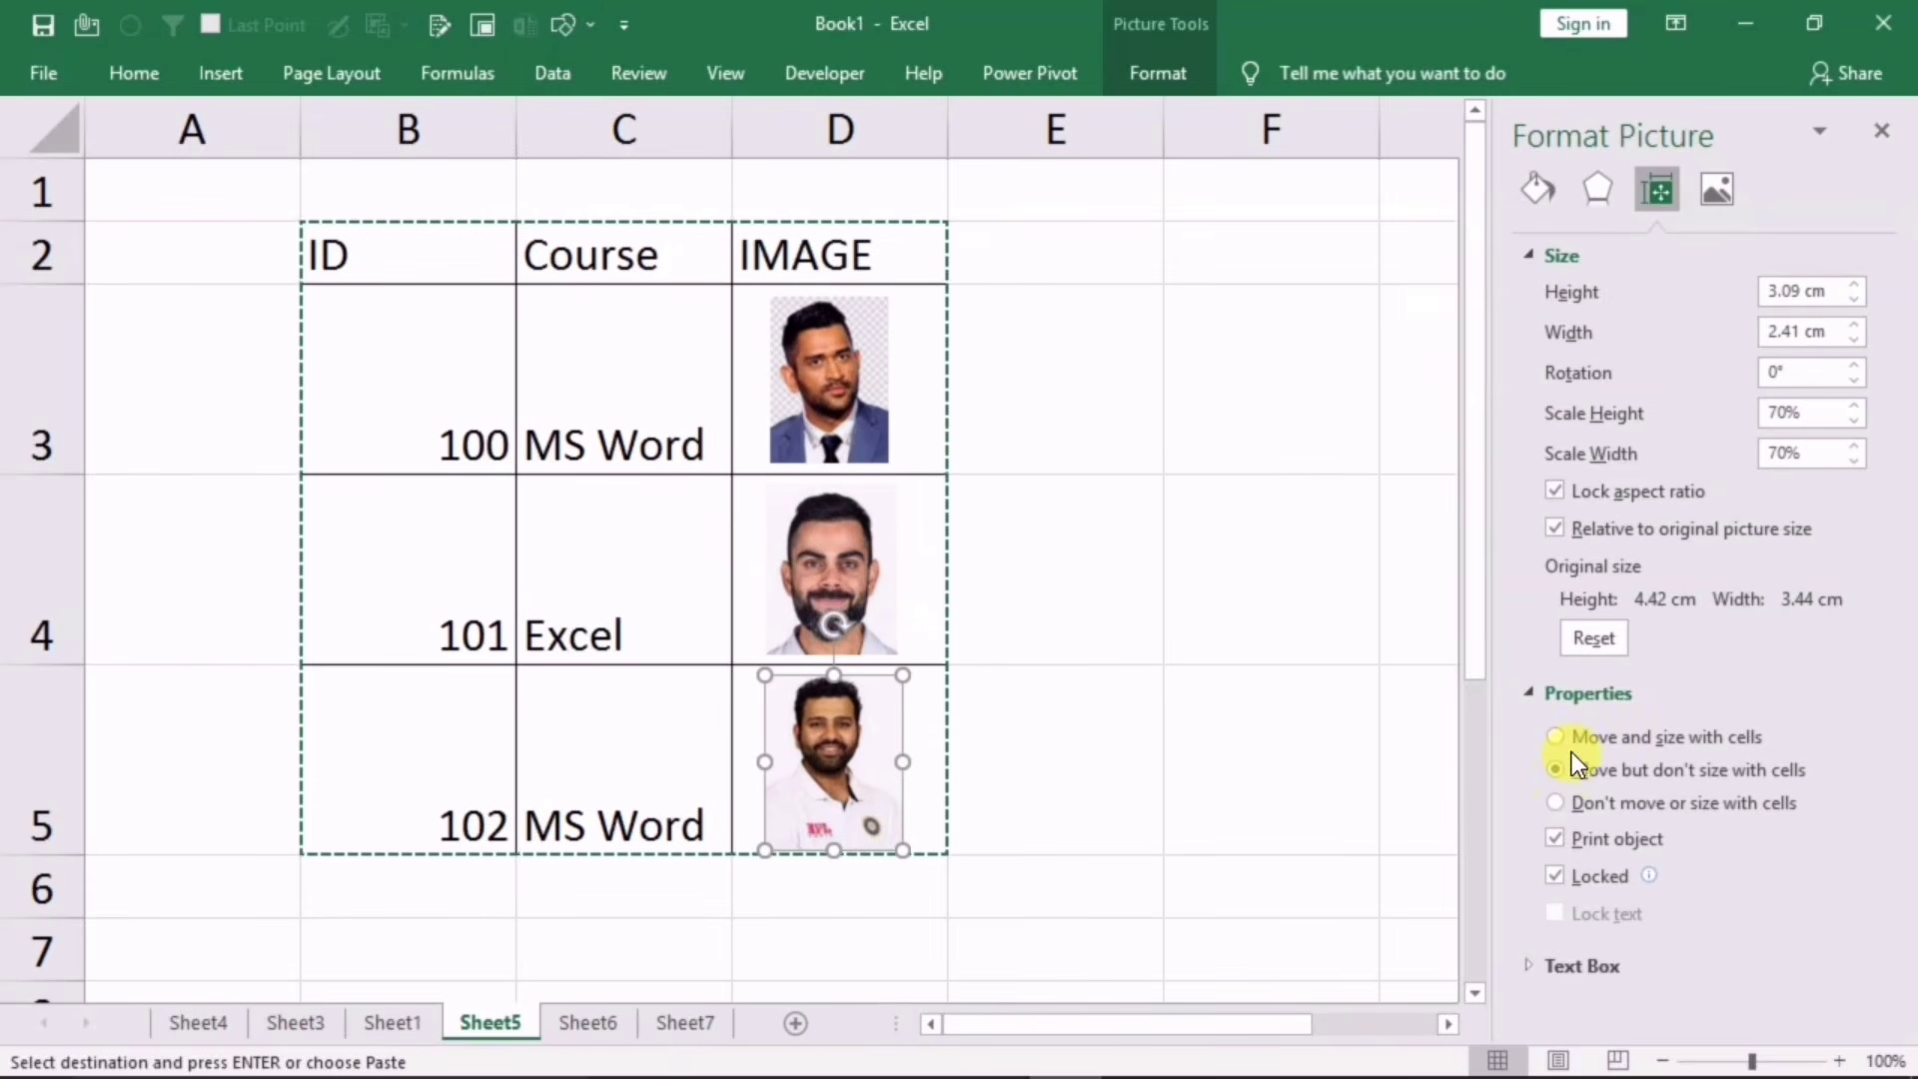
left_click(1871, 141)
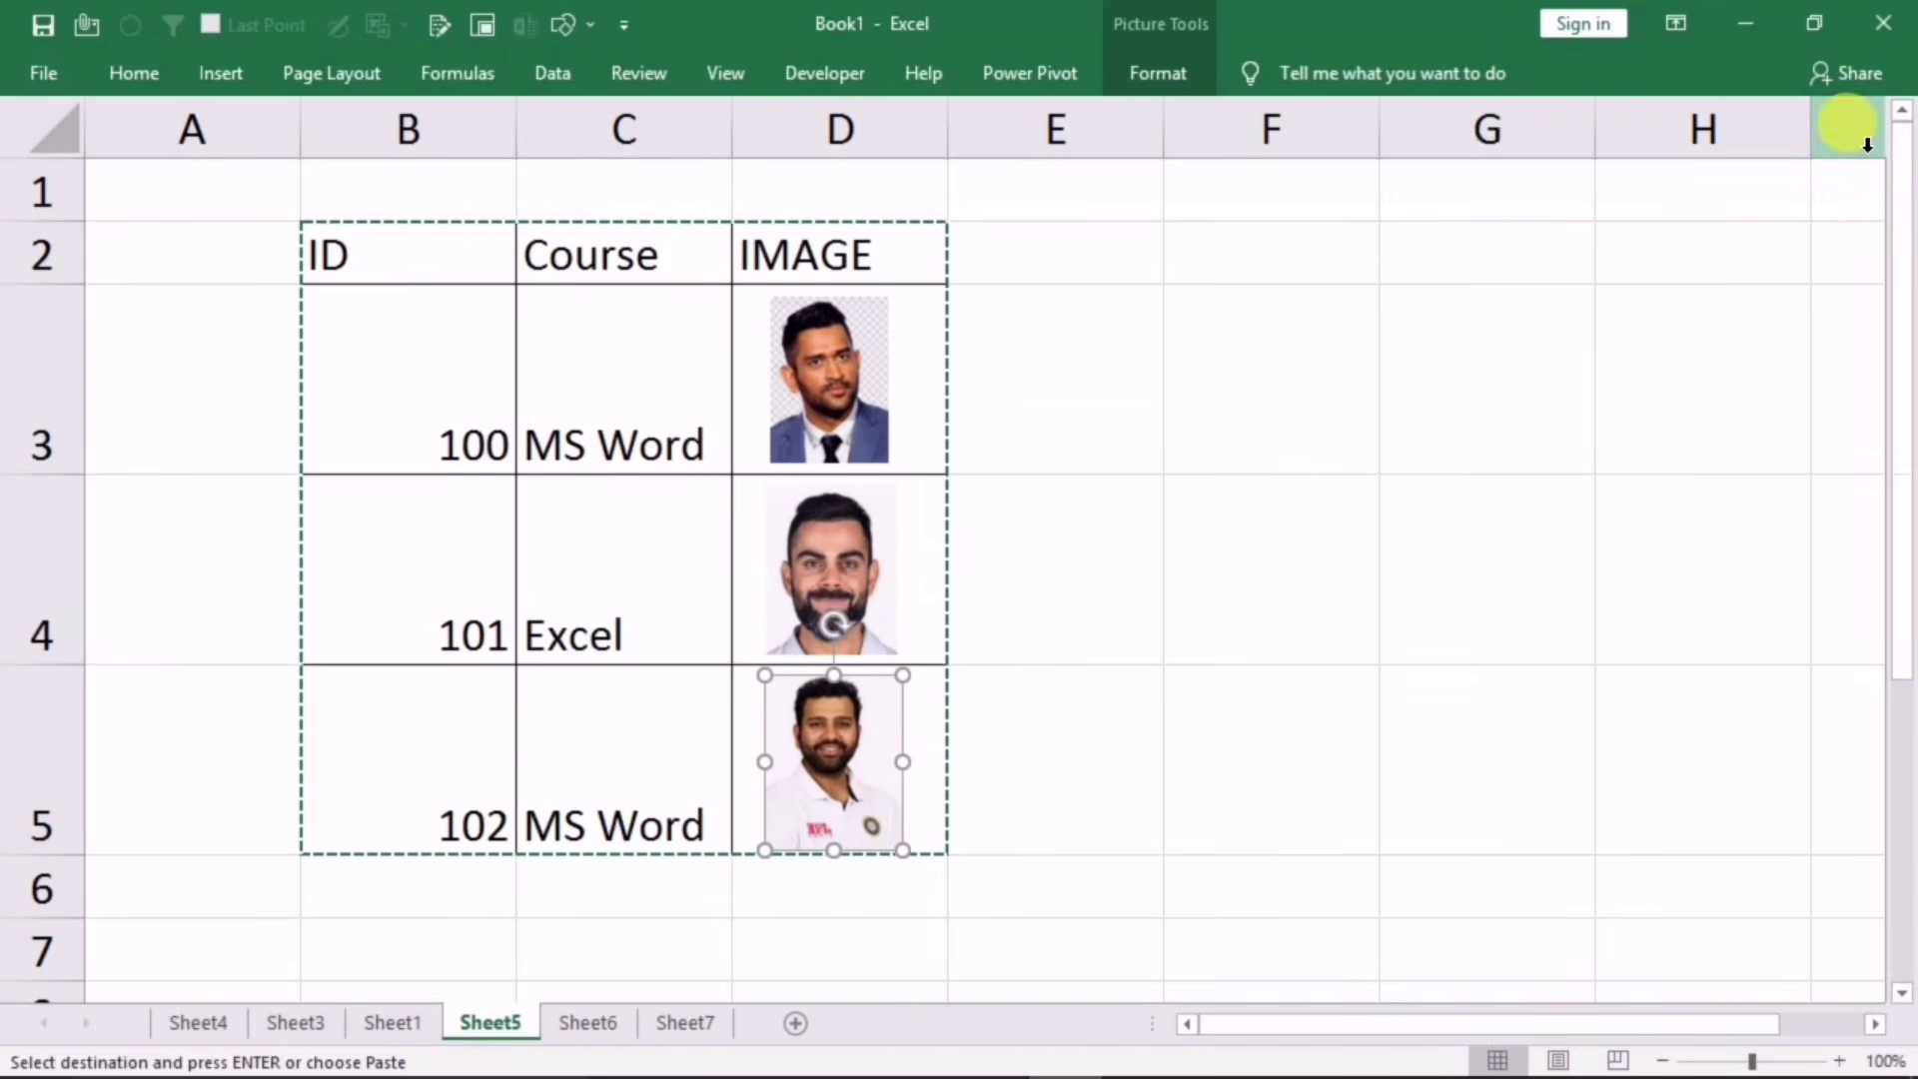
Step: Copy the table B2:D5 with its photos and paste it at B7
left_click(421, 356)
left_click_drag(386, 262, 787, 814)
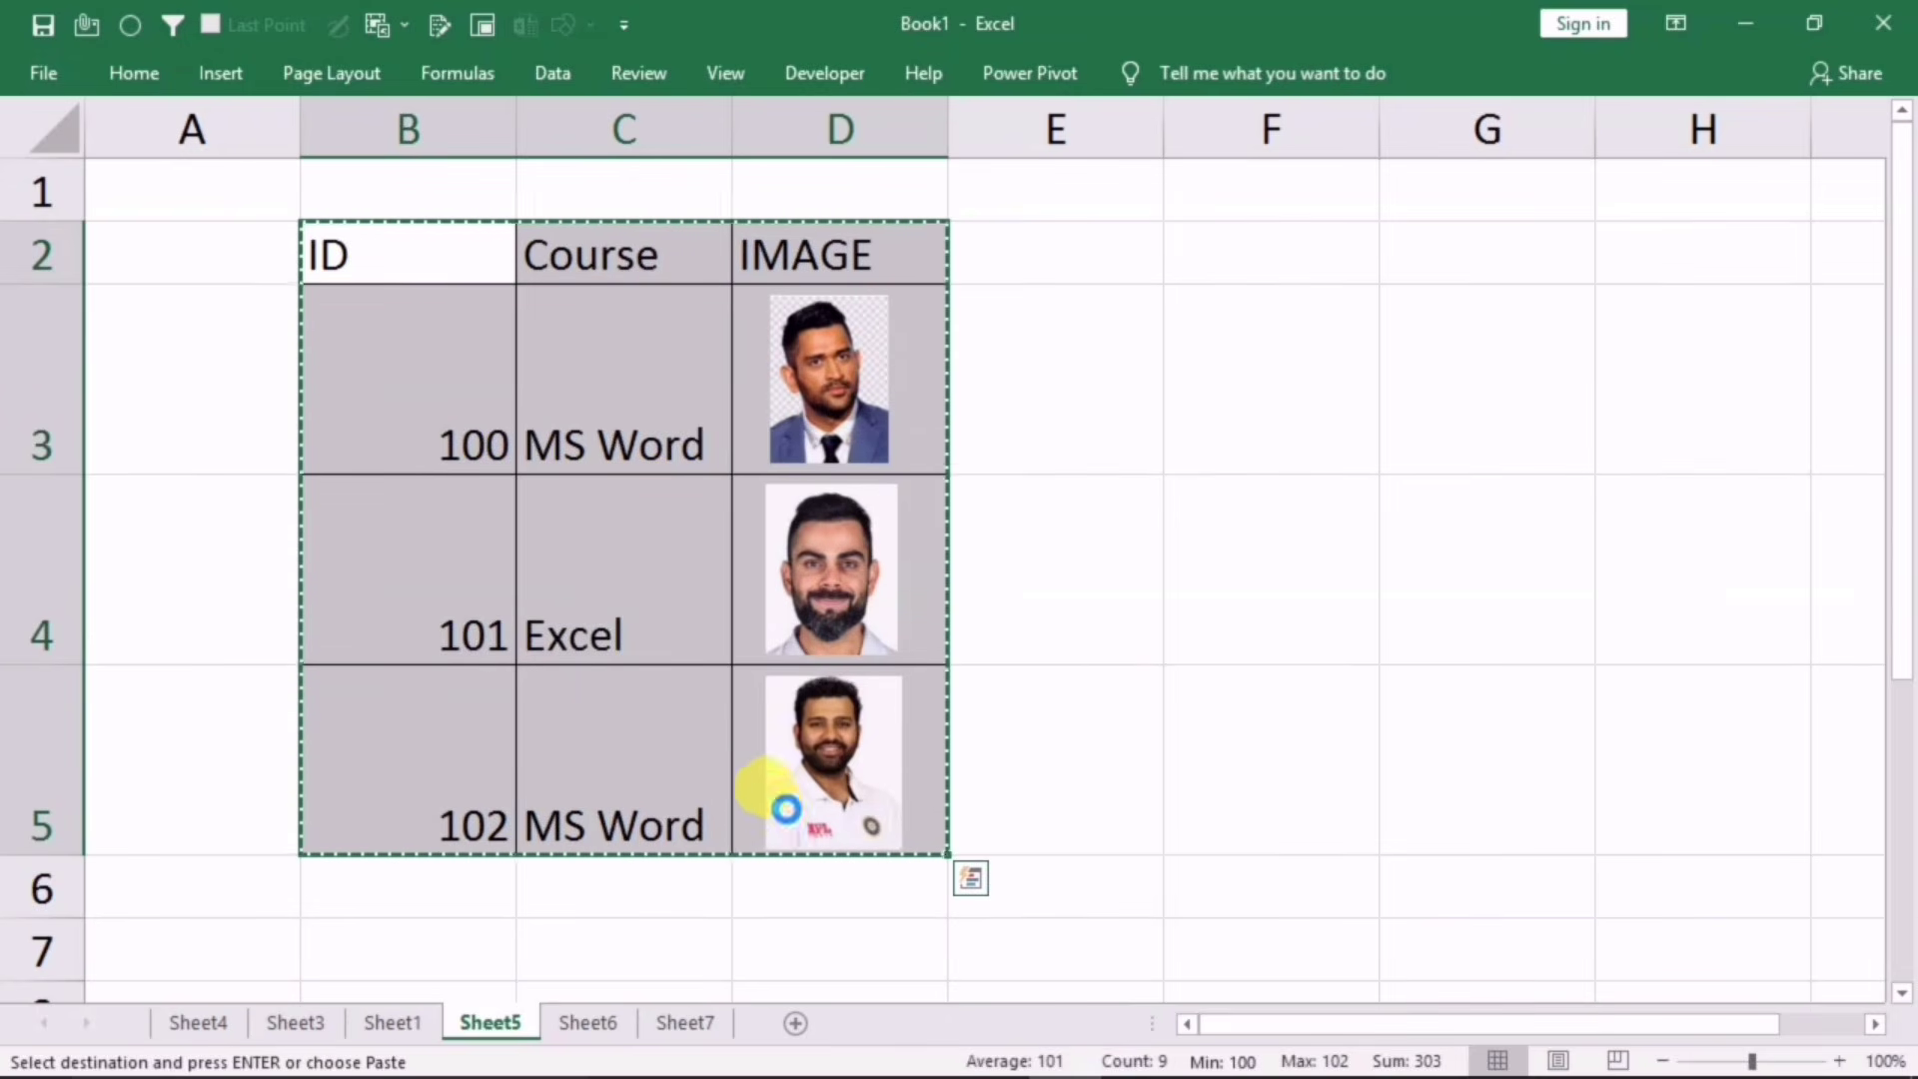
key("ctrl+c")
left_click(428, 947)
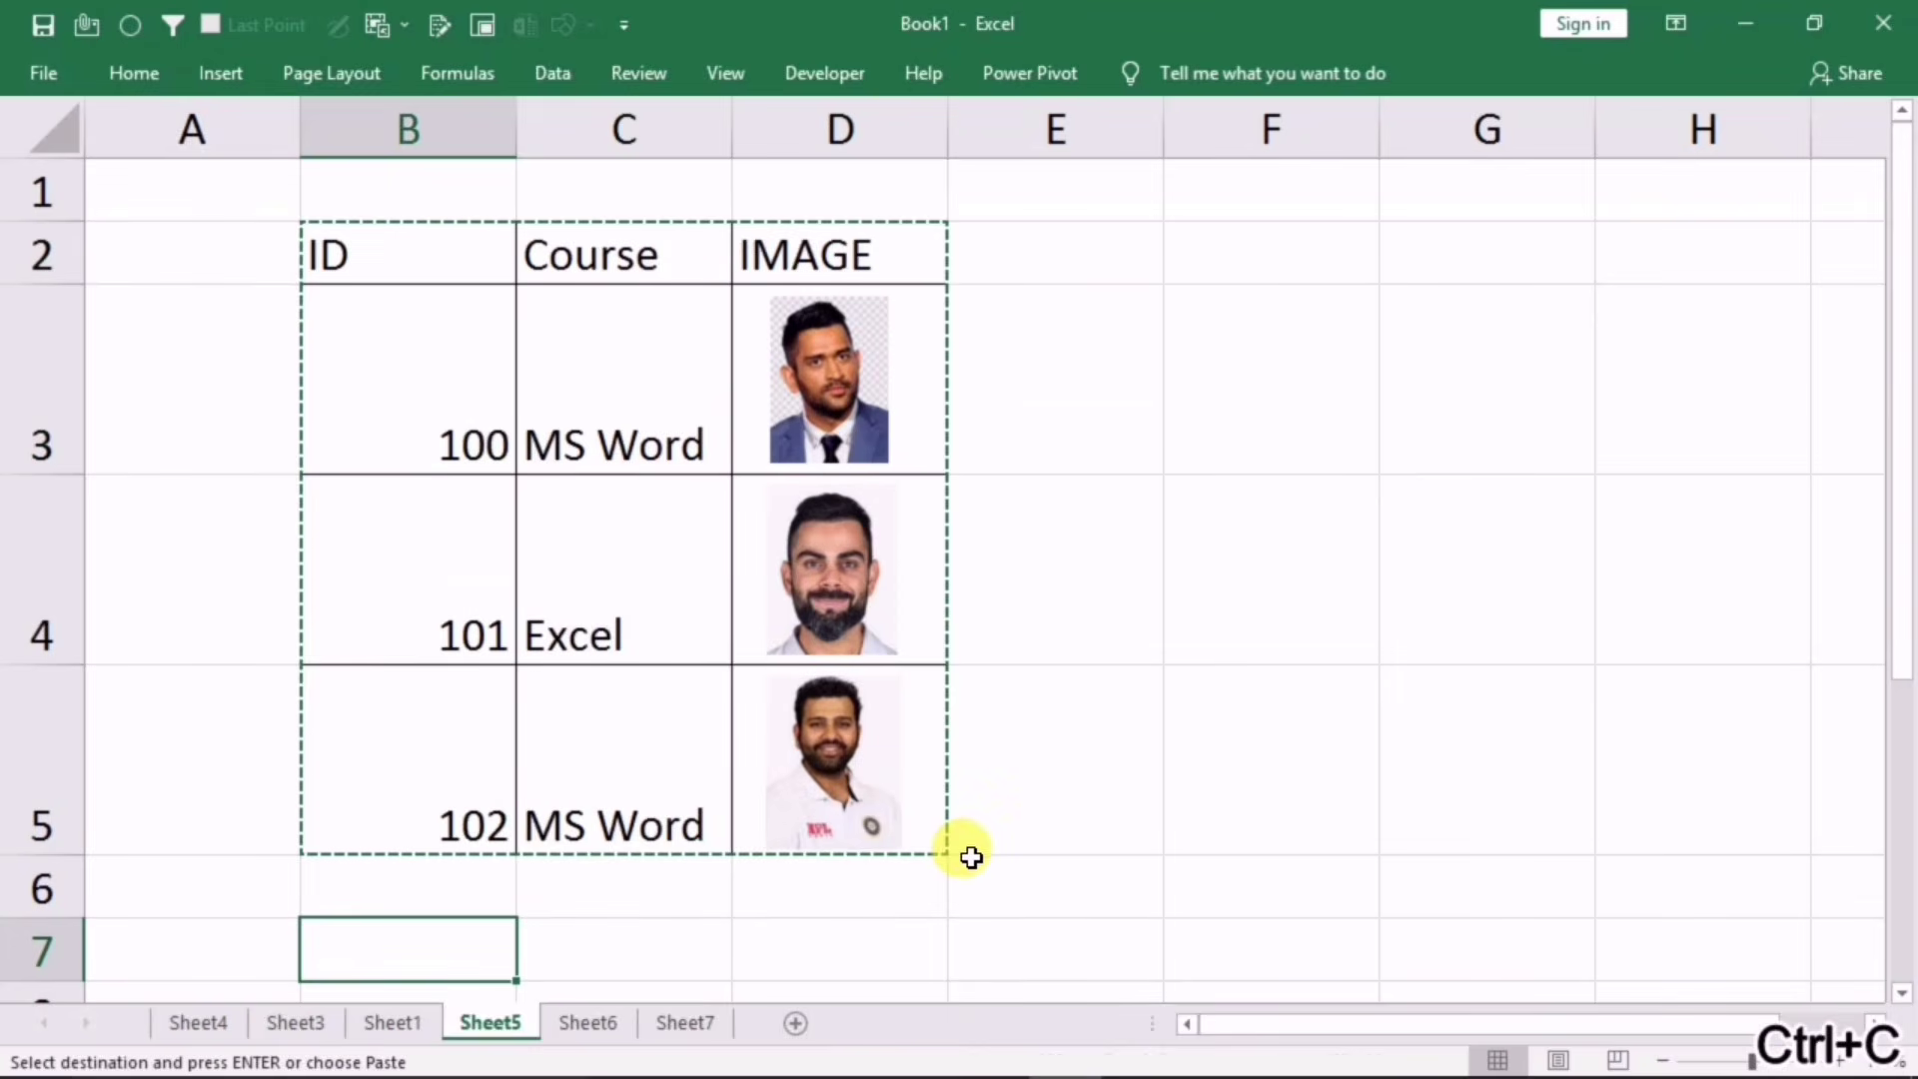
key("ctrl+v")
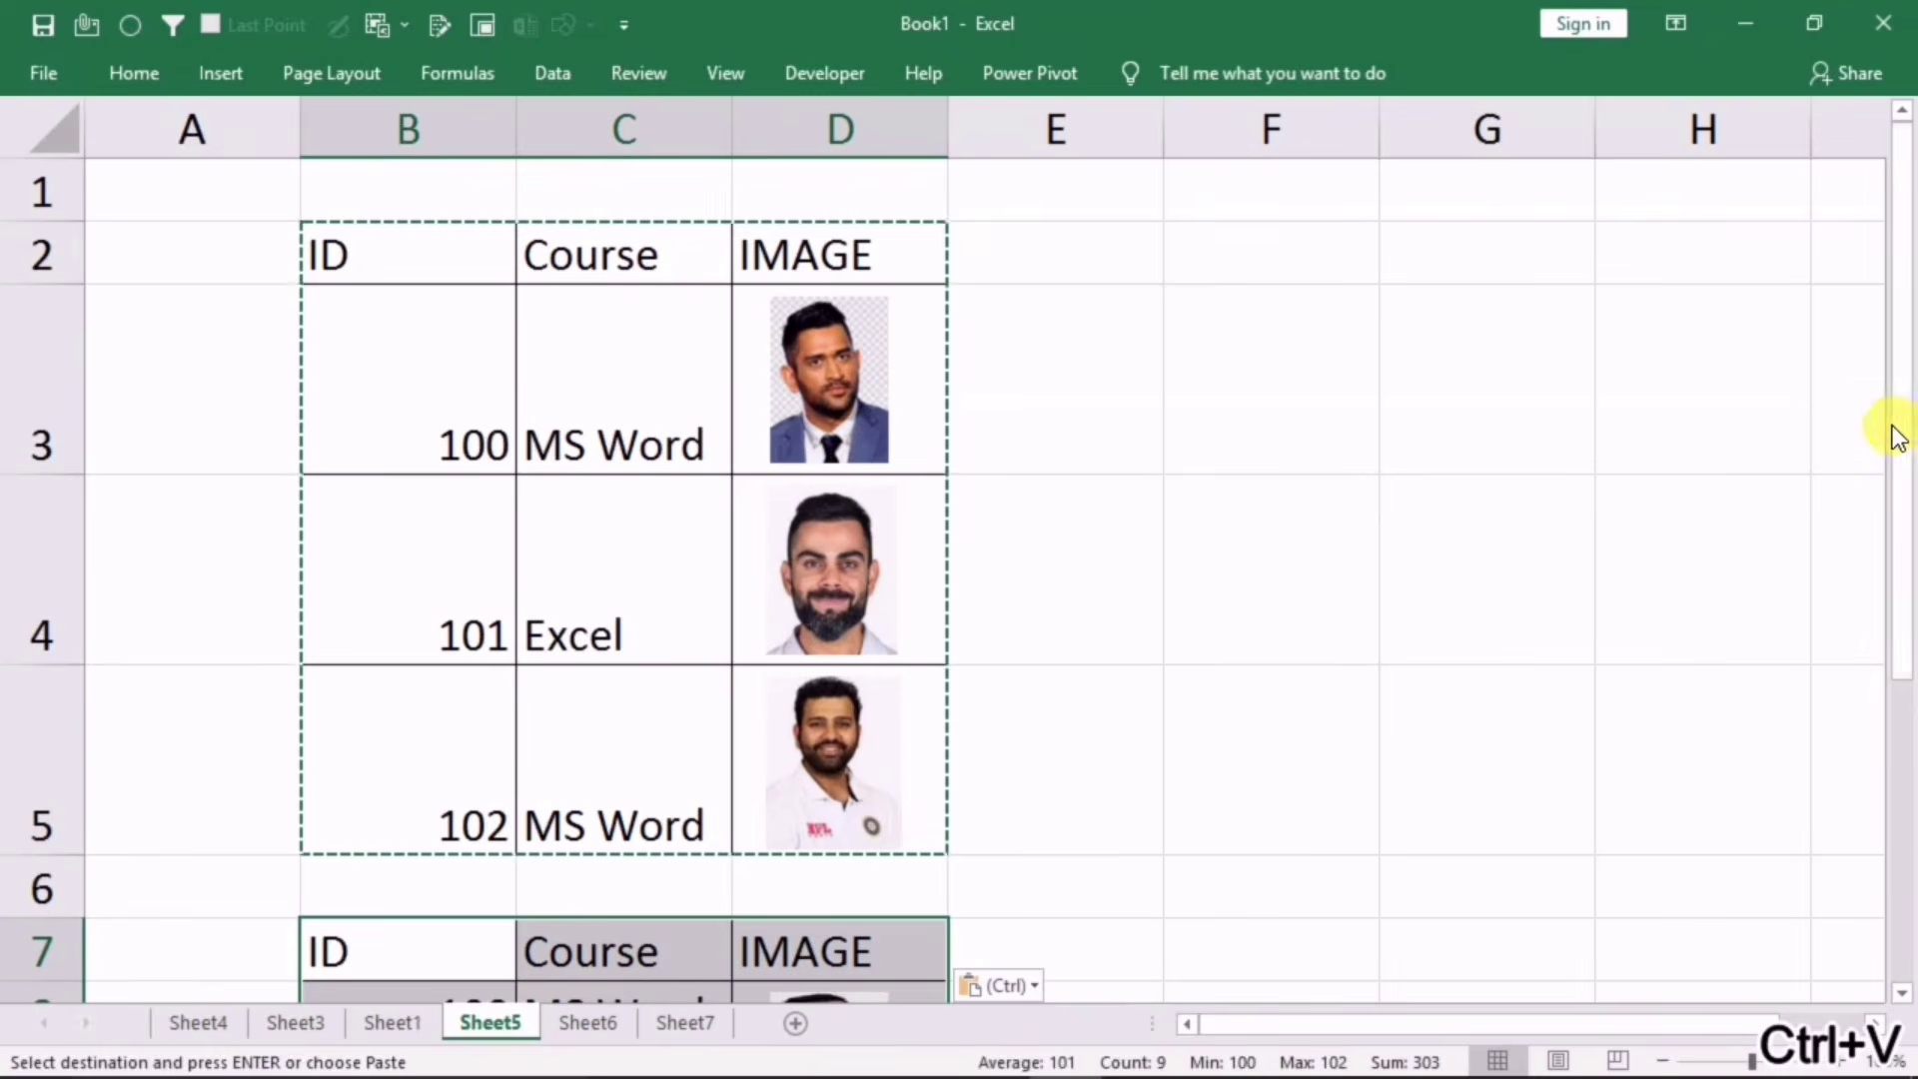
Step: Make rows 8–10 taller so the pasted photos fit their cells
left_click_drag(1898, 432, 1868, 609)
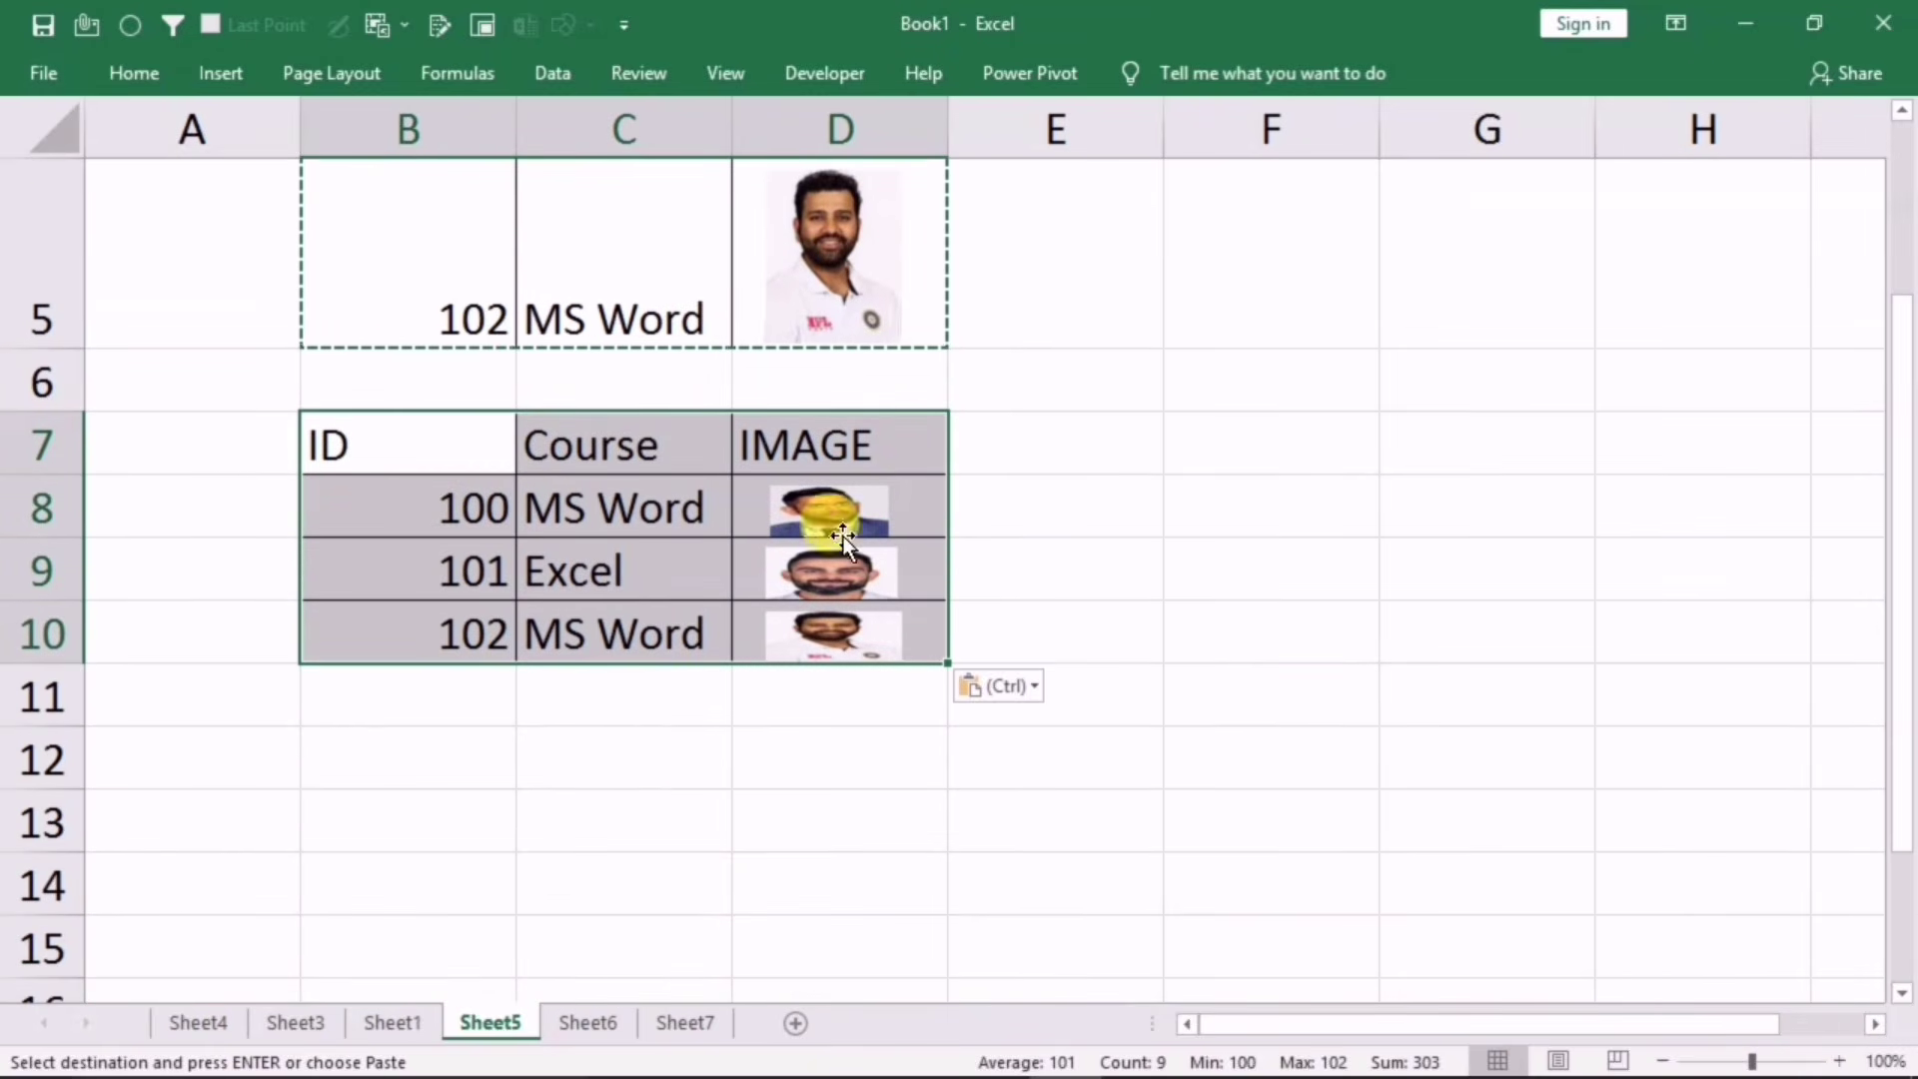
left_click(107, 493)
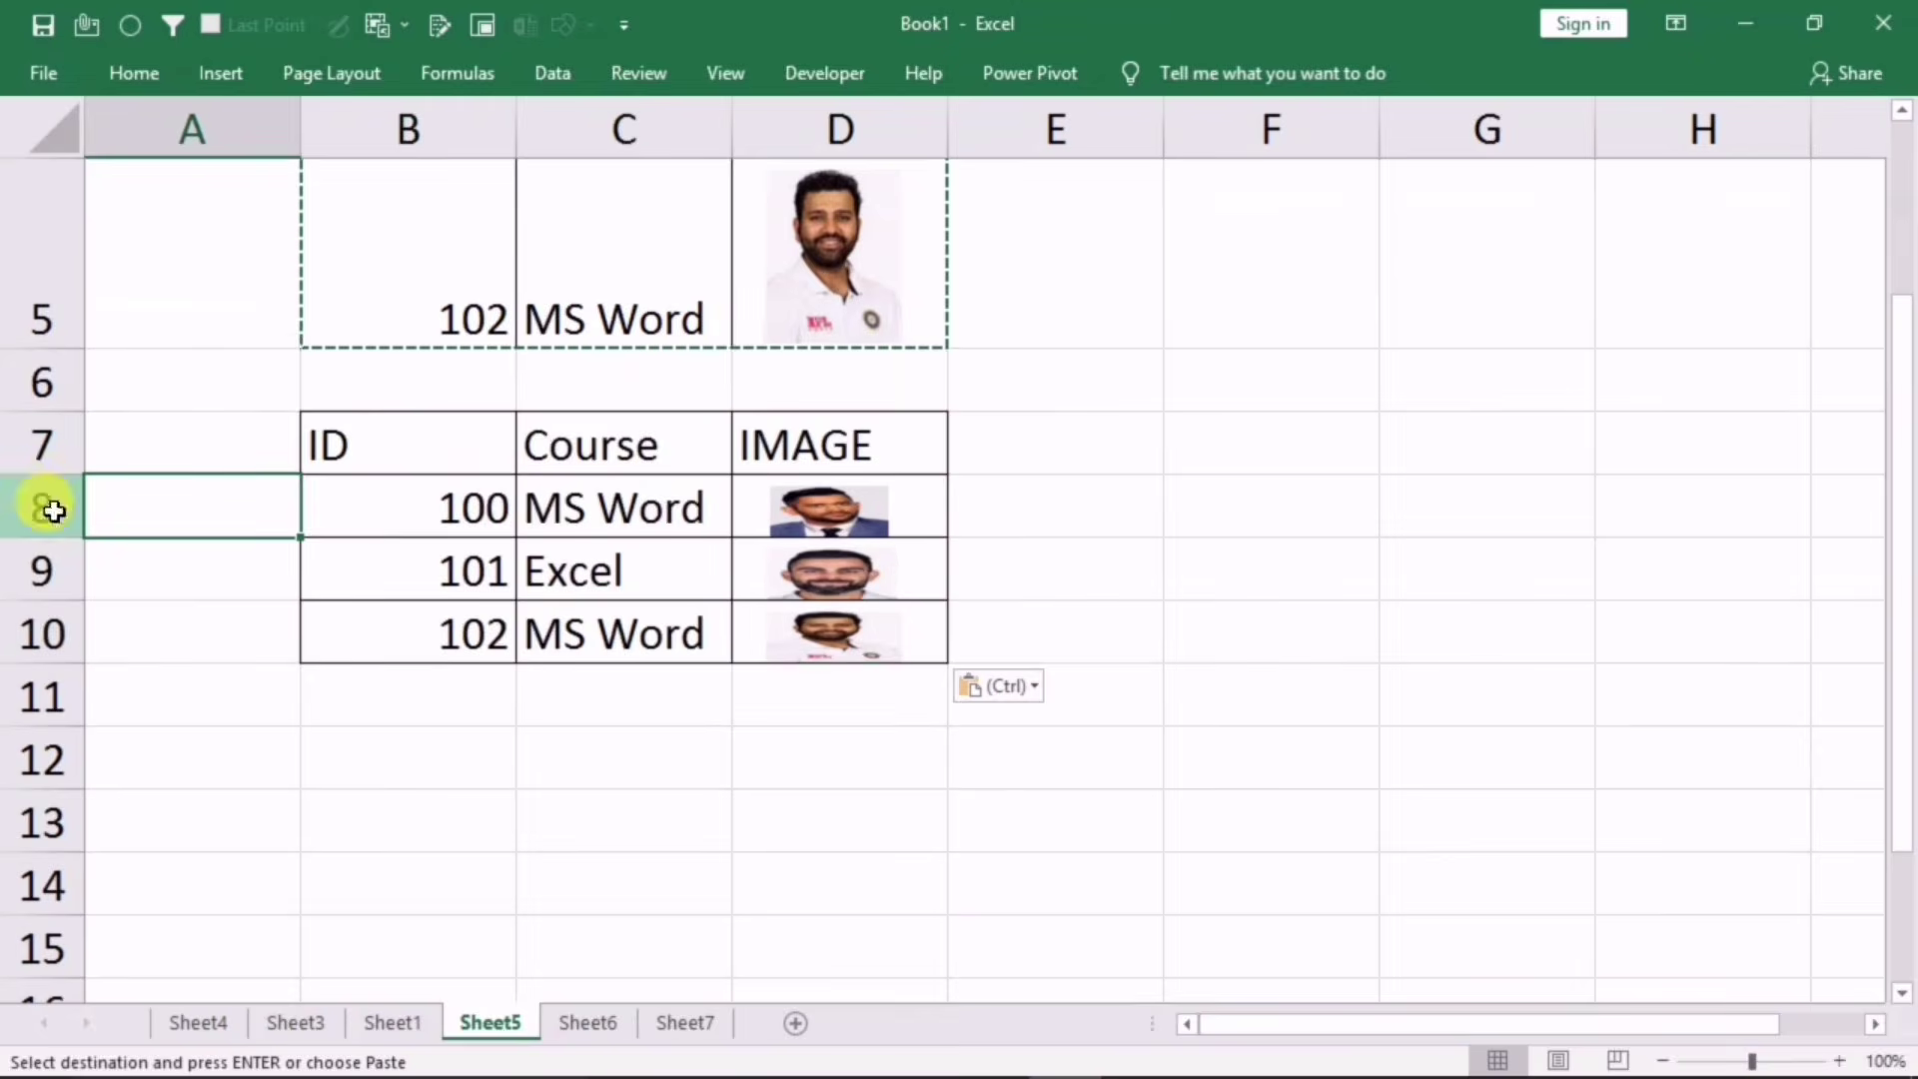
left_click_drag(51, 506, 33, 635)
left_click_drag(58, 537, 55, 599)
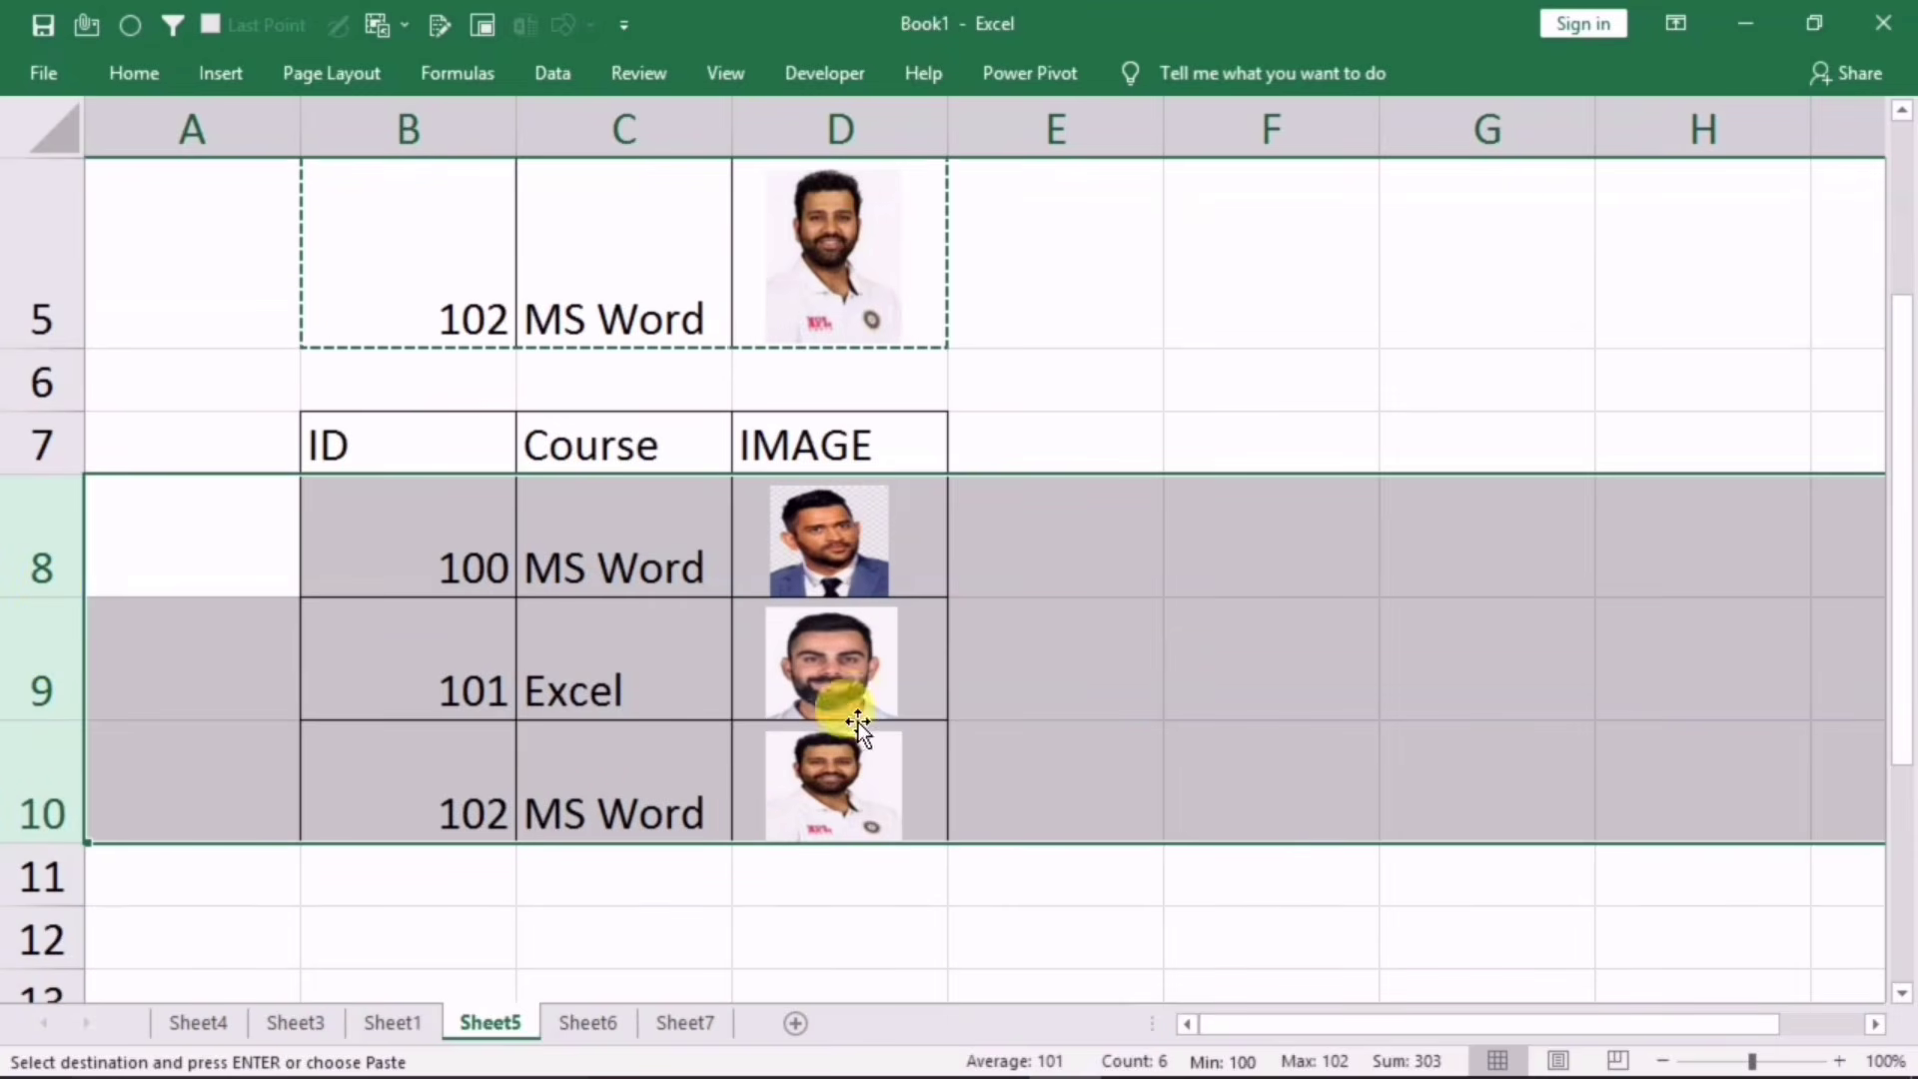
left_click(1220, 683)
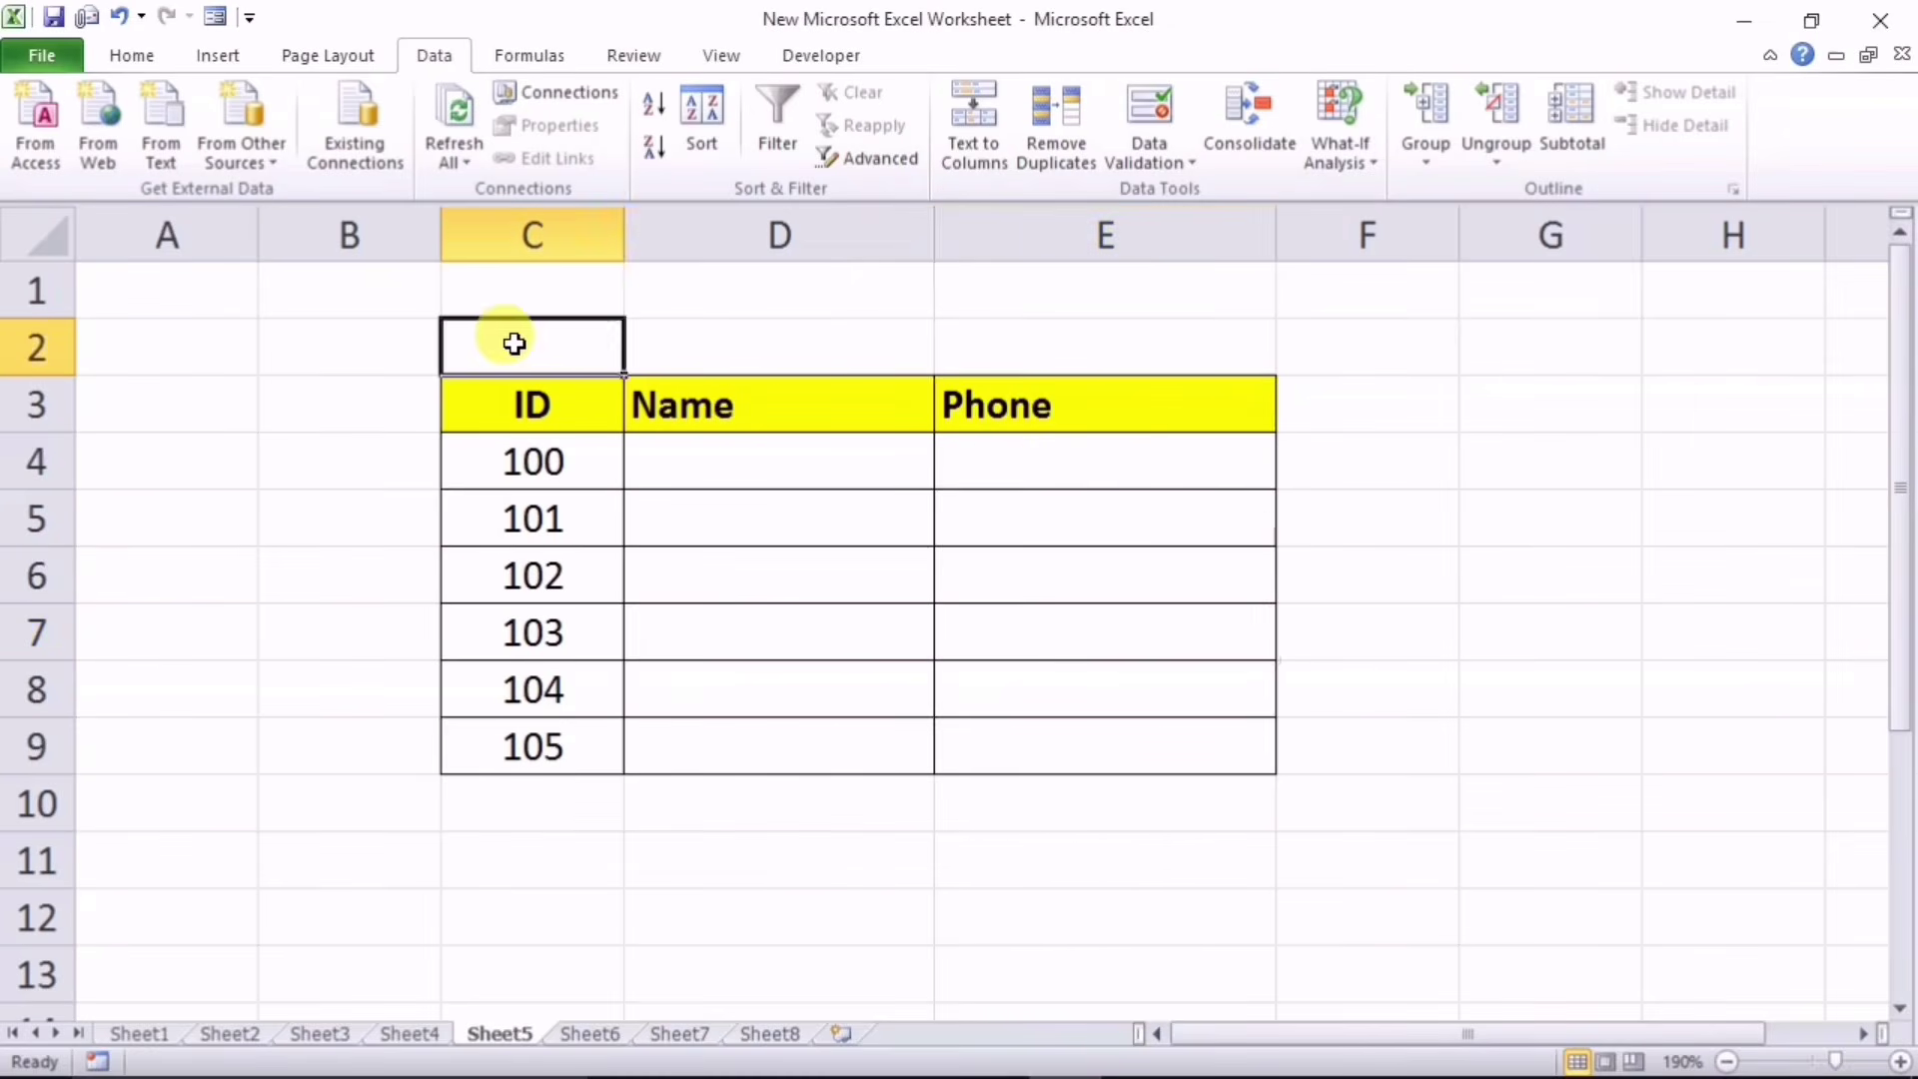
Step: Select the blank title cells C2:E2 above the ID, Name and Phone table
left_click_drag(510, 342, 1133, 342)
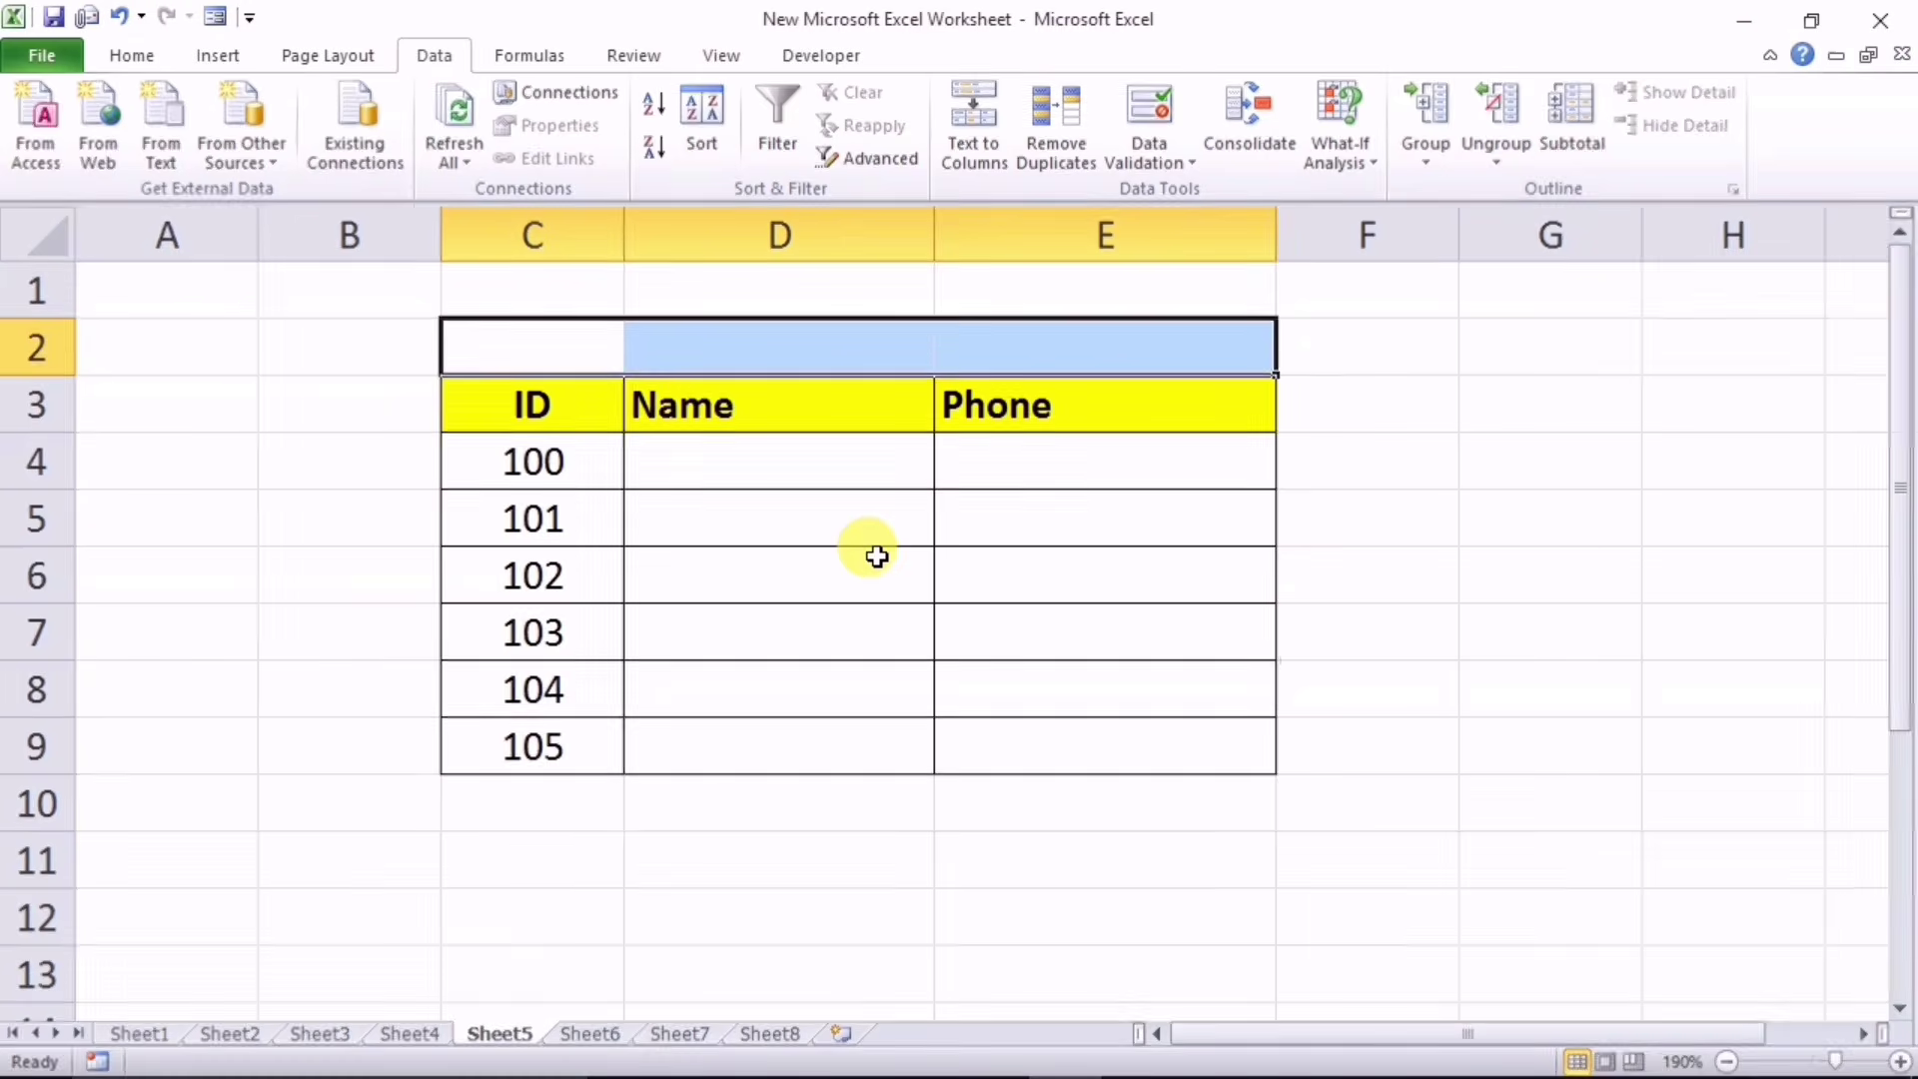
Step: Show that C2, D2 and E2 are separate cells, then select C2:E2
left_click(851, 679)
left_click(548, 342)
left_click(752, 332)
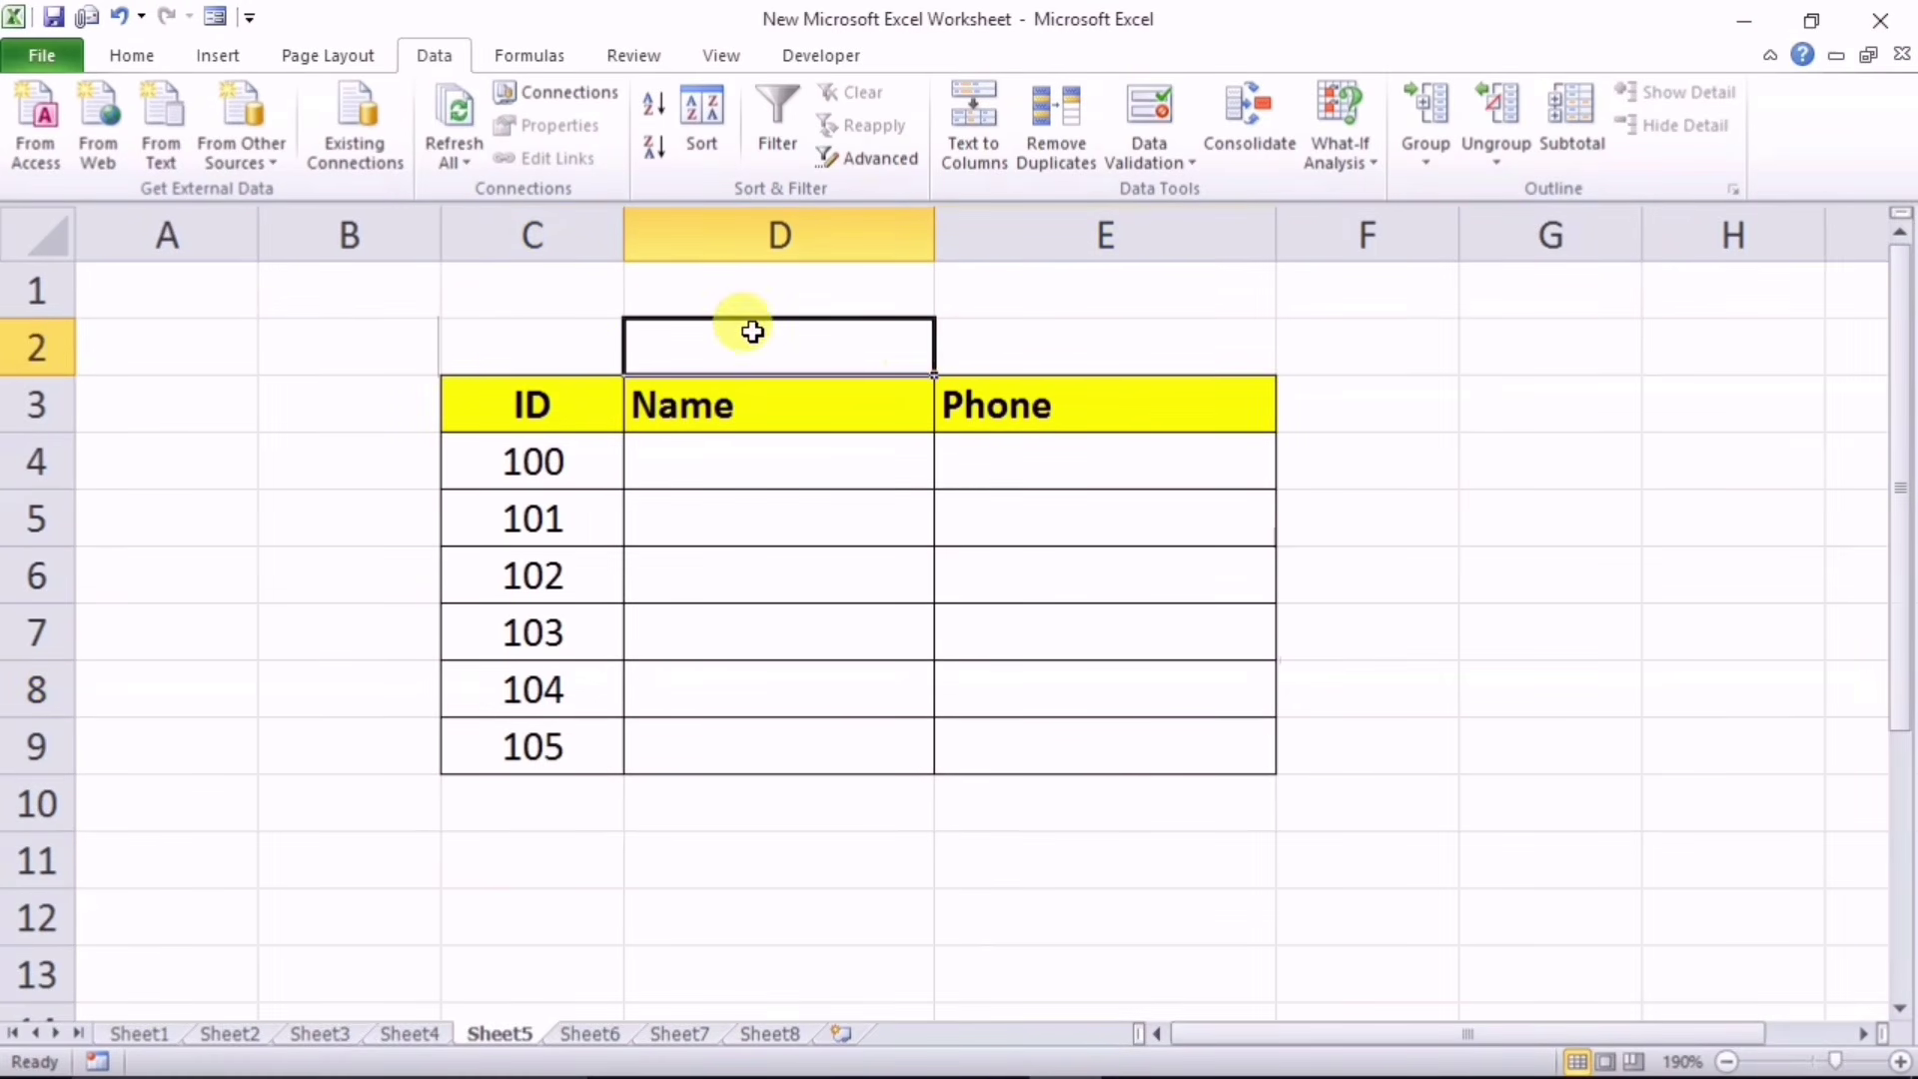
left_click(983, 343)
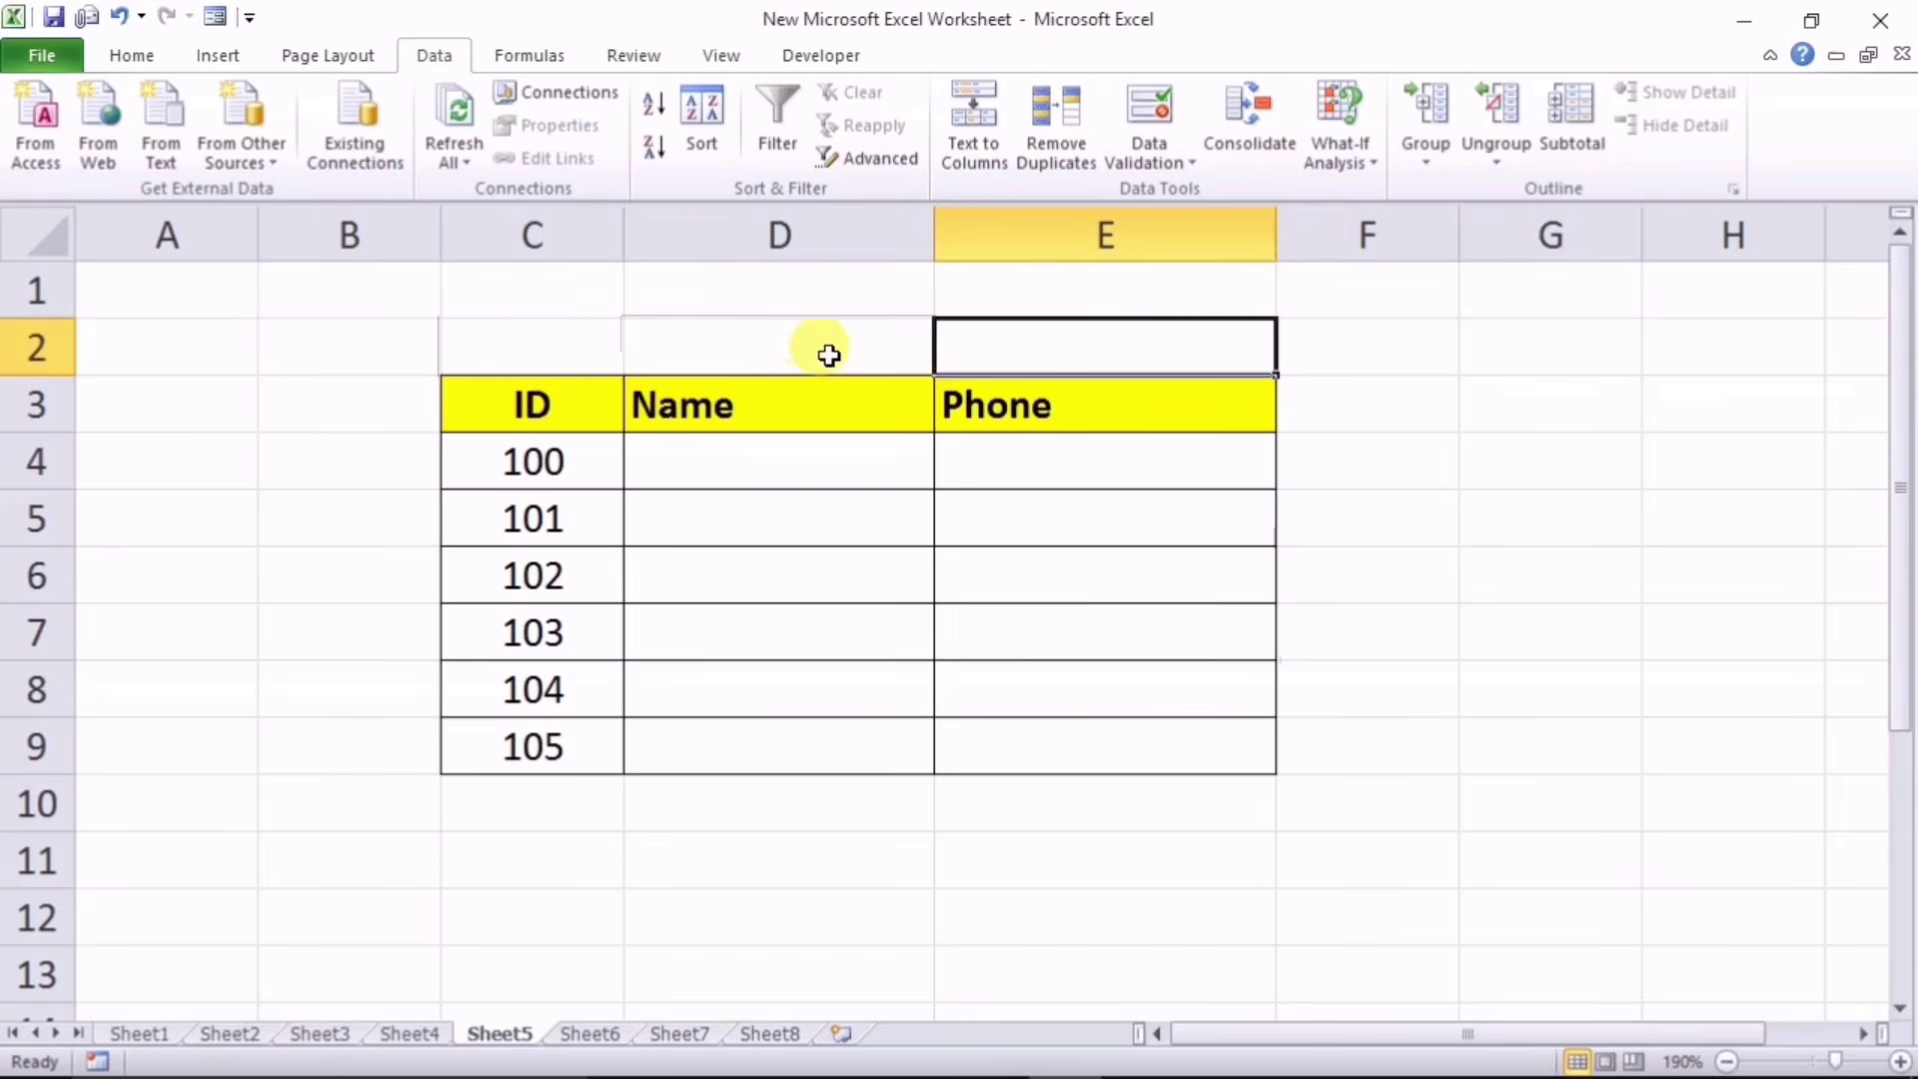
left_click_drag(536, 342, 1042, 357)
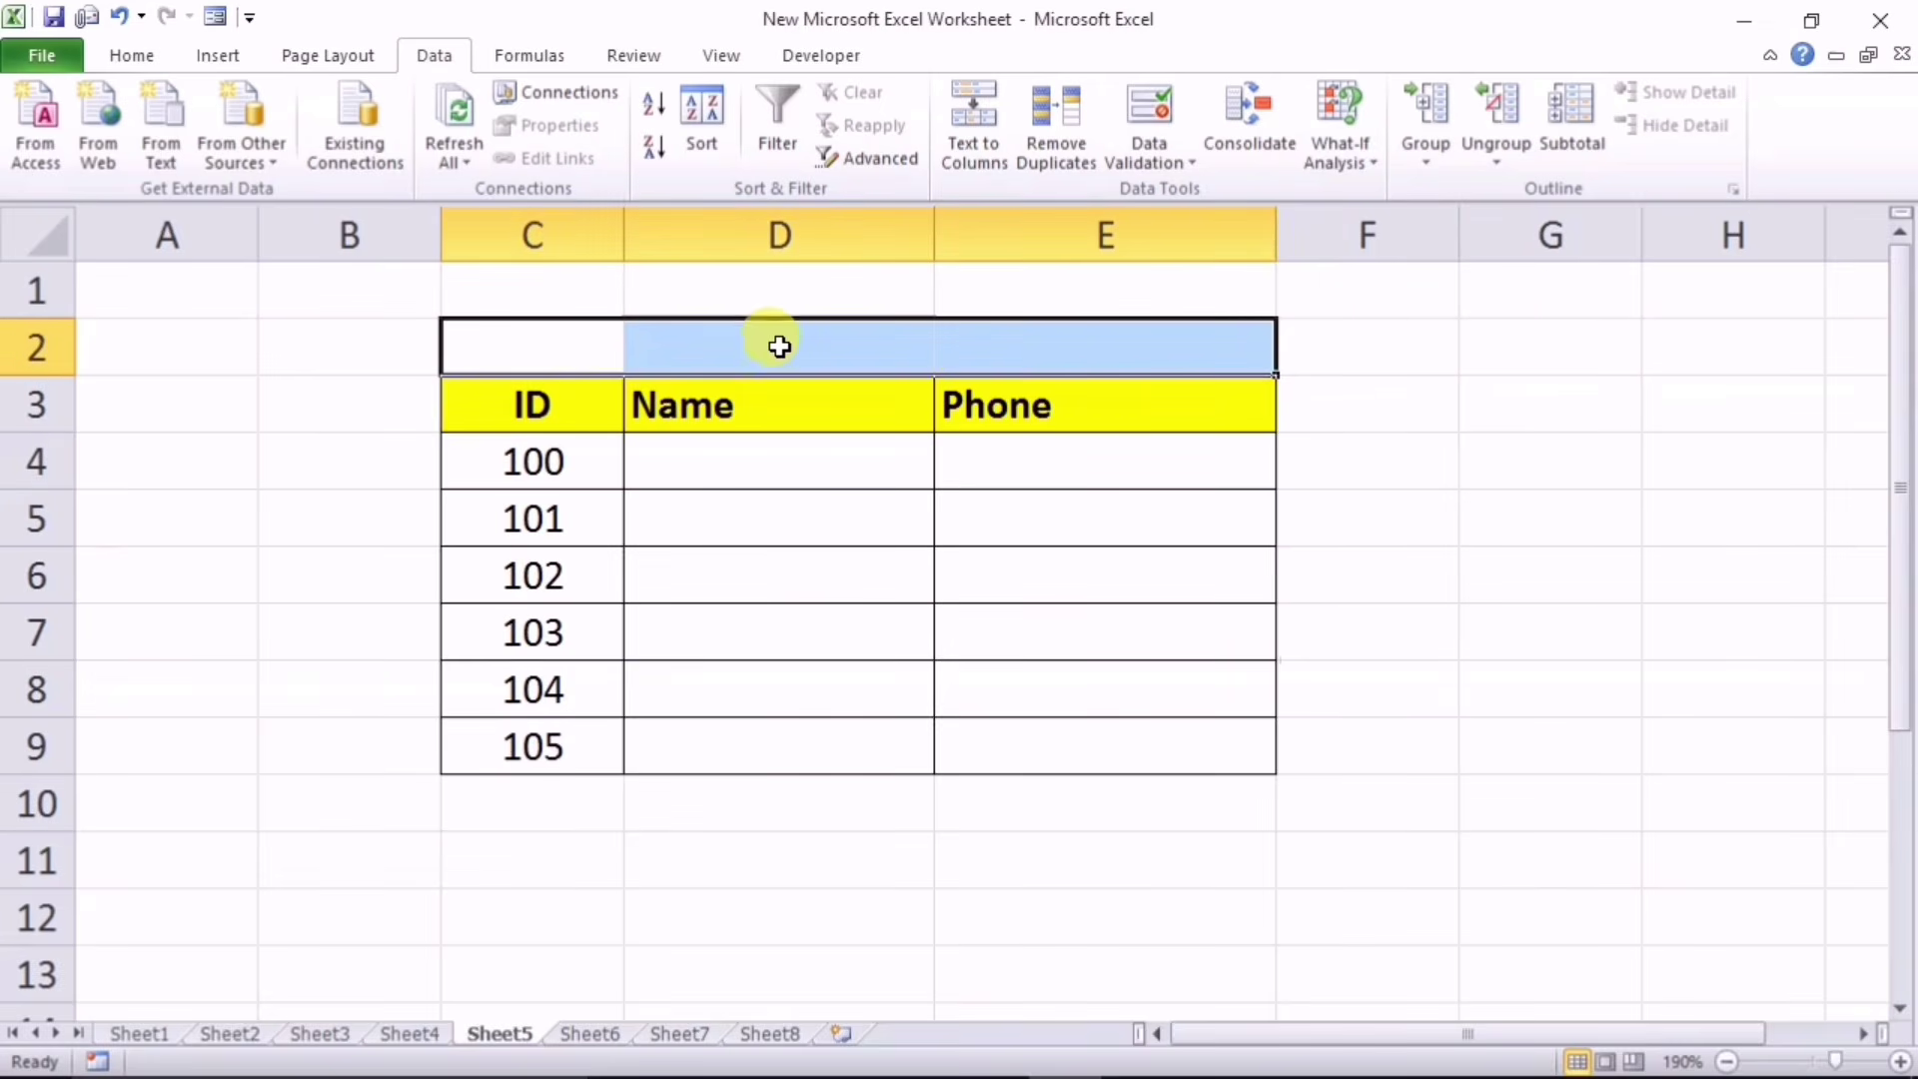
Step: Enter the title SR in cell C2 and select C2:E2 for centring
left_click(565, 348)
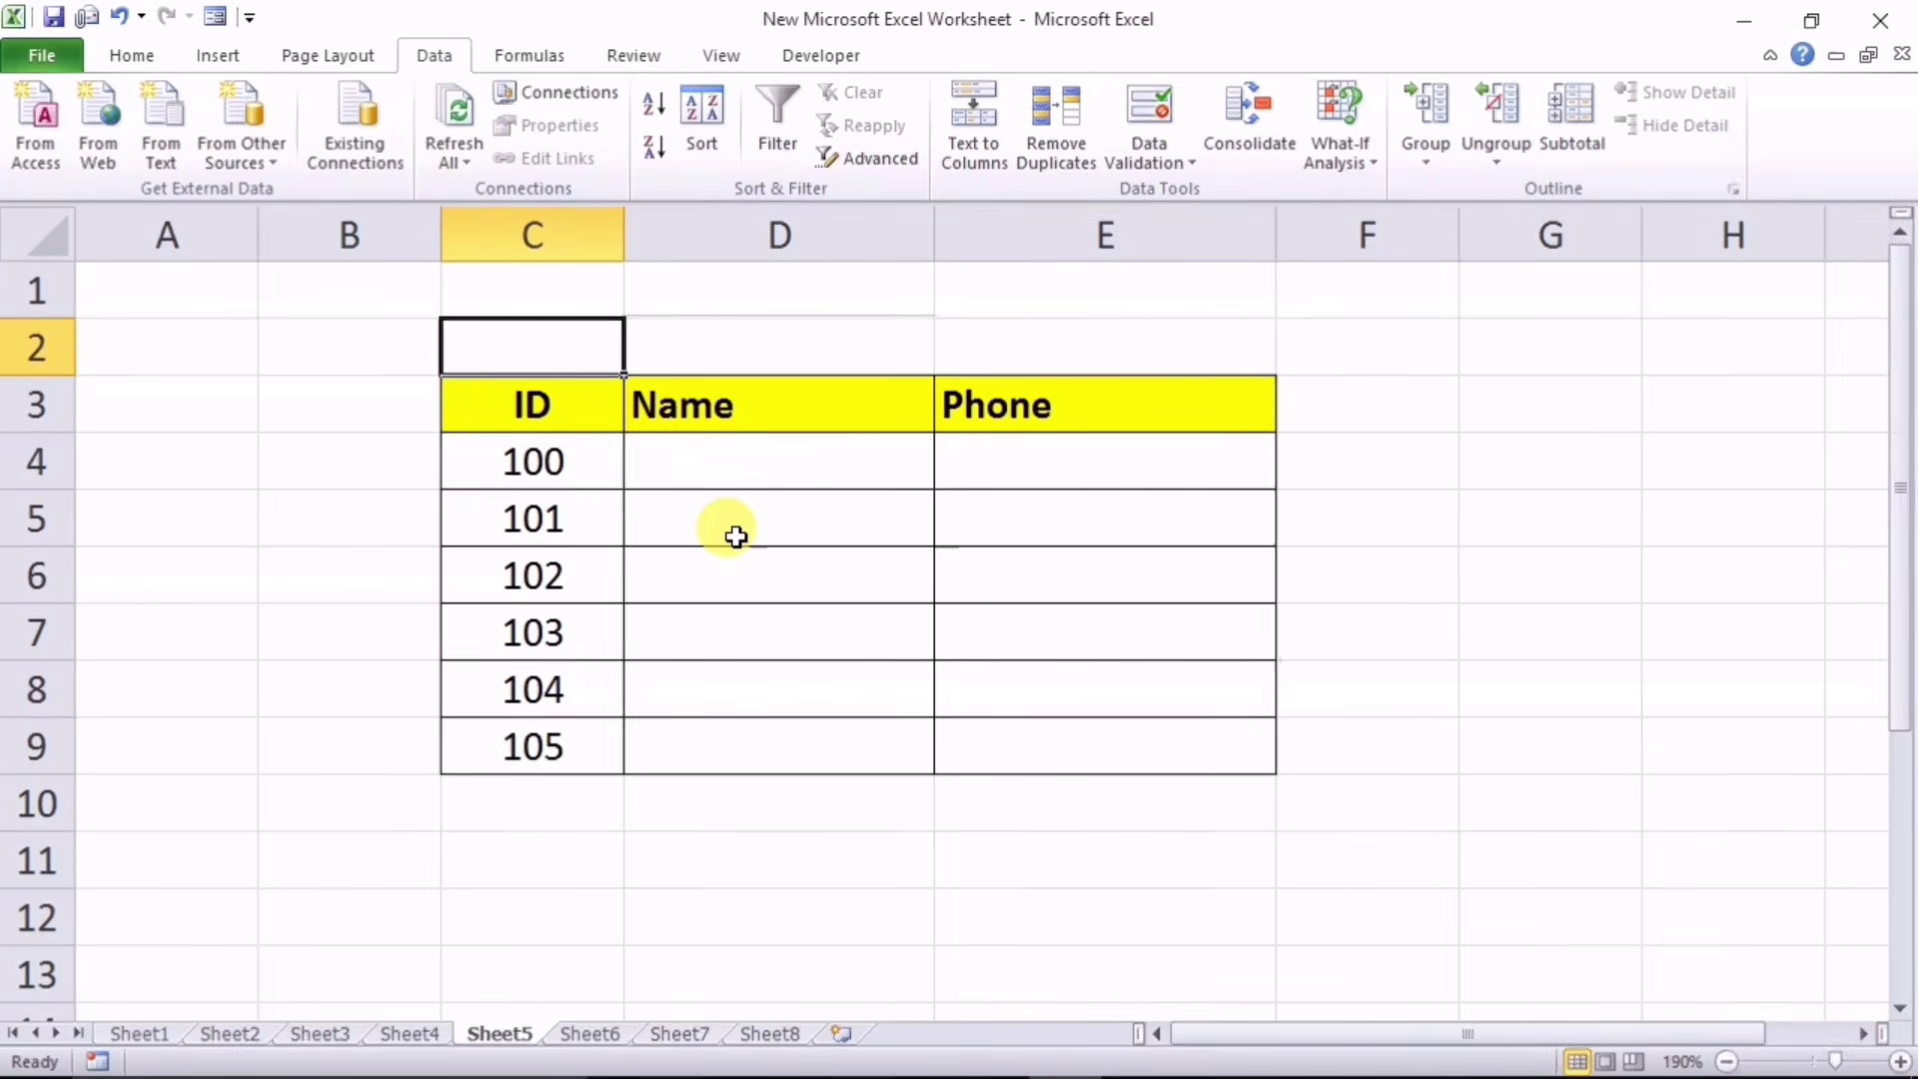
type("SR")
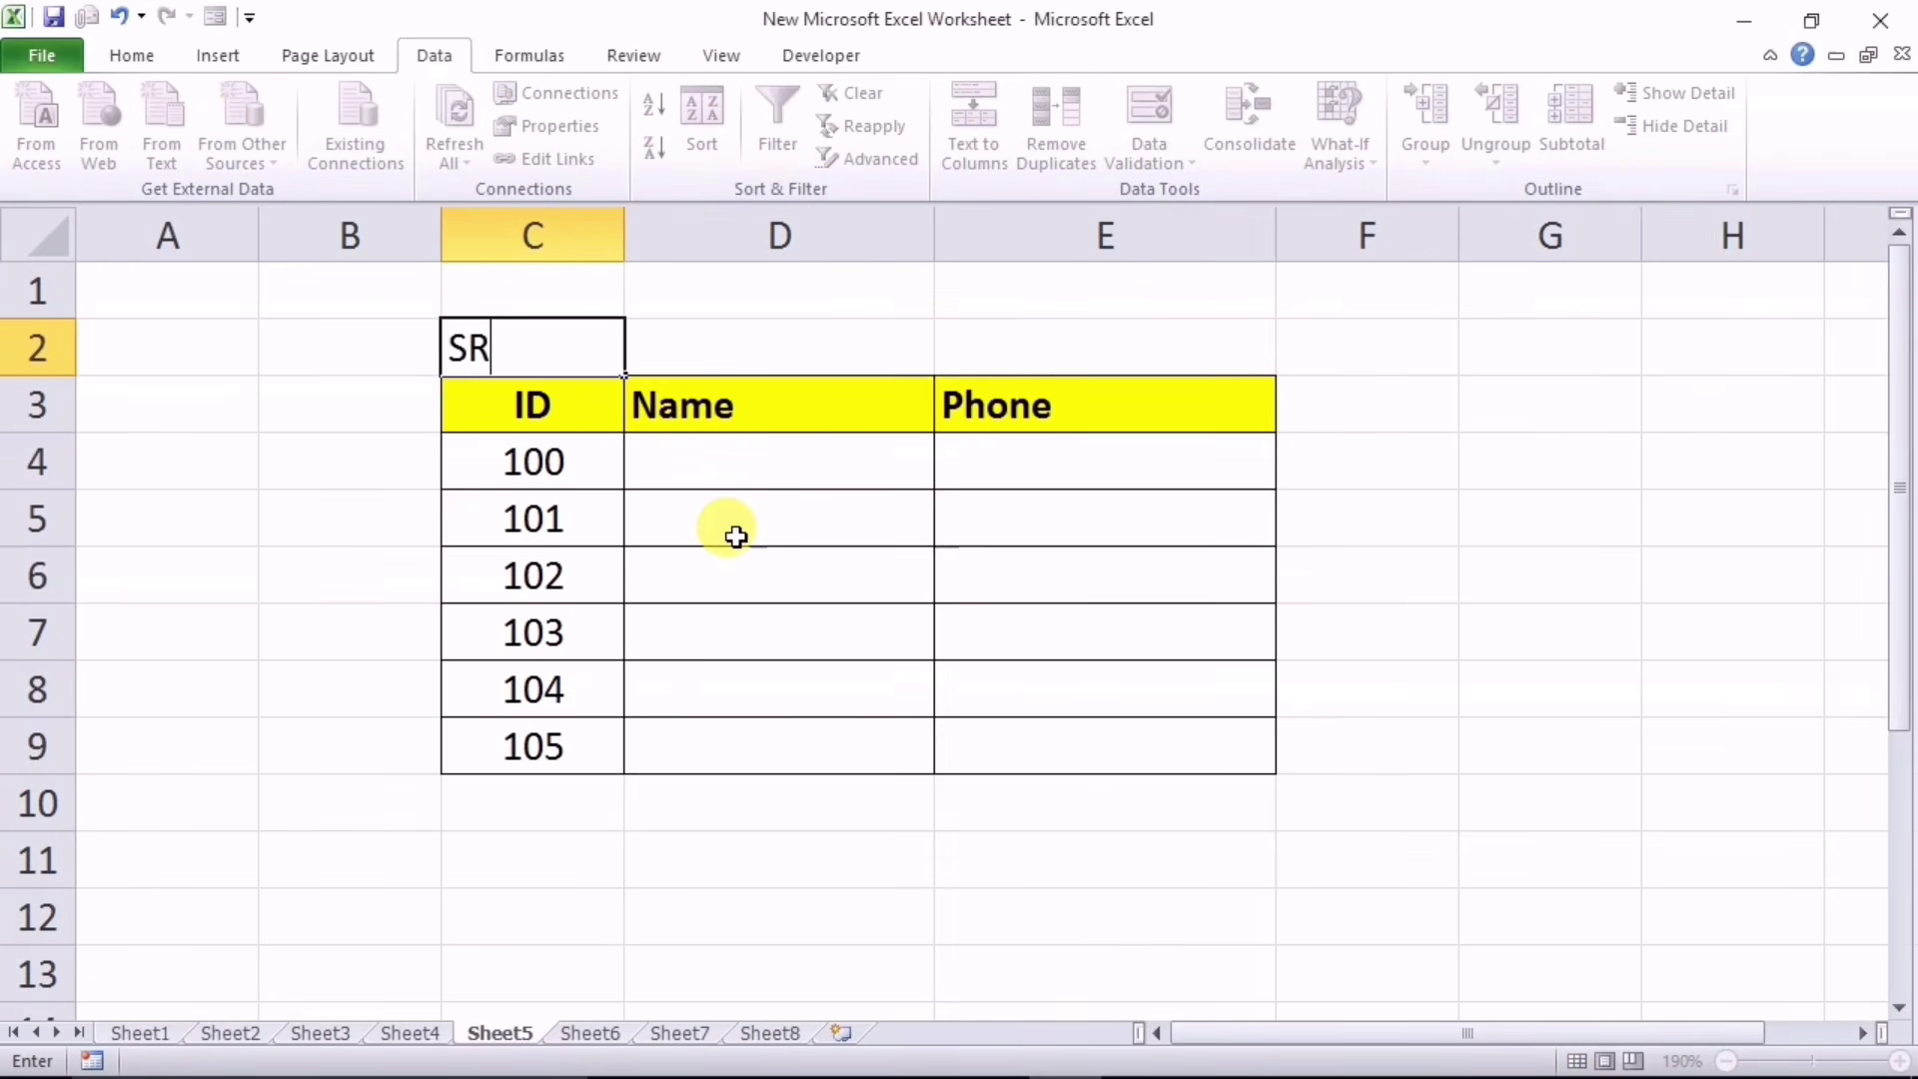
left_click(736, 537)
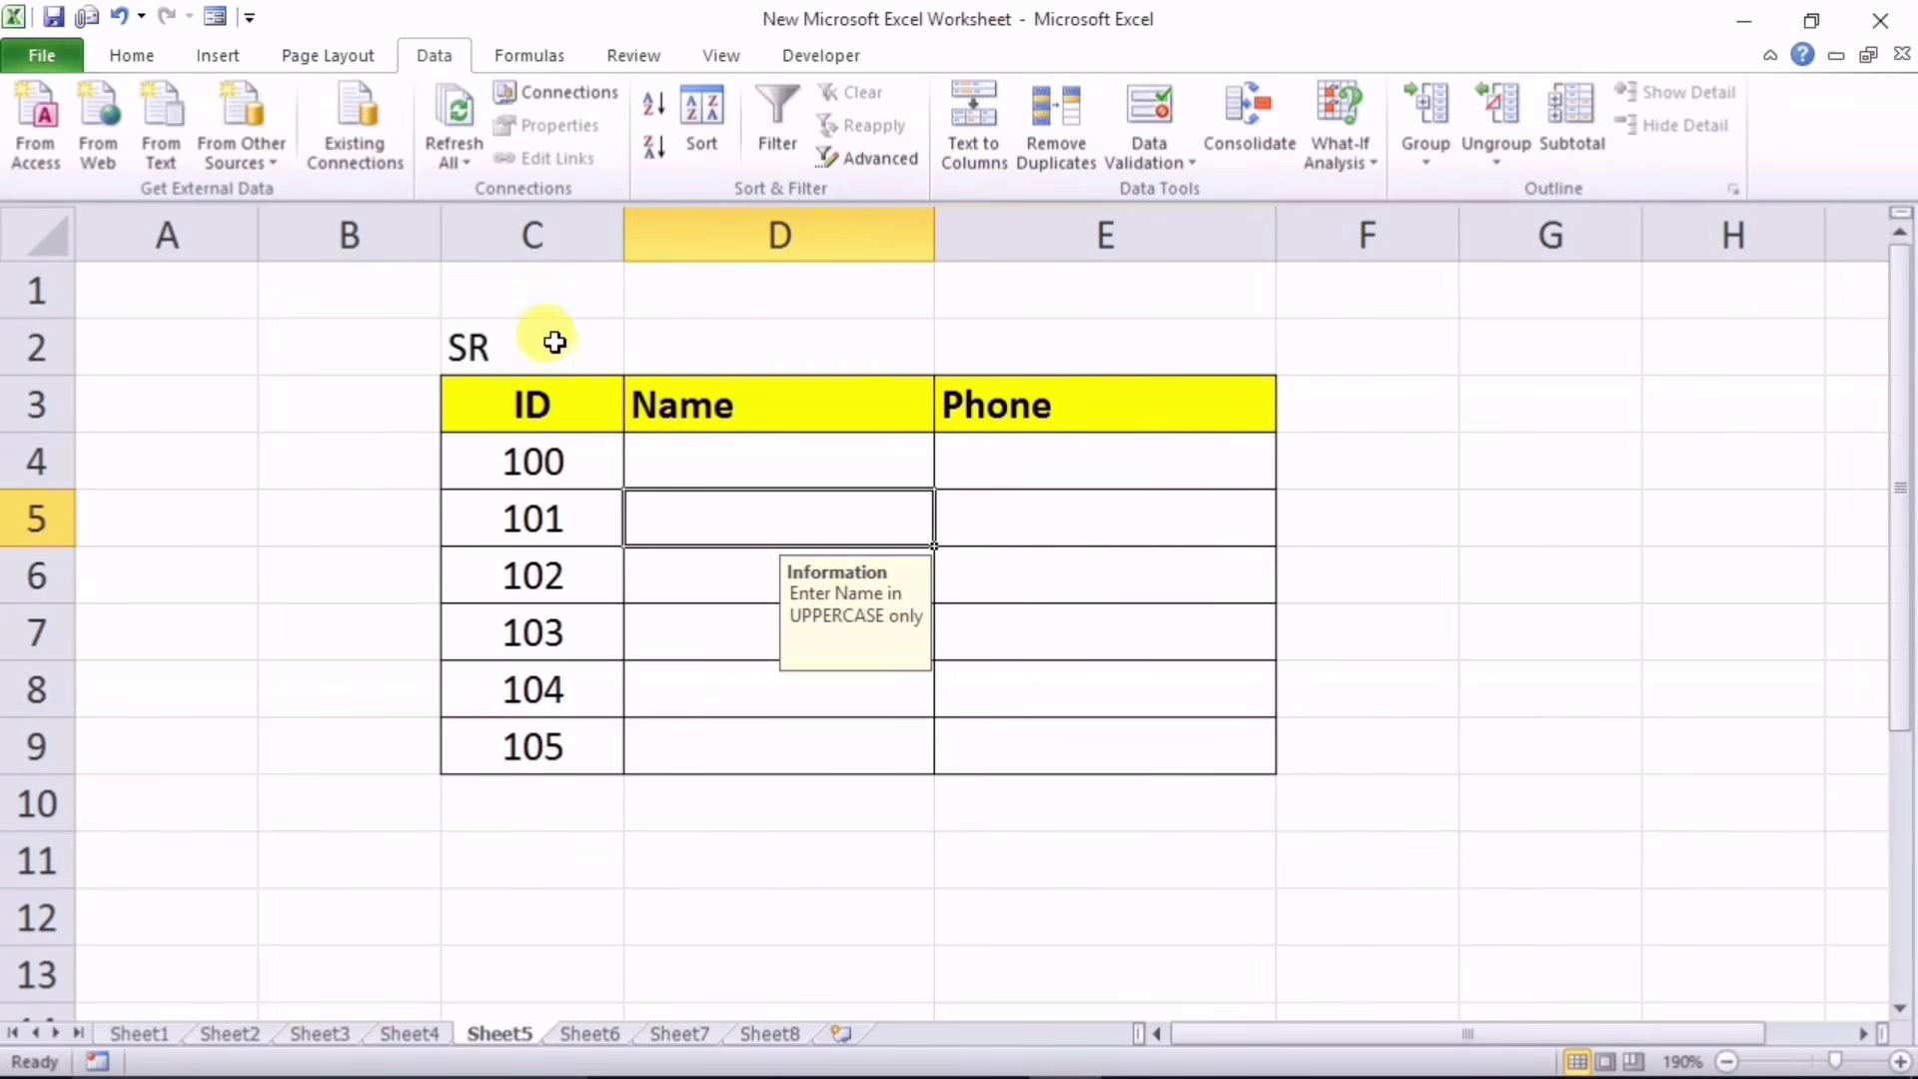
left_click_drag(555, 342, 1095, 340)
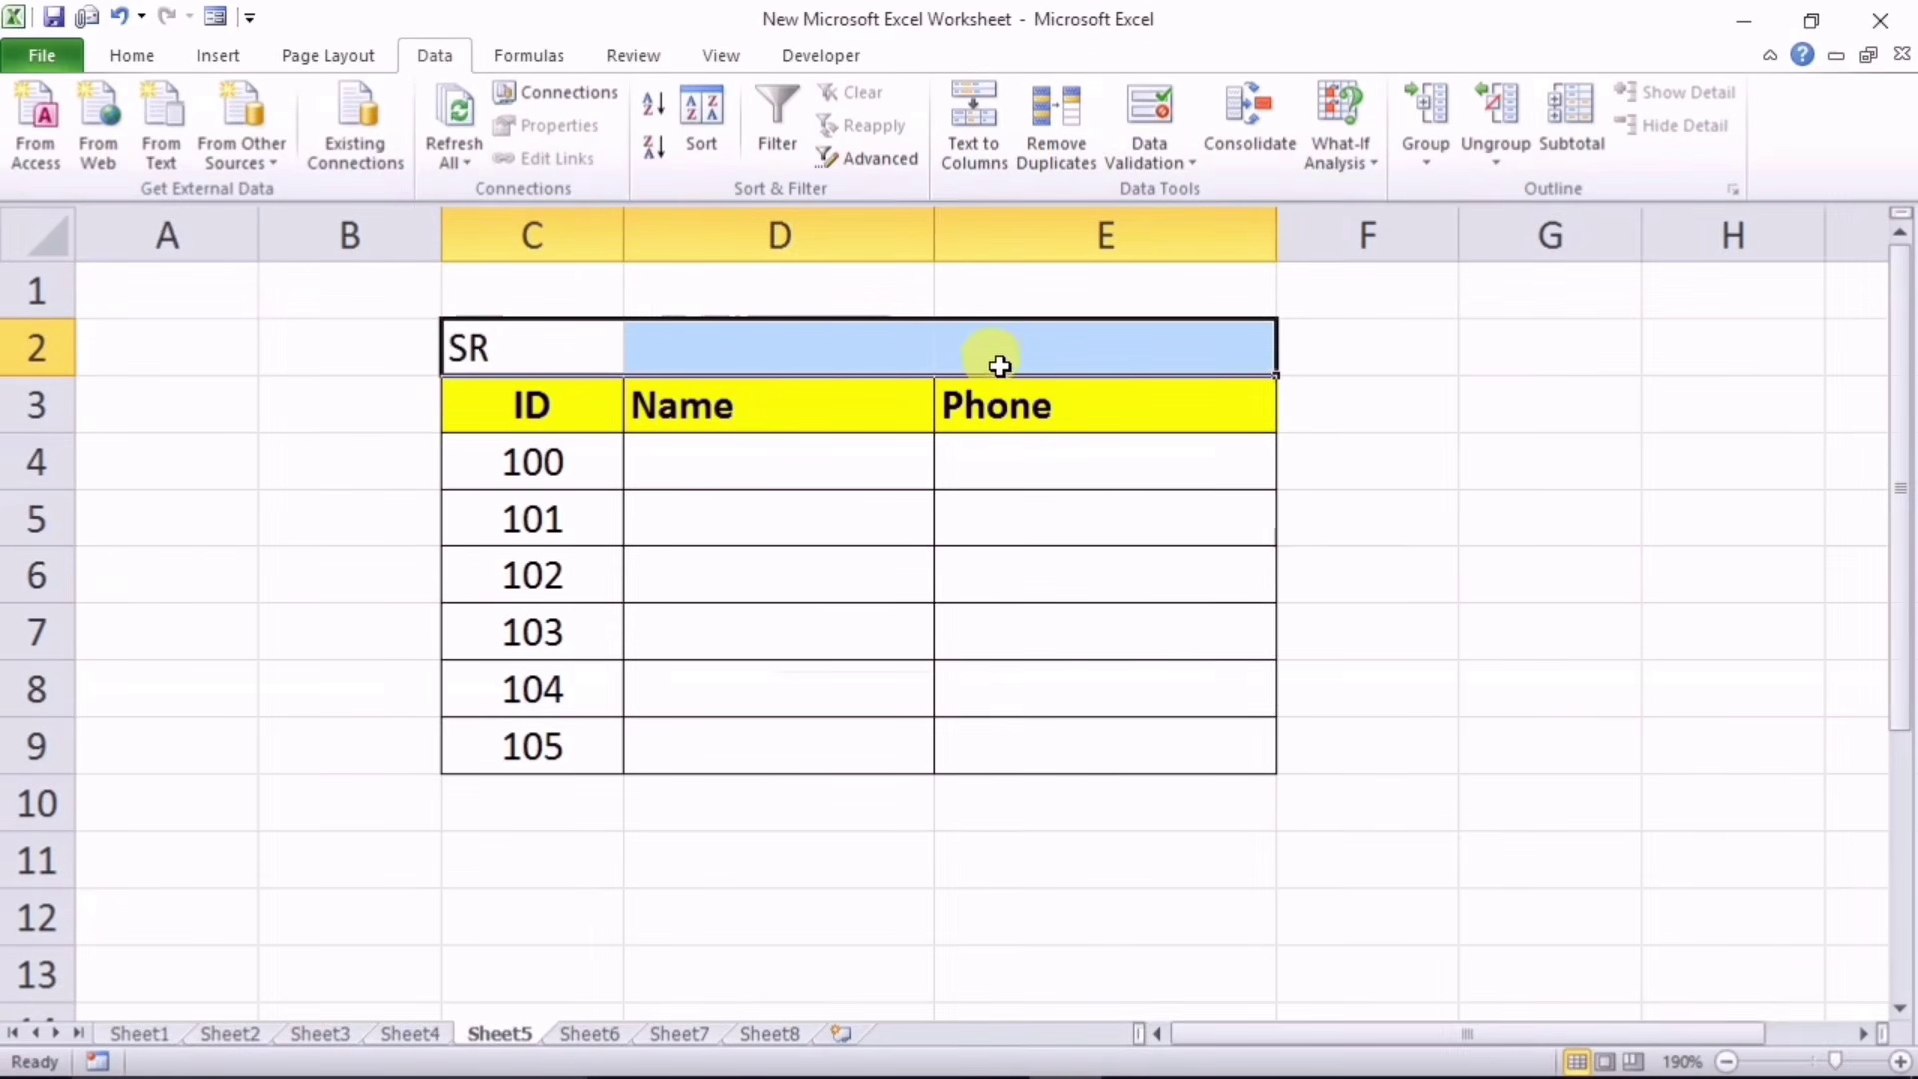
Step: Set C2:E2 horizontal alignment to Center Across Selection so SR centres across the range
right_click(819, 354)
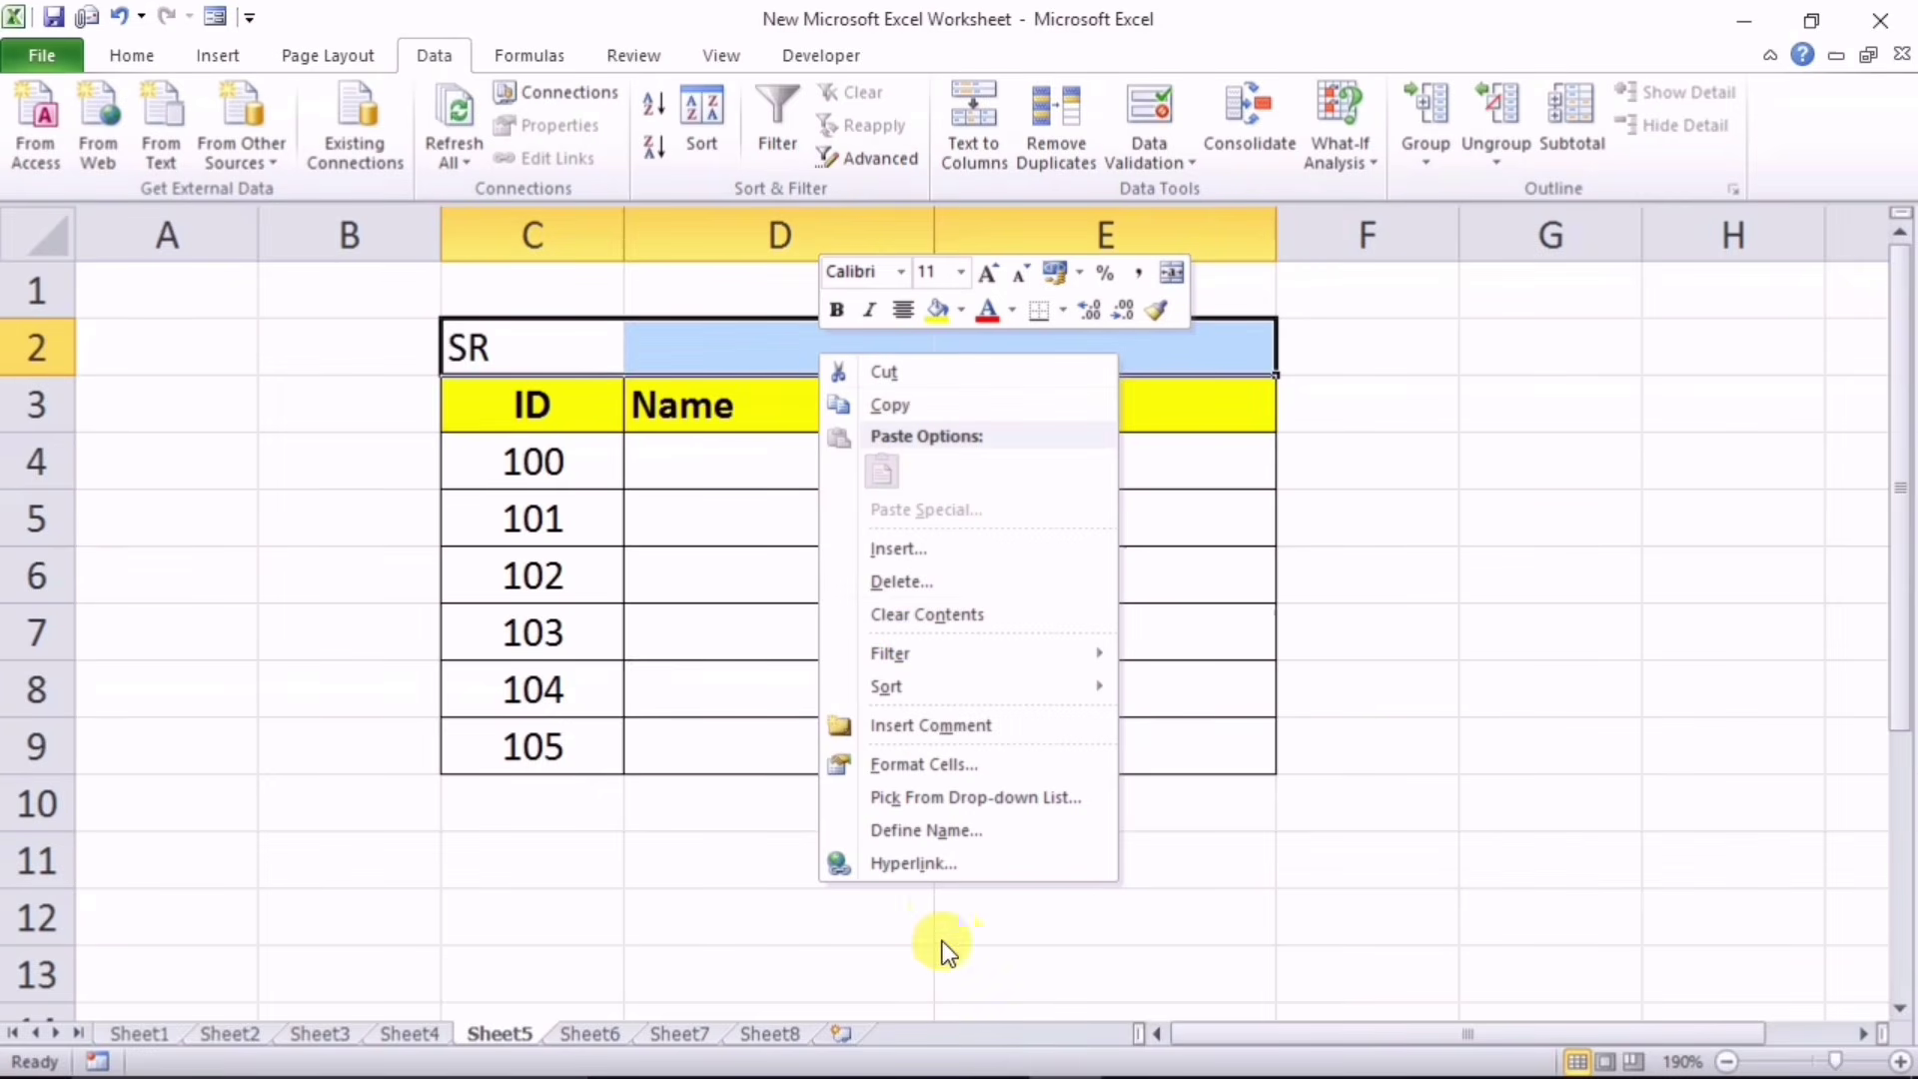
left_click(927, 766)
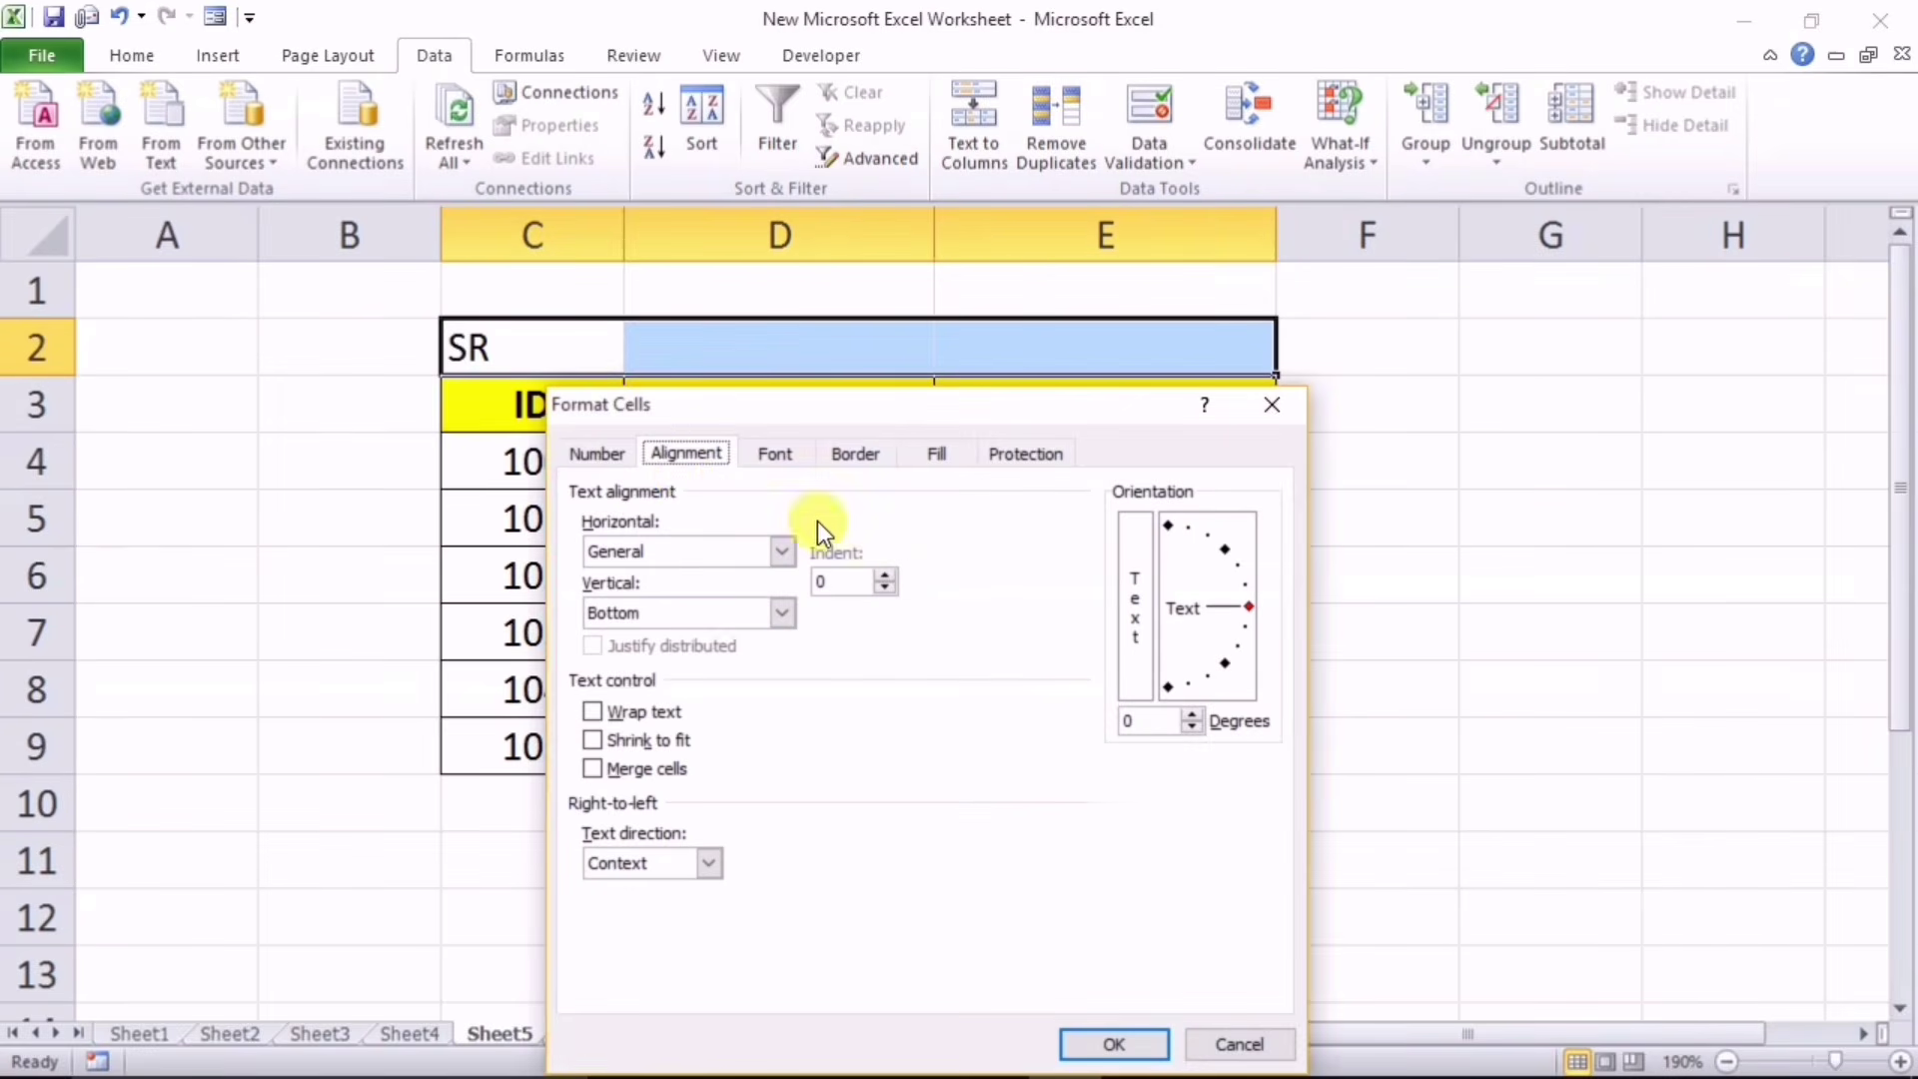
left_click_drag(738, 412, 880, 323)
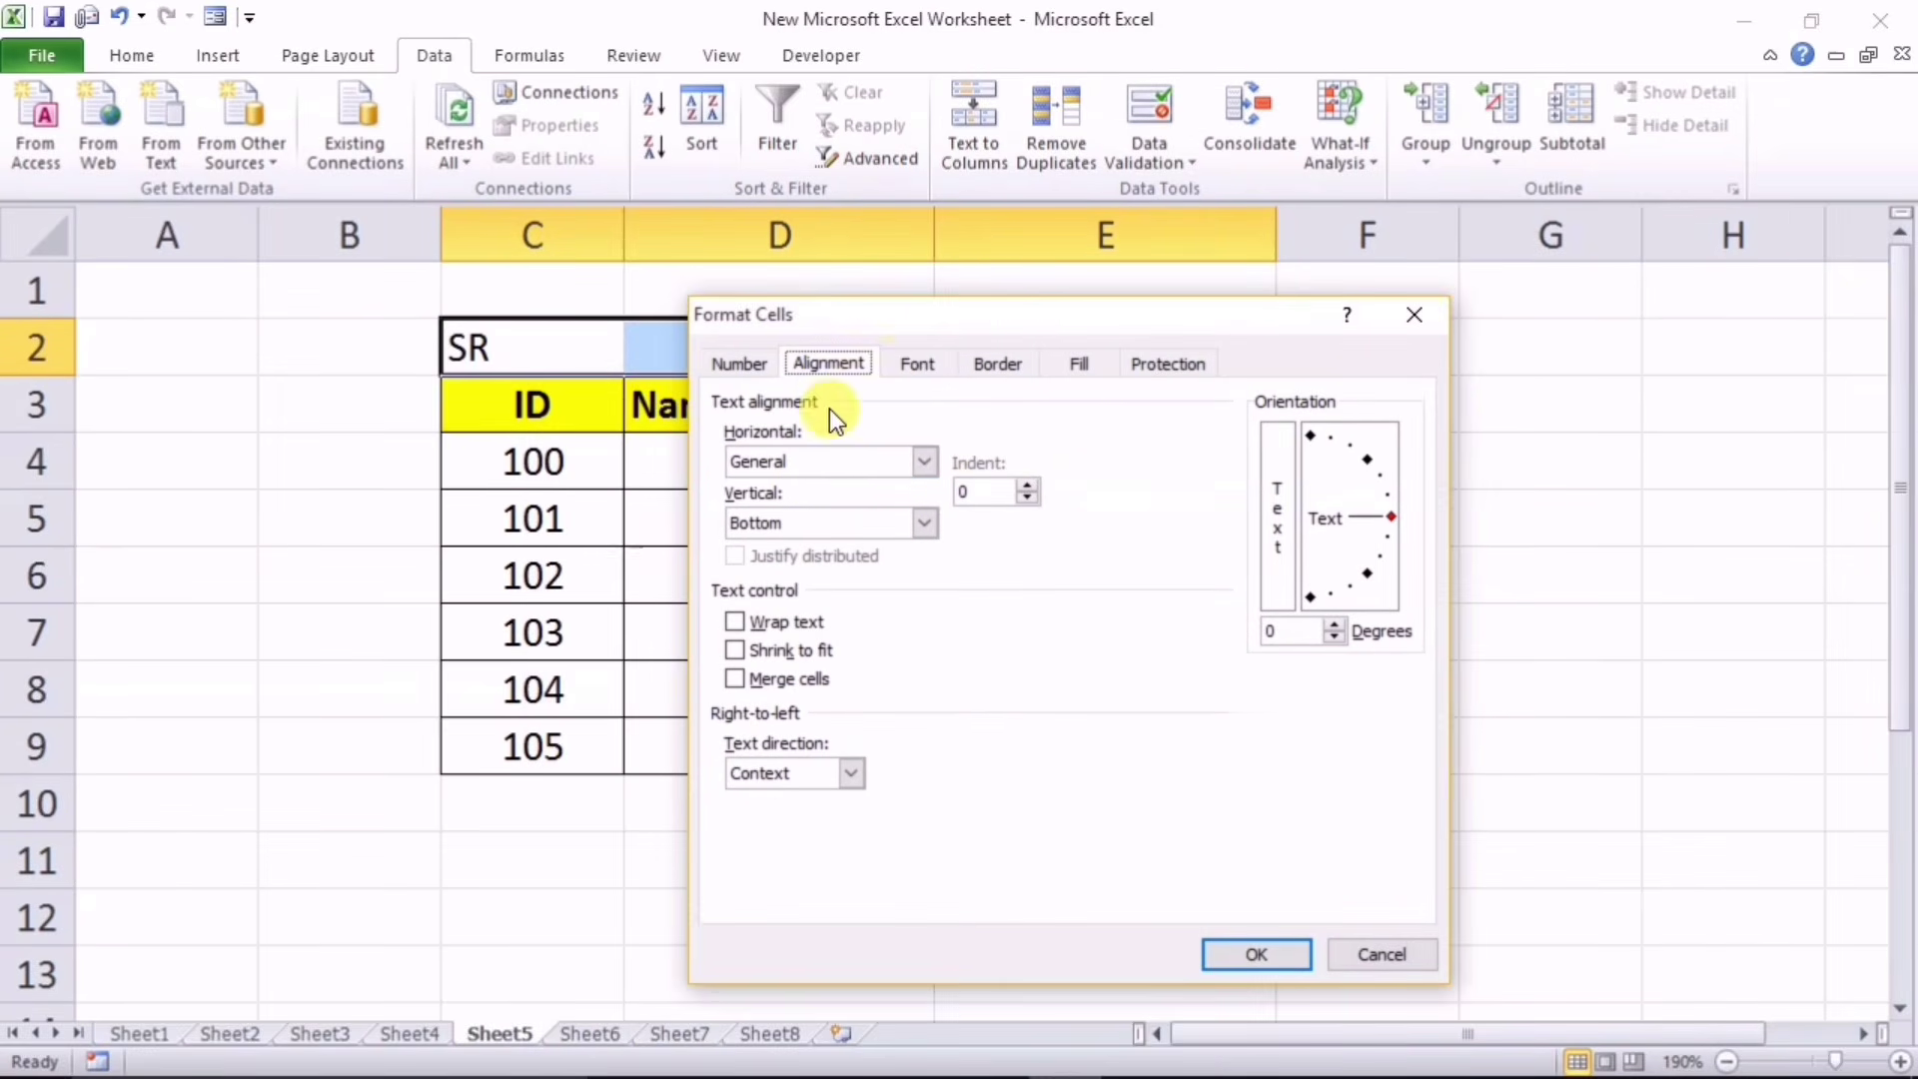
left_click(924, 461)
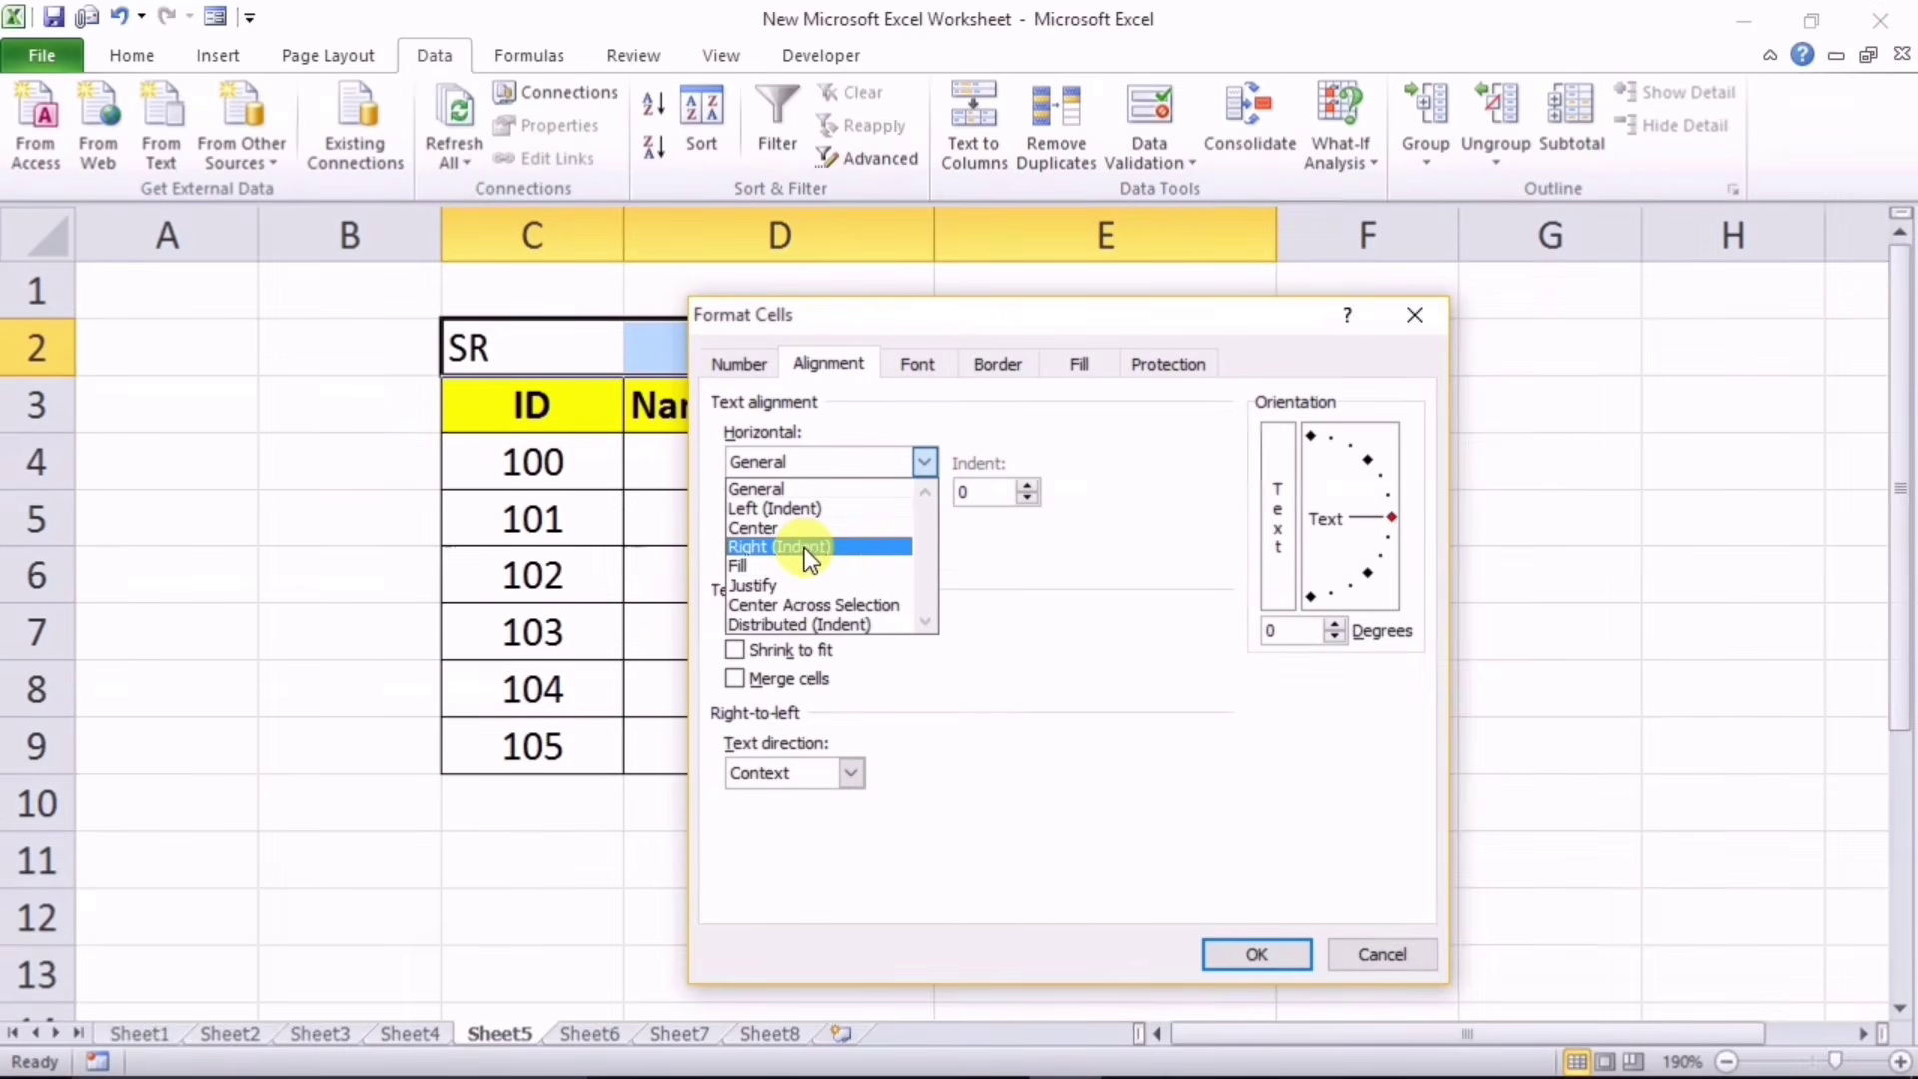
left_click(793, 602)
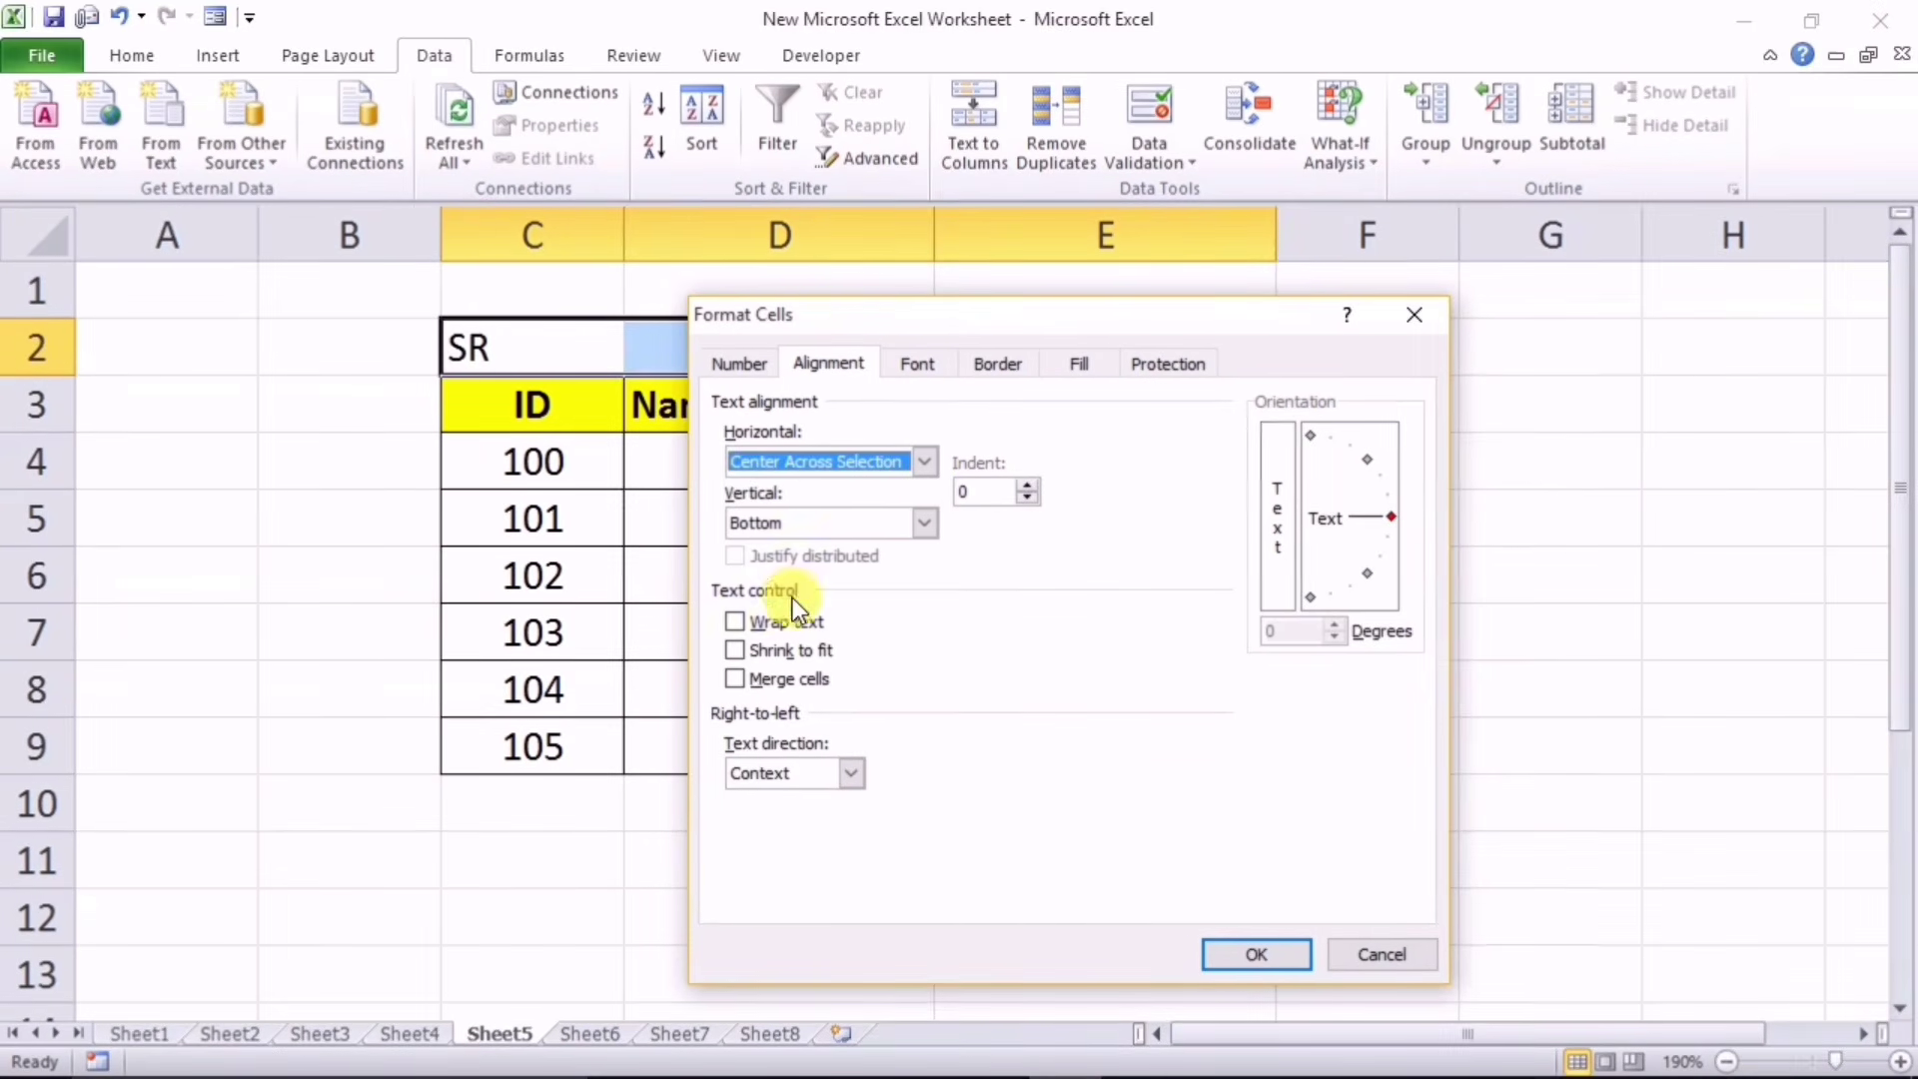
left_click_drag(814, 328, 927, 499)
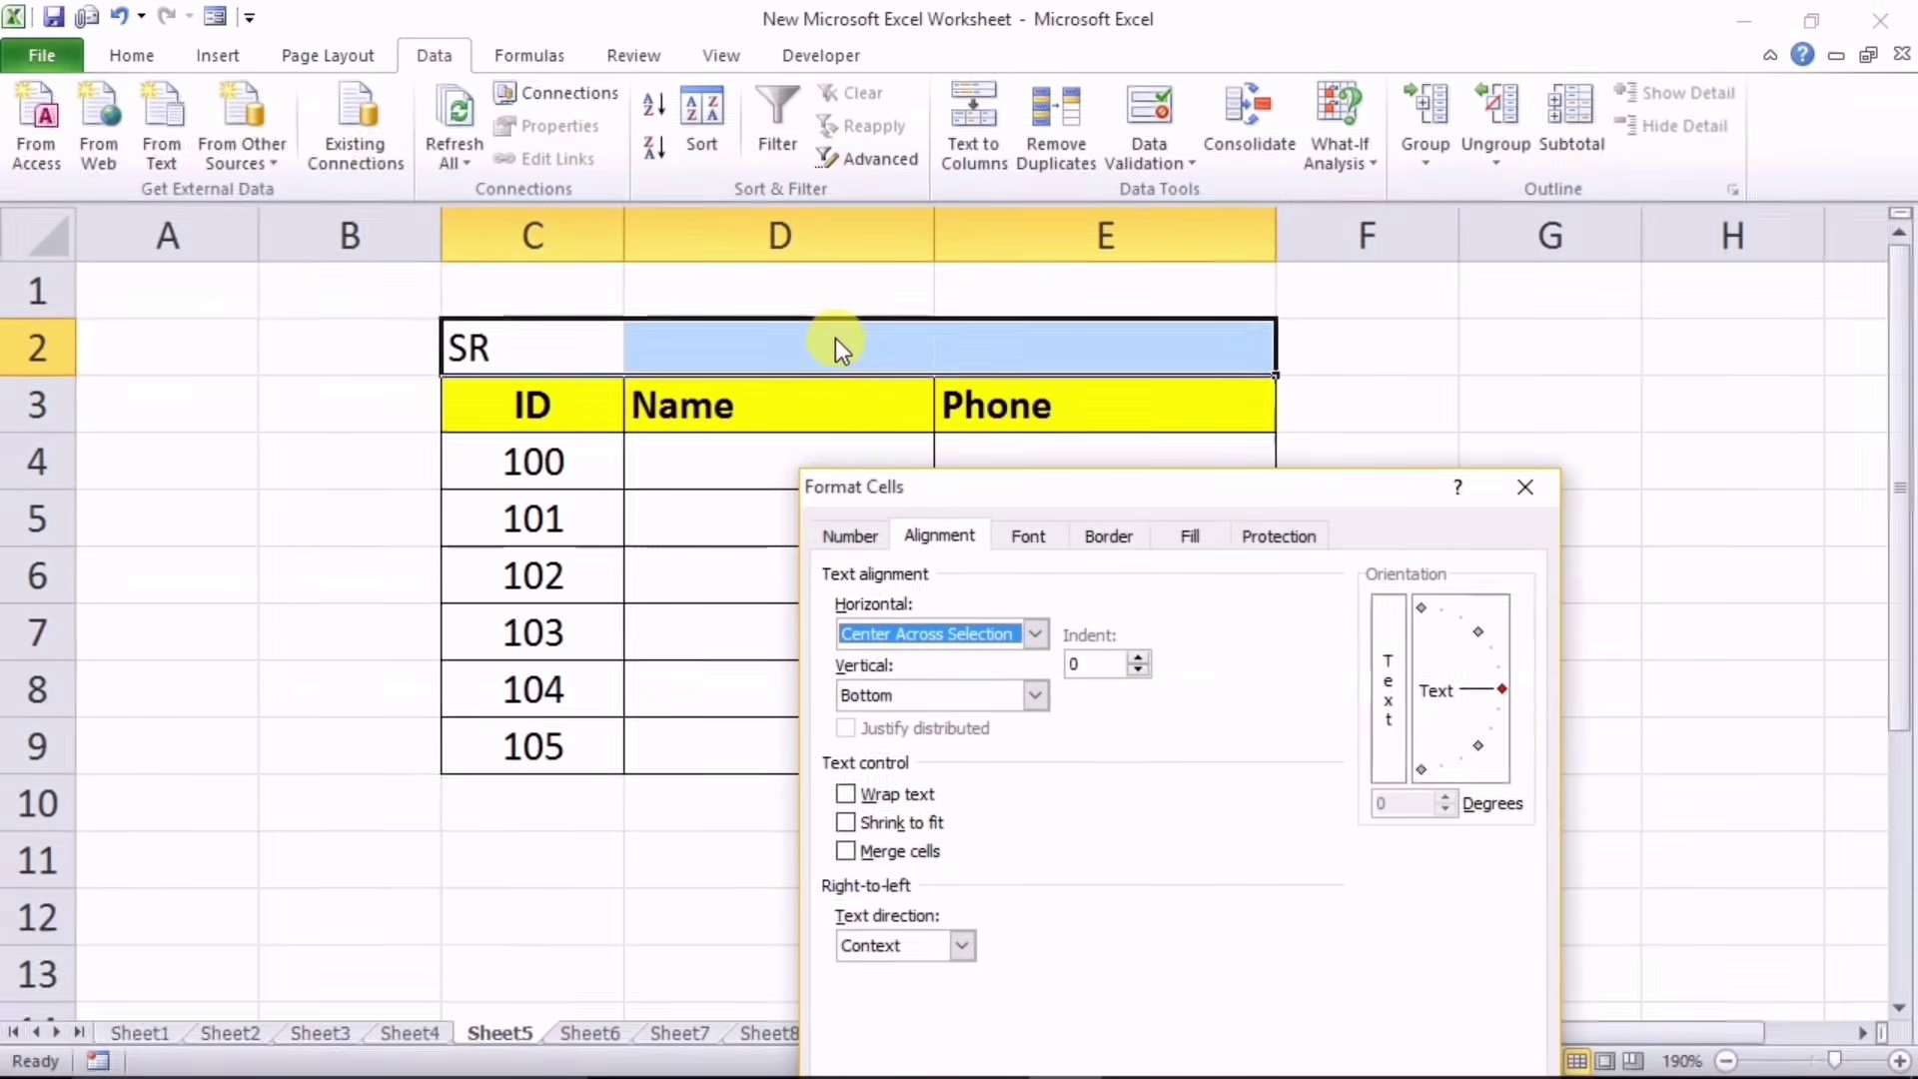
left_click_drag(1087, 482, 1165, 240)
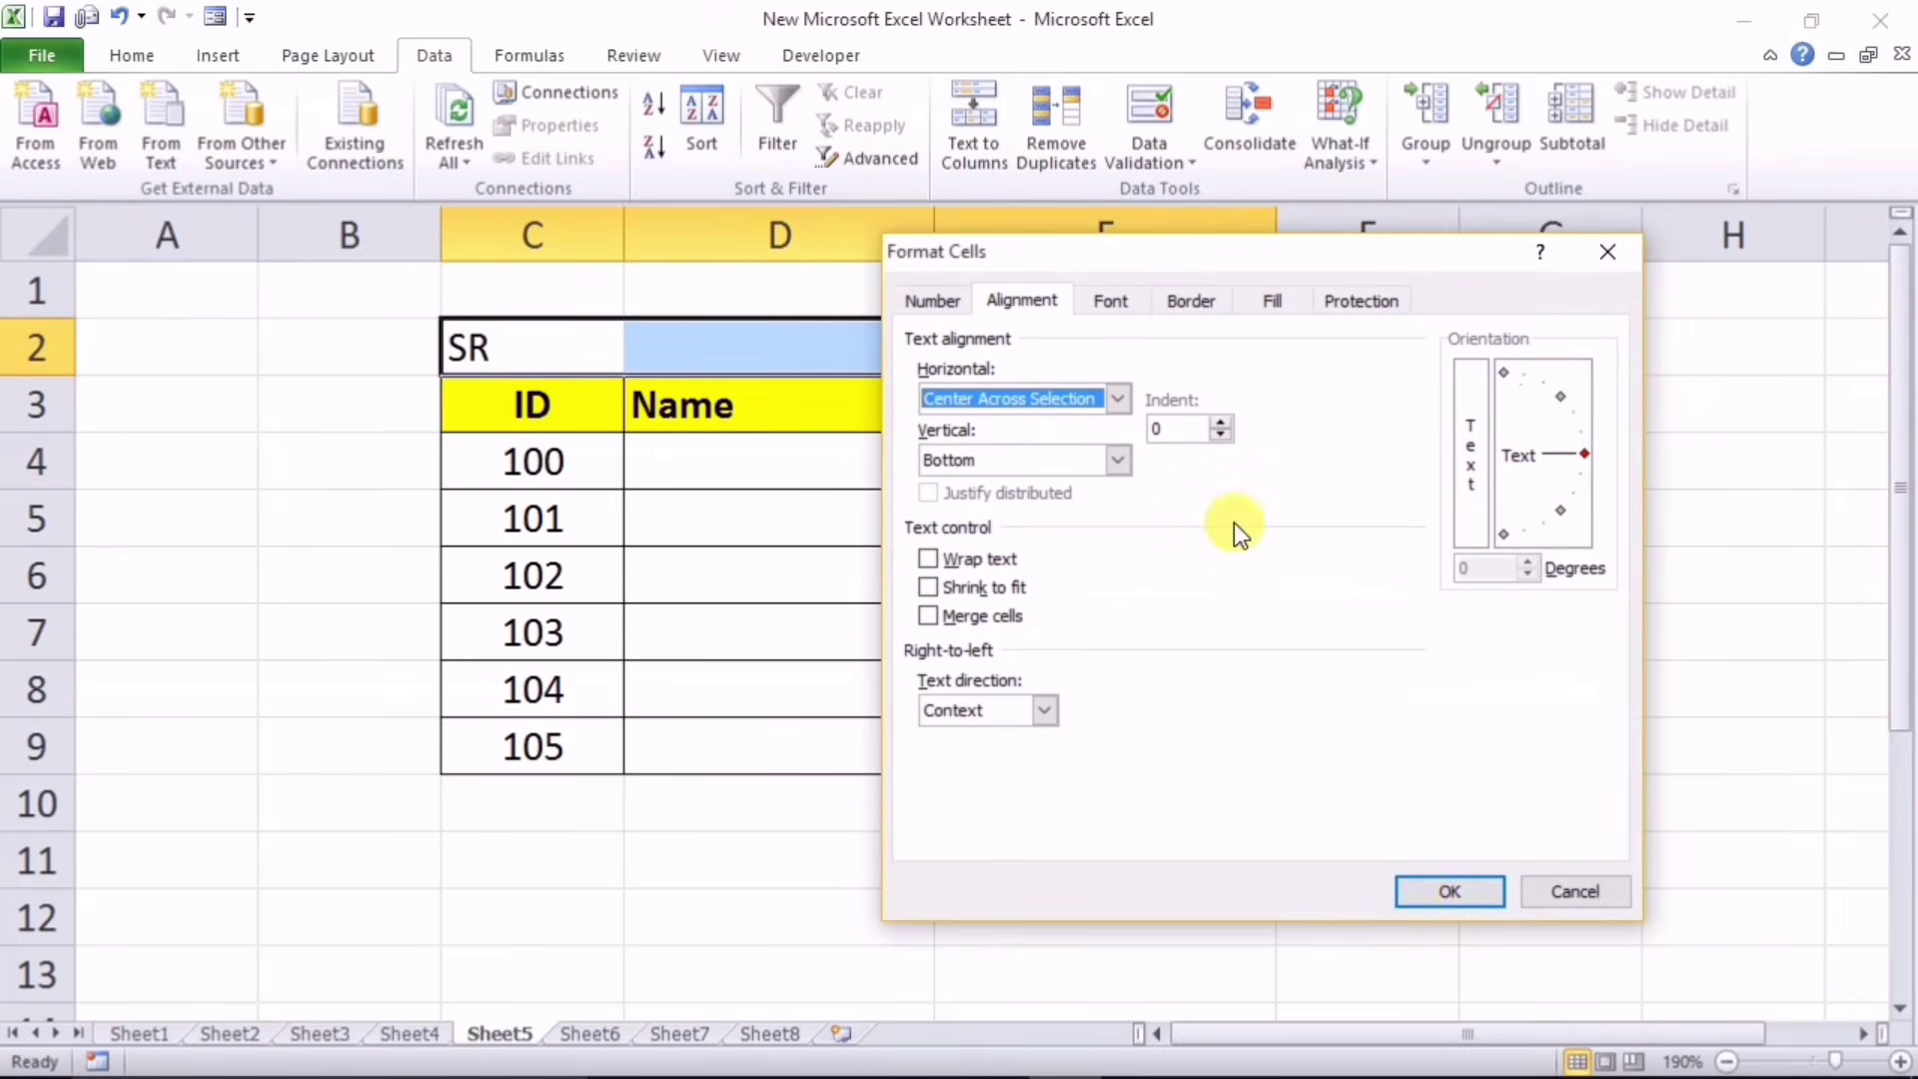
left_click(1430, 892)
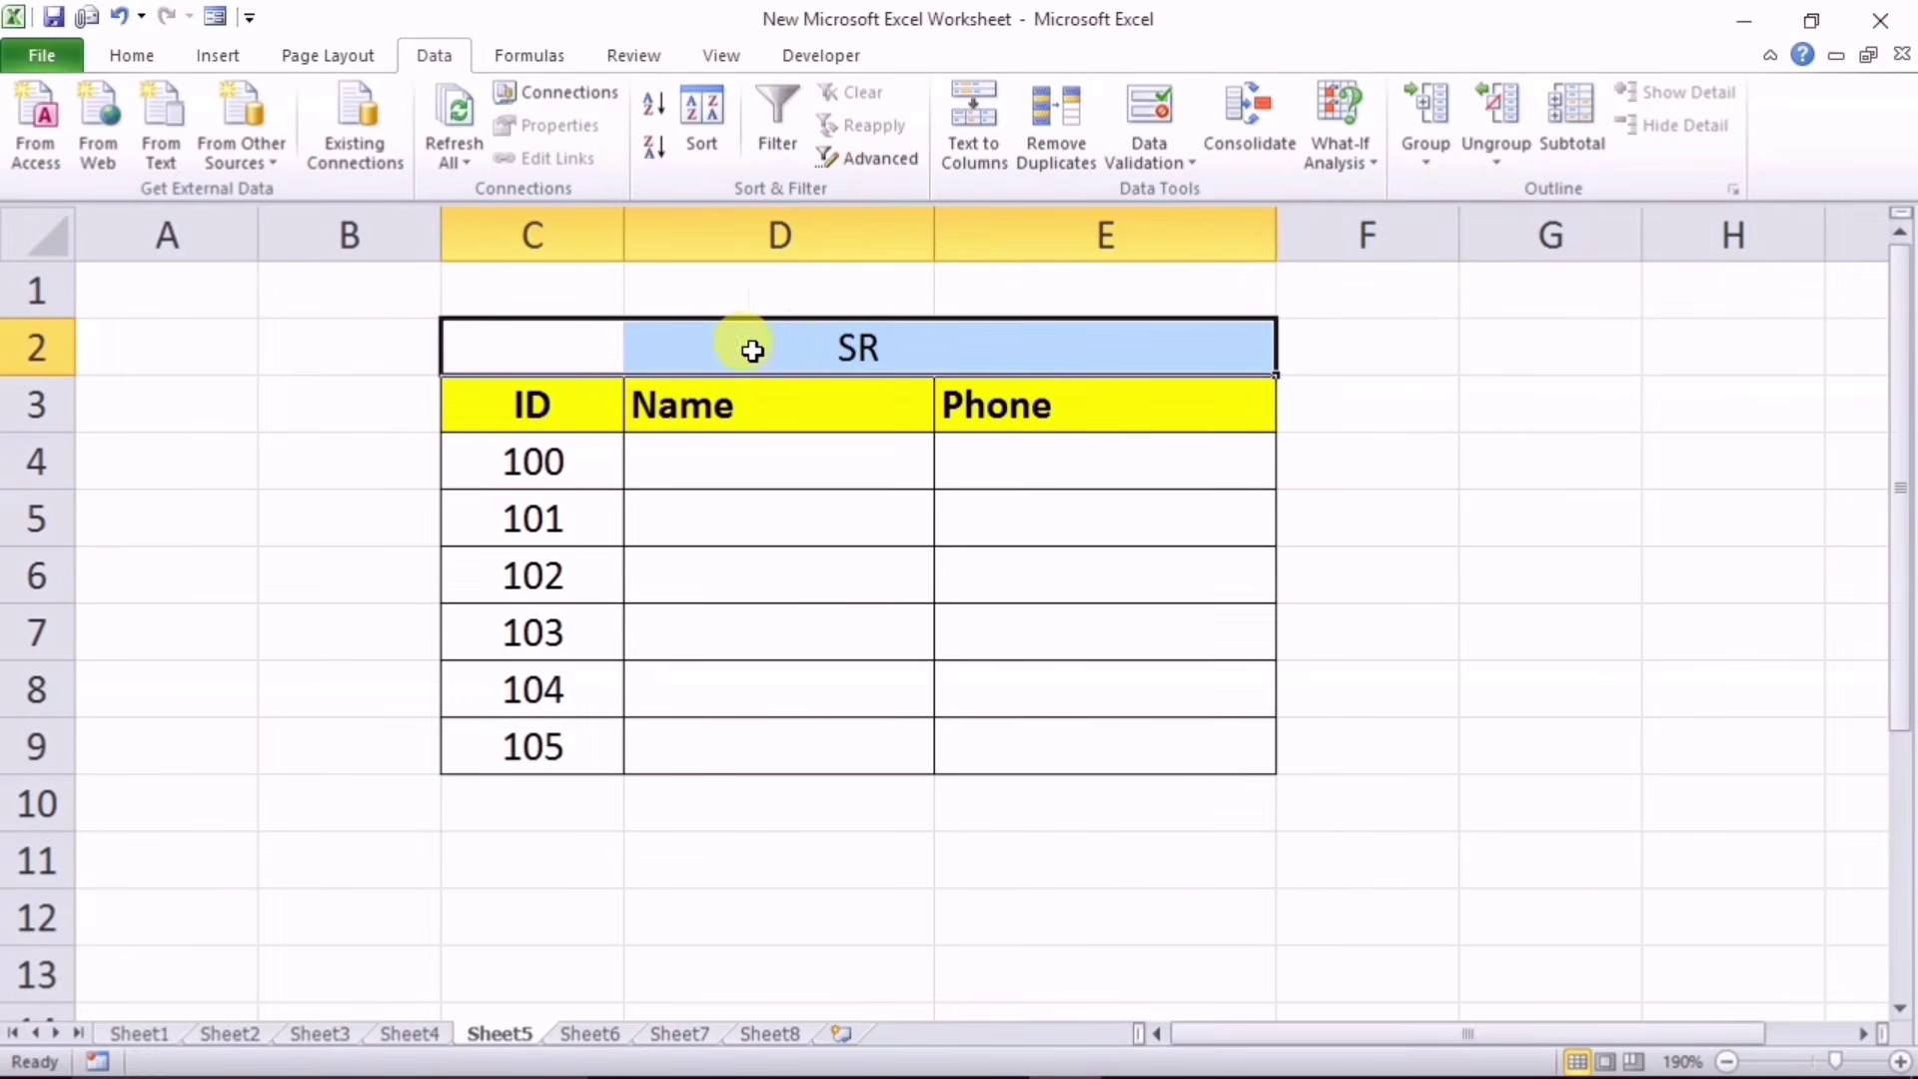
Step: Check C2, D2 and E2 individually to confirm they remain unmerged
left_click(556, 350)
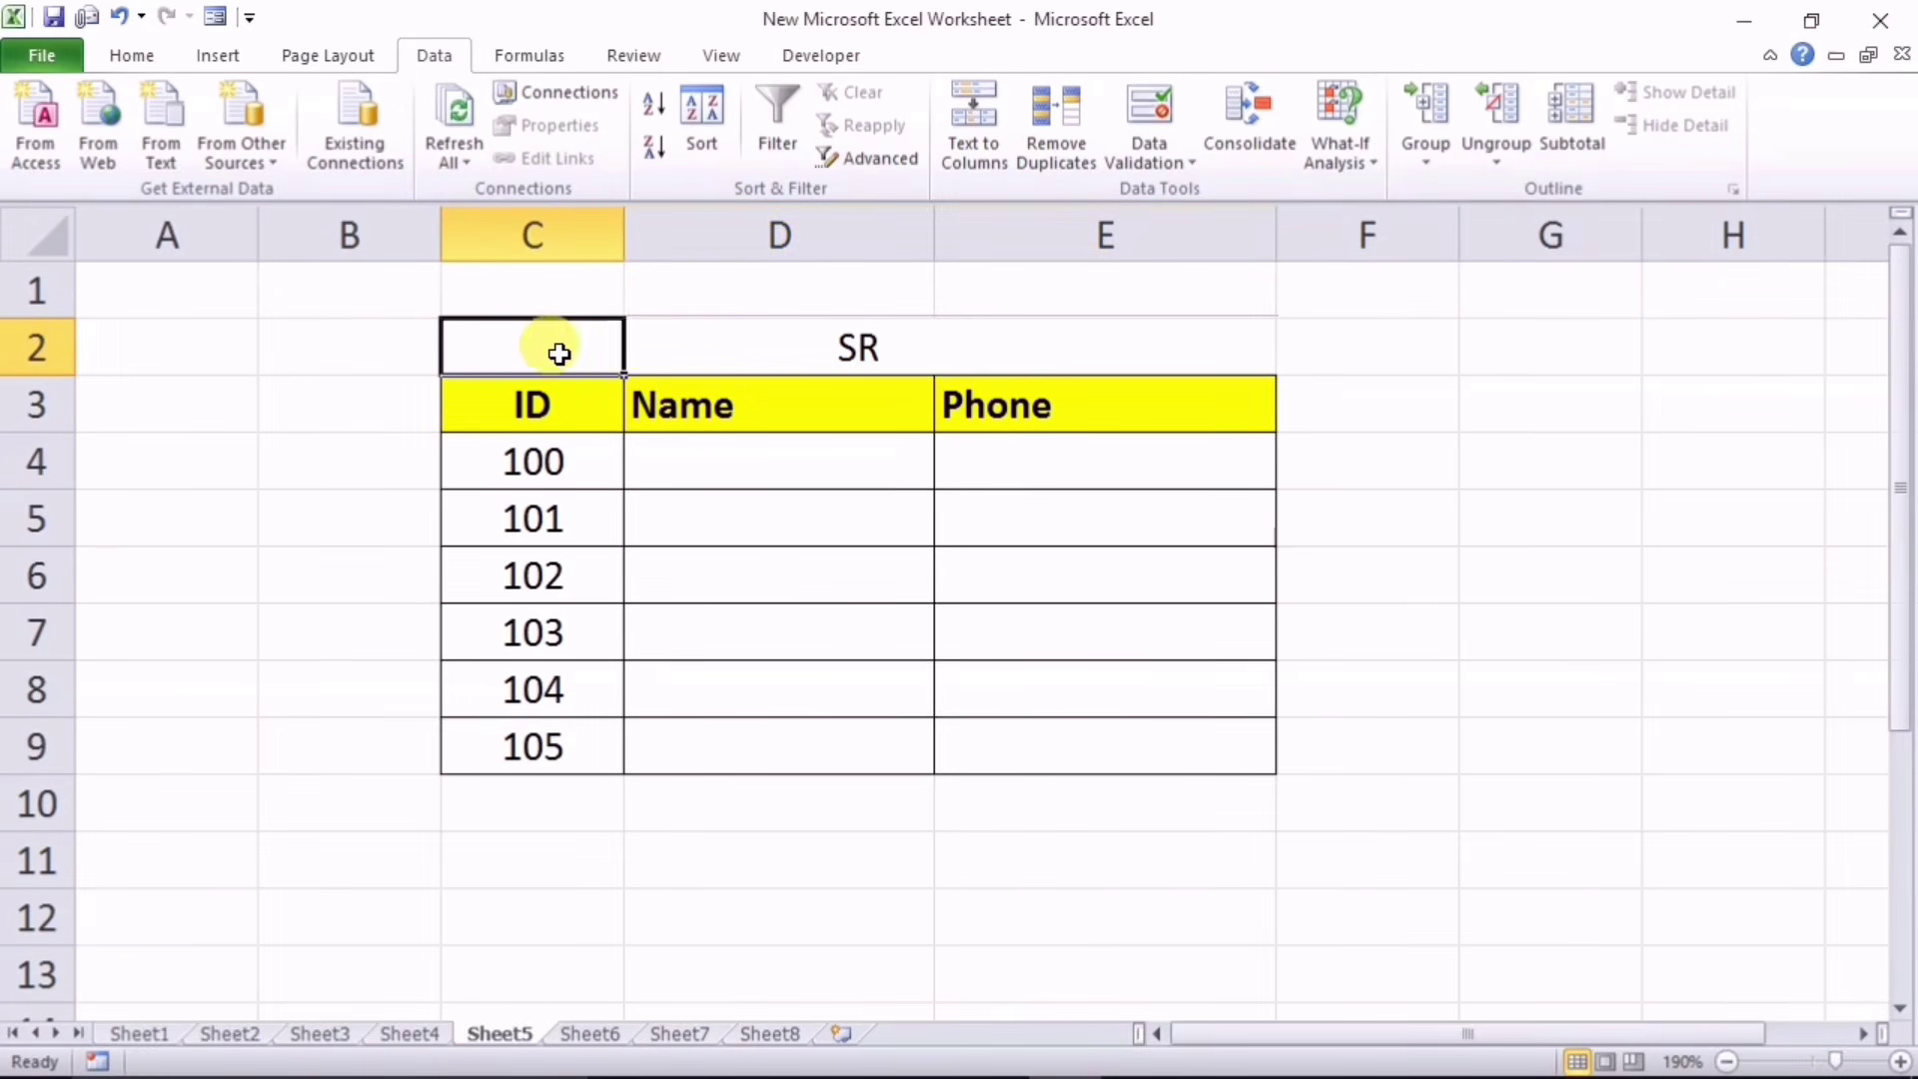
left_click(724, 342)
left_click(1042, 352)
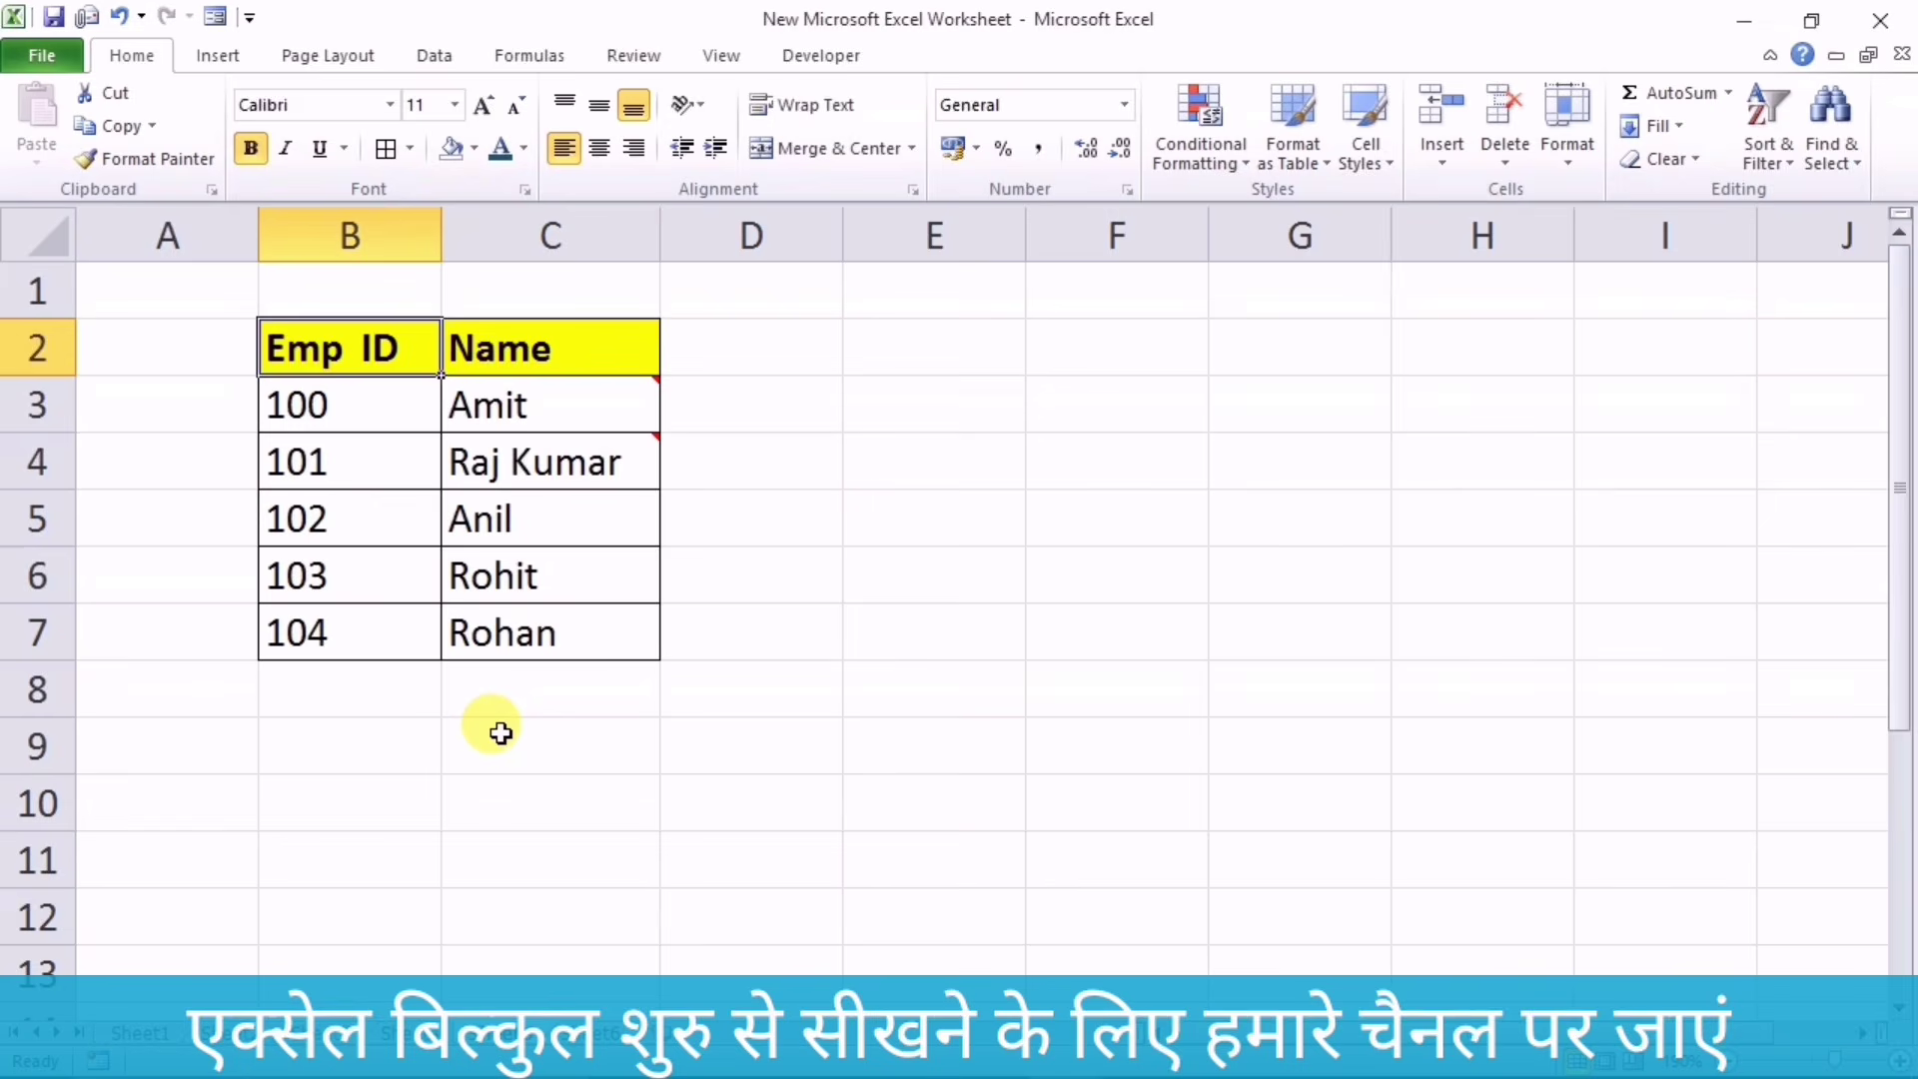
Step: Preview the photo comments on the names in C3 and C4
mouse_move(521, 399)
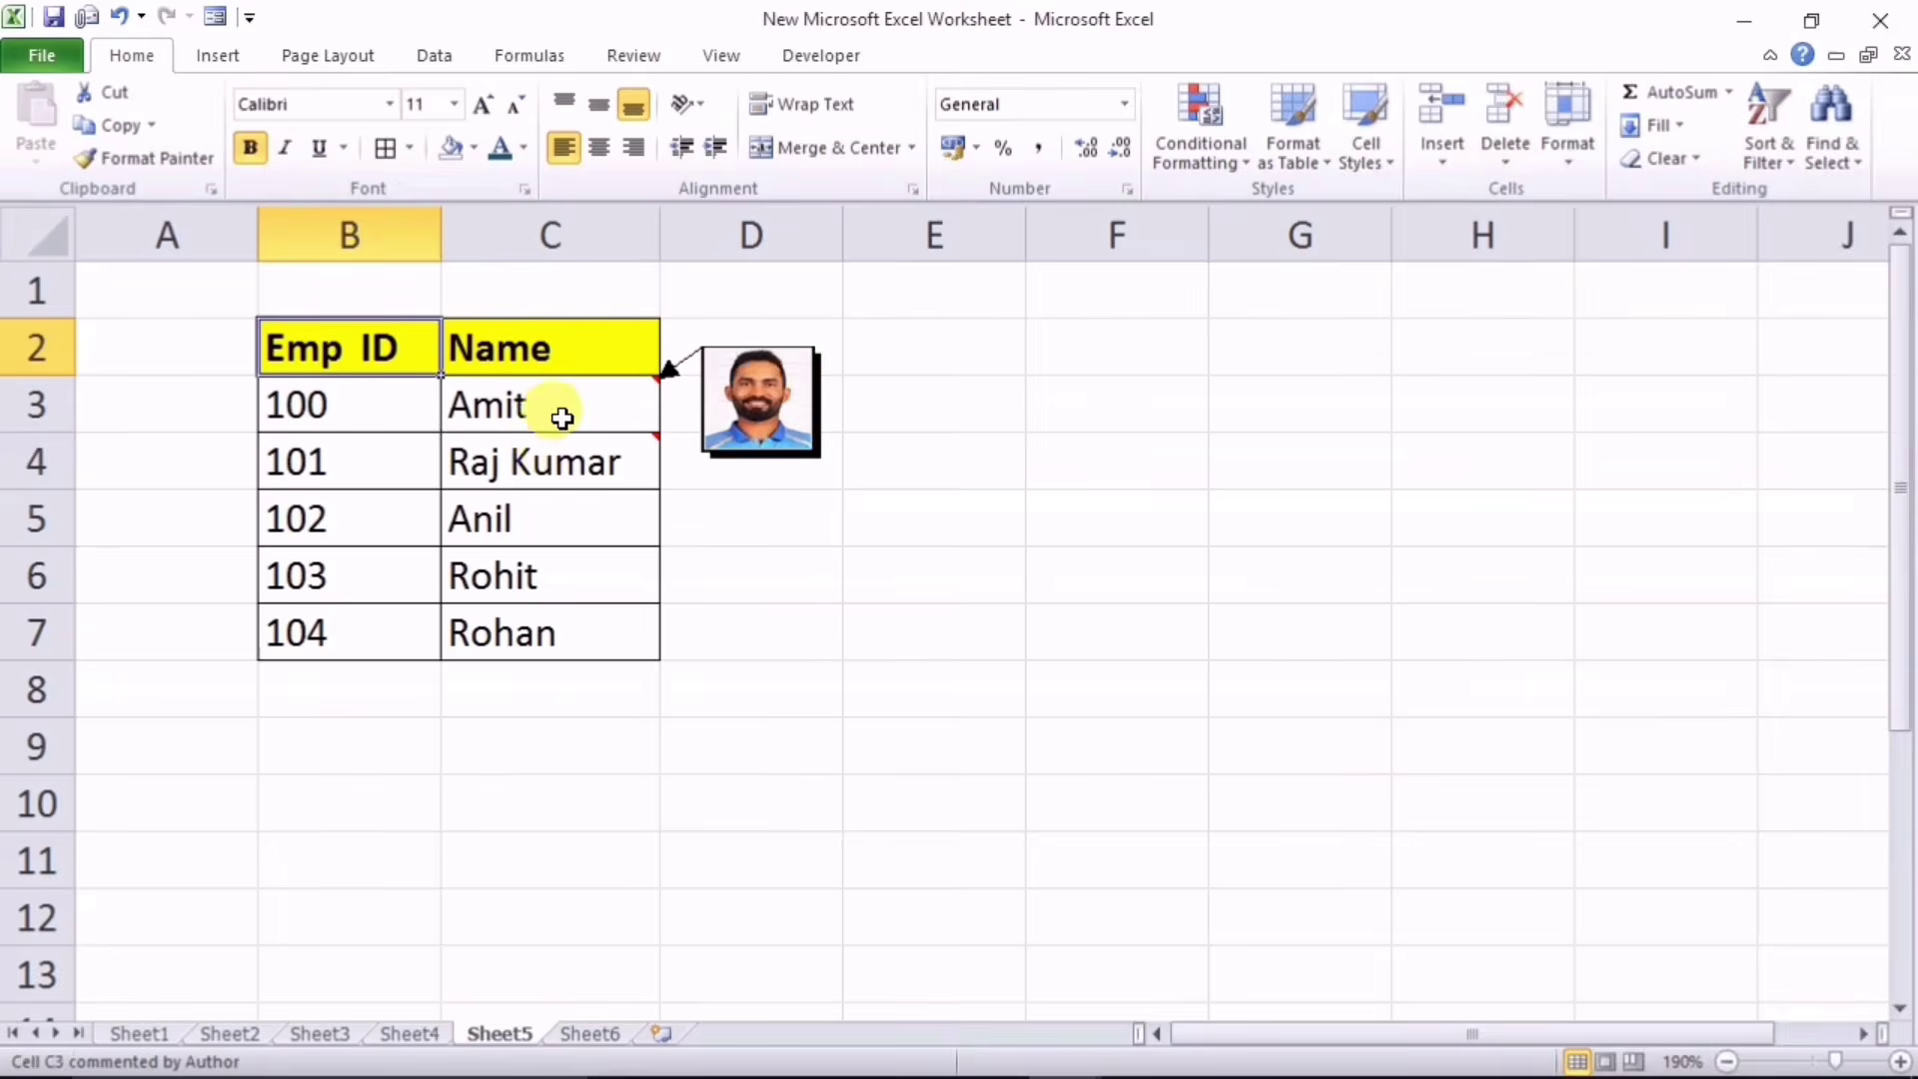
mouse_move(563, 466)
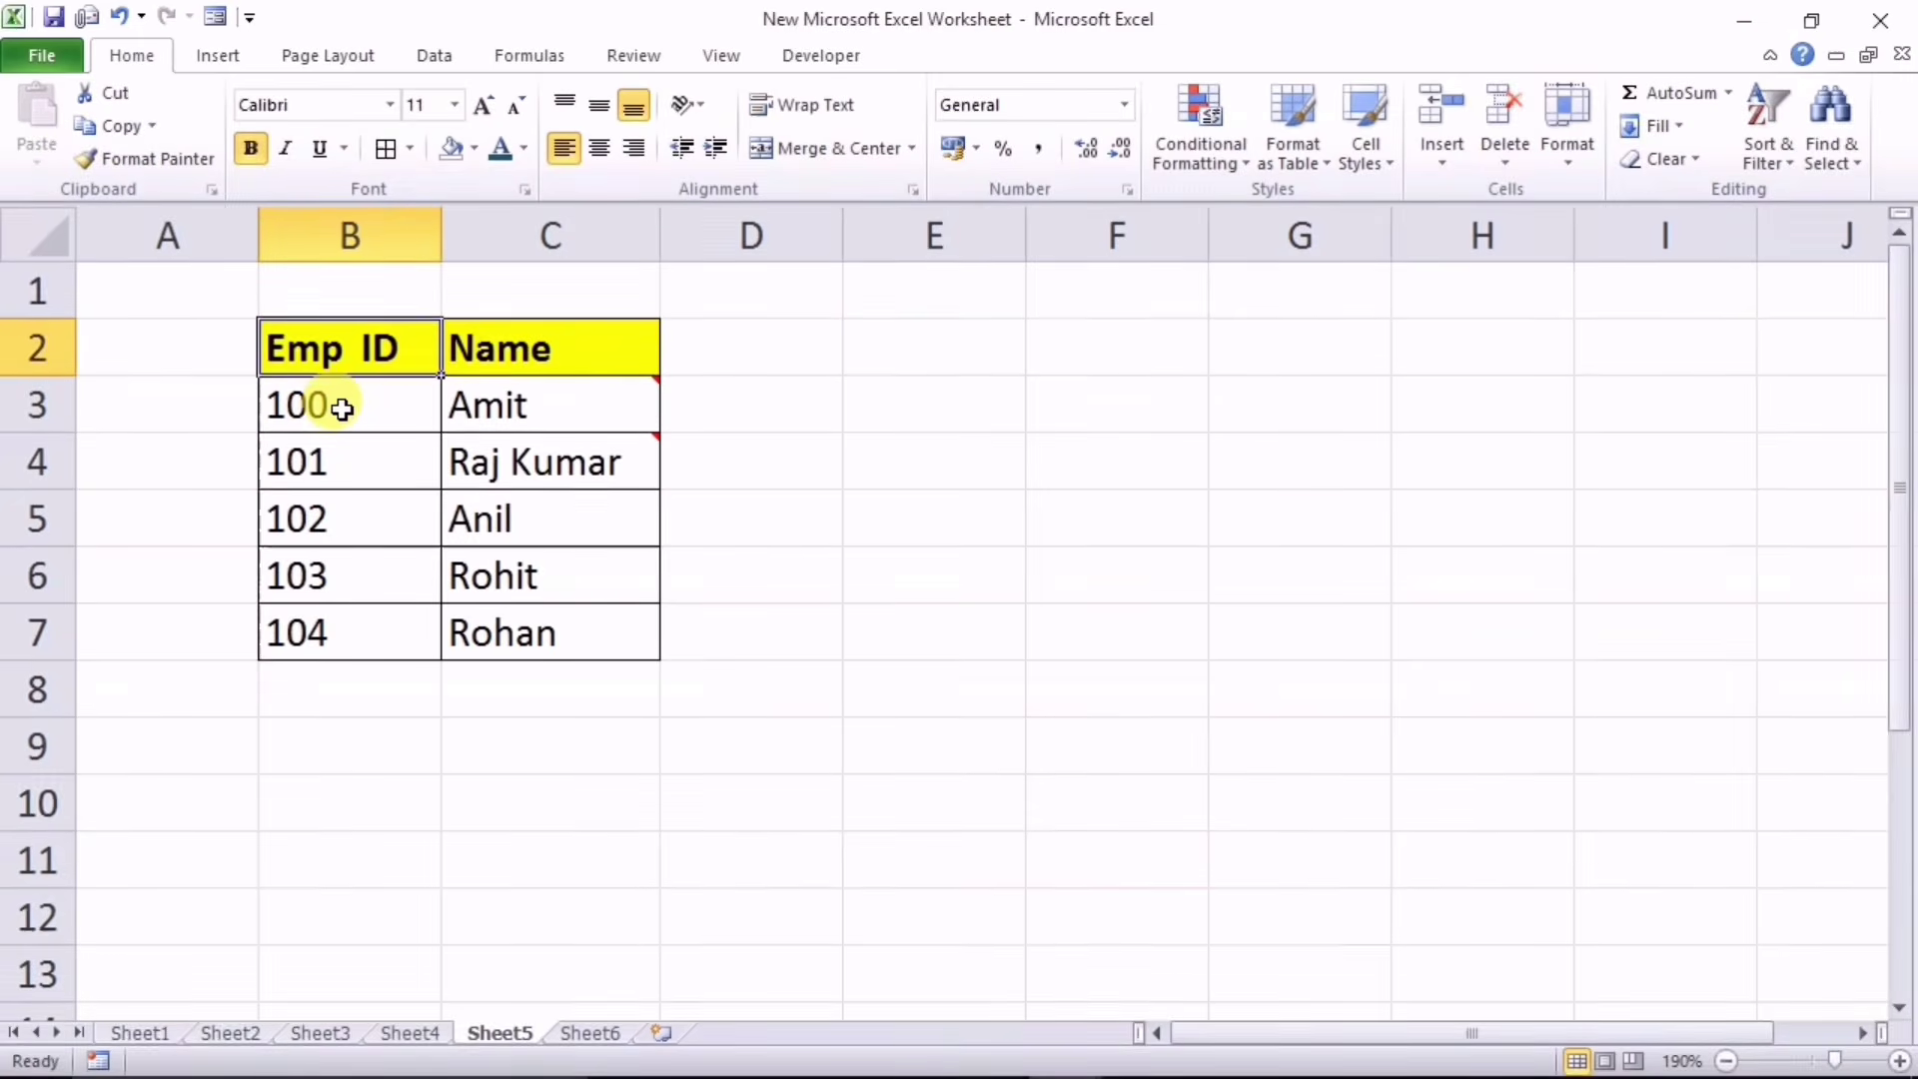
left_click(735, 406)
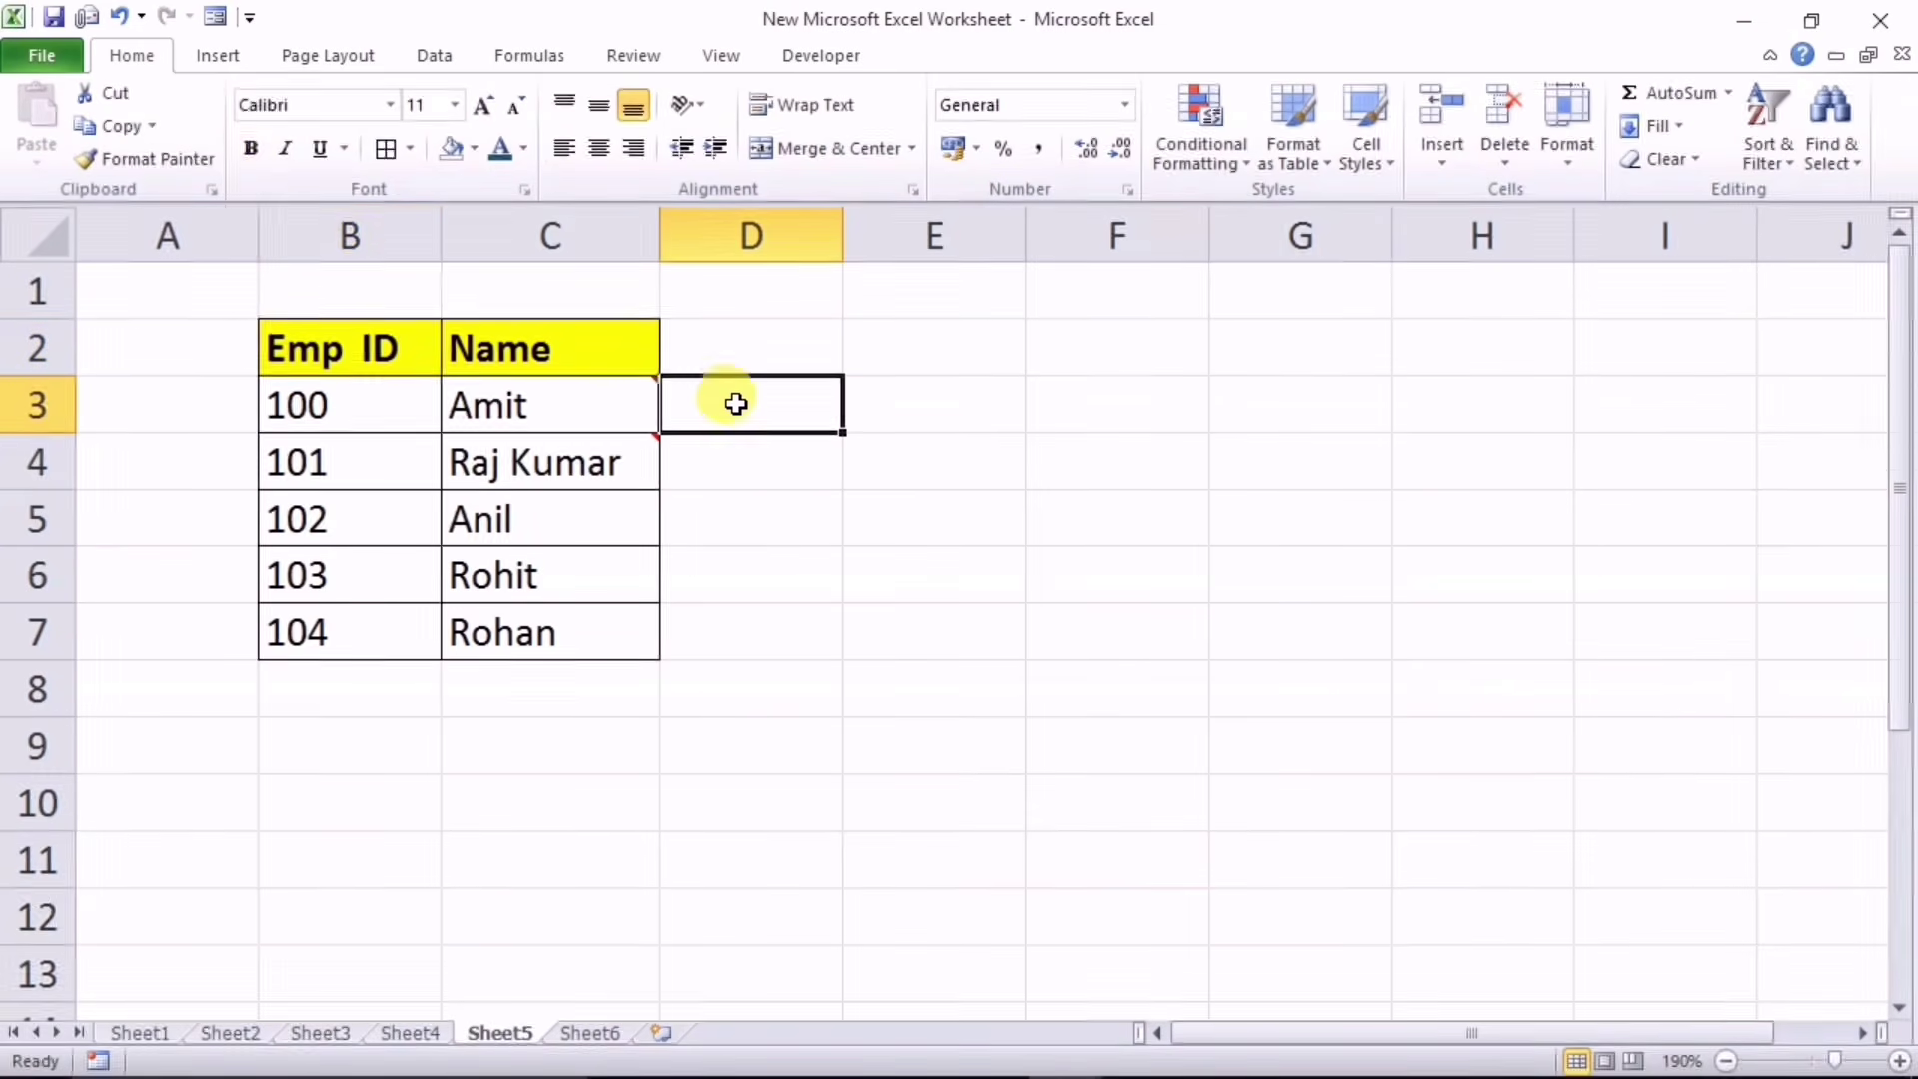
left_click(730, 456)
left_click(732, 530)
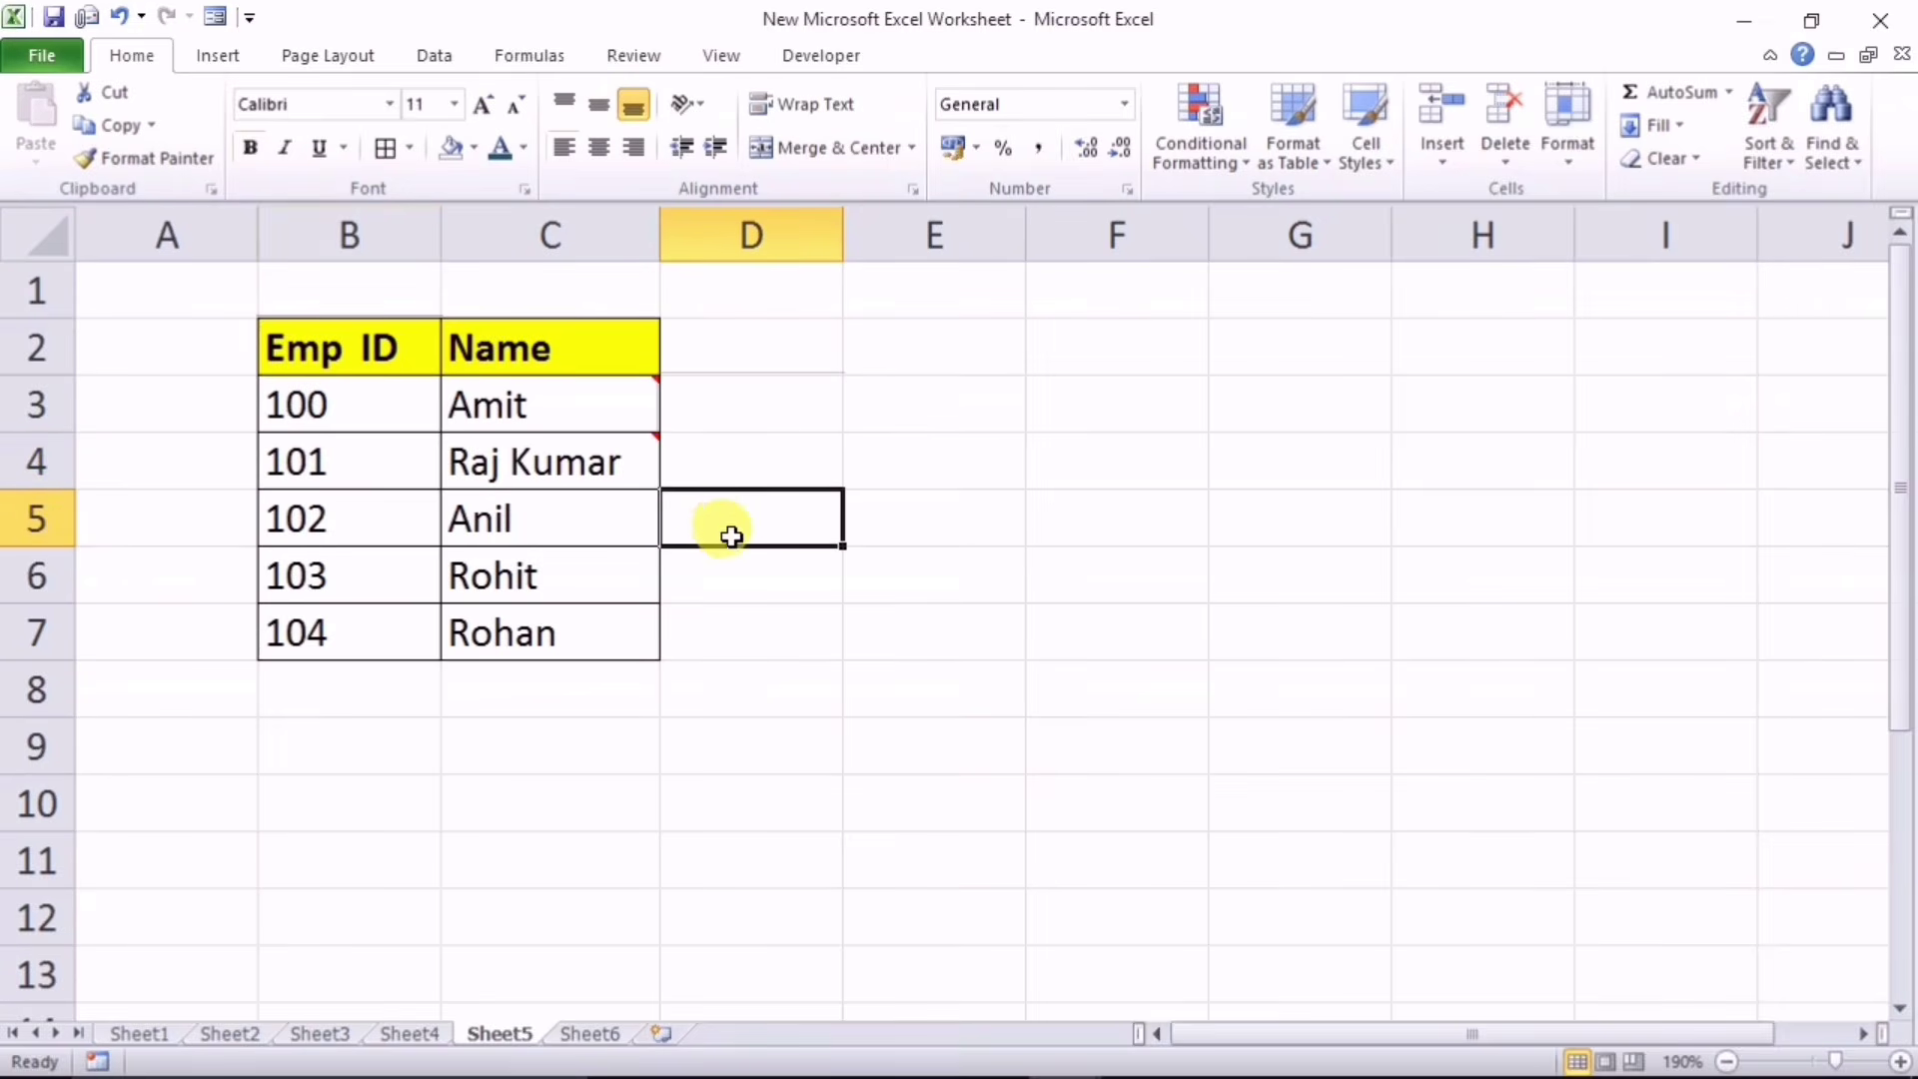
left_click(740, 461)
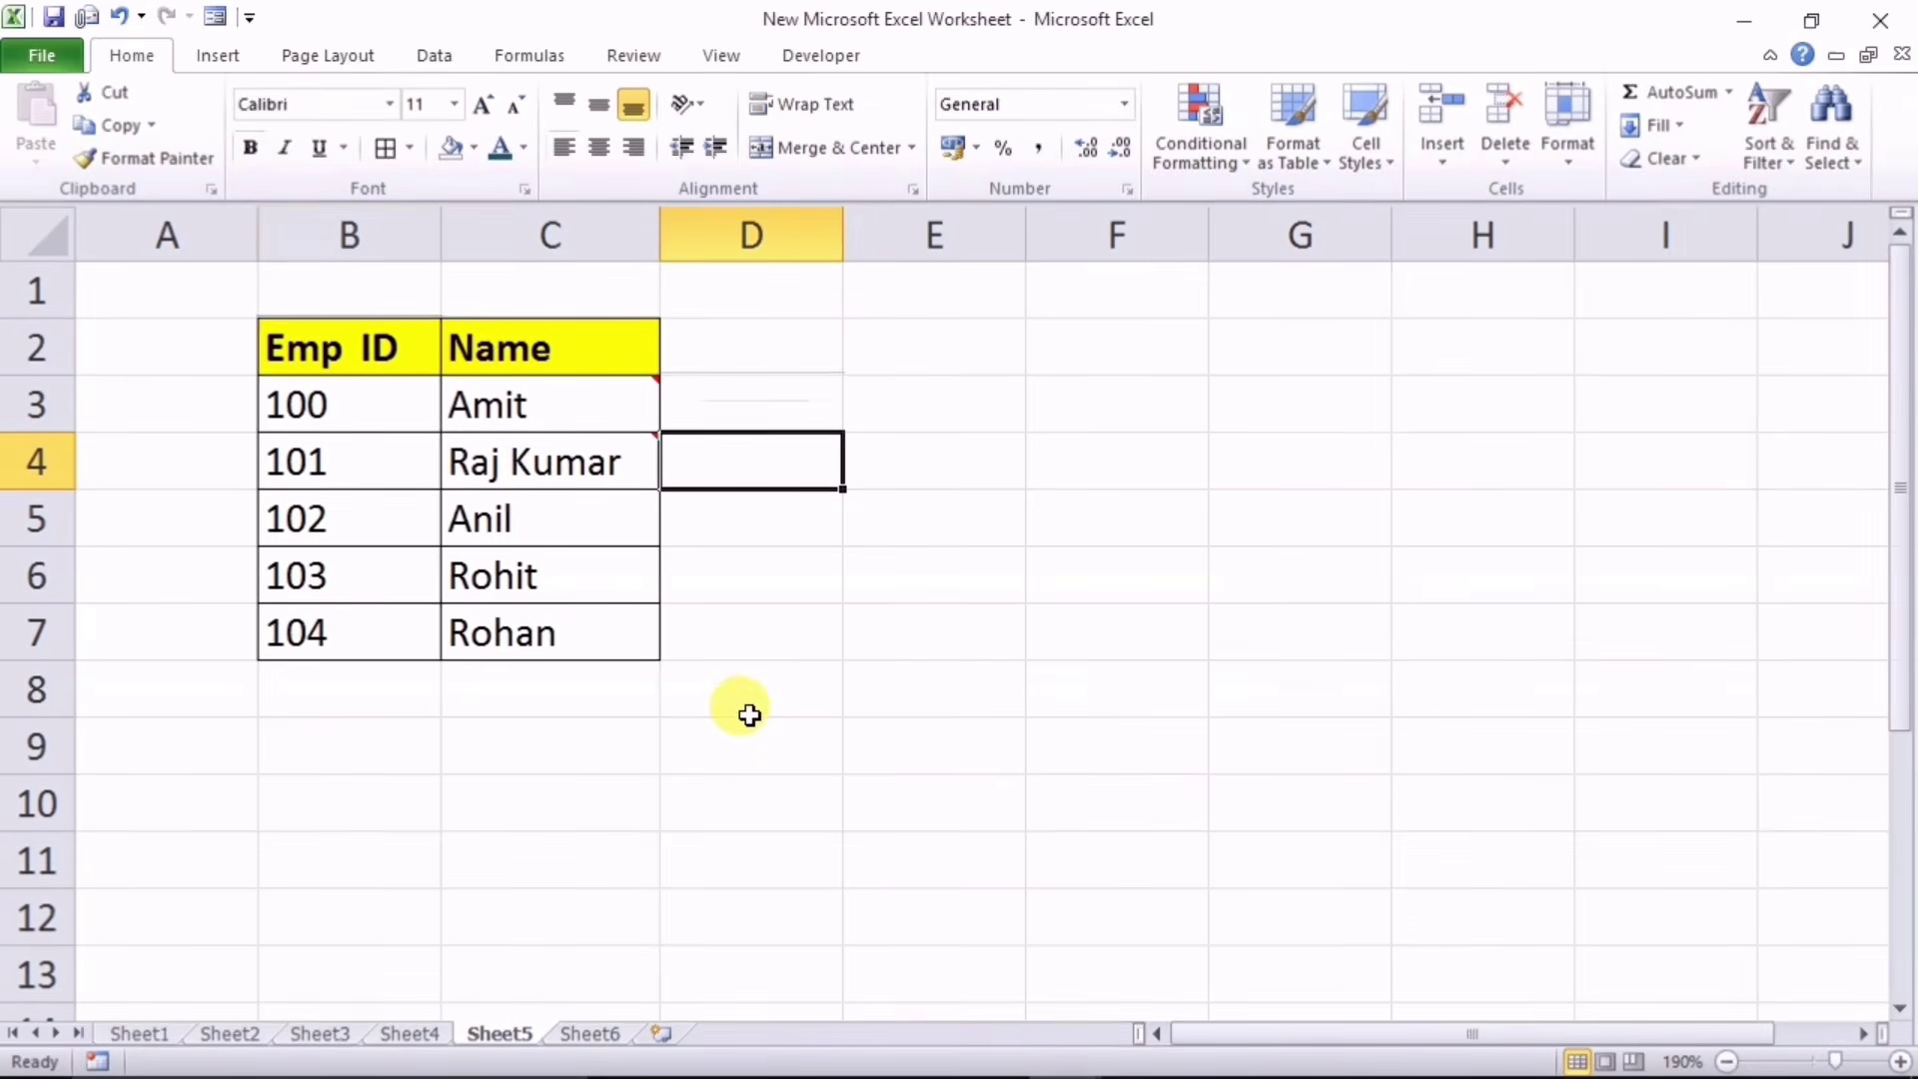
Step: Select C3 and C4 with their photo comments, then select C5, which has none
left_click(578, 407)
left_click(572, 449)
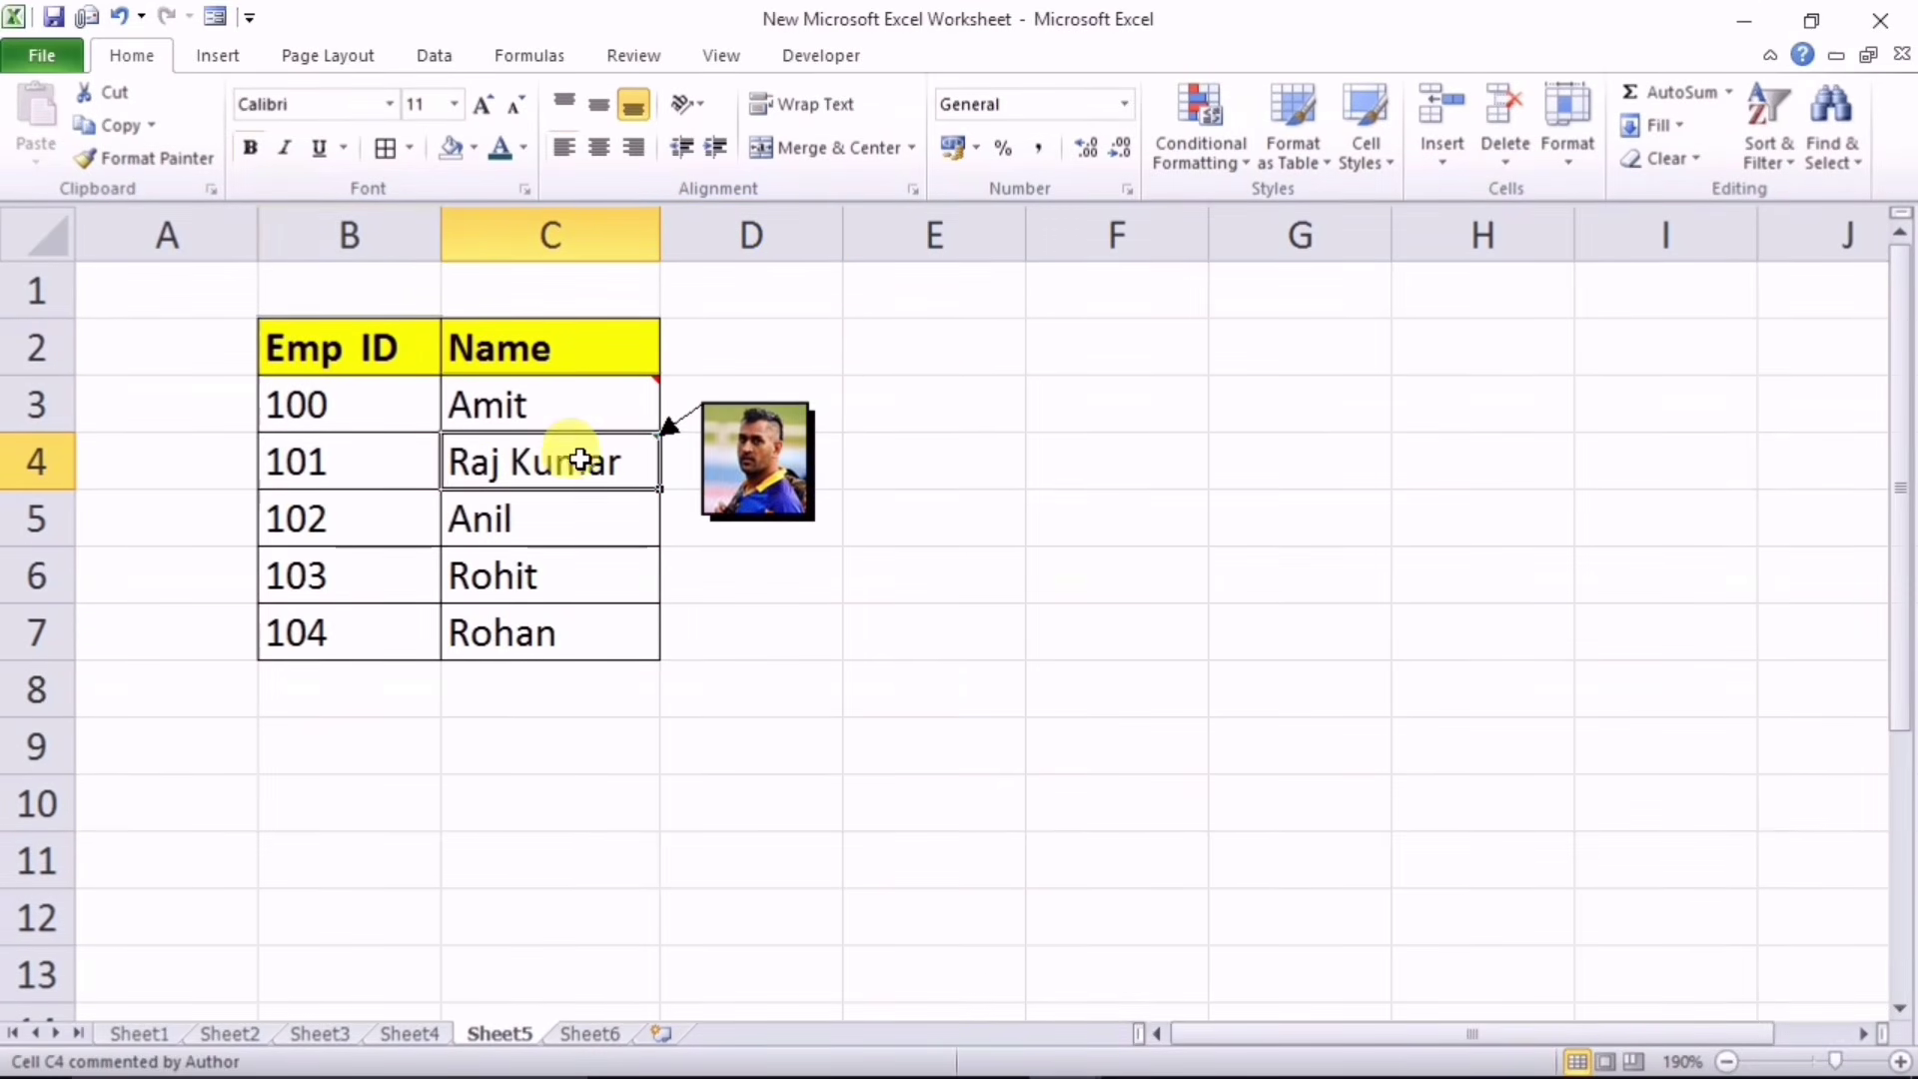
left_click(946, 672)
left_click(536, 521)
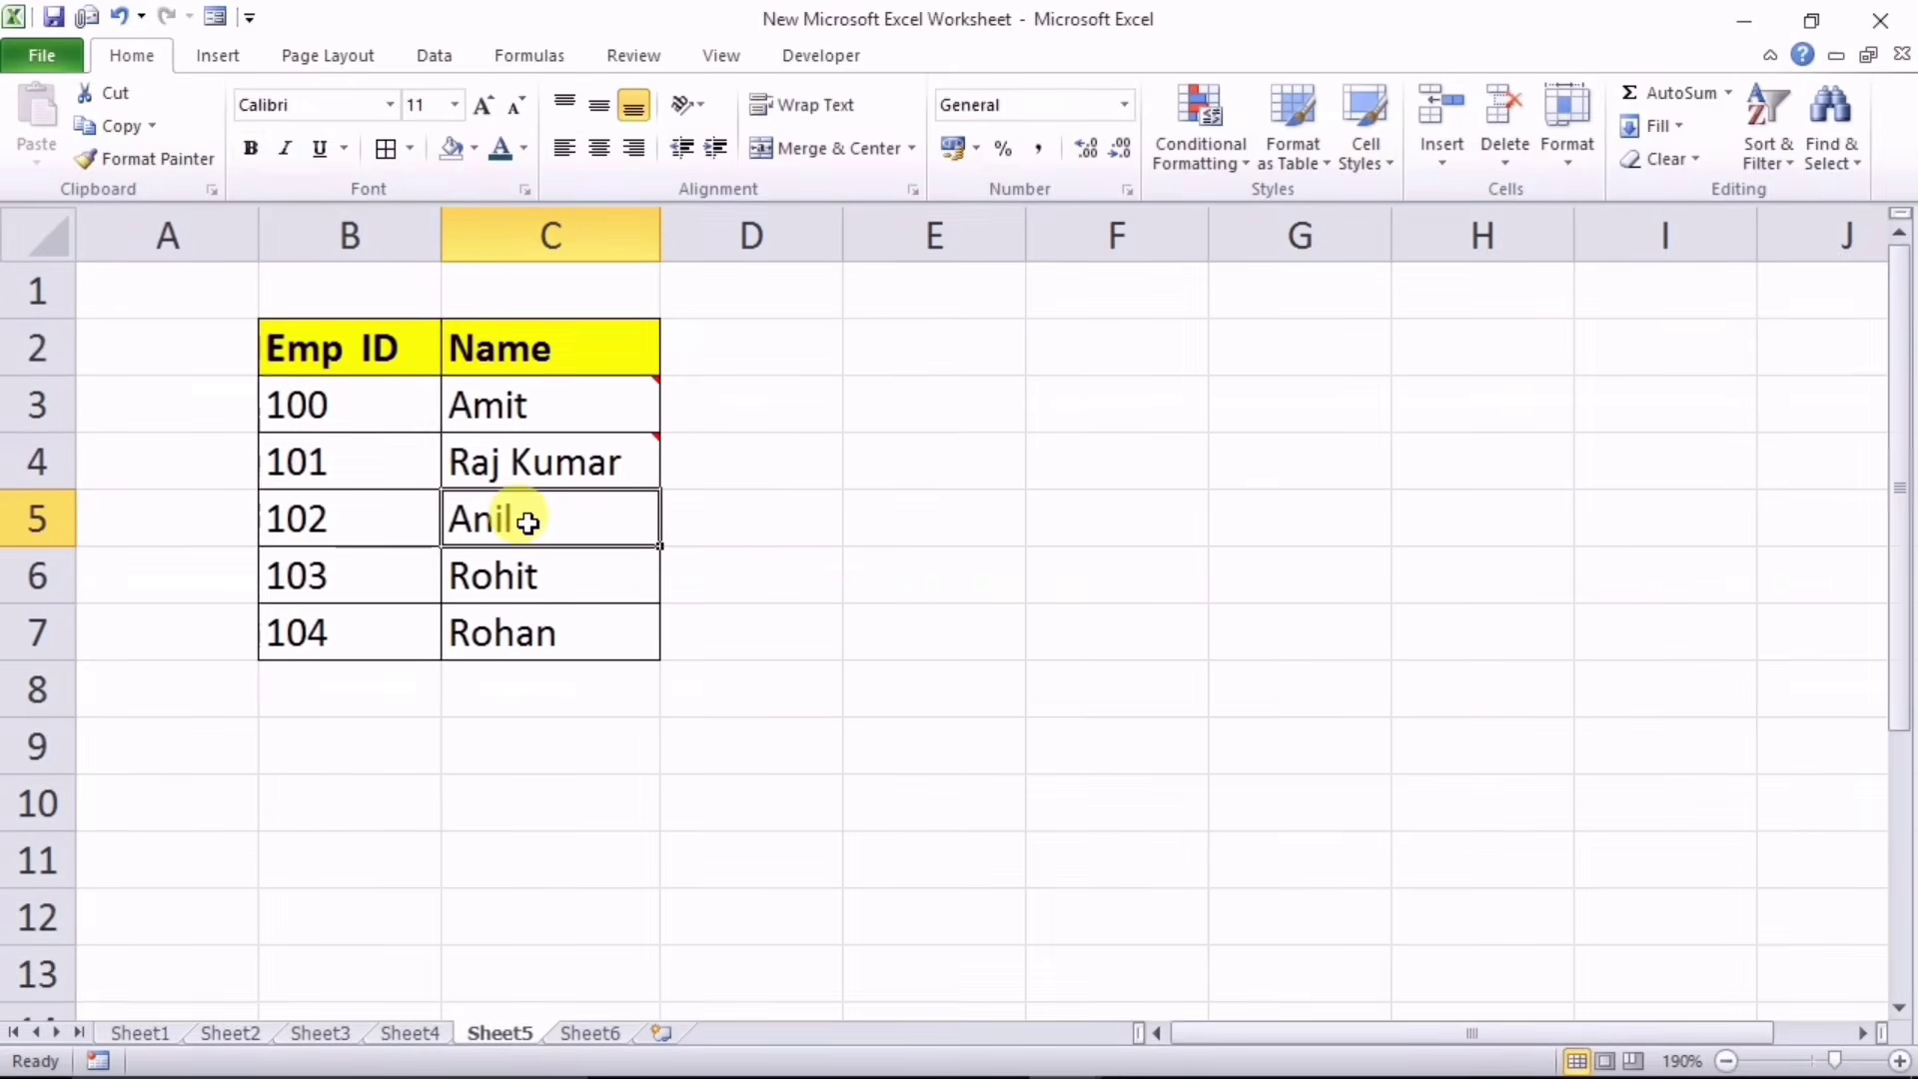
Step: Add a new comment to C5, delete its author text, and bring up the comment box's context menu
left_click(638, 54)
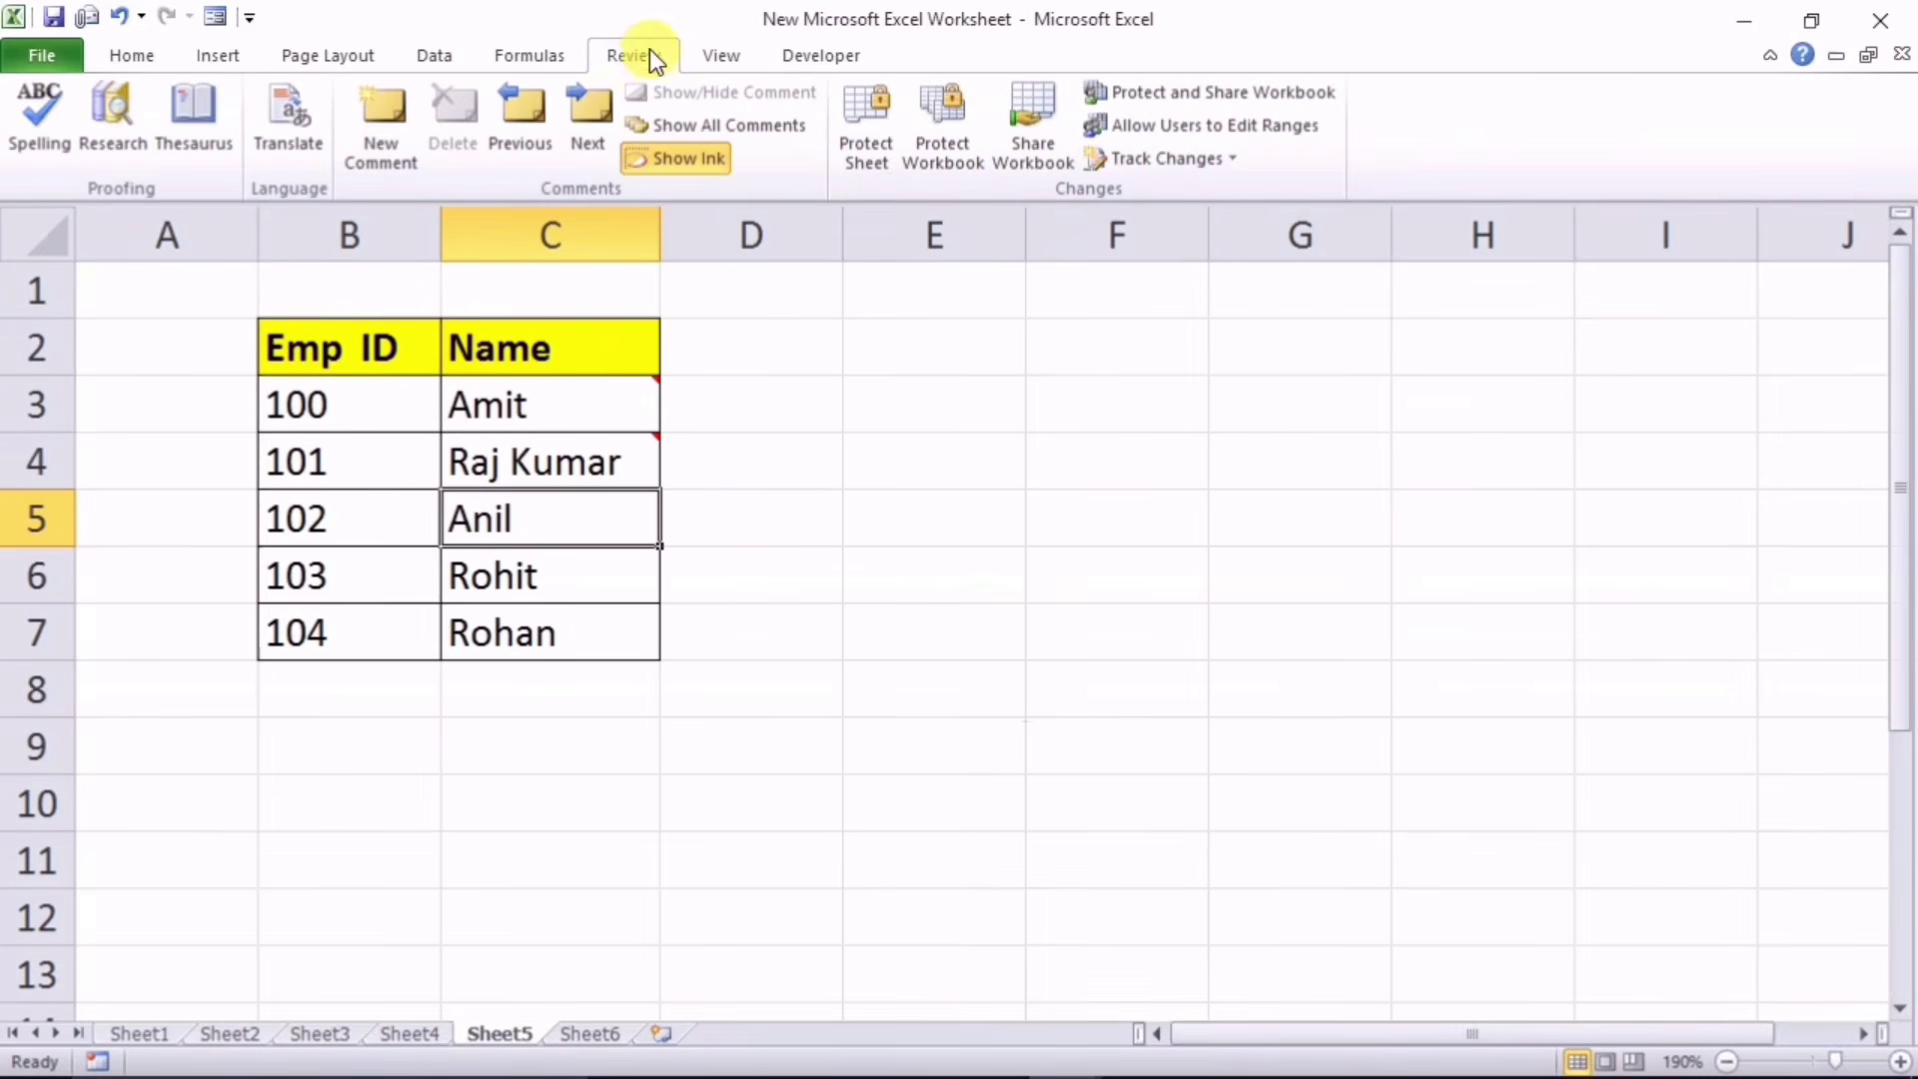
left_click(372, 111)
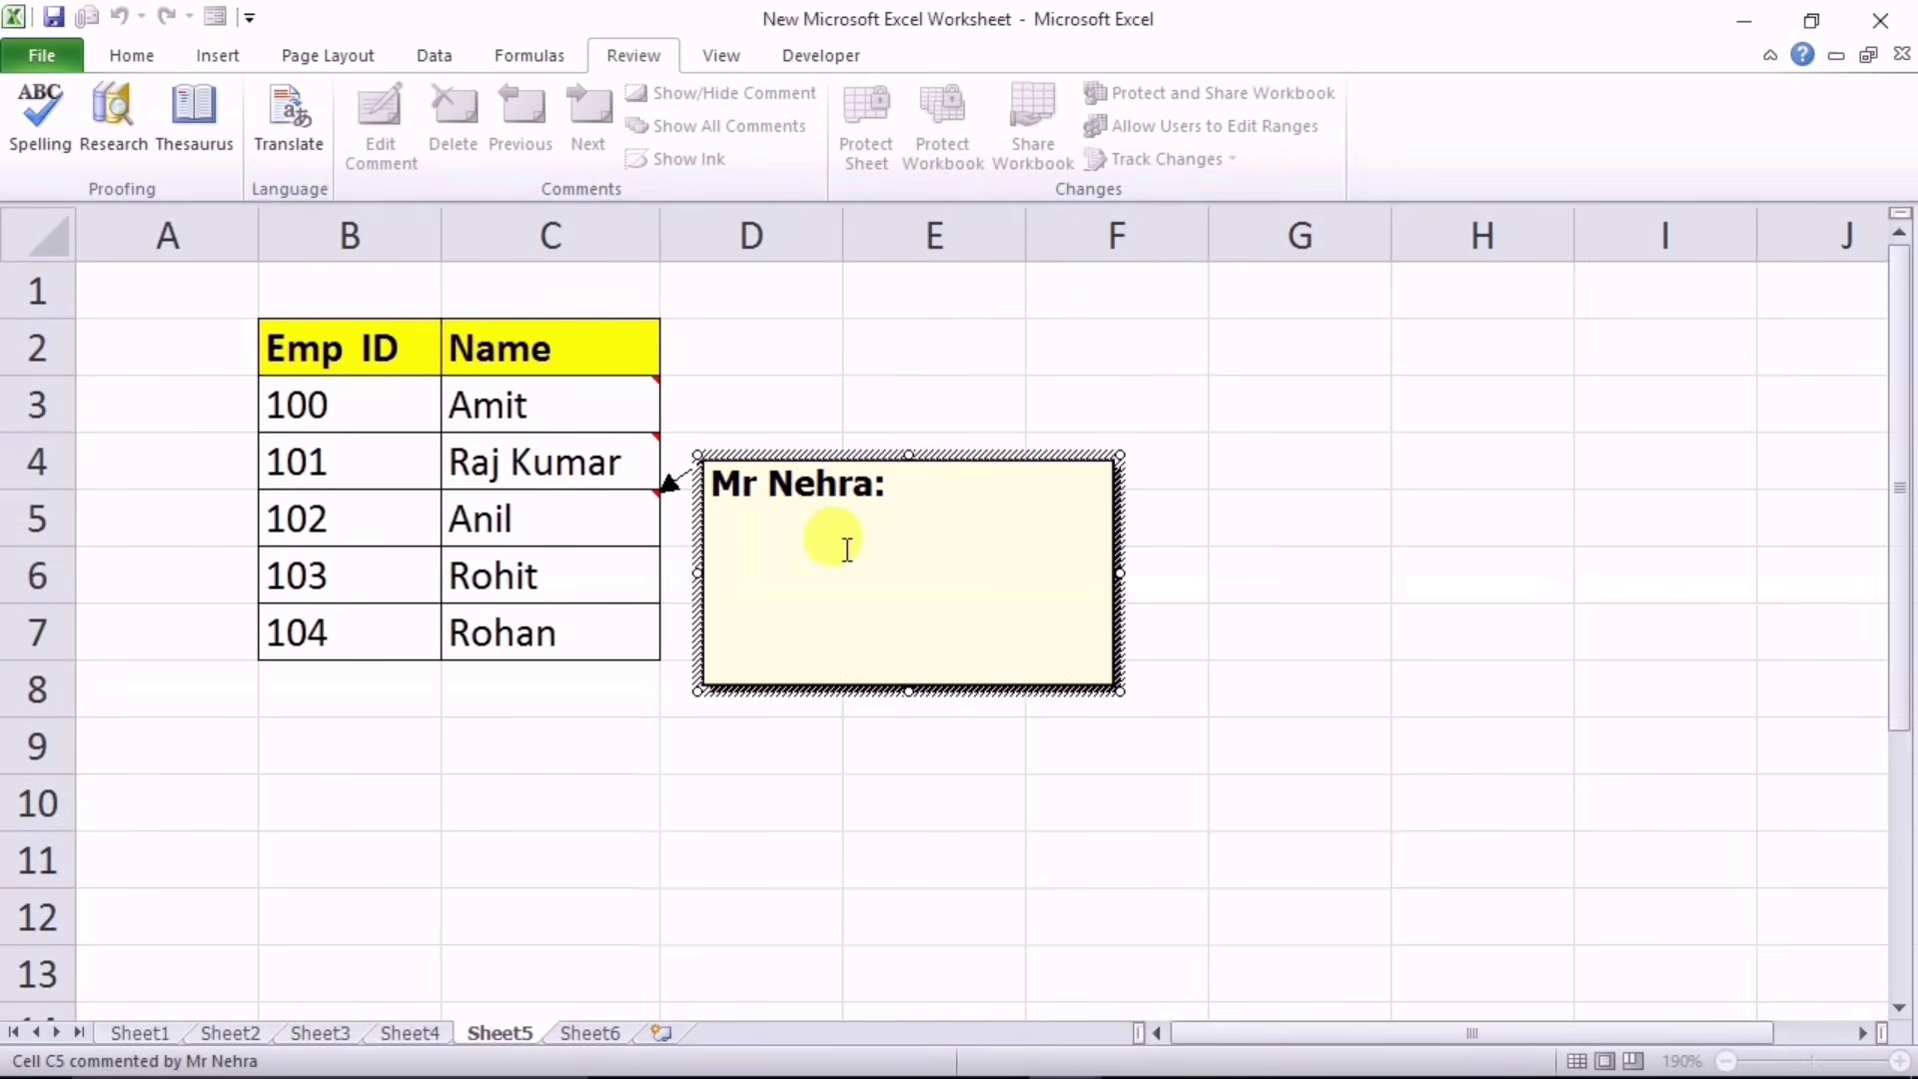
key("ctrl+a")
key("BackSpace")
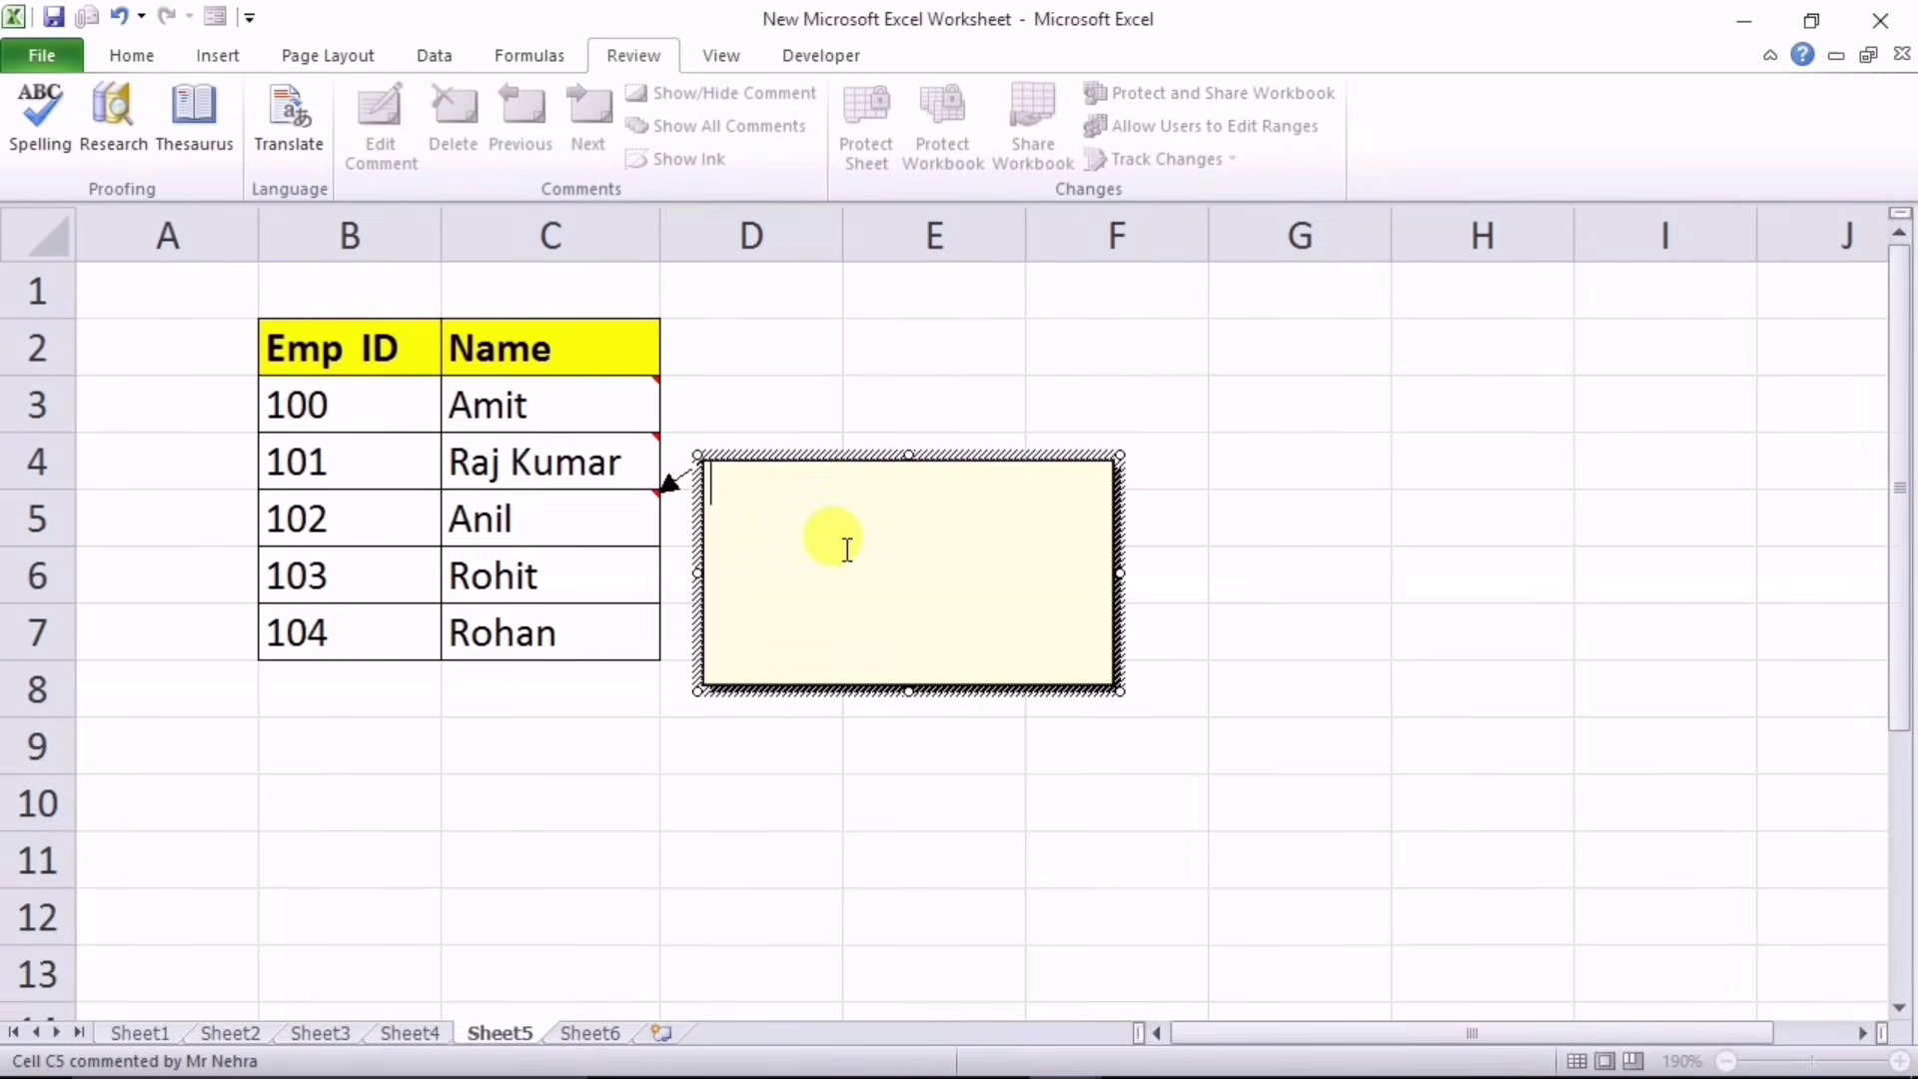
left_click(748, 687)
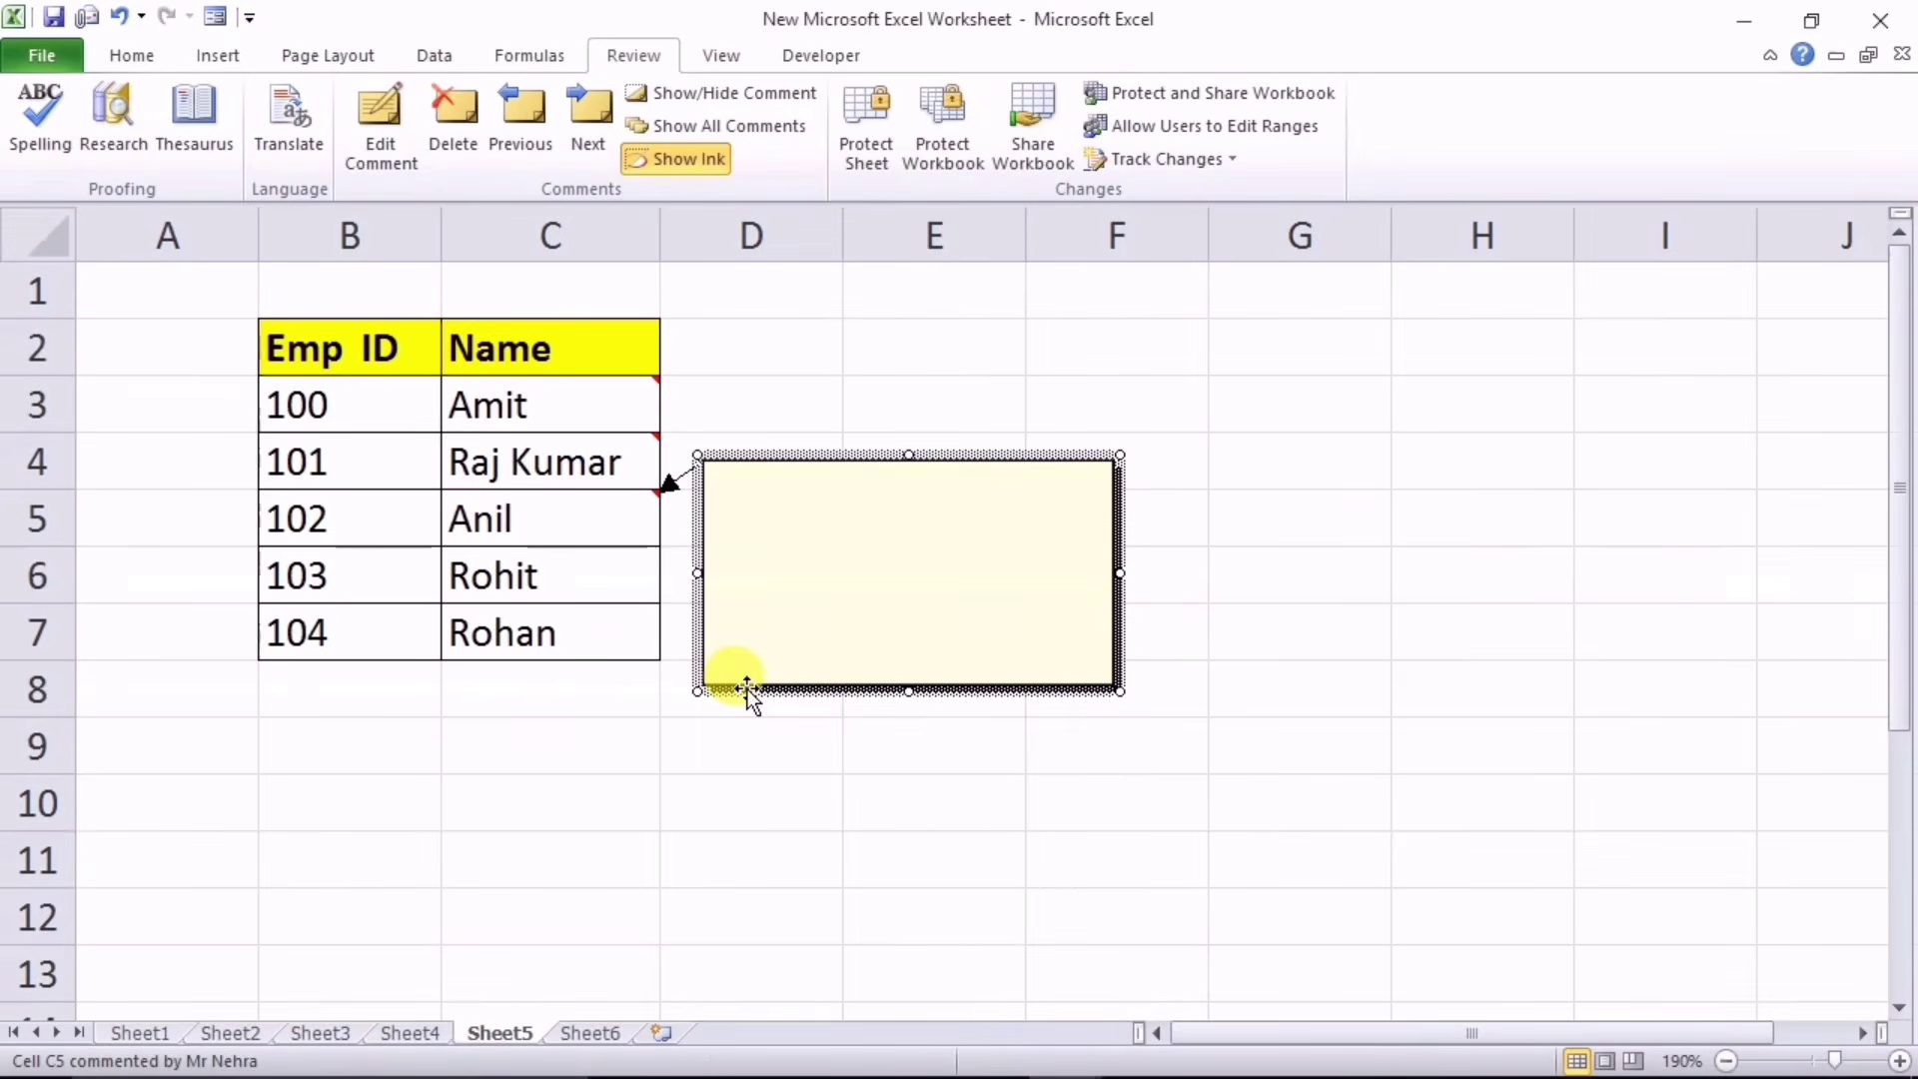
right_click(747, 687)
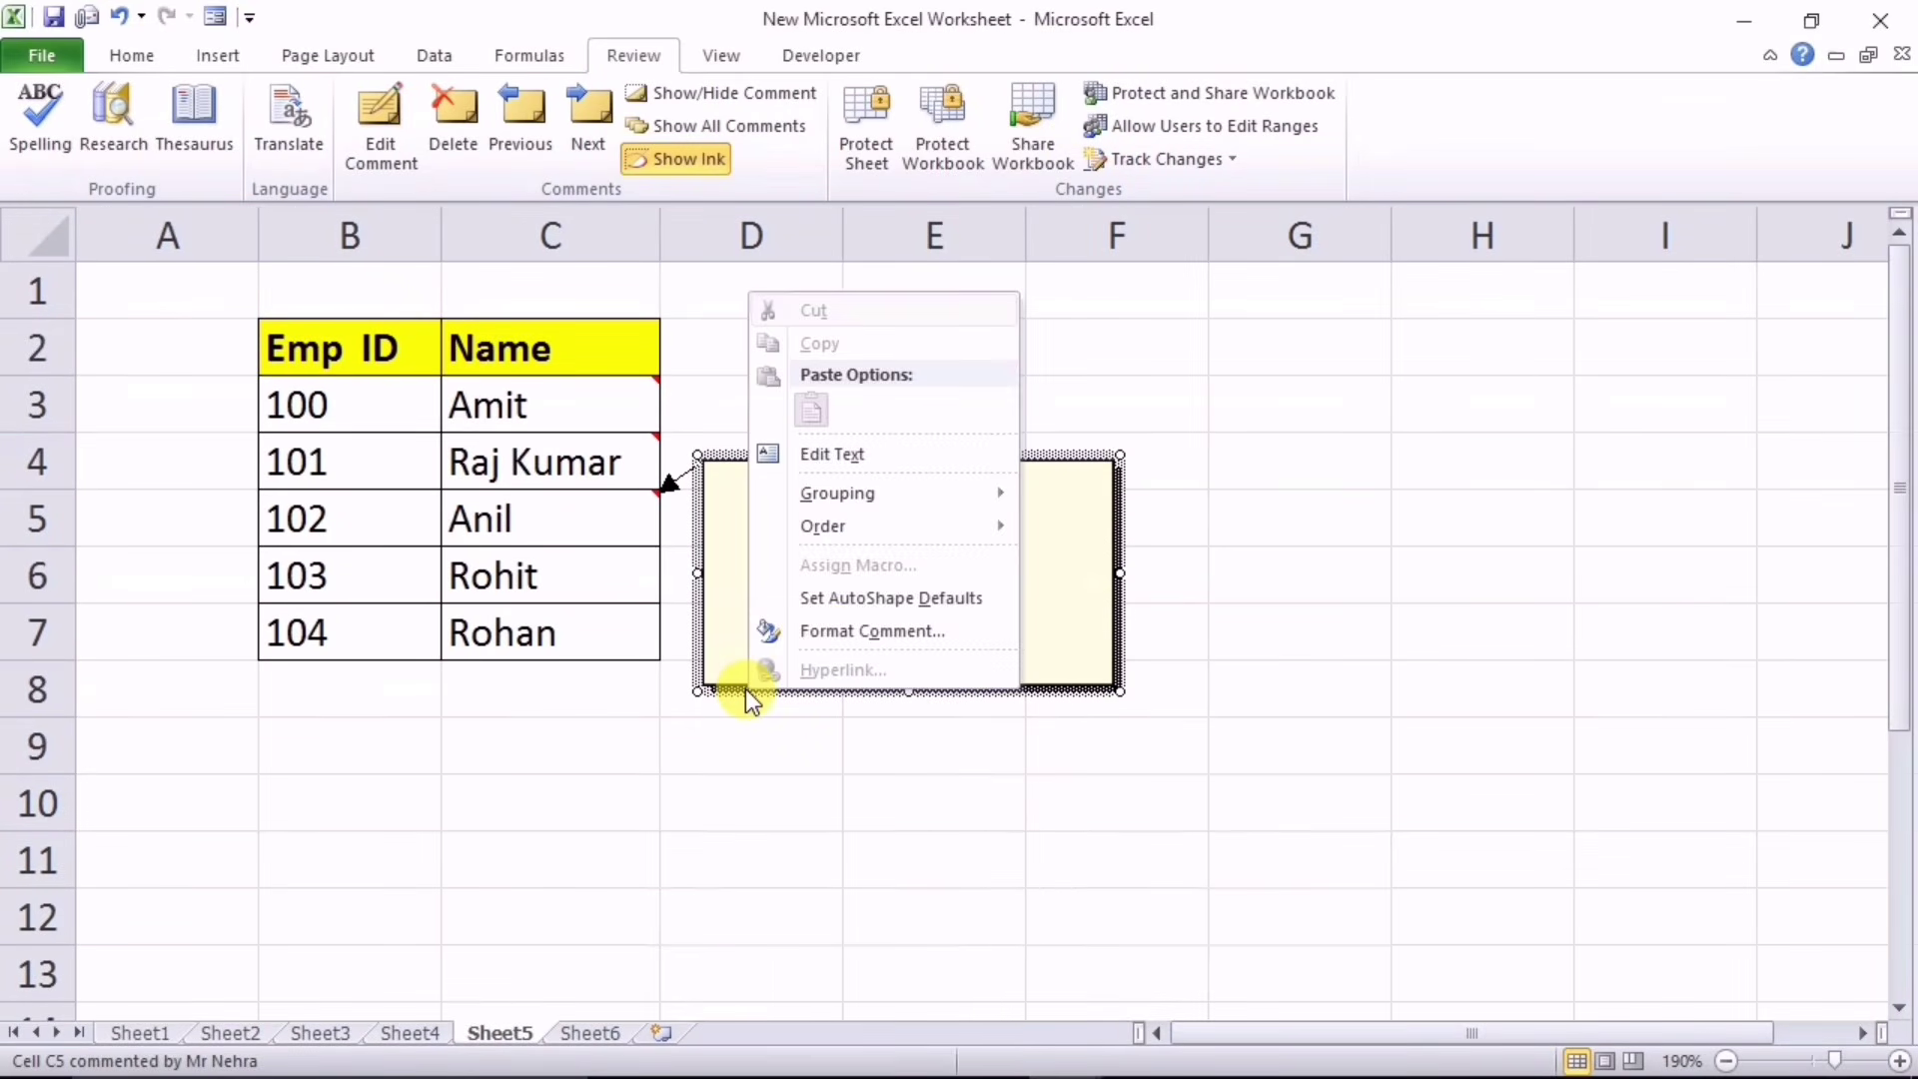
Step: Set the C5 comment's fill to the picture 'ms' via Format Comment fill effects
left_click(868, 631)
left_click(950, 548)
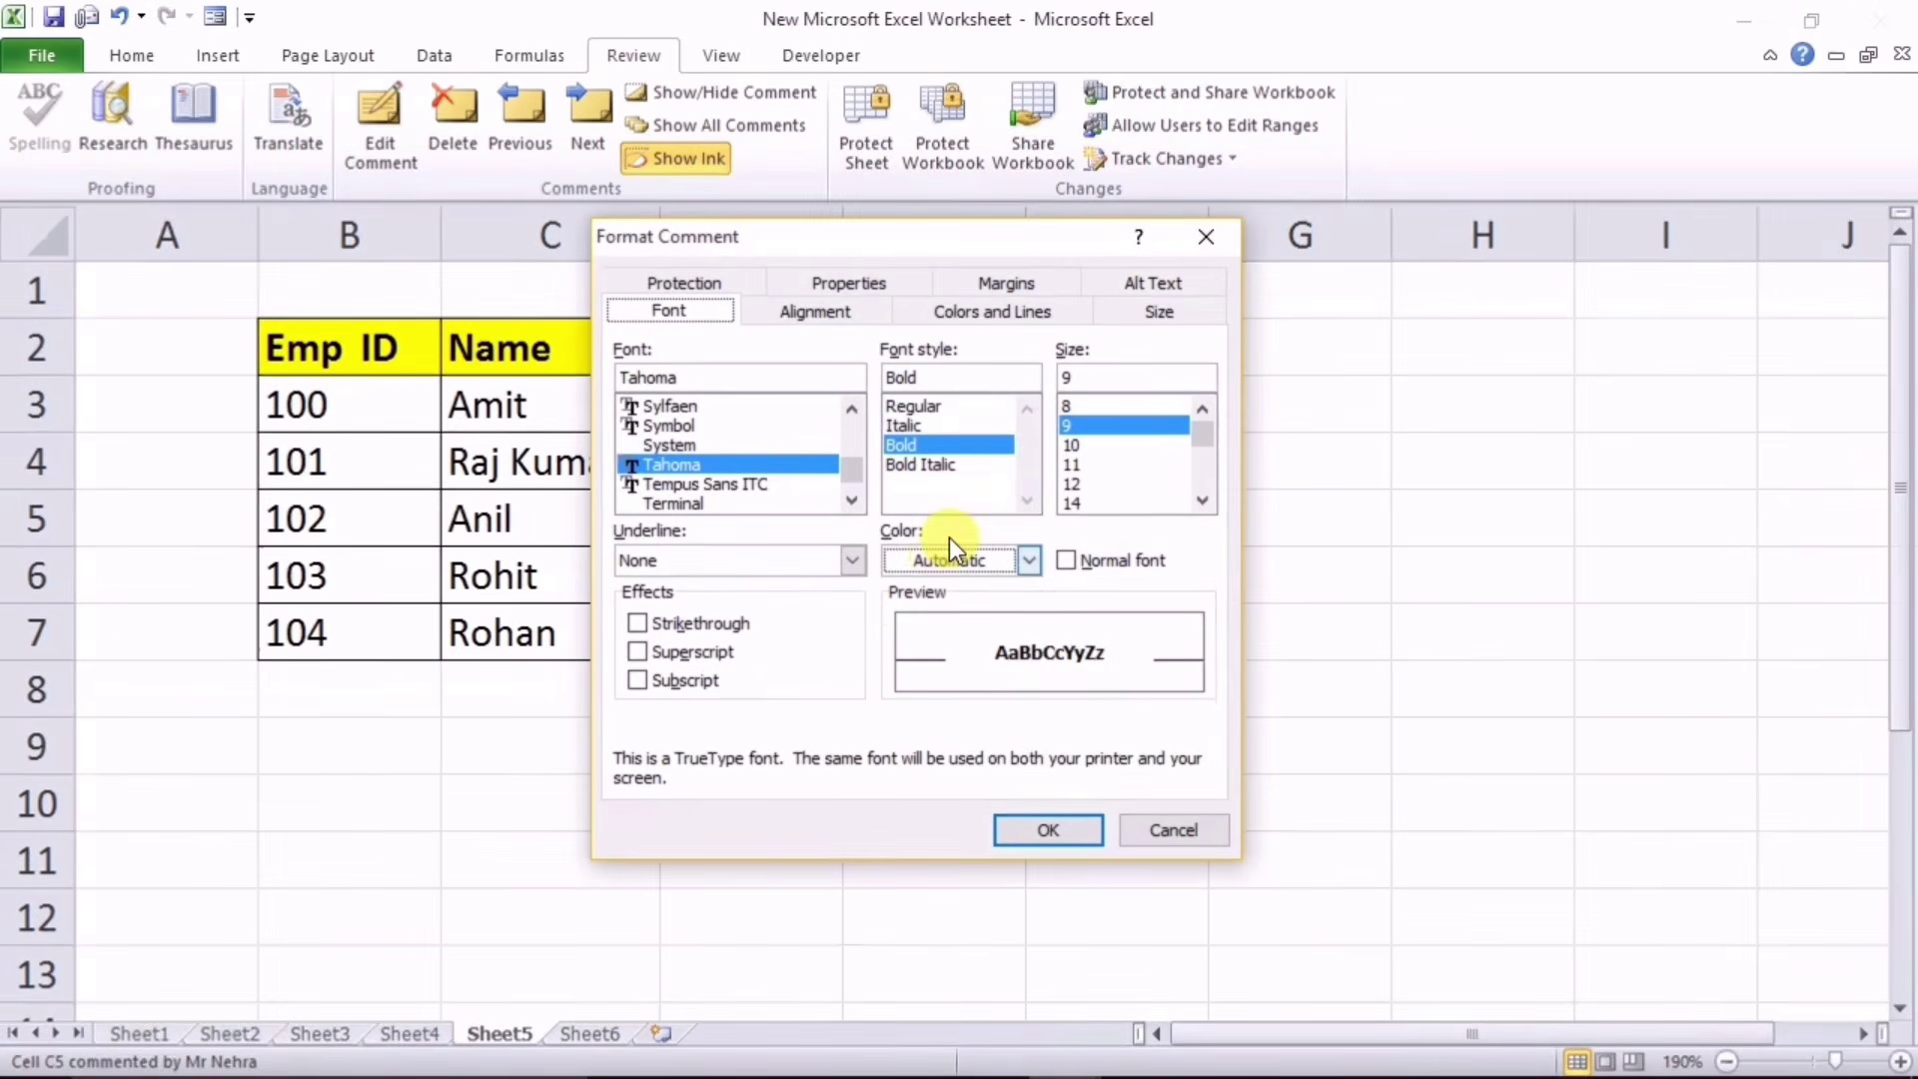
left_click(994, 318)
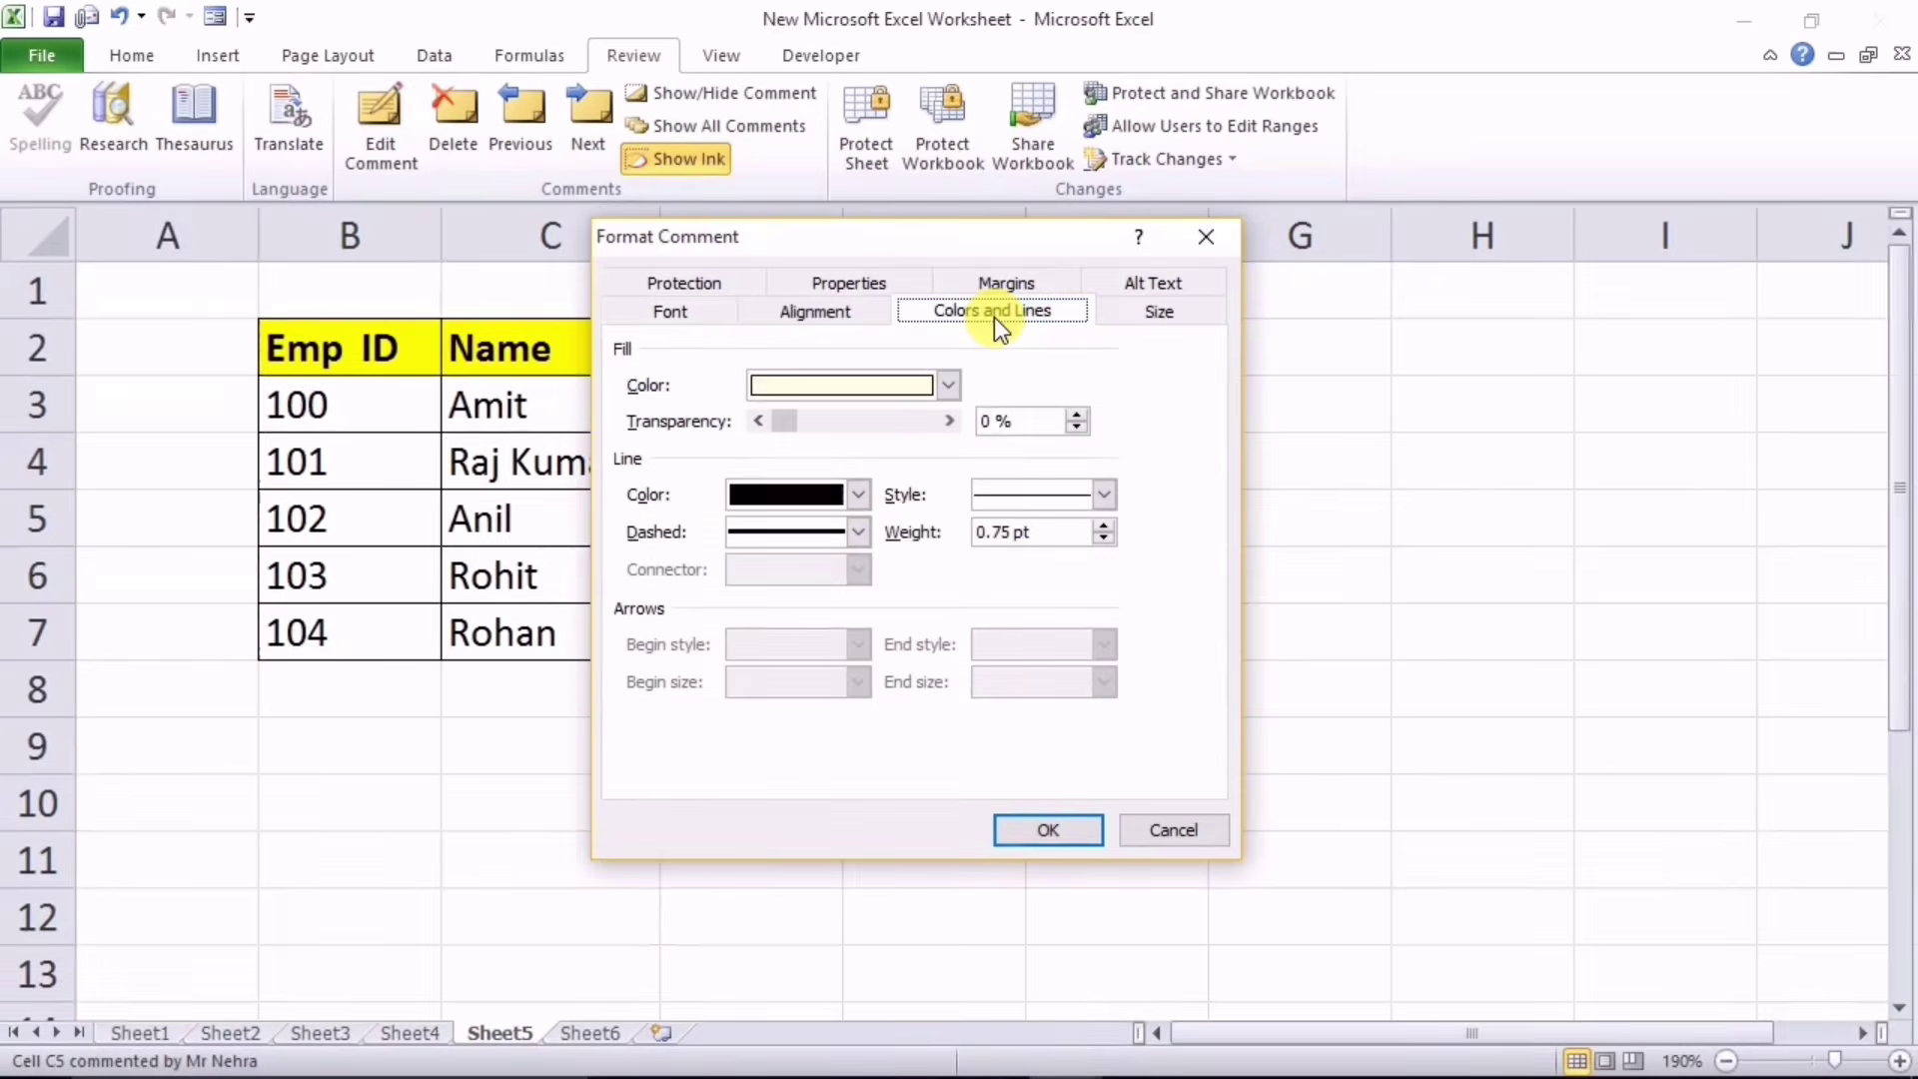
left_click(945, 385)
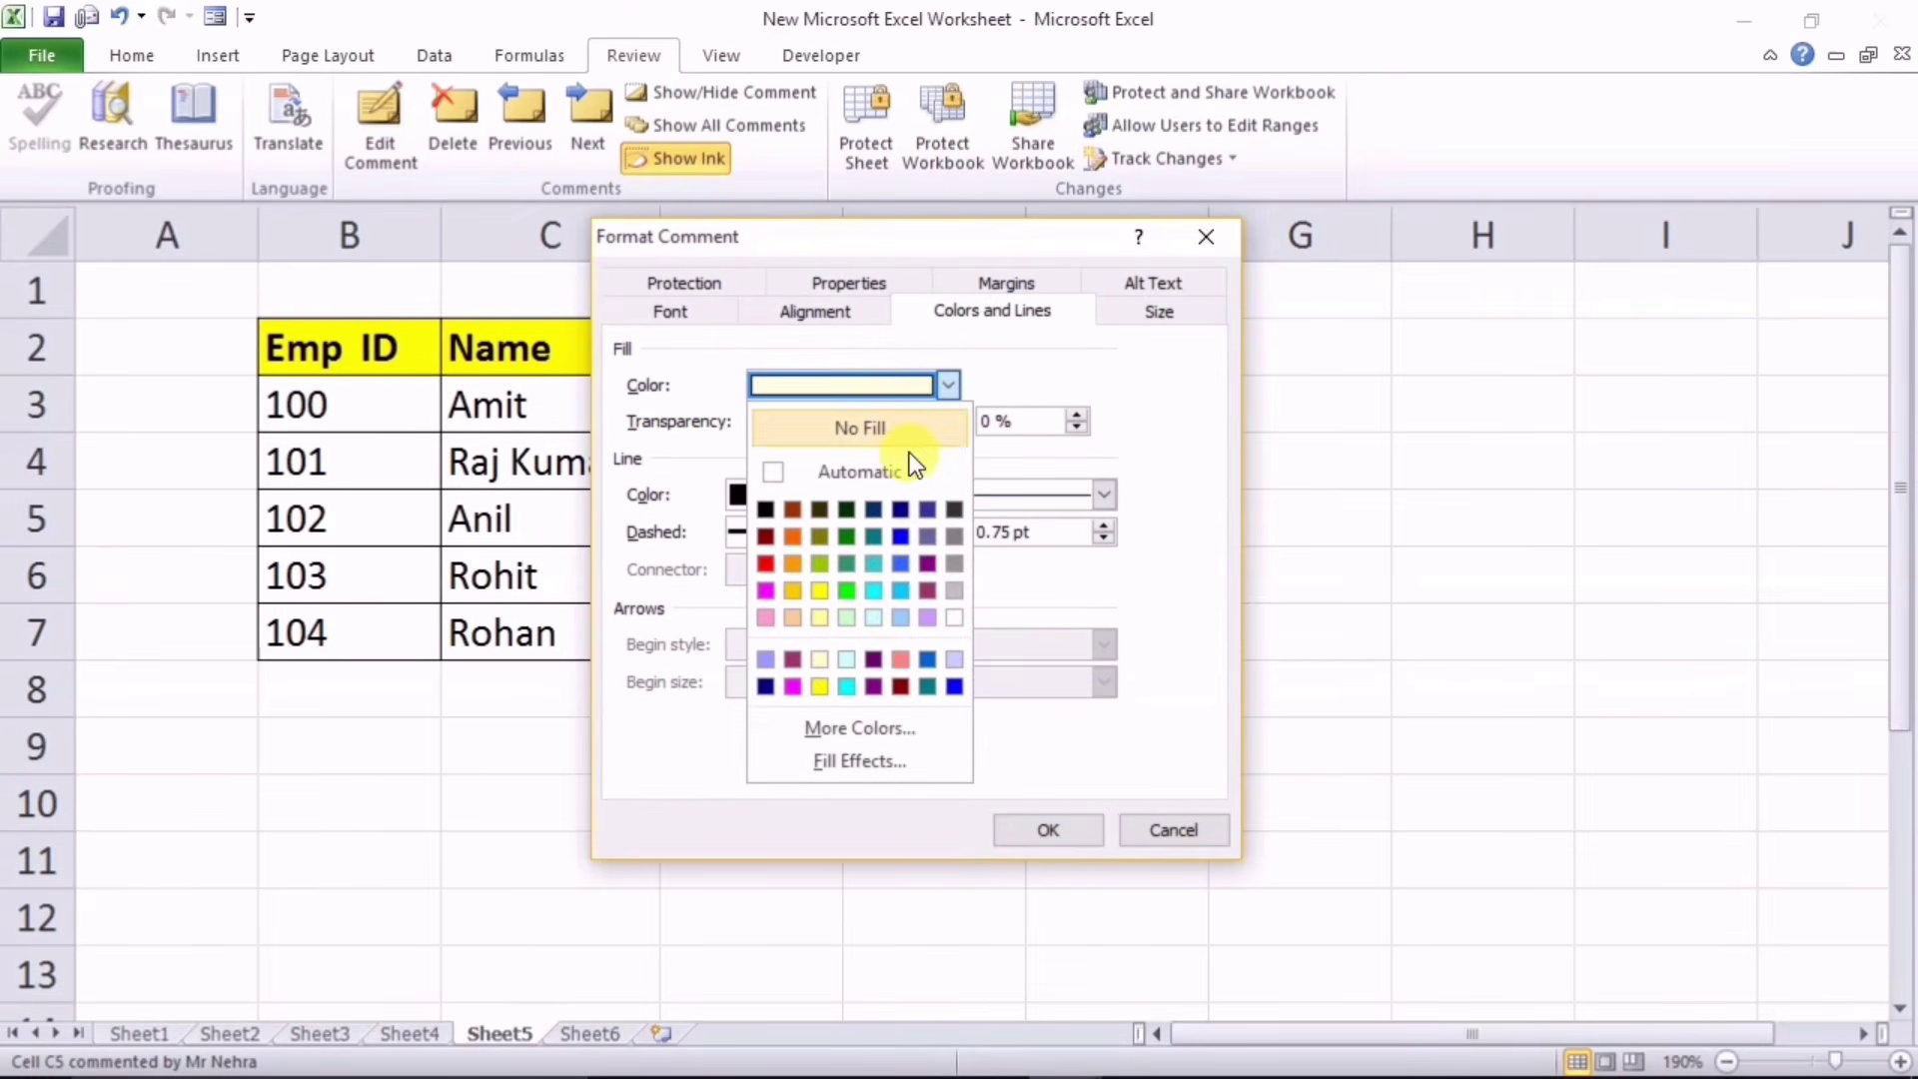
left_click(829, 763)
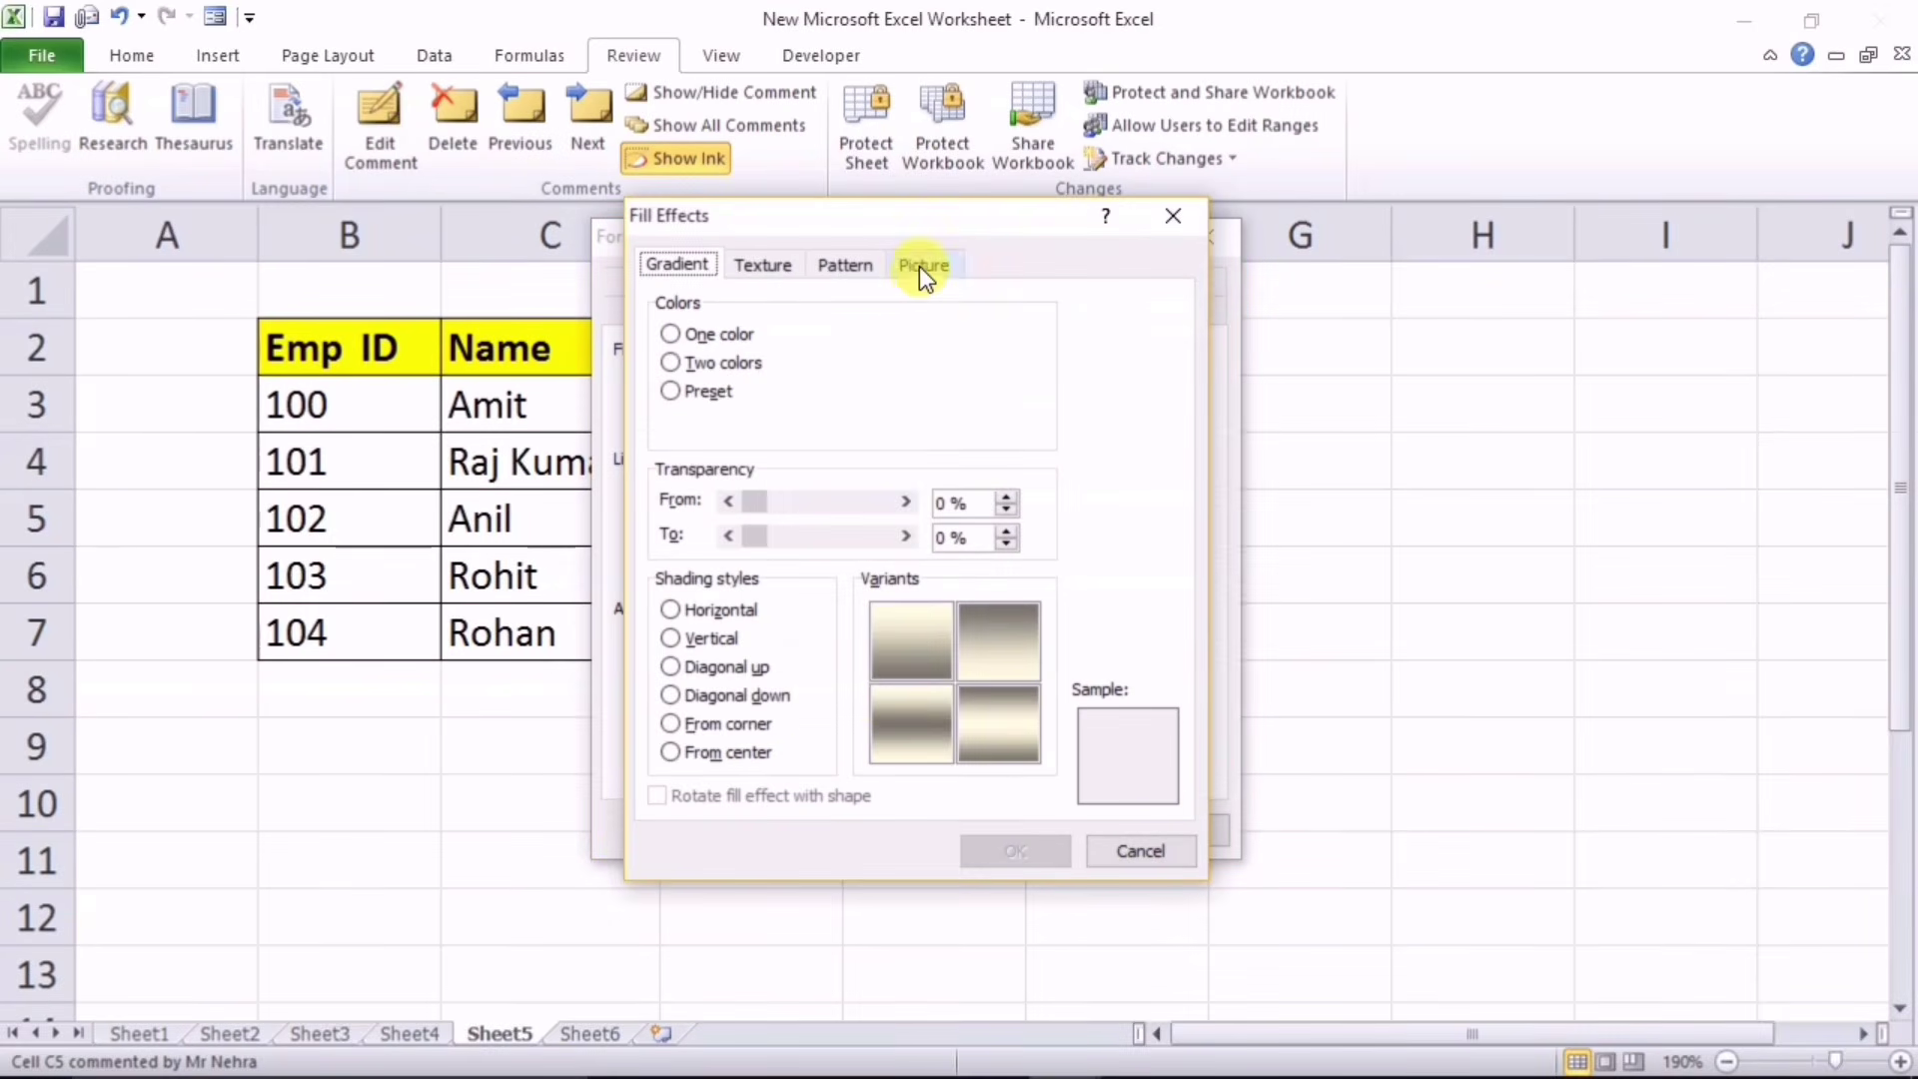
left_click(919, 266)
left_click(956, 620)
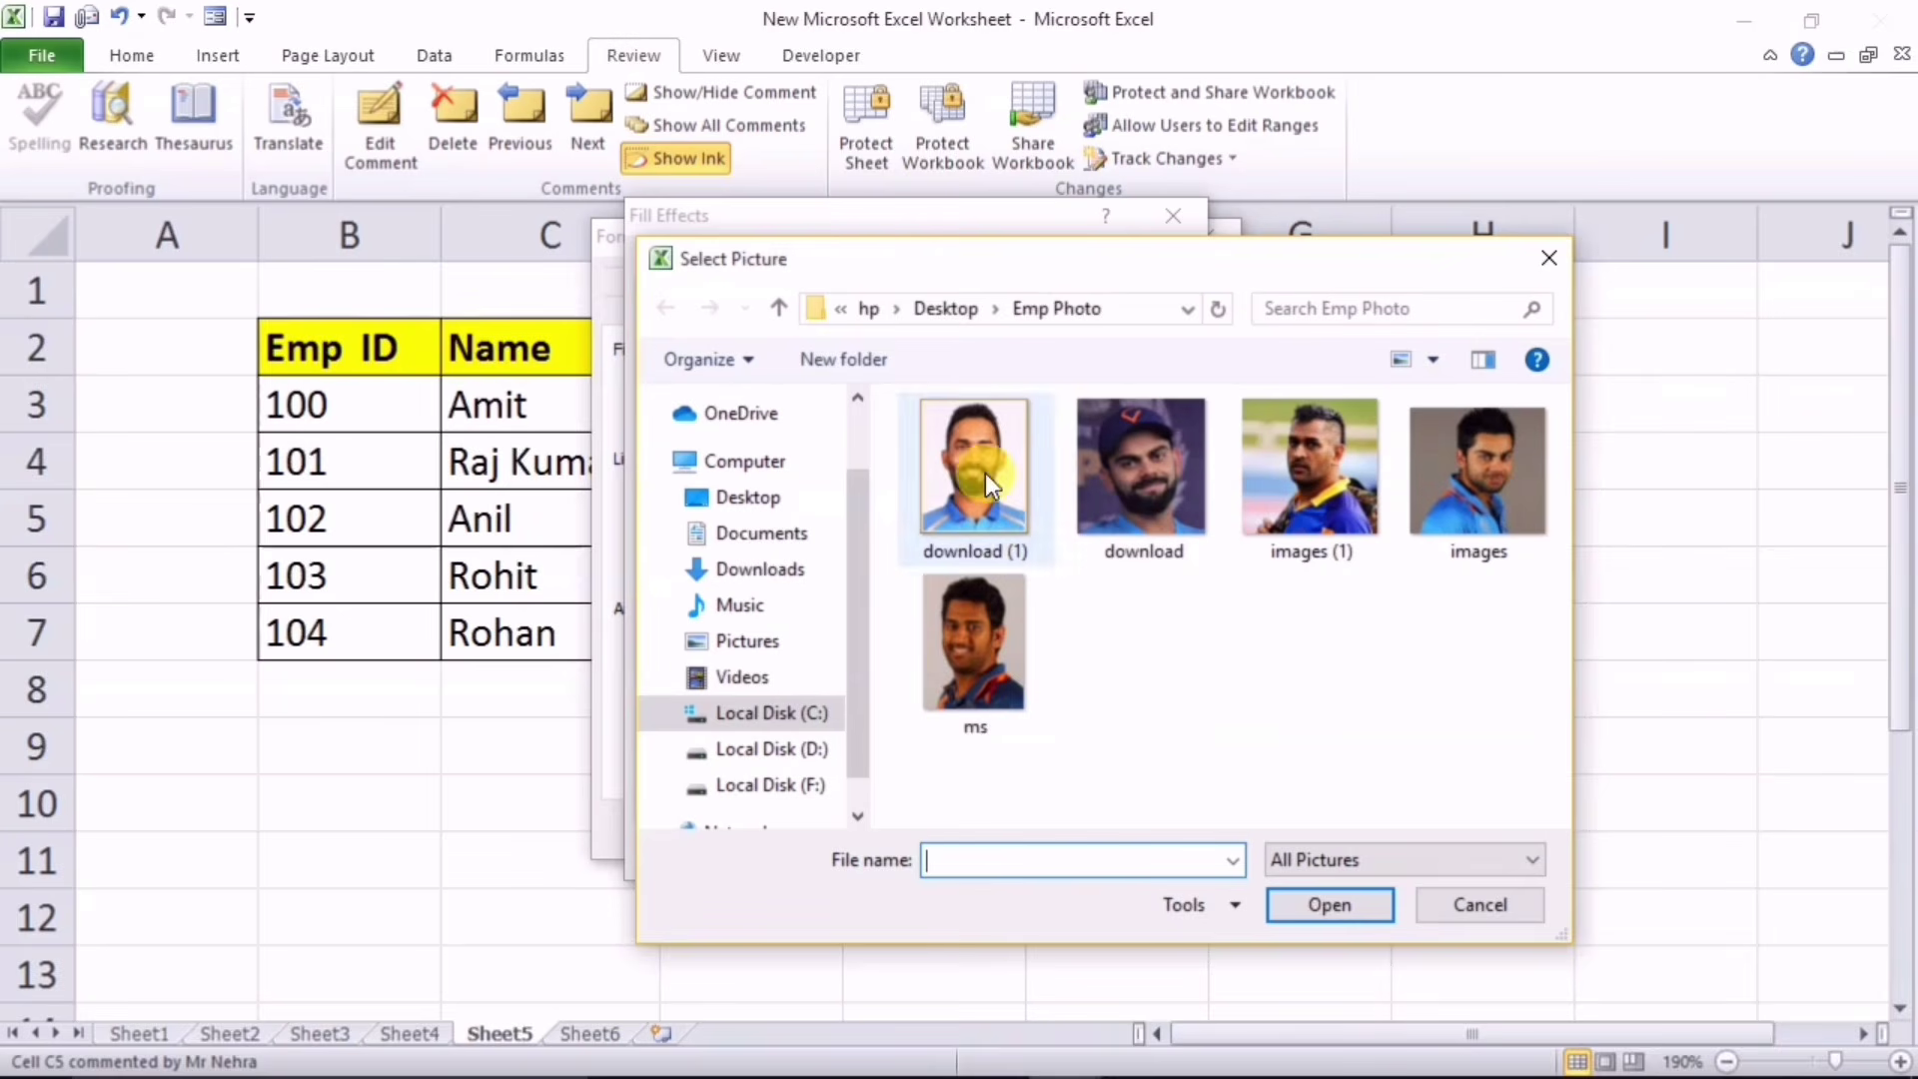
left_click(957, 632)
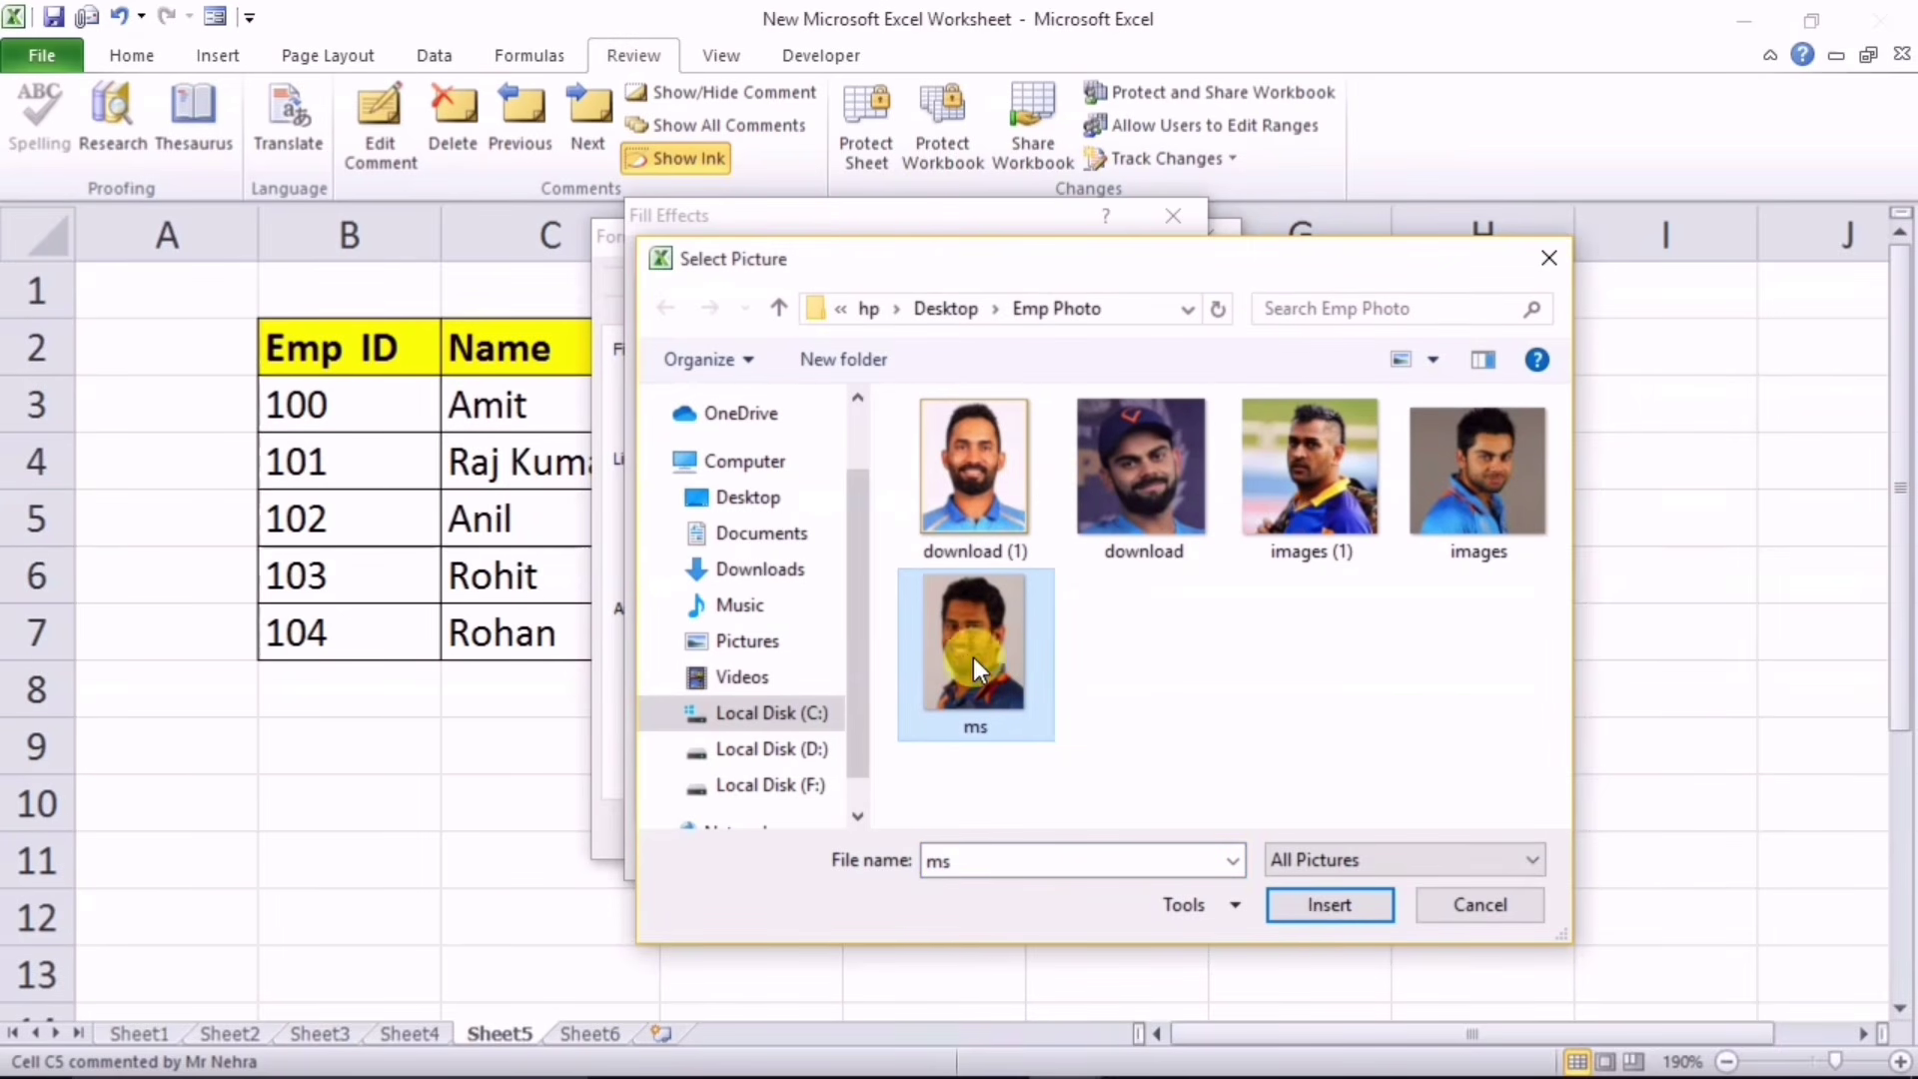
left_click(1311, 905)
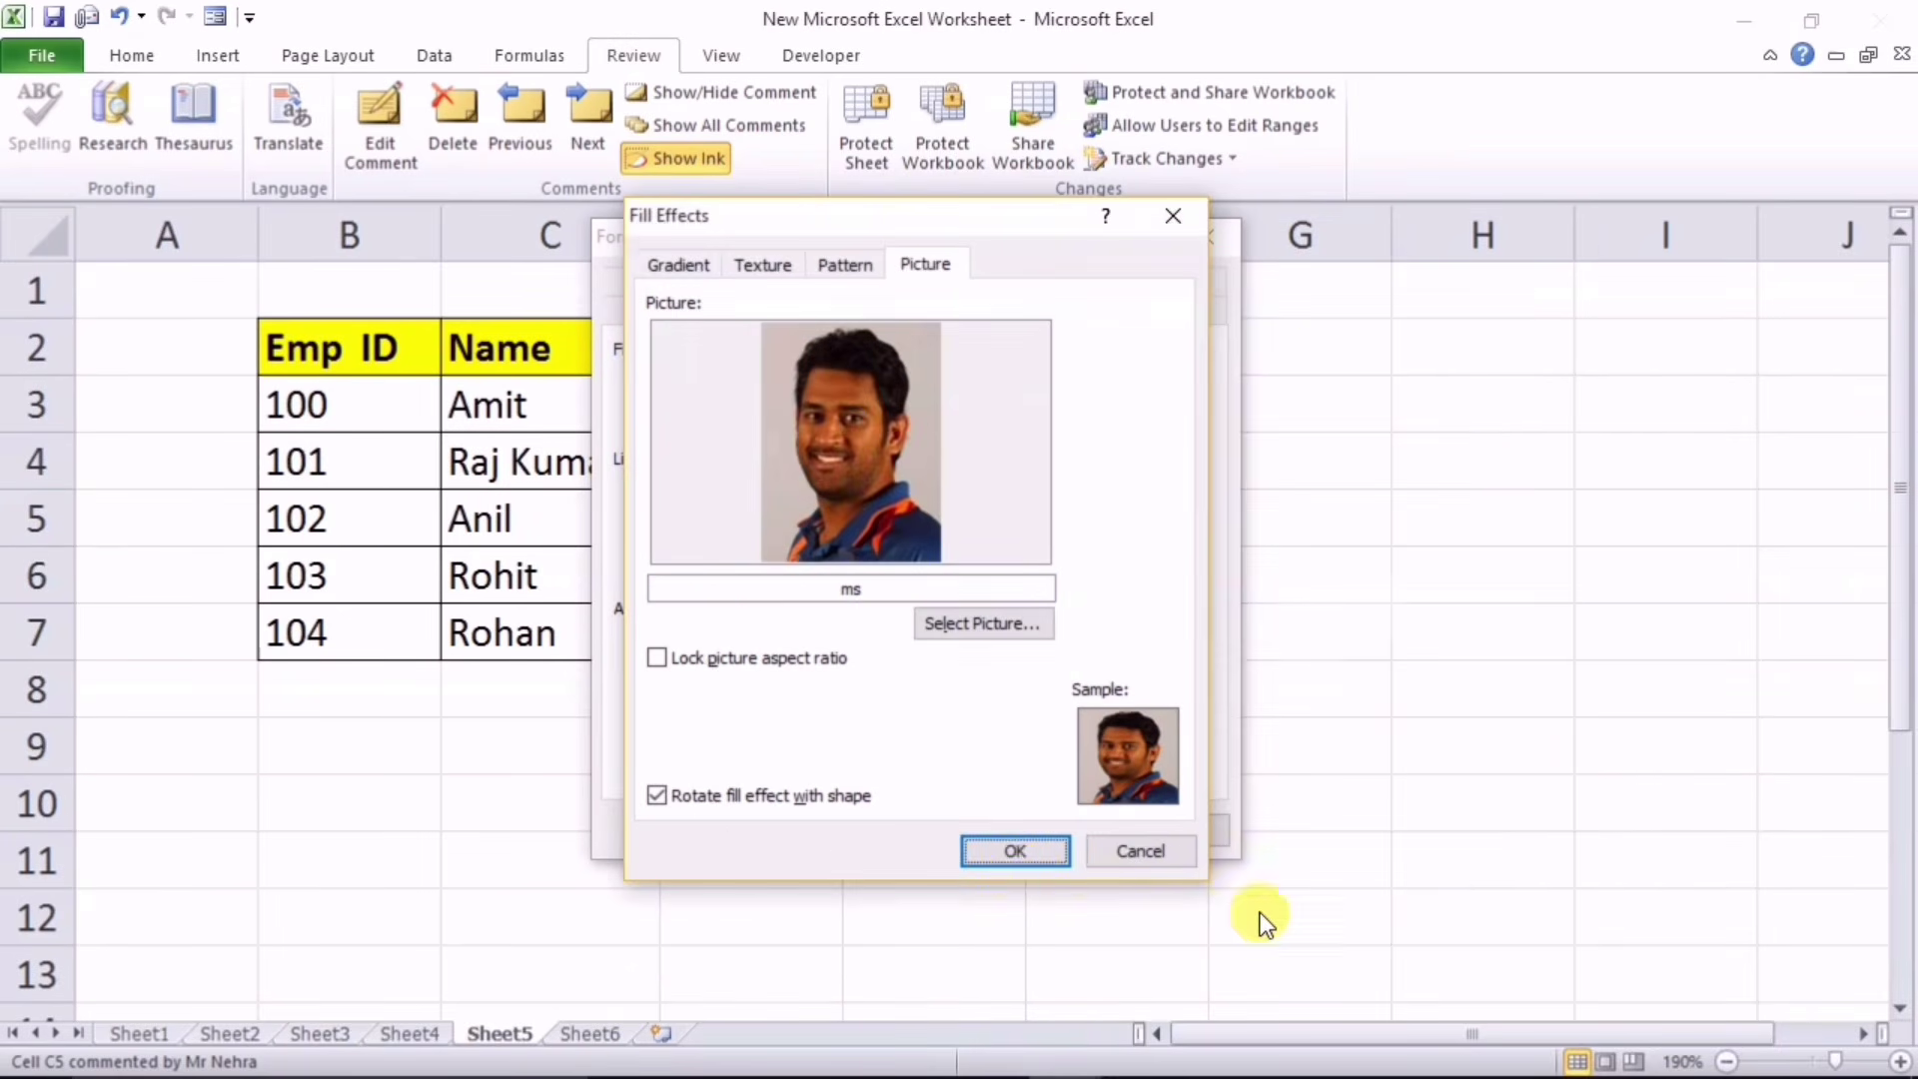
left_click(1005, 854)
left_click(1044, 837)
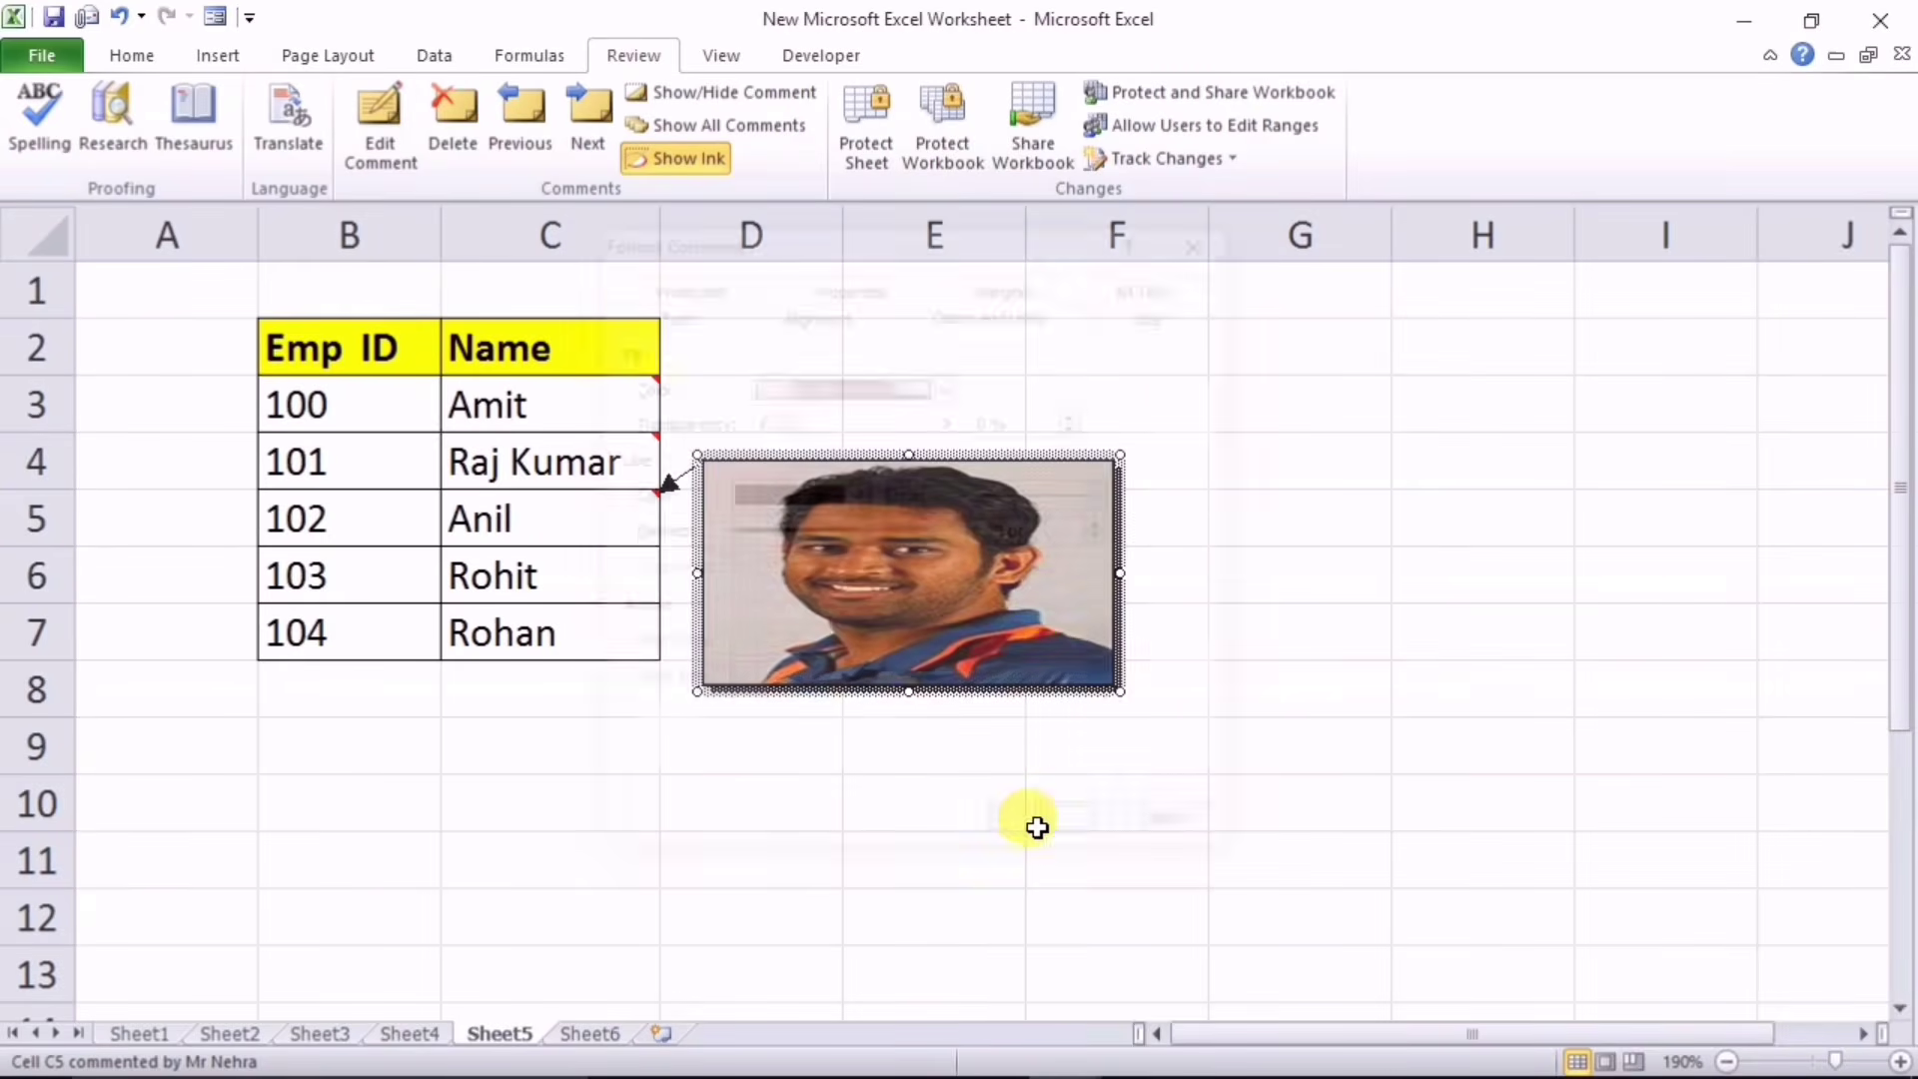
Step: Resize the C5 photo comment narrower and shorter to a portrait shape
left_click_drag(1112, 573, 809, 545)
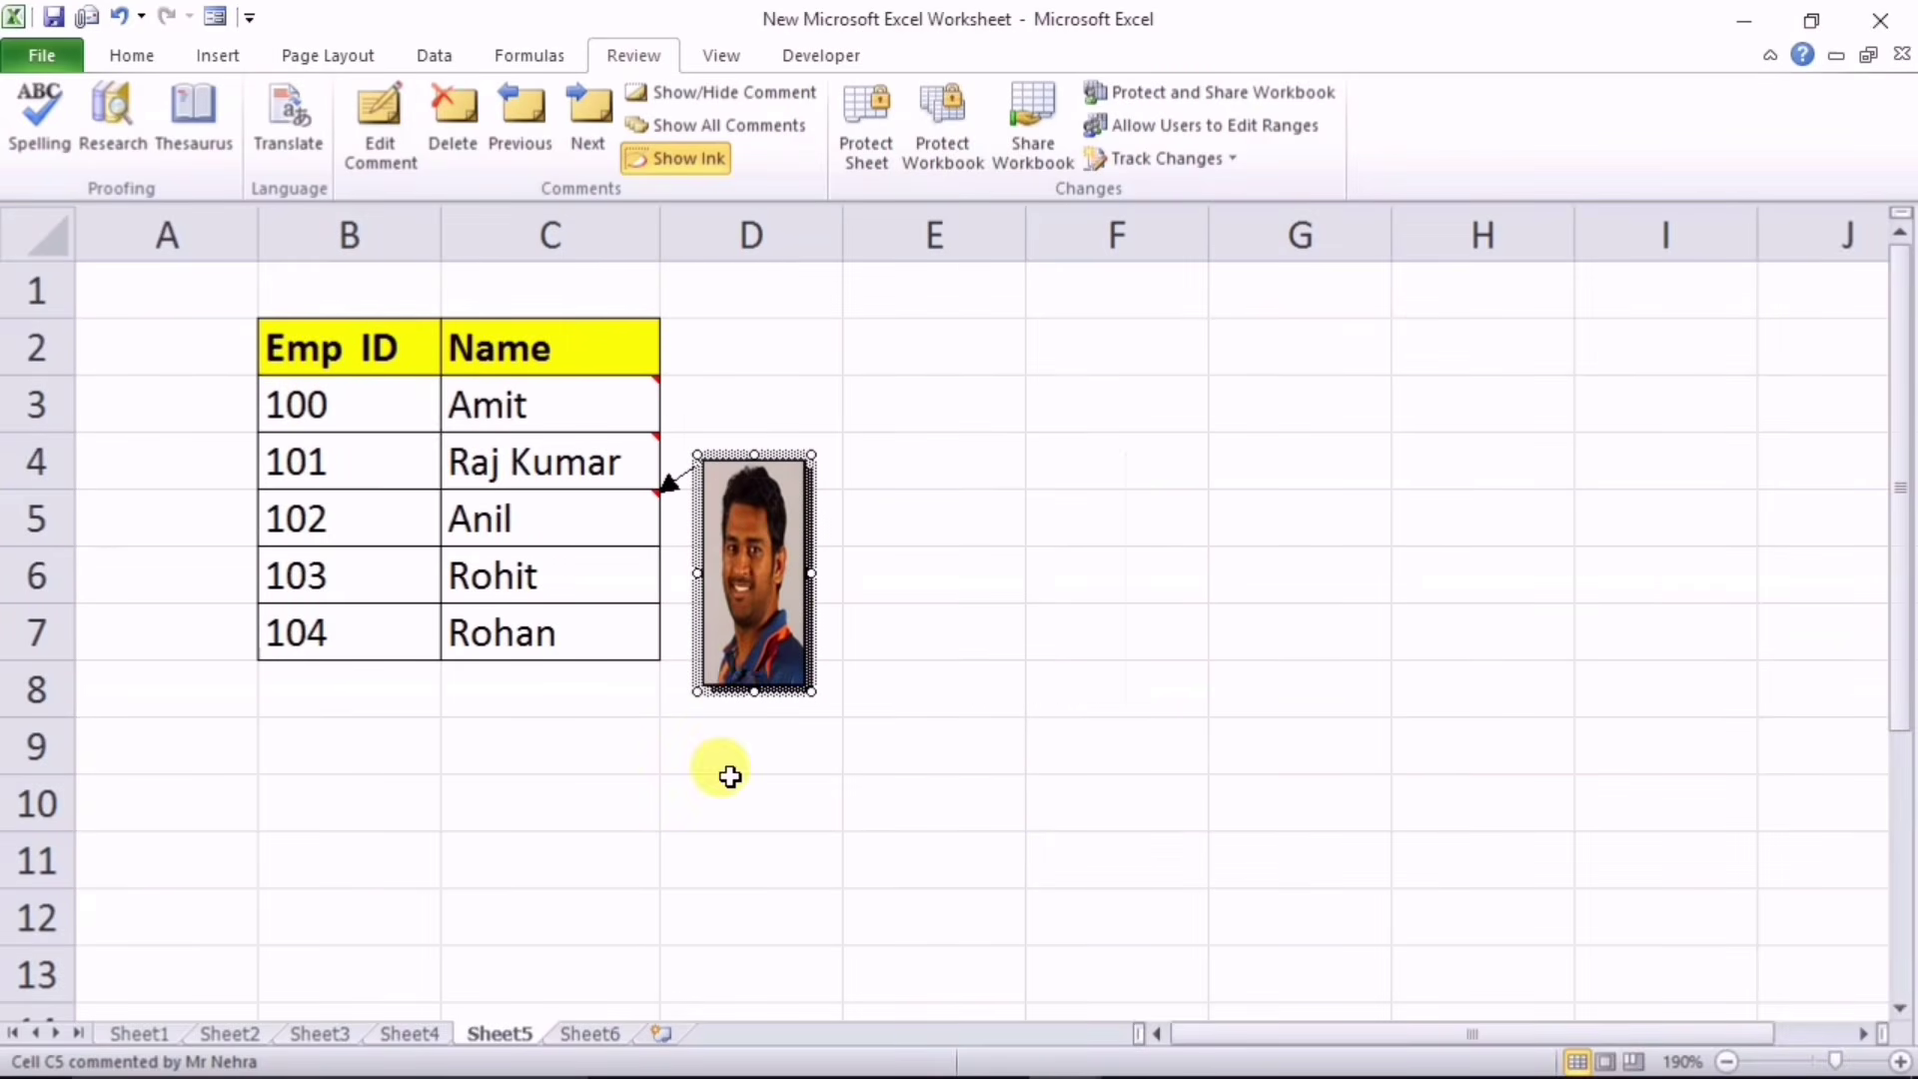
left_click_drag(754, 691, 754, 571)
left_click(1106, 624)
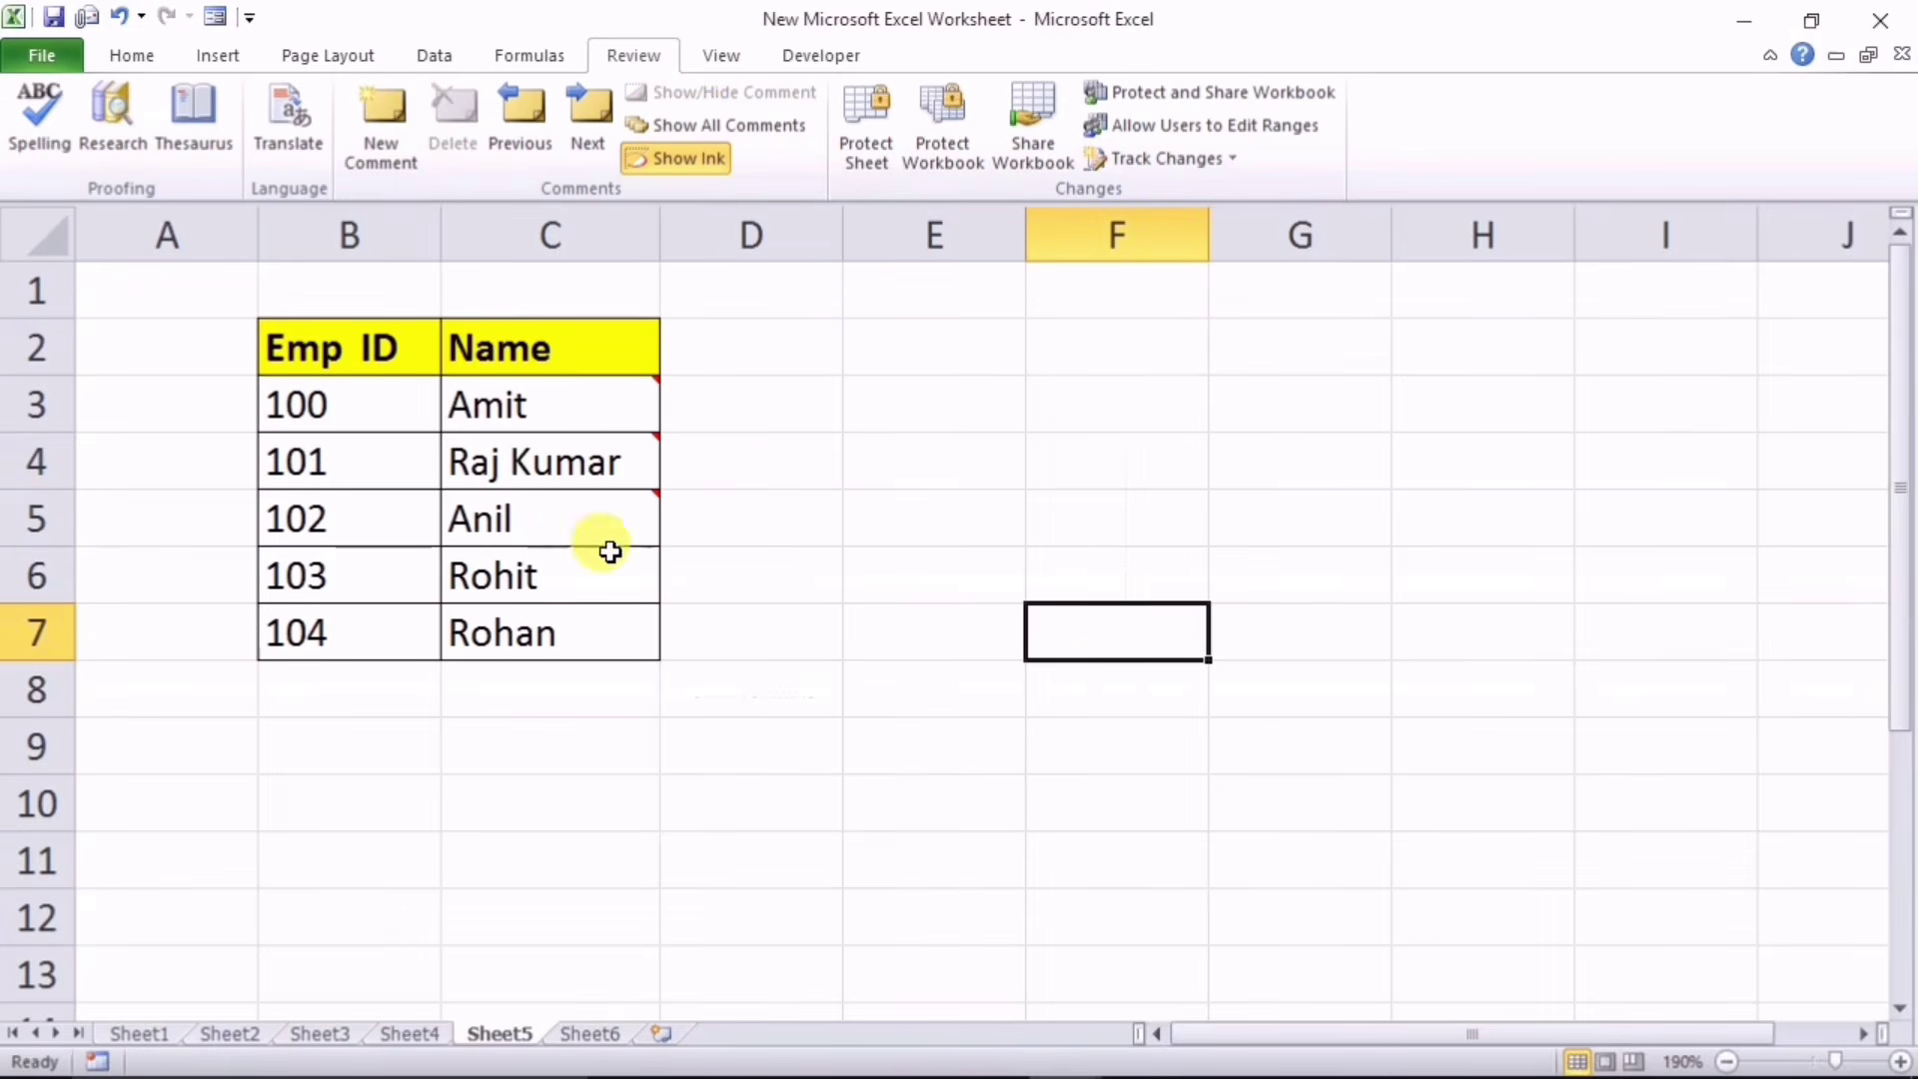
Step: Check the C5 photo comment, then toggle Show All Comments on and off
mouse_move(562, 456)
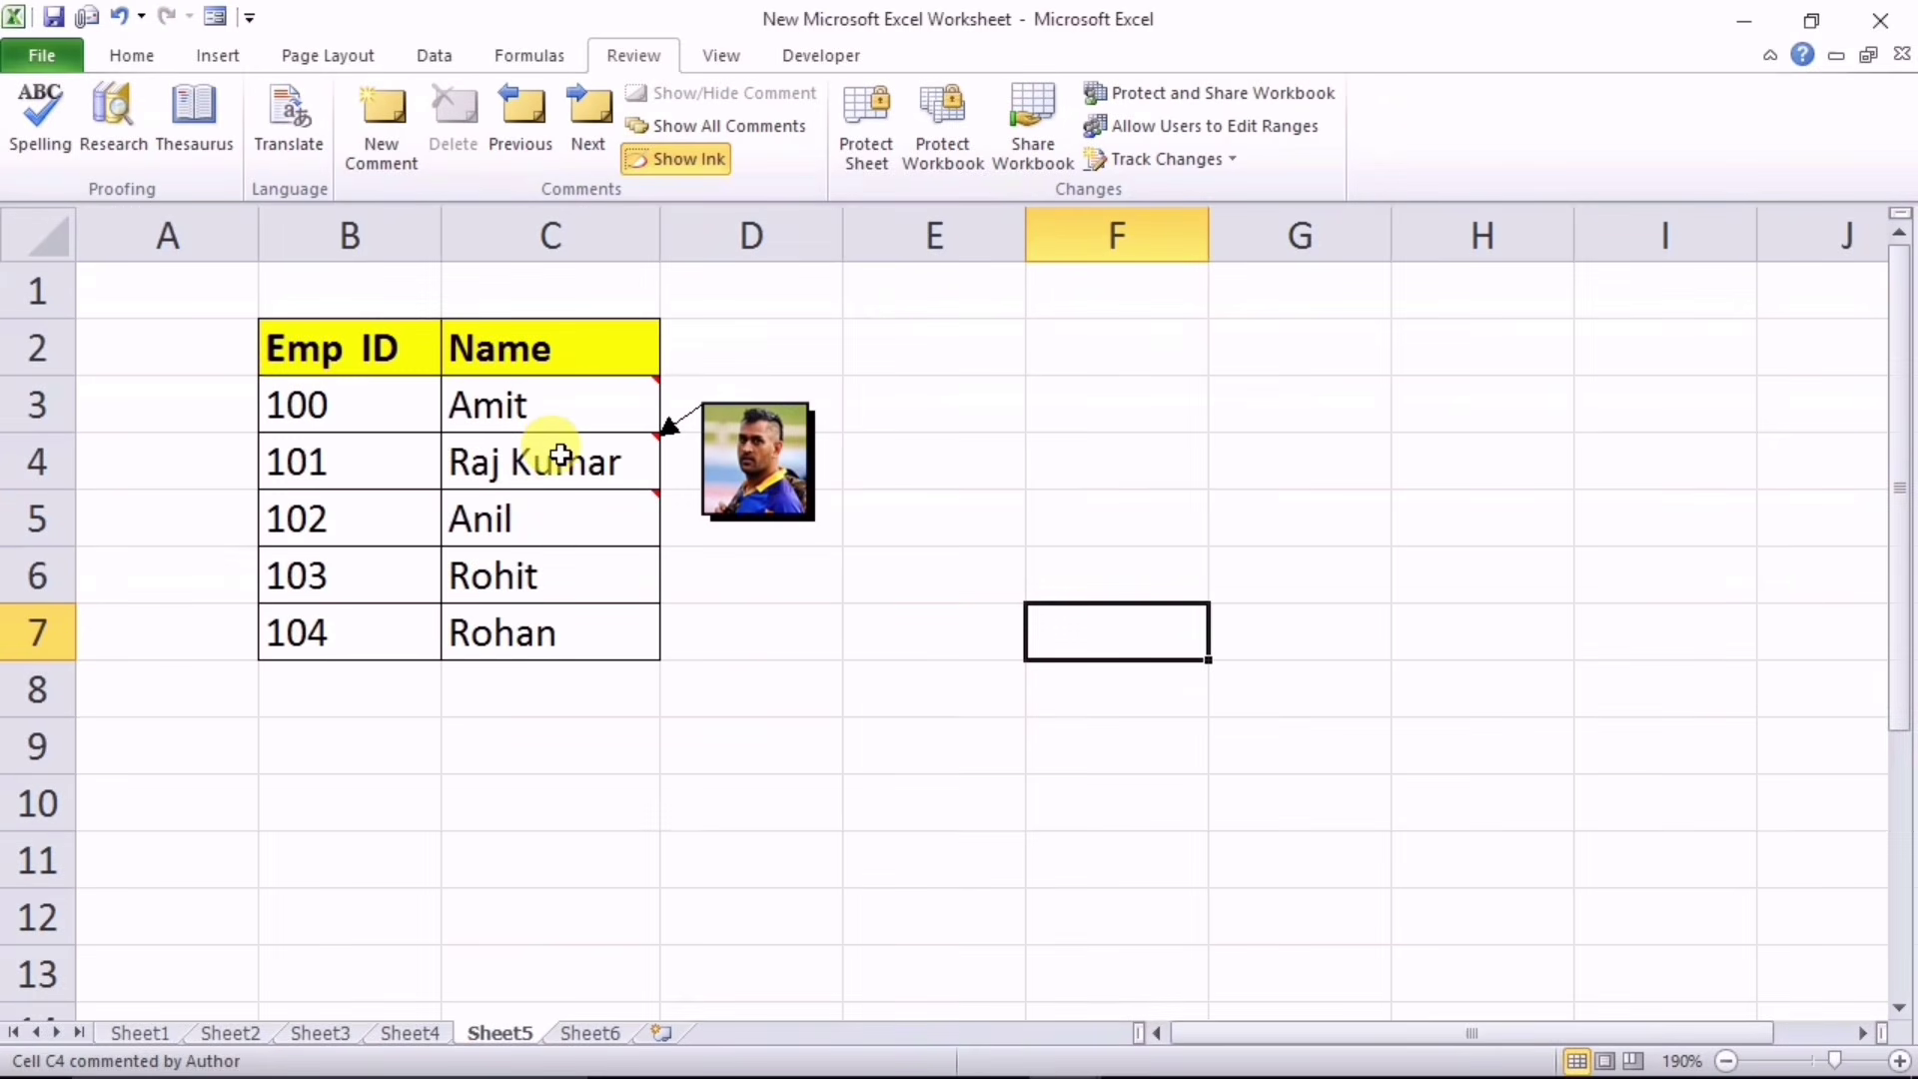
mouse_move(562, 510)
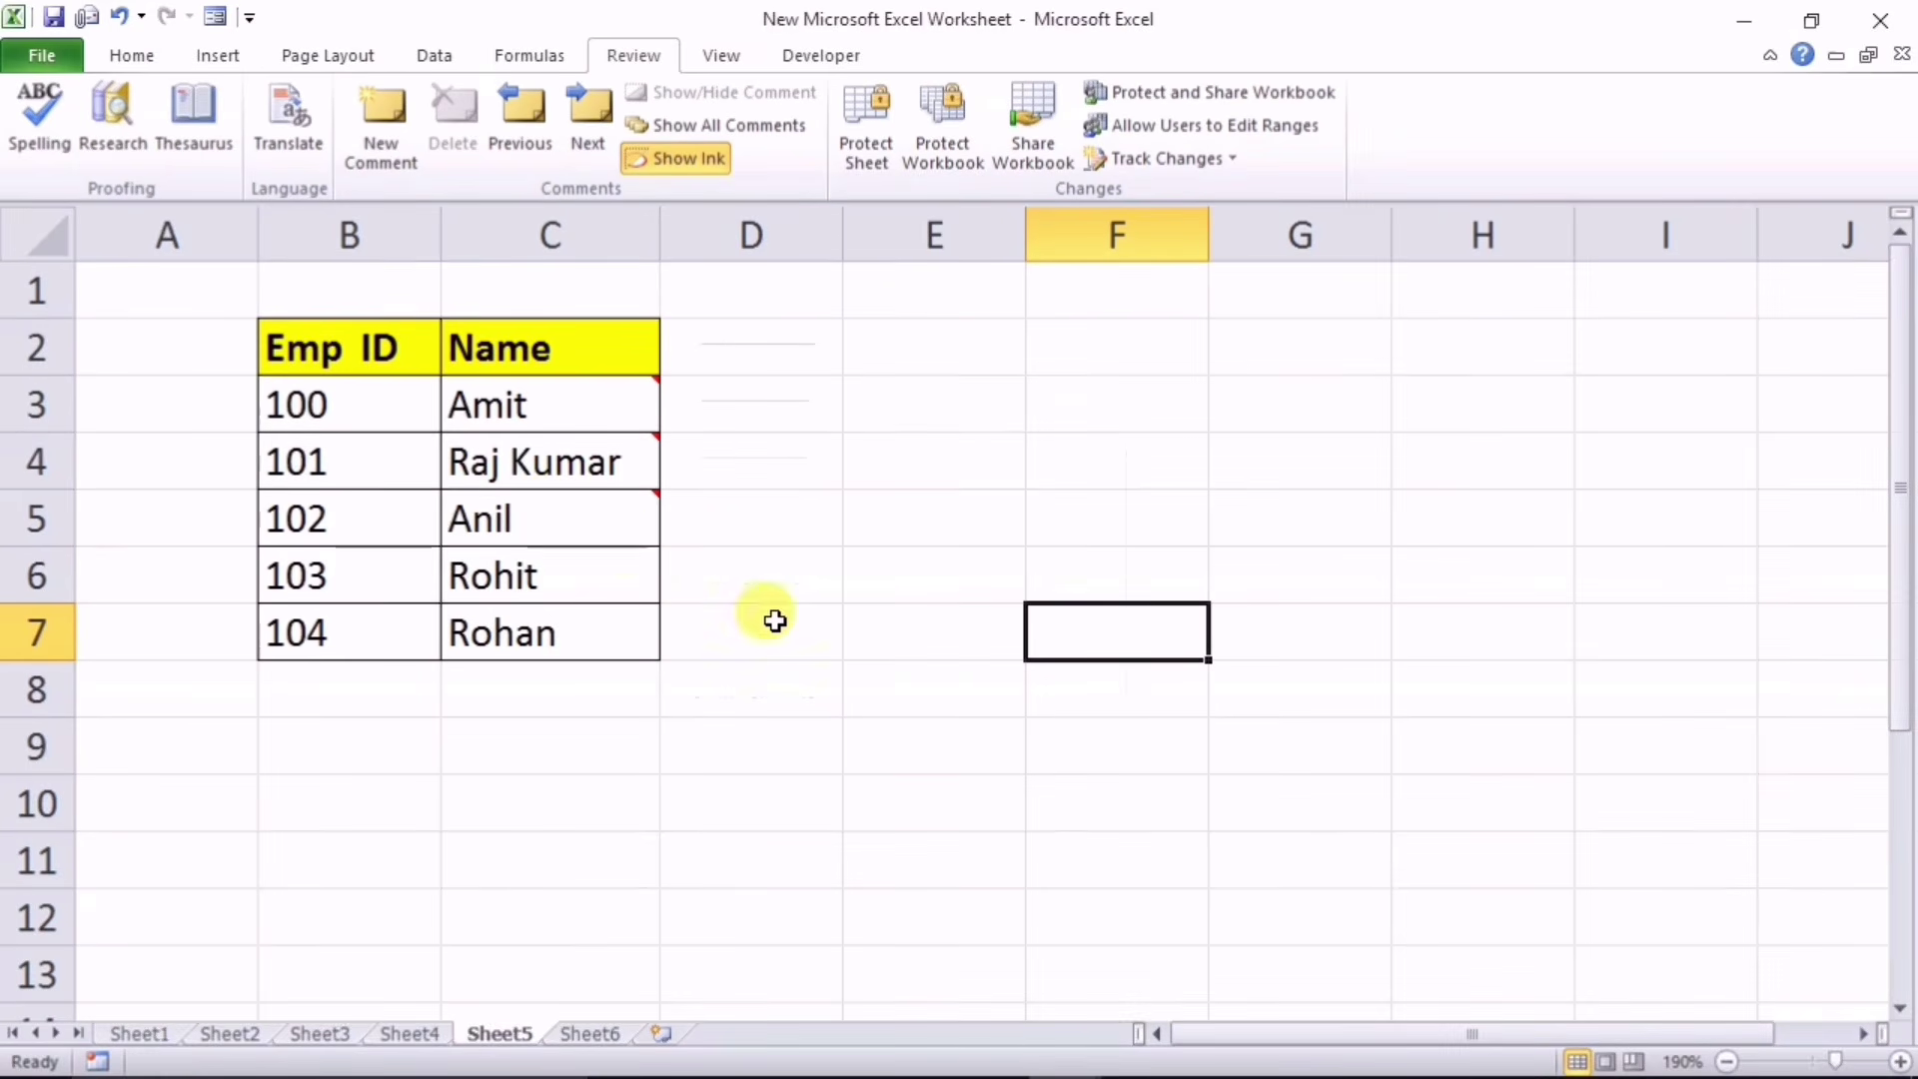
left_click(549, 501)
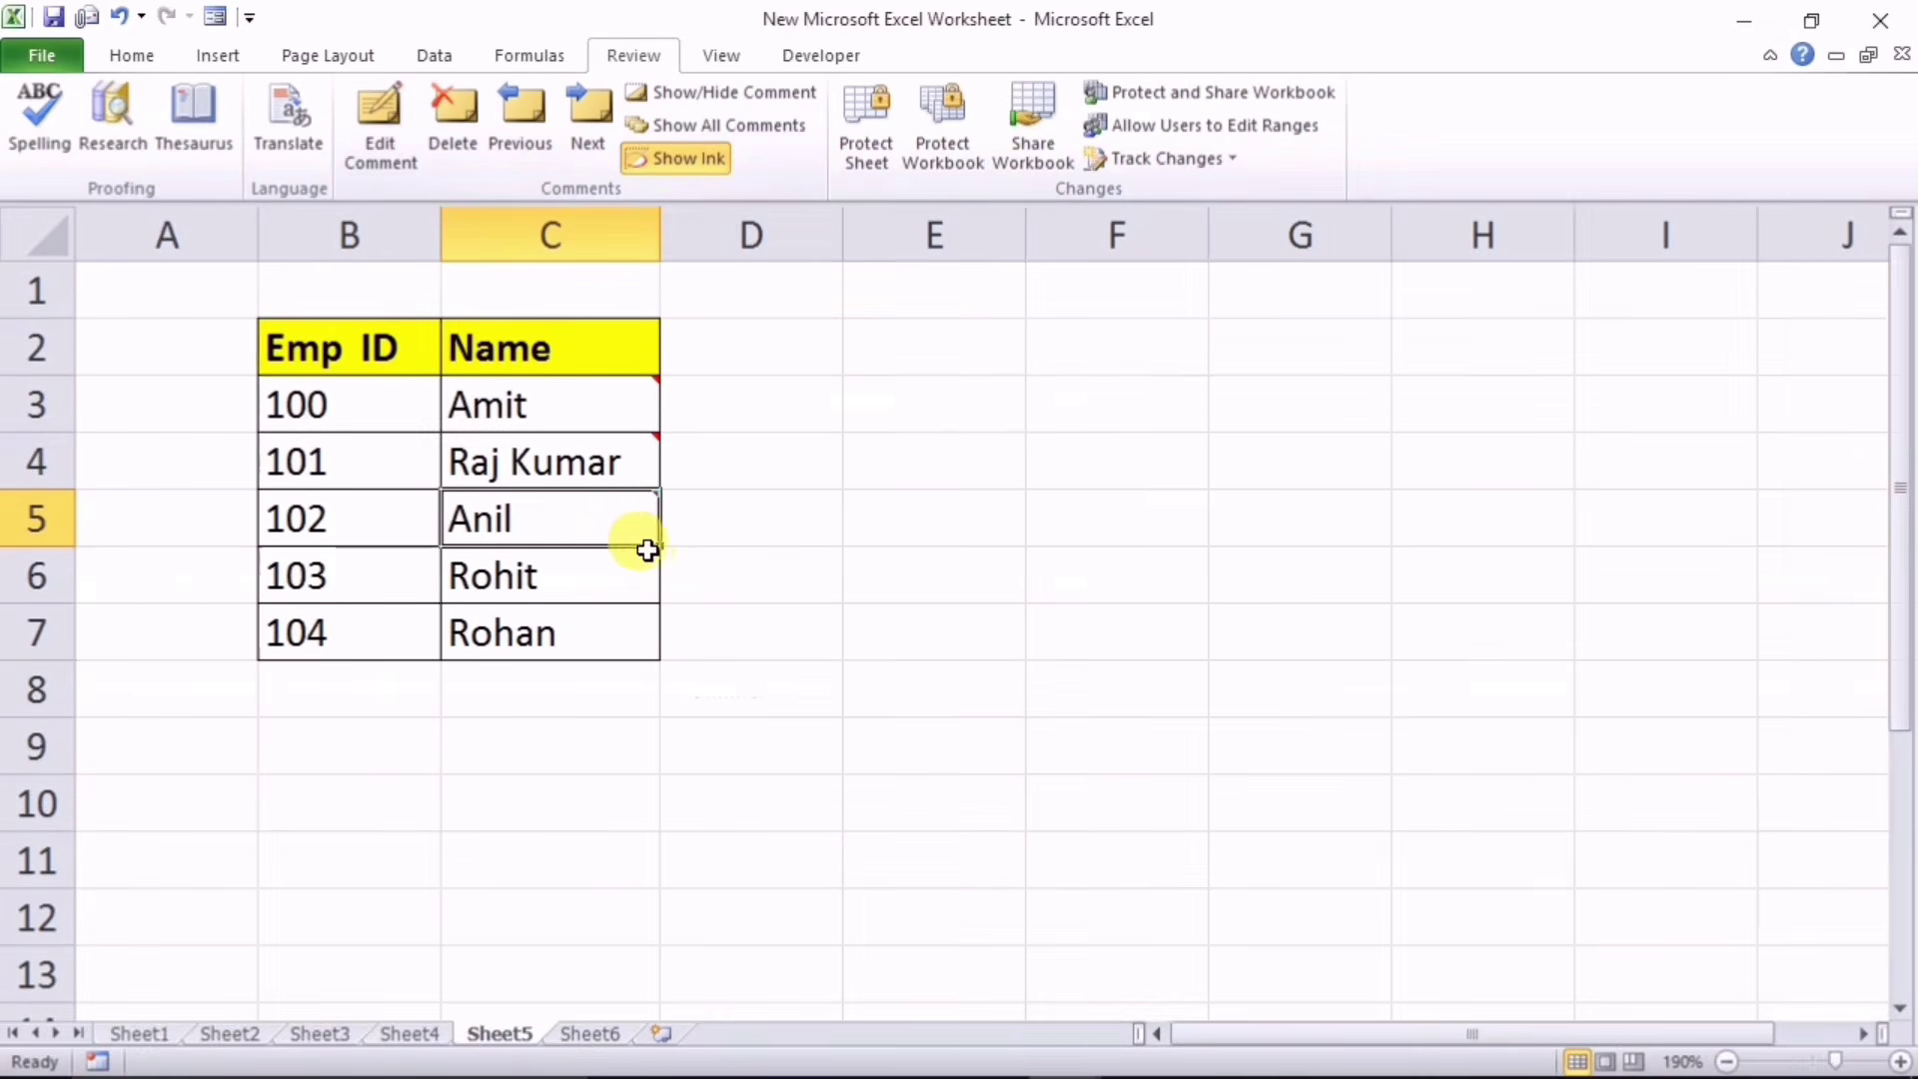
mouse_move(639, 525)
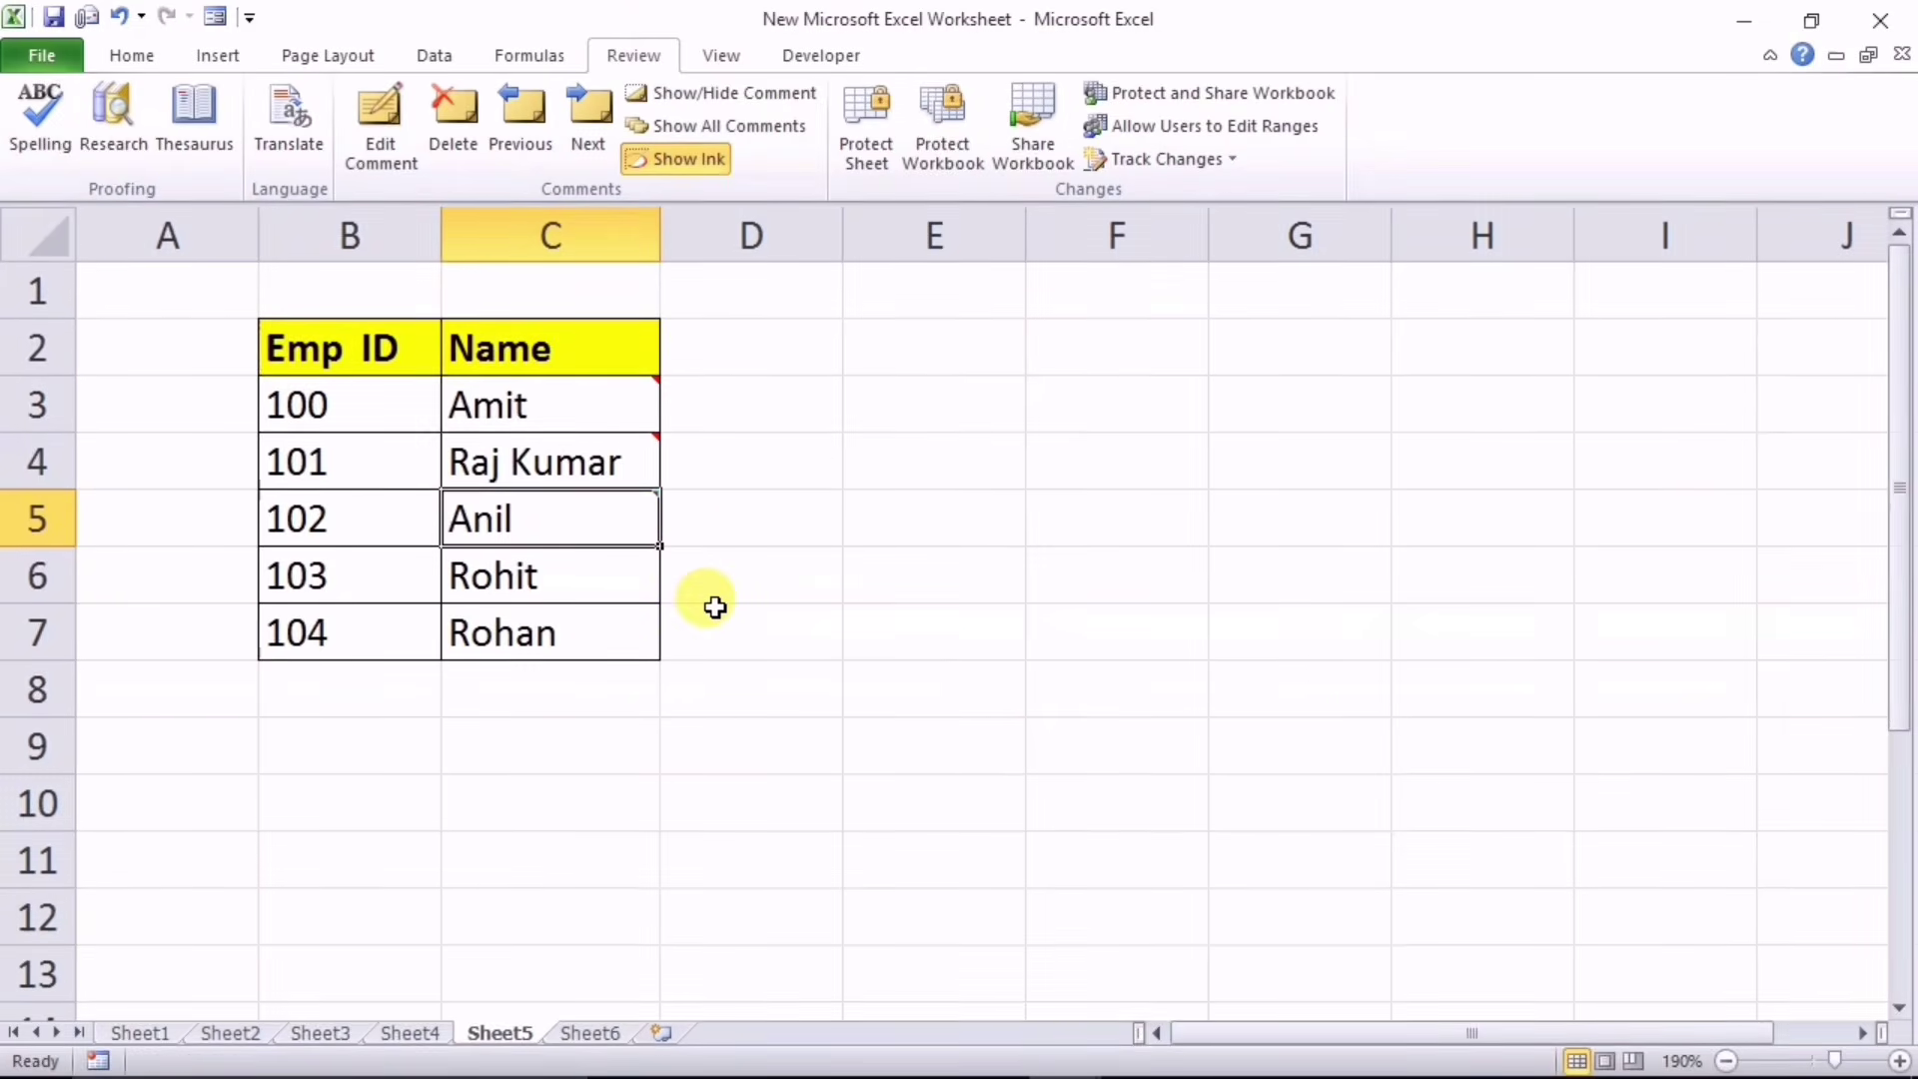
left_click(723, 124)
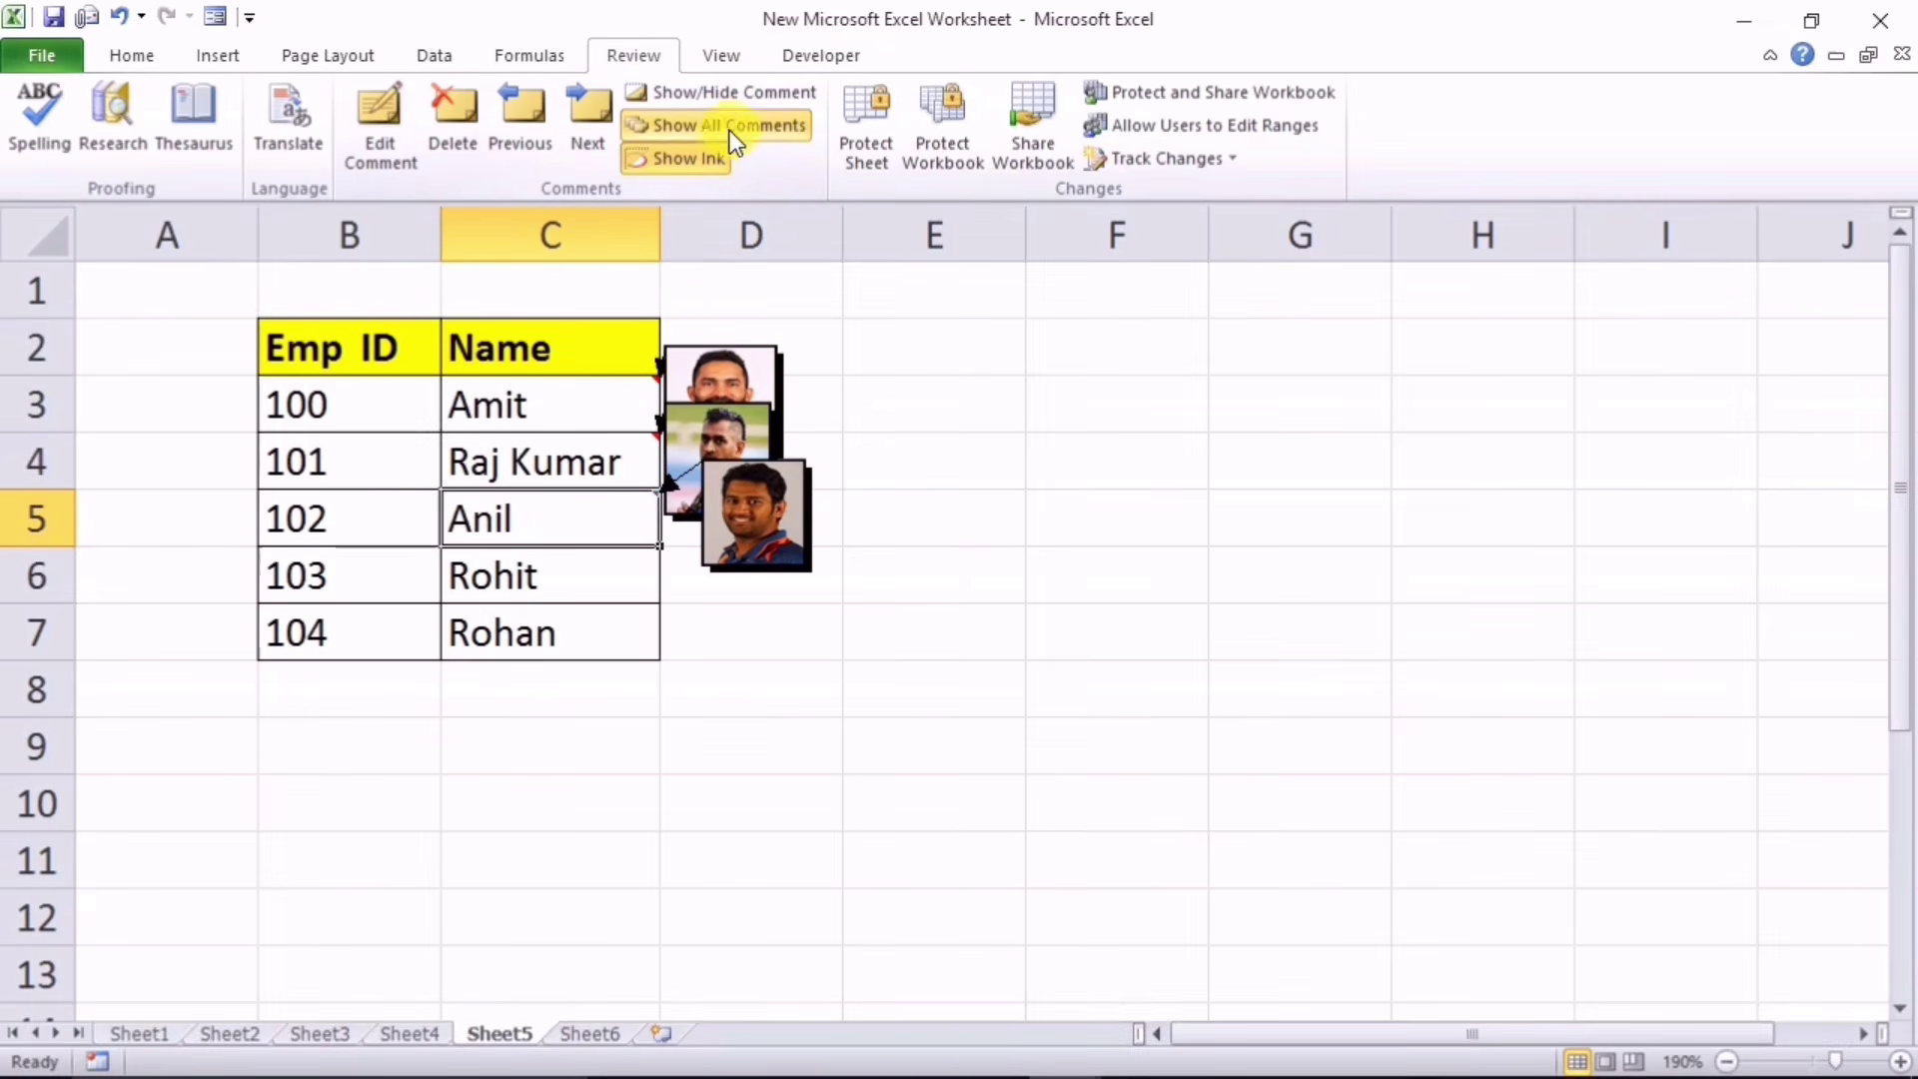
left_click(729, 124)
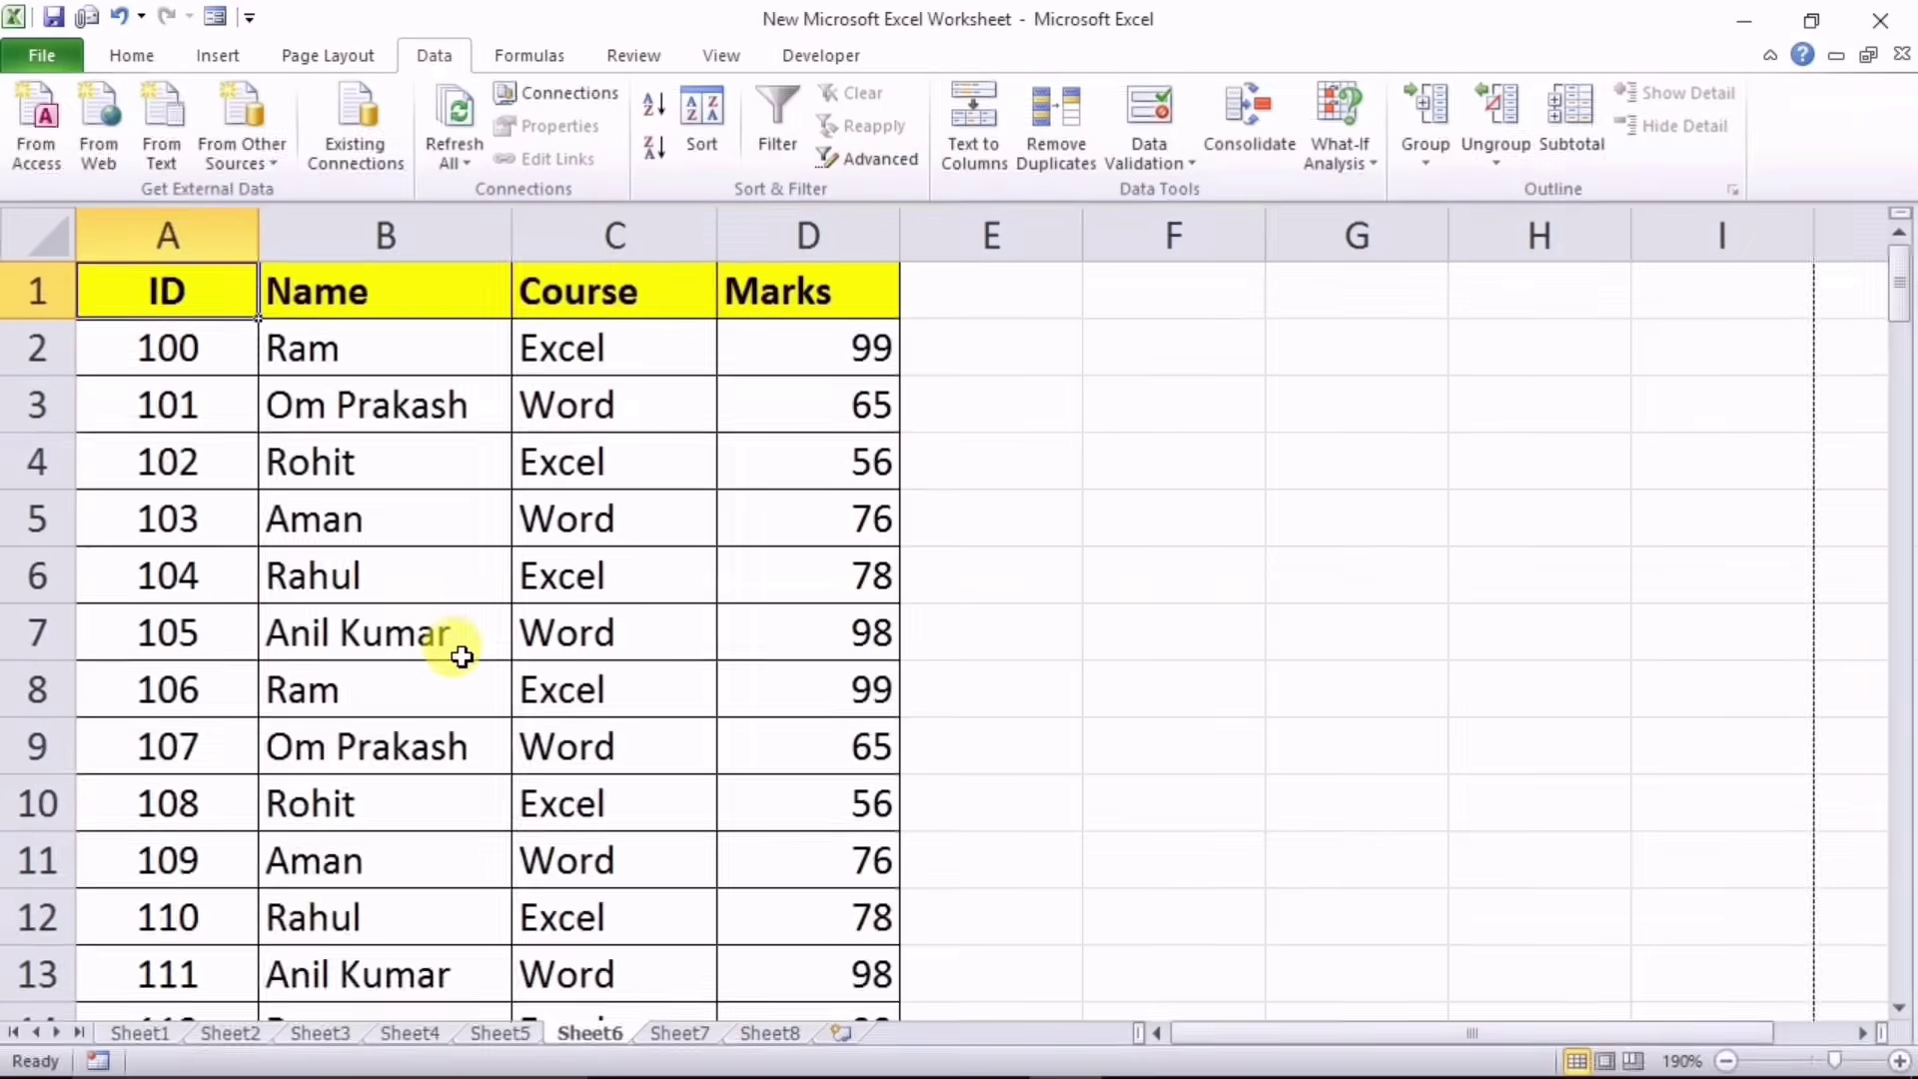
Step: Freeze the top header row of the marks table
scroll(469, 644, "down", 5)
scroll(483, 649, "up", 5)
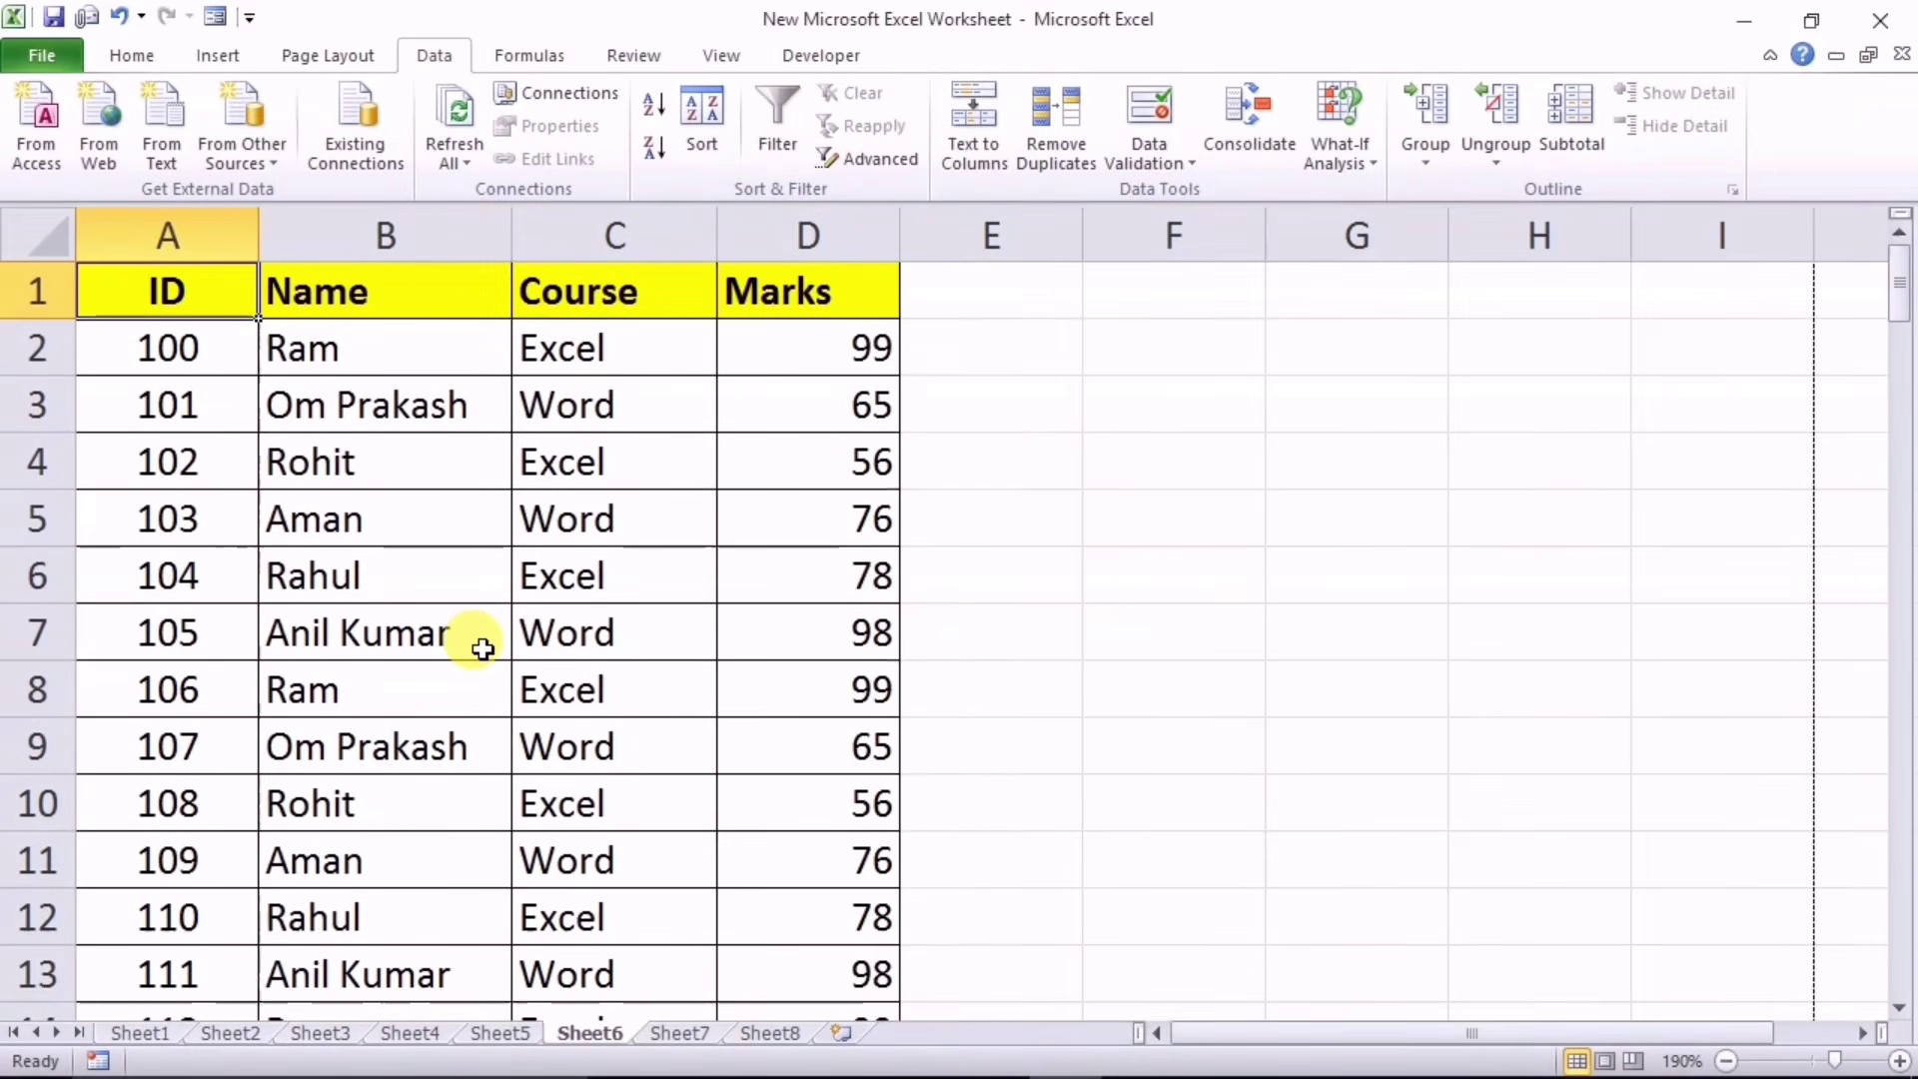
scroll(483, 648, "down", 4)
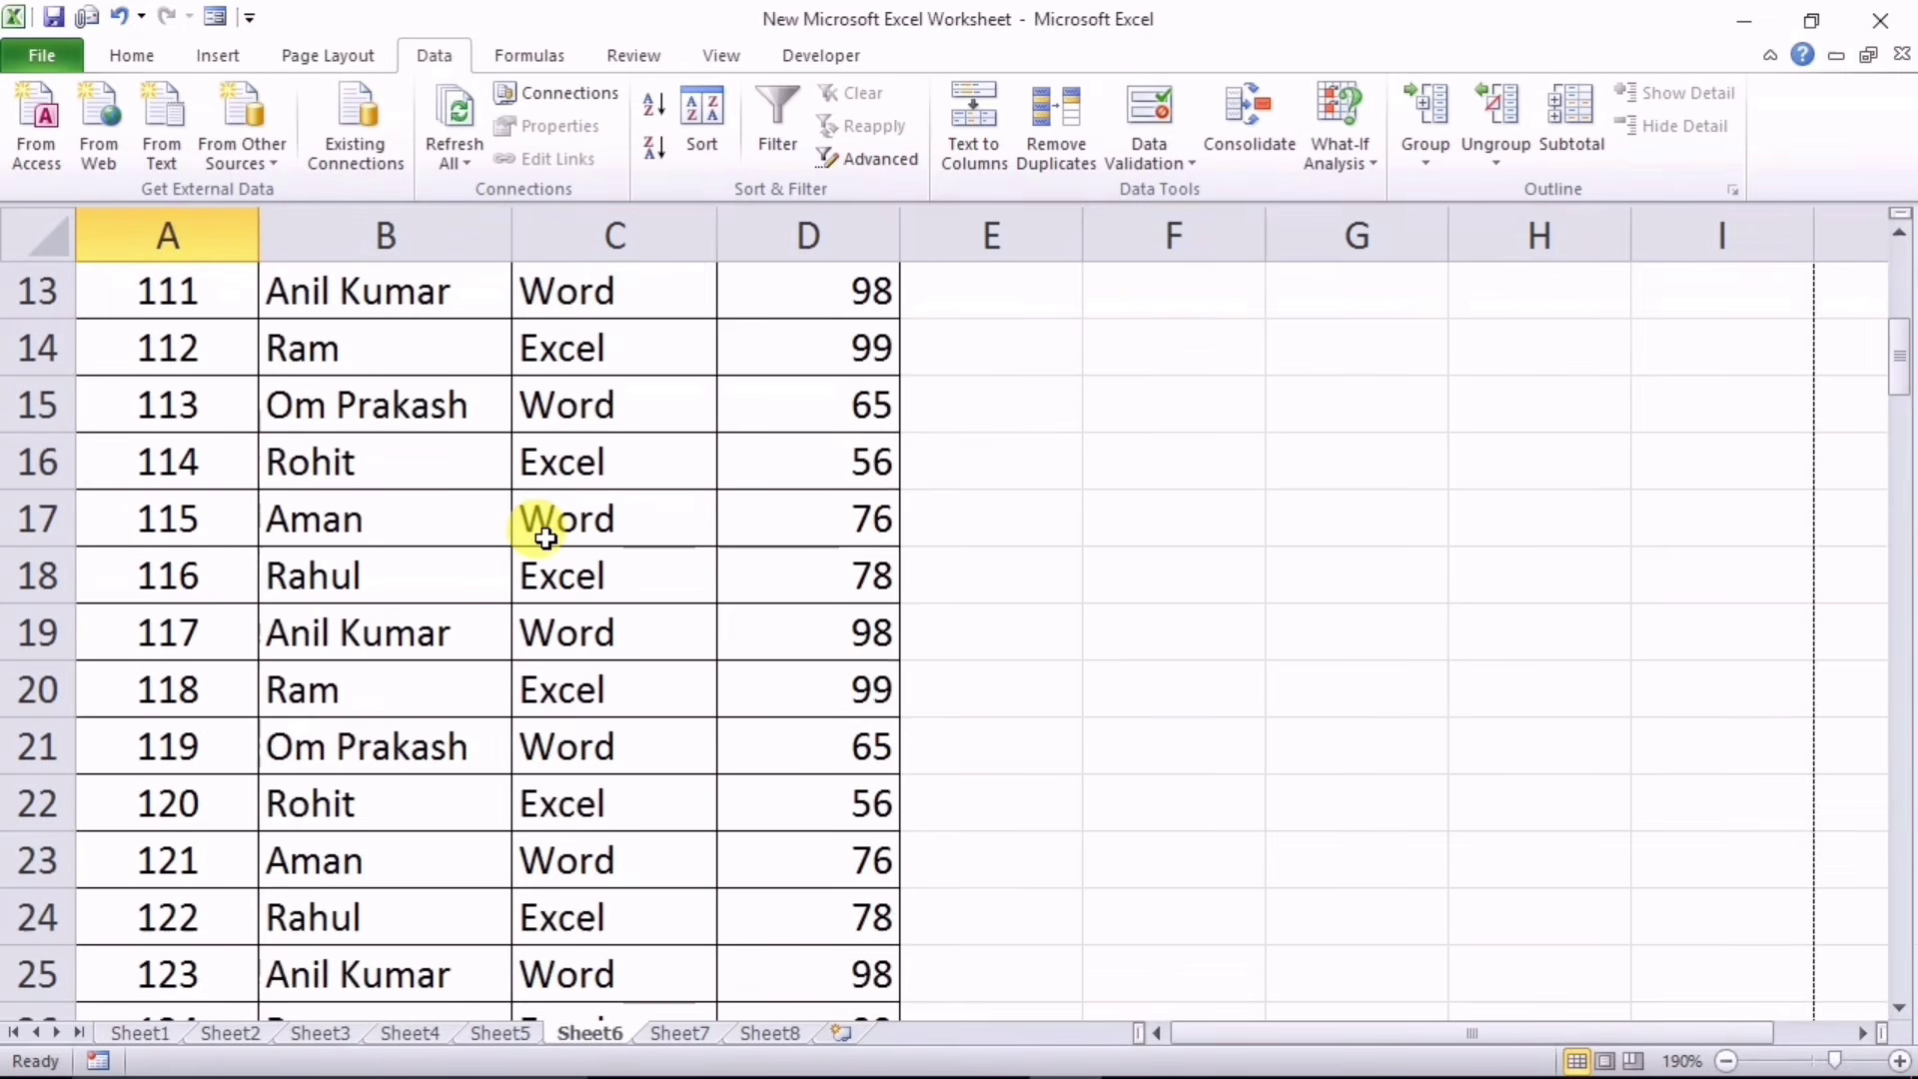
scroll(544, 540, "up", 4)
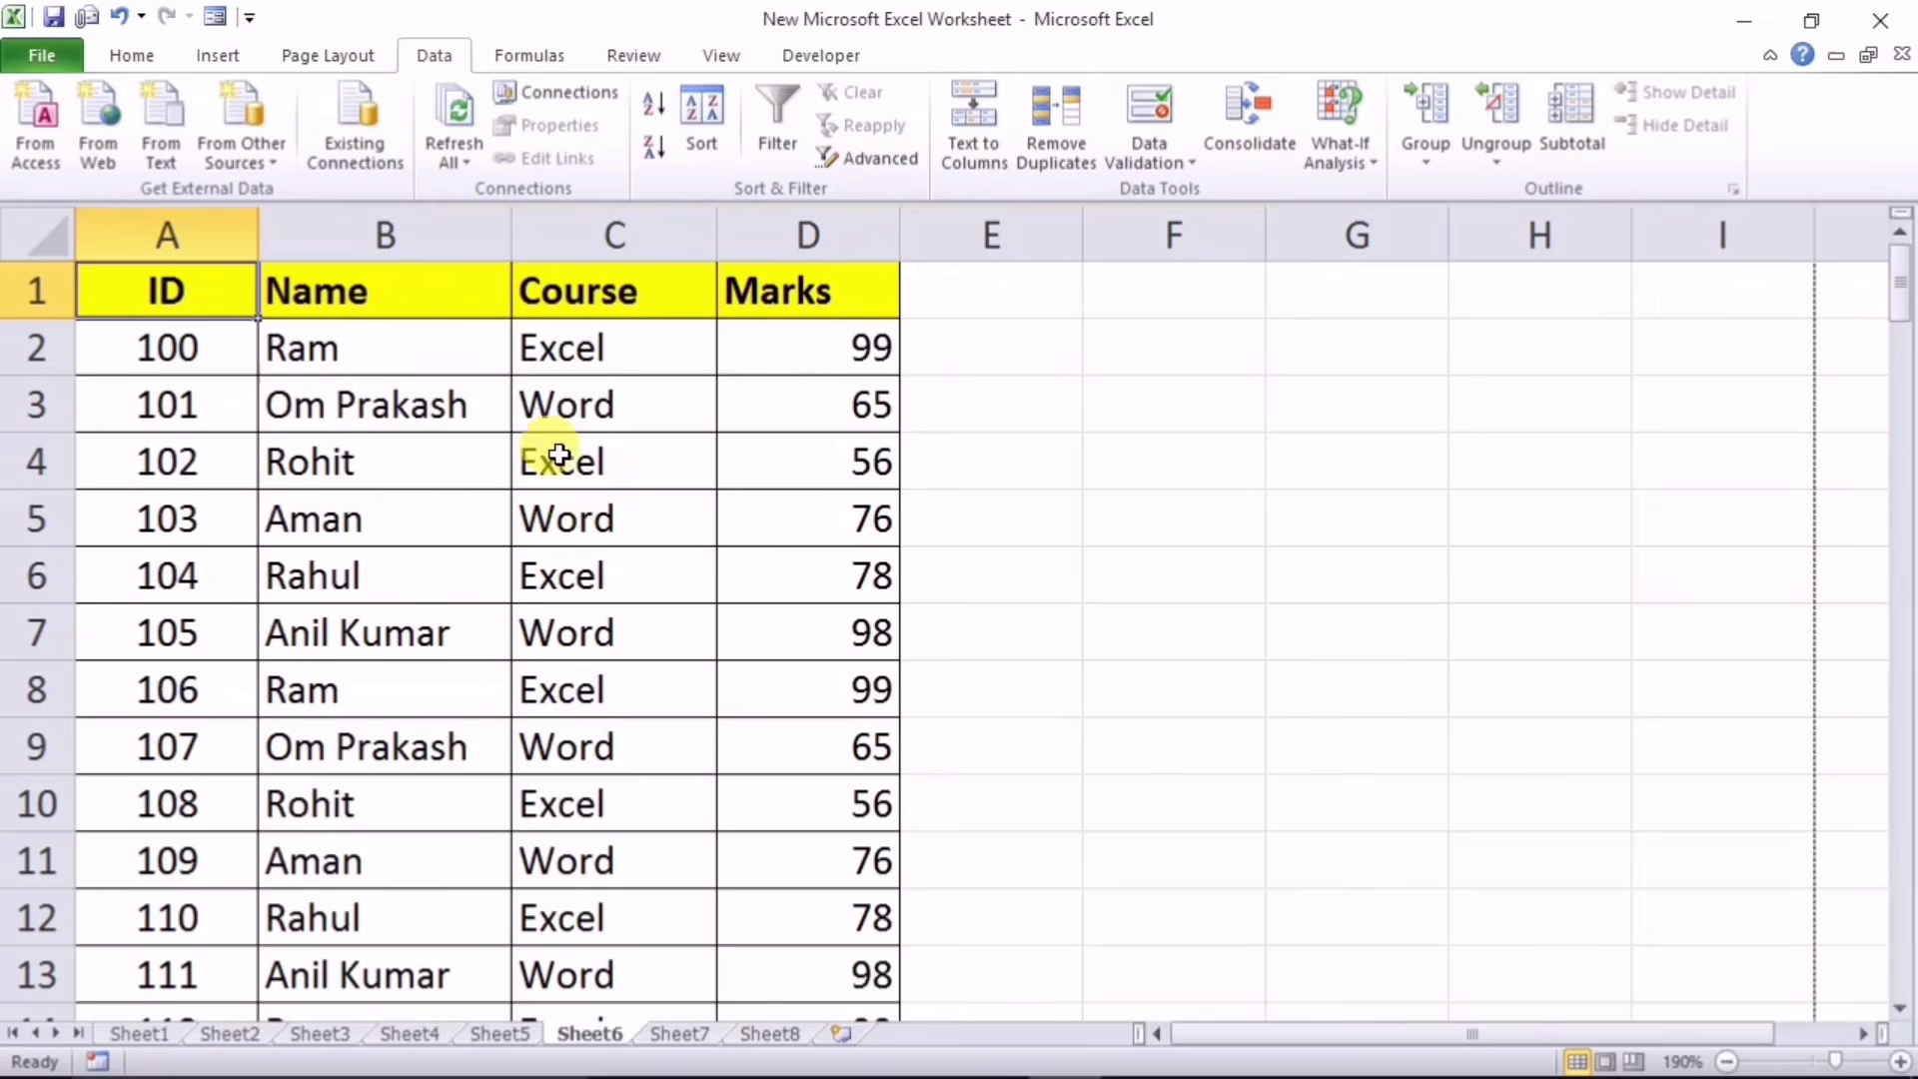
left_click(388, 515)
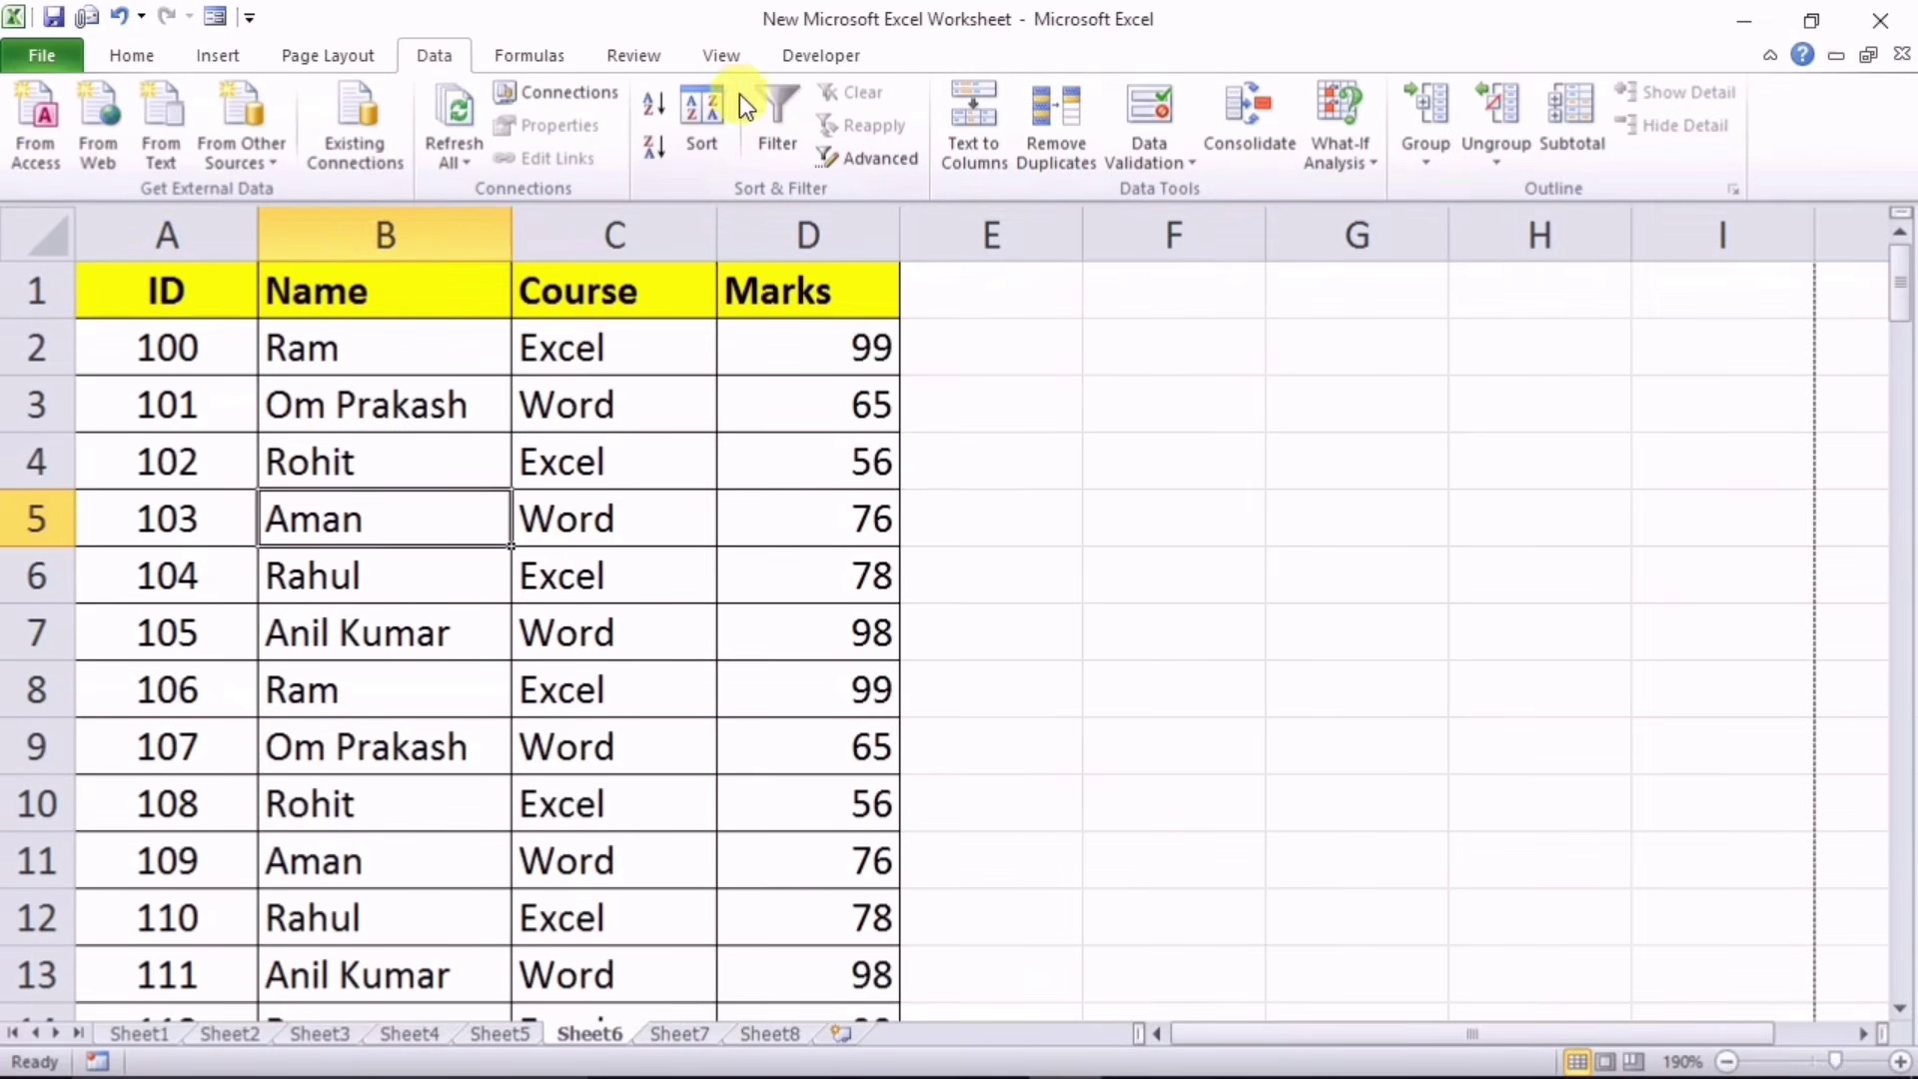
left_click(721, 54)
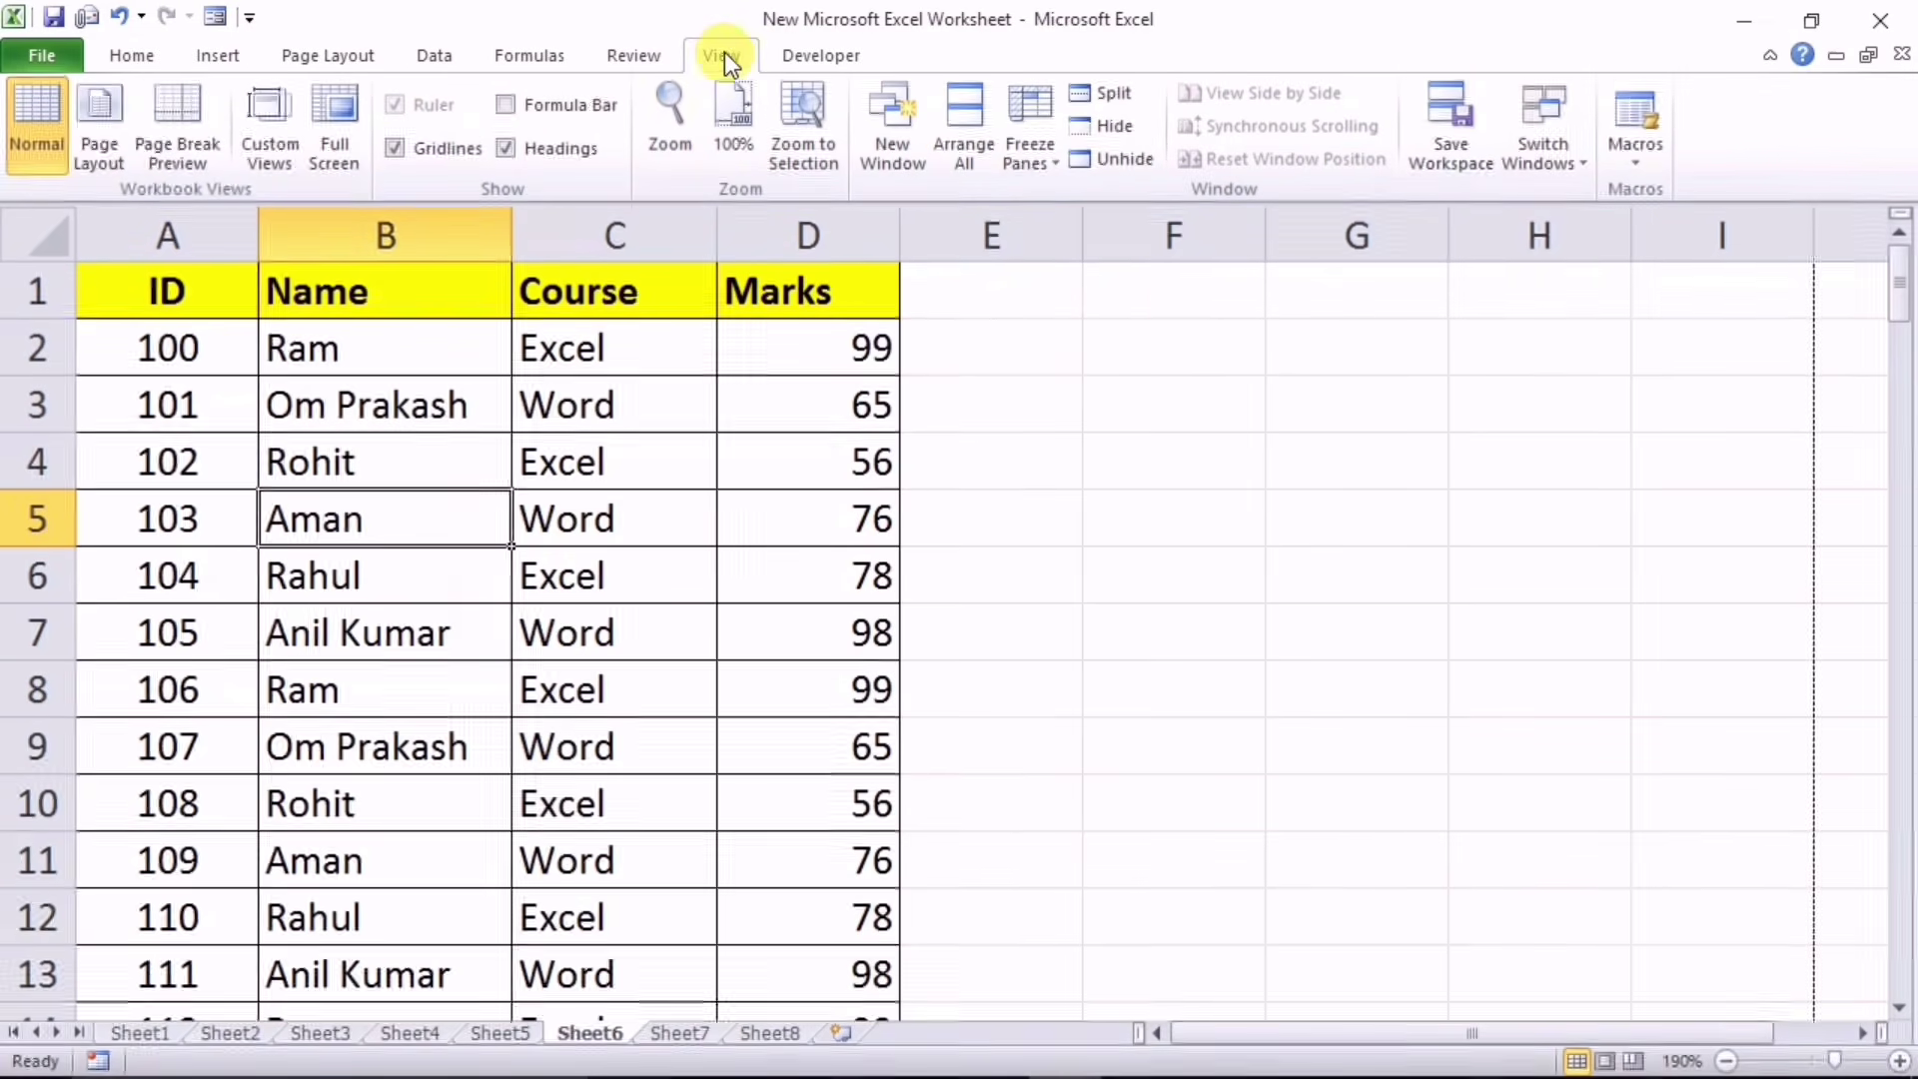
left_click(1045, 164)
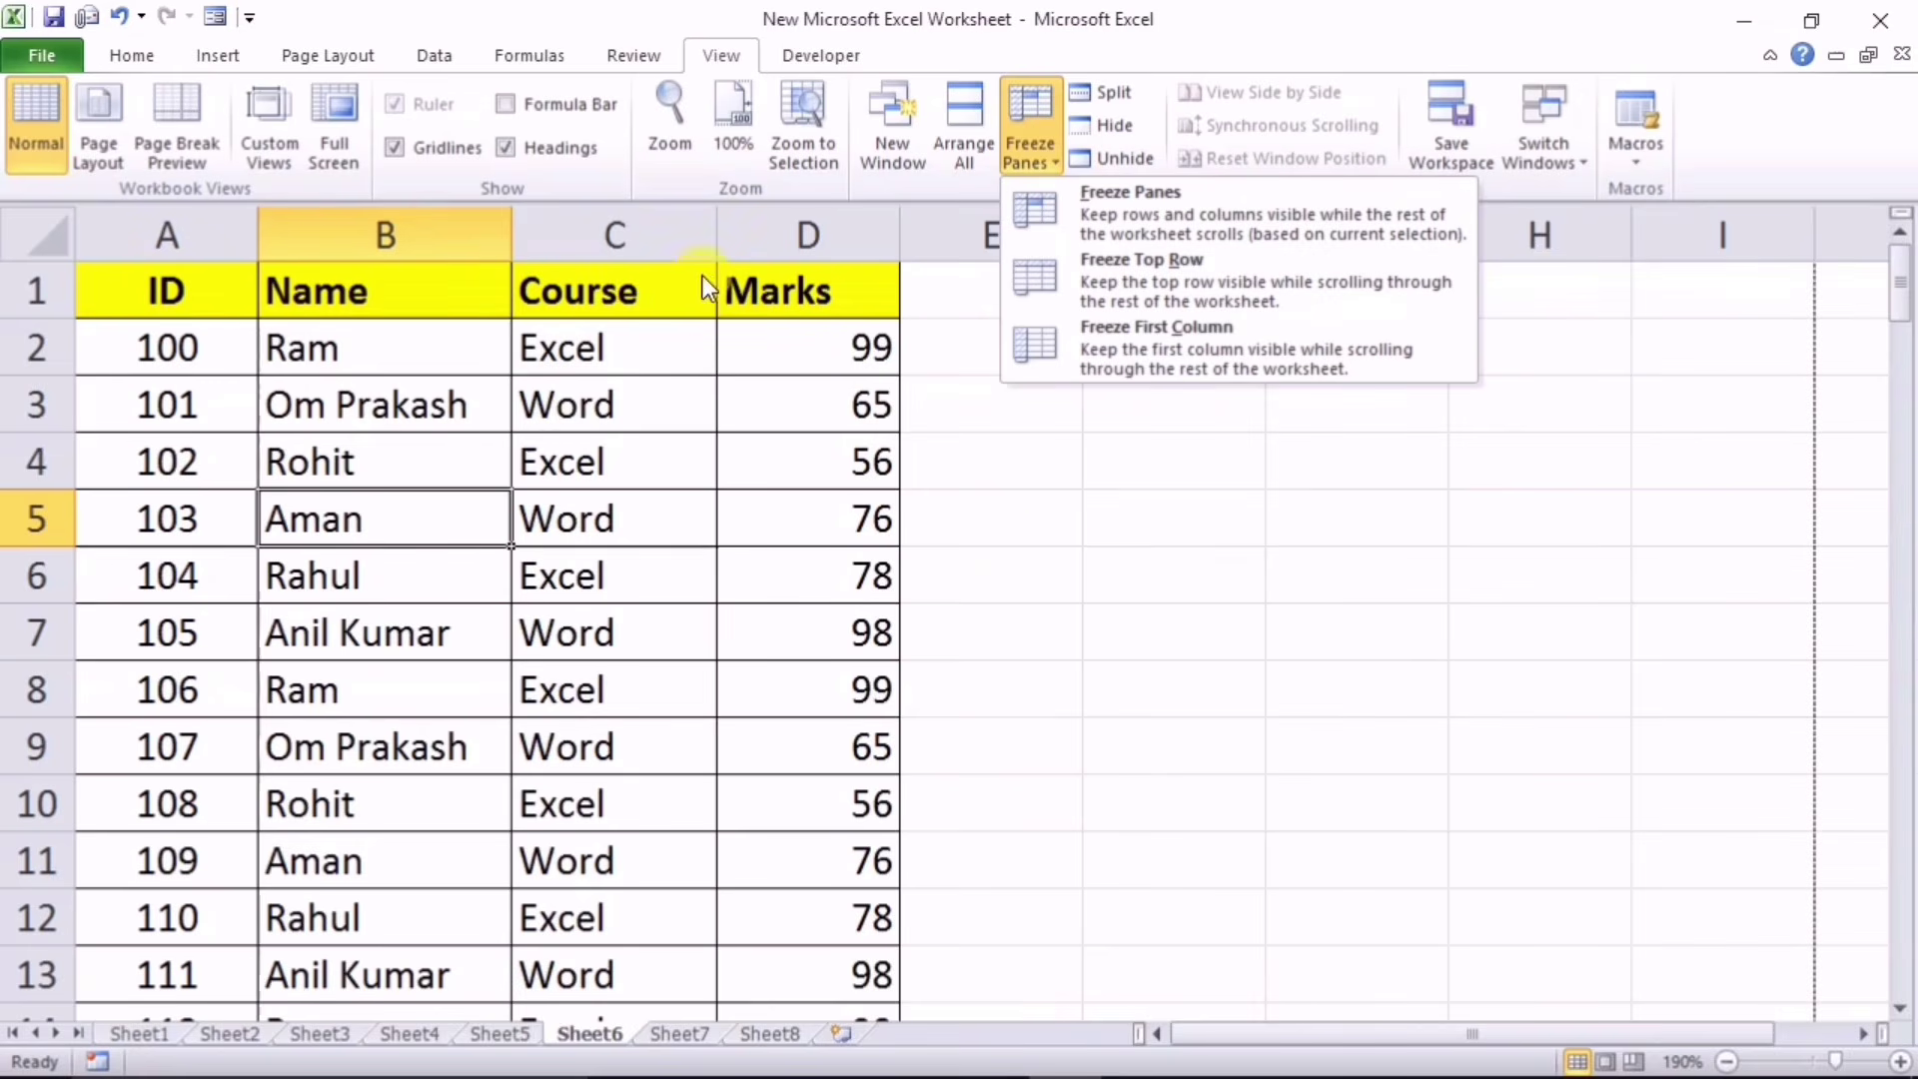
left_click(1083, 278)
Step: Scroll the marks list to confirm the header row stays fixed
left_click(836, 643)
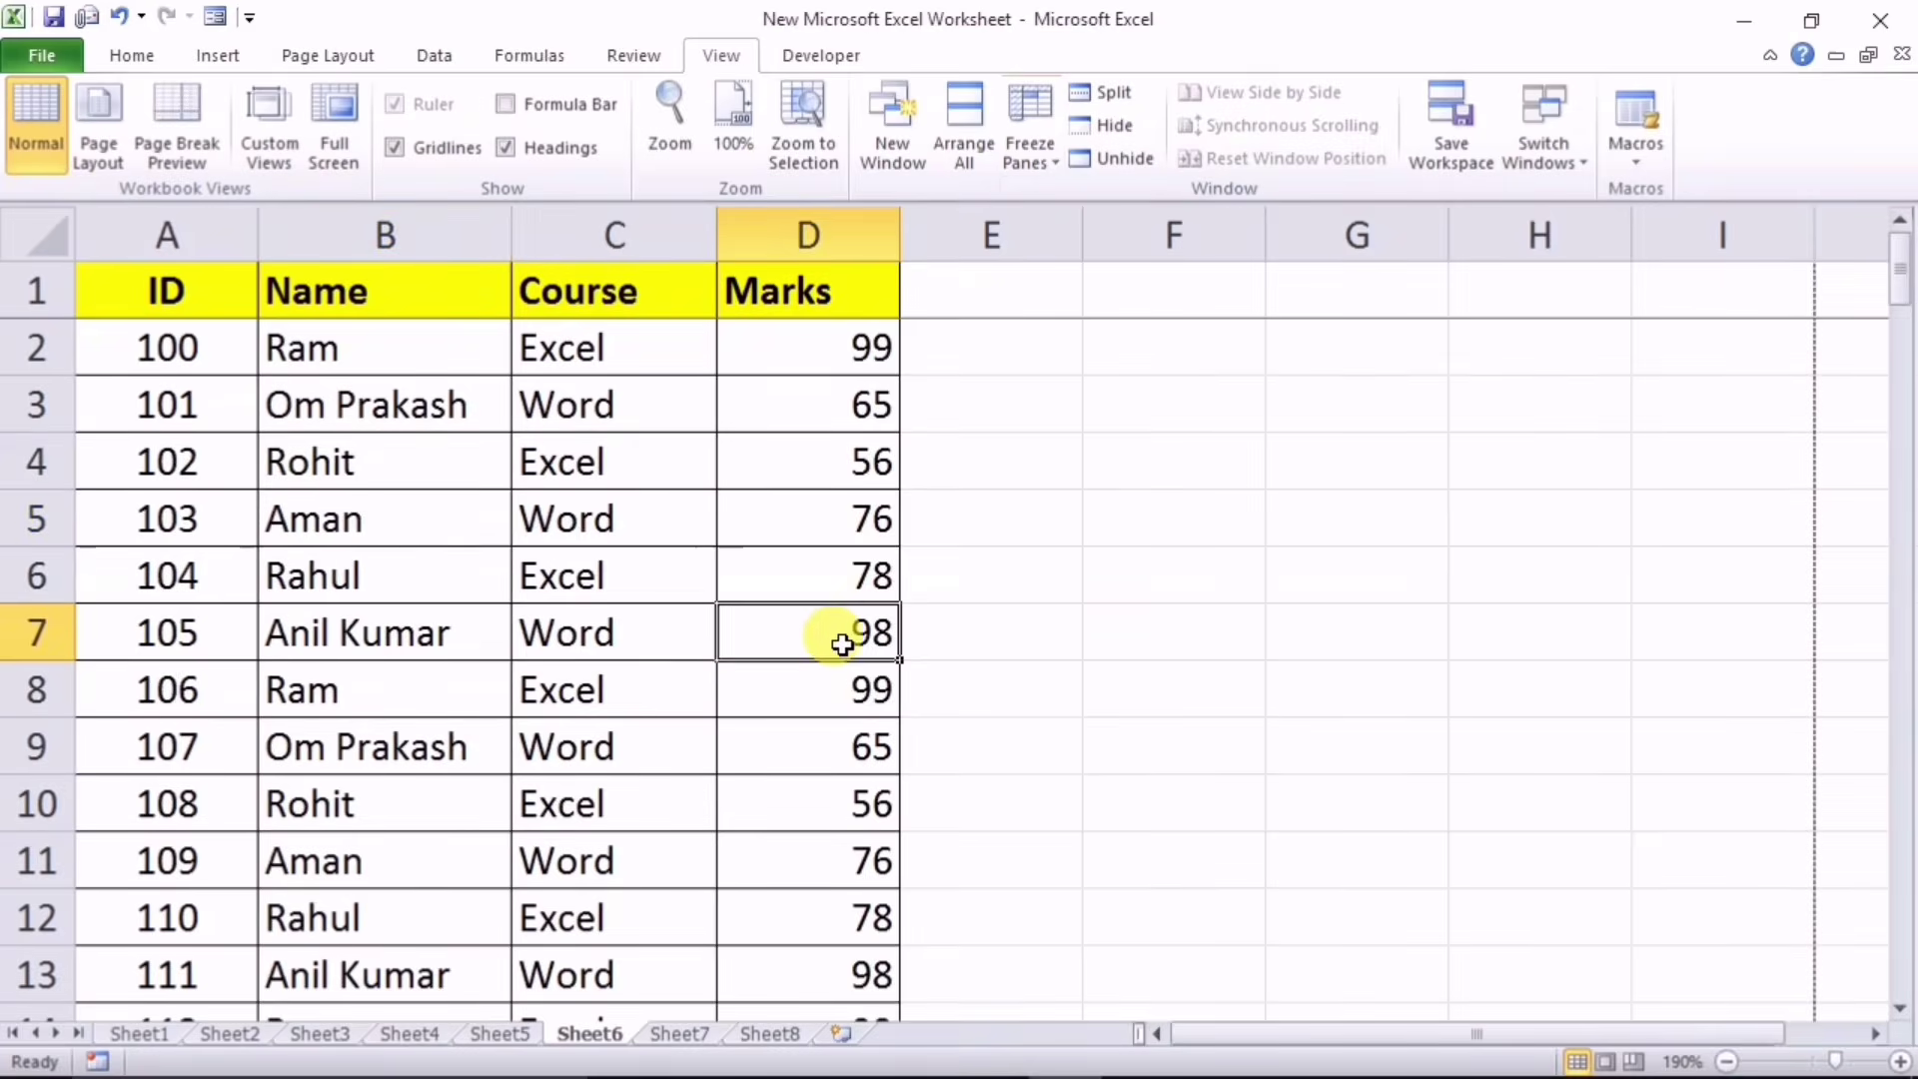
scroll(847, 645, "down", 6)
scroll(188, 496, "down", 1)
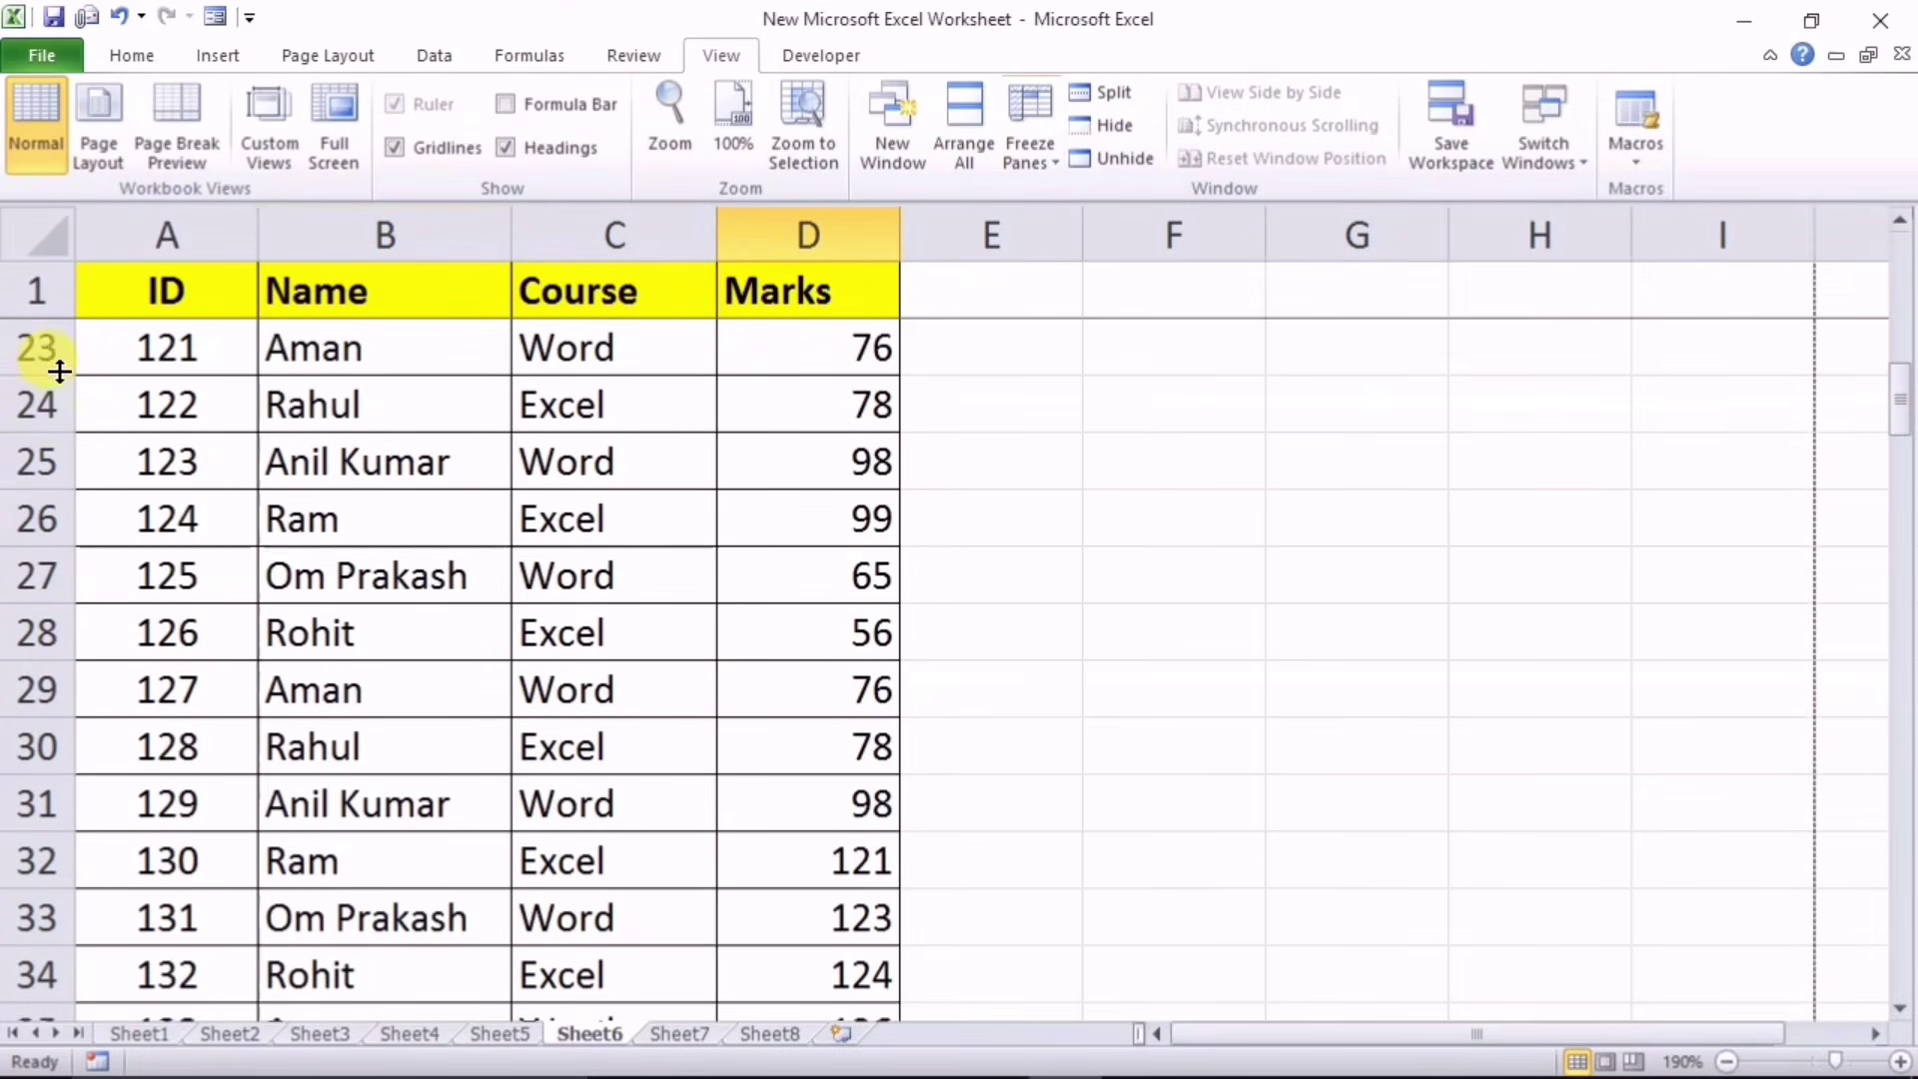
scroll(261, 545, "up", 2)
scroll(270, 519, "up", 1)
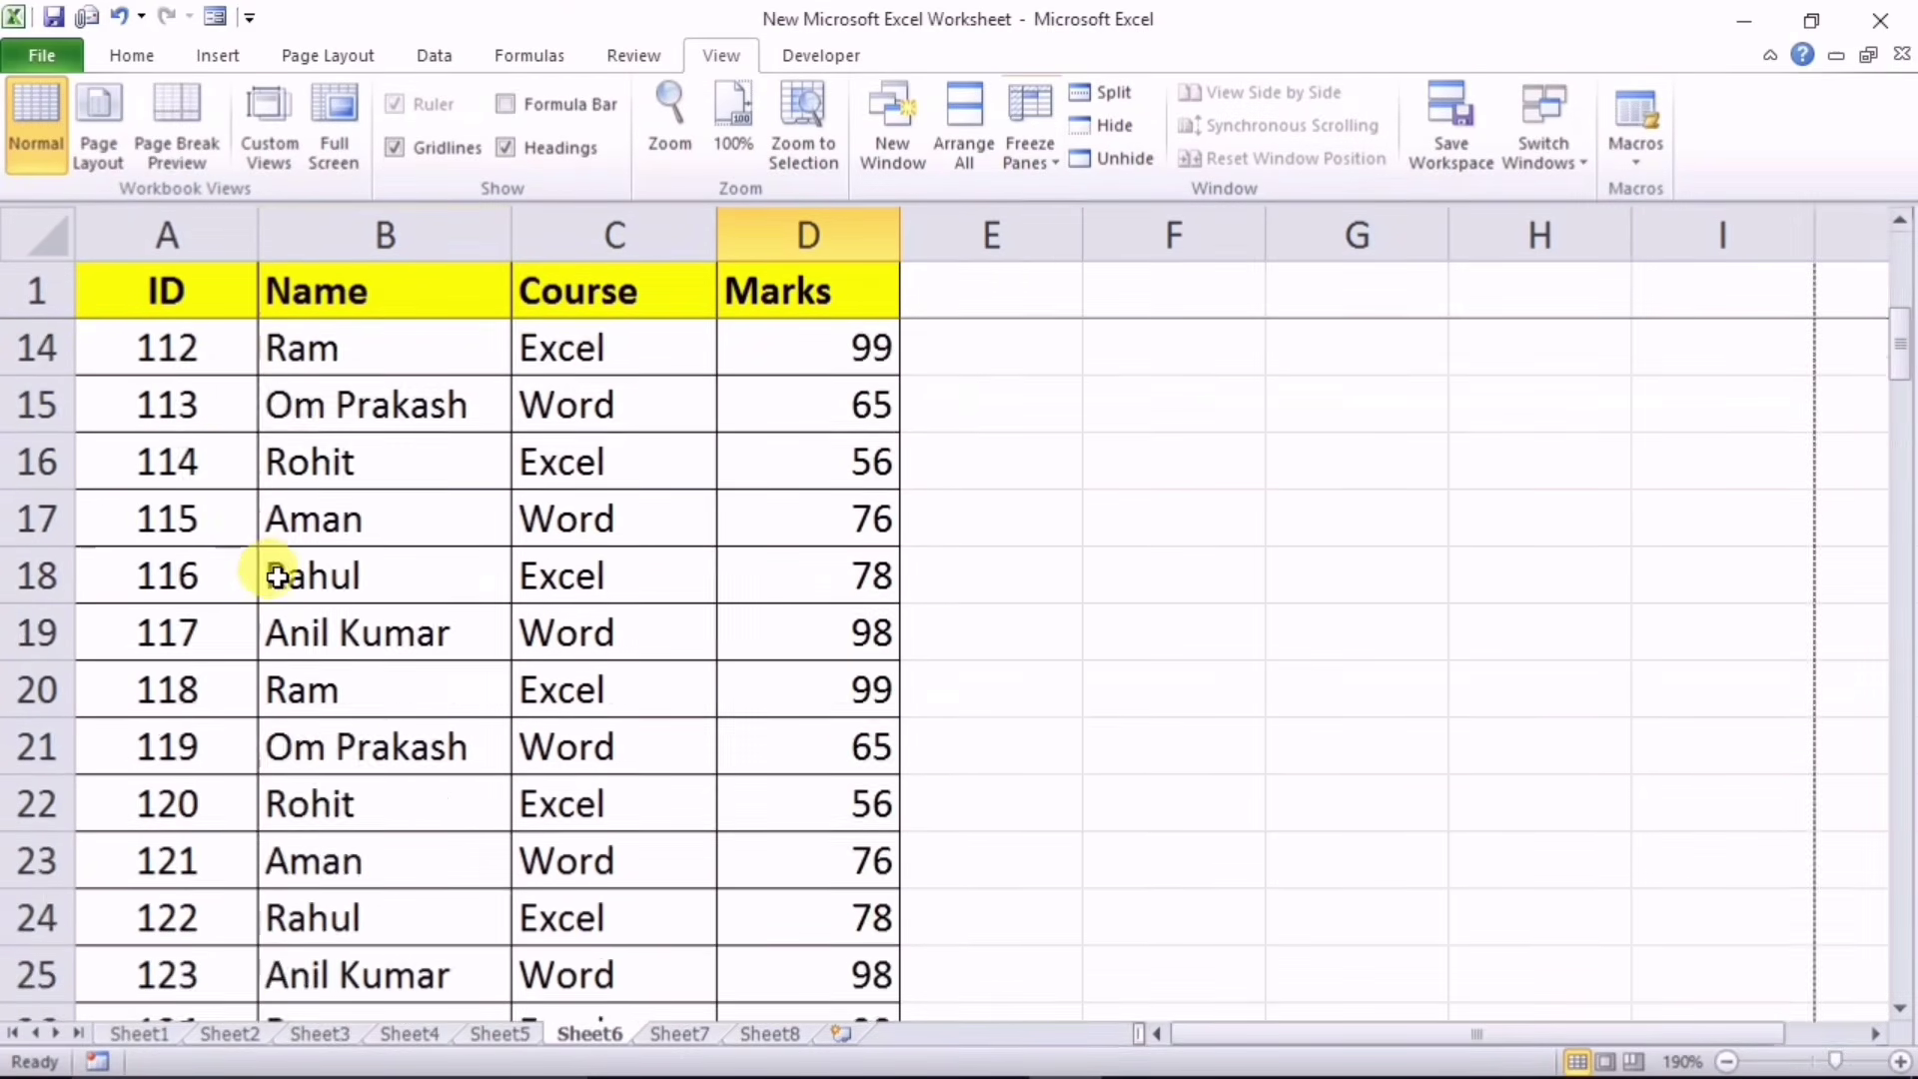
scroll(400, 599, "down", 1)
scroll(475, 656, "up", 5)
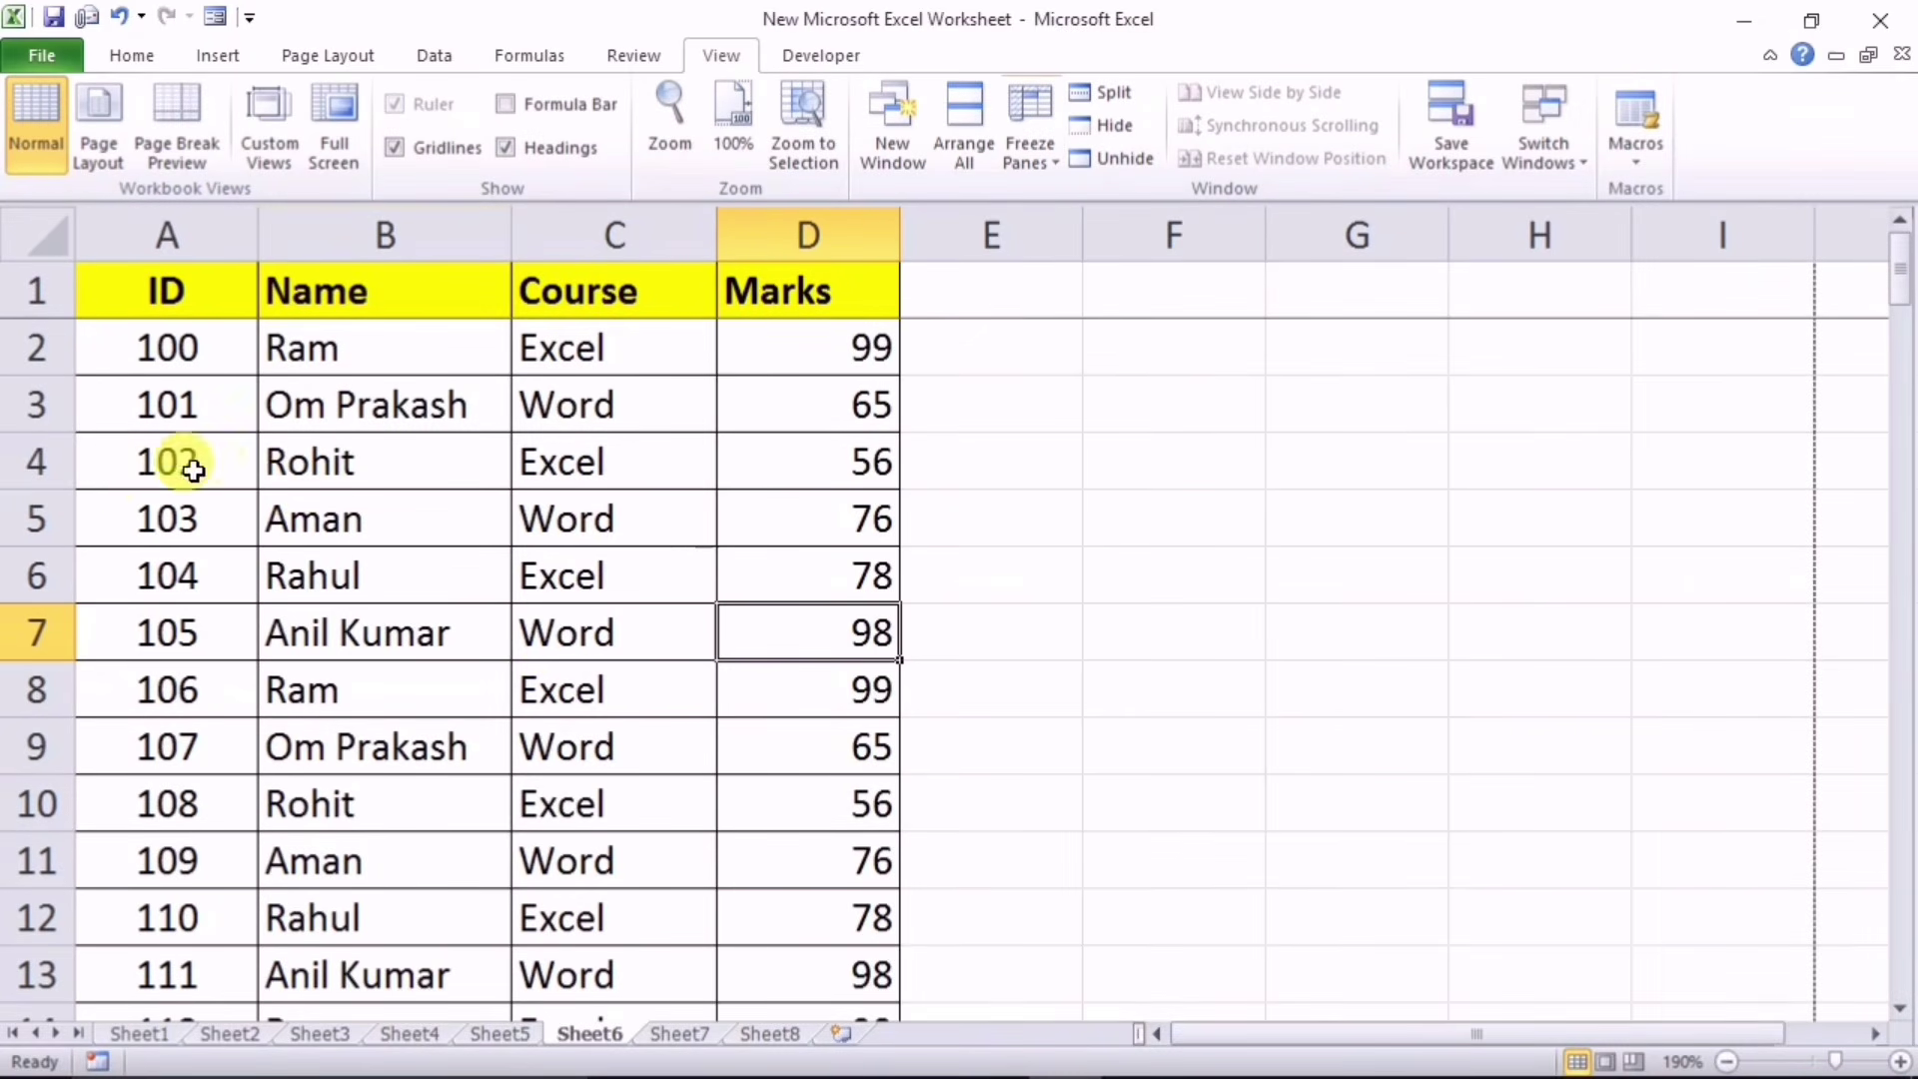
Step: Unfreeze the panes so the header row scrolls normally again
left_click(22, 462)
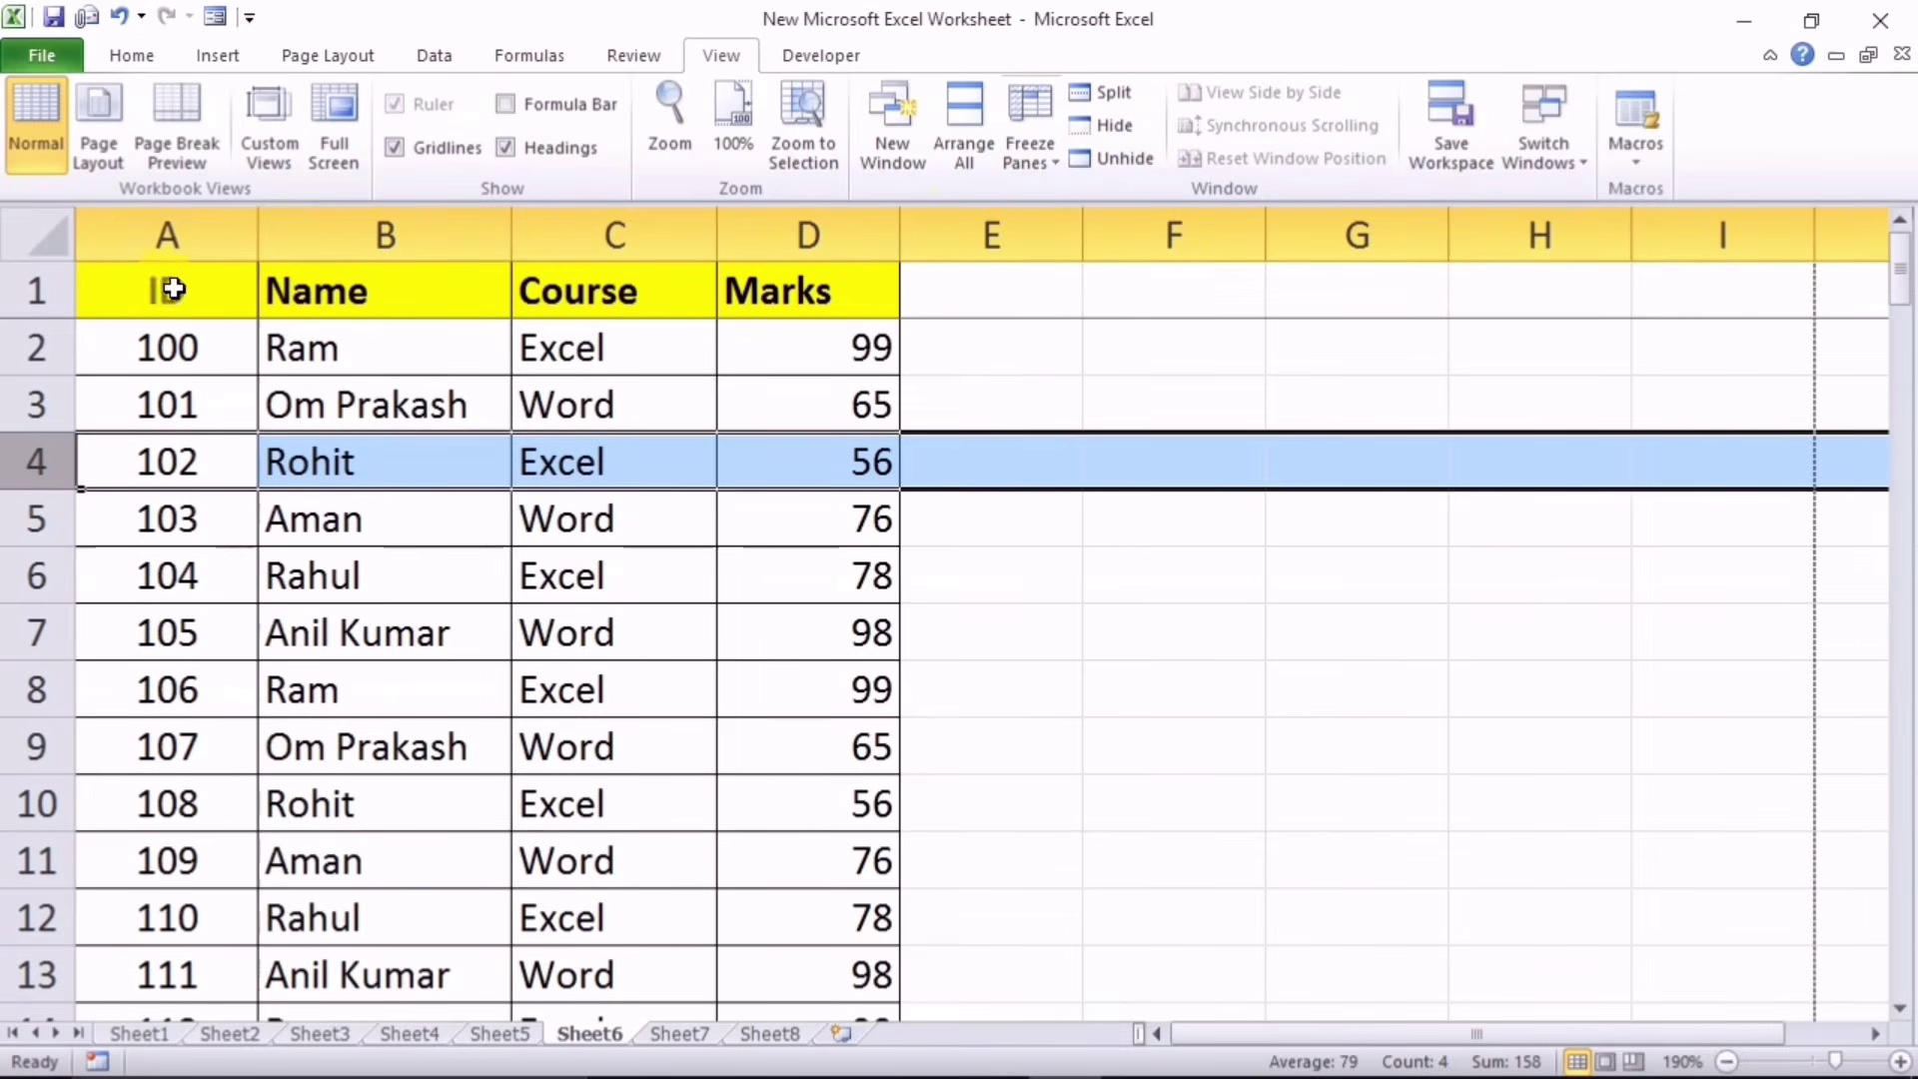
left_click(1045, 166)
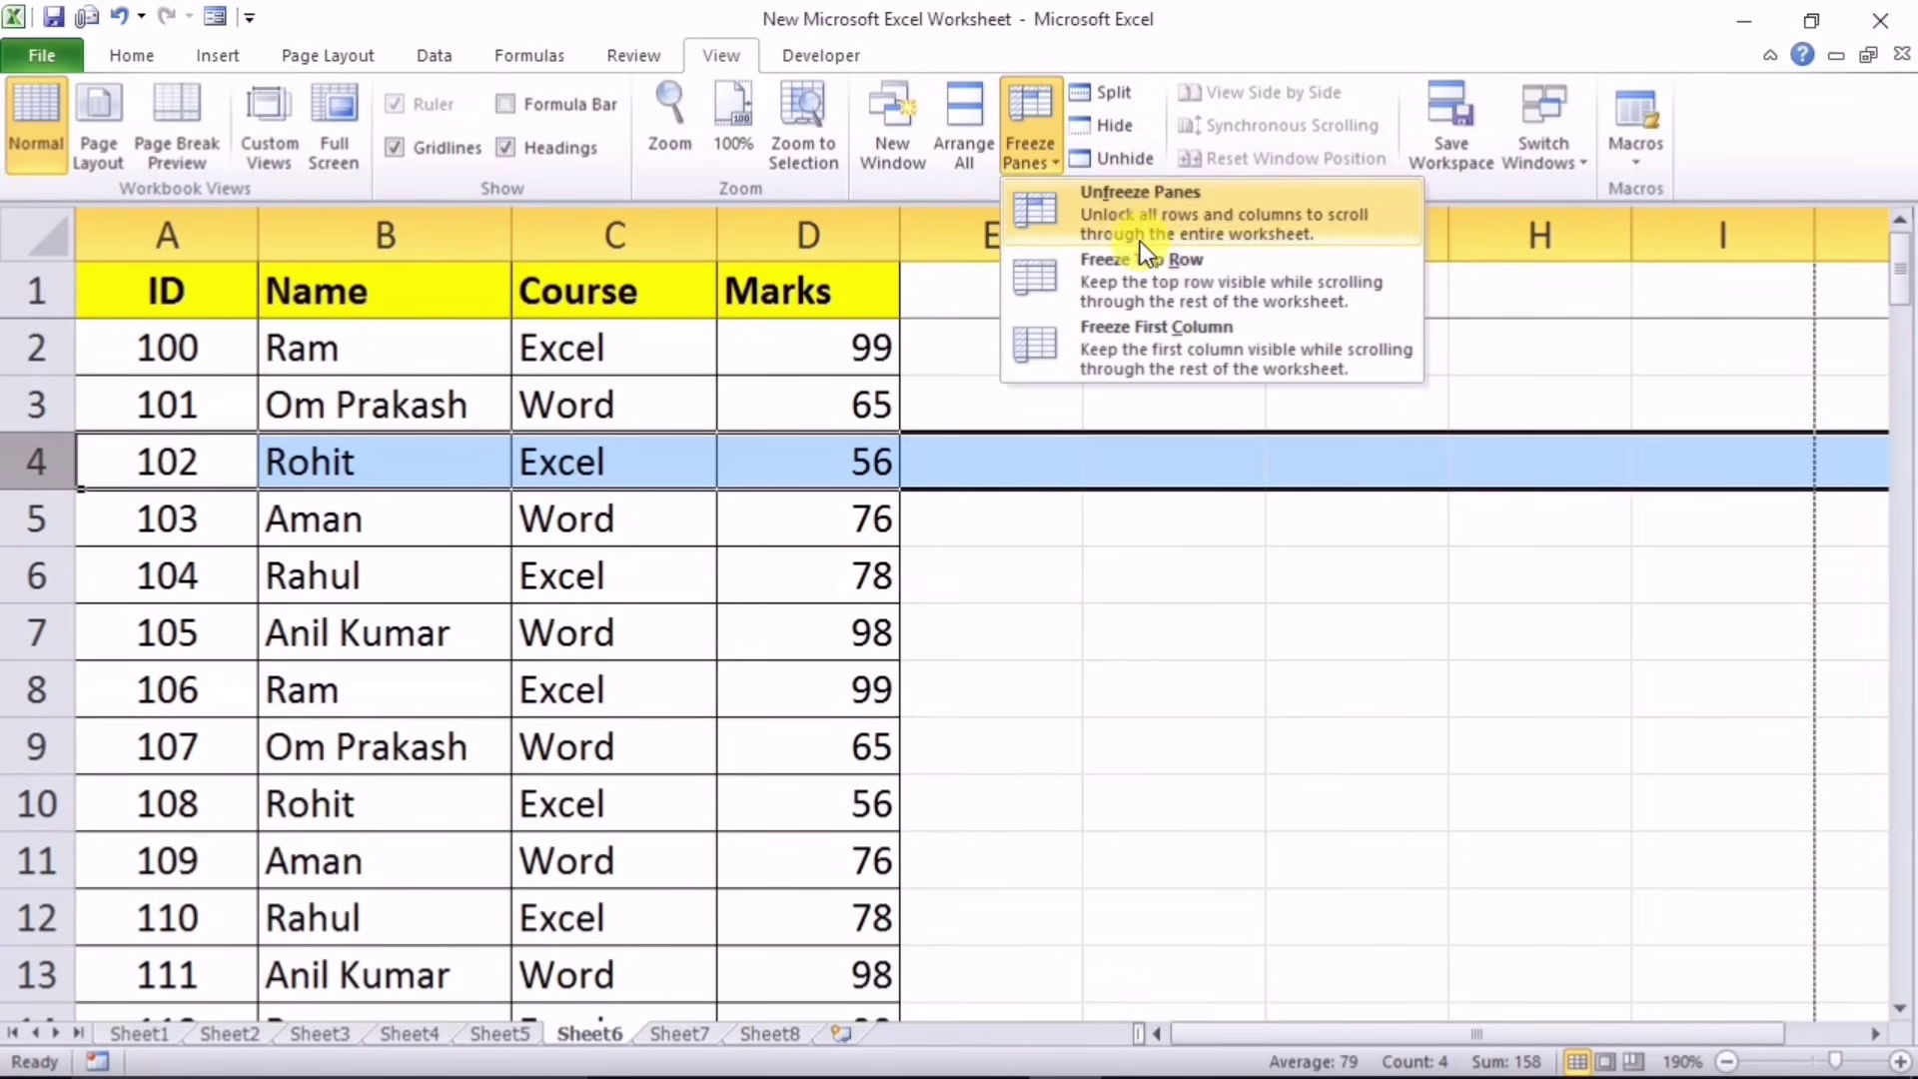
left_click(1125, 212)
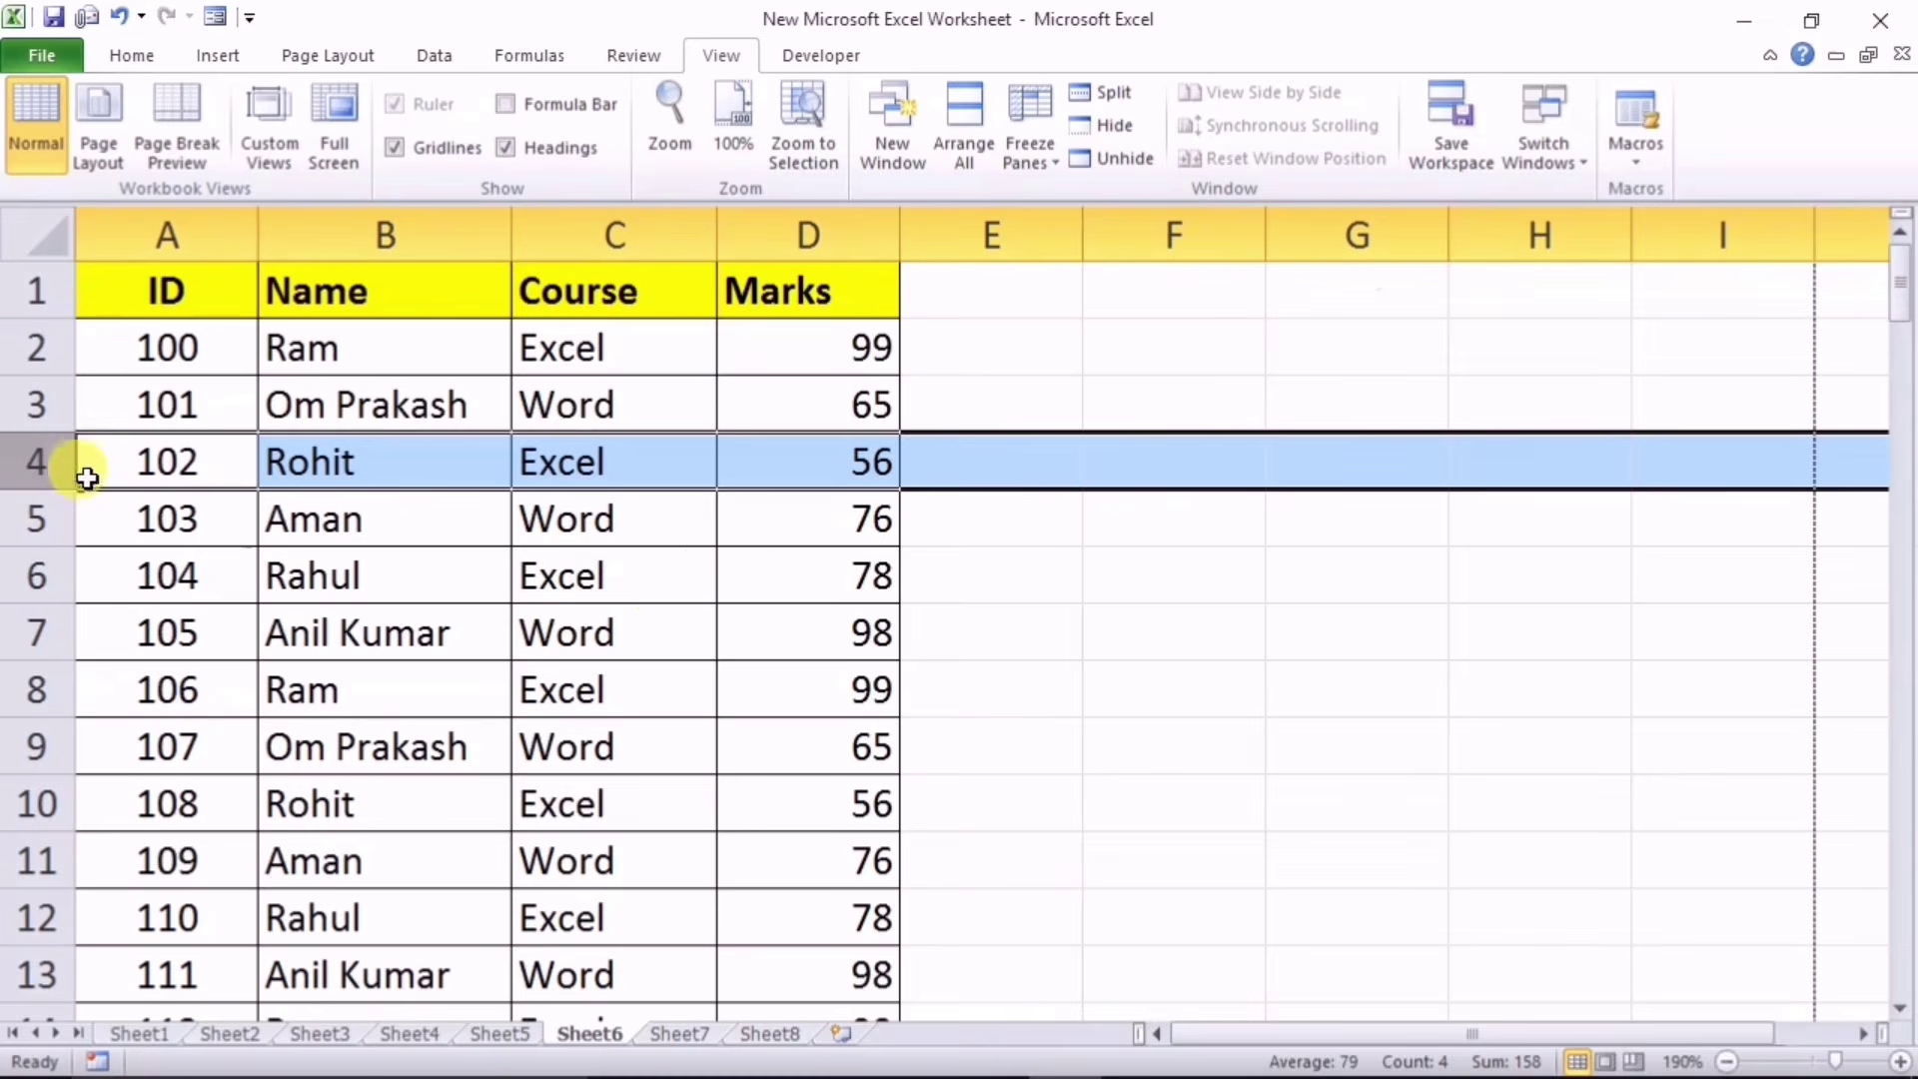
scroll(445, 654, "down", 1)
scroll(449, 663, "up", 1)
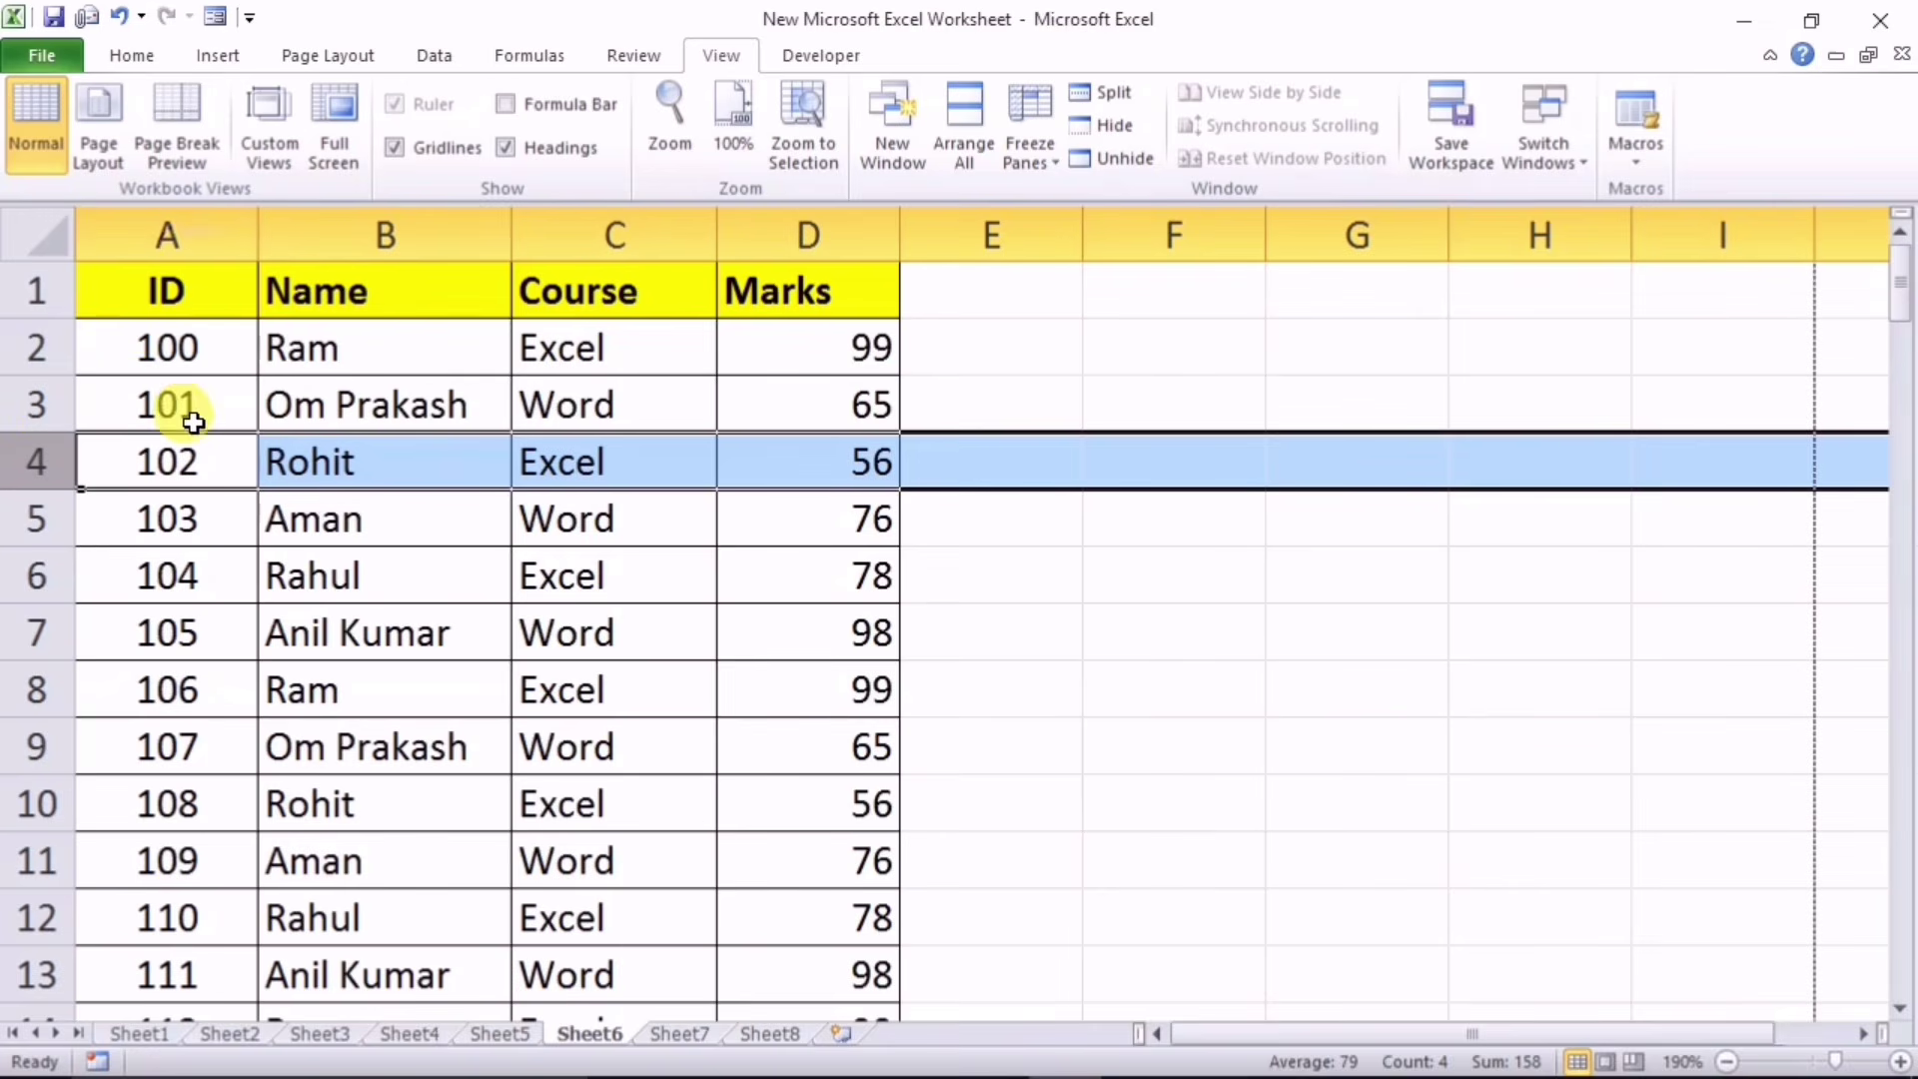
left_click(1030, 155)
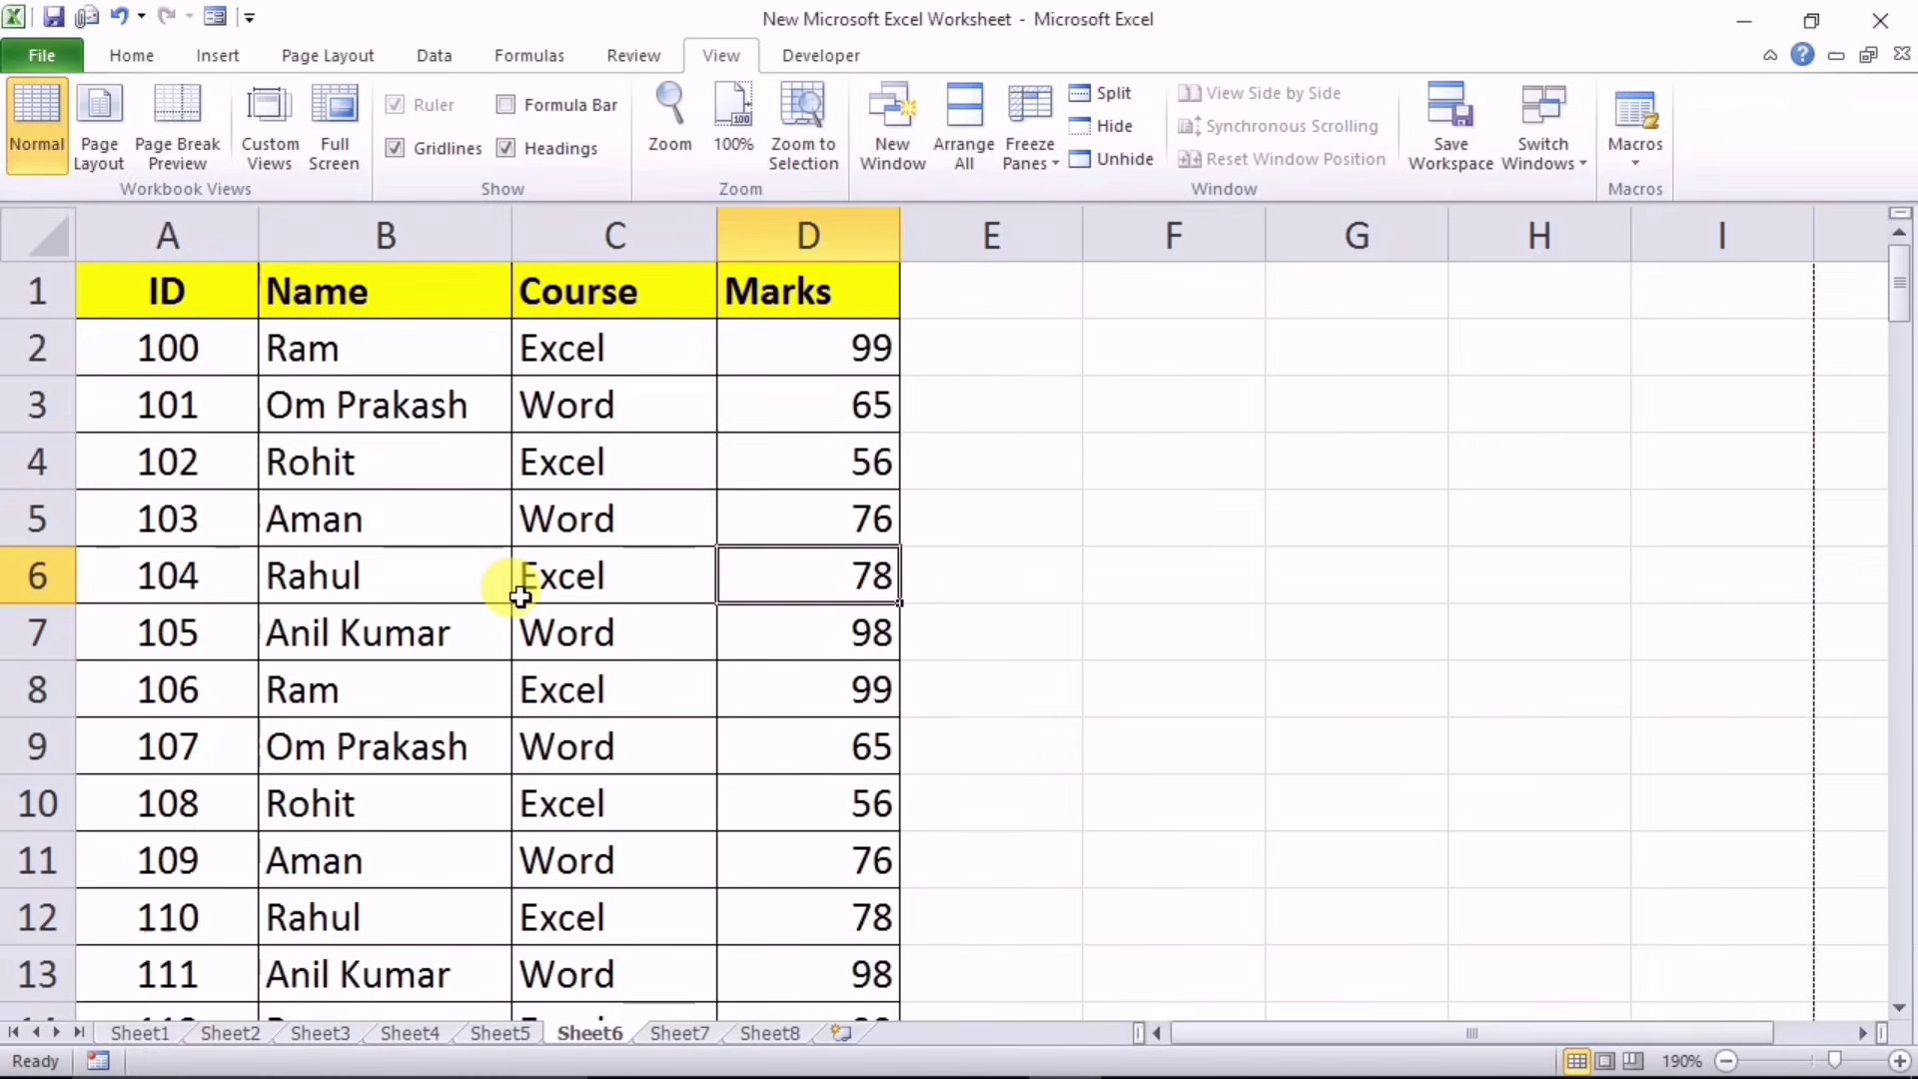
Step: Convert the ID/Name/Course/Marks data into a table with headers
key("ctrl+a")
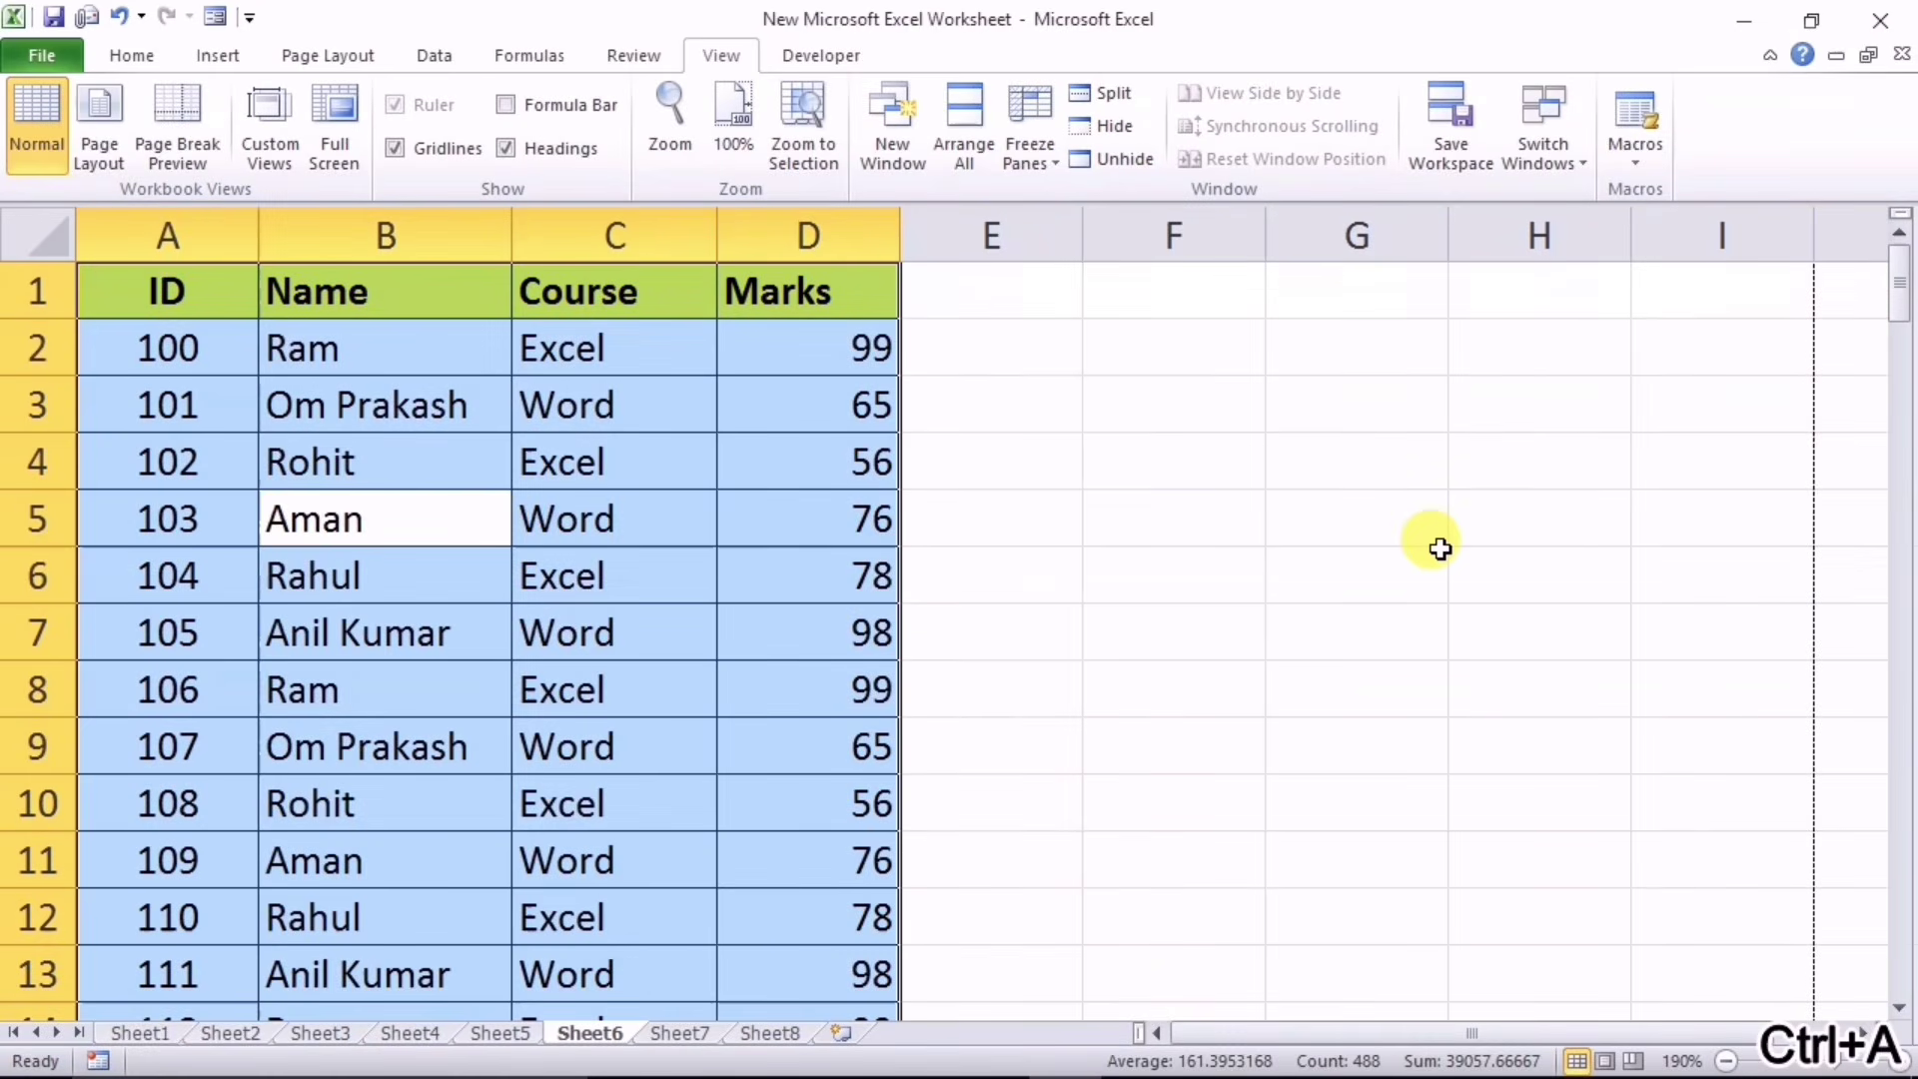
key("ctrl+t")
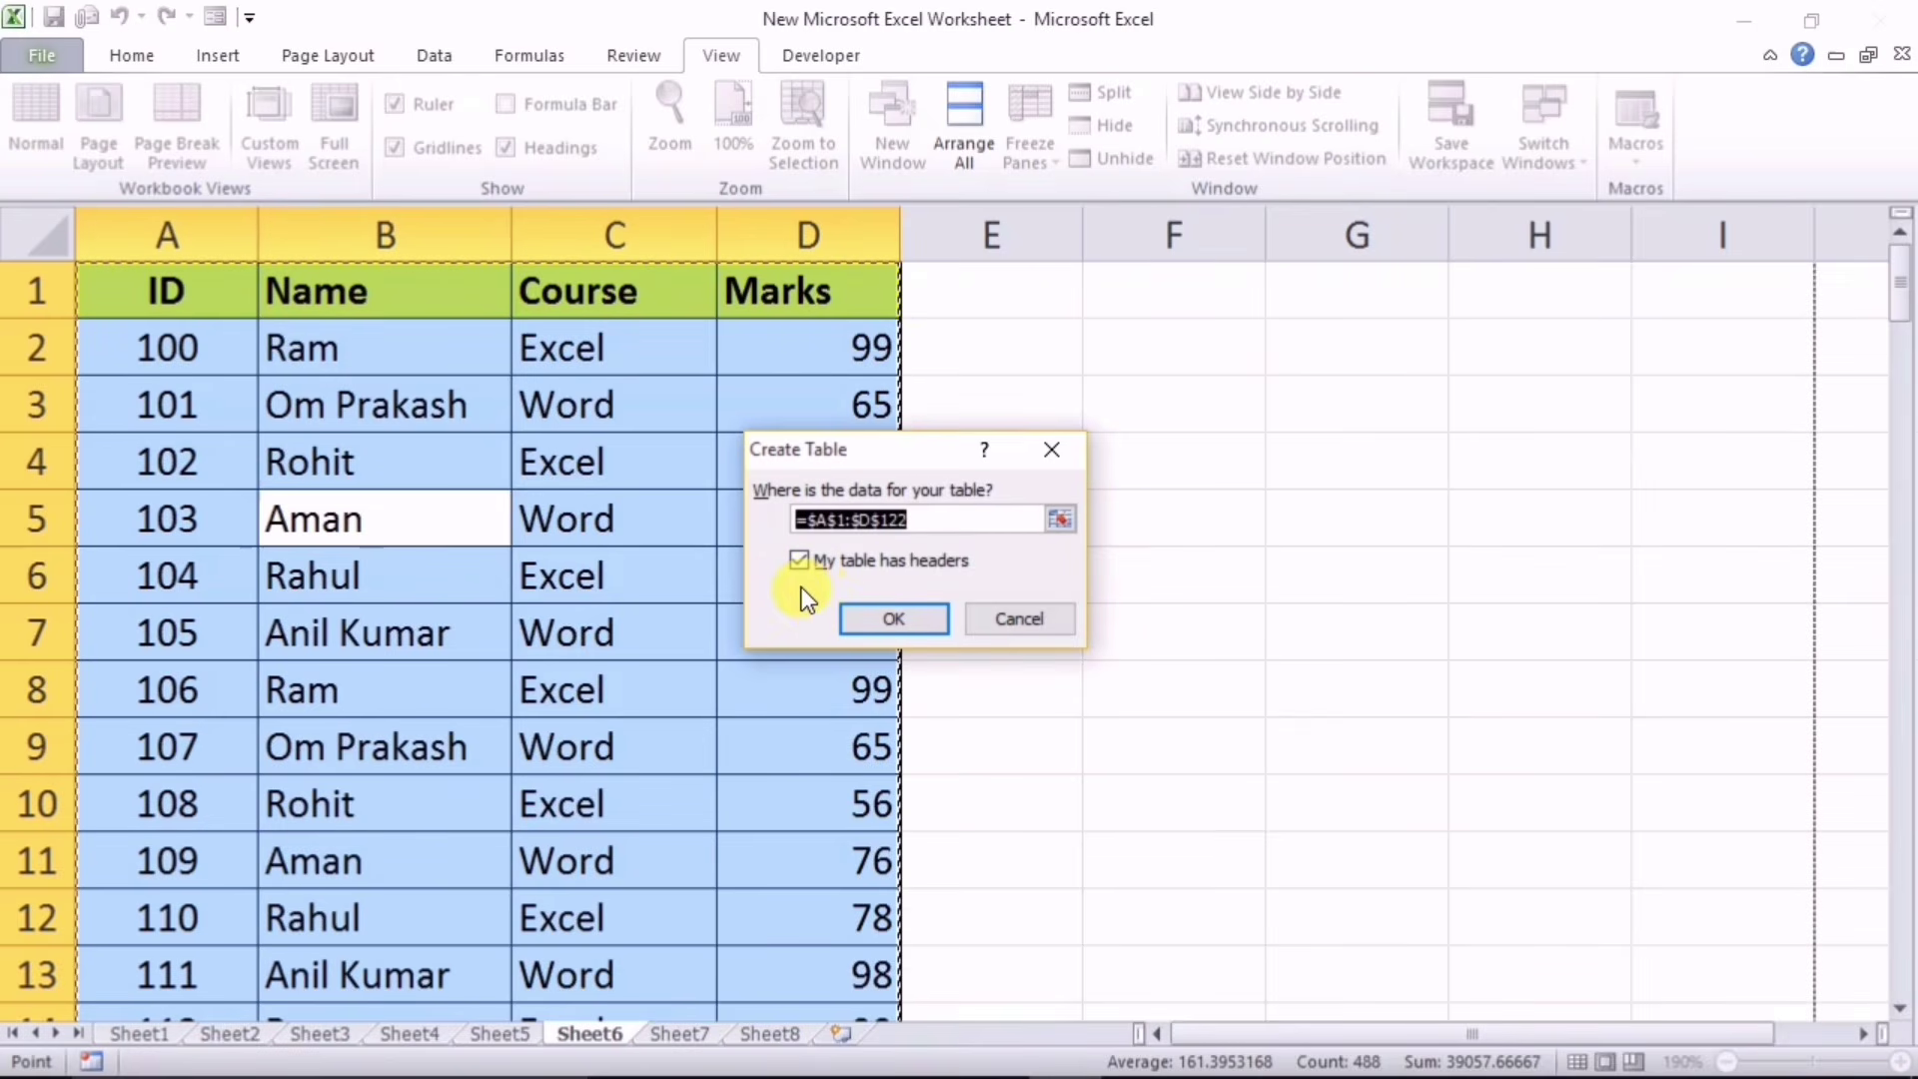
left_click(883, 619)
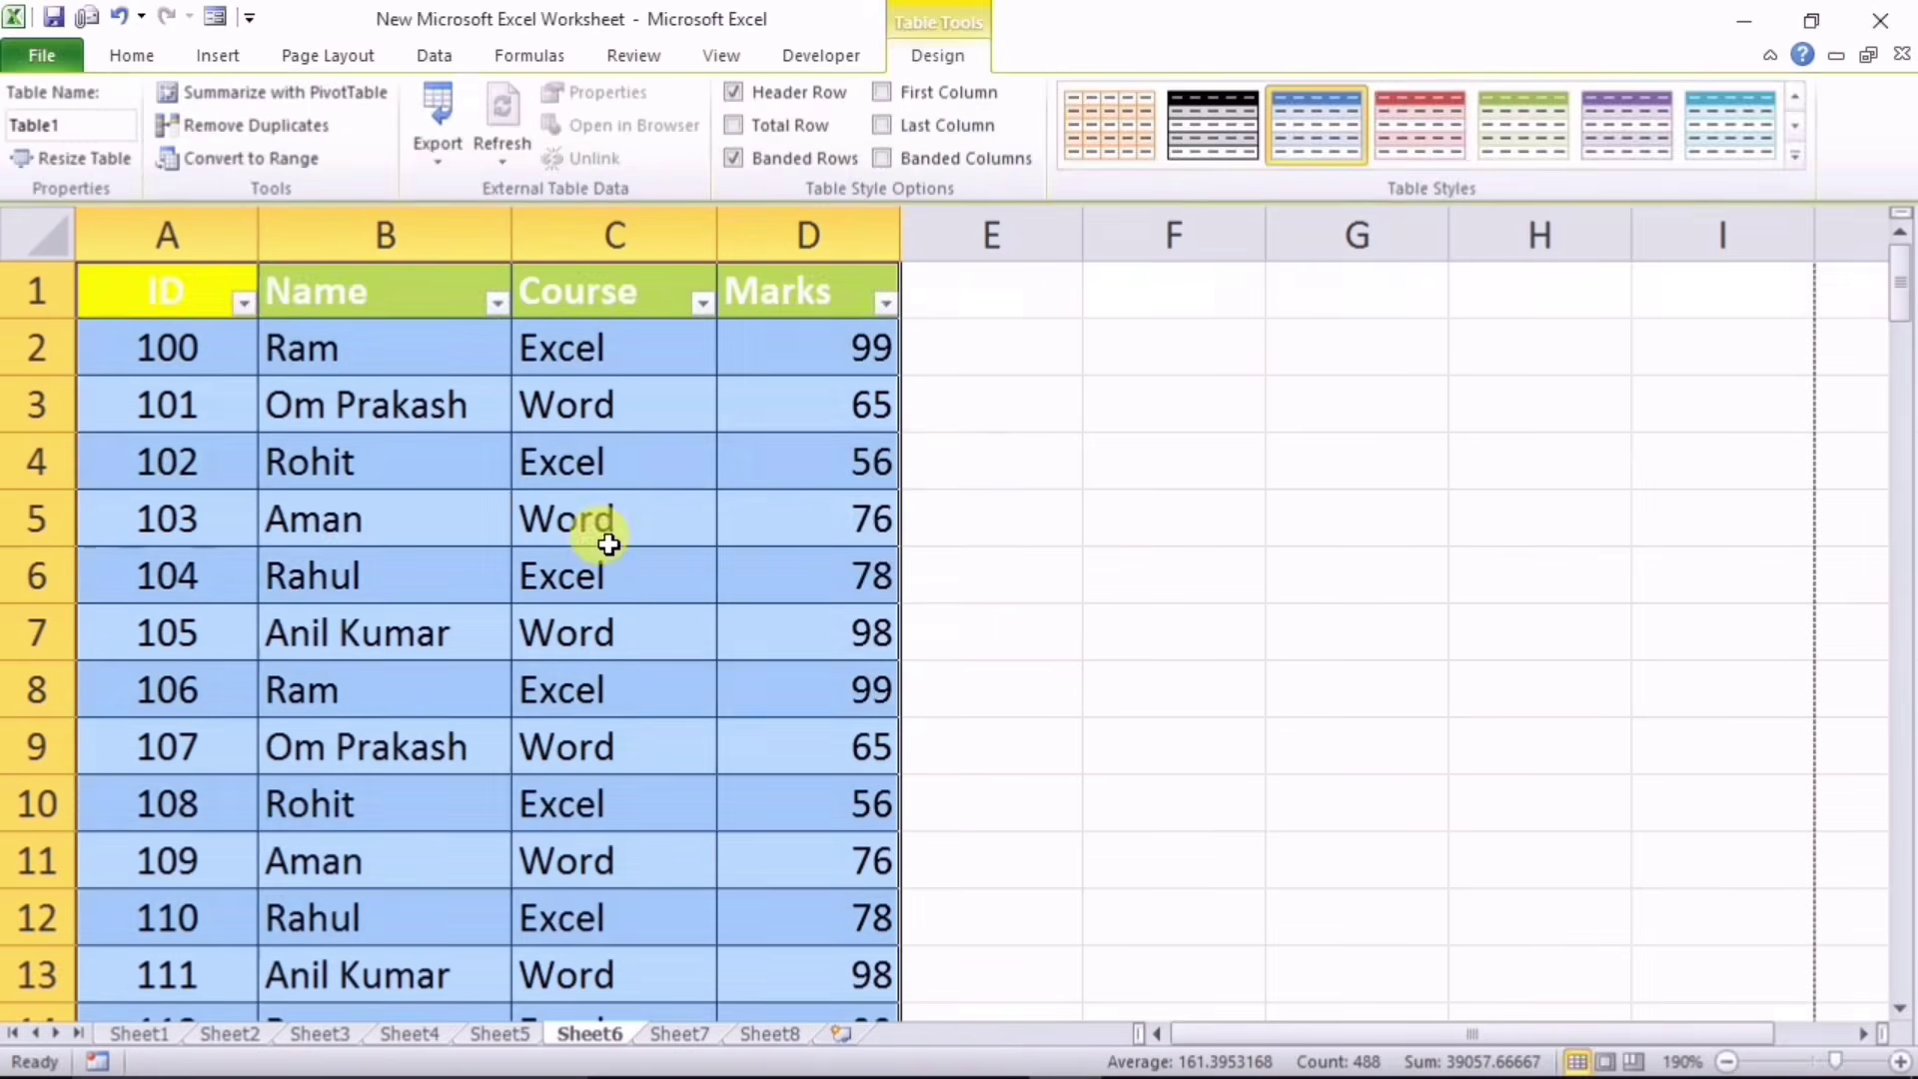
Step: Give header row A1:D1 a light blue fill and black font
left_click_drag(158, 296, 849, 291)
left_click(132, 54)
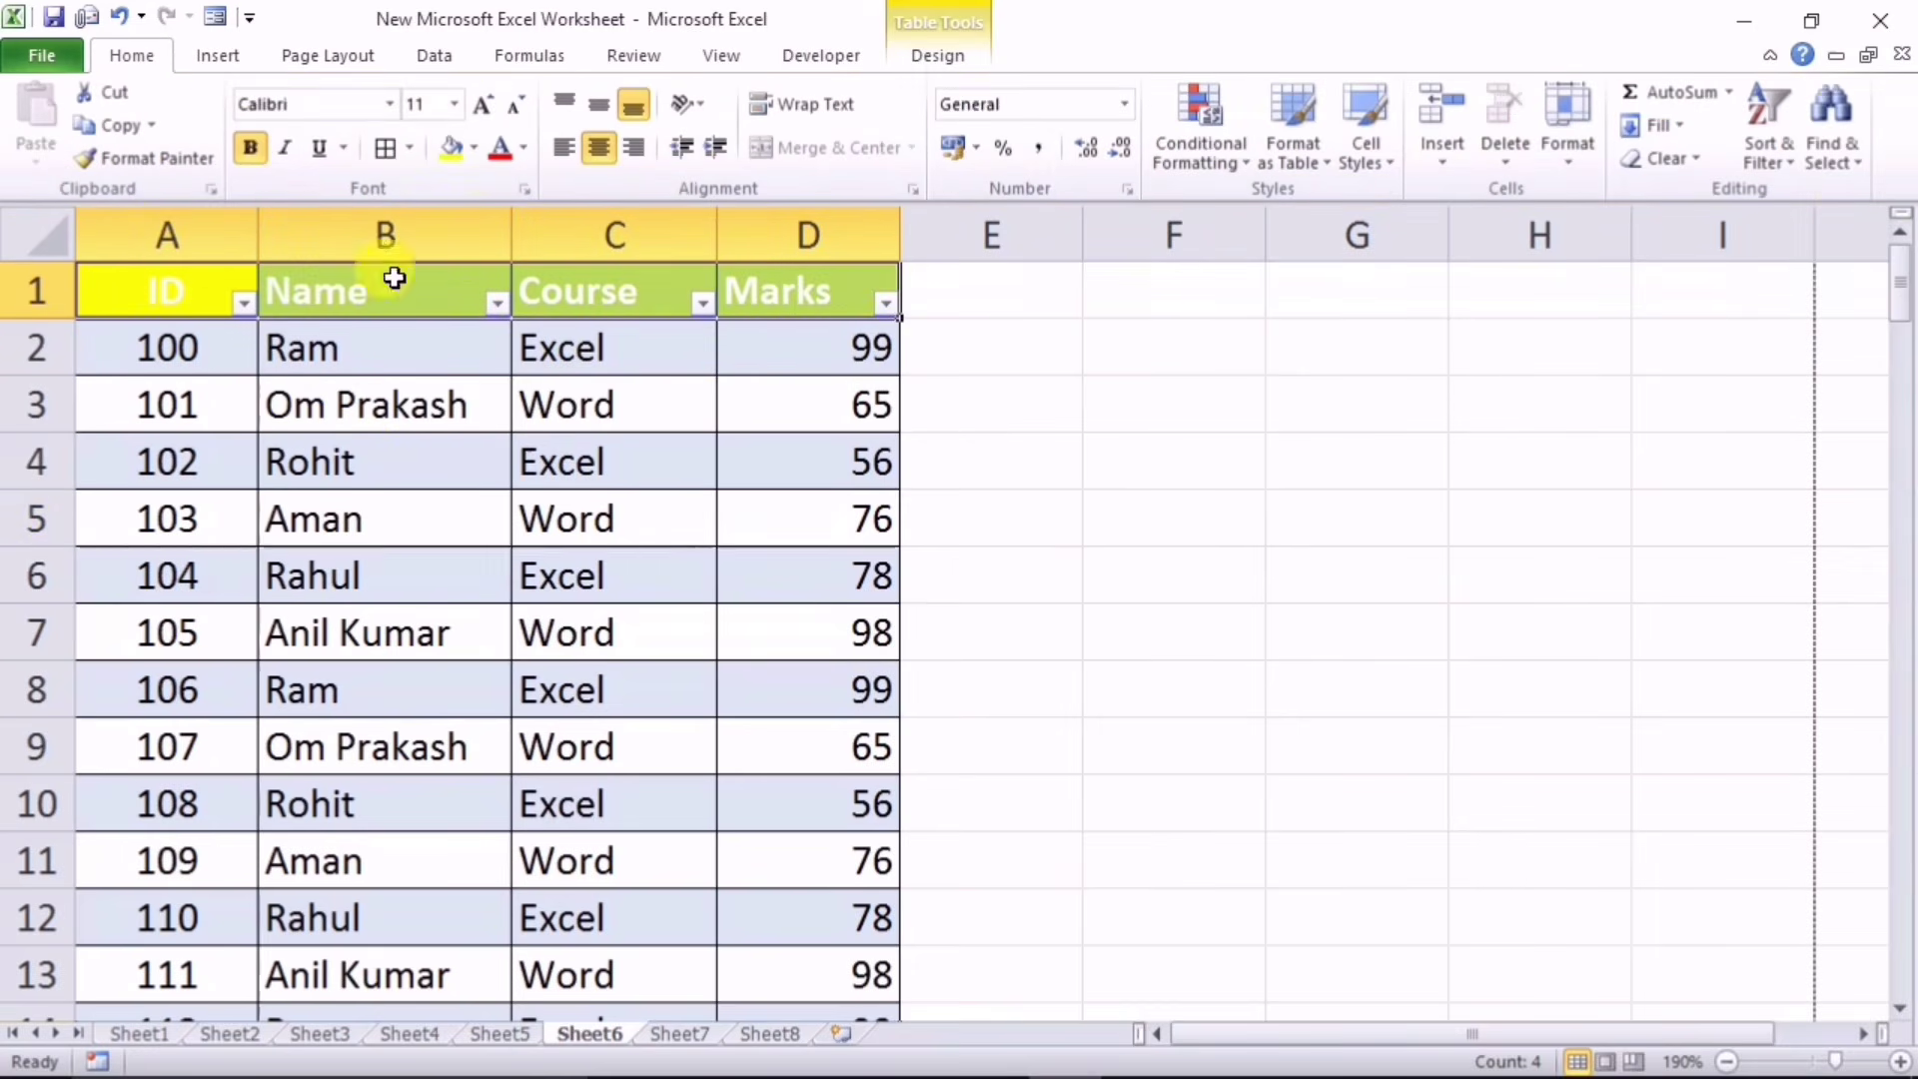
left_click(474, 148)
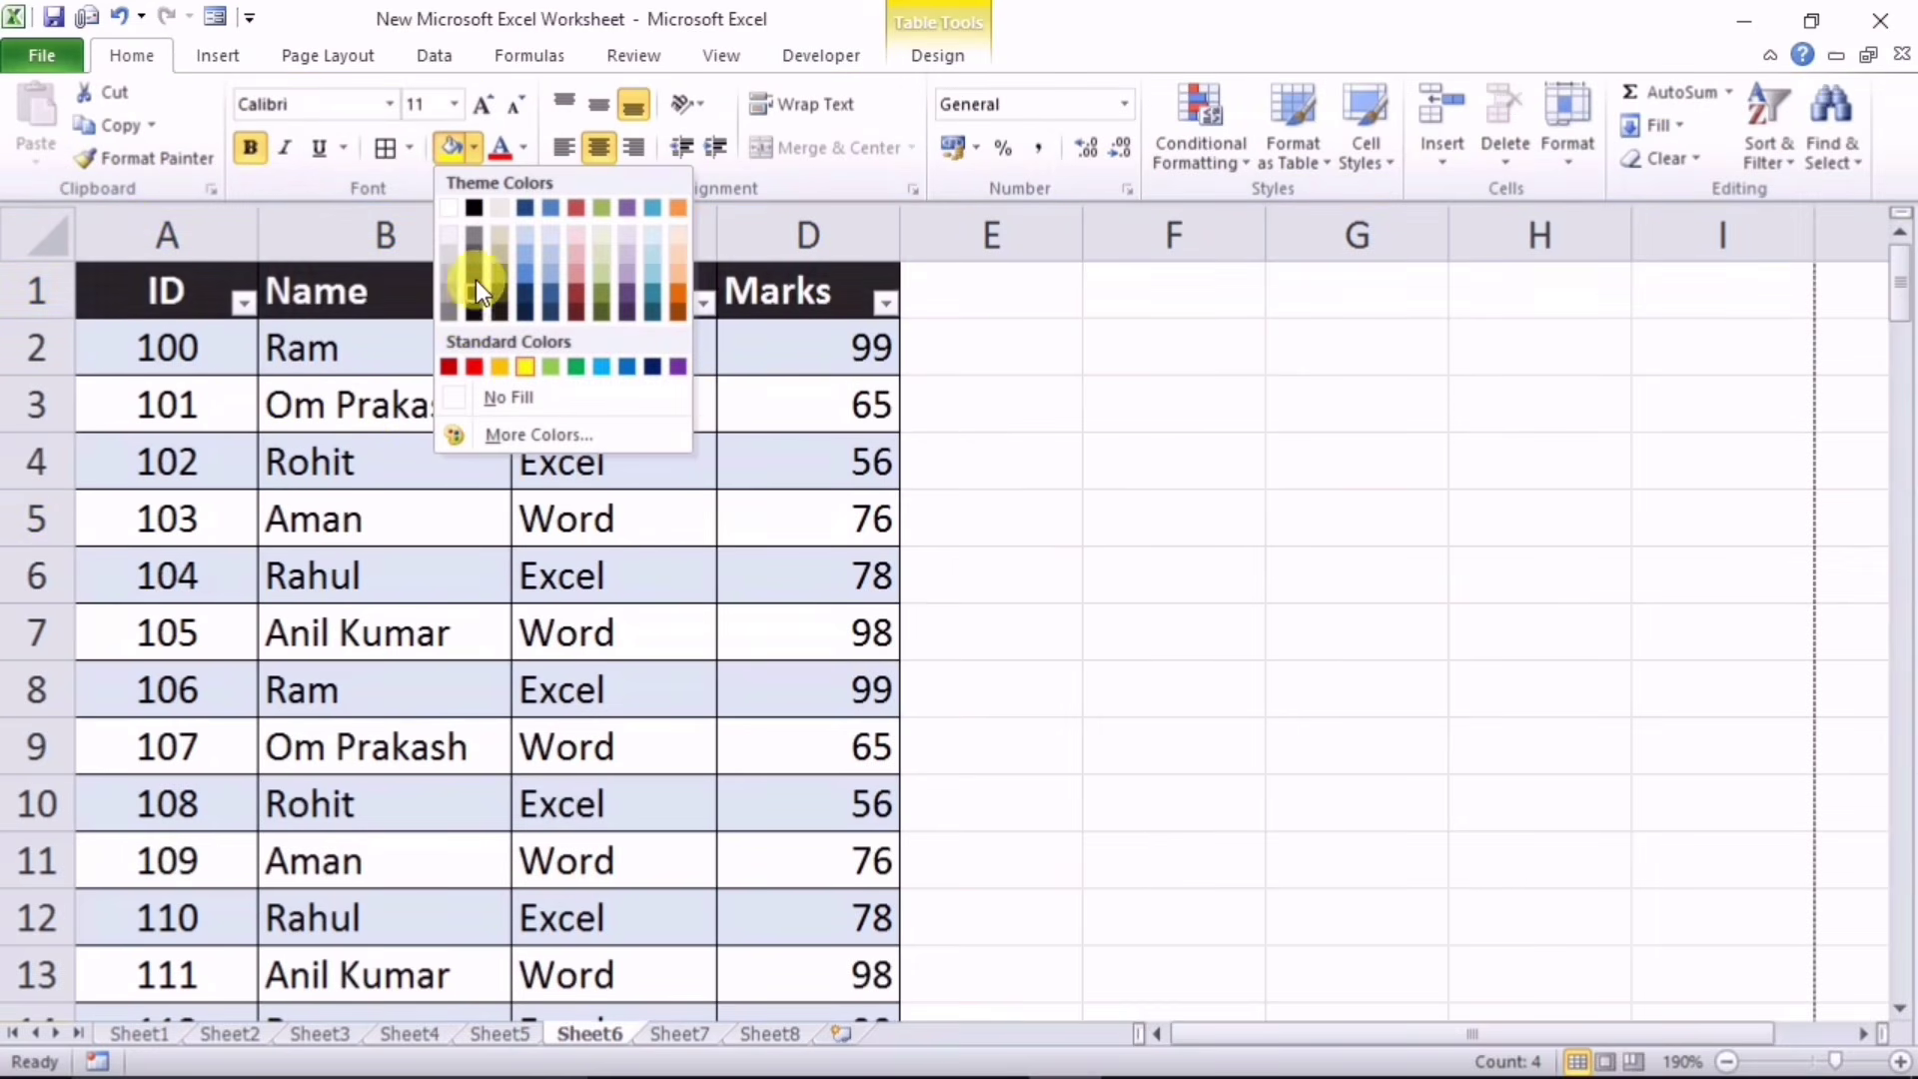
left_click(522, 240)
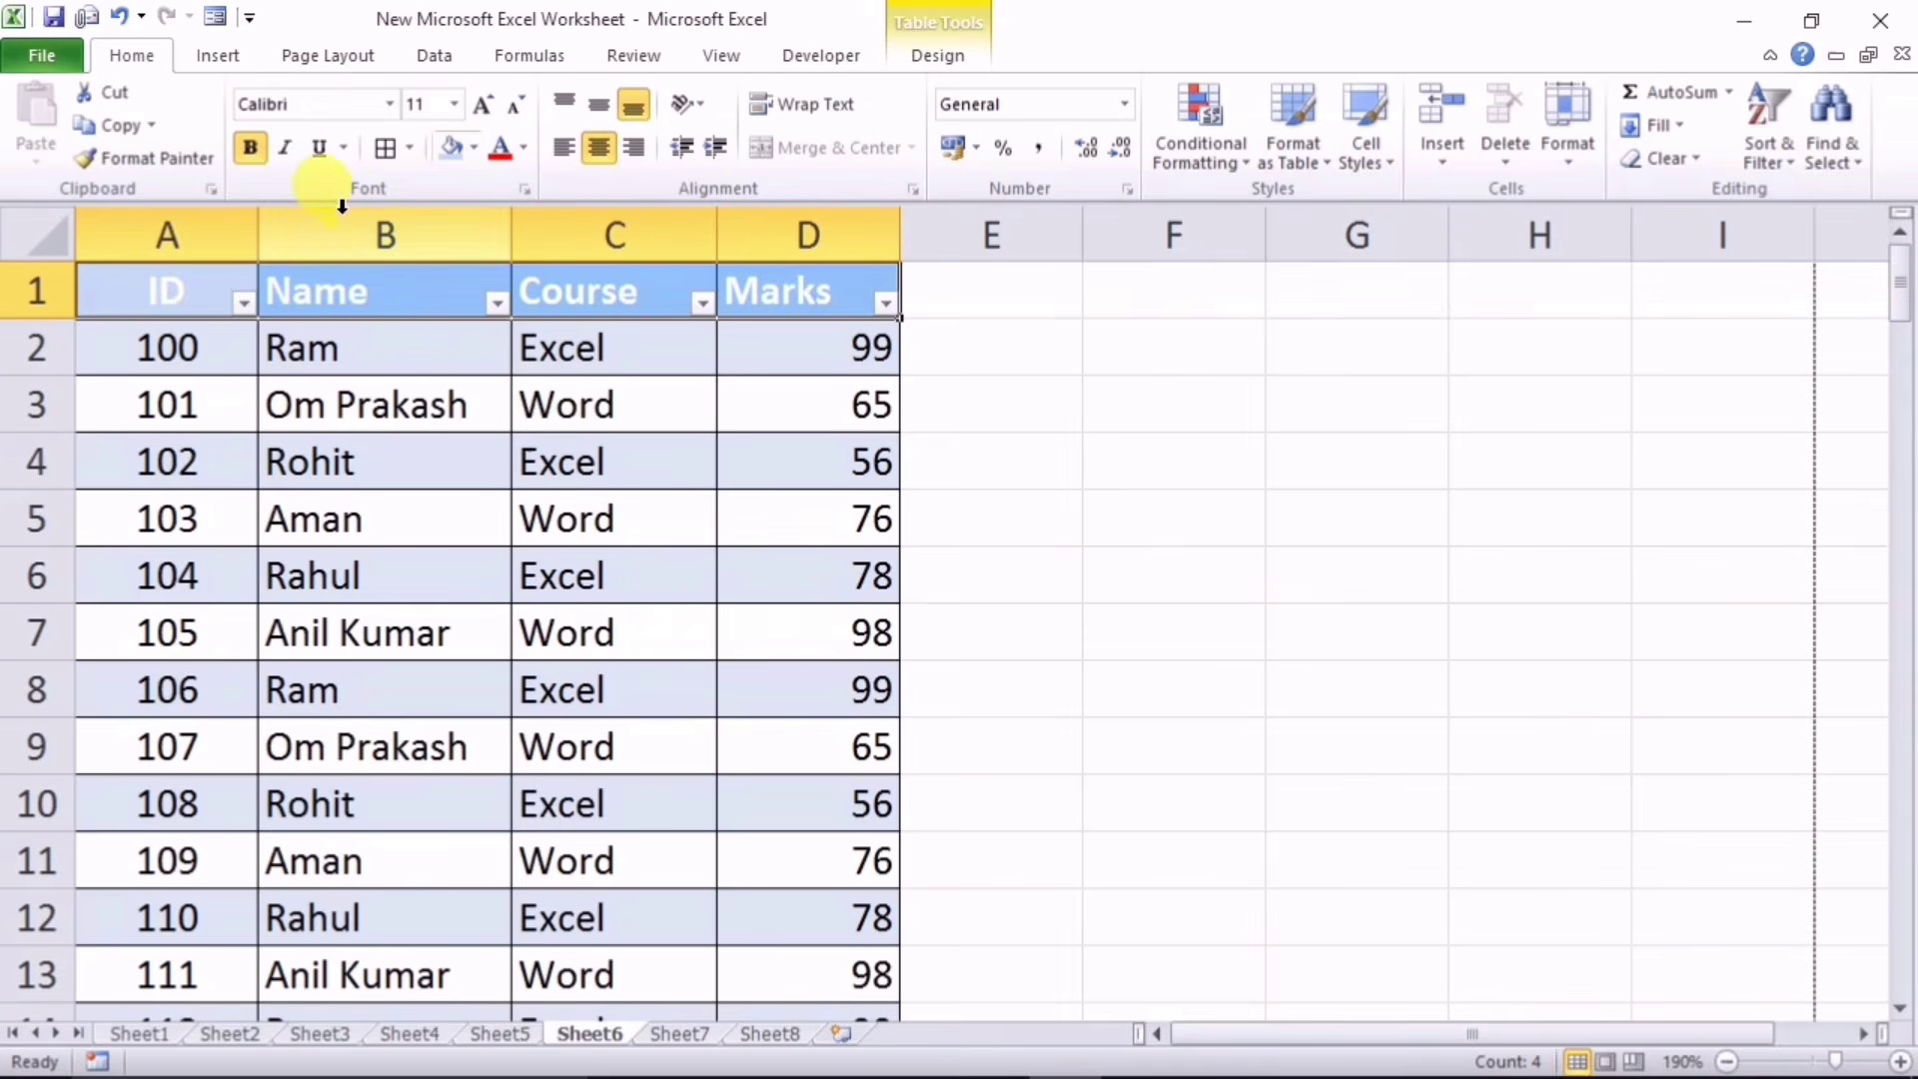
left_click(522, 150)
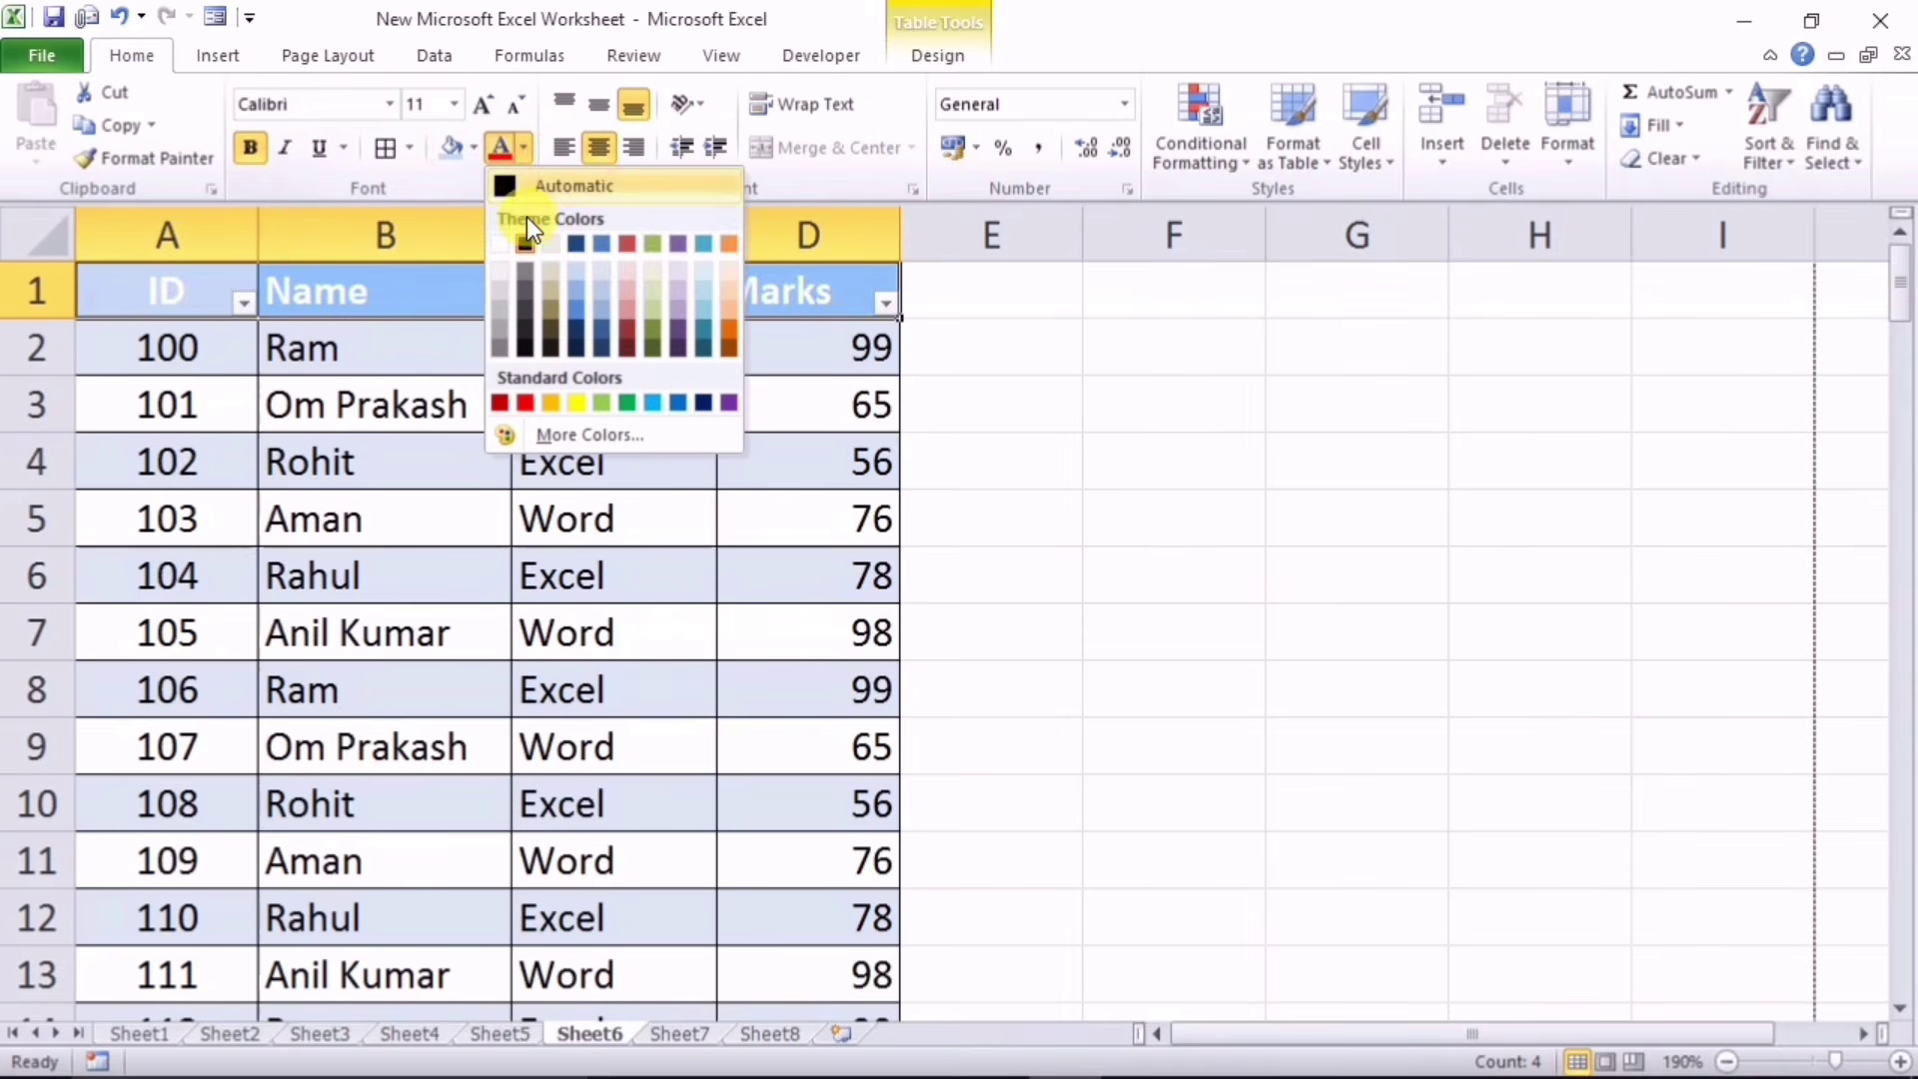
left_click(524, 346)
left_click(610, 574)
Step: Select cells C4, C6 and C10 and scroll through the banded table rows
left_click_drag(145, 288, 710, 444)
left_click(710, 444)
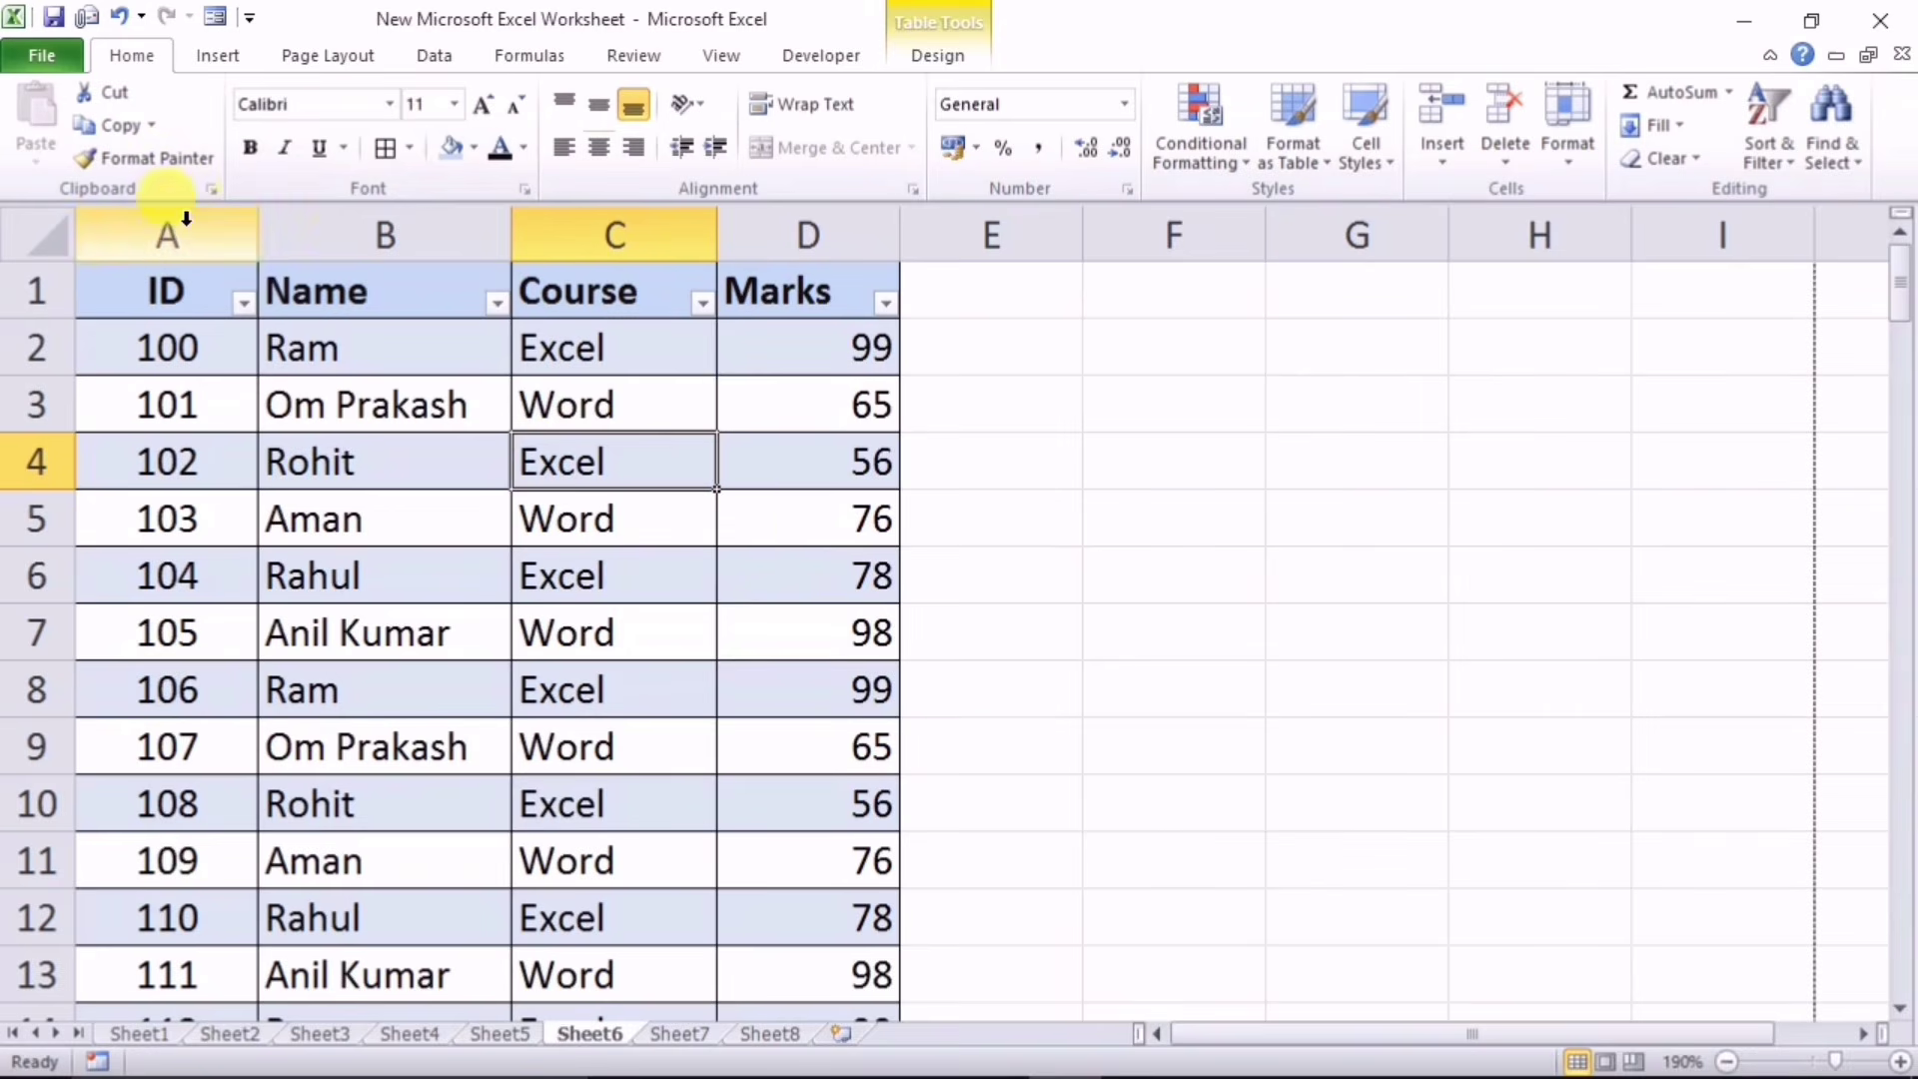
left_click(534, 568)
scroll(534, 567, "down", 1)
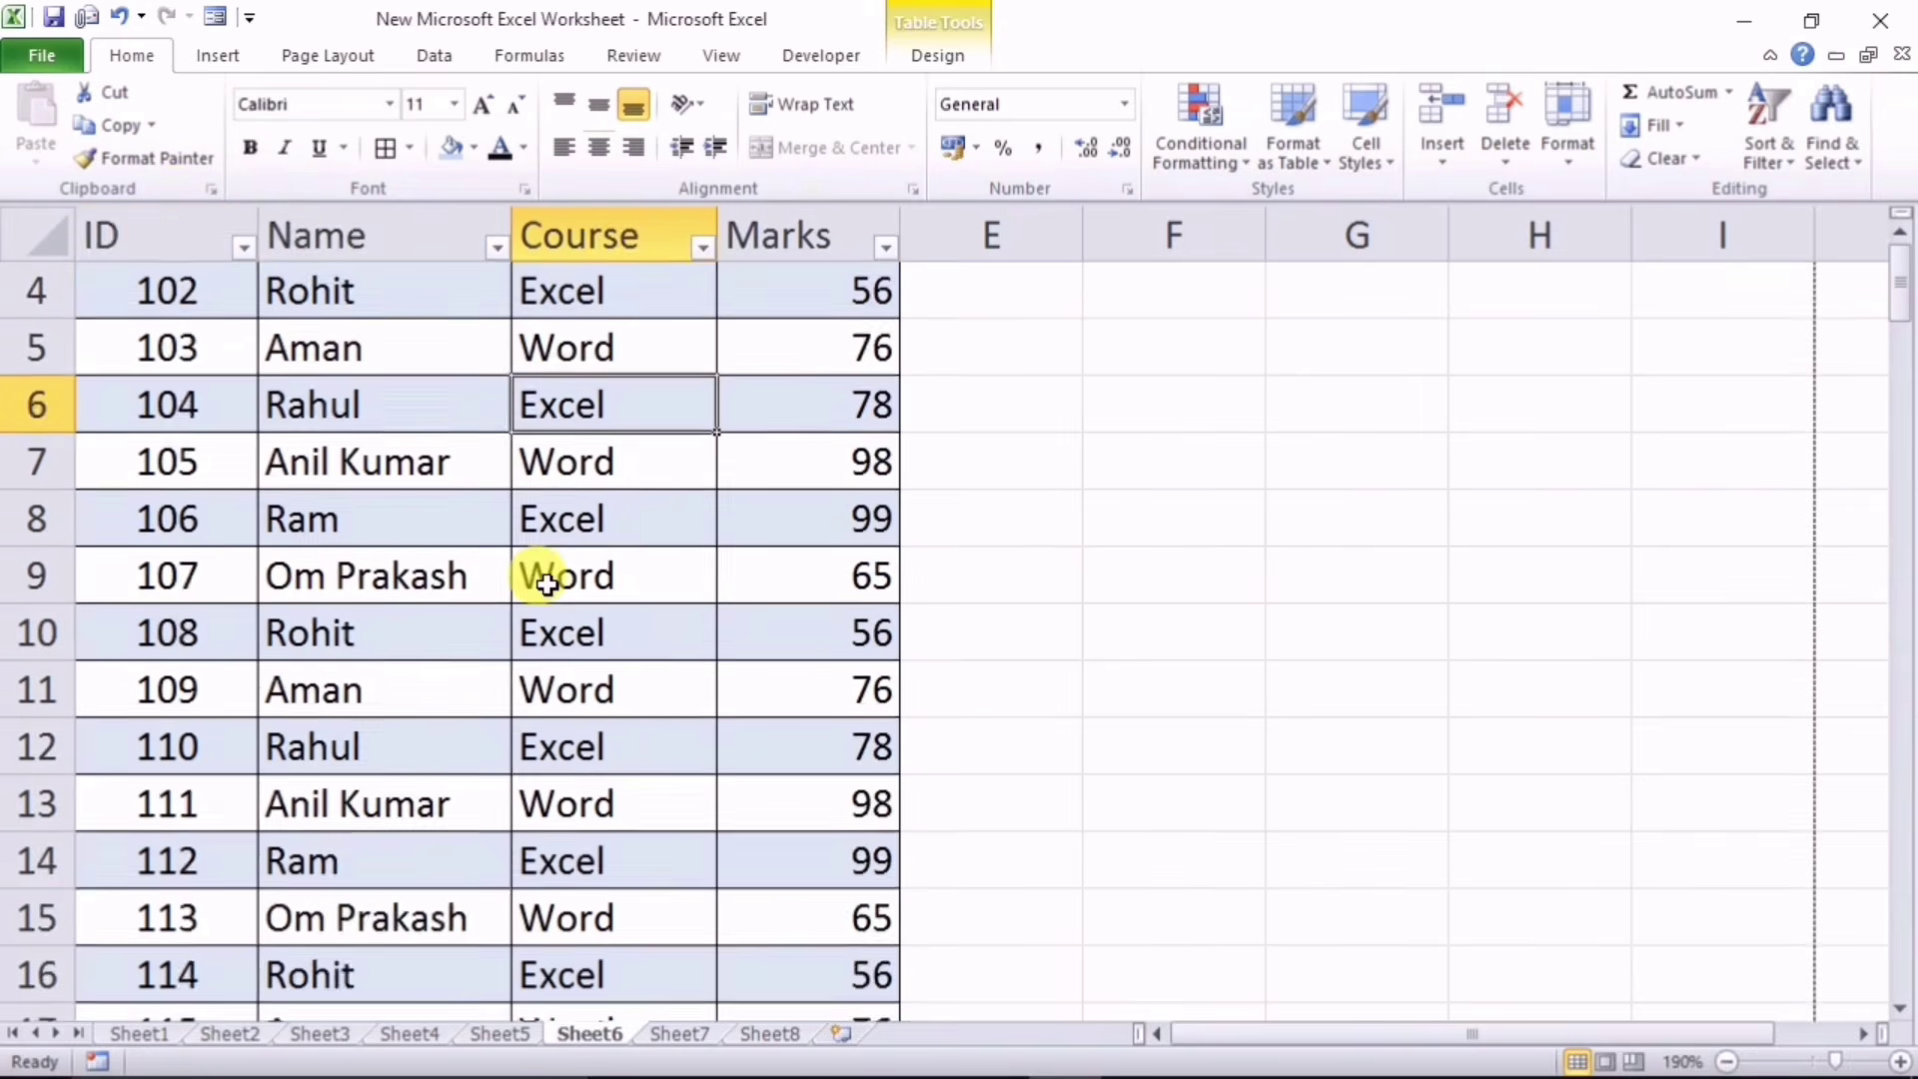
left_click(528, 619)
scroll(390, 519, "down", 1)
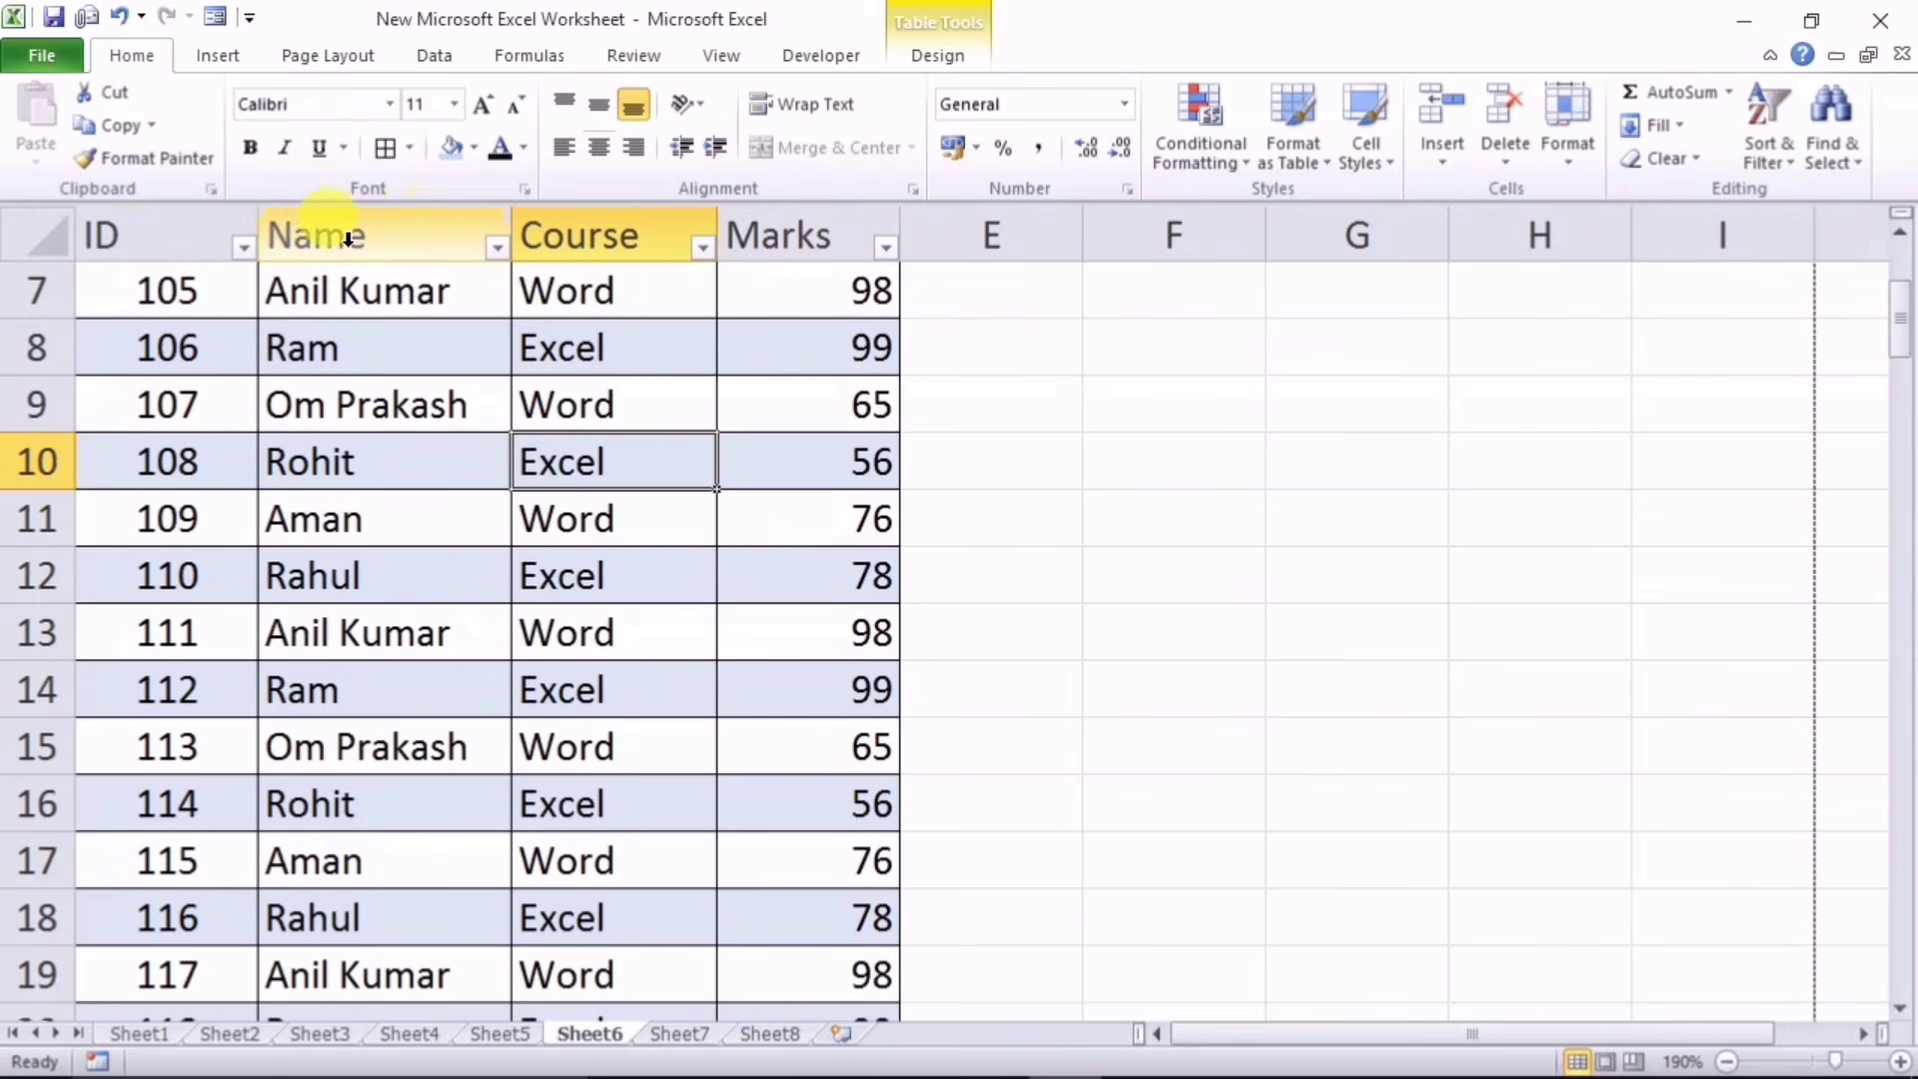
scroll(455, 577, "down", 3)
scroll(469, 574, "down", 3)
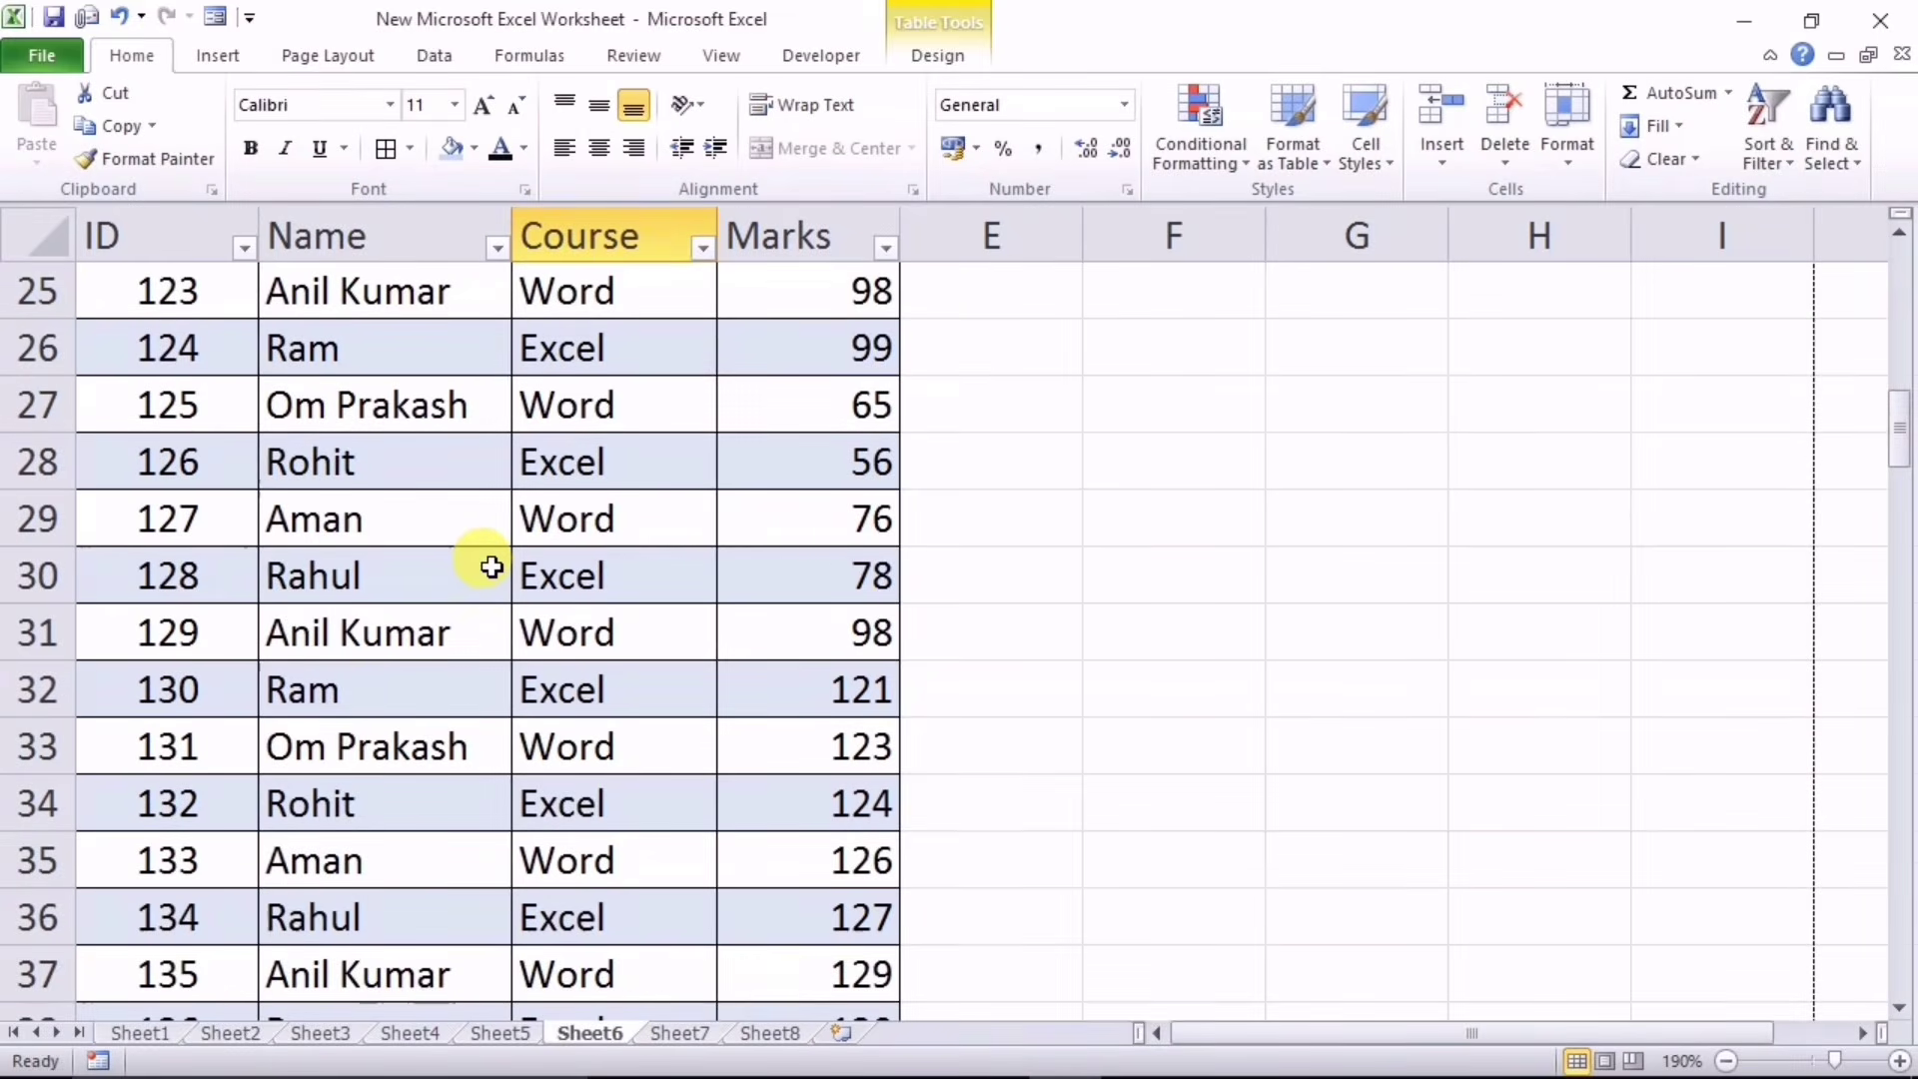
scroll(478, 559, "up", 8)
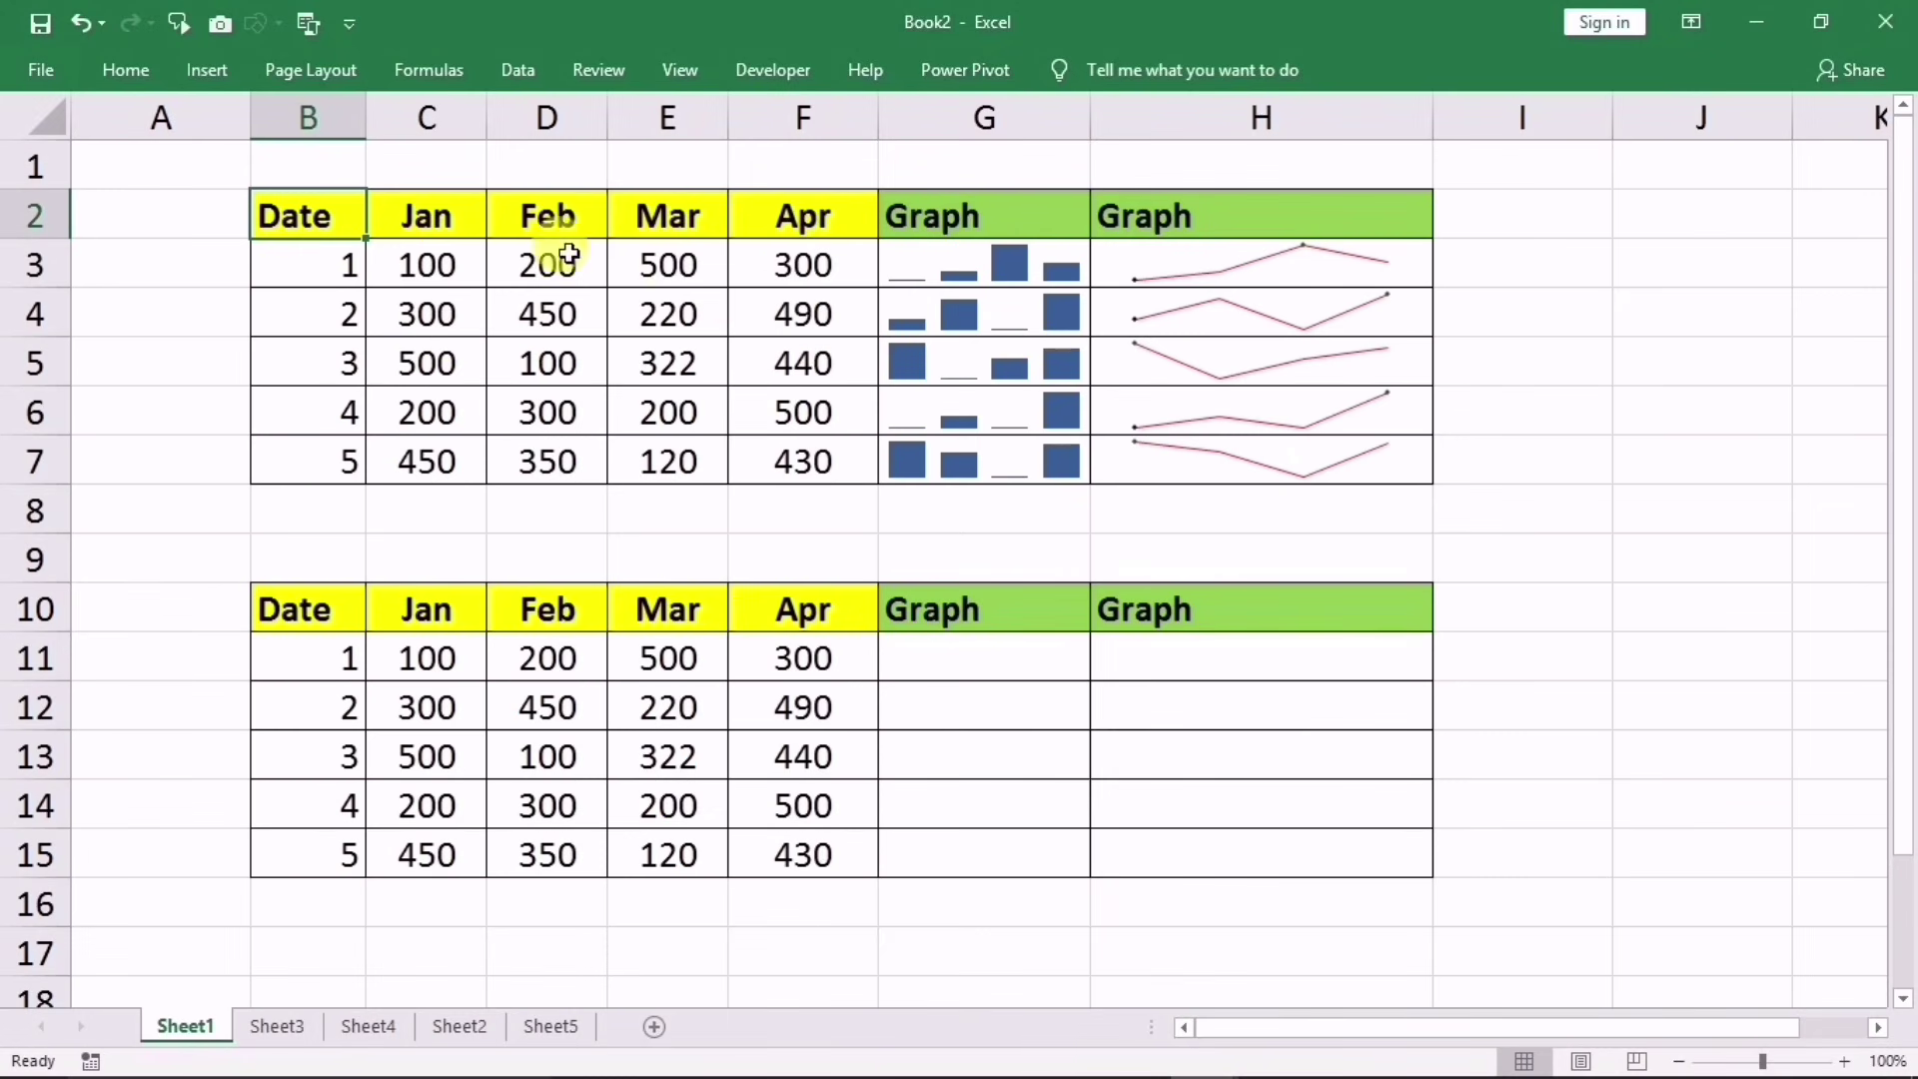
Step: Review the existing G3:G6 column sparklines, then select empty cell G11
left_click_drag(440, 222, 770, 512)
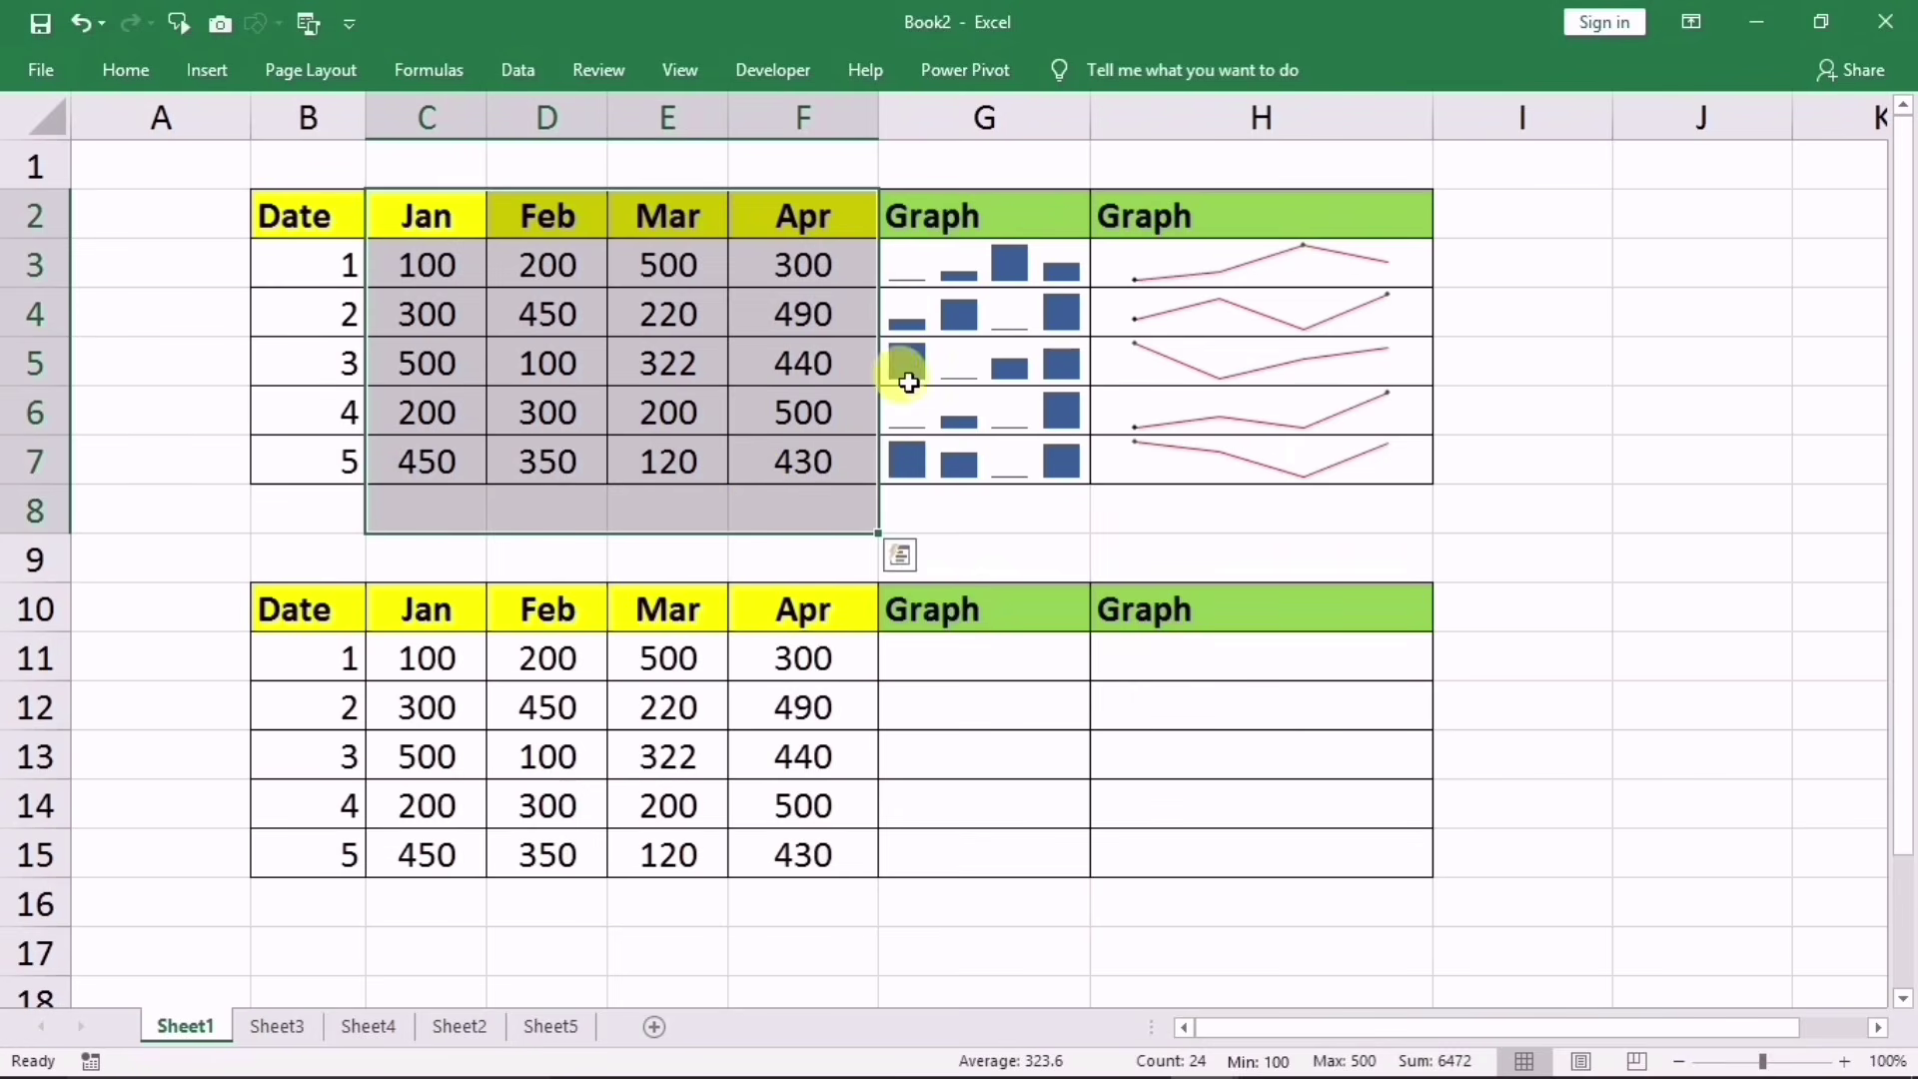
left_click(475, 212)
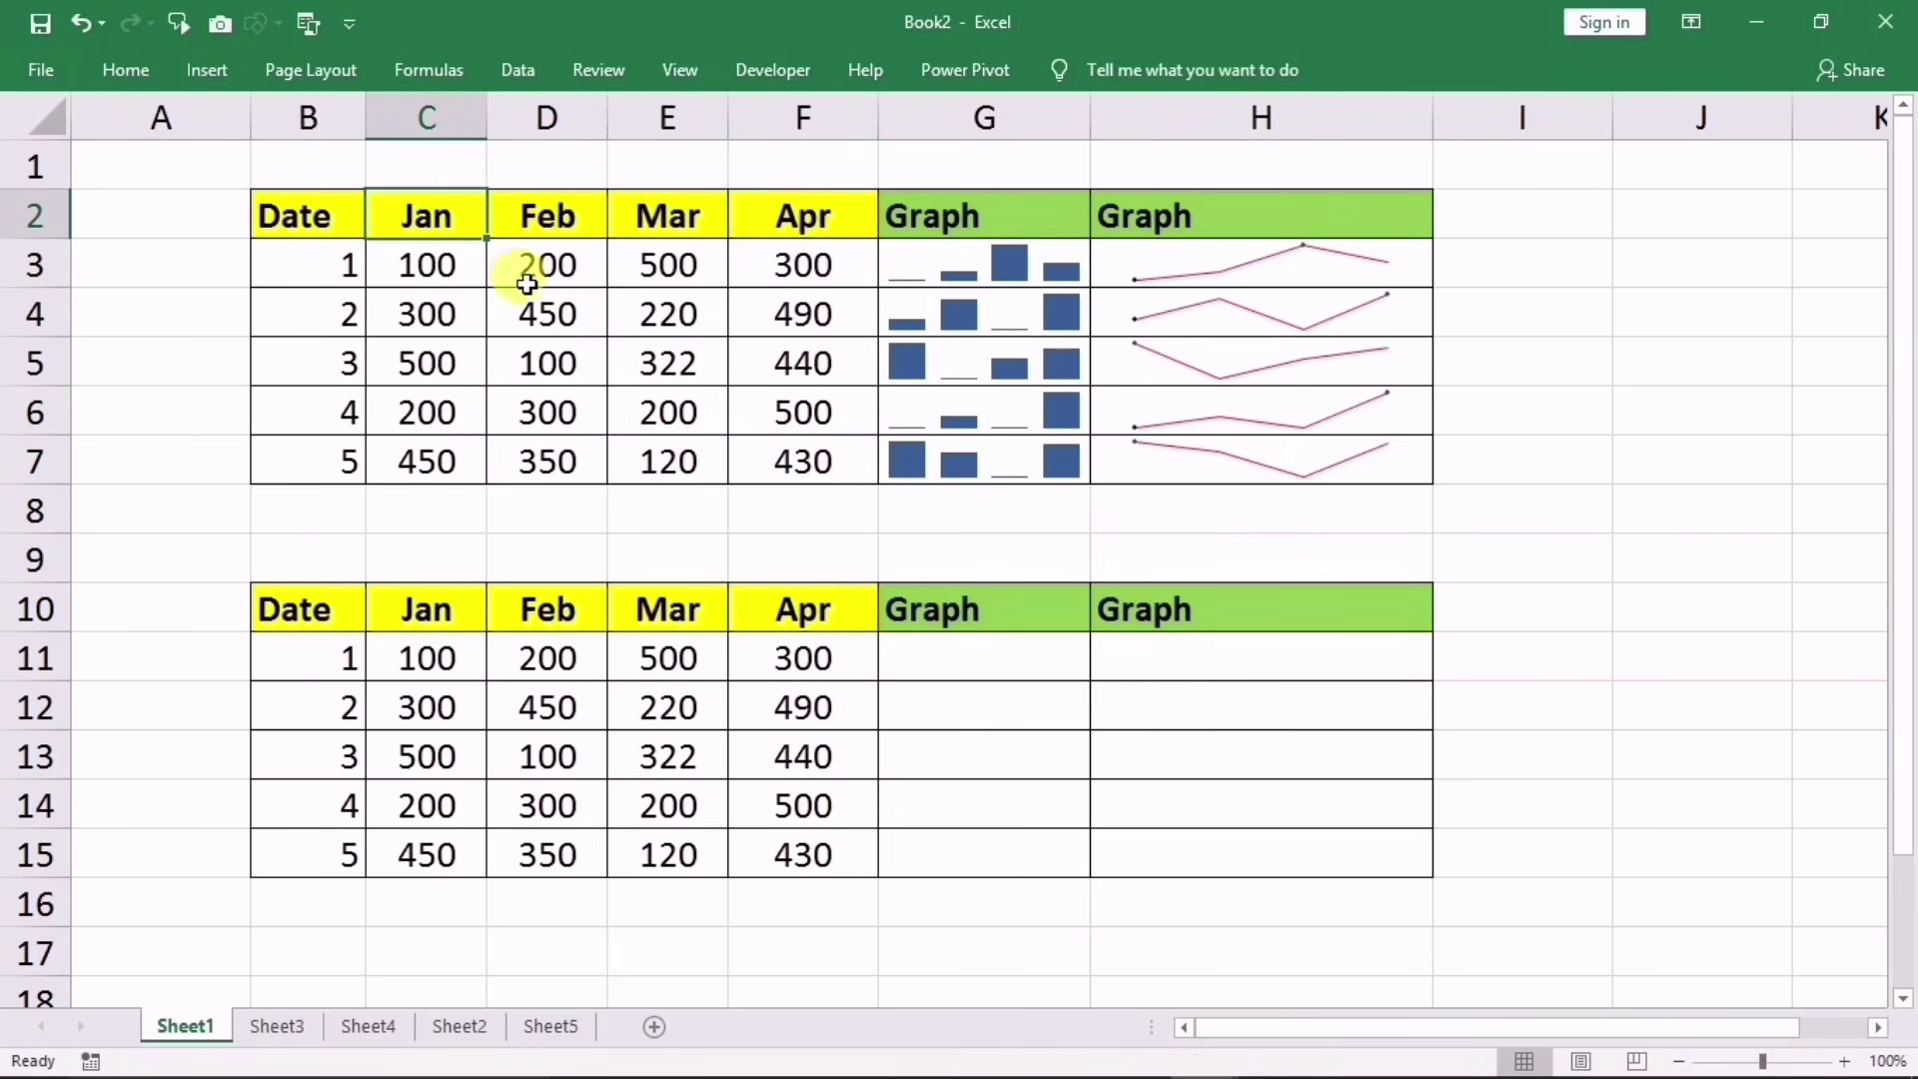
left_click_drag(938, 263, 939, 424)
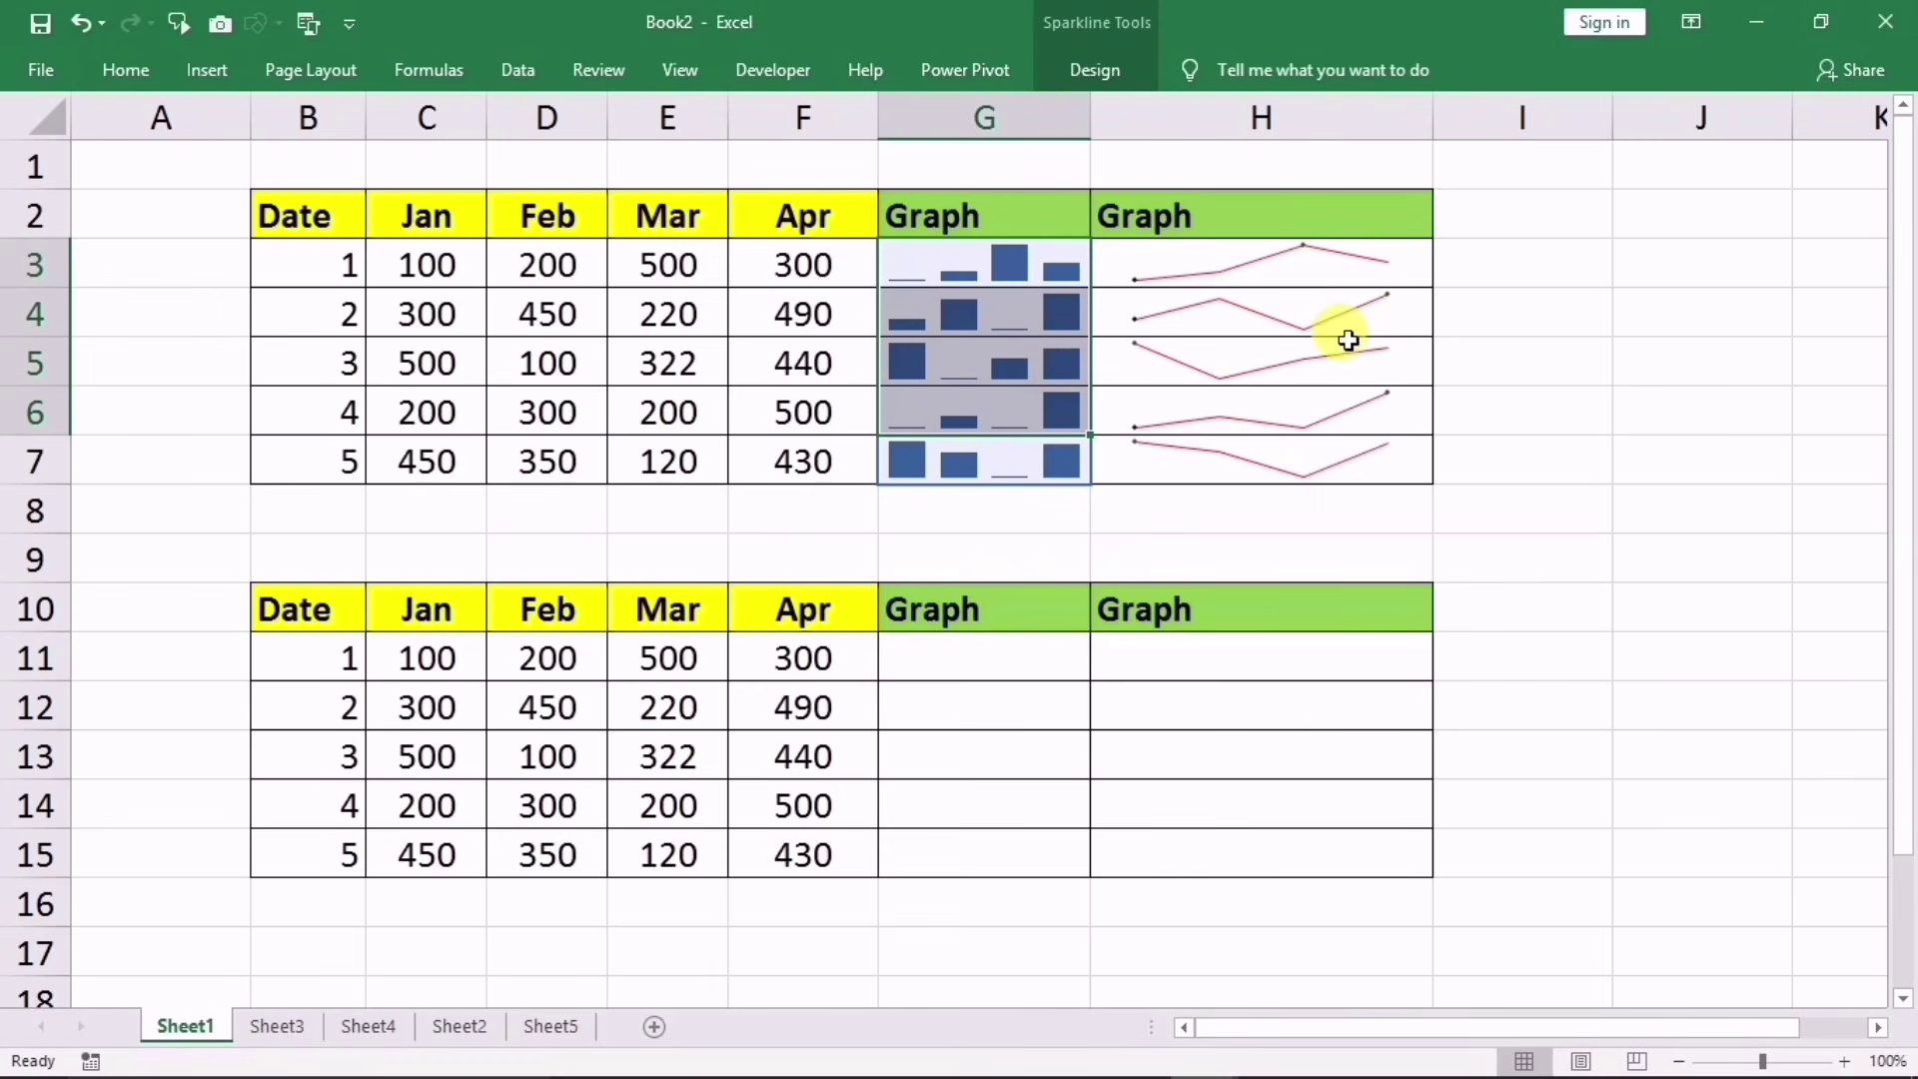
left_click(965, 369)
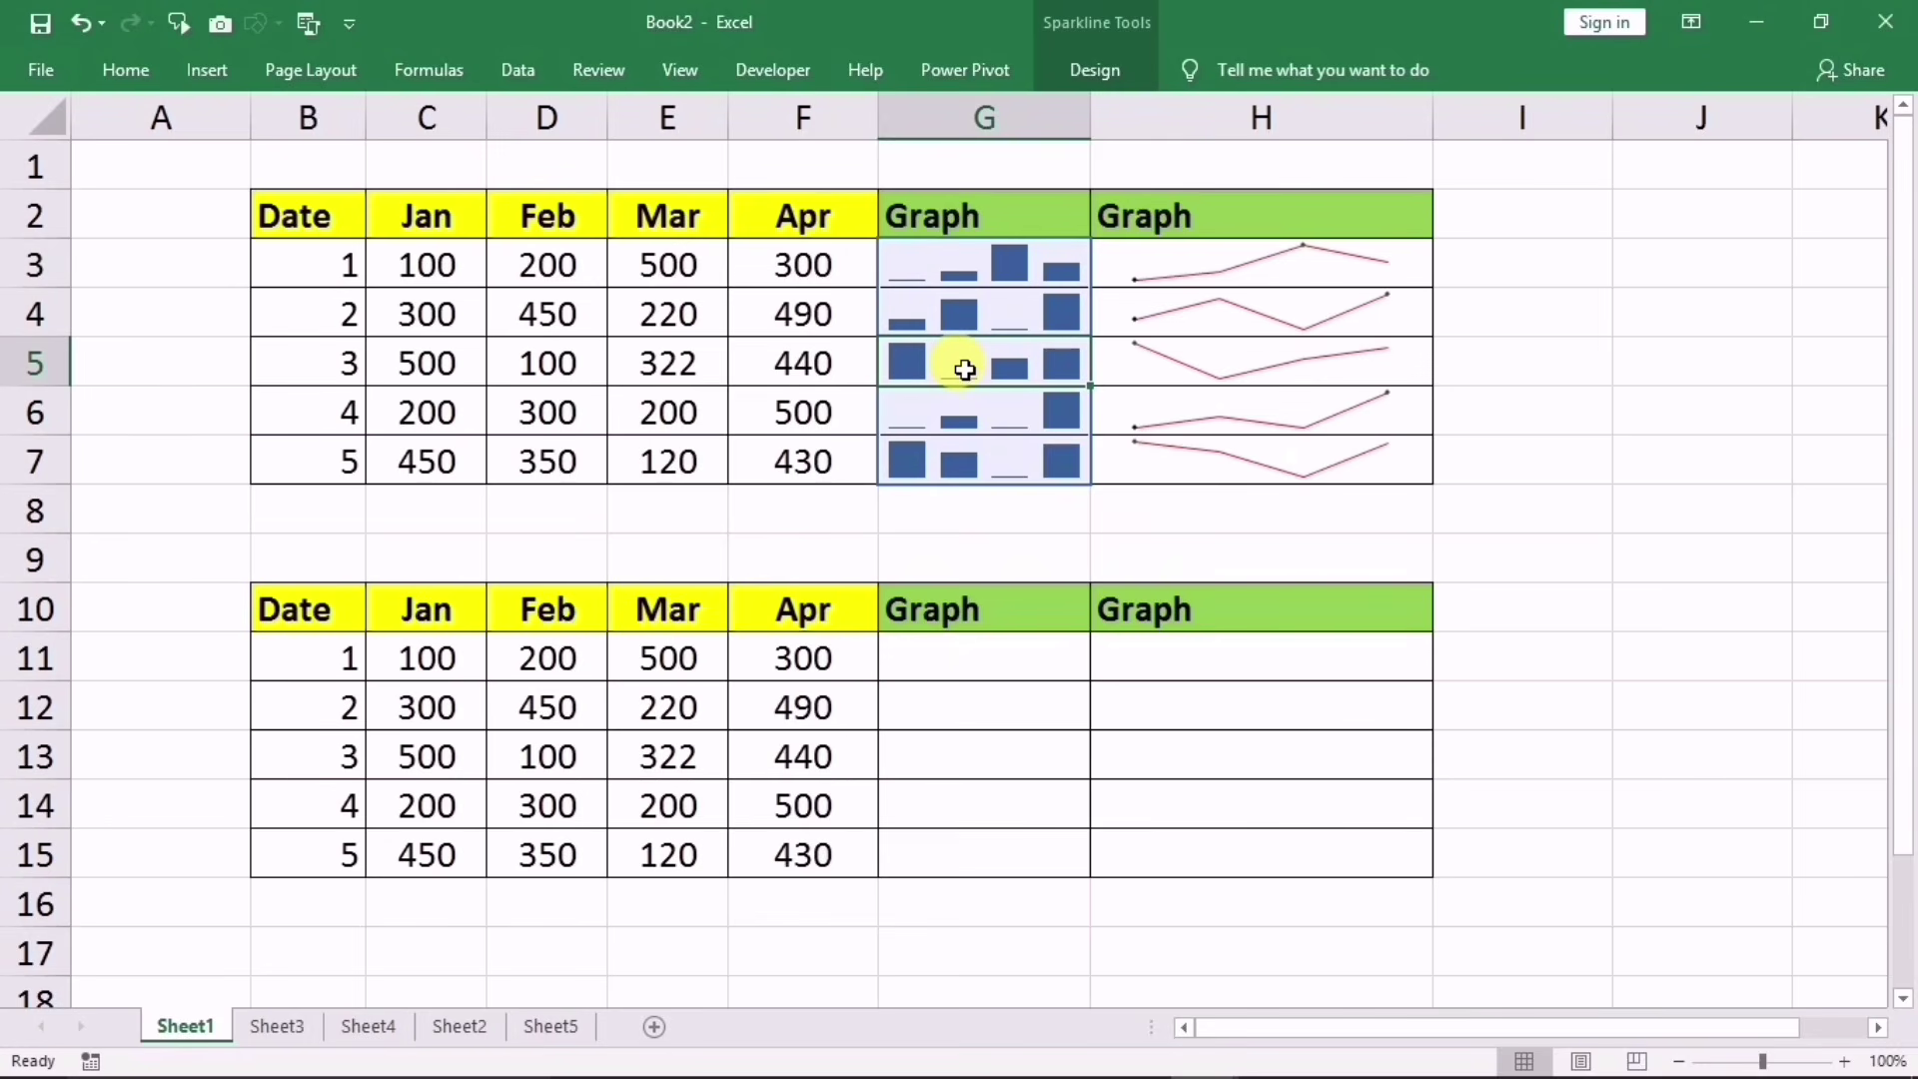
left_click(931, 670)
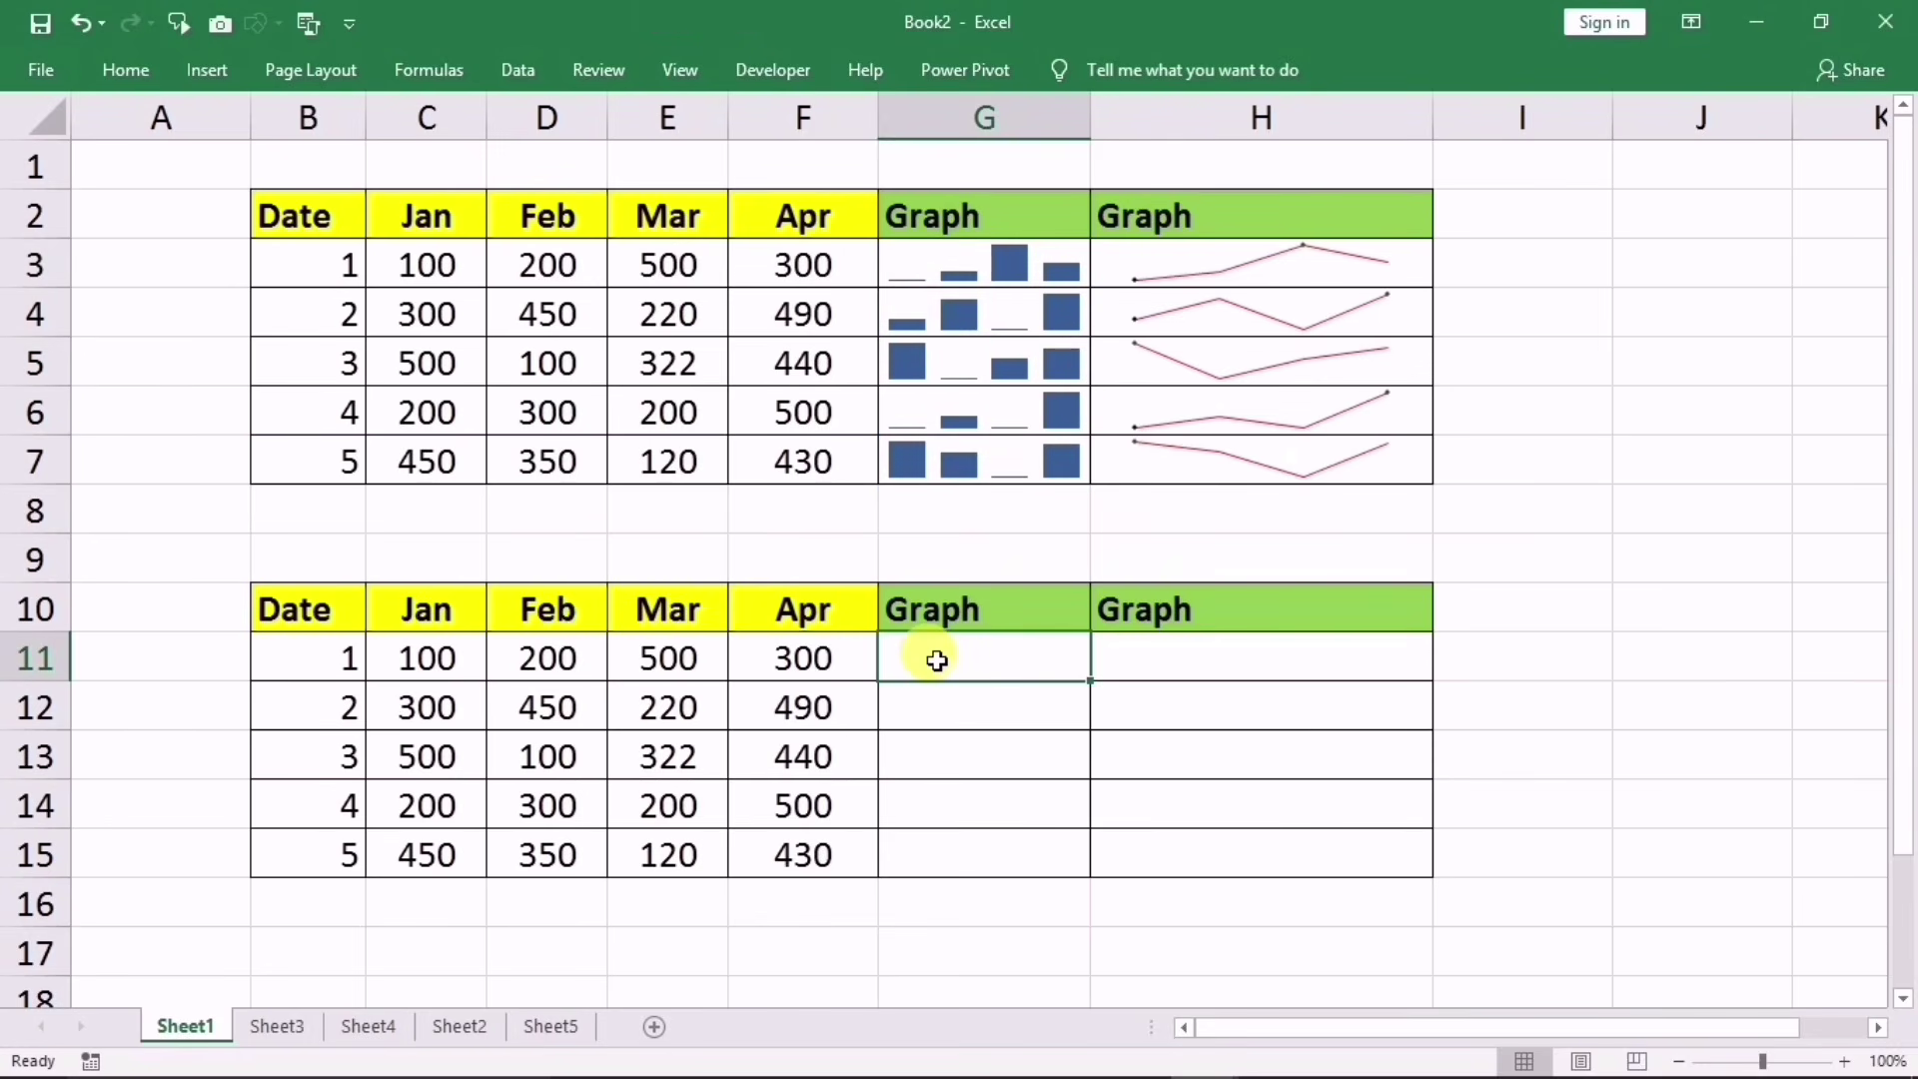
Step: Insert a column sparkline in G11 from C11:F11 and fill it down to G15
left_click(210, 68)
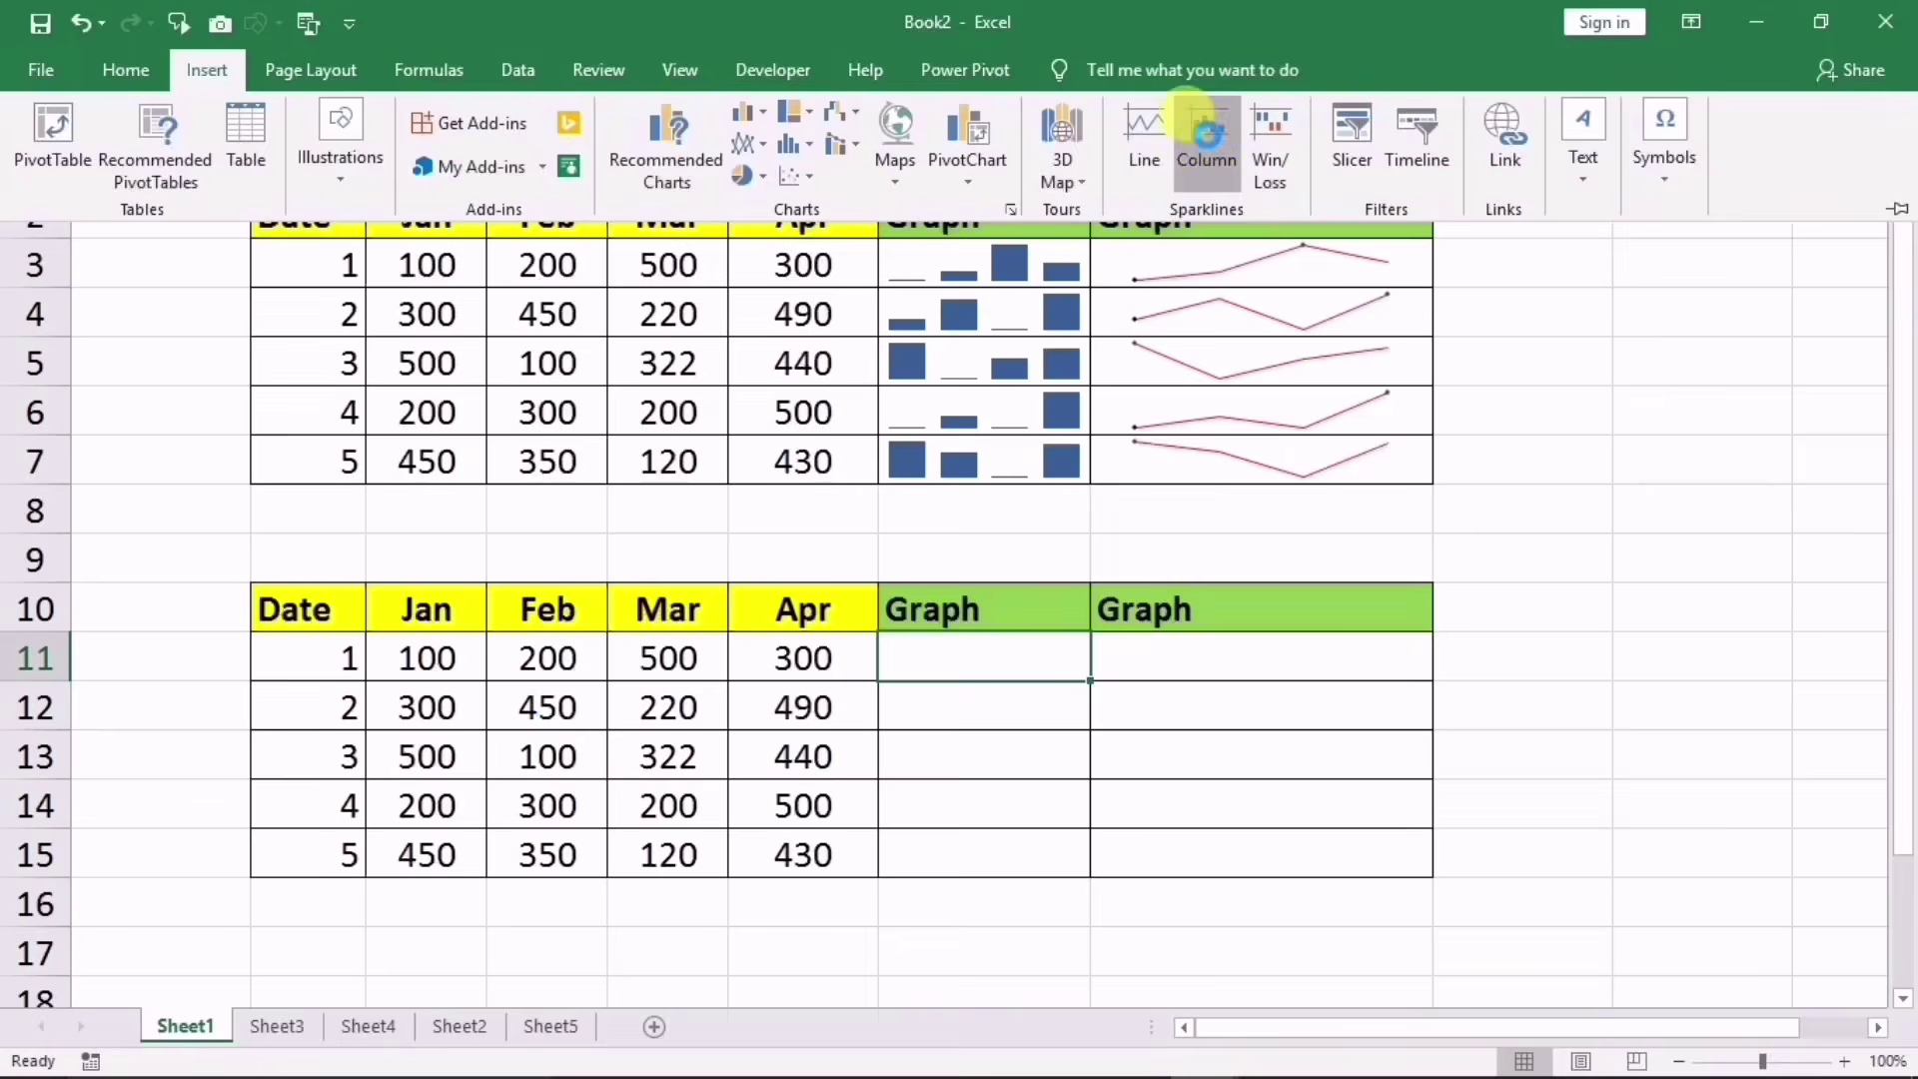
left_click(1153, 266)
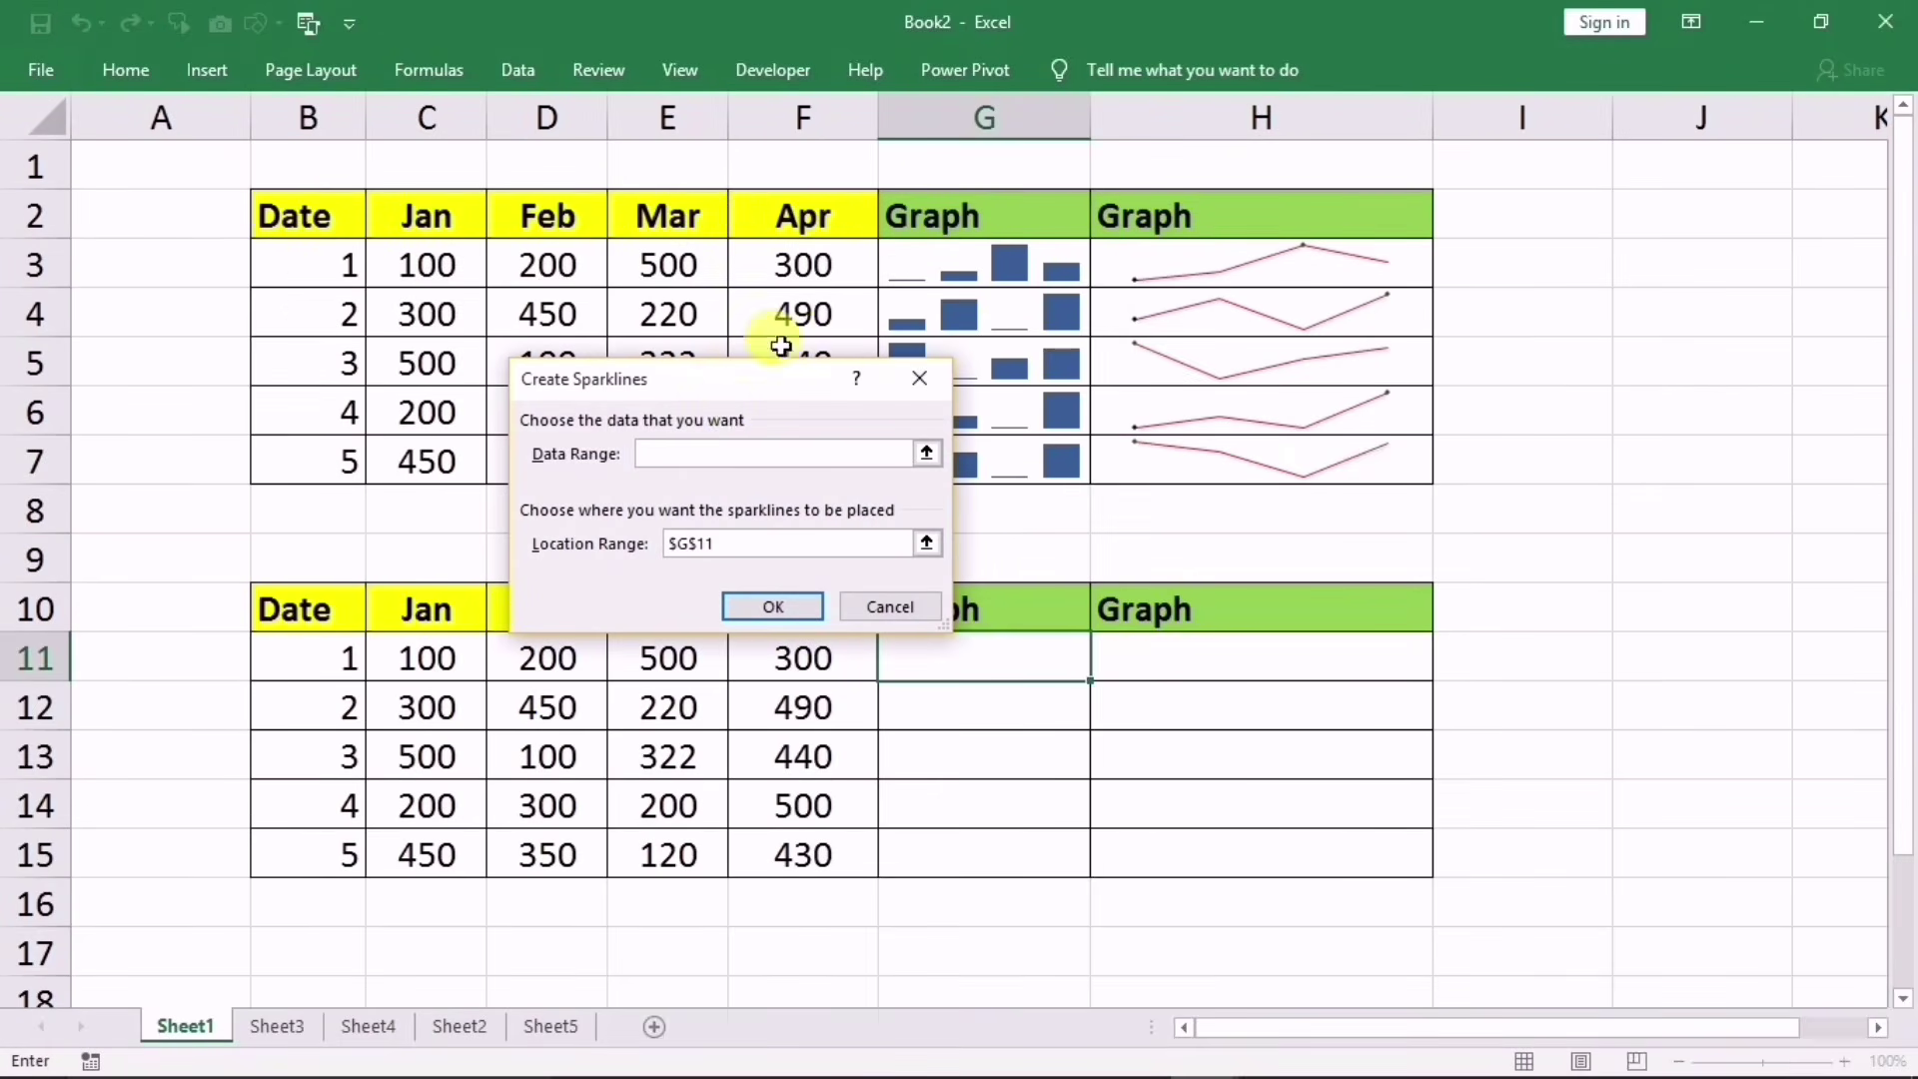
left_click_drag(739, 395, 1221, 412)
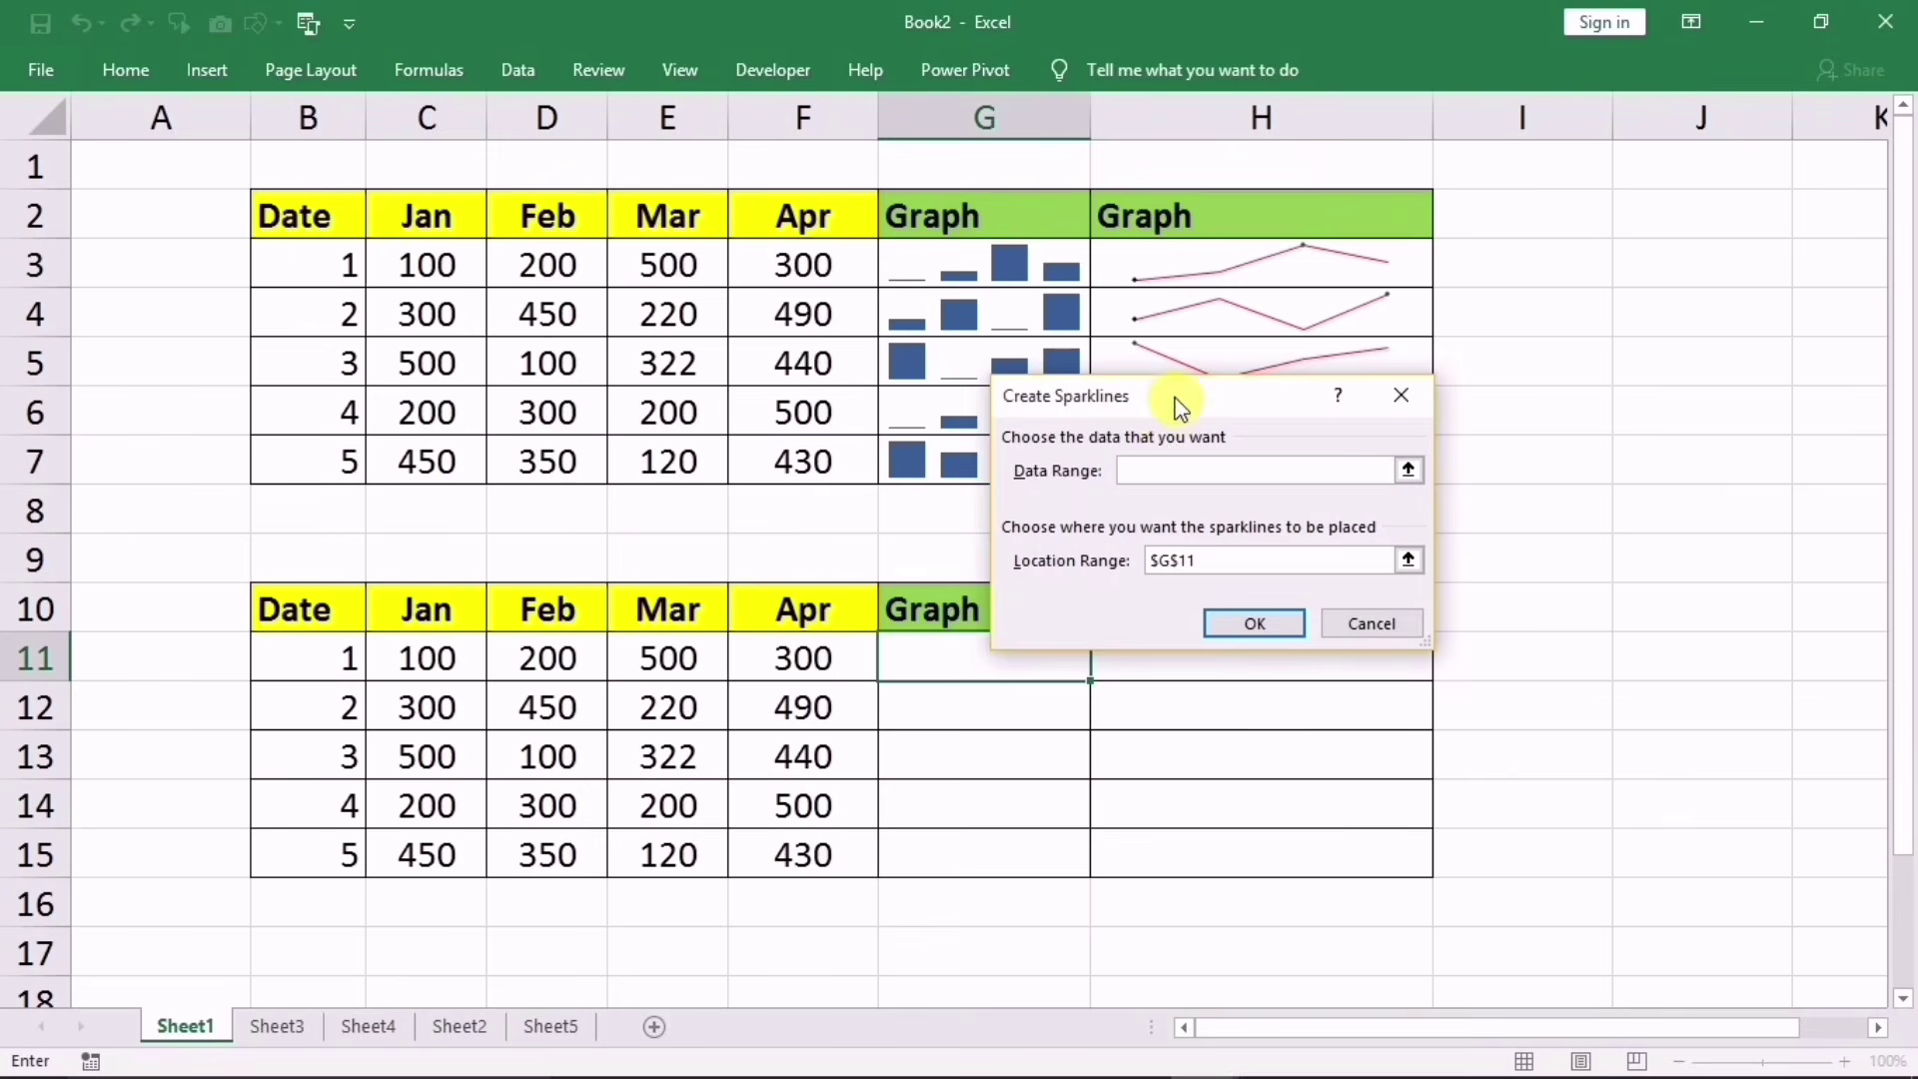
left_click_drag(1179, 404, 1288, 321)
left_click(445, 667)
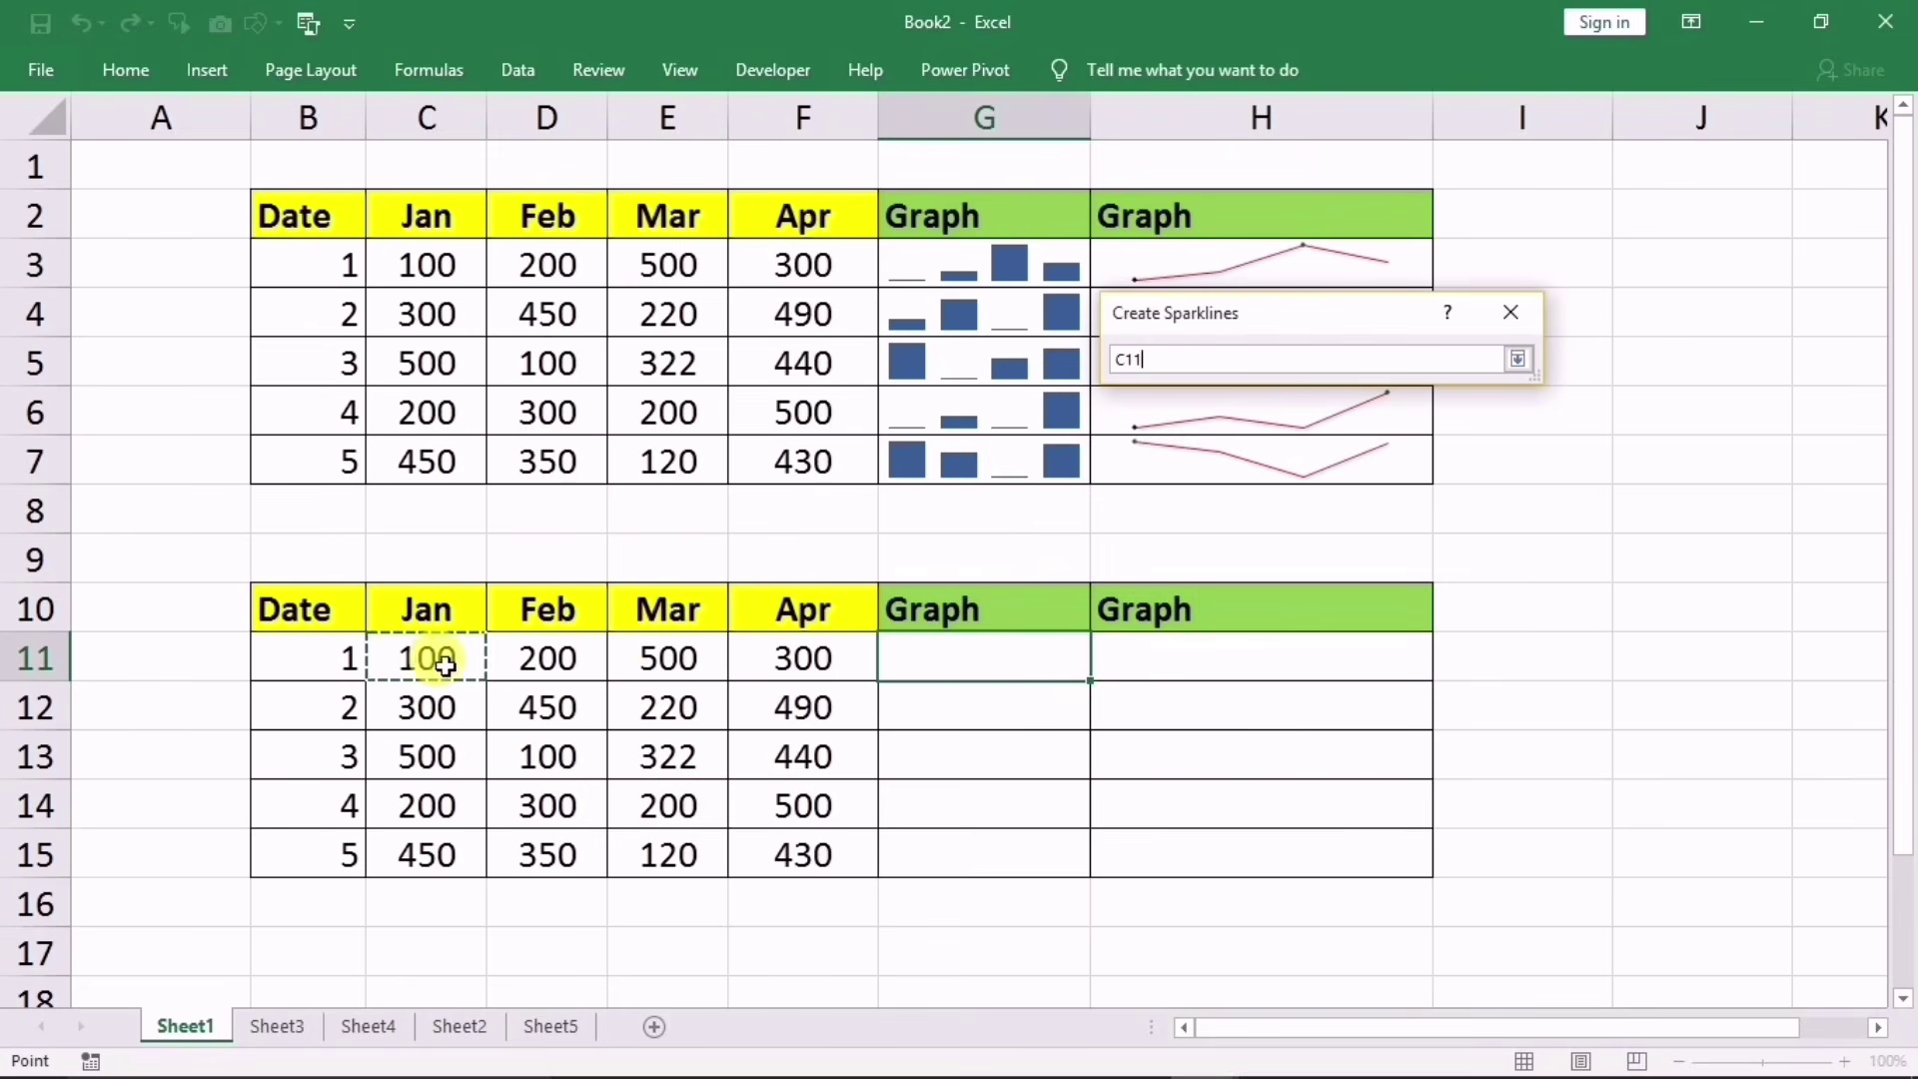
left_click_drag(445, 667, 770, 671)
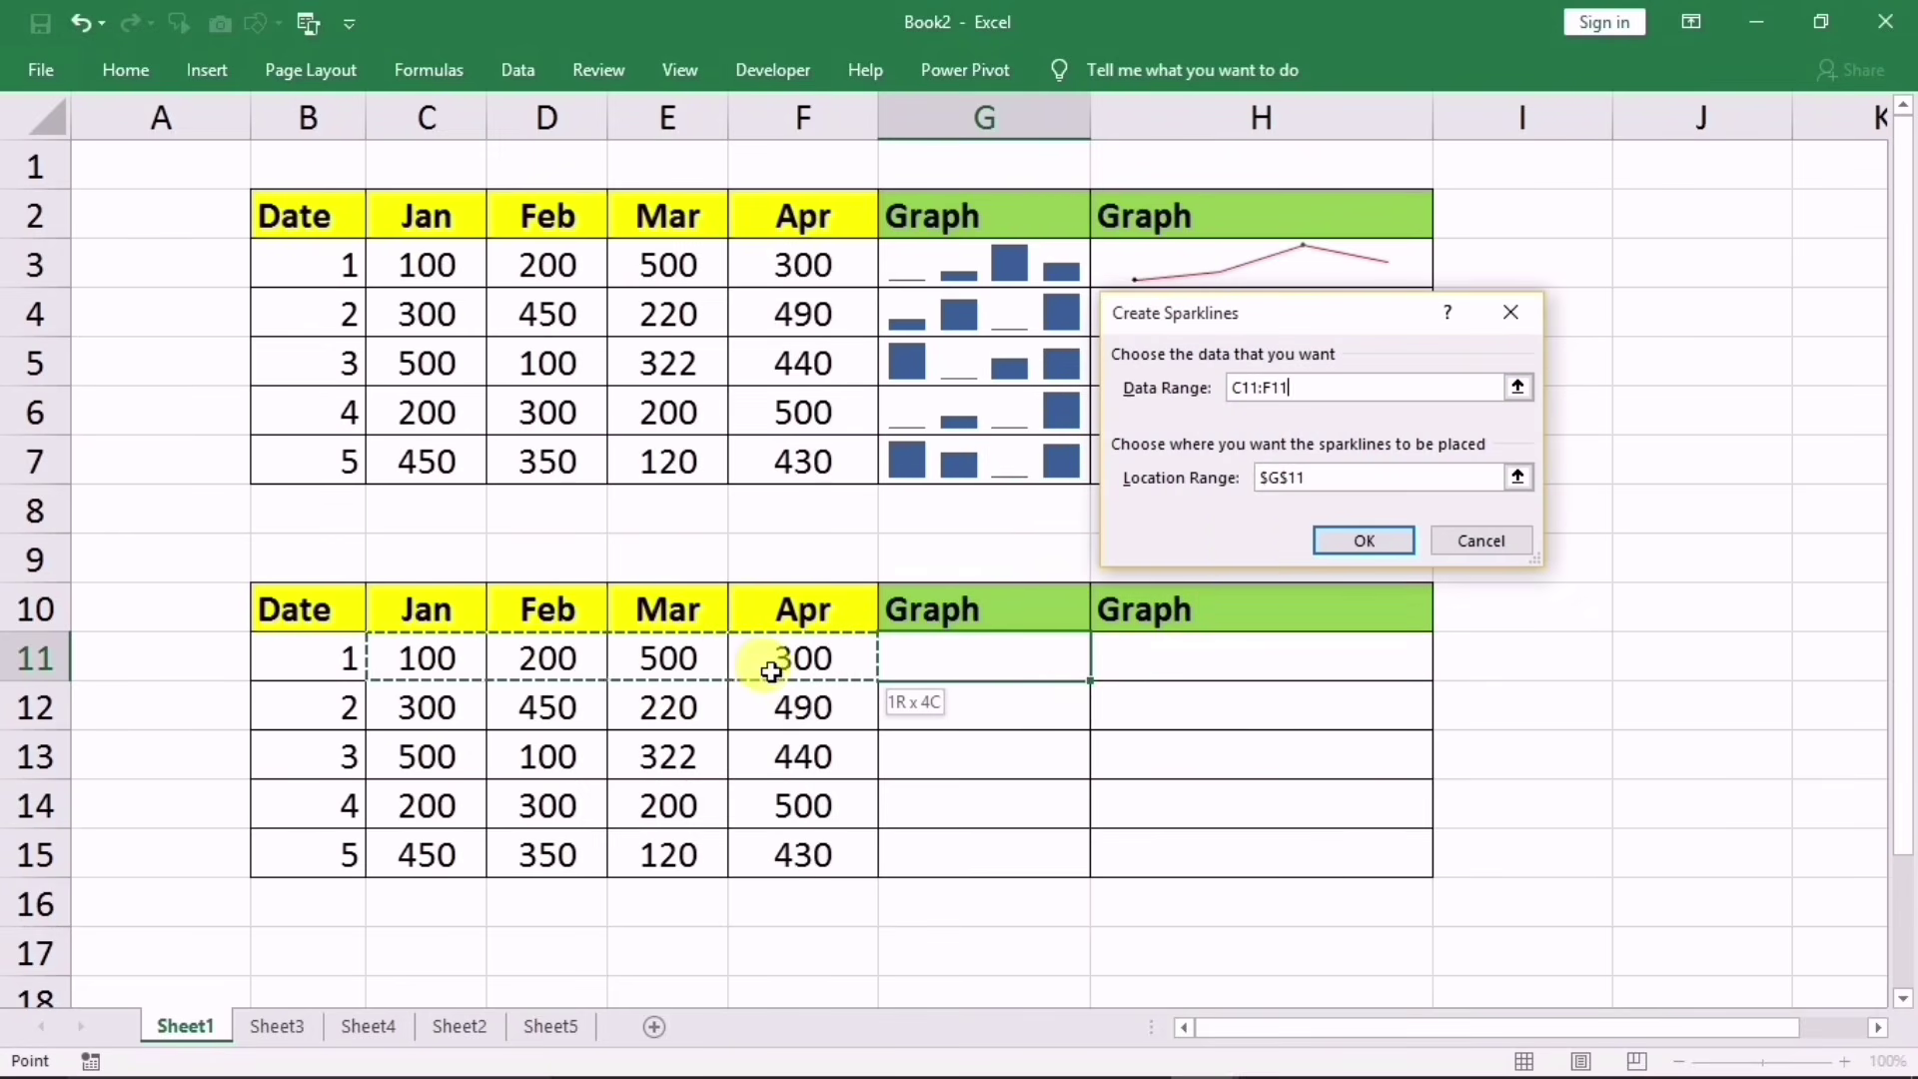
left_click(1324, 482)
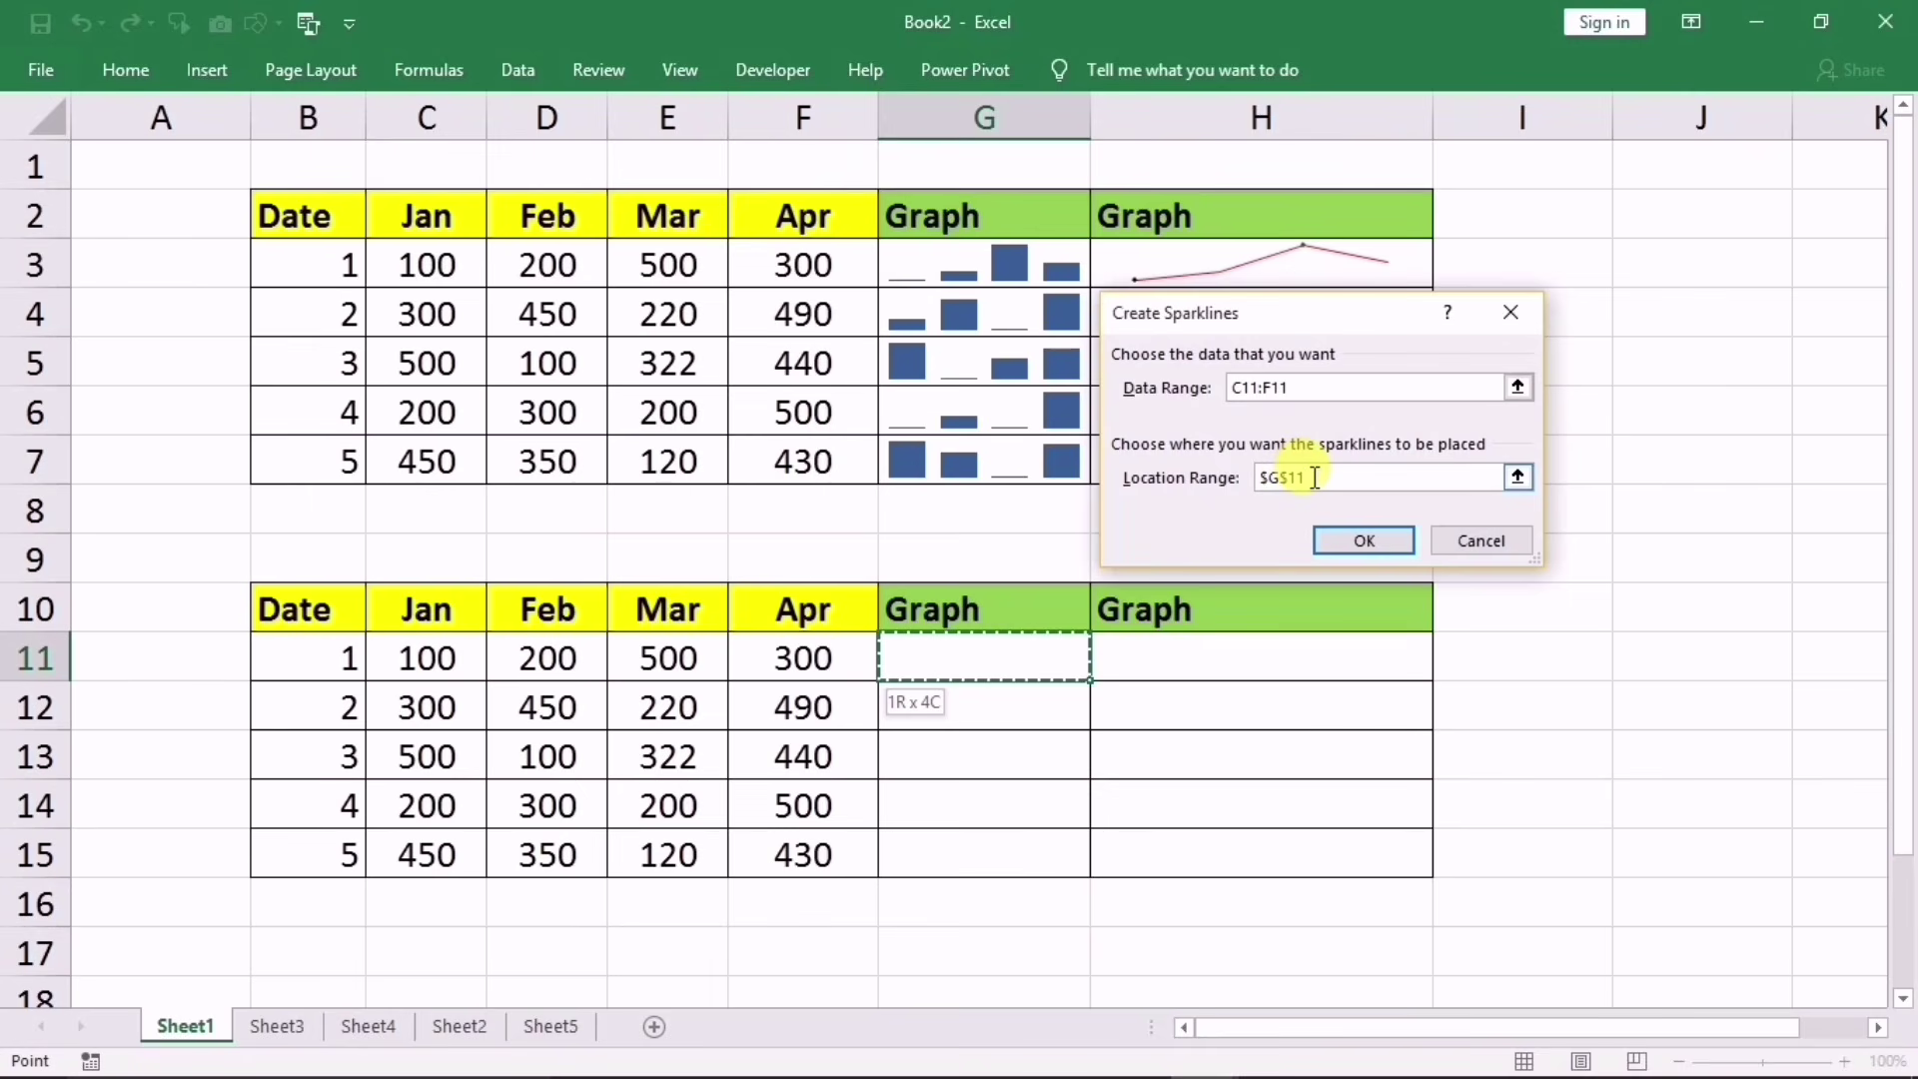
left_click(1350, 541)
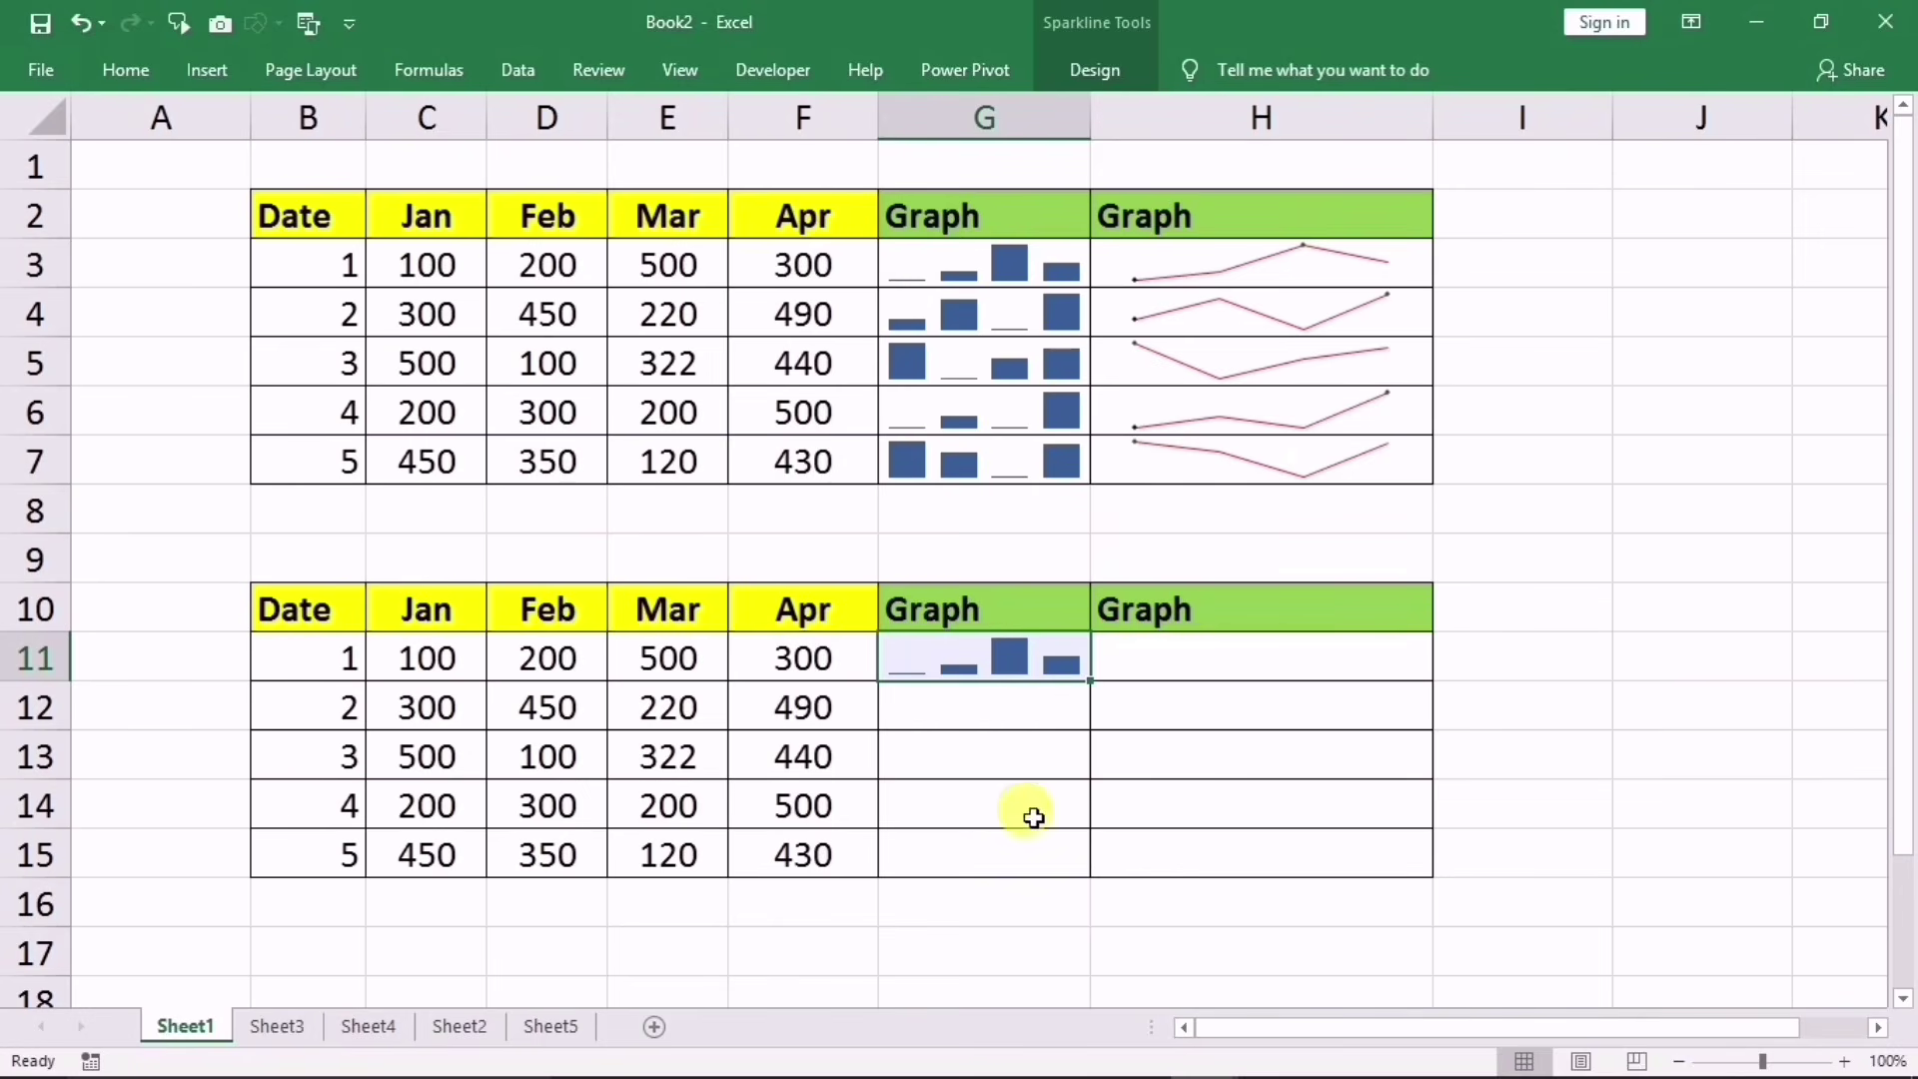
left_click_drag(1089, 681, 1058, 873)
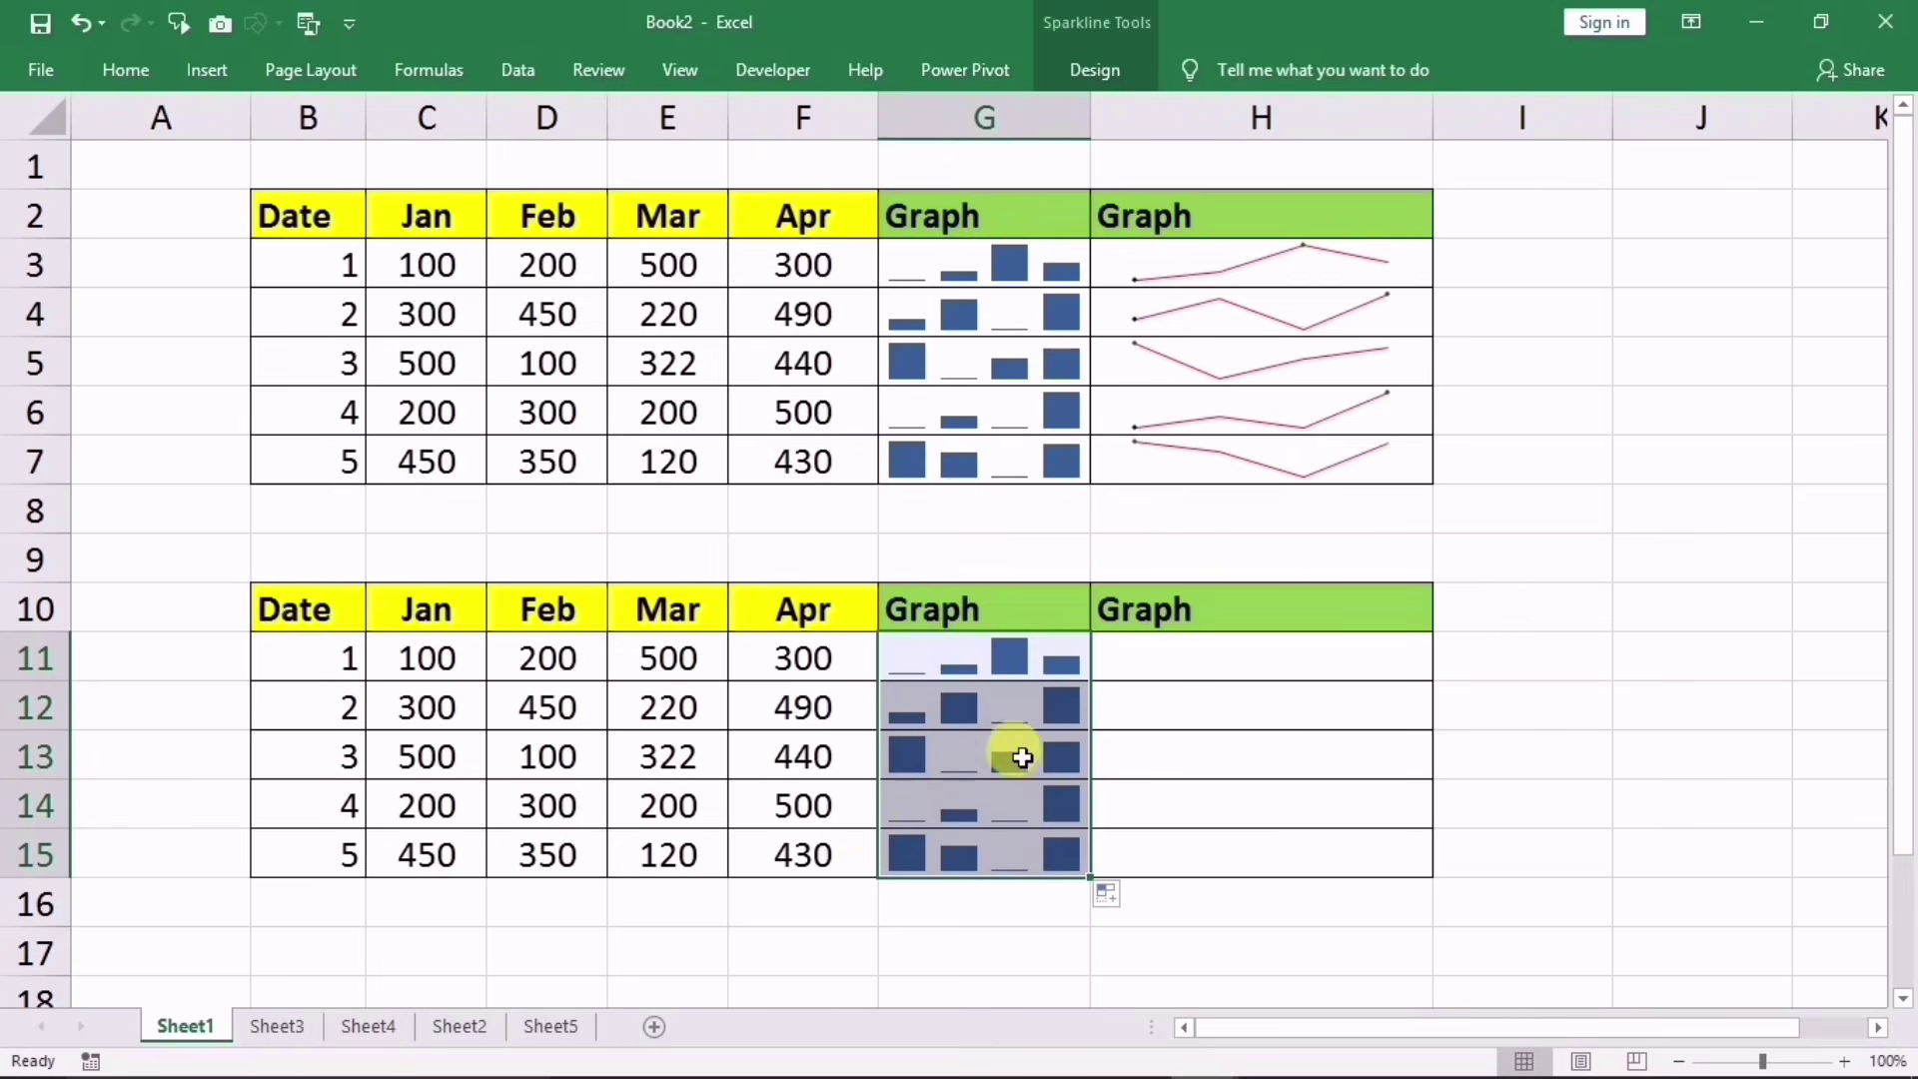
left_click(1218, 657)
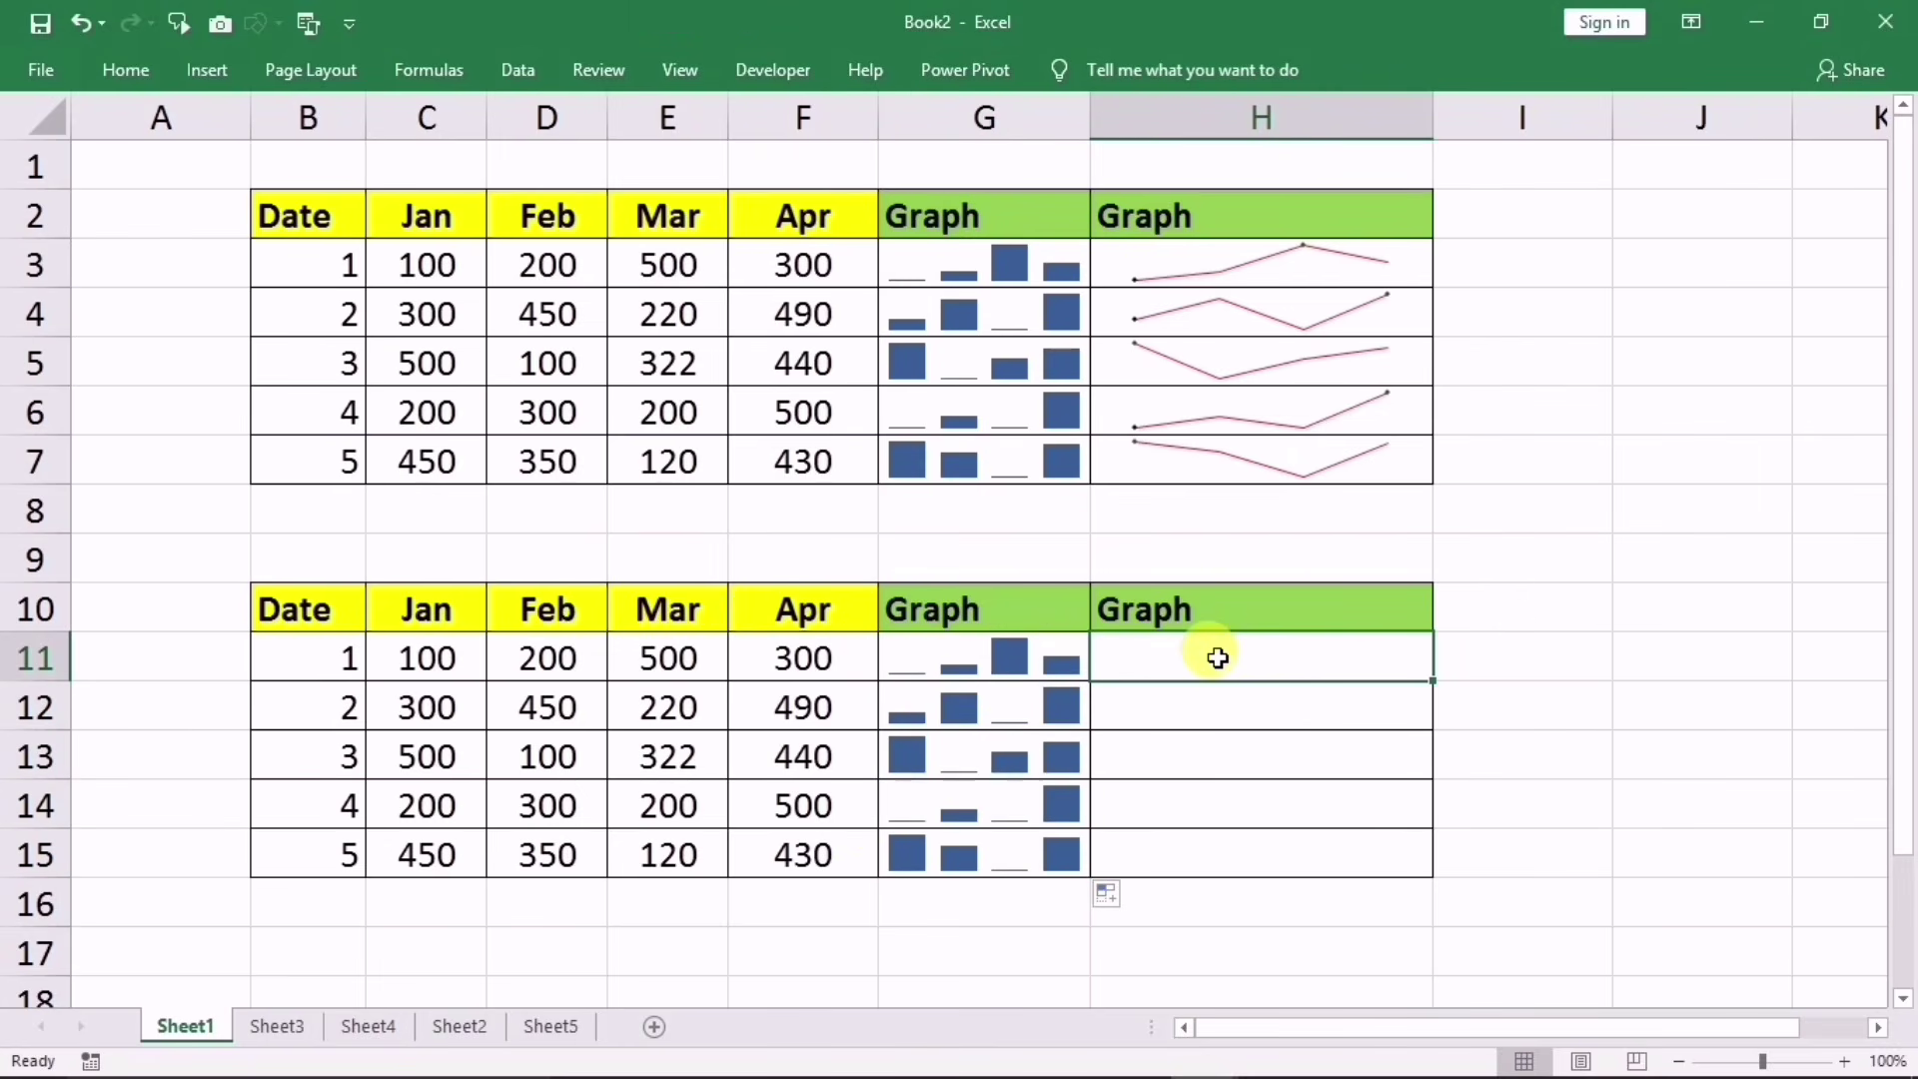
Step: Insert a line sparkline in H11 plotting the C11:F11 Jan–Apr values
left_click(212, 72)
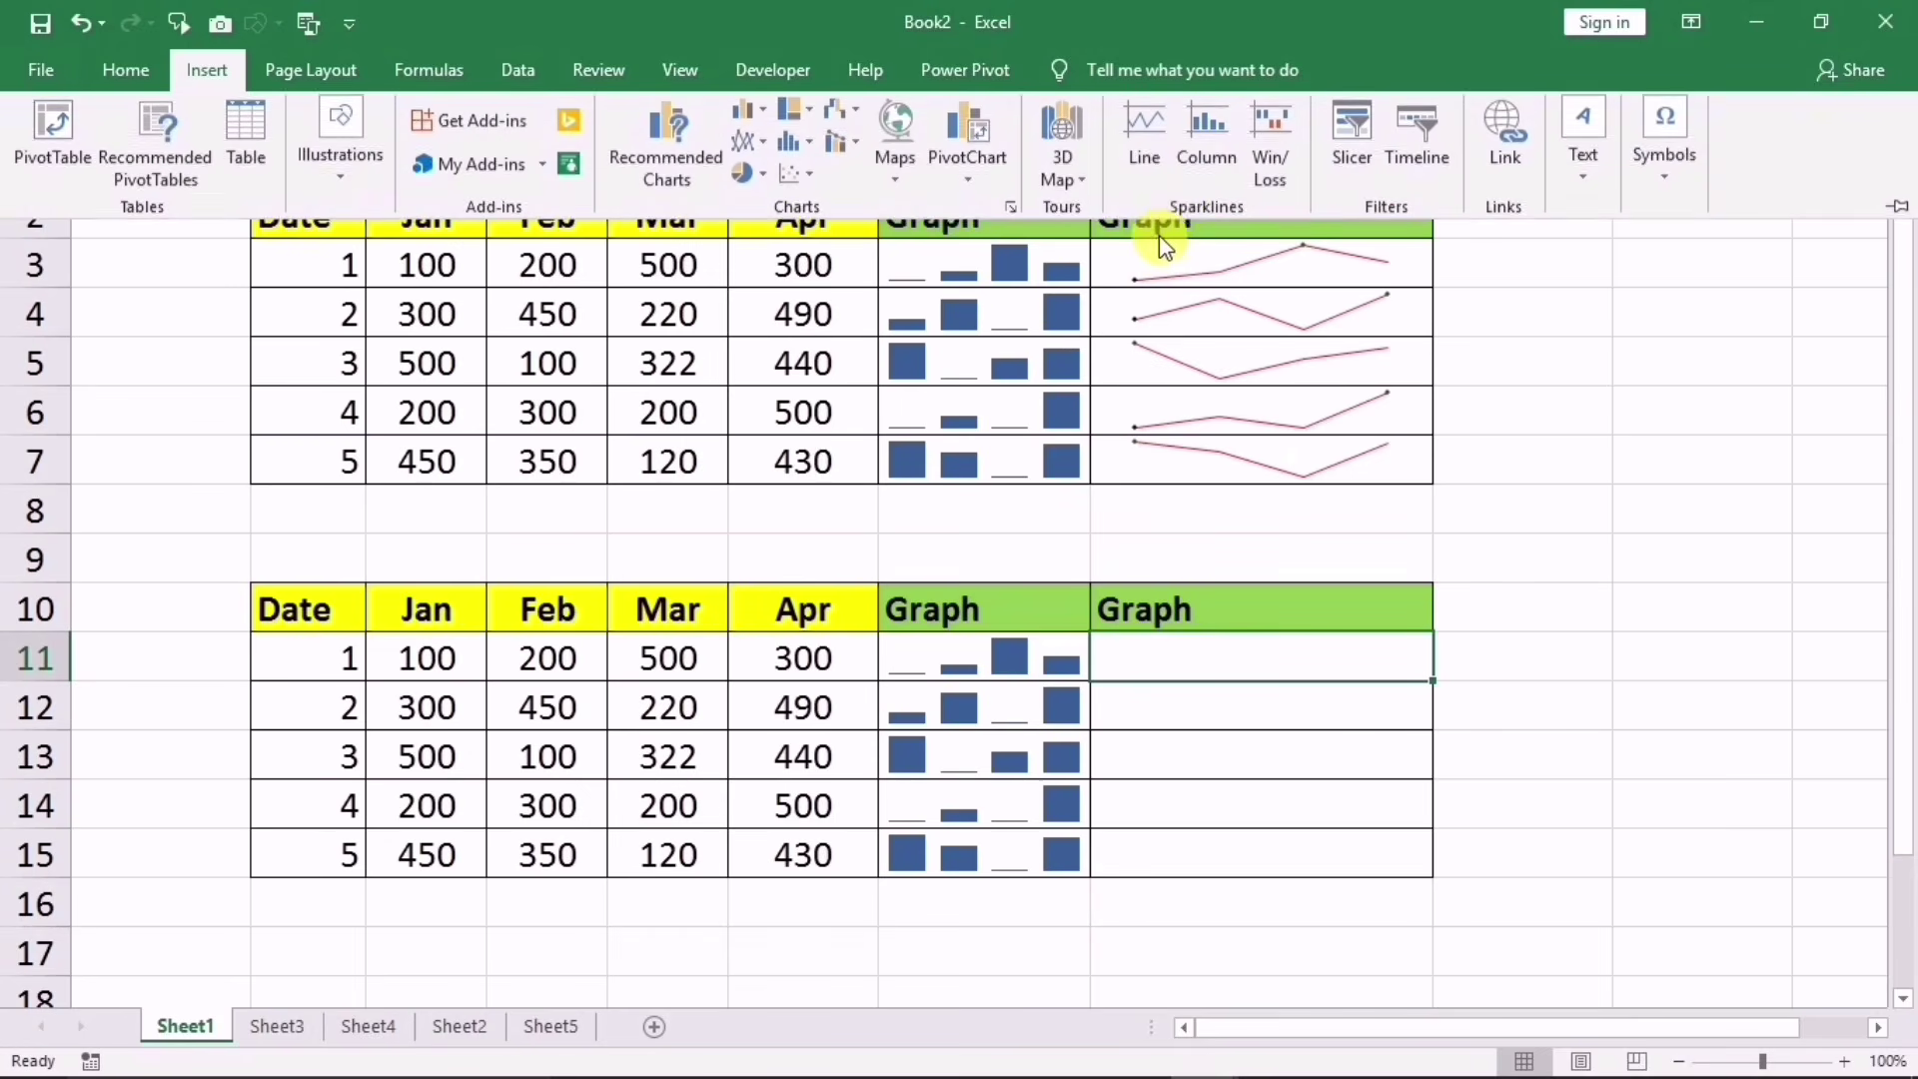
left_click(1147, 135)
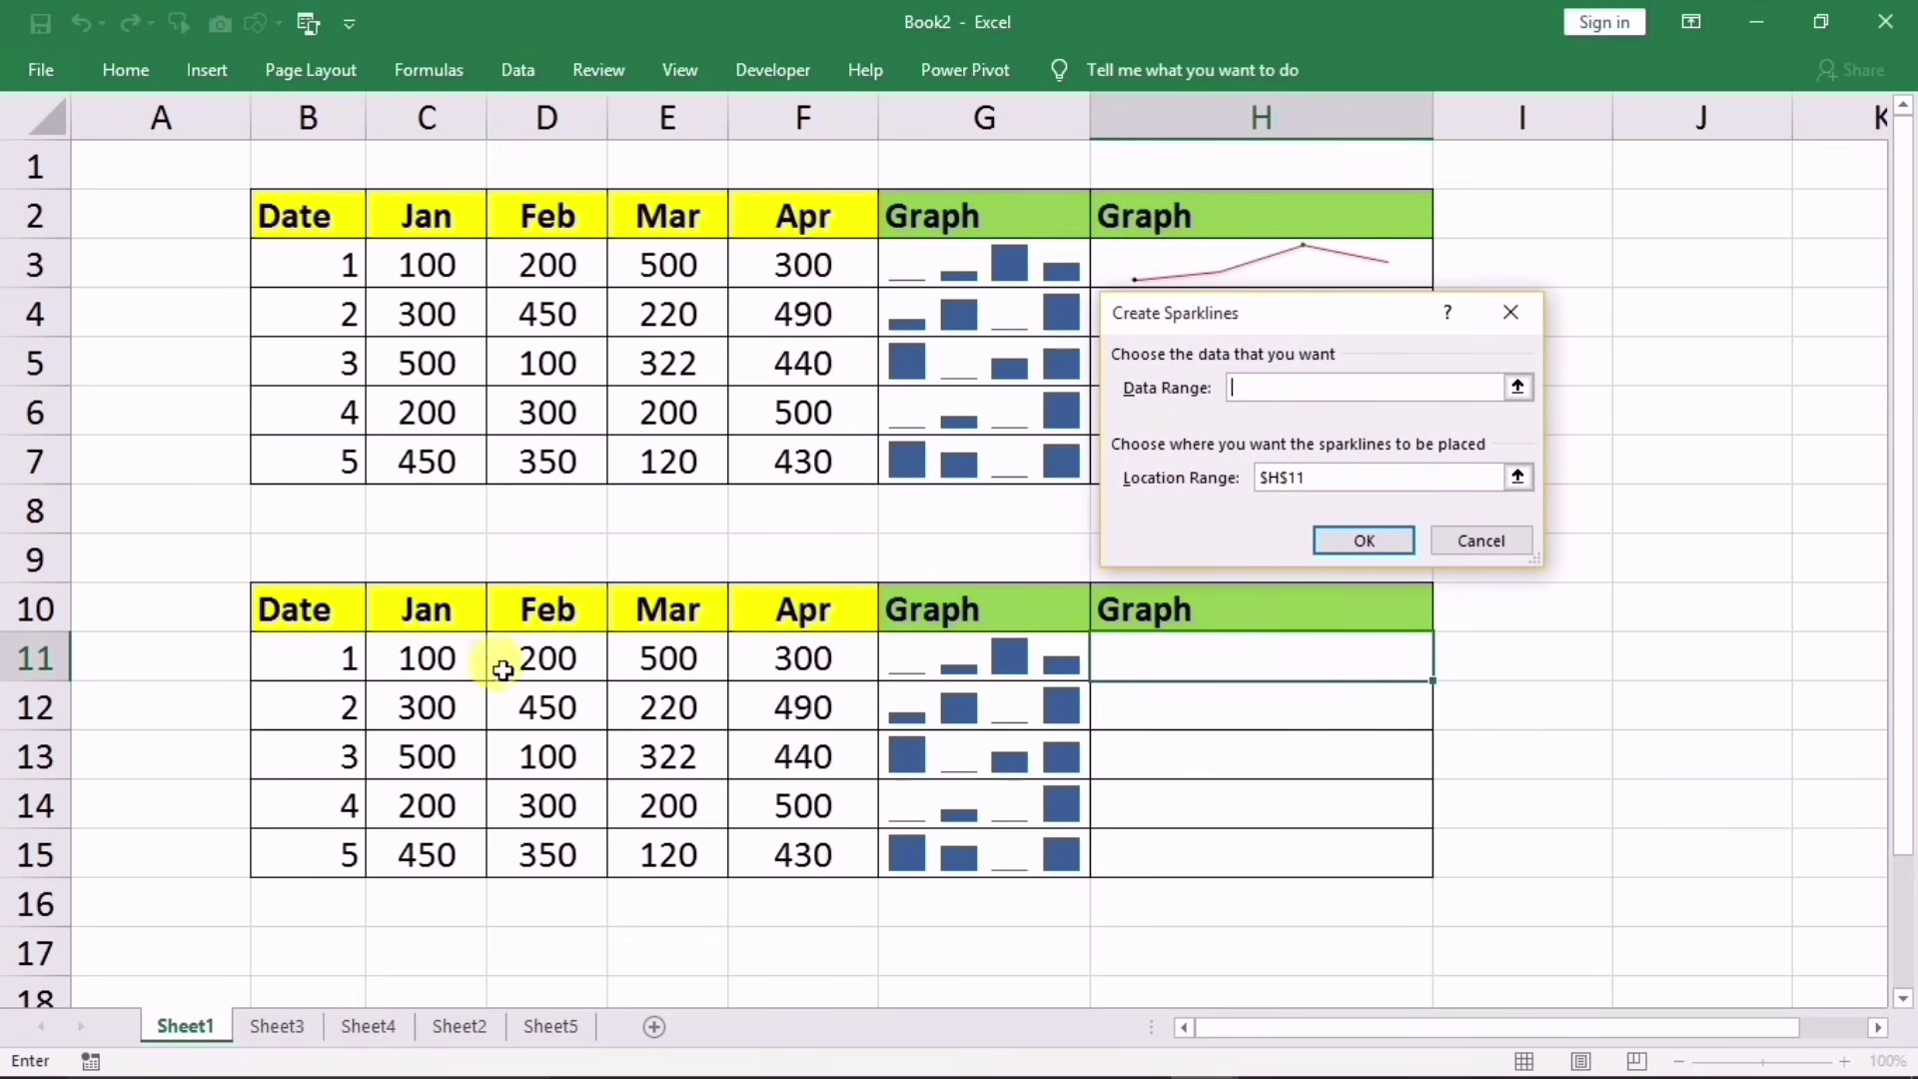
left_click_drag(441, 654, 773, 657)
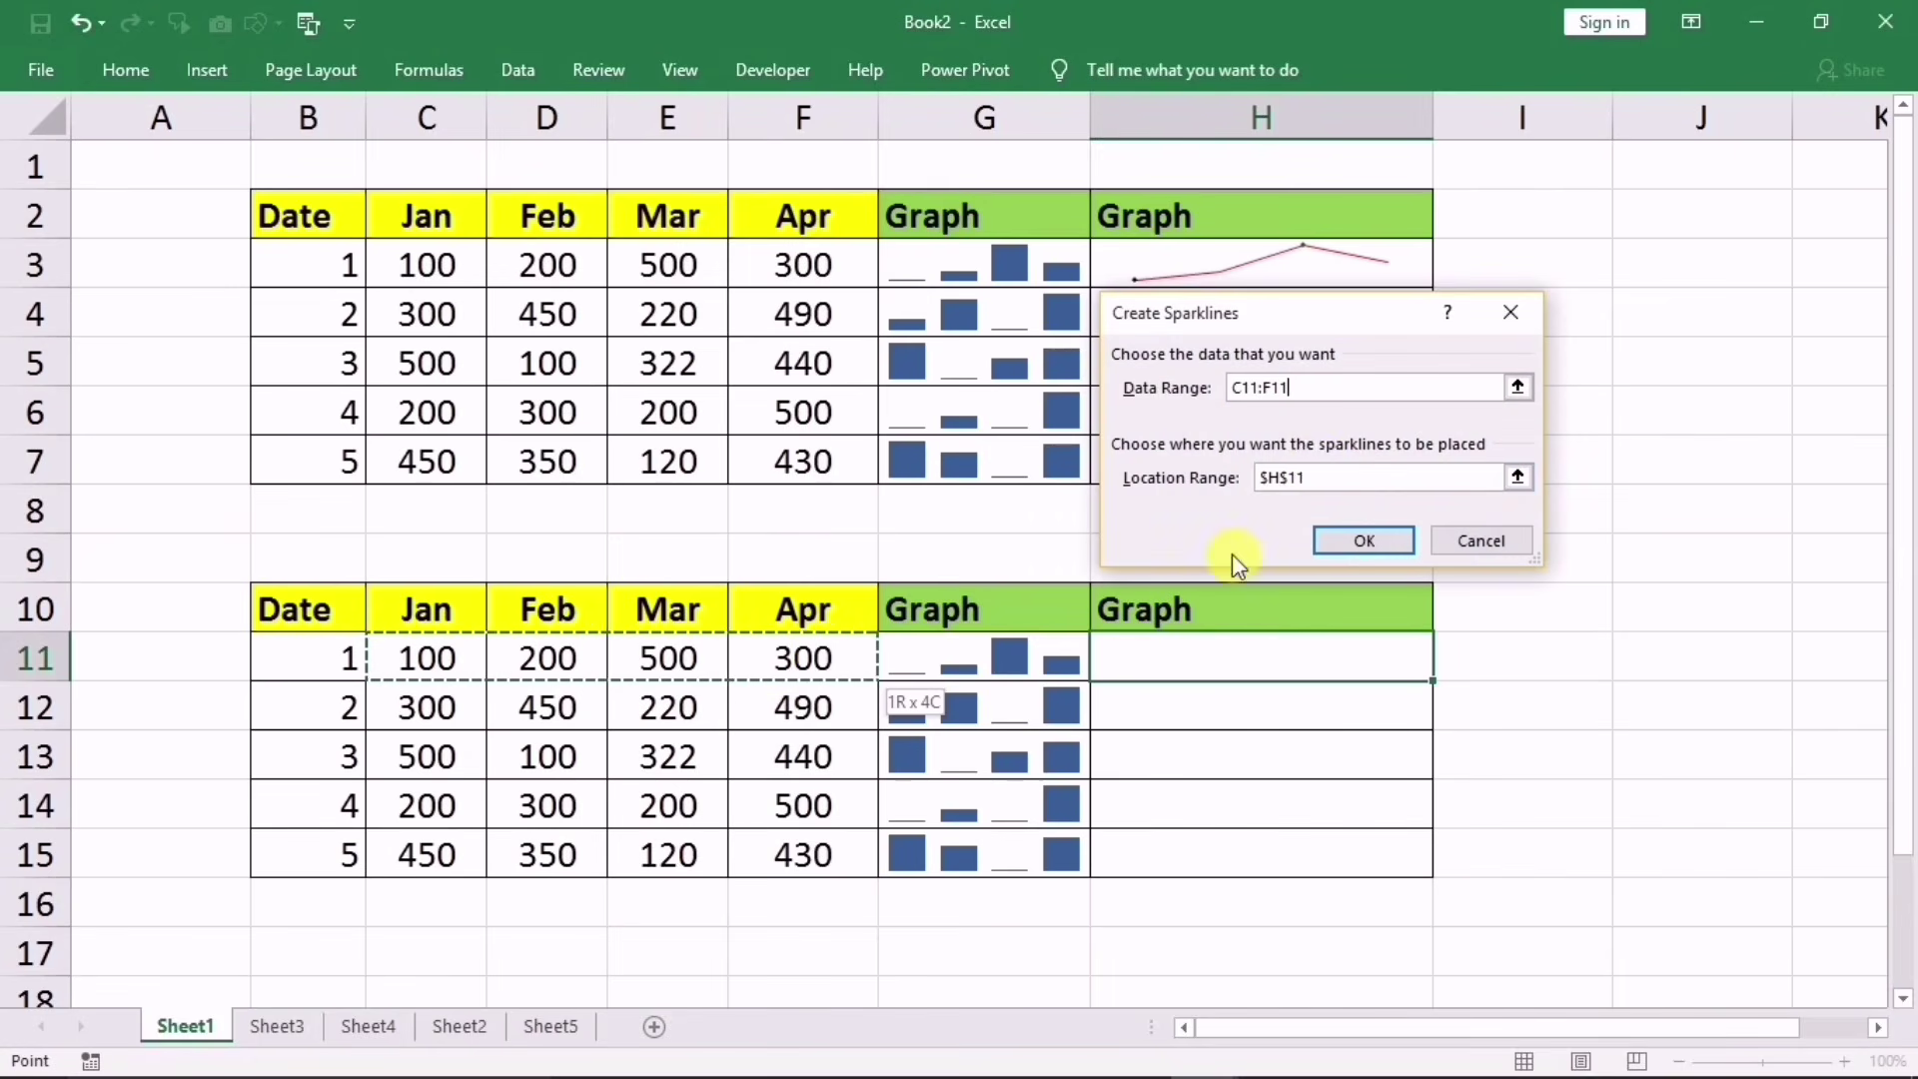
left_click(1329, 479)
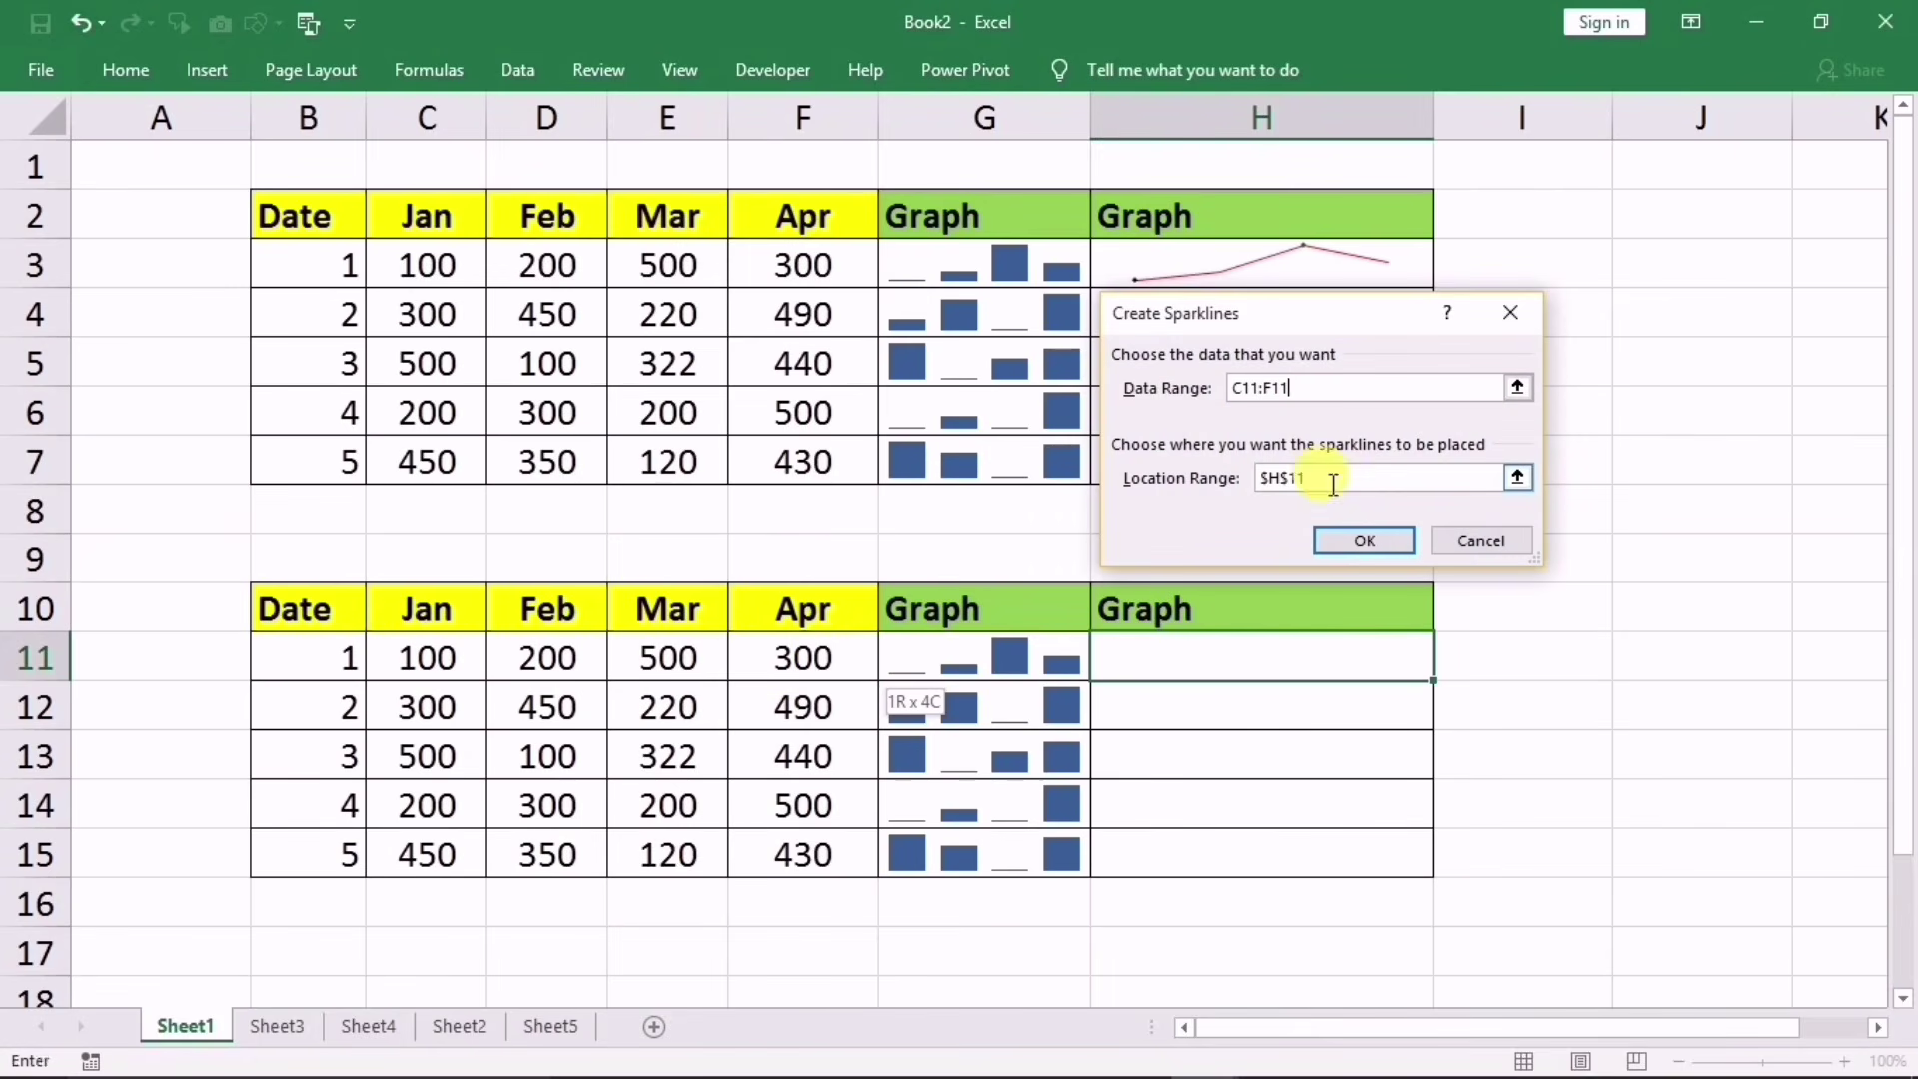
left_click(1362, 540)
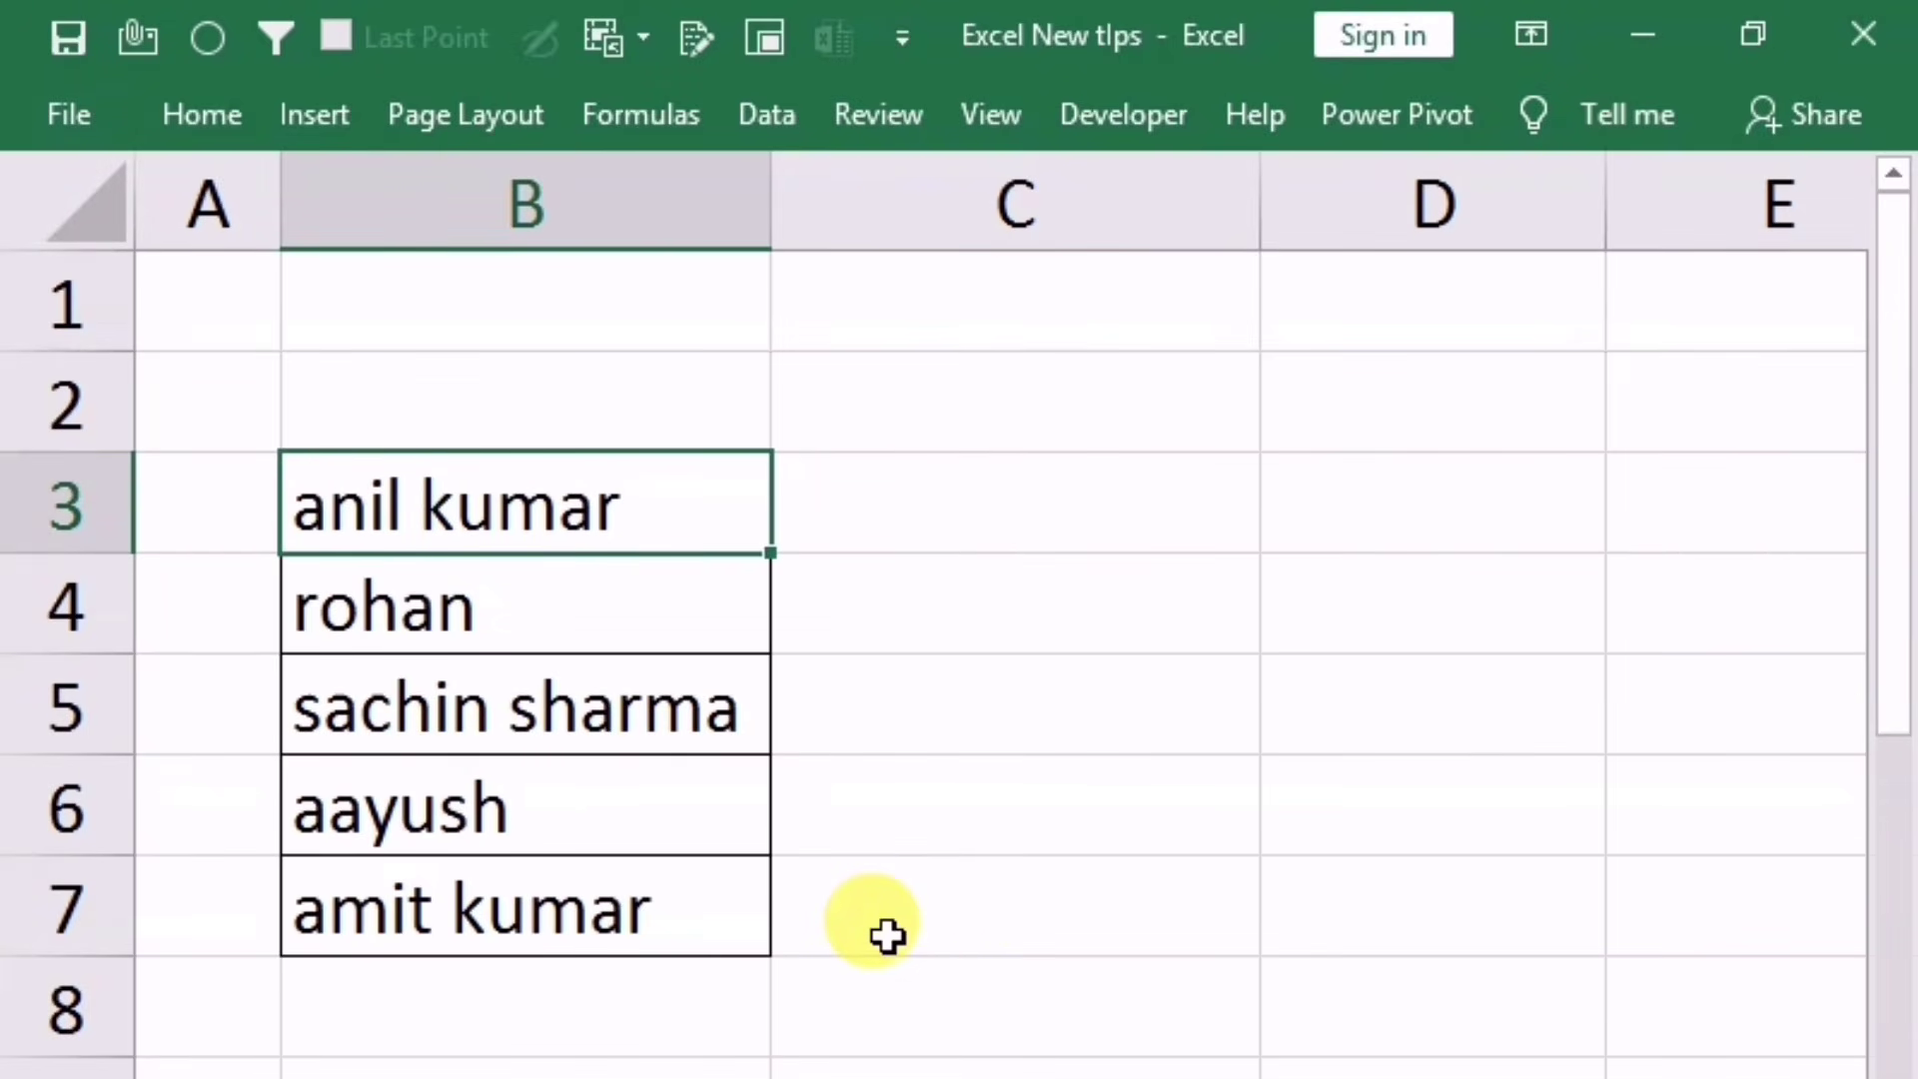
Step: Type the first name capitalised in C3, then Flash Fill (Ctrl+E) the rest down C4:C7
left_click(909, 533)
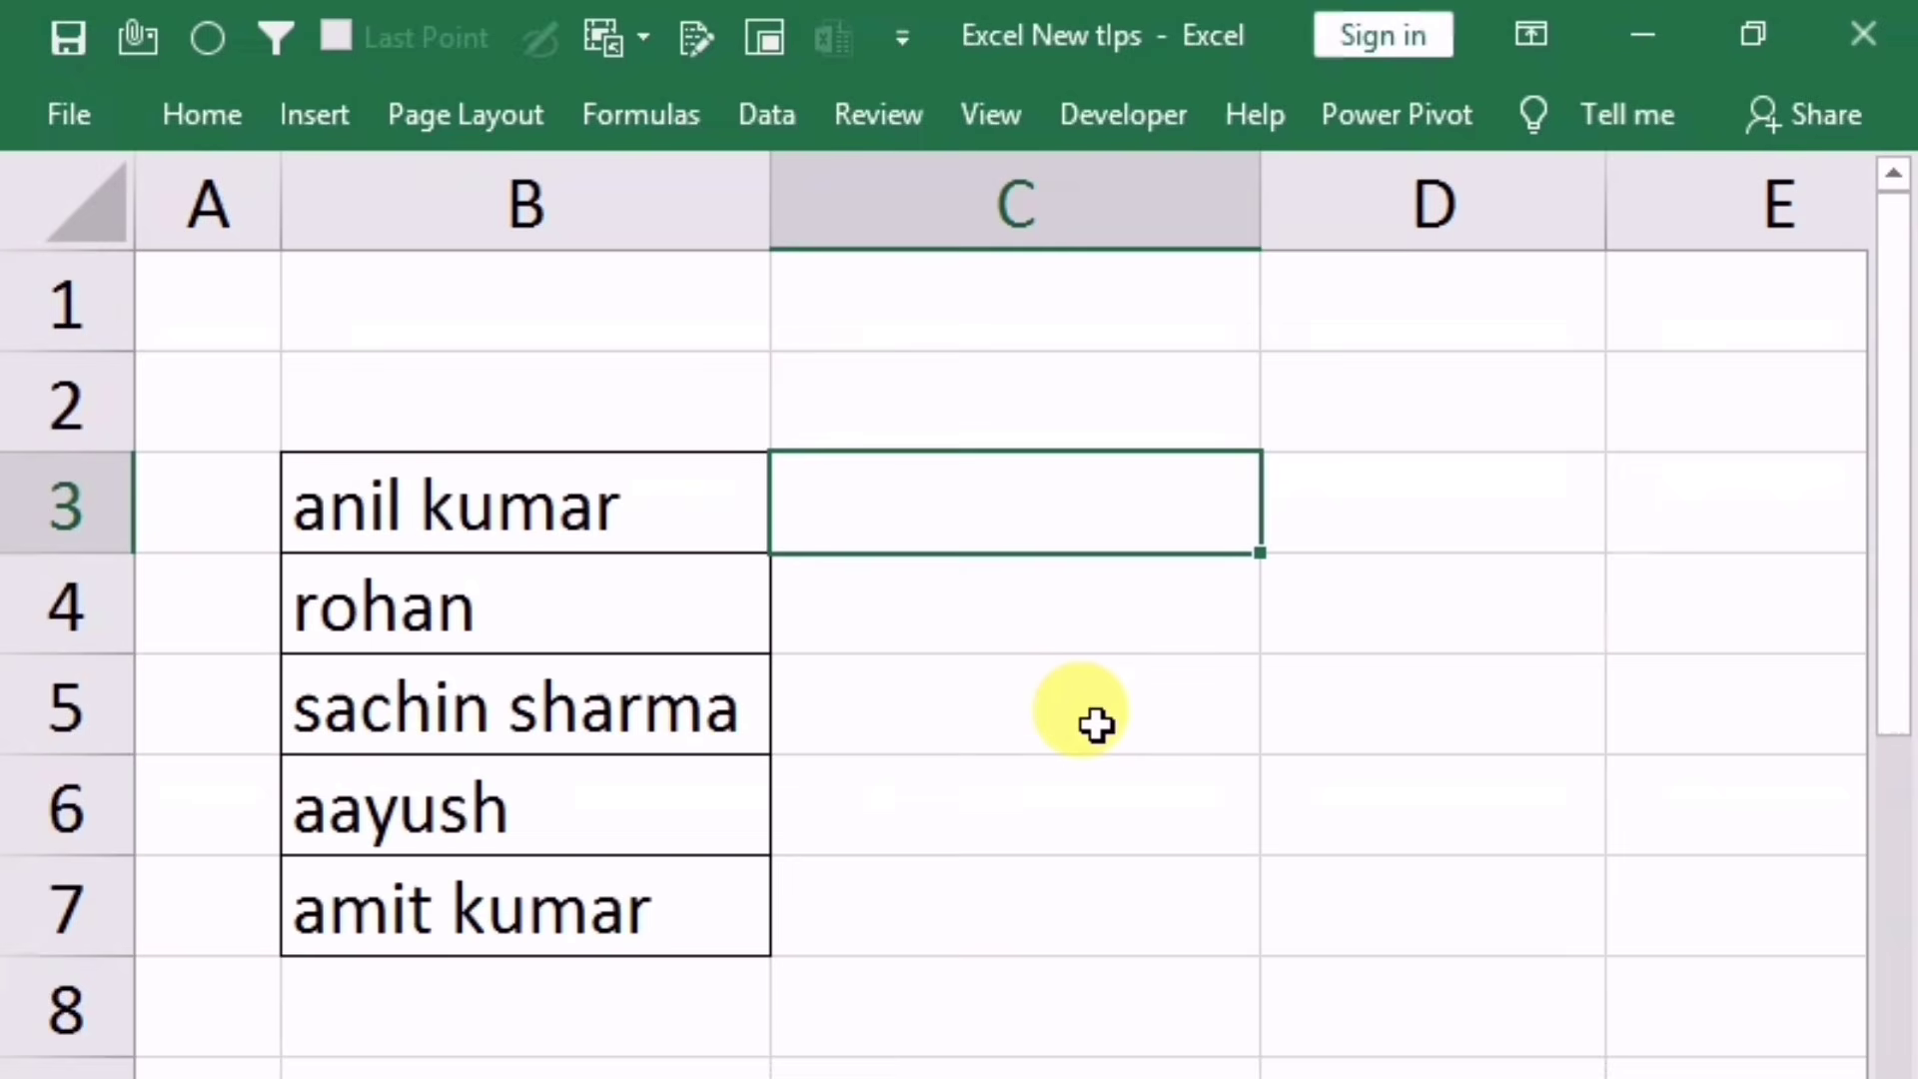
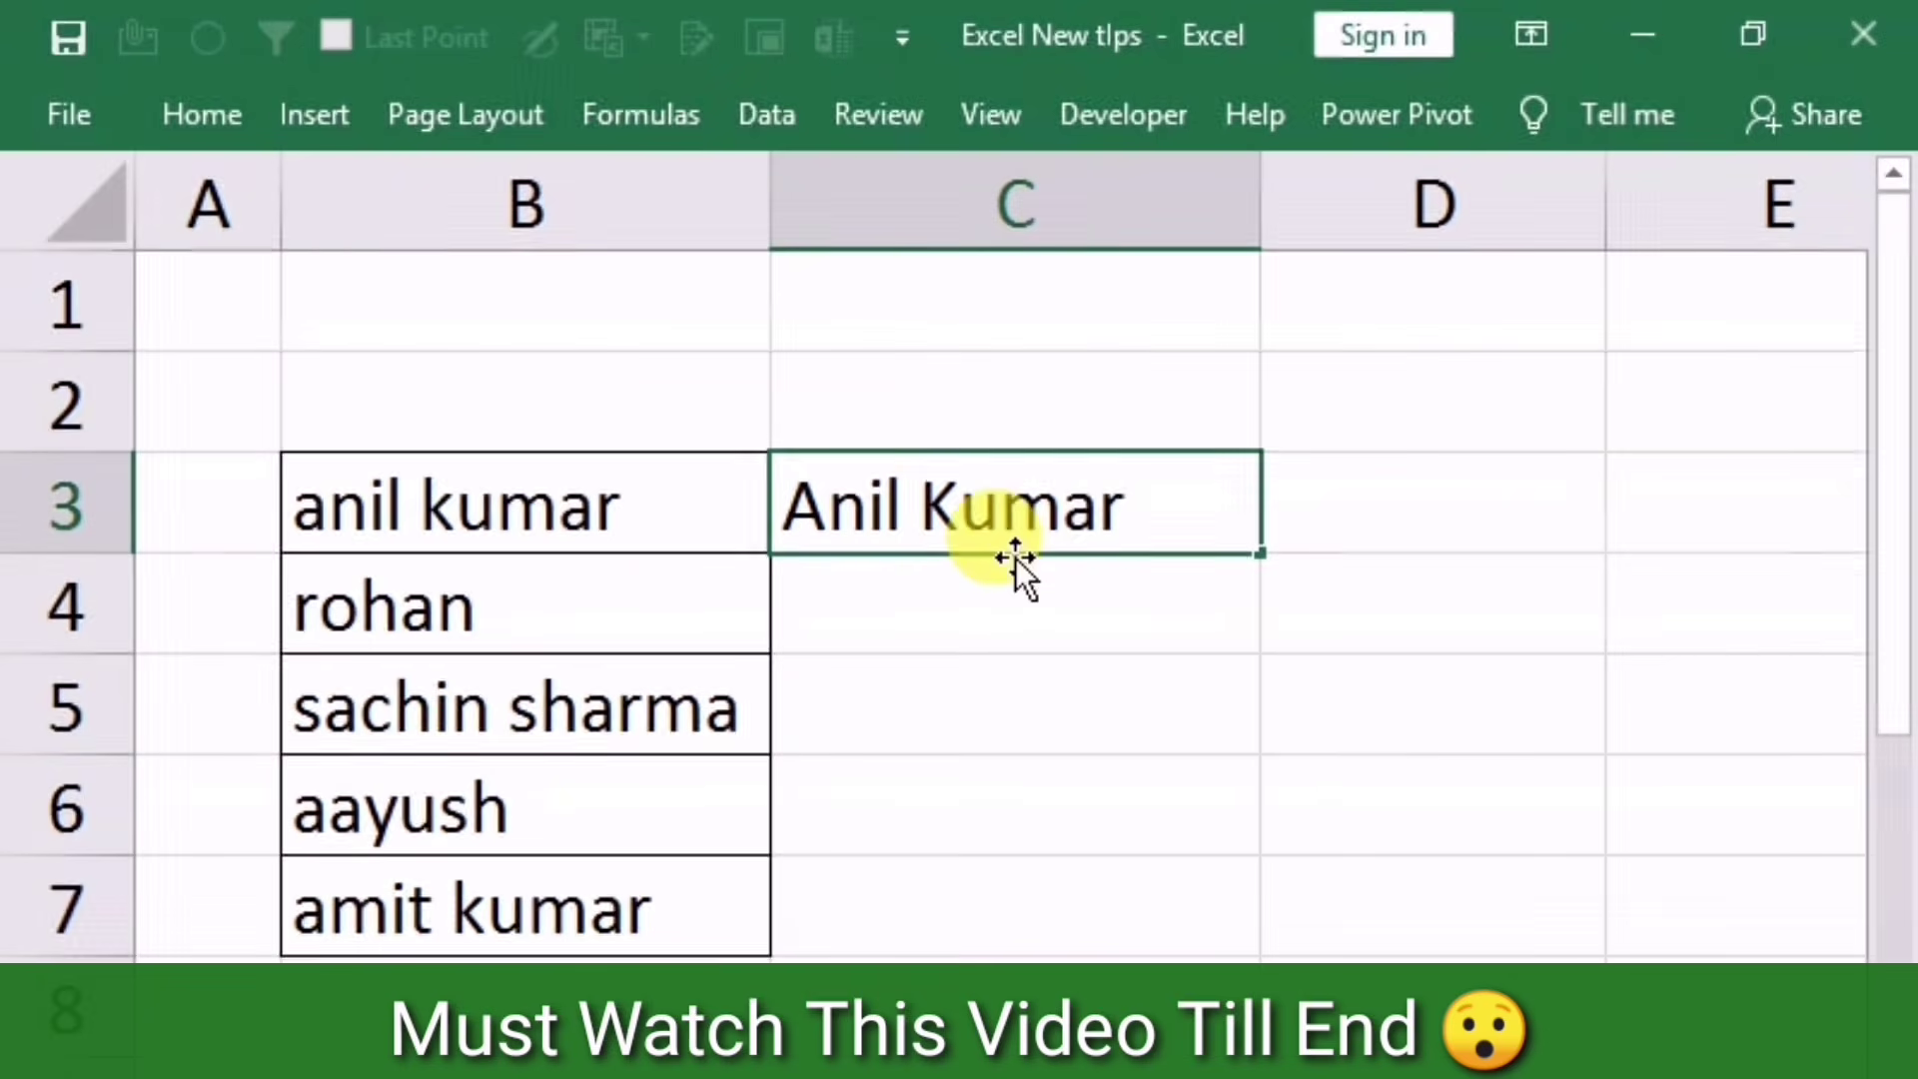
key("Return")
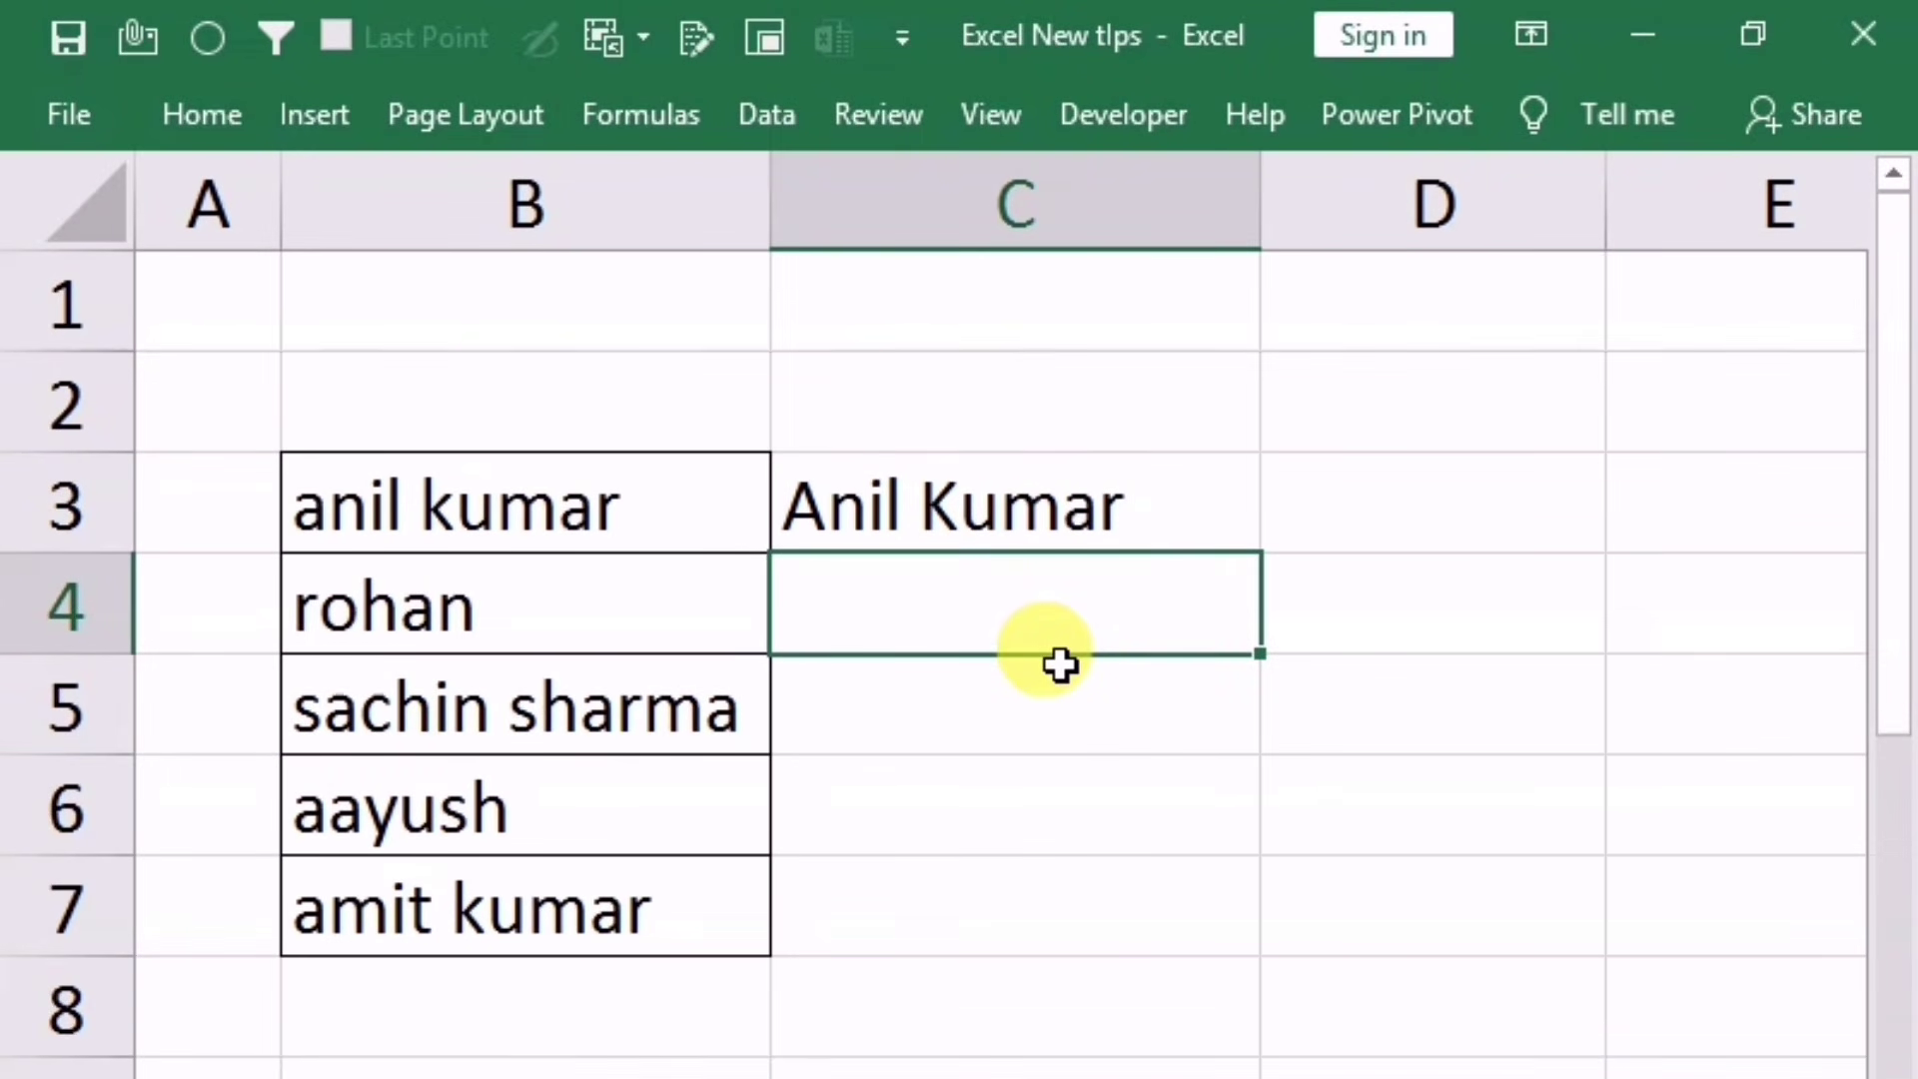
key("ctrl+e")
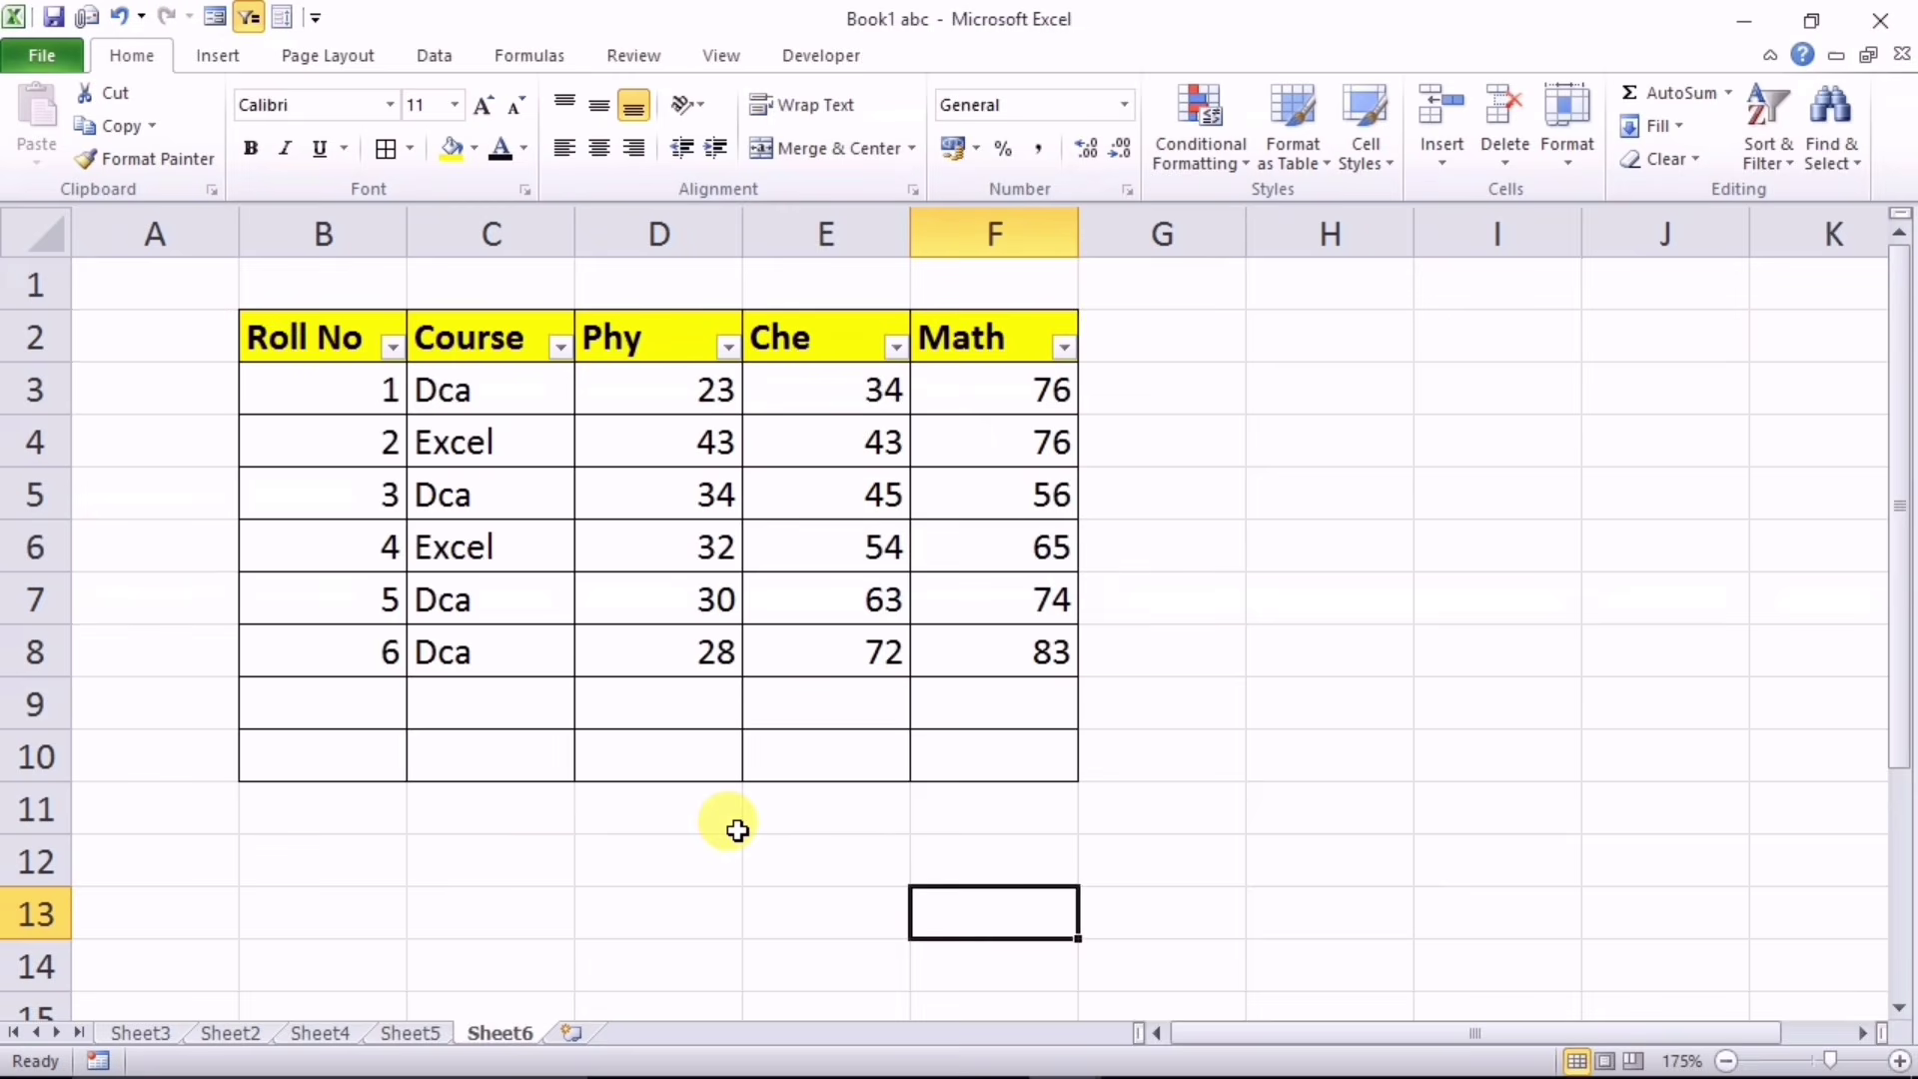
Step: Enter =CELL("filename") in D12 to show the workbook's full path and sheet name
left_click(606, 844)
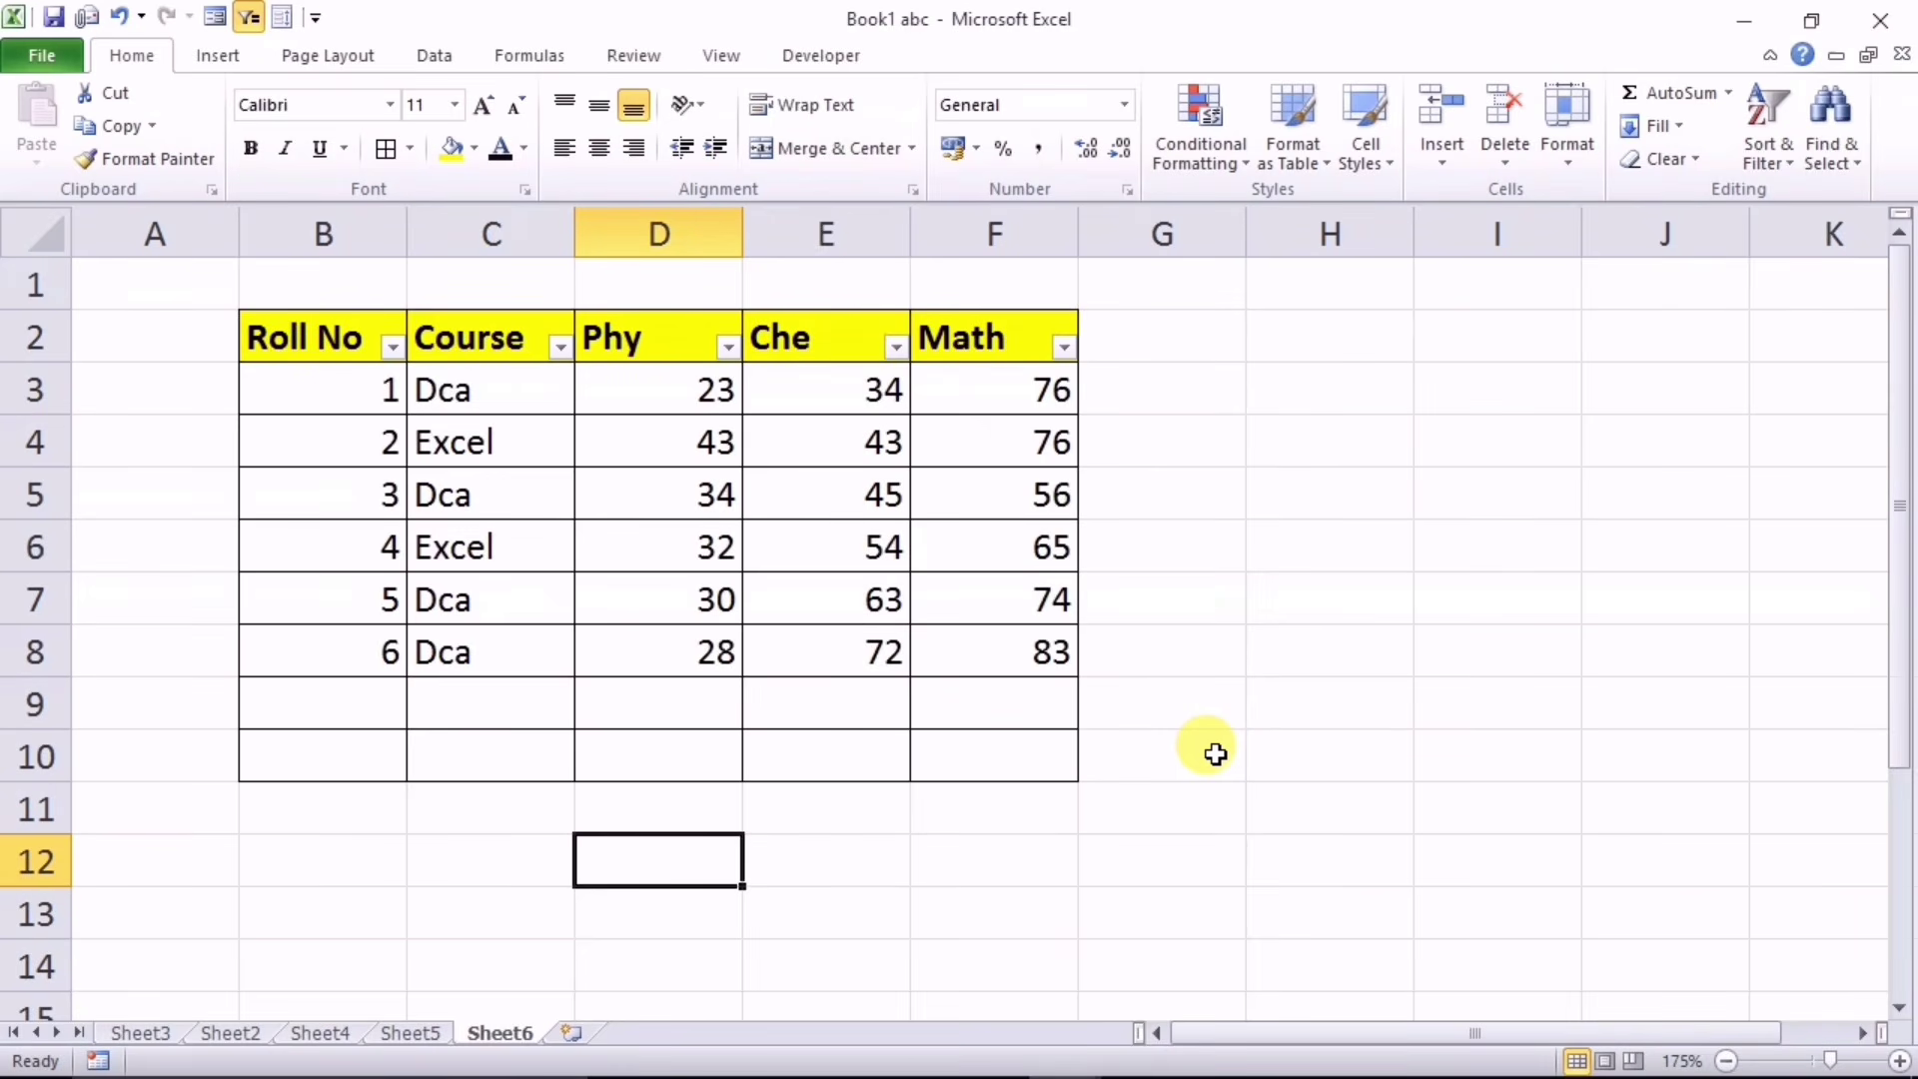
type("=cell")
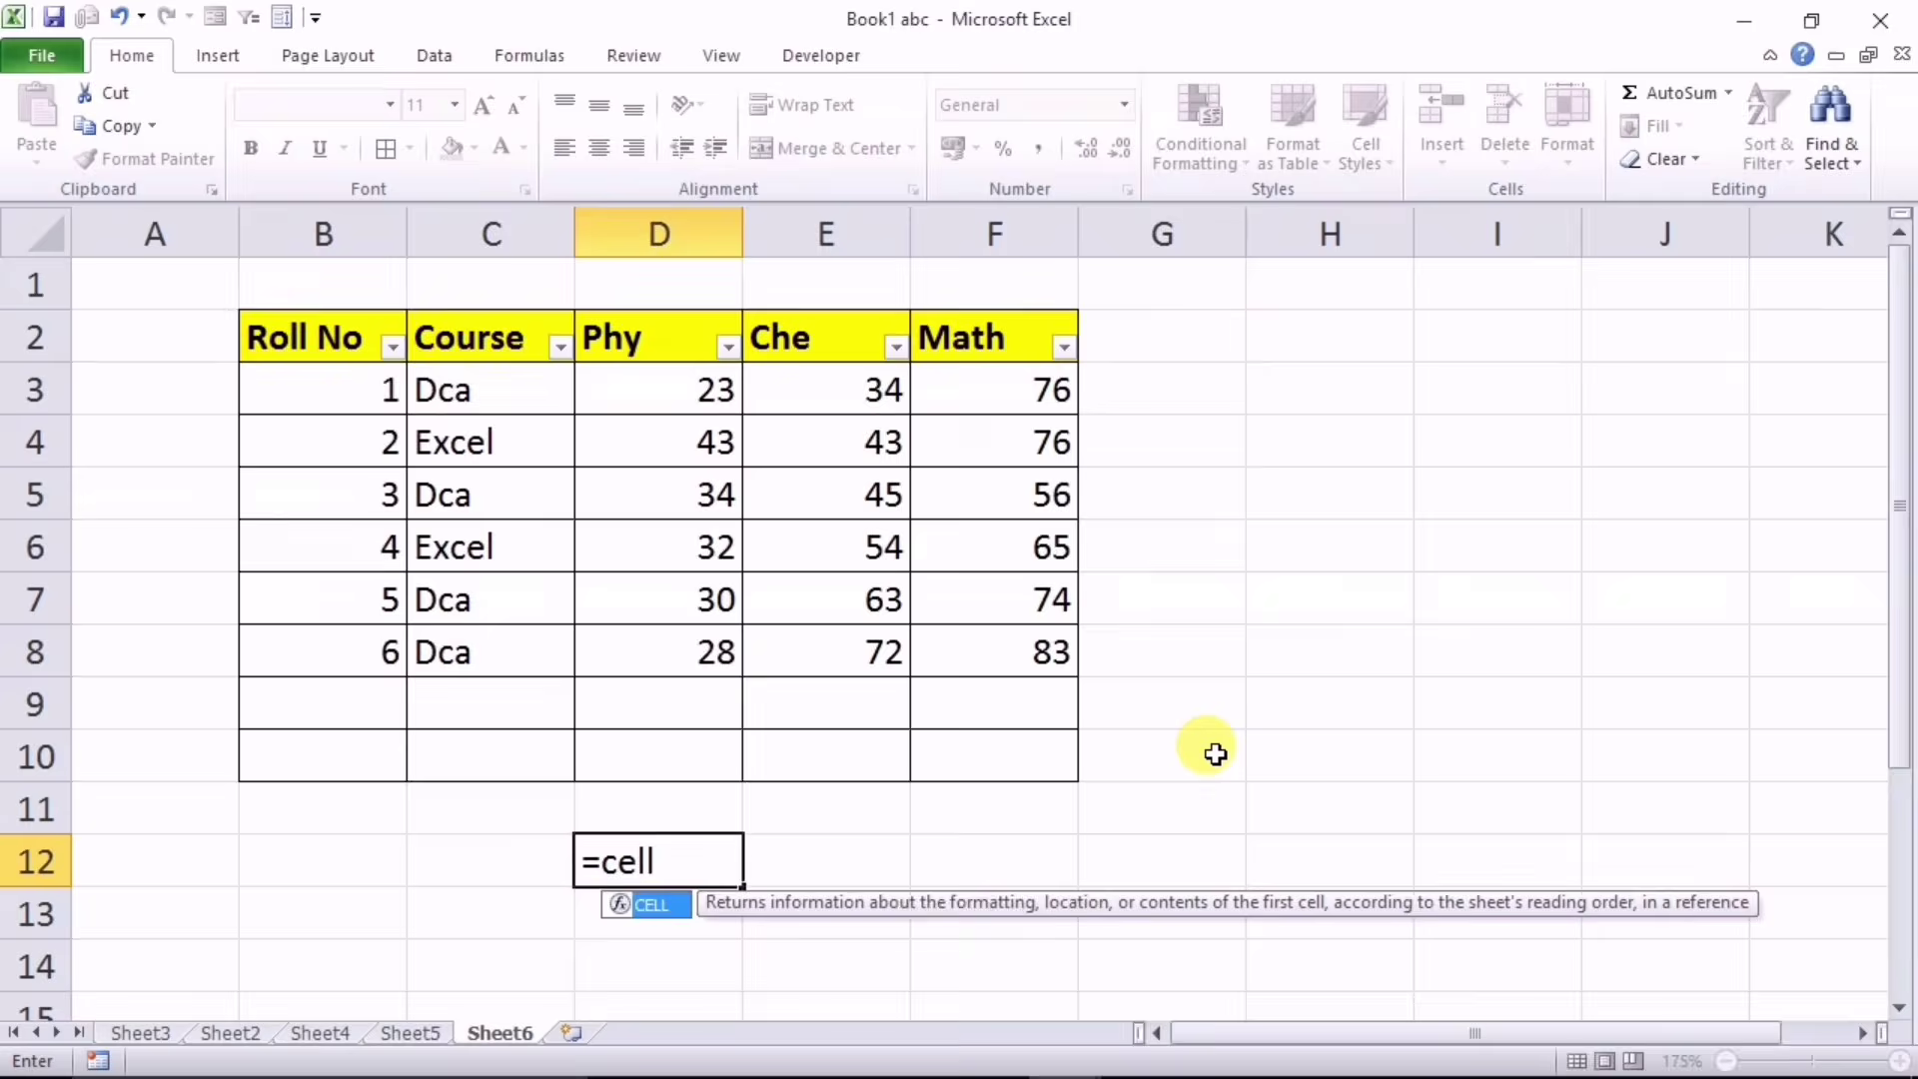
key("Tab")
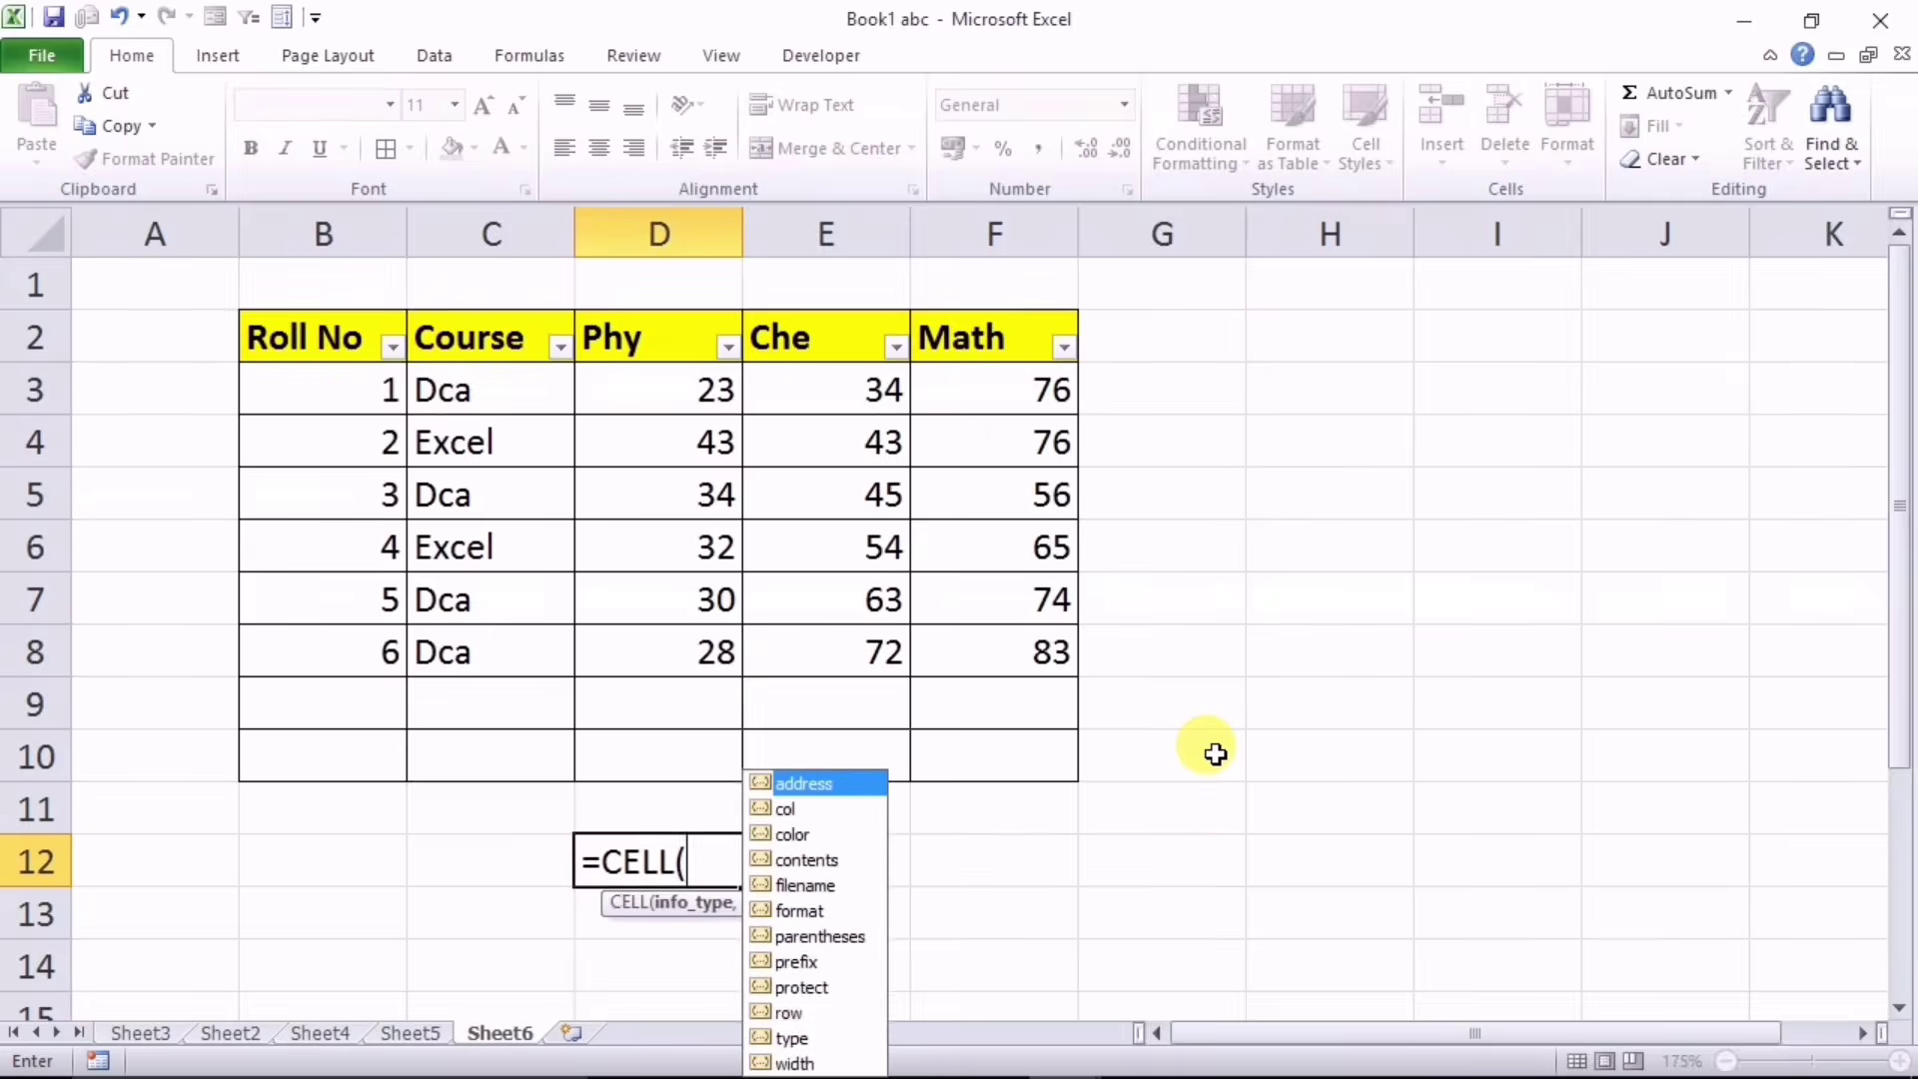
type("\"f")
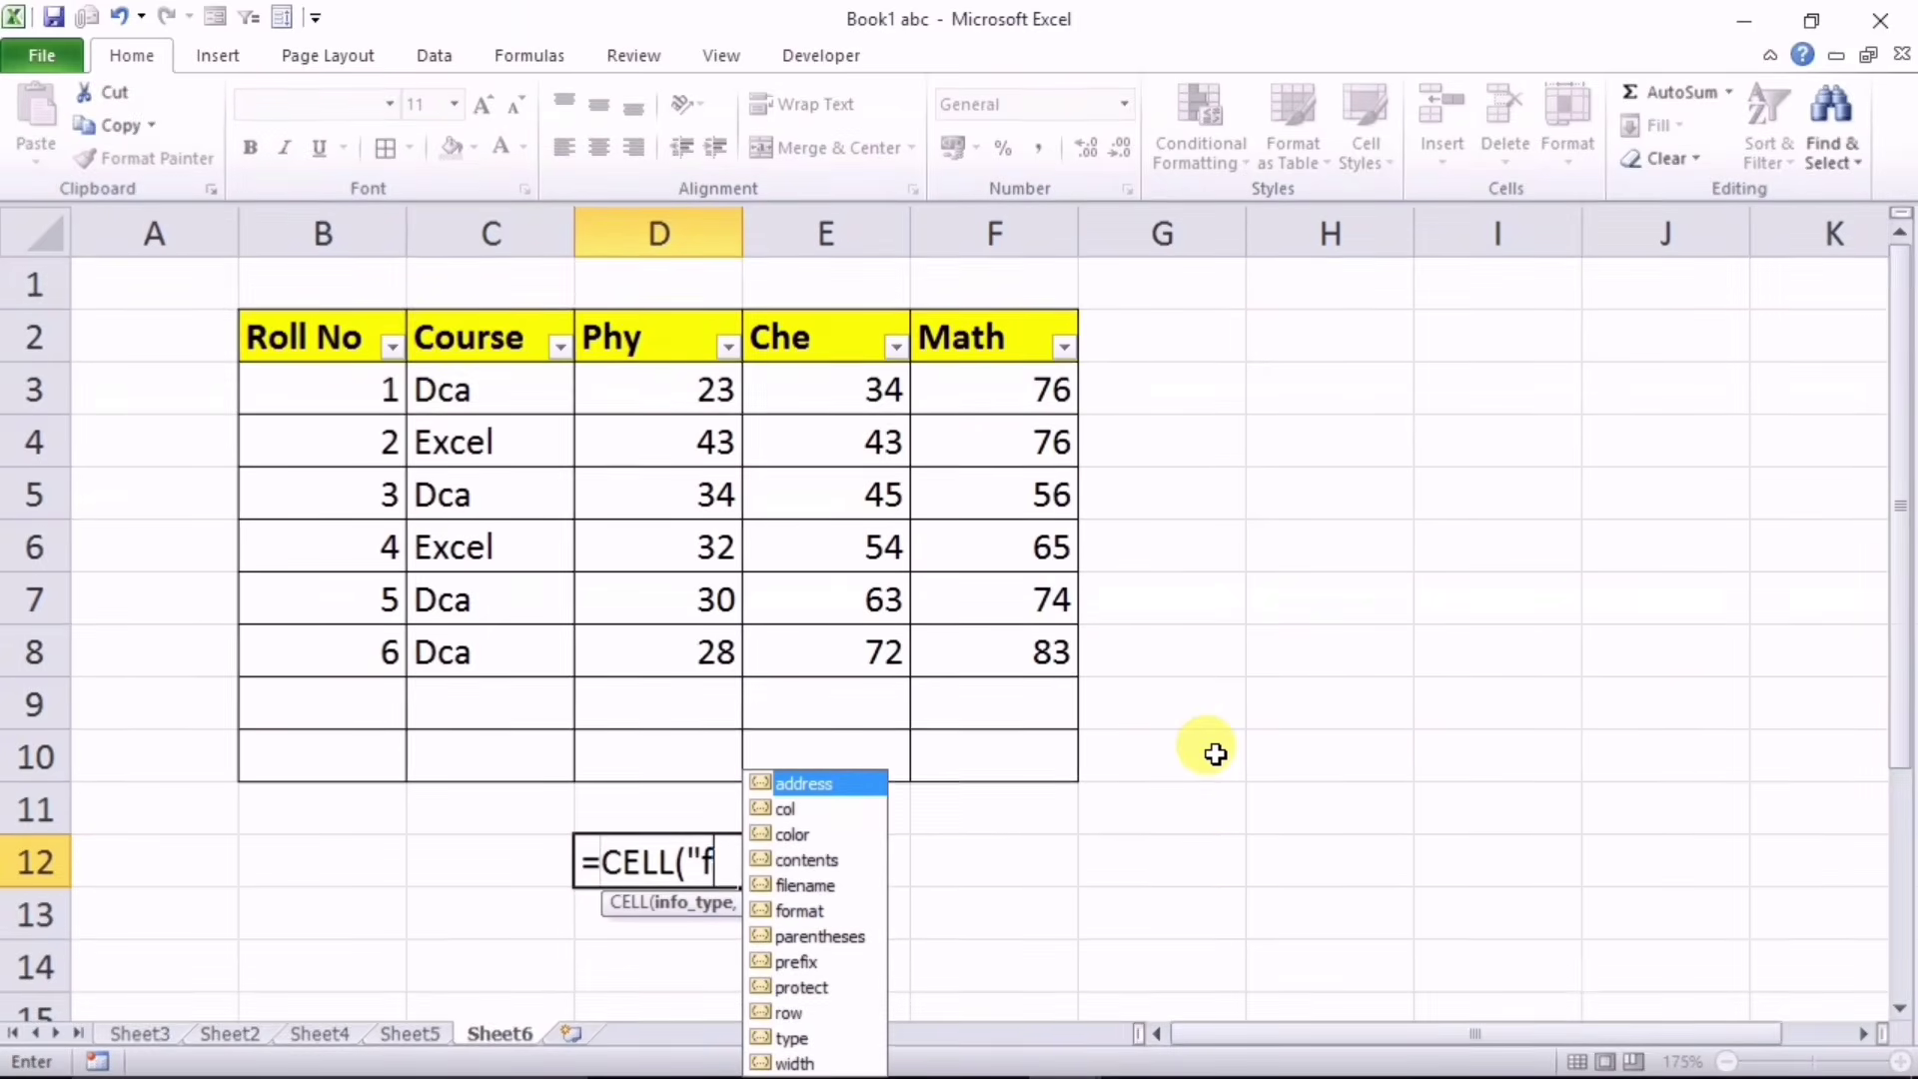
type("i")
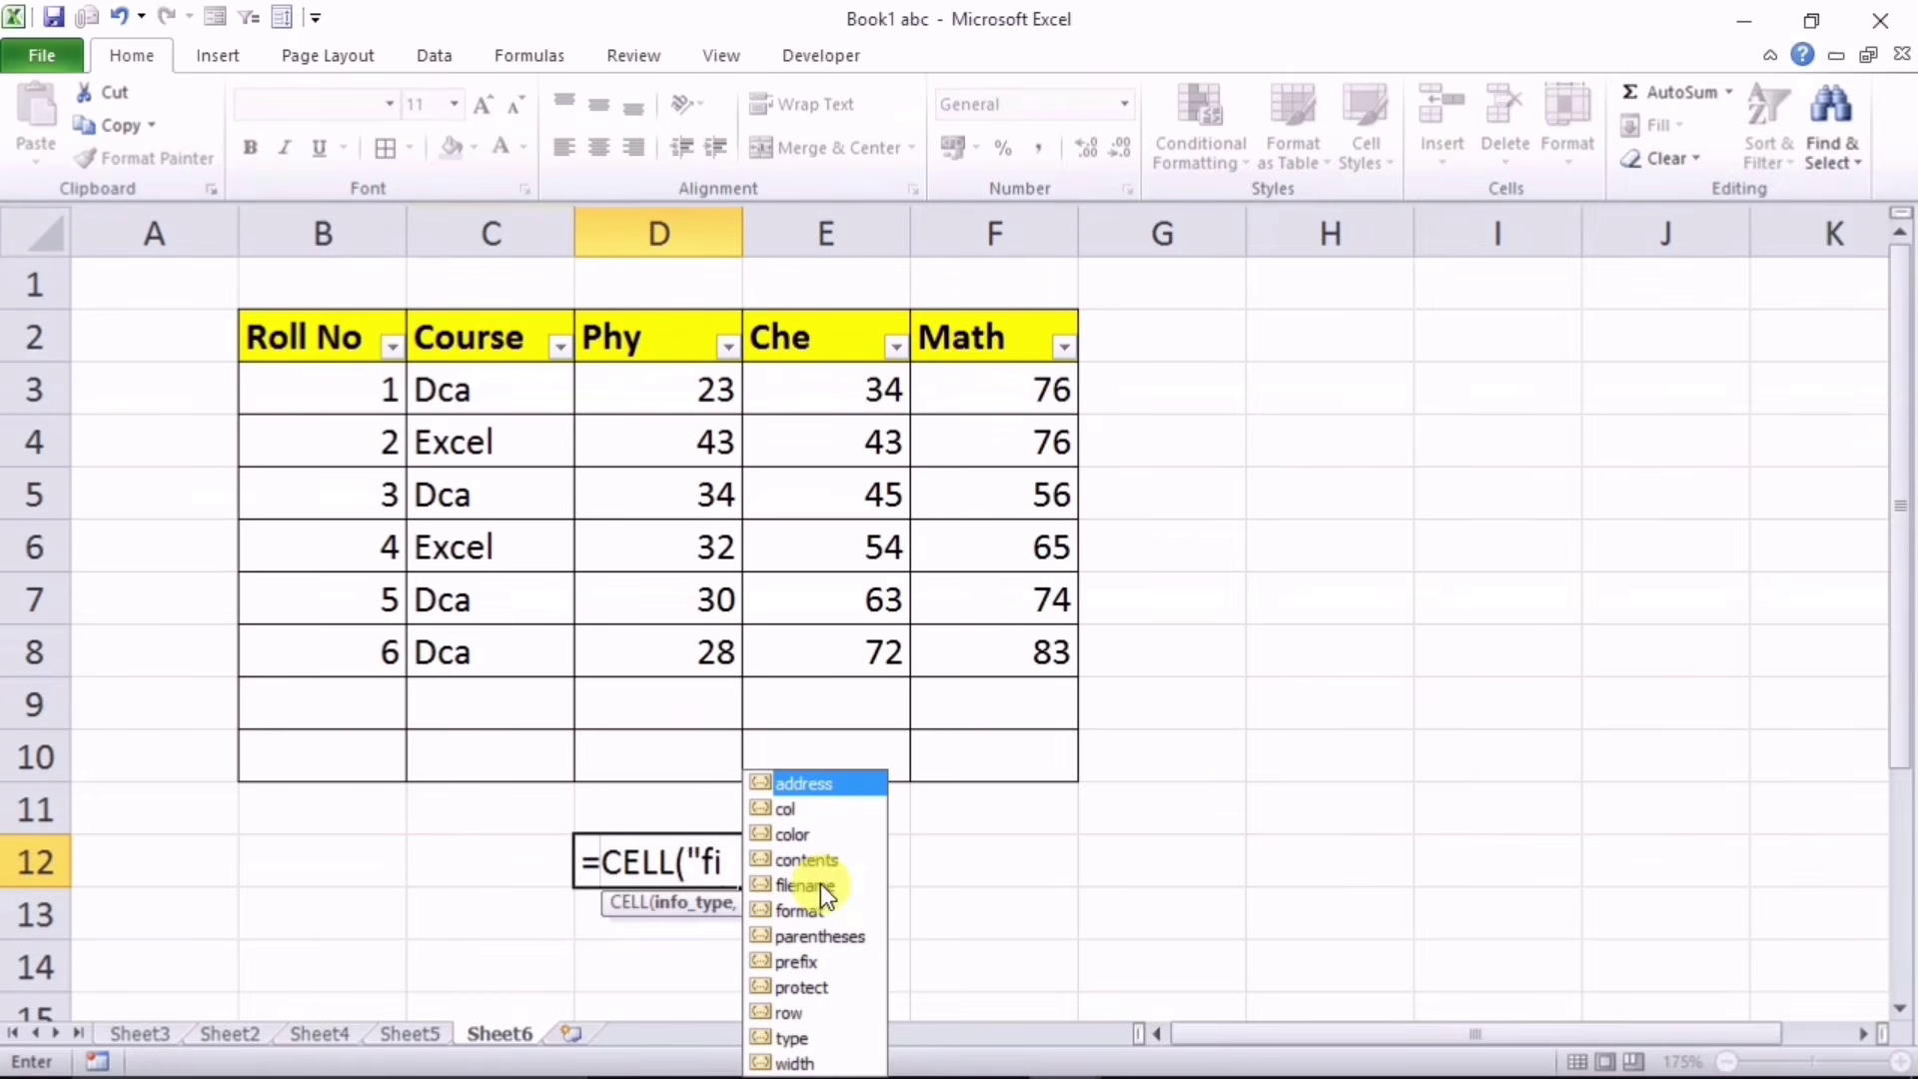
left_click(806, 885)
key("Tab")
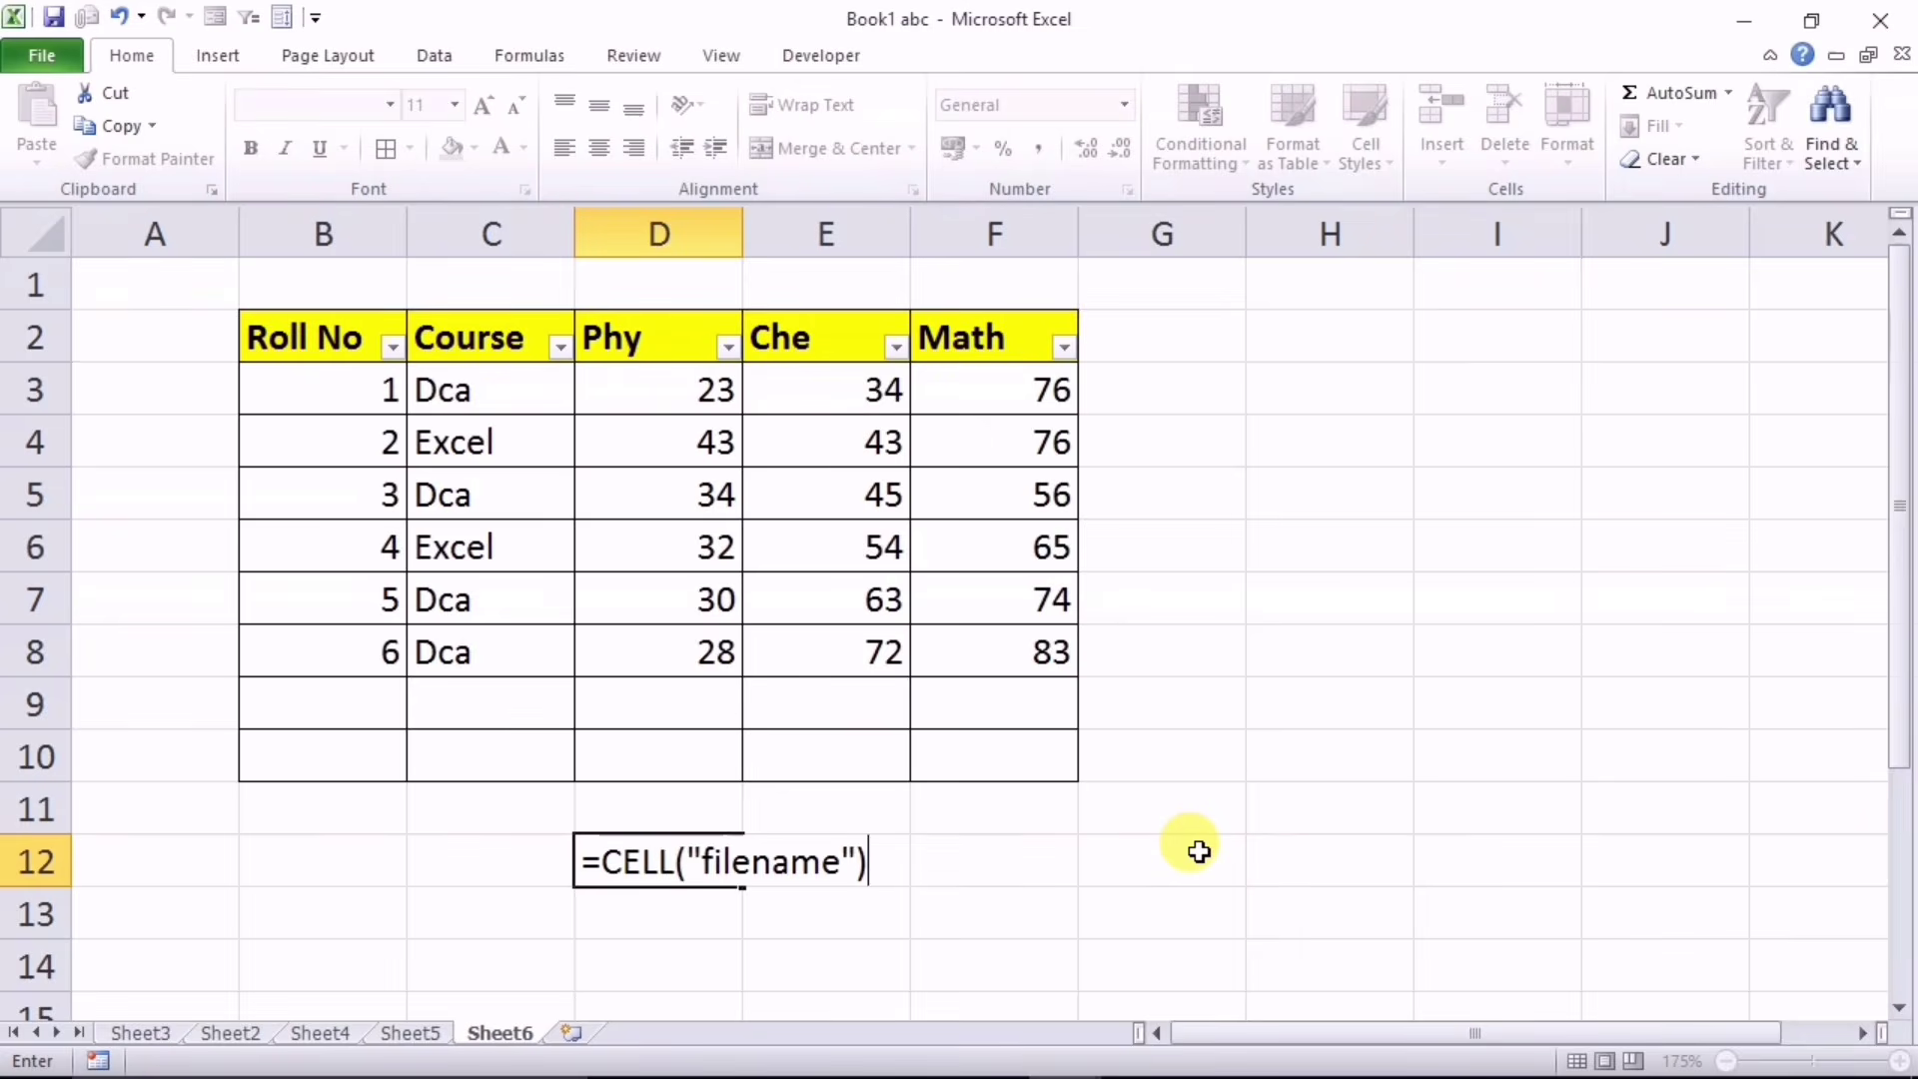
key("Return")
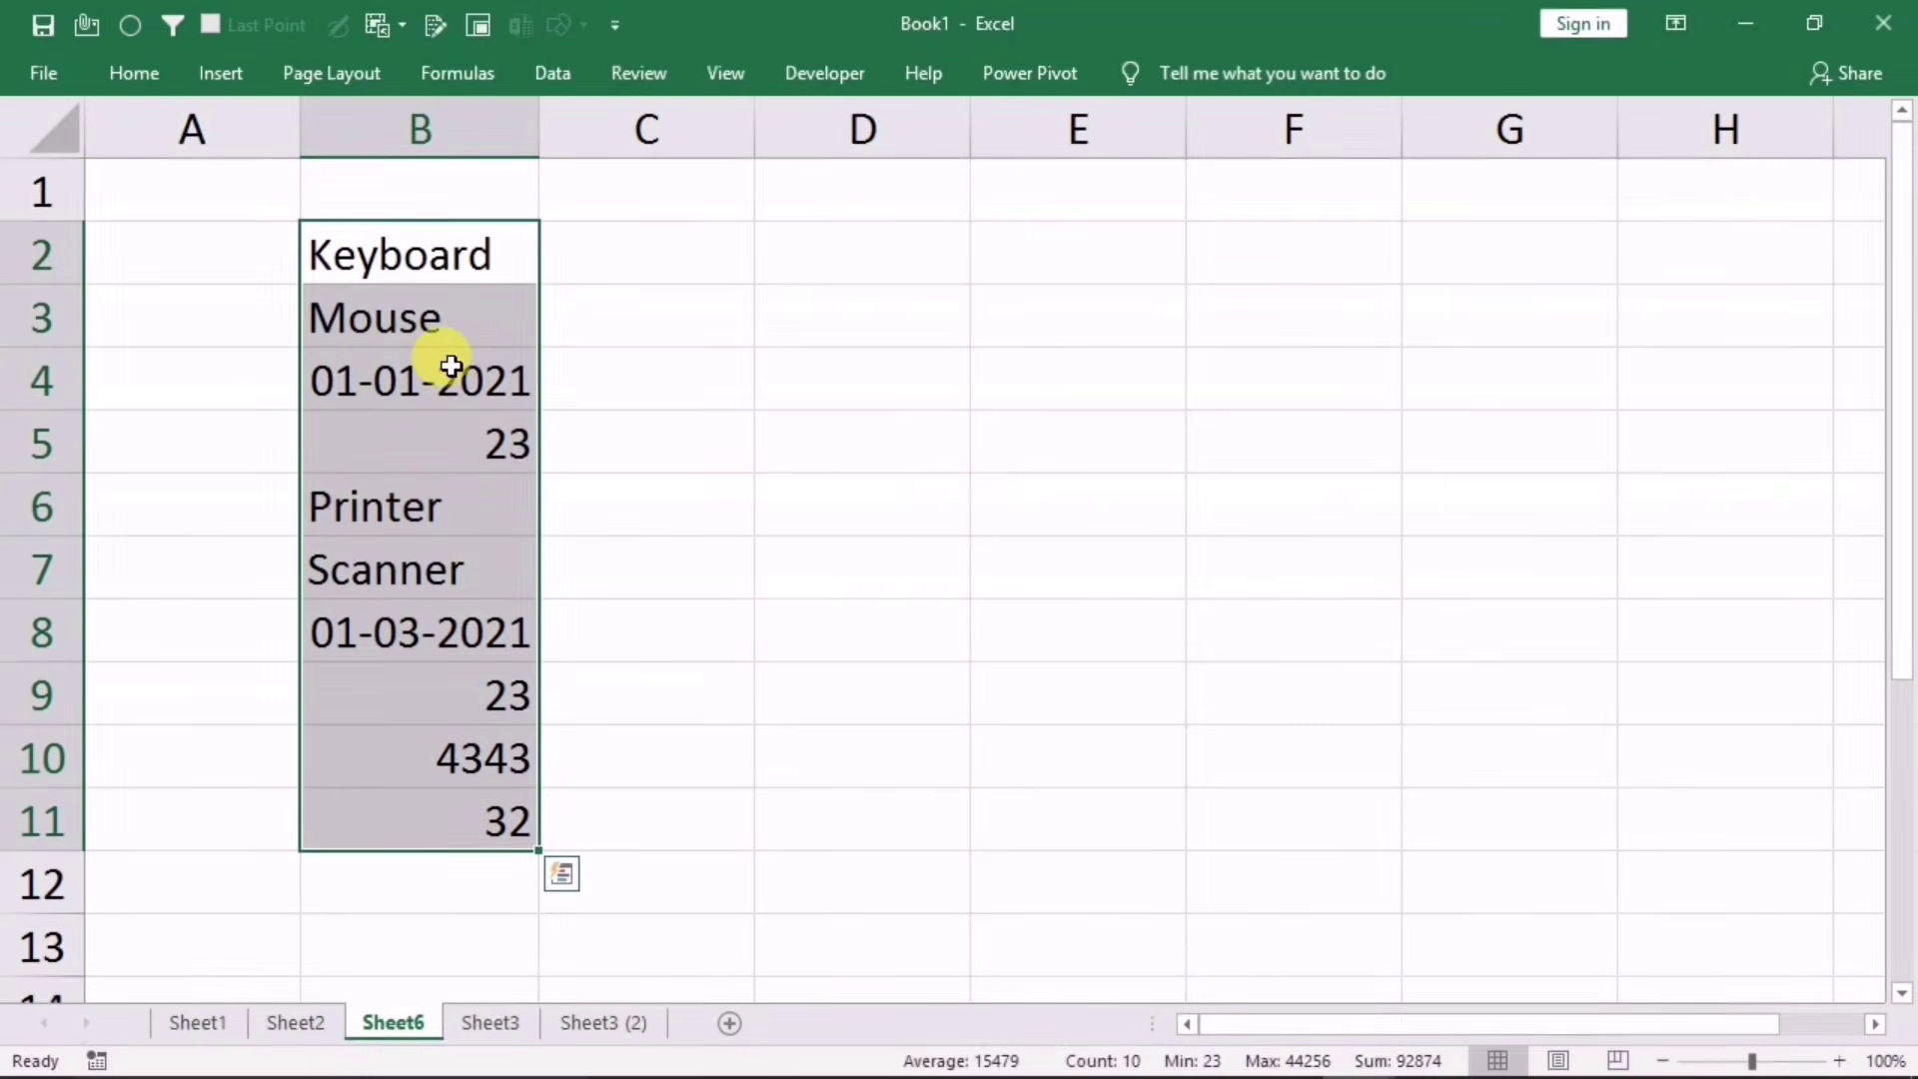
Step: Enter =T(B2) in C2 to return Keyboard, then fill it down column C
left_click(650, 260)
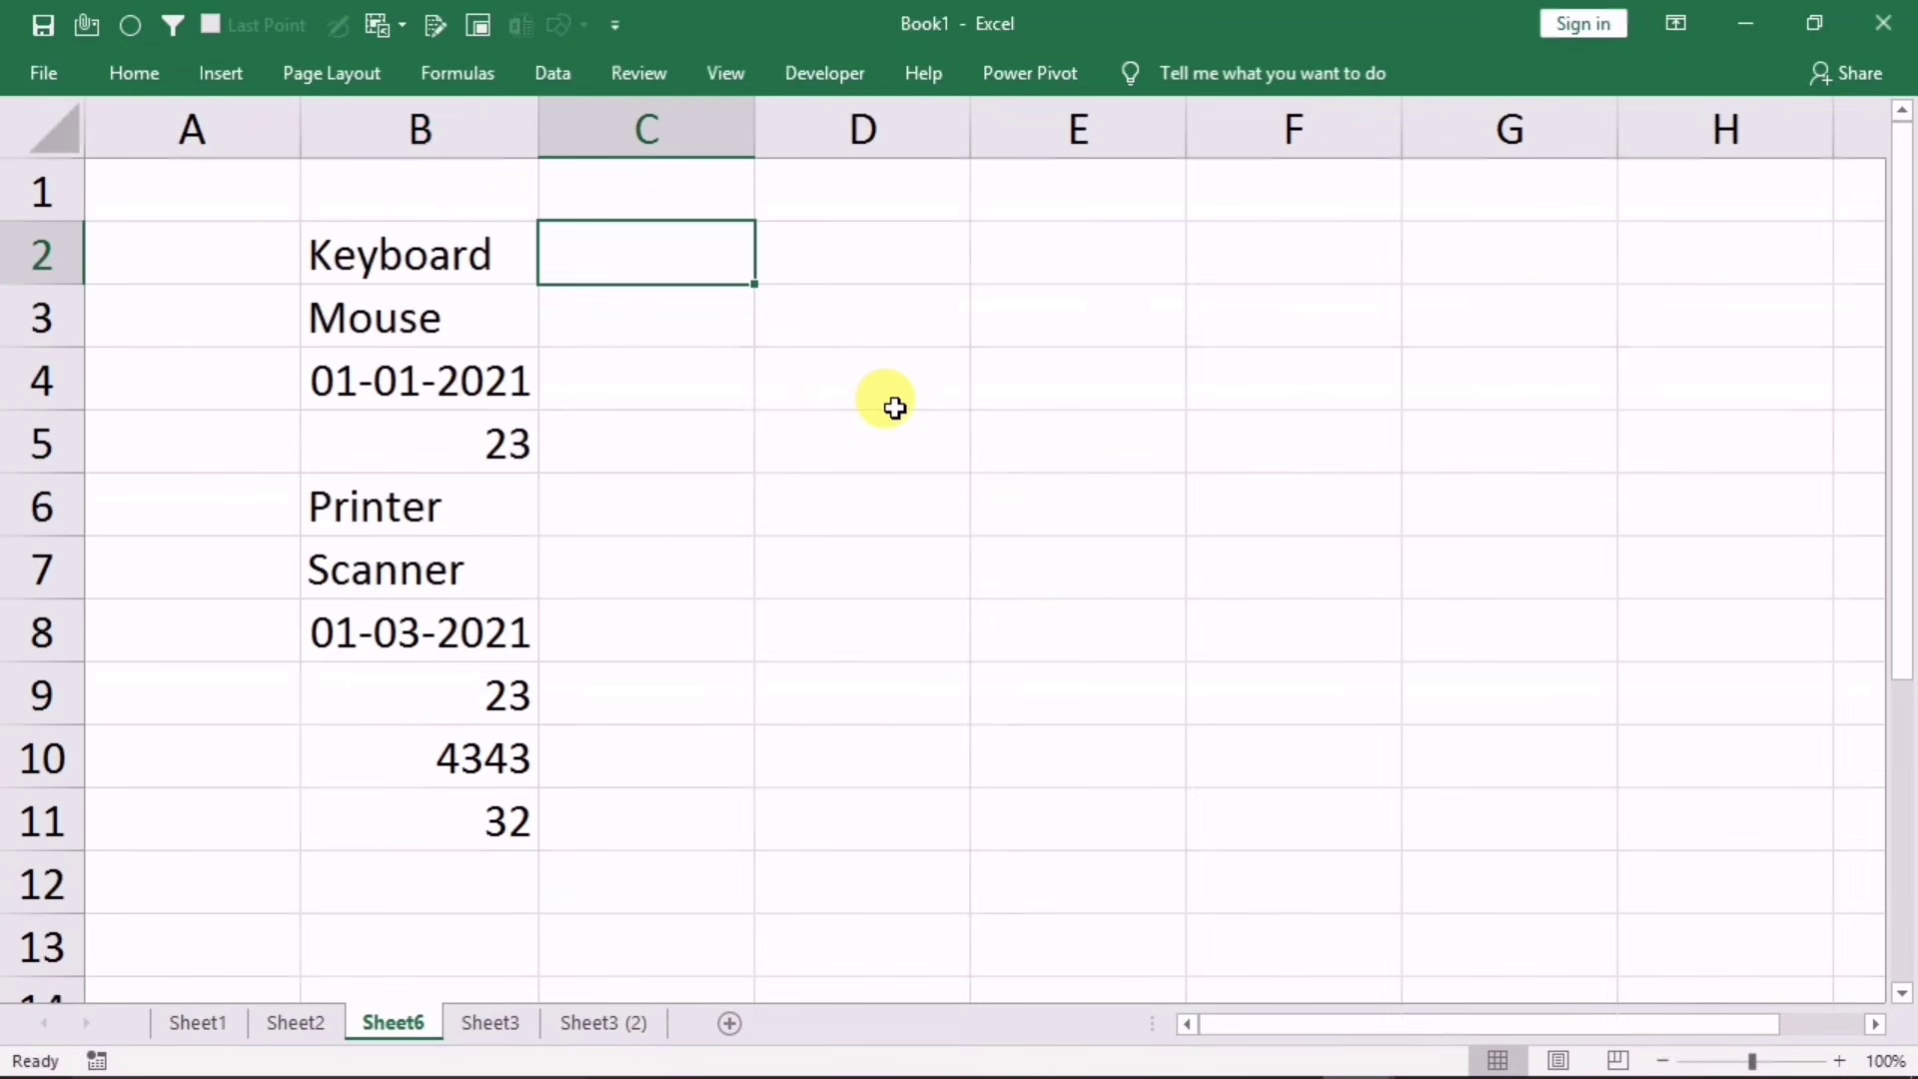
type("=t")
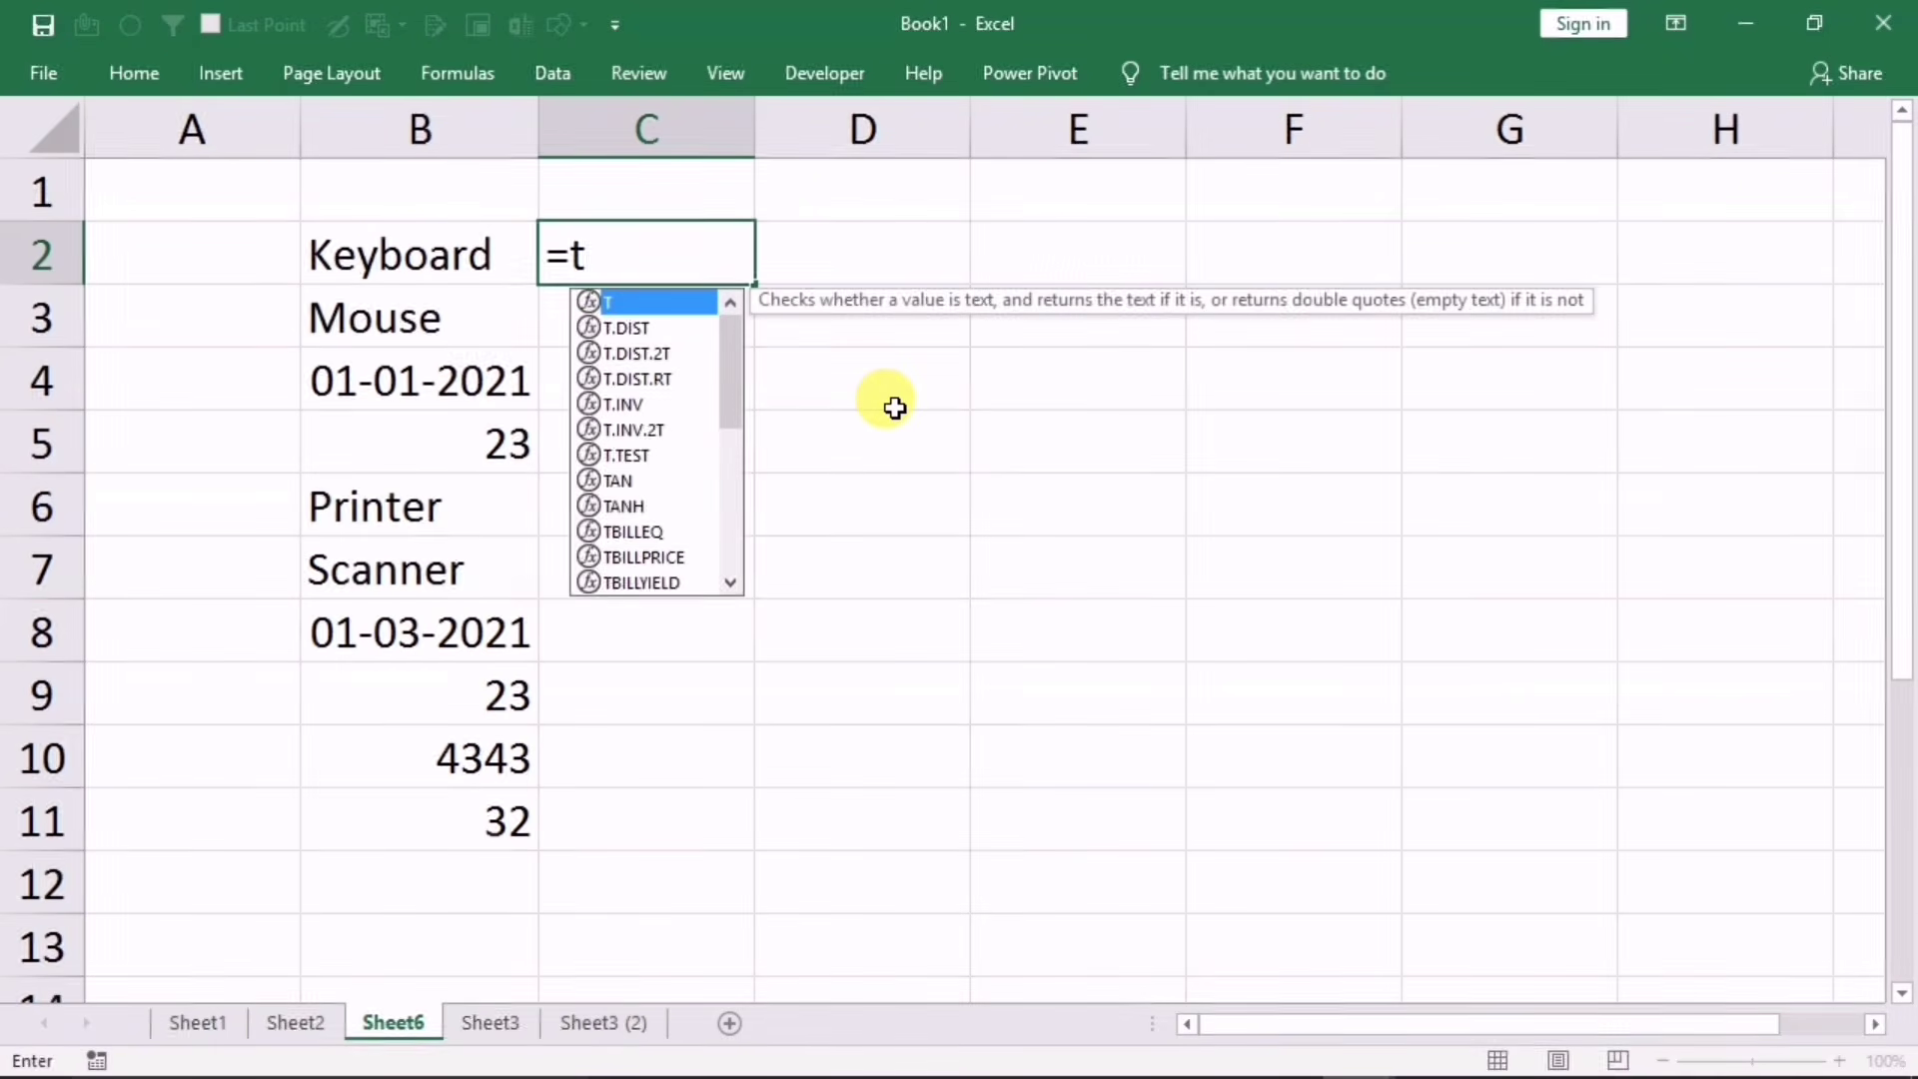
key("Tab")
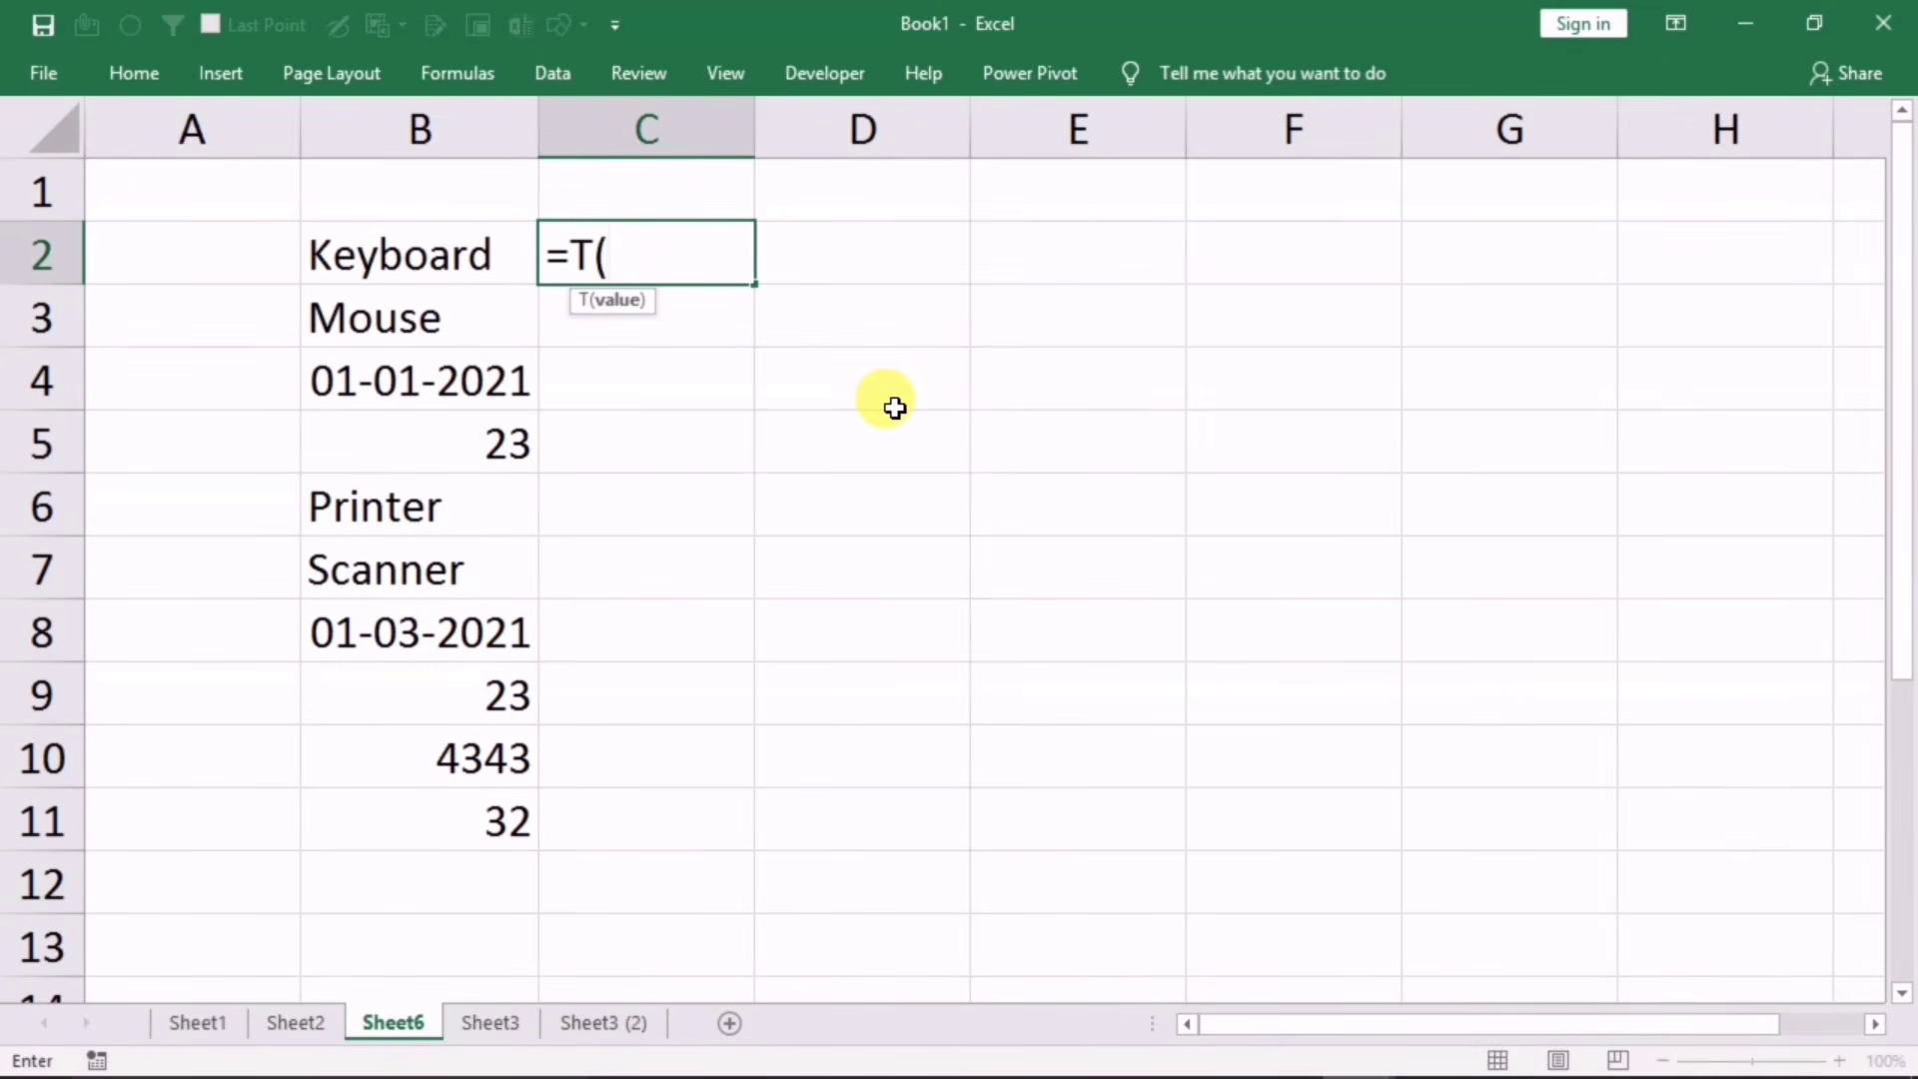
left_click(412, 262)
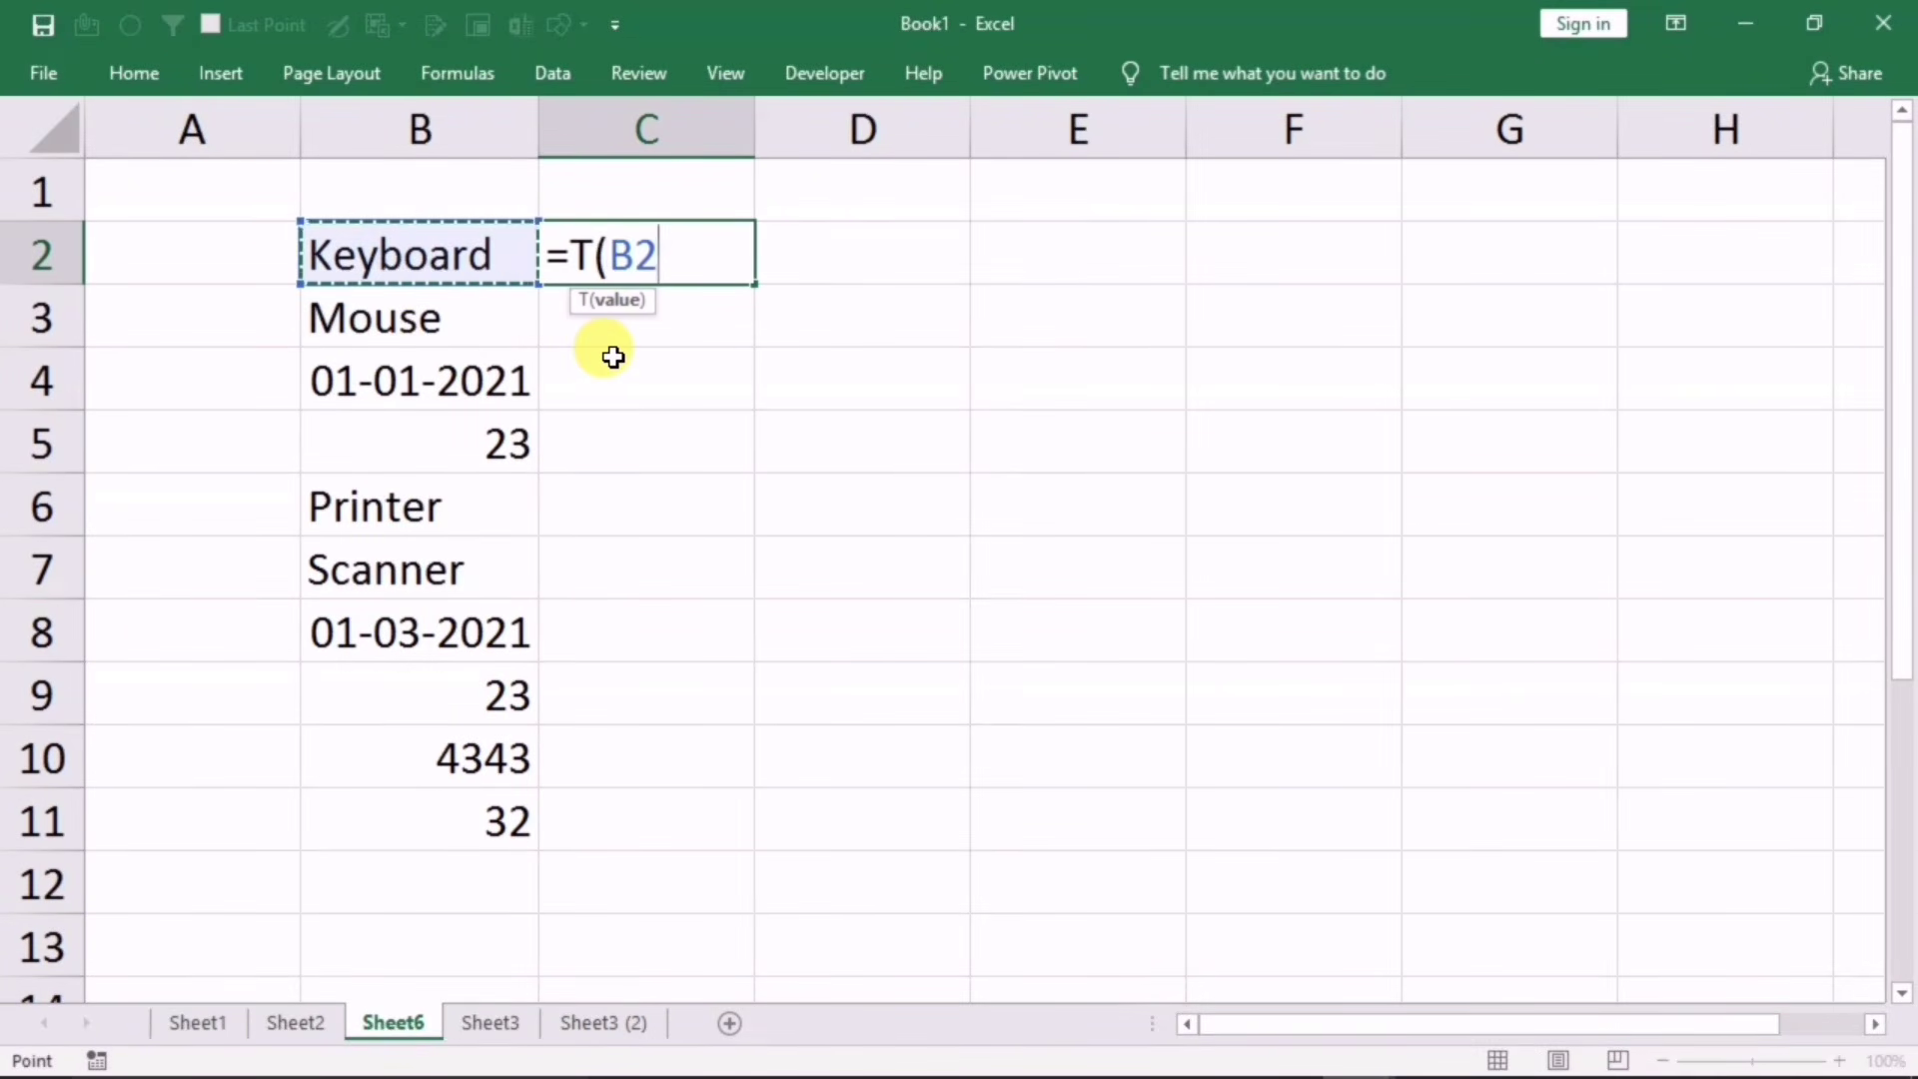
key("Return")
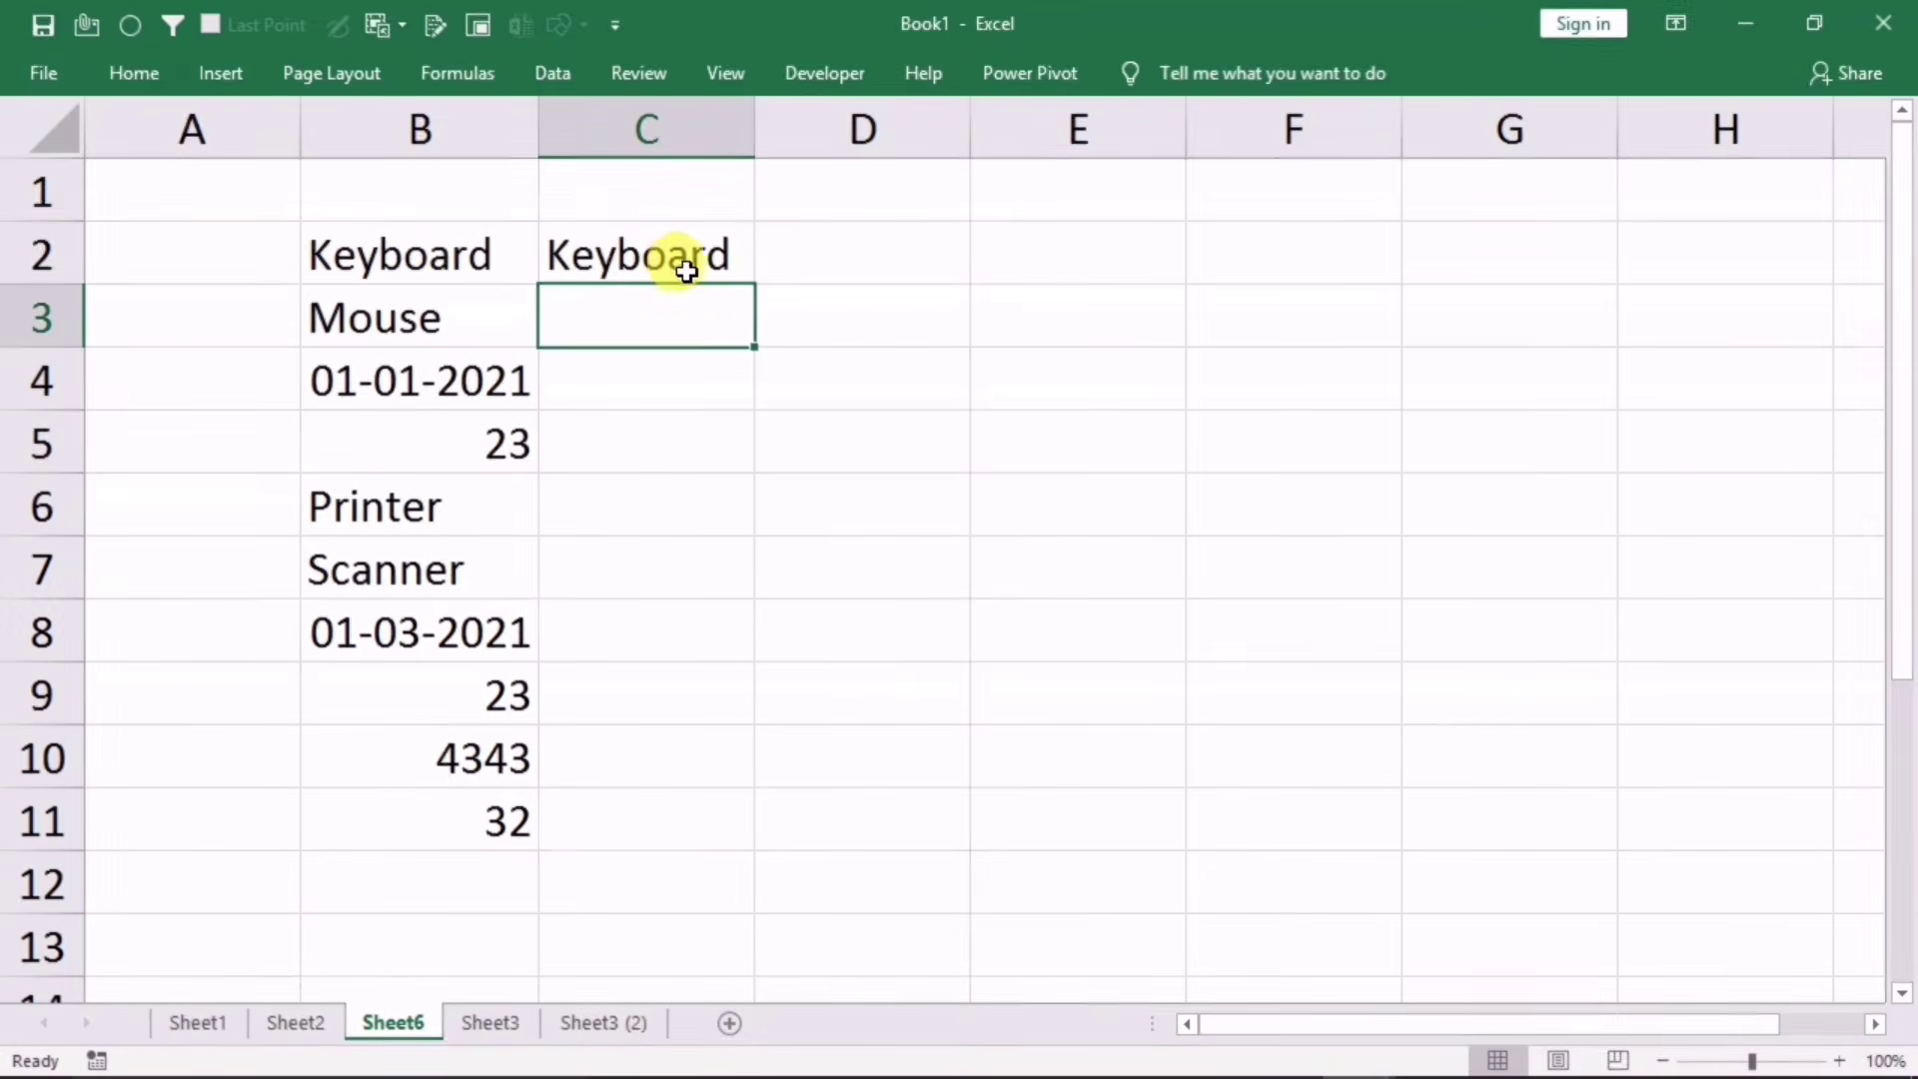
left_click(687, 271)
left_click_drag(754, 285, 724, 846)
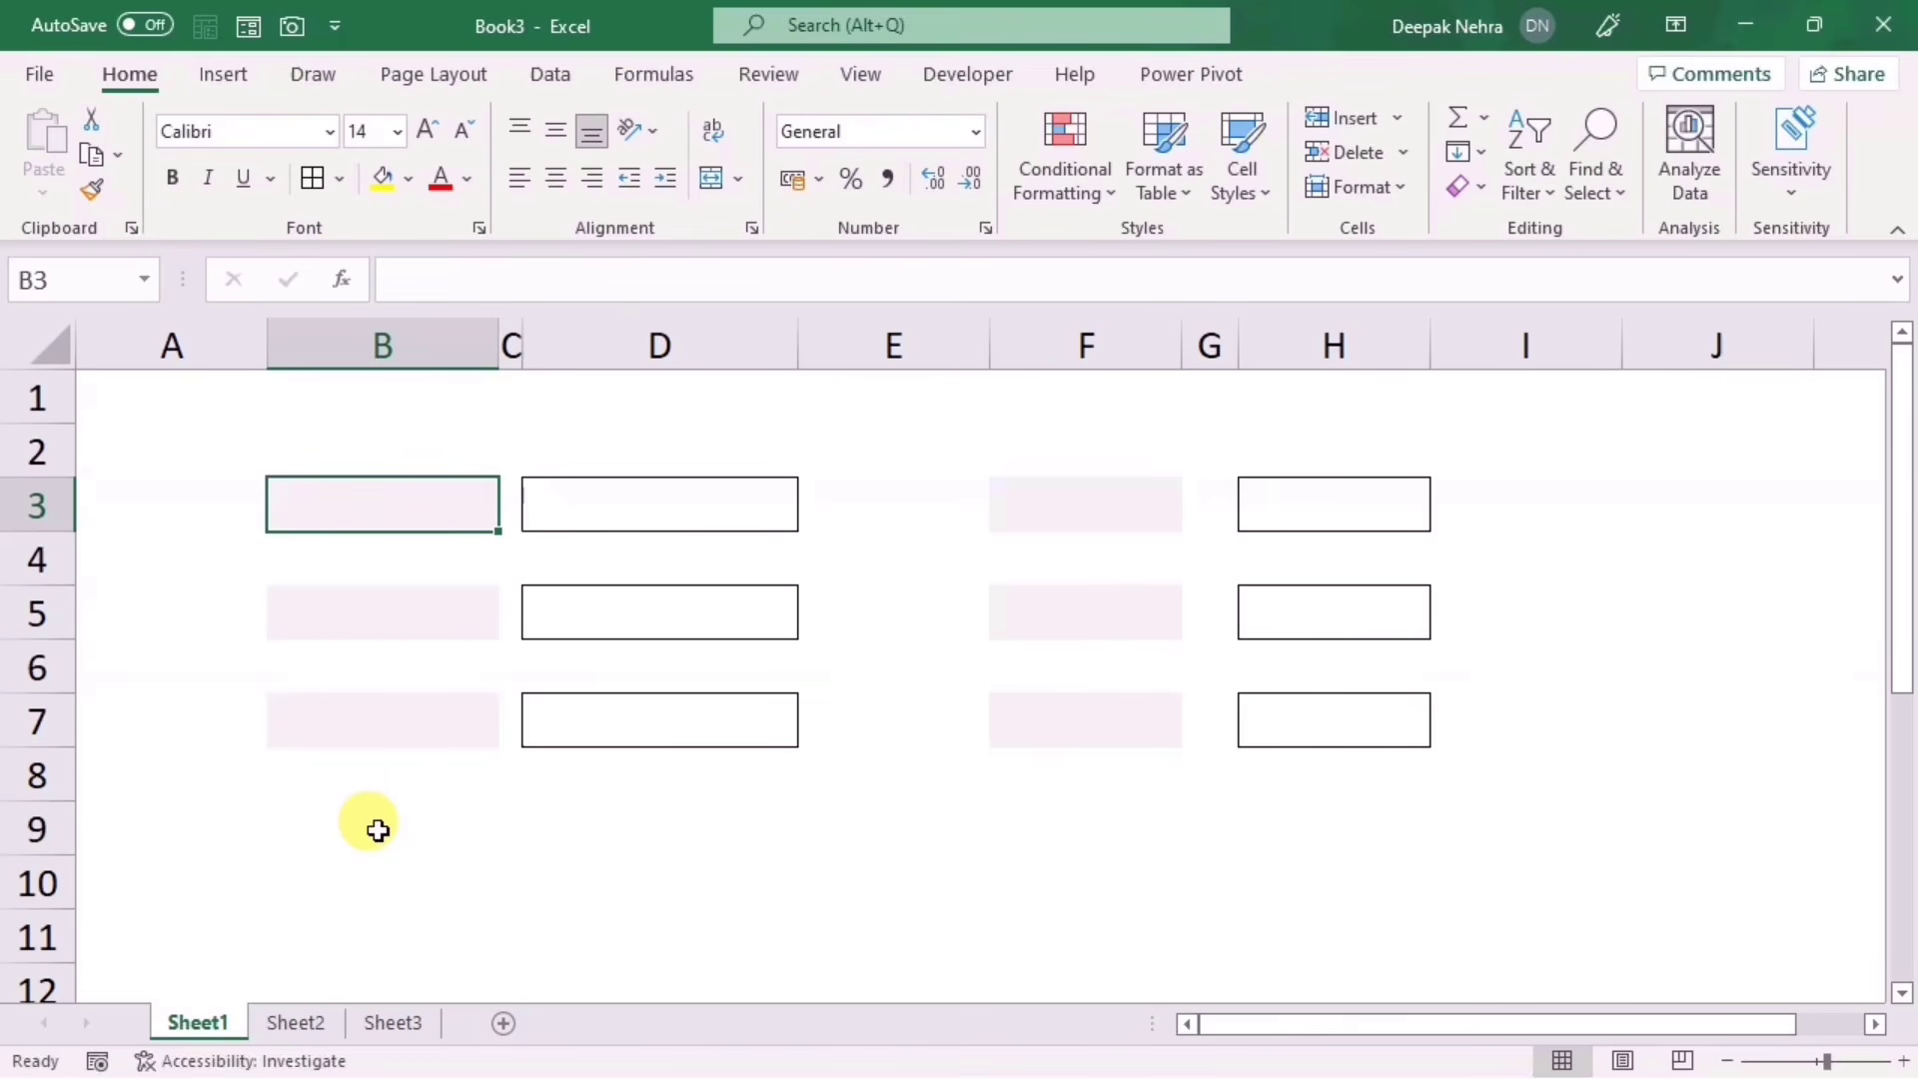
Step: Enter 'NAME :' in B3 and abandon a partial CLASS entry in B5
type("NAME")
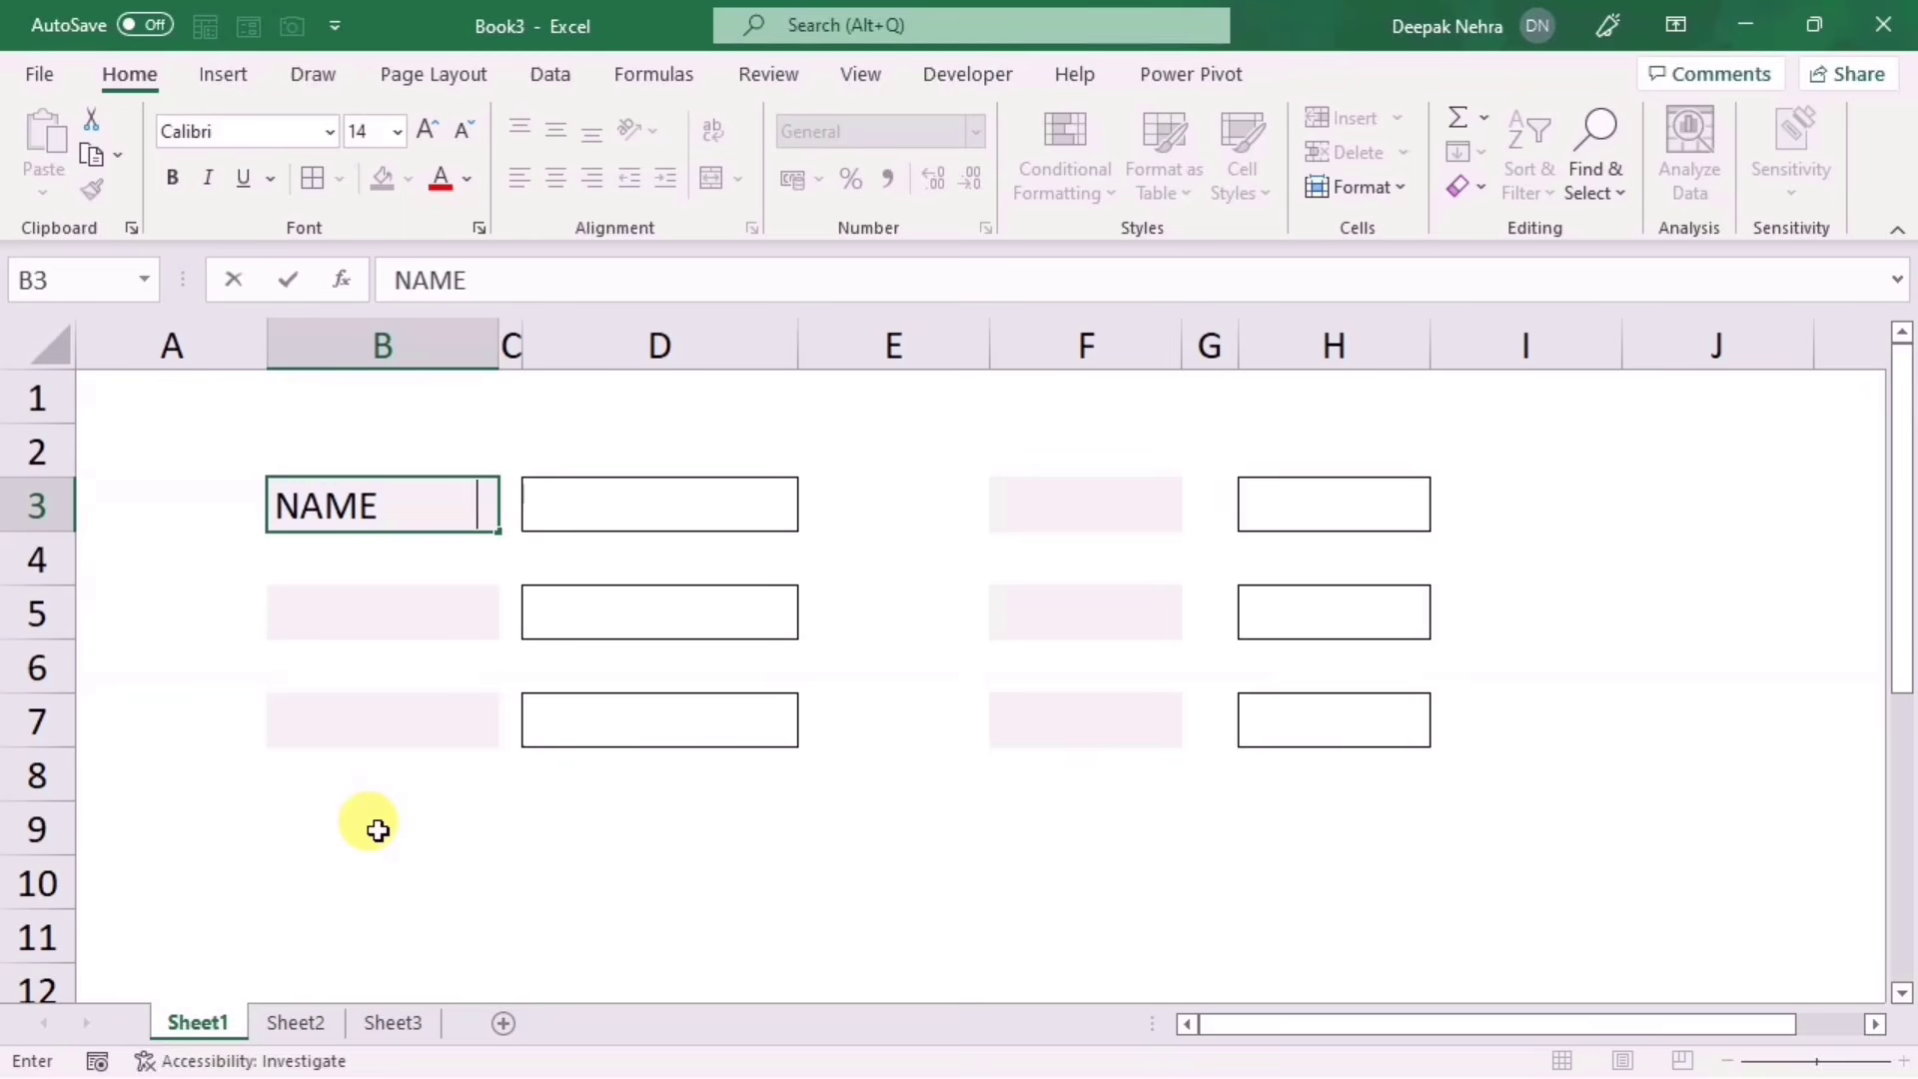
type("           :")
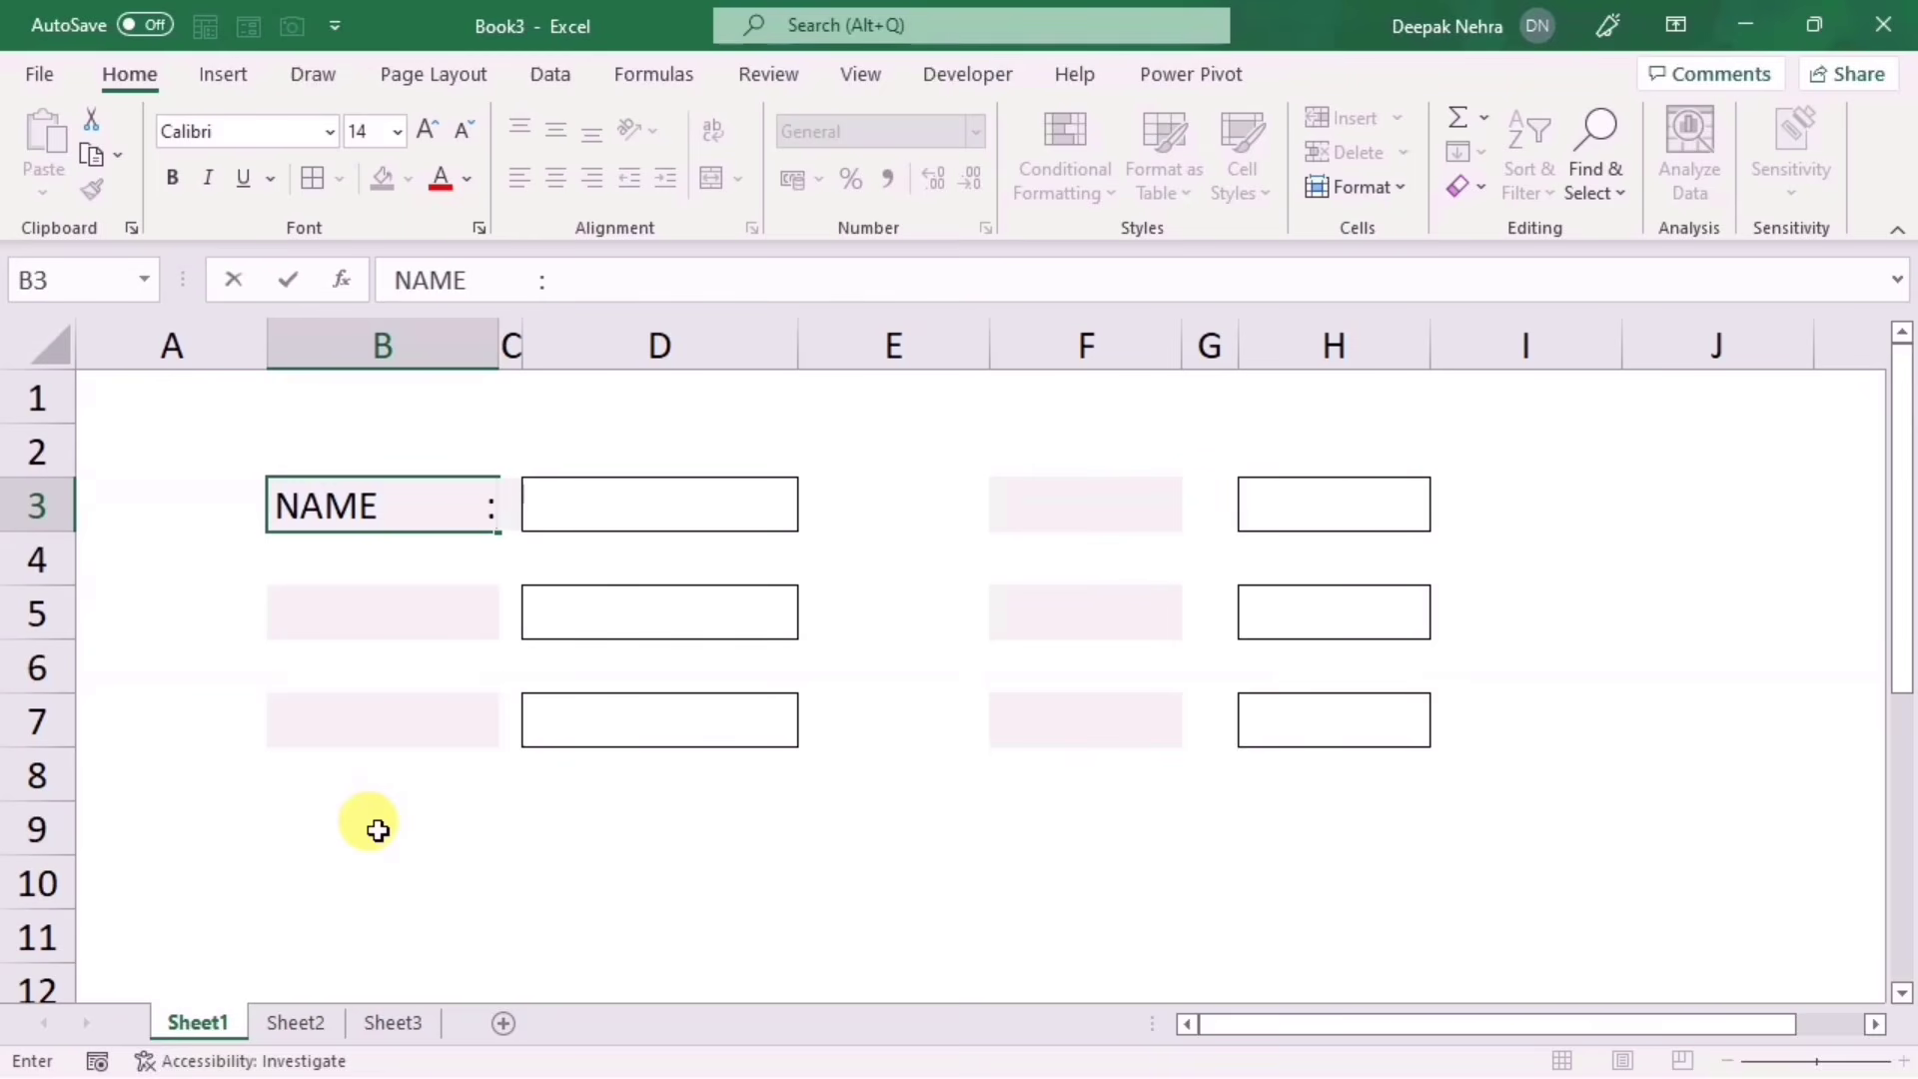
left_click(334, 609)
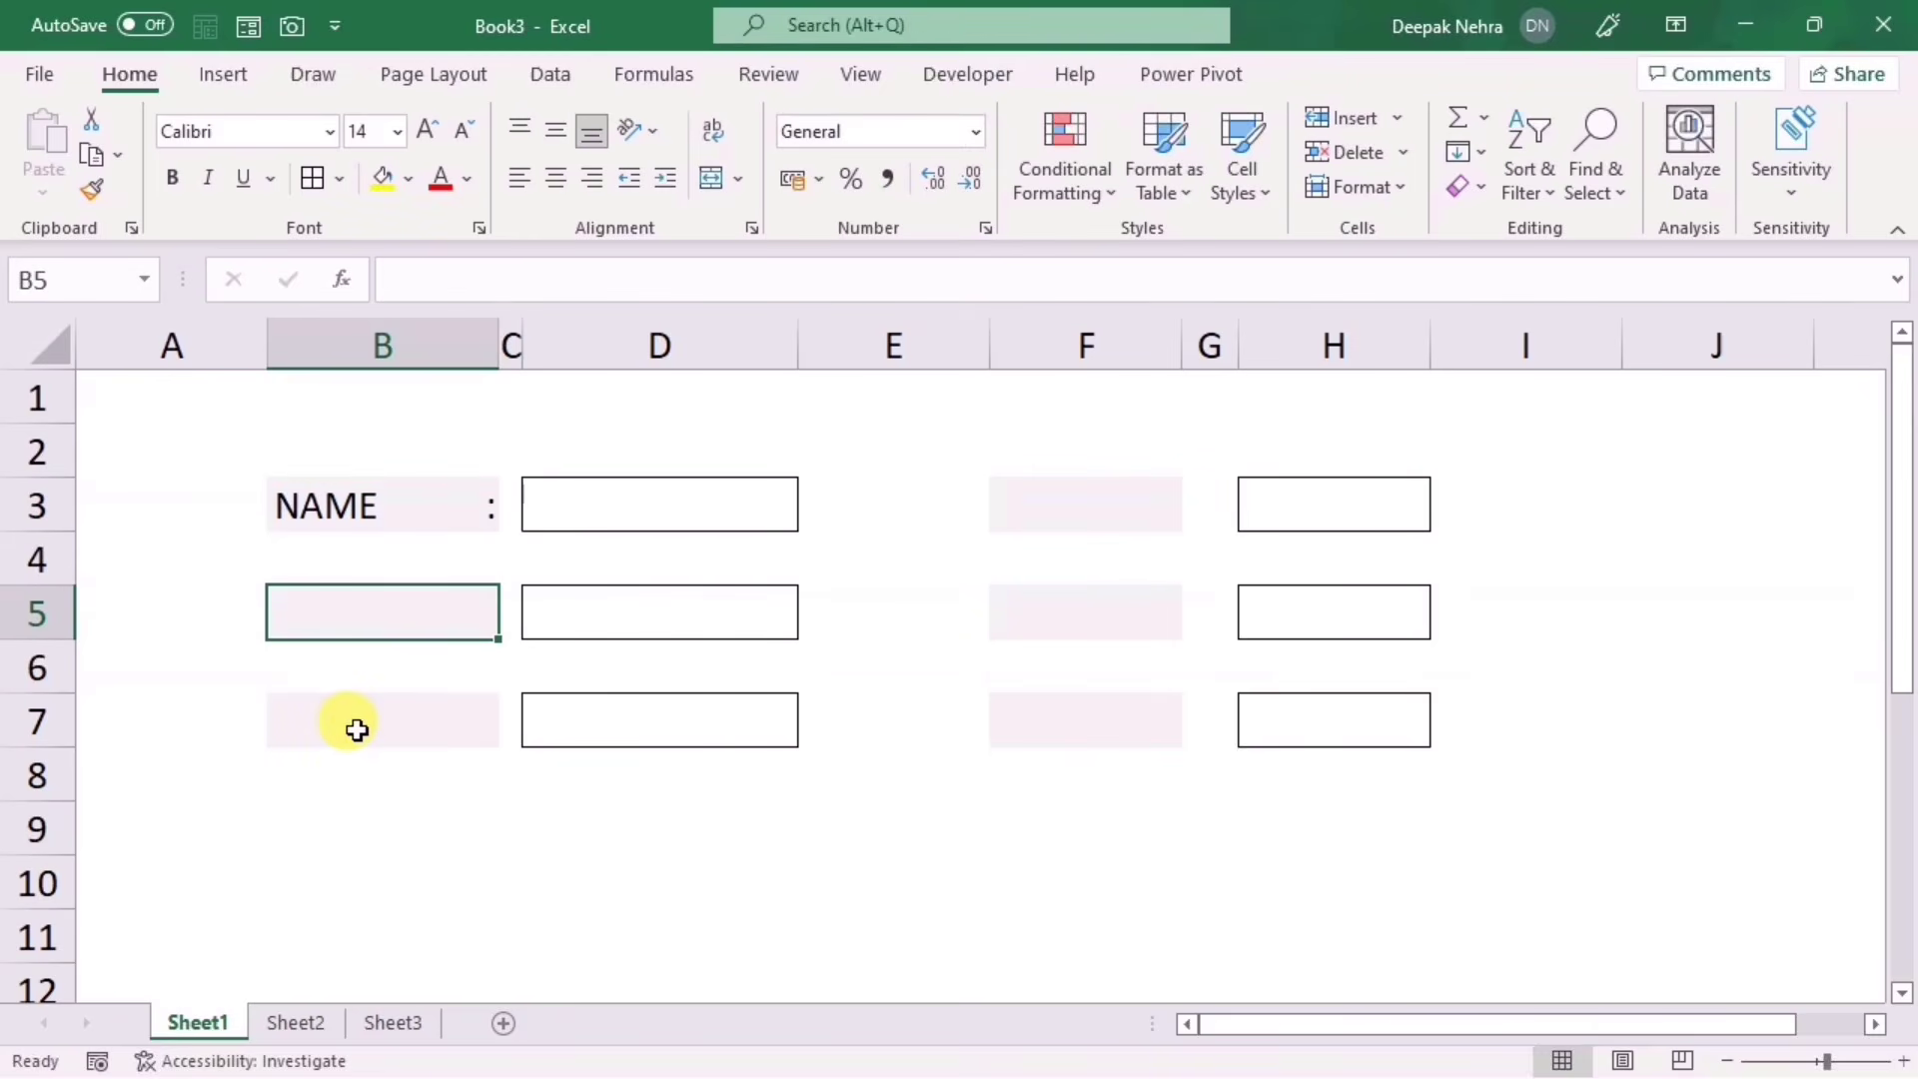
type("CLASS           :")
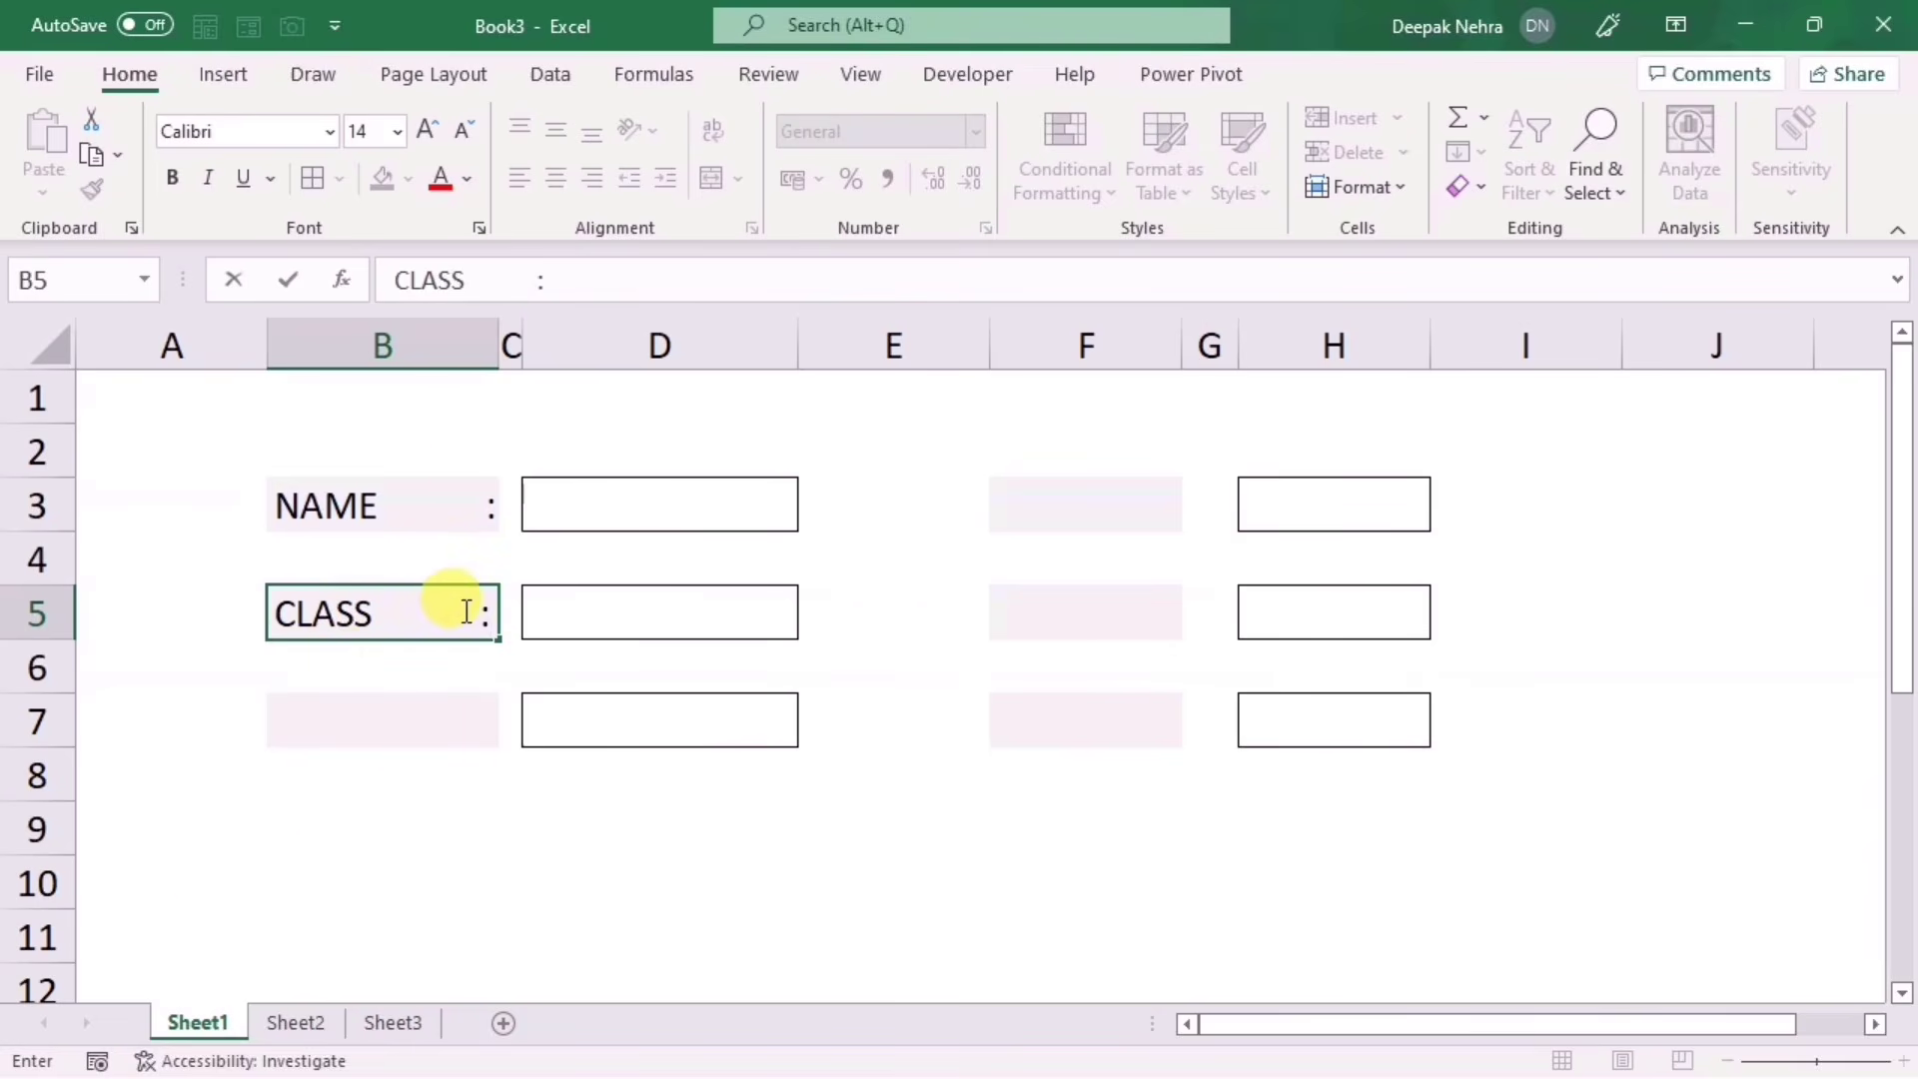
key("Escape")
left_click(1039, 690)
Step: Apply the custom number format @* ":" to cells F3:F7
left_click(1086, 352)
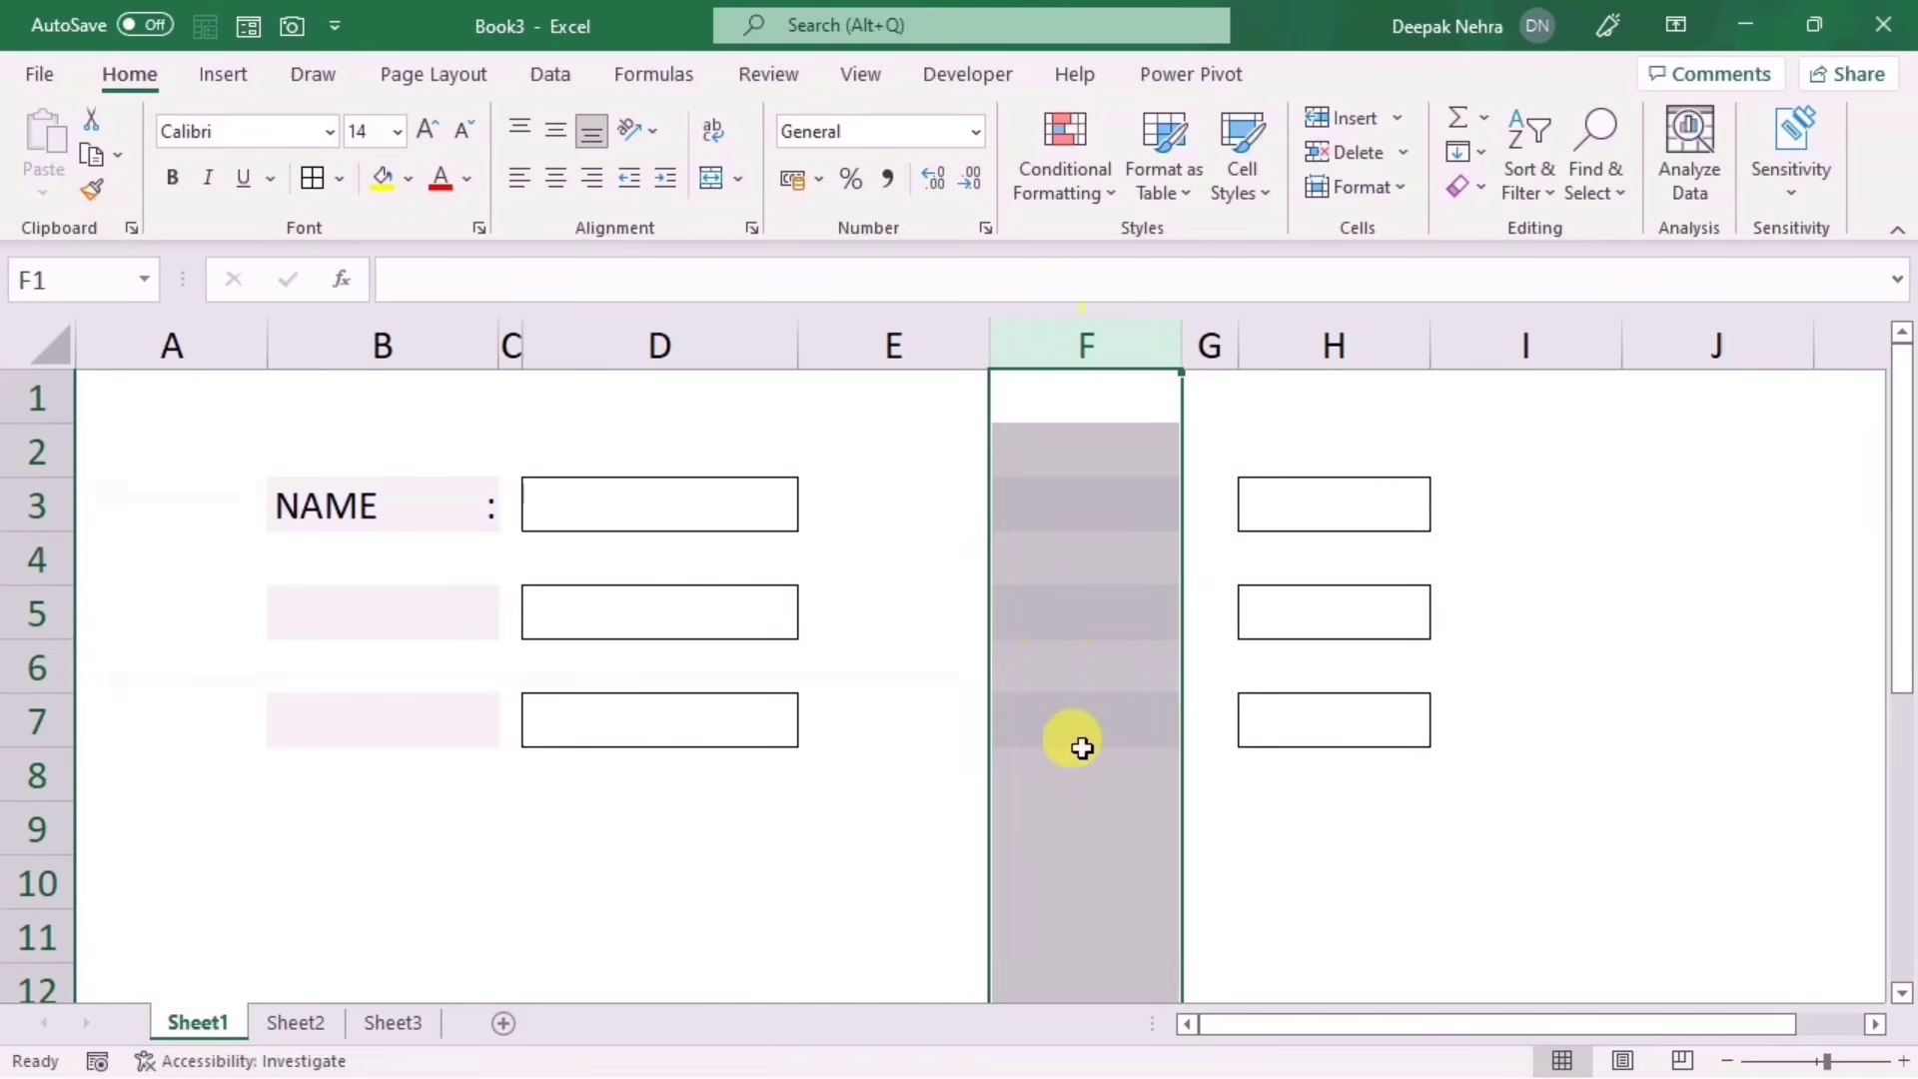
left_click(1096, 616)
left_click(1079, 519)
left_click_drag(1079, 519, 1070, 707)
right_click(1065, 605)
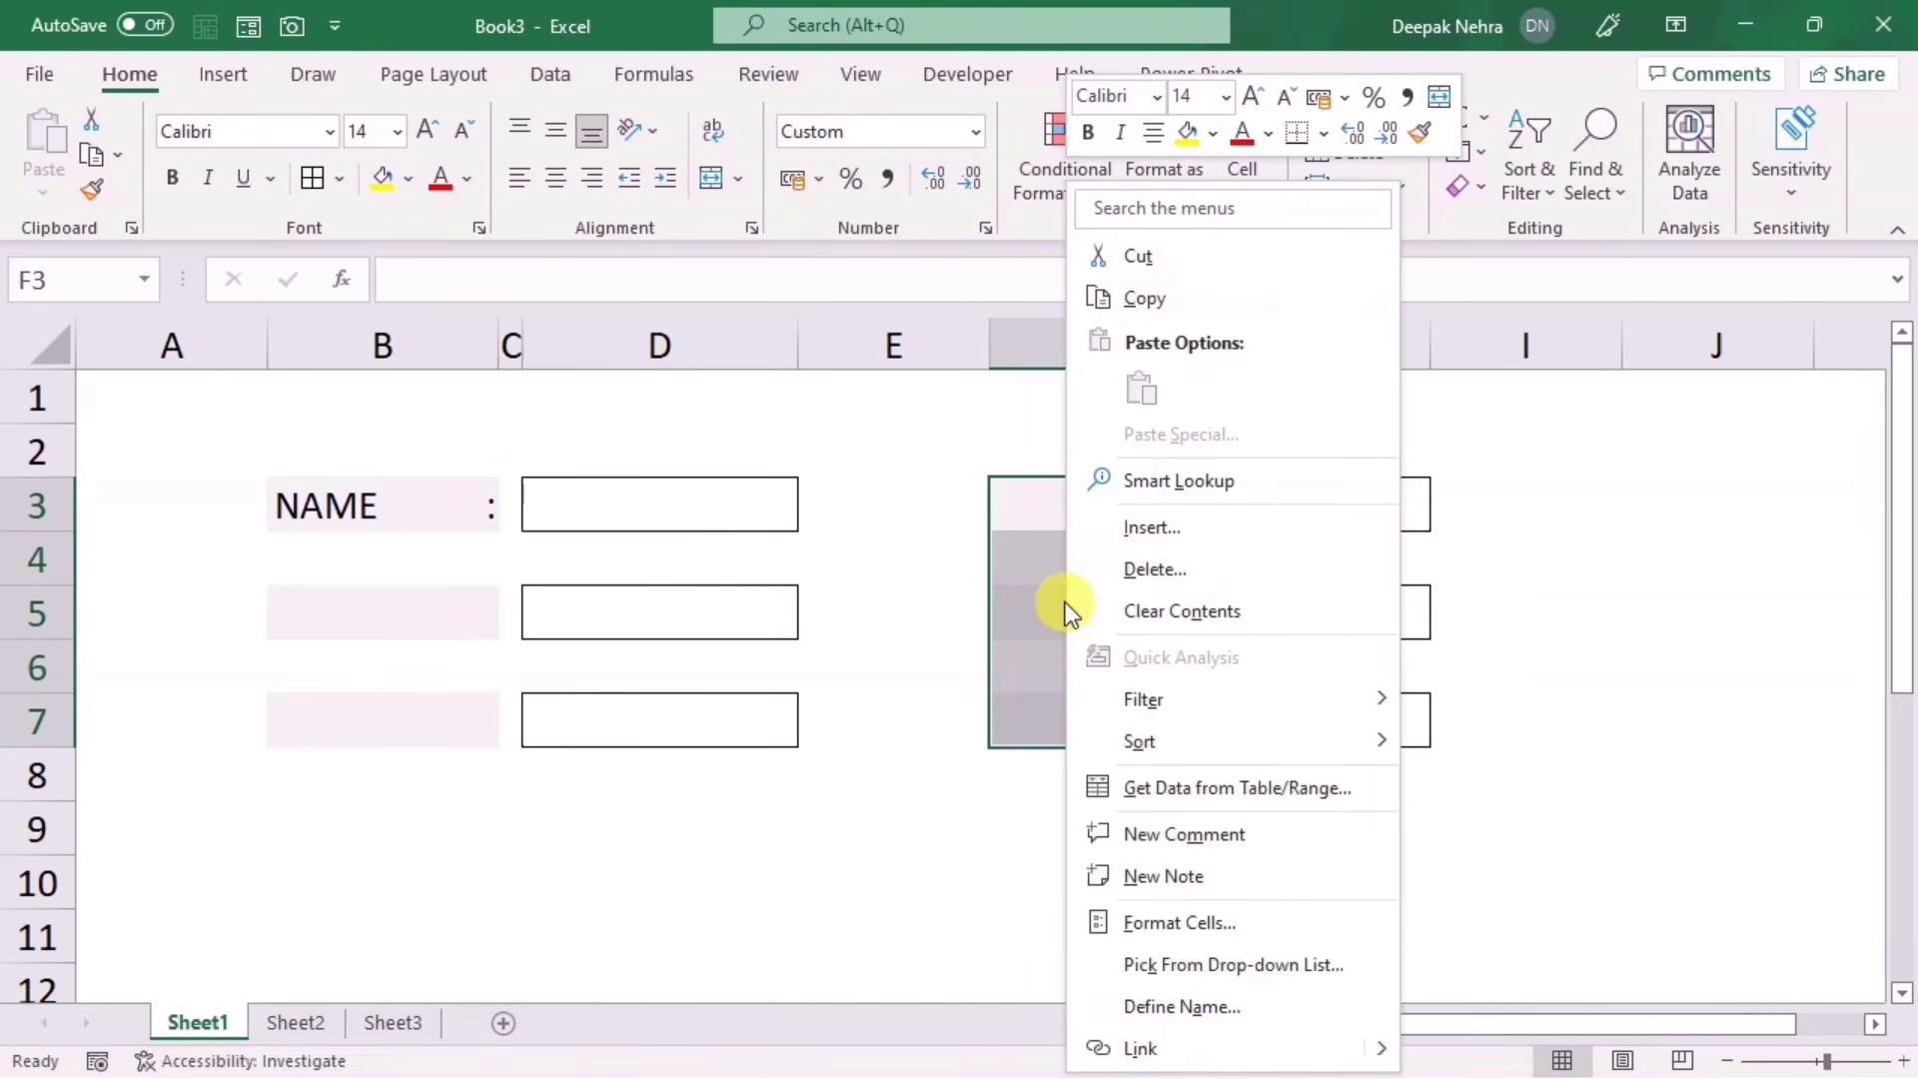
left_click(1189, 921)
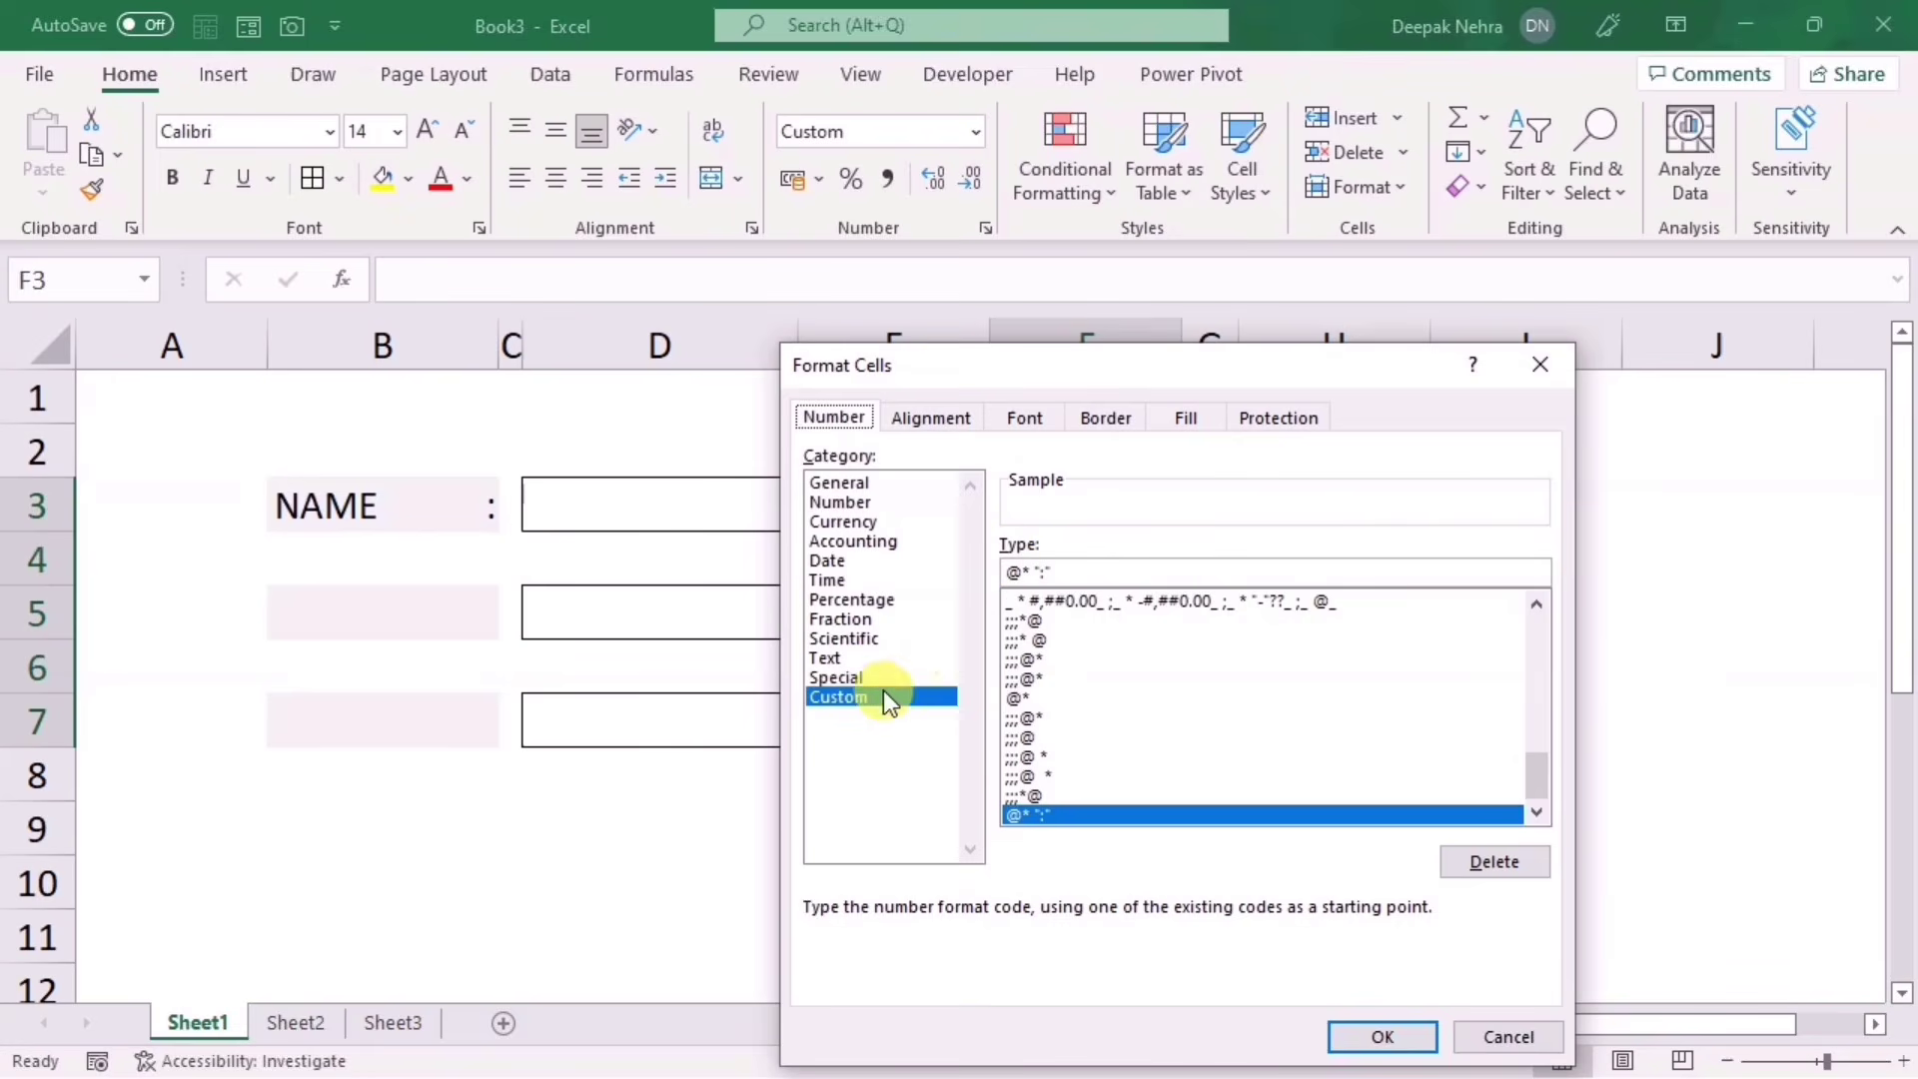
left_click(1070, 571)
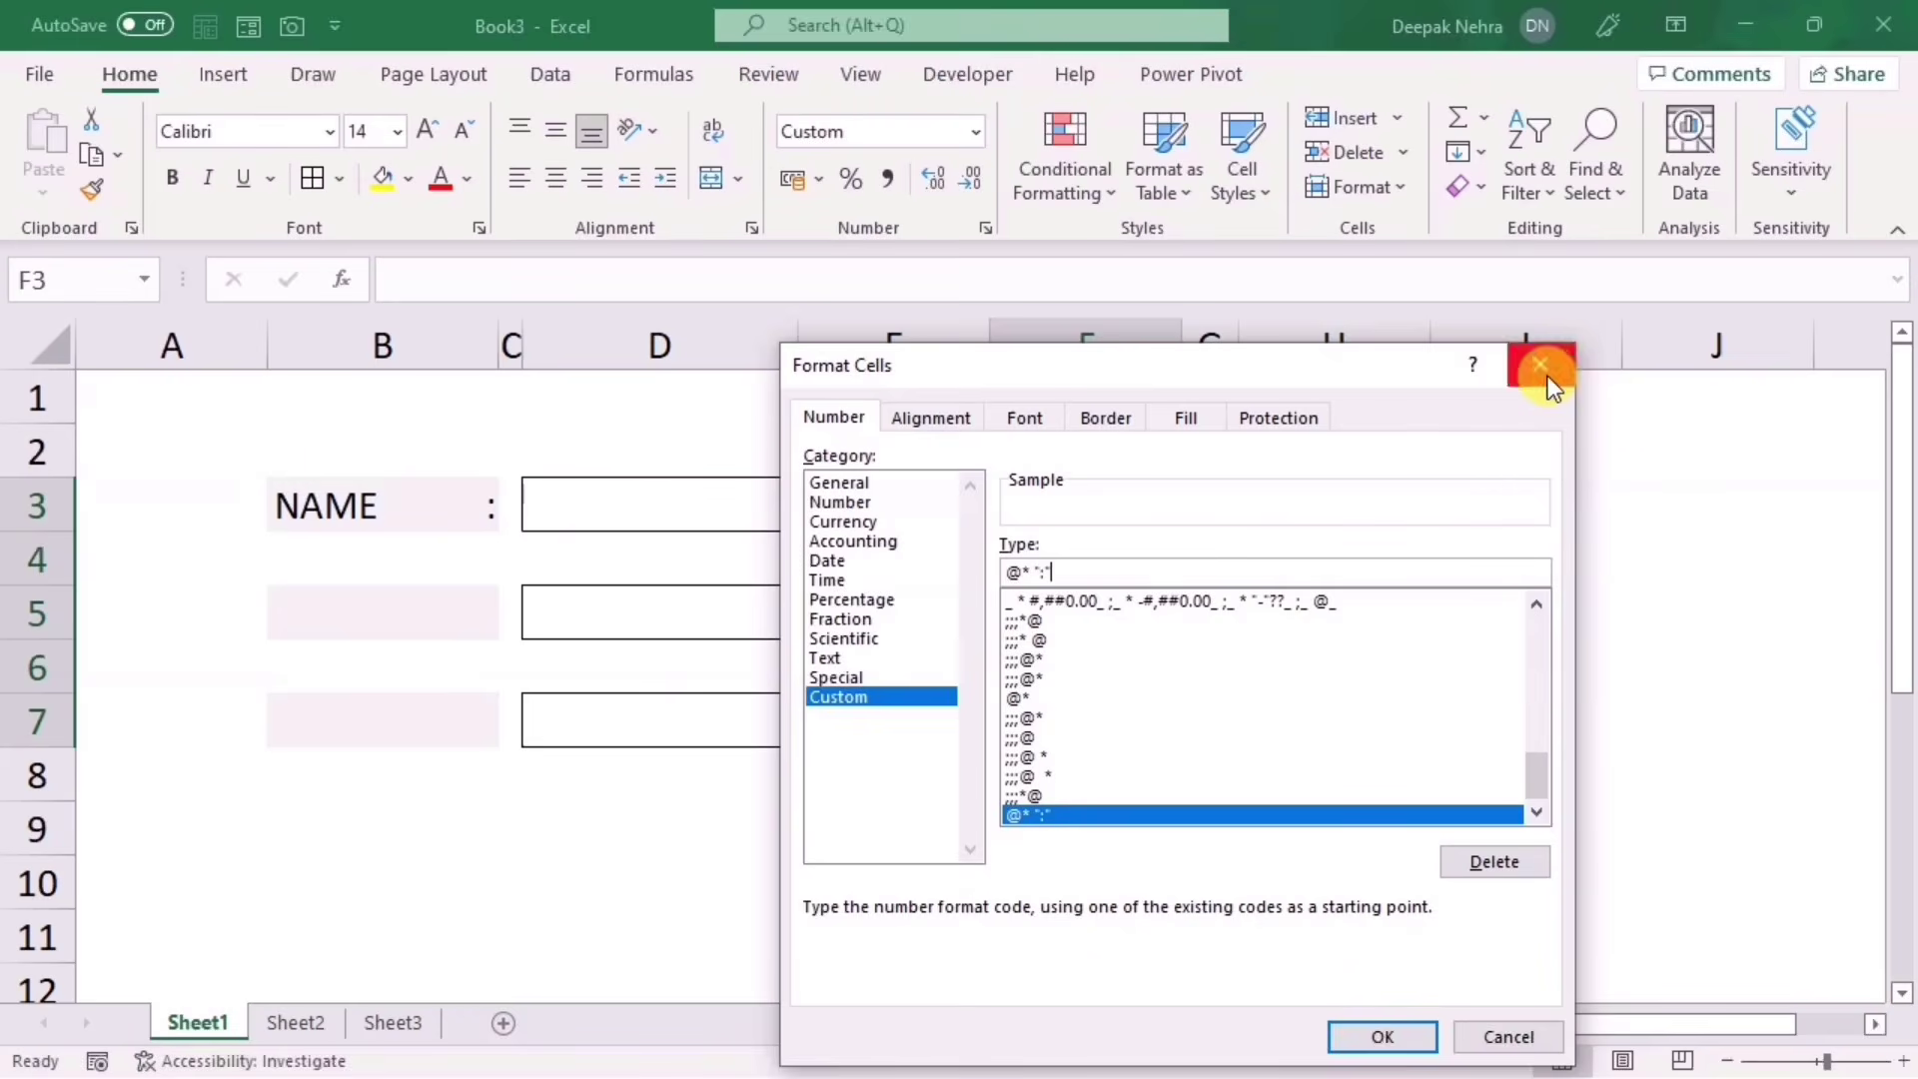
left_click(1546, 378)
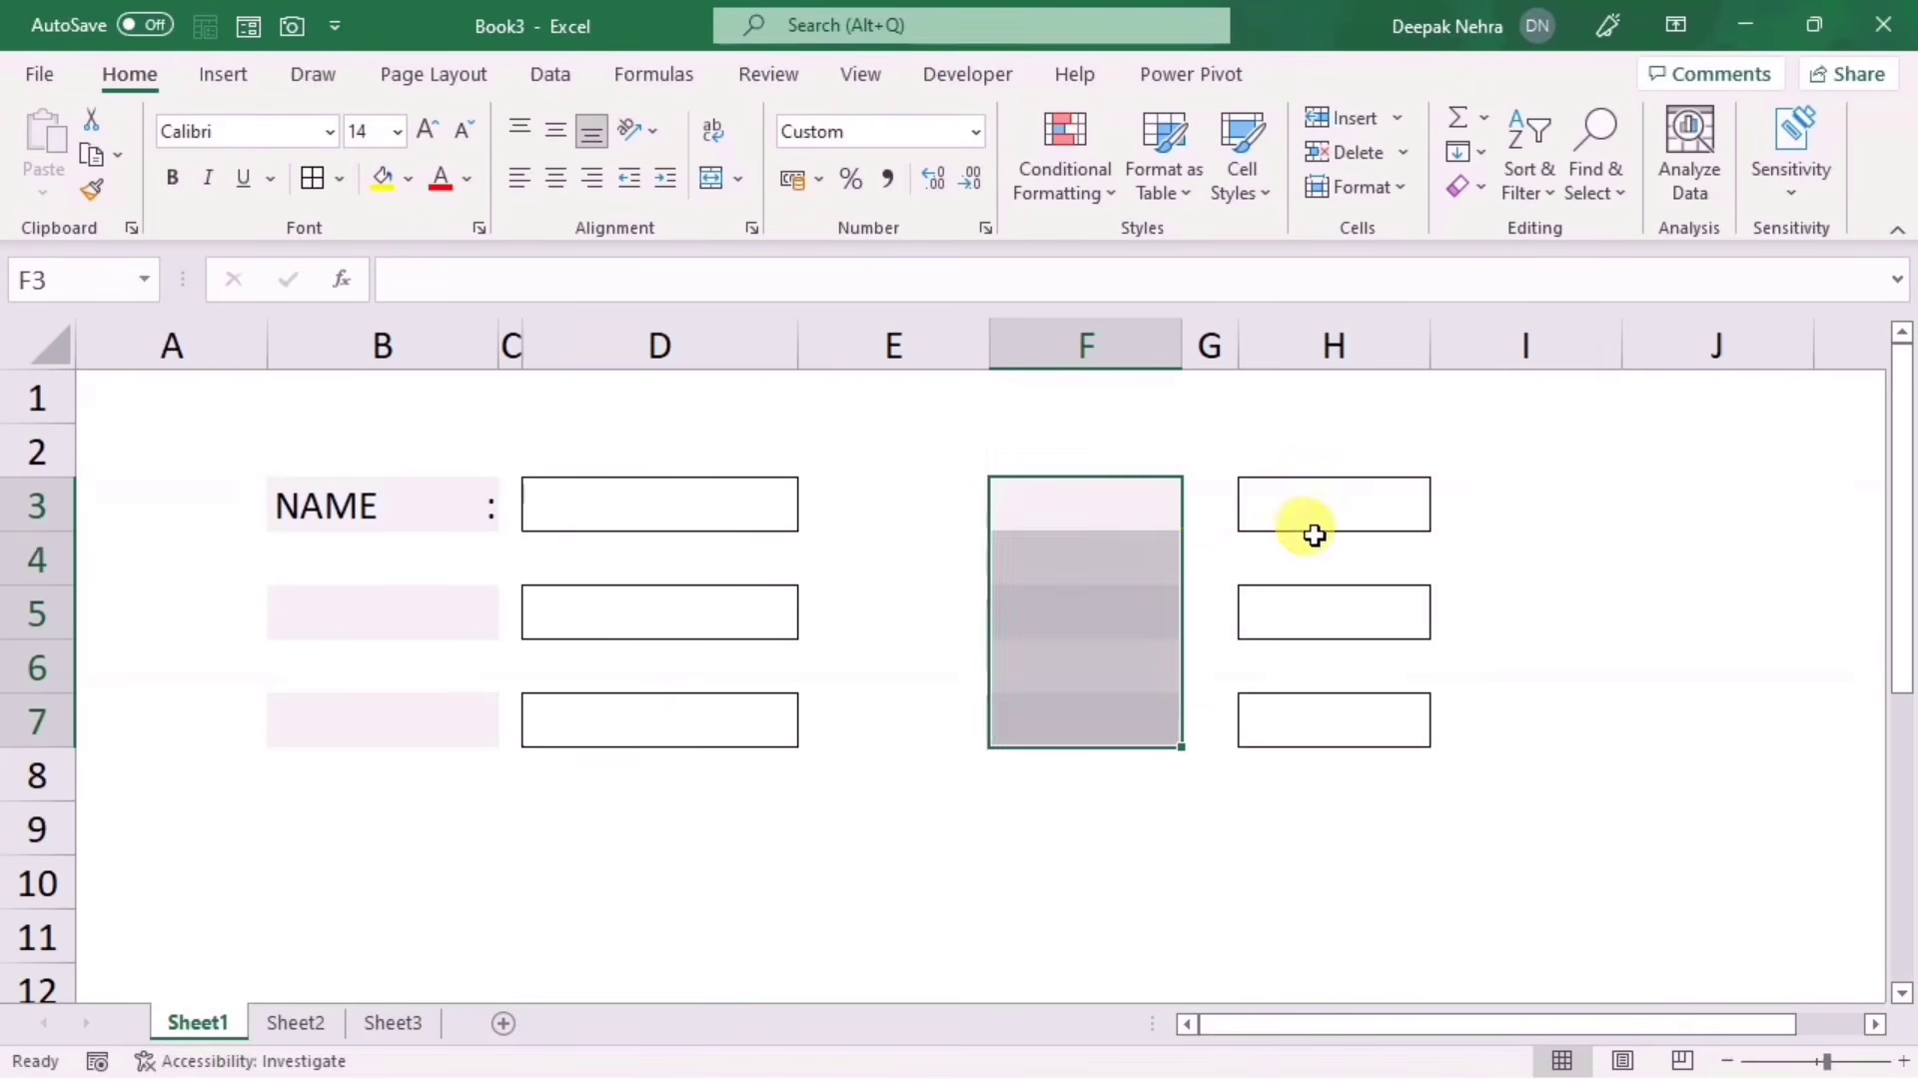
left_click(1100, 501)
Step: Enter NAME in F3 and CLASS in F5 so they display with right-edge colons
type("NAME")
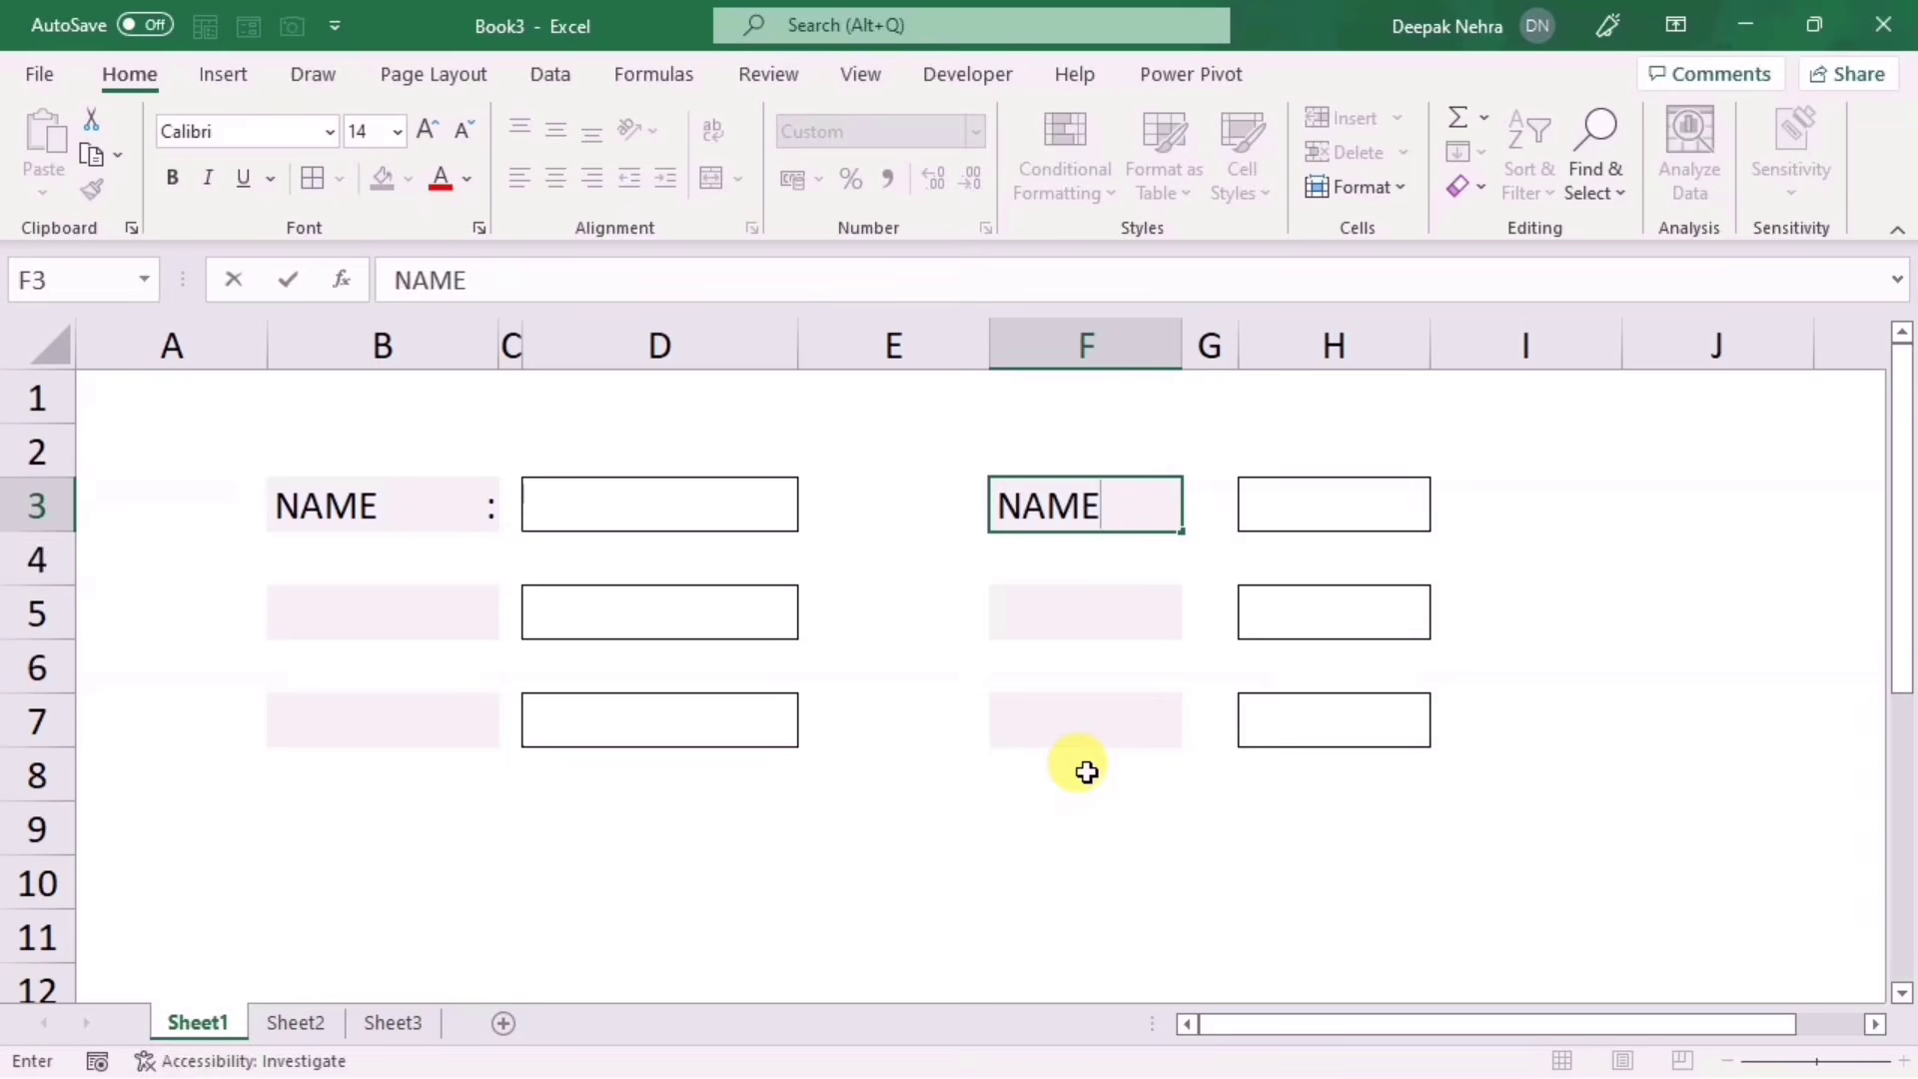
key("Return")
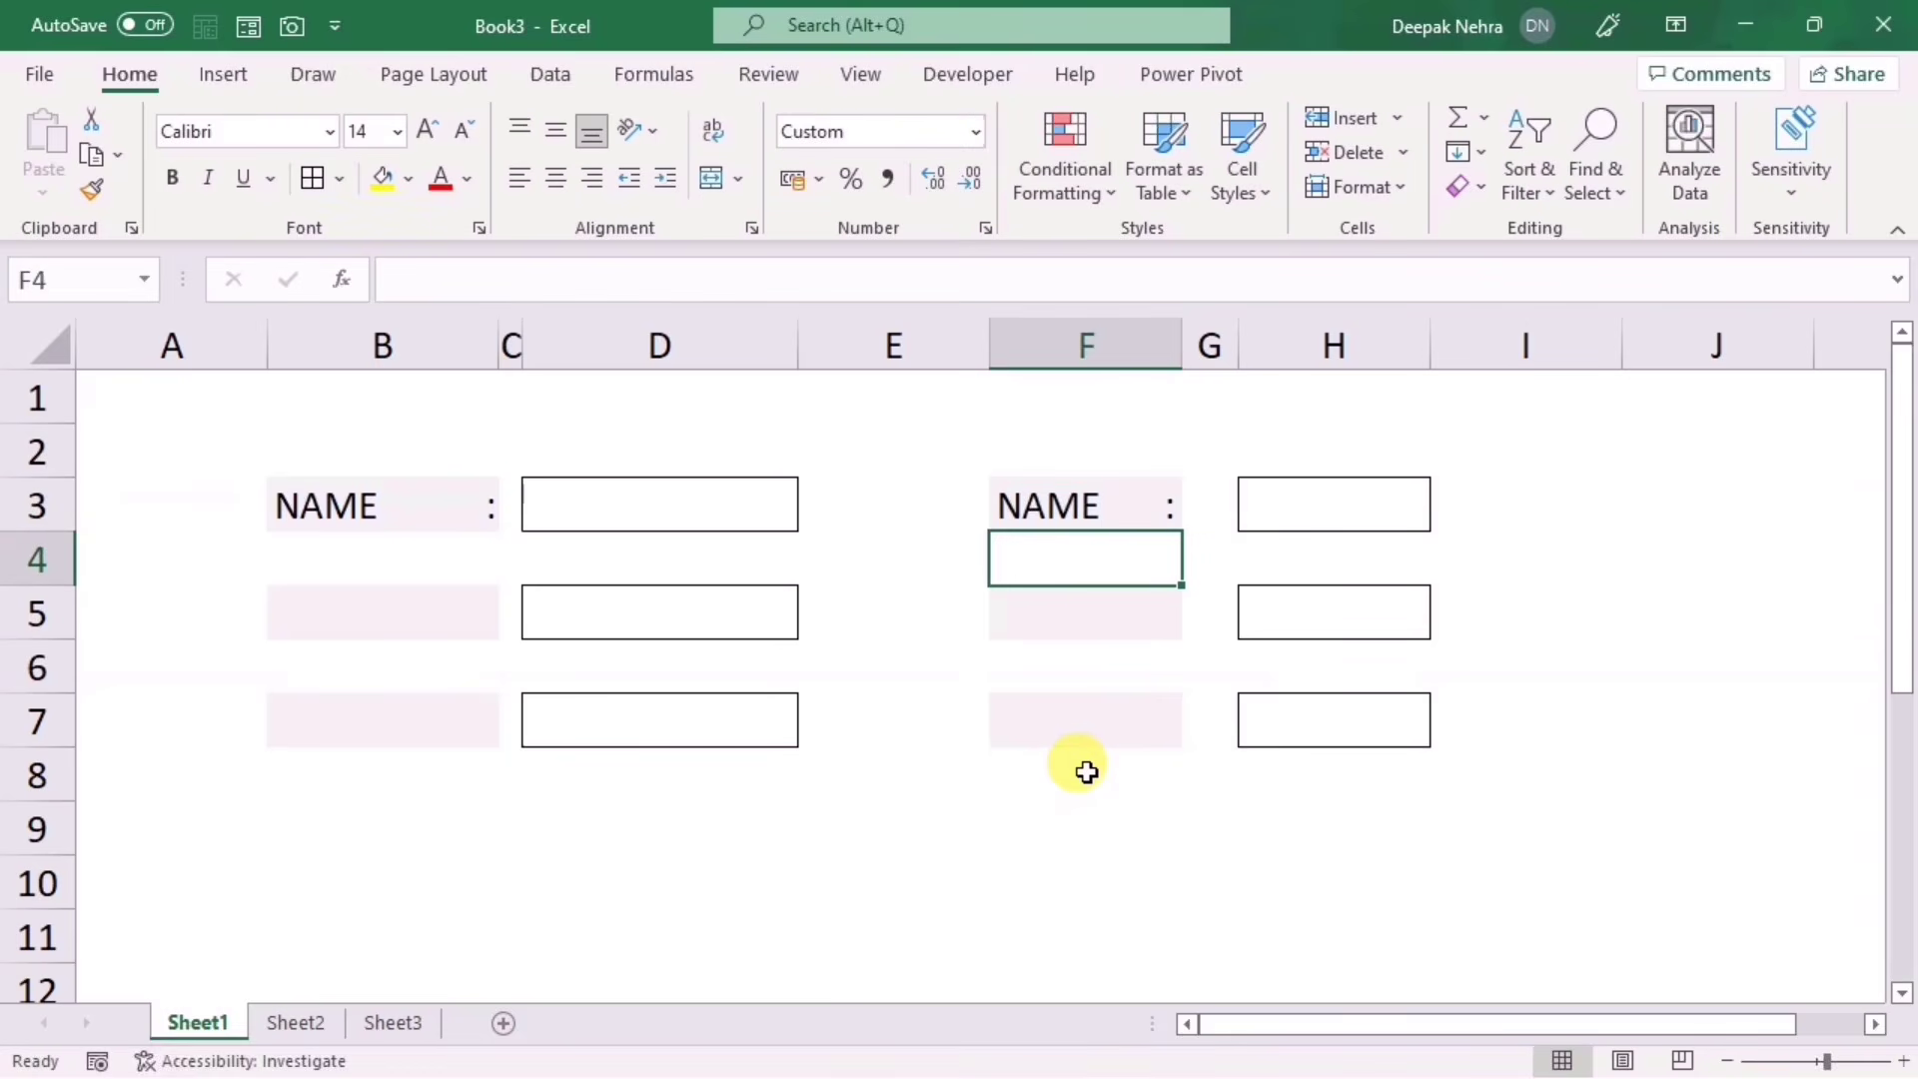
key("Return")
type("CLAS")
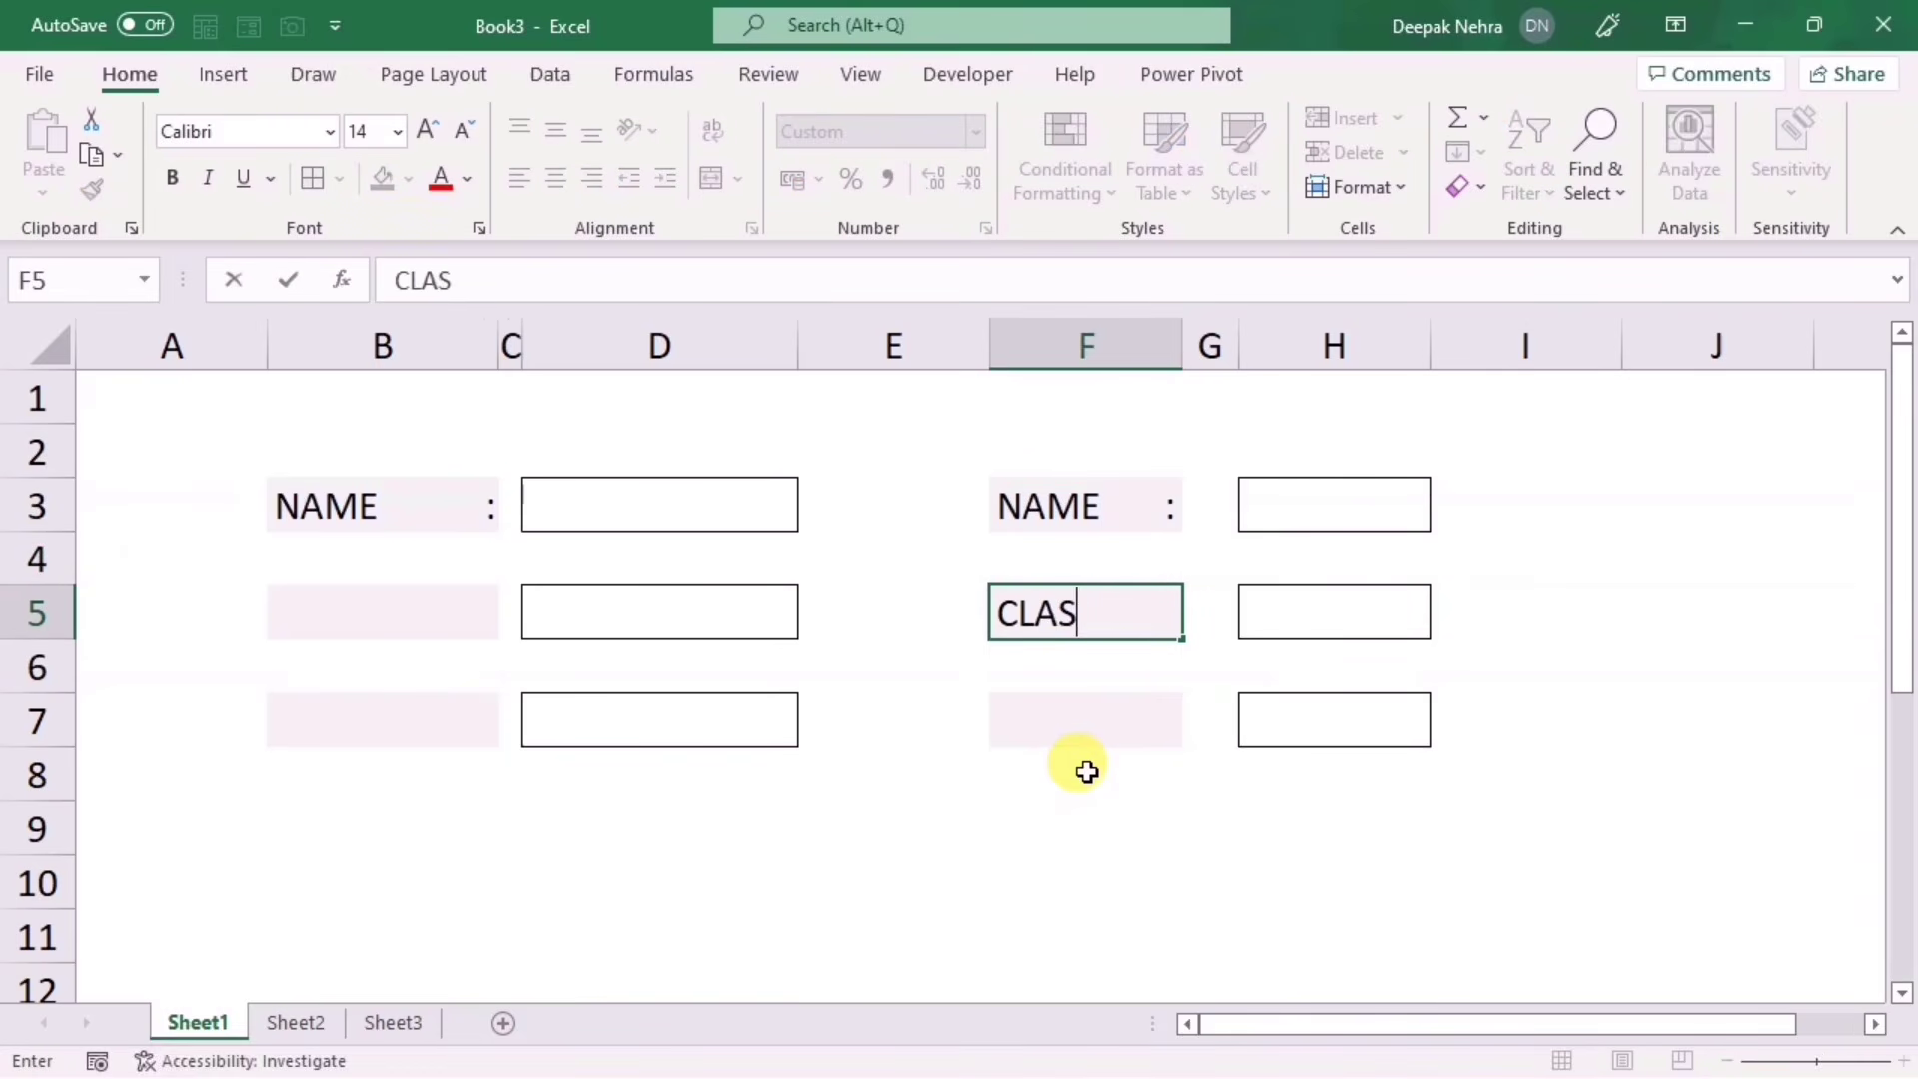
type("S")
key("Return")
left_click(1087, 773)
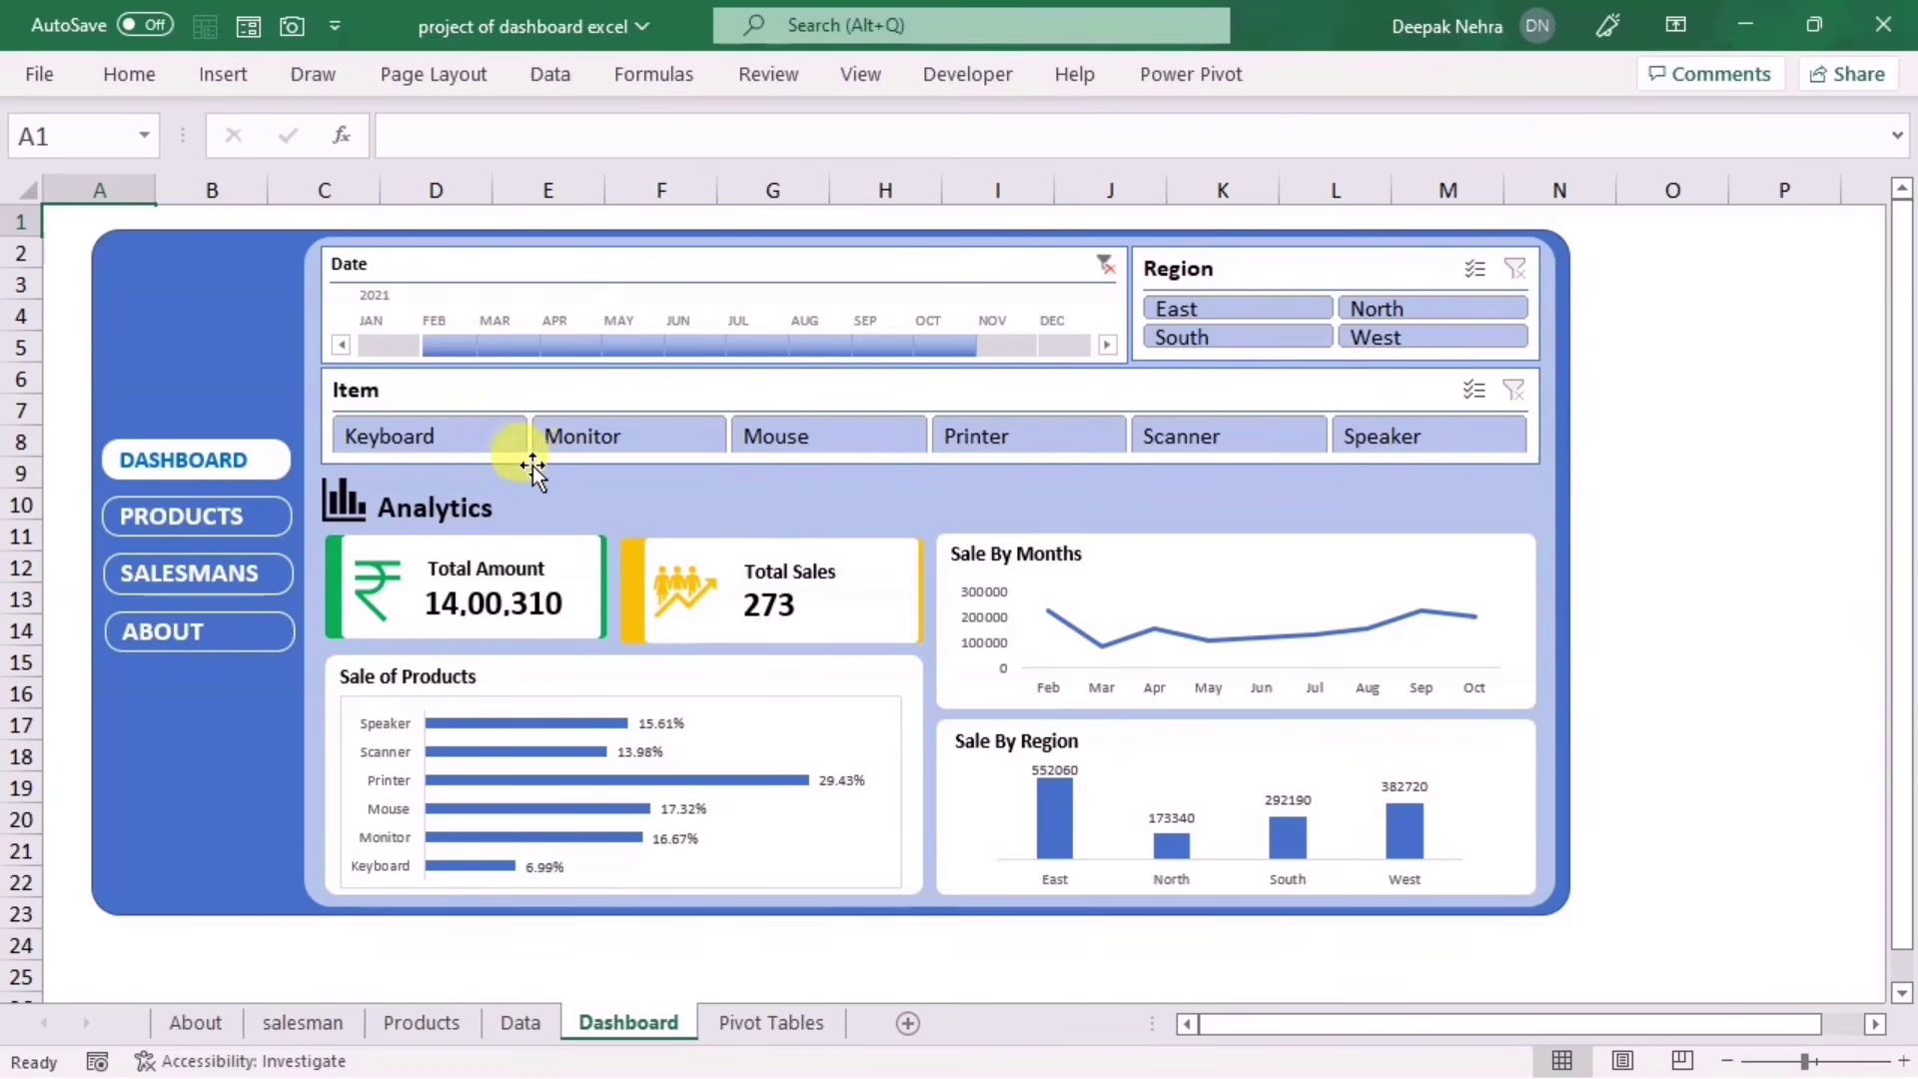
Step: Select the Total Sales and Sale of Products dashboard shapes, then deselect them
left_click(758, 609)
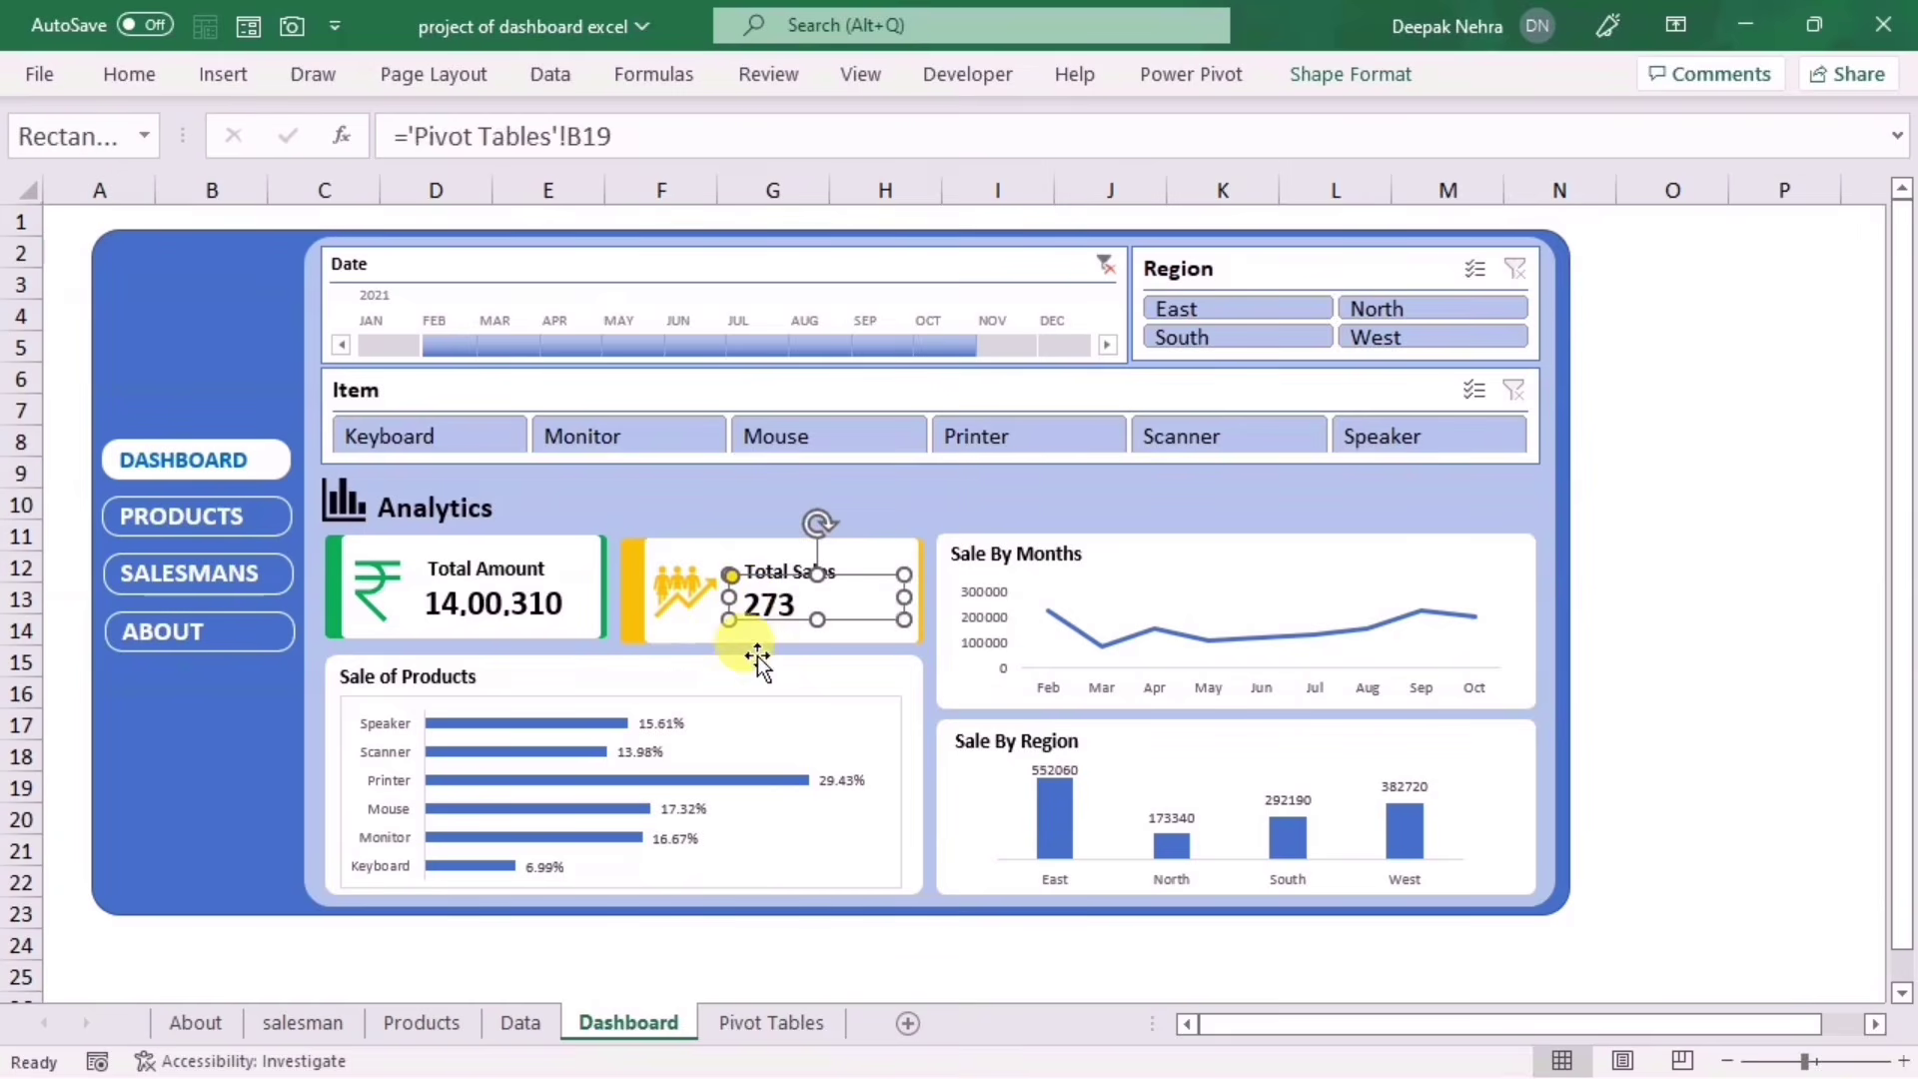
left_click(770, 671)
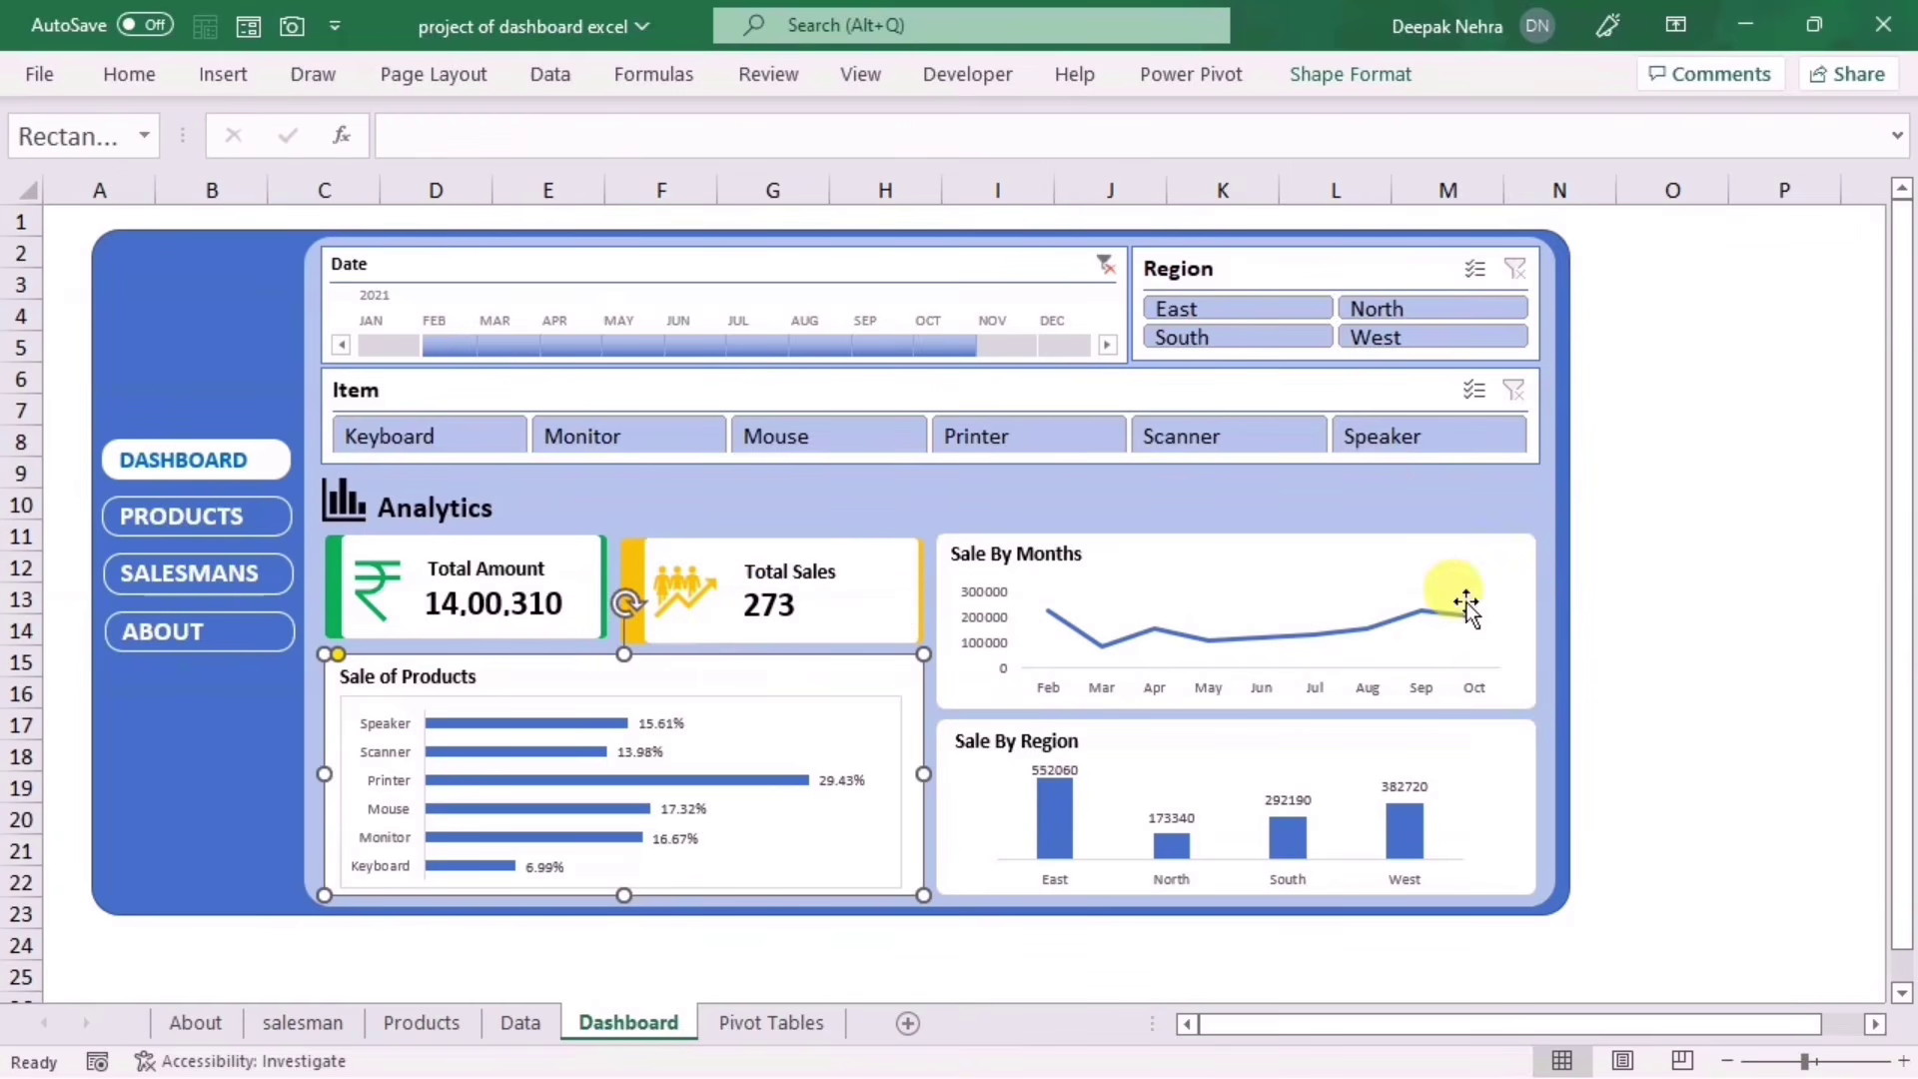
left_click(1624, 589)
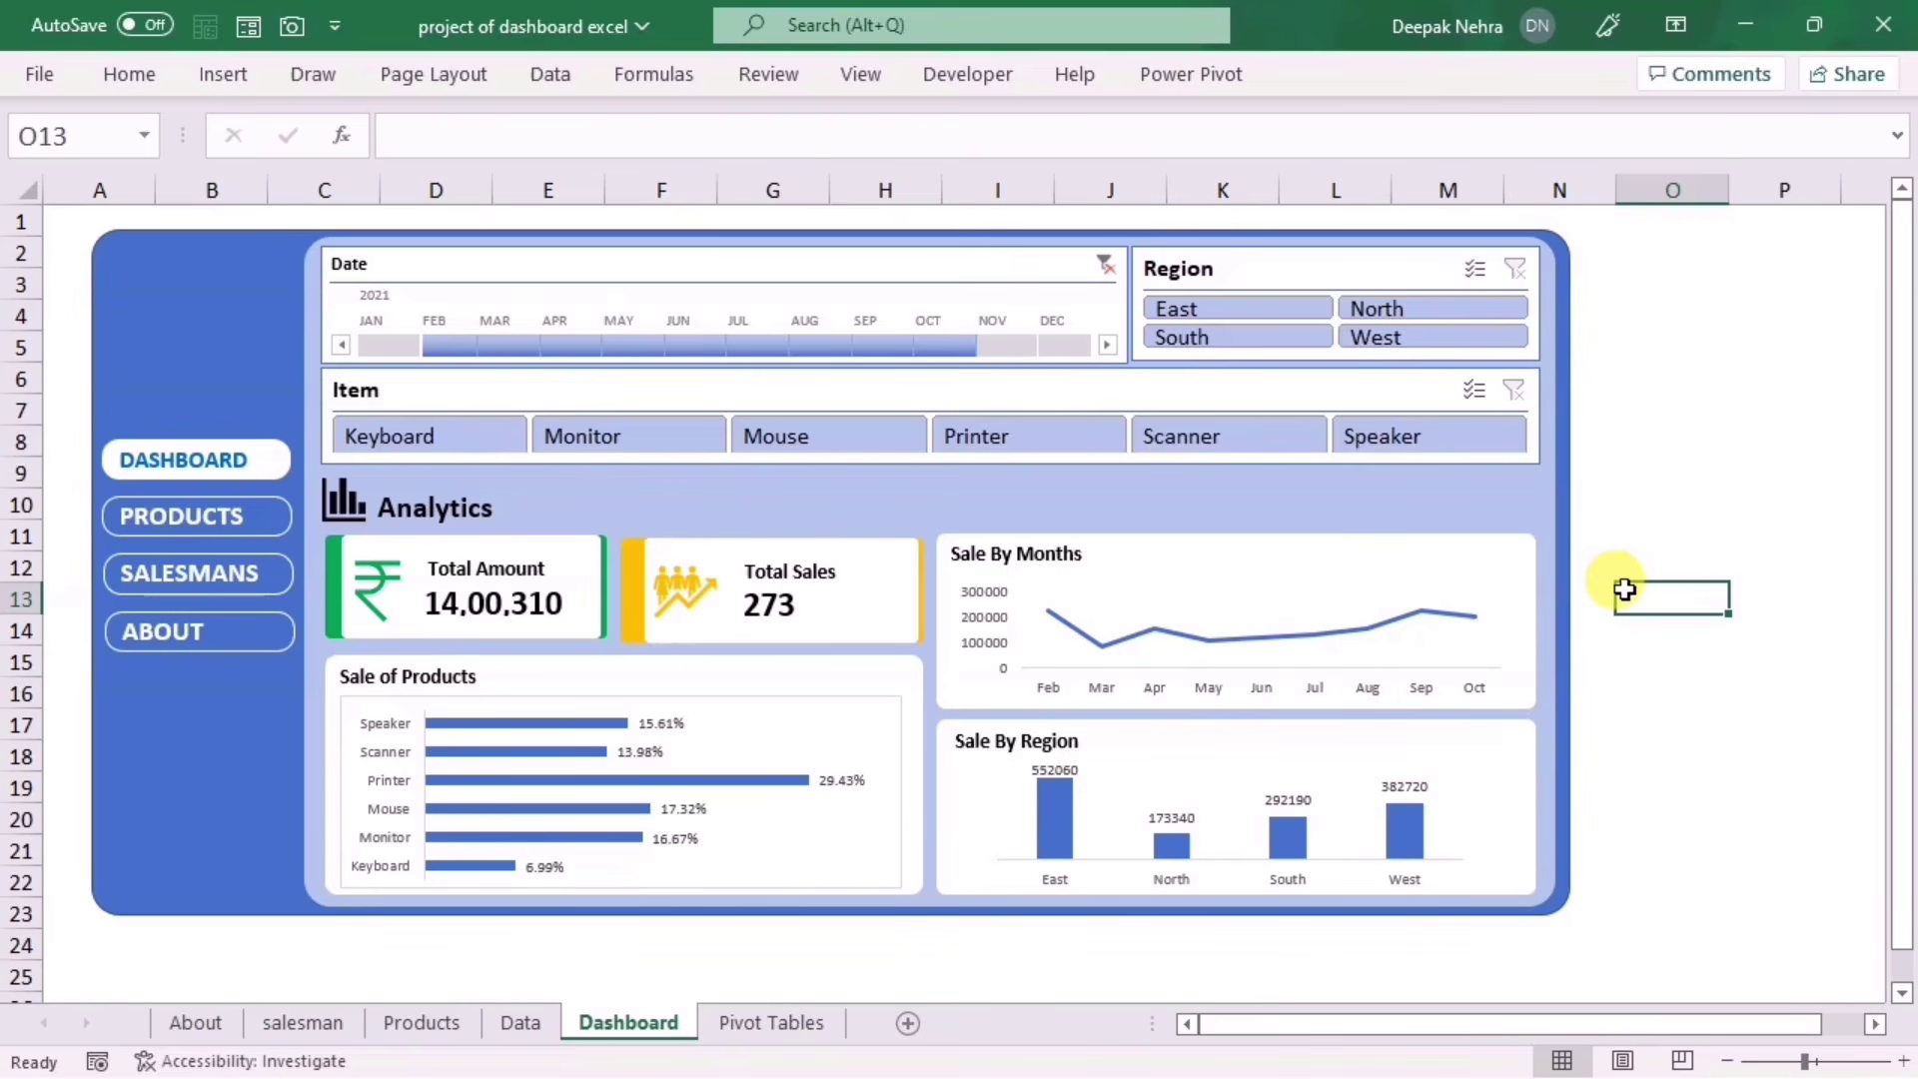
left_click(428, 82)
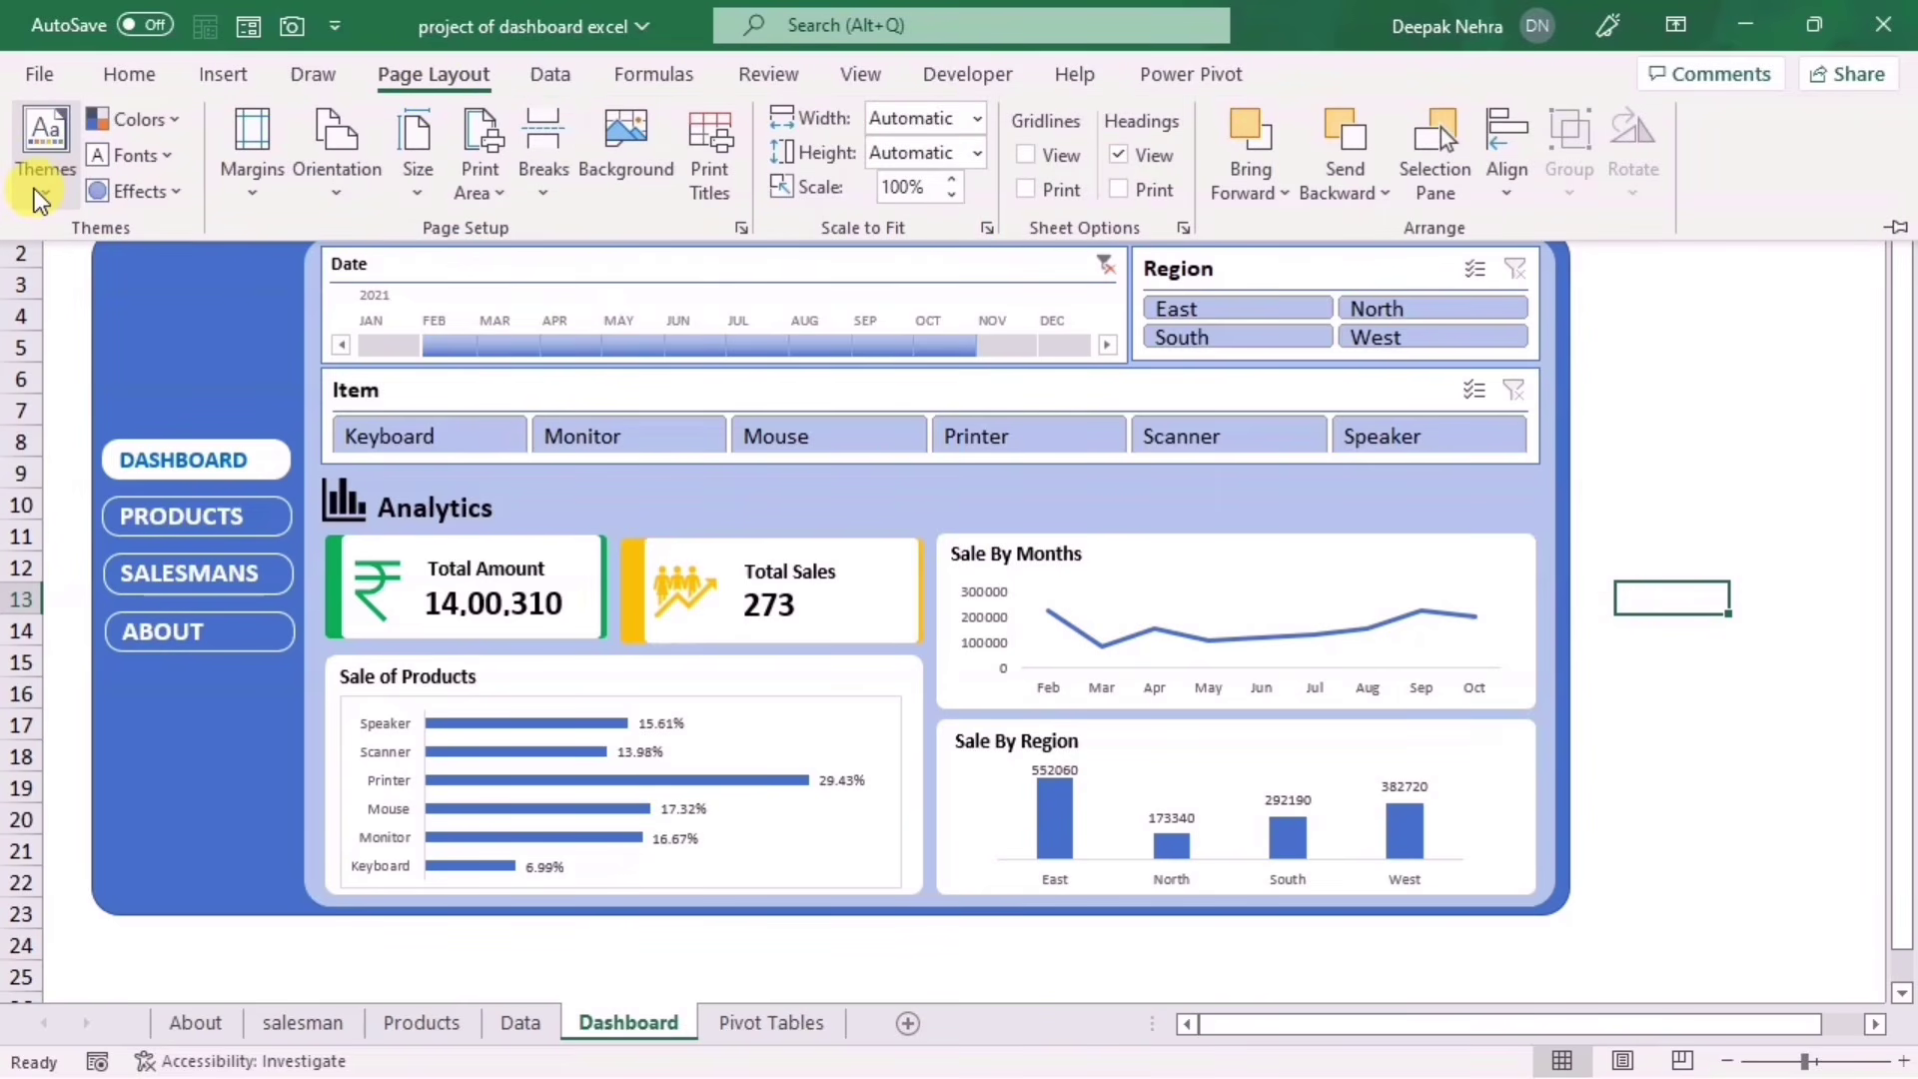
left_click(1685, 509)
Step: Visit the Products, Salesmans and About pages, return to Dashboard, and open the Themes gallery
left_click(181, 514)
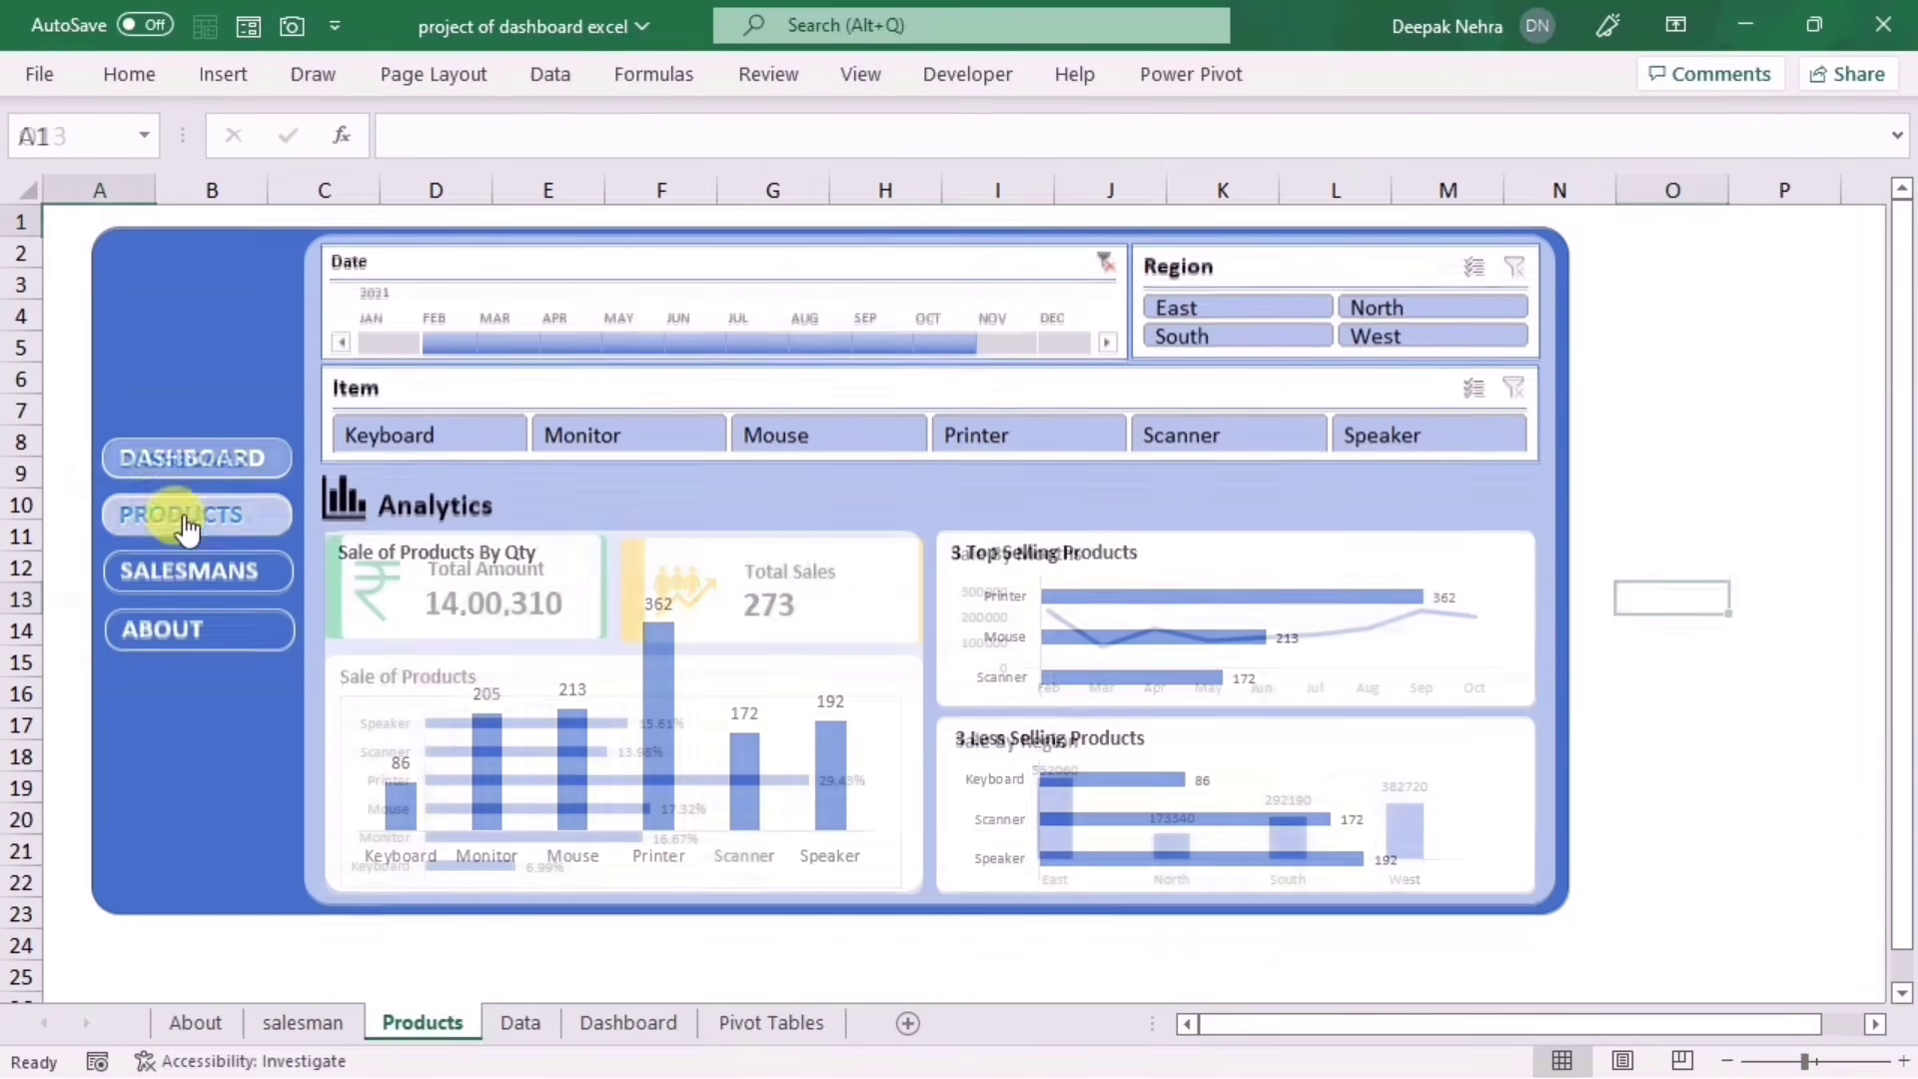
left_click(175, 565)
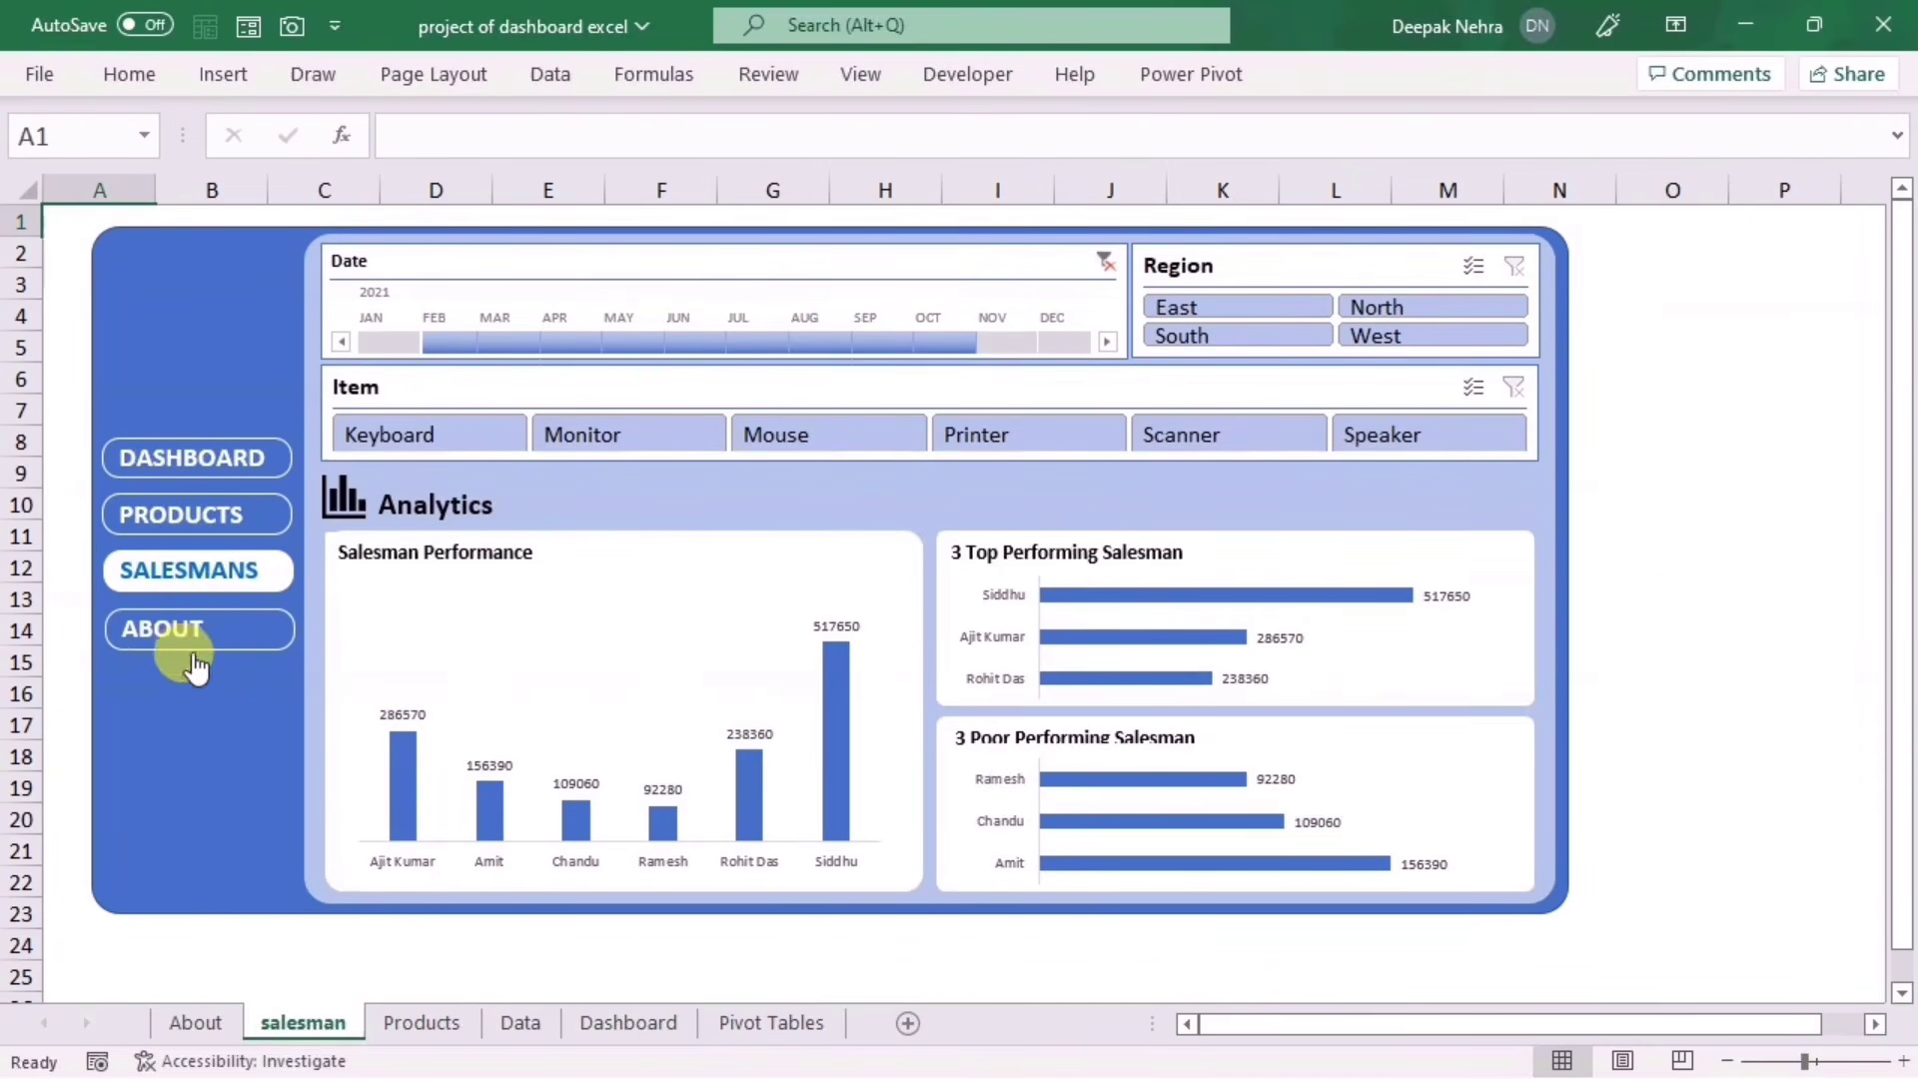
left_click(190, 631)
left_click(198, 573)
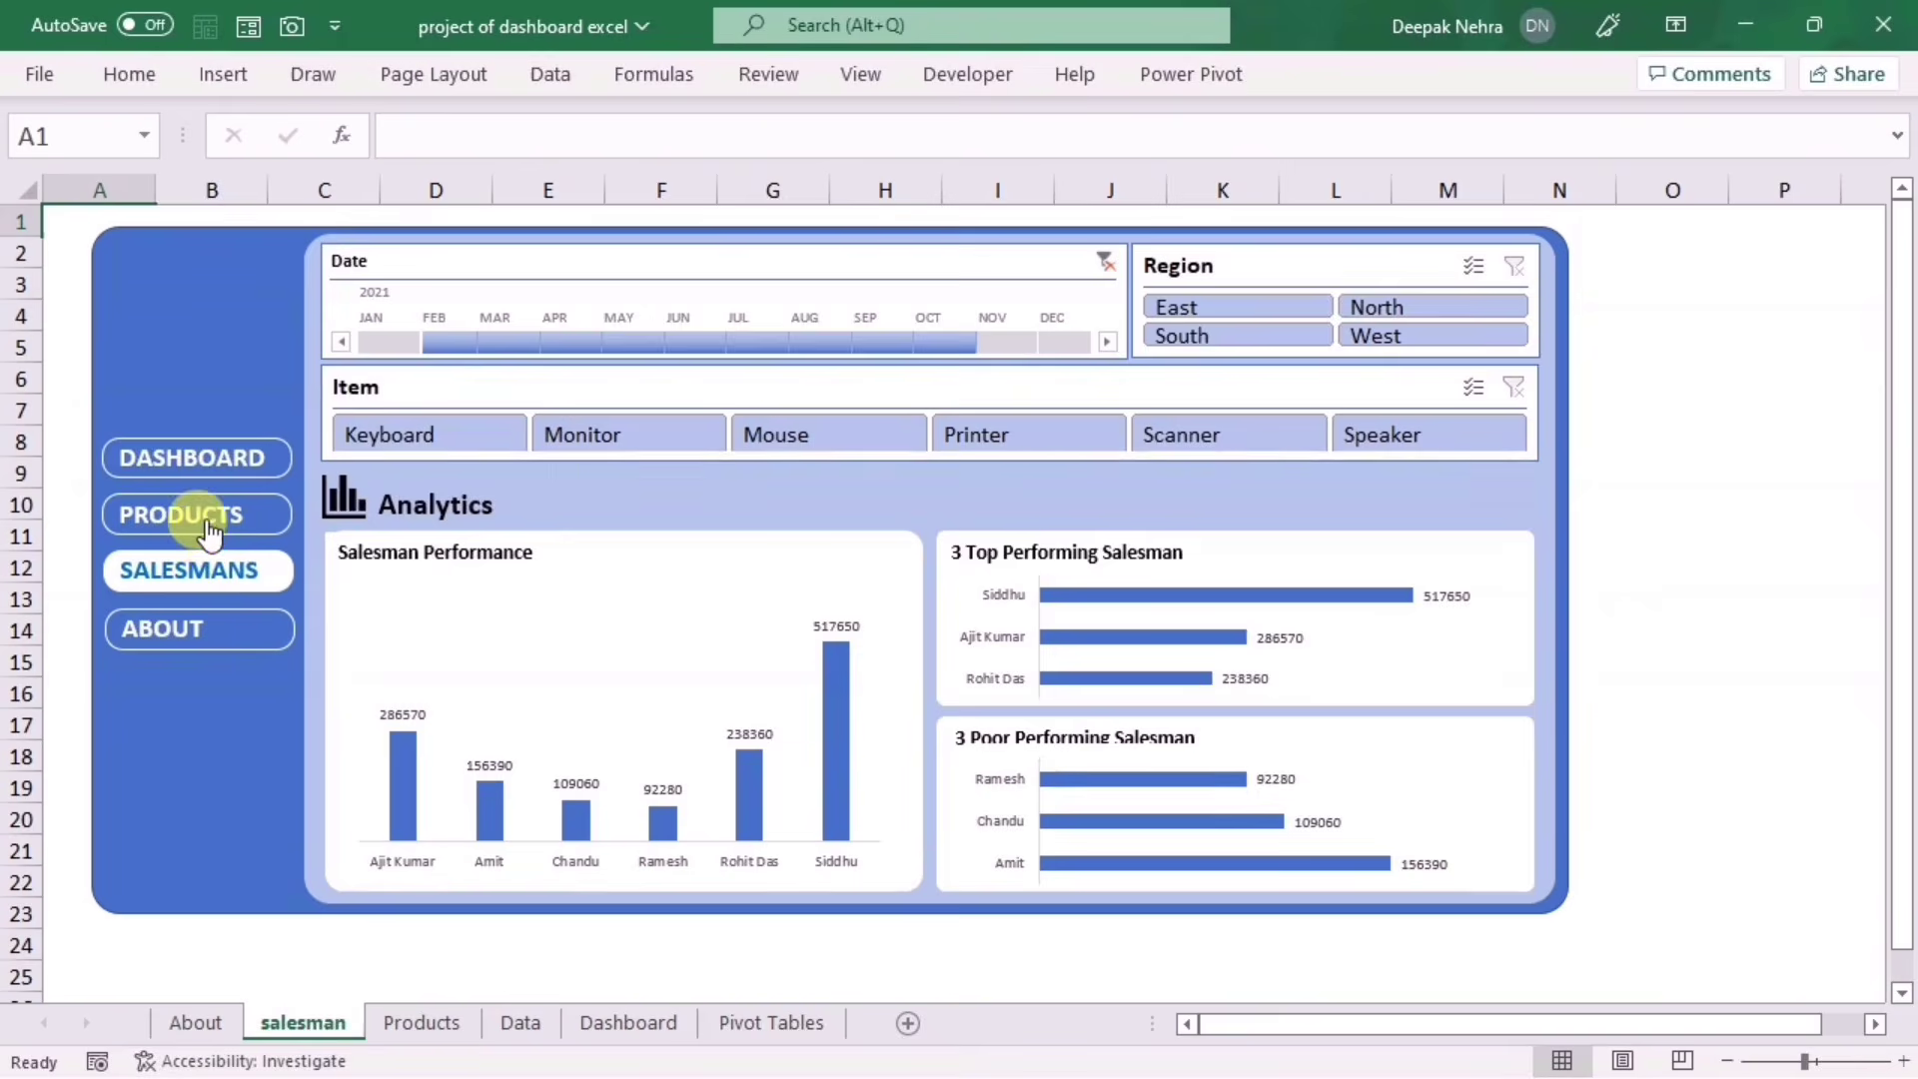
left_click(193, 518)
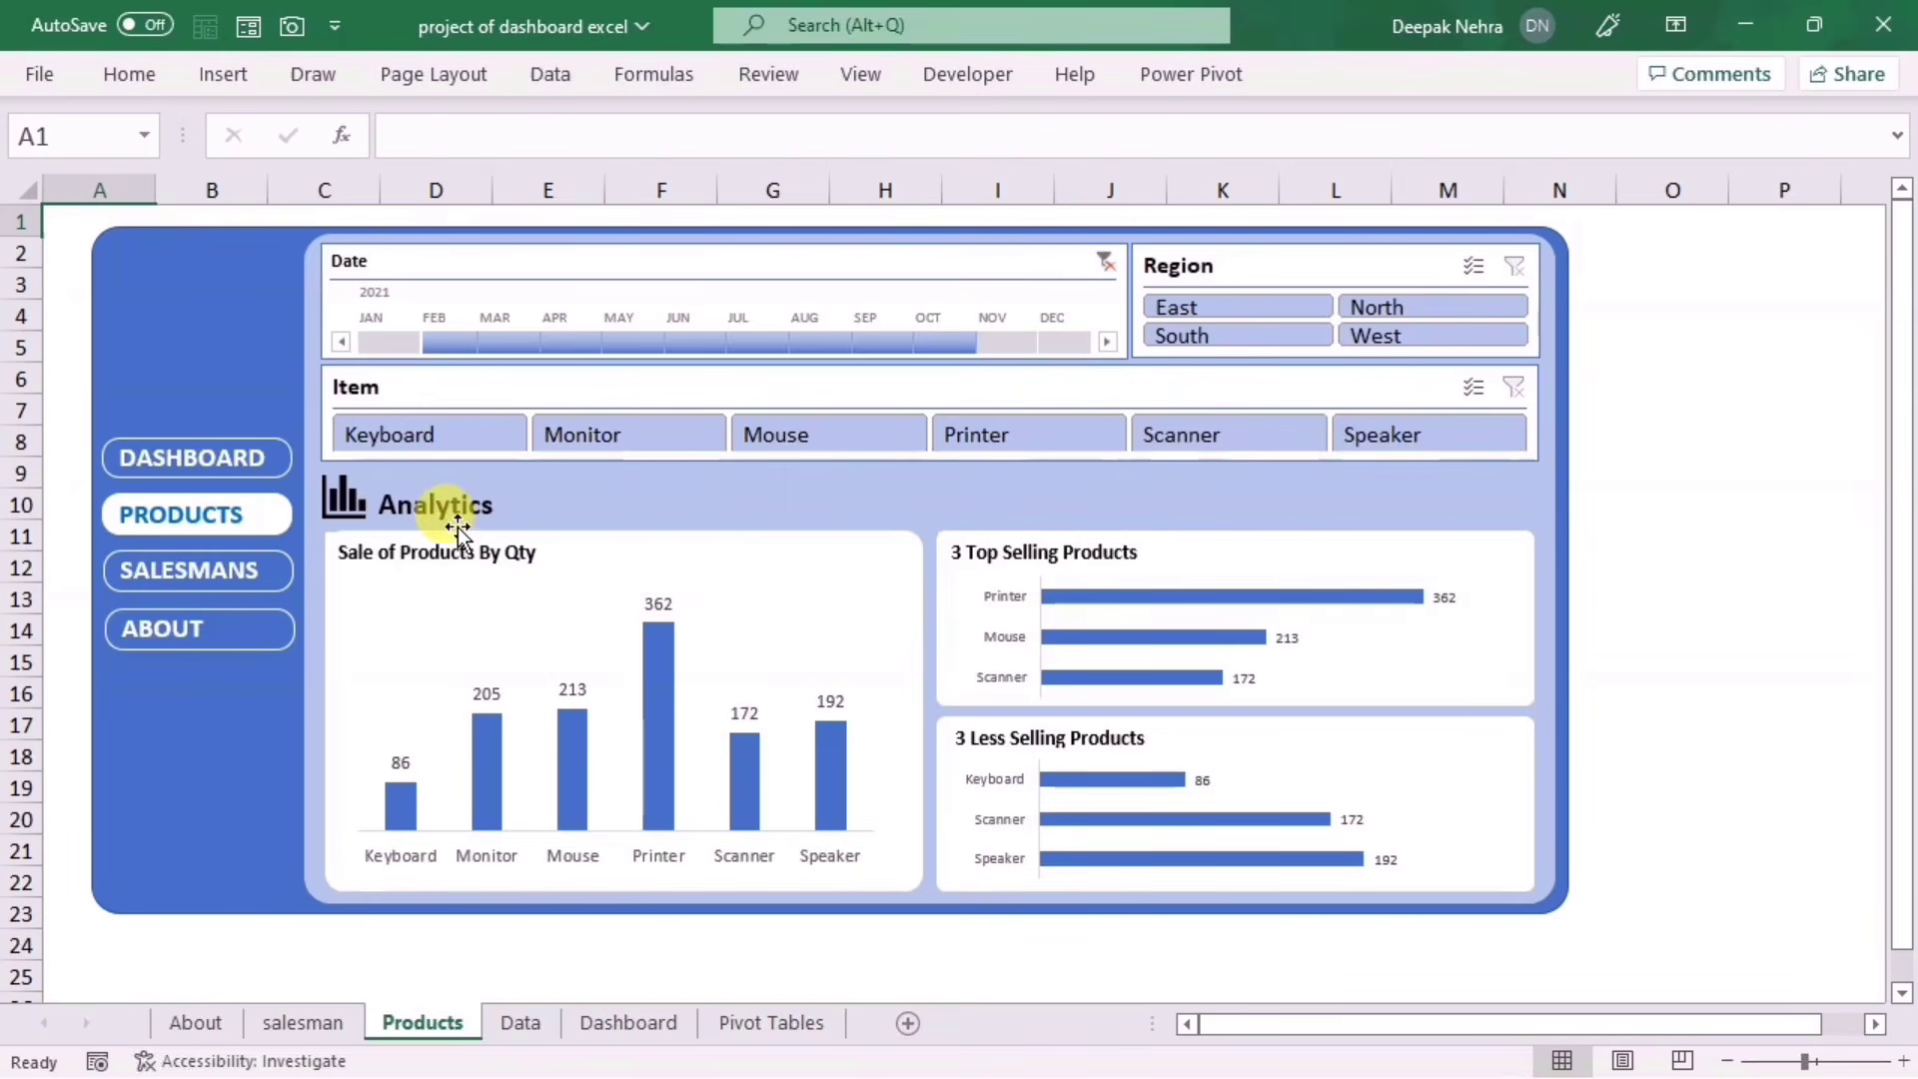
left_click(205, 467)
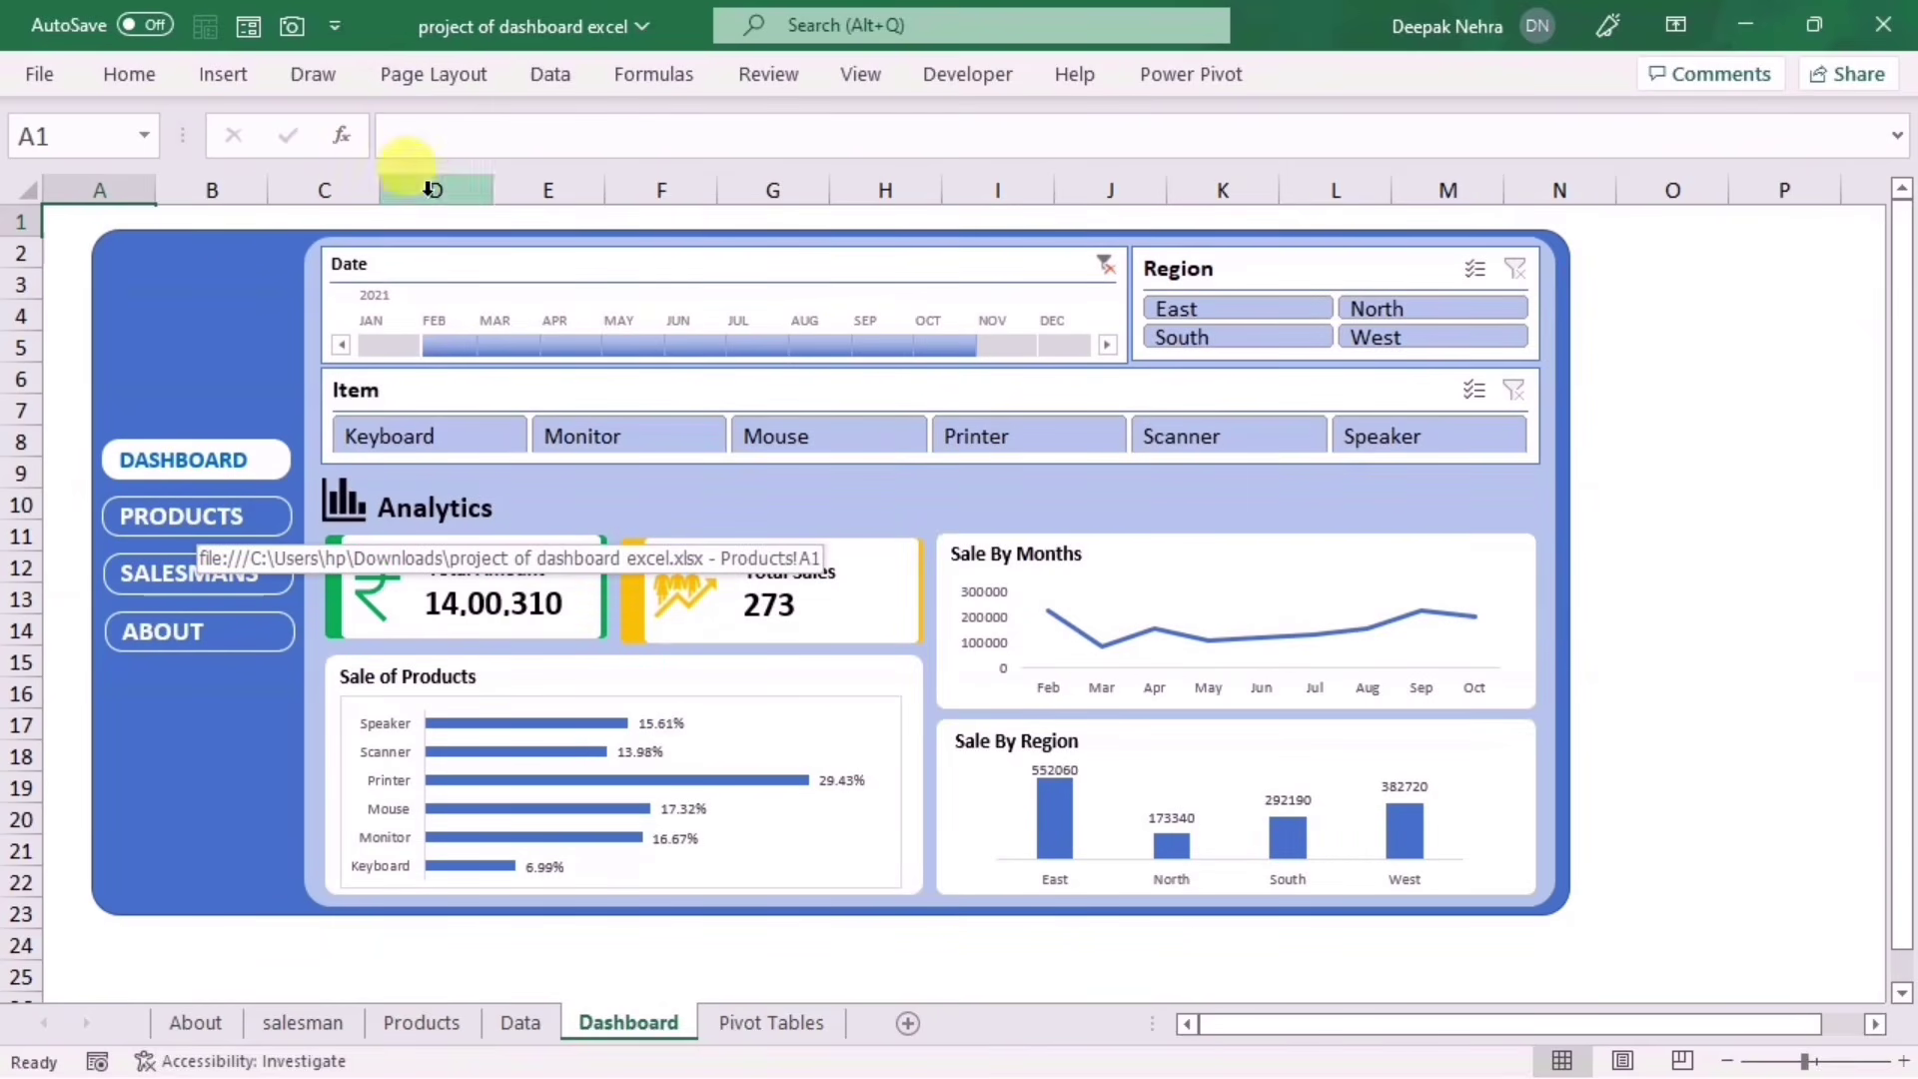
left_click(434, 76)
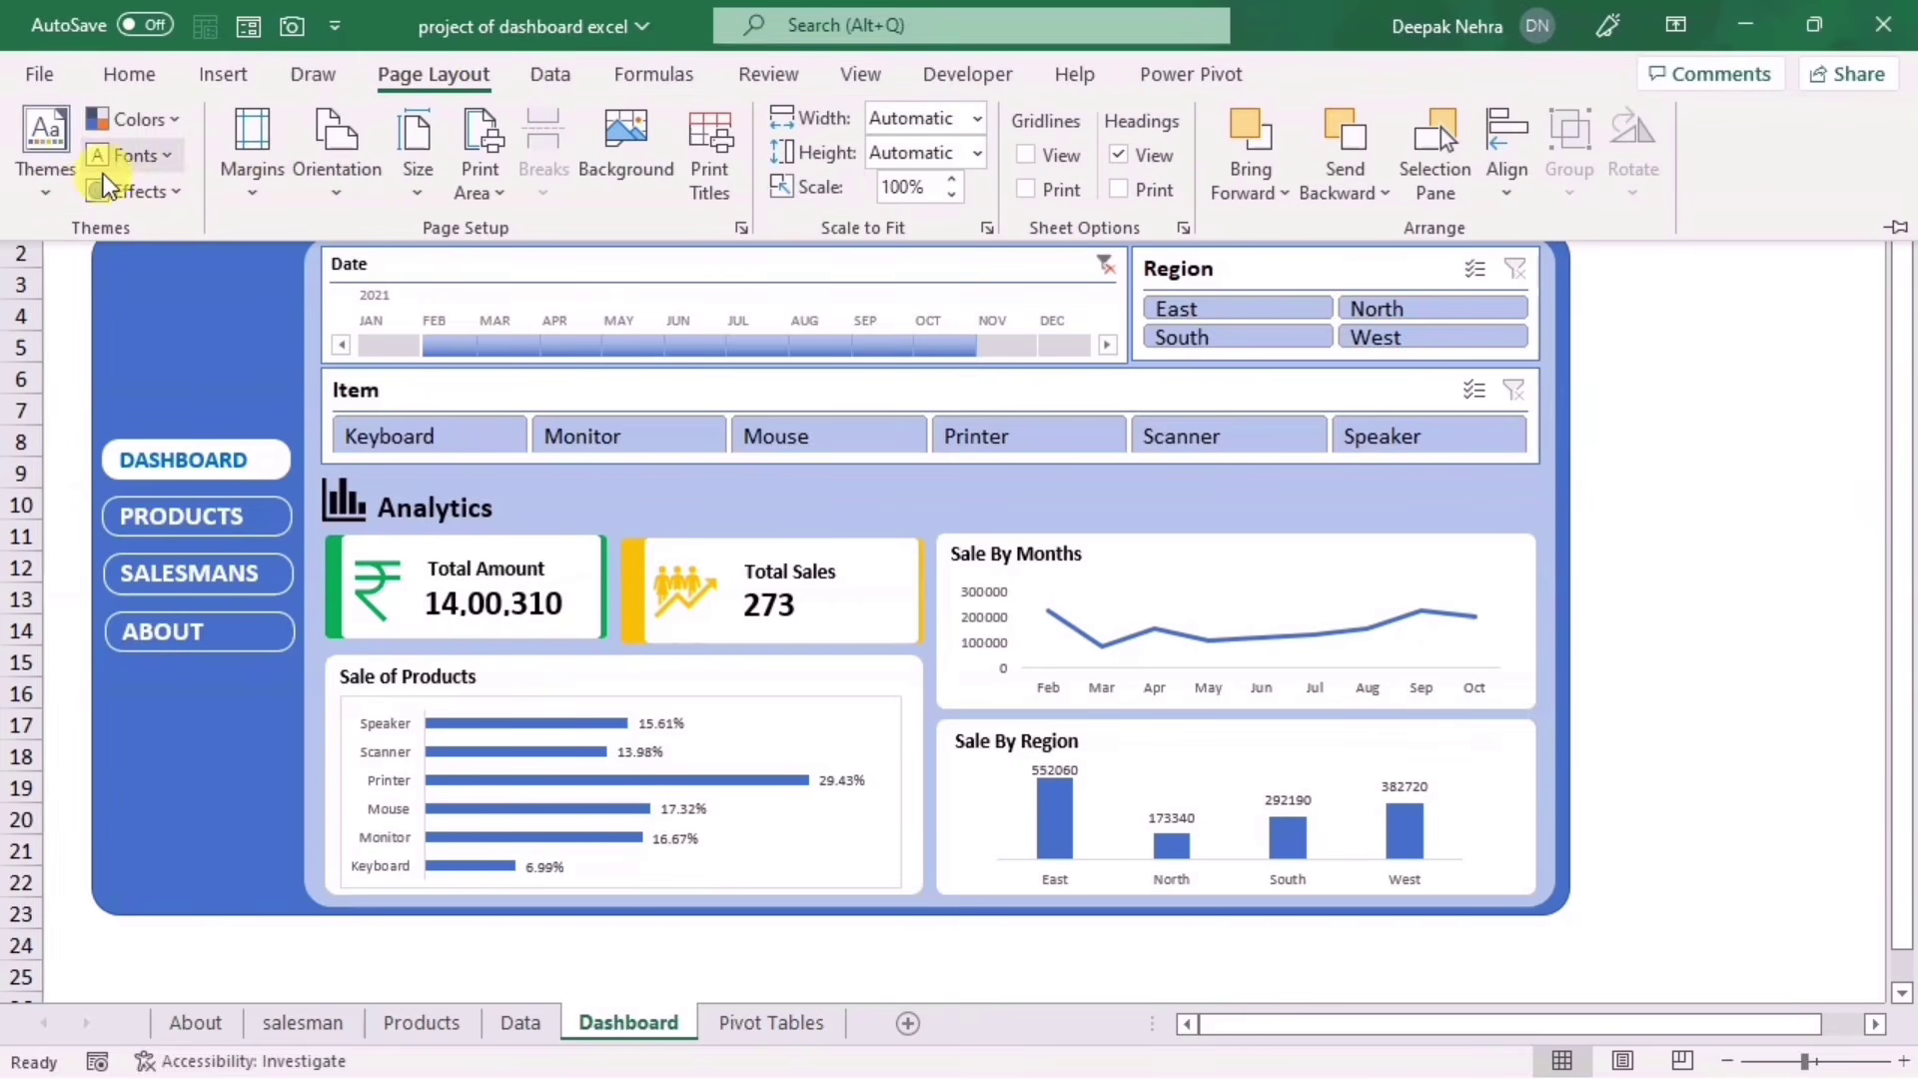
left_click(43, 192)
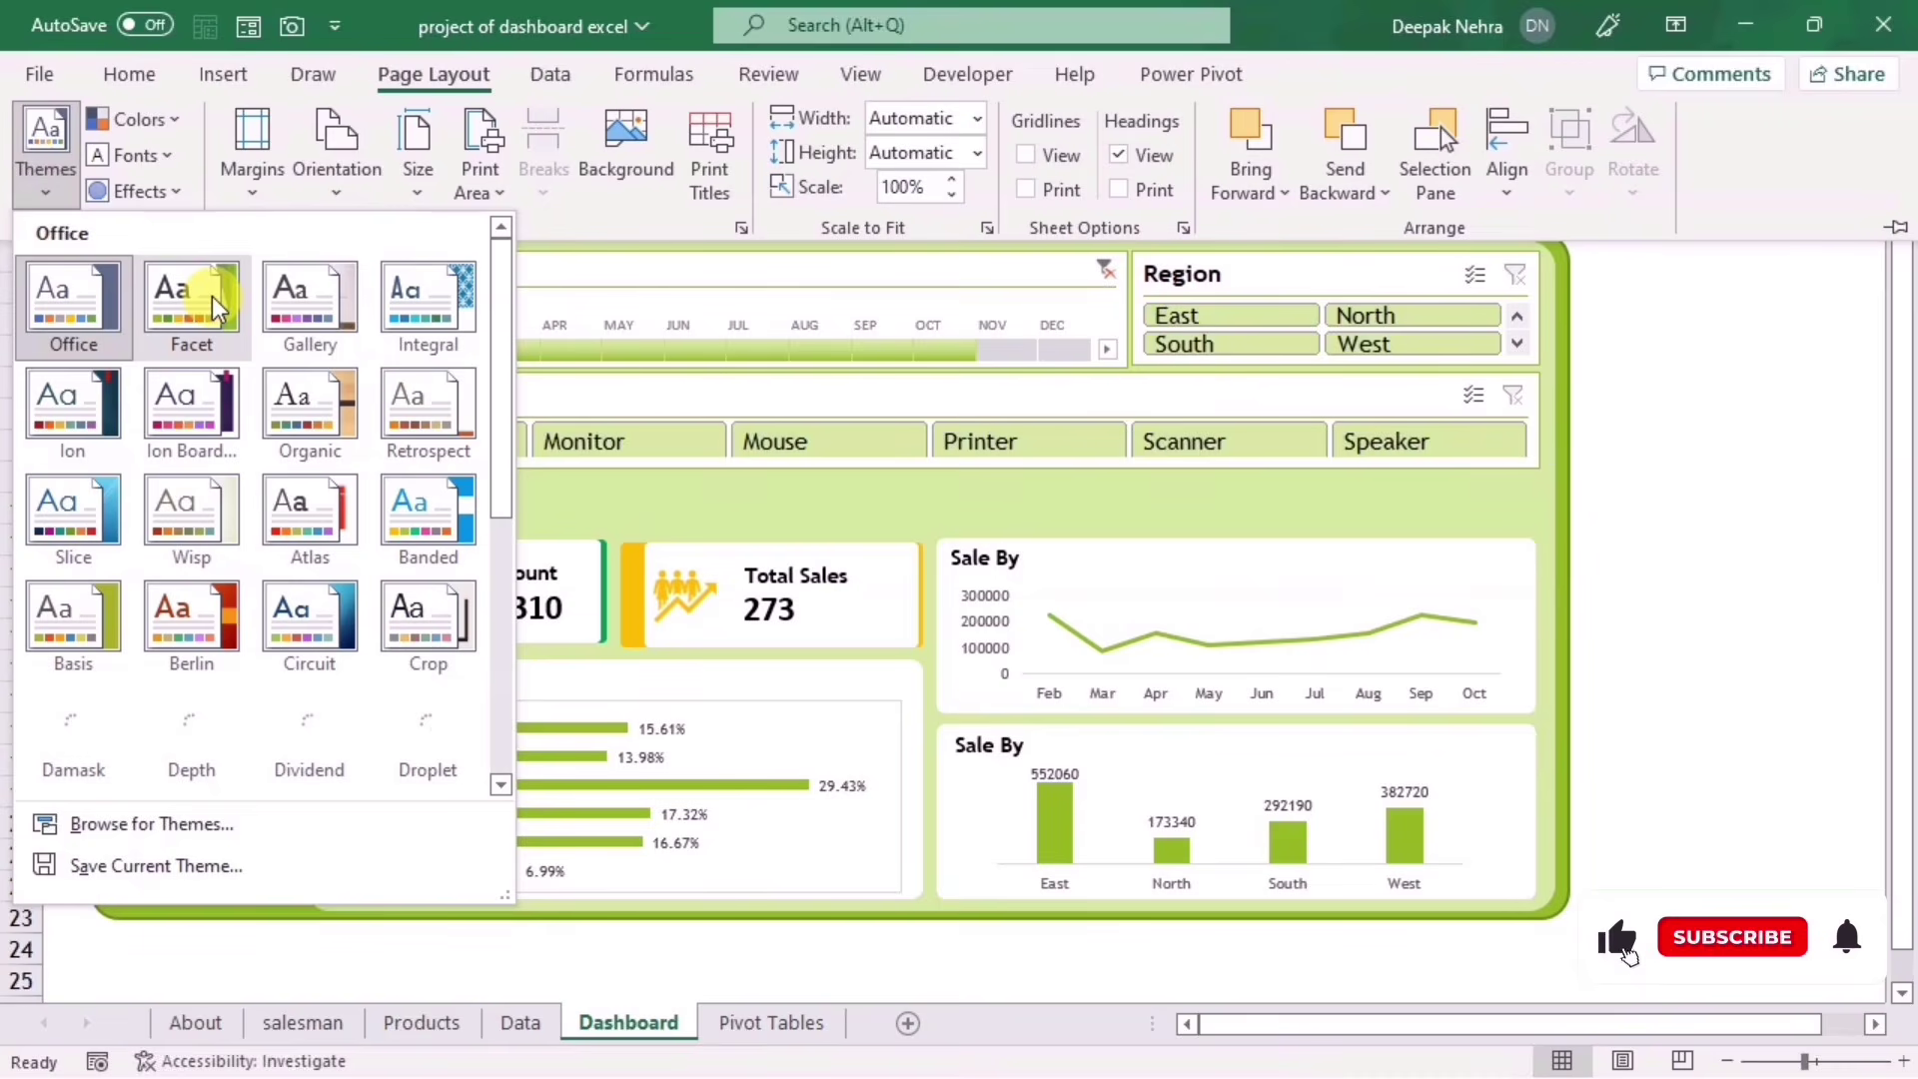
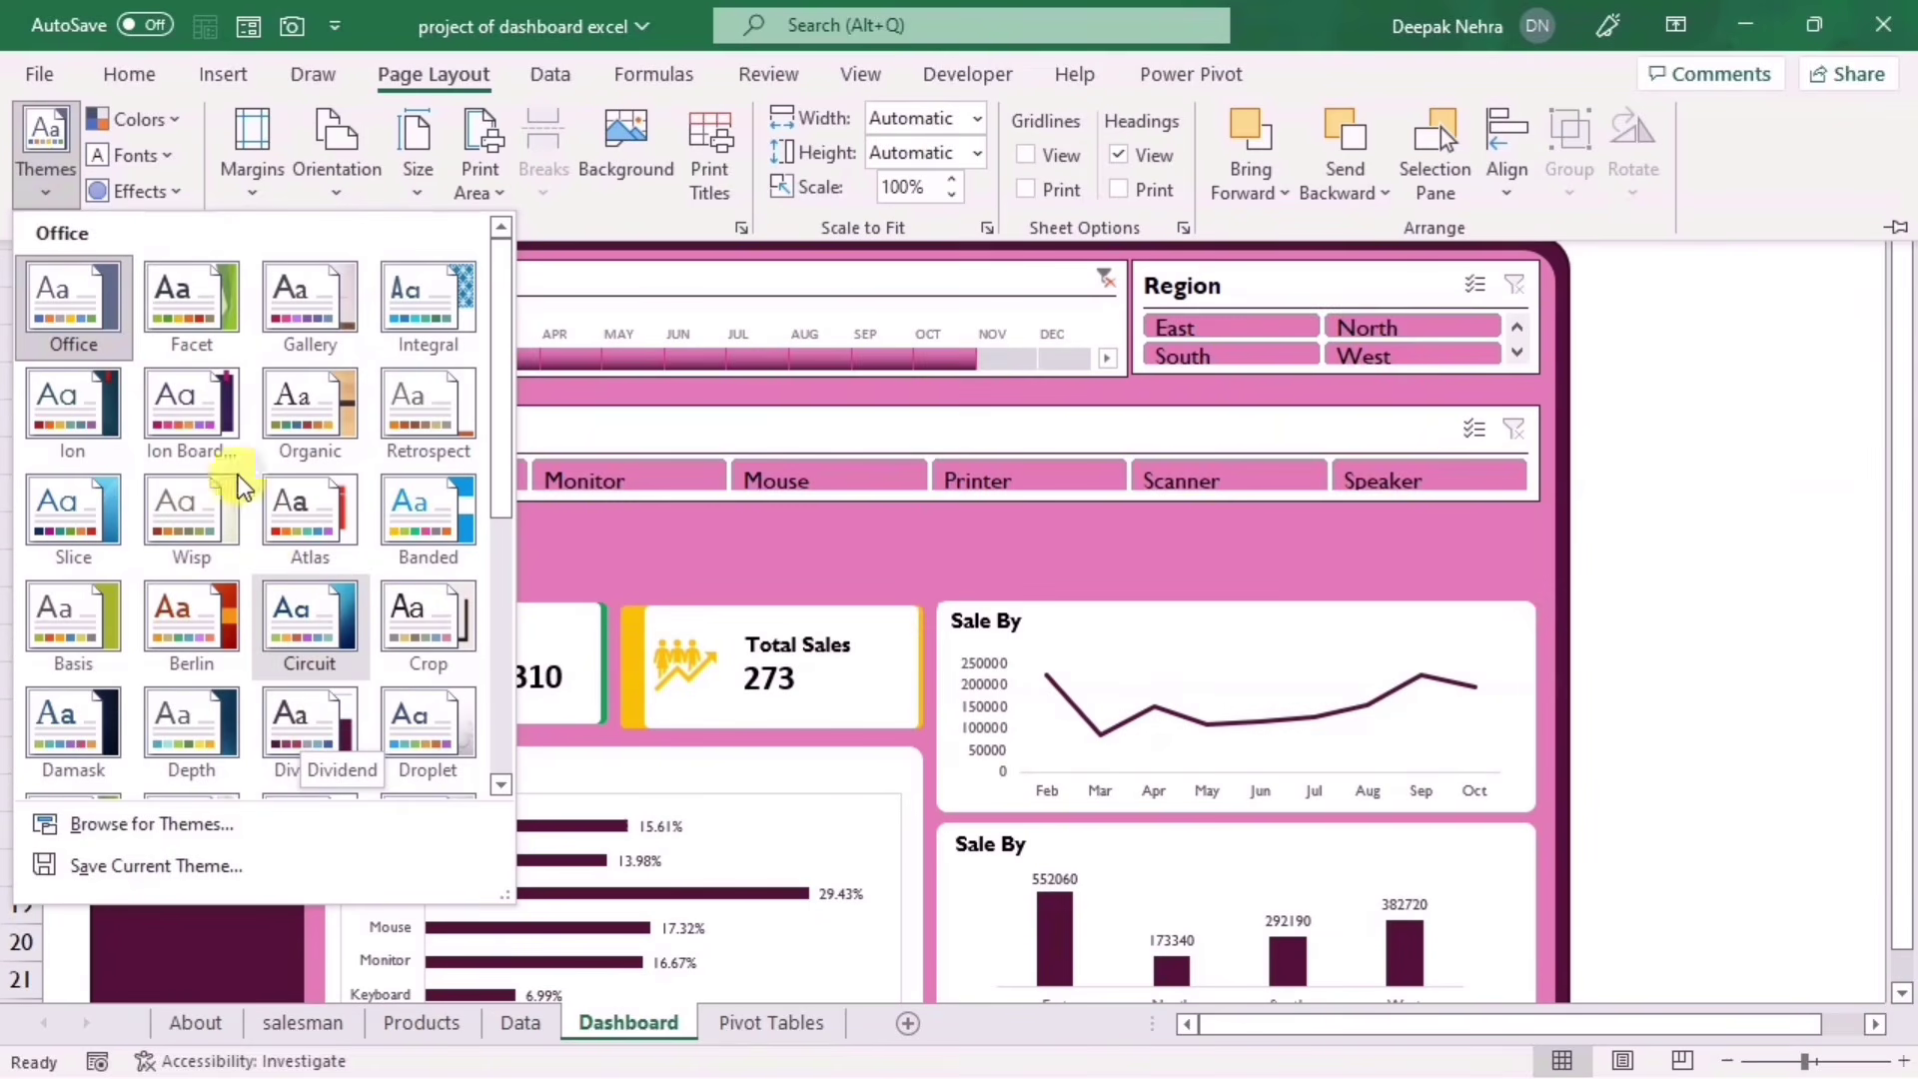
Step: Apply the Integral theme and the Blue Green colour set to the sales dashboard
left_click(427, 315)
left_click(1651, 557)
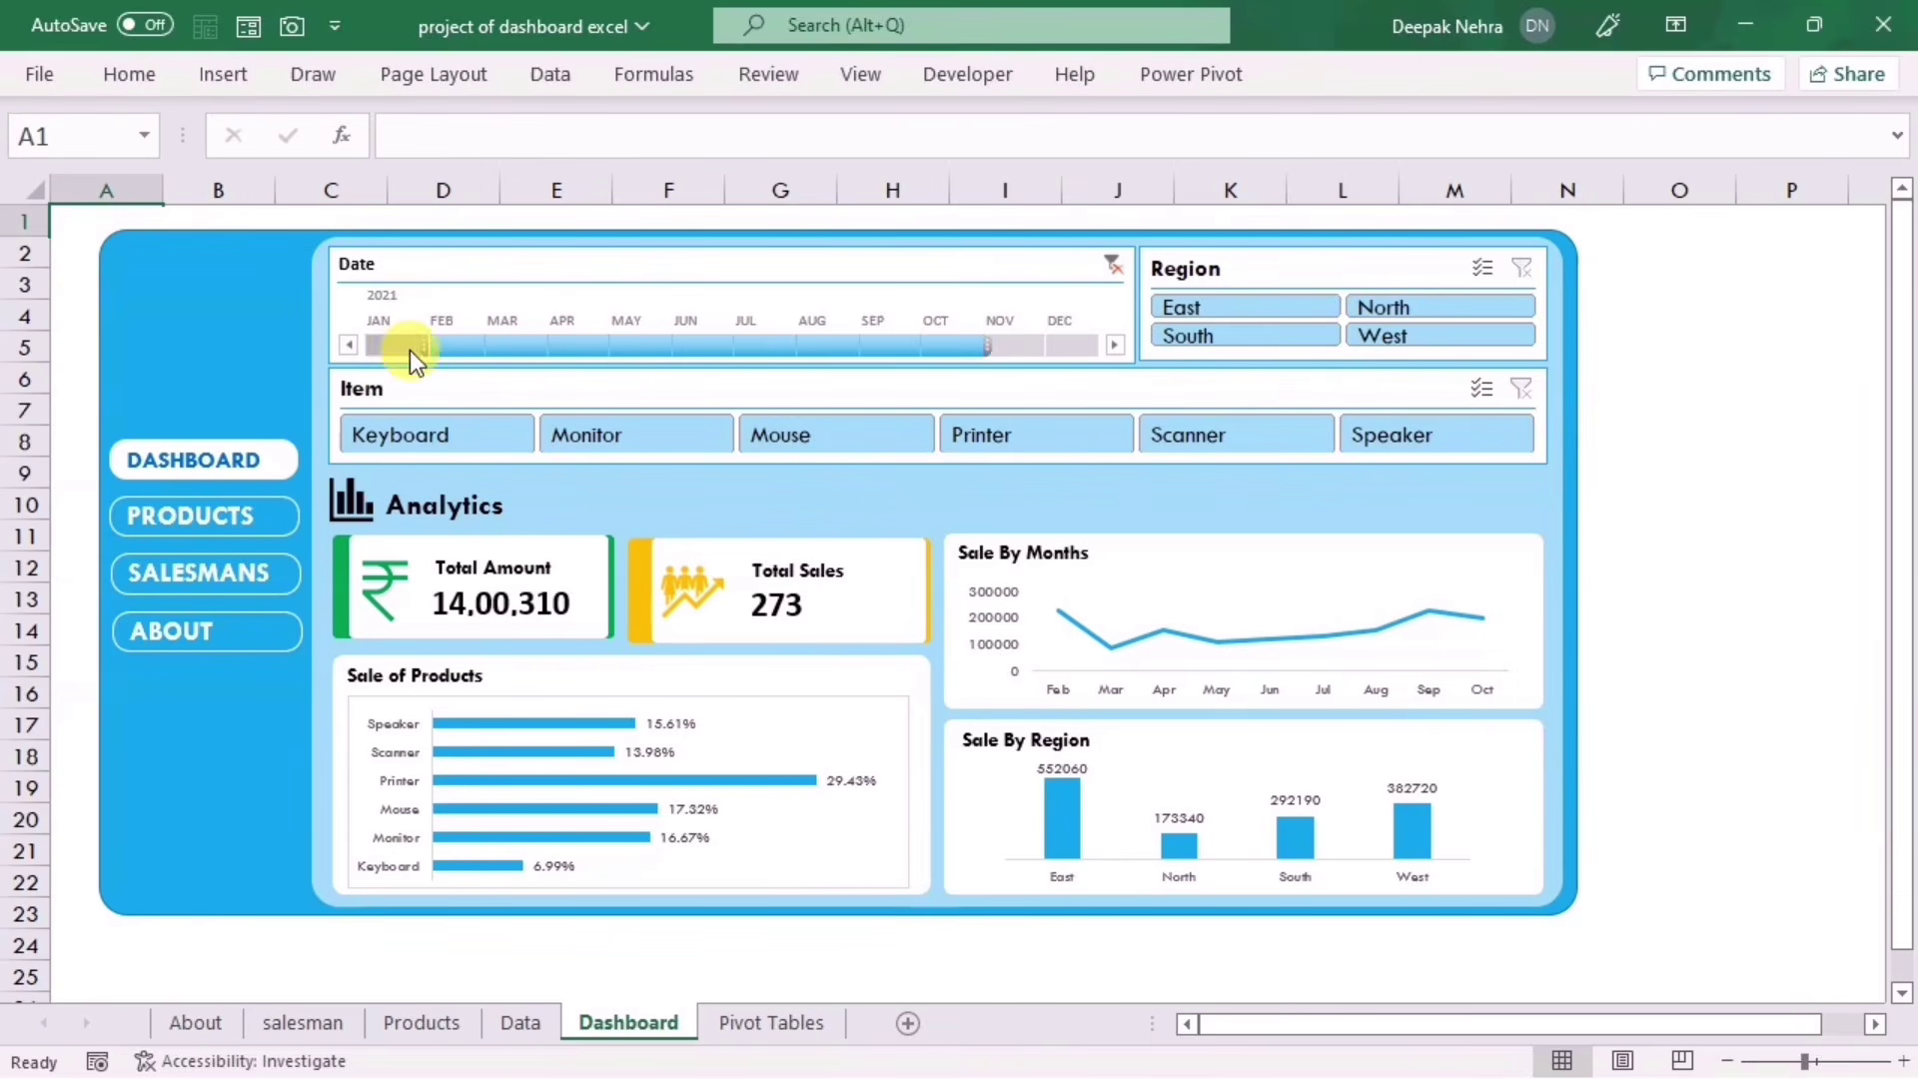
left_click(429, 80)
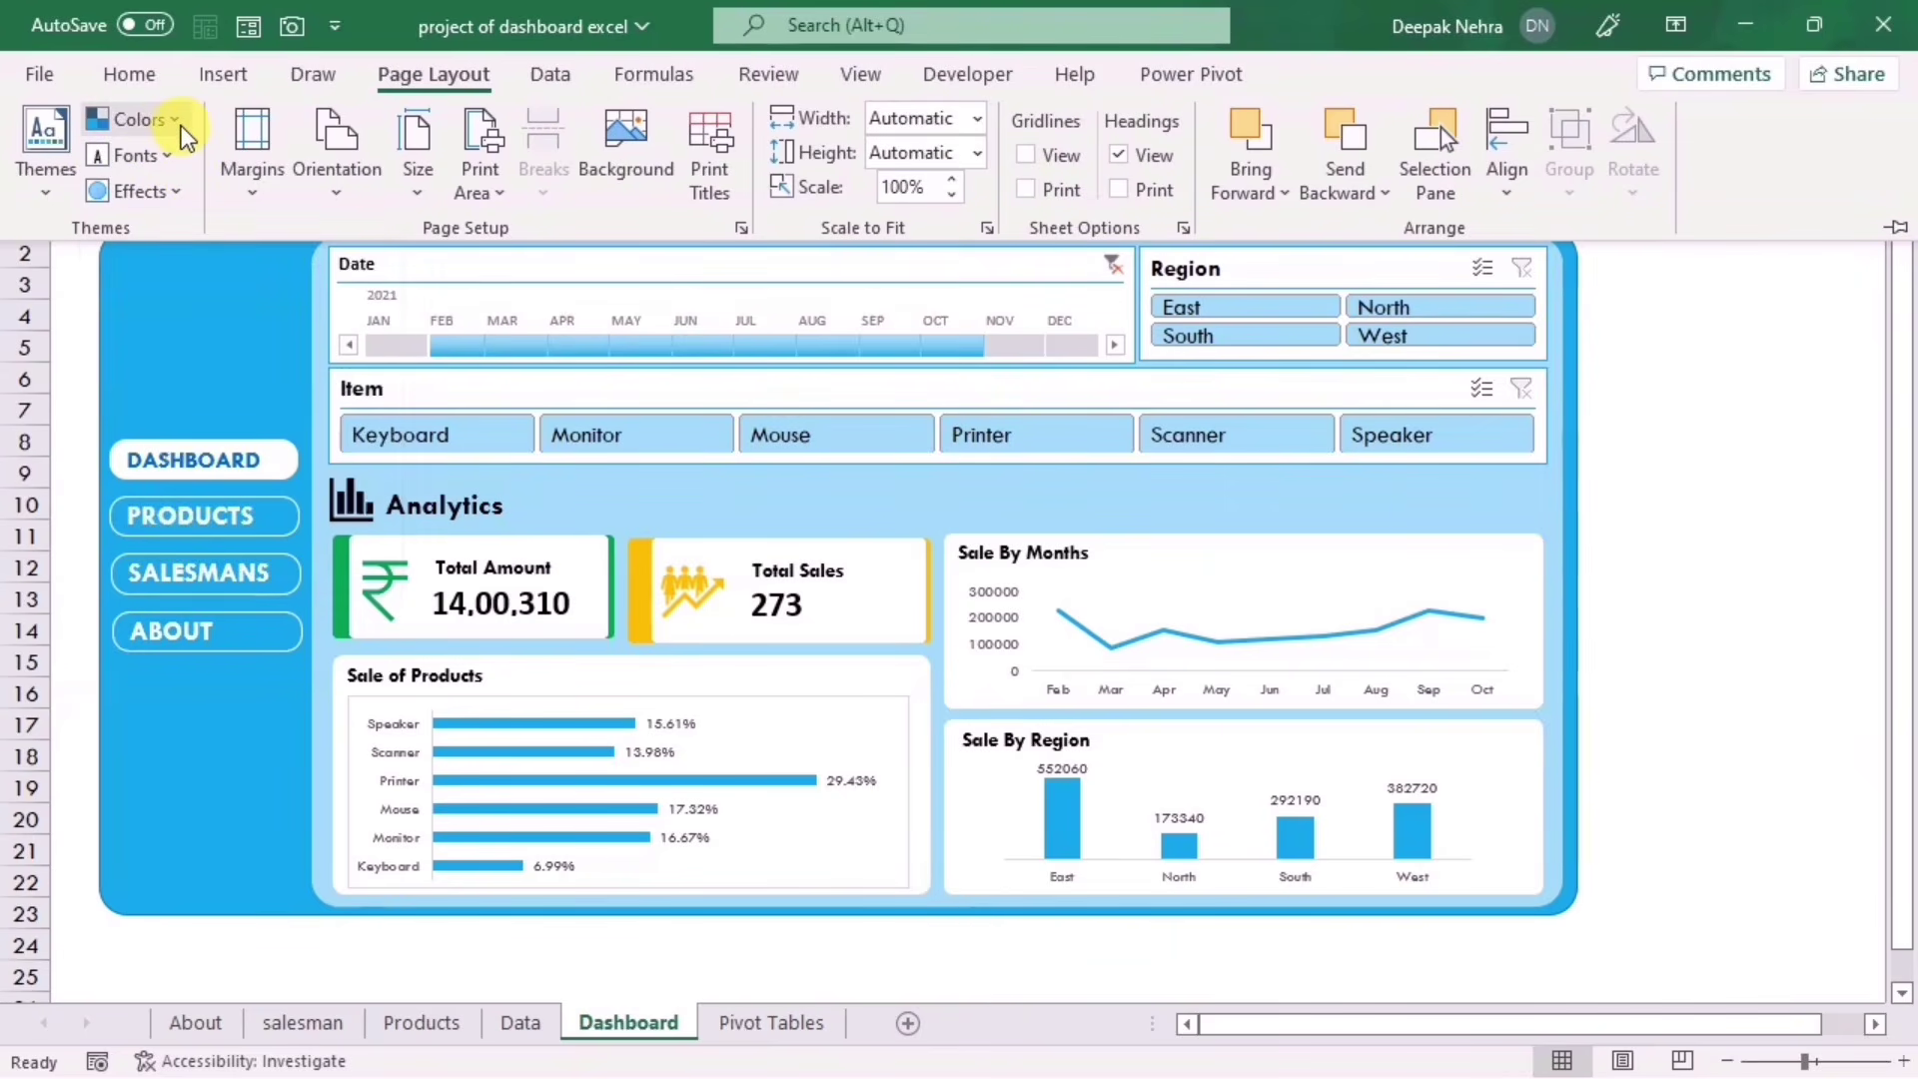
left_click(182, 133)
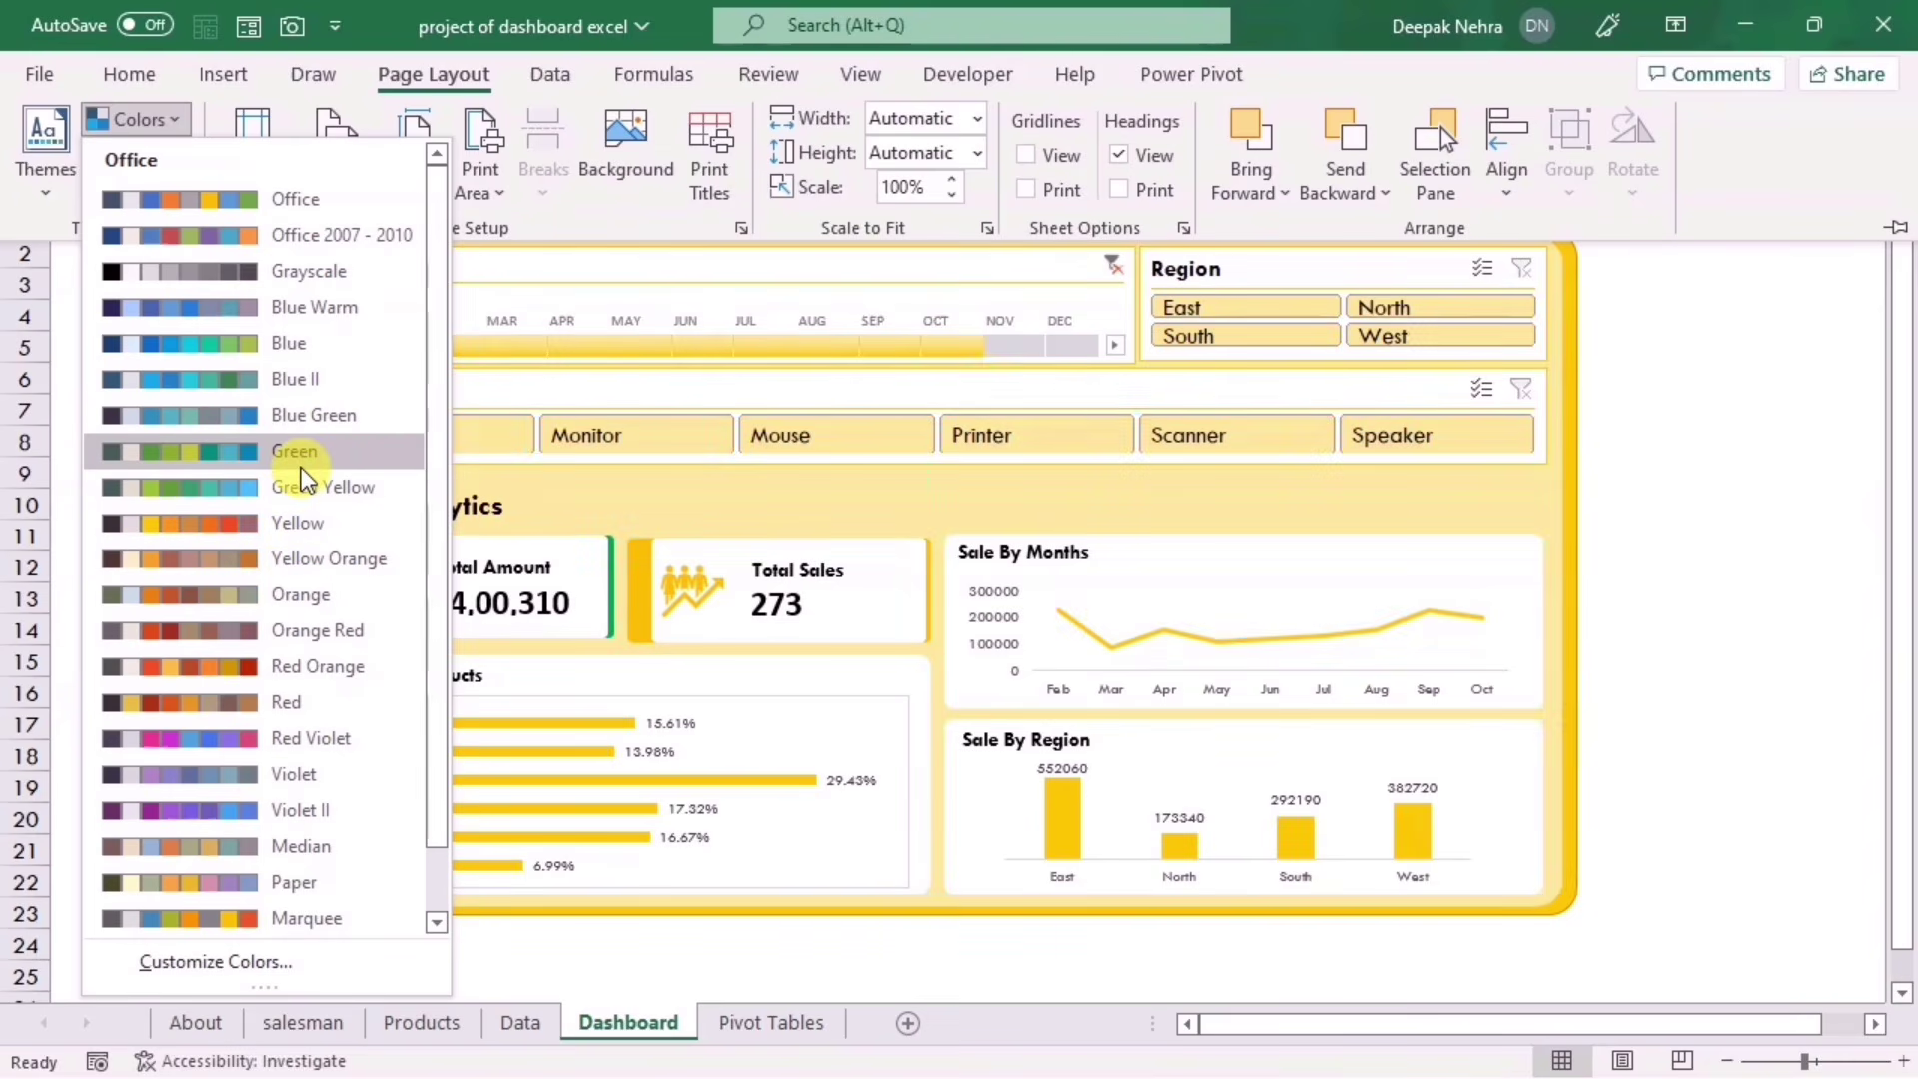
left_click(314, 412)
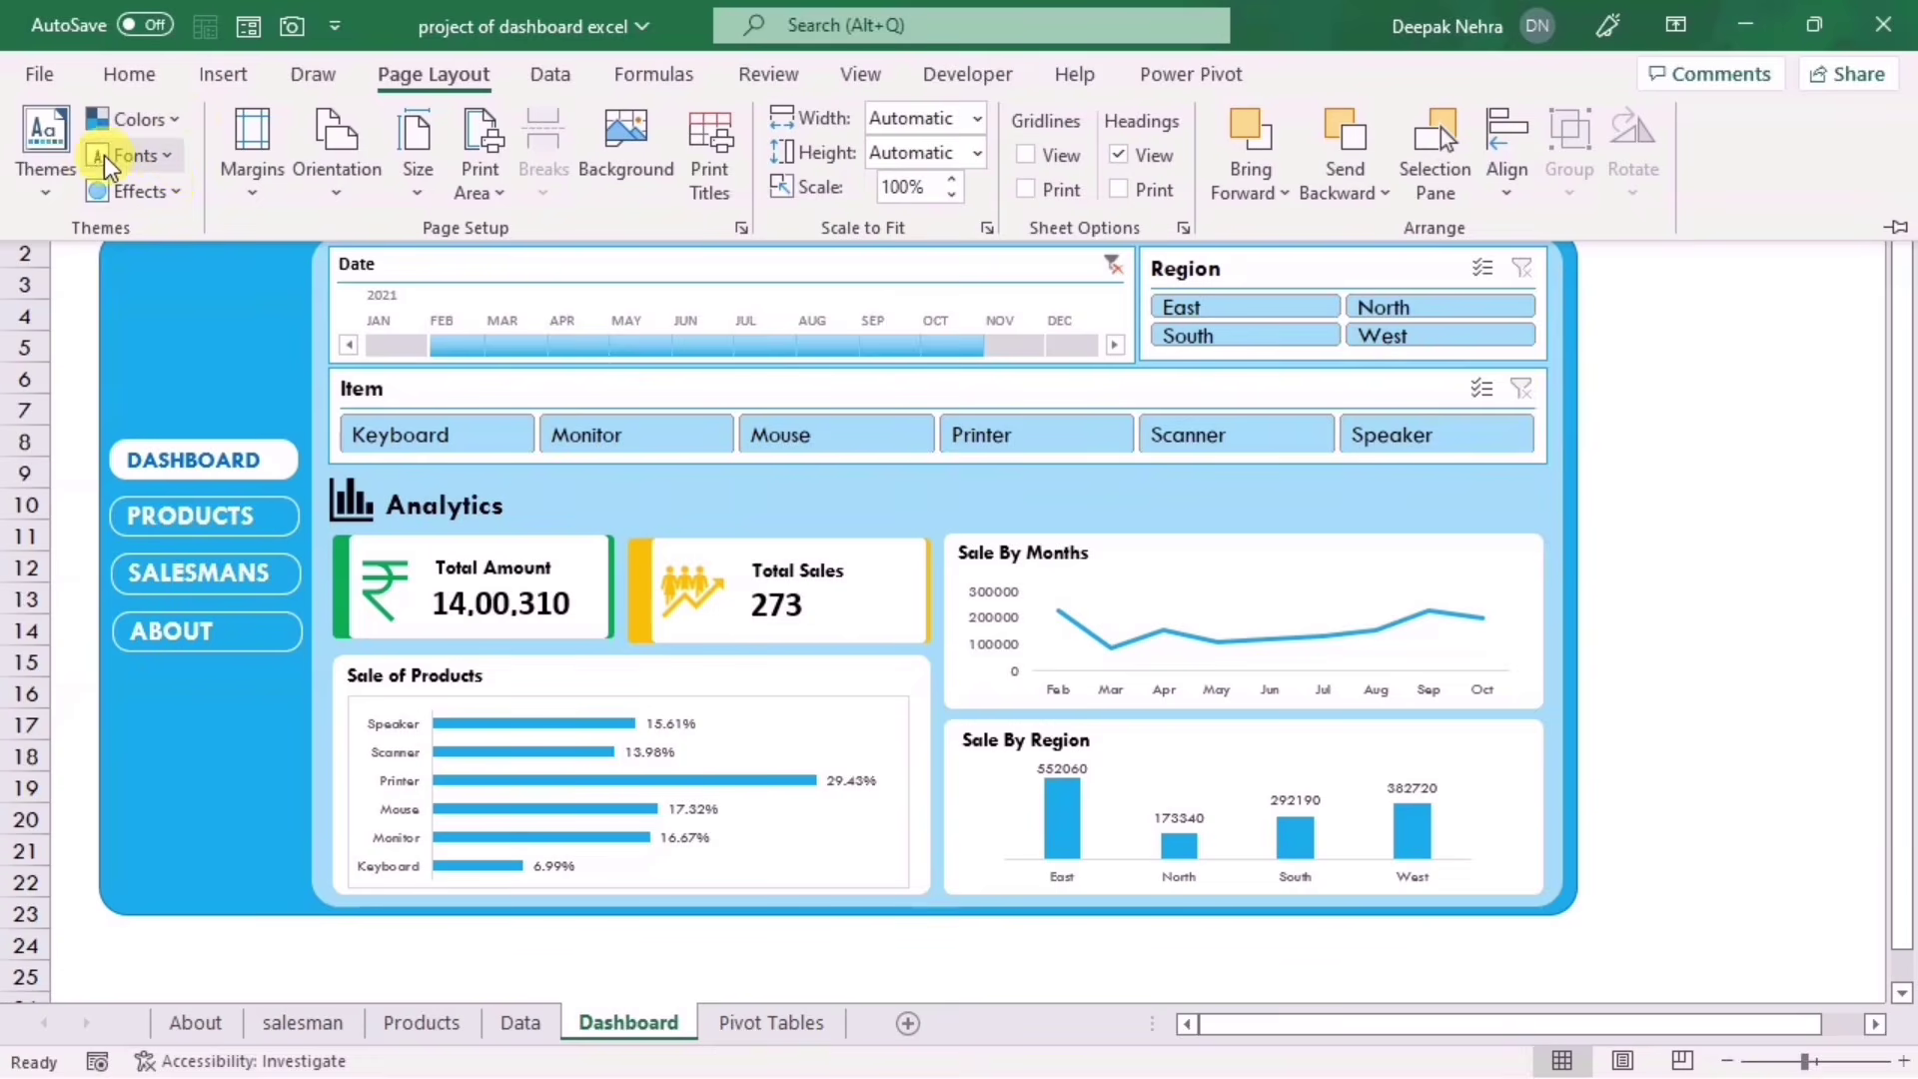
left_click(172, 158)
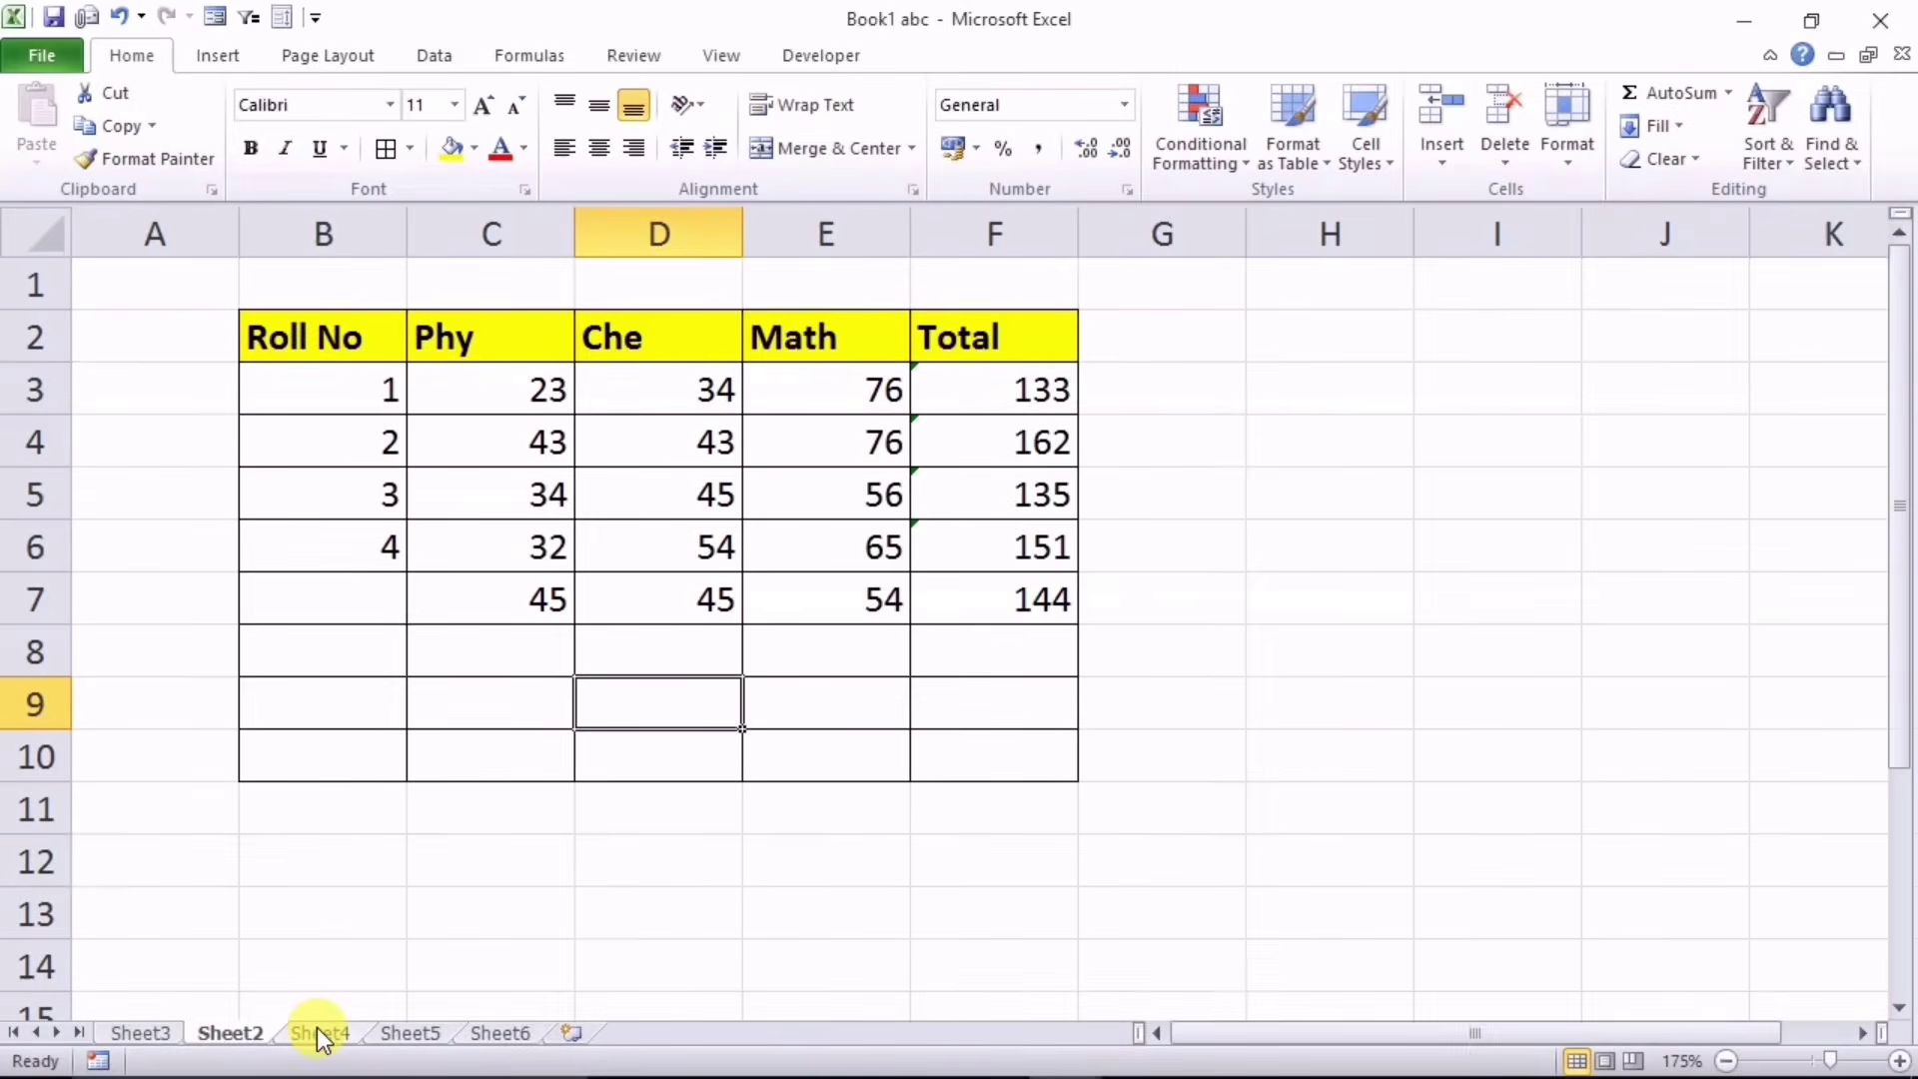
Step: On Sheet4, move the Che and then Phy columns to sit right after Roll No
left_click(320, 1033)
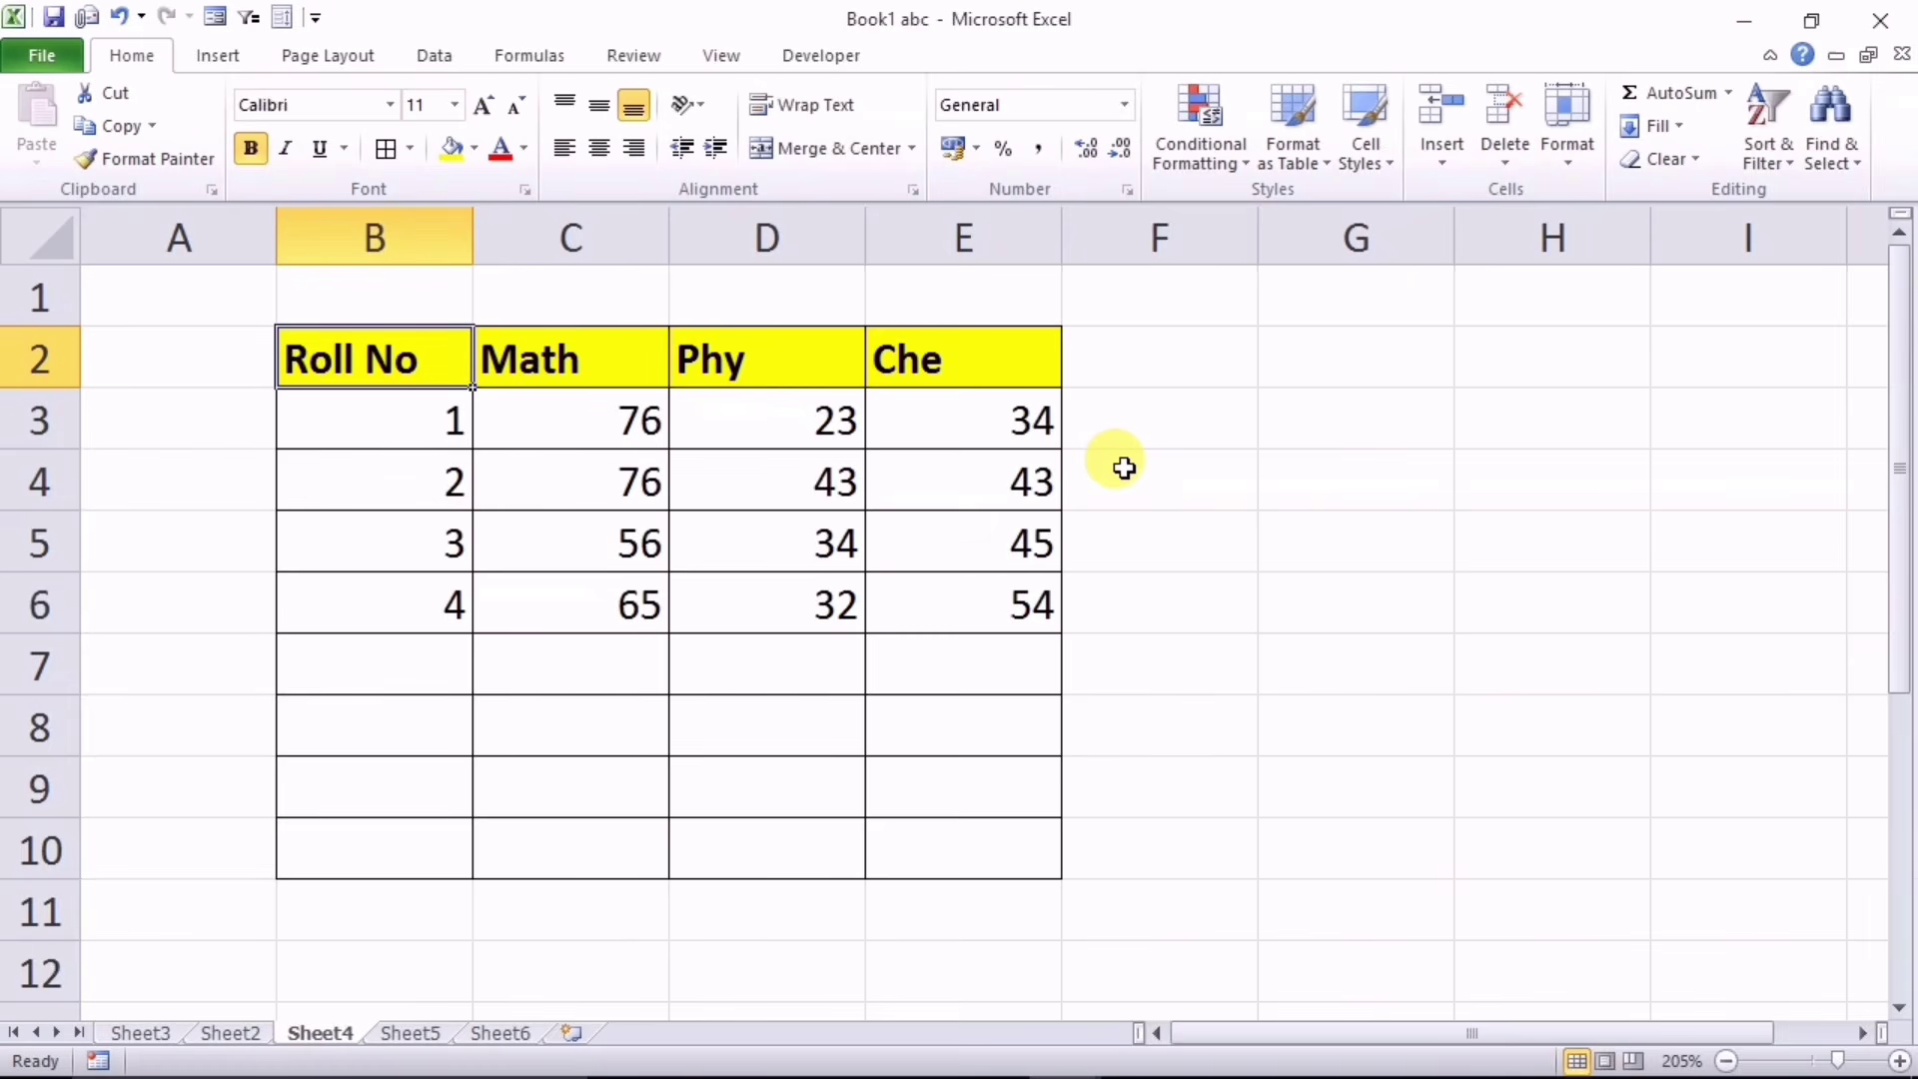
left_click(968, 213)
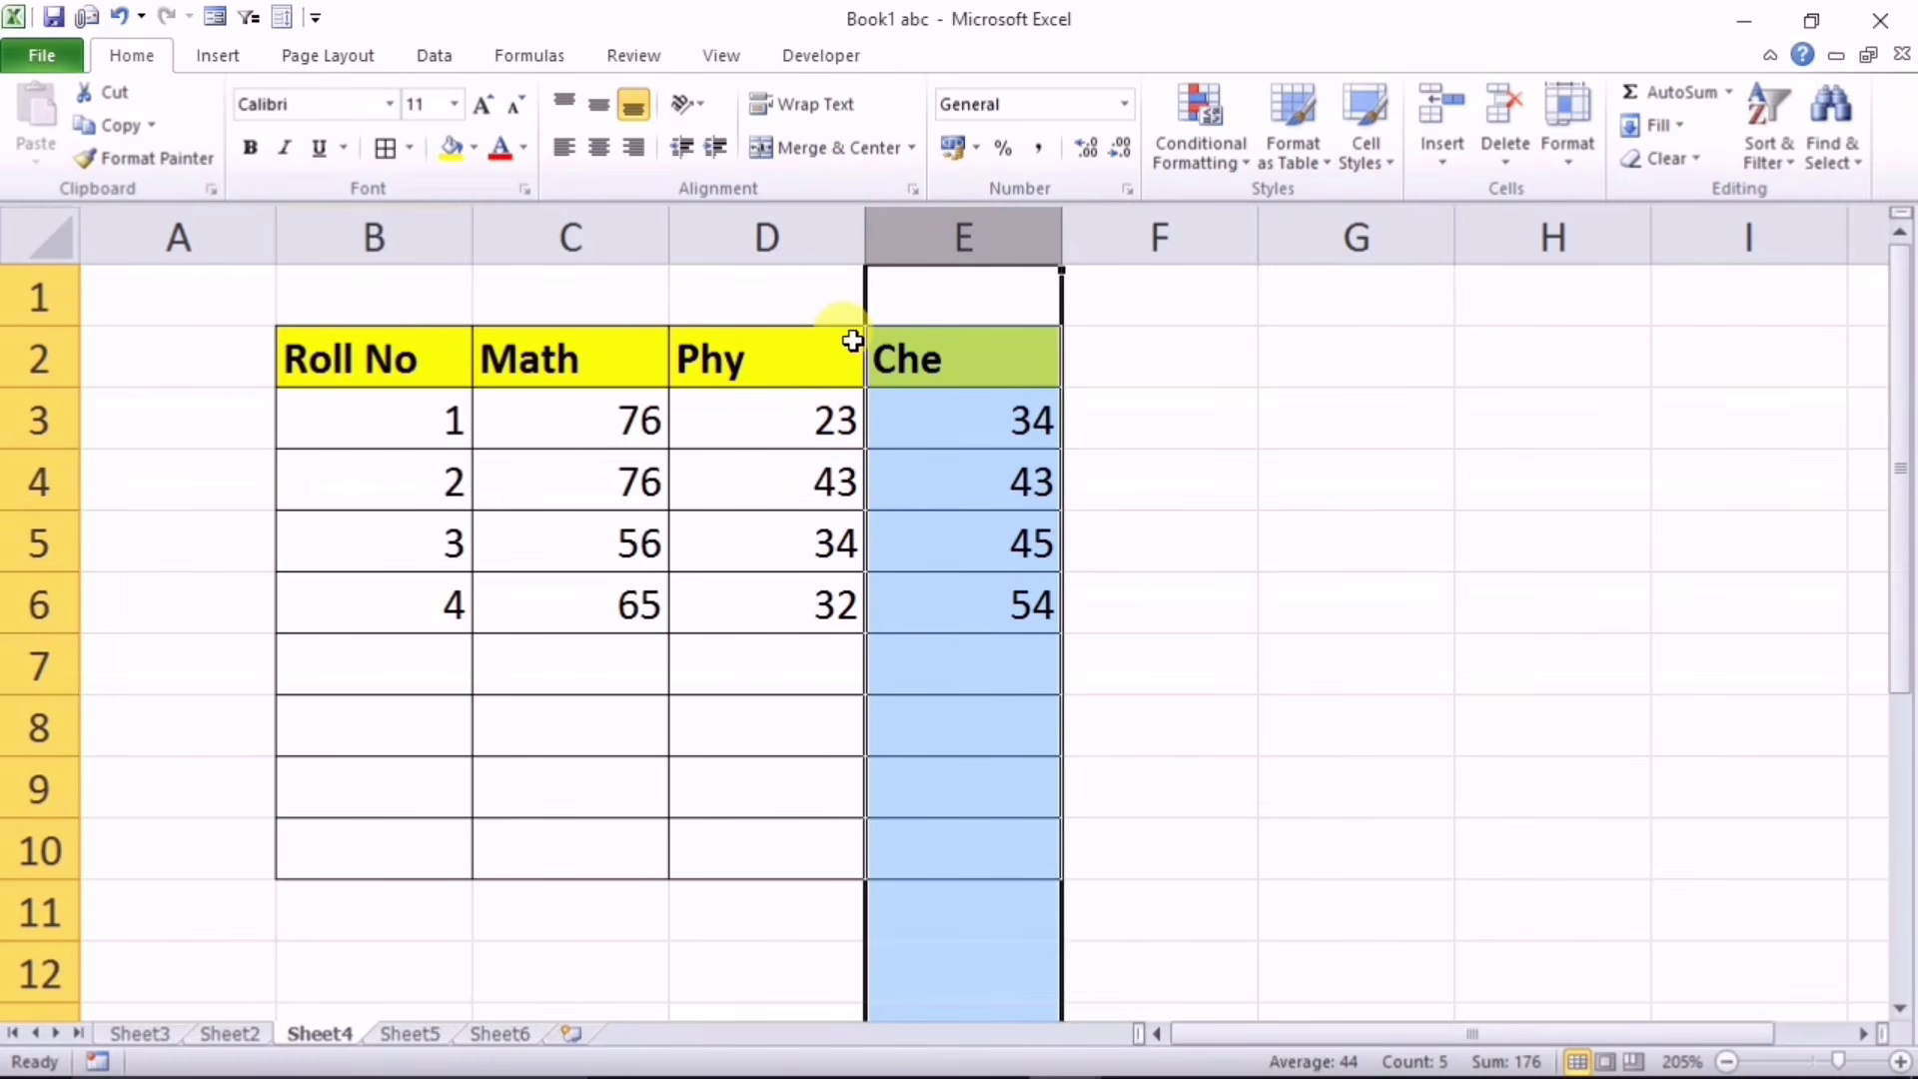
left_click_drag(862, 291, 559, 350)
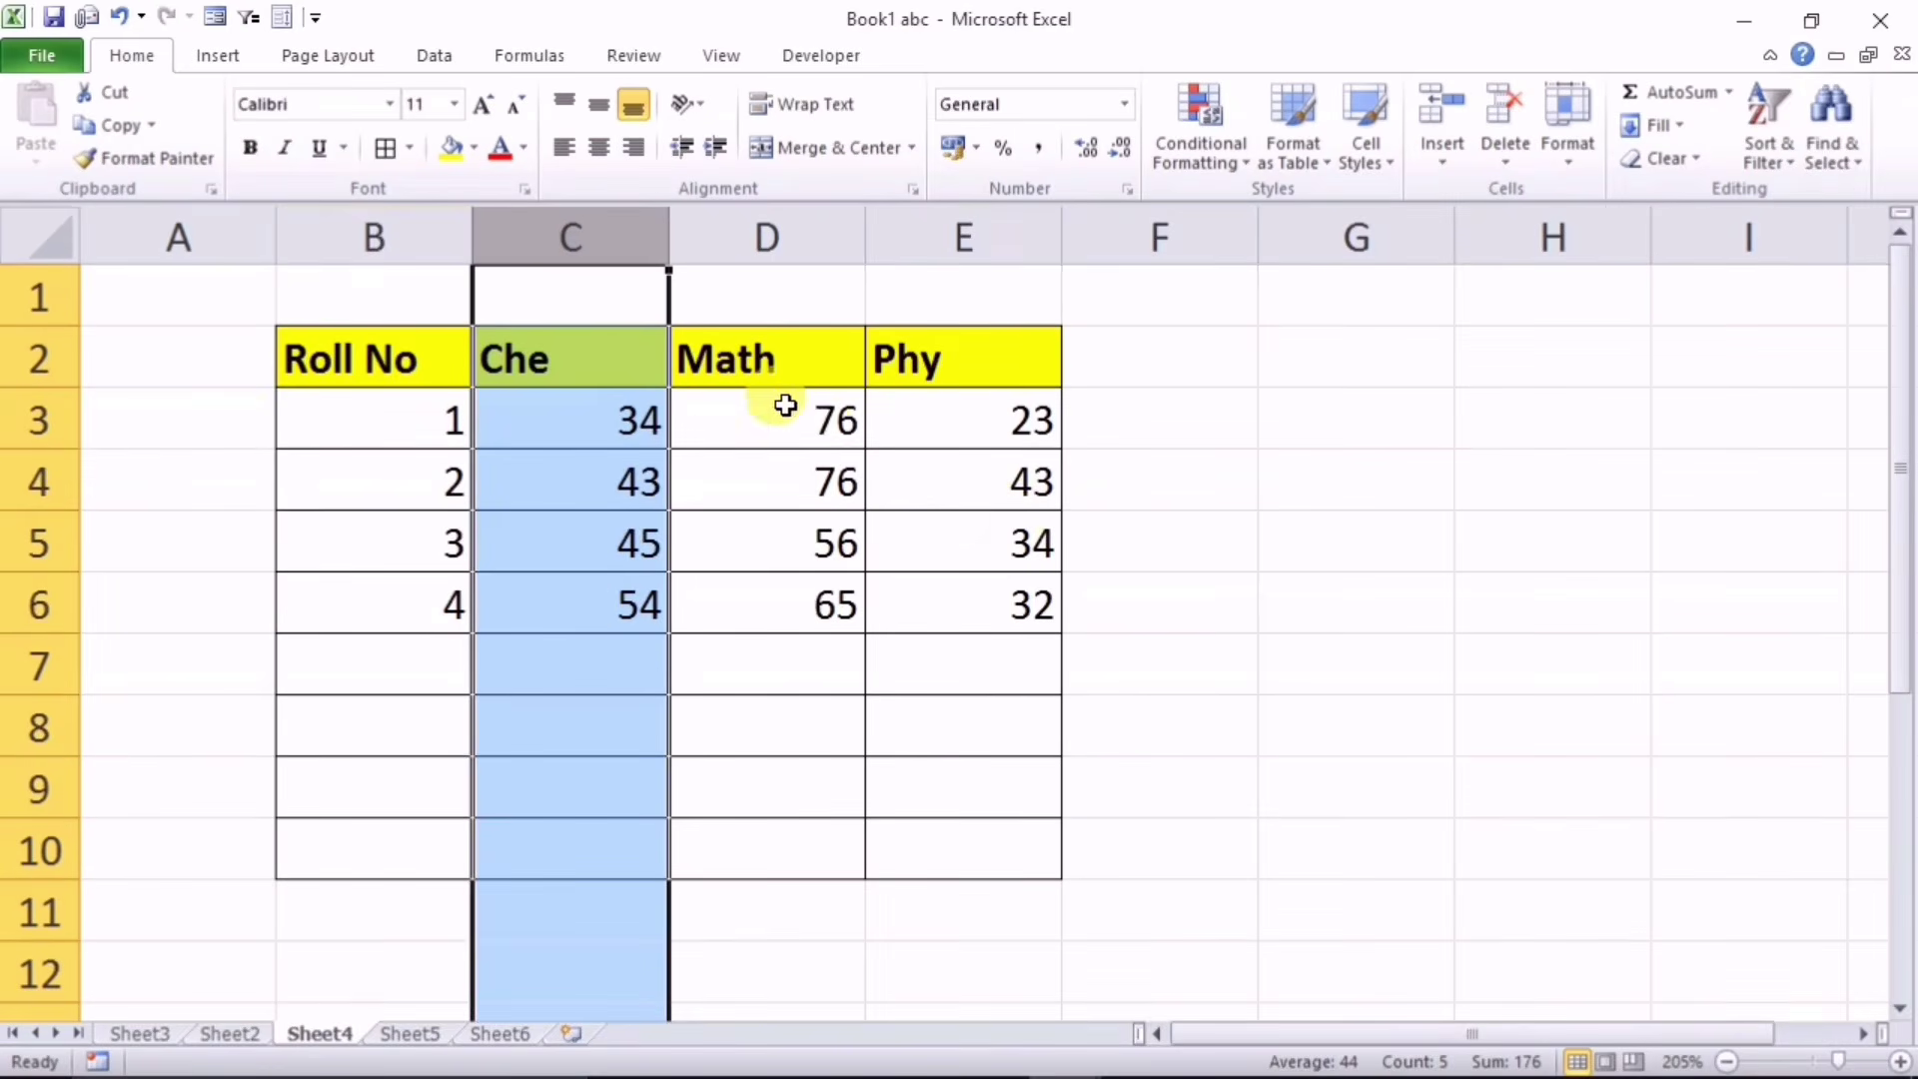
left_click(985, 237)
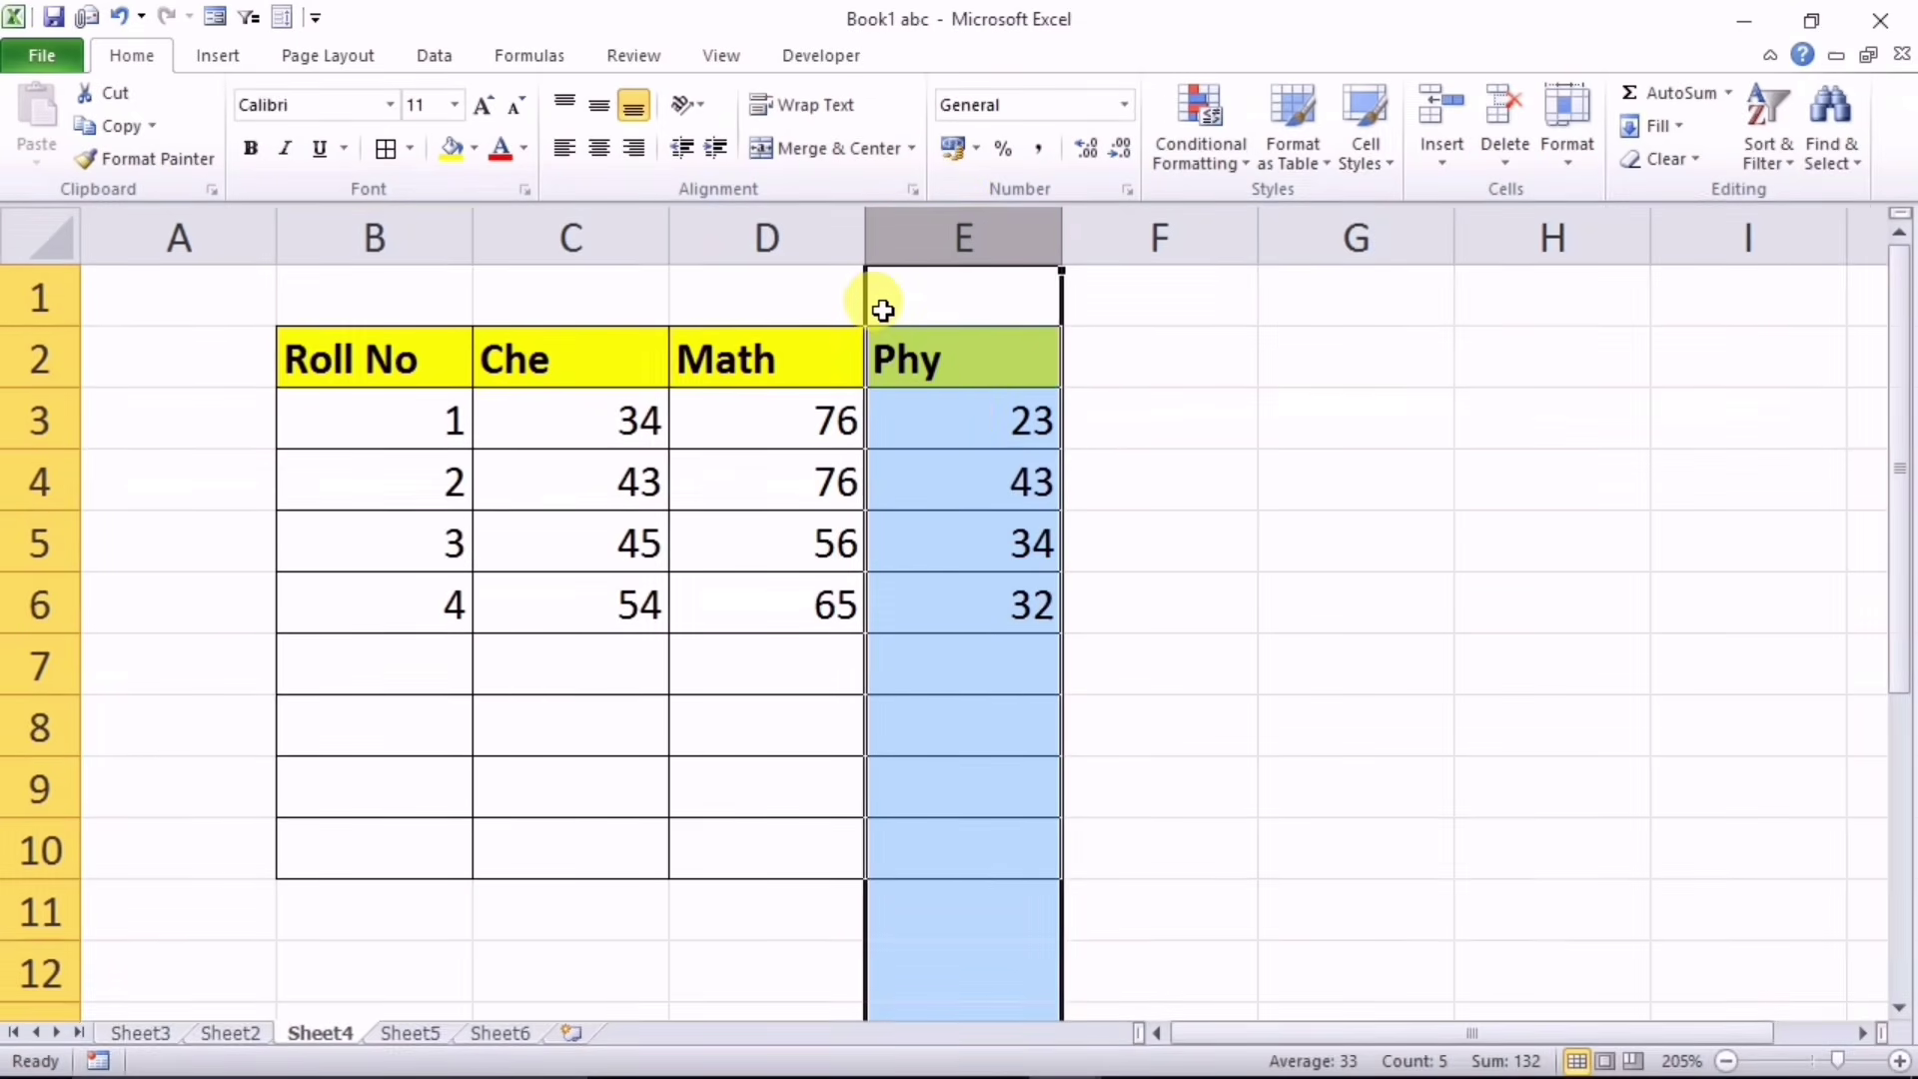
left_click_drag(868, 302, 506, 331)
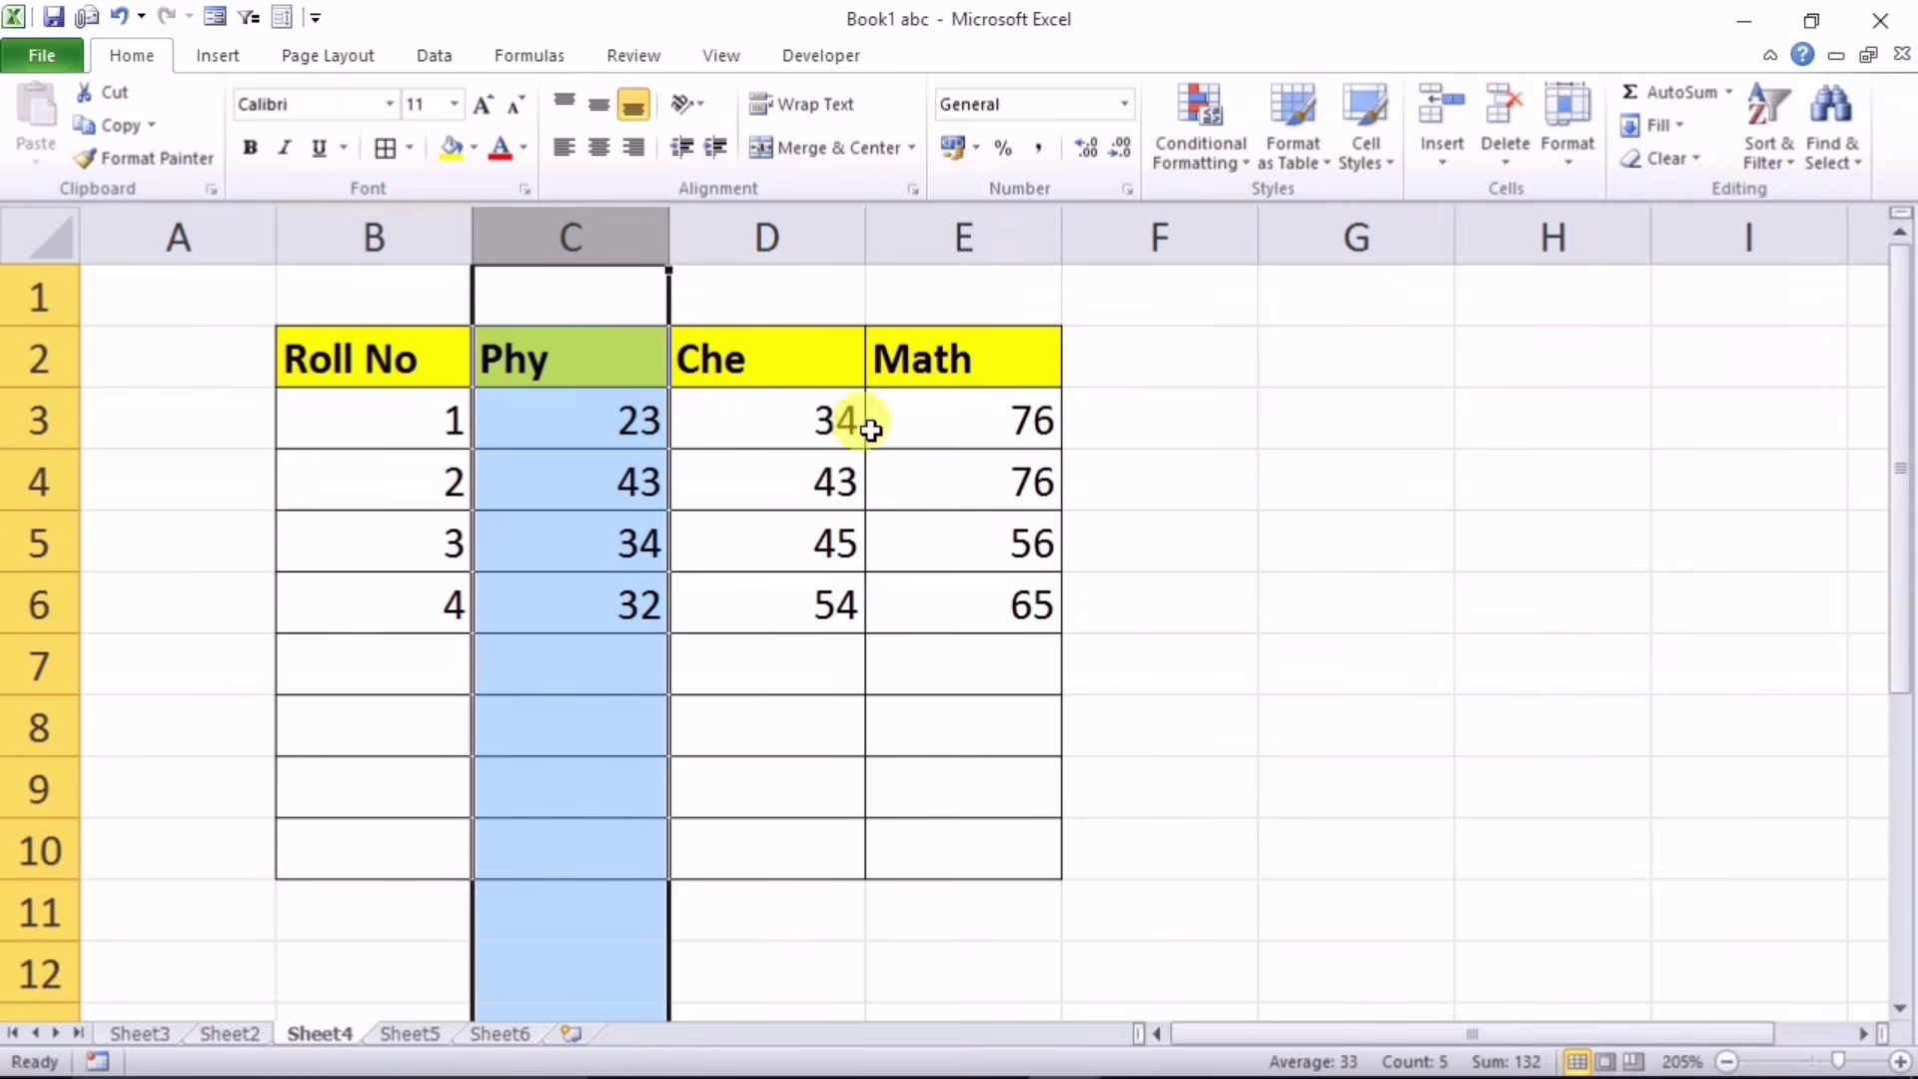
left_click(380, 362)
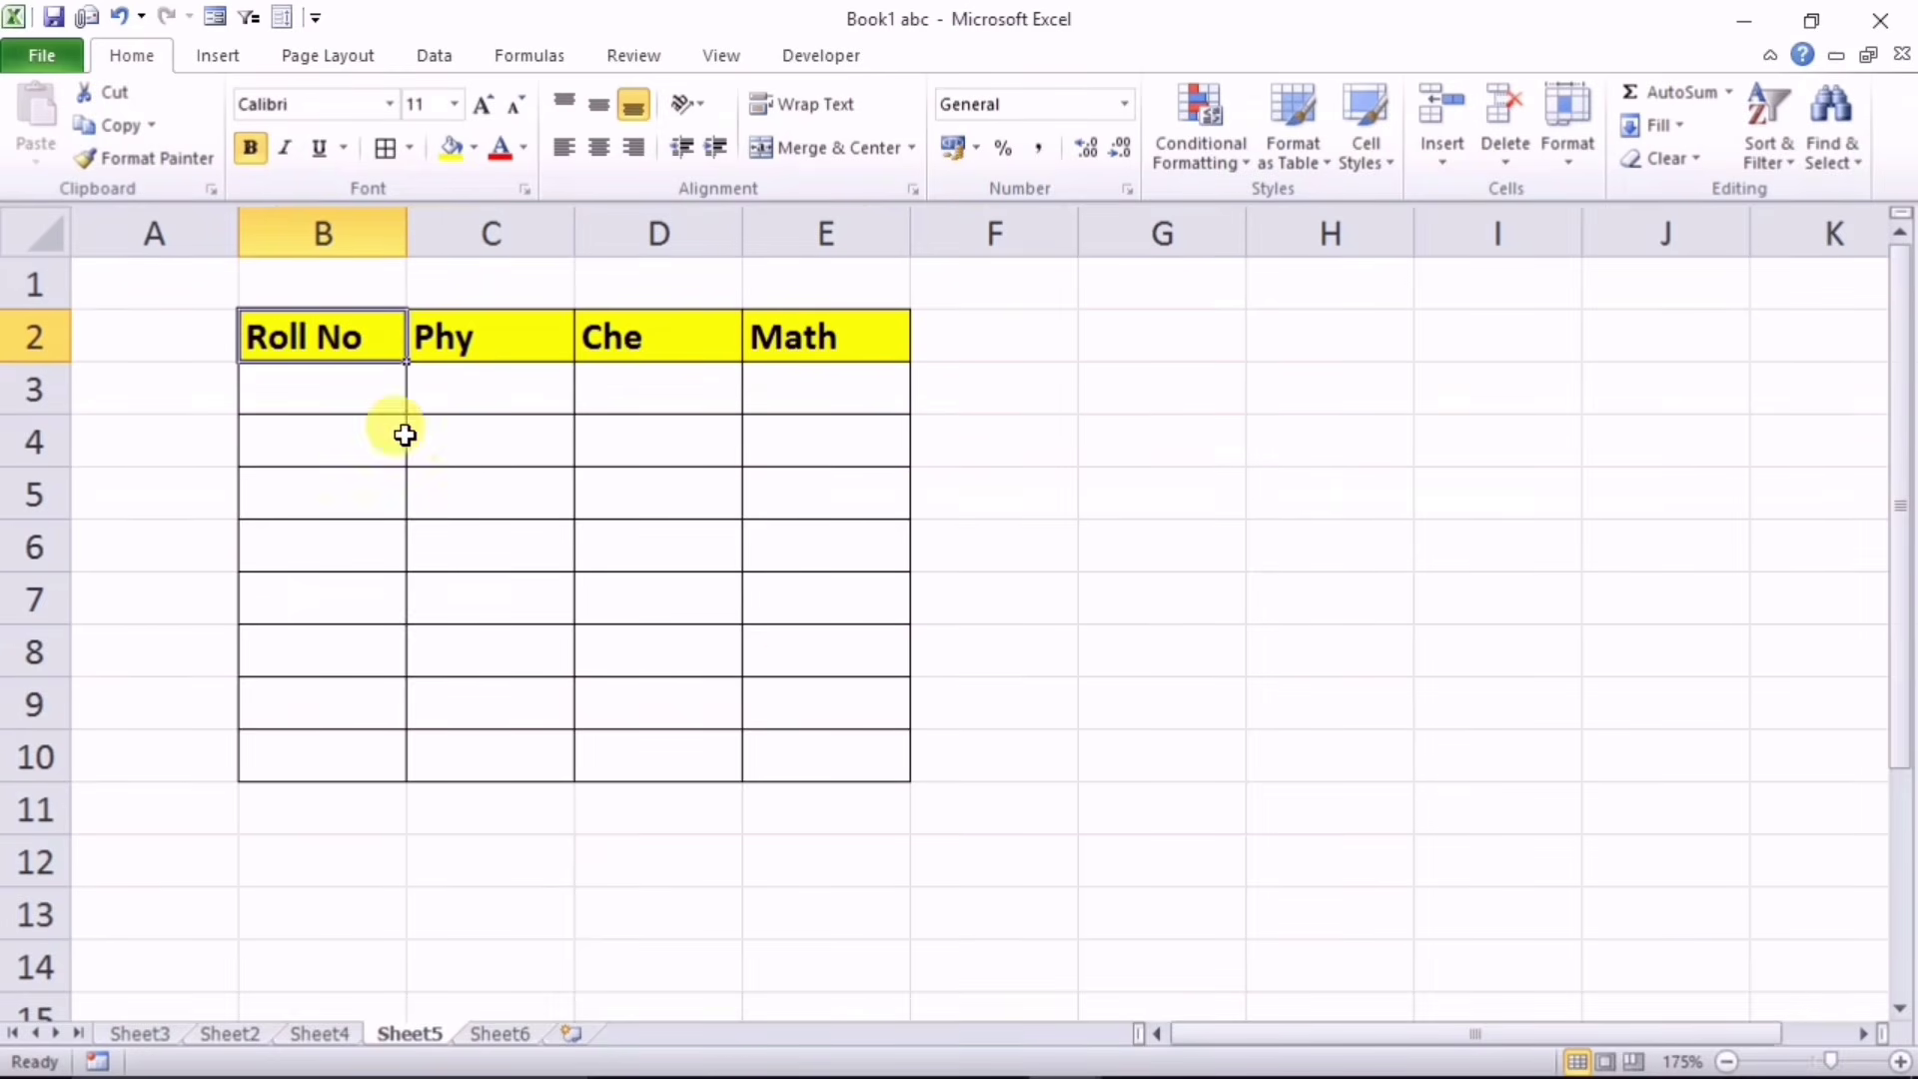
Step: Convert B2:E10 into a table with the first row as headers
left_click_drag(298, 338, 805, 745)
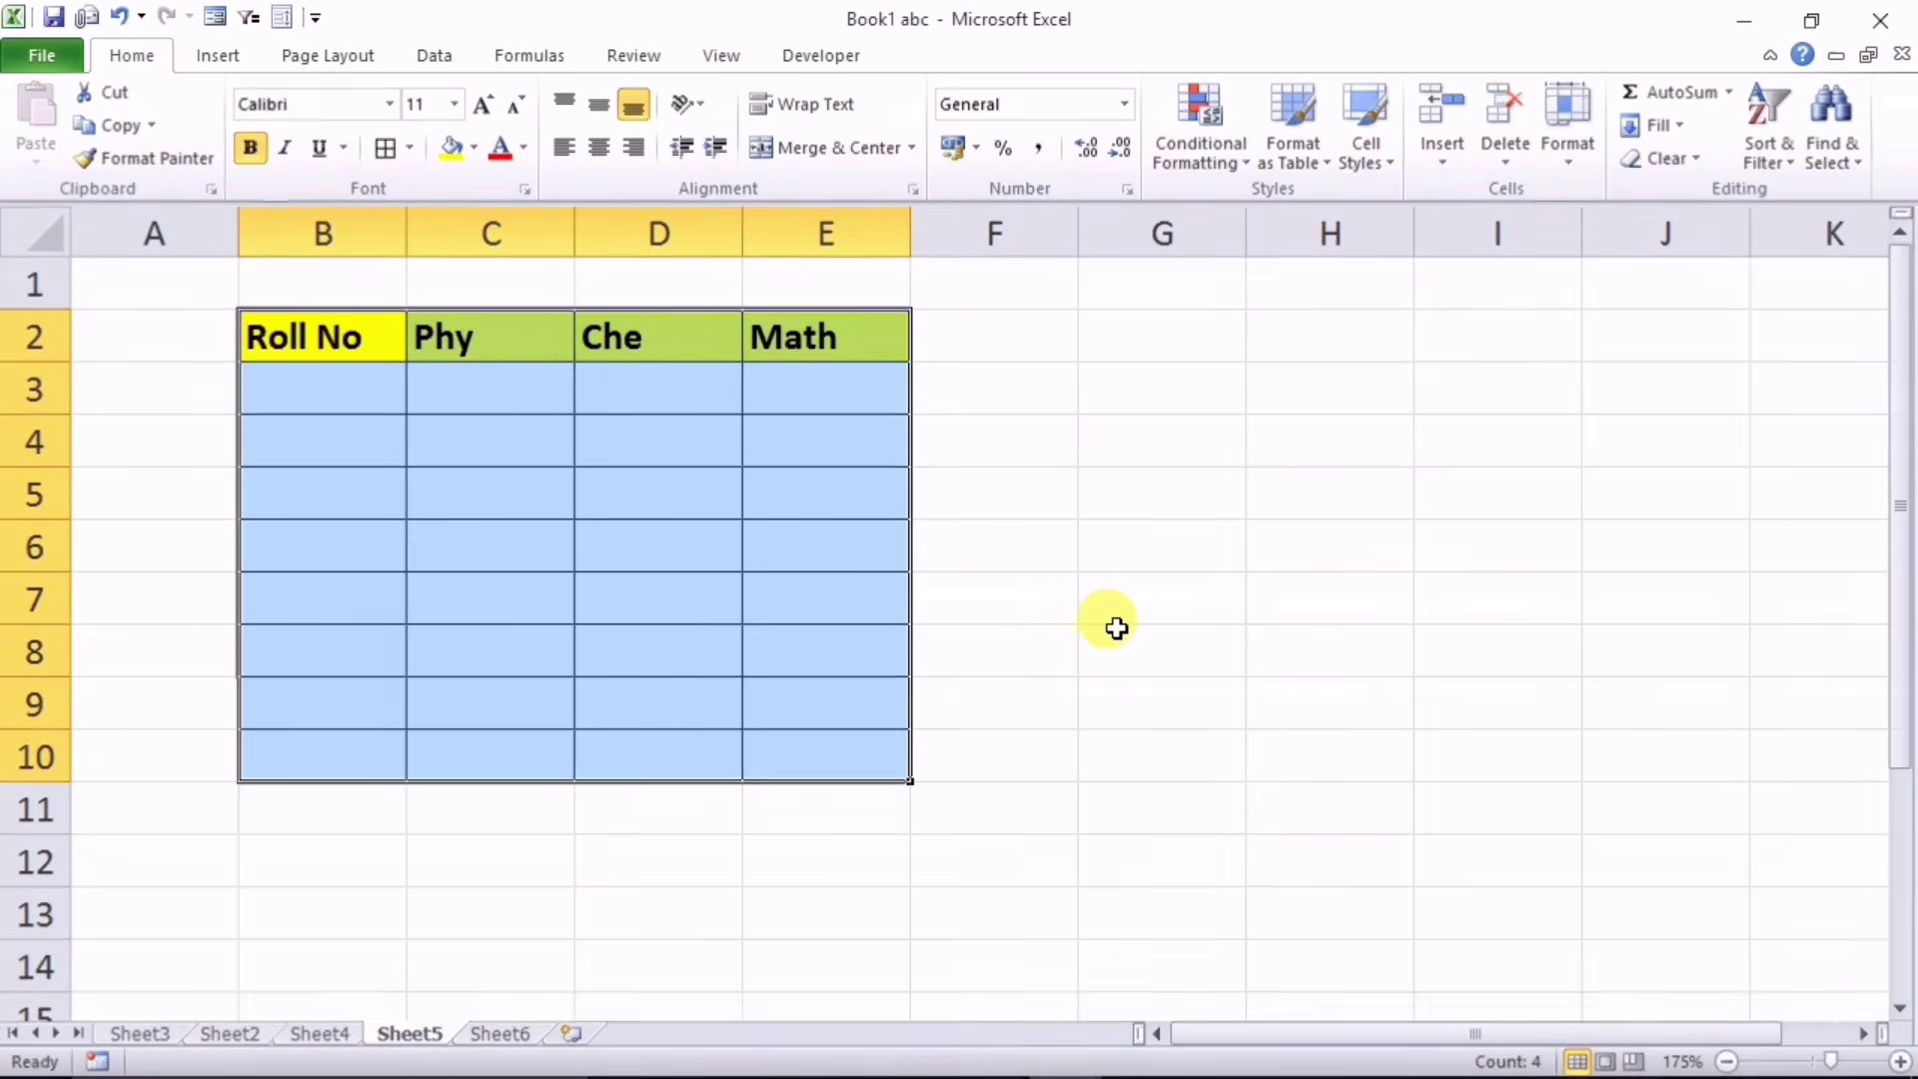
key("ctrl+t")
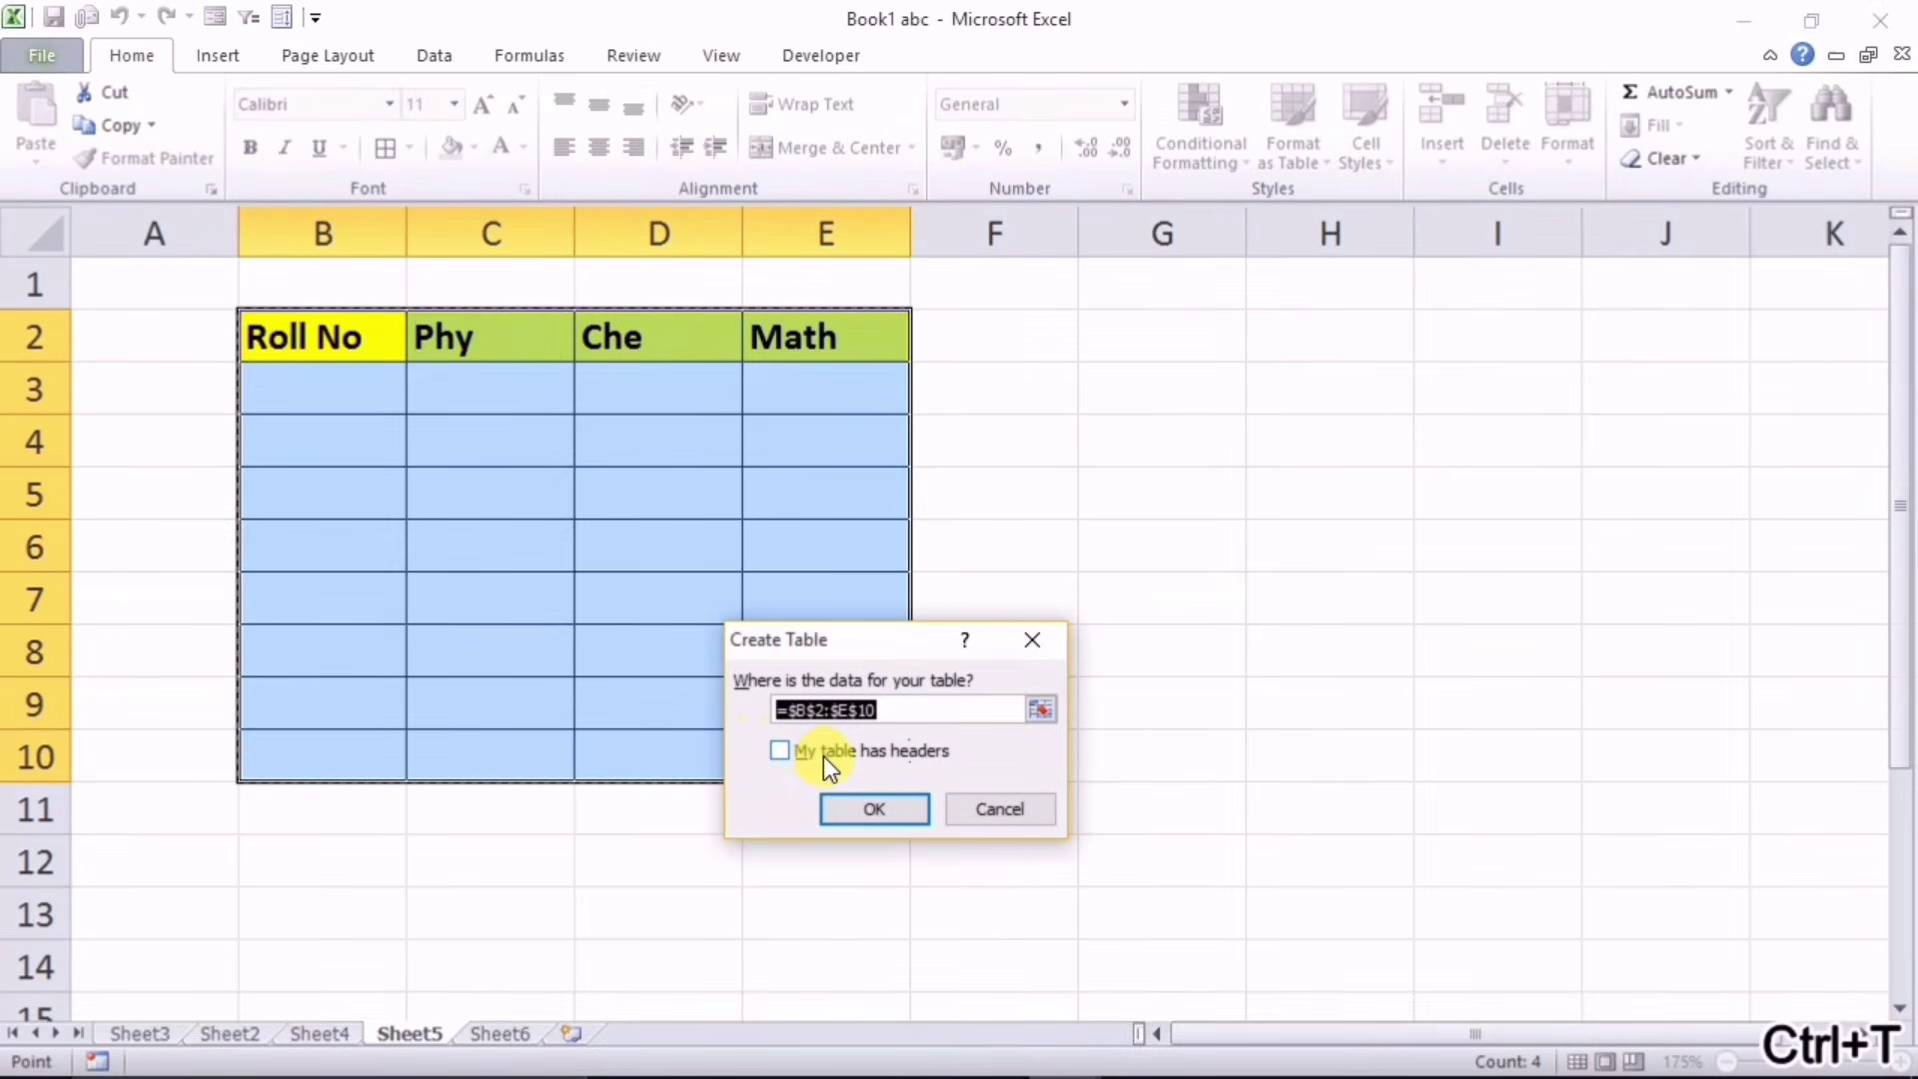
left_click(823, 754)
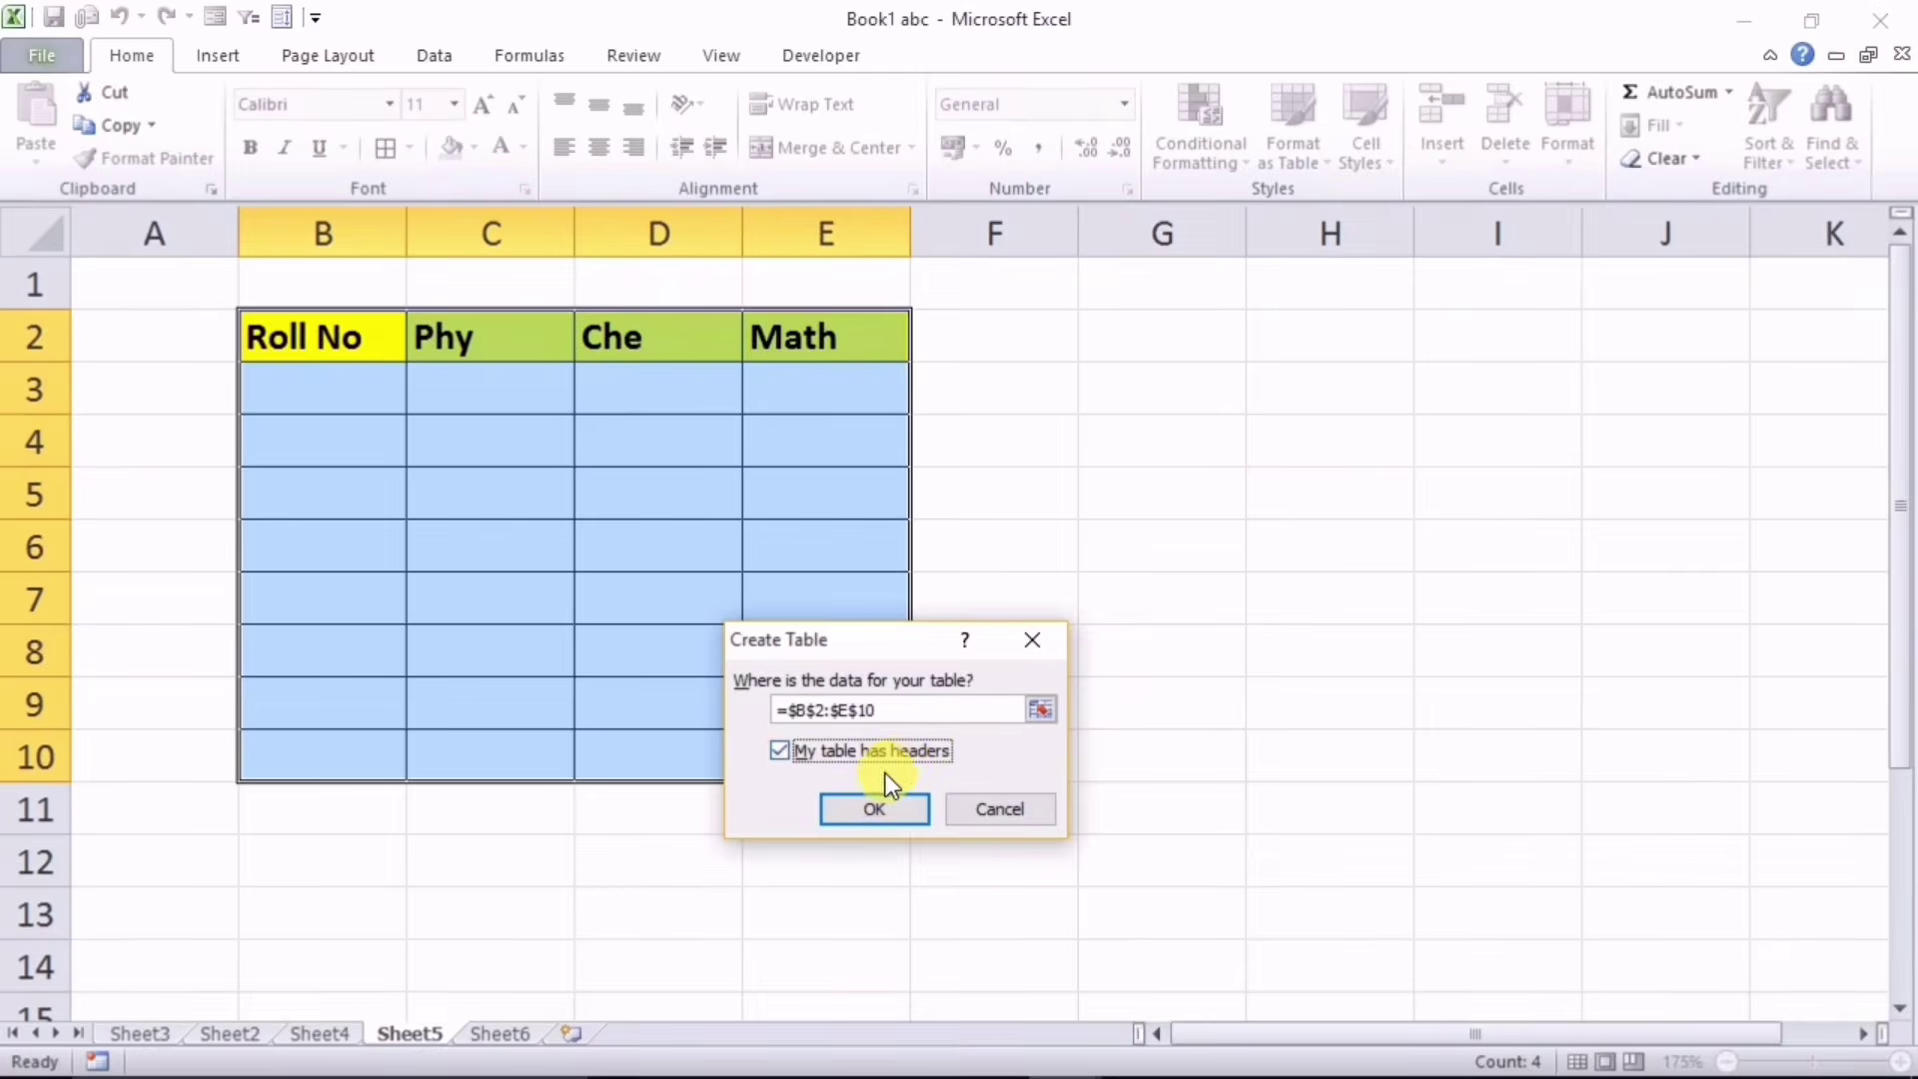
left_click(871, 805)
left_click(700, 652)
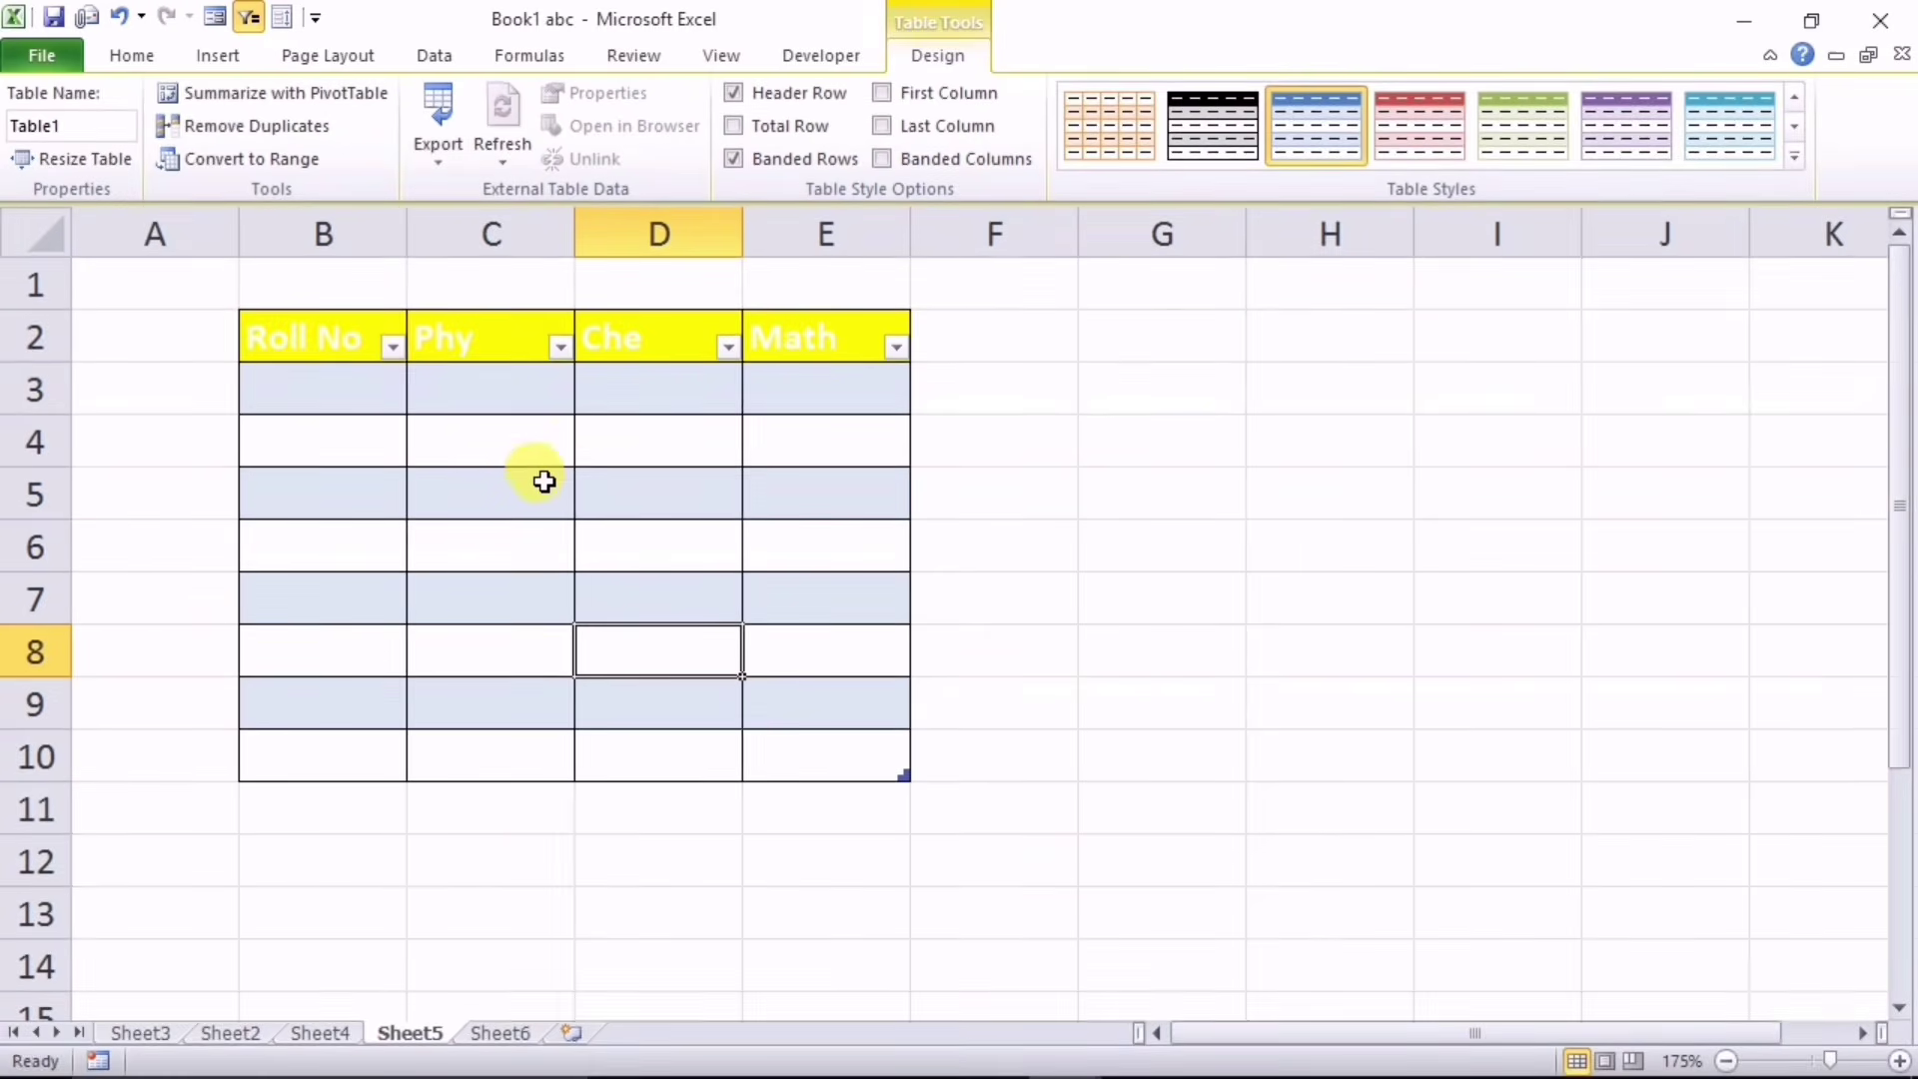
Step: Give the table a purple table style and turn off banded rows
left_click(1213, 134)
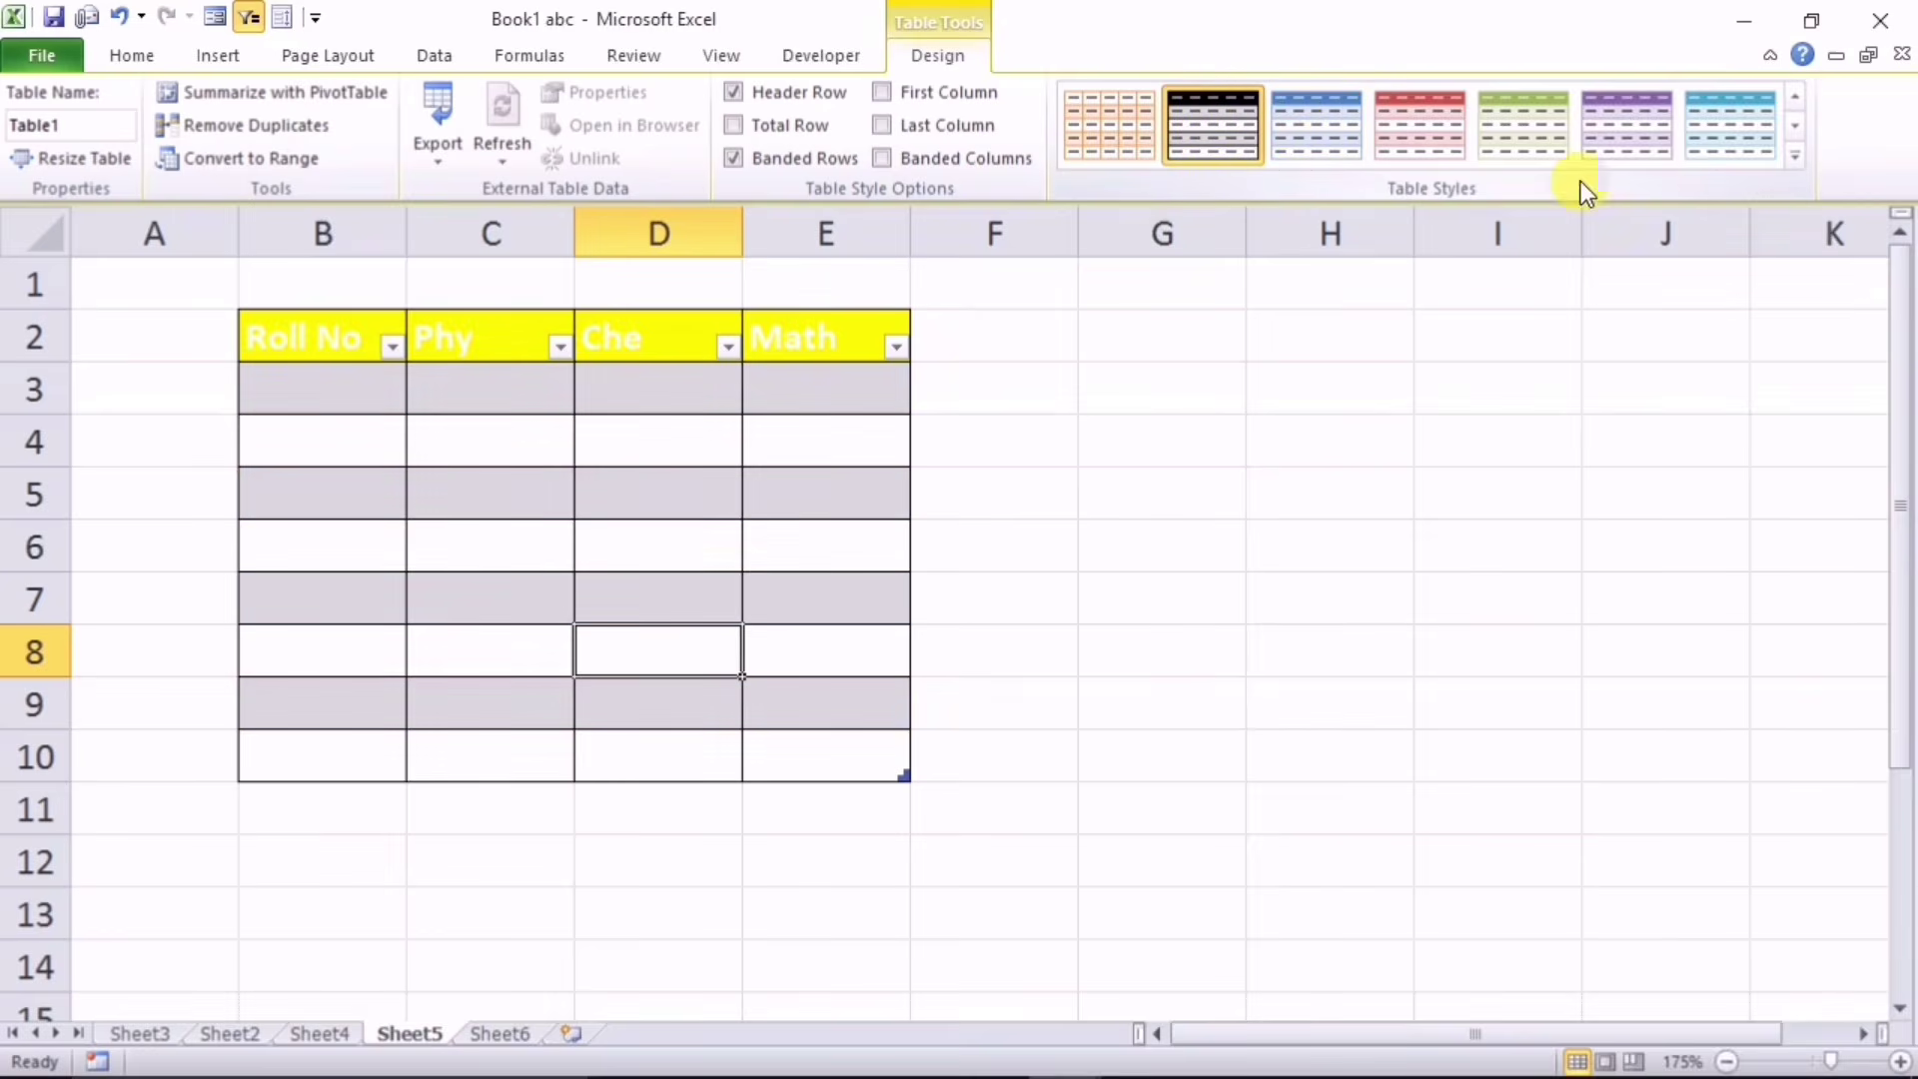
left_click(1794, 156)
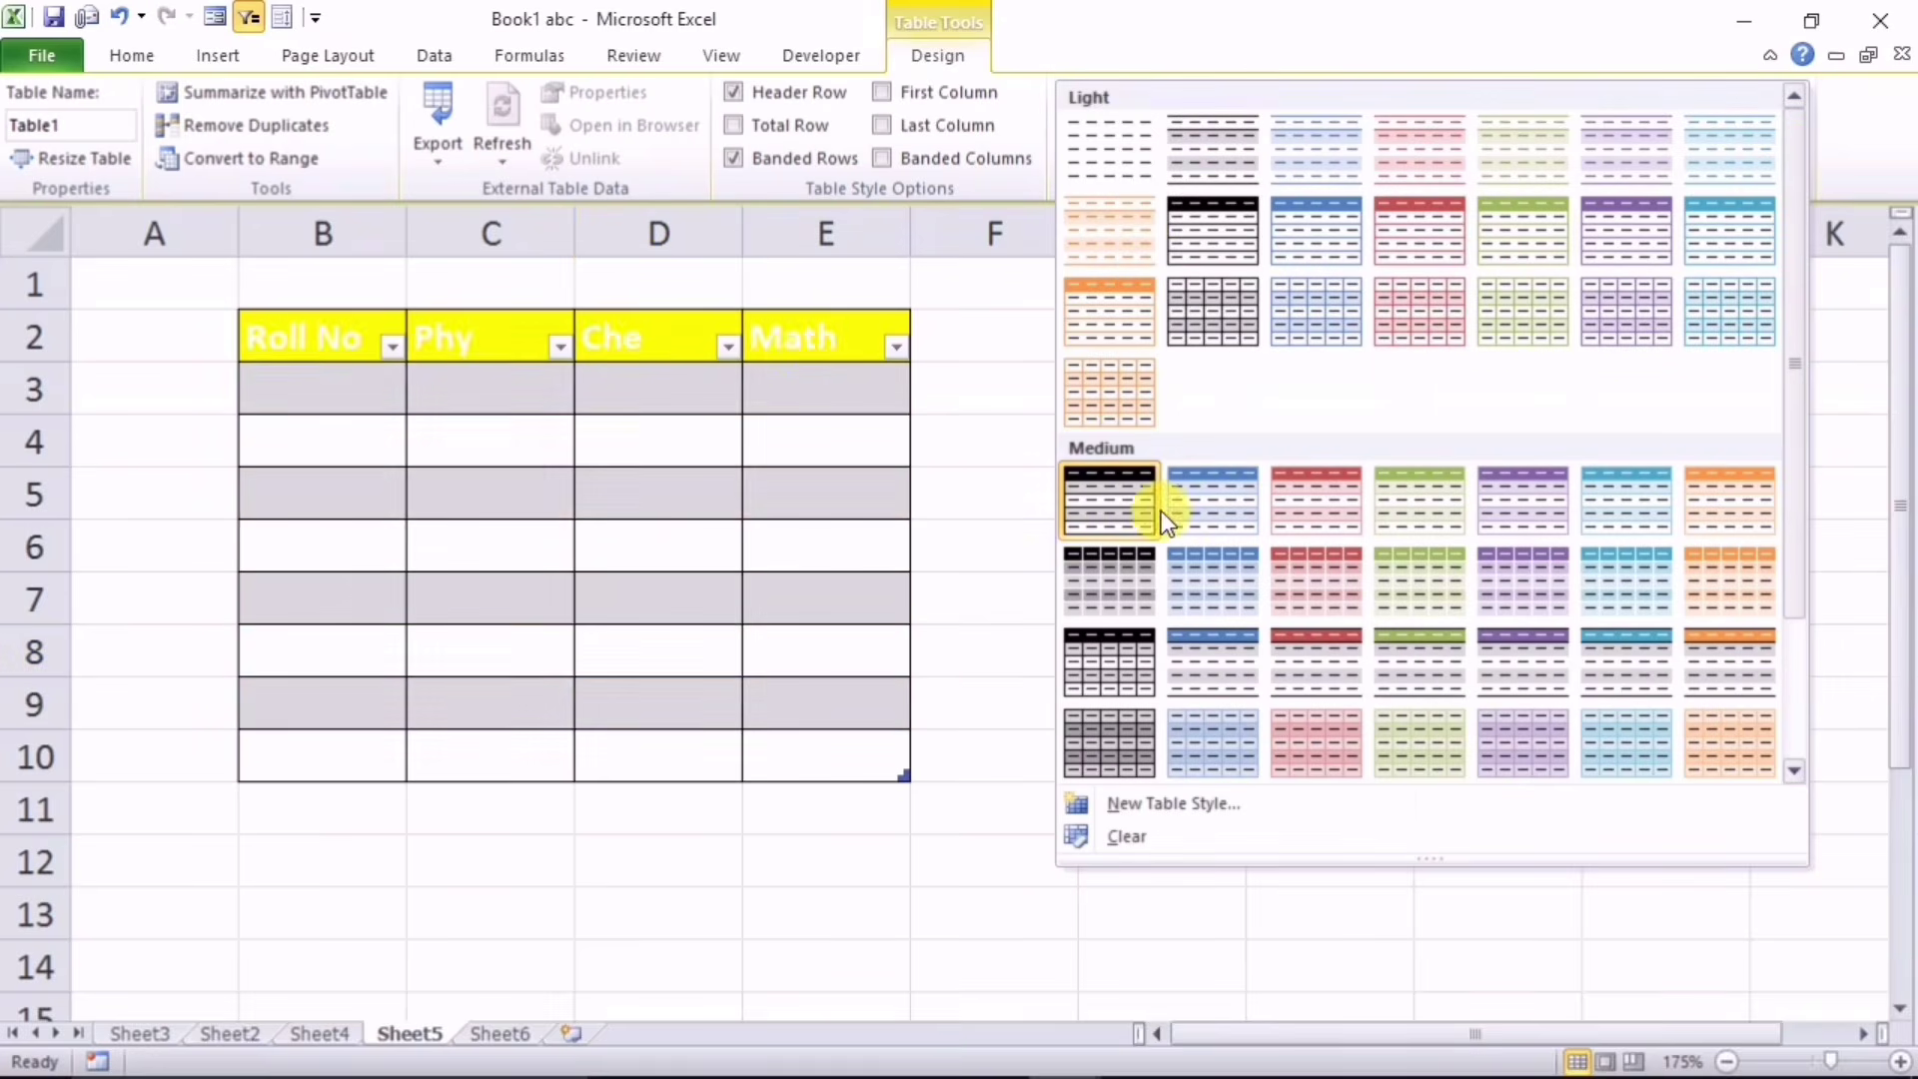
left_click(1113, 508)
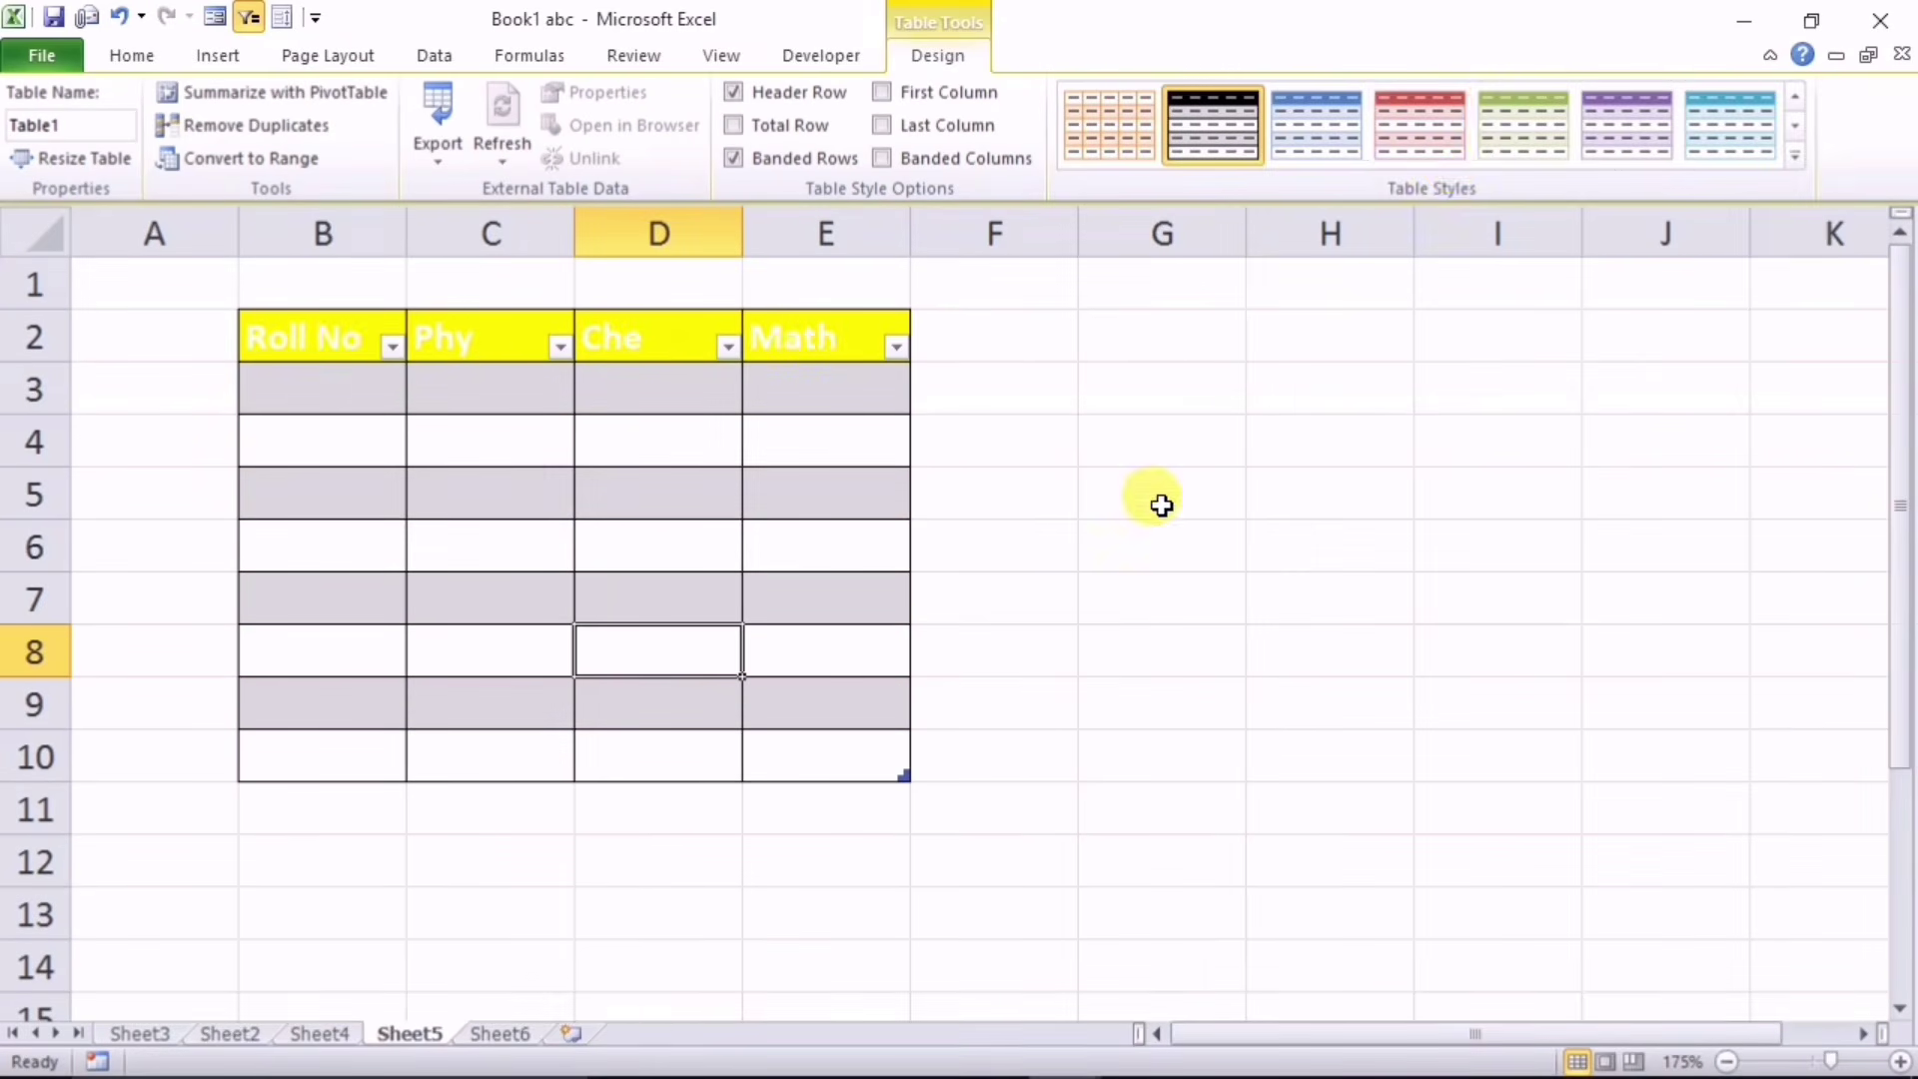
left_click(1643, 127)
left_click(584, 511)
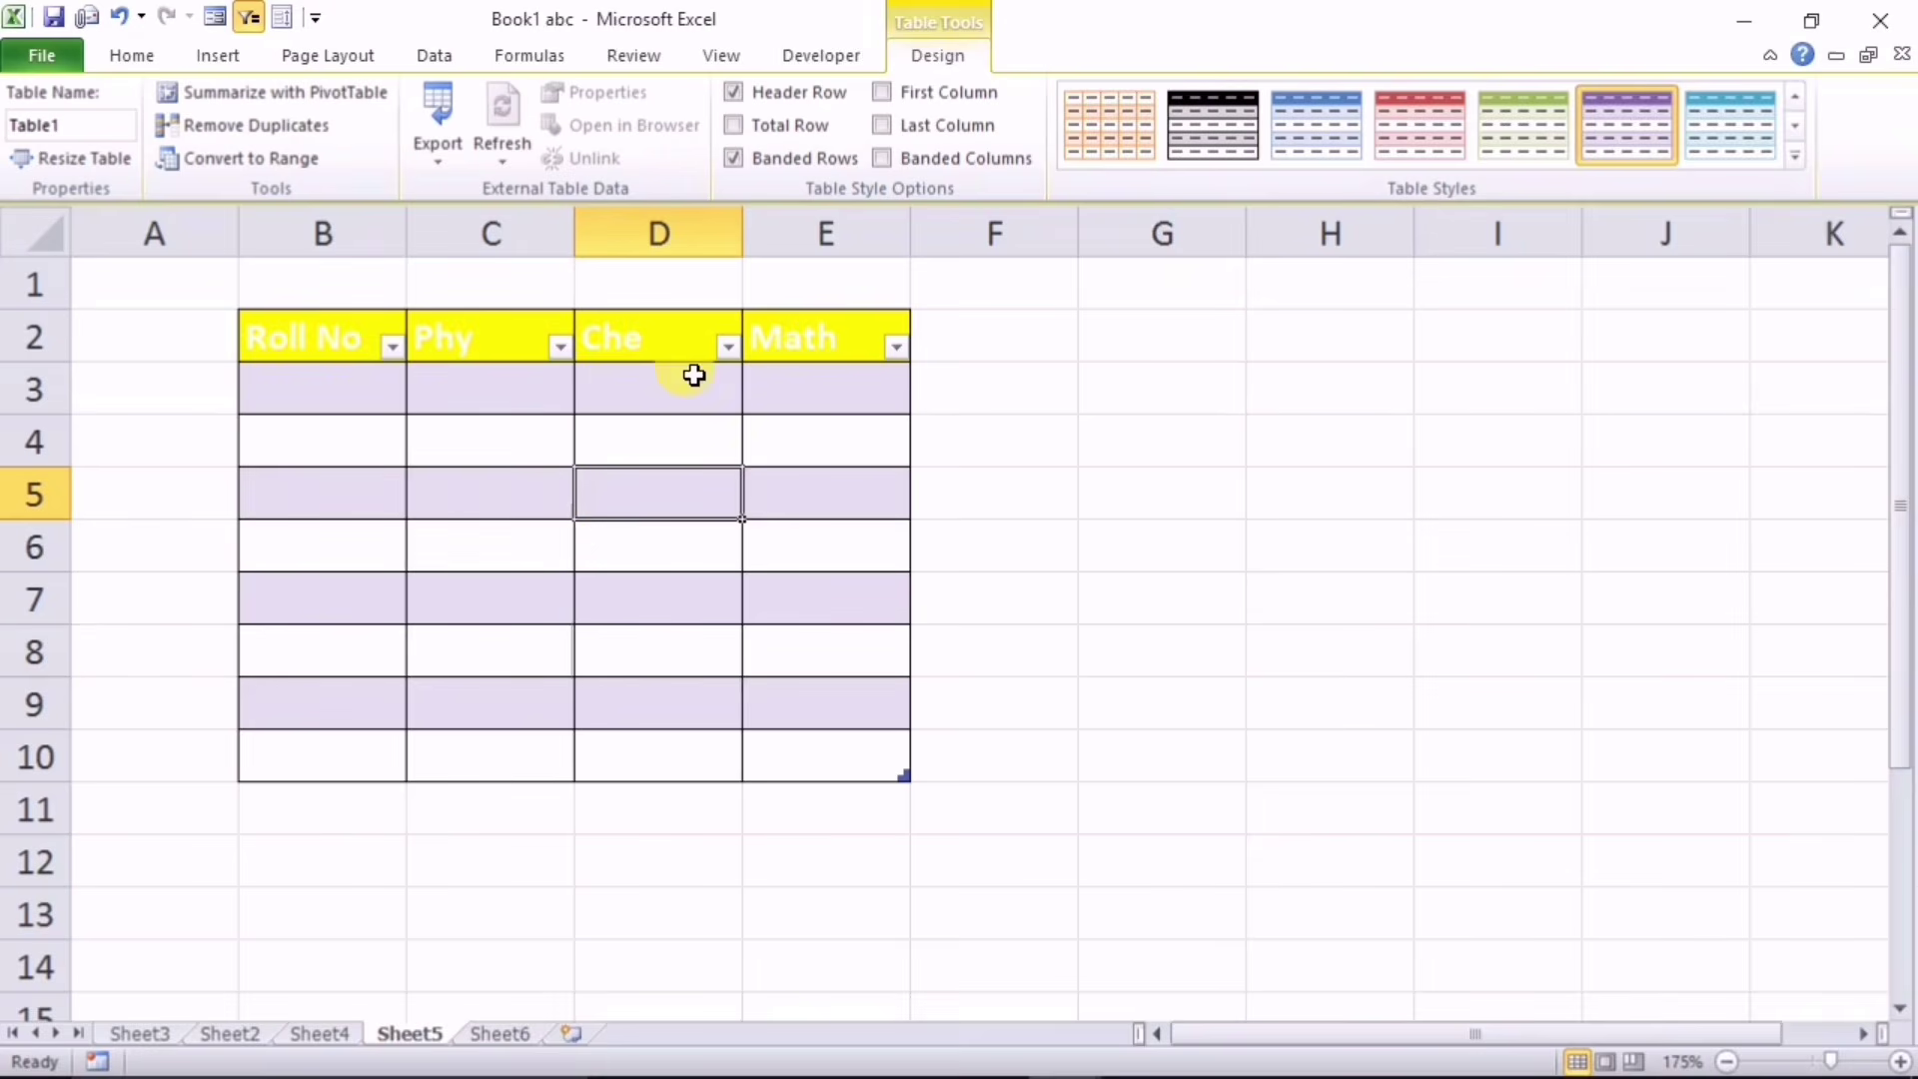
left_click(764, 157)
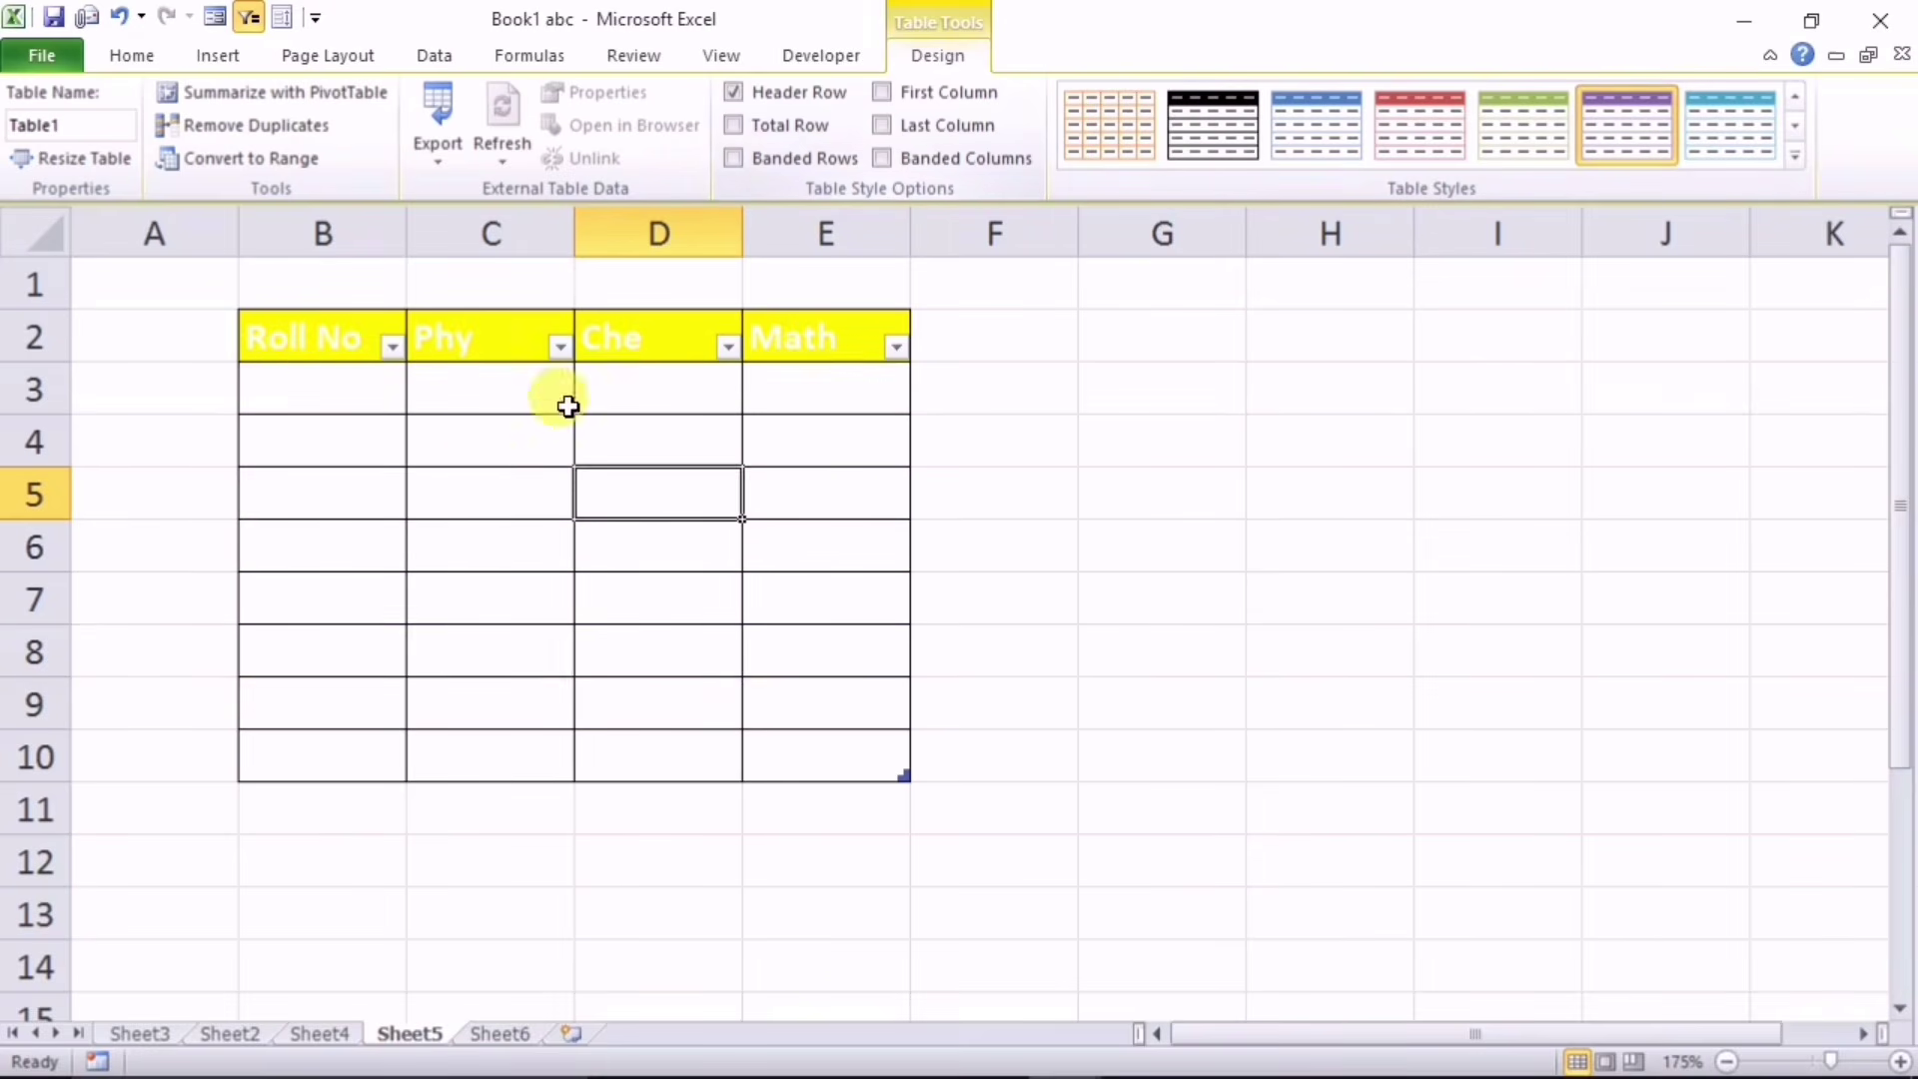
Step: Make the header row B2:E2 text dark
key("Left")
left_click(310, 340)
left_click_drag(418, 339, 788, 362)
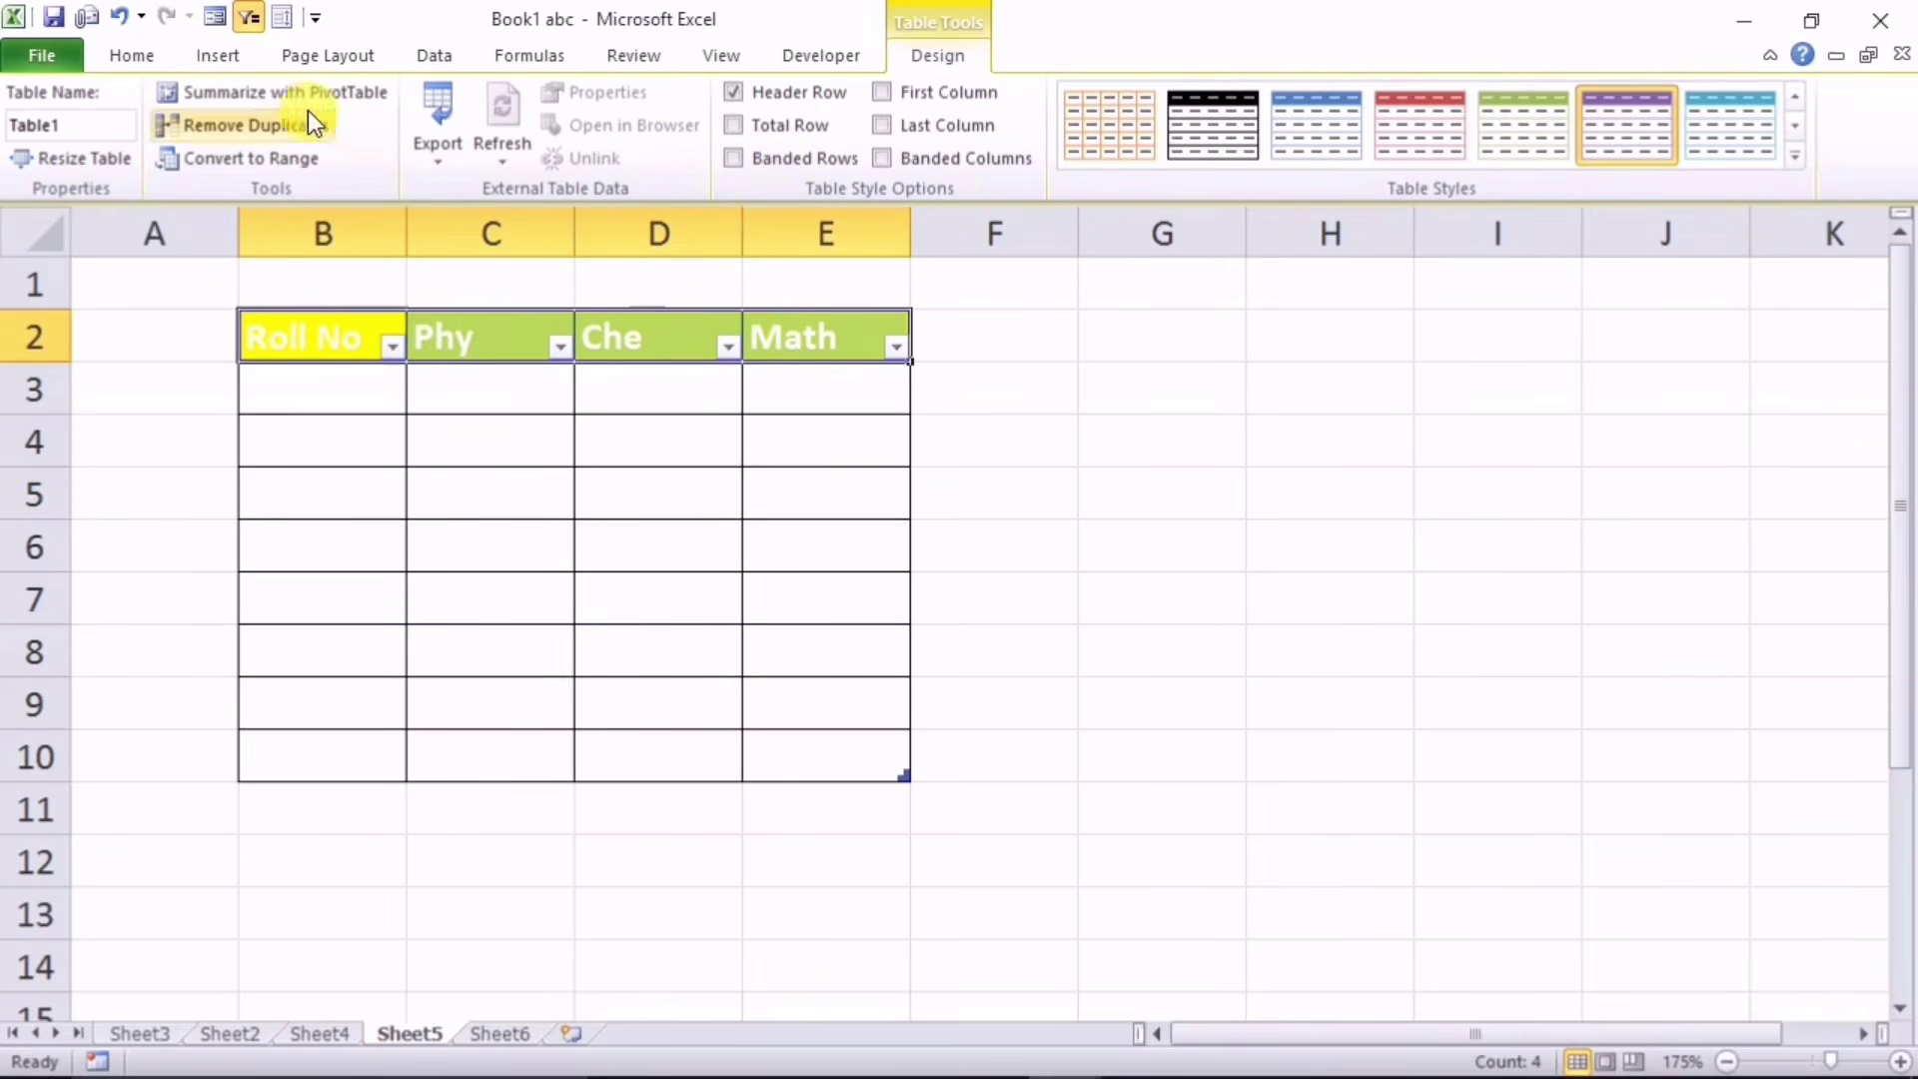
left_click(131, 56)
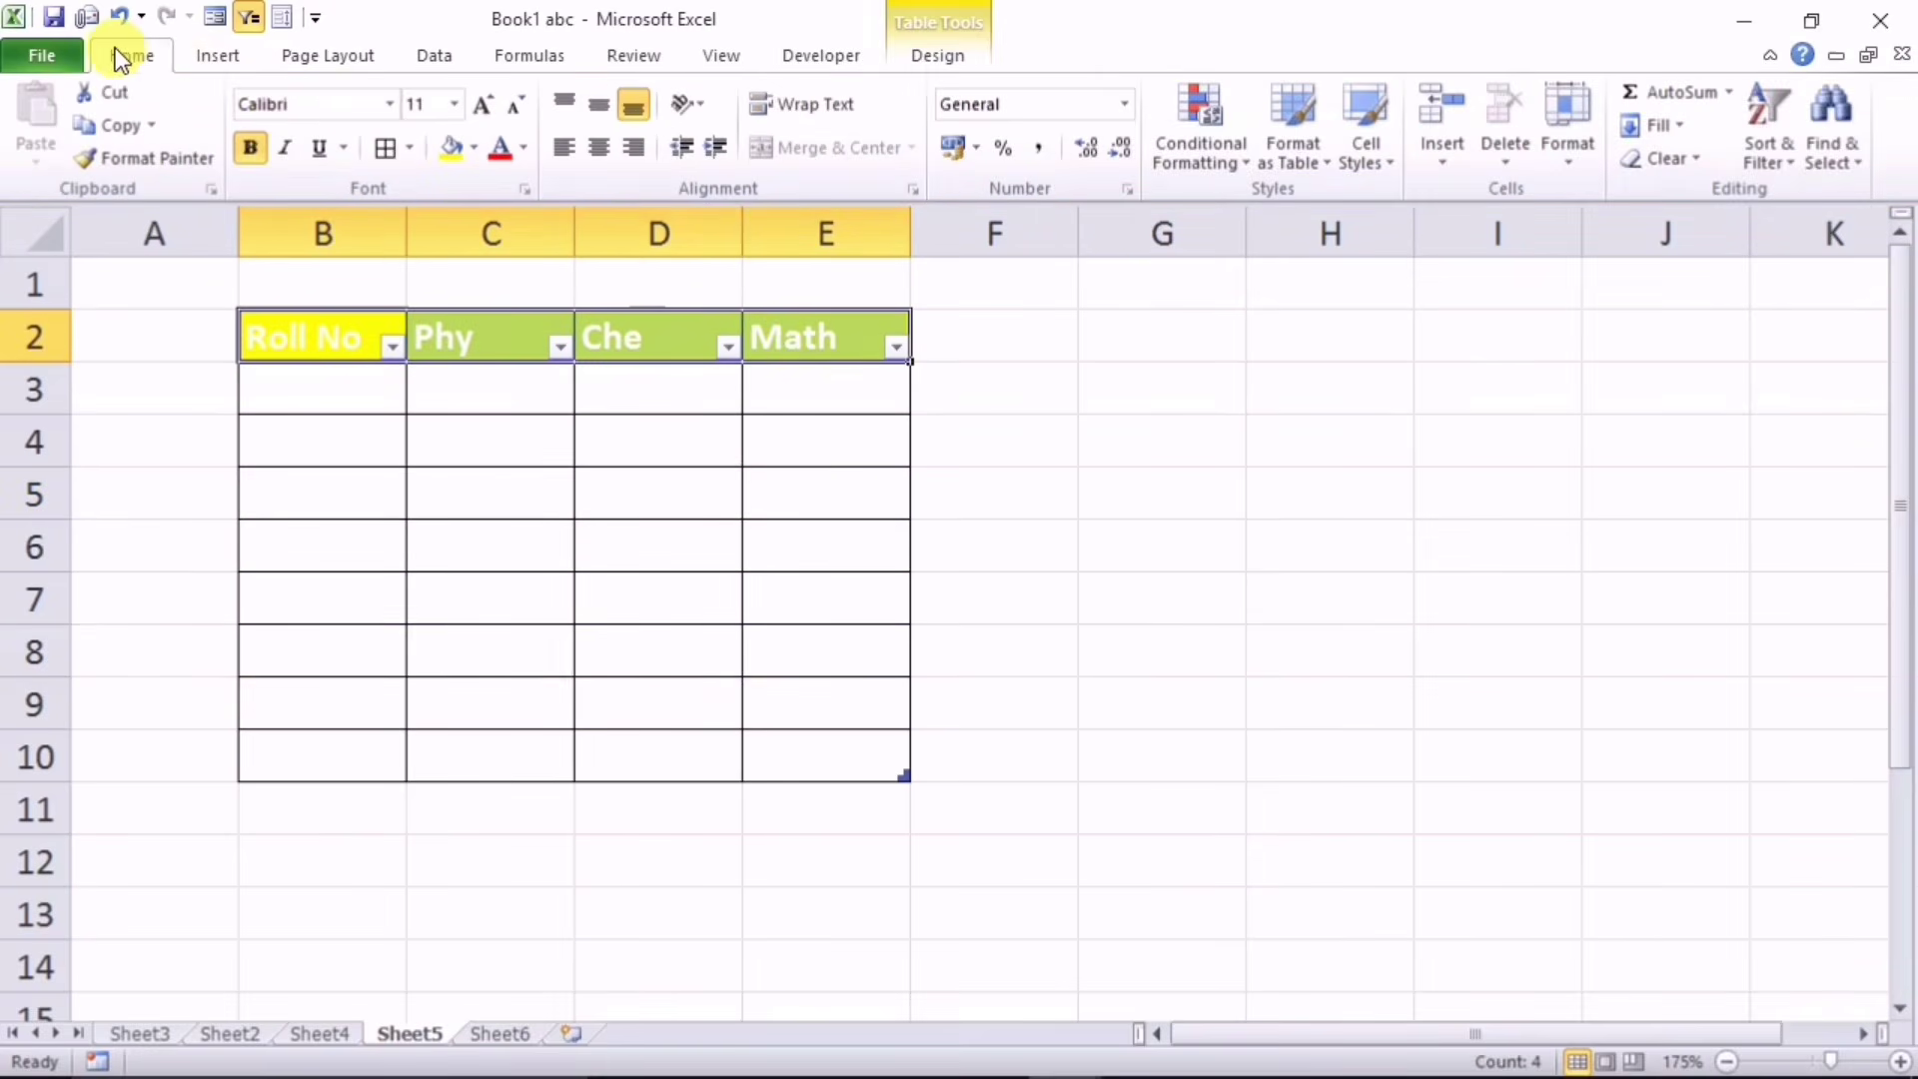
left_click(521, 148)
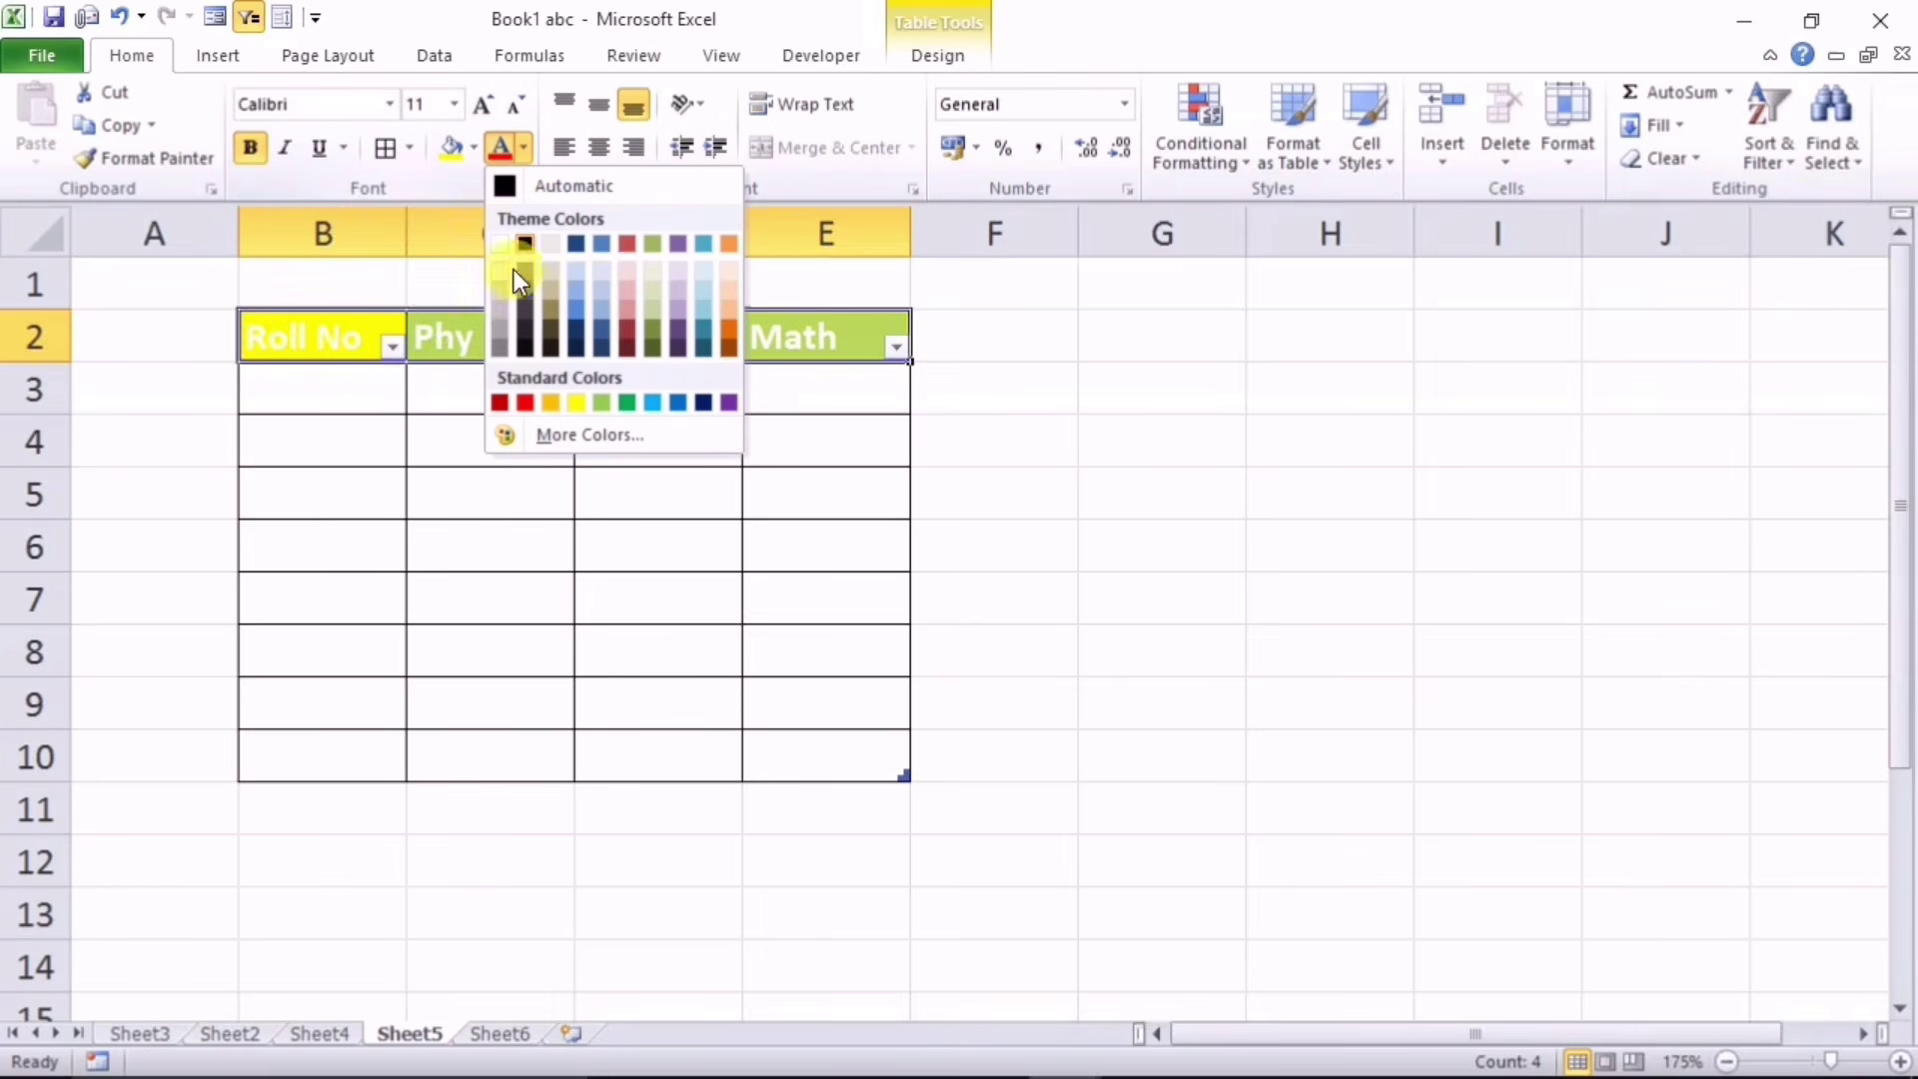
left_click(524, 346)
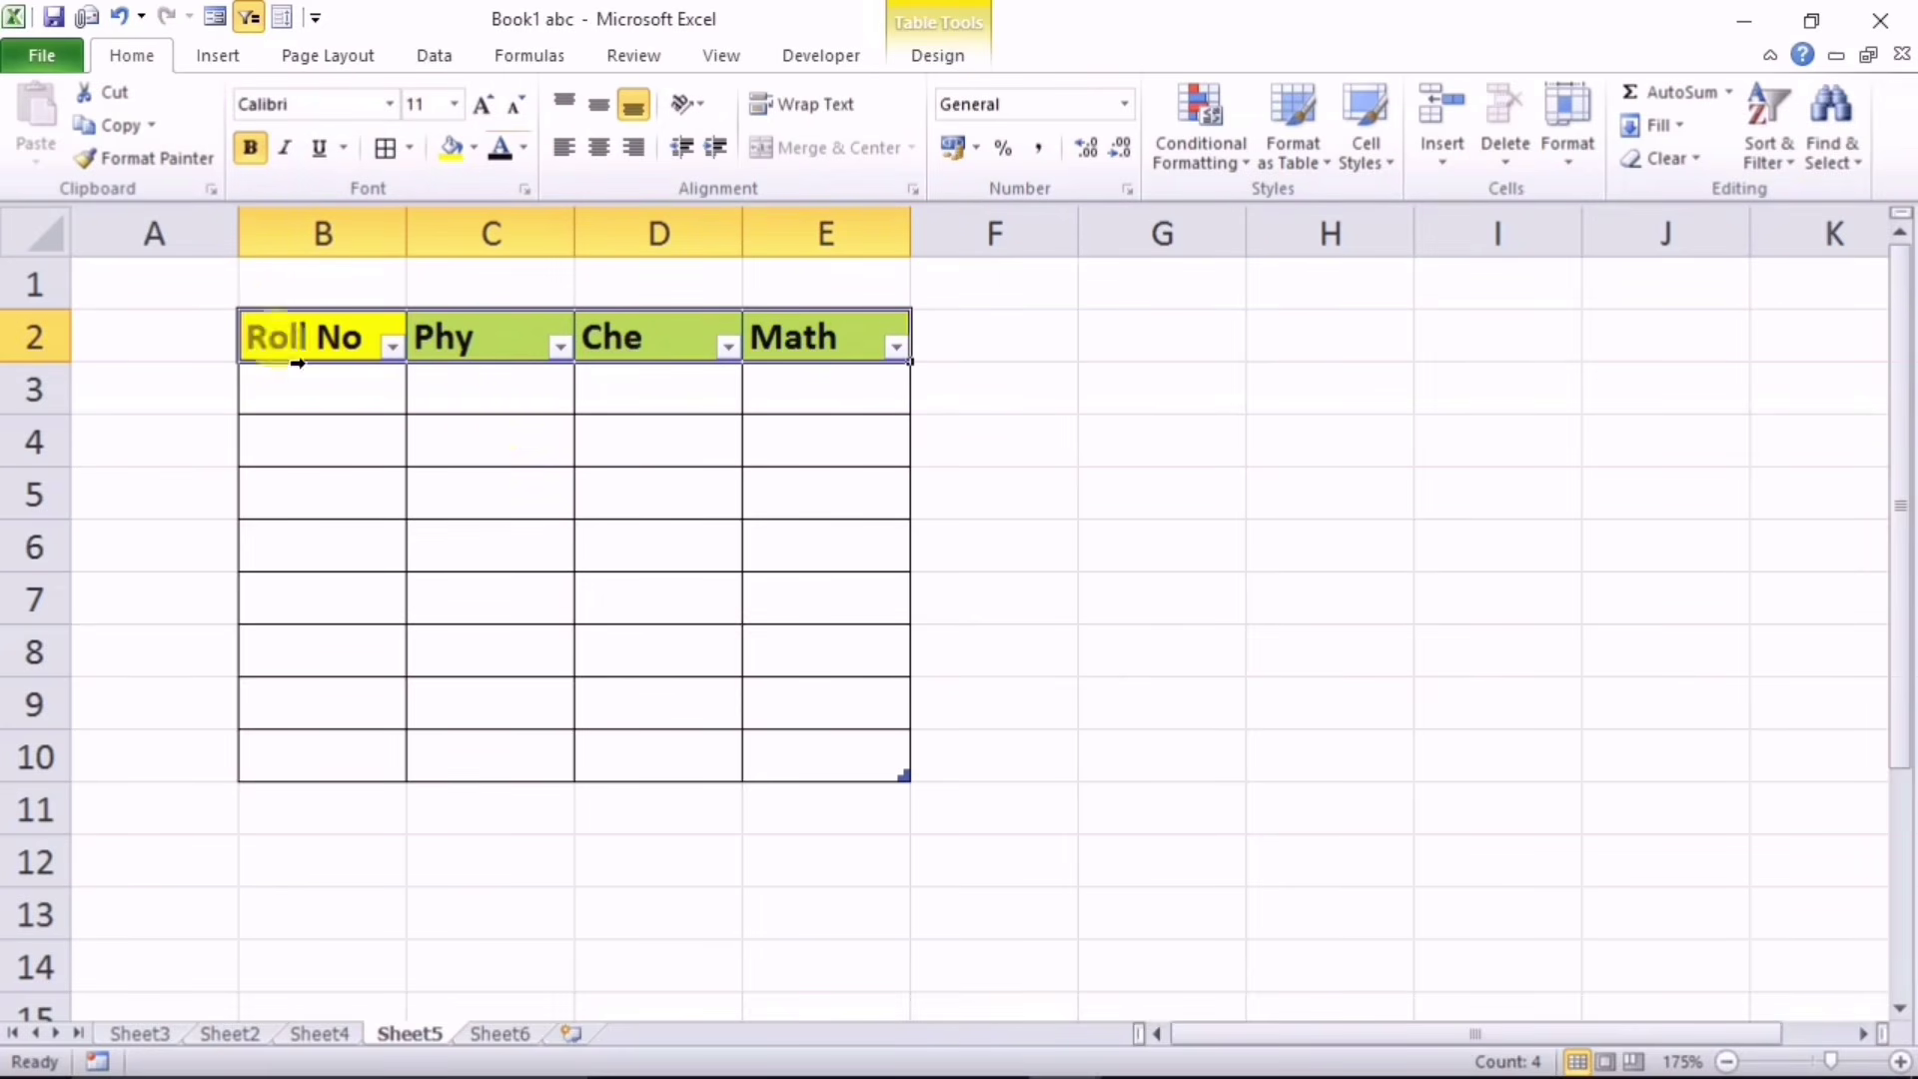
left_click_drag(297, 364, 707, 743)
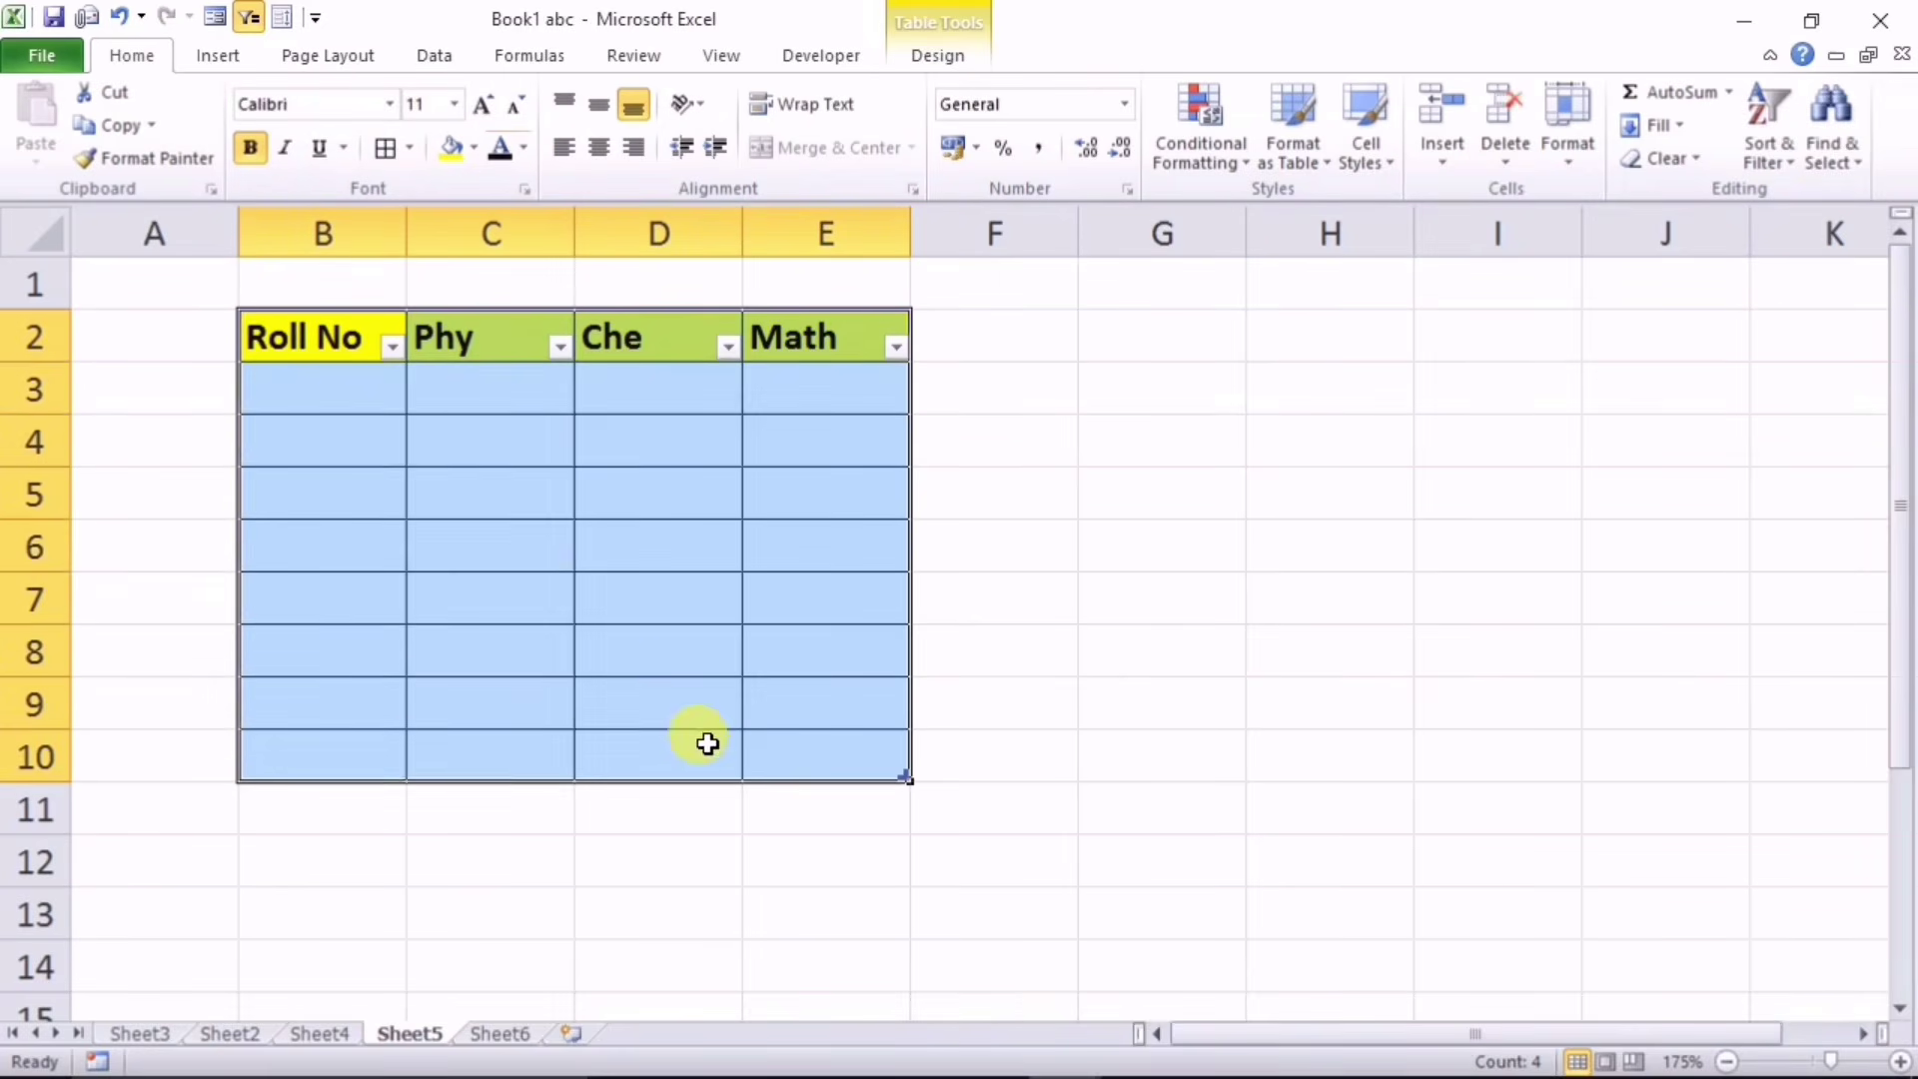
left_click(1092, 633)
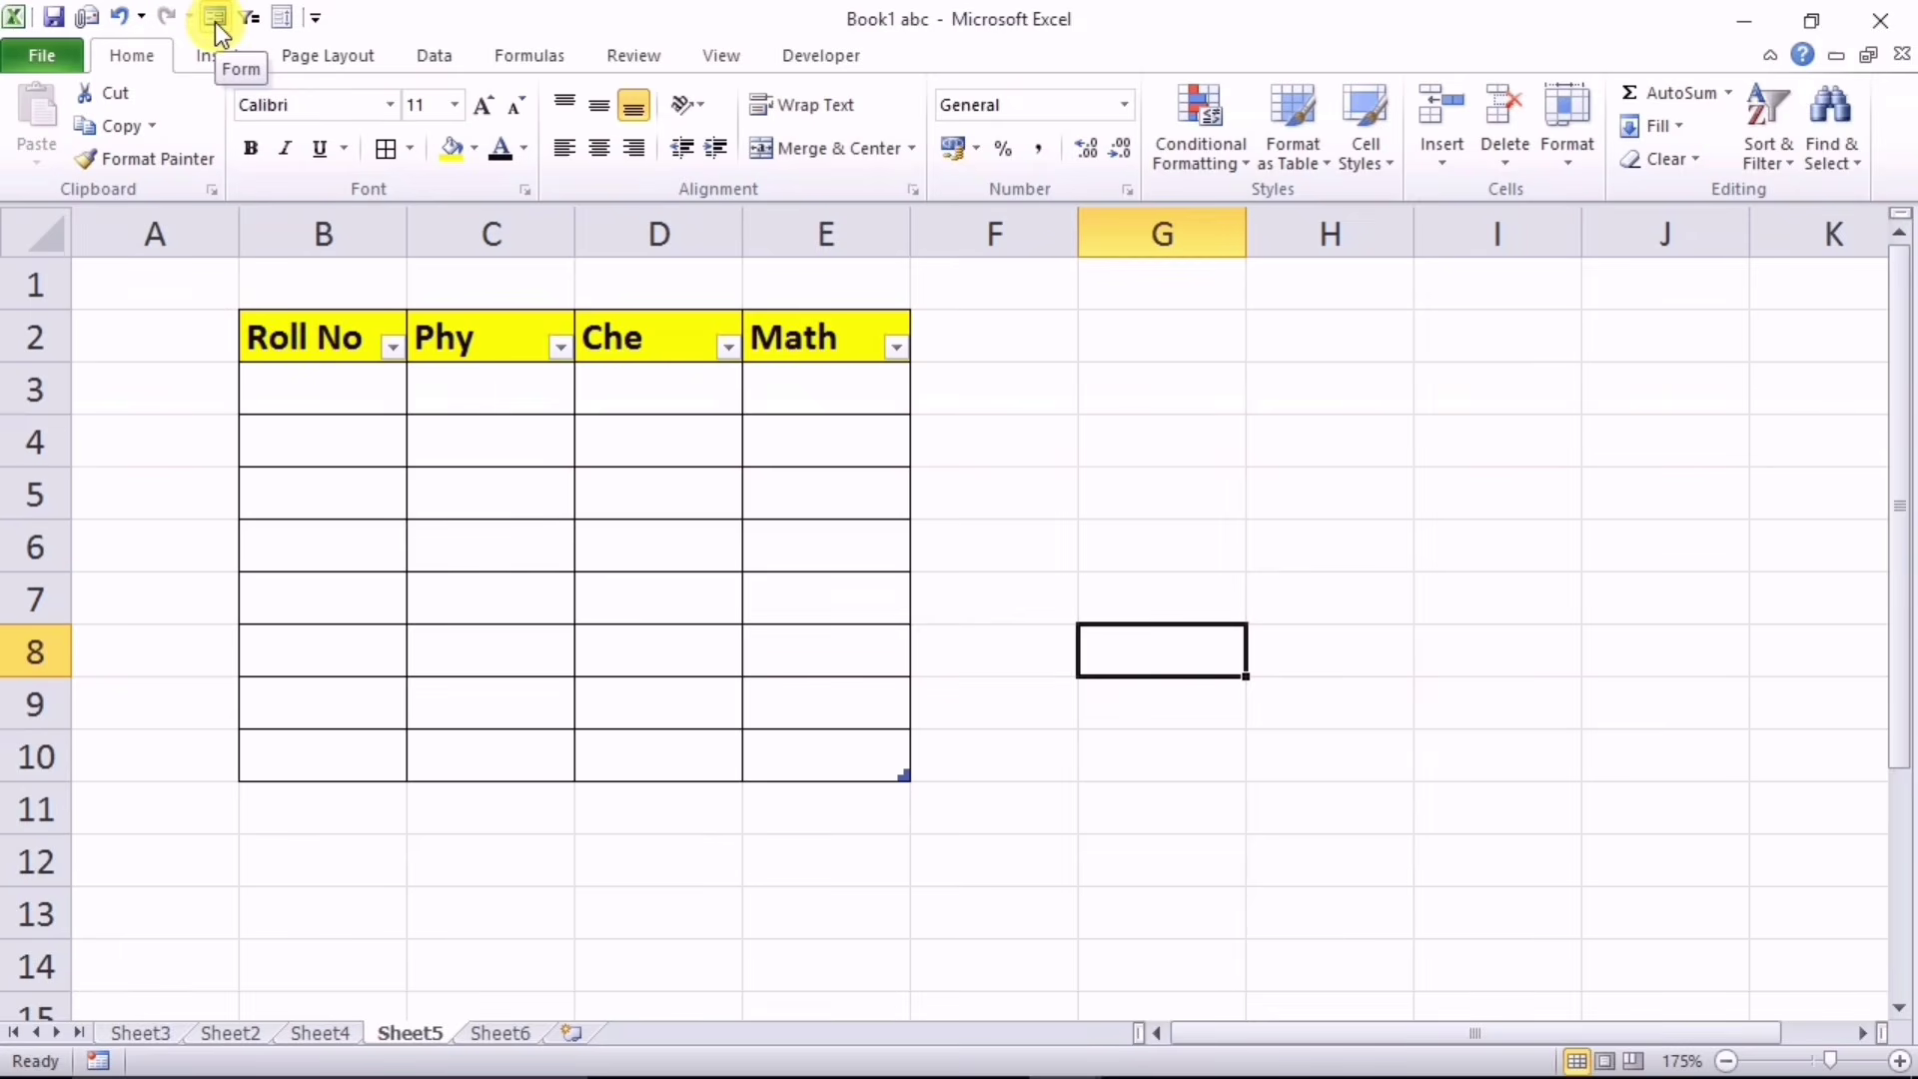
Step: Add the Form command from All Commands to the Quick Access Toolbar
left_click(316, 17)
left_click(393, 487)
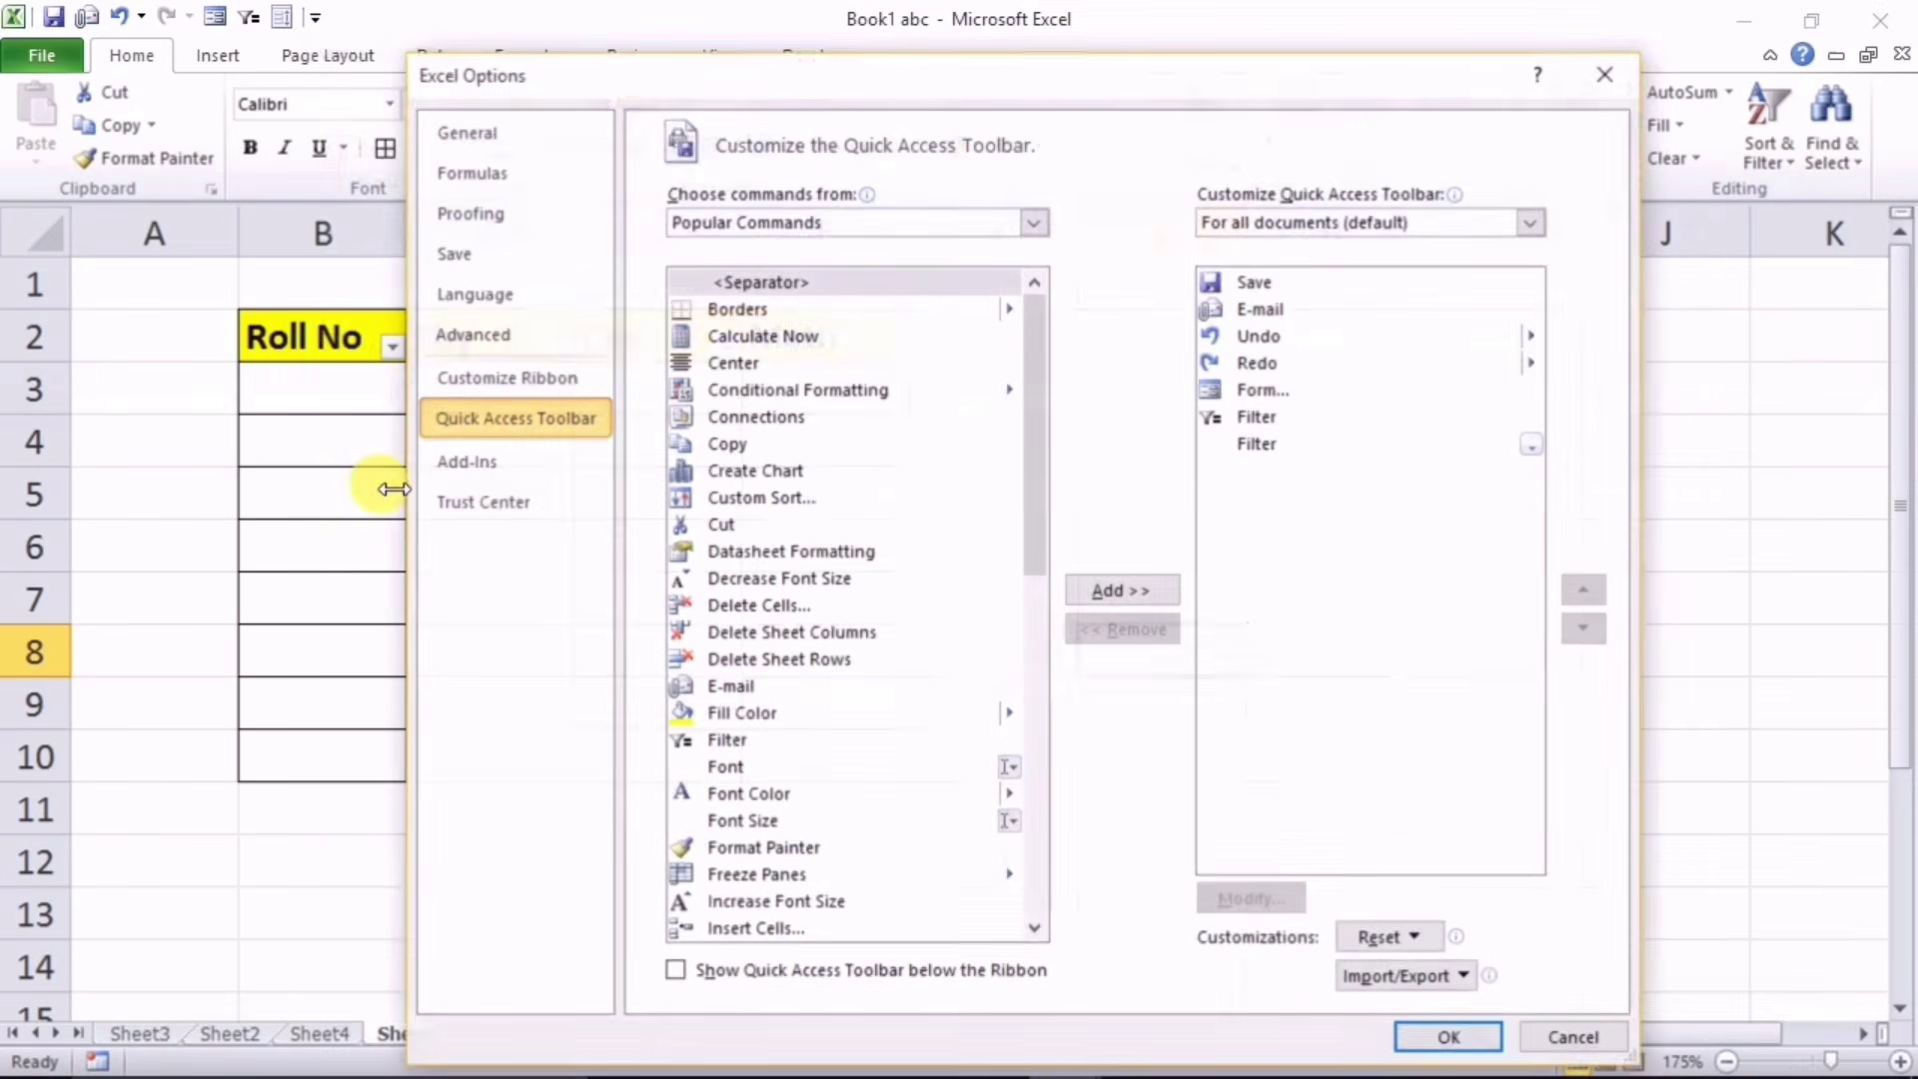
left_click(883, 224)
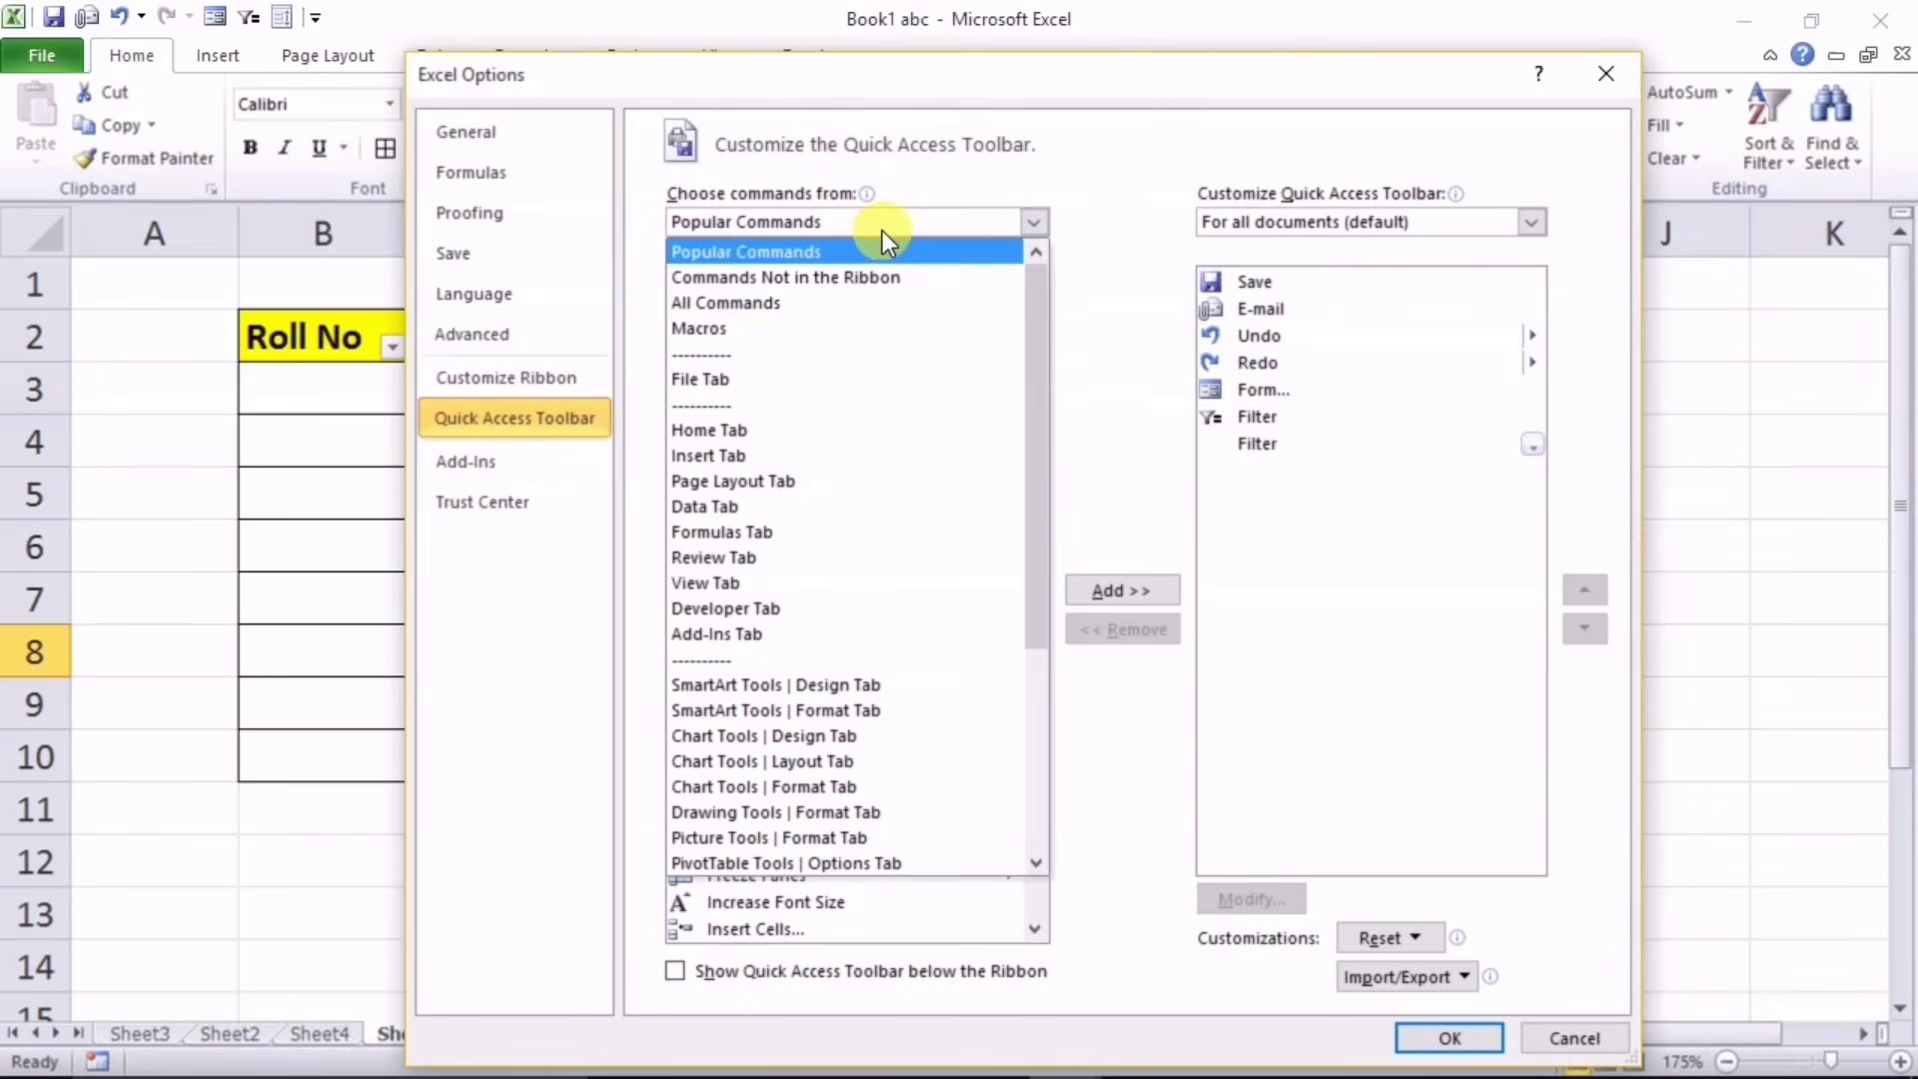
left_click(717, 304)
left_click_drag(1047, 302, 1021, 504)
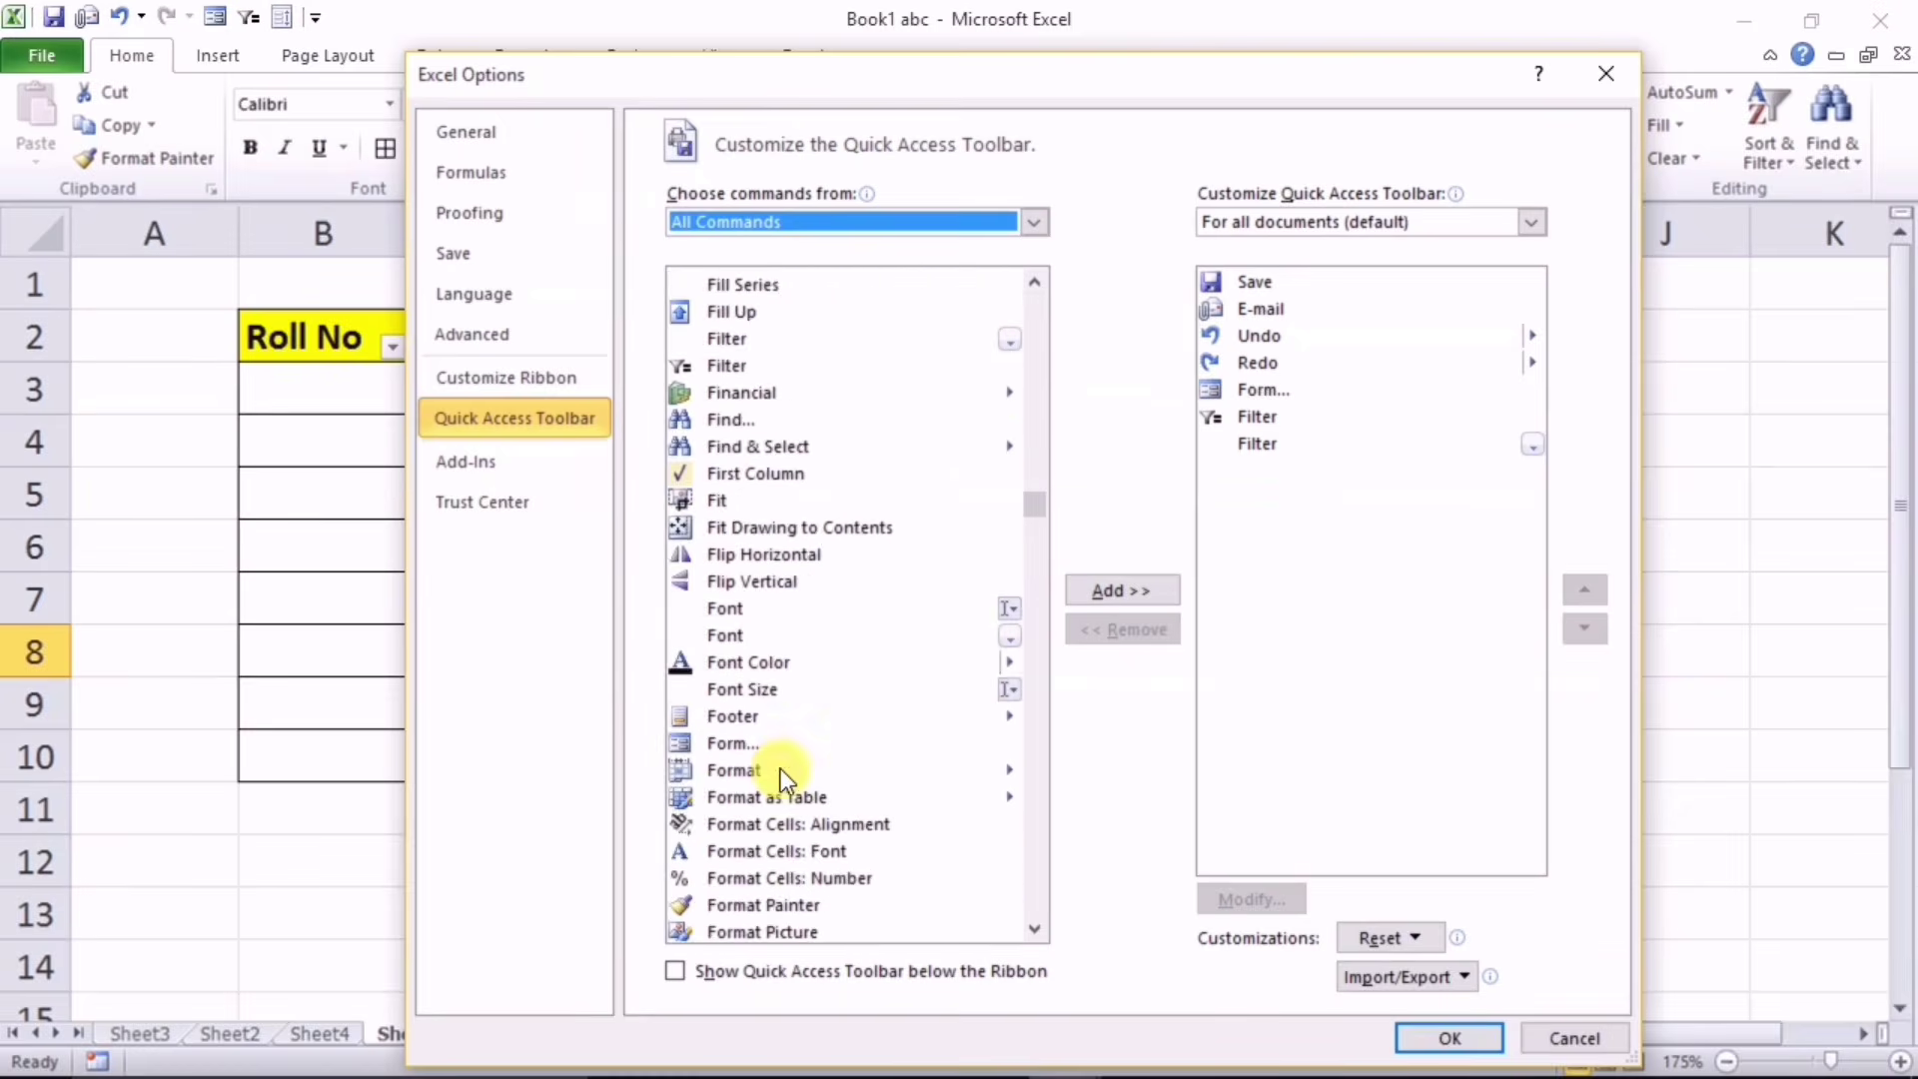
left_click(733, 741)
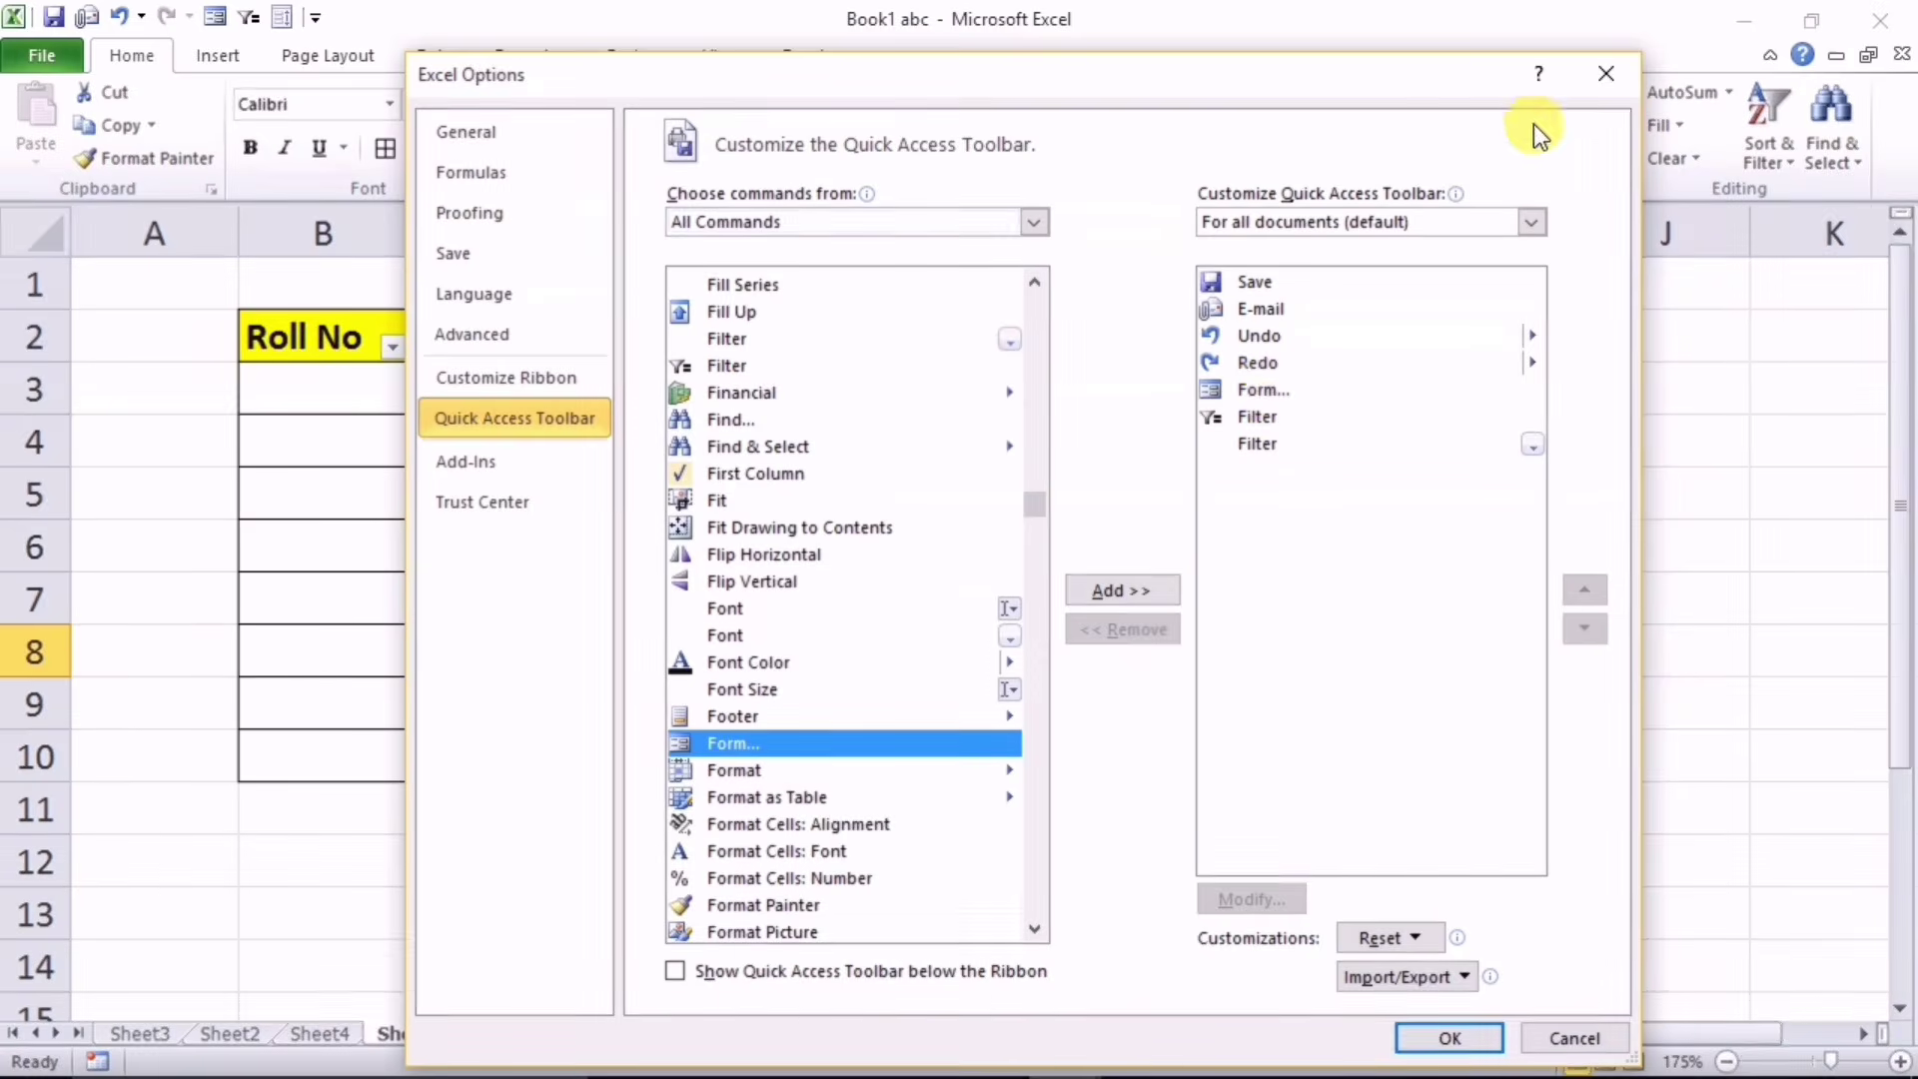
left_click(1597, 74)
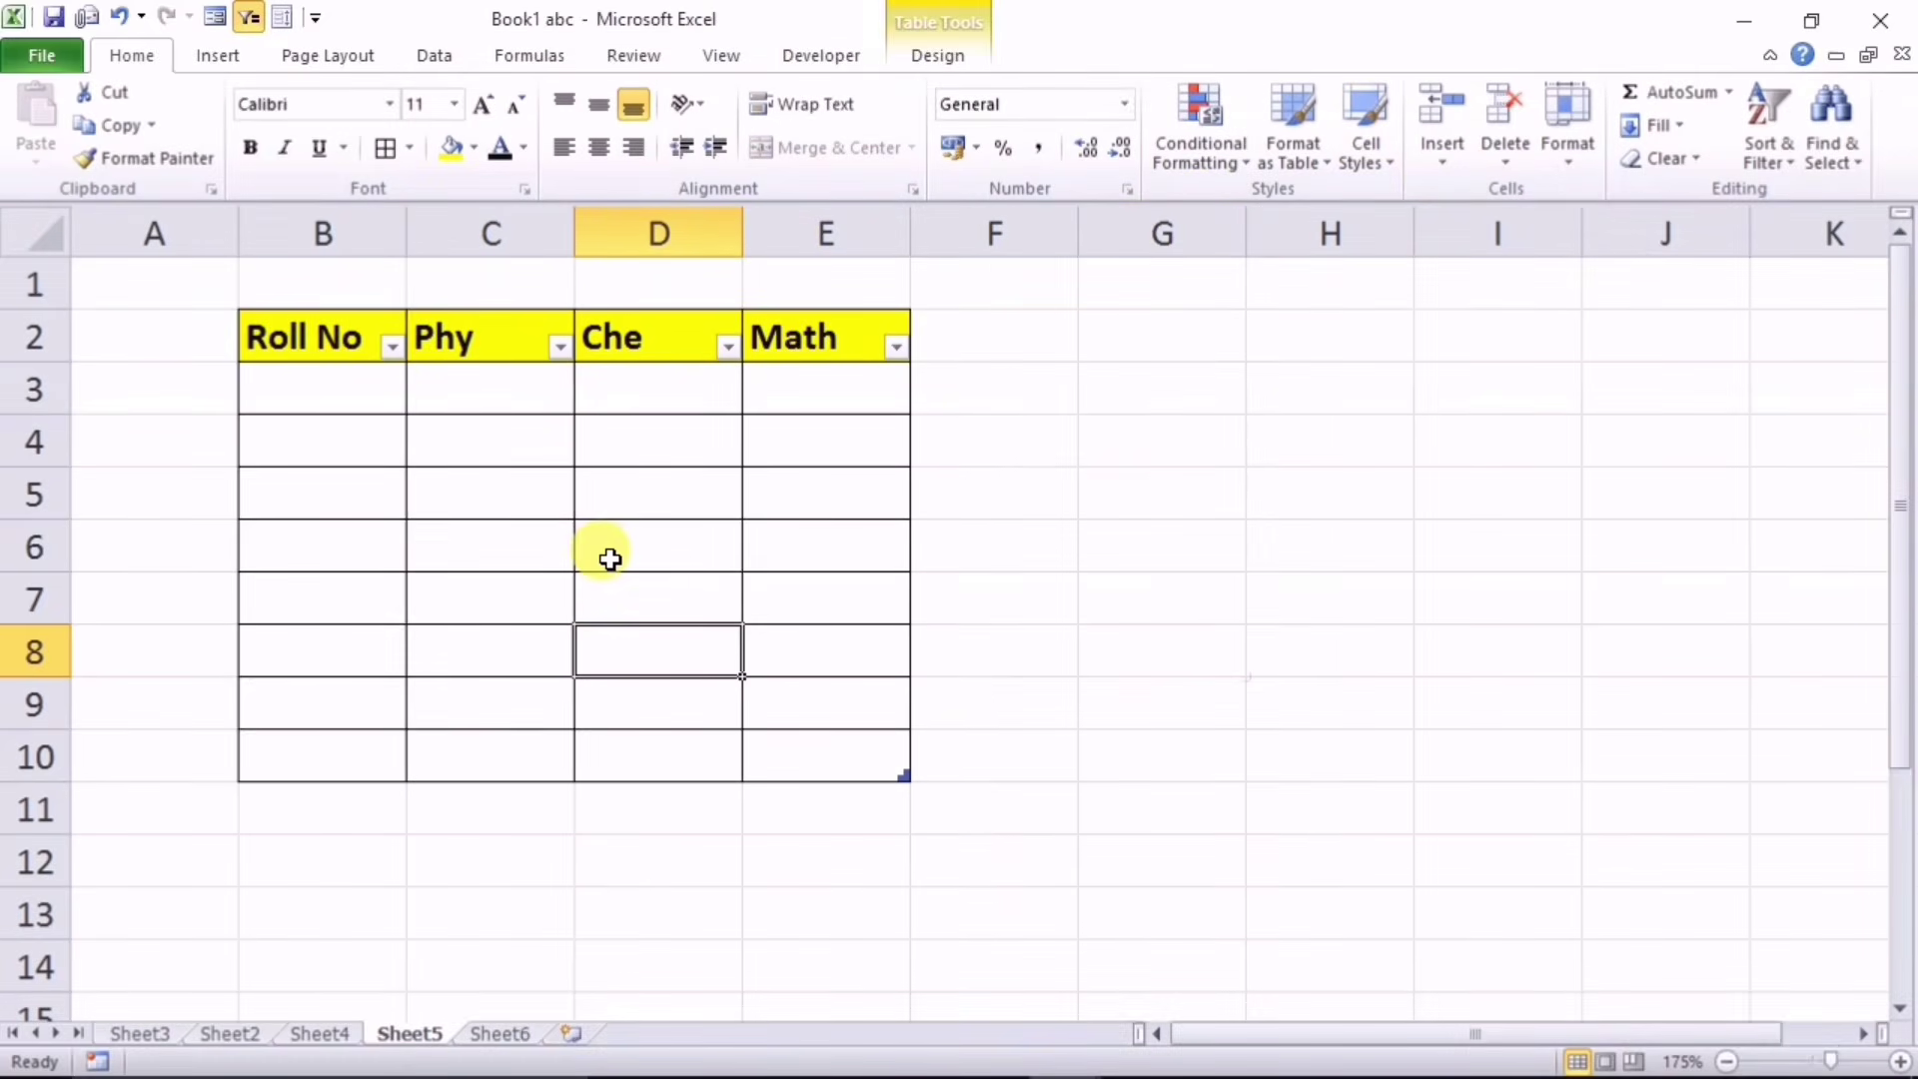
key("Up")
key("Up")
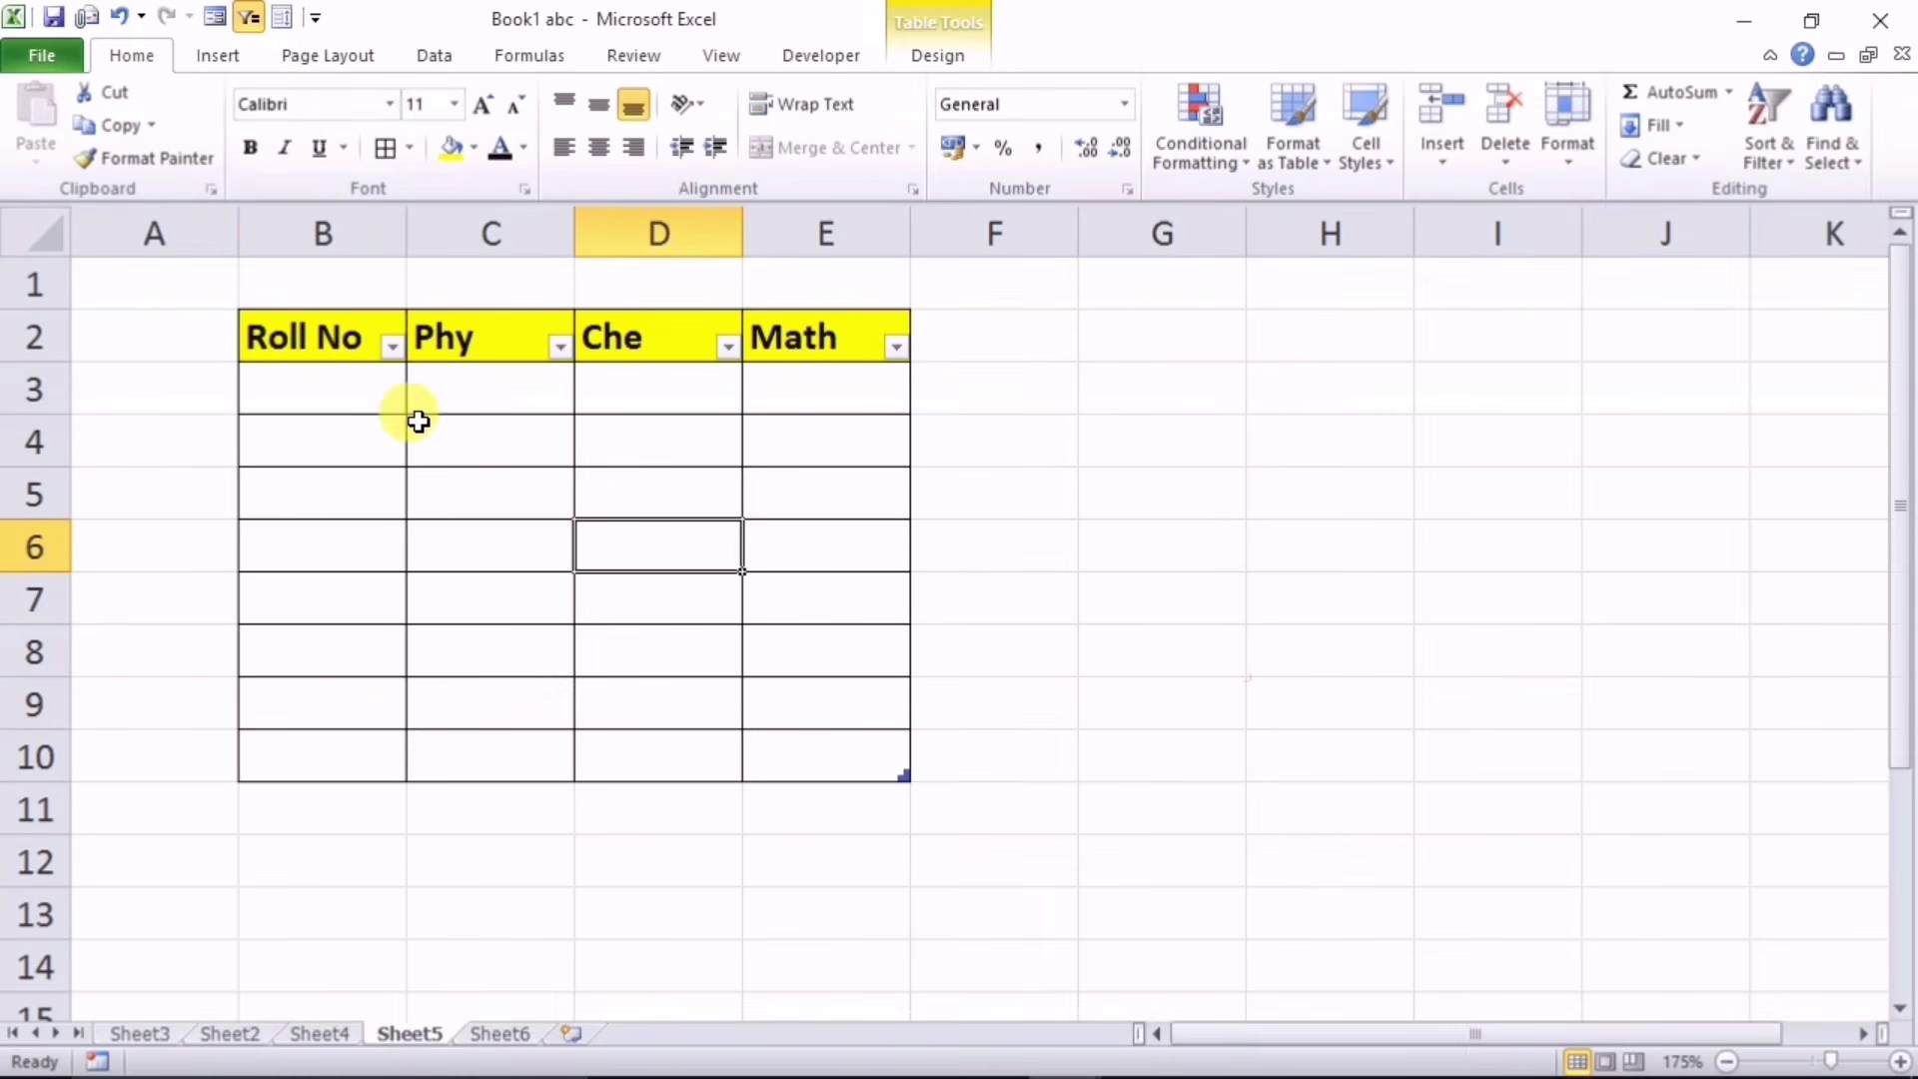
Step: Enter the first record 1, 23, 34, 45 through the data form
left_click(223, 20)
left_click_drag(883, 514, 1100, 395)
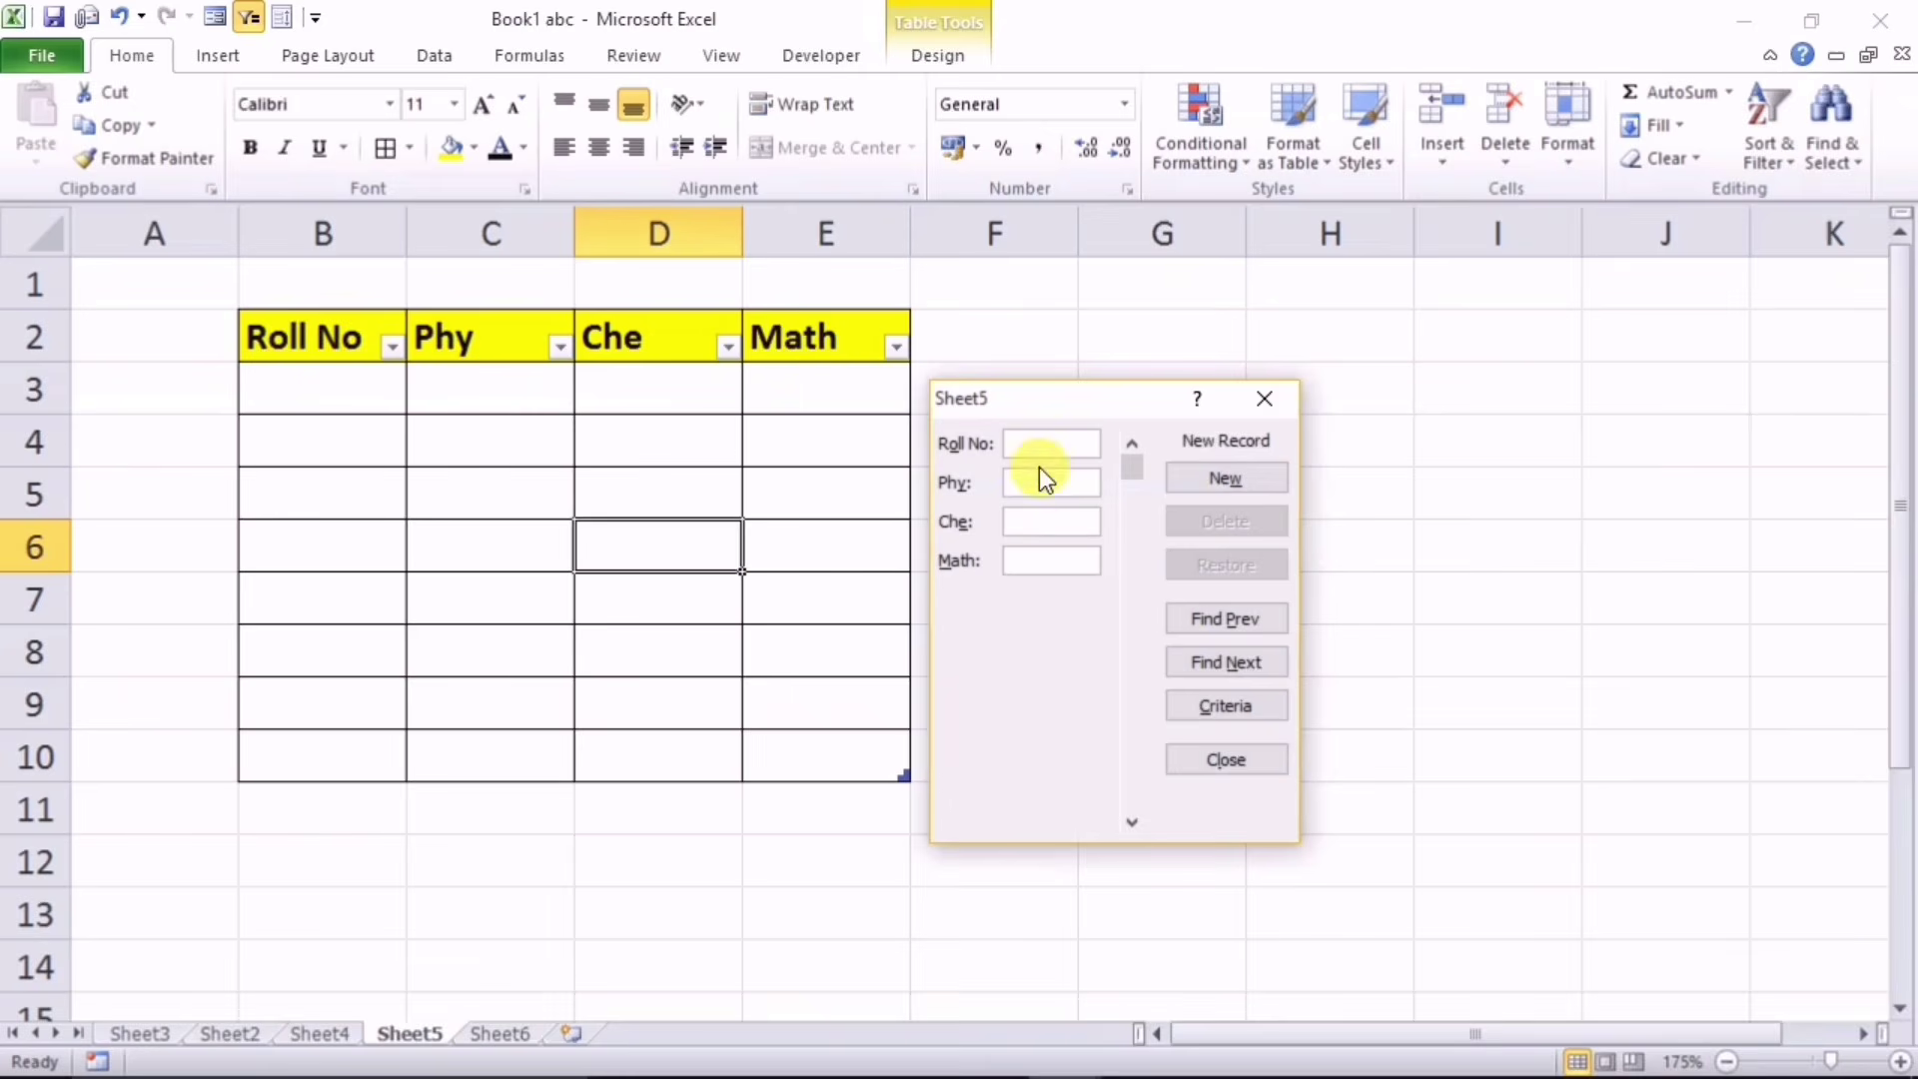
left_click_drag(1045, 397, 1052, 362)
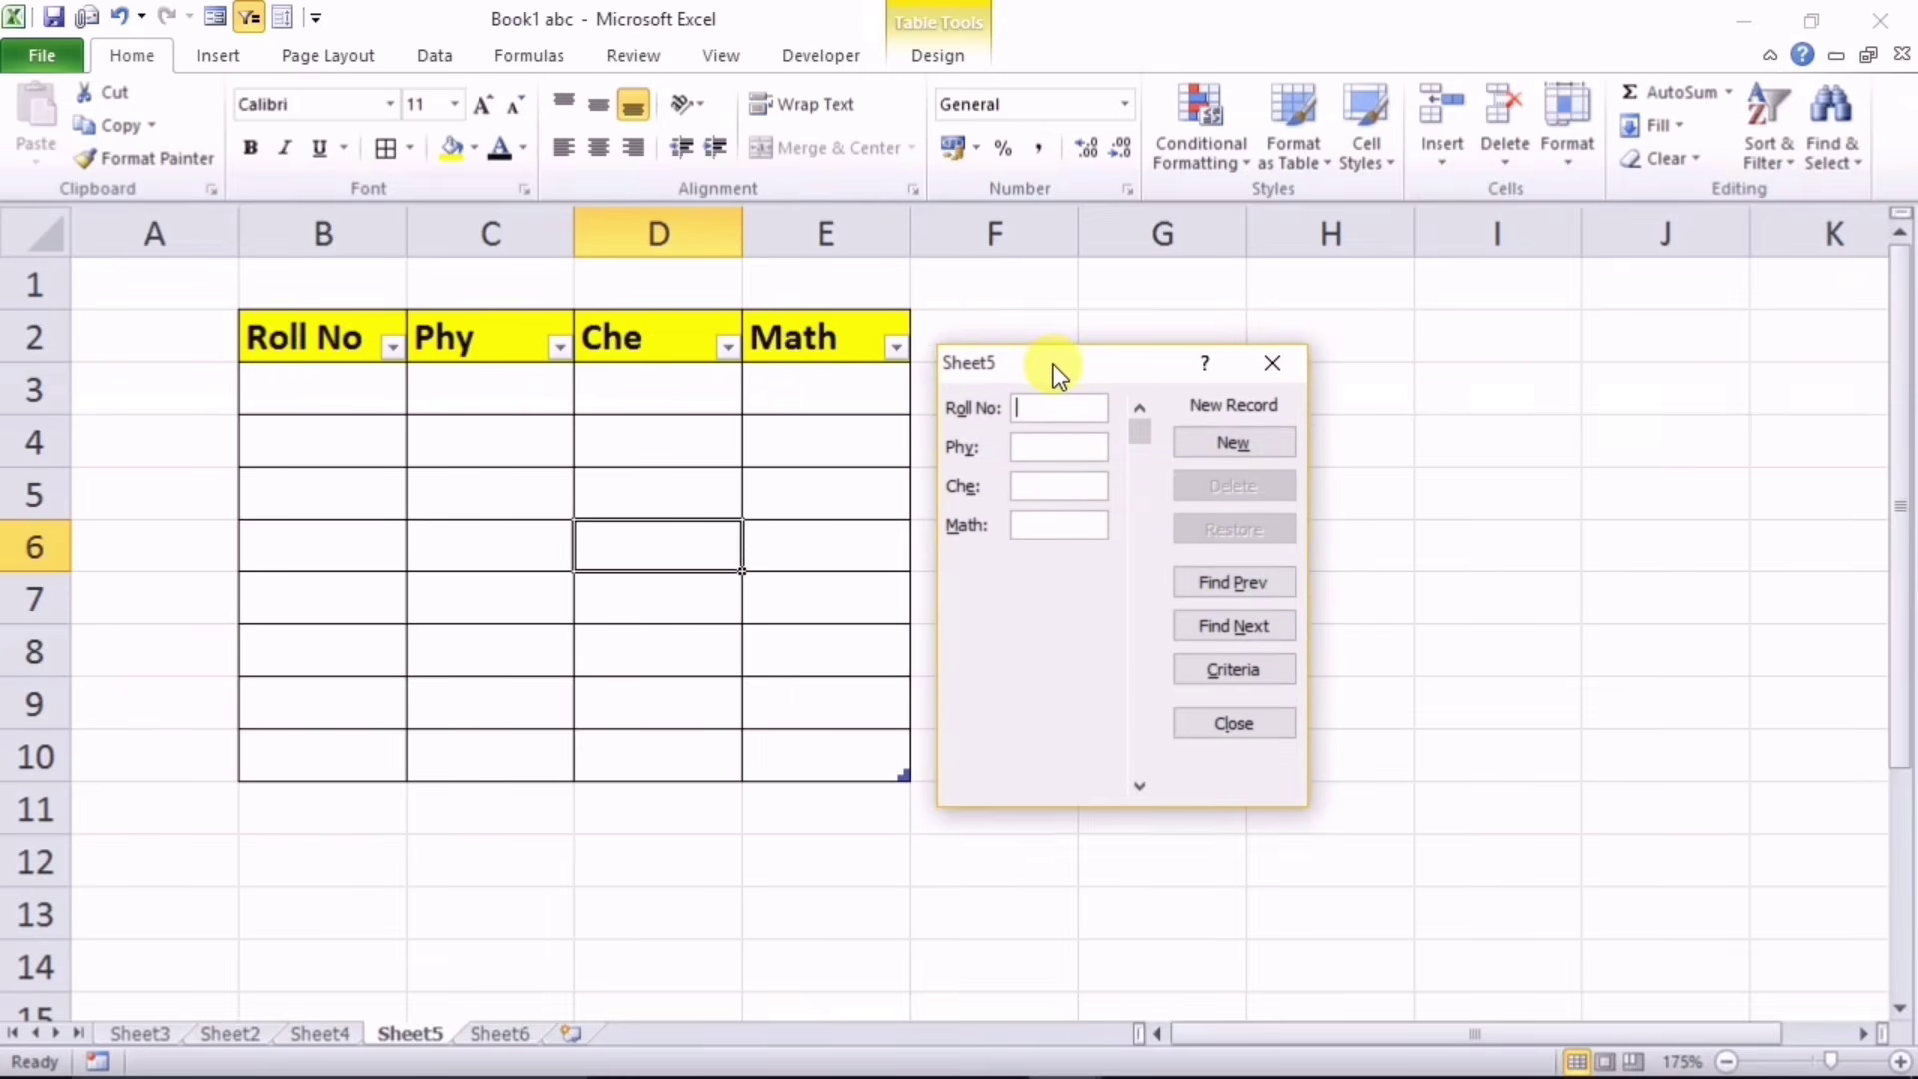
type("1")
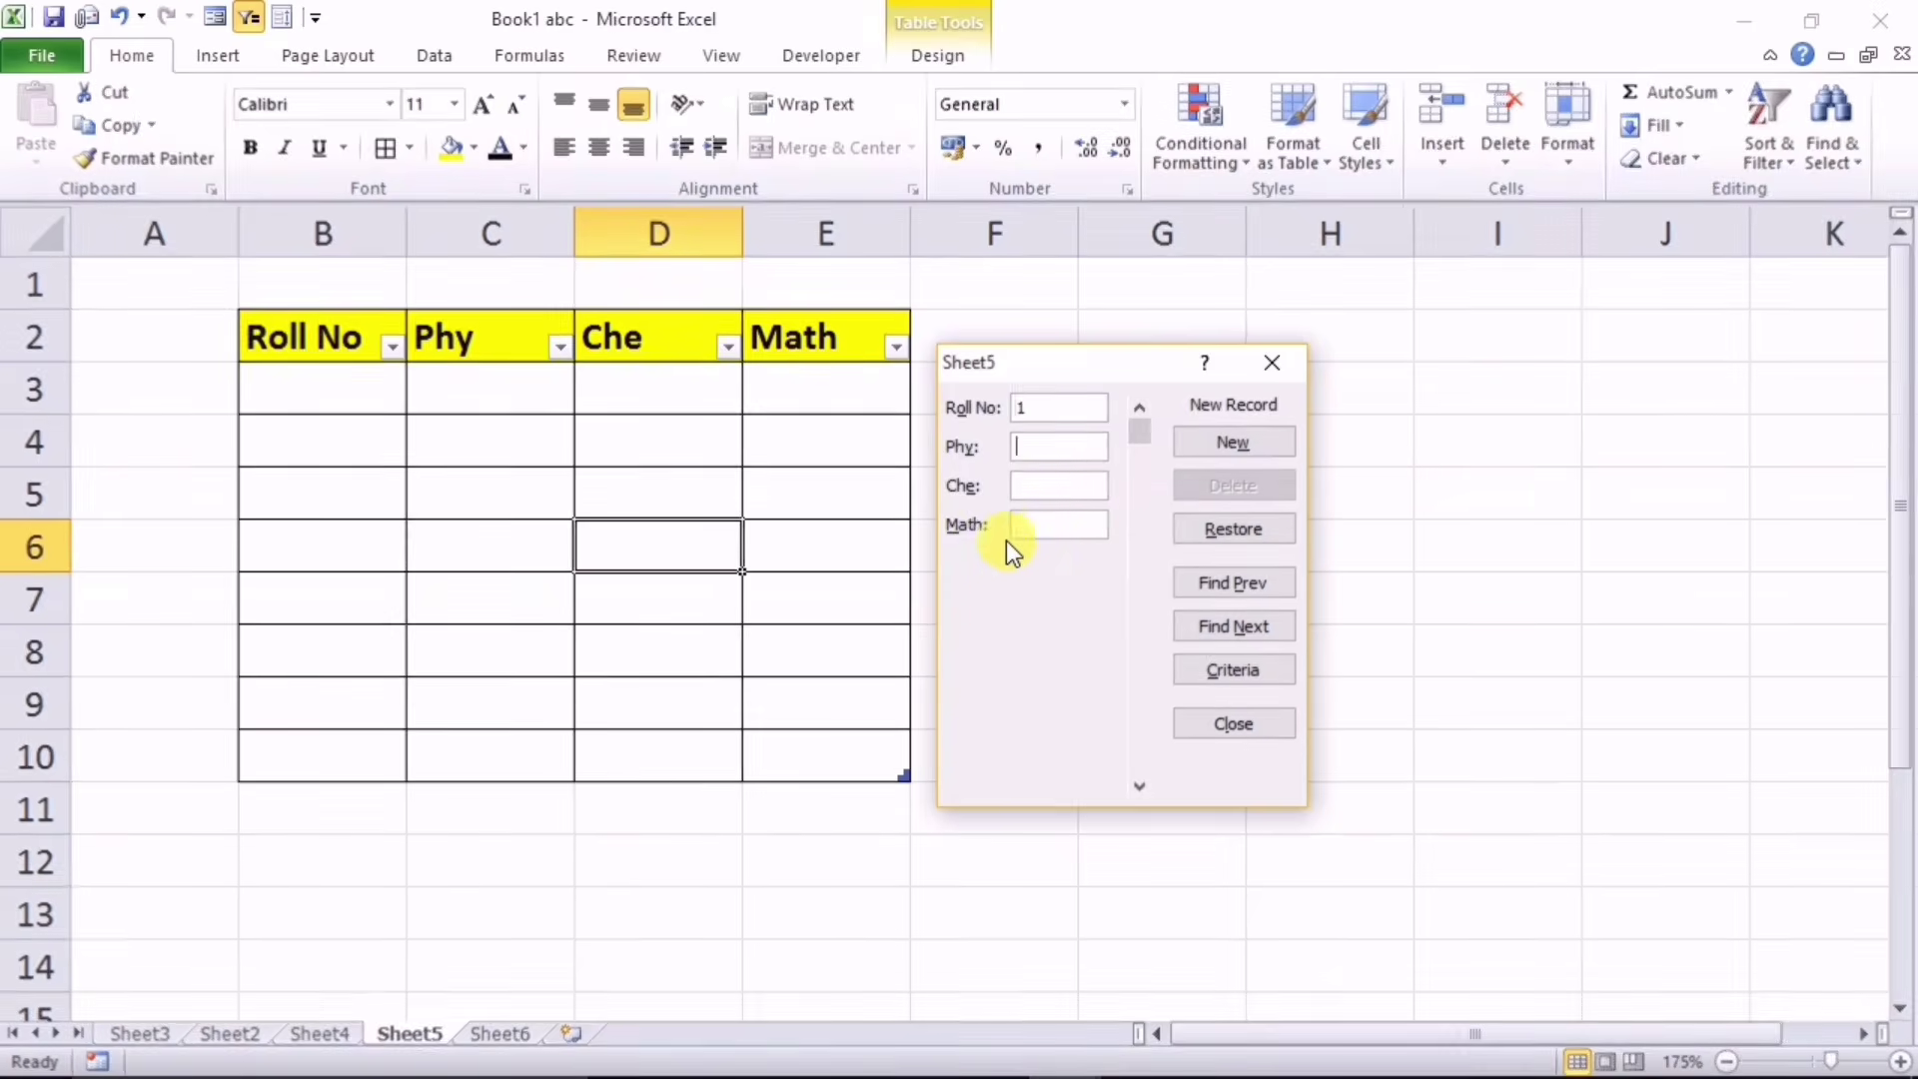
key("Tab")
type("23")
key("Tab")
type("34")
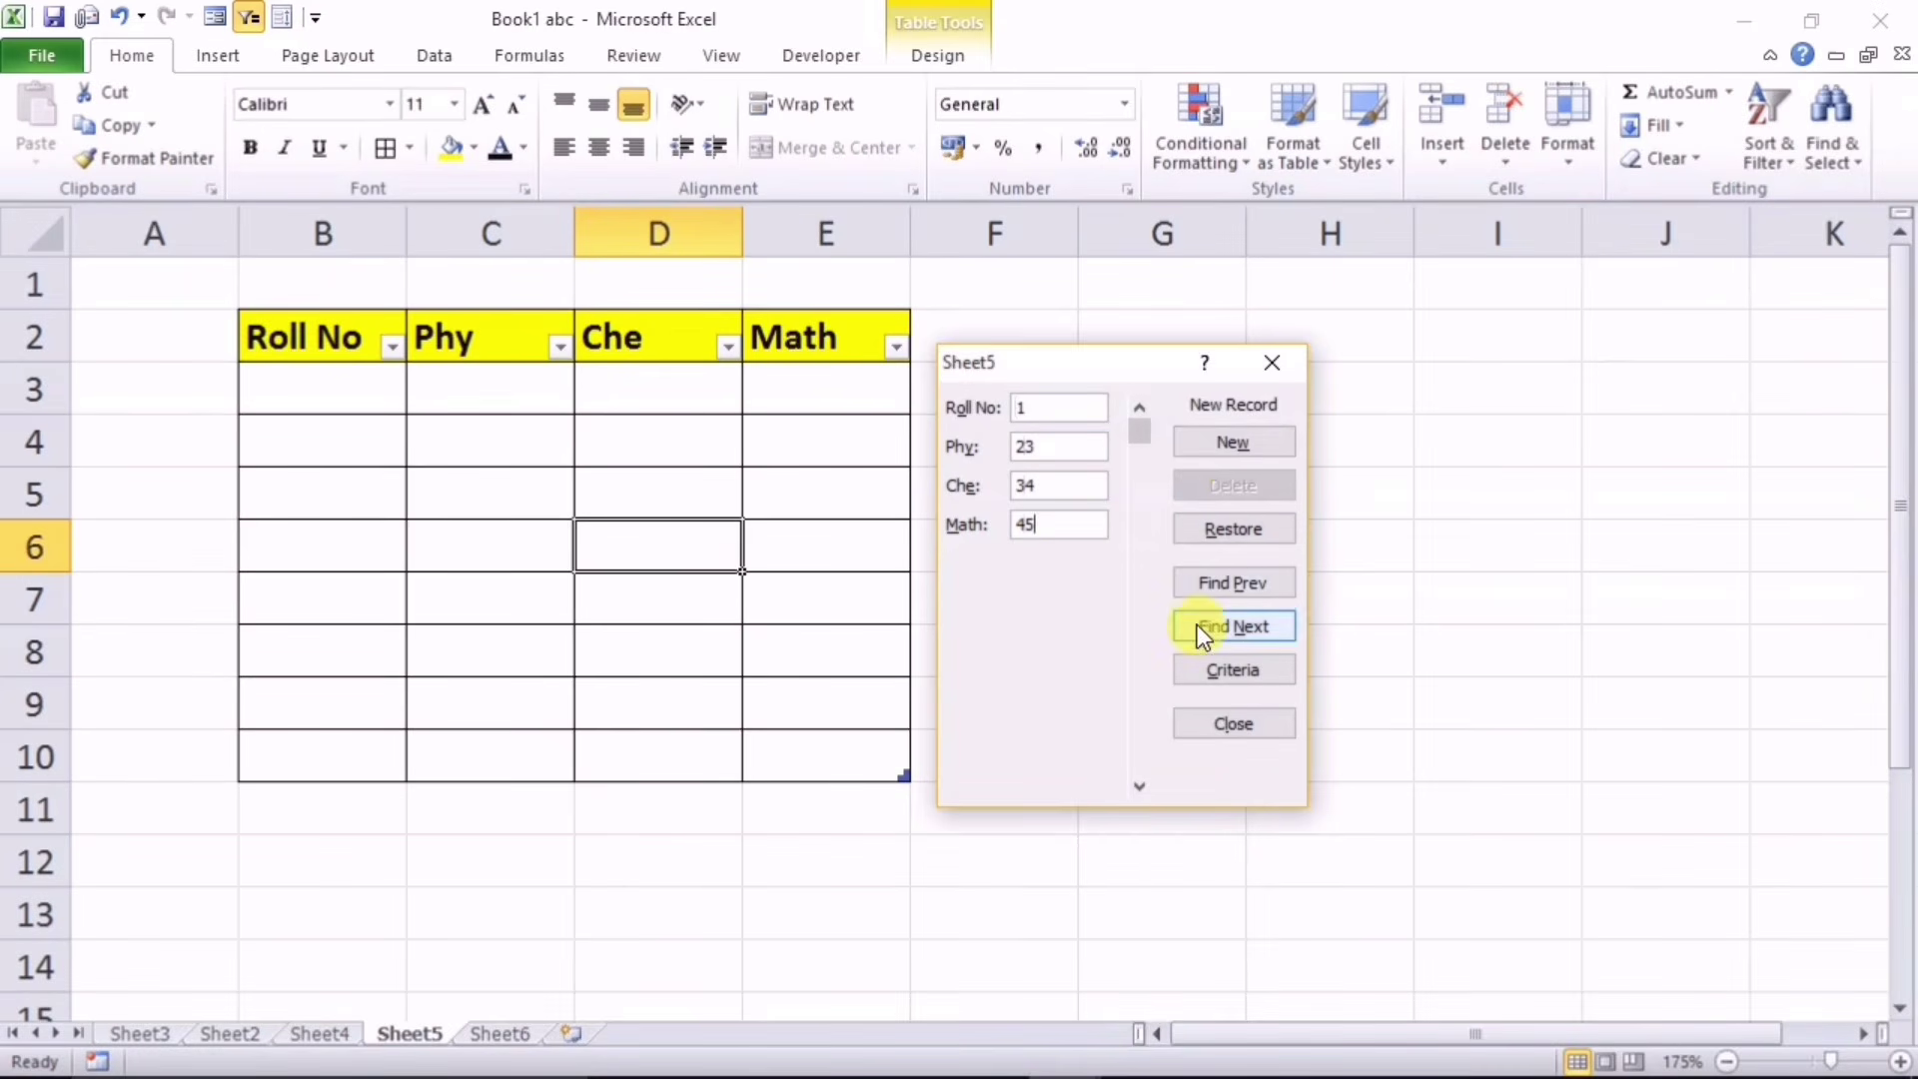
left_click(1231, 446)
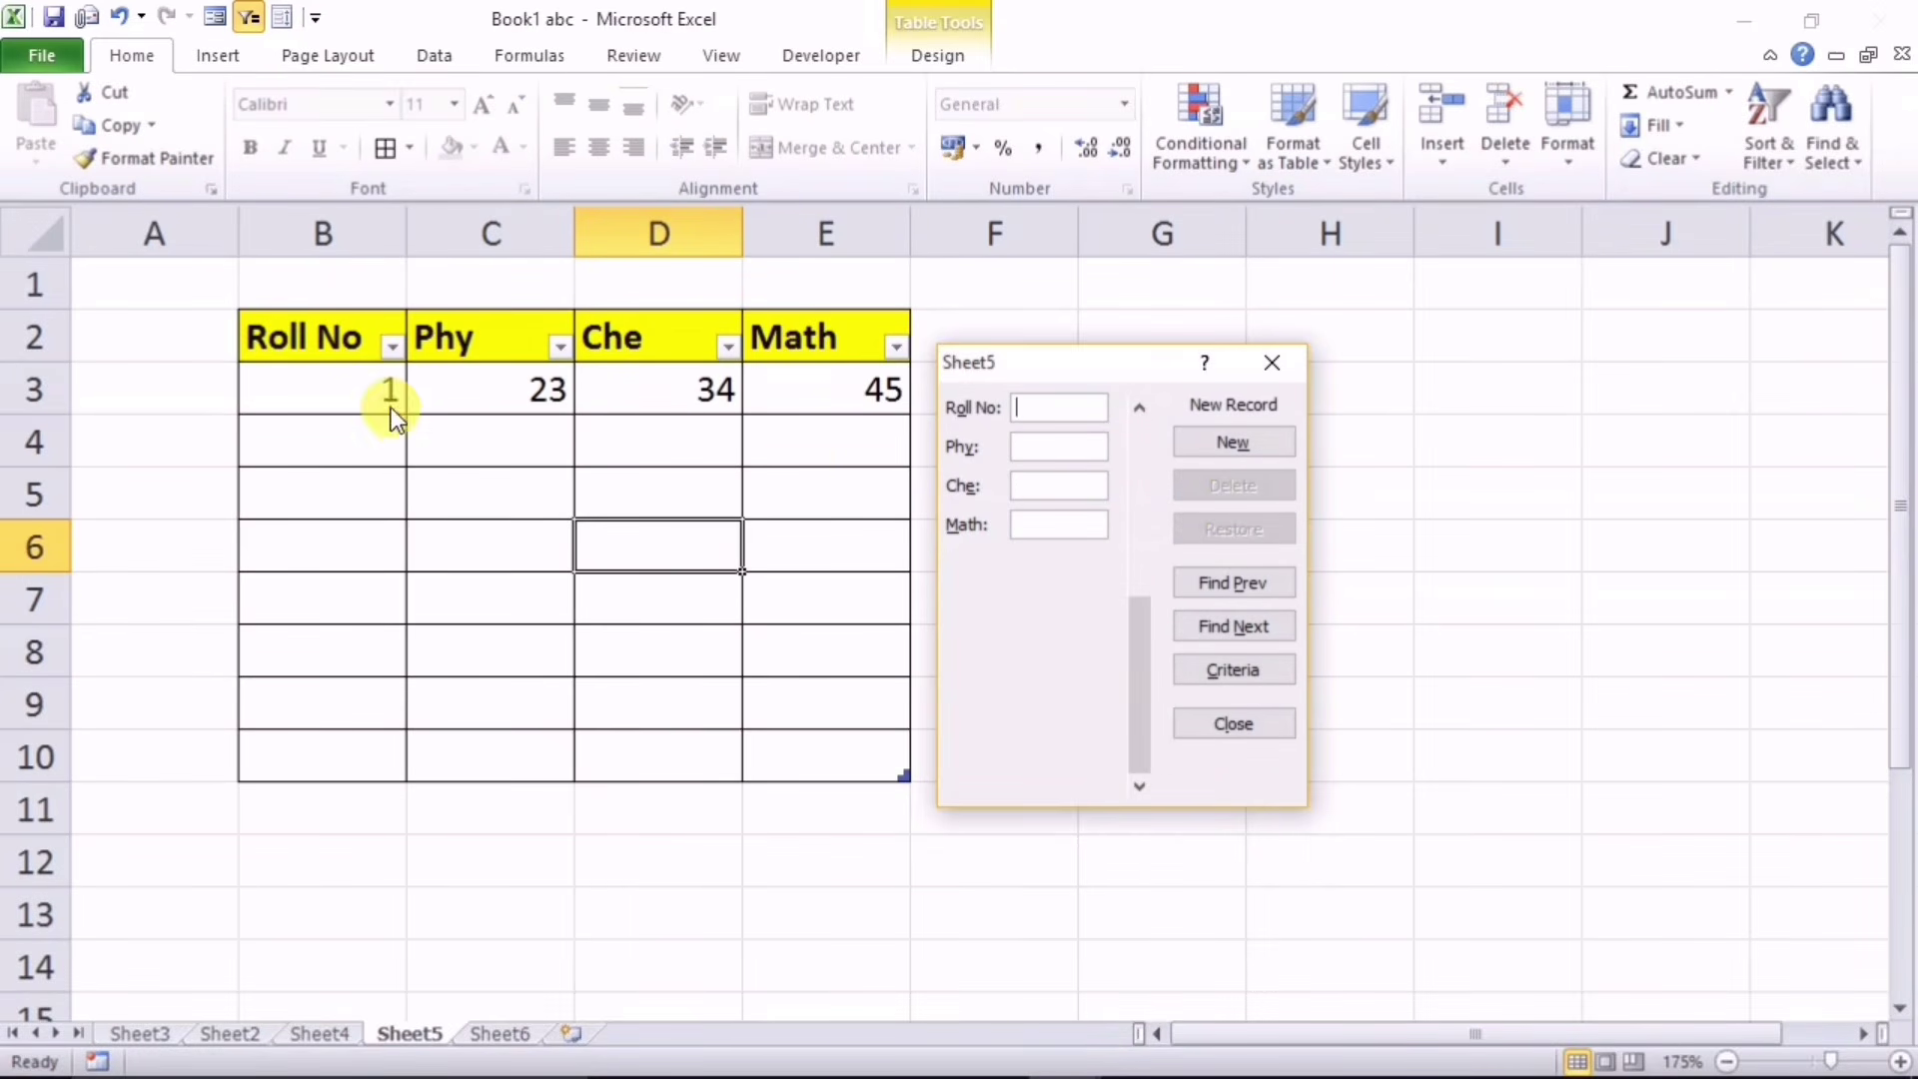
Step: Enter the second record 2, 34, 45, 56, then close and reopen the form to browse
type("2")
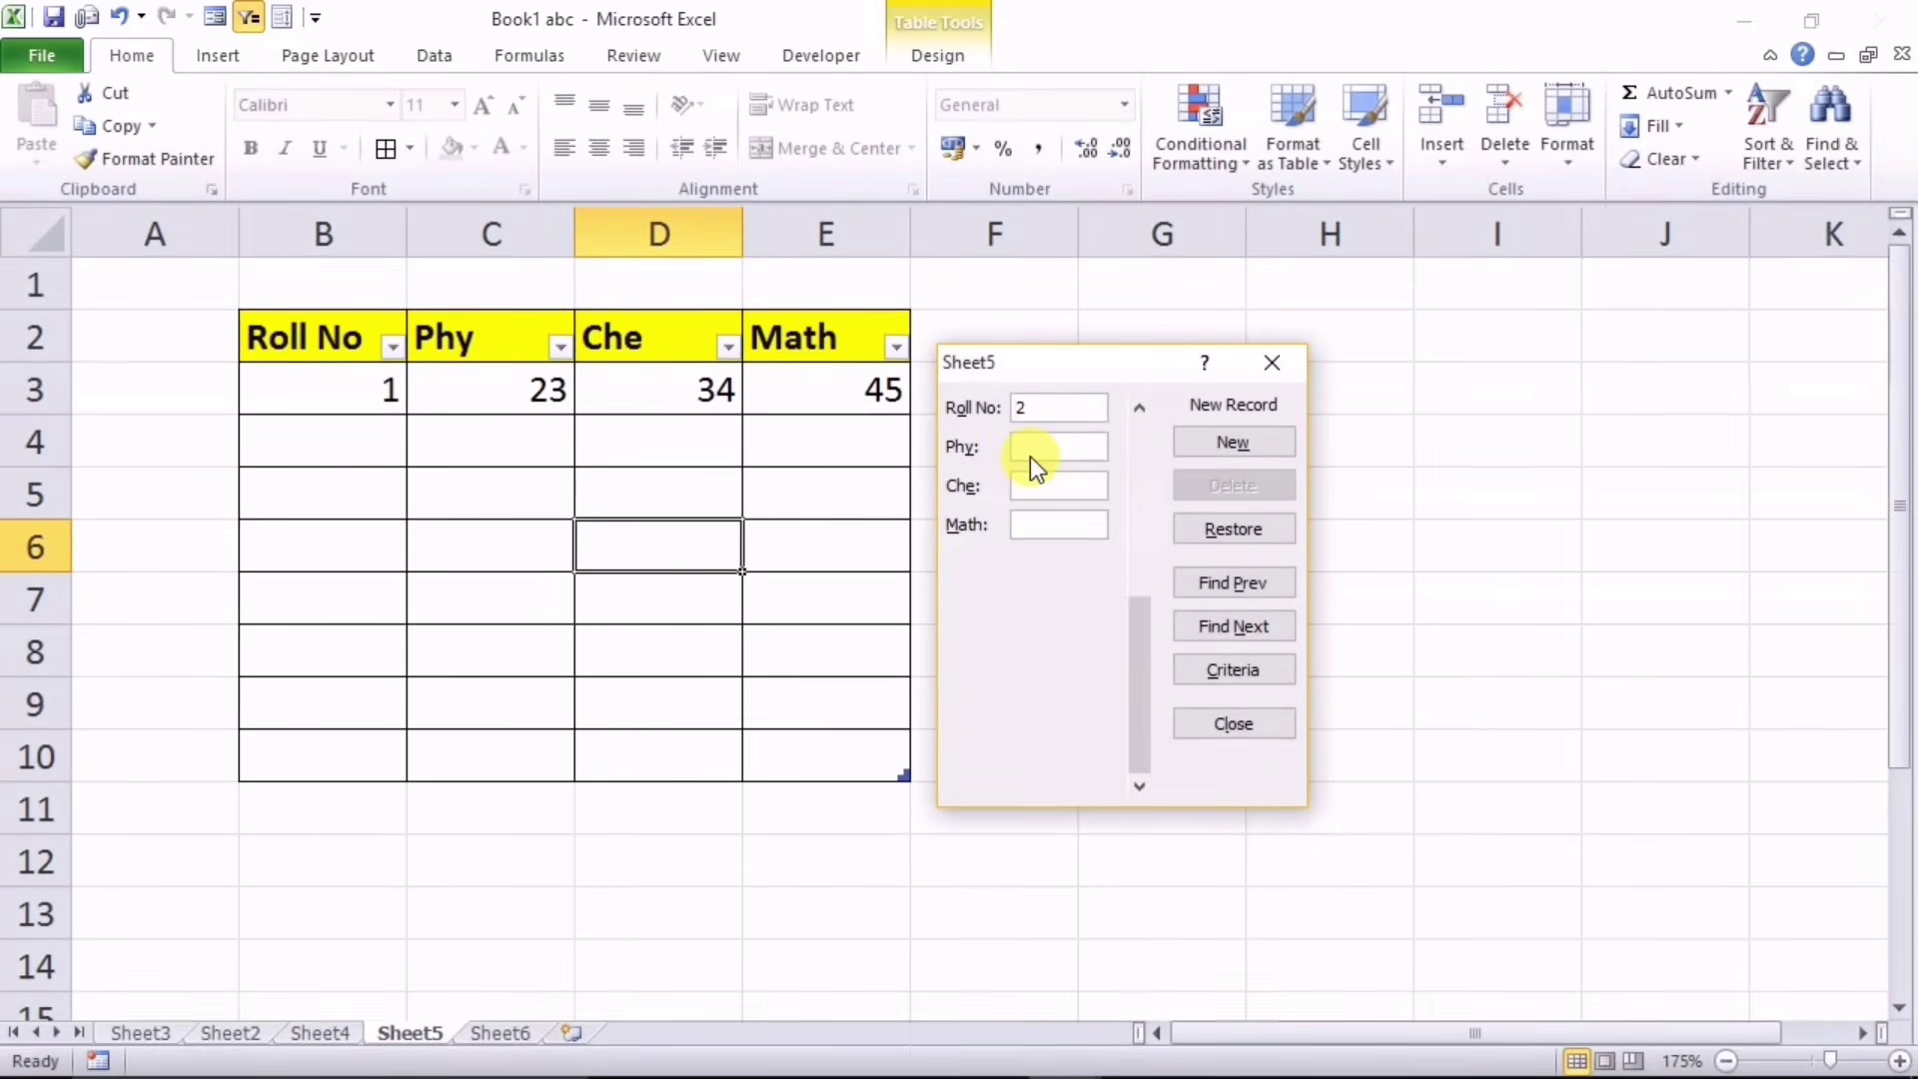
left_click(1029, 448)
type("34")
type("45")
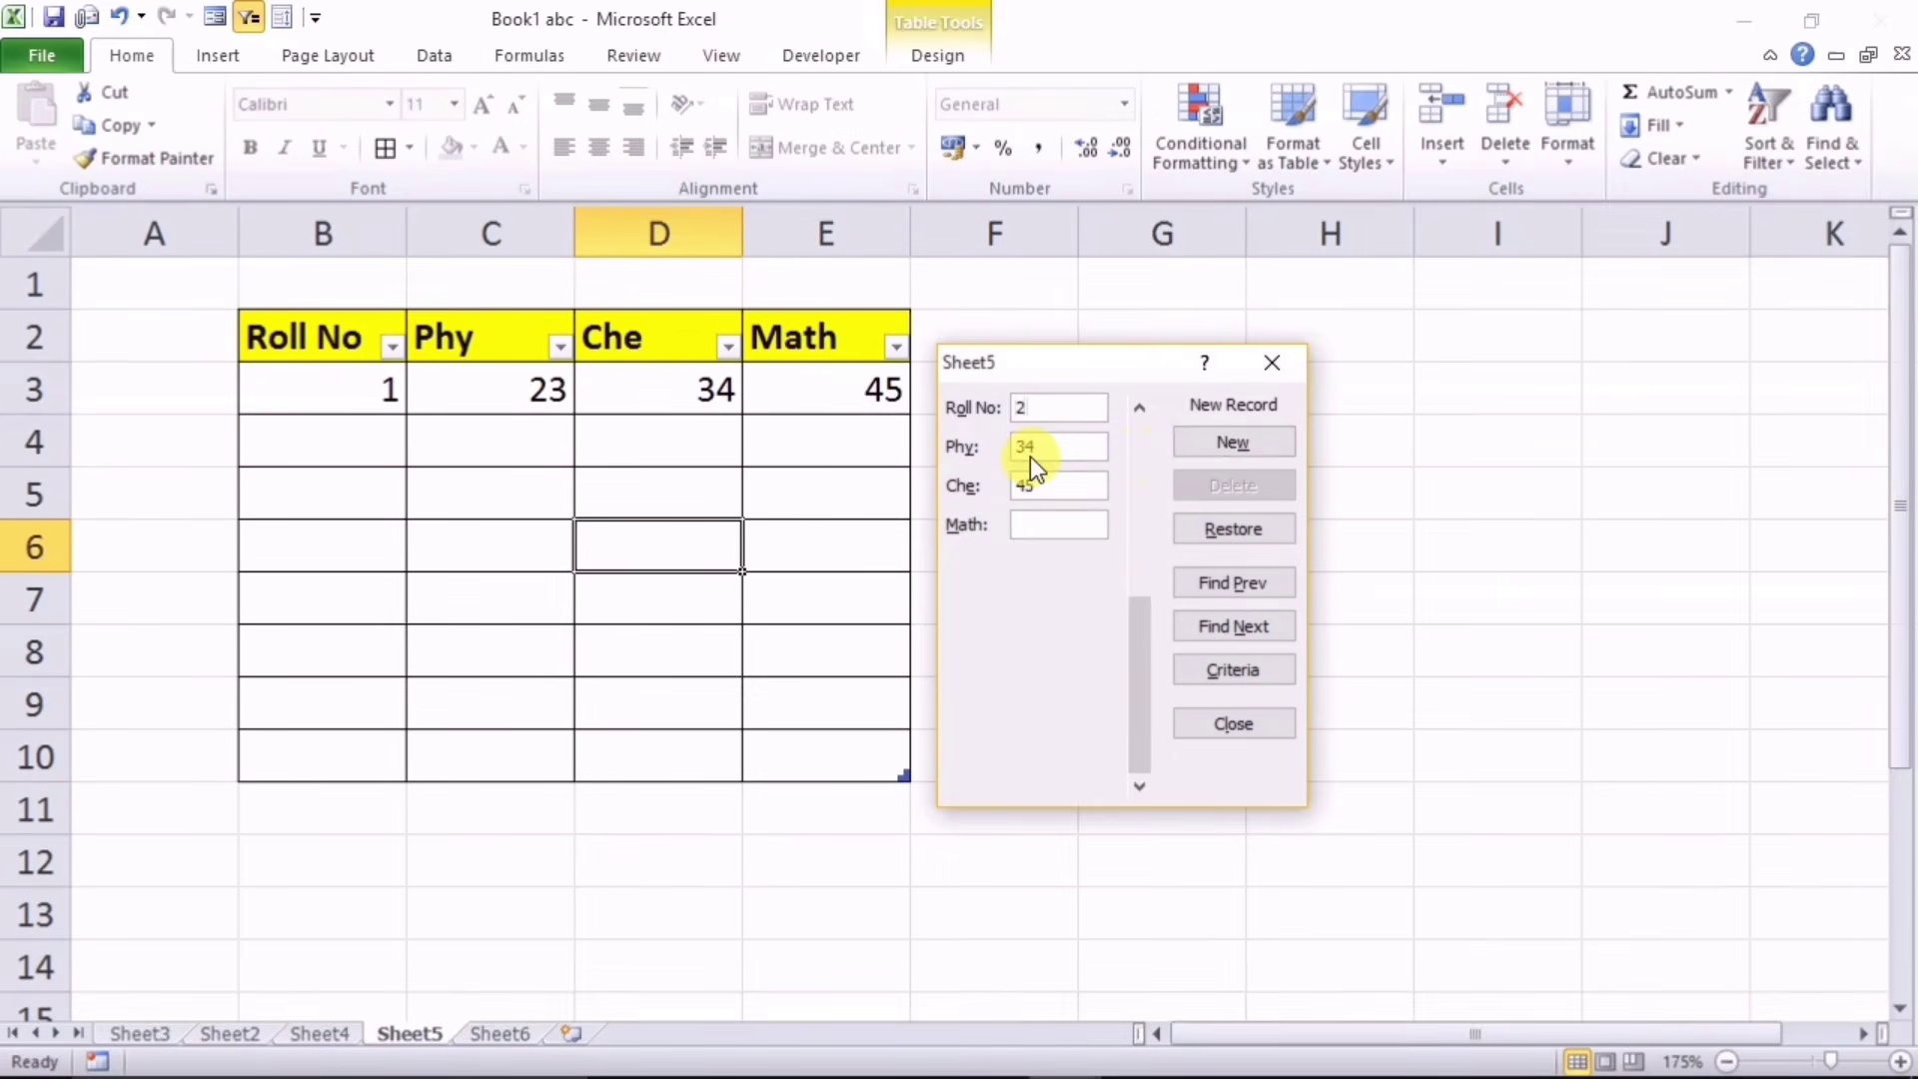
key("Tab")
type("56")
left_click(1204, 442)
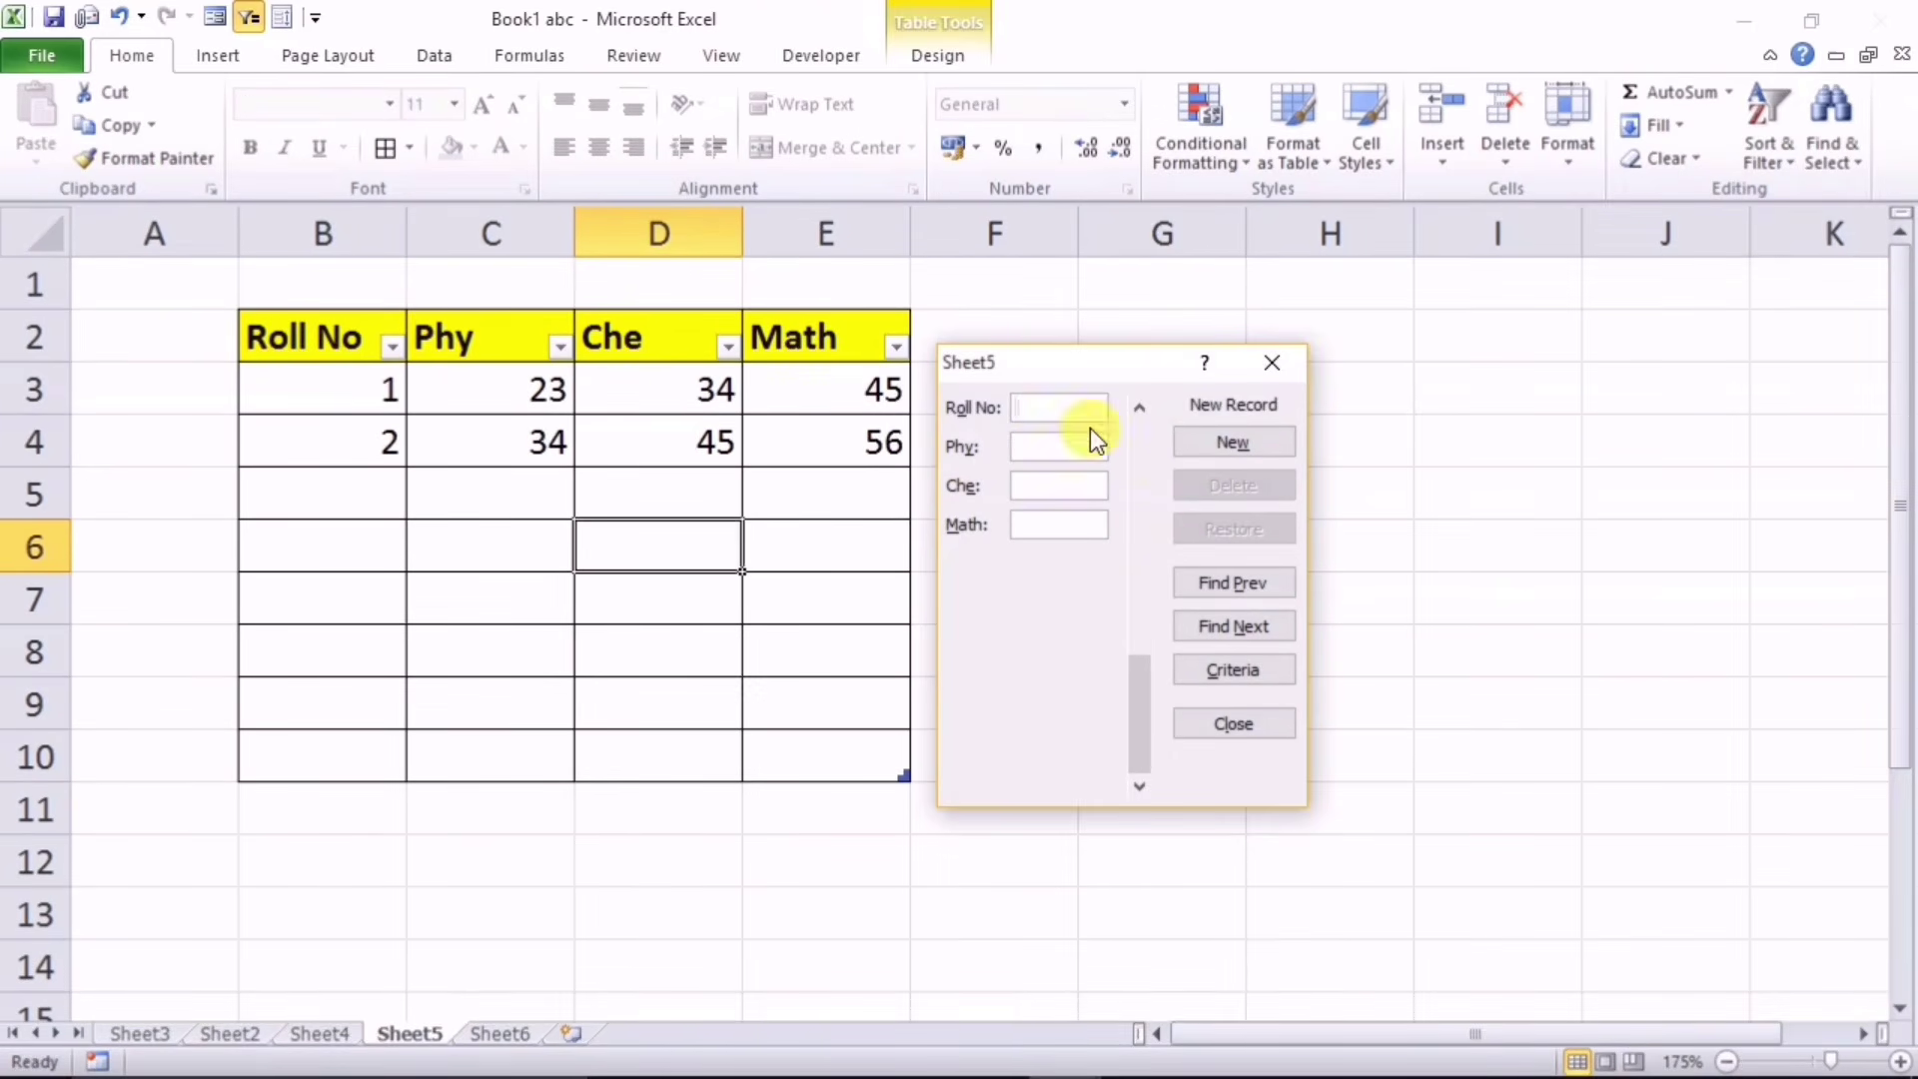
left_click(1269, 365)
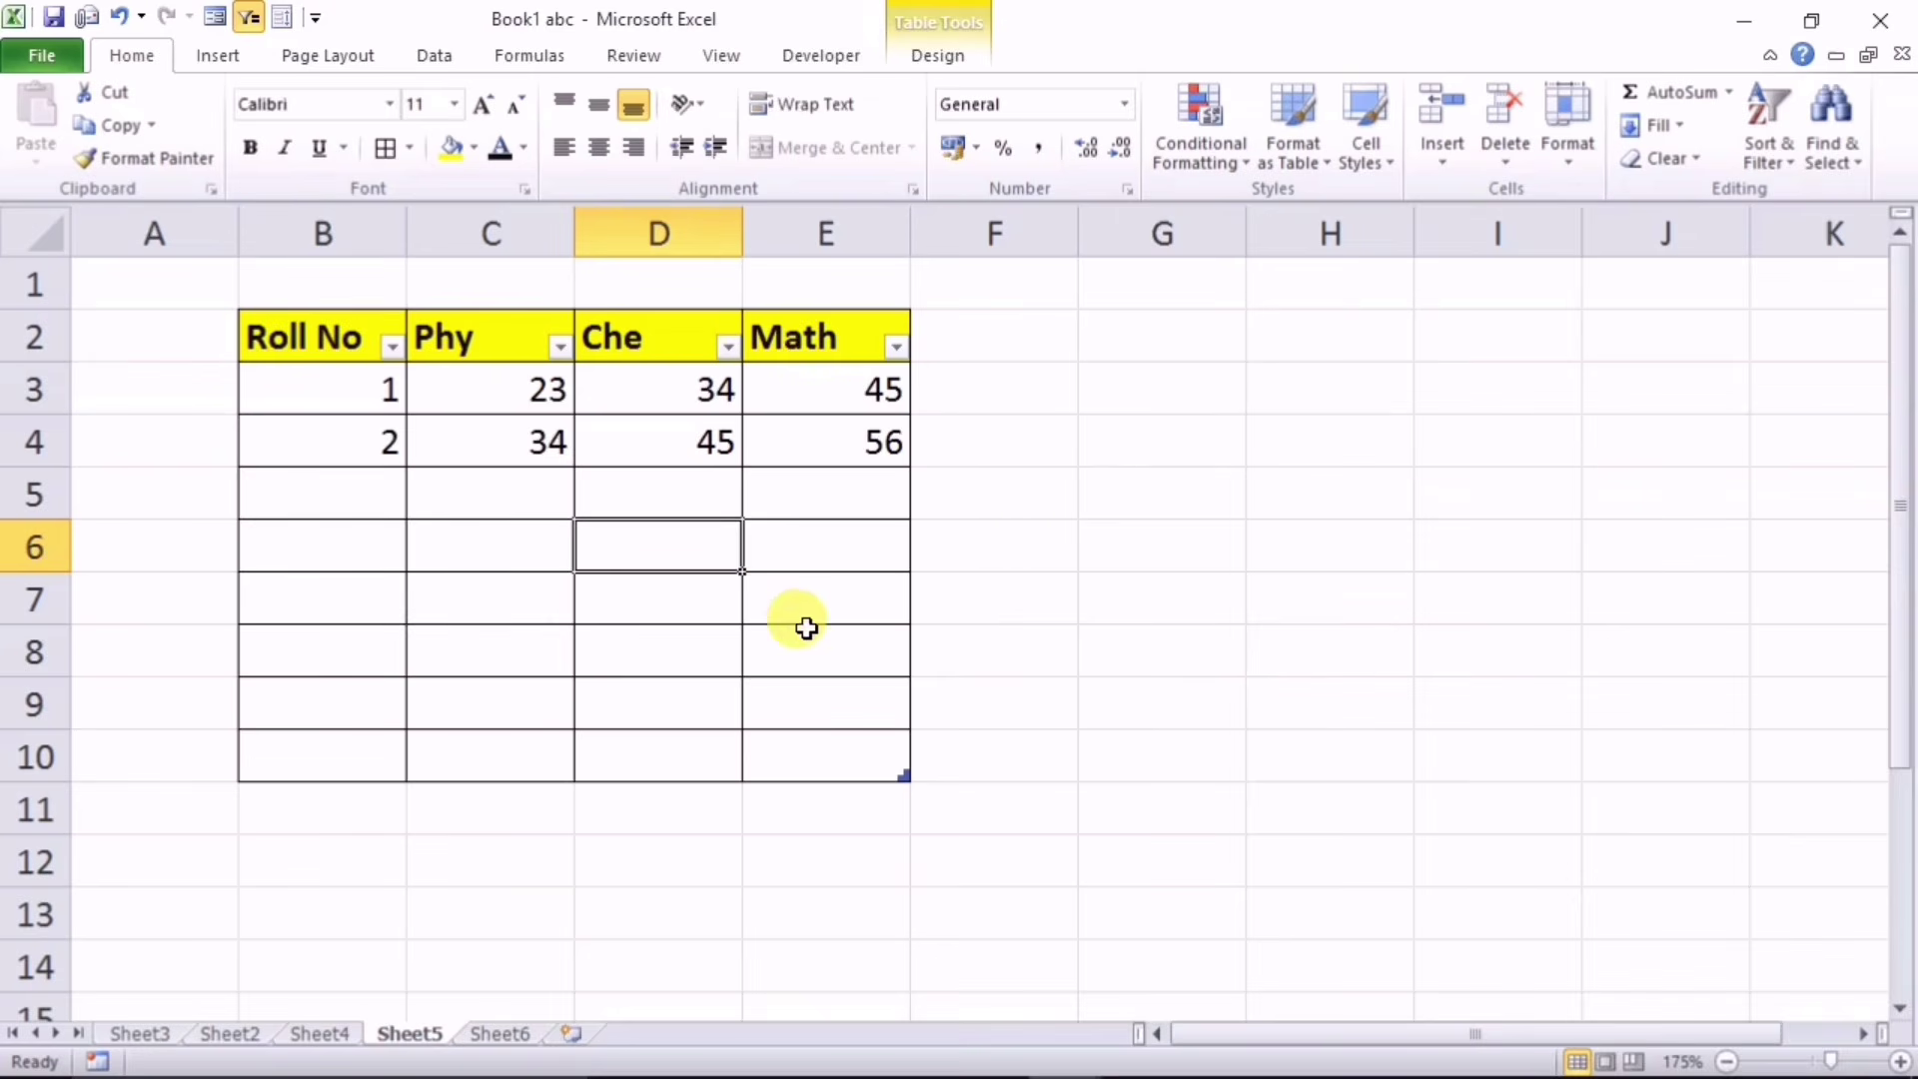
left_click(502, 502)
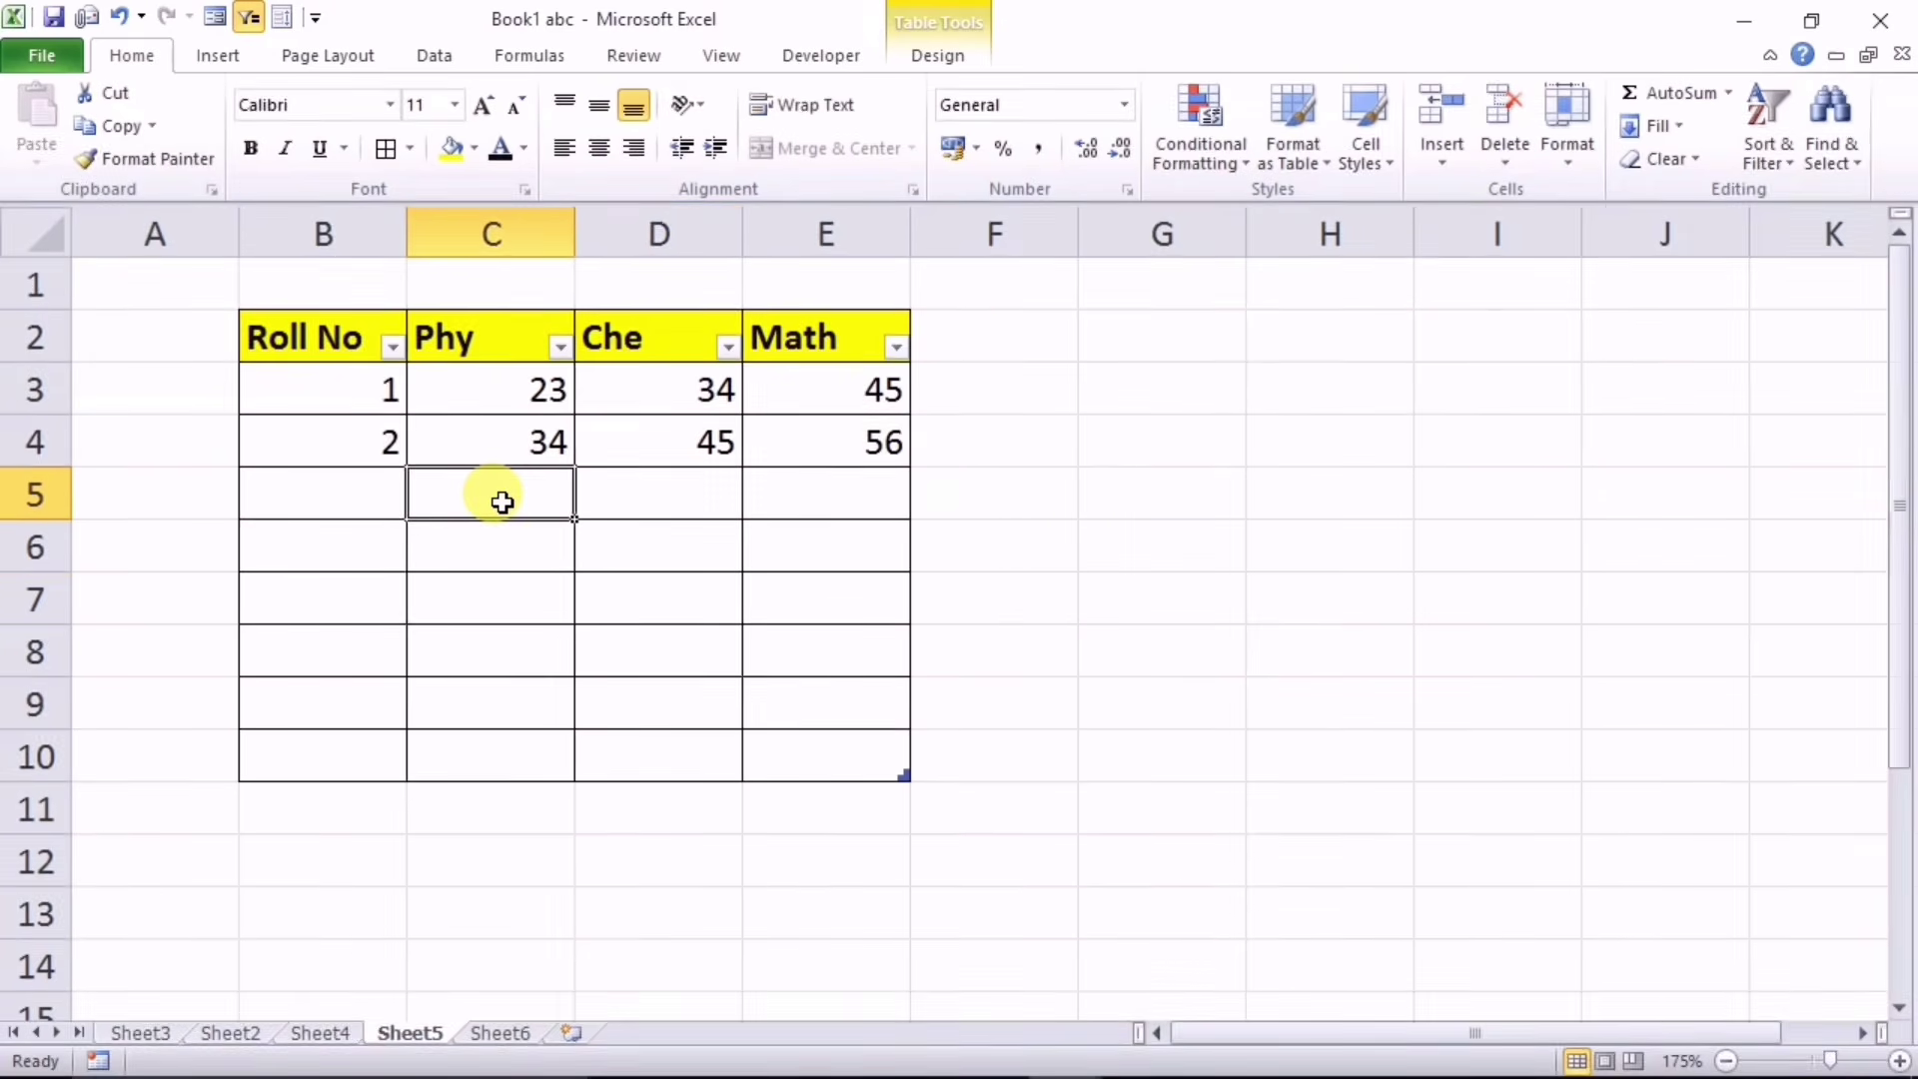
left_click(212, 18)
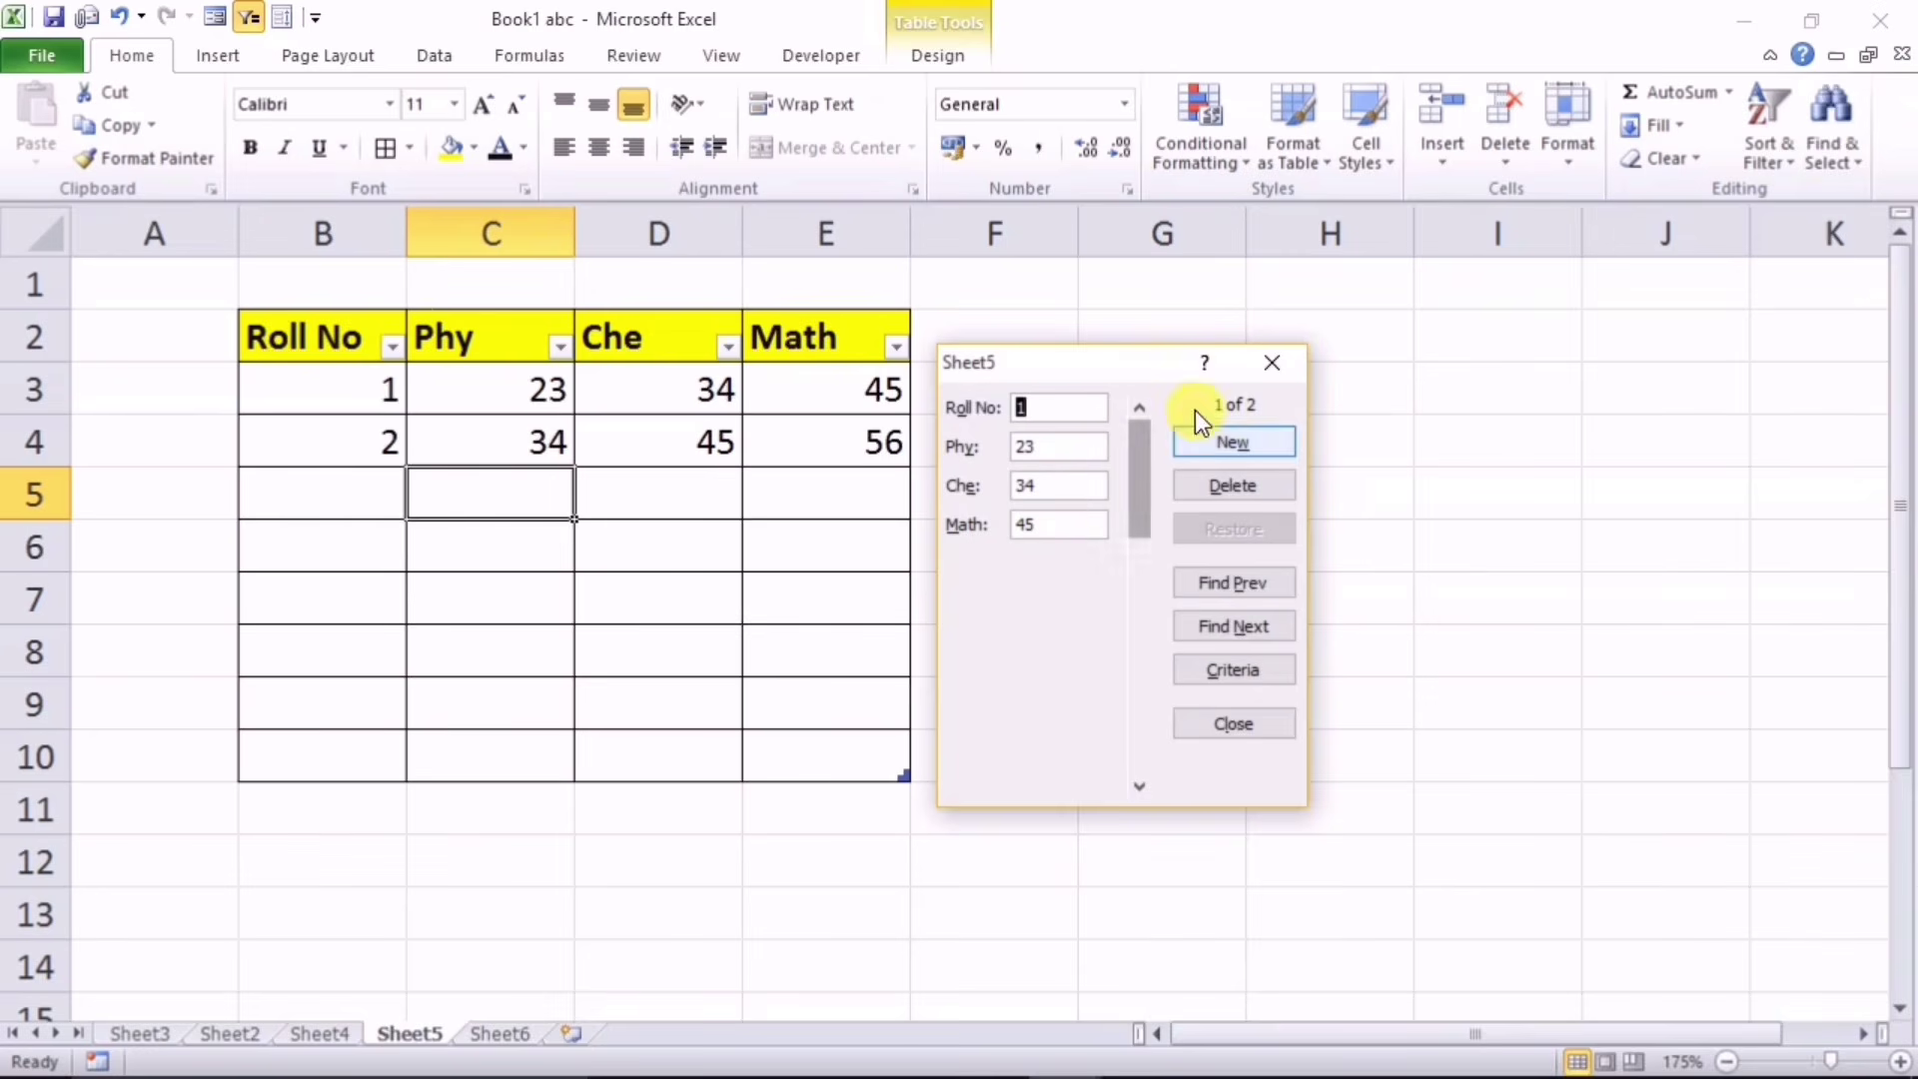
left_click(1271, 356)
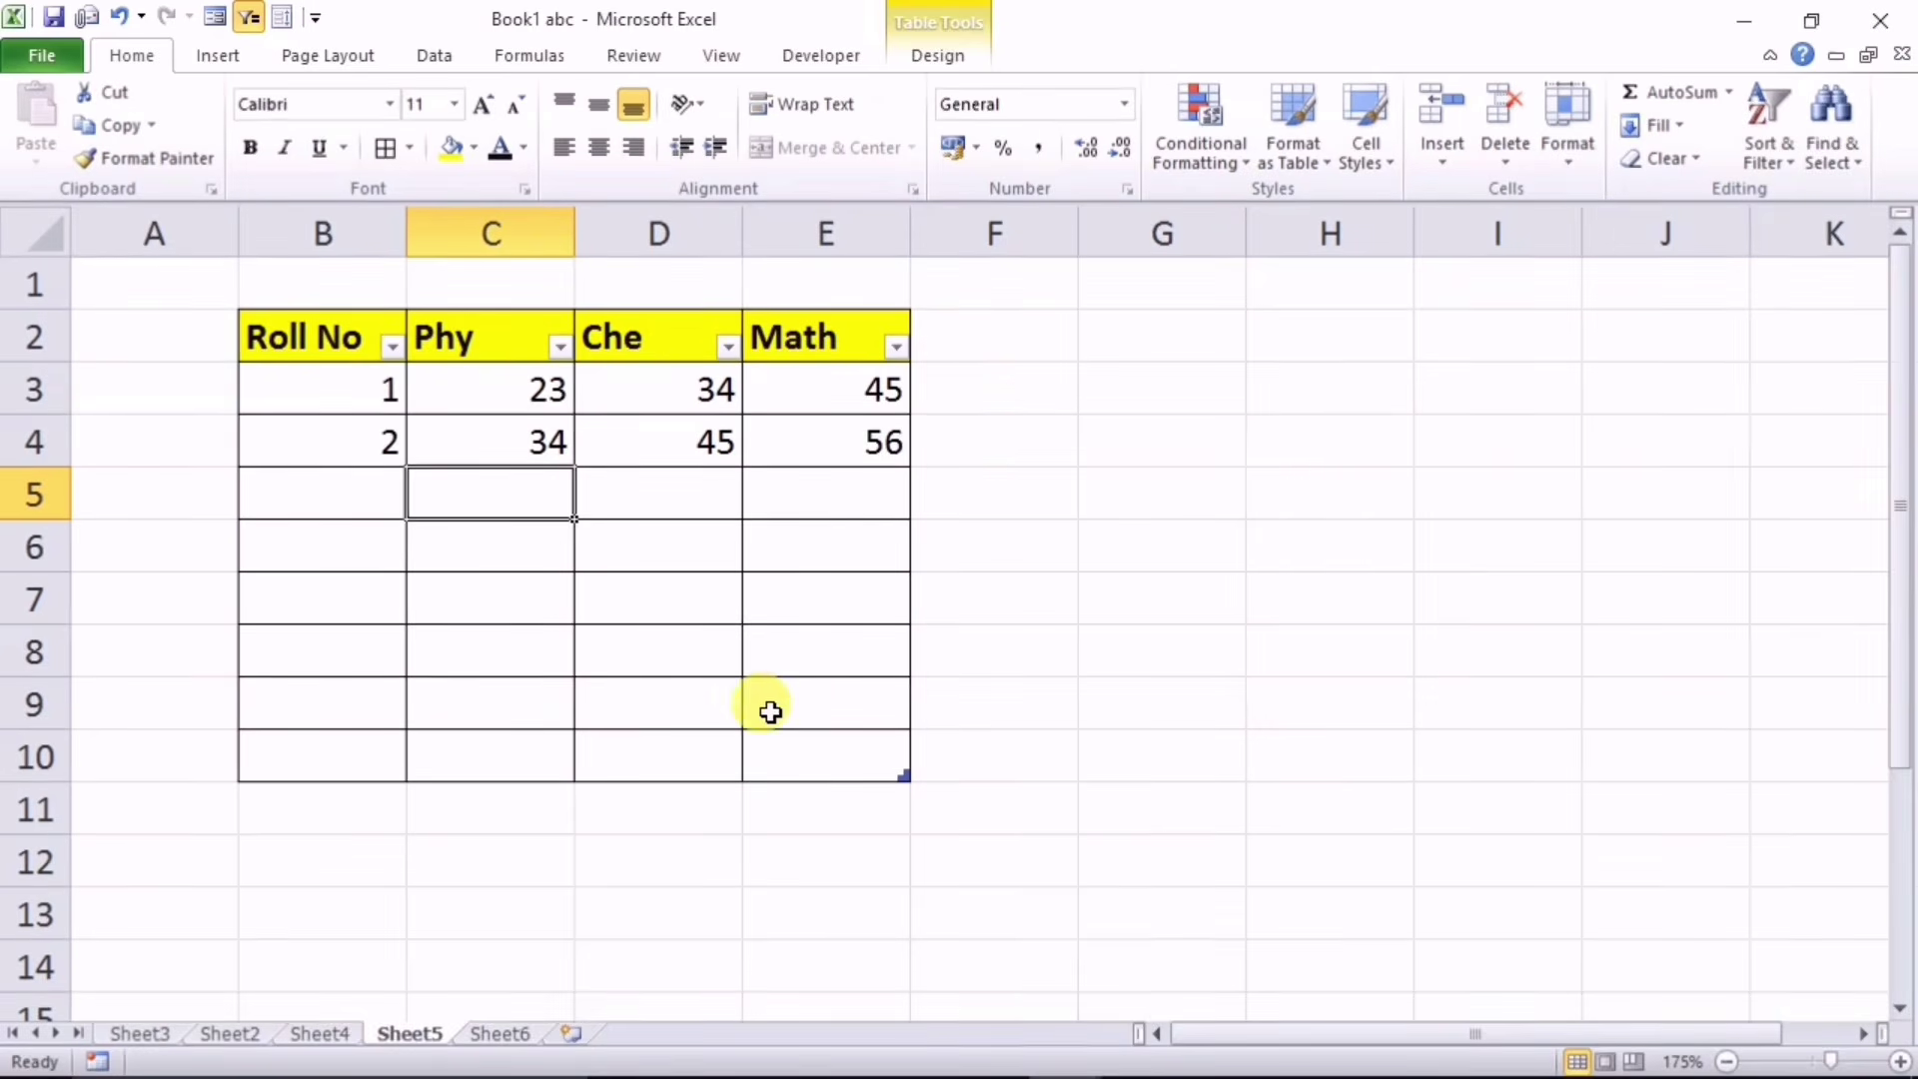
Step: Switch to Sheet6's Citys list and view the comments attached to its cells
left_click(488, 1029)
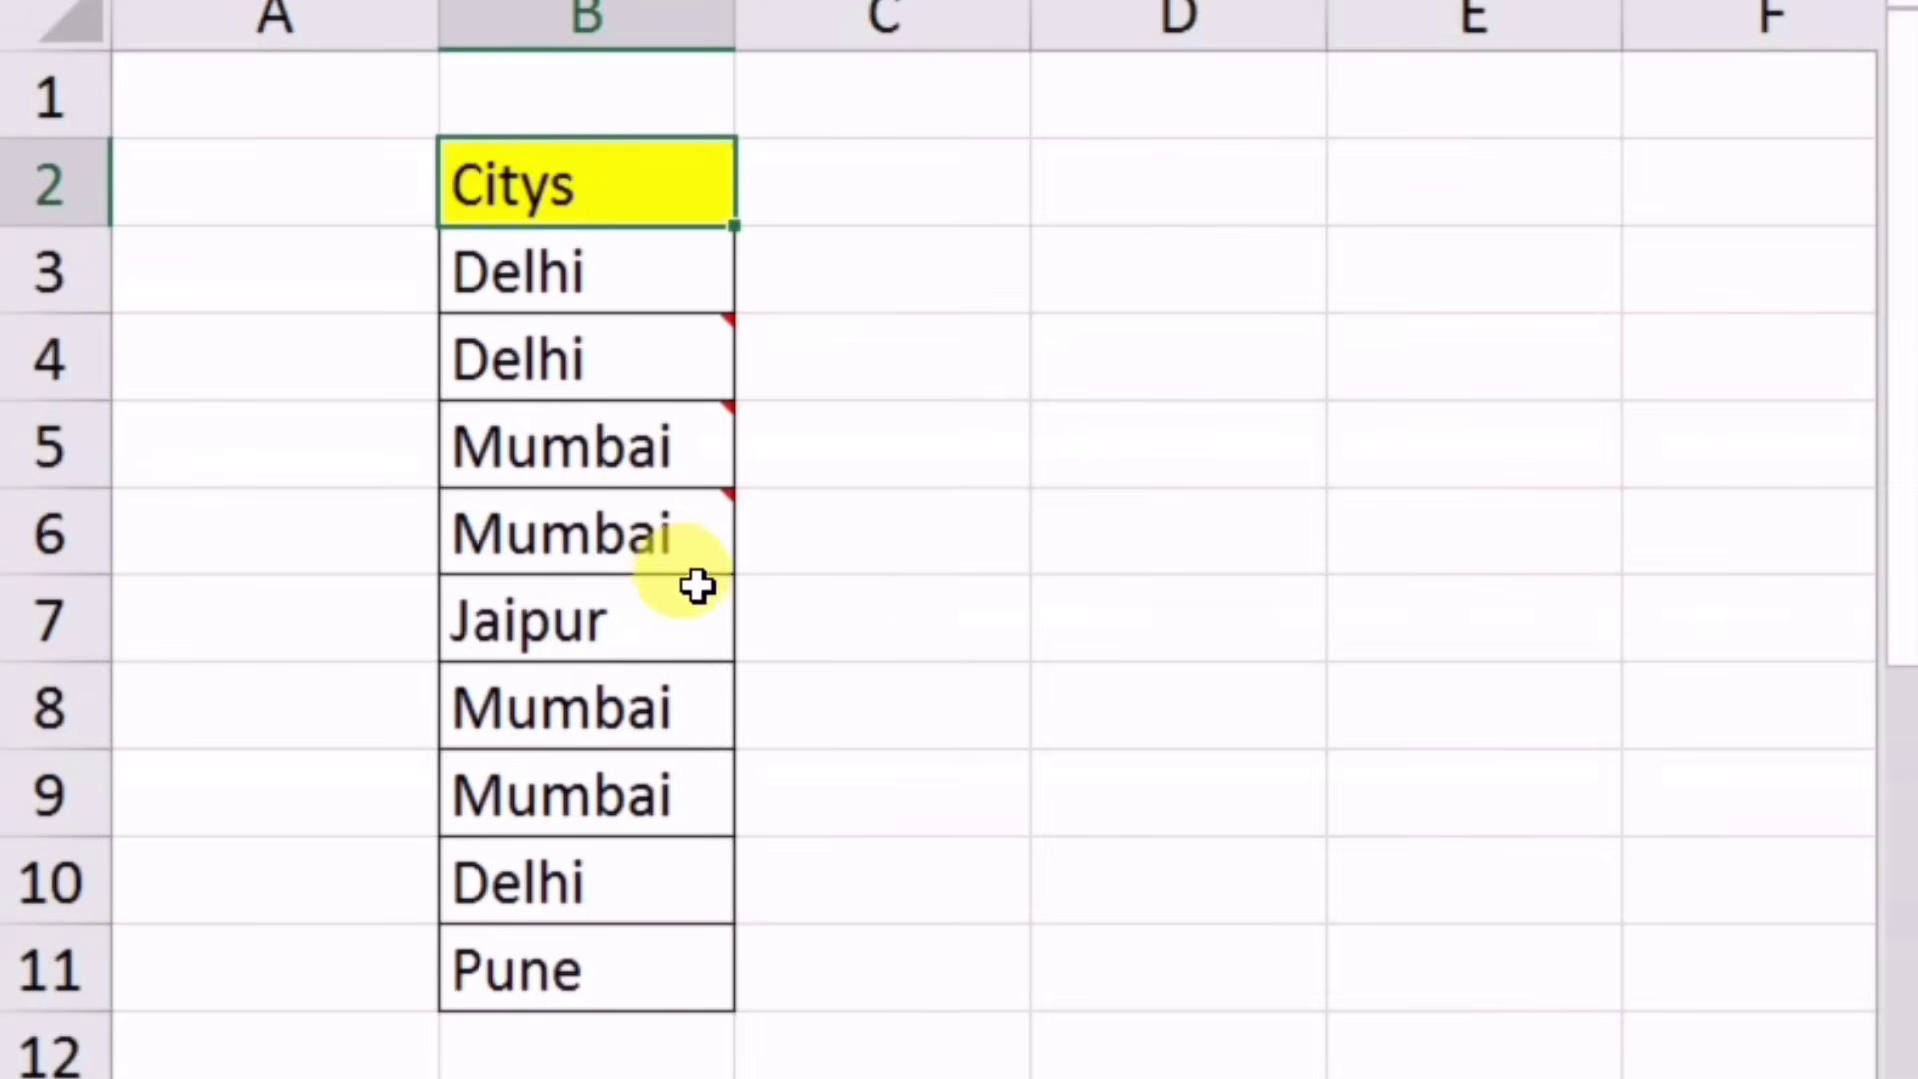
mouse_move(640, 536)
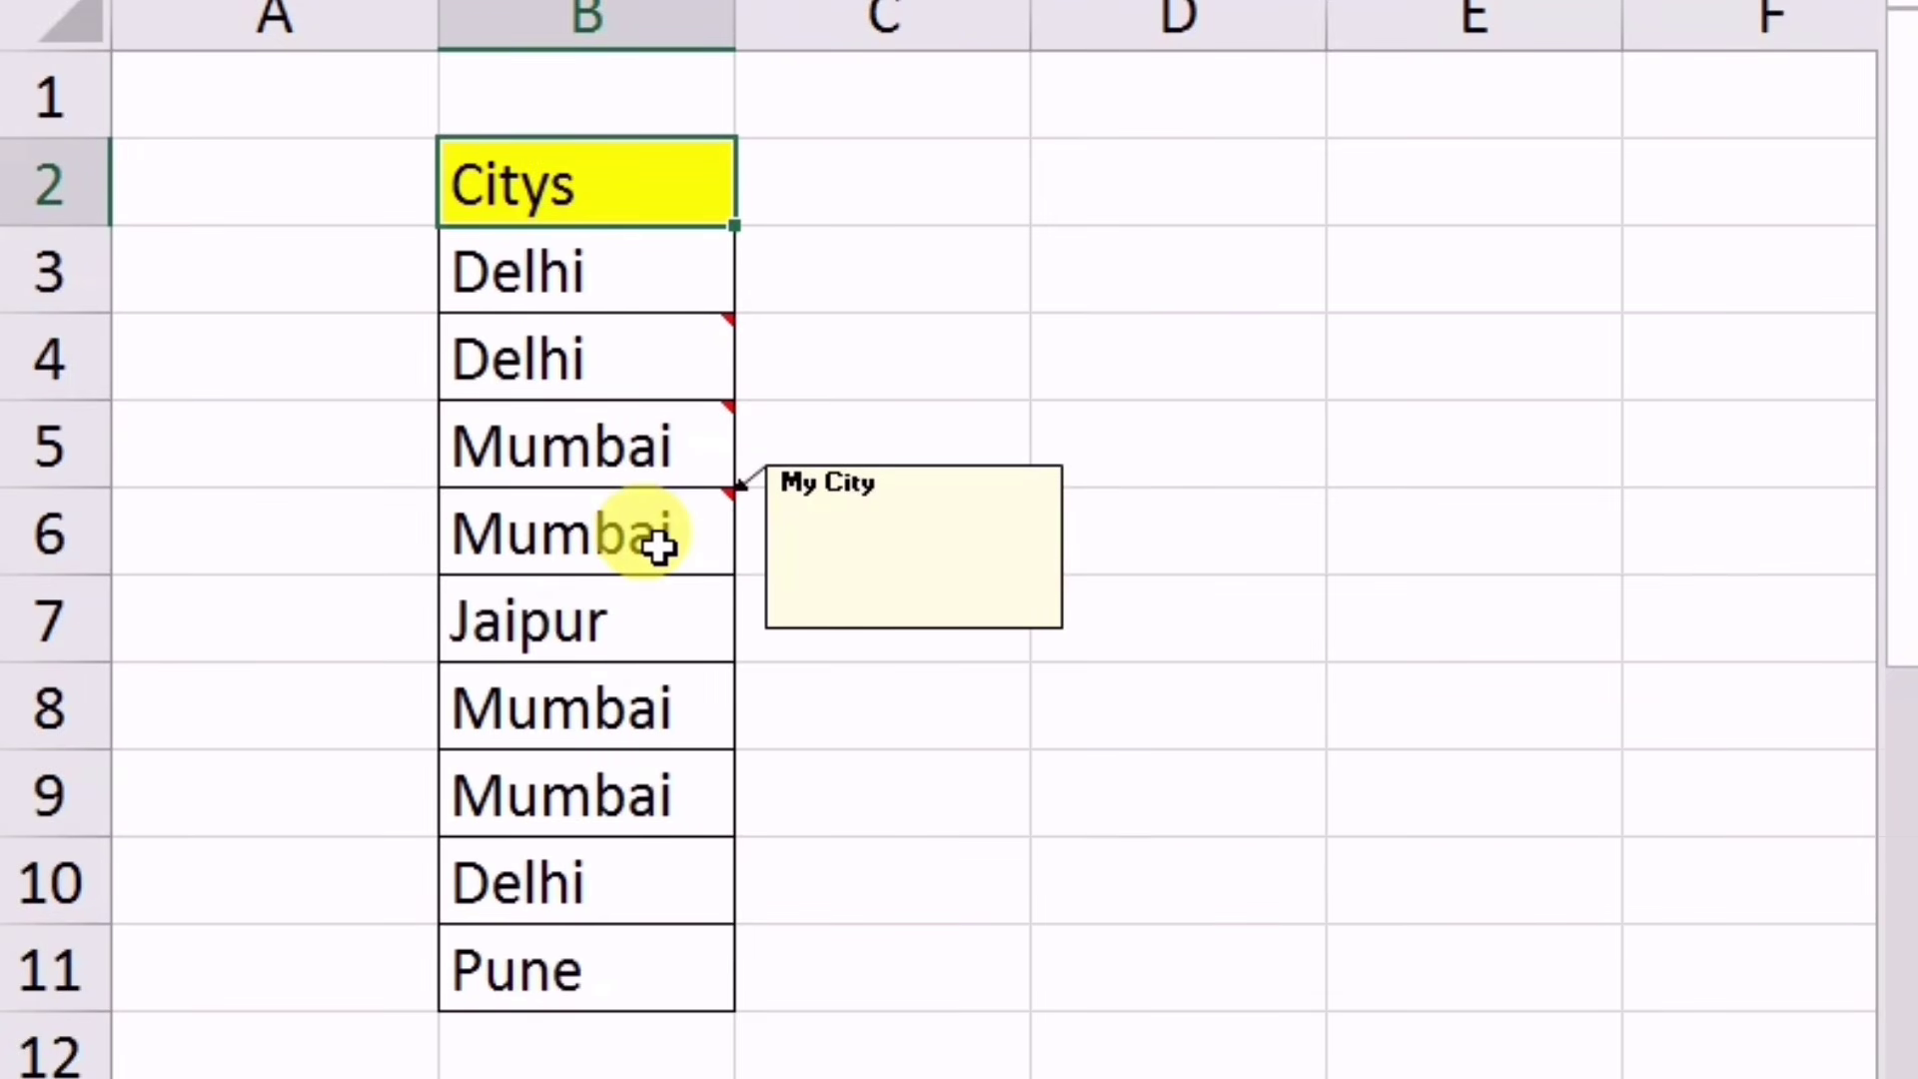
mouse_move(669, 339)
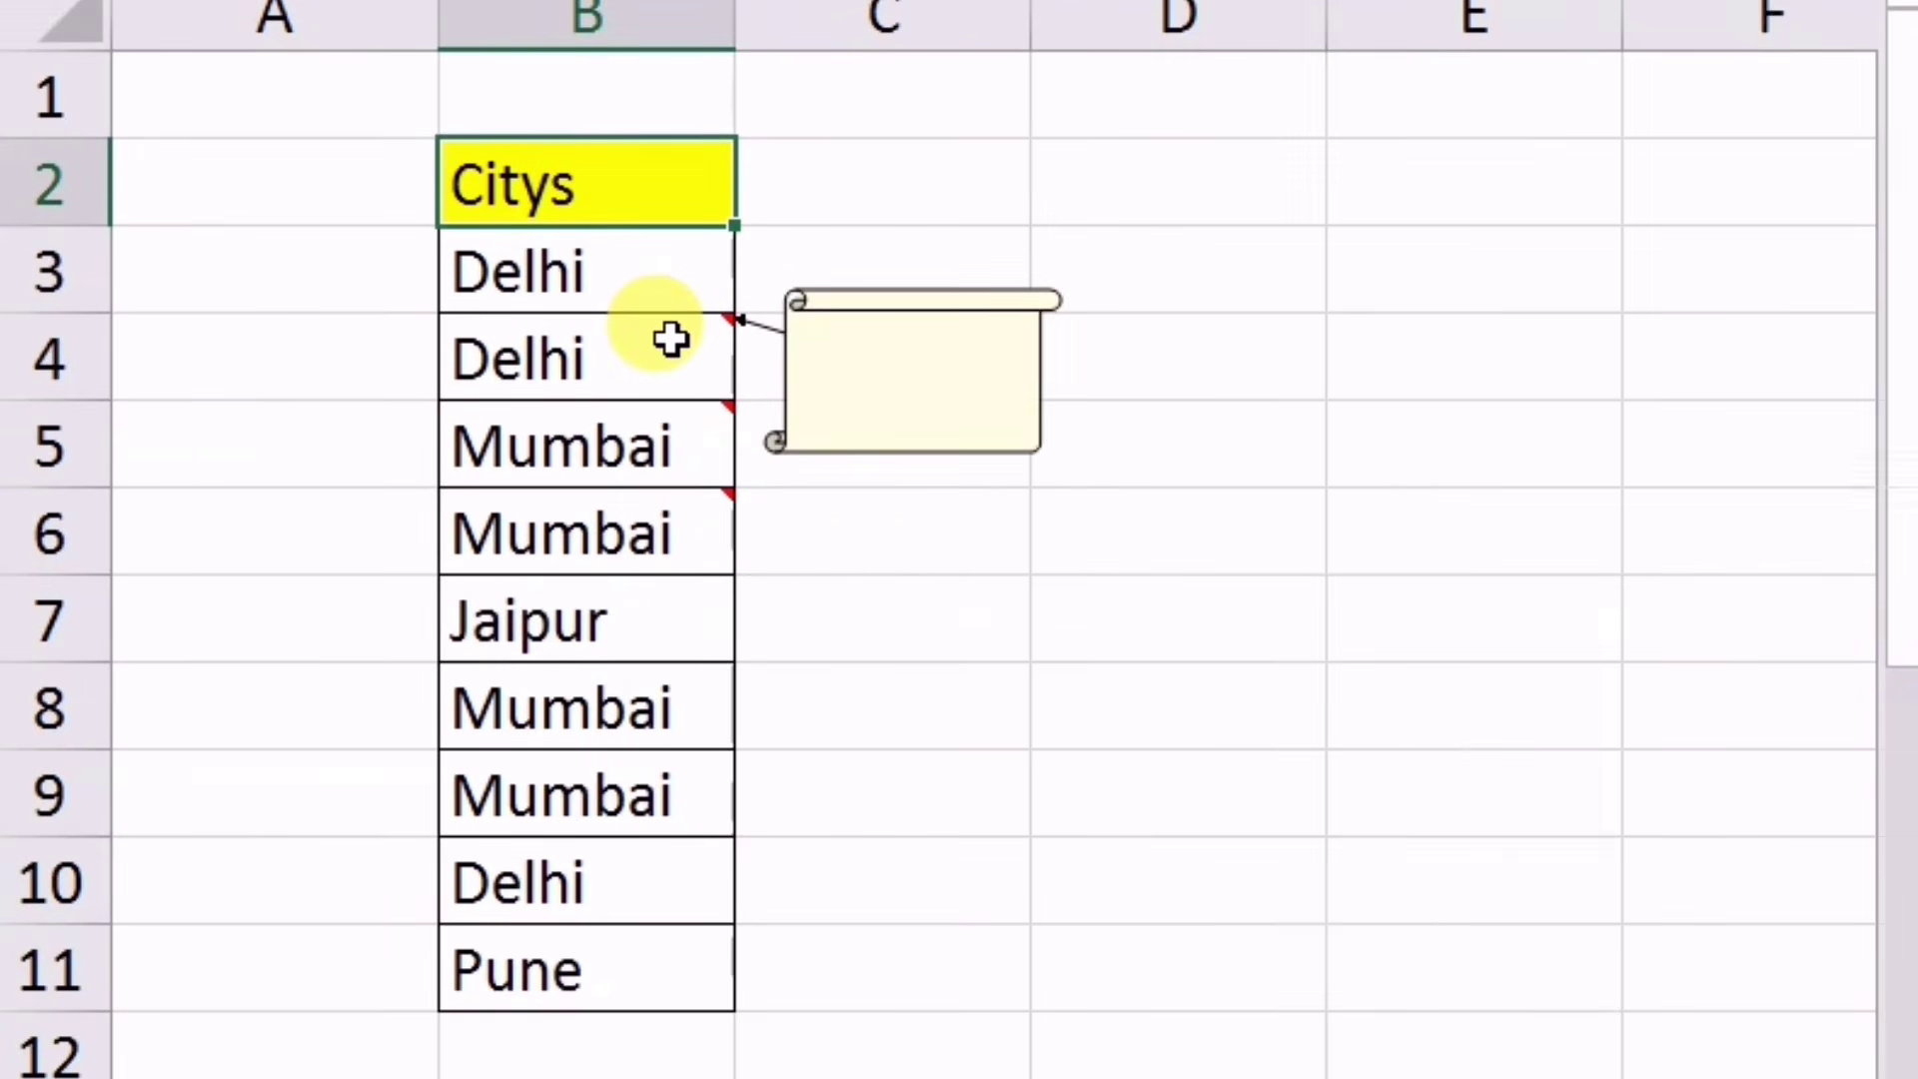
left_click(1017, 430)
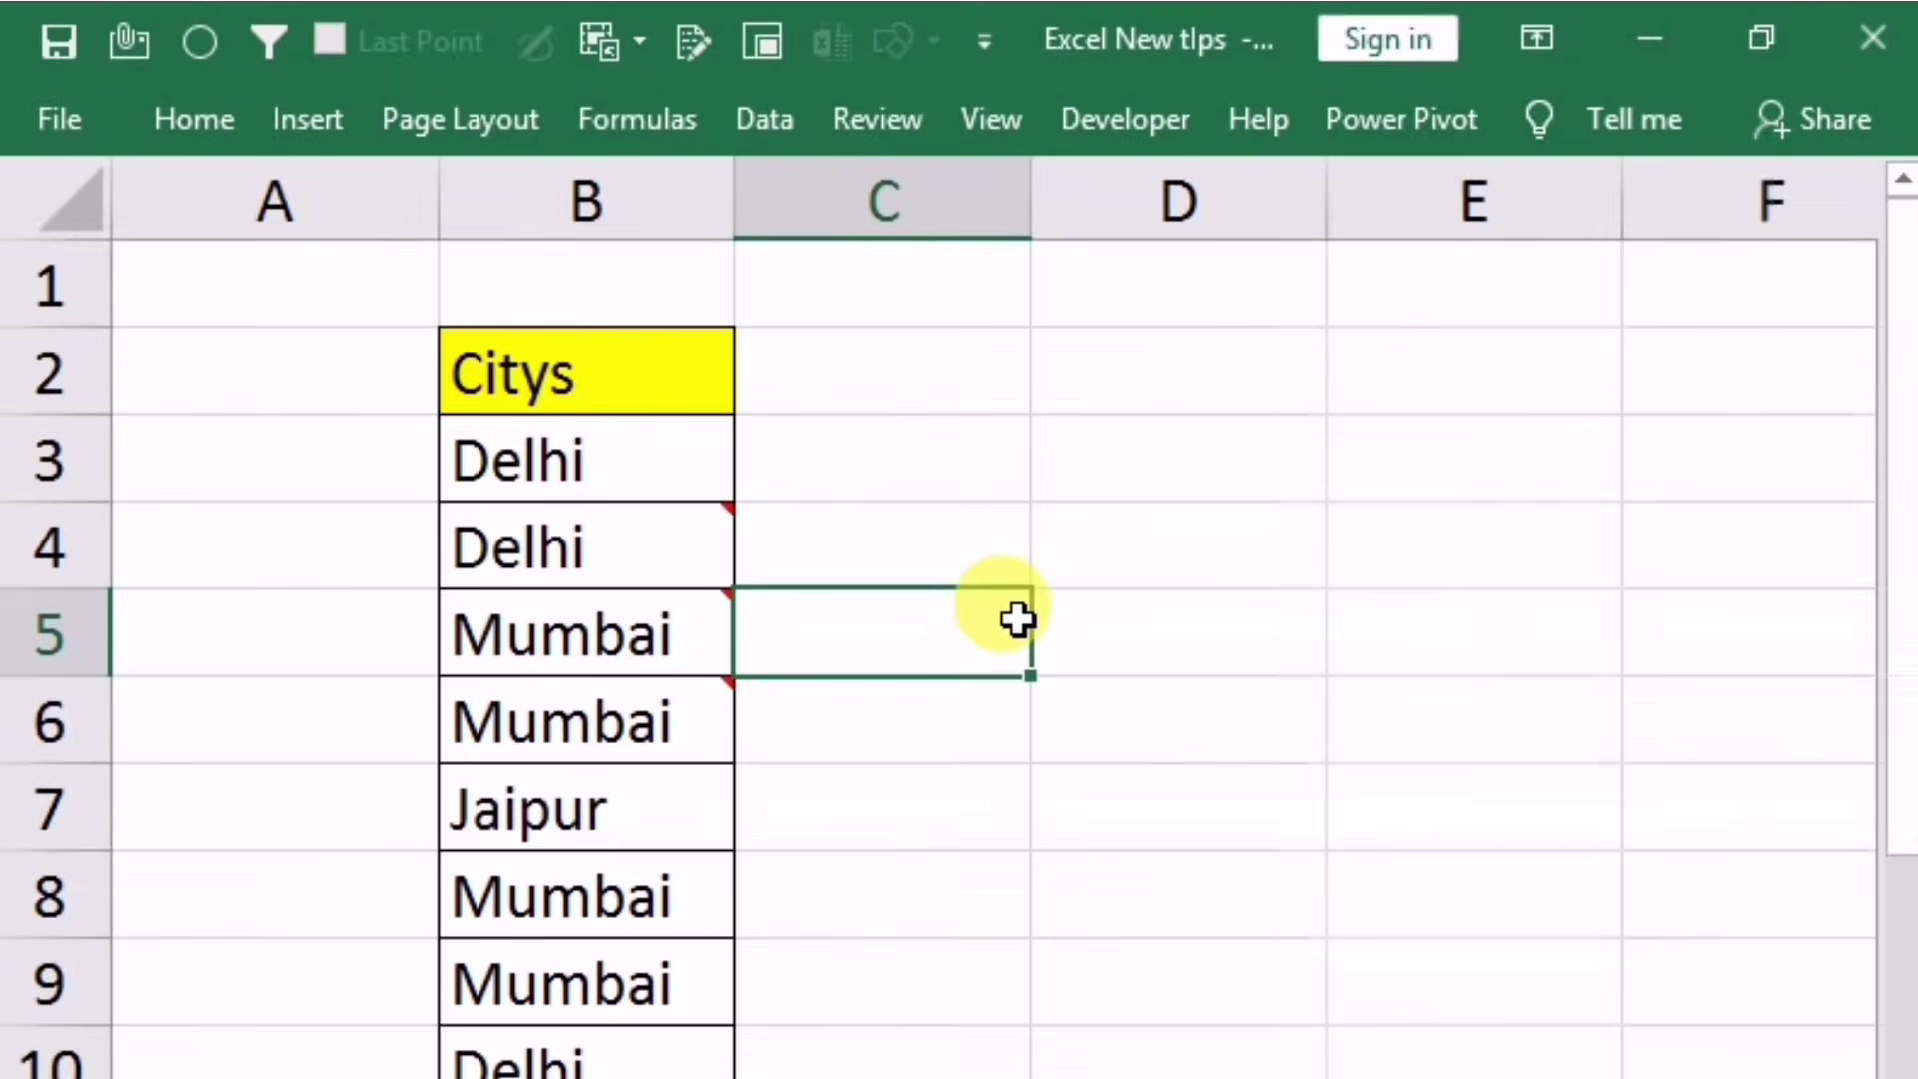
left_click(1169, 608)
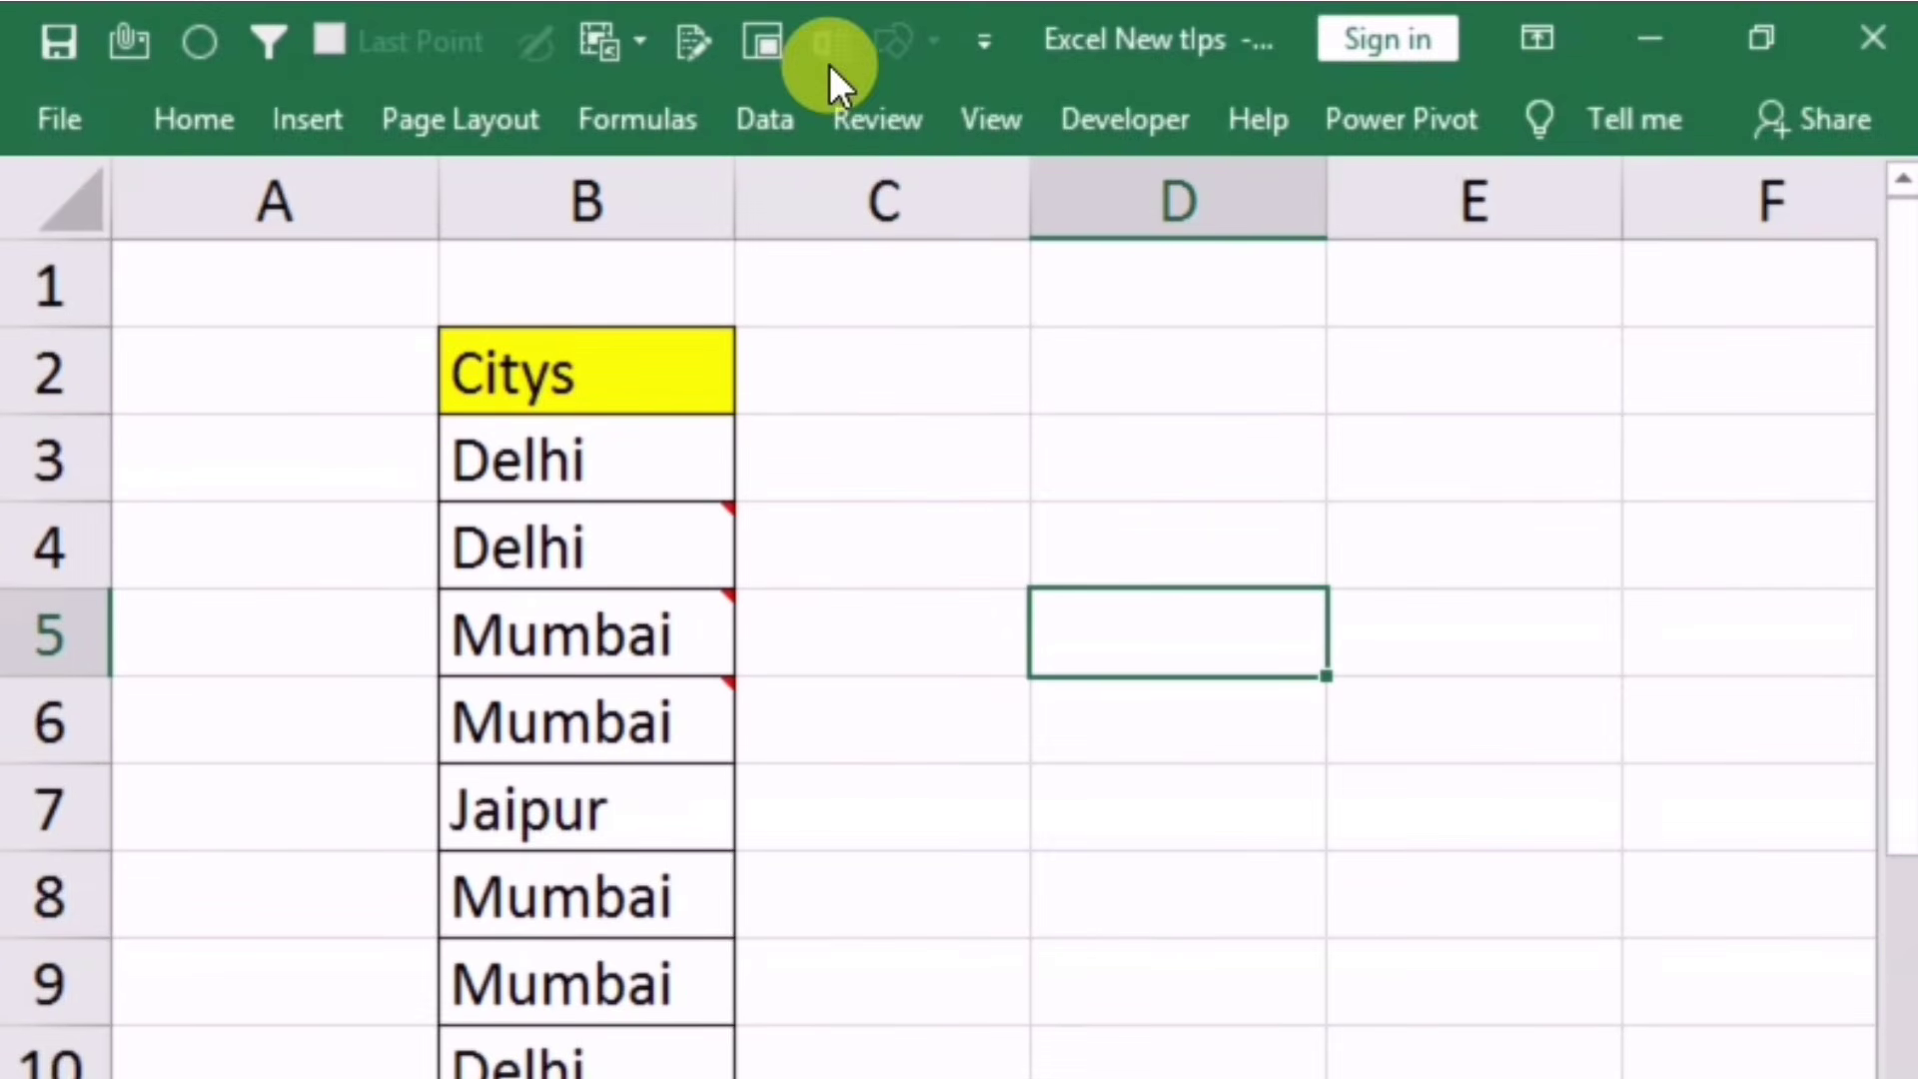
left_click(985, 36)
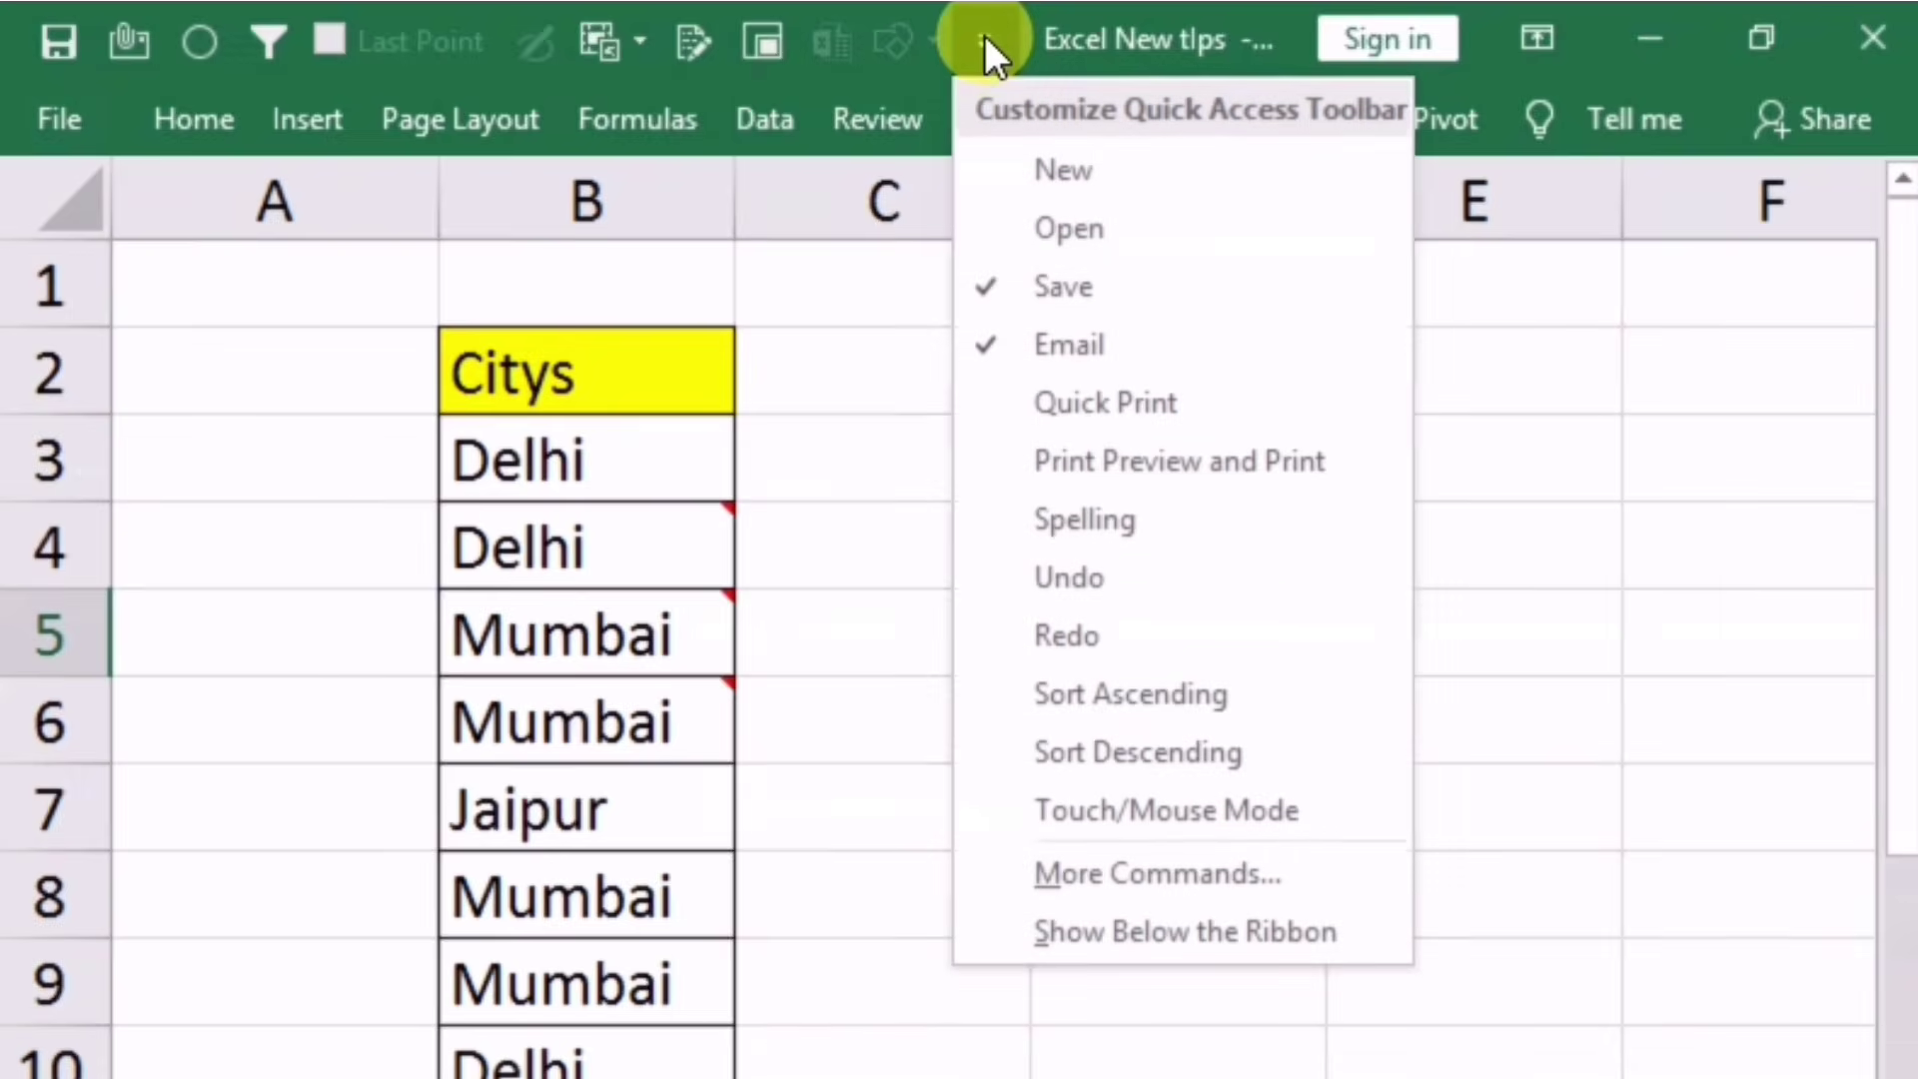
Step: Locate Change Shape under All Commands in the Quick Access Toolbar settings
left_click(1156, 871)
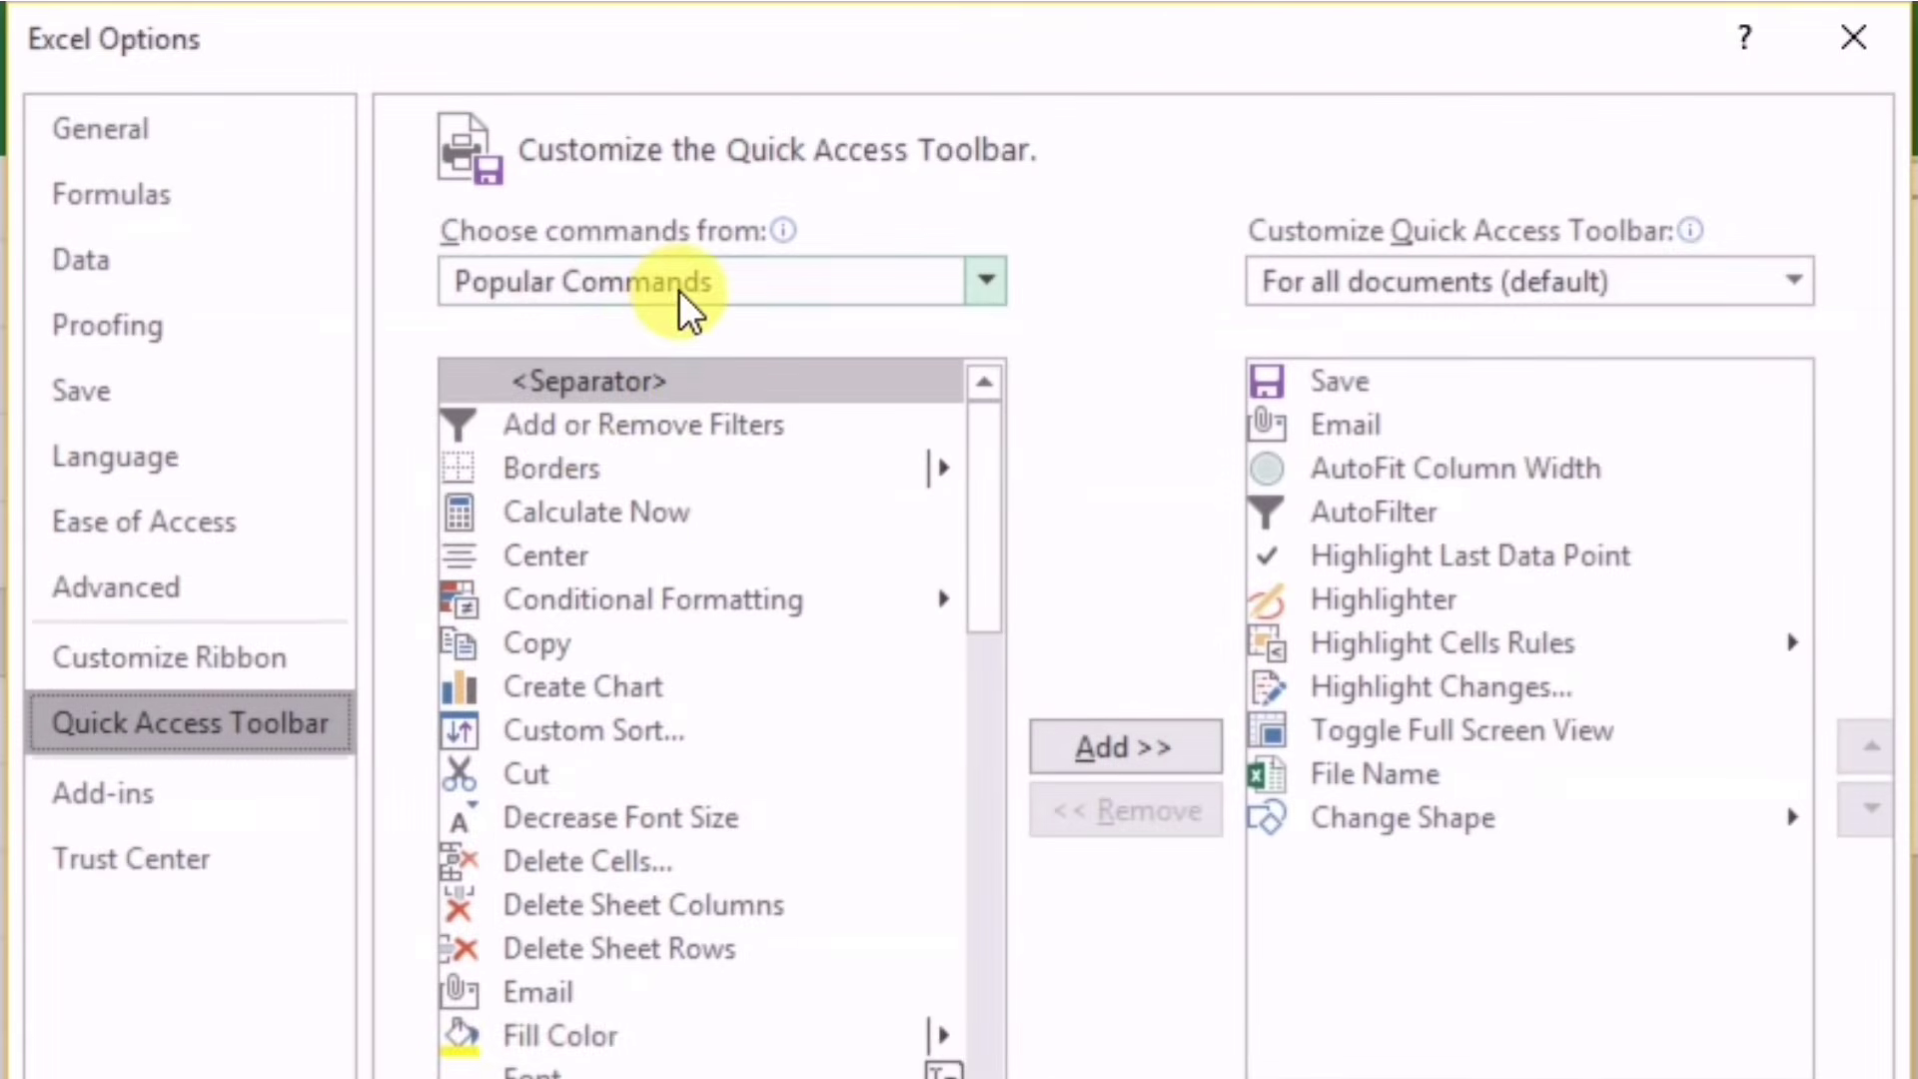
left_click(689, 300)
left_click(570, 440)
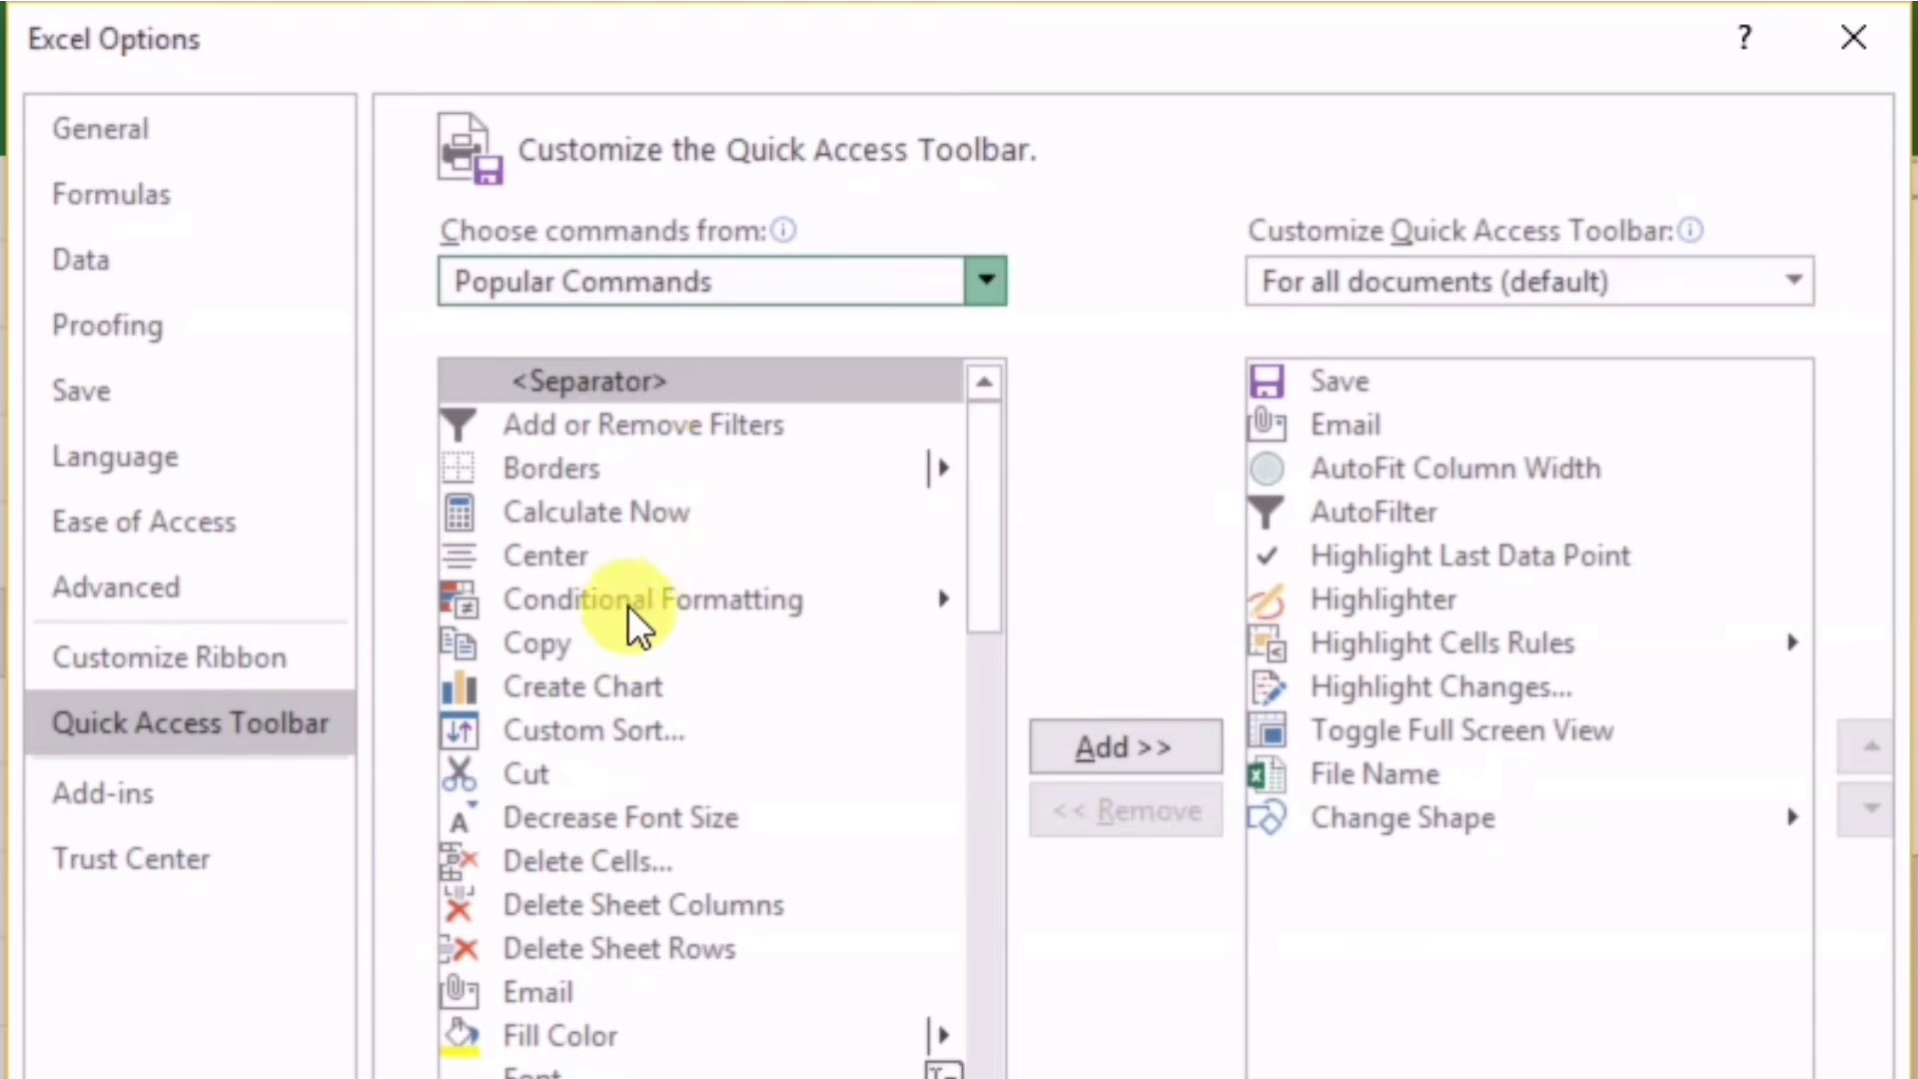
left_click(579, 728)
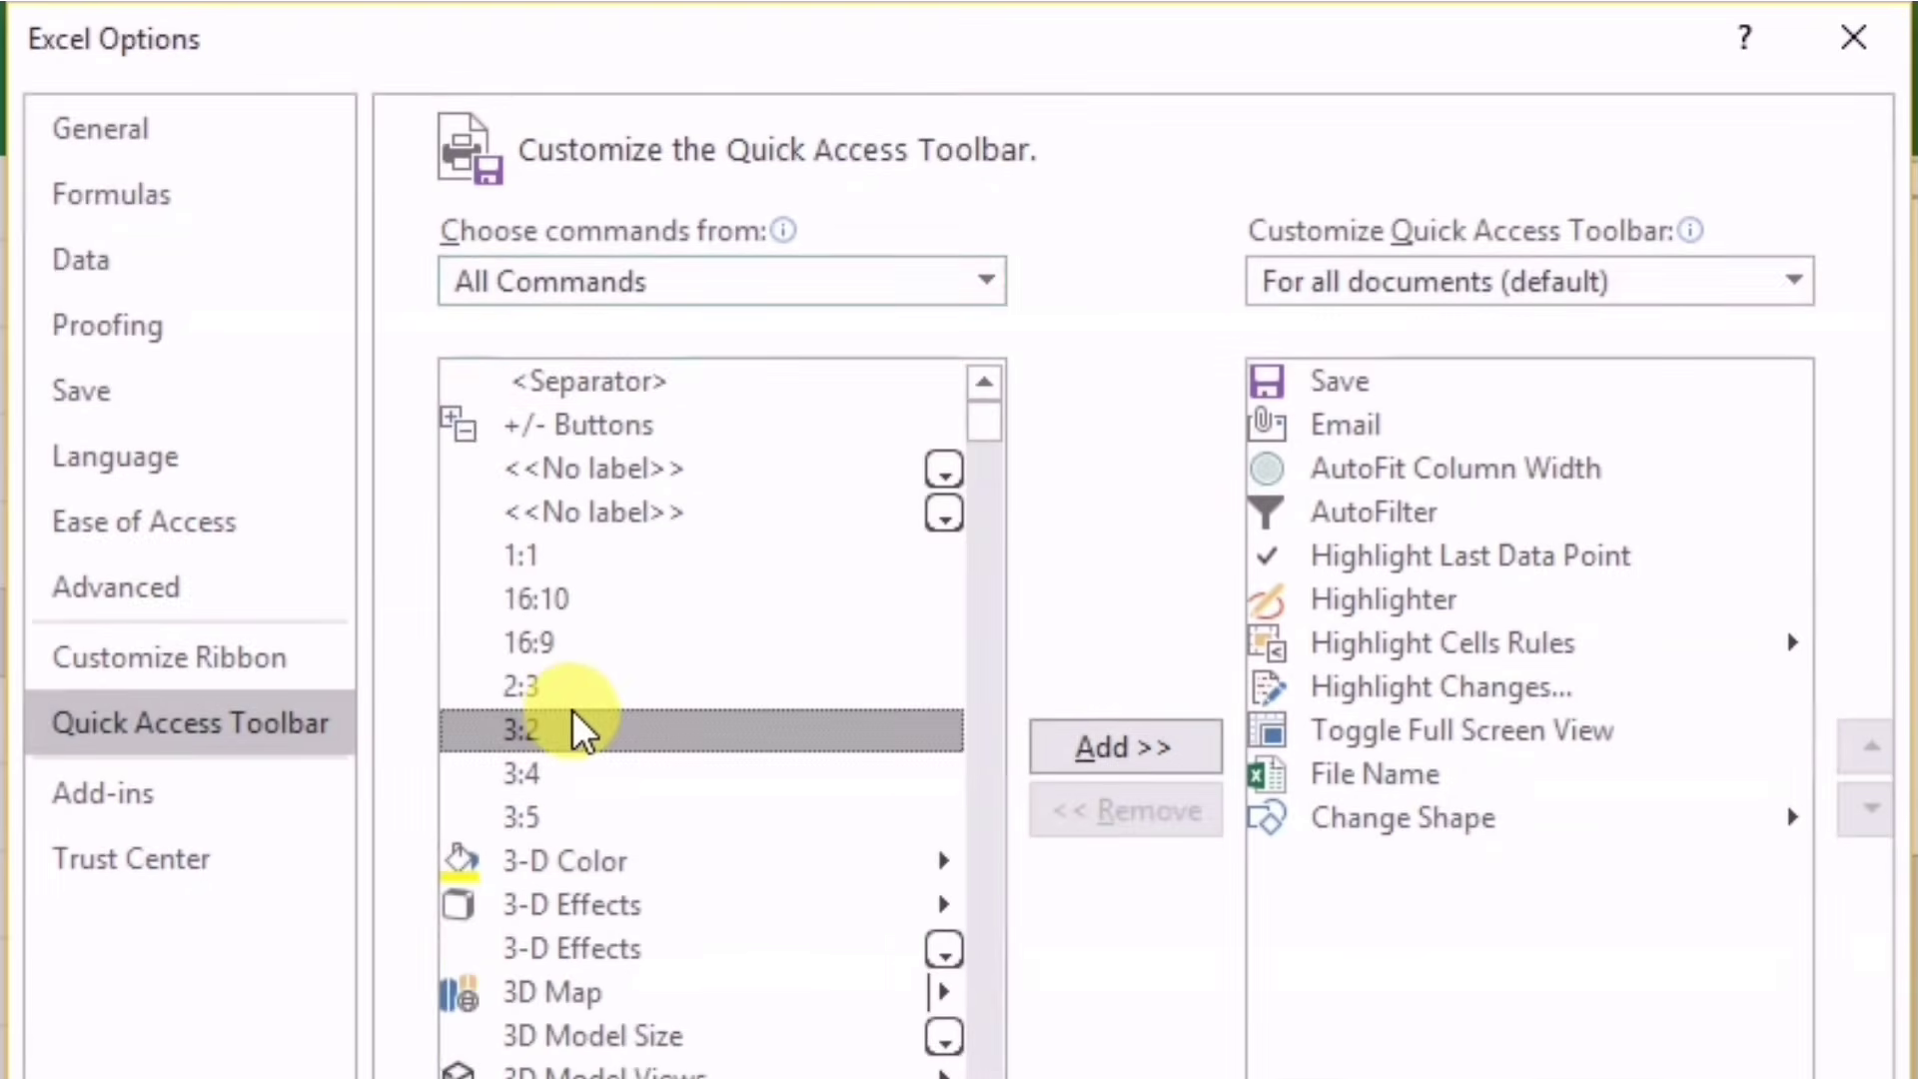
left_click(729, 762)
key("Down")
scroll(728, 763, "down", 18)
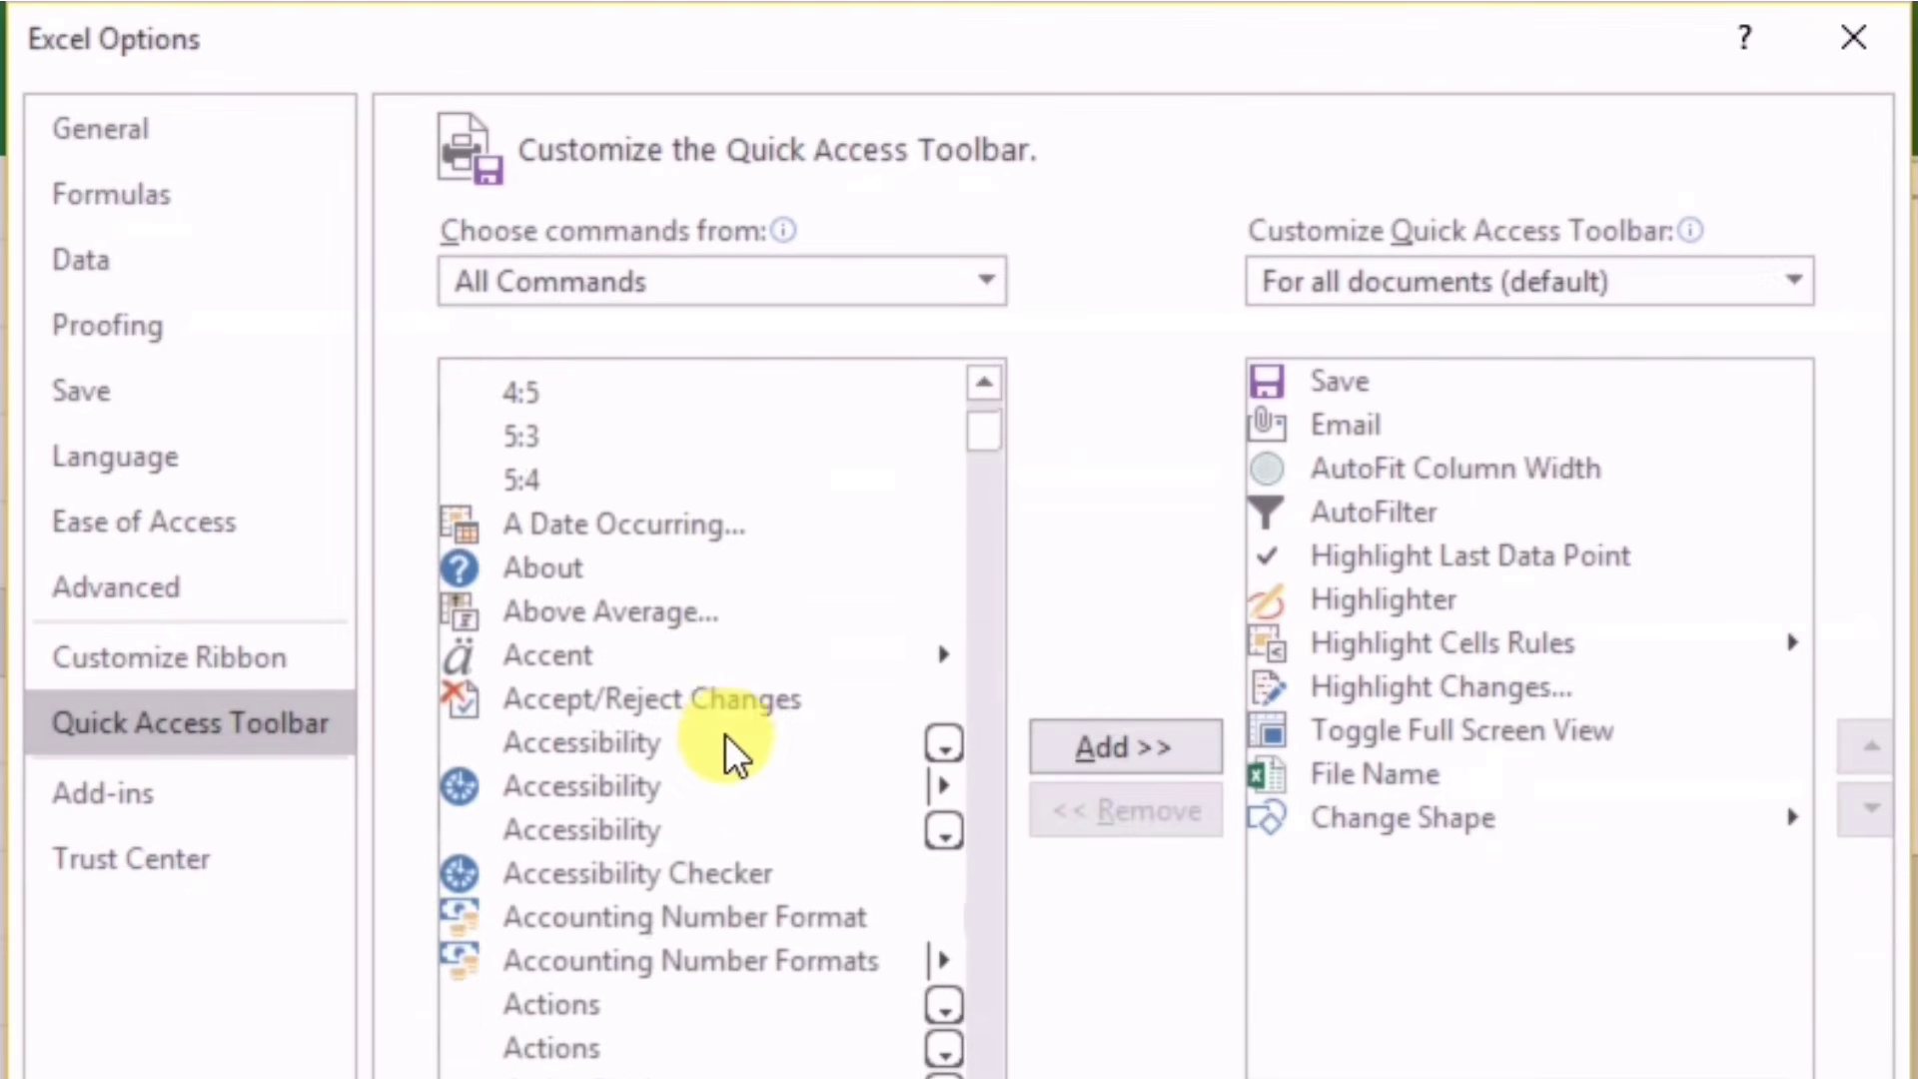
scroll(705, 784, "down", 20)
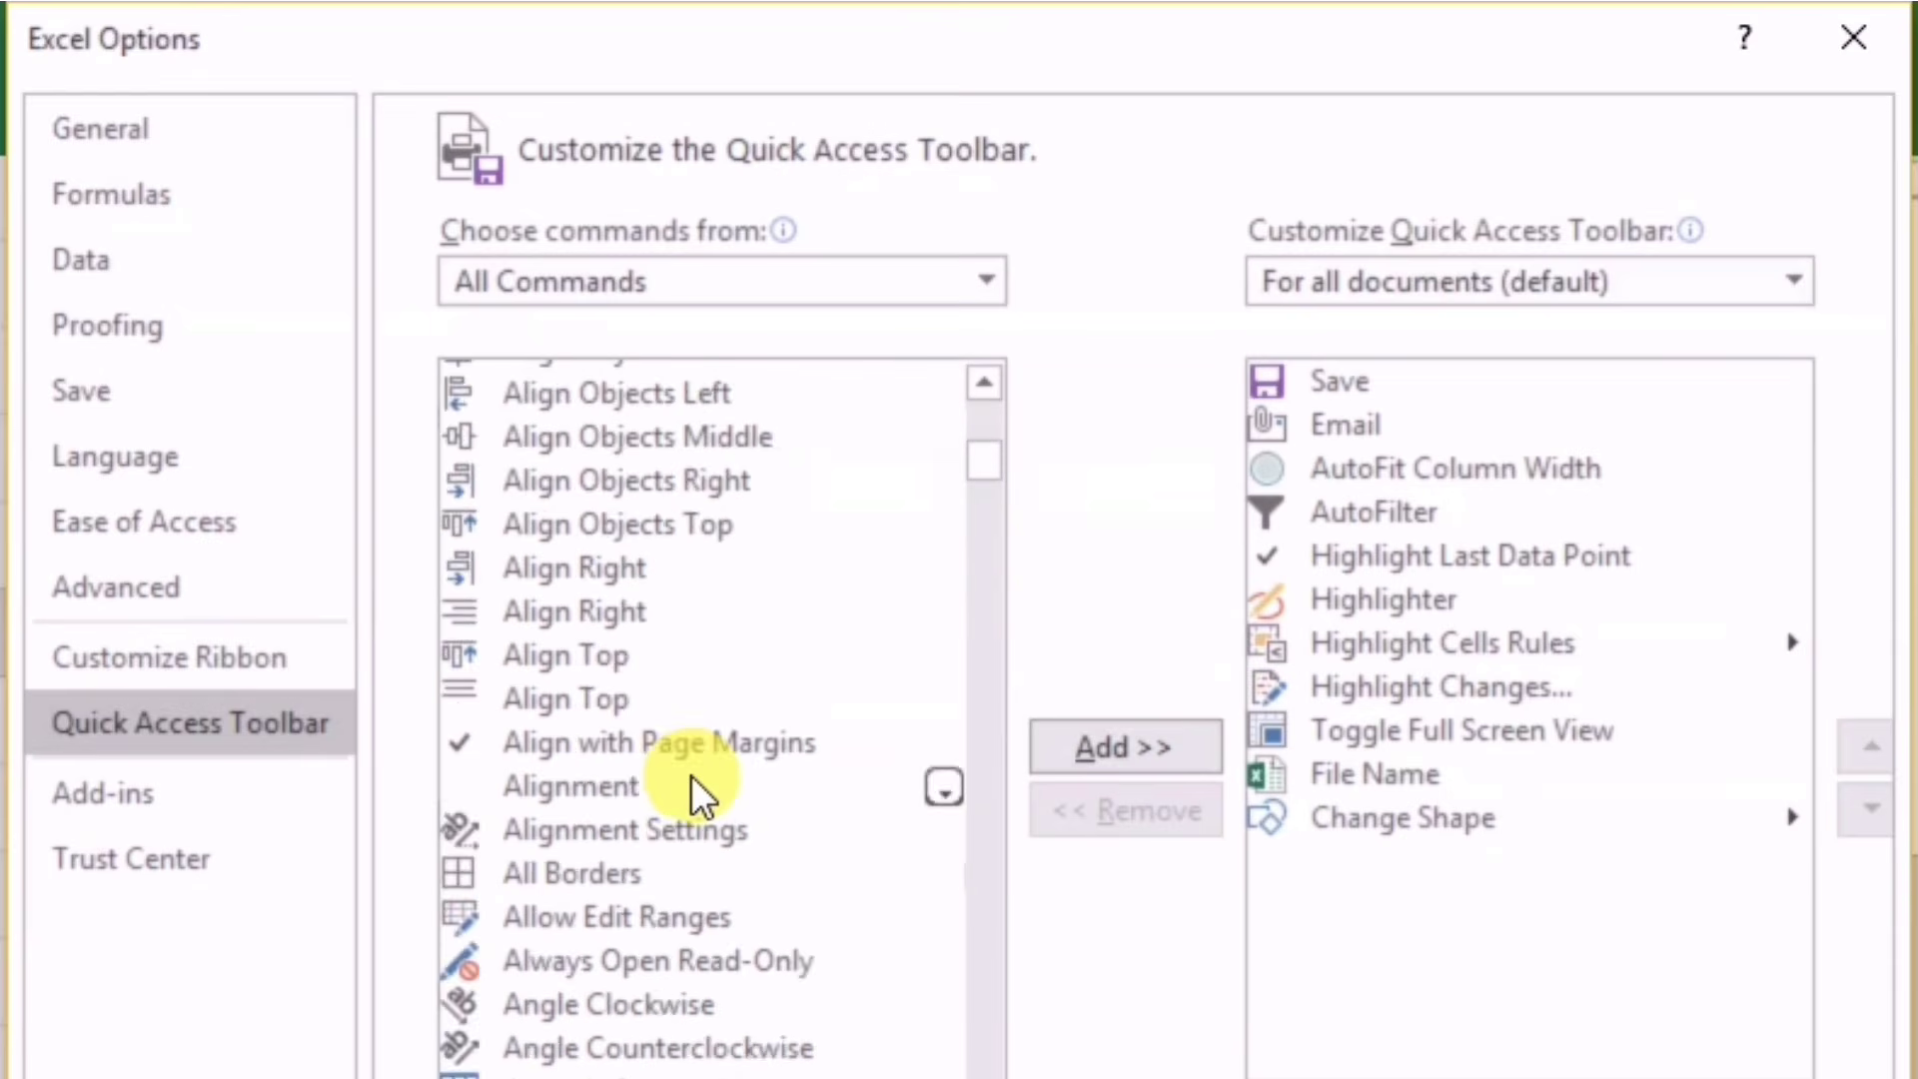
scroll(679, 875, "down", 20)
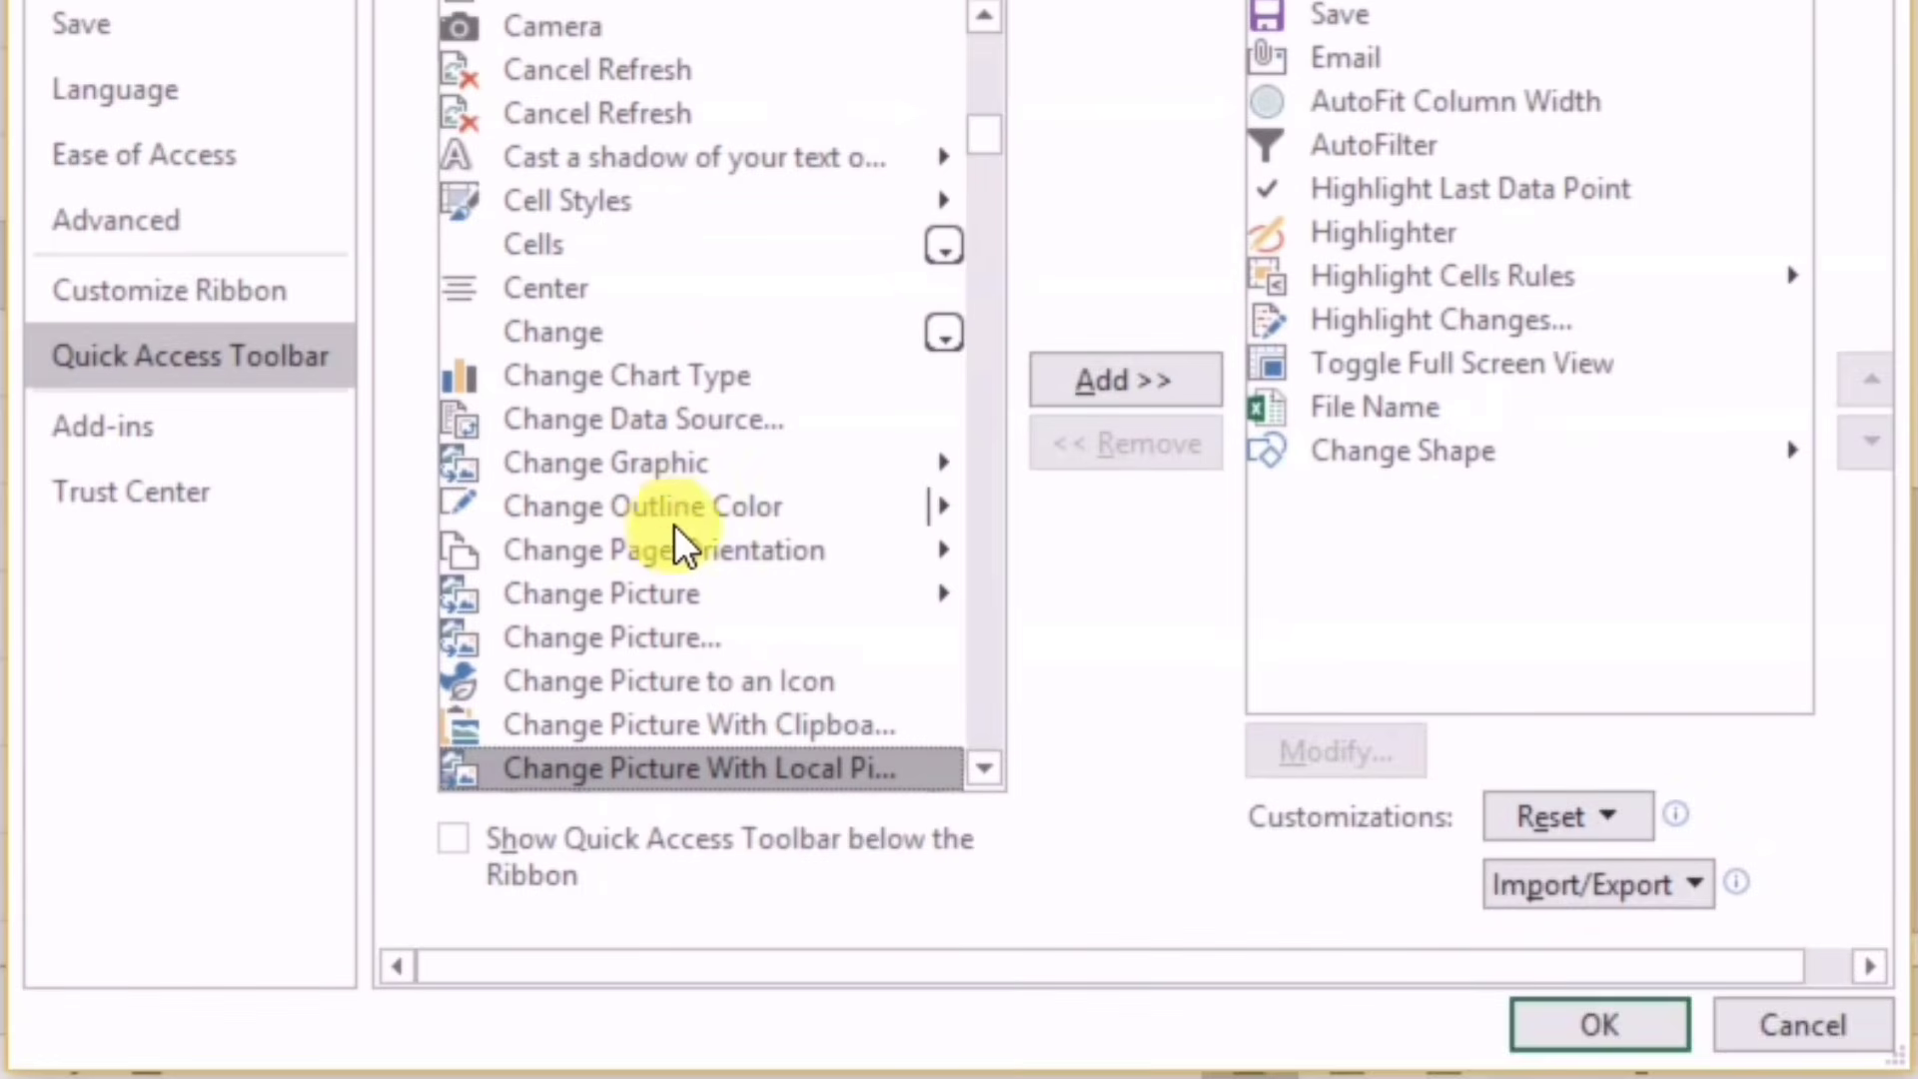
scroll(648, 715, "down", 1)
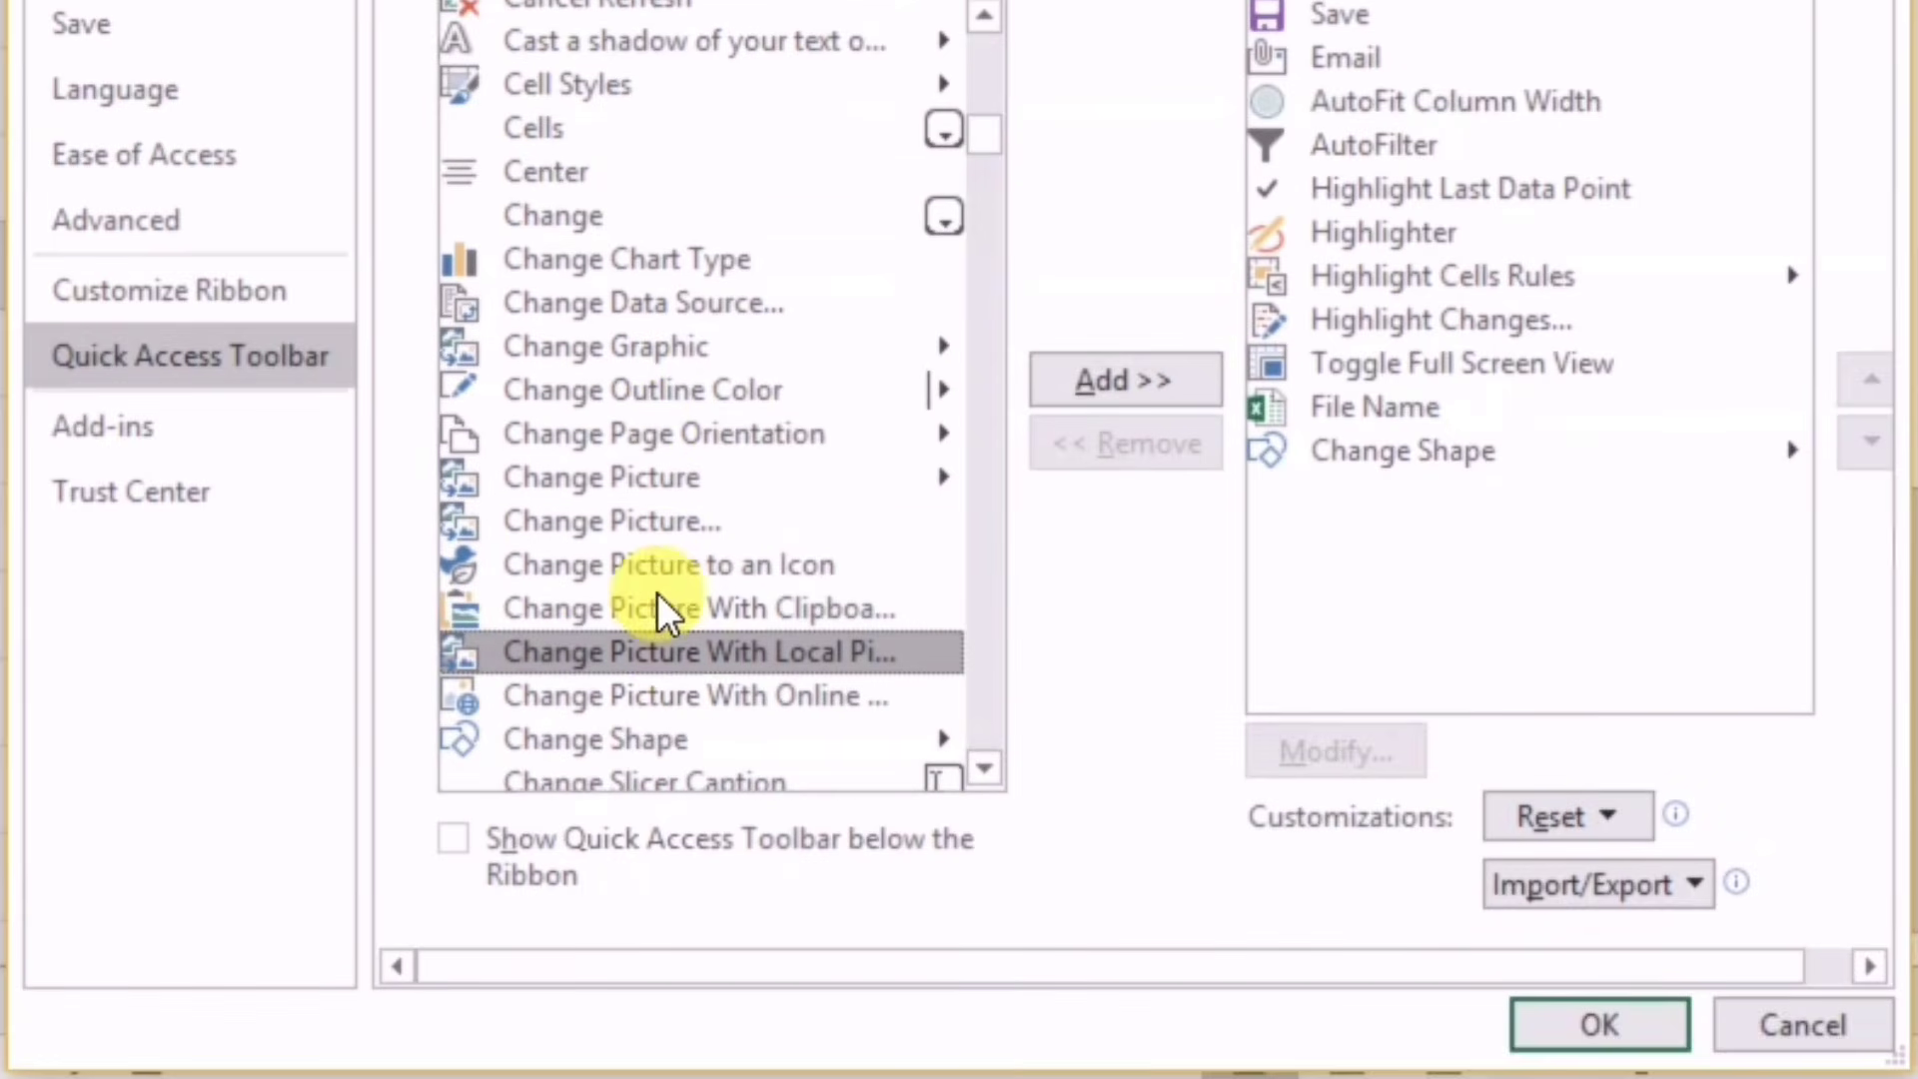
left_click(625, 740)
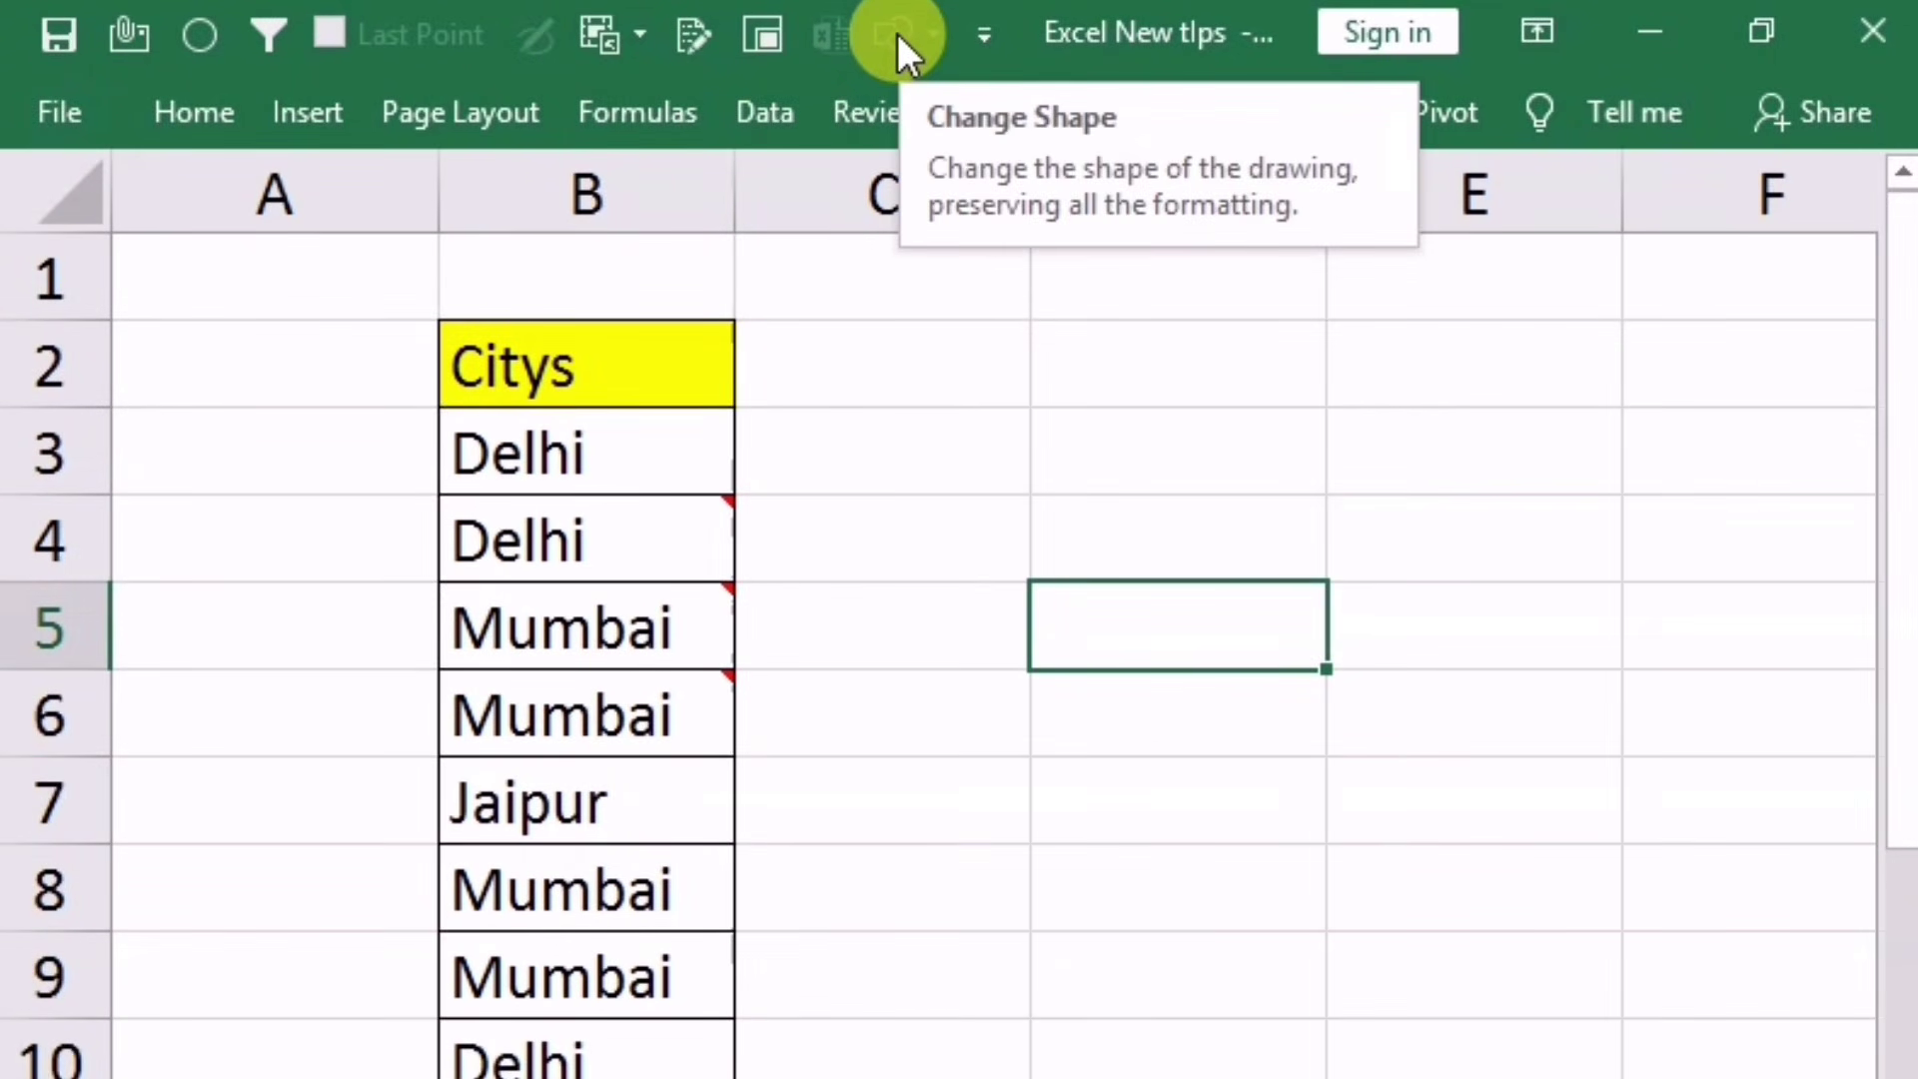
Step: Add a comment to the Mumbai cell B9 and reshape it into a Horizontal Scroll banner
left_click(800, 544)
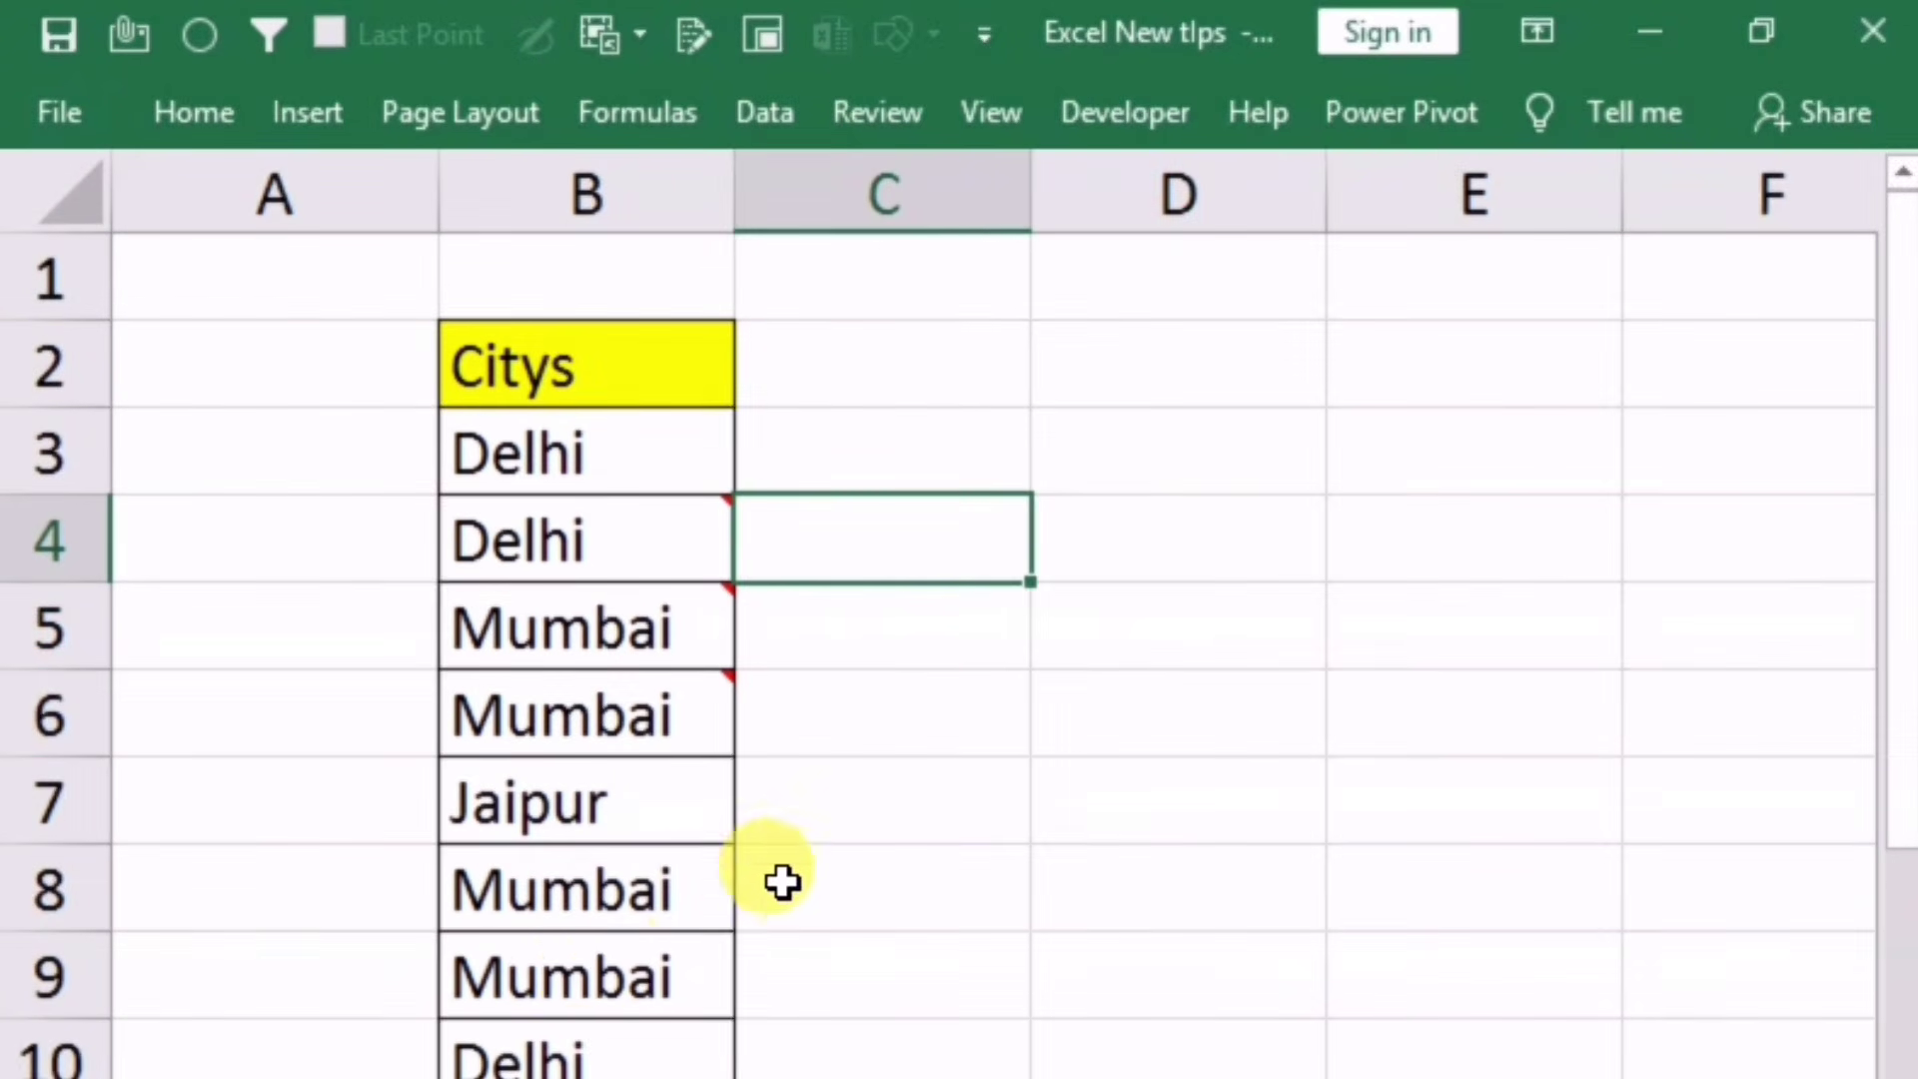
left_click(597, 984)
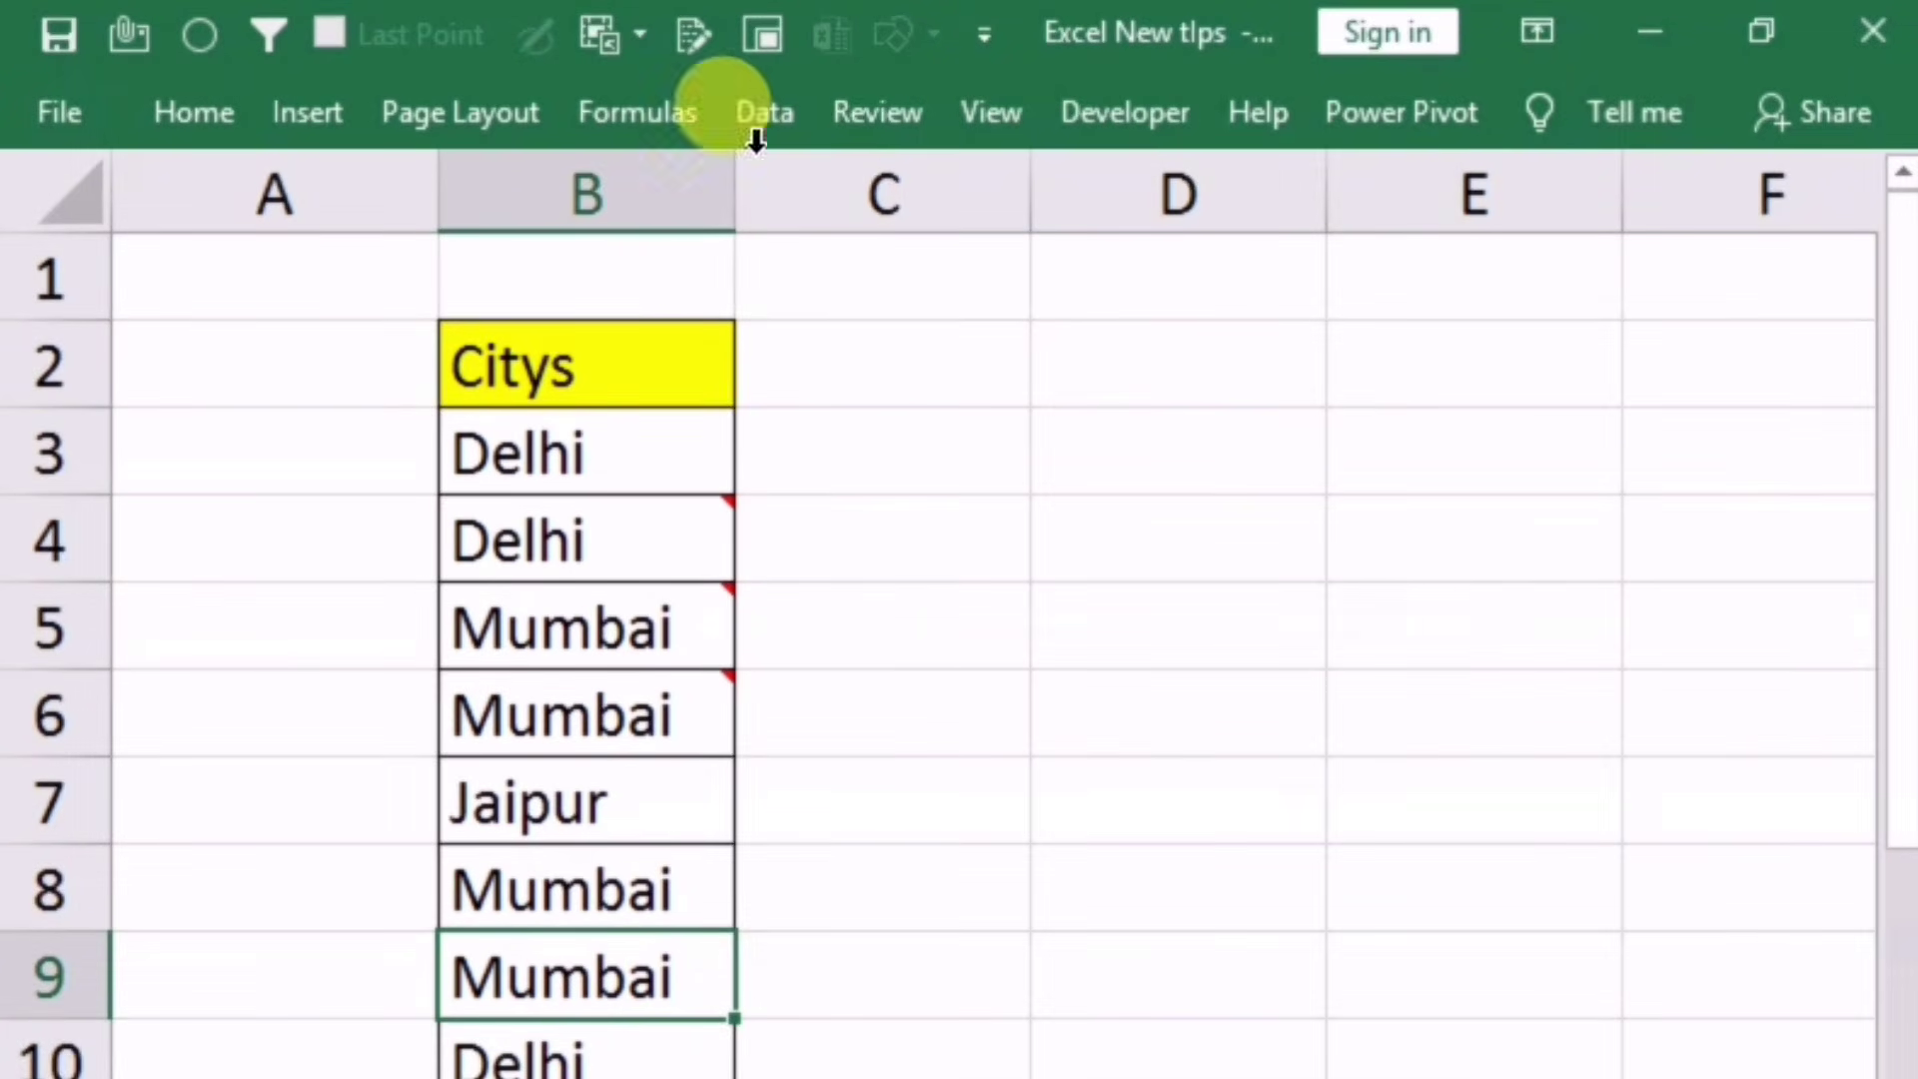
left_click(875, 112)
left_click(976, 265)
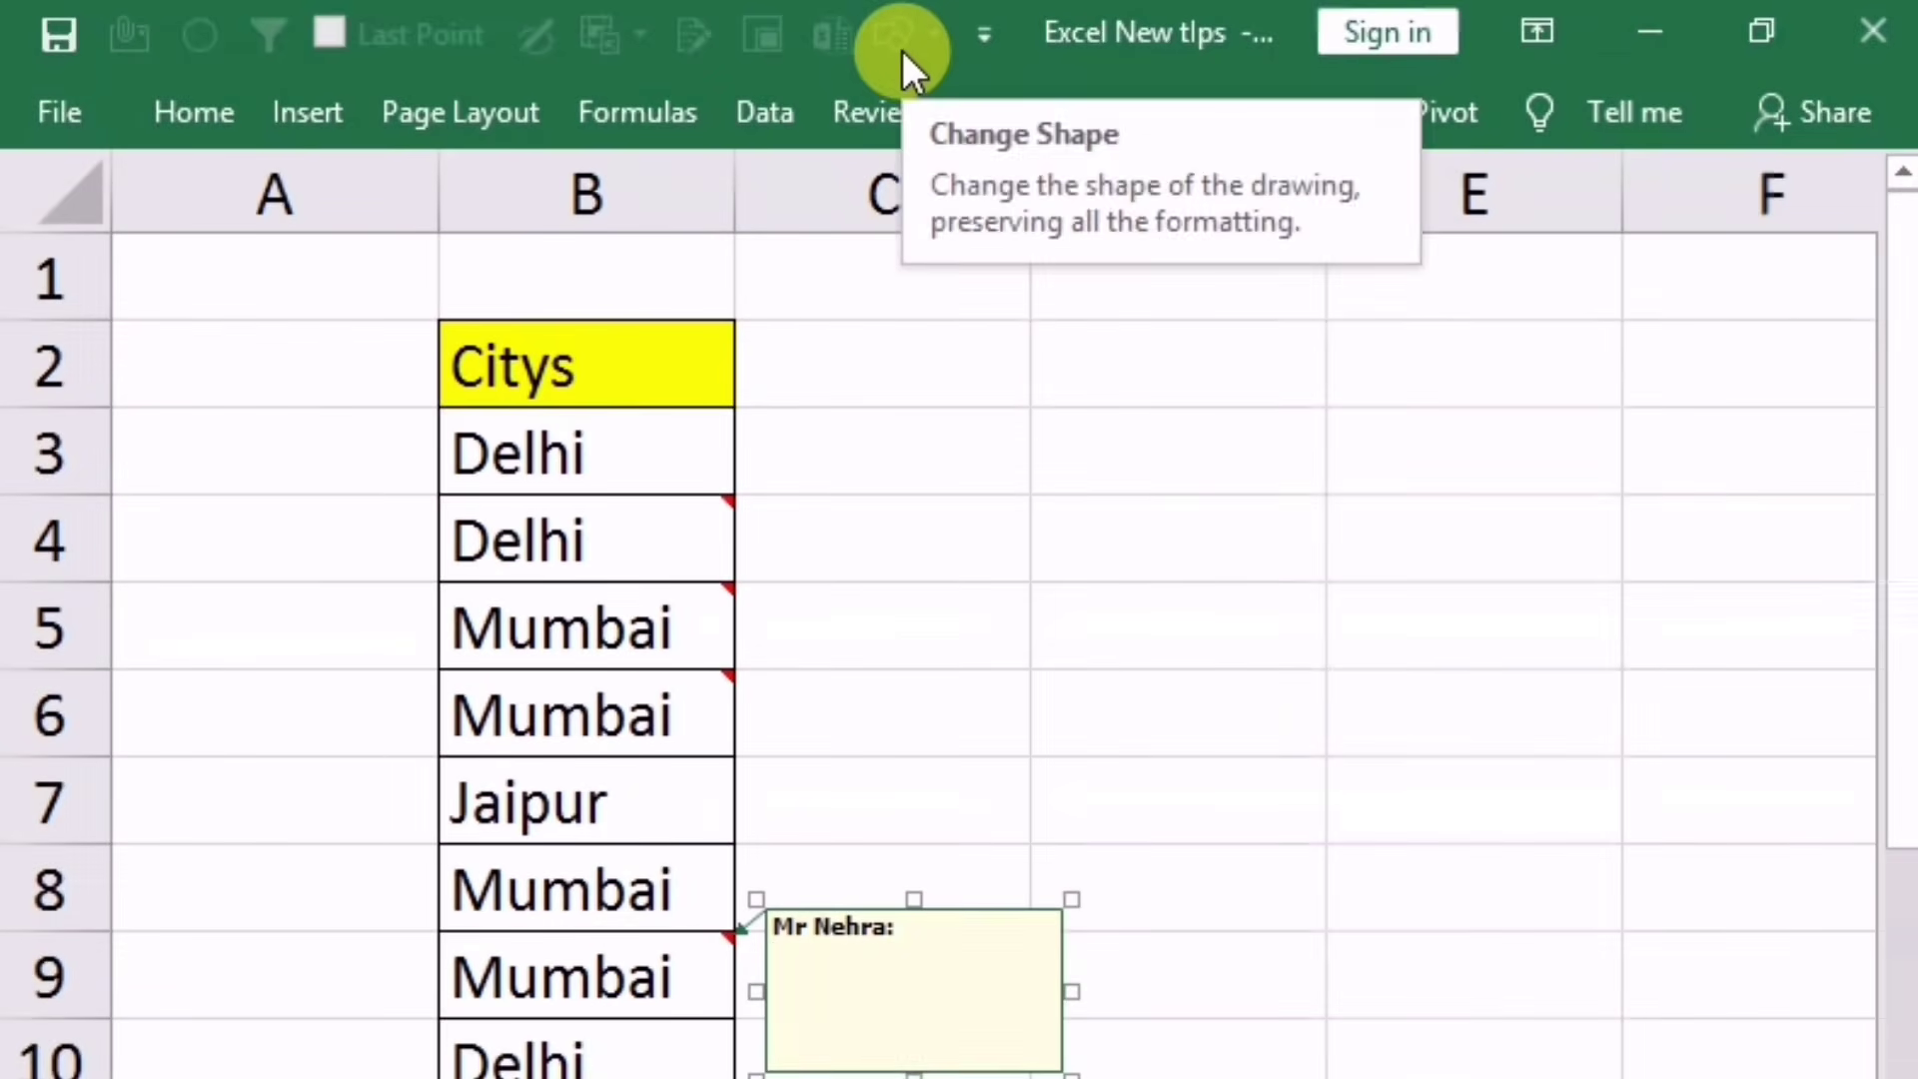
left_click(980, 908)
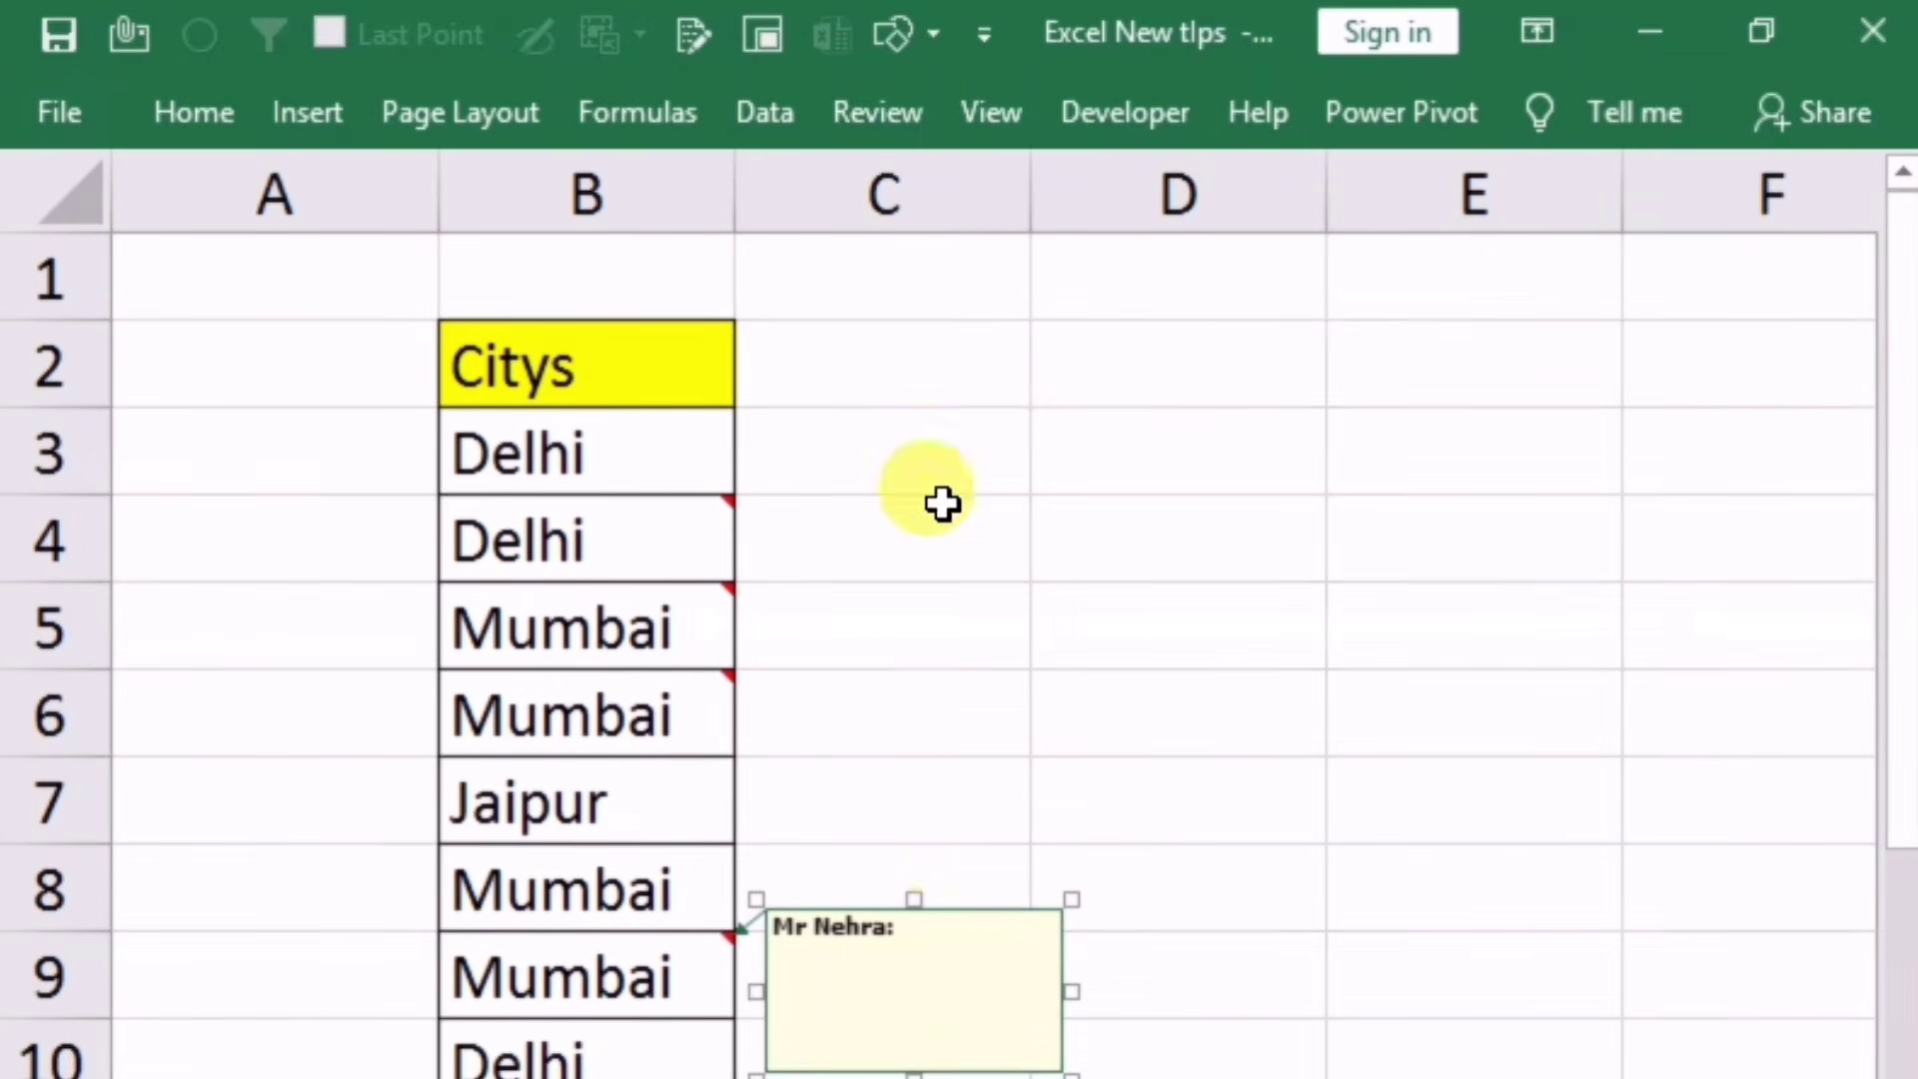
left_click(929, 40)
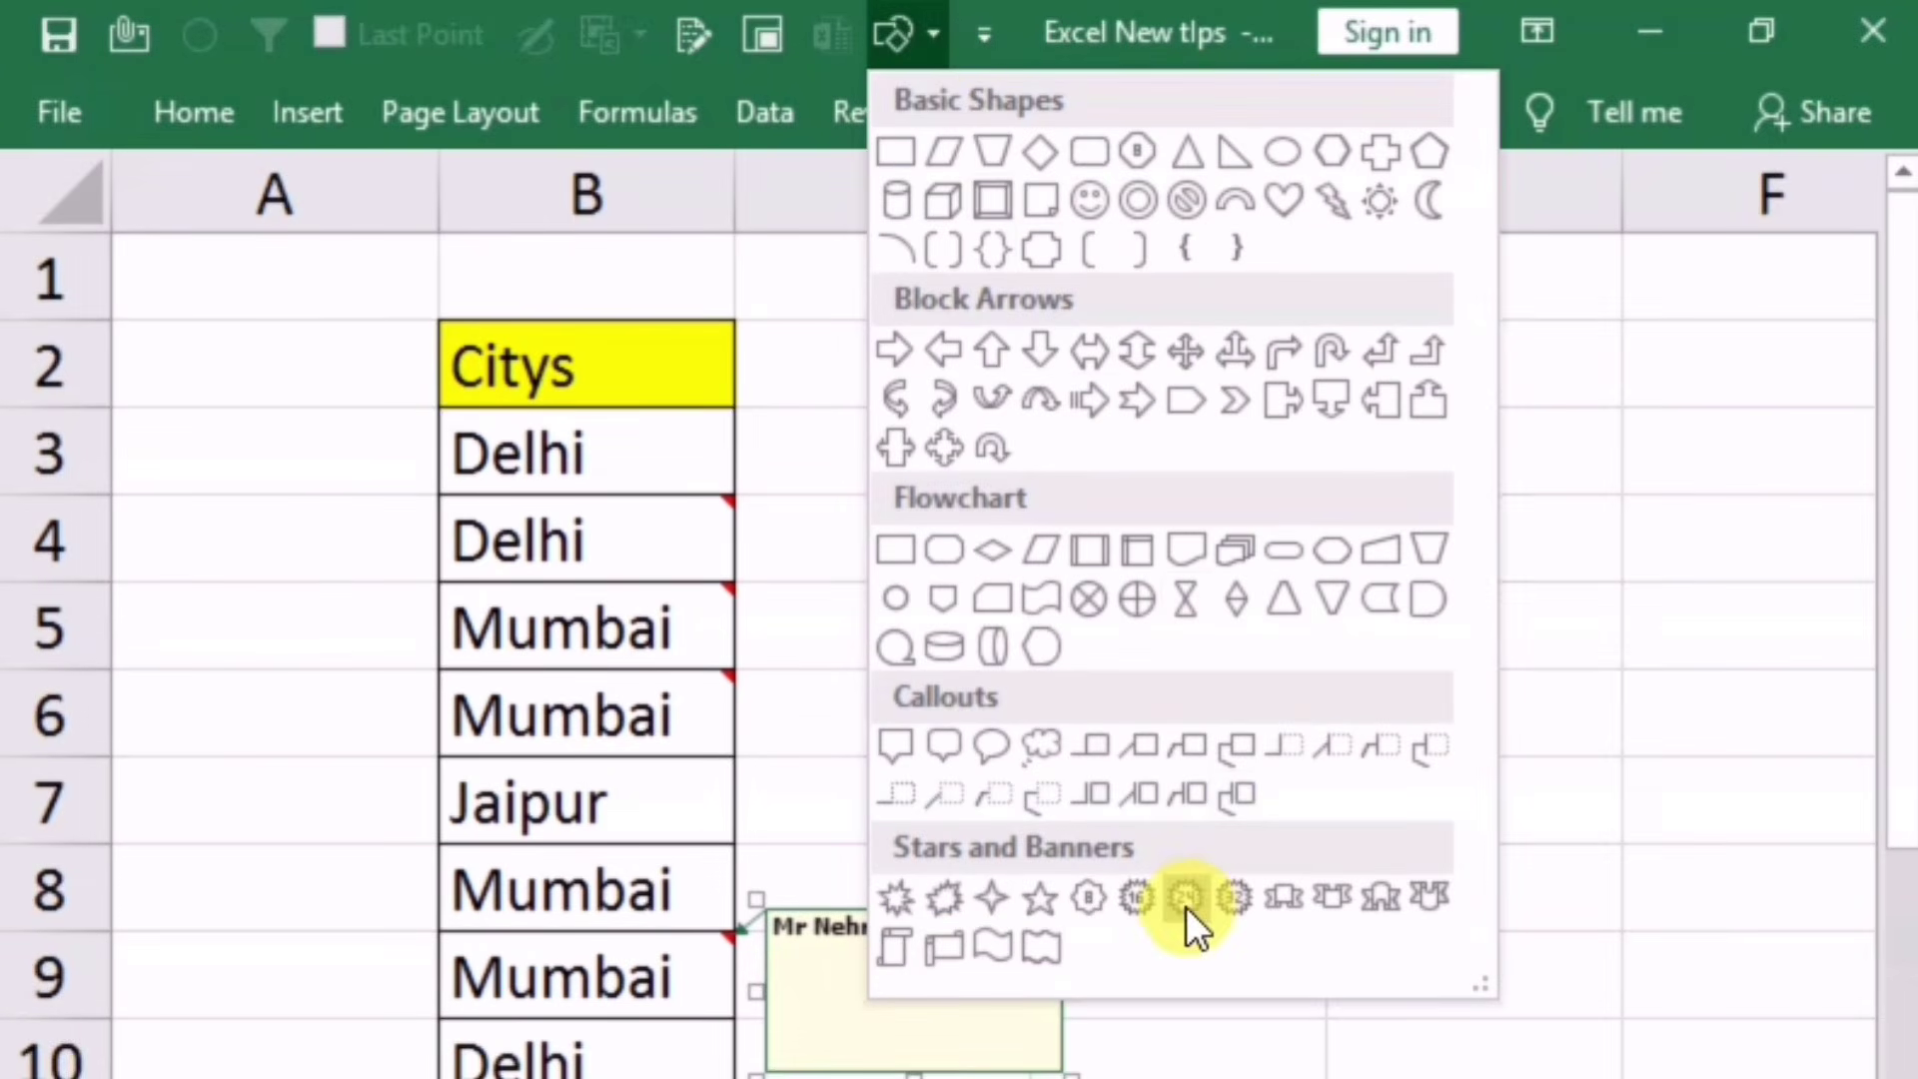
left_click(968, 950)
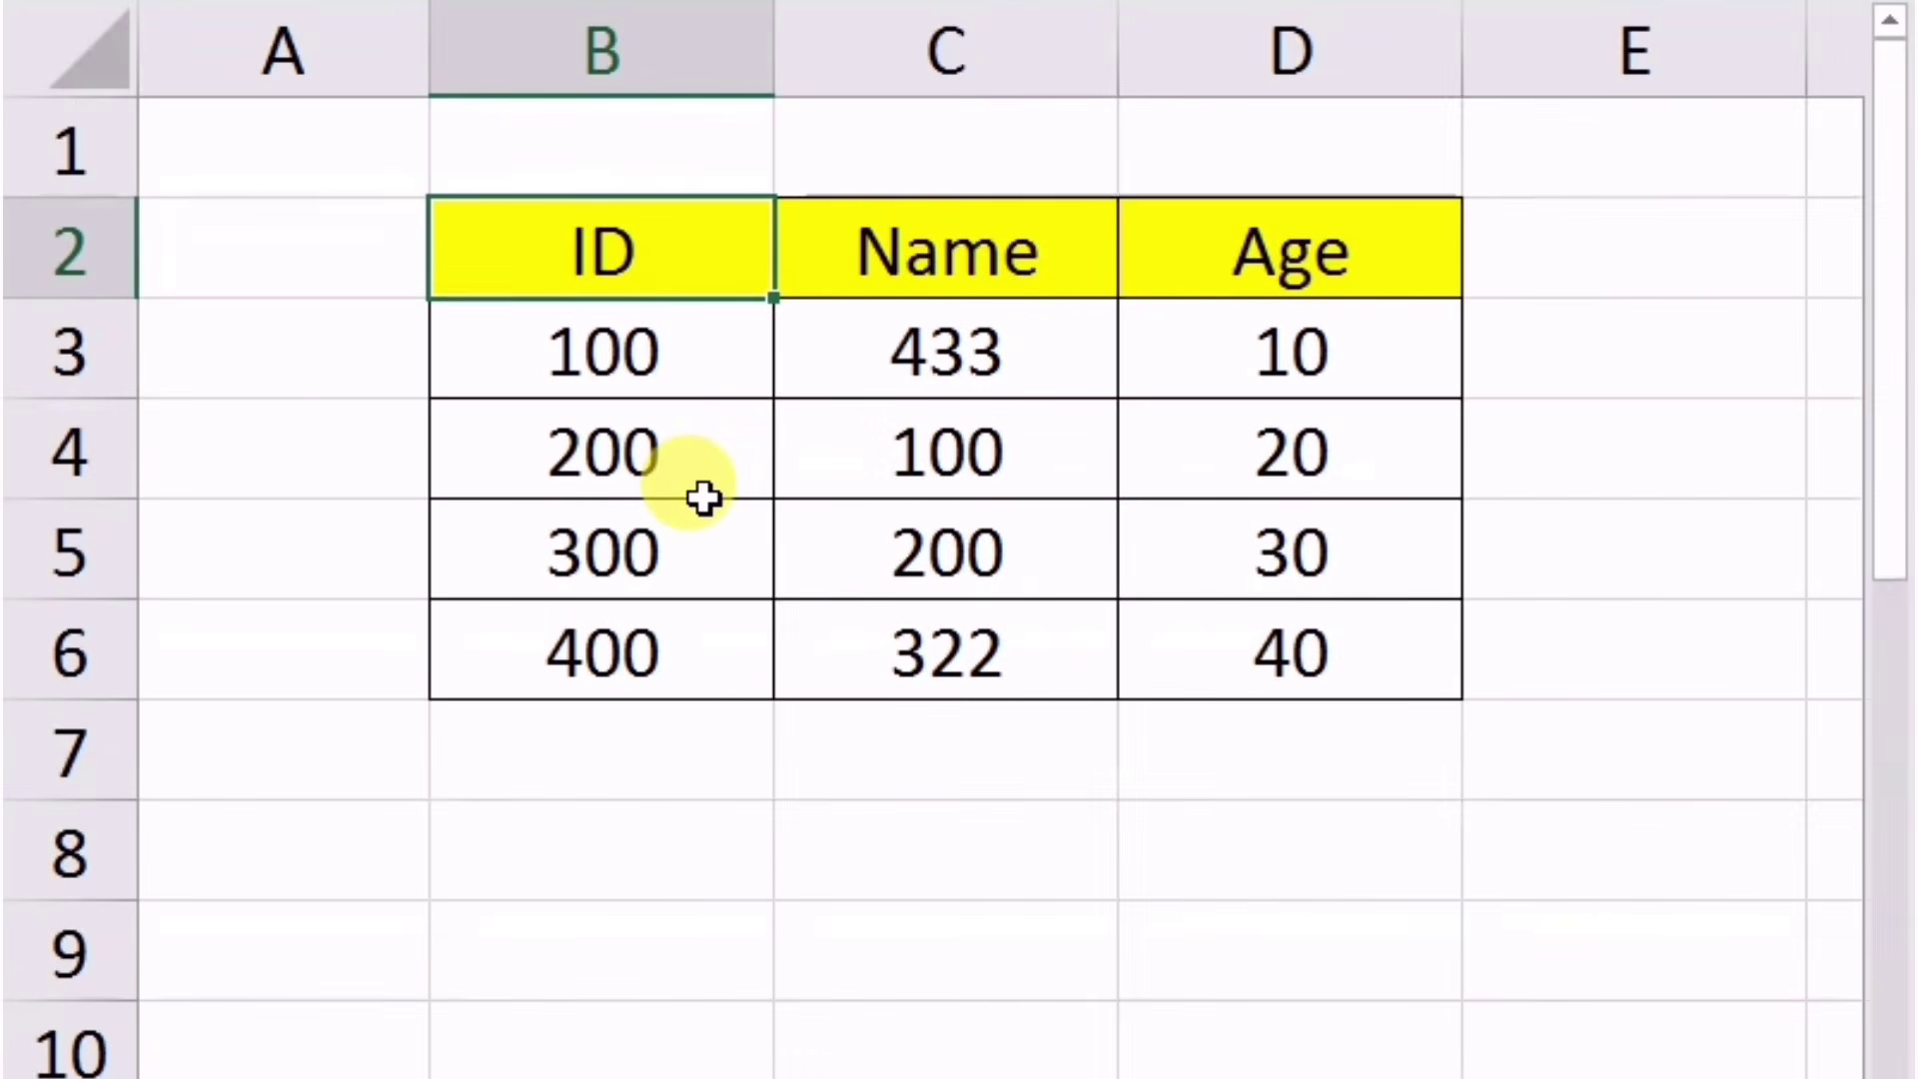
Step: Paste the ID, Name, Age table into Word using Link & Keep Source Formatting
key("ctrl+a")
key("ctrl+c")
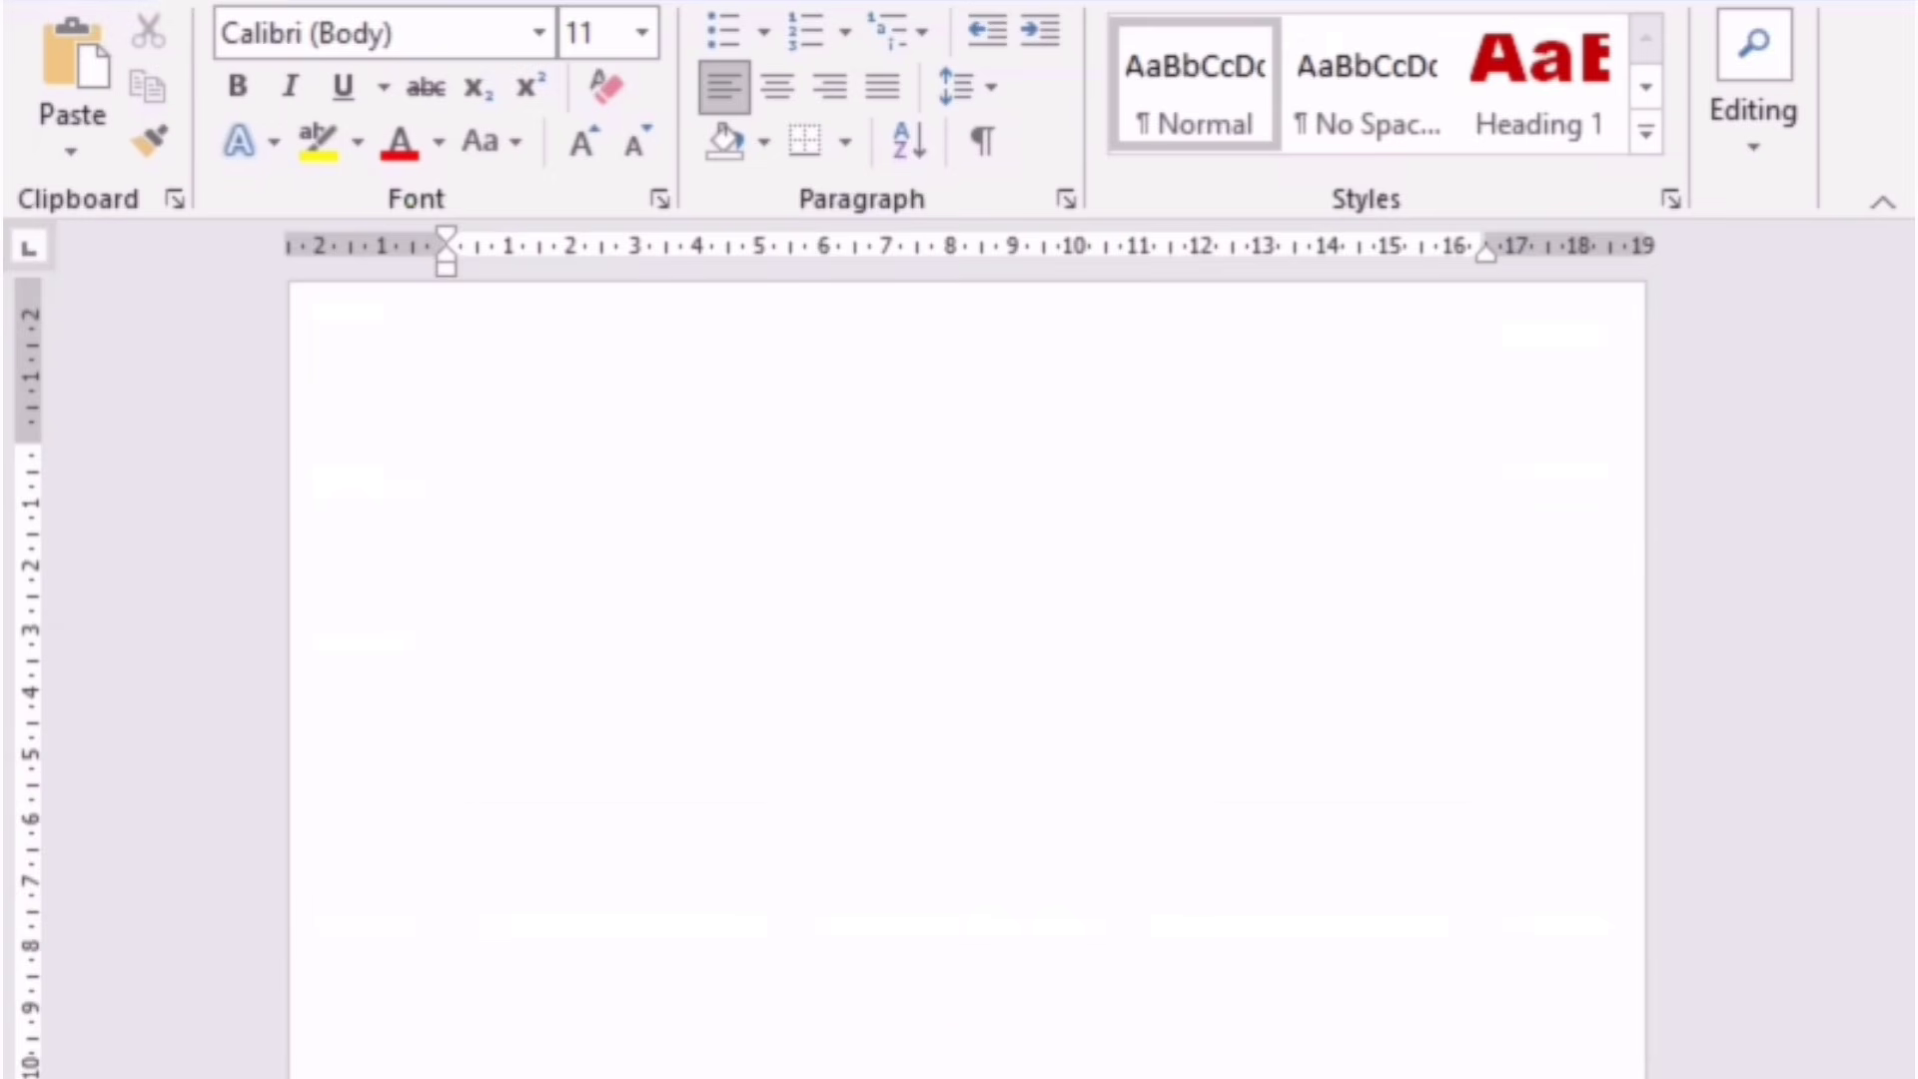
left_click(838, 689)
key("ctrl+v")
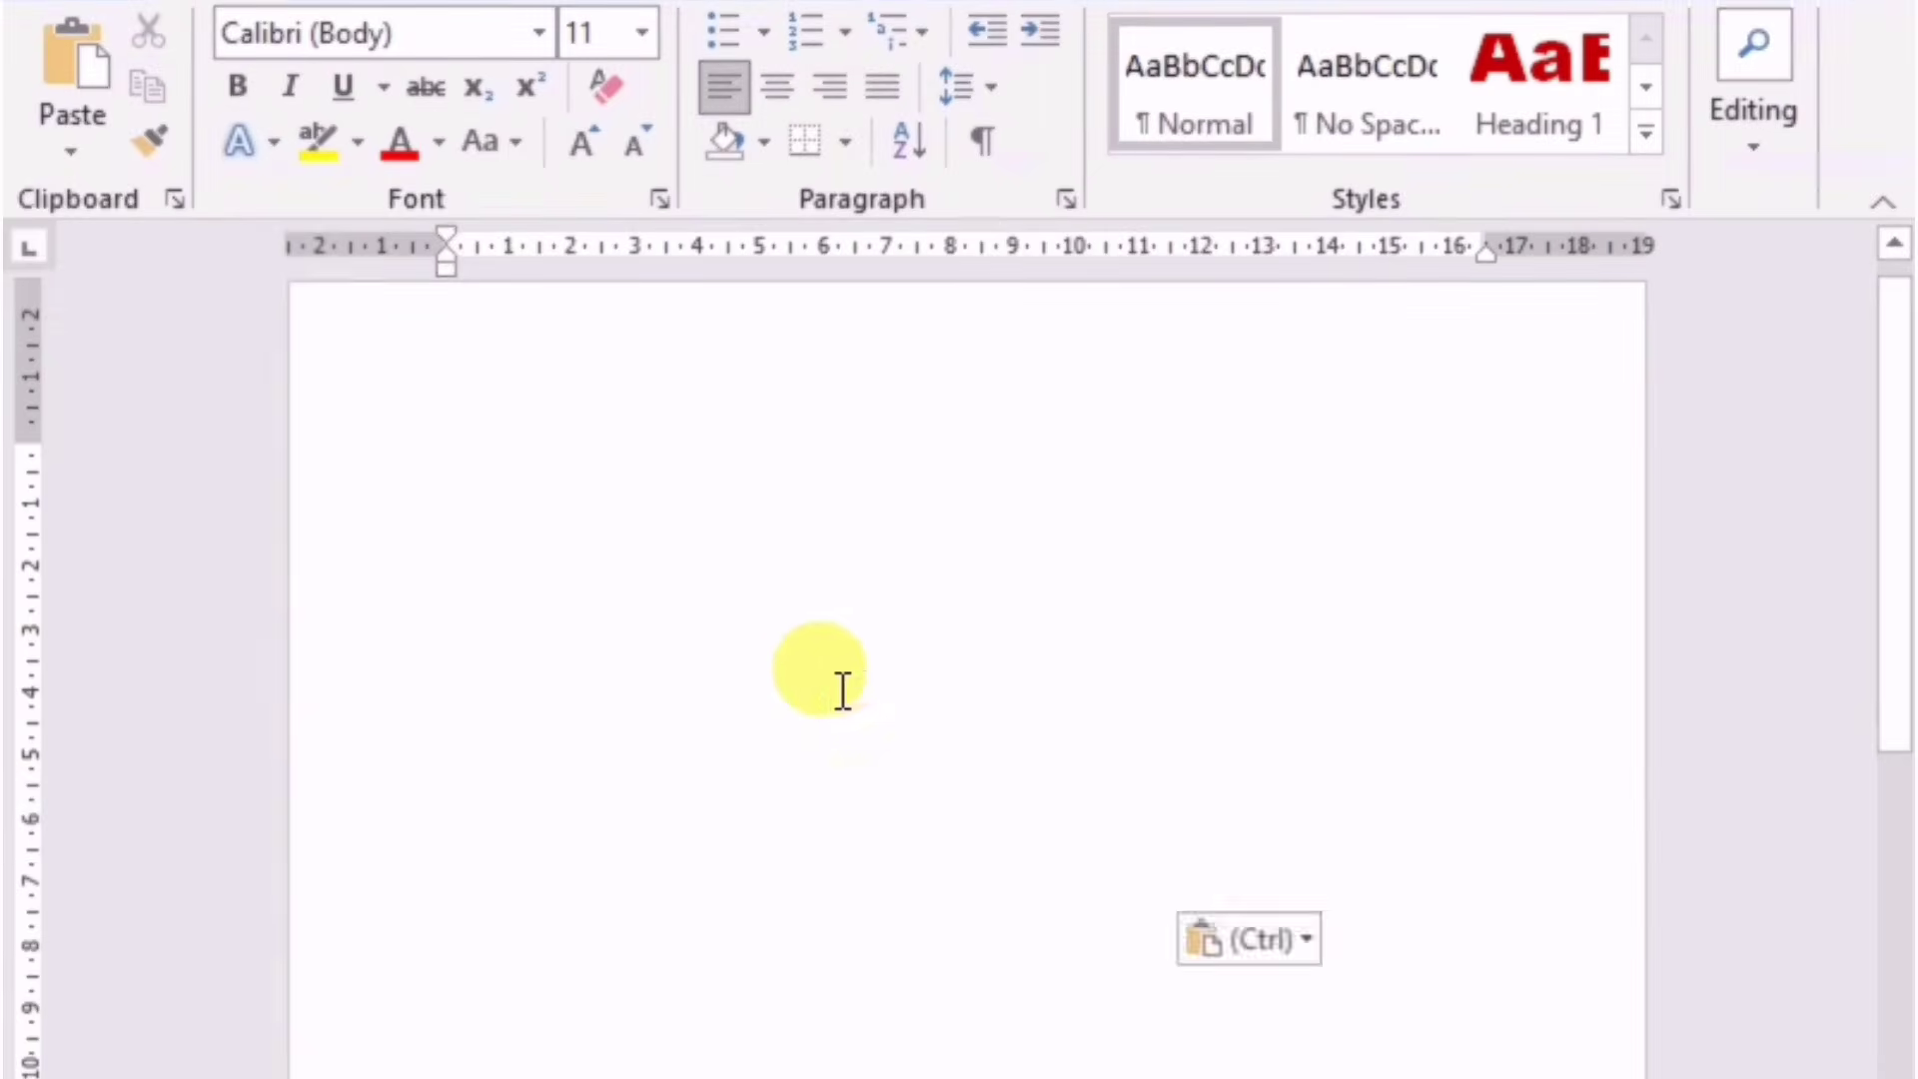
left_click(1305, 947)
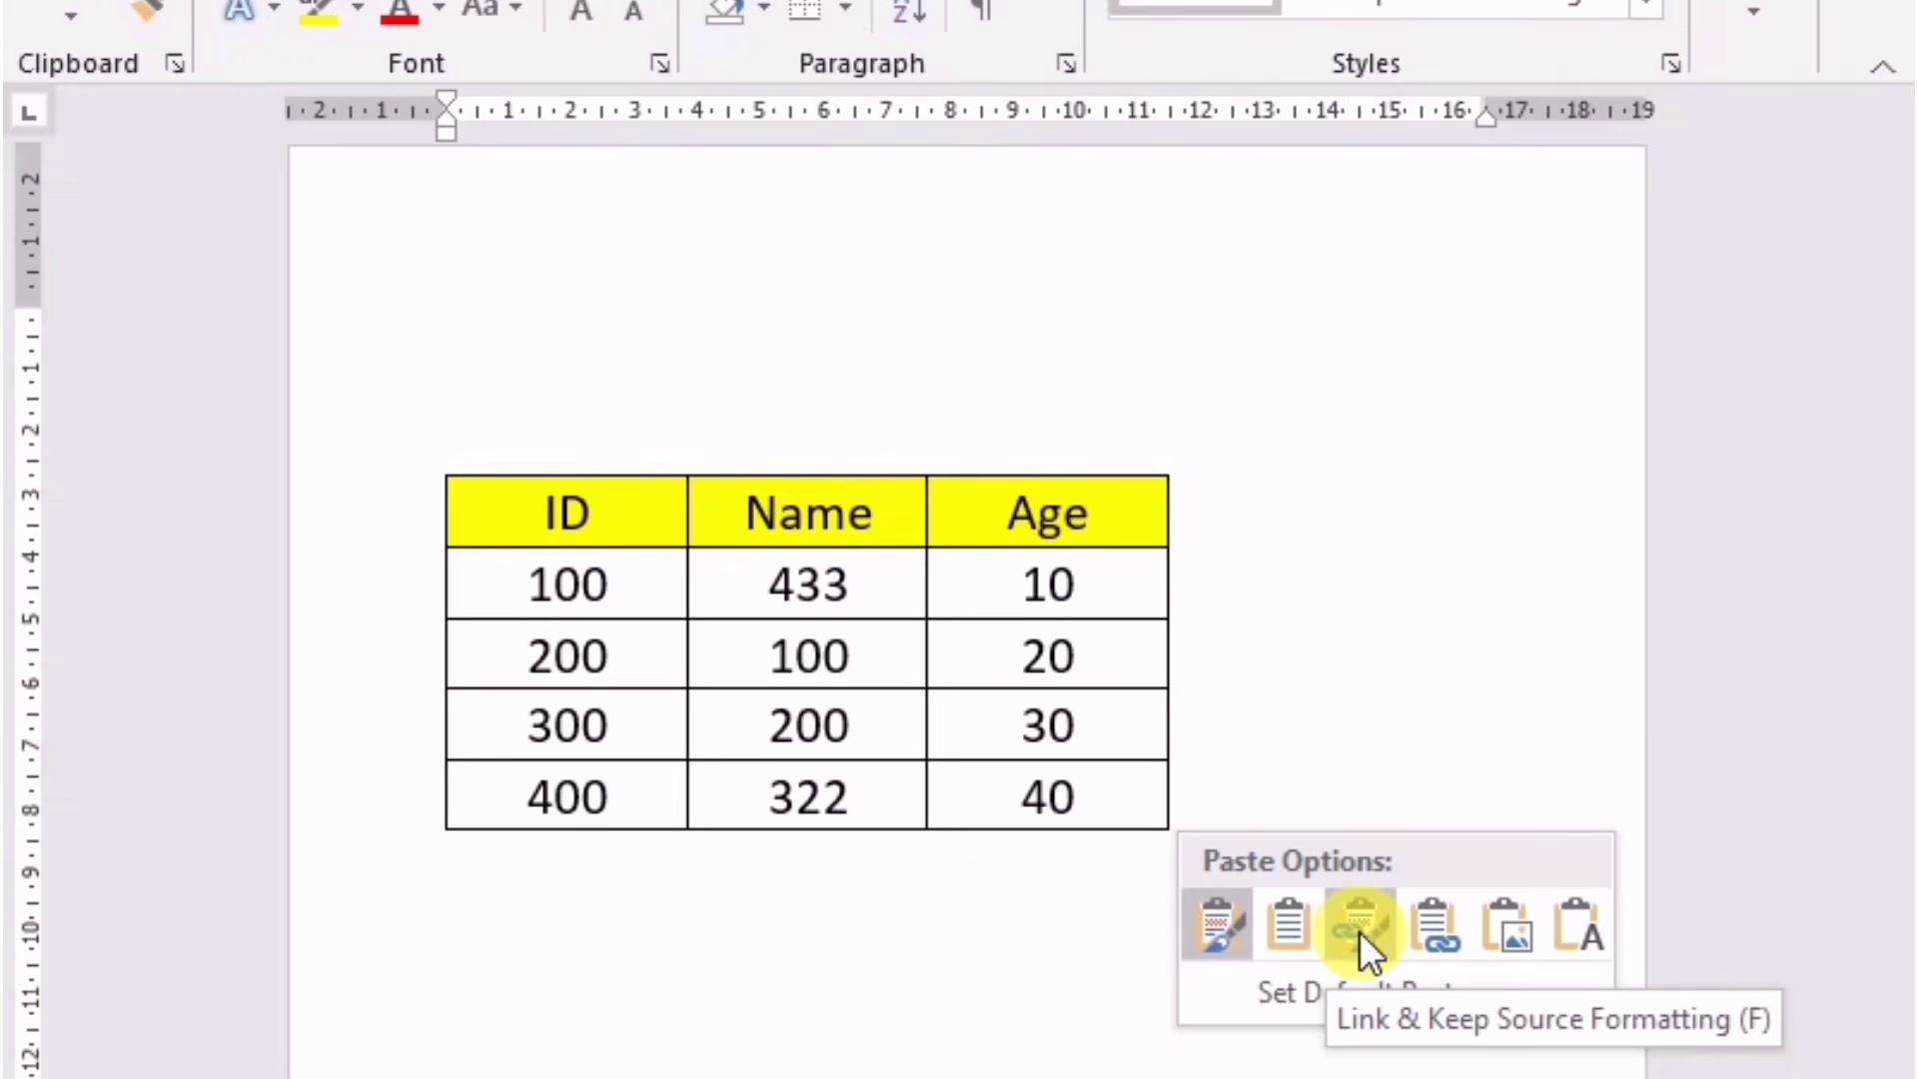
left_click(1358, 931)
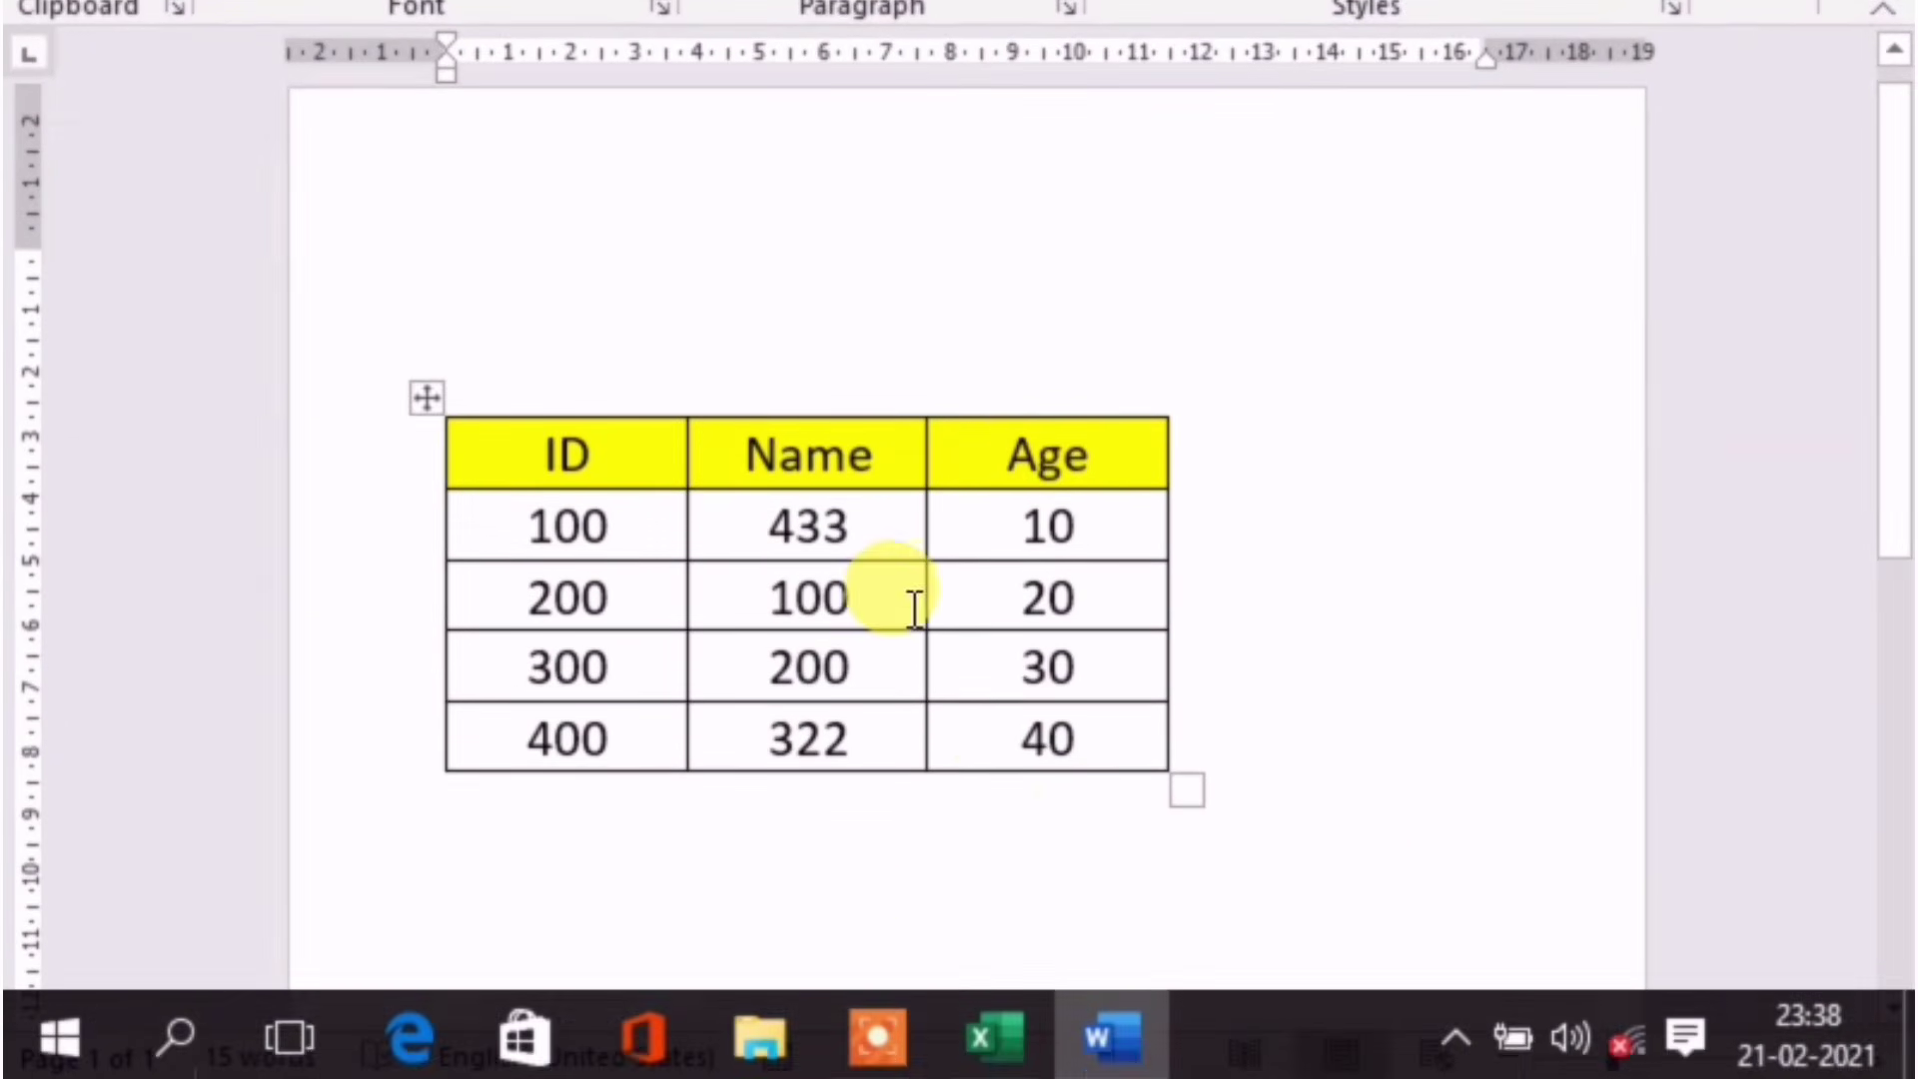
left_click(984, 1040)
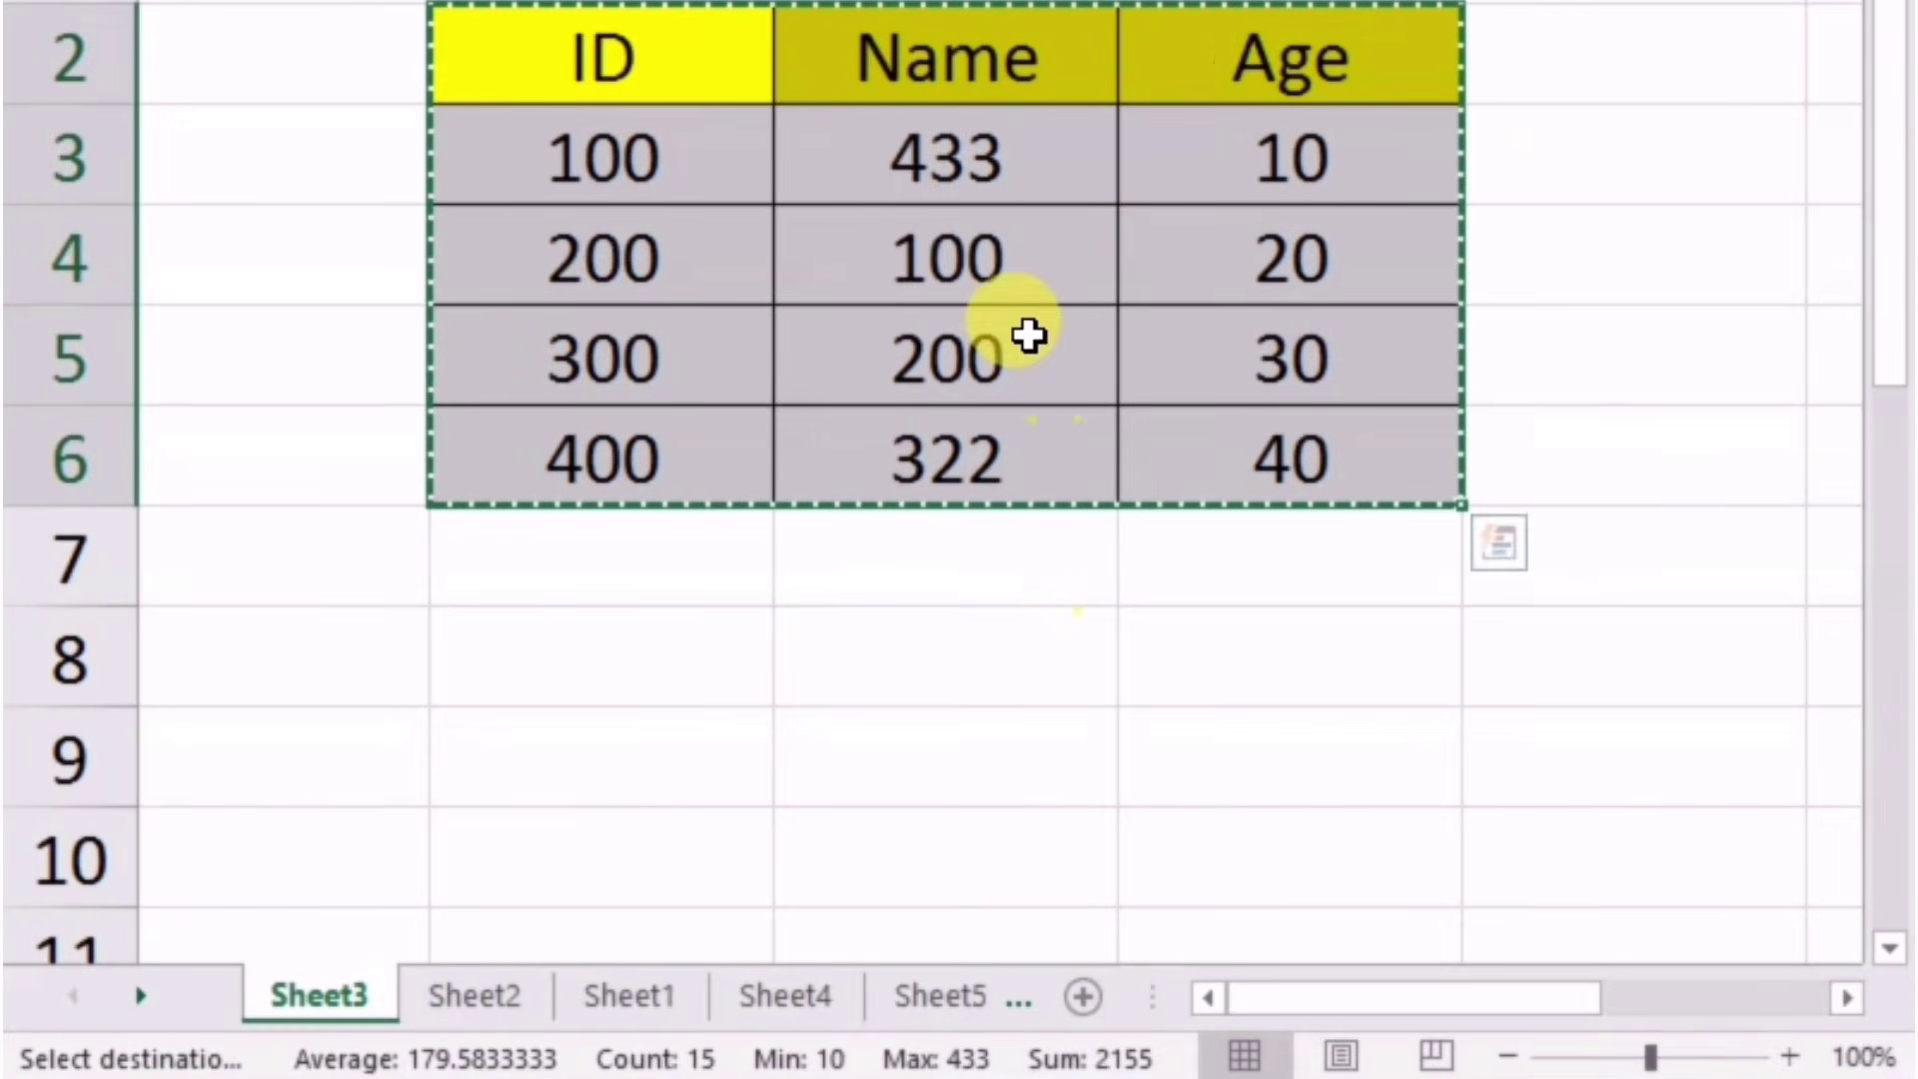
Step: Change the last ID in B6 from 400 to 4000 and confirm Word's linked table updates
double_click(673, 464)
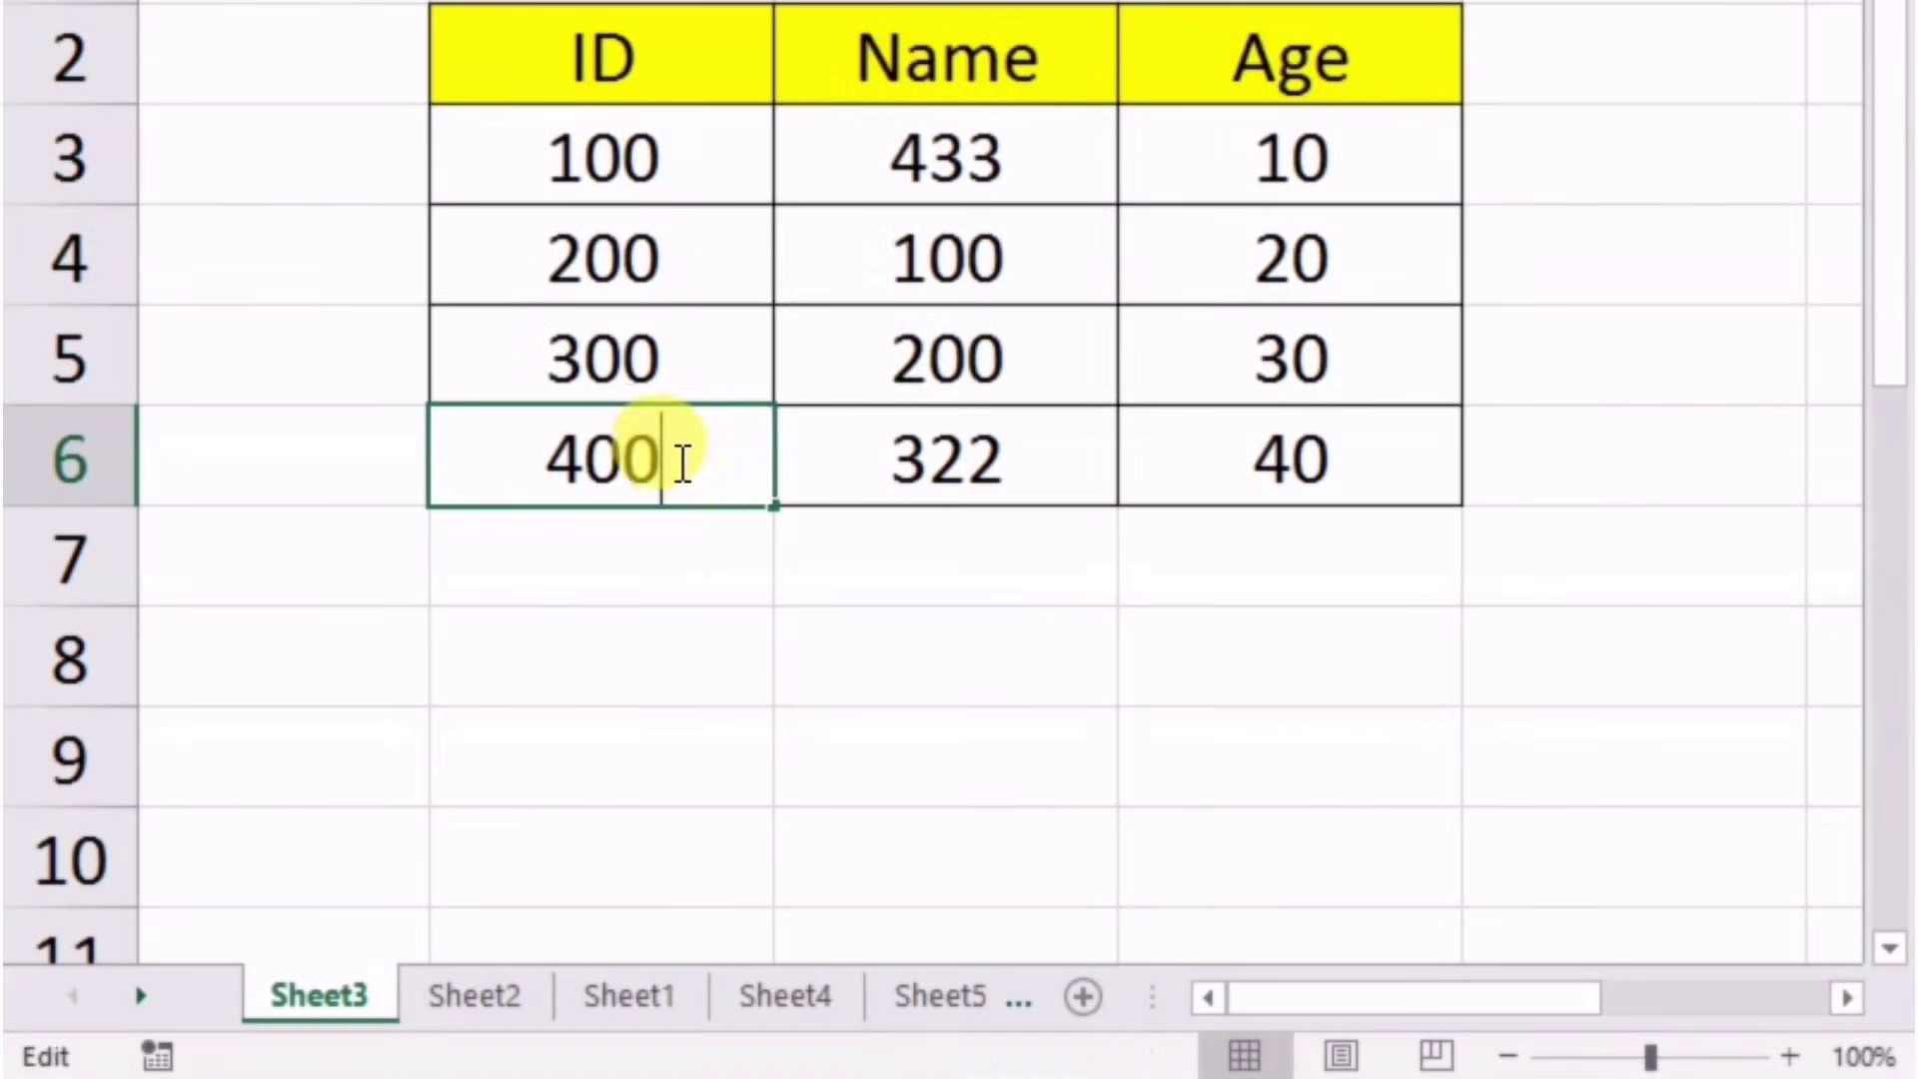
left_click(839, 642)
mouse_move(963, 1049)
left_click(1091, 1007)
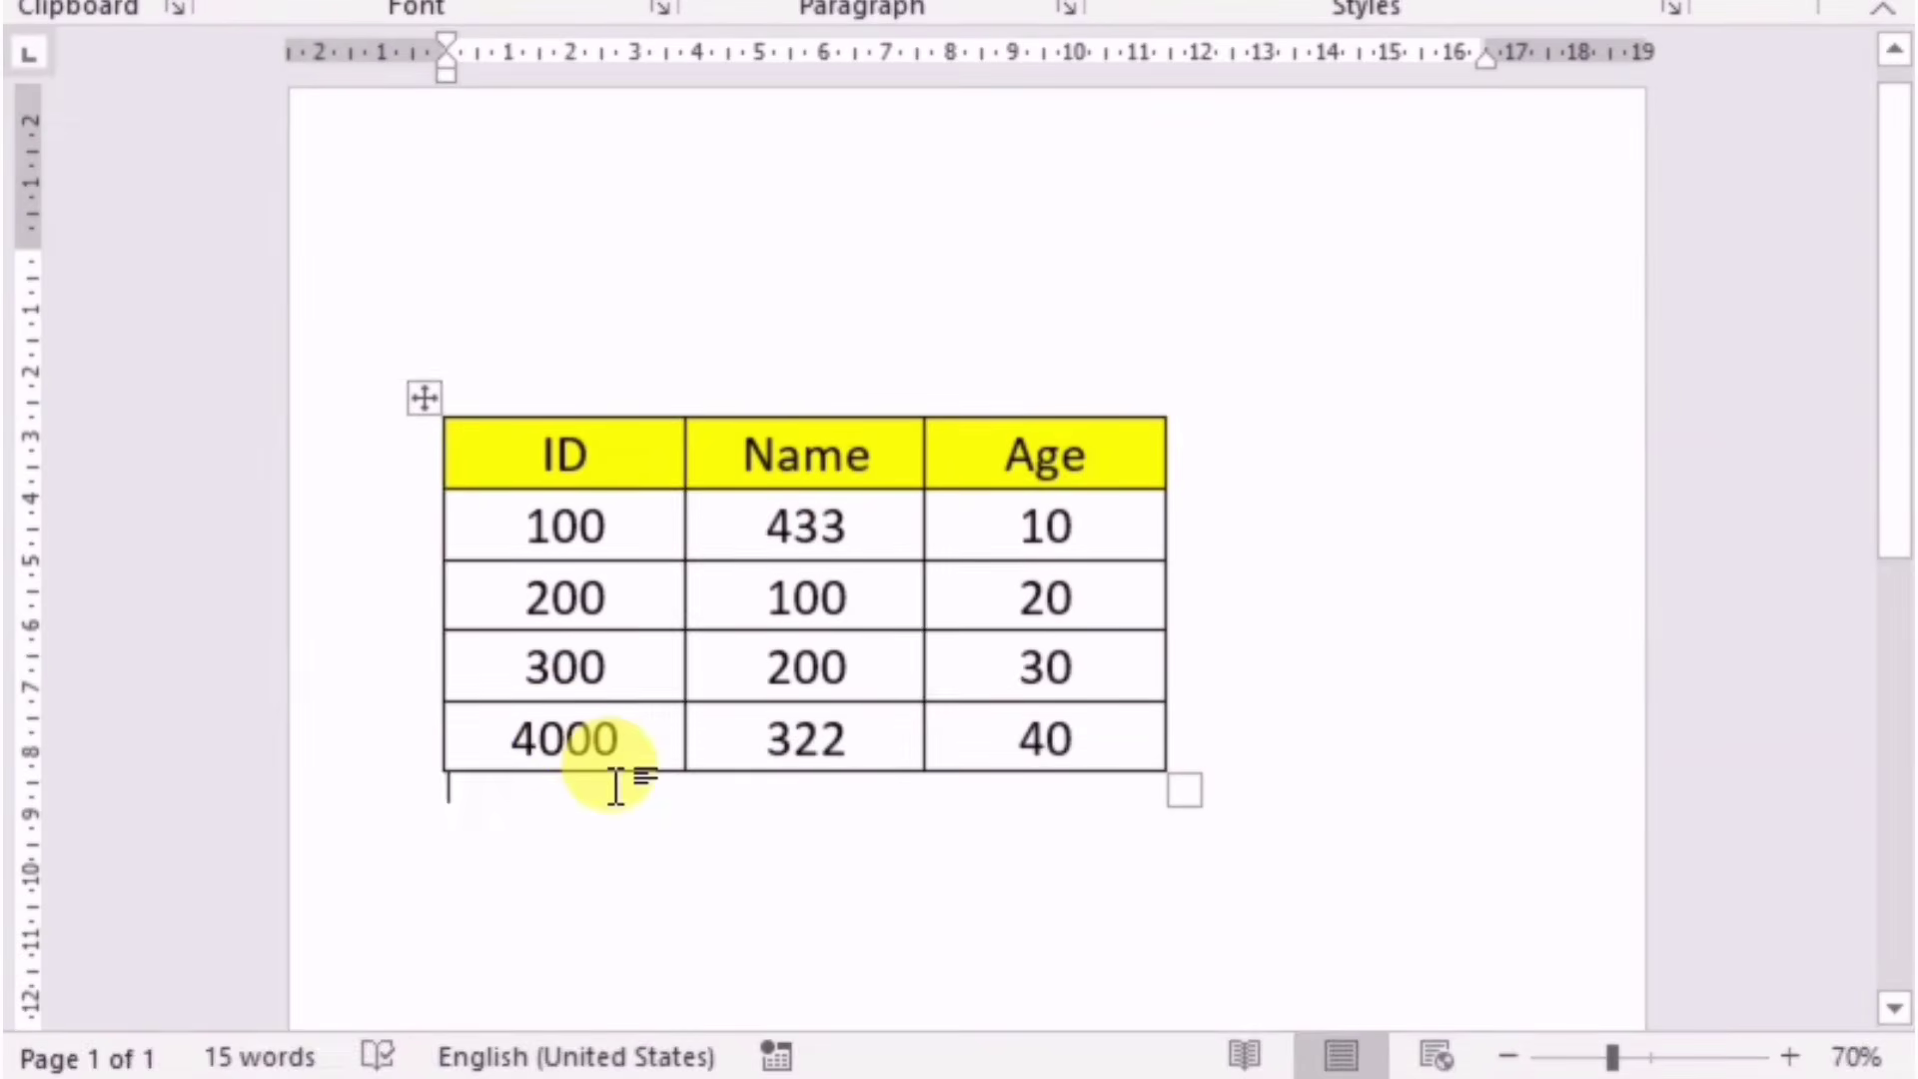
left_click(626, 743)
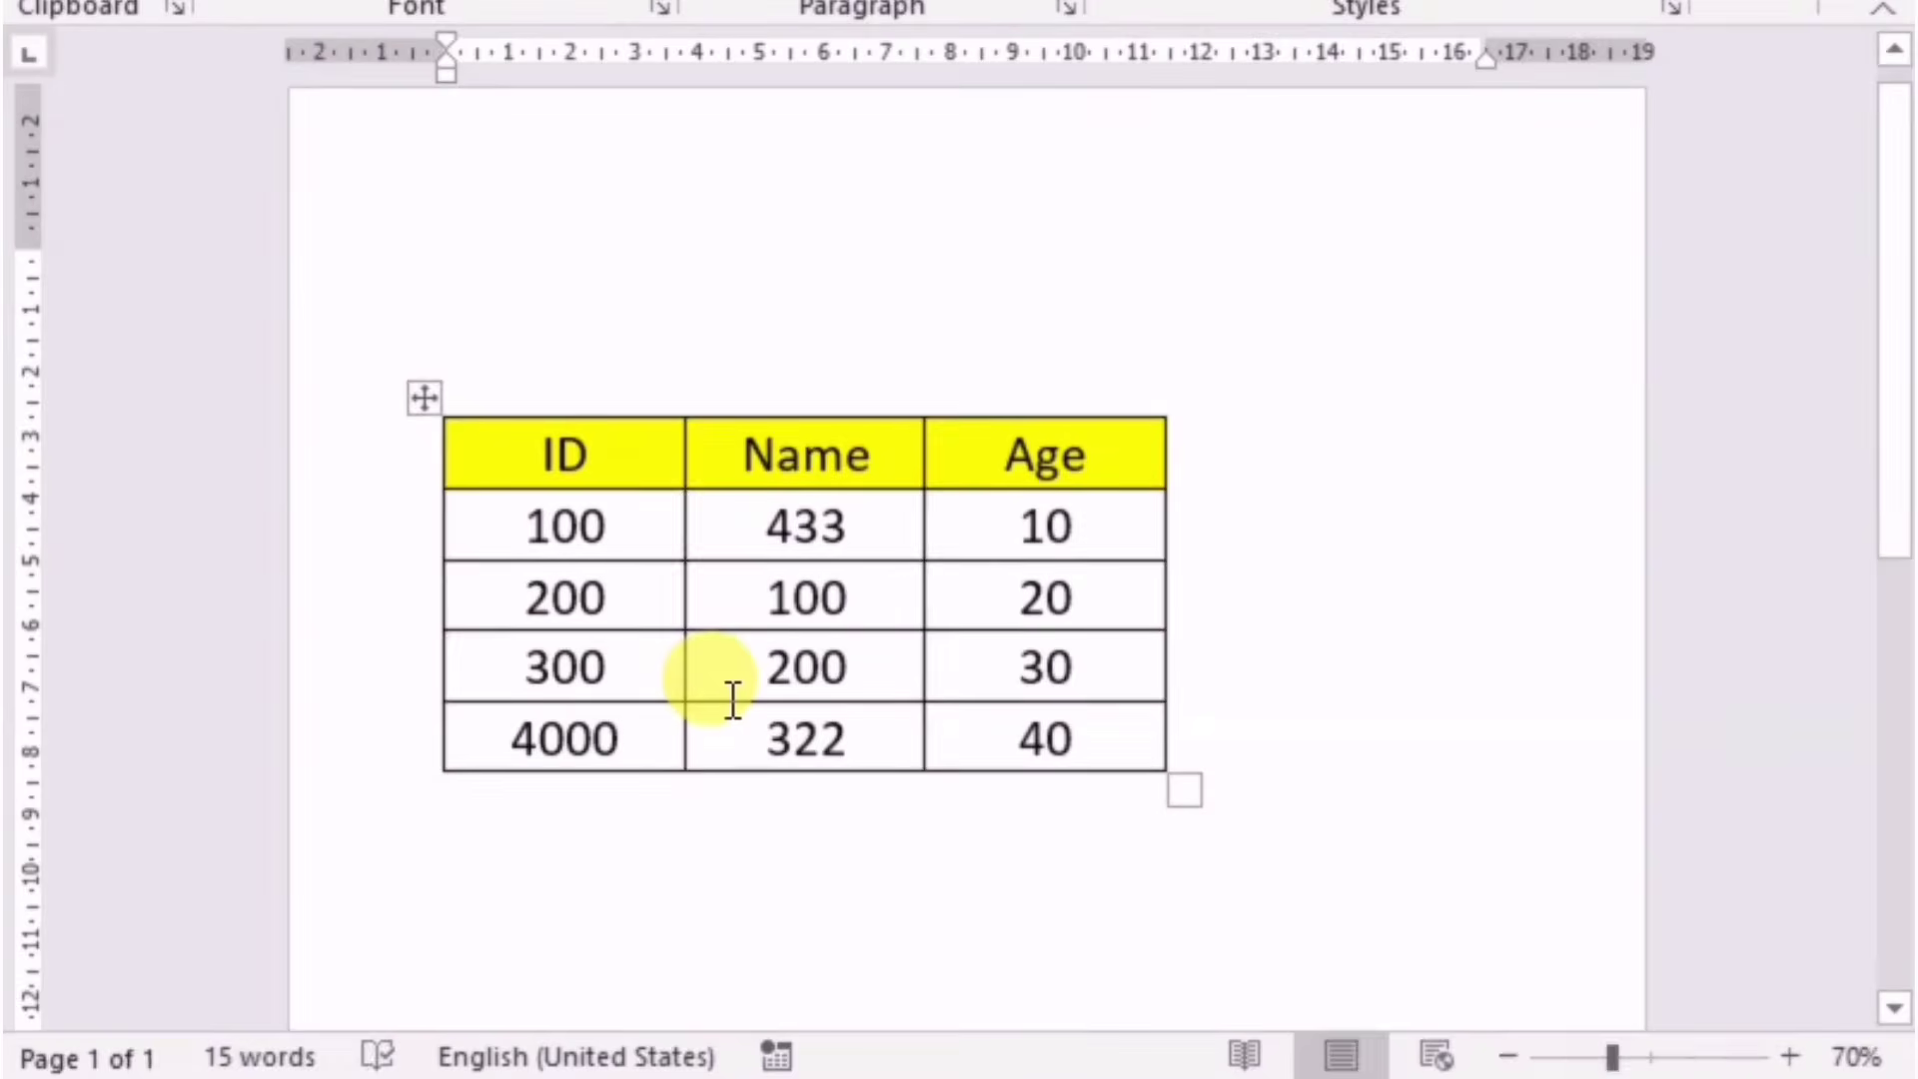
Step: Break the Word table's link to its Excel source workbook in the Links dialog, confirming with Yes
right_click(737, 523)
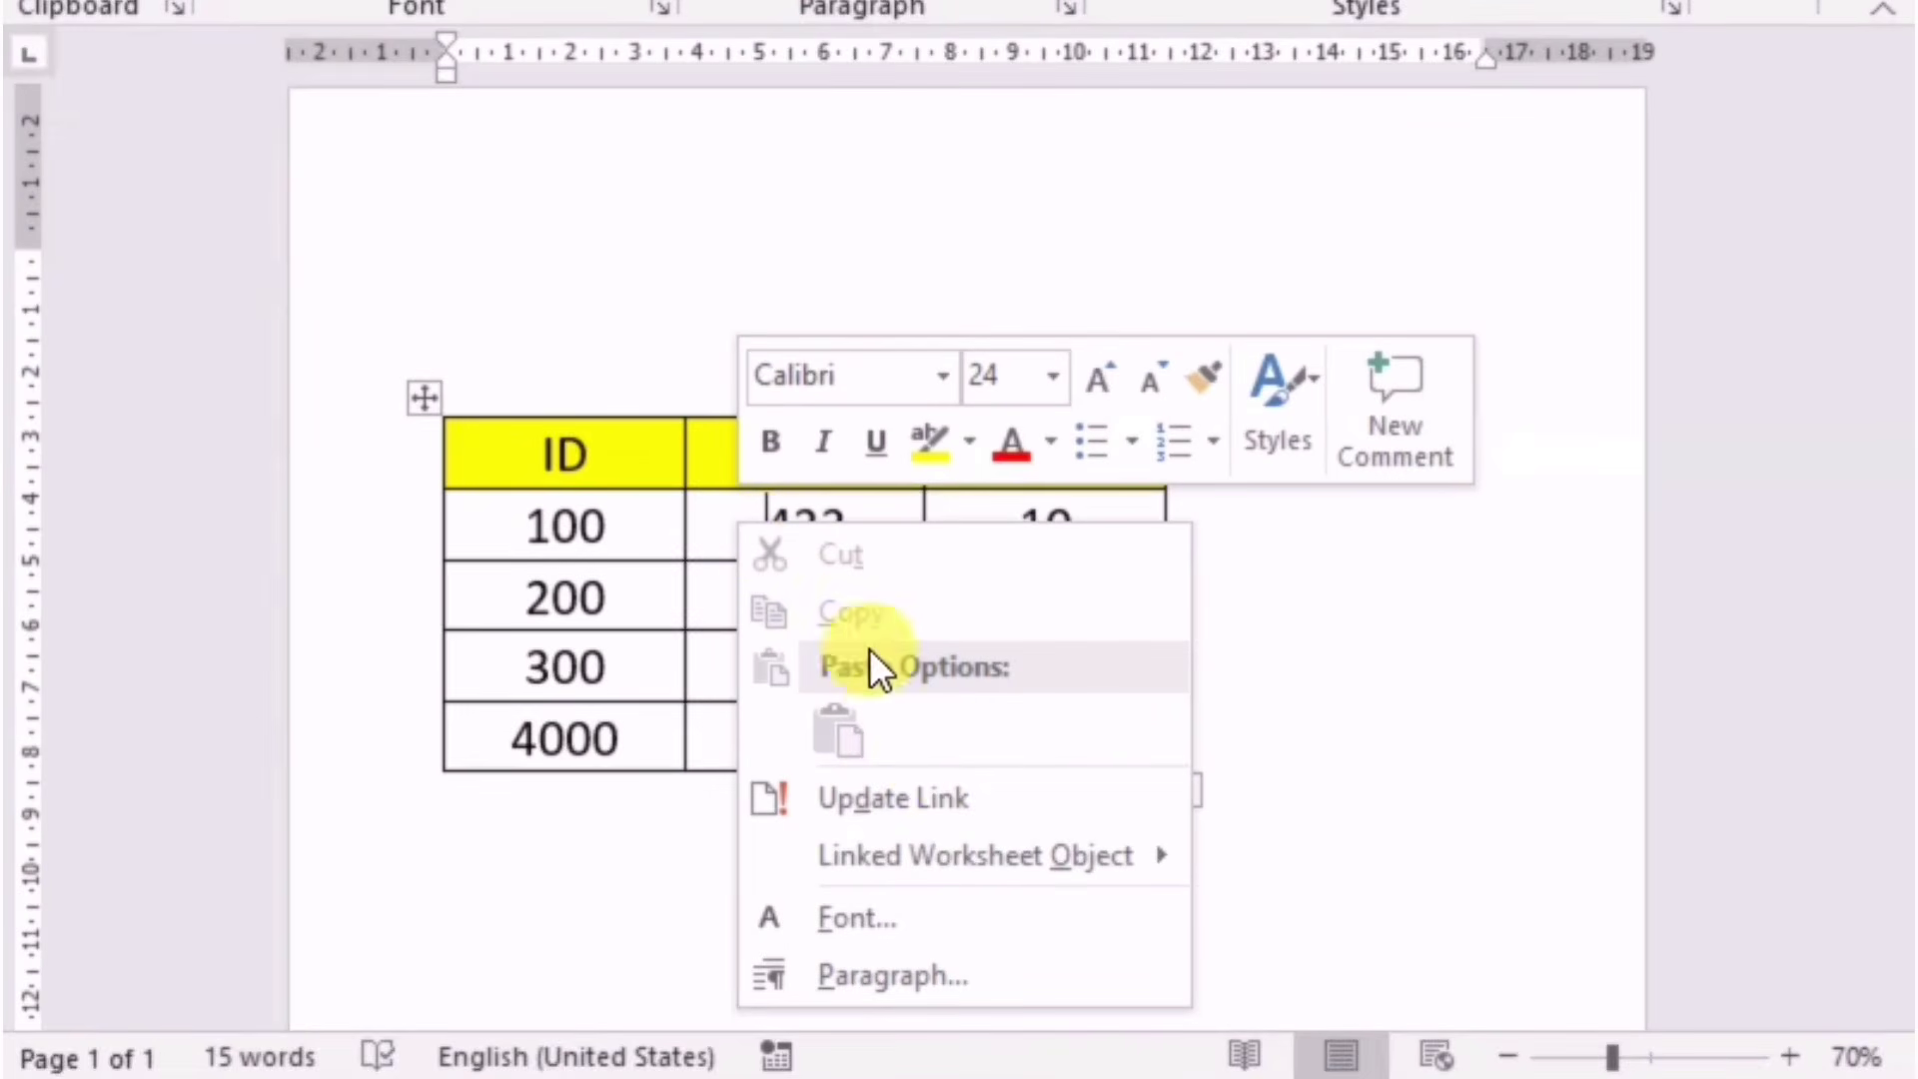
mouse_move(986, 876)
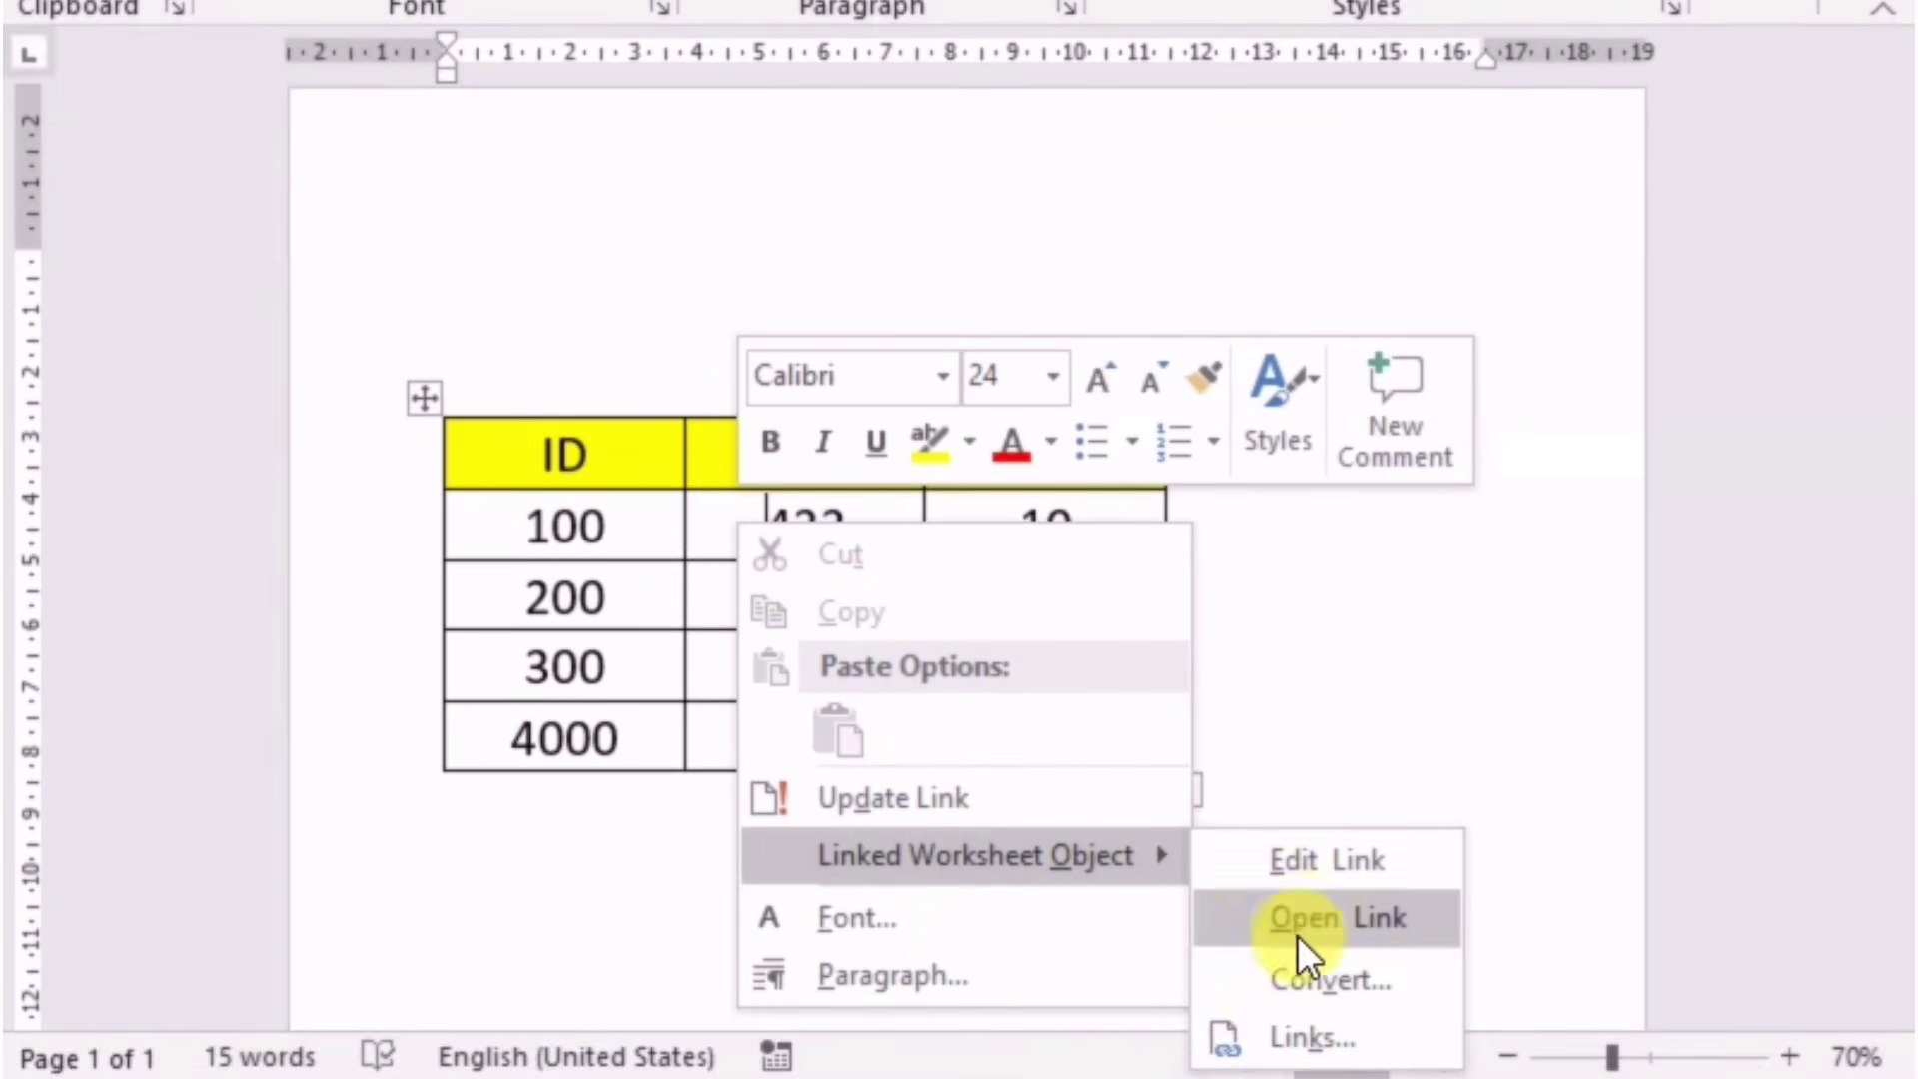
left_click(1308, 1039)
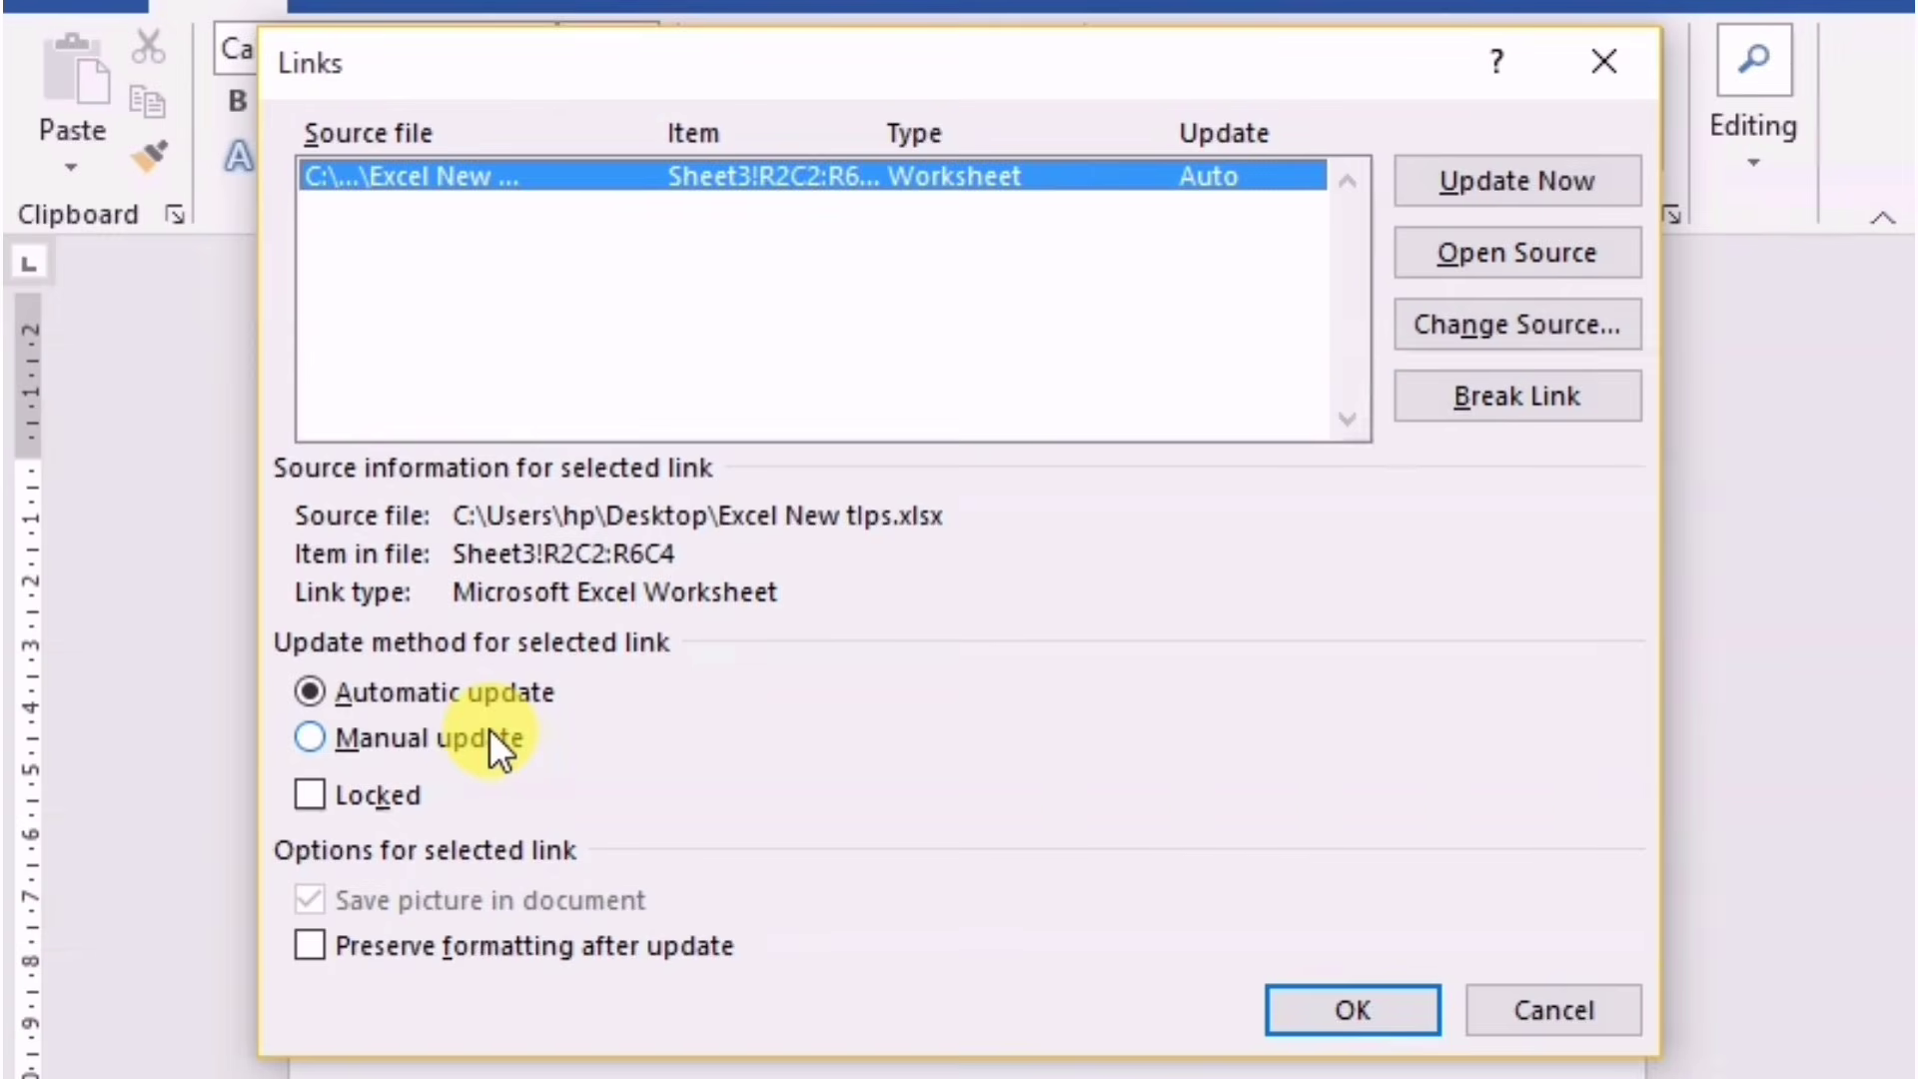
left_click(1460, 399)
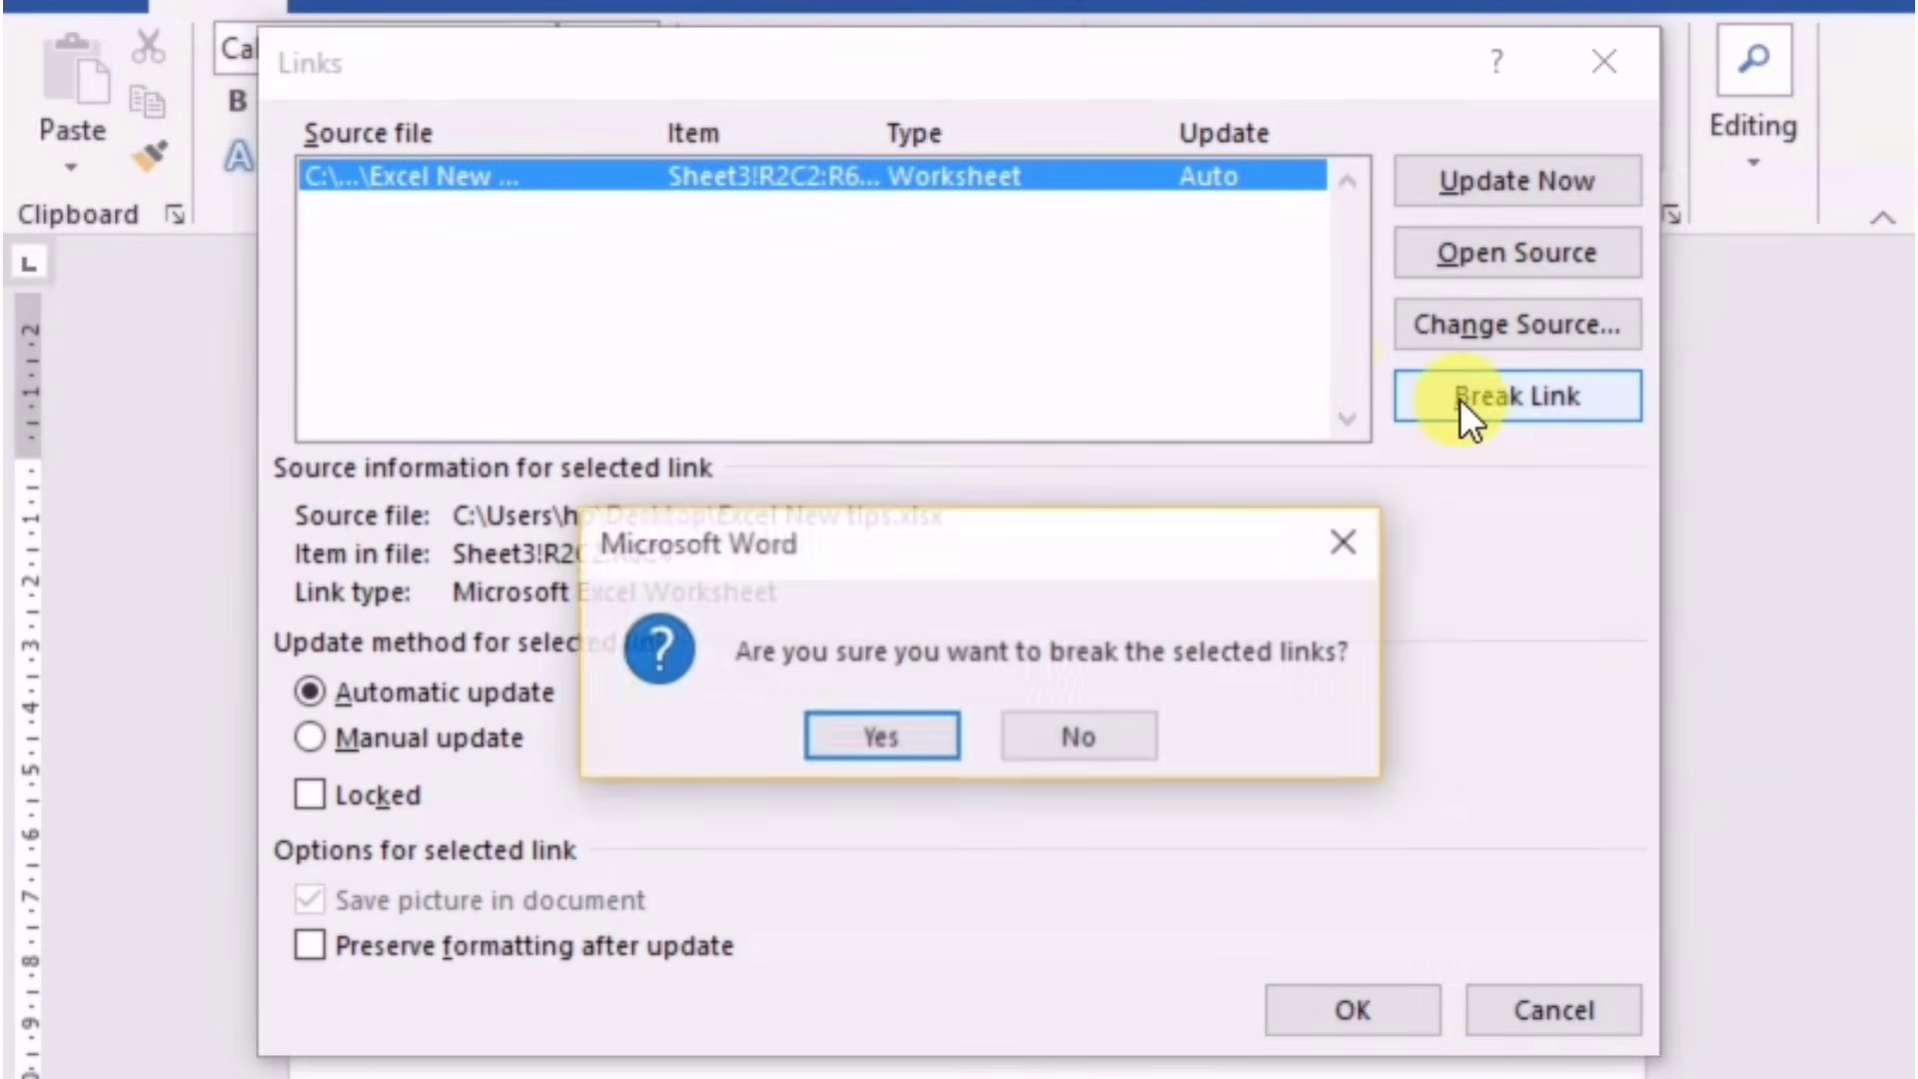
left_click(877, 730)
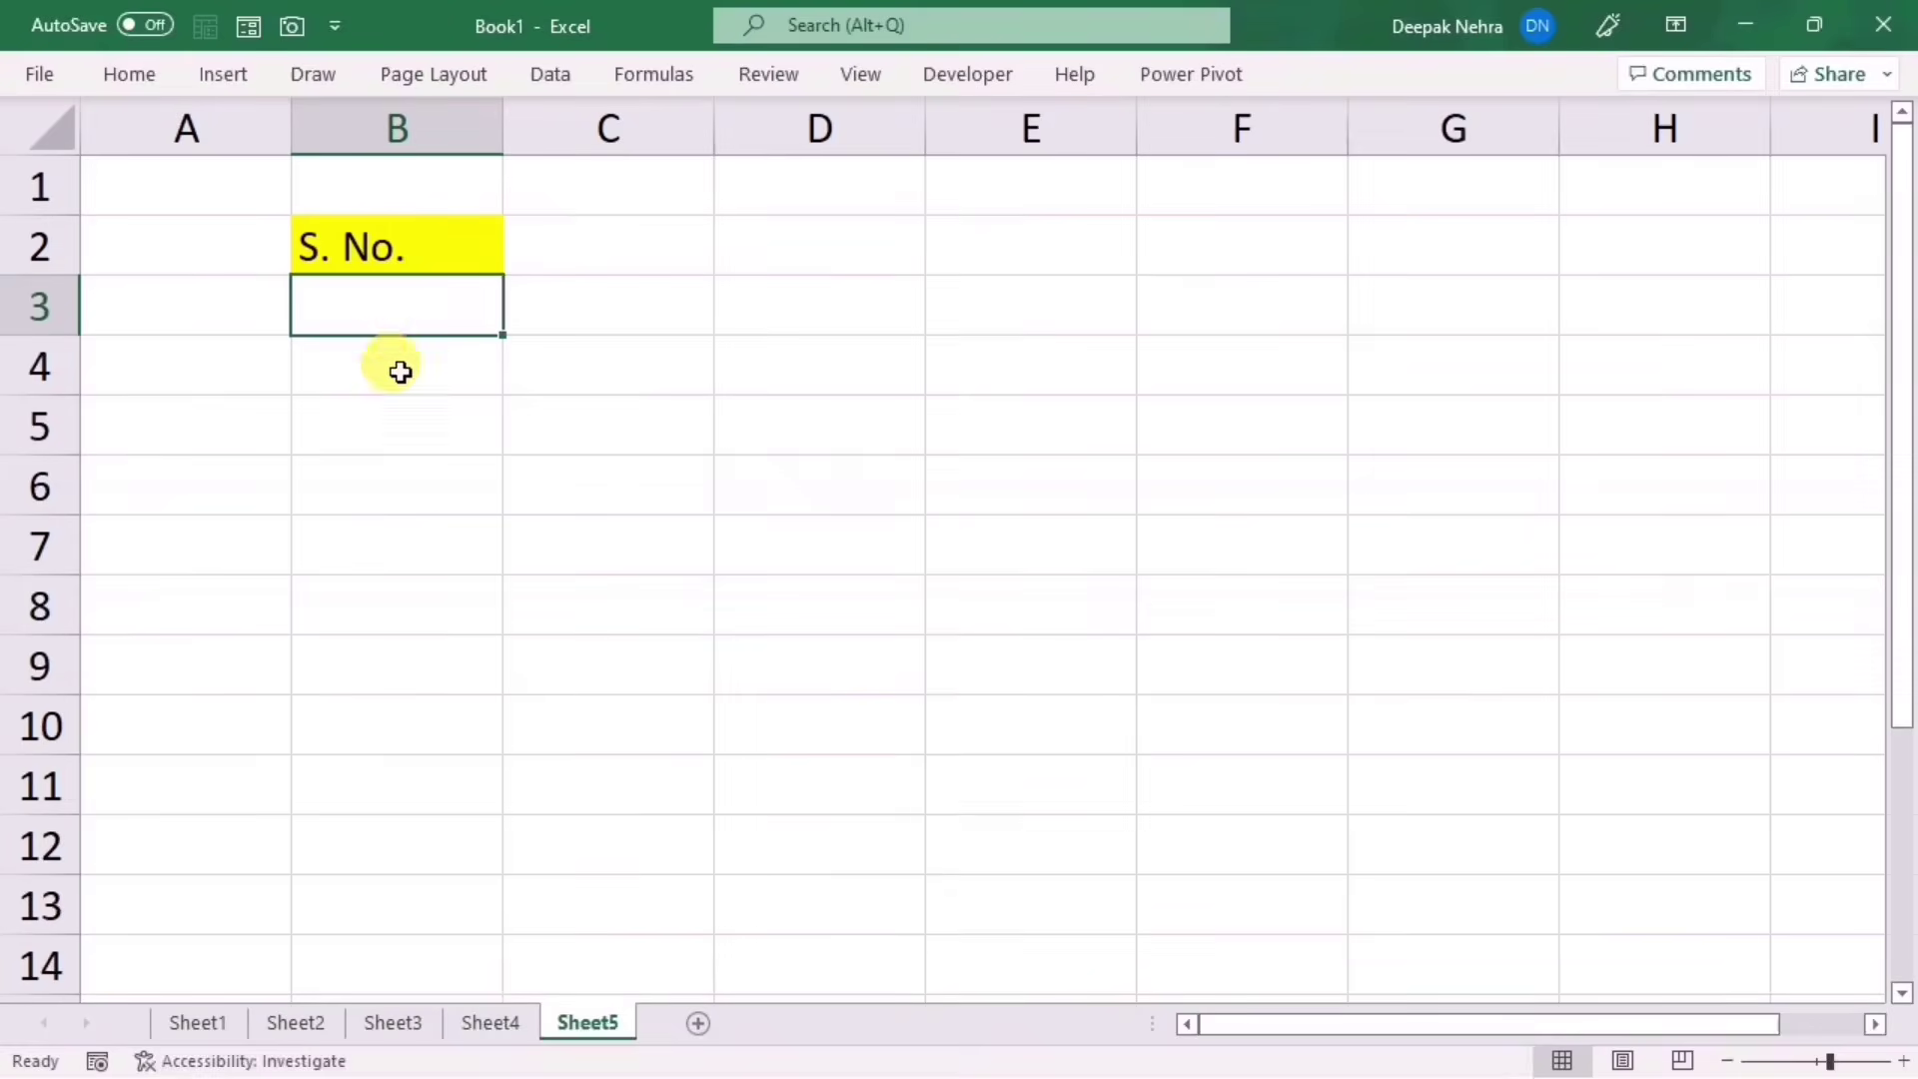
Step: Enter 1 and 2 in B3:B4 and select them as the start of a series
type("1")
left_click(390, 356)
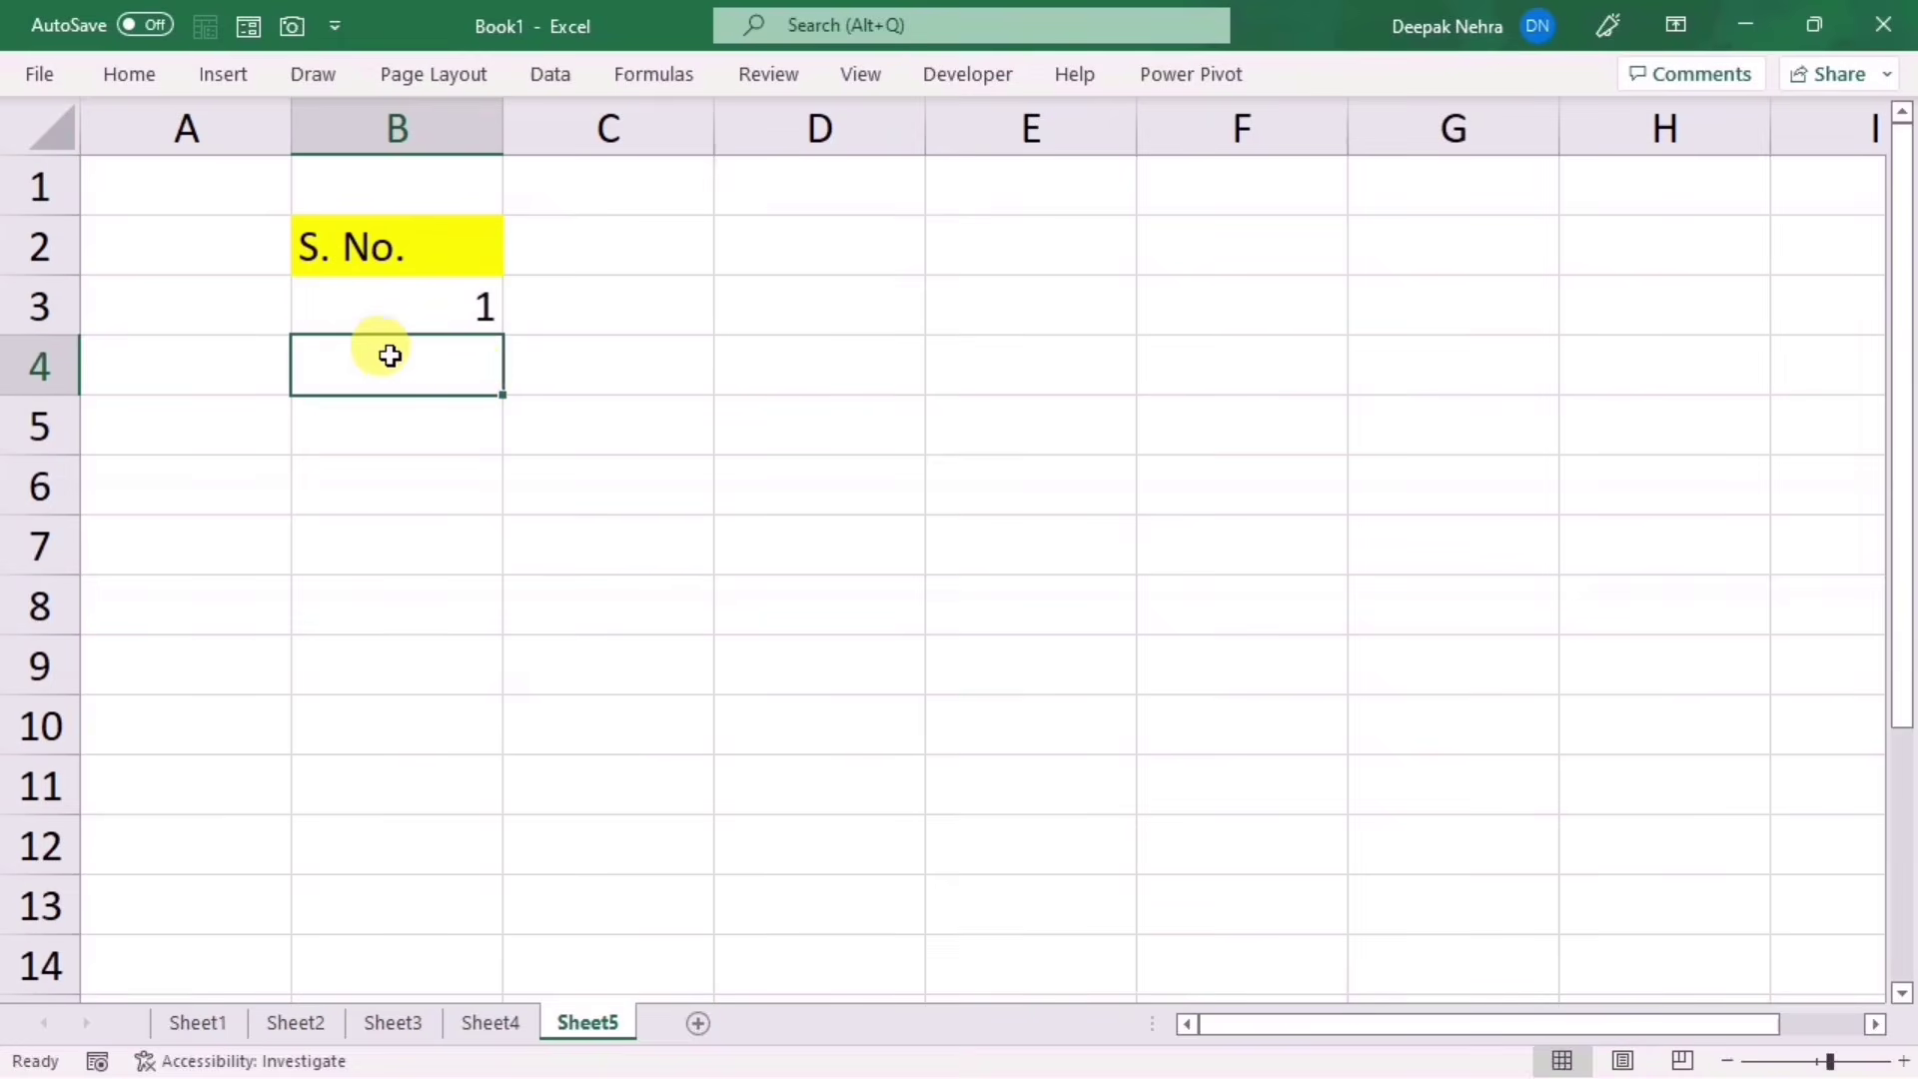
type("2")
left_click(454, 484)
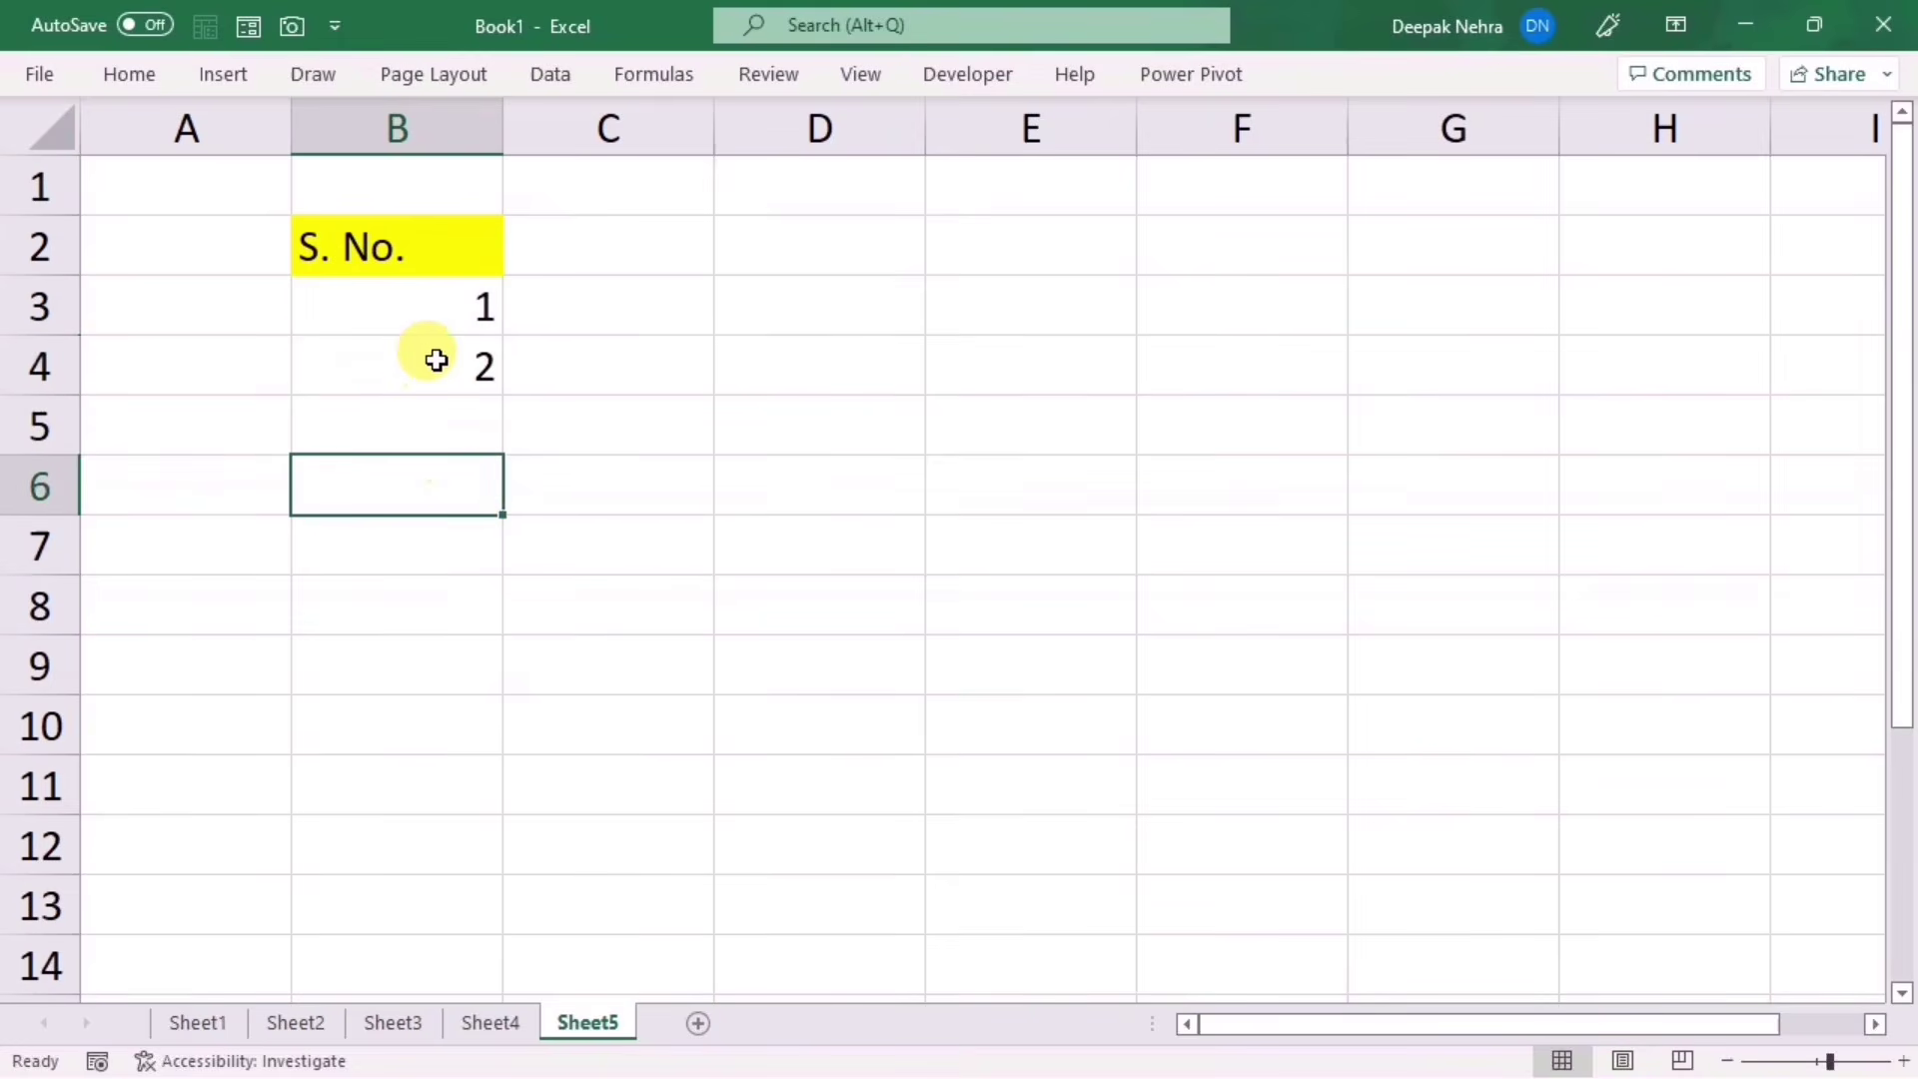
left_click(428, 304)
left_click(433, 370)
left_click_drag(436, 313, 495, 665)
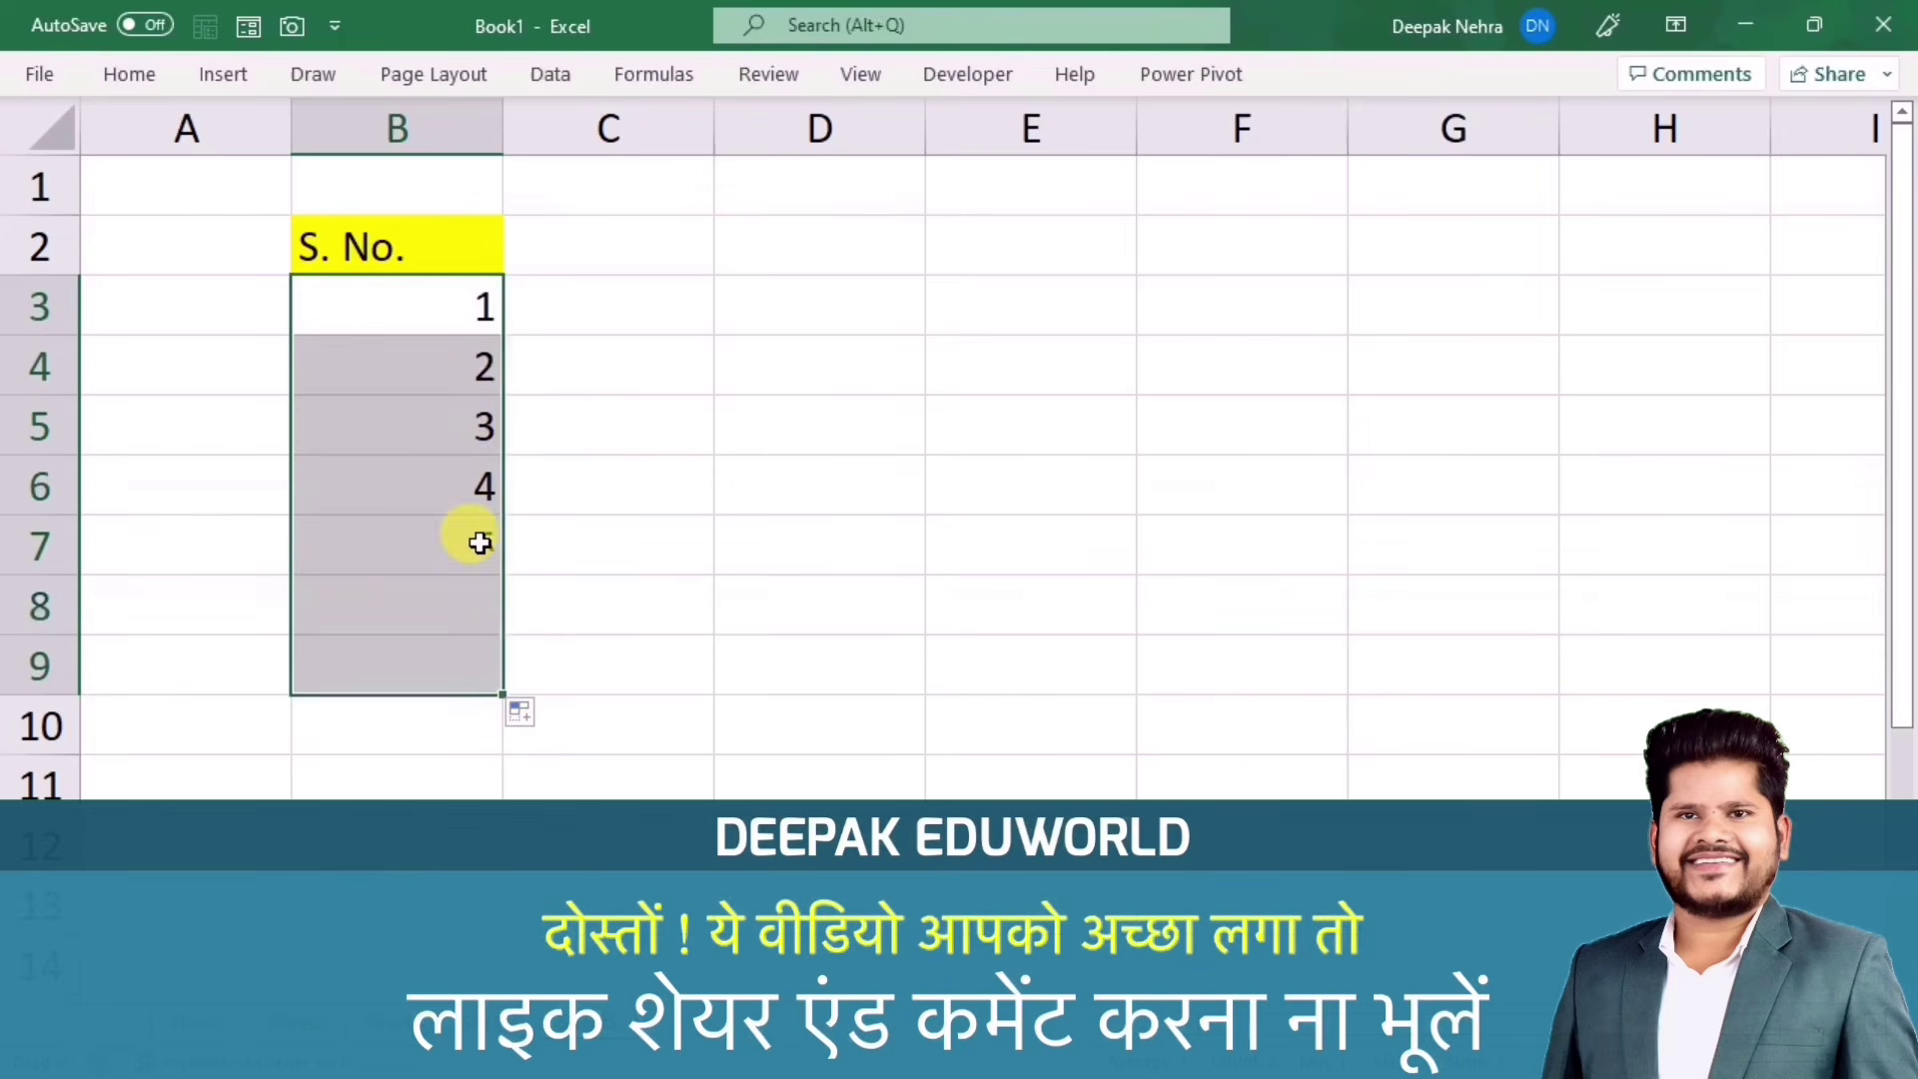
Step: Enter 1 in C3, fill it down to C9, and switch the fill to a 1–7 series
left_click(663, 308)
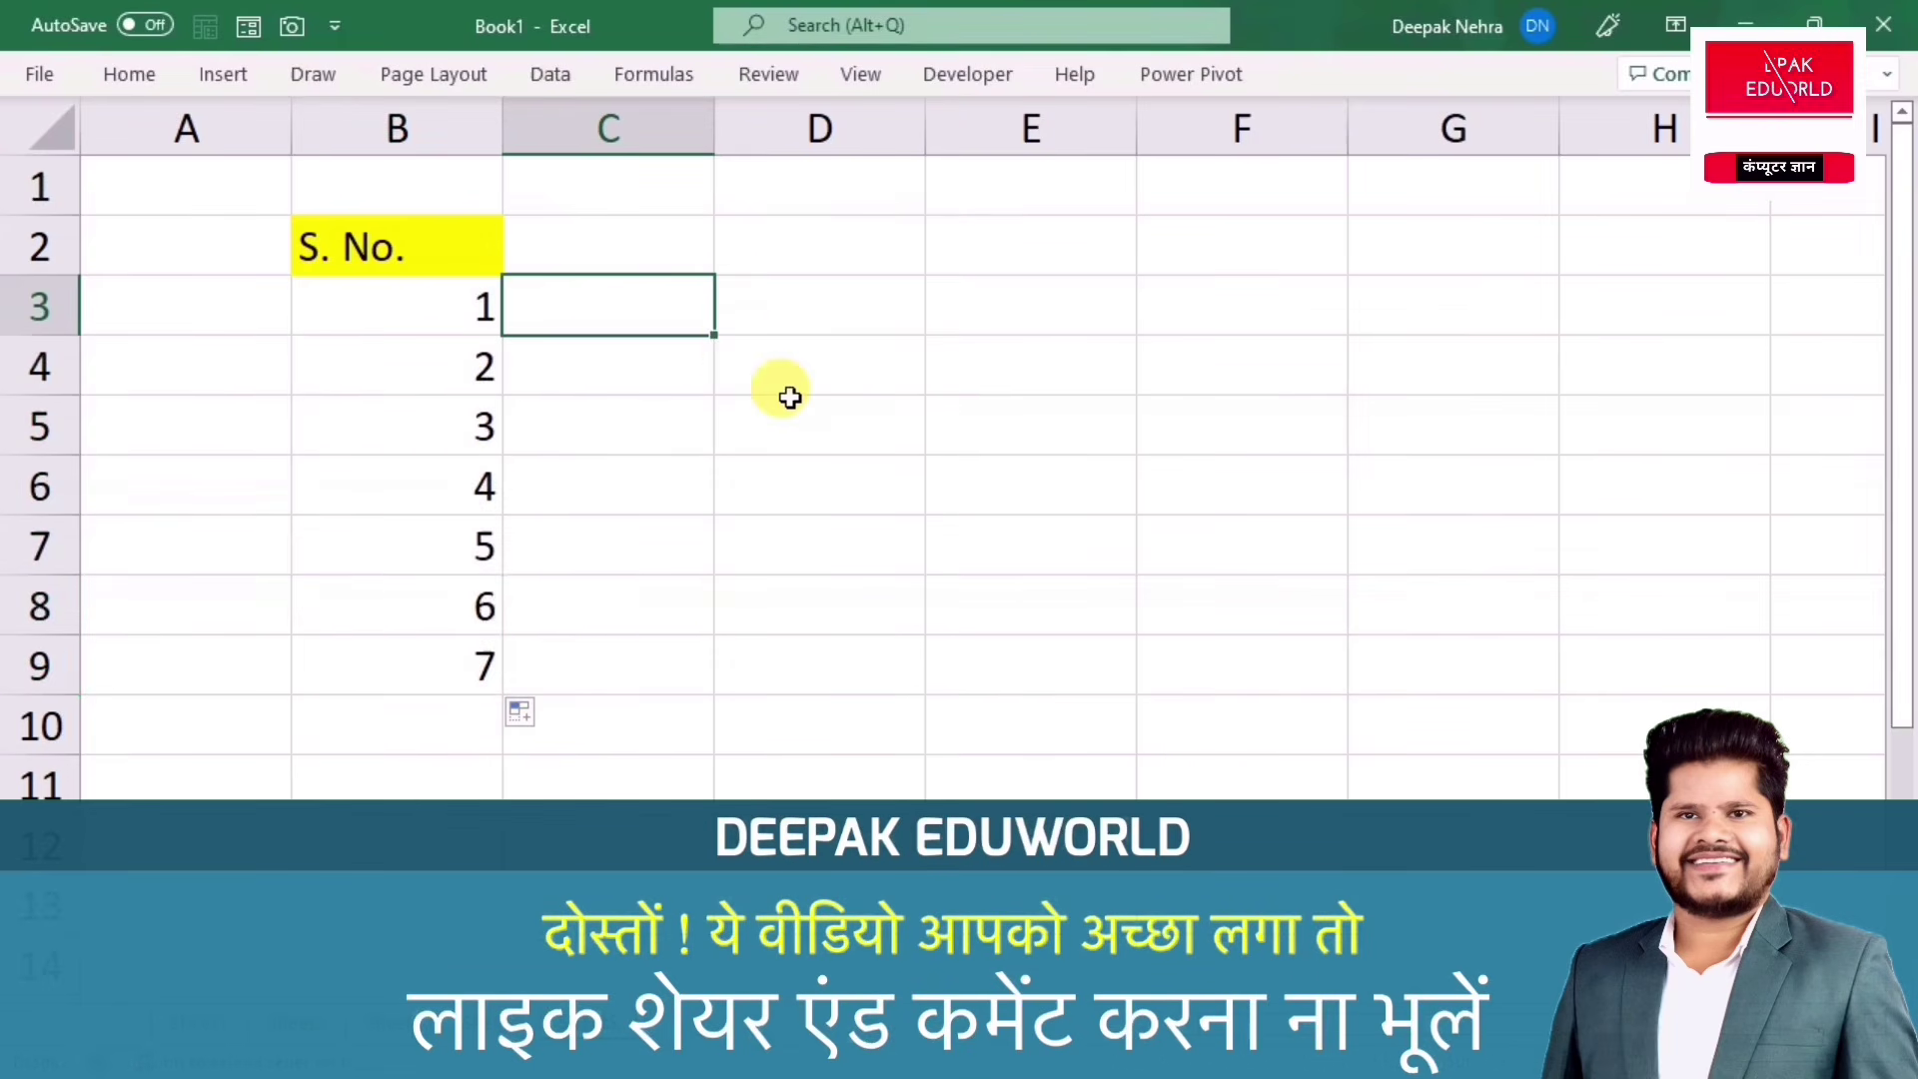
type("1")
left_click(805, 465)
left_click(665, 322)
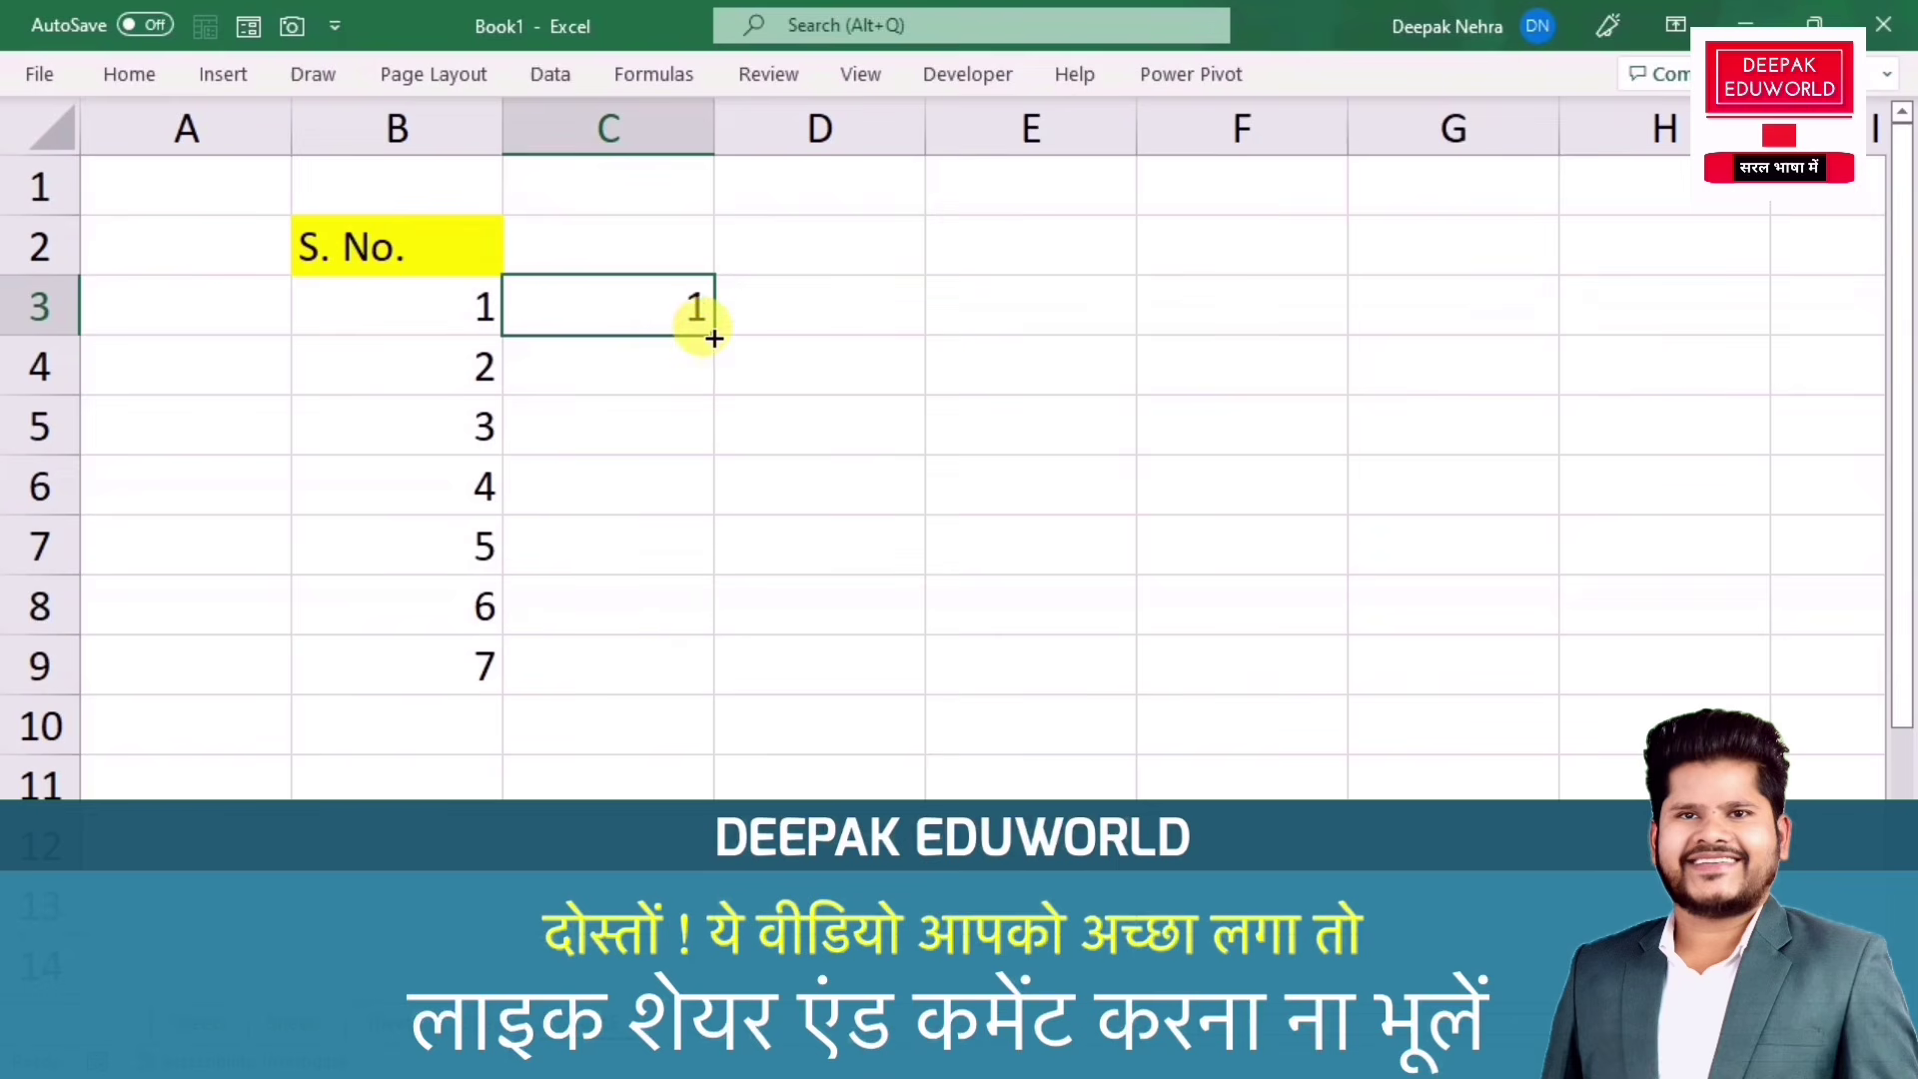
left_click_drag(713, 337, 680, 679)
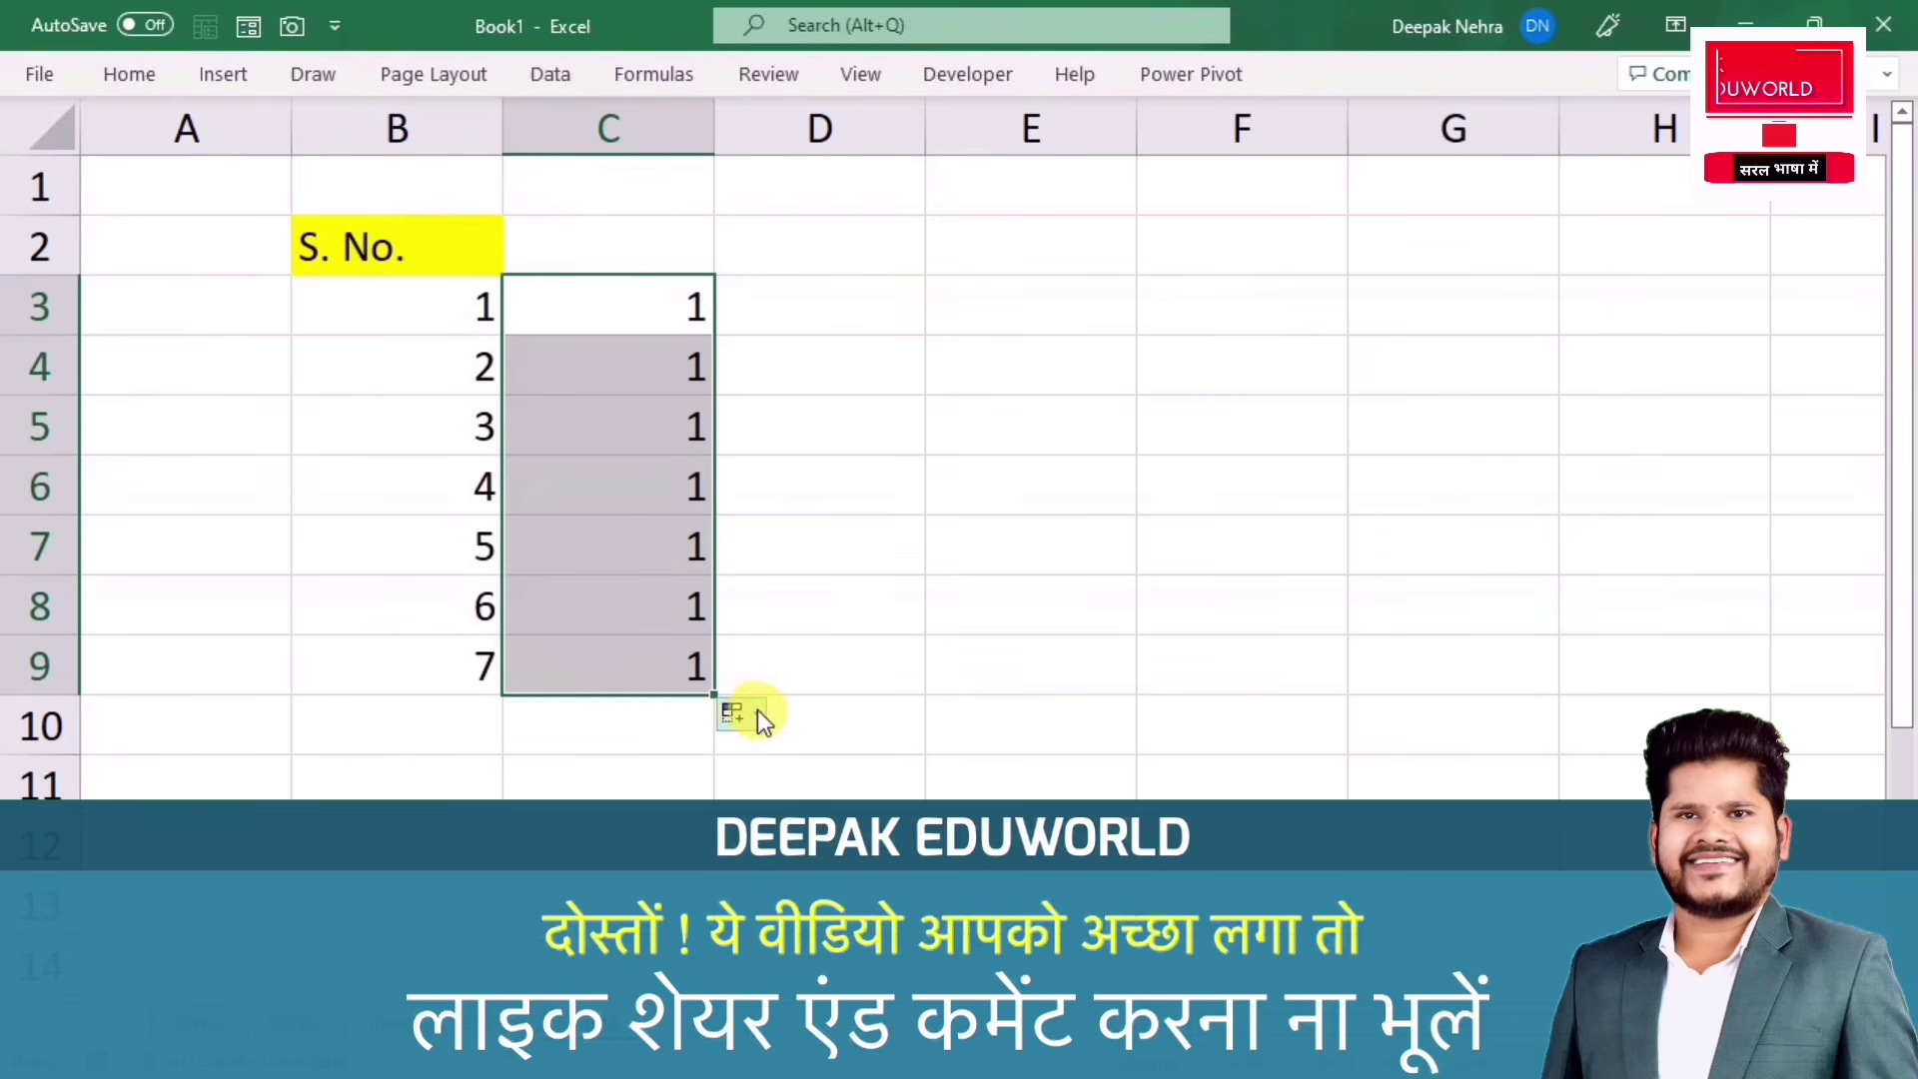
left_click(760, 712)
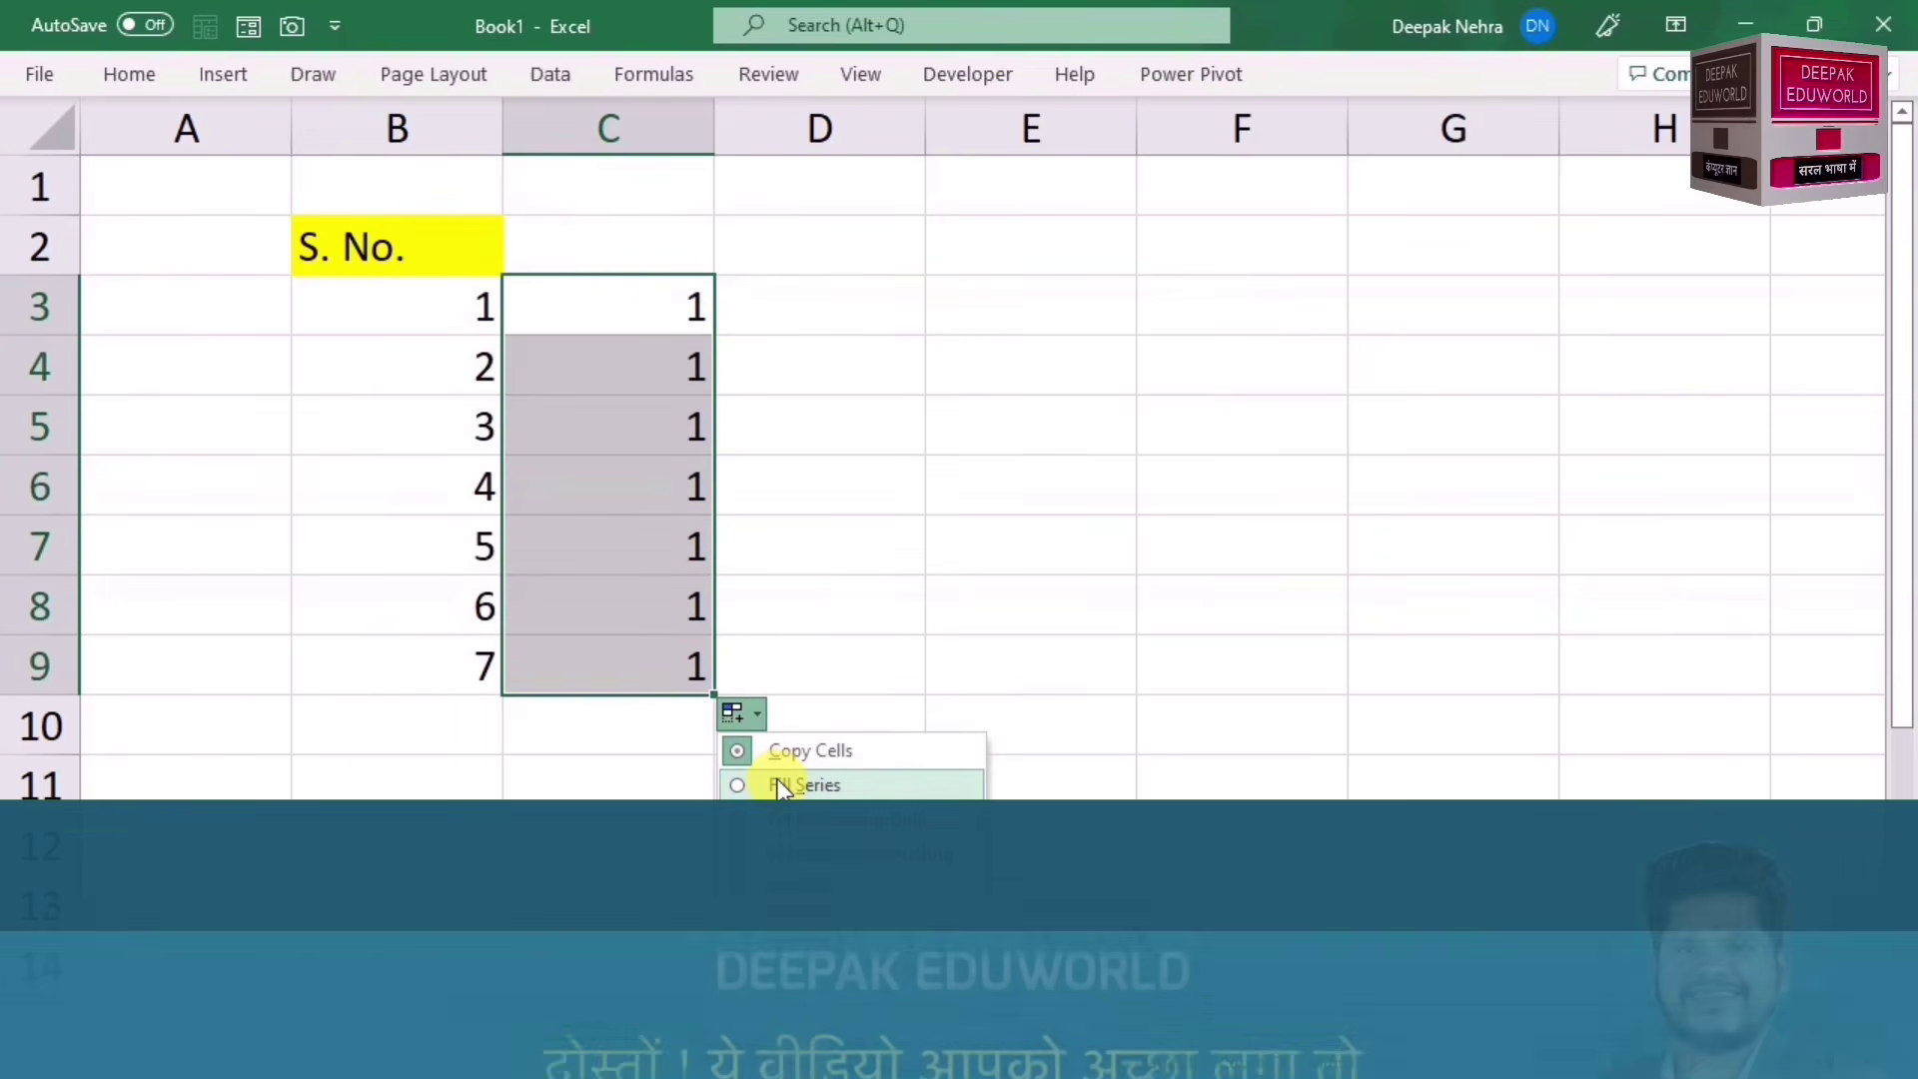
left_click(782, 786)
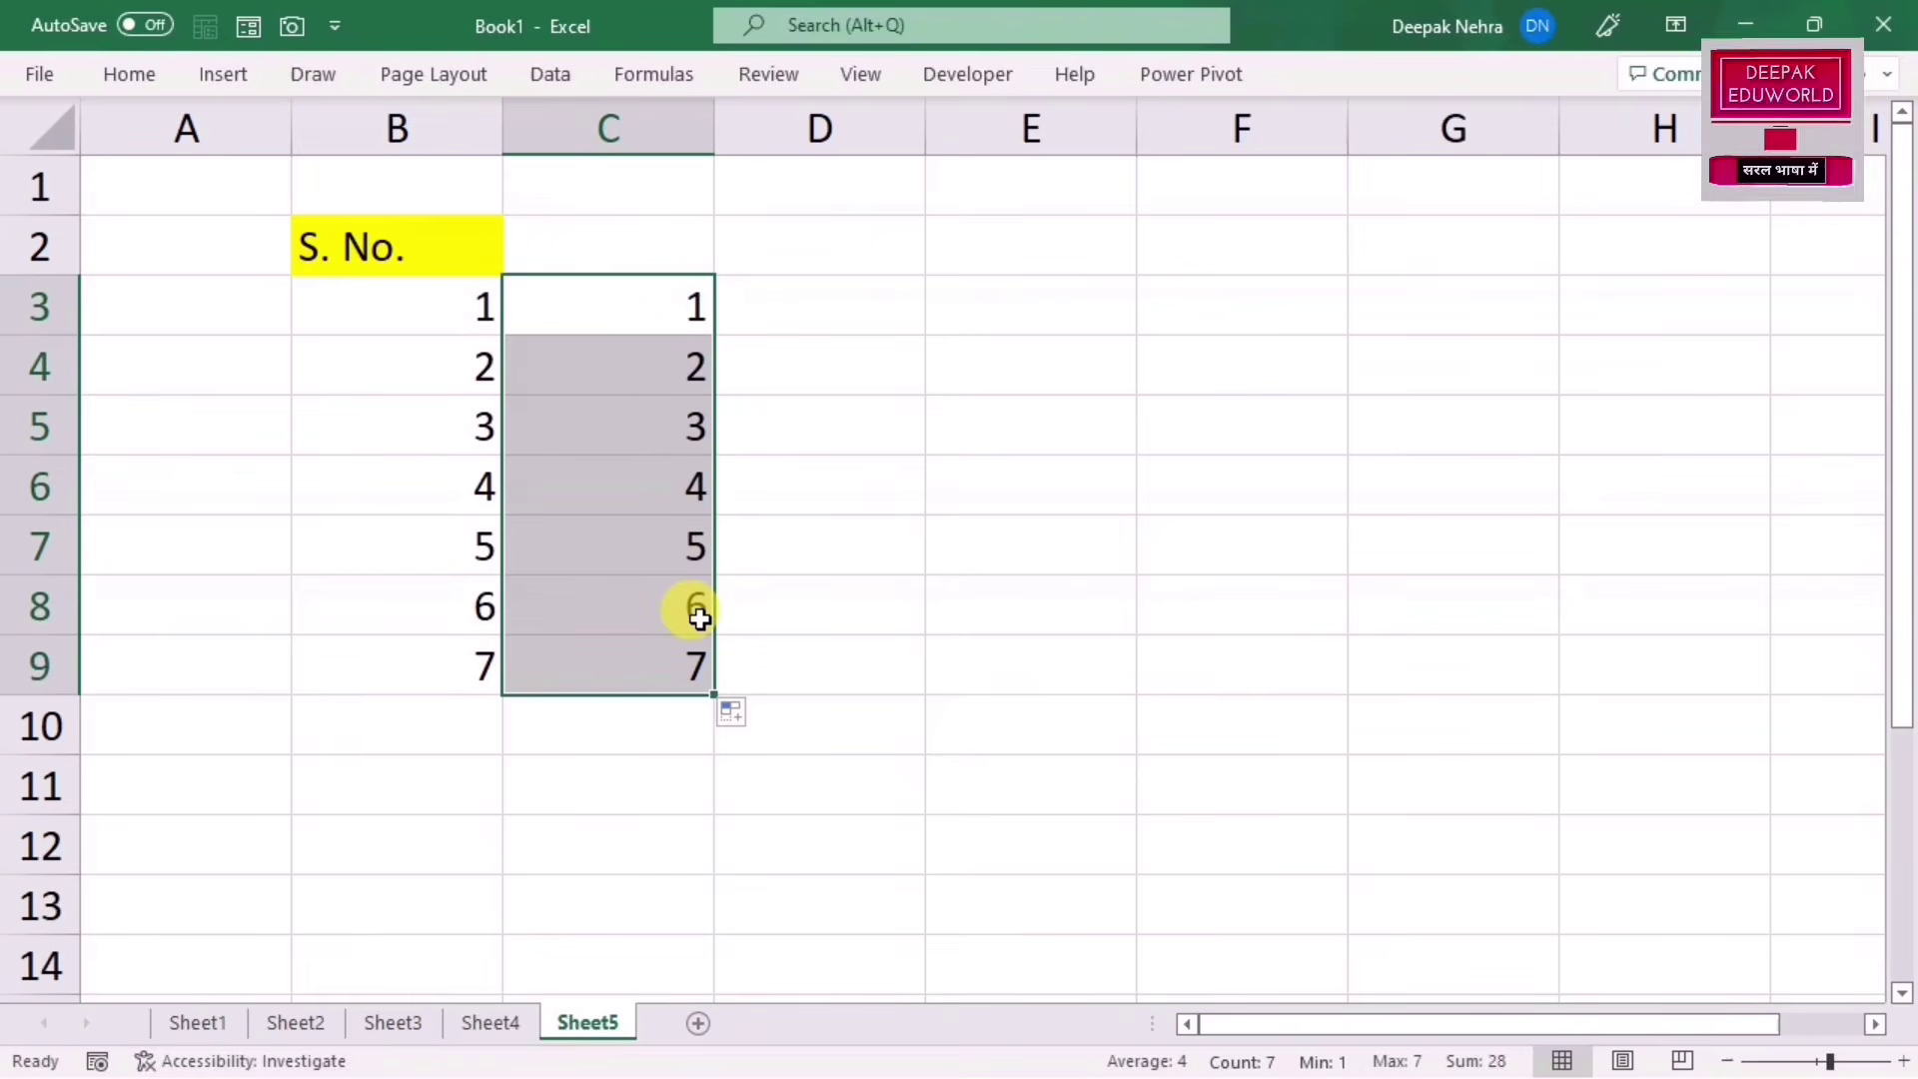
Step: Enter 1 in D3 and fill it down to D9 as a 1–7 series
left_click(878, 306)
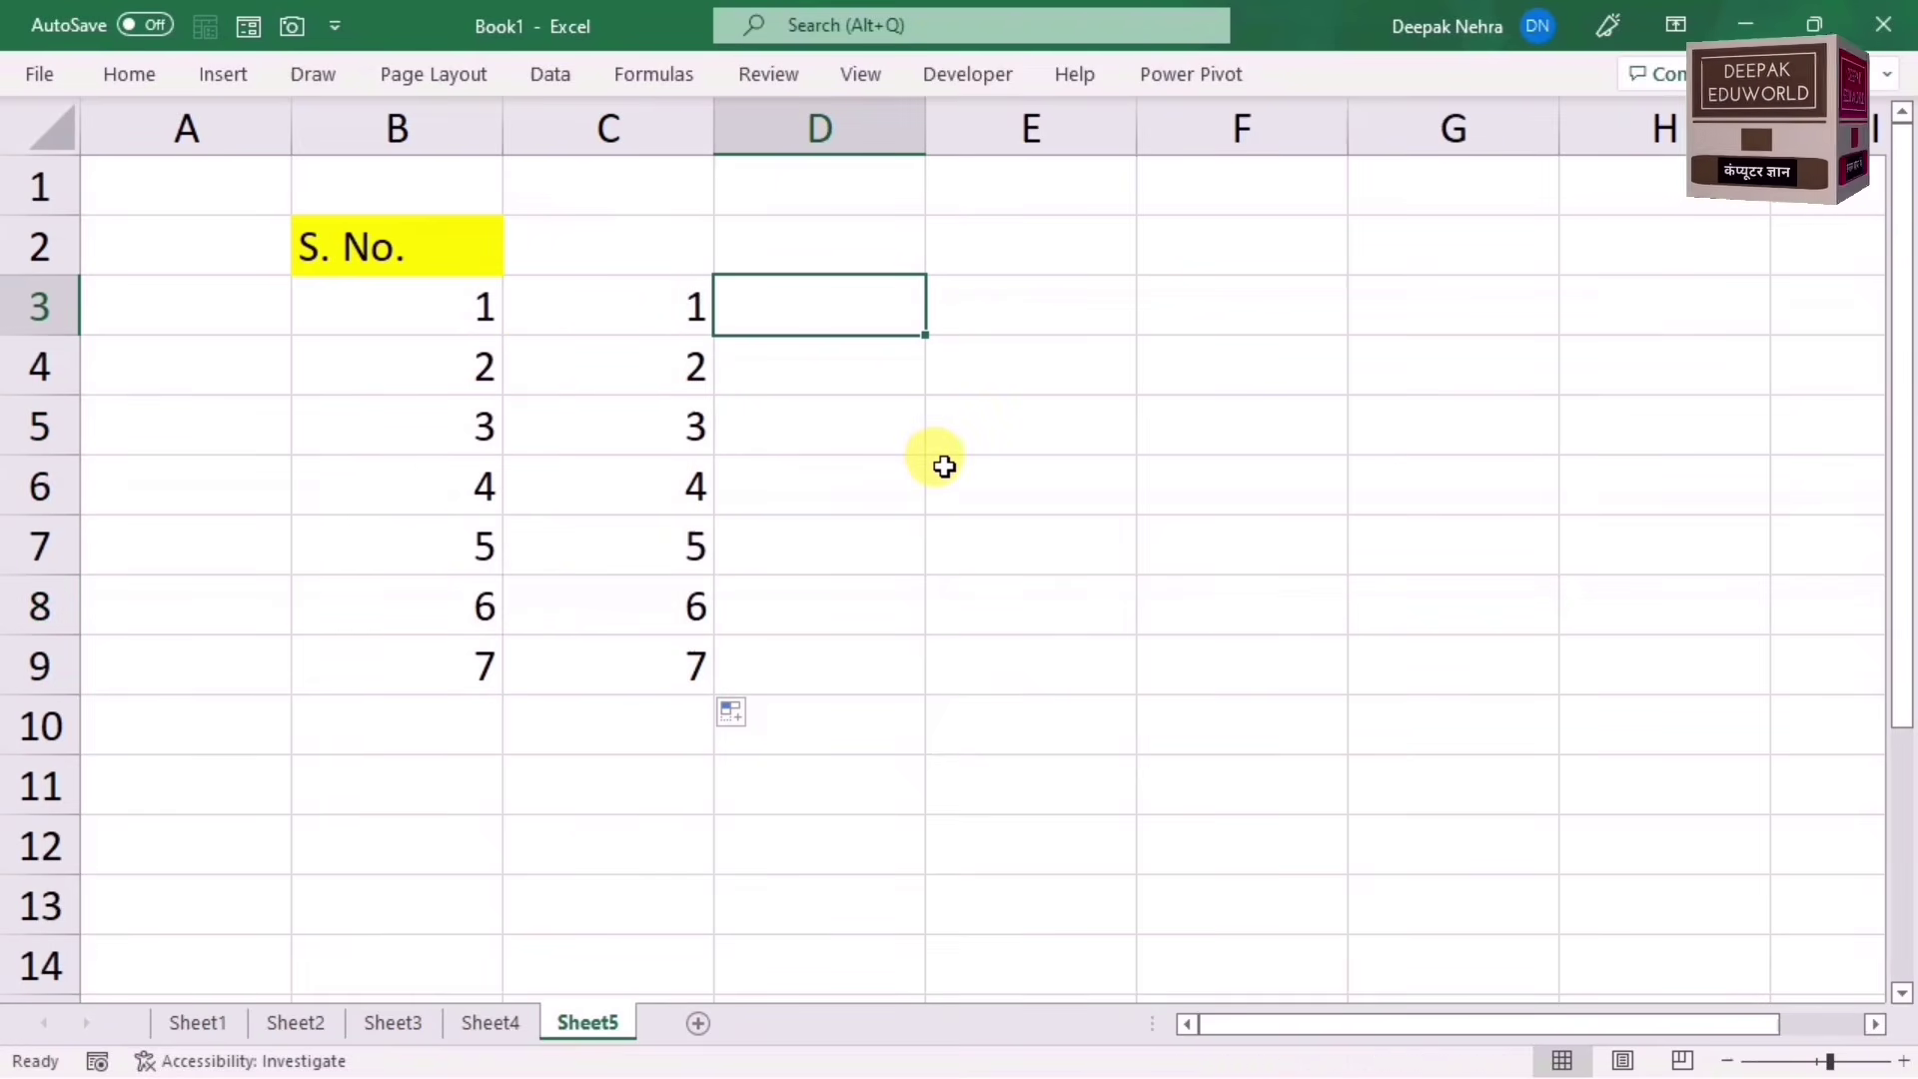
key("F2")
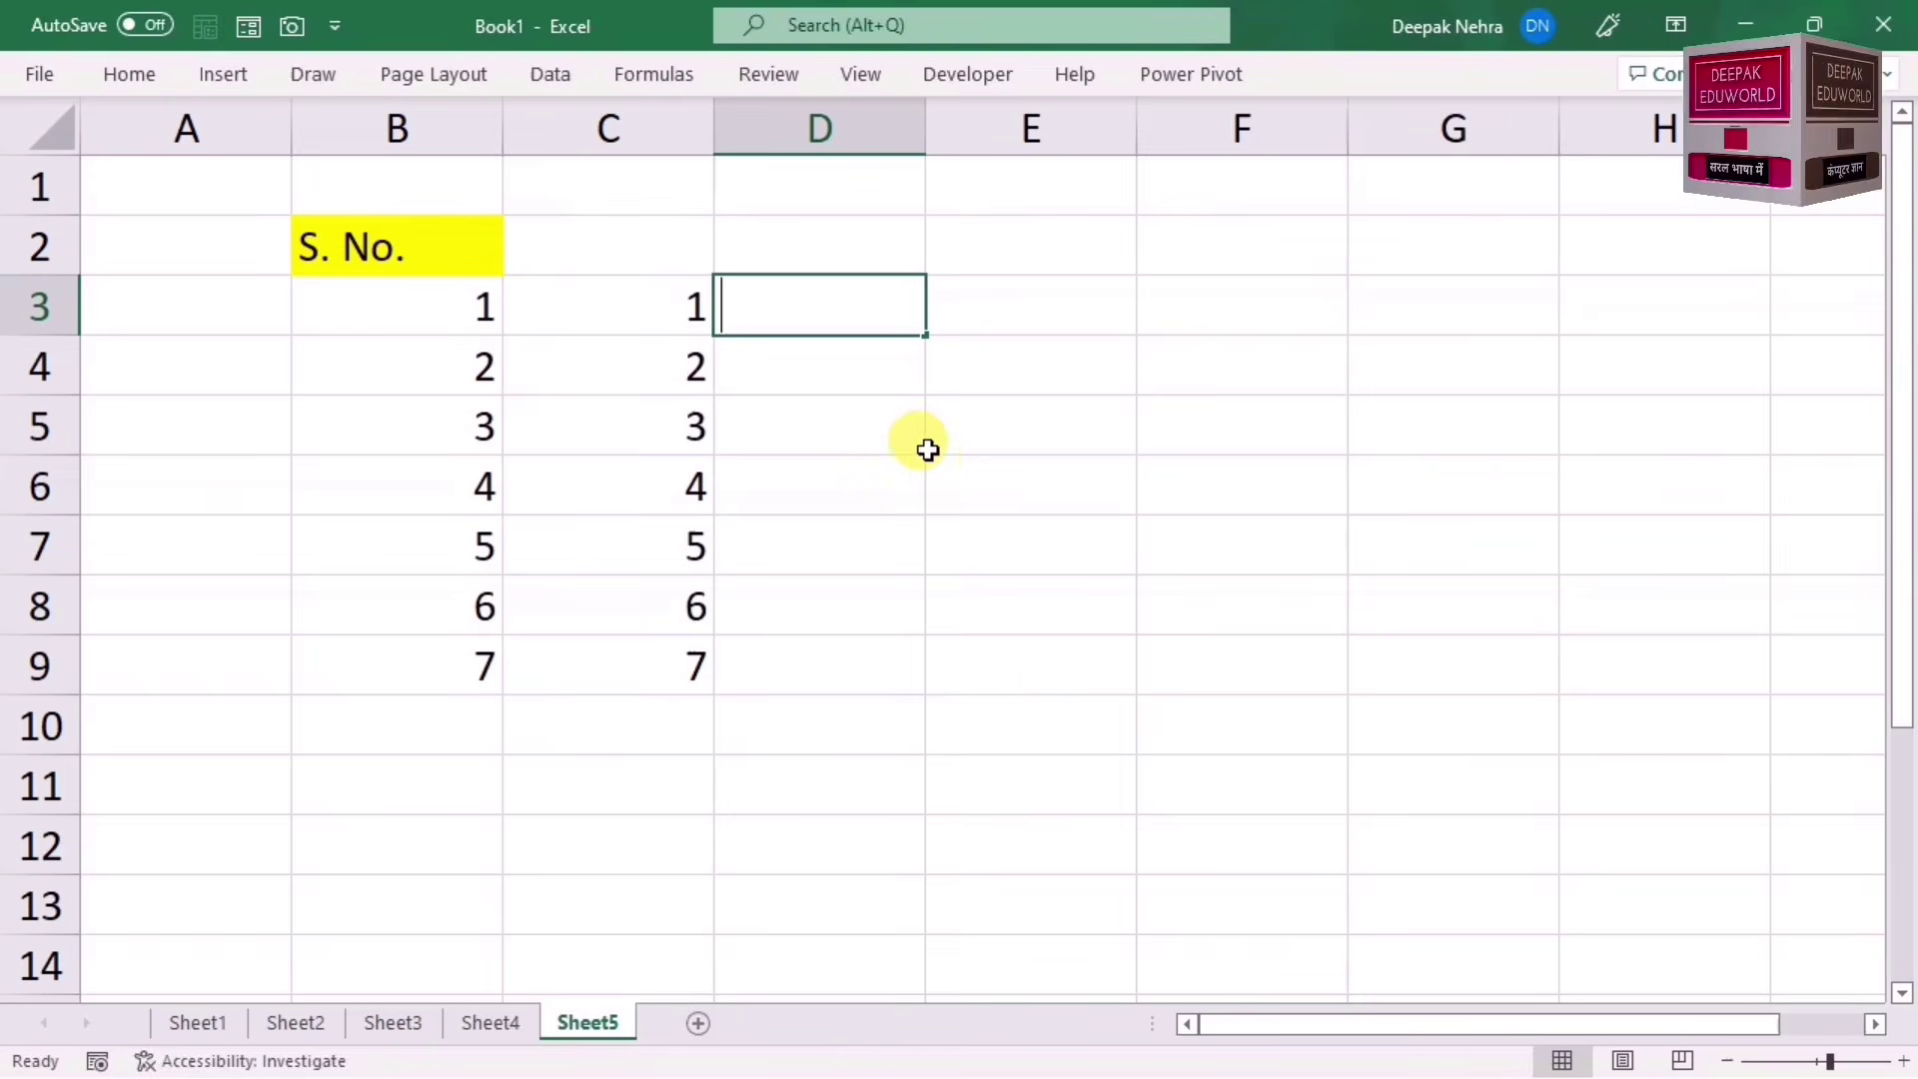
type("1")
key("Return")
left_click(836, 300)
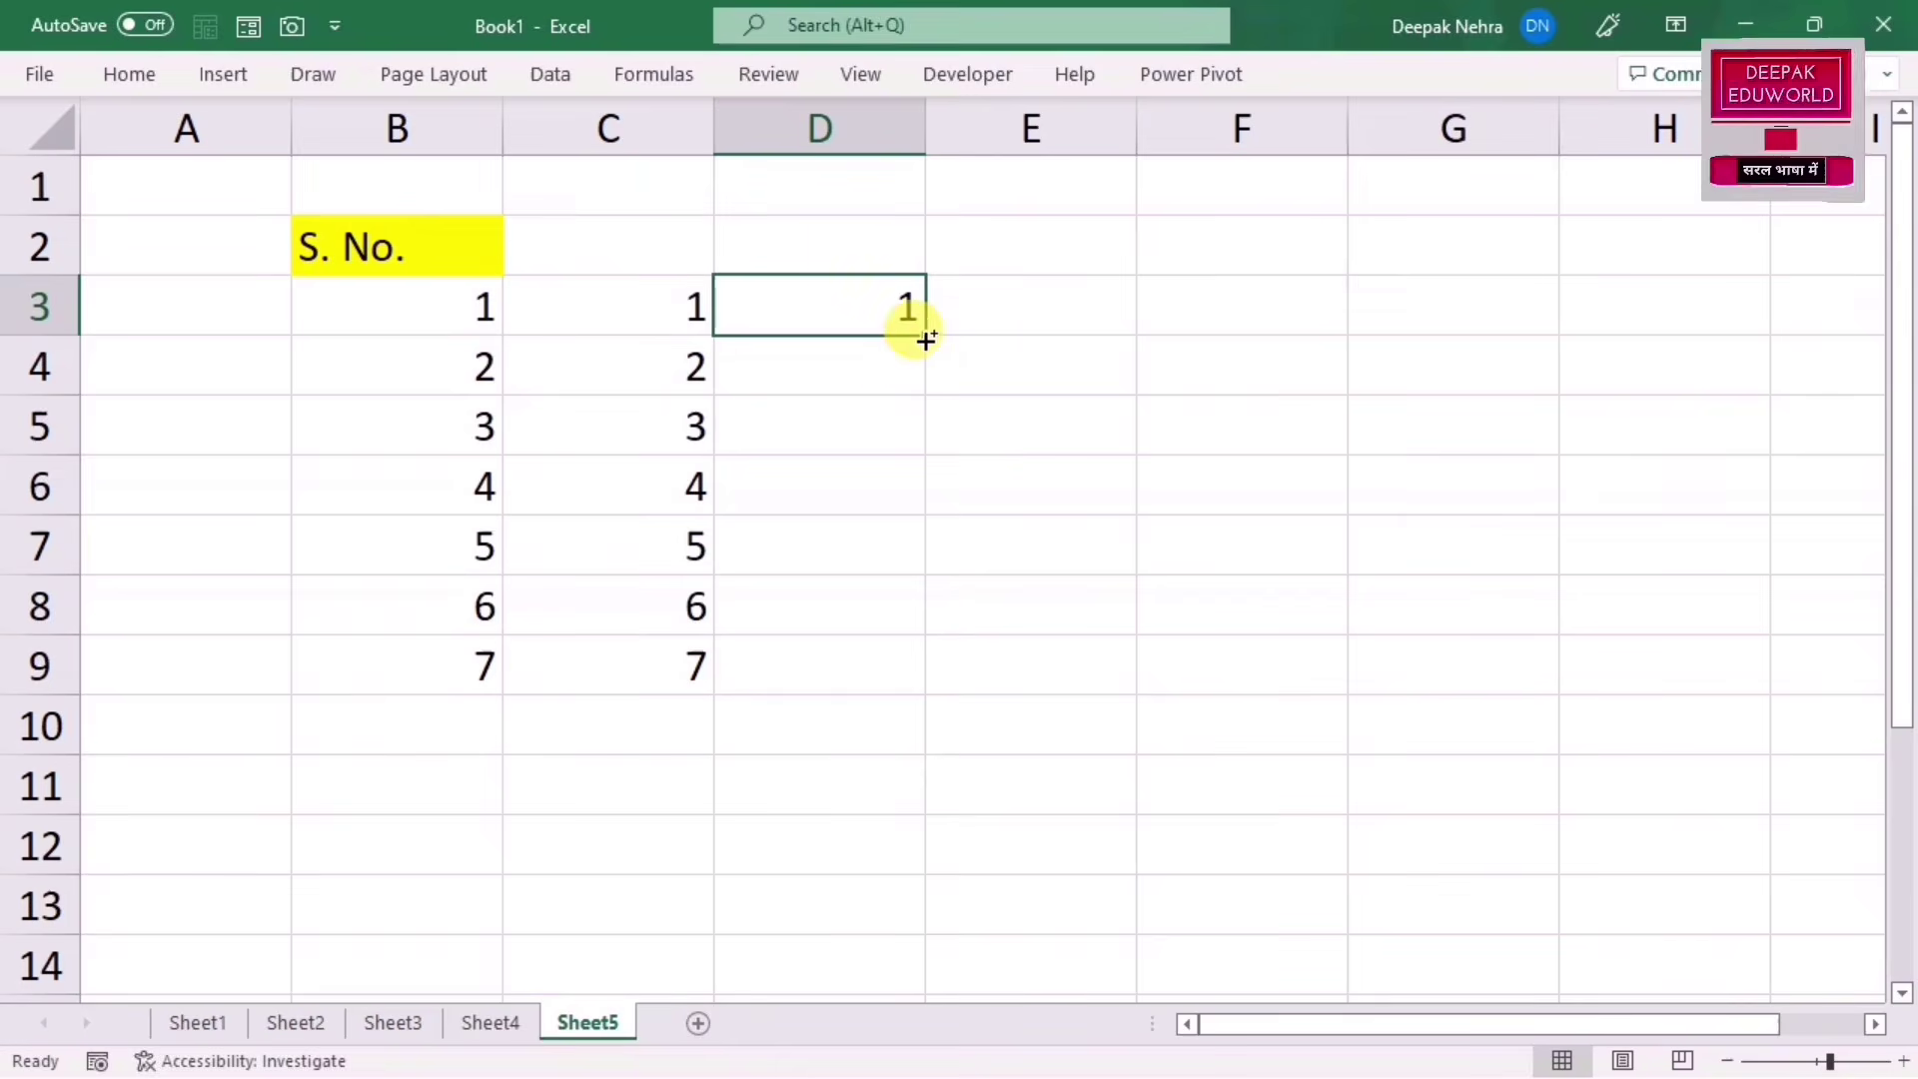
left_click_drag(925, 340, 890, 679)
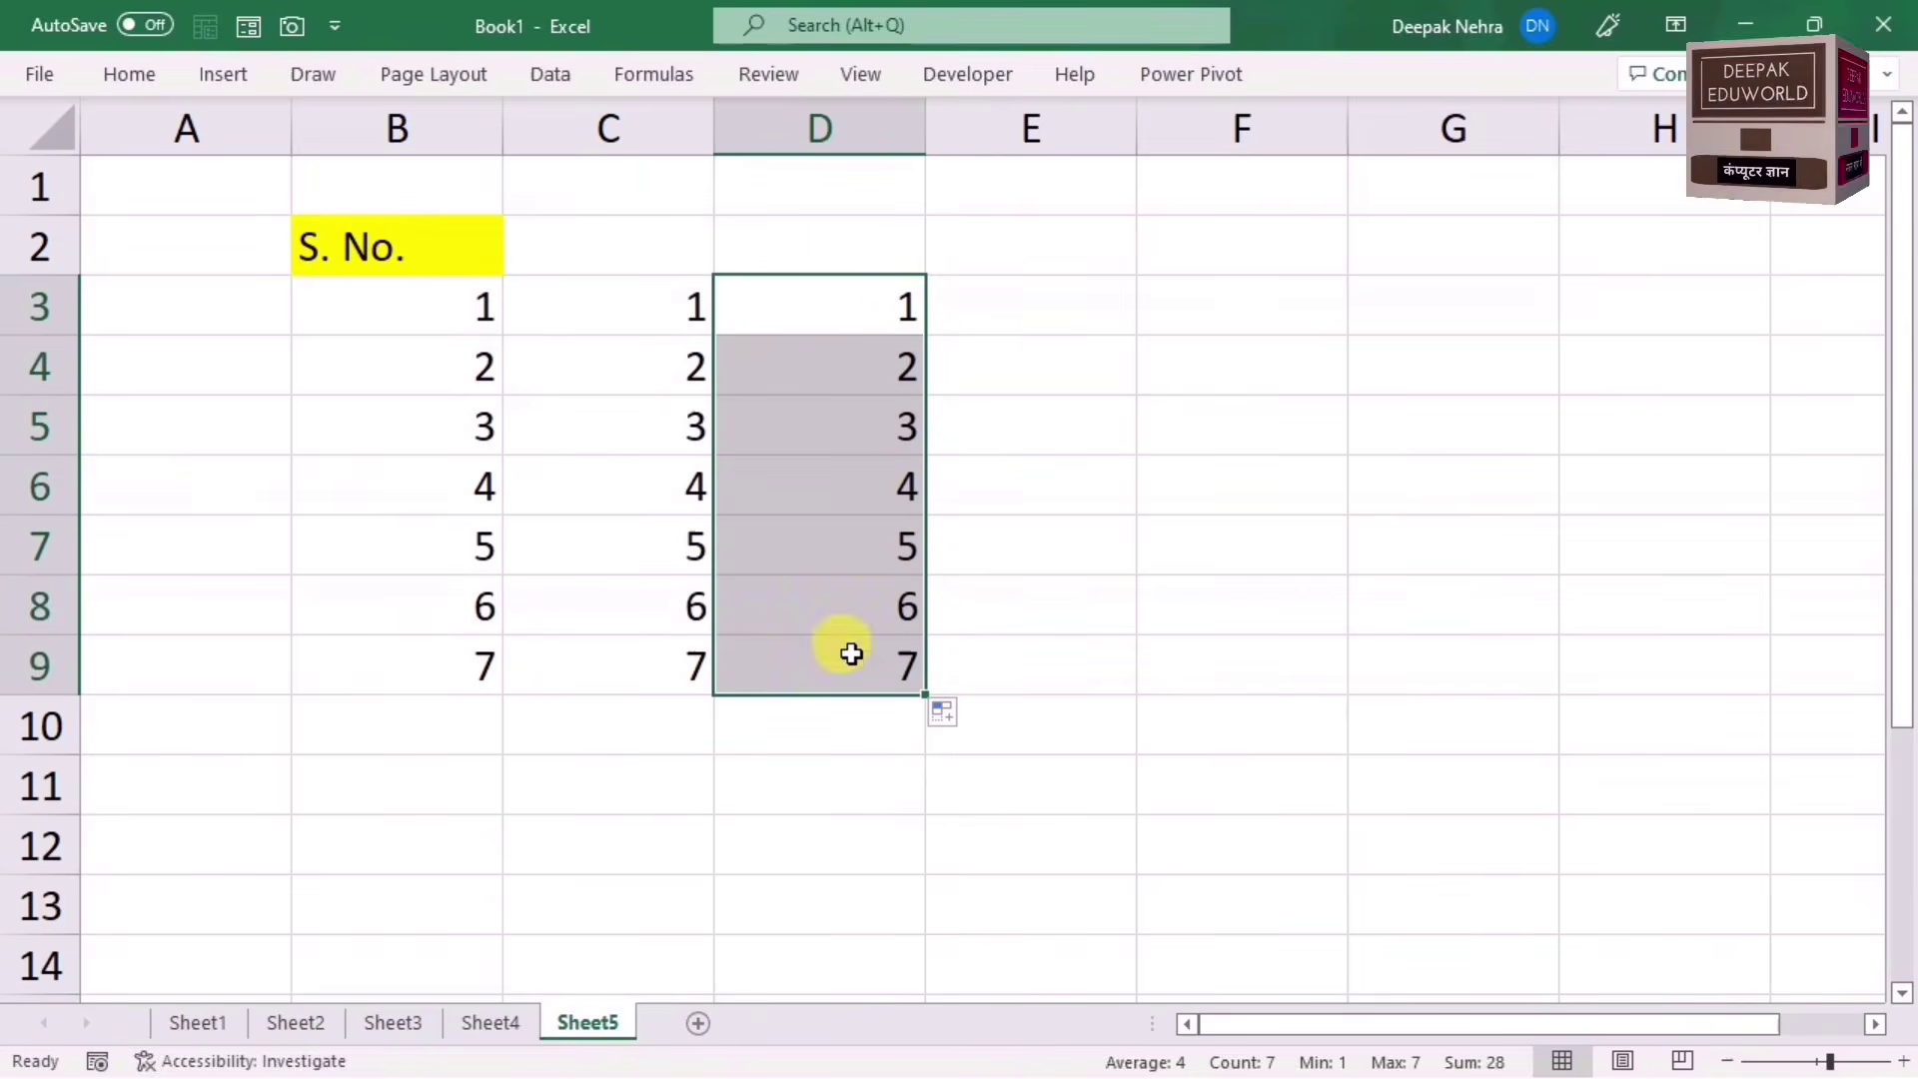
Step: Enter 100 in F3 and extend it down to F9 as a series ending at 106
left_click(1156, 309)
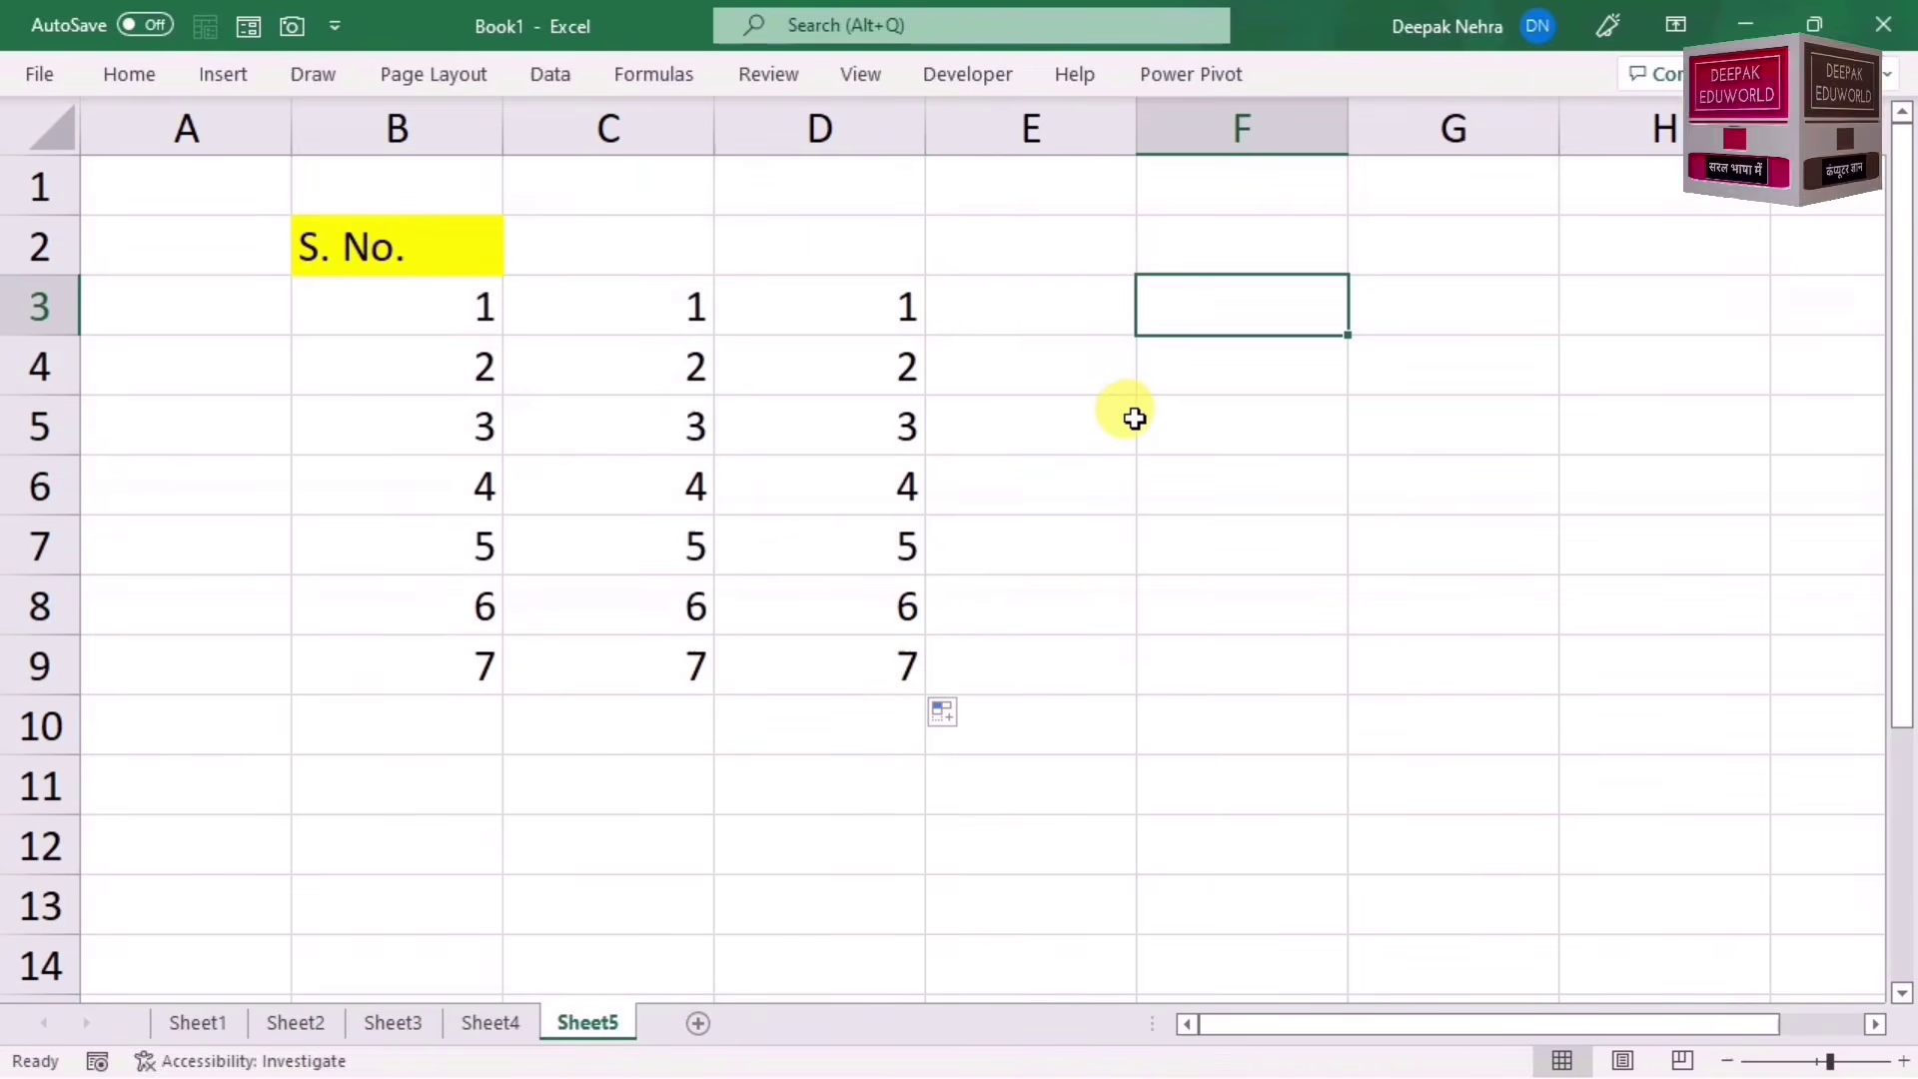
type("100")
left_click(1131, 420)
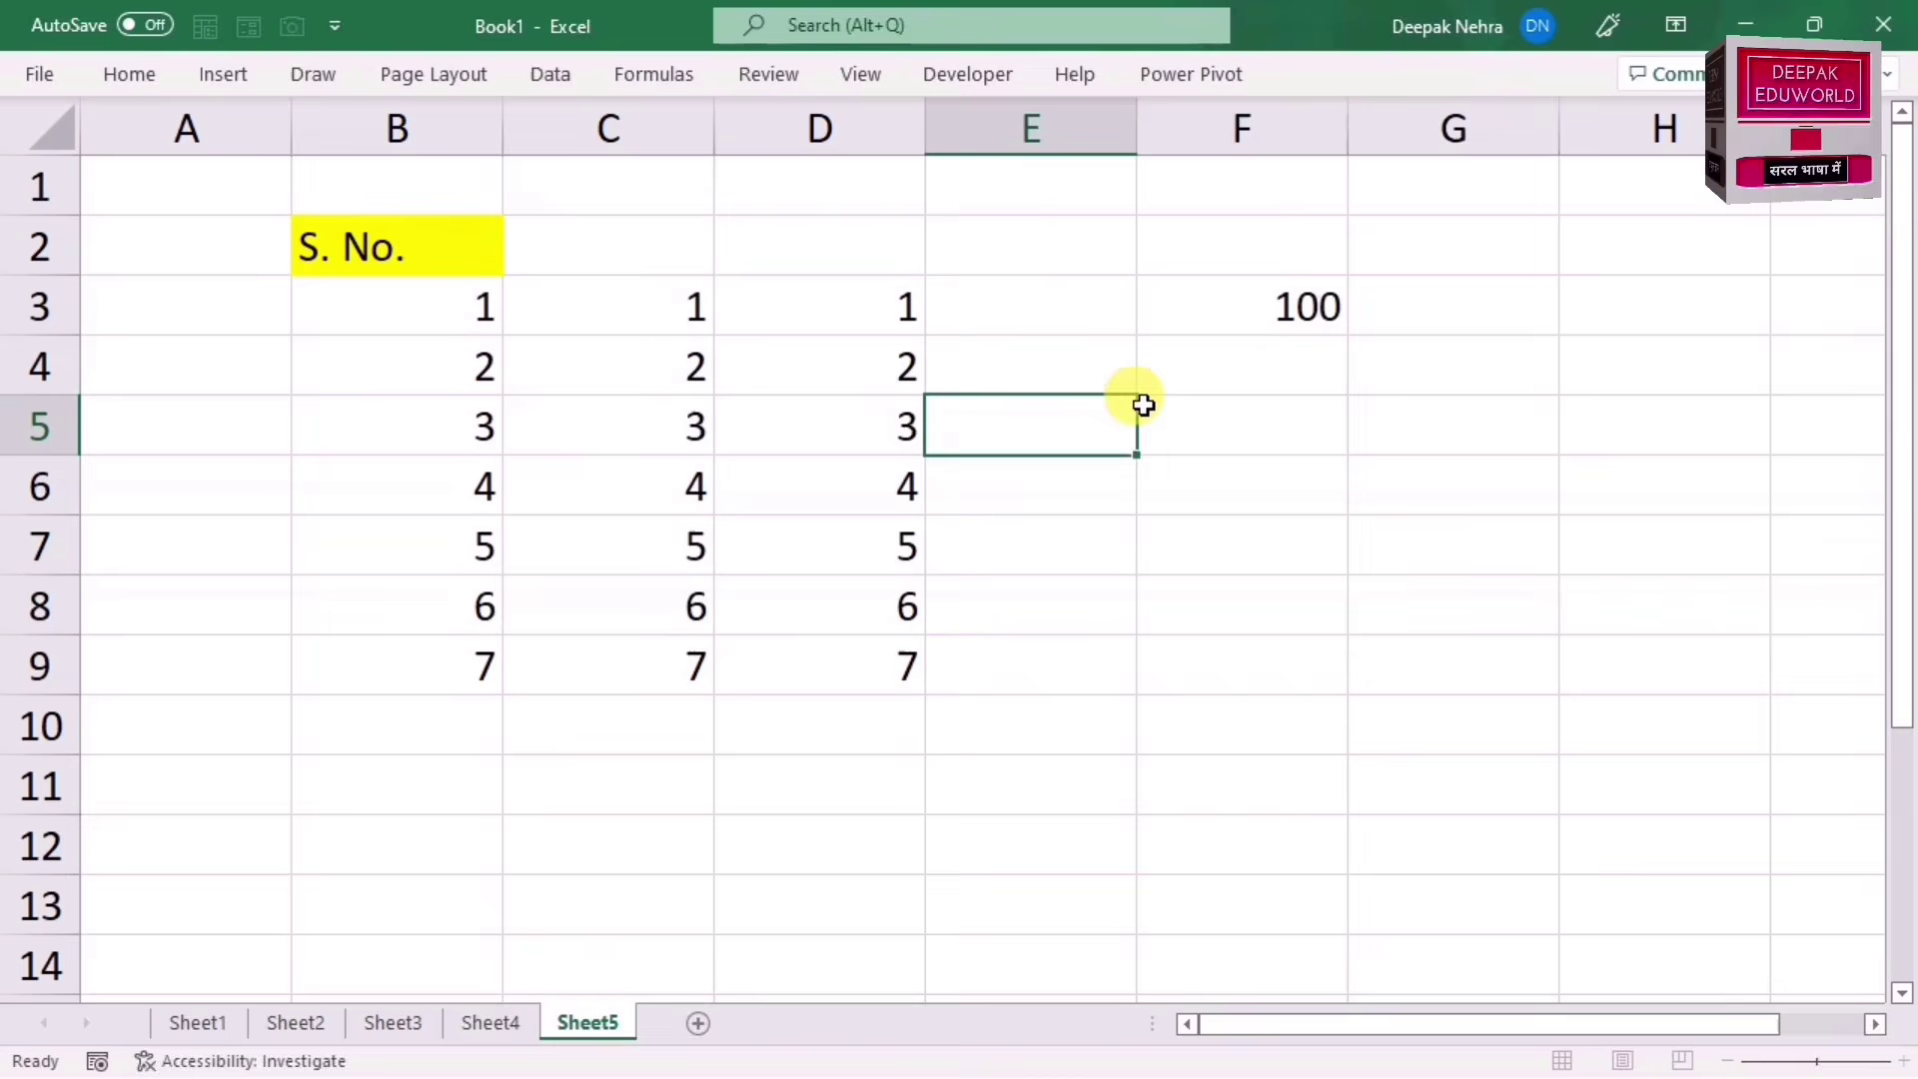
left_click(1271, 301)
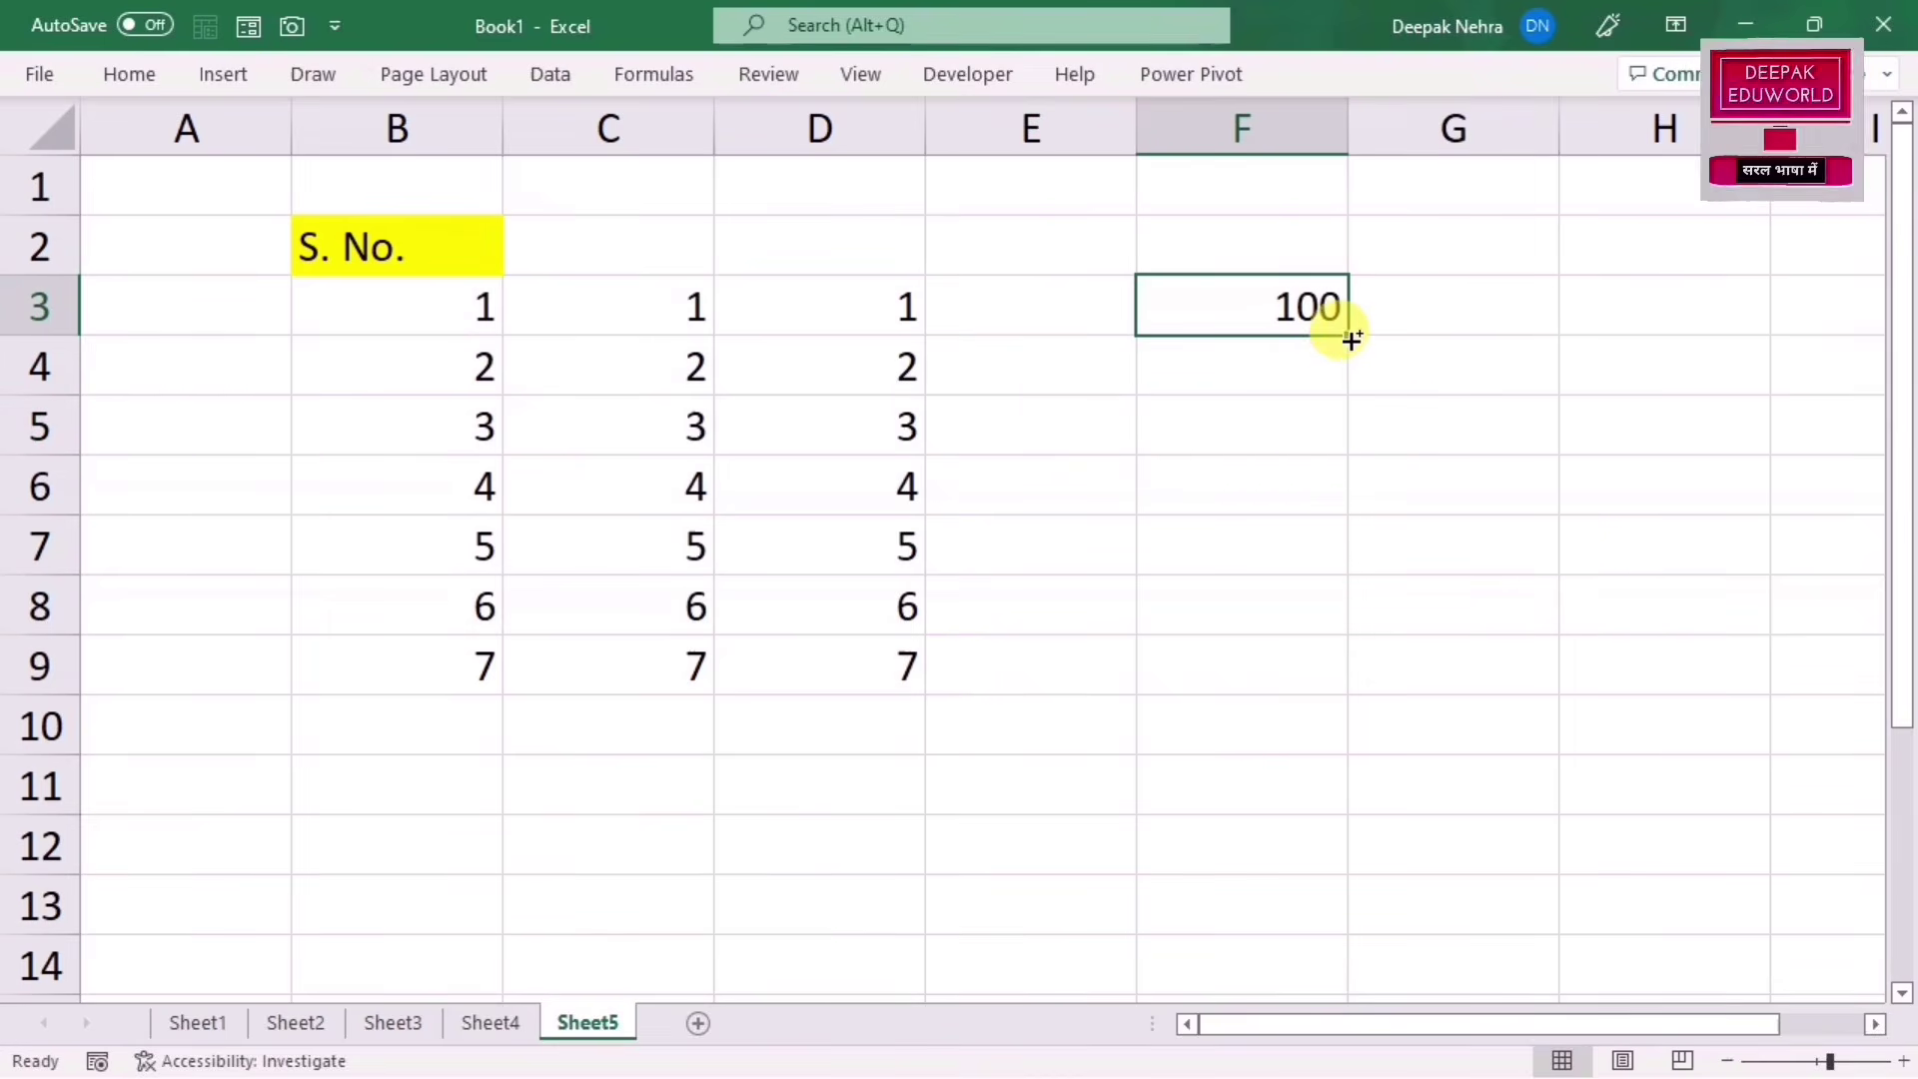
left_click_drag(1350, 340, 1285, 690)
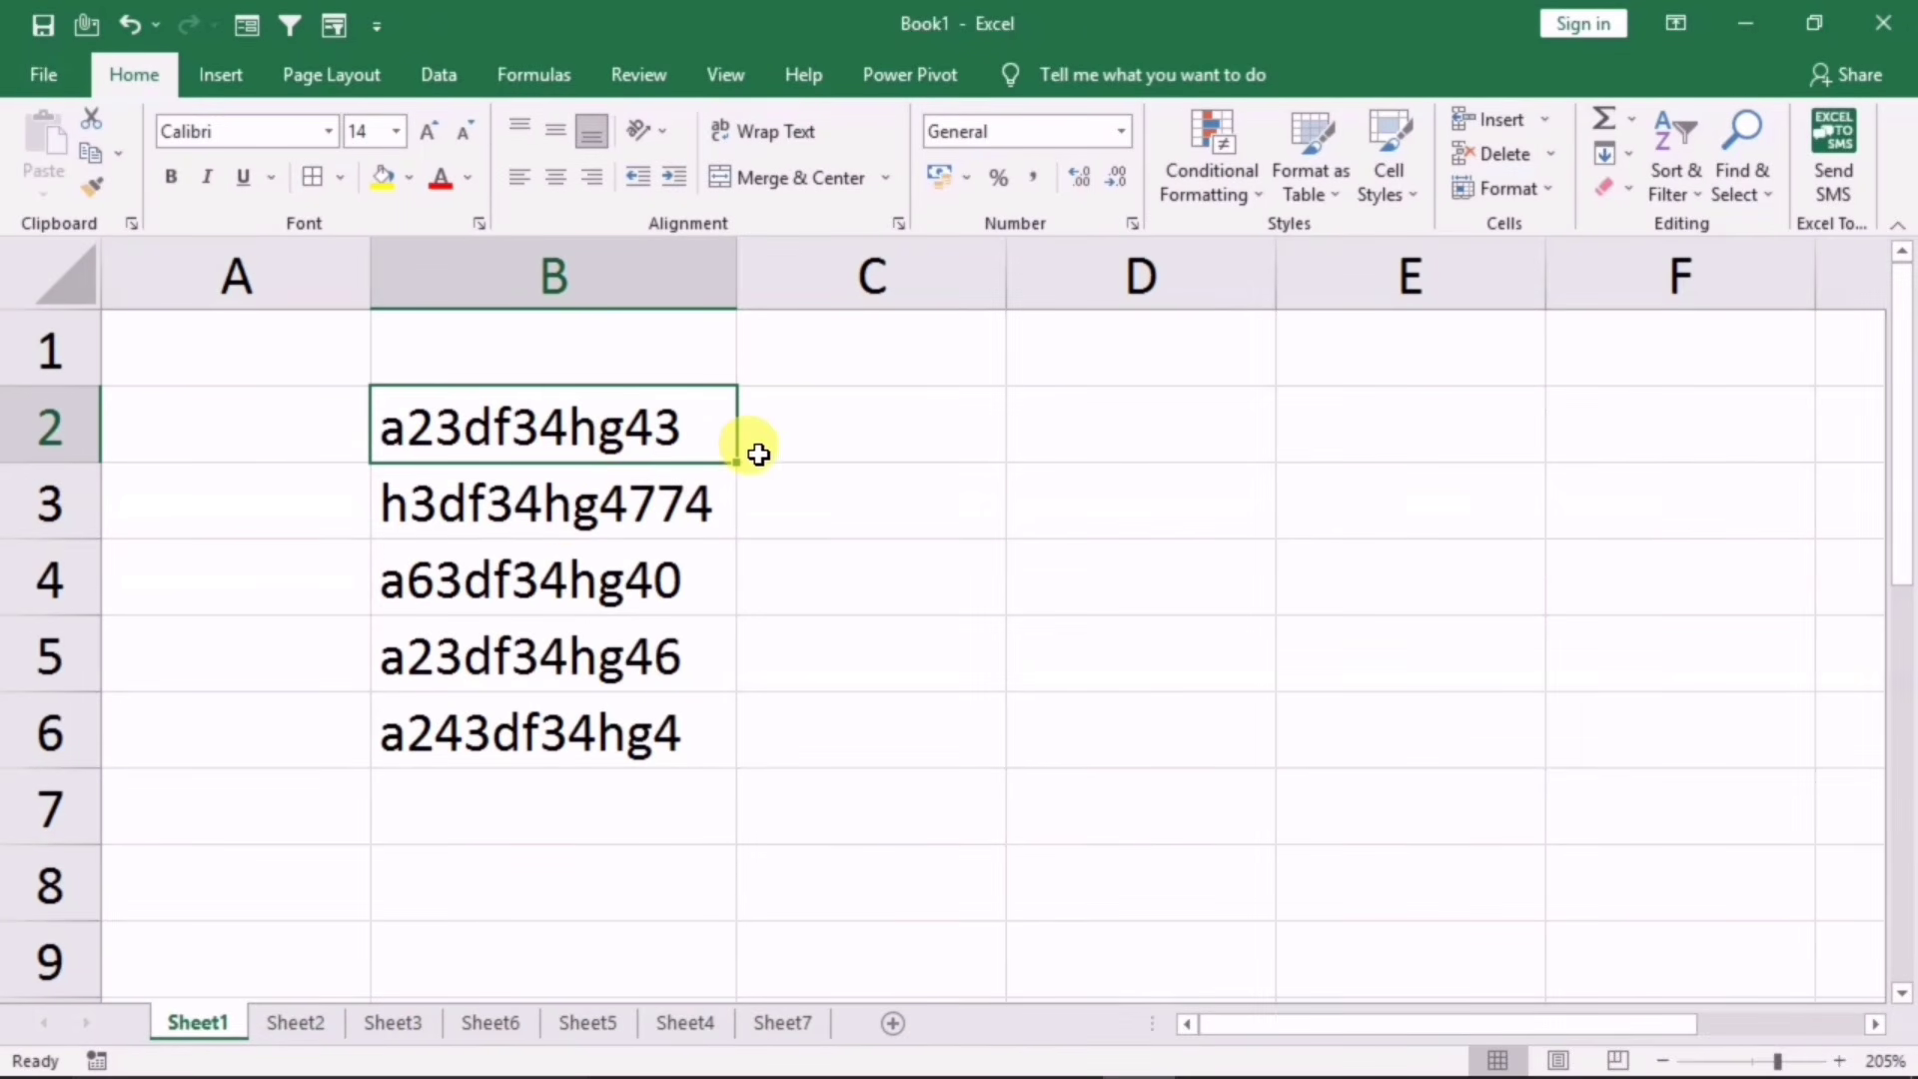
Step: Type 233443 in C2 and Flash Fill the extracted digits into C3:C6 with Ctrl+E
left_click(816, 428)
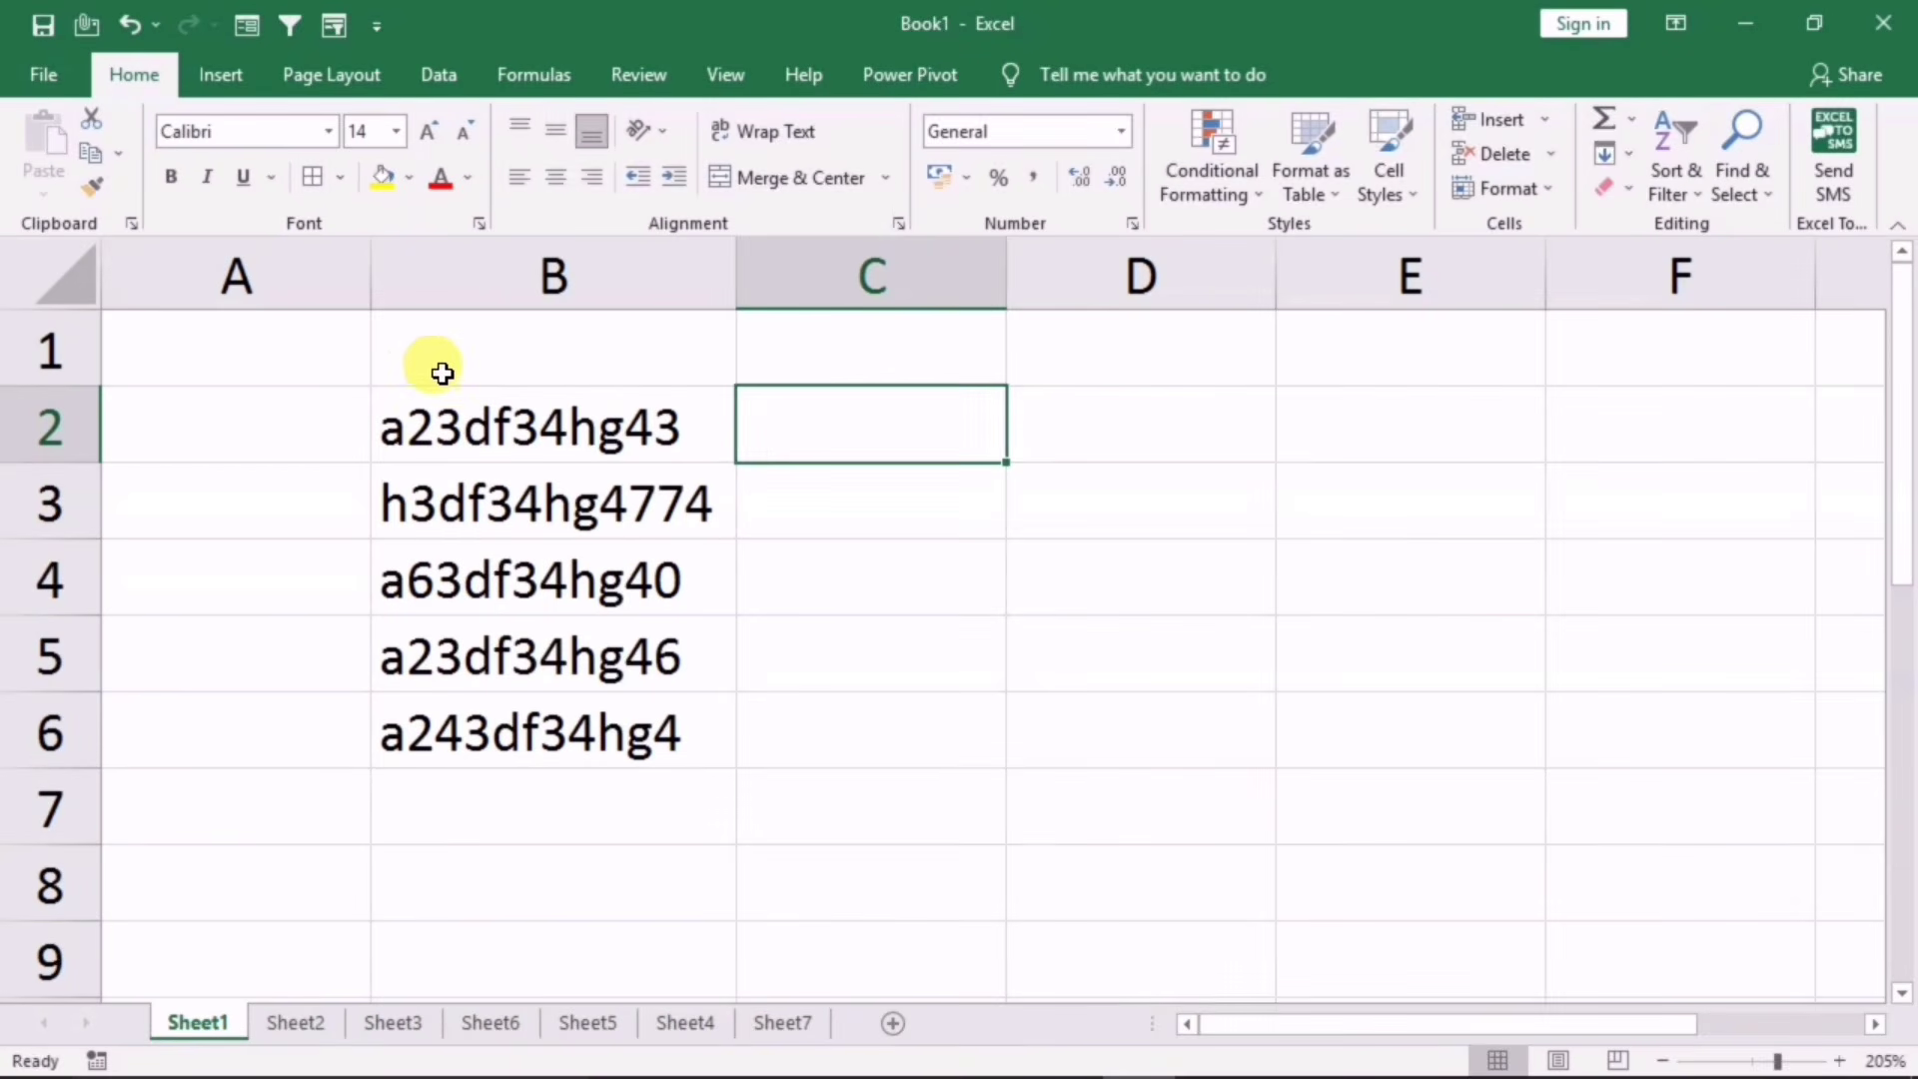
type("2334")
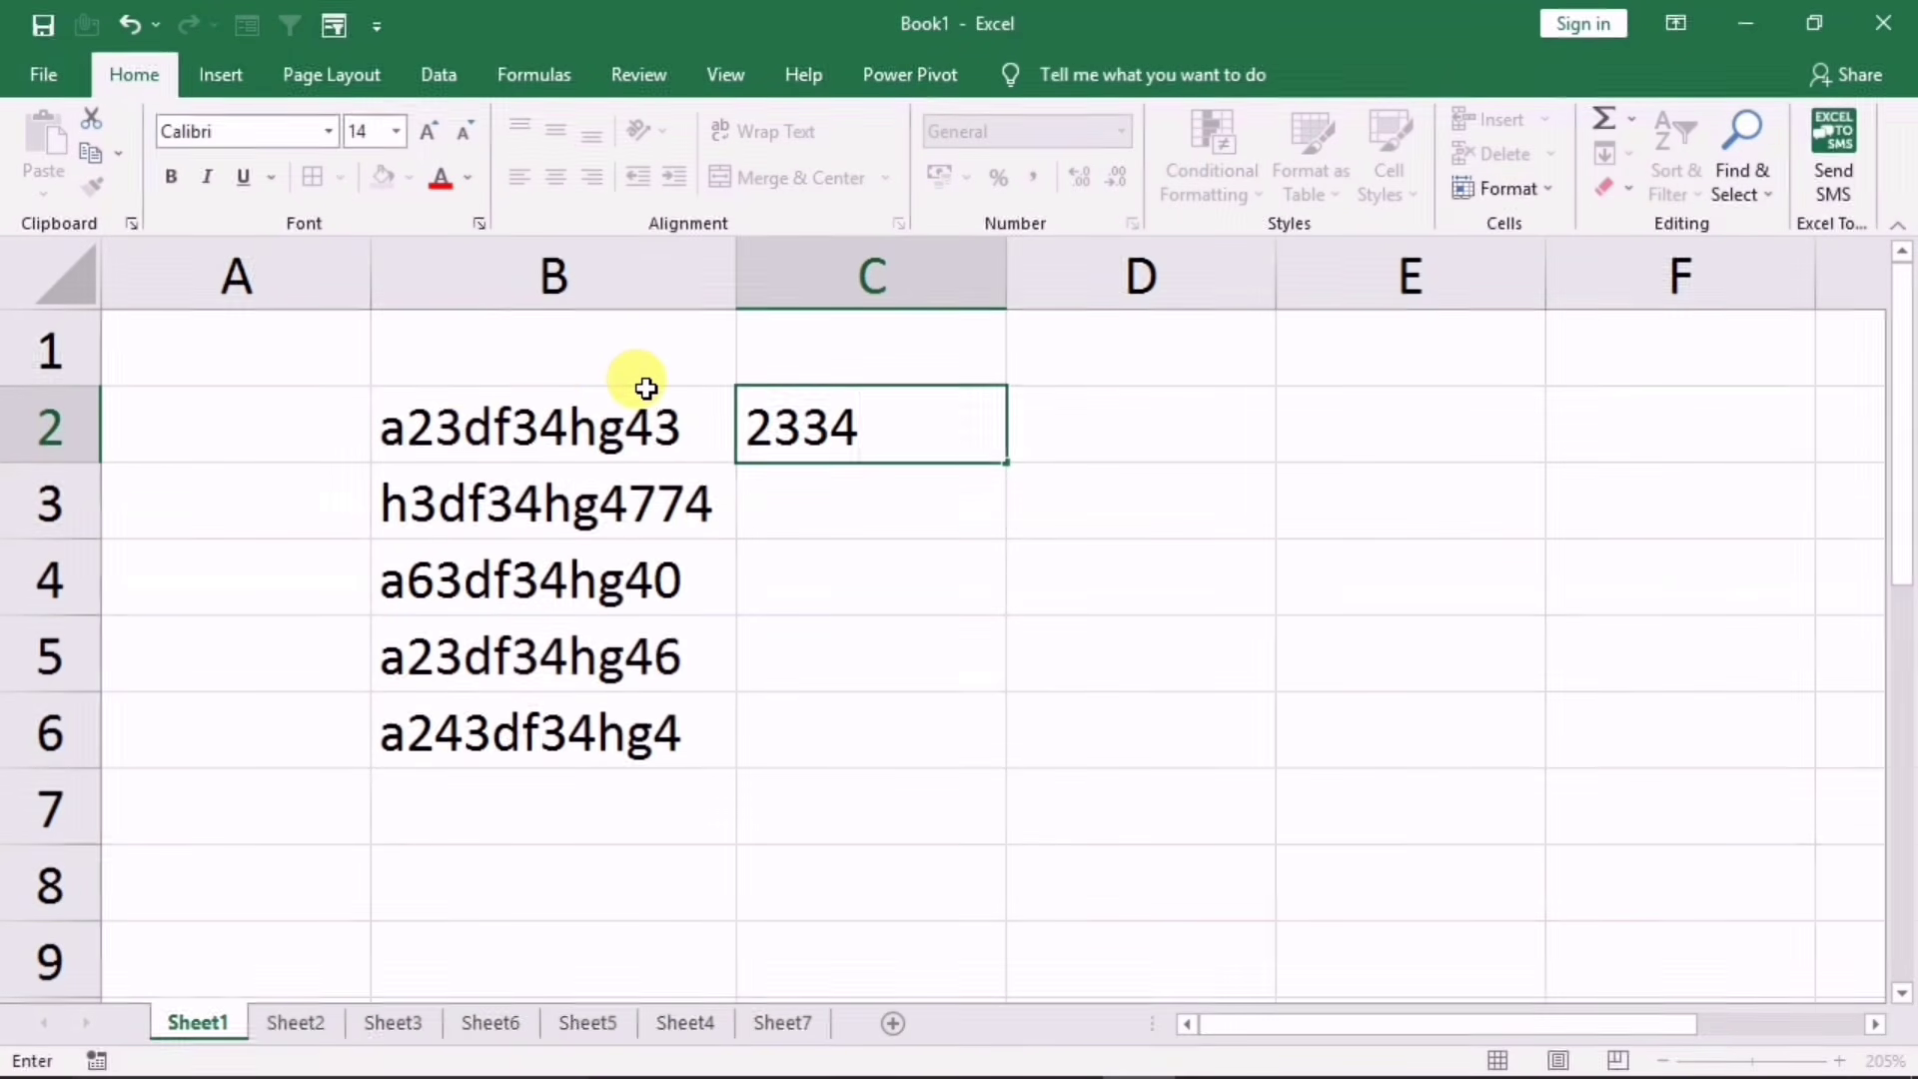
type("43")
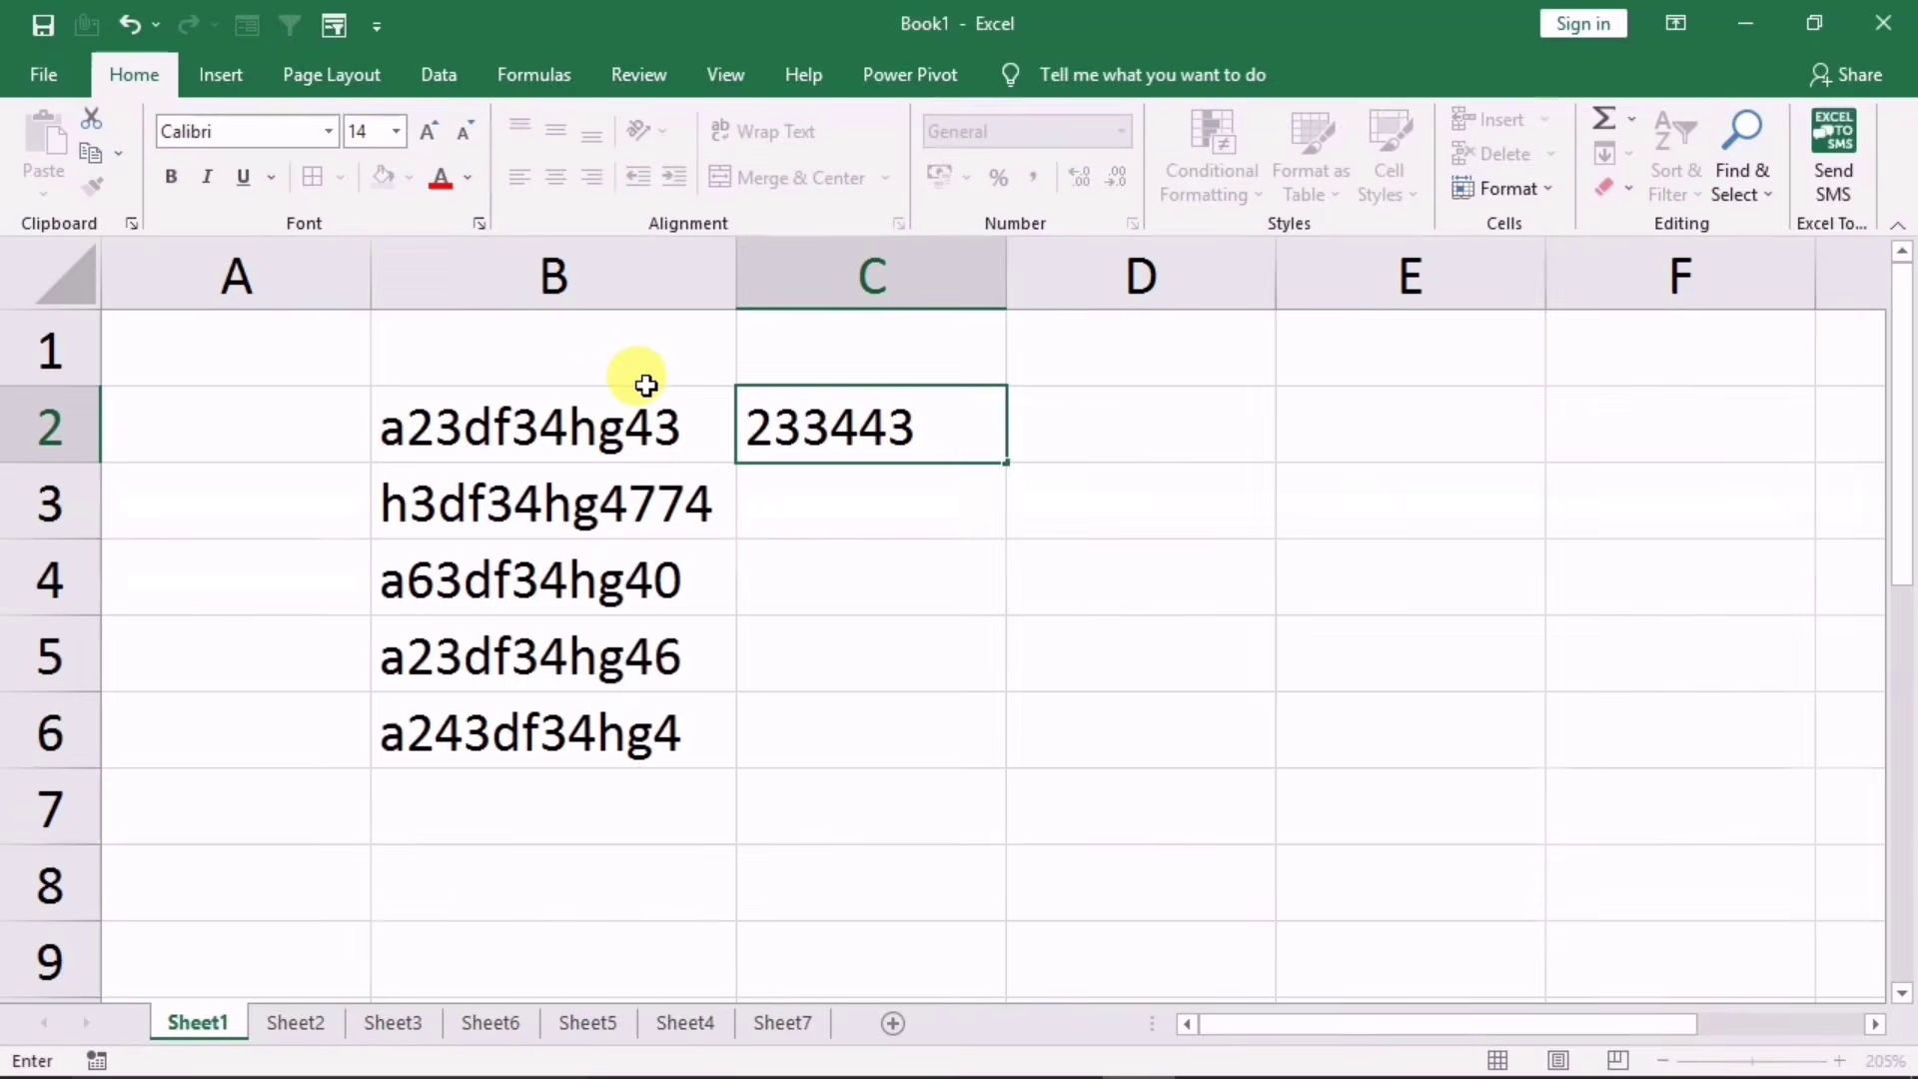
key("Return")
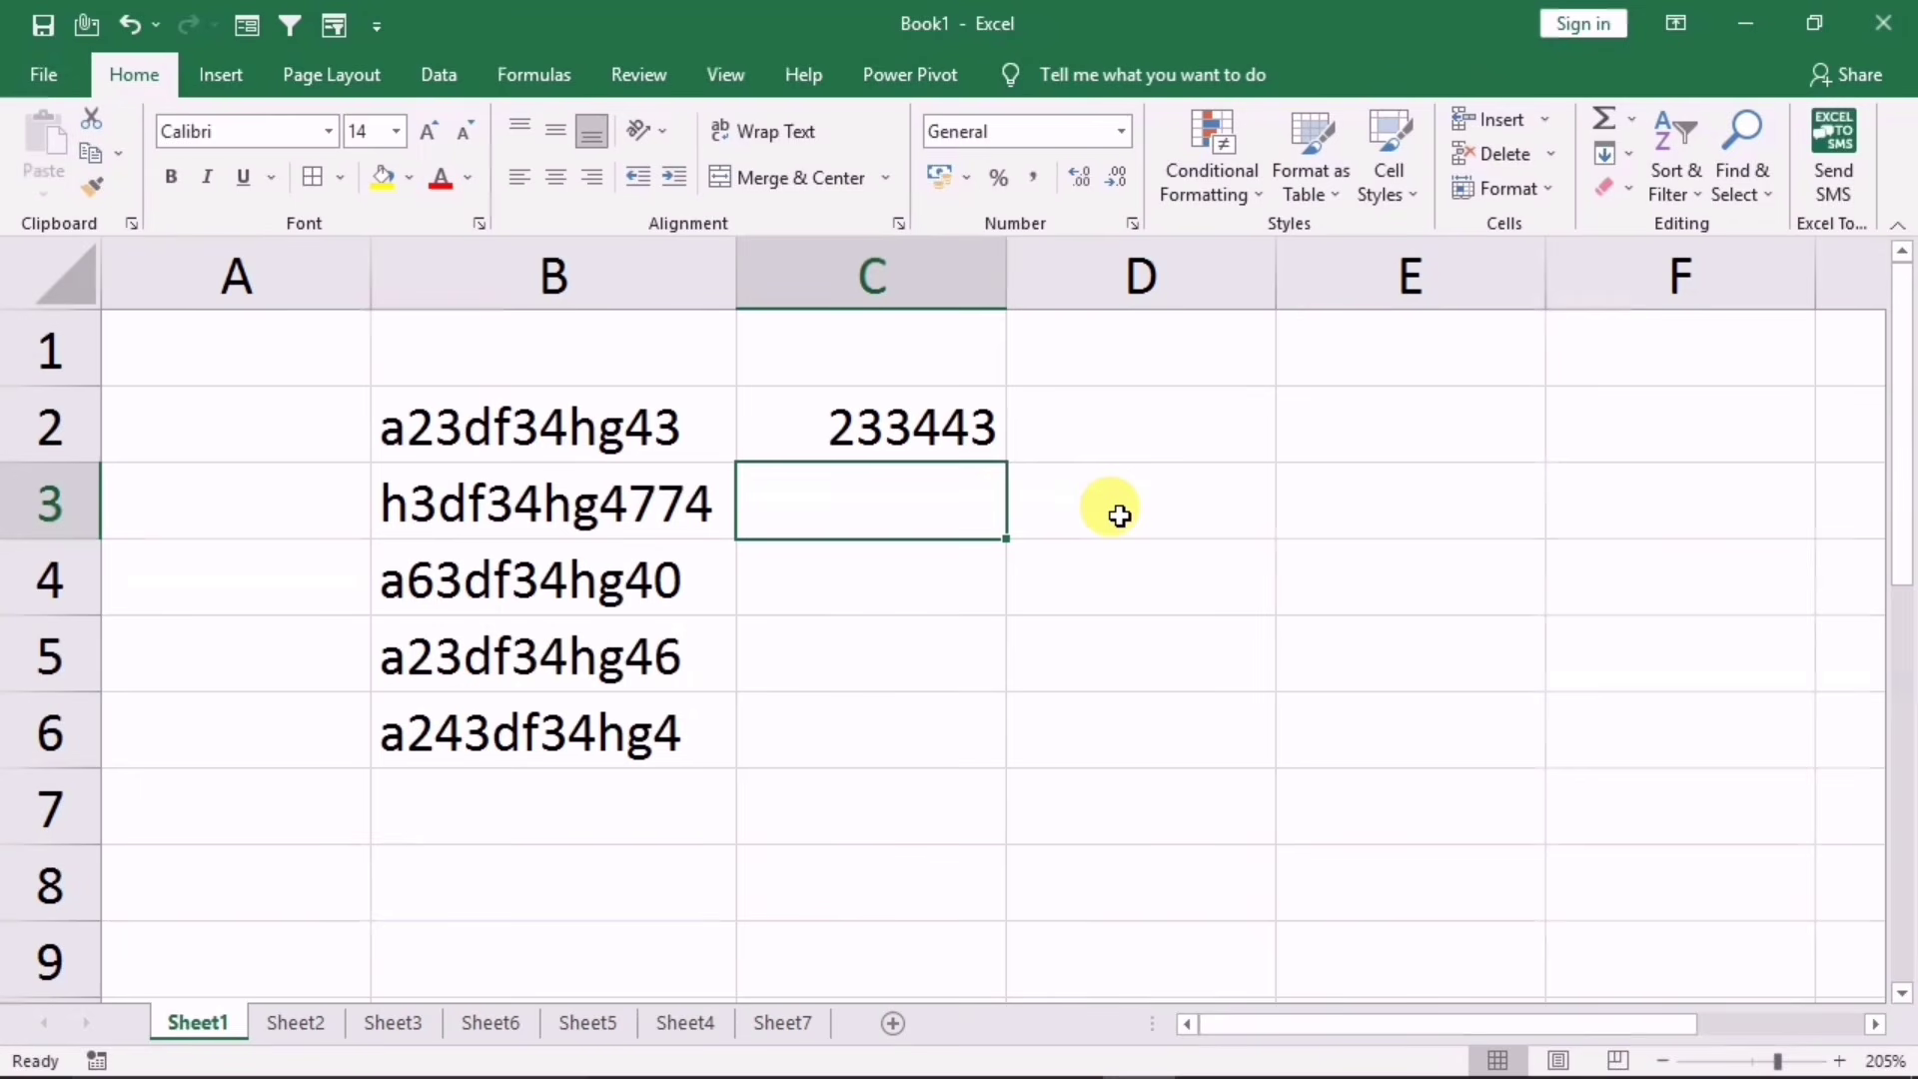
key("ctrl+e")
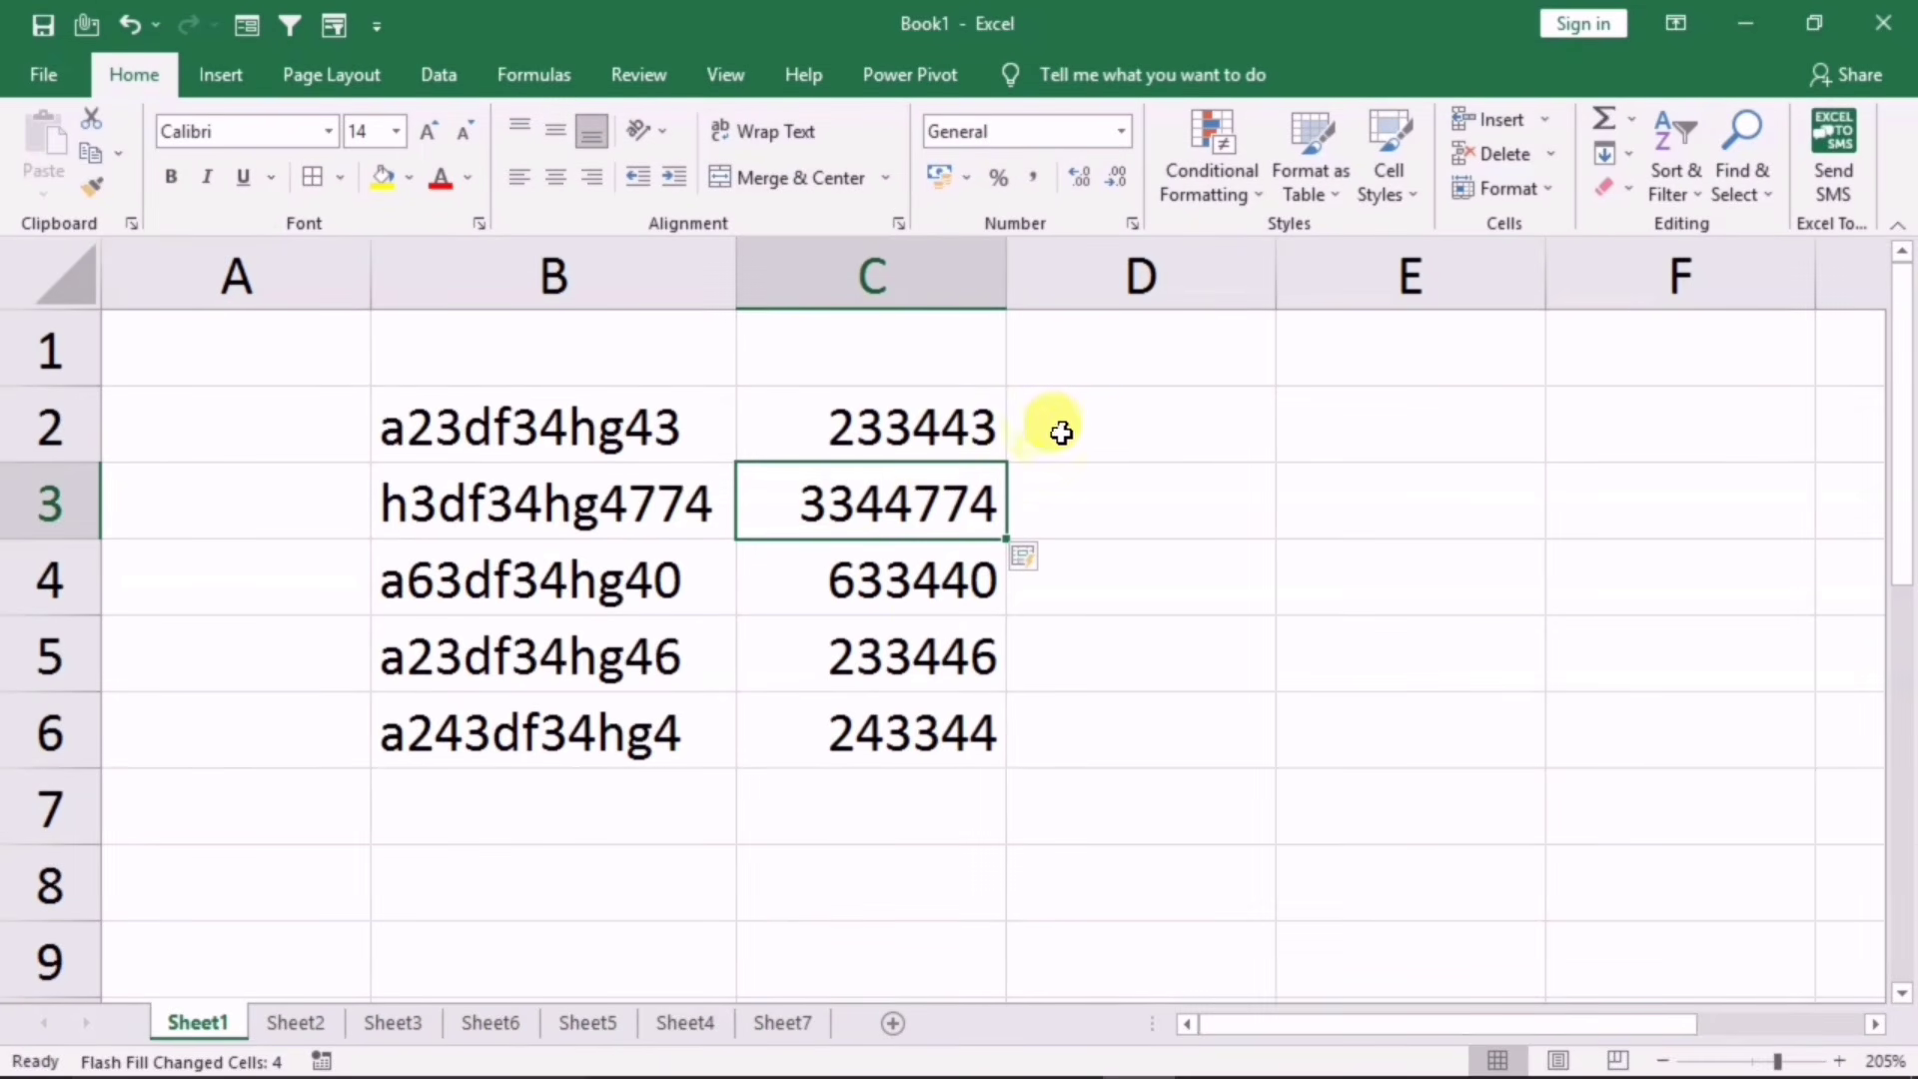
Step: Compare the results against the original codes in column B, then go to Sheet2
left_click(1102, 424)
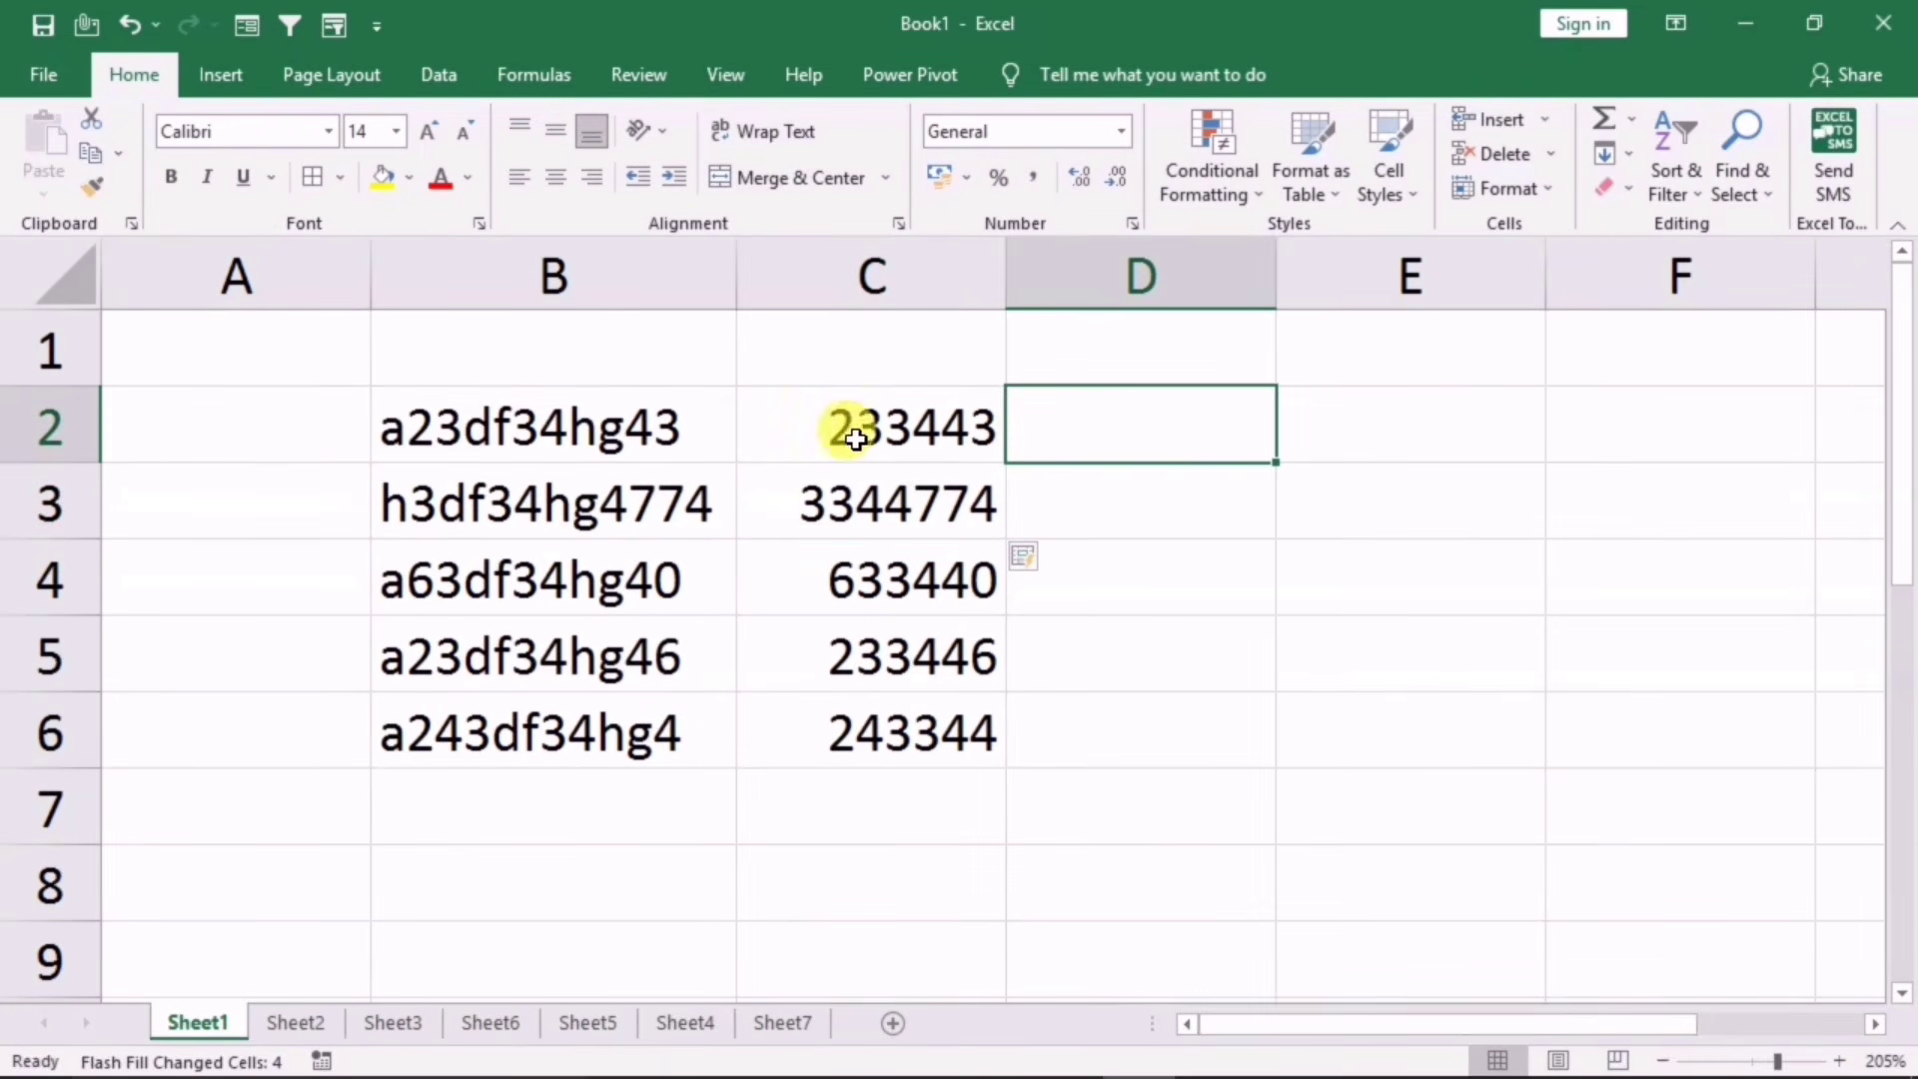
left_click(439, 440)
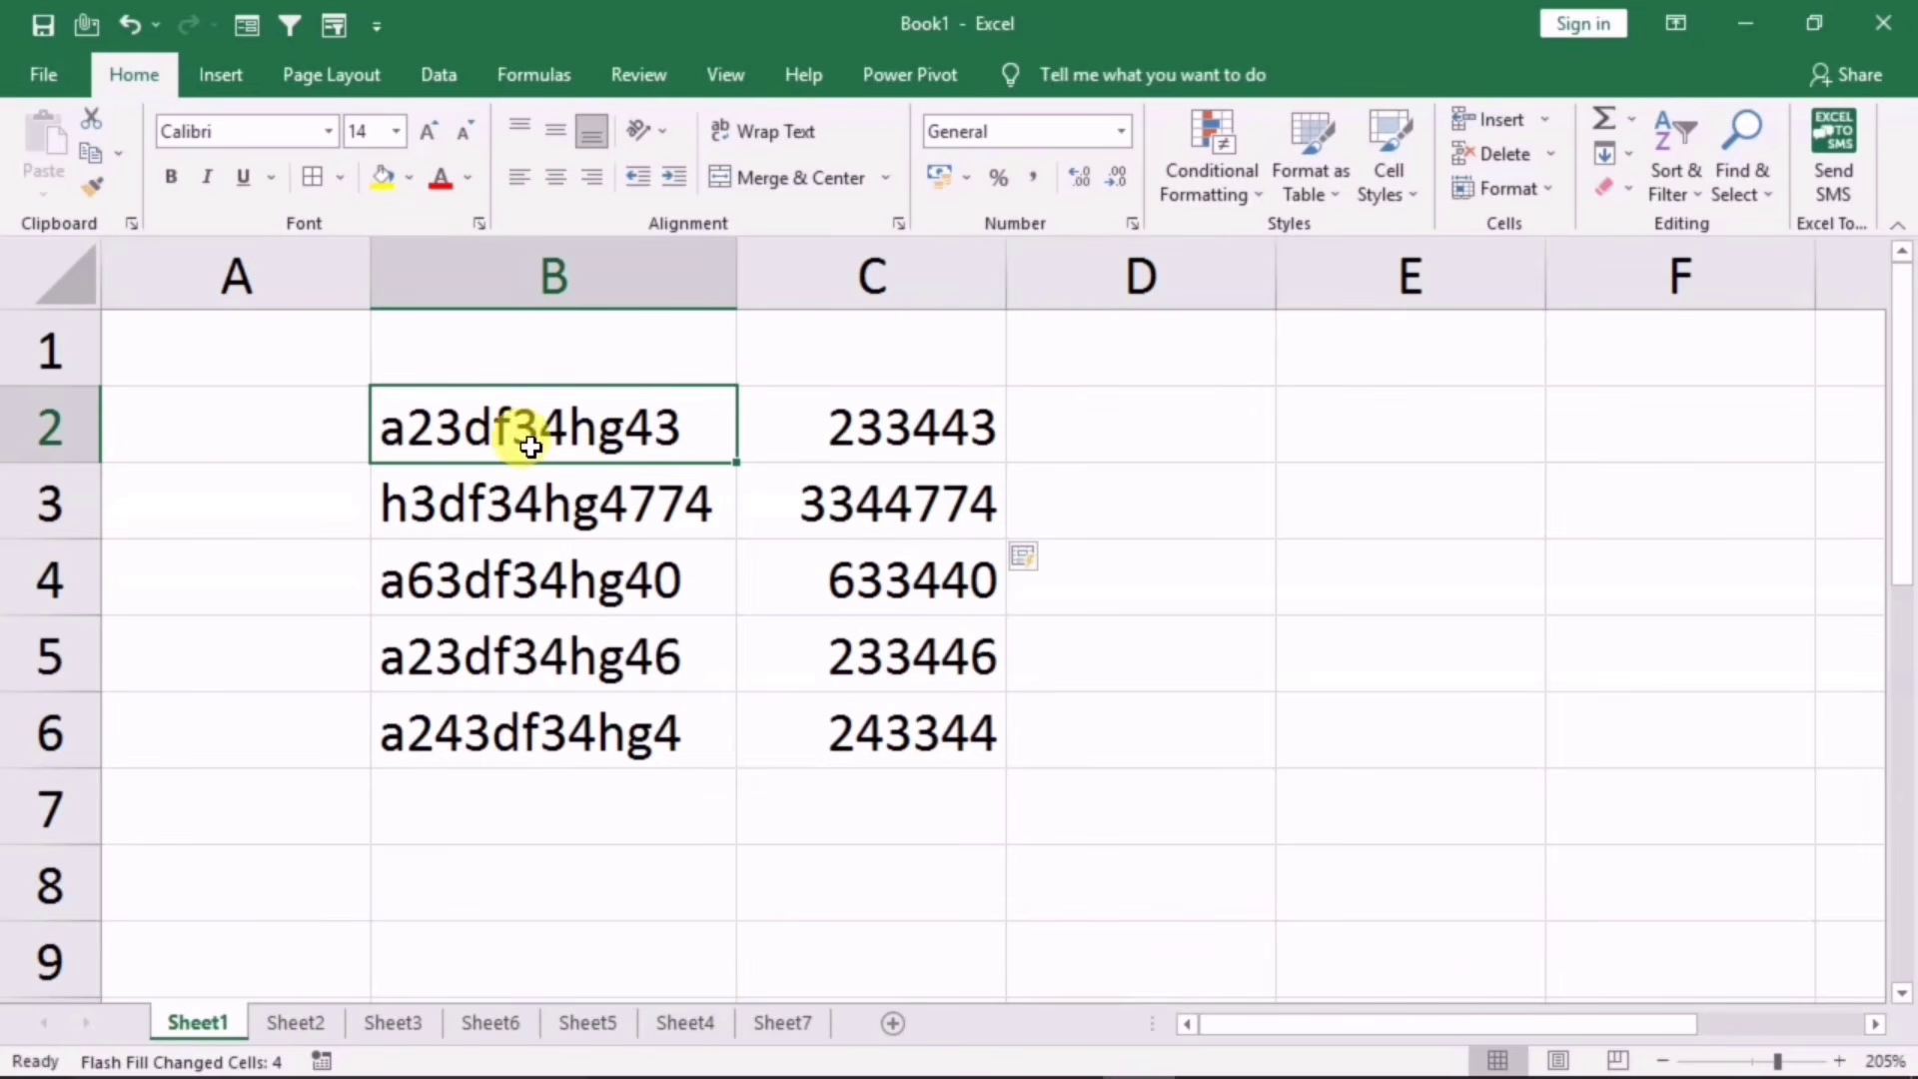
left_click(1076, 432)
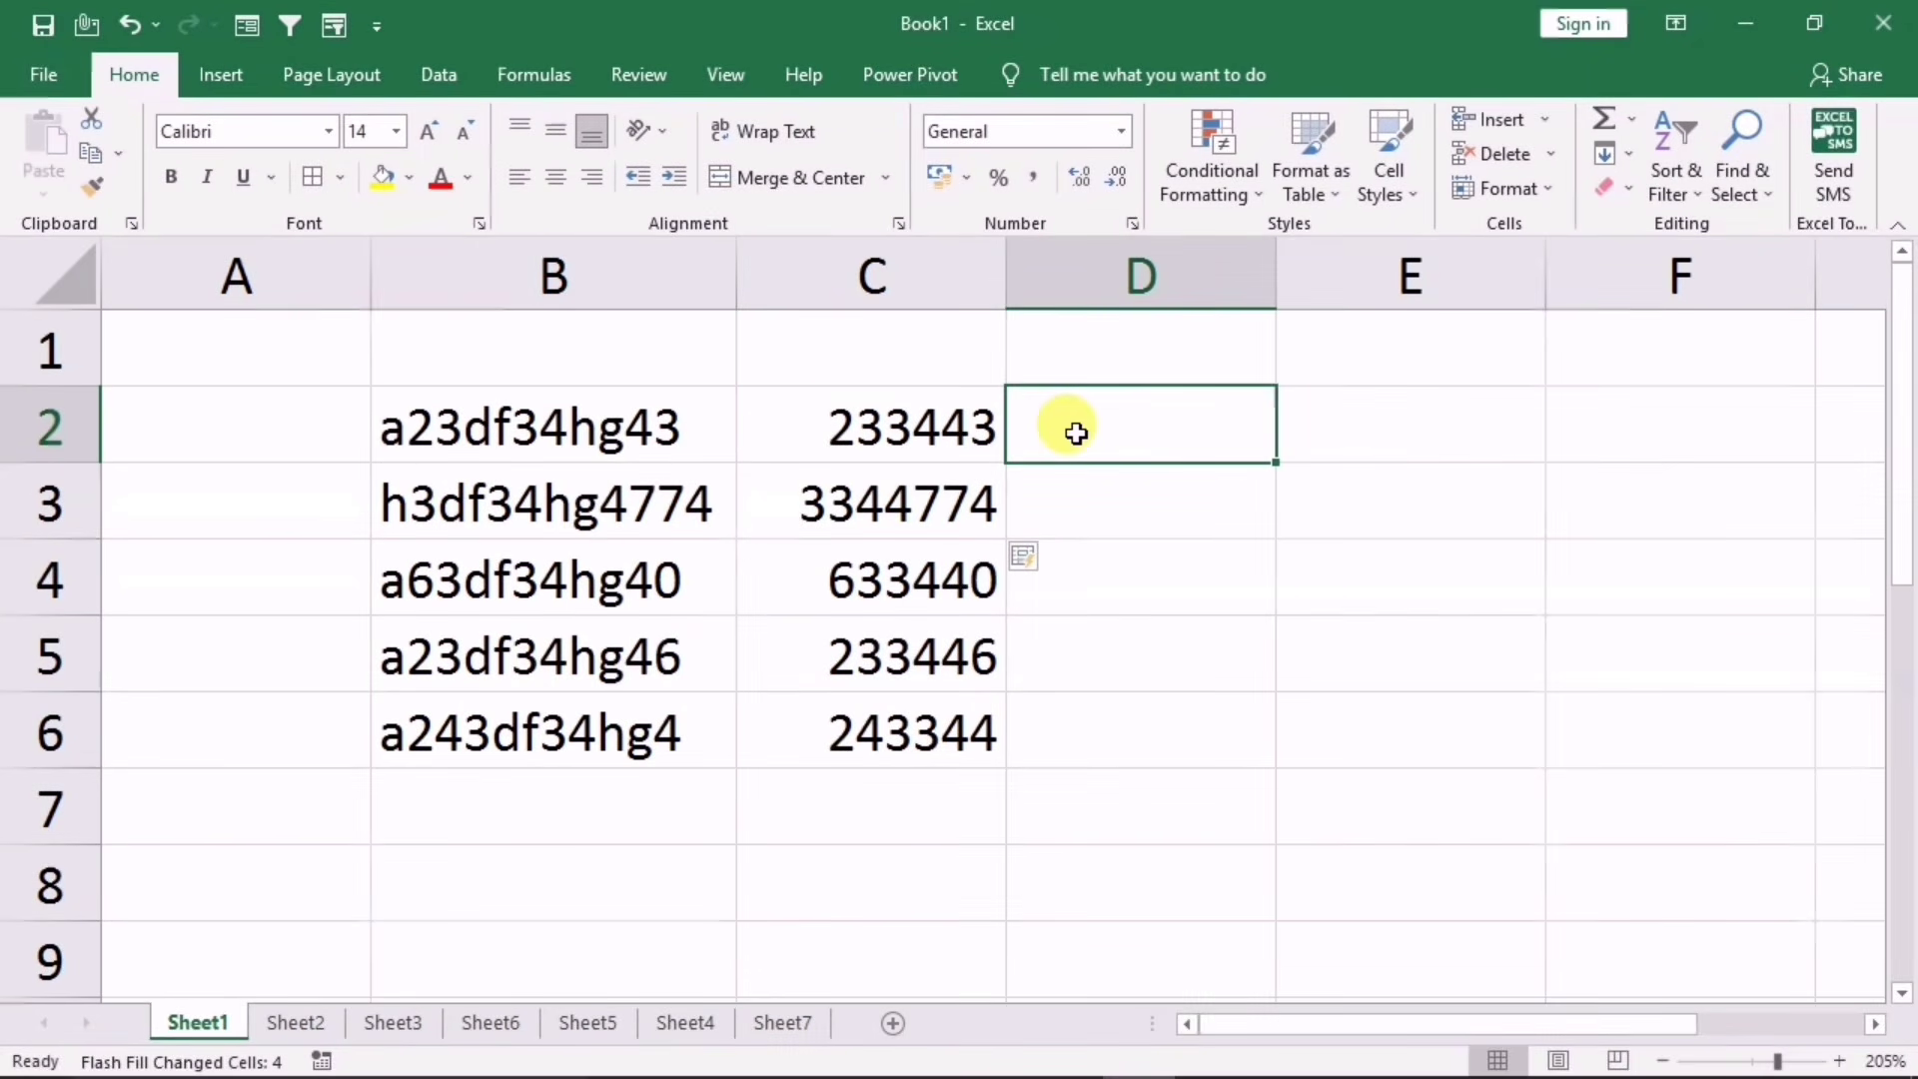
left_click(1087, 494)
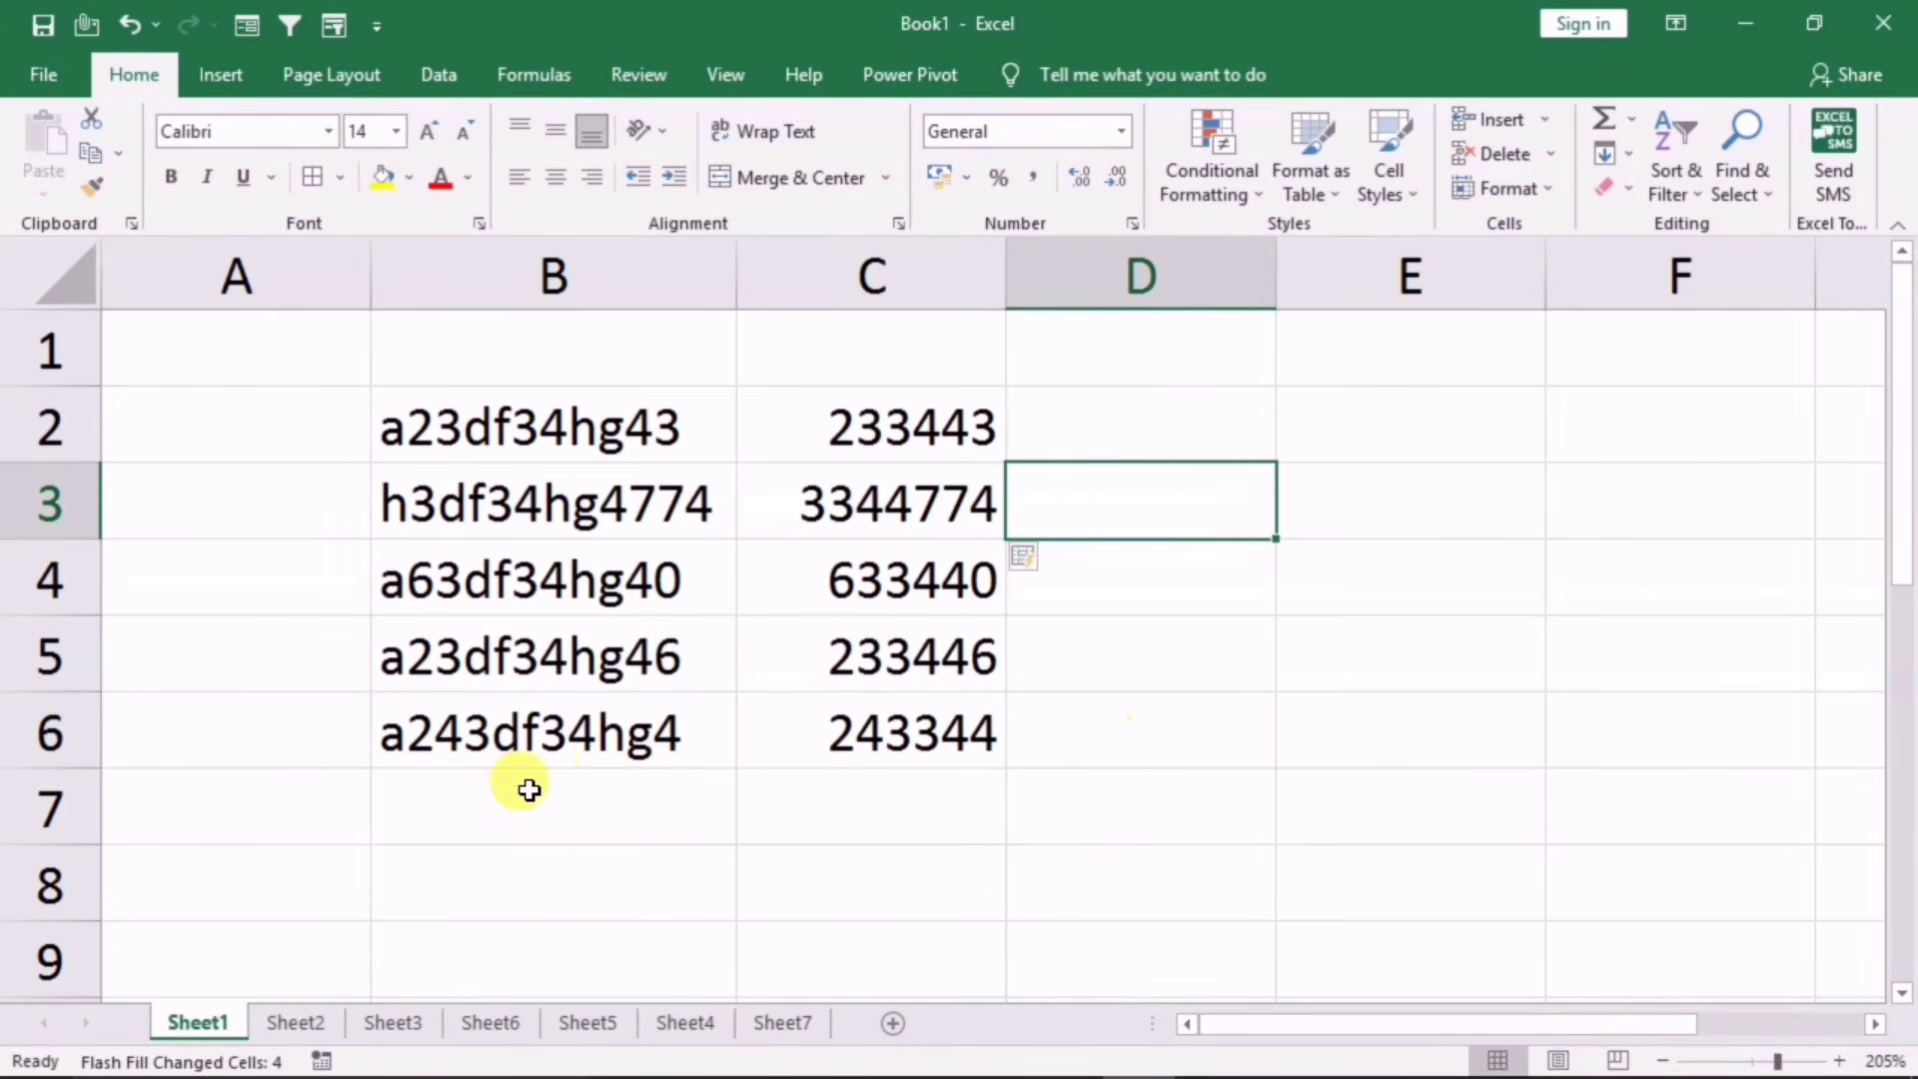
left_click(292, 1017)
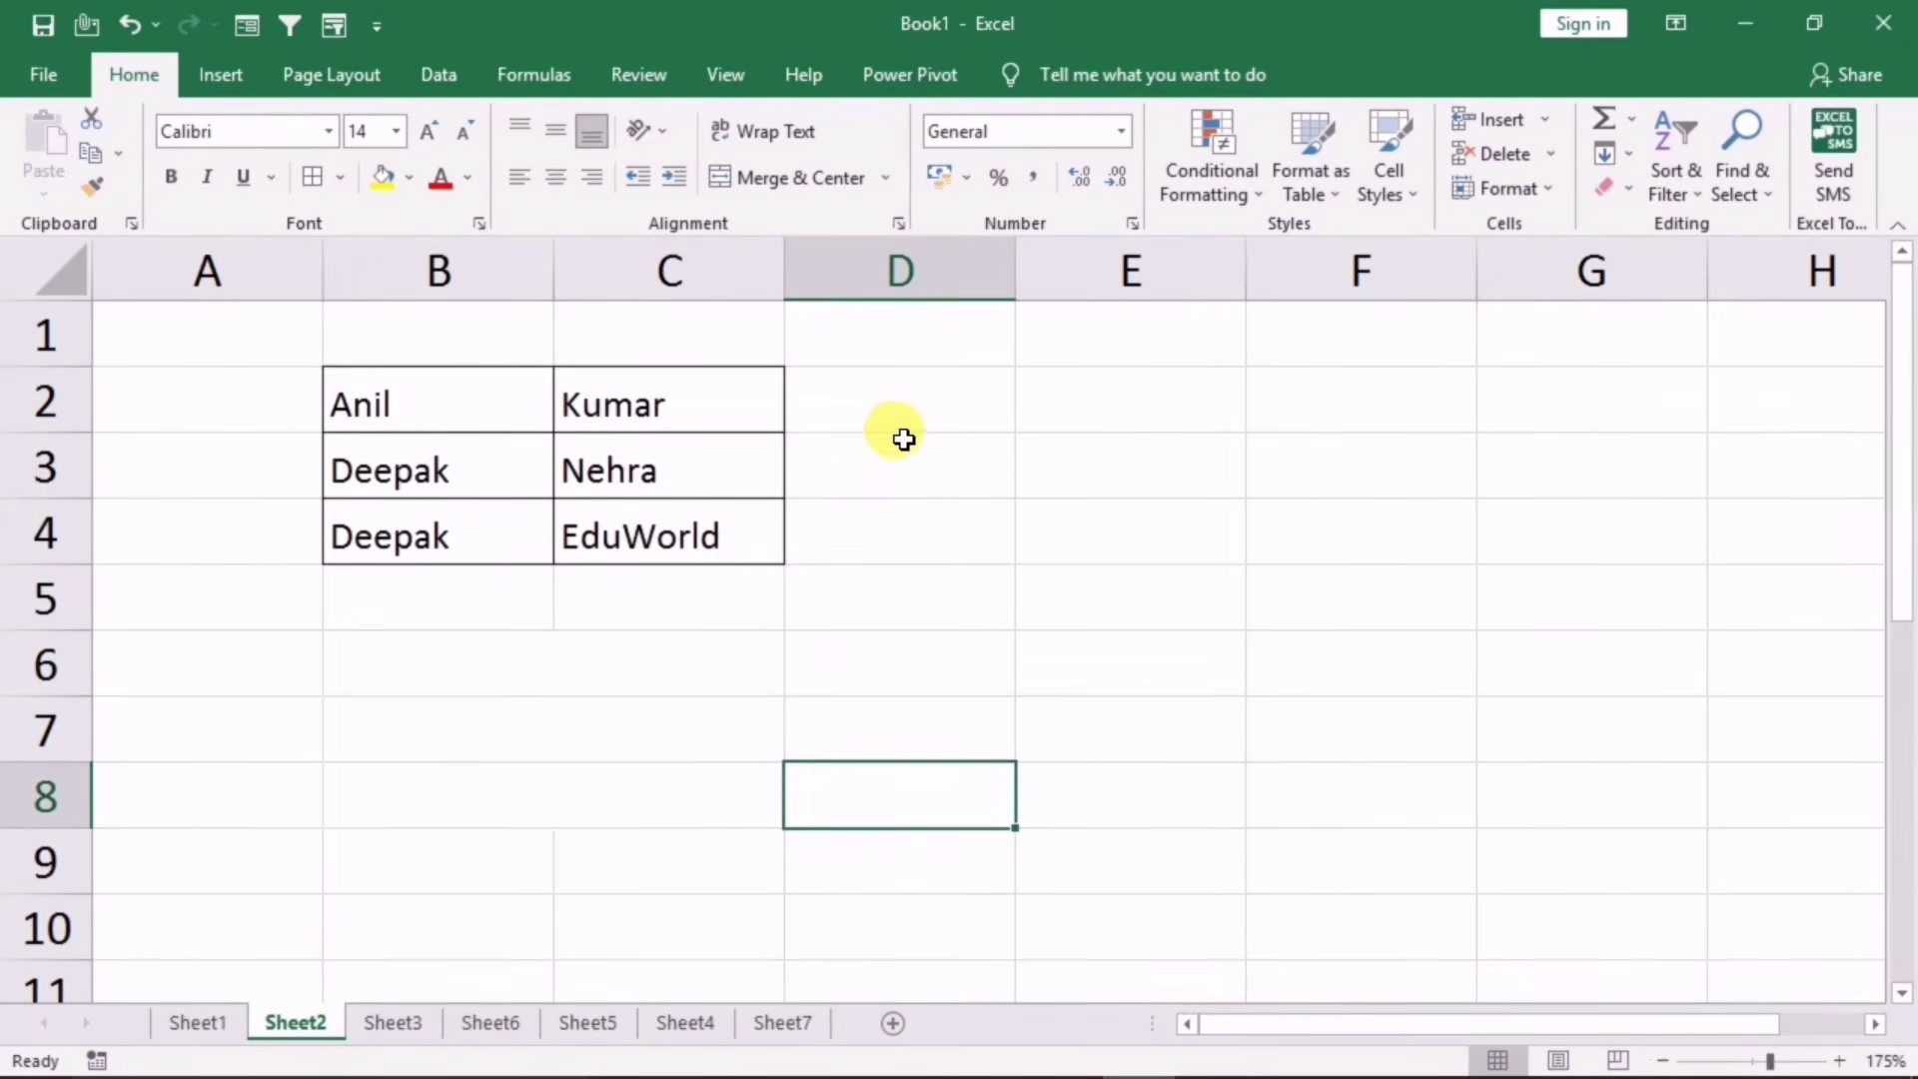
Step: Type the first row's combined full name in D2 and Flash Fill the rest into D3:D4
left_click(479, 412)
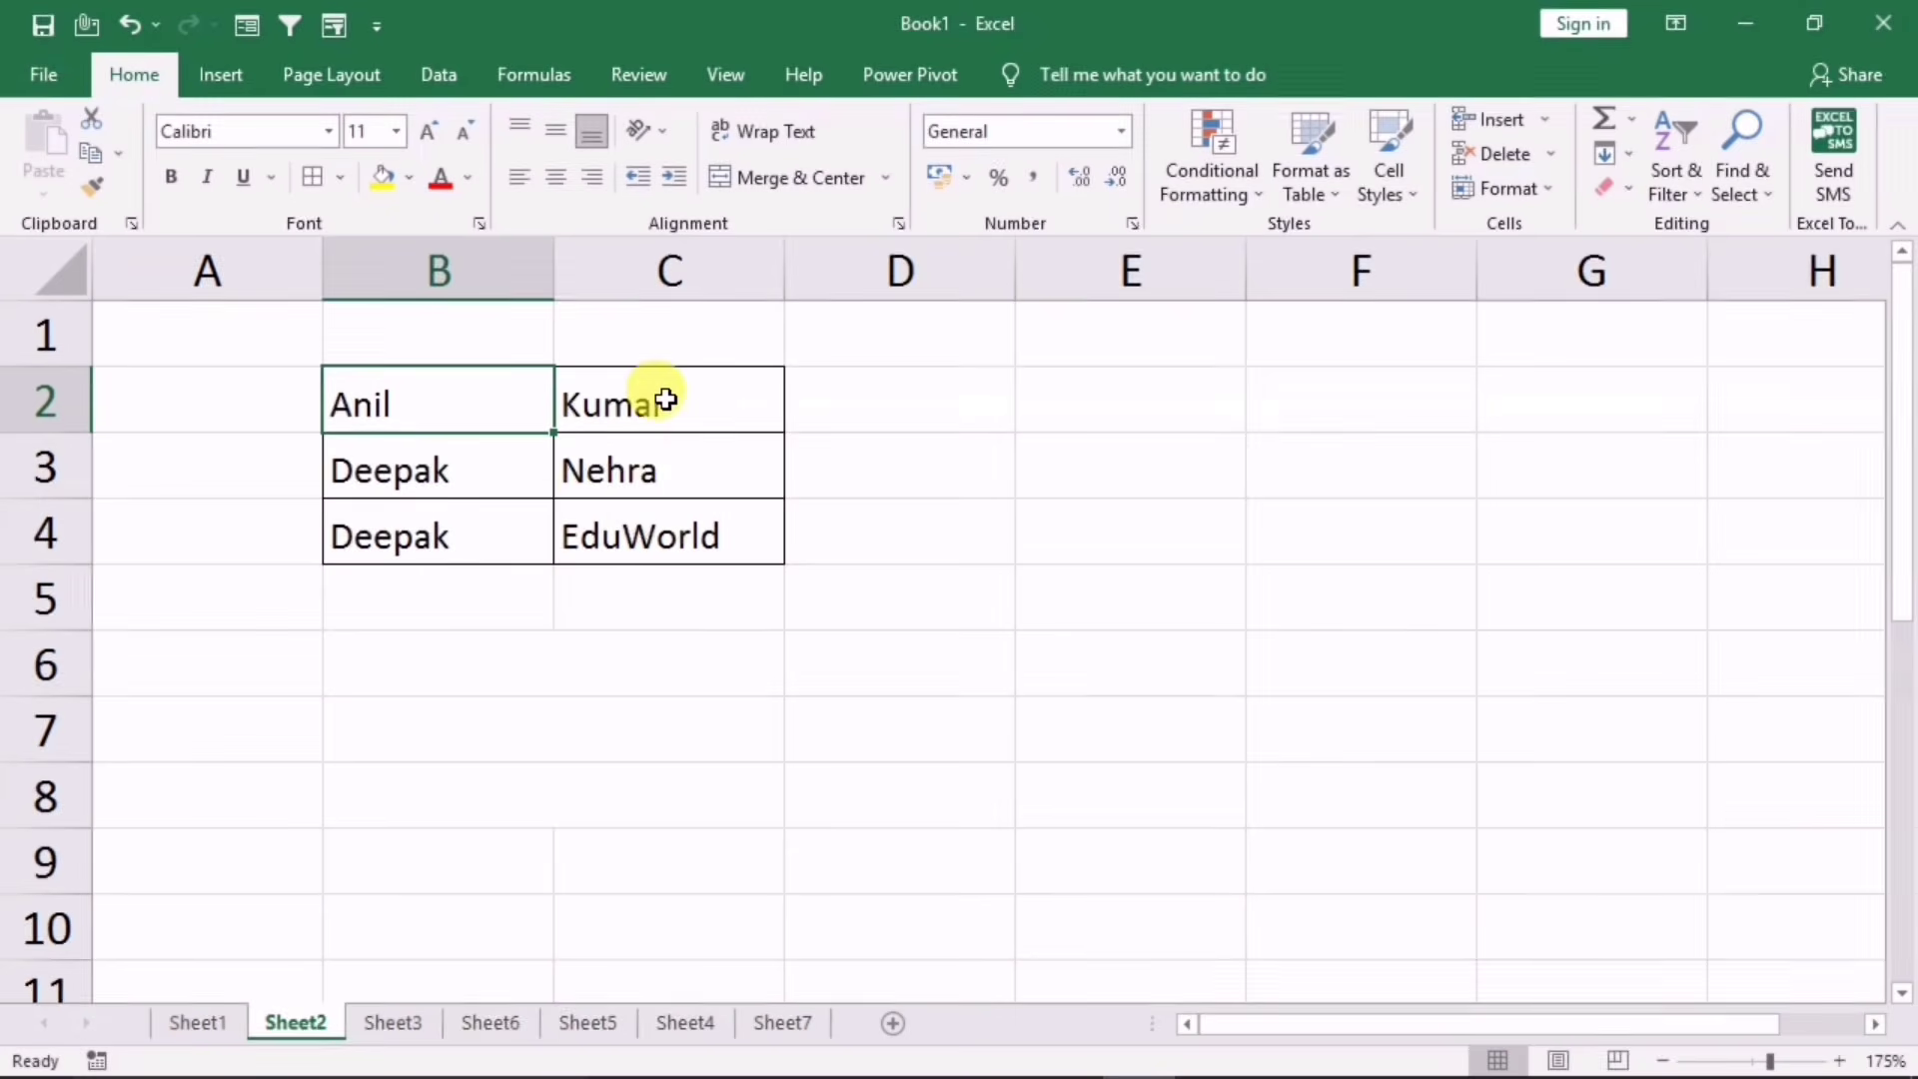
left_click(700, 401)
left_click(977, 409)
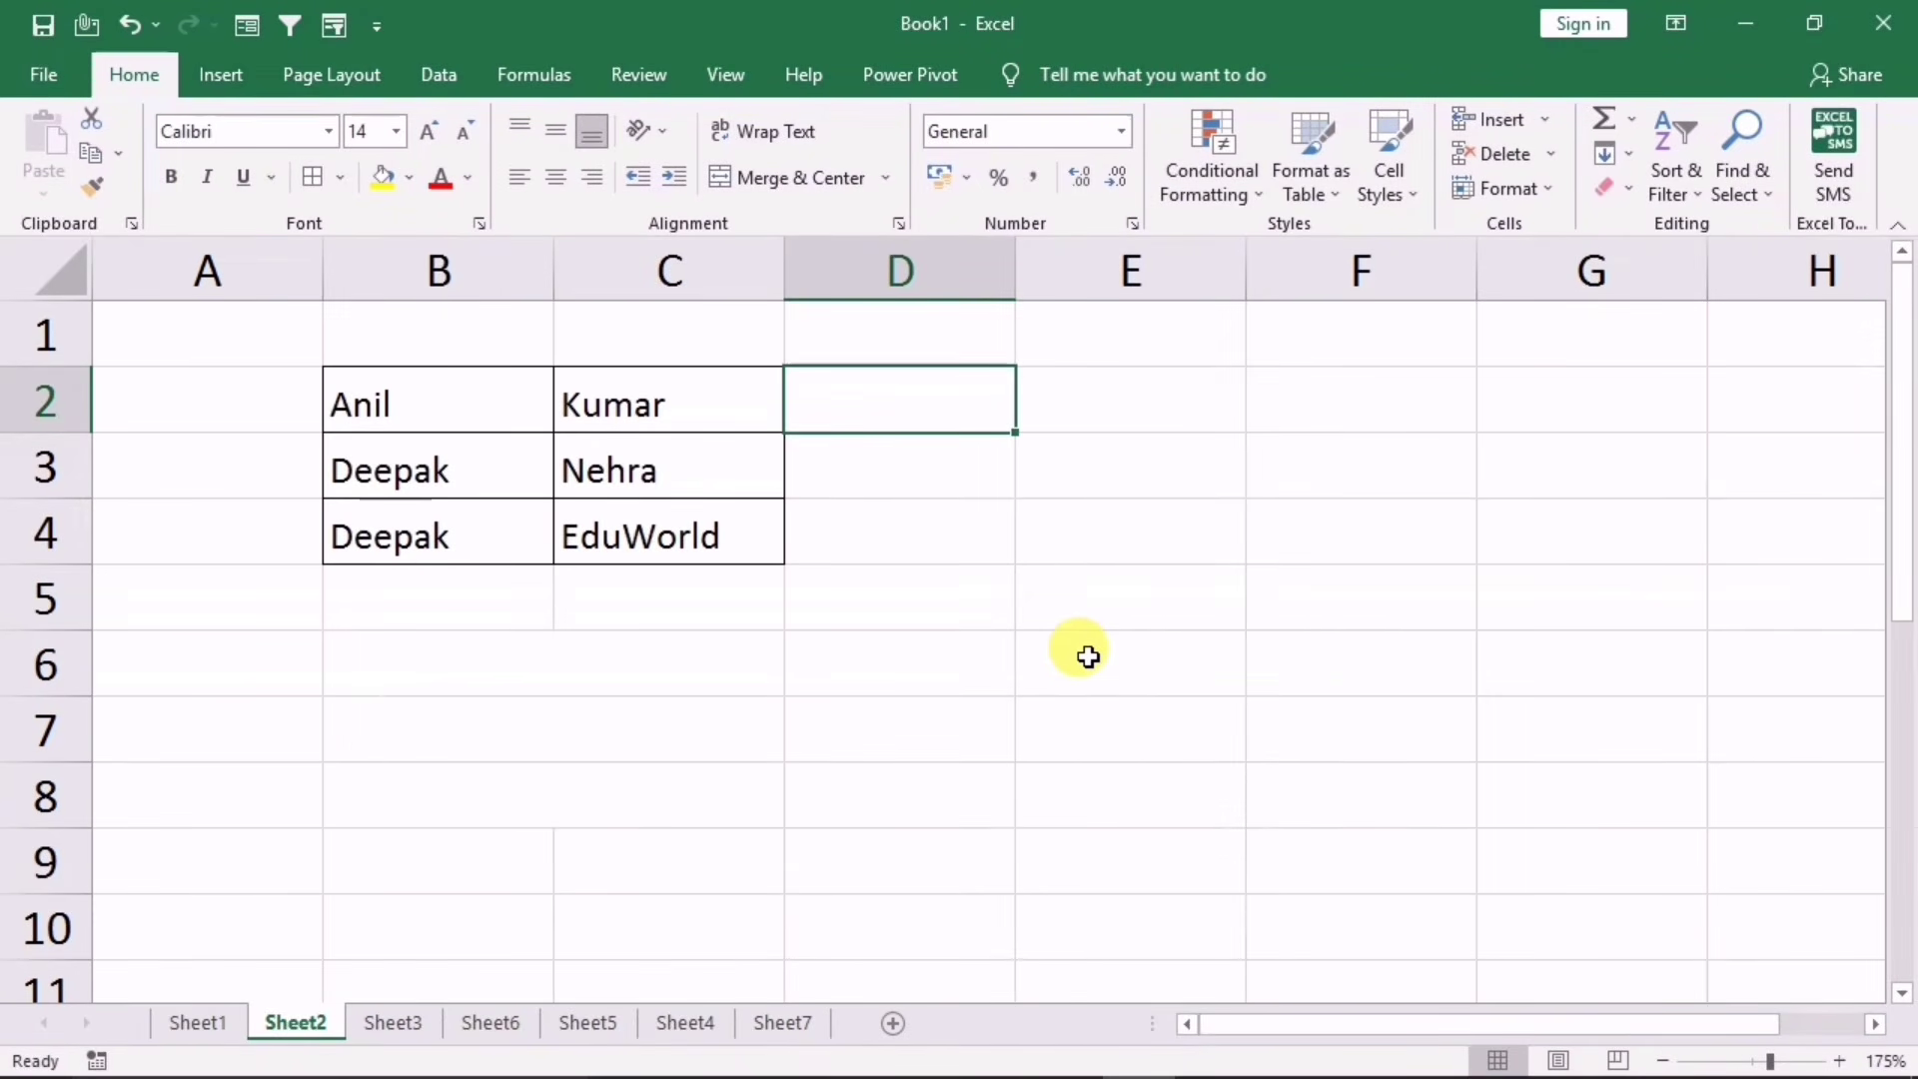
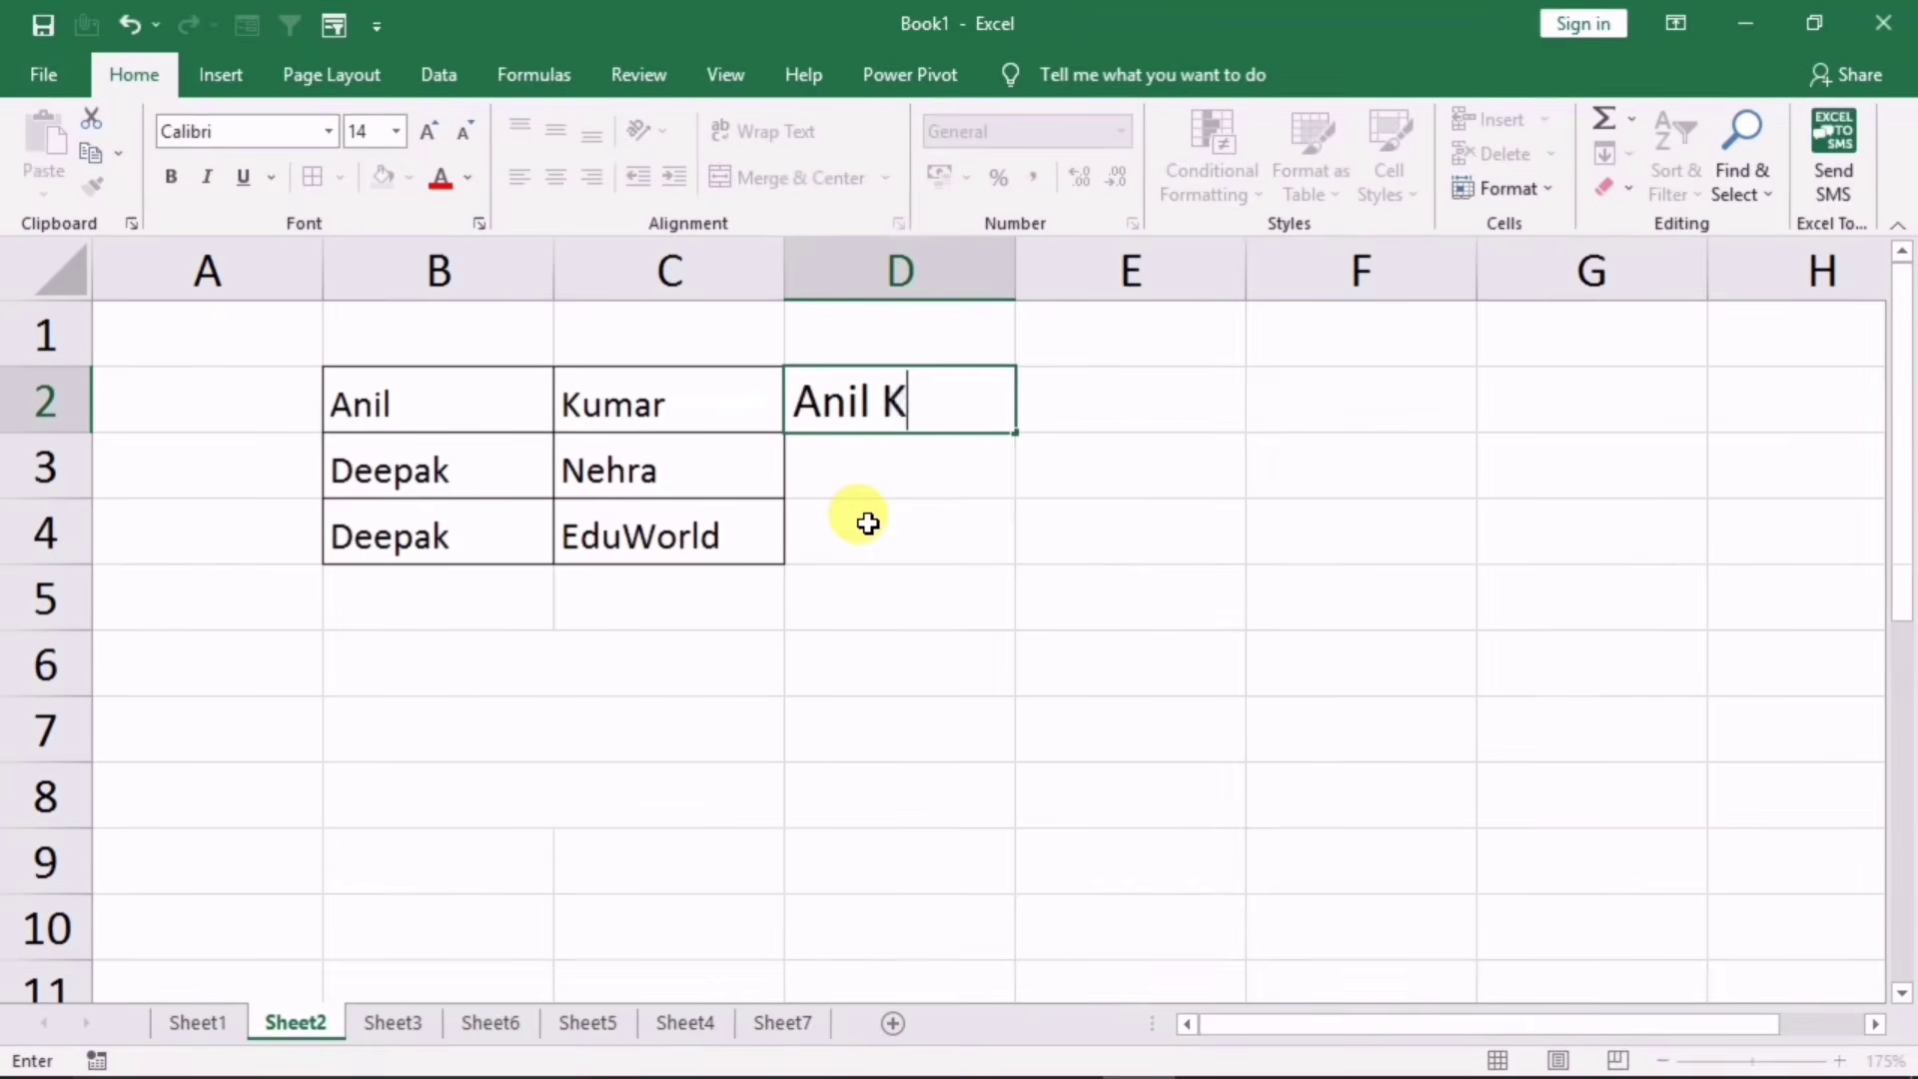
key("Return")
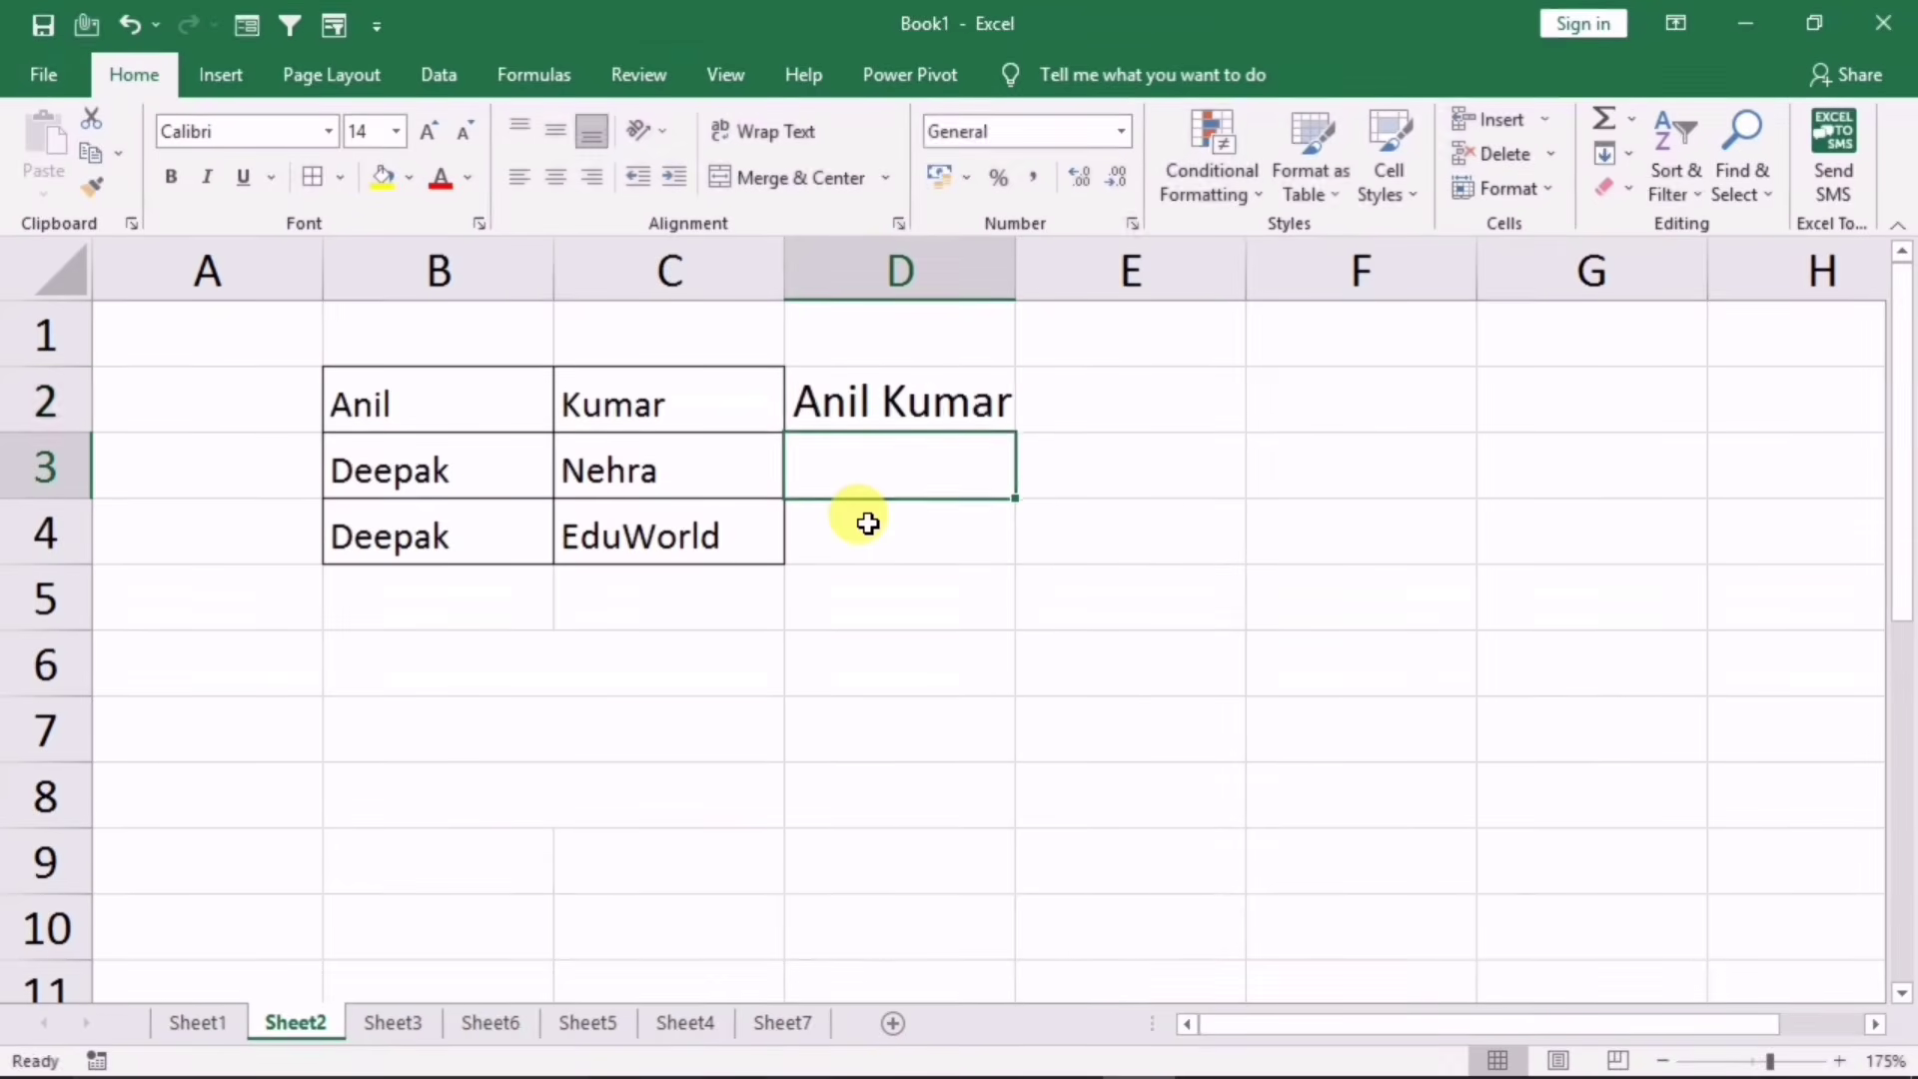
key("ctrl+e")
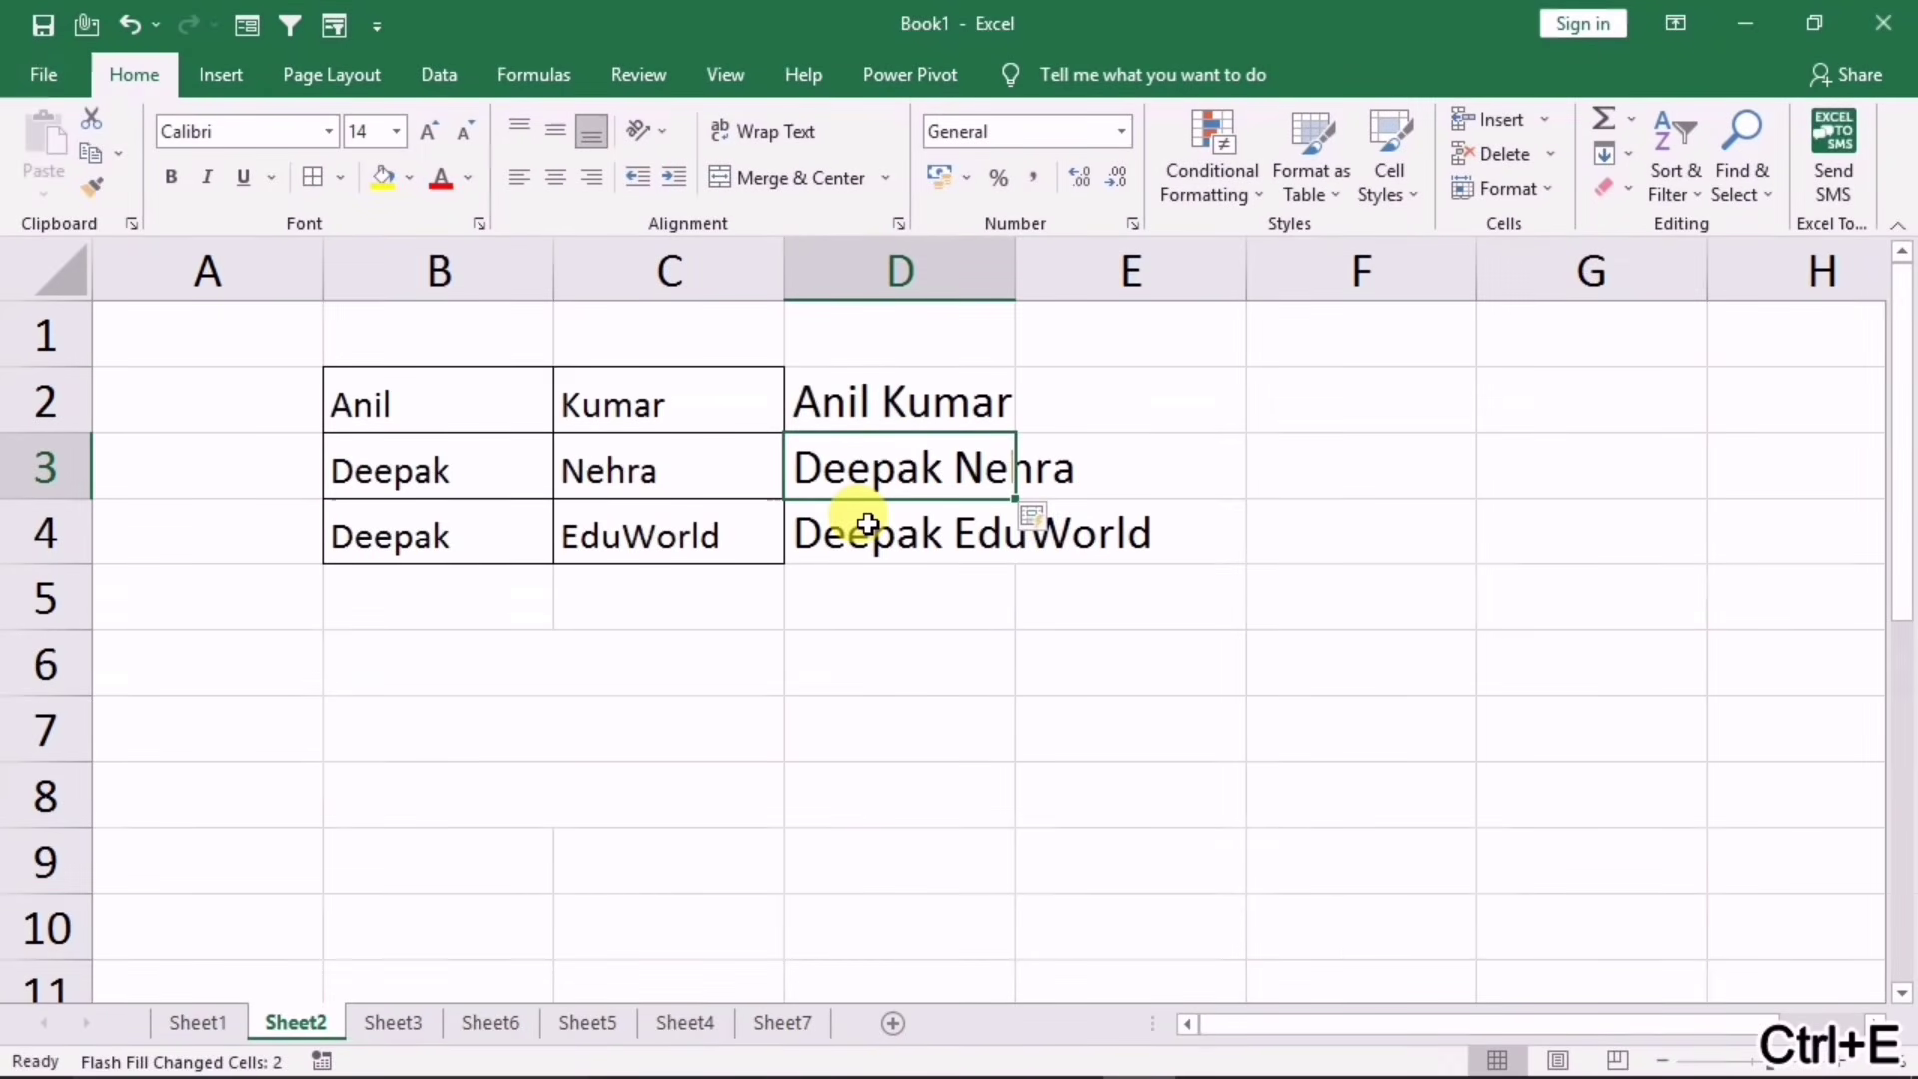
left_click(933, 759)
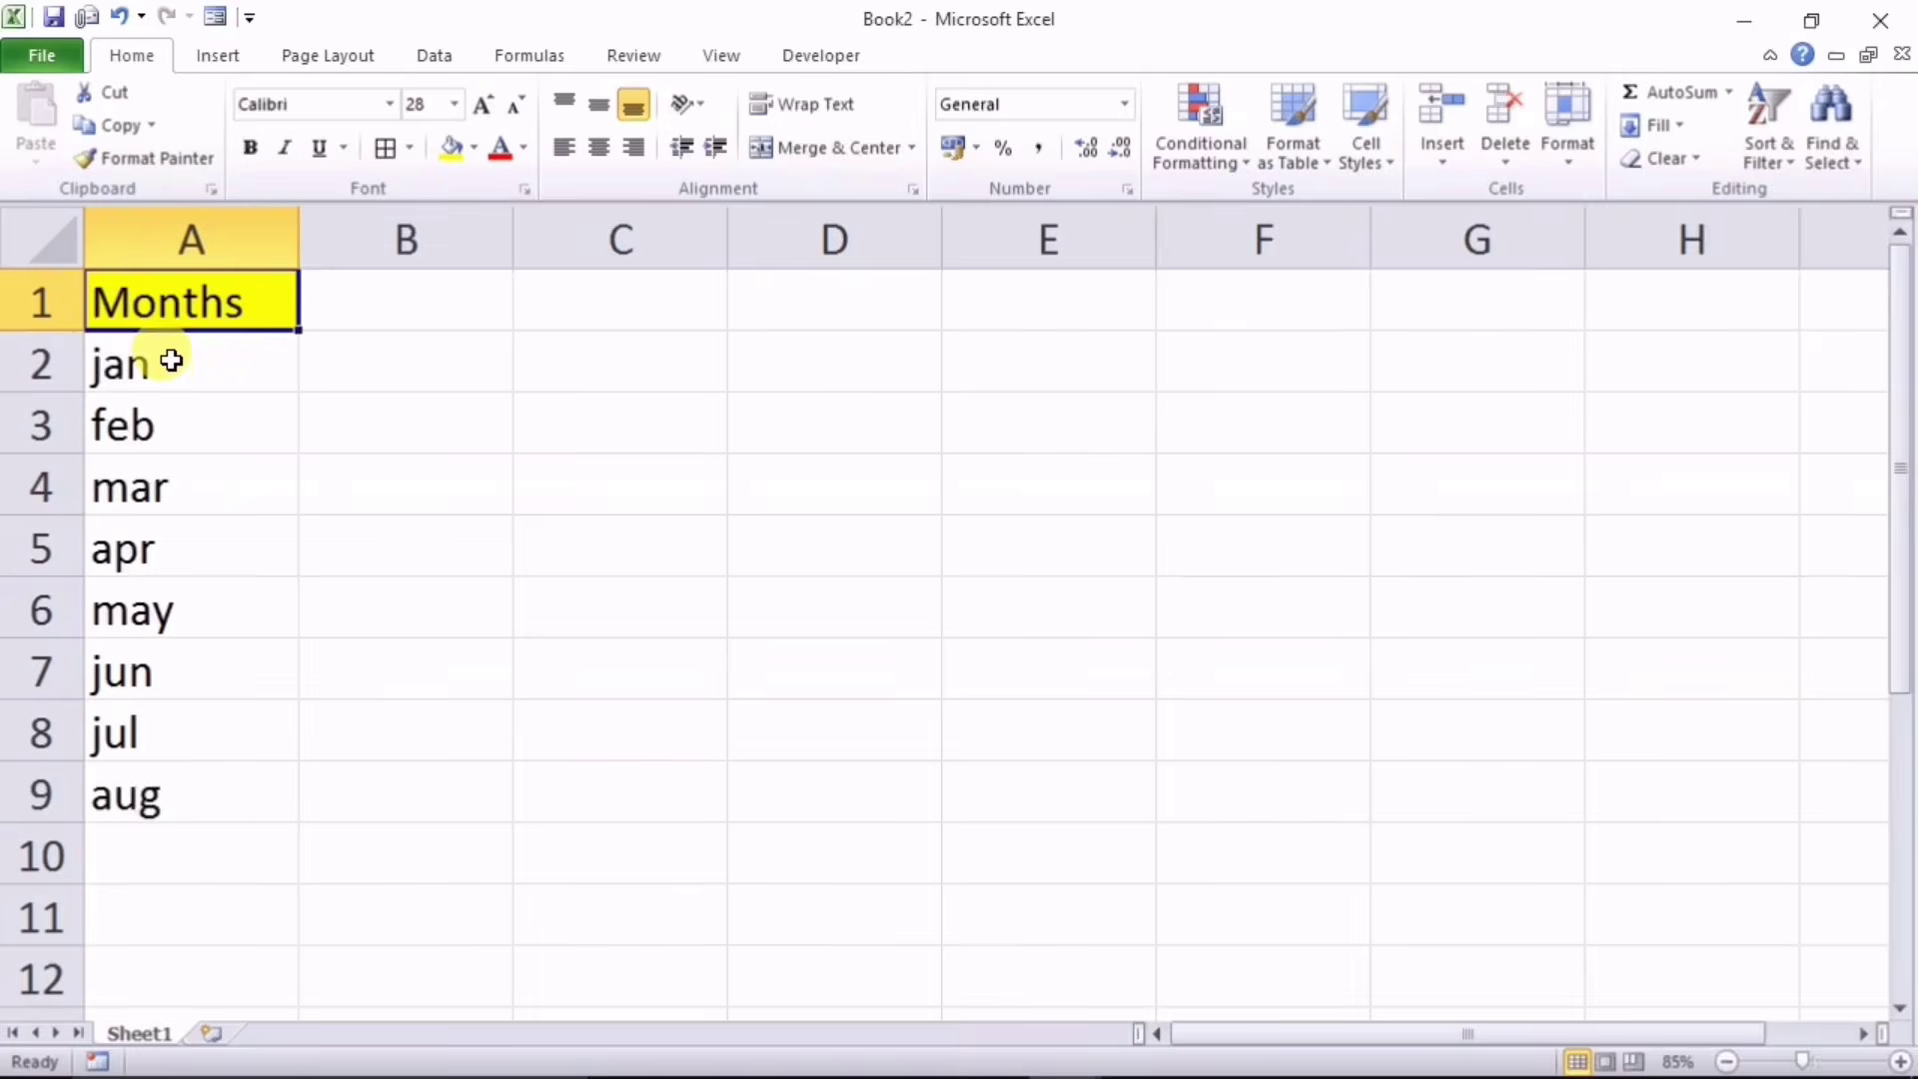
Step: Select A1:A9 in Book2, covering the Months header and jan through aug
left_click_drag(163, 361, 172, 763)
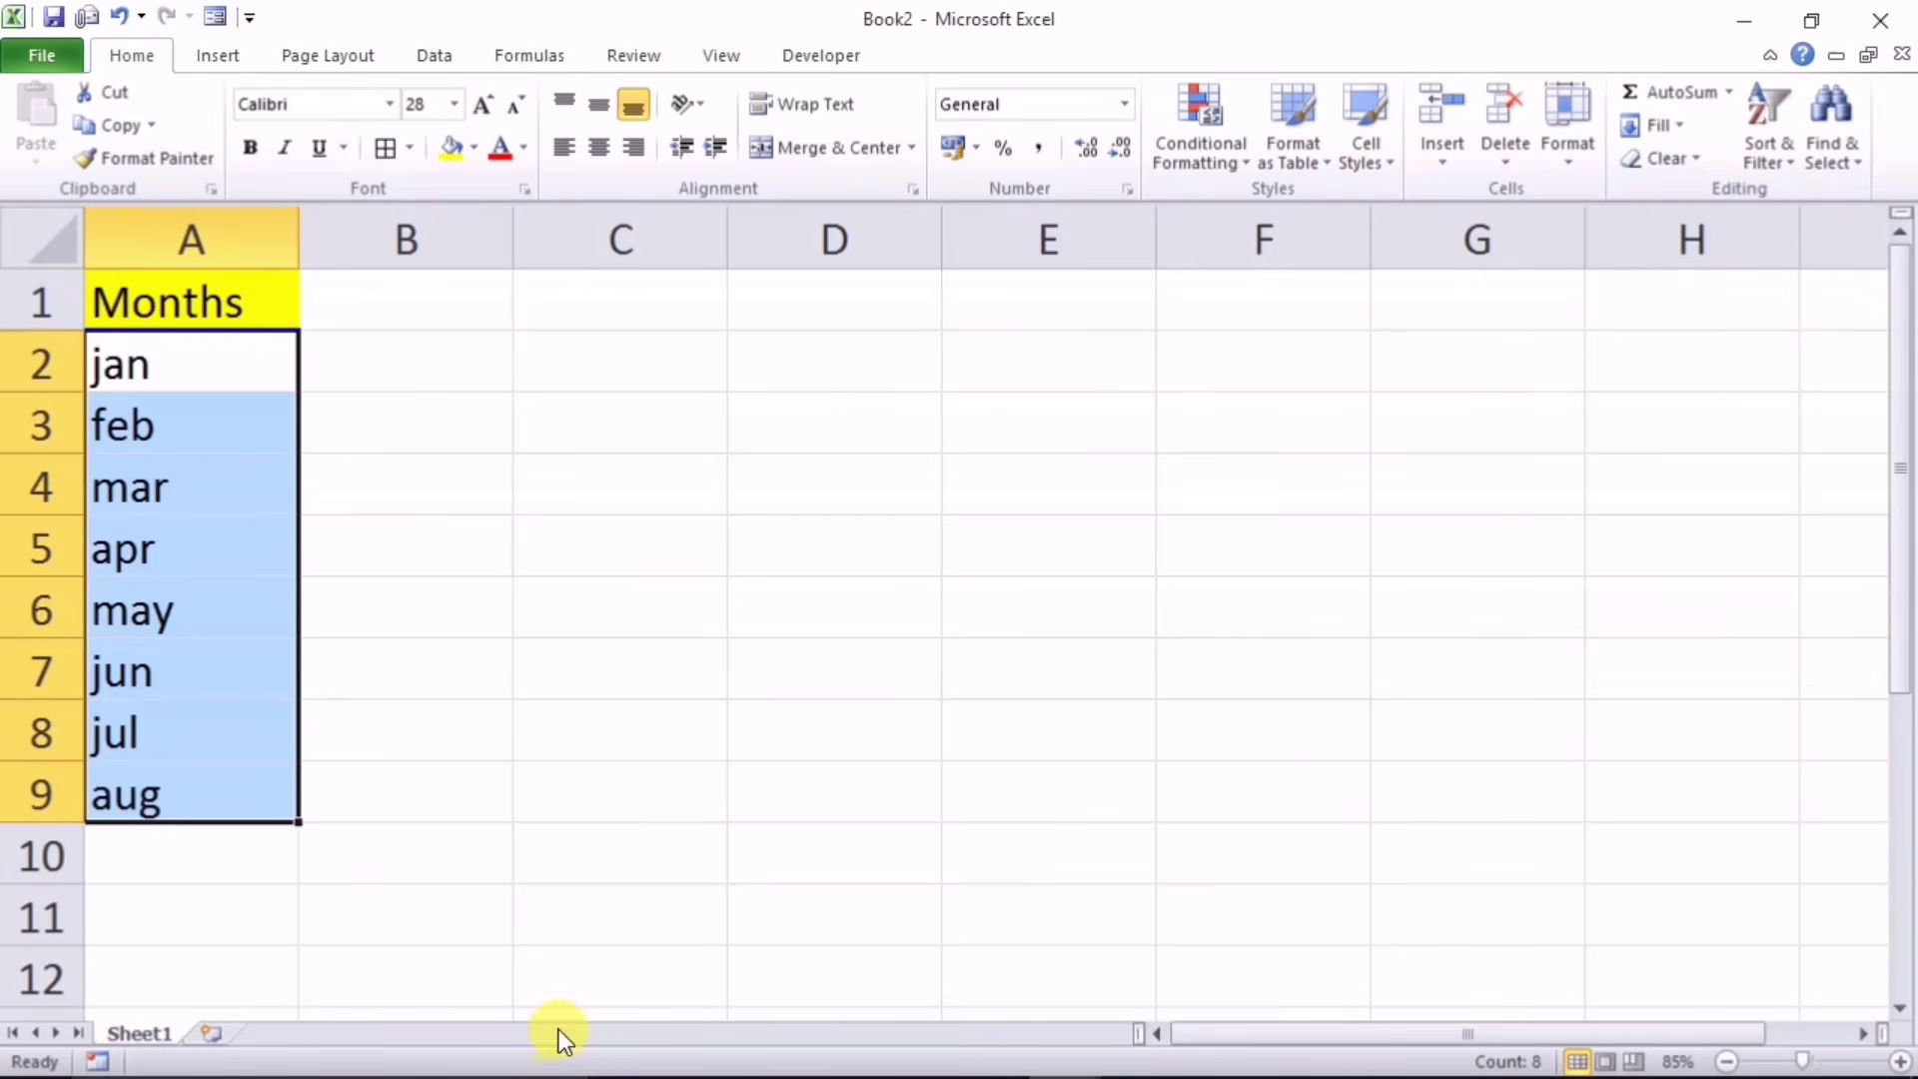
left_click(152, 470)
left_click(167, 611)
left_click(171, 714)
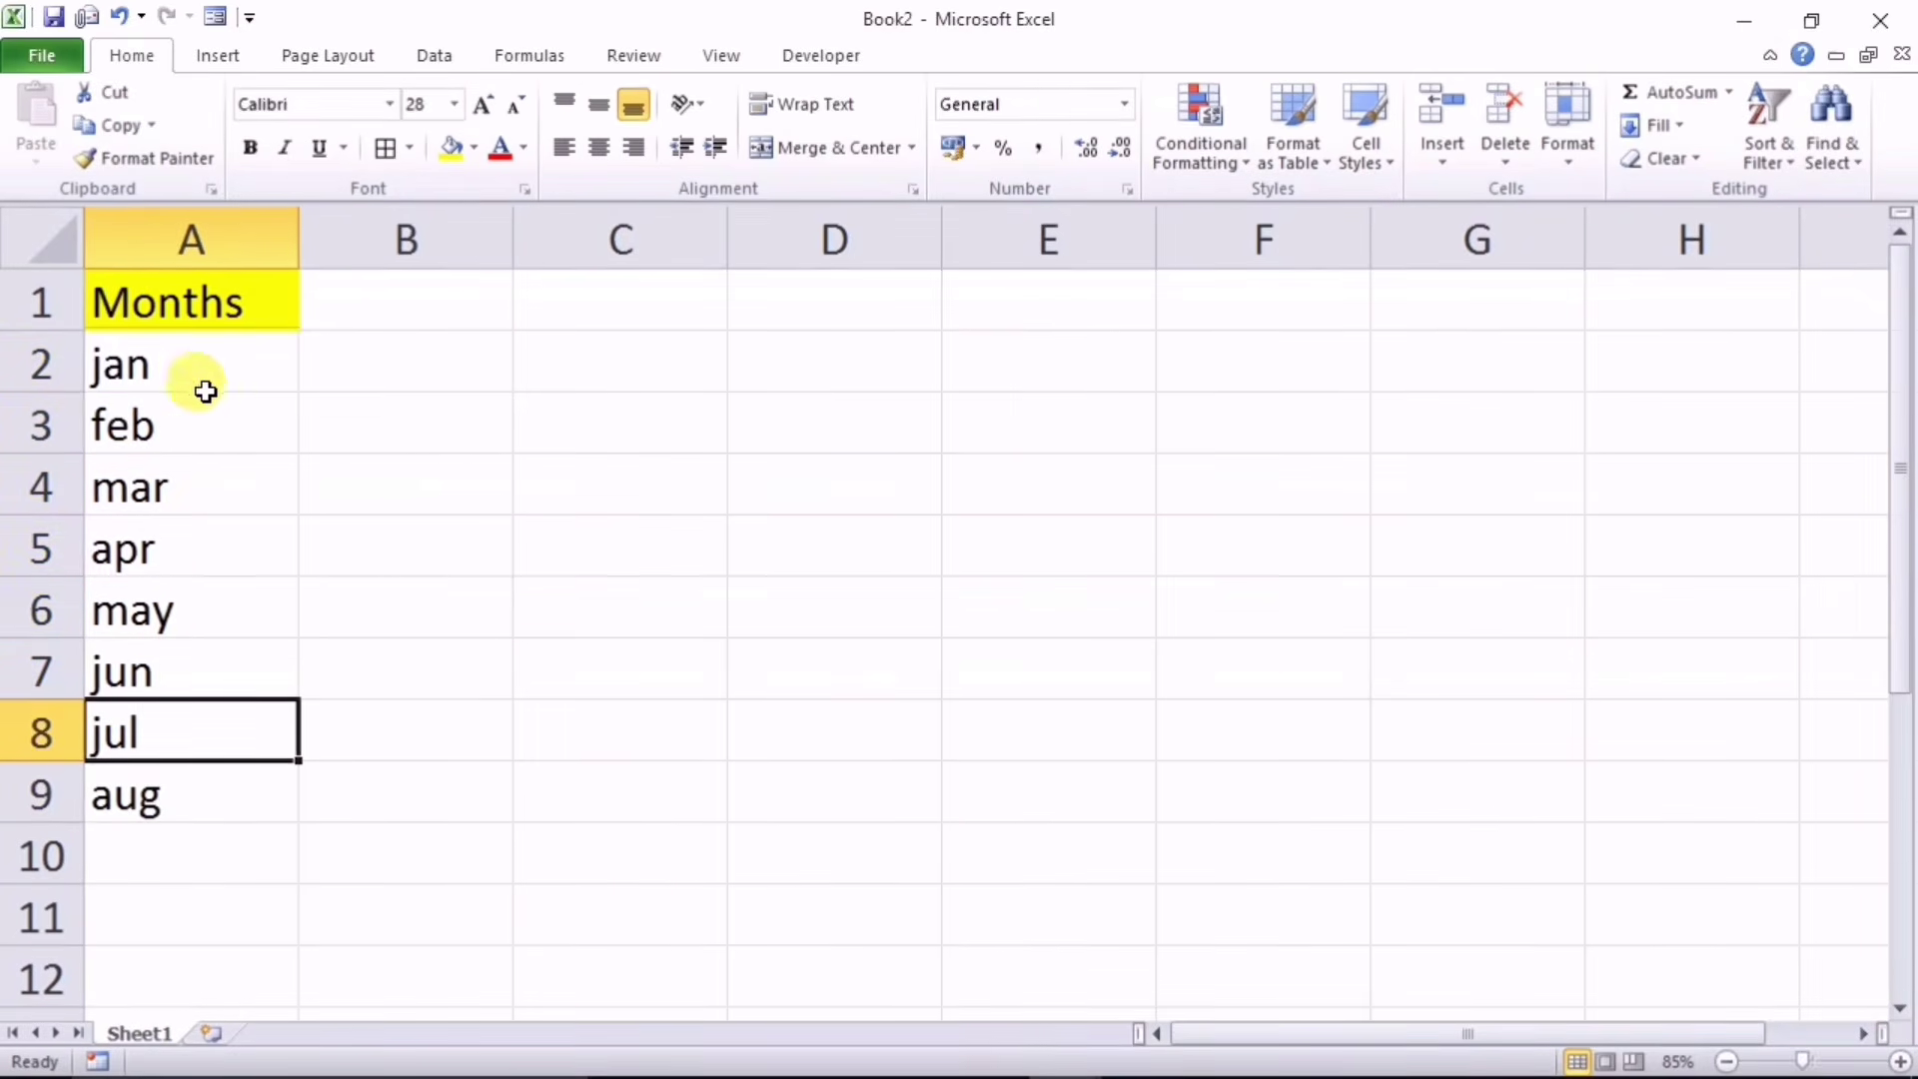
left_click(195, 304)
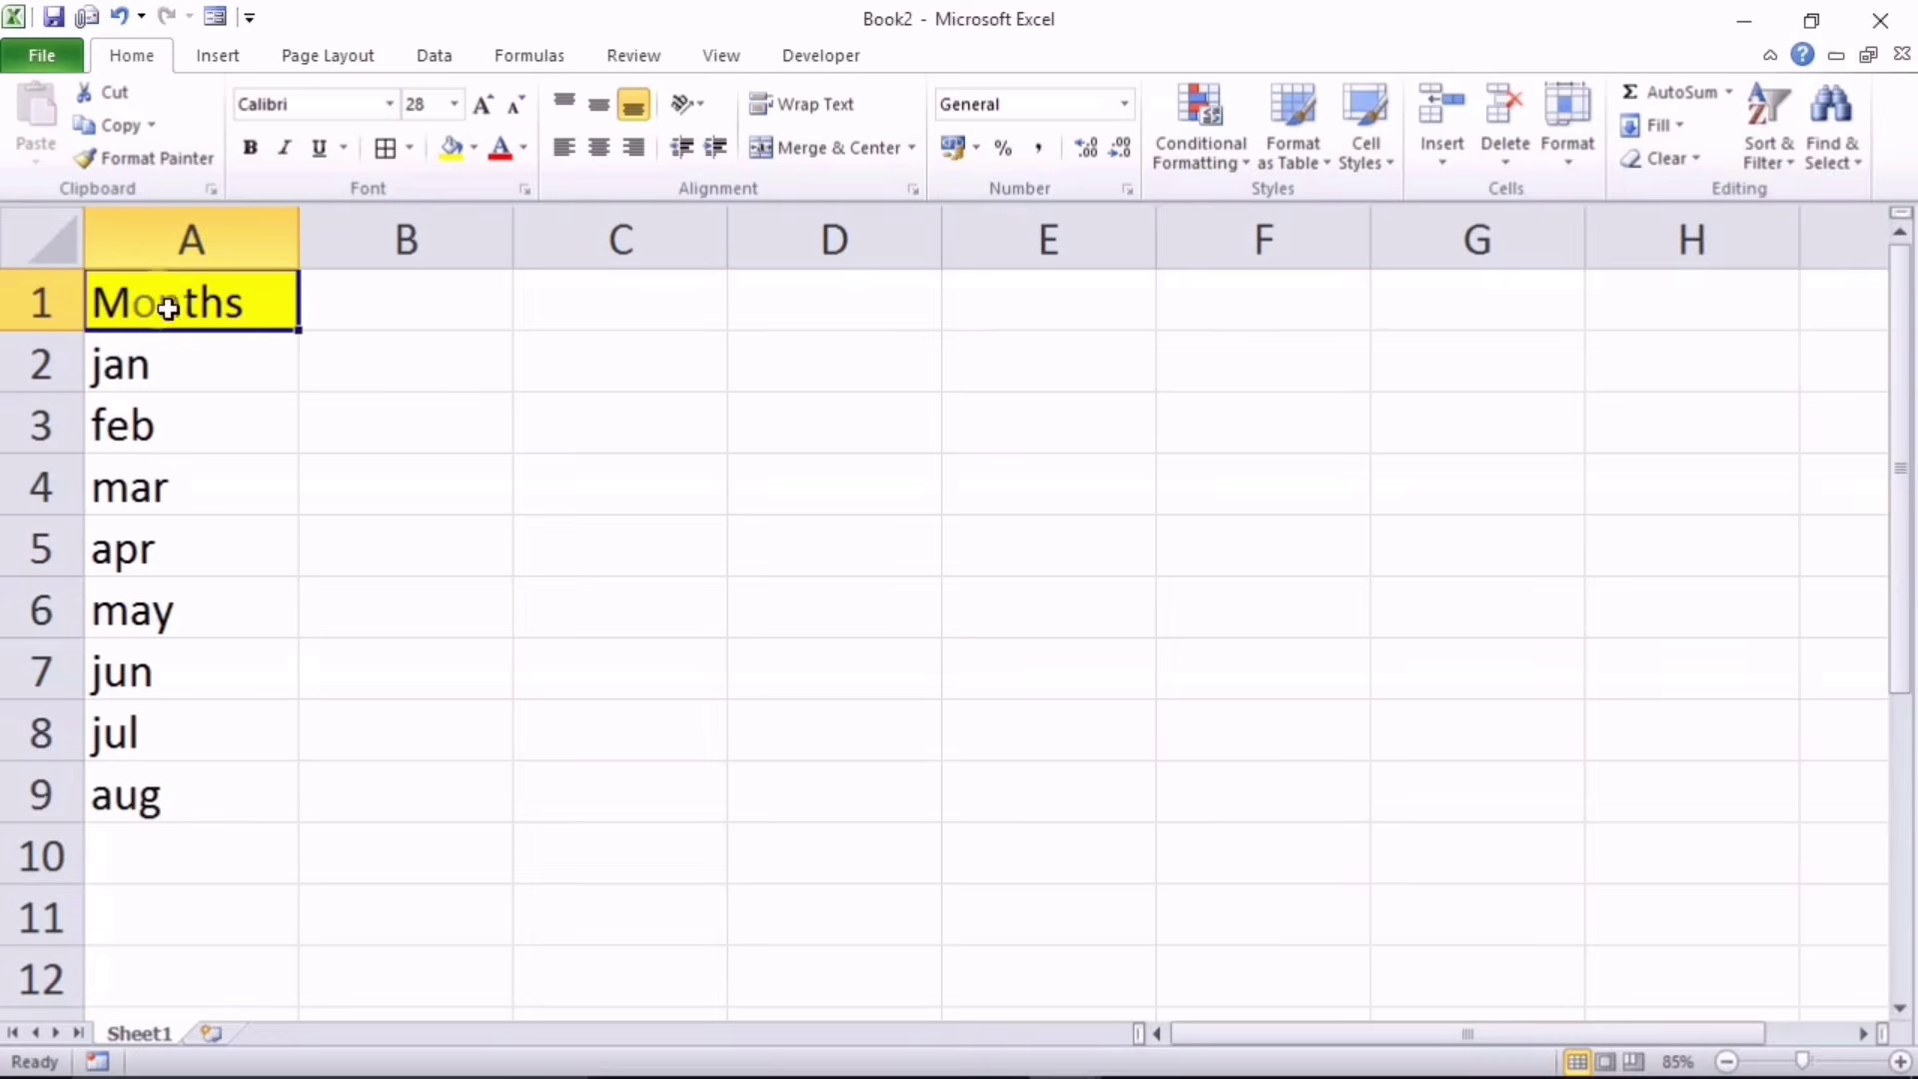
left_click_drag(150, 304, 163, 776)
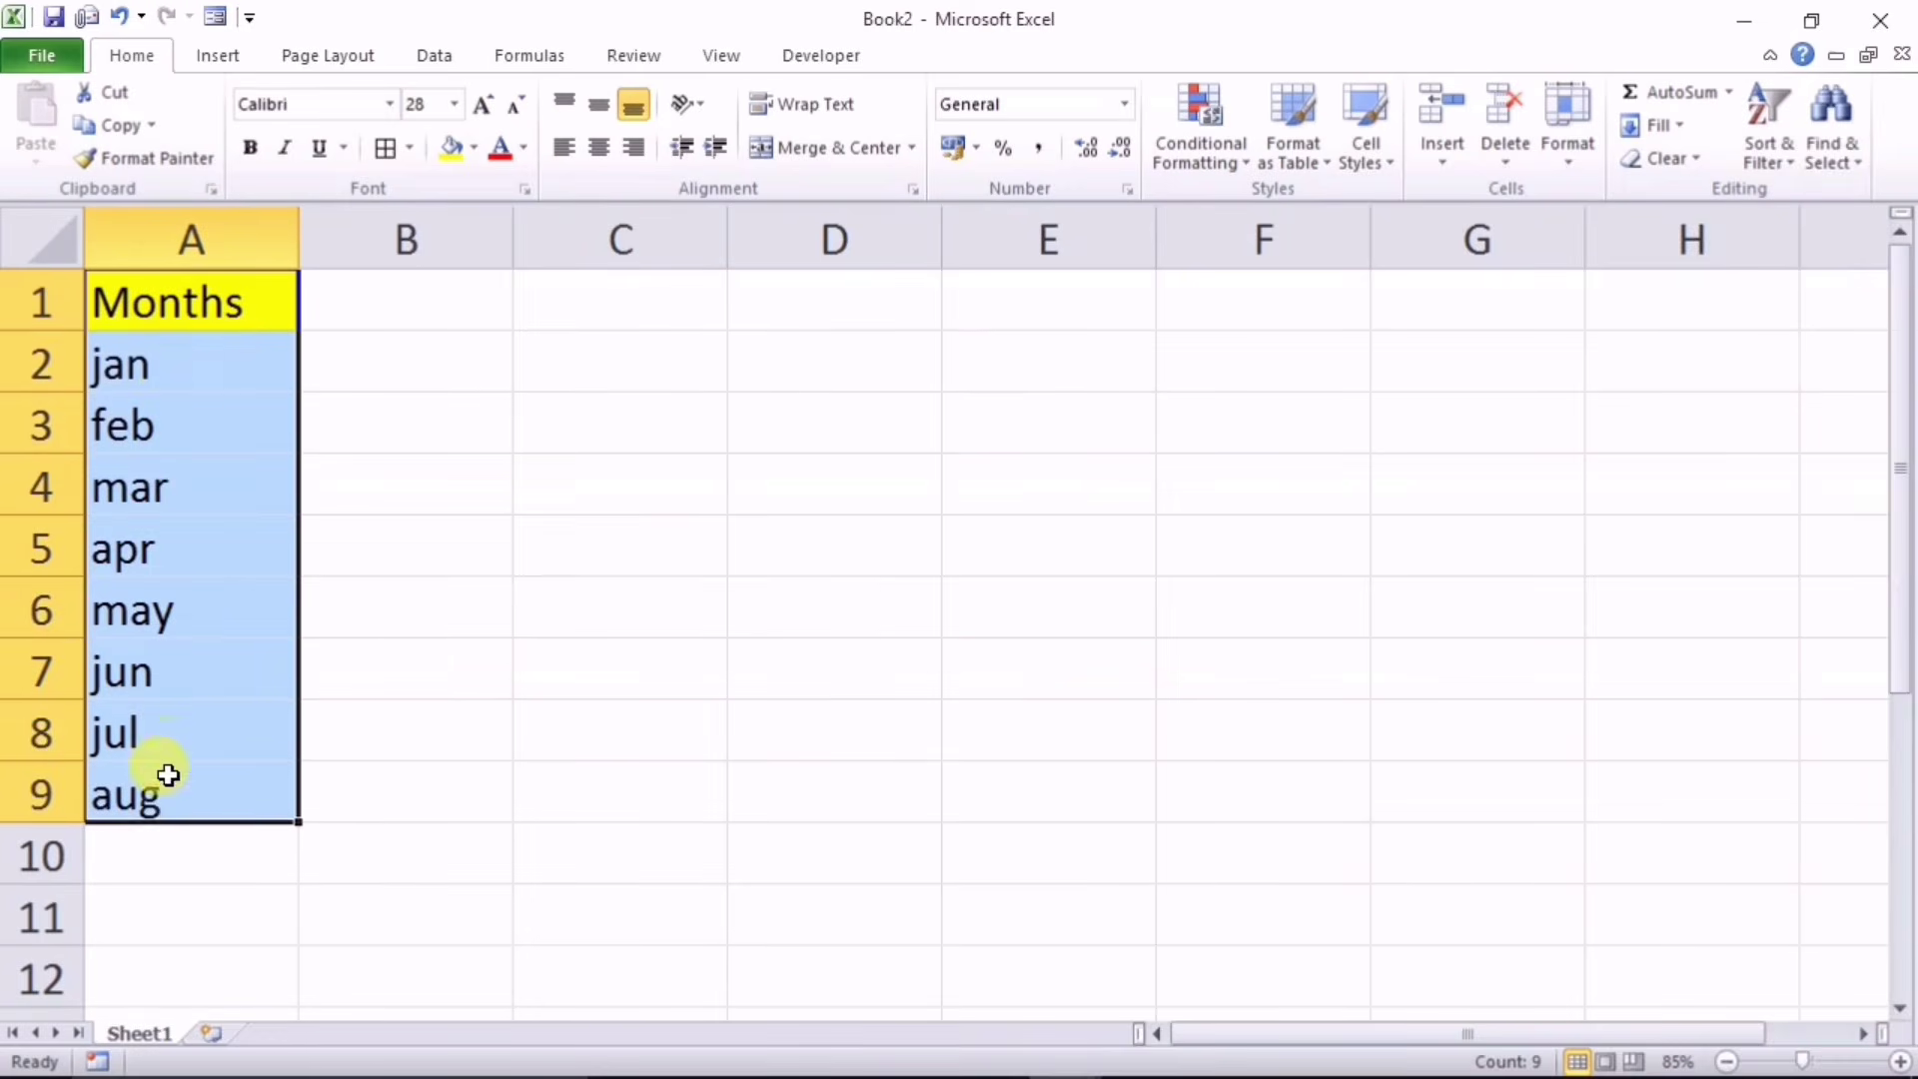
Step: Create a pivot table from A1:A9 at C1 on the same sheet with Months as report filter
left_click(218, 55)
left_click(50, 125)
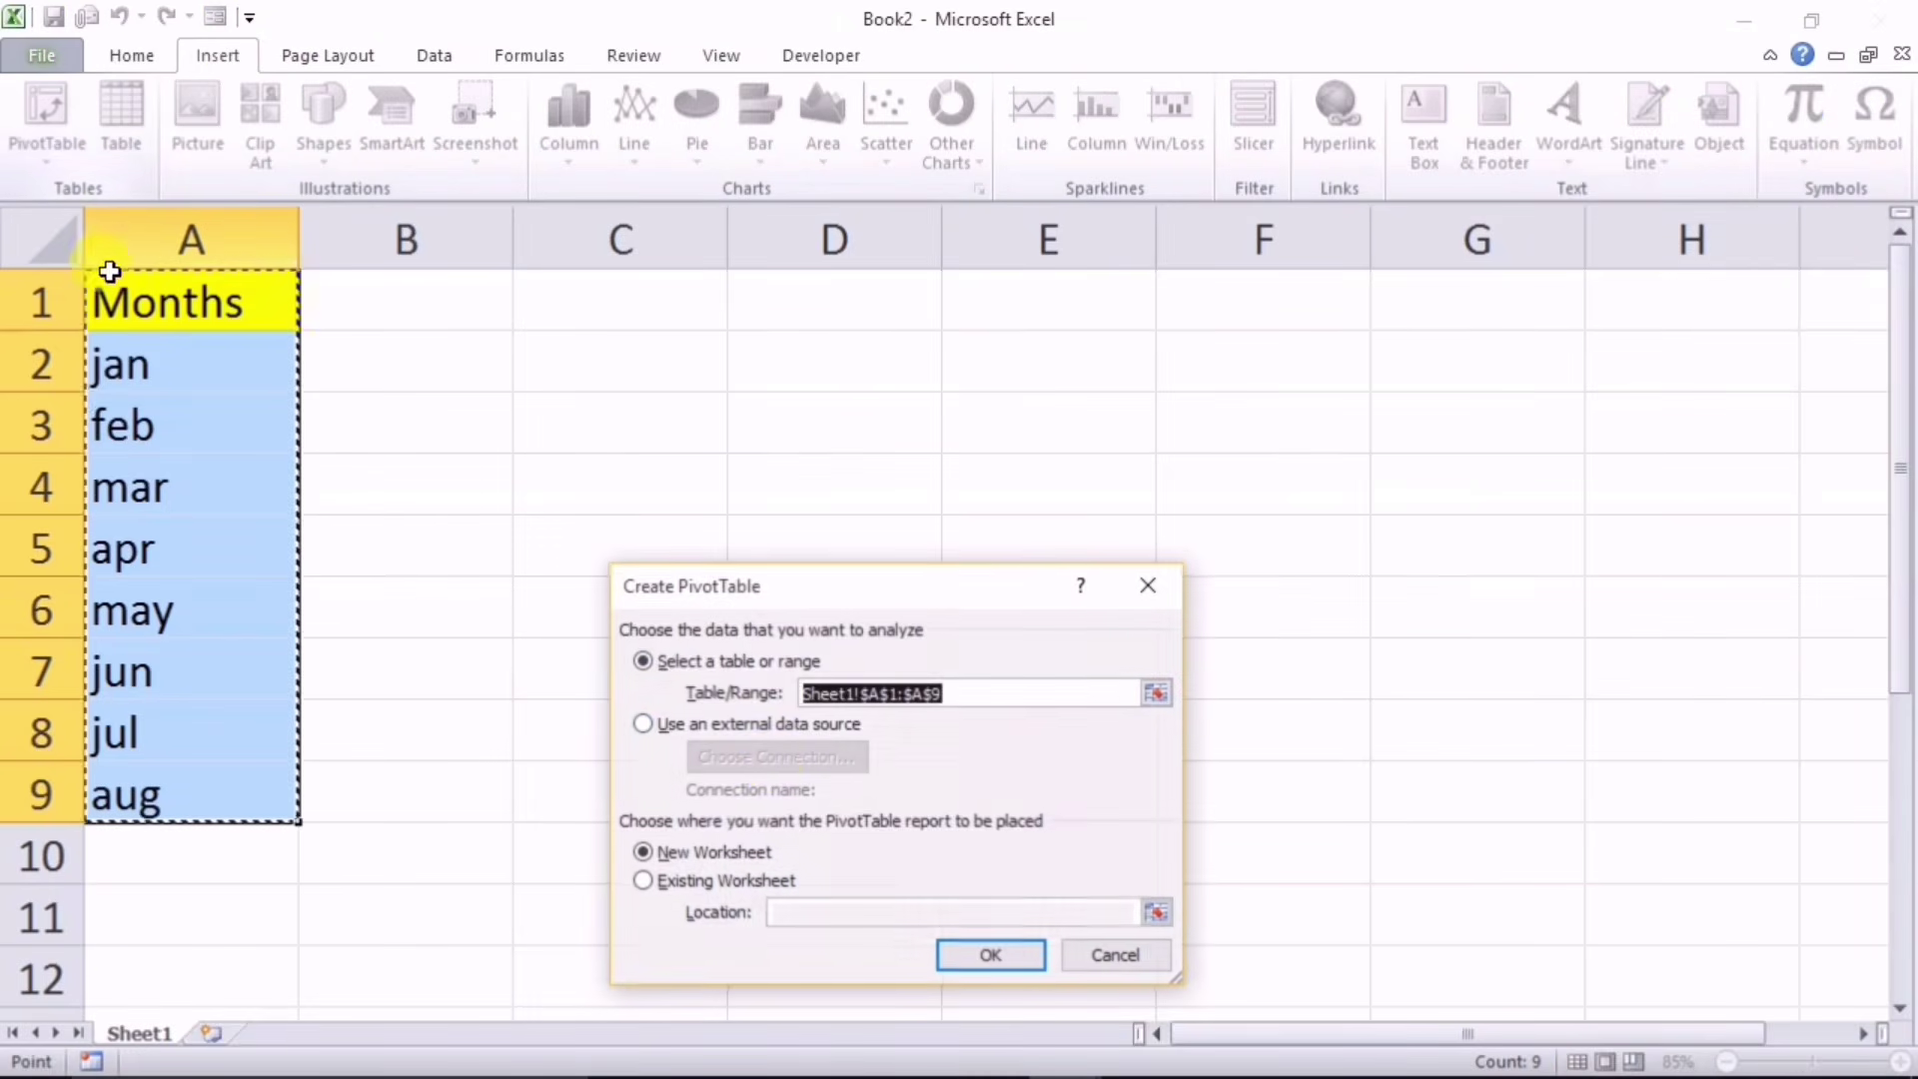
left_click(675, 884)
left_click(790, 917)
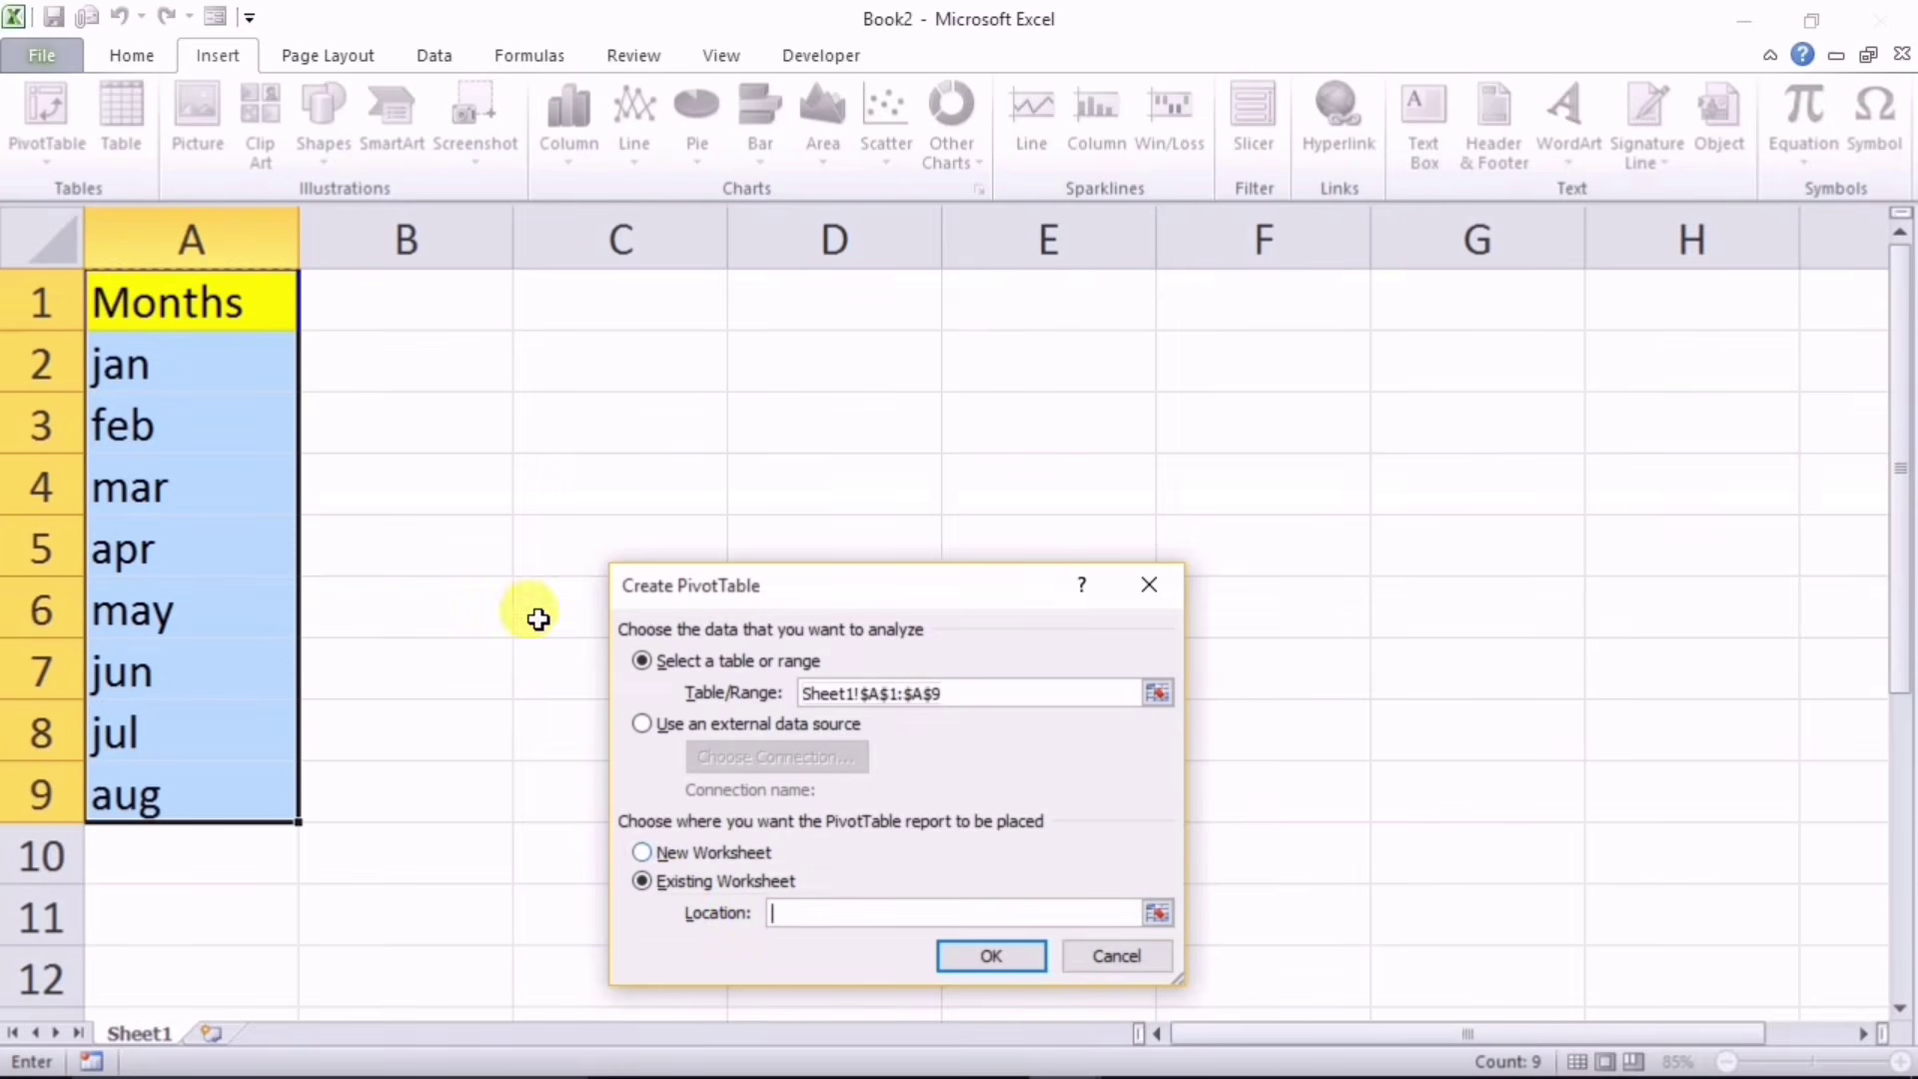
left_click(529, 307)
left_click(992, 956)
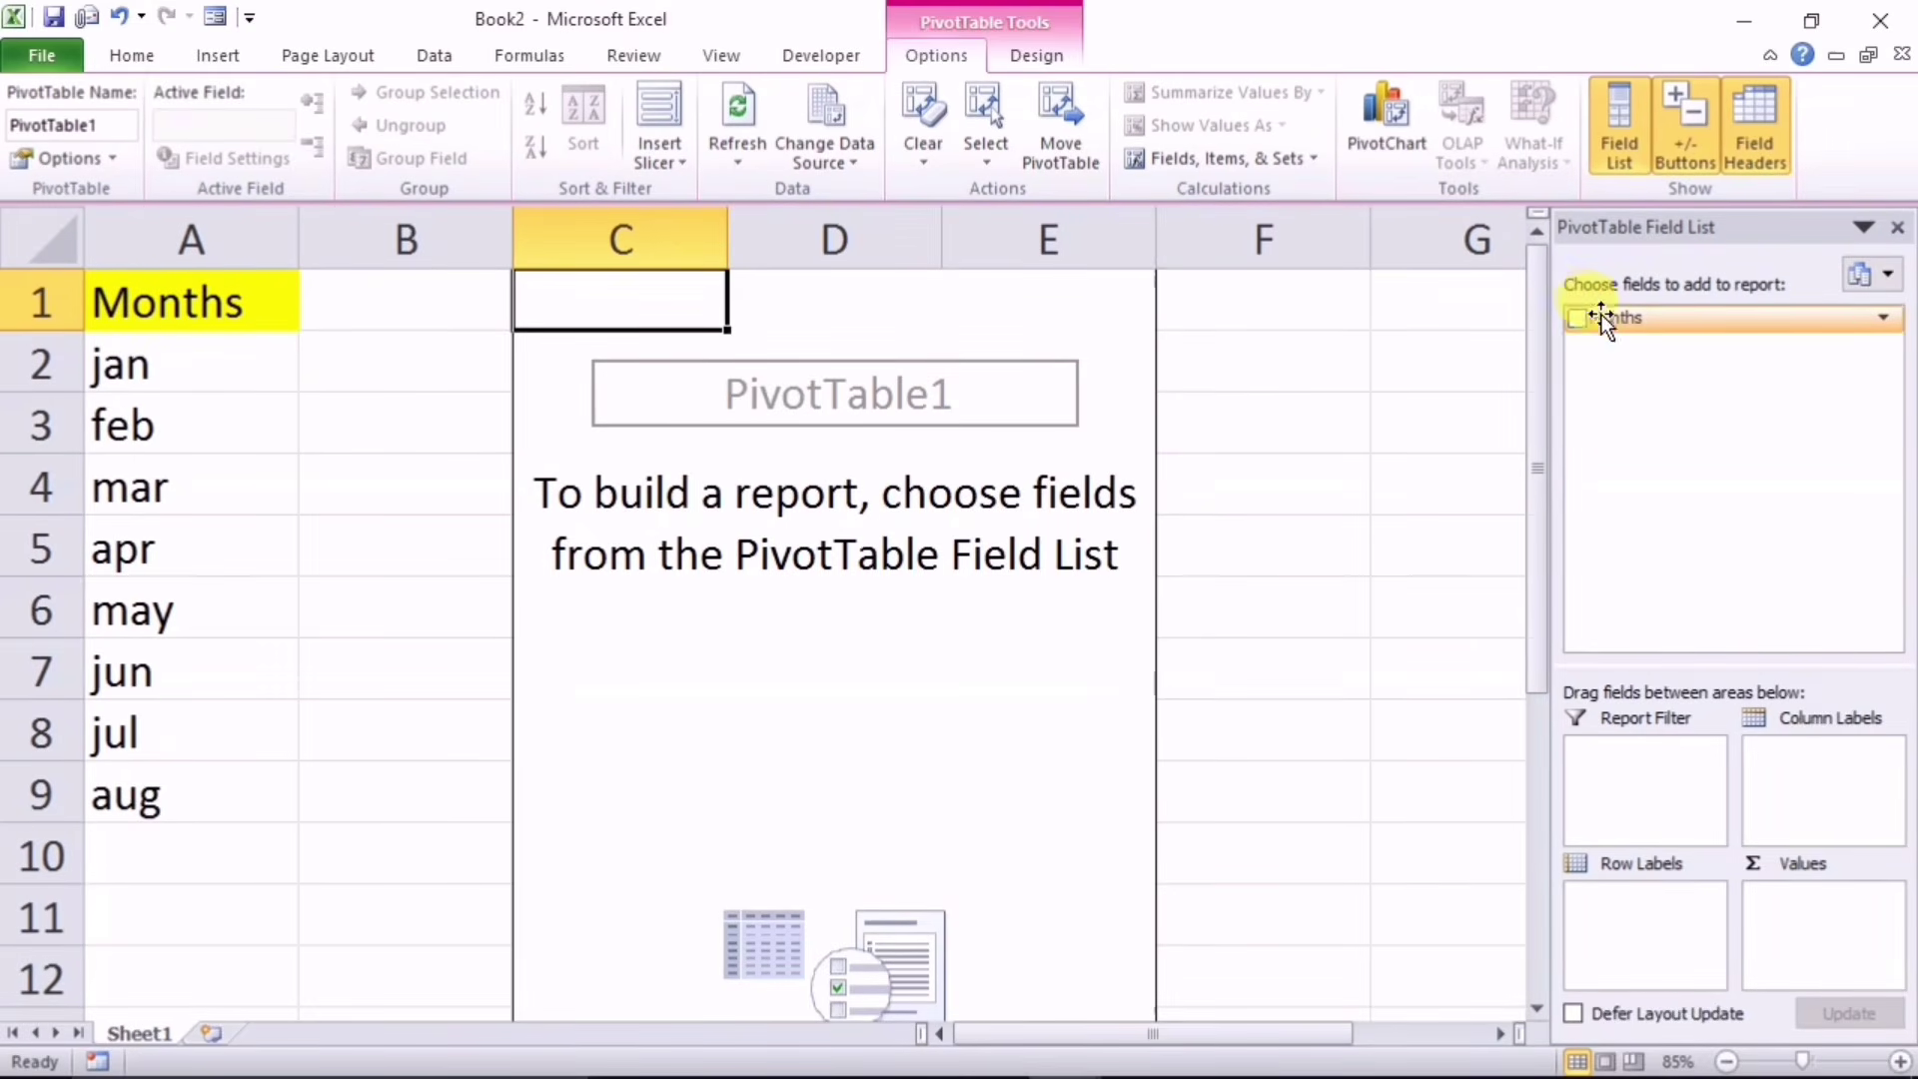
left_click_drag(1602, 317, 1627, 779)
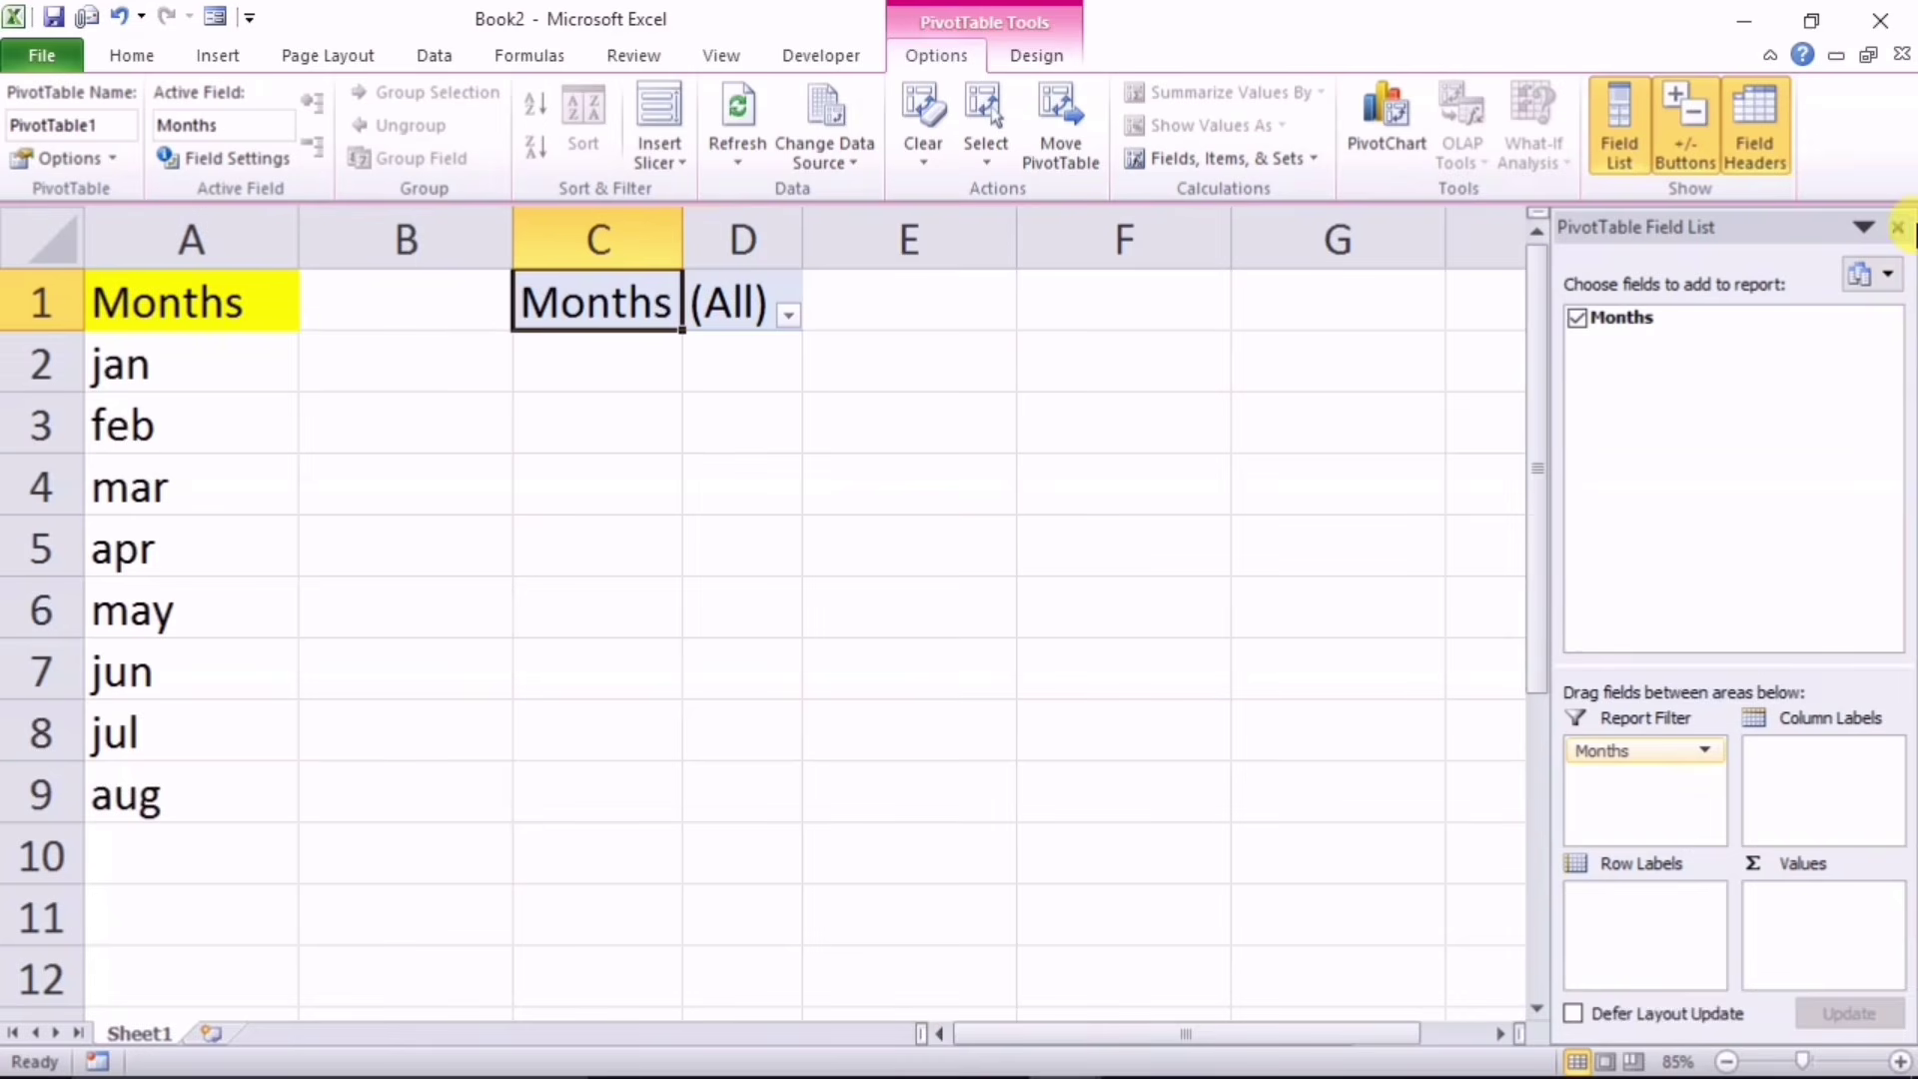
left_click(1895, 227)
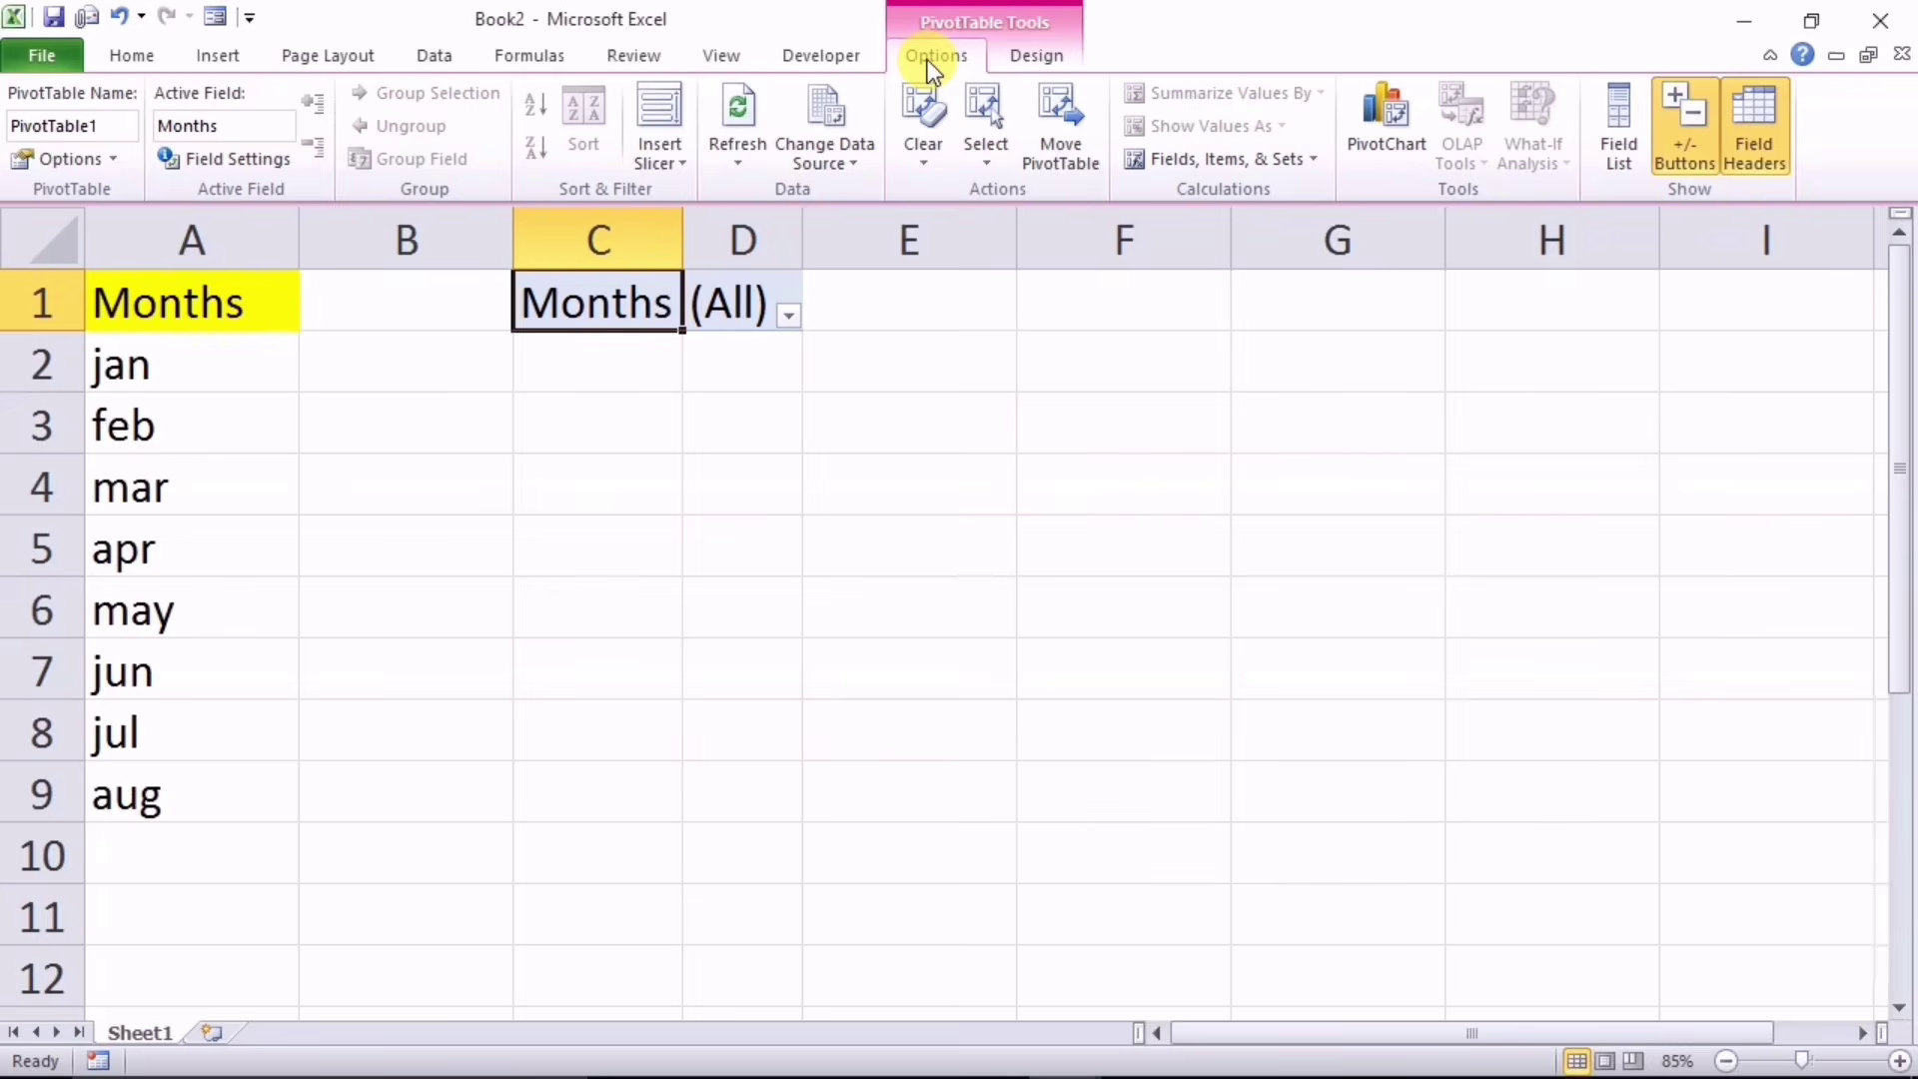
Step: Generate Show Report Filter Pages for Months and browse the new feb, mar and apr sheets
left_click(112, 160)
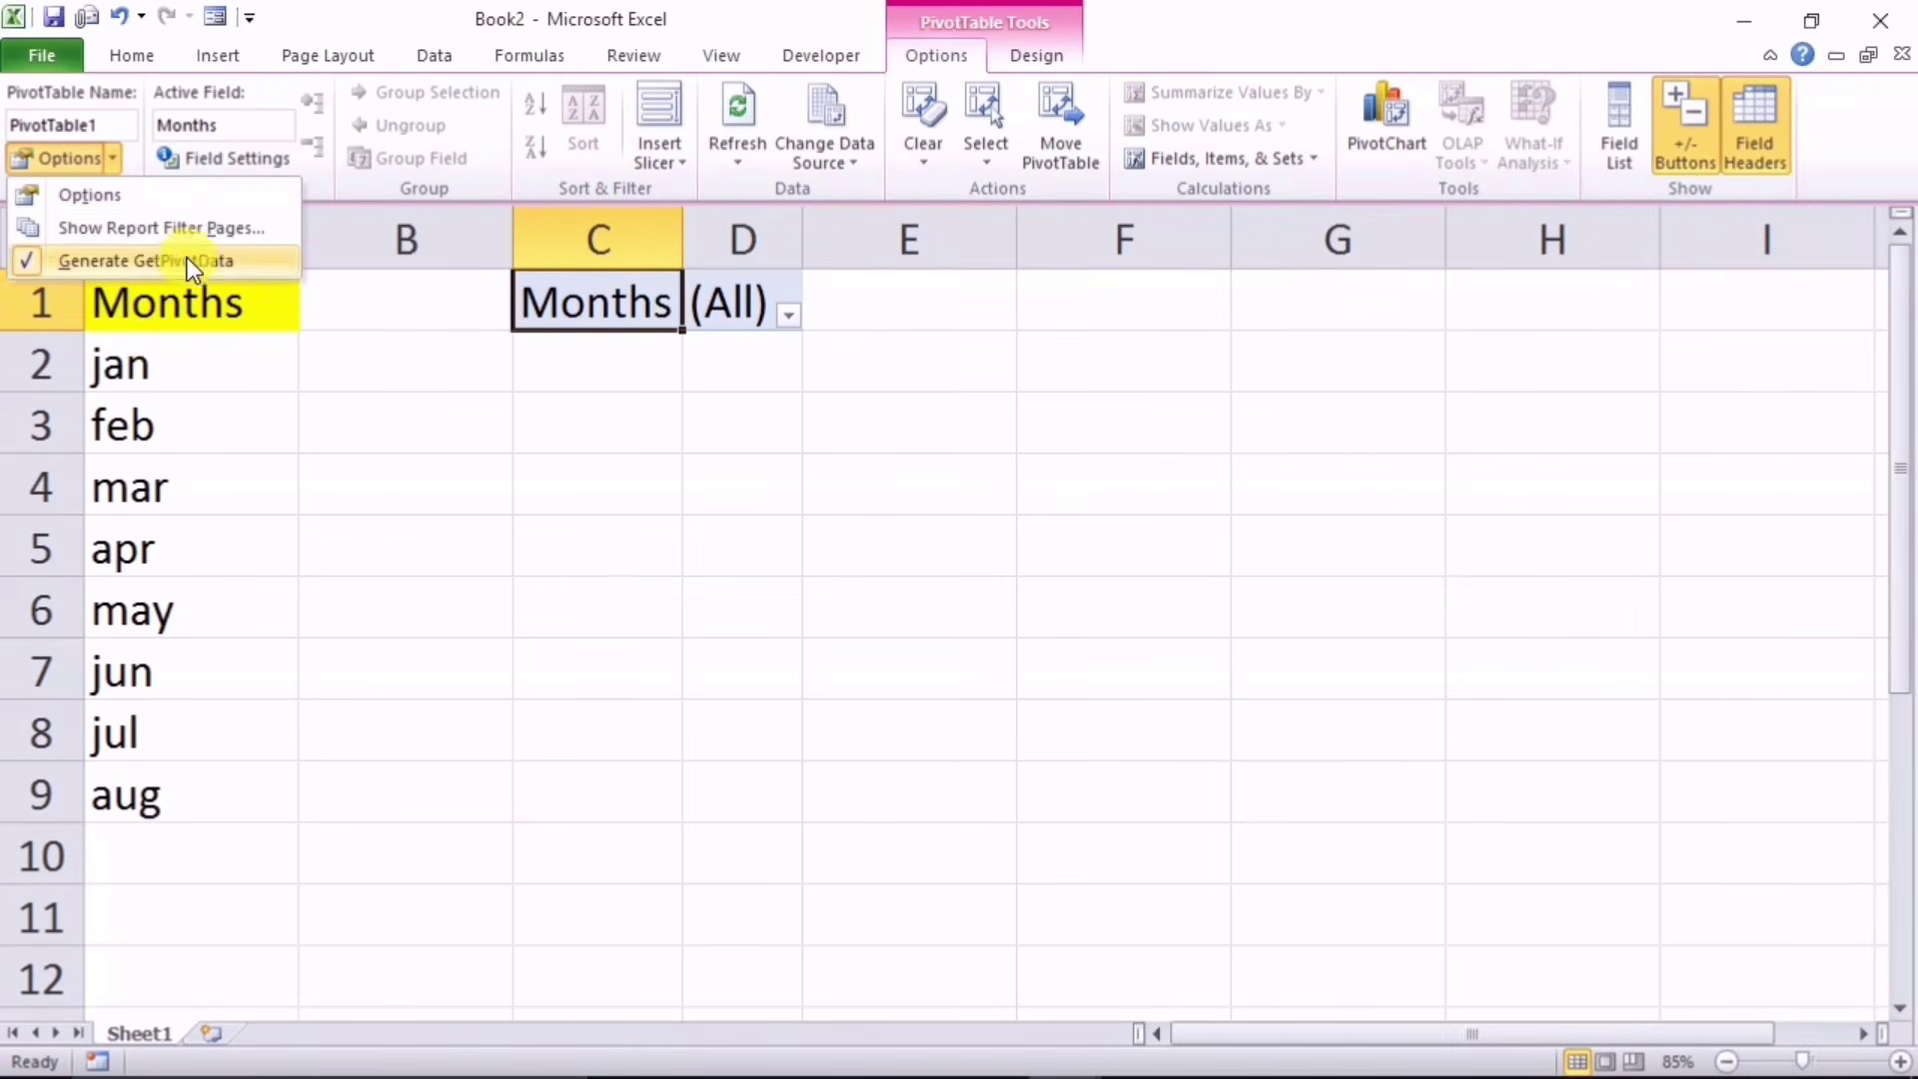
left_click(194, 232)
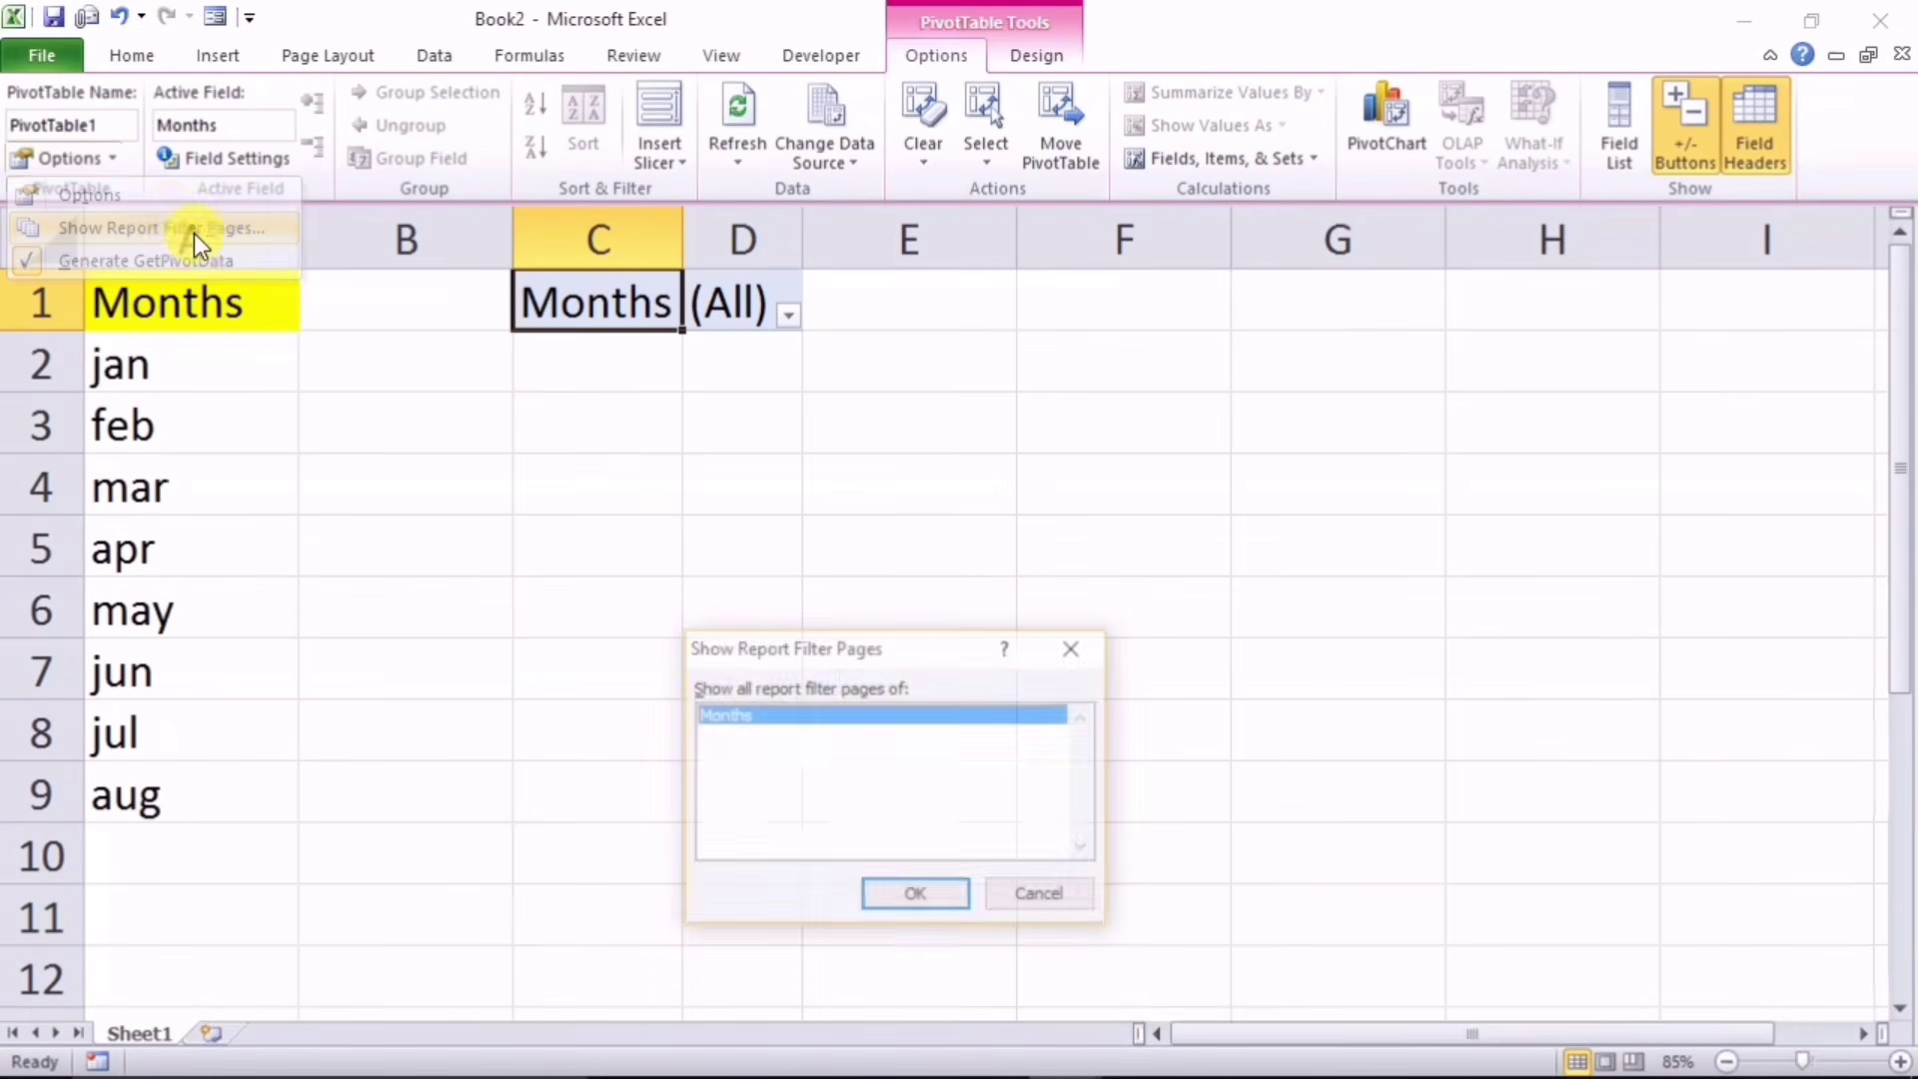
left_click(897, 898)
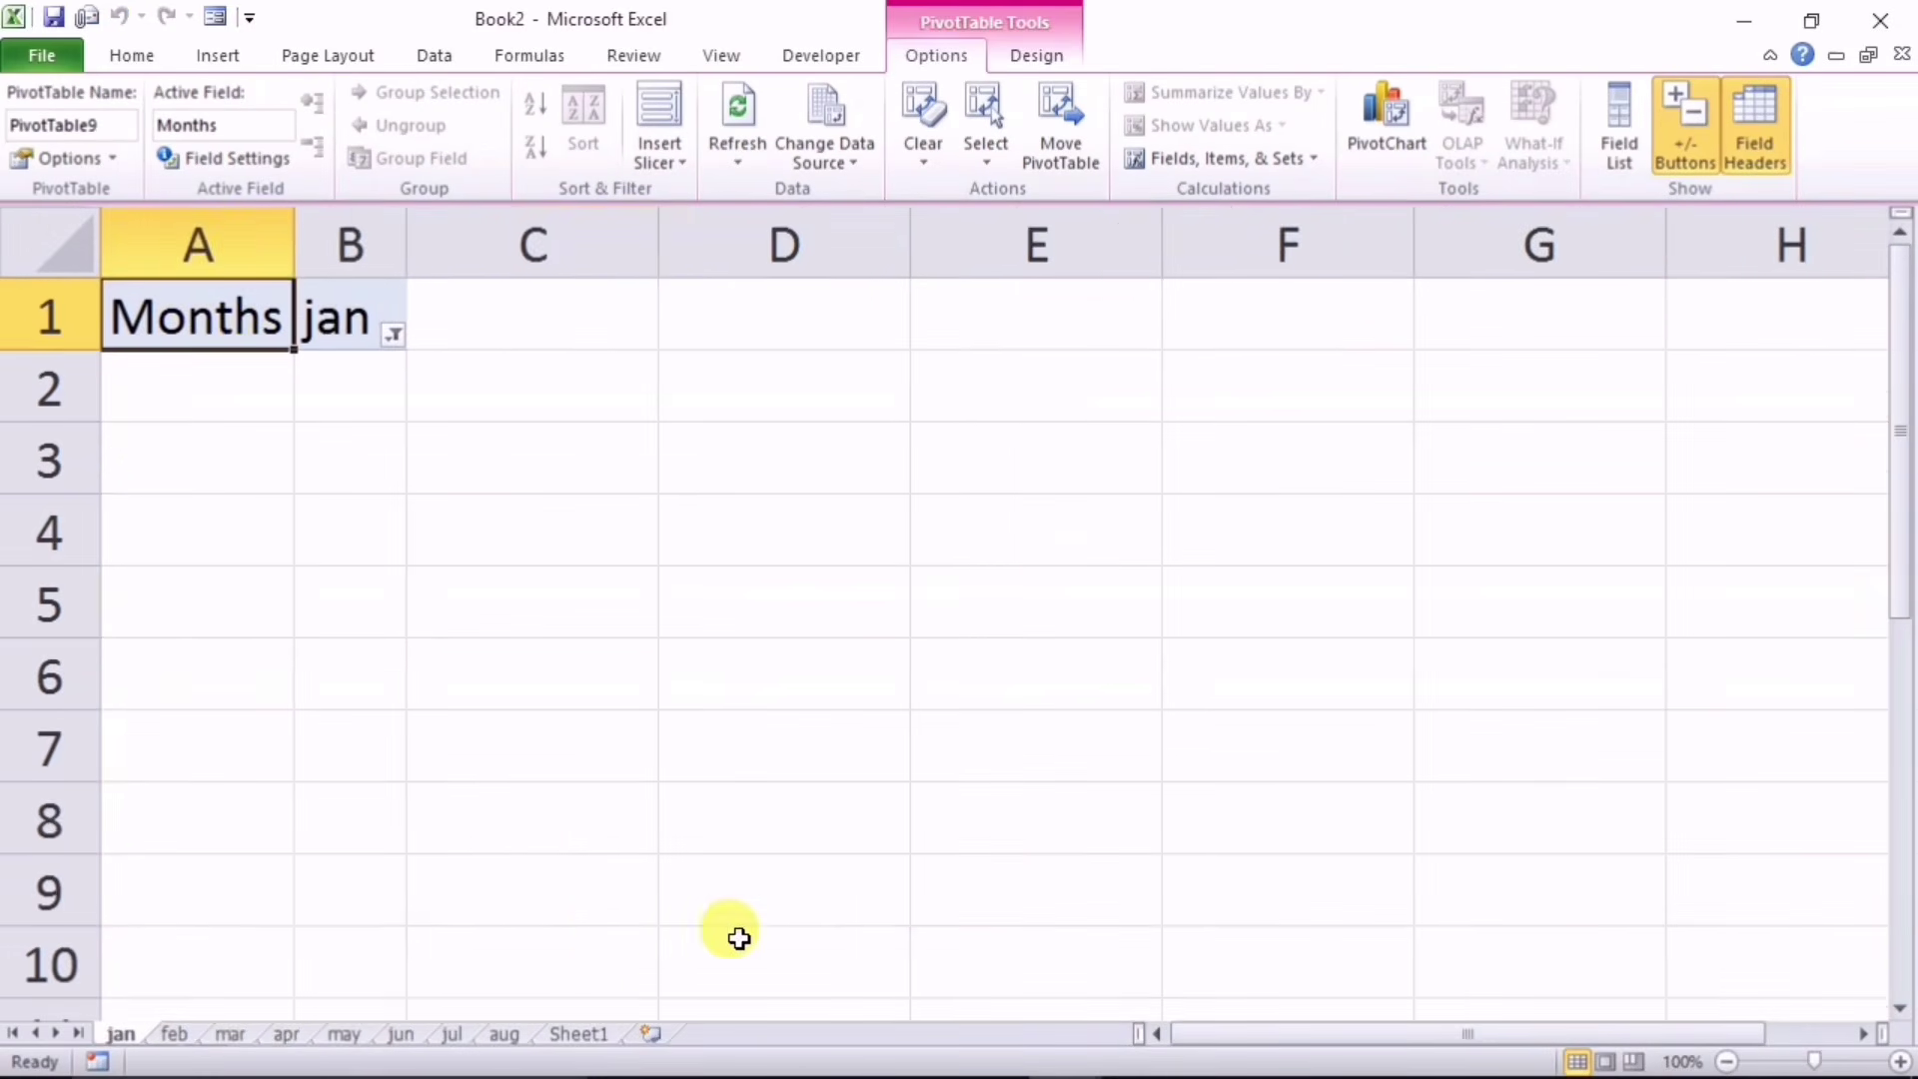
left_click(172, 1035)
left_click(228, 1035)
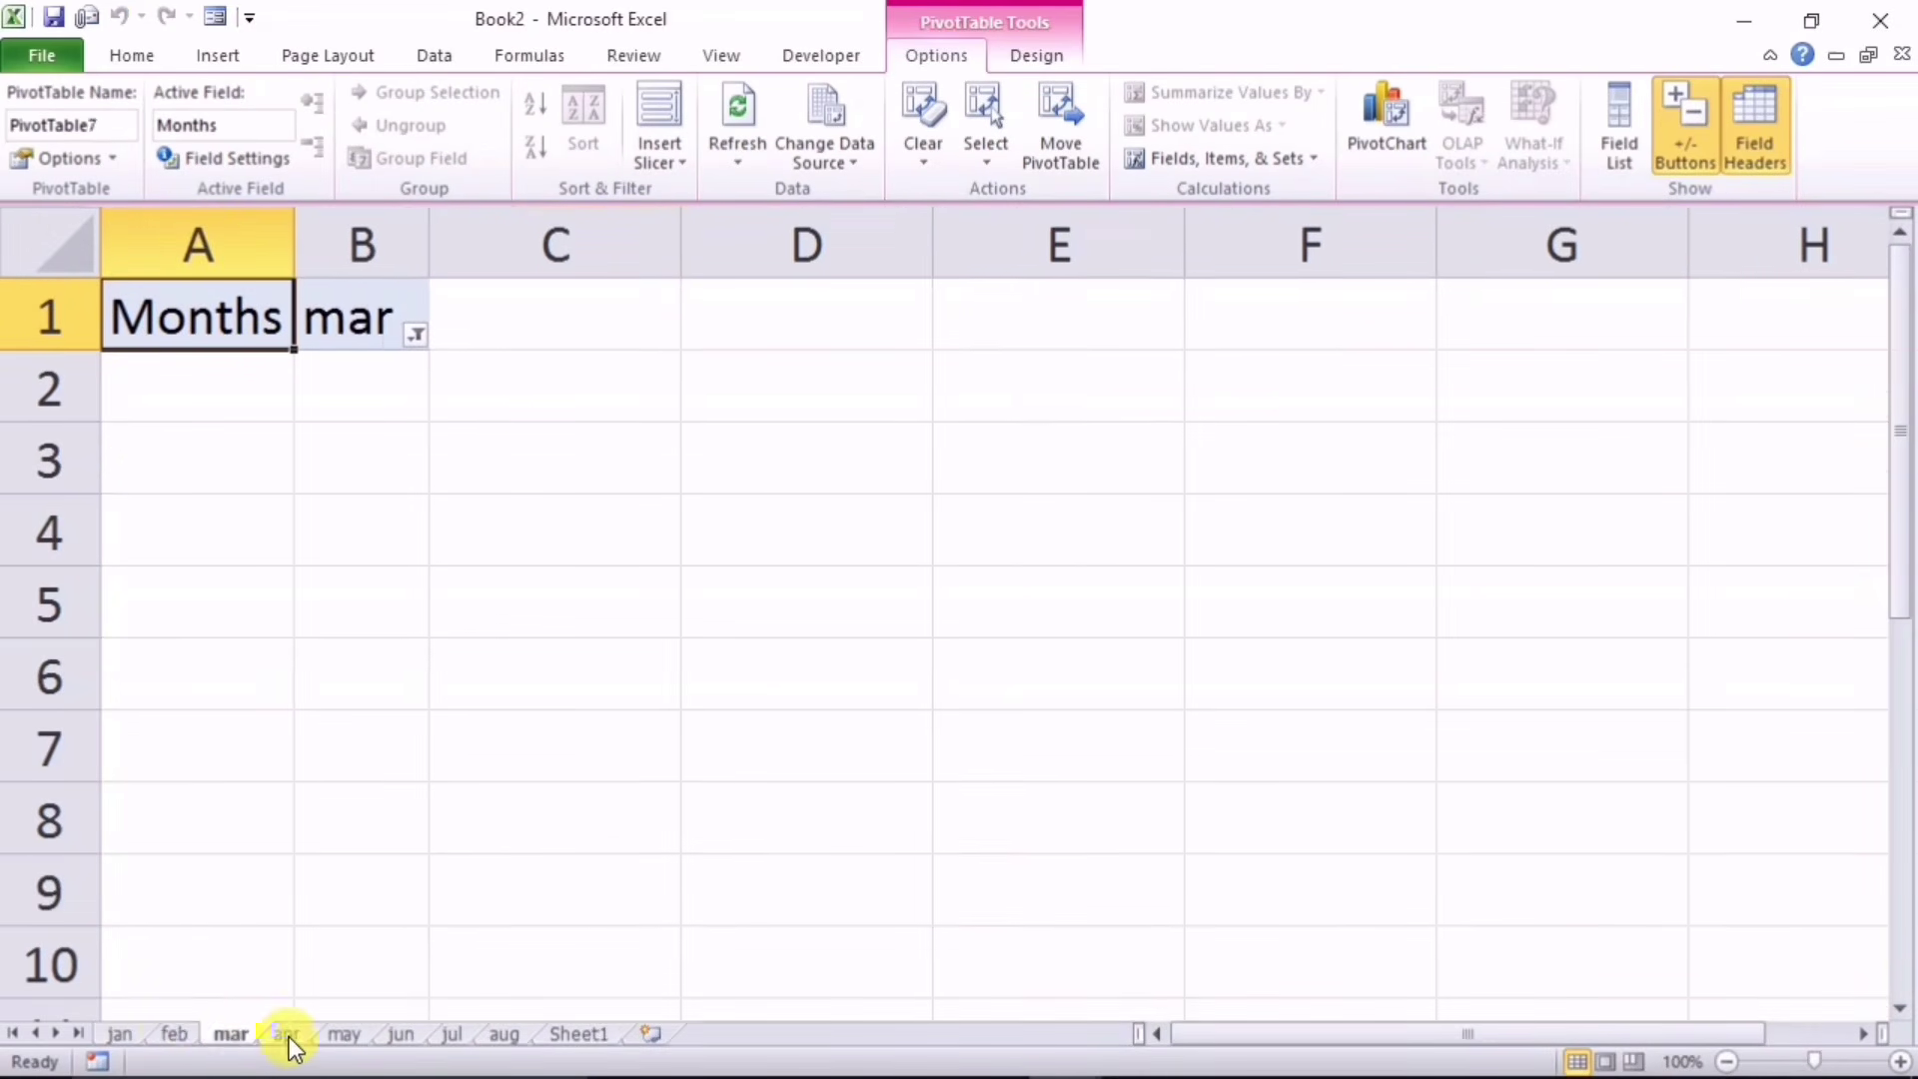
left_click(304, 1035)
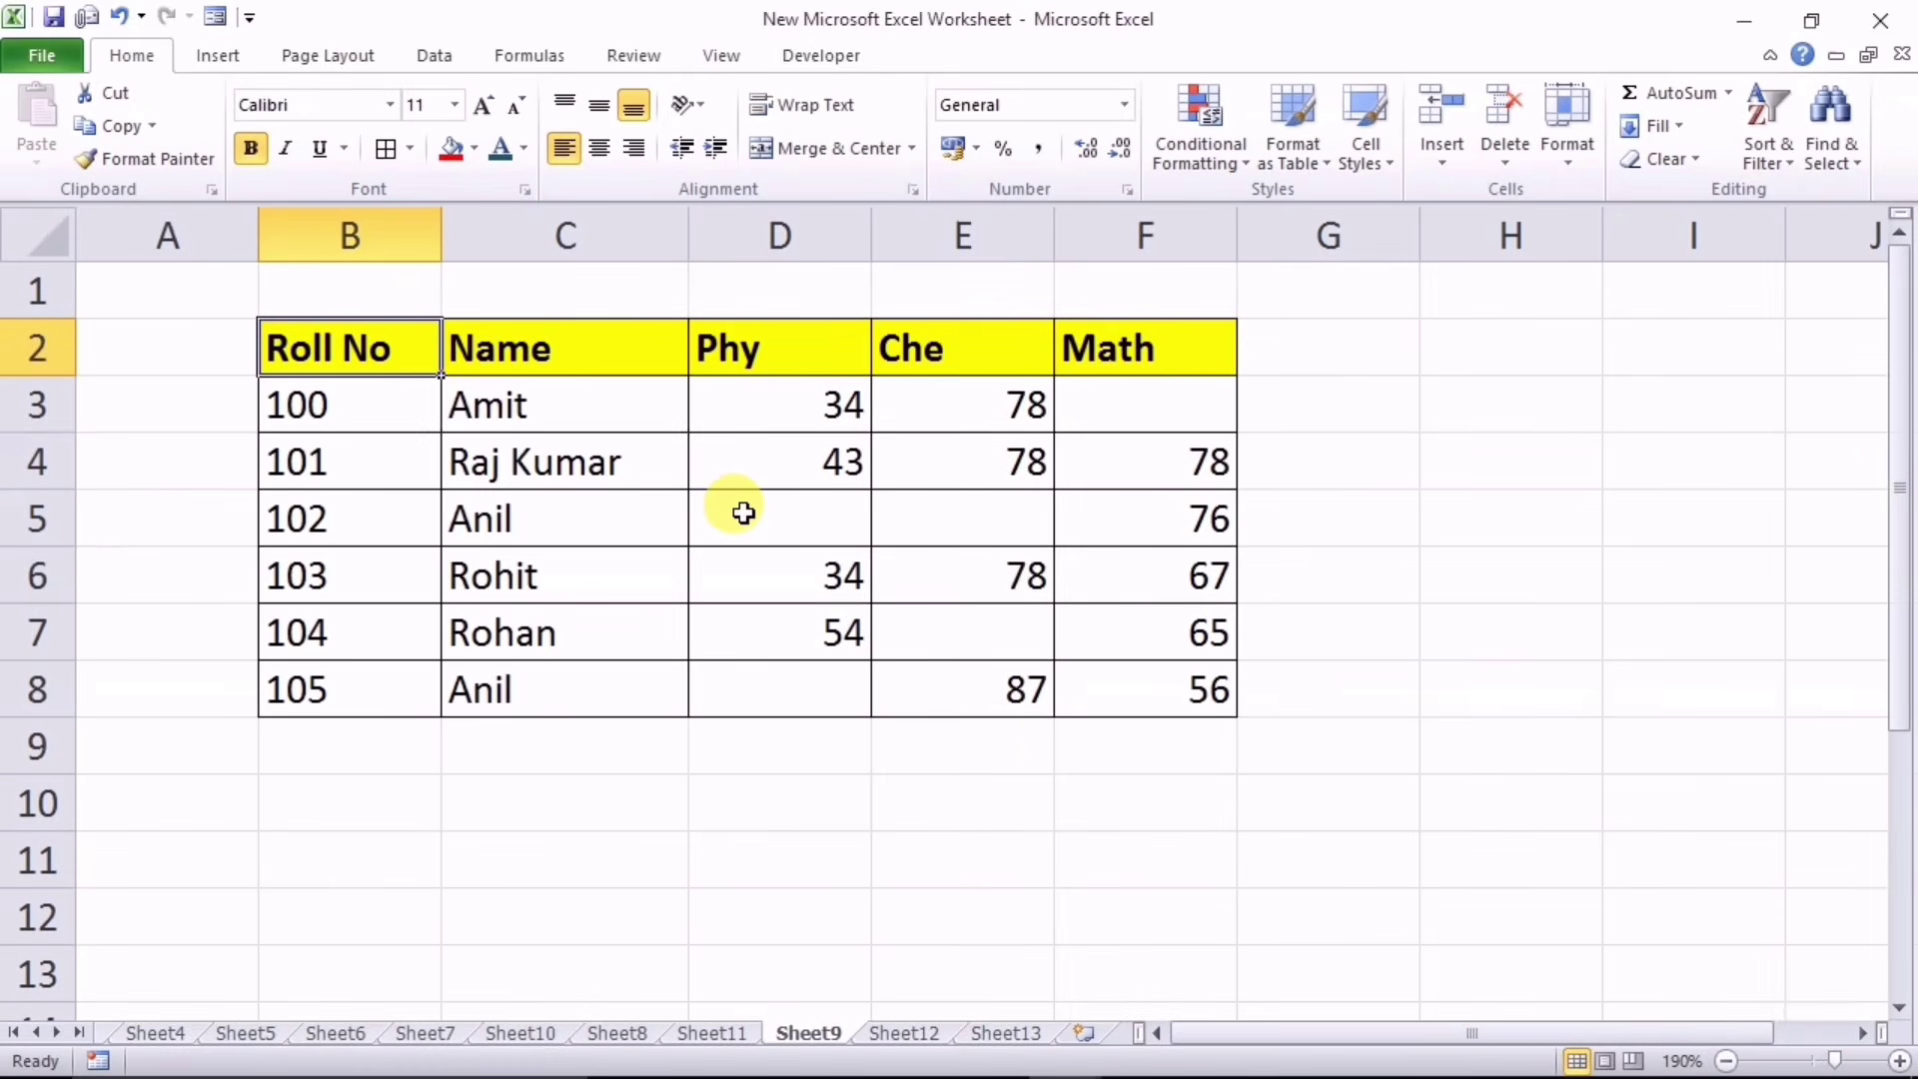
Step: Point out the blank score cells D5, D8, E5 and F3 in the marks table
left_click(743, 513)
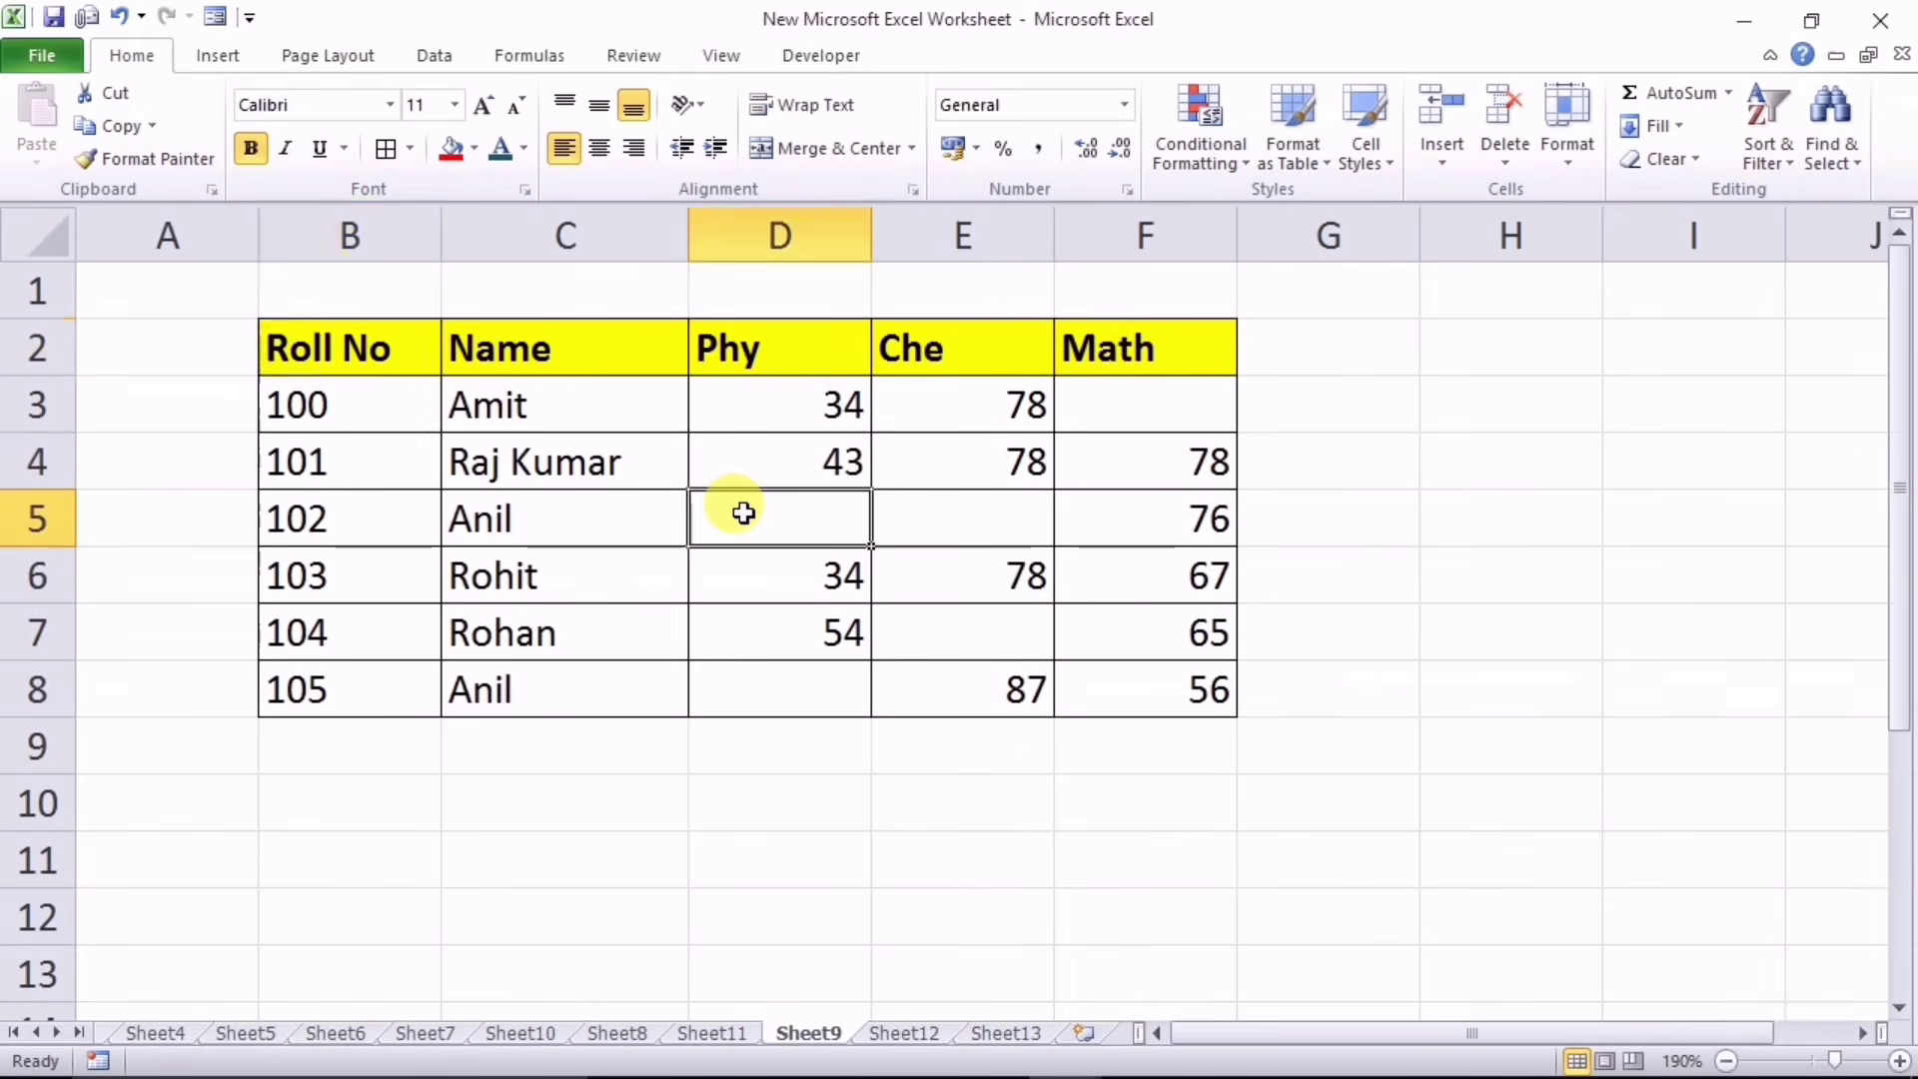
left_click(755, 688)
left_click(968, 521)
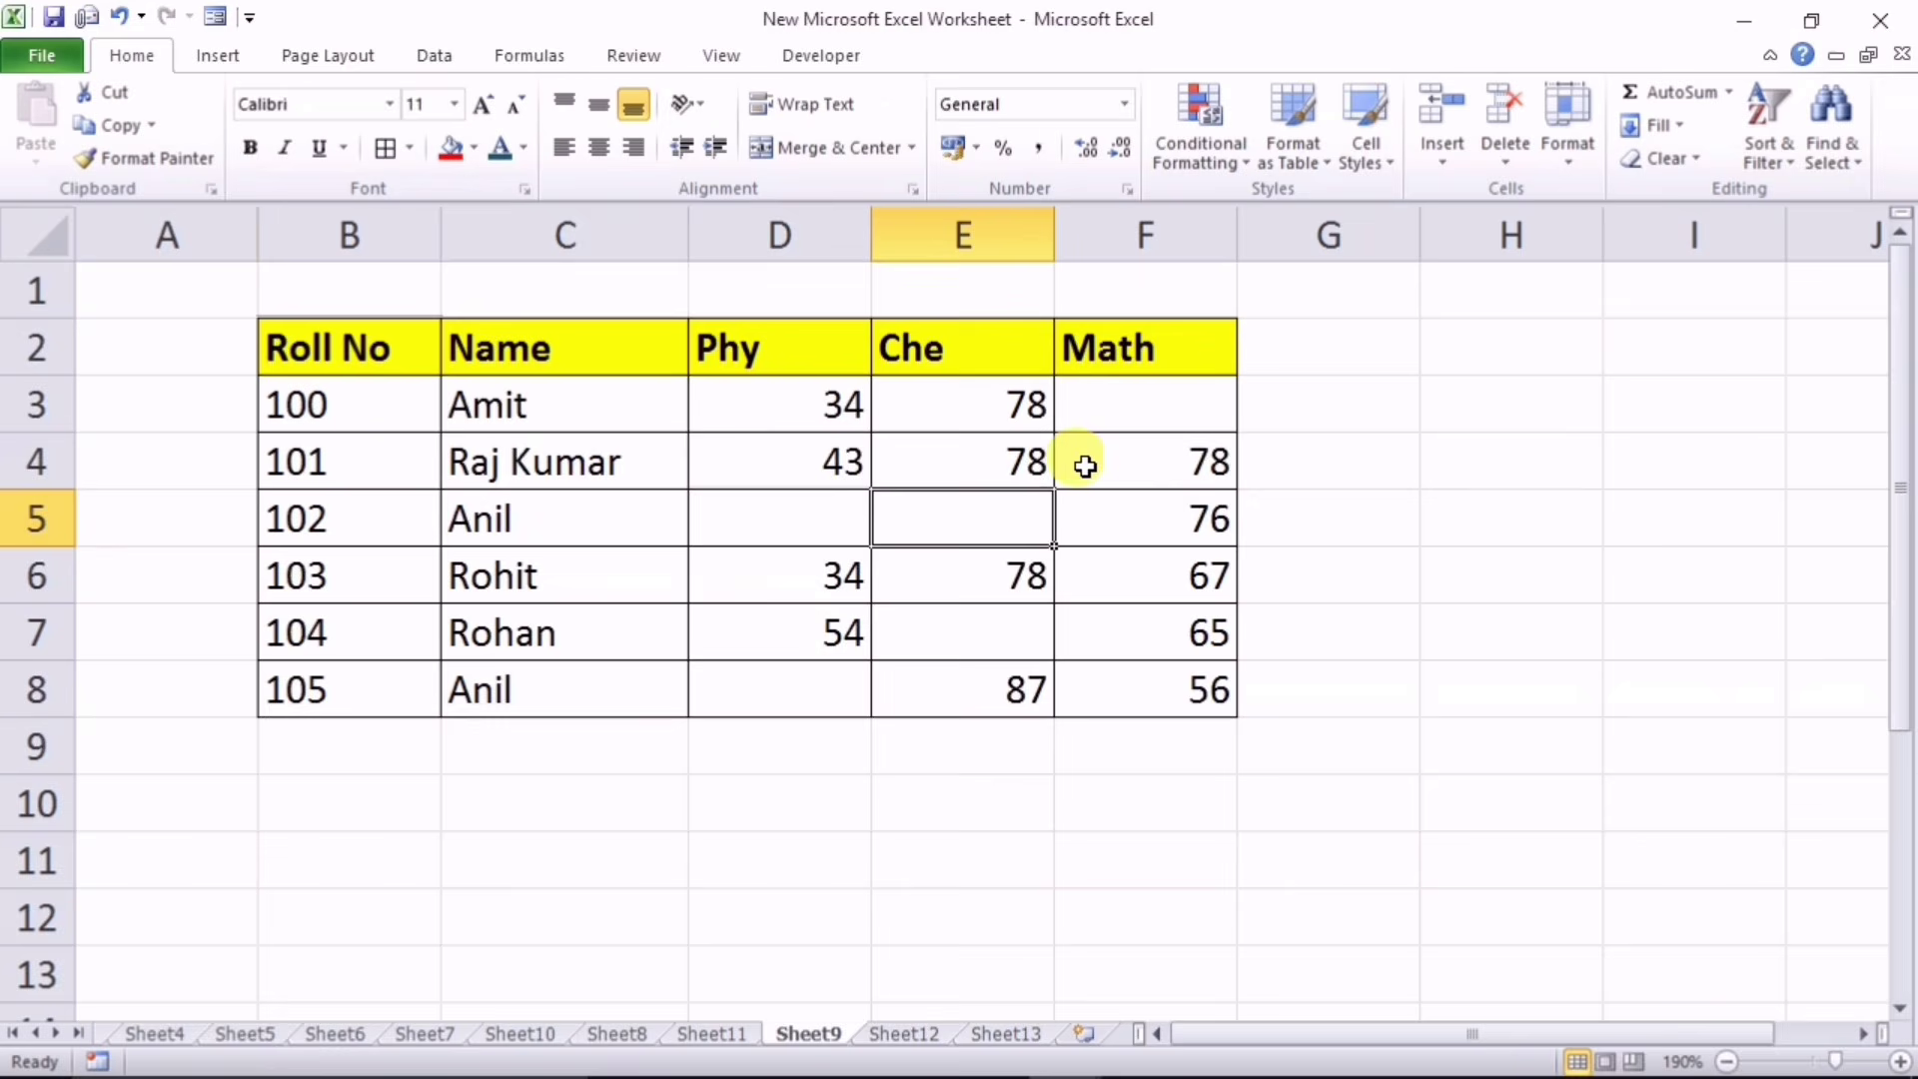
left_click(1139, 409)
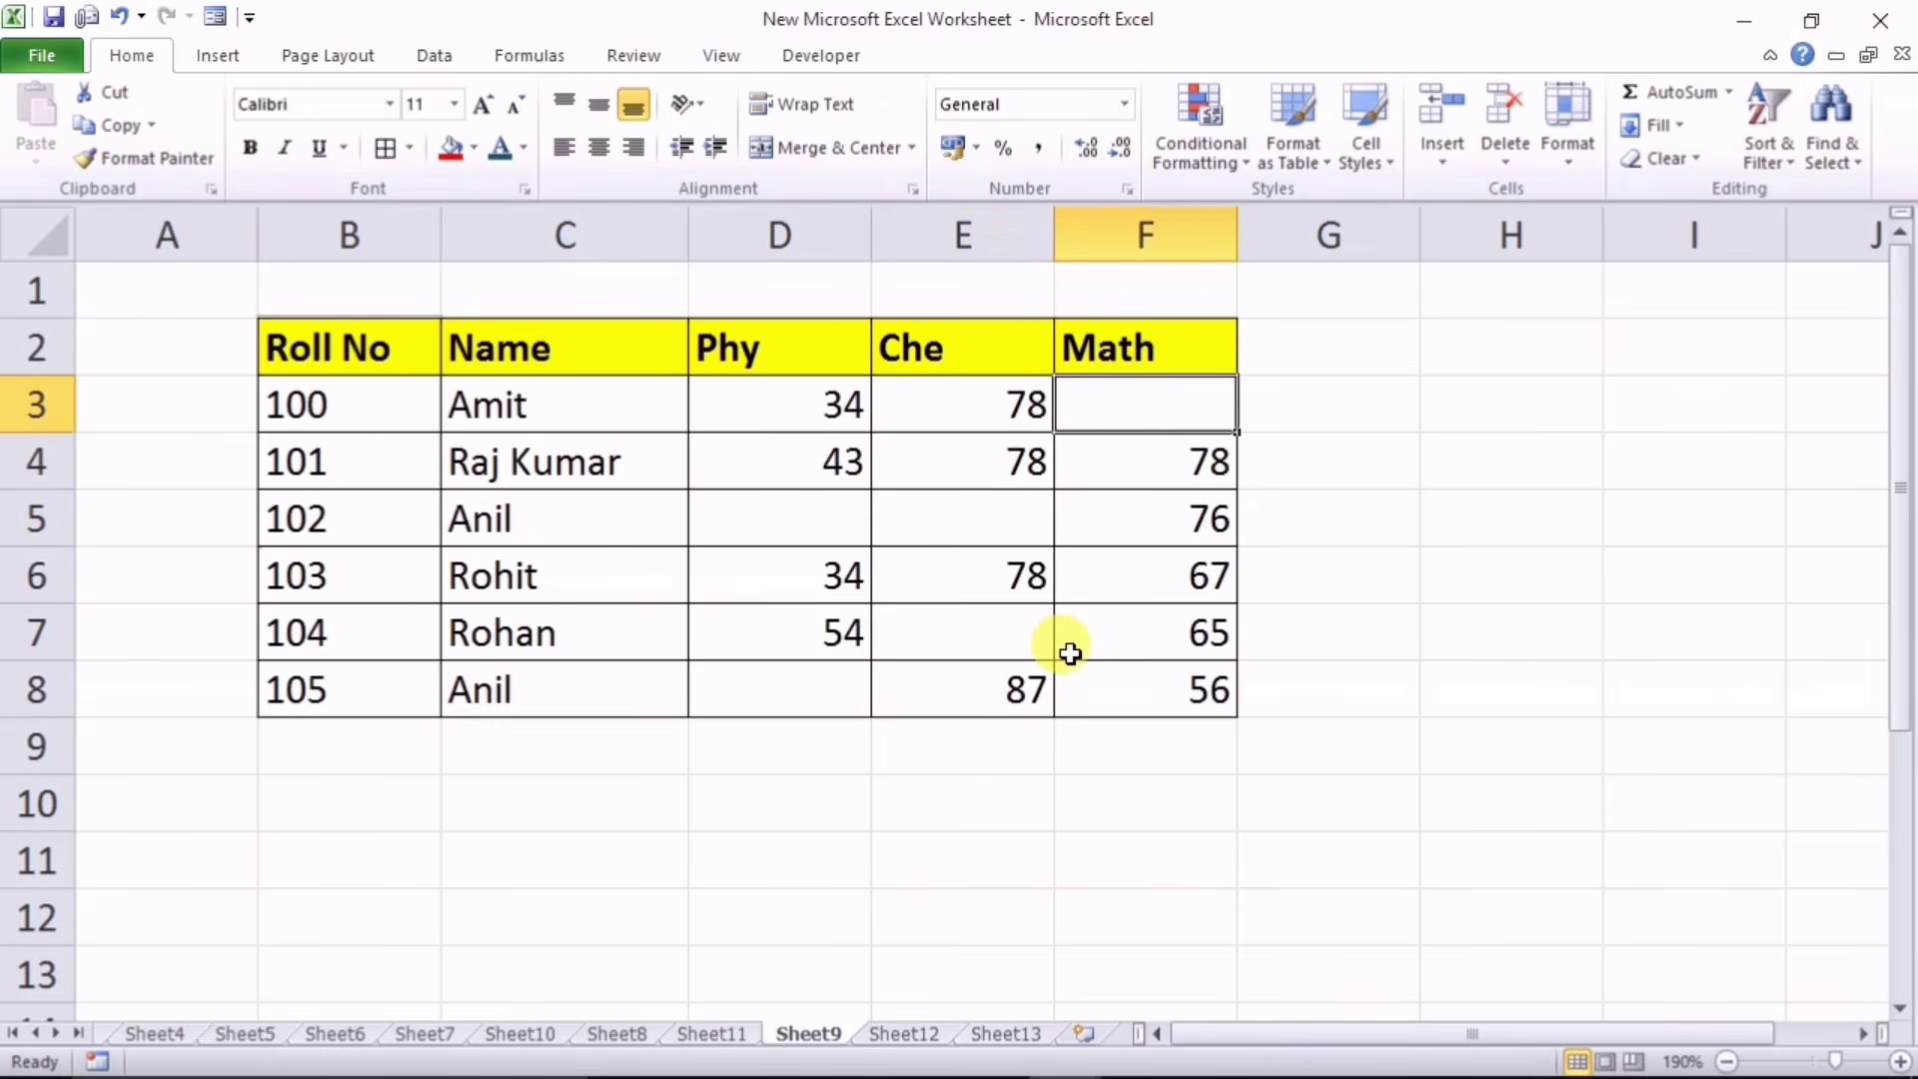
left_click(787, 512)
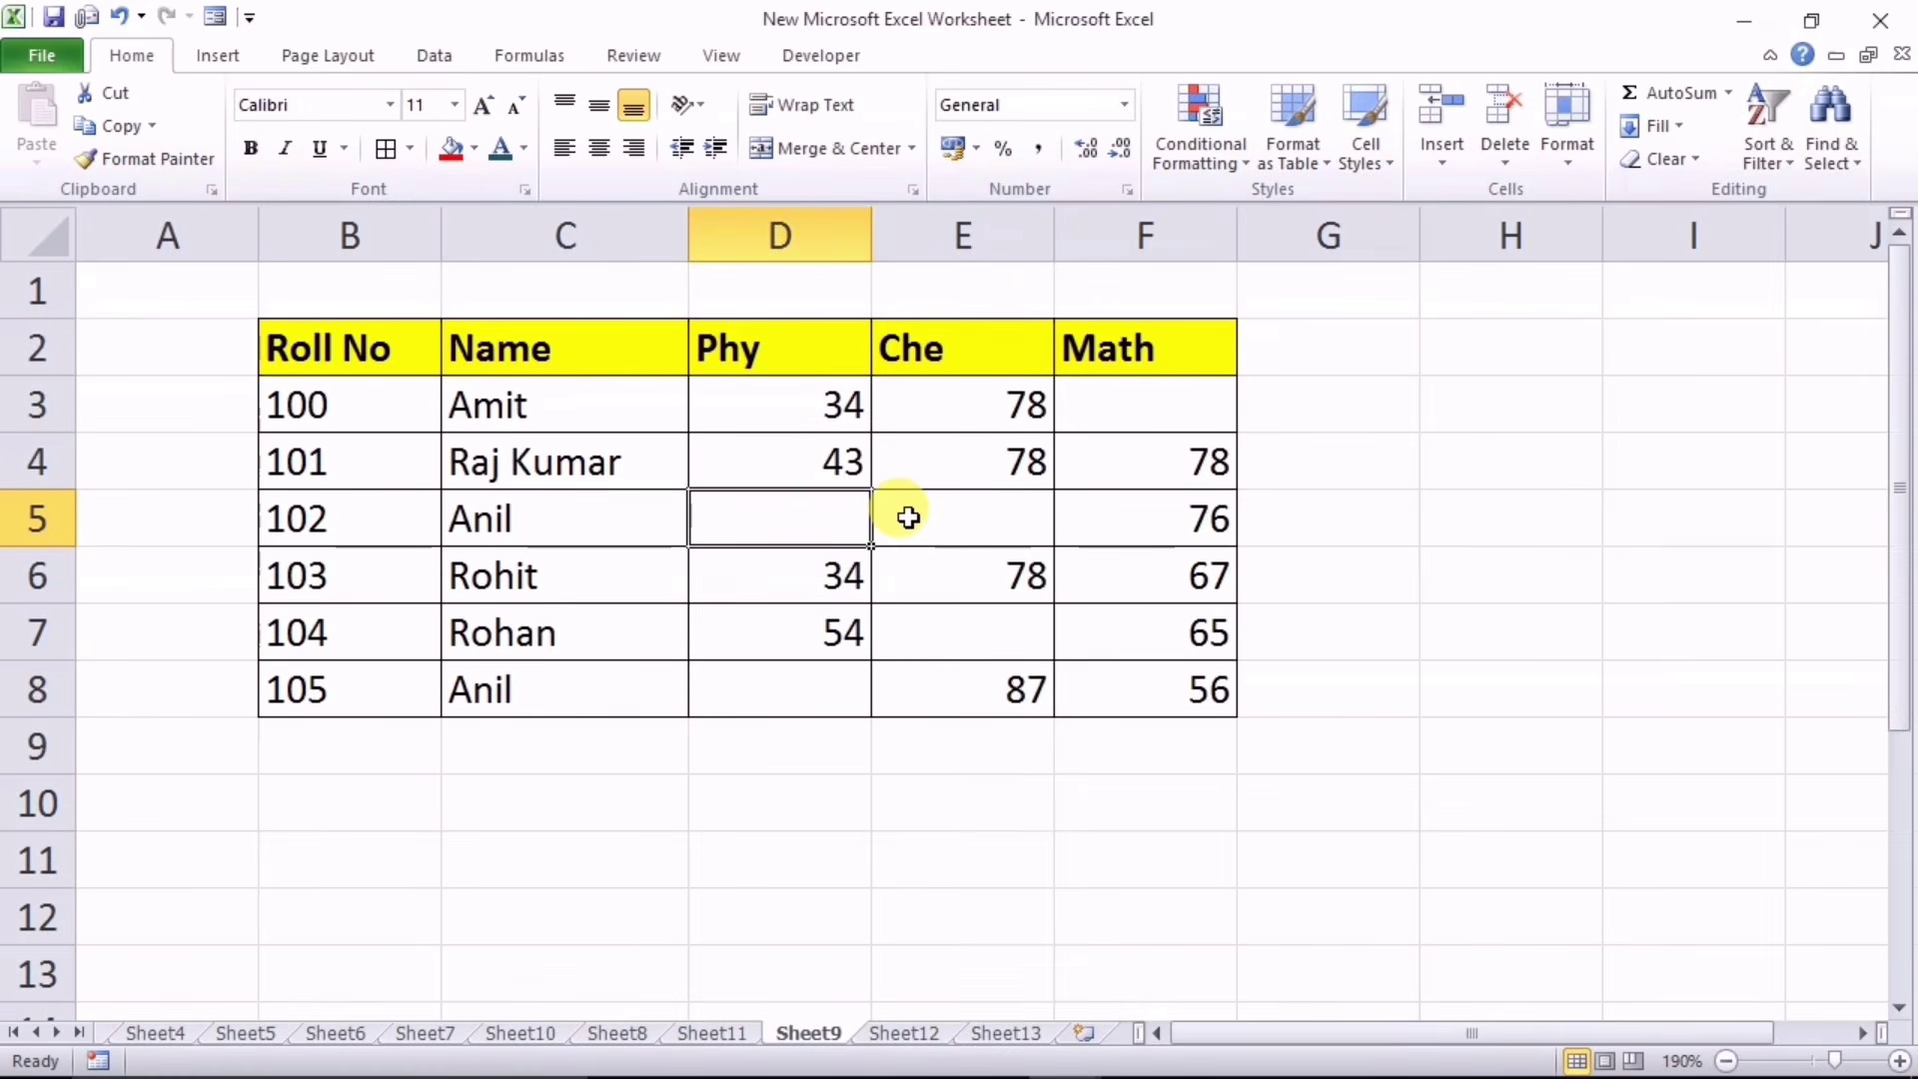
left_click(907, 516)
left_click(797, 514)
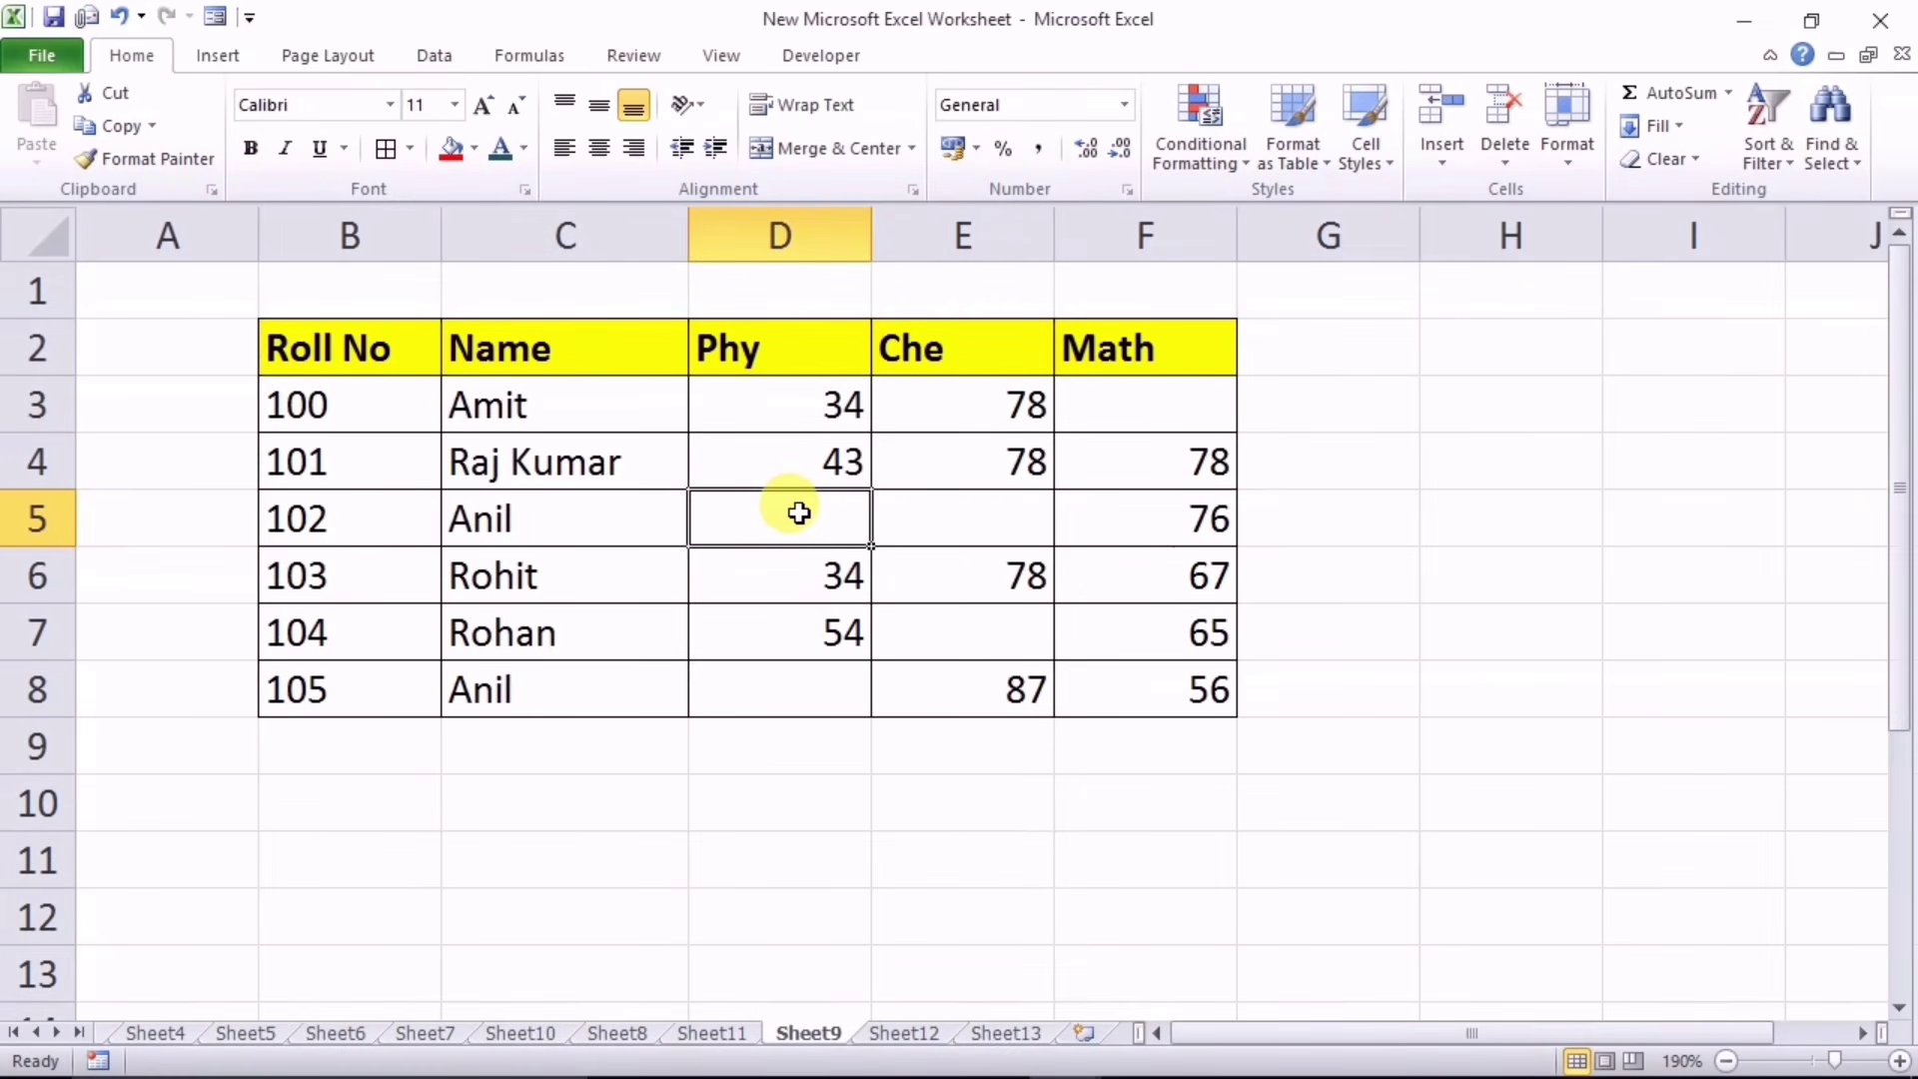
Step: Select only the blank cells in D3:F8 via Go To Special and fill them all with A
left_click_drag(719, 399, 1126, 694)
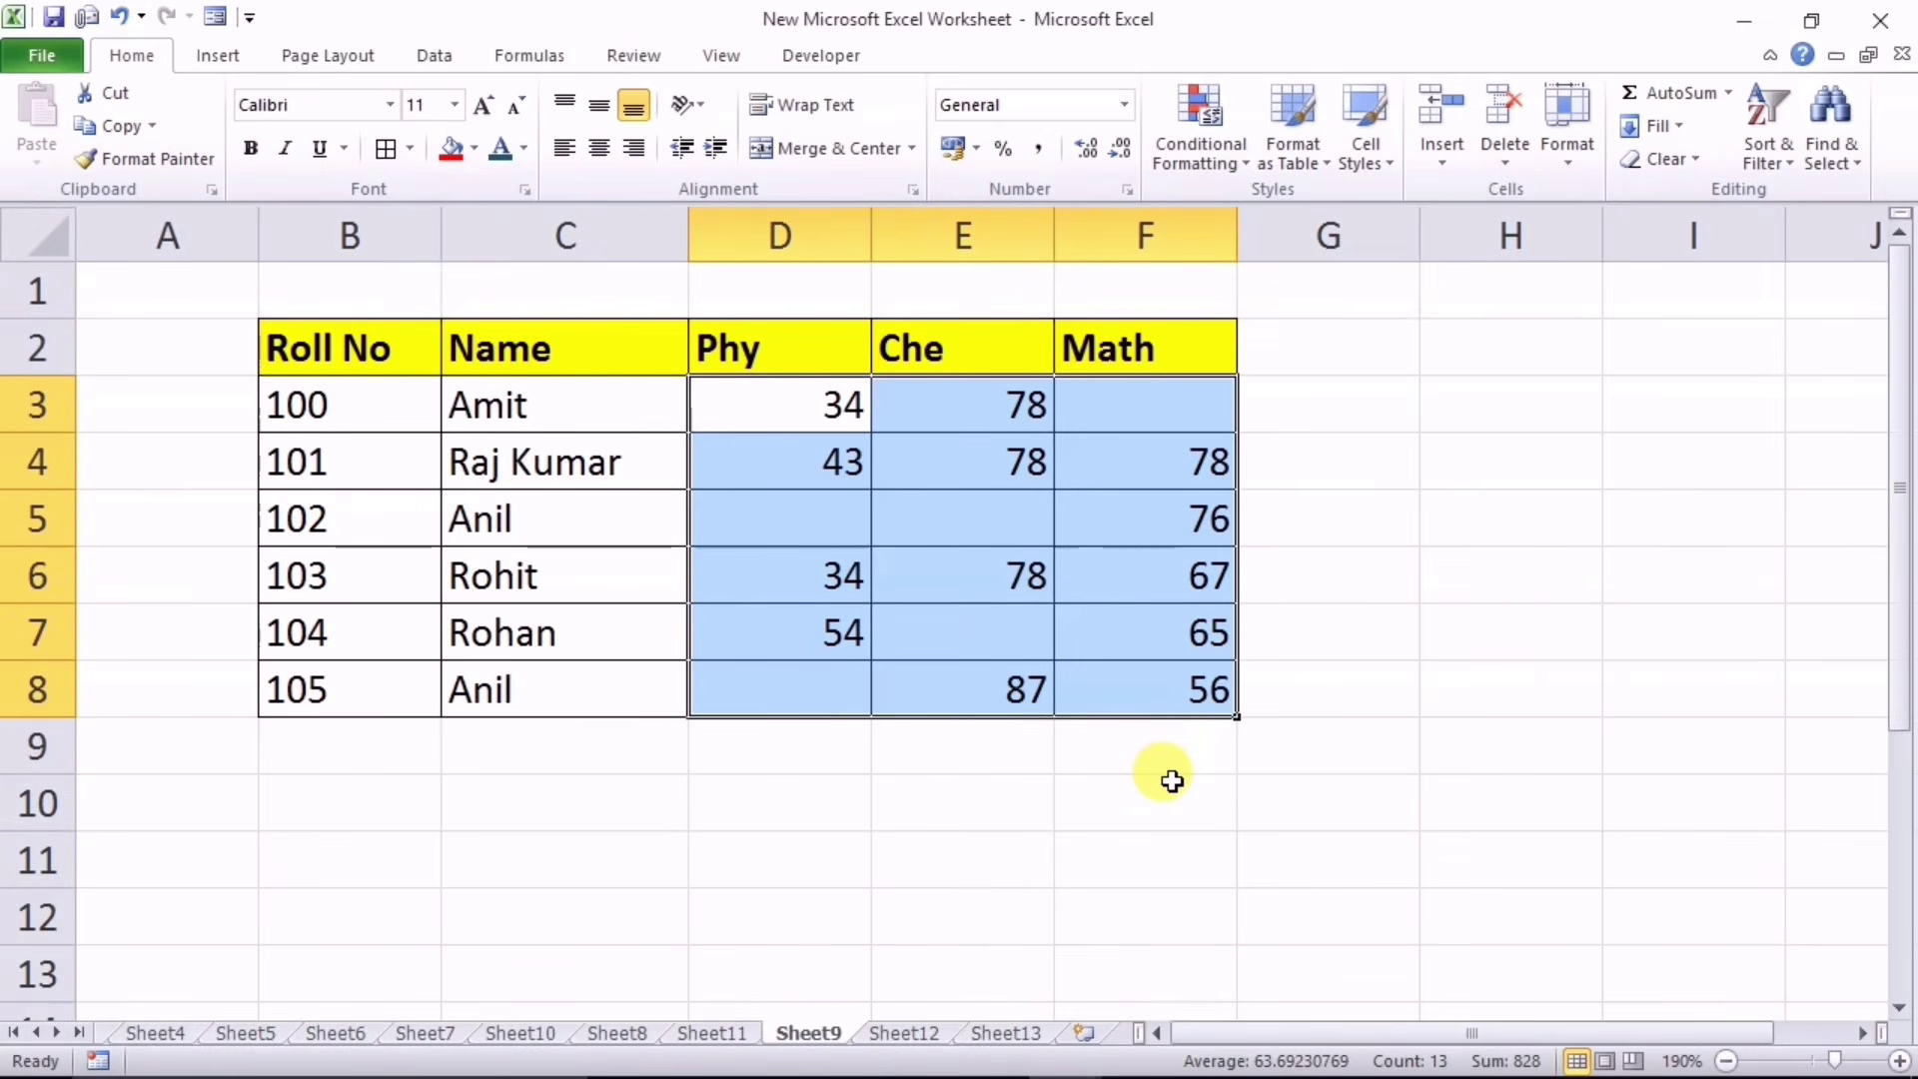
key("ctrl+g")
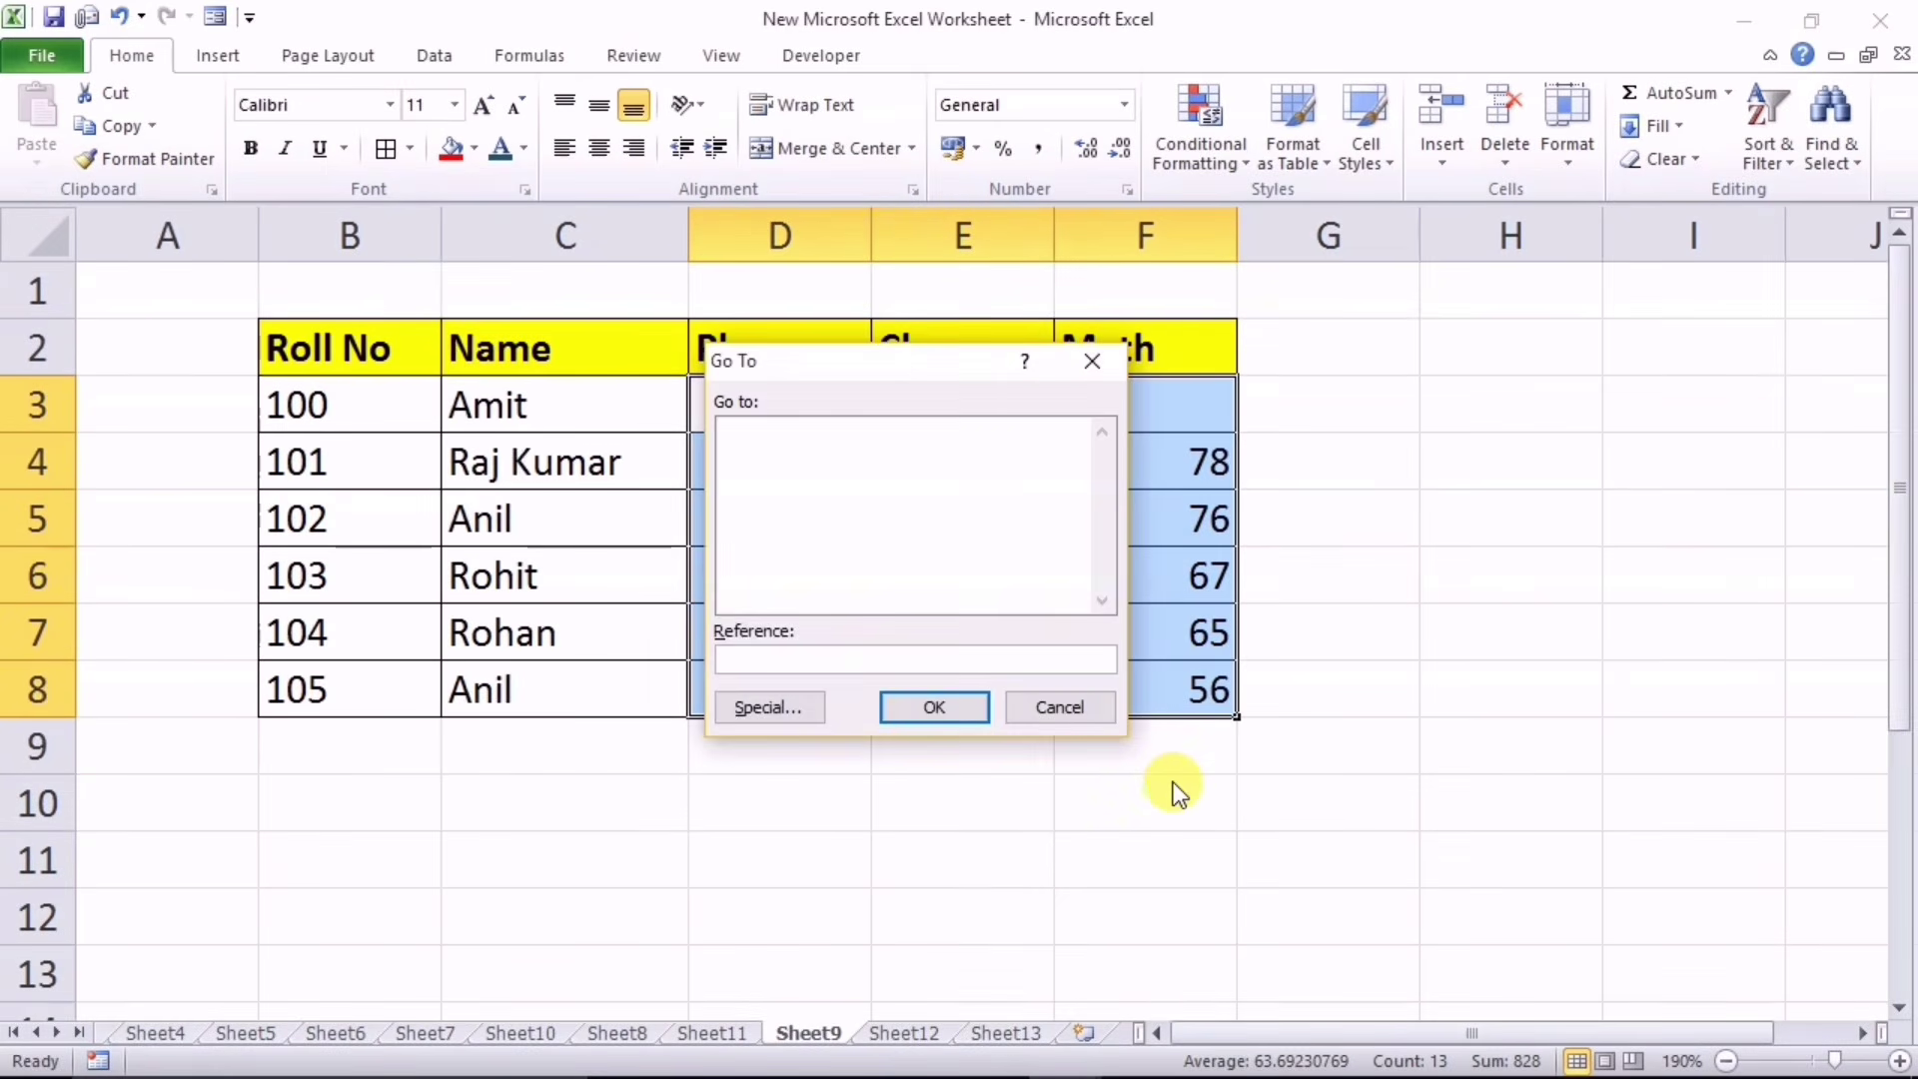
left_click(759, 705)
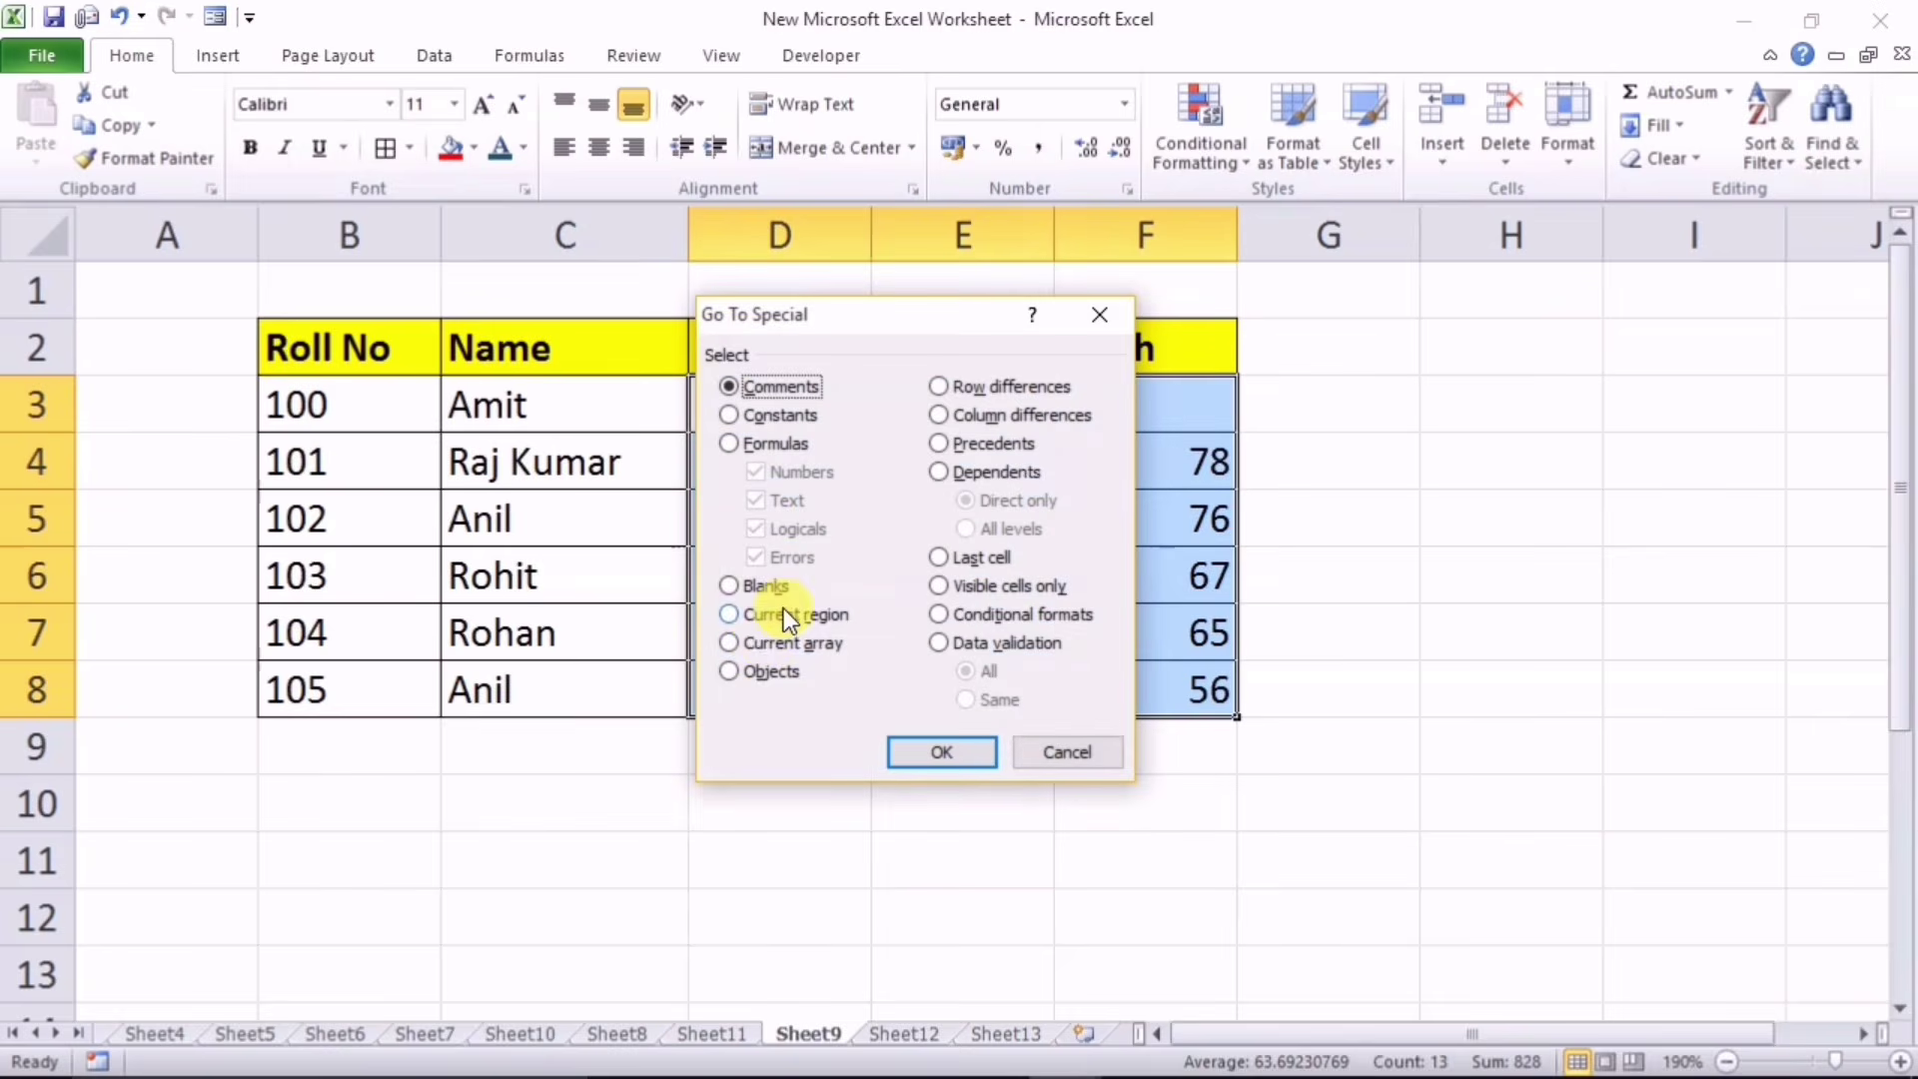
left_click(741, 585)
left_click(942, 751)
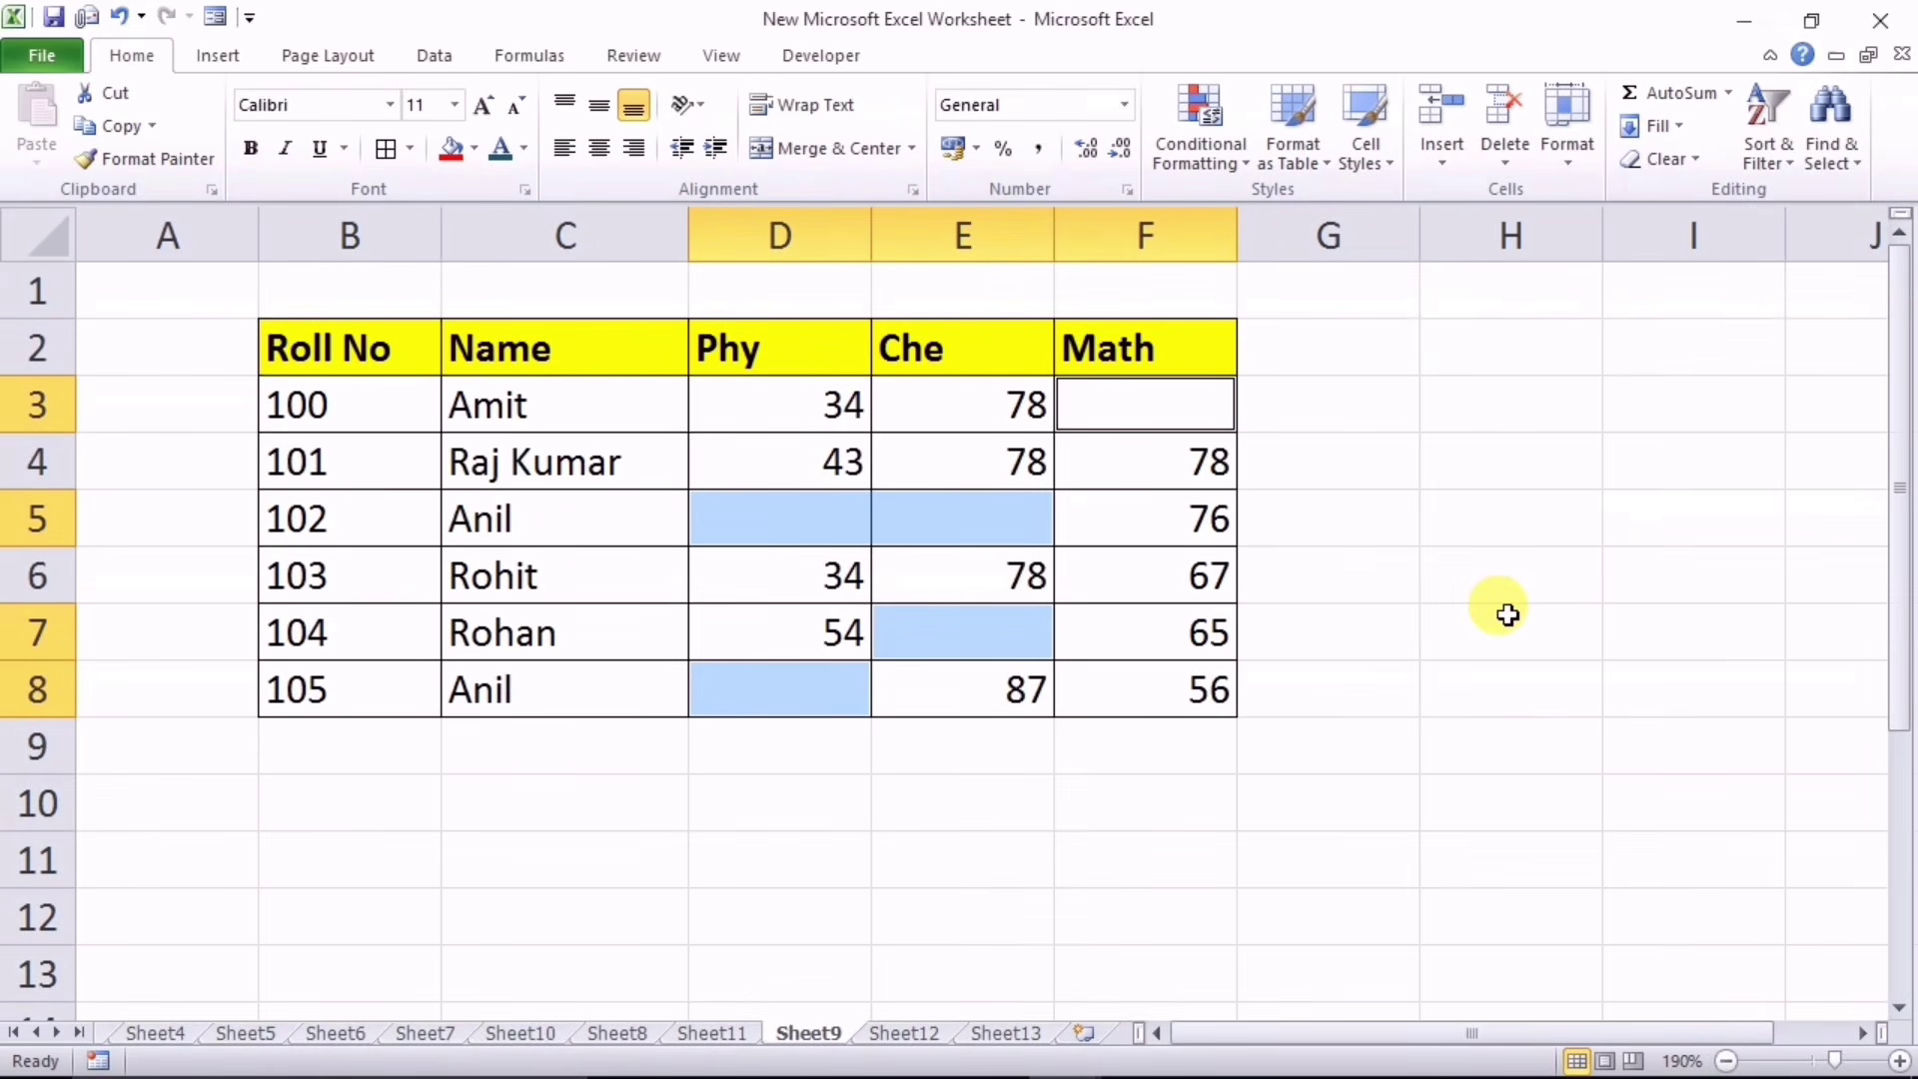
type("A")
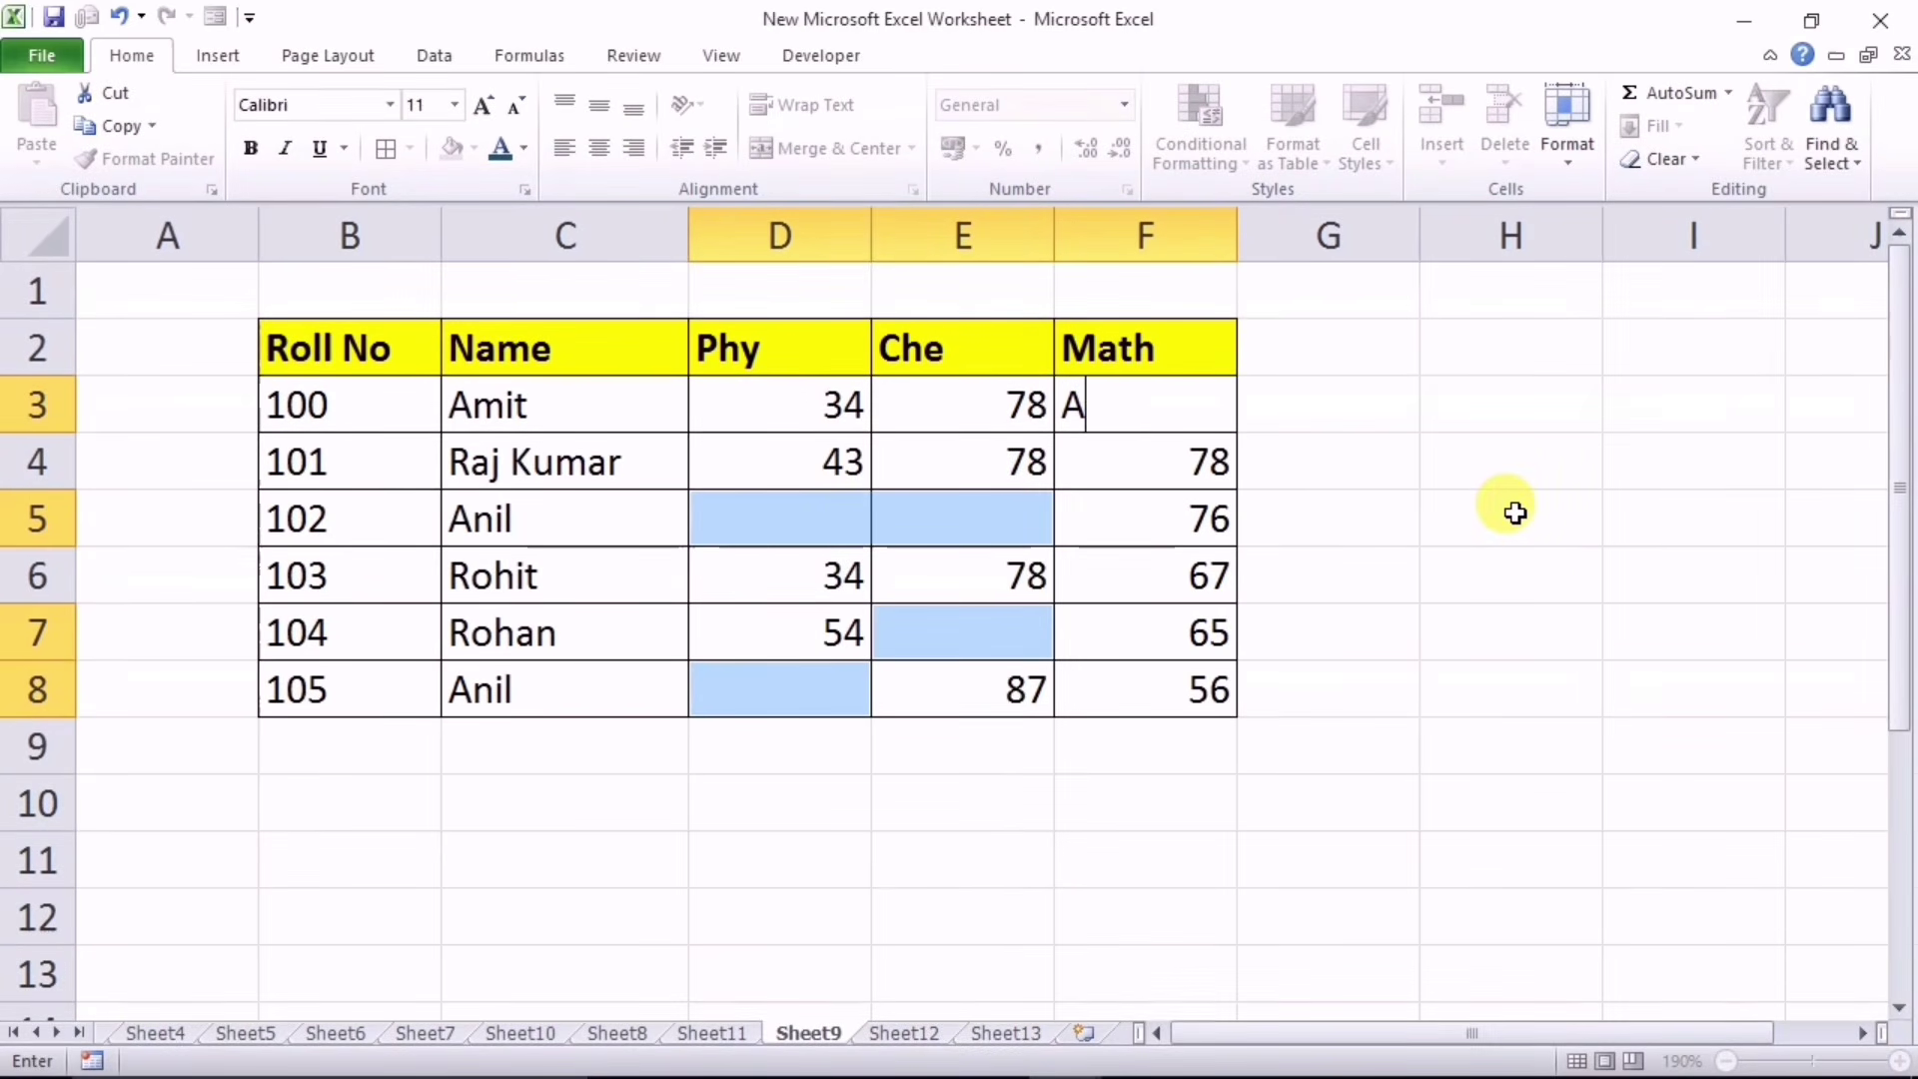
key("ctrl+Return")
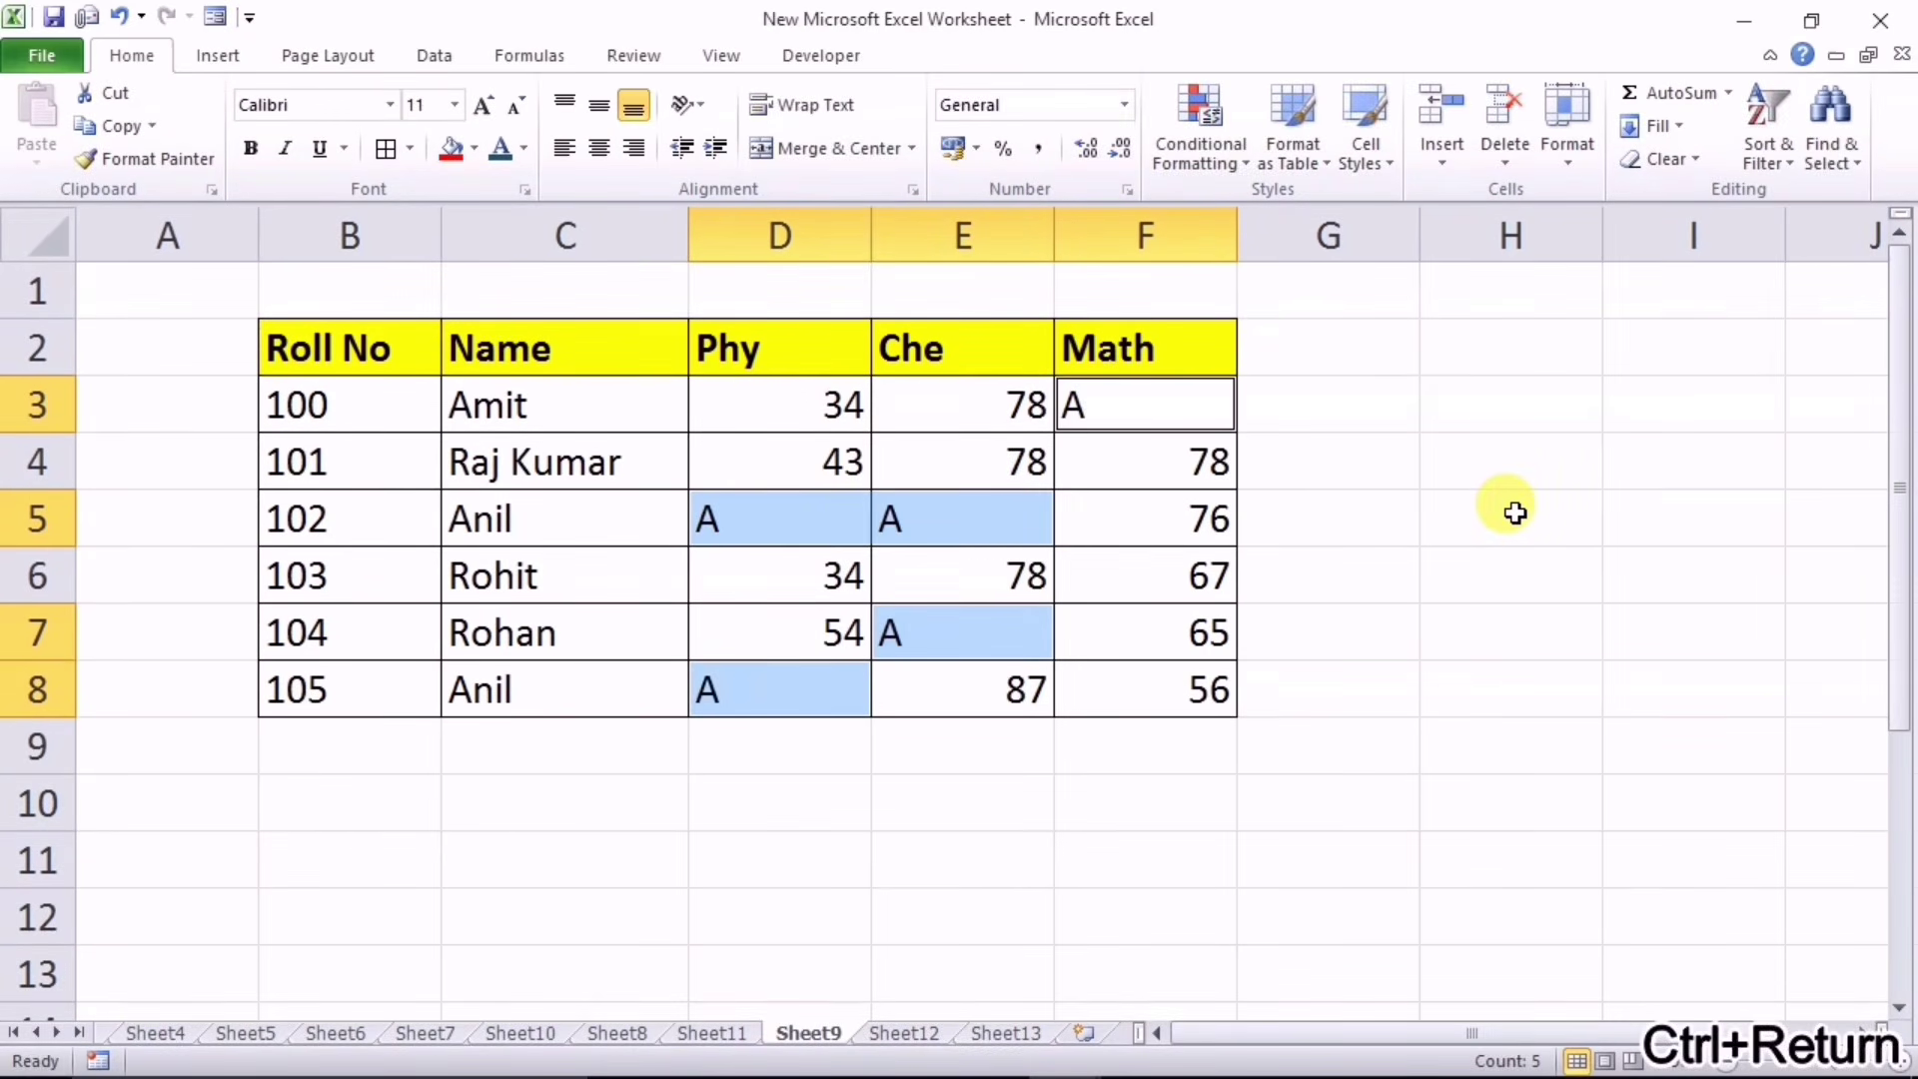
left_click_drag(1299, 573, 1199, 571)
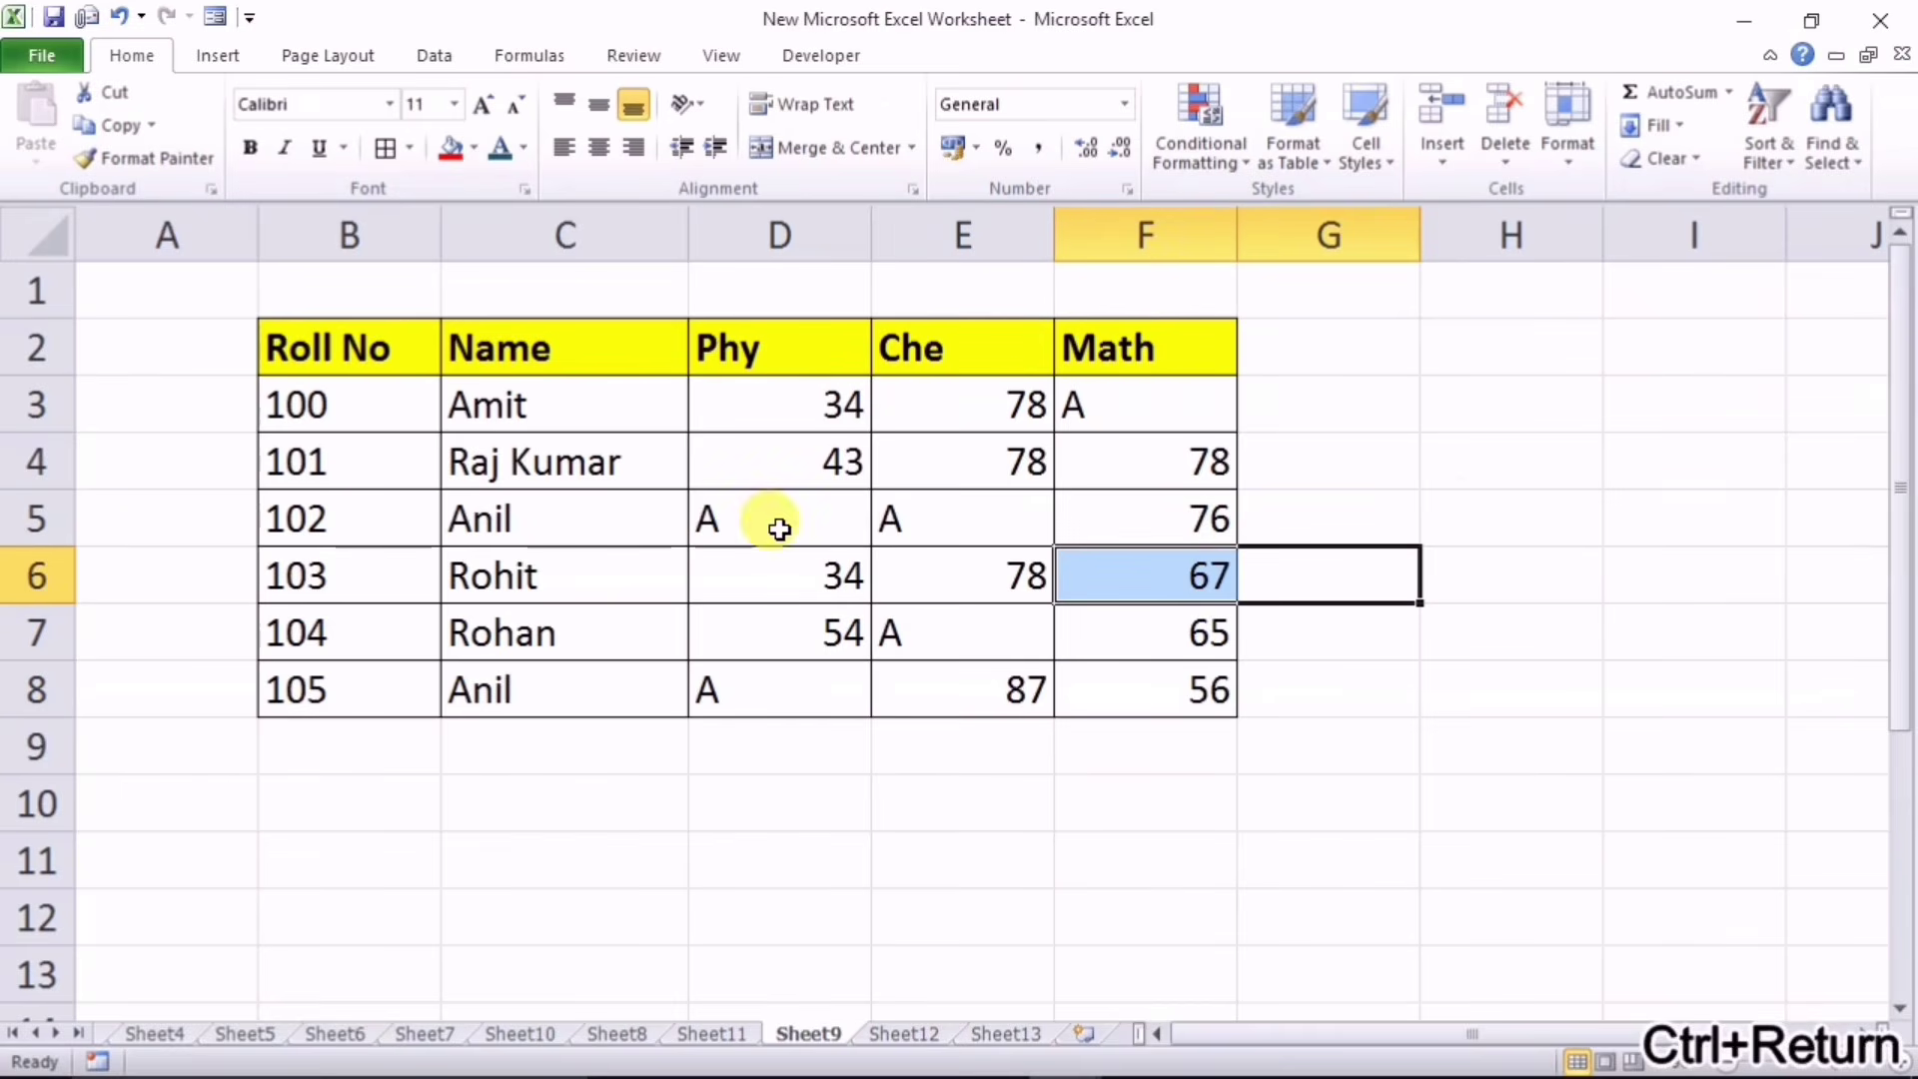
Step: Select the title row B3:G3 spanning the Item table's width
left_click(1159, 299)
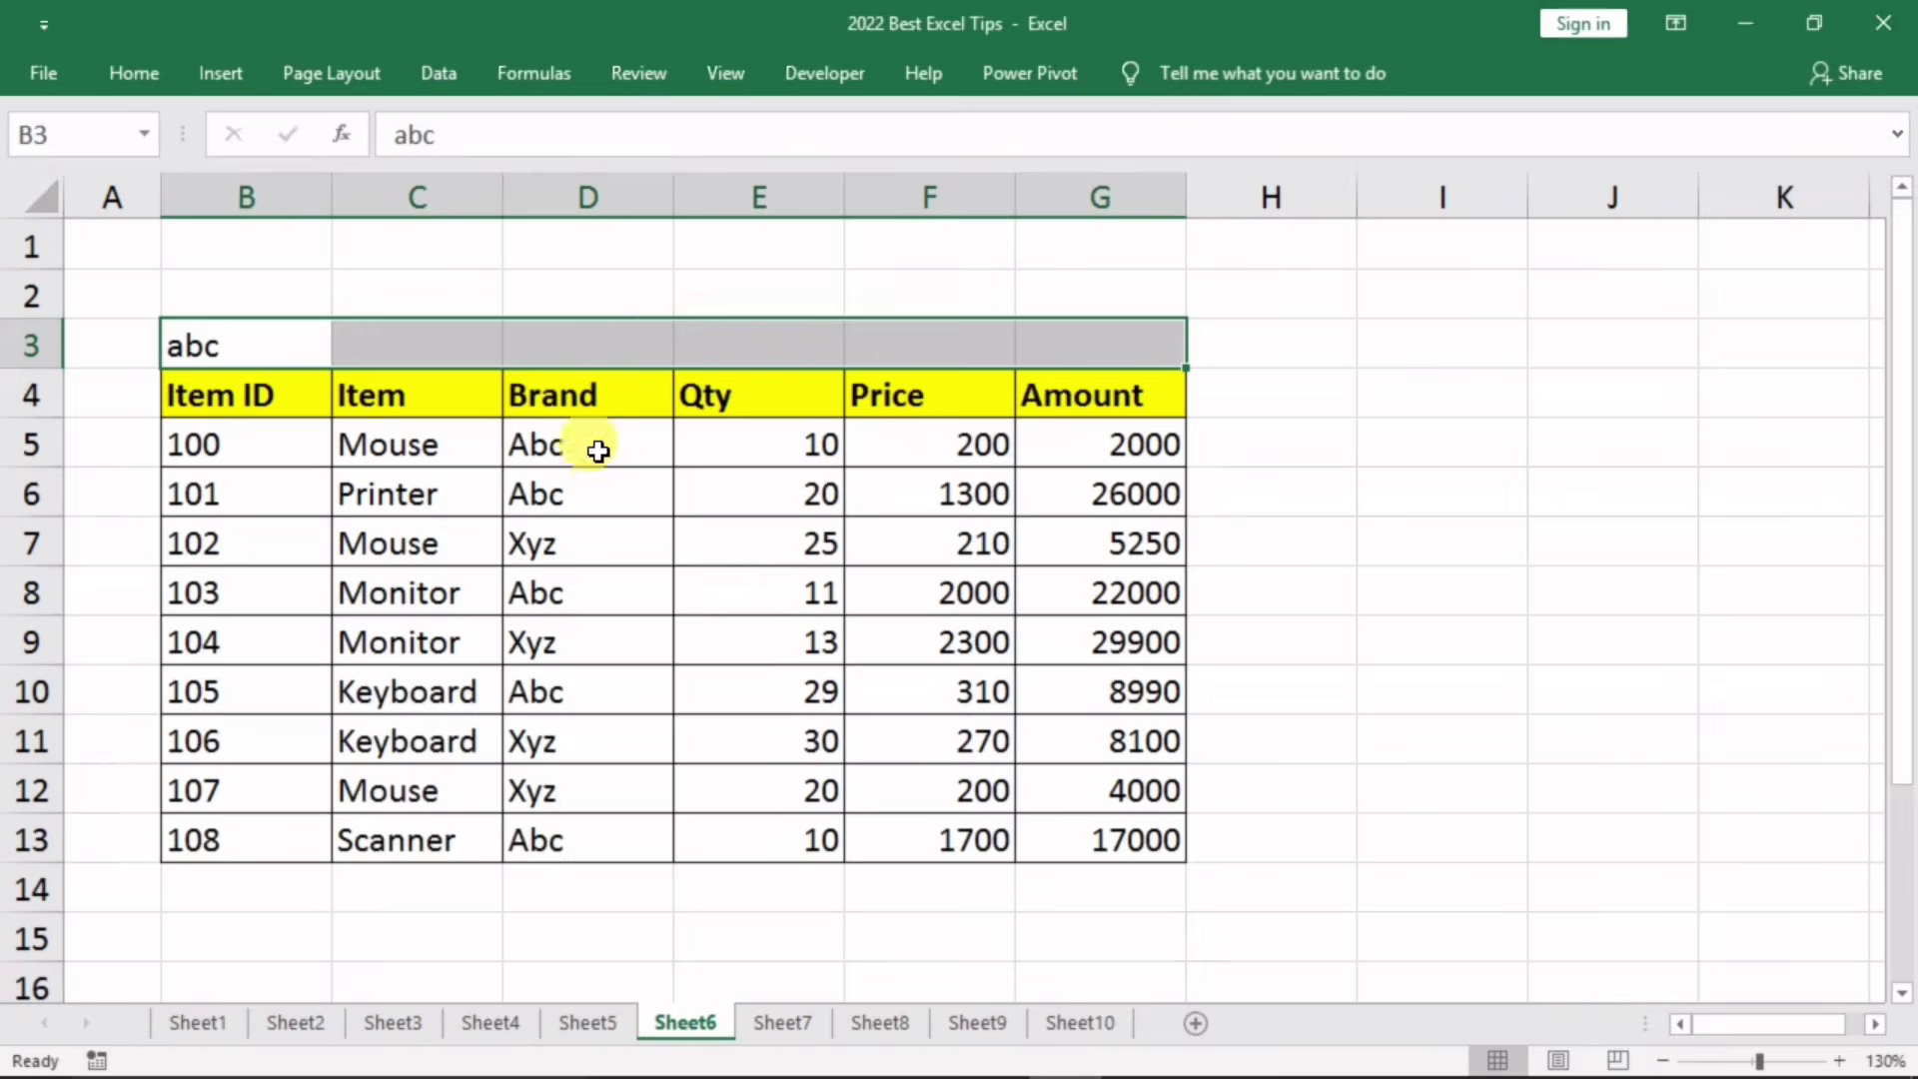
left_click(295, 350)
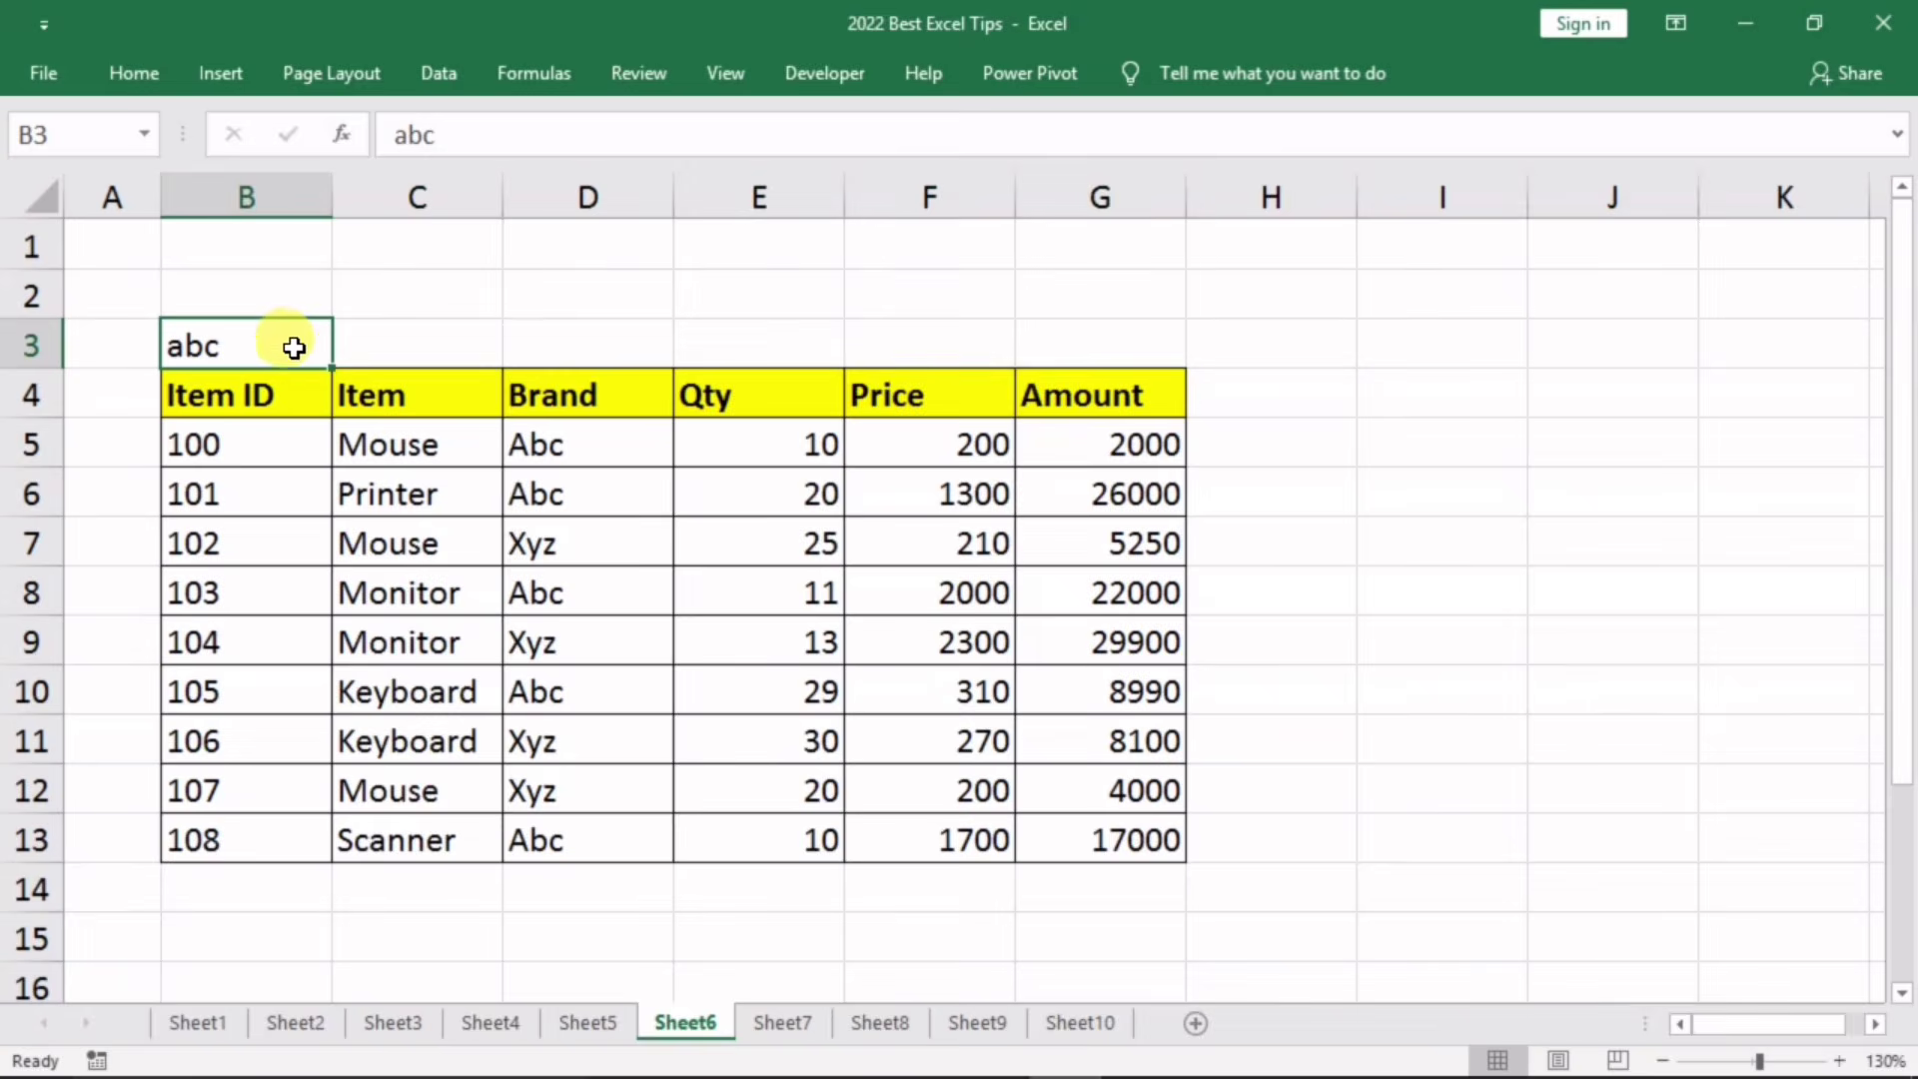
left_click_drag(333, 344, 1100, 342)
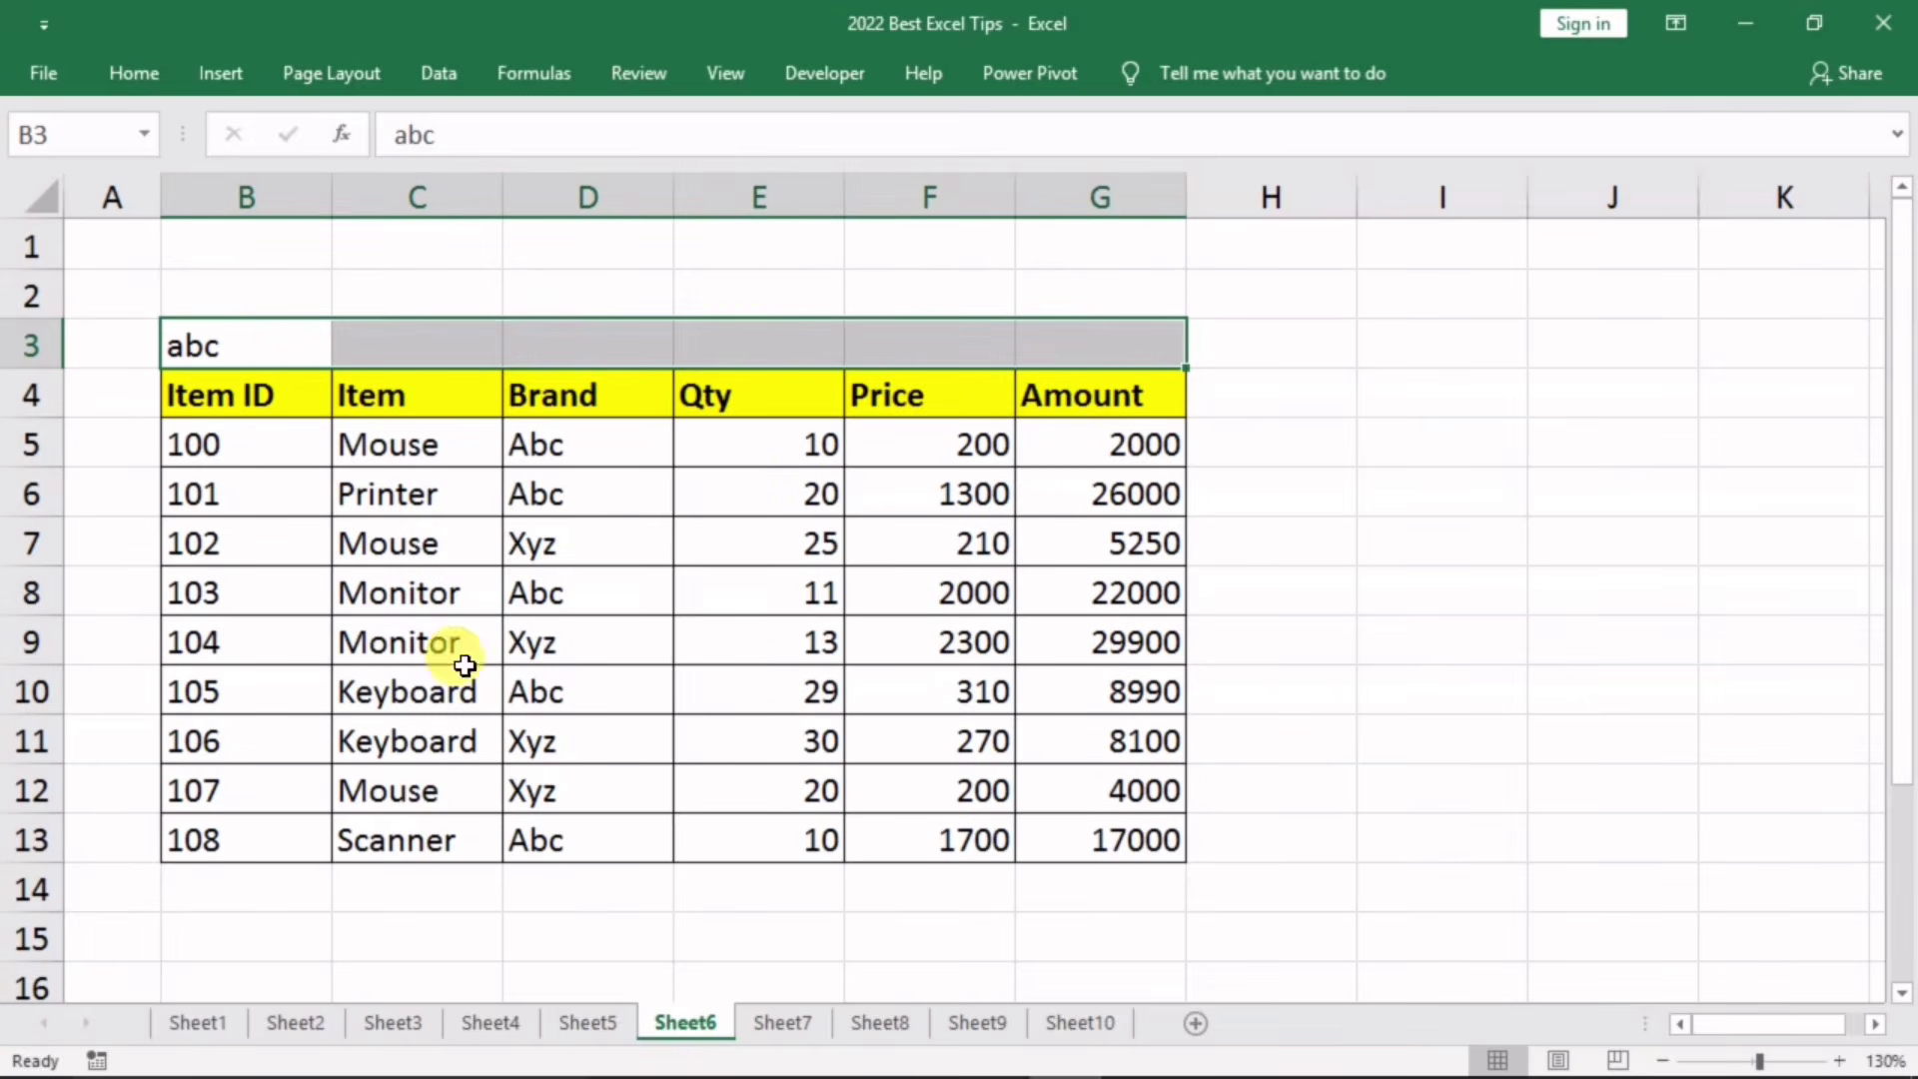
left_click(1254, 544)
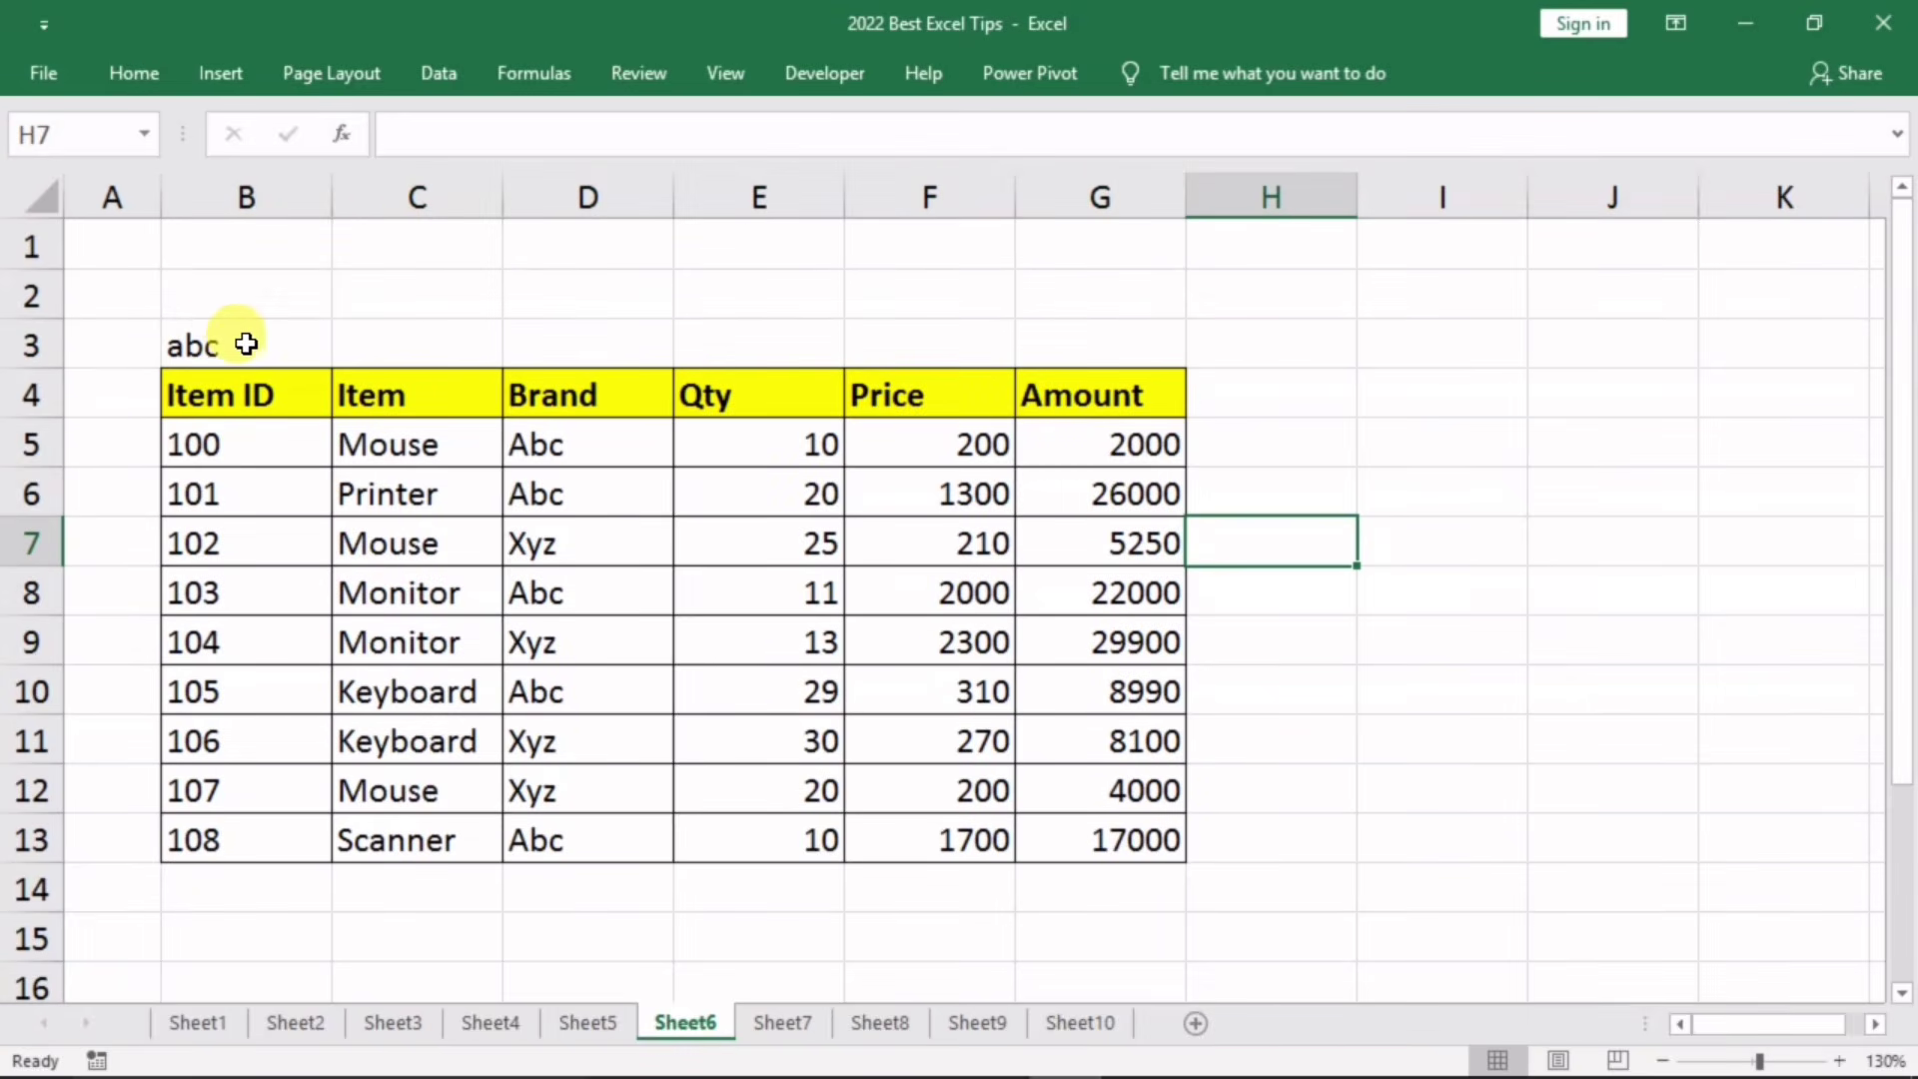
left_click_drag(246, 344, 1040, 325)
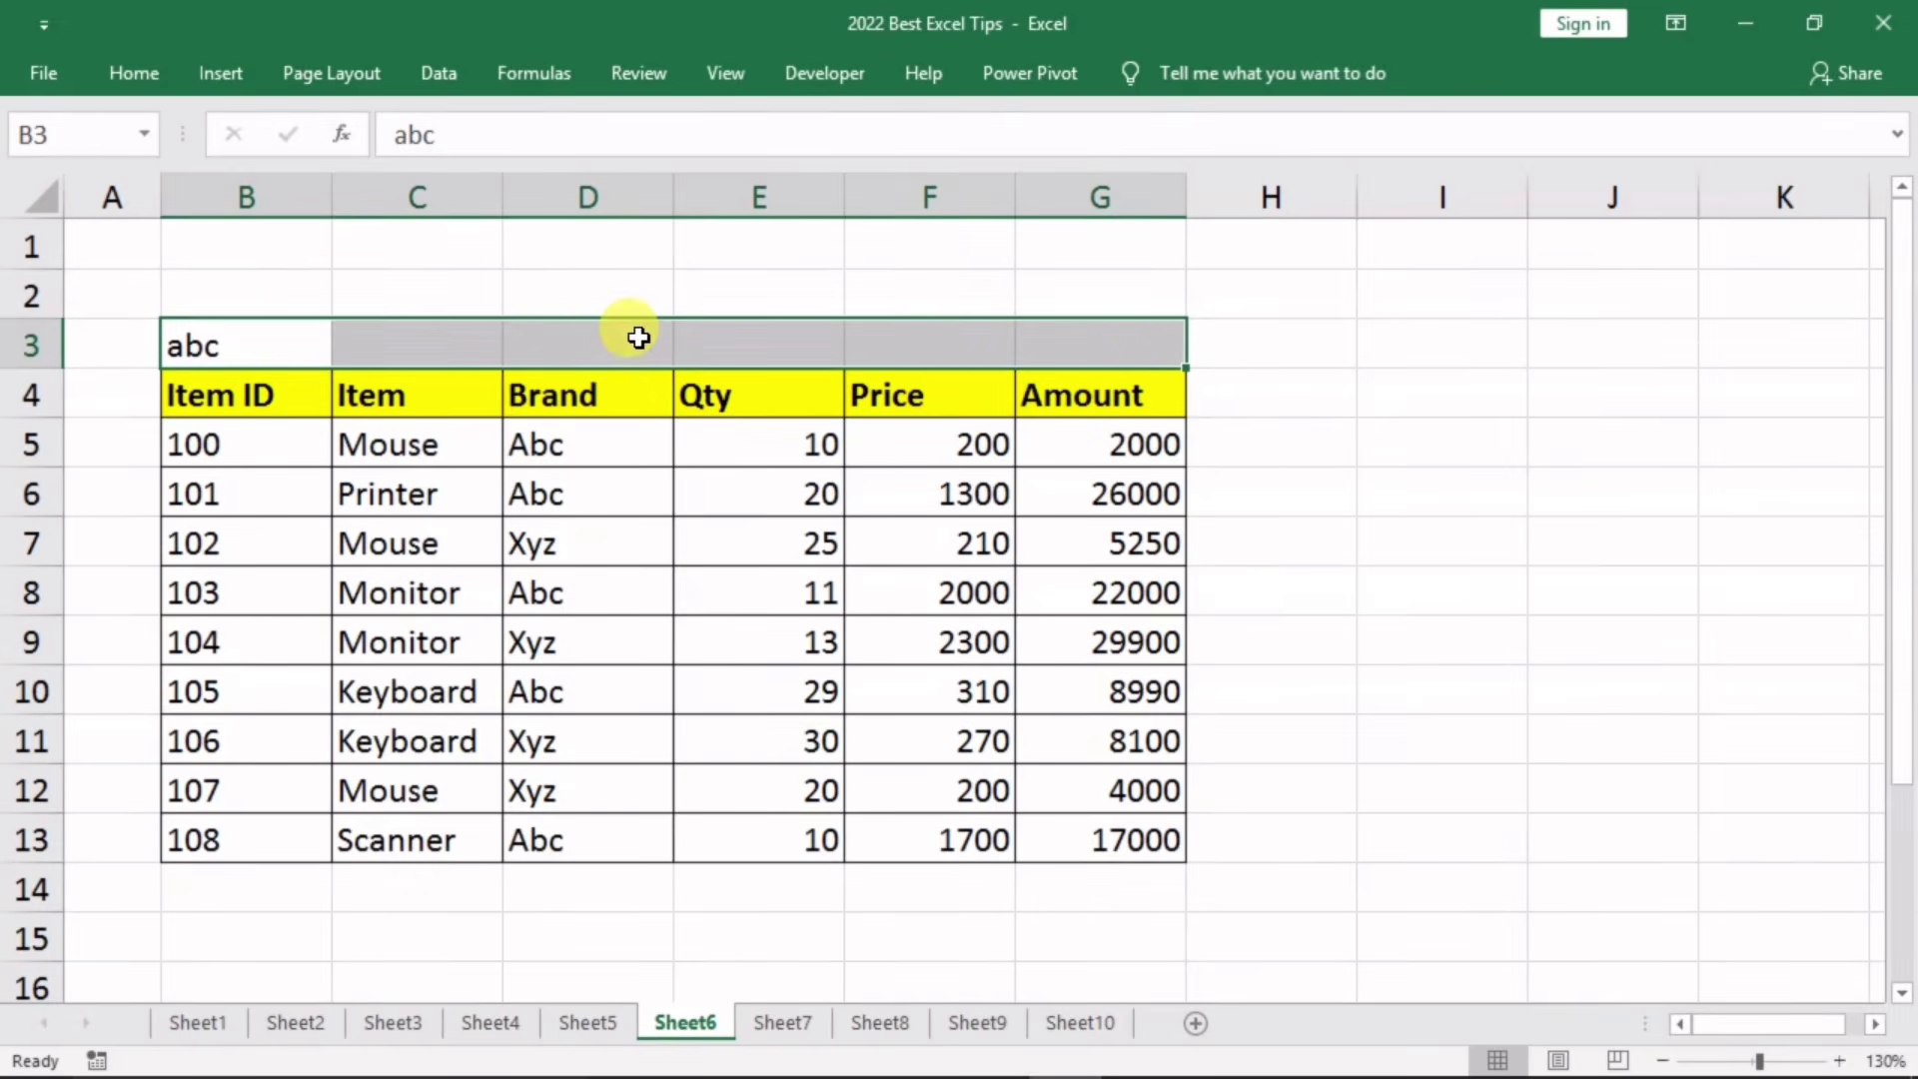
Step: Set B3:G3 horizontal alignment to Center Across Selection, then confirm C3 stays empty
right_click(572, 337)
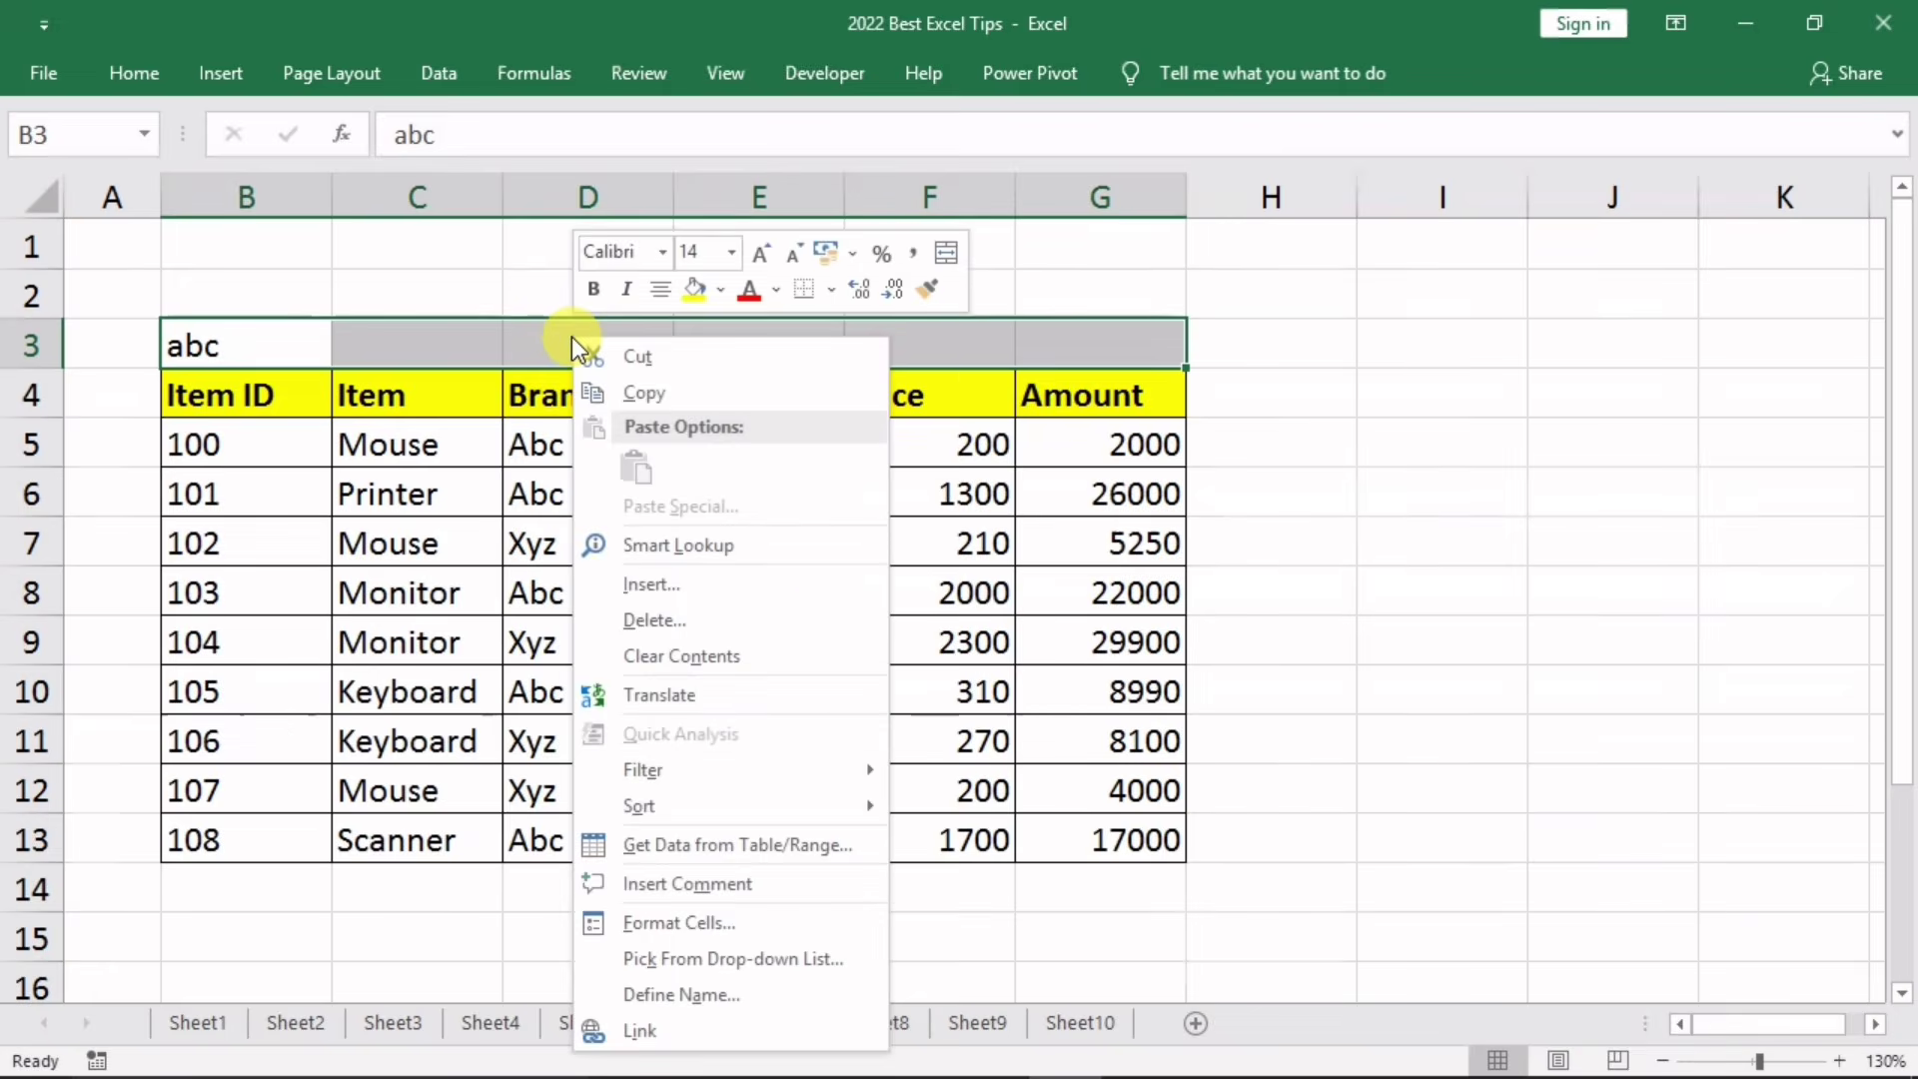
left_click(690, 922)
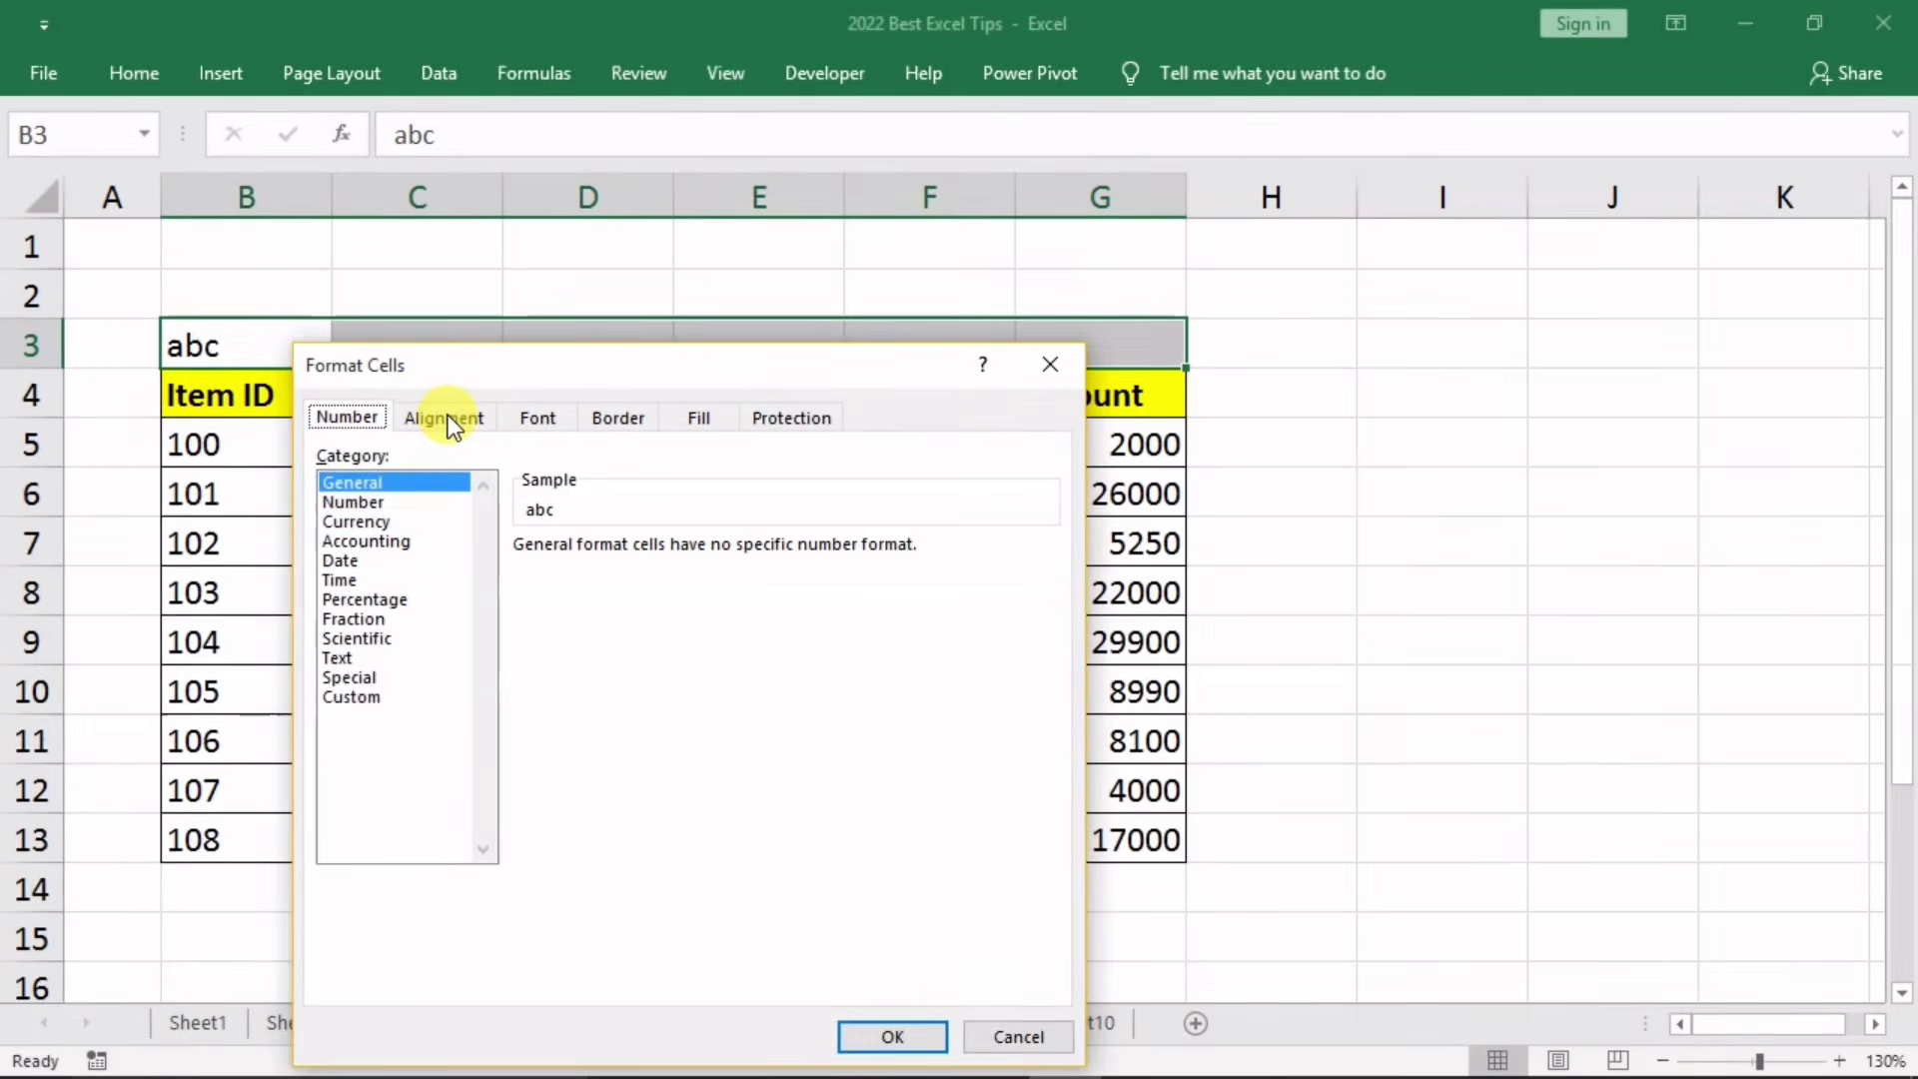
left_click(448, 417)
left_click_drag(471, 364, 1164, 310)
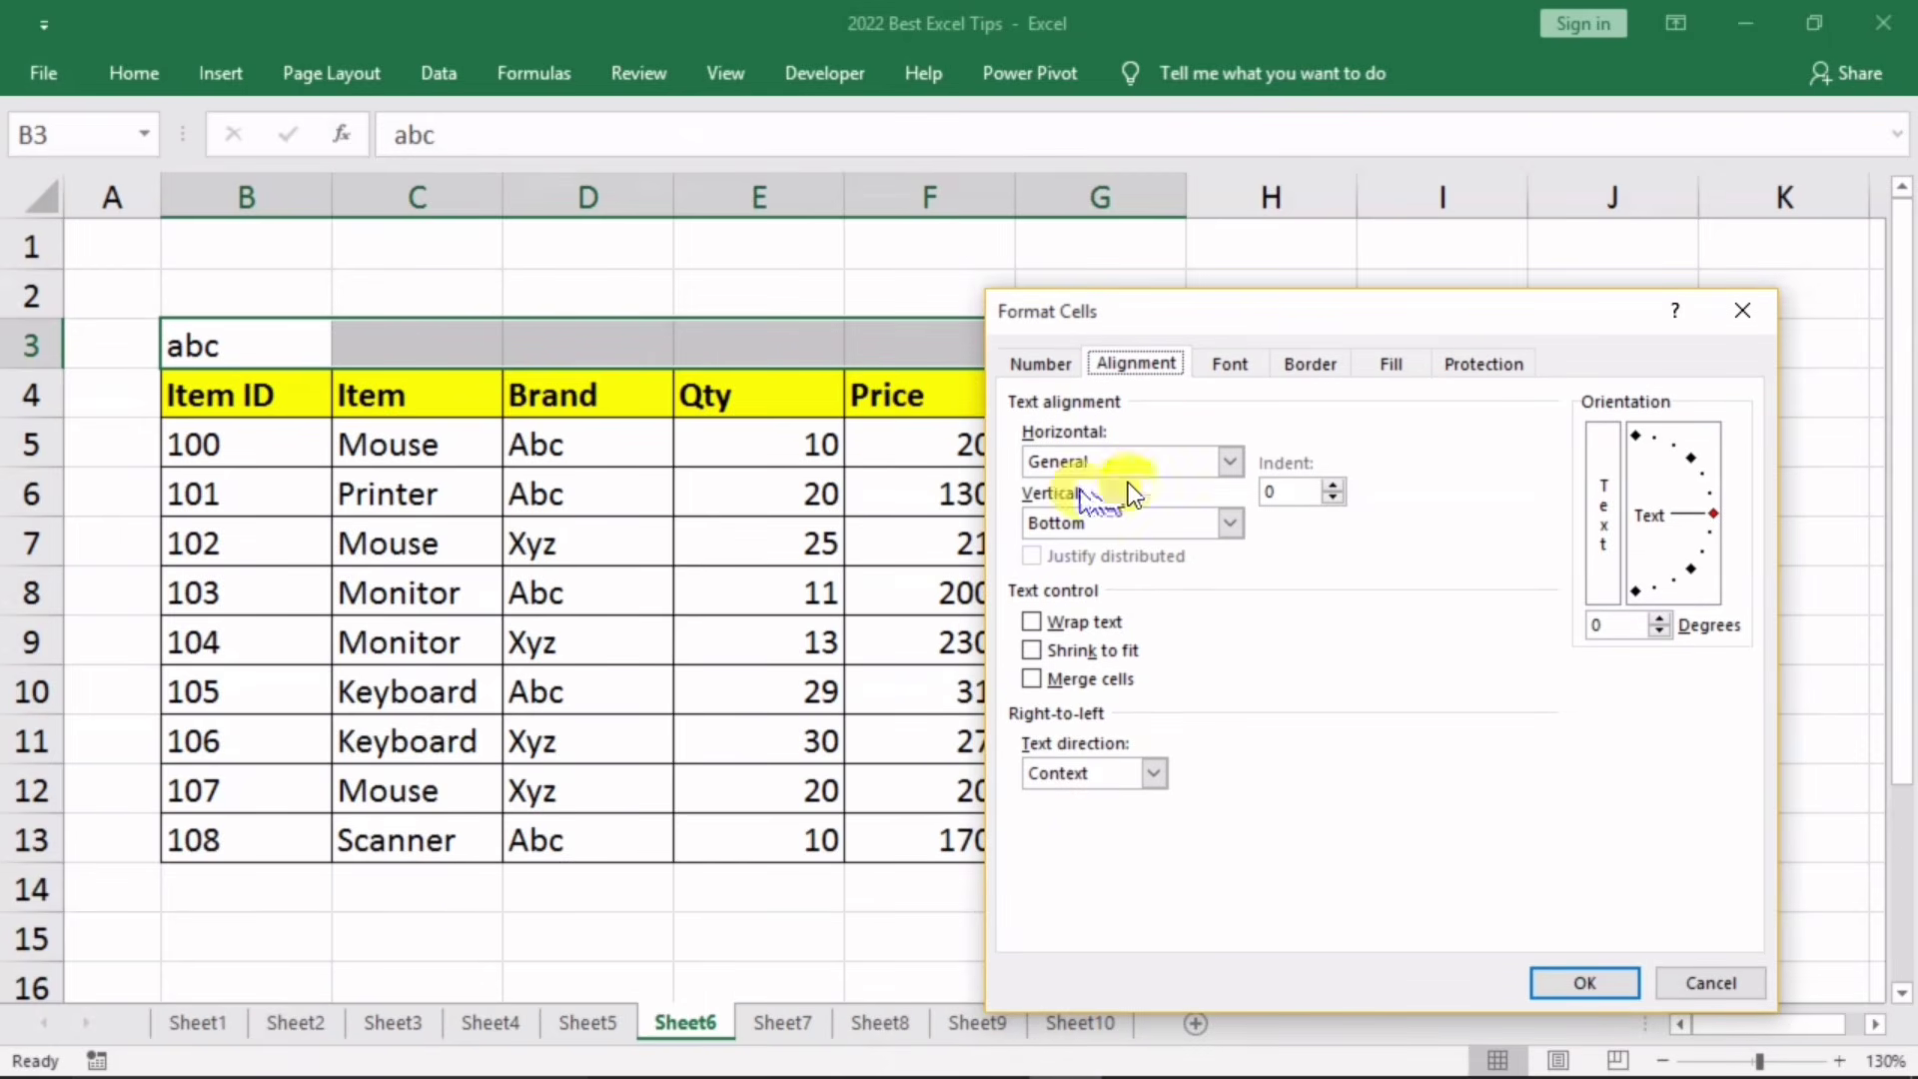
left_click(1233, 461)
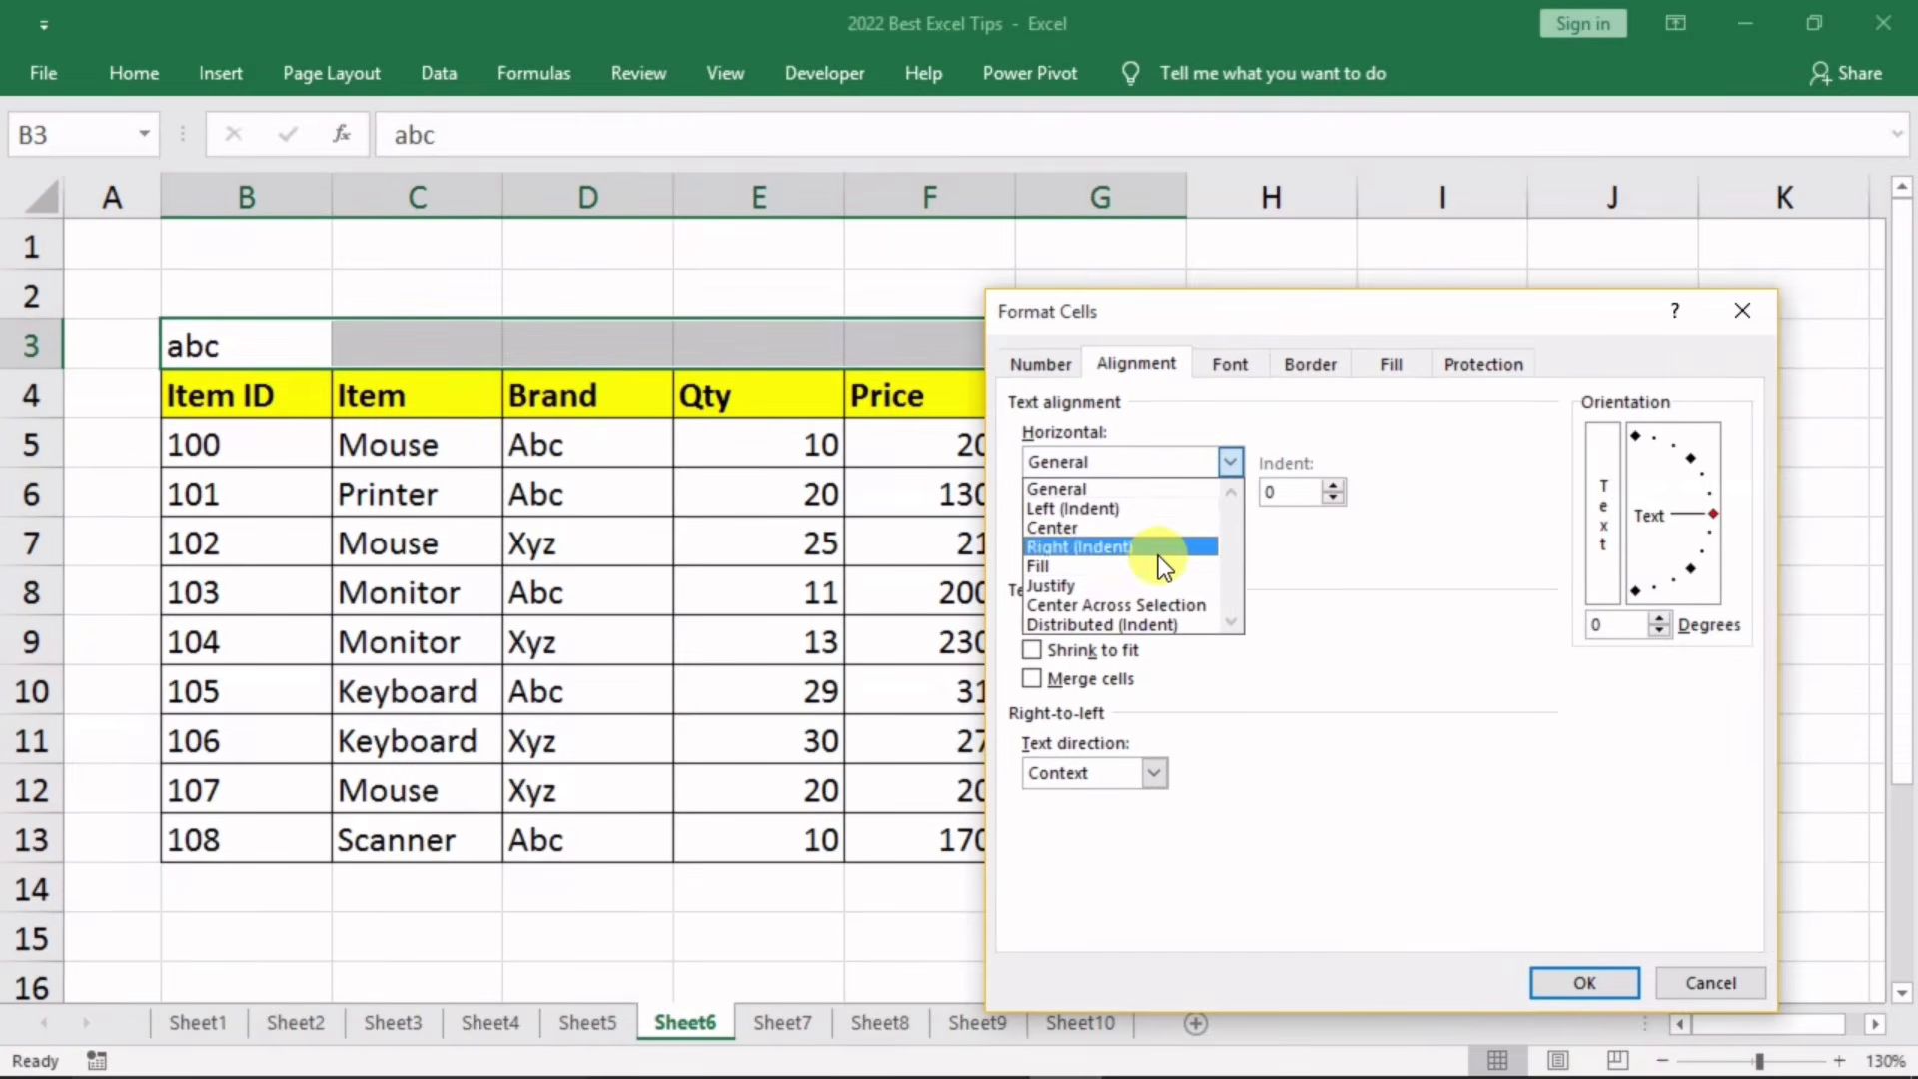
left_click(1153, 606)
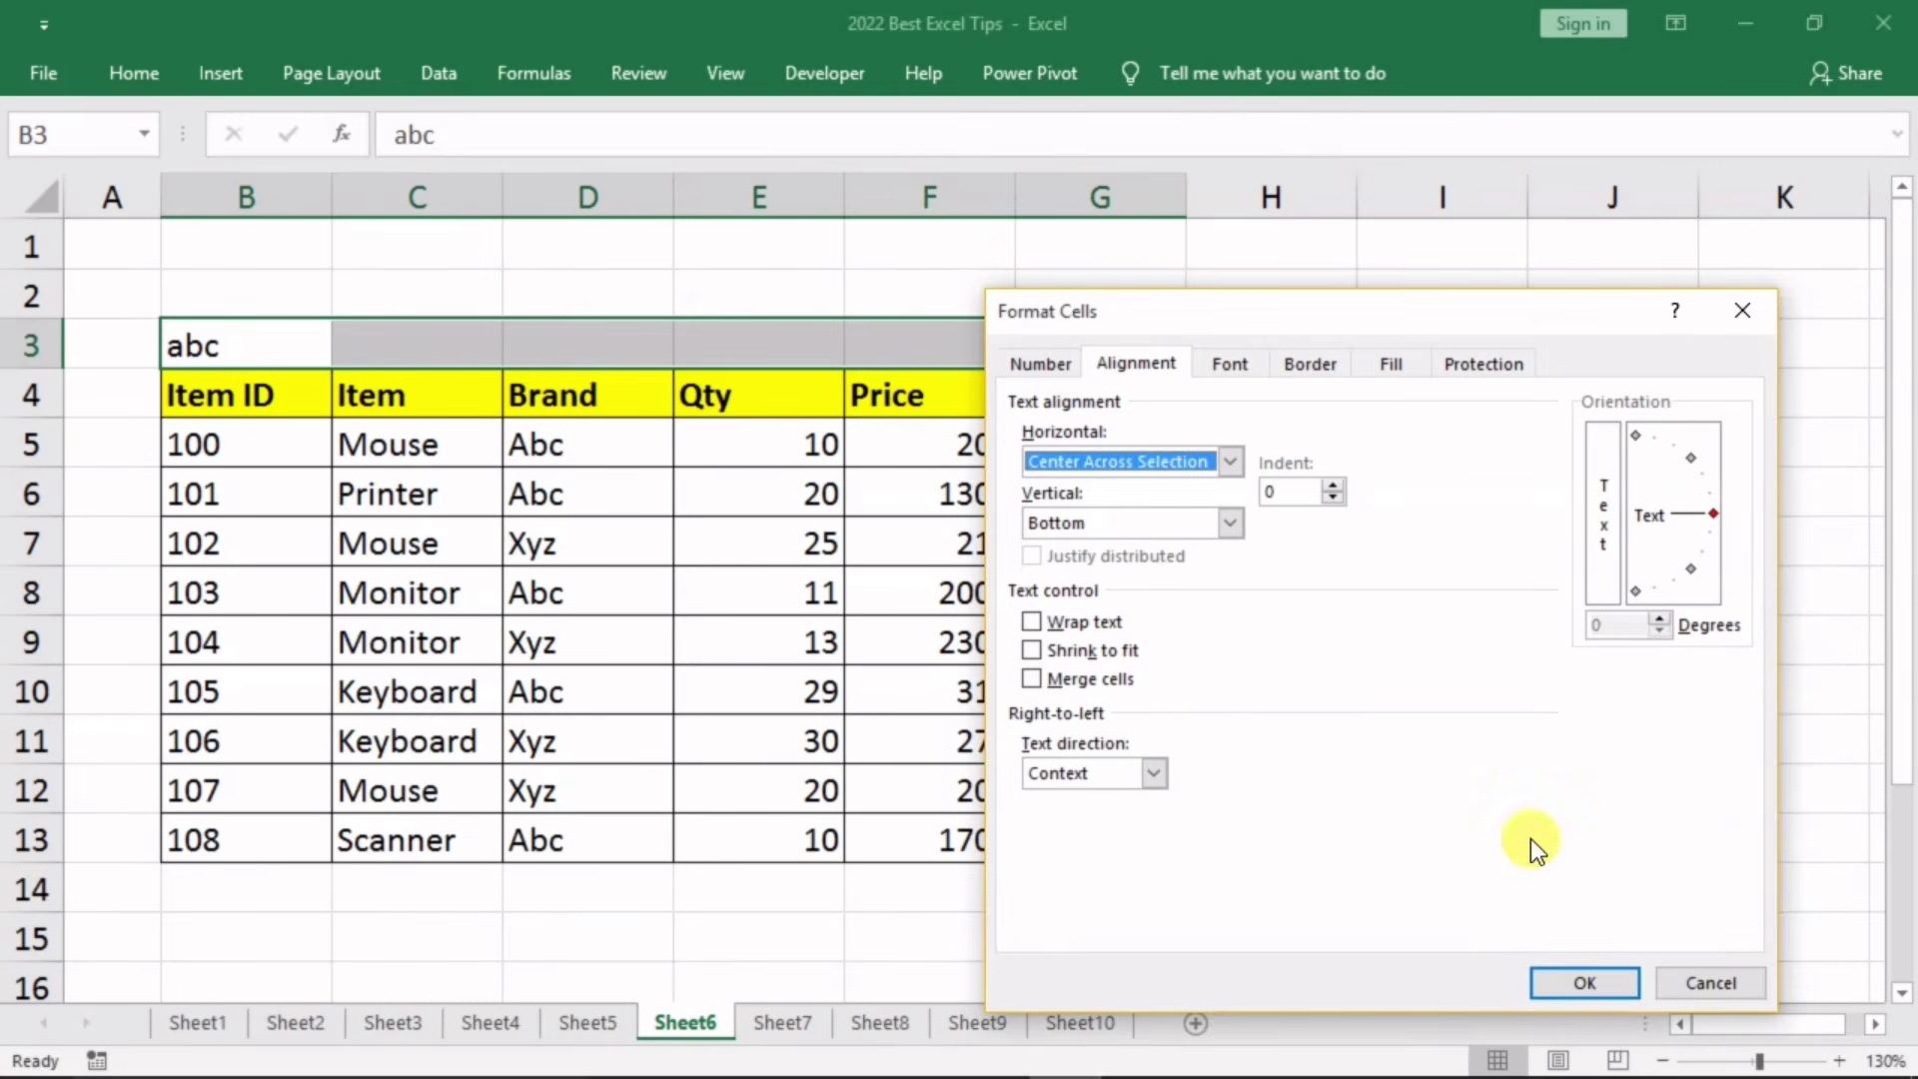
left_click(1582, 983)
left_click(789, 549)
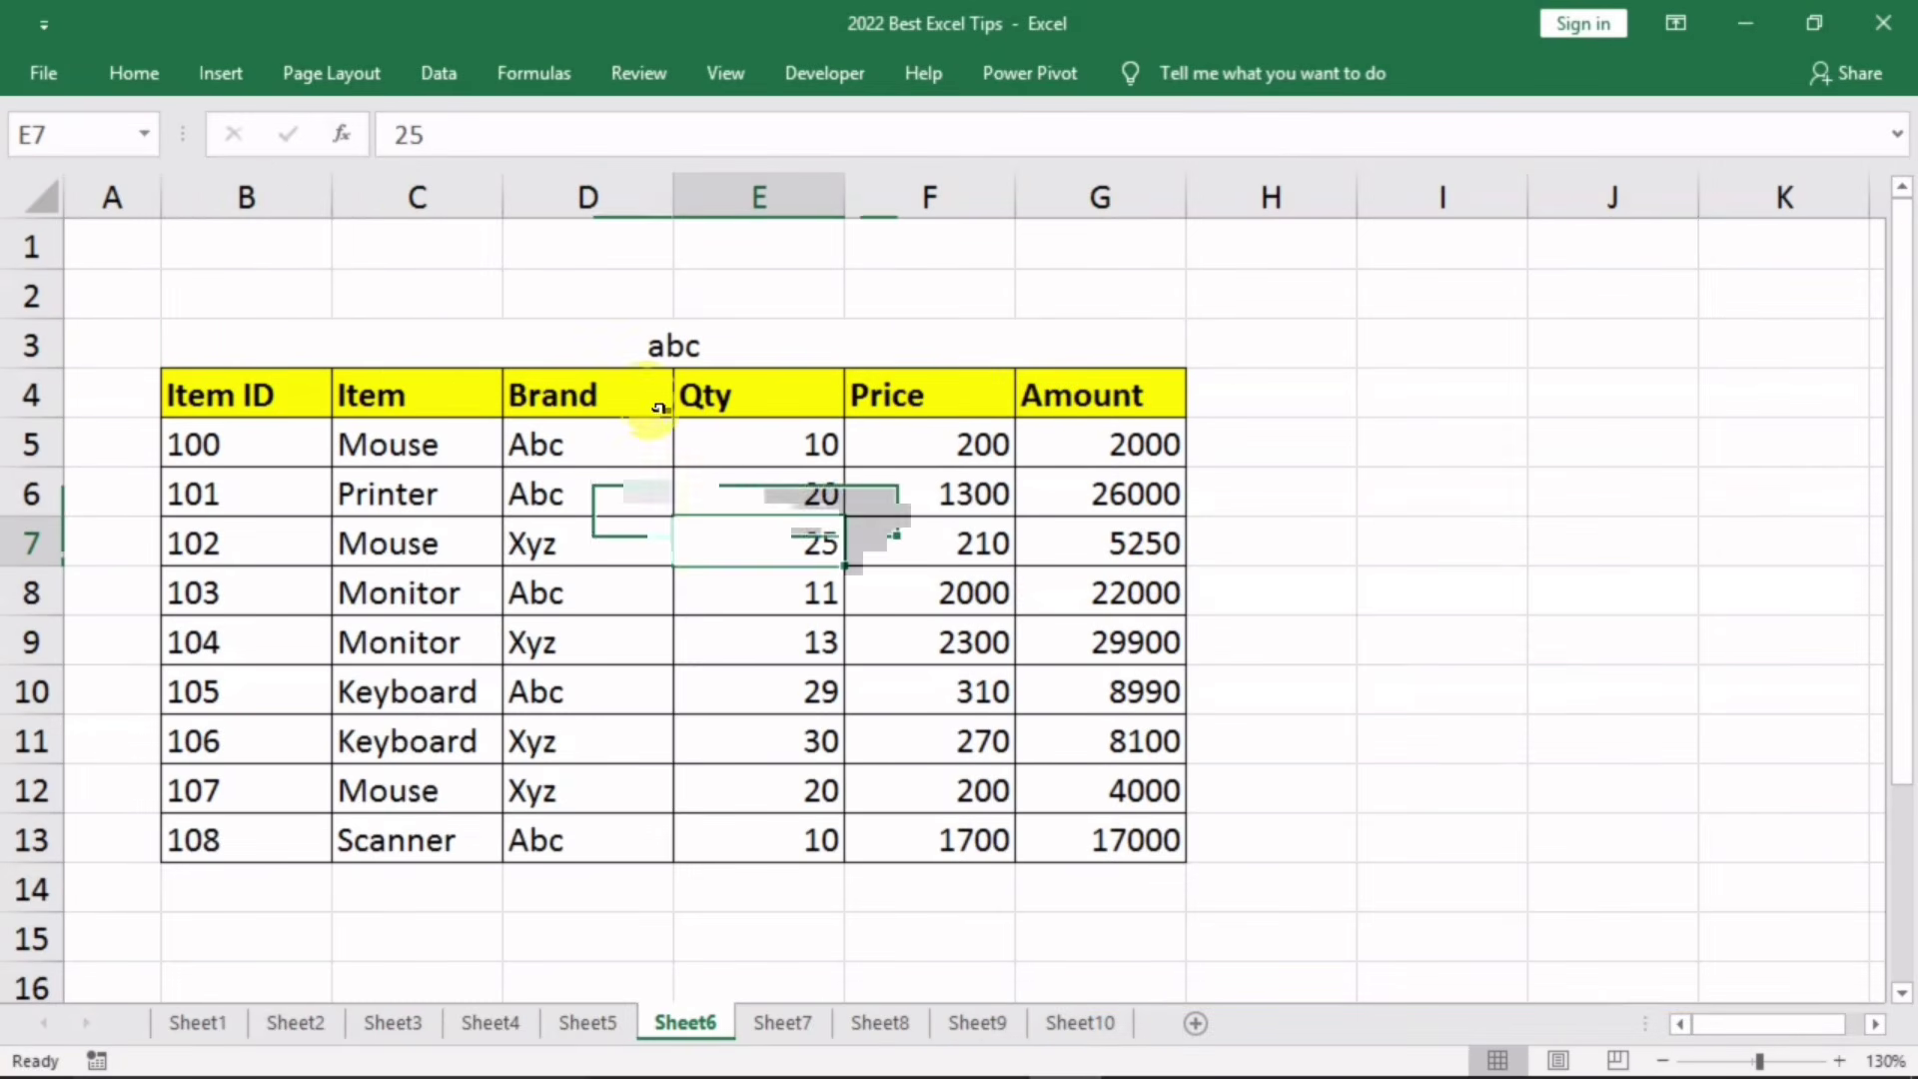
left_click(270, 330)
left_click(359, 330)
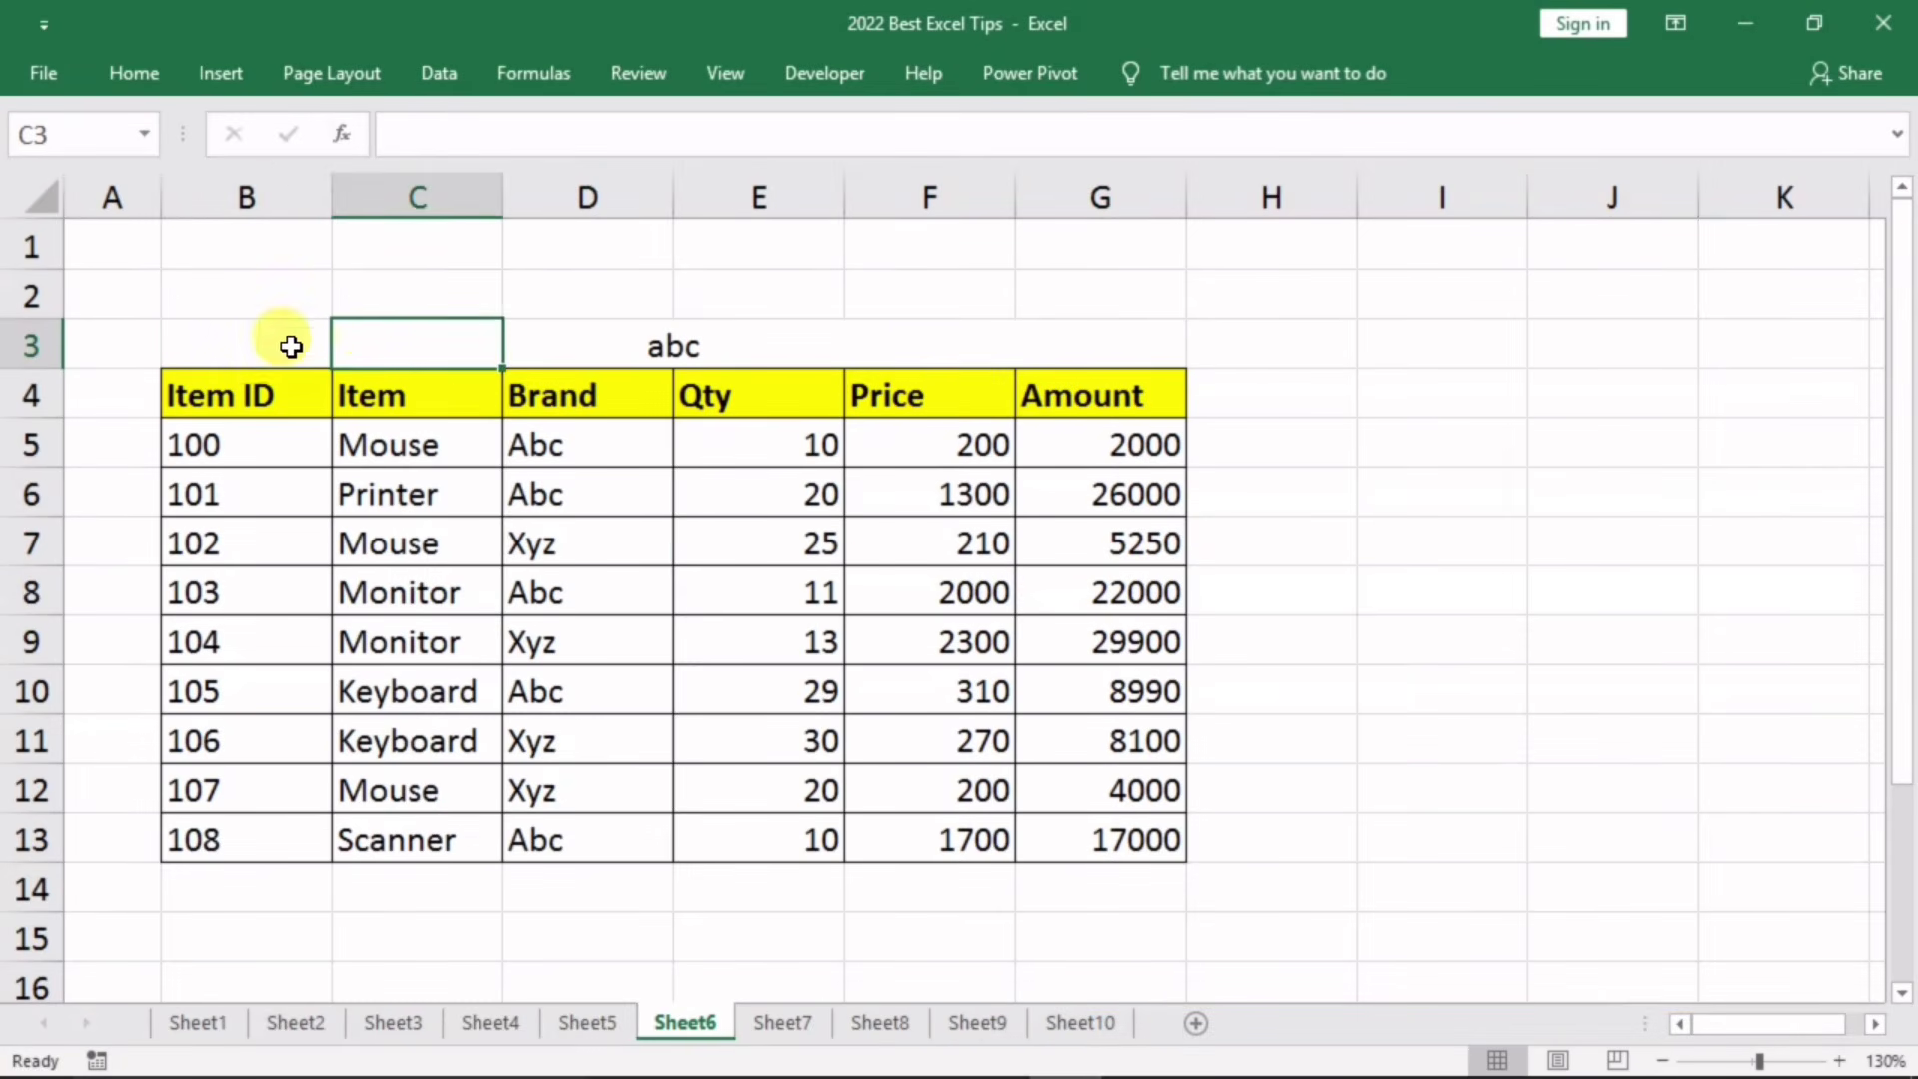
left_click(223, 335)
left_click_drag(222, 335, 1119, 352)
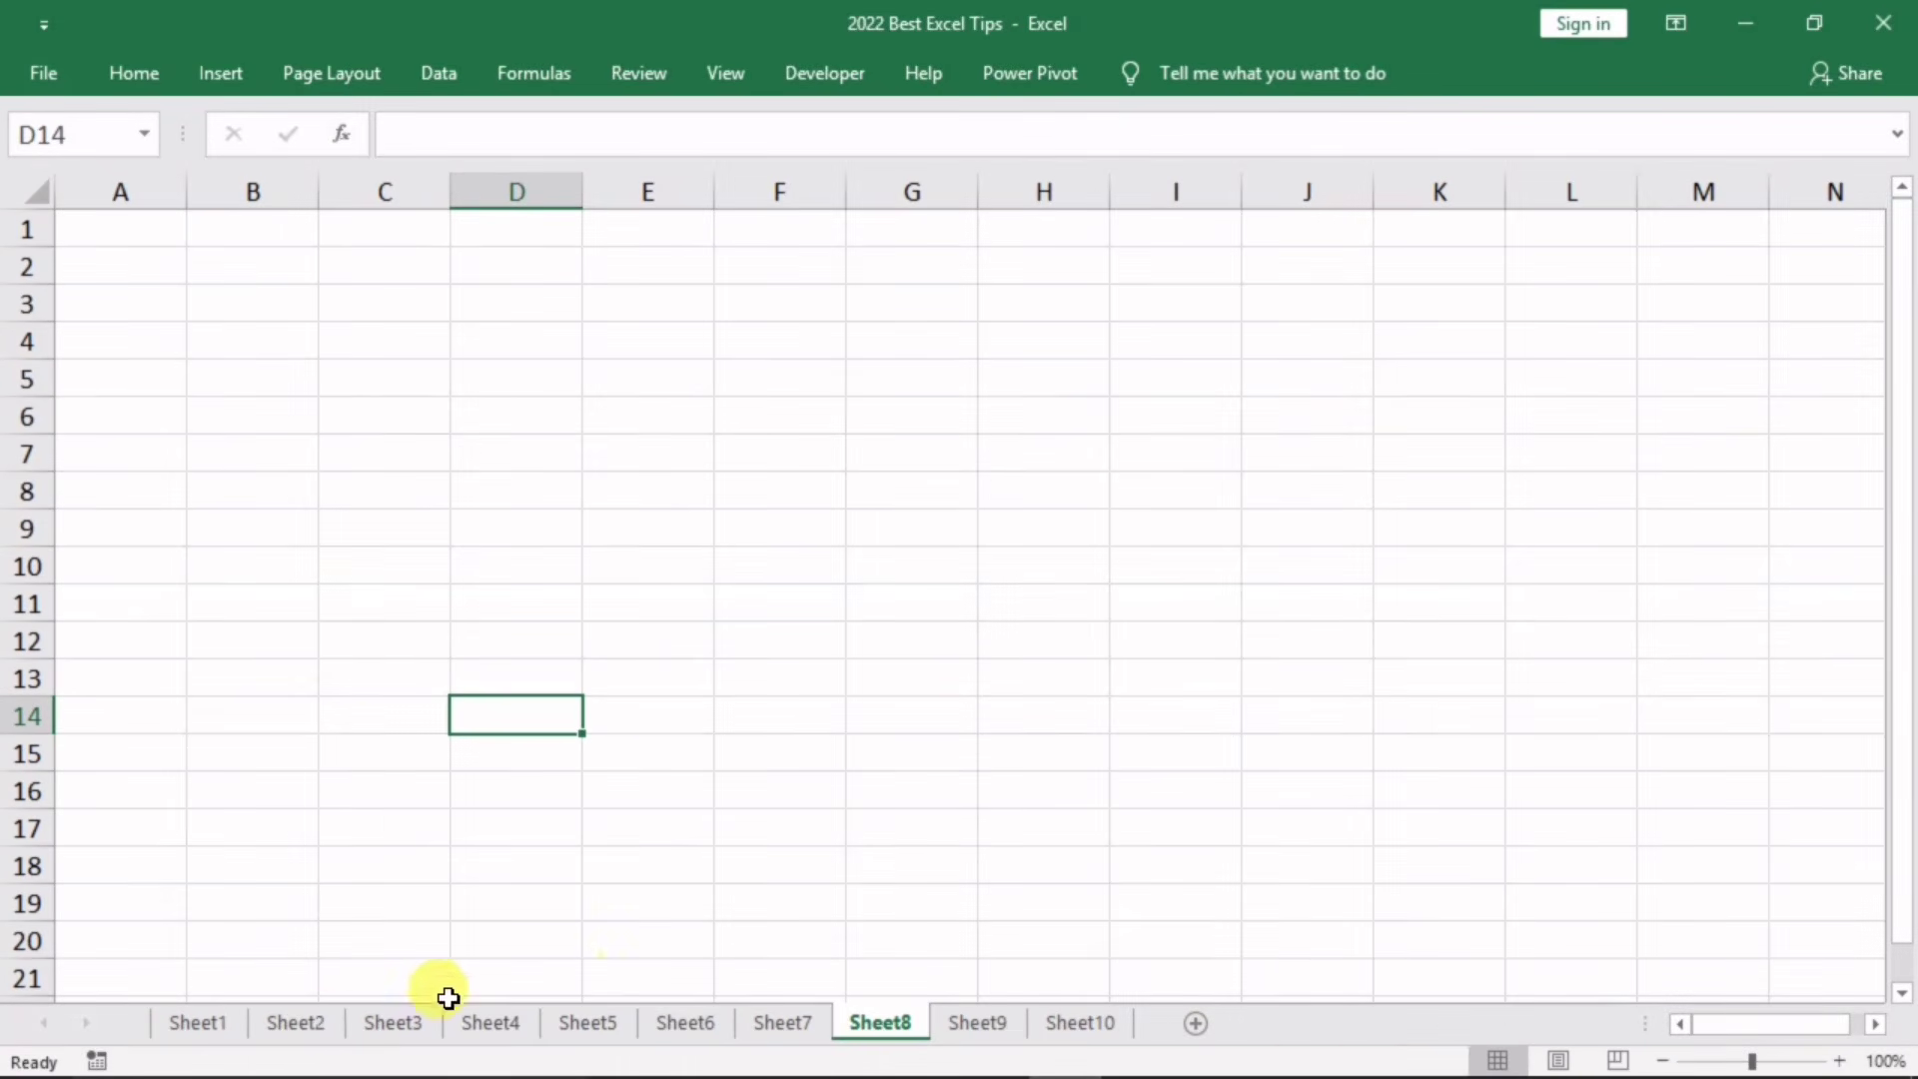
left_click(292, 1024)
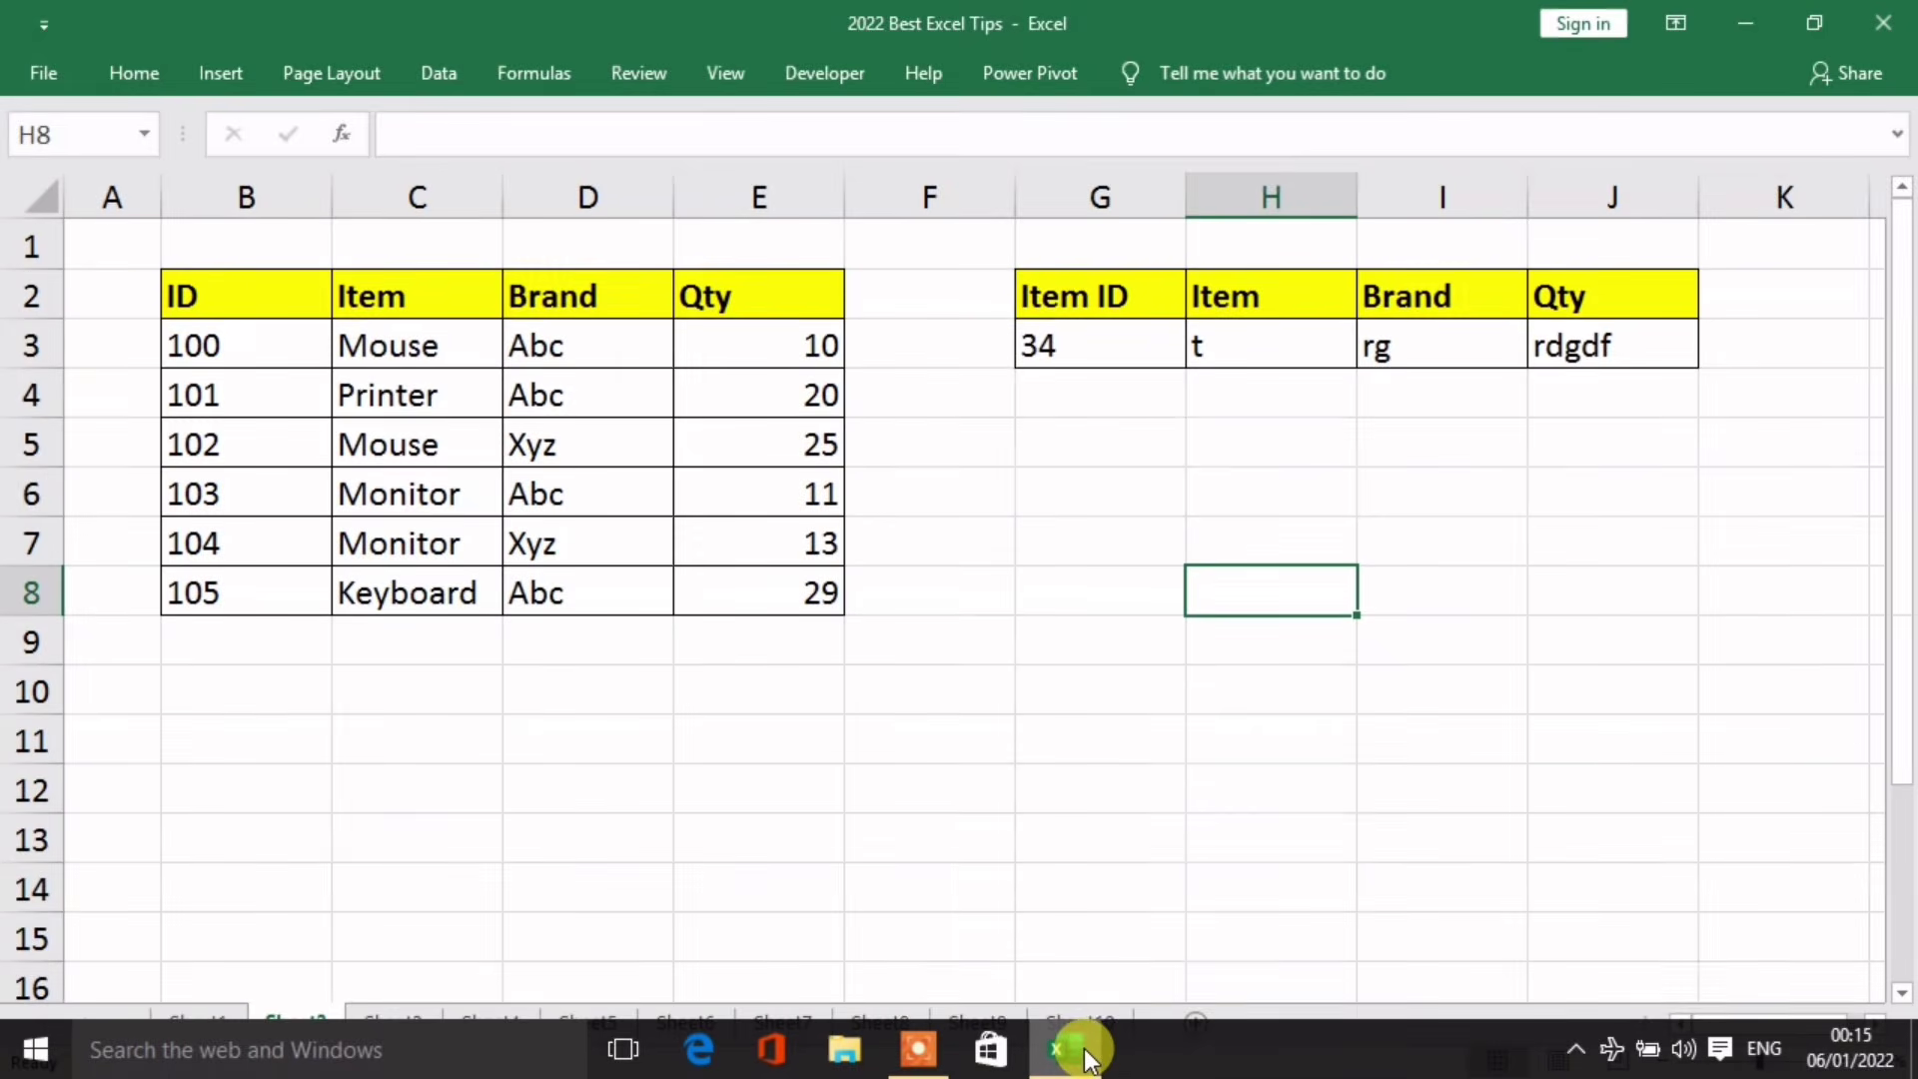
mouse_move(1087, 1054)
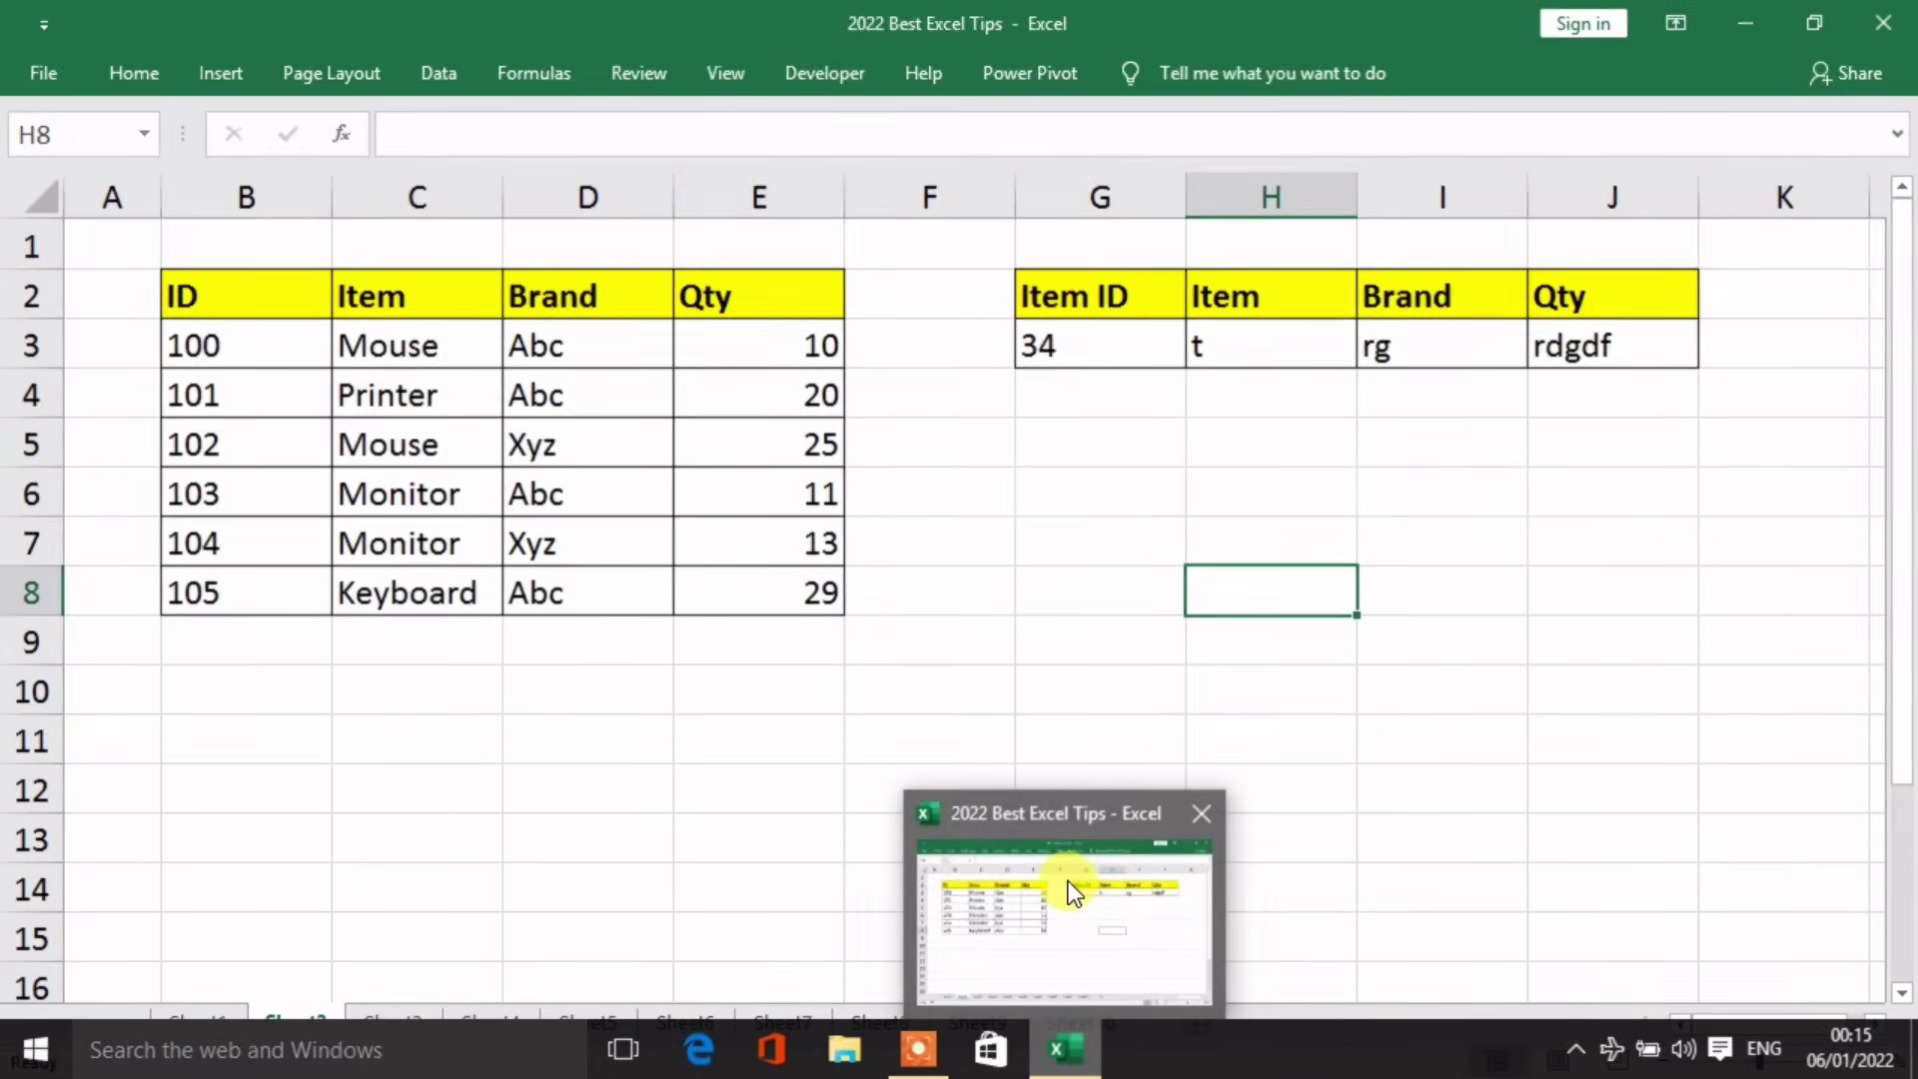
Step: Create a new blank workbook, Book2, with Ctrl+N and bring its window forward
left_click(976, 608)
left_click(1219, 572)
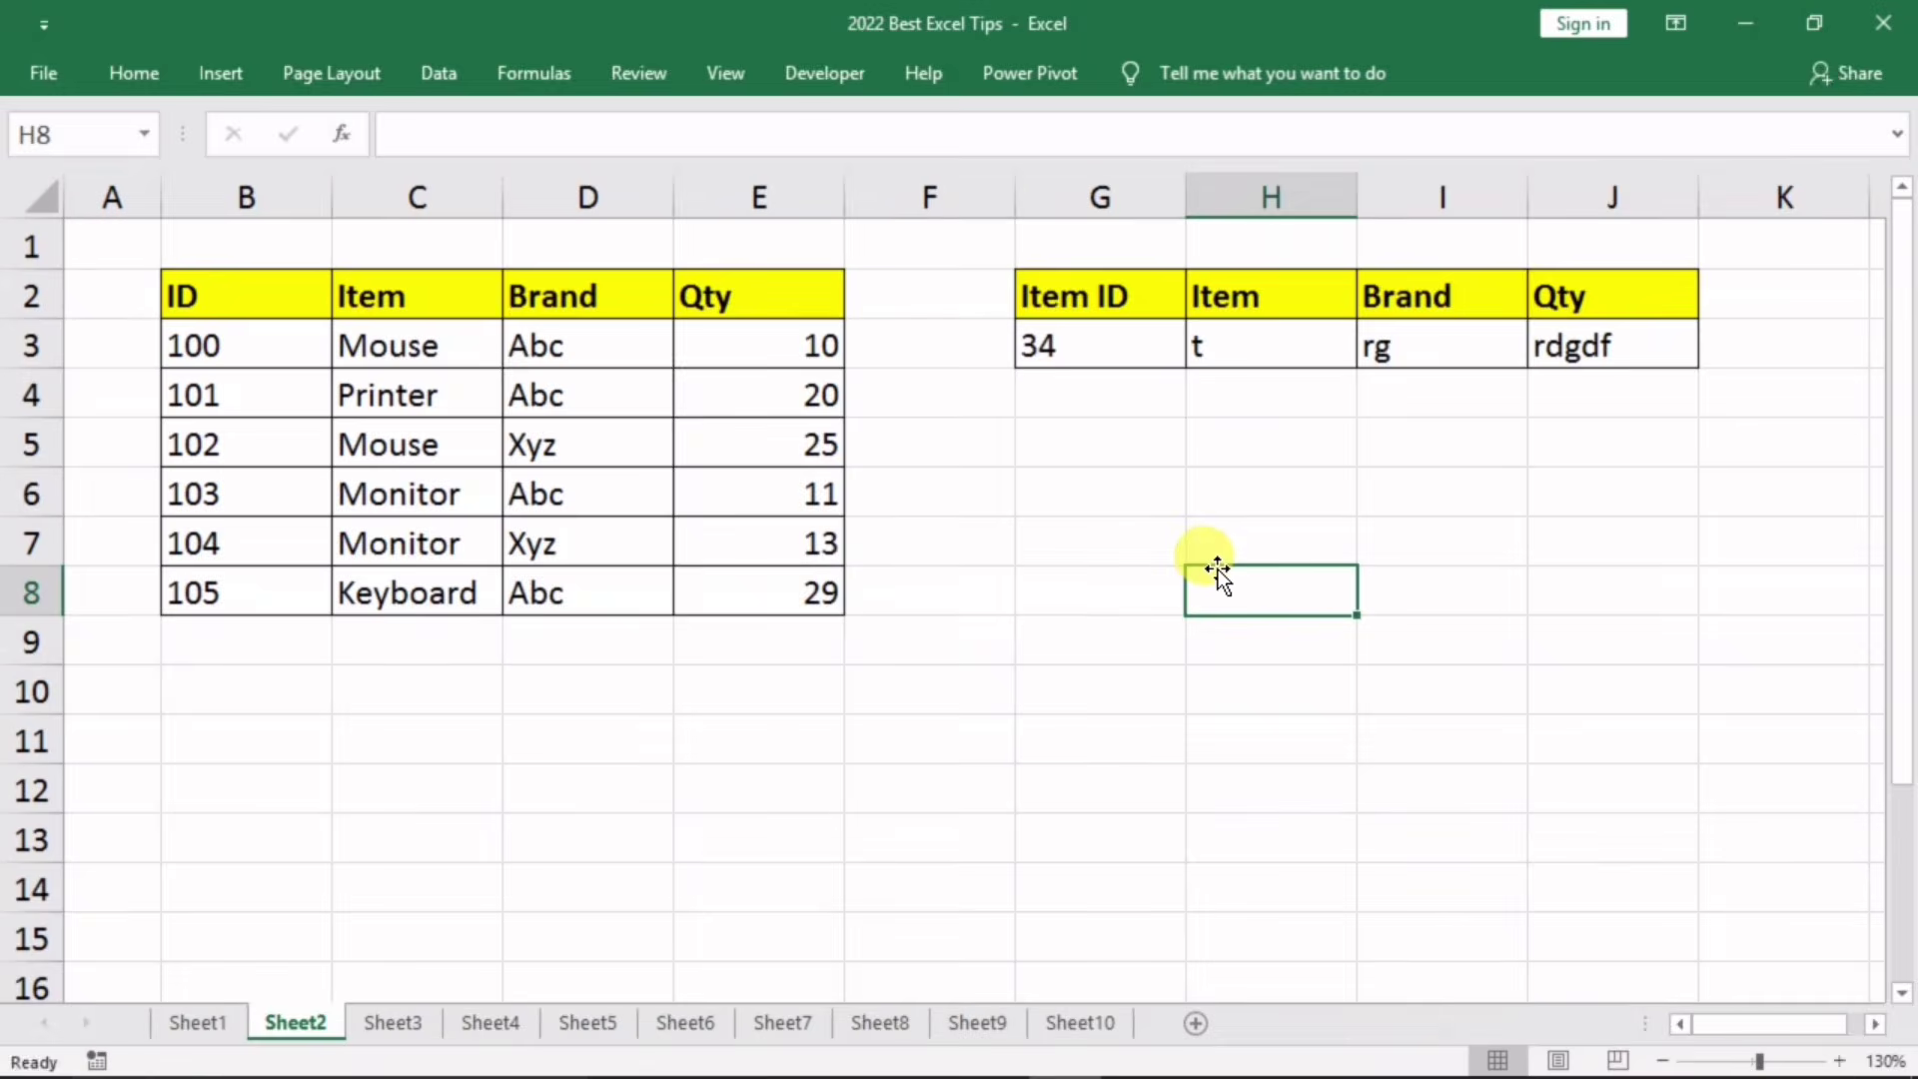
key("ctrl+n")
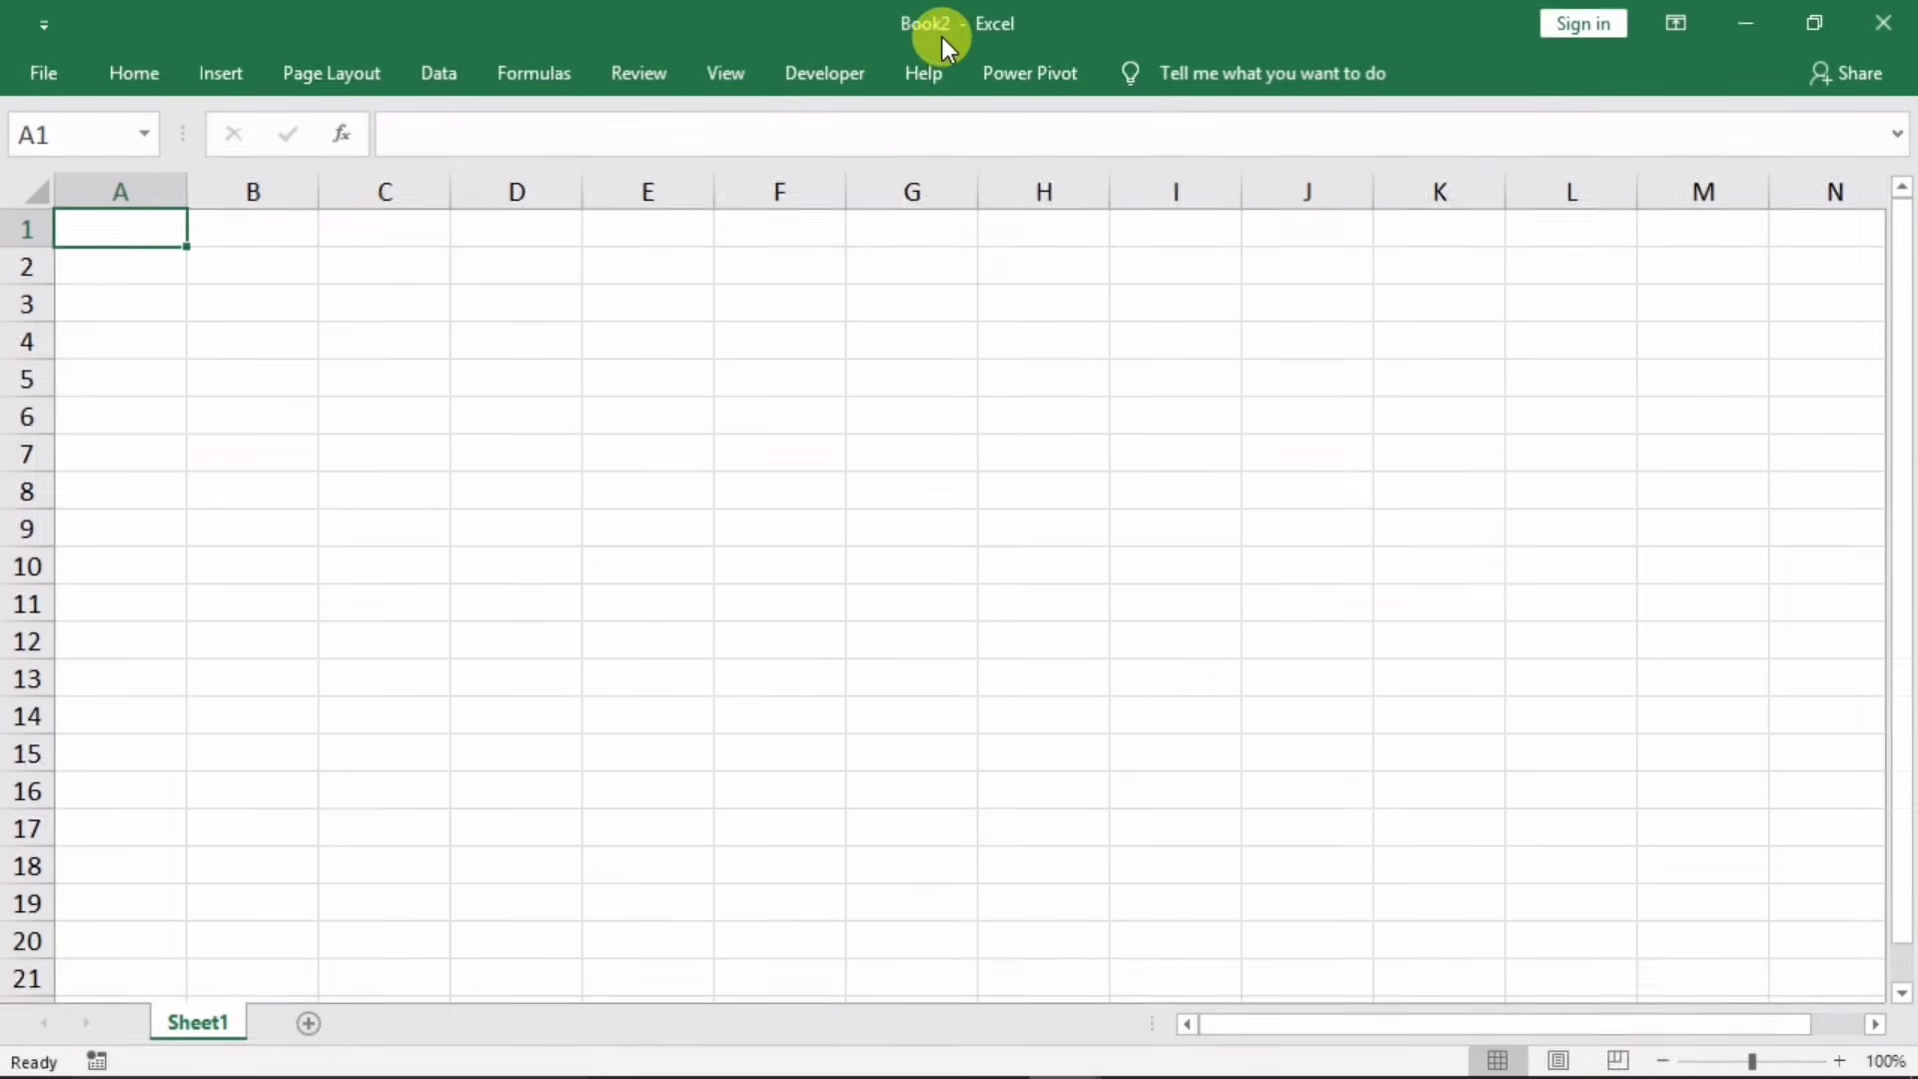
mouse_move(1063, 1045)
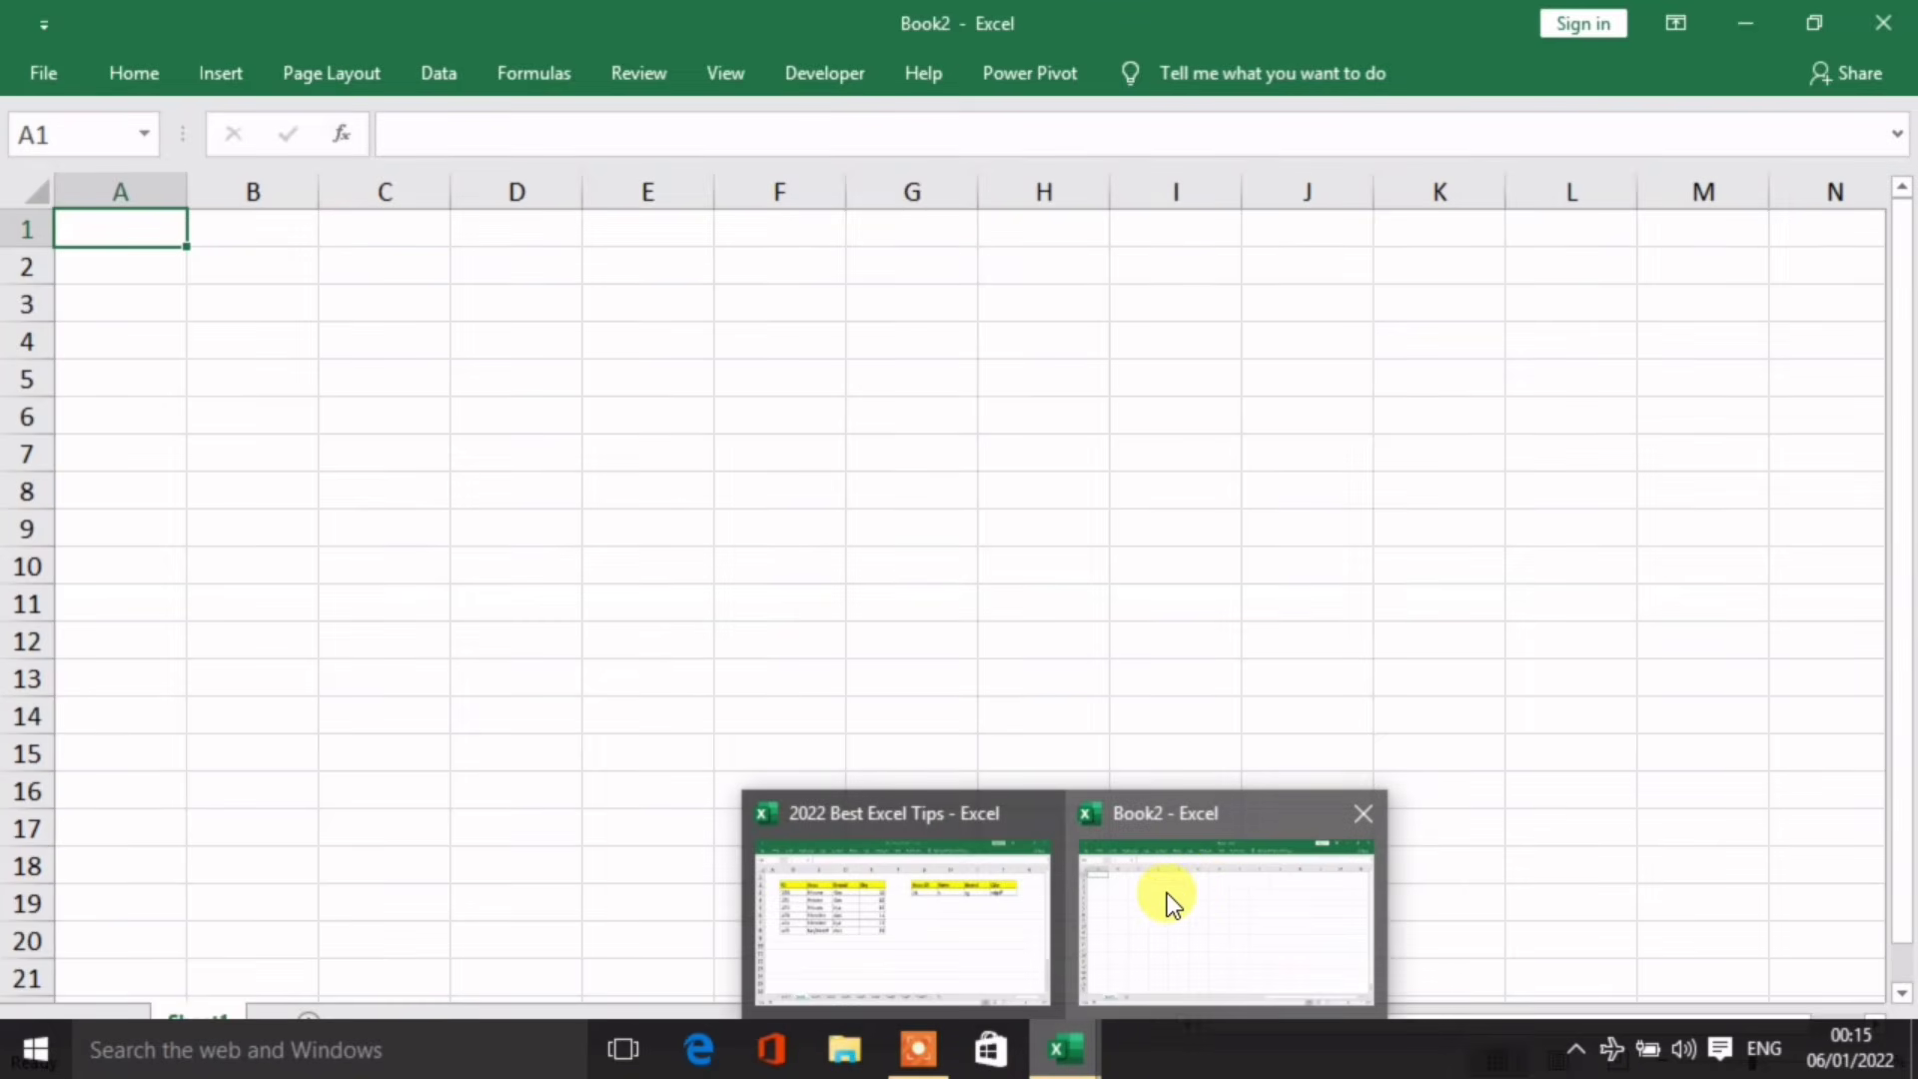
left_click(1188, 884)
Step: Switch back to Sheet2 of the 2022 Best Excel Tips workbook
left_click(783, 729)
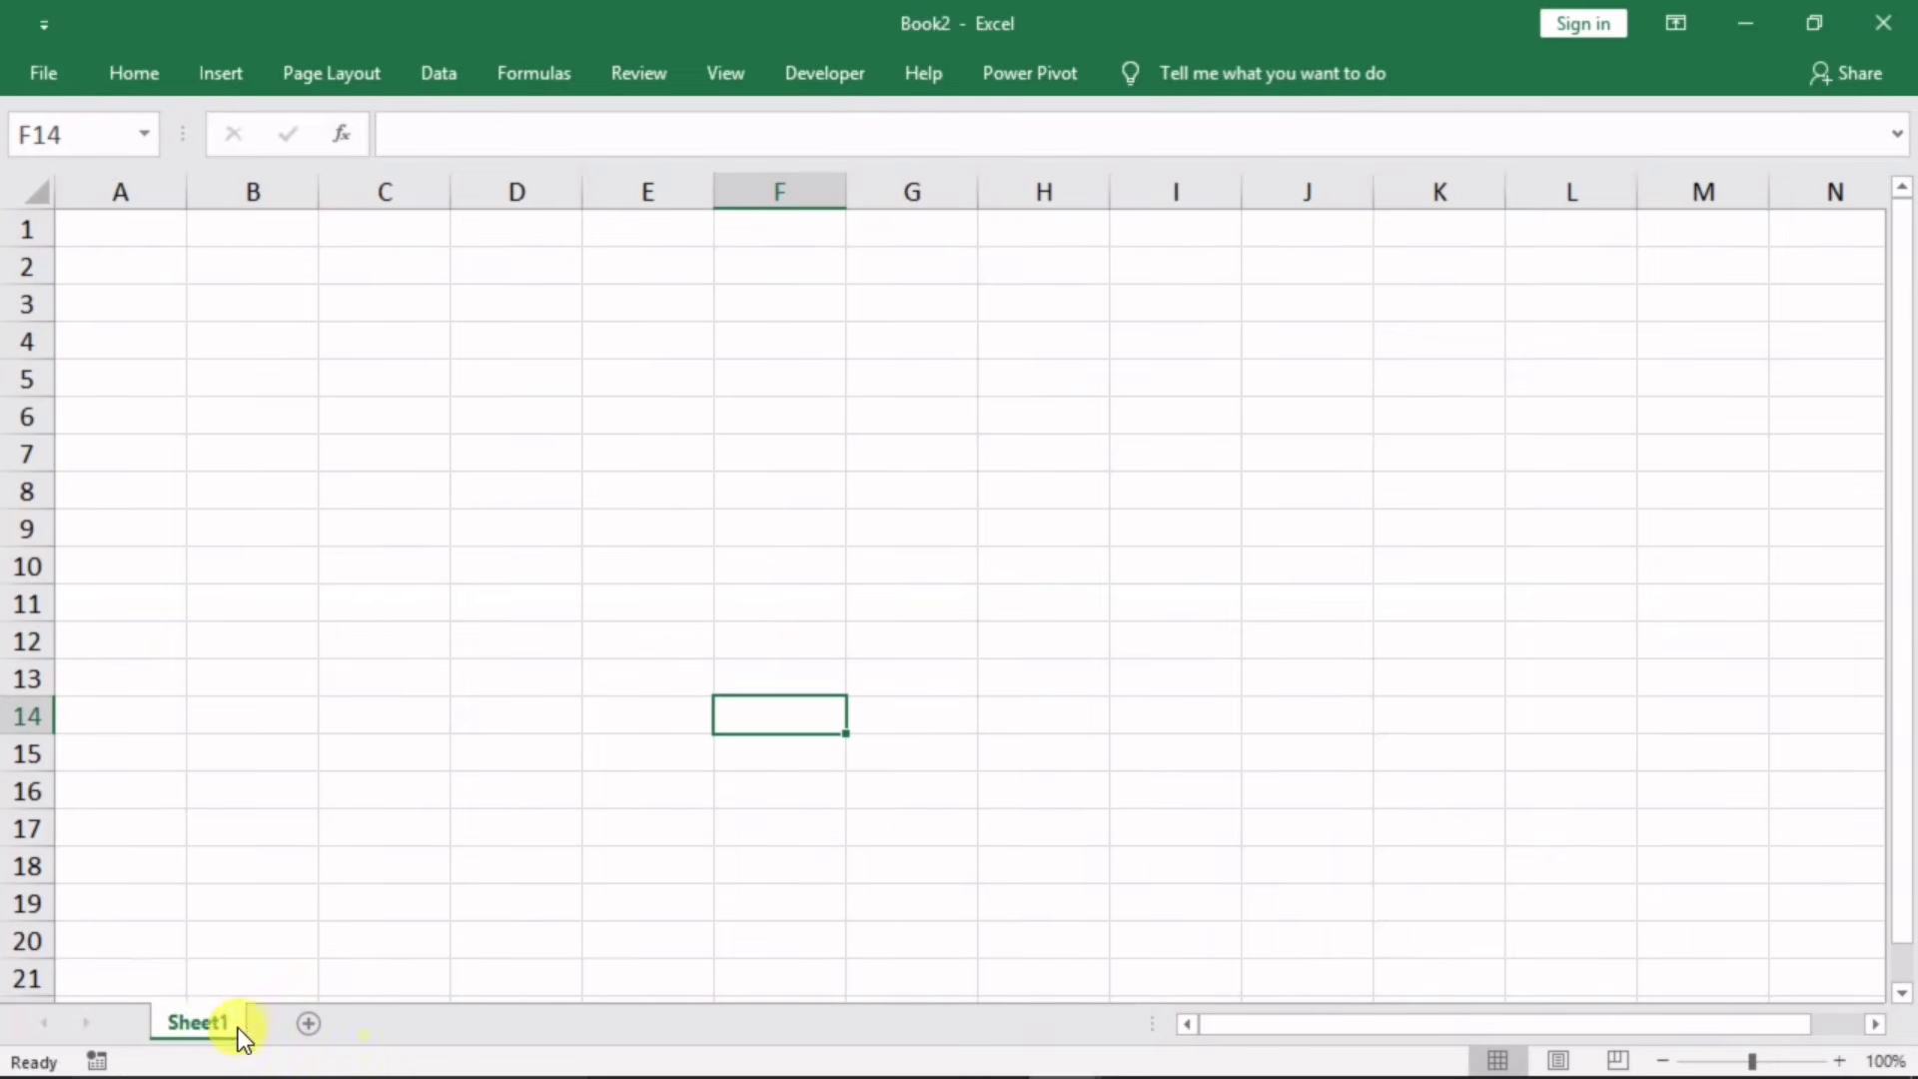
mouse_move(1082, 1042)
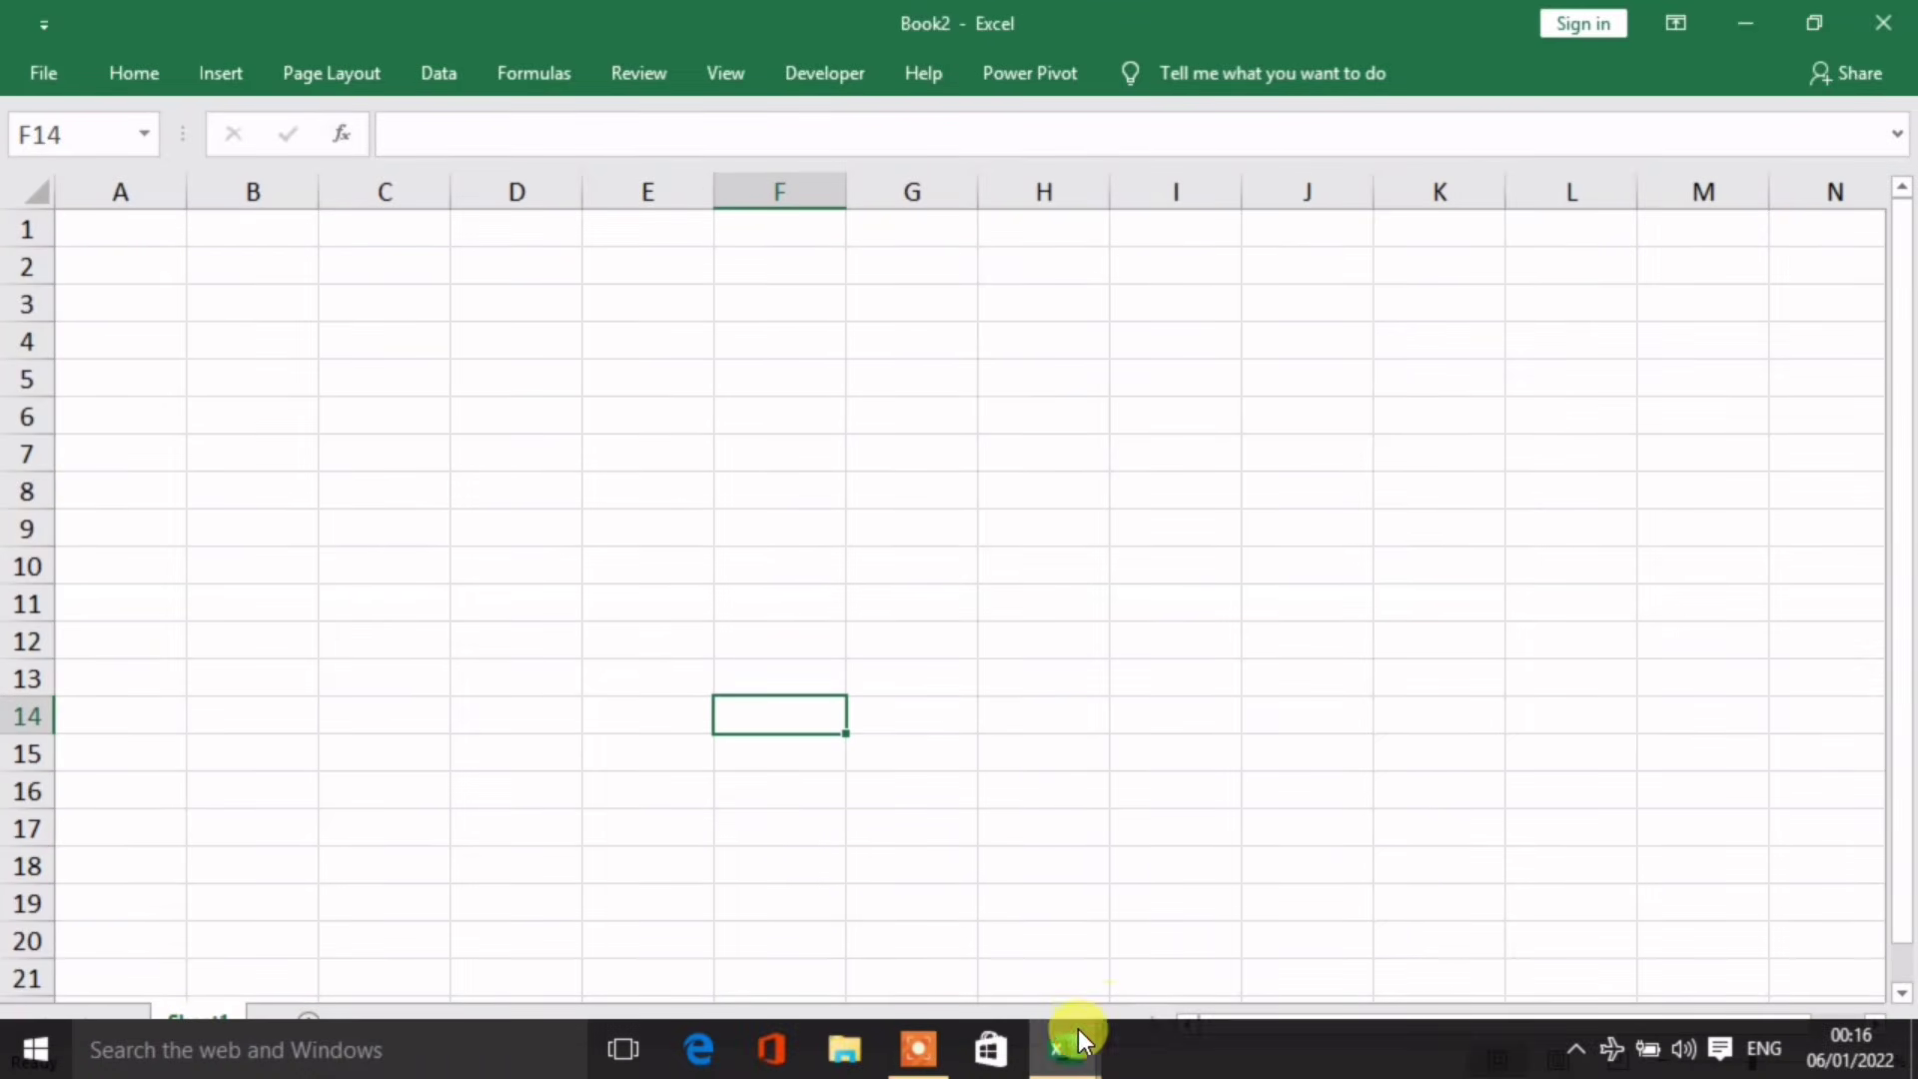
left_click(950, 879)
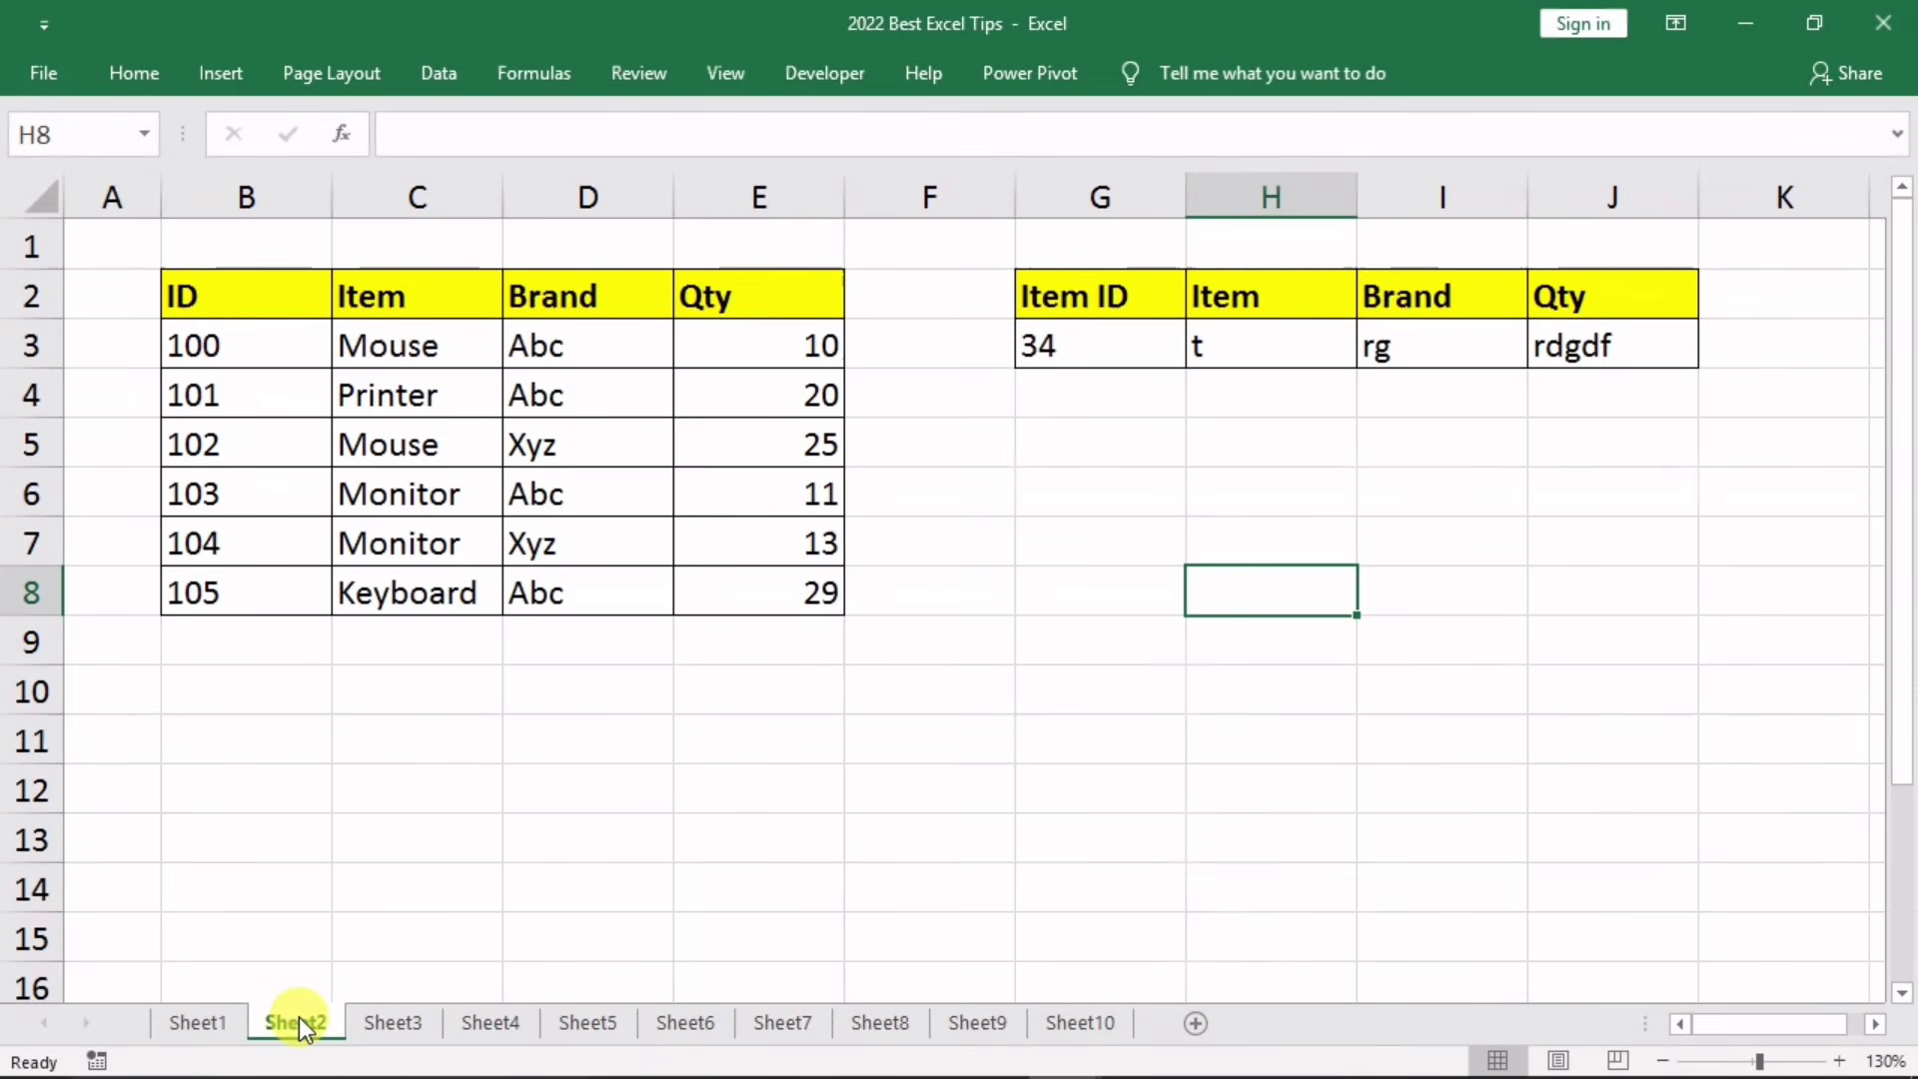
mouse_move(1117, 1057)
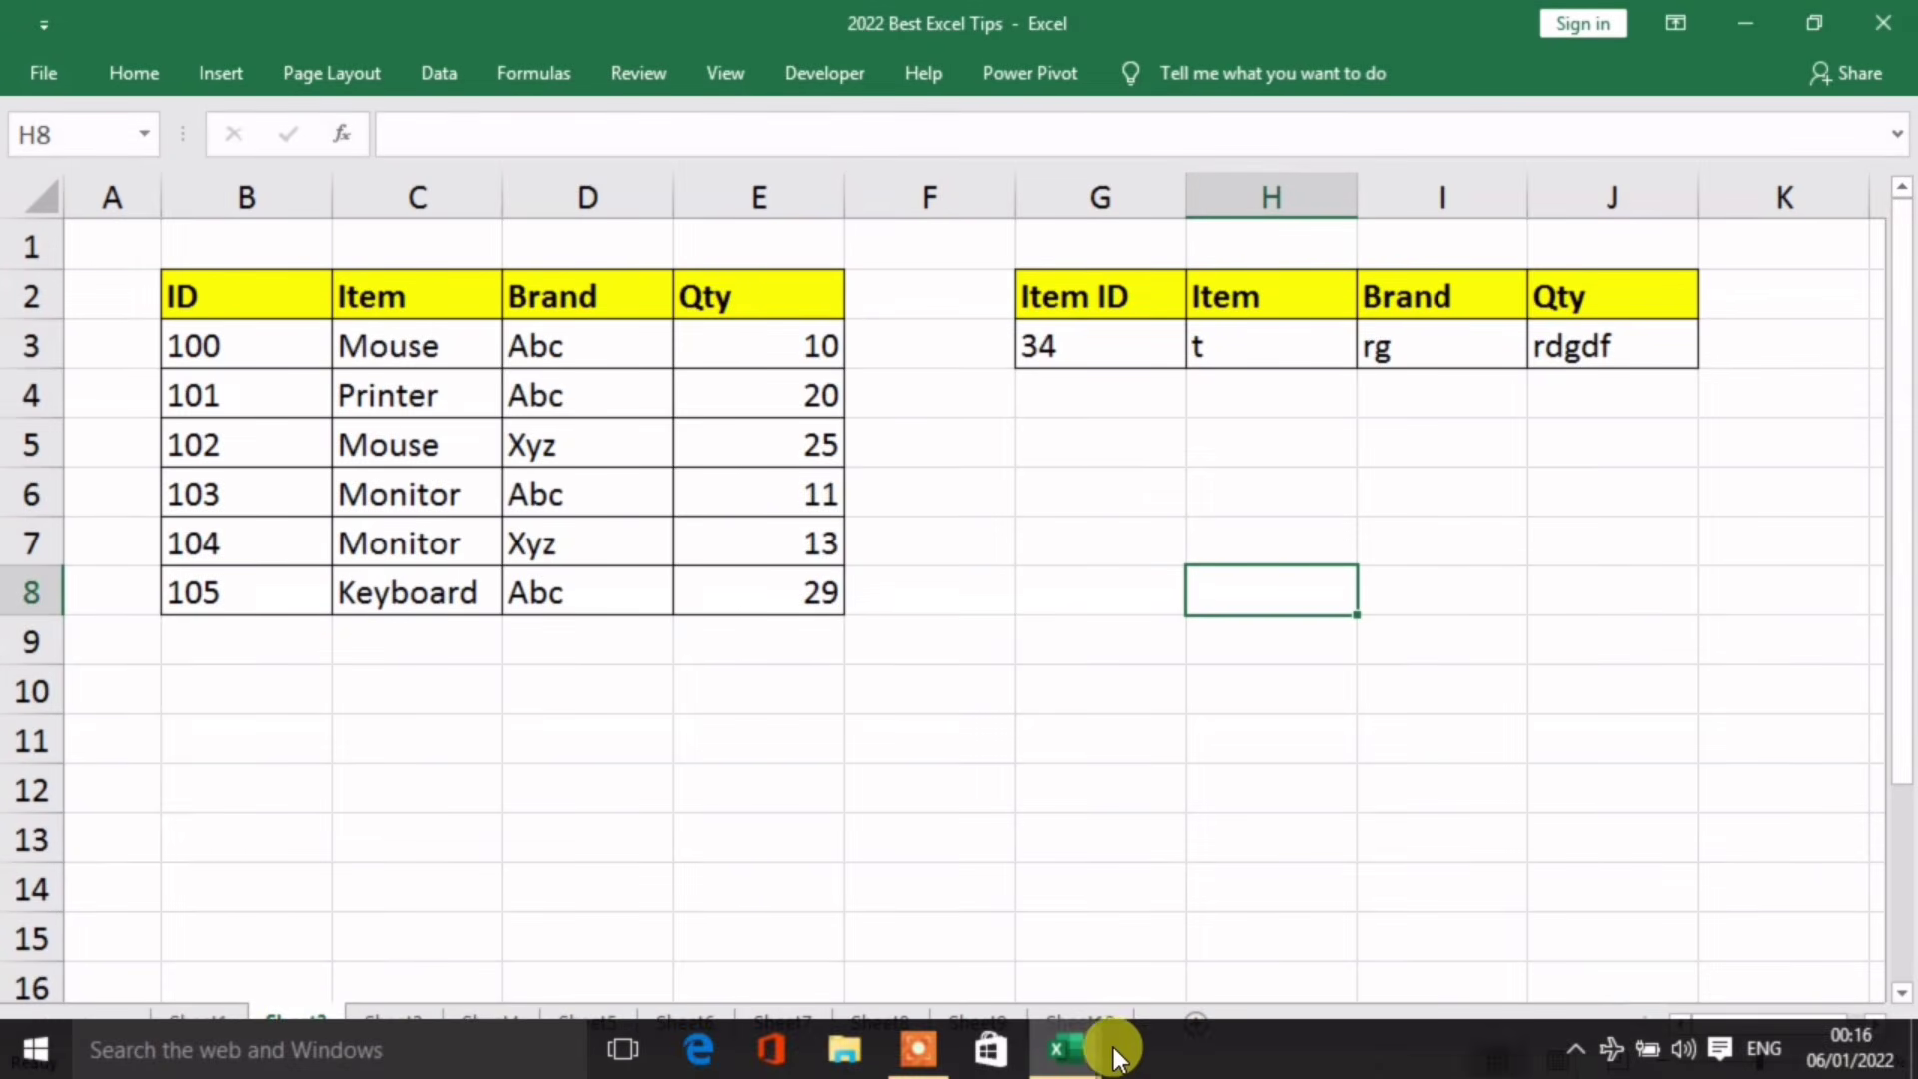
mouse_move(1214, 943)
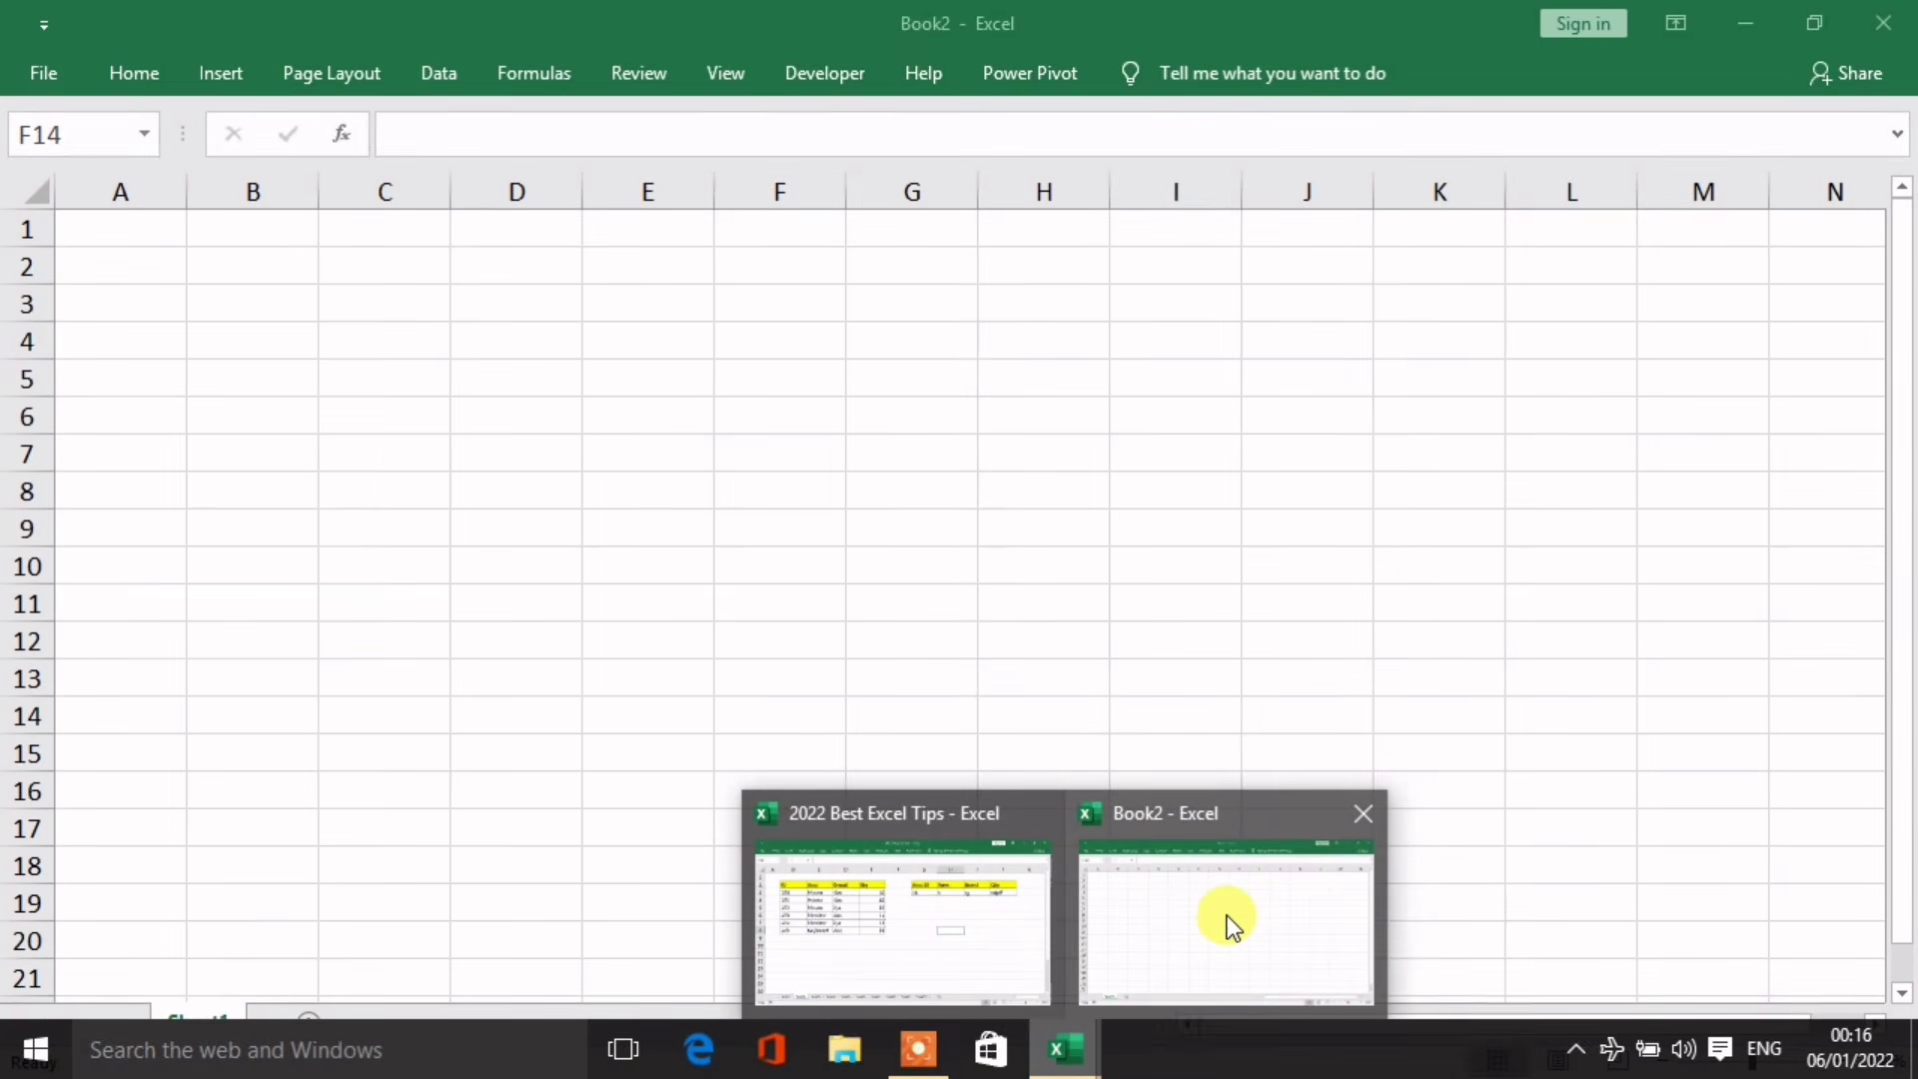
left_click(570, 509)
left_click(457, 734)
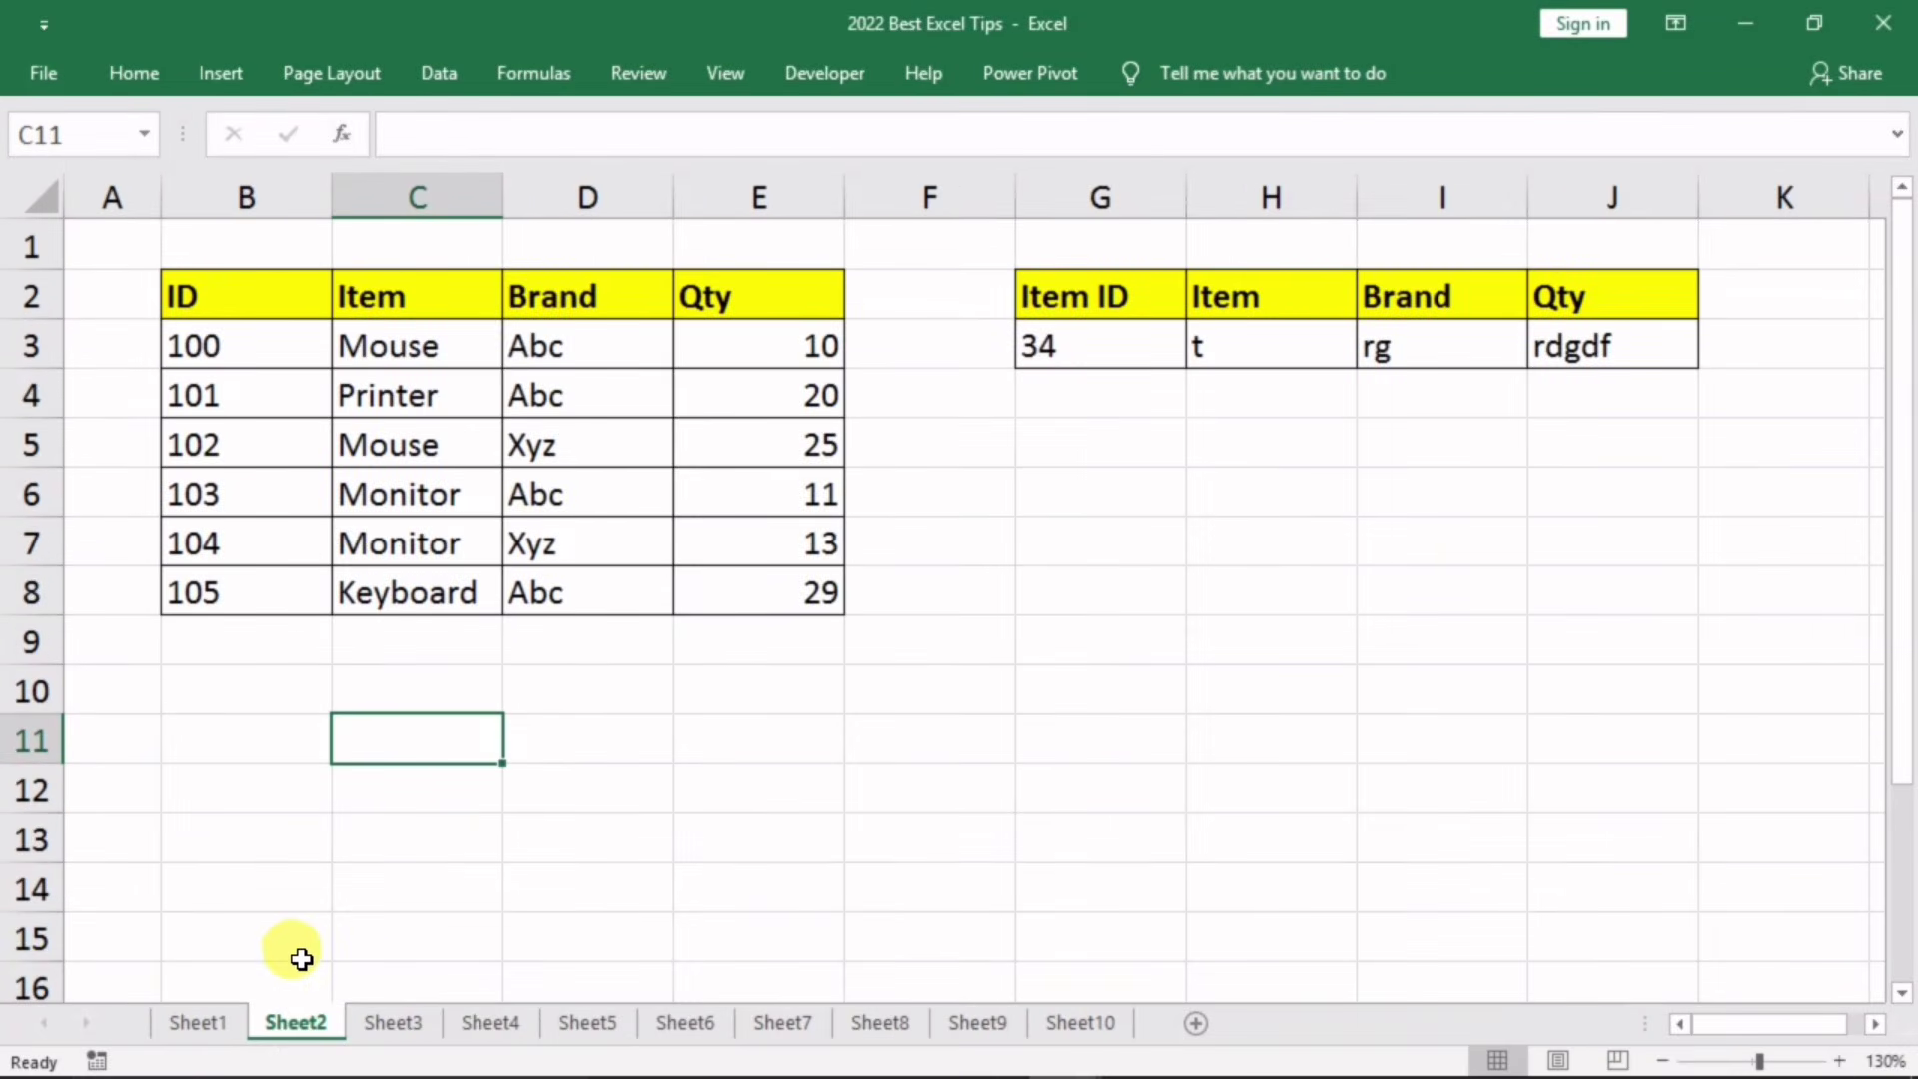
Step: Copy Sheet2 into the Book2 workbook using Move or Copy with Create a copy ticked
right_click(291, 1018)
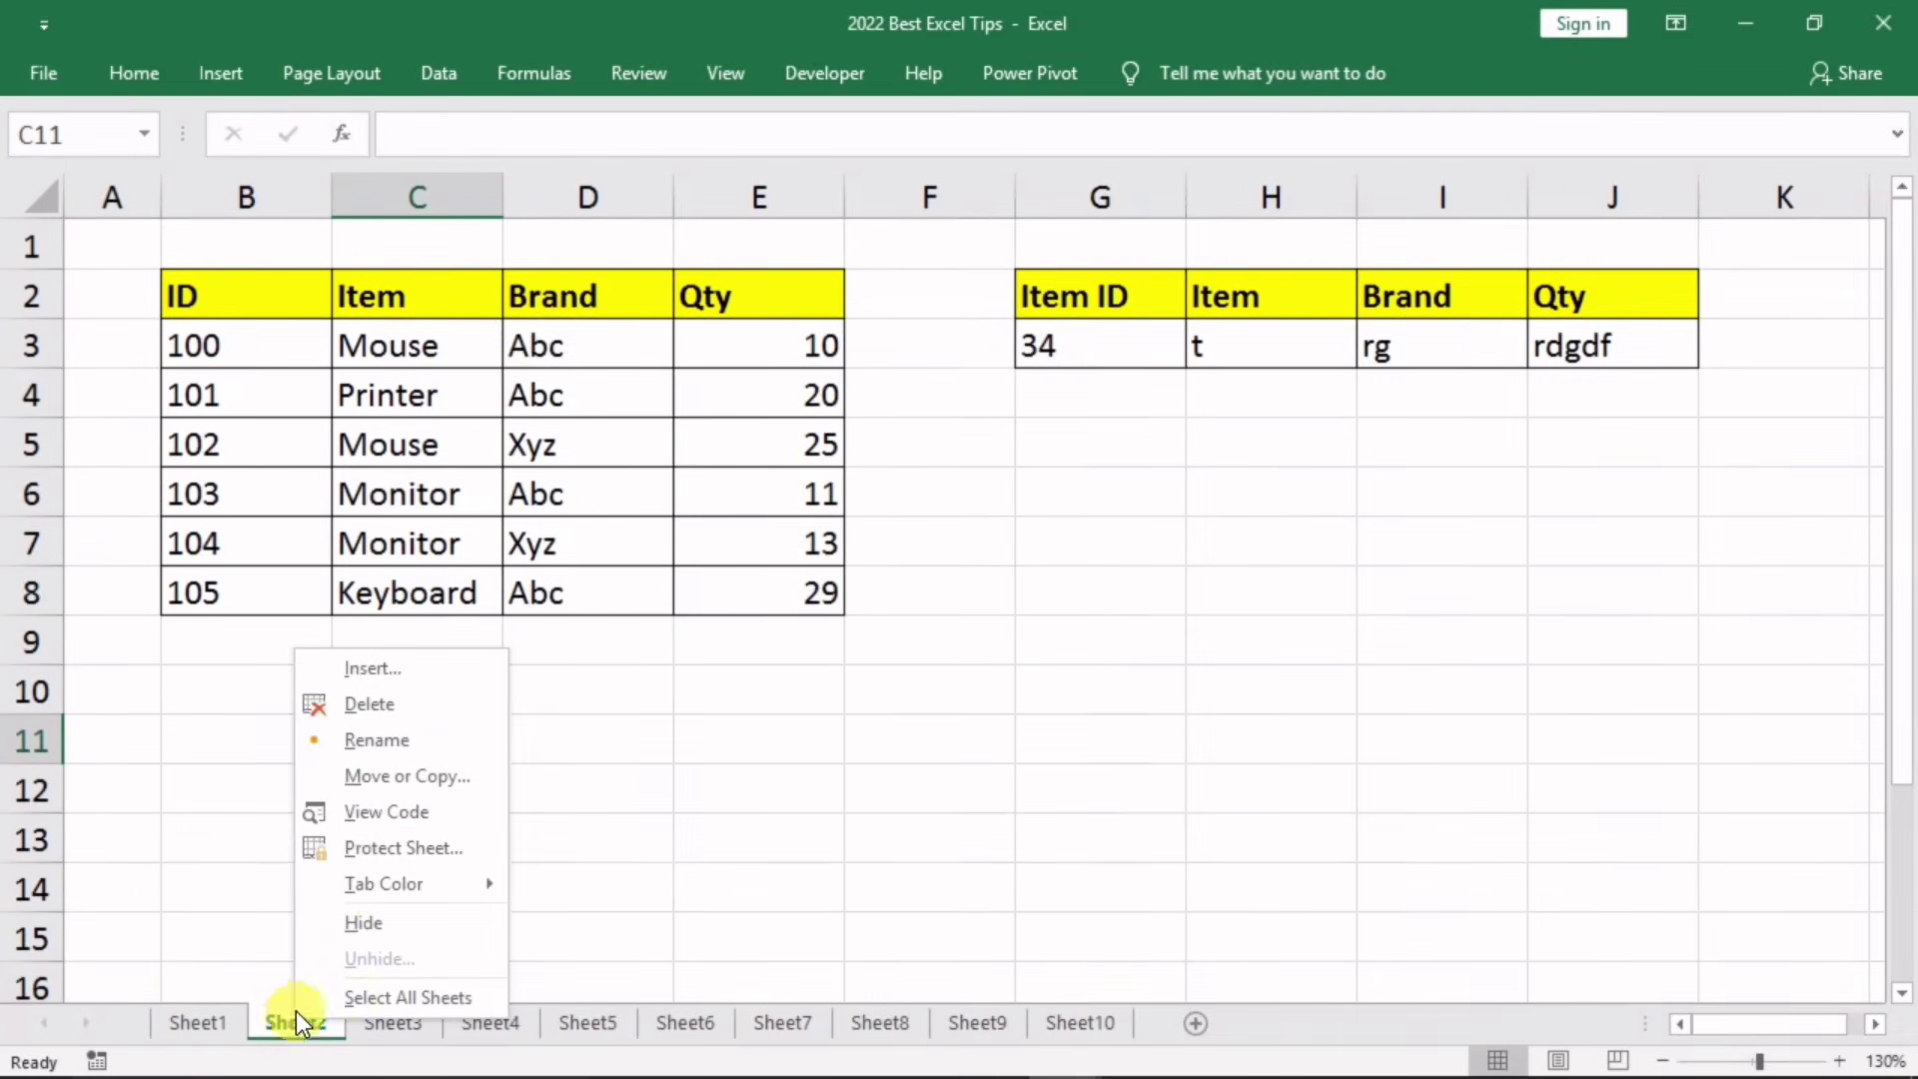
left_click(411, 777)
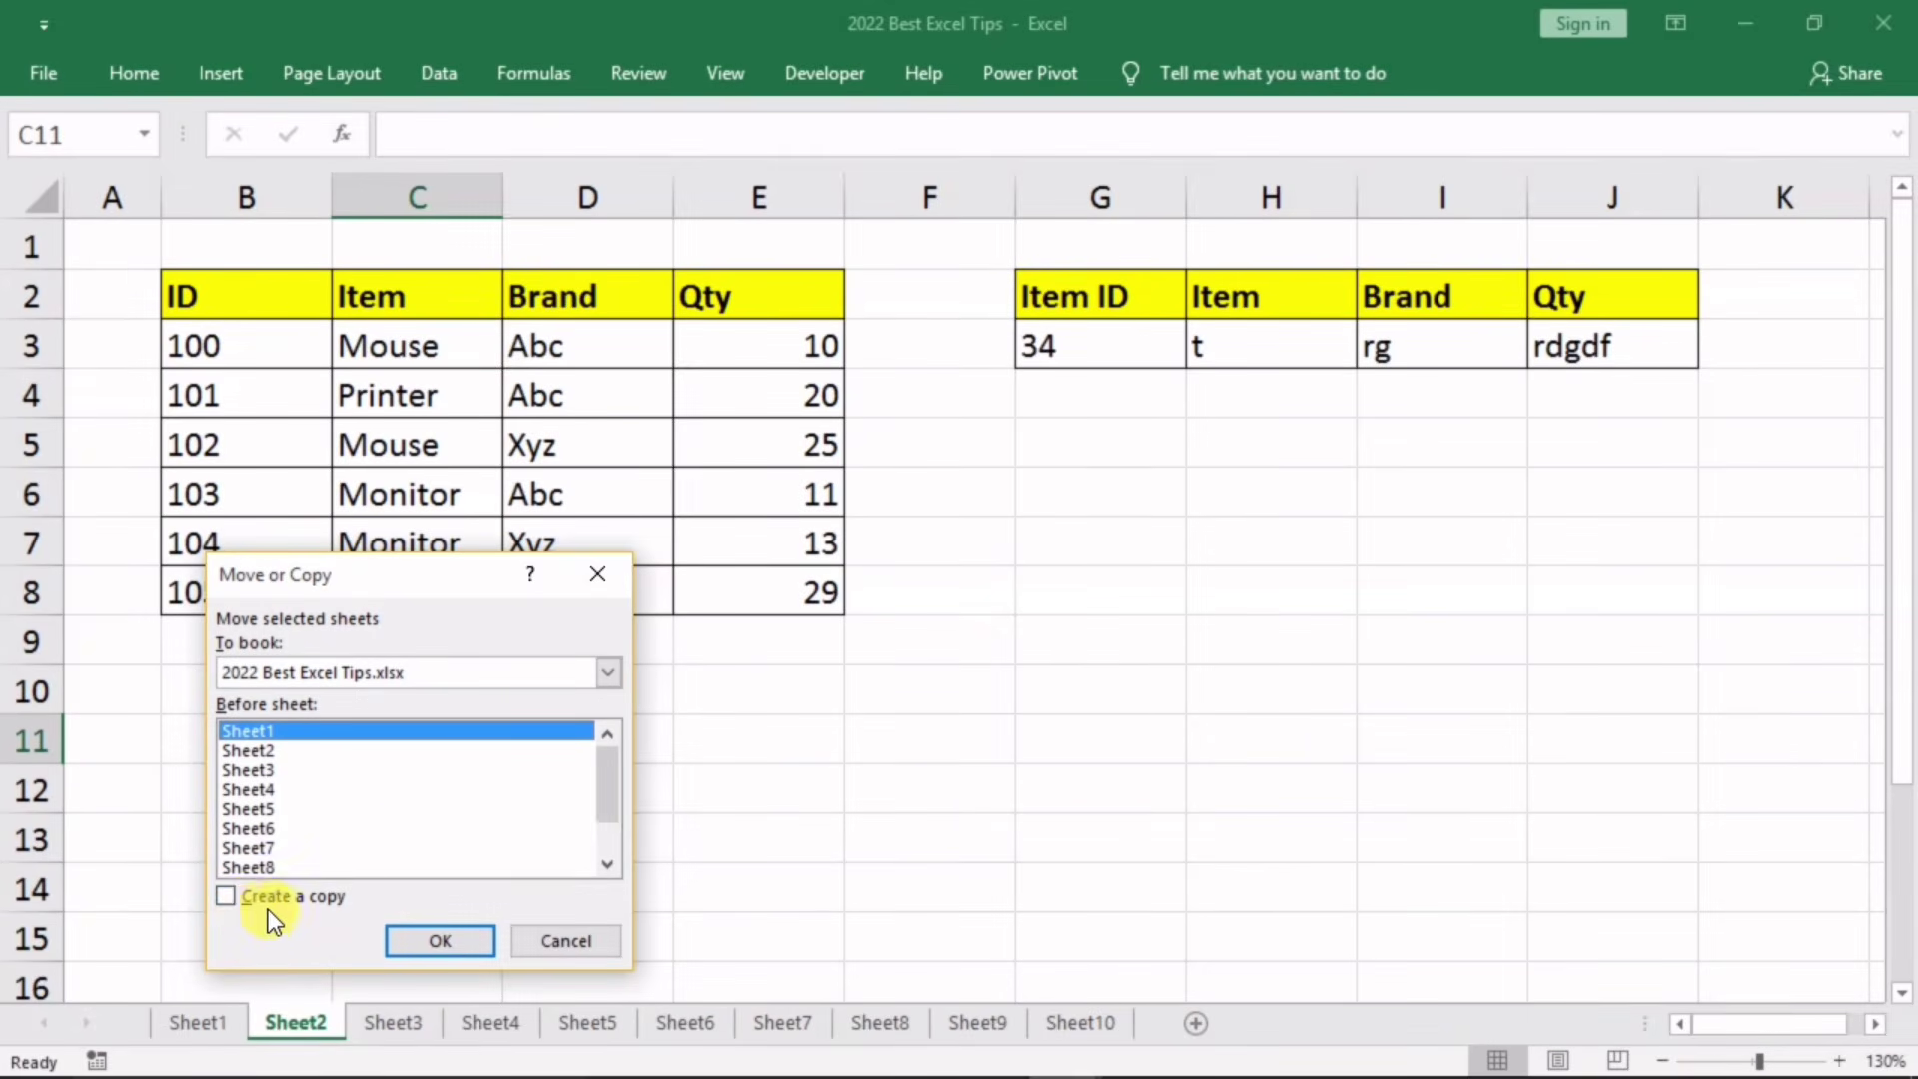
left_click(236, 901)
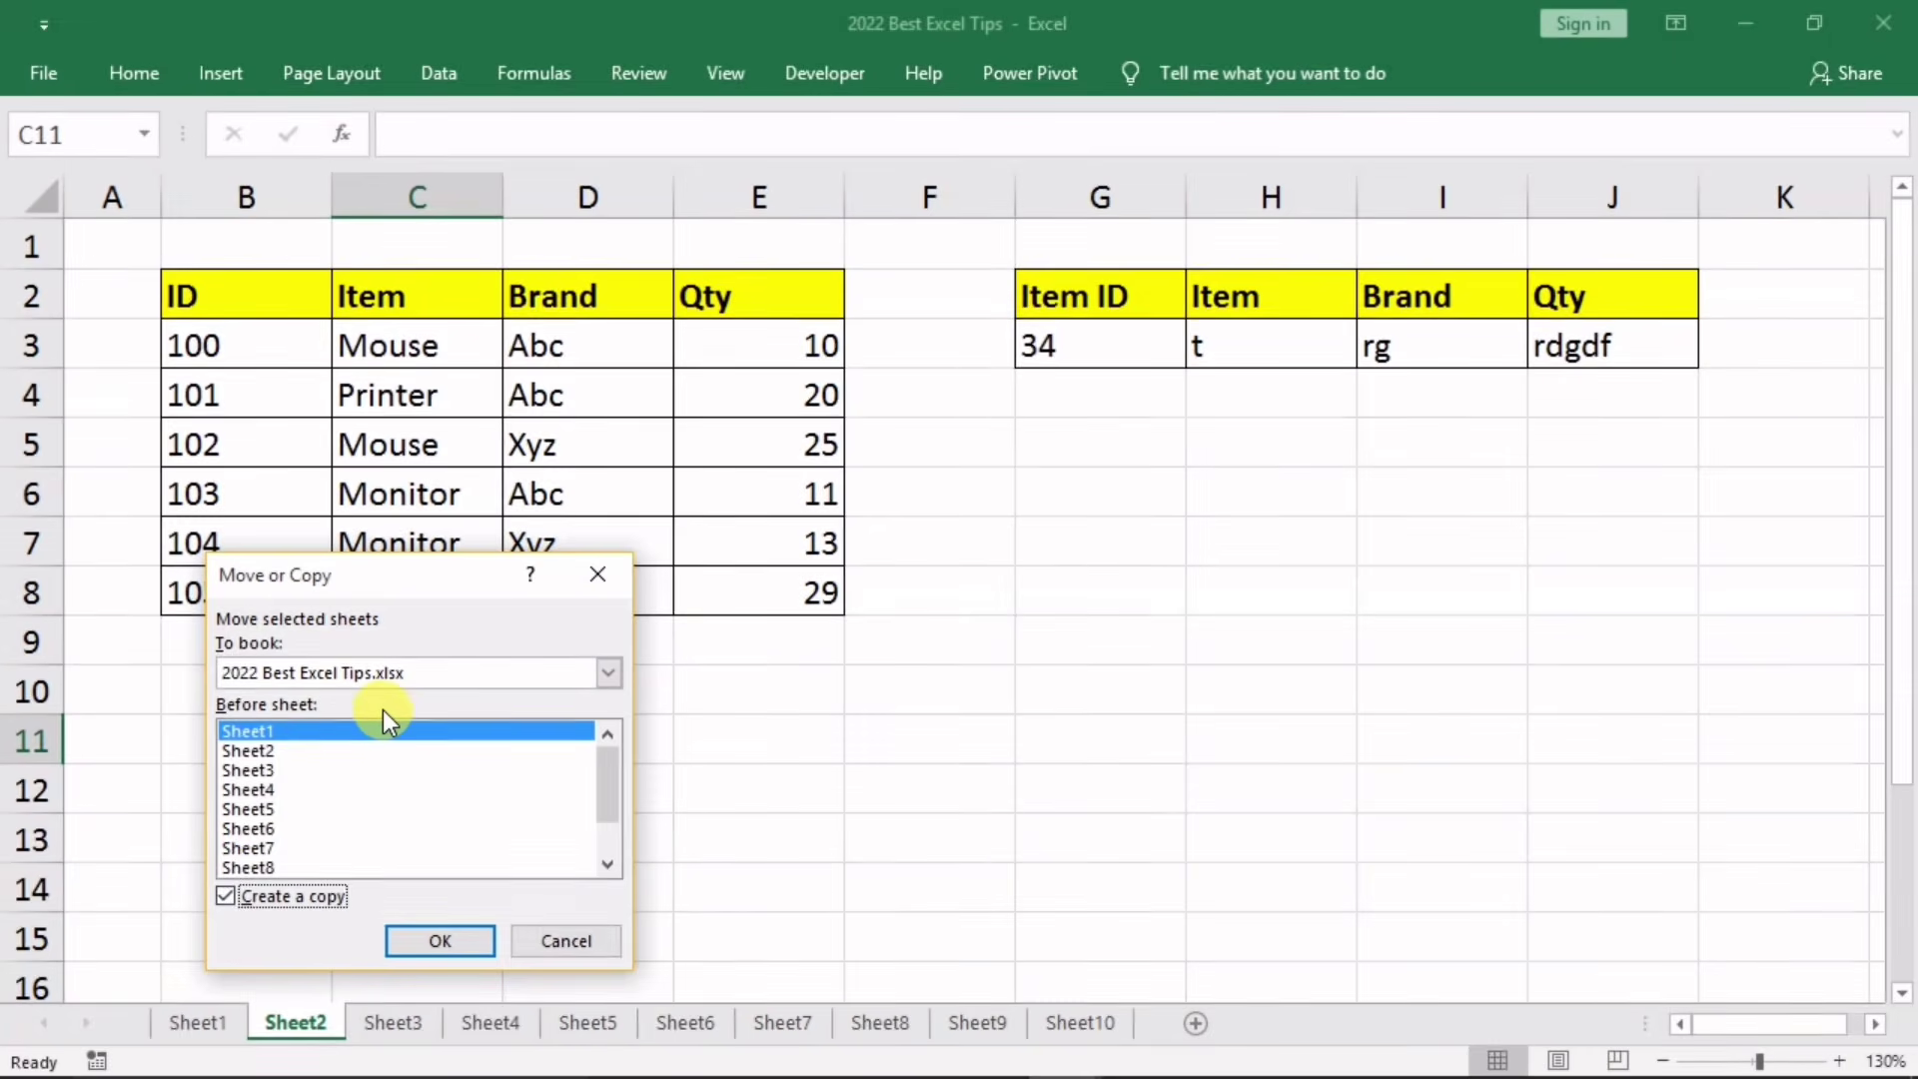
left_click(474, 676)
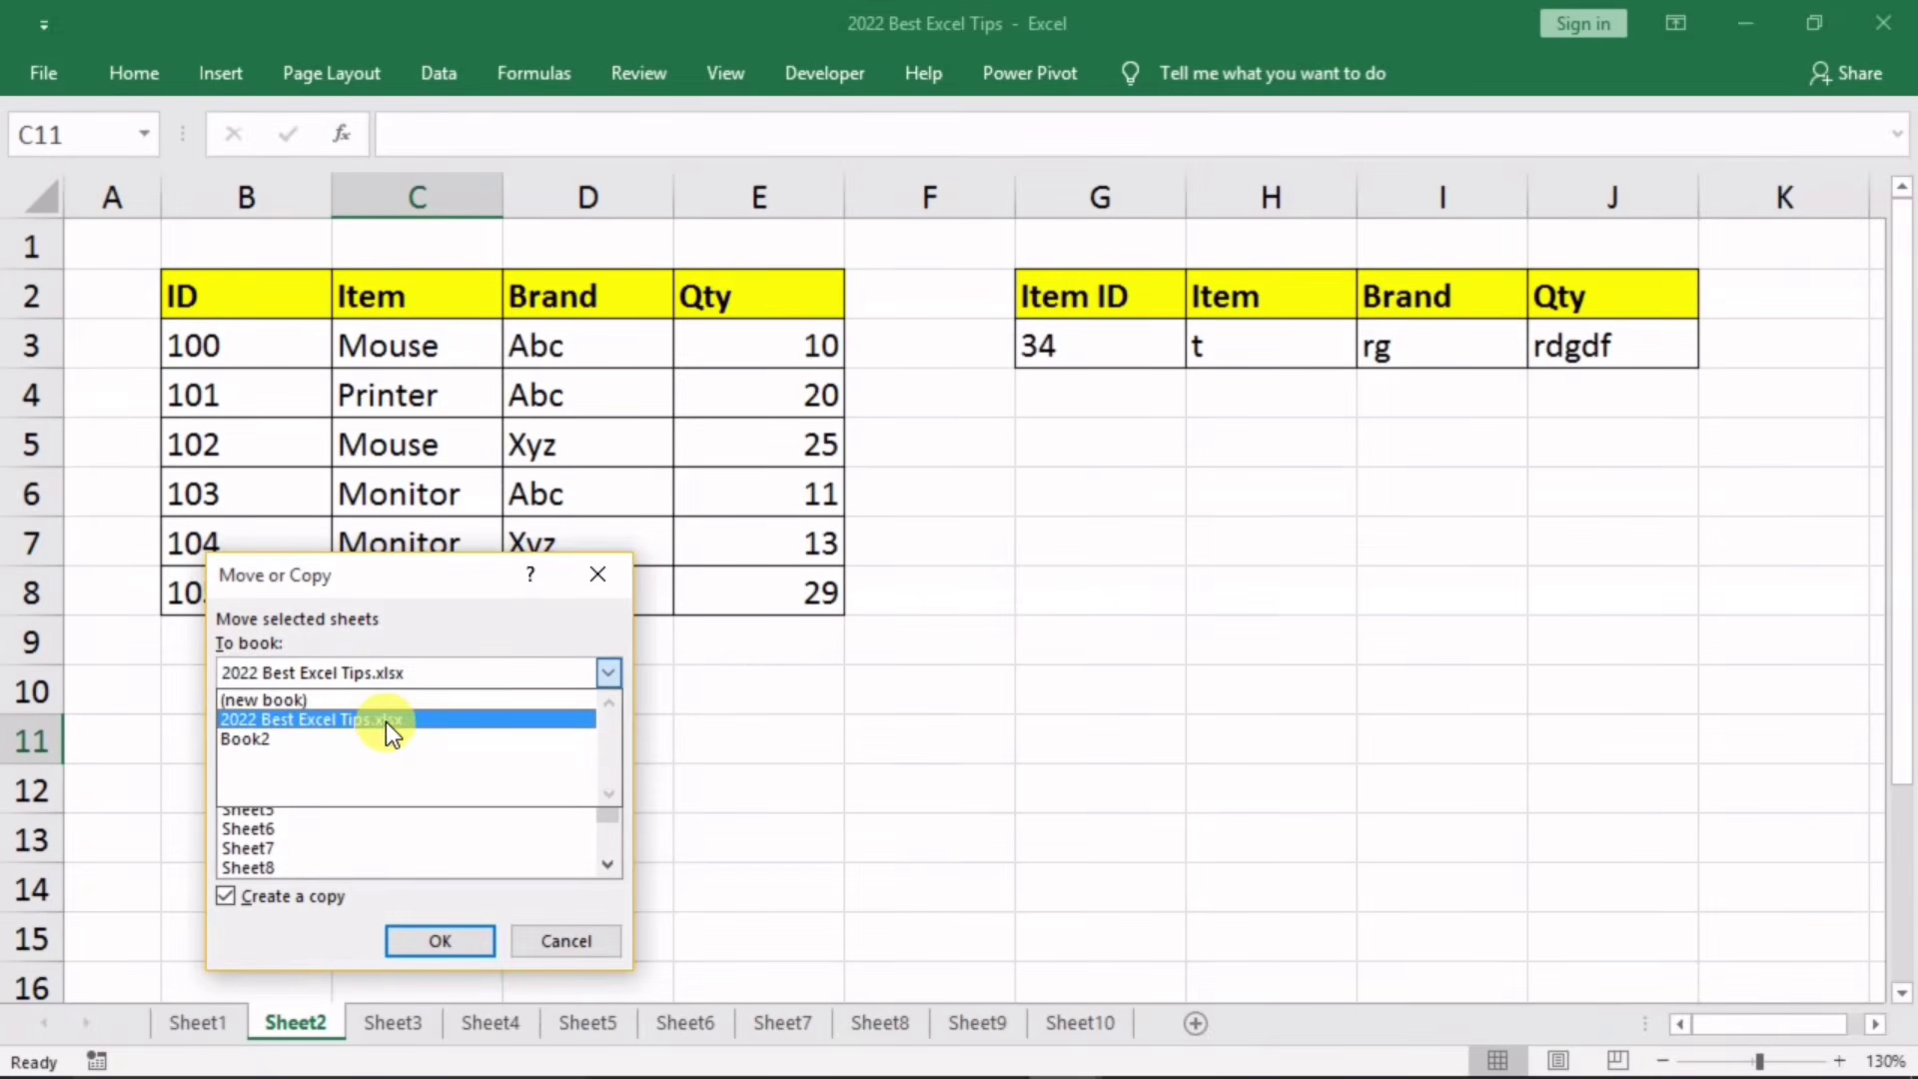
left_click(264, 739)
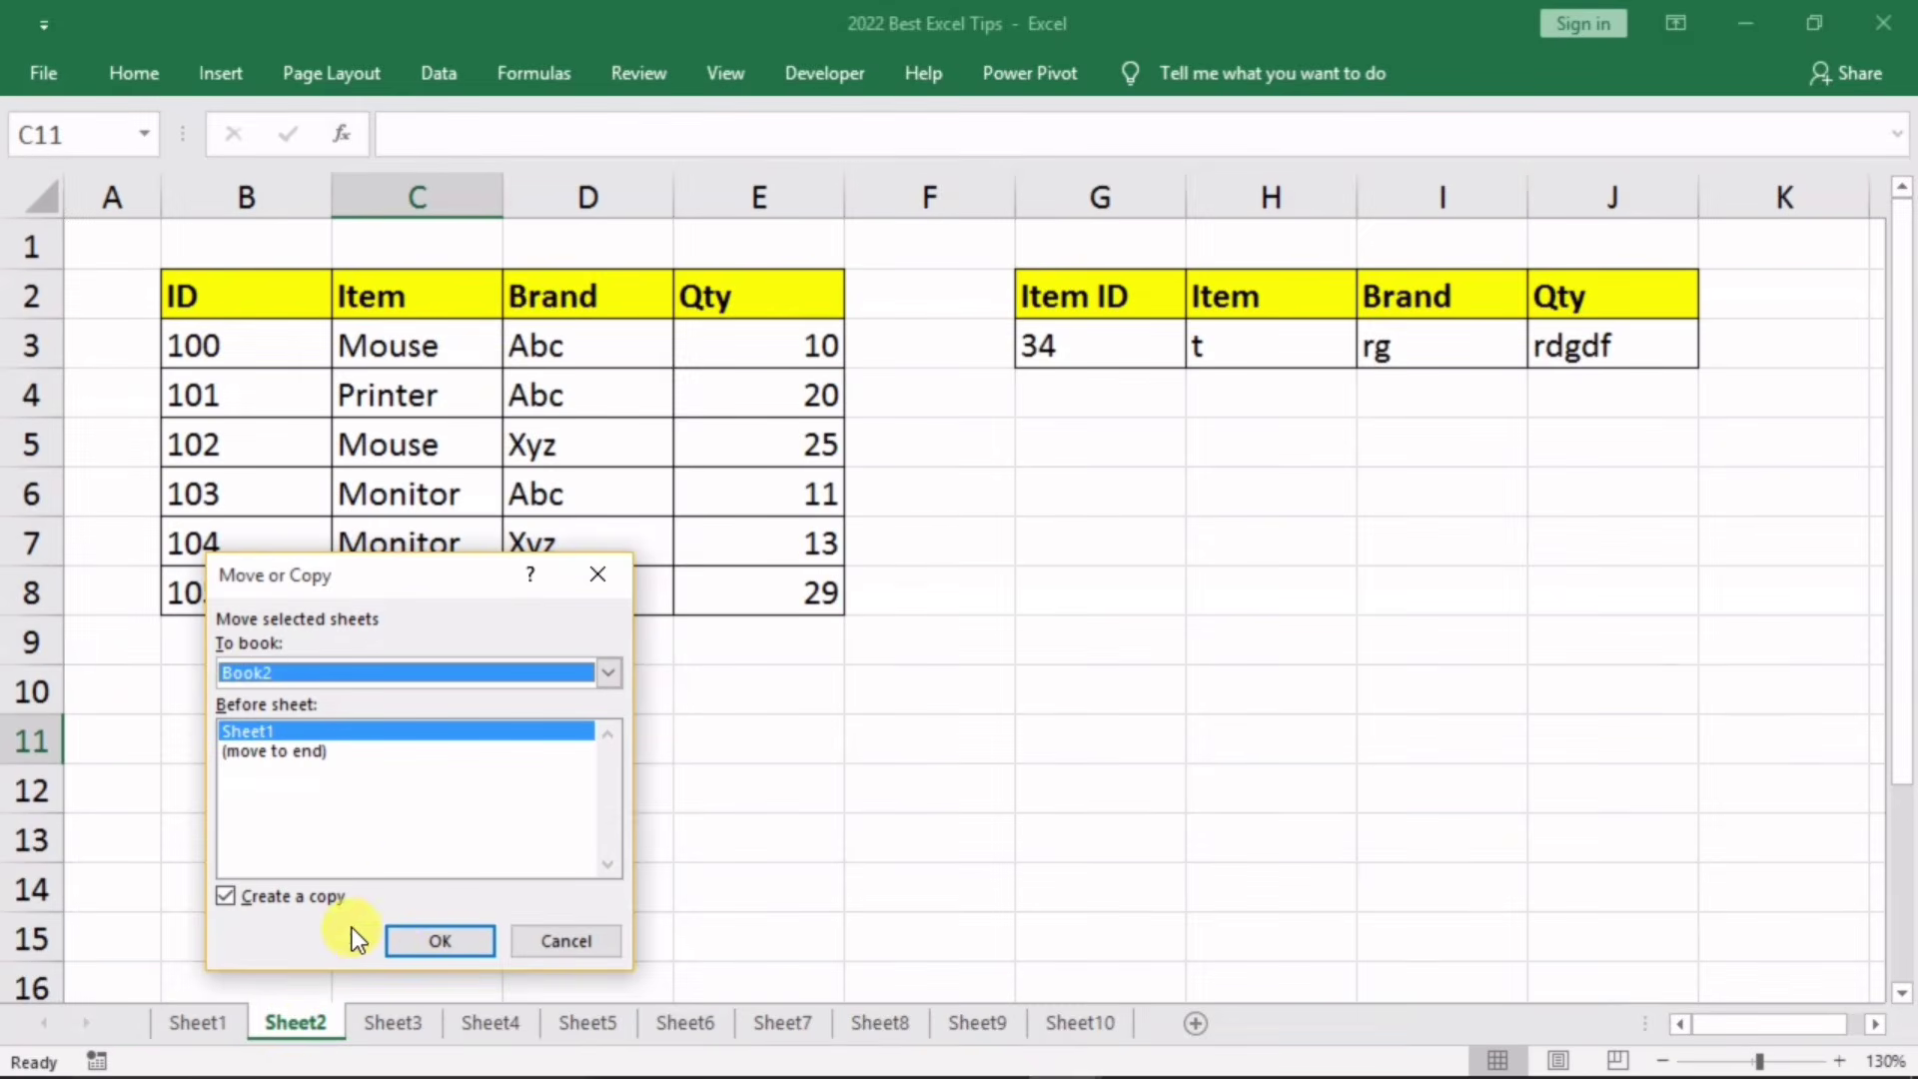
left_click(434, 939)
mouse_move(1159, 1065)
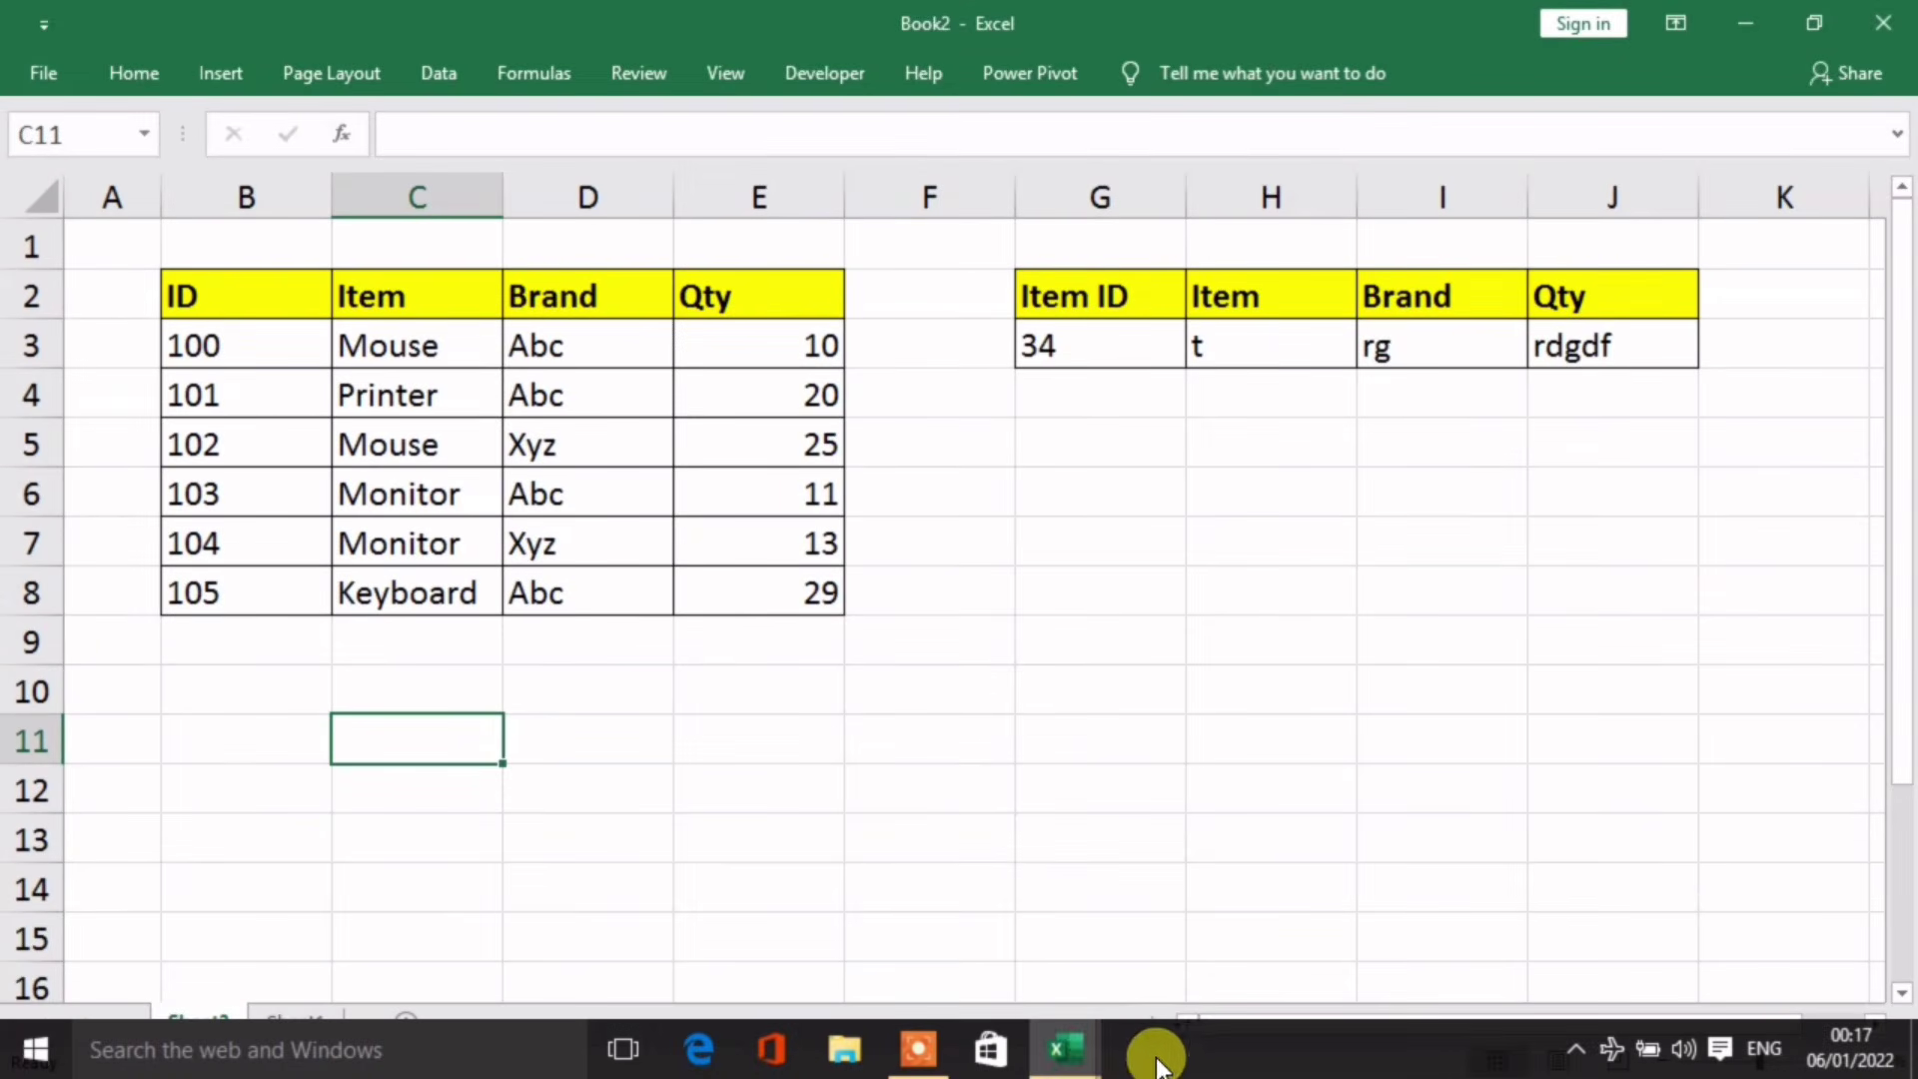
left_click(1067, 1049)
Step: Leave Book2 and return to Sheet2 of the 2022 Best Excel Tips workbook
left_click(1195, 904)
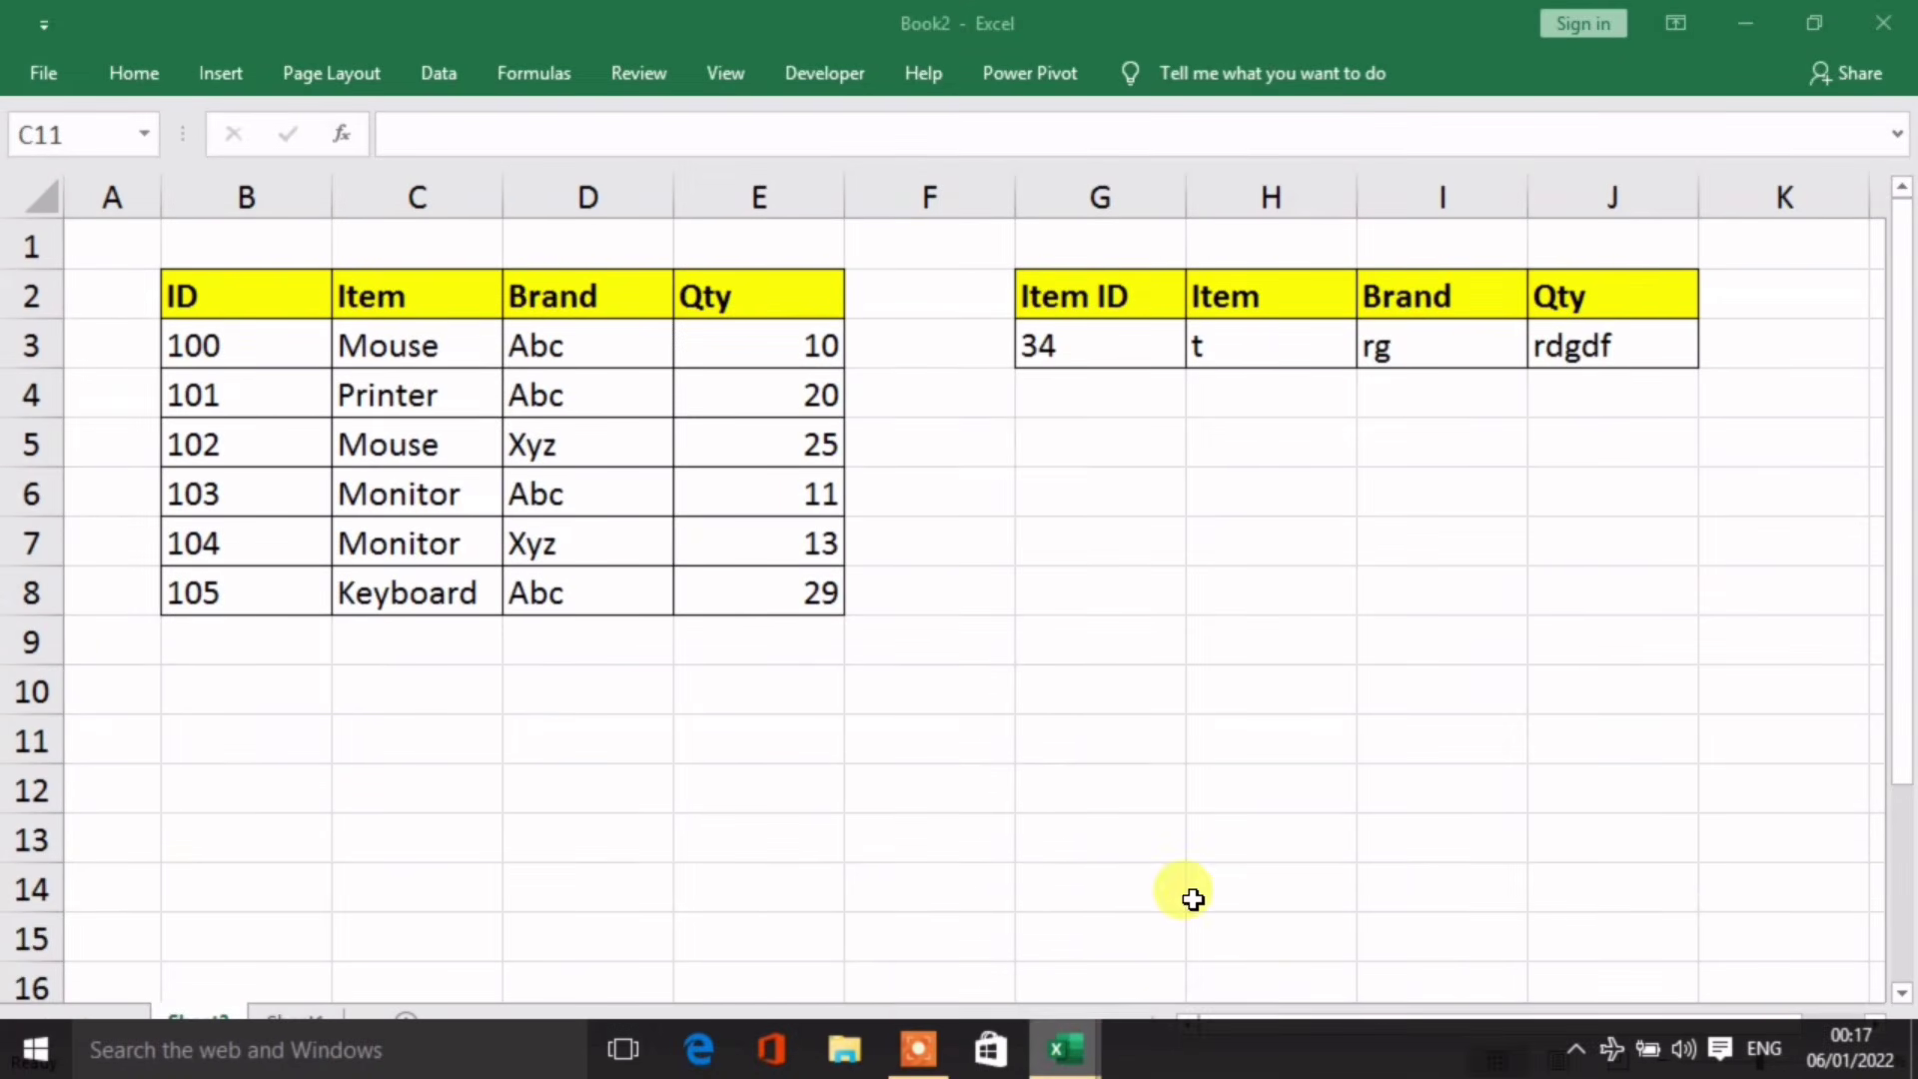
left_click(621, 827)
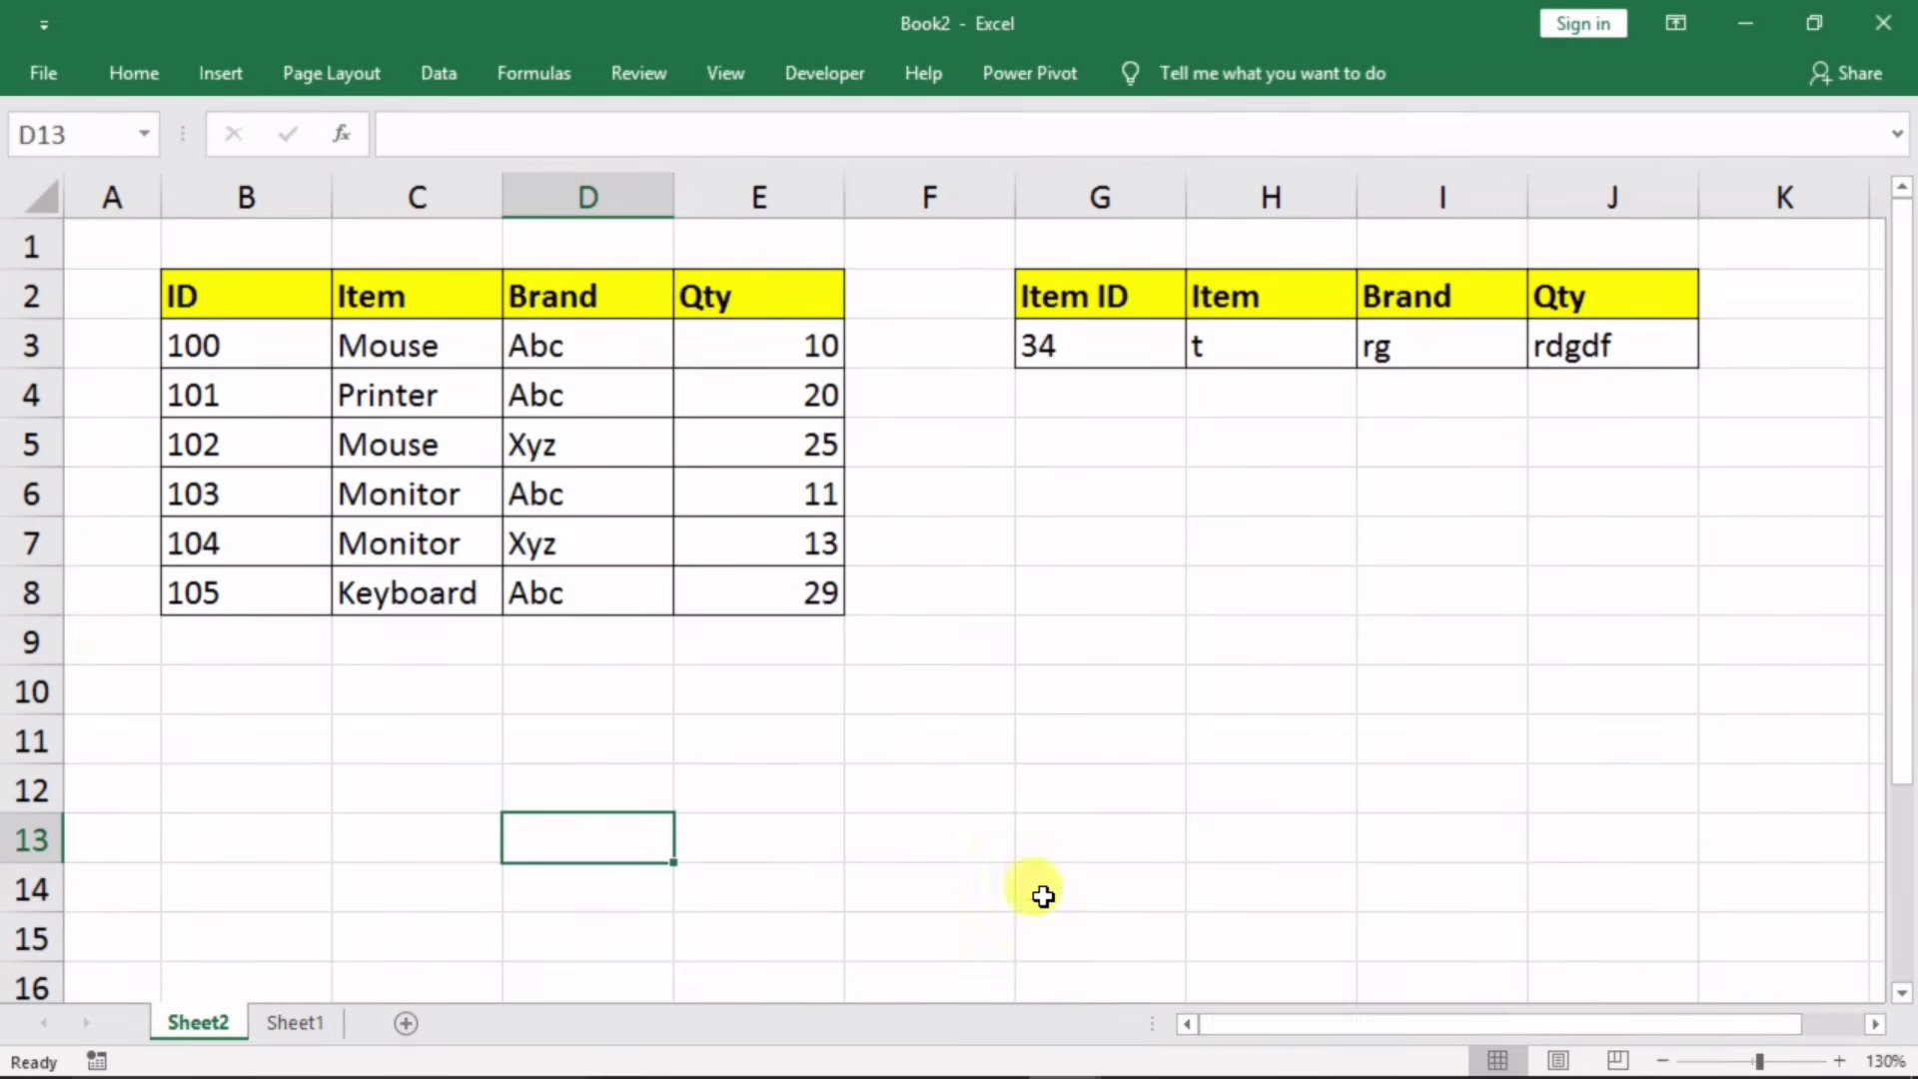
mouse_move(1070, 1069)
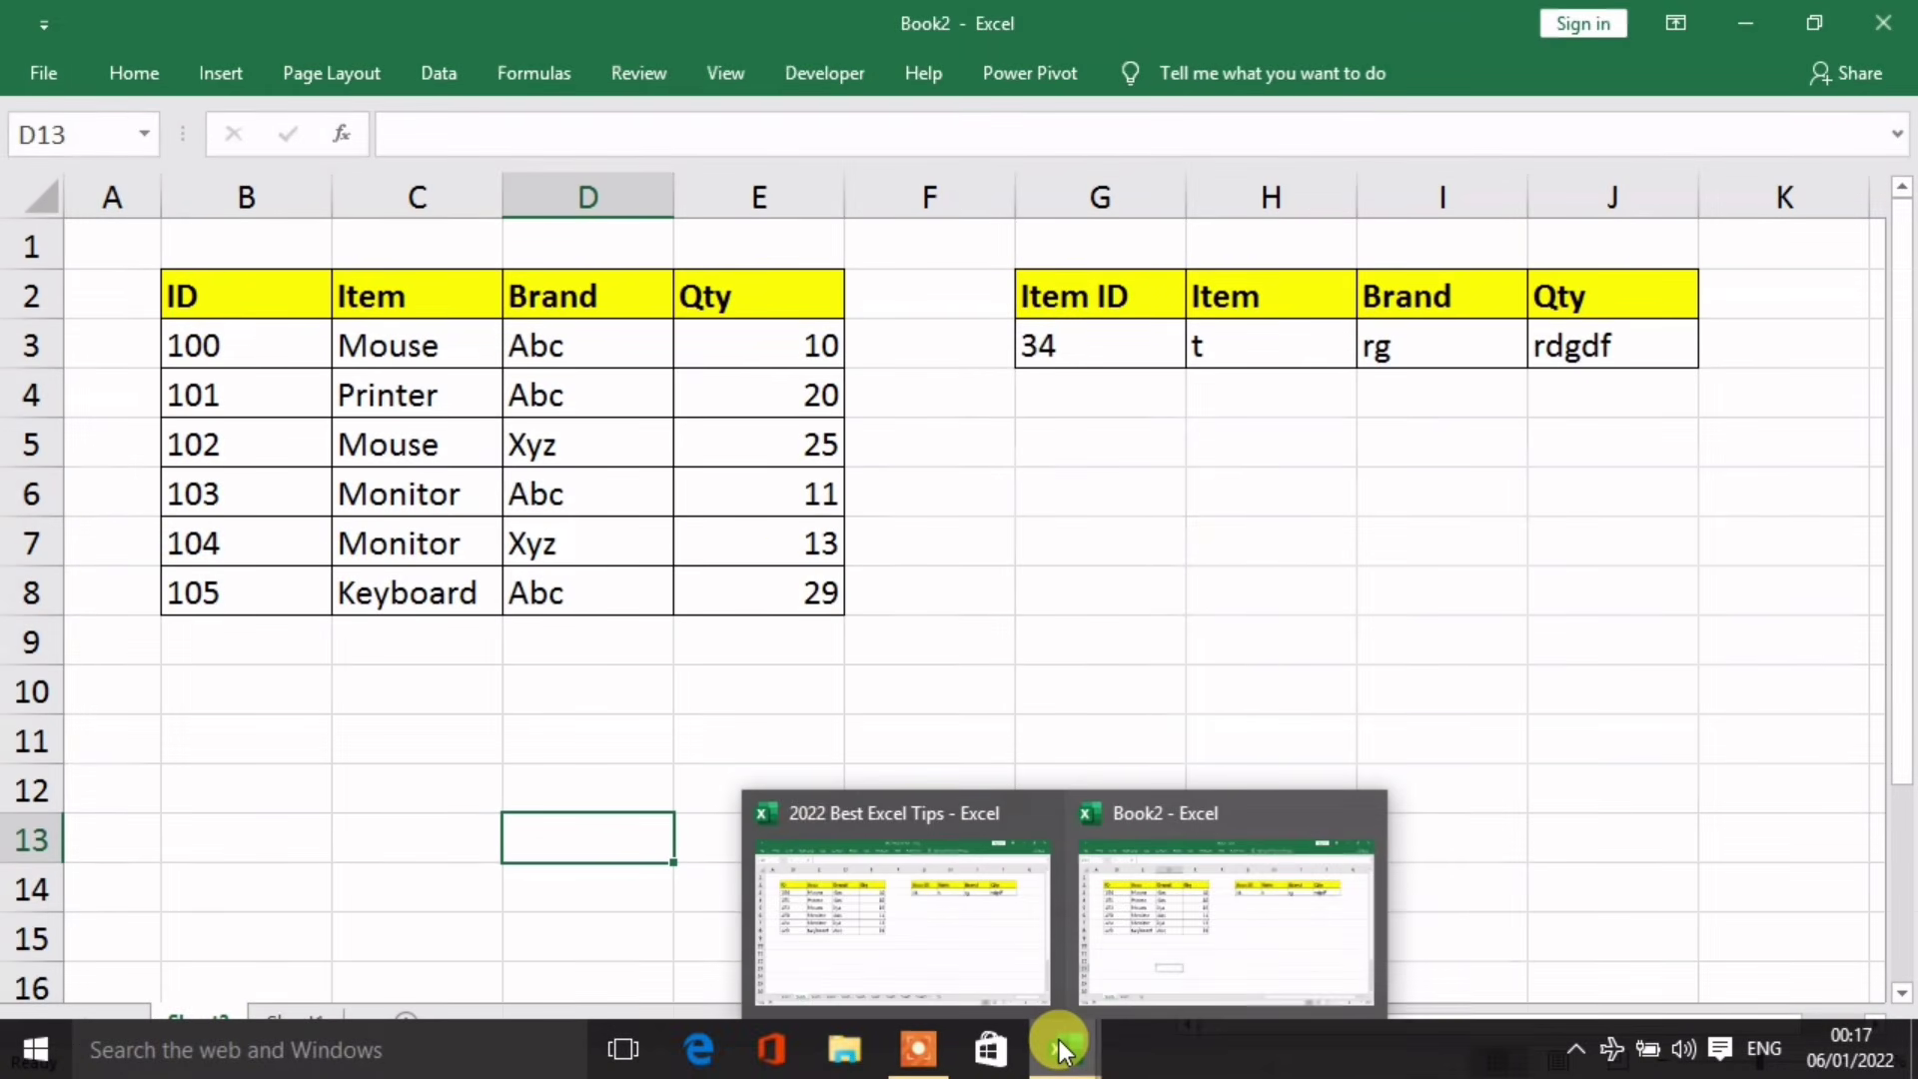
left_click(925, 915)
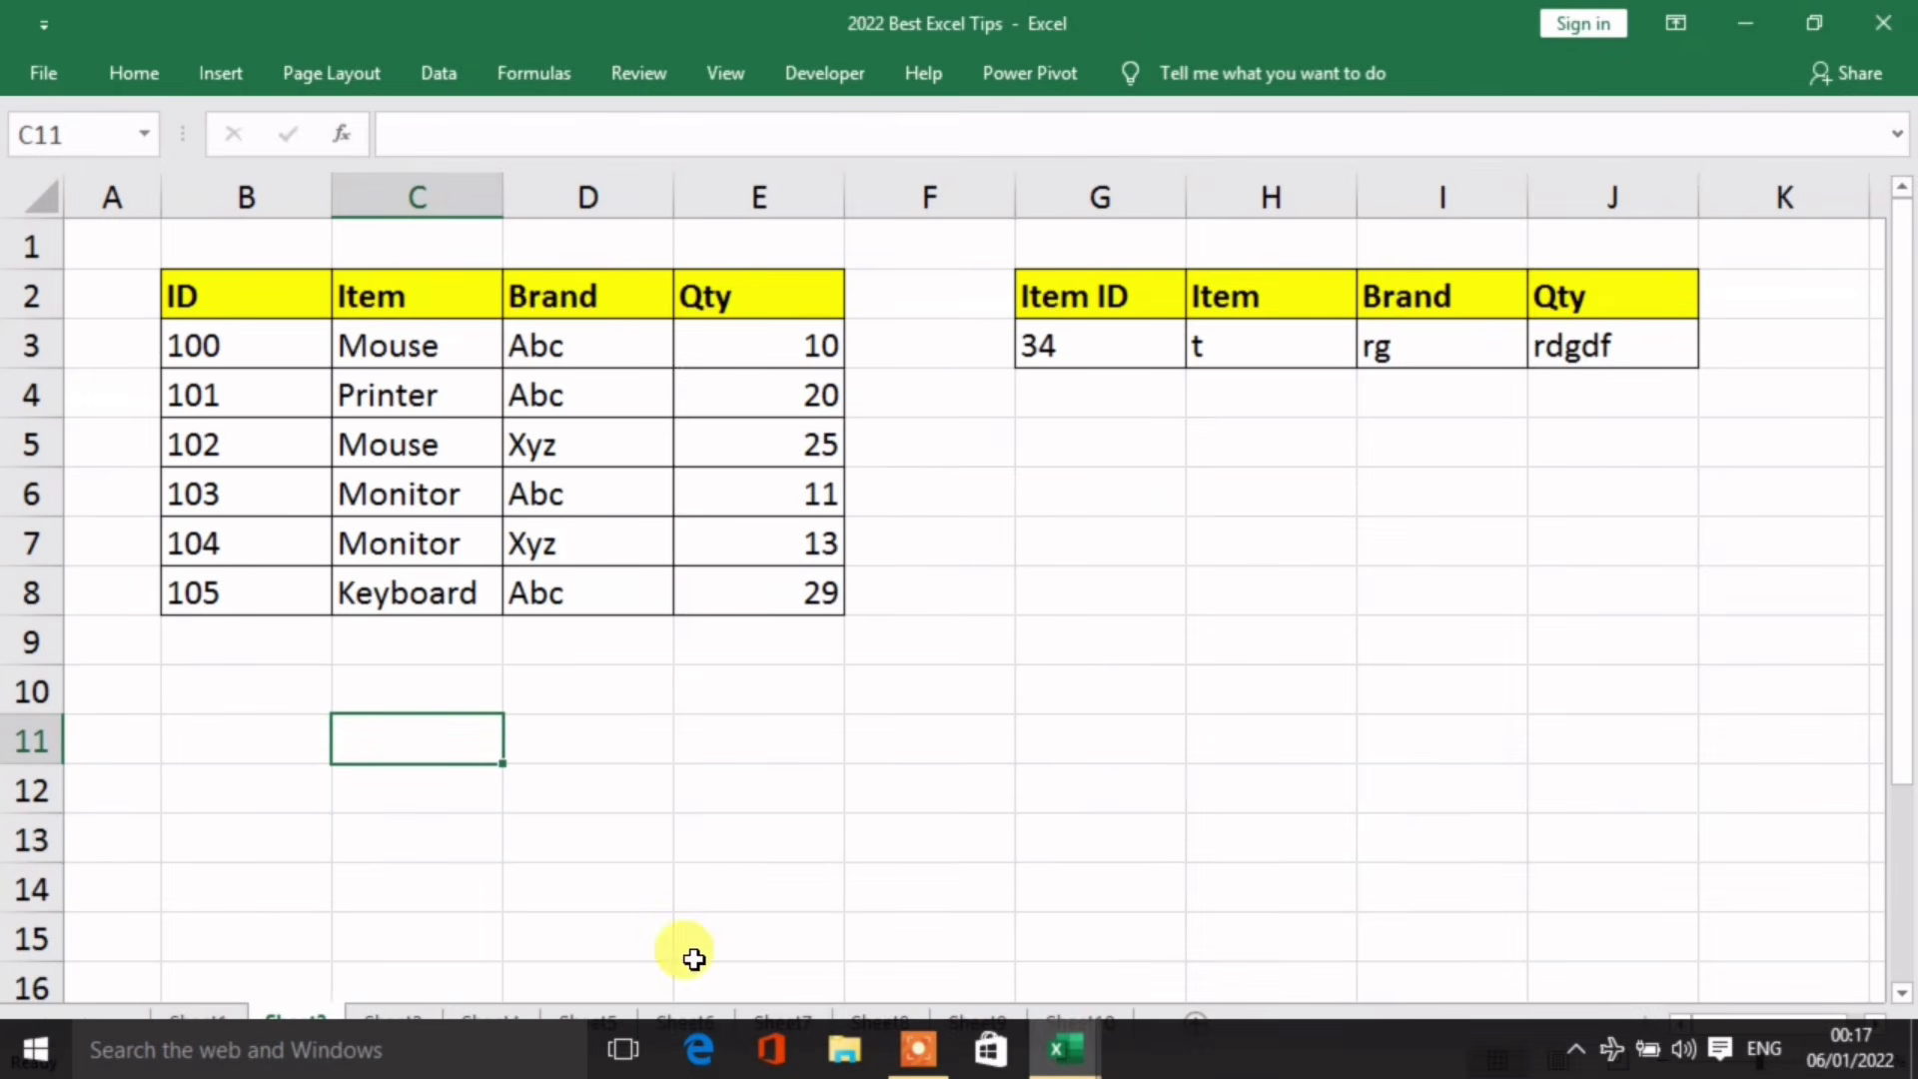
left_click(539, 796)
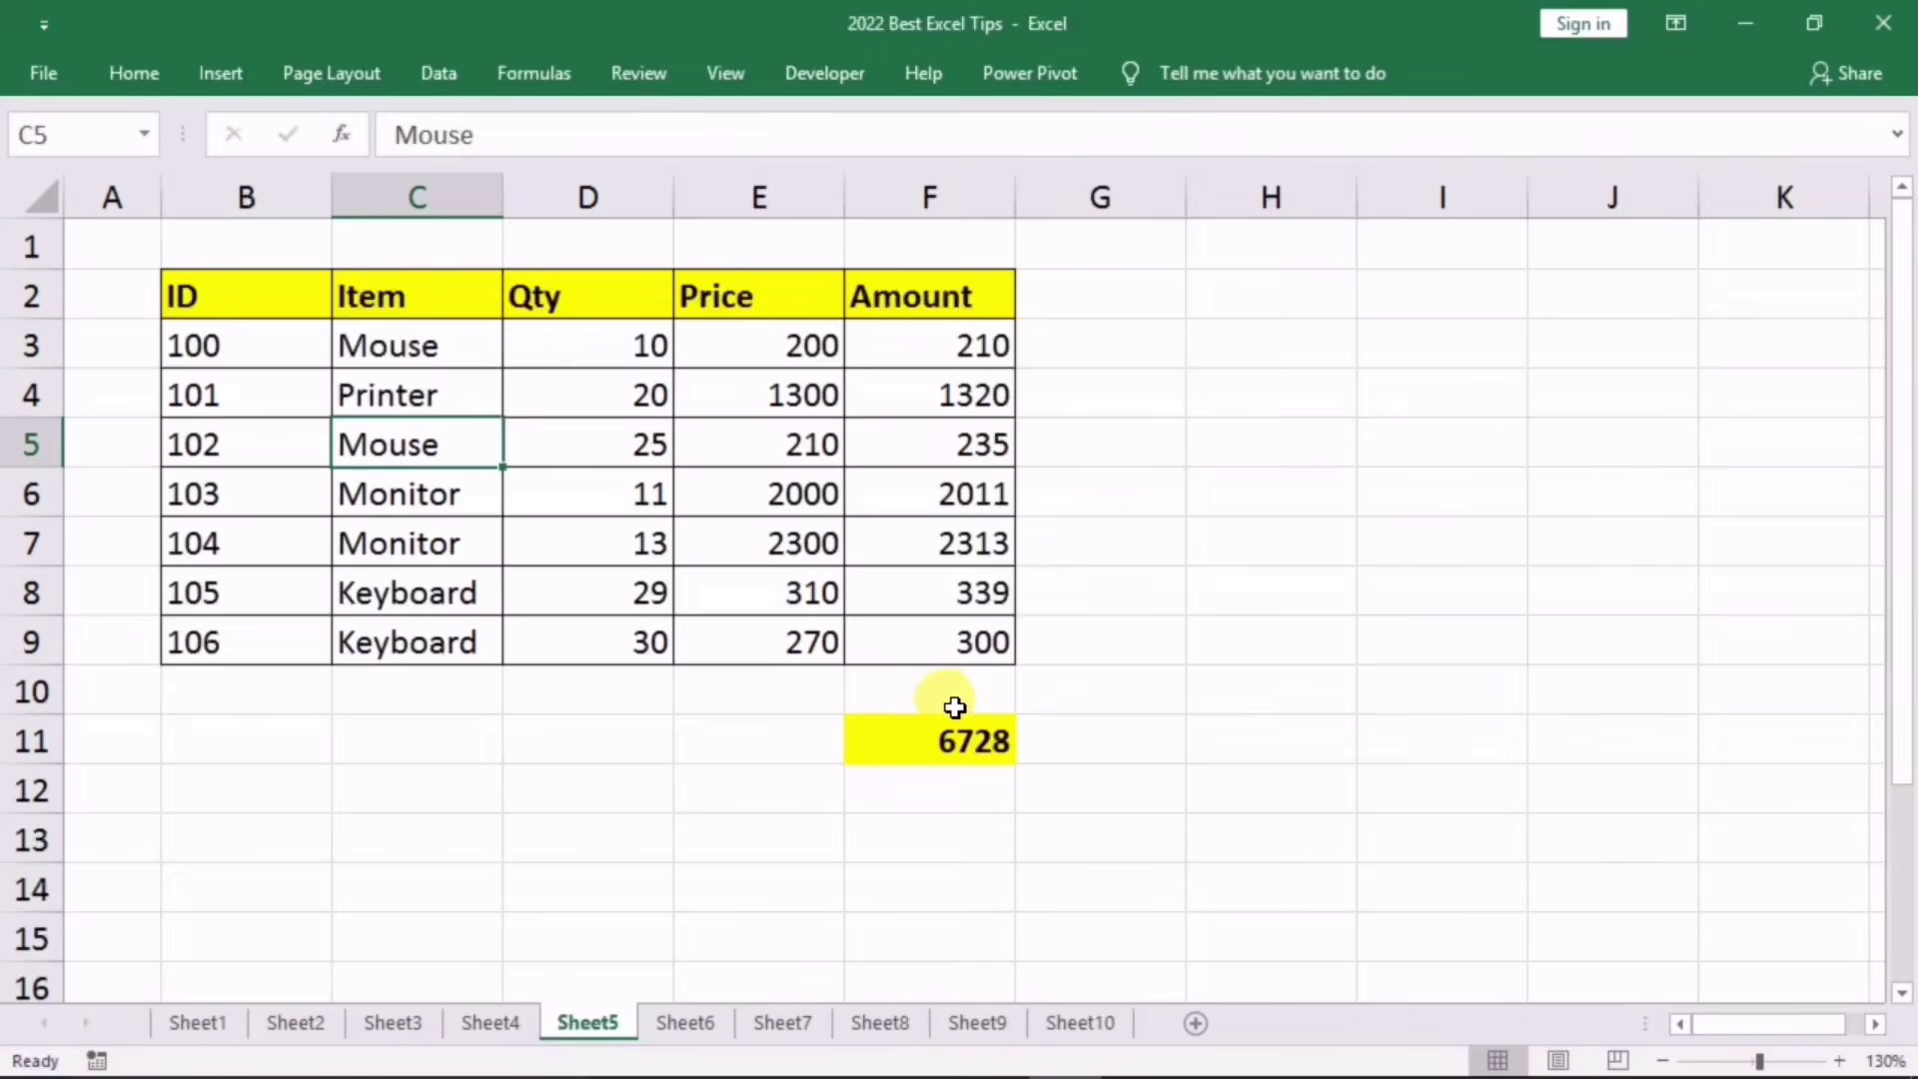
Step: Check F11's =SUM(F3:F10) formula, then clear Amount values F3:F9 so F11 shows 0
left_click(911, 737)
double_click(911, 737)
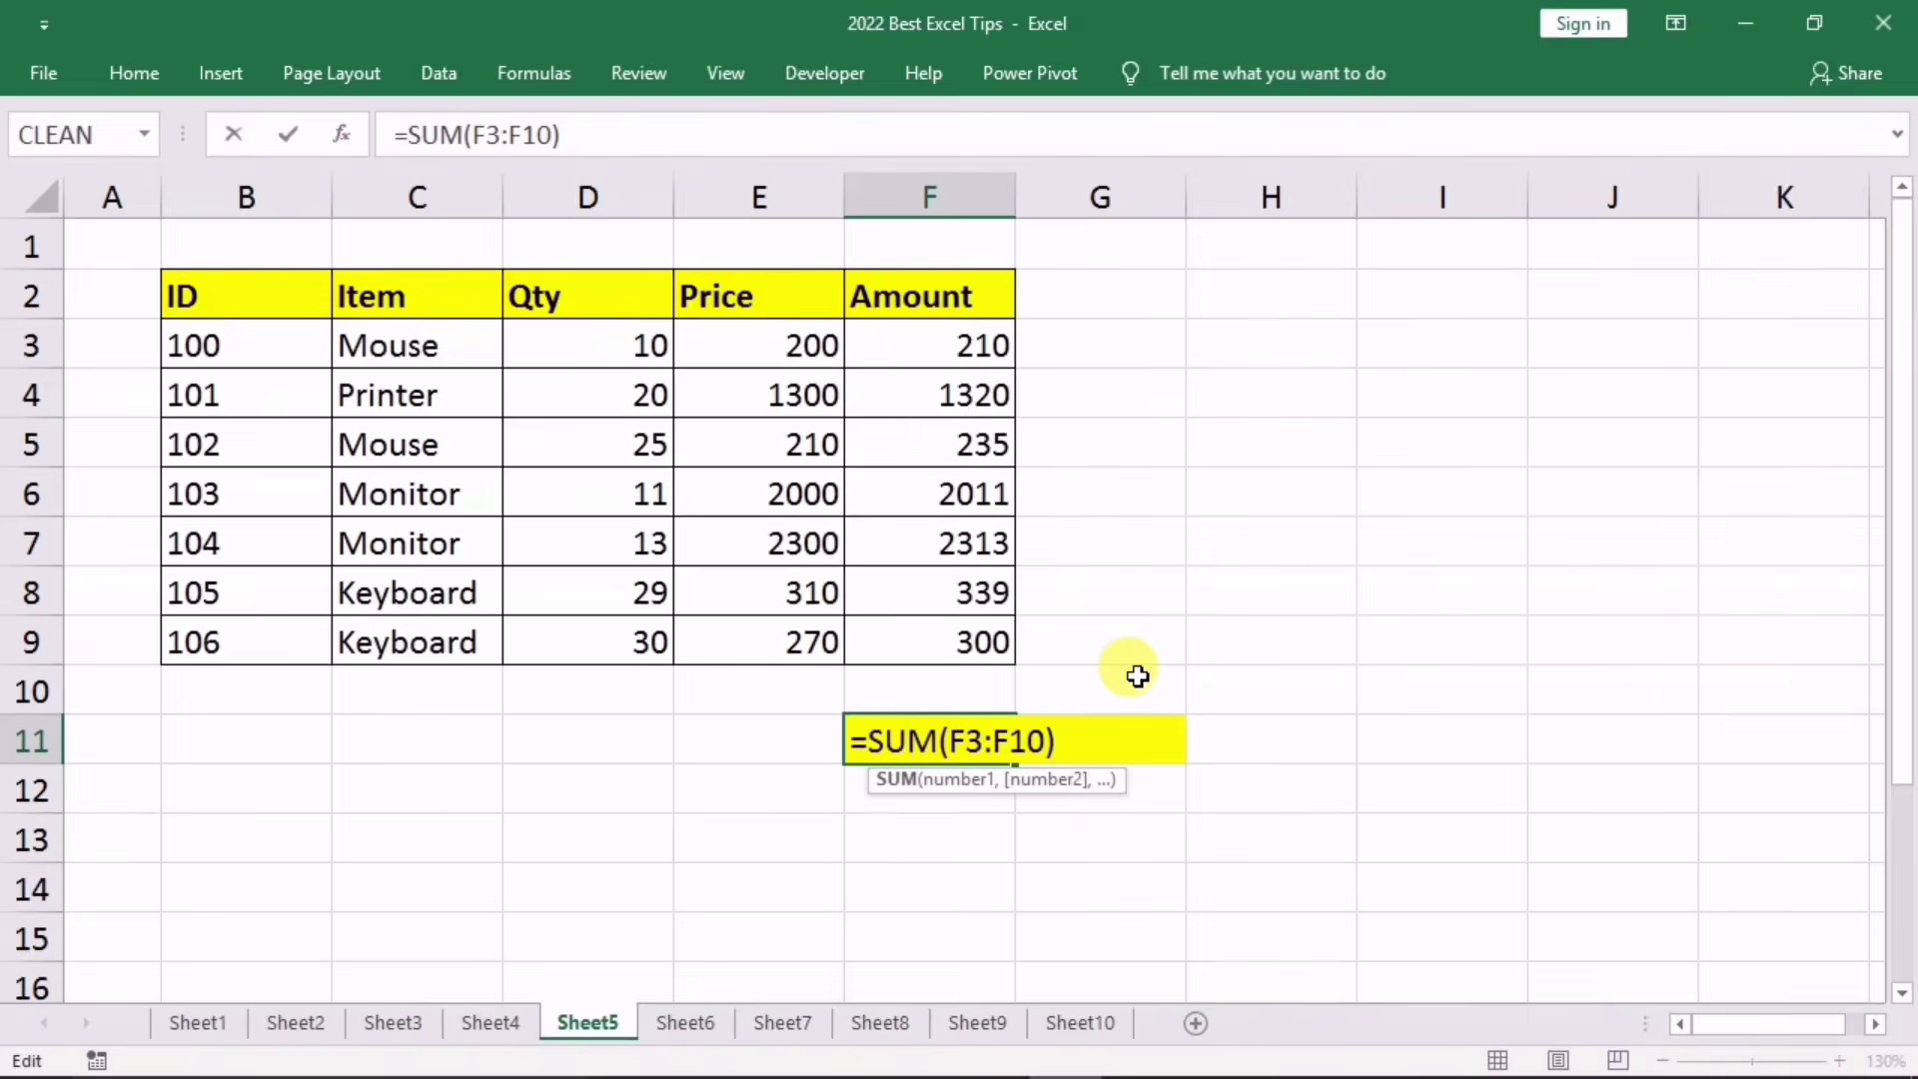
key("Return")
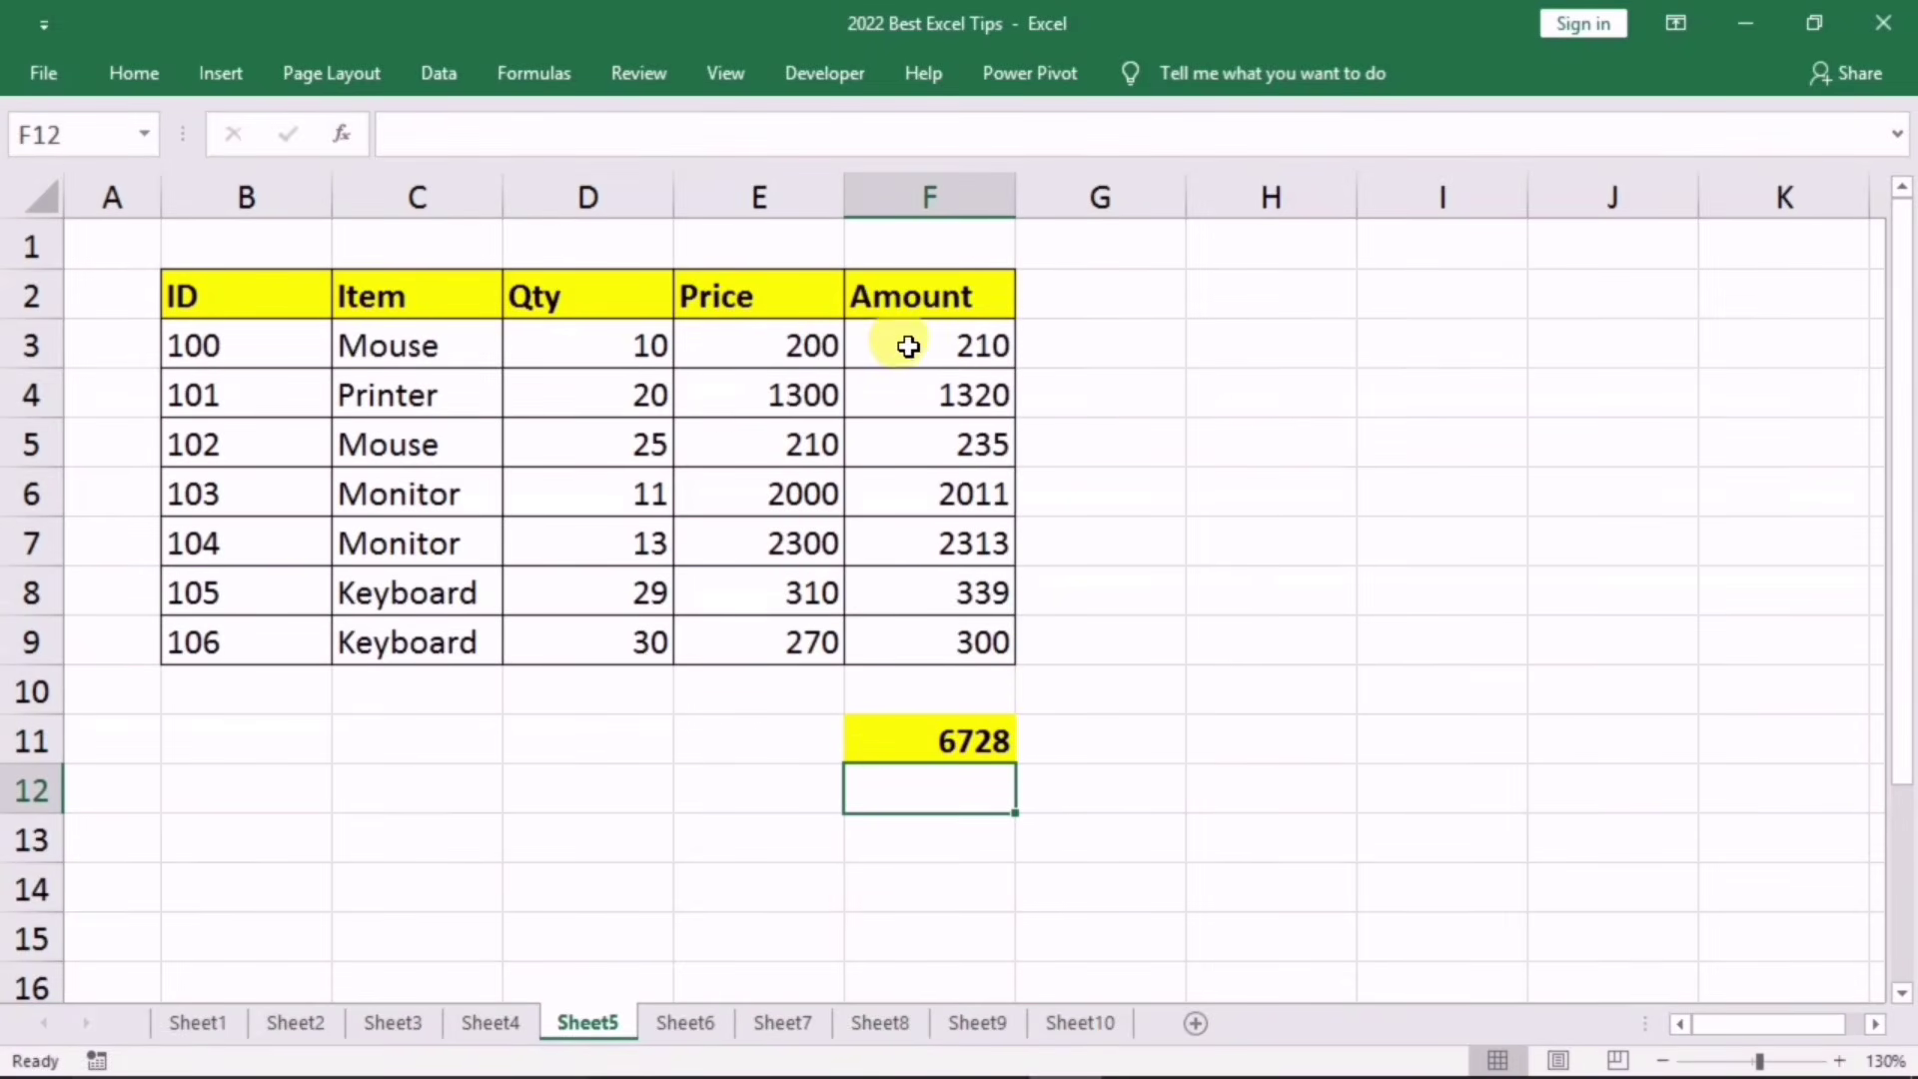
left_click_drag(907, 347, 895, 626)
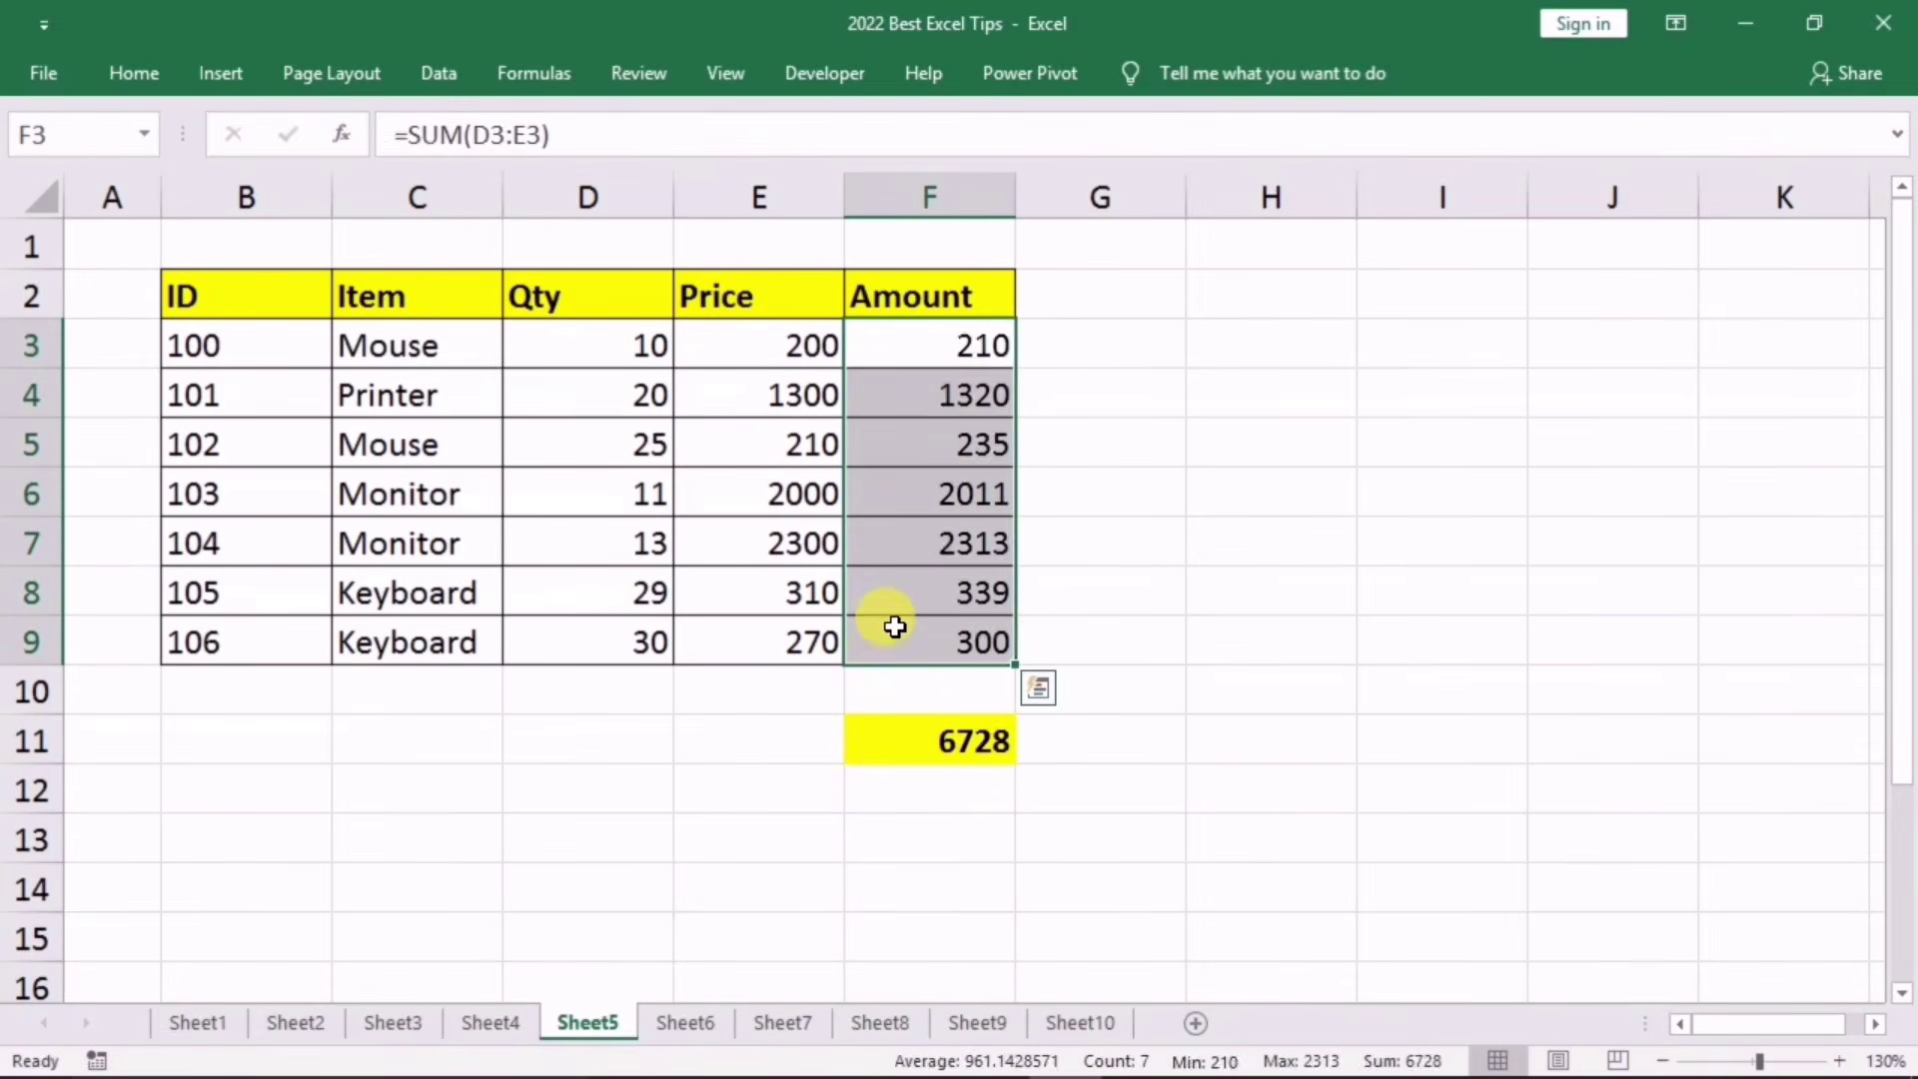
key("Delete")
left_click(576, 853)
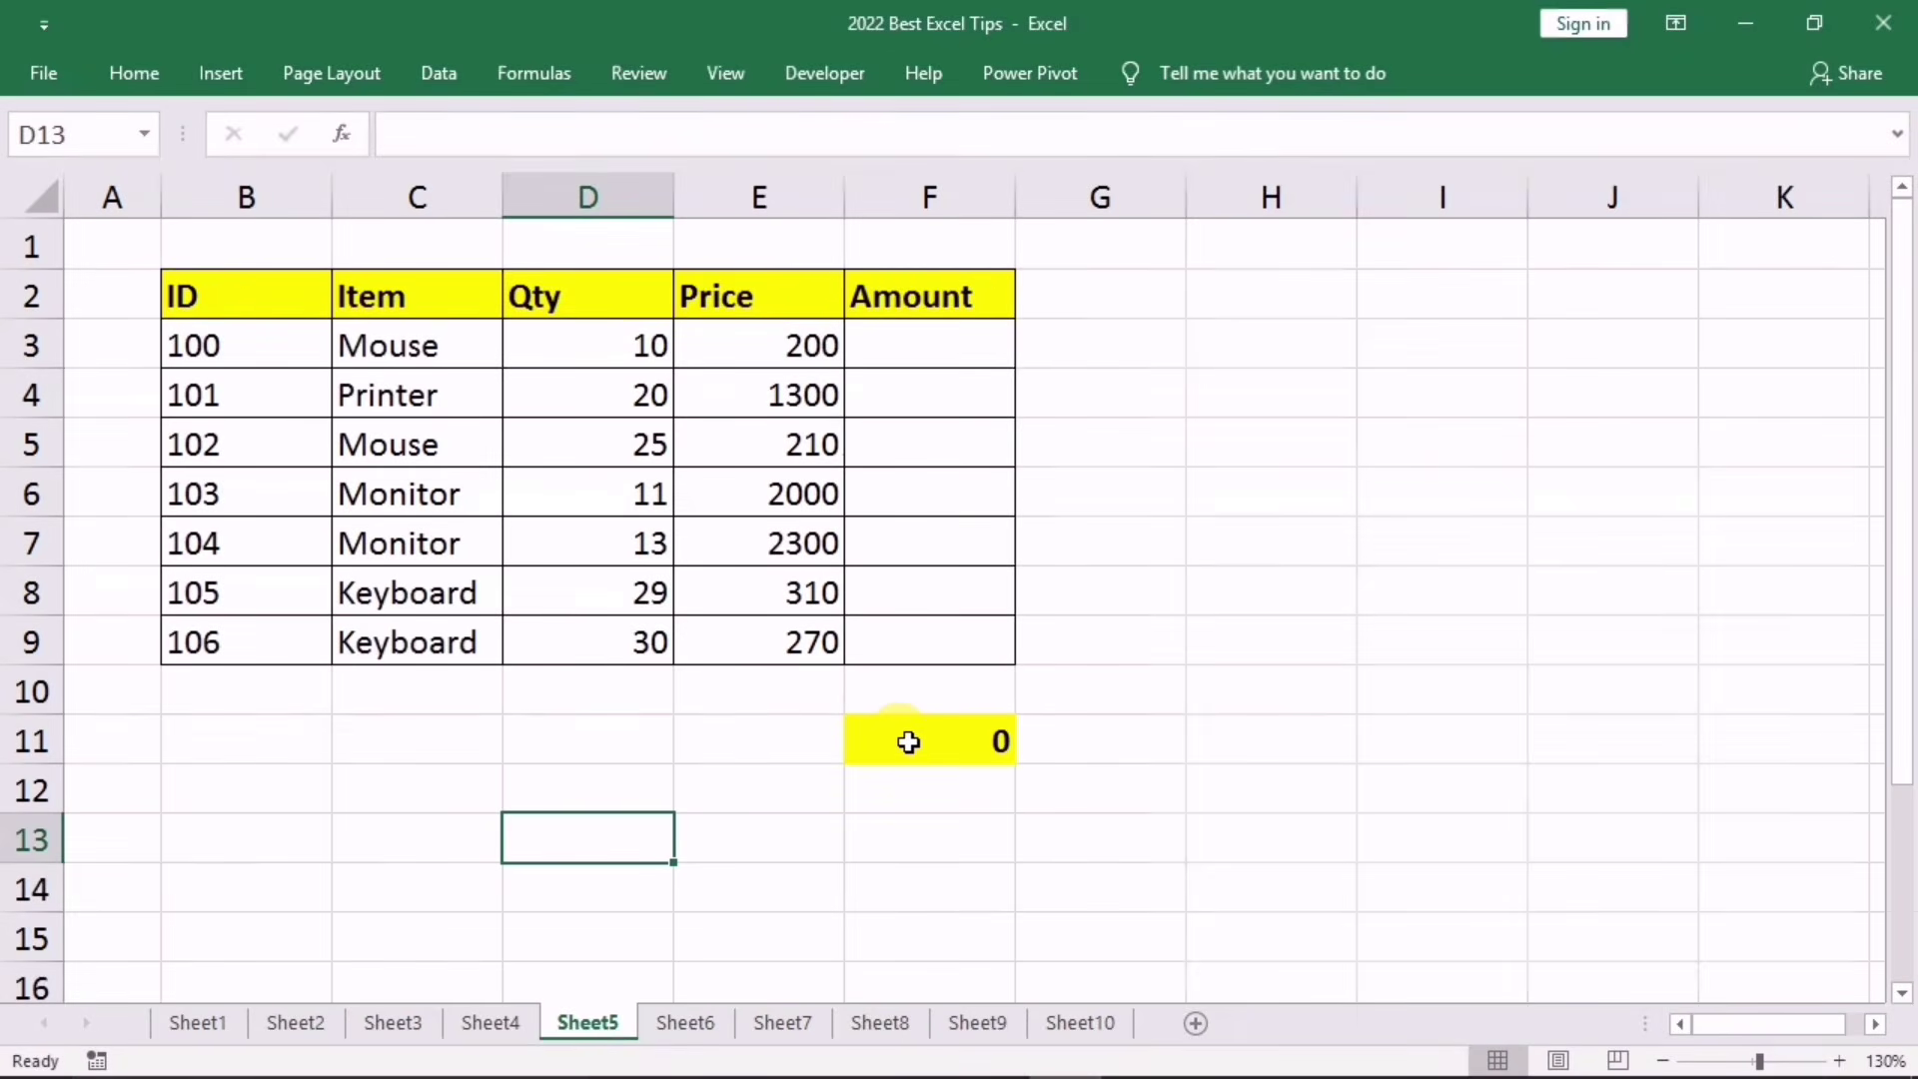
left_click(909, 742)
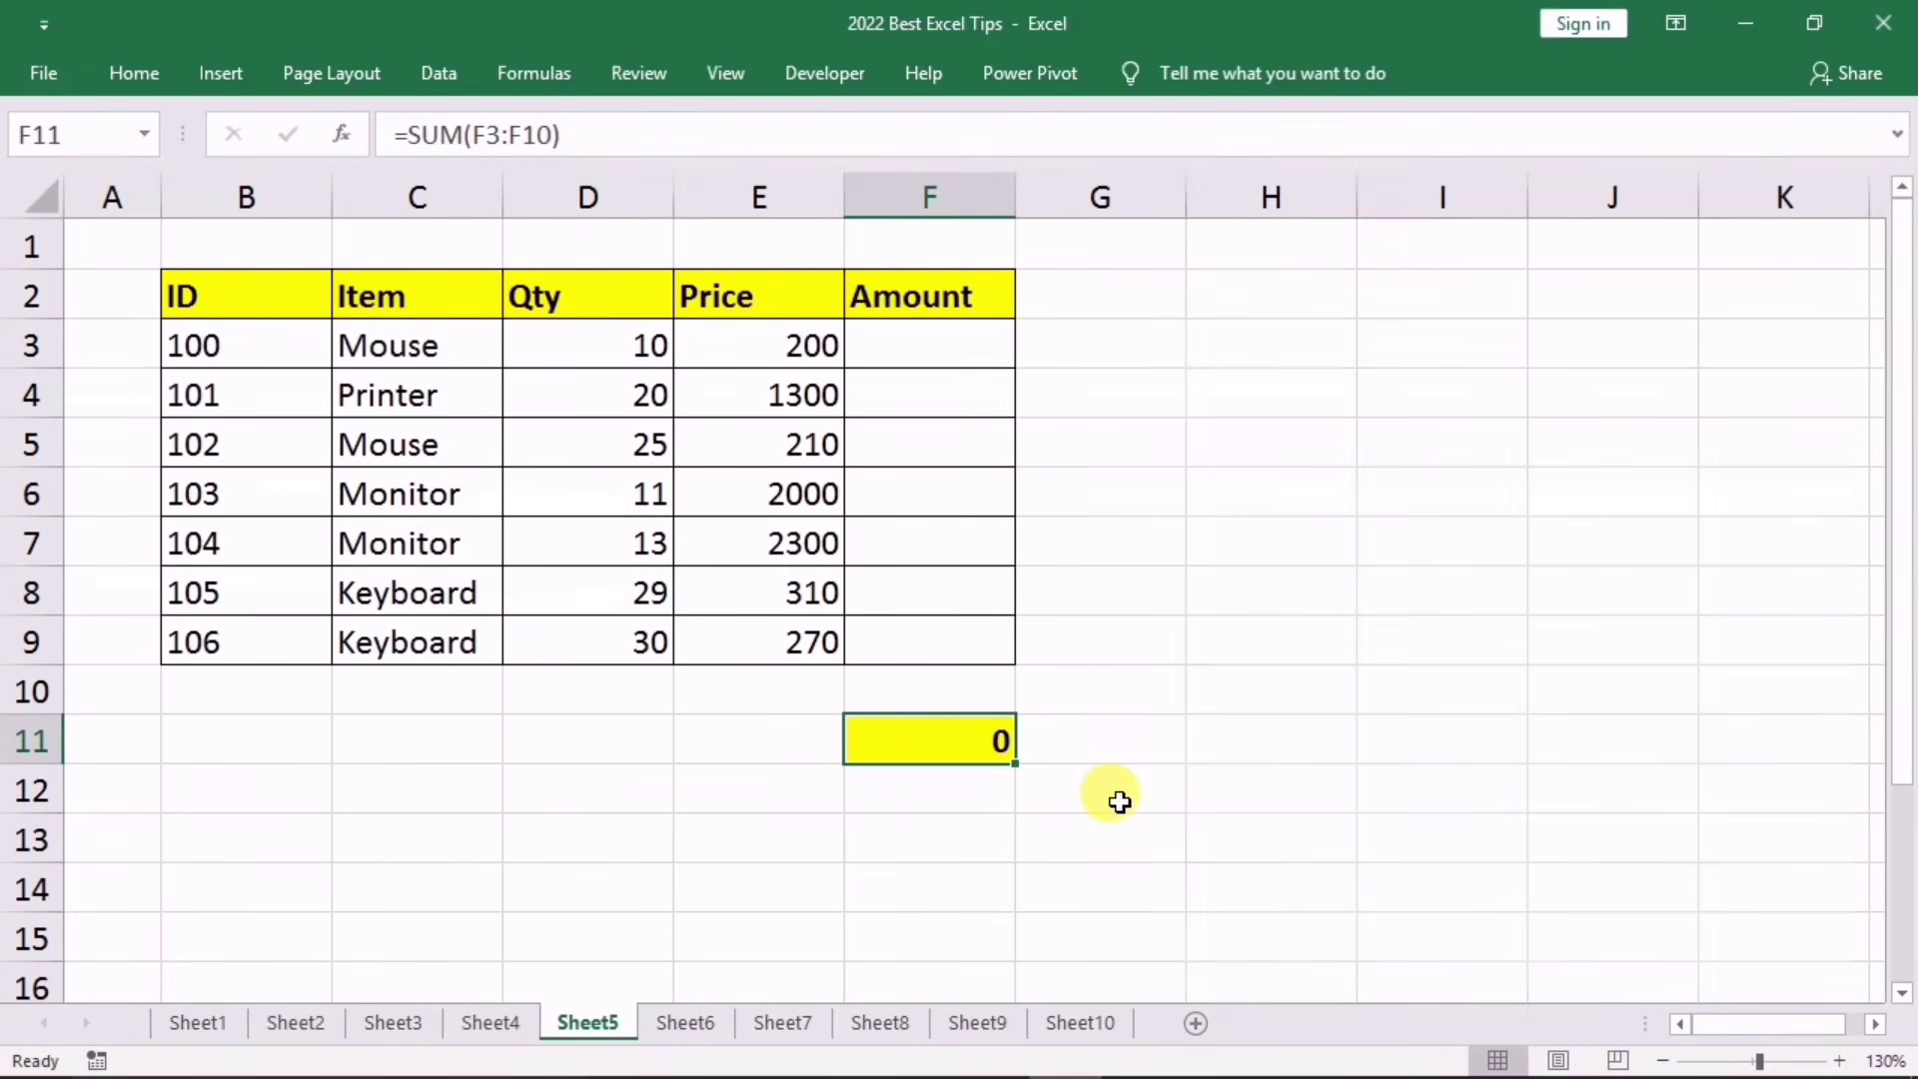
Step: Replace General with the custom format 0;; on F11 so a zero total shows blank
right_click(955, 750)
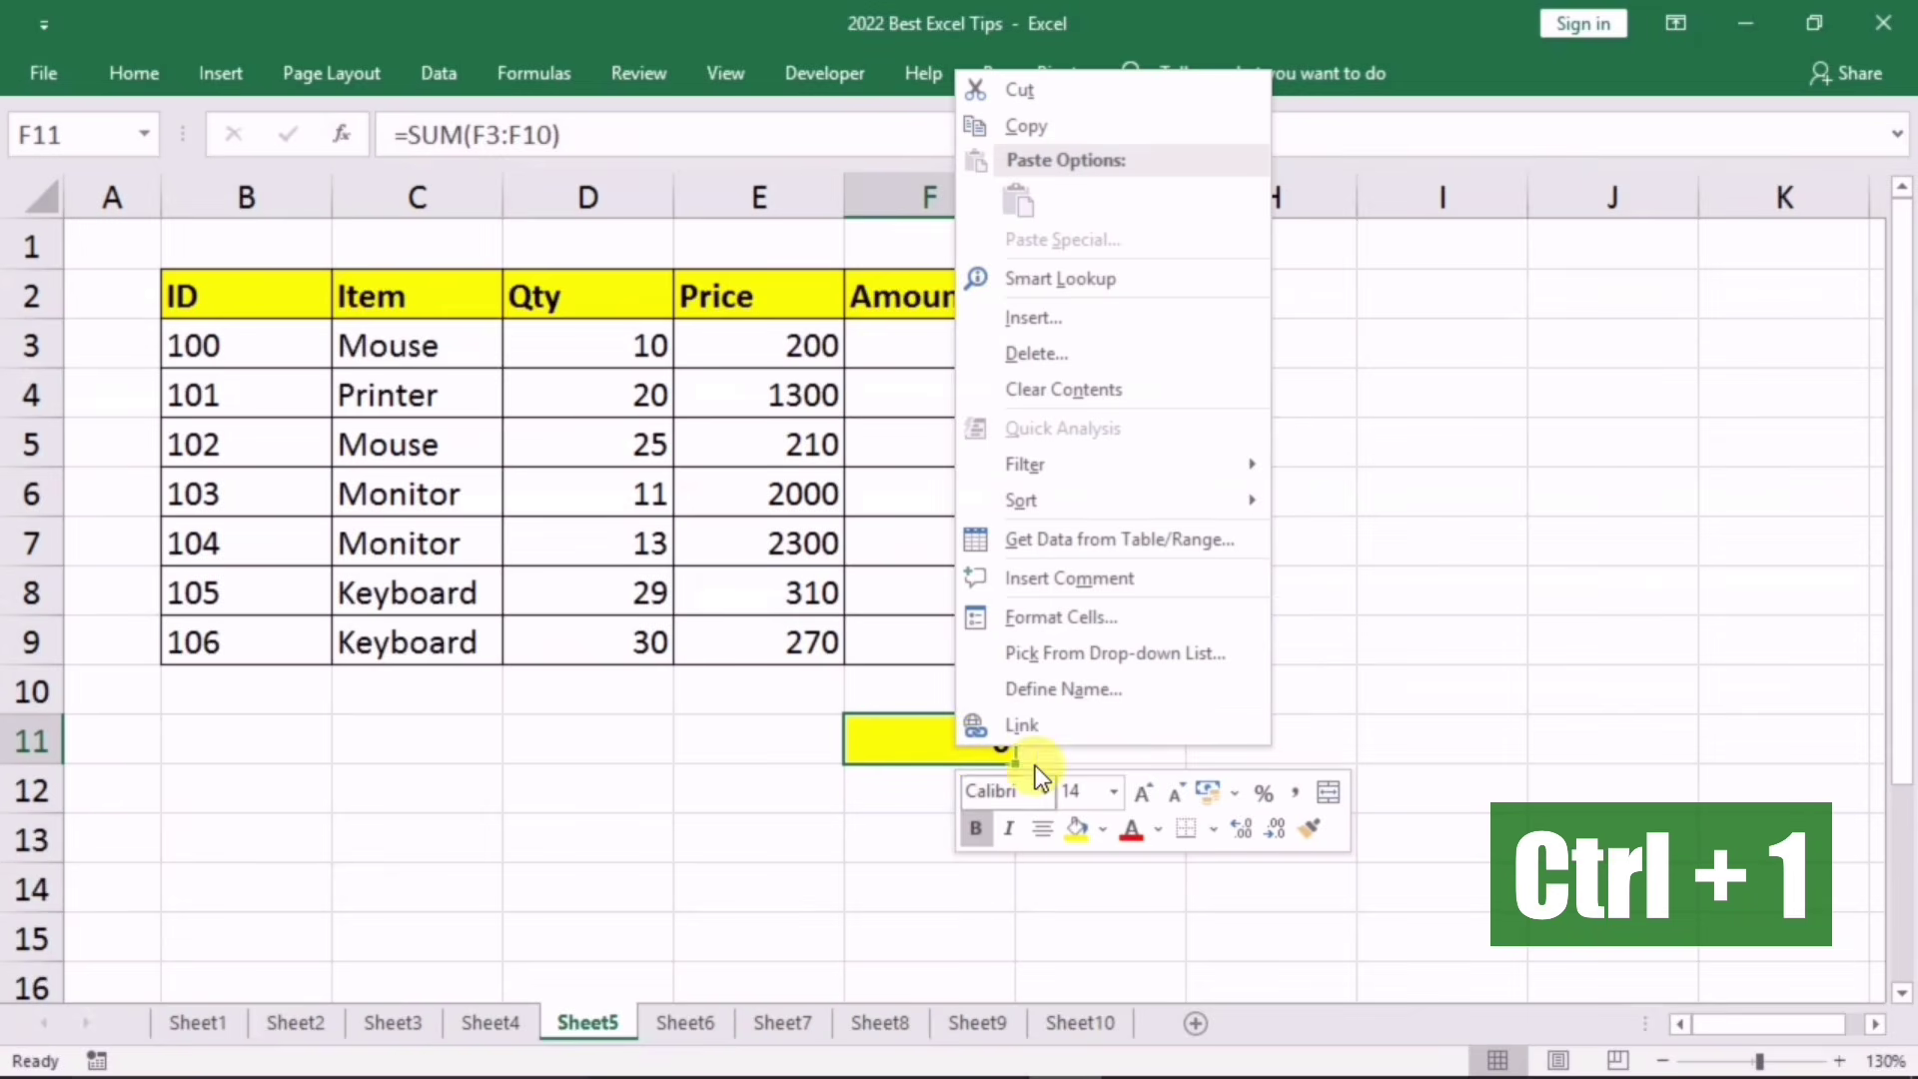
left_click(1039, 619)
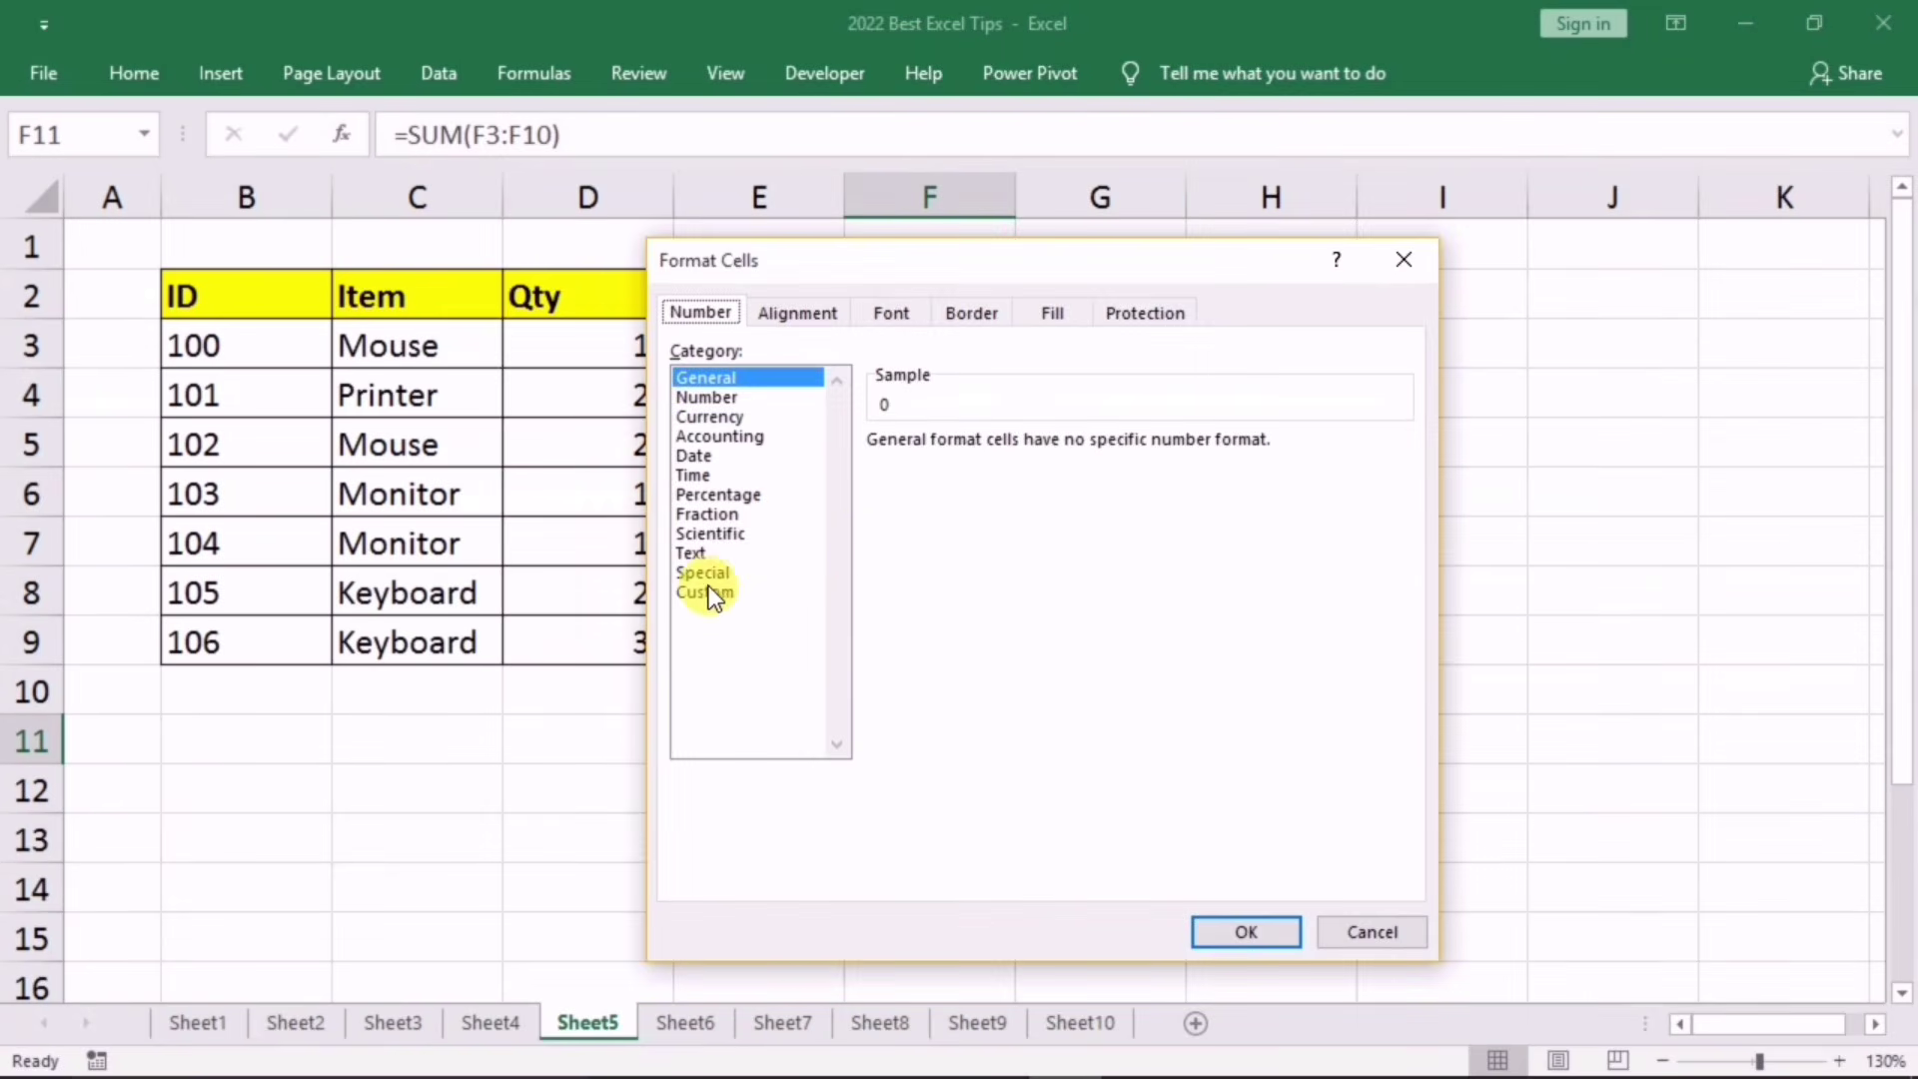
left_click(707, 591)
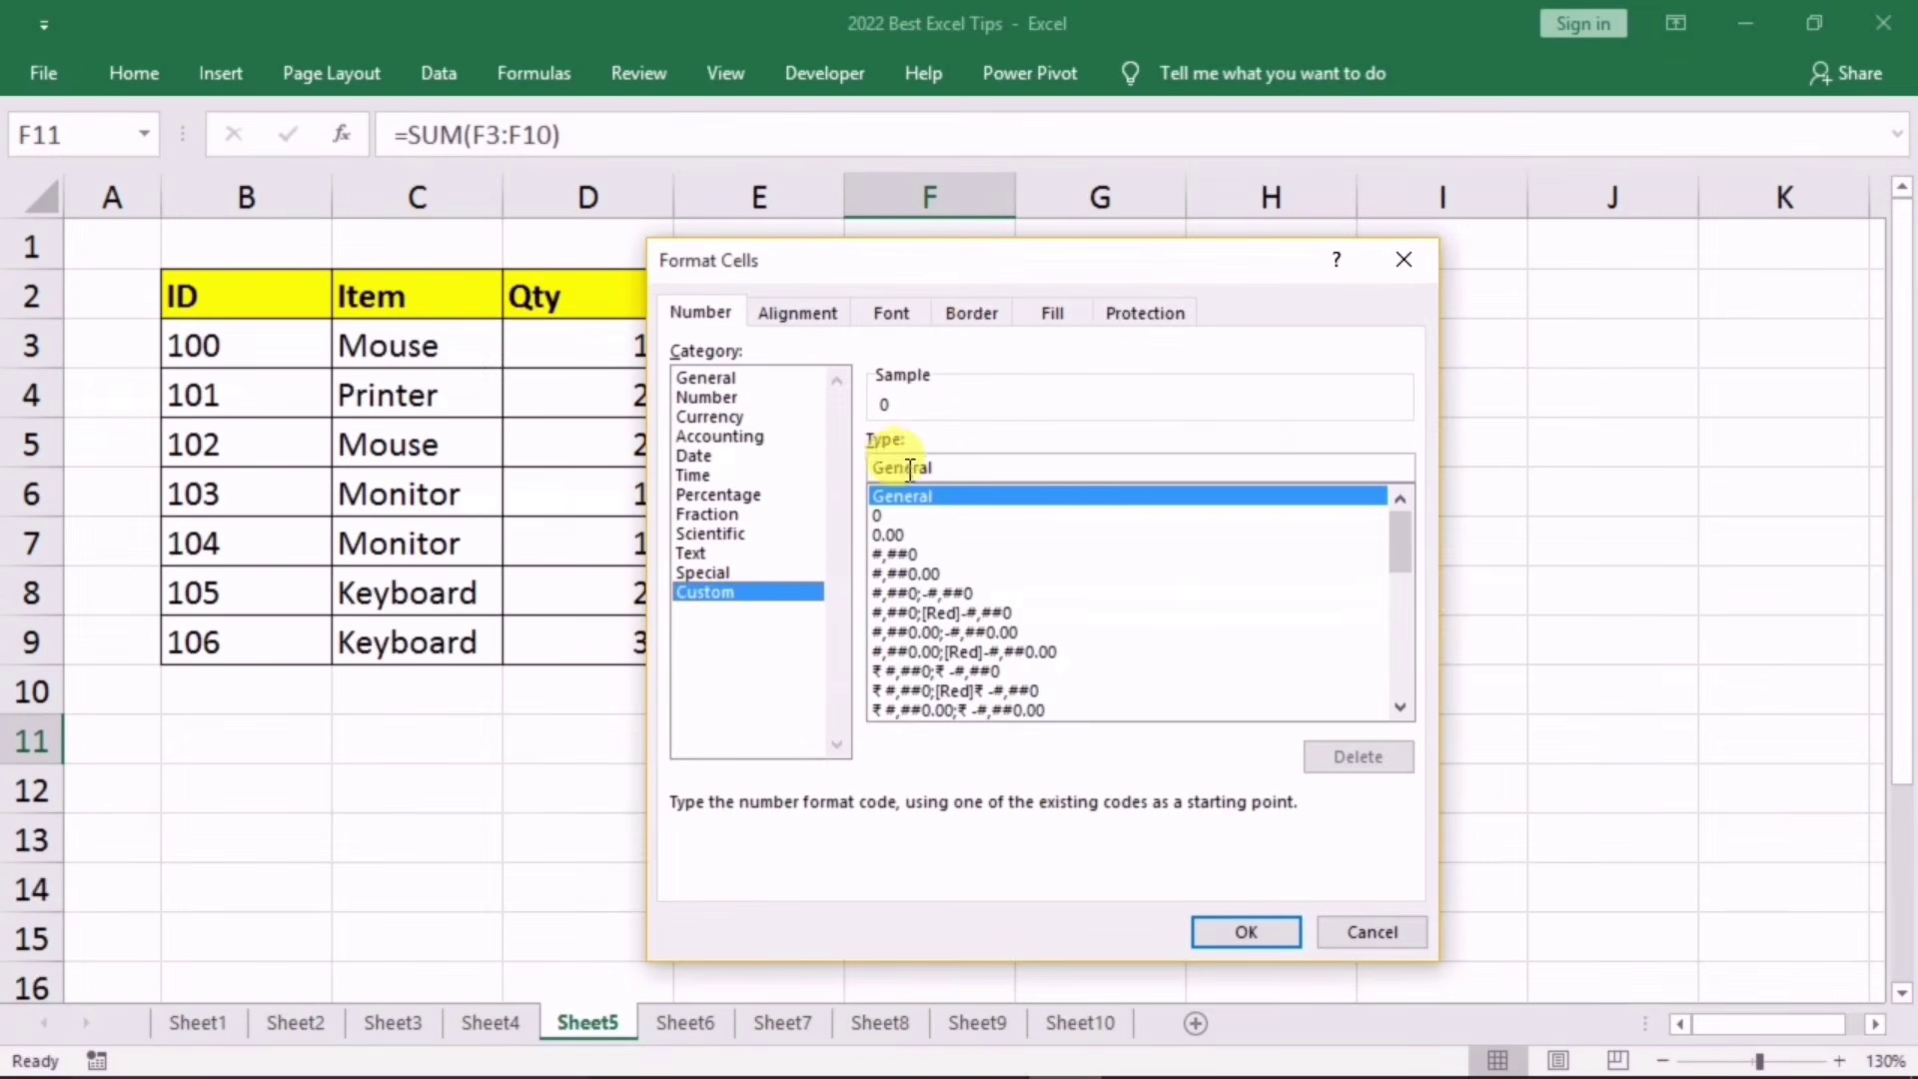
left_click_drag(925, 467, 861, 462)
key("BackSpace")
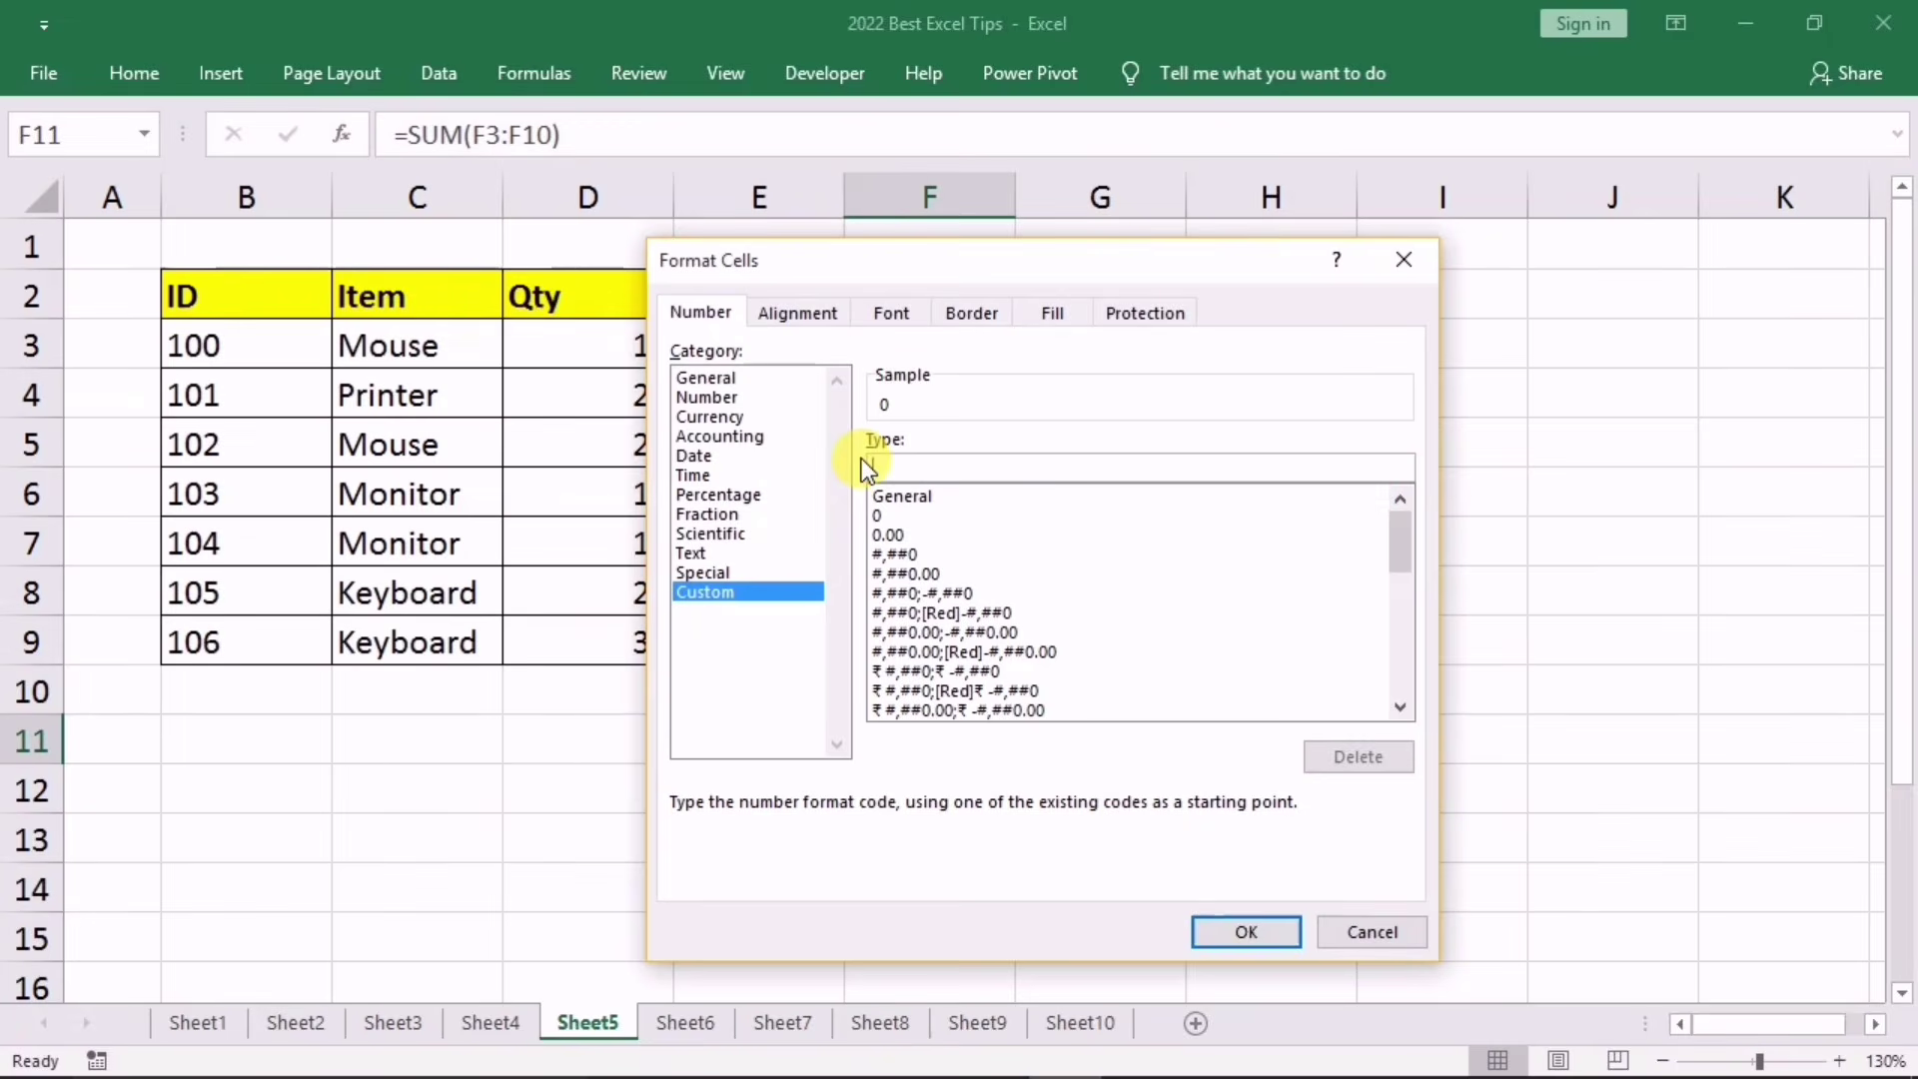
type("0;;")
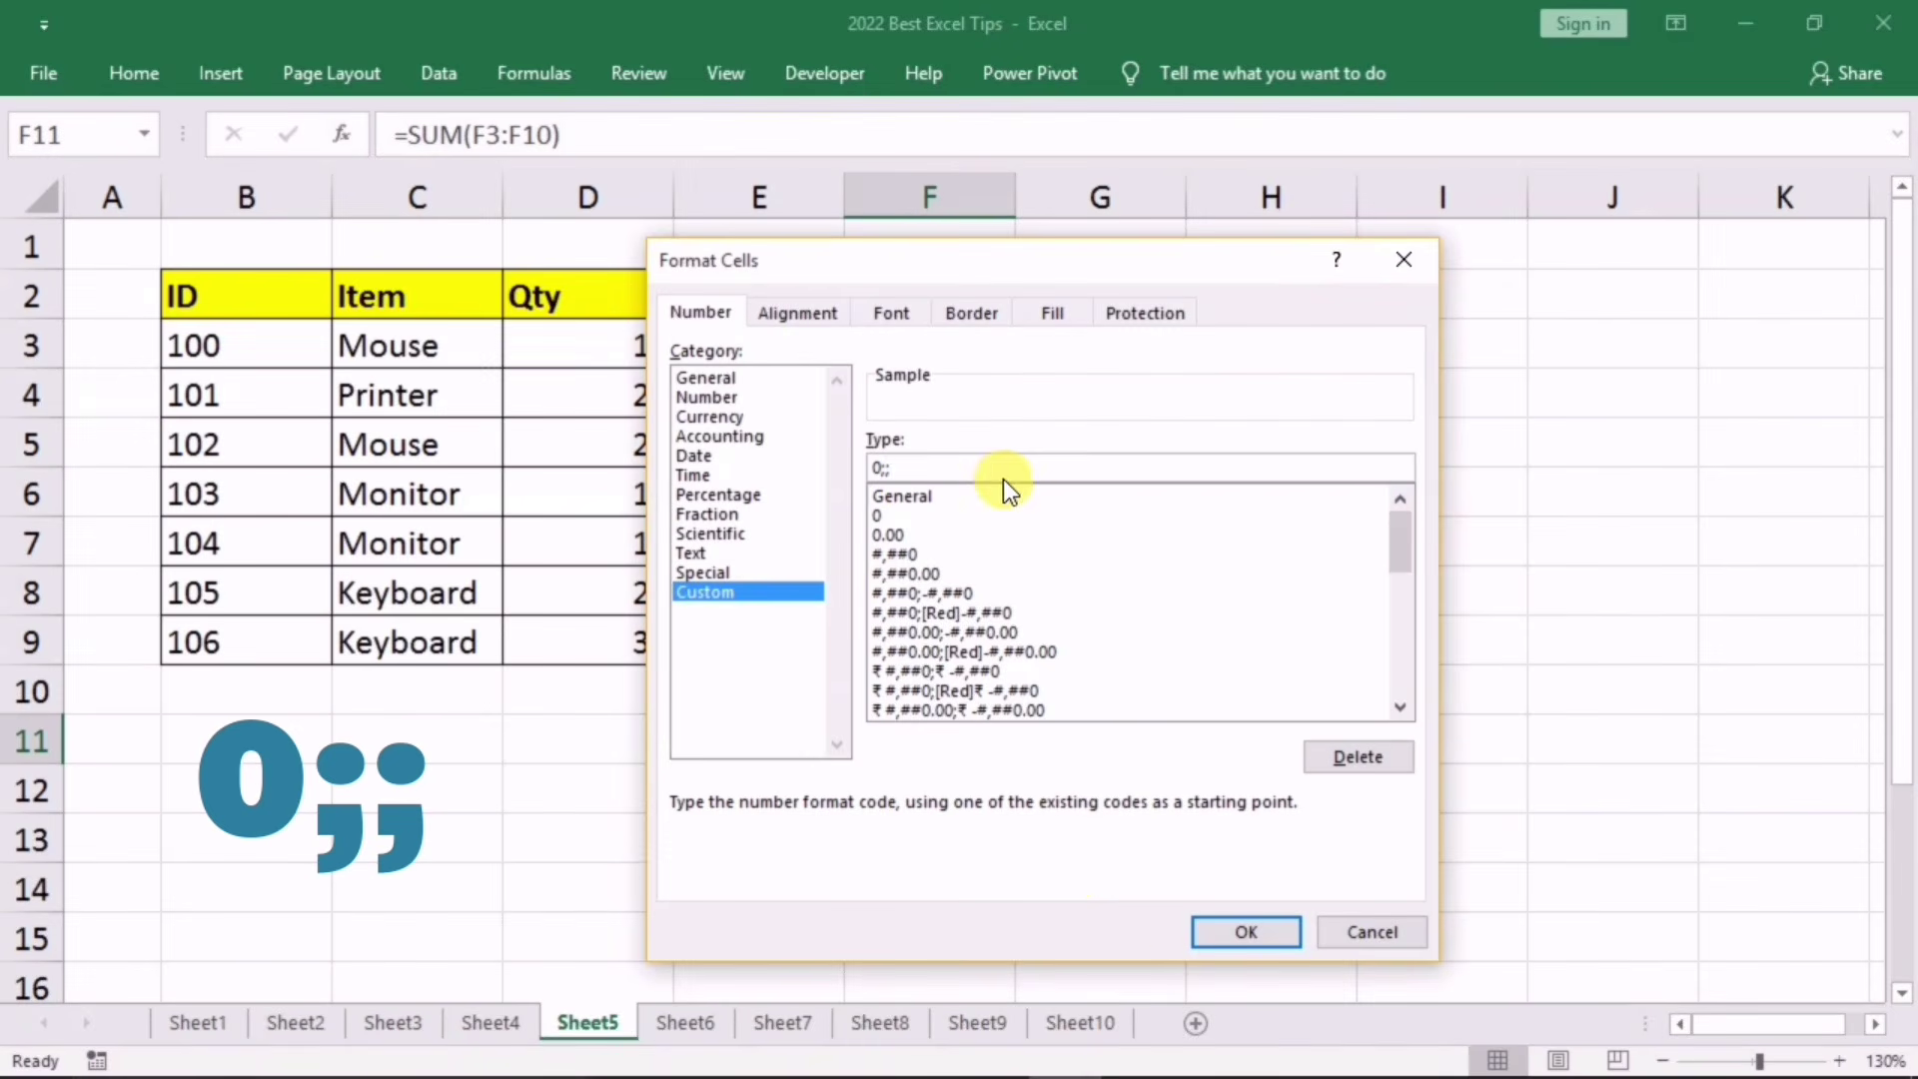
left_click(1221, 931)
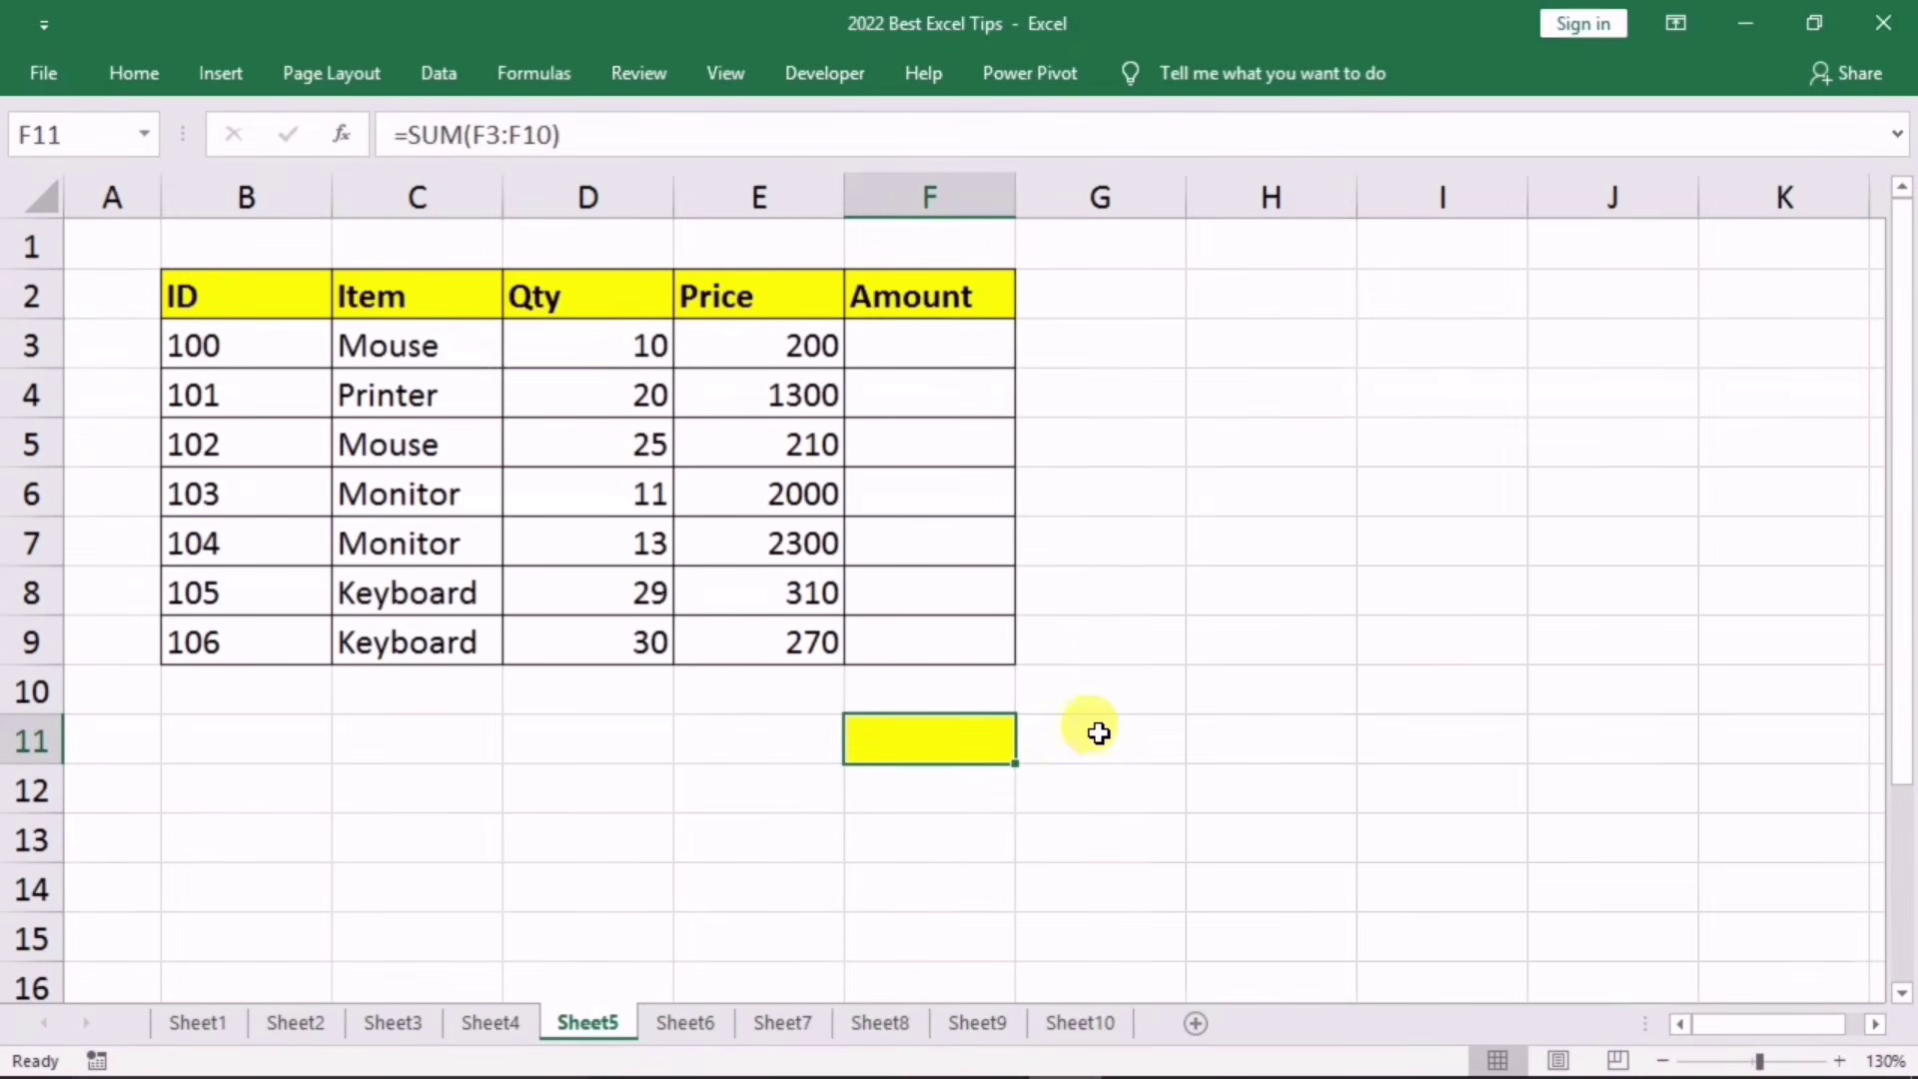
left_click(904, 341)
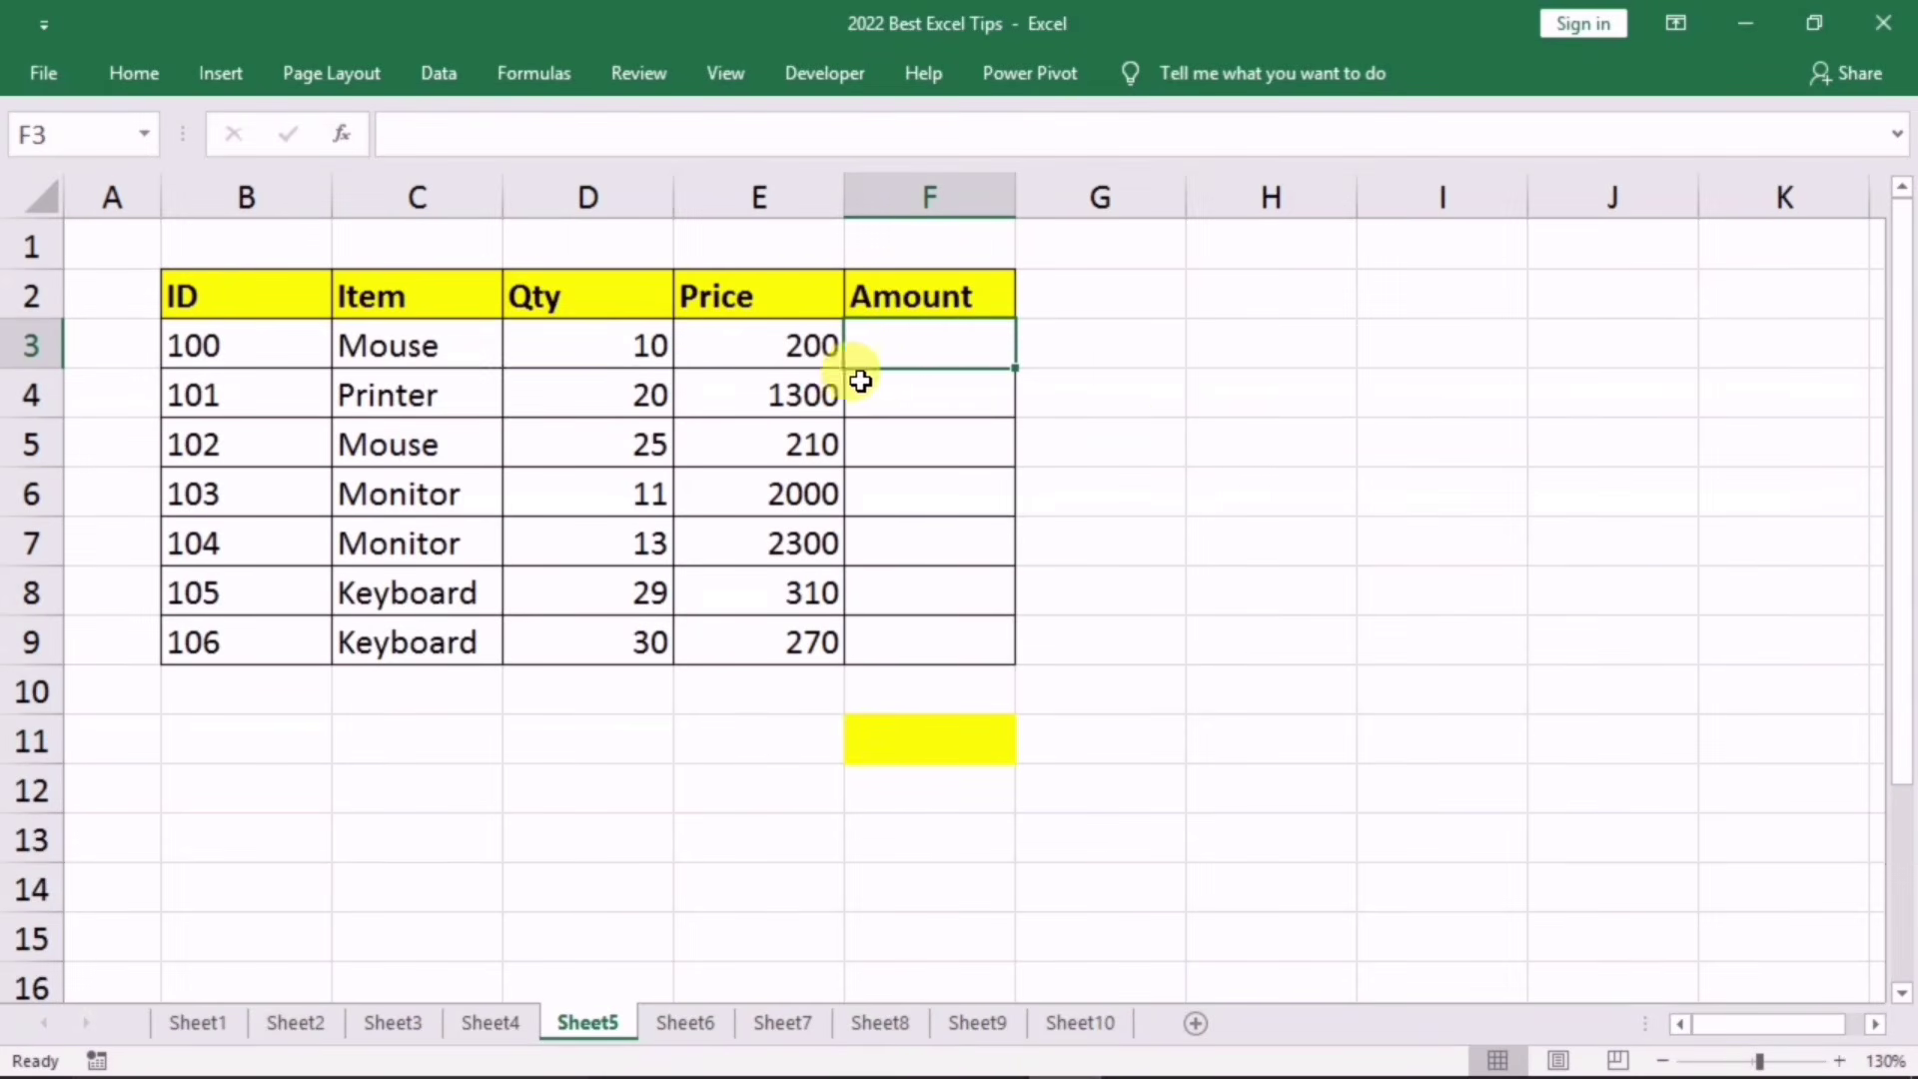
type("56")
key("Return")
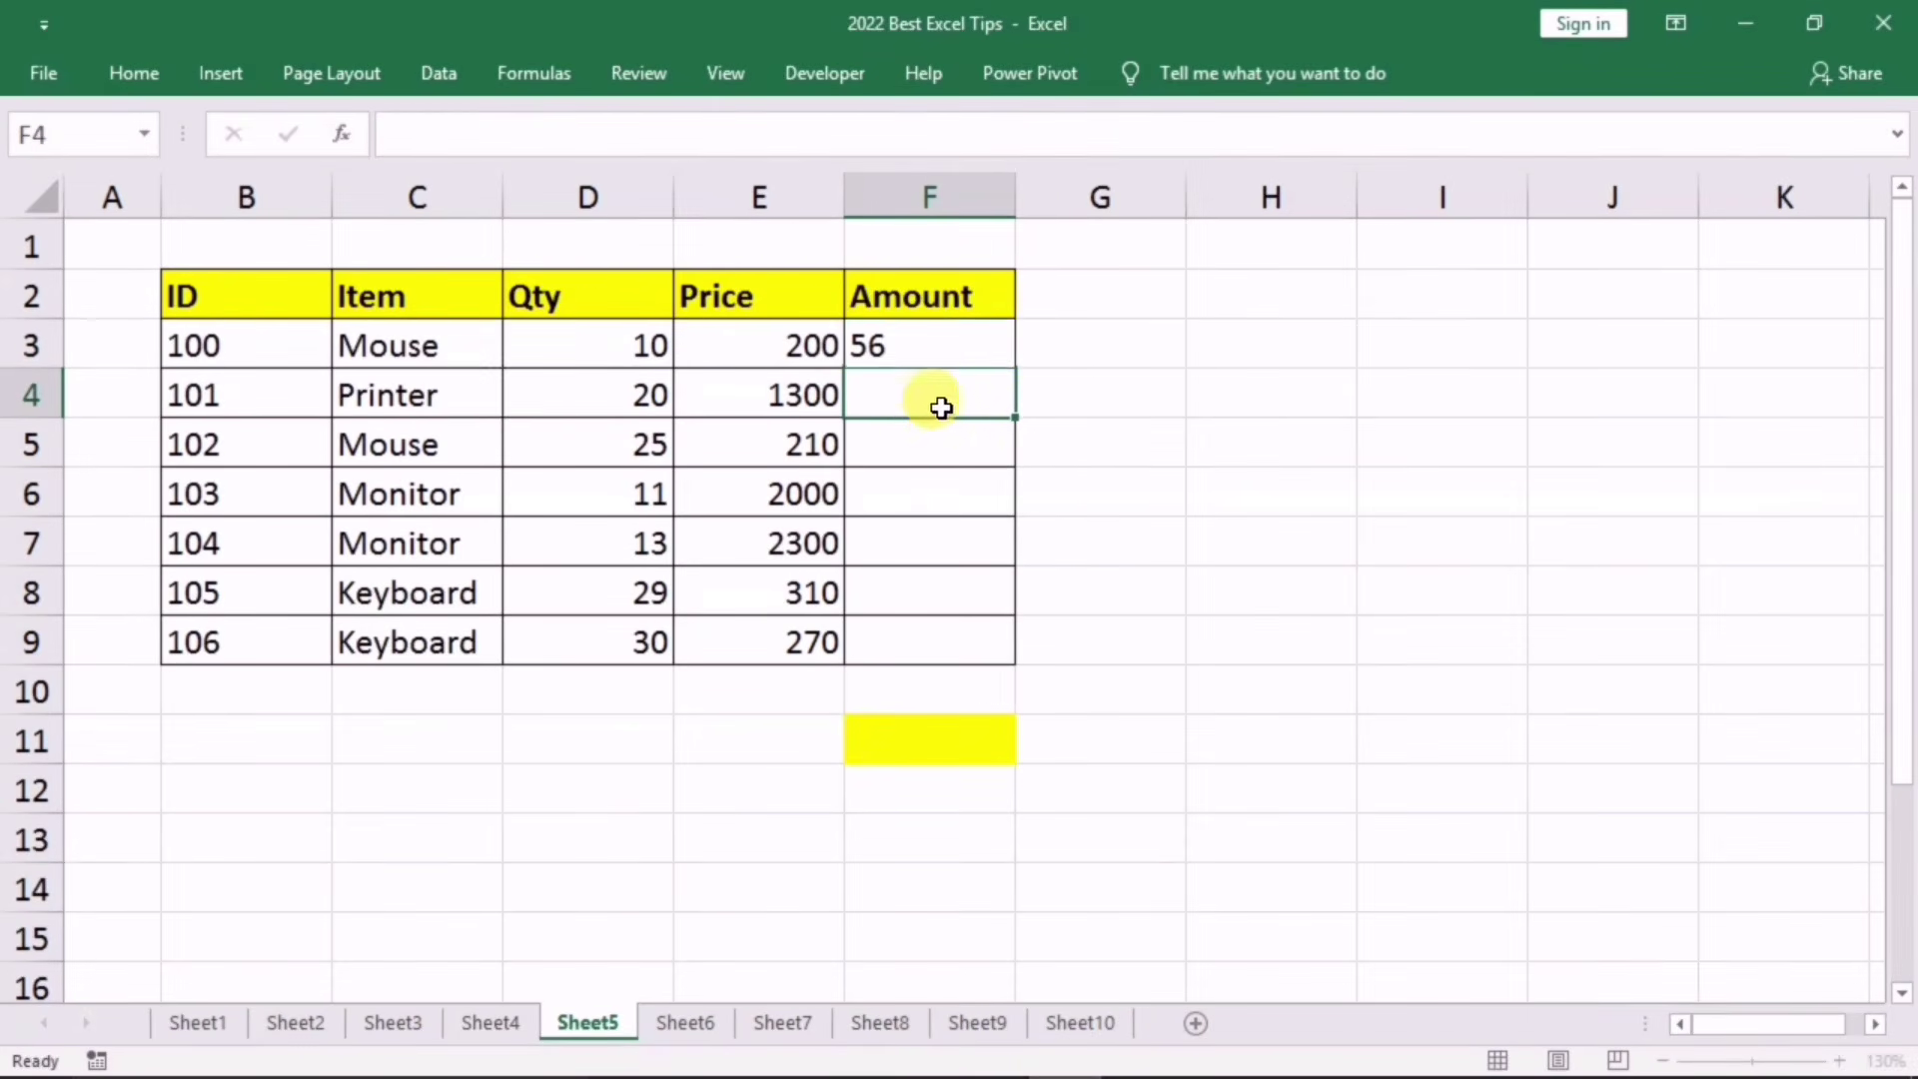
type("56")
key("Return")
type("5")
double_click(956, 741)
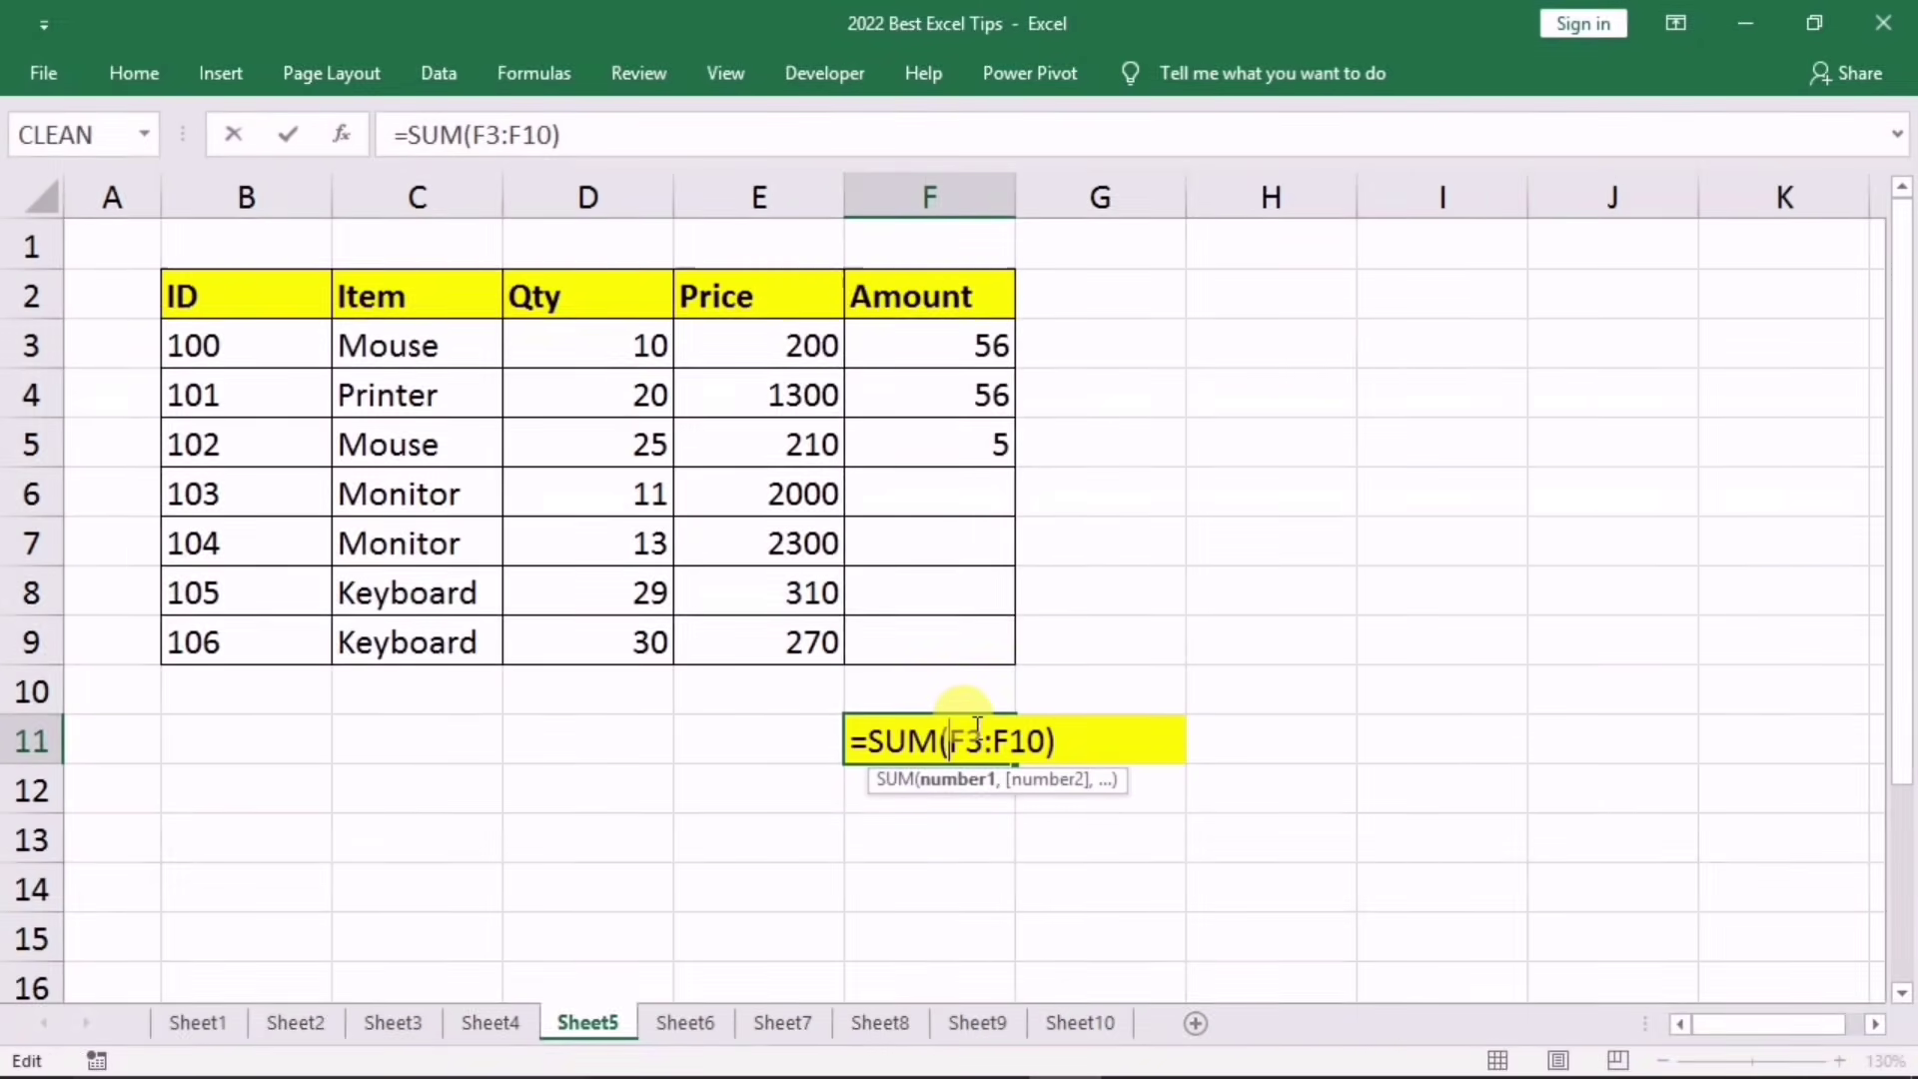
key("Return")
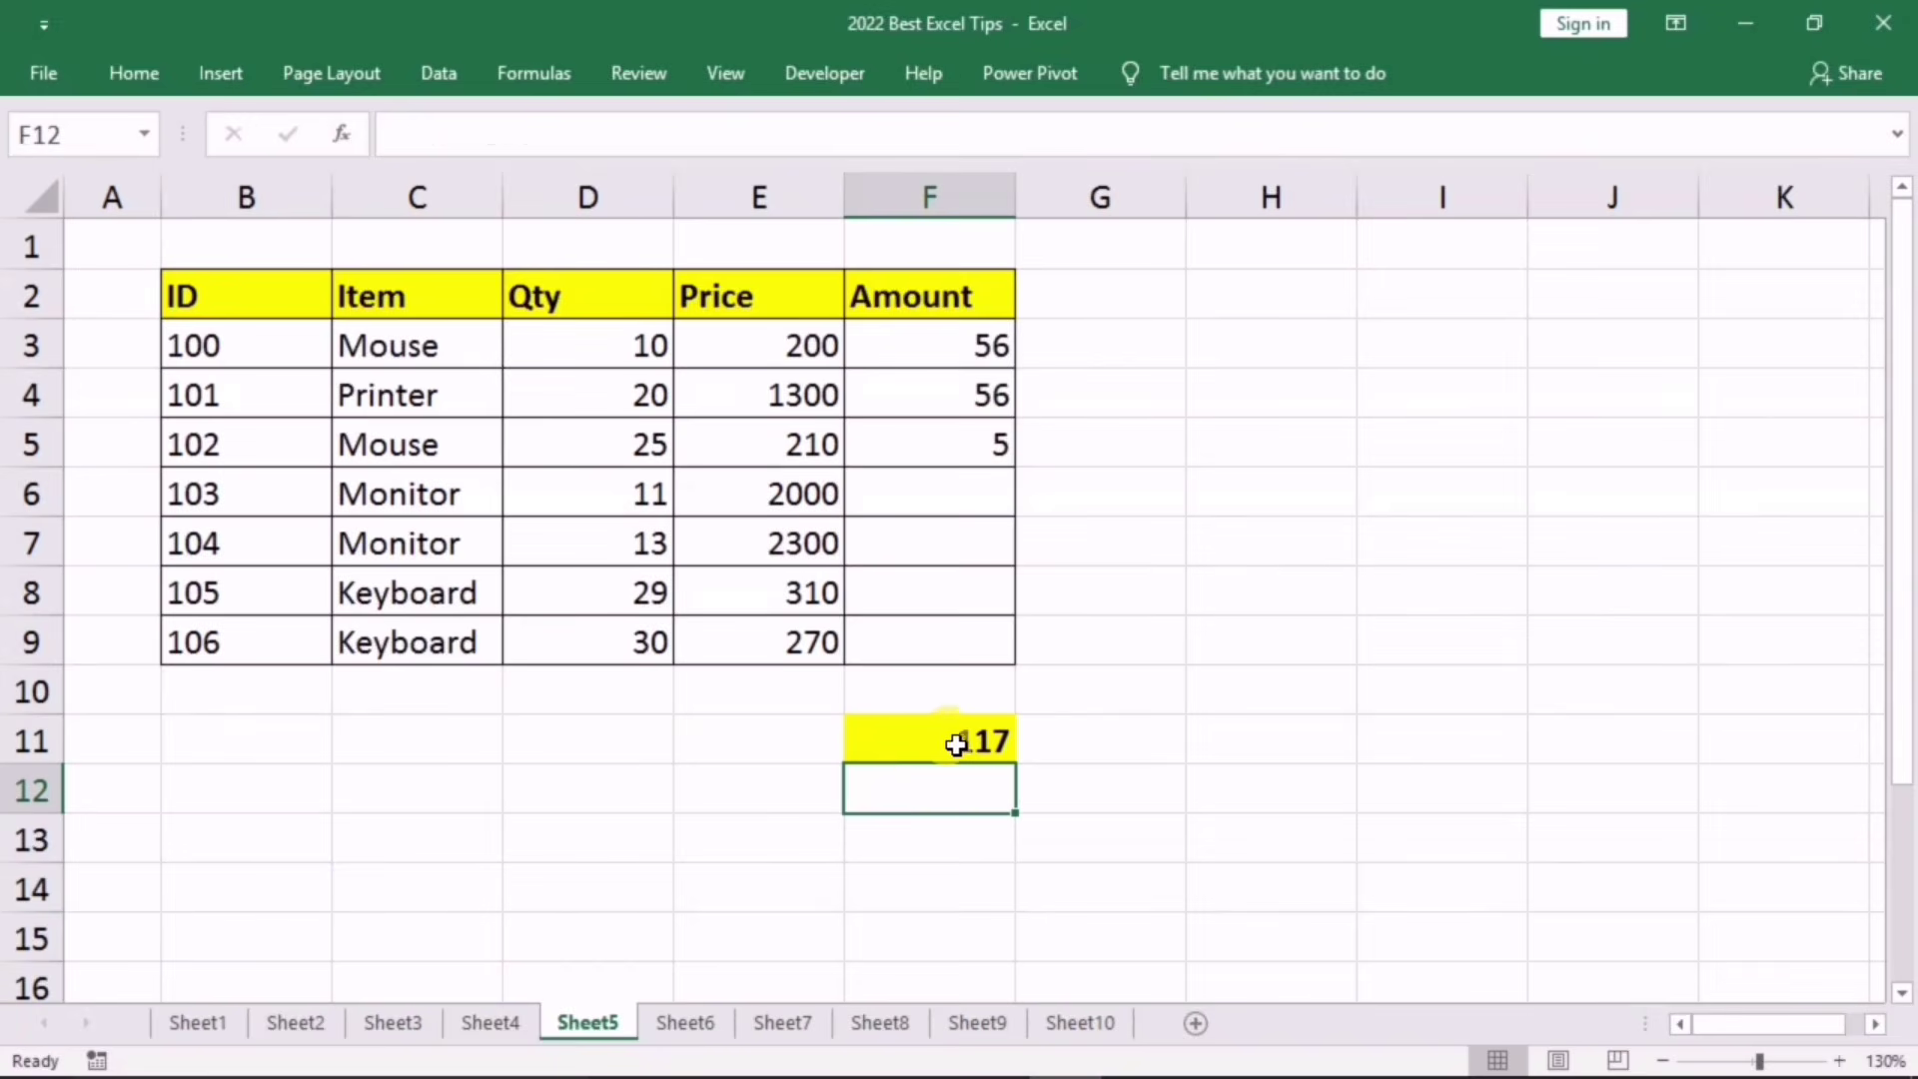
left_click_drag(976, 347, 950, 474)
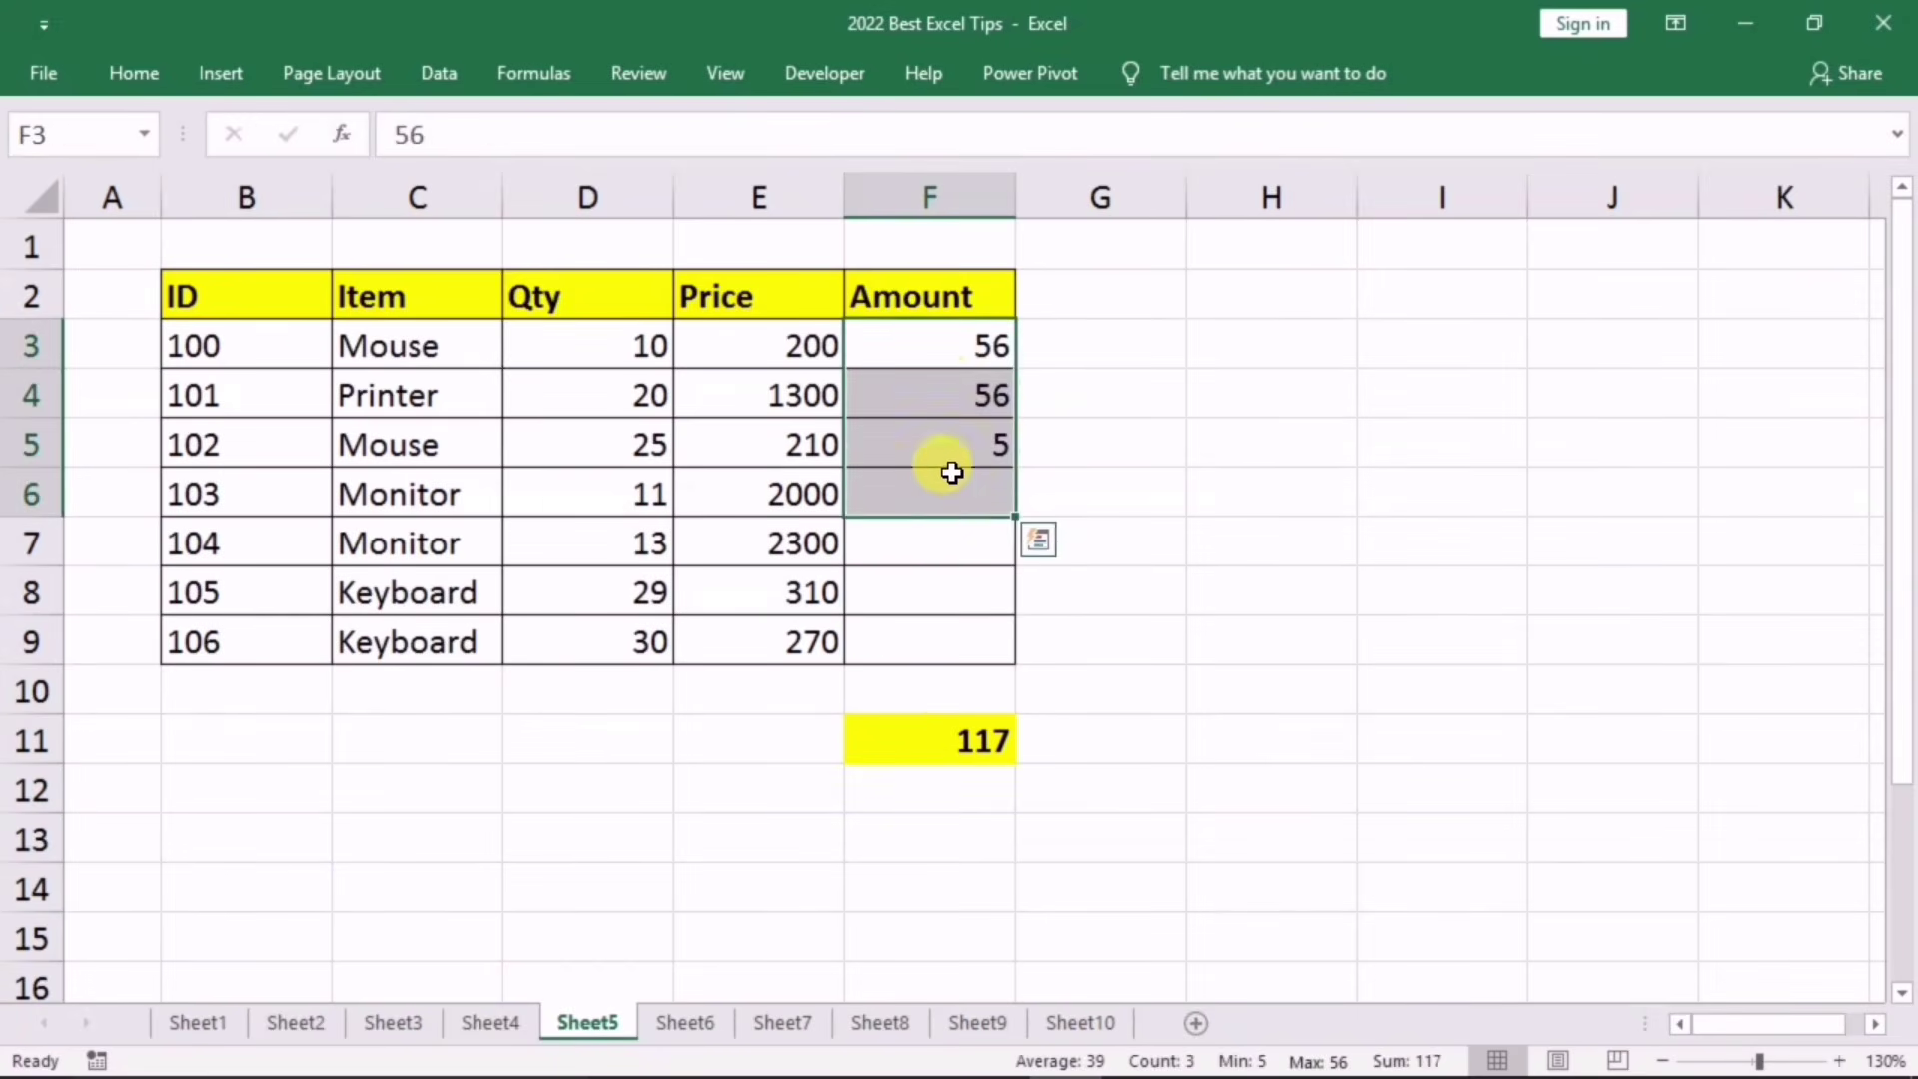
key("Delete")
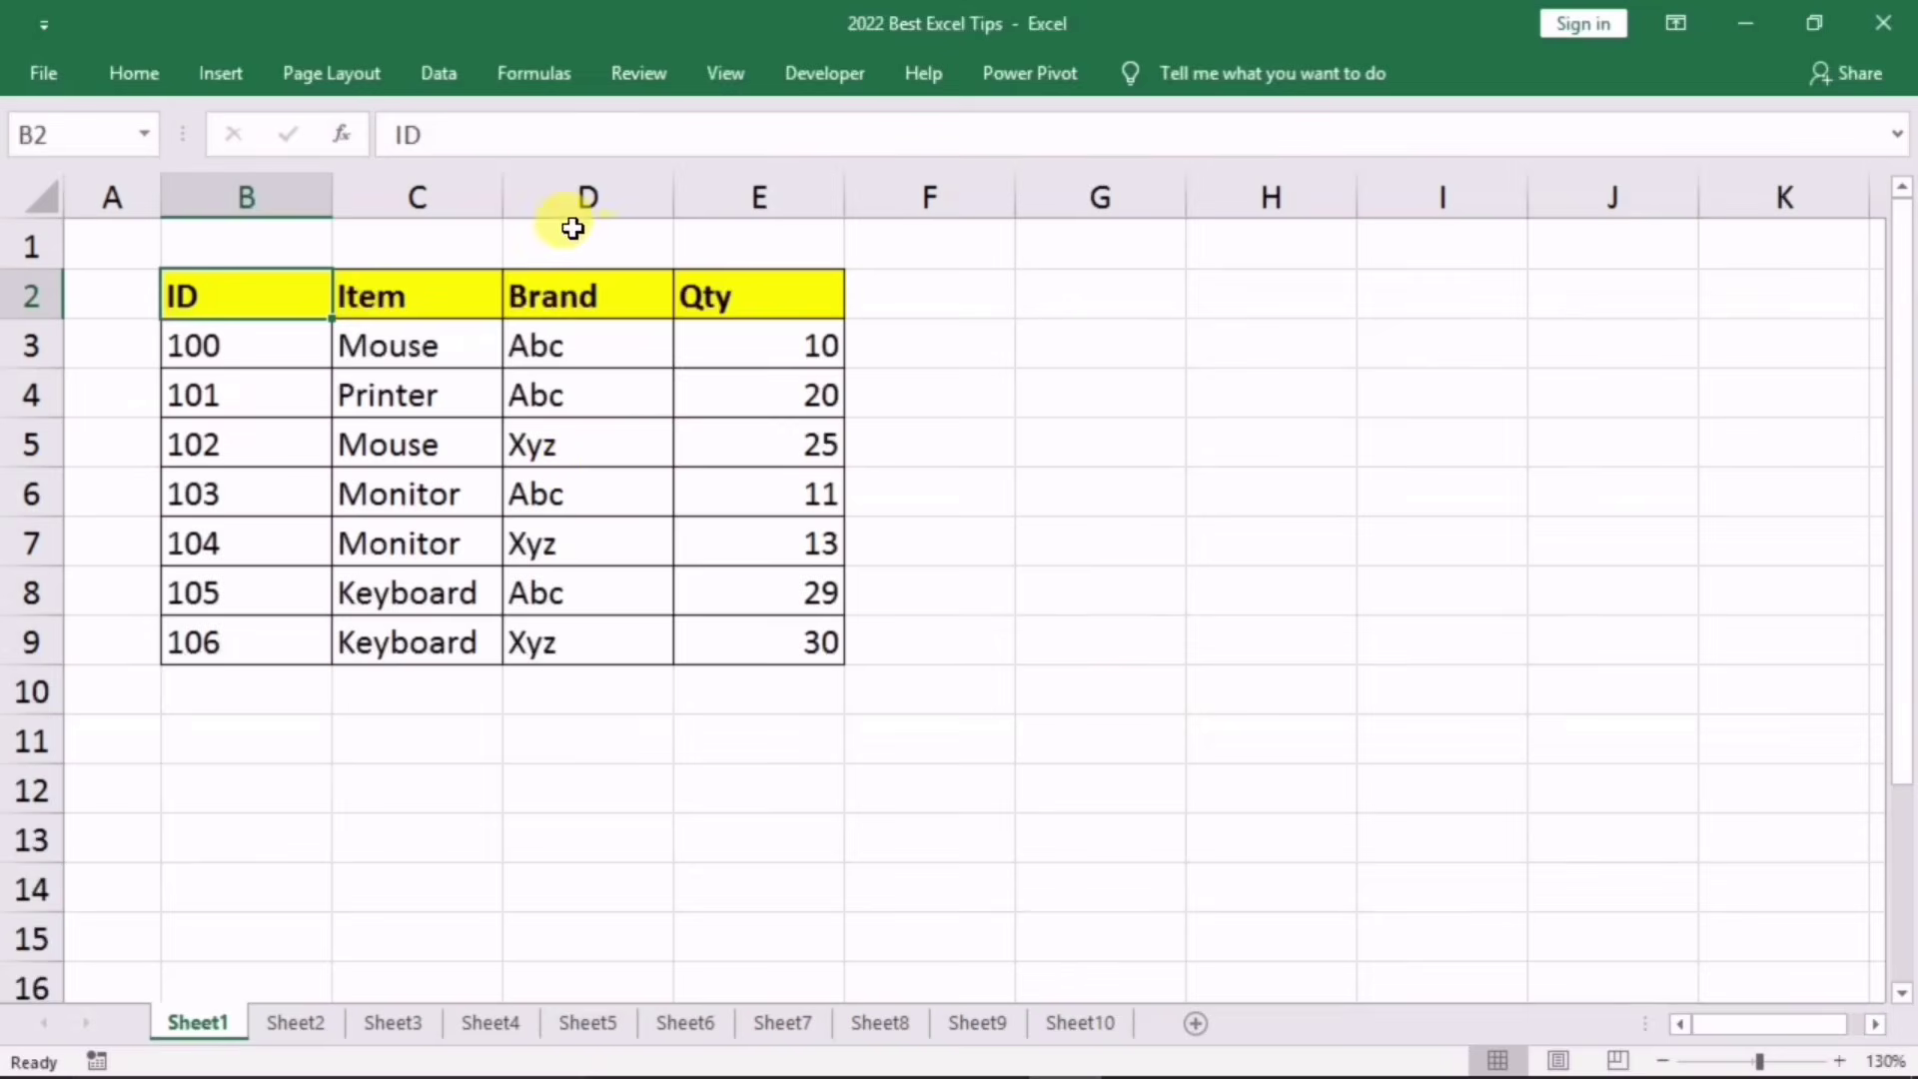
Step: Hide column D on Sheet1
left_click(585, 195)
right_click(584, 197)
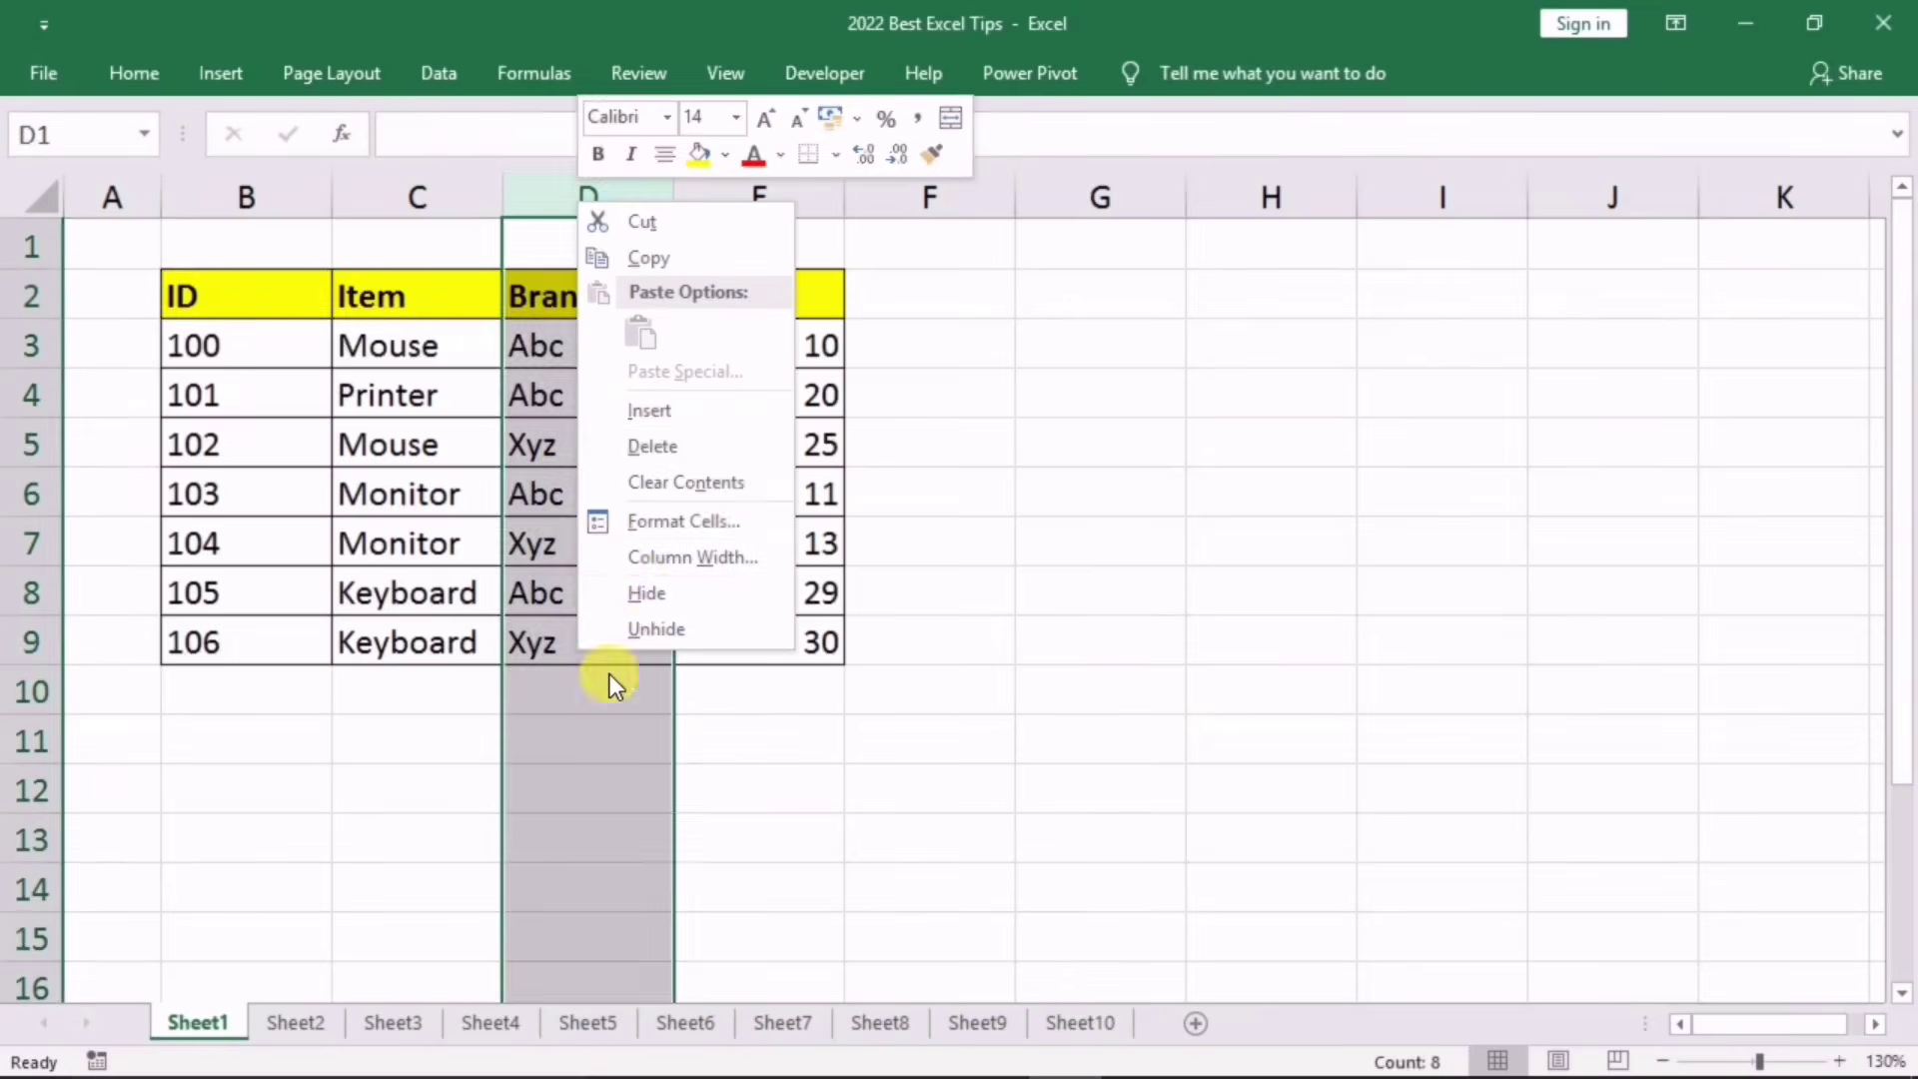
left_click(643, 591)
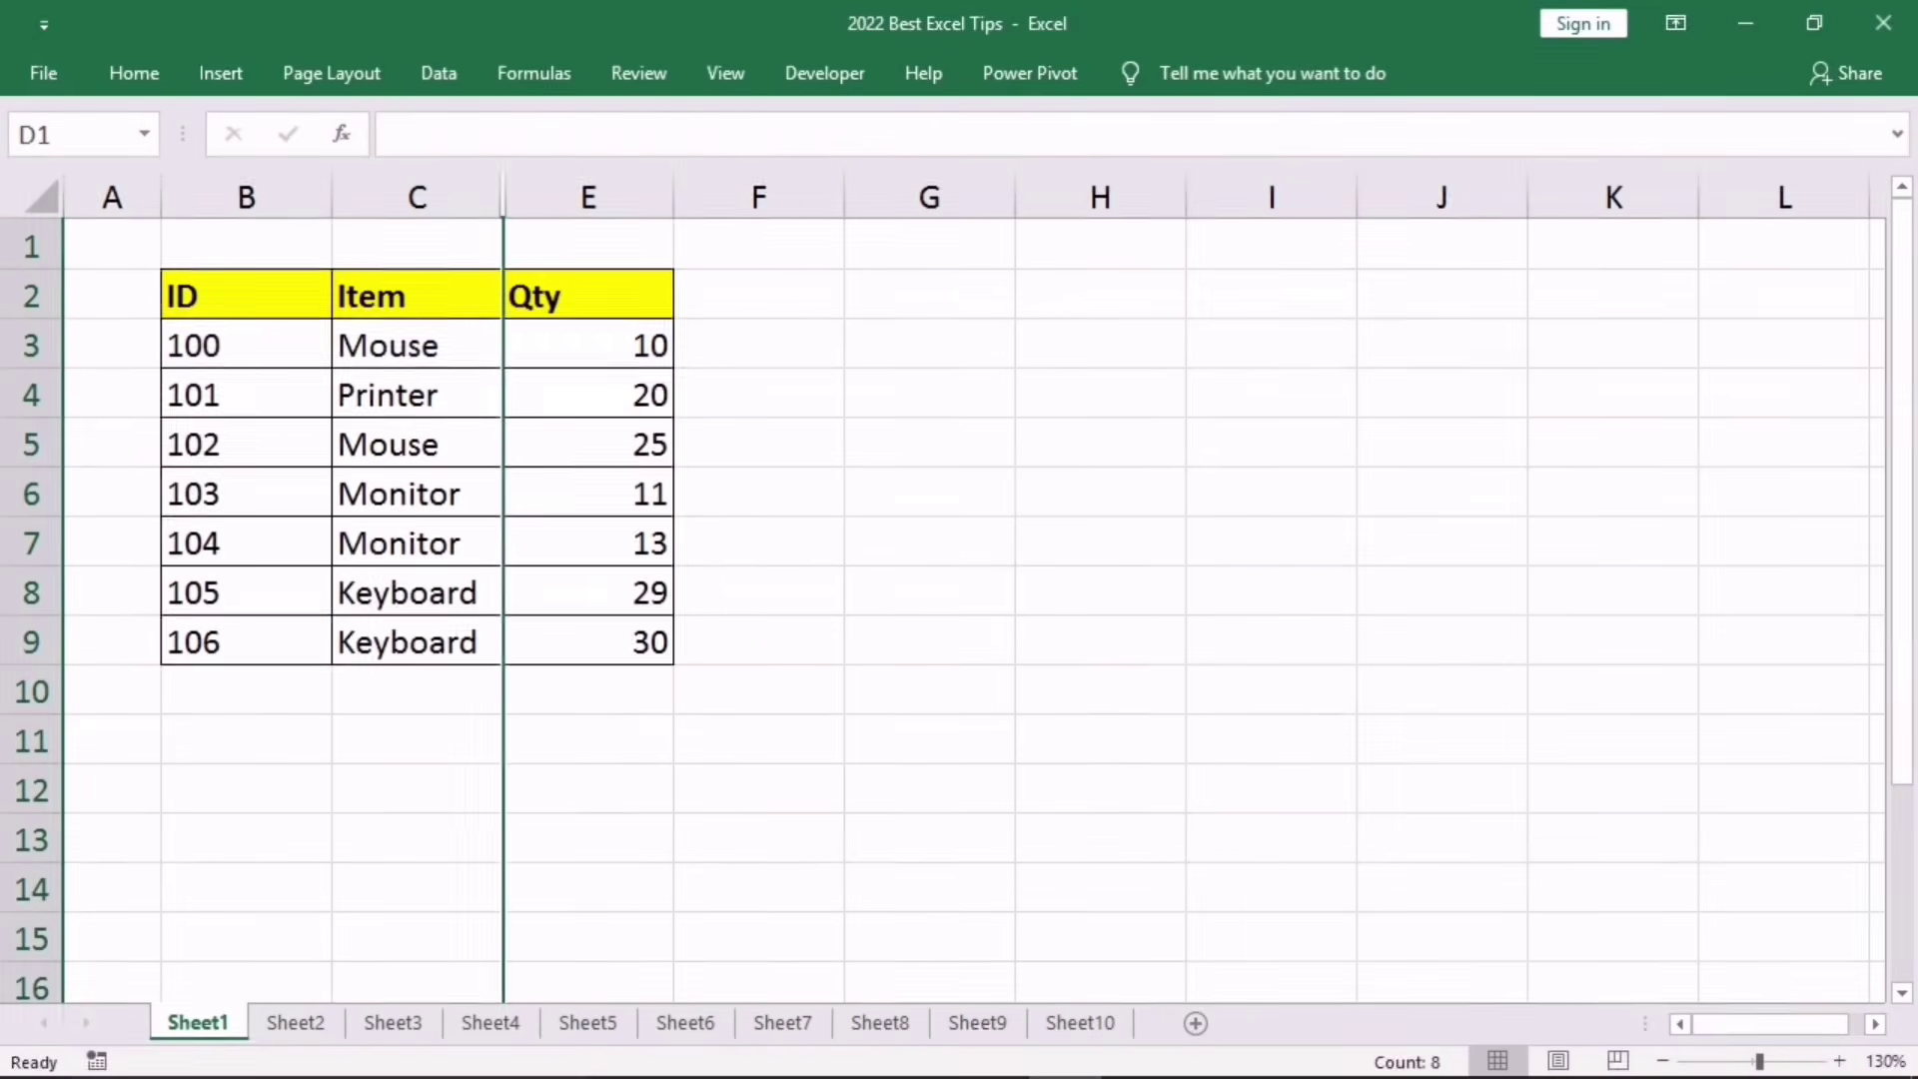
Step: Hide rows 4 to 7, leaving IDs 100, 105 and 106 visible
left_click_drag(31, 394, 33, 539)
right_click(31, 474)
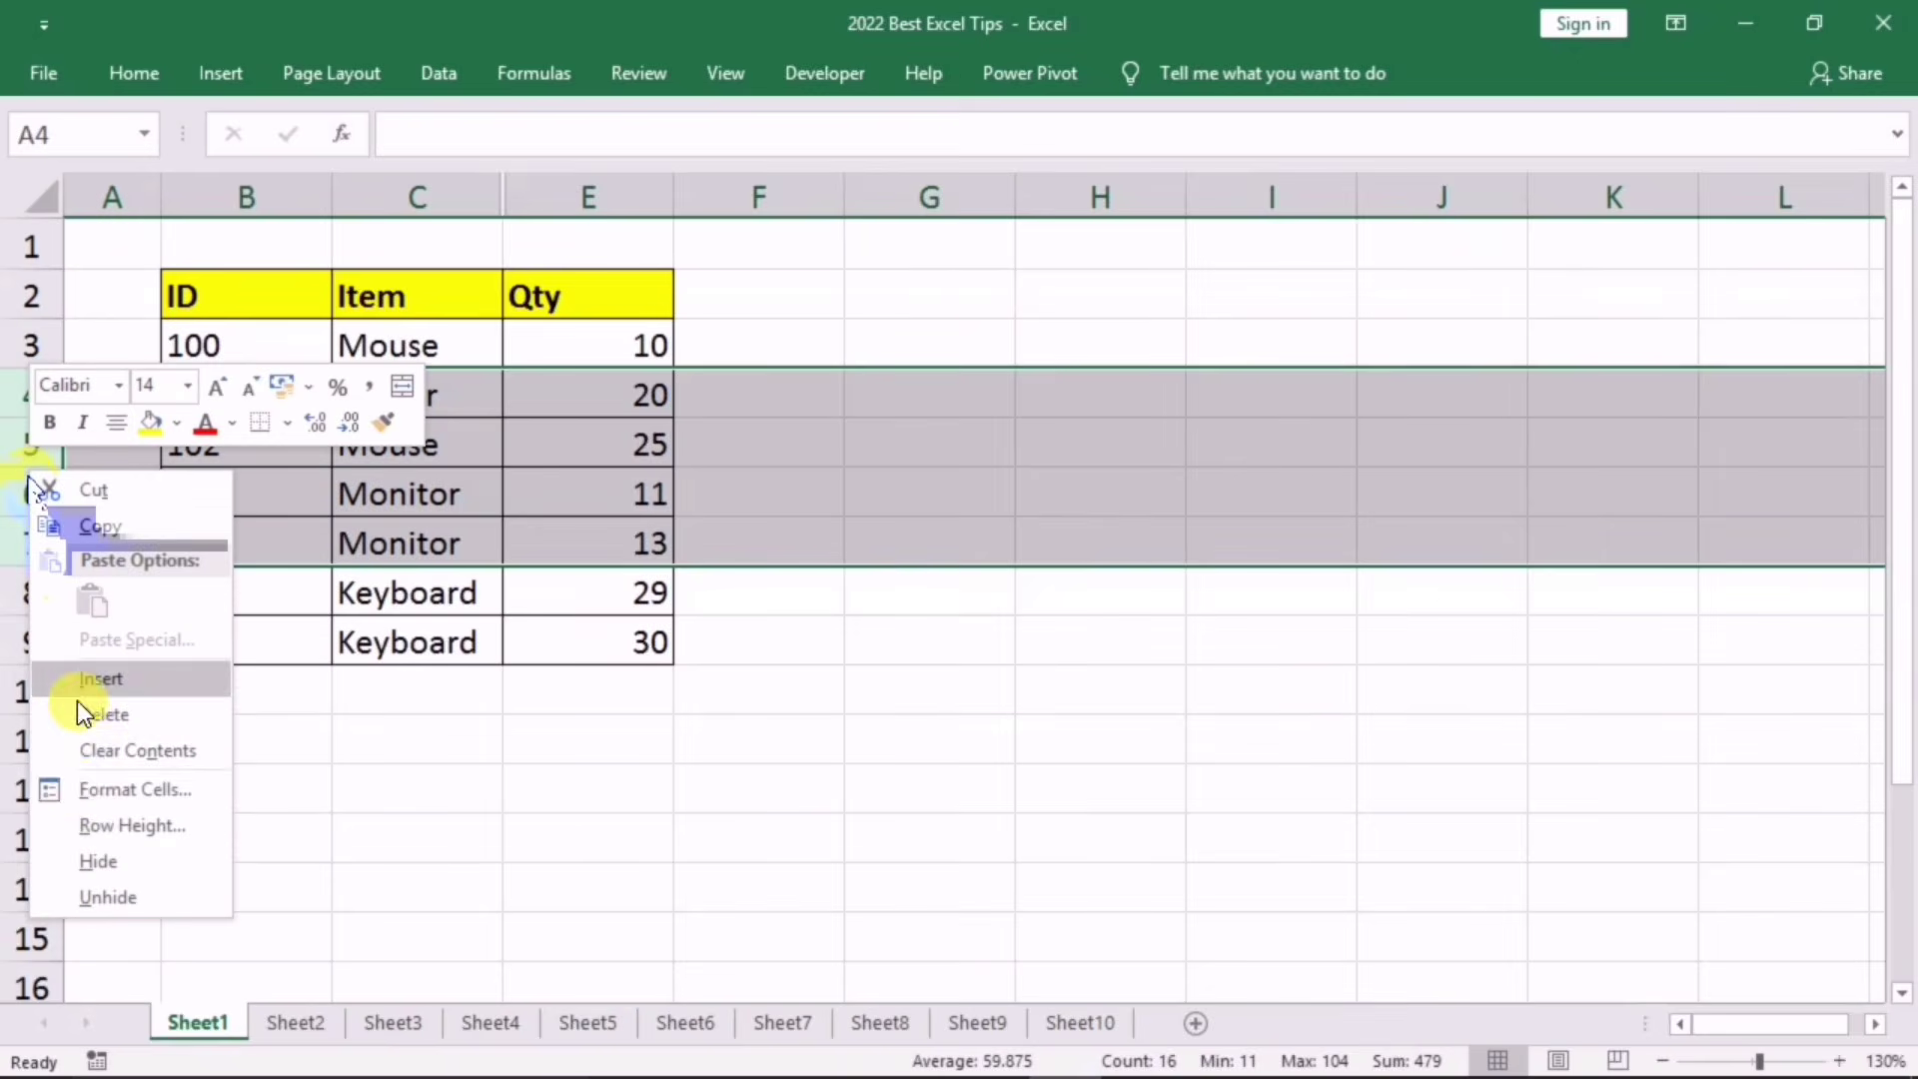
left_click(88, 857)
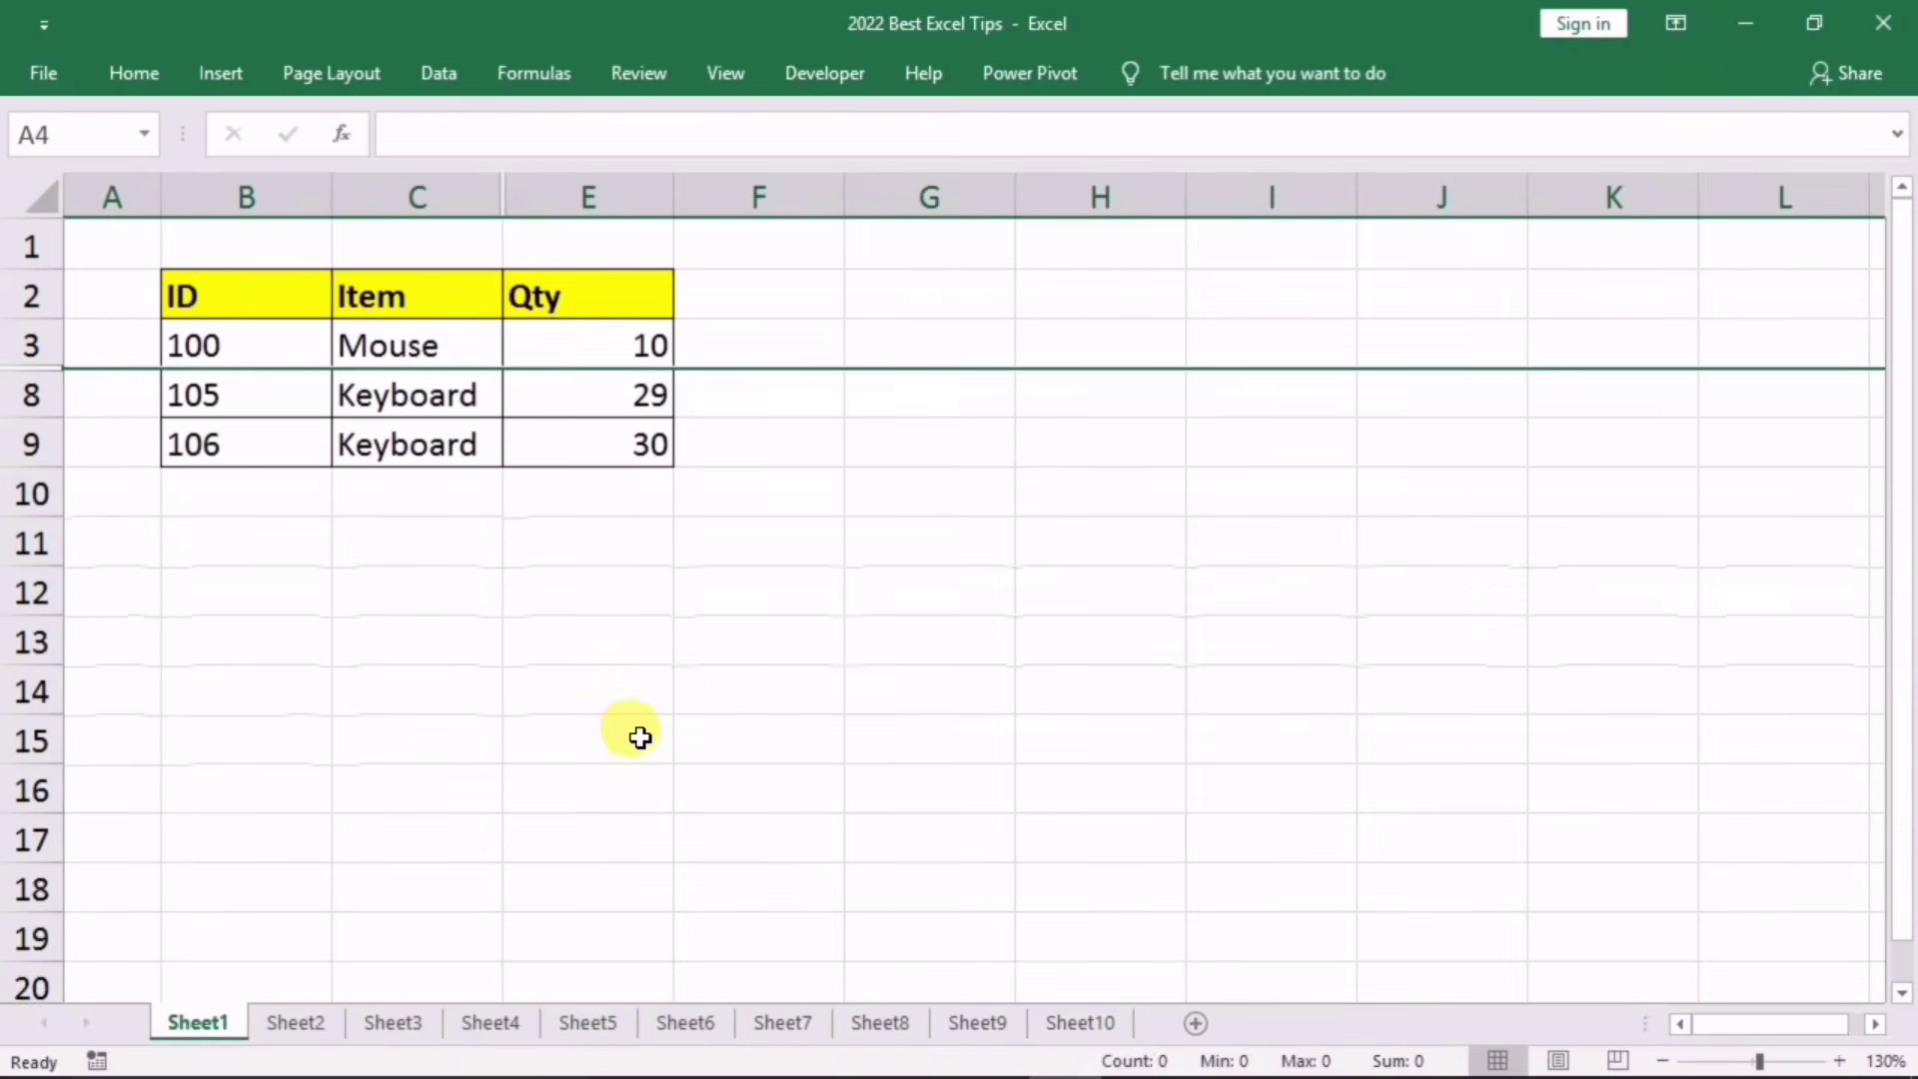
left_click(764, 654)
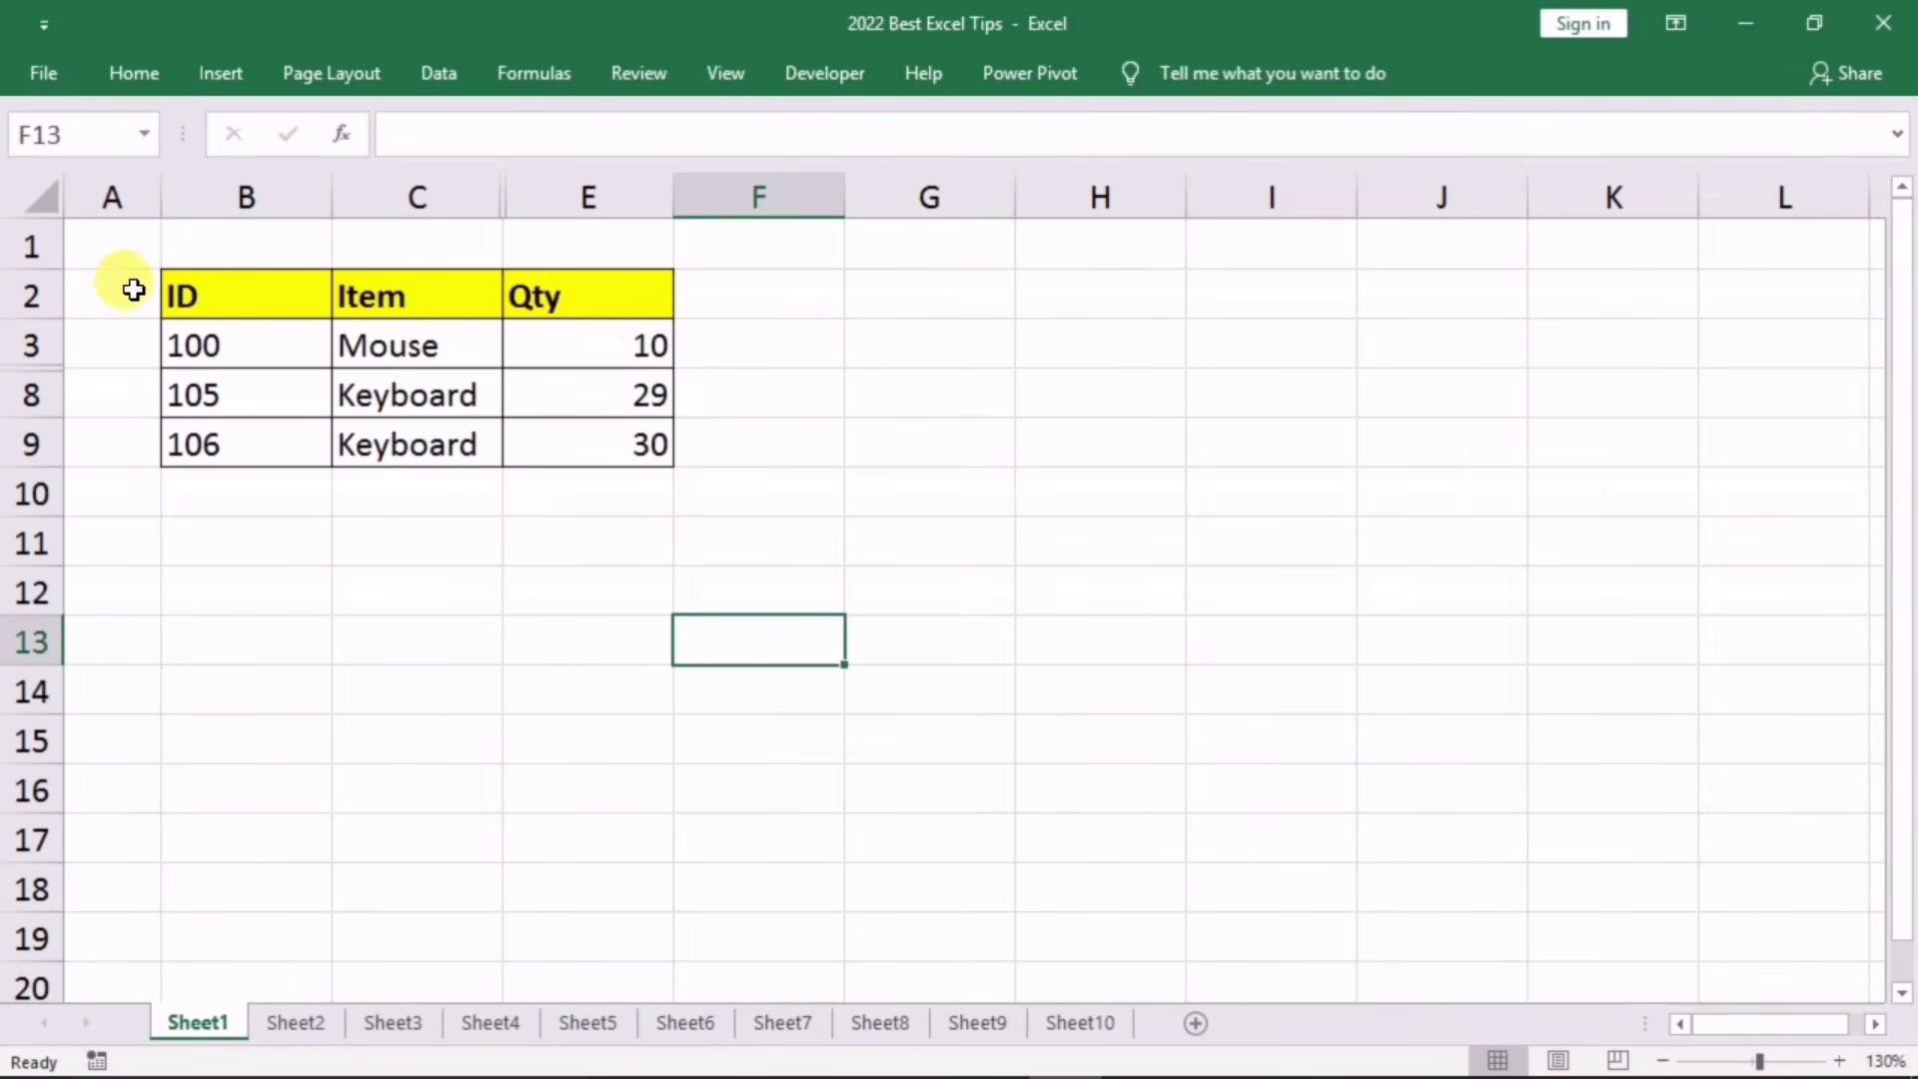
Step: Start Inspect Document from File > Info > Check for Issues, saving the workbook first
left_click(44, 76)
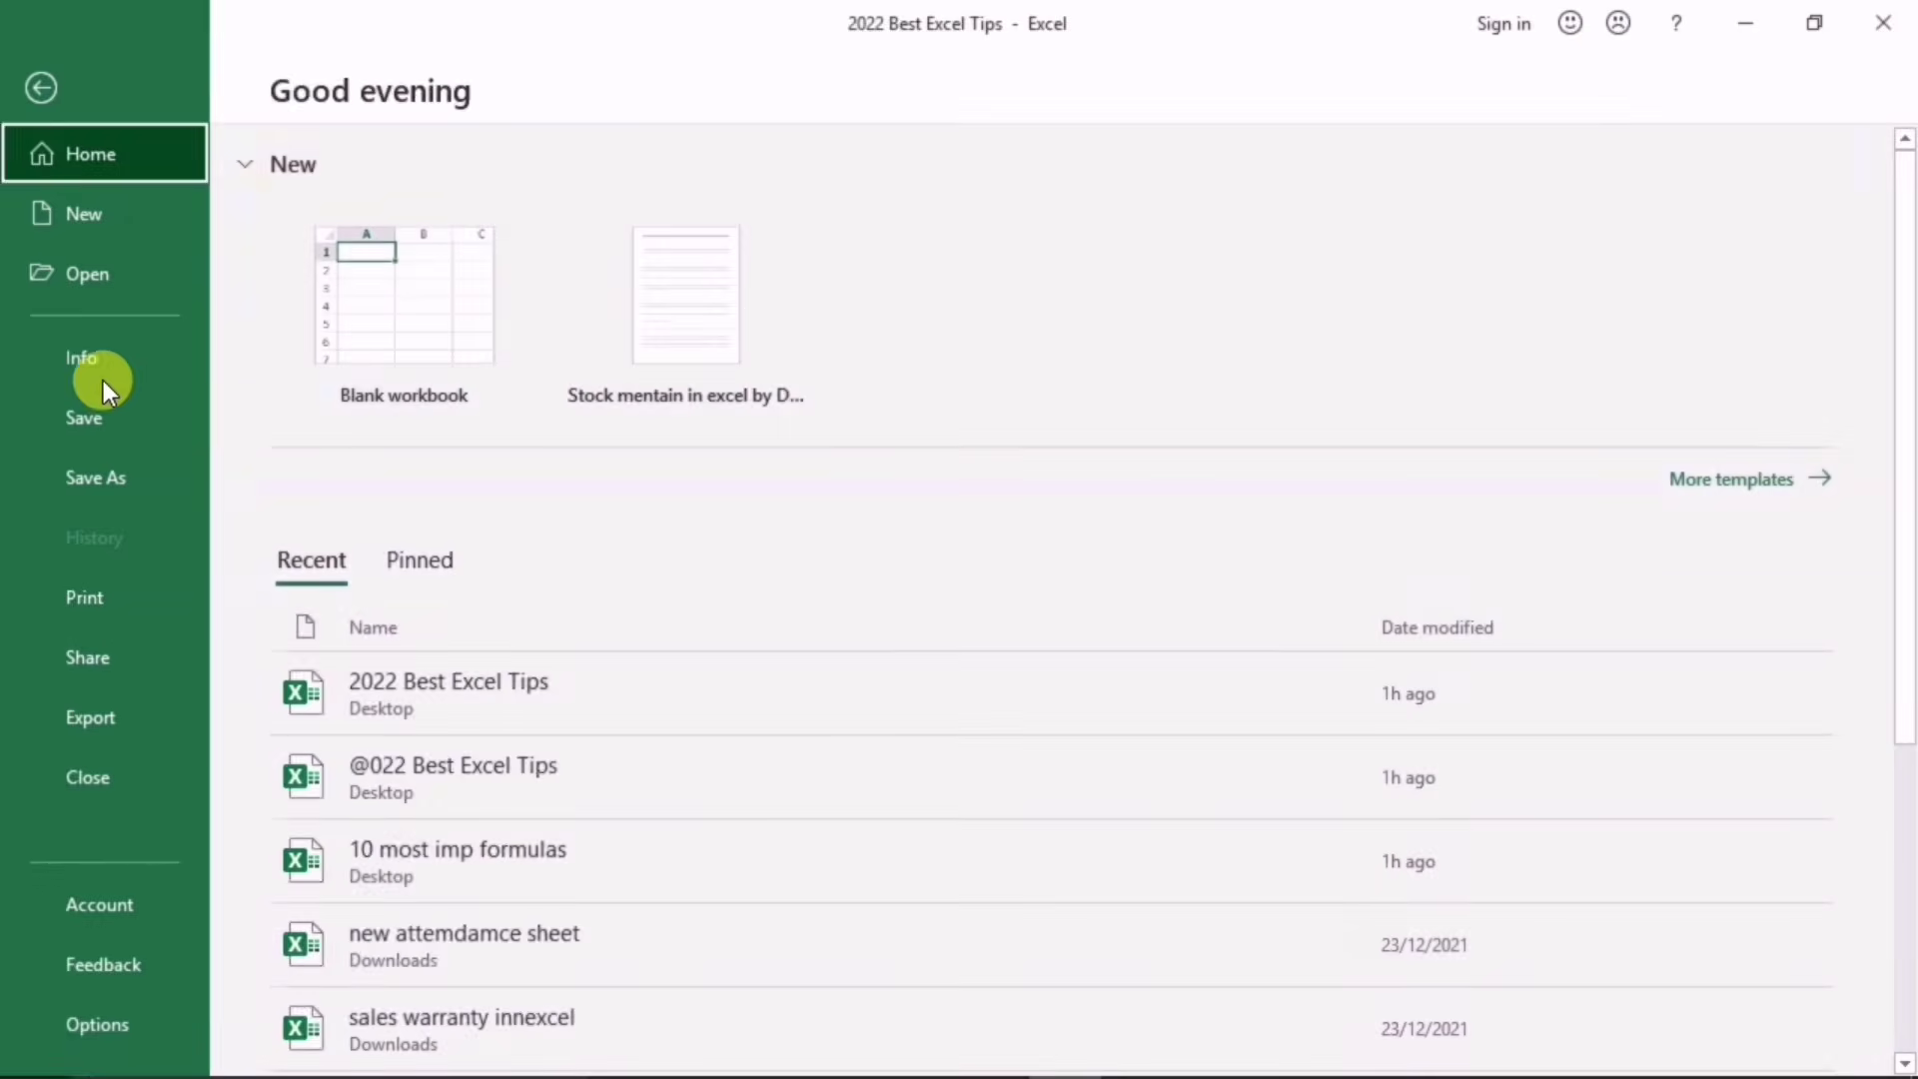
left_click(98, 364)
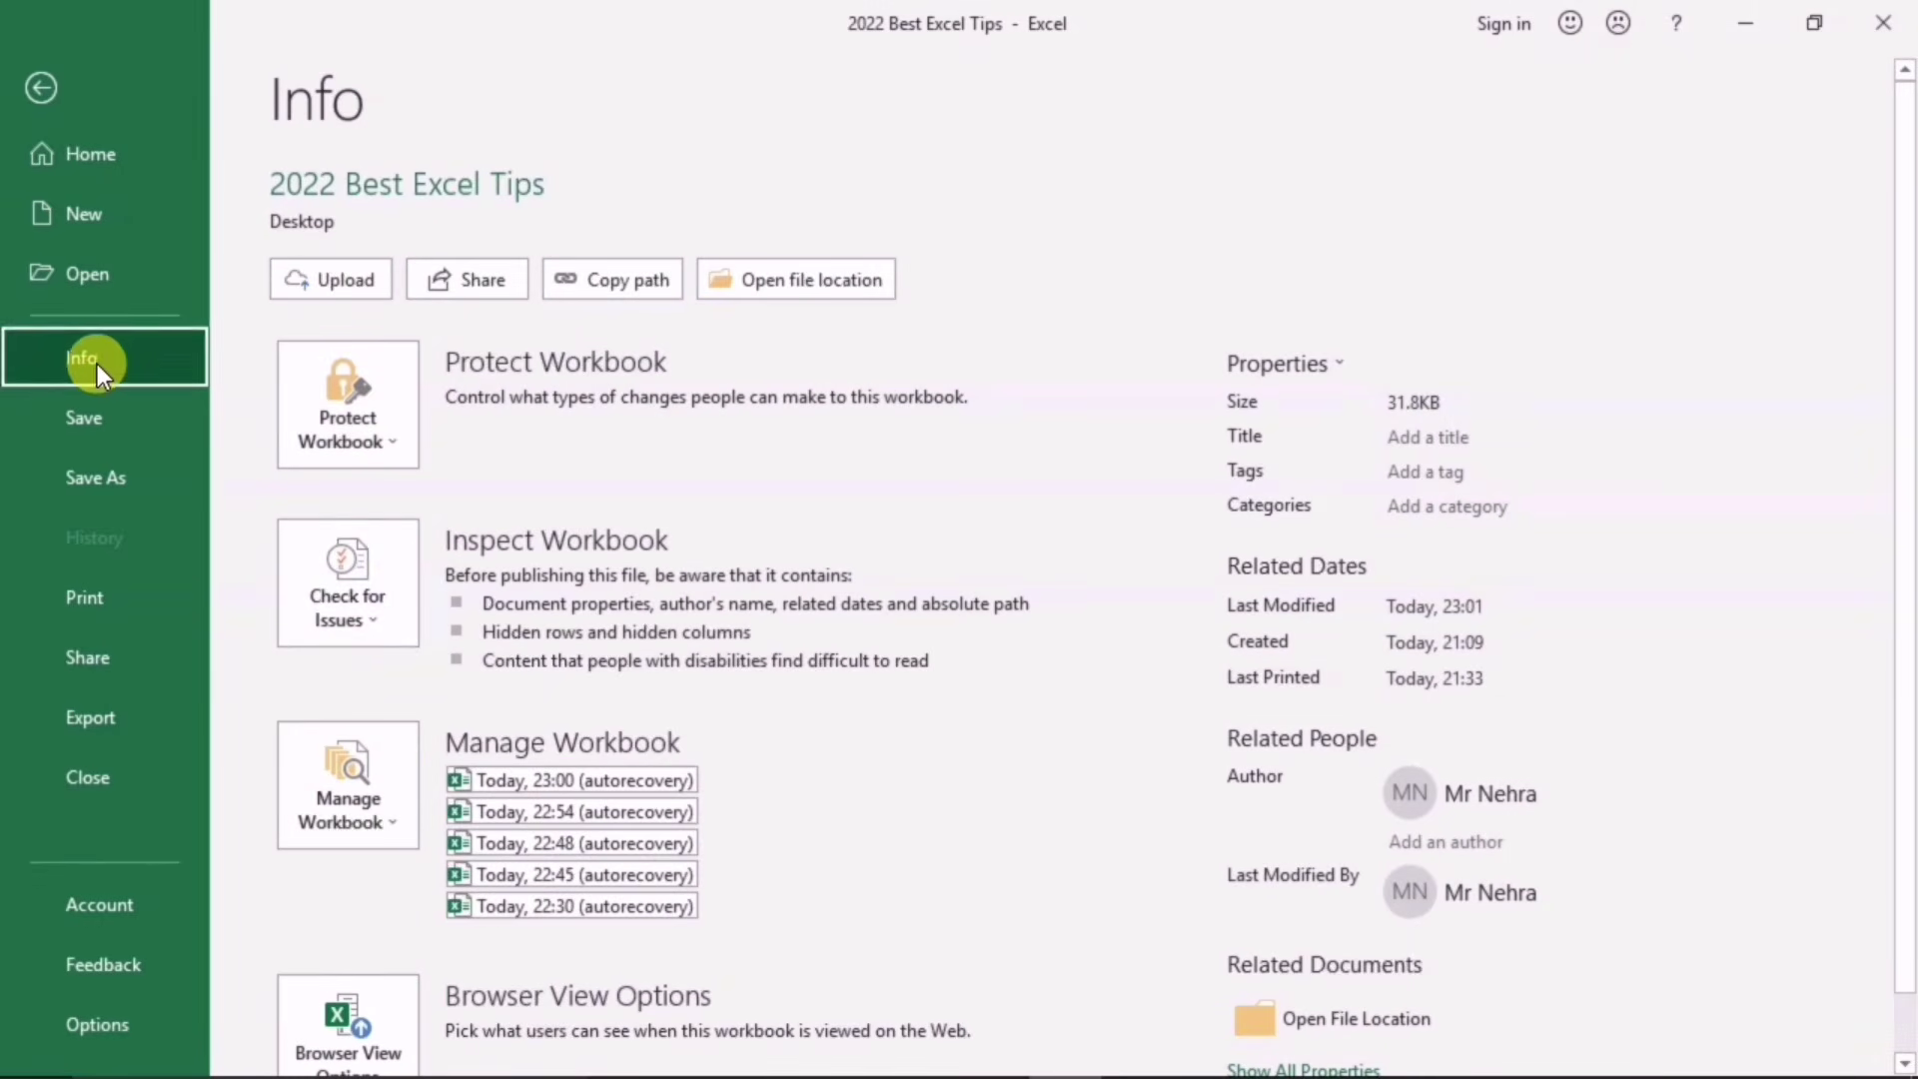
left_click(377, 616)
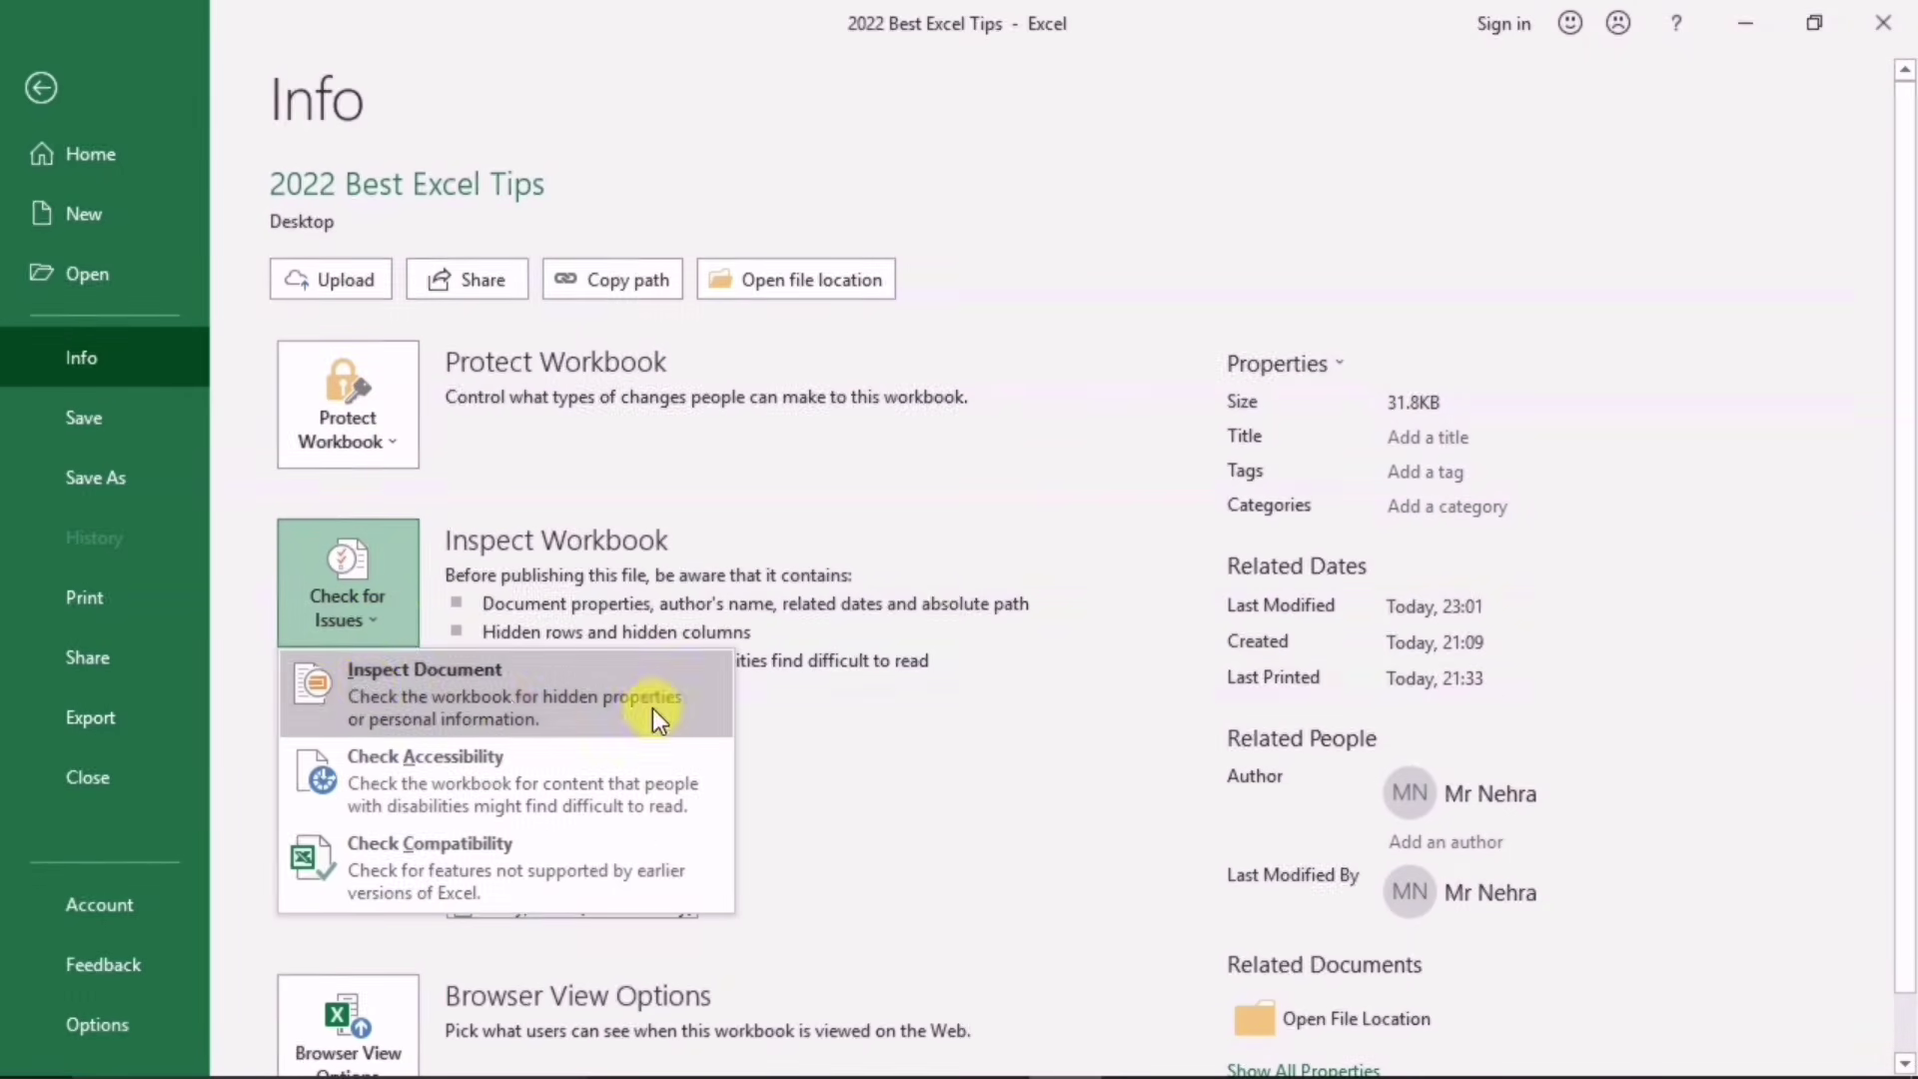
left_click(499, 681)
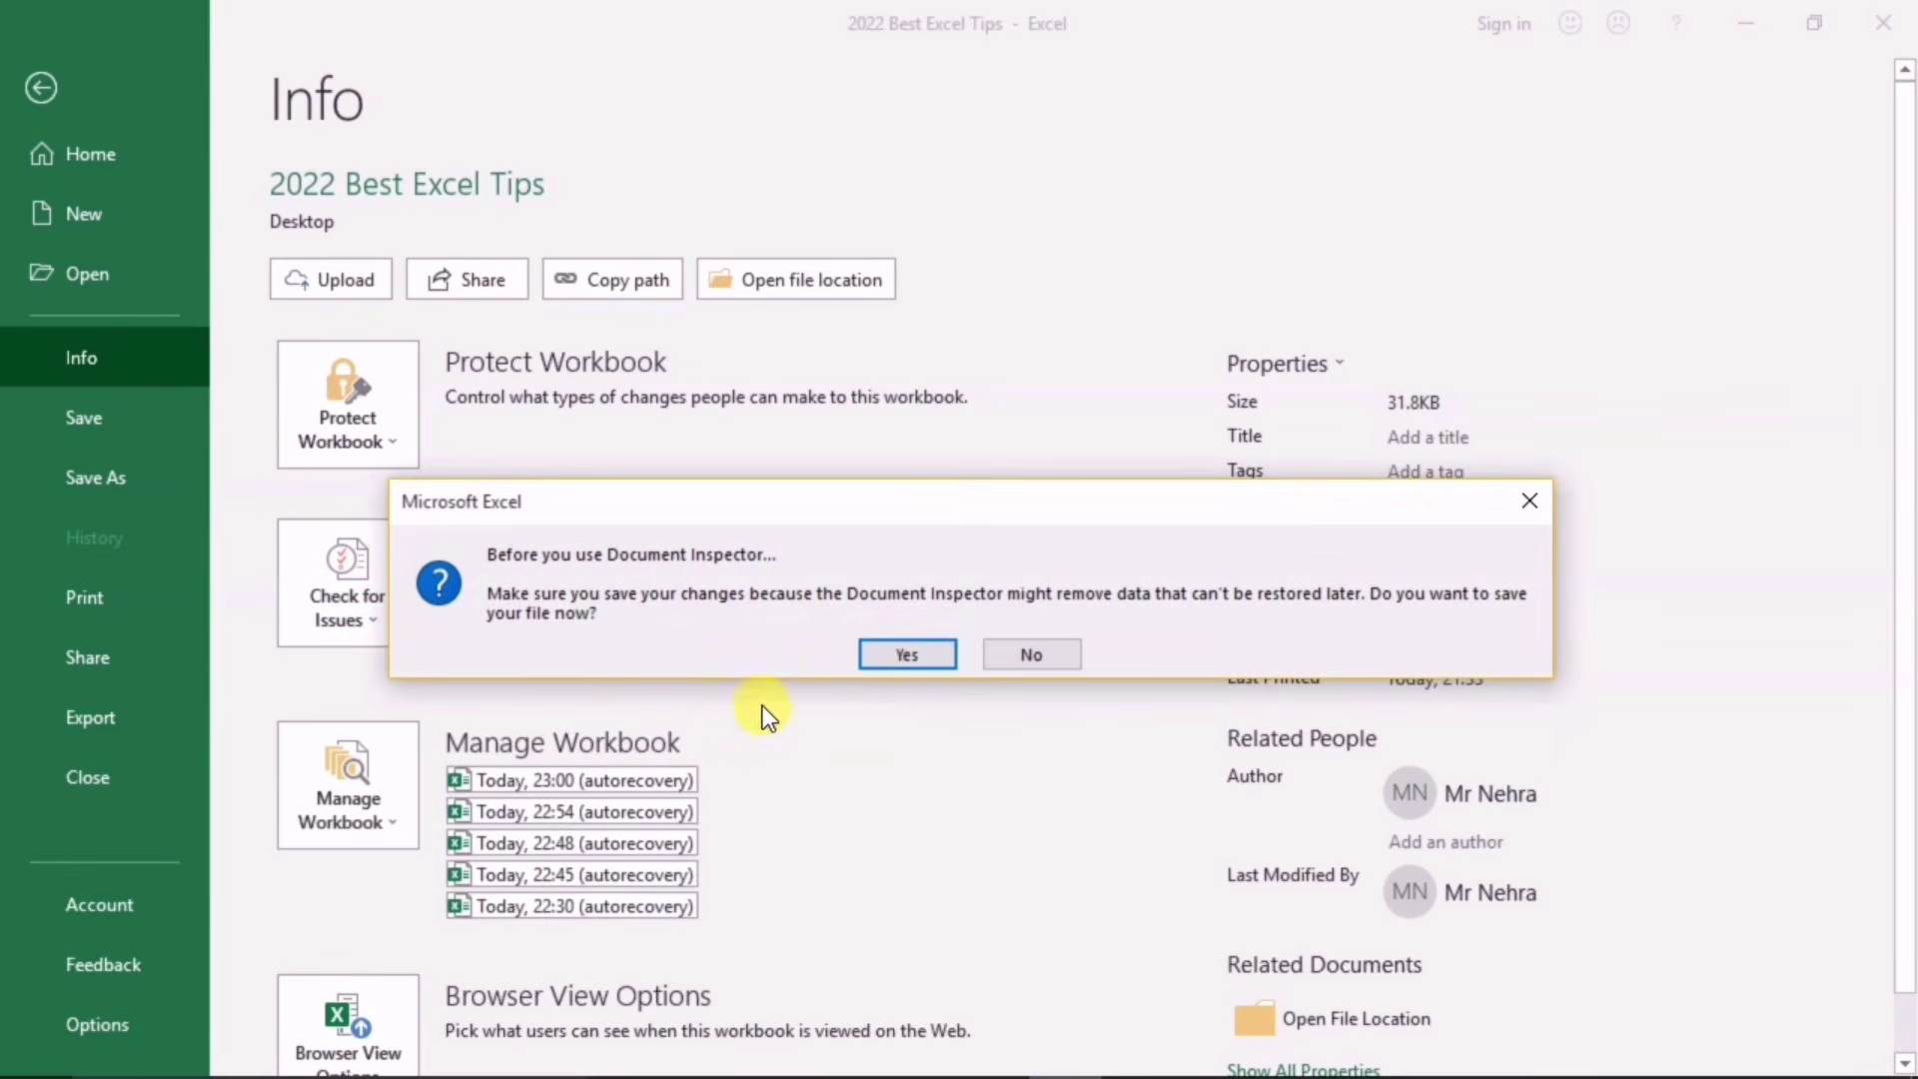
left_click(885, 660)
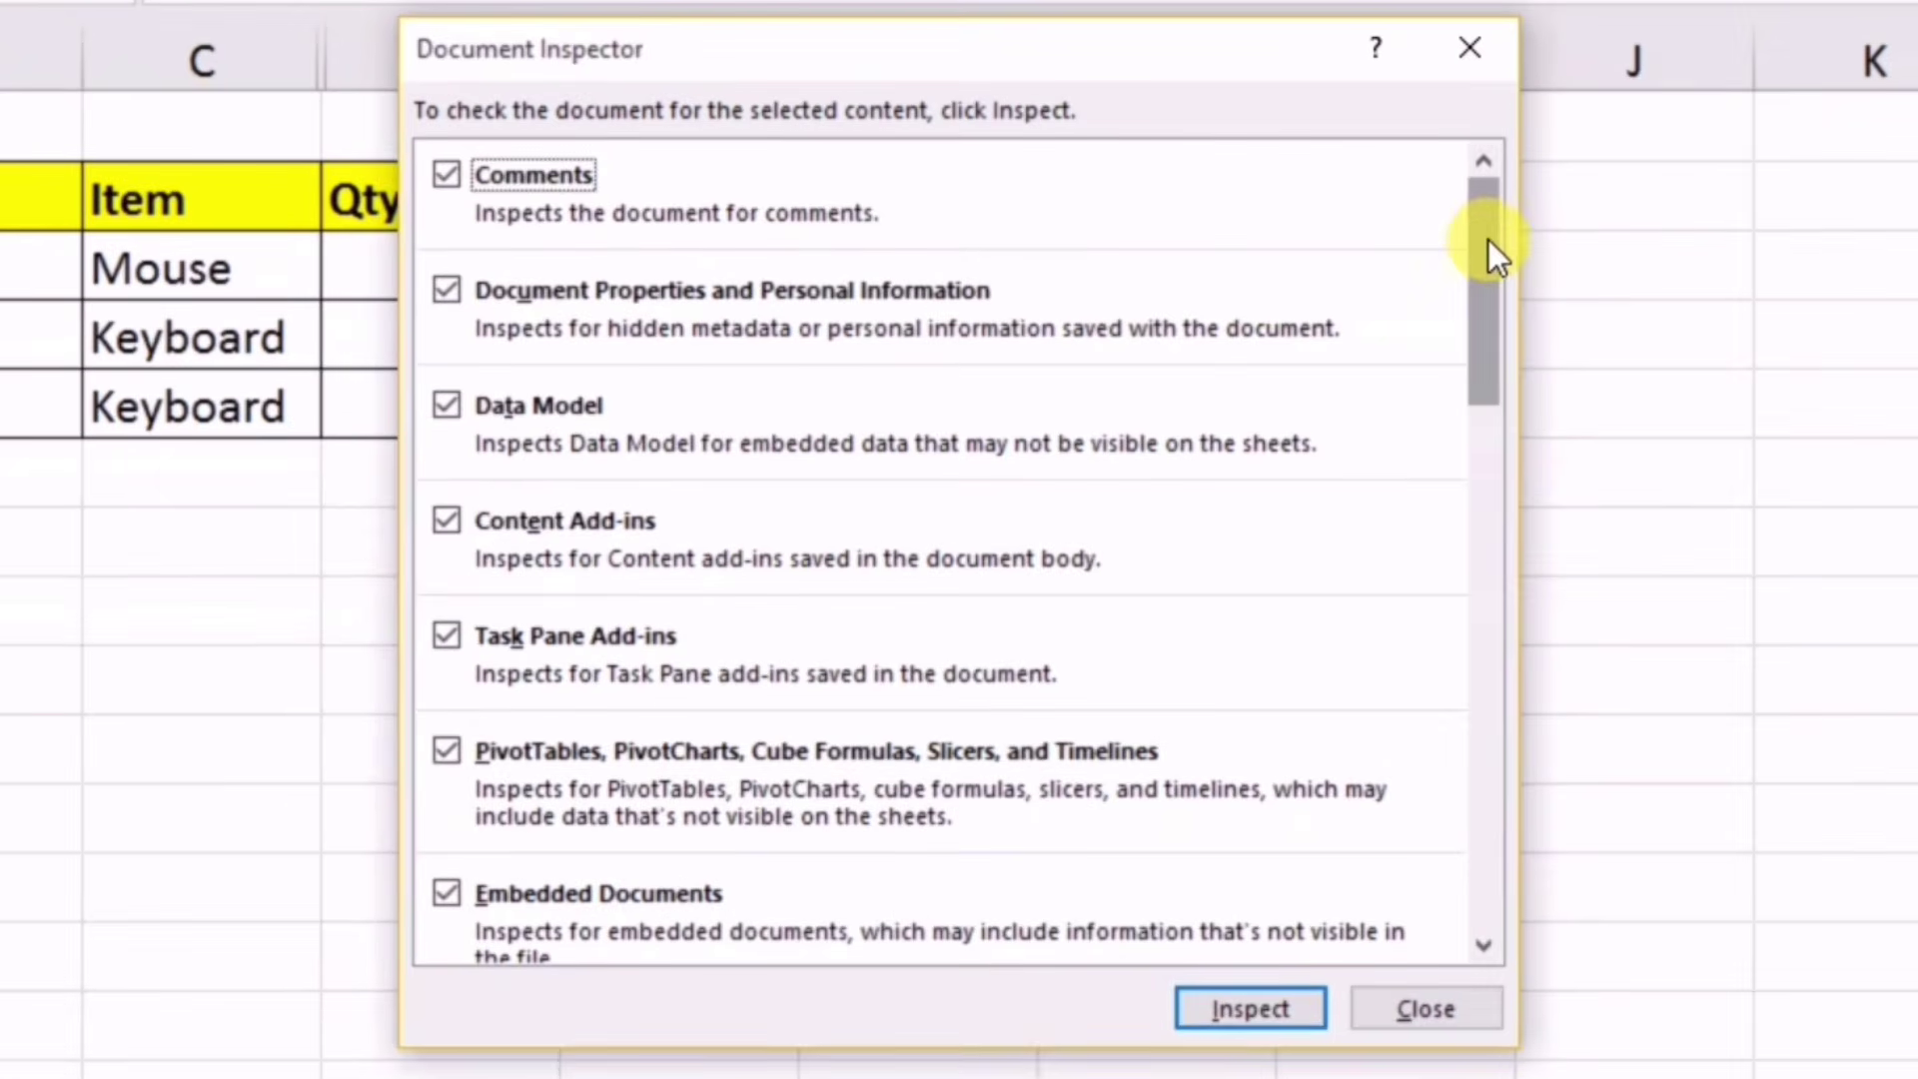
Step: Run the inspection and Remove All for the 4 hidden rows and 1 hidden column
left_click_drag(1340, 331, 1359, 685)
left_click_drag(1519, 746, 1515, 759)
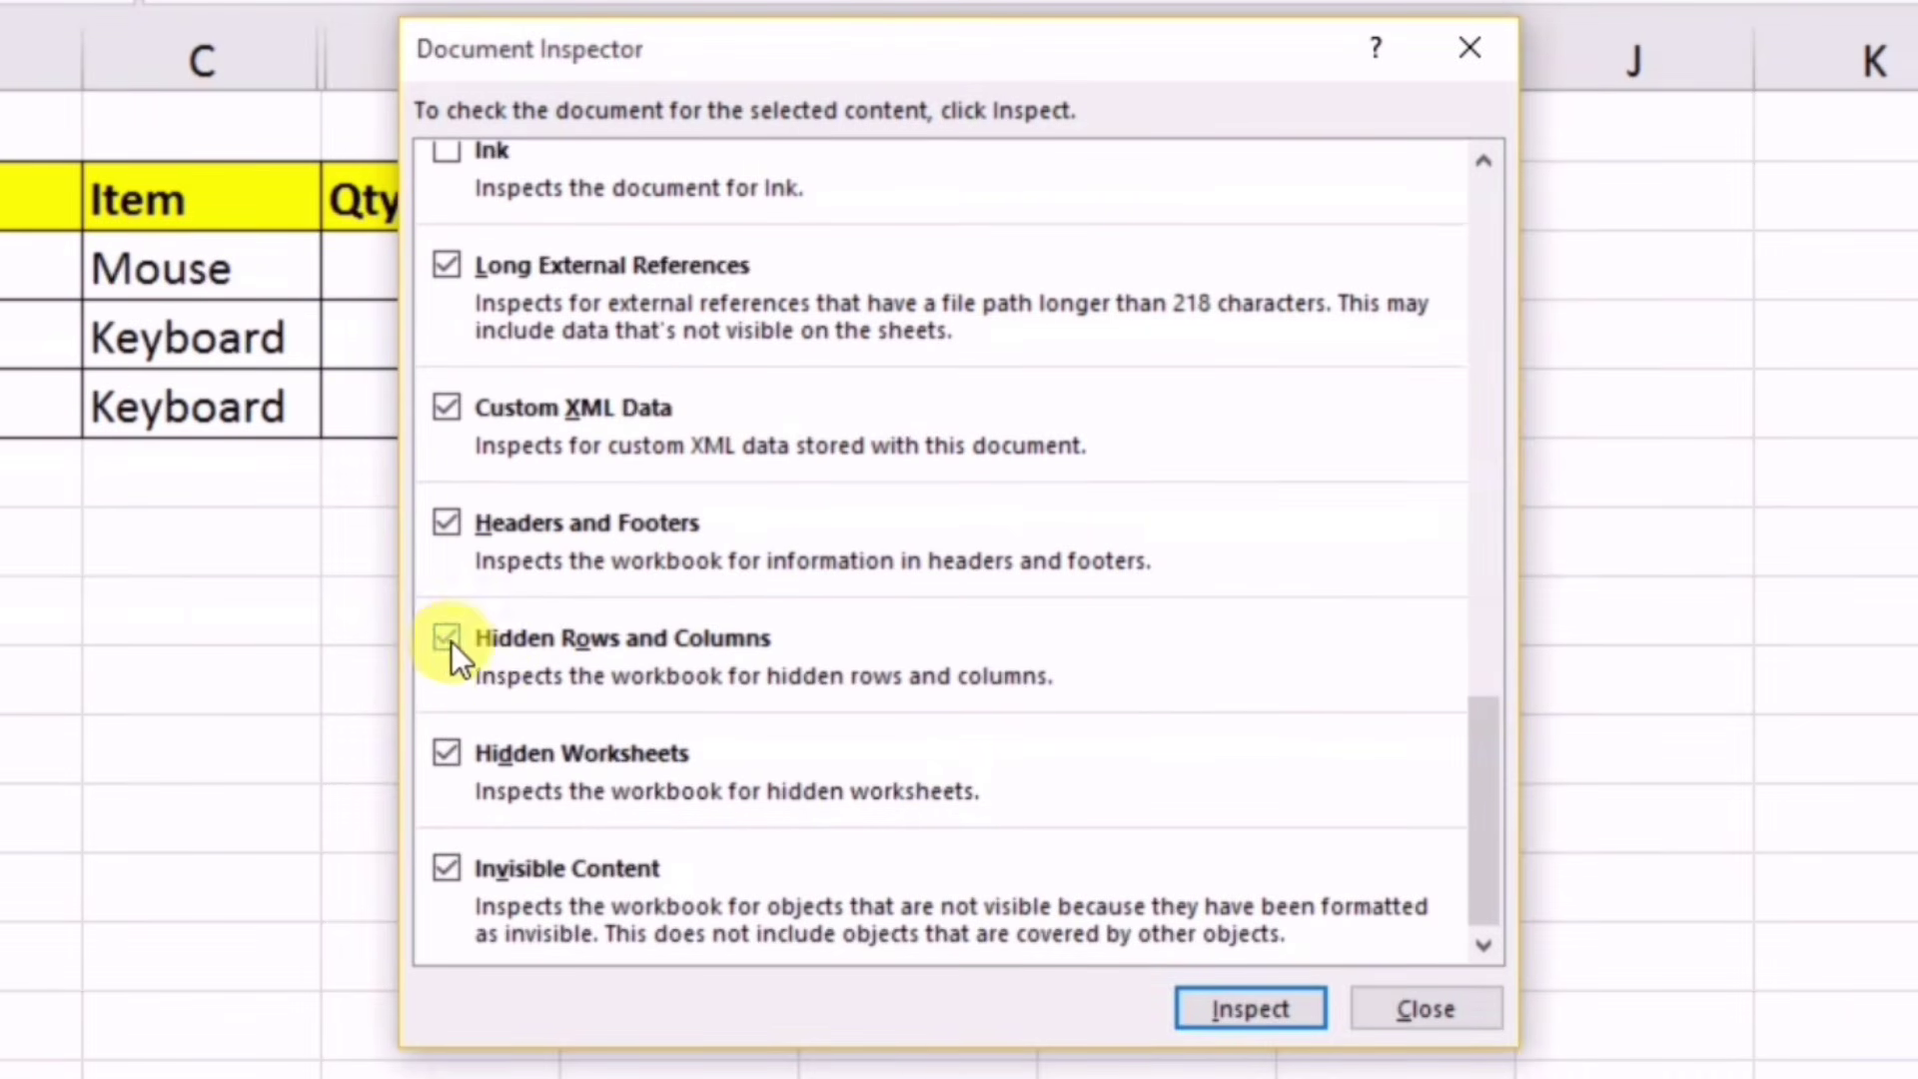
left_click(1208, 1011)
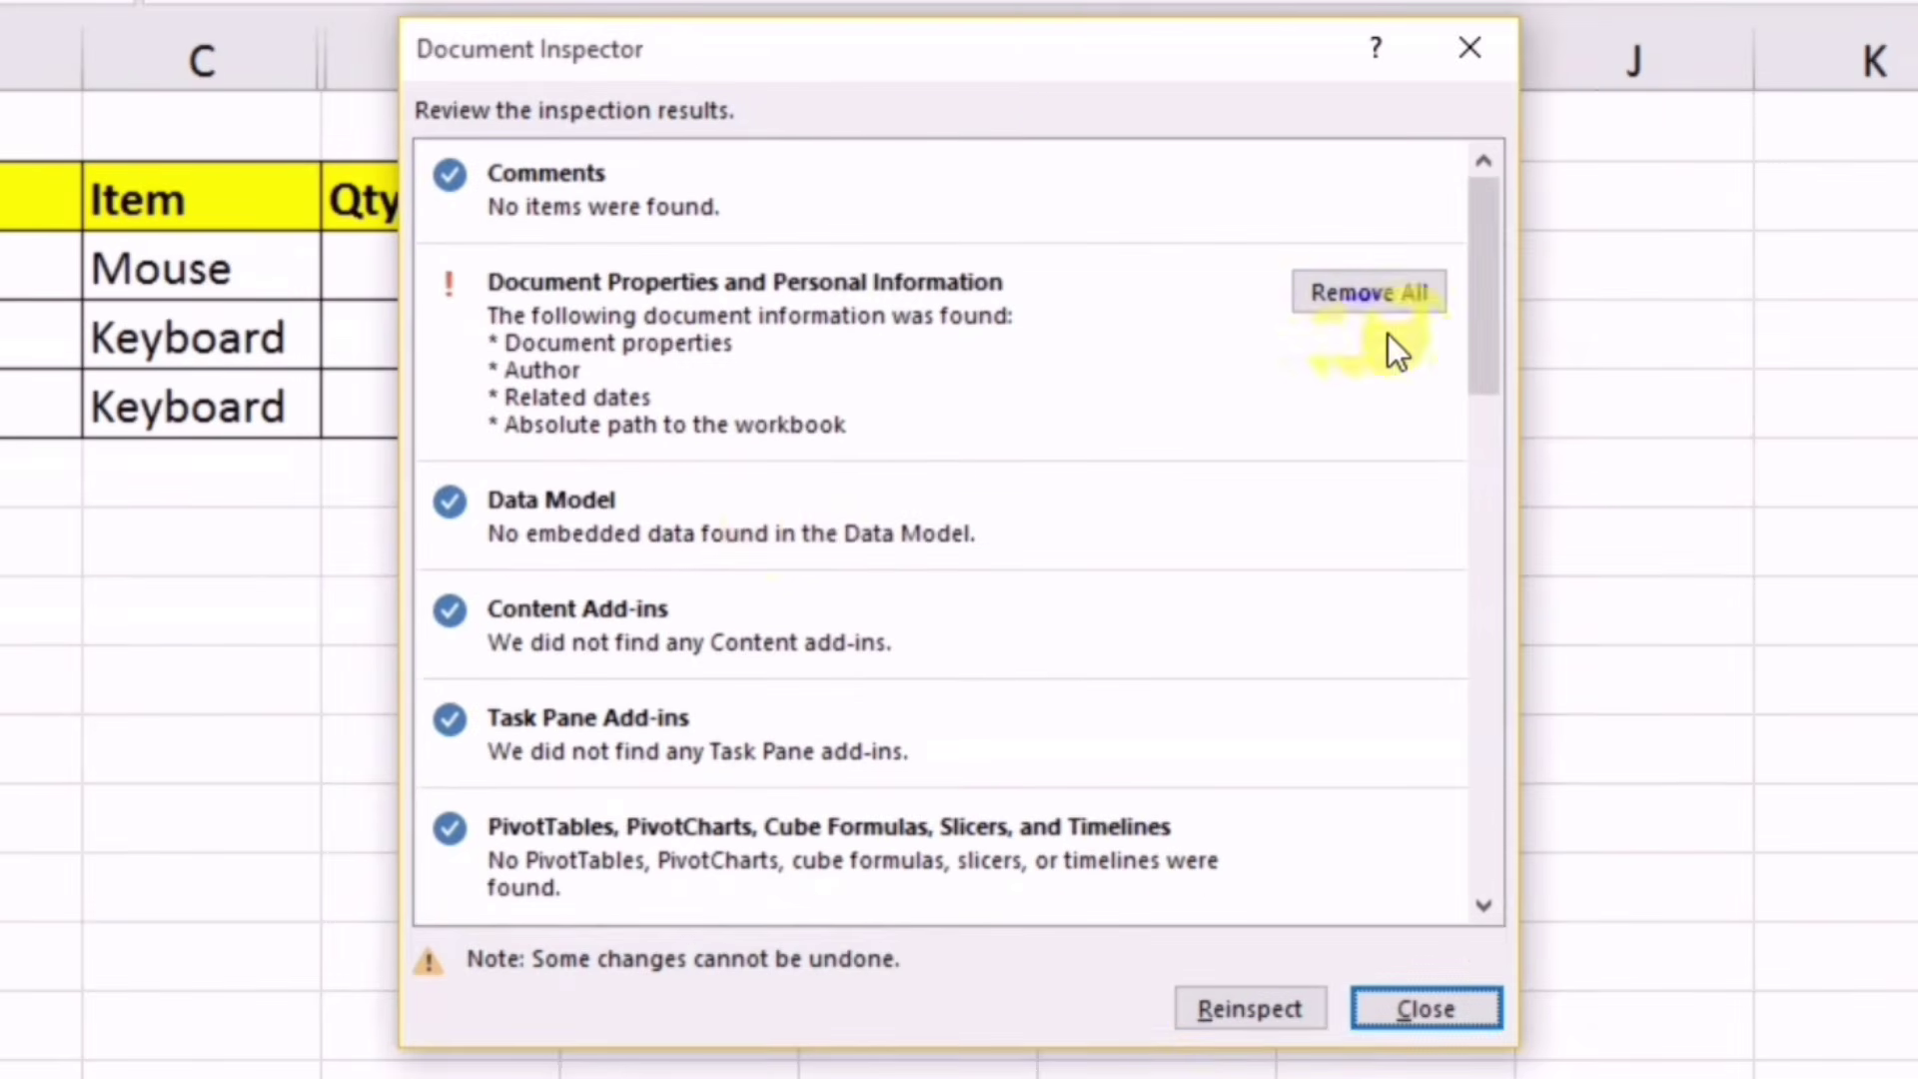
left_click_drag(1502, 313, 1461, 805)
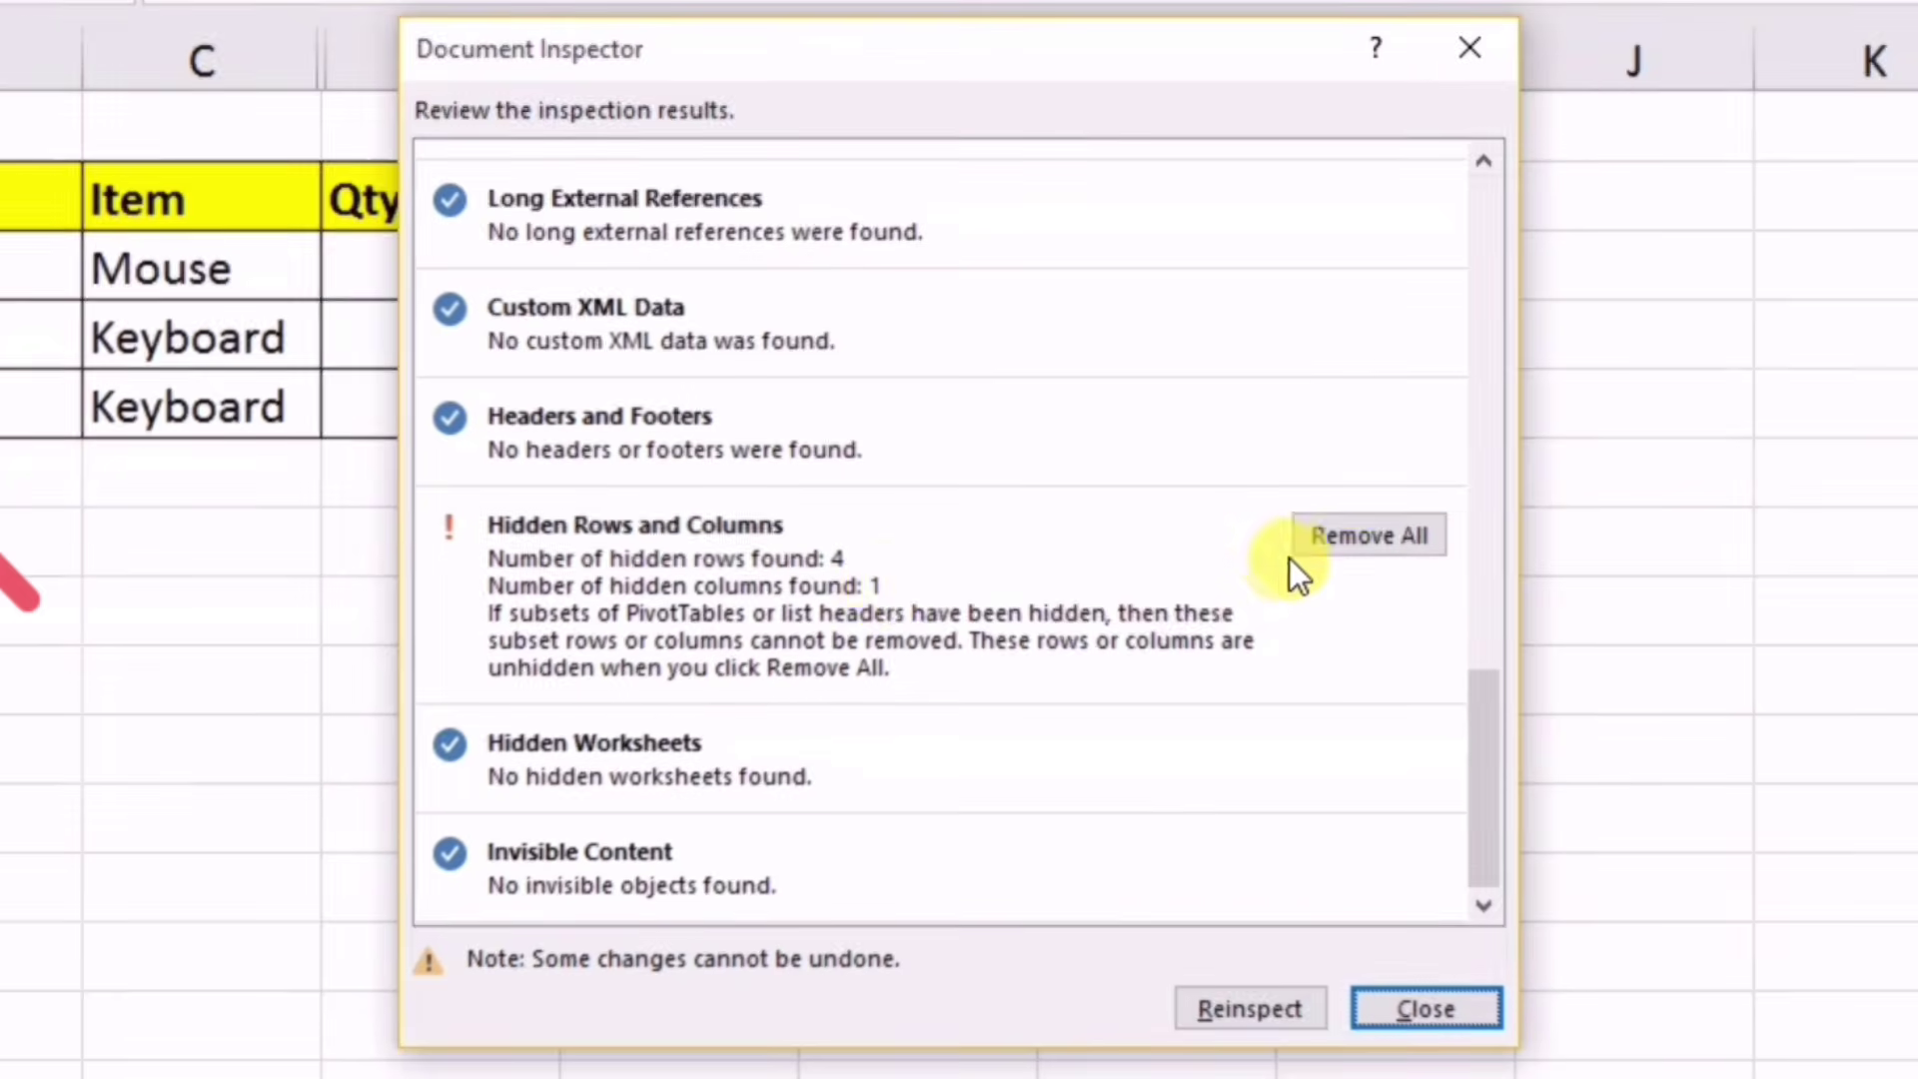
left_click(1327, 540)
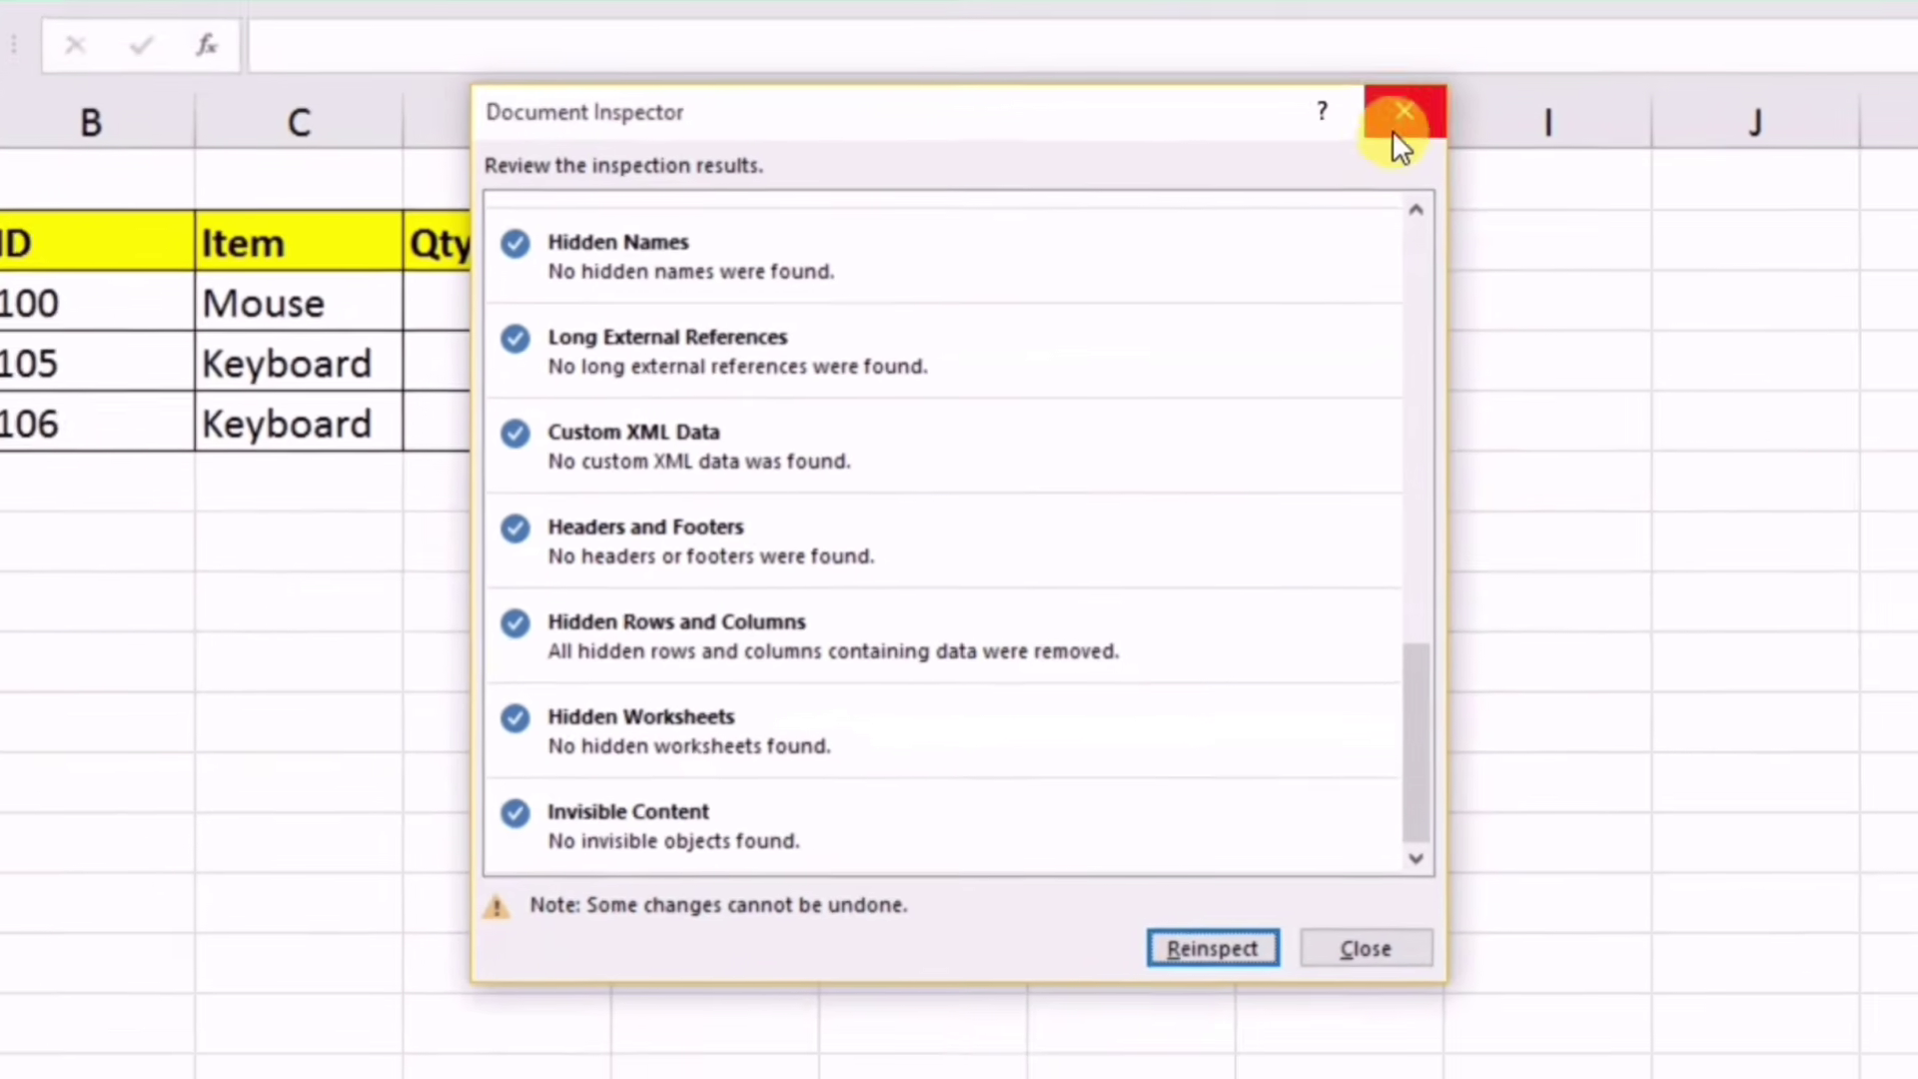
left_click(1396, 133)
Step: Back on Sheet2, enter test values 45, 45 and 4 in row 10
left_click(822, 634)
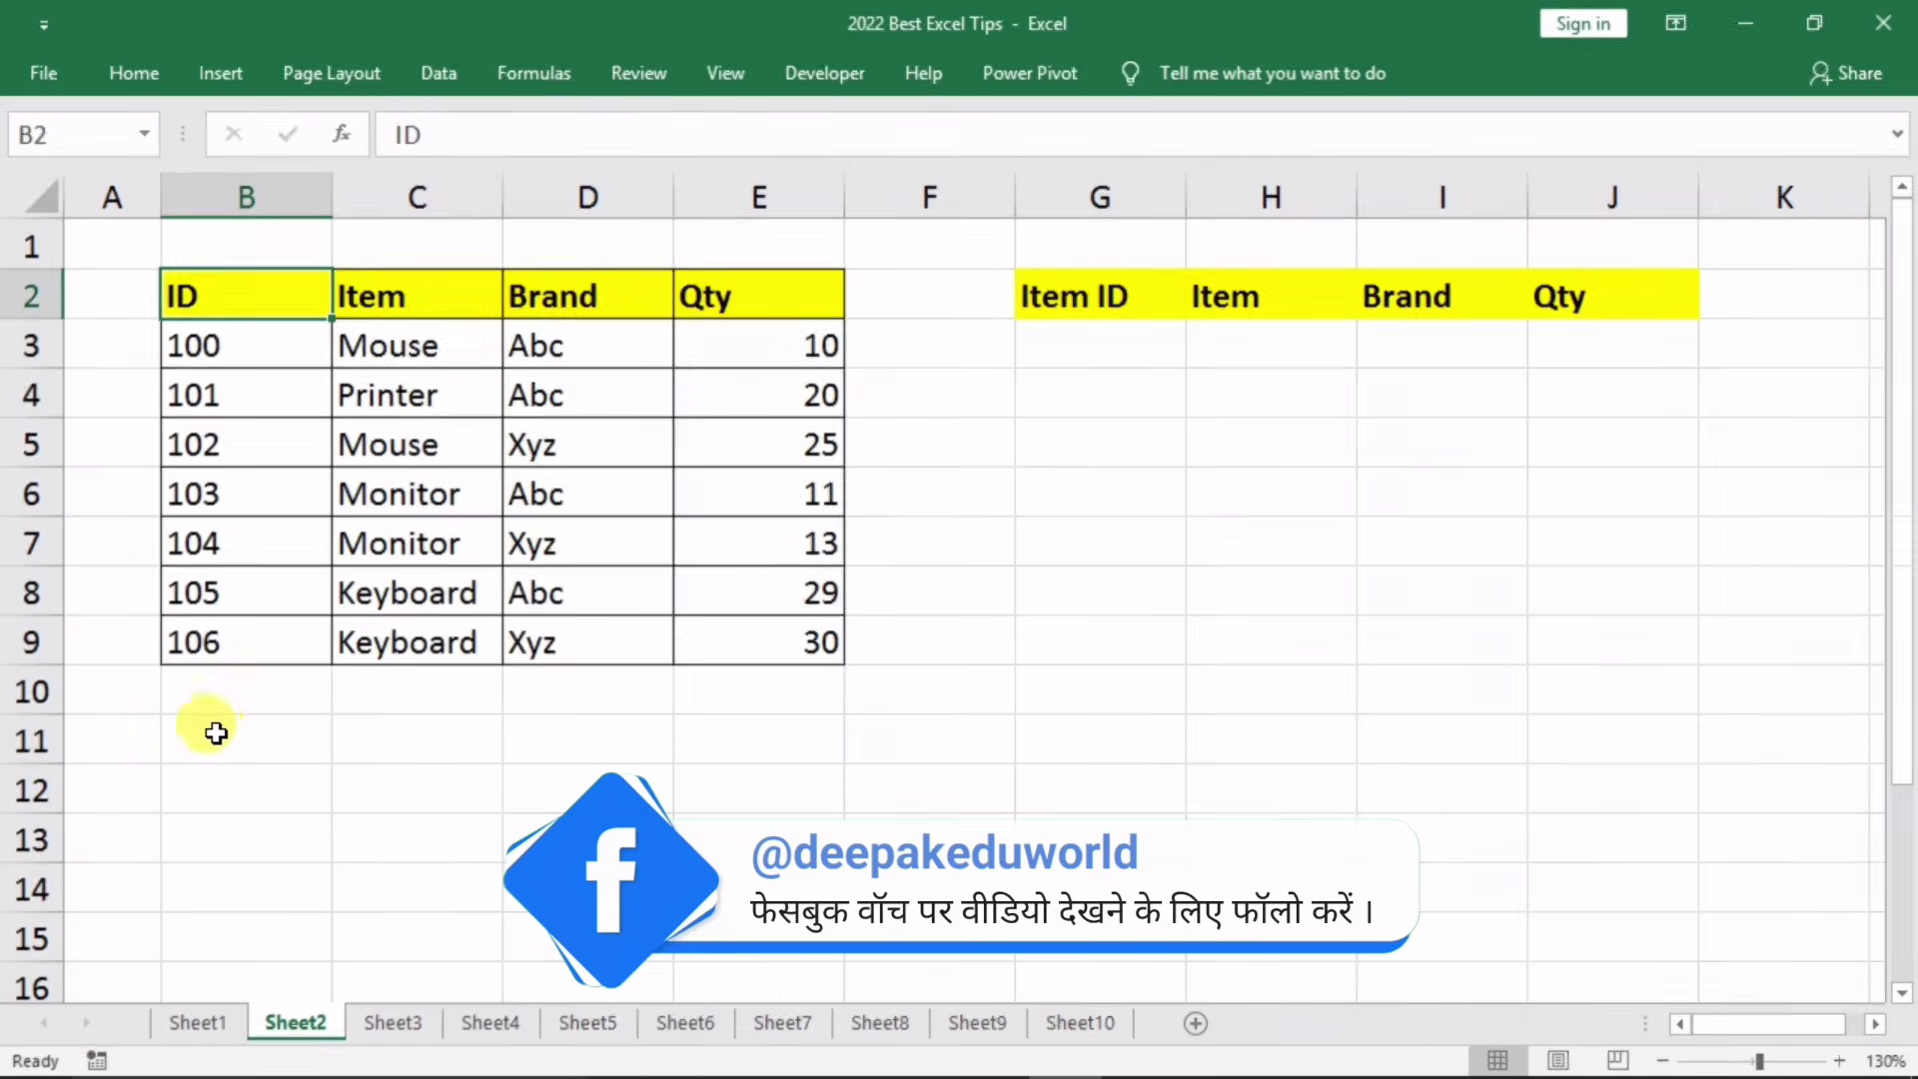
left_click(222, 690)
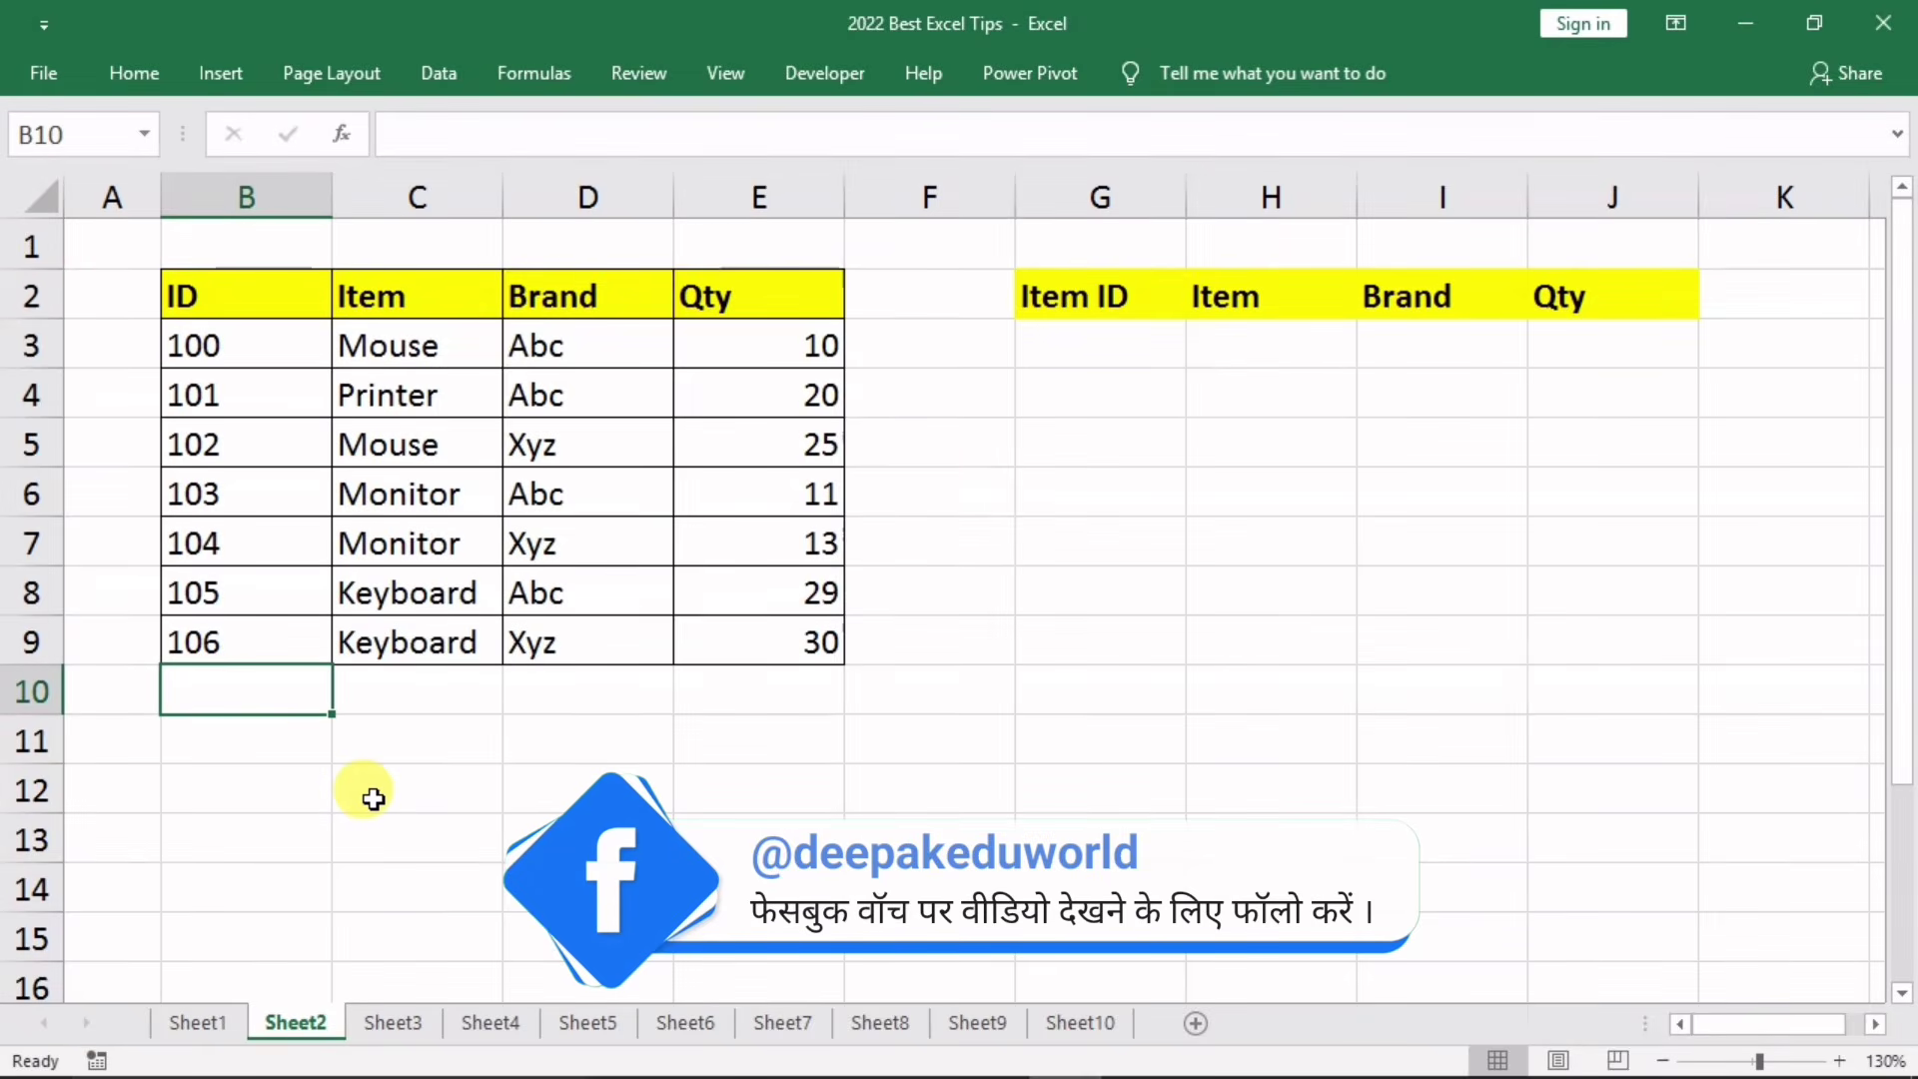
type("45")
key("Tab")
type("45")
key("Tab")
type("45")
key("Tab")
type("4")
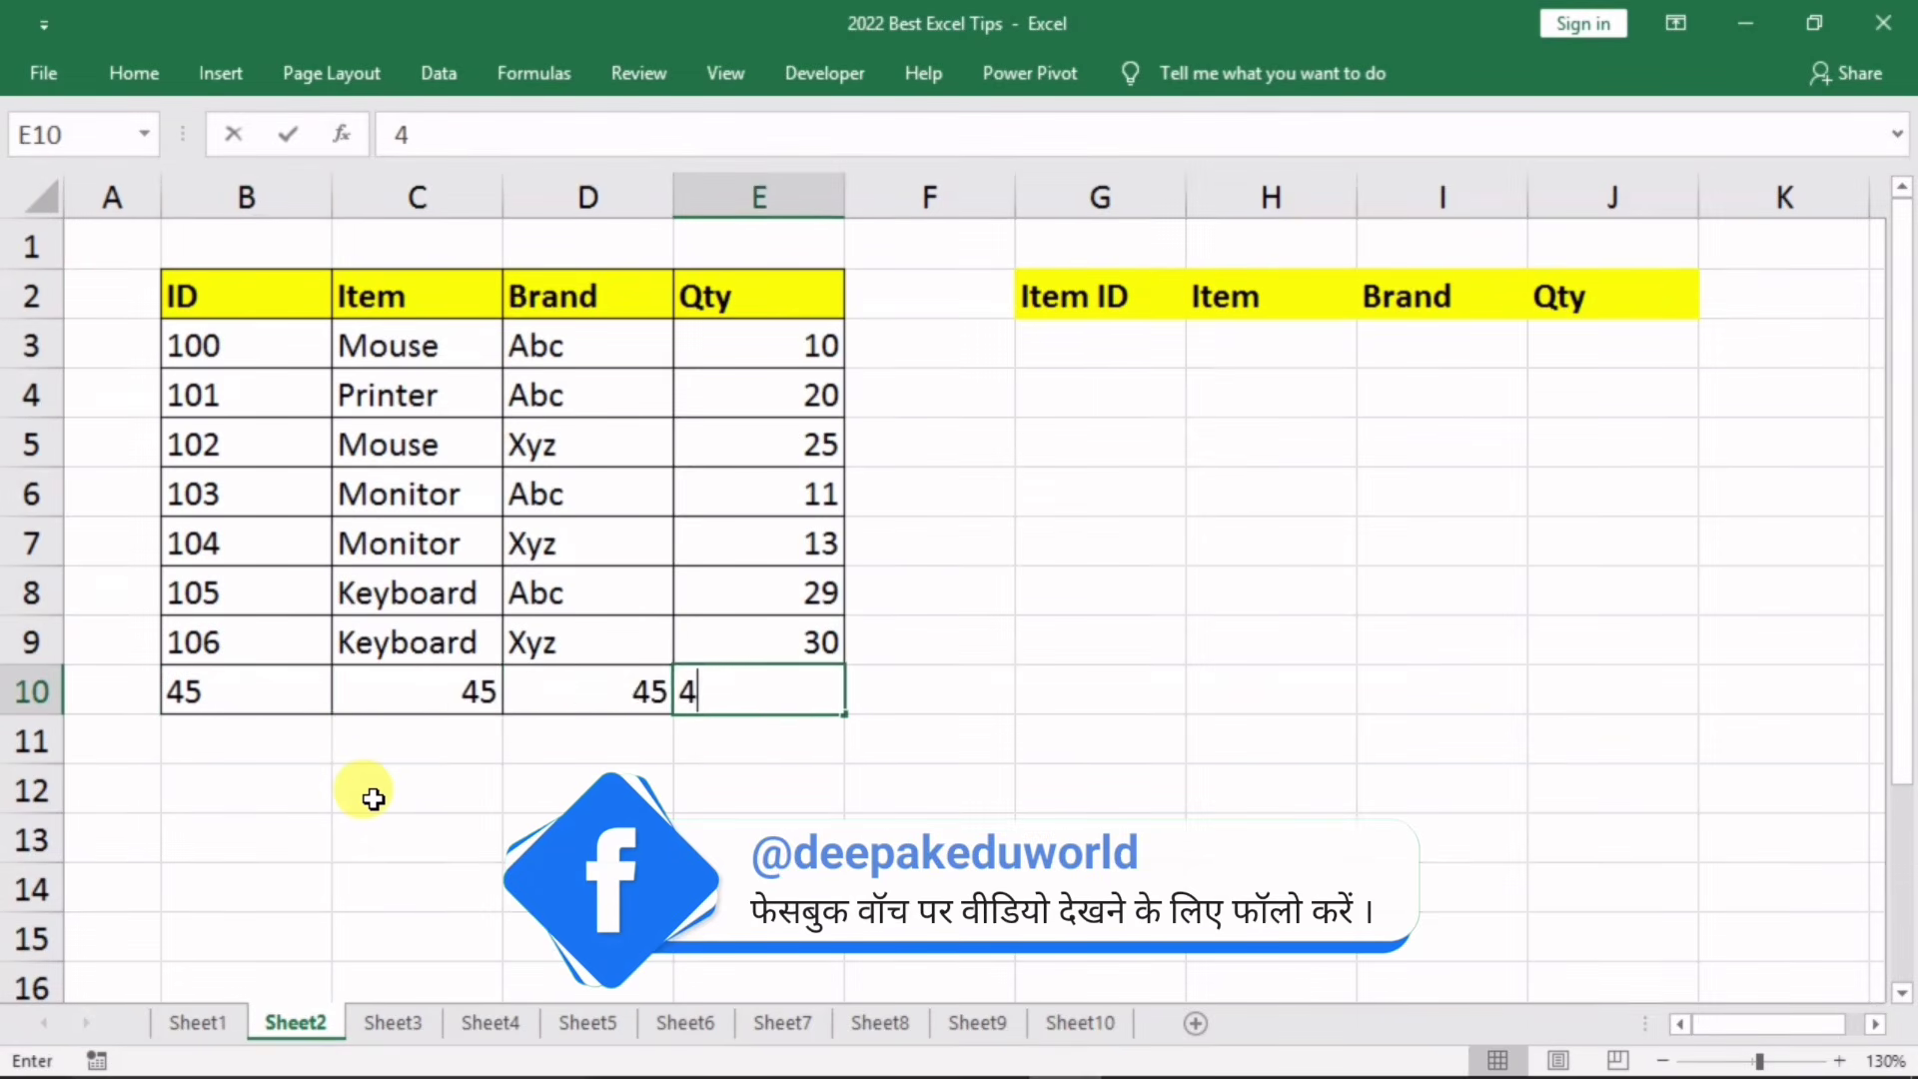
left_click(370, 796)
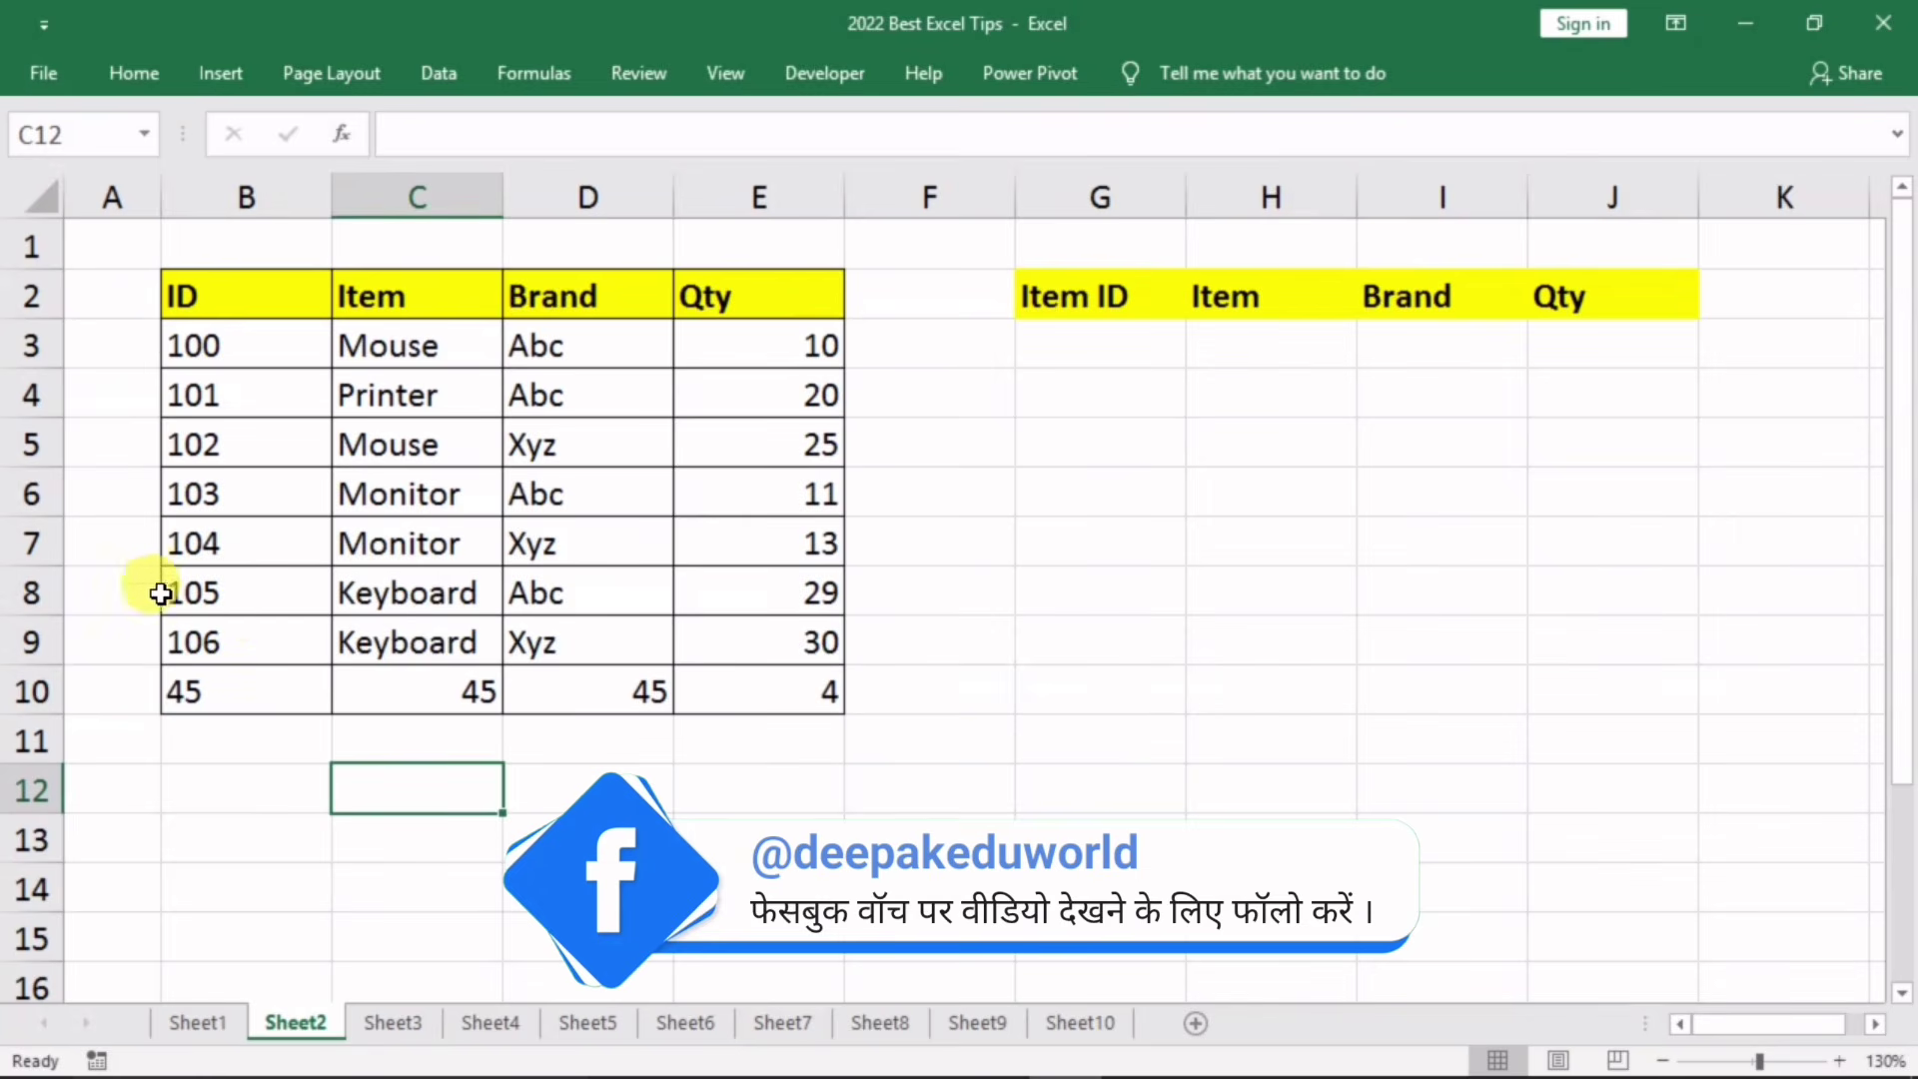
Step: Clear B9:E10 so the table ends at ID 105
left_click_drag(200, 641, 752, 700)
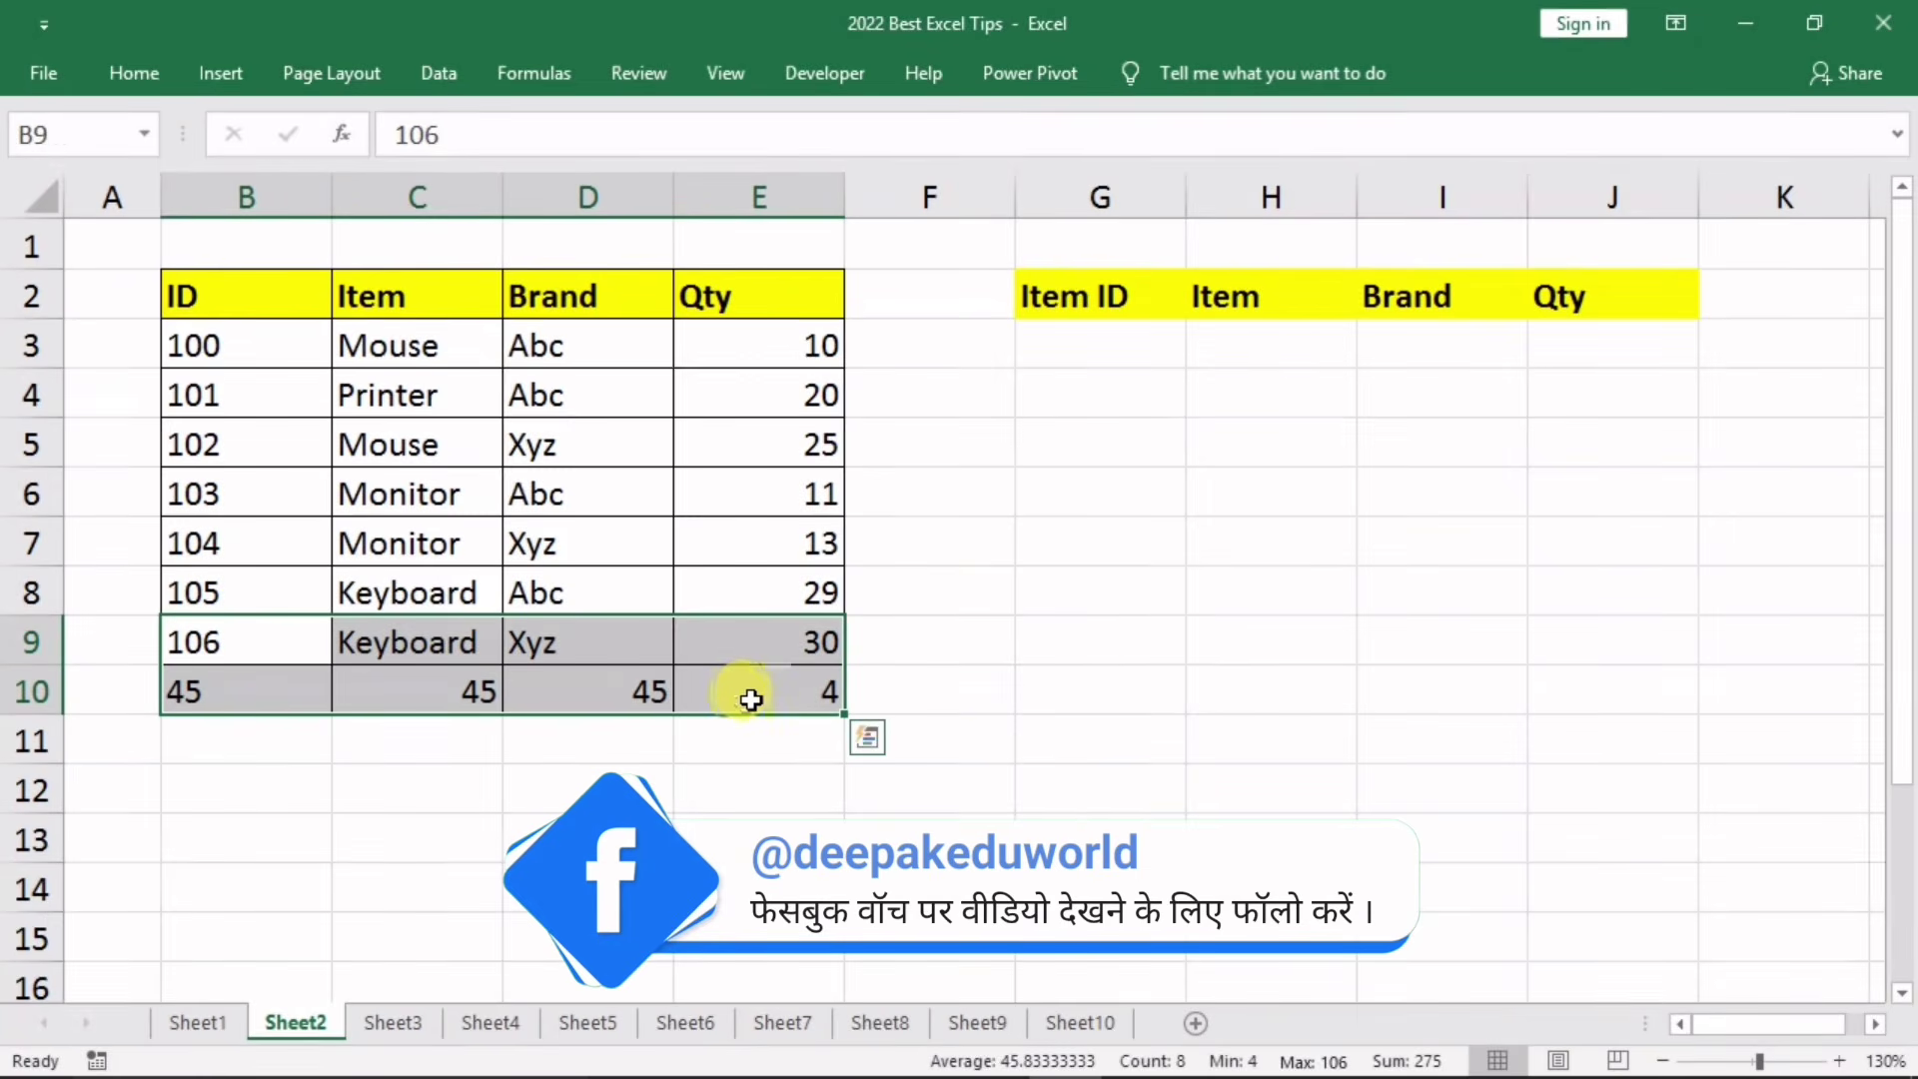
key("Delete")
left_click(462, 776)
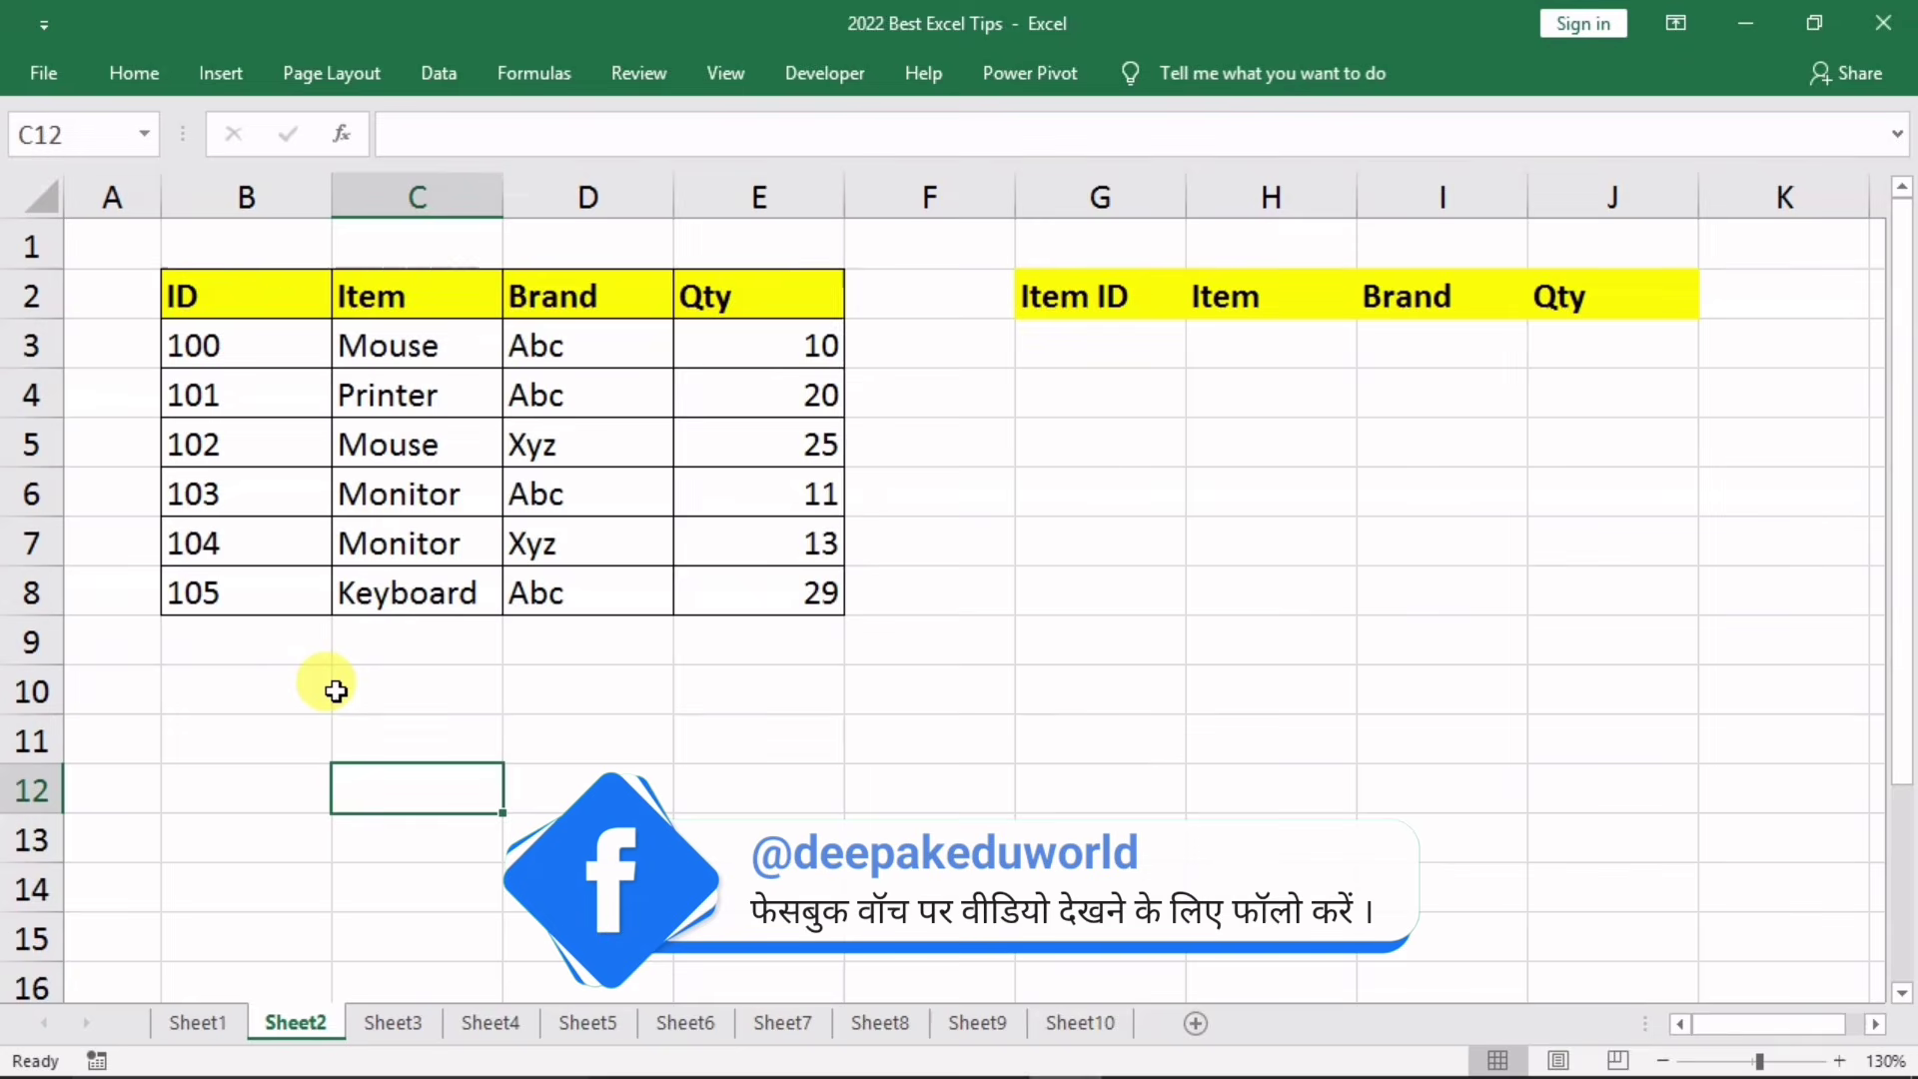
Step: Select entire columns G to J holding the Item ID, Item, Brand, Qty headers
left_click_drag(1137, 600, 1585, 915)
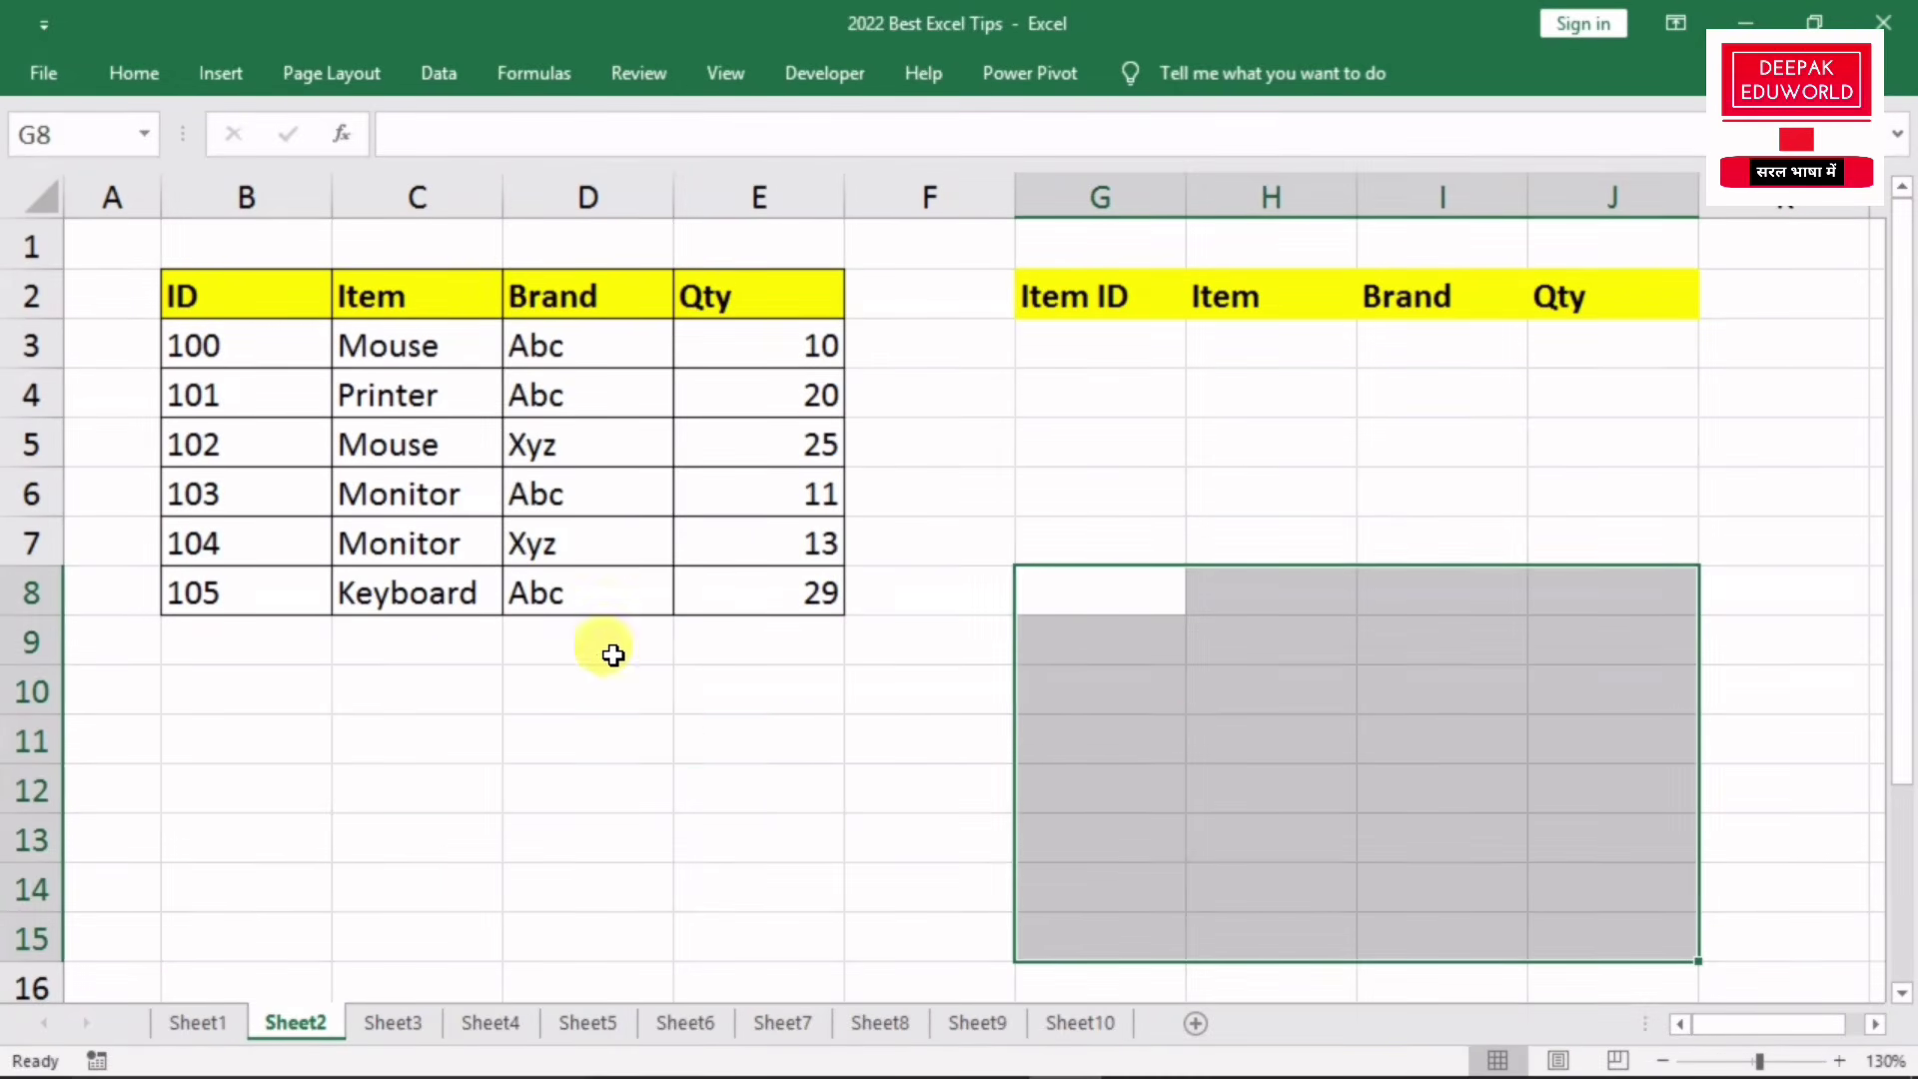
left_click(688, 727)
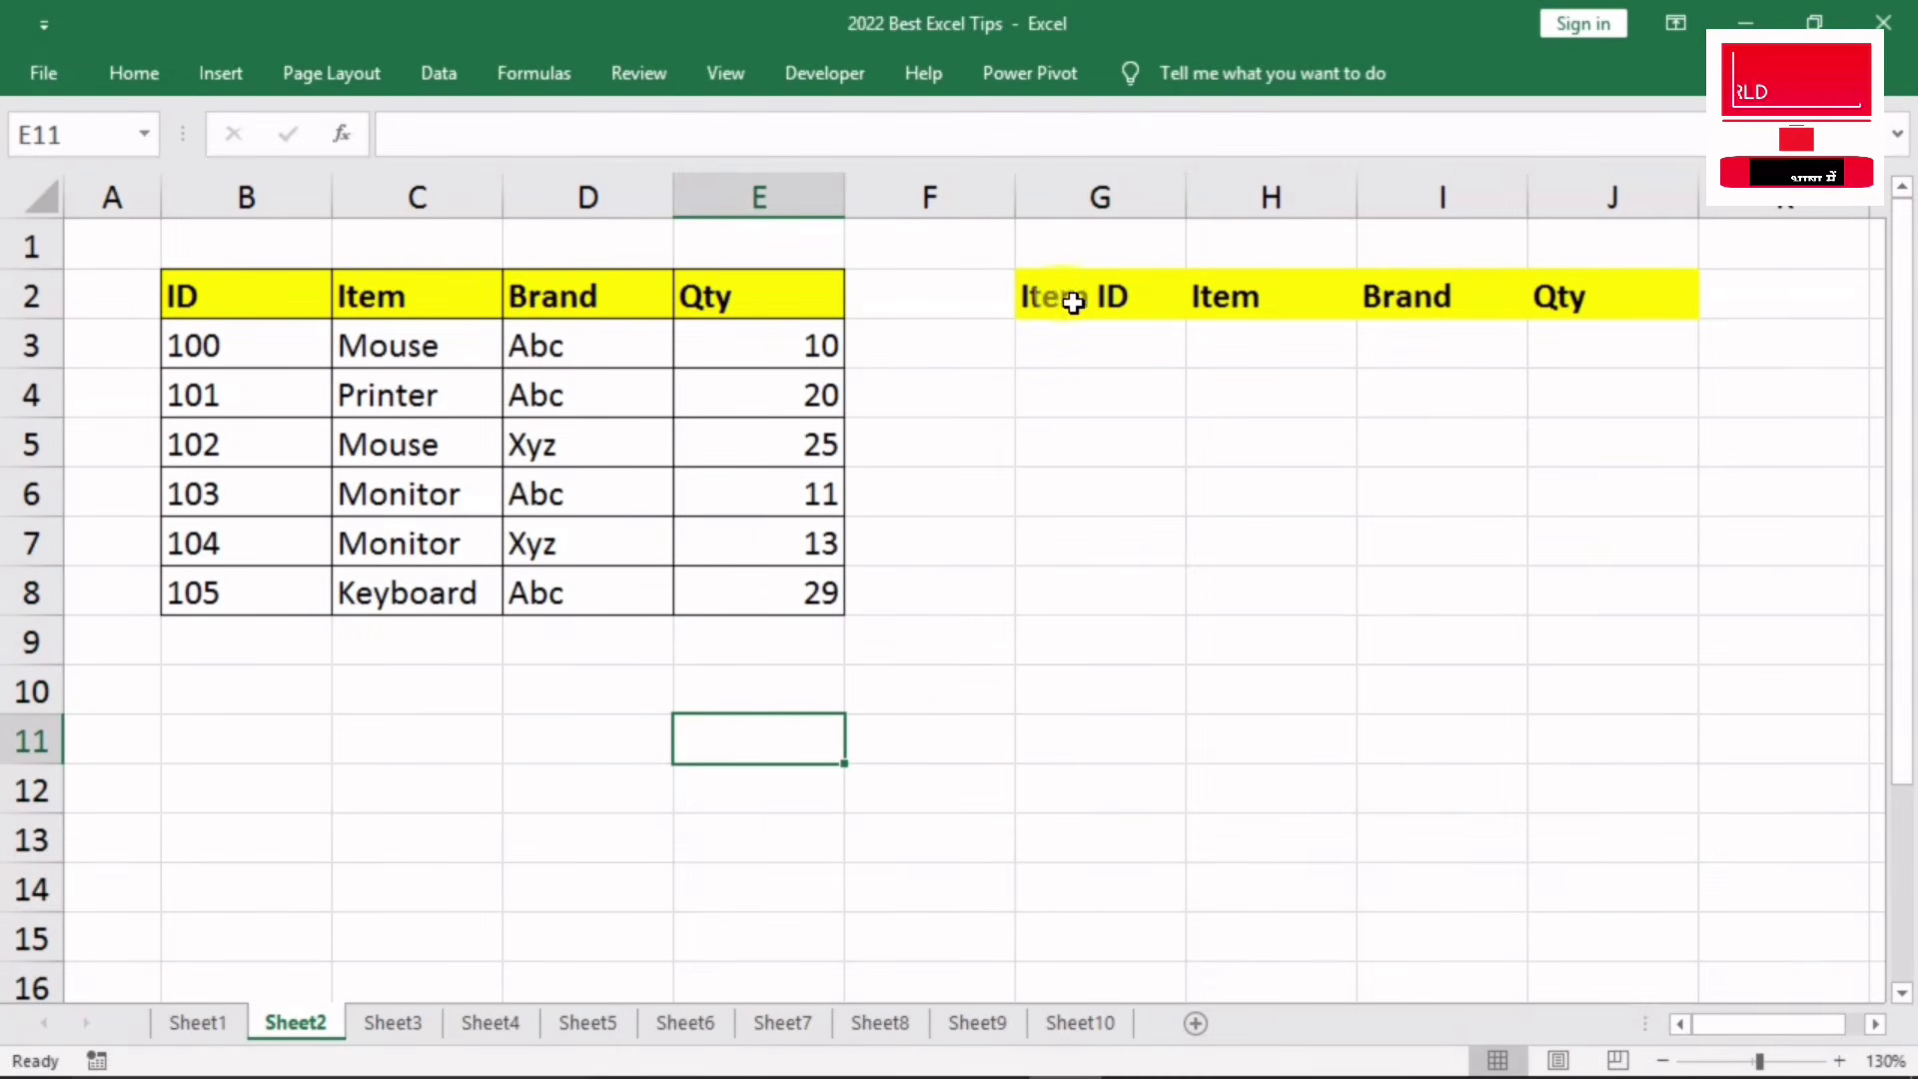
left_click_drag(1073, 303, 1598, 299)
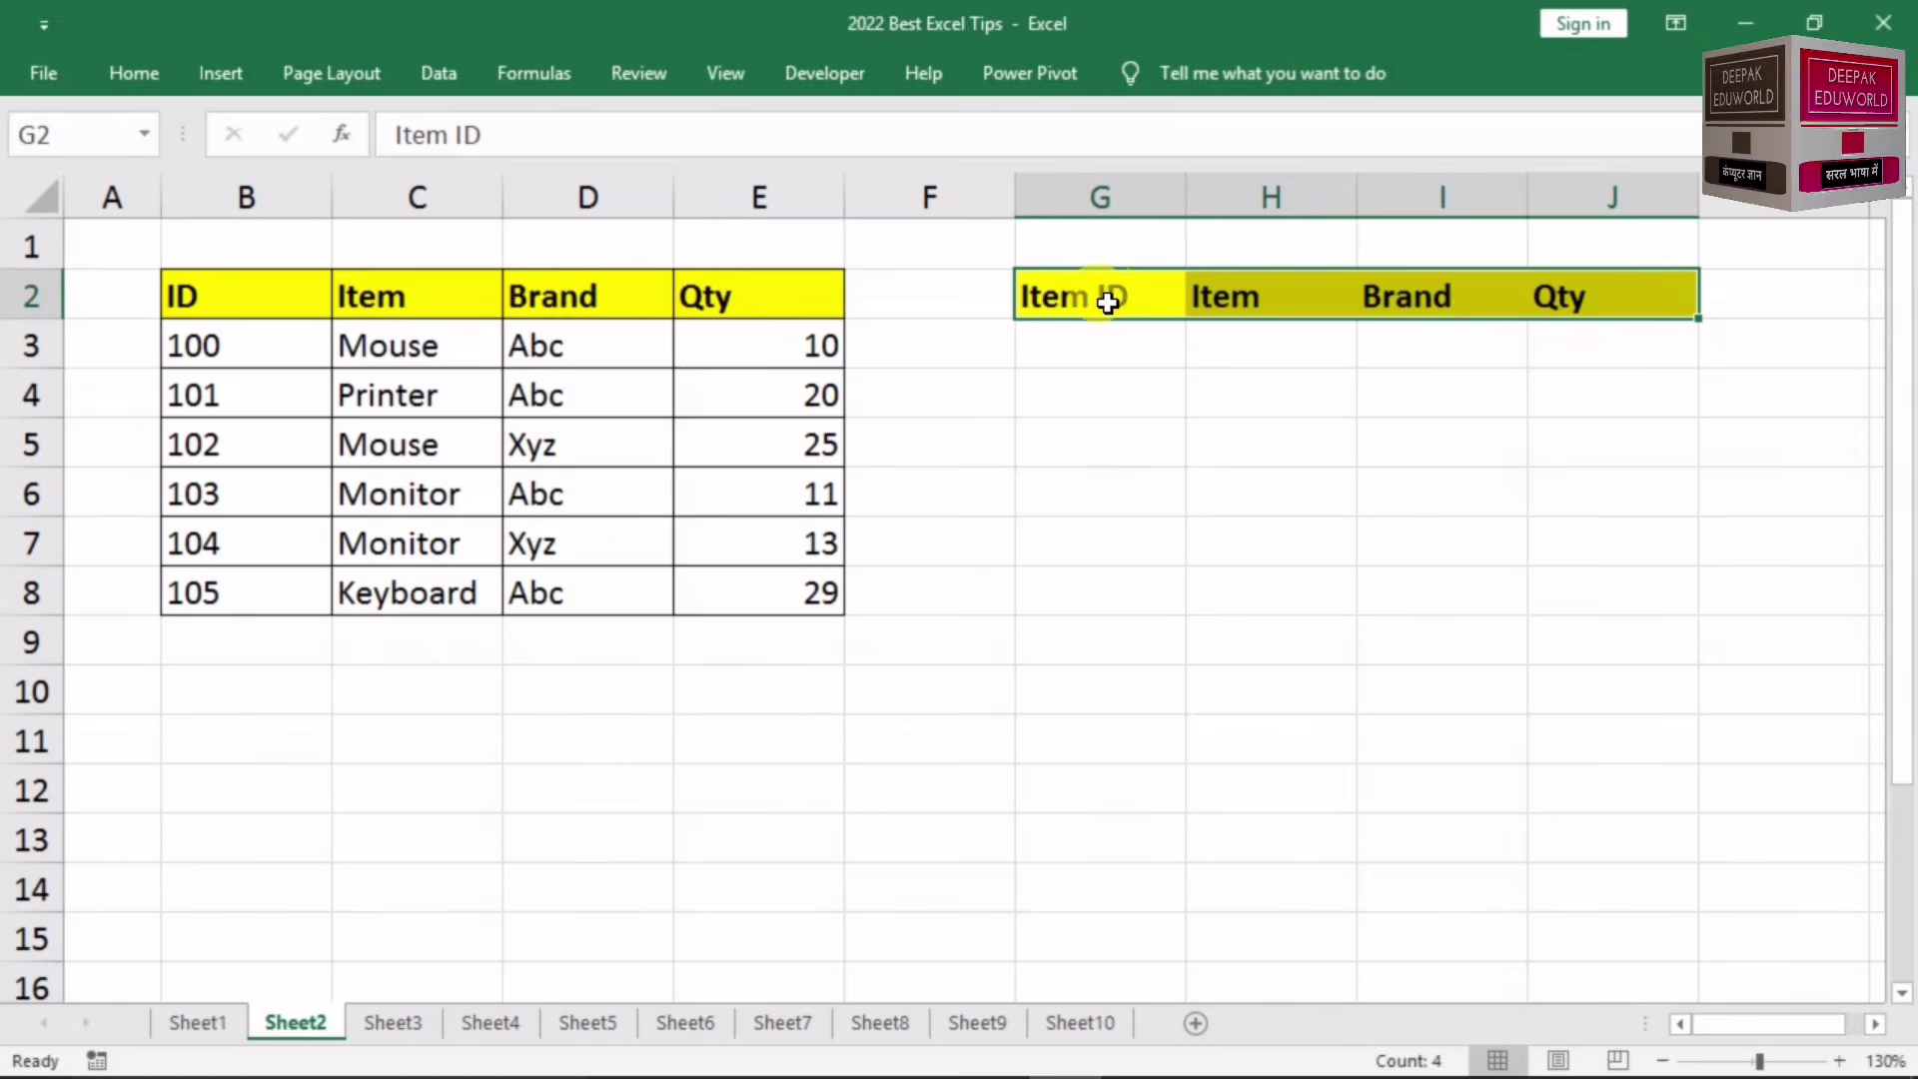
left_click_drag(1108, 303, 1577, 593)
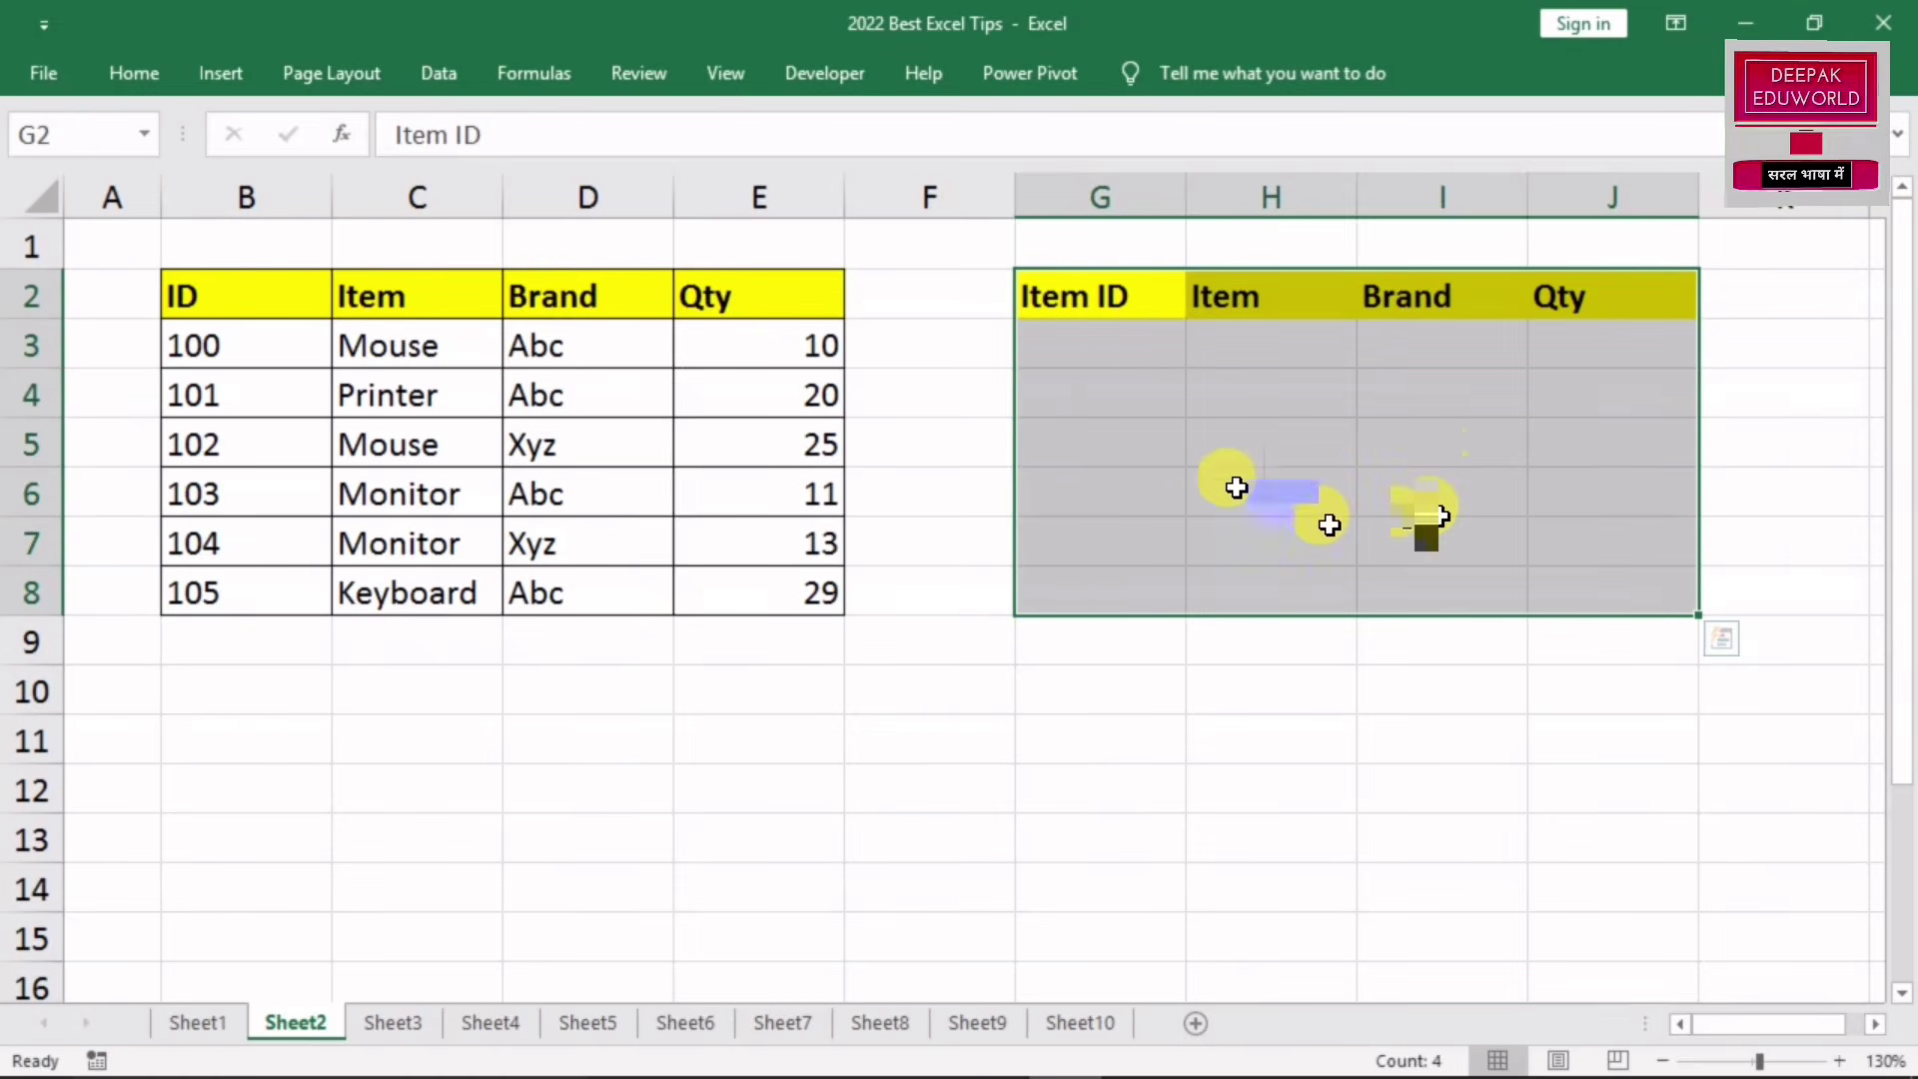
left_click_drag(1090, 182, 1638, 194)
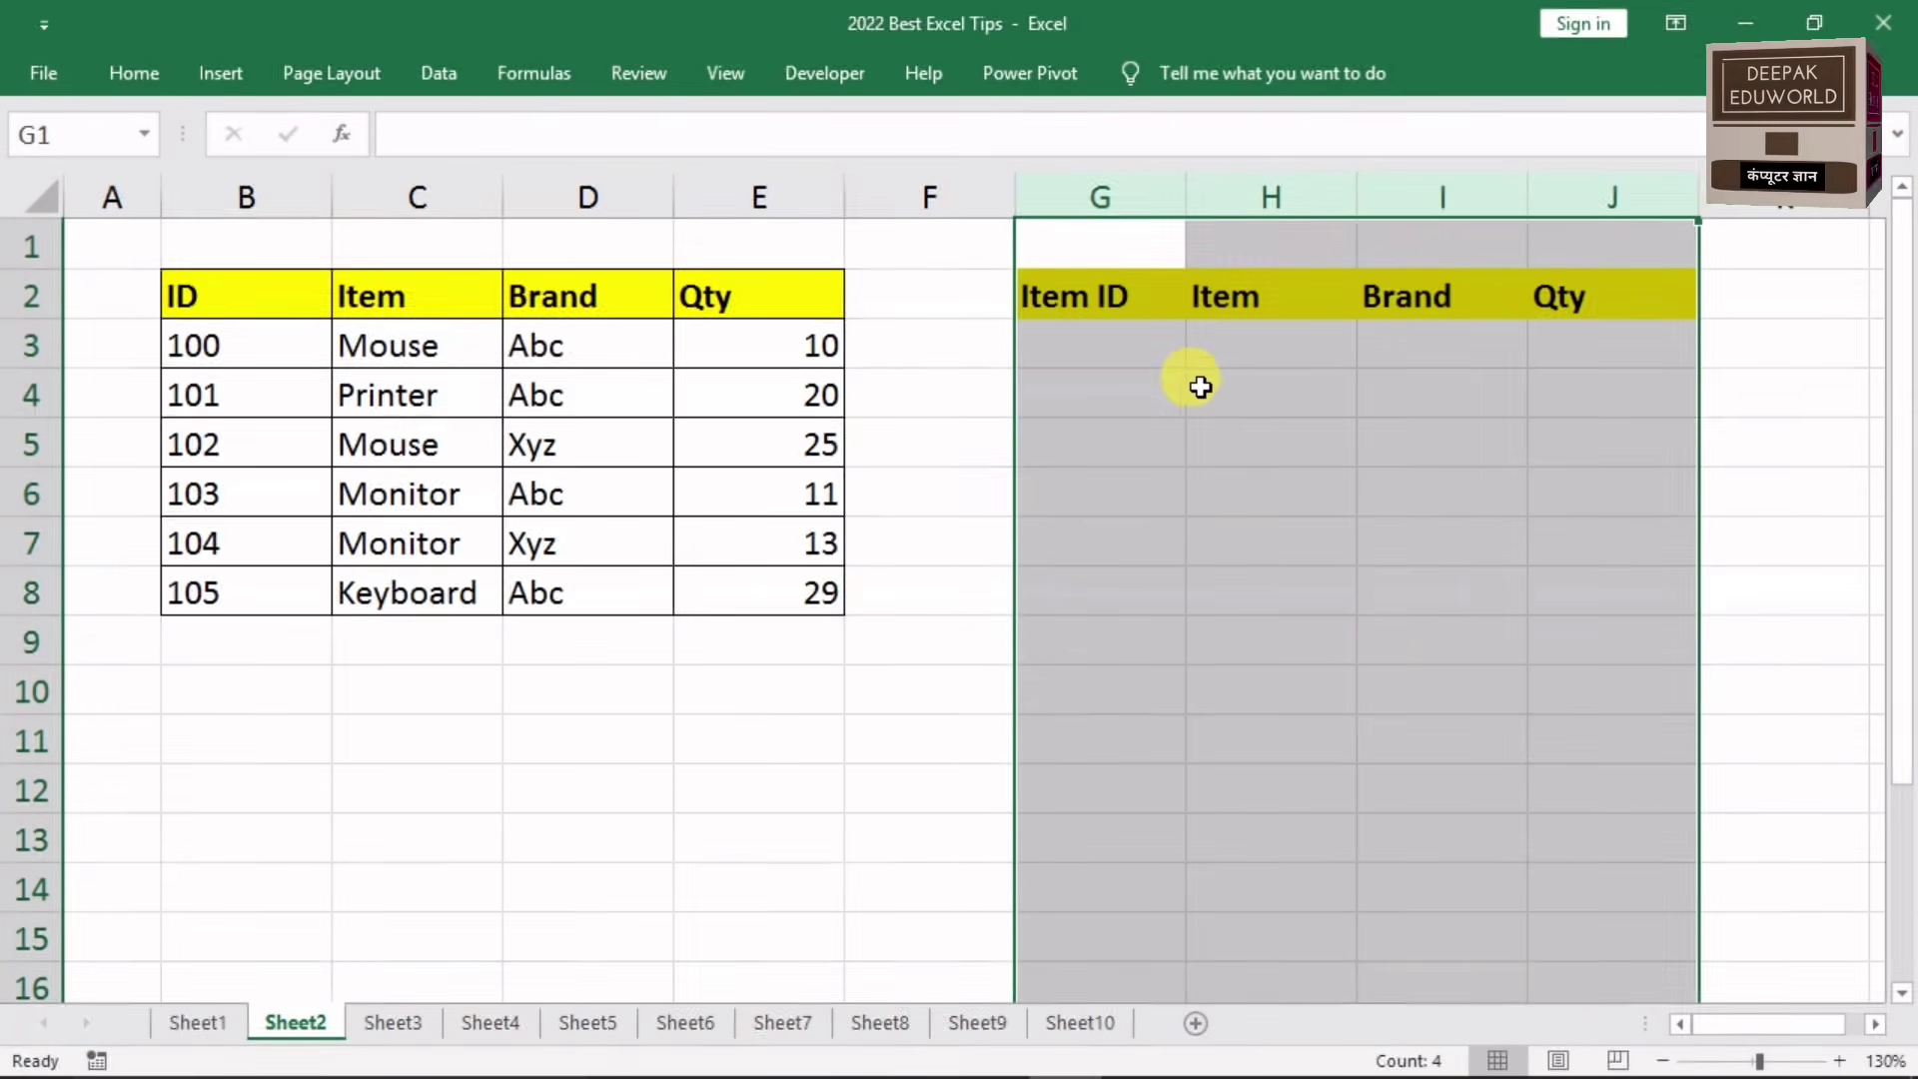
left_click(1208, 540)
left_click_drag(1100, 193, 1599, 195)
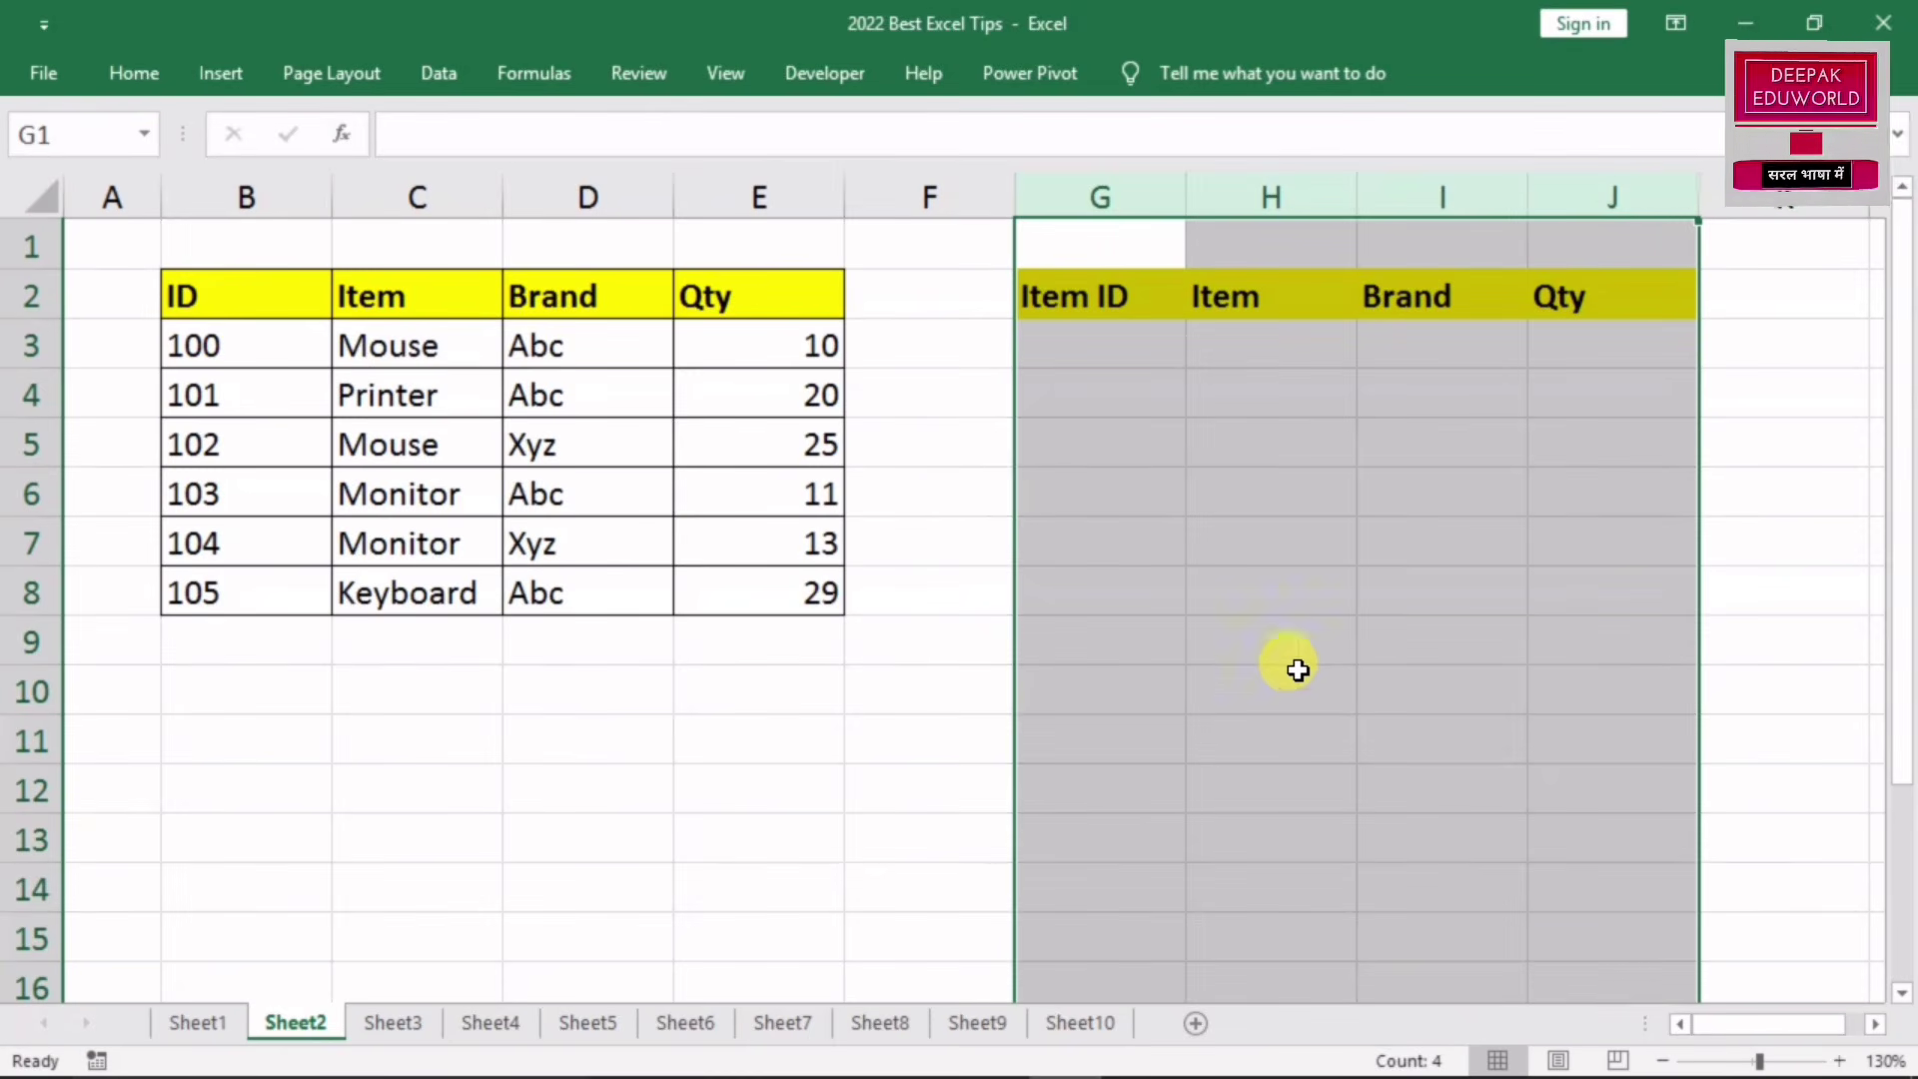
Step: Create a formula-based conditional formatting rule =G1<>"" with a relative column reference
left_click(158, 62)
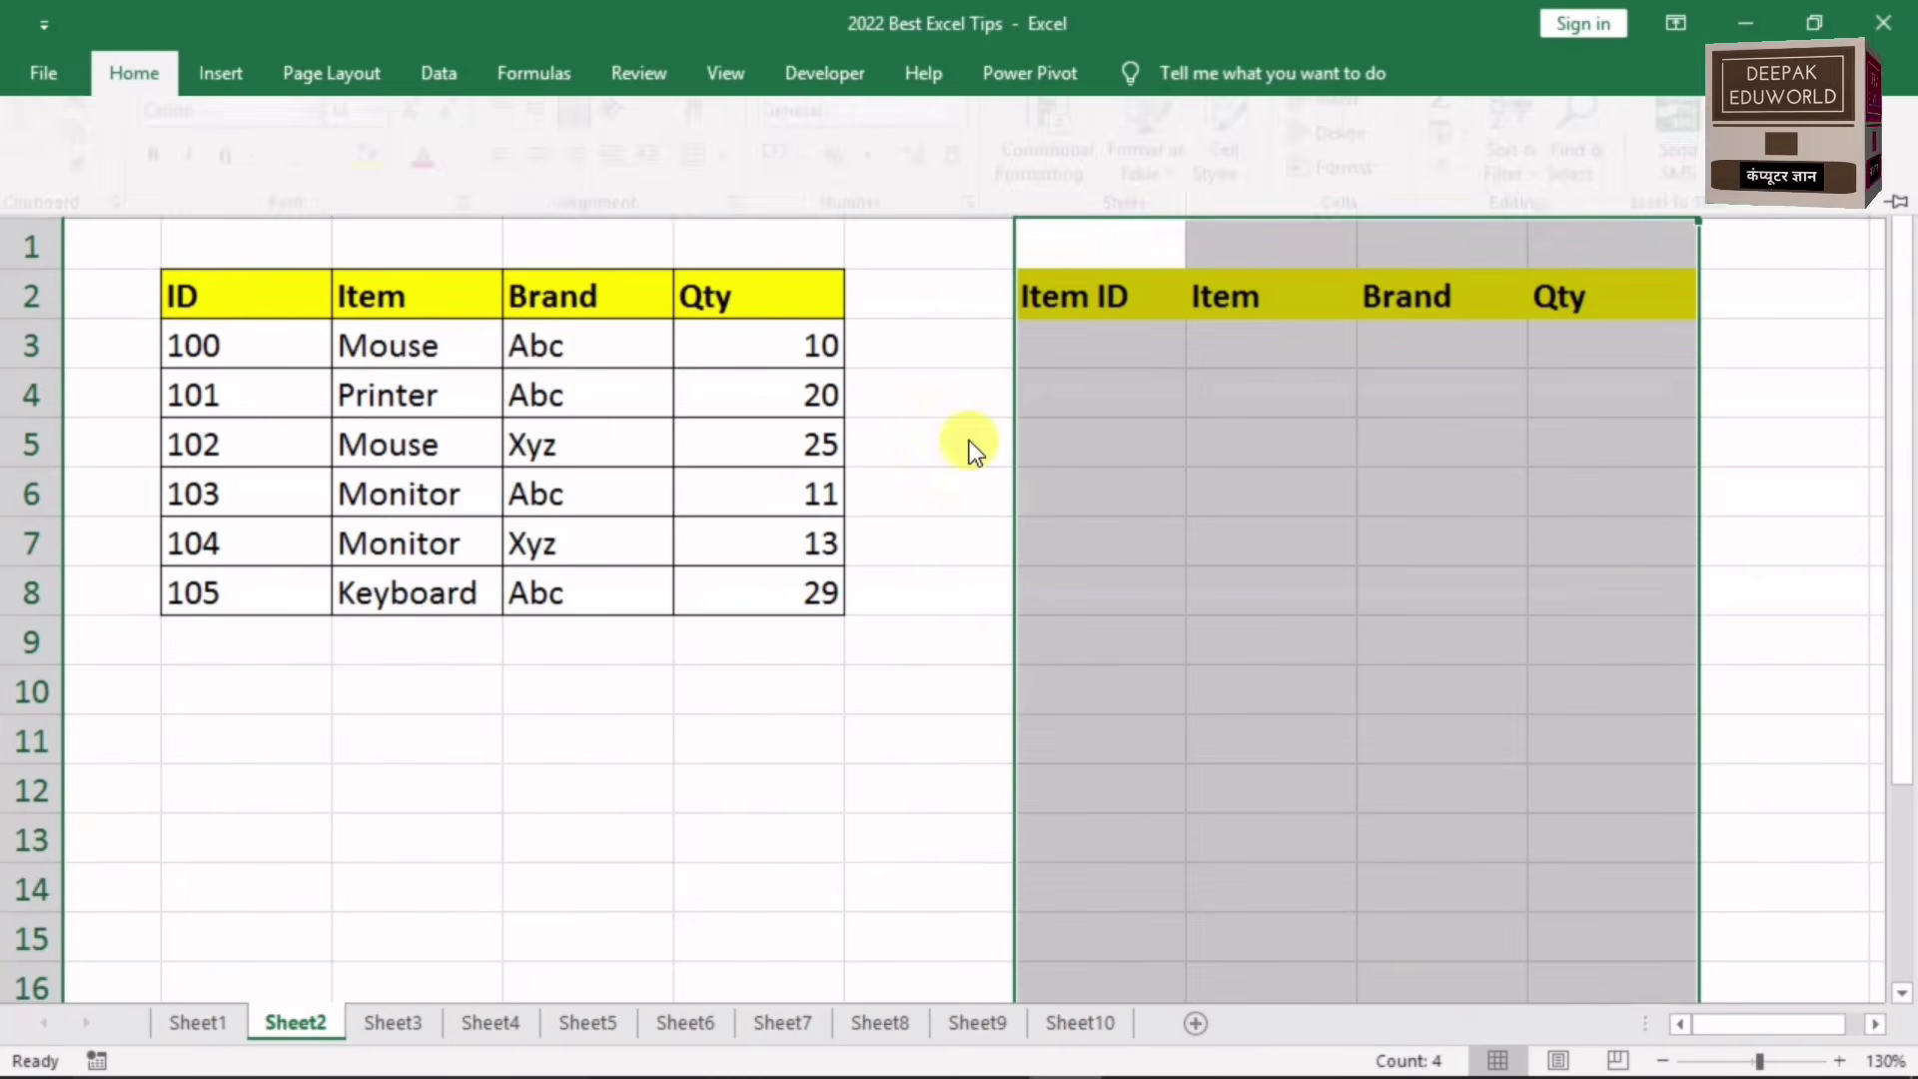
left_click(1047, 194)
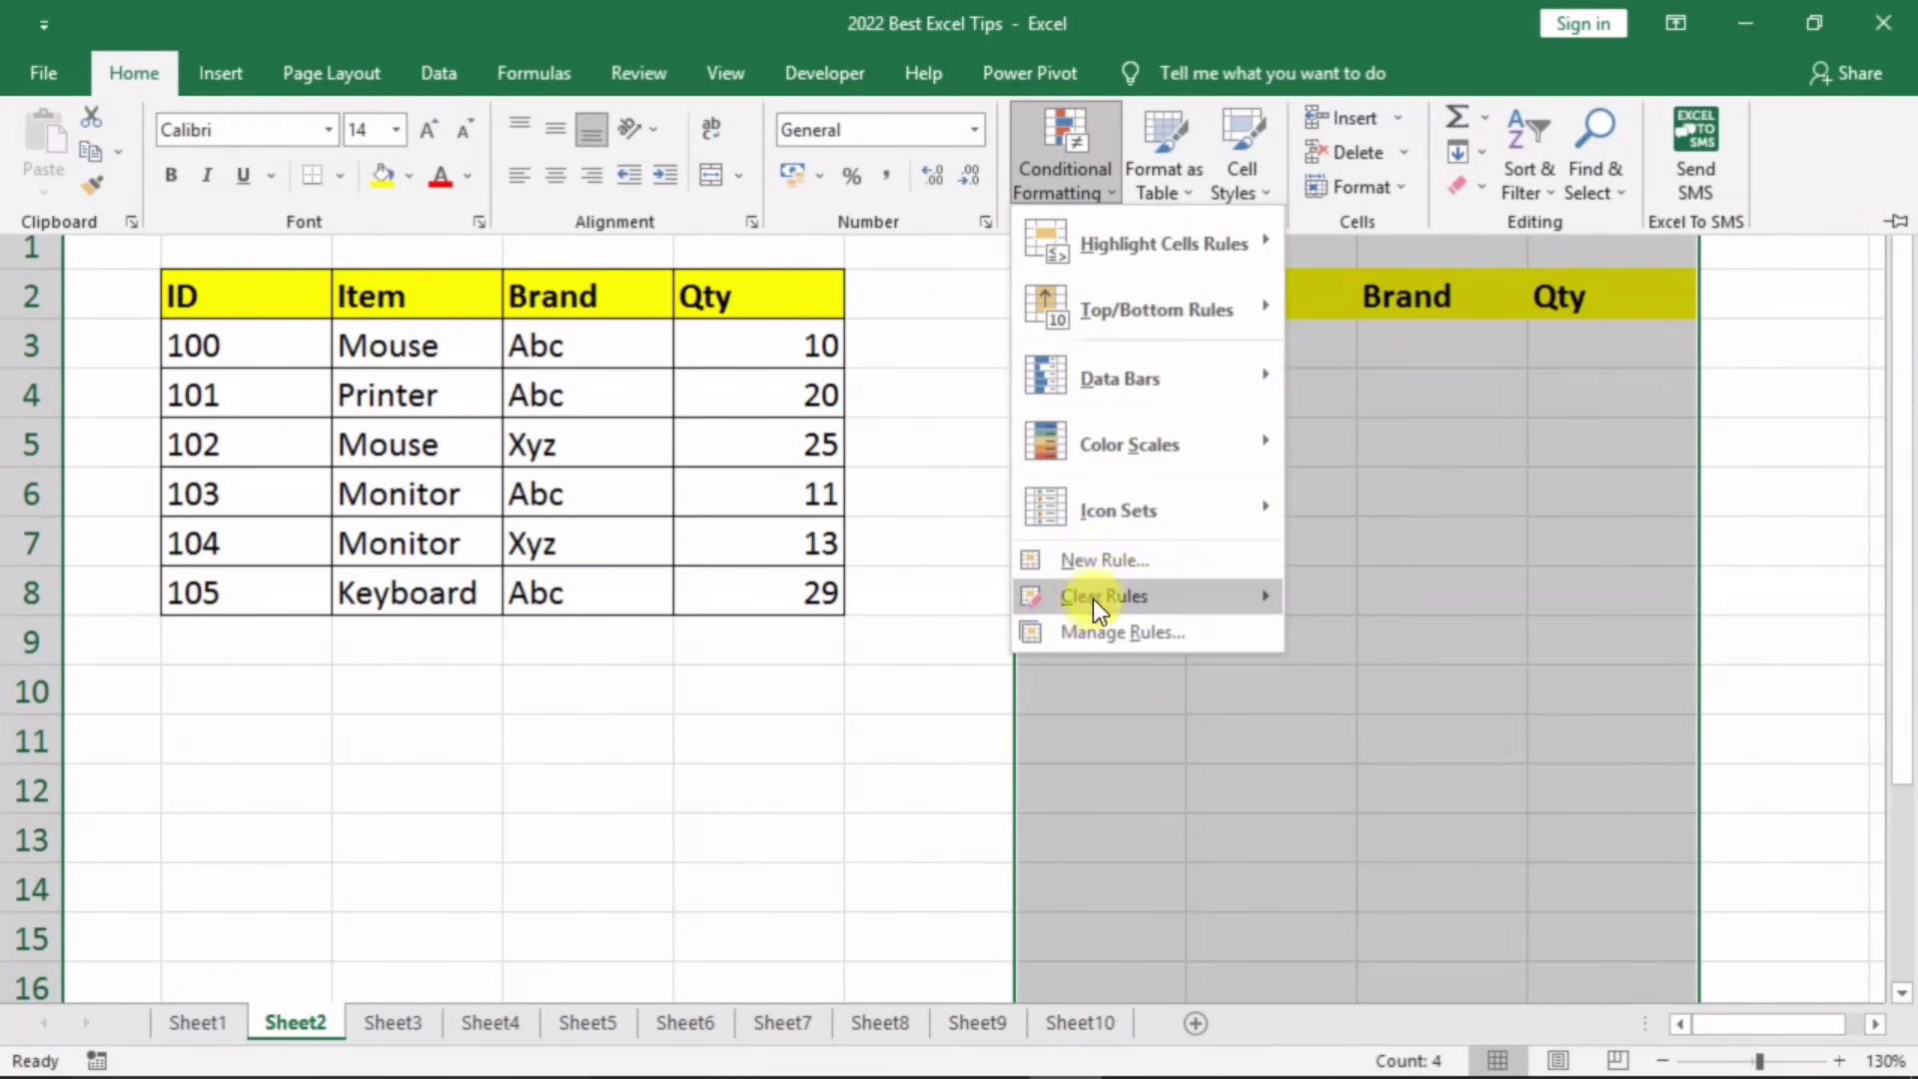
left_click(1099, 566)
left_click(452, 406)
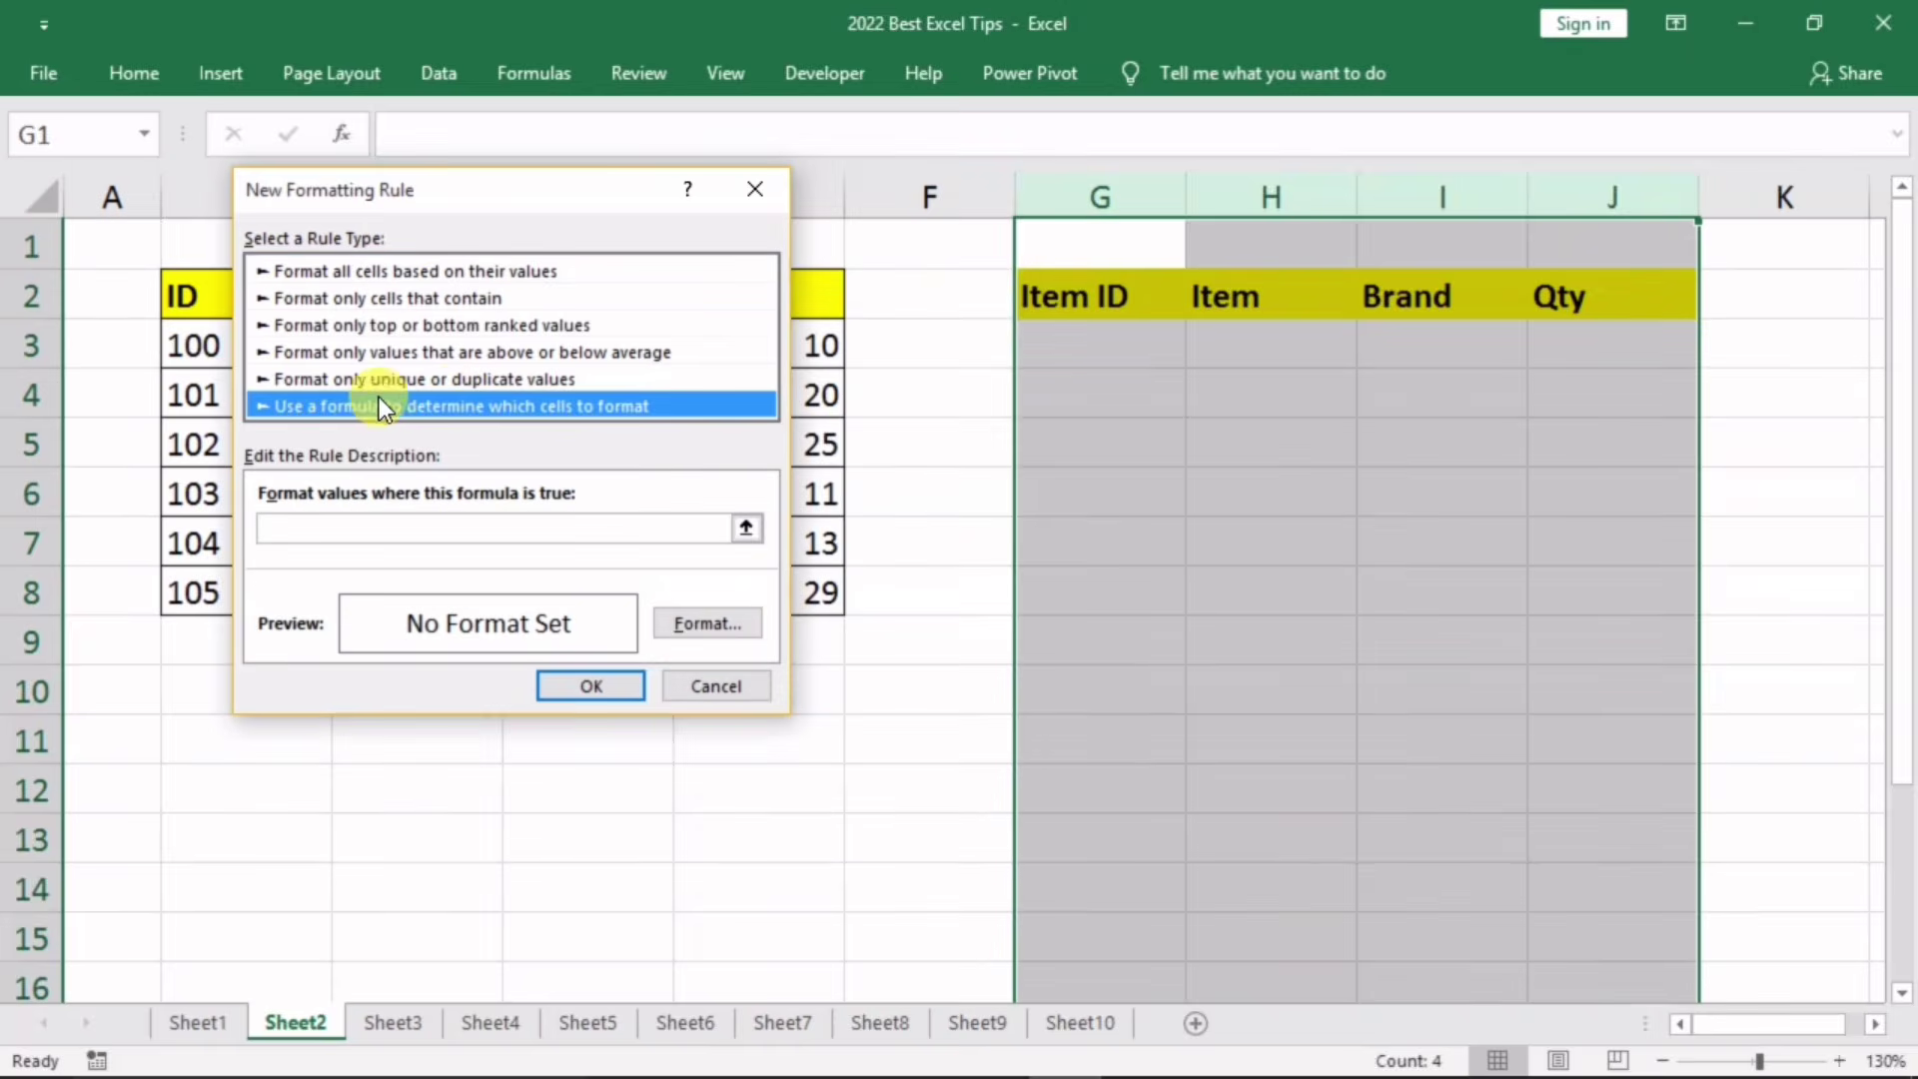
left_click(317, 527)
left_click_drag(497, 190, 665, 245)
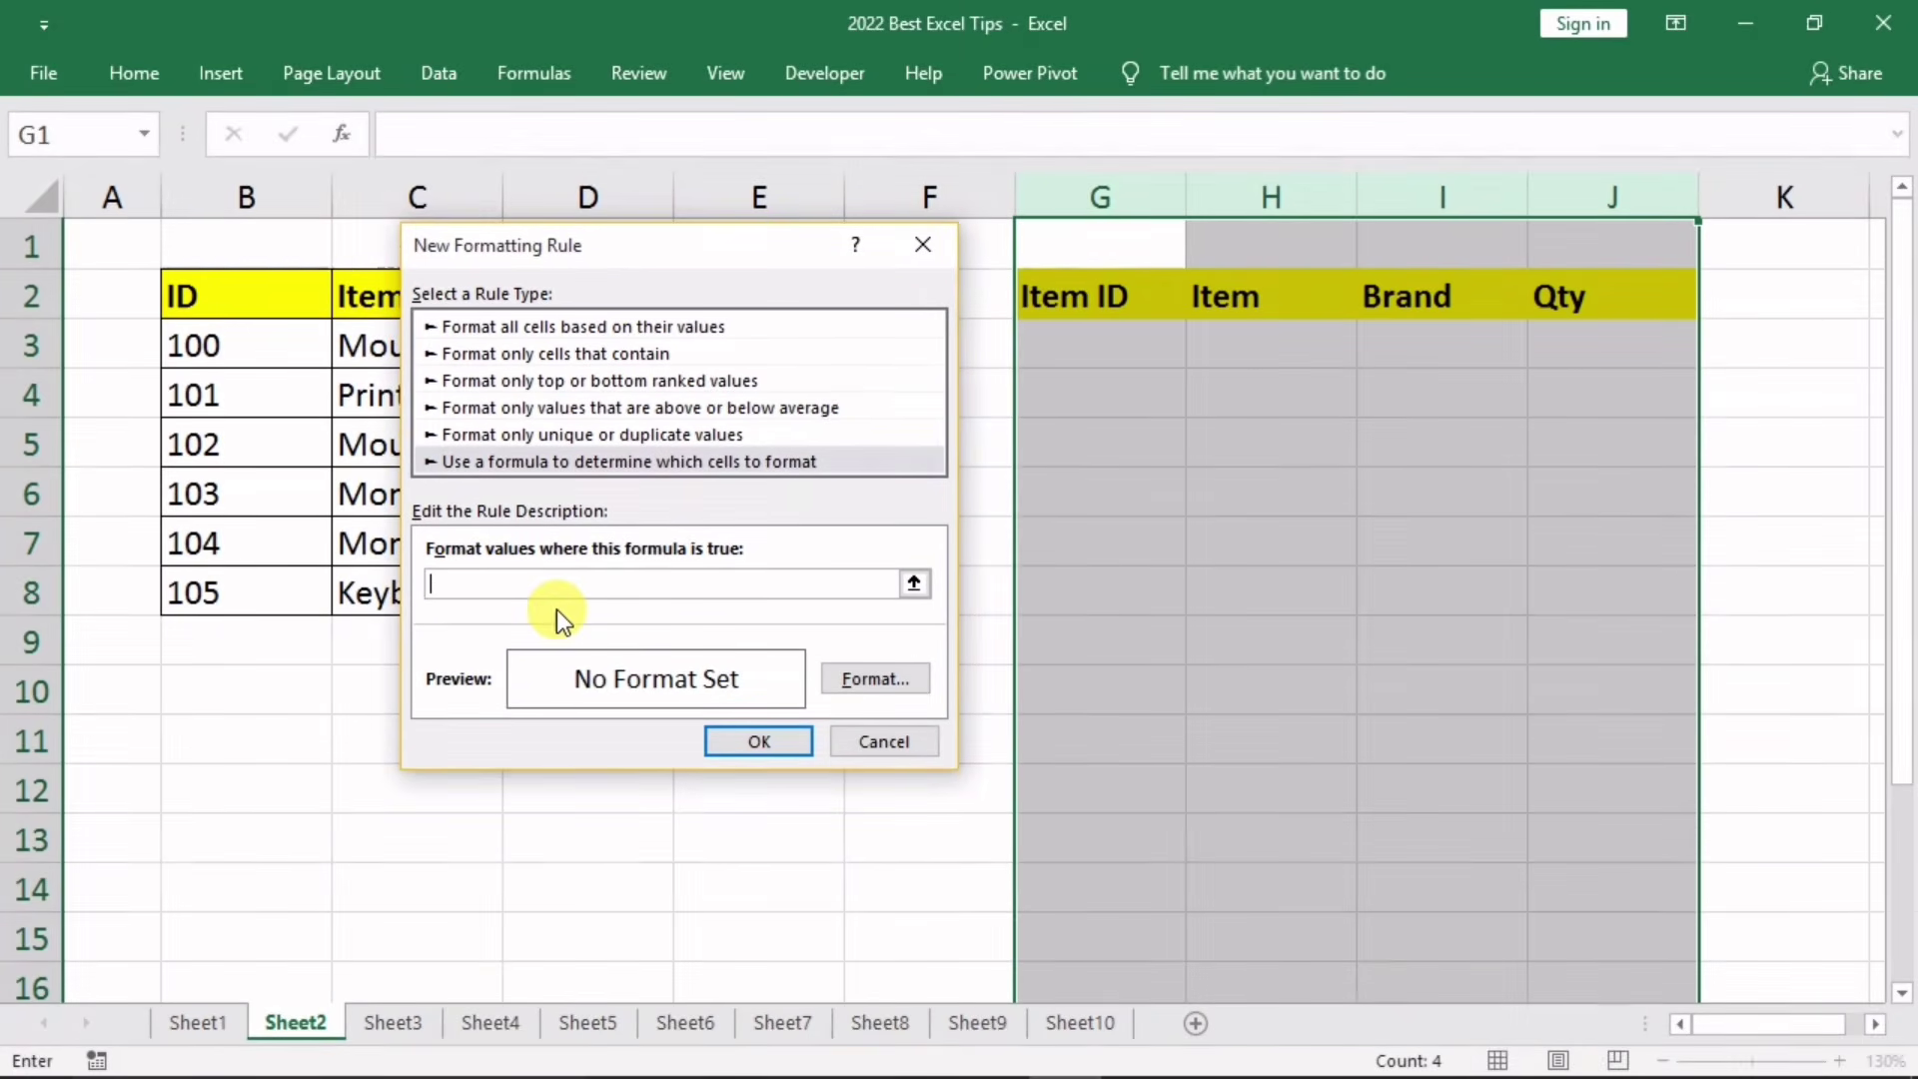
type("=")
left_click(1061, 246)
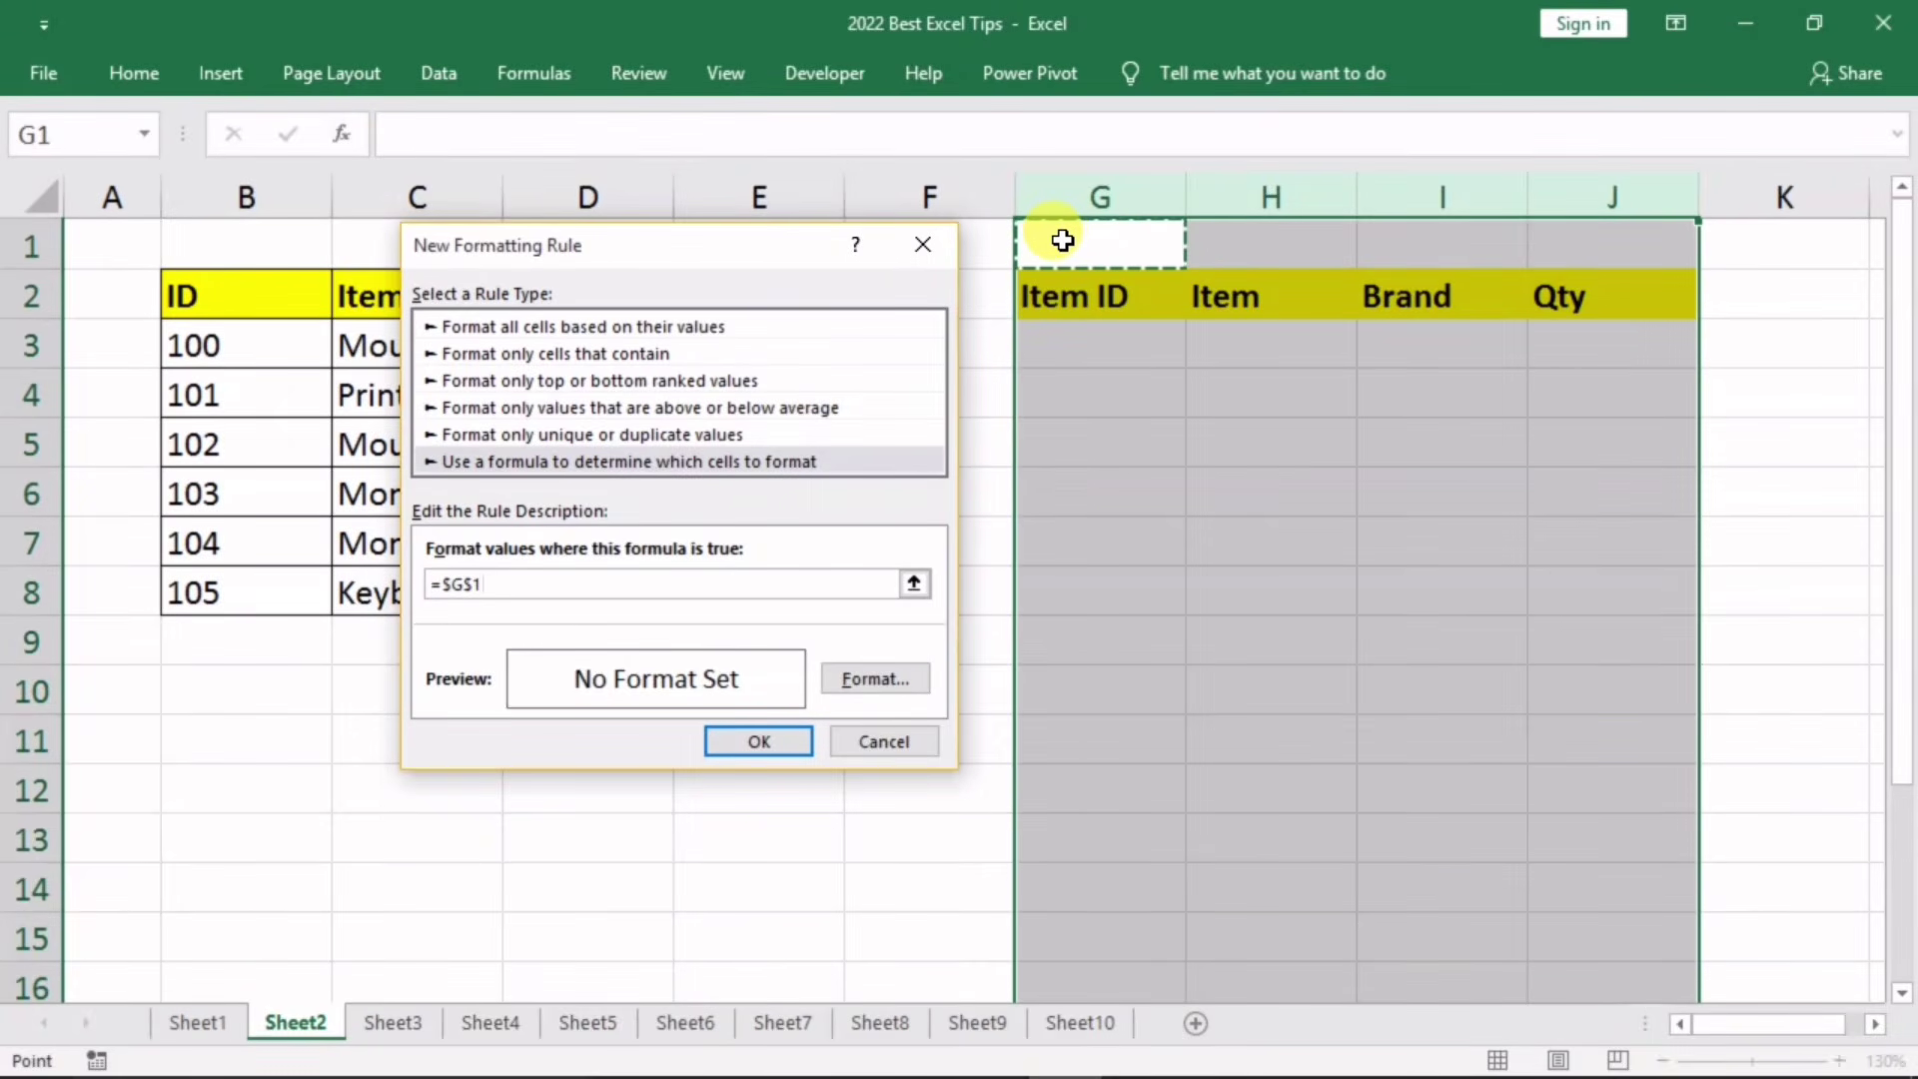
type("<>")
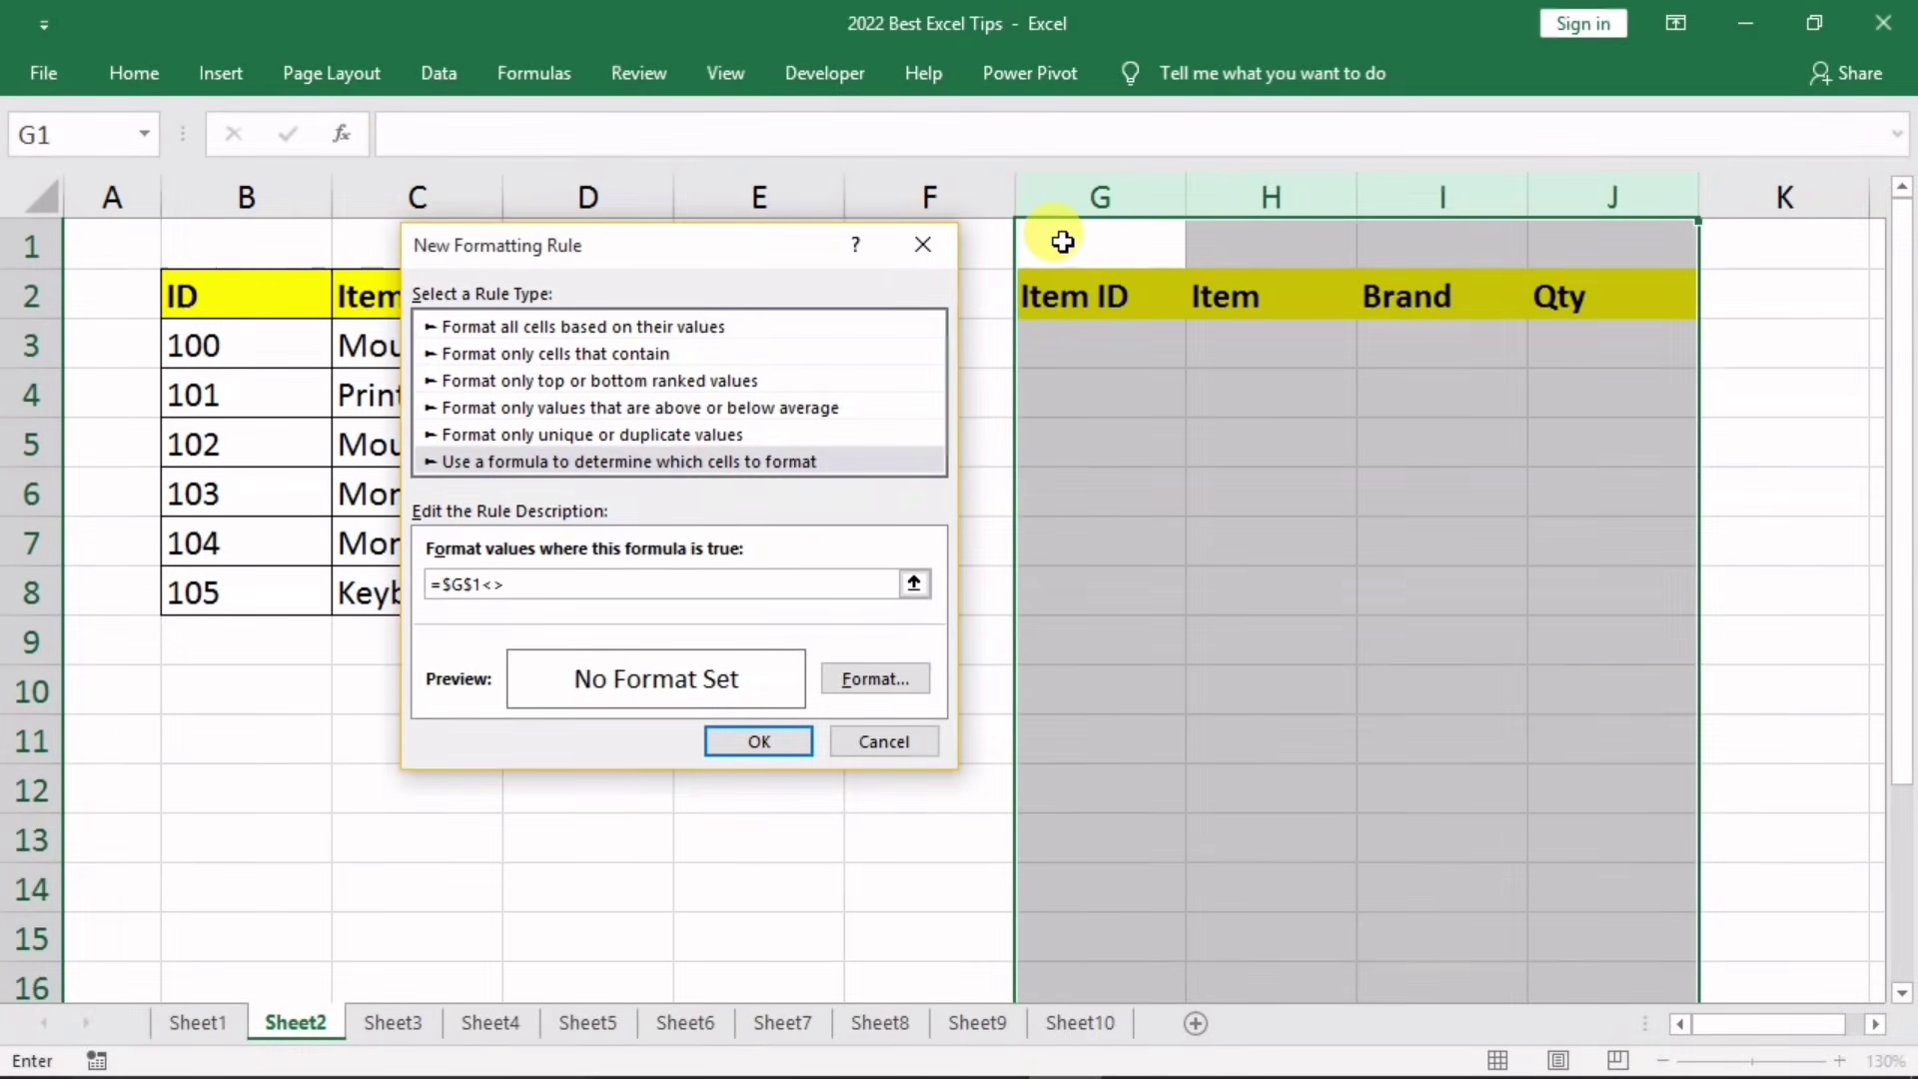
type("\"\"")
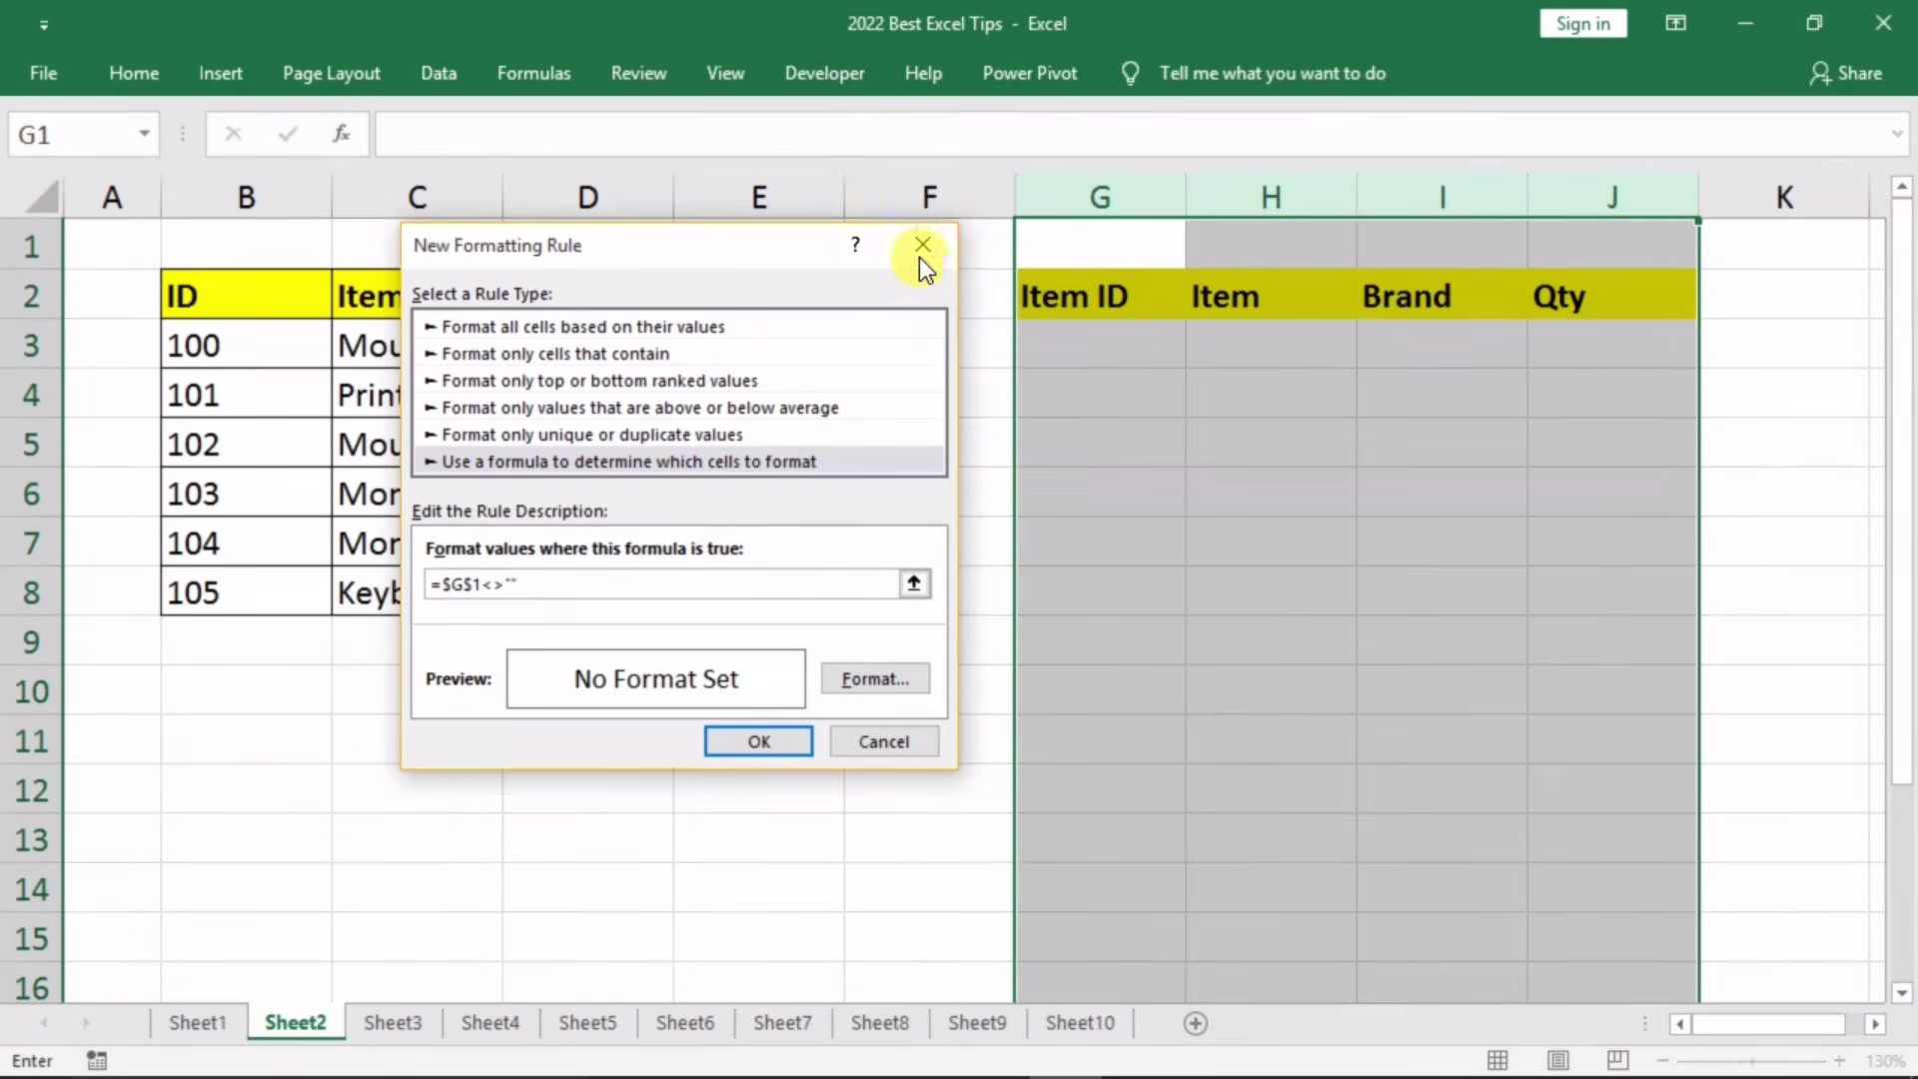
left_click(452, 586)
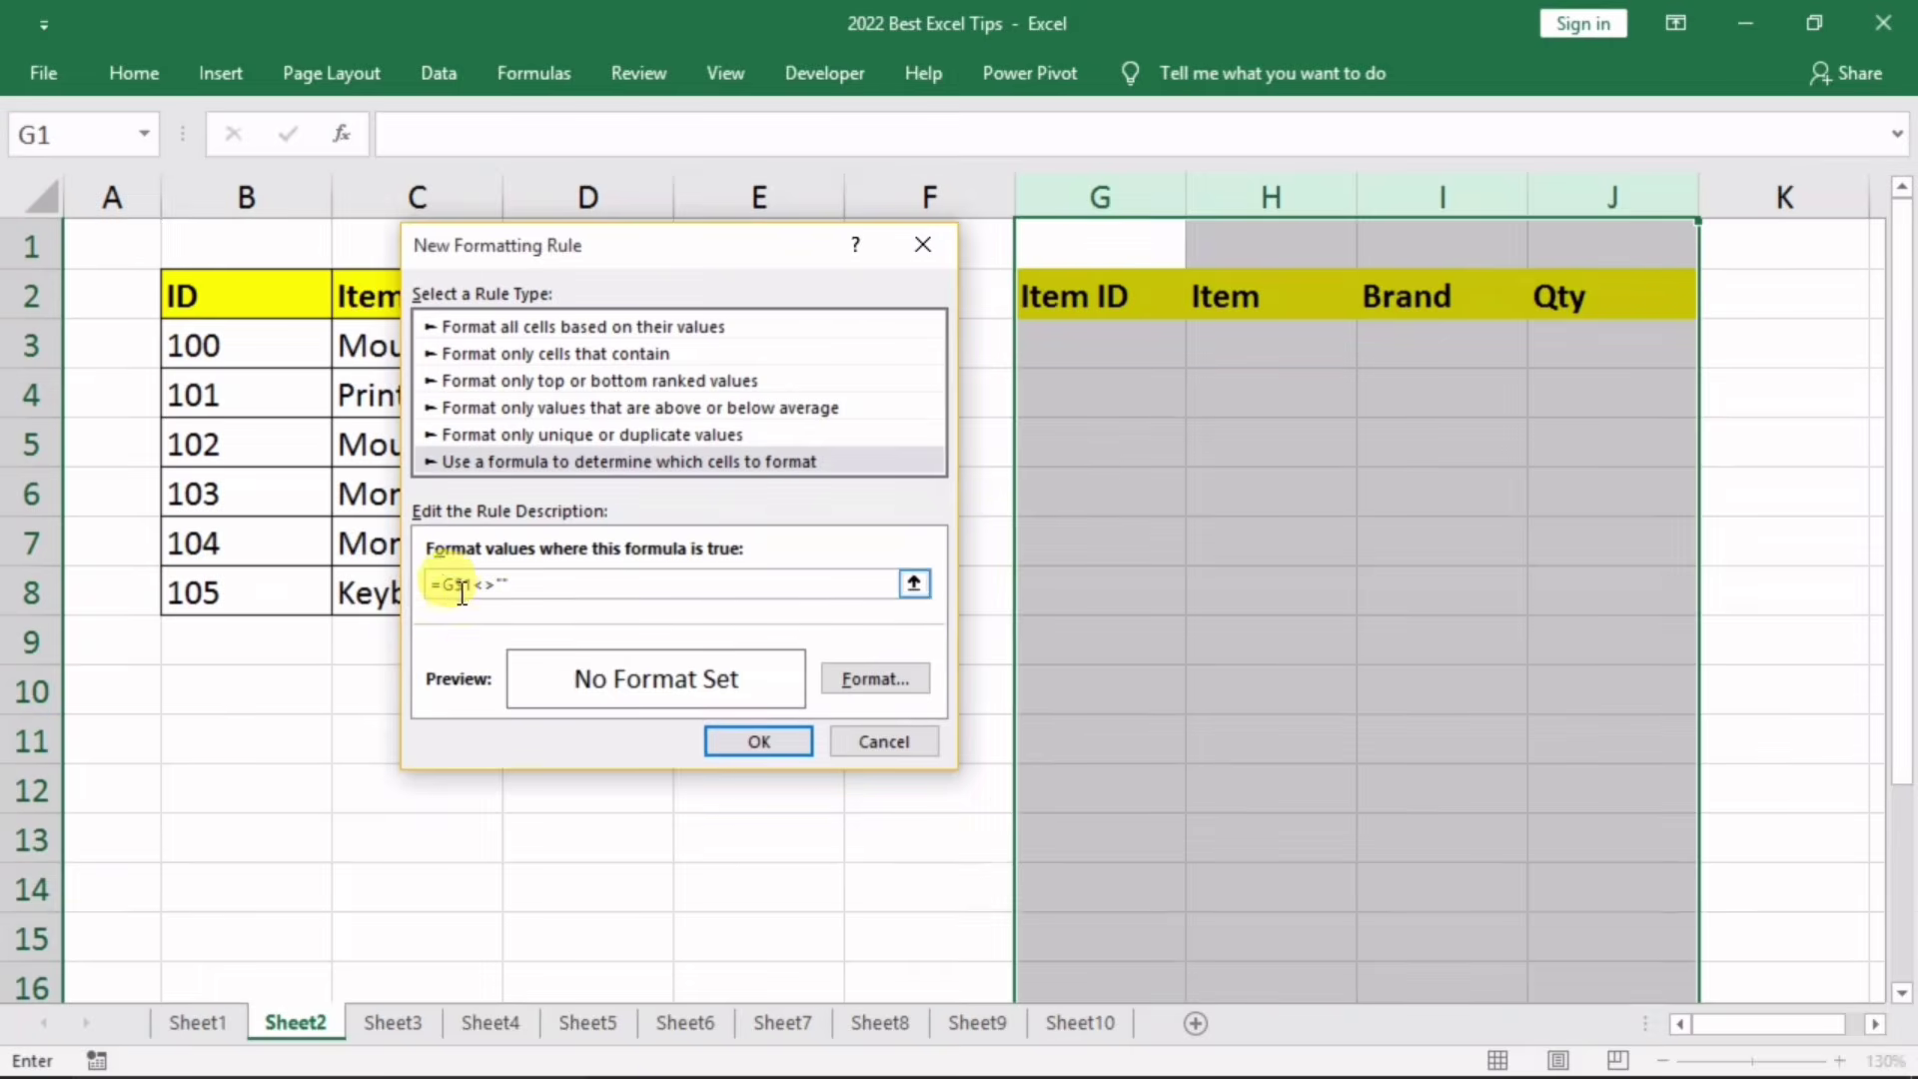
key("BackSpace")
key("BackSpace")
Step: Give the rule an outline border format and confirm it
left_click(843, 678)
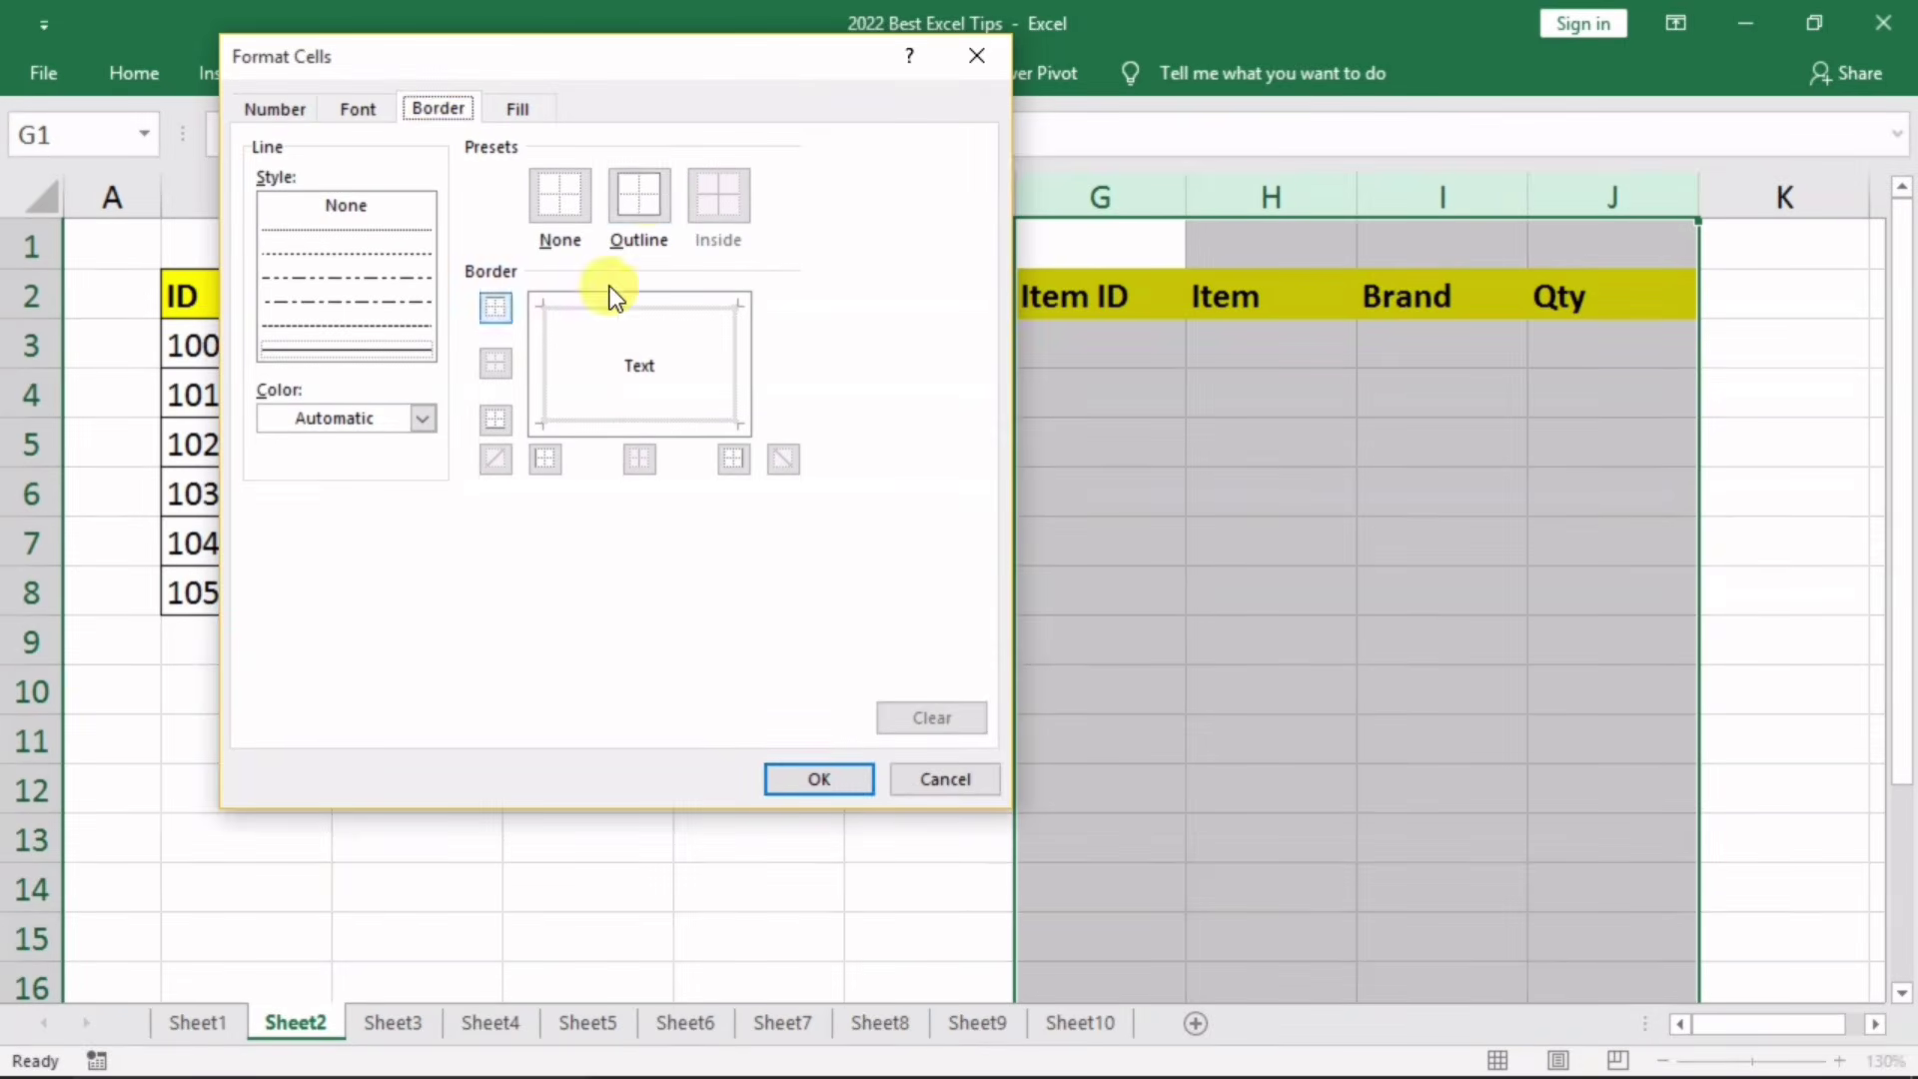
left_click(645, 197)
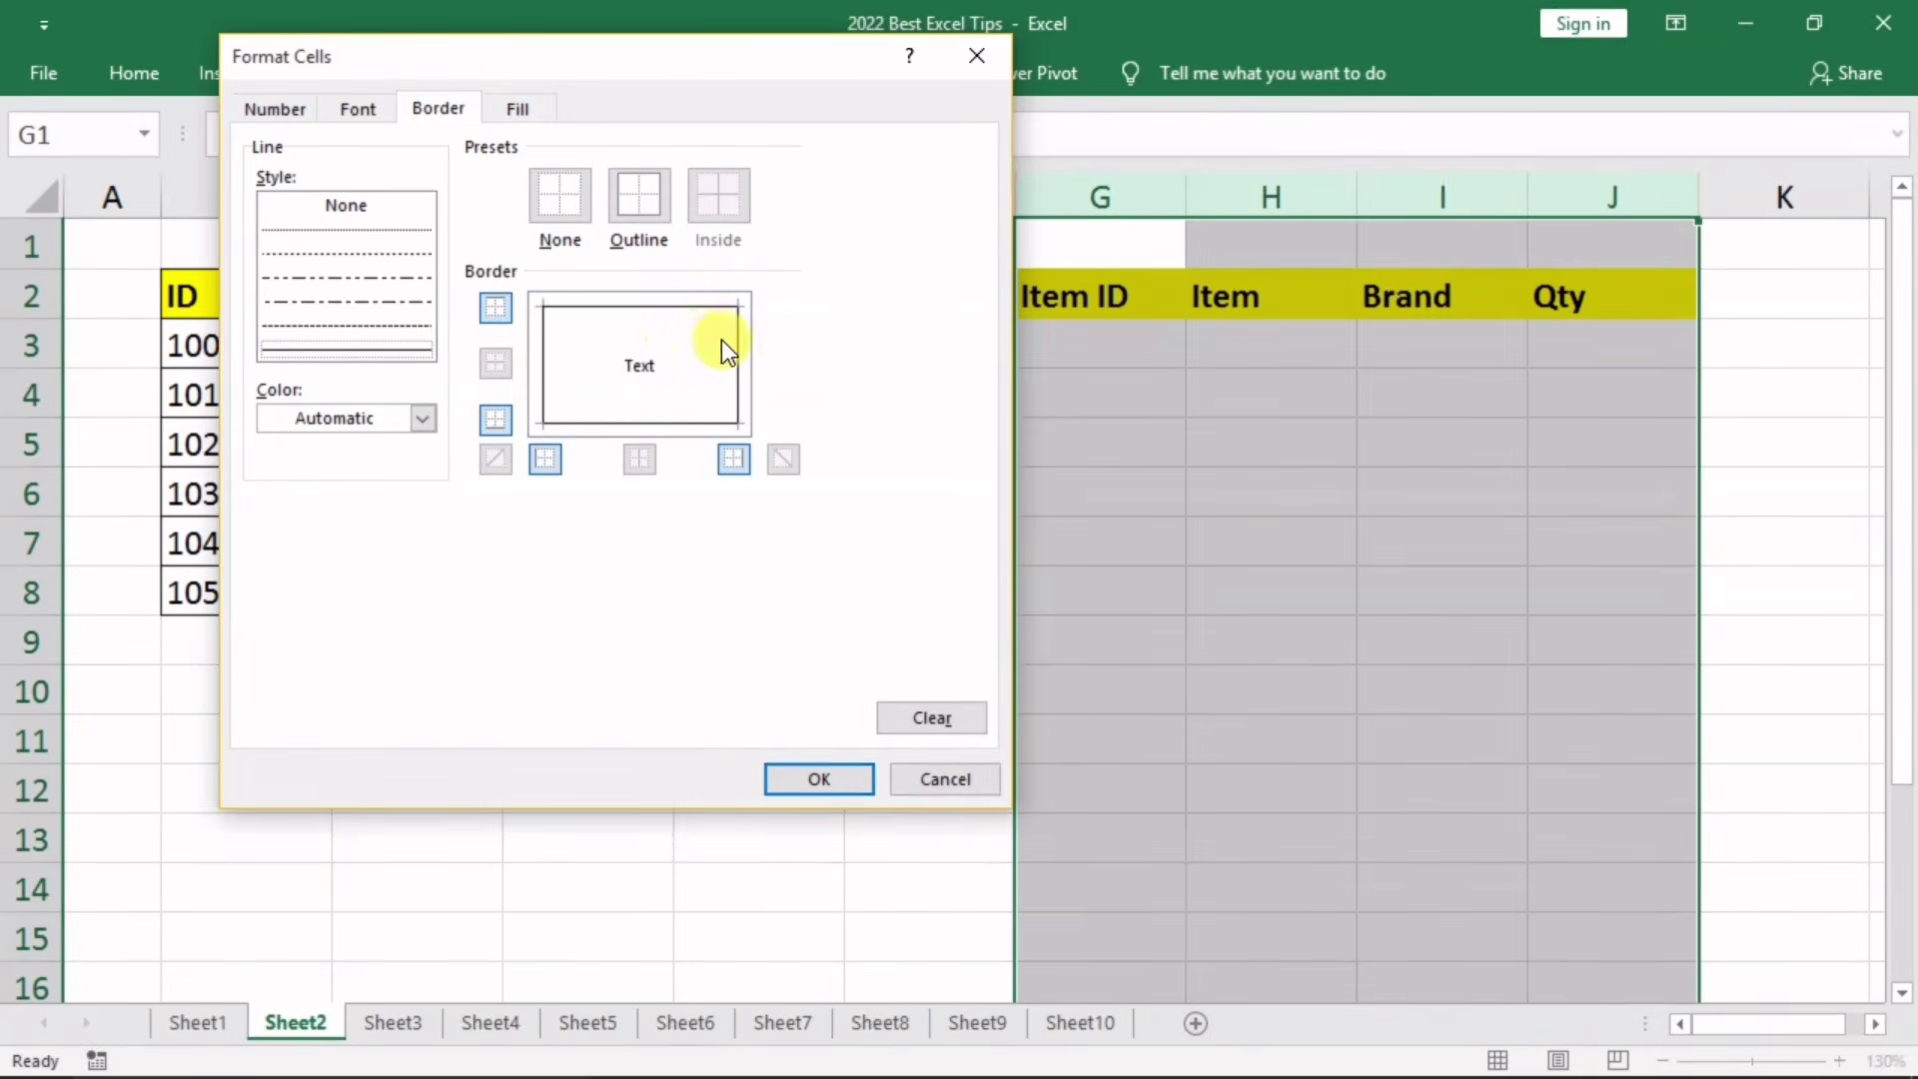
left_click(801, 775)
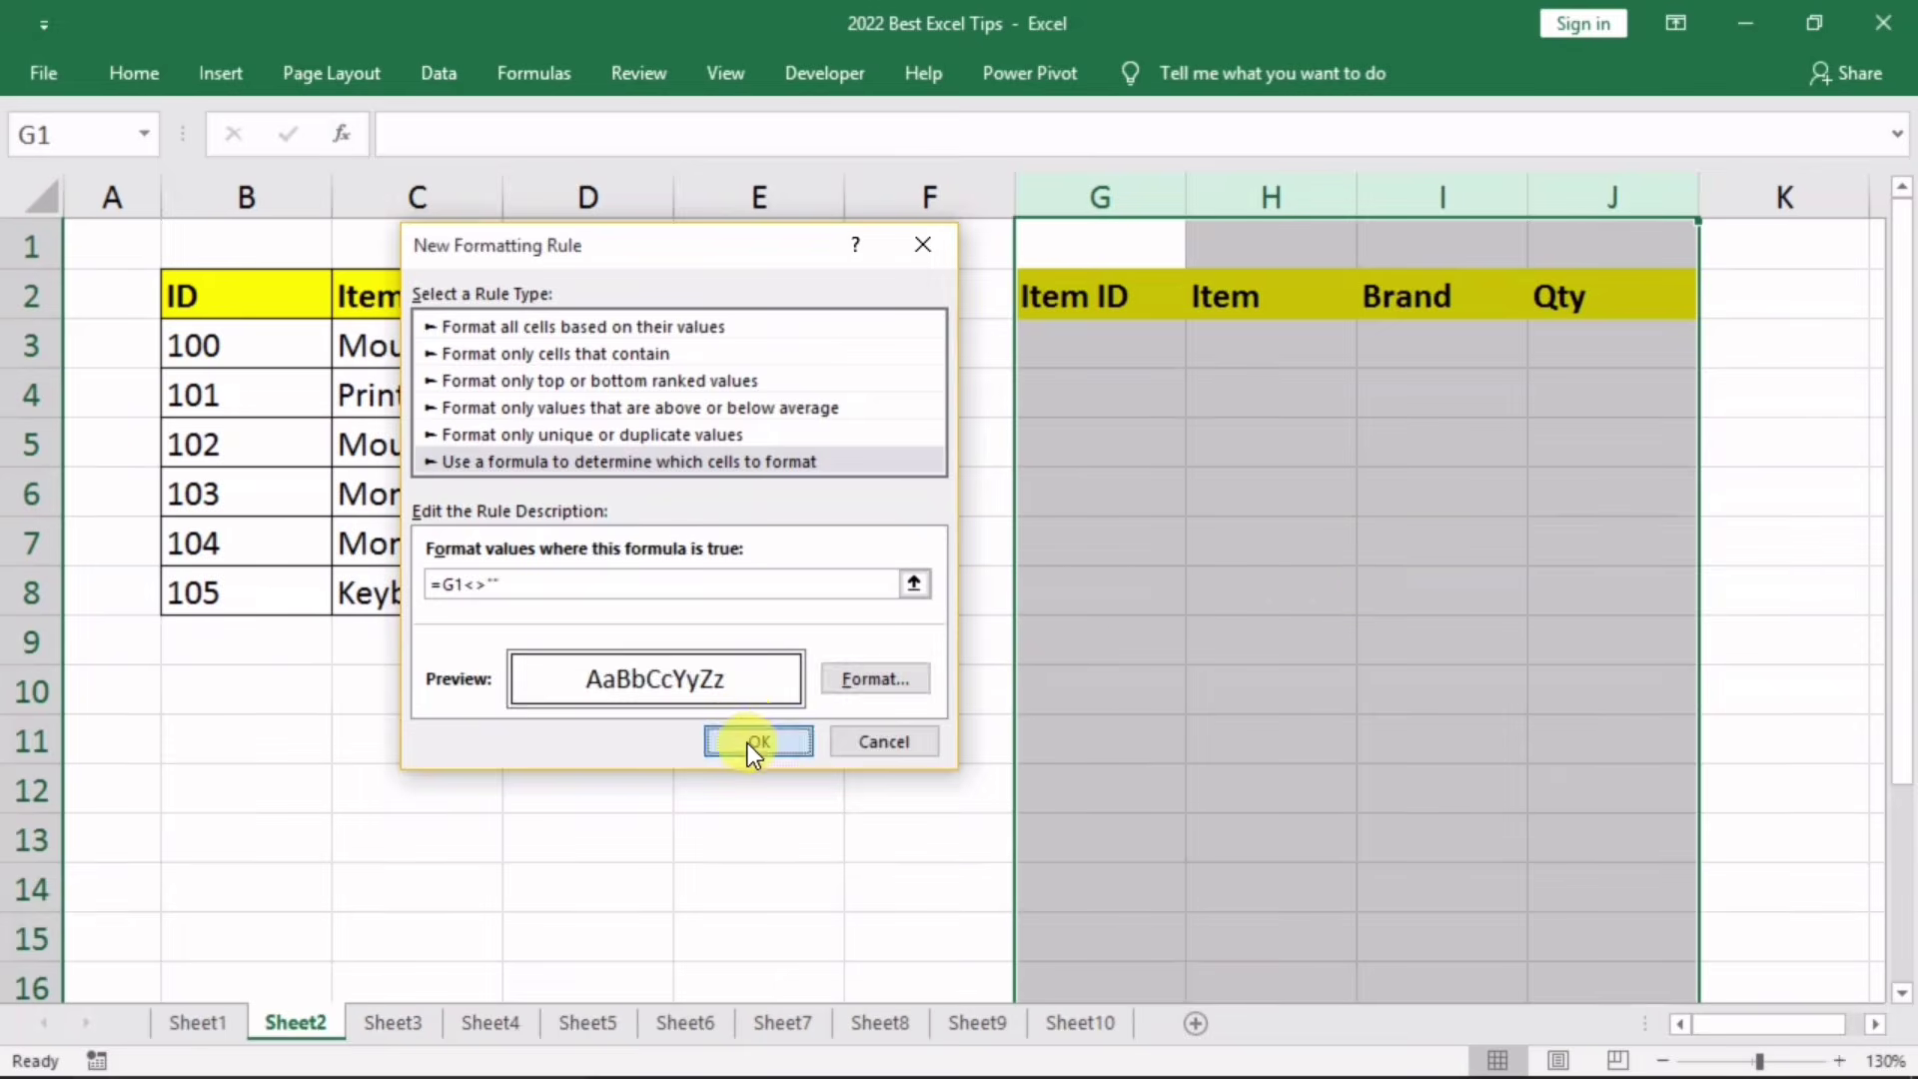
left_click(749, 740)
left_click(1259, 584)
left_click(1049, 339)
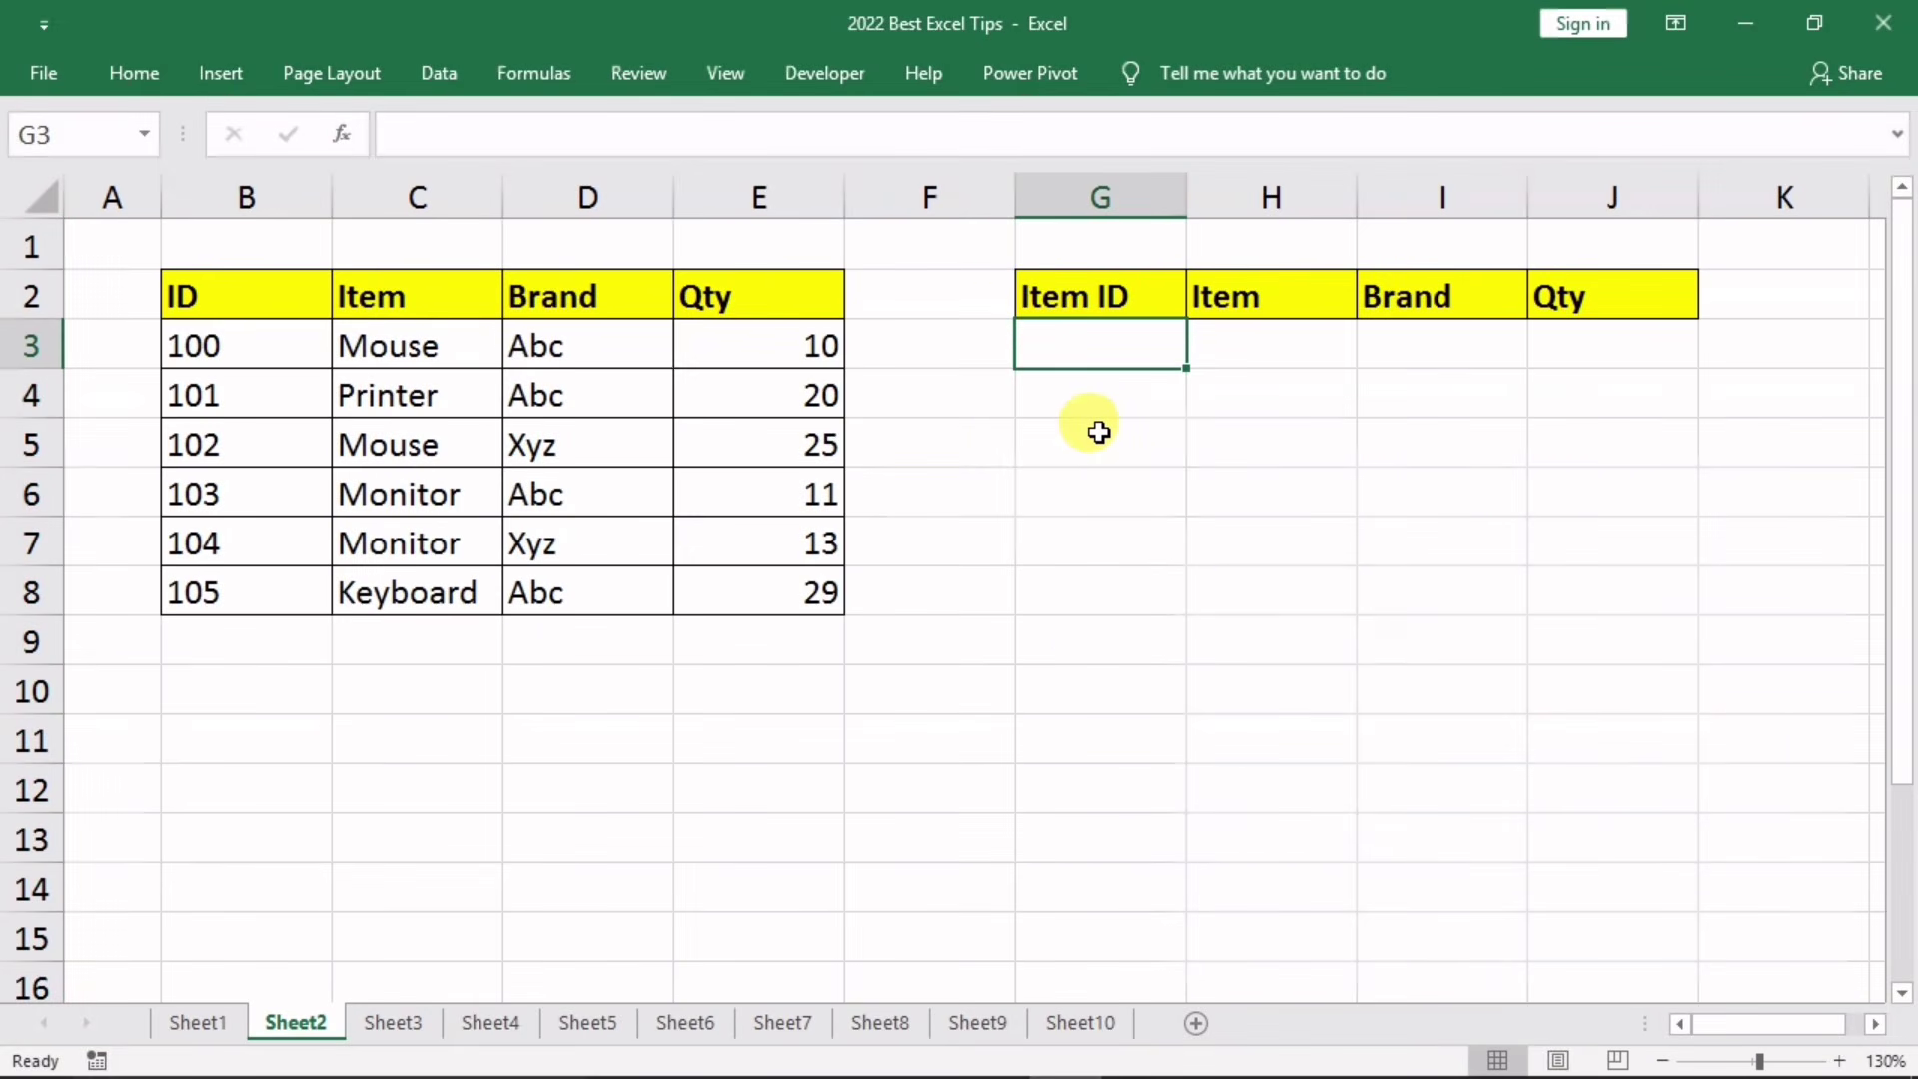
Step: Enter the row 3 record 34, t, rg, rdgdf, which gains an outline border
type("34")
key("Tab")
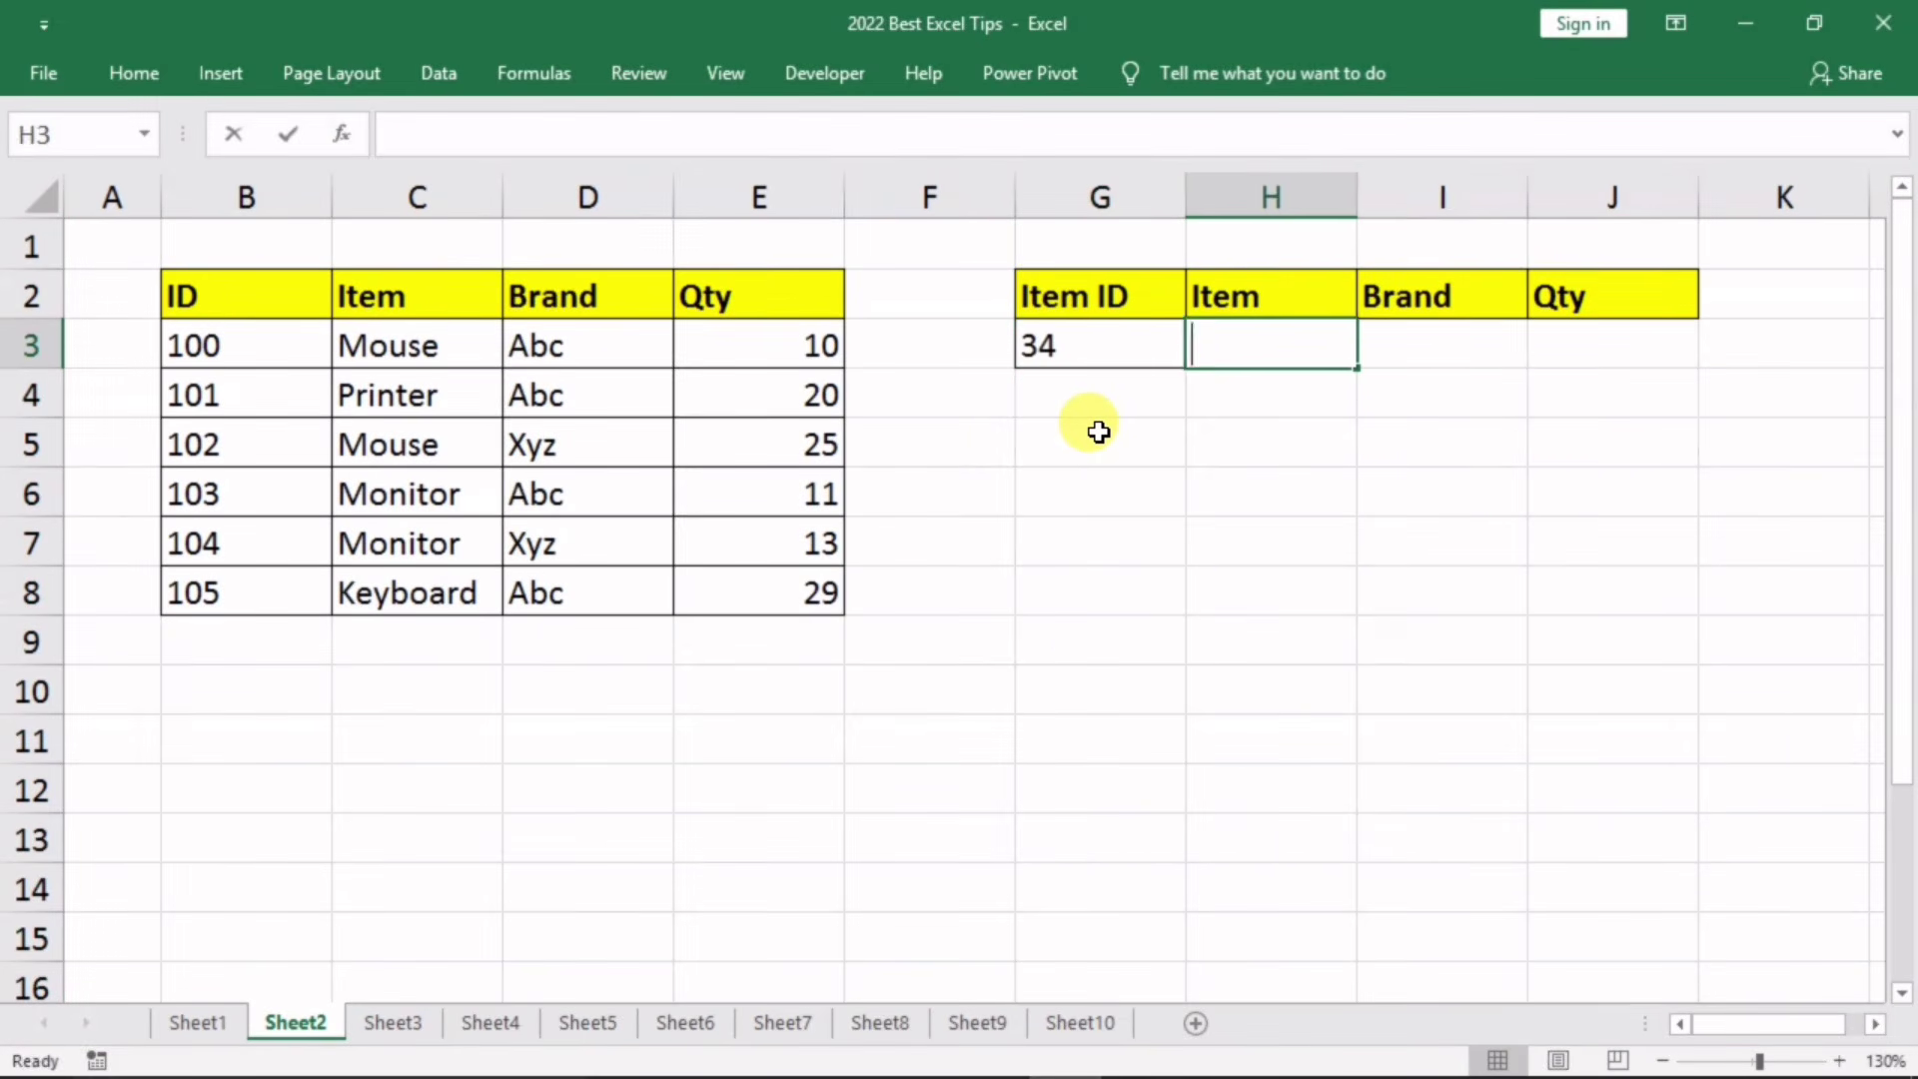
type("t")
key("Tab")
type("rg")
key("Tab")
type("rdgdf")
key("Return")
Step: Type test values 435, dfg, dfhg into row 4, then clear G4:J4 so its border disappears
key("Left")
key("Left")
key("Left")
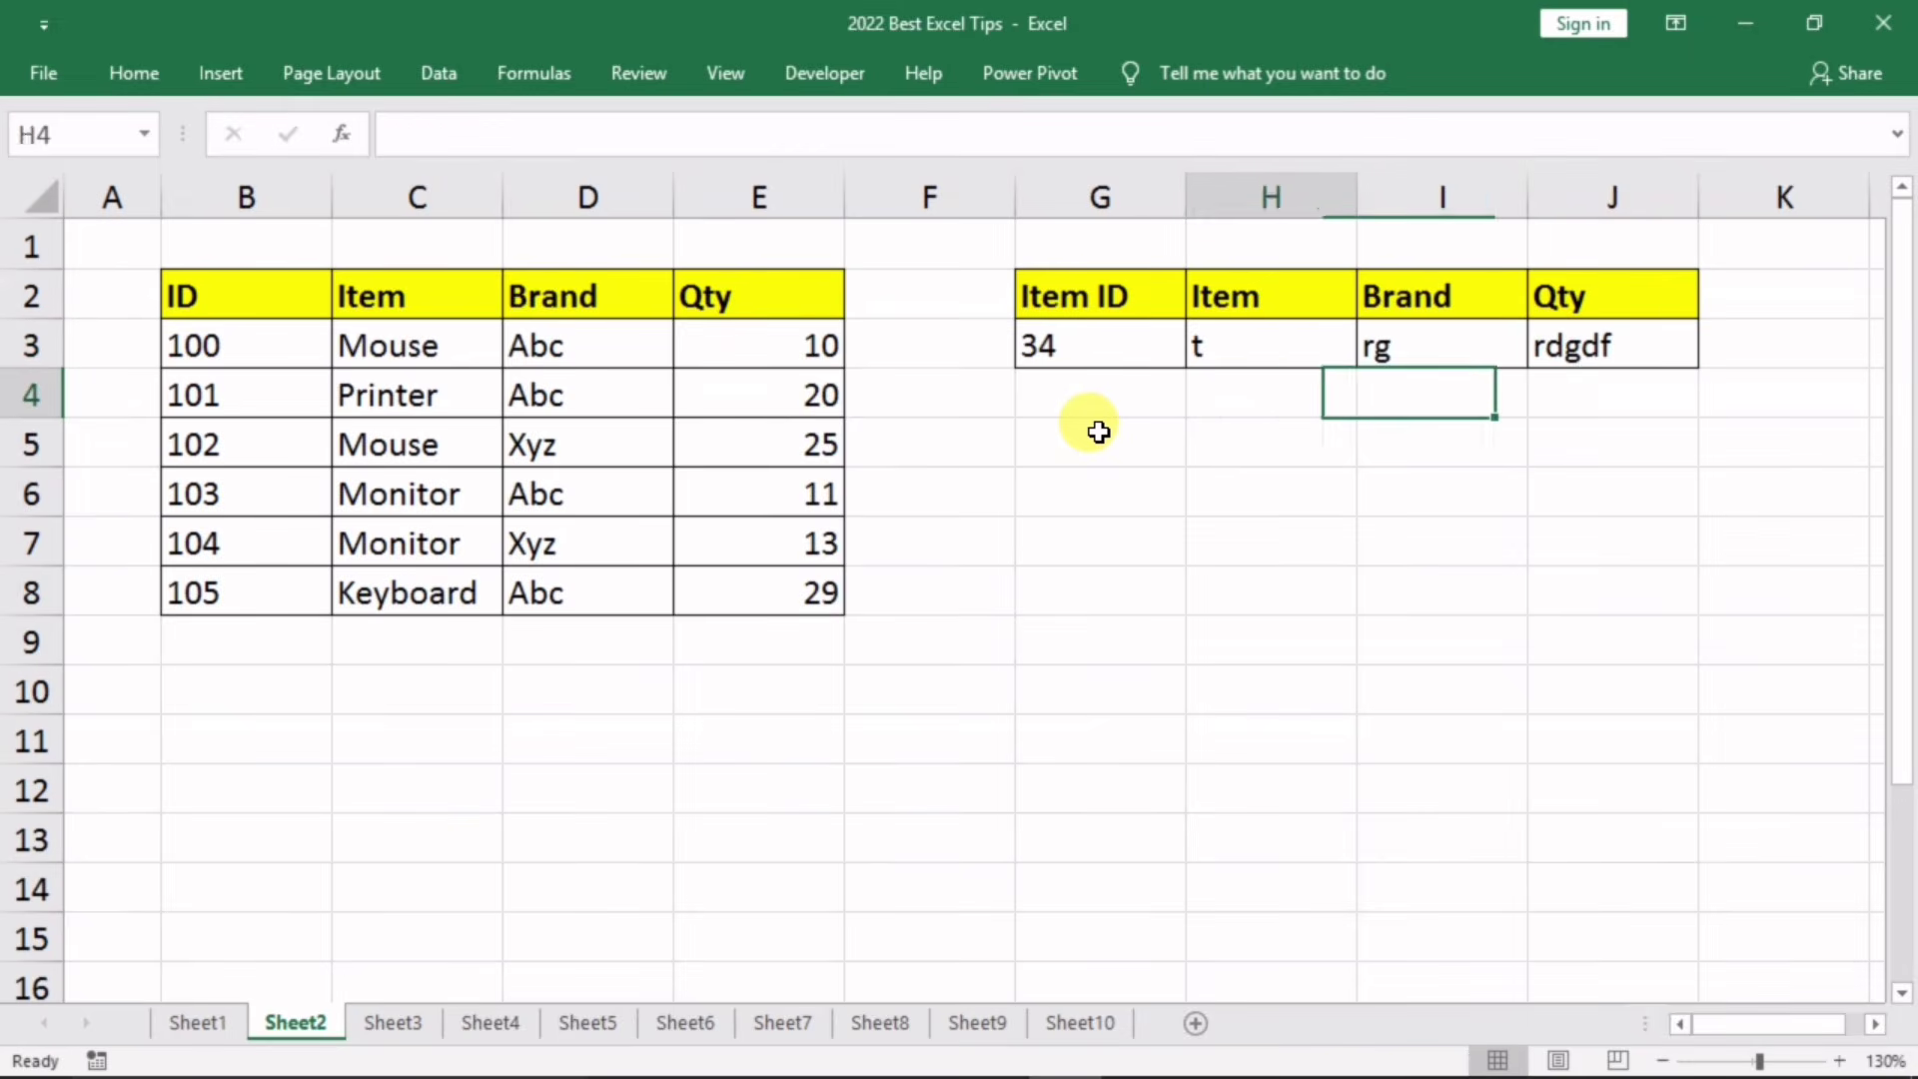
type("435")
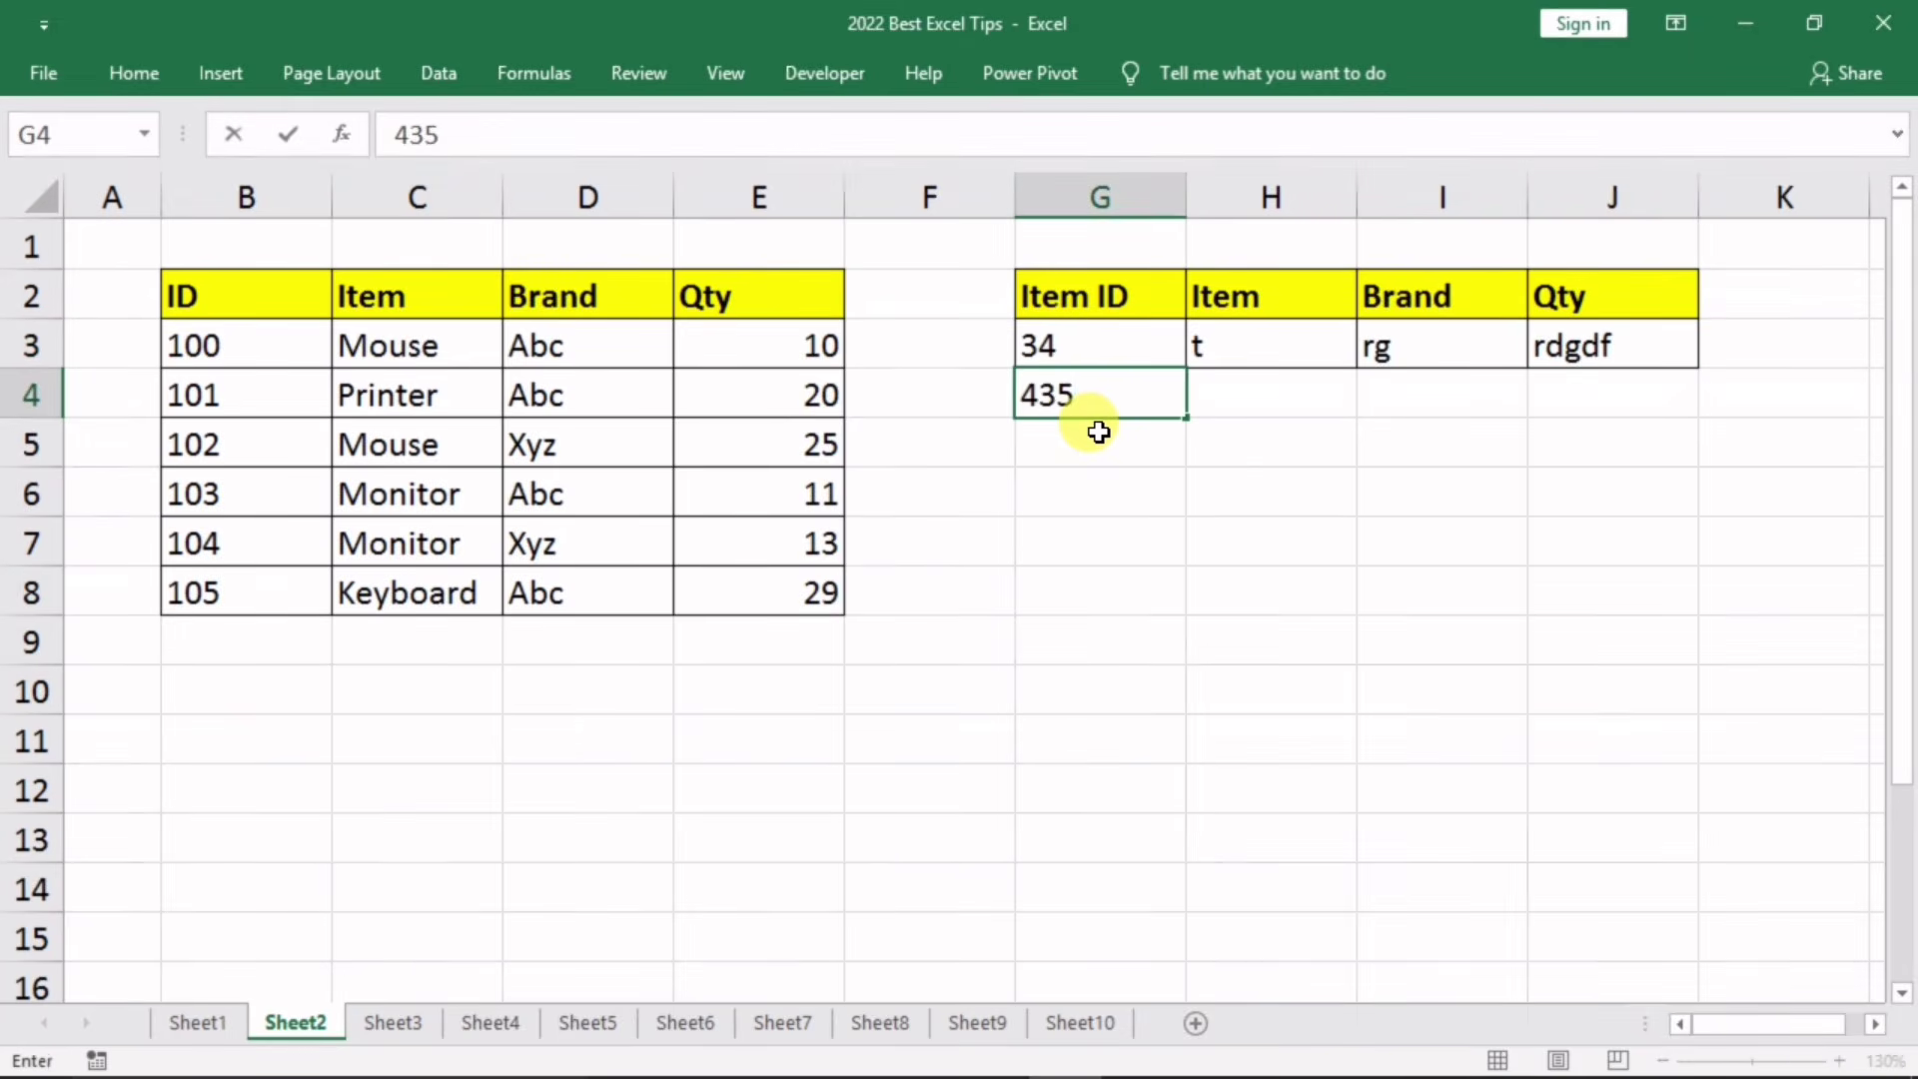
key("Tab")
type("dfg")
key("Tab")
type("dfhg")
key("Tab")
type("f")
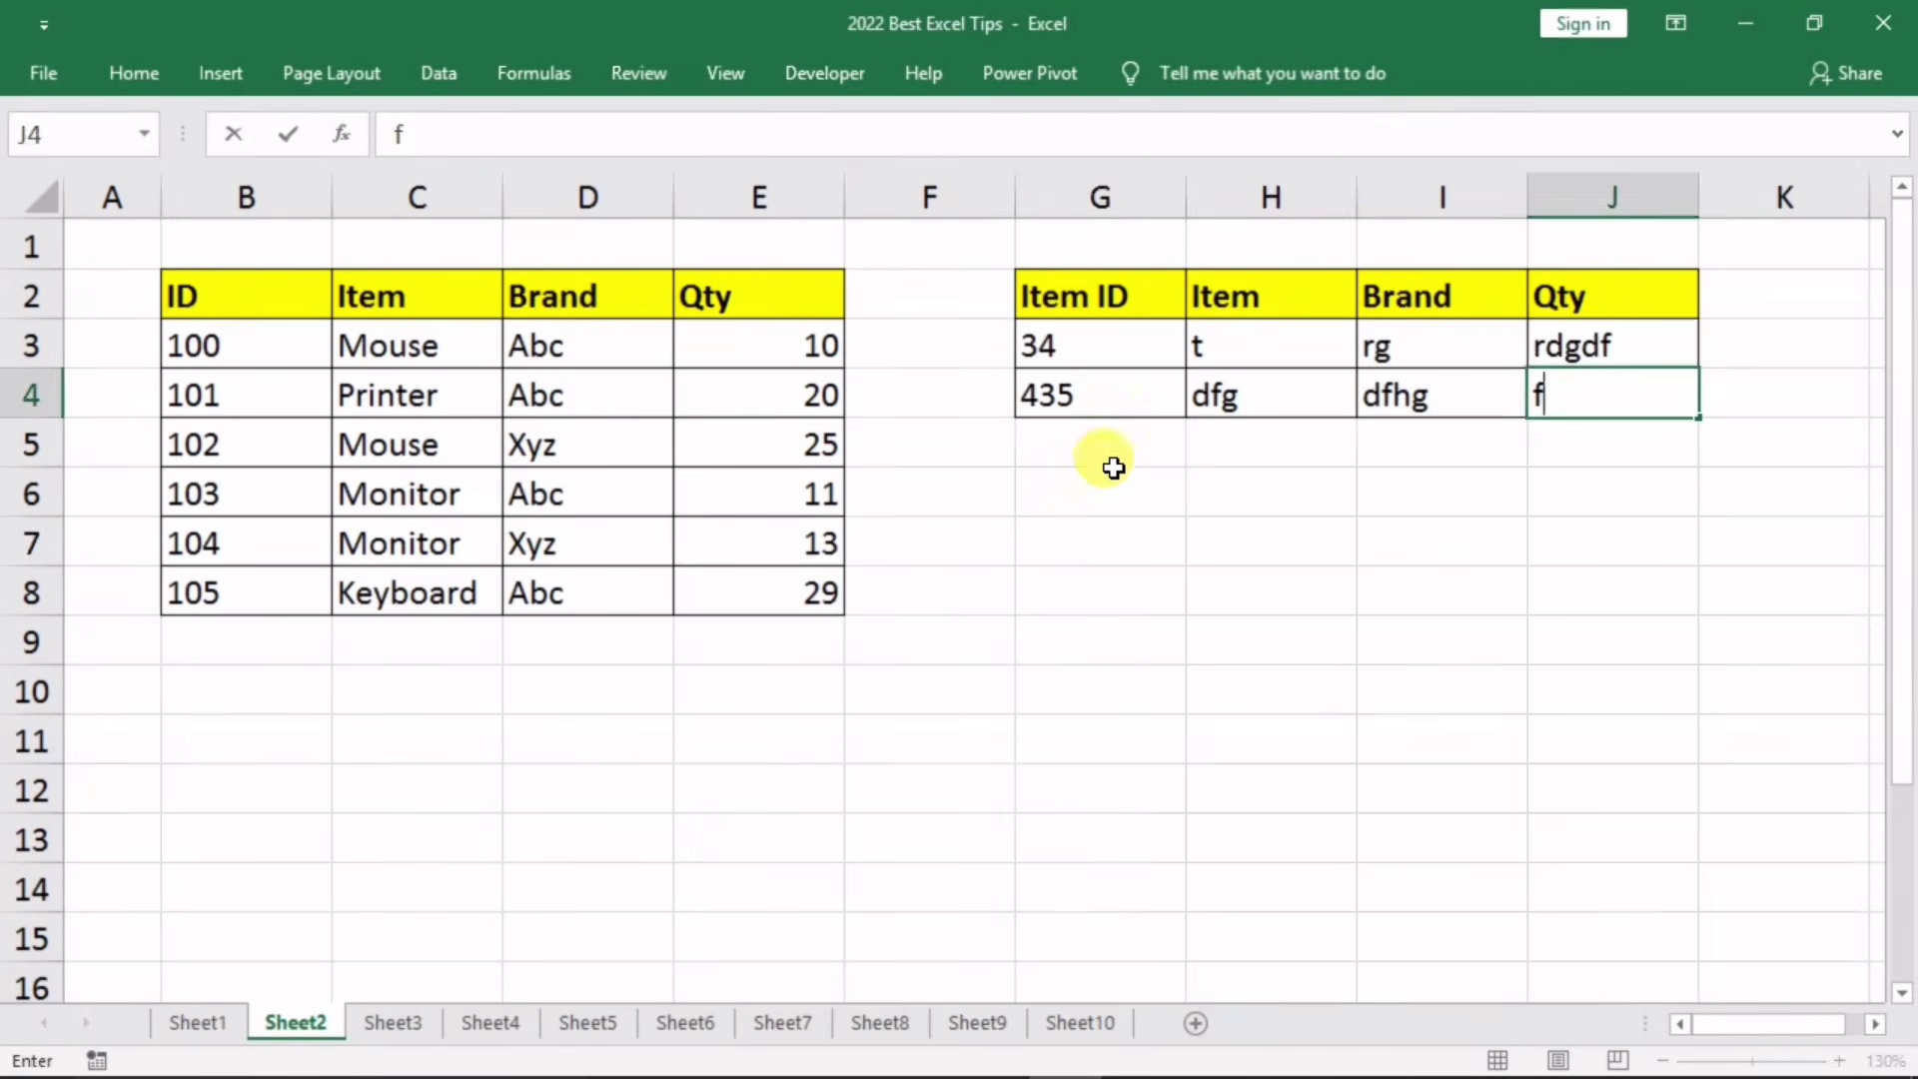
key("Escape")
left_click(1142, 525)
left_click_drag(1070, 393, 1594, 400)
key("Delete")
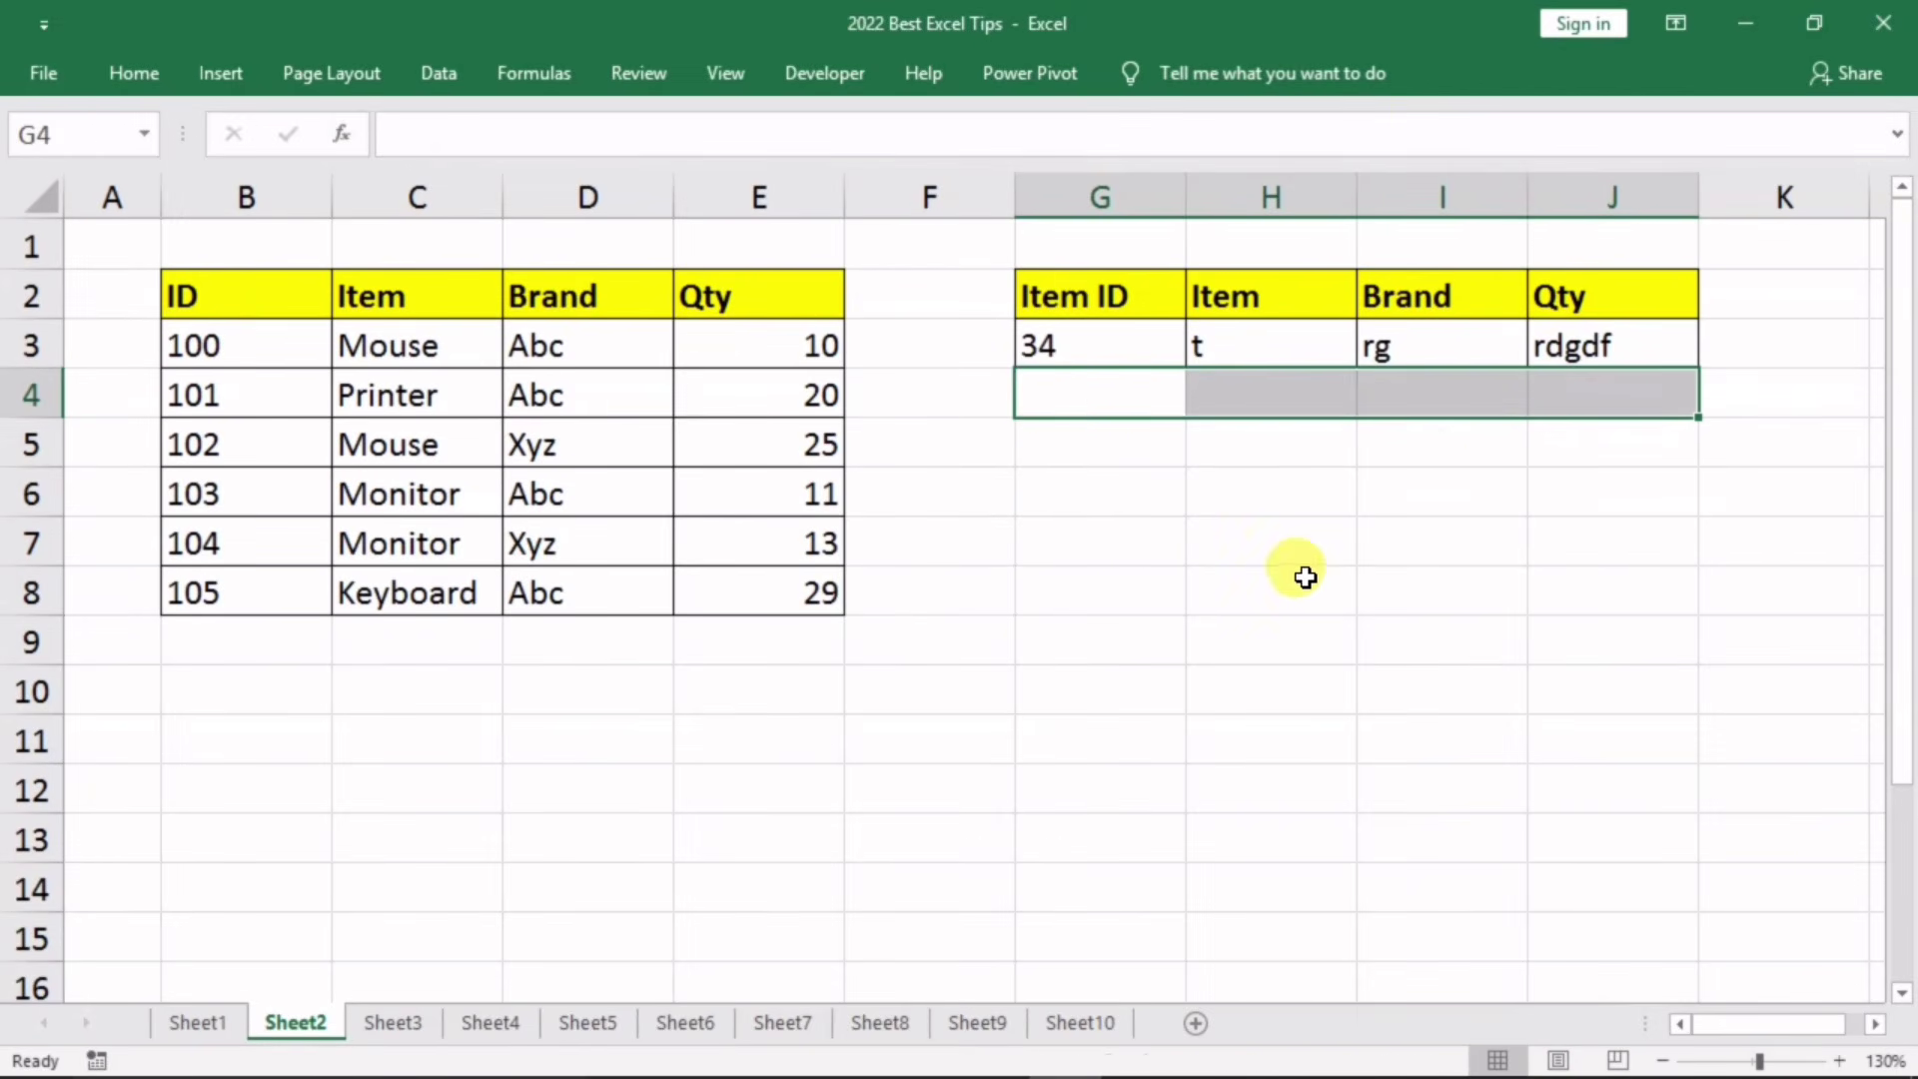
left_click(1304, 574)
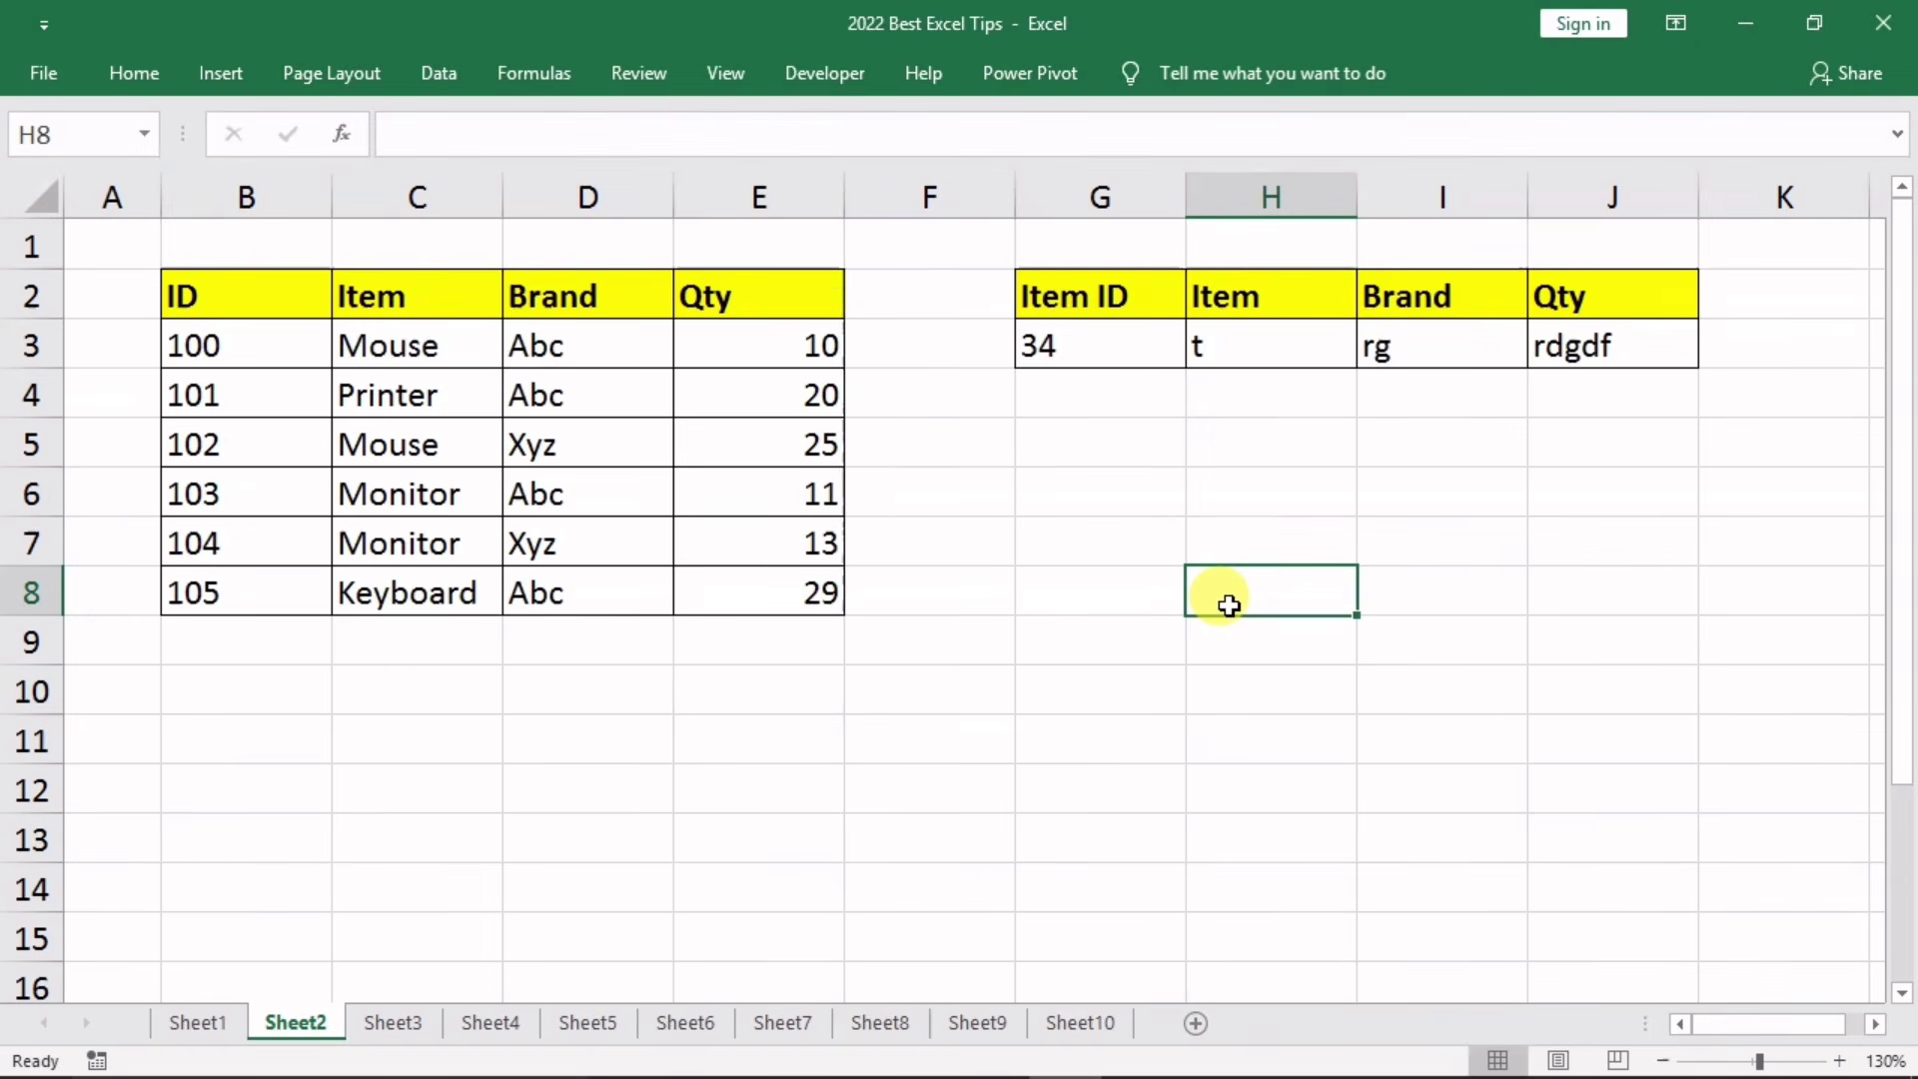